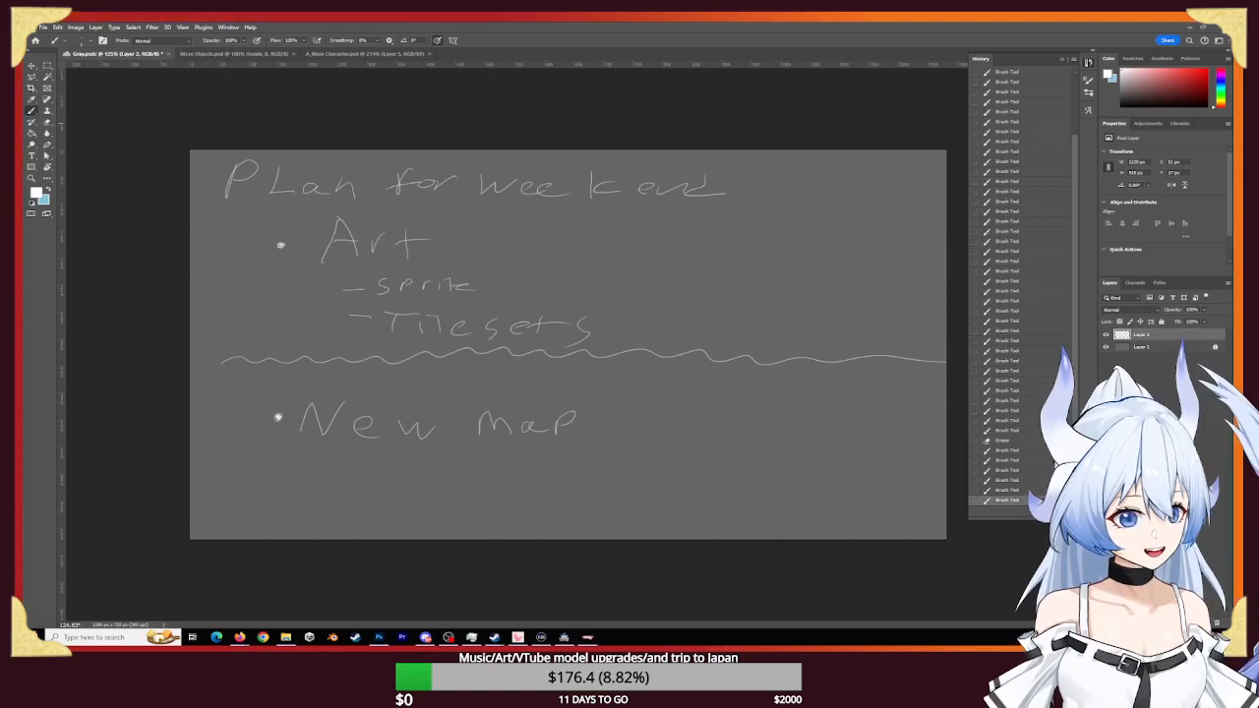
- Look over the town map in RPG Maker and return to the weekend plan in Photoshop
key("super+comma")
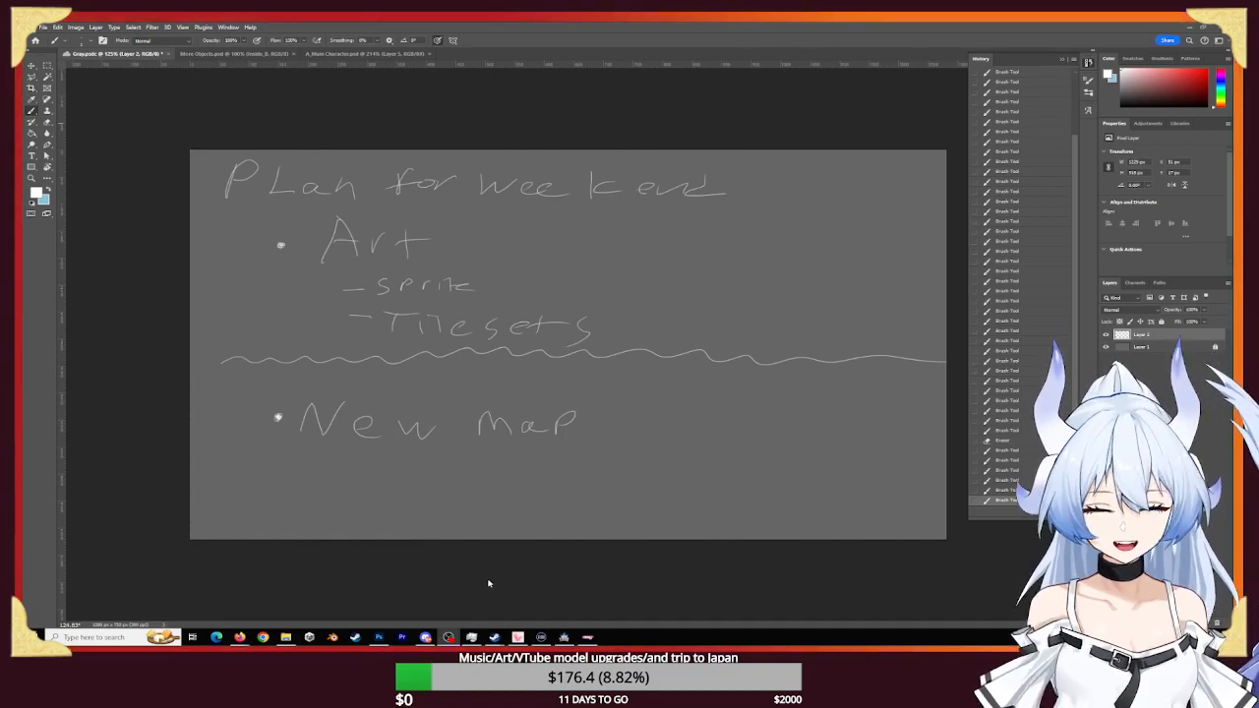
mouse_move(564, 637)
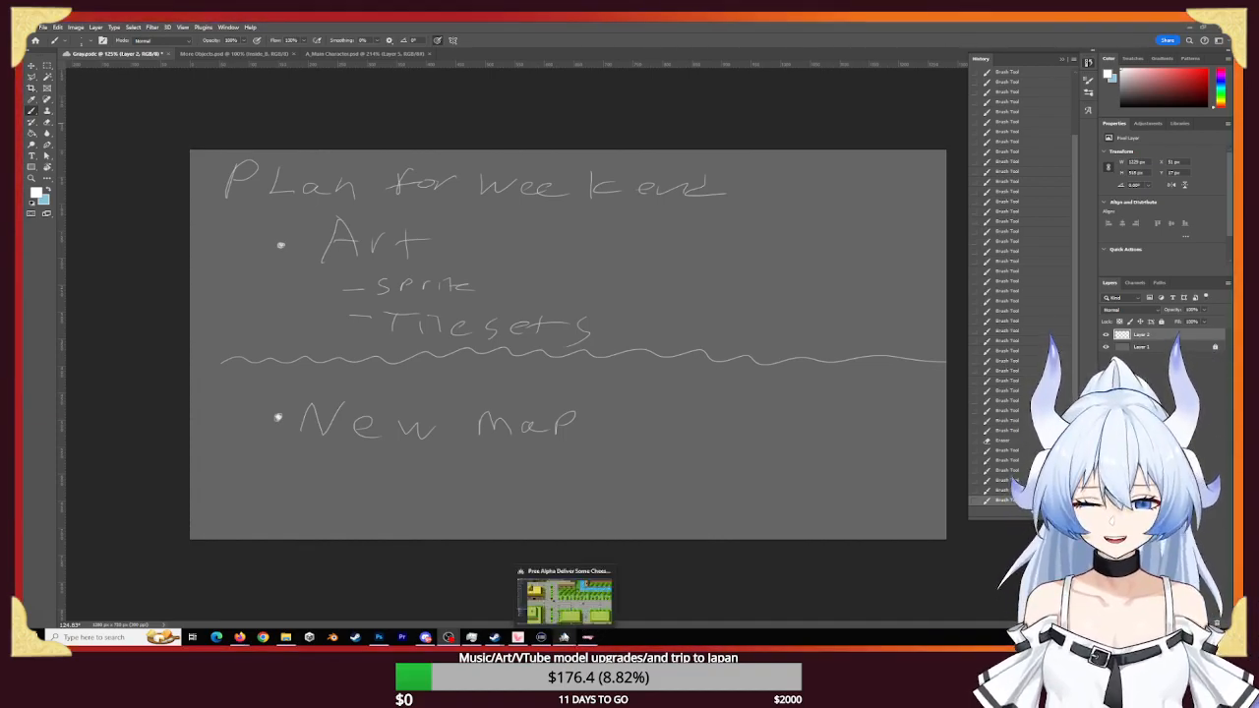
left_click(567, 598)
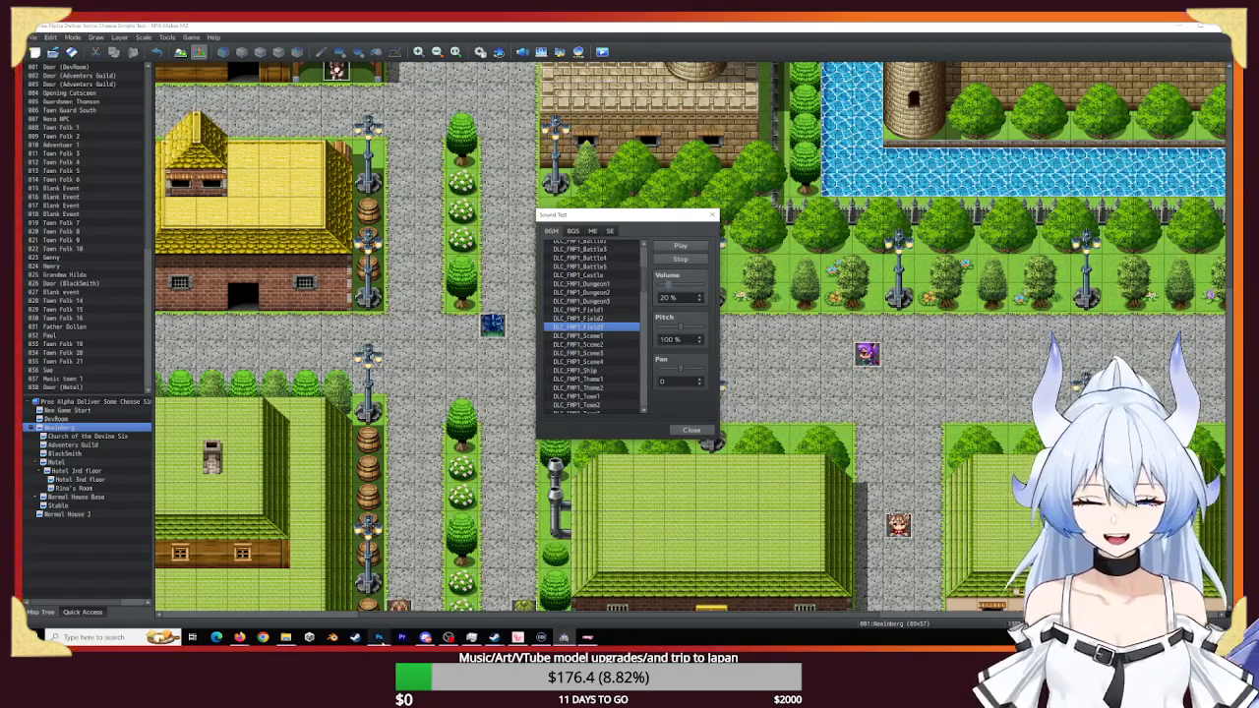
left_click(379, 637)
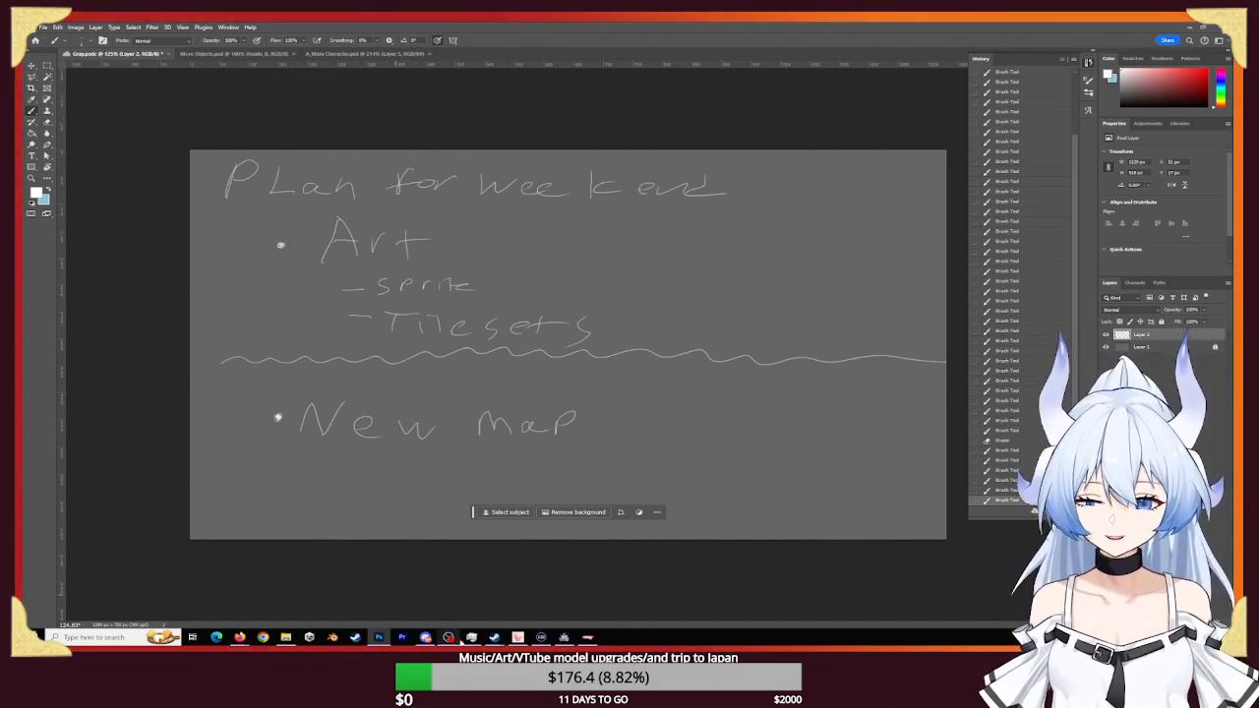
left_click(566, 639)
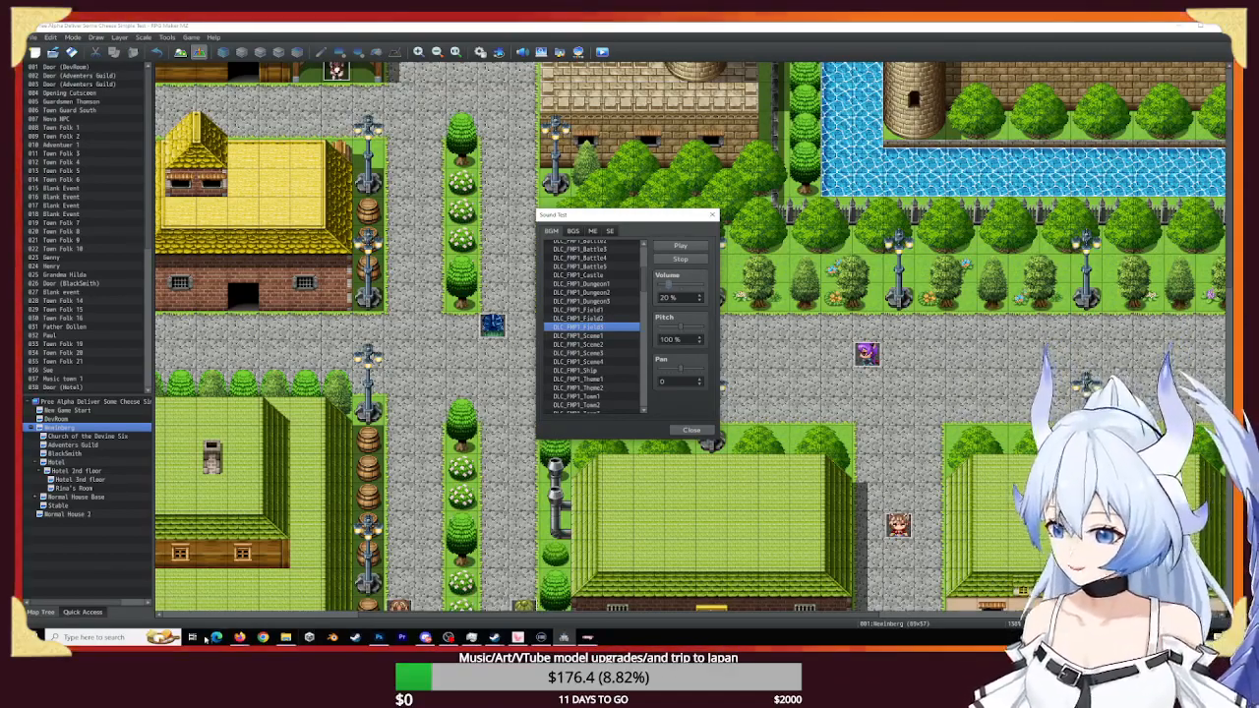
mouse_move(239, 637)
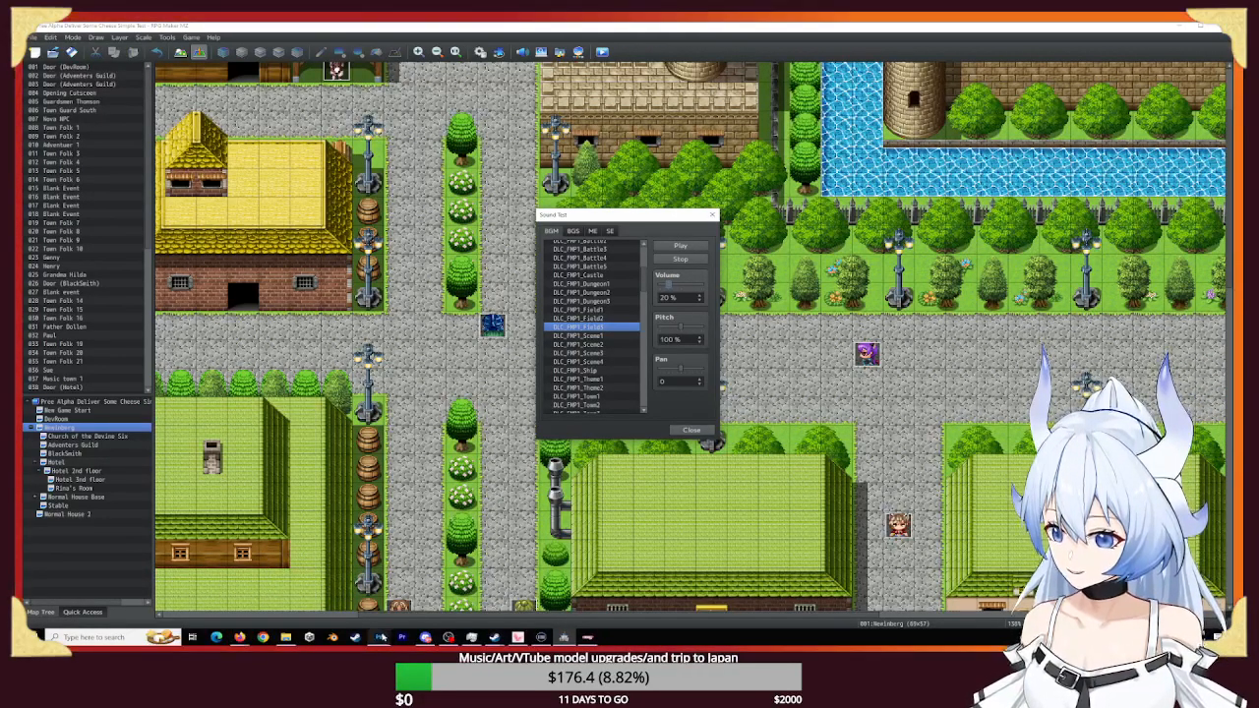
left_click(380, 637)
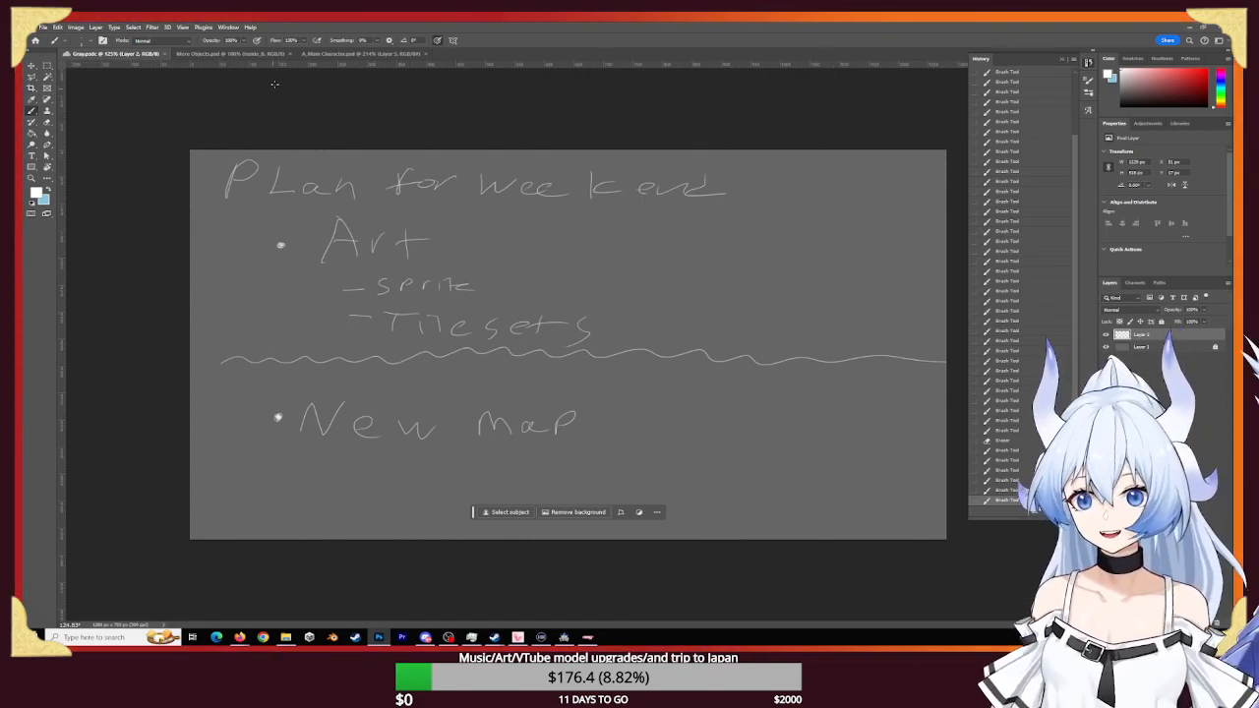
- Bring up the A_Main Character.psd sprite sheet and examine the brown-haired girl's front-facing frames up close
left_click(330, 54)
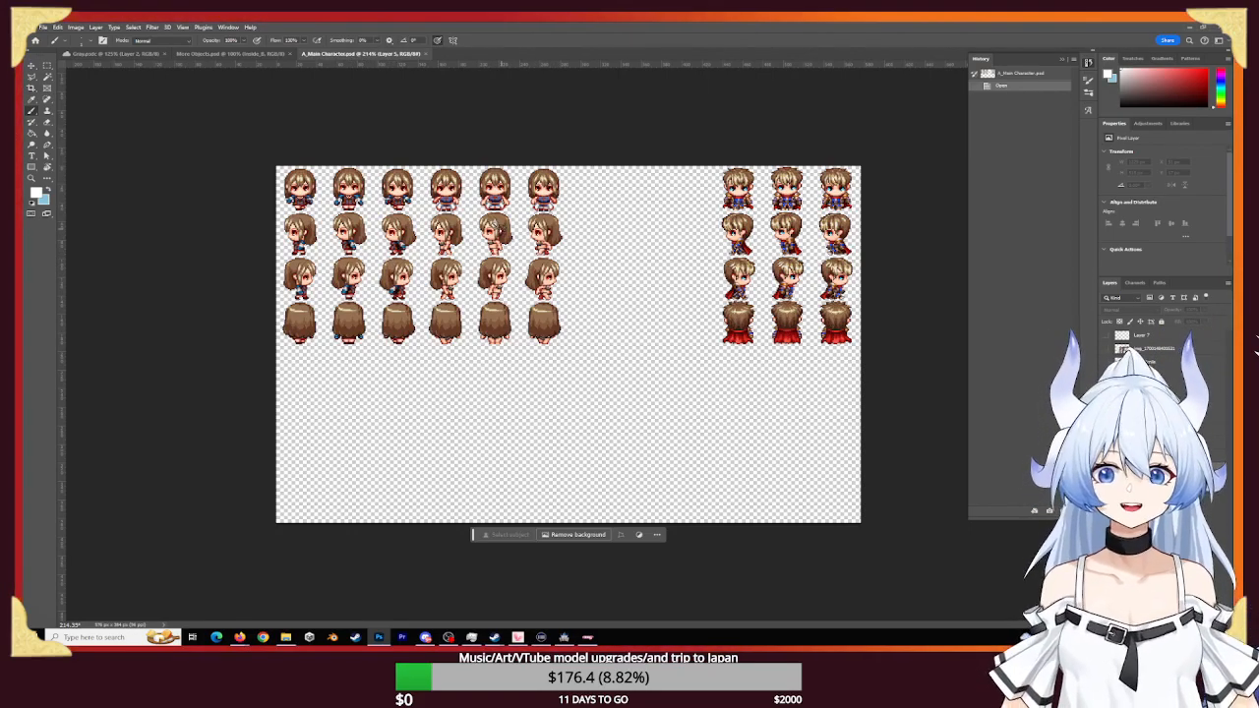
key("z")
left_click_drag(440, 228, 500, 248)
left_click_drag(555, 156, 436, 316)
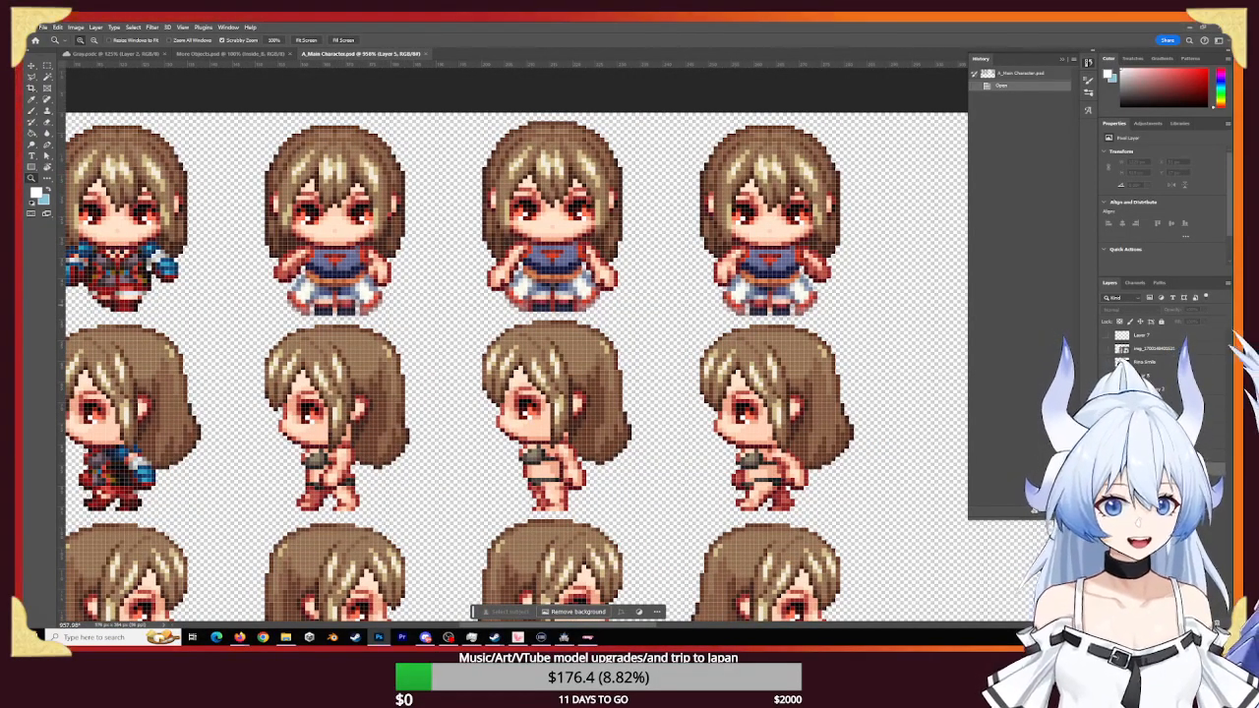
- Hide the blue outfits on the fourth and sixth front-facing frames and inspect the undressed side and back poses
key("ctrl+comma")
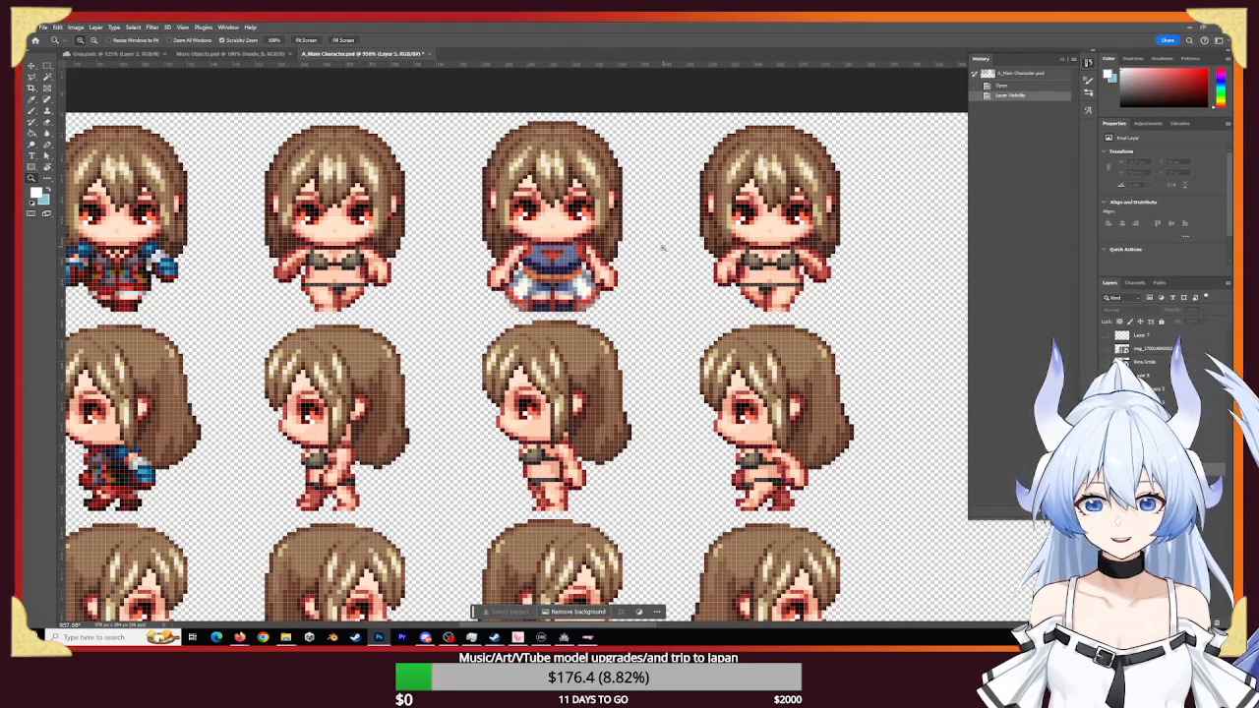
scroll(663, 245, "down", 5)
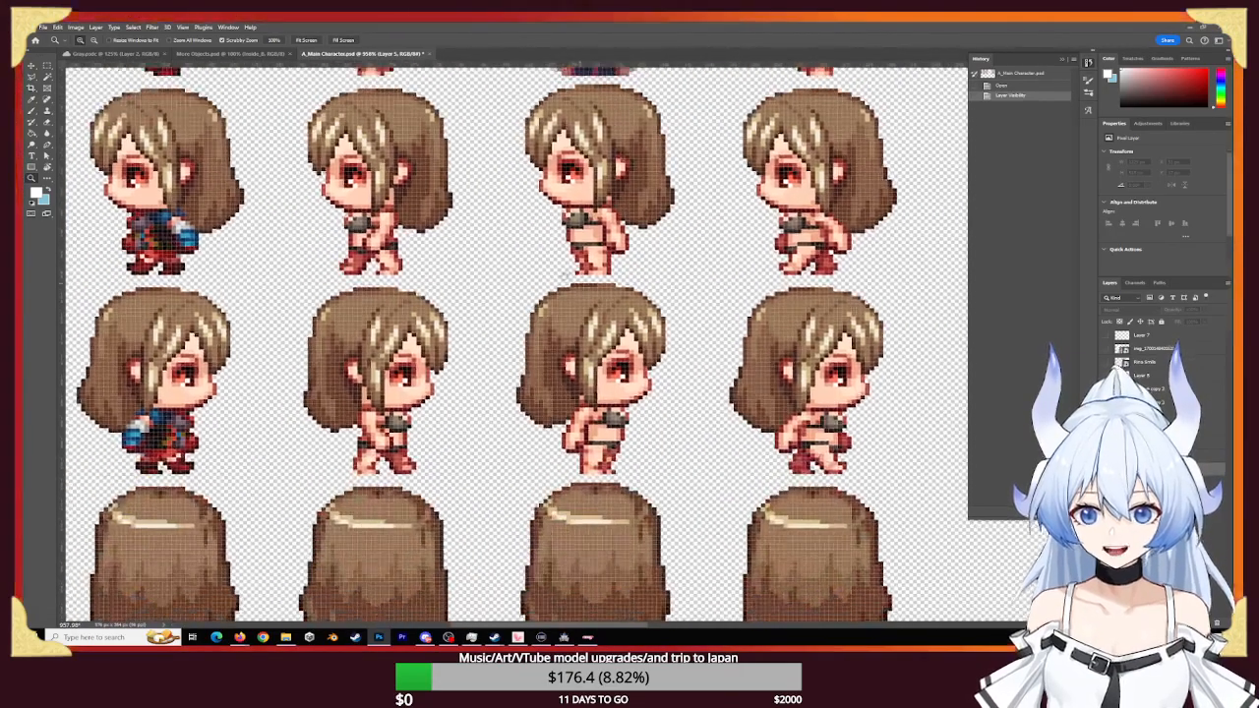
left_click_drag(566, 278, 519, 255)
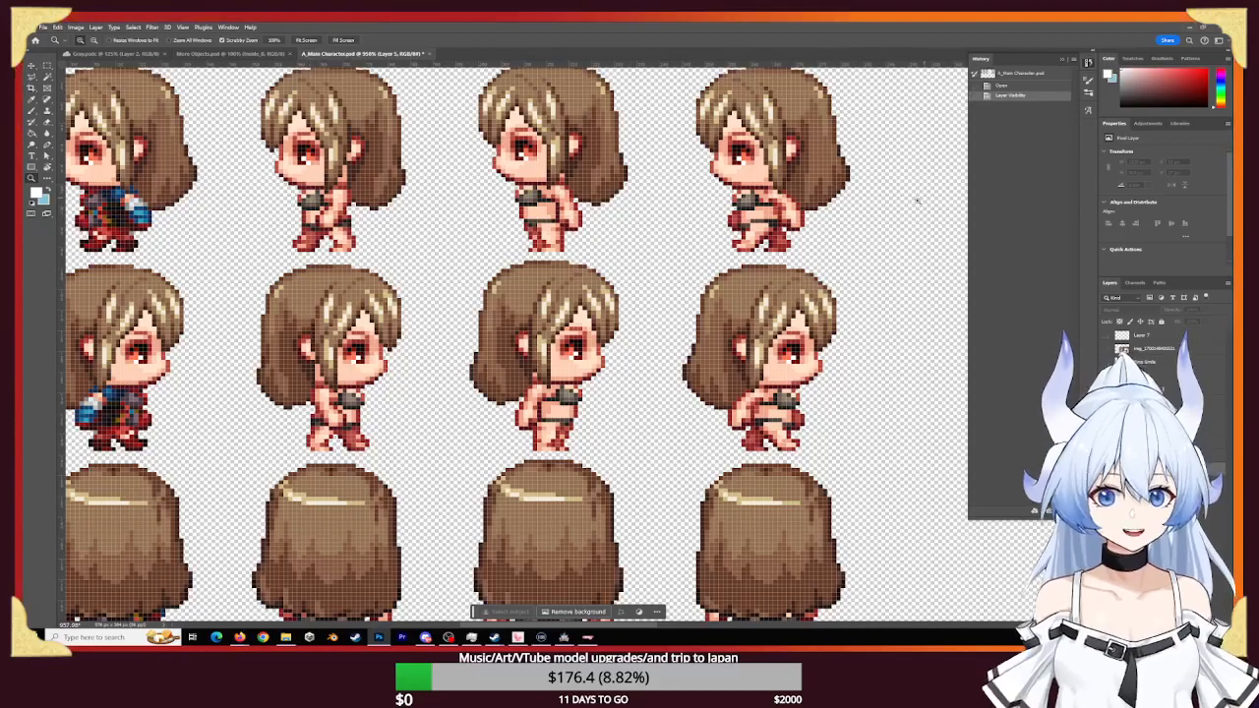
left_click_drag(534, 377, 558, 231)
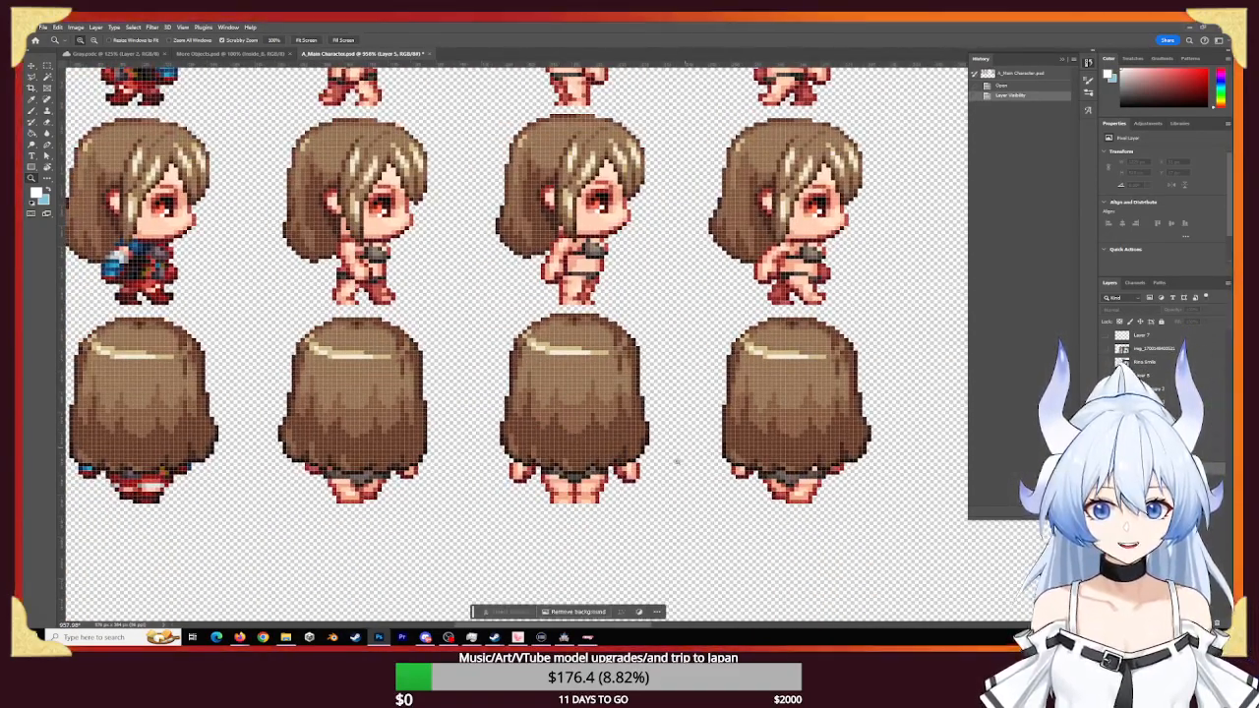
left_click_drag(629, 301, 650, 628)
mouse_move(549, 411)
left_mouse_down()
mouse_move(511, 411)
mouse_move(553, 425)
left_mouse_up()
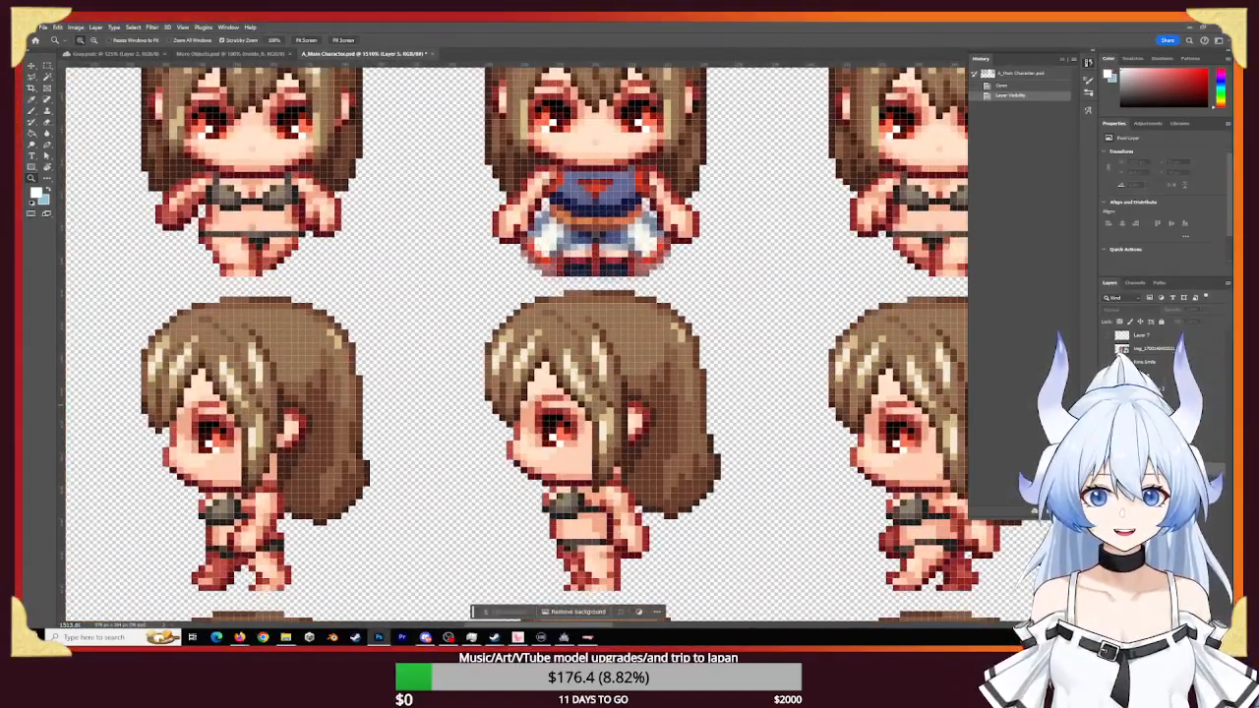
- Show the blue outfit on the fourth front-facing frame again and examine its pixels closely
left_click(1106, 401)
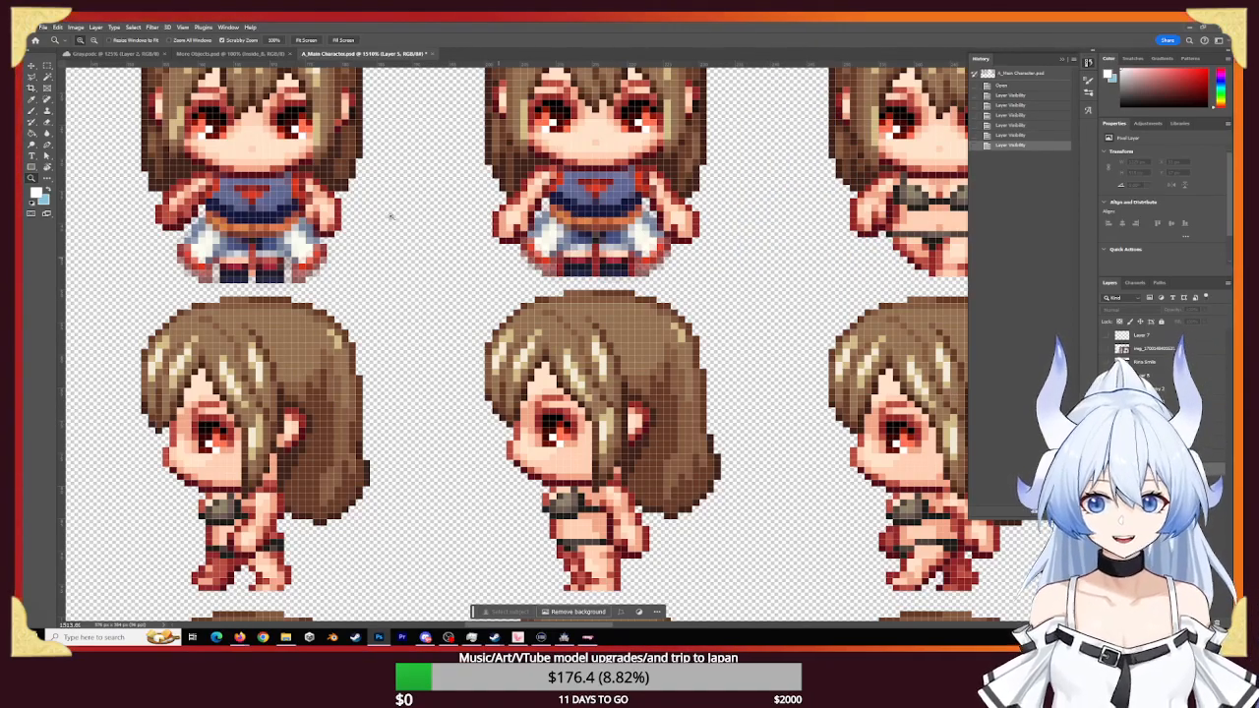
left_click_drag(391, 223, 501, 315)
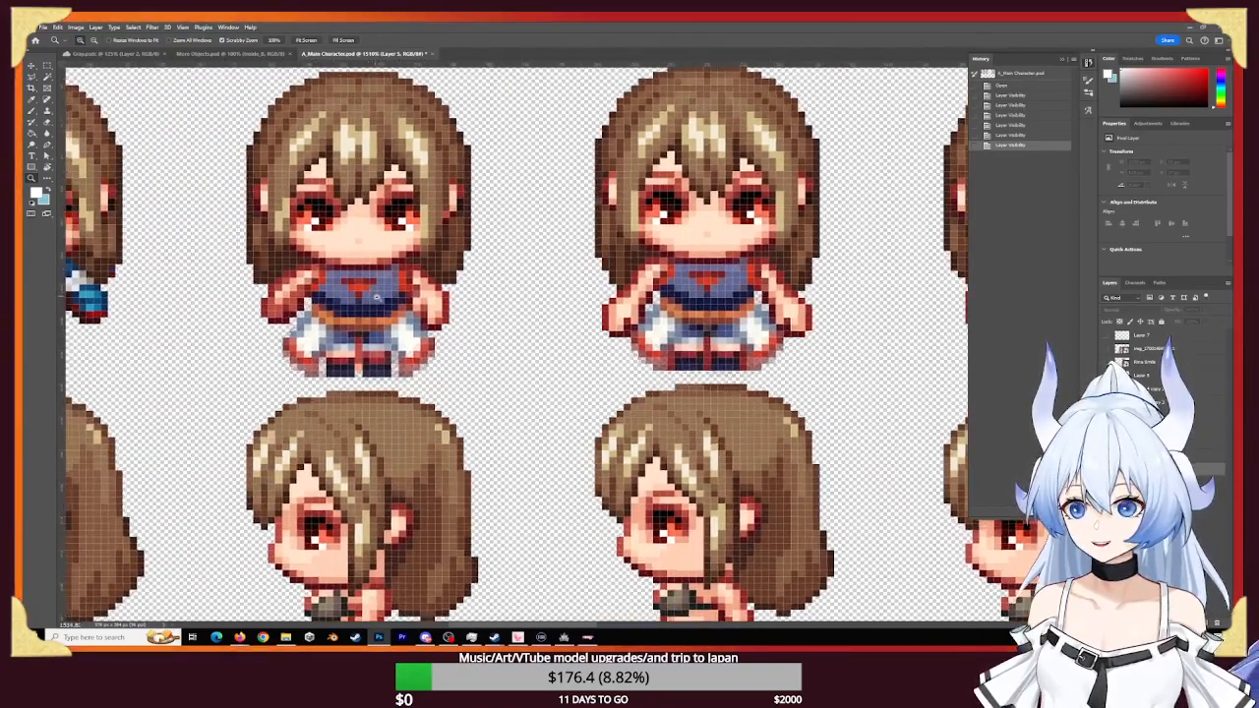
left_click(404, 310)
left_click_drag(403, 310, 488, 309)
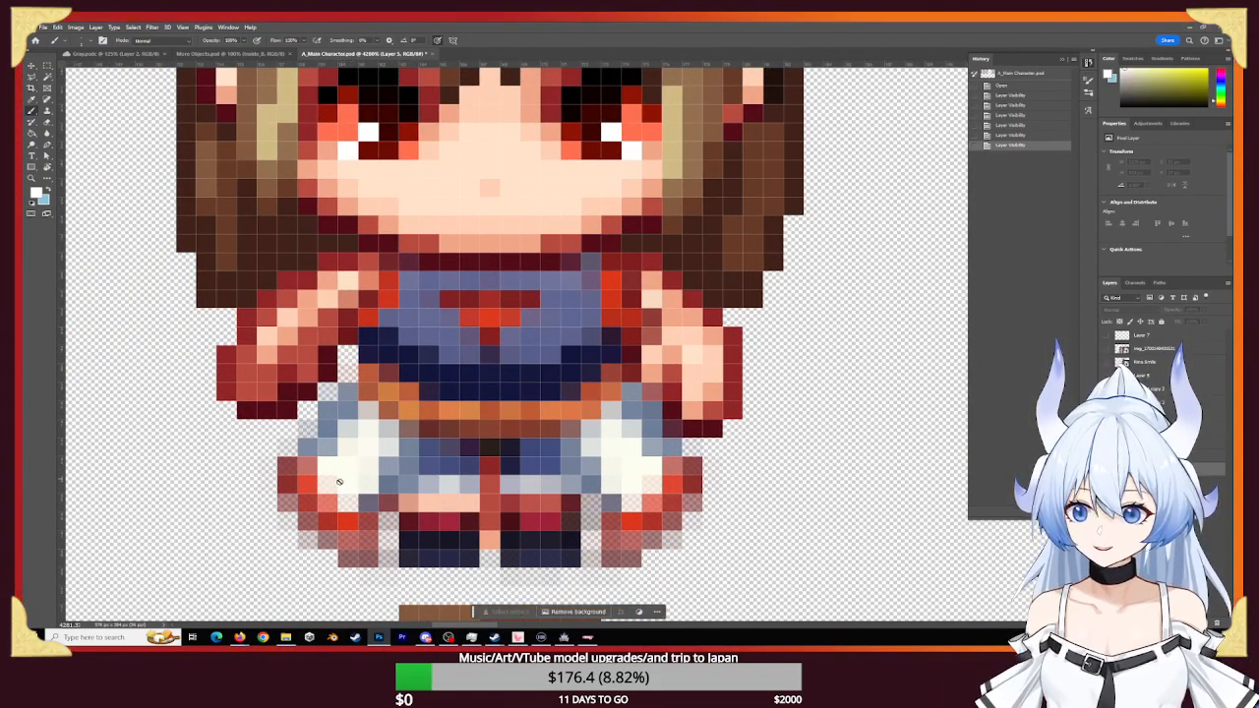
right_click_drag(528, 361, 532, 361, "alt")
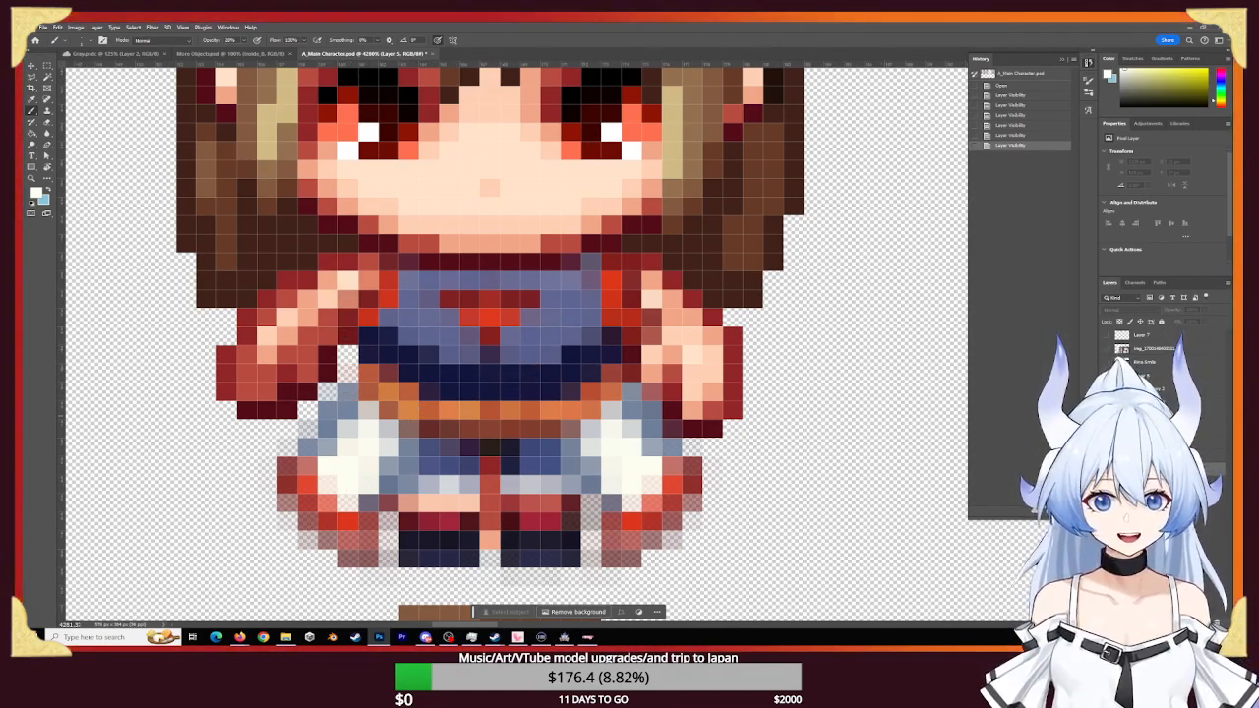
- Identify the blue outfit layers of the front-facing frames by toggling their visibility, and put the three Layer 4 copies into one group
left_click(1170, 402)
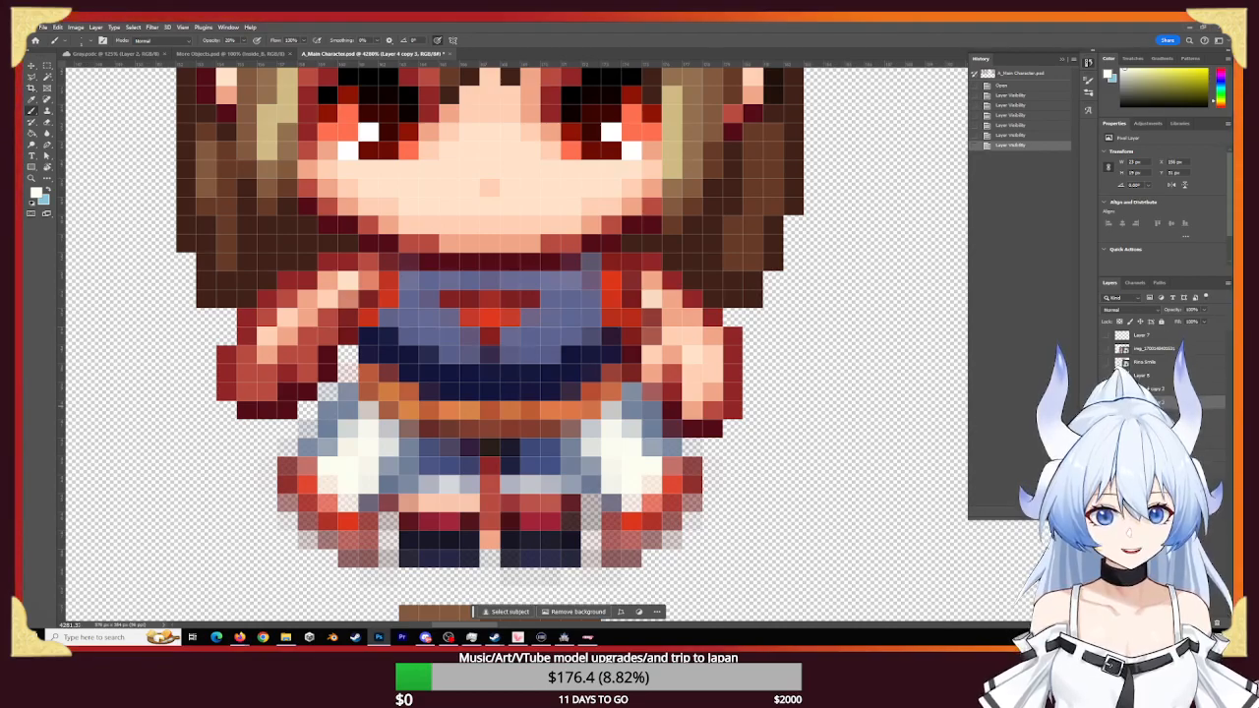
left_click(1106, 403)
left_click(1107, 402)
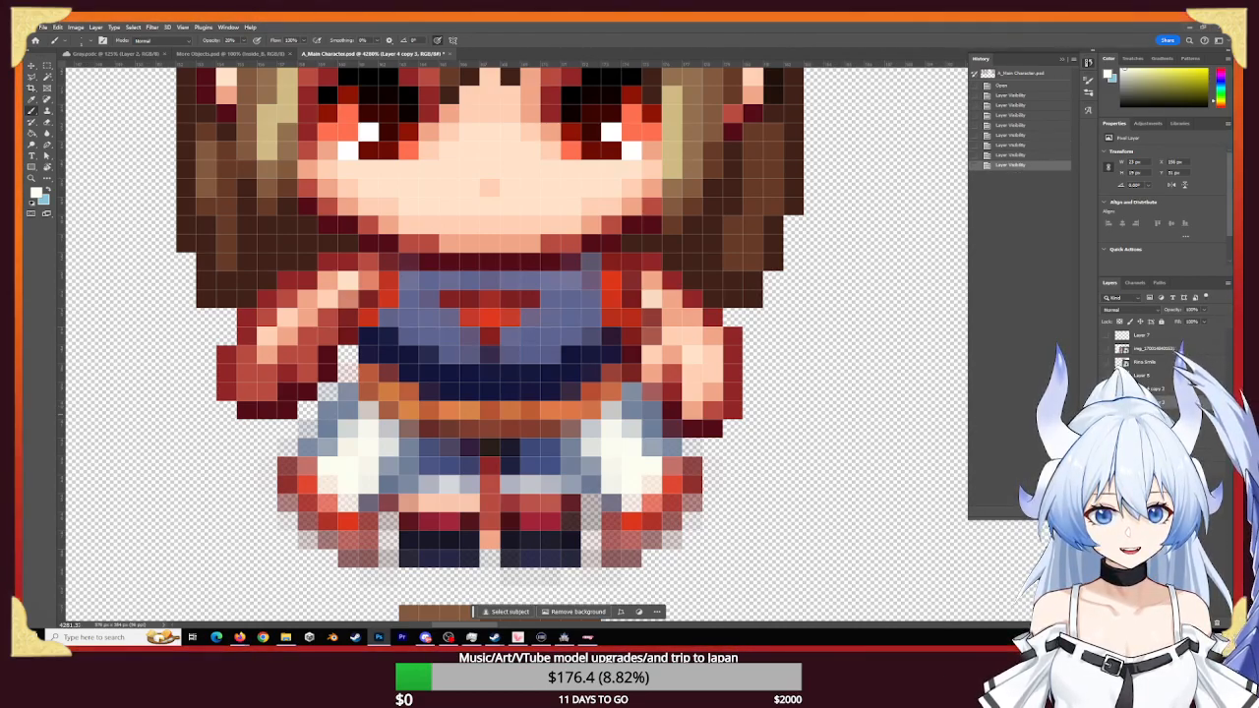
left_click(1170, 415)
left_click(1171, 377, "shift")
left_click(1171, 389)
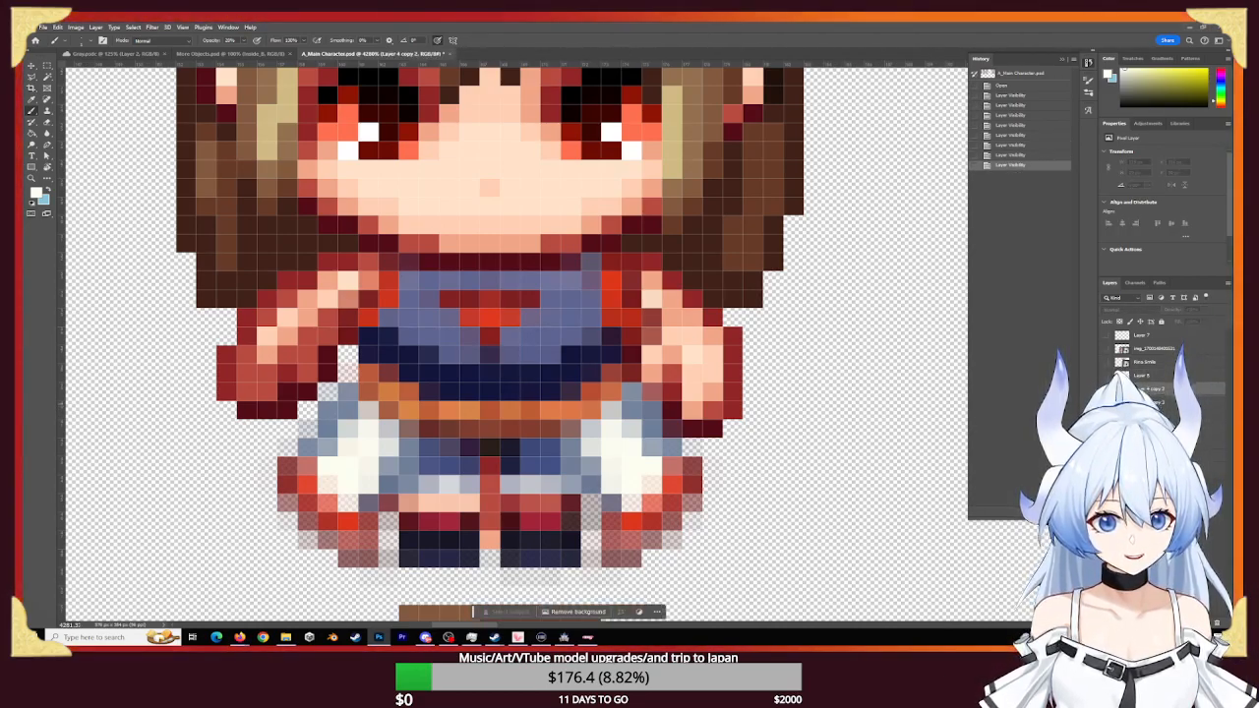
left_click(1170, 415, "shift")
key("ctrl+comma")
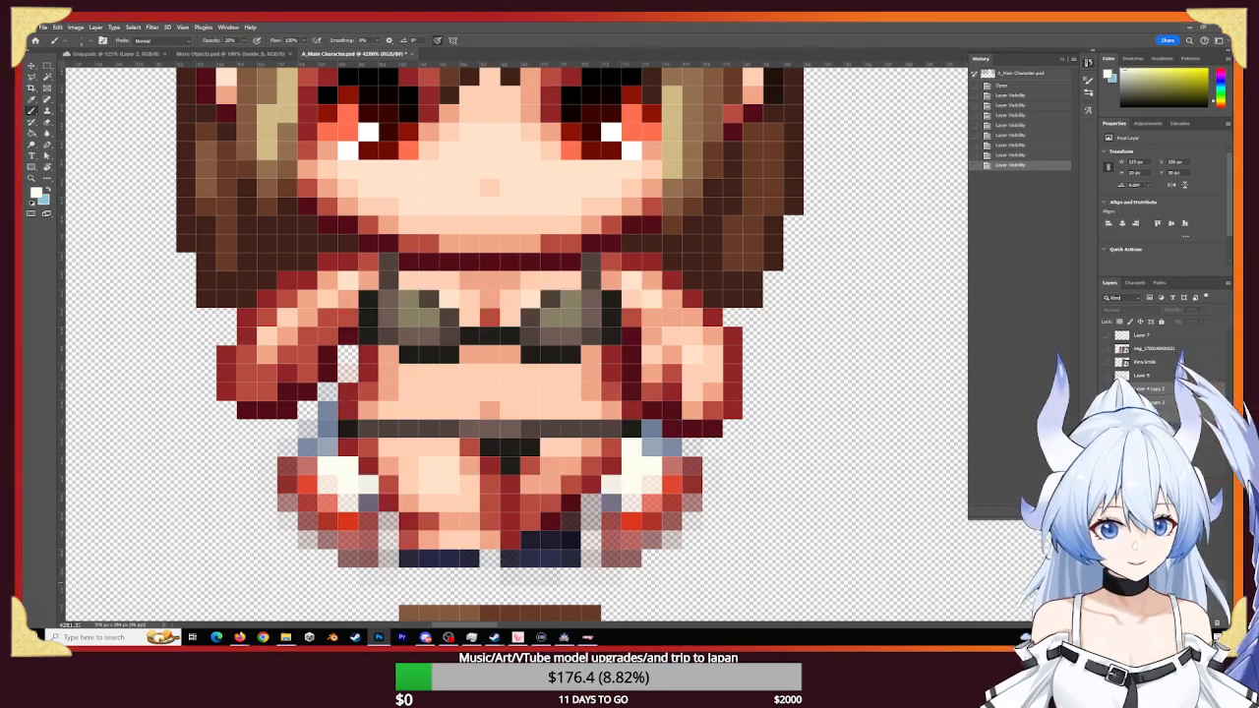
key("ctrl+g")
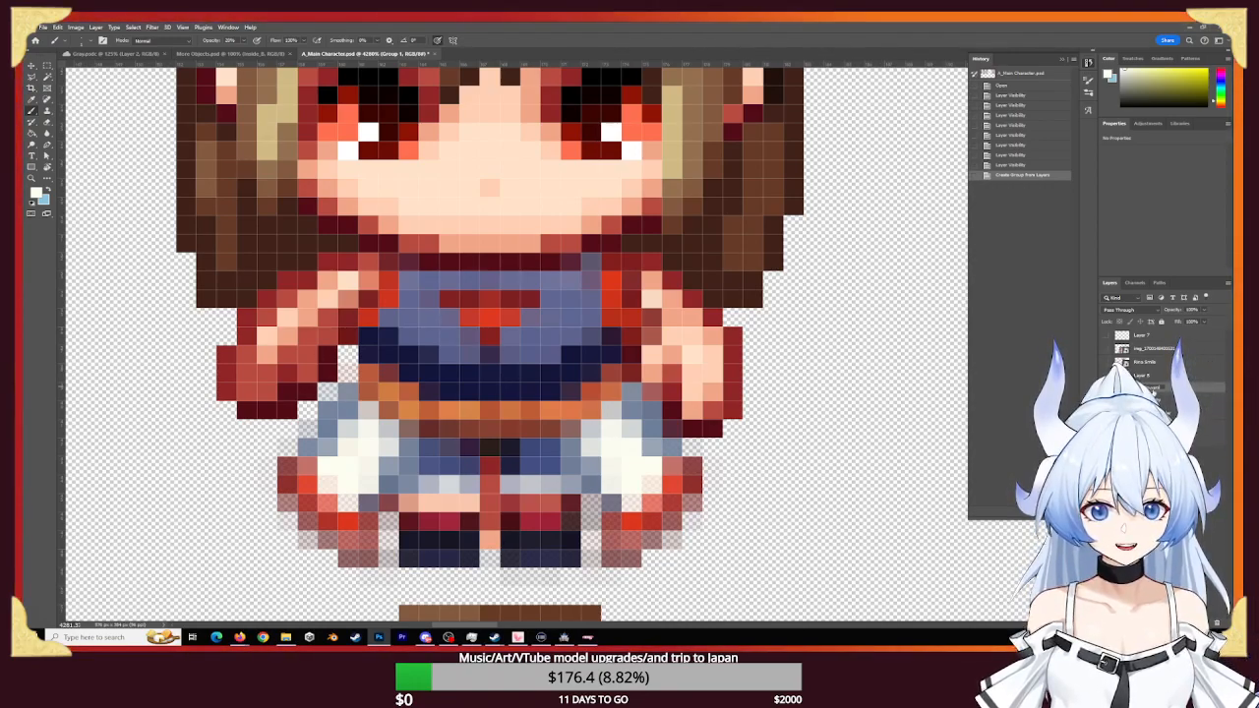
- Rename the new outfit group as Rina Foward Walk
type("Wal")
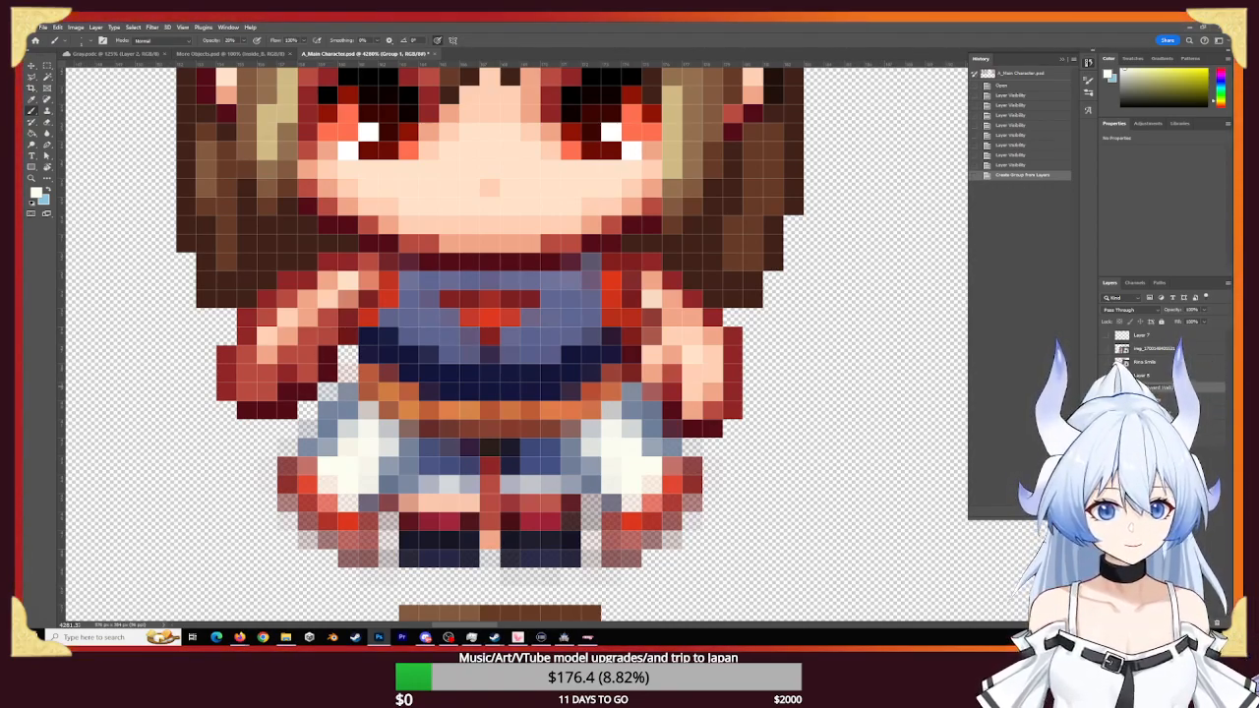
type("k")
key("Return")
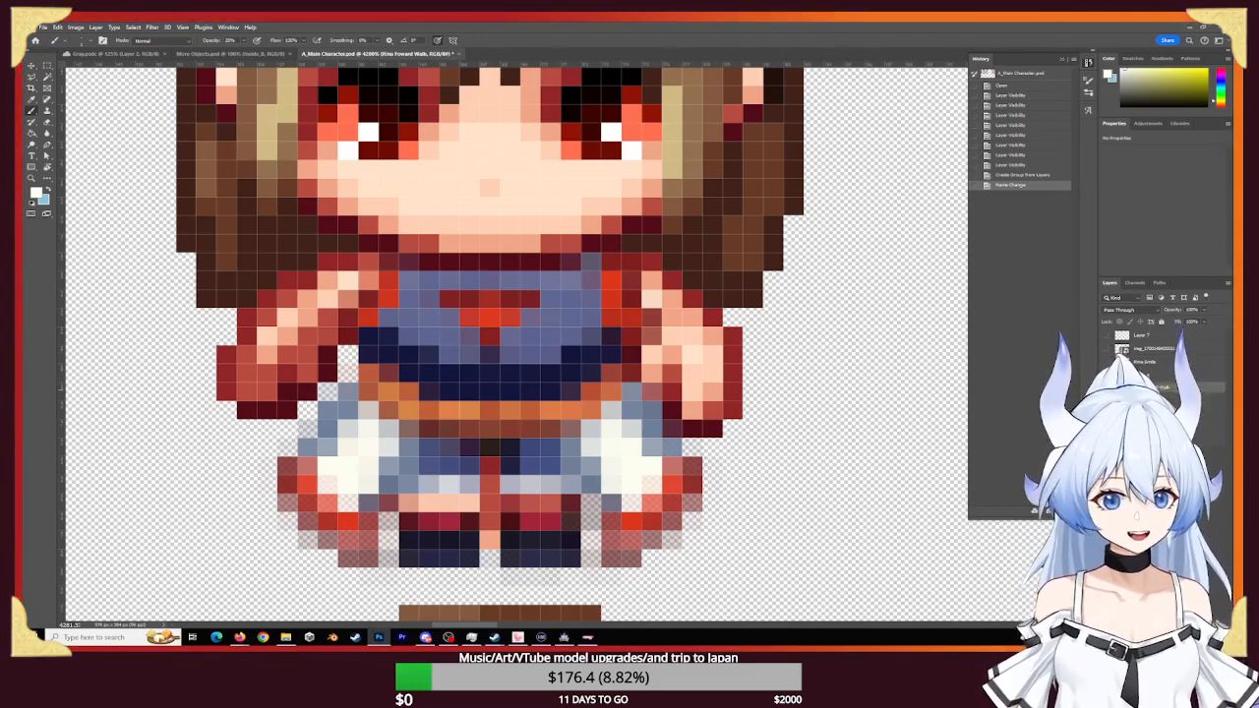
- Rename the Layer 4 copy outfit layer inside the group as Nutral and hide it
left_click(1117, 388)
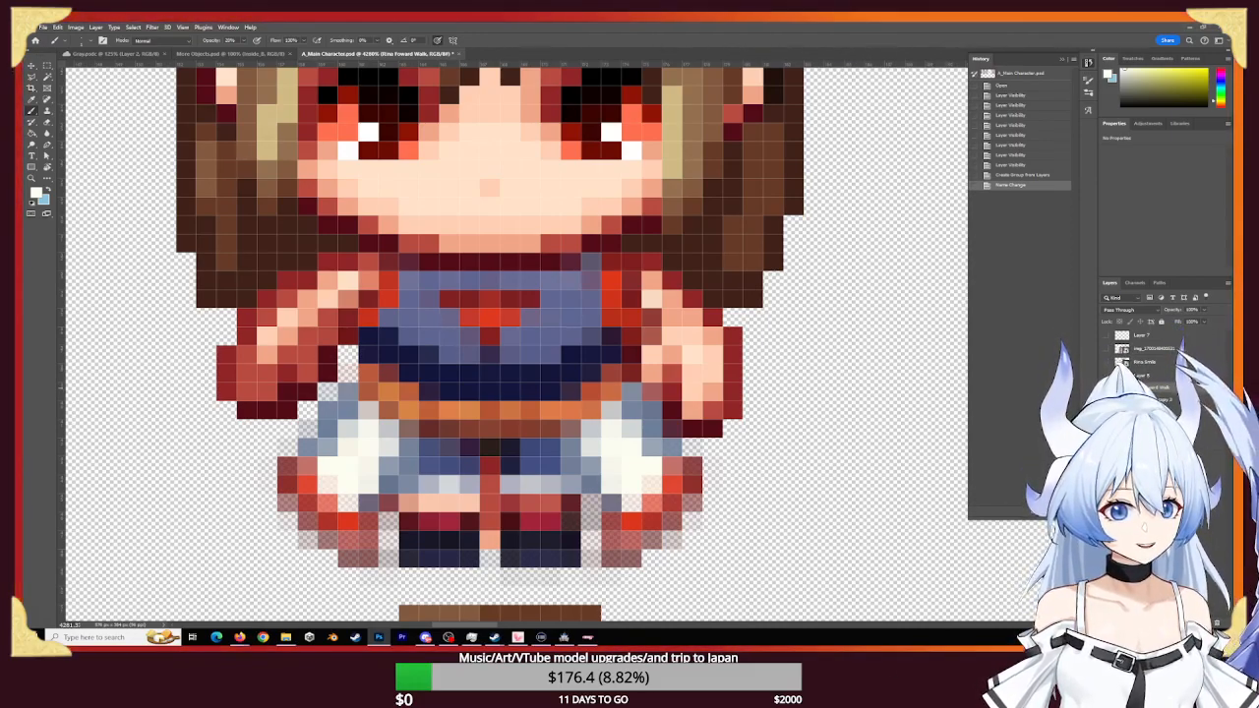
left_click(1180, 426)
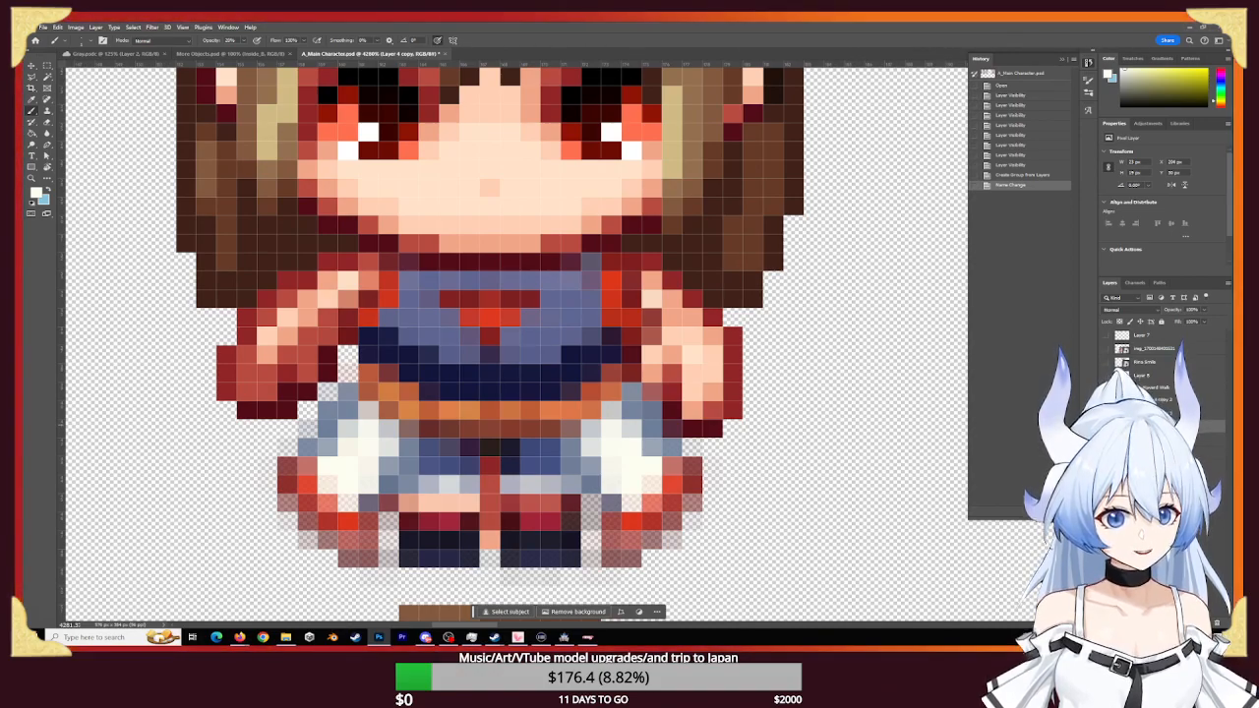
left_click(1106, 427)
left_click(1106, 427)
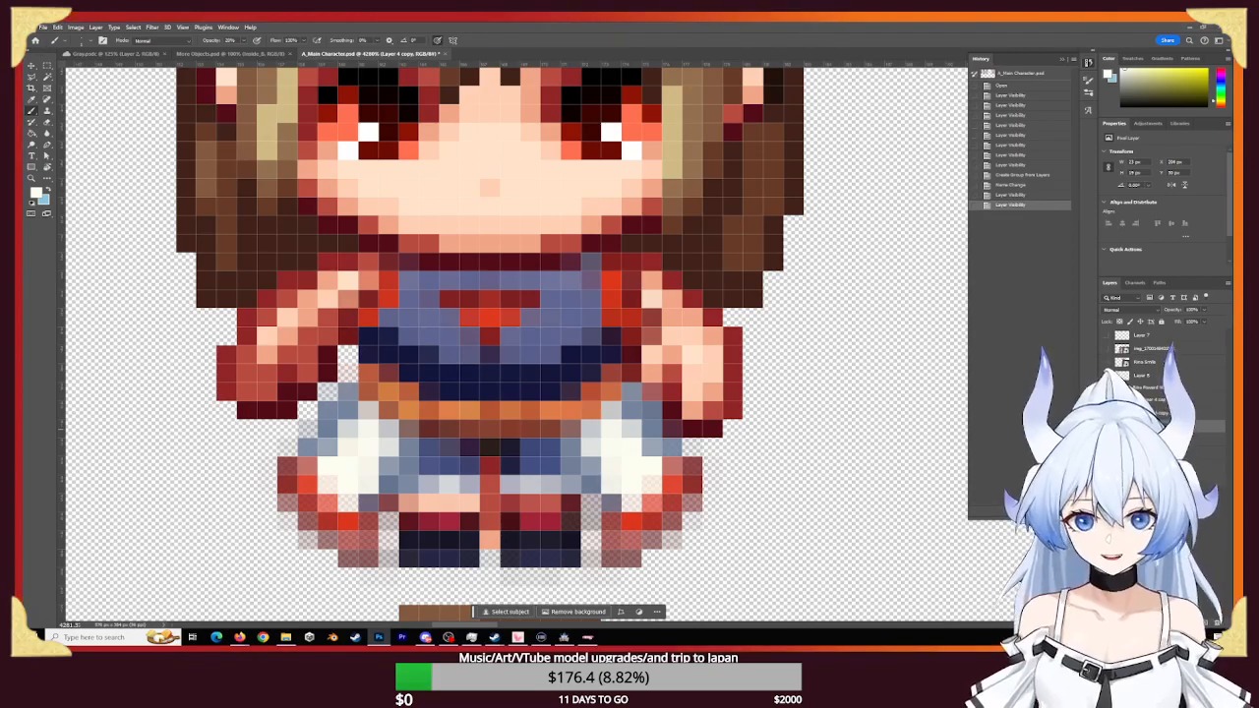
type("Nutral")
key("Return")
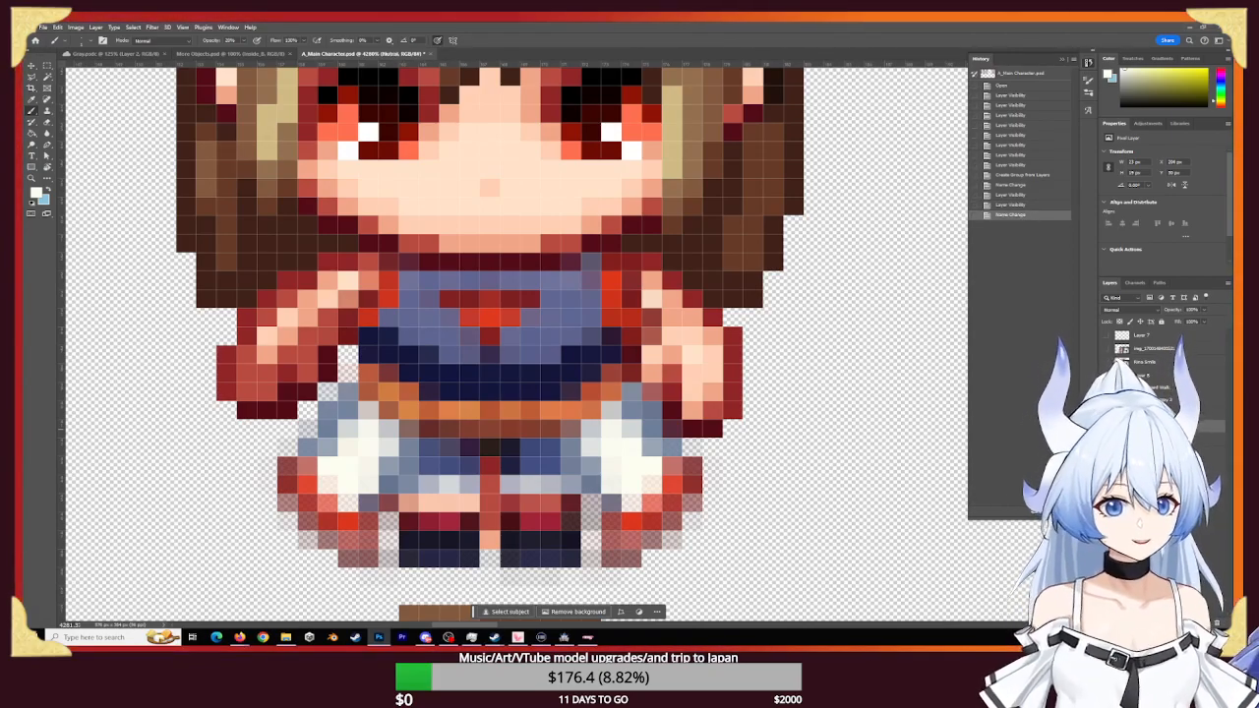
left_click(1106, 426)
- Rename the Layer 4 copy 3 layer as Left frame and the Layer 4 copy 2 layer as Right frame
left_click(1155, 413)
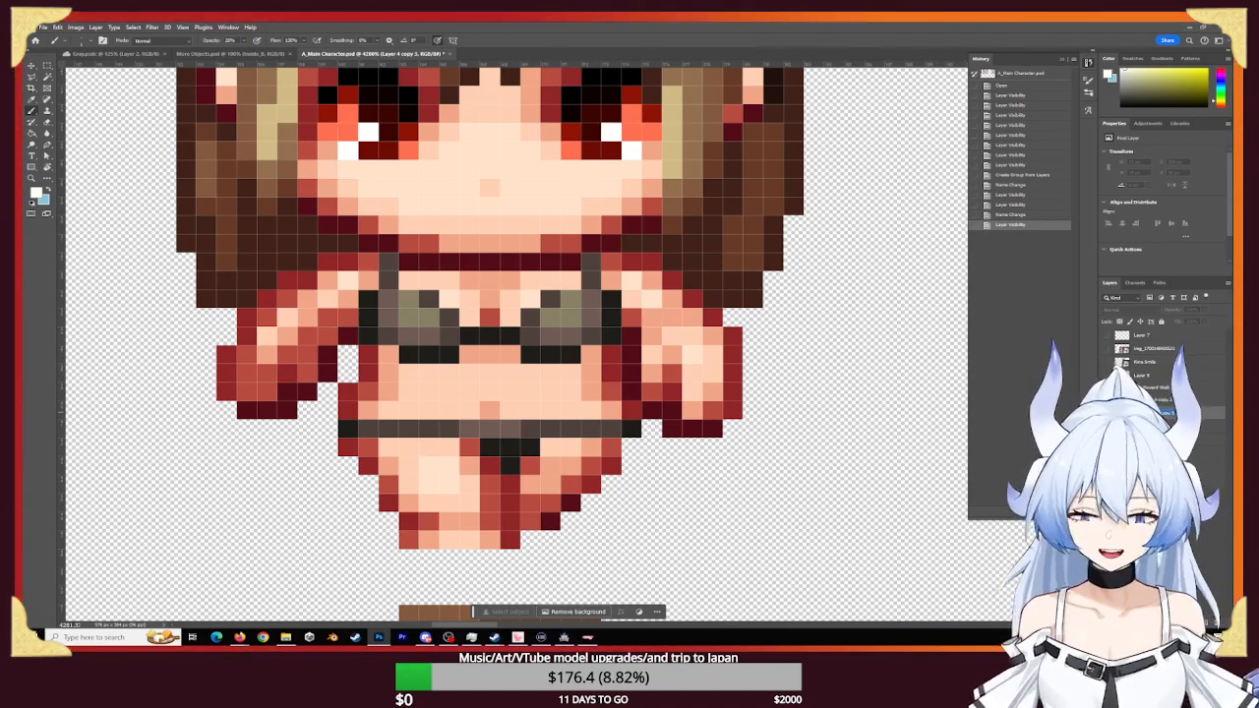
double_click(1155, 413)
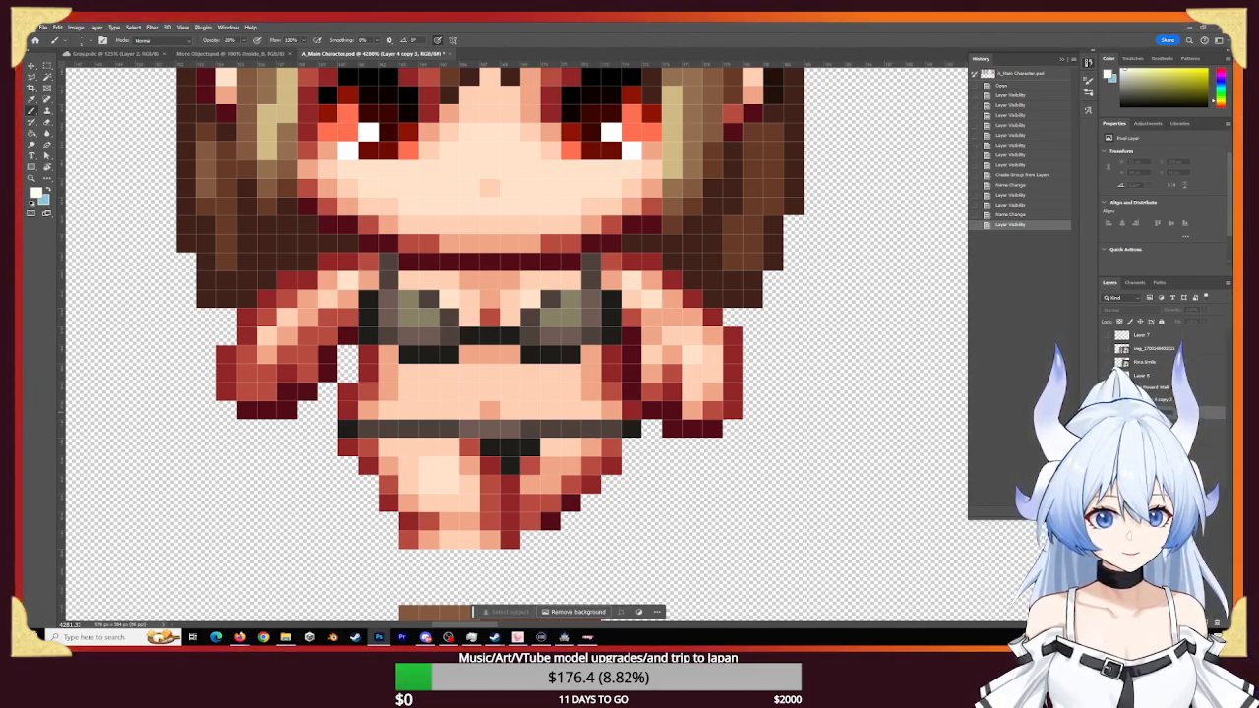
key("Return")
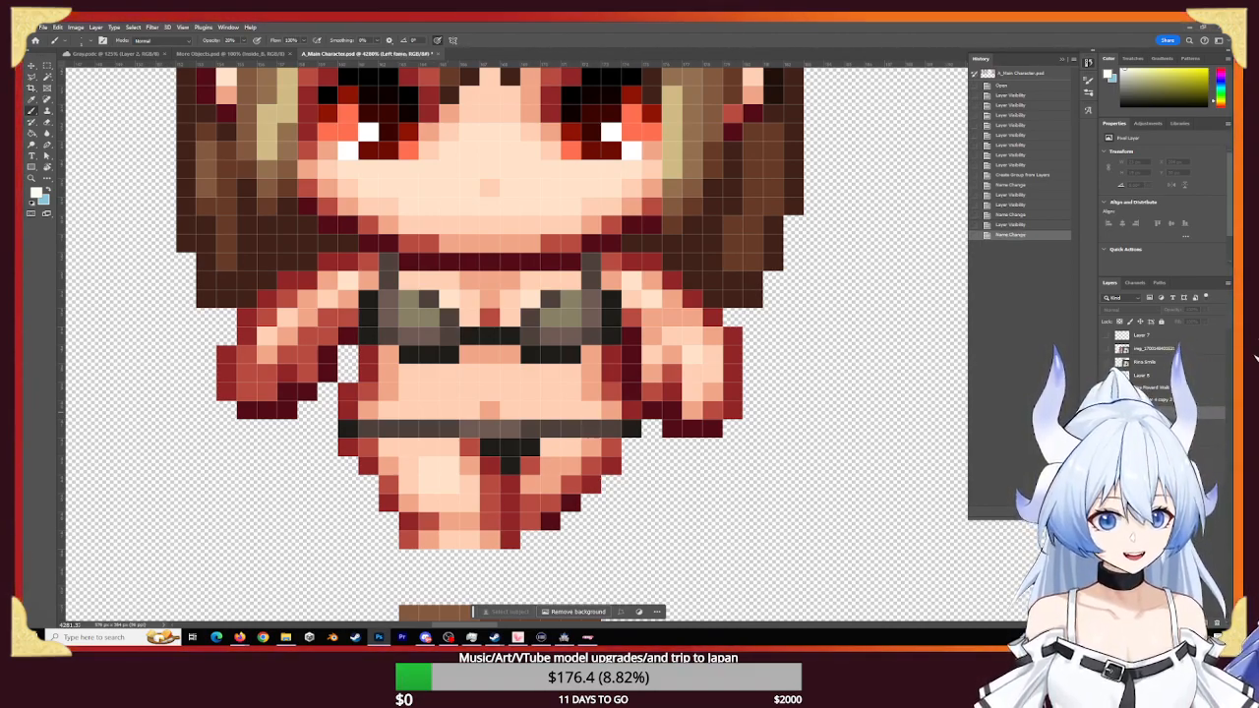
double_click(1170, 400)
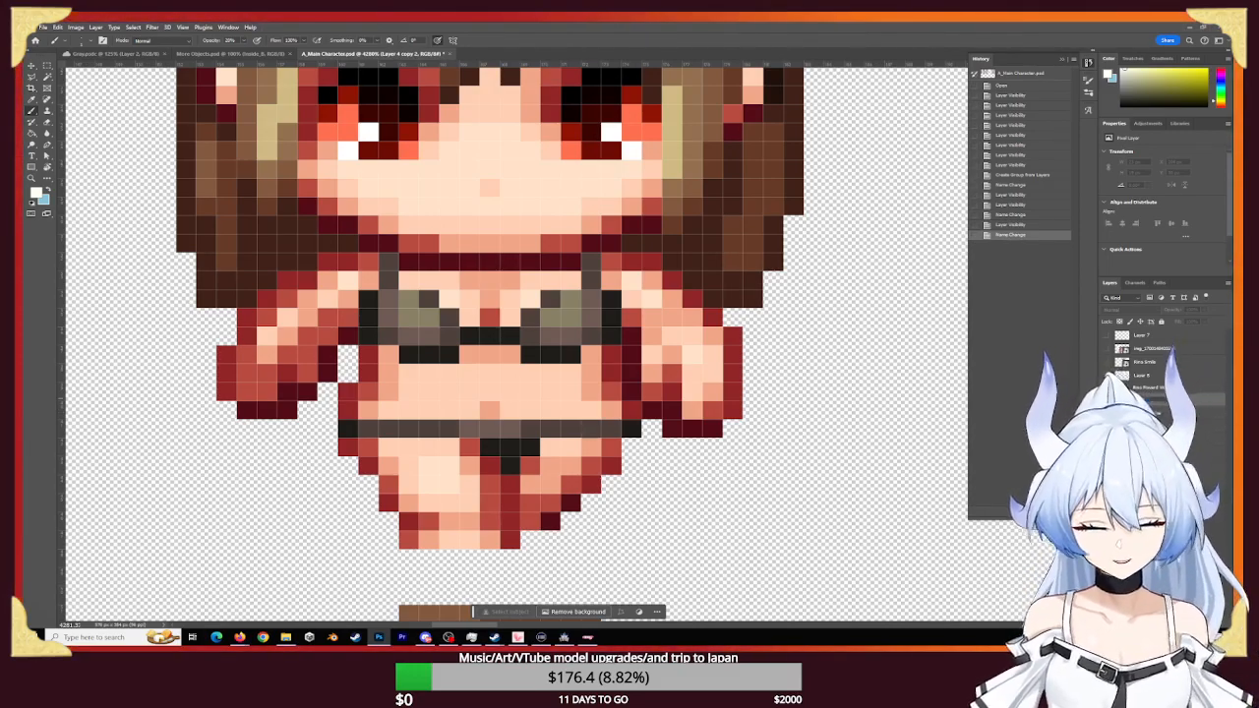
type("Kishi fram")
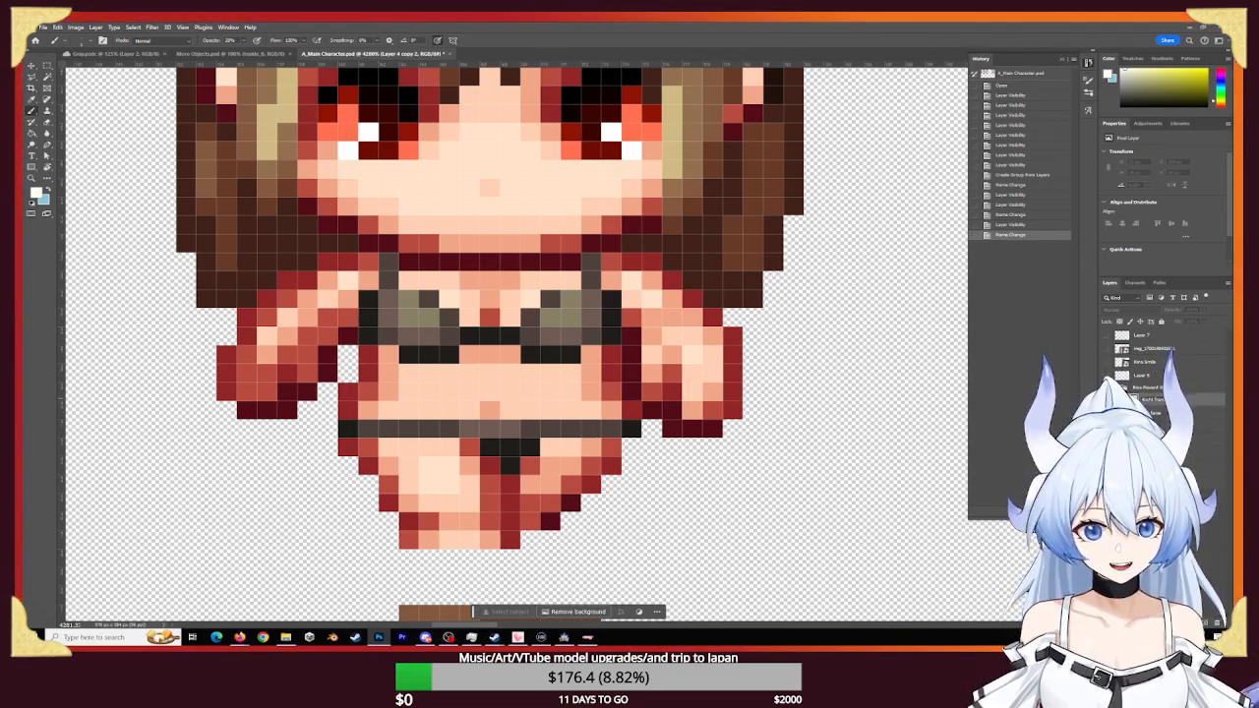
type("e")
key("Return")
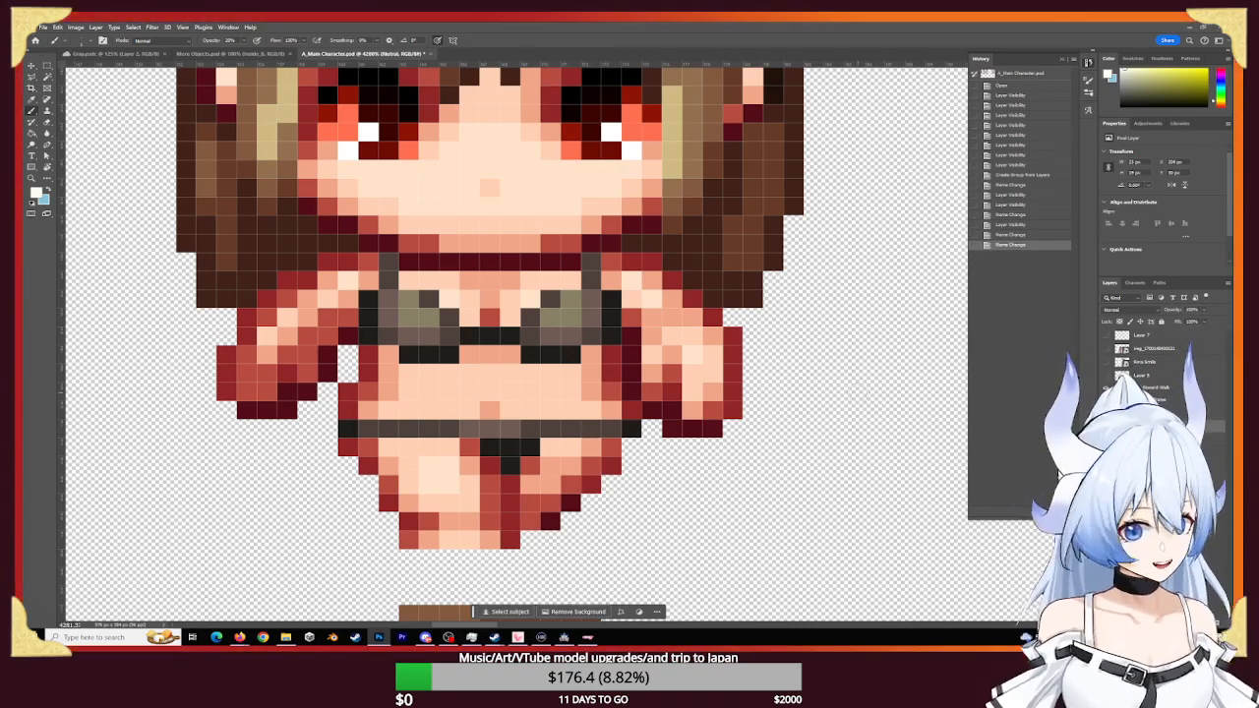
- Show the Left frame outfit layer on the front-facing walking sprite and make it the active layer
key("z")
left_click_drag(844, 391, 501, 363)
left_click_drag(695, 339, 714, 387)
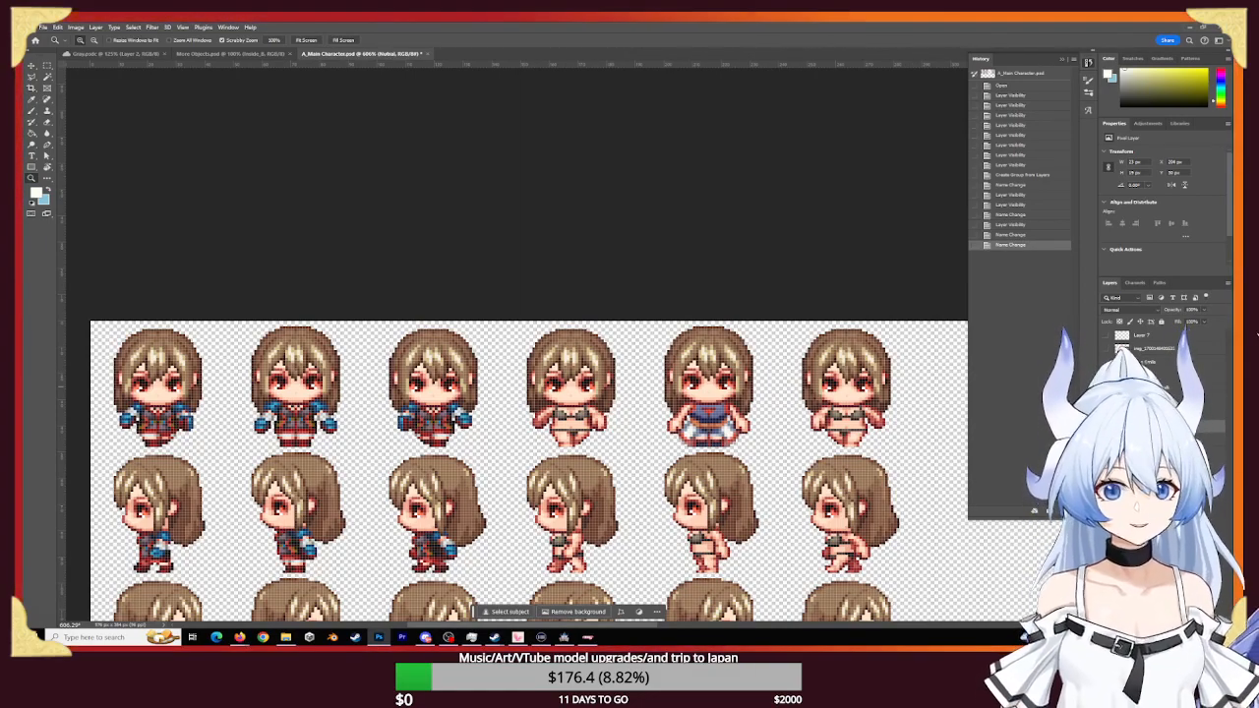
left_click(1105, 413)
left_click(1156, 413)
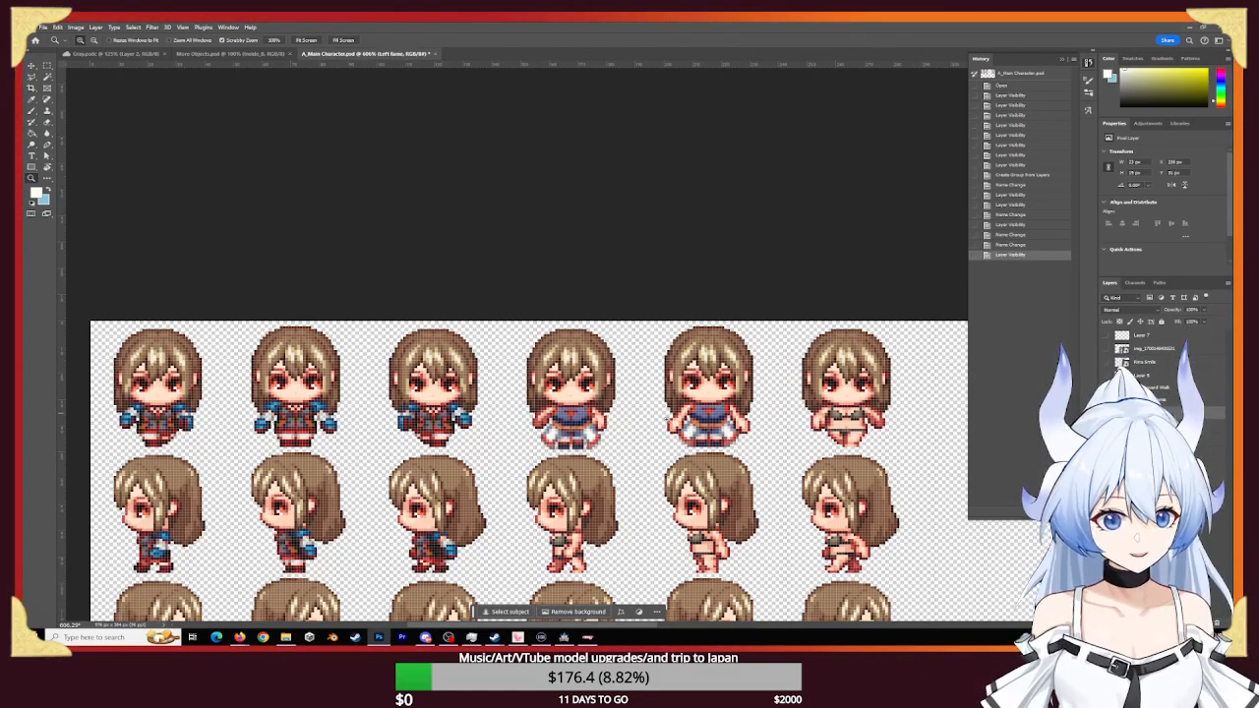
- Brush white over the tinted edge pixels of the skirt's left white panel on the Left frame layer
left_click_drag(555, 435, 653, 468)
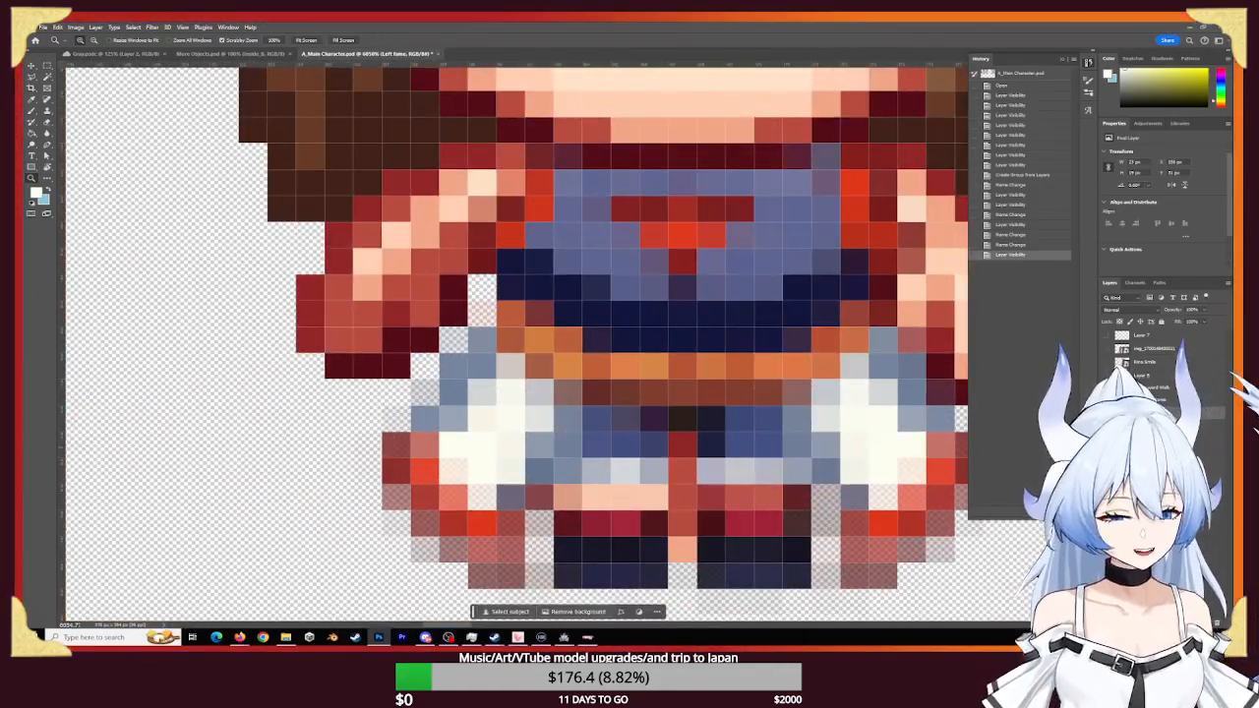
key("b")
left_click(459, 470)
left_click(458, 471)
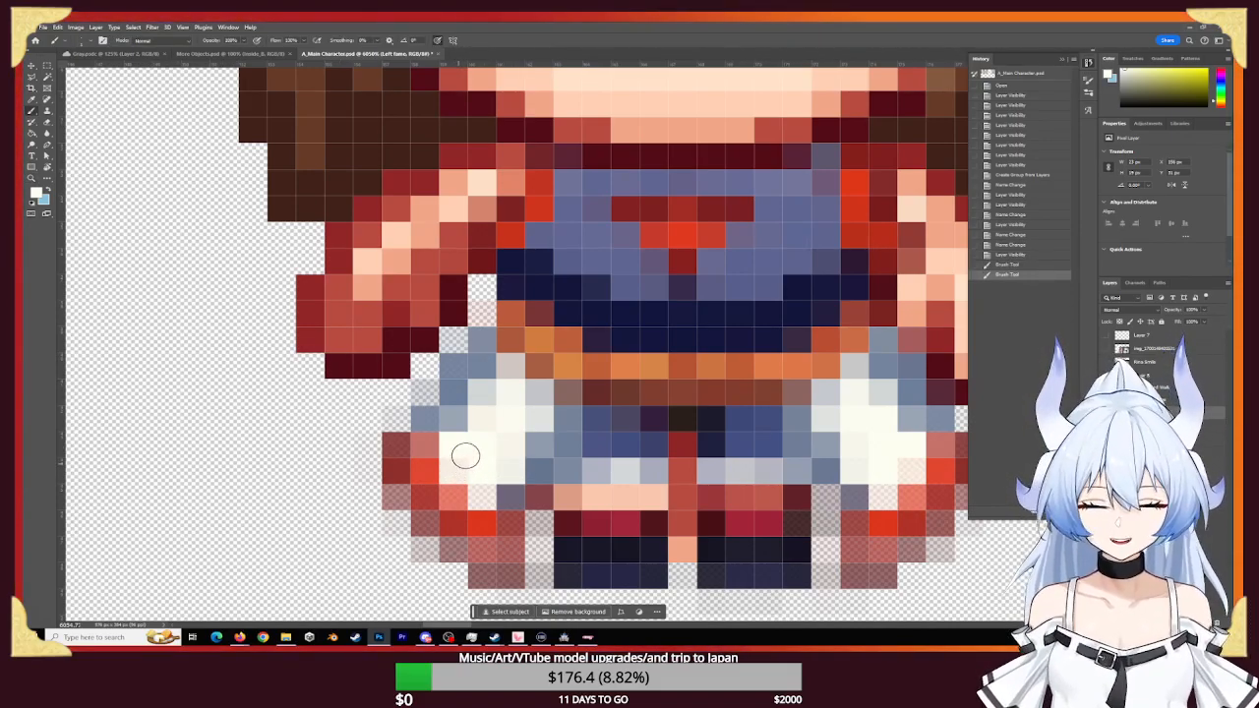
left_click(458, 467)
left_click(458, 469)
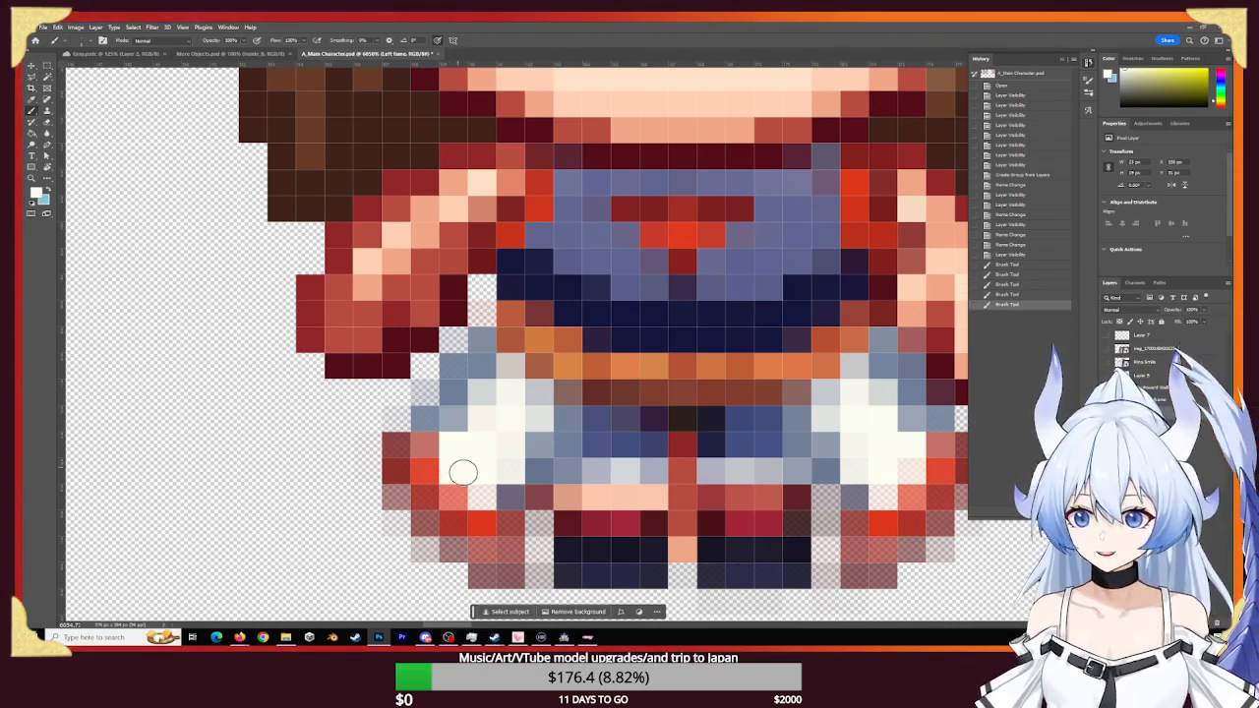
left_click(479, 488)
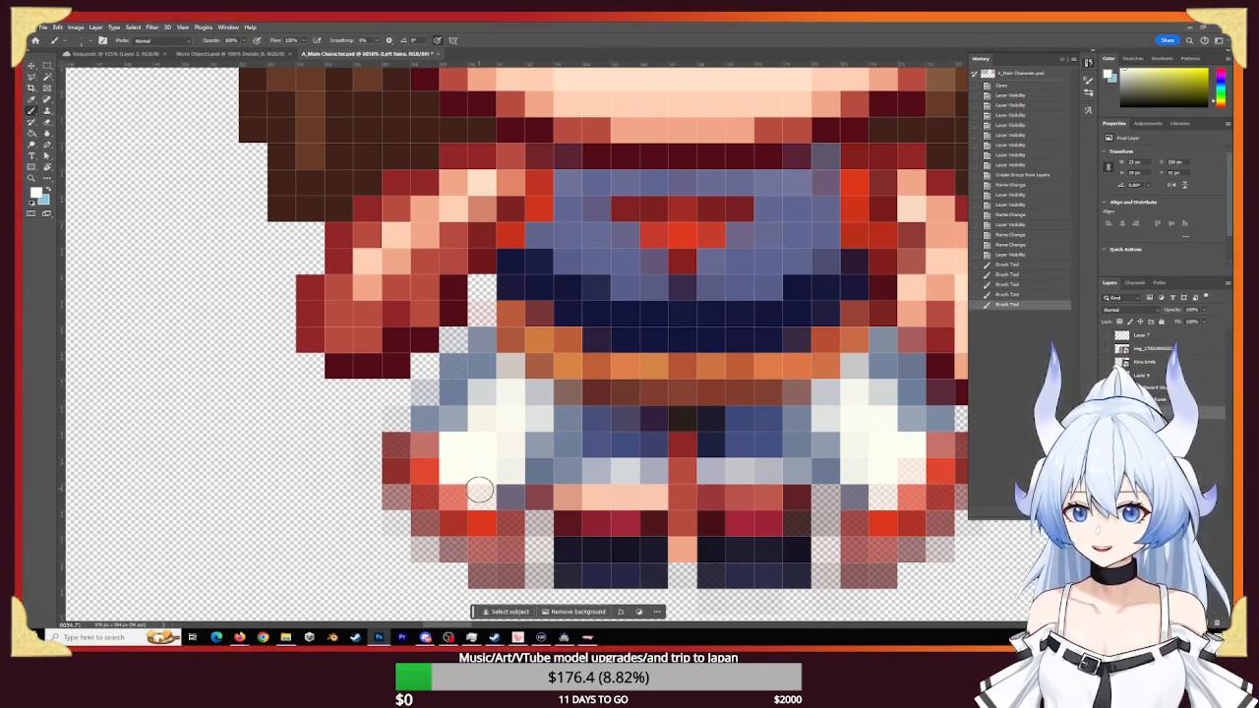
left_click(483, 494)
left_click(482, 494)
left_click(483, 494)
left_click(483, 495)
left_click(483, 494)
left_click(505, 472)
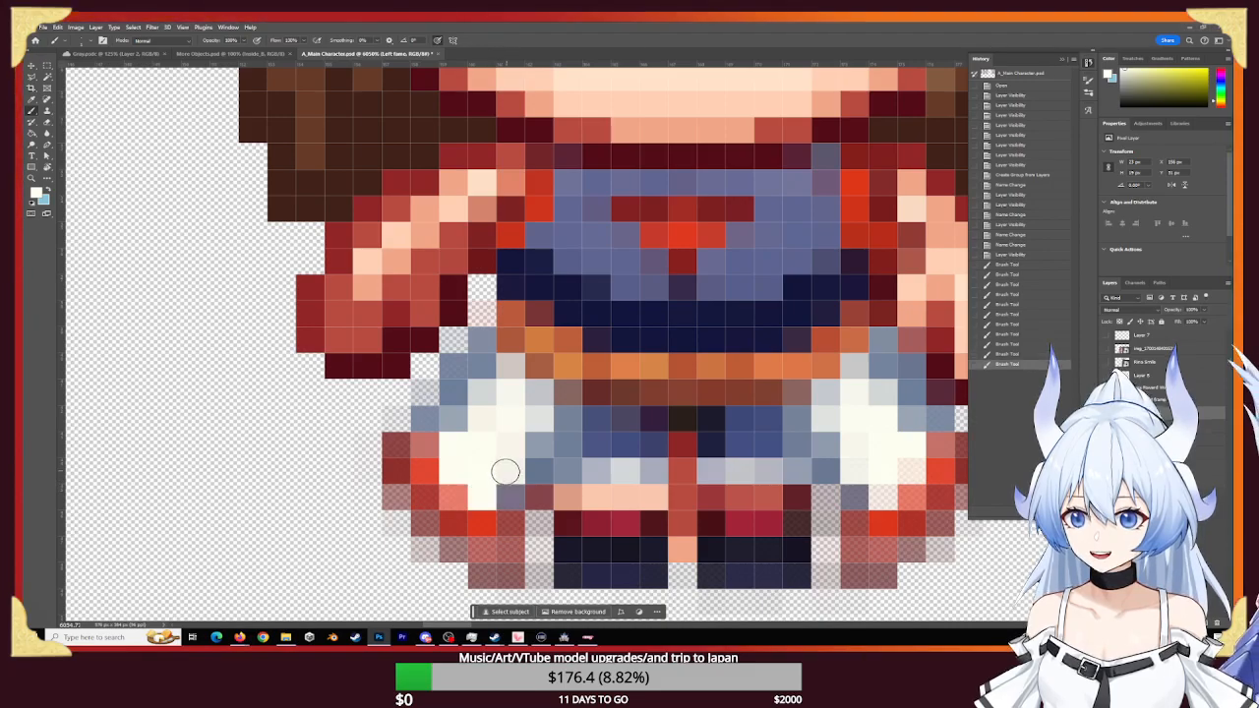
left_click(506, 472)
left_click(505, 472)
- Brush white over the outer and lower pixels of the skirt's right white panel
left_click(913, 472)
left_click(913, 472)
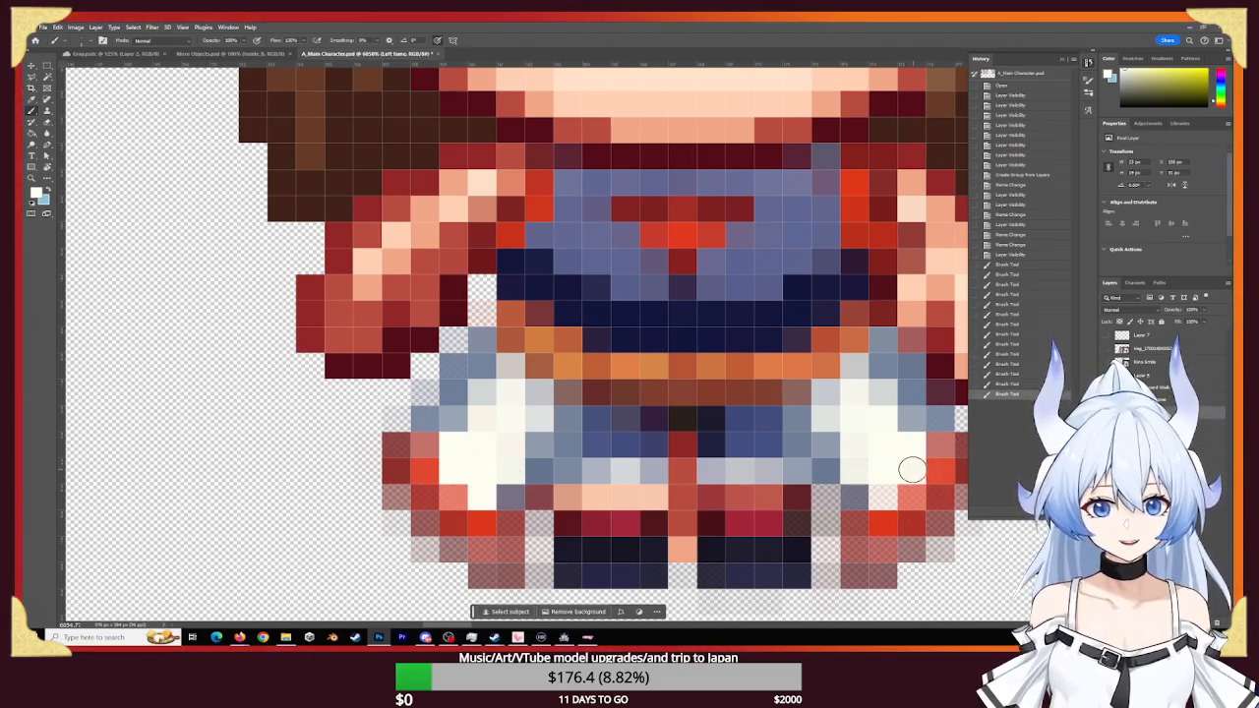
left_click(880, 495)
left_click(880, 494)
left_click(882, 495)
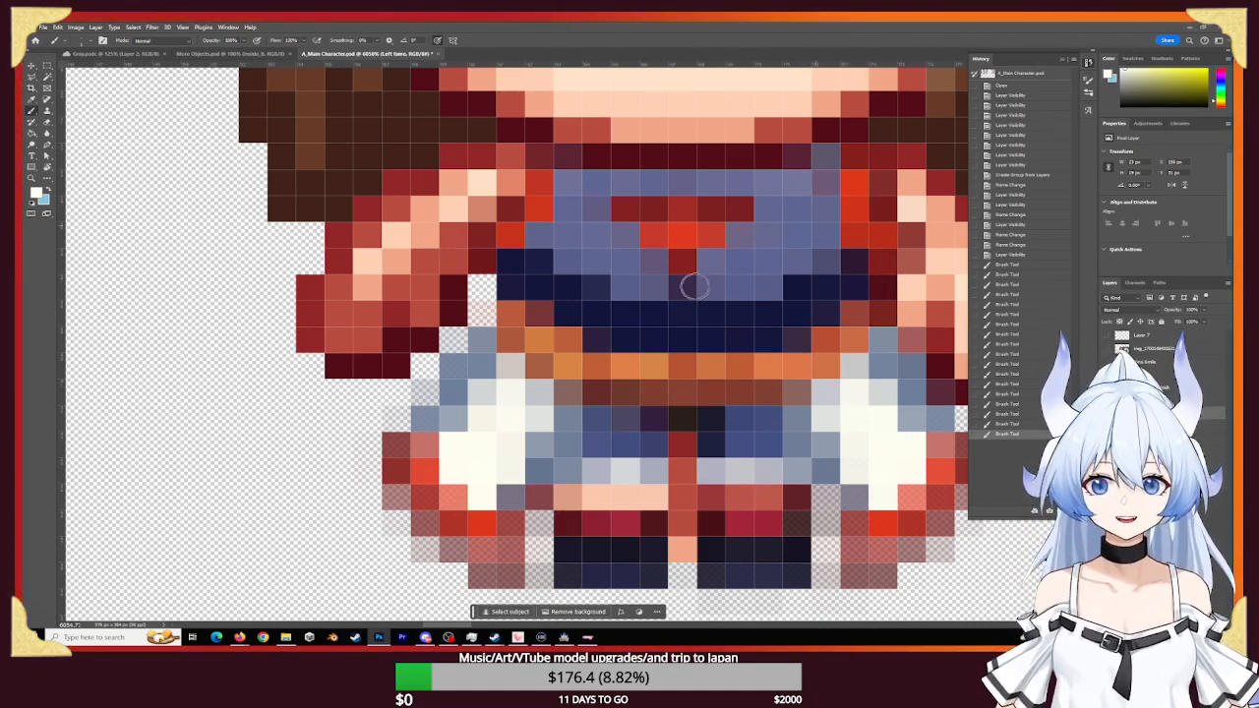
- Sample the skirt's grey-blue and paint a shadow strip down the inner side of the left panel to the boot
left_click(555, 470, "alt")
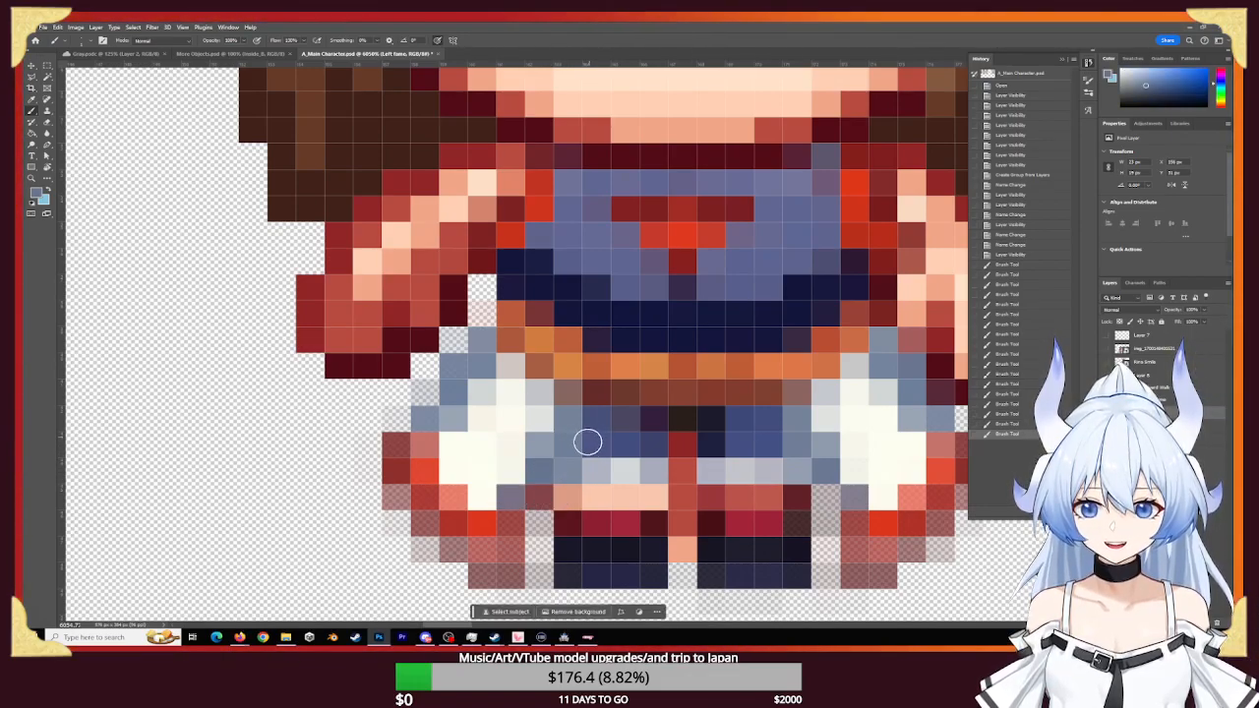
mouse_move(584, 432)
left_mouse_down()
mouse_move(590, 470)
mouse_move(571, 495)
left_mouse_up()
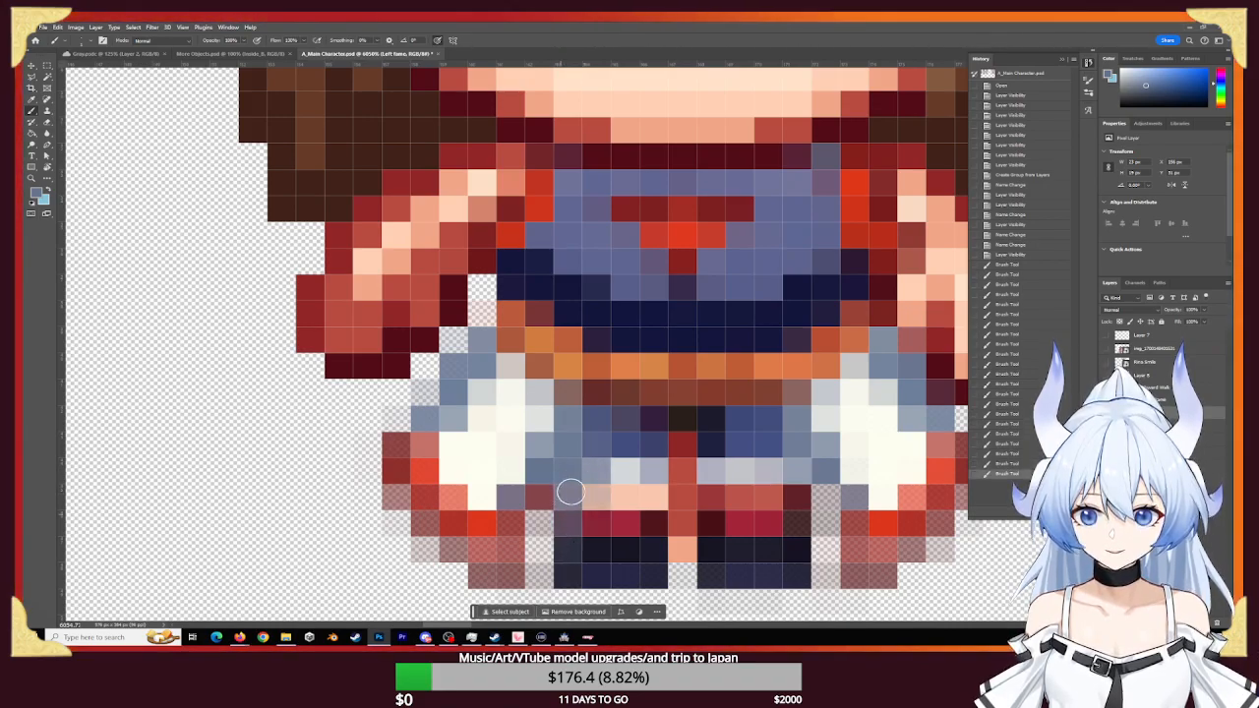
left_click_drag(563, 544, 565, 508)
mouse_move(581, 432)
left_mouse_down()
mouse_move(576, 469)
mouse_move(542, 460)
left_mouse_up()
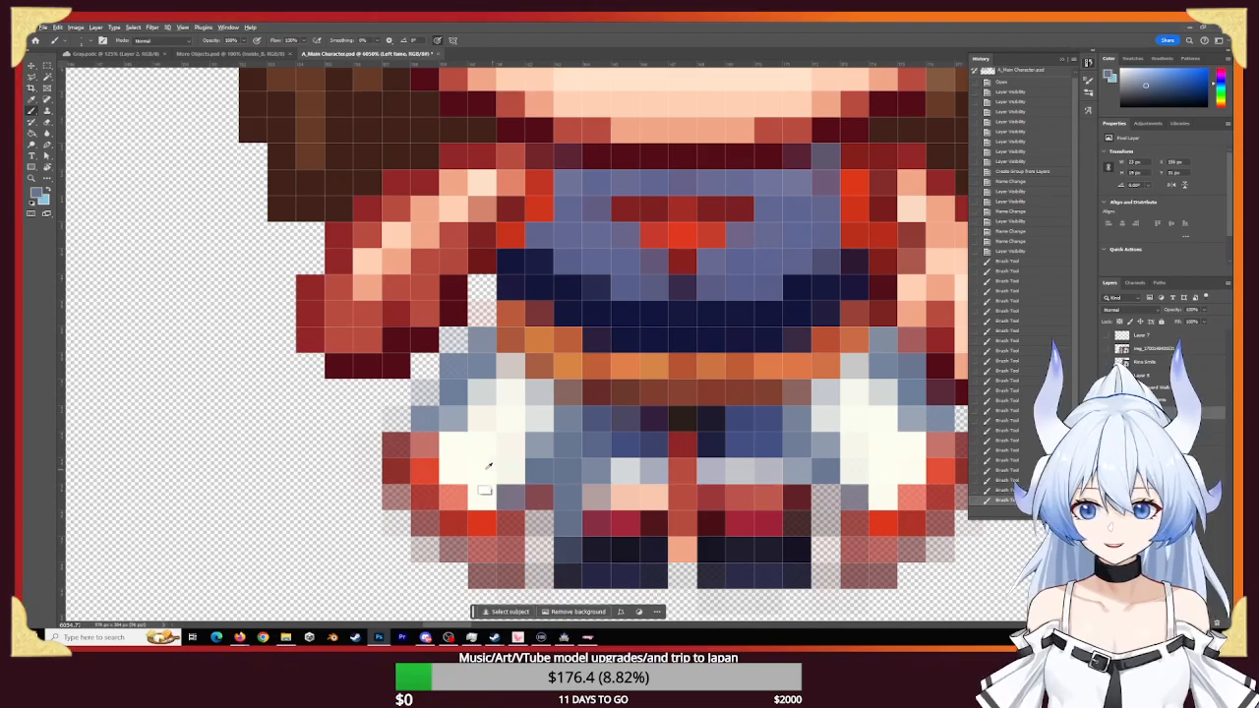
- Sample the skirt's white and widen the left white panel inward up to the grey-blue strip, down to the hem
left_click(513, 478, "alt")
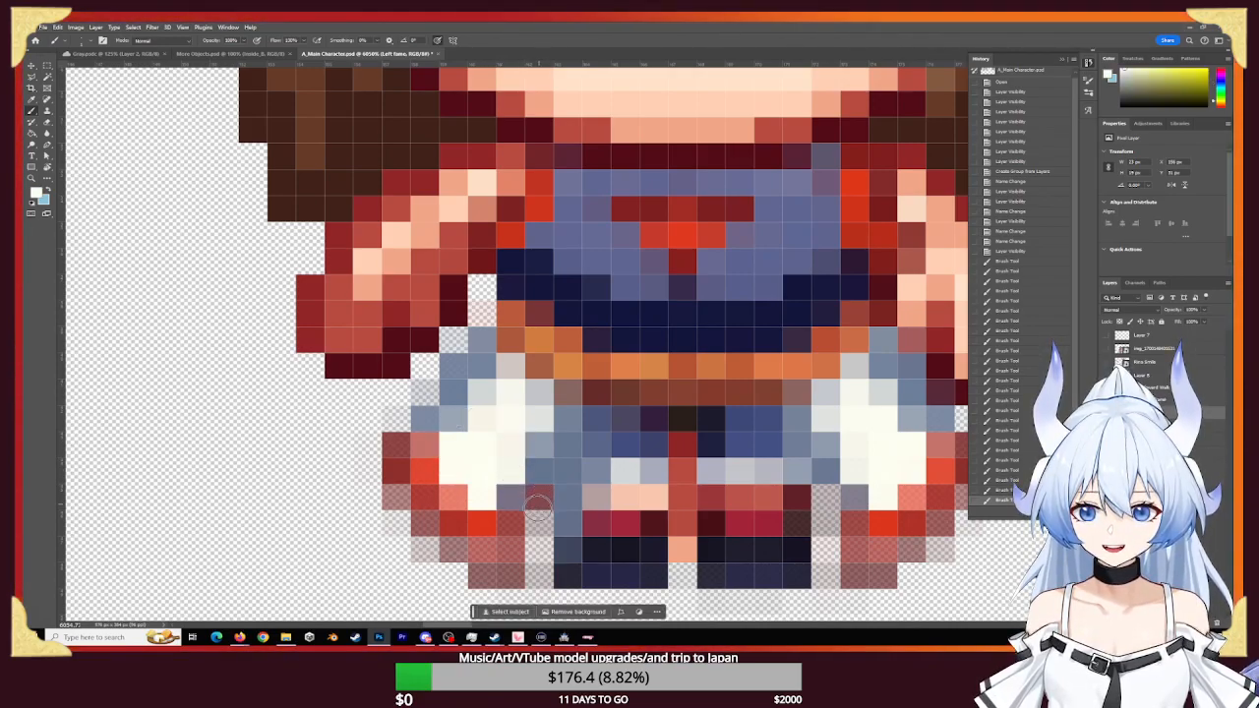
left_click(538, 498)
left_click(539, 487)
left_click(542, 472)
left_click(545, 462)
left_click(548, 442)
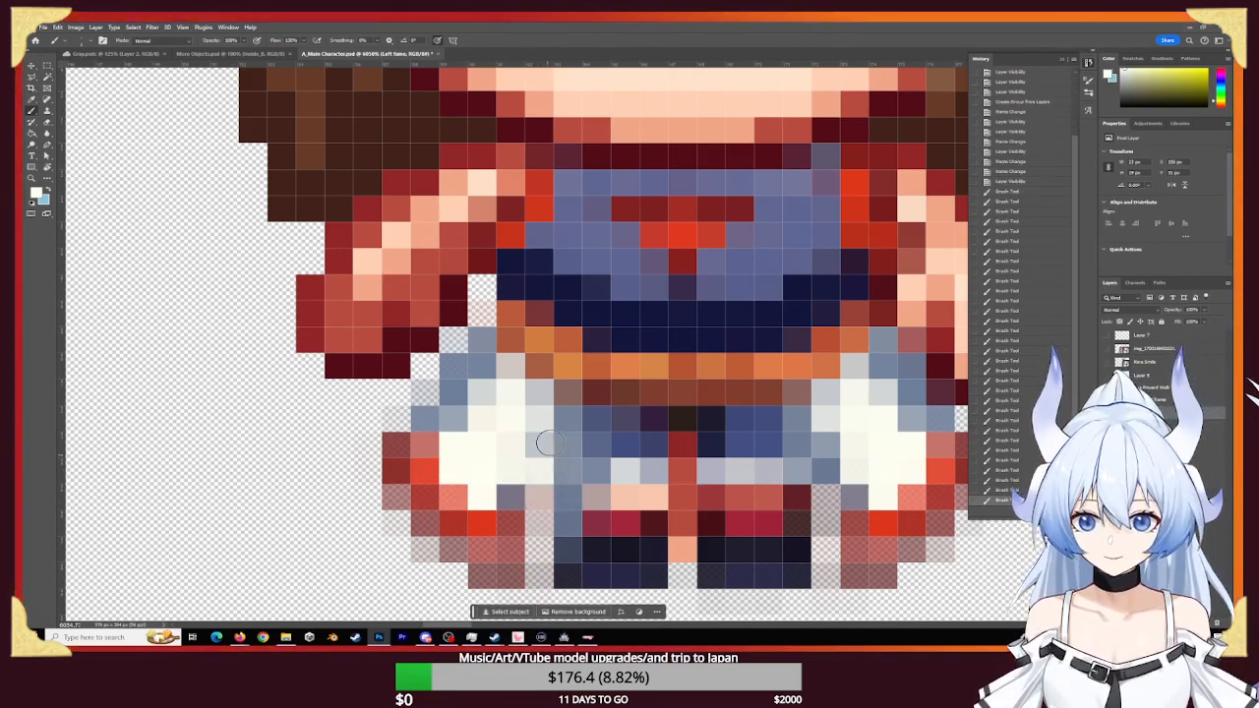
left_click(547, 432)
left_click(545, 416)
left_click(545, 422)
left_click(543, 444)
left_click(544, 447)
left_click(527, 463)
left_click(513, 488)
left_click(512, 492)
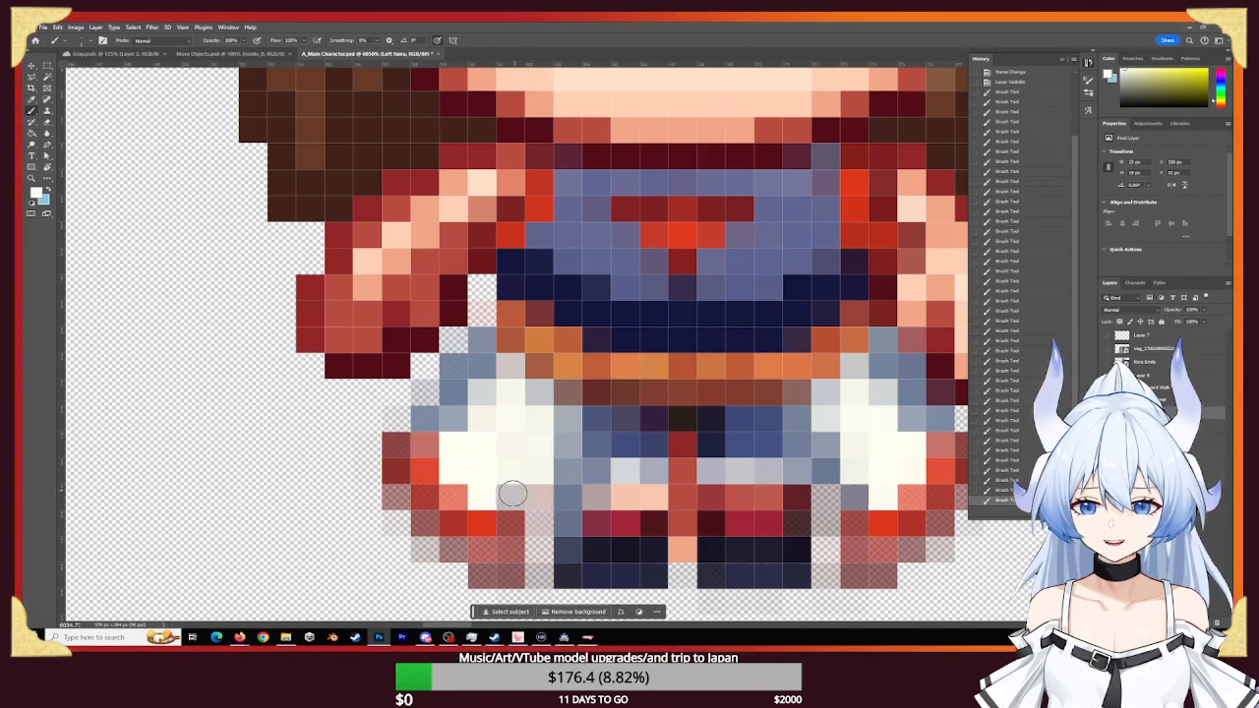
left_click(511, 494)
left_click(511, 498)
left_click(534, 497)
left_click(539, 477)
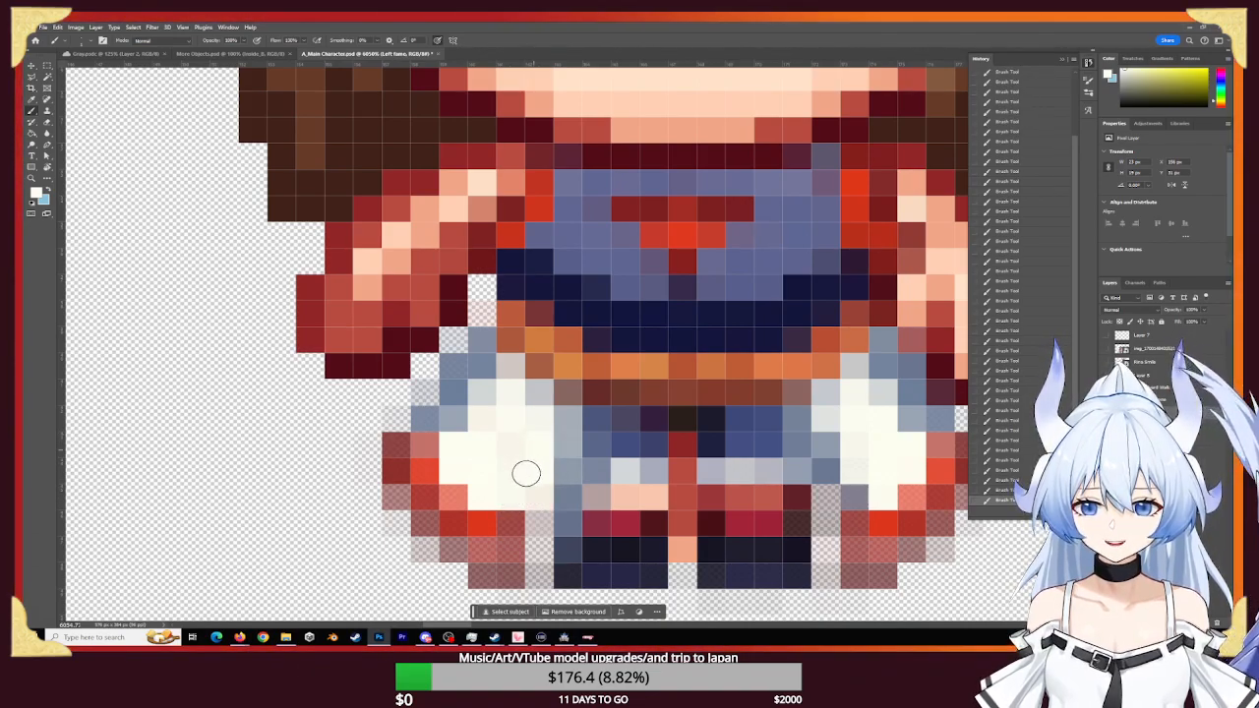
- Sample the hem's red and extend the left panel's red trim inward below the white area to the boot
left_click(485, 524, "alt")
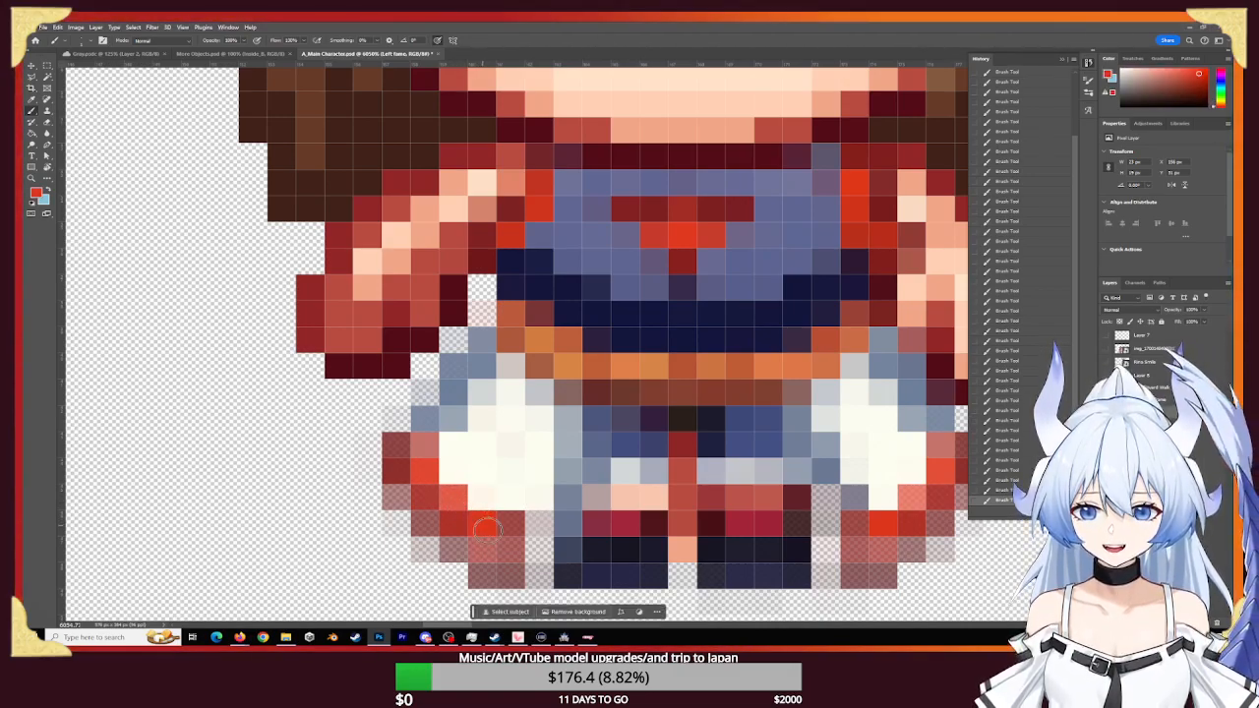
left_click(552, 562)
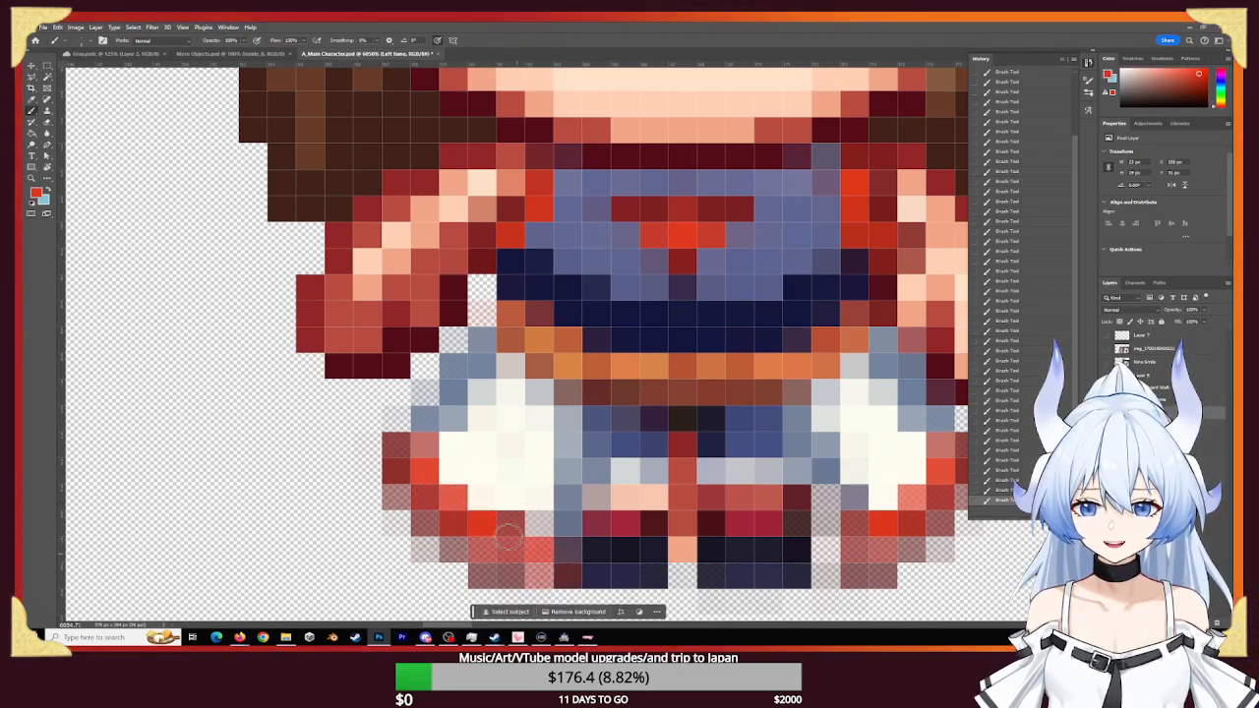
left_click(511, 538)
left_click(538, 528)
left_click(559, 559)
left_click(509, 527)
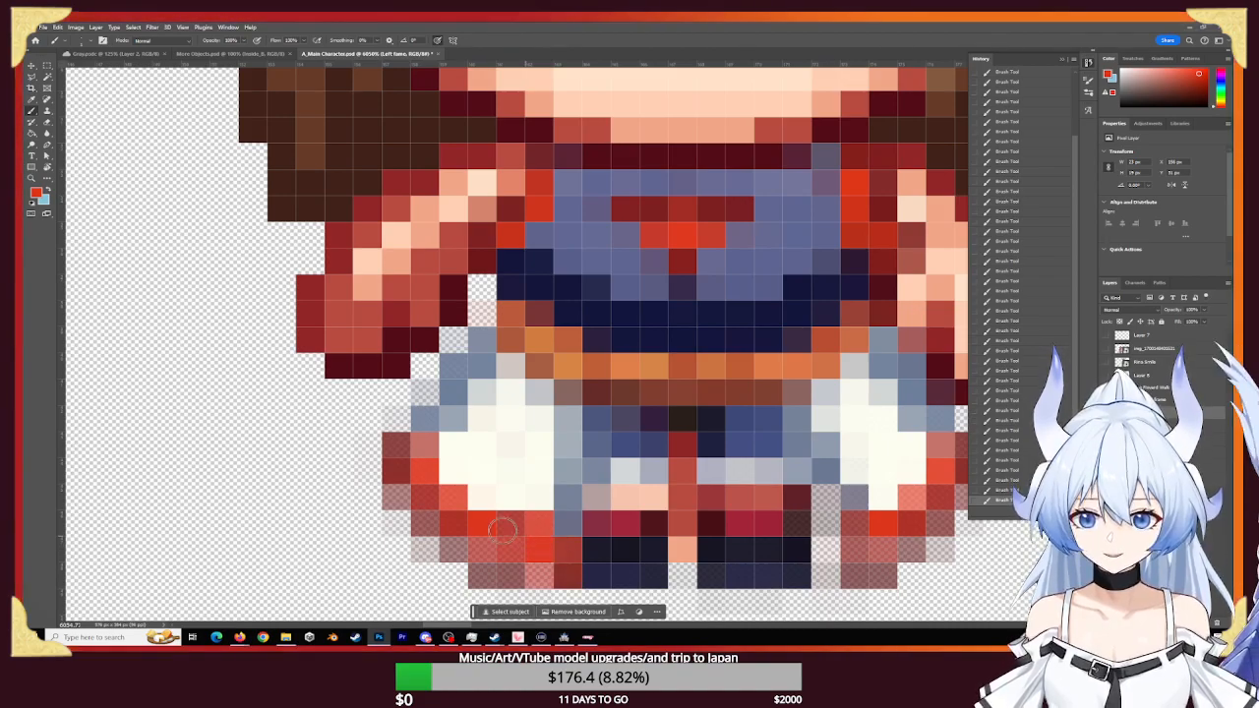
left_click(434, 469)
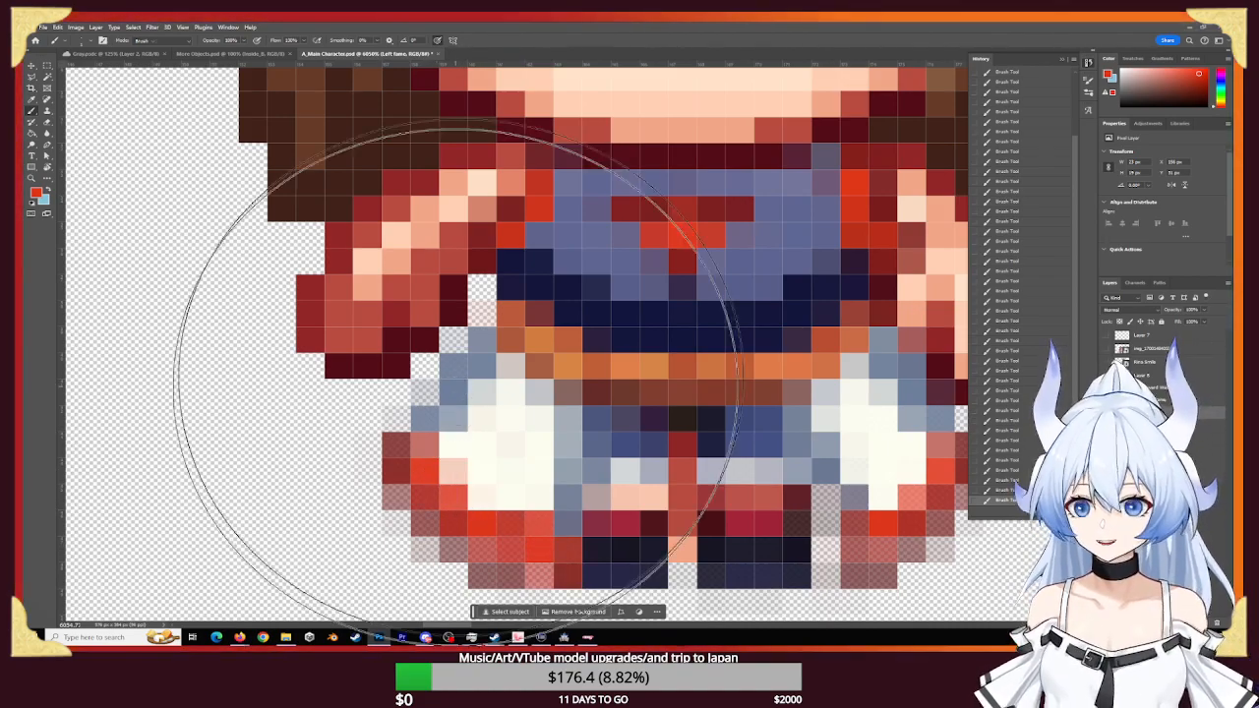
- Reduce the eraser size and erase the grey-blue and dark red pixels along the outer edge of the left skirt panel
key("e")
mouse_move(564, 355)
right_mouse_down("alt")
mouse_move(410, 377)
mouse_move(71, 389)
right_mouse_up("alt")
mouse_move(416, 393)
left_mouse_down()
mouse_move(442, 402)
mouse_move(457, 359)
left_mouse_up()
left_click(458, 359)
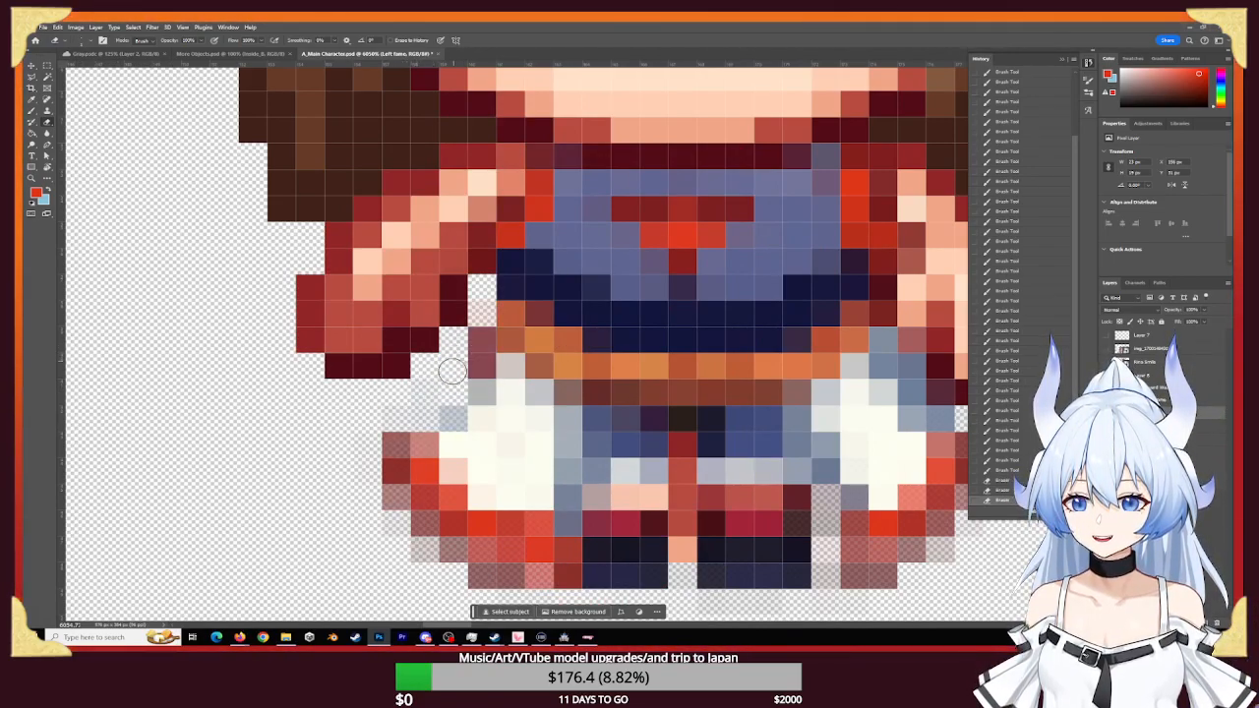
left_click(419, 433)
left_click(470, 380)
left_click(399, 451)
left_click(385, 447)
left_click(382, 473)
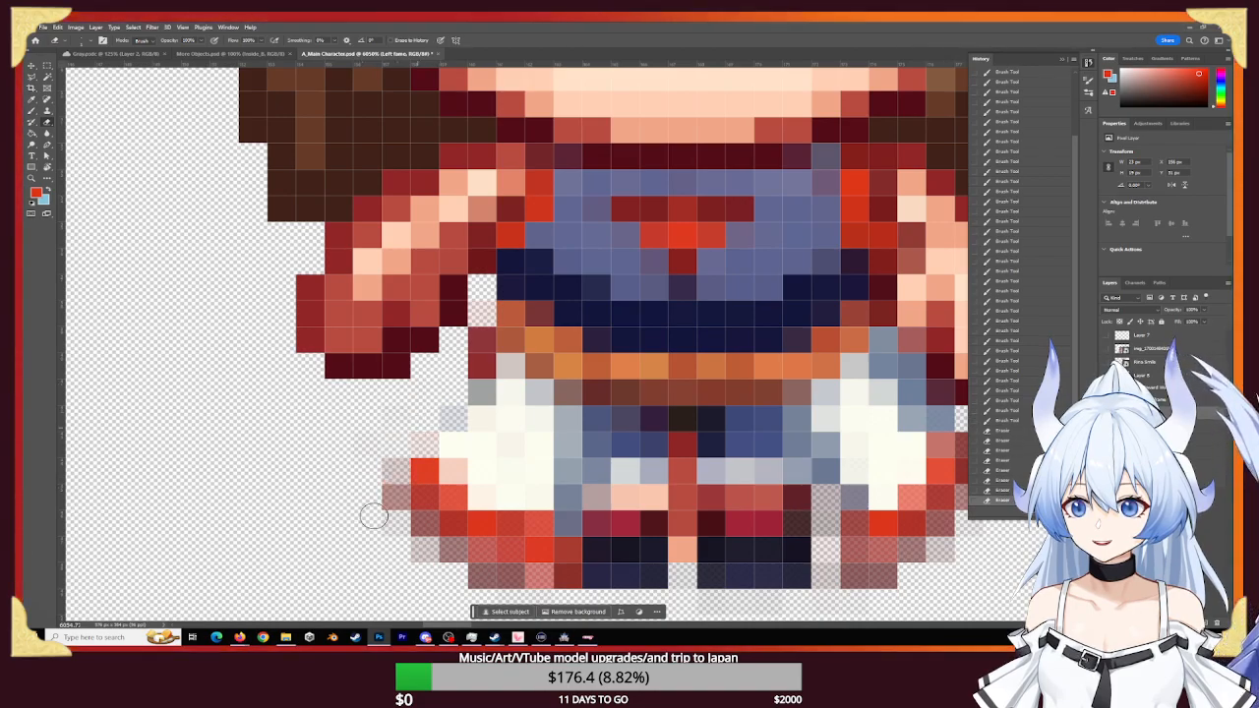
left_click(382, 497)
key("alt+w")
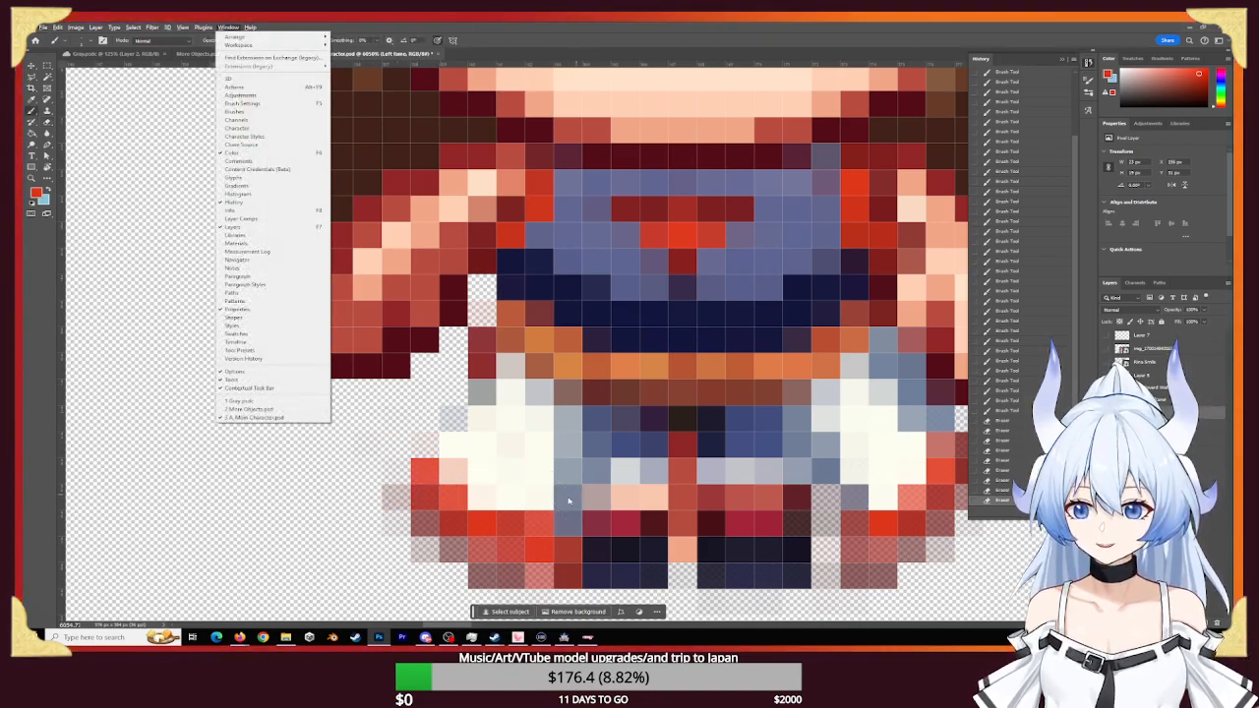
key("Escape")
key("b")
left_click(326, 468)
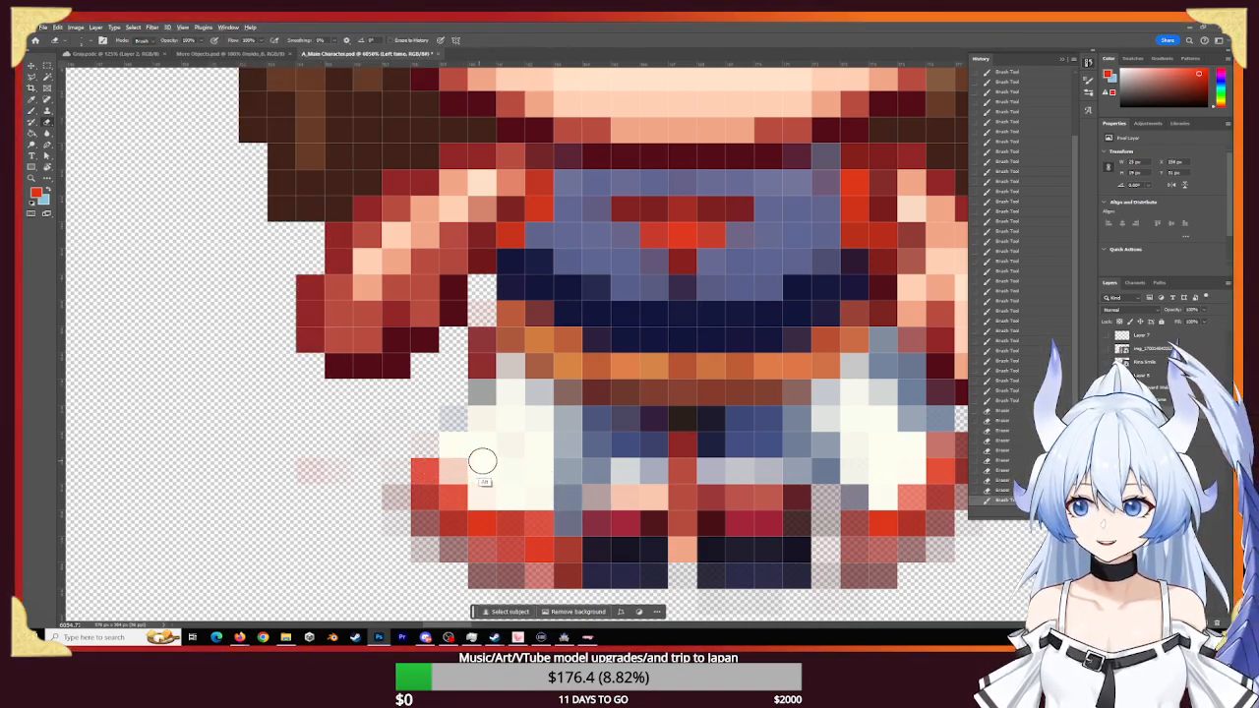
key("alt+w")
key("Escape")
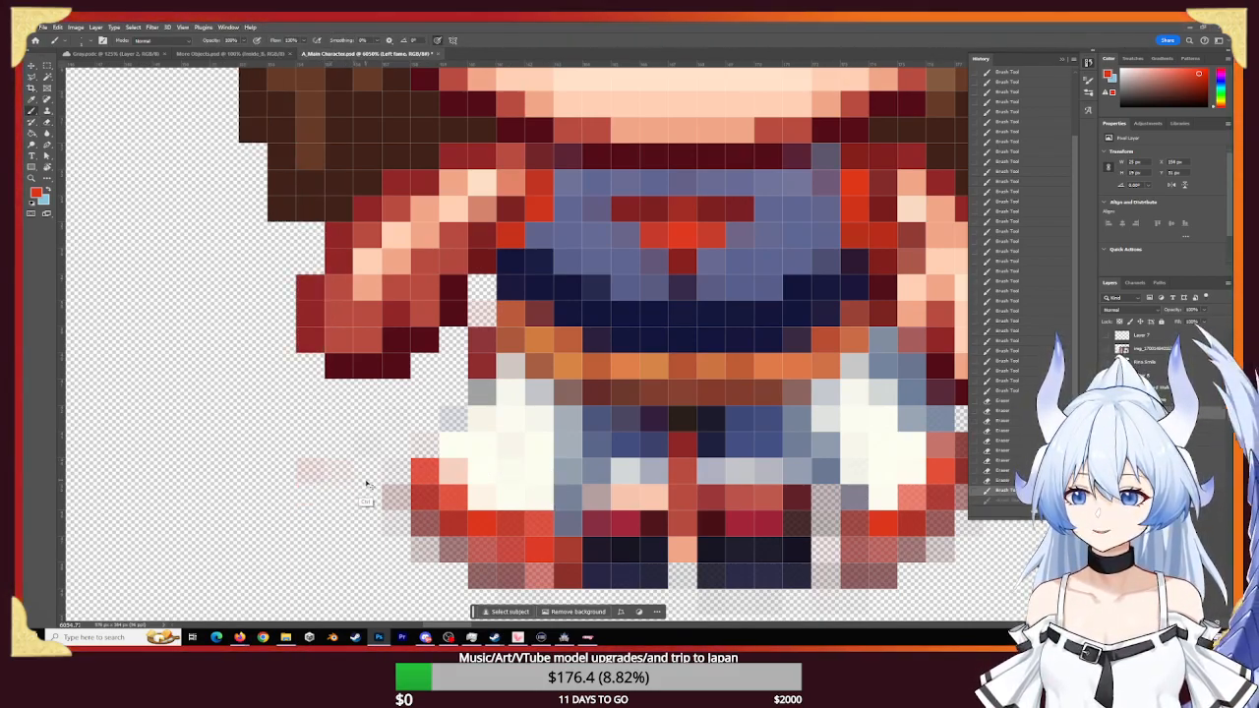
key("ctrl+z")
key("ctrl+z")
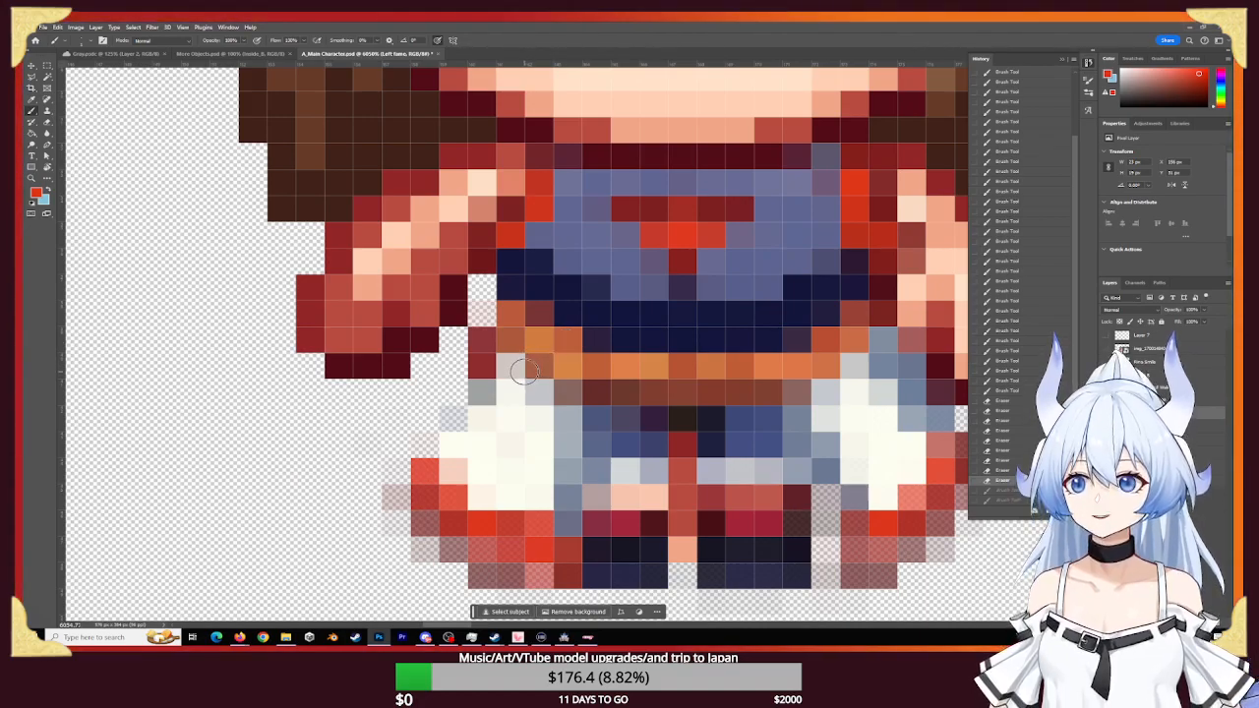
- Sample the grey-blue of the inner strip and repaint the outer edge of the left skirt panel with it
left_click(566, 523, "alt")
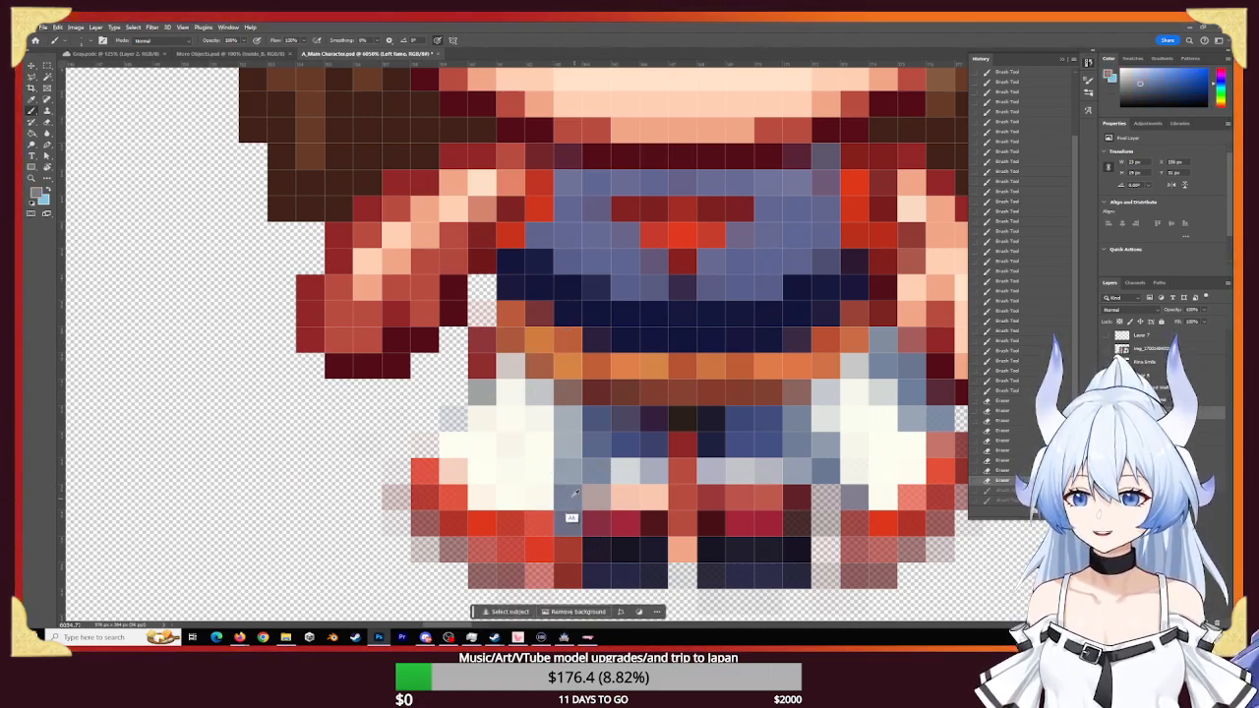
mouse_move(434, 410)
left_mouse_down()
mouse_move(469, 376)
mouse_move(425, 445)
left_mouse_up()
left_click_drag(469, 375, 425, 451)
mouse_move(462, 389)
left_mouse_down()
mouse_move(425, 471)
mouse_move(471, 374)
mouse_move(429, 444)
left_mouse_up()
left_click_drag(478, 356, 432, 438)
mouse_move(432, 438)
left_mouse_down()
mouse_move(472, 416)
mouse_move(433, 438)
mouse_move(422, 494)
mouse_move(458, 399)
mouse_move(429, 450)
left_mouse_up()
- Try to erase the blue shorts pixels above the left leg
key("e")
left_click_drag(596, 437, 621, 420)
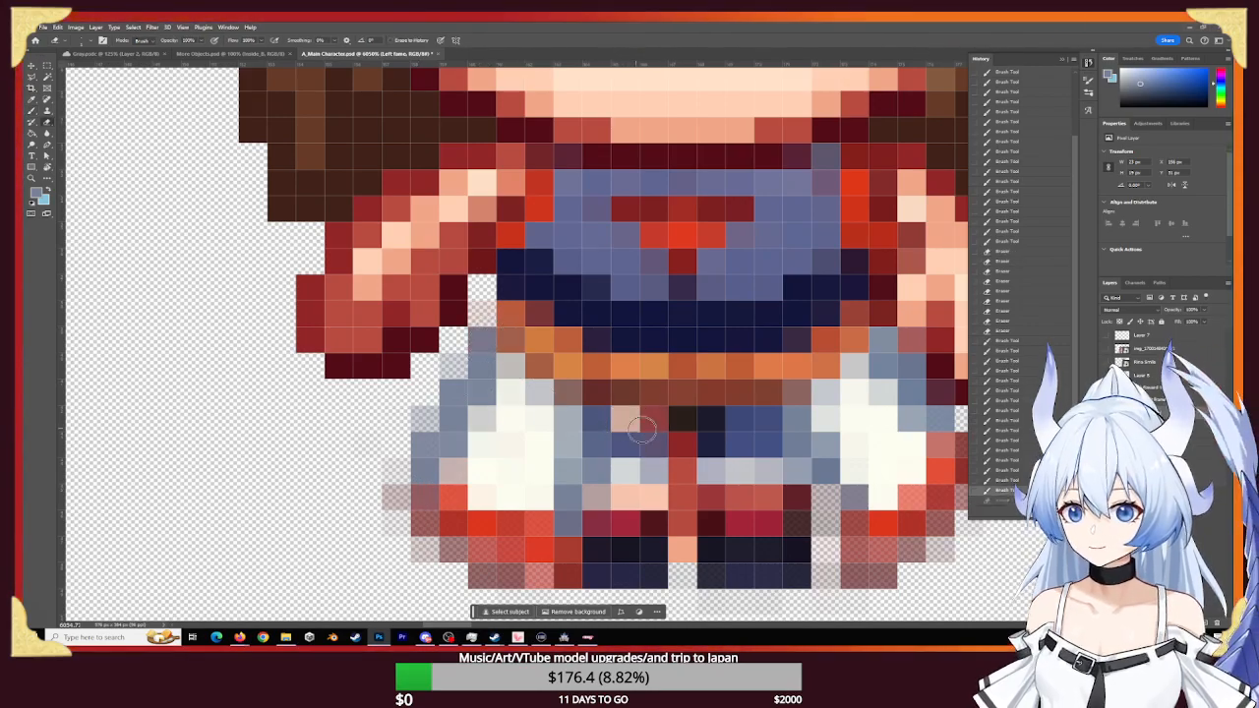
key("ctrl+z")
- Sample the hem's bright red and fill in the faded red trim pixels along the bottom of the left skirt panel
key("z")
left_click_drag(831, 419, 654, 419)
left_click_drag(786, 382, 594, 373)
left_click_drag(594, 428, 482, 431)
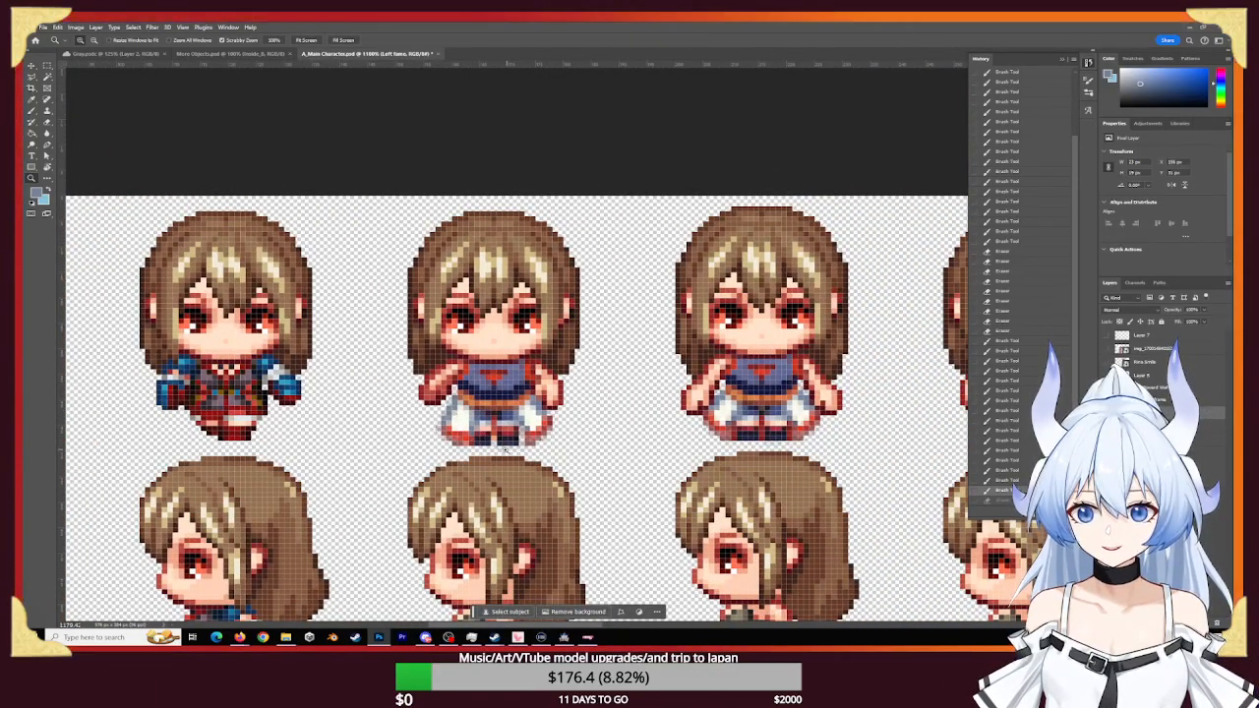
left_click_drag(475, 436, 544, 489)
key("b")
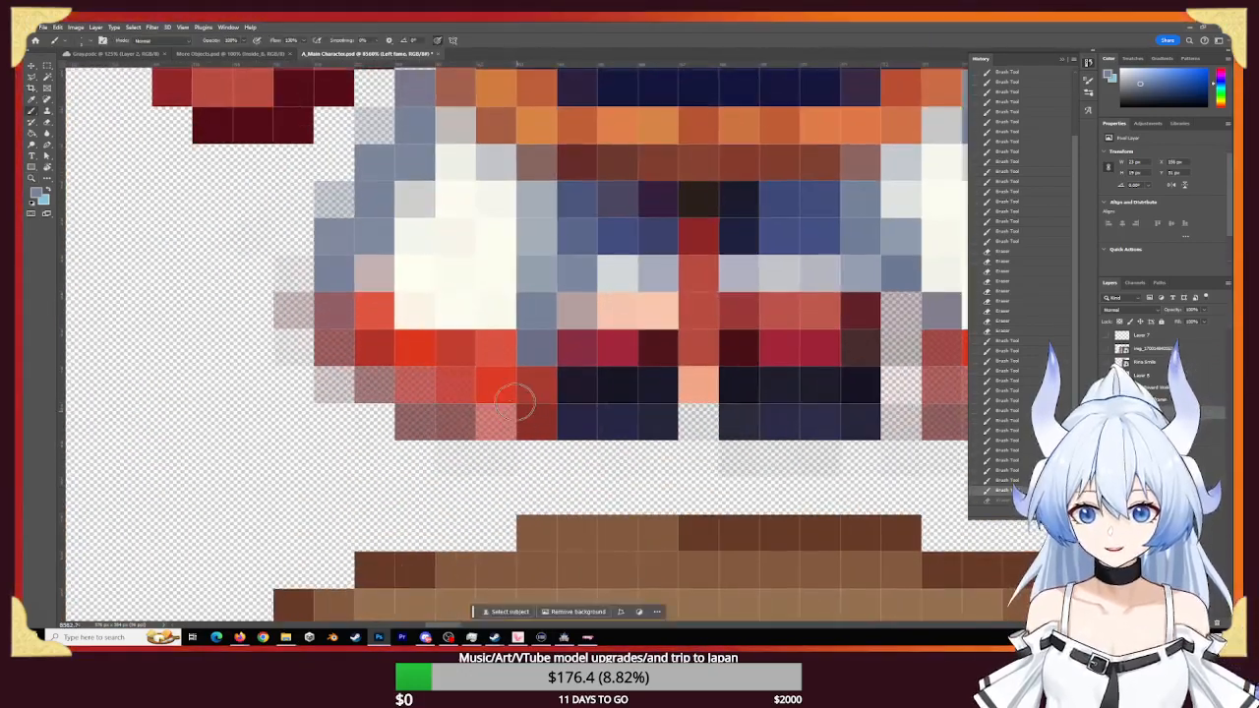
left_click(414, 354, "alt")
left_click(461, 393)
left_click(477, 396)
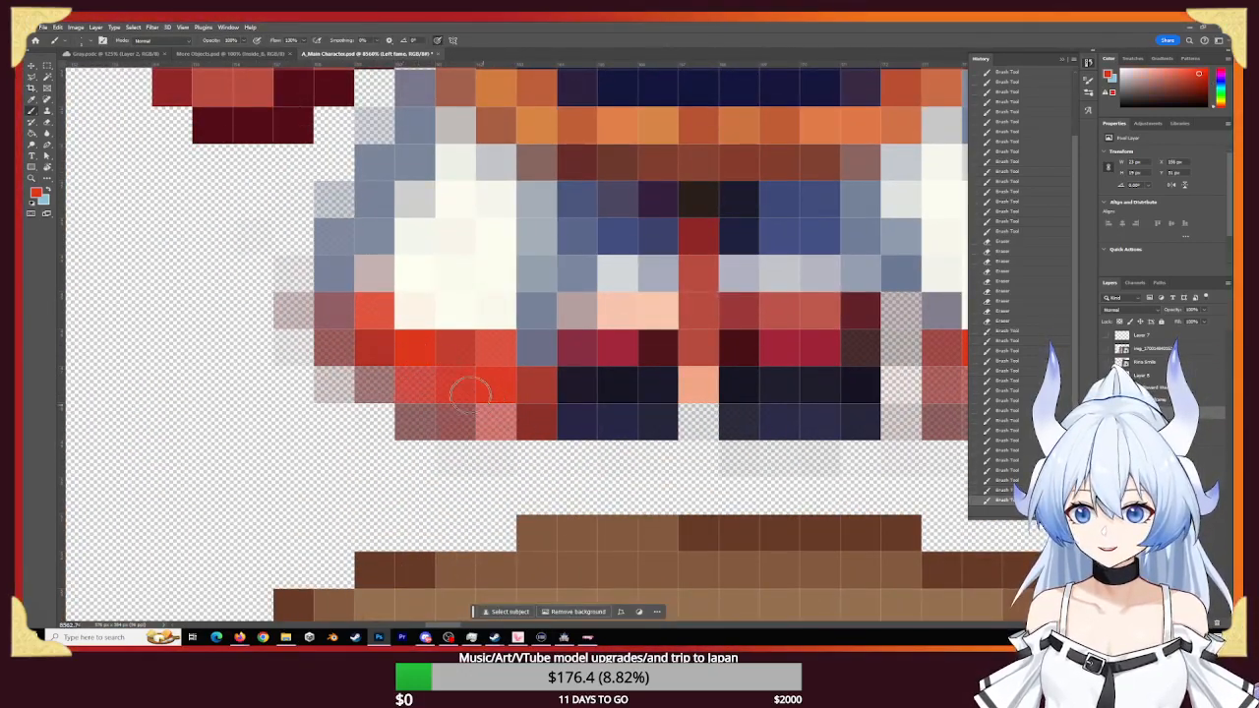
left_click(463, 418)
left_click(506, 419)
left_click(501, 418)
left_click(500, 418)
left_click(425, 363)
left_click(413, 356)
left_click(374, 343)
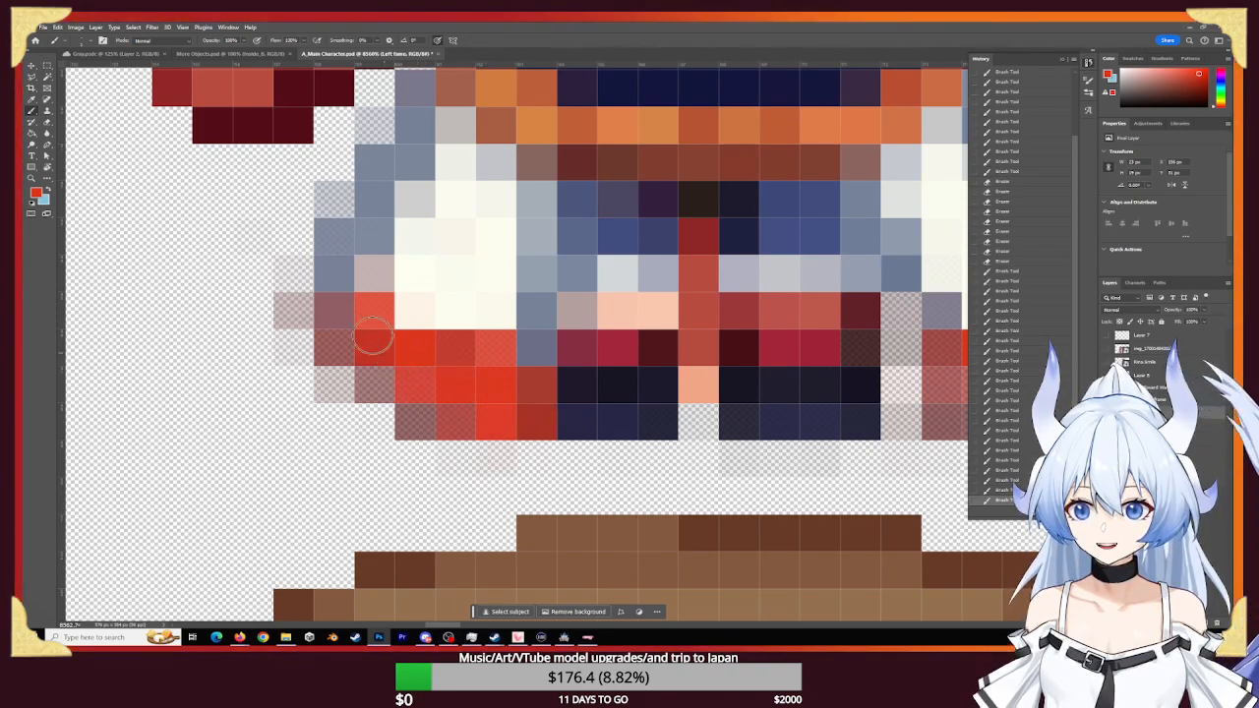
left_click(373, 343)
left_click(349, 320)
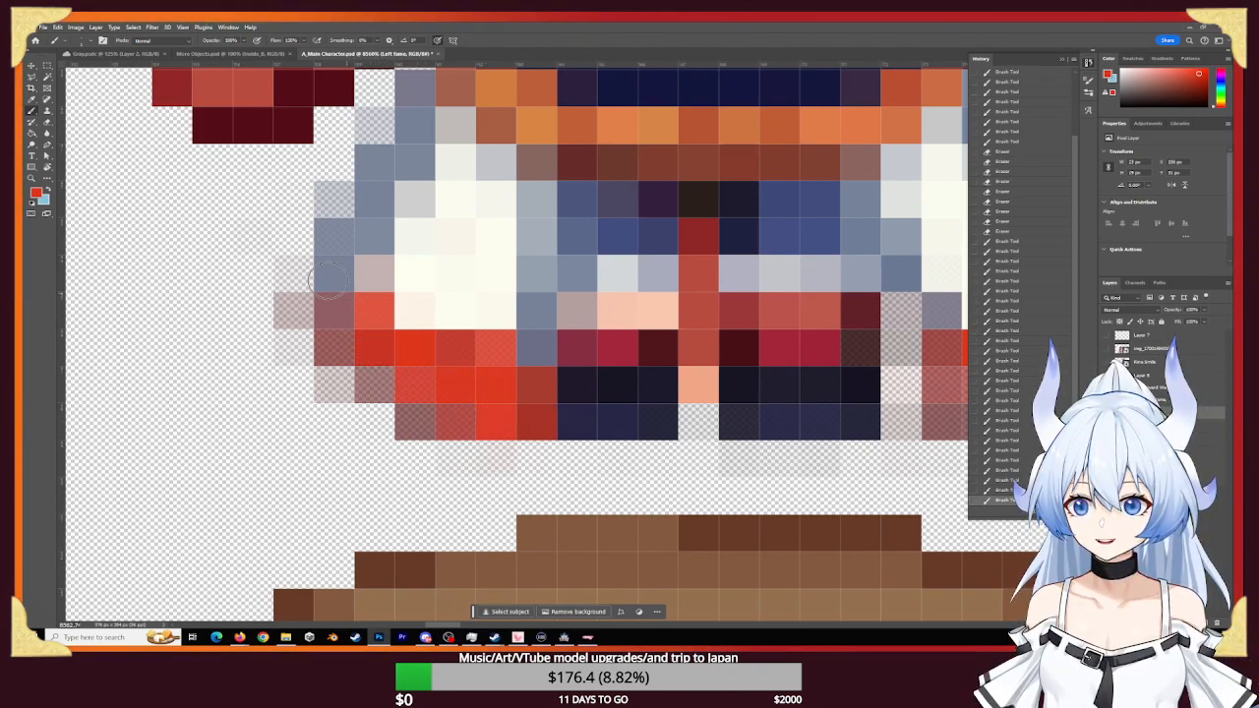
- Sample the grey-blue of the inner strip and dab a faint outline around the outer and lower edges of the left skirt panel
left_click(538, 343, "alt")
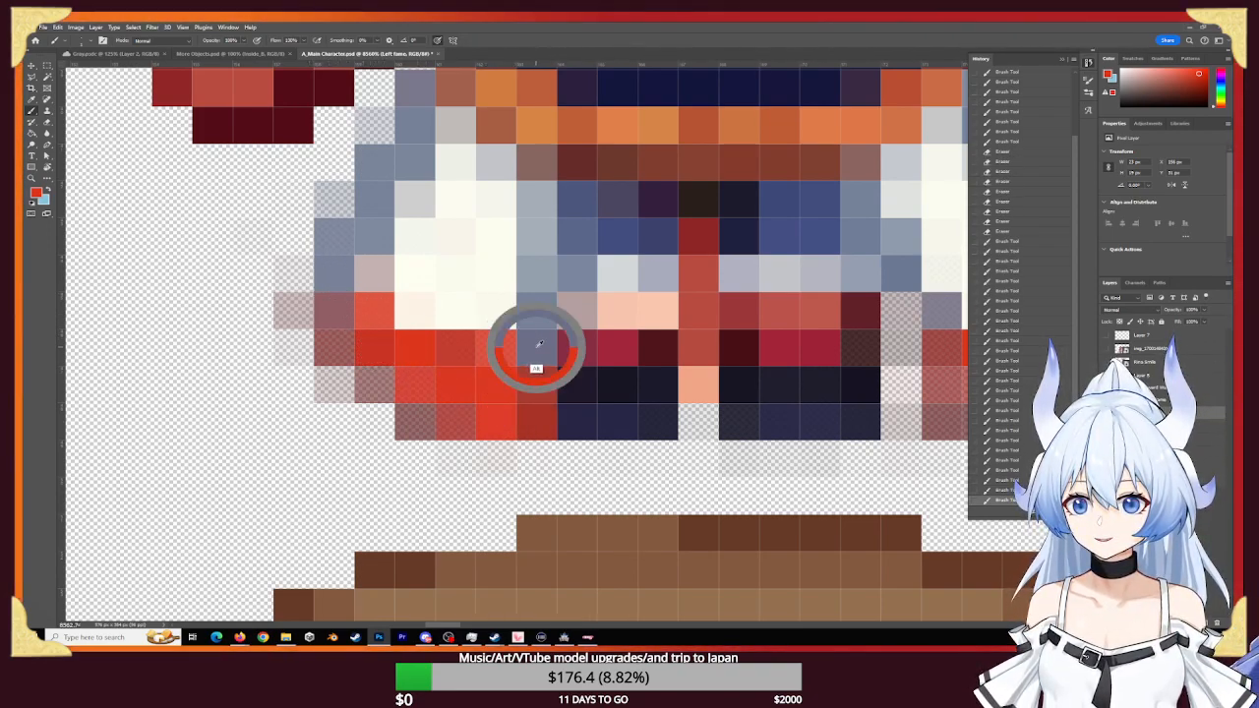
left_click(295, 275)
left_click(303, 309)
left_click(321, 344)
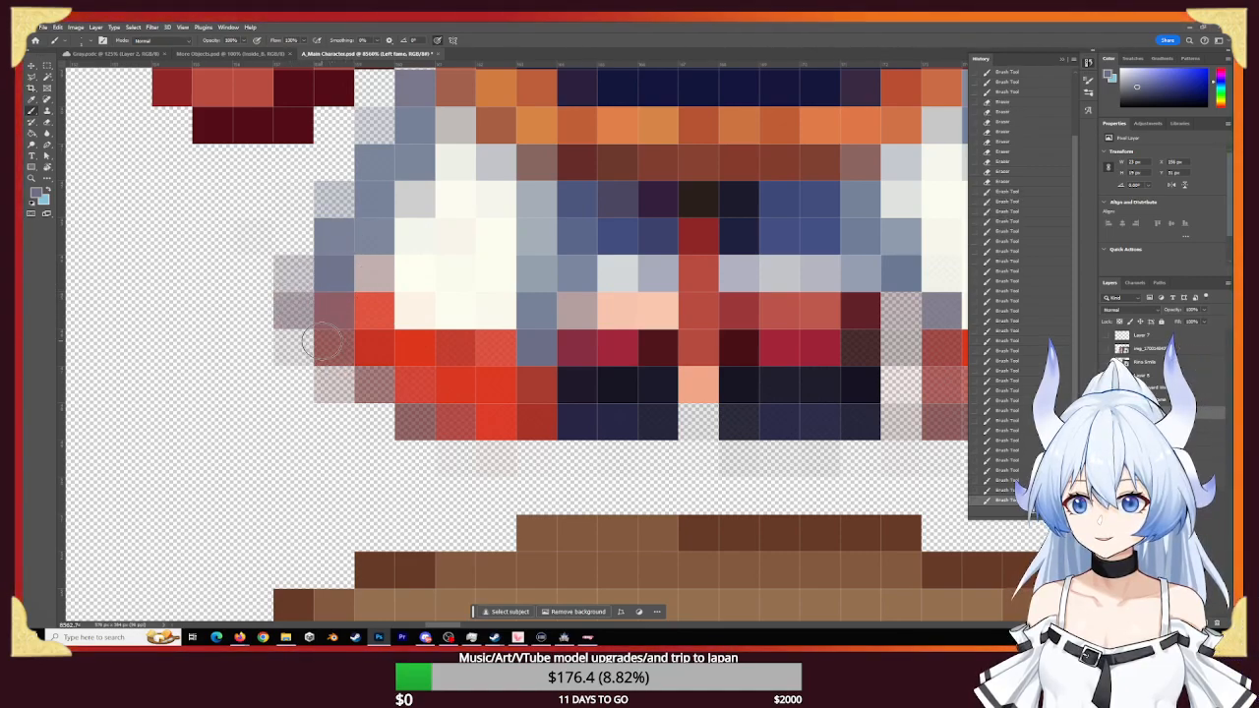
left_click(370, 384)
left_click(425, 416)
left_click(462, 431)
left_click(507, 438)
left_click(514, 437)
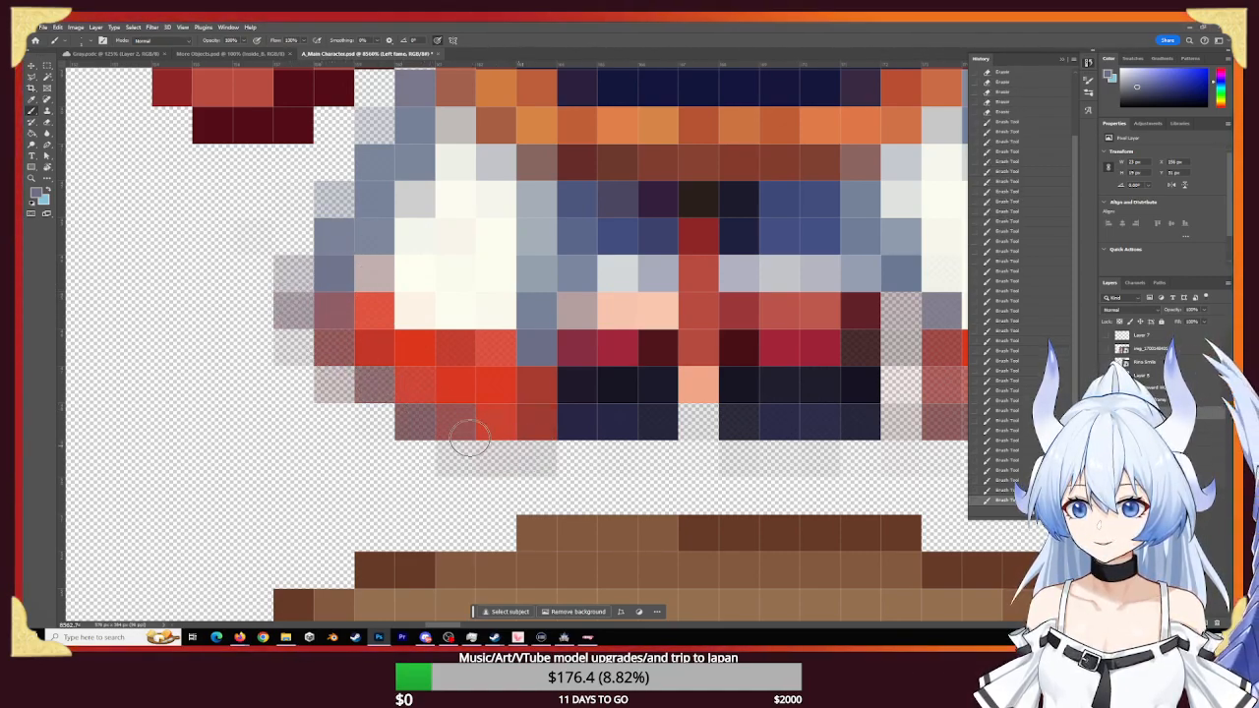
left_click(473, 438)
left_click(514, 425)
- Erase the inner side and lower hem of the right skirt panel with the Eraser
left_click_drag(782, 283, 400, 342)
key("e")
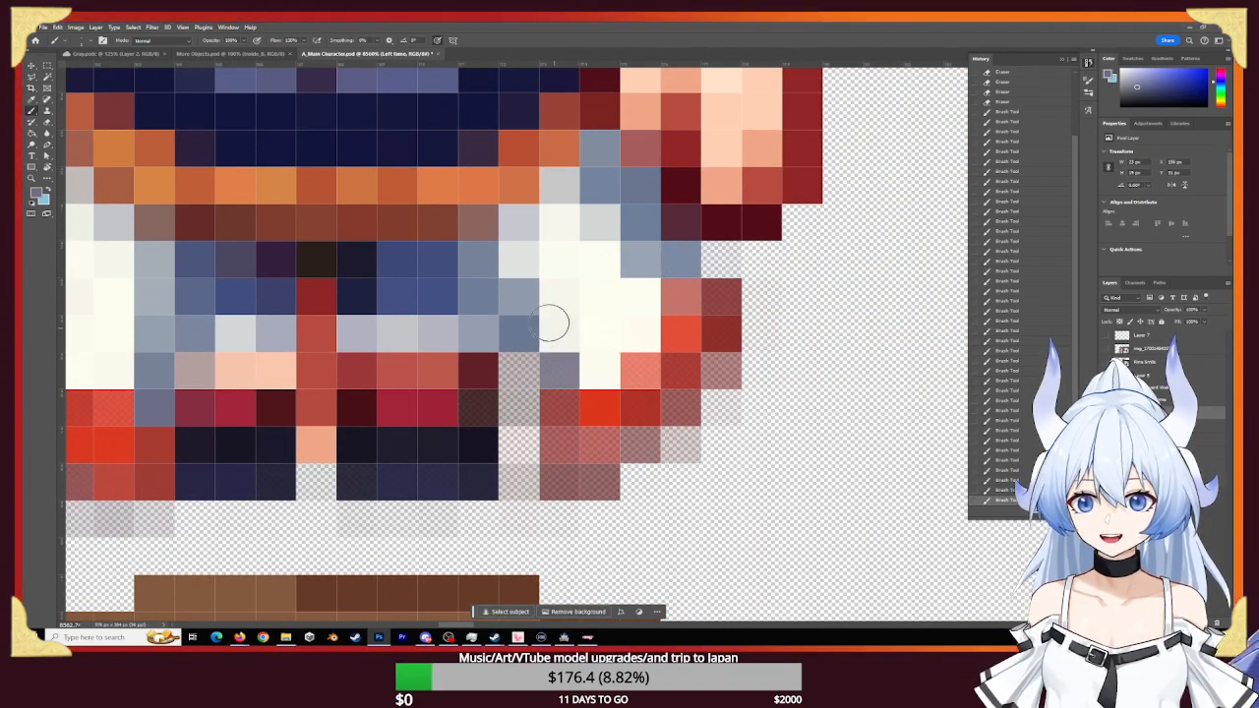
mouse_move(543, 311)
left_mouse_down()
mouse_move(523, 346)
mouse_move(539, 421)
mouse_move(574, 454)
left_mouse_up()
mouse_move(558, 385)
left_mouse_down()
mouse_move(585, 469)
mouse_move(570, 499)
left_mouse_up()
mouse_move(537, 407)
left_mouse_down()
mouse_move(511, 261)
mouse_move(484, 263)
left_mouse_up()
mouse_move(558, 390)
left_mouse_down()
mouse_move(613, 442)
mouse_move(595, 462)
left_mouse_up()
key("alt+w")
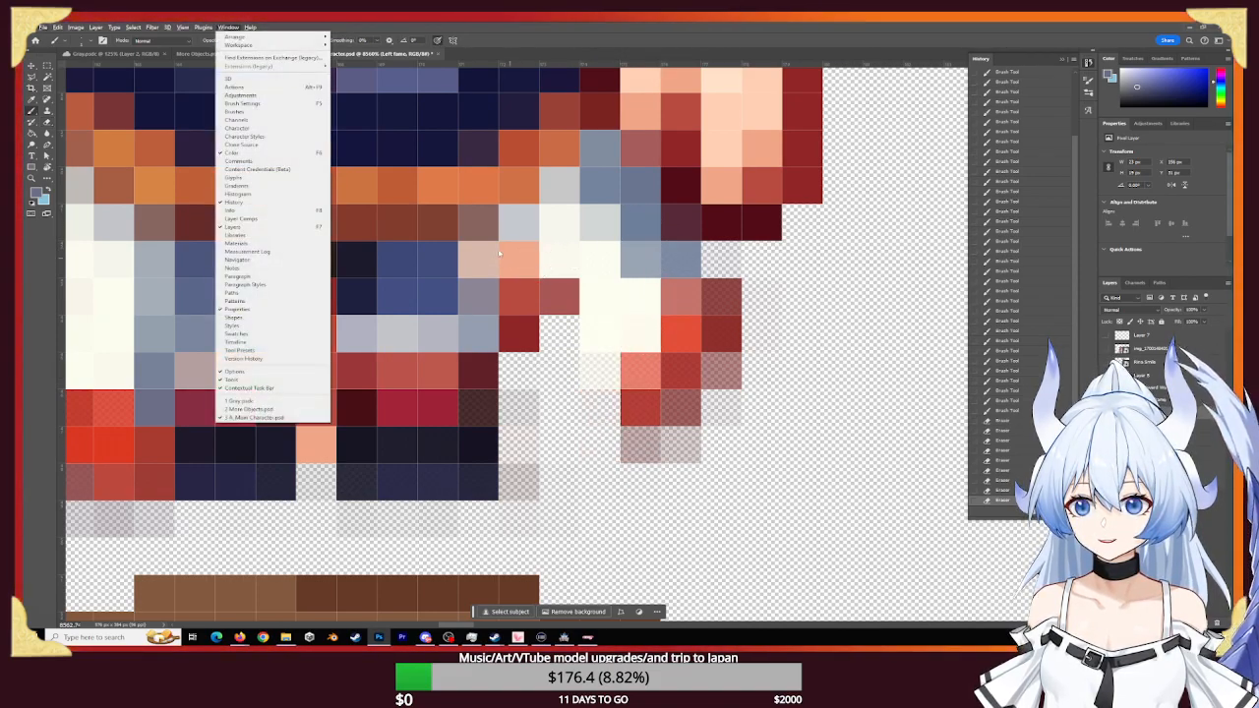
left_click(643, 38)
- Paint a grey-blue diagonal edge along the inner side of the right skirt panel
left_click_drag(517, 254, 565, 370)
left_click_drag(539, 304, 600, 406)
mouse_move(557, 336)
left_mouse_down()
mouse_move(551, 325)
mouse_move(587, 373)
left_mouse_up()
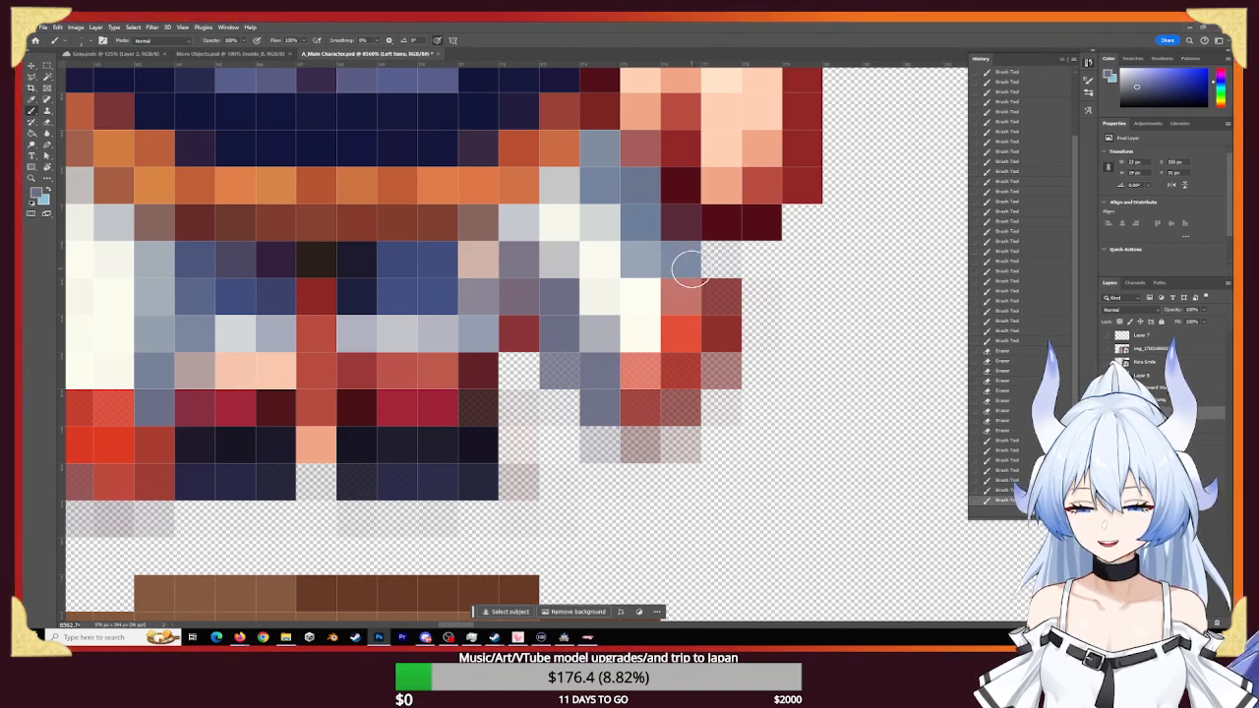
- Extend the right skirt panel's white fill, and repaint its outer trim with the bright red sampled from the left hem
left_click(645, 292, "alt")
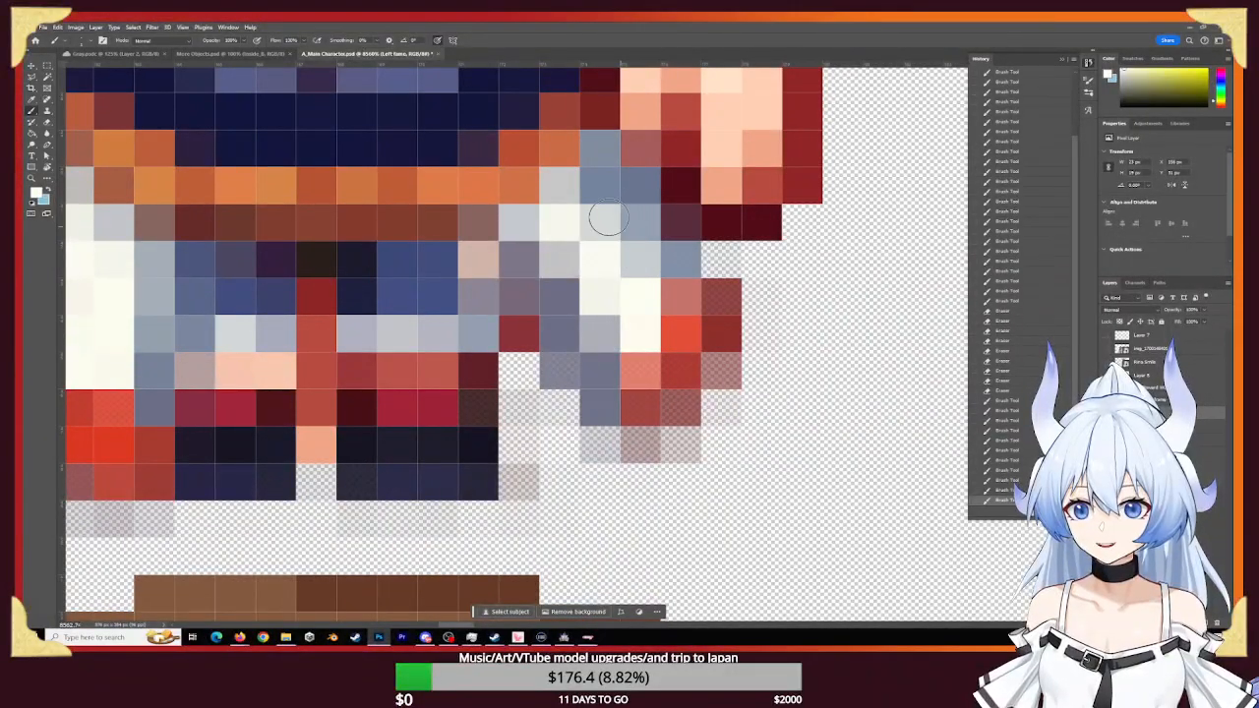
left_click_drag(637, 371, 706, 352)
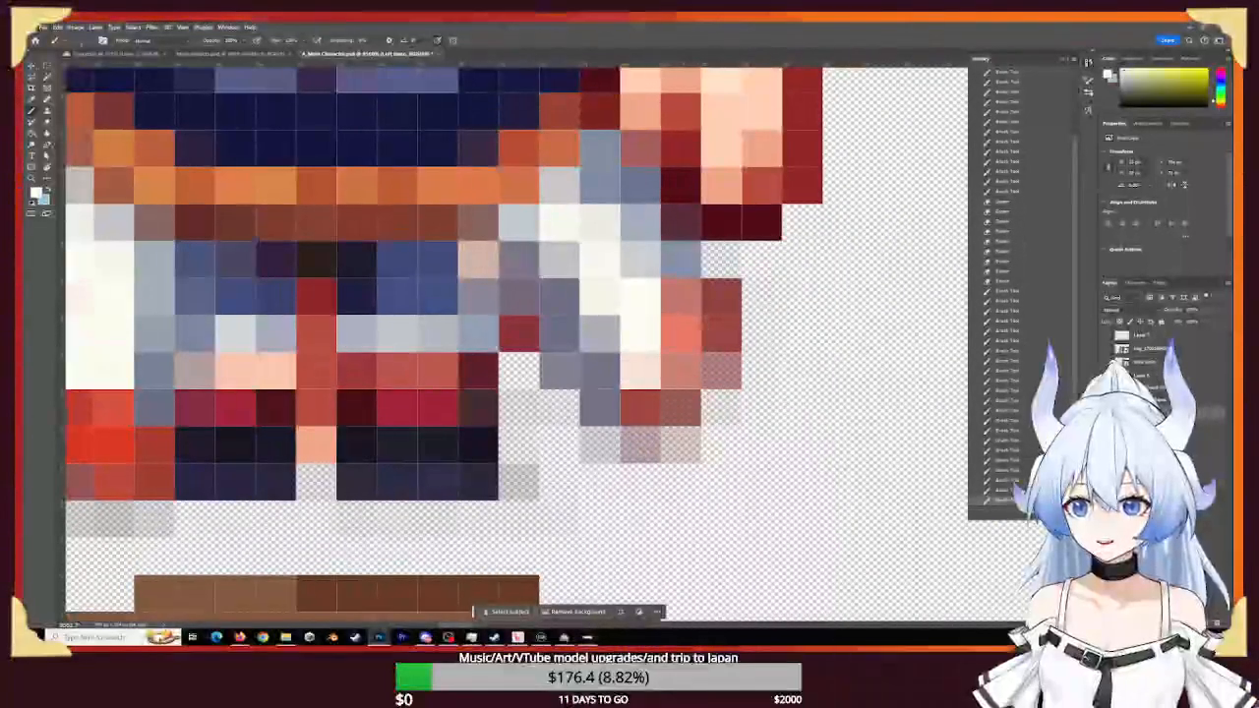
left_click(118, 442, "alt")
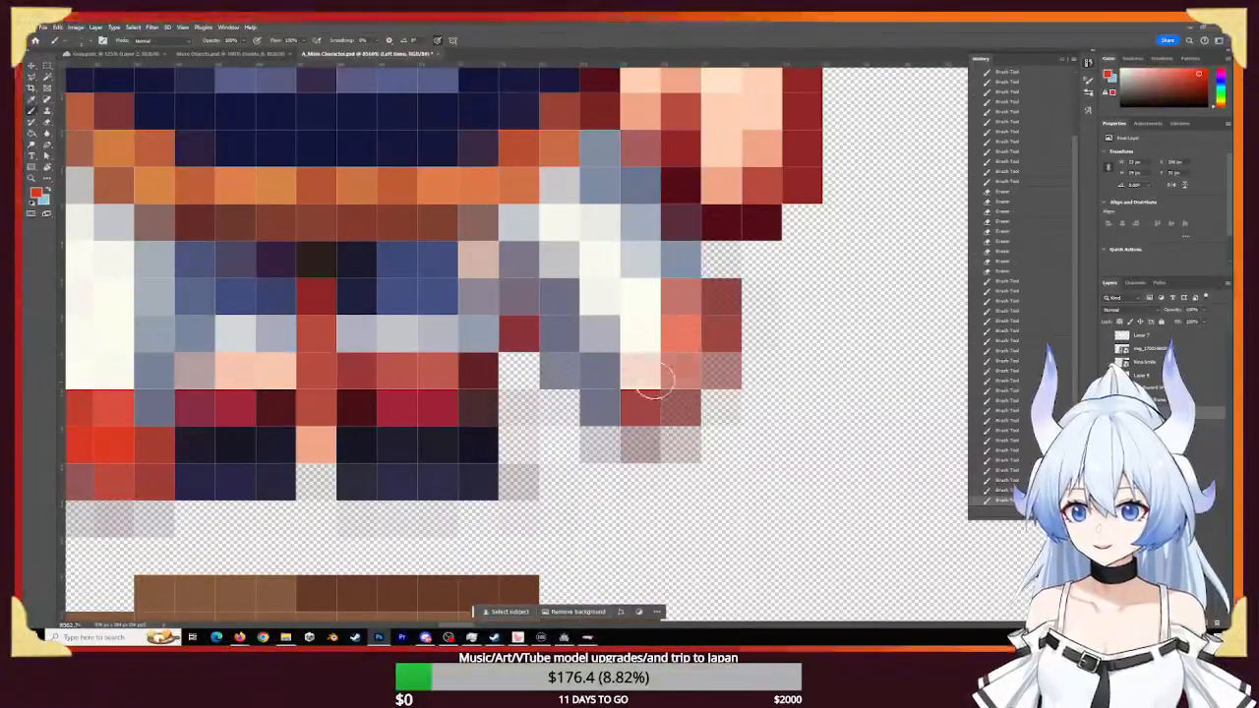
left_click_drag(654, 383, 679, 367)
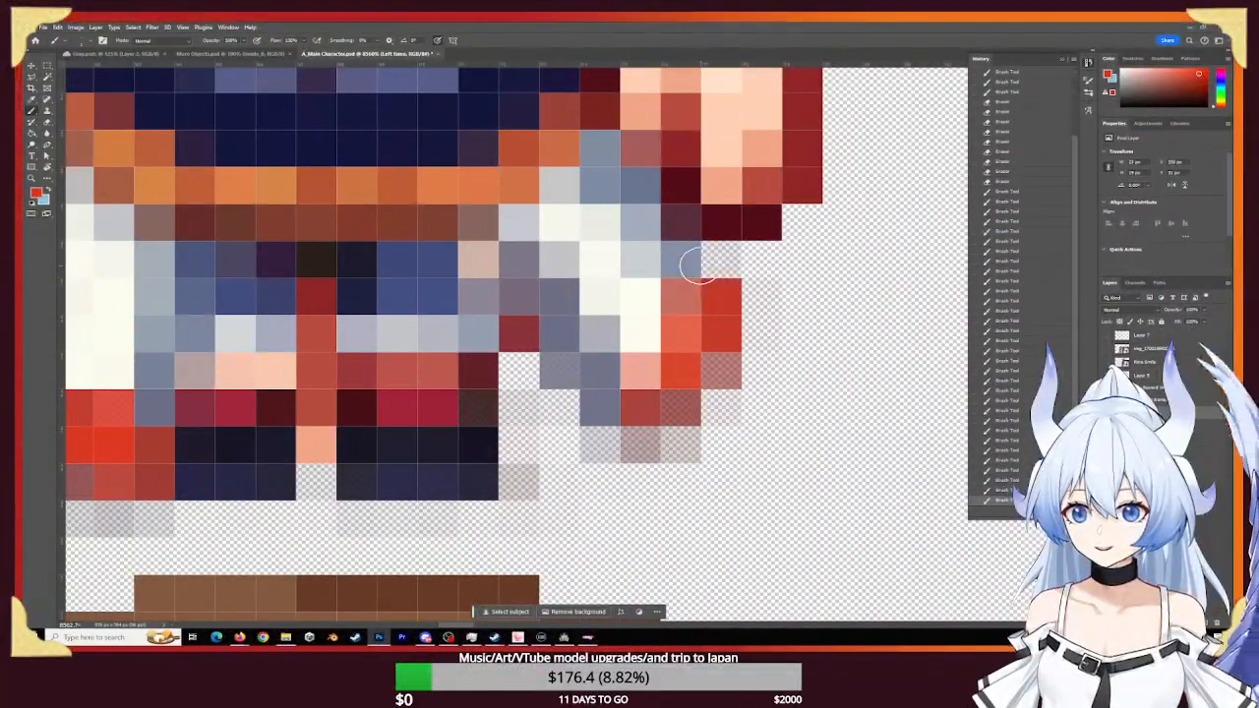
- Repaint the bright red strip beside the right arm in dark red and fill the upper arm's inner edge with skin tone
key("z")
left_click_drag(704, 327, 599, 326)
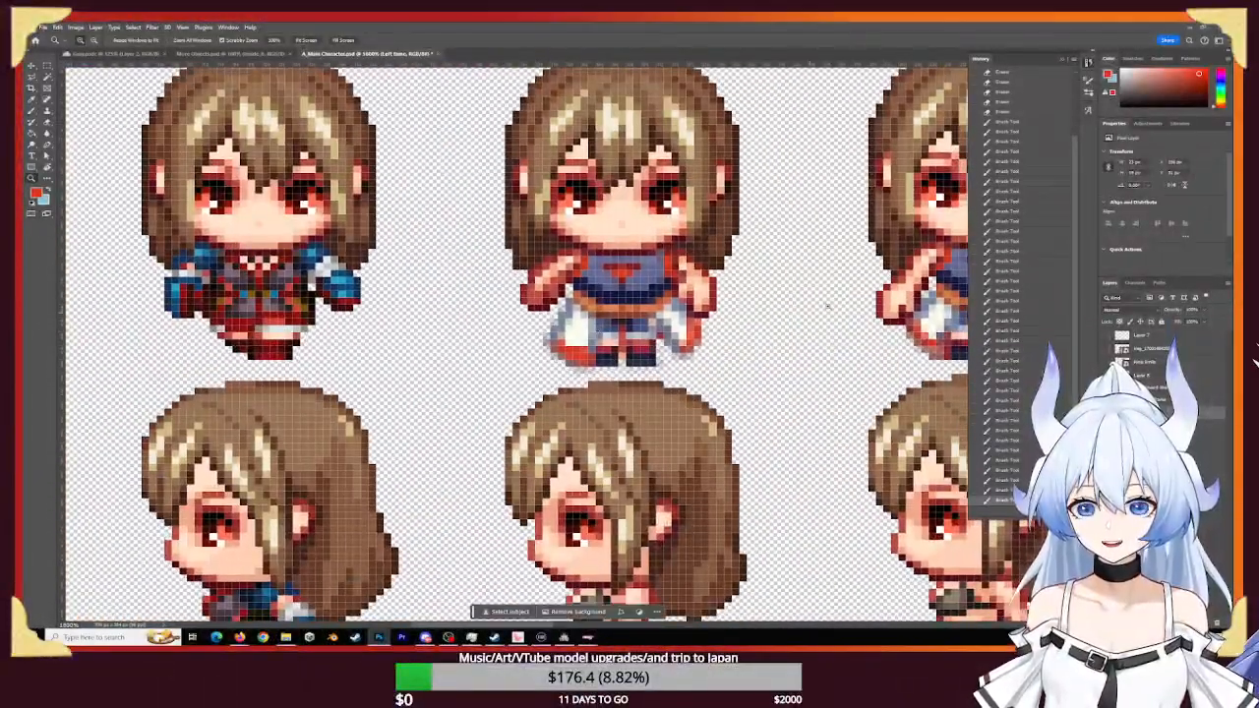
left_click_drag(828, 307, 646, 336)
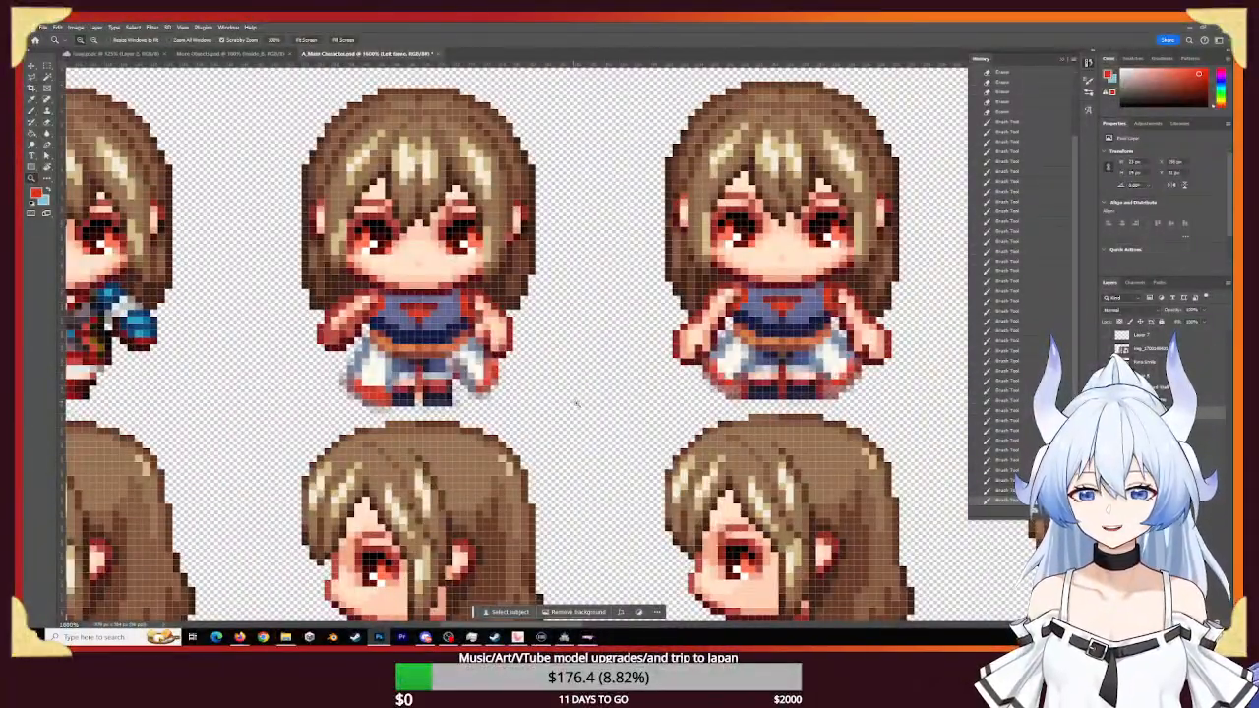
left_click_drag(467, 305, 523, 355)
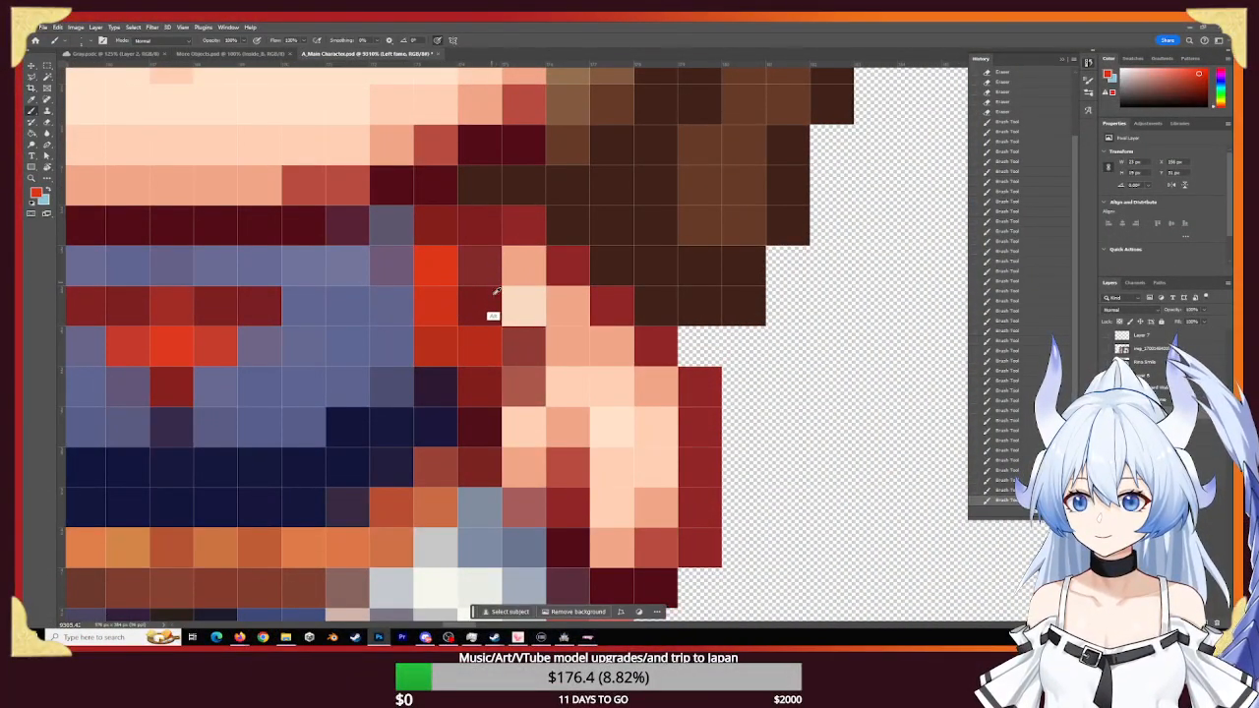
left_click_drag(449, 234, 455, 351)
left_click_drag(452, 279, 445, 360)
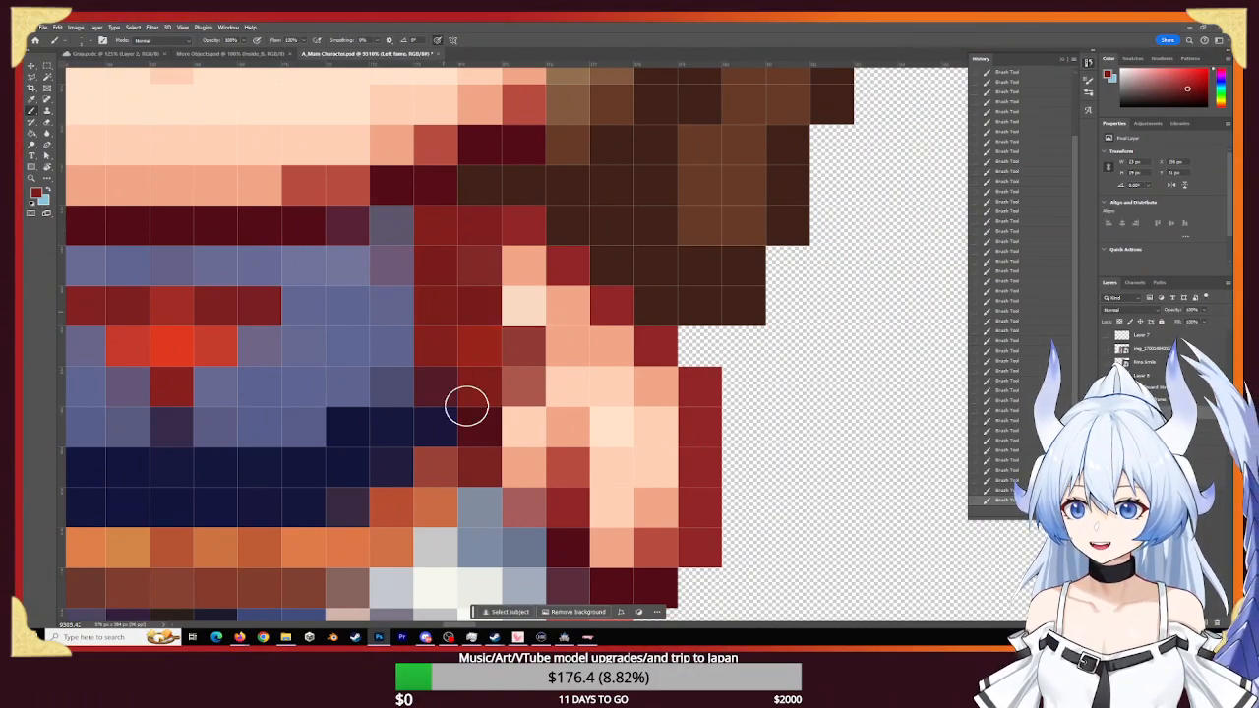
mouse_move(499, 321)
left_mouse_down()
mouse_move(525, 380)
mouse_move(508, 345)
mouse_move(525, 357)
left_mouse_up()
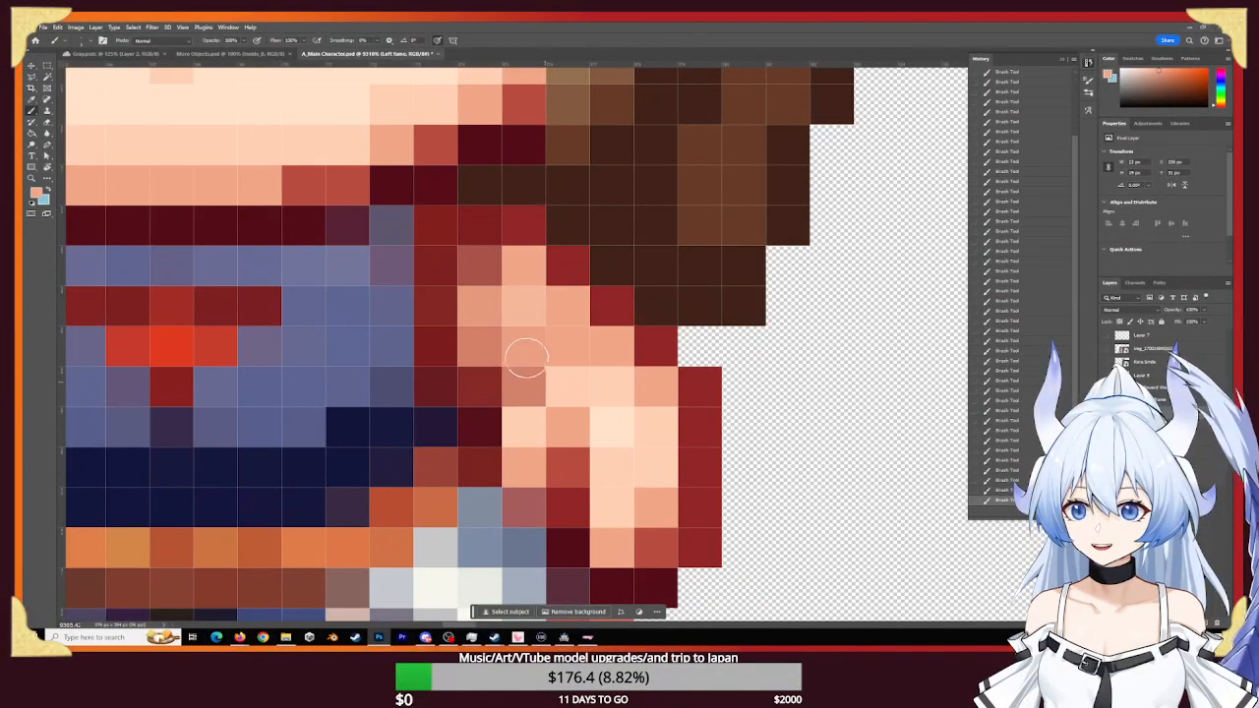
- Sample the chest emblem's bright red and paint a vertical strip down the right edge of the blue top
left_click(183, 343, "alt")
left_click(408, 264)
mouse_move(401, 312)
left_mouse_down()
mouse_move(393, 390)
mouse_move(416, 418)
left_mouse_up()
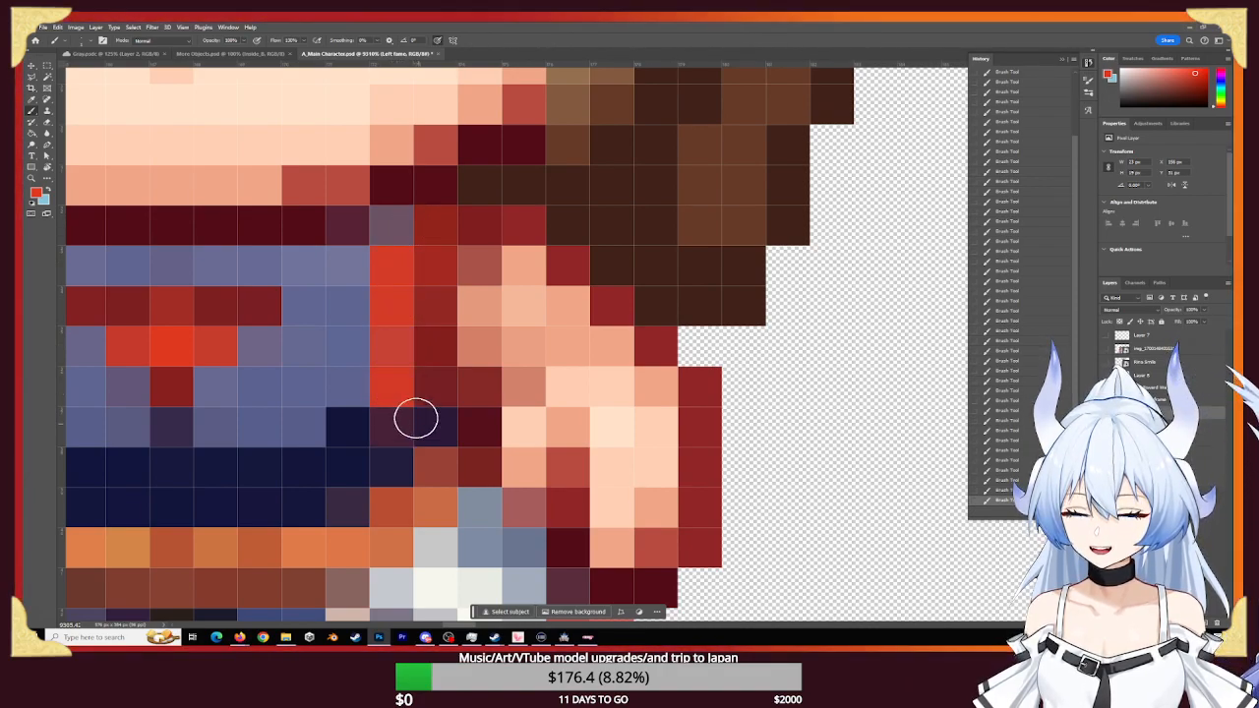
- Cover the red strip on the top's left edge with blue and repaint it in the emblem's bright red closer to the arm
key("z")
mouse_move(451, 328)
left_mouse_down()
mouse_move(352, 329)
mouse_move(450, 330)
left_mouse_up()
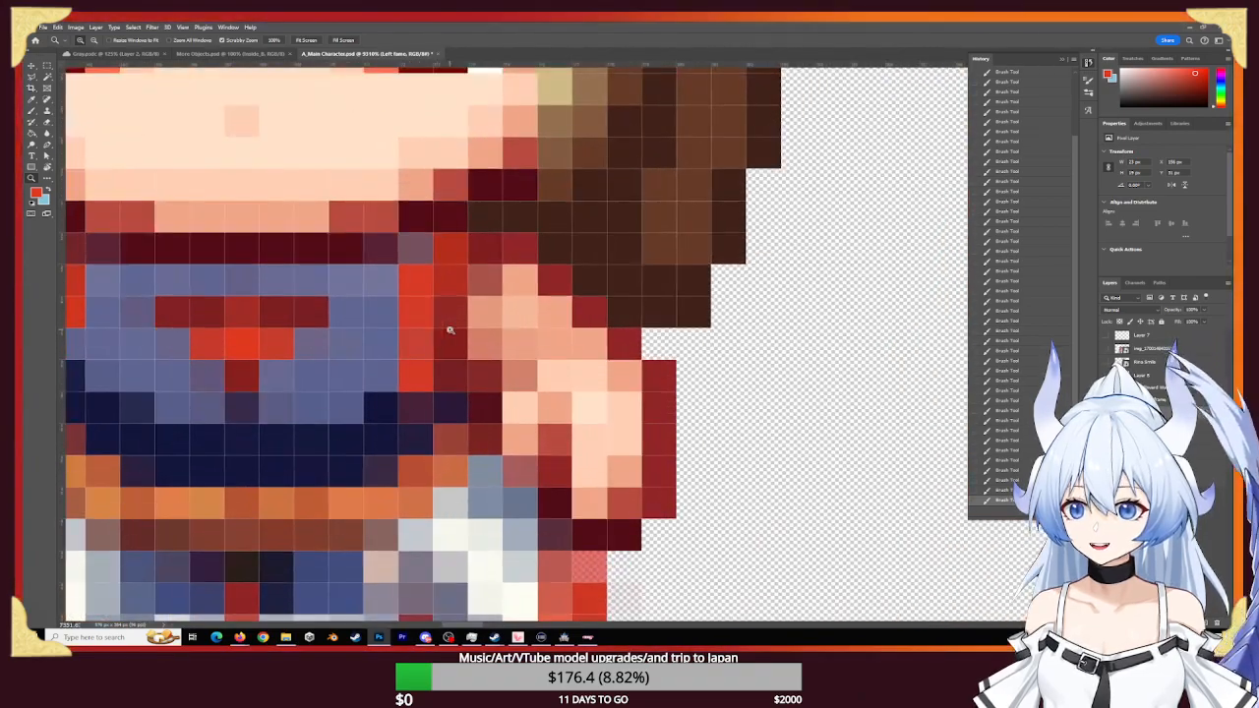
left_click_drag(219, 344, 581, 377)
mouse_move(423, 380)
left_mouse_down()
mouse_move(455, 377)
mouse_move(413, 330)
mouse_move(452, 275)
mouse_move(427, 242)
mouse_move(441, 284)
mouse_move(380, 370)
mouse_move(436, 245)
left_mouse_up()
key("b")
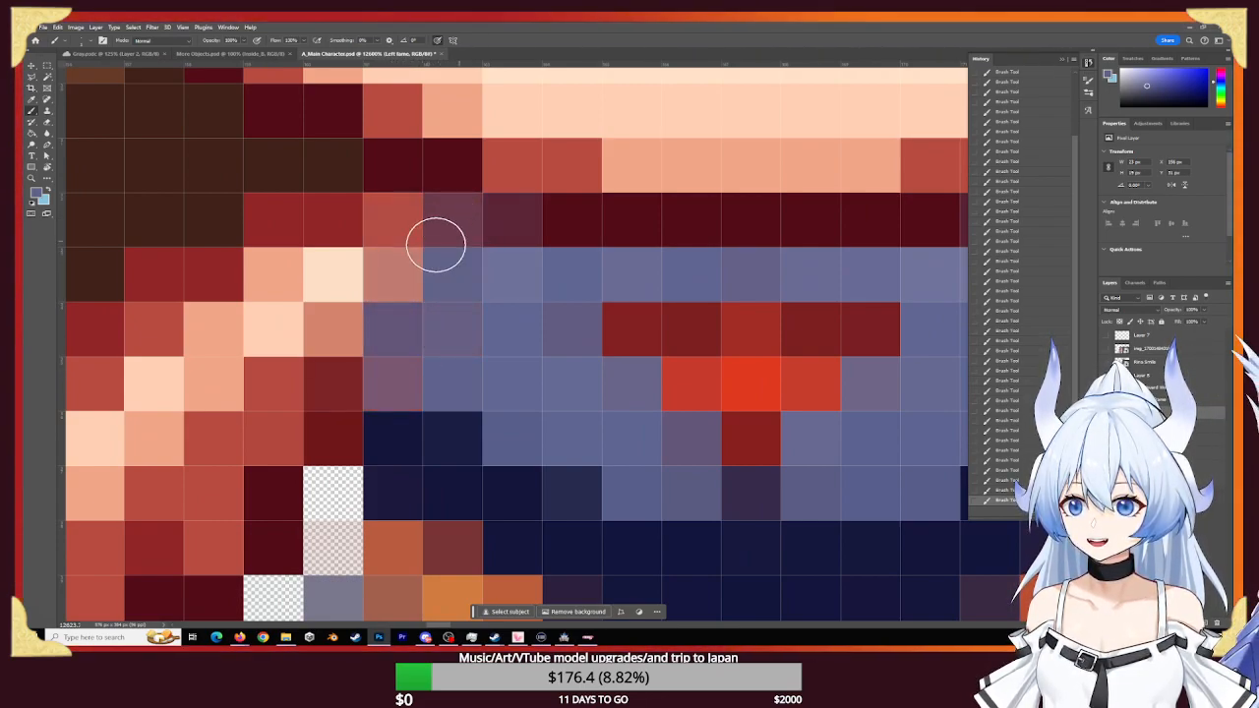
left_click(744, 383, "alt")
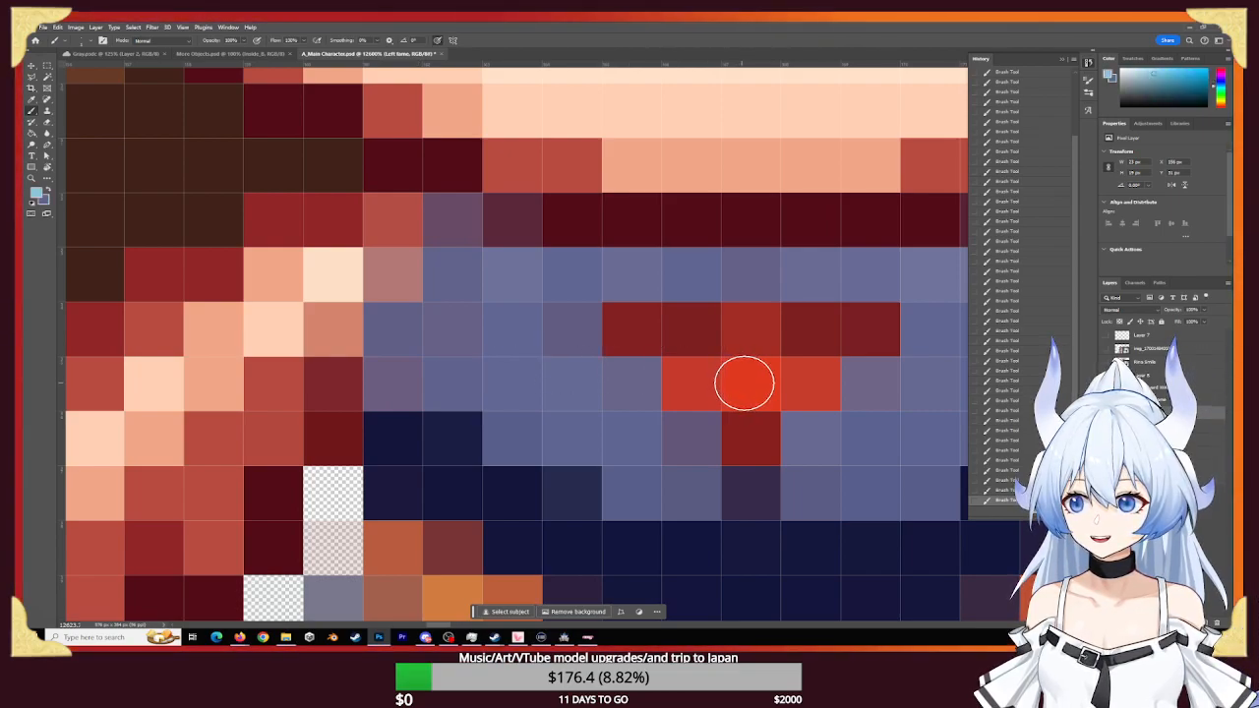
left_click(752, 384, "alt")
left_click(390, 264)
mouse_move(363, 339)
left_mouse_down()
mouse_move(351, 340)
mouse_move(387, 223)
mouse_move(404, 238)
mouse_move(370, 365)
left_mouse_up()
- Paint over the left half and lower tip of the red chest emblem with the top's blue
key("z")
left_click_drag(685, 405, 565, 401)
left_click_drag(715, 387, 544, 340)
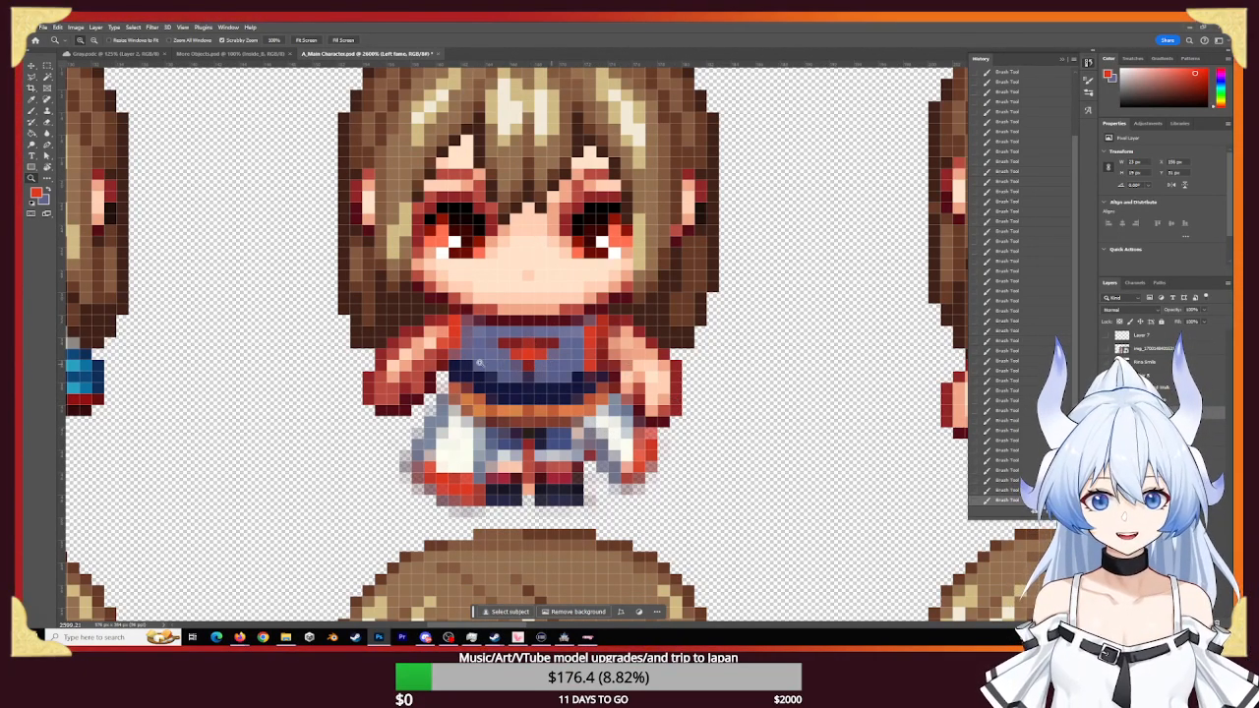
left_click_drag(675, 417, 511, 417)
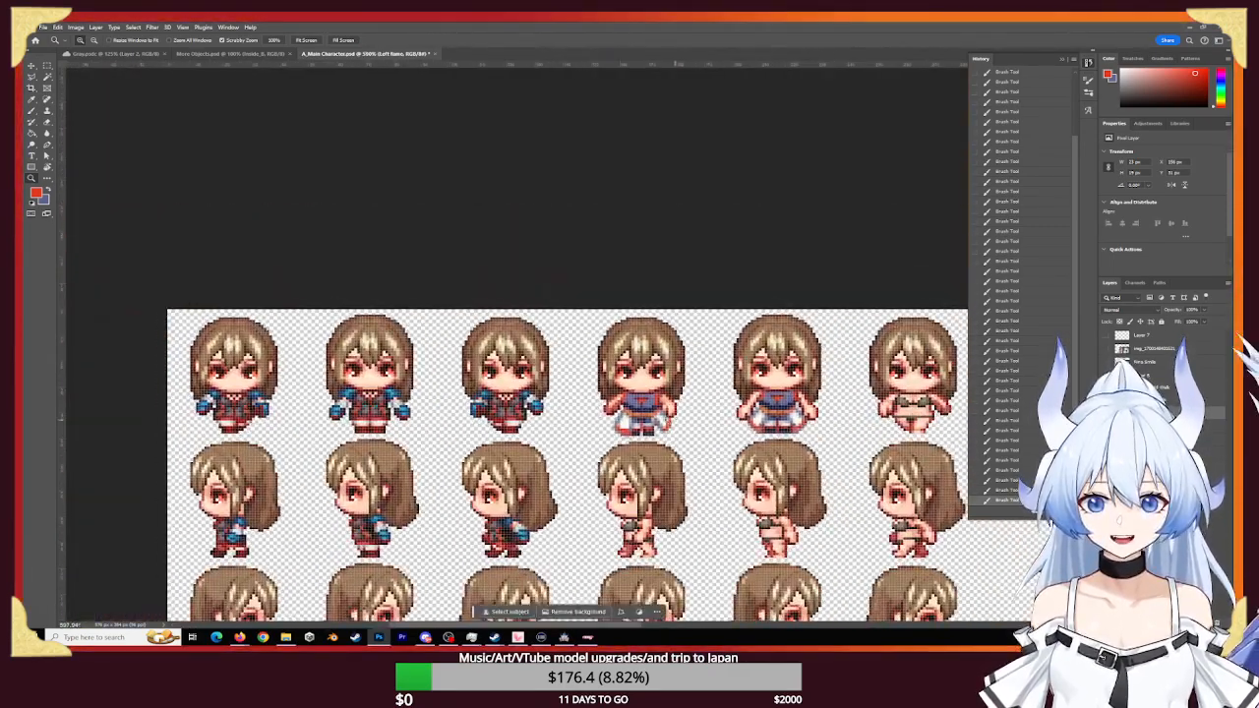
left_click_drag(641, 418, 745, 460)
left_click_drag(737, 386, 494, 428)
left_click_drag(611, 359, 618, 382)
key("b")
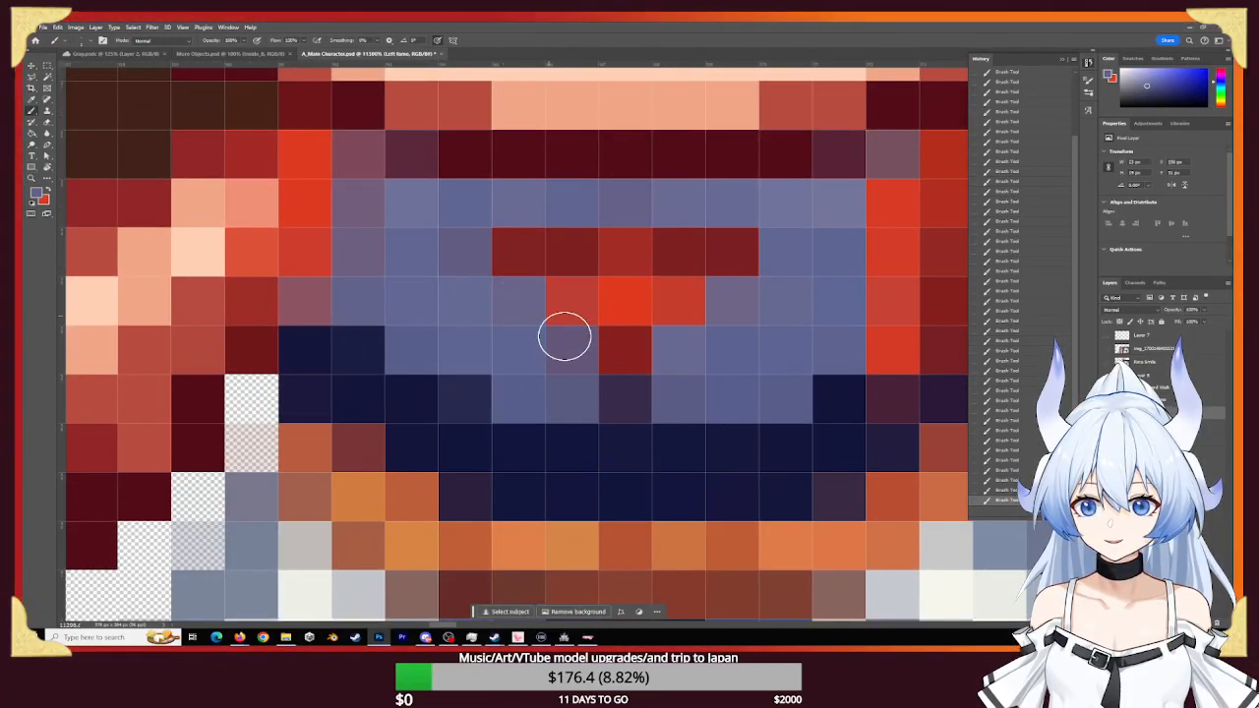
left_click_drag(564, 303, 616, 363)
mouse_move(551, 249)
left_mouse_down()
mouse_move(620, 364)
mouse_move(508, 249)
mouse_move(560, 276)
mouse_move(616, 343)
mouse_move(635, 346)
mouse_move(536, 279)
left_mouse_up()
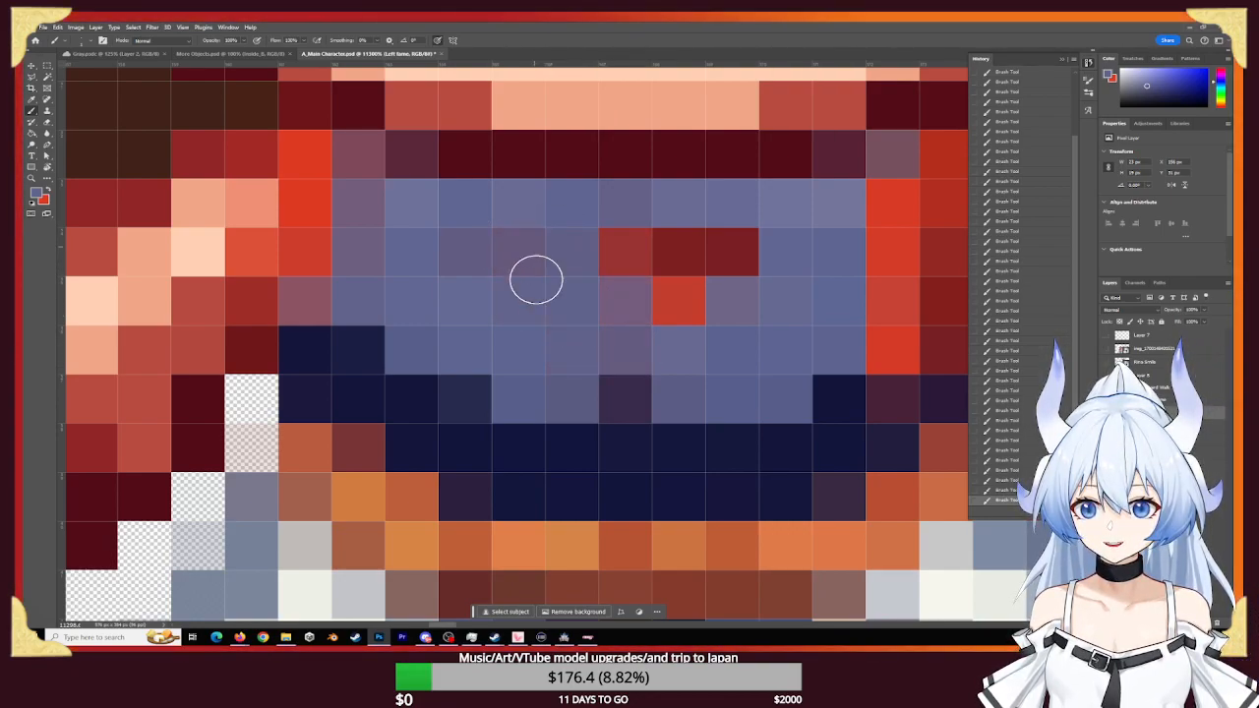
- Sample the emblem's remaining bright red and redraw it as a wider downward-pointing shape on the chest
left_click(688, 312, "alt")
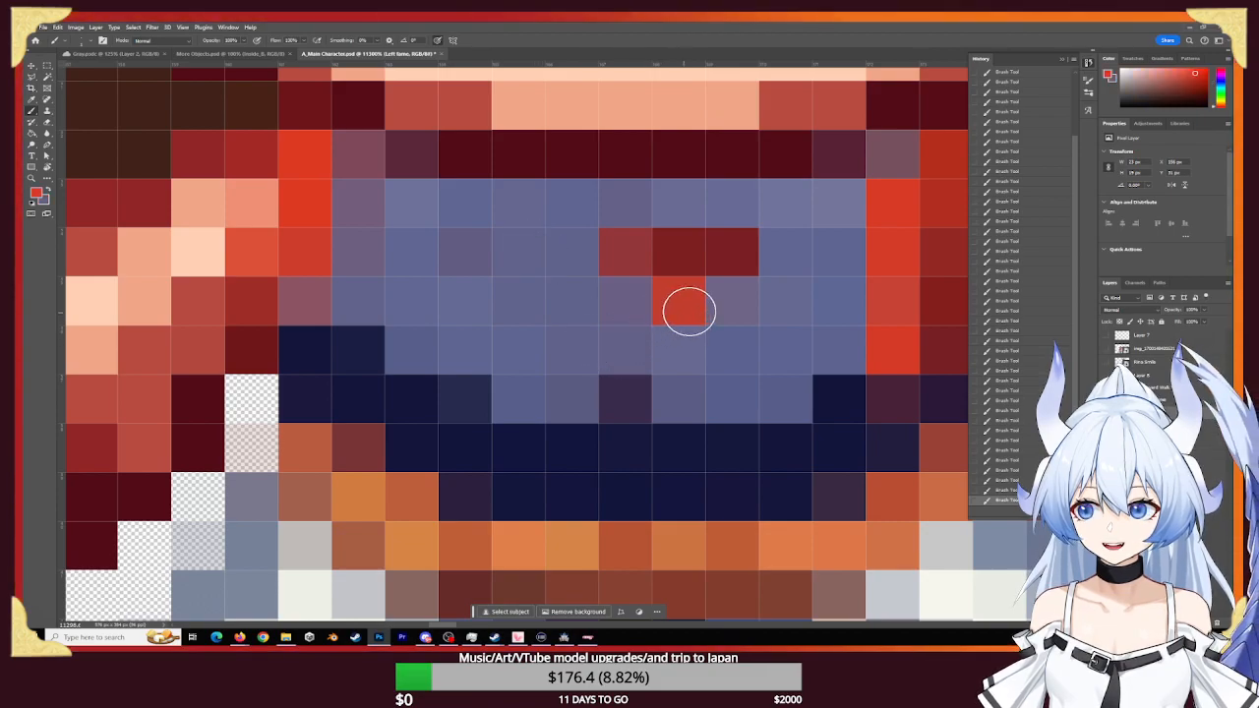
left_click(688, 312)
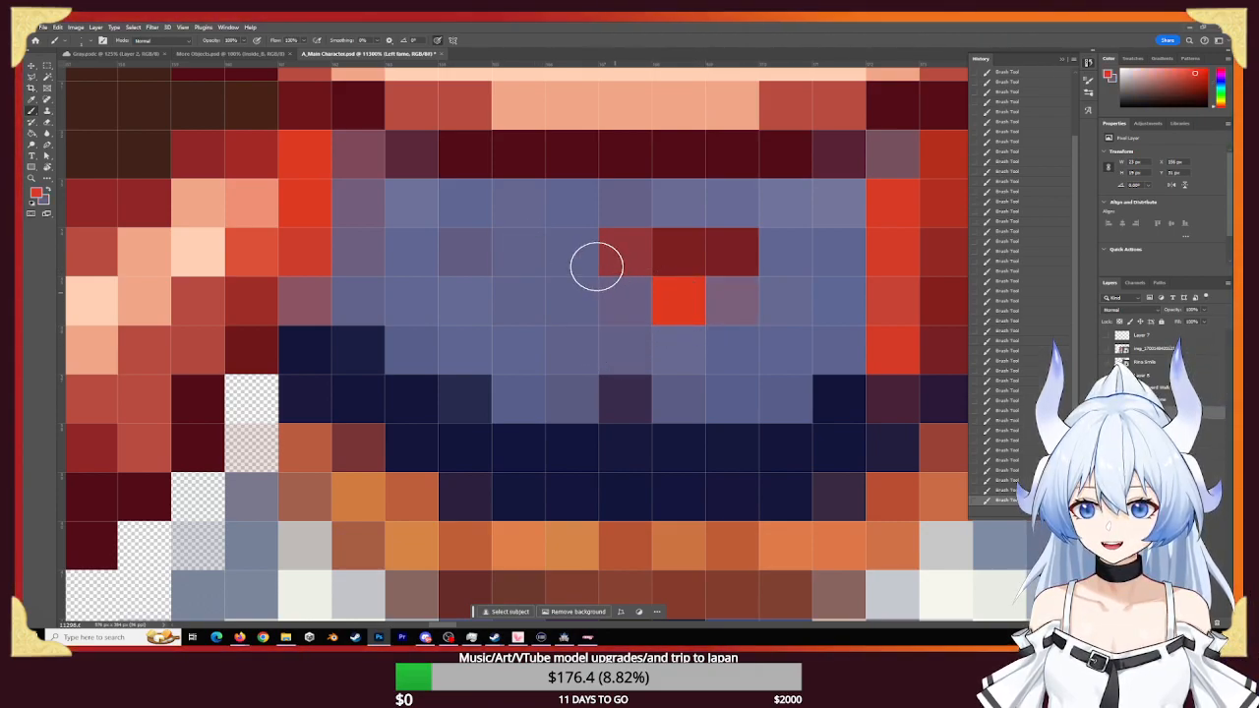
left_click_drag(613, 290, 652, 315)
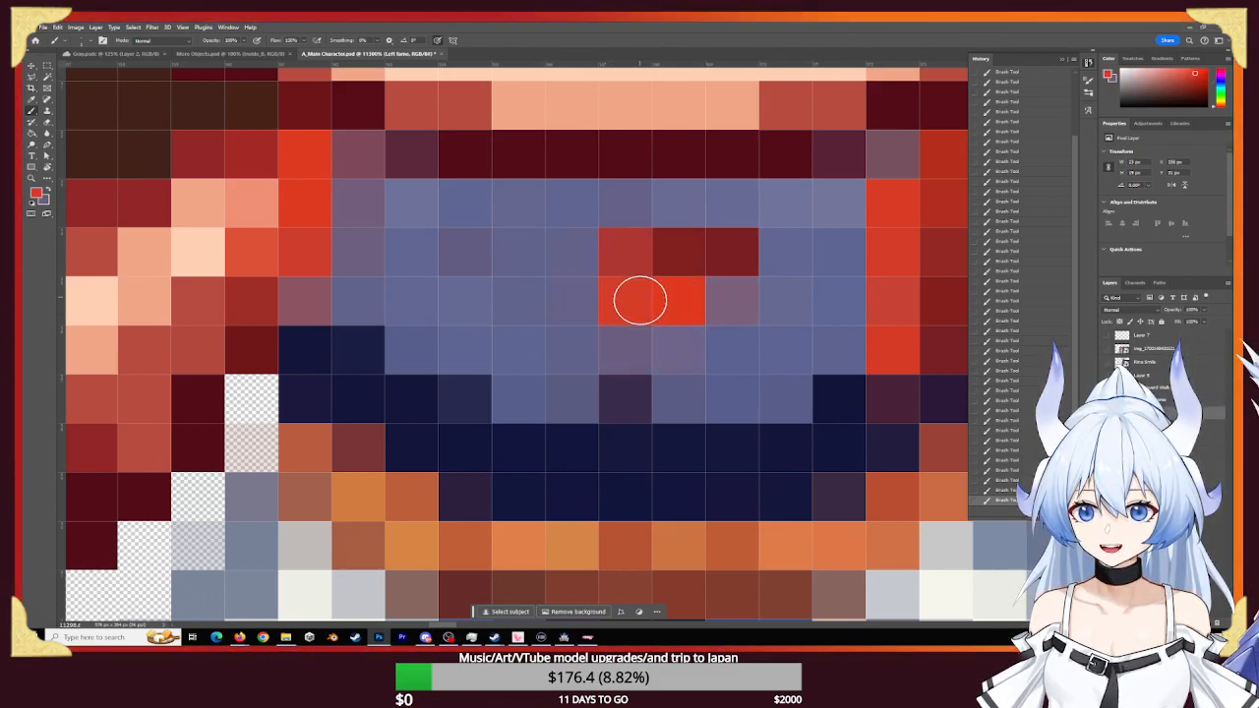
left_click(581, 256)
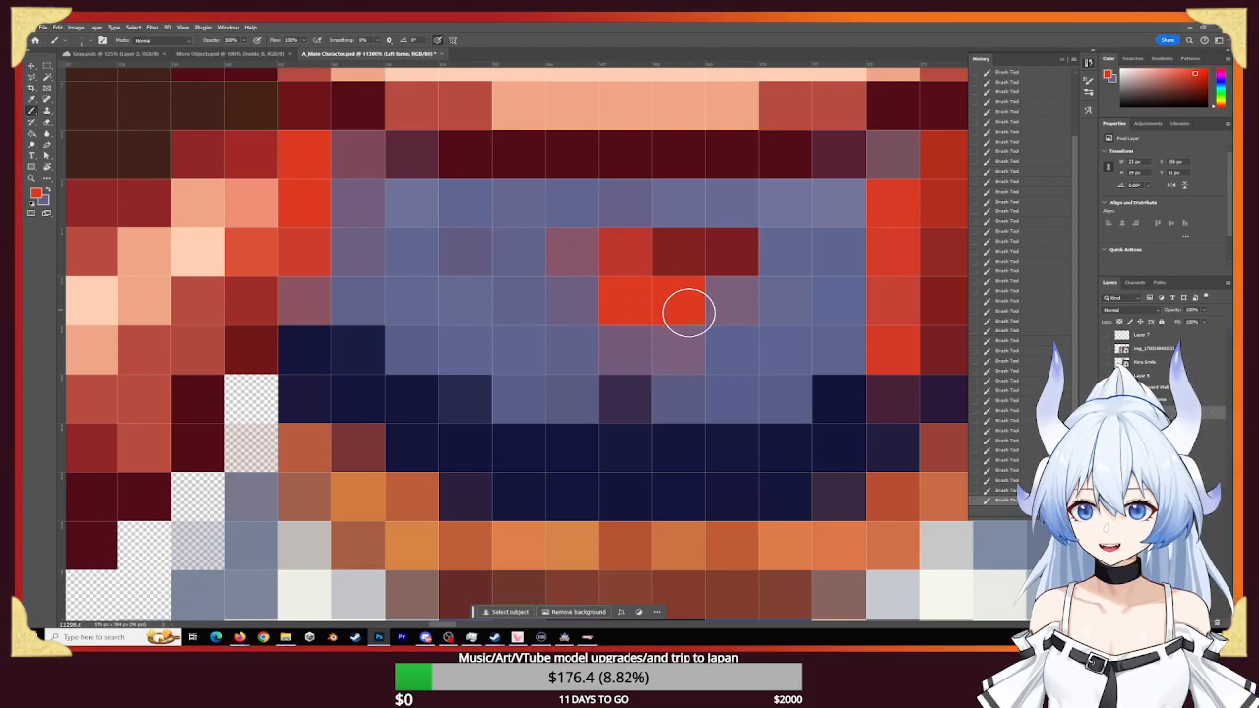
left_click(730, 281)
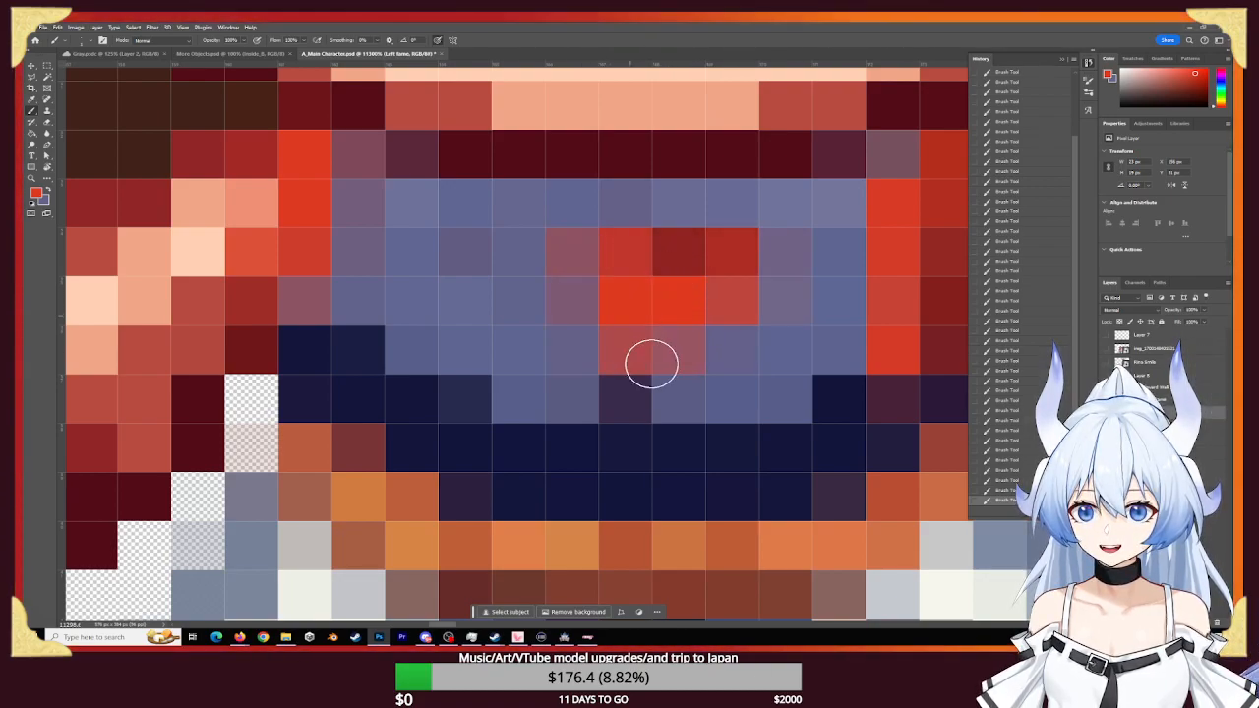
left_click(645, 352)
left_click(574, 264)
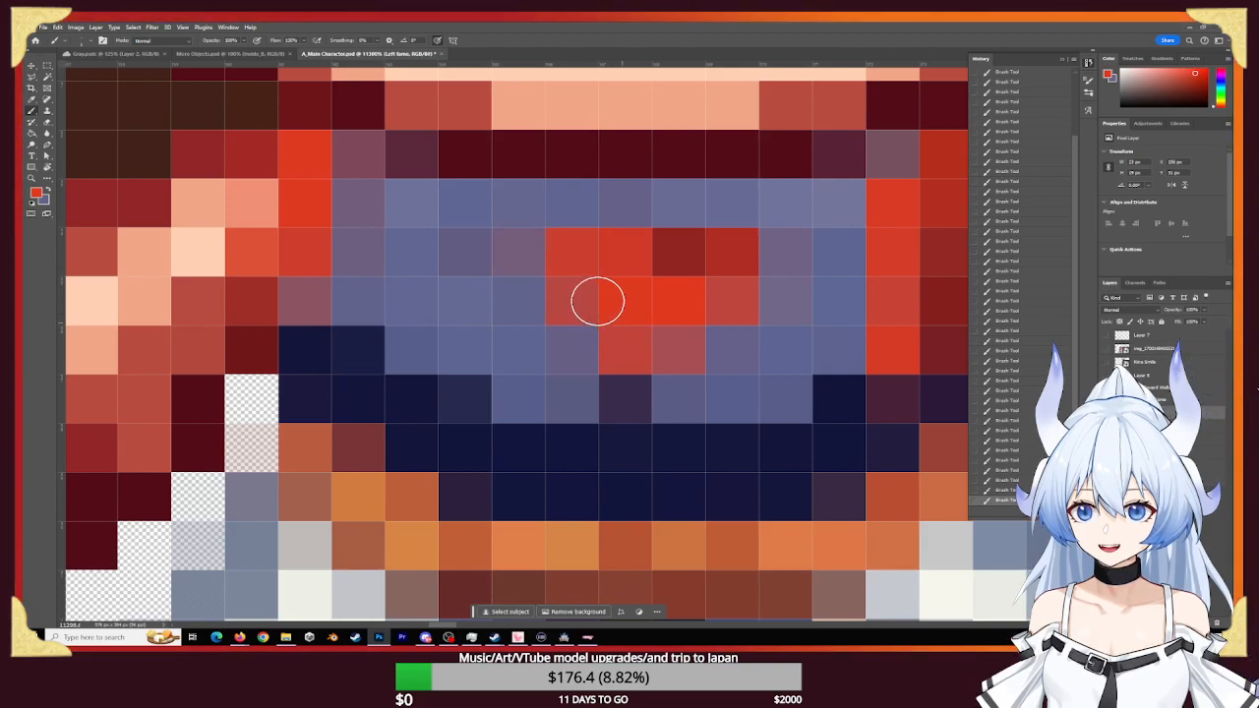
left_click(513, 246)
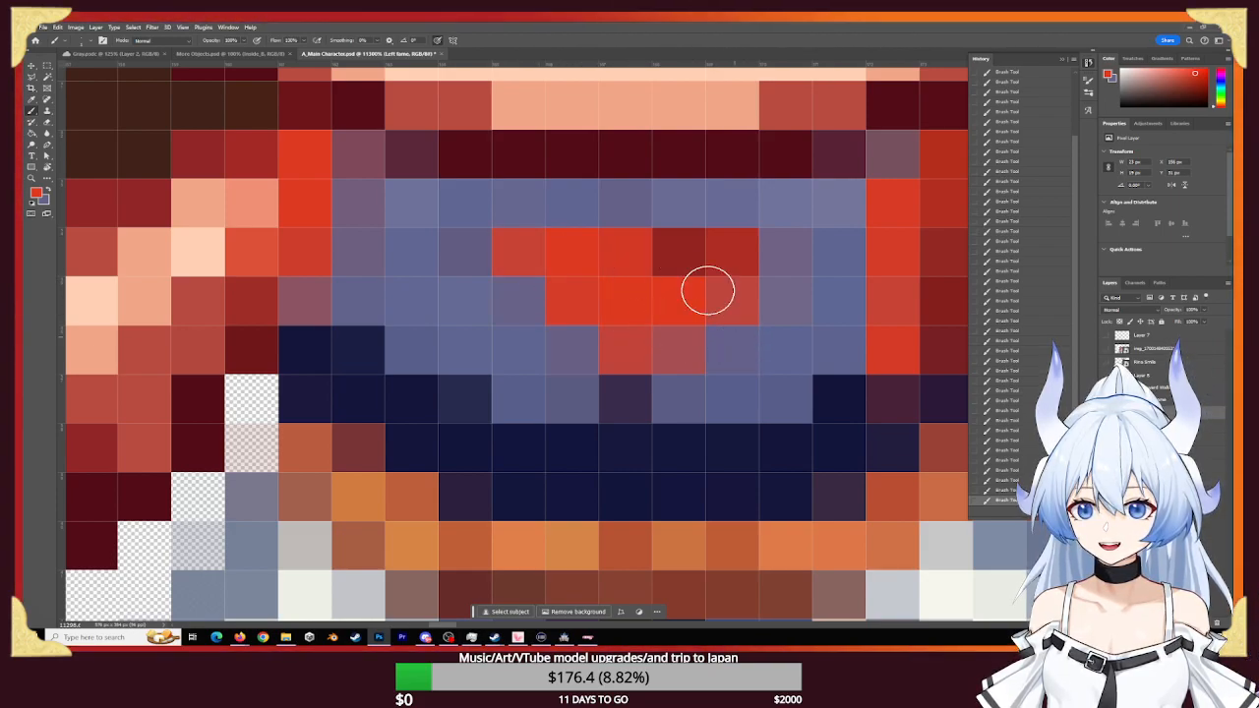
- Sample the emblem's dark red and shade its side edges and top row
left_click(685, 261, "alt")
left_click(697, 331)
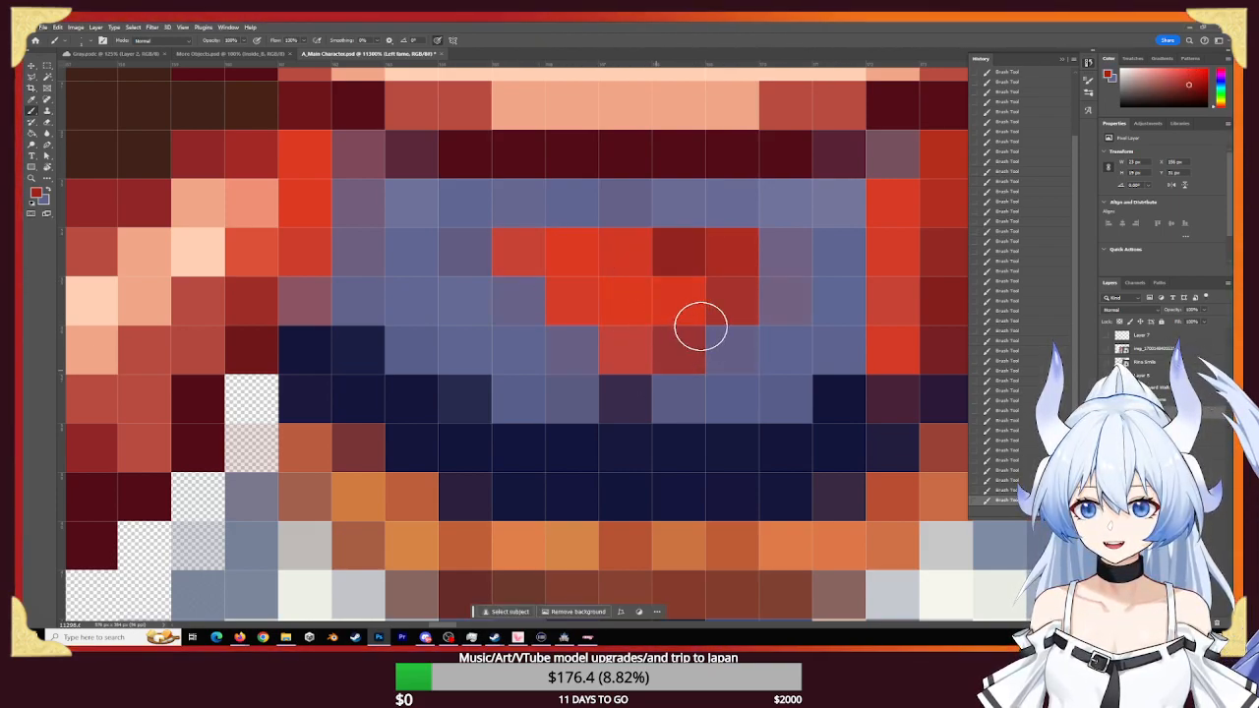
left_click_drag(536, 253, 594, 313)
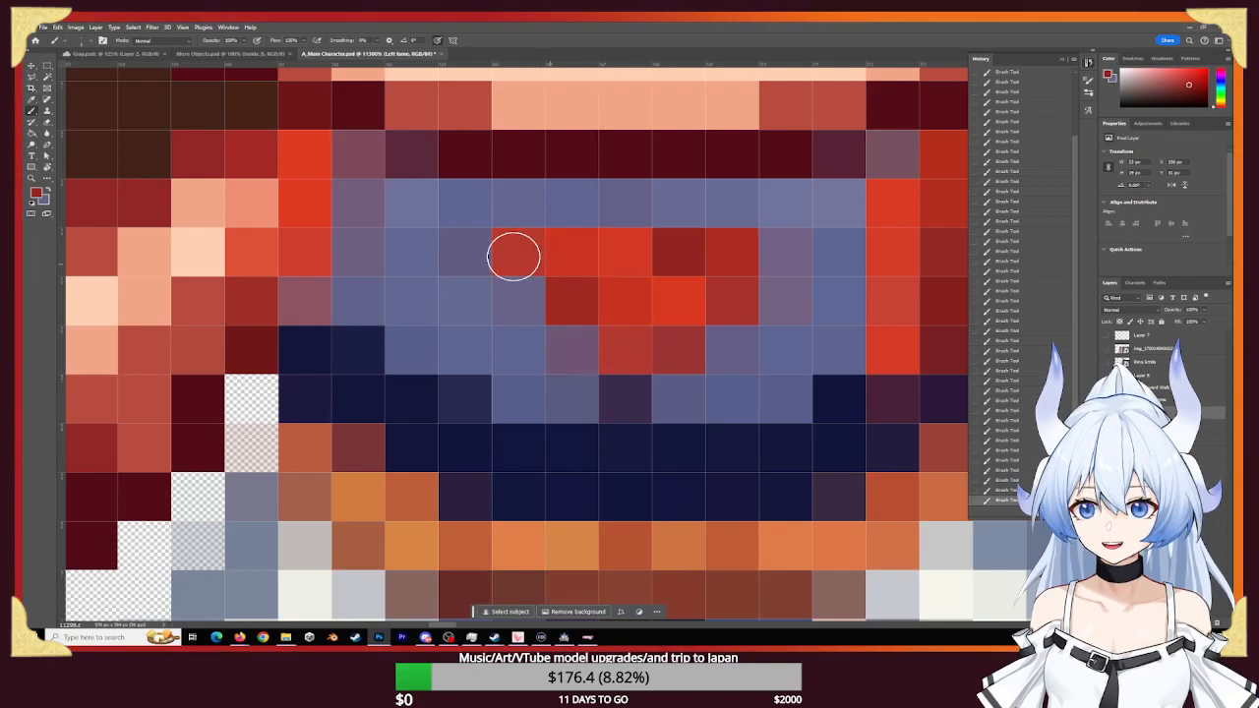
left_click_drag(561, 254, 635, 256)
- Compare the edited walking frame with its neighbours and duplicate its layer
key("z")
left_click_drag(759, 349, 522, 348)
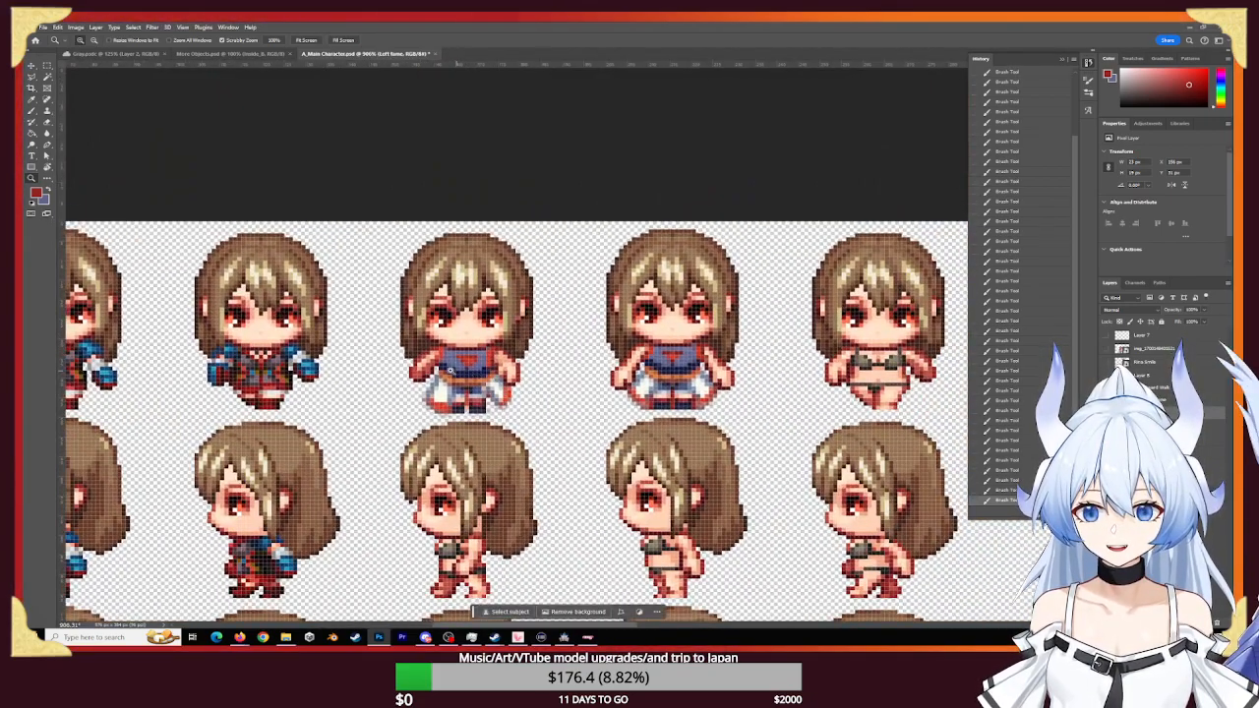
left_click_drag(449, 369, 398, 421)
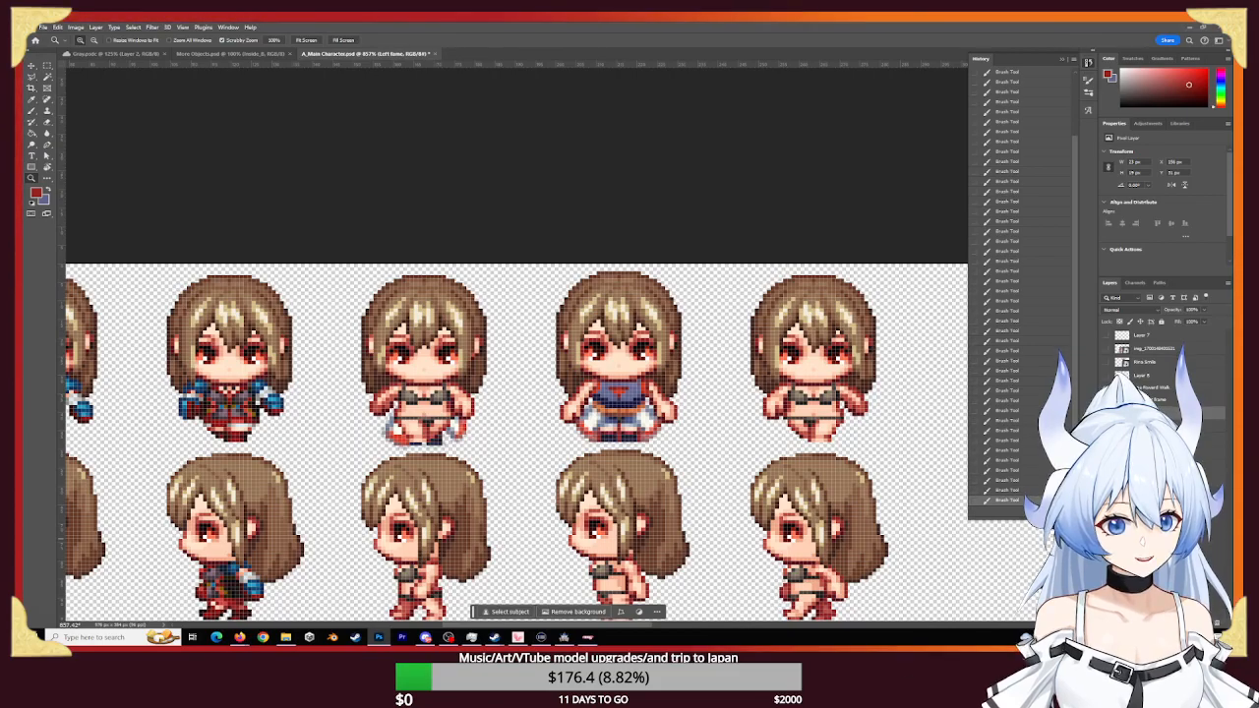
key("ctrl+j")
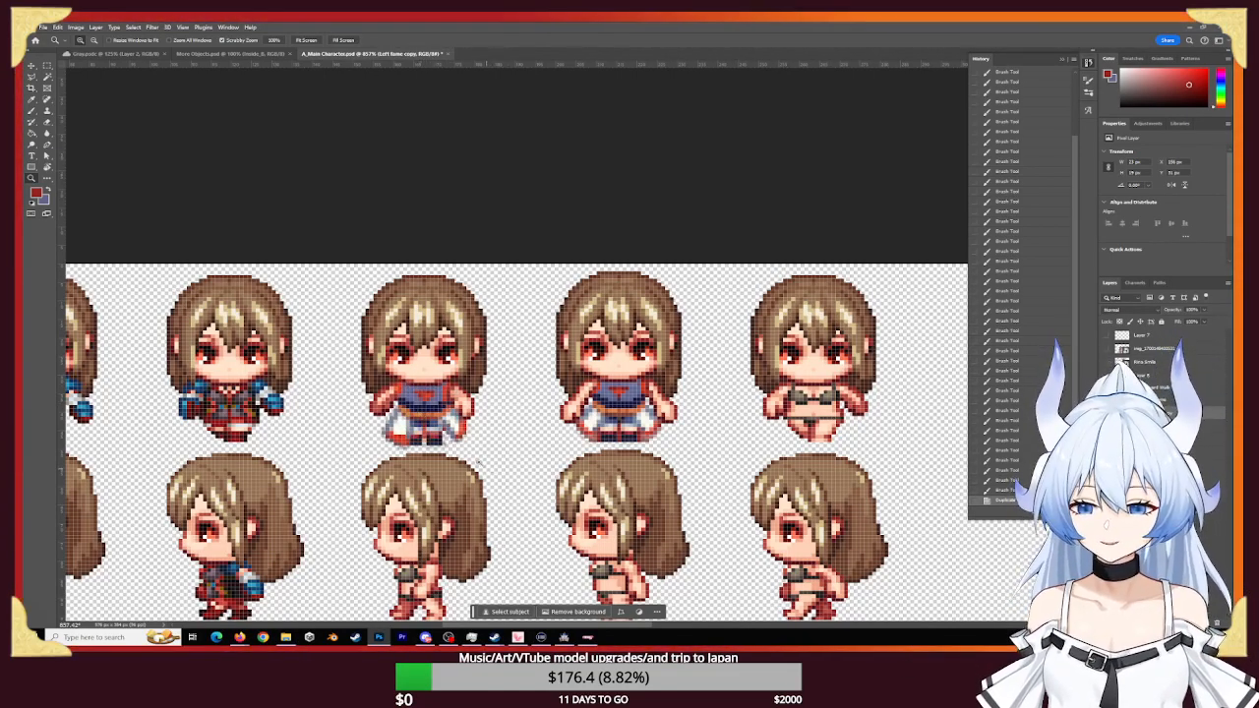
- Move the duplicated outfit onto the rightmost front-facing walking frame, lined up with the character's body
key("ctrl+t")
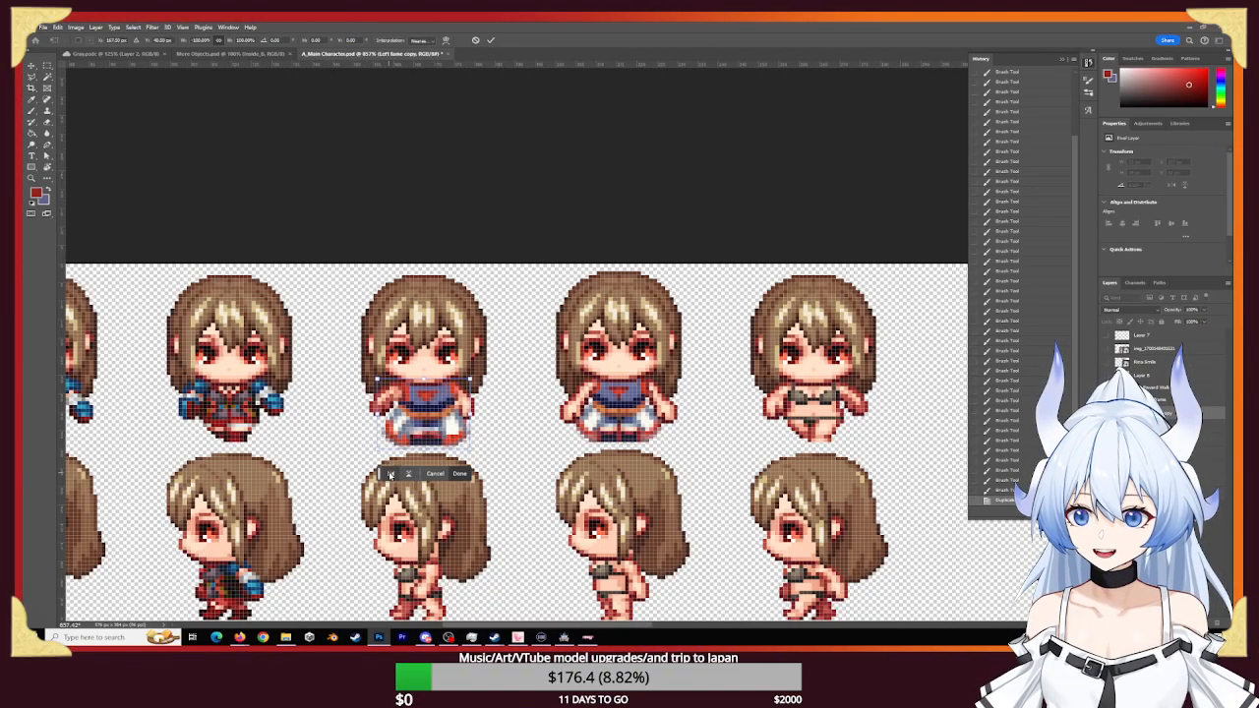
left_click(459, 473)
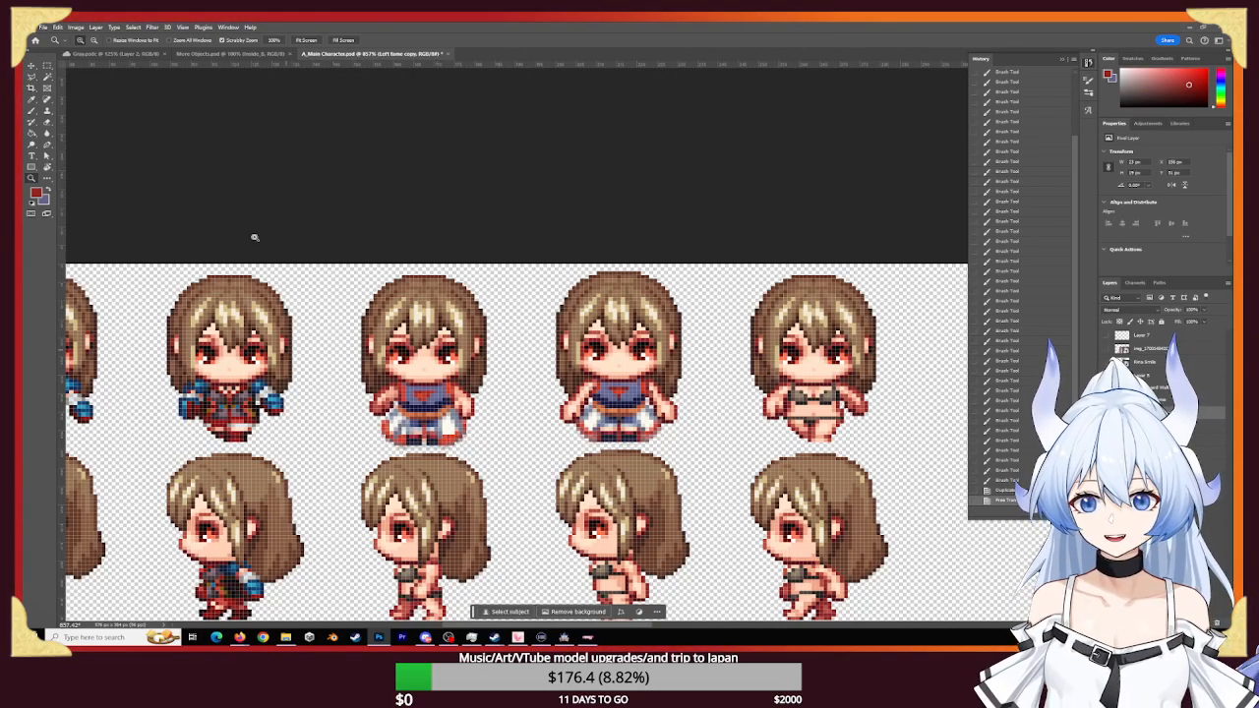
left_click(31, 65)
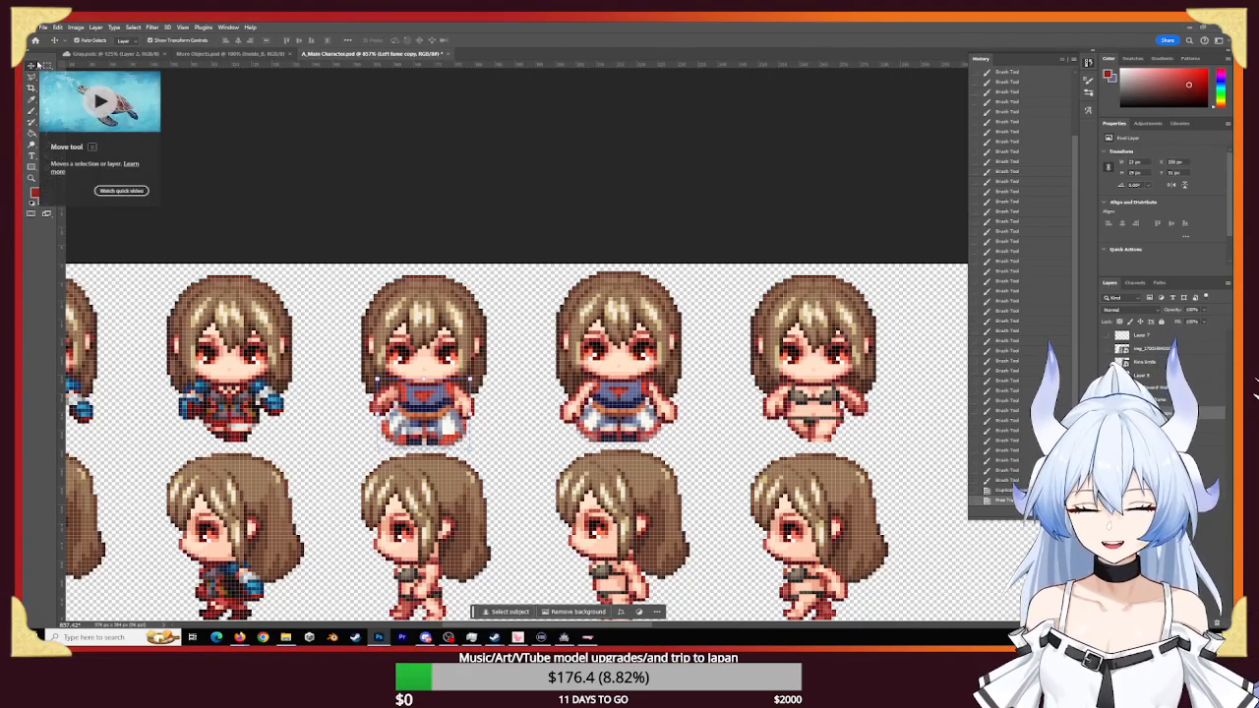
key("Right")
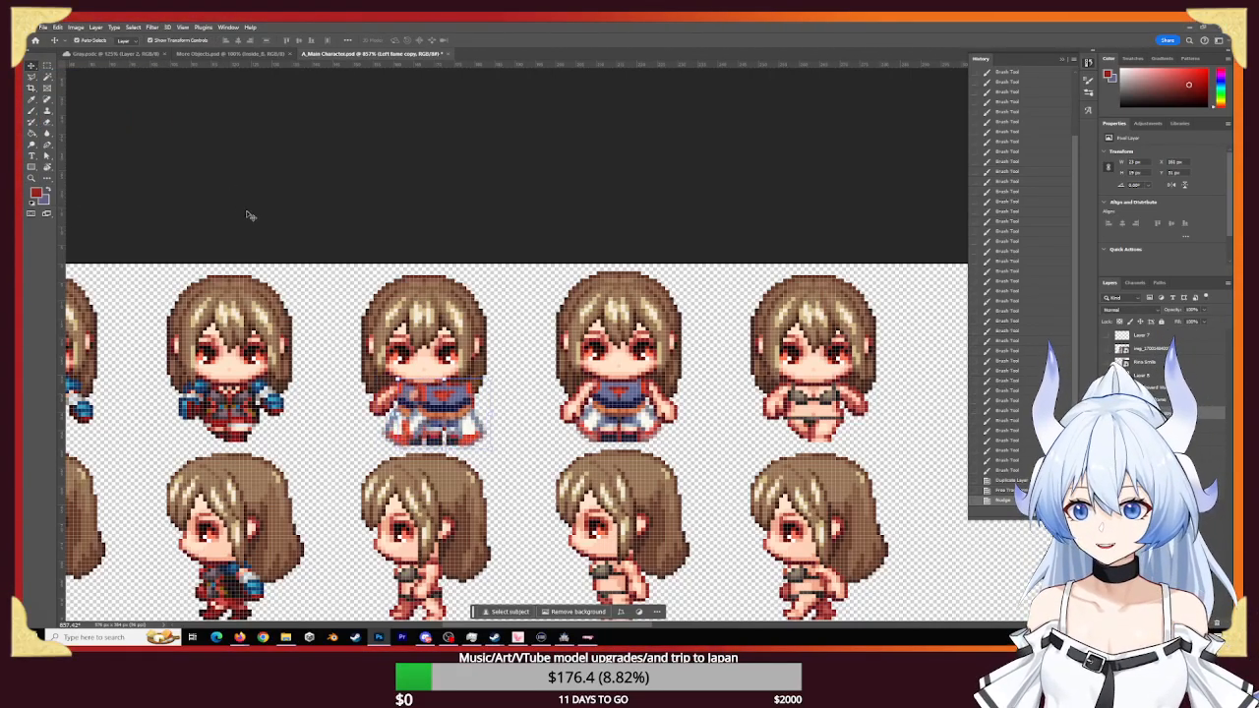
left_click_drag(423, 393, 826, 385)
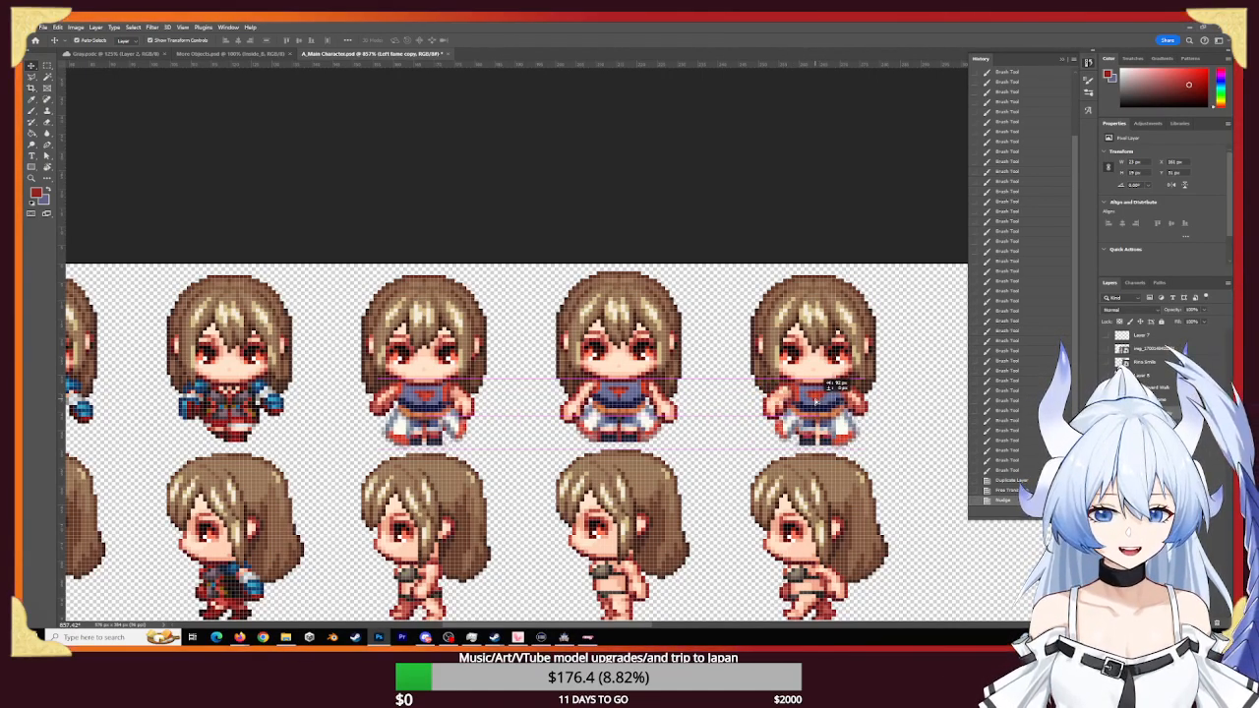
left_click(733, 429)
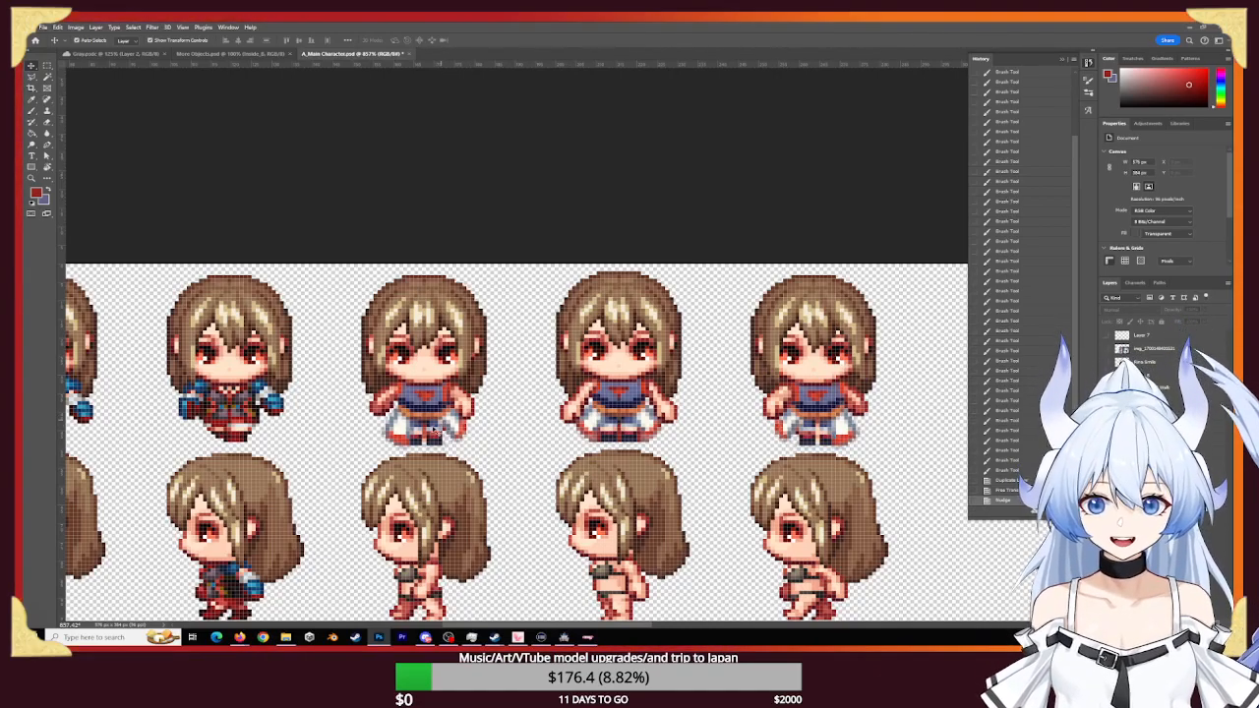
- Rename the duplicated outfit layer as Right frame and delete the unneeded layer
key("z")
left_click_drag(468, 445, 476, 453)
left_click_drag(649, 455, 335, 449)
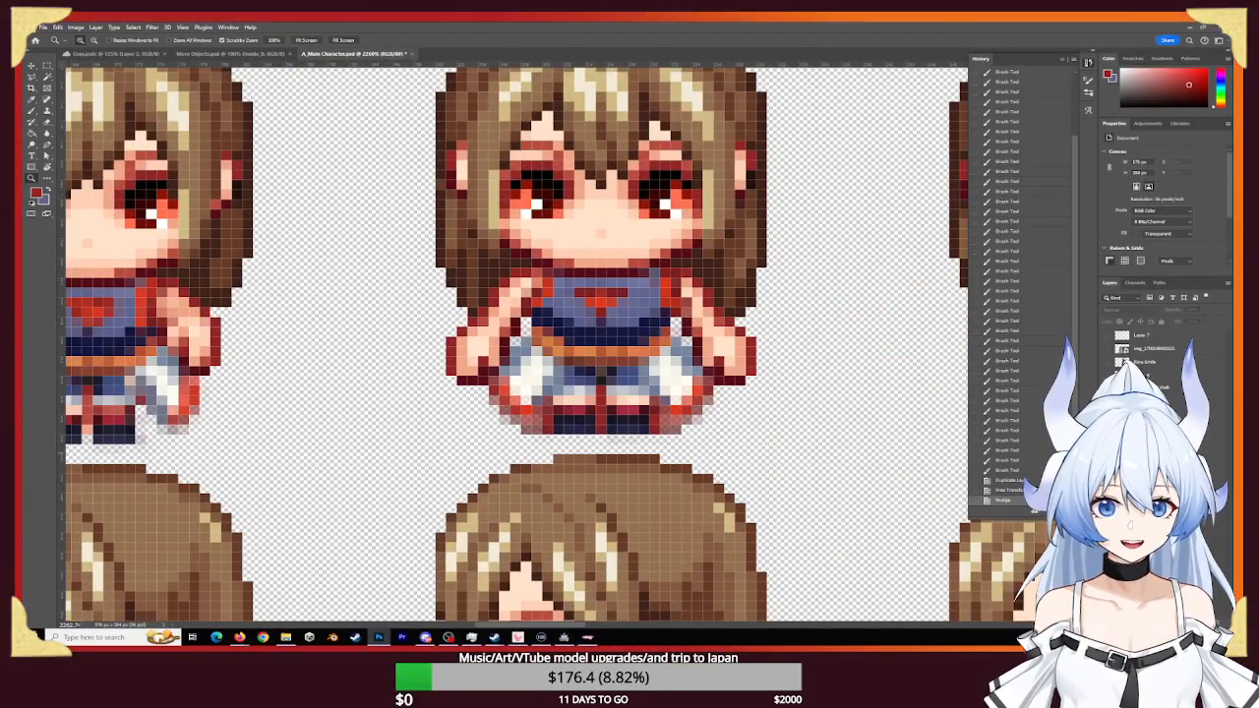
left_click(1151, 413)
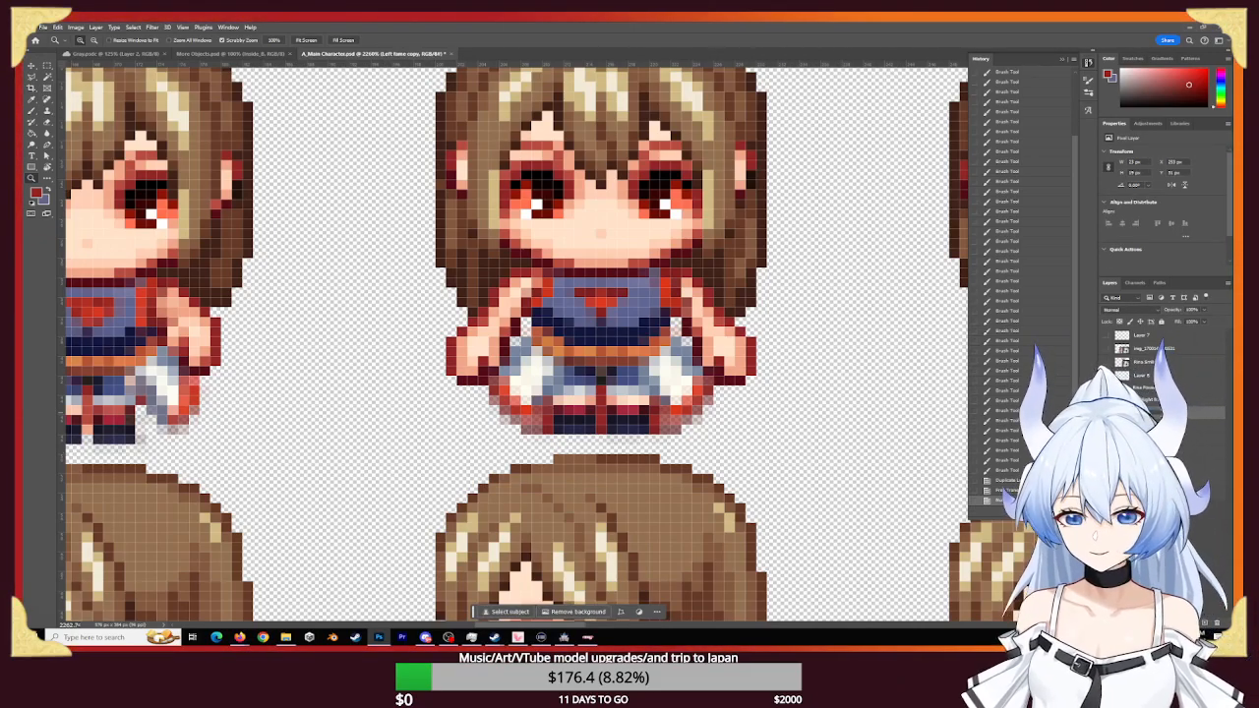
type("Right frame")
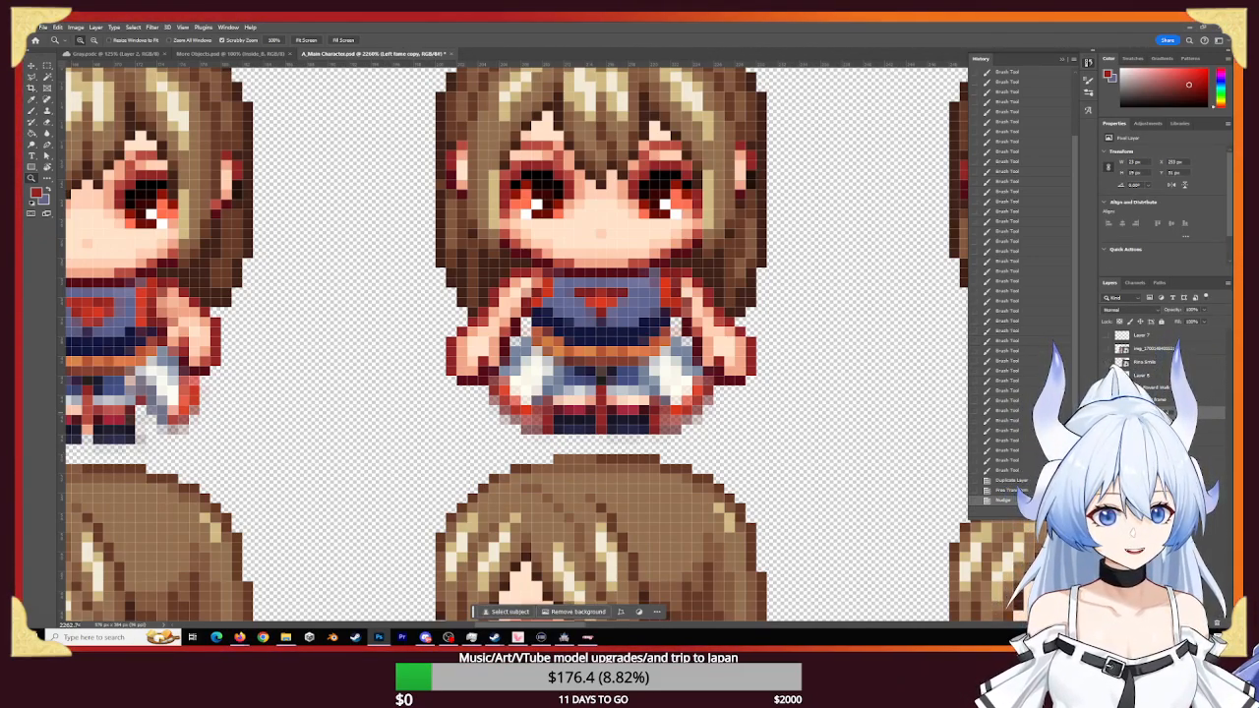
key("Return")
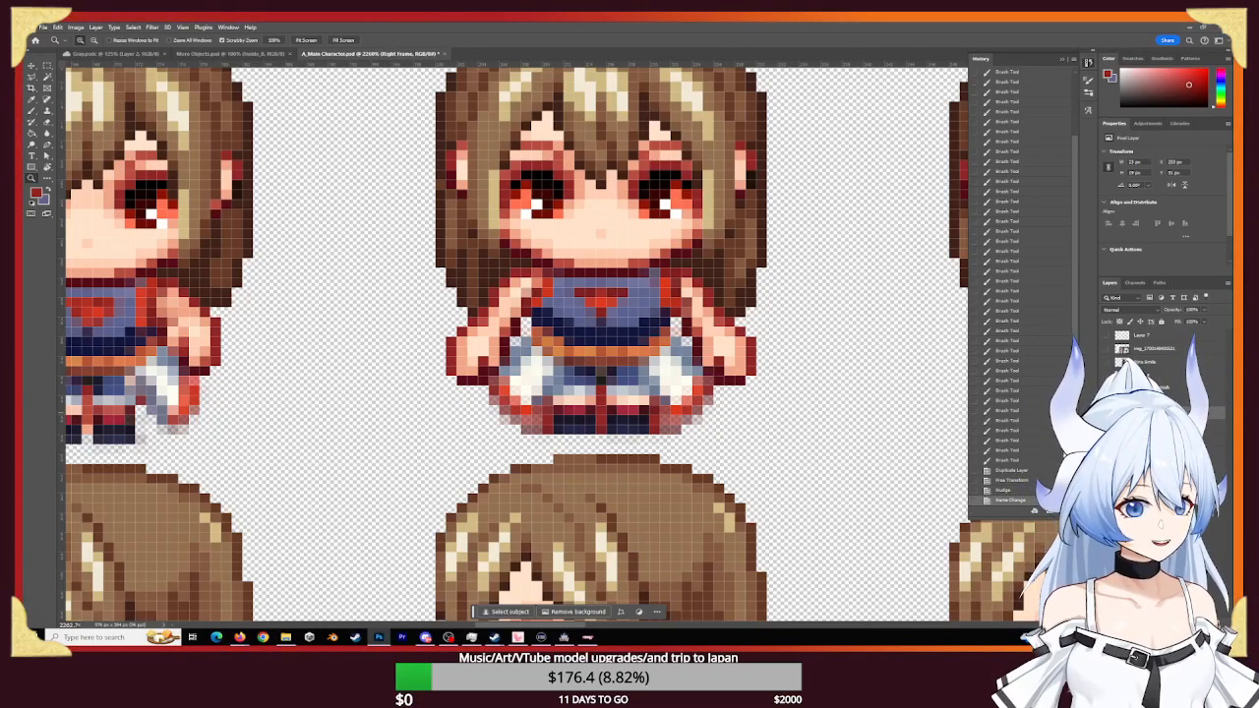
key("Delete")
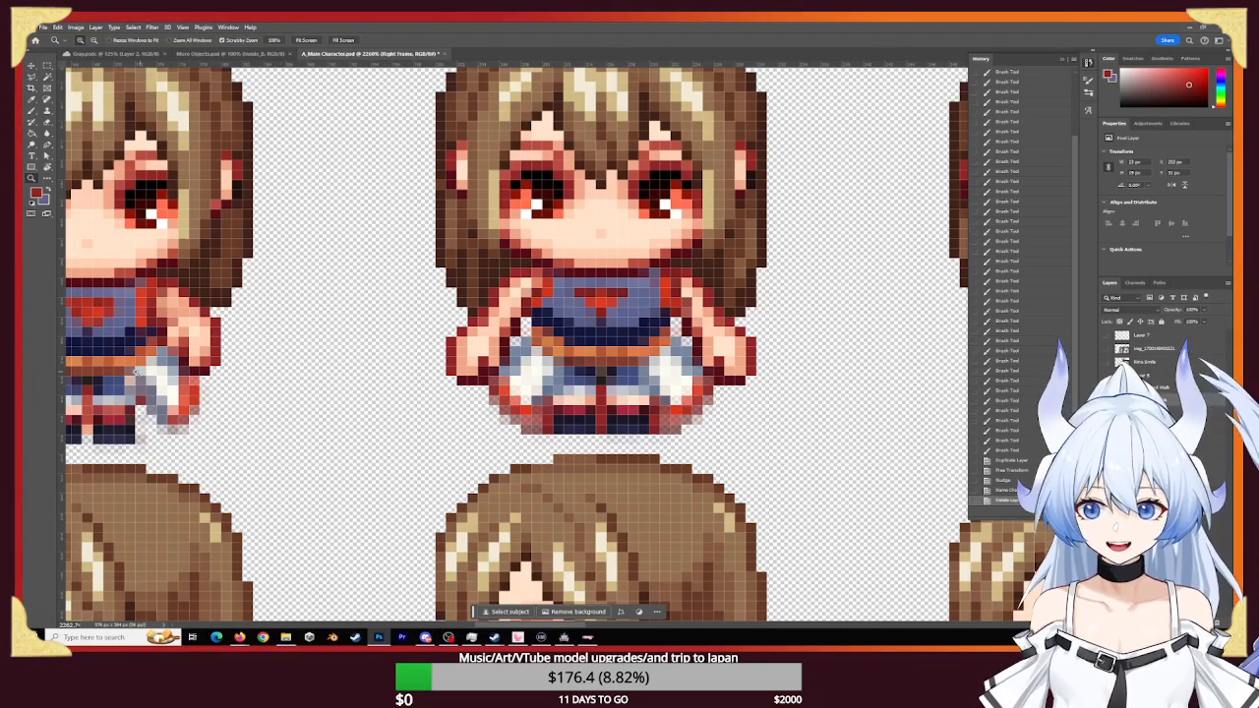
- Temporarily fade the Left frame layer to inspect the body underneath the outfit, and bring its opacity back to 99%
scroll(190, 381, "down", 2, "alt")
left_click_drag(216, 416, 516, 421)
left_click_drag(403, 414, 463, 436)
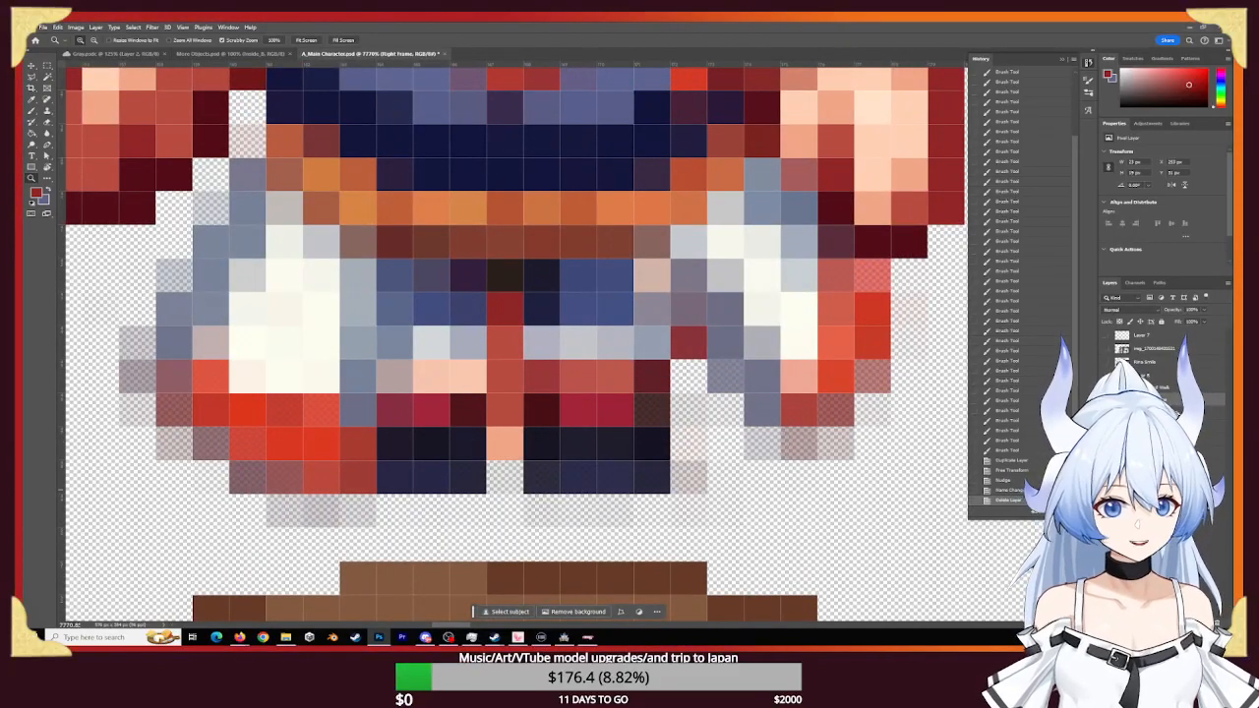
left_click(1215, 412)
left_click(1204, 322)
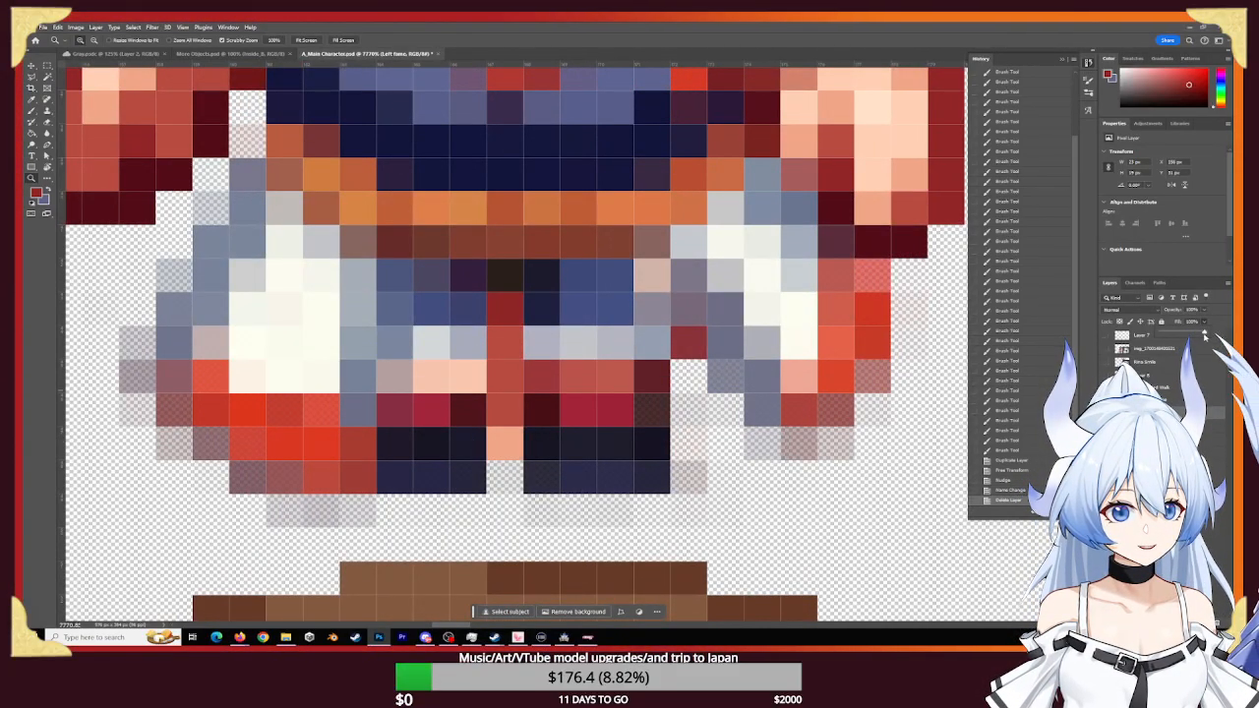
left_click(1202, 311)
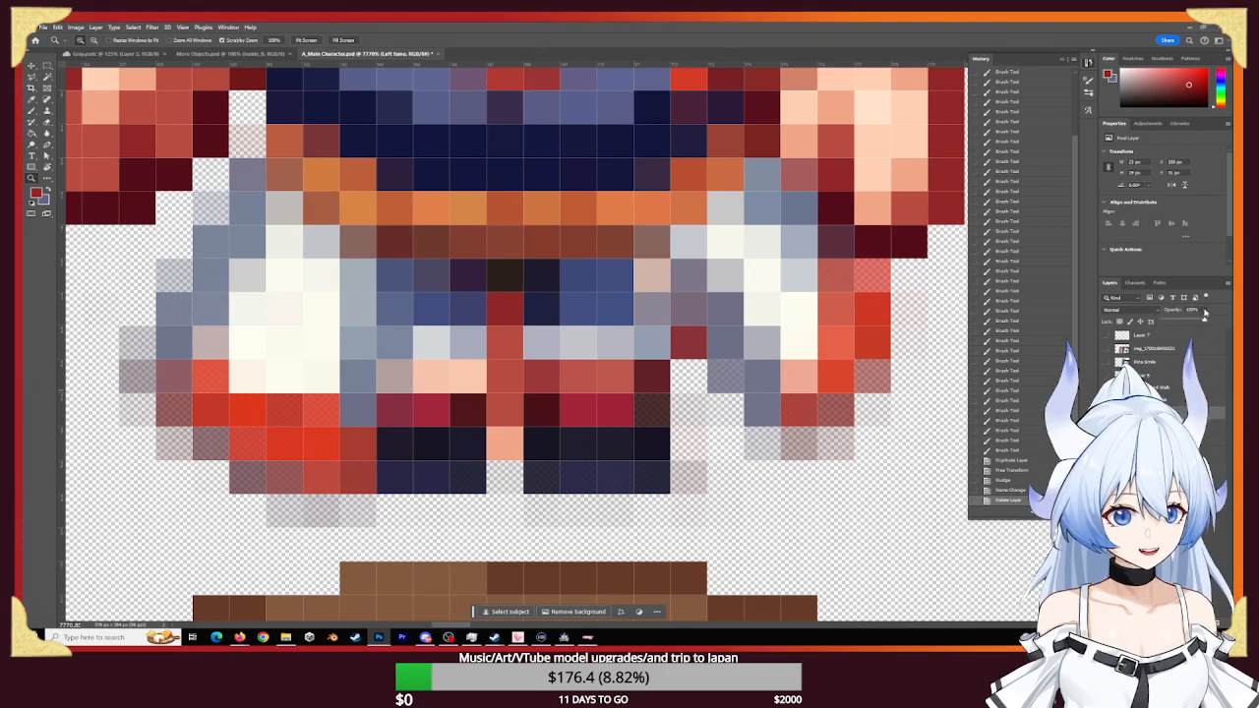
left_click_drag(1203, 321, 1177, 320)
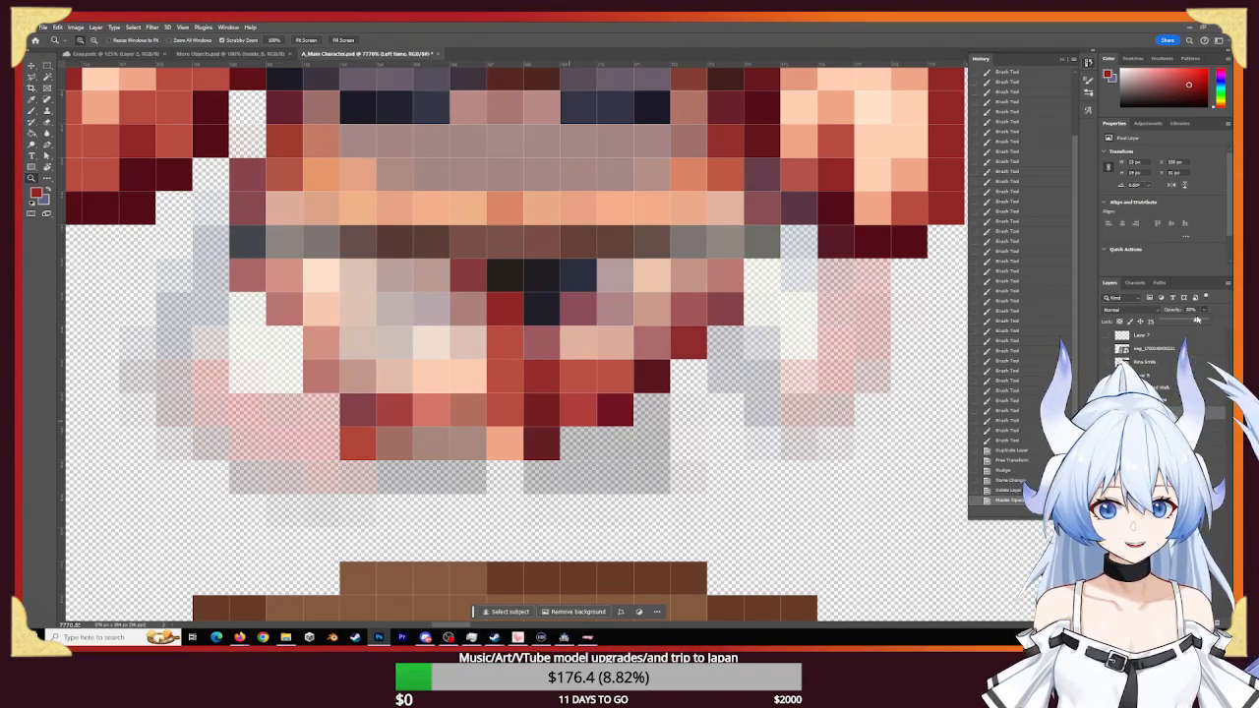
left_click_drag(1189, 320, 1204, 320)
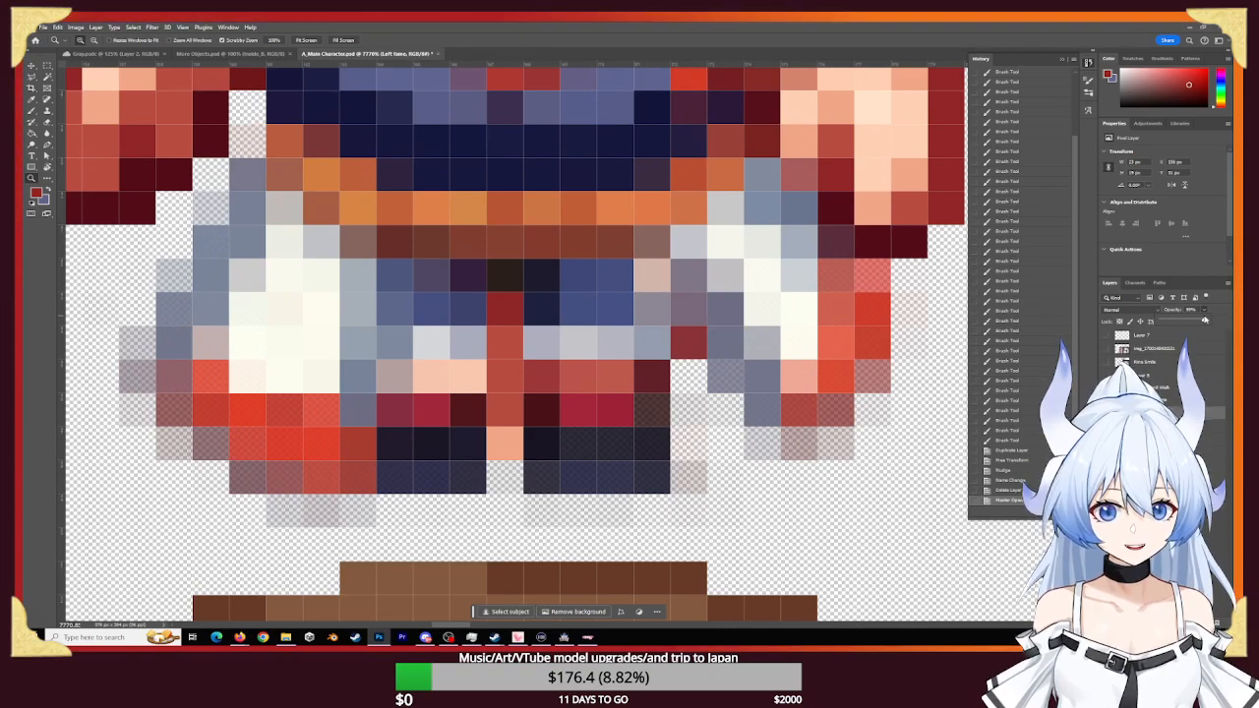
- Erase the outfit's boots, leg coverings and stray pixels beneath the skirt on the Left frame layer
key("e")
mouse_move(470, 474)
left_mouse_down()
mouse_move(472, 416)
mouse_move(454, 462)
mouse_move(415, 458)
mouse_move(430, 379)
mouse_move(423, 421)
mouse_move(481, 304)
mouse_move(485, 435)
mouse_move(540, 483)
mouse_move(659, 407)
mouse_move(564, 414)
mouse_move(590, 413)
mouse_move(632, 380)
mouse_move(570, 354)
mouse_move(581, 365)
mouse_move(551, 324)
mouse_move(581, 304)
mouse_move(549, 284)
mouse_move(610, 273)
mouse_move(508, 281)
mouse_move(570, 295)
mouse_move(531, 285)
mouse_move(443, 337)
mouse_move(439, 469)
mouse_move(394, 477)
left_mouse_up()
key("z")
mouse_move(617, 432)
left_mouse_down()
mouse_move(577, 433)
mouse_move(629, 457)
left_mouse_up()
key("e")
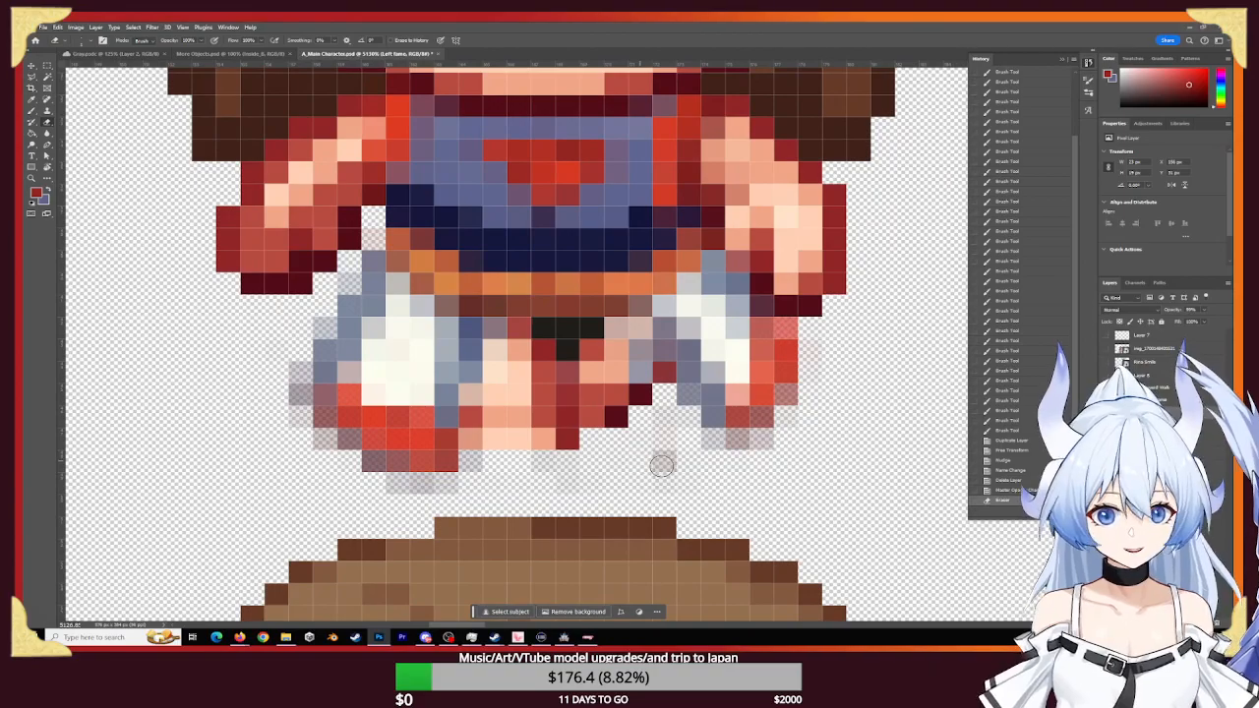
mouse_move(458, 492)
left_mouse_down()
mouse_move(491, 472)
mouse_move(489, 458)
mouse_move(620, 472)
mouse_move(700, 457)
left_mouse_up()
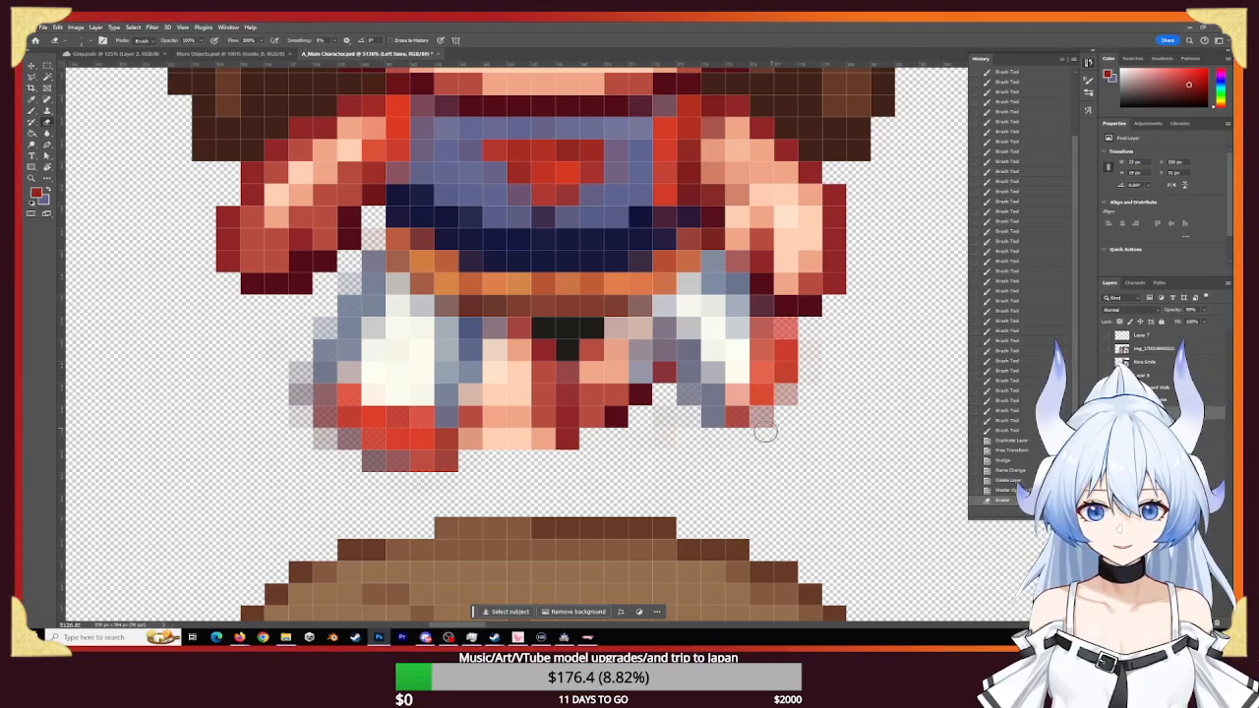
- Erase the faint fringe pixels along the outer edge of the right skirt panel
left_click_drag(761, 427, 764, 436)
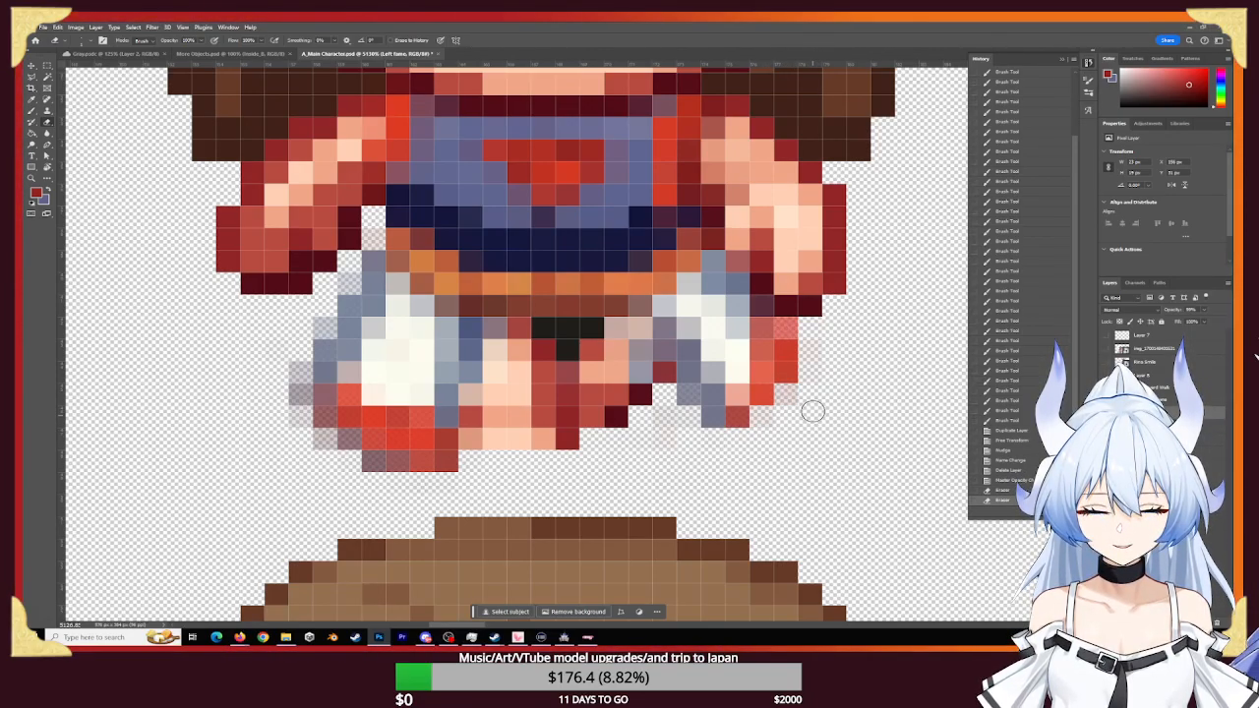
left_click(793, 328)
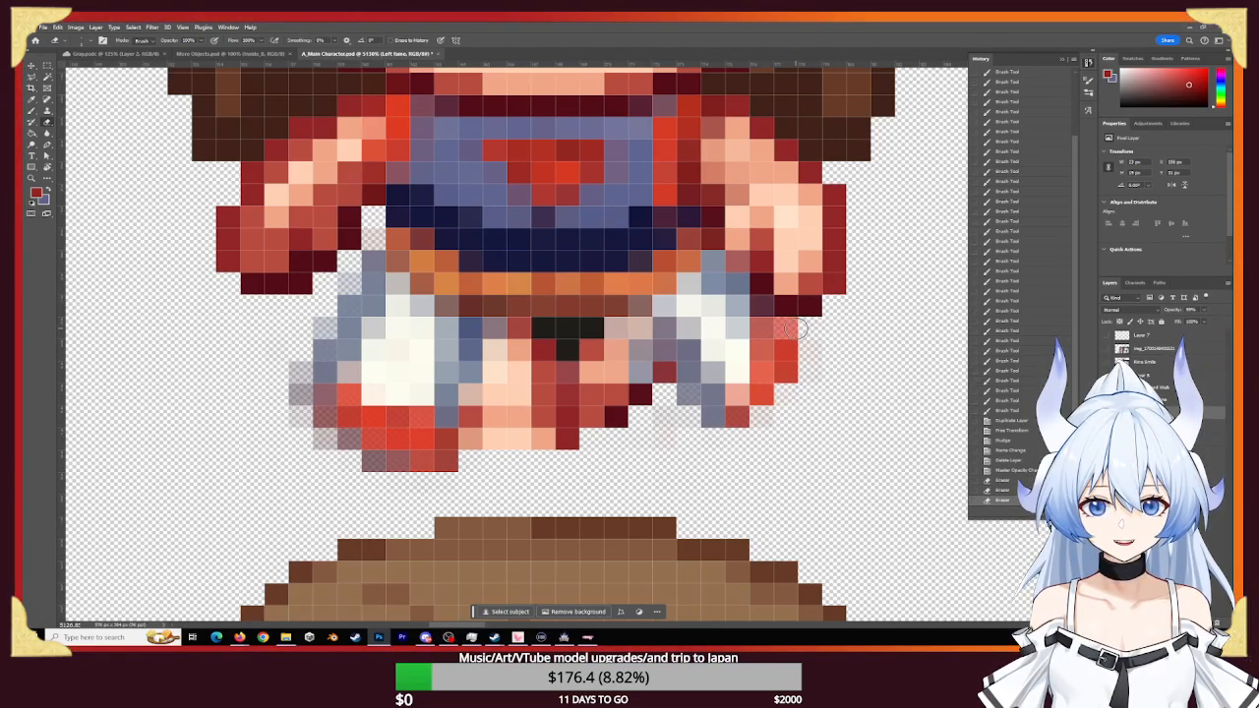
left_click(793, 329)
left_click(795, 330)
- Erase the semi-transparent pixels along the outer edge of the left skirt panel
left_click(343, 279)
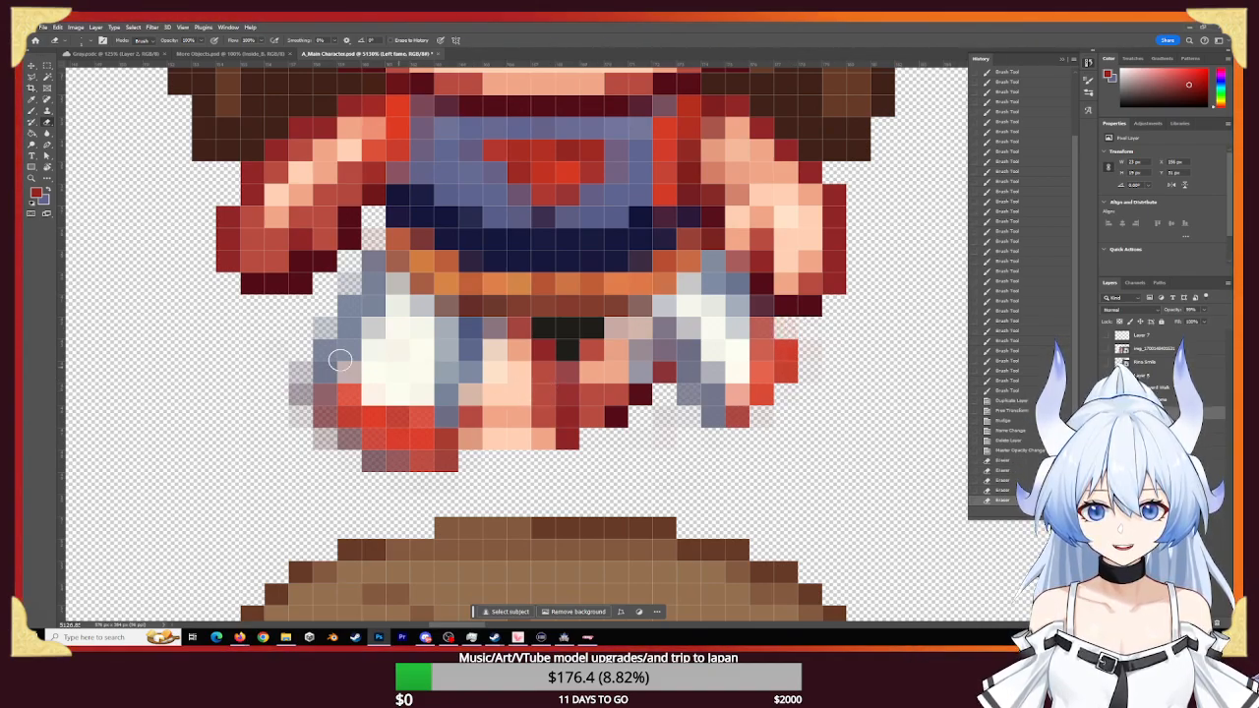
left_click(342, 279)
left_click(343, 279)
left_click(342, 278)
left_click(283, 367)
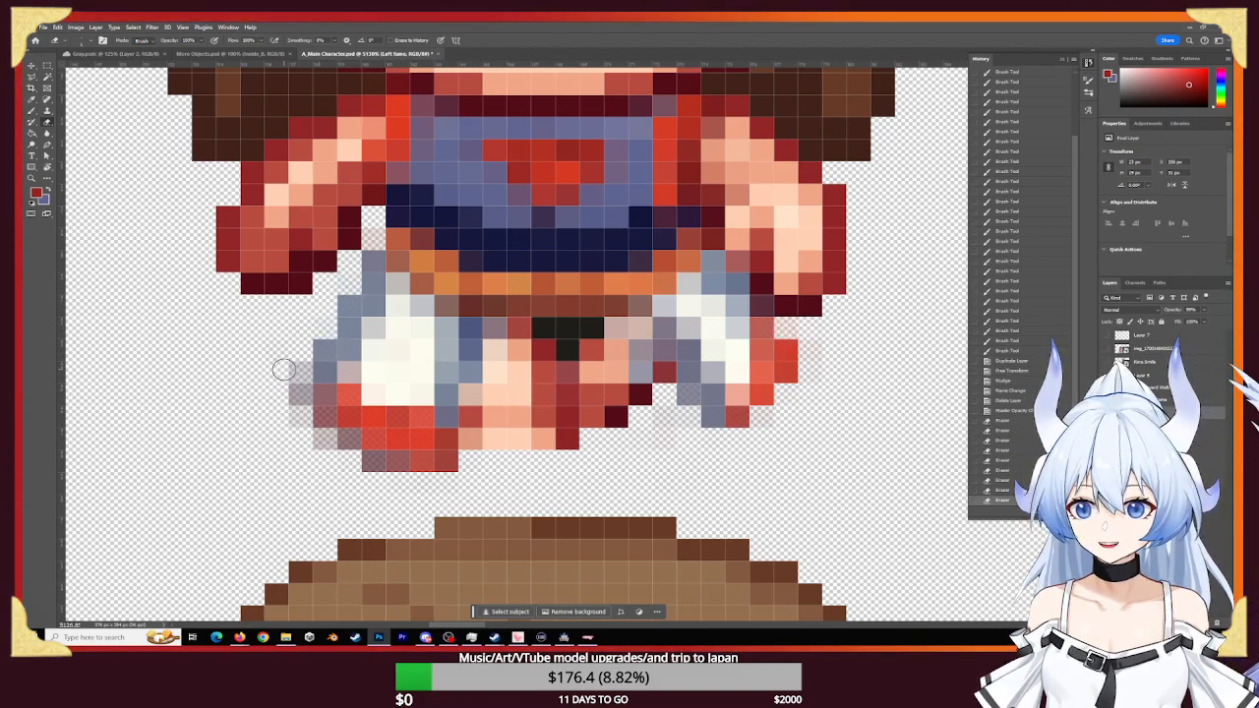
left_click(292, 376)
left_click(292, 376)
left_click(289, 397)
left_click(303, 417)
left_click(325, 449)
- Erase the greyish fringe around the left skirt panel's lower outer corner and bottom hem
left_click(348, 470)
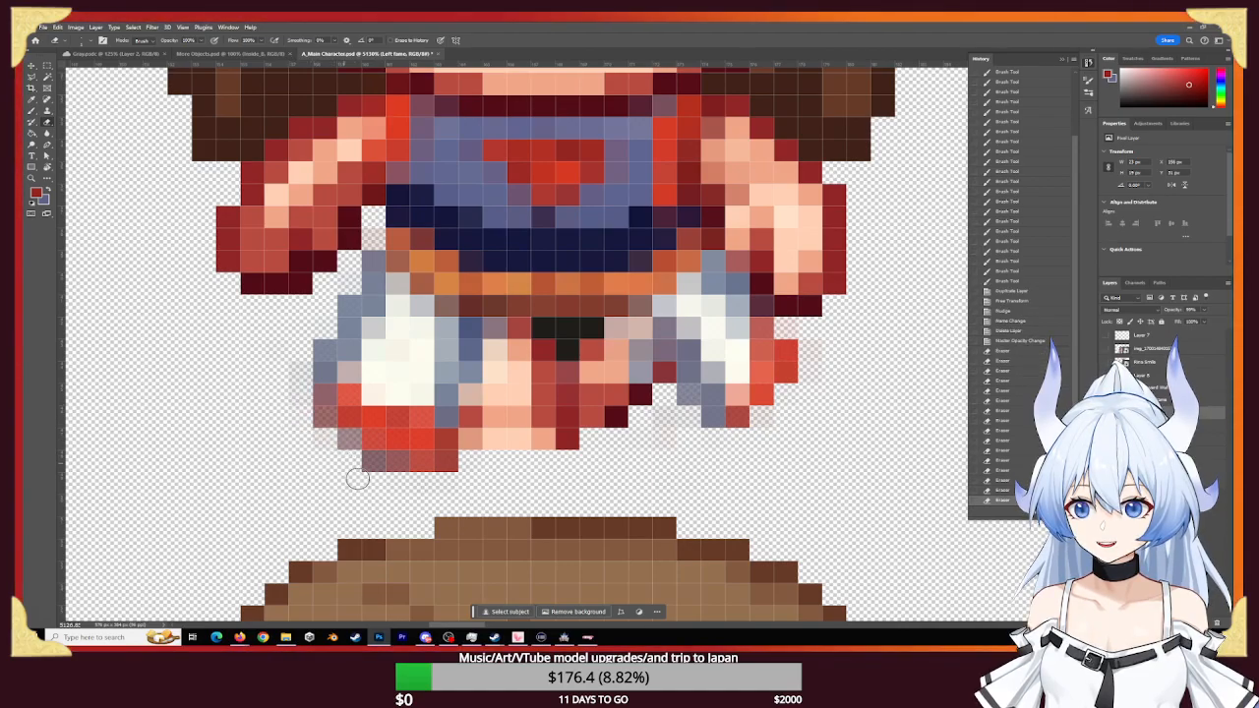
left_click(351, 475)
left_click(356, 482)
left_click(362, 477)
left_click(365, 472)
left_click(351, 458)
left_click(336, 446)
left_click(336, 446)
left_click(341, 447)
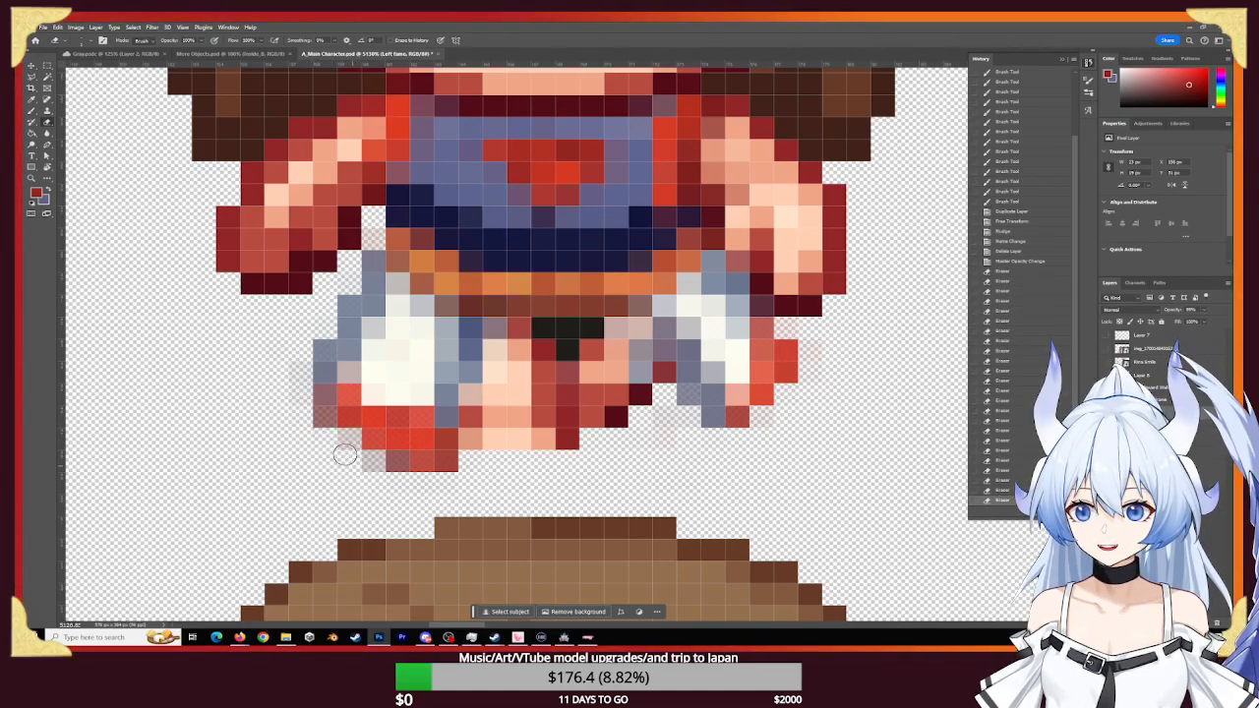
left_click(325, 439)
left_click(306, 428)
left_click(309, 430)
left_click(318, 439)
left_click(322, 443)
left_click(326, 445)
left_click(319, 438)
left_click(312, 433)
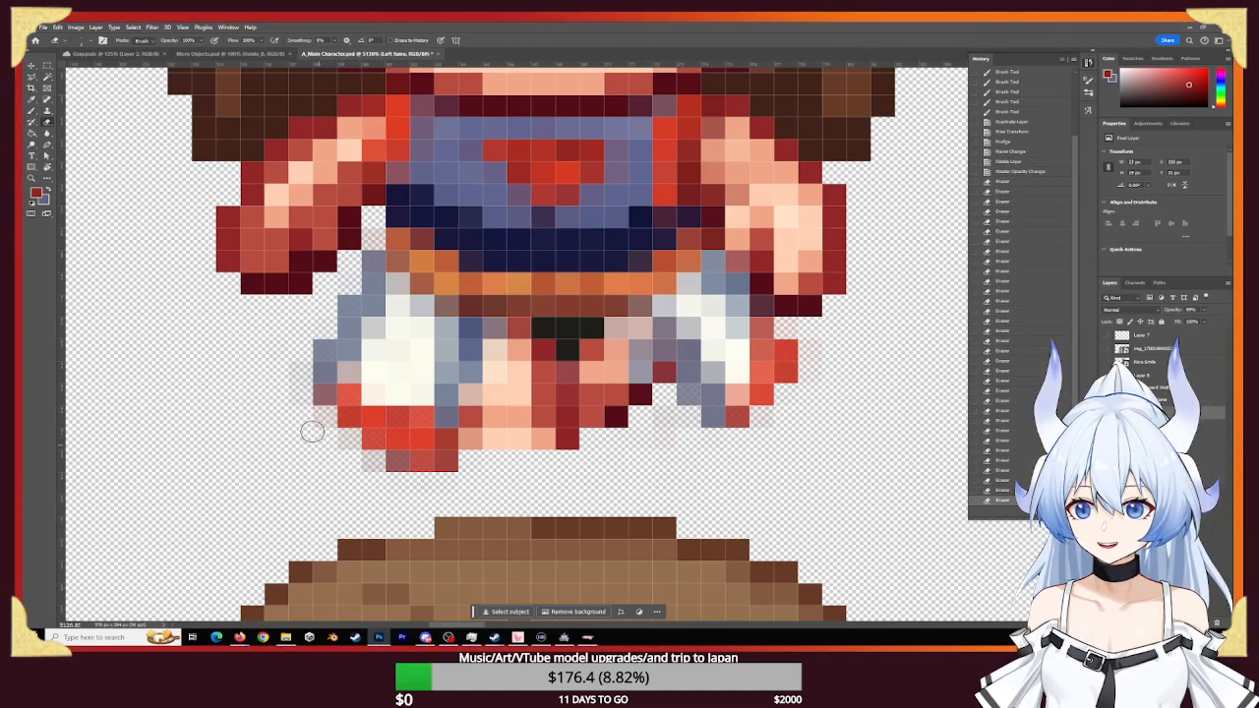
left_click(334, 454)
left_click(360, 483)
left_click(436, 495)
left_click(384, 480)
left_click(367, 473)
left_click(352, 465)
left_click(320, 446)
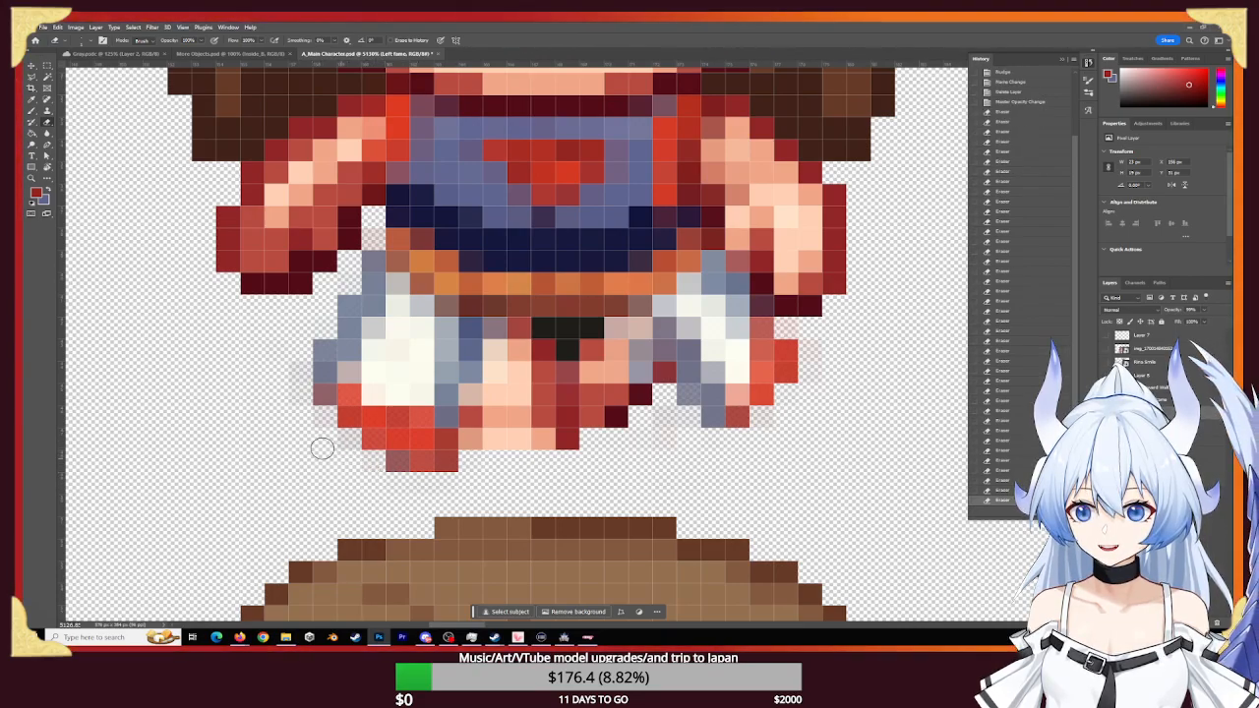
left_click(325, 449)
- Sample the blue beside the left skirt panel and paint it down the panel's inner edge
key("b")
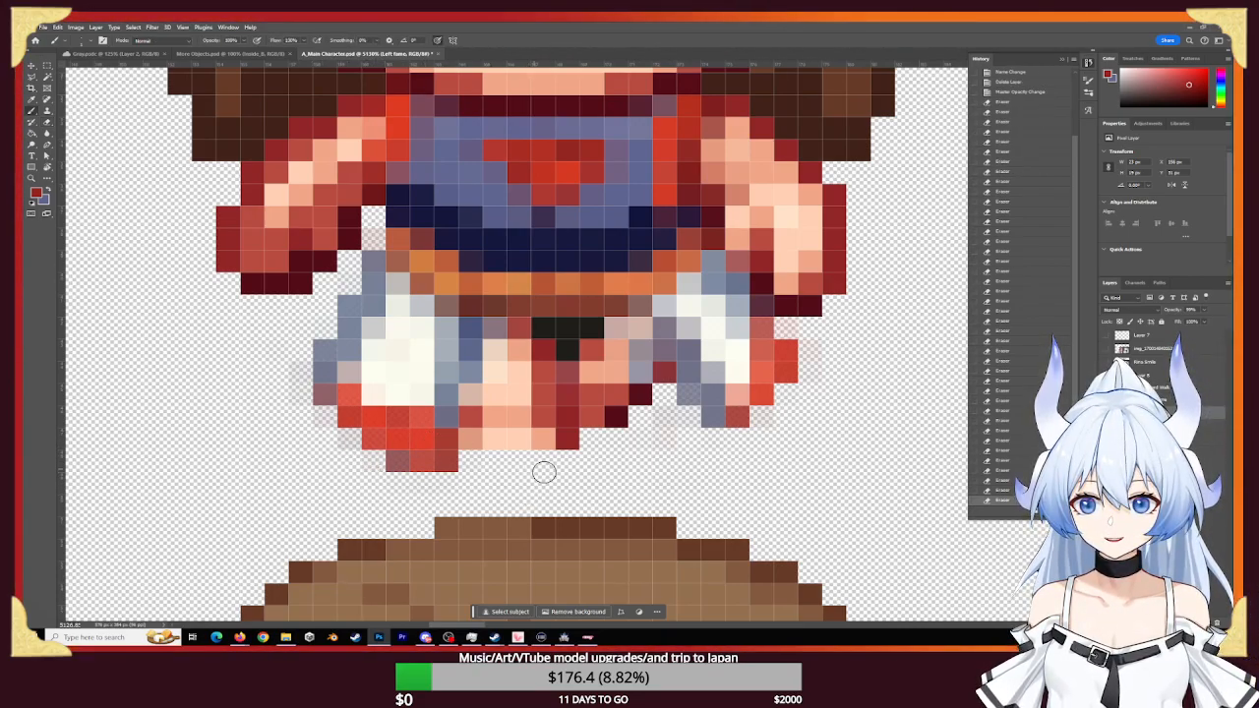
key("x")
key("z")
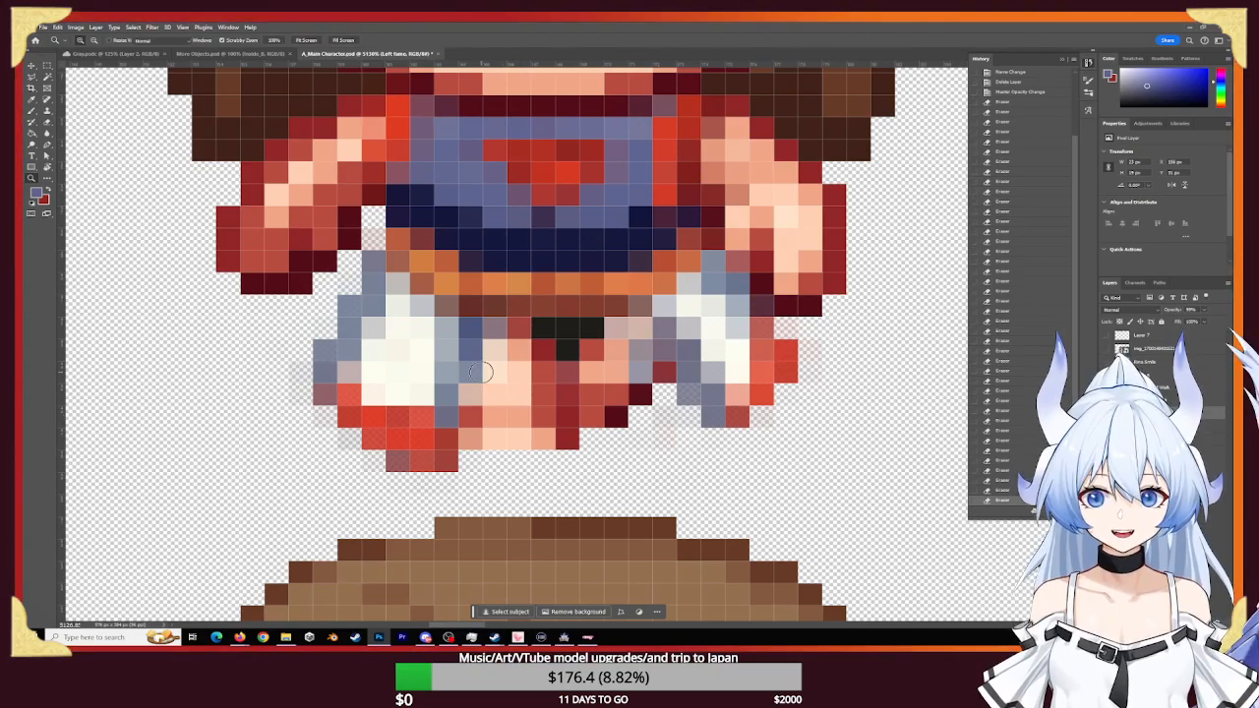
key("b")
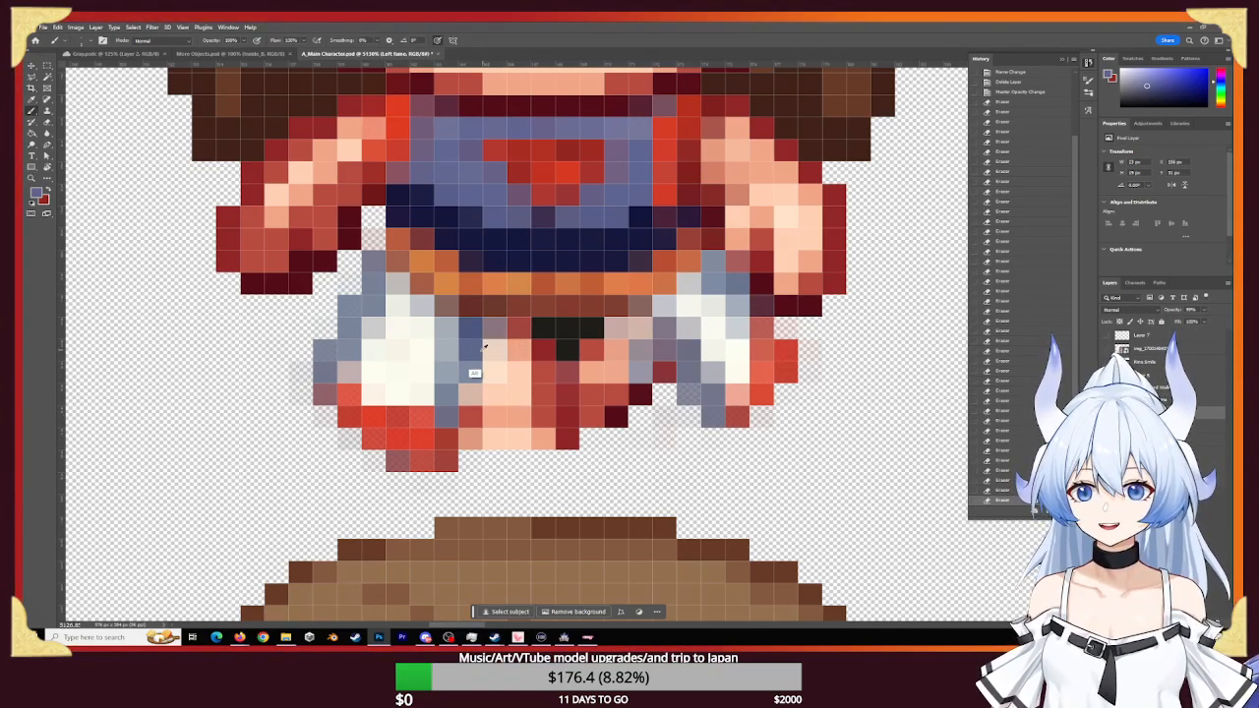
left_click(474, 326, "alt")
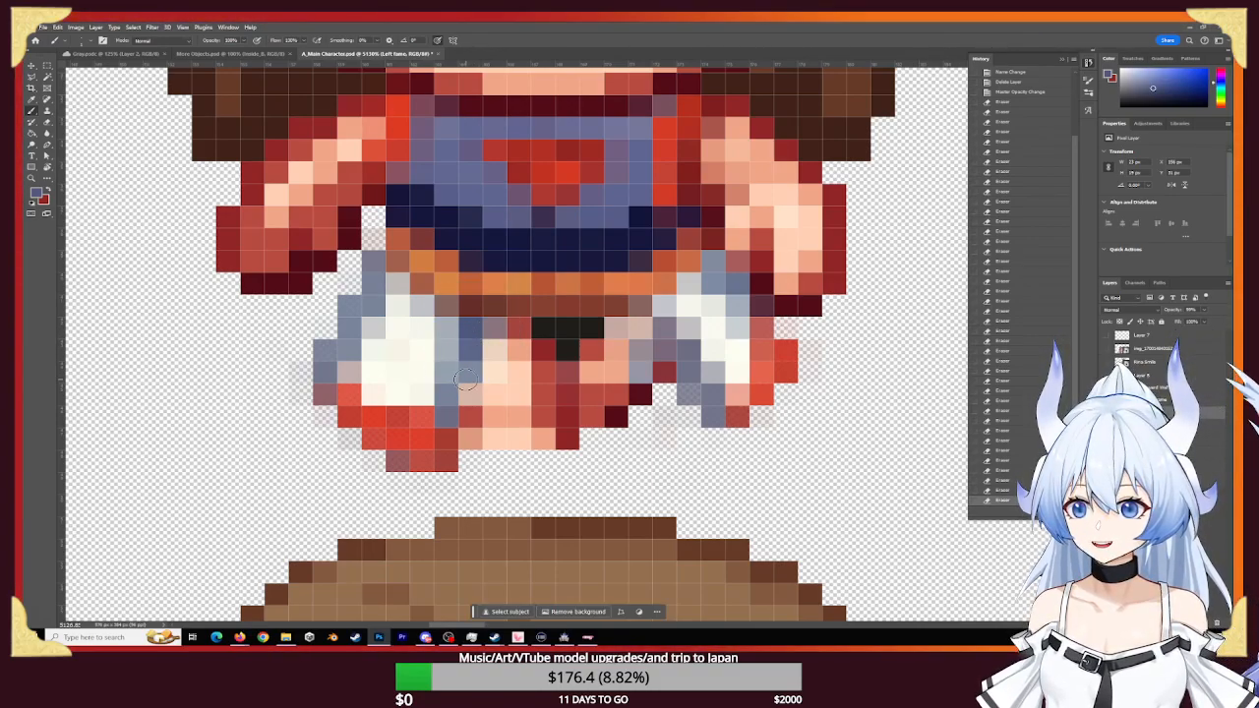
left_click(471, 350)
left_click(471, 372)
left_click(446, 395)
left_click(446, 418)
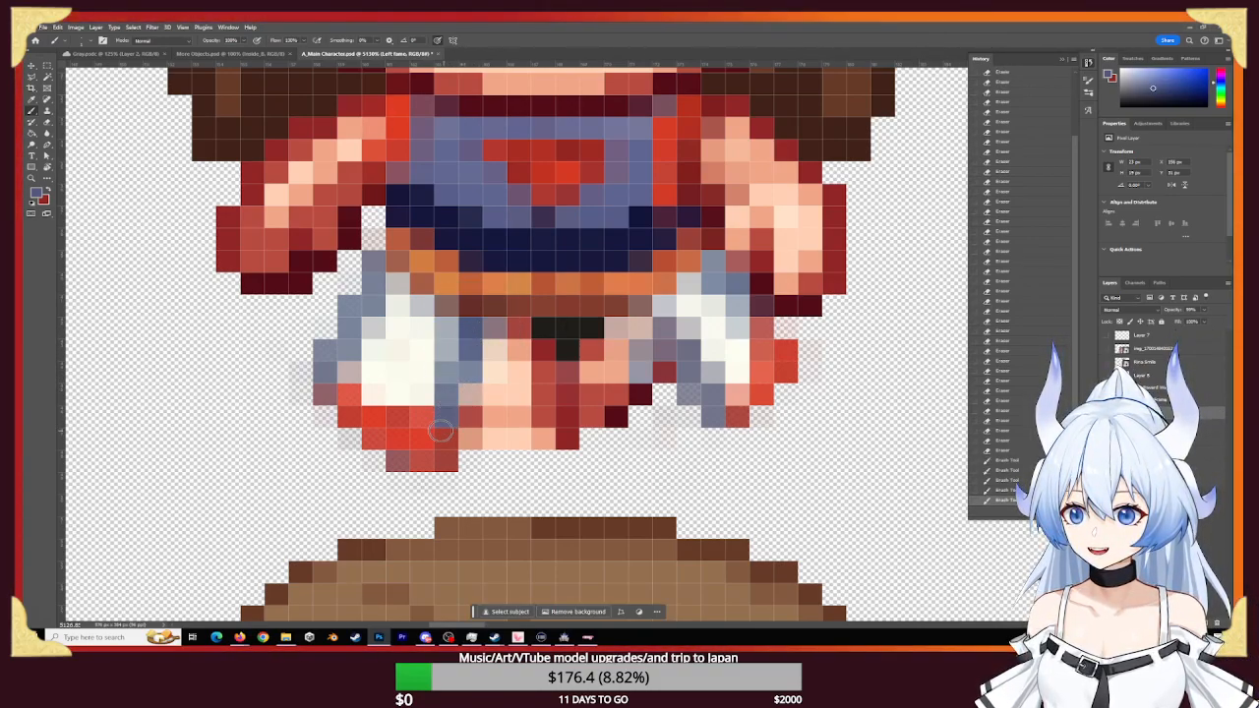
- Shade the red hem of the left skirt panel with the sampled blue
left_click(414, 418)
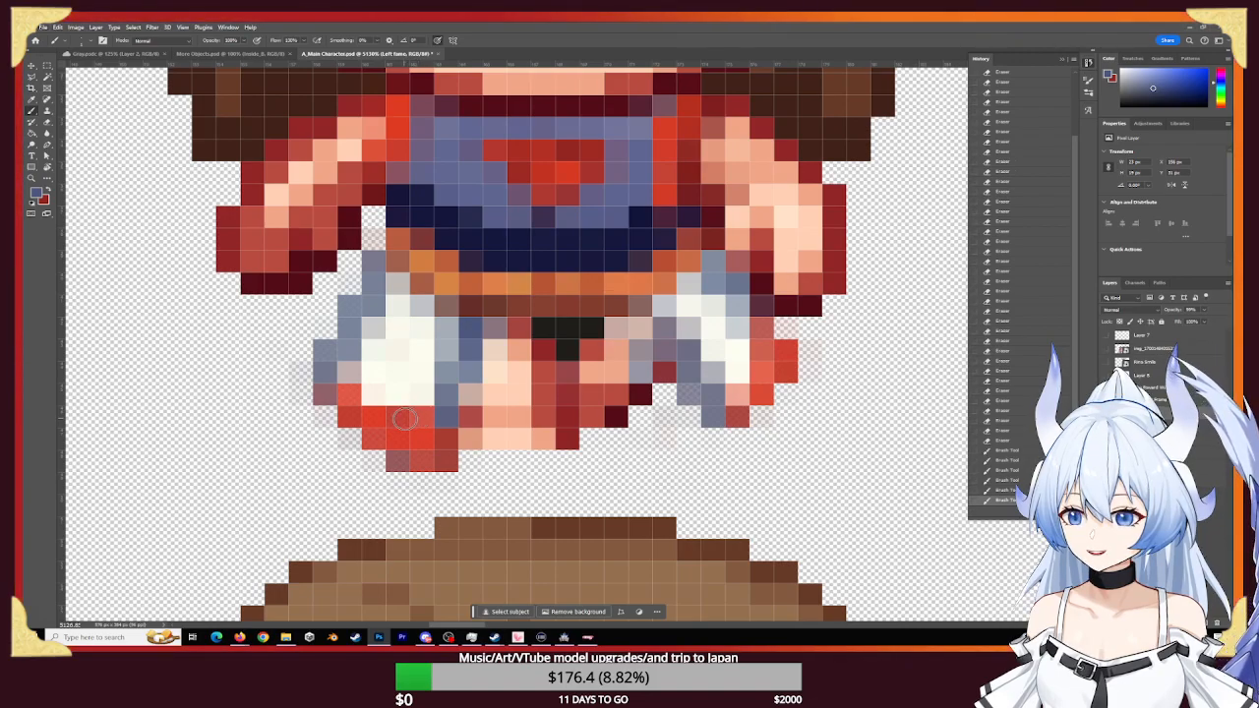
left_click(399, 419)
left_click(374, 416)
left_click(342, 392)
left_click(348, 396)
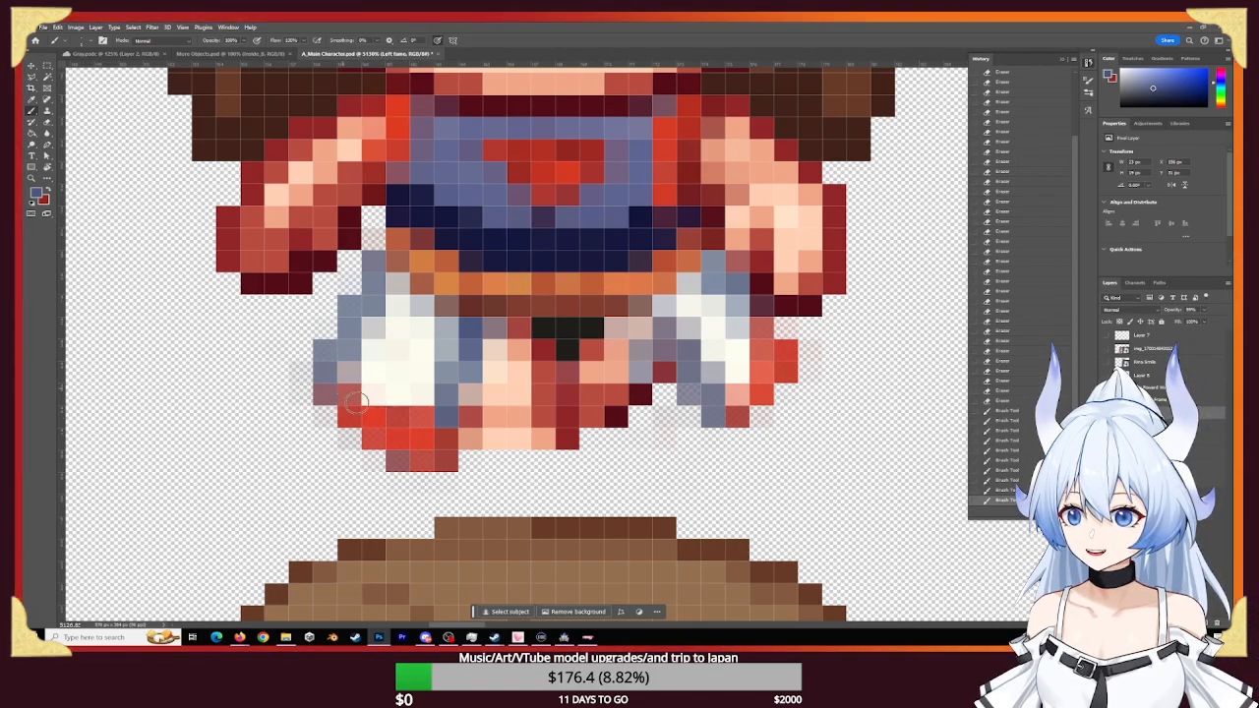
left_click(376, 415)
left_click(398, 421)
left_click(419, 432)
left_click(442, 453)
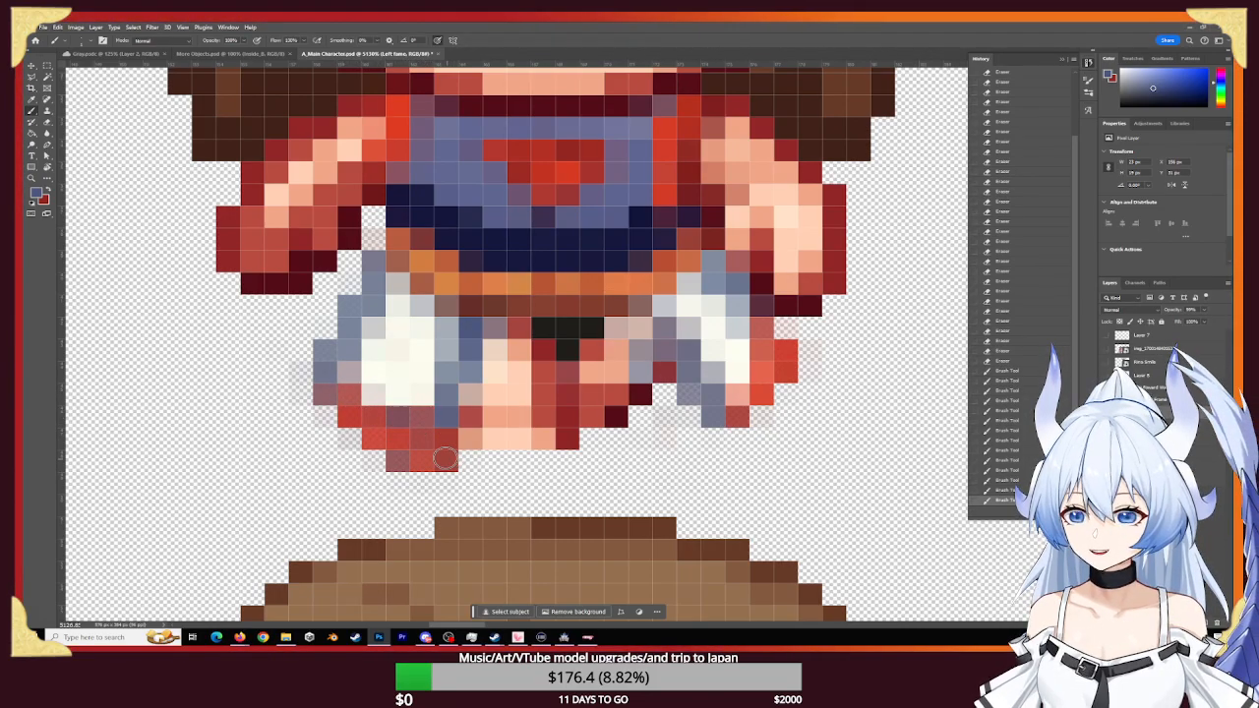
- Switch back to the dark red and paint it over the middle of the left skirt panel's red hem
key("x")
left_click_drag(412, 427, 396, 421)
left_click(396, 421)
left_click(416, 426)
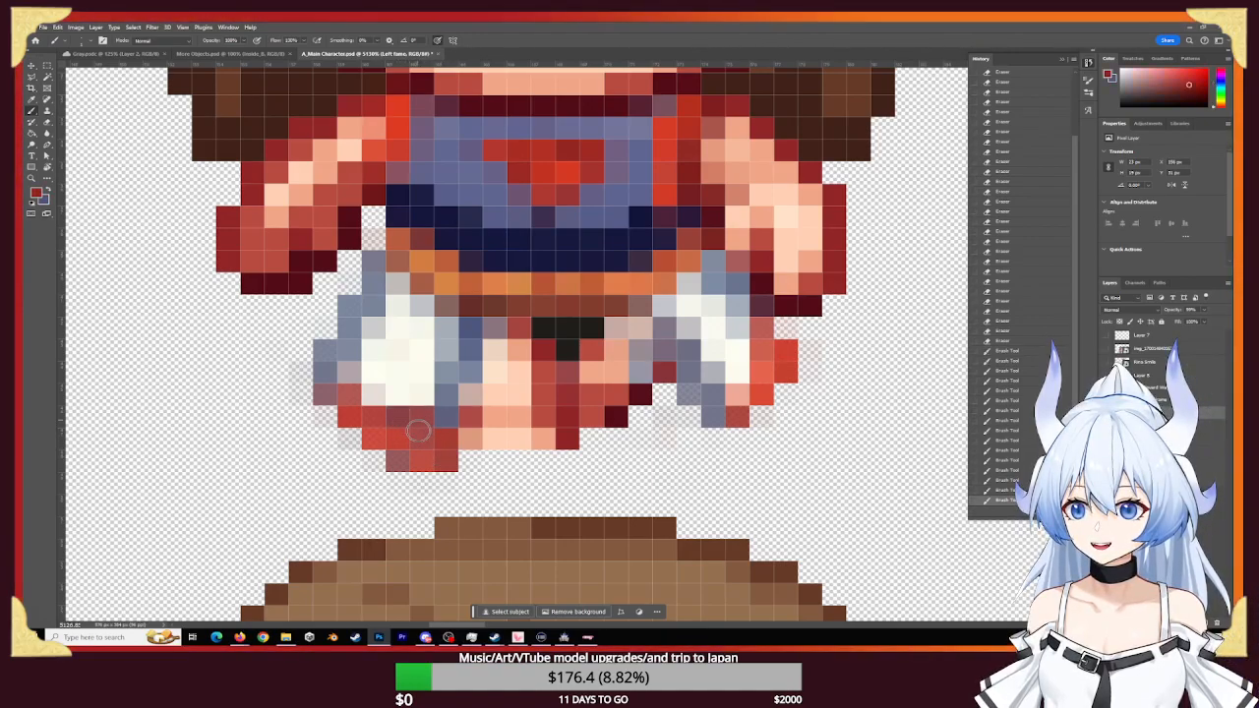
left_click(419, 441)
left_click(402, 424)
left_click(418, 421)
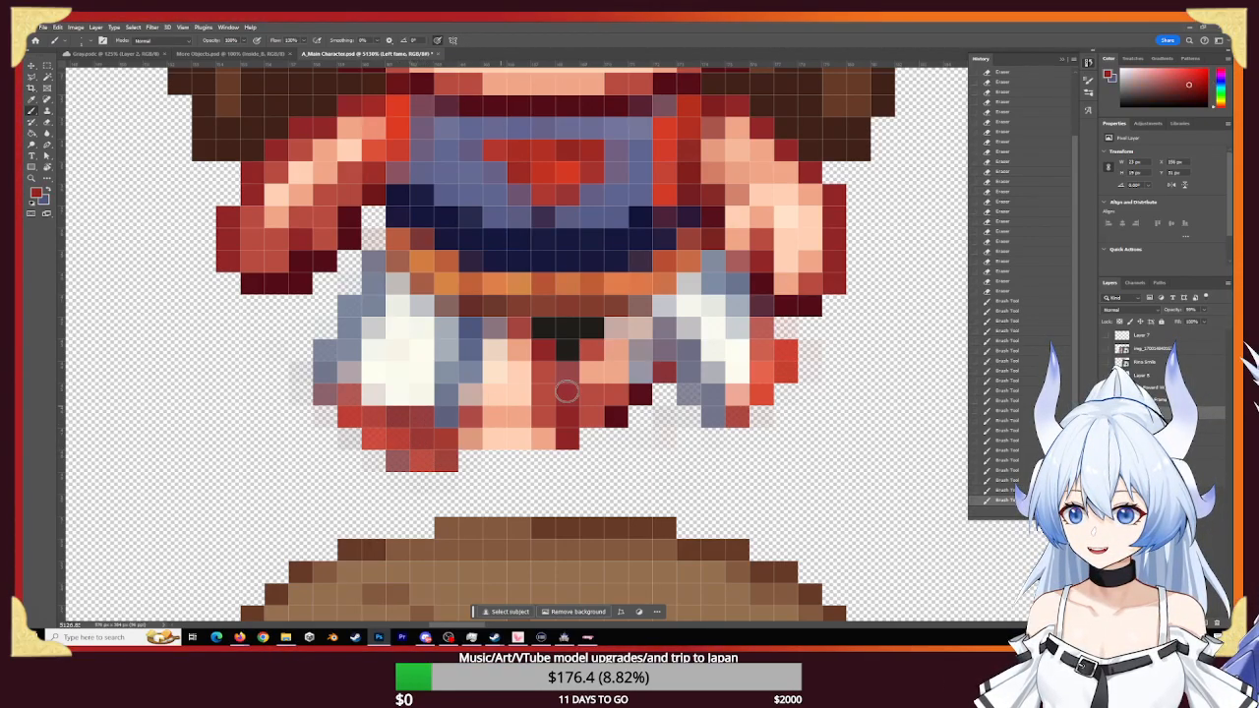
- Sample the bright red of the chest emblem and paint it along the left skirt panel's hem toward its outer corner
left_click(571, 177, "alt")
left_click(419, 447)
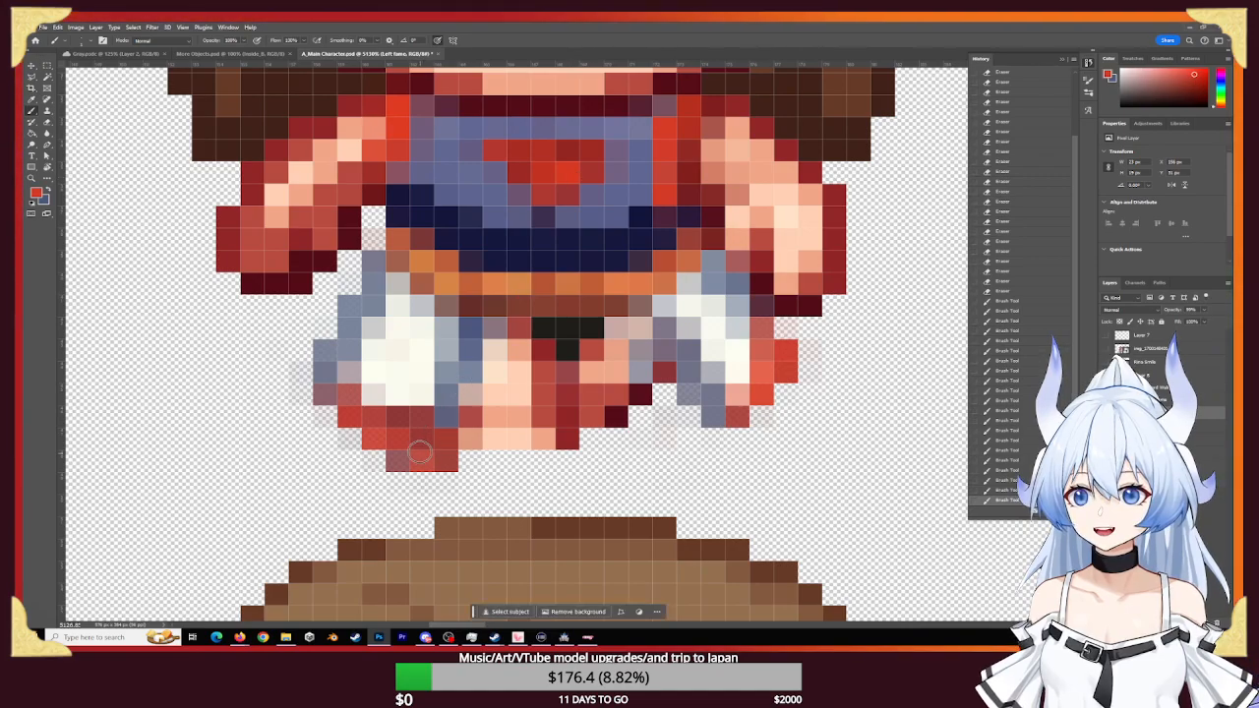
left_click(399, 440)
left_click(376, 423)
left_click(347, 405)
left_click(346, 402)
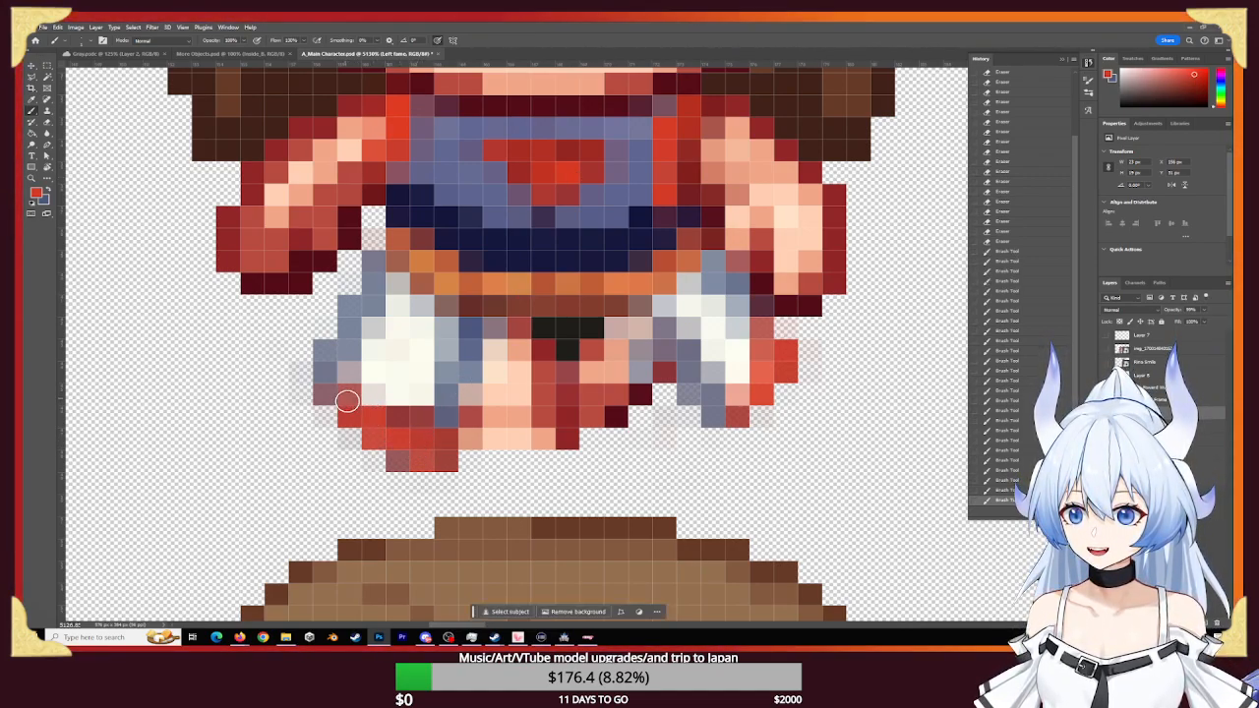
- Build up the bright red across the hem's upper row and inner end on the left skirt panel
left_click(350, 404)
left_click(376, 417)
left_click(399, 420)
left_click(419, 421)
left_click(421, 432)
left_click(427, 441)
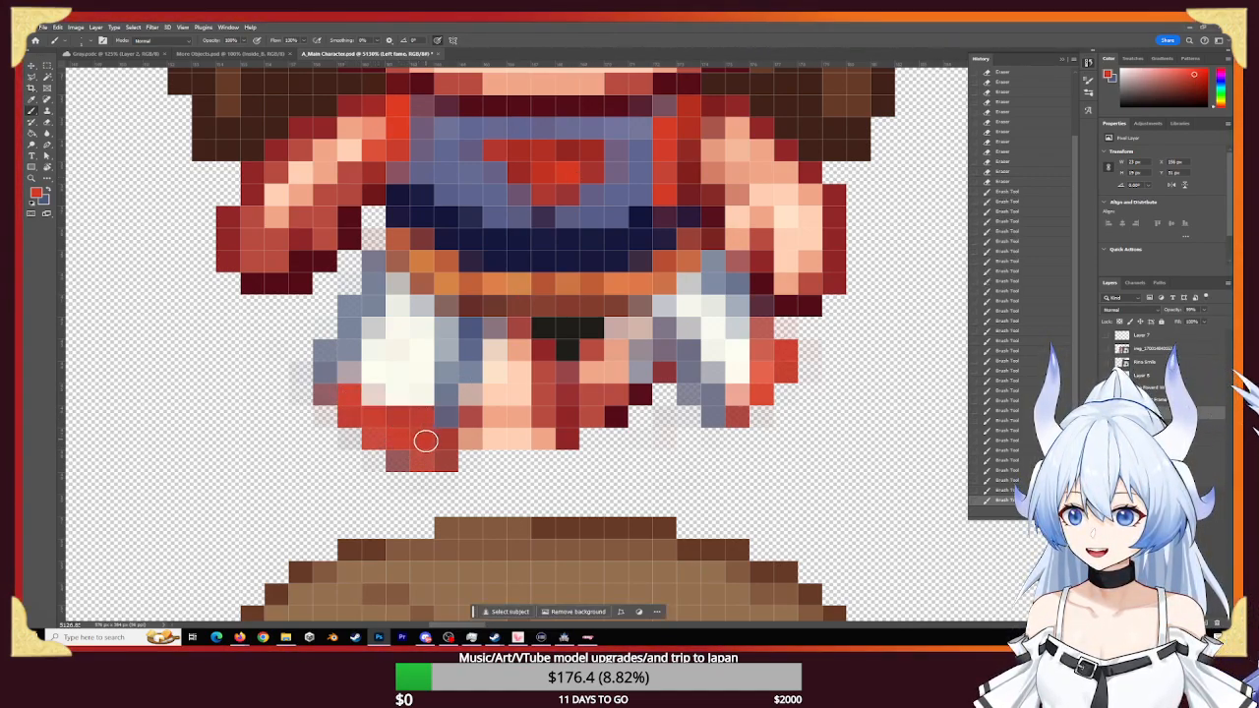
left_click(416, 441)
left_click(415, 439)
- Sample the red trim of the right skirt panel and paint it over the left hem's outer corner and lower edge
left_click(757, 337)
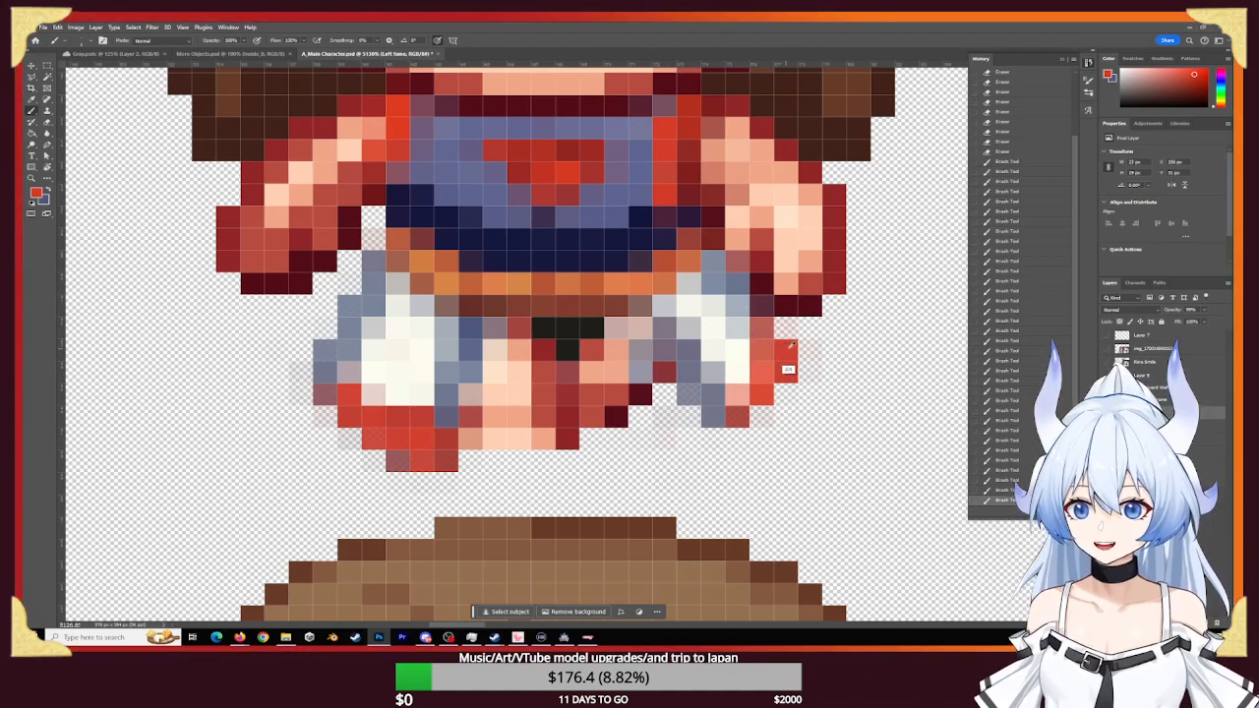
left_click(784, 373, "alt")
left_click(391, 435)
left_click(392, 435)
left_click(367, 419)
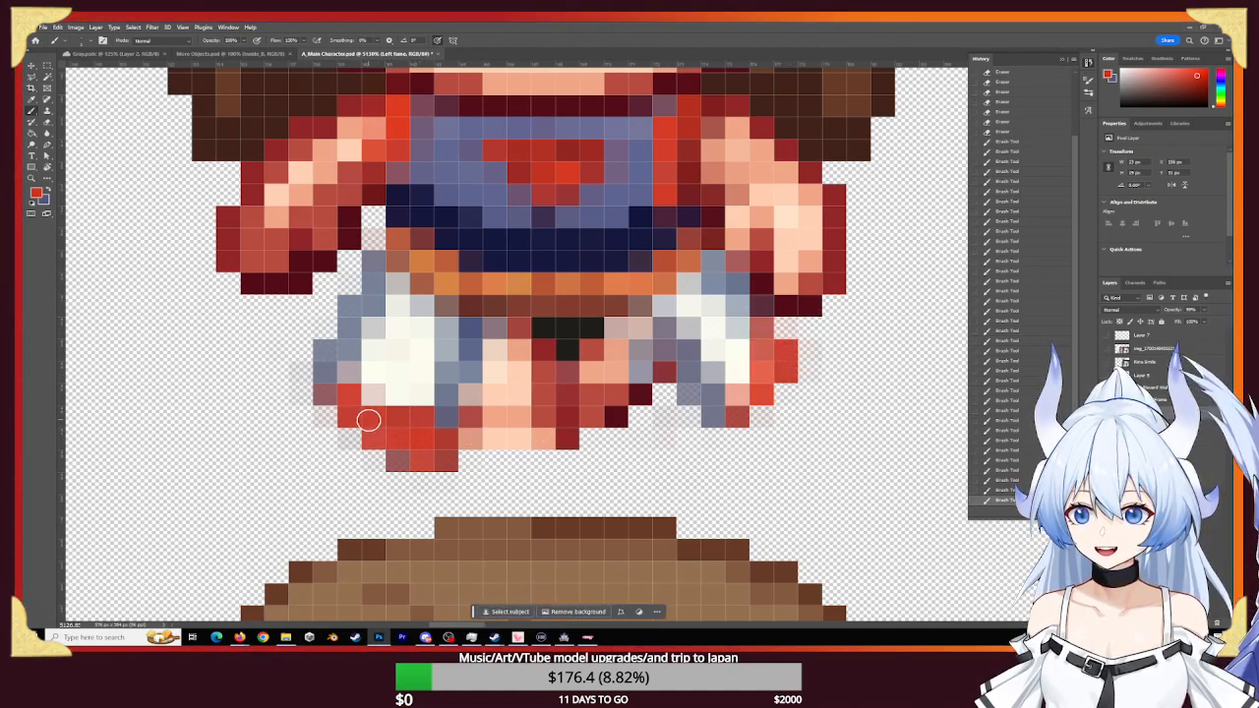
left_click(374, 429)
left_click(379, 439)
left_click(388, 427)
left_click(373, 418)
left_click(346, 402)
left_click(346, 381)
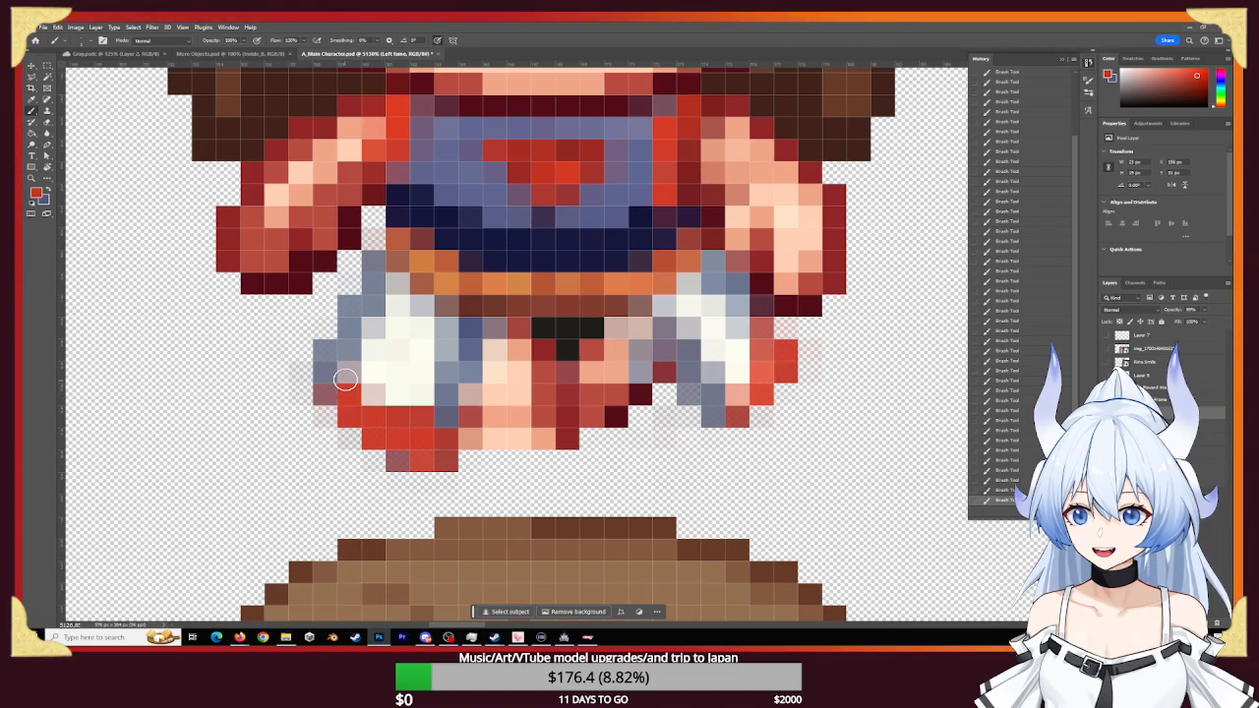
left_click(370, 399)
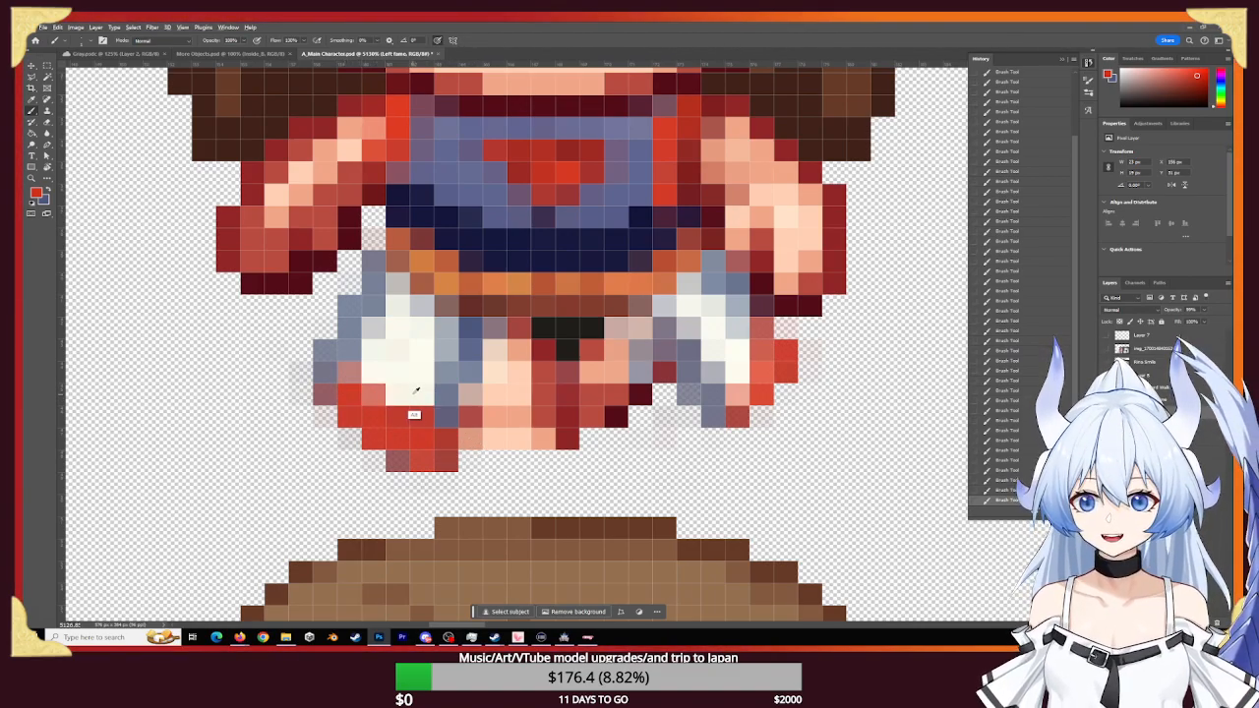
- Sample the off-white of the left skirt panel and paint it just above the red hem
left_click(416, 411, "alt")
left_click(412, 411)
left_click(414, 412)
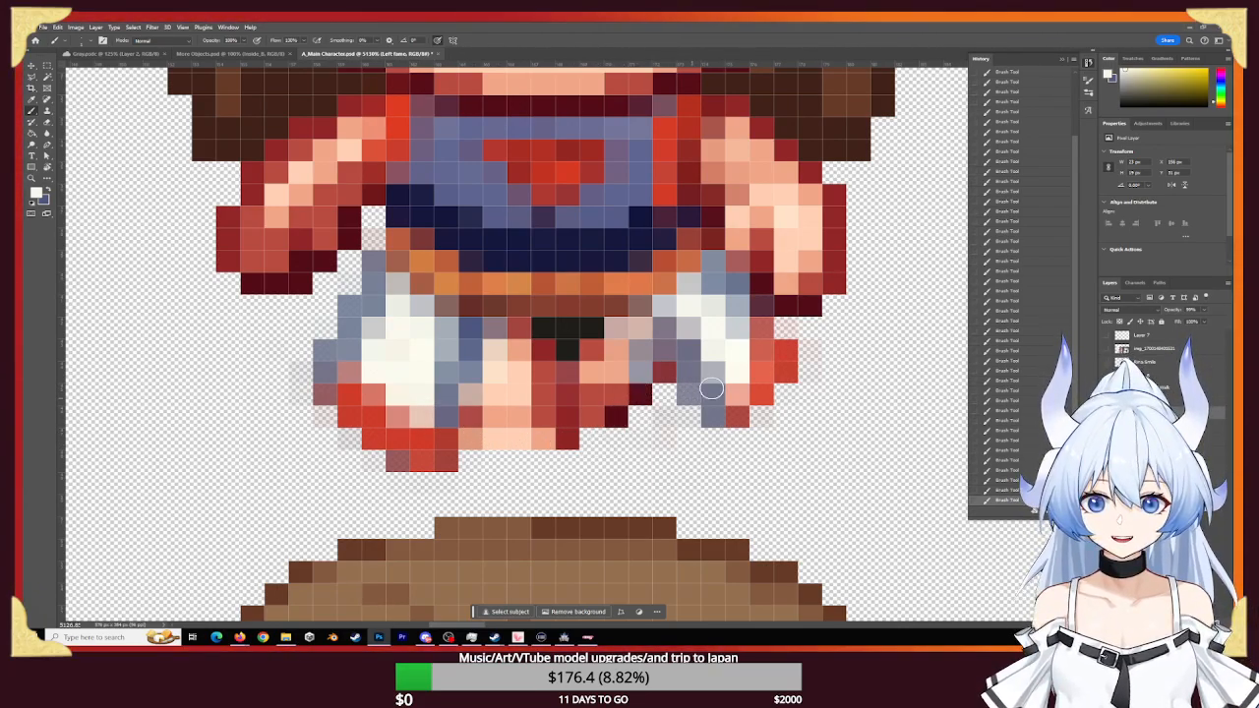
- Sample the dark navy from the neighbouring frame's shoes and add a new layer for the Left frame's legs
left_click_drag(842, 359, 282, 333)
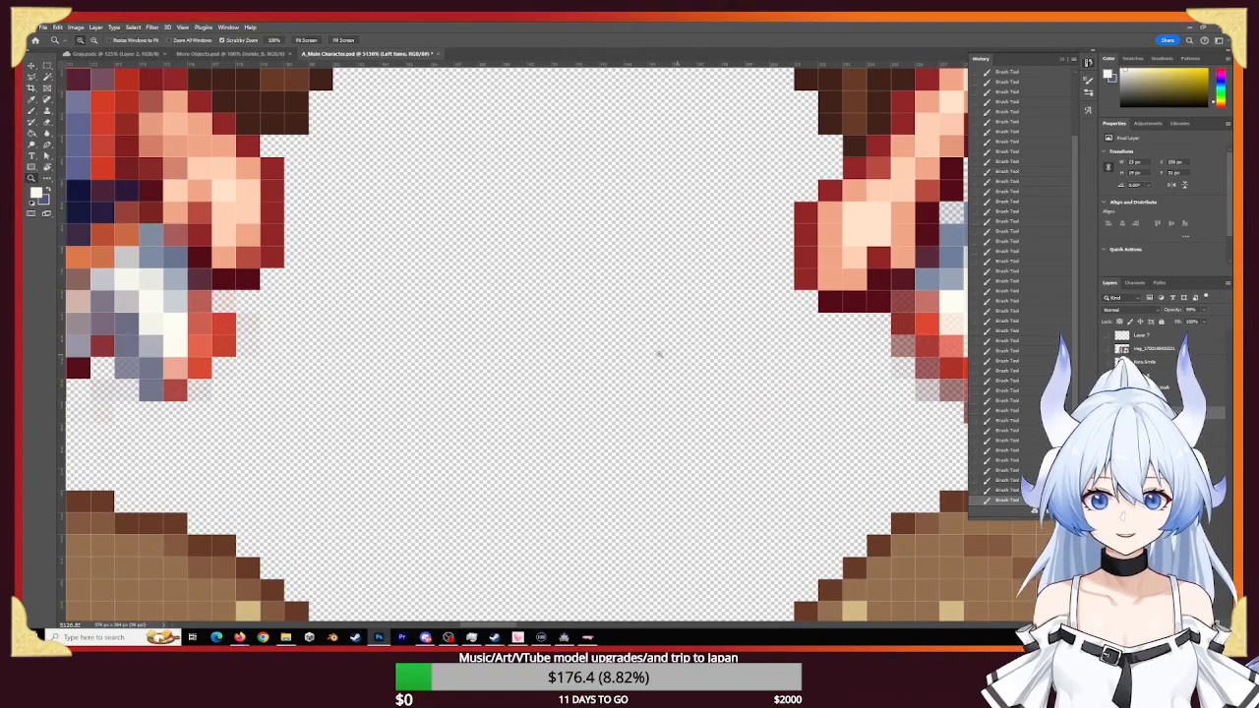
scroll(663, 351, "down", 3, "alt")
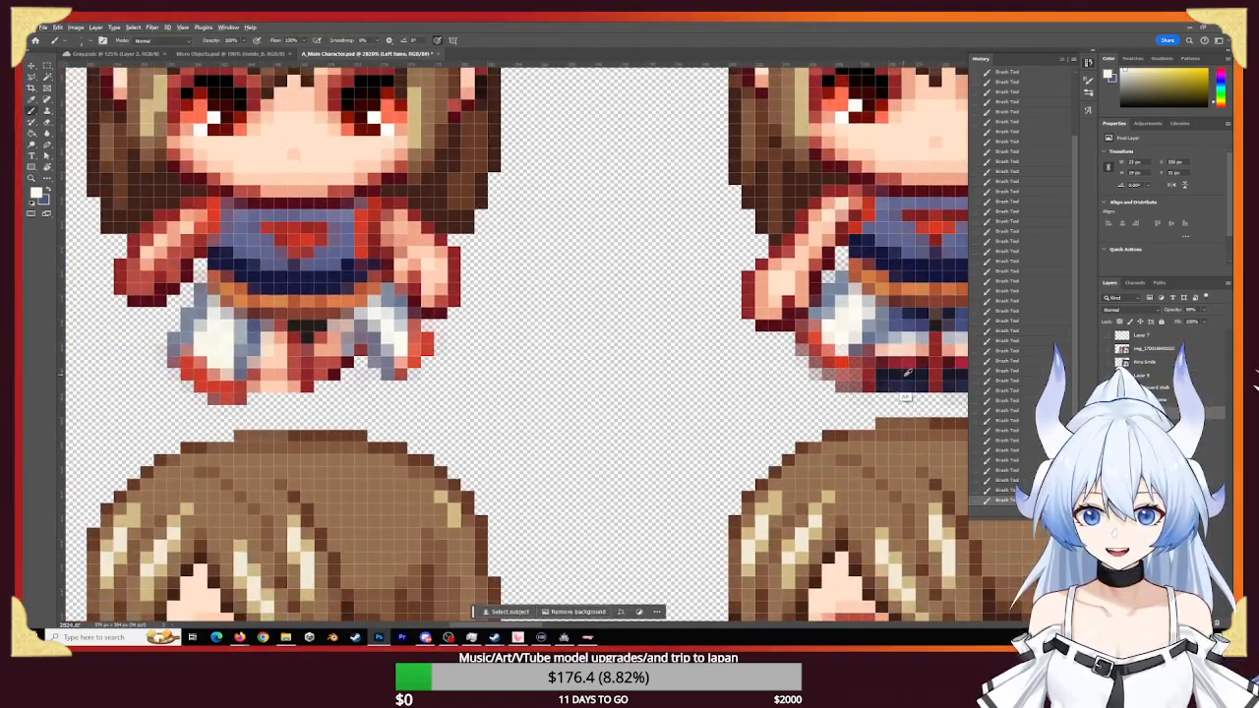
left_click(903, 379, "alt")
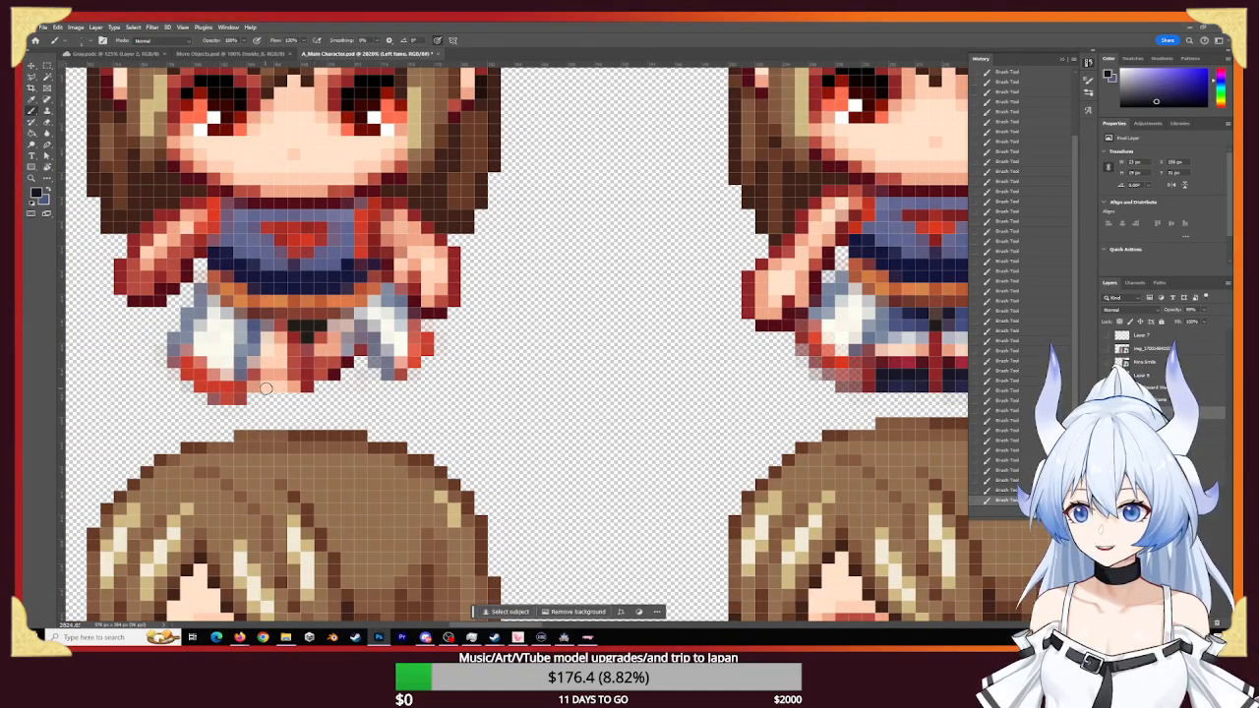
key("z")
left_click_drag(261, 397, 349, 397)
key("b")
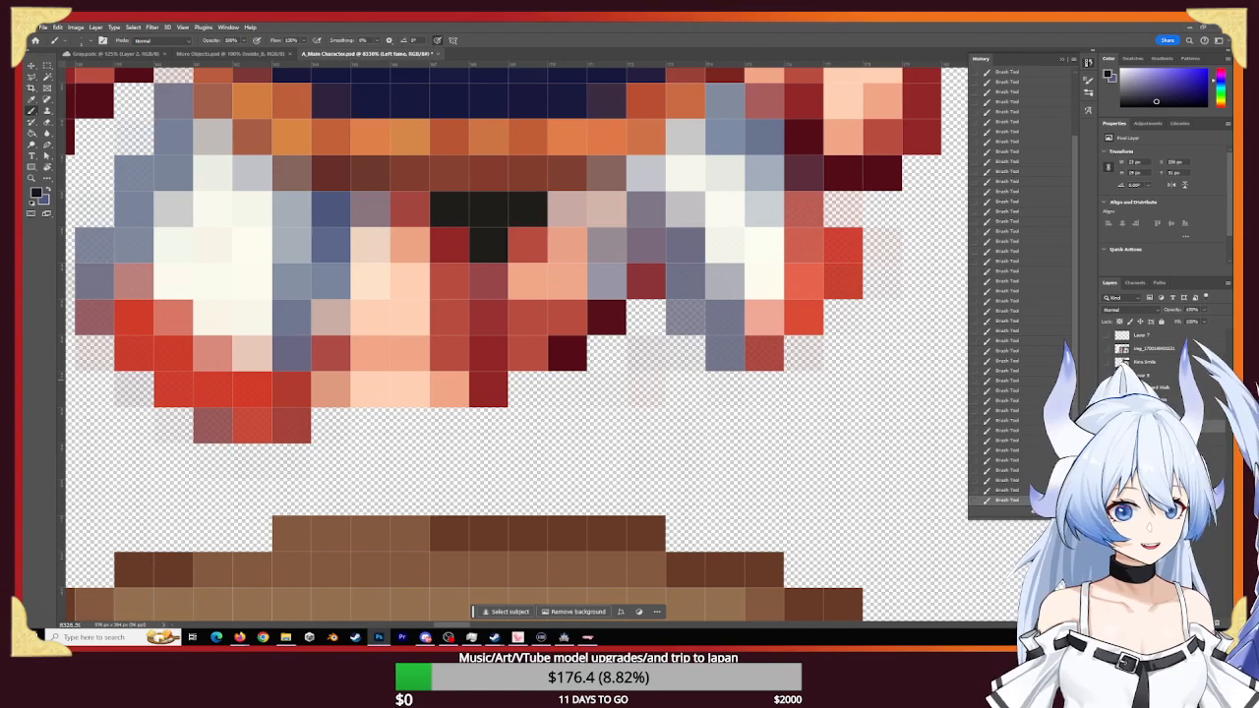
left_click(1205, 623, "ctrl")
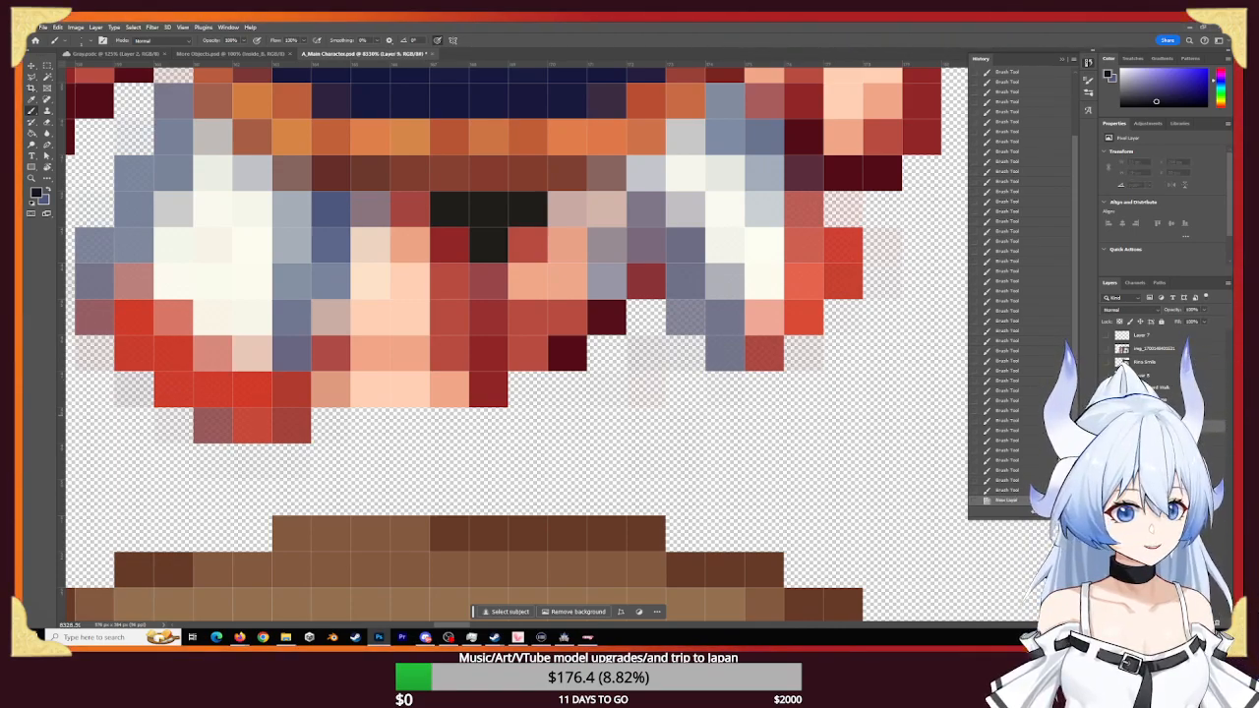
- Paint a dark navy shoe across the bottom of the front leg beside the left skirt panel
left_click(365, 395)
mouse_move(379, 391)
left_mouse_down()
mouse_move(339, 389)
mouse_move(478, 390)
left_mouse_up()
left_click(381, 388)
mouse_move(324, 401)
left_mouse_down()
mouse_move(436, 402)
mouse_move(369, 399)
left_mouse_up()
left_click_drag(369, 399, 487, 398)
mouse_move(488, 398)
left_mouse_down()
mouse_move(331, 404)
mouse_move(489, 419)
left_mouse_up()
- Sample the bluer navy of the neighbouring frame's shoes and paint it along the front shoe's lower row
key("z")
left_click_drag(584, 414, 539, 413)
left_click_drag(616, 356, 261, 442)
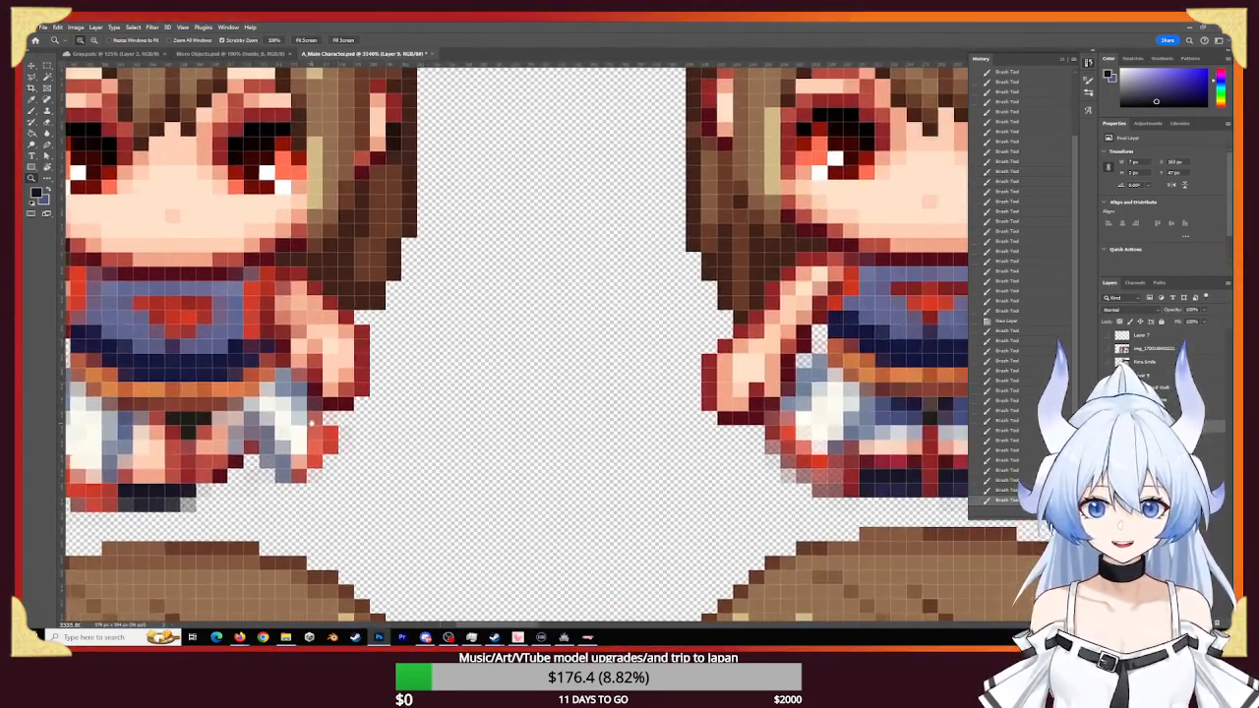
key("b")
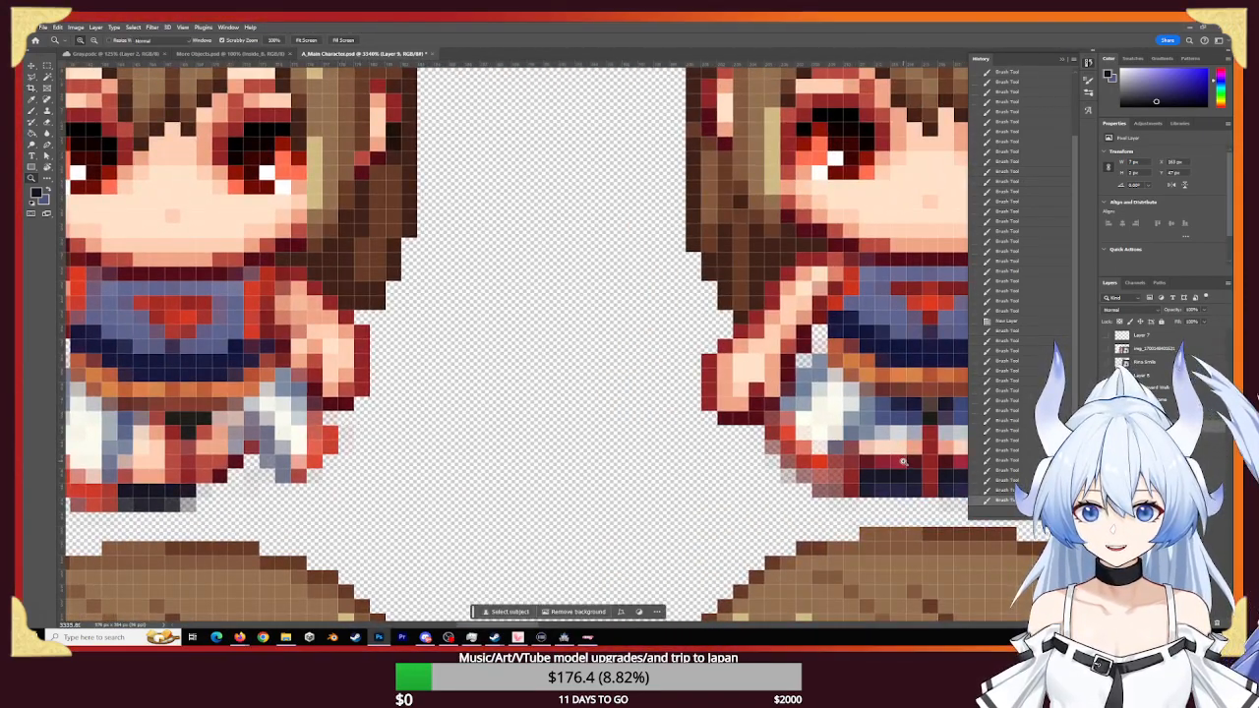
left_click(147, 504)
left_click(147, 505)
left_click(144, 504)
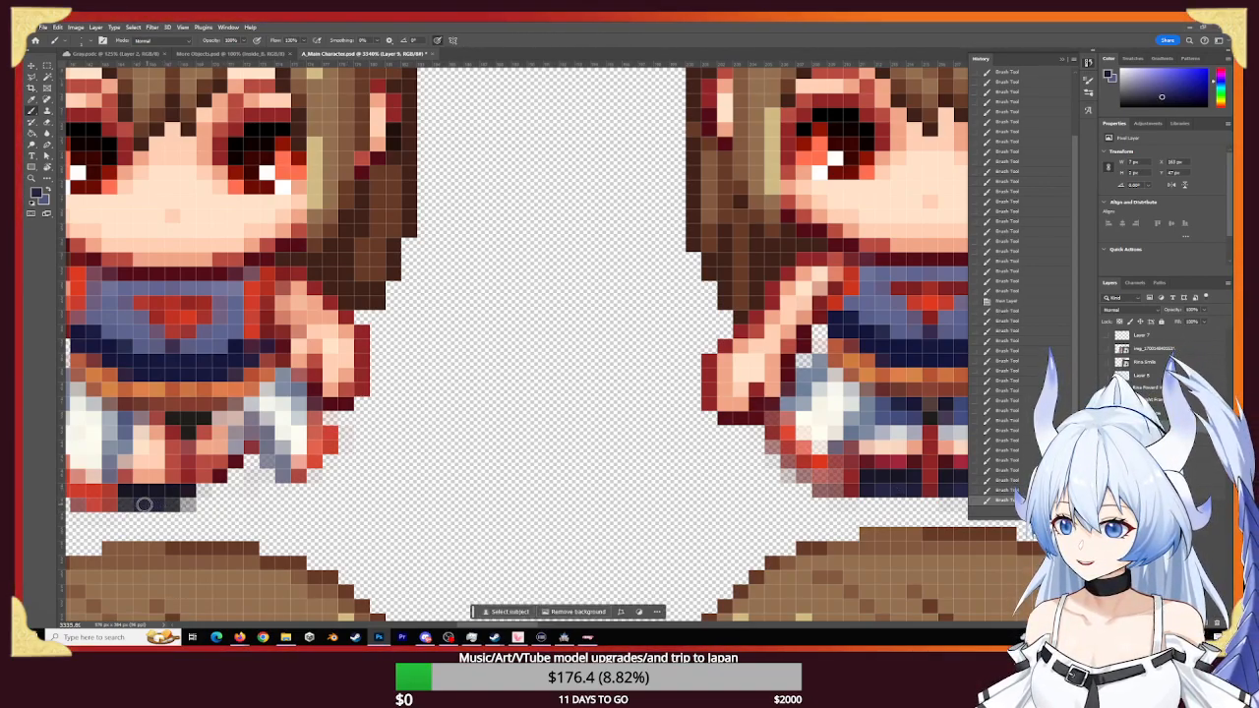
left_click(148, 504)
left_click(148, 506)
left_click(149, 506)
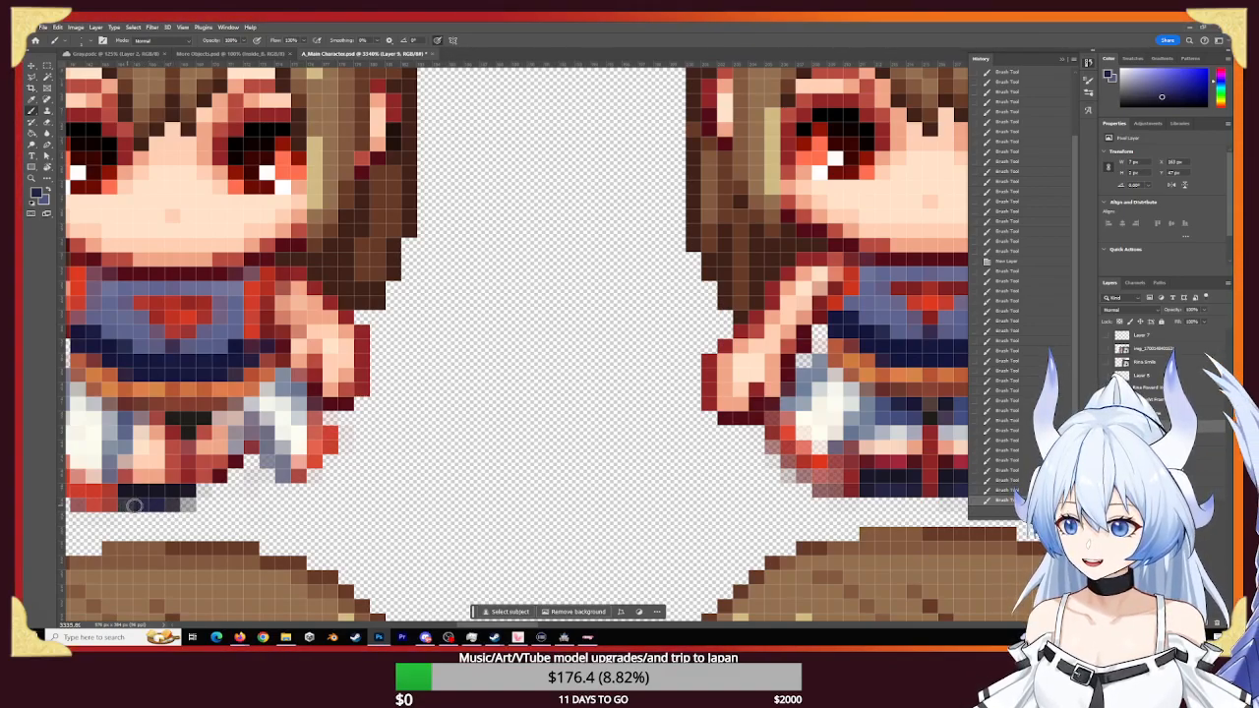
left_click(158, 506)
left_click(167, 506)
left_click(165, 504)
left_click(158, 505)
left_click(143, 504)
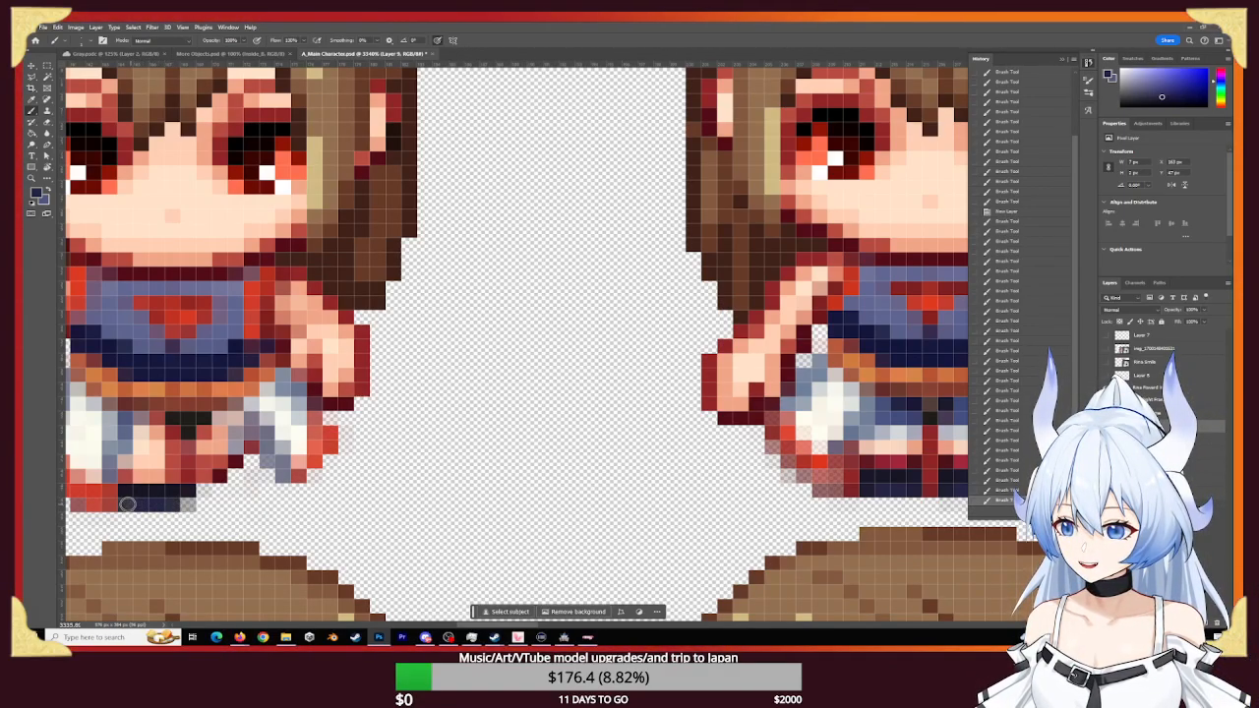
left_click(128, 504)
left_click(128, 504)
left_click(130, 505)
left_click(147, 505)
left_click(163, 504)
left_click(175, 504)
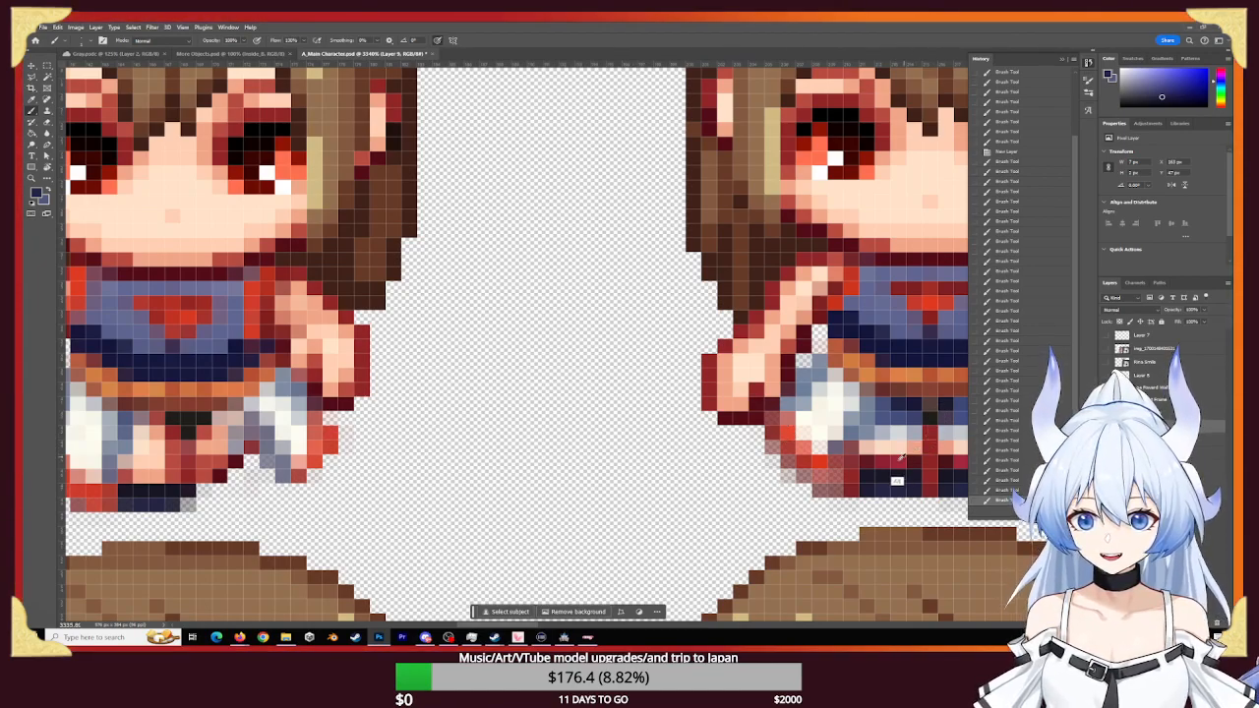
- Sample the crimson from the neighbouring frame's legs and paint a band above the front shoe and up the inner leg
left_click(934, 425, "alt")
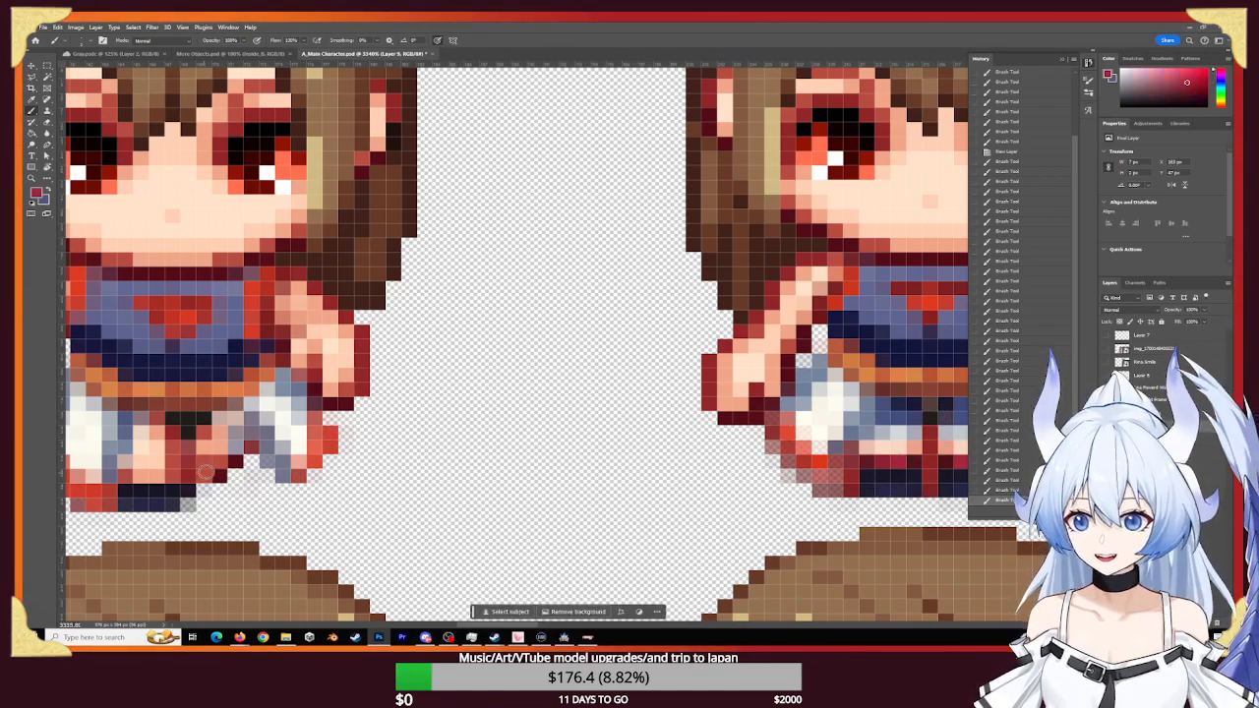
left_click(136, 475)
left_click(127, 476)
left_click(157, 476)
left_click(172, 475)
left_click(143, 474)
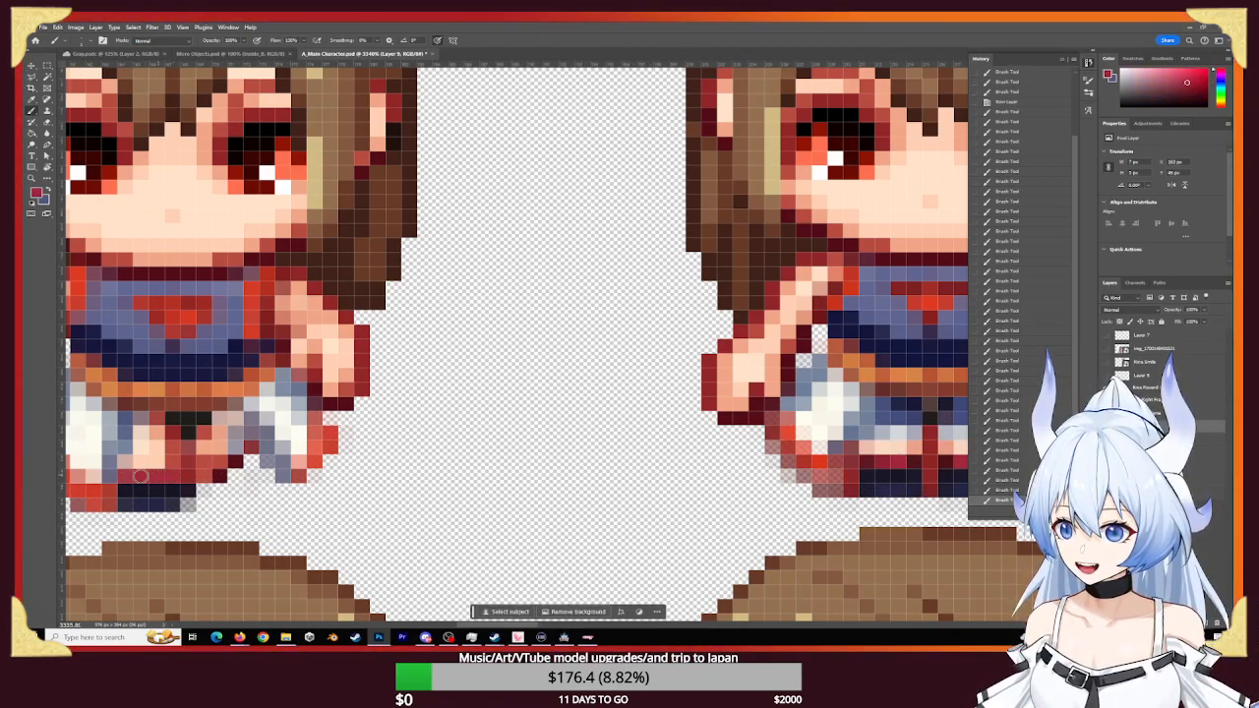
left_click(175, 462)
left_click(191, 468)
left_click(206, 473)
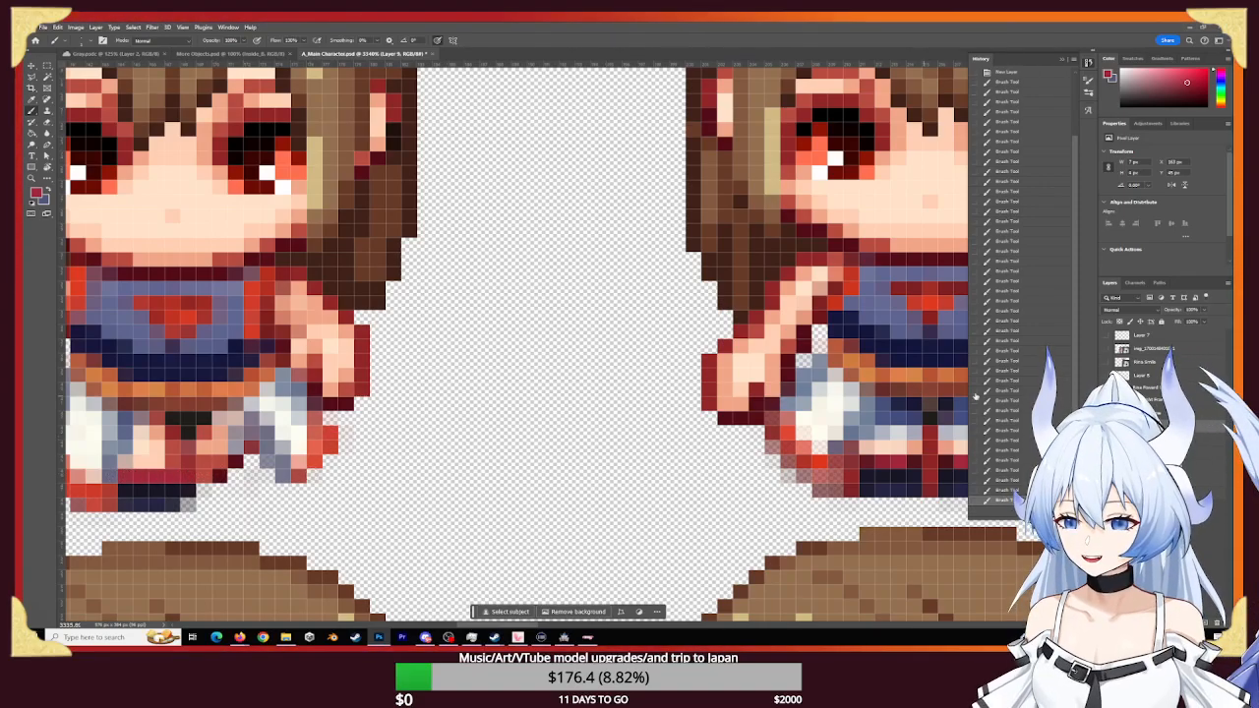
- Sample the blue of the neighbouring frame's shorts and paint it across the top of the front leg
left_click(903, 411, "alt")
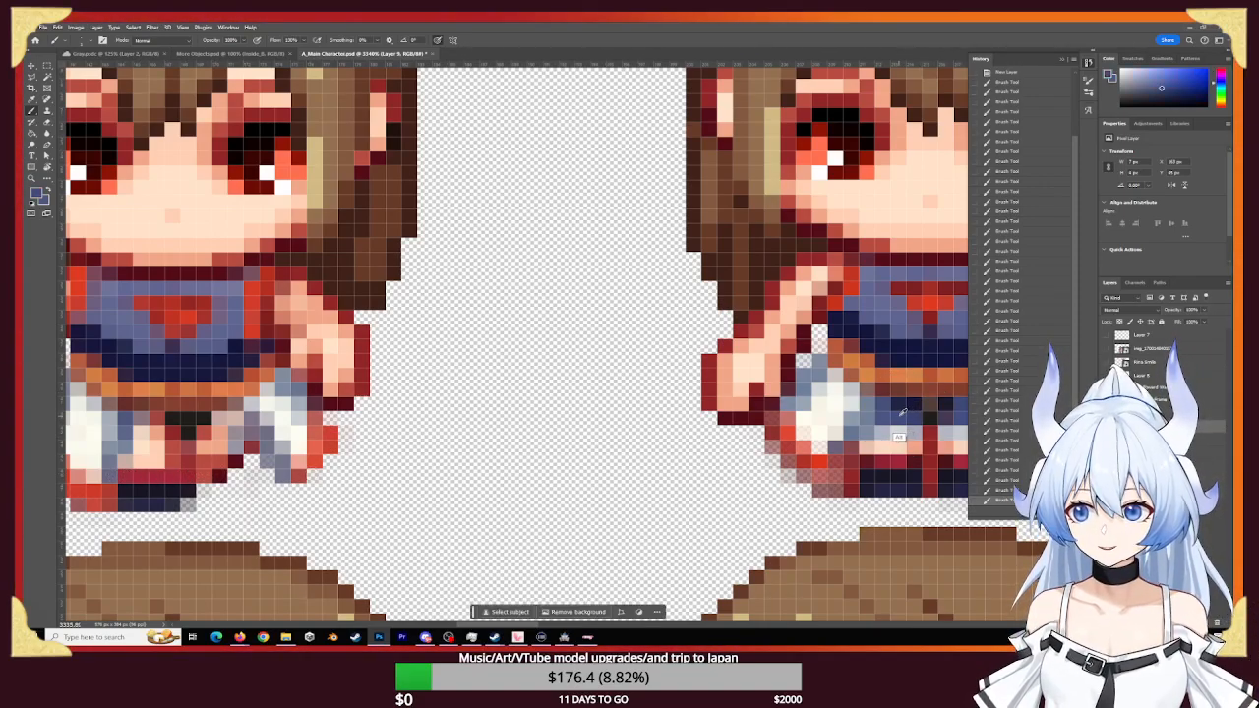
left_click(141, 426)
left_click(156, 421)
left_click(170, 422)
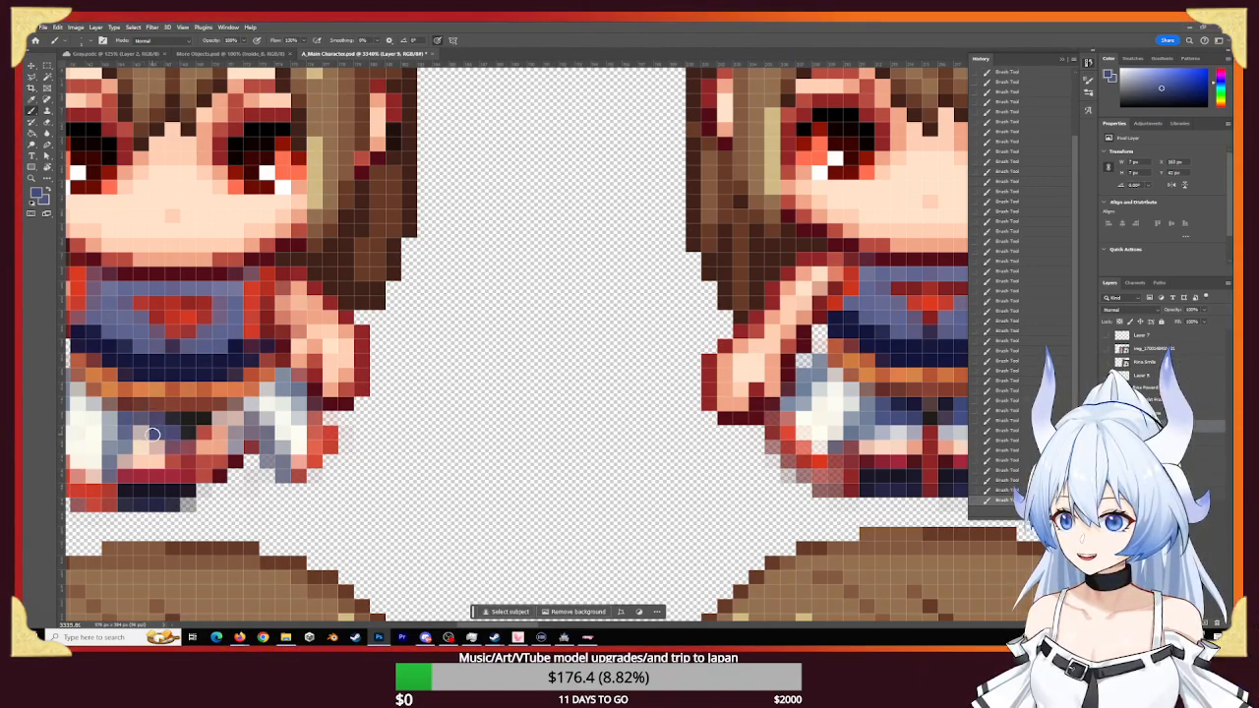
- Sample the dark navy from the neighbouring frame's shorts and shade the blue area on the front leg
left_click(915, 399, "alt")
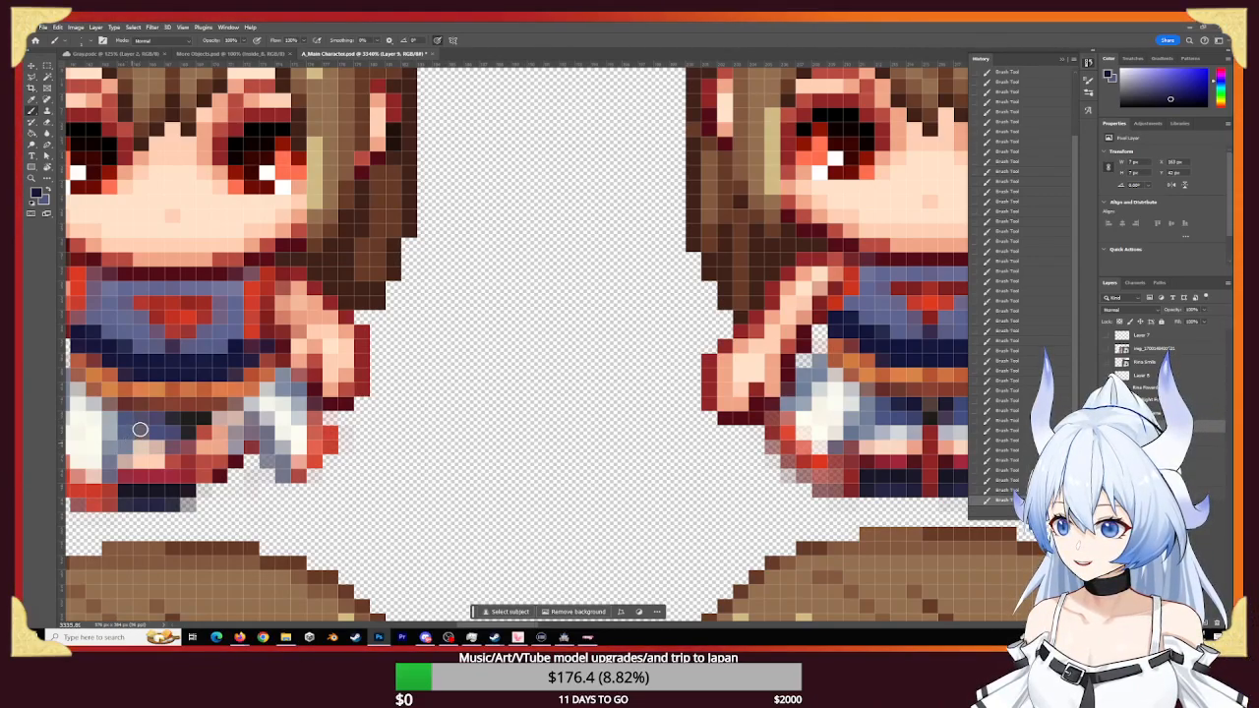
left_click(139, 429)
left_click(137, 427)
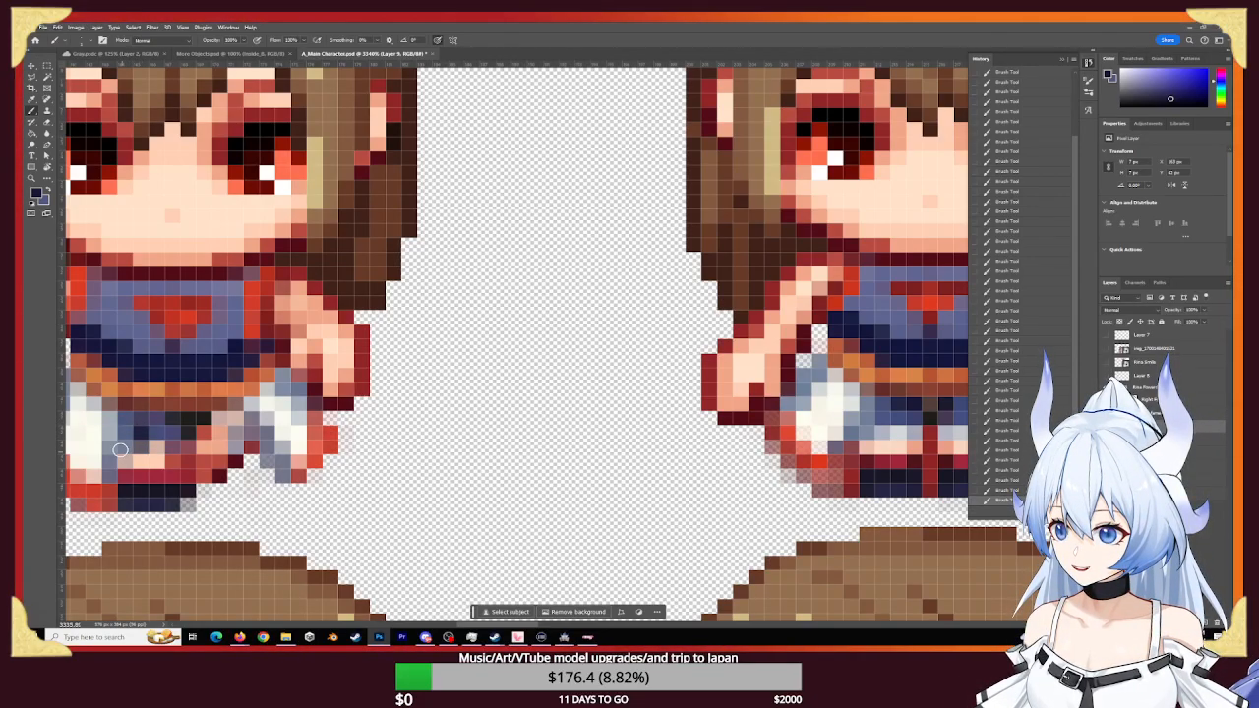
left_click(145, 447)
left_click(149, 427)
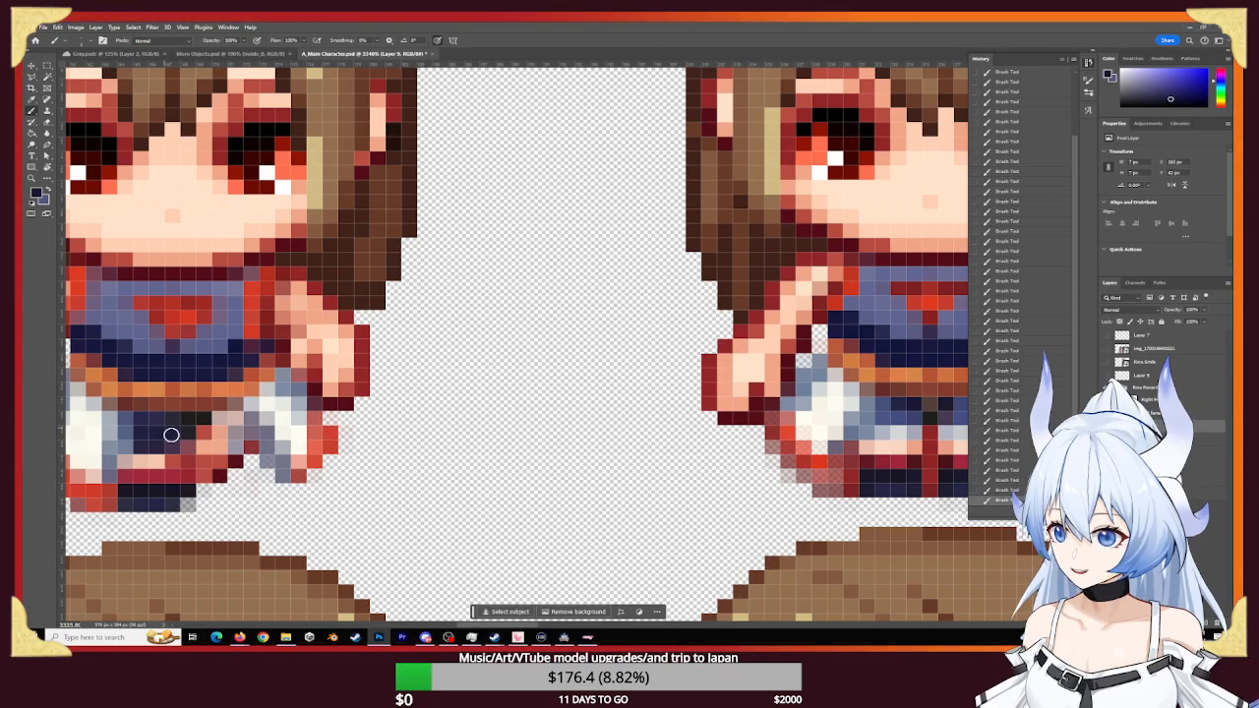
- Sample the tunic's blue and paint it along the bottom row of the navy shorts on the front leg
key("z")
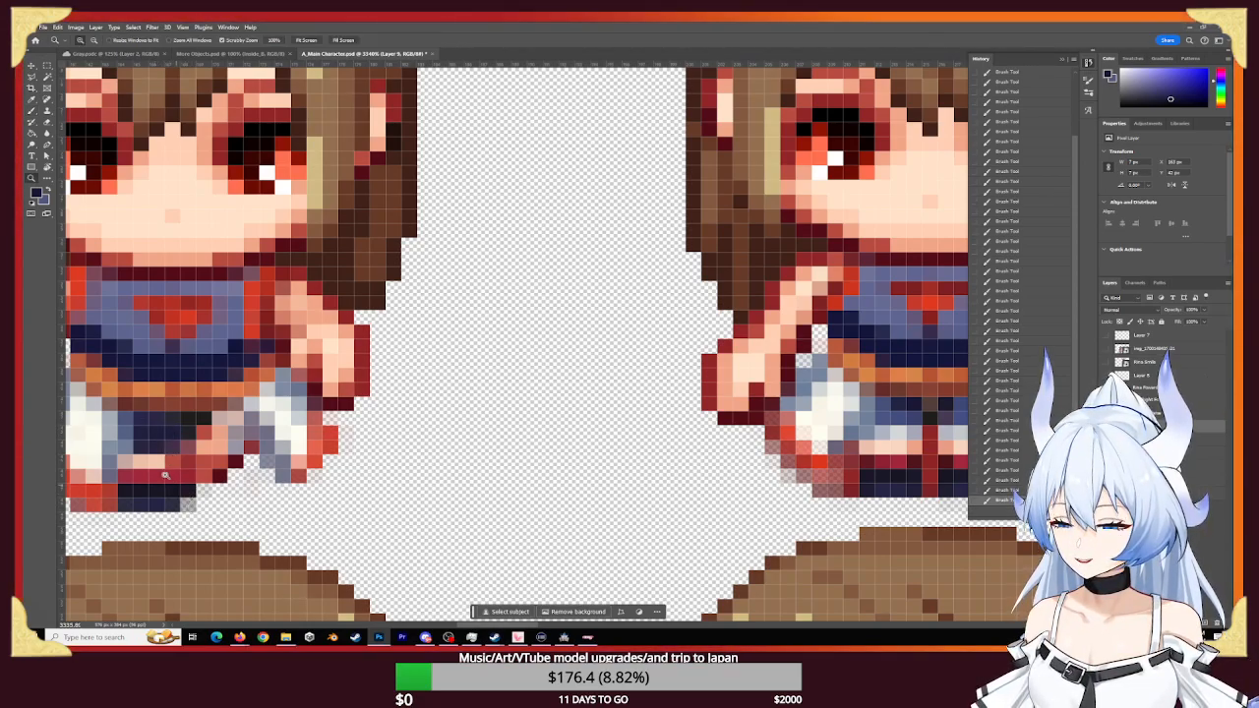
left_click_drag(146, 464, 184, 470)
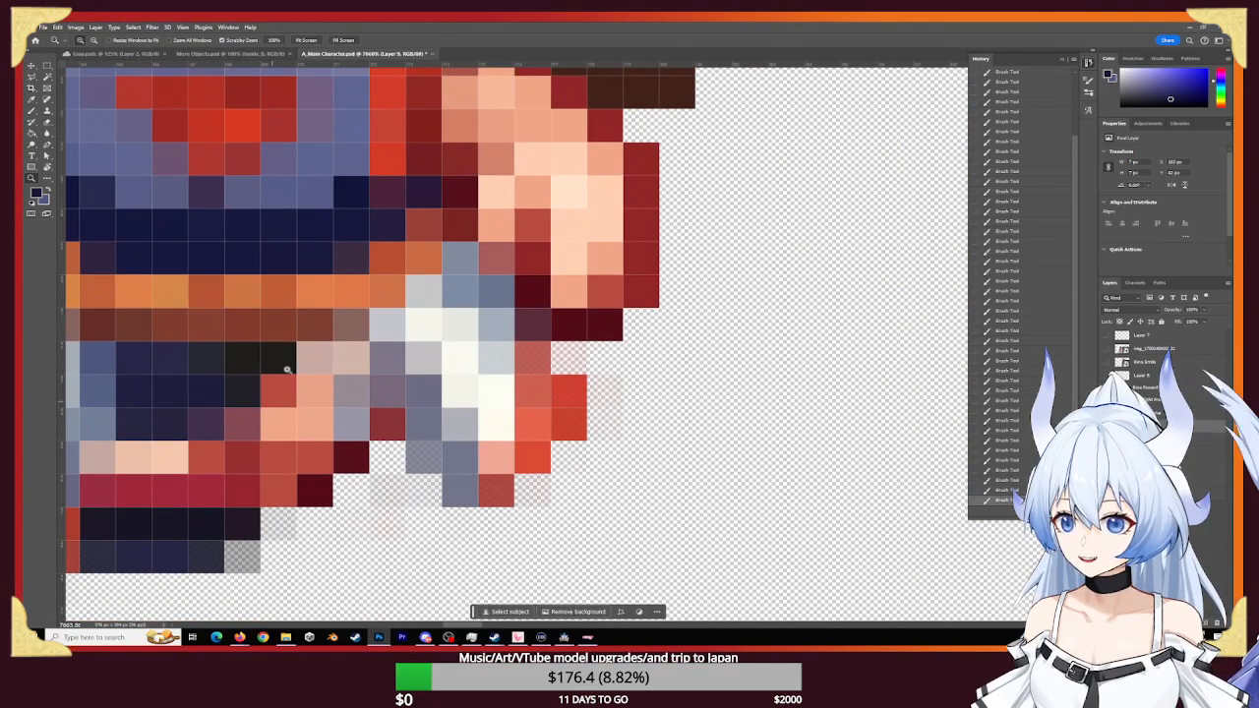
key("b")
left_click(315, 205, "alt")
left_click(145, 427)
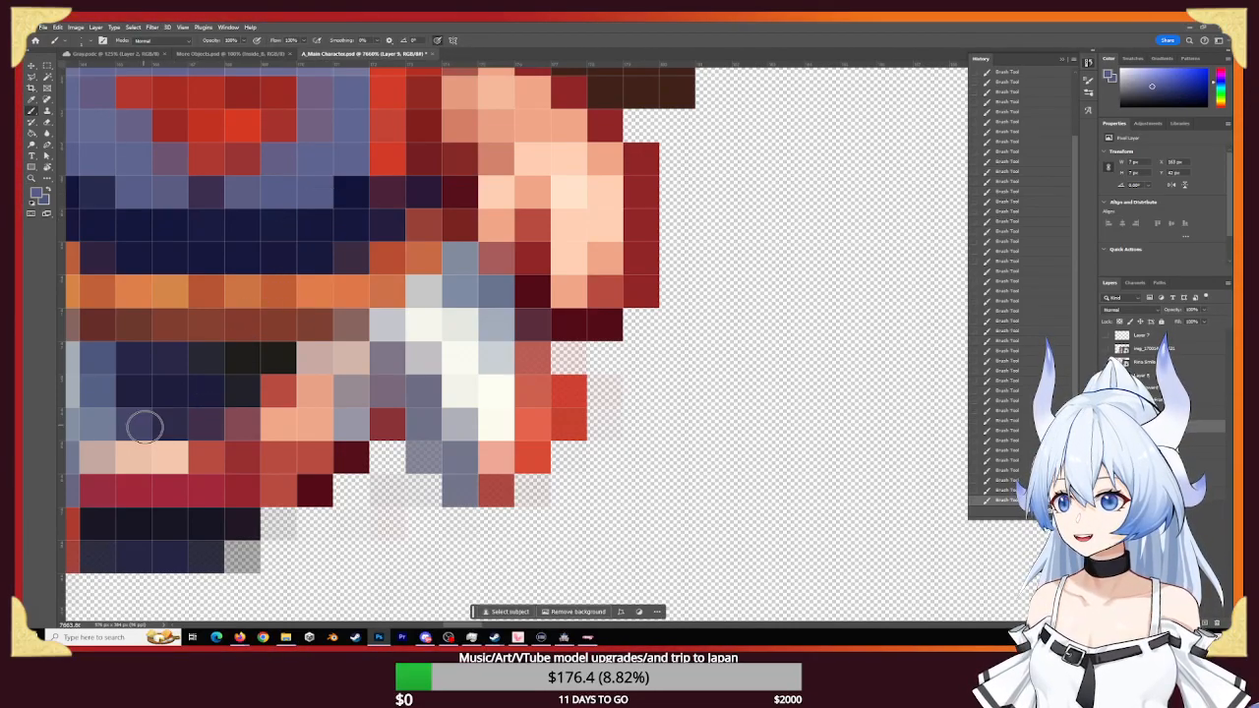
left_click_drag(132, 425, 376, 414)
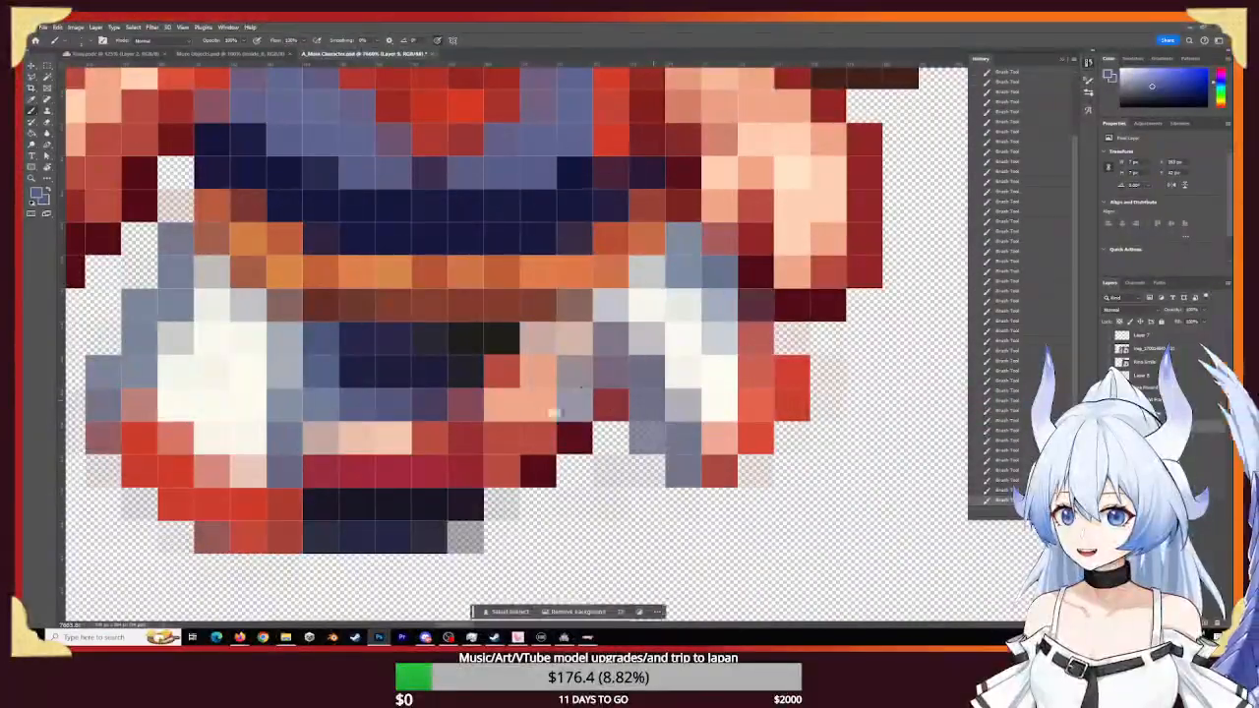
- Extend the dark navy of the shorts over the reddish and skin pixels at the top of the inner leg
left_click(581, 387, "alt")
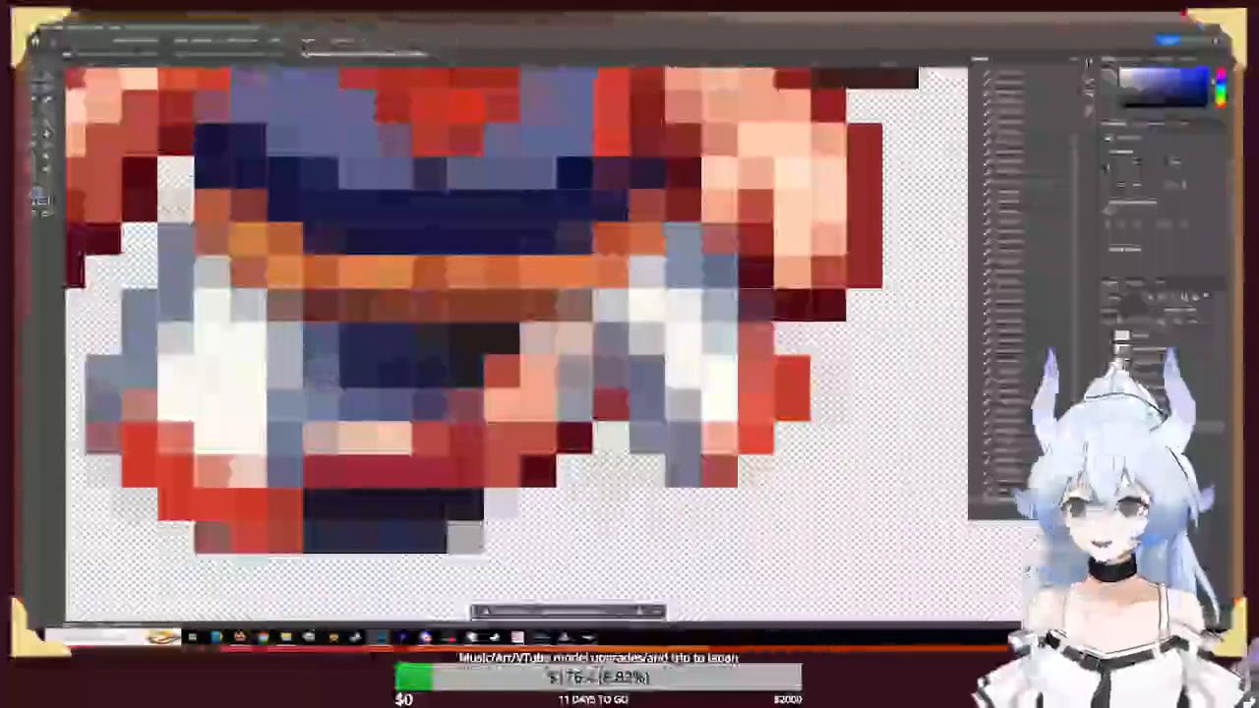
scroll(497, 428, "down", 6, "alt")
scroll(497, 428, "up", 8, "alt")
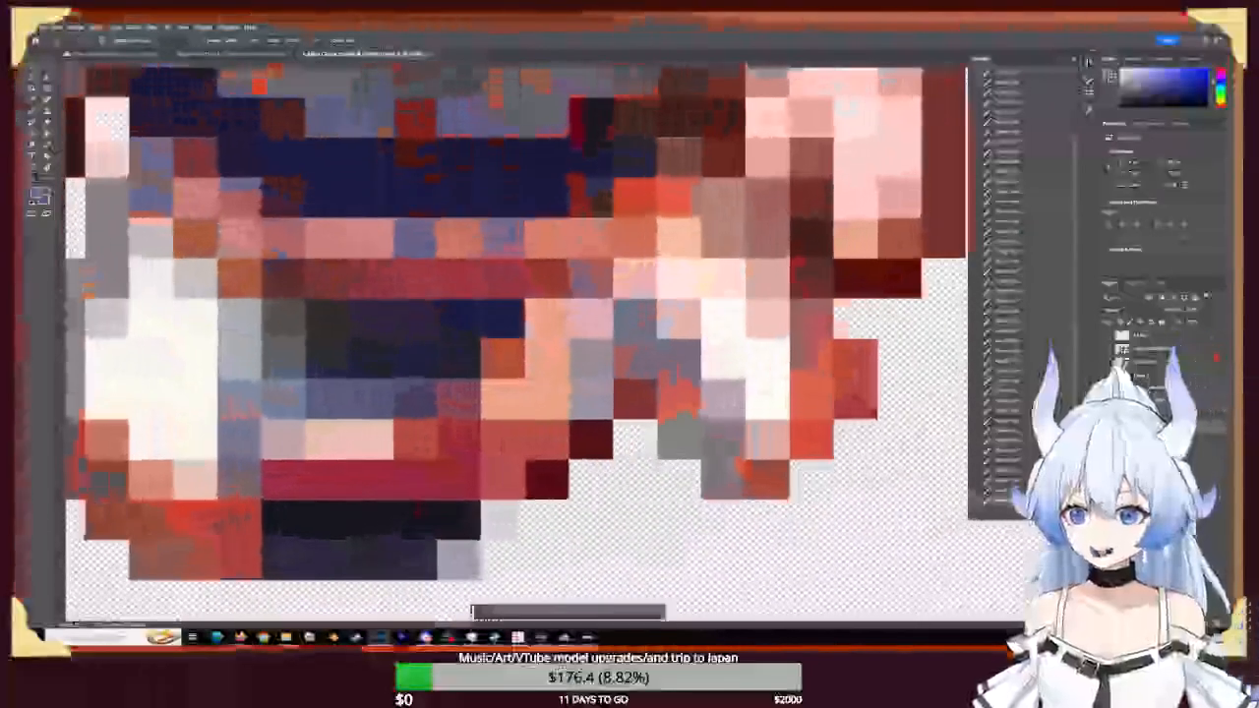
left_click(508, 354)
left_click(547, 358)
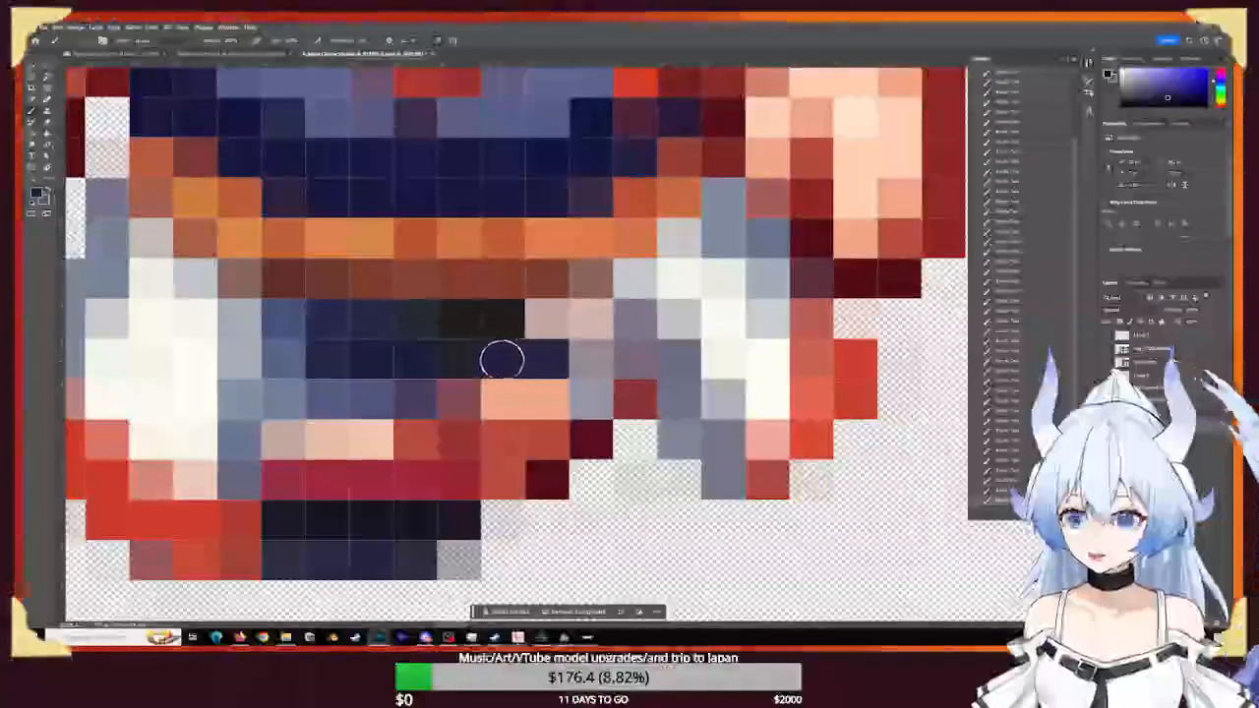
- Paint navy along the shorts' top row under the brown belt edge, with a near-black pixel for the centre crease
scroll(501, 359, "down", 5, "alt")
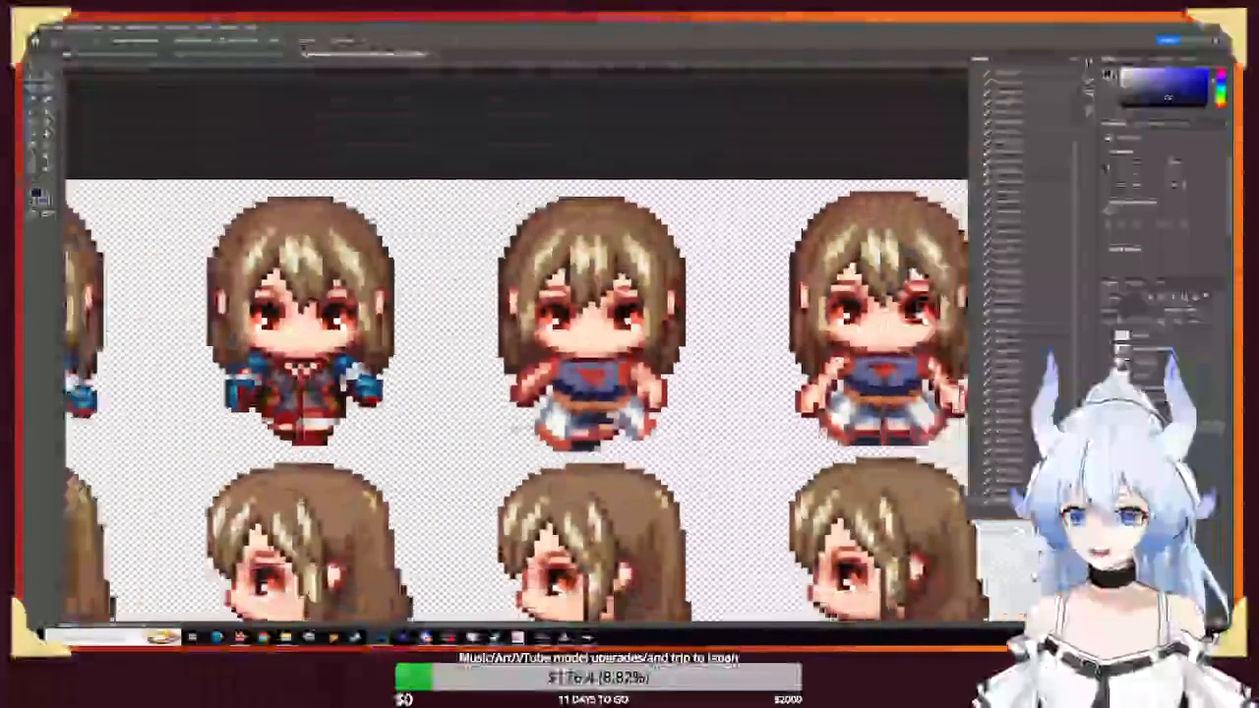
left_click_drag(401, 438, 354, 429)
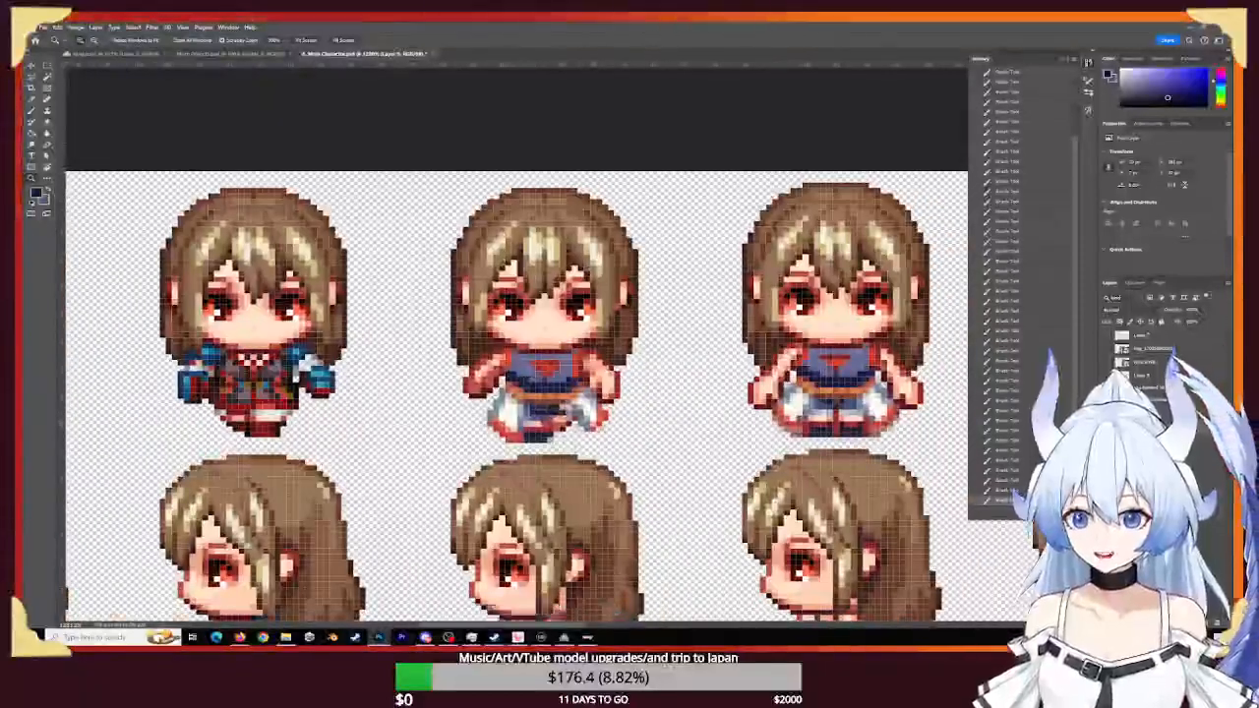
scroll(557, 410, "up", 6, "alt")
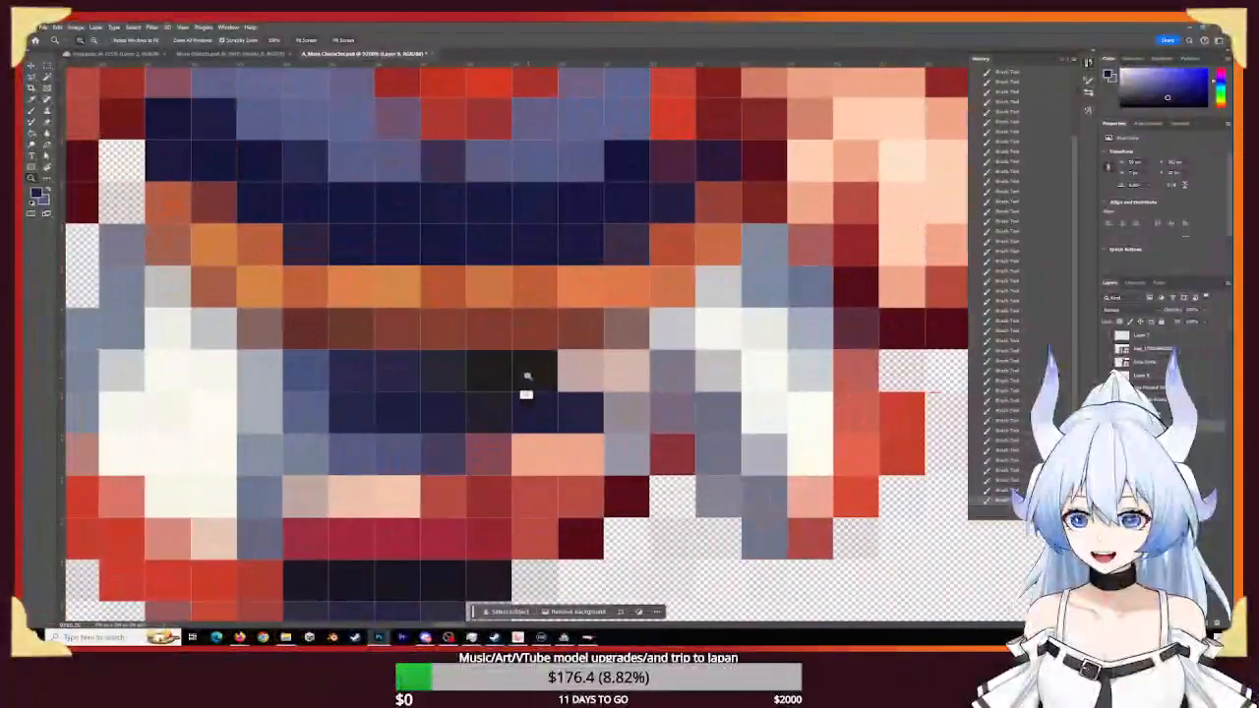
key("b")
left_click_drag(539, 377, 622, 371)
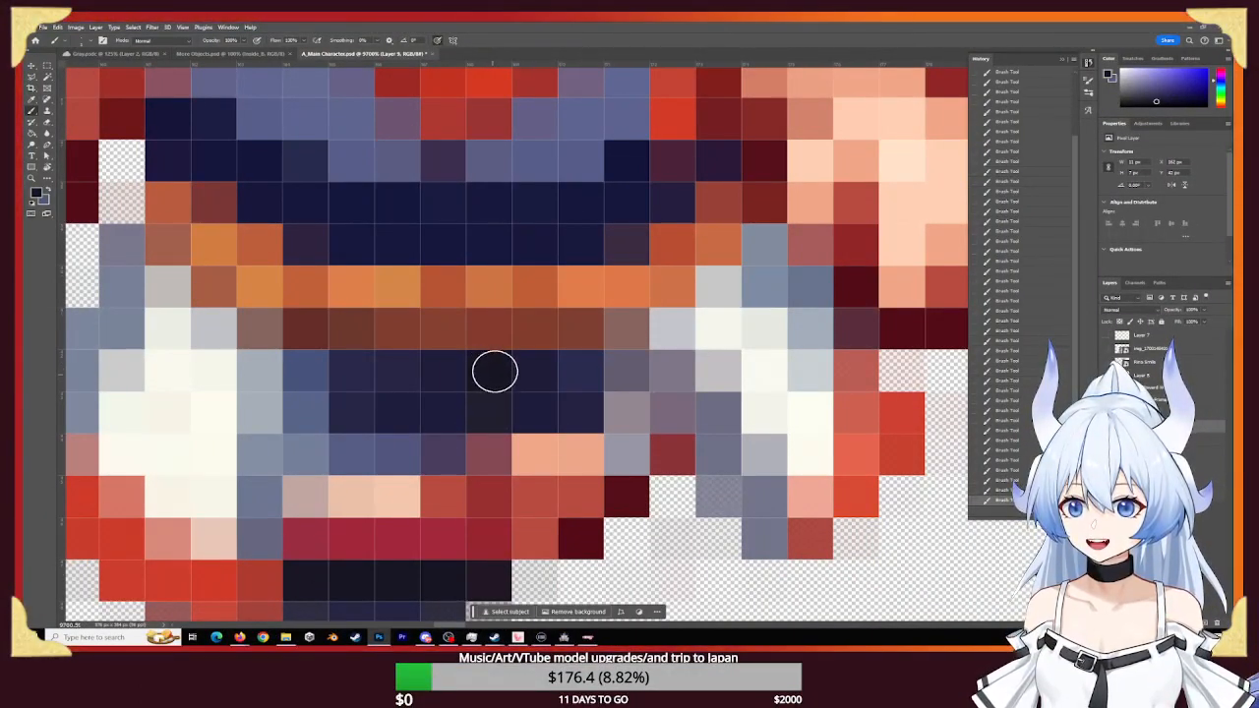
left_click(488, 375)
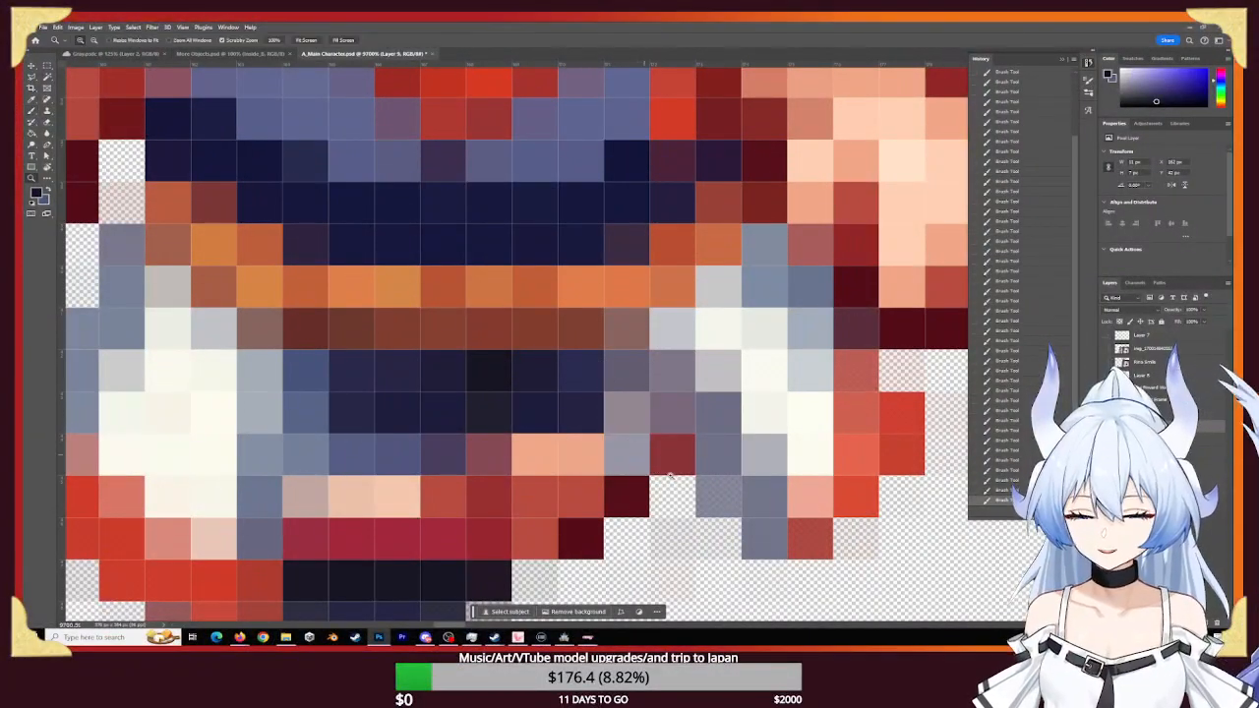
- Erase the grey skirt pixels overlapping the inner leg on the Left items layer to expose the skin beneath
scroll(668, 476, "down", 3, "alt")
scroll(601, 458, "up", 4, "alt")
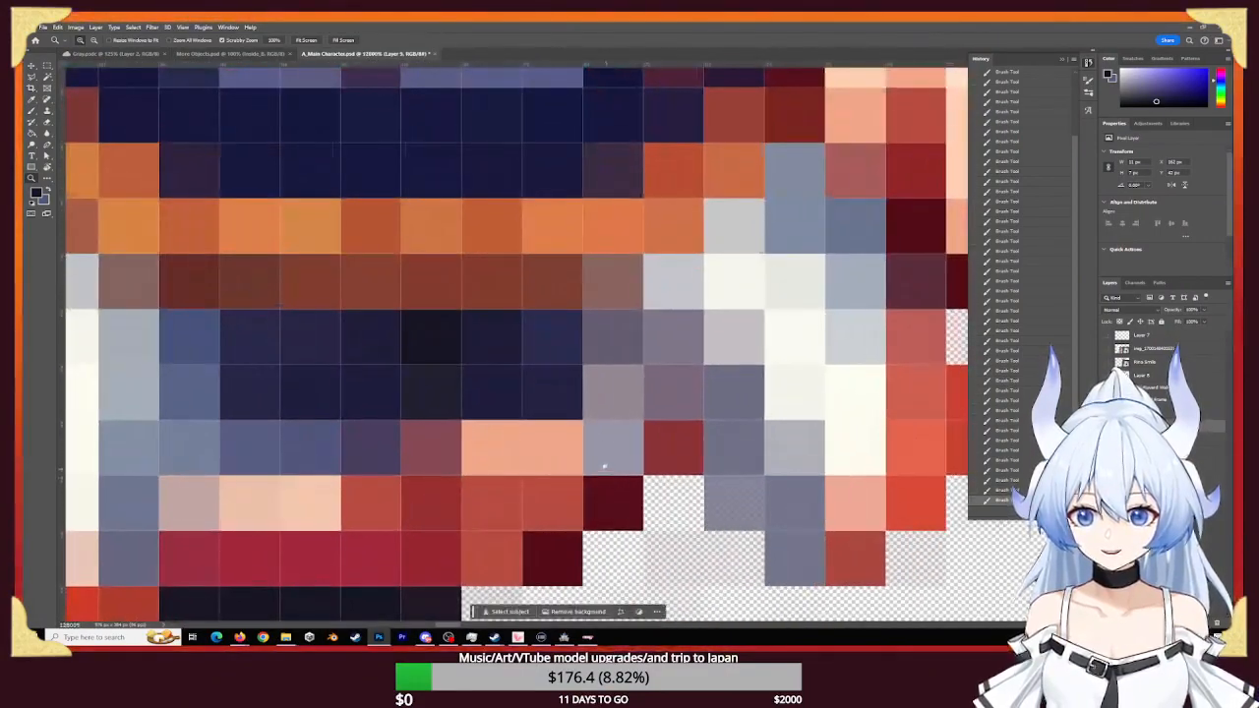
left_click(553, 449, "alt")
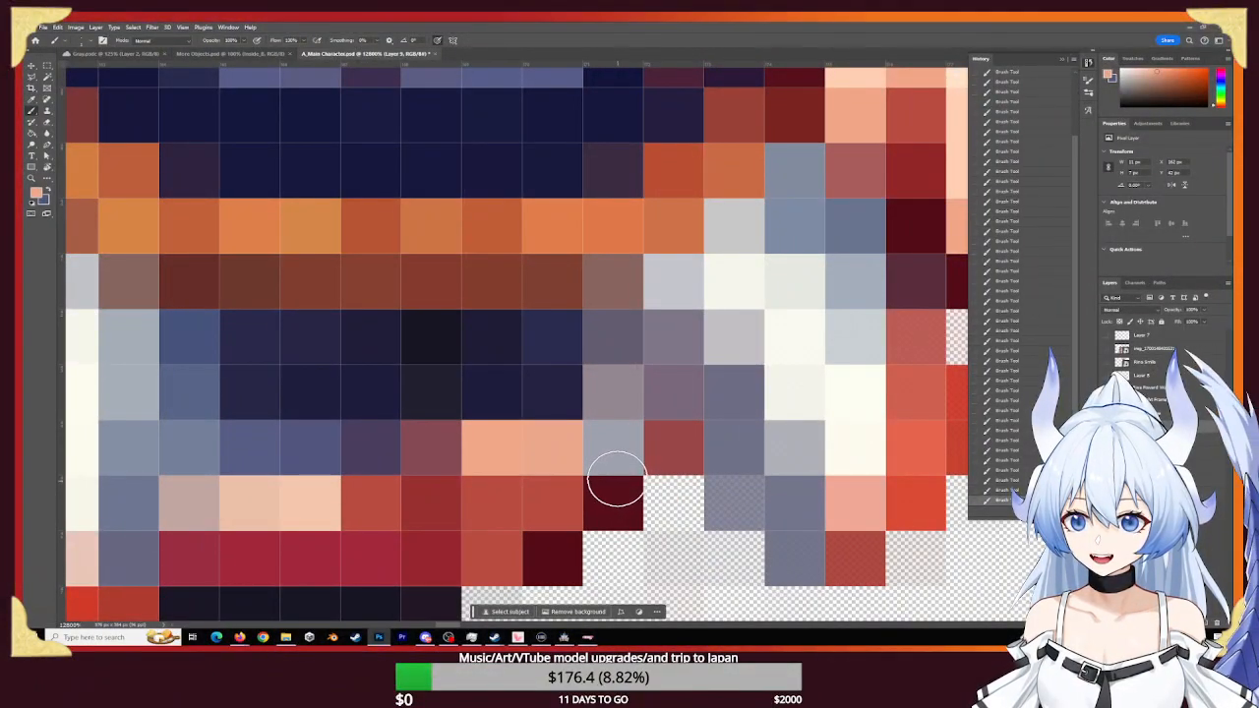
key("e")
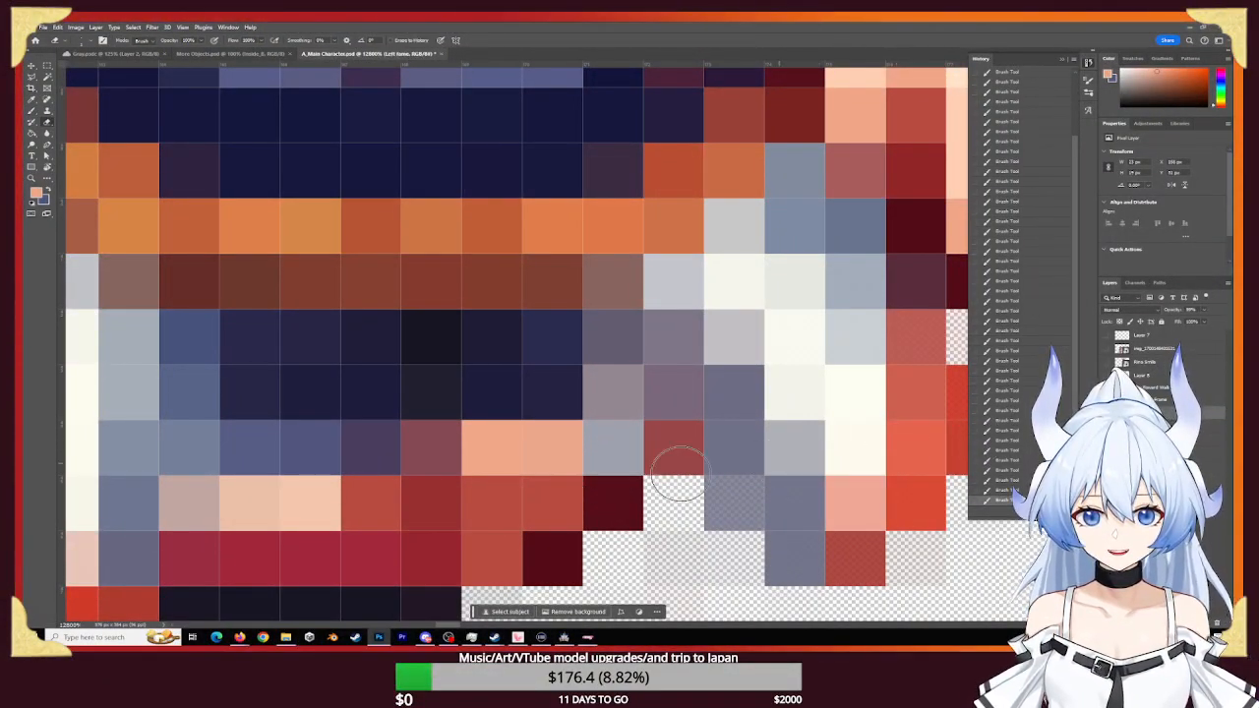
left_click(607, 458)
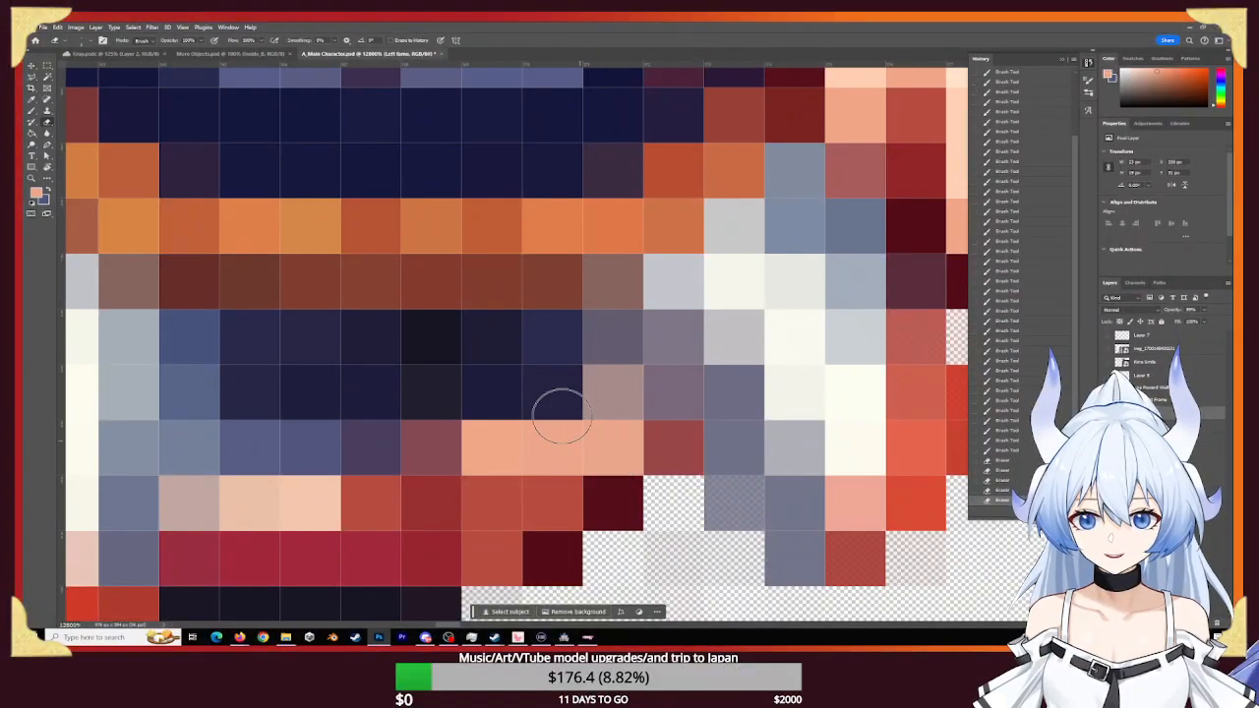
left_click(596, 421)
left_click(606, 452)
left_click(626, 486)
left_click(592, 413)
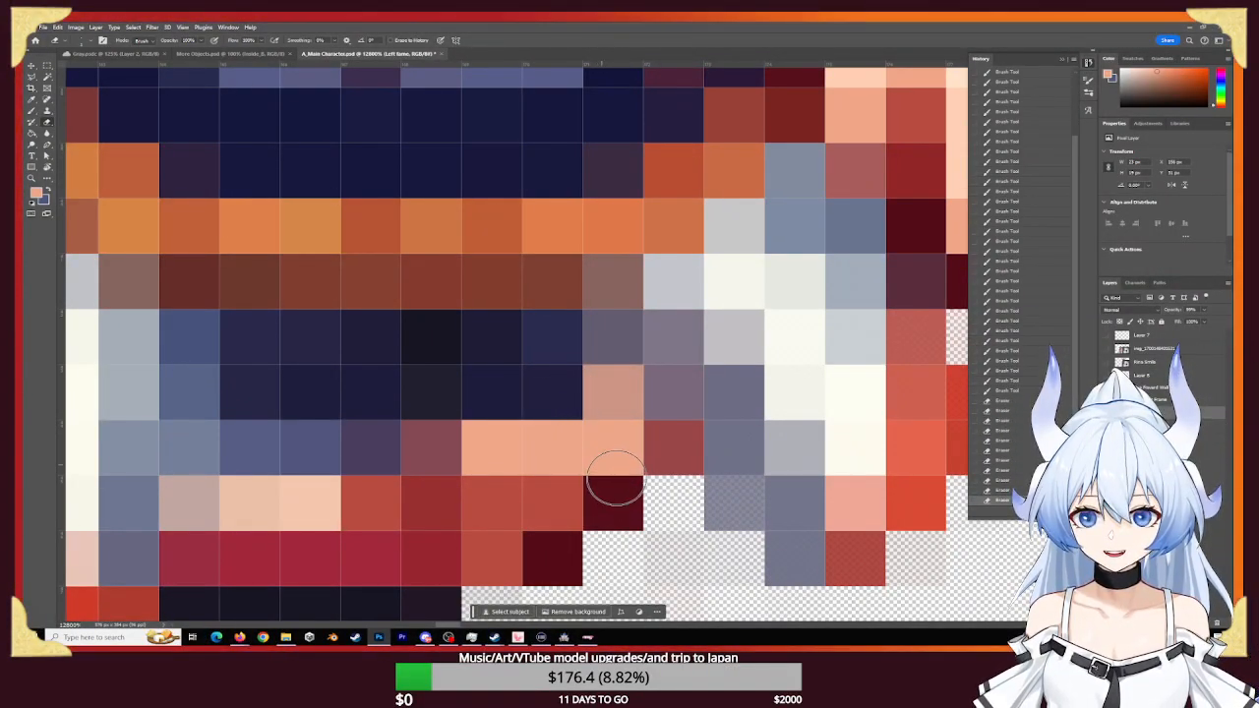
- Sample the shorts' dark navy and paint it over the exposed pixel at the end of their lower row
key("b")
left_click(548, 393, "alt")
left_click(602, 395)
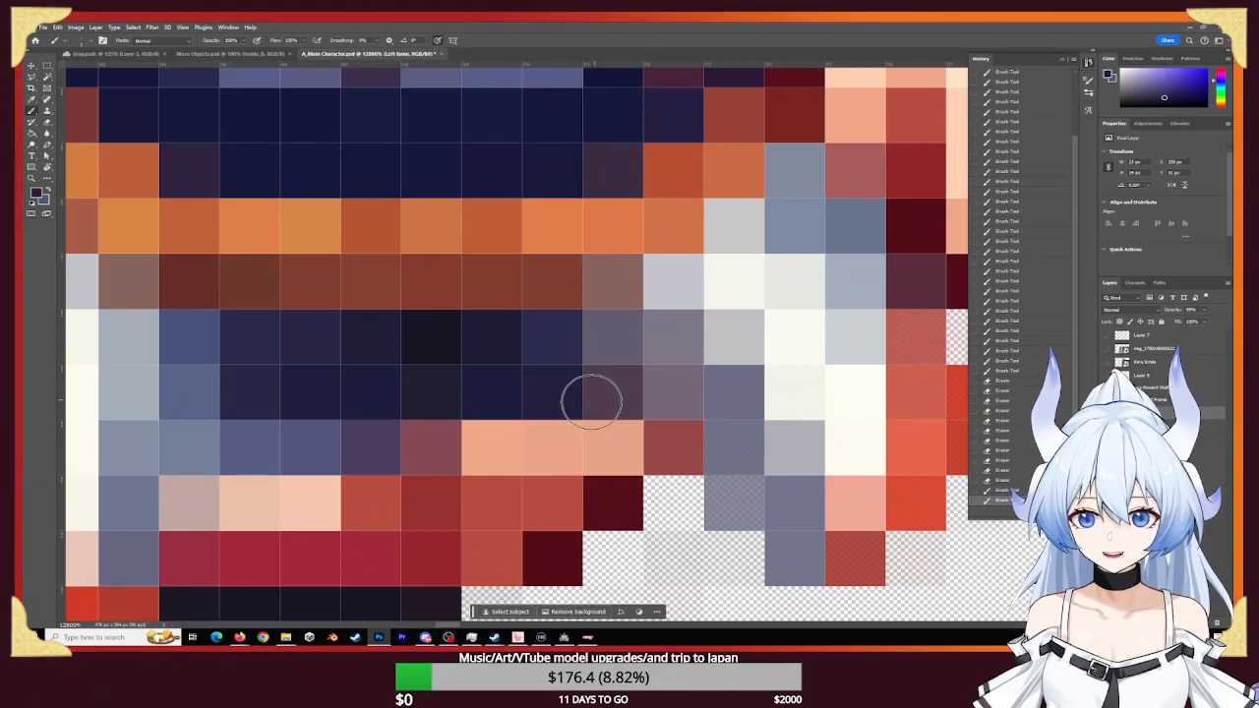
key("ctrl+z")
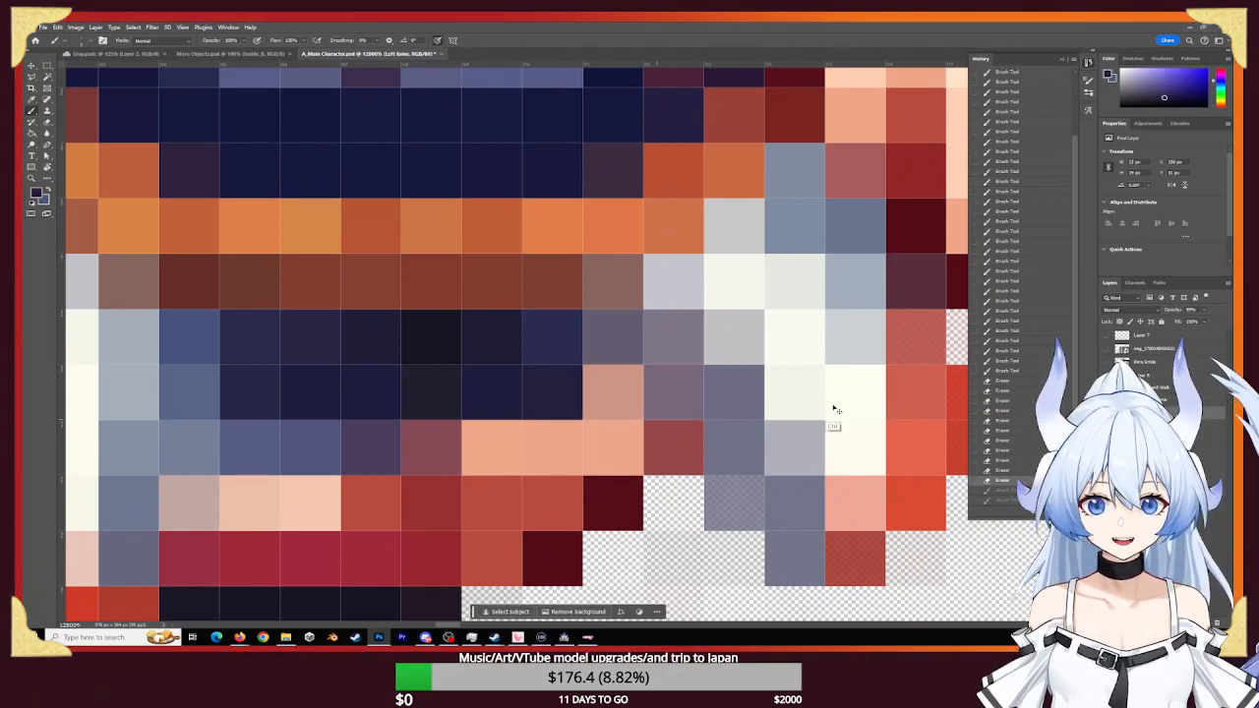
left_click(596, 394)
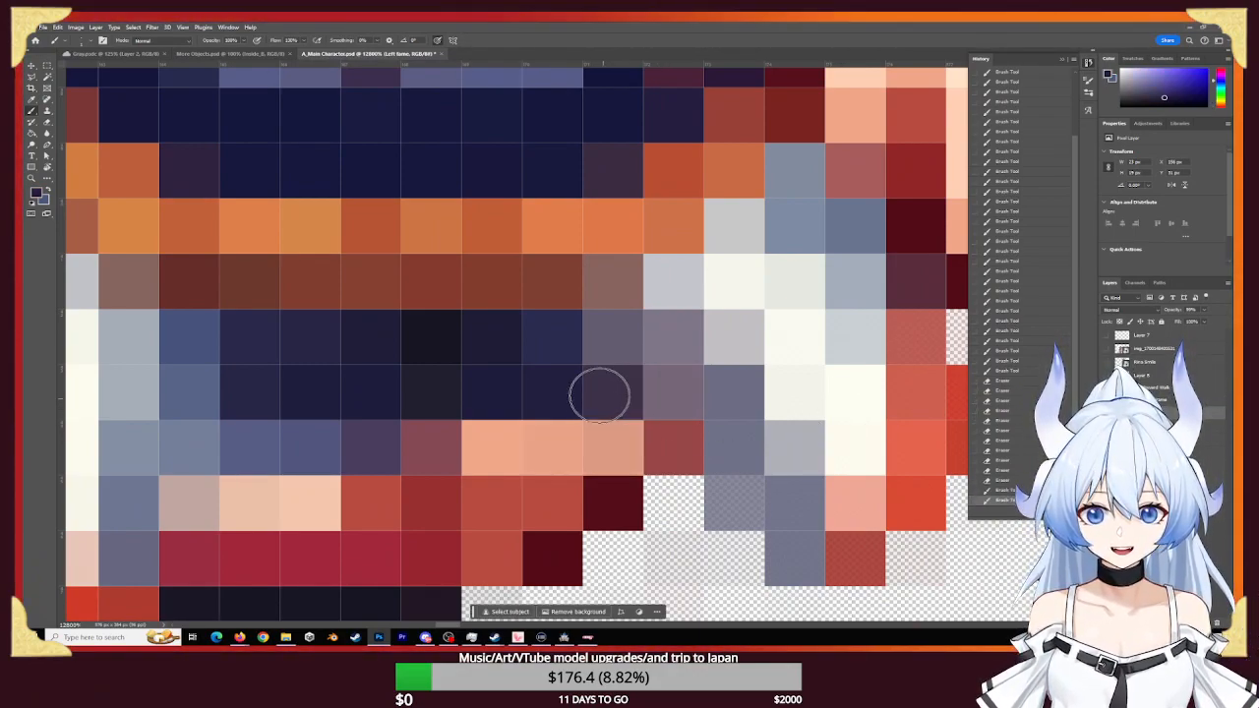
left_click(598, 397)
- On the neighbouring neutral frame, sample the skirt's white and fill the semi-transparent pixels near the skirt's outer hem
key("z")
left_click_drag(634, 462, 510, 457)
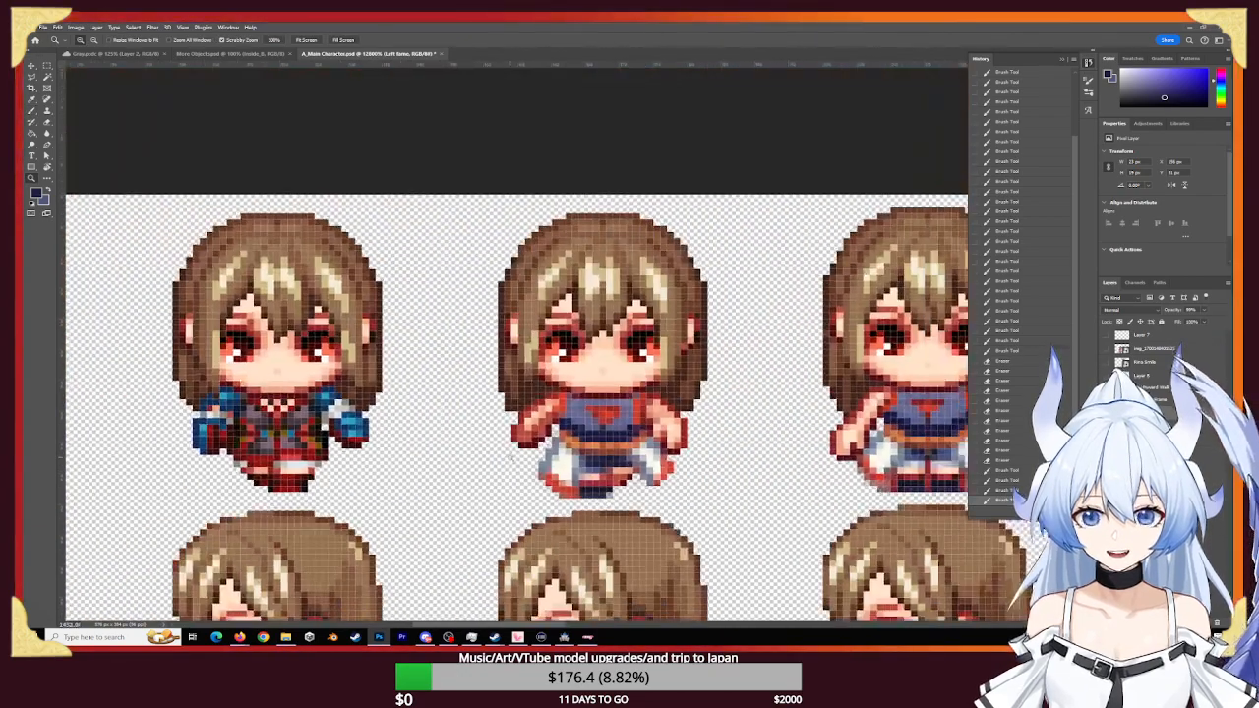
left_click_drag(733, 456, 611, 428)
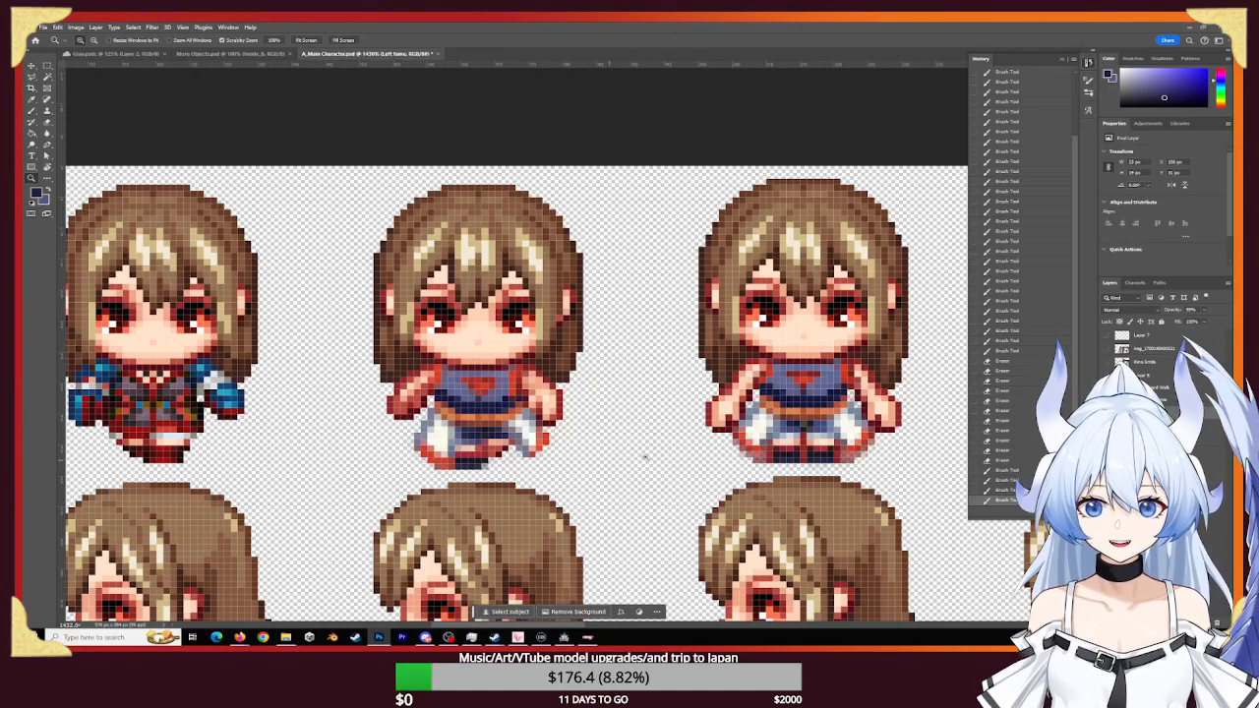
left_click_drag(771, 456, 801, 459)
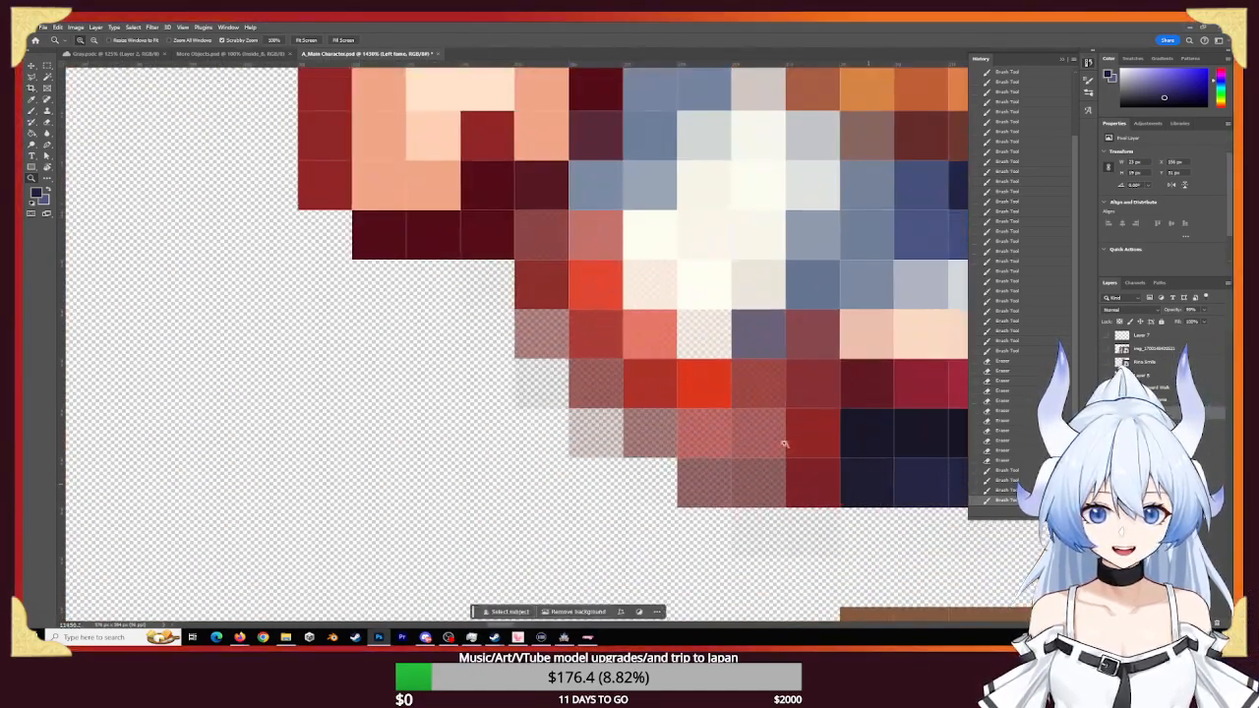
key("b")
left_click(711, 382)
left_click(705, 281, "alt")
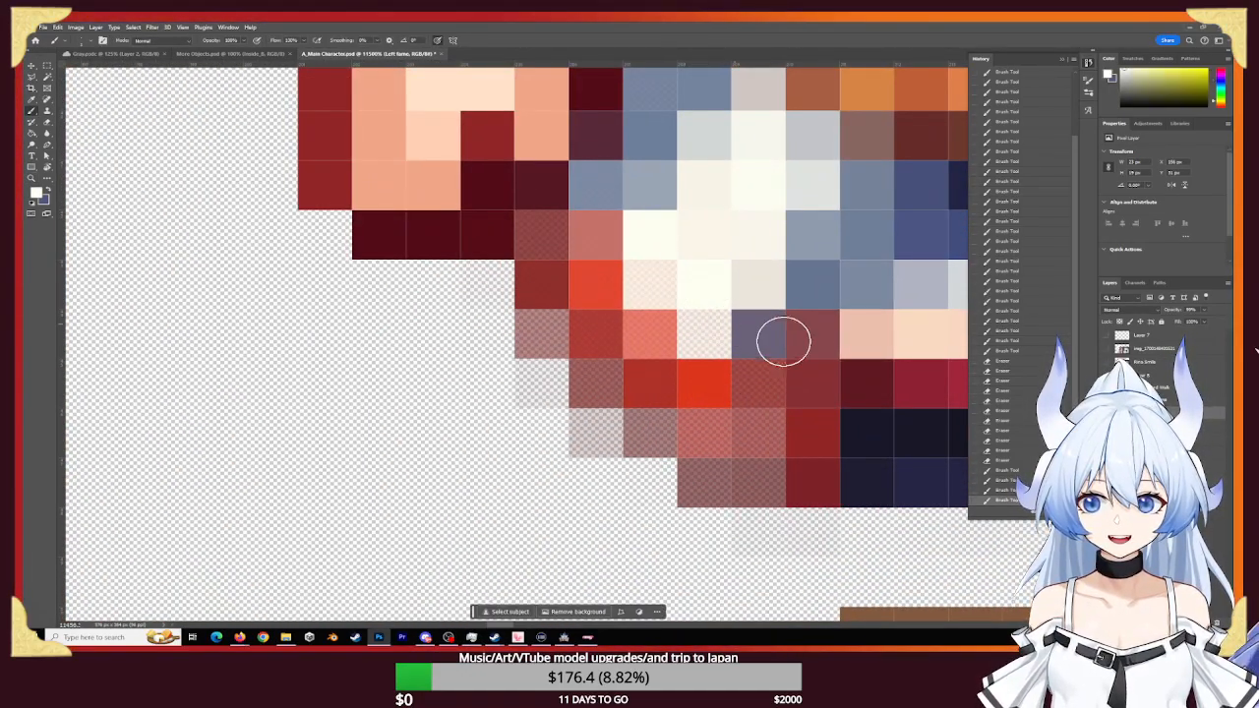
left_click(701, 336)
left_click(649, 283)
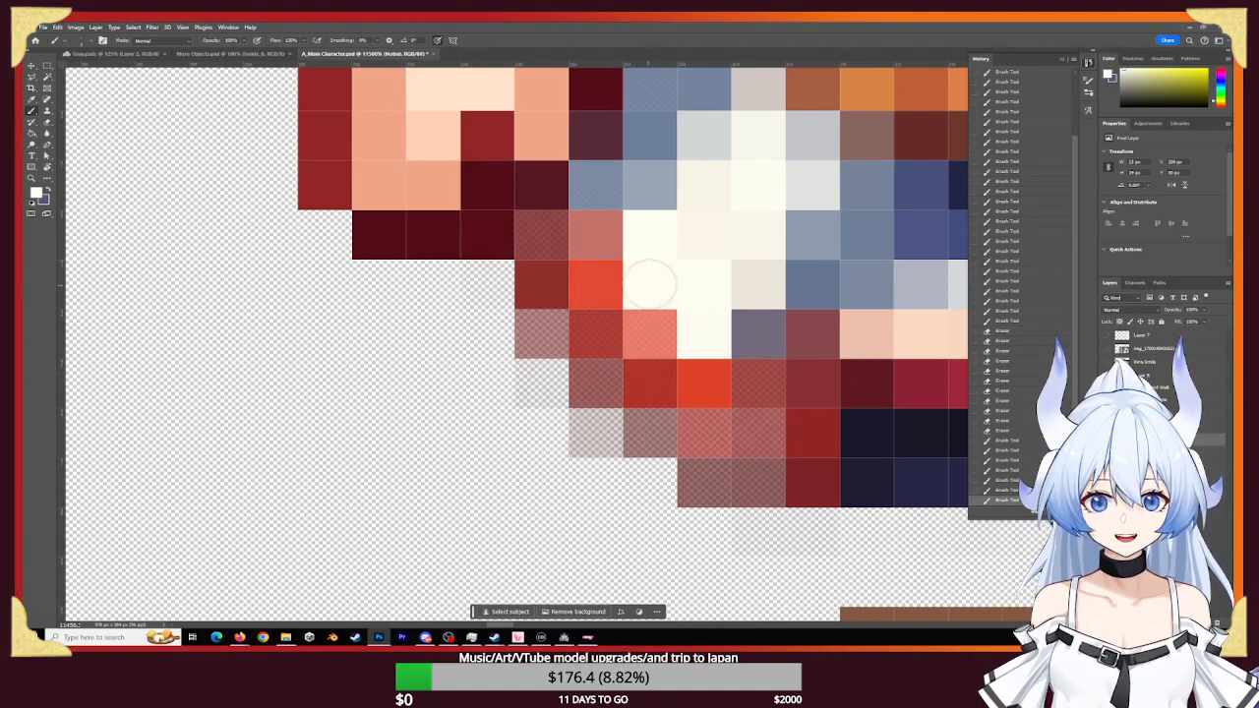
- Sample the hem's bright red and paint the two pink pixels along the neutral skirt's outer edge
left_click(688, 366, "alt")
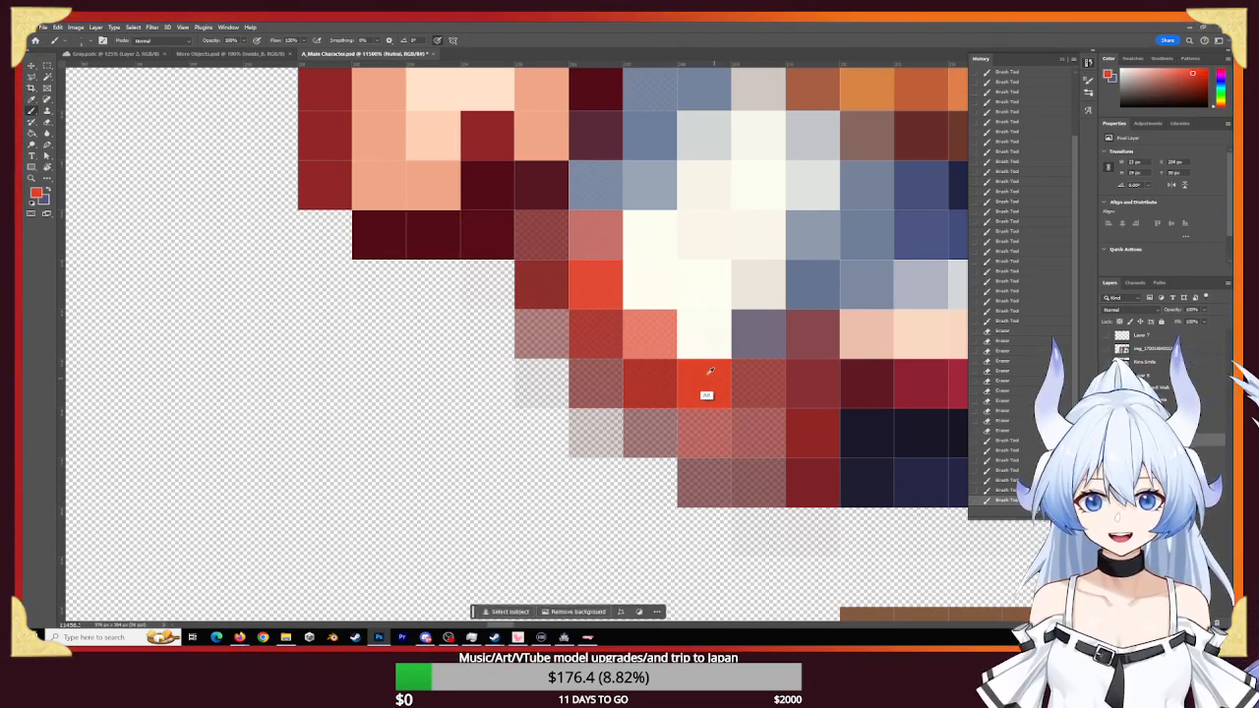
left_click(644, 333)
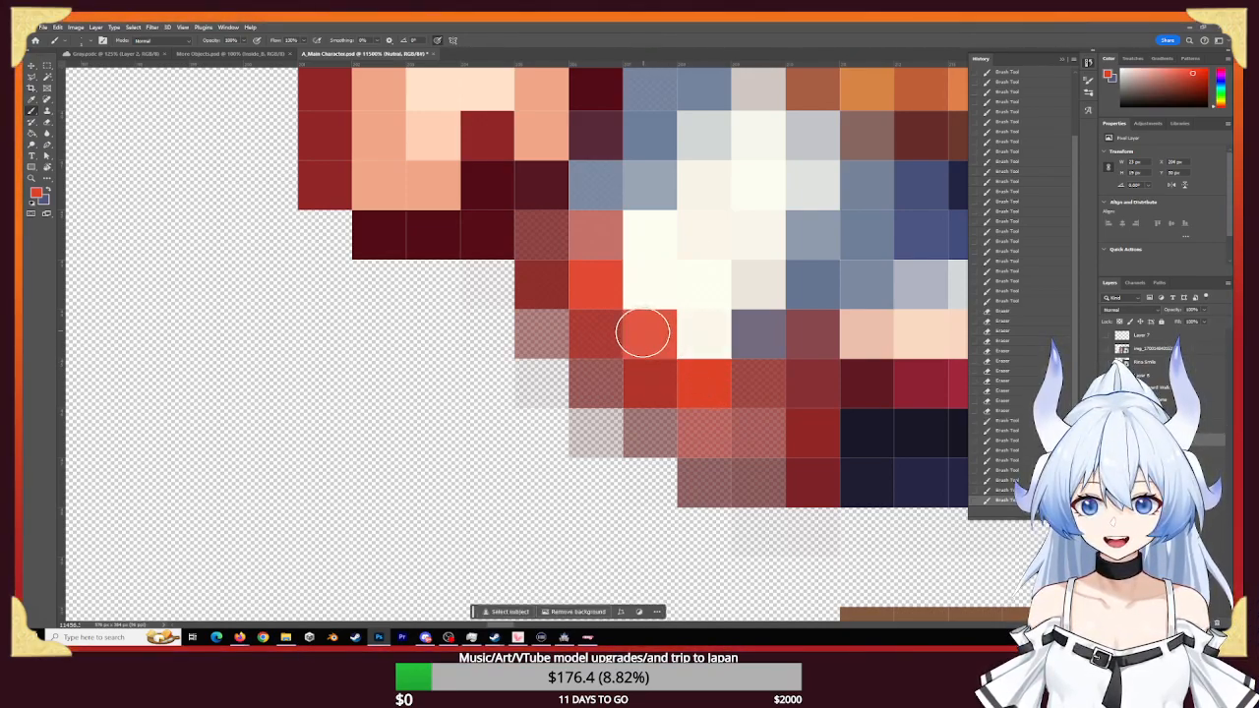
left_click(590, 237)
- Erase the faint semi-transparent pixels outside the neutral skirt's stepped outer hem
key("e")
left_click(537, 337)
left_click(590, 392)
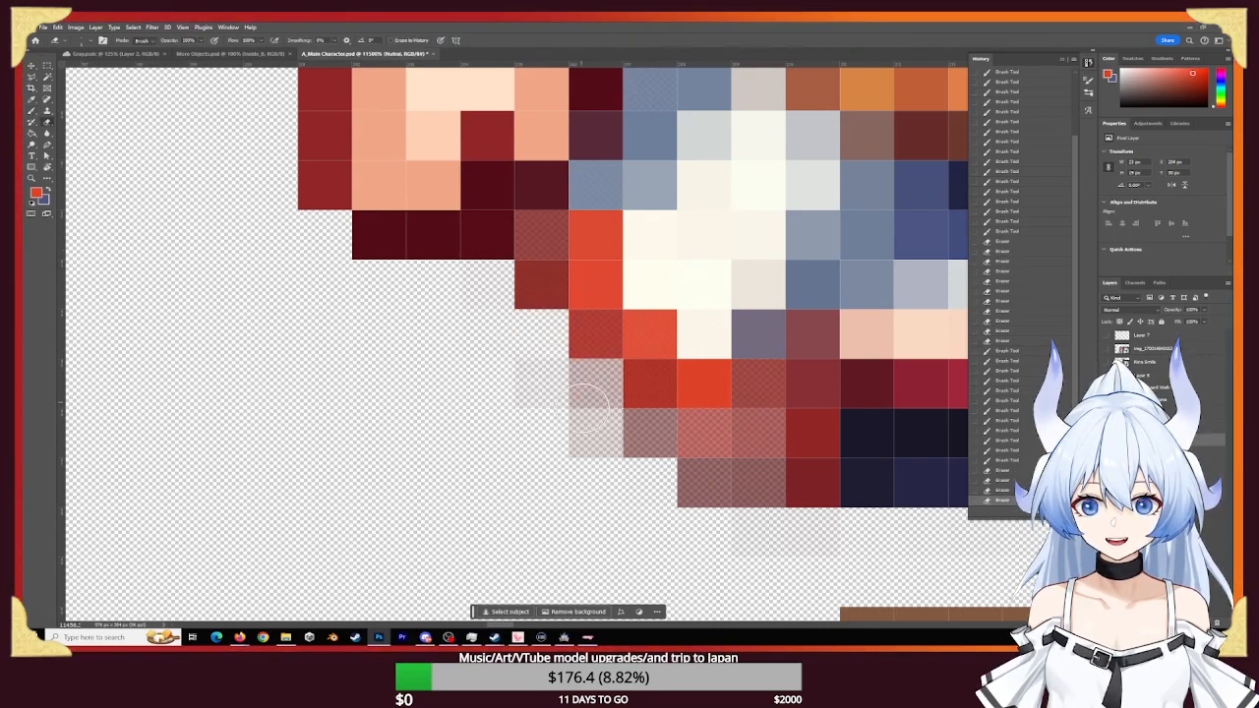
left_click(592, 397)
left_click(595, 431)
left_click(600, 437)
left_click(637, 437)
left_click(703, 482)
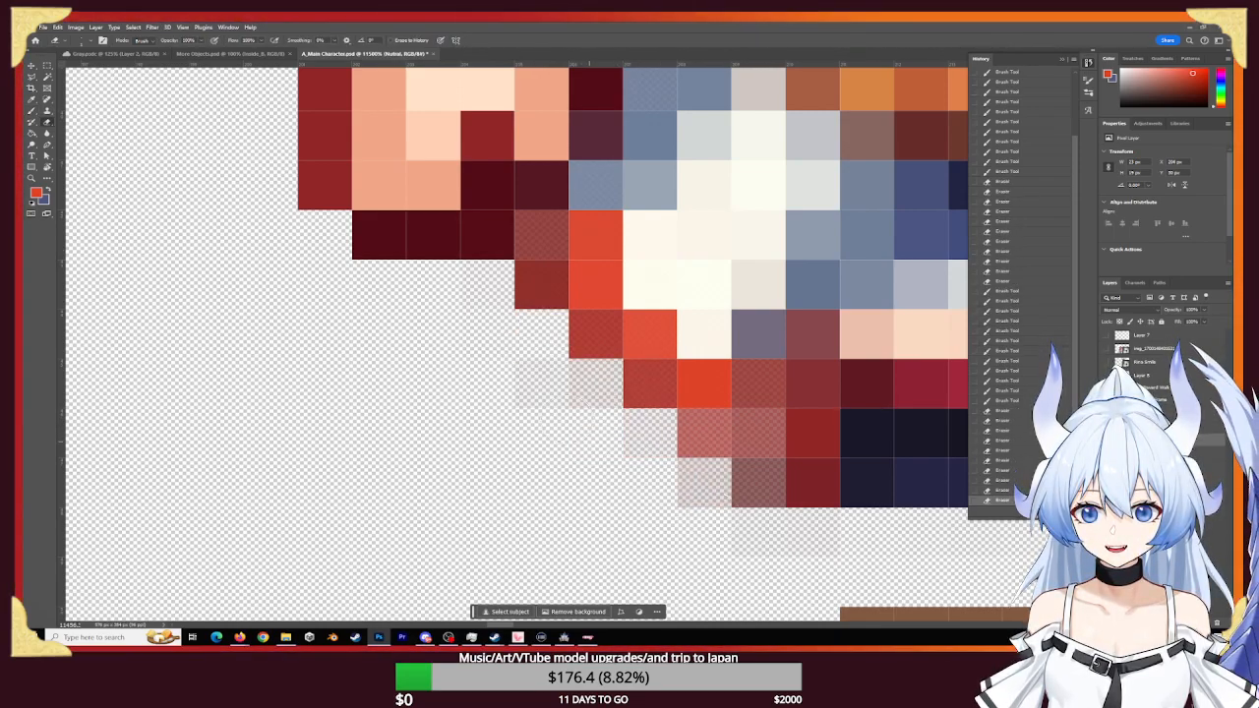
left_click(629, 392)
left_click(624, 444)
left_click(697, 482)
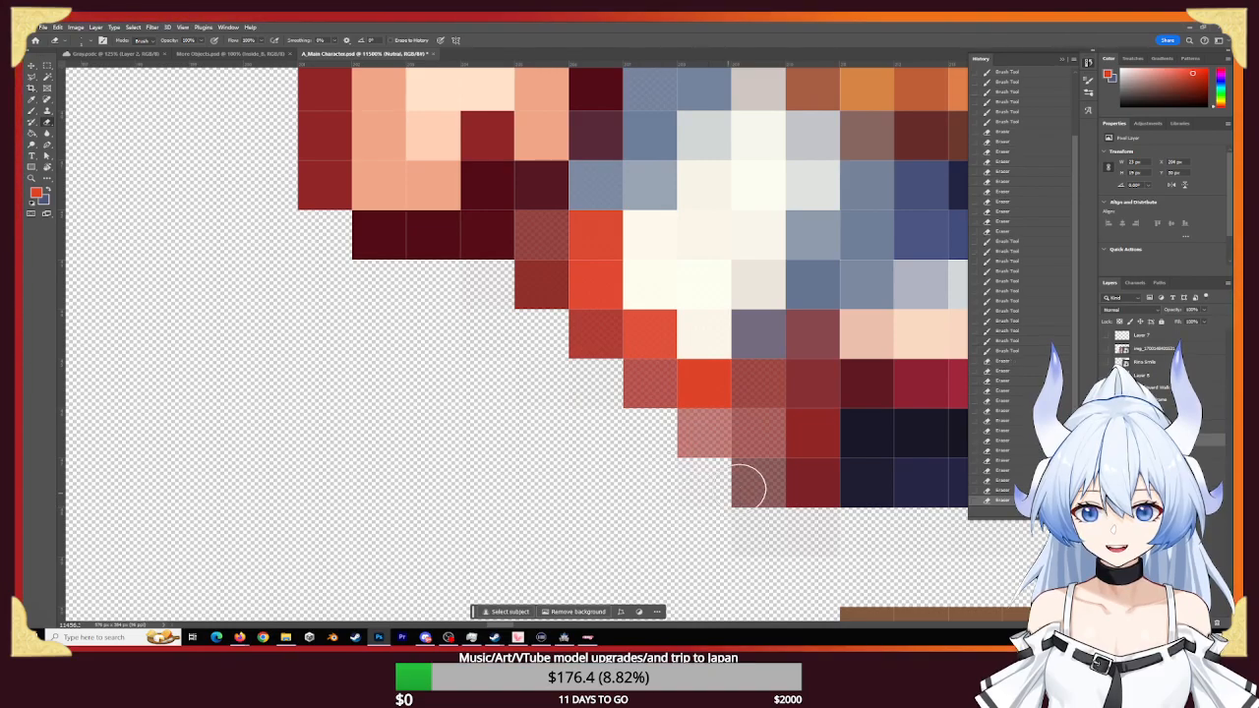
- Erase the semi-transparent reddish column between the neutral skirt's hem and the shoe
left_click(740, 486)
left_click(760, 438)
left_click(758, 385)
left_click(757, 448)
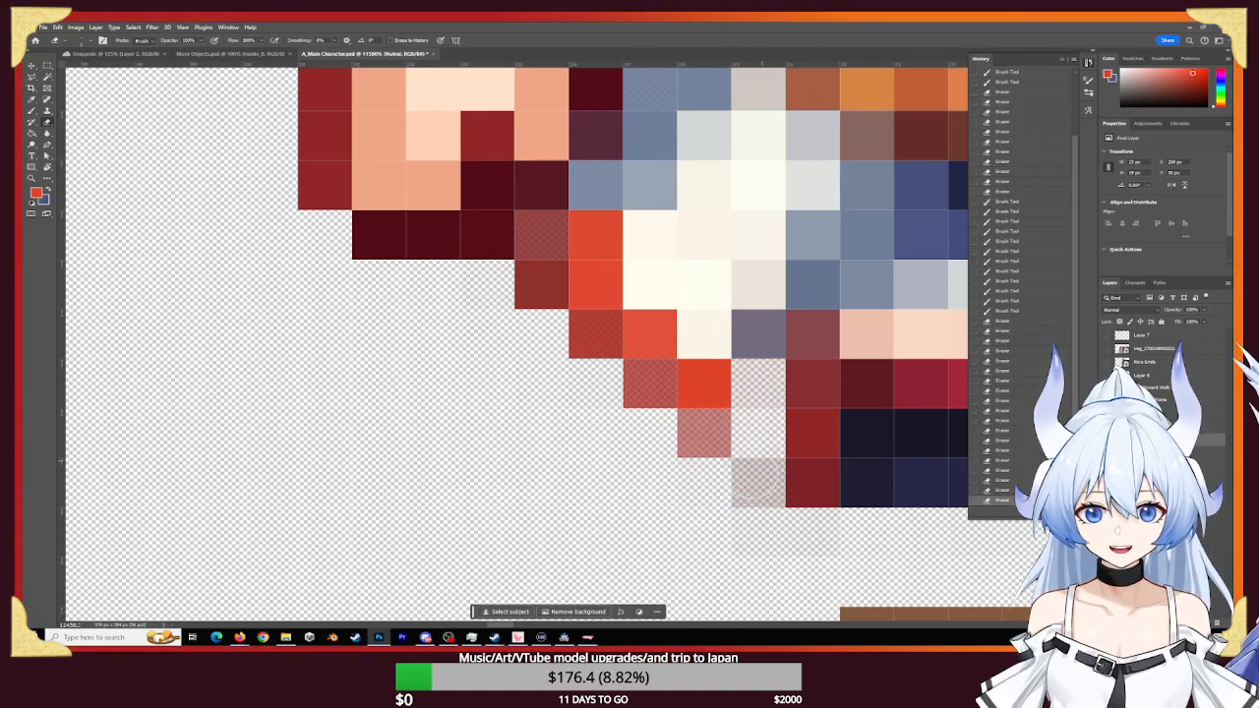
left_click(757, 482)
left_click(753, 489)
- Paint the faded outer pixels of the neutral skirt's stepped hem in bright red
key("b")
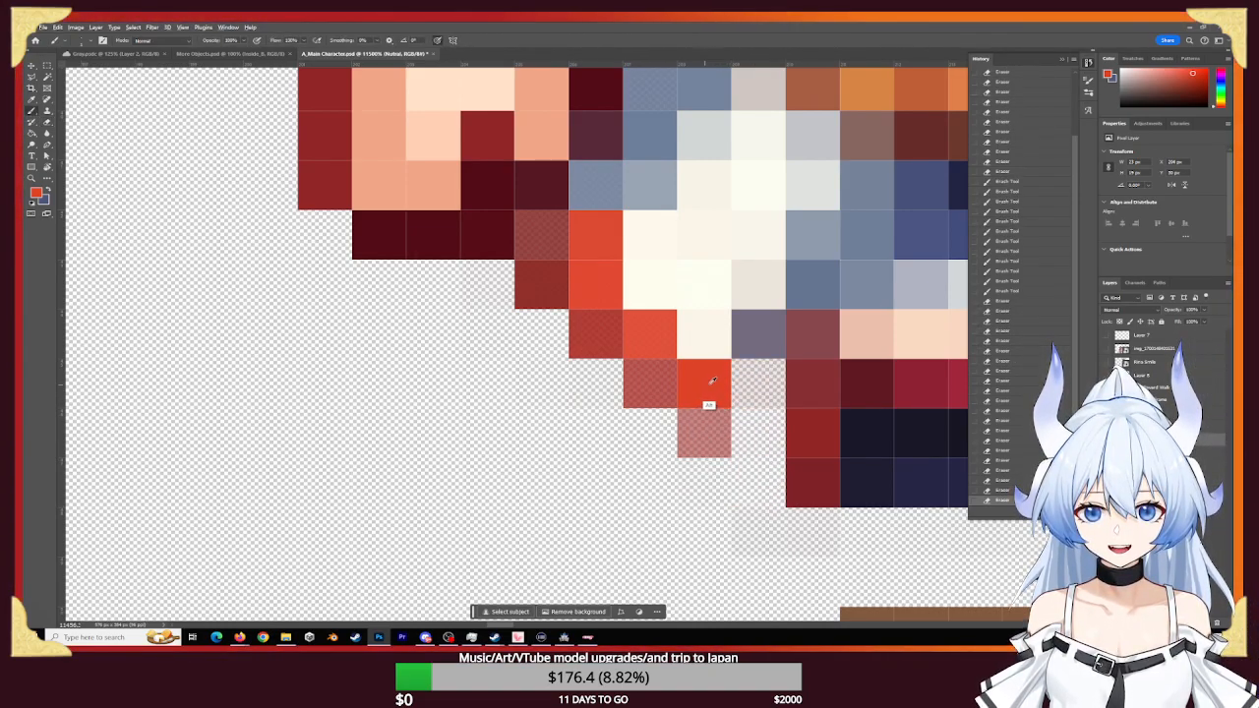
left_click(703, 425)
left_click(655, 379)
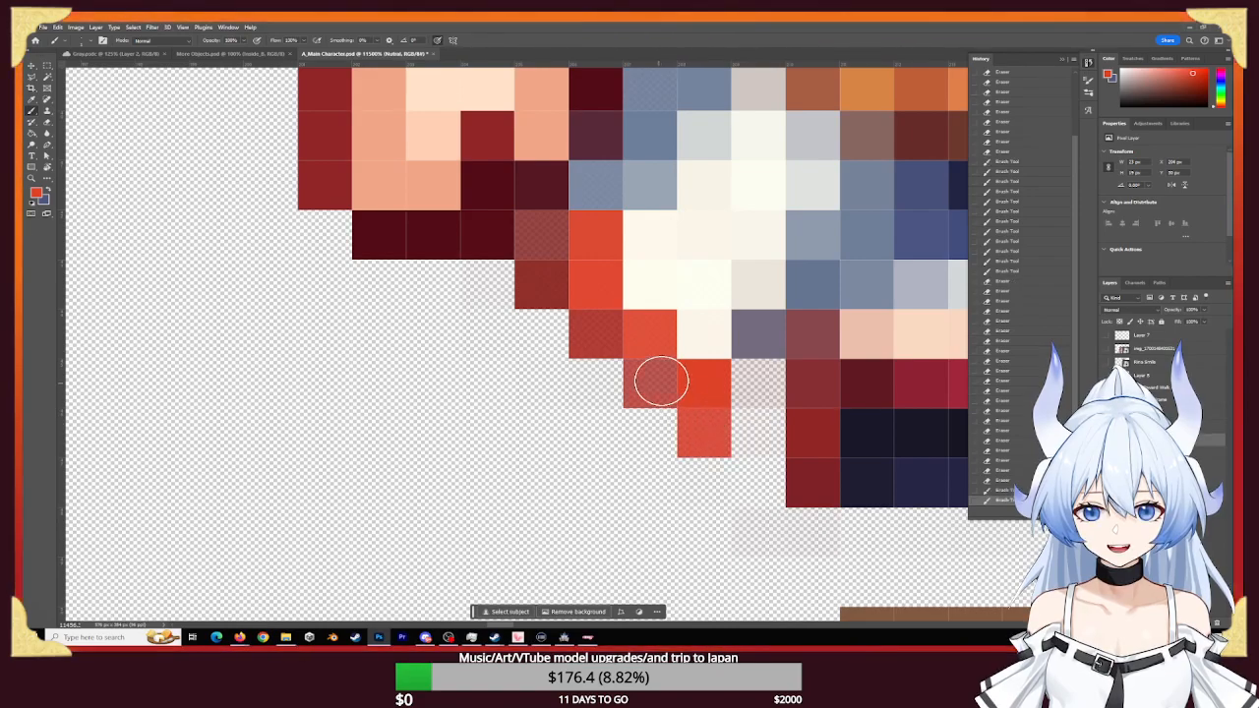
left_click(597, 333)
left_click(705, 433)
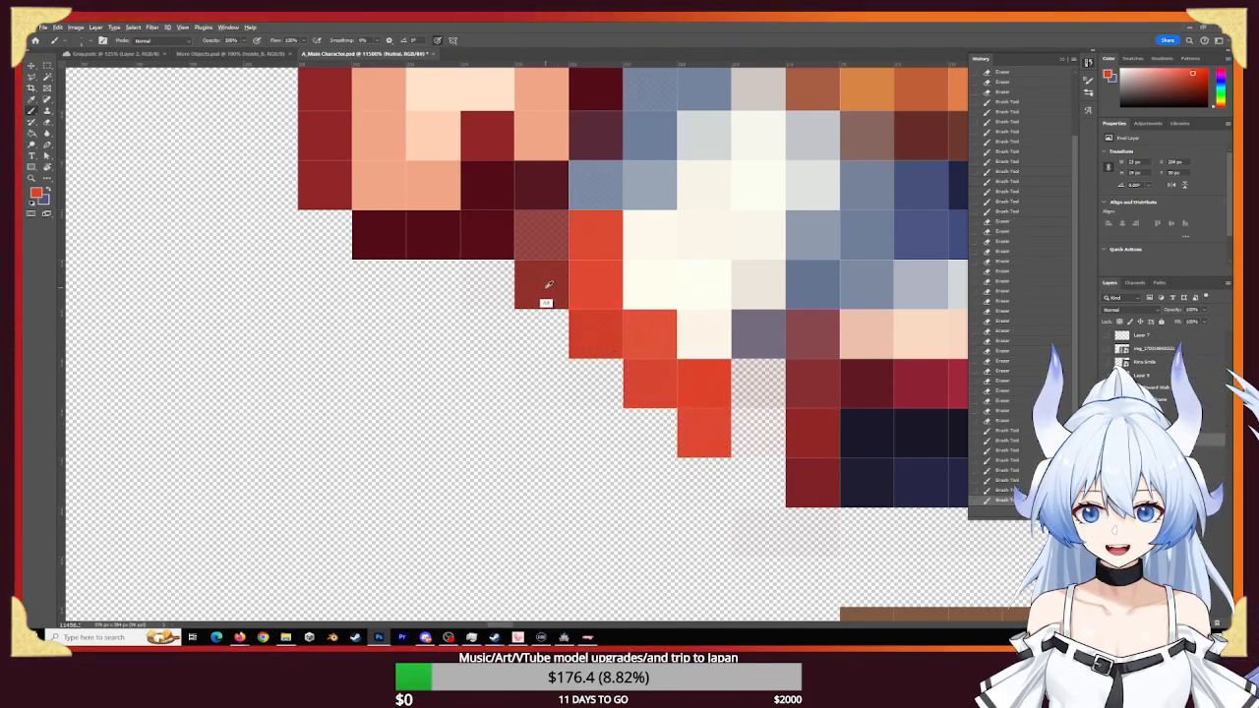
- Outline the neutral skirt's stepped hem in dark red and fill the gap toward the shoe with bright and dark red
left_click(702, 430)
left_click(641, 371)
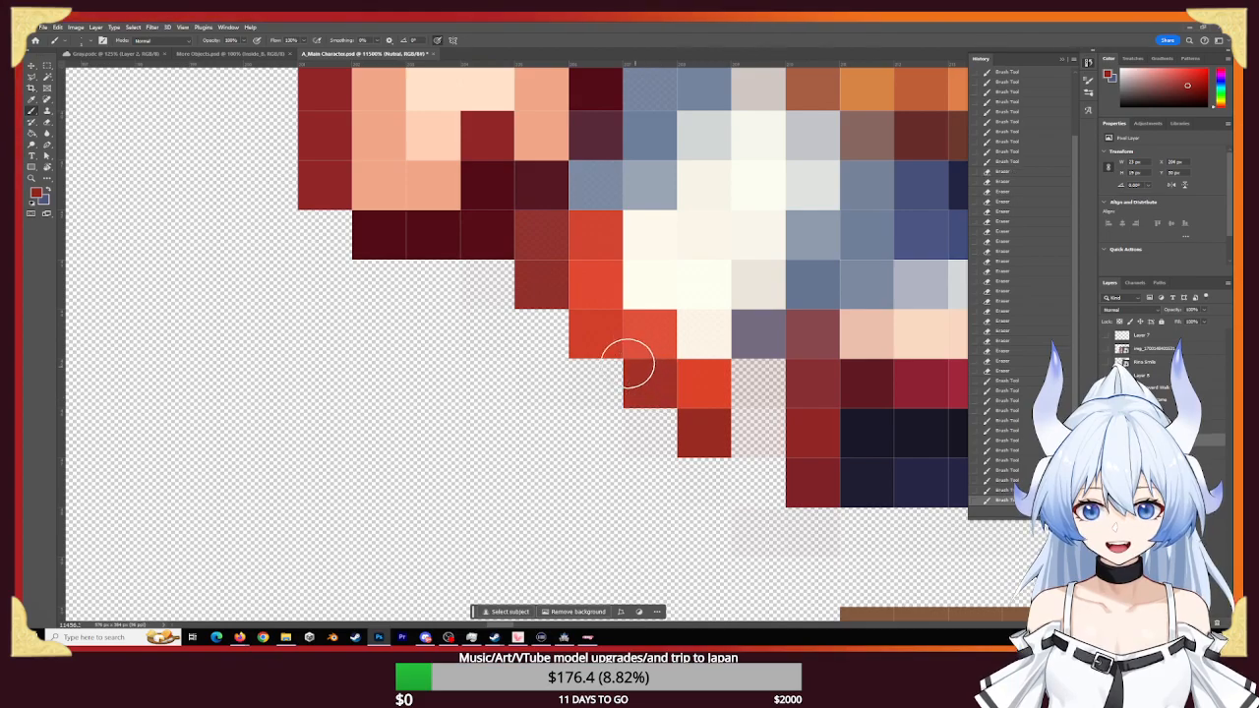
left_click(601, 331)
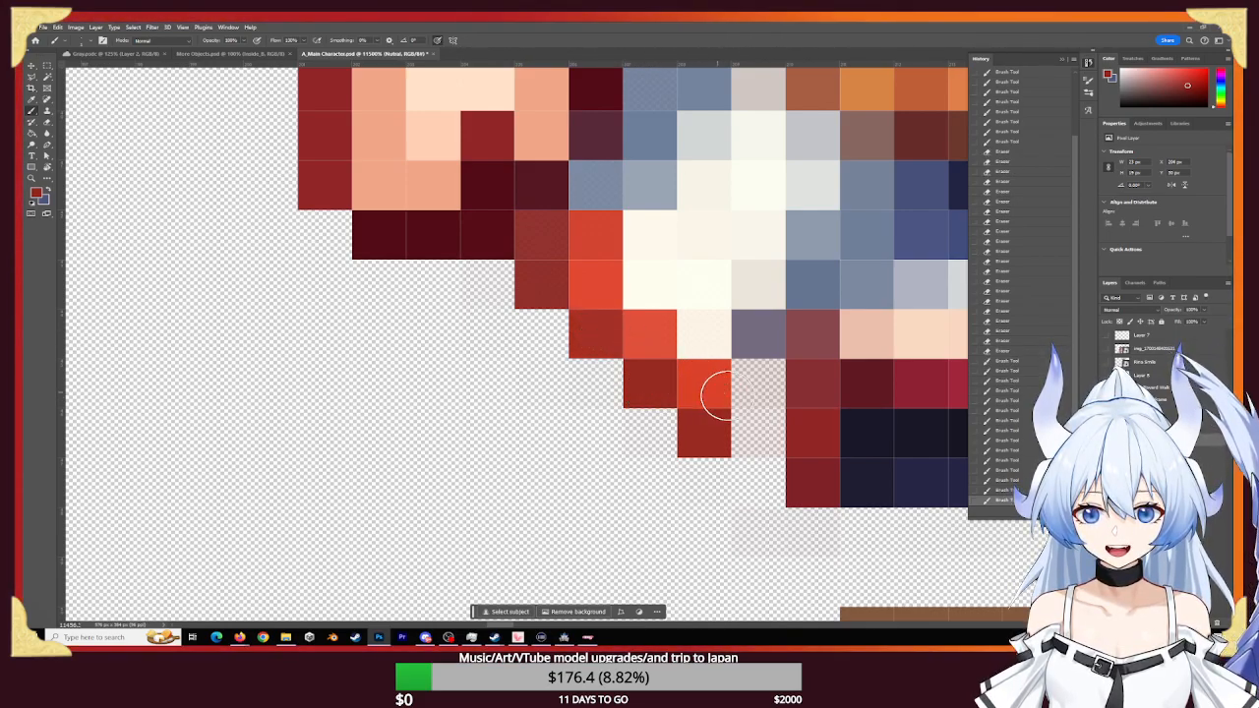
left_click(720, 384, "alt")
left_click(753, 379)
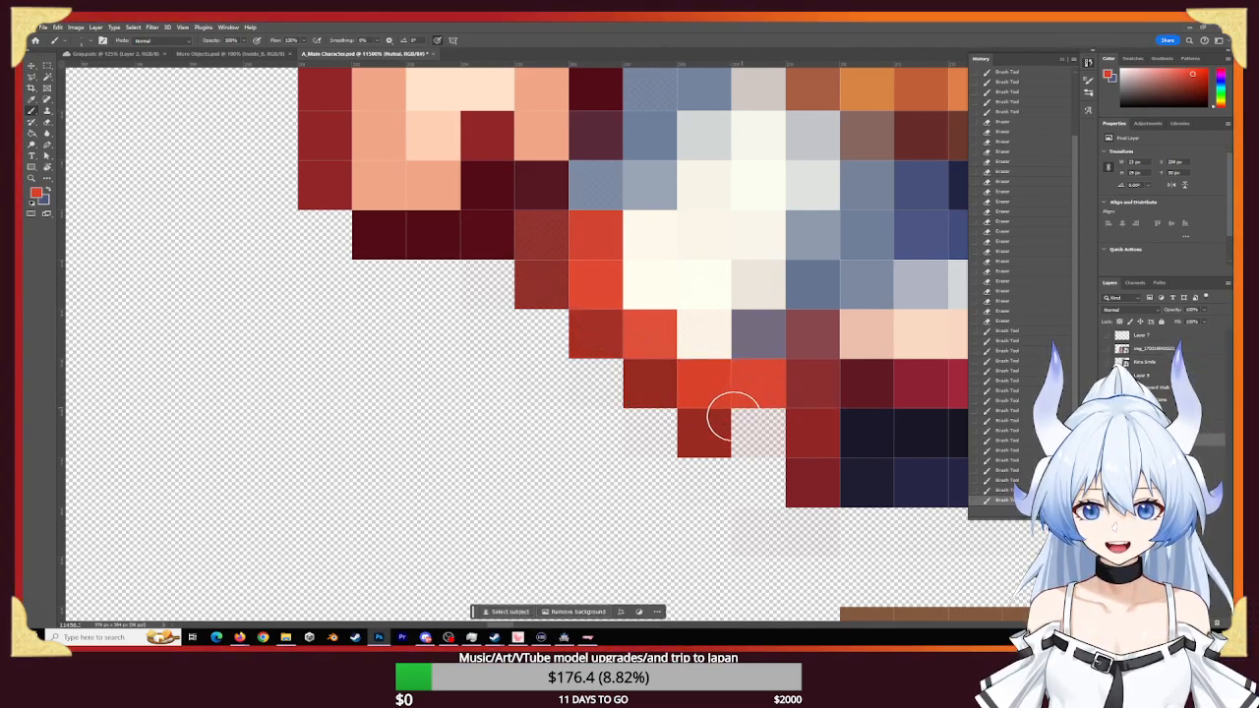
left_click(717, 429, "alt")
left_click(749, 425)
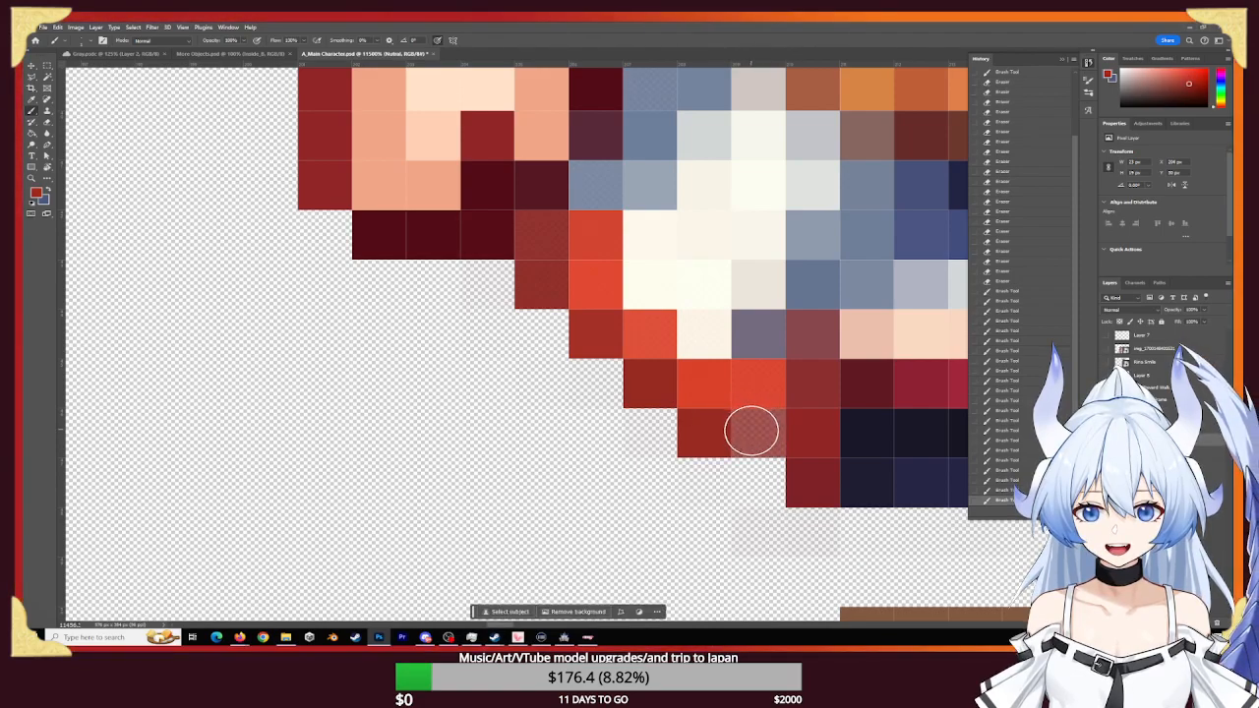
- Erase the dark red column between the neutral skirt's left hem and the left shoe on the Neutral layer
key("z")
left_click_drag(737, 474, 617, 468)
left_click_drag(740, 409, 521, 403)
mouse_move(556, 453)
left_mouse_down()
mouse_move(596, 472)
mouse_move(678, 472)
left_mouse_up()
key("b")
key("e")
left_click(556, 487)
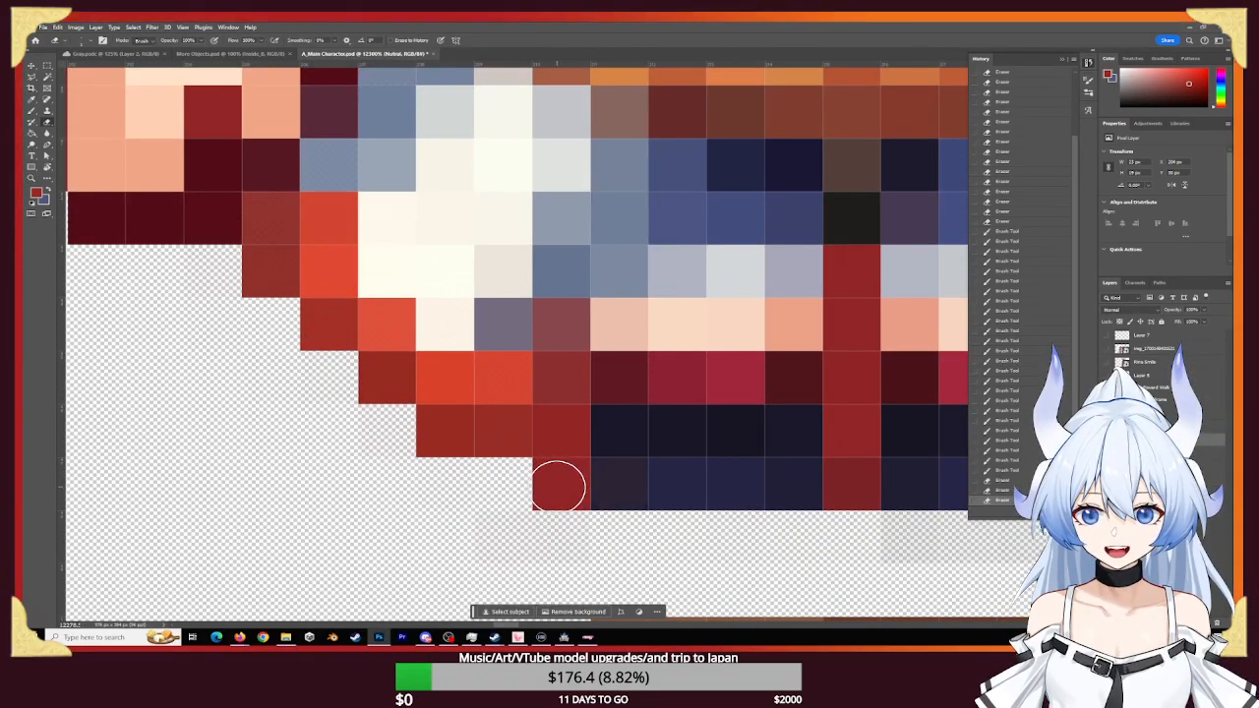
left_click(556, 488)
left_click(556, 482)
left_click(559, 458)
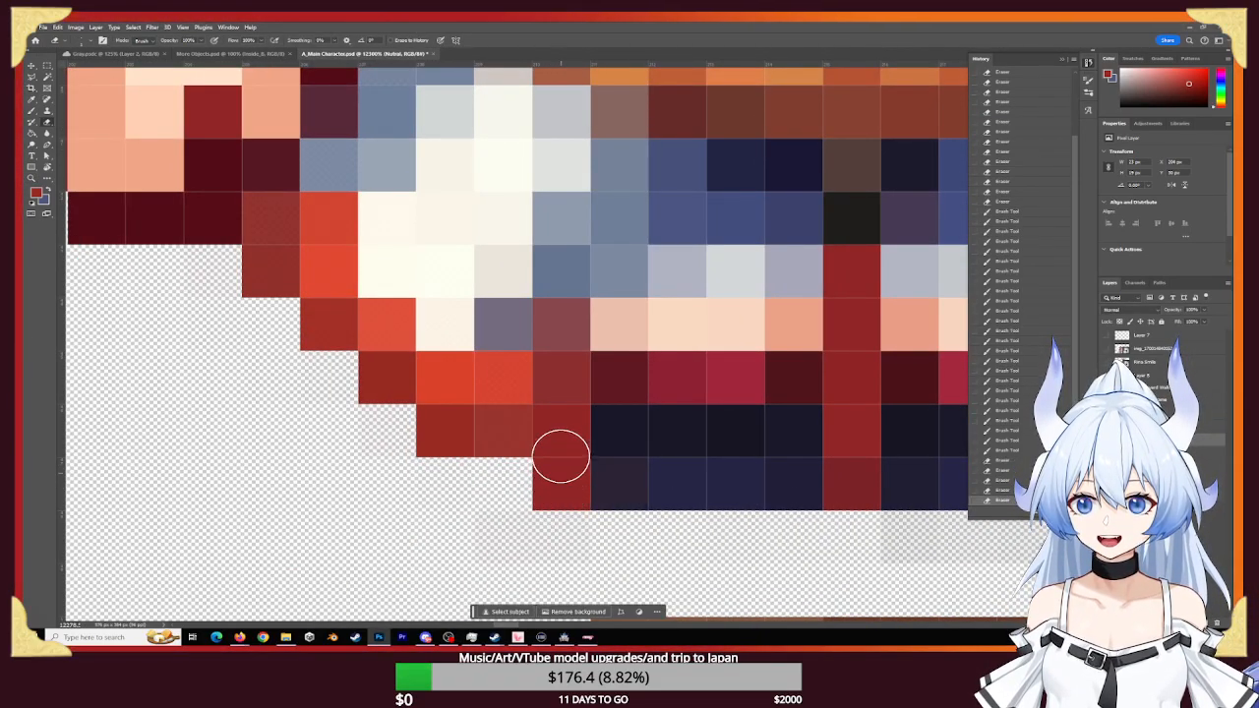
left_click(566, 414)
left_click(566, 403)
left_click(565, 375)
left_click(565, 354)
left_click(562, 342)
left_click(561, 345)
left_click(562, 344)
left_click(562, 344)
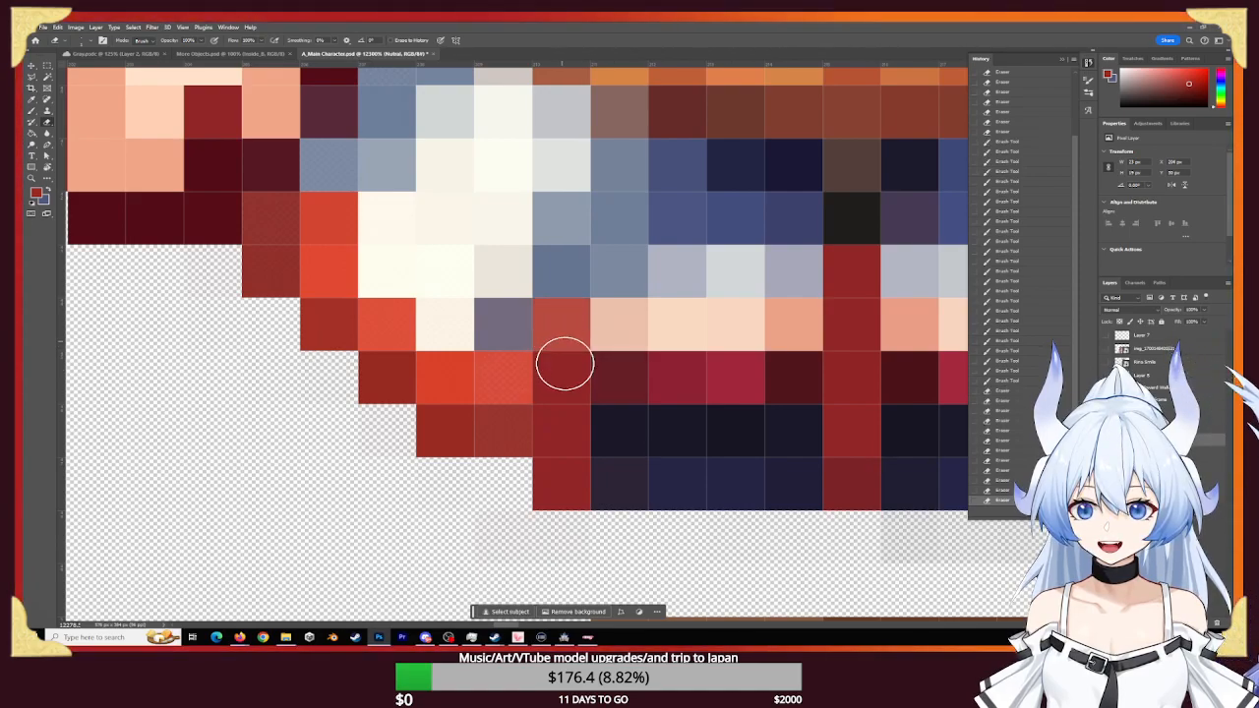
left_click(566, 379)
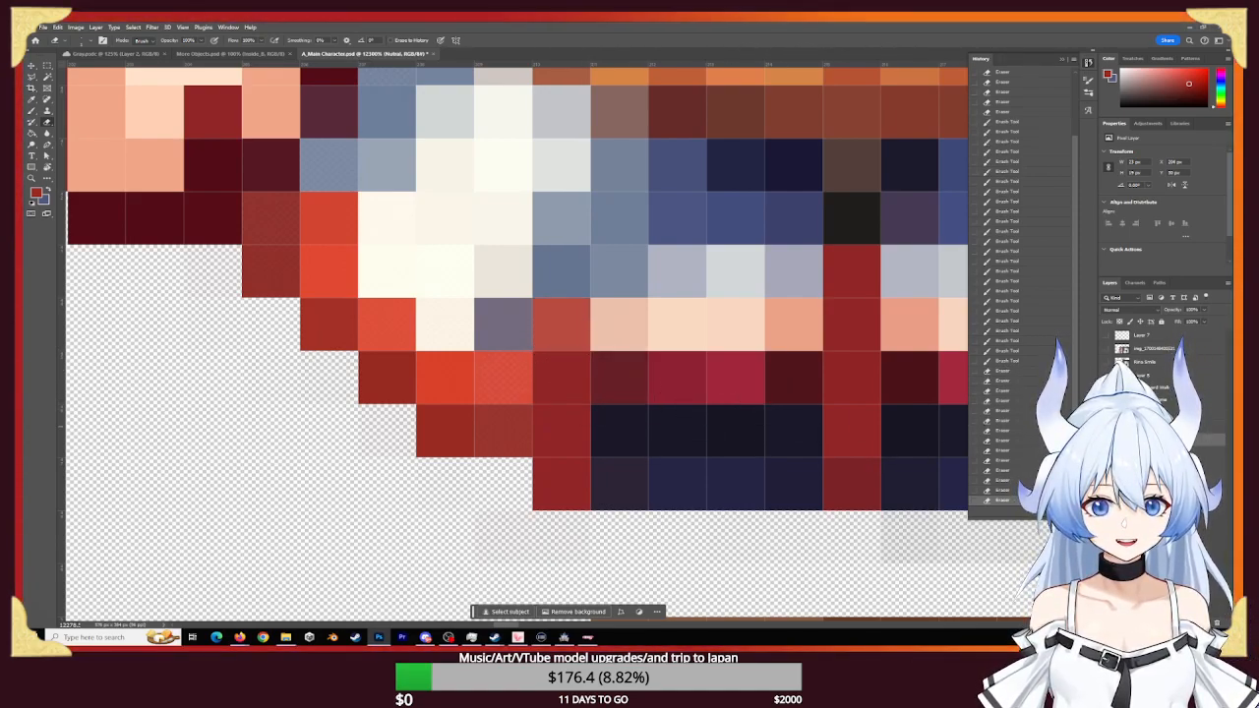
- Toggle layer visibility to find which layer holds the red column between the skirt hem and the shoe
left_click(1107, 479)
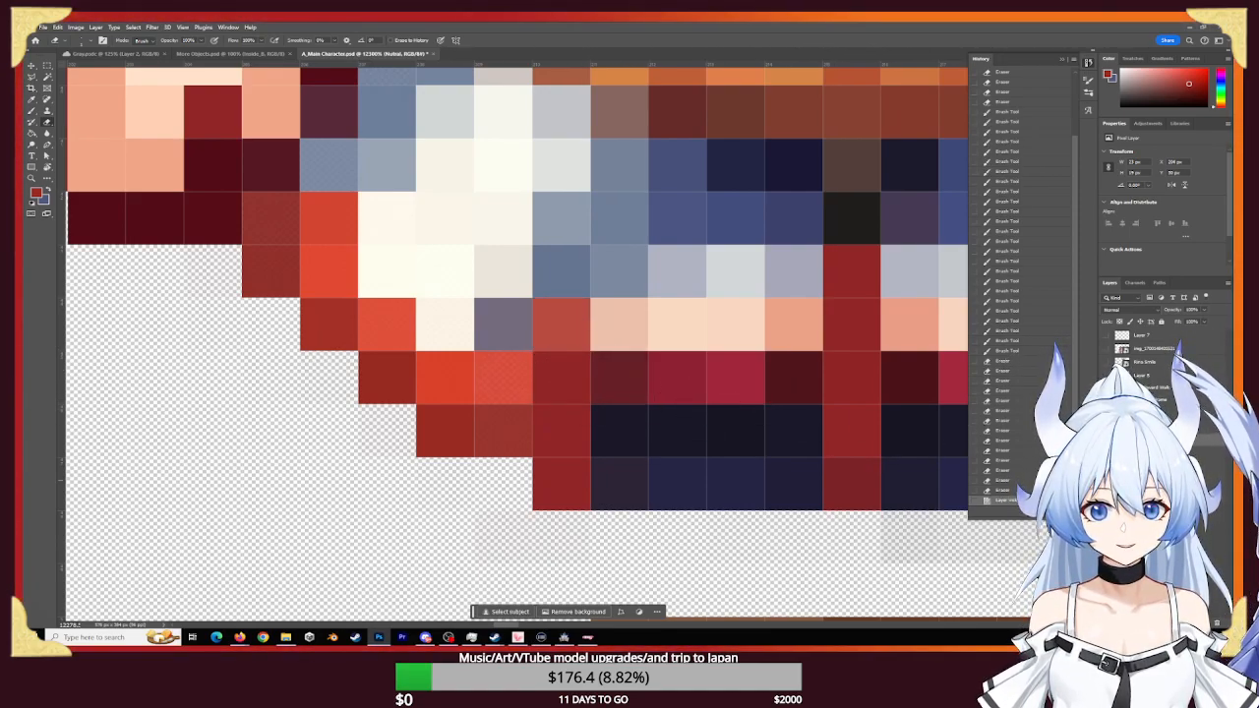
left_click(1107, 480)
left_click(1107, 479)
left_click(1107, 477)
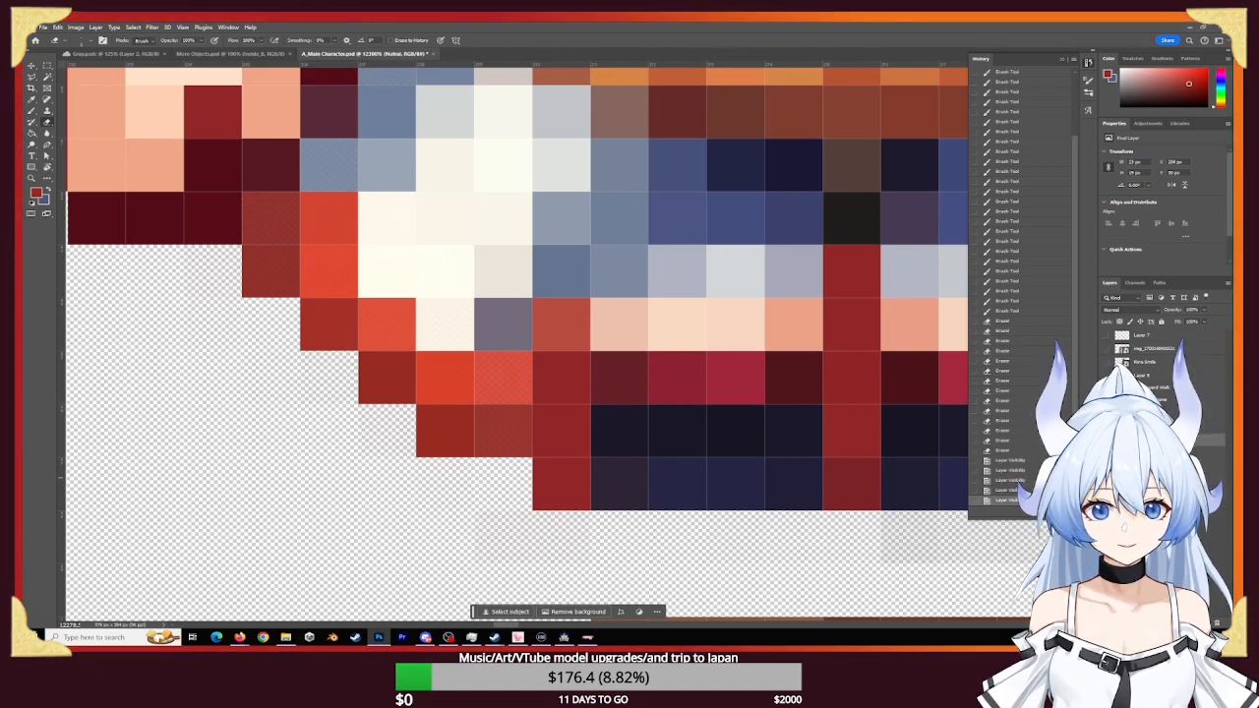
left_click(1107, 477)
left_click(1107, 477)
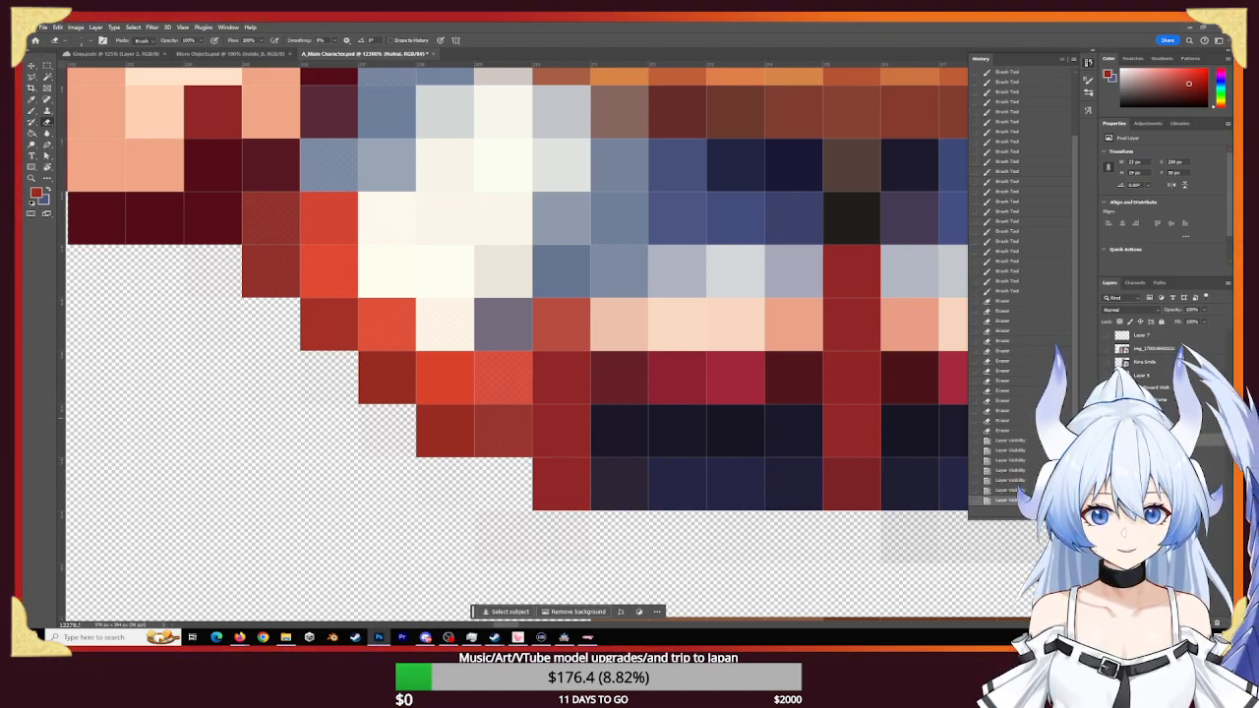
left_click(1107, 477)
left_click(1107, 477)
left_click(1108, 477)
left_click(1107, 477)
left_click(1107, 476)
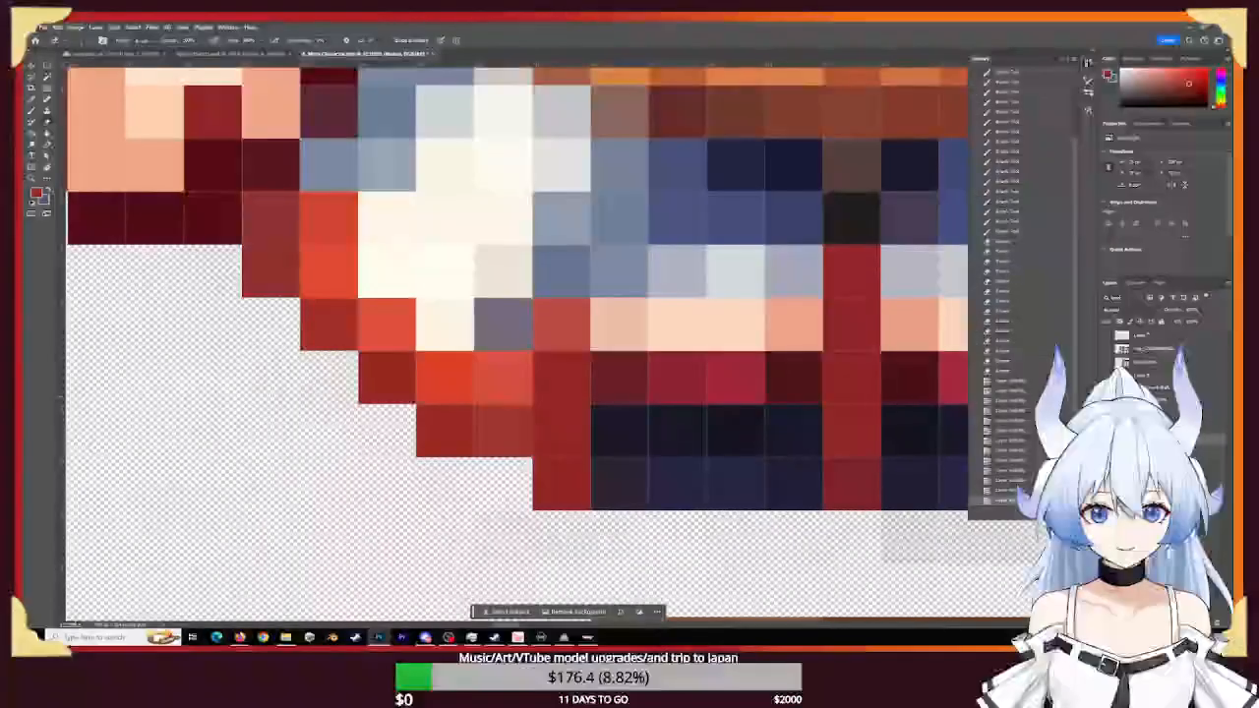
left_click(1108, 477)
left_click(1107, 477)
left_click(1107, 477)
left_click(1107, 477)
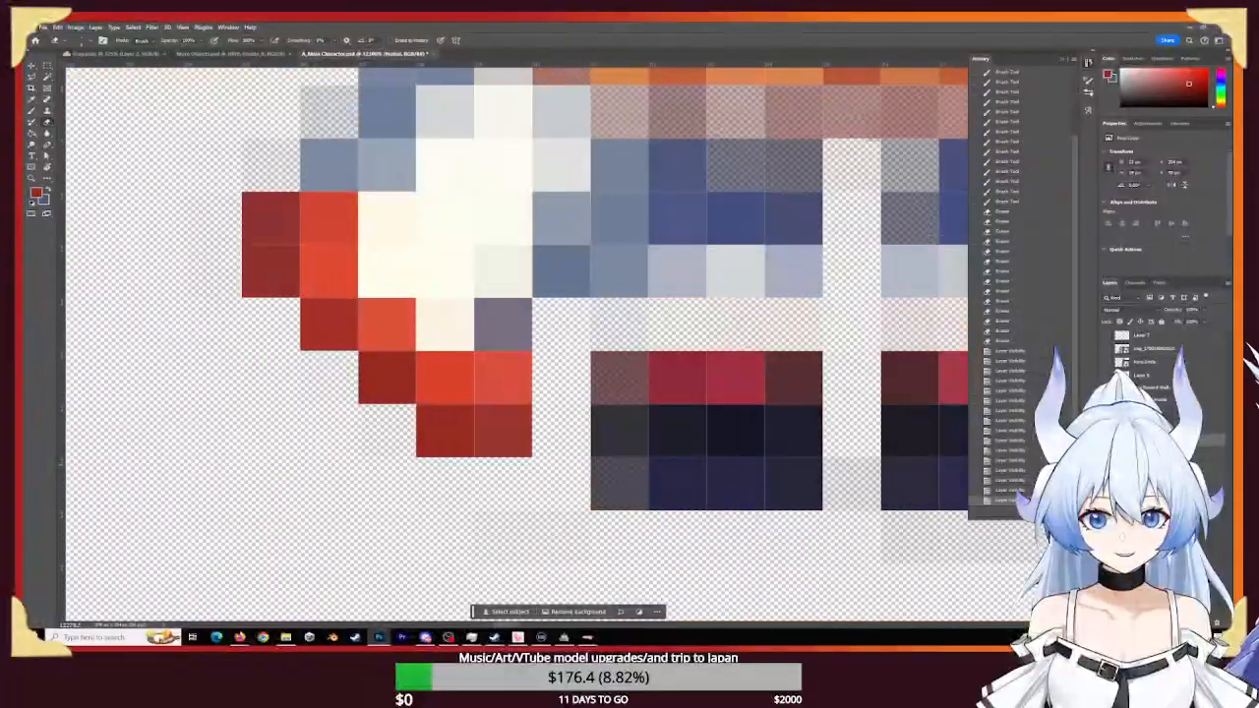
left_click(1107, 477)
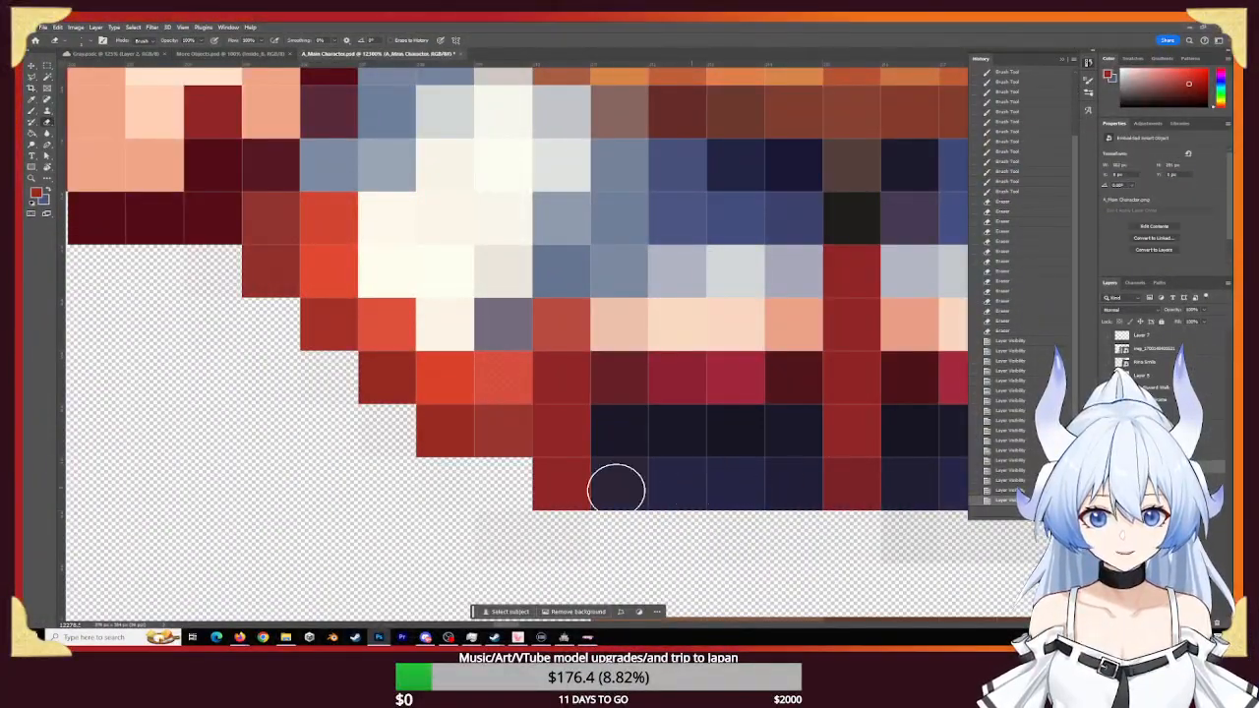
- Rasterize the A_Main Character smart object and erase its red column between the skirt hem and the shoe
left_click(561, 487)
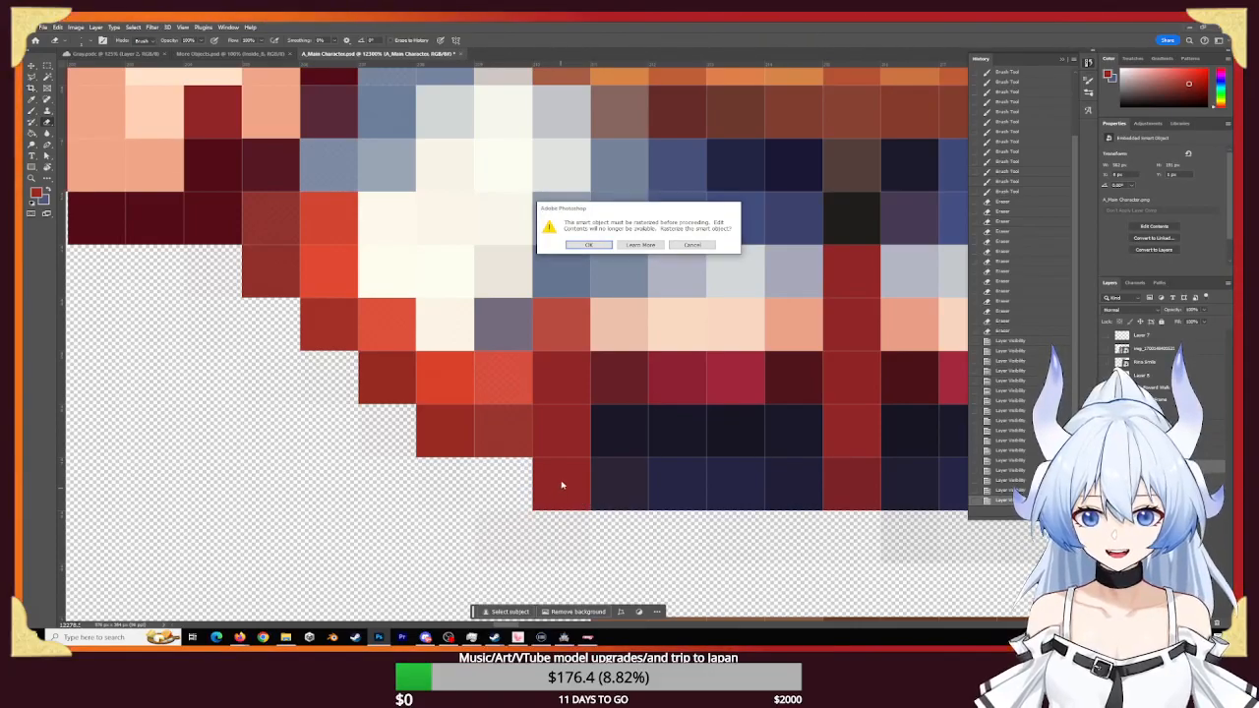
left_click(594, 250)
mouse_move(573, 478)
left_mouse_down()
mouse_move(561, 476)
mouse_move(559, 440)
left_mouse_up()
left_click(562, 378)
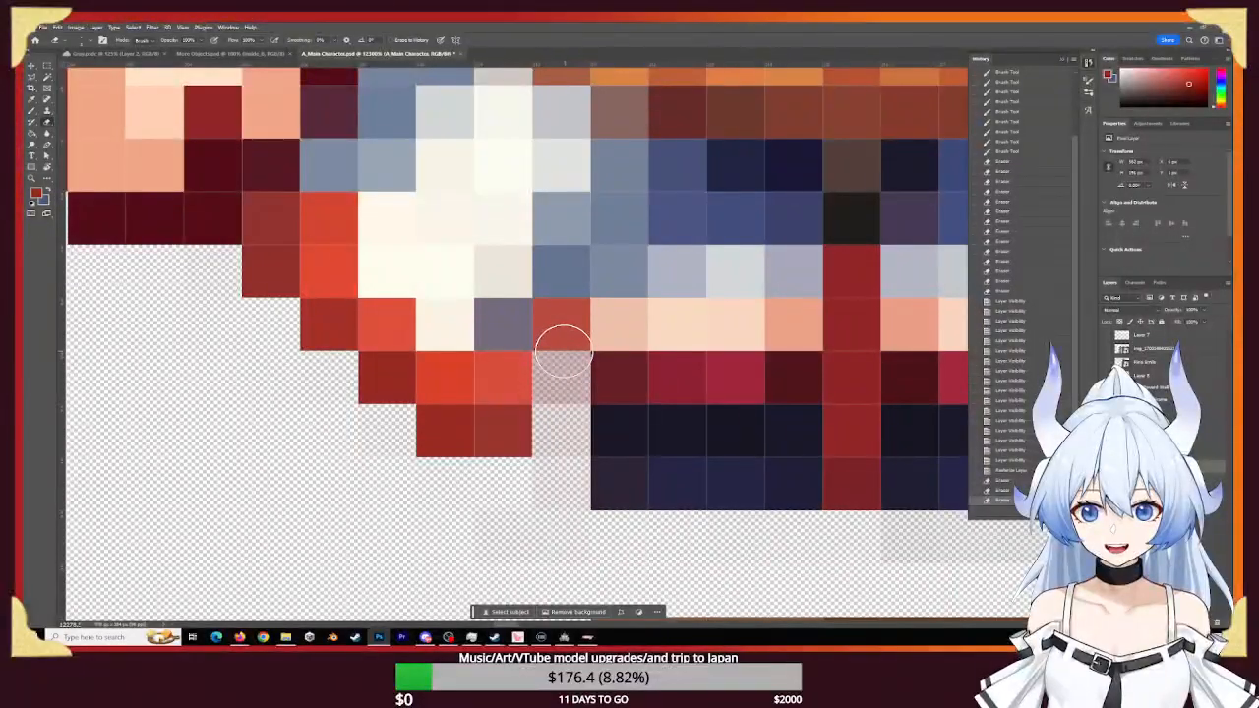
left_click(561, 328)
left_click(559, 334)
left_click(561, 423)
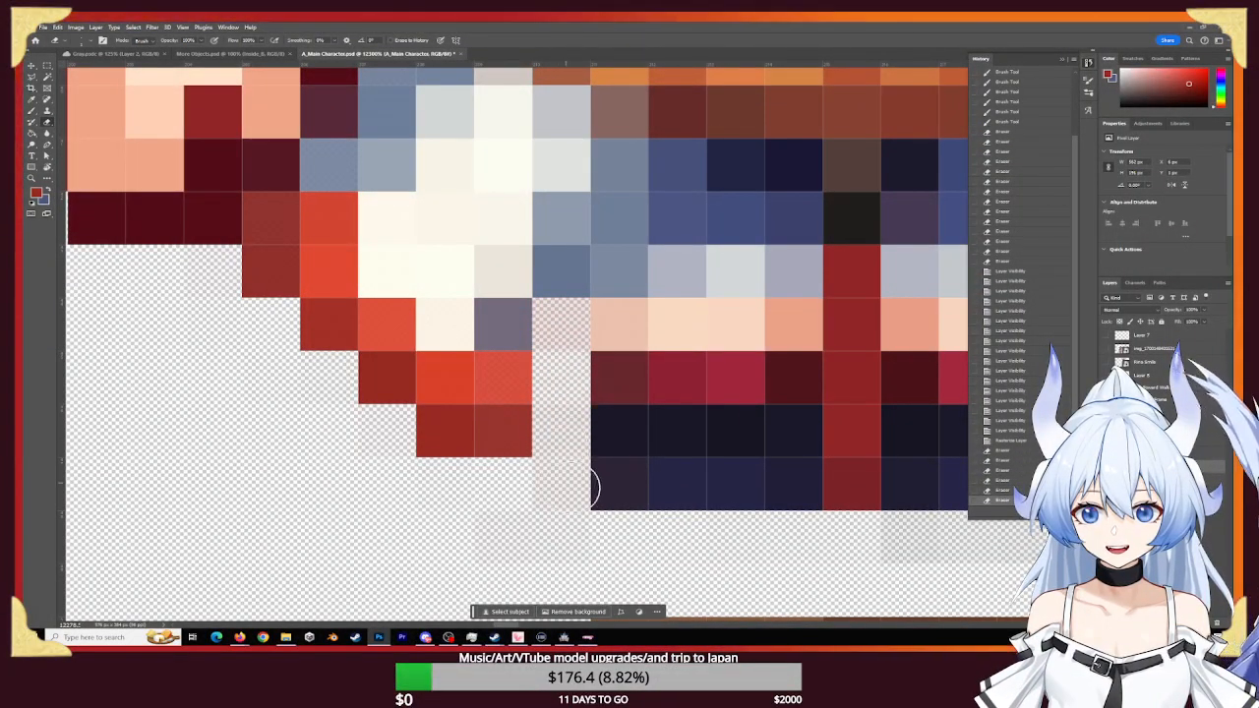
left_click(563, 379)
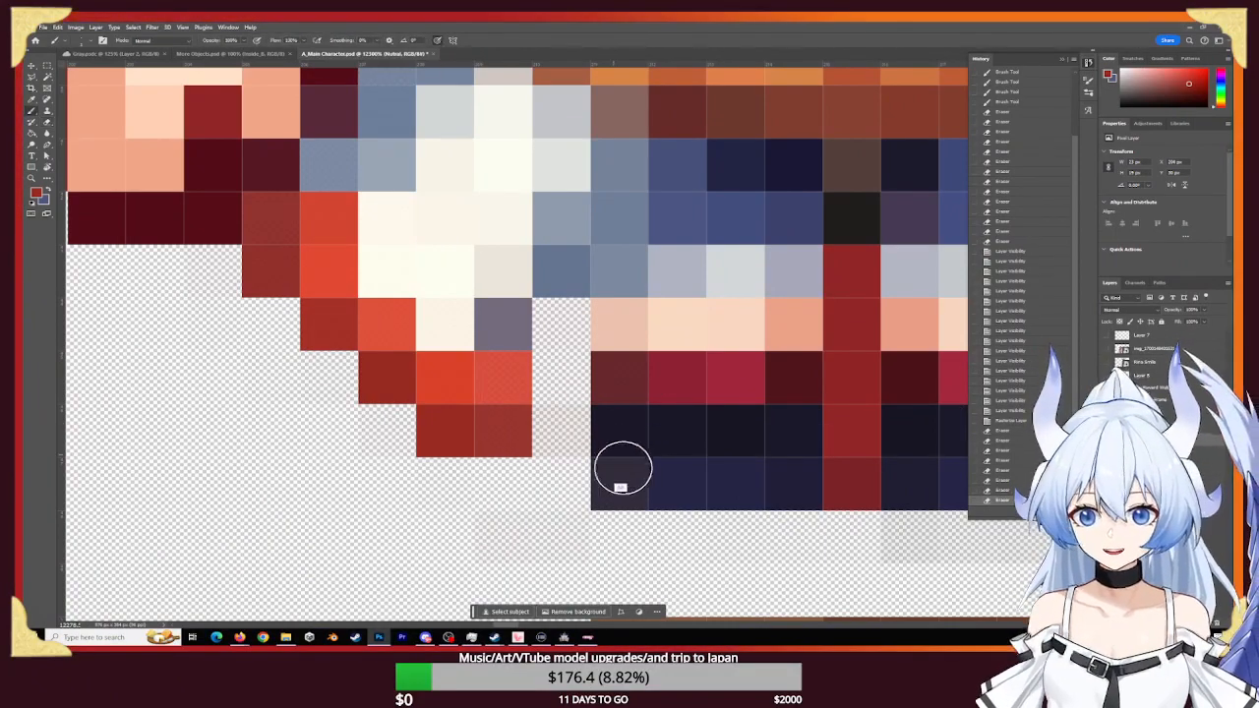
- Paint the left shoe's faded lower outer corner pixel on the Neutral layer with the shoe's sampled near-black navy
key("b")
left_click(680, 440, "alt")
left_click(623, 480)
left_click(620, 483)
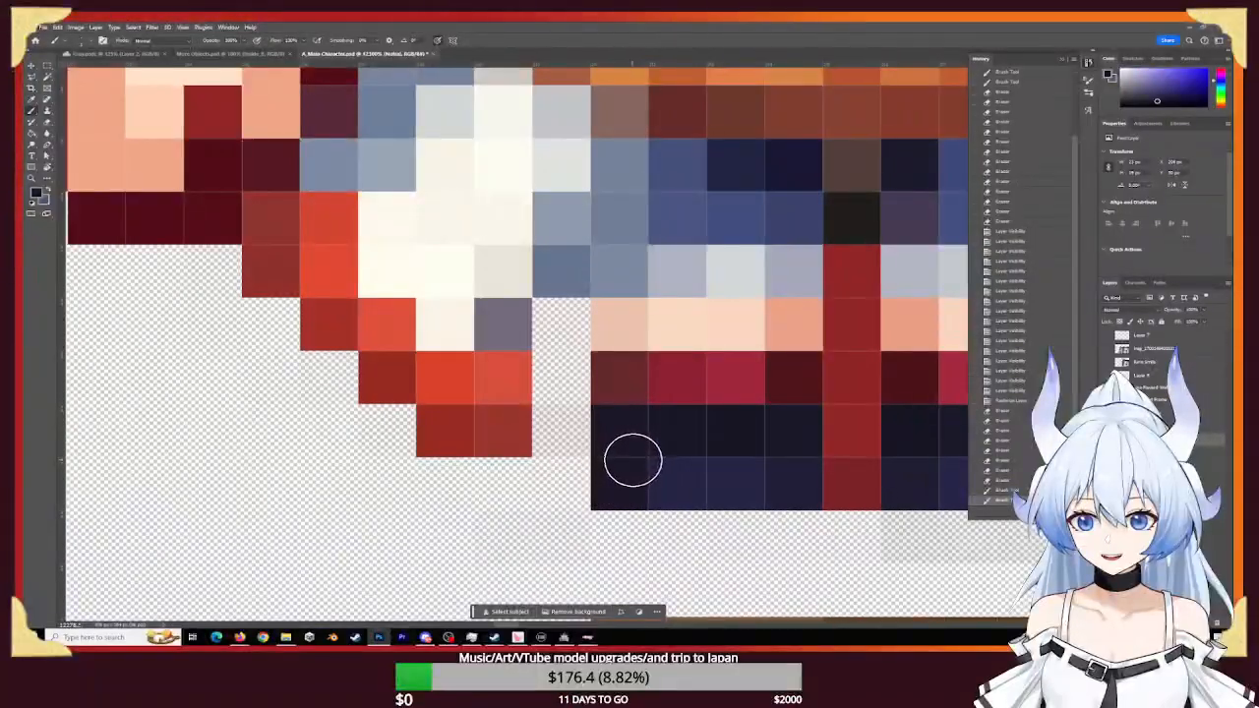
- Repaint the inner end of the left hem with sampled bright red and the pixel beneath it in dark red
left_click(449, 393, "alt")
left_click(489, 379)
left_click(489, 380)
left_click(491, 393)
left_click(455, 427, "alt")
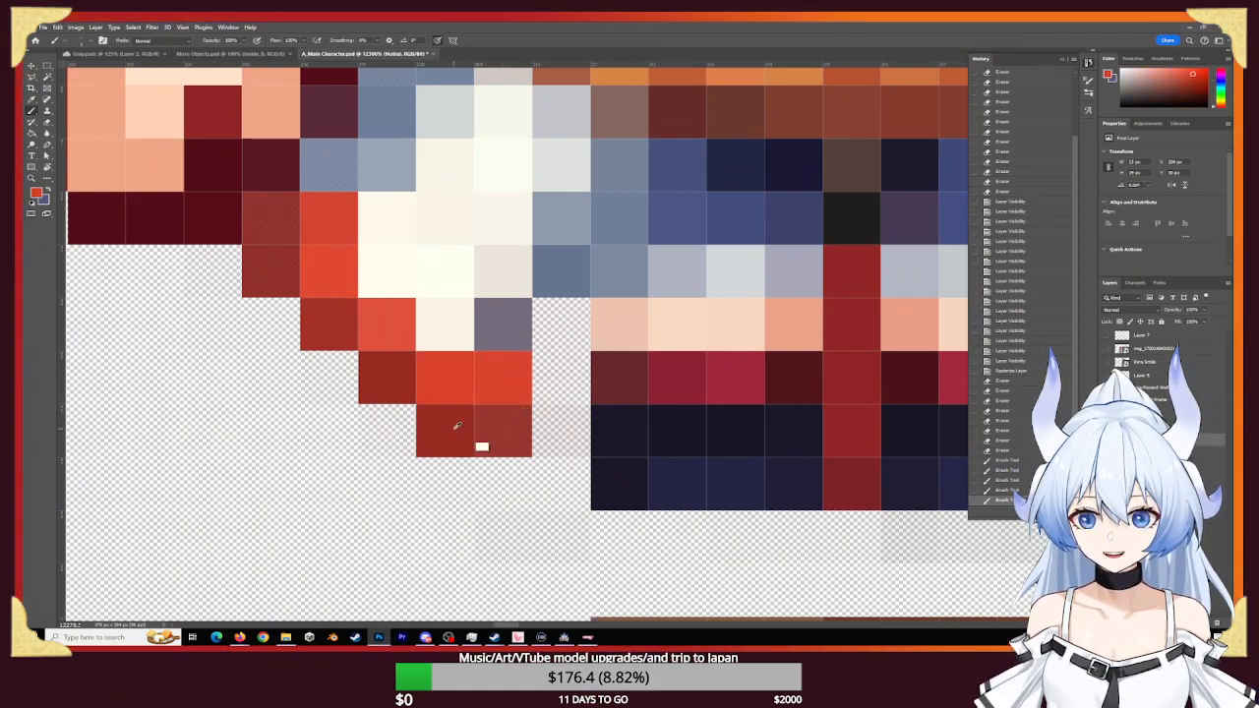
left_click(509, 421)
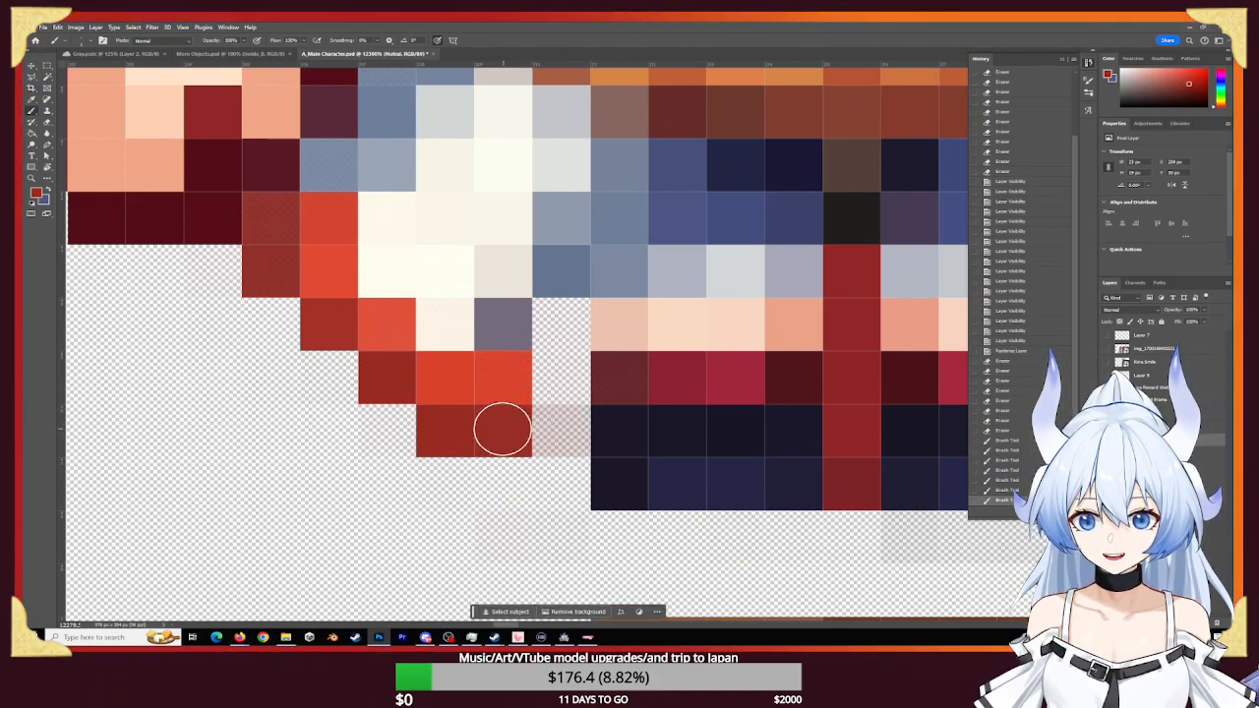
left_click(502, 427)
key("z")
mouse_move(619, 429)
left_mouse_down()
mouse_move(500, 413)
mouse_move(532, 430)
left_mouse_up()
key("b")
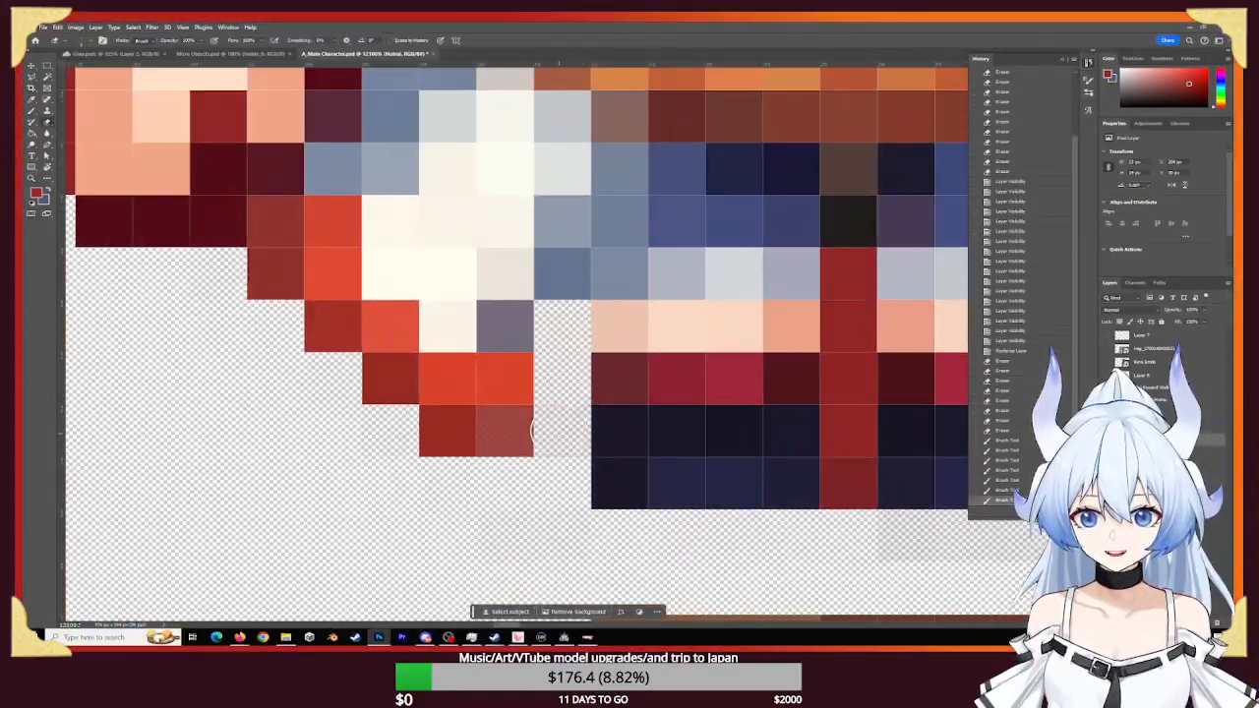
key("b")
left_click(504, 431)
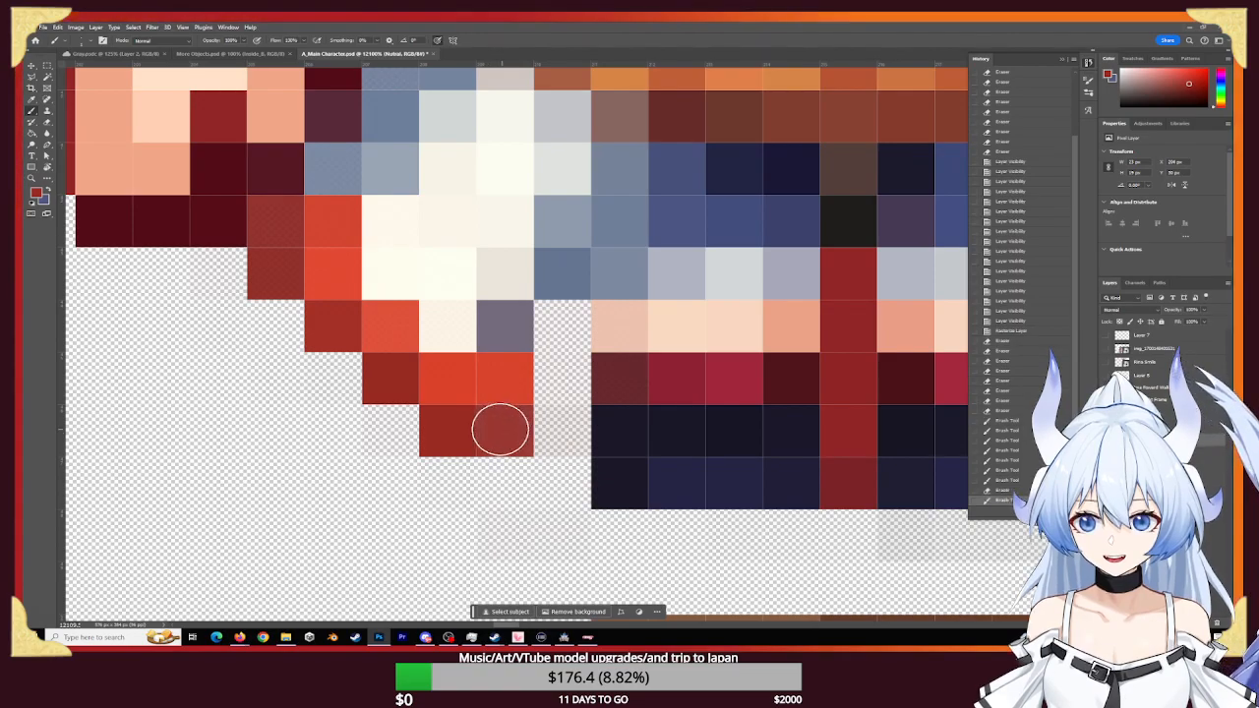
- Erase the stray pixels along the stepped outer edge of the neutral skirt's right hem
key("z")
left_click_drag(753, 436, 698, 436)
mouse_move(895, 431)
left_mouse_down()
mouse_move(696, 437)
mouse_move(731, 456)
mouse_move(691, 458)
mouse_move(688, 435)
mouse_move(694, 492)
mouse_move(743, 497)
mouse_move(847, 423)
left_mouse_up()
key("e")
left_click(798, 428)
left_click(842, 429)
left_click(847, 422)
left_click(885, 405)
left_click(893, 379)
left_click(893, 376)
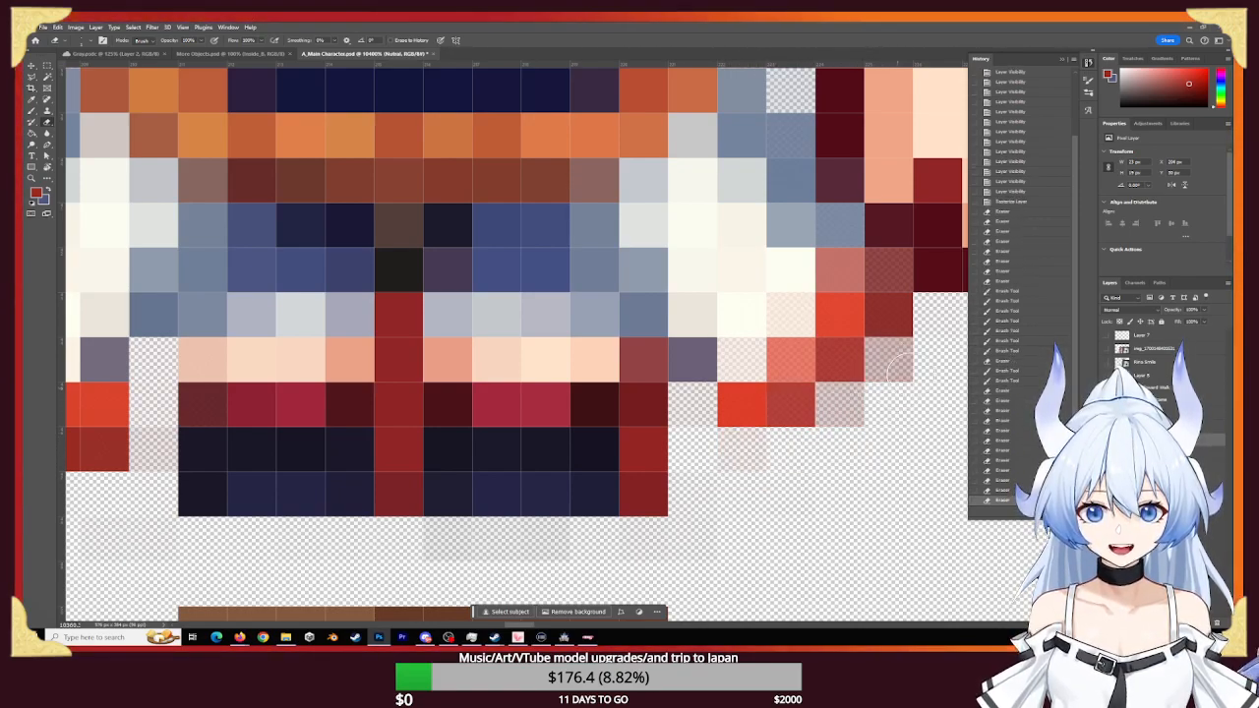
left_click(875, 389)
left_click(889, 386)
left_click(856, 401)
left_click(829, 384)
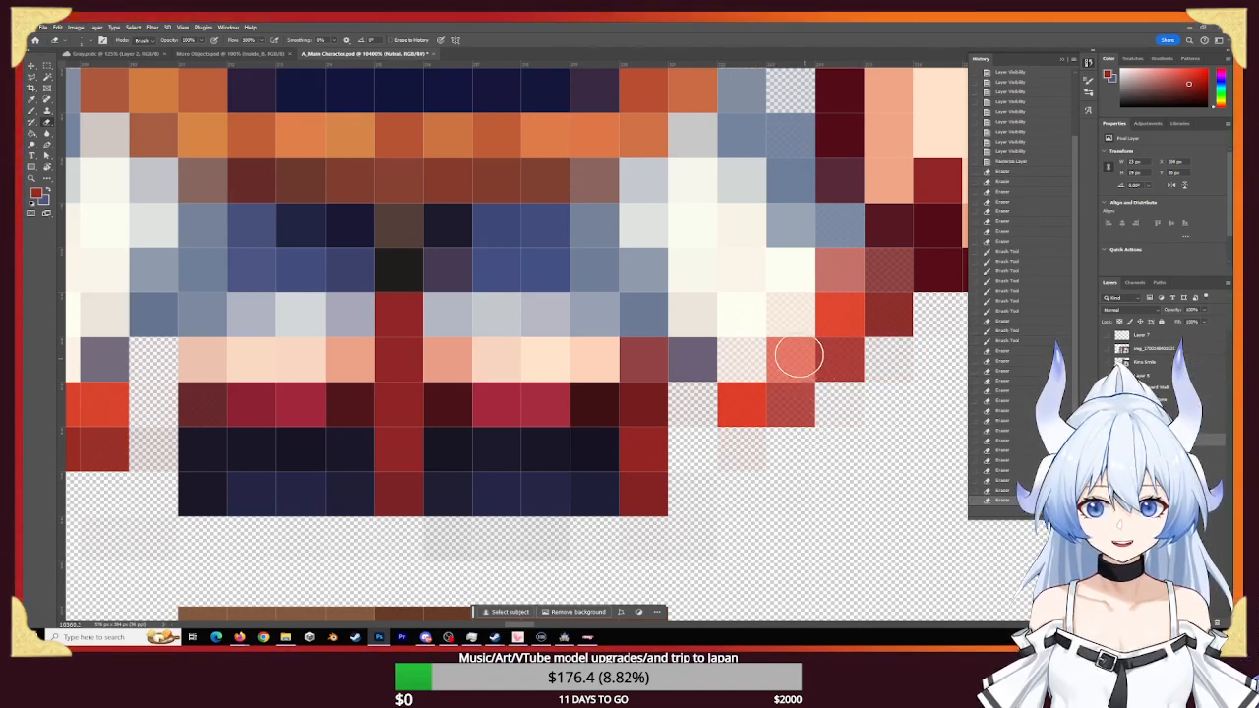
- Clear the faded pixel under the skirt's right white area and fill its lower cells with sampled off-white
left_click(743, 319, "alt")
left_click(744, 334)
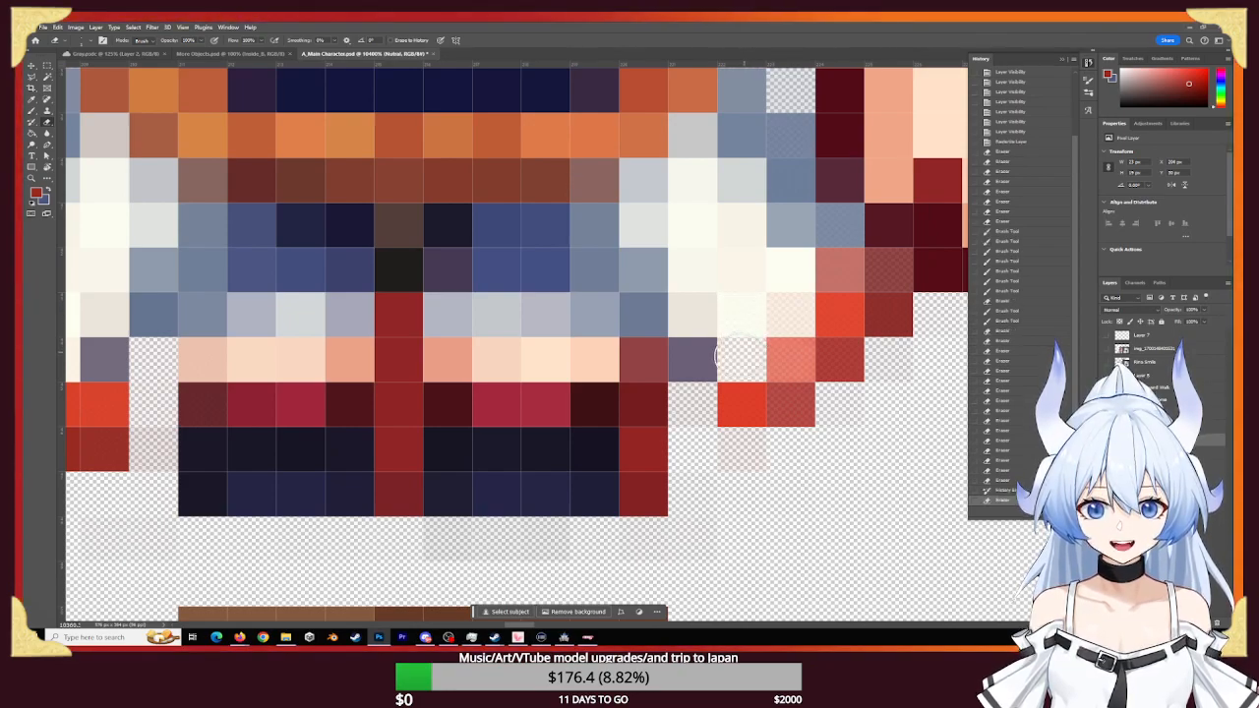
left_click(742, 361)
key("b")
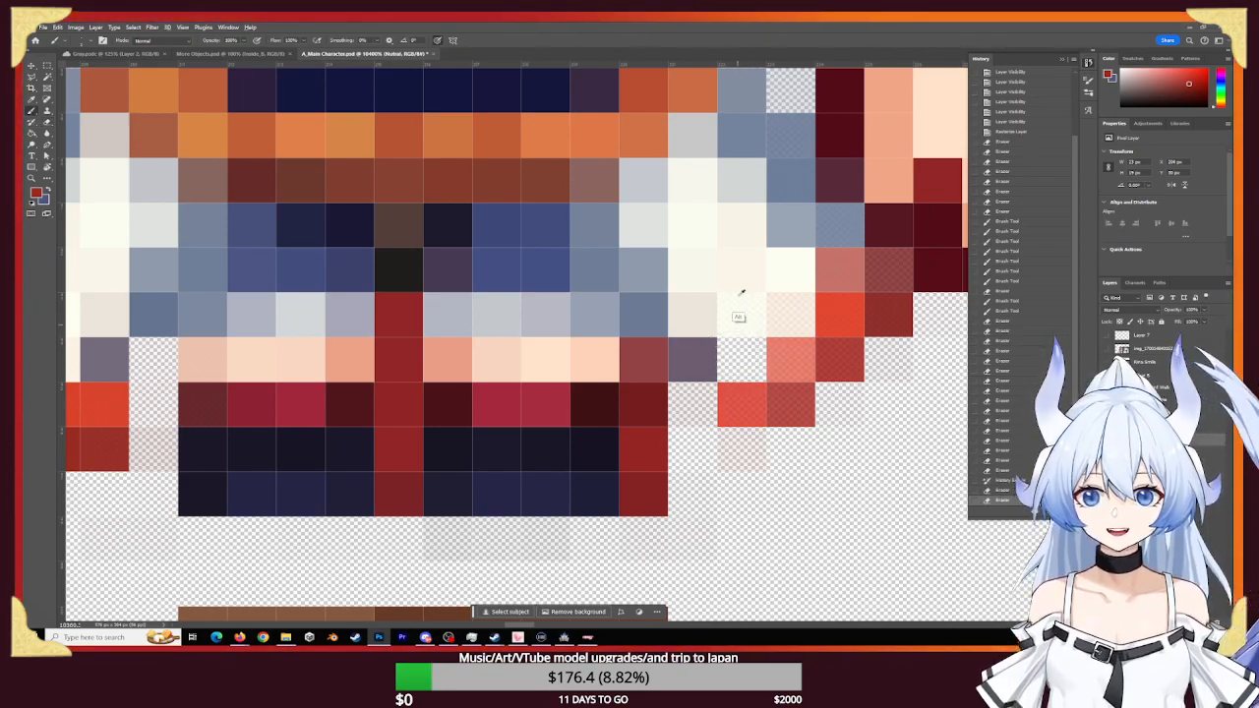
left_click(796, 271, "alt")
left_click(751, 317)
left_click(750, 317)
left_click(753, 316)
left_click(773, 313)
left_click(787, 308)
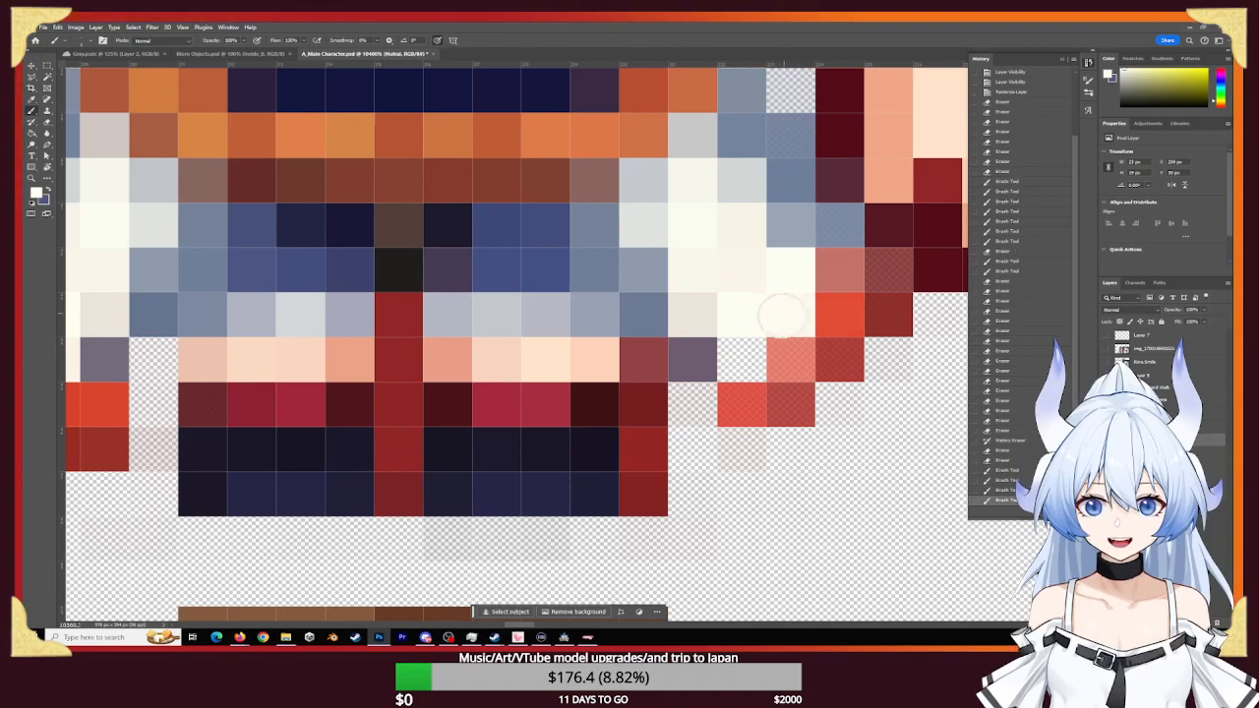
left_click(787, 309)
left_click(753, 320)
left_click(745, 356)
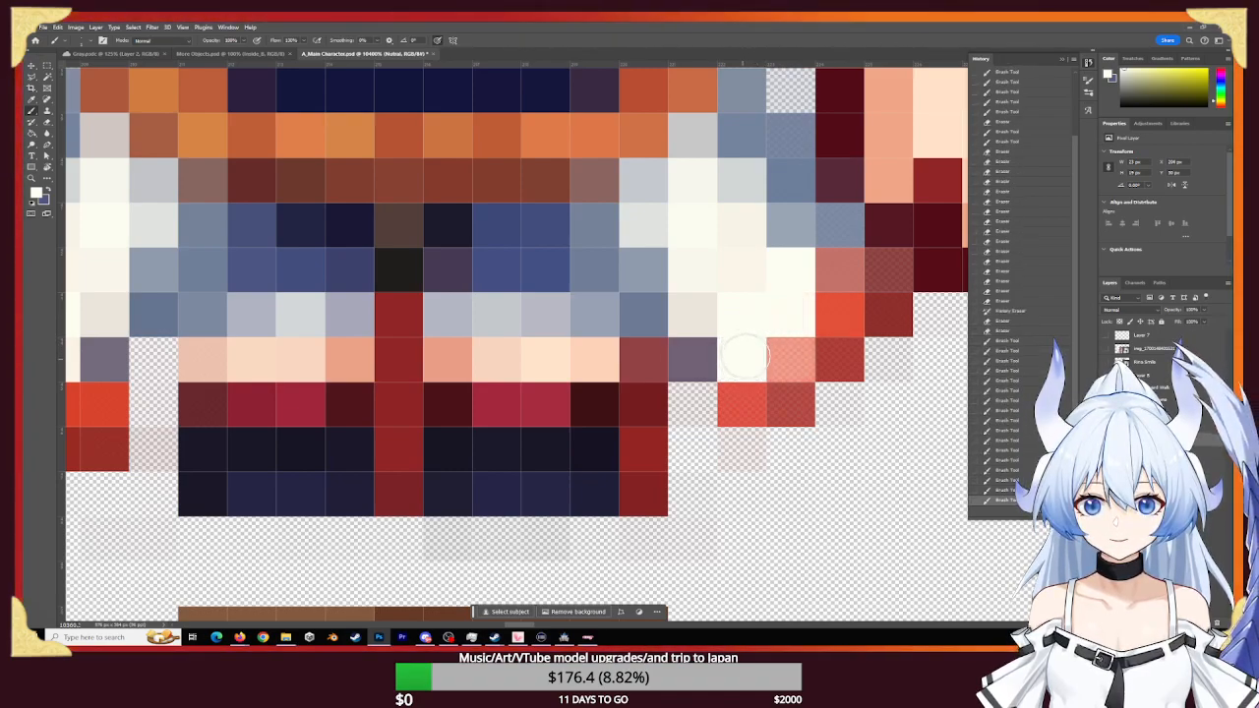
- Even out the shaded cream pixels higher in the skirt's right white area with the same off-white
left_click(711, 311)
left_click(731, 292)
left_click(701, 267)
left_click(691, 221)
left_click(695, 236)
left_click(736, 278)
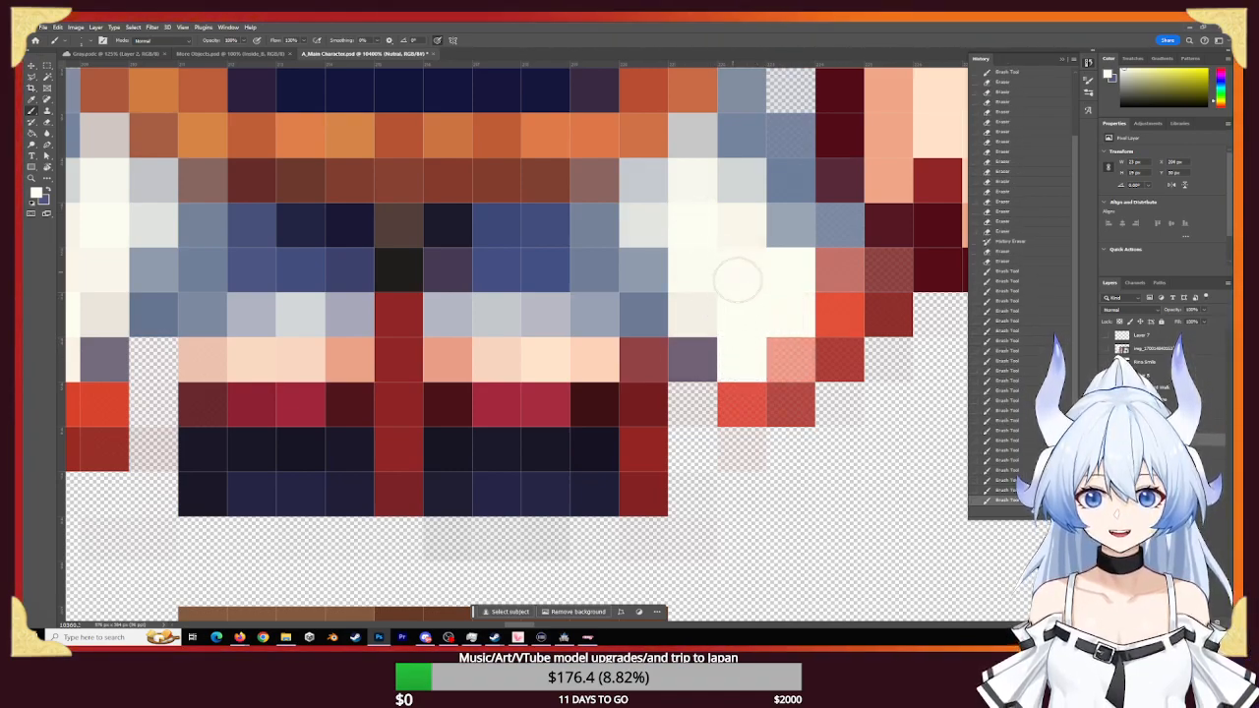
left_click(743, 280)
left_click(767, 320)
- Paint the faded inner pixels of the right hem's lower steps with sampled bright red
left_click(841, 327, "alt")
left_click(793, 359)
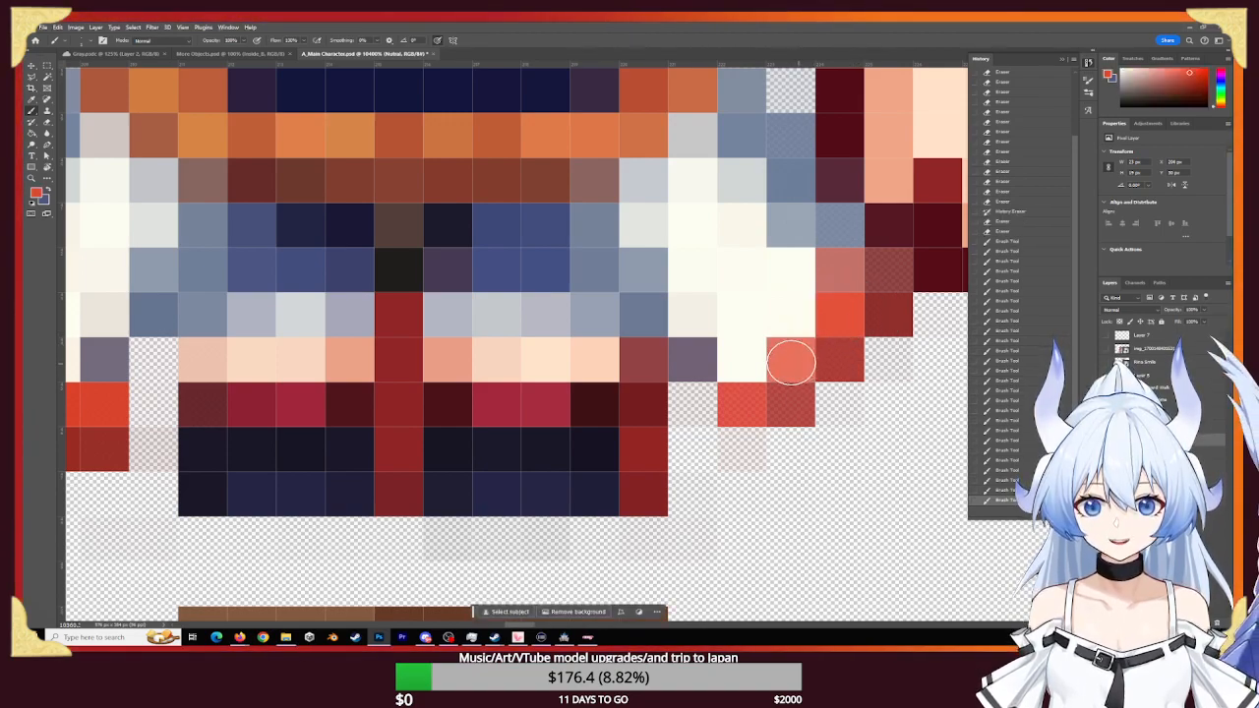
left_click(750, 399)
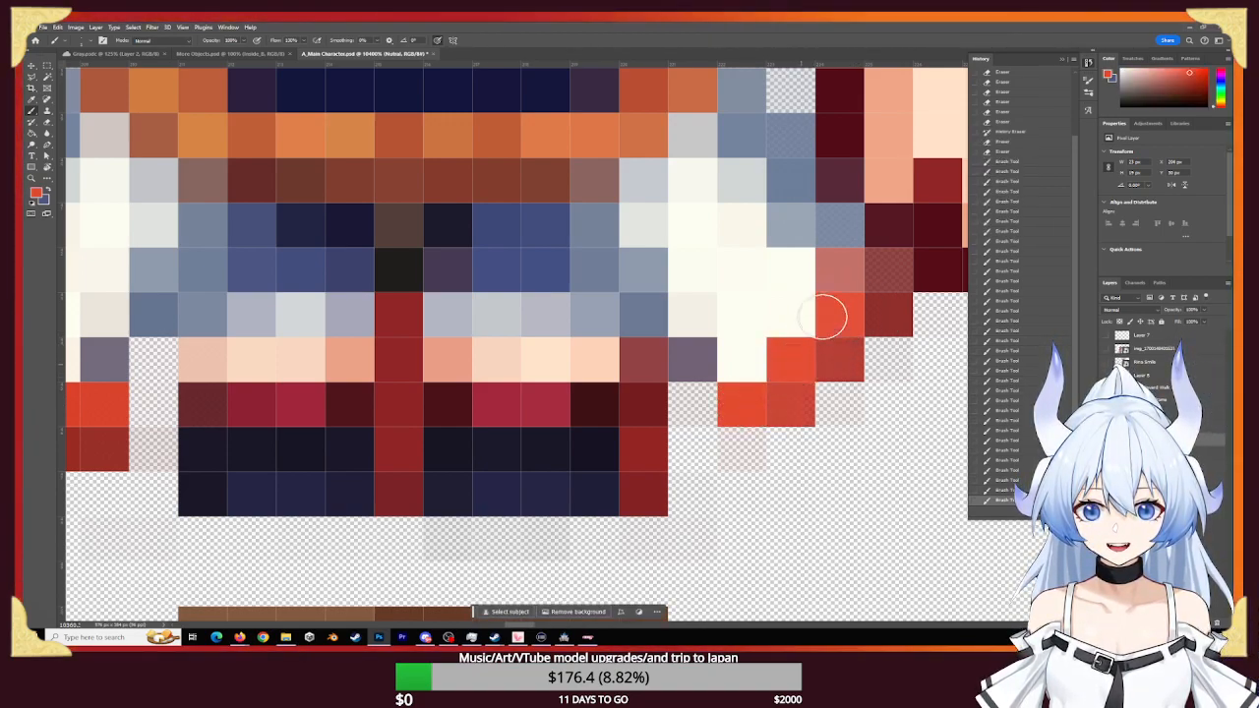
left_click(888, 307)
left_click(882, 279)
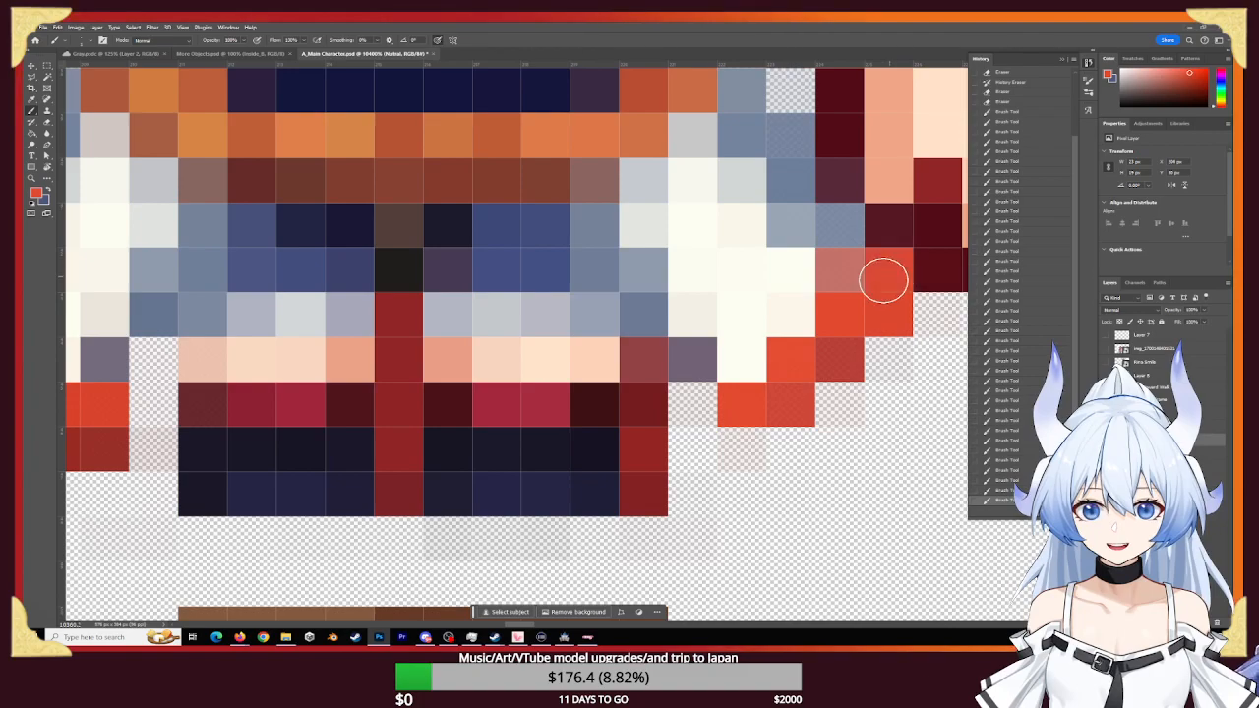
key("ctrl+z")
key("ctrl+z")
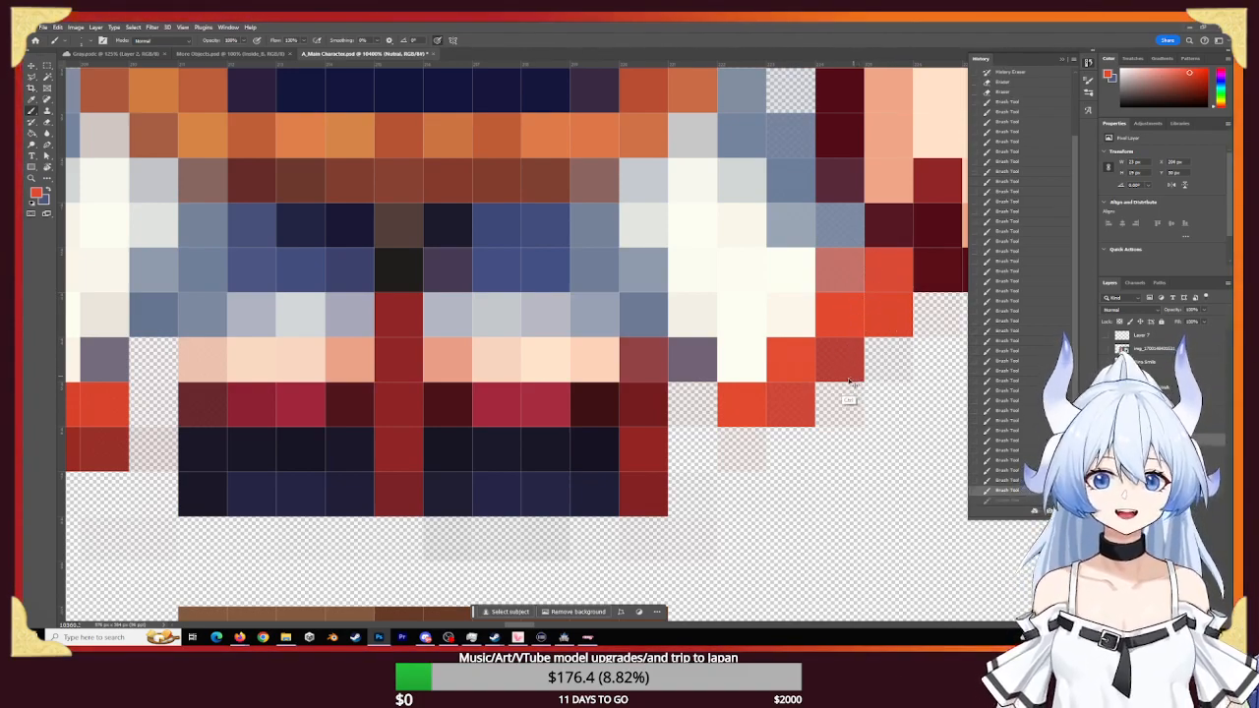
key("ctrl+z")
- Paint the outer pixels of the neutral skirt's right hem steps and its lowest row with sampled dark red
left_click(871, 332, "alt")
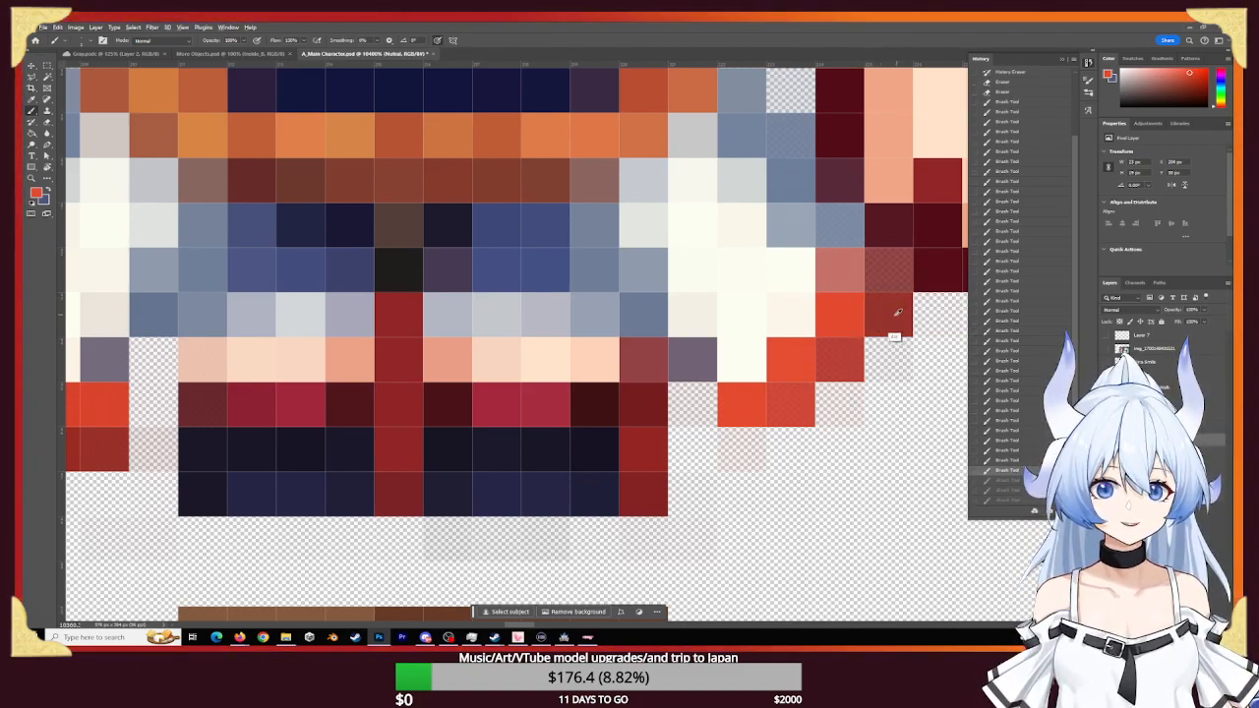
left_click(885, 277)
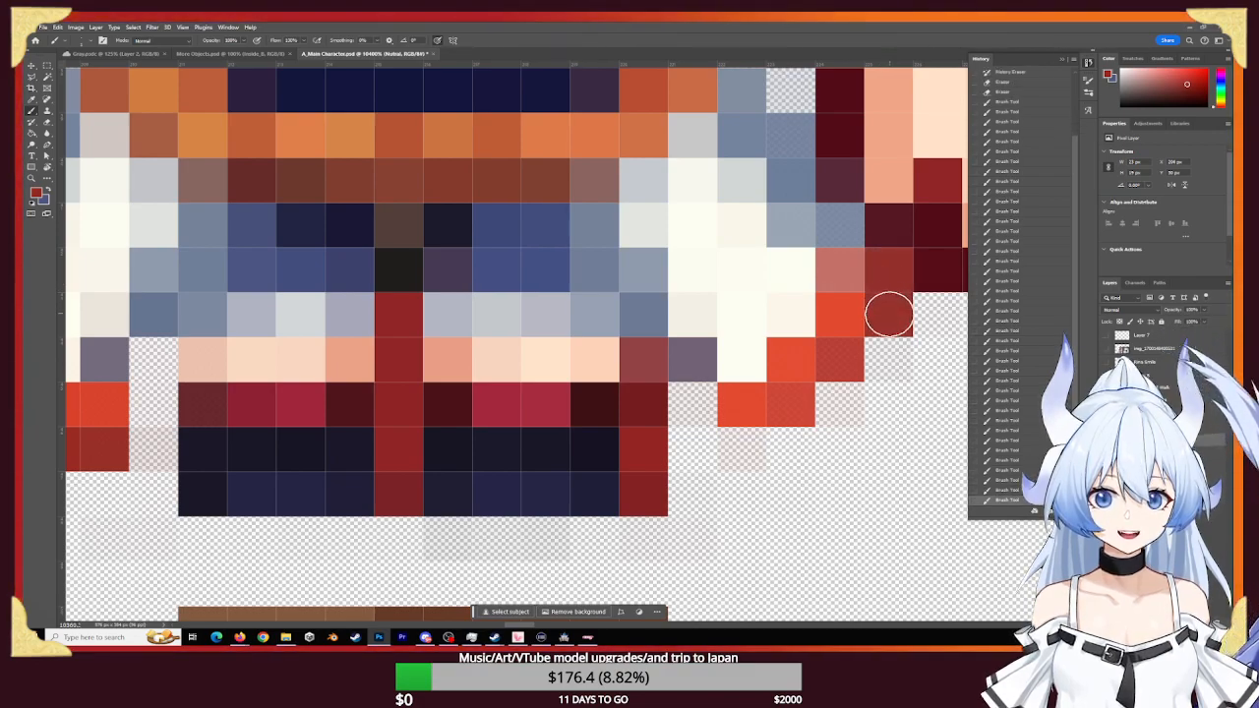
left_click(843, 360)
left_click(788, 405)
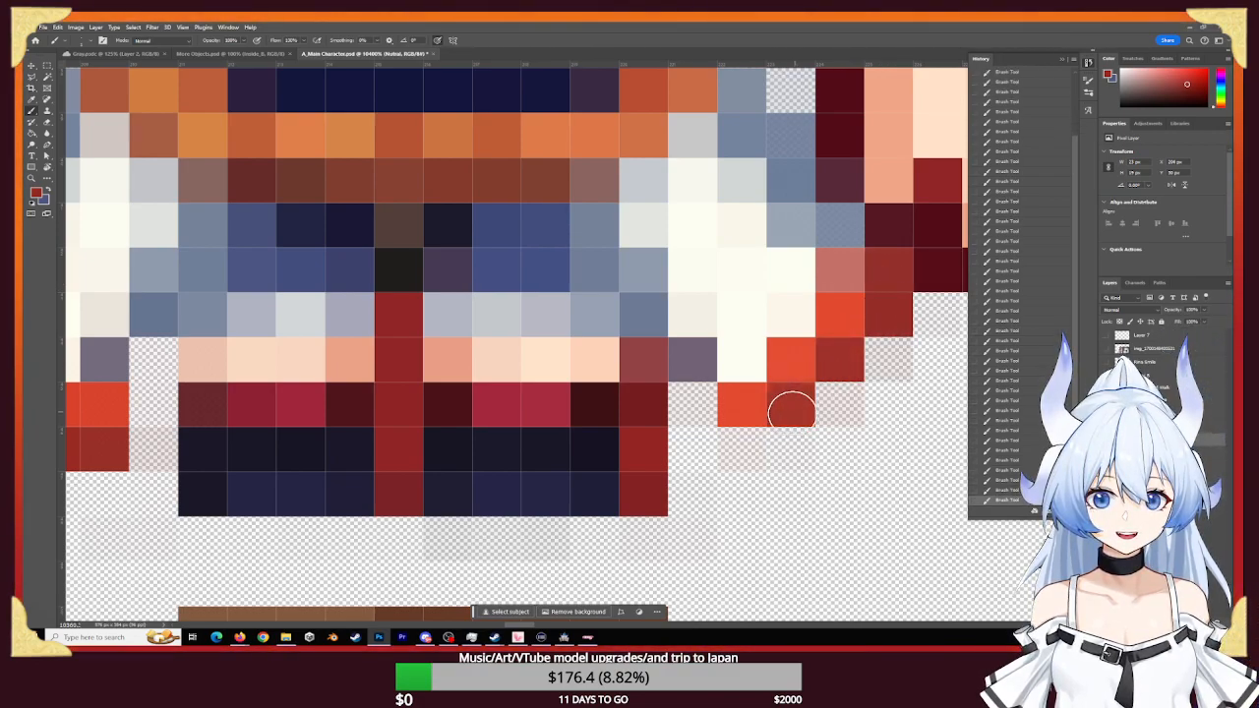
left_click(740, 448)
left_click(782, 449)
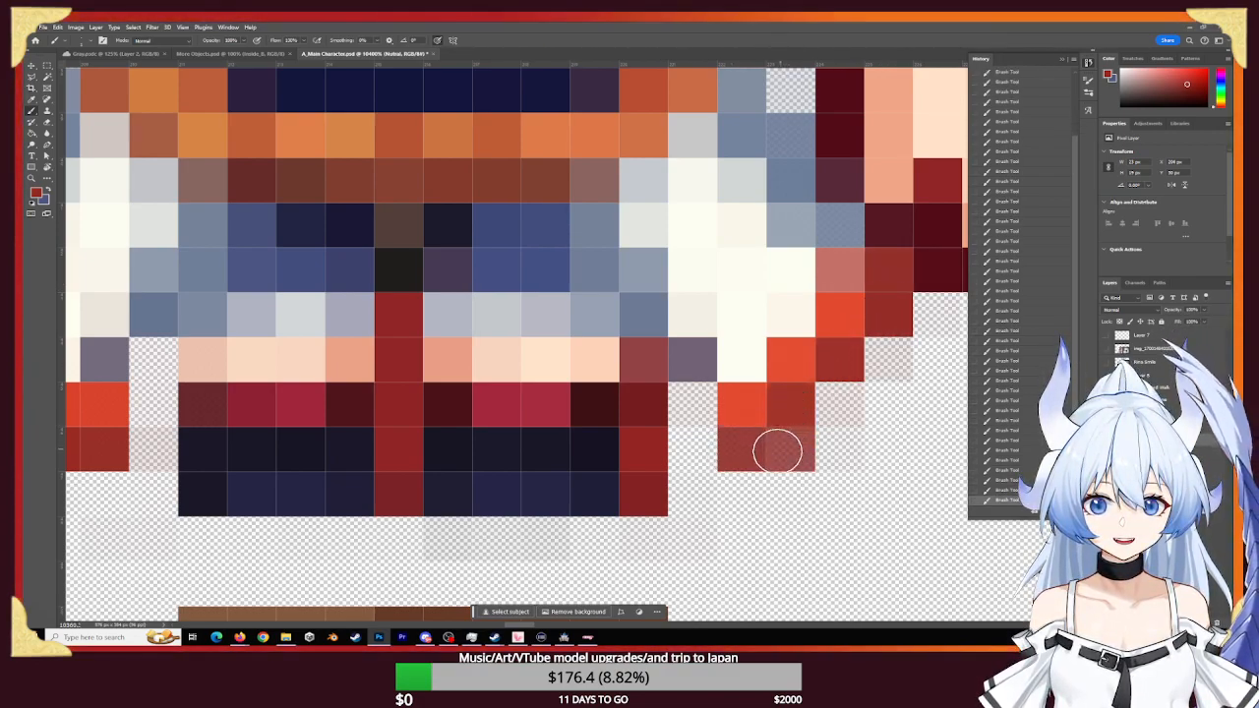
mouse_move(688, 490)
left_mouse_down()
mouse_move(881, 451)
mouse_move(771, 456)
left_mouse_up()
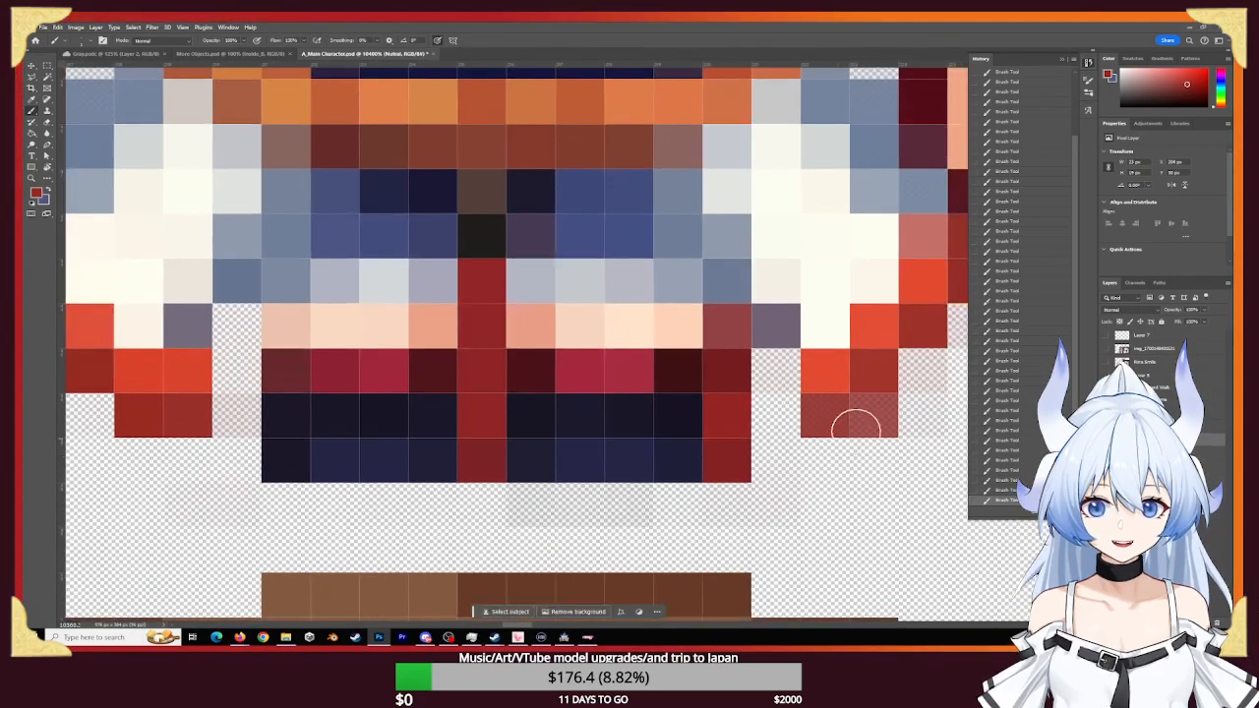
left_click(871, 416)
- Erase the stray faint pixels just outside the right hem's dark red edge
key("z")
left_click_drag(859, 436, 795, 440)
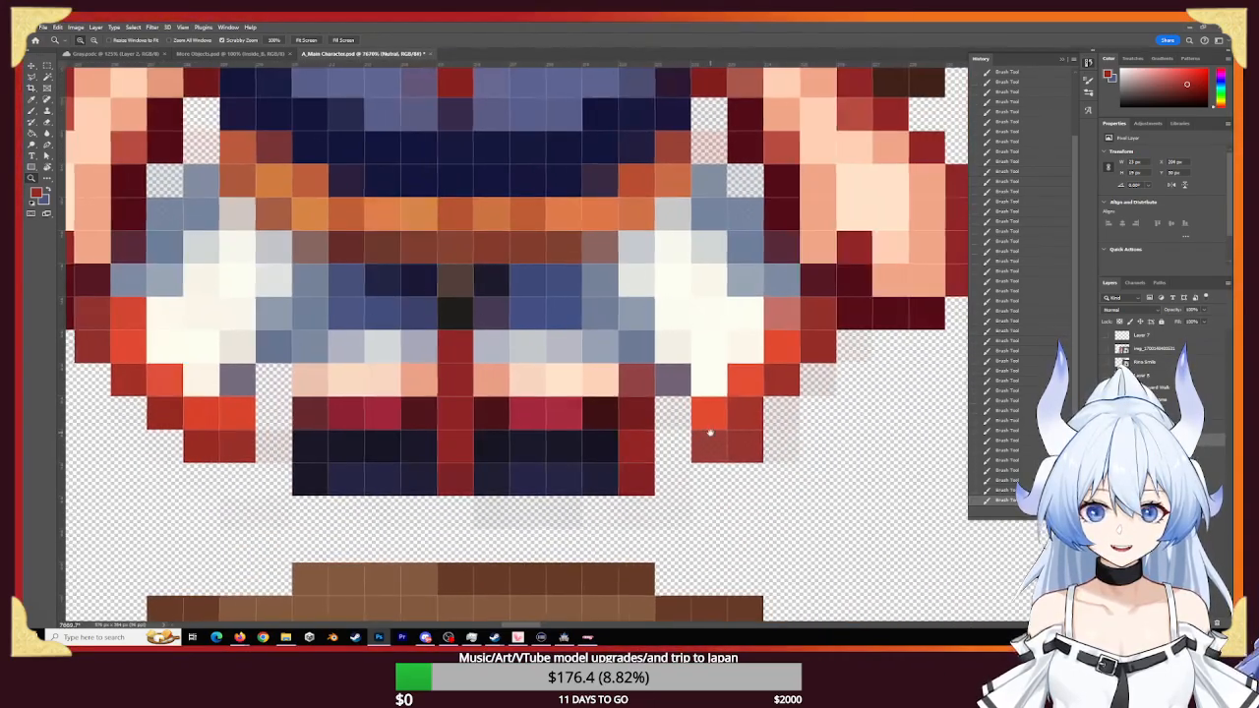
key("b")
left_click(793, 440)
left_click(795, 427)
left_click(800, 411)
left_click(826, 399)
left_click(832, 401)
left_click(837, 403)
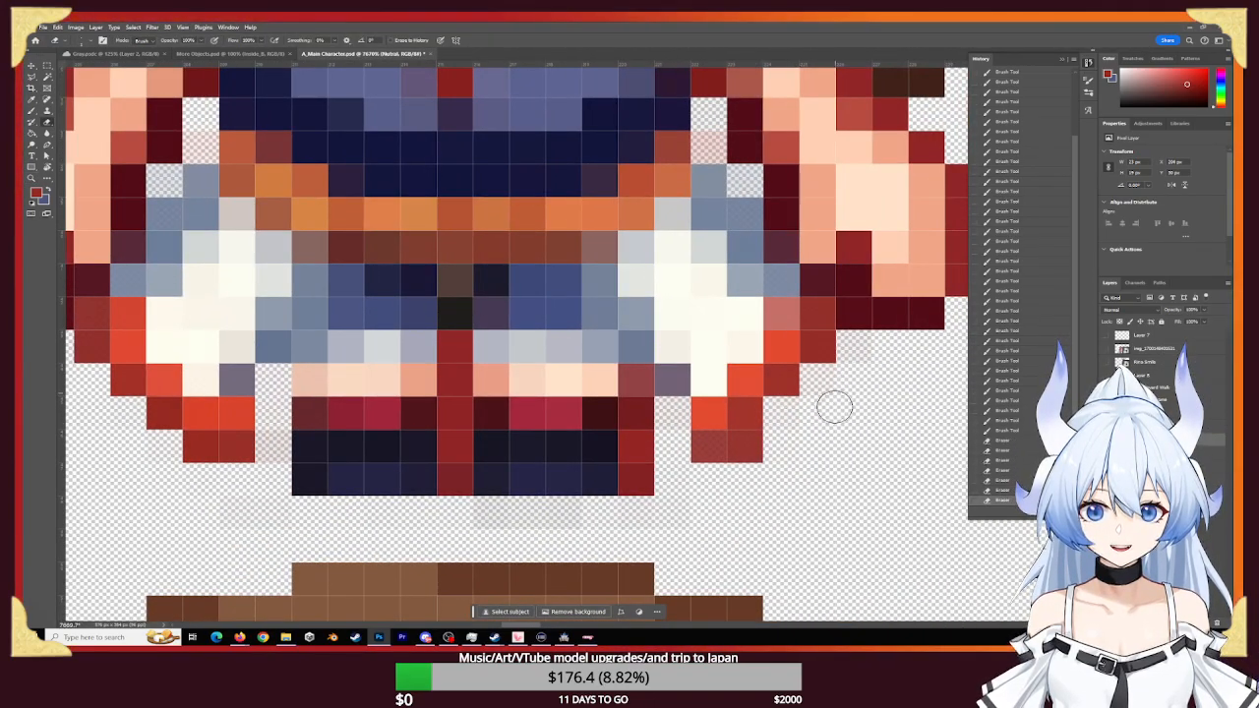
- Extend the right hem's outline one pixel outward with sampled dark red and erase stray pixels beyond it
key("b")
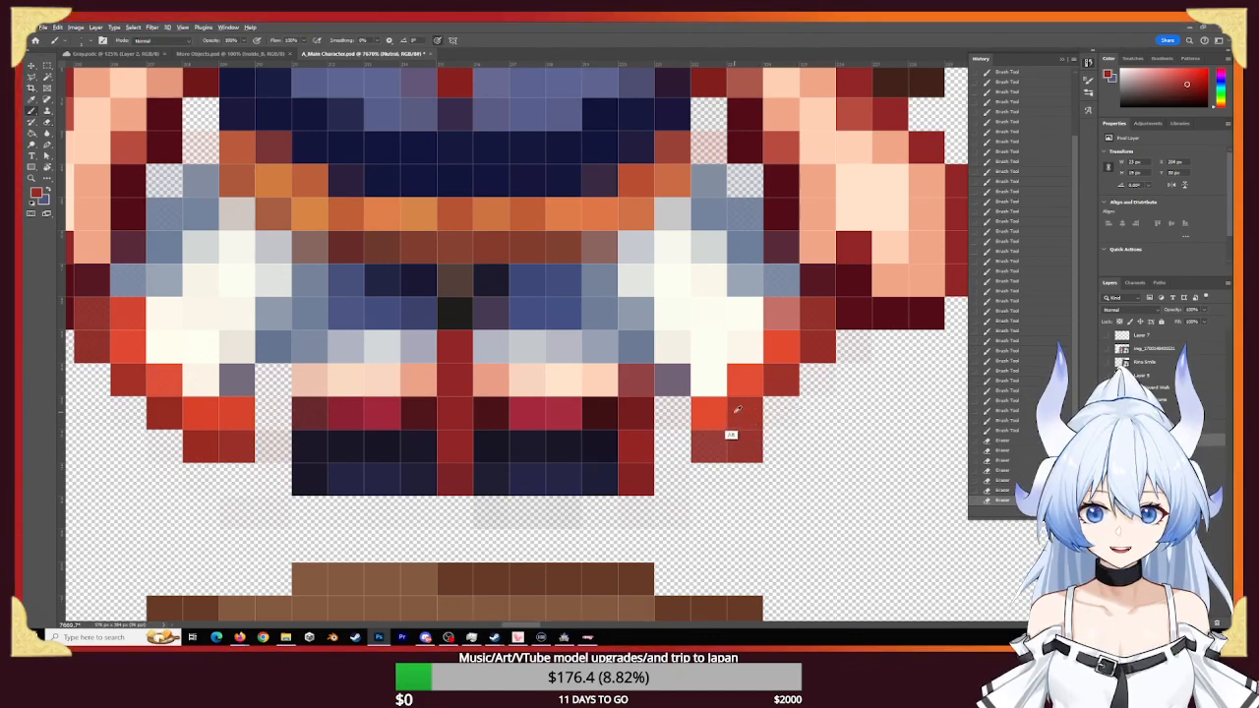
left_click(778, 411)
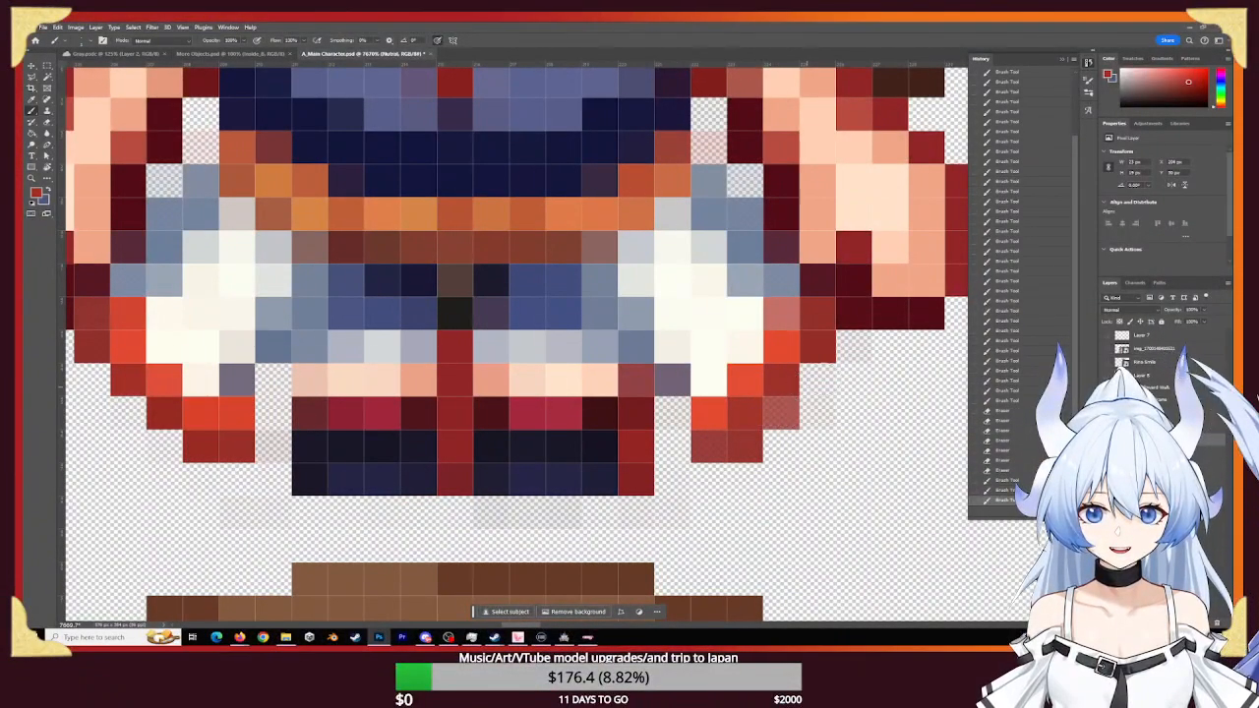
left_click(809, 385)
left_click(787, 403)
left_click(781, 407)
left_click(793, 404)
left_click(804, 399)
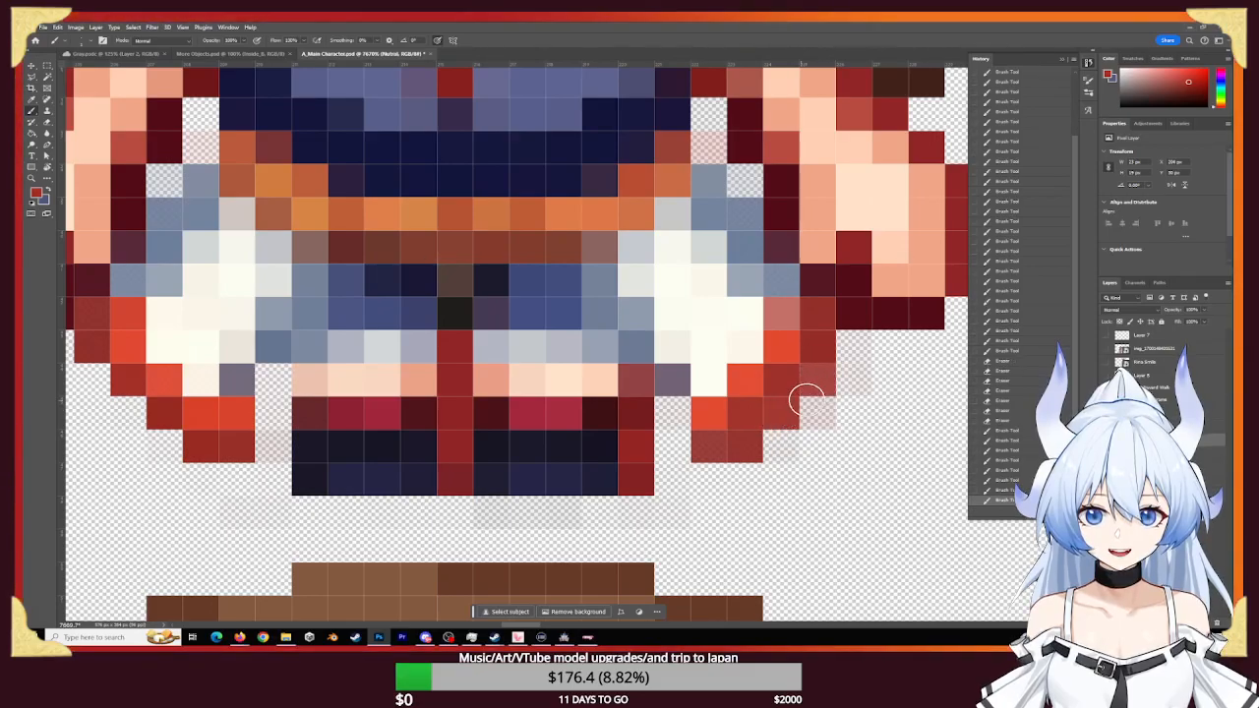
key("e")
left_click(814, 415)
left_click(783, 429)
- Extend the left hem's stepped outline one pixel outward in the same dark red, filling its faded cells solidly
left_click_drag(441, 456, 732, 489)
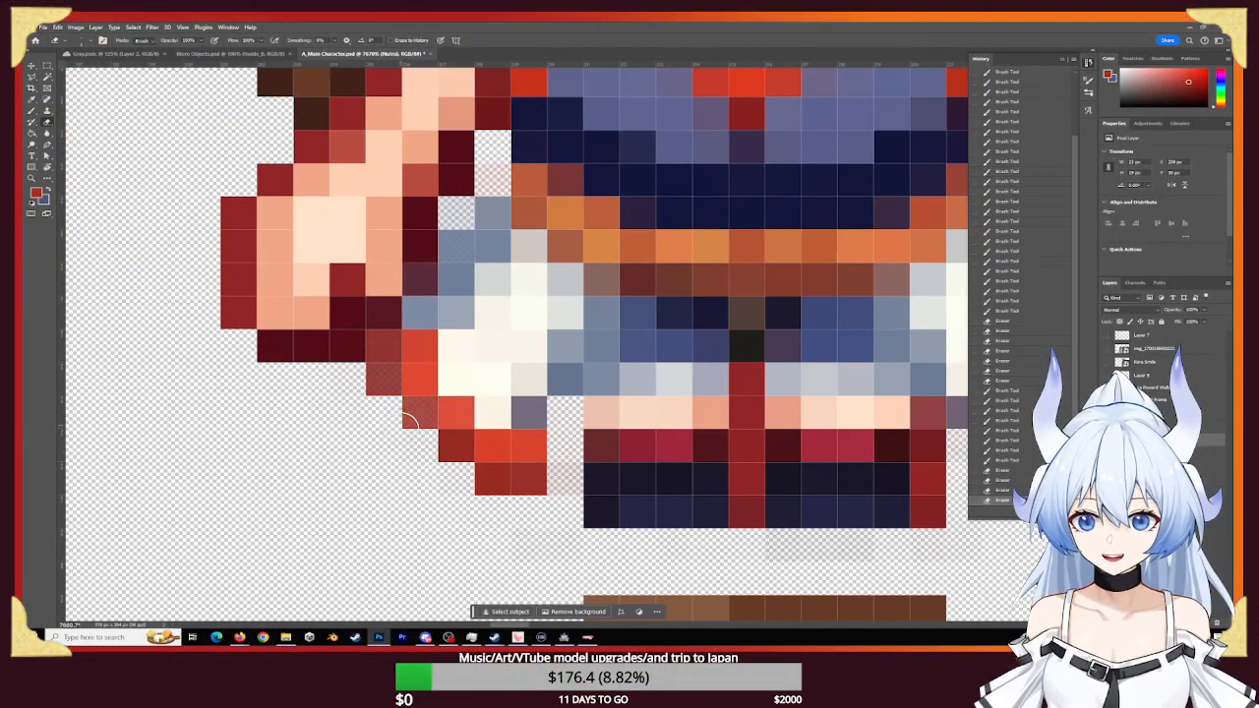
key("b")
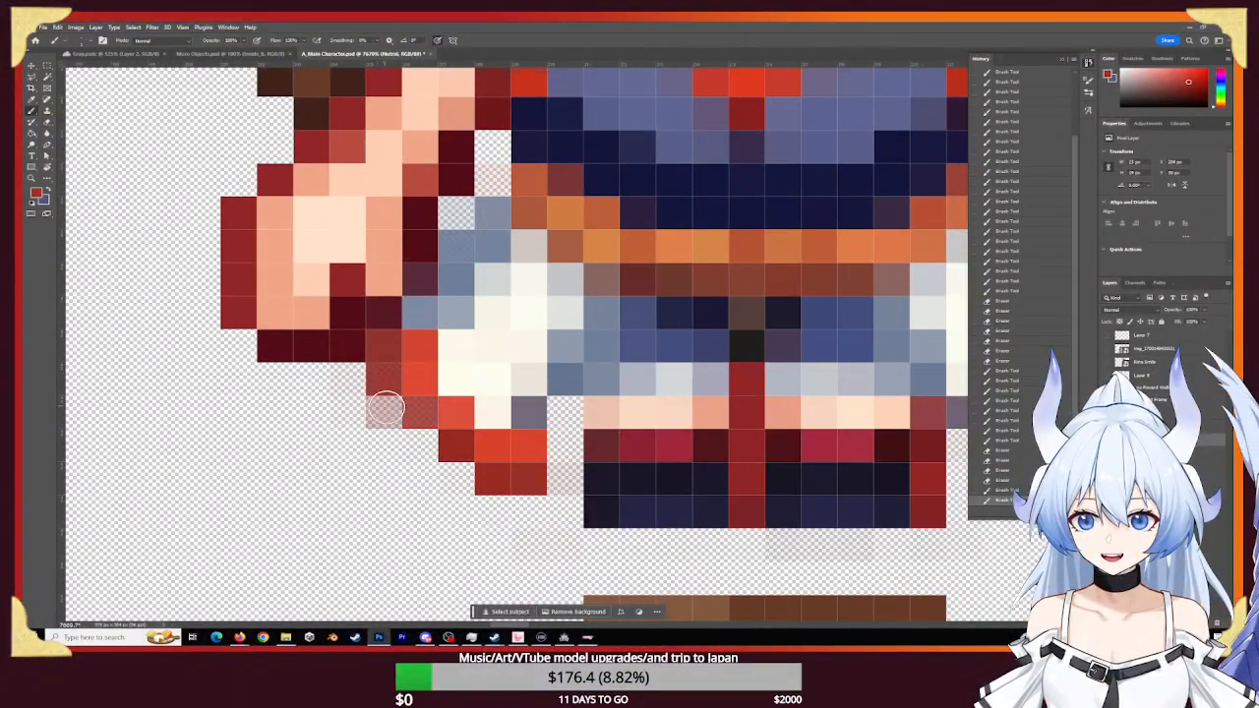
left_click(386, 413)
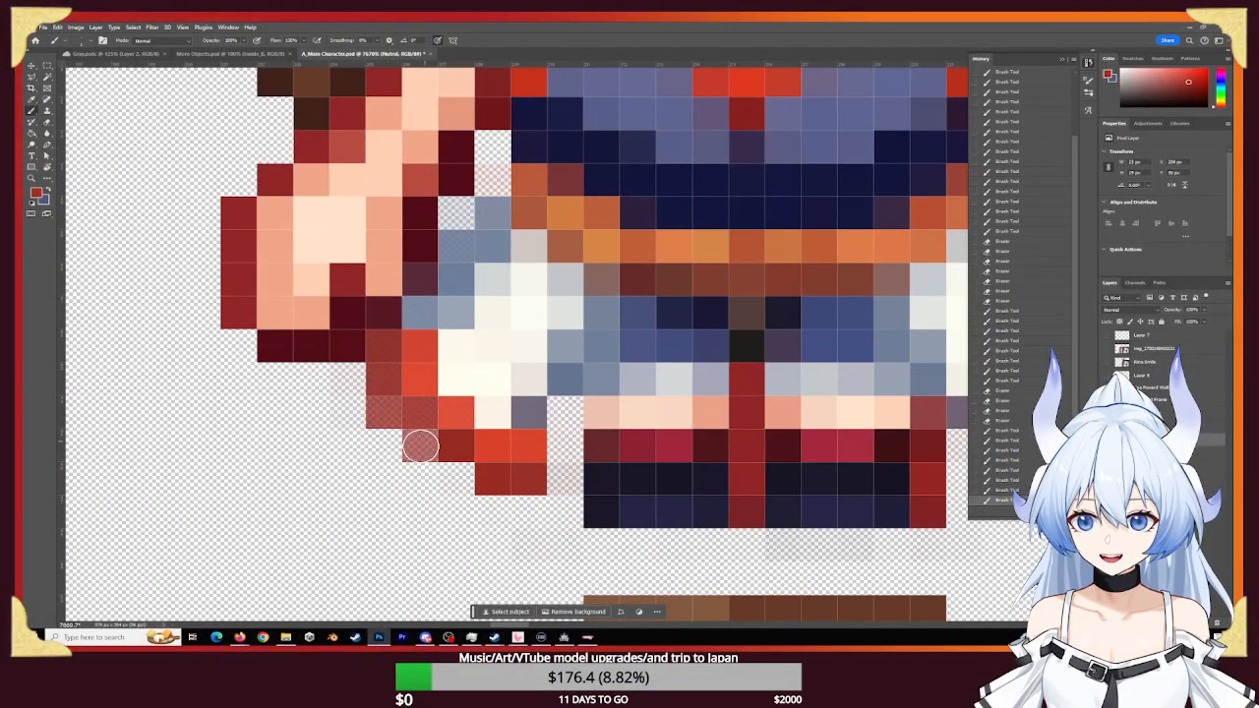
left_click(421, 446)
left_click(453, 478)
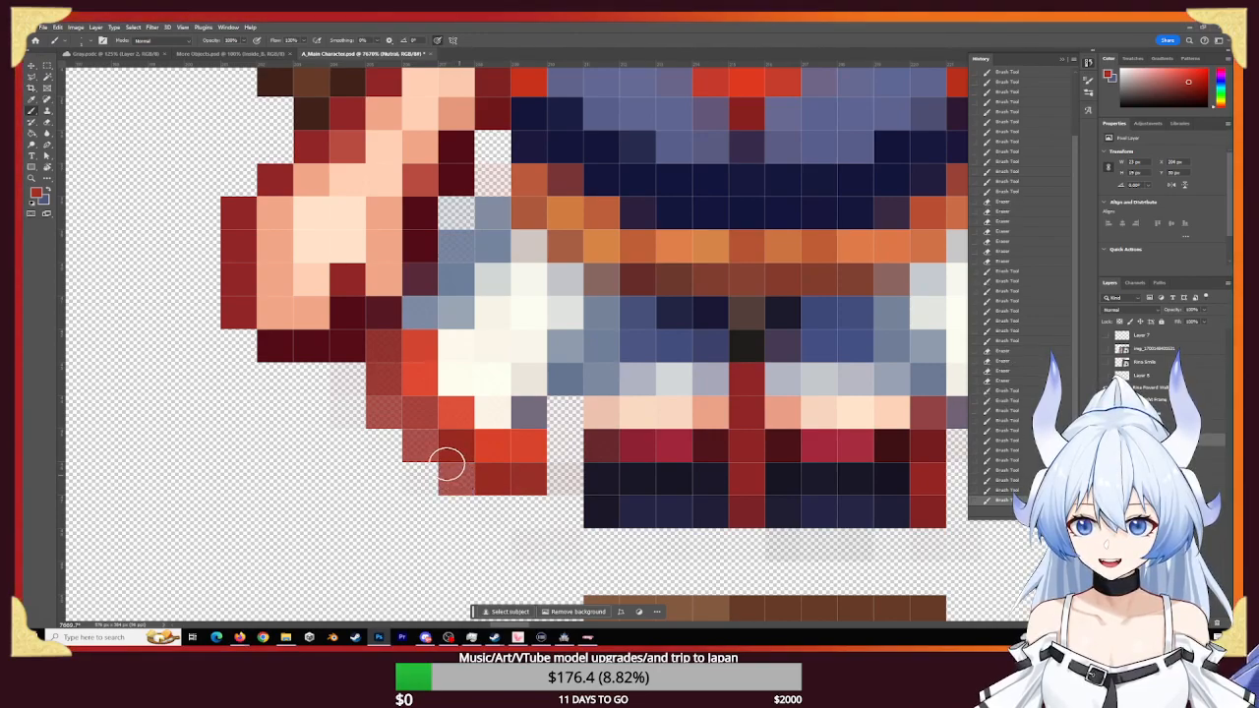
left_click(389, 411)
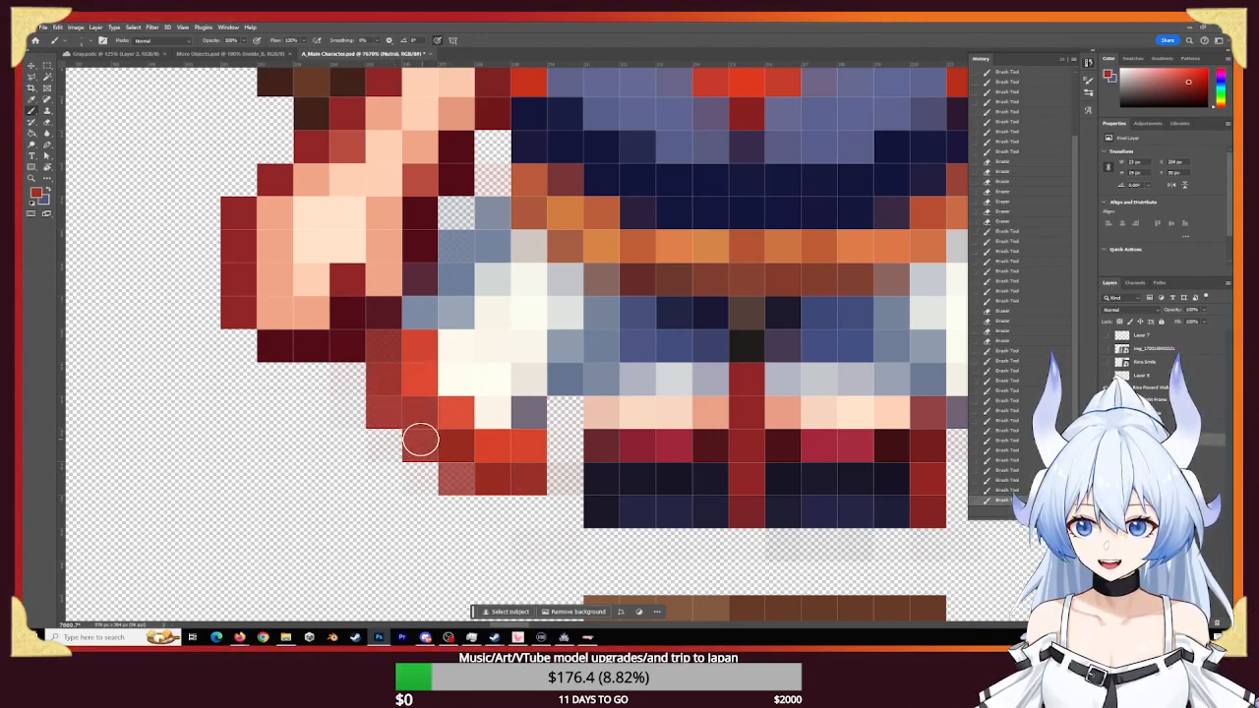
left_click(421, 442)
left_click(455, 474)
left_click(438, 452)
left_click(423, 444)
left_click(410, 414)
left_click(389, 409)
left_click(378, 370)
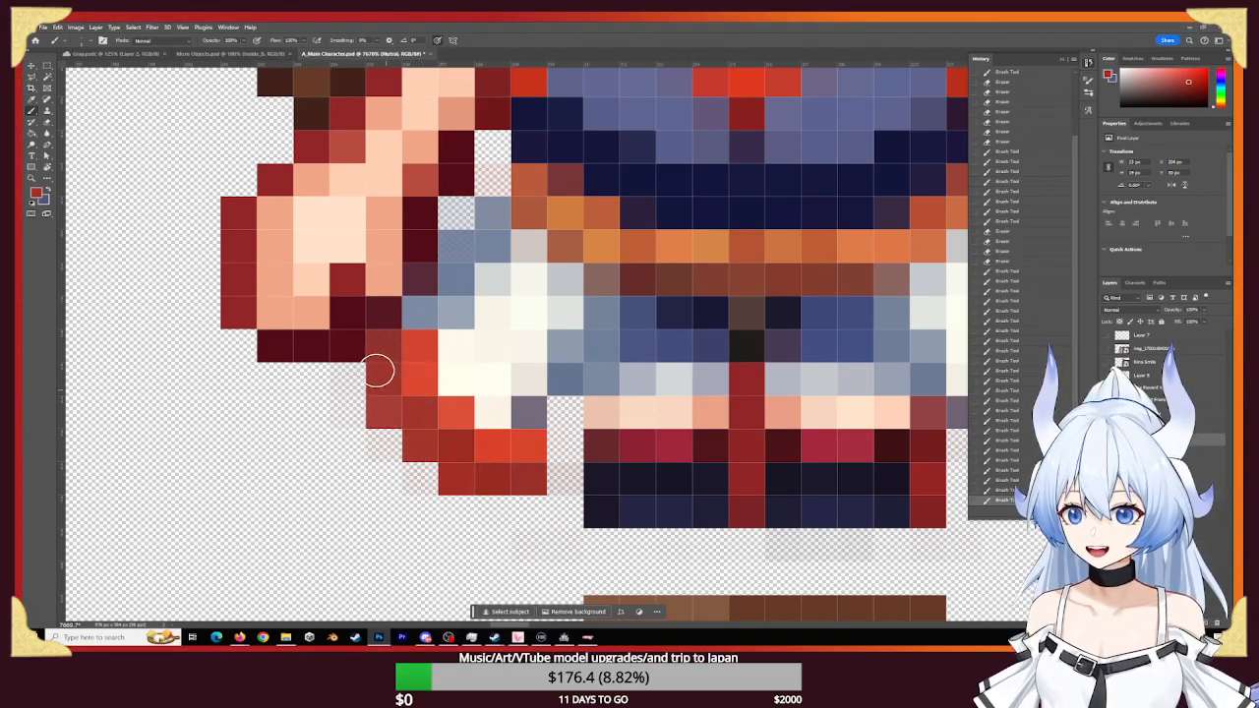
left_click(380, 369)
left_click(385, 370)
- Erase the faint leftover pixels in the gaps between the arms and the waist on both sides
mouse_move(763, 392)
left_mouse_down()
mouse_move(443, 361)
mouse_move(532, 376)
mouse_move(489, 369)
left_mouse_up()
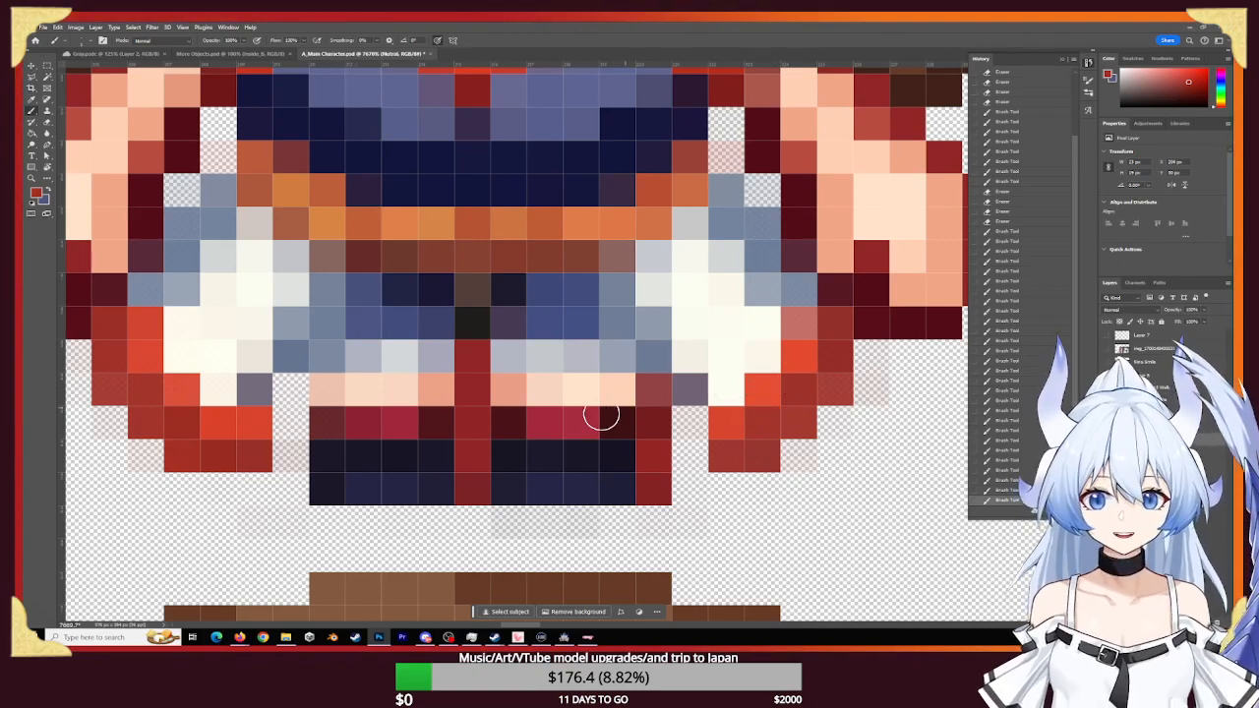
key("e")
left_click(726, 156)
left_click(726, 154)
left_click(727, 151)
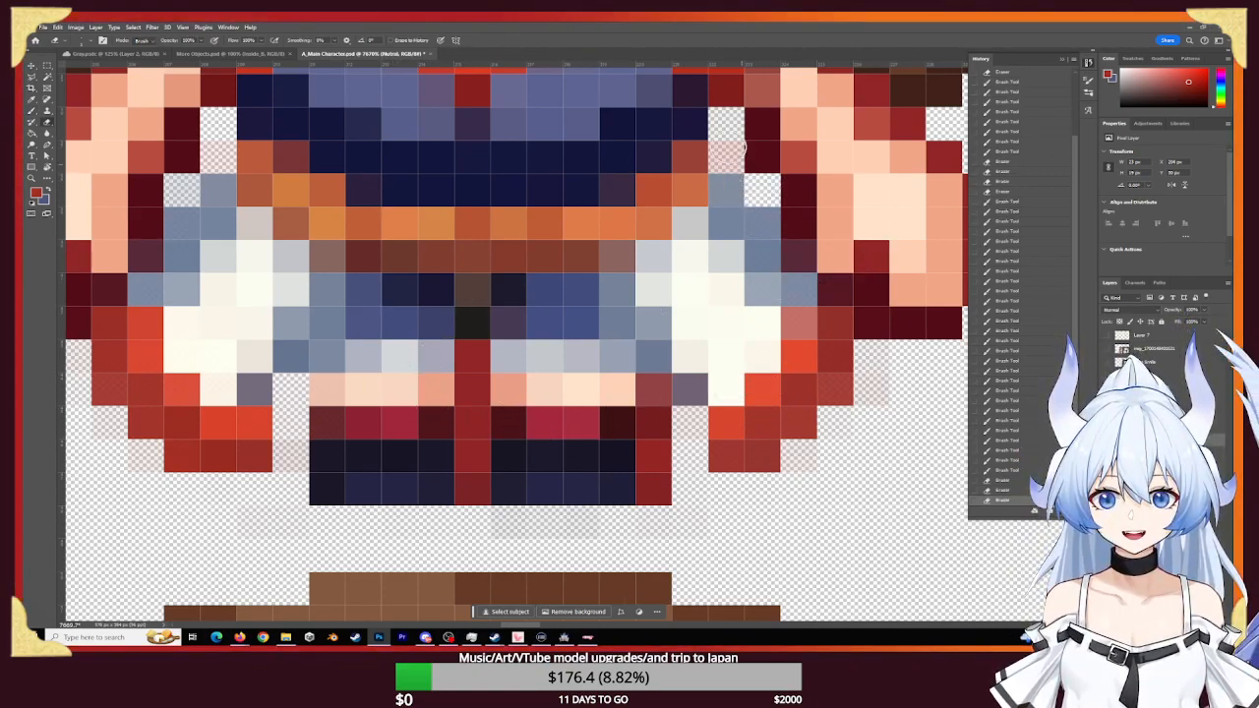
left_click(724, 149)
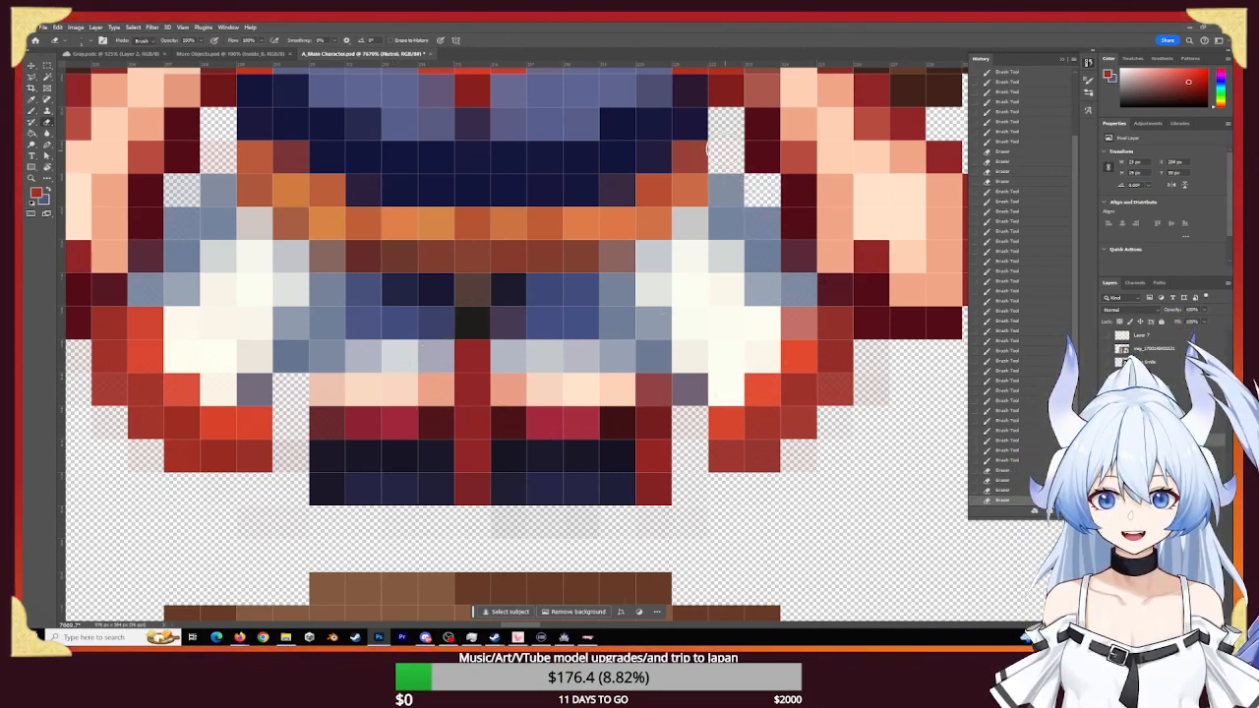
left_click(218, 156)
left_click(218, 155)
left_click(219, 154)
left_click(193, 186)
left_click(179, 188)
left_click(209, 199)
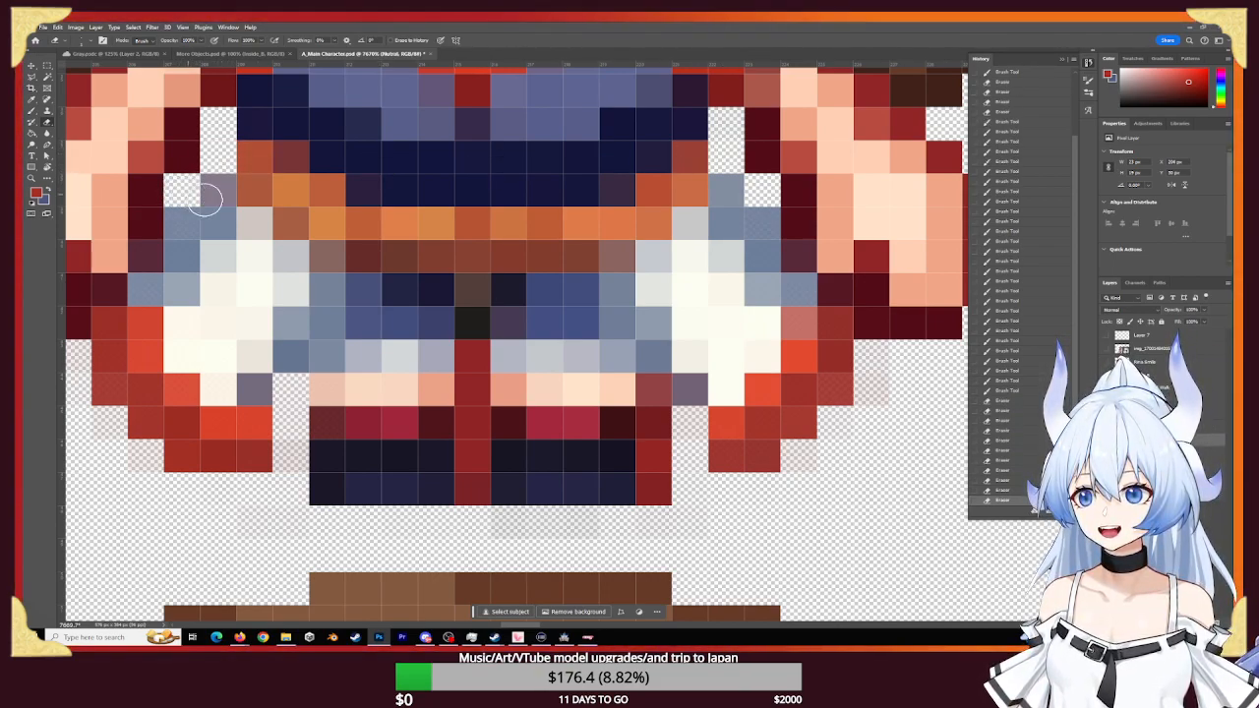
left_click(217, 223)
- Repaint the faded upper outer pixels around the skirt's left white area with sampled blue-grey
key("b")
left_click(220, 236, "alt")
left_click(217, 225)
left_click(187, 224)
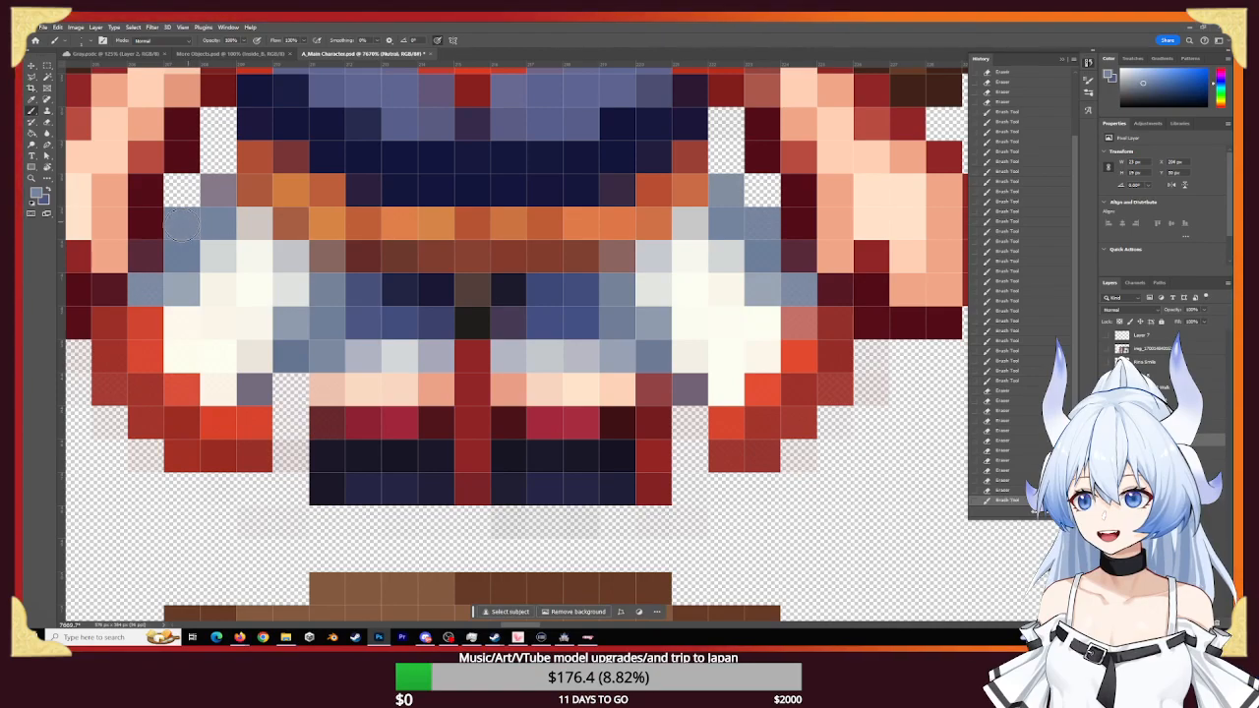
left_click(187, 224)
left_click(186, 224)
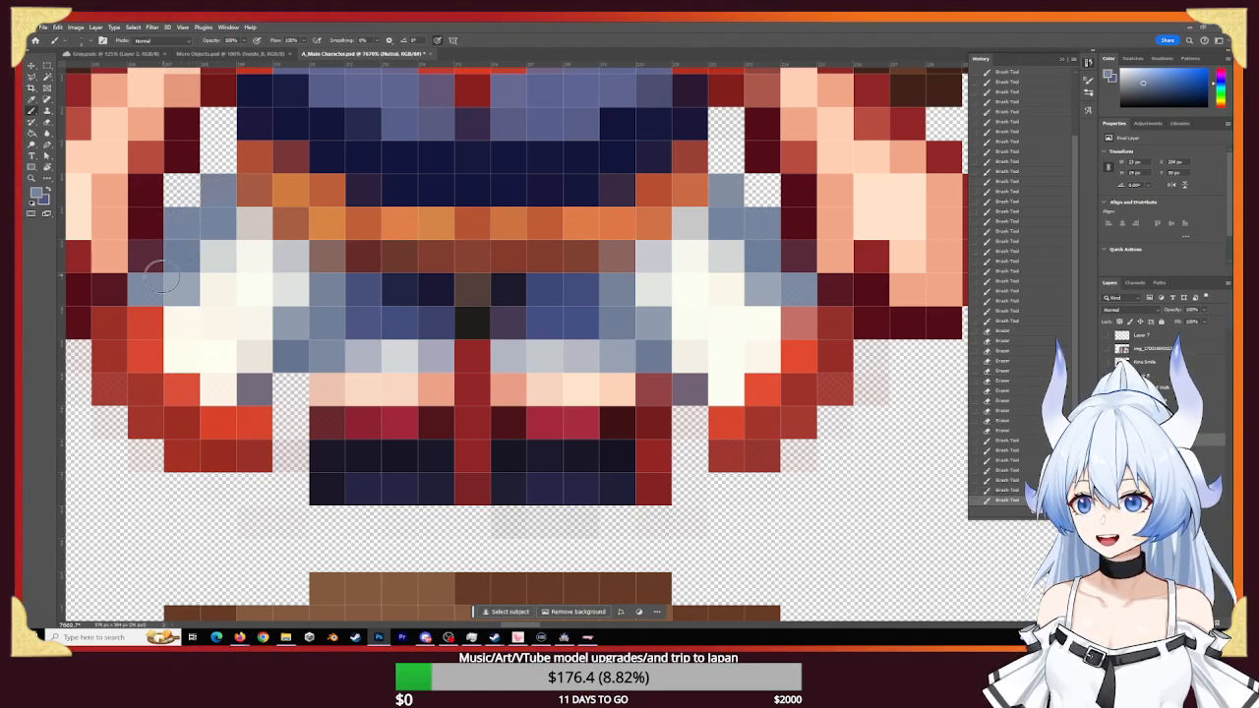
left_click(134, 253)
key("e")
left_click(138, 253)
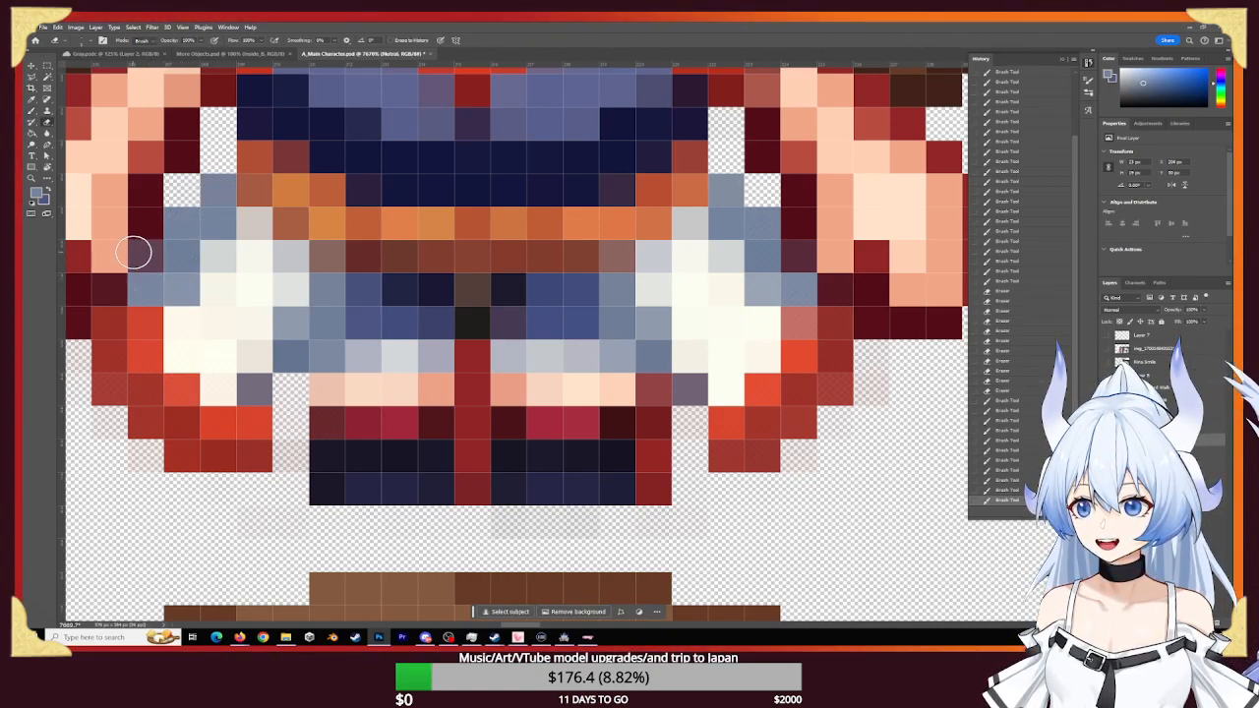
- Erase the red vertical strip between the legs up to the underside of the skirt's centre
key("z")
left_click_drag(646, 393, 693, 393)
left_click_drag(495, 436, 559, 403)
key("e")
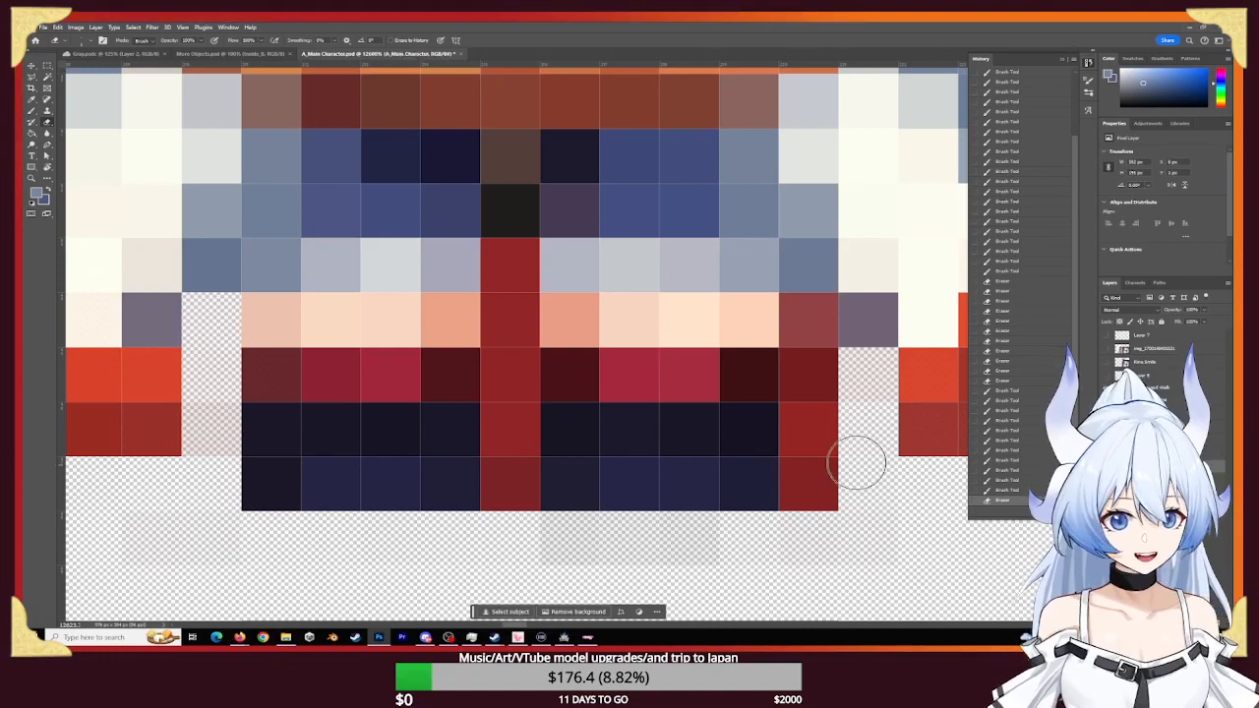
left_click(506, 485)
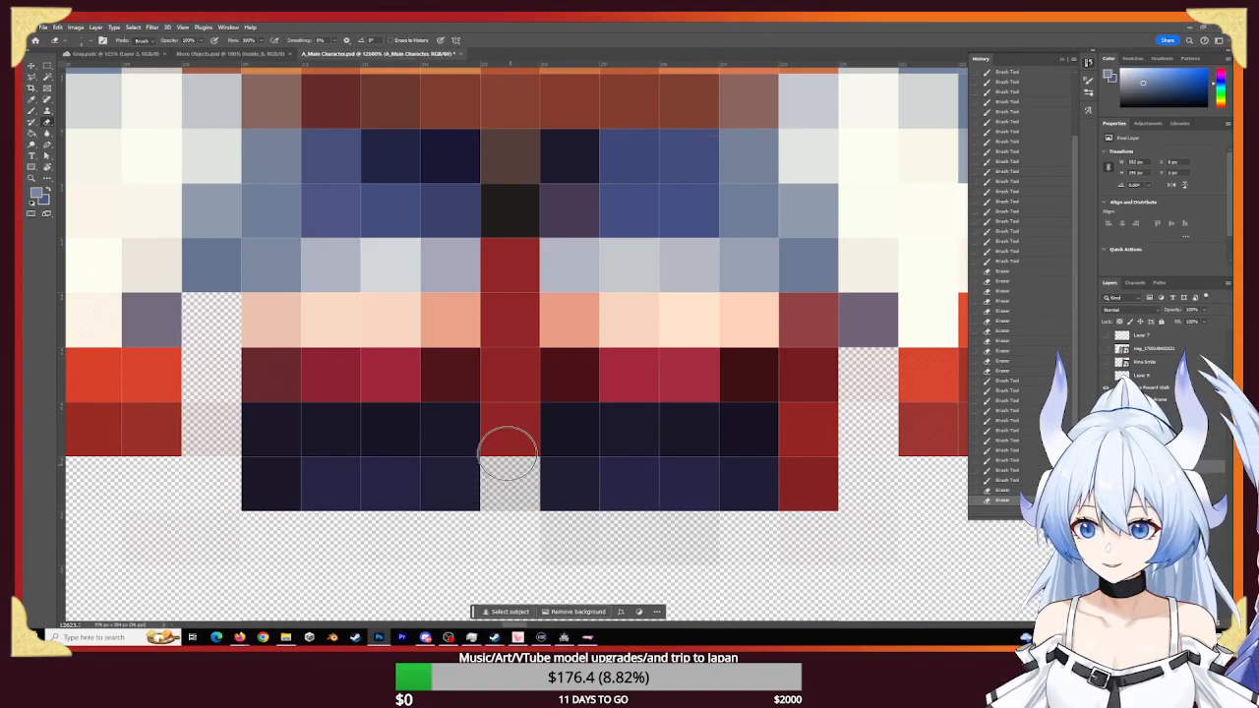
left_click_drag(506, 423, 508, 376)
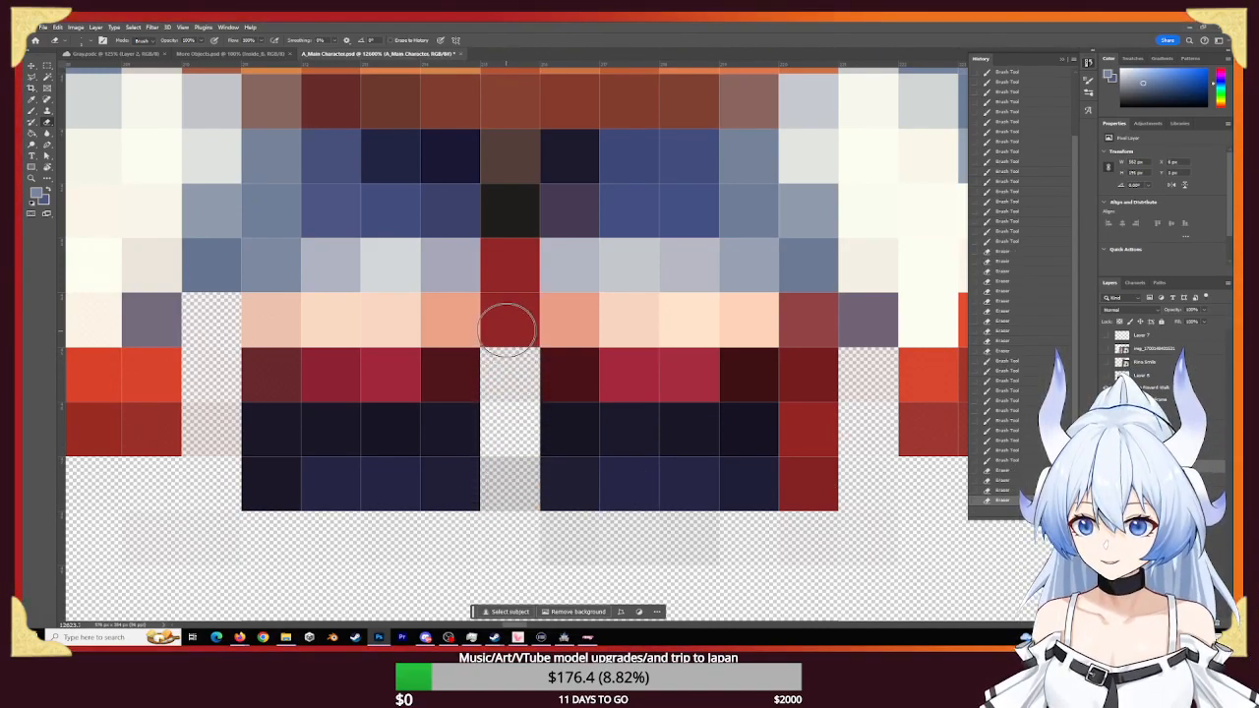
left_click_drag(505, 325, 506, 283)
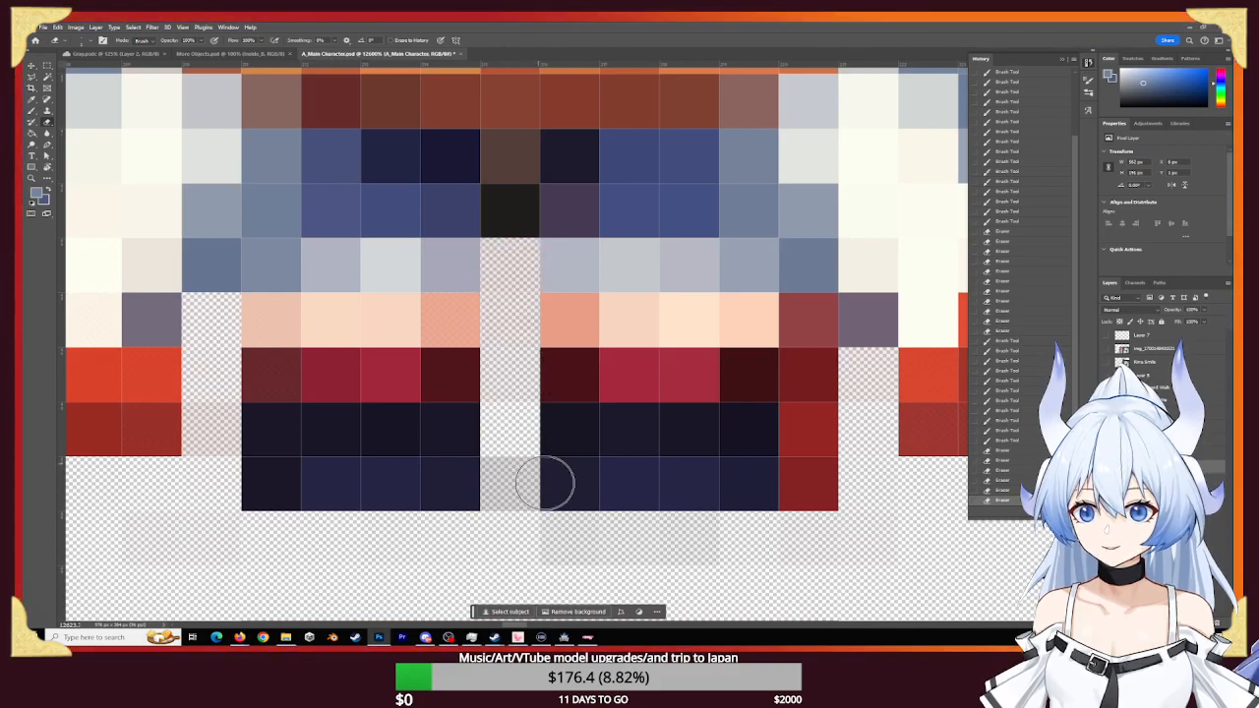
left_click(508, 478)
- Erase the red strip along the outer side of the right leg's boot
left_click_drag(817, 483, 814, 381)
left_click(818, 430)
left_click(831, 492)
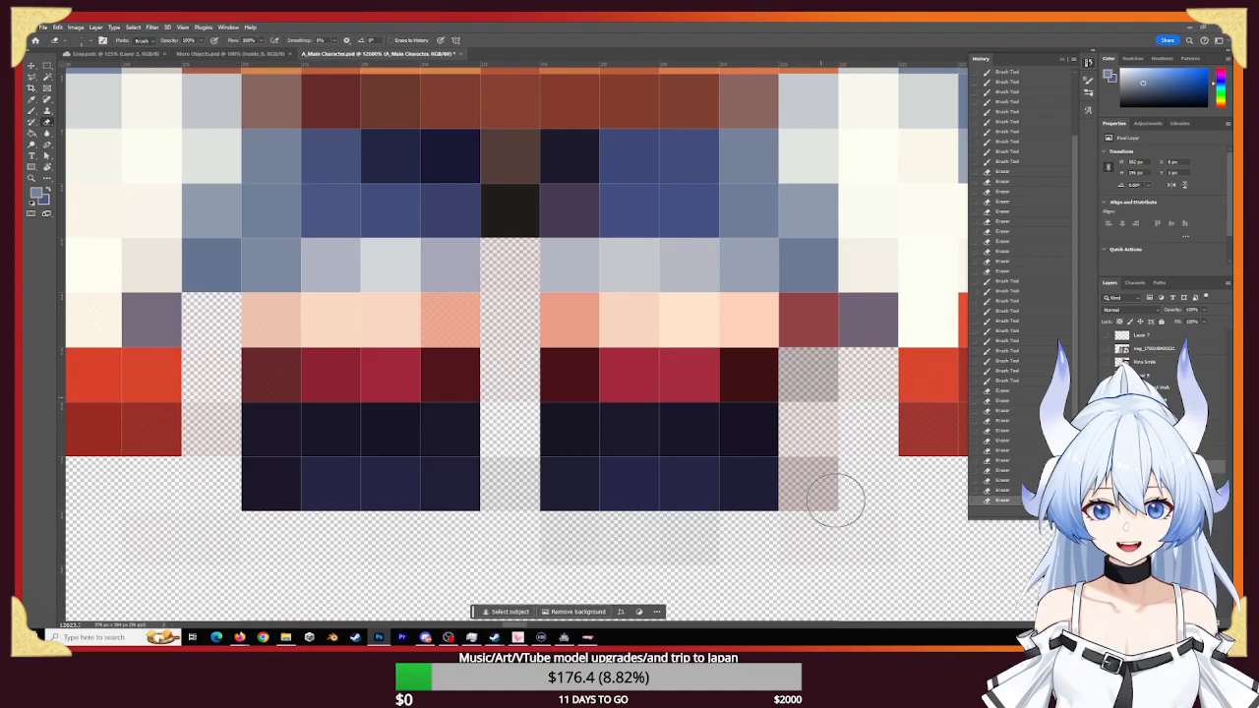
left_click(815, 483)
left_click(816, 482)
left_click(823, 461)
left_click(821, 468)
left_click(809, 422)
left_click(809, 375)
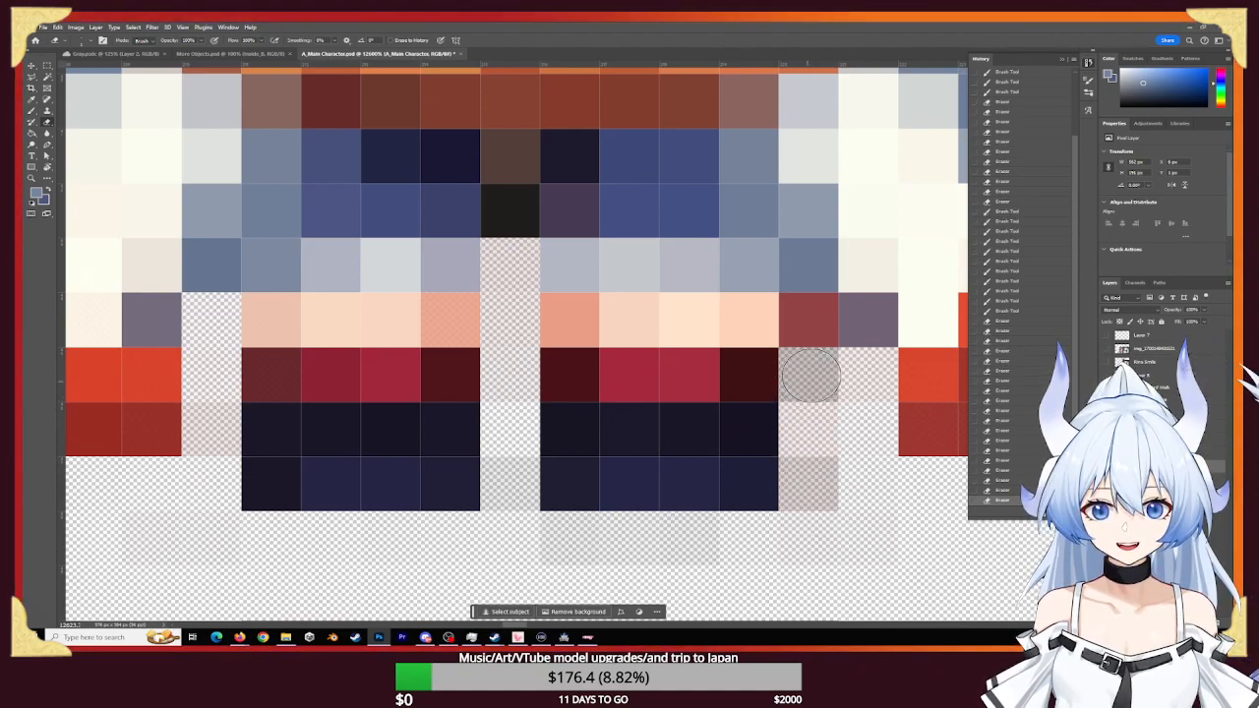
left_click(882, 410)
- Select the layer under the leftover pixels beside the right boot and erase along that column
left_click(814, 384, "ctrl")
left_click(821, 500)
left_click(813, 483)
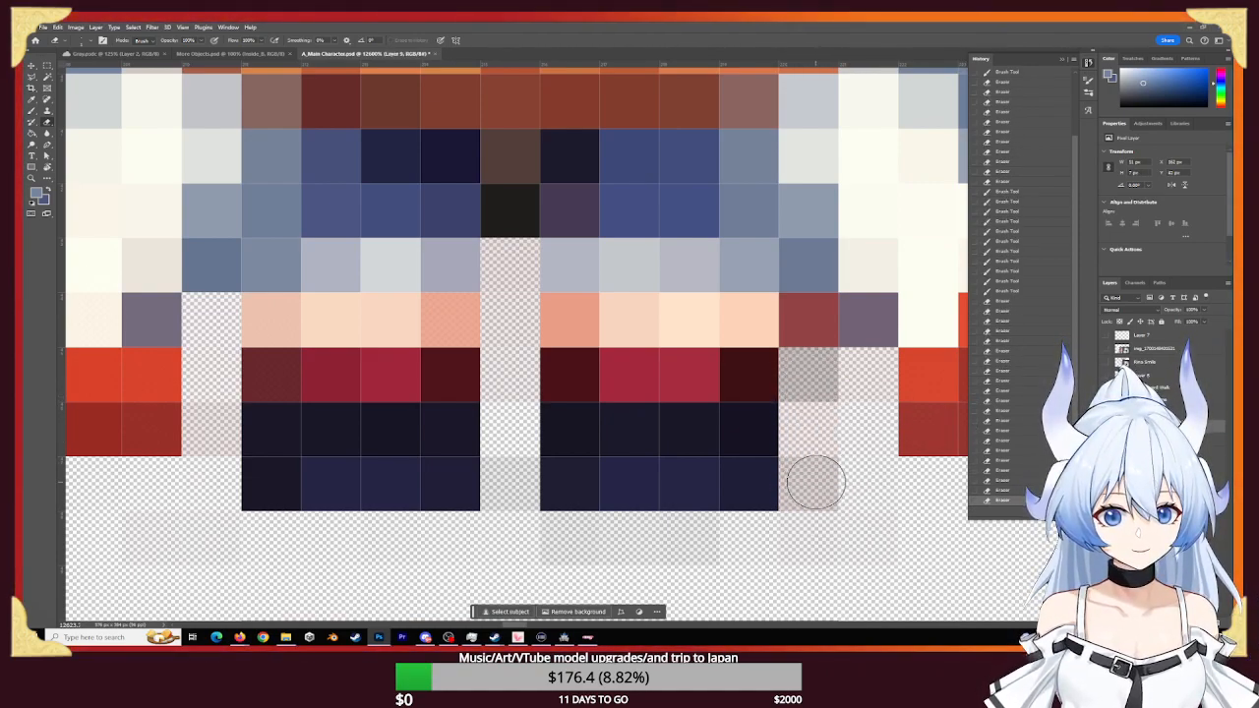
left_click(812, 483)
left_click(812, 433)
left_click(815, 396)
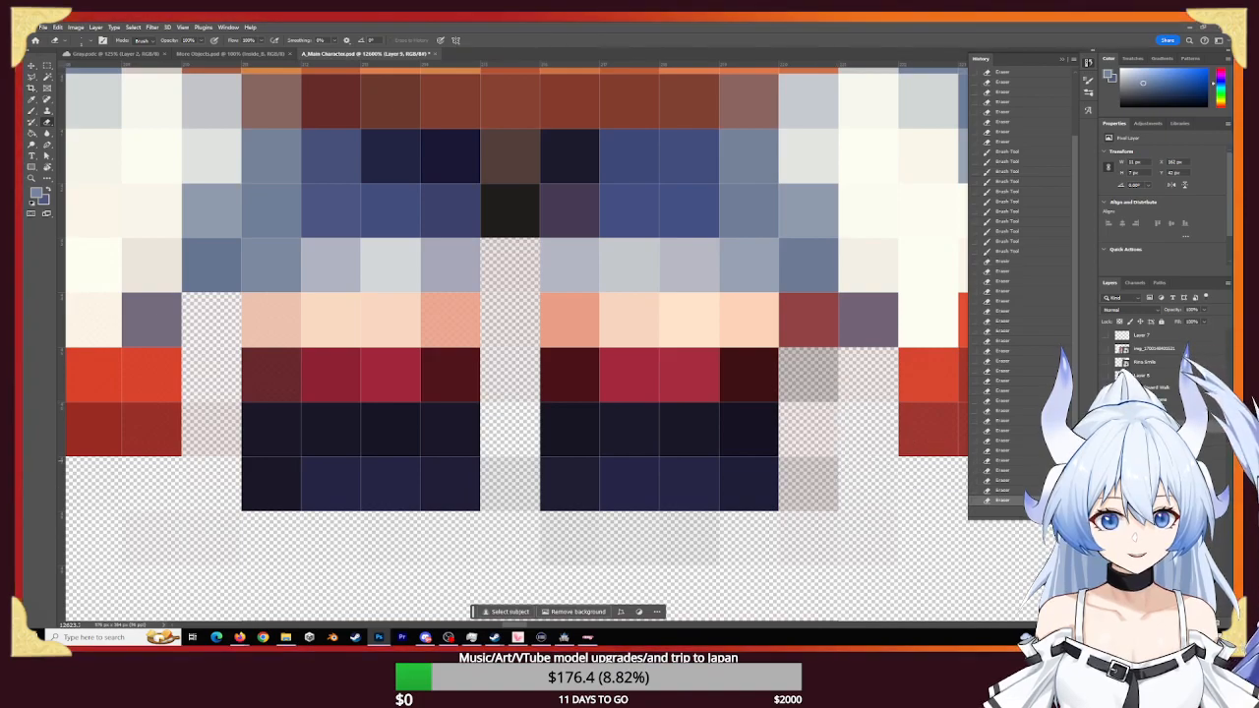
- Toggle two layers' visibility to locate the leftover pixels, and erase those beside the right boot on the Neutral layer
left_click(1105, 426)
left_click(1106, 425)
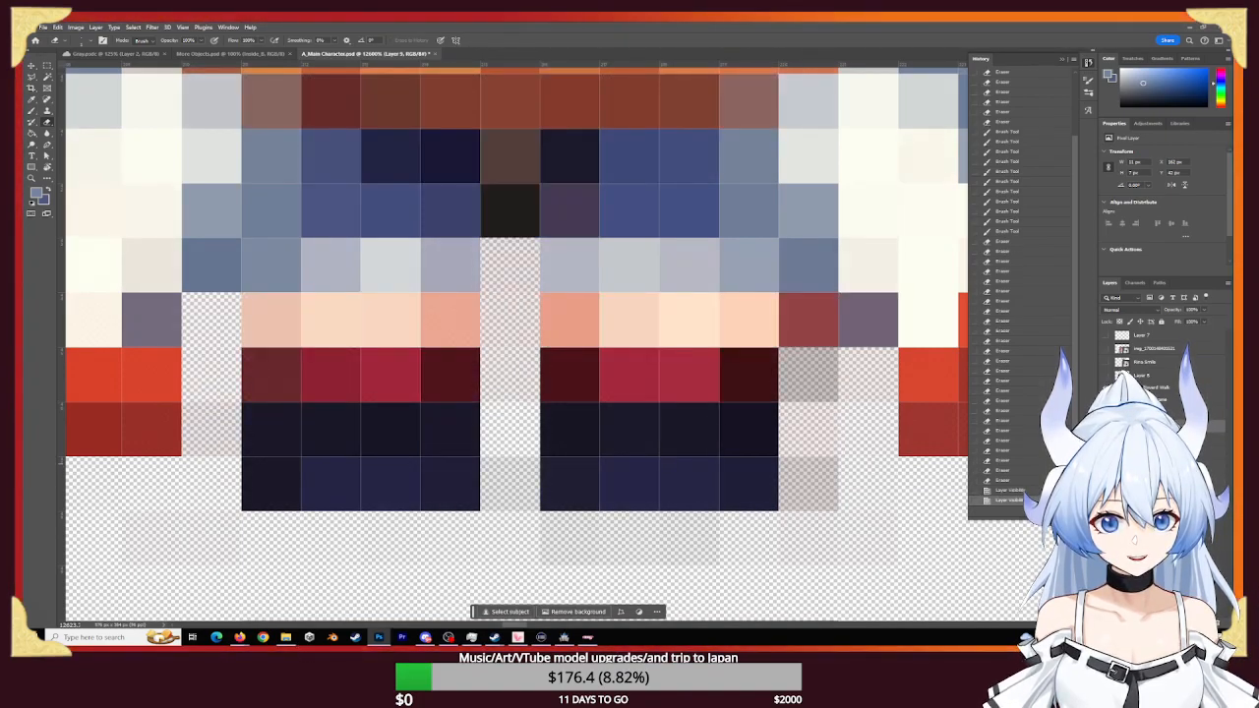
left_click(1105, 439)
left_click(1105, 439)
left_click(1161, 440)
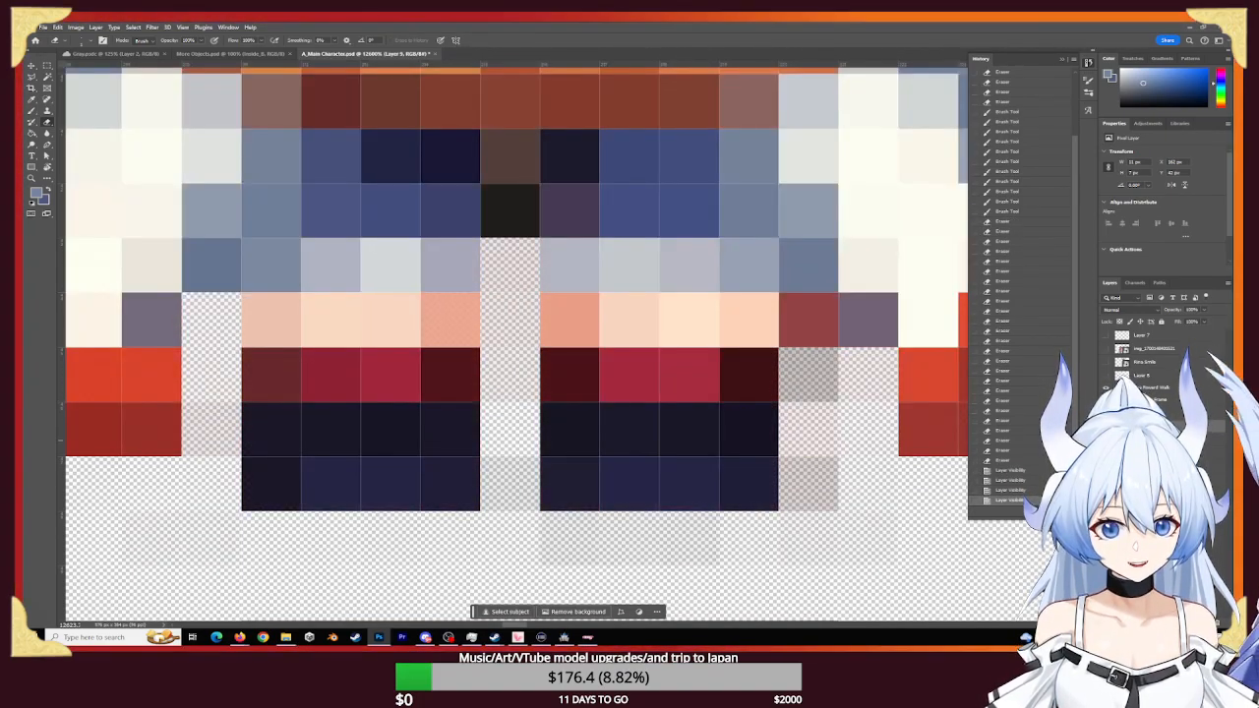
left_click(826, 489)
left_click(812, 422)
left_click(812, 388)
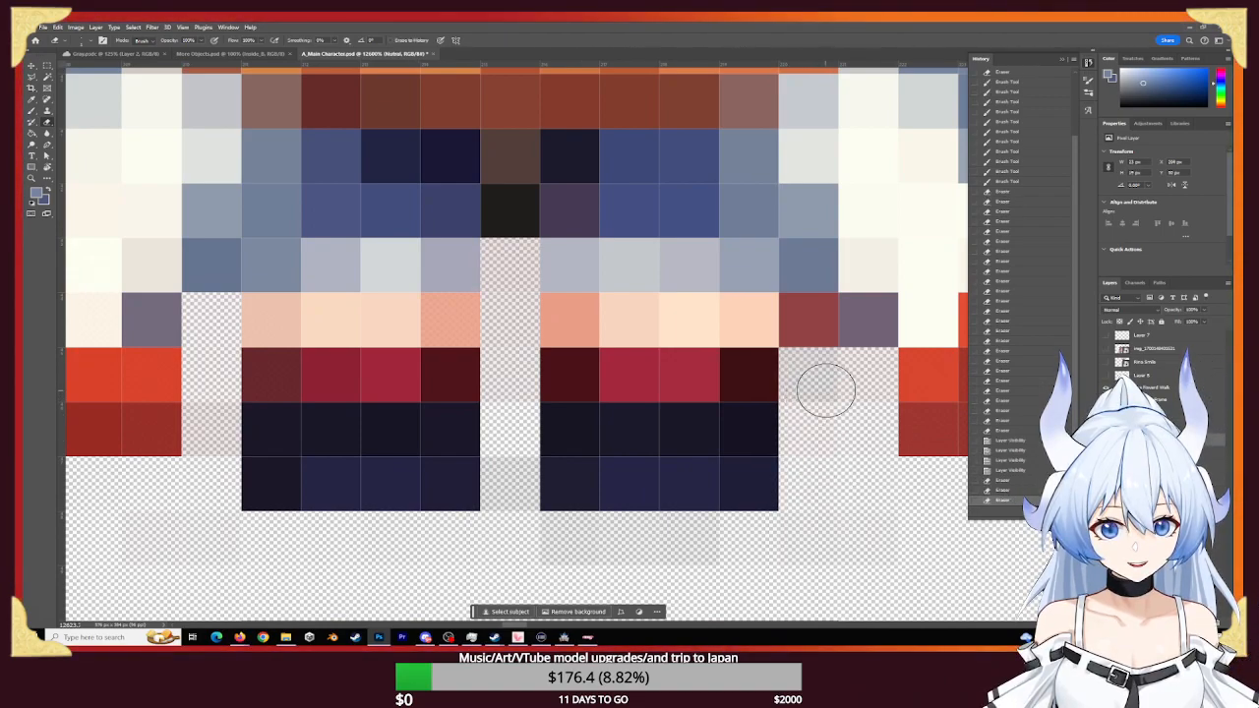
left_click(826, 384)
- Erase the faint grey pixels beneath the right boot and in the gap between the two boots
left_click_drag(679, 550, 560, 553)
left_click(531, 539)
left_click(495, 492)
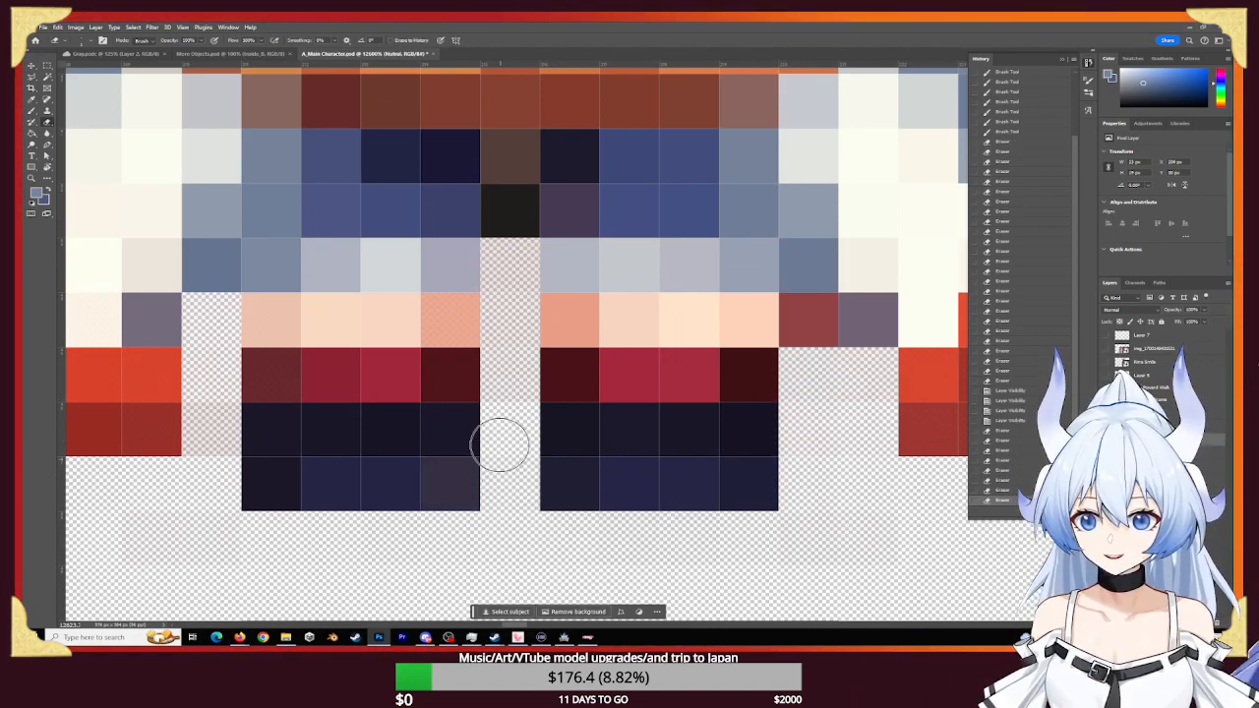
left_click(498, 428)
key("b")
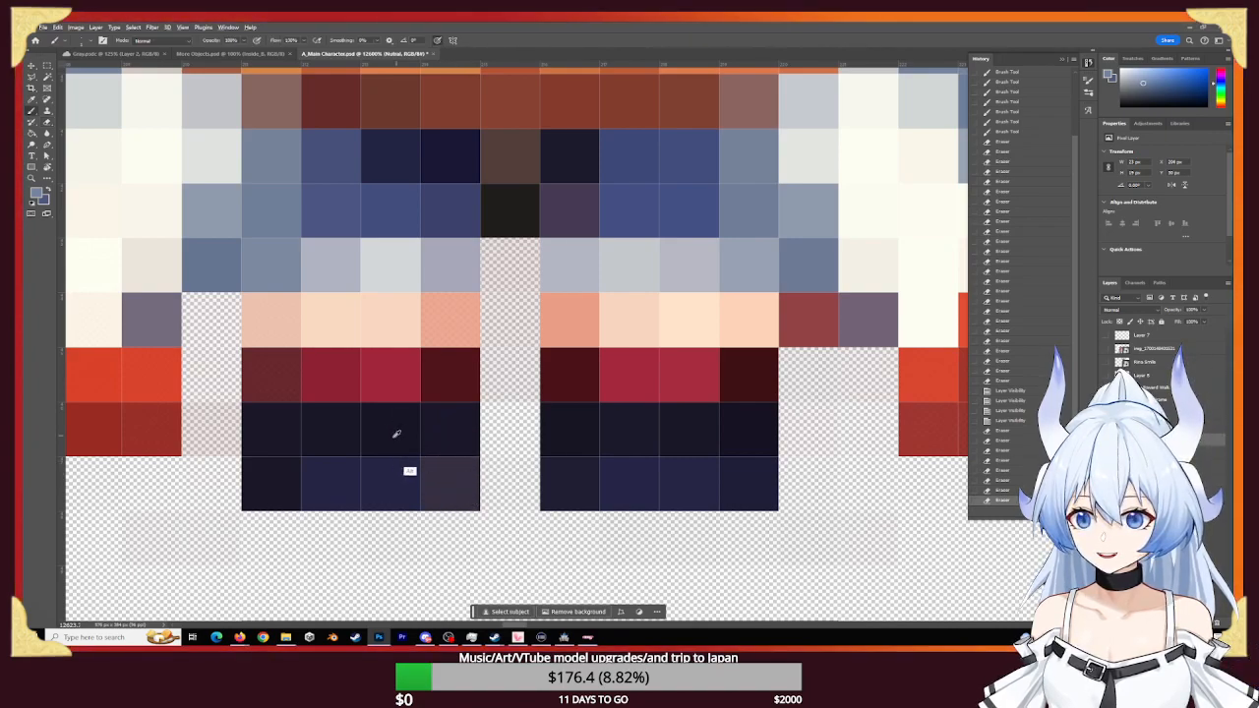
left_click(397, 435)
left_click(448, 483)
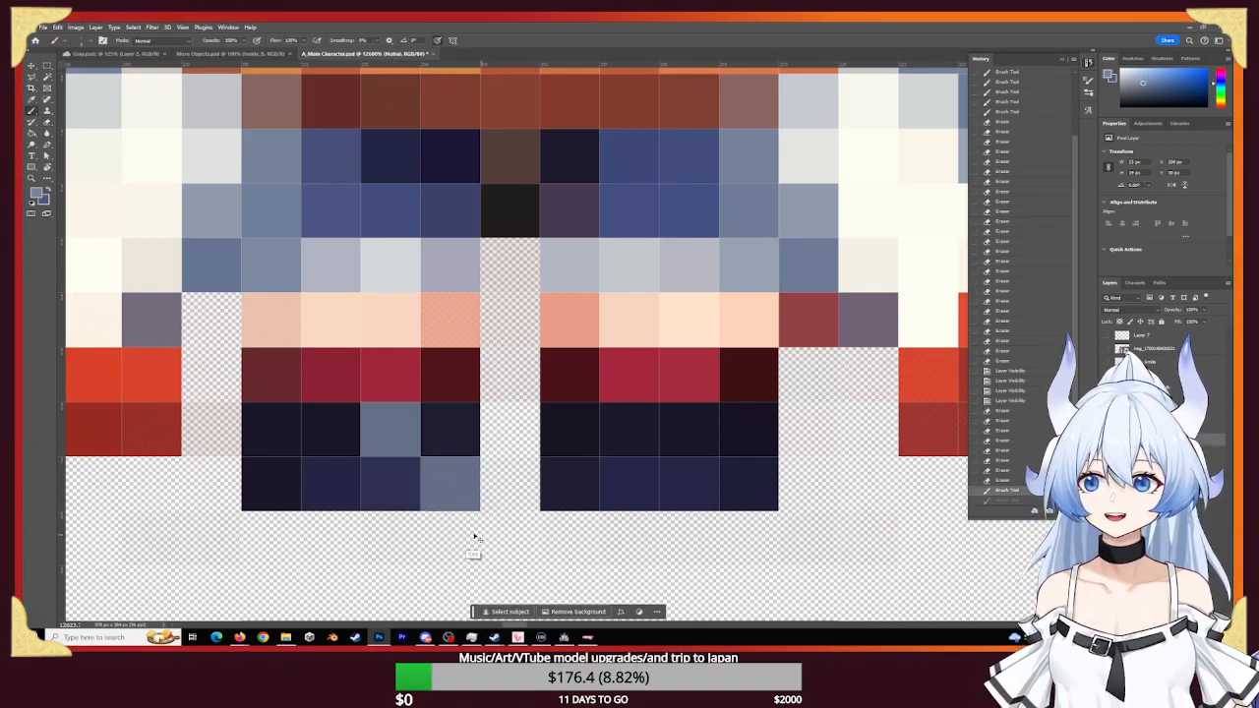
key("ctrl+z")
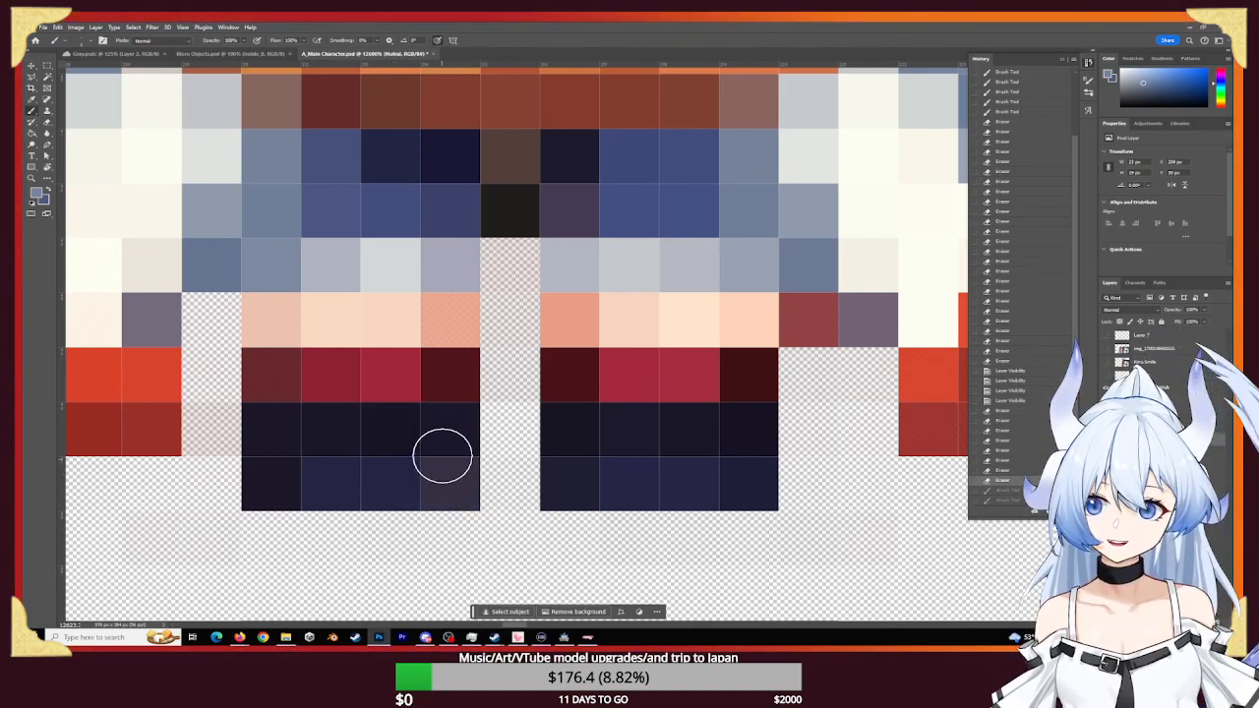
- Sample the near-black from the left boot and paint the inner bottom pixel of both boots with the Brush
left_click(401, 434, "alt")
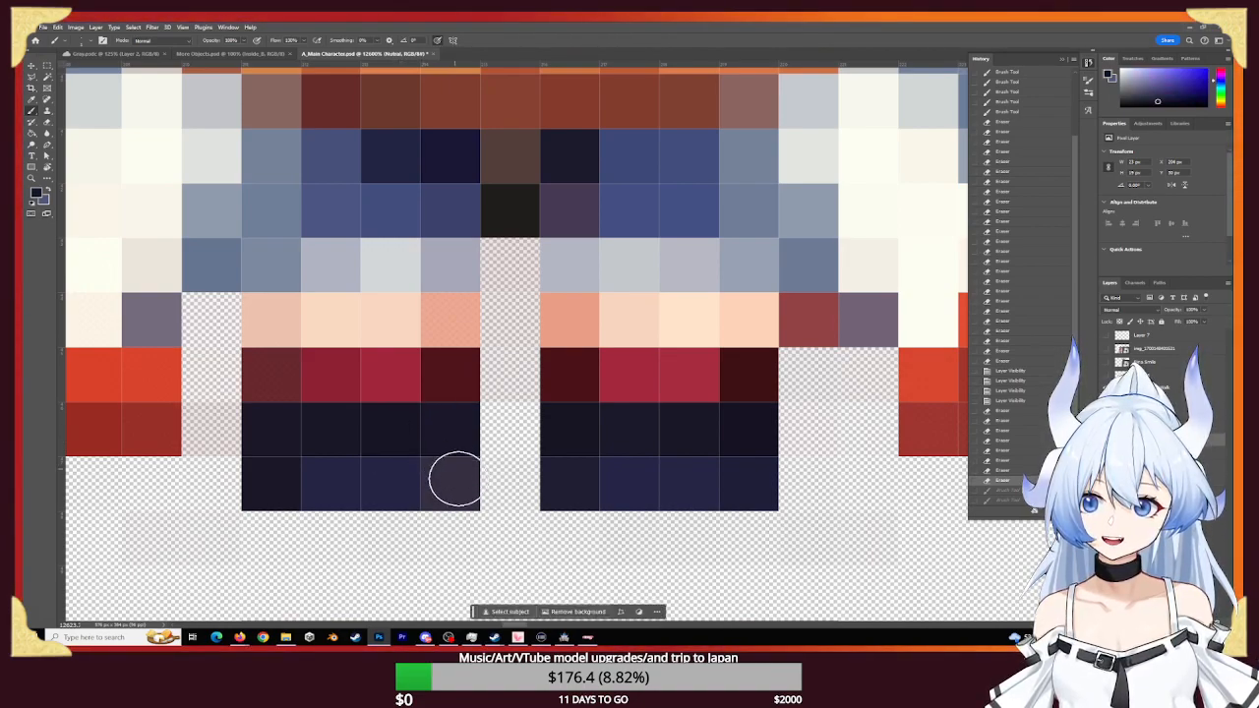
left_click(455, 477)
left_click(567, 483)
left_click(466, 492)
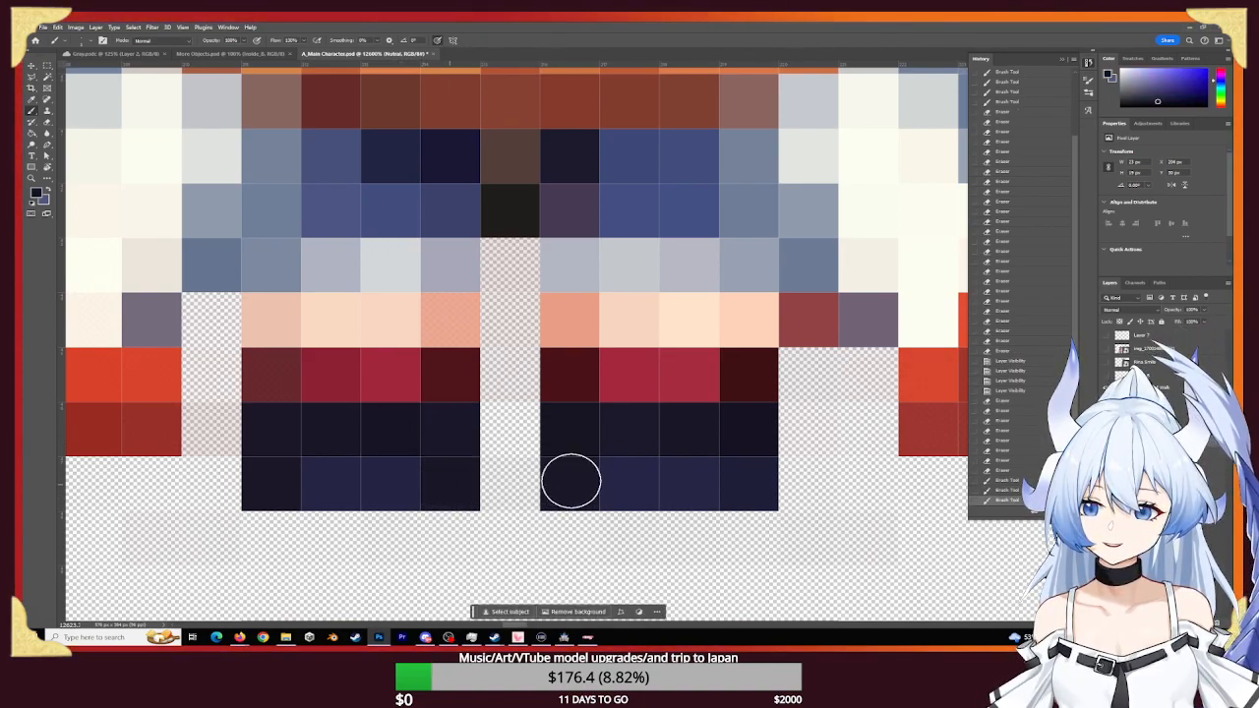
left_click(556, 480)
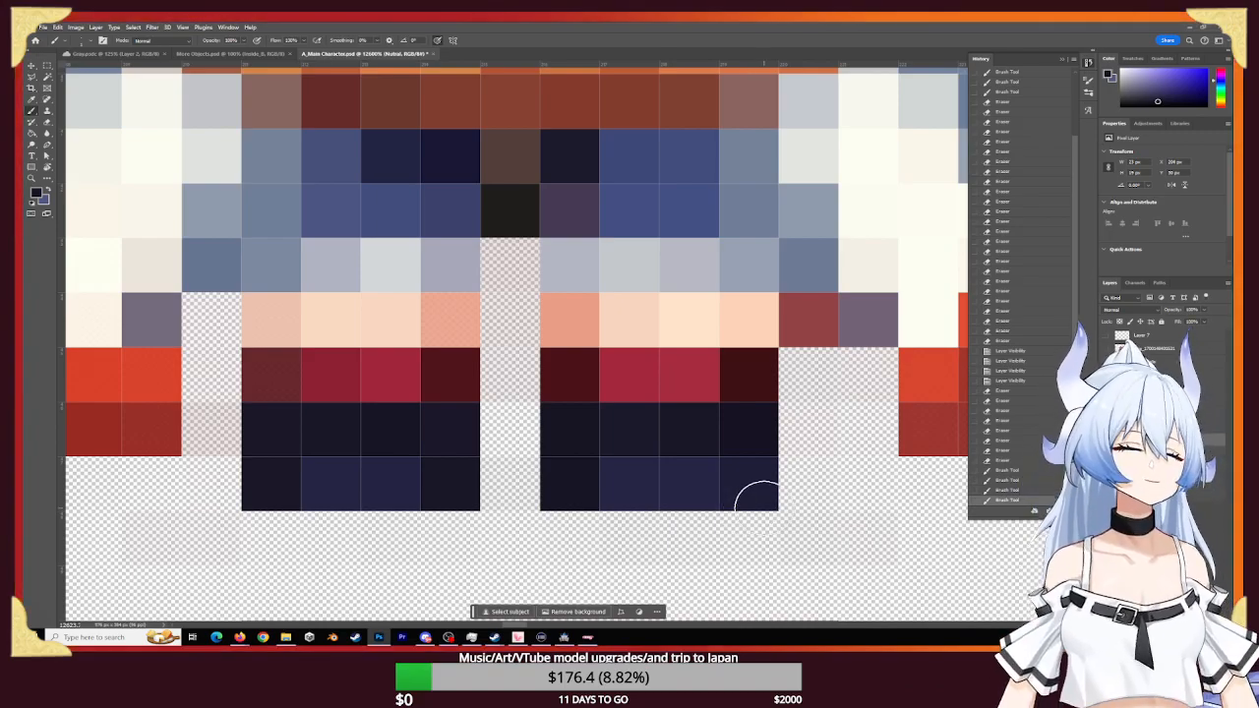
- Erase the dark red pixel between the right leg and the skirt's hem
key("z")
mouse_move(745, 402)
left_mouse_down()
mouse_move(665, 400)
mouse_move(729, 403)
left_mouse_up()
key("e")
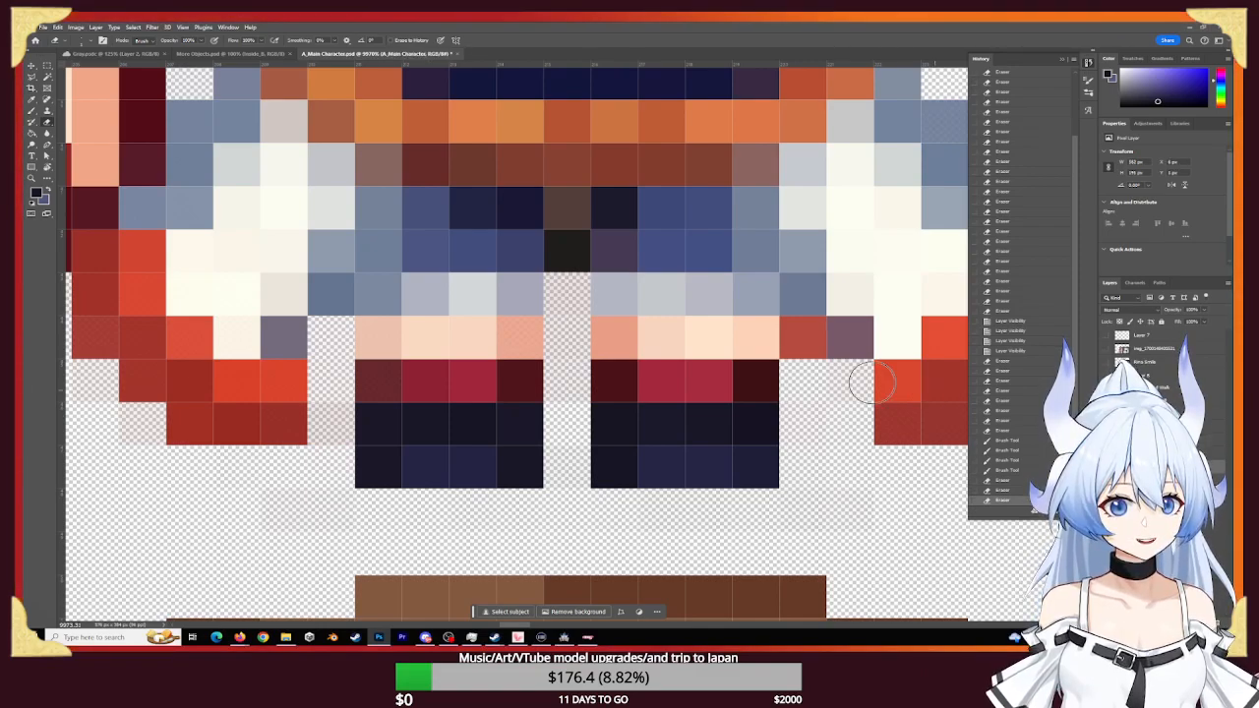
left_click(804, 339)
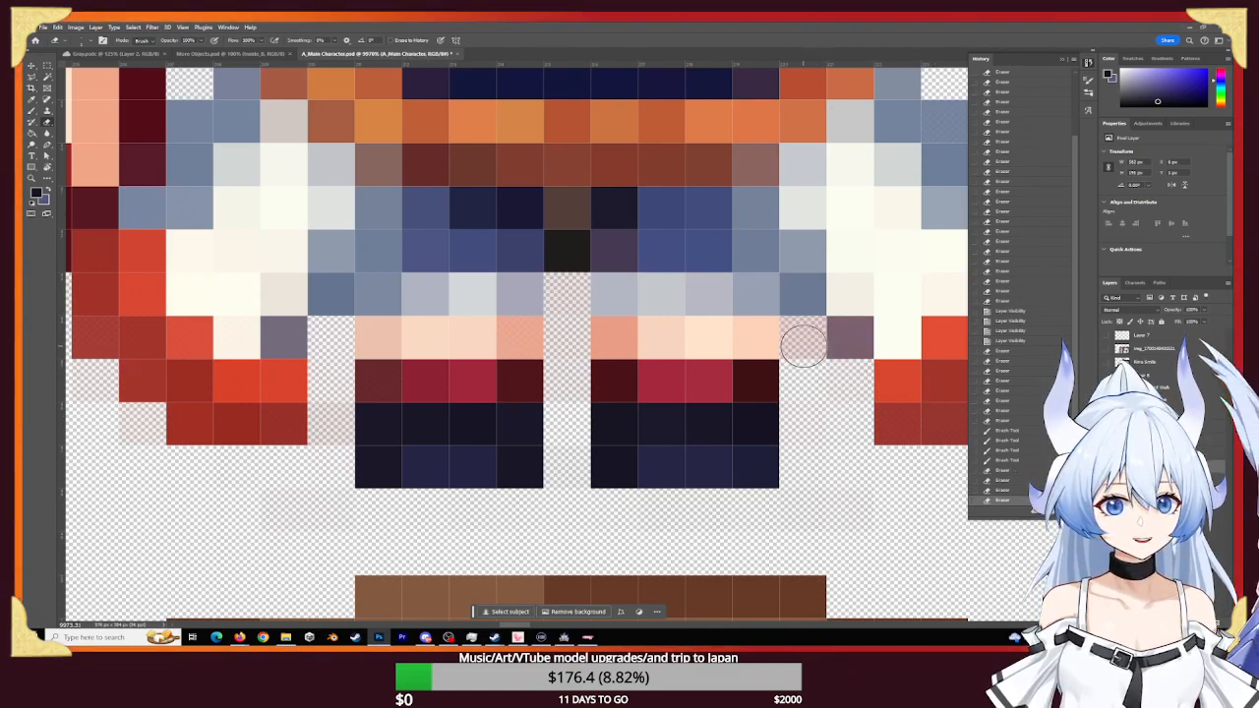
- Sample the slate blue from the right skirt panel's lower edge and repaint the purple hem pixel with it
key("b")
left_click(808, 295, "alt")
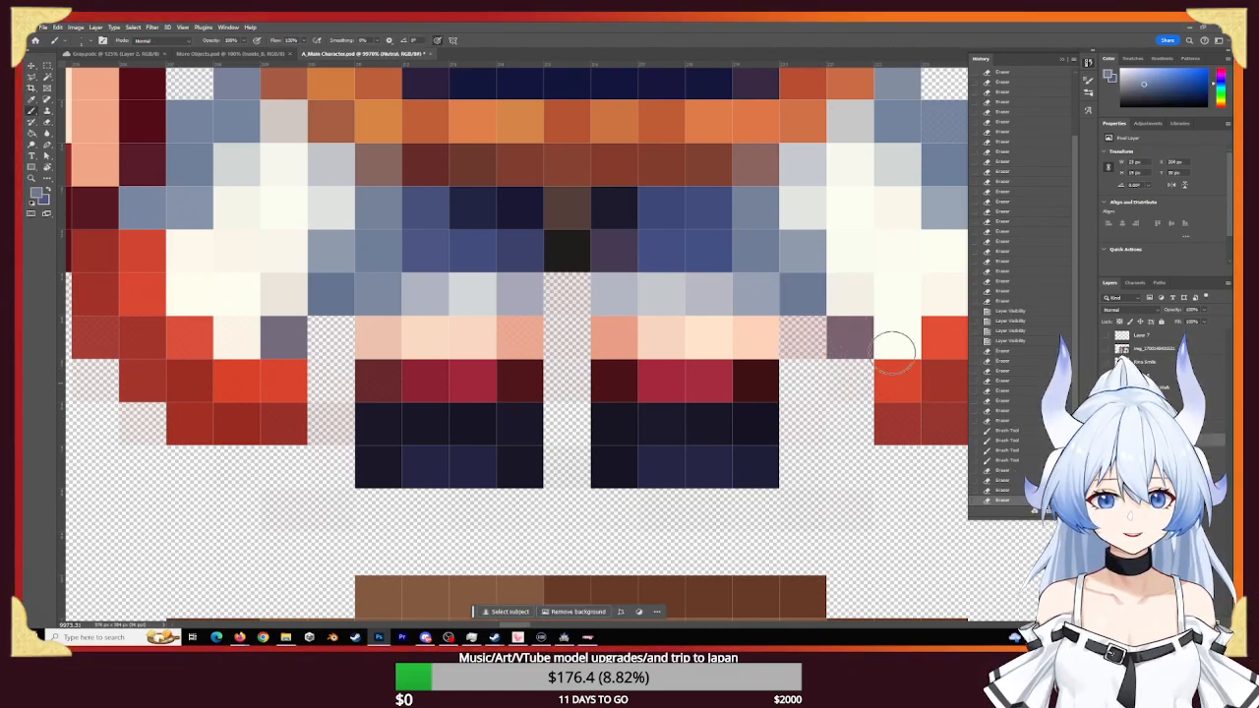
left_click(843, 337)
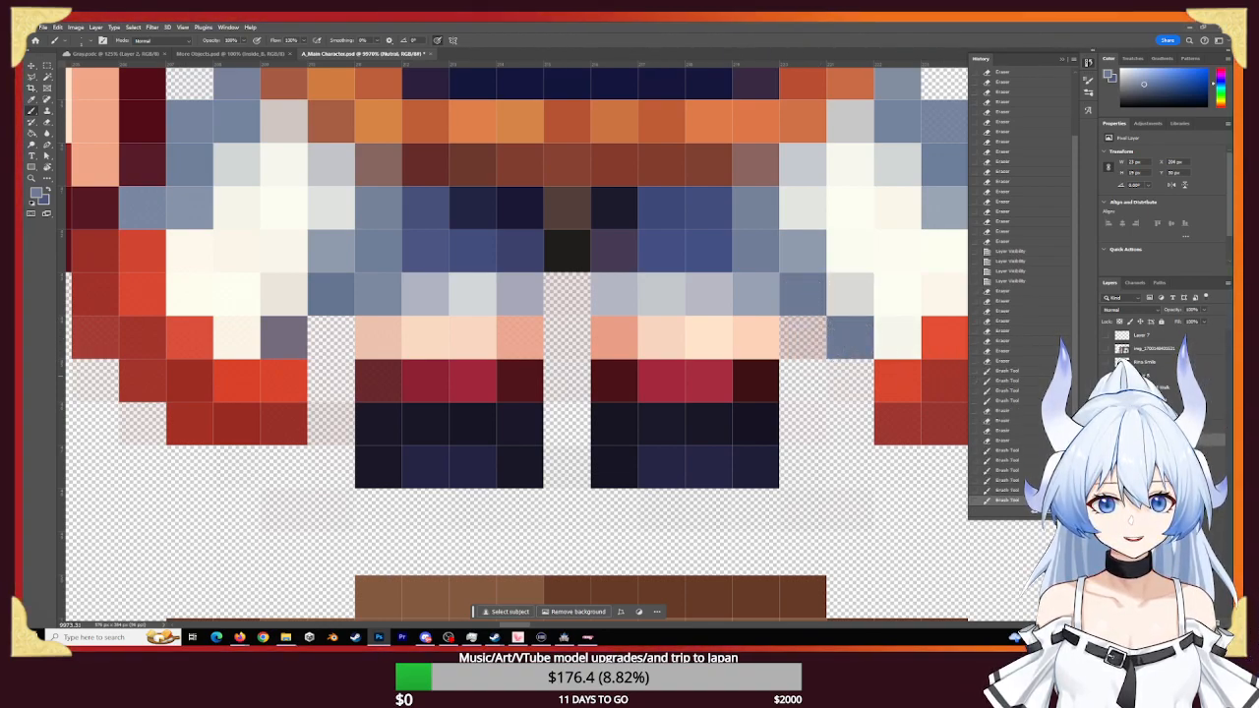
- Erase the faint leftover pixel between the right leg and the repainted hem pixel
key("e")
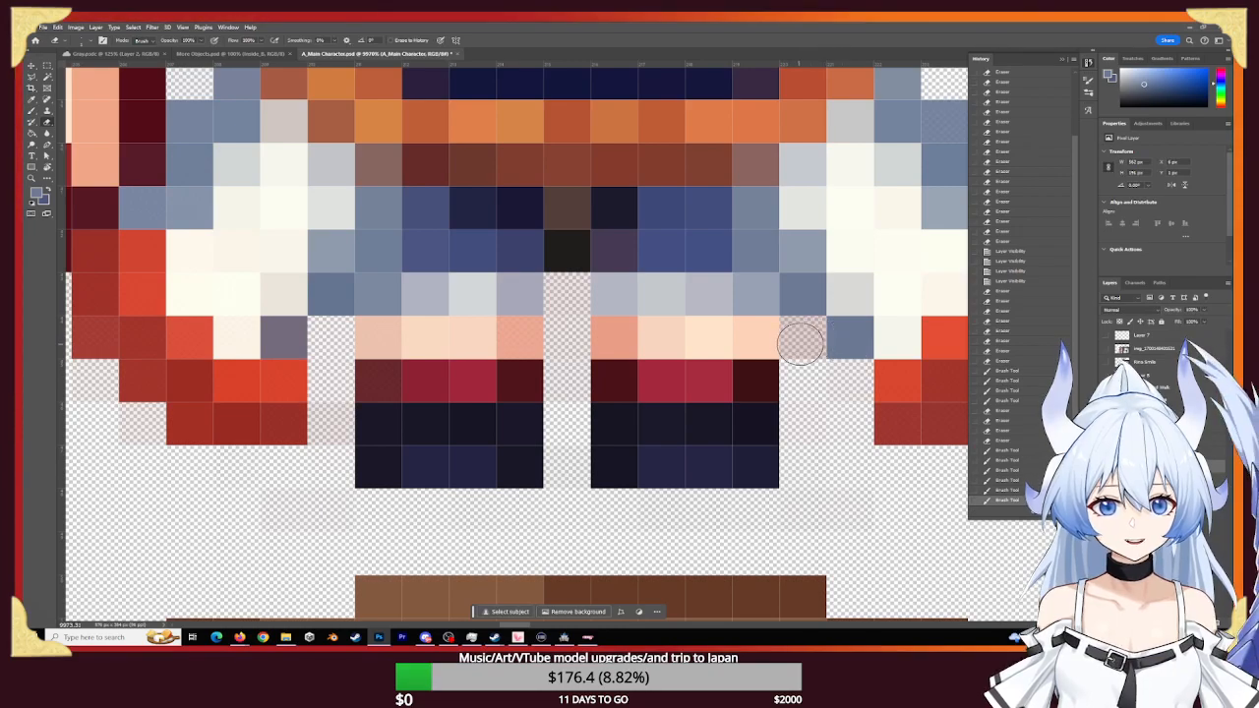
left_click(800, 339)
left_click(803, 355)
- Toggle the left walking frame's outfit layer on and off to compare it with the neutral frame, leaving it visible
key("z")
mouse_move(831, 426)
left_mouse_down()
mouse_move(724, 416)
mouse_move(512, 447)
left_mouse_up()
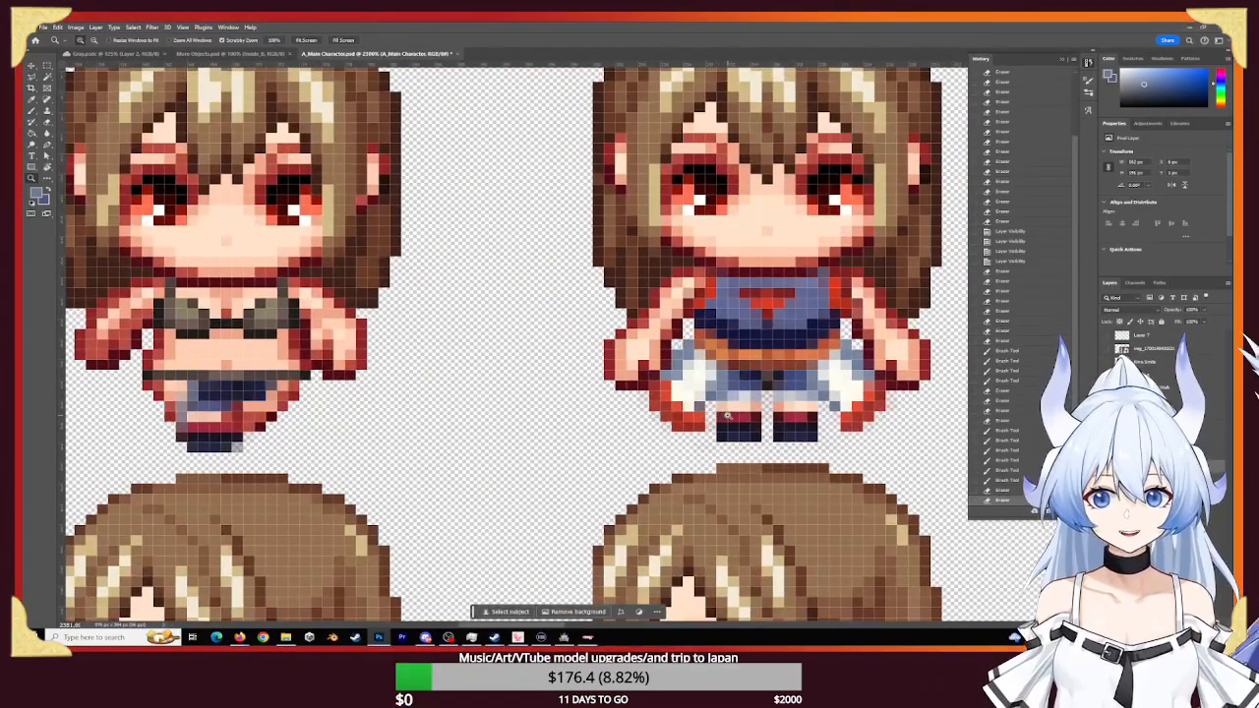
left_click(1107, 400)
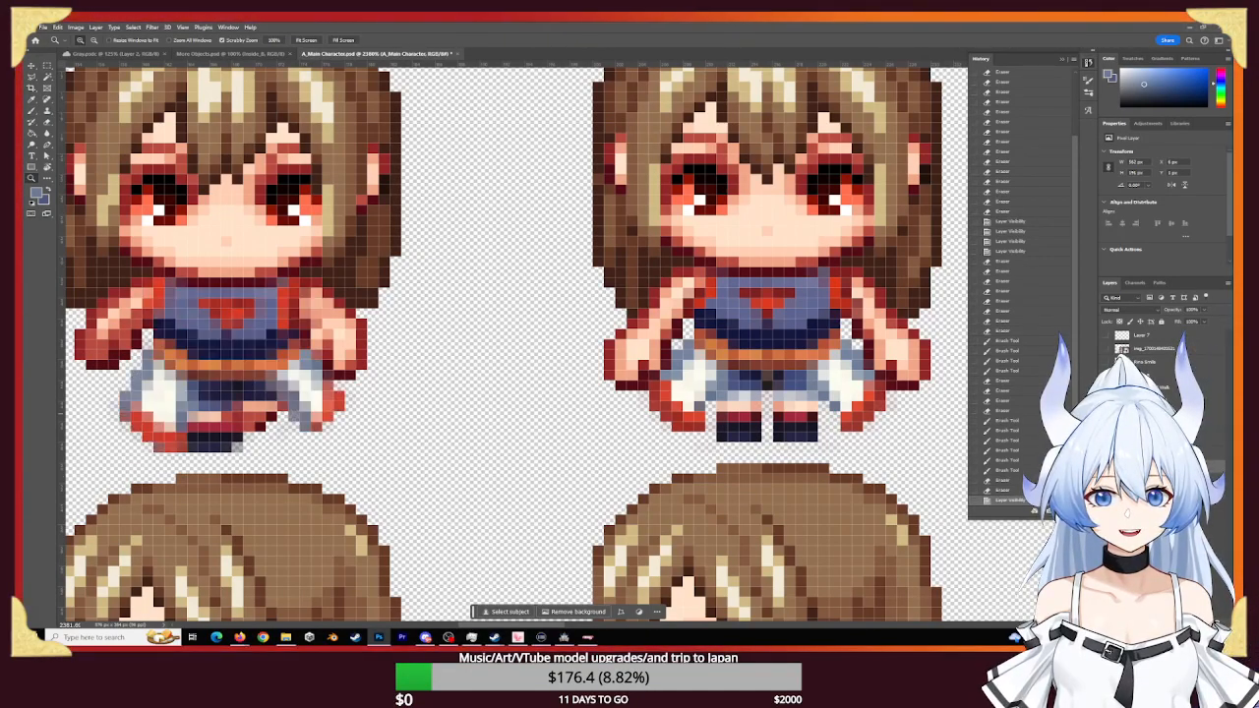
left_click(1107, 413)
left_click(1107, 413)
left_click(1107, 415)
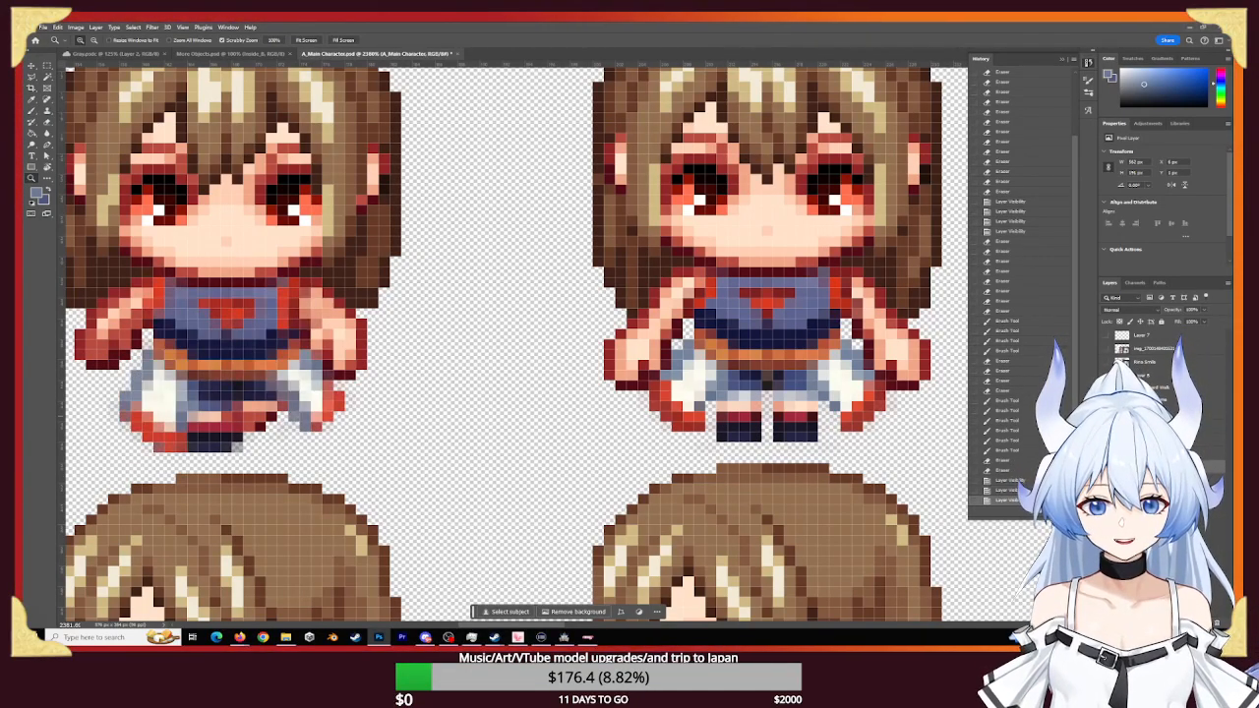
left_click(1107, 413)
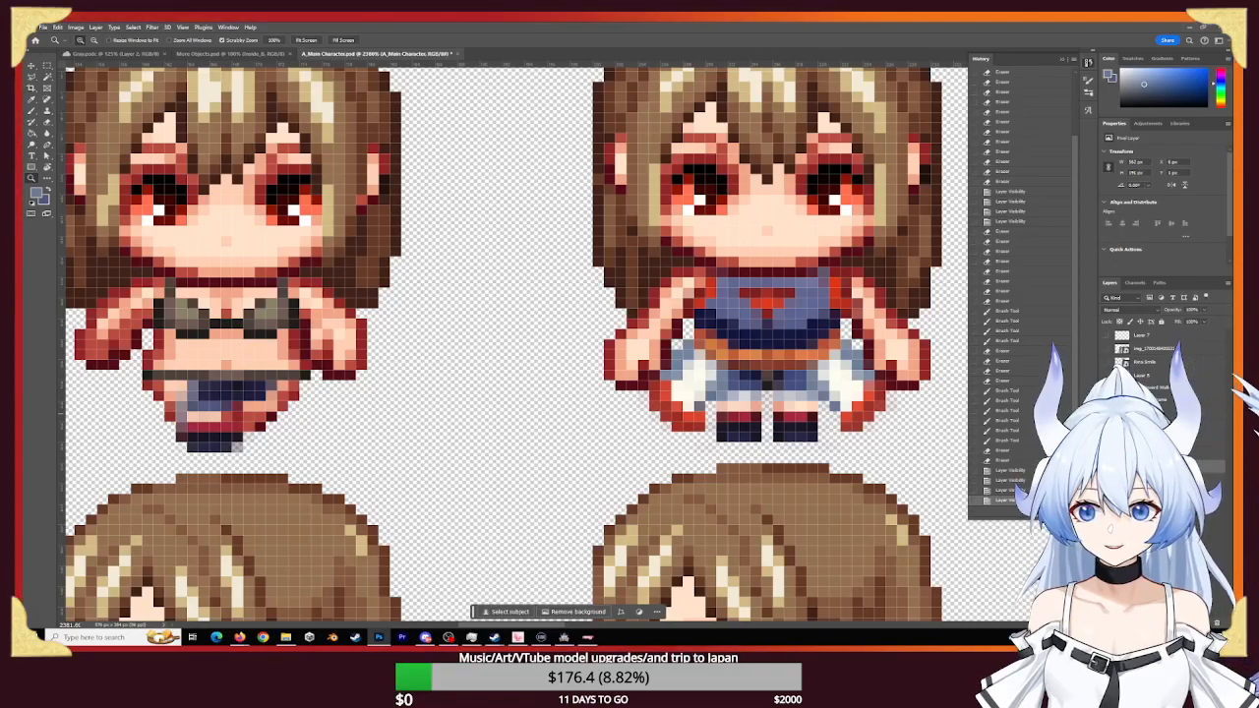
left_click(1107, 413)
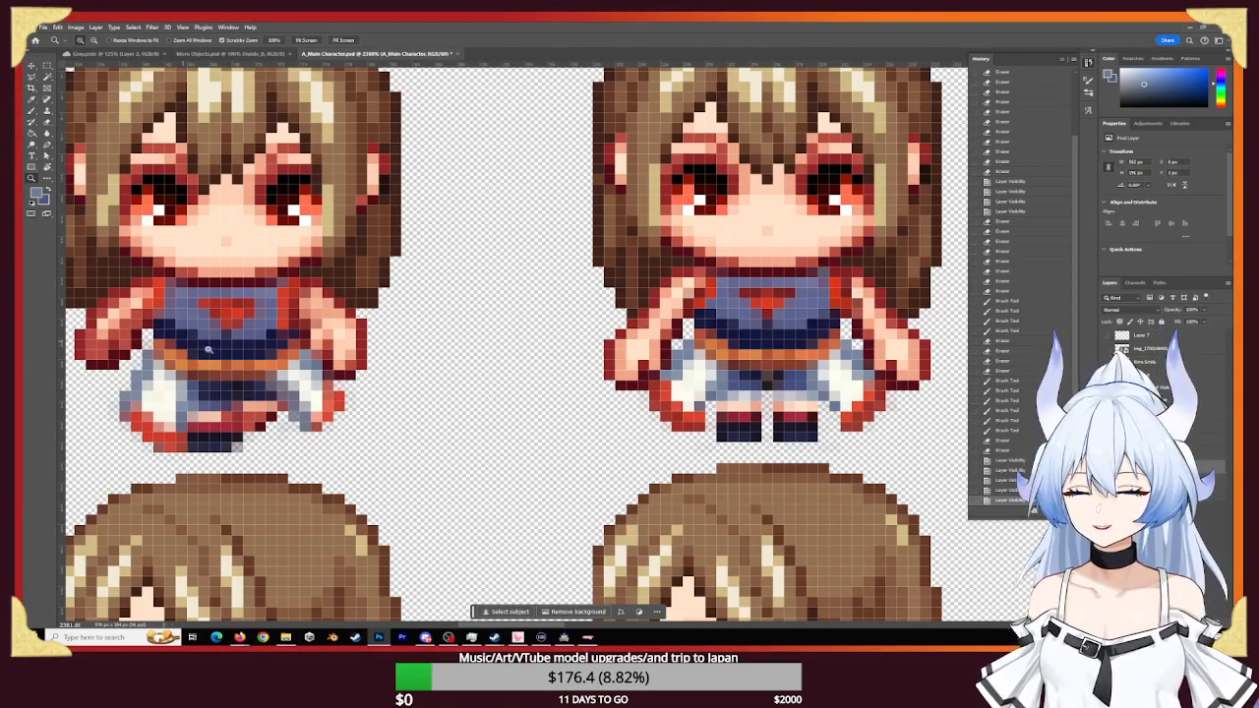
- Merge the left walking frame's outfit layers into one and duplicate the merged layer
left_click_drag(205, 350, 143, 350)
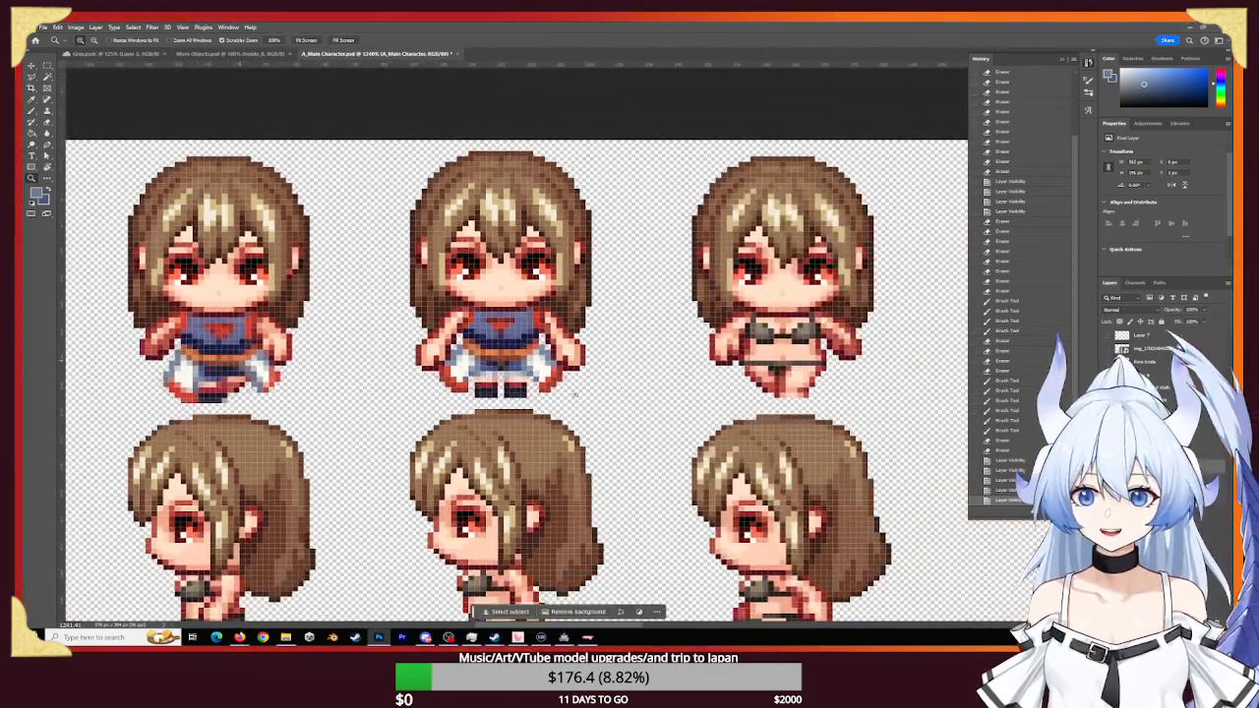
left_click(1155, 414)
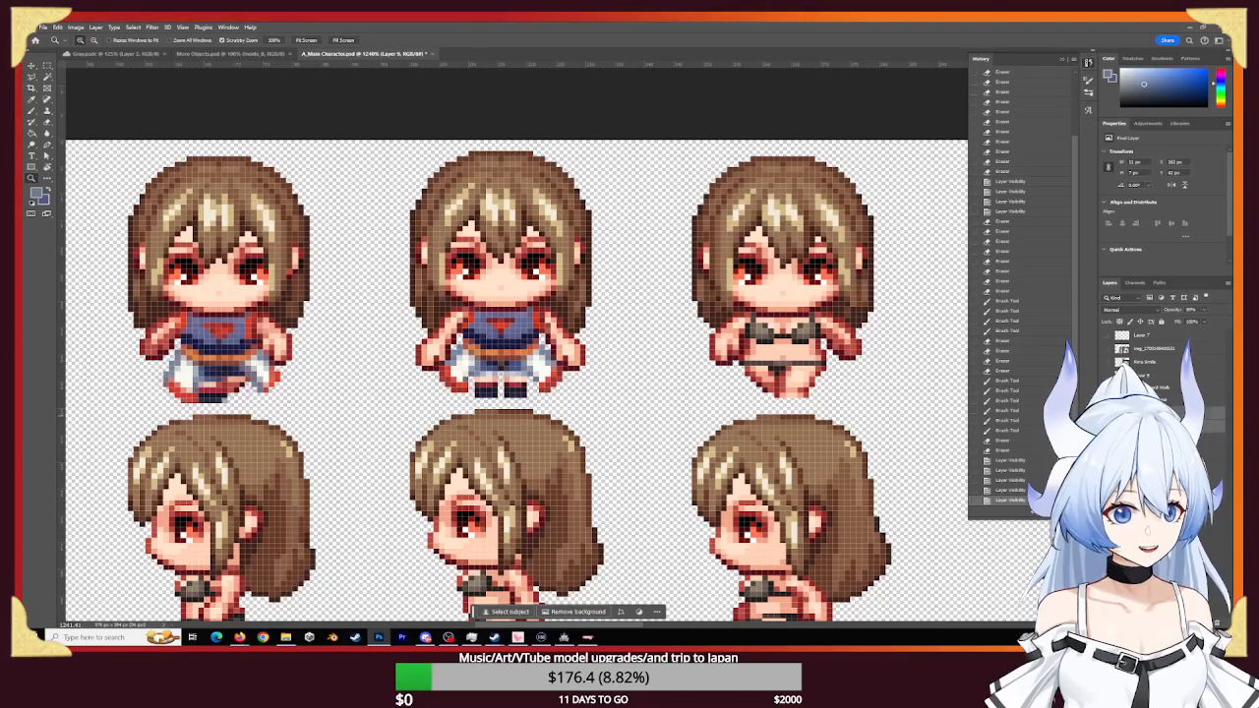
right_click(1170, 414)
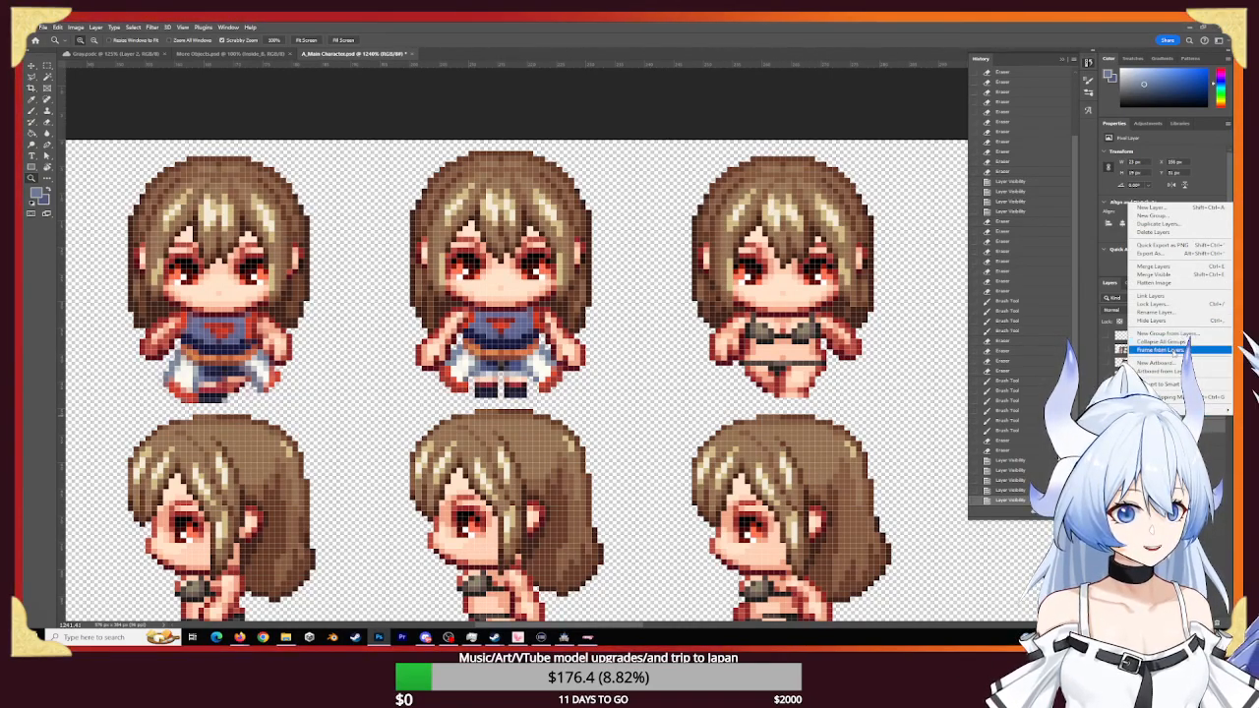
left_click(1155, 266)
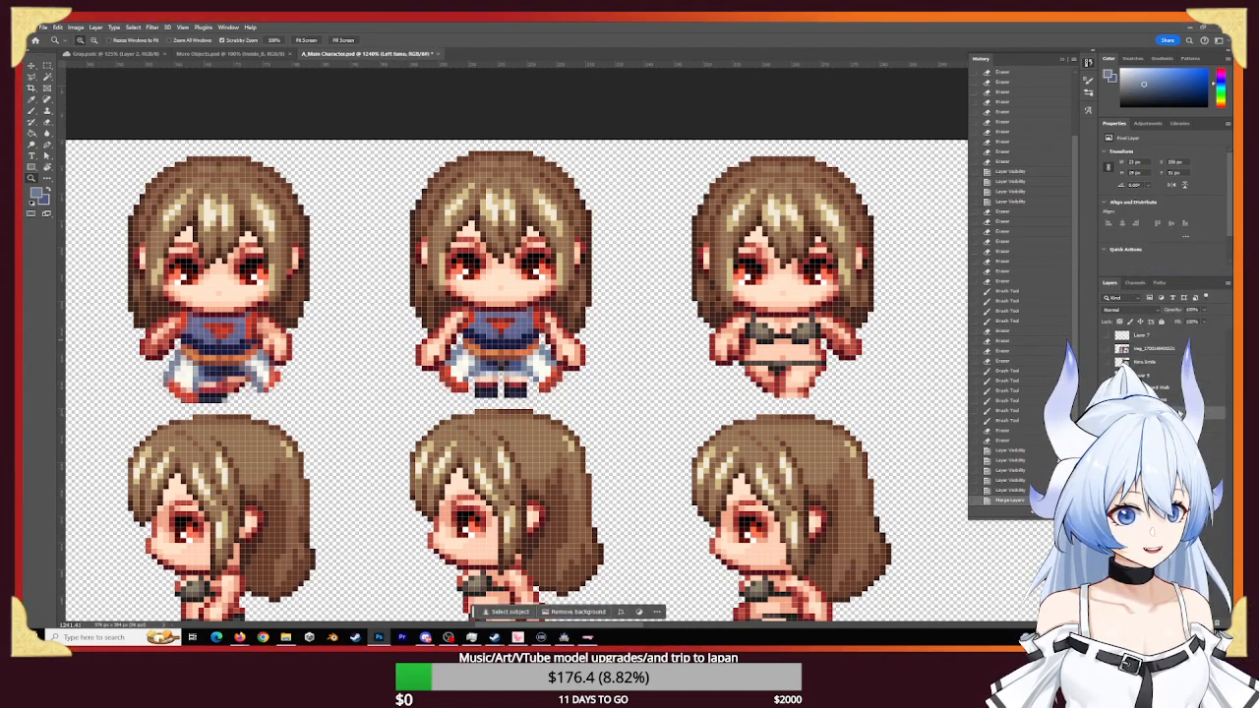
key("ctrl+comma")
key("ctrl+z")
key("ctrl+j")
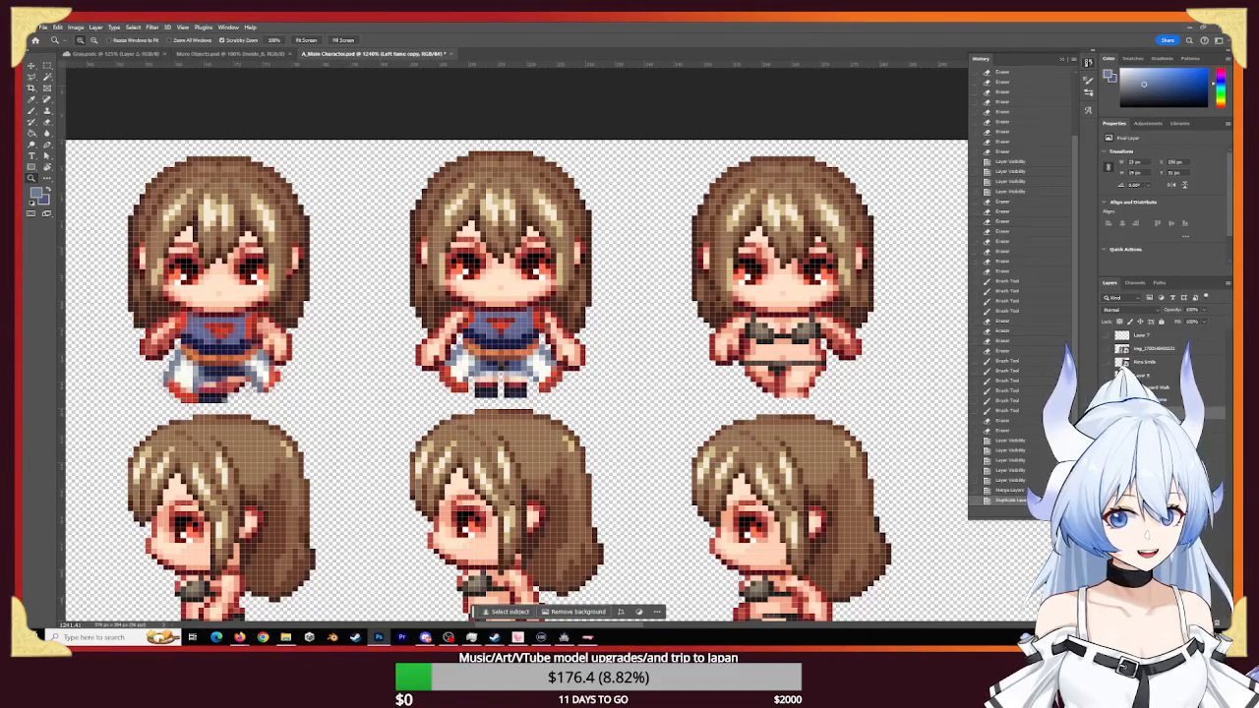
right_click(1136, 413)
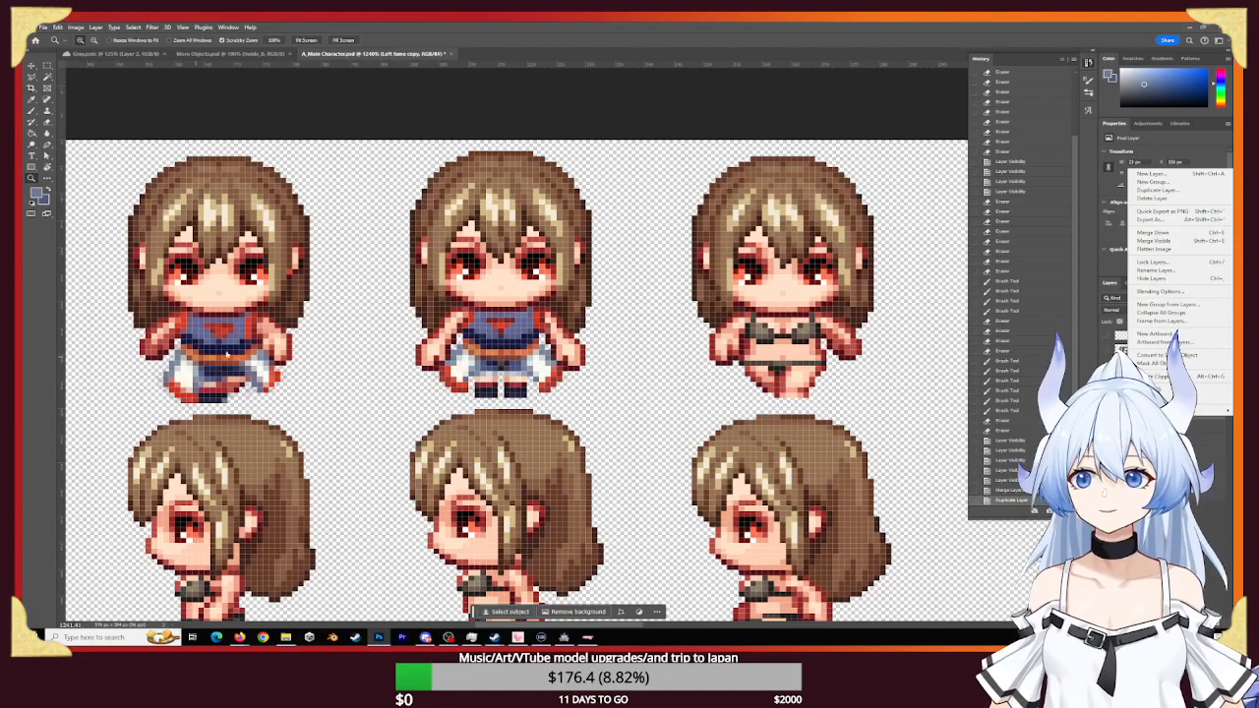
left_click(229, 348)
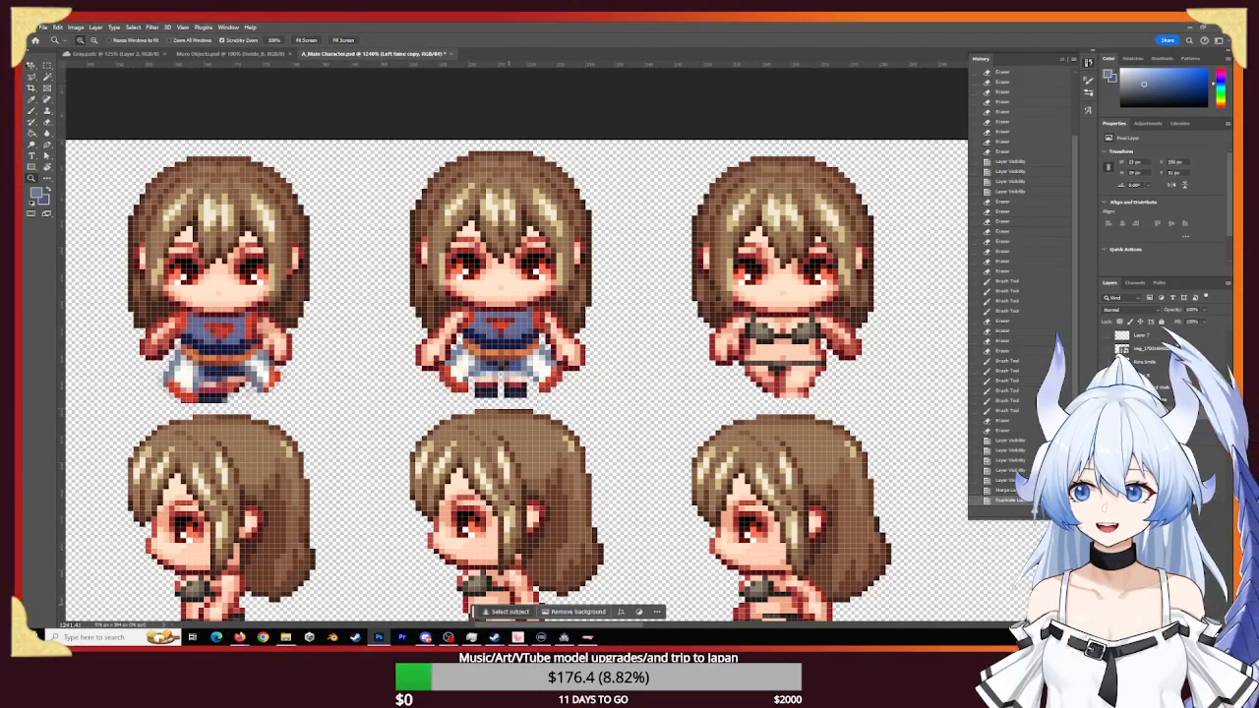
left_click(508, 611)
left_click(31, 67)
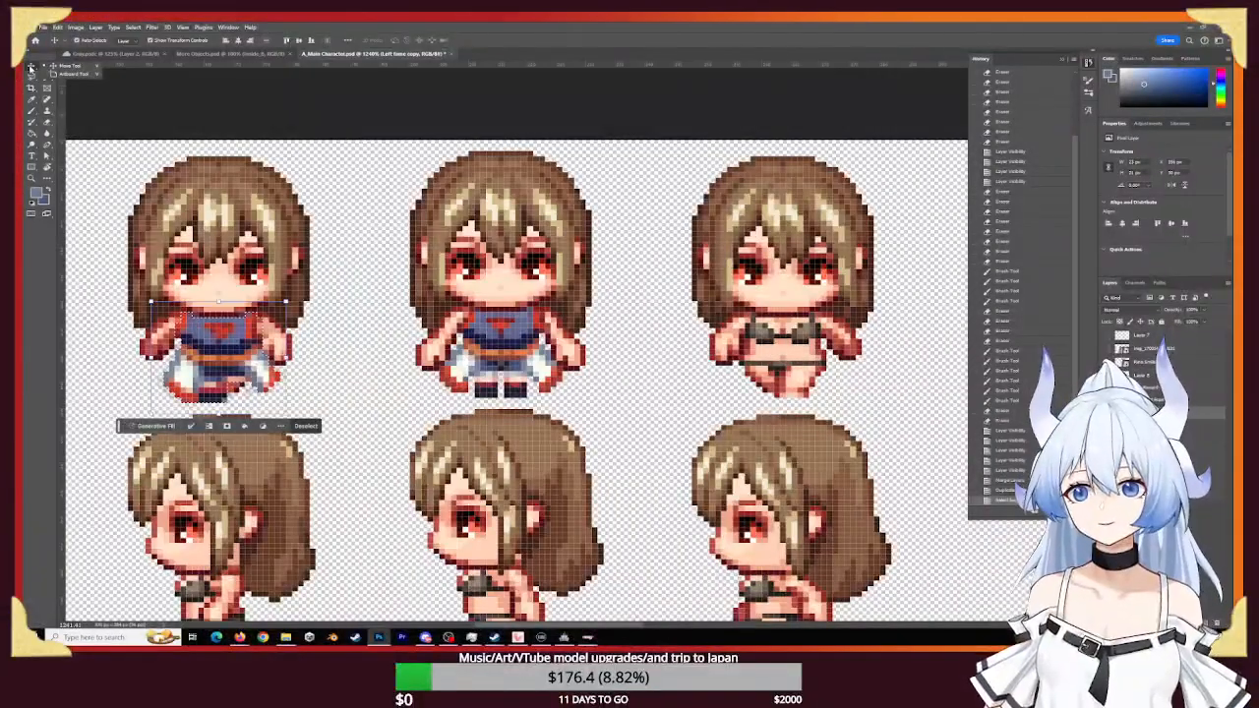
left_click(305, 425)
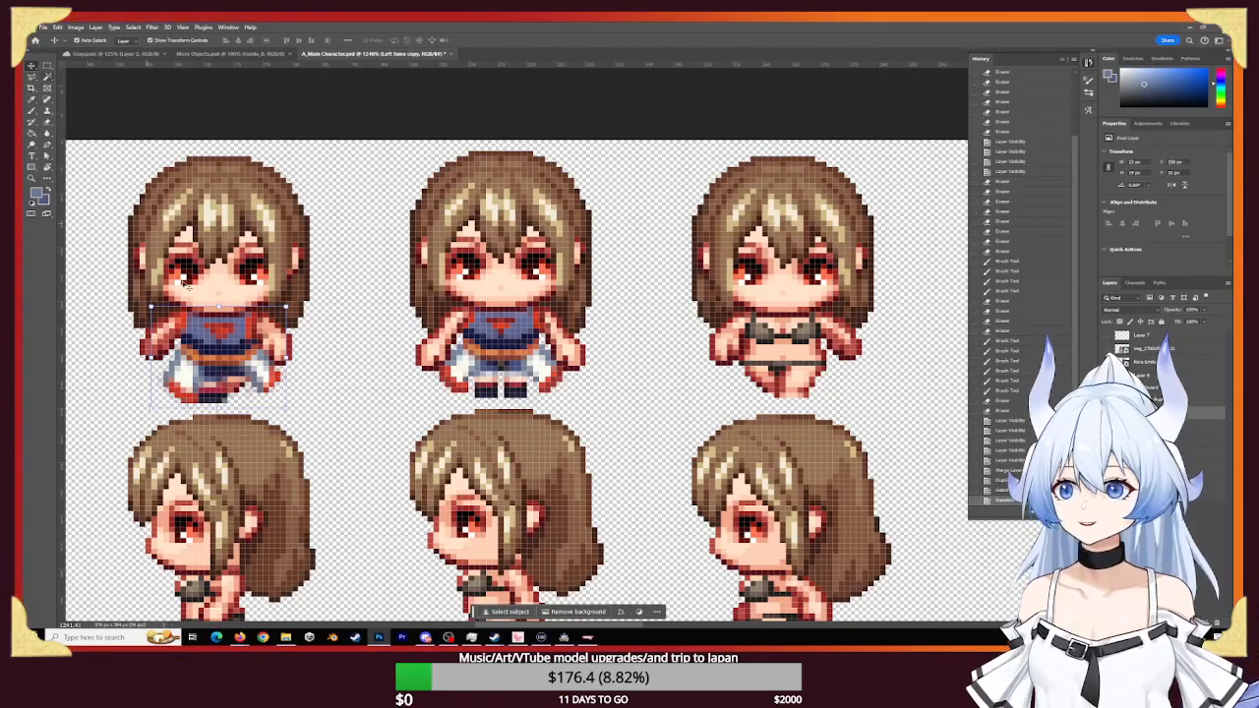
- Flip the duplicated outfit horizontally with Free Transform and move it onto the third front-facing frame
key("ctrl+t")
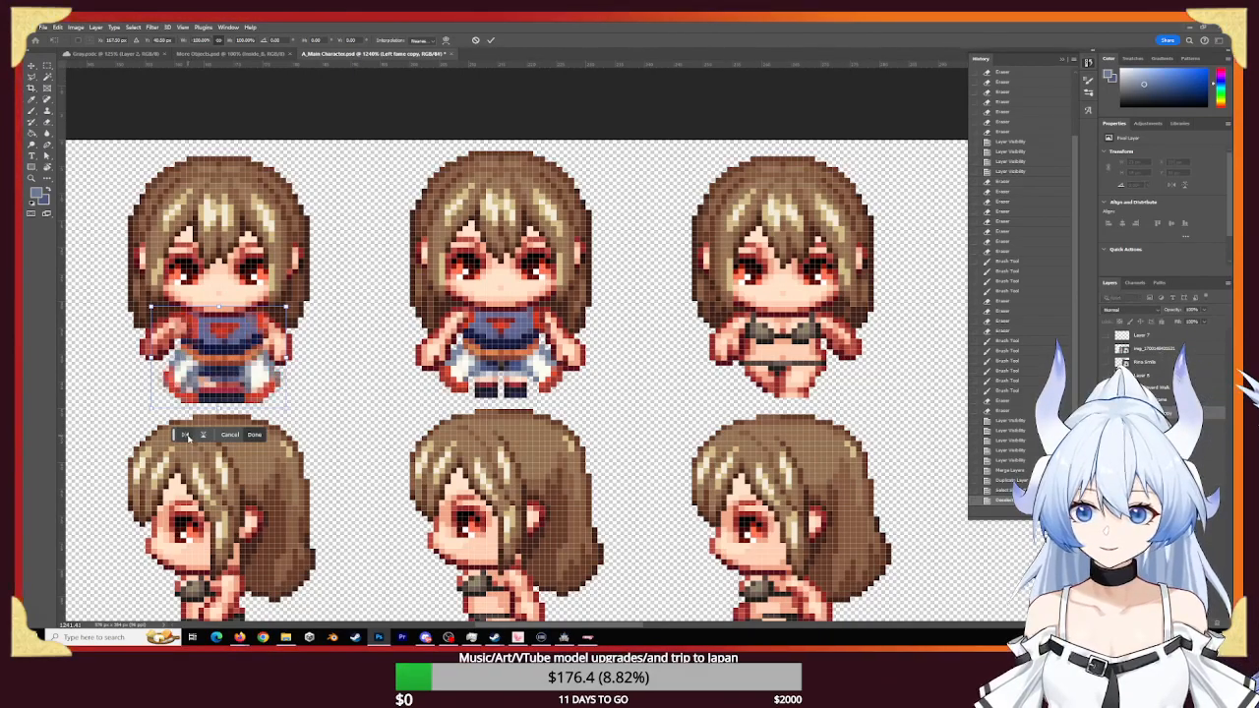
left_click(252, 435)
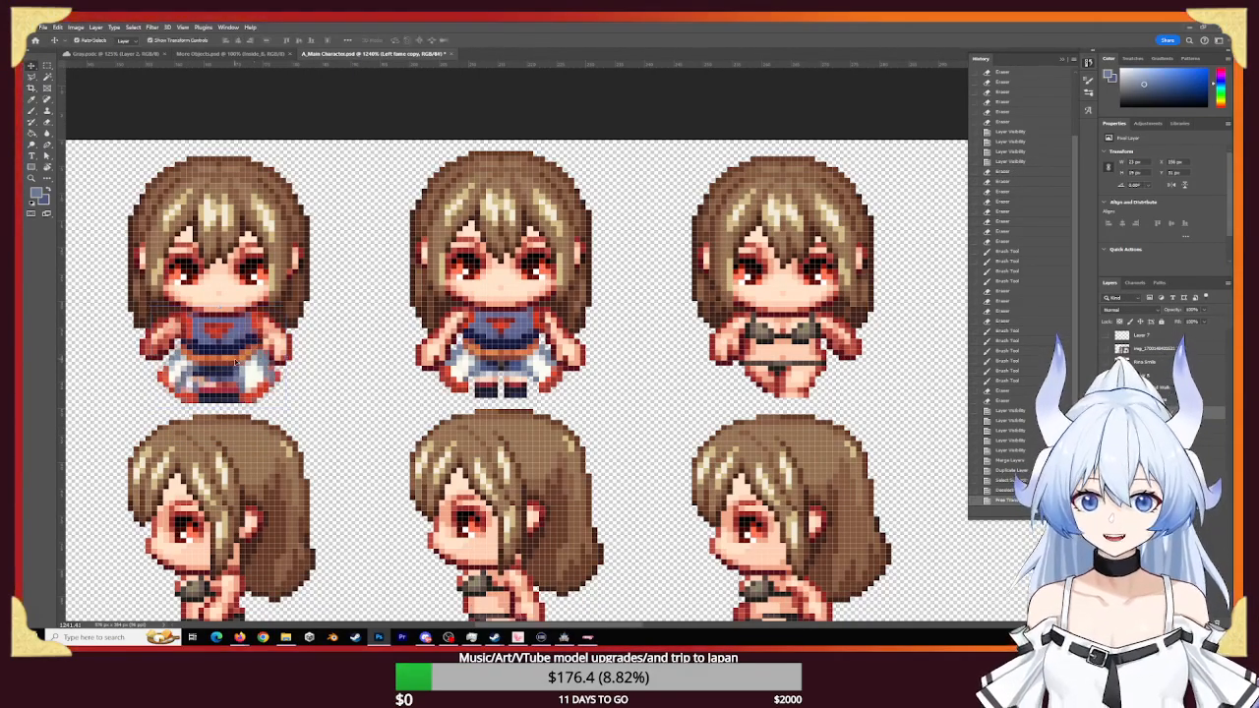
left_click_drag(317, 341, 816, 378)
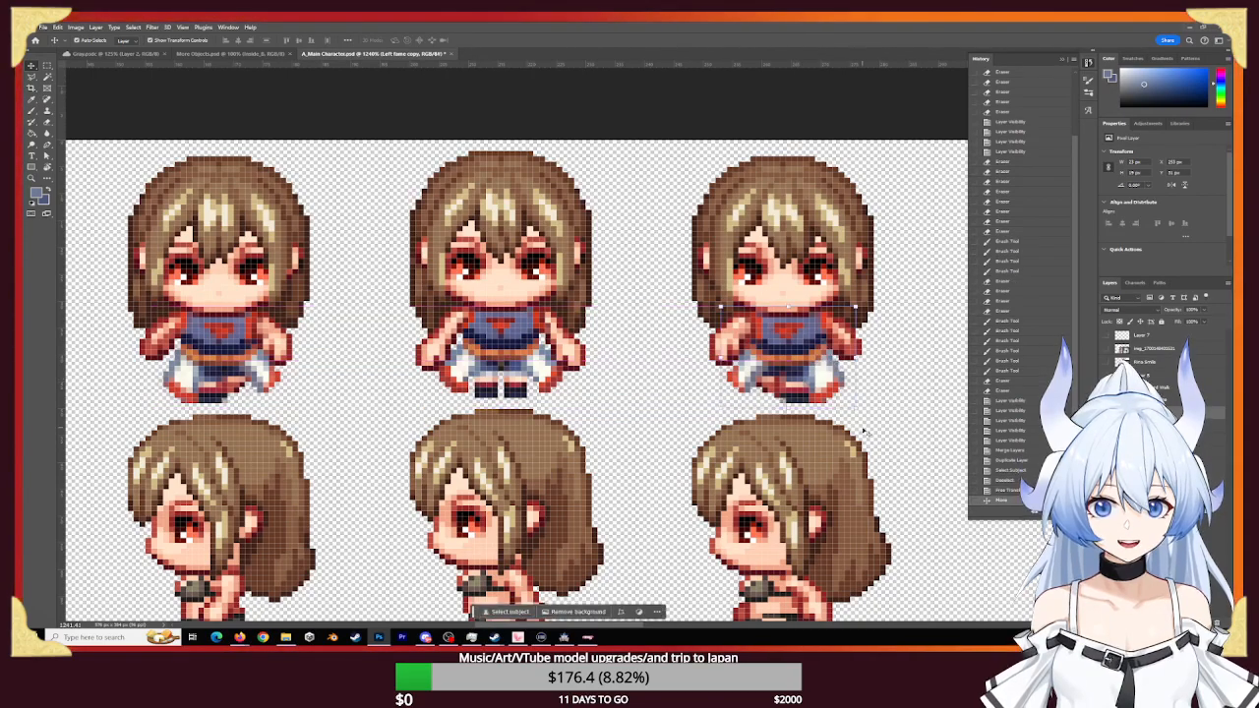
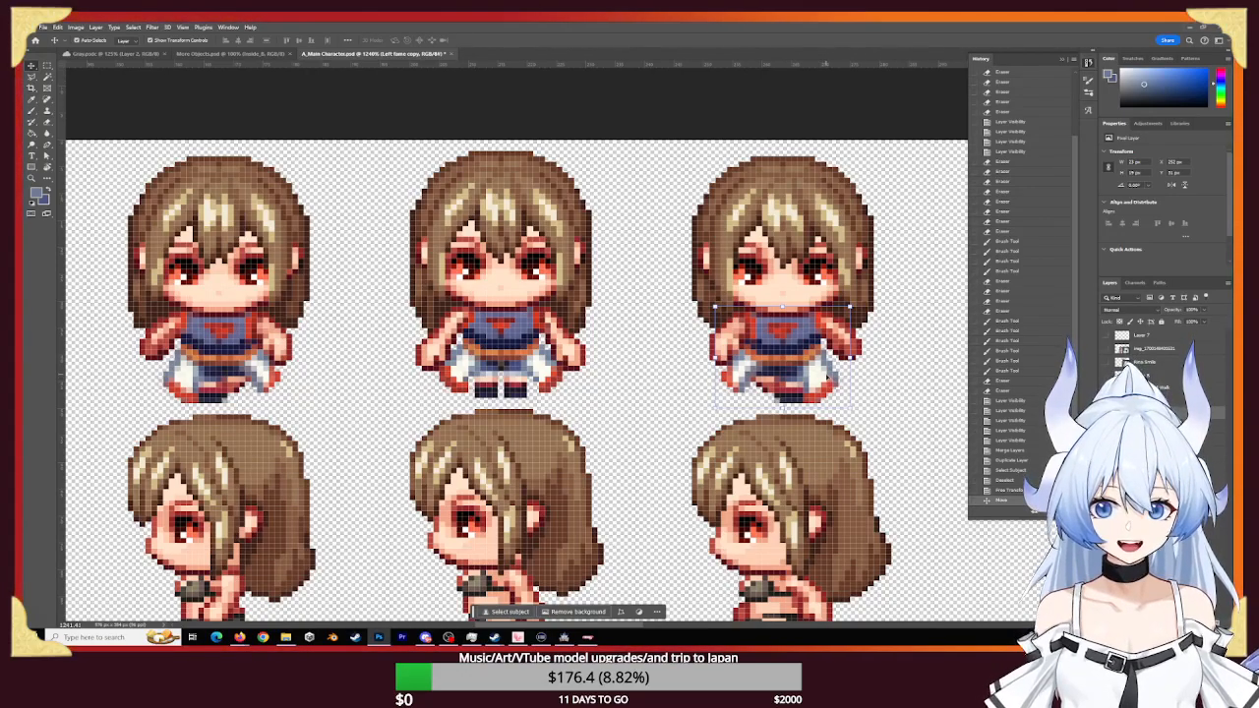
- Nudge the mirrored outfit sideways in small increments to align it with the third frame's body
key("Right")
key("Right")
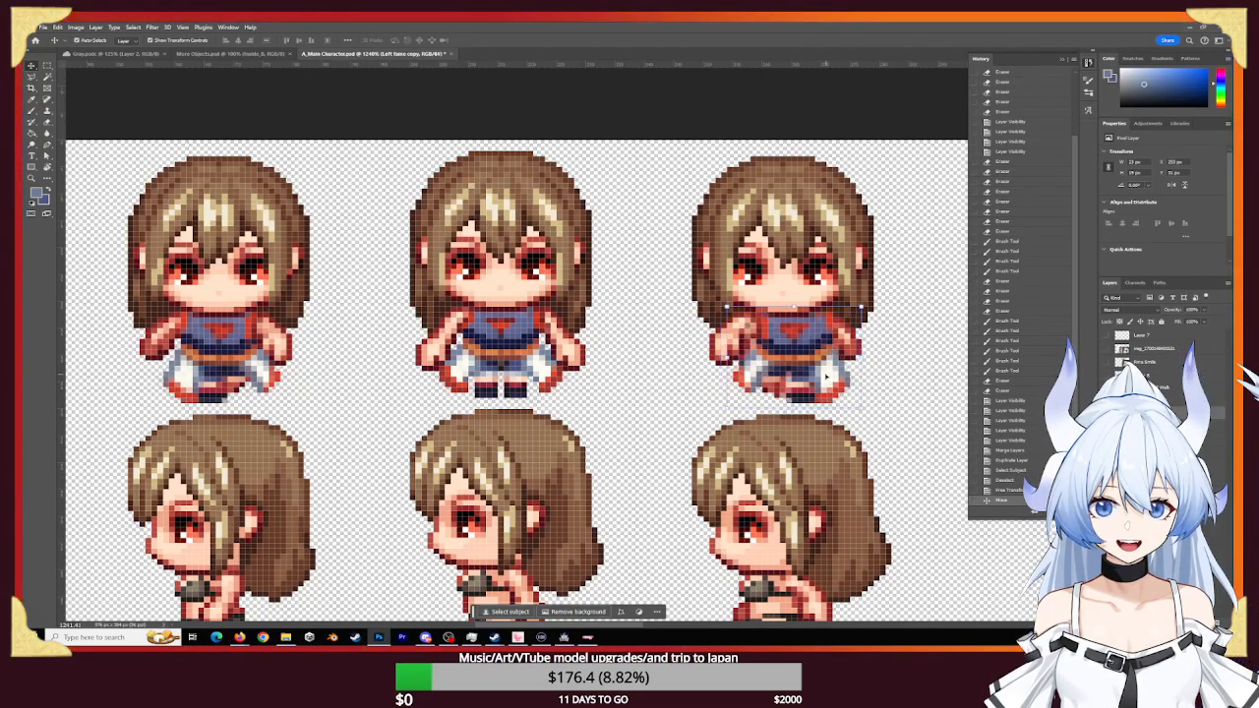
key("Right")
key("Right")
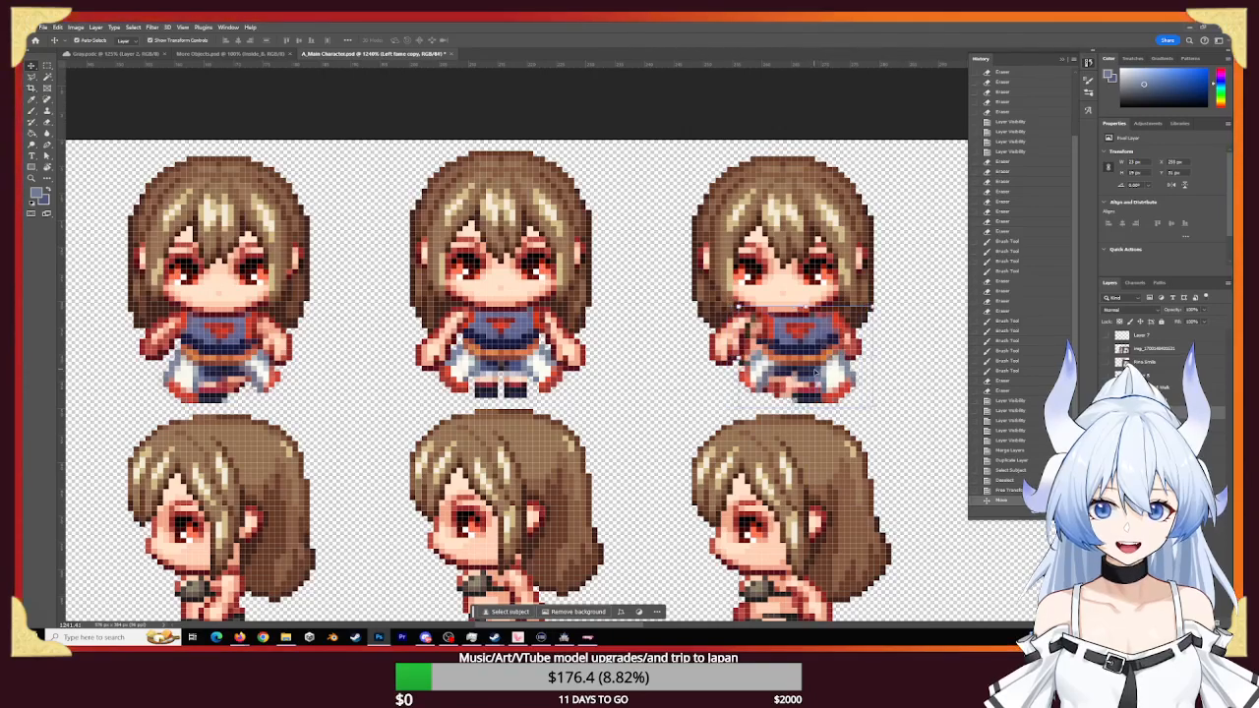
mouse_move(814, 372)
left_mouse_down()
mouse_move(832, 368)
mouse_move(811, 369)
left_mouse_up()
key("Left")
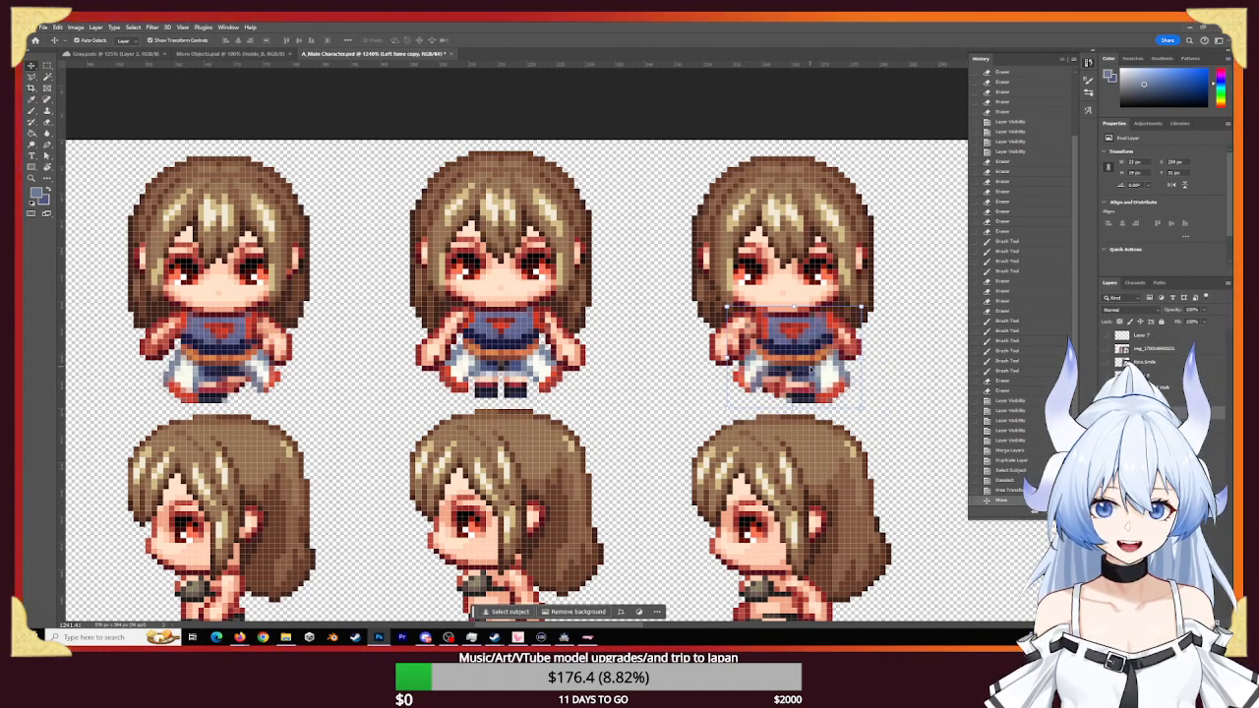
key("Left")
key("Right")
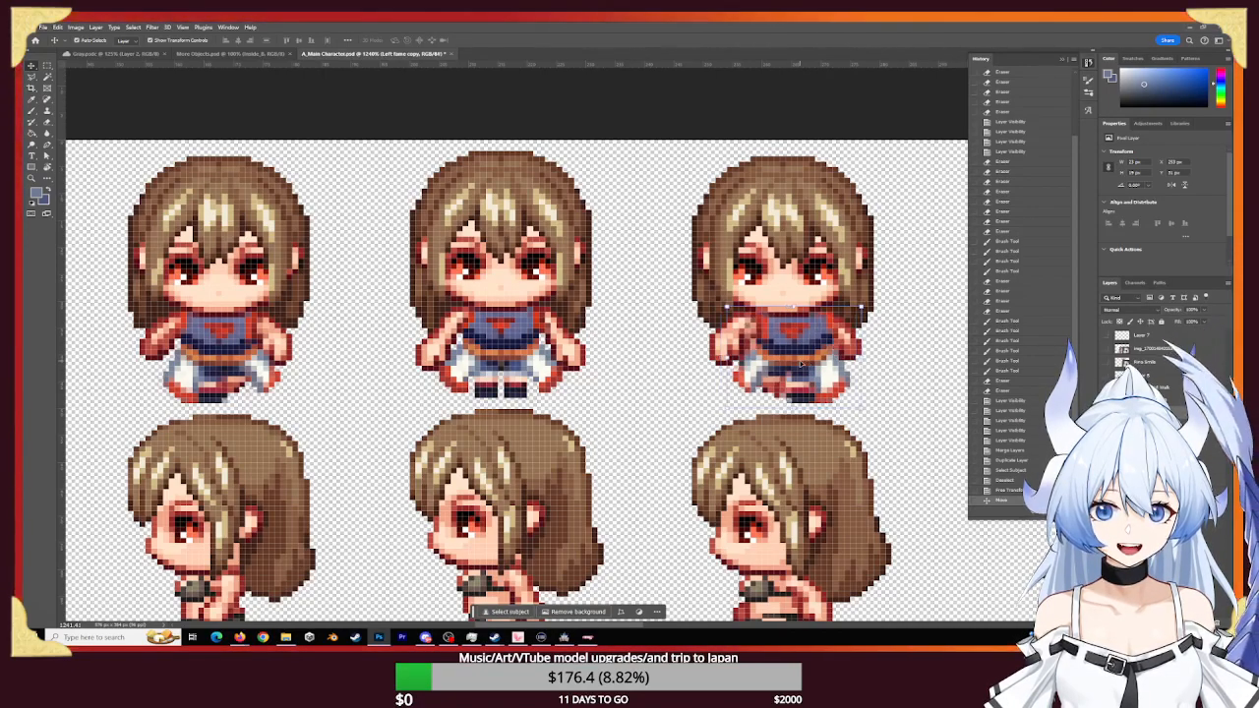
key("Left")
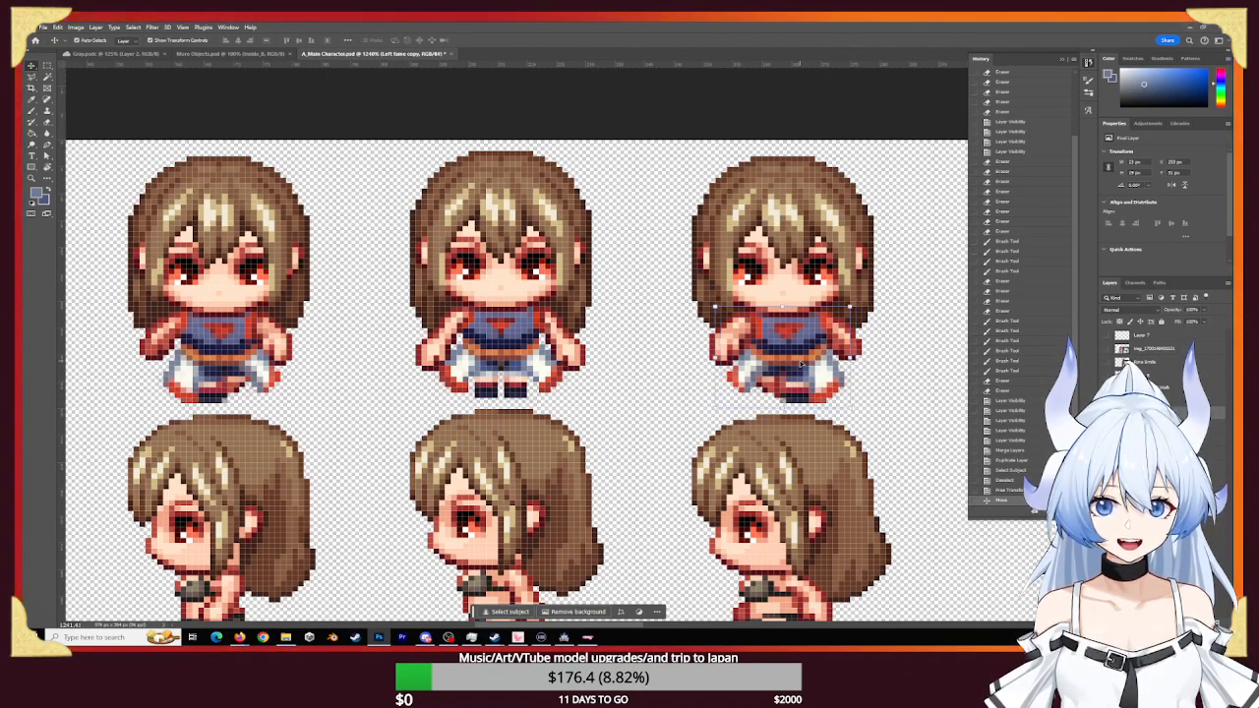
- Fine-tune the mirrored outfit's horizontal position so it lines up with the third front-facing frame's torso and legs
key("Left")
key("Right")
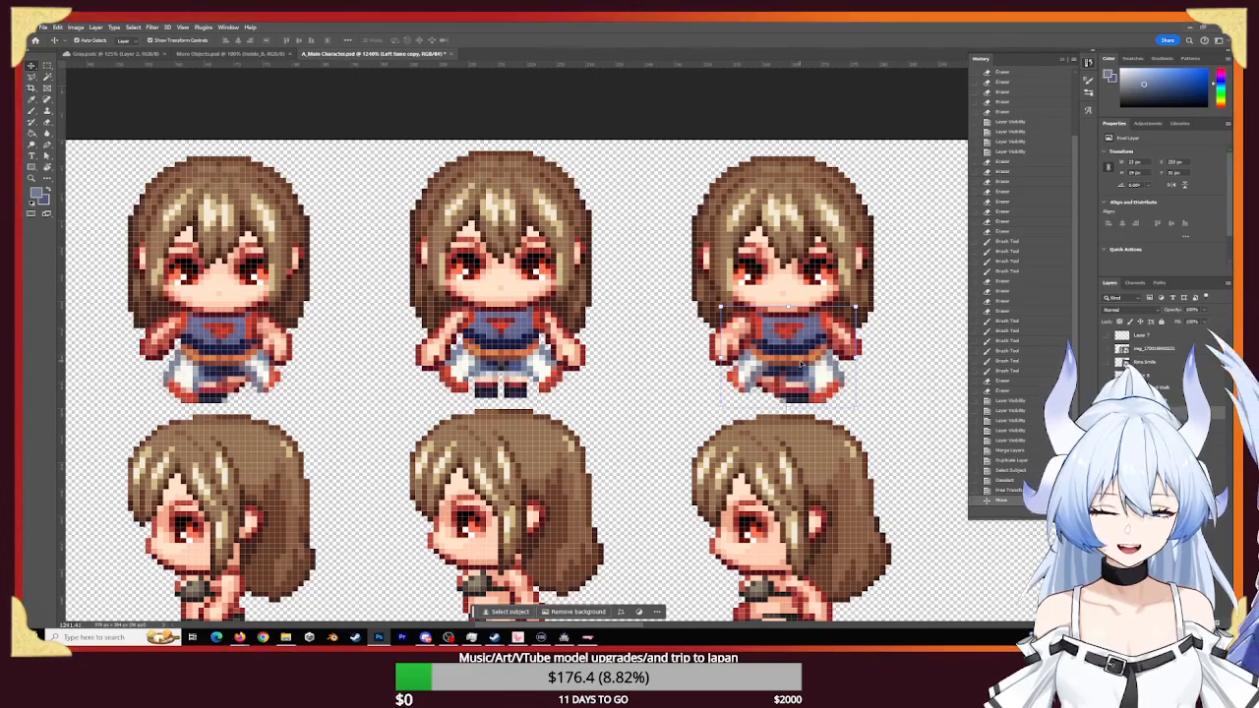
key("Left")
key("Left")
key("Left")
key("Left")
key("Left")
key("Left")
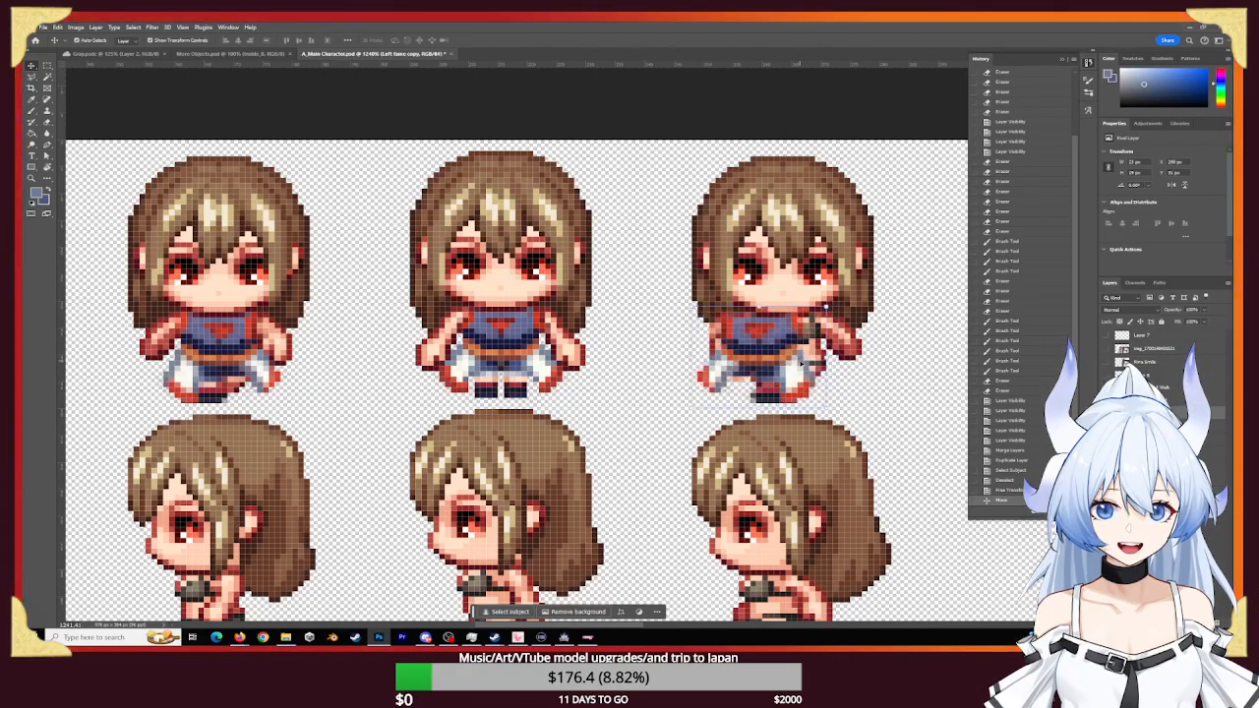
key("Right")
key("Right")
key("Right")
key("Right")
key("Right")
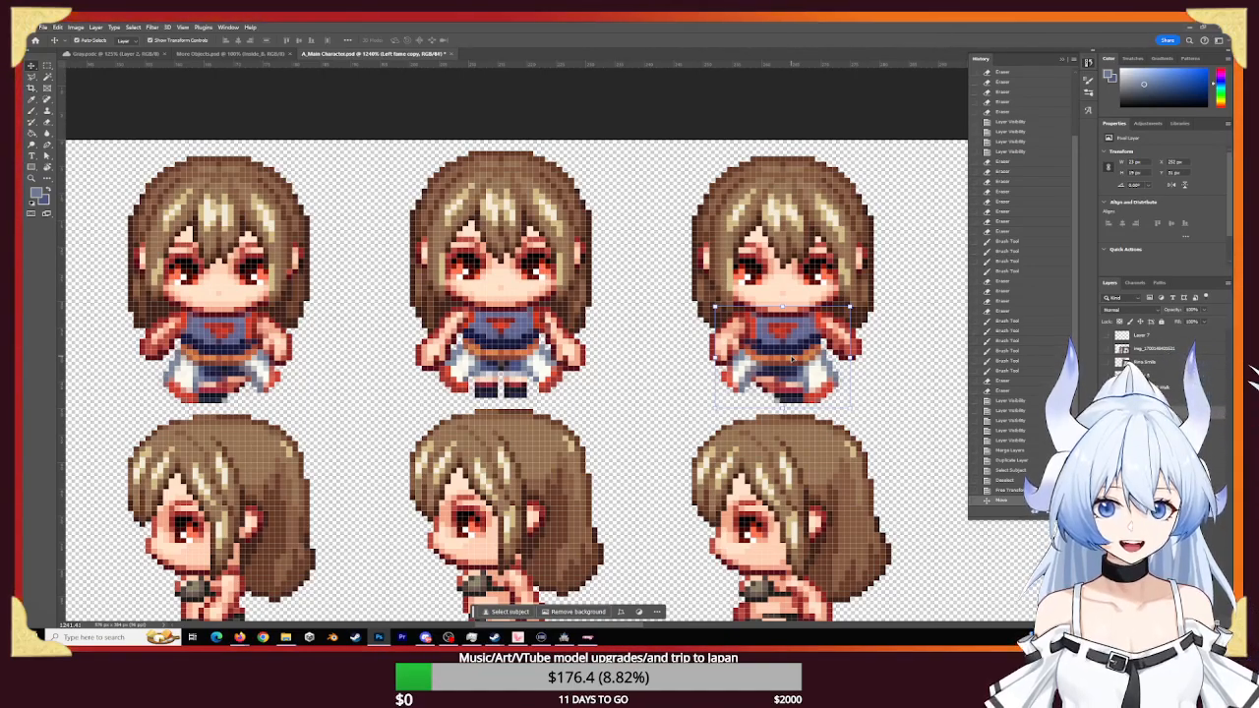
key("Right")
key("Left")
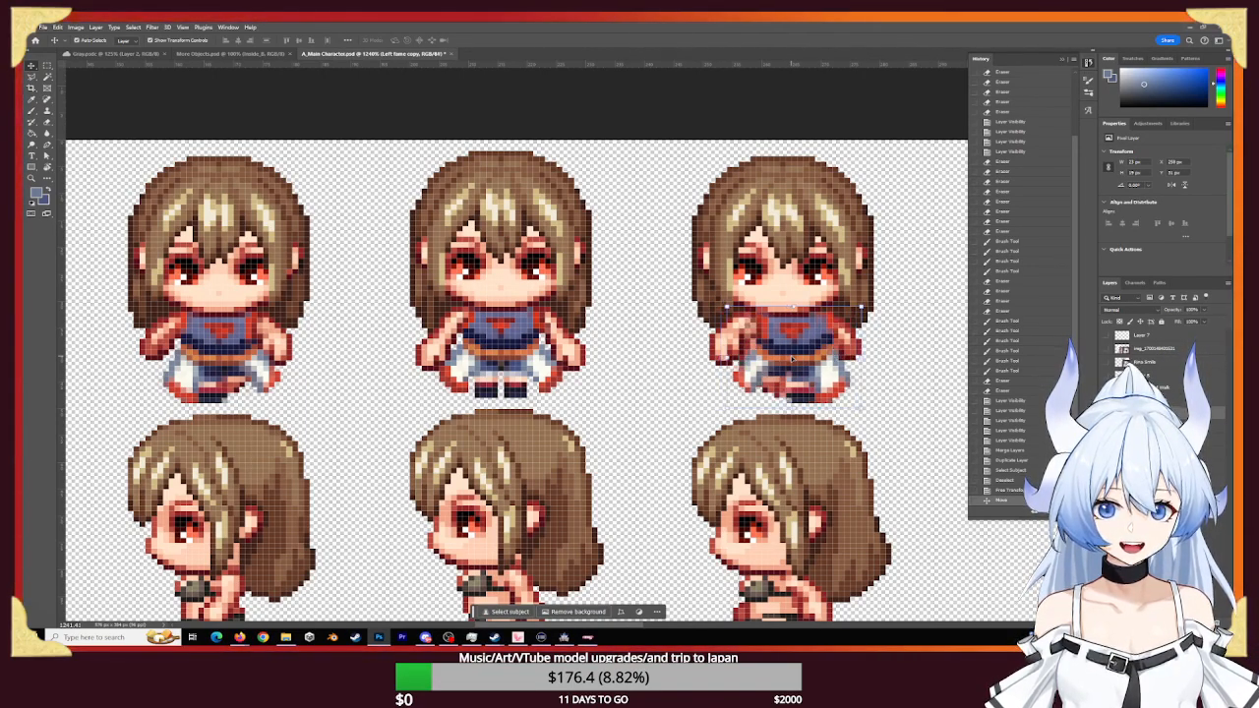
key("Right")
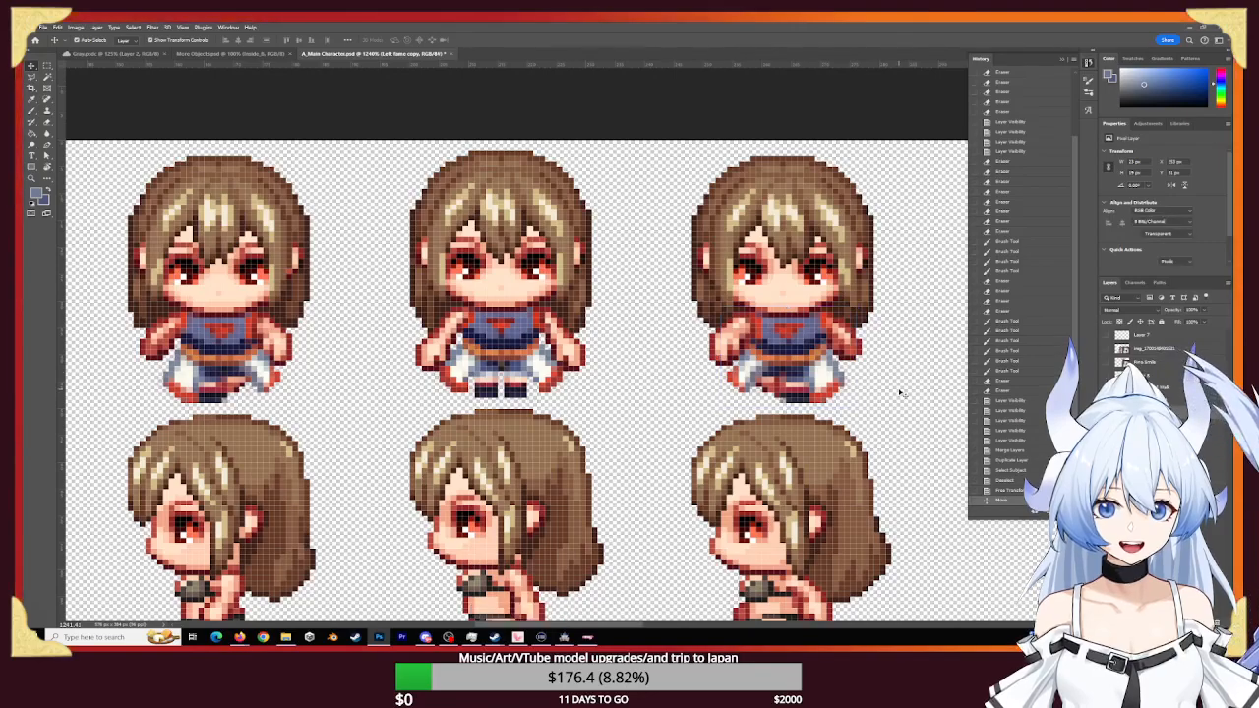
left_click(901, 393)
- Rename the mirrored outfit's layer "Right Frame" and delete the unneeded layer beside it
left_click(788, 350)
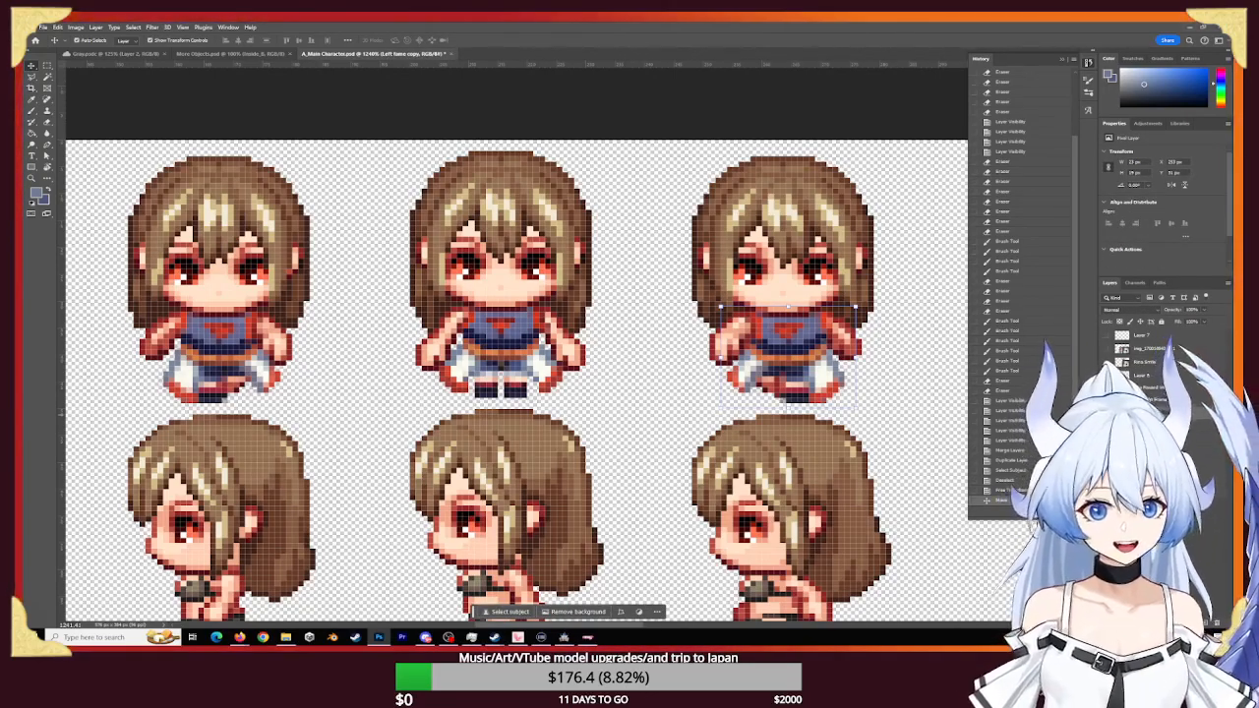
type("Right Frame")
key("Return")
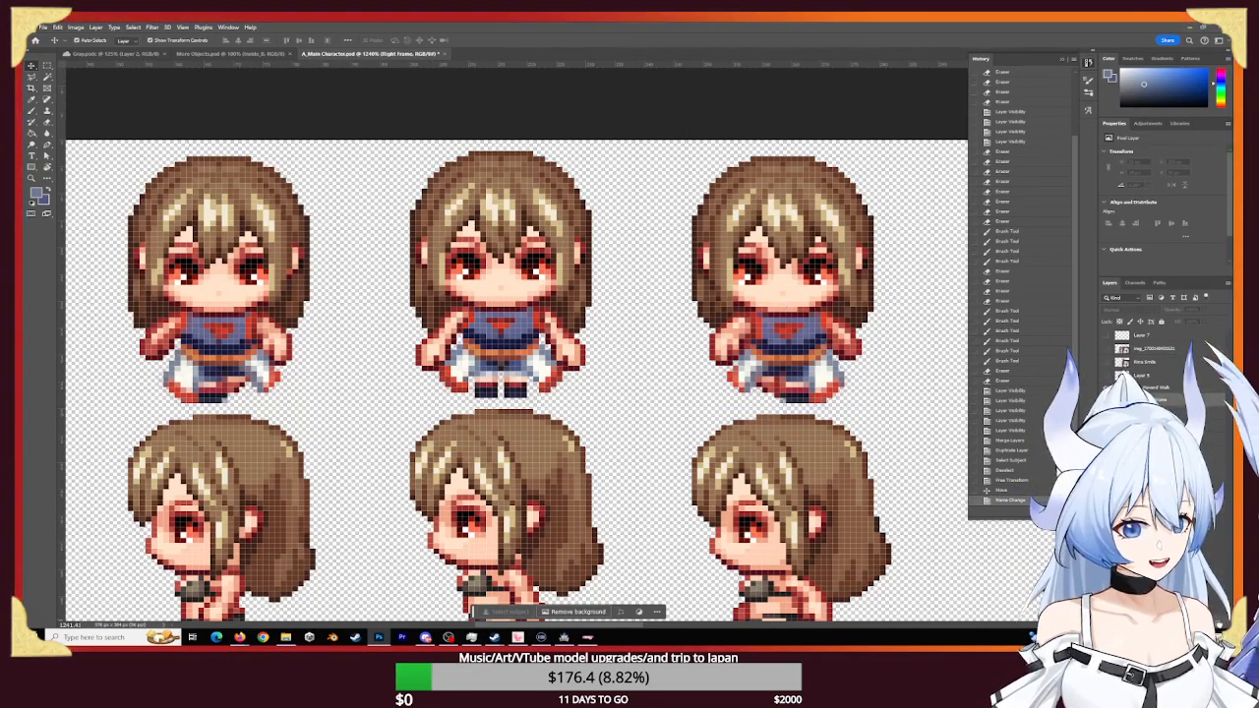
left_click(1178, 401)
key("Delete")
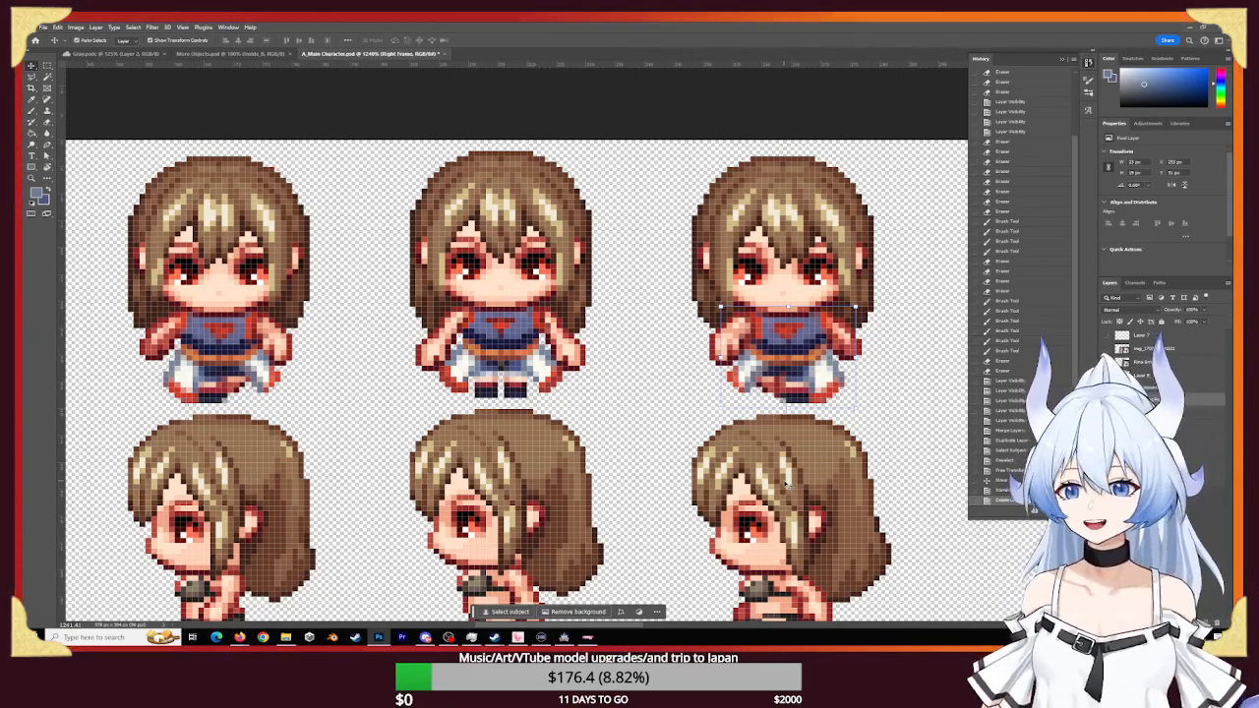
- Create a new layer group for the side-facing row and name it "Side Walk 1"
left_click(563, 464)
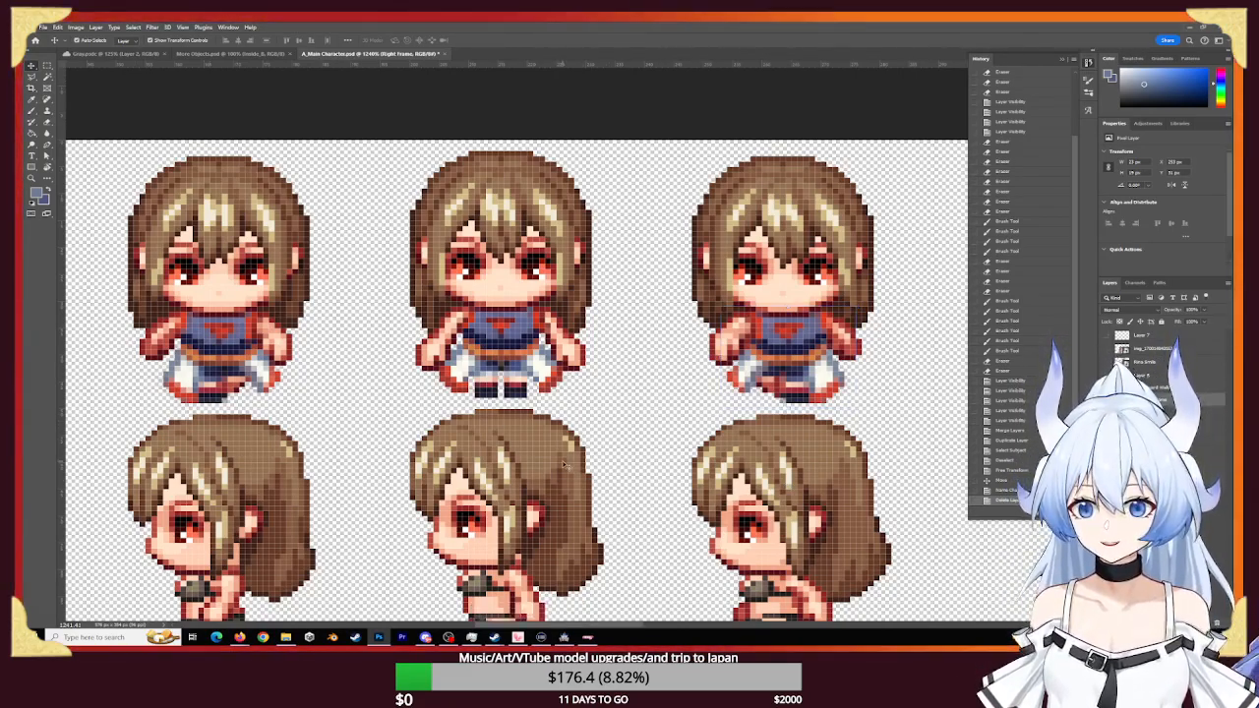
scroll(541, 450, "down", 3)
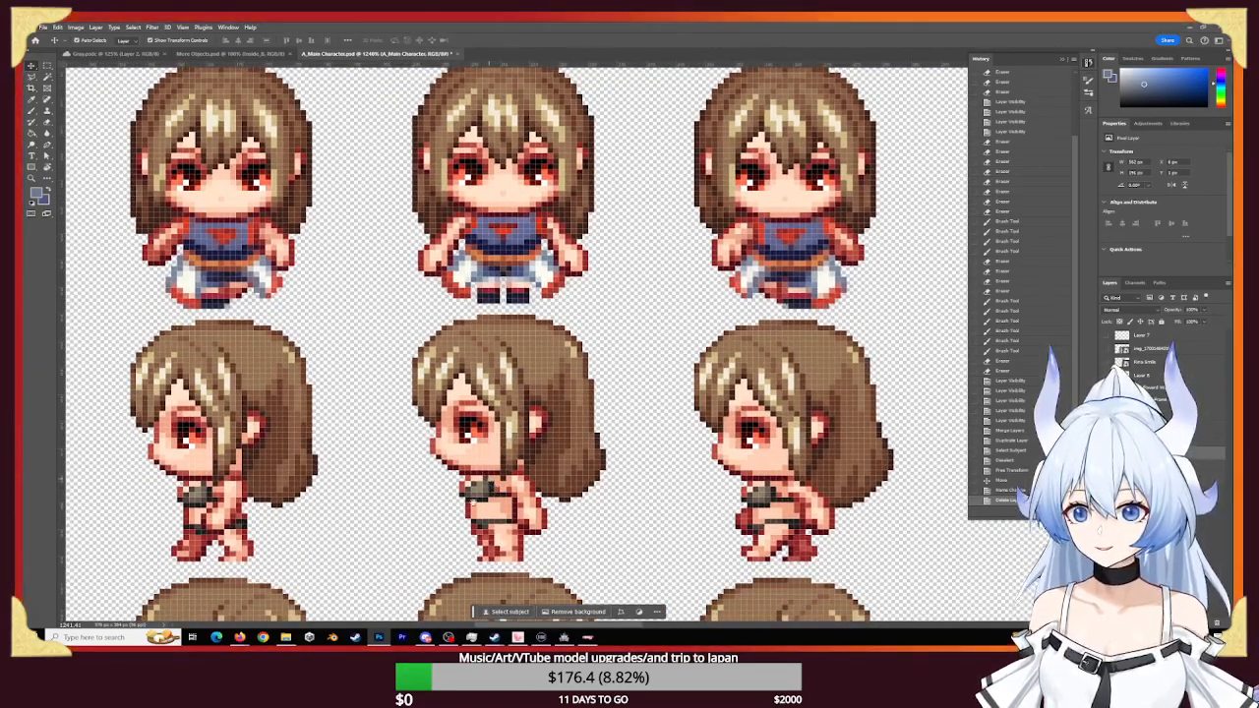
key("z")
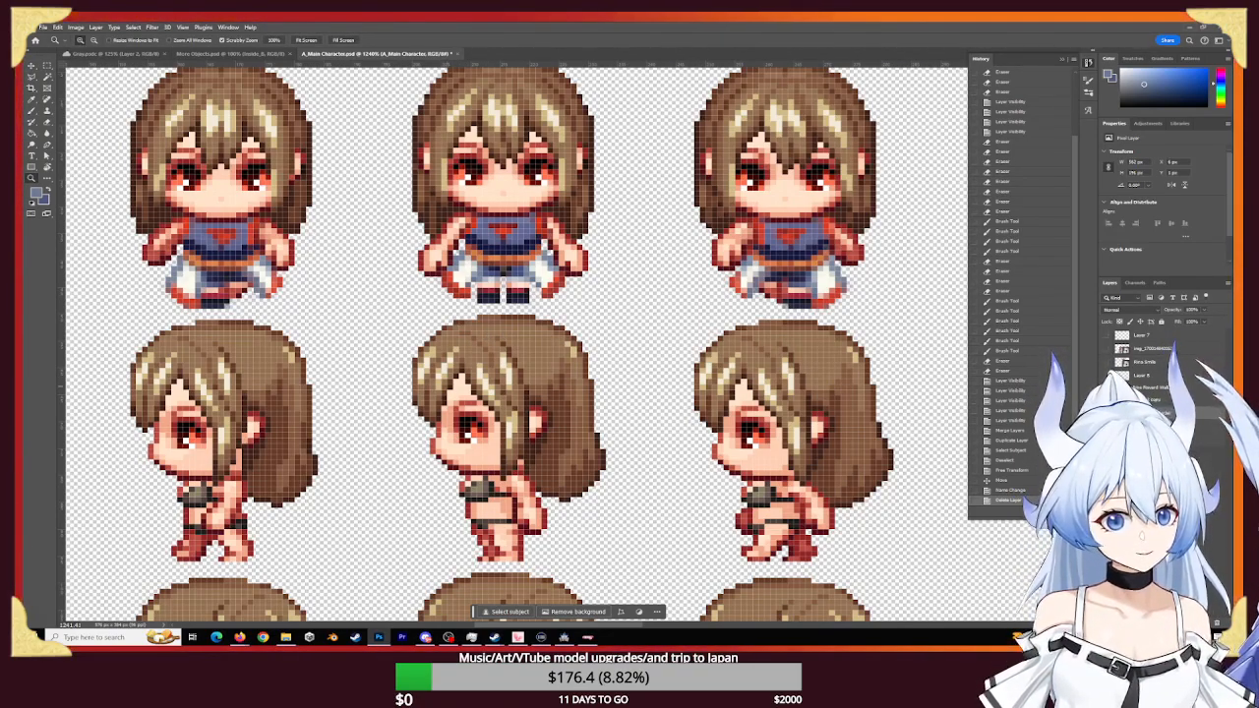
key("ctrl+g")
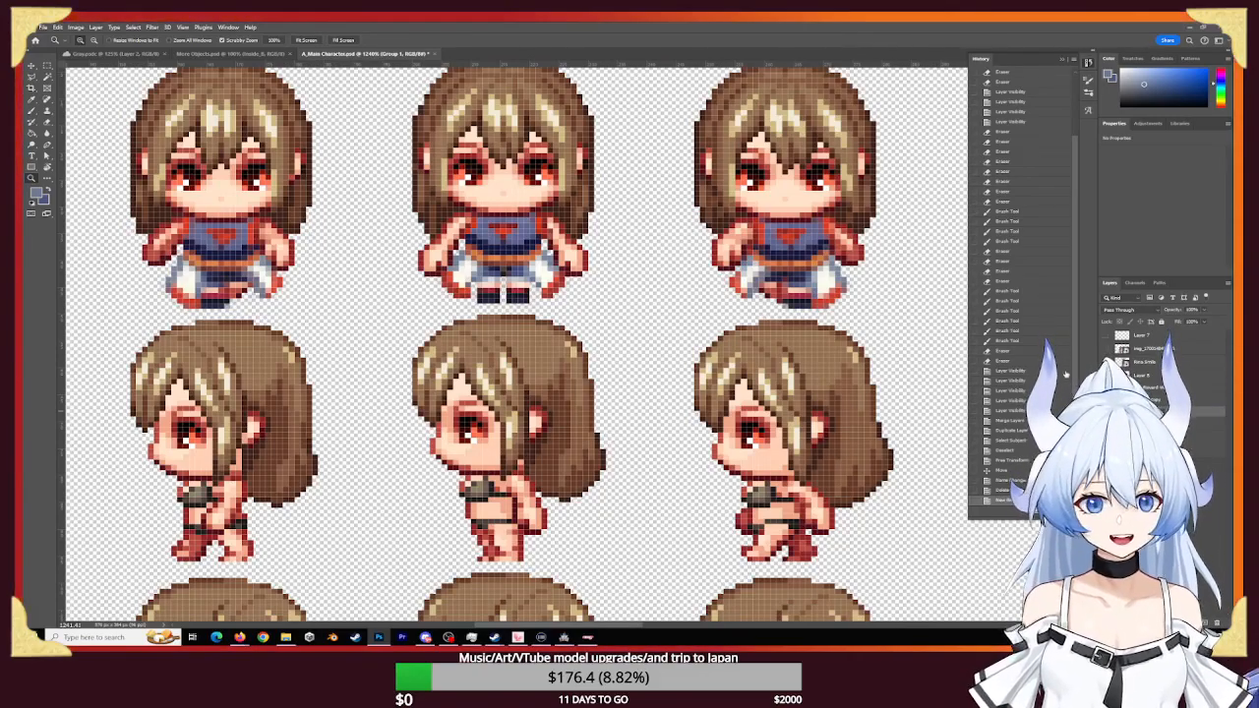
type("Side Walk 1")
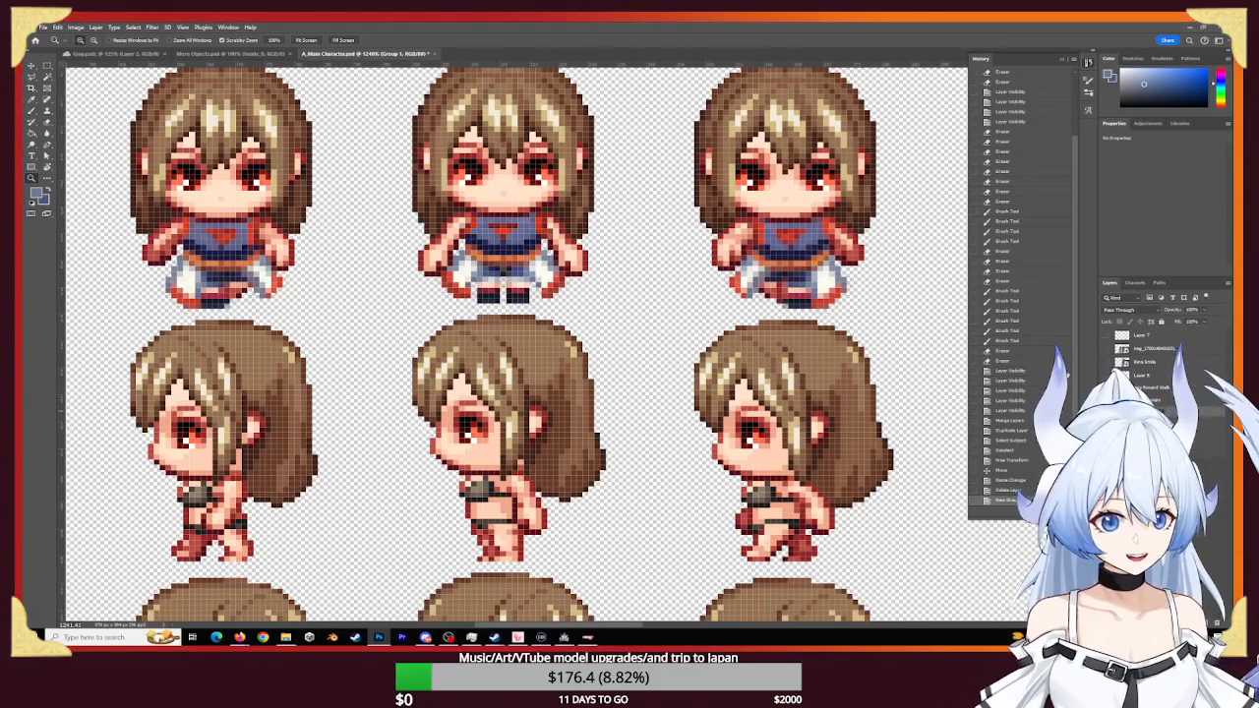
key("Return")
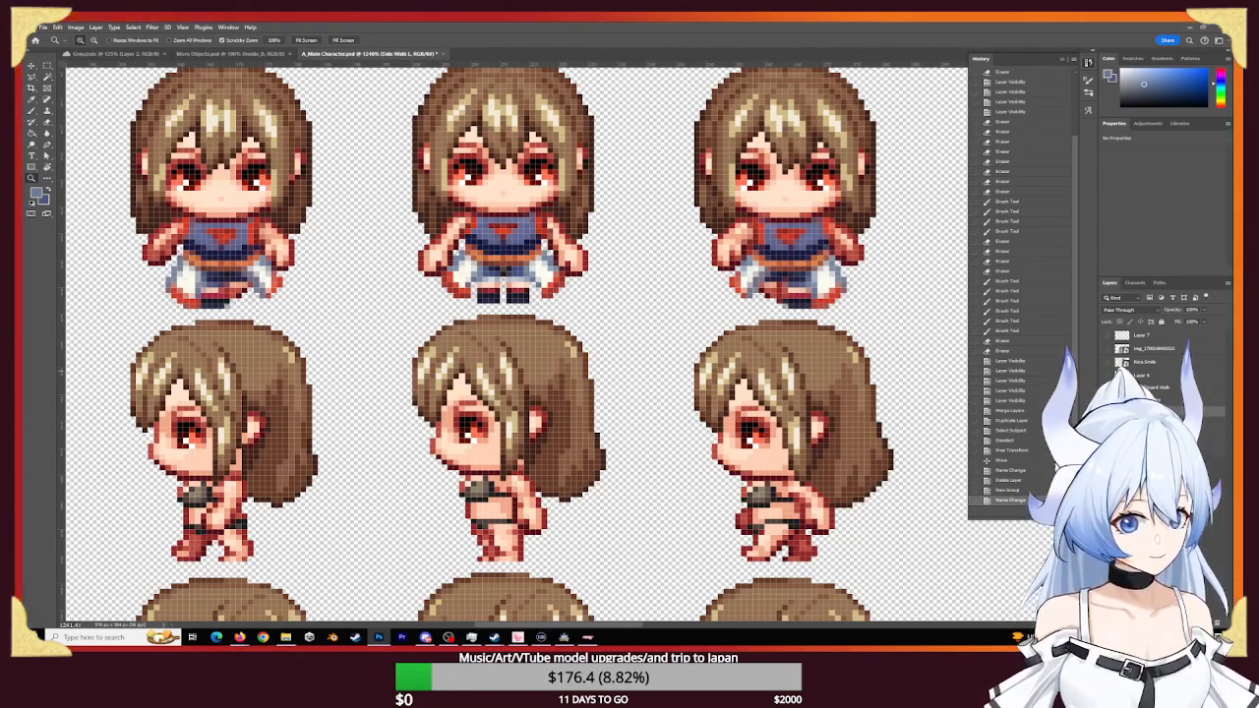
- Add a new layer, move it lower in the layer stack, and name it as the clothes palette
left_click(1204, 622)
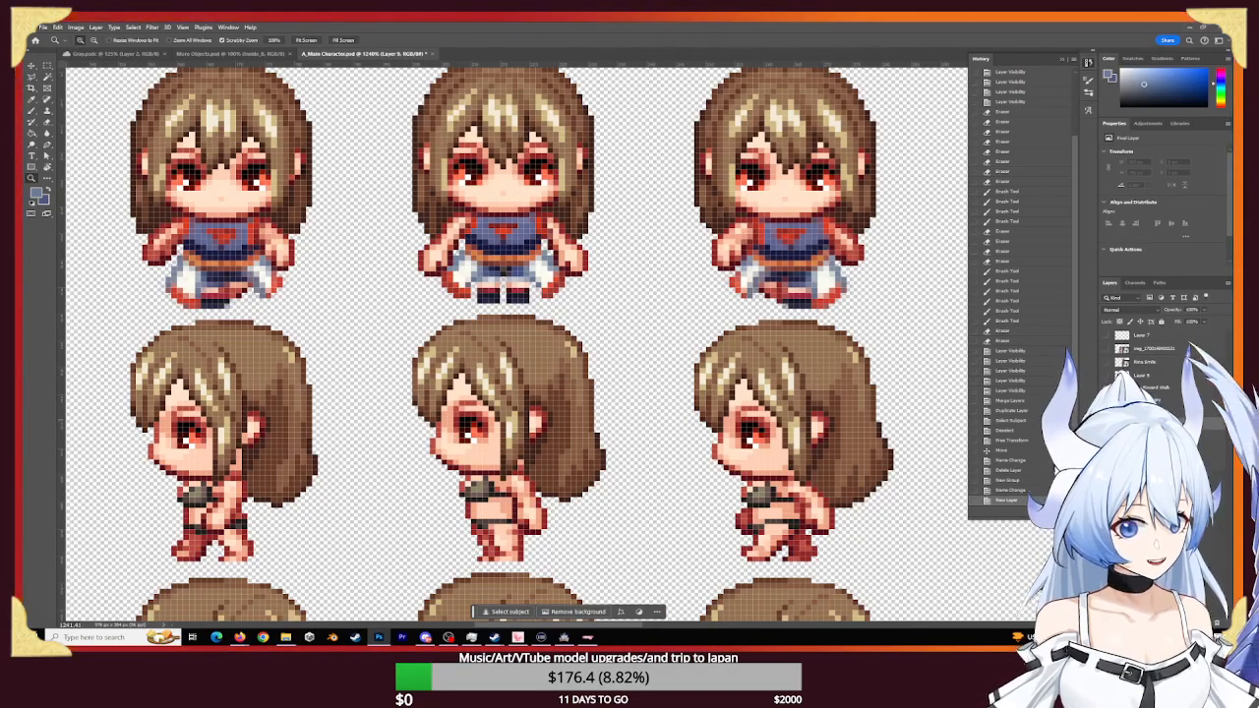
left_click_drag(1201, 422, 1201, 451)
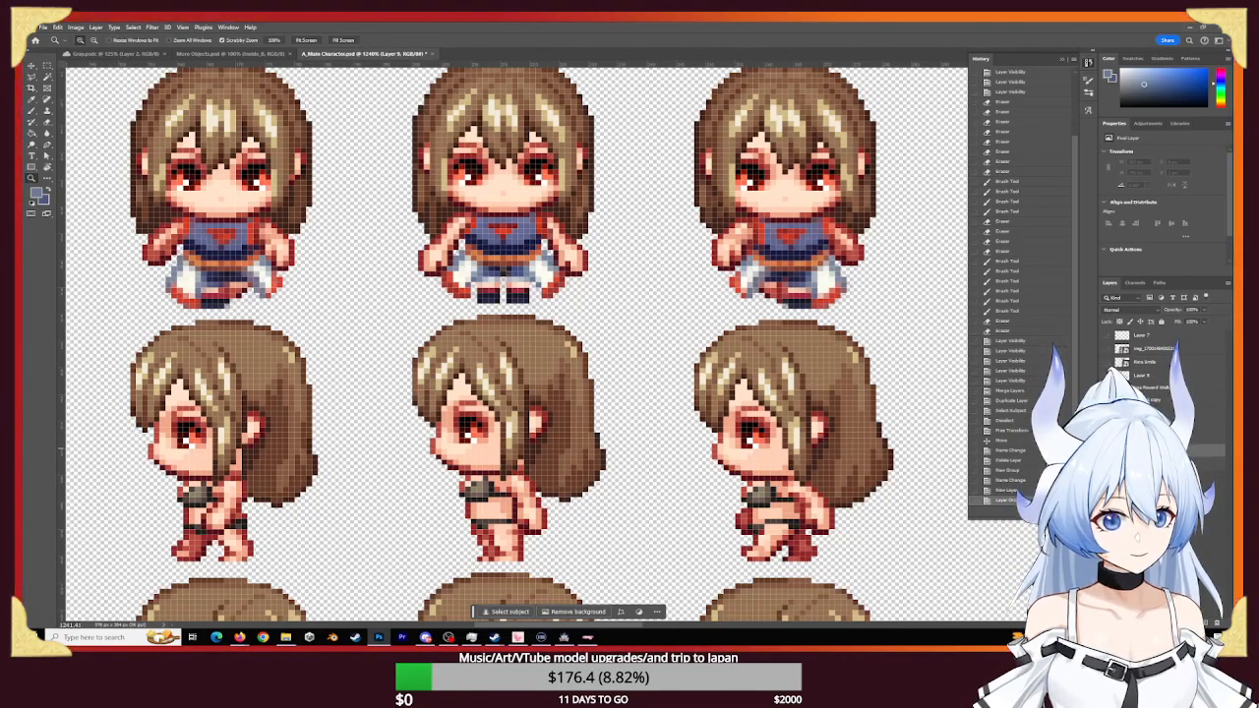
key("Return")
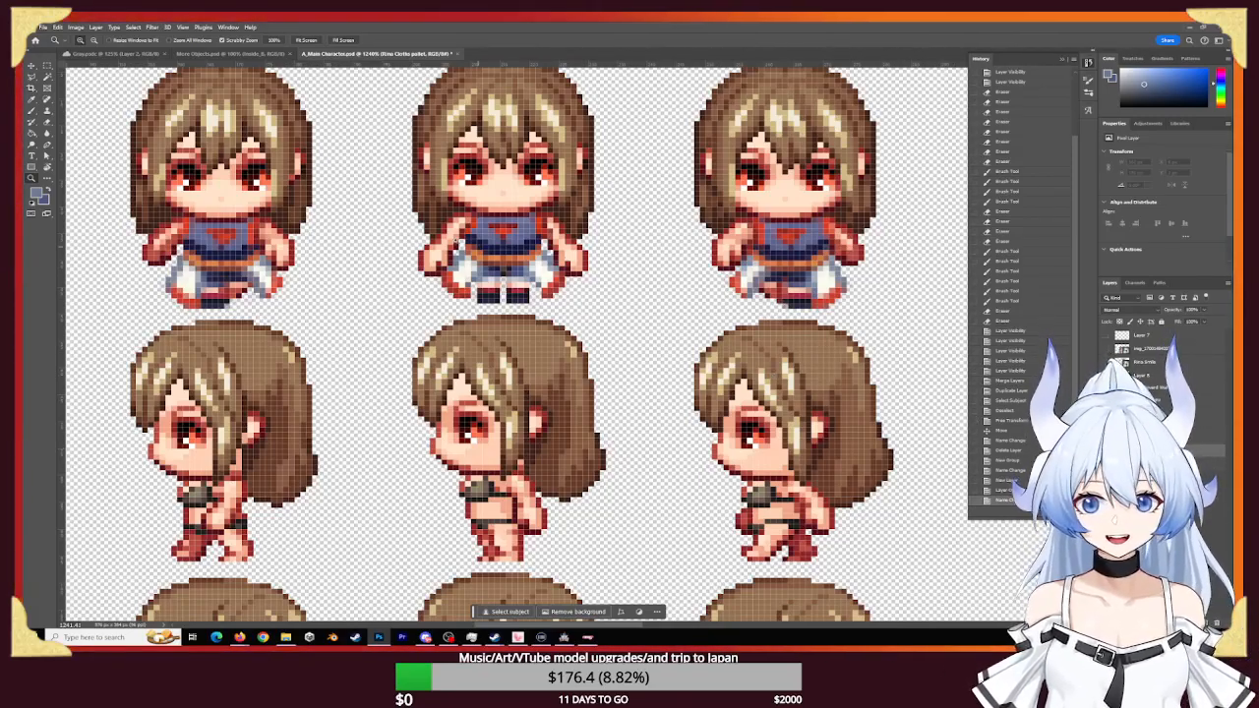
- Sample the blue of the middle front frame's top and brush a swatch between the second and third side-facing sprites
key("b")
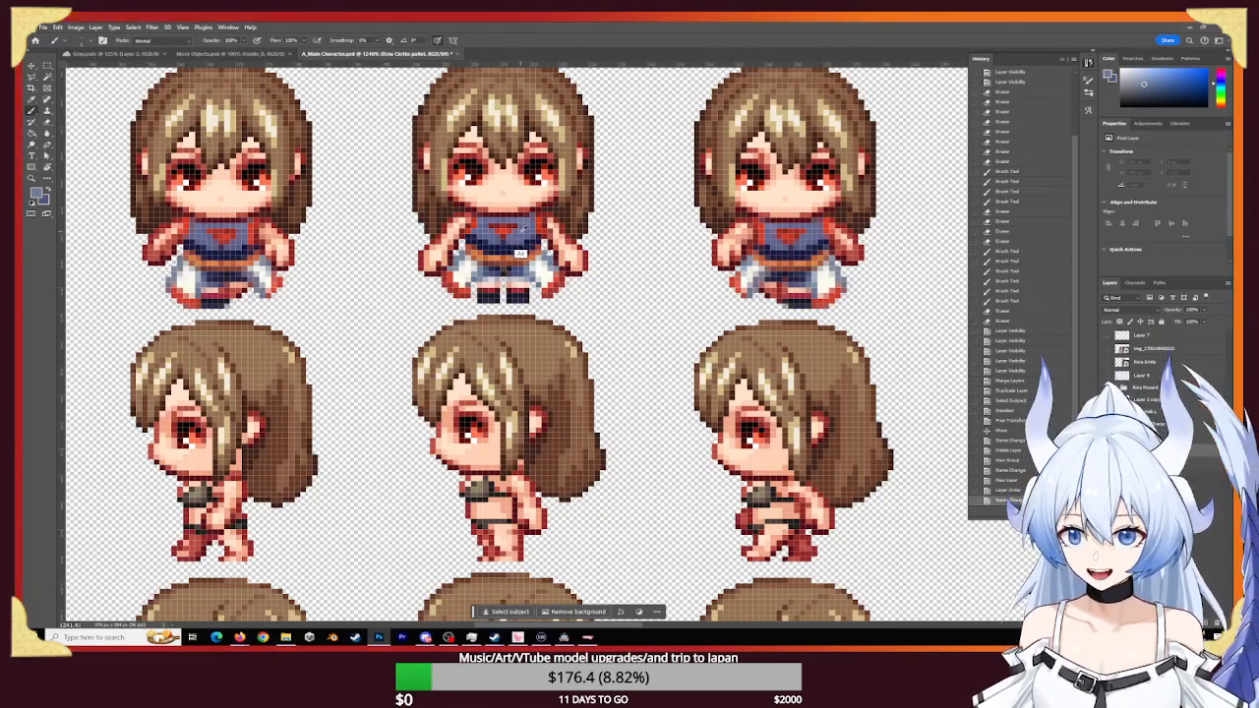
left_click(523, 232, "alt")
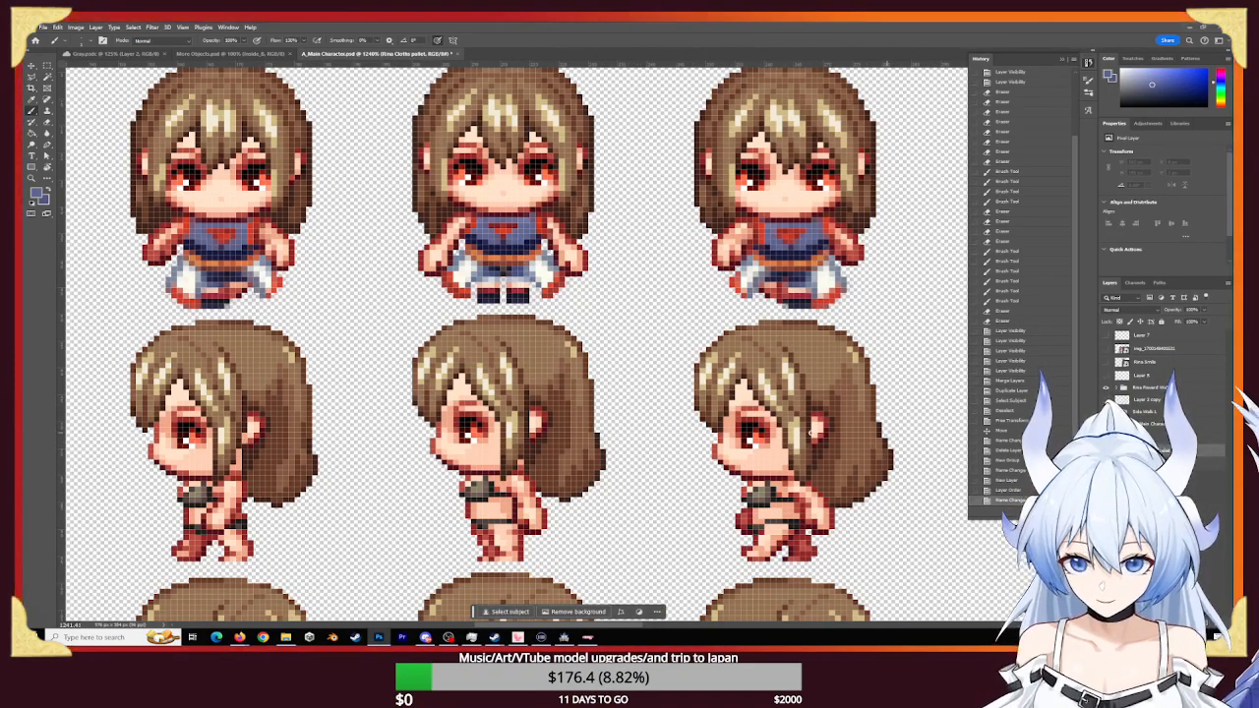
mouse_move(629, 470)
left_mouse_down()
mouse_move(639, 460)
mouse_move(630, 472)
left_mouse_up()
left_click_drag(630, 472, 645, 472)
left_click_drag(645, 472, 632, 472)
left_click_drag(632, 472, 641, 464)
left_click_drag(641, 464, 629, 469)
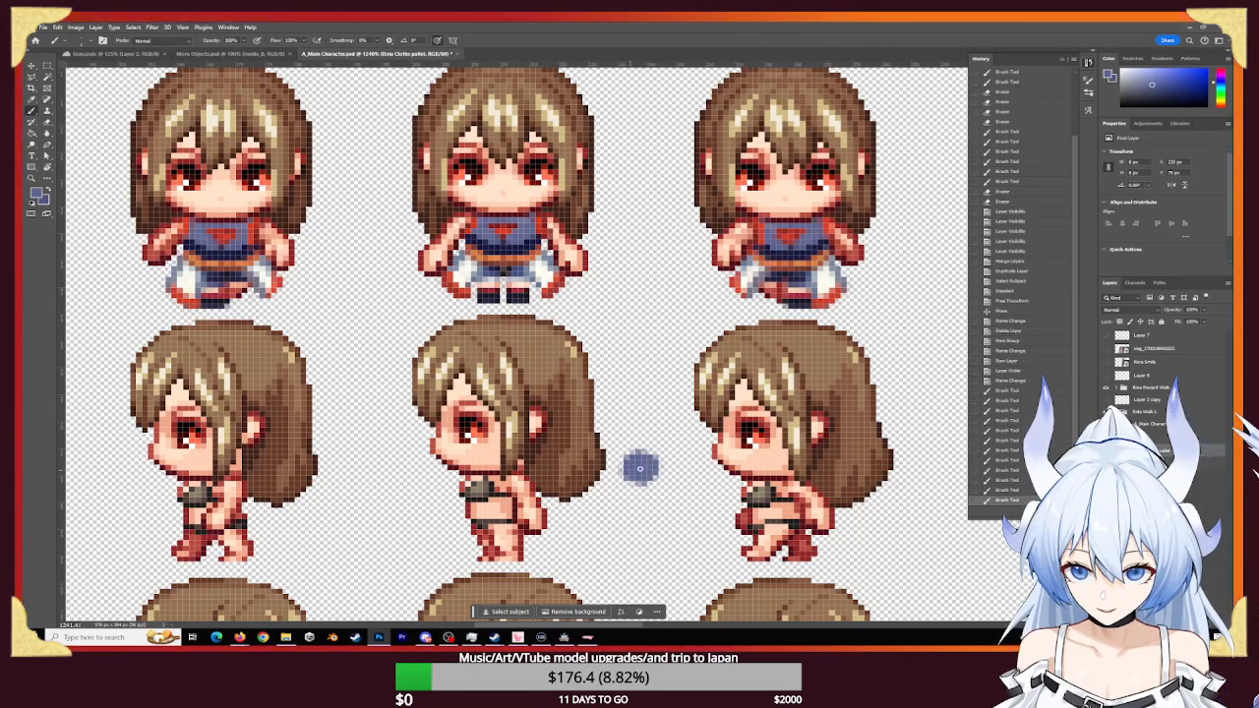
- Sample the skirt's cream white and brush a swatch beside the blue one
left_click(545, 278, "alt")
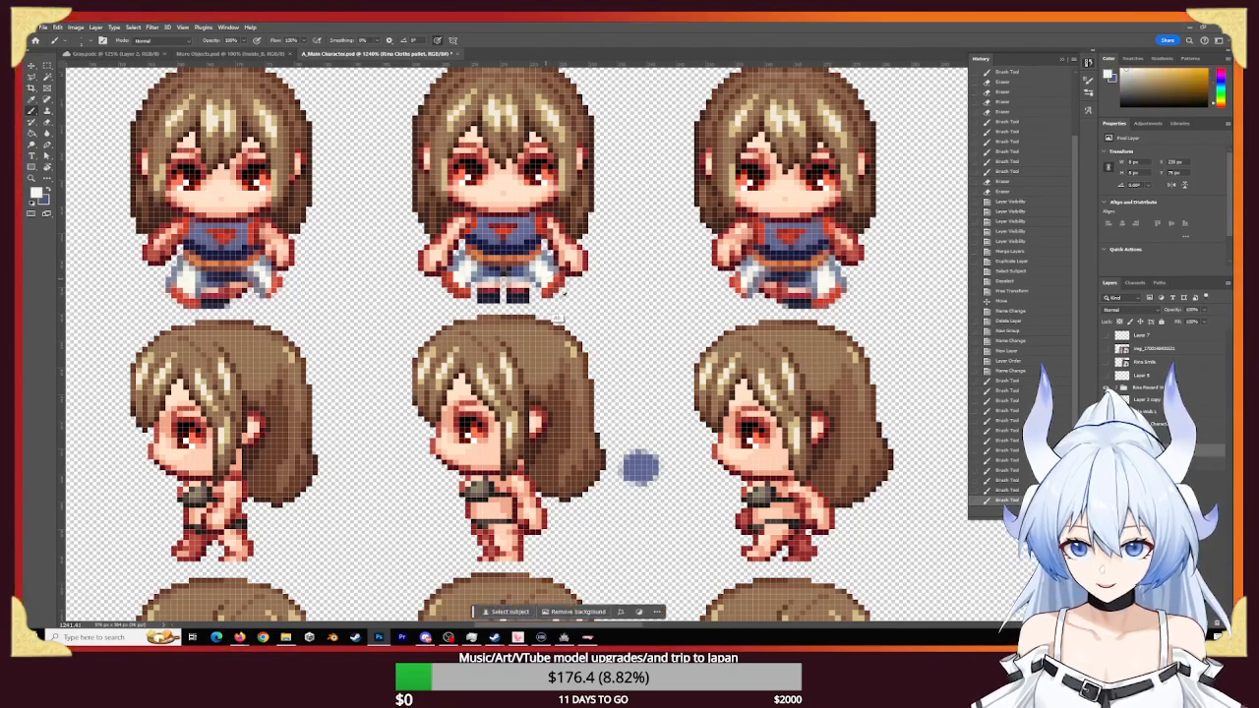
left_click_drag(656, 460, 651, 476)
left_click_drag(655, 464, 653, 478)
left_click_drag(655, 470, 651, 482)
left_click_drag(657, 474, 654, 482)
left_click_drag(659, 466, 657, 480)
left_click_drag(663, 468, 657, 482)
left_click_drag(665, 472, 660, 481)
left_click_drag(664, 476, 675, 475)
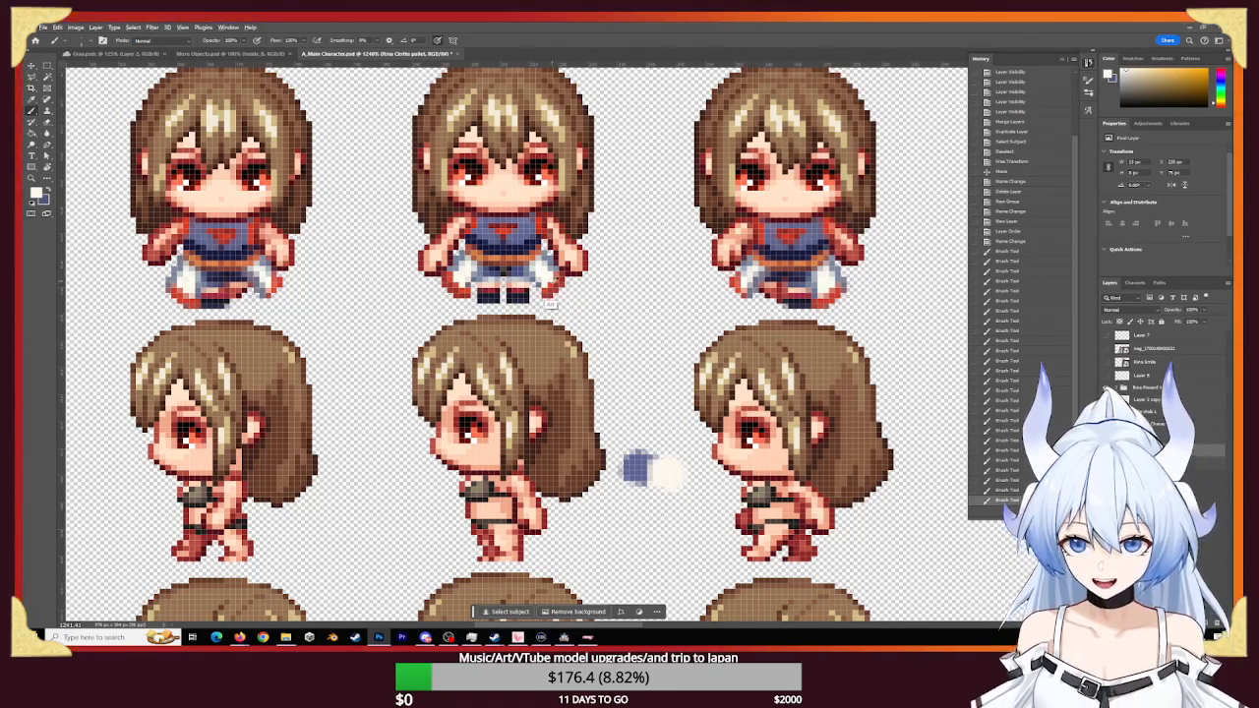
- Sample the skirt trim's red and paint a swatch below the blue and cream ones
left_click(548, 284, "alt")
left_click(549, 285, "alt")
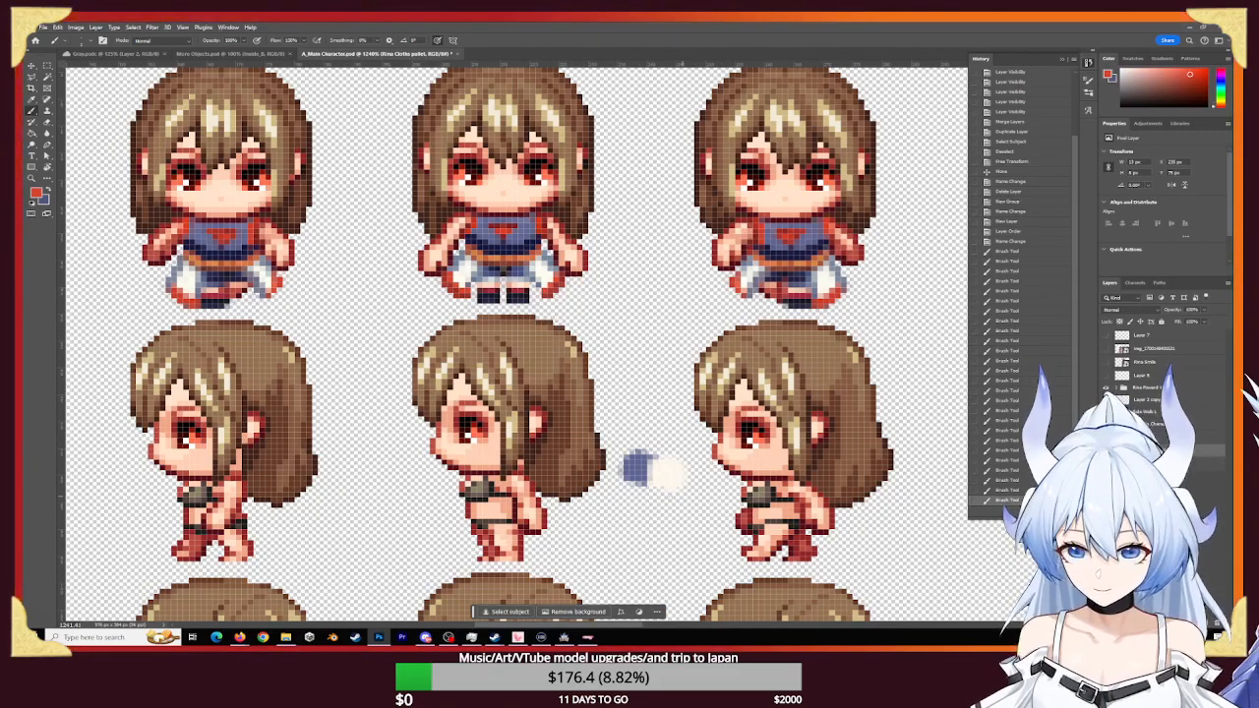
left_click_drag(642, 498, 658, 489)
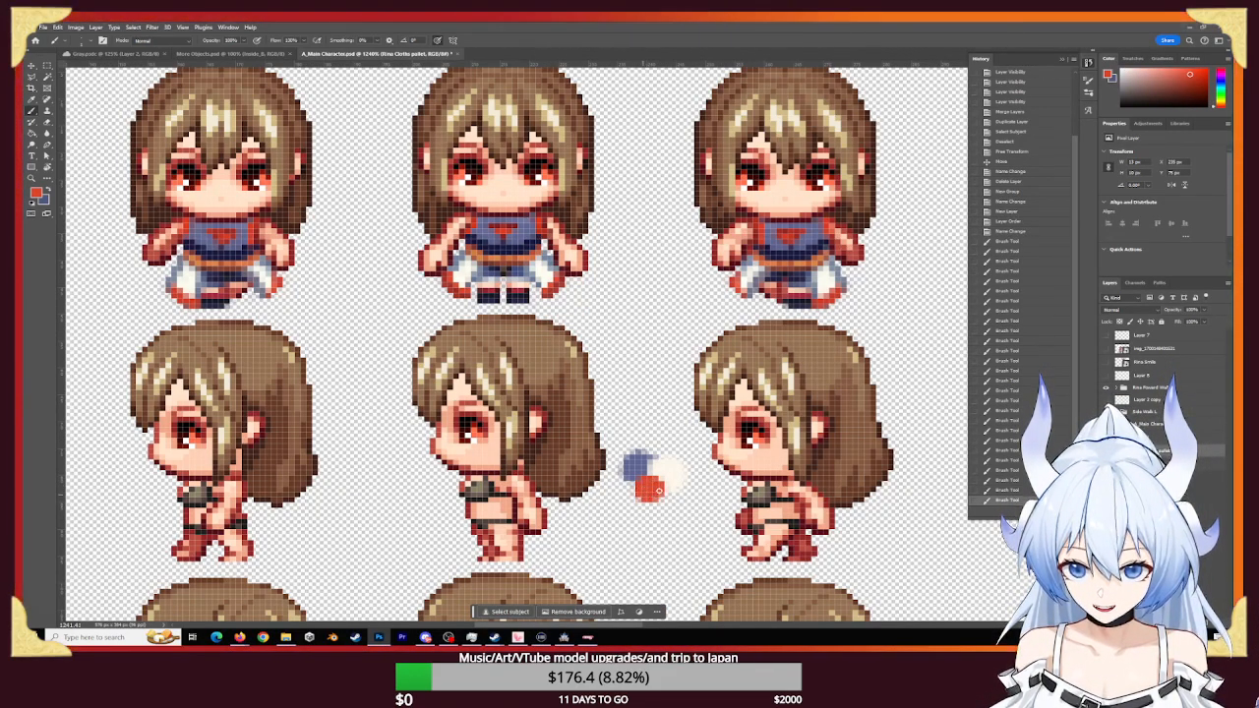
left_click(642, 492)
- Add crimson and dark navy swatches above the cream one, sampled from the middle front frame's boots and shorts
key("z")
mouse_move(565, 289)
left_mouse_down()
mouse_move(623, 306)
mouse_move(616, 318)
mouse_move(518, 239)
mouse_move(418, 237)
left_mouse_up()
key("b")
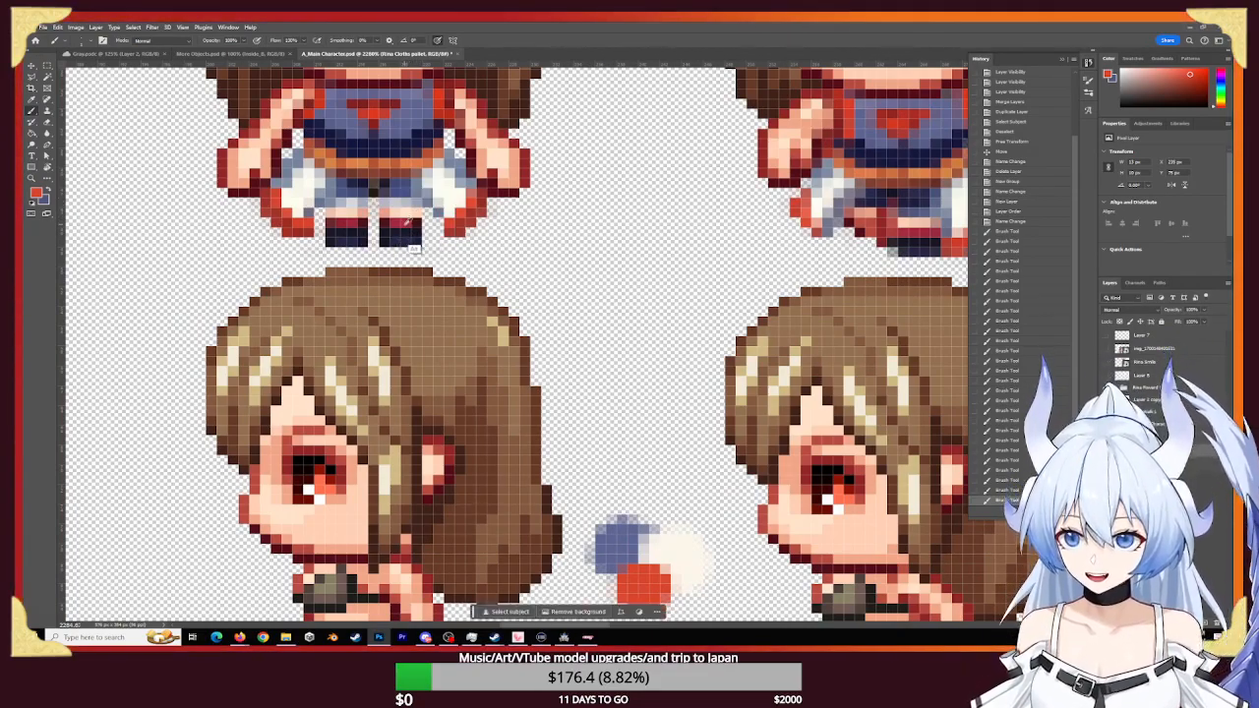
left_click_drag(649, 519, 670, 514)
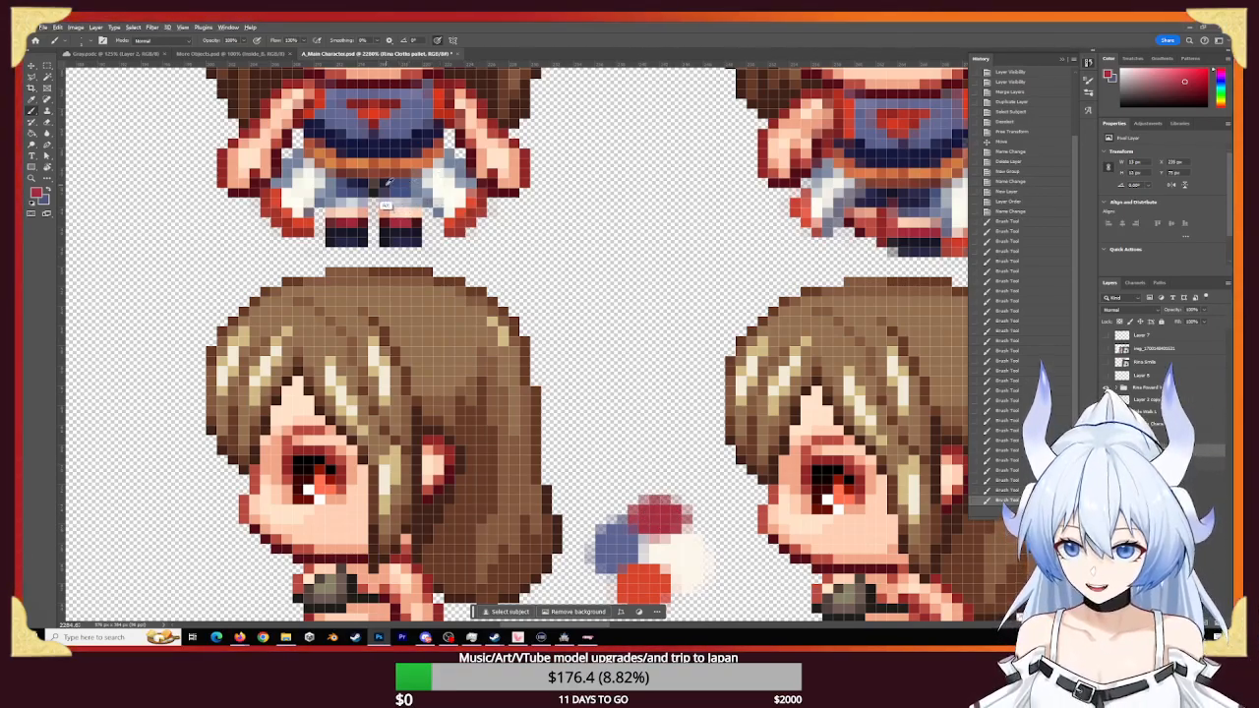
left_click(387, 180, "alt")
mouse_move(716, 533)
left_mouse_down()
mouse_move(688, 518)
mouse_move(711, 527)
left_mouse_up()
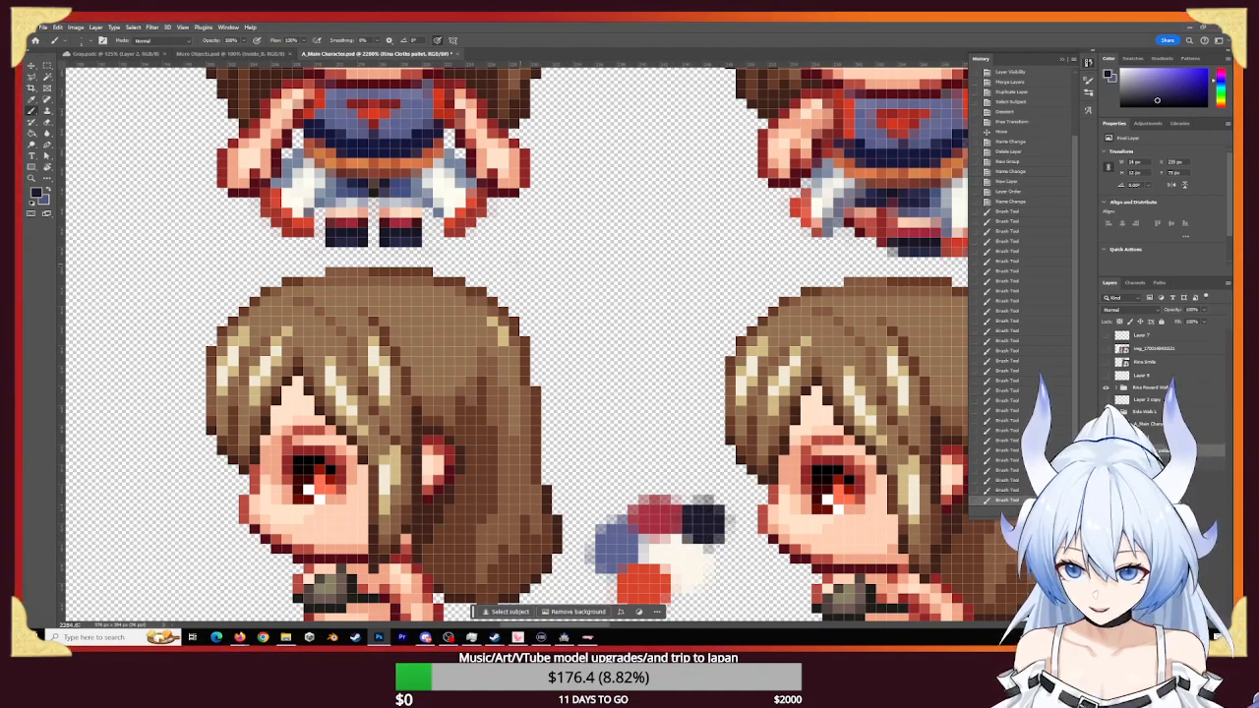
- Sample the orange of the middle front frame's belt and paint a swatch beside the red one
left_click(512, 193, "alt")
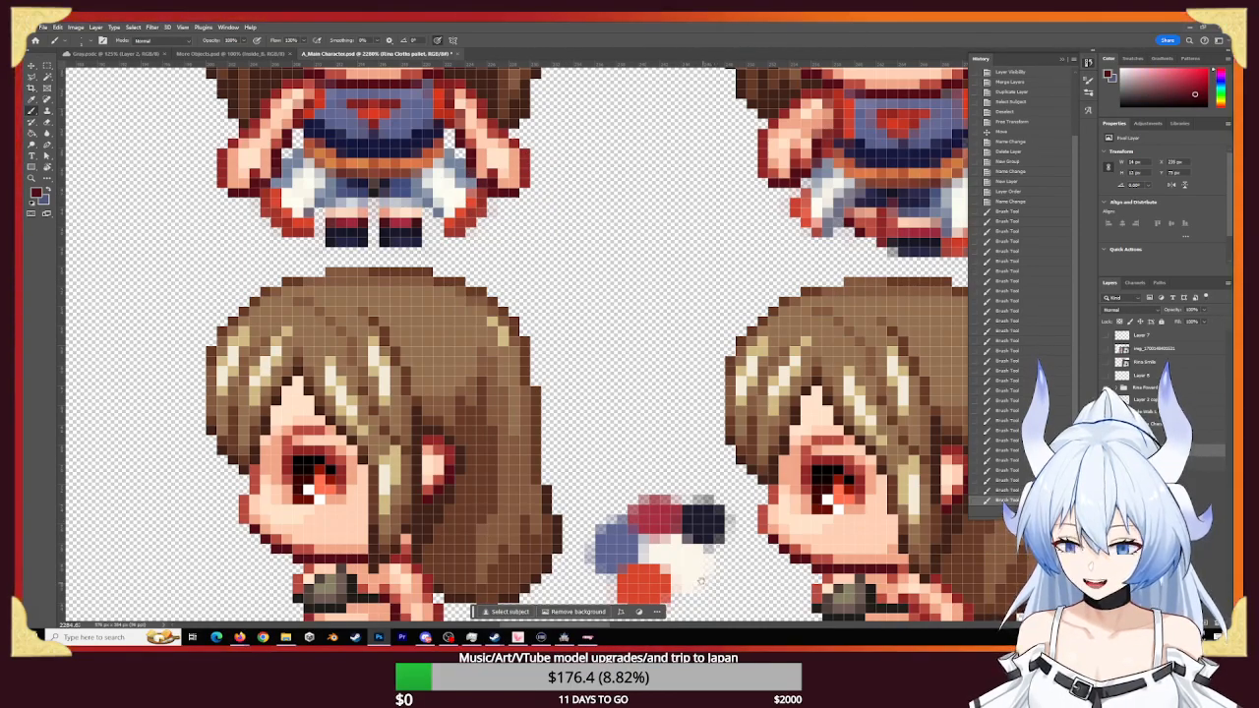
scroll(710, 560, "down", 1)
left_click_drag(542, 237, 581, 286)
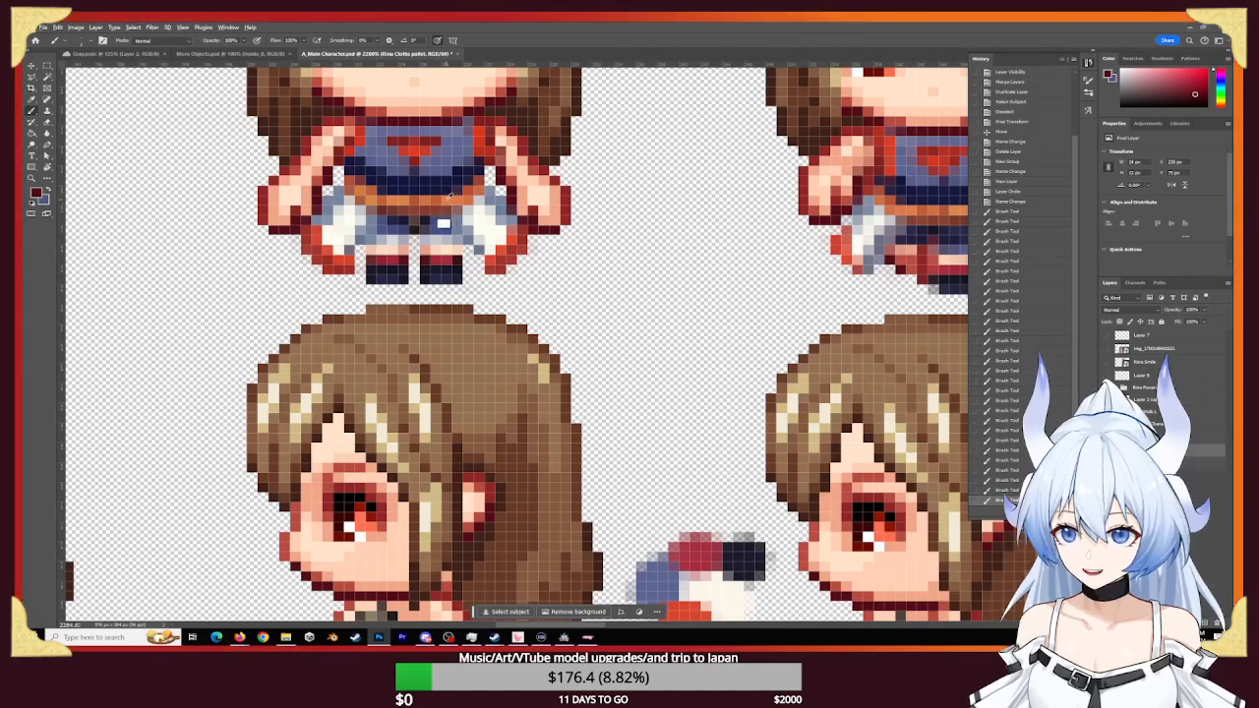
left_click(464, 208, "alt")
scroll(688, 442, "down", 3)
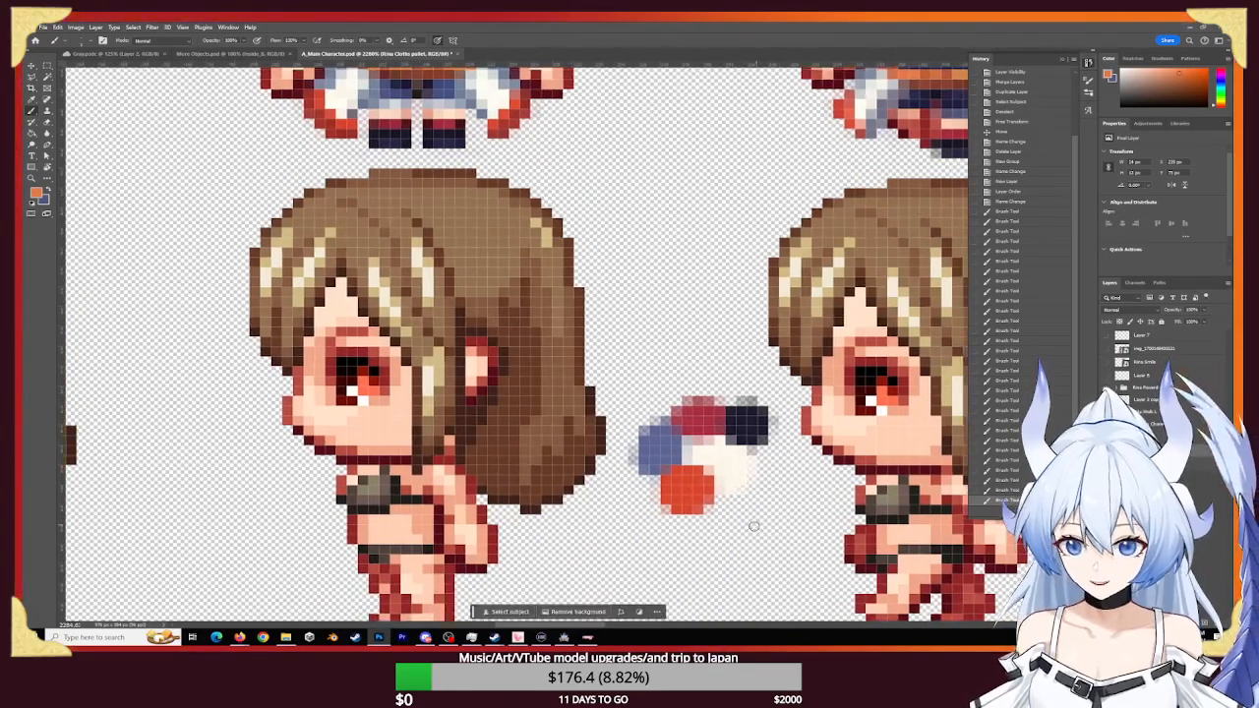
mouse_move(693, 500)
left_mouse_down()
mouse_move(735, 496)
mouse_move(718, 515)
mouse_move(734, 505)
left_mouse_up()
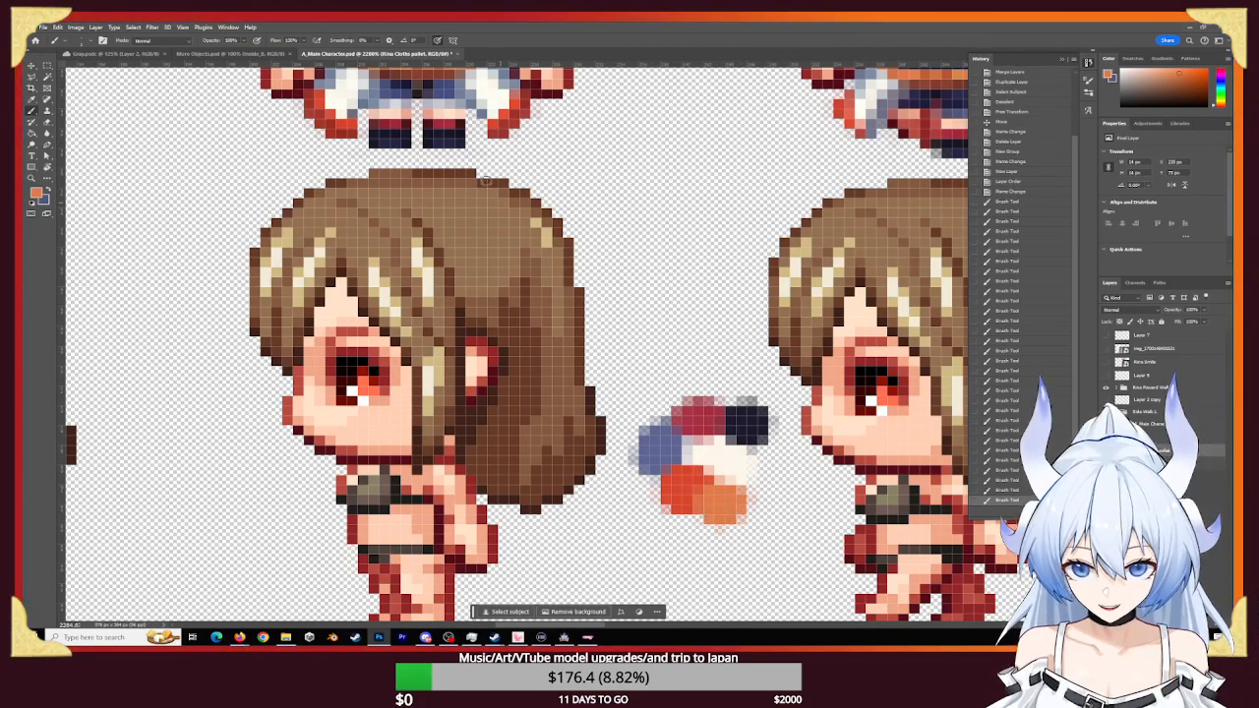
- Sample the pale lavender-grey and blue-grey clothing shades and paint a swatch of each beside the cream and orange ones
left_click(452, 106, "alt")
mouse_move(759, 482)
left_mouse_down()
mouse_move(781, 472)
mouse_move(773, 464)
mouse_move(773, 475)
left_mouse_up()
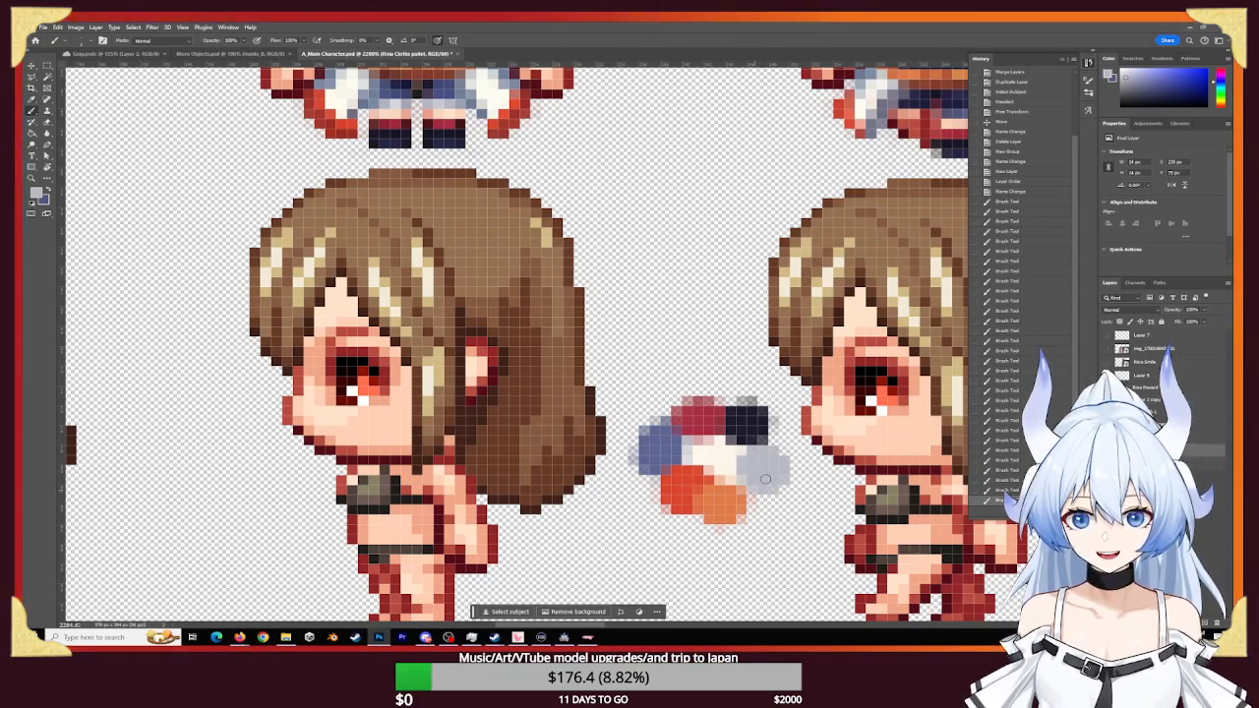
left_click(482, 111, "alt")
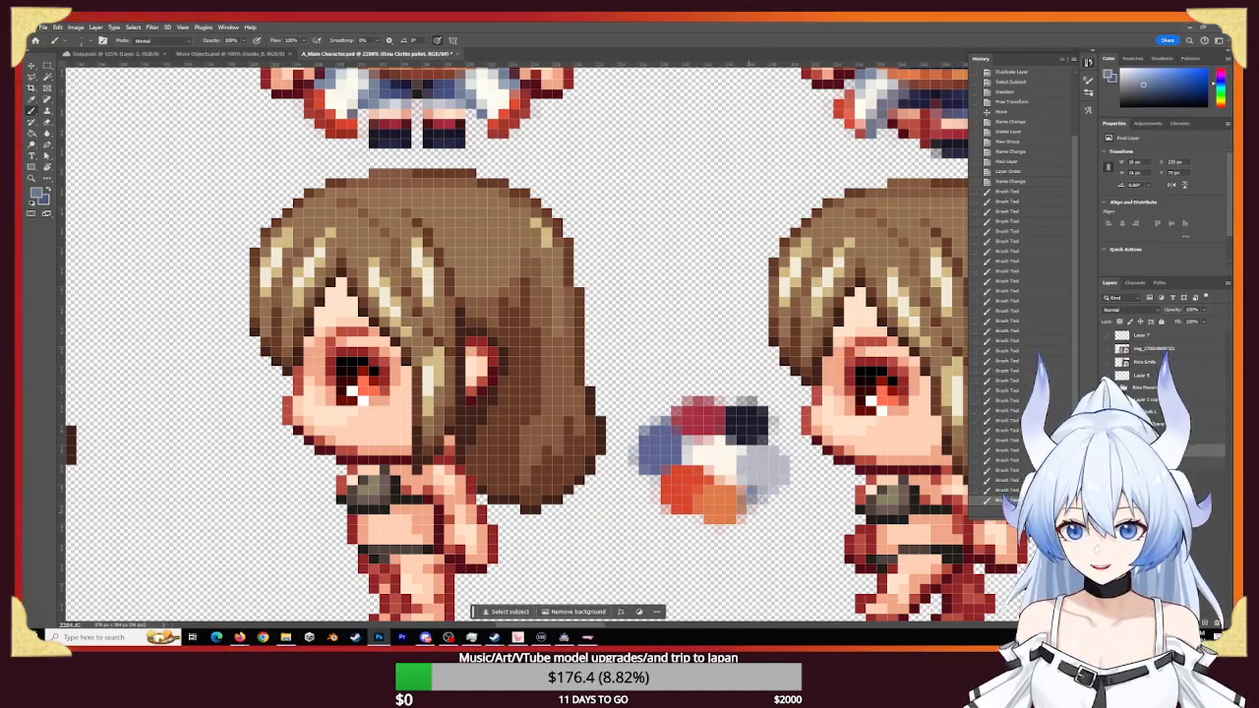
left_click(760, 497)
left_click(760, 498)
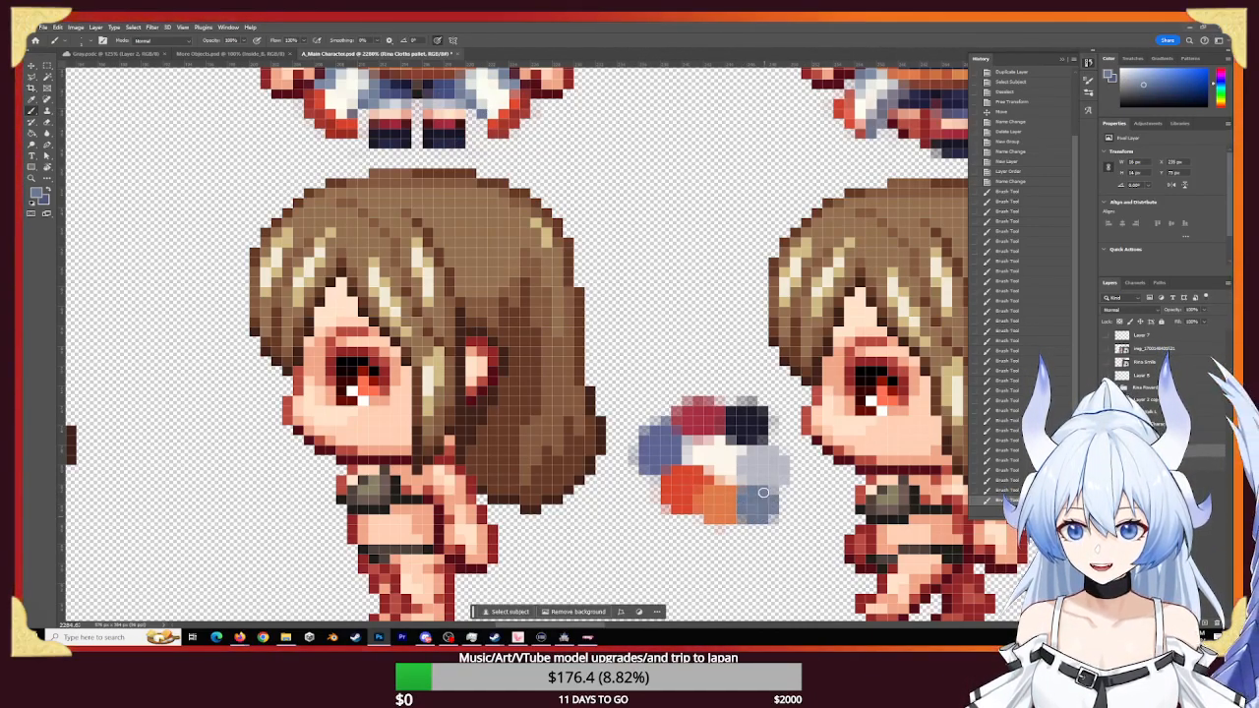
left_click(755, 504)
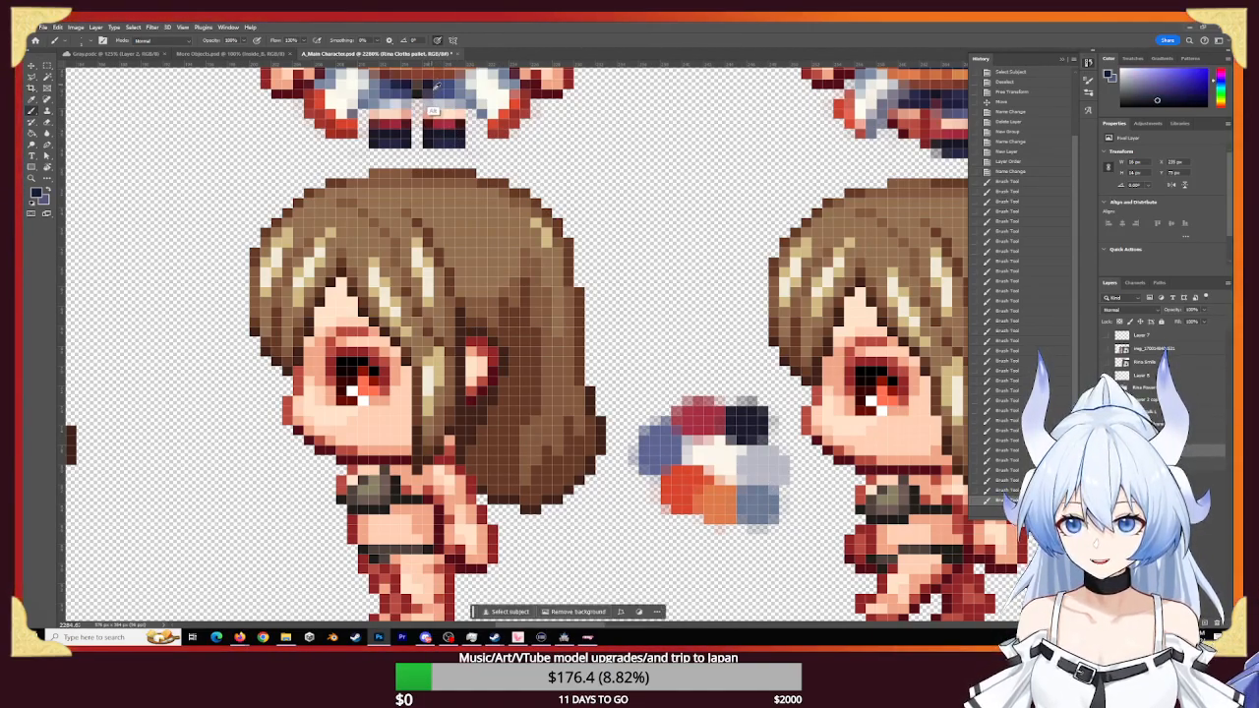
left_click(761, 442, "alt")
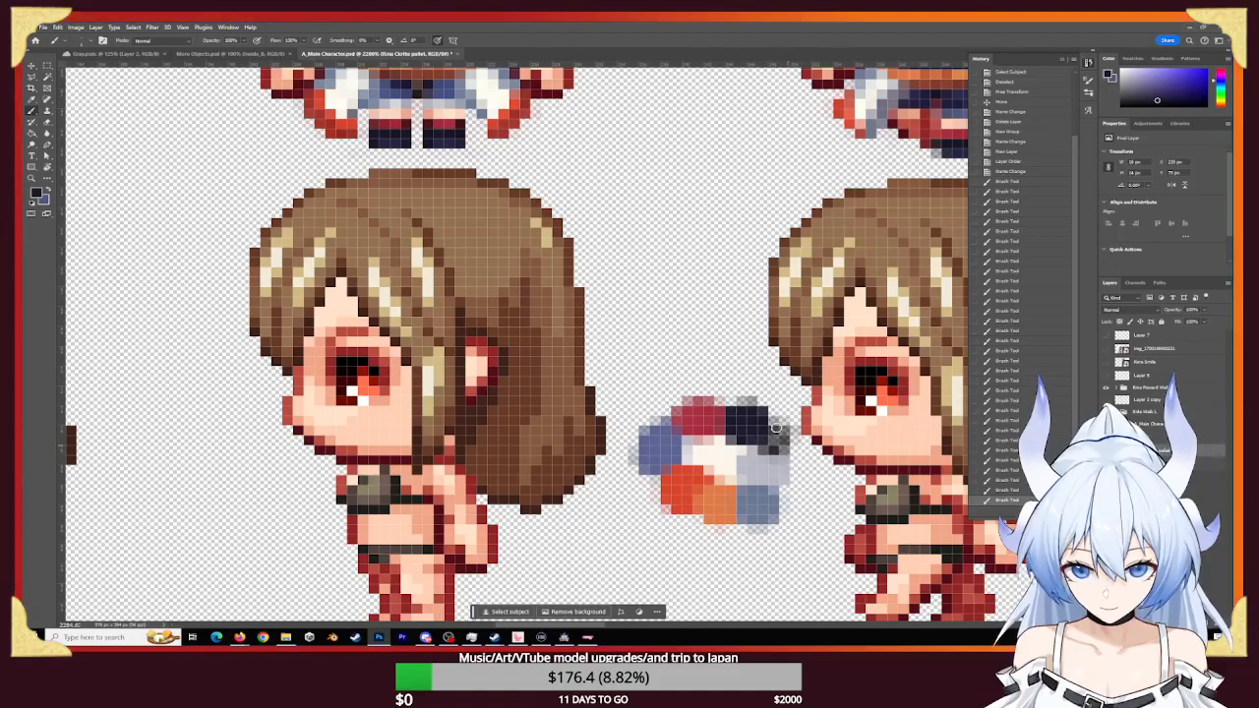
left_click_drag(787, 454, 767, 434)
key("ctrl+z")
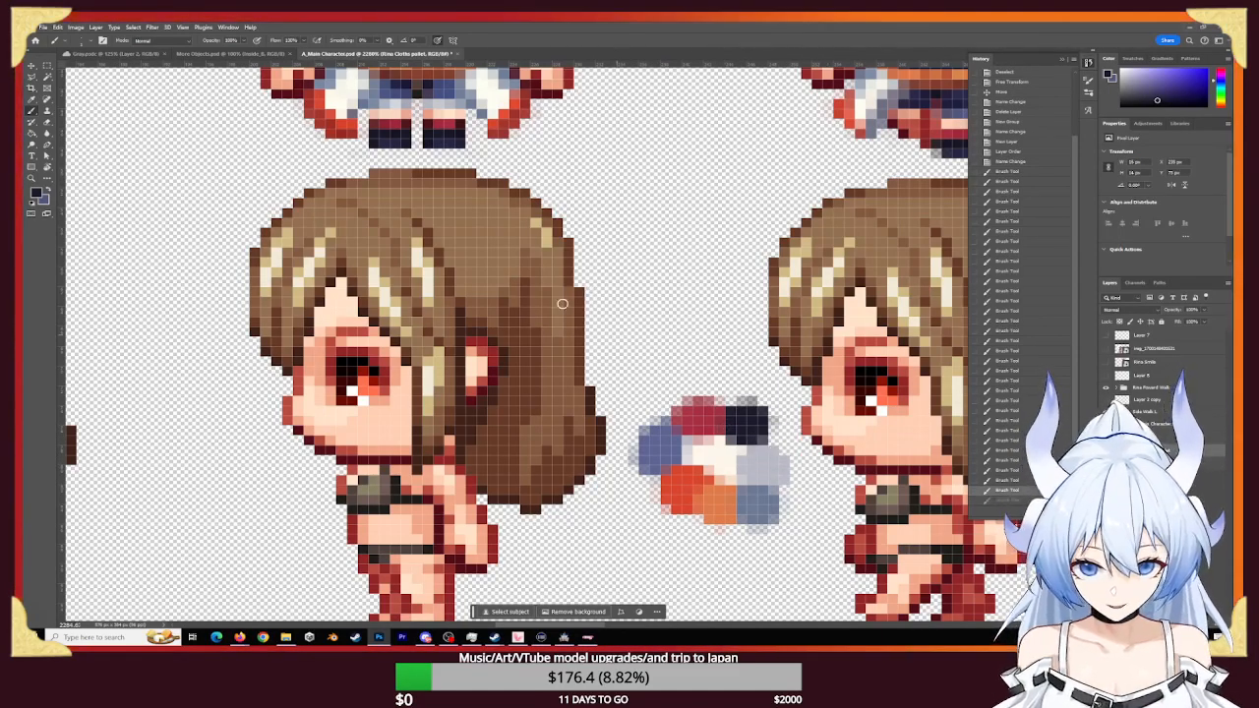
- Sample the palette's blue and add a new layer for the clothes of the middle side-facing frame
scroll(523, 307, "up", 5)
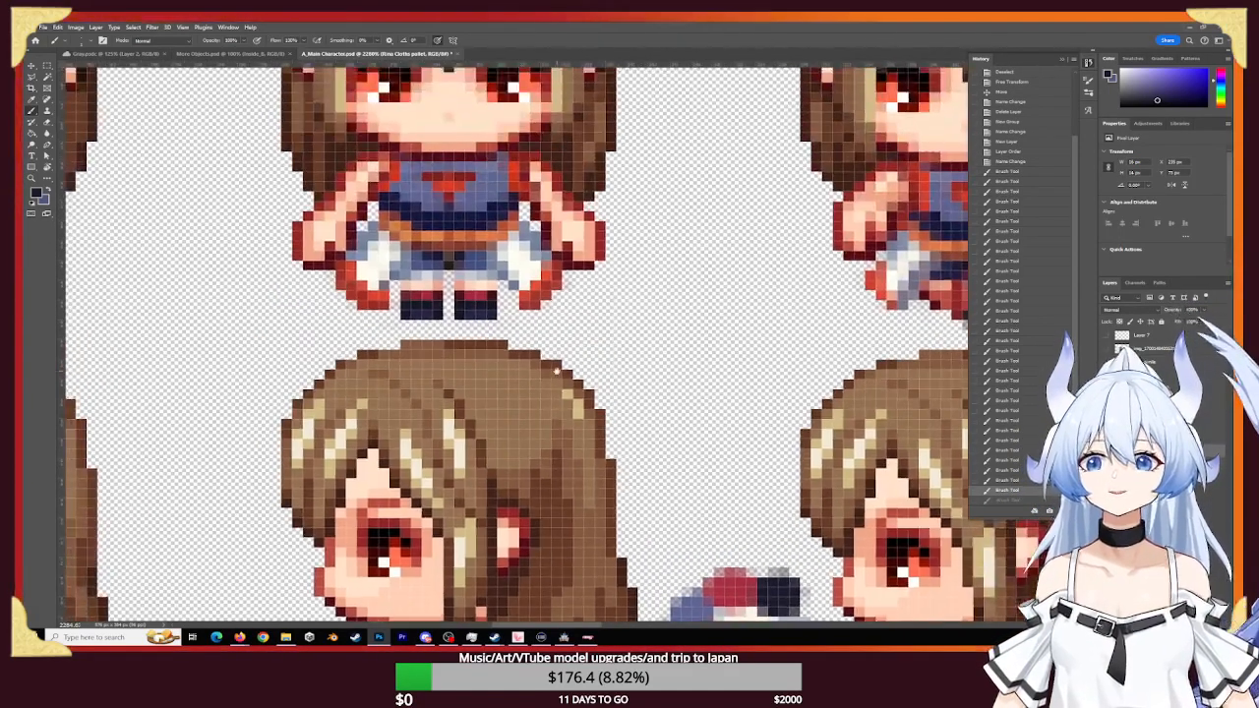
scroll(551, 354, "down", 5)
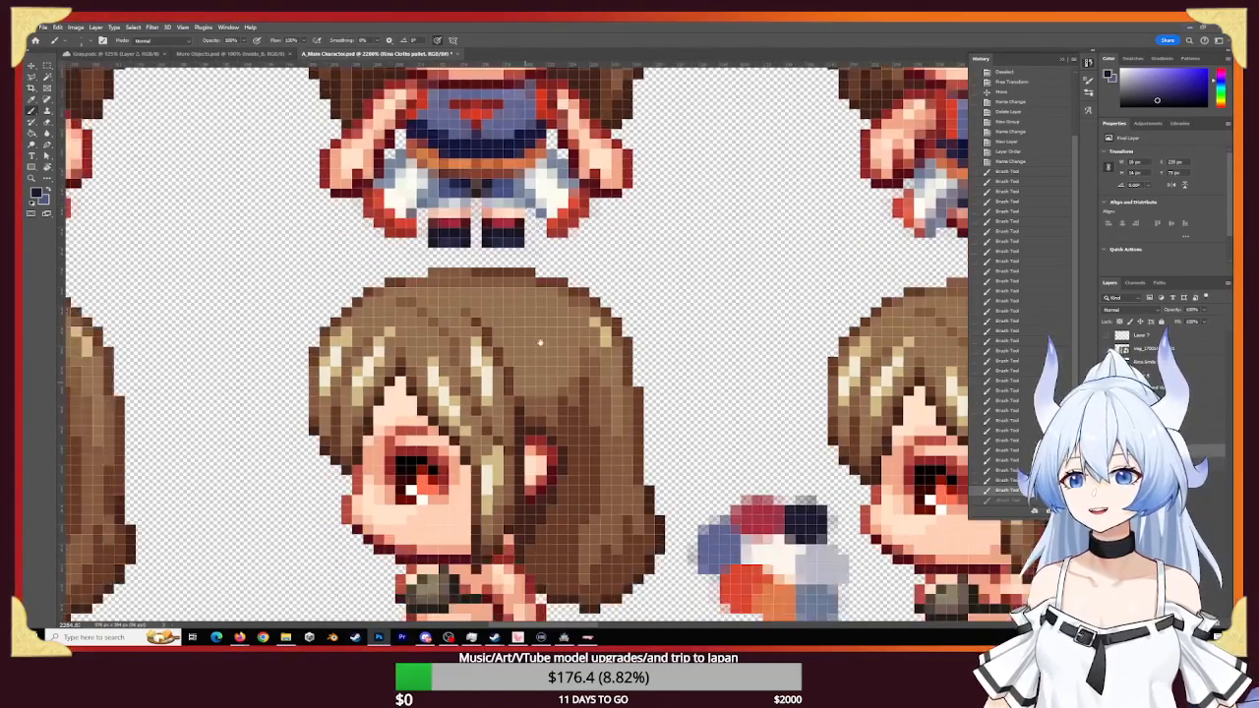
left_click_drag(523, 277, 506, 234)
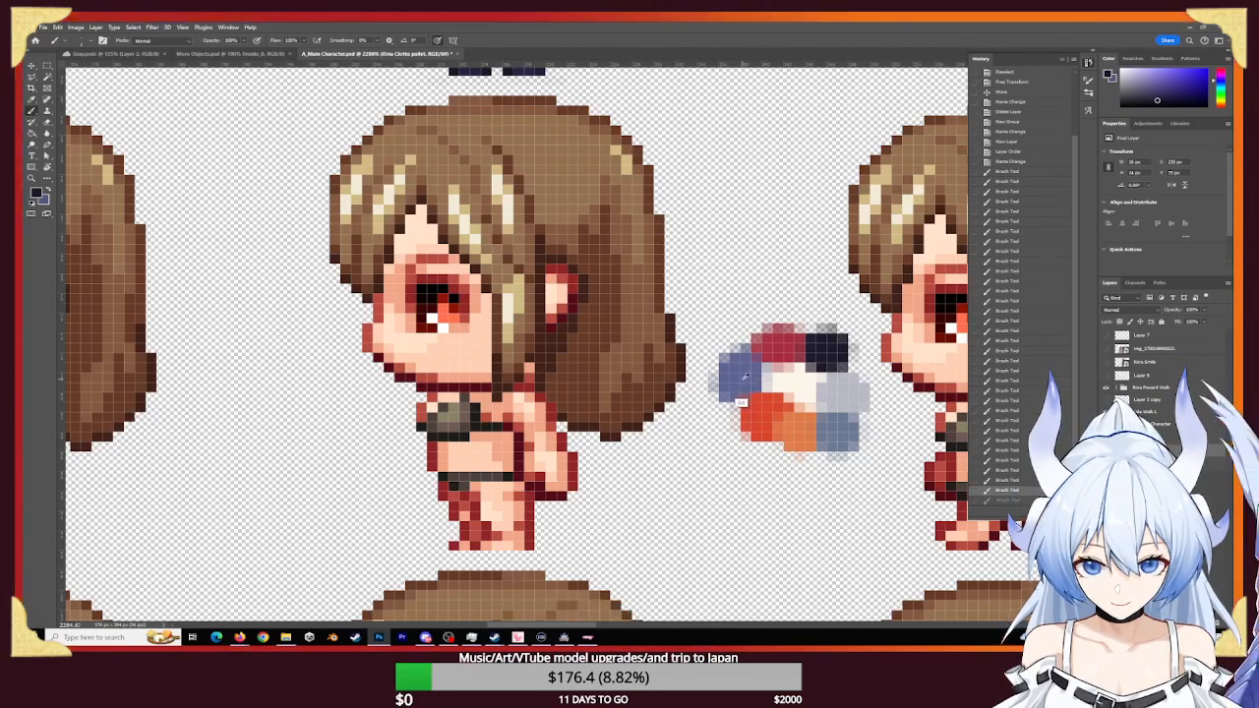
left_click(748, 374, "alt")
left_click_drag(444, 475, 499, 489, "ctrl")
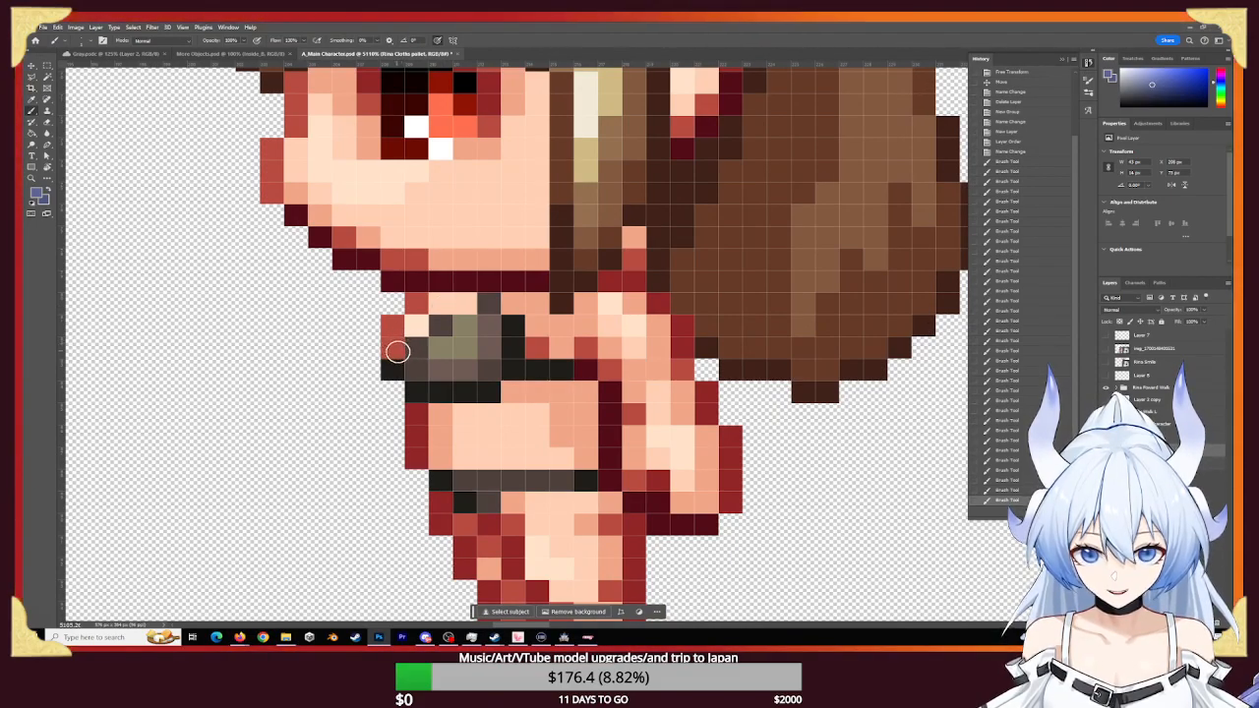
left_click(393, 350)
left_click_drag(544, 366, 573, 368)
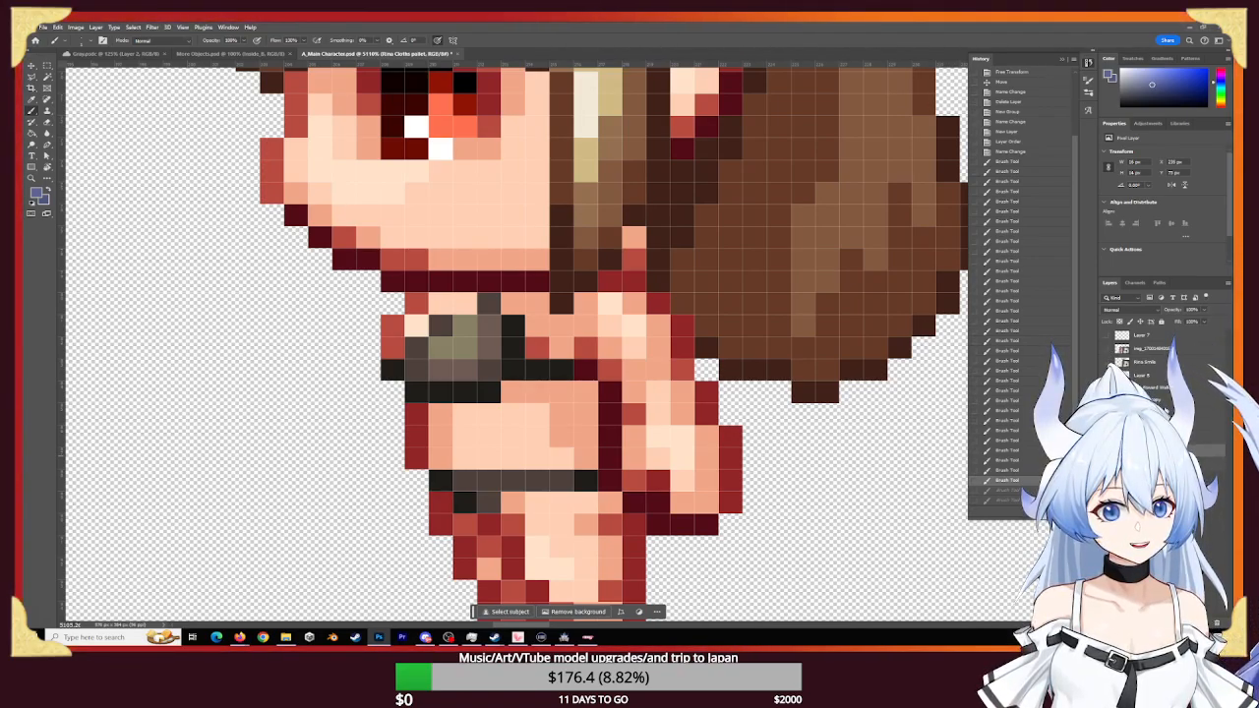
left_click(1204, 437)
key("ctrl+alt+shift+n")
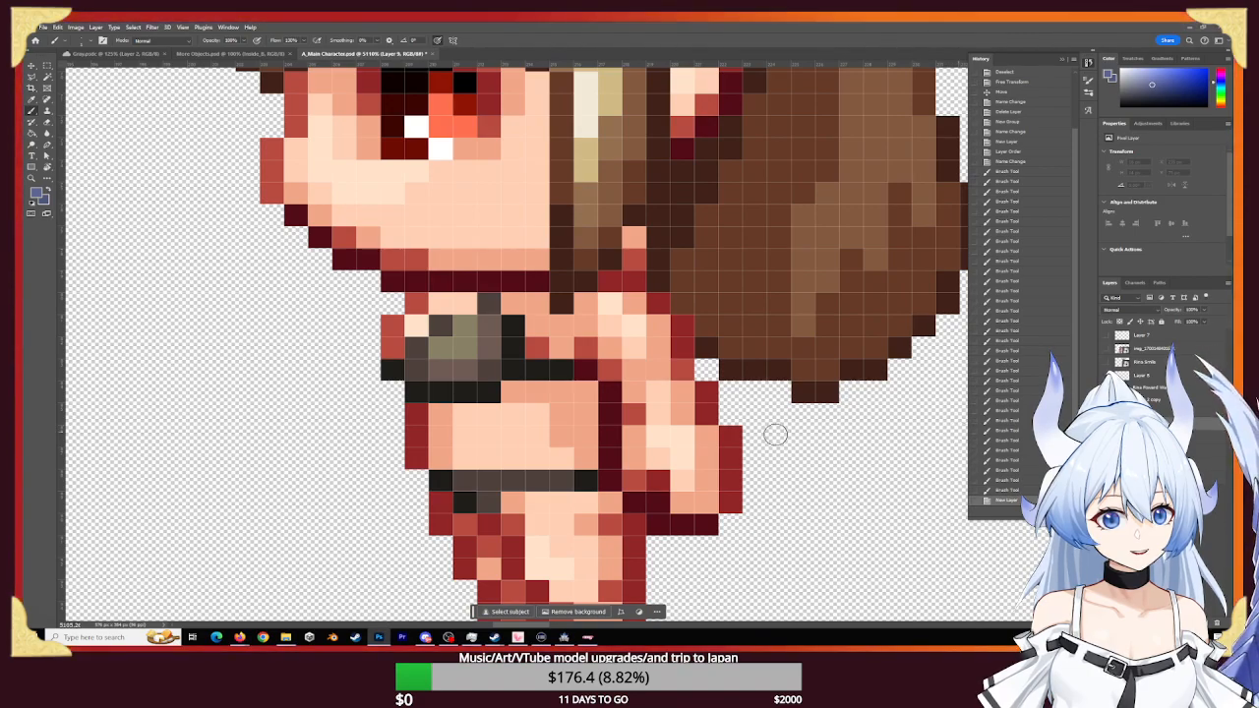
- Paint blue pixels over the upper front of the chest on the middle side-facing frame to start the top
left_click(416, 329)
left_click(419, 325)
left_click(411, 334)
left_click(425, 321)
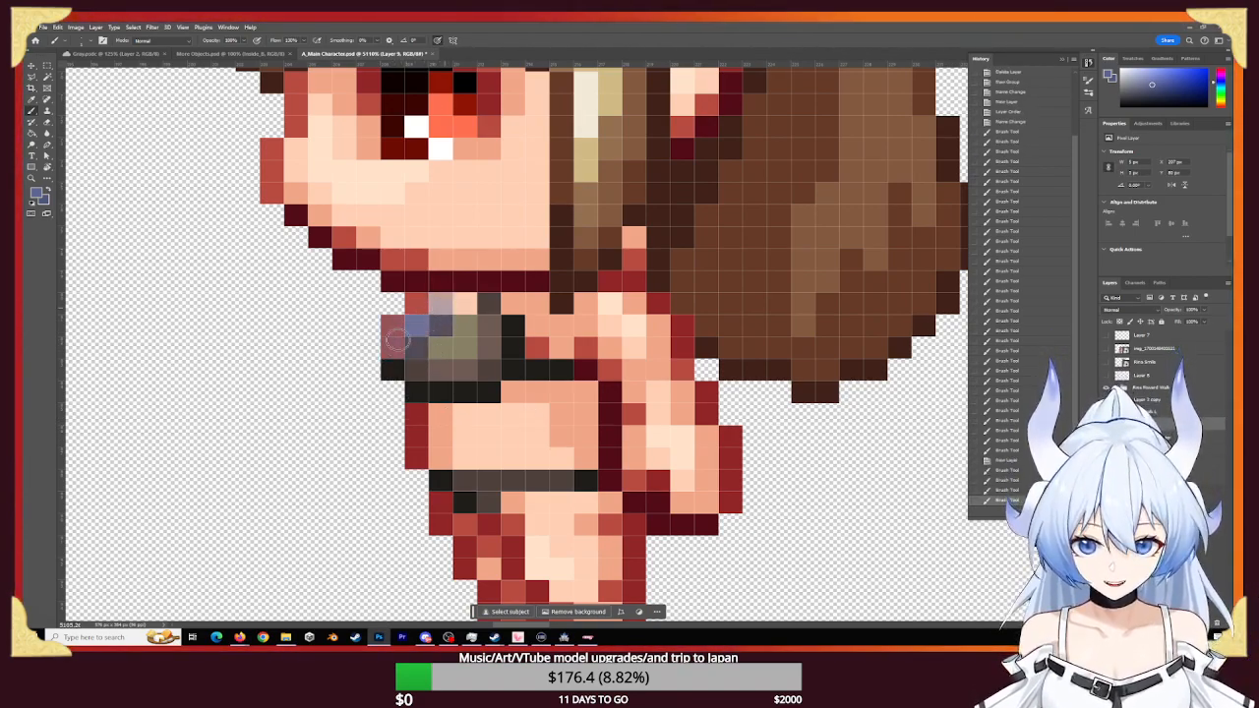
left_click(435, 306)
left_click(391, 338)
left_click(377, 344)
left_click(372, 337)
left_click(391, 326)
left_click(429, 307)
left_click(413, 321)
left_click(398, 365)
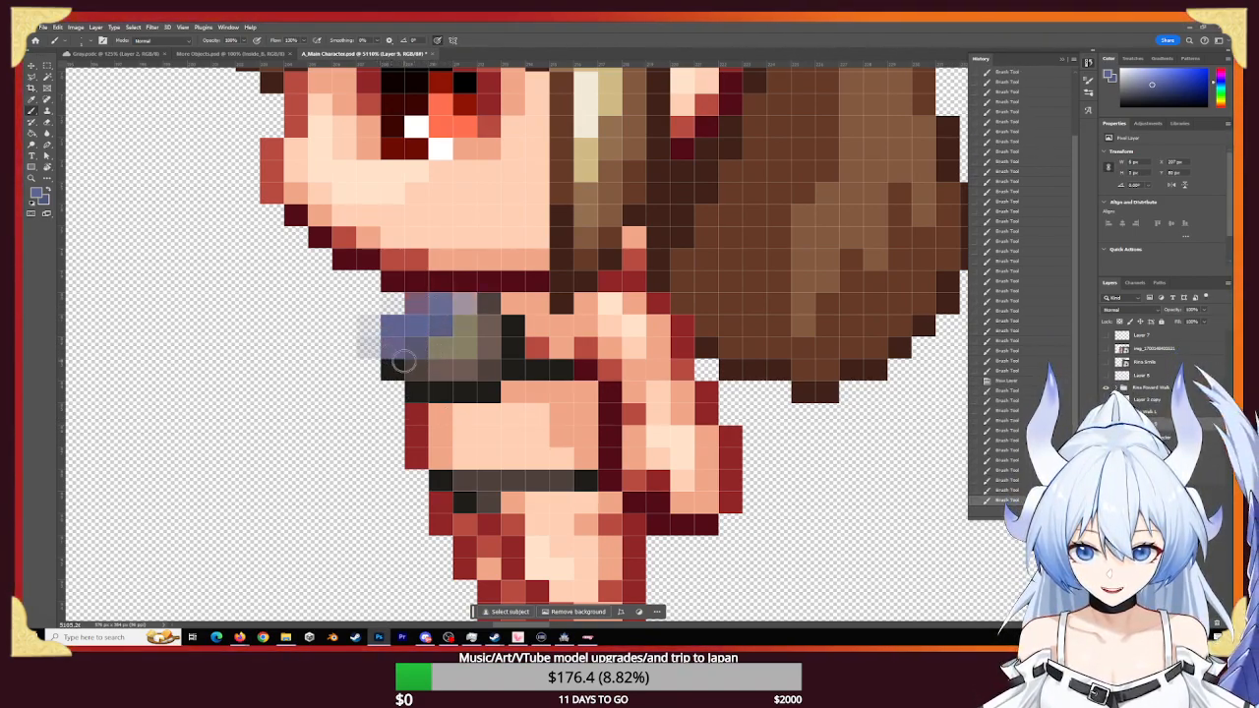
- Extend the blue top down the front edge of the chest
left_click(402, 348)
left_click(405, 343)
left_click(401, 346)
left_click(393, 350)
left_click(392, 360)
left_click(375, 366)
left_click(392, 368)
left_click(393, 356)
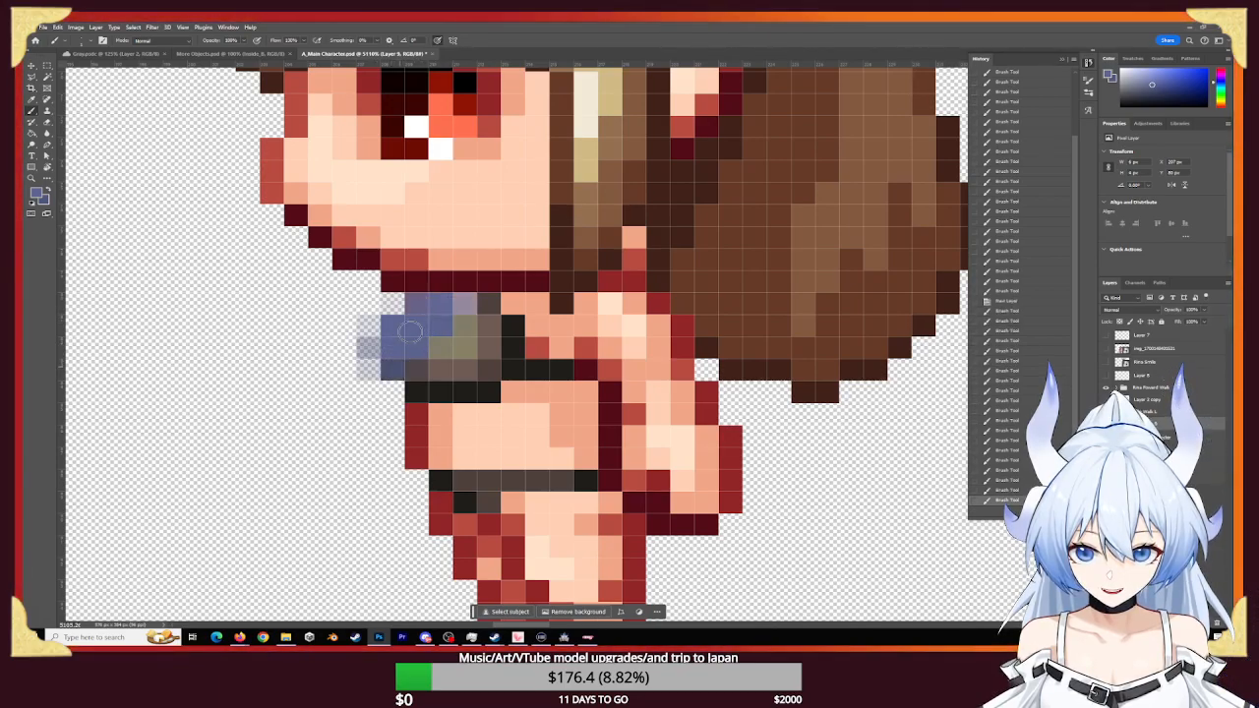
- Paint the blue top over the lower edge and middle of the grey bra, reaching onto the front of the waist
left_click(391, 371)
left_click(398, 392)
left_click(407, 391)
left_click(417, 385)
left_click(438, 393)
left_click(433, 398)
left_click(420, 408)
left_click(429, 403)
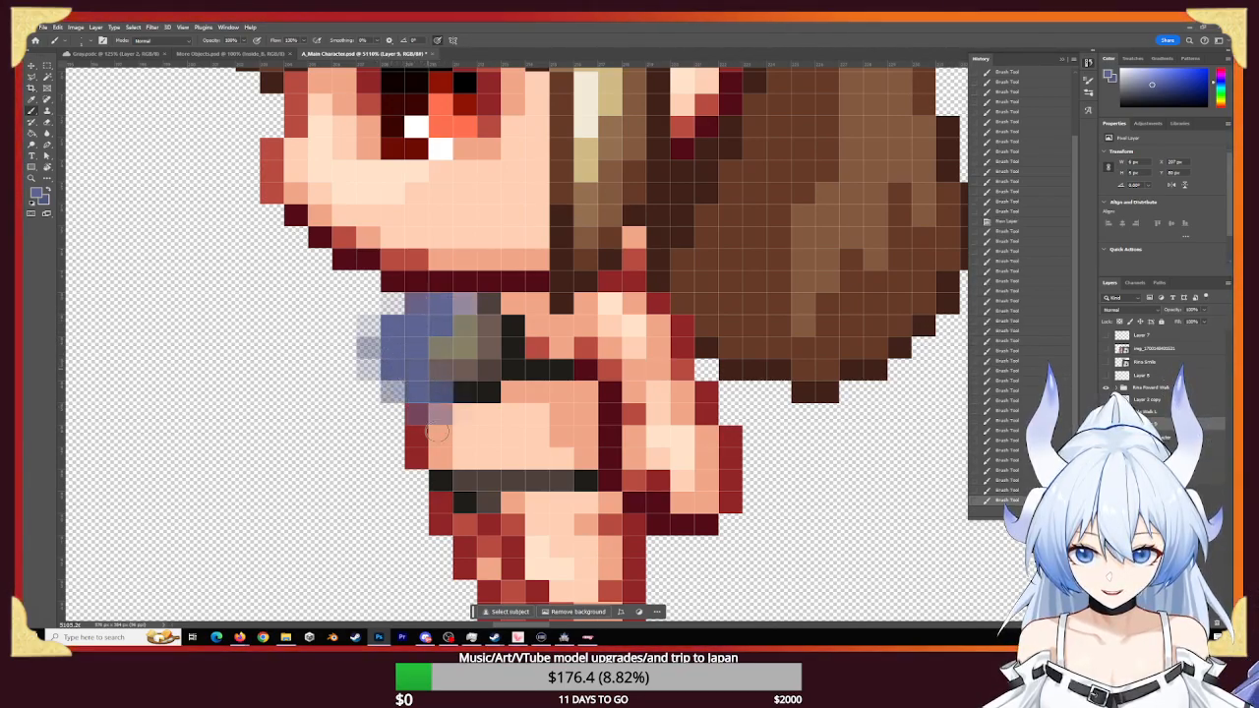
left_click(435, 425)
left_click(437, 391)
left_click(443, 374)
left_click(453, 366)
left_click(462, 386)
left_click(466, 365)
left_click(472, 347)
left_click(463, 331)
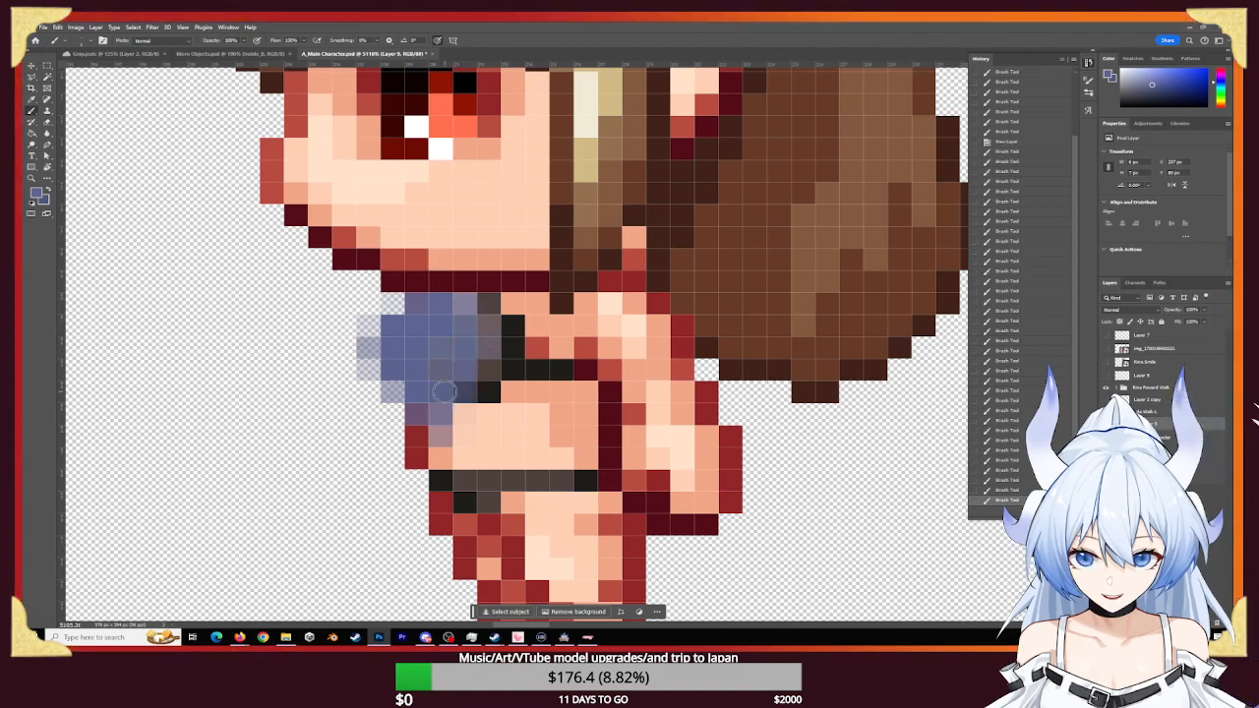
- Fill the rest of the torso with blue back to the arm and down to the waist, covering the remaining bra pixels
left_click(452, 346)
left_click(458, 383)
left_click(483, 358)
left_click(509, 363)
left_click(523, 346)
left_click(529, 322)
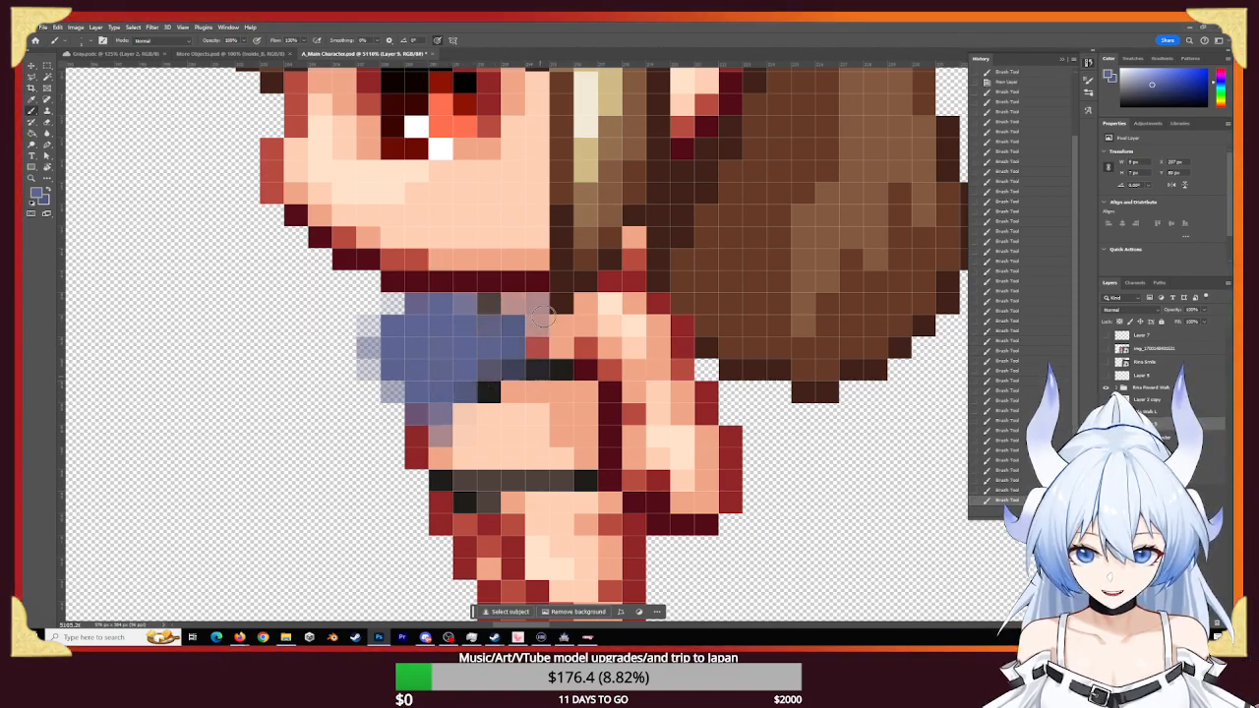
left_click(557, 376)
left_click(562, 370)
left_click(588, 399)
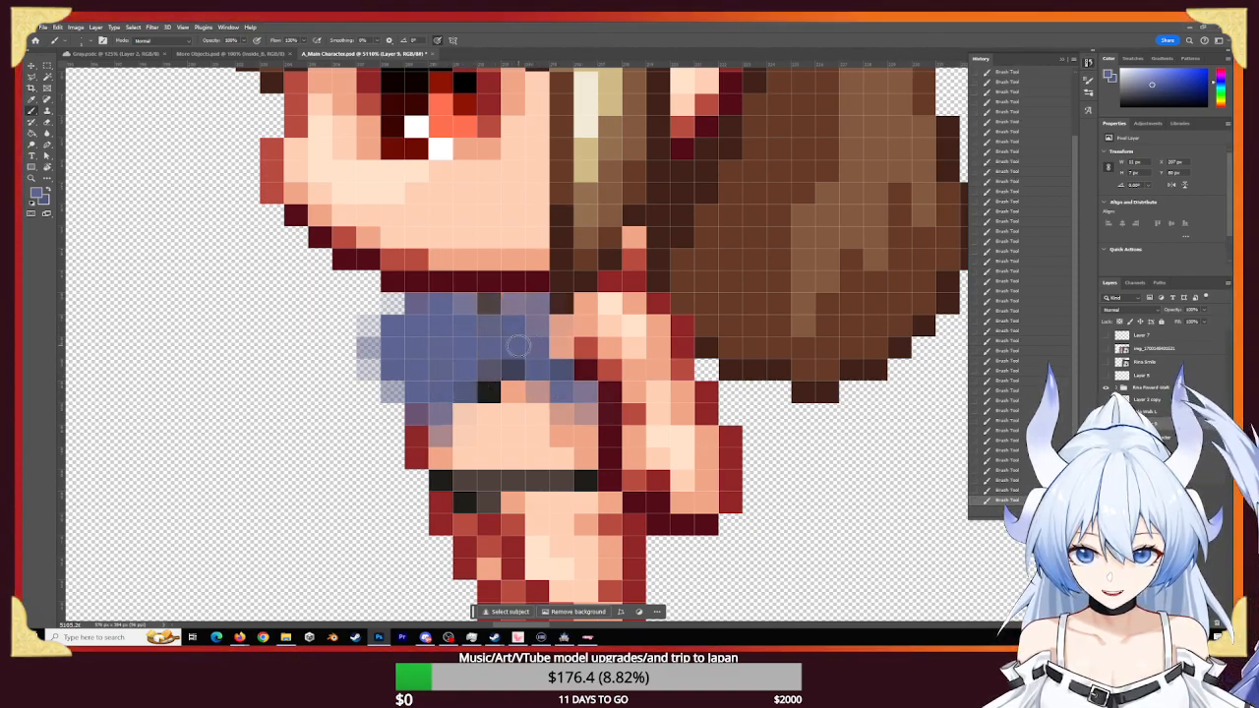
left_click(536, 391)
mouse_move(583, 406)
left_mouse_down()
mouse_move(599, 427)
mouse_move(489, 393)
mouse_move(443, 443)
mouse_move(584, 435)
mouse_move(488, 365)
mouse_move(481, 337)
mouse_move(506, 304)
mouse_move(369, 348)
left_mouse_up()
left_click(488, 393)
left_click(462, 426)
- Sample the palette's dark navy and paint a shaded band across the lower part of the blue top
key("z")
mouse_move(712, 465)
left_mouse_down()
mouse_move(599, 465)
mouse_move(959, 468)
left_mouse_up()
key("b")
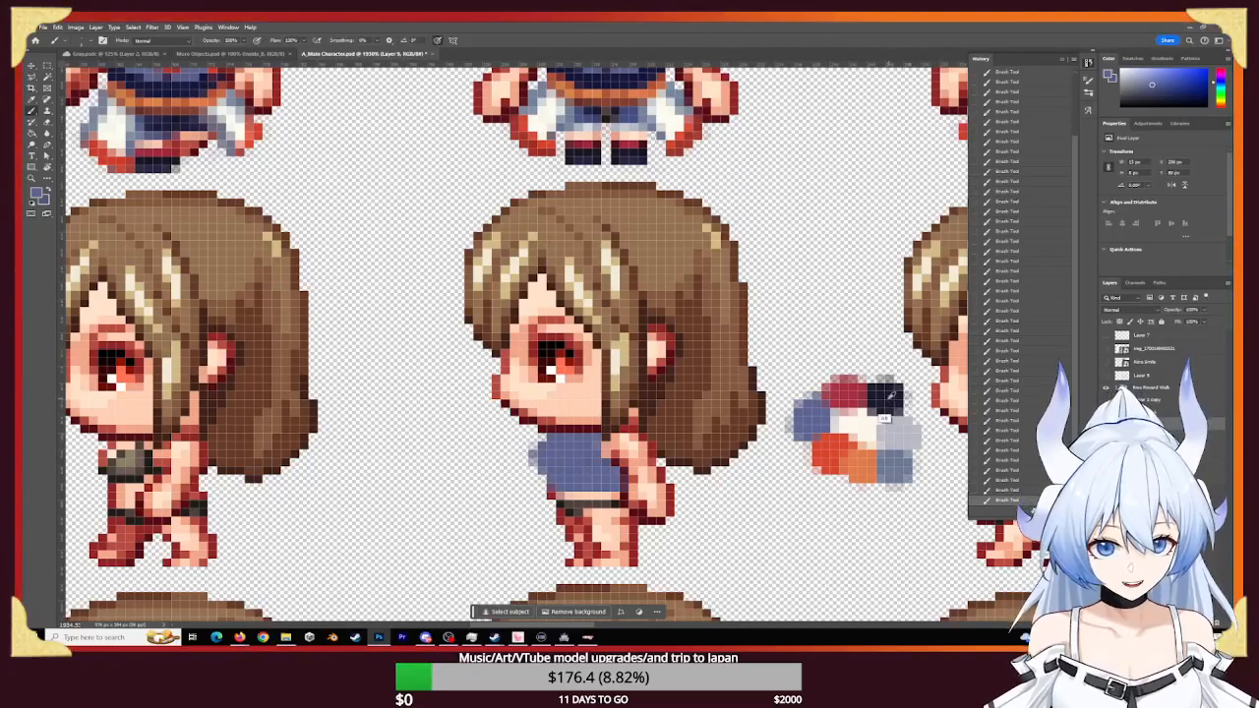
left_click(885, 396, "alt")
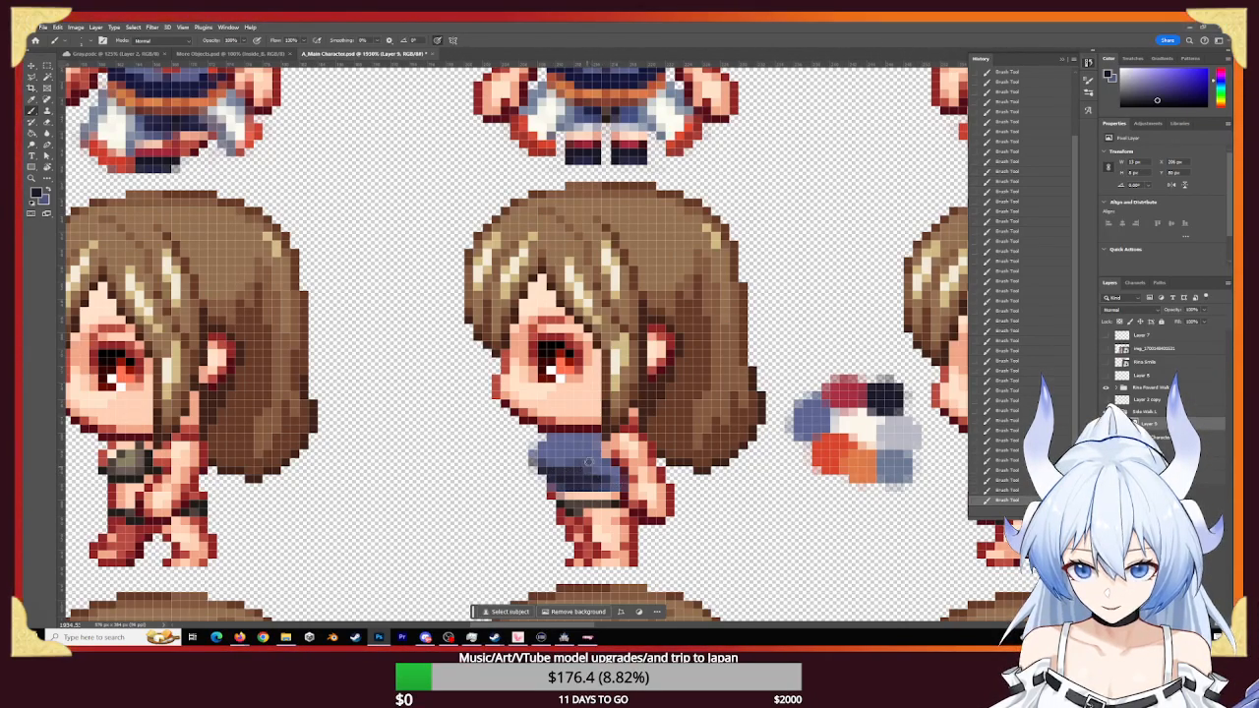
key("z")
left_click_drag(572, 481, 520, 489)
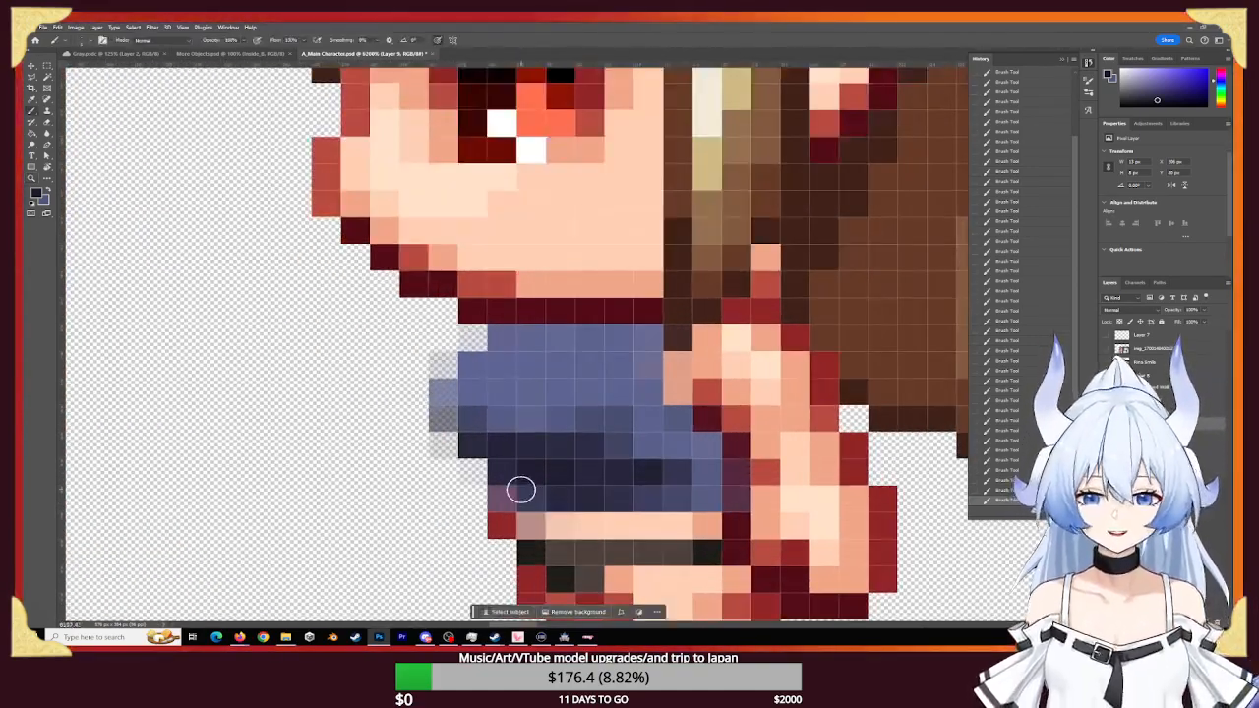
key("b")
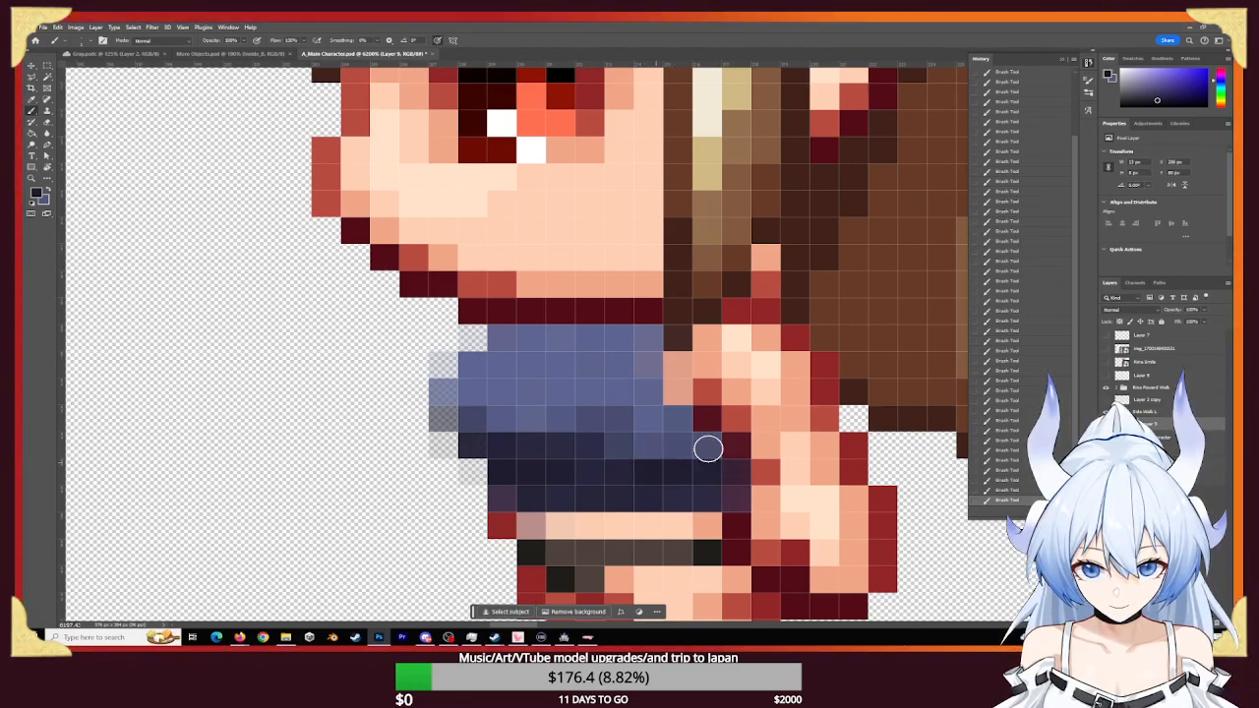
- Erase the blue and navy pixels that spill over the dark red outline of the arm
key("e")
left_click(741, 475)
left_click(739, 503)
left_click(742, 450)
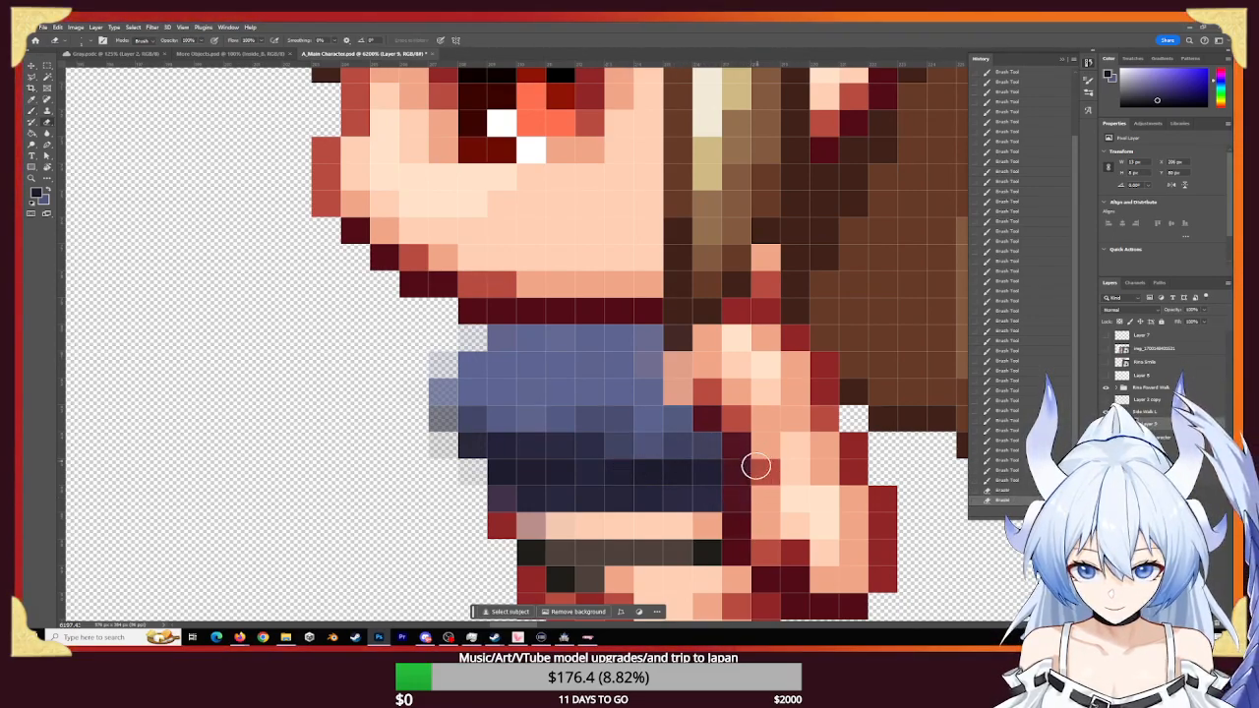
left_click(761, 473)
left_click(737, 481)
left_click(745, 456)
- Sample the palette's orange-red swatch for the top's trim
key("z")
left_click_drag(862, 452, 688, 452)
left_click_drag(958, 422, 734, 442)
key("b")
left_click(733, 442, "alt")
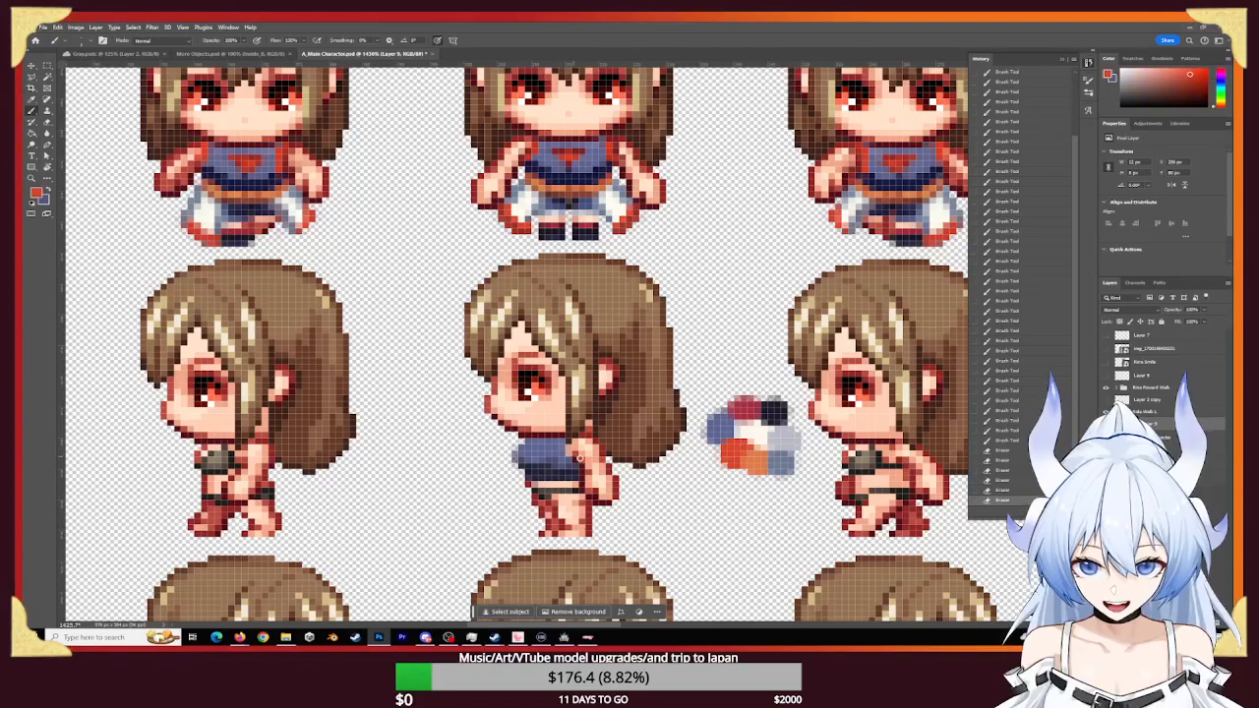
- Paint orange-red strap pixels between the blue top and the arm on the middle side-view sprite
key("z")
left_click_drag(575, 450, 621, 479)
key("b")
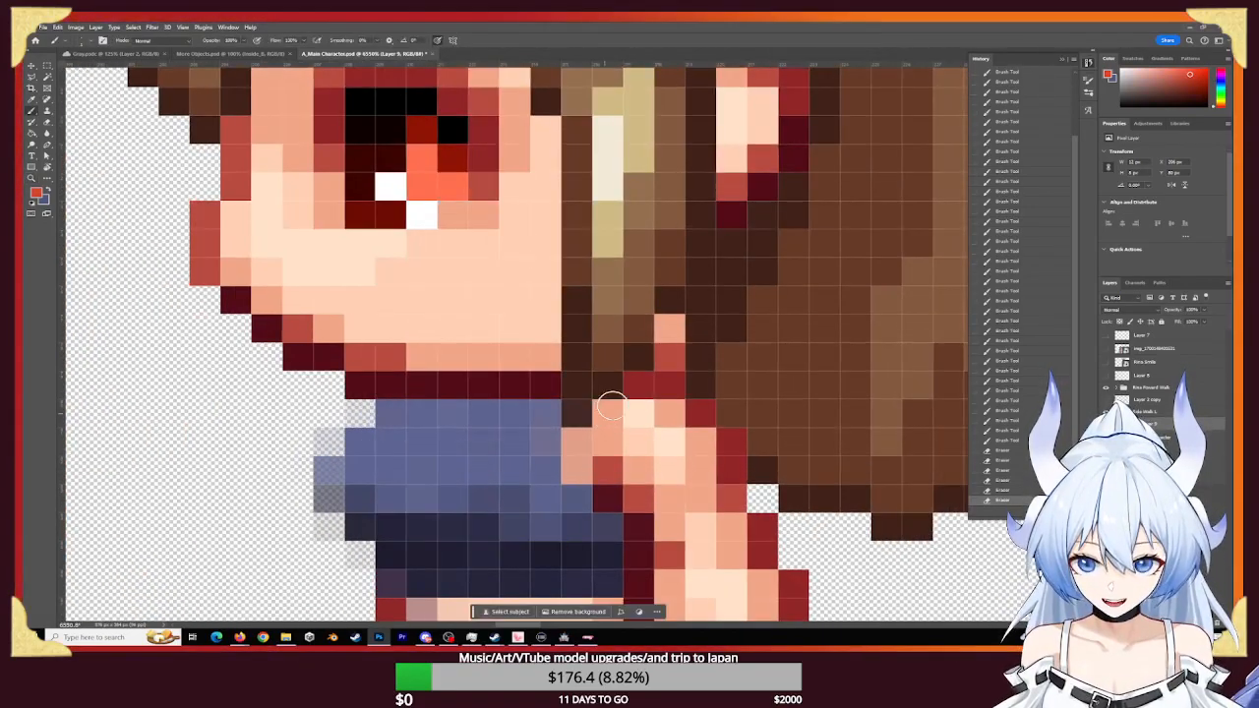
left_click(604, 411)
left_click(584, 429)
left_click(581, 462)
left_click(589, 424)
left_click(581, 478)
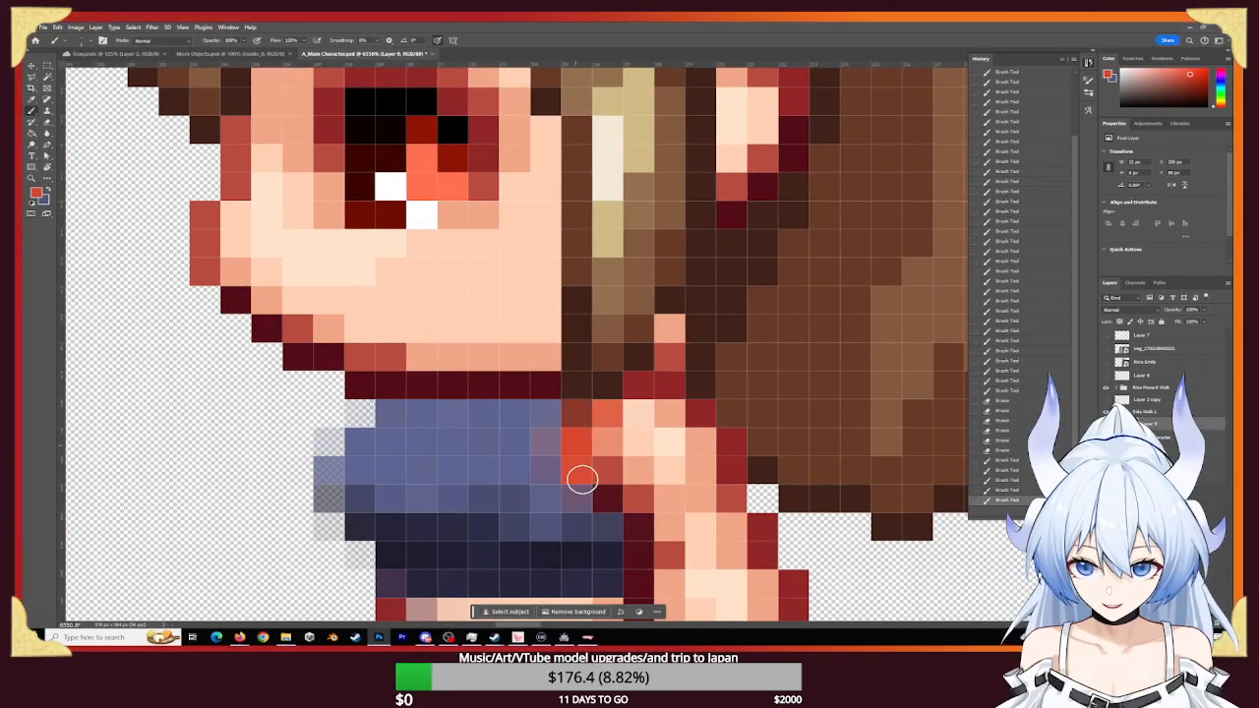
left_click(562, 456)
left_click(562, 444)
- Extend the orange-red strap upward over the shoulder toward the base of the hair strand
left_click(638, 390)
left_click(606, 398)
left_click(583, 422)
left_click(638, 389)
left_click(621, 390)
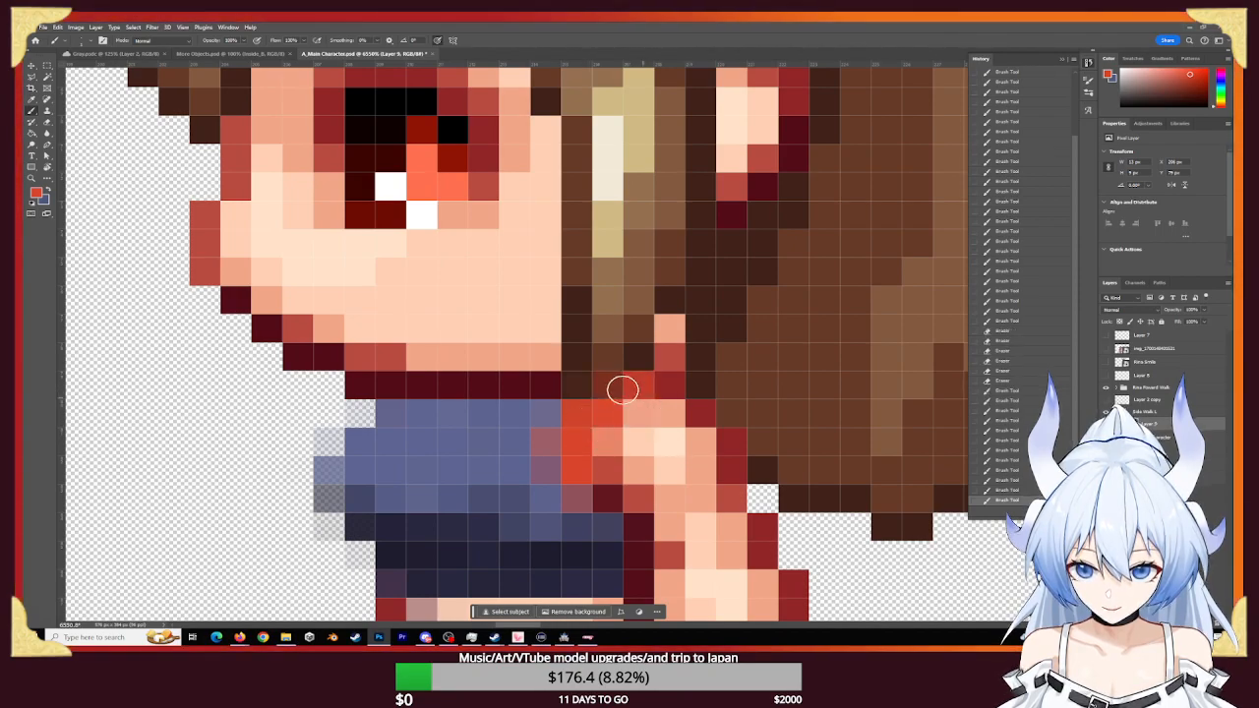
left_click(584, 404)
left_click(578, 388)
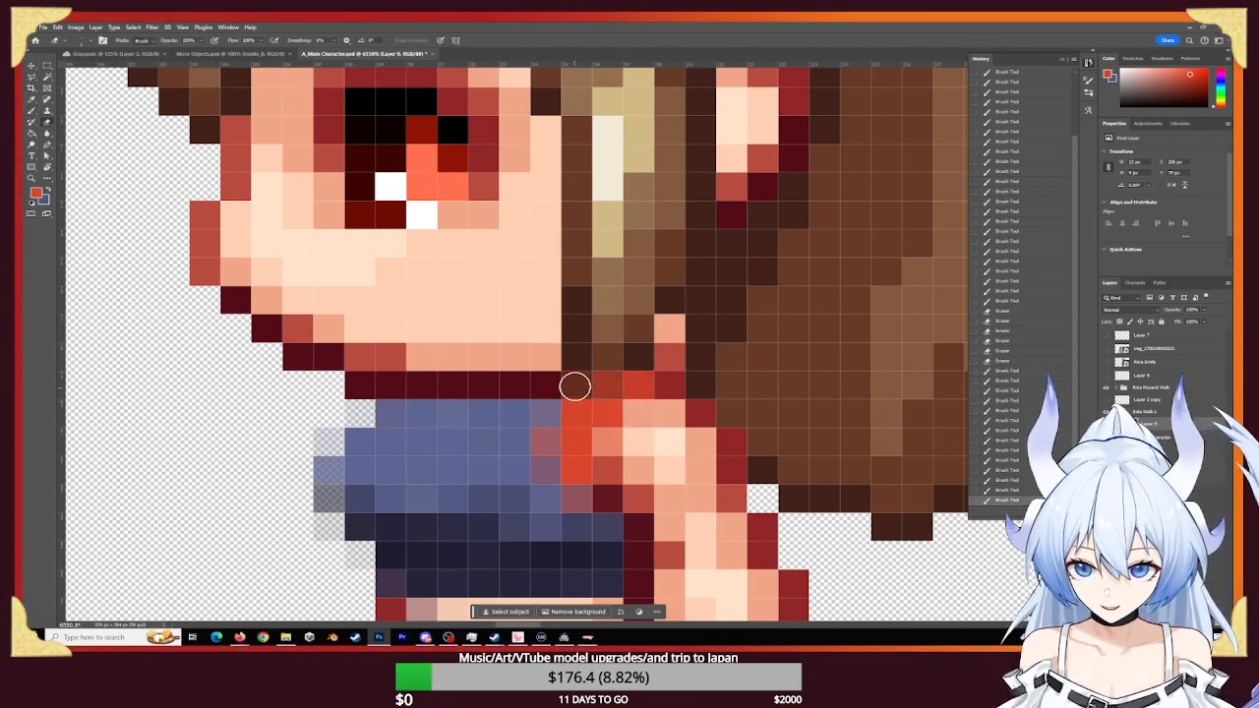
- Erase the orange-red pixels that overlap the dark hair strand in front of the shoulder
key("e")
left_click(576, 382)
left_click(575, 391)
left_click(575, 407)
left_click(575, 421)
left_click(576, 421)
left_click(577, 406)
left_click(576, 390)
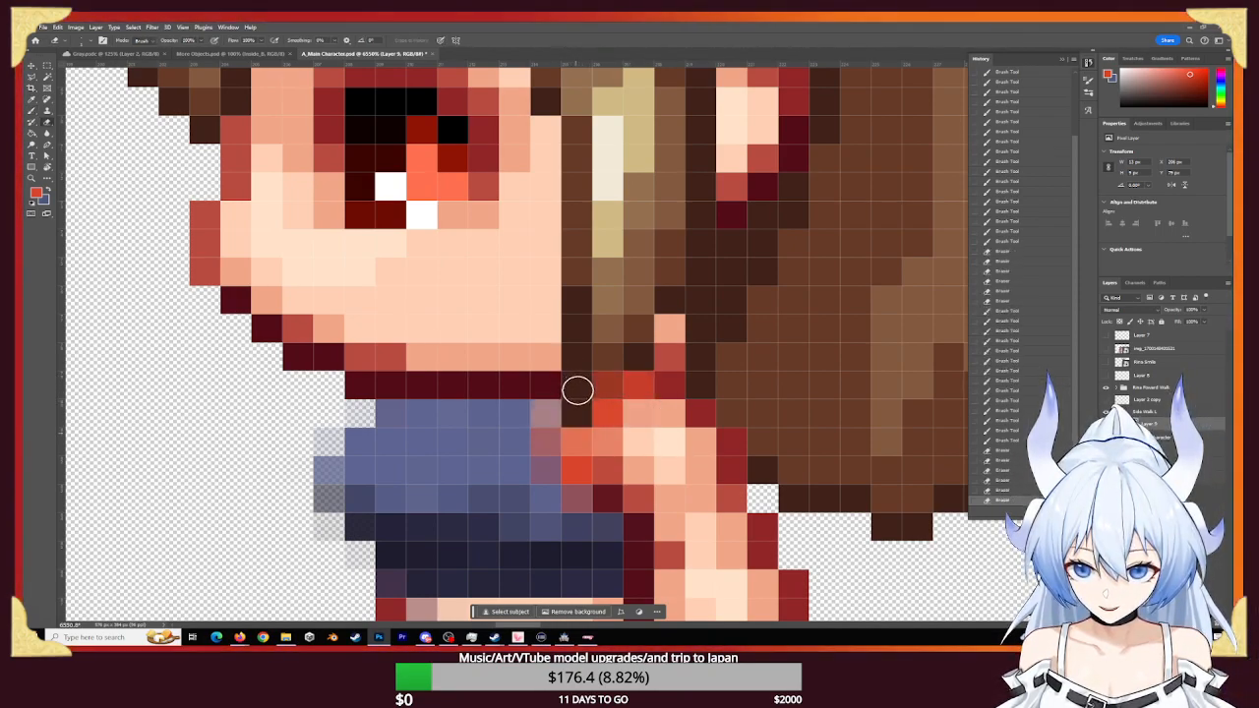
- Sample a dark red and add it as a swatch beside the crimson one on the clothing palette layer
key("z")
left_click_drag(659, 469, 530, 453)
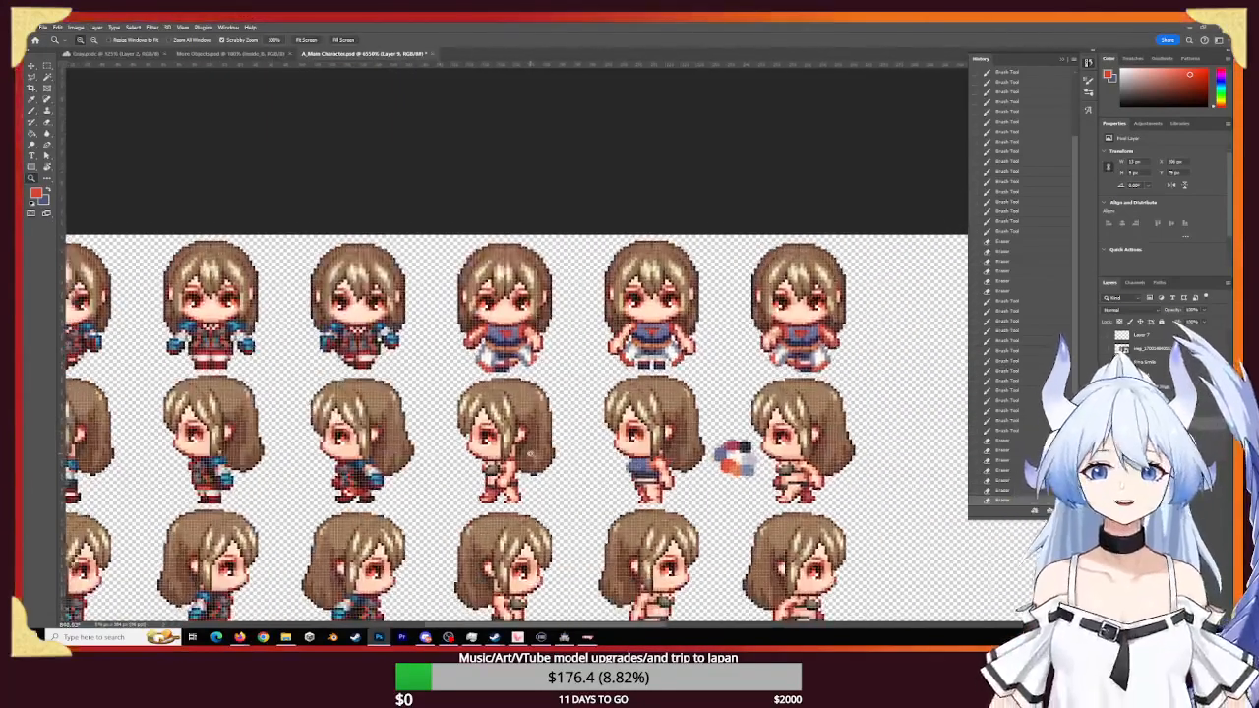
left_click_drag(711, 452, 832, 456)
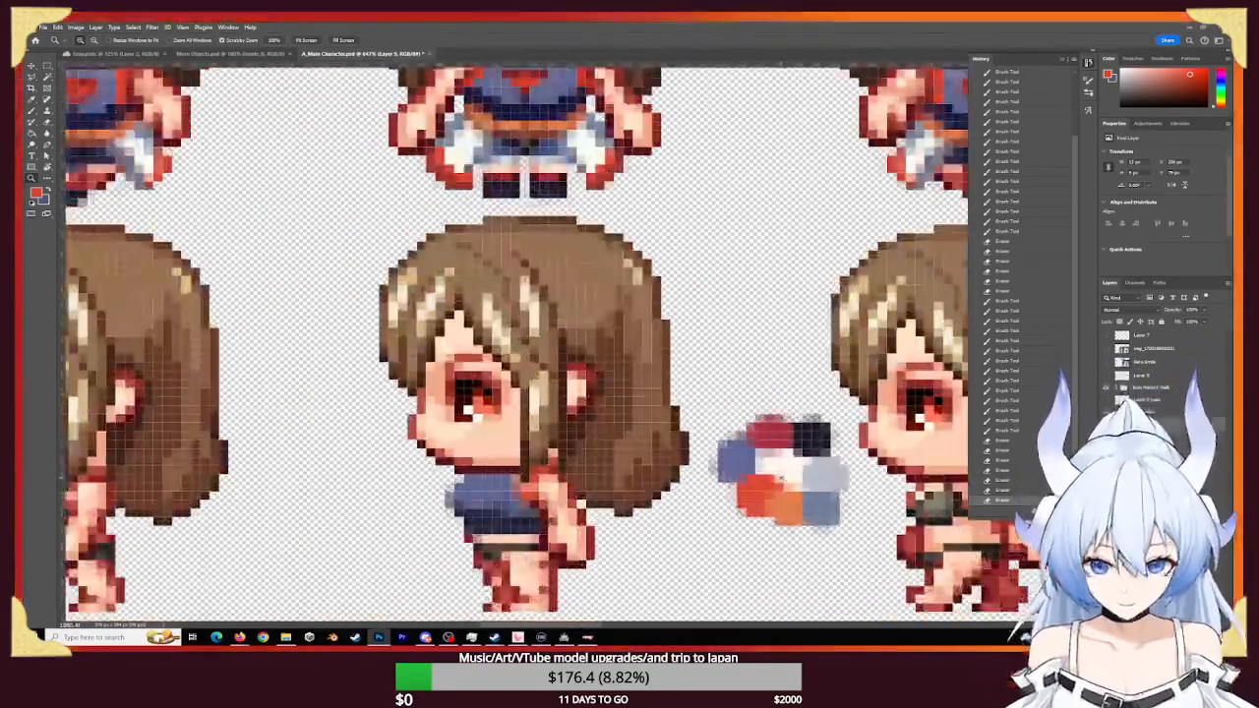
key("b")
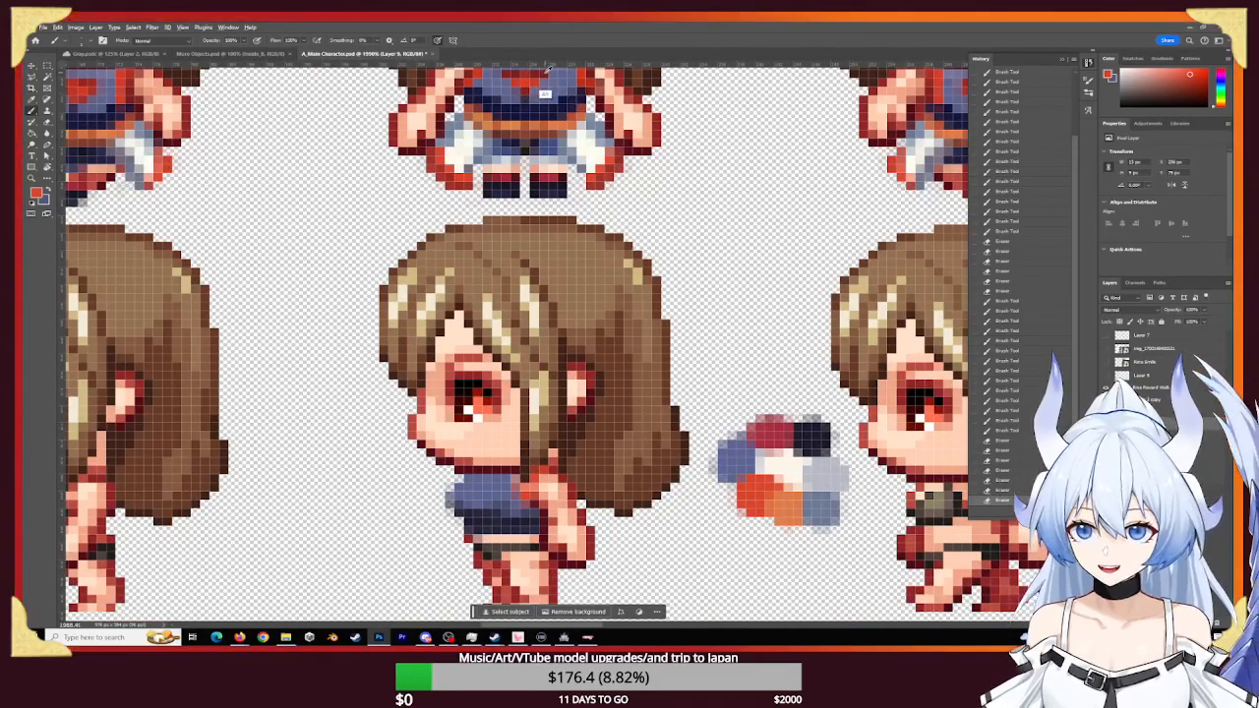
left_click(784, 501, "alt")
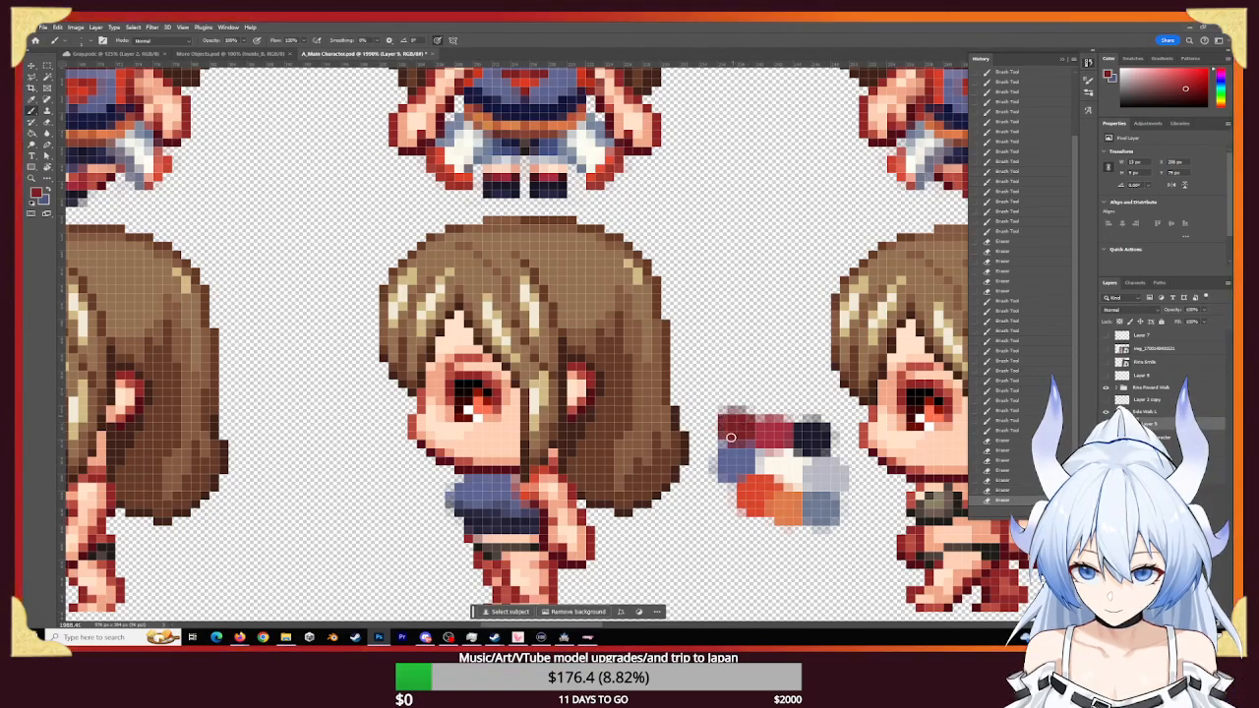
left_click(719, 451)
key("z")
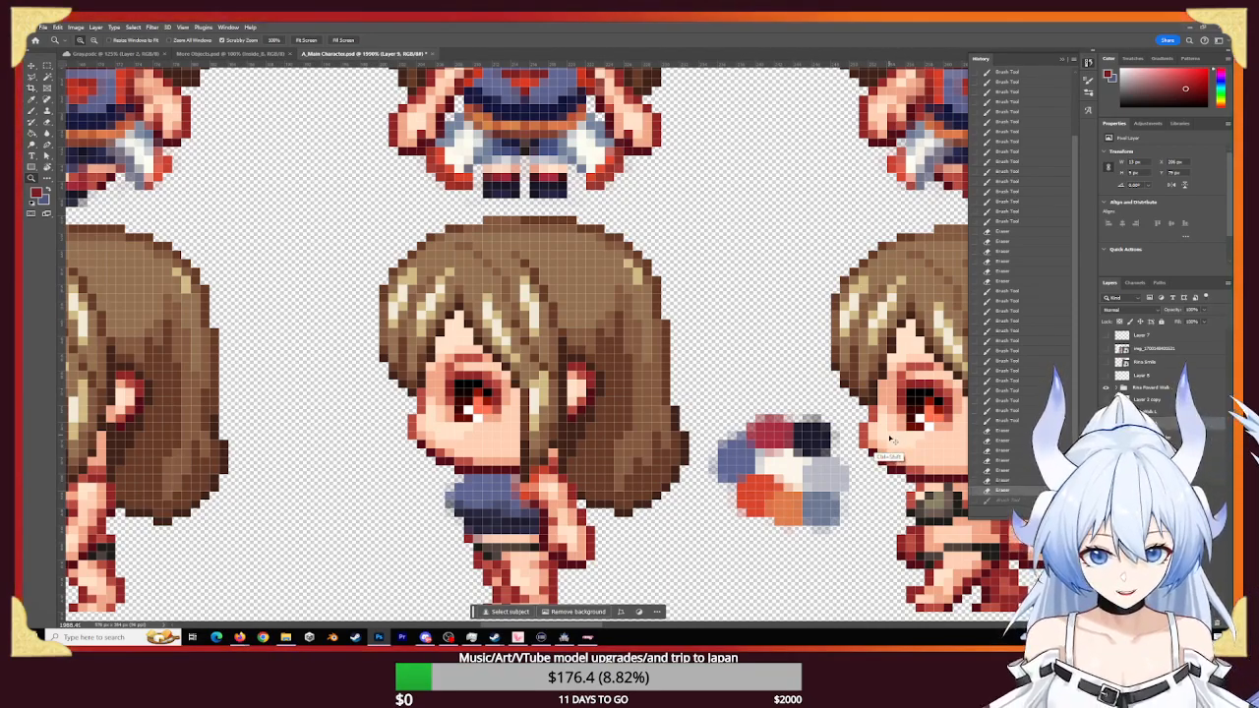
left_click(772, 430, "ctrl")
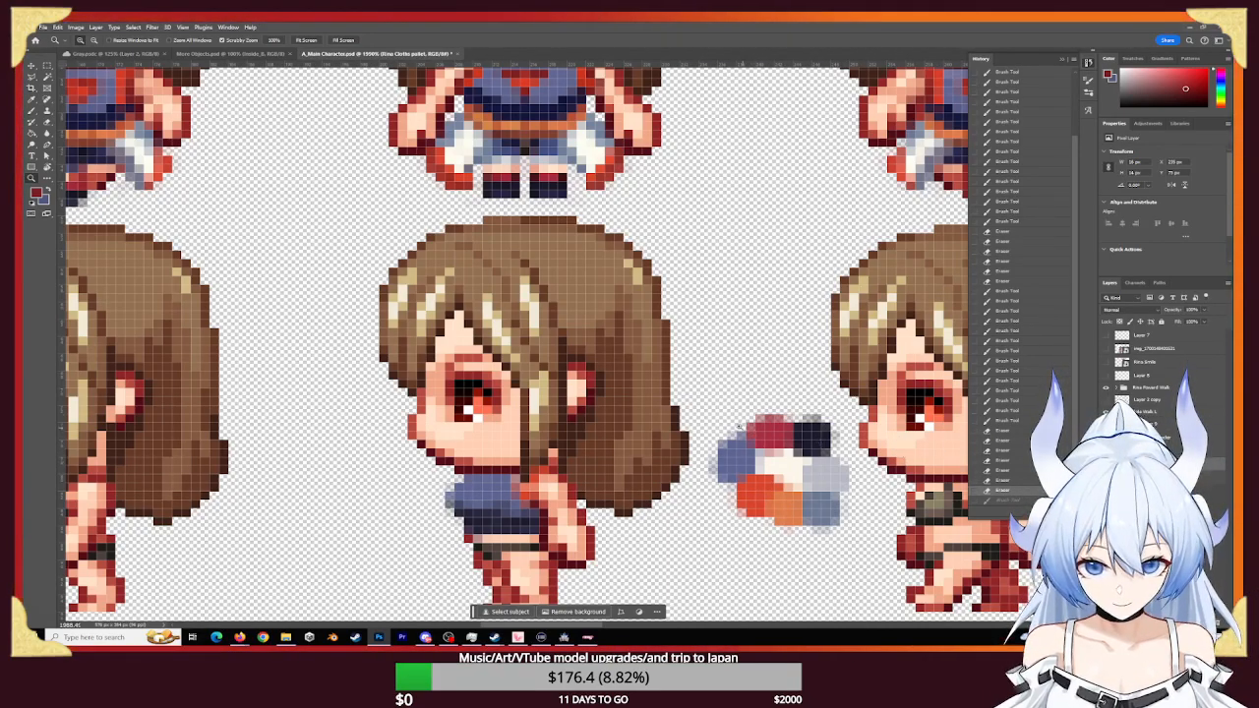
key("b")
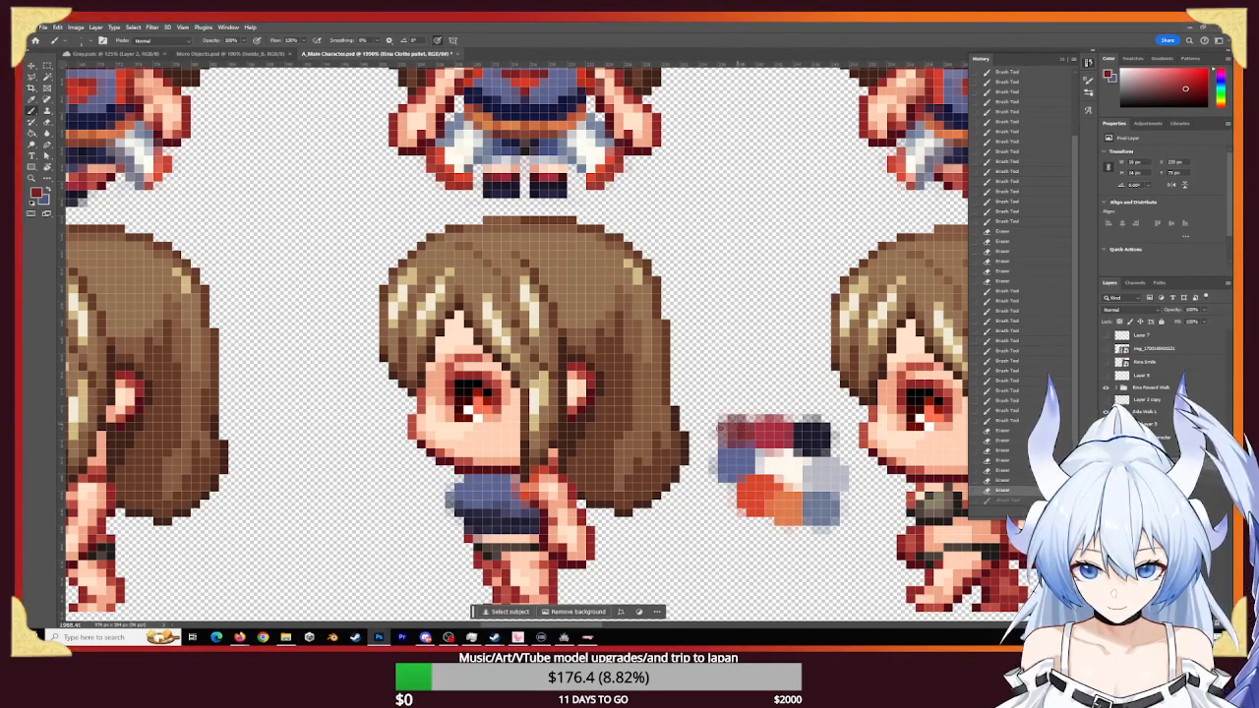
left_click(740, 433)
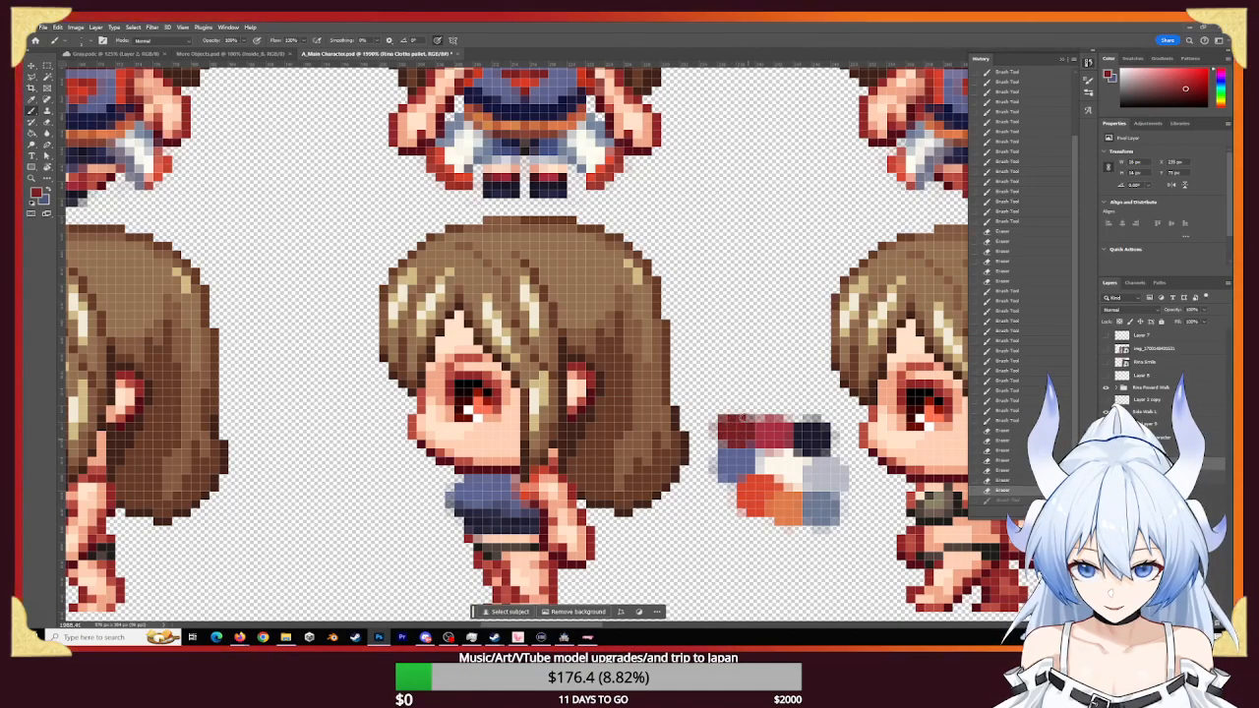
left_click(739, 421)
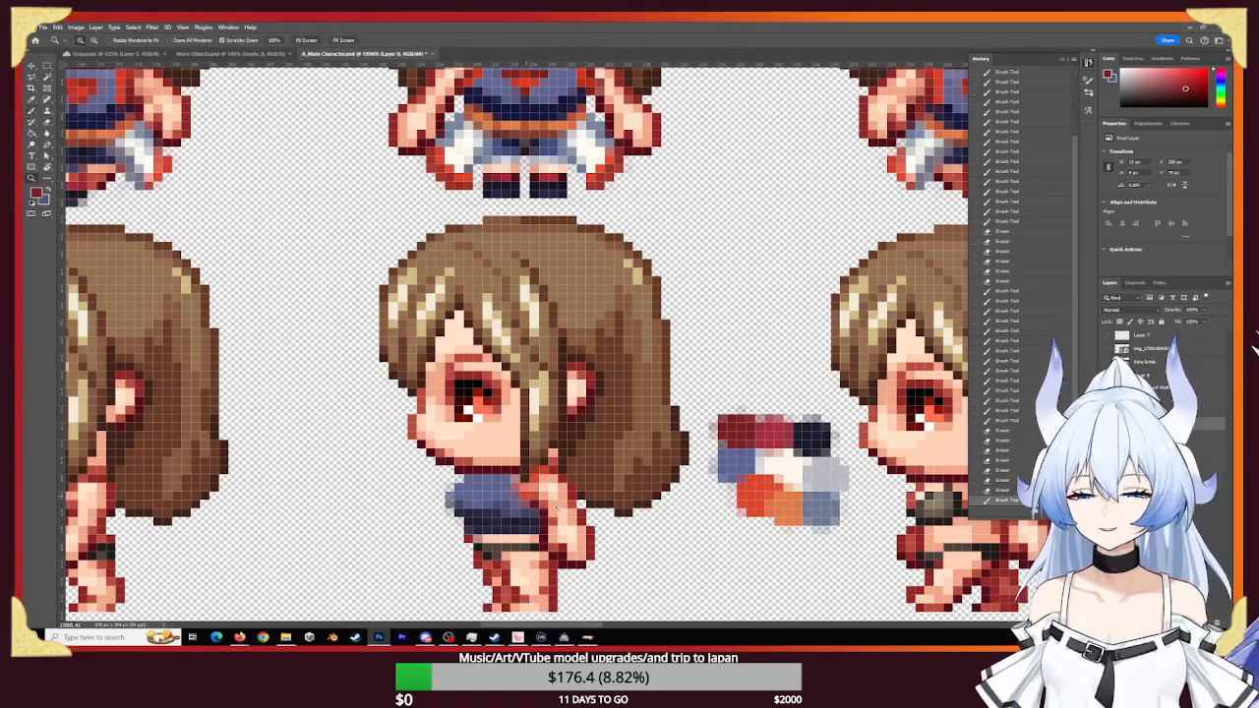
- Shade the edge of the blue top beside the shoulder strap with dark red on the clothing layer
key("z")
left_click_drag(515, 495, 602, 525)
key("b")
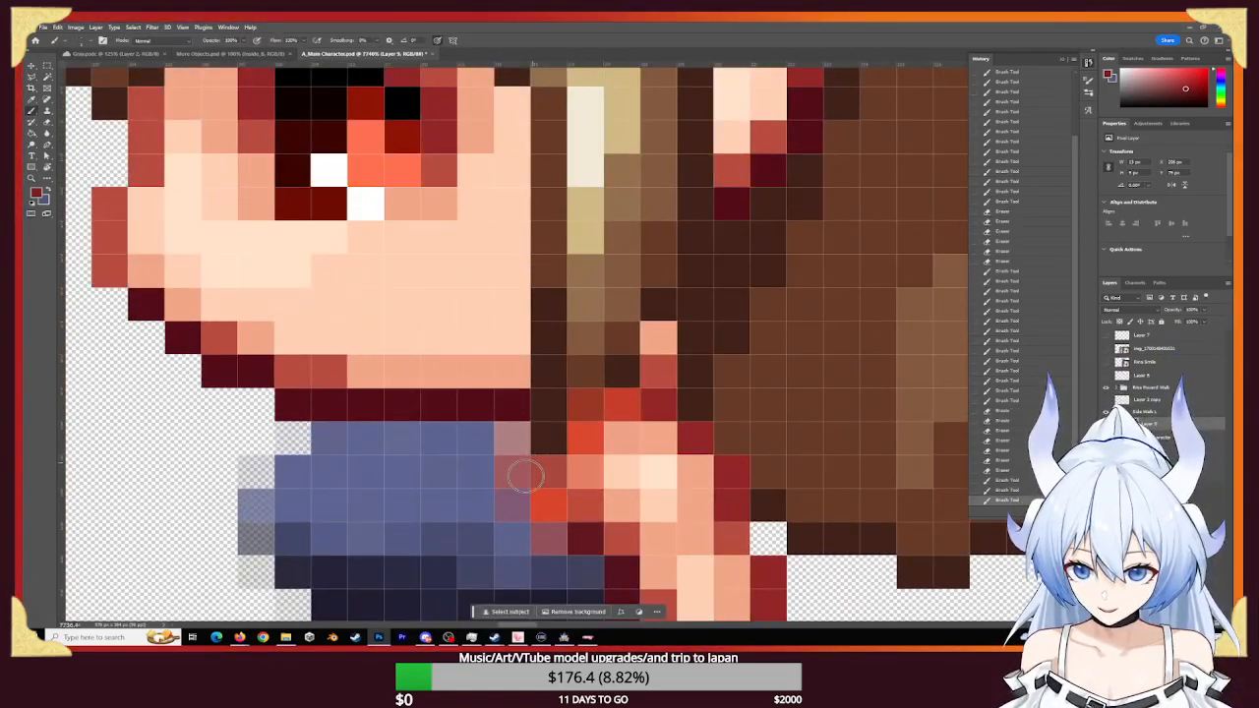
left_click(513, 475)
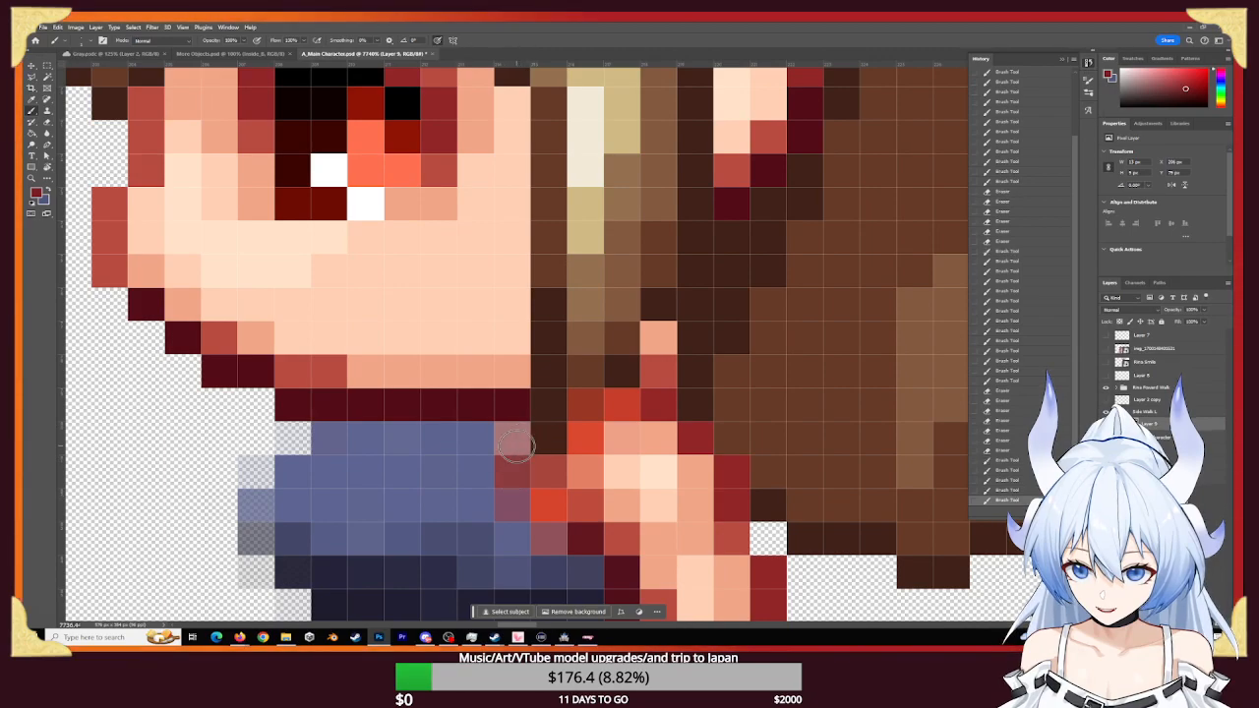
- Tint the upper front edge of the blue top under the chin with dark red pixels
left_click(329, 461)
left_click(317, 455)
left_click(298, 466)
left_click(287, 476)
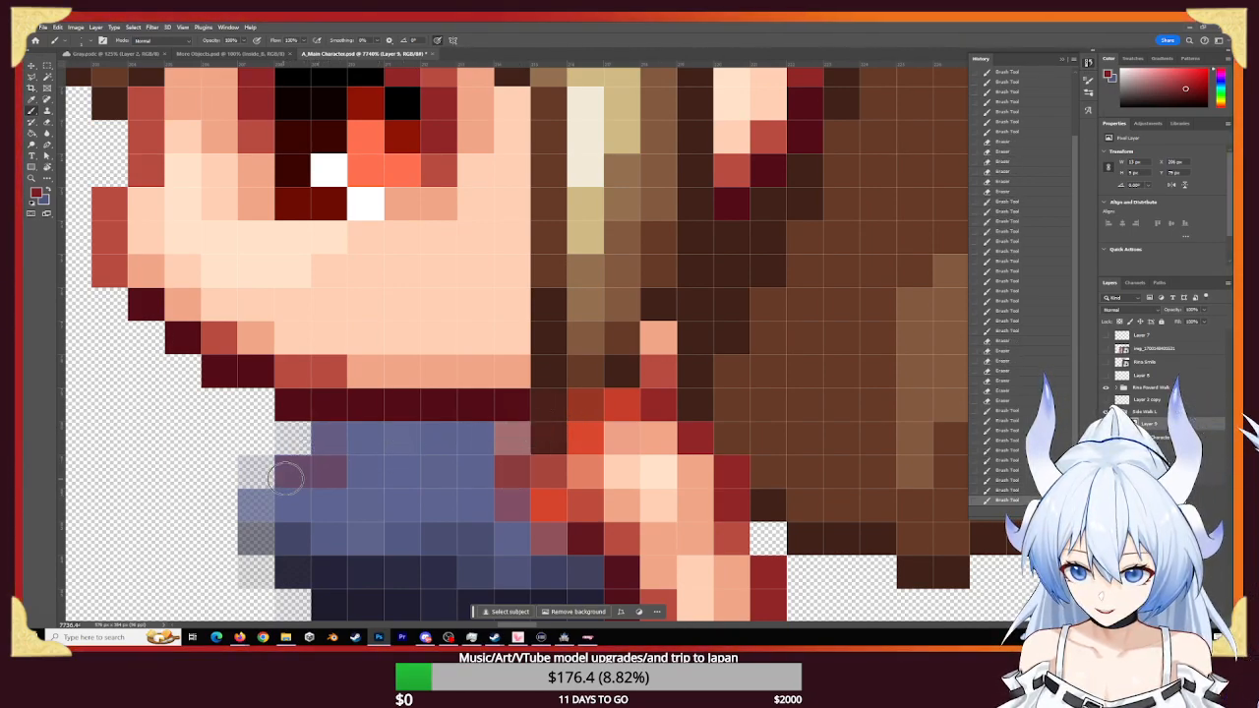
left_click(314, 450)
left_click(314, 451)
left_click(312, 444)
left_click(312, 472)
left_click(301, 483)
left_click(292, 491)
left_click(303, 478)
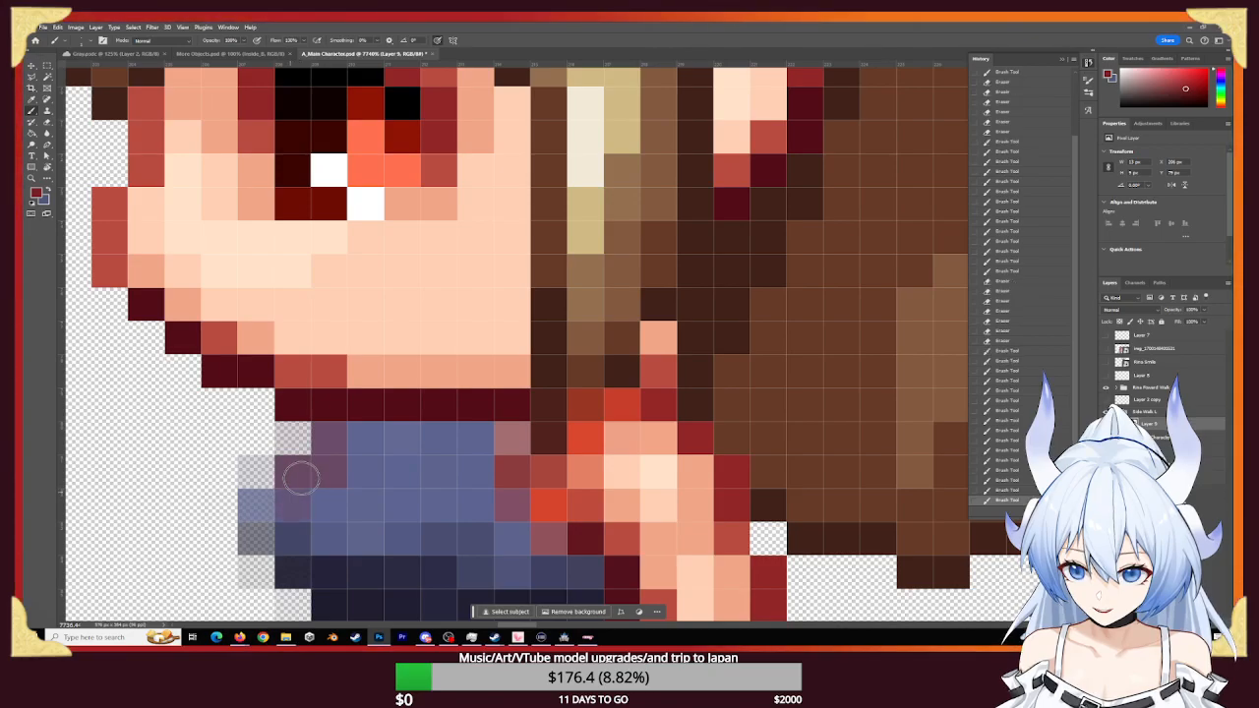
left_click(289, 490)
left_click(318, 472)
left_click(331, 466)
- Darken the lower strap pixels next to the armpit with dark red
key("z")
mouse_move(543, 502)
left_mouse_down()
mouse_move(399, 486)
mouse_move(469, 500)
mouse_move(640, 445)
left_mouse_up()
key("b")
left_click(556, 500)
left_click(573, 540)
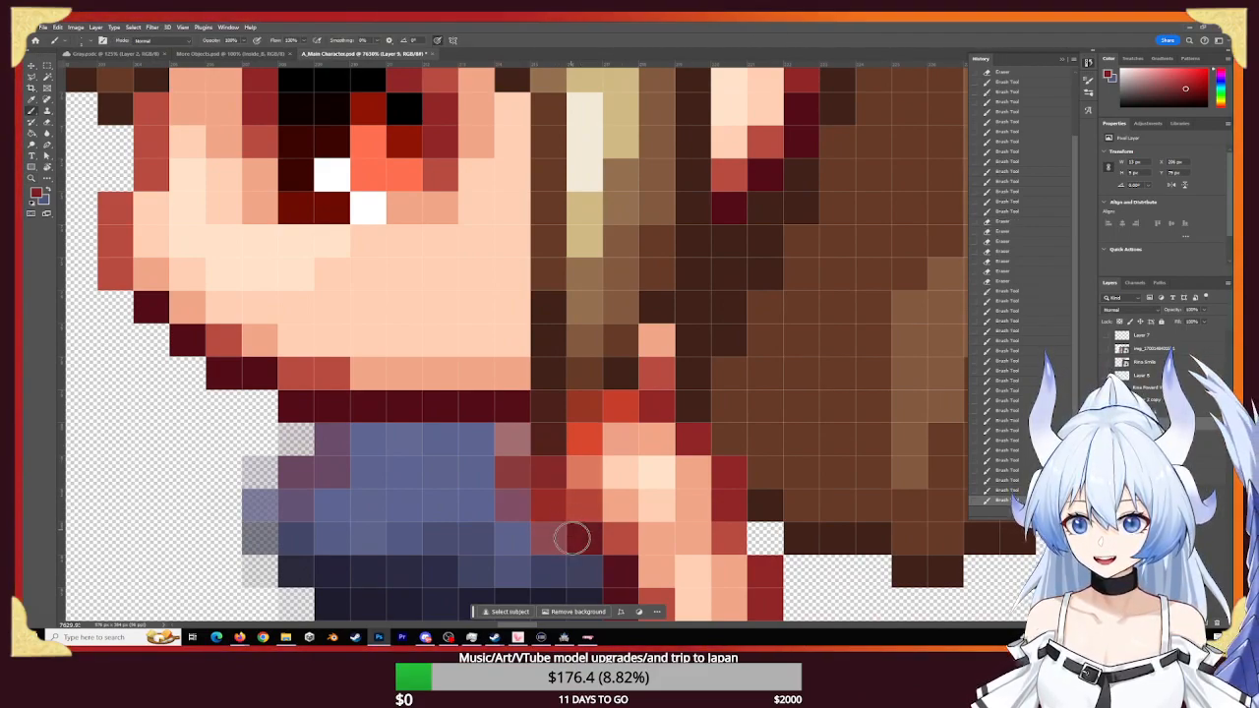
- Cover the strap's bright orange-red pixels over the shoulder with dark red and deepen its lower edge
left_click(585, 437)
left_click(585, 425)
left_click(620, 406)
left_click(584, 444)
left_click(626, 399)
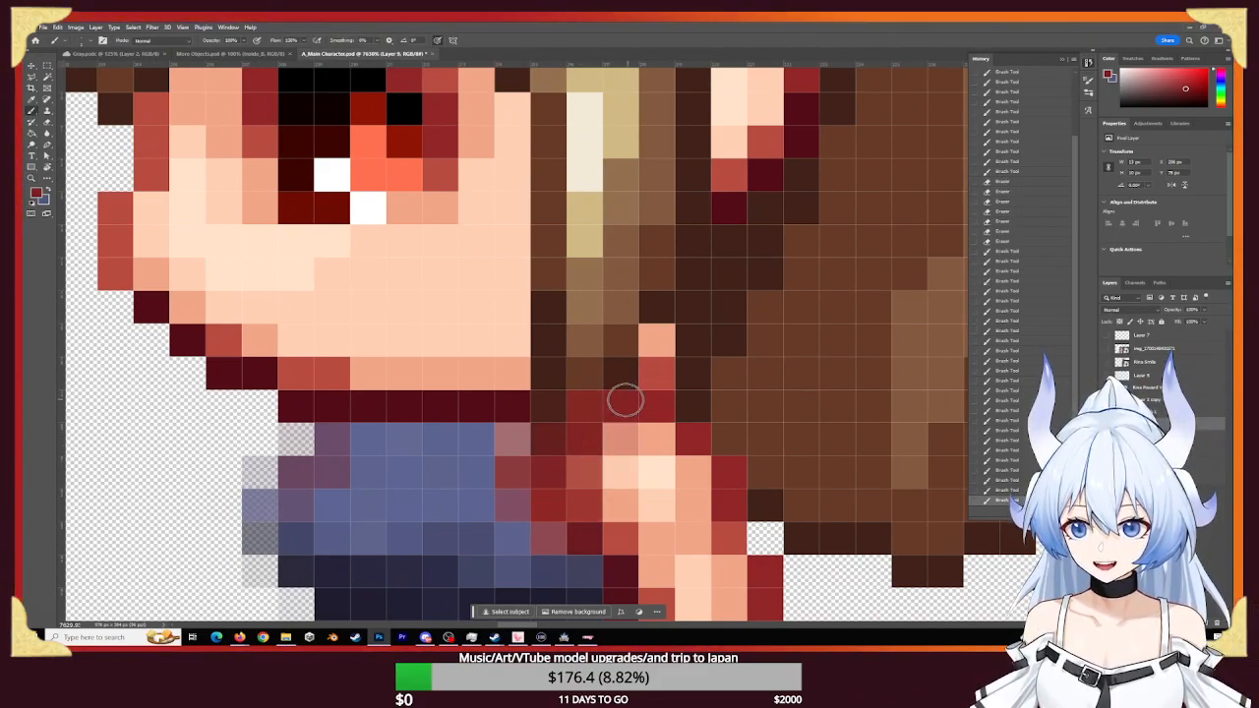
left_click(568, 525)
left_click(550, 501)
left_click(549, 537)
left_click(576, 439)
- Sample the orange-red palette swatch and brighten the strap from the armpit up over the shoulder
key("z")
left_click_drag(758, 443, 522, 445)
left_click_drag(728, 467, 868, 469)
key("b")
left_click(792, 454, "alt")
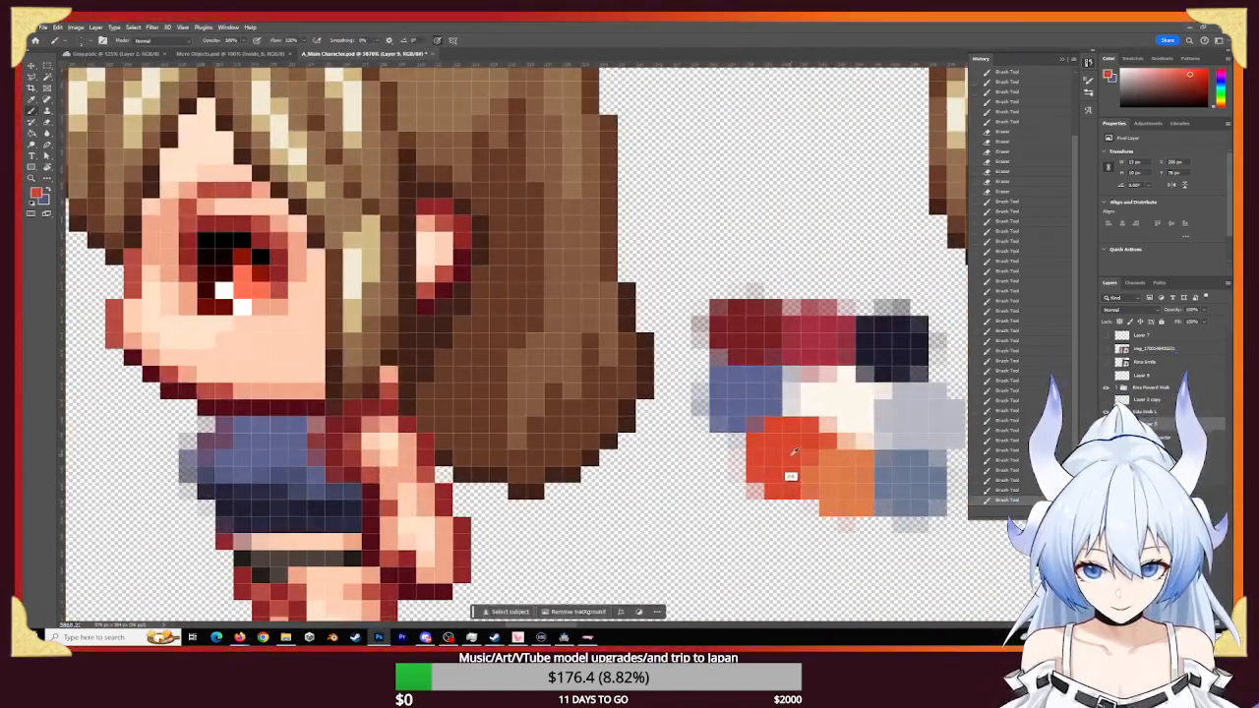
left_click(336, 461)
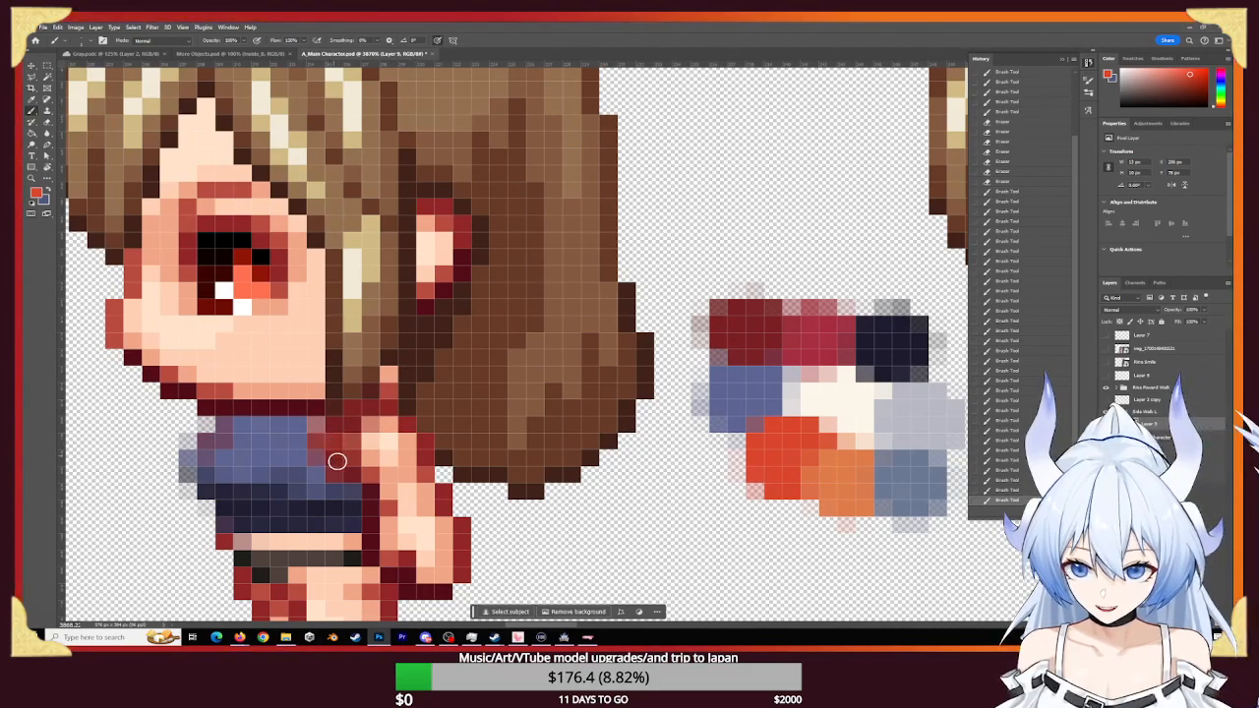
left_click(329, 439)
left_click(333, 425)
left_click(343, 414)
left_click(361, 407)
left_click(359, 408)
left_click(356, 410)
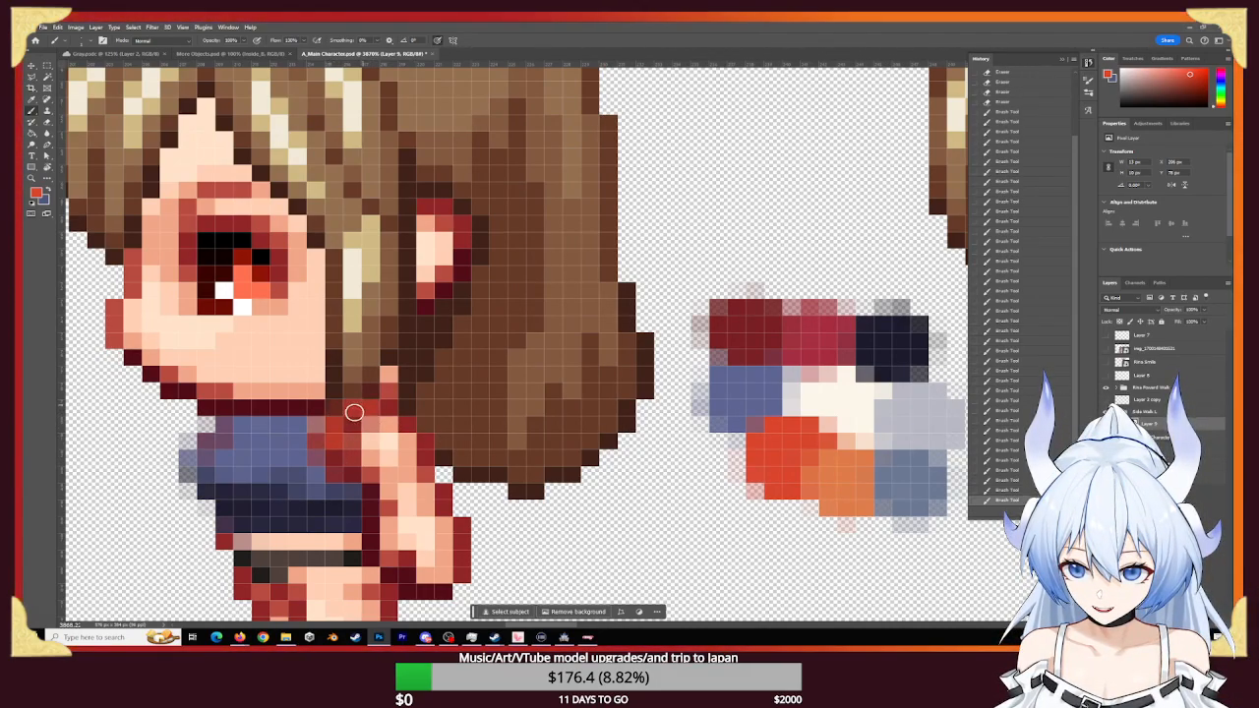
left_click(351, 472)
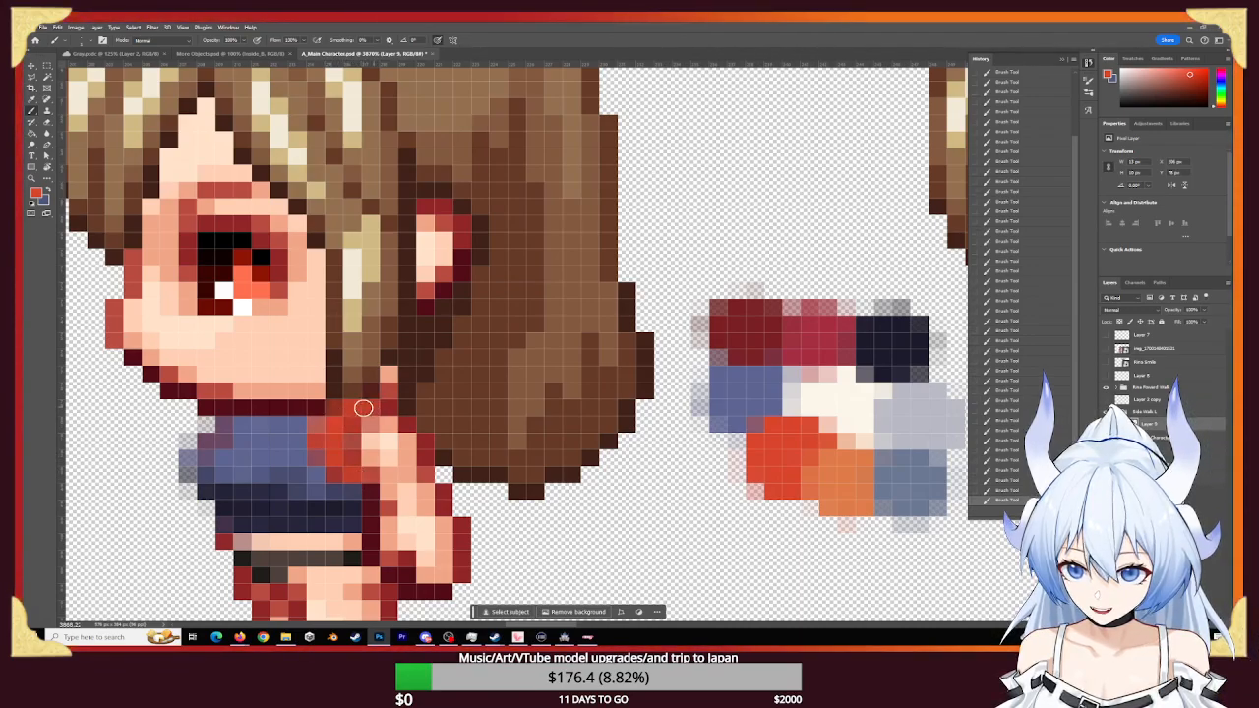
- Erase the red pixels spilling onto the hair strand above and in front of the shoulder
key("e")
left_click(332, 396)
left_click(343, 393)
left_click(353, 393)
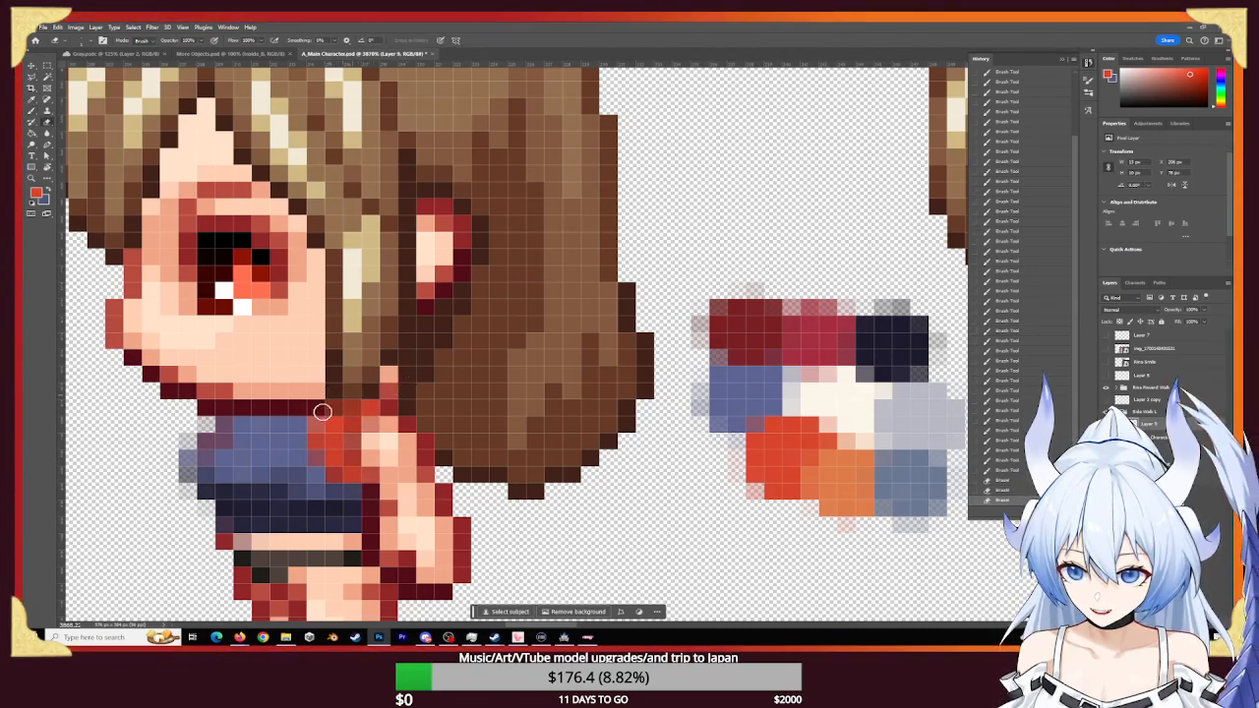
left_click(337, 430)
left_click(334, 437)
left_click(332, 429)
left_click(344, 413)
left_click(333, 416)
left_click(331, 418)
left_click(328, 421)
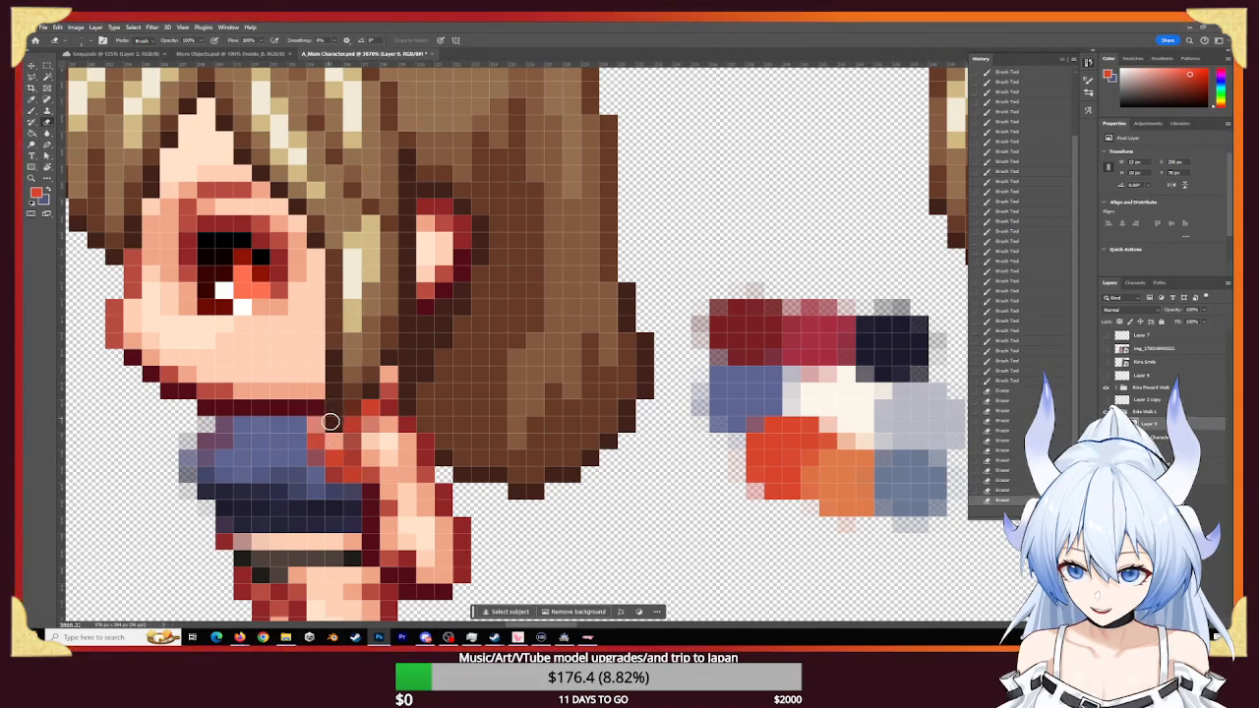
- Refill the erased strap pixel with orange-red and blend the top's adjoining edge using its sampled blue
scroll(334, 450, "up", 4, "alt")
key("b")
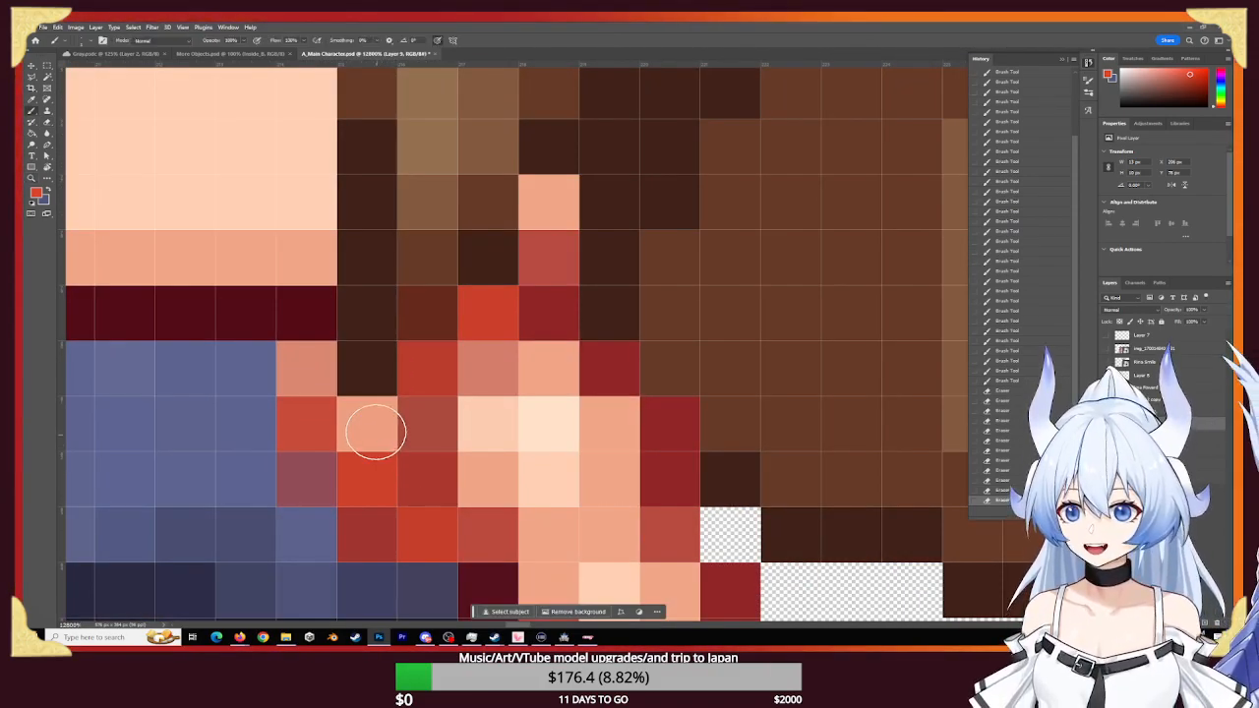
left_click(368, 427)
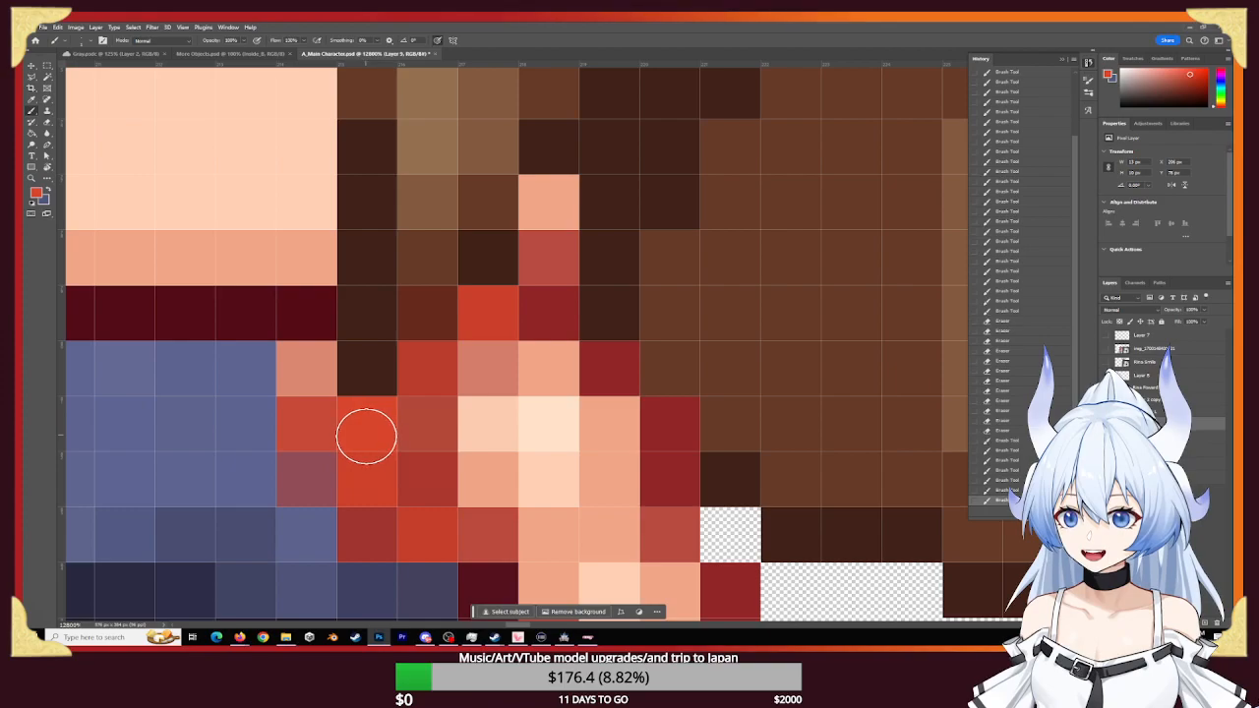
left_click(247, 402, "alt")
left_click(295, 374)
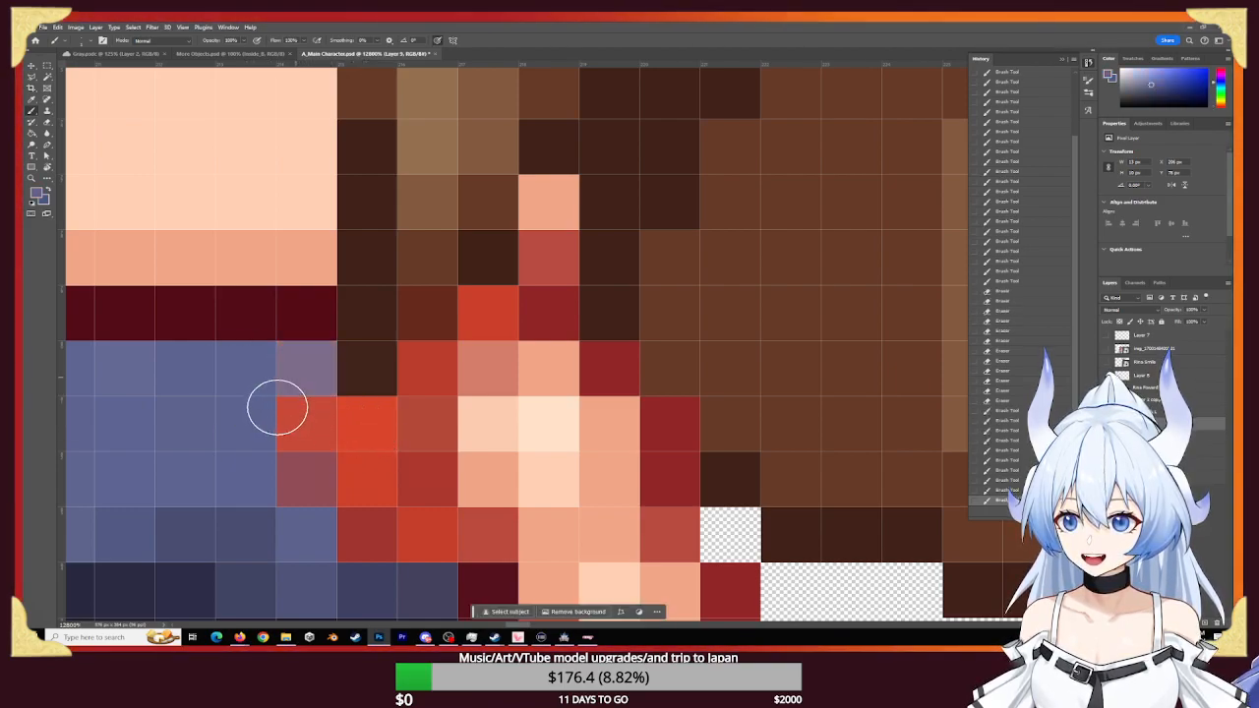
left_click(300, 425)
left_click(304, 484)
- Sample the dark maroon arm outline and shade the seam between the blue top and strap down to the armpit
left_click(466, 587, "alt")
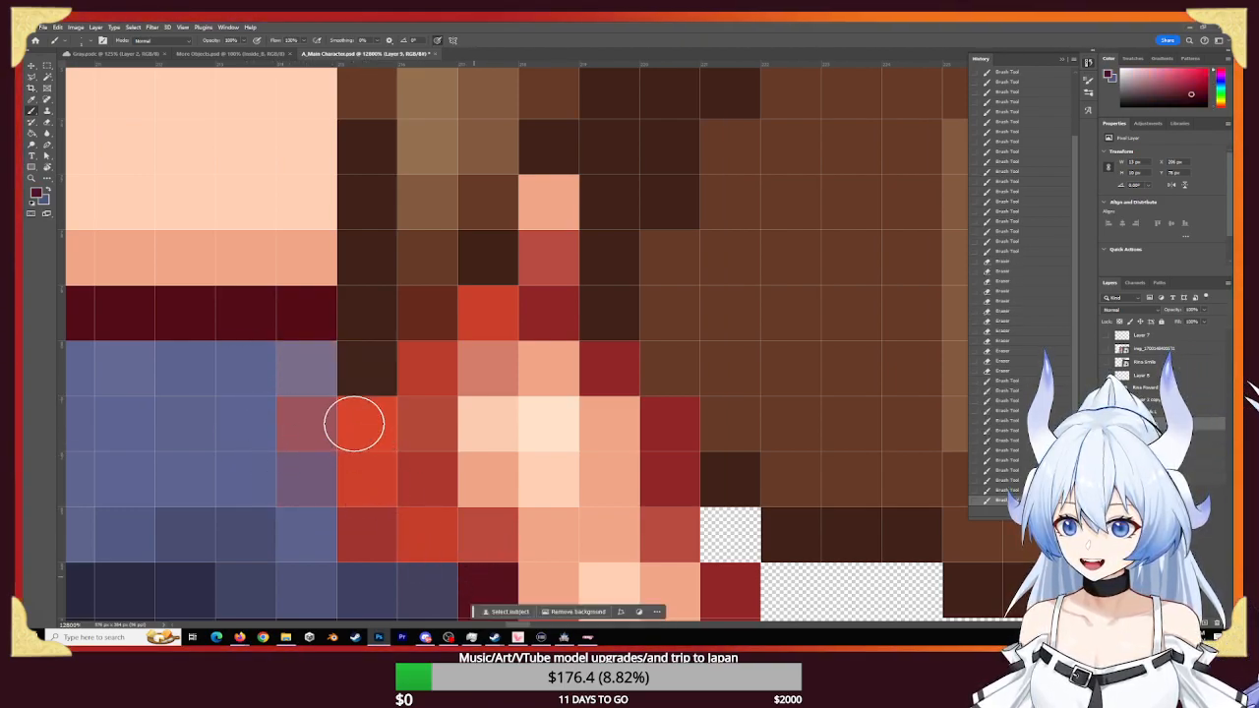
left_click(317, 385)
left_click(313, 424)
left_click(317, 482)
left_click(340, 522)
left_click(366, 540)
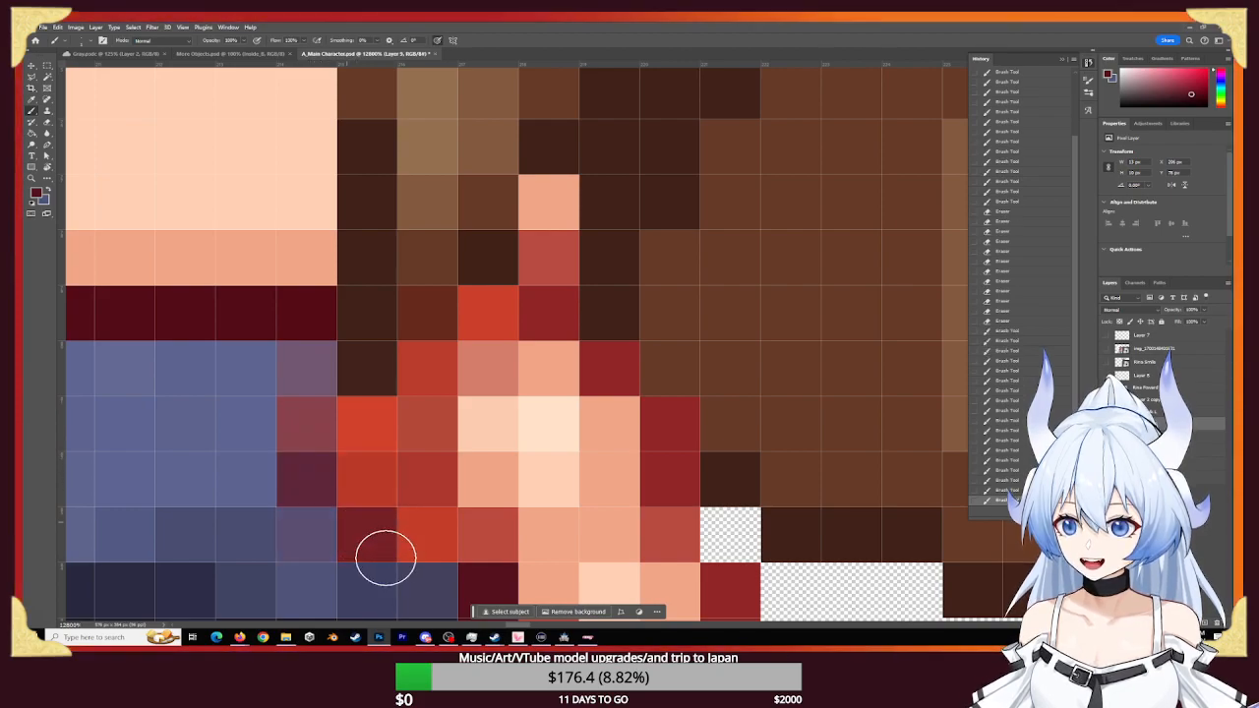
left_click(376, 552)
left_click(379, 551)
left_click(383, 556)
left_click(408, 567)
left_click(424, 579)
left_click(425, 580)
left_click(318, 478)
left_click(315, 428)
left_click(319, 384)
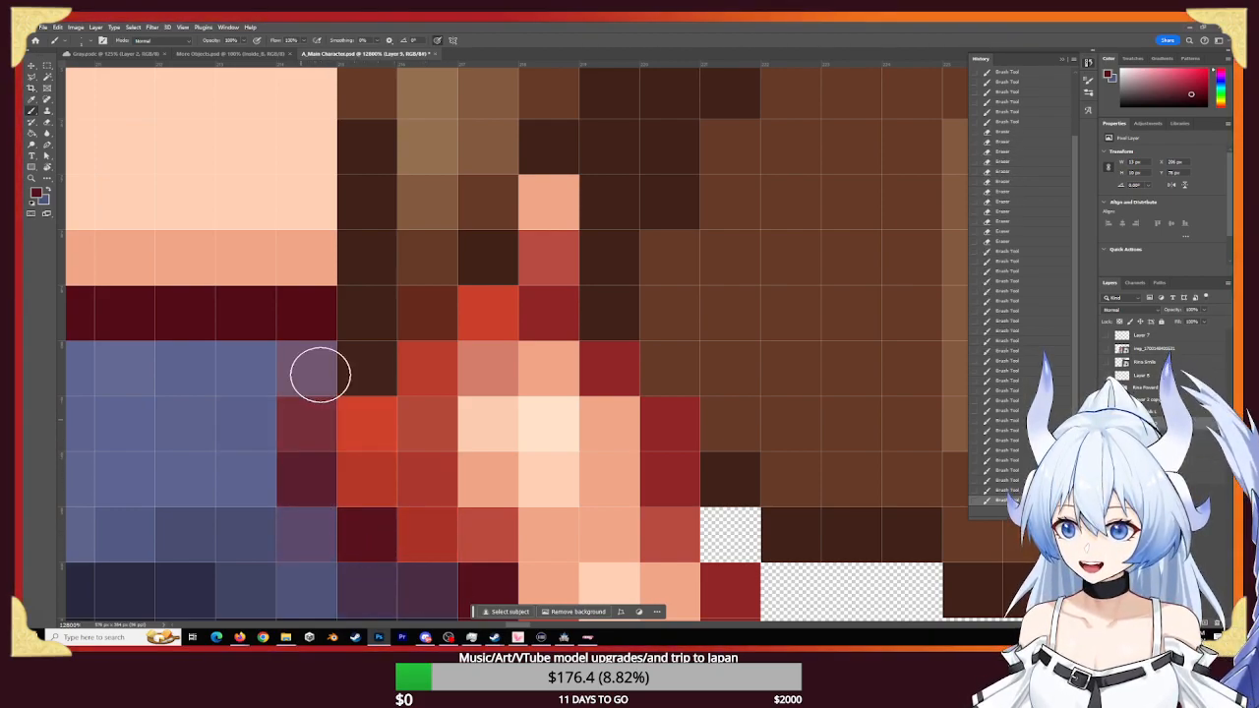
- Sample the orange palette swatch and paint an orange belt across the waist below the blue top
key("z")
left_click_drag(516, 473, 364, 460)
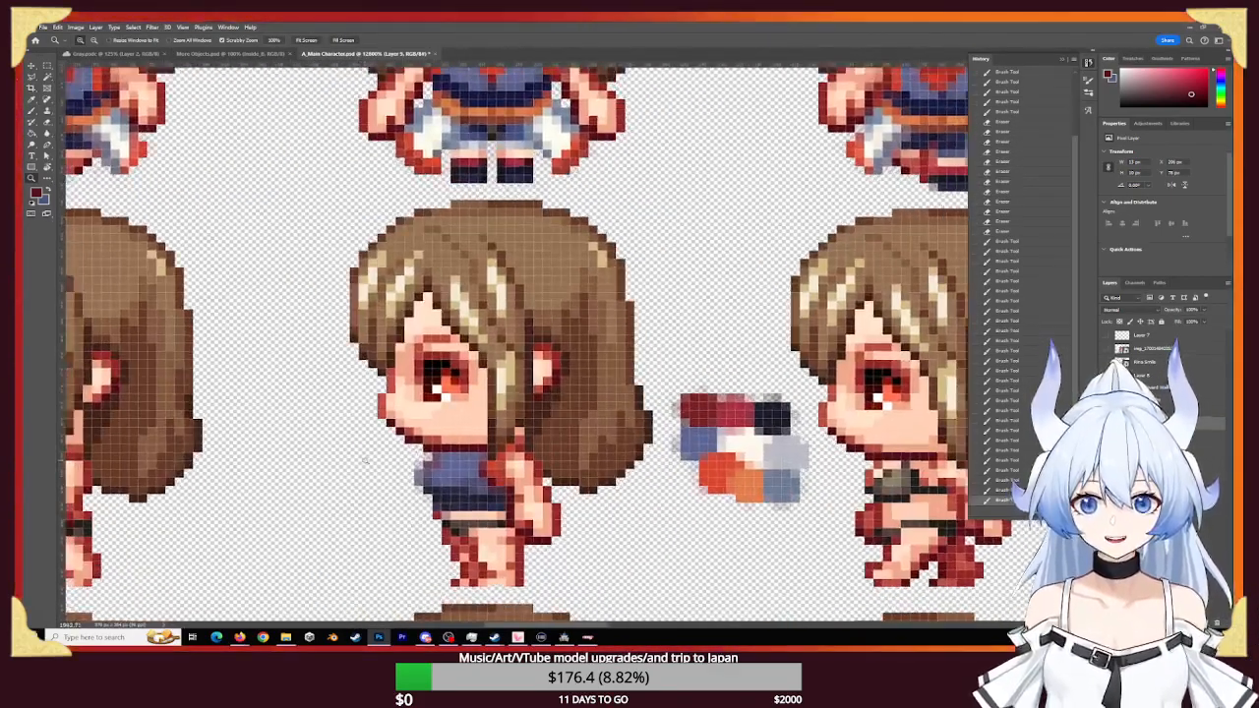
key("b")
left_click(747, 482, "alt")
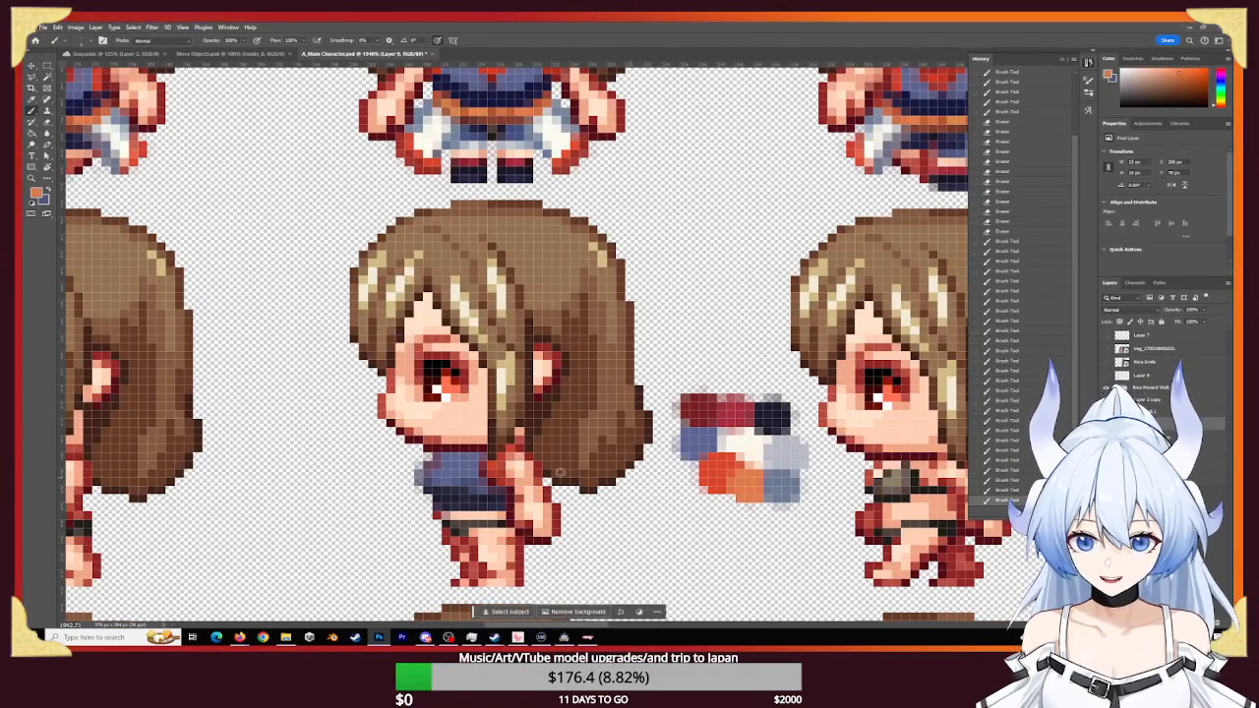
mouse_move(461, 514)
left_mouse_down()
mouse_move(496, 515)
mouse_move(434, 515)
left_mouse_up()
left_click(449, 521)
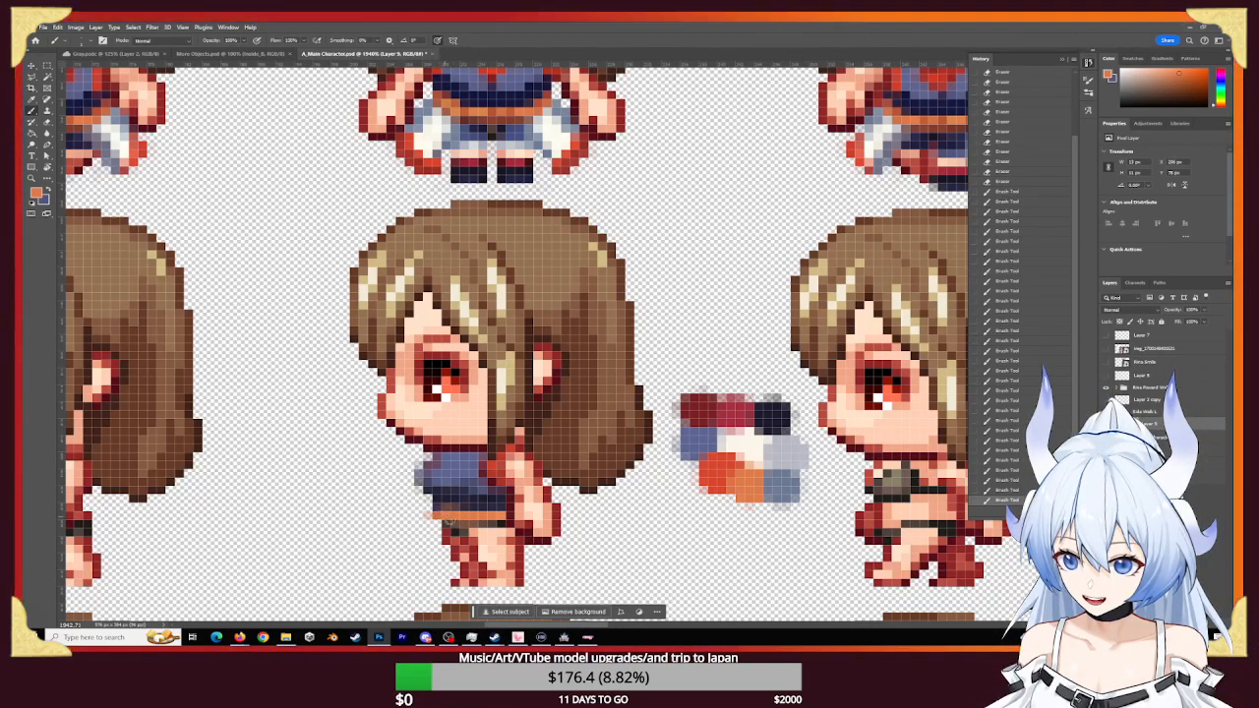
- Thicken the orange belt with a second pixel row across the waist and erase the overflow onto the arm outline
left_click(441, 516)
left_click(451, 520)
left_click(460, 521)
left_click(470, 521)
left_click(479, 521)
left_click(489, 521)
left_click(499, 522)
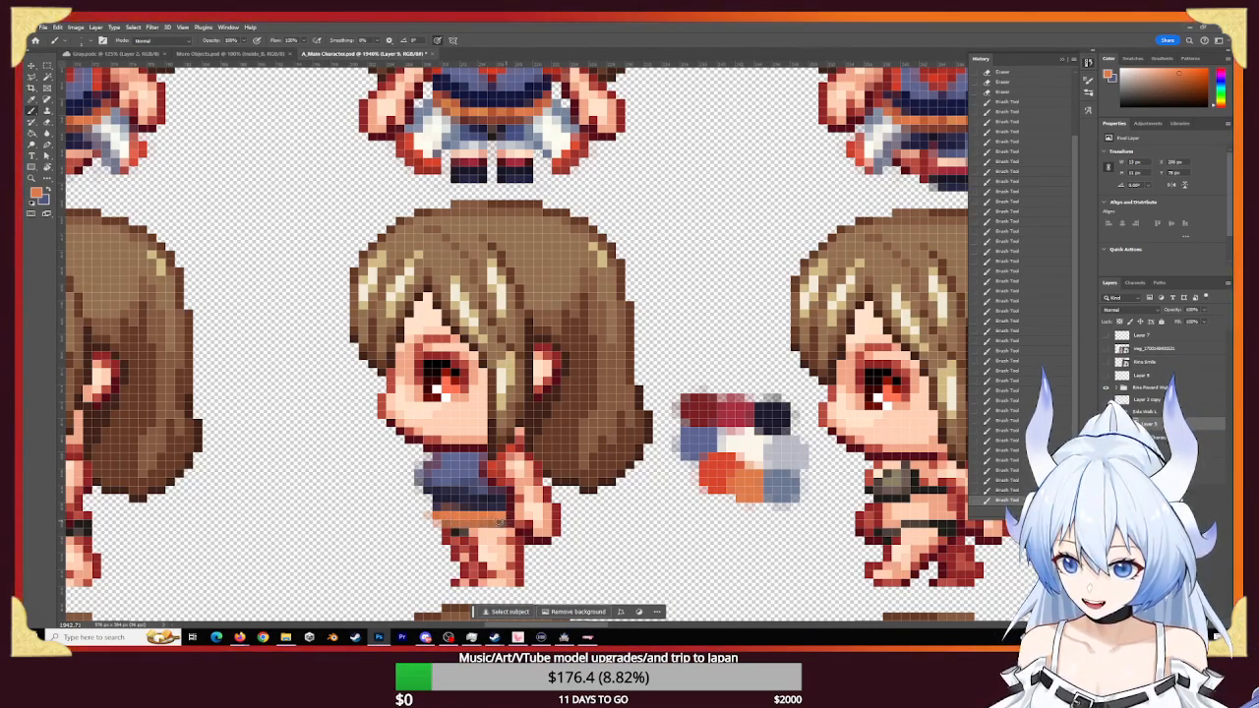
left_click(508, 521)
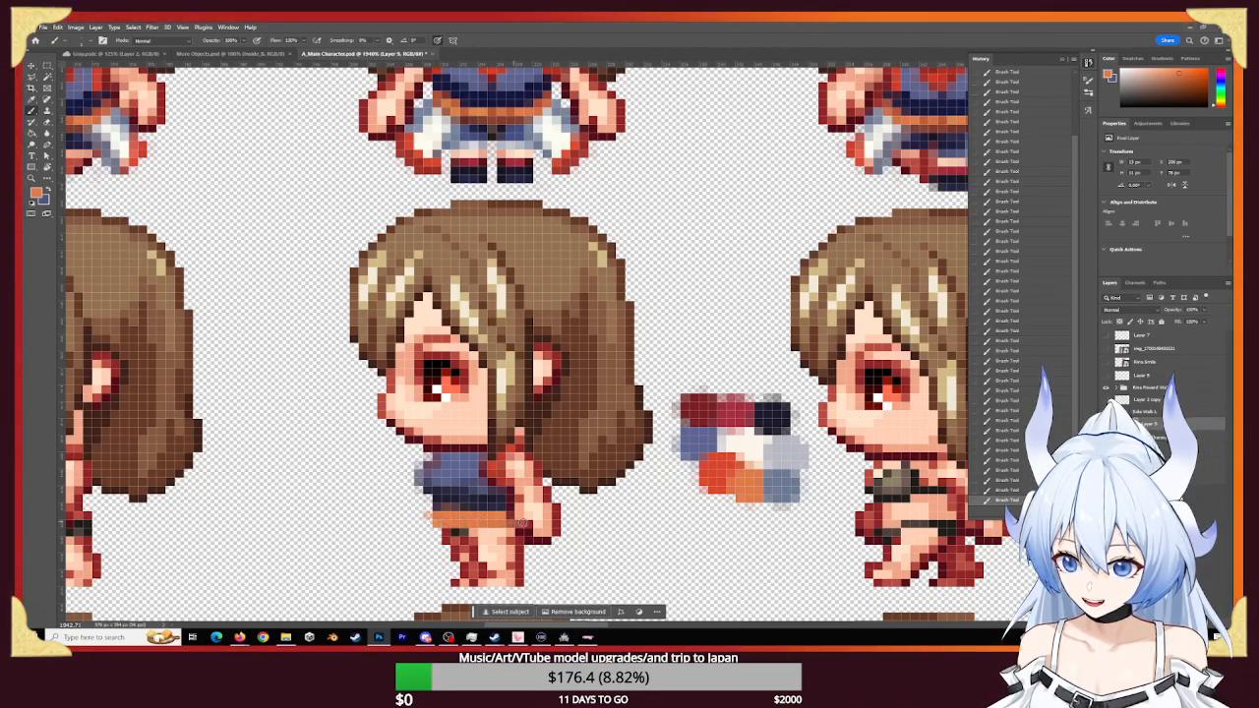
key("e")
left_click(518, 520)
left_click(510, 520)
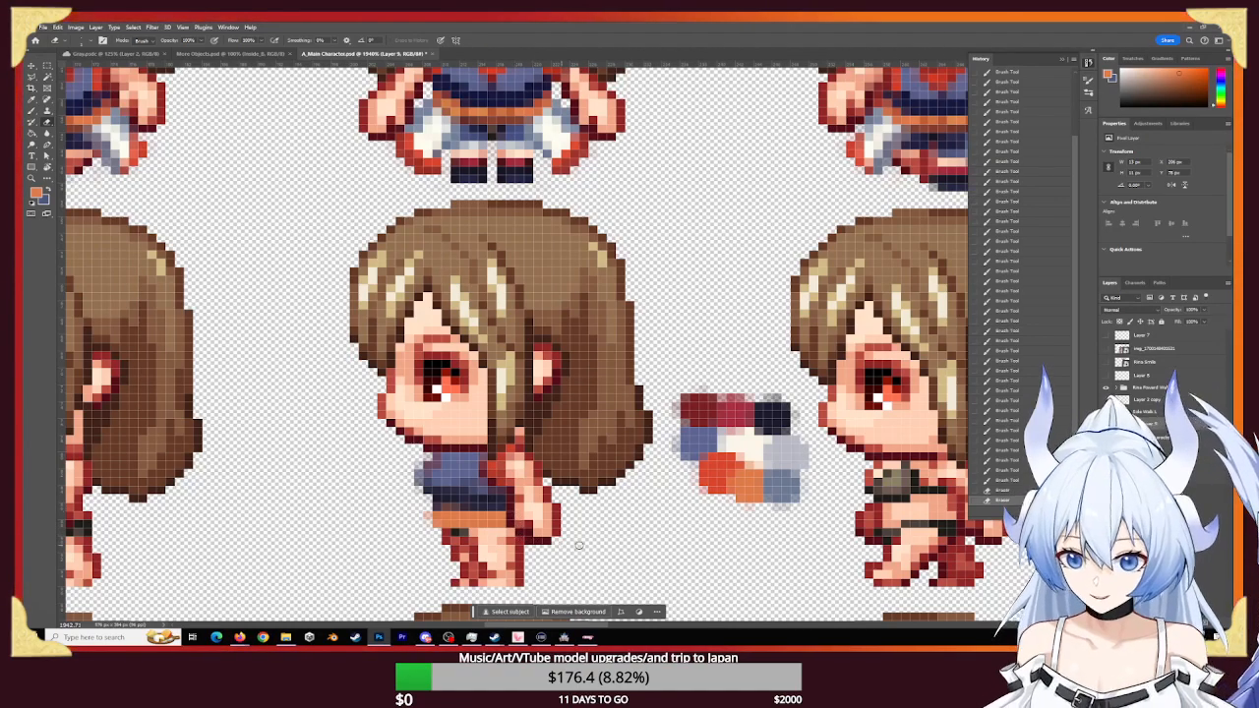
- Sample the dark brown-red shading below the front-view sprite's belt and shade the belt's lower pixel row across the waist
key("b")
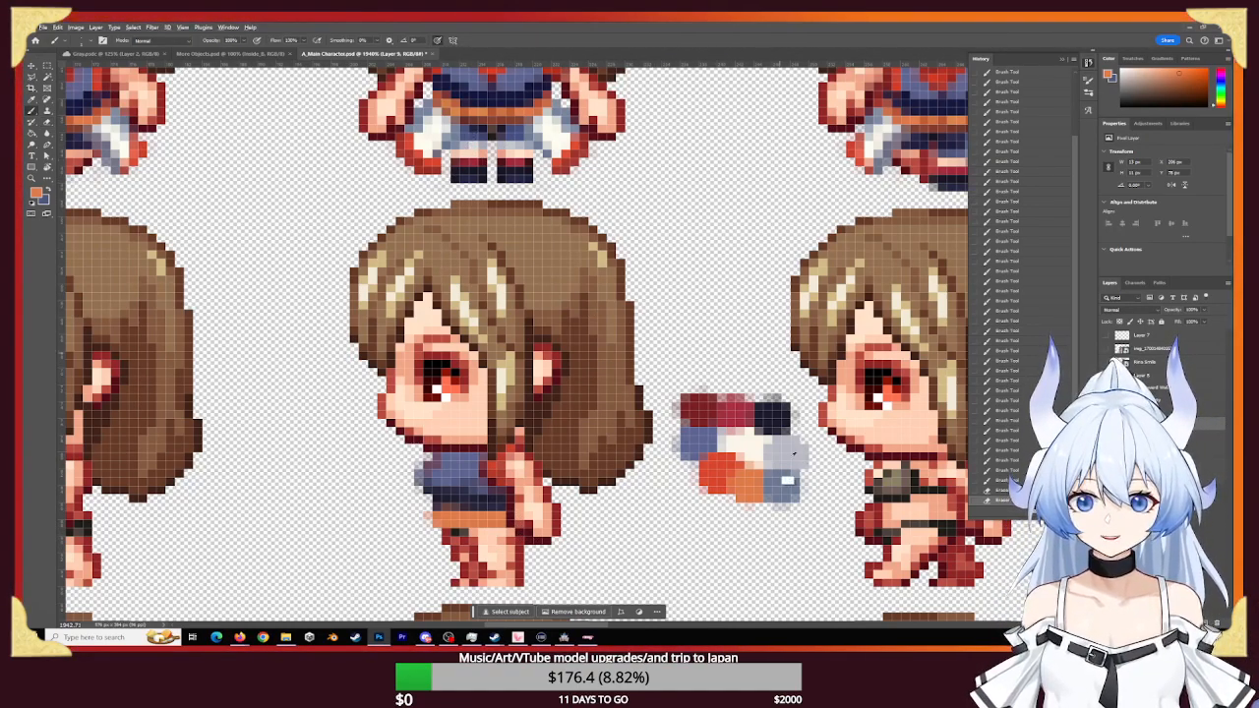
left_click(465, 120, "alt")
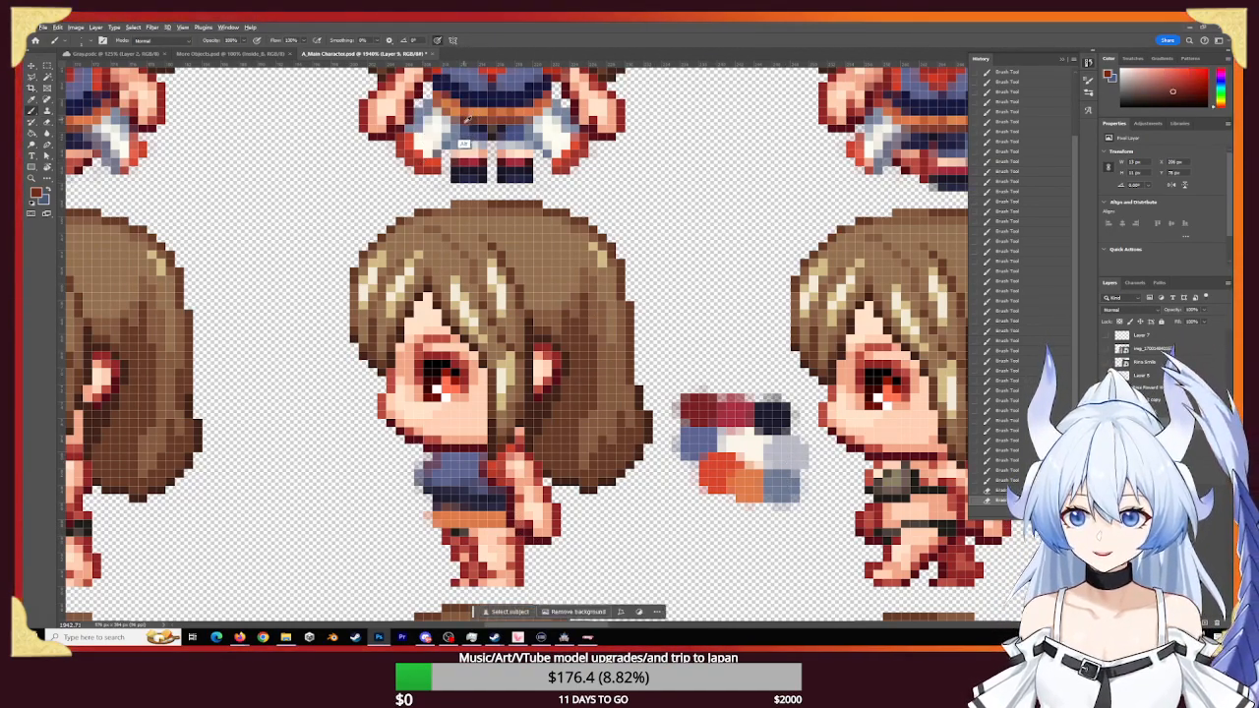
scroll(489, 515, "up", 6, "alt")
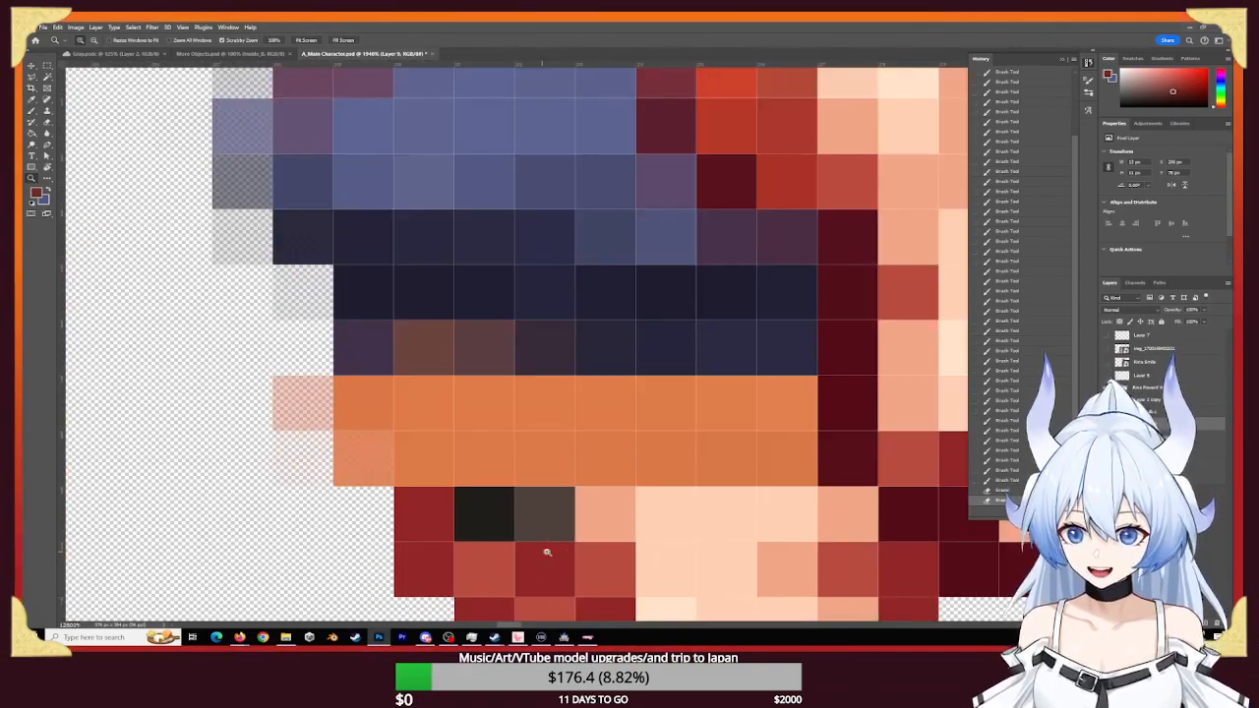
left_click(366, 461)
left_click(462, 463)
left_click(576, 461)
left_click(688, 463)
left_click(751, 463)
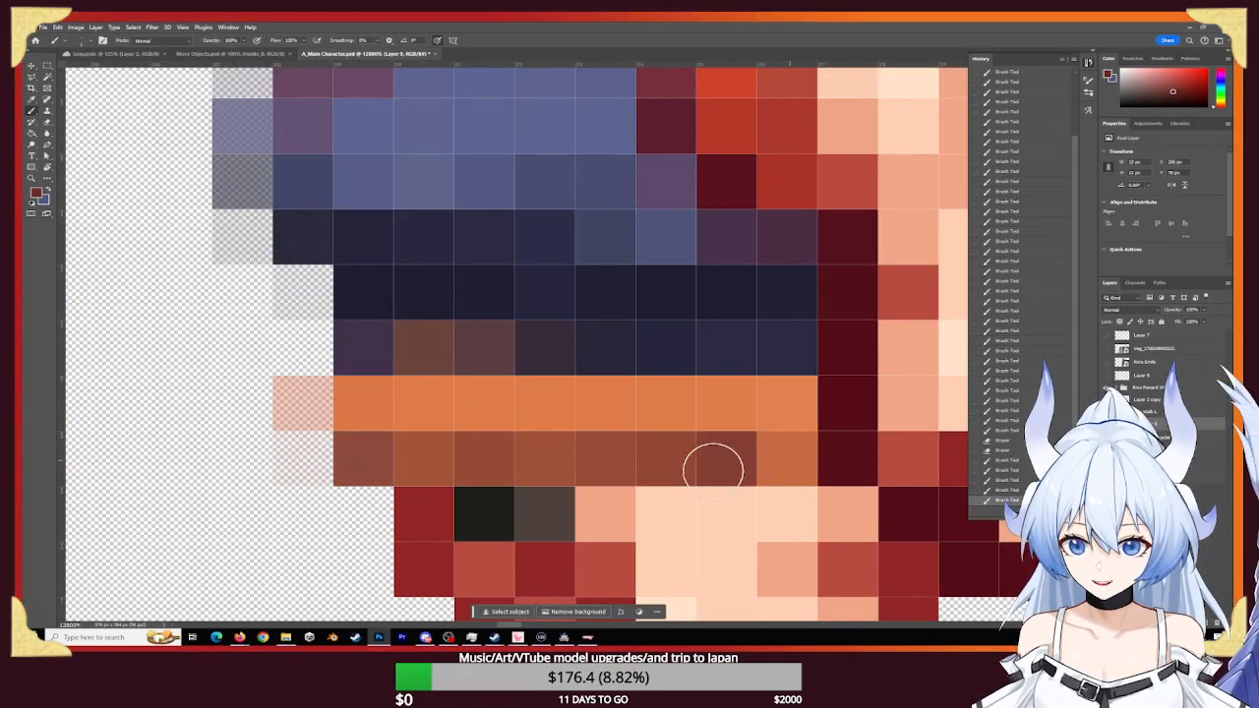
left_click_drag(659, 474, 521, 466)
left_click(385, 463)
left_click(455, 461)
left_click(575, 459)
left_click(711, 458)
left_click(791, 472)
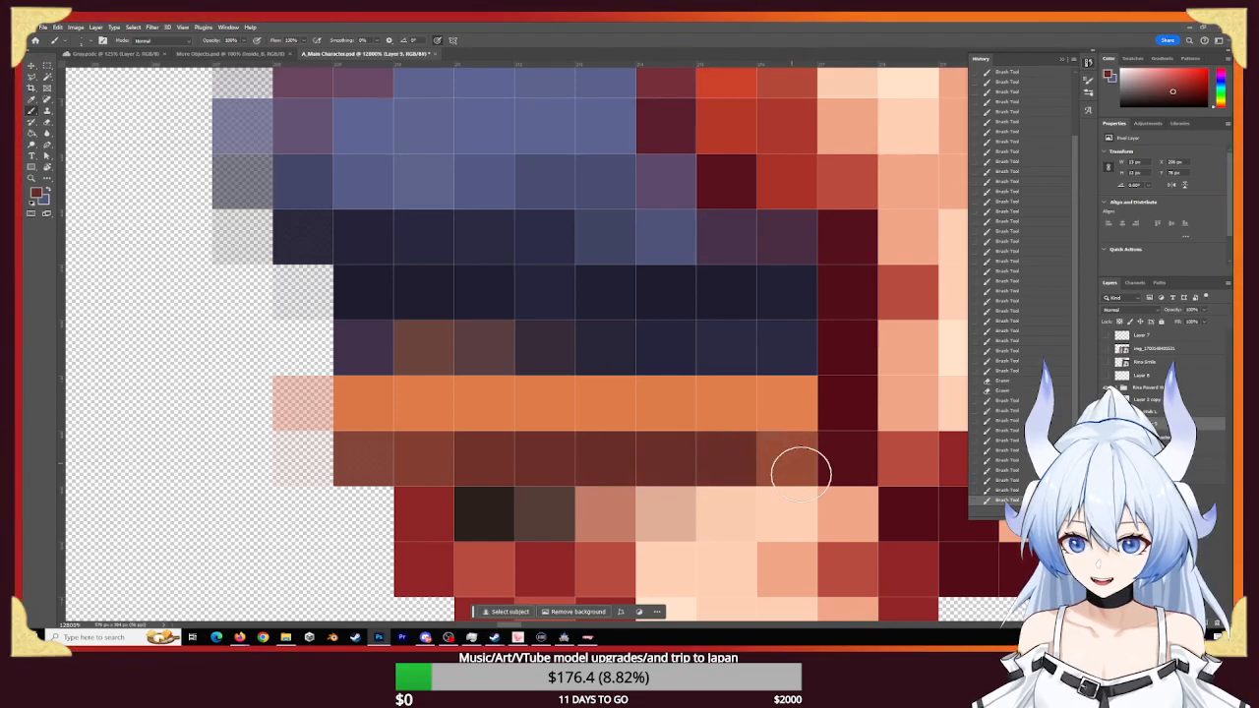
- Sample the blue palette swatch and paint the upper part of the shorts across the hips below the belt
scroll(746, 491, "down", 10, "alt")
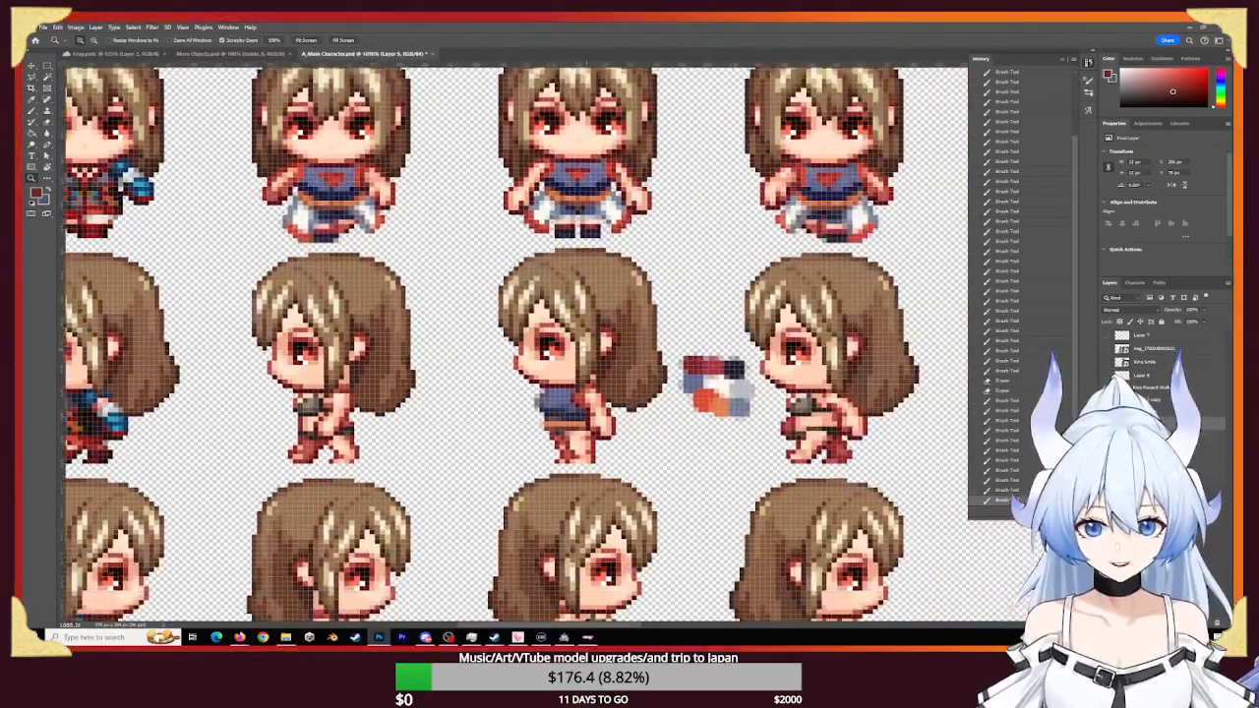
scroll(763, 398, "up", 8, "alt")
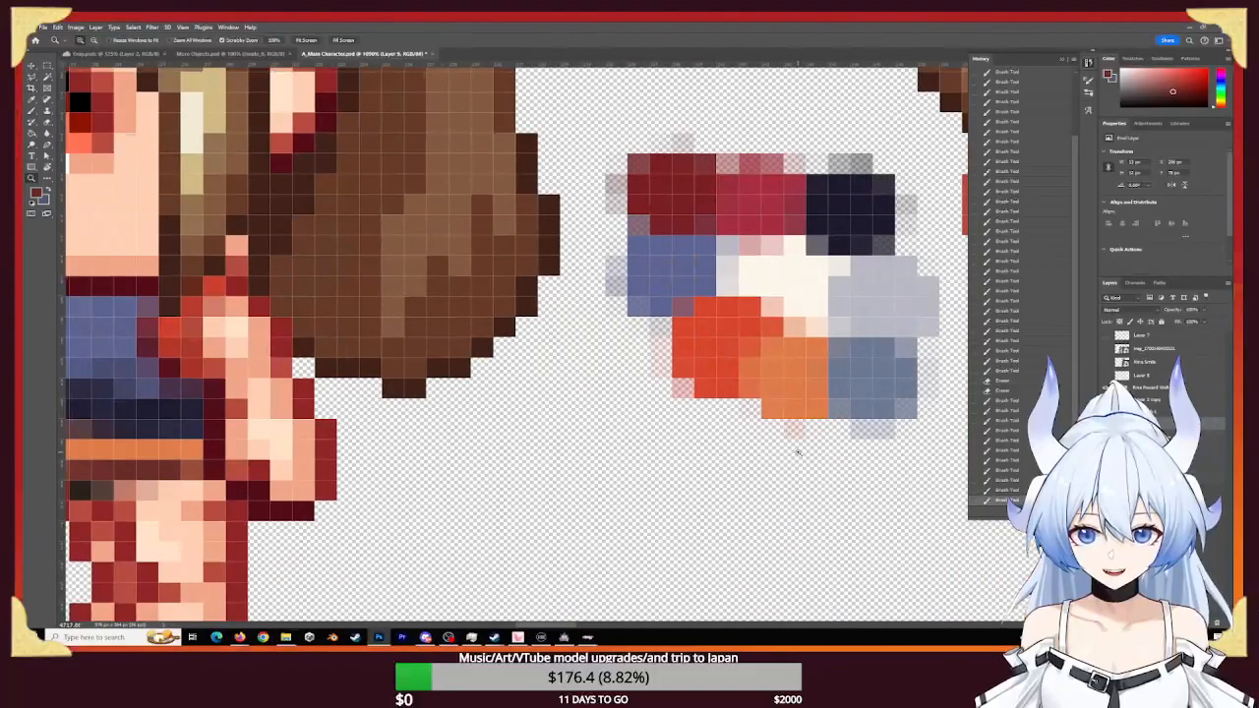
key("b")
left_click(677, 282, "alt")
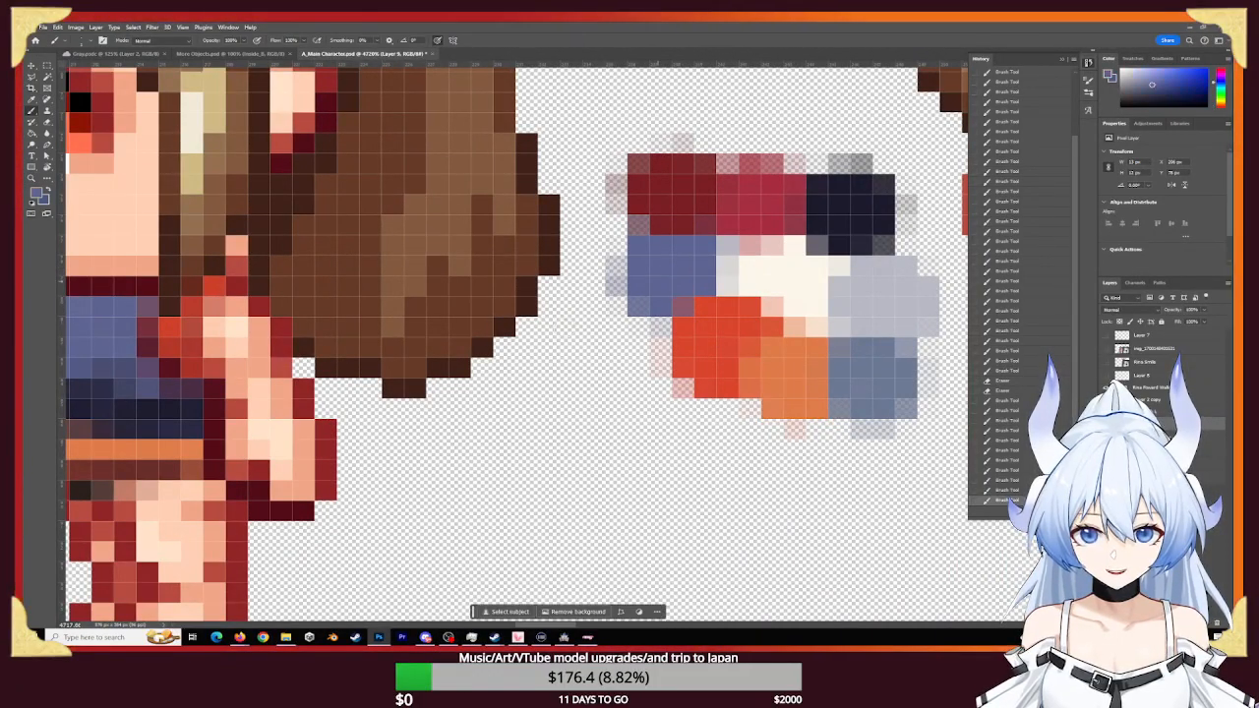
mouse_move(158, 548)
left_mouse_down()
mouse_move(371, 456)
mouse_move(416, 419)
mouse_move(378, 421)
mouse_move(393, 430)
mouse_move(380, 393)
mouse_move(295, 393)
left_mouse_up()
left_click(332, 401)
left_click(340, 422)
left_click(359, 426)
left_click(393, 413)
left_click(379, 397)
left_click(330, 394)
left_click(421, 402)
left_click(436, 429)
left_click(435, 399)
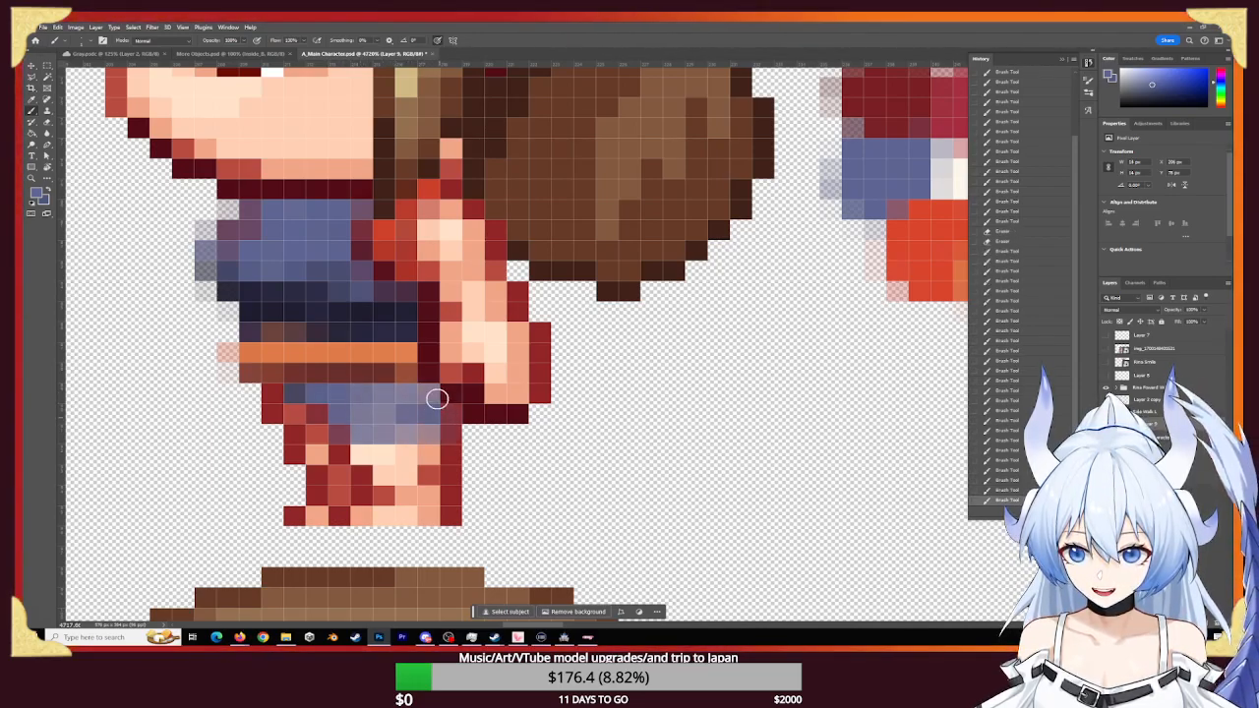
- Fill the lower row of the shorts with the same blue, from the back edge to the front thigh
left_click(445, 430)
left_click(419, 430)
left_click(437, 430)
left_click(404, 422)
left_click(379, 426)
left_click(343, 422)
left_click(335, 427)
left_click(285, 410)
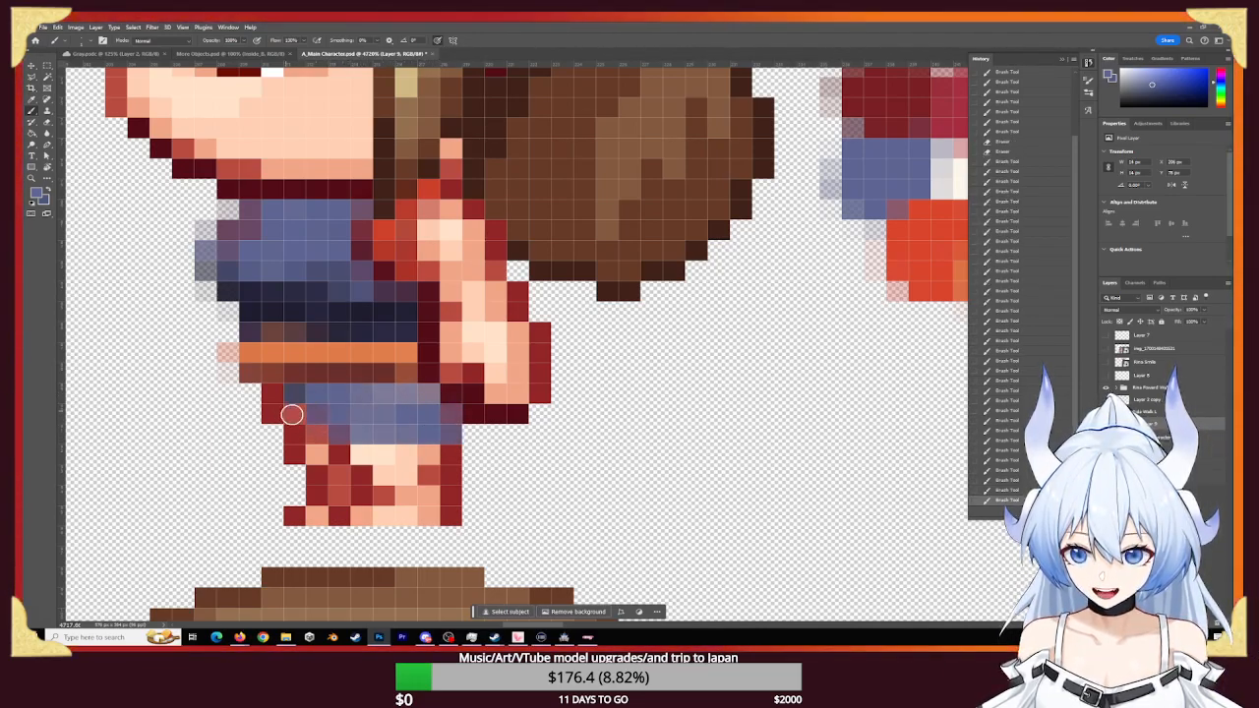
left_click(339, 432)
- Sample dark navy from the palette and paint a diagonal shadow separating the front leg from the near leg
mouse_move(802, 266)
left_mouse_down()
mouse_move(612, 397)
mouse_move(795, 284)
left_mouse_up()
left_click(869, 239, "alt")
left_click(310, 418)
left_click(331, 433)
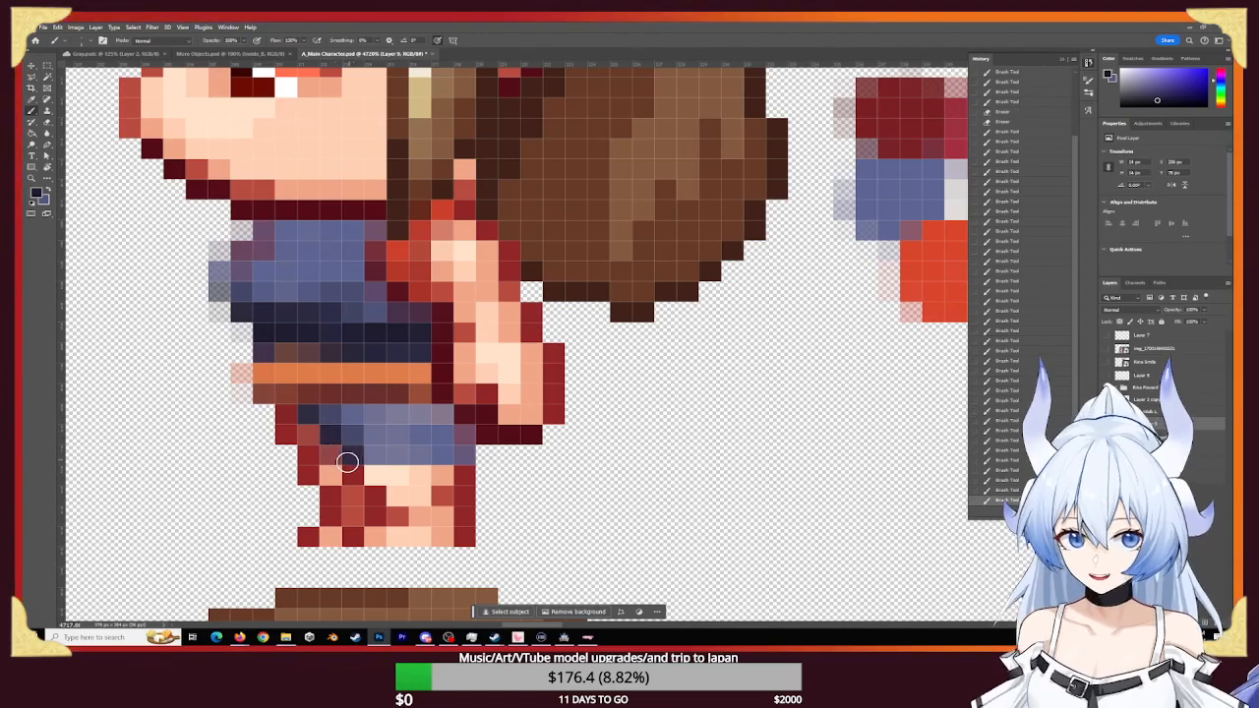
left_click(350, 456)
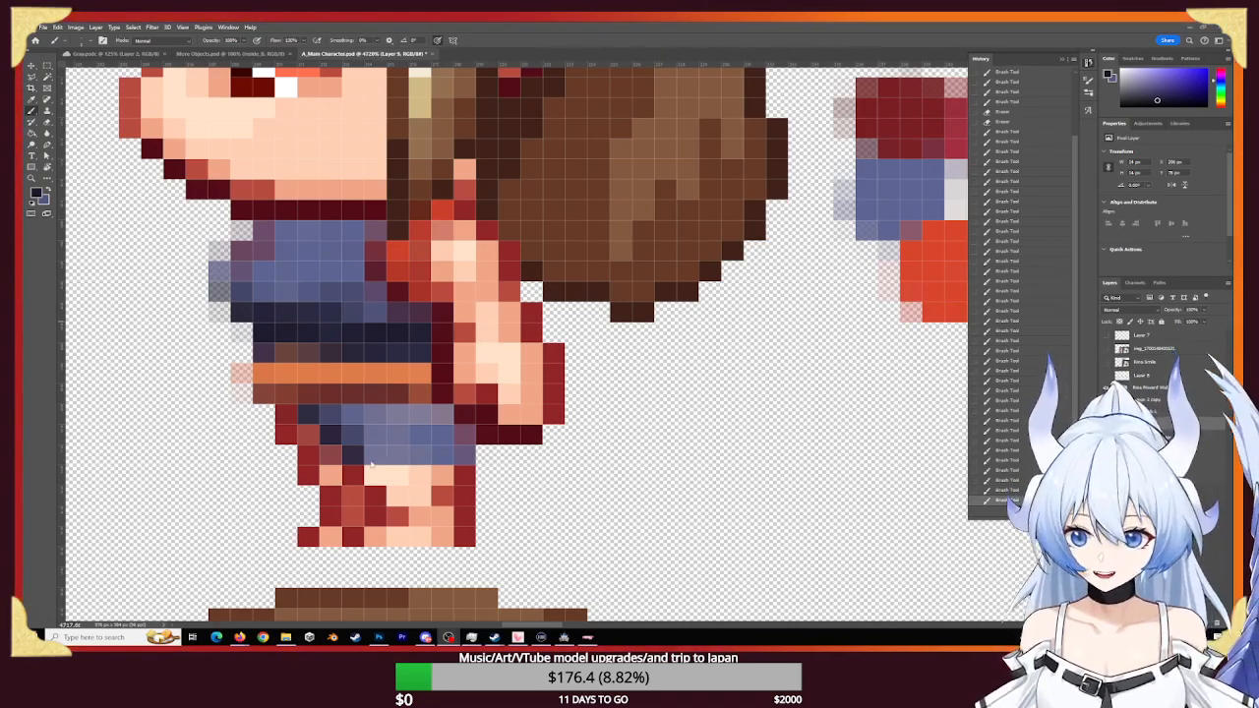
left_click(349, 457)
- Darken the back corner of the shorts below the hand and paint a navy hem along their lower edge
left_click(465, 436)
left_click(464, 433)
left_click(464, 432)
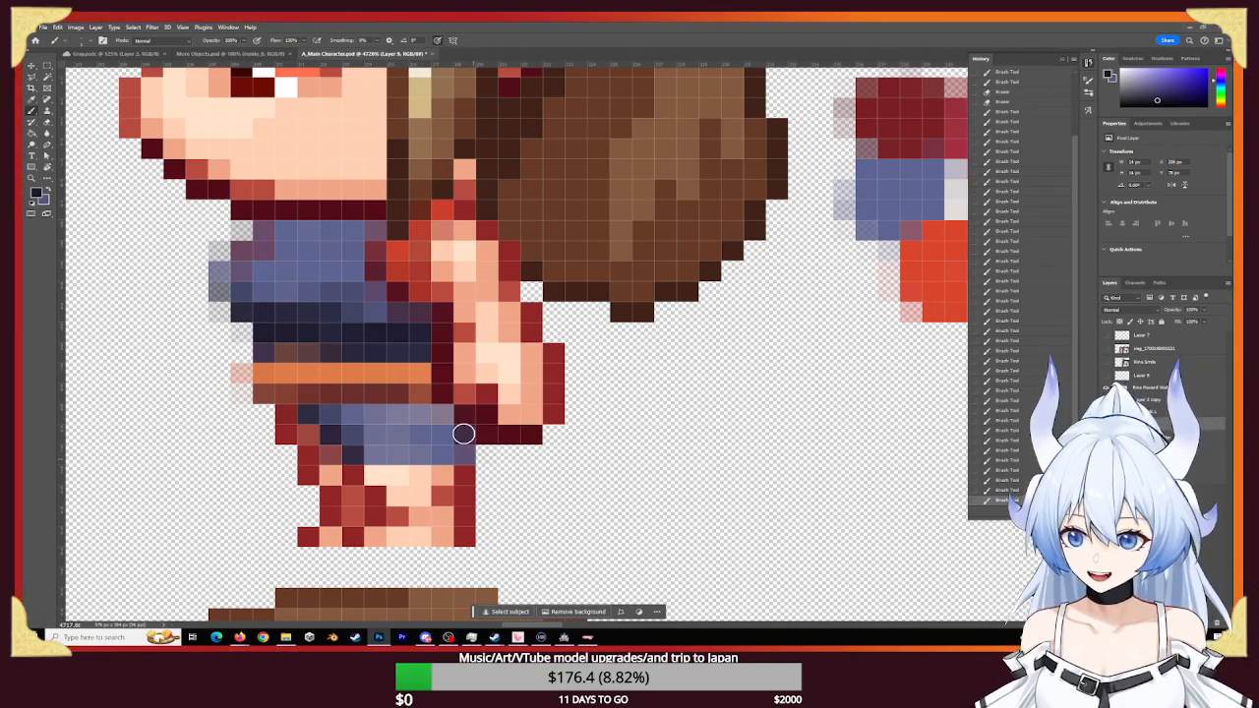
left_click(467, 438)
left_click(465, 436)
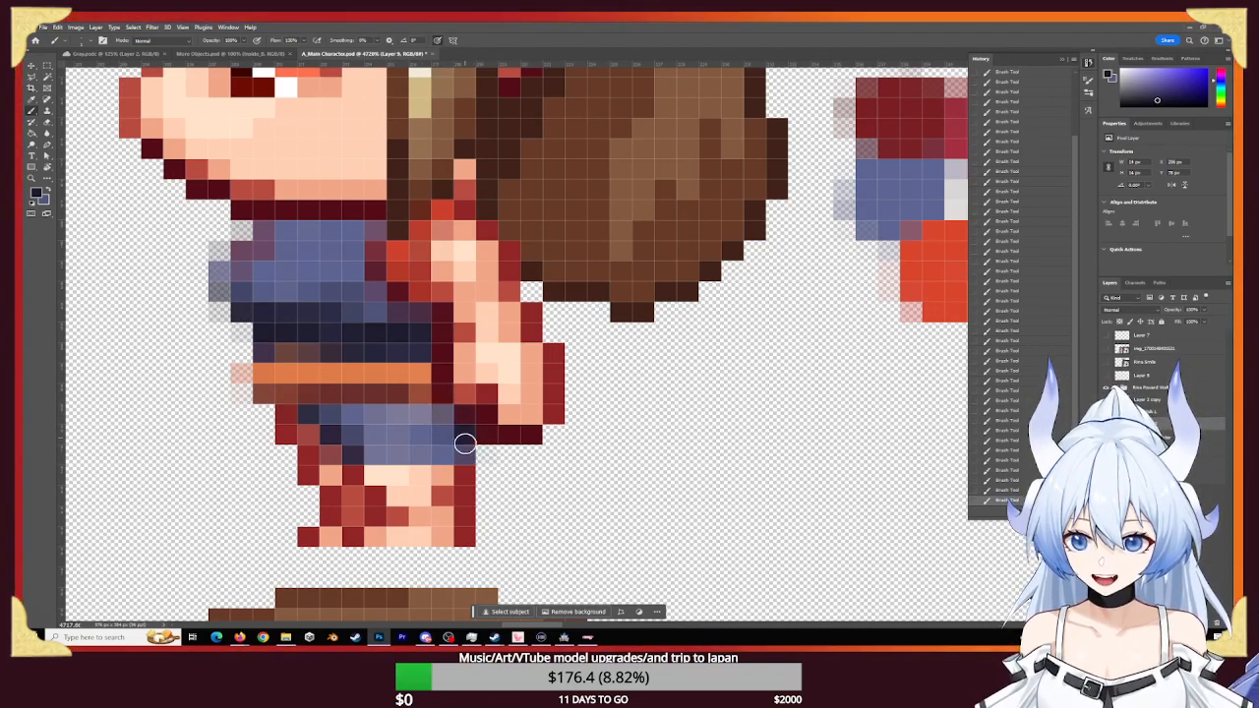
mouse_move(471, 458)
left_mouse_down()
mouse_move(367, 456)
mouse_move(398, 455)
left_mouse_up()
- Sample the blue of the shorts and cover the exposed skin pixels on the front leg's thigh
key("z")
left_click_drag(723, 398, 664, 418)
key("b")
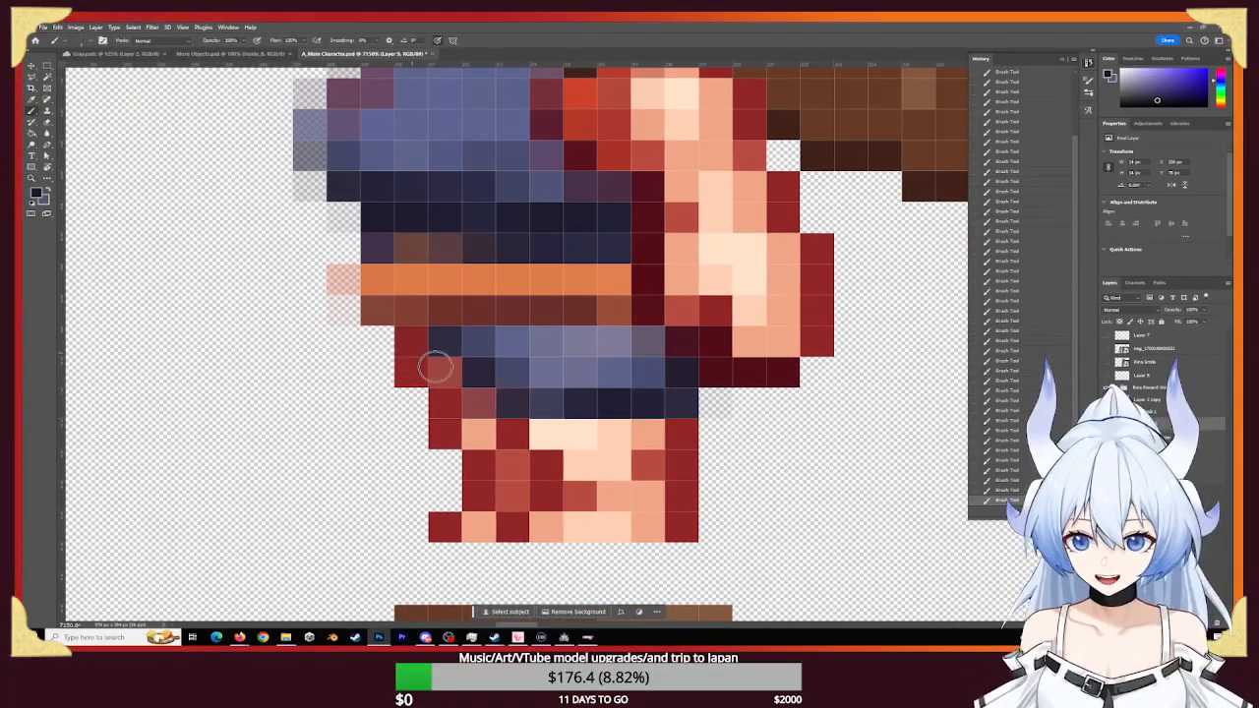
left_click(603, 369, "alt")
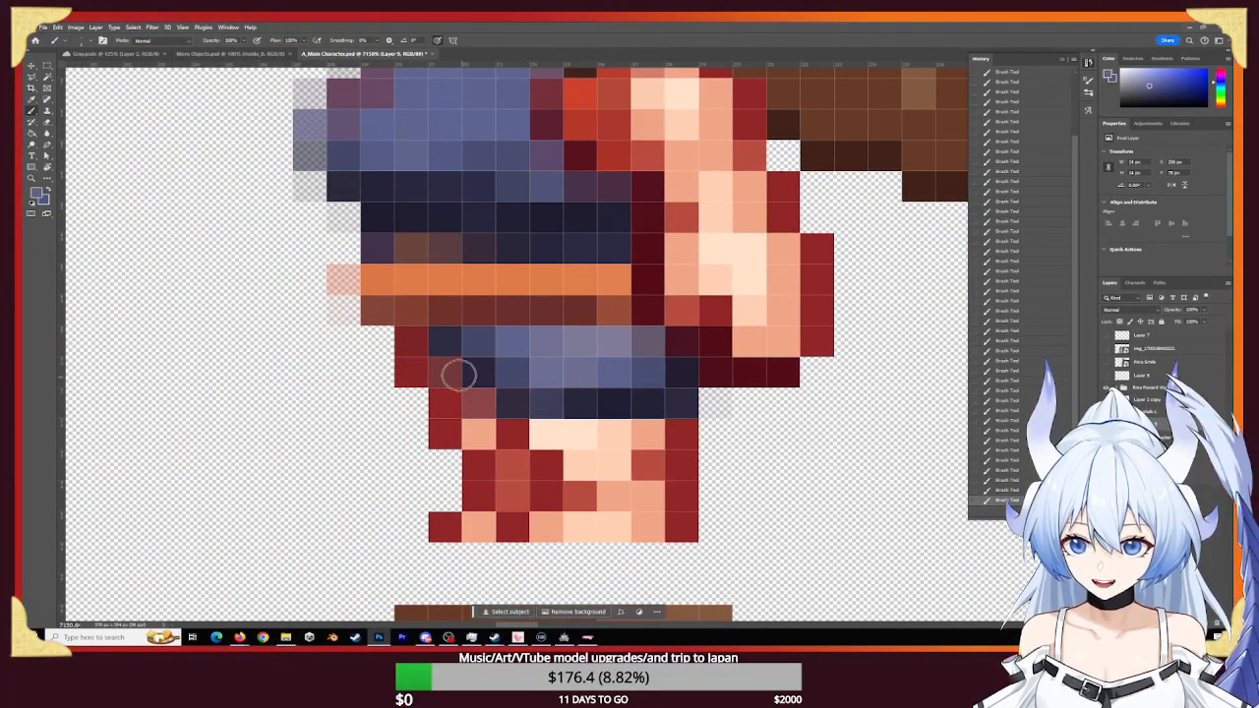
left_click(447, 375)
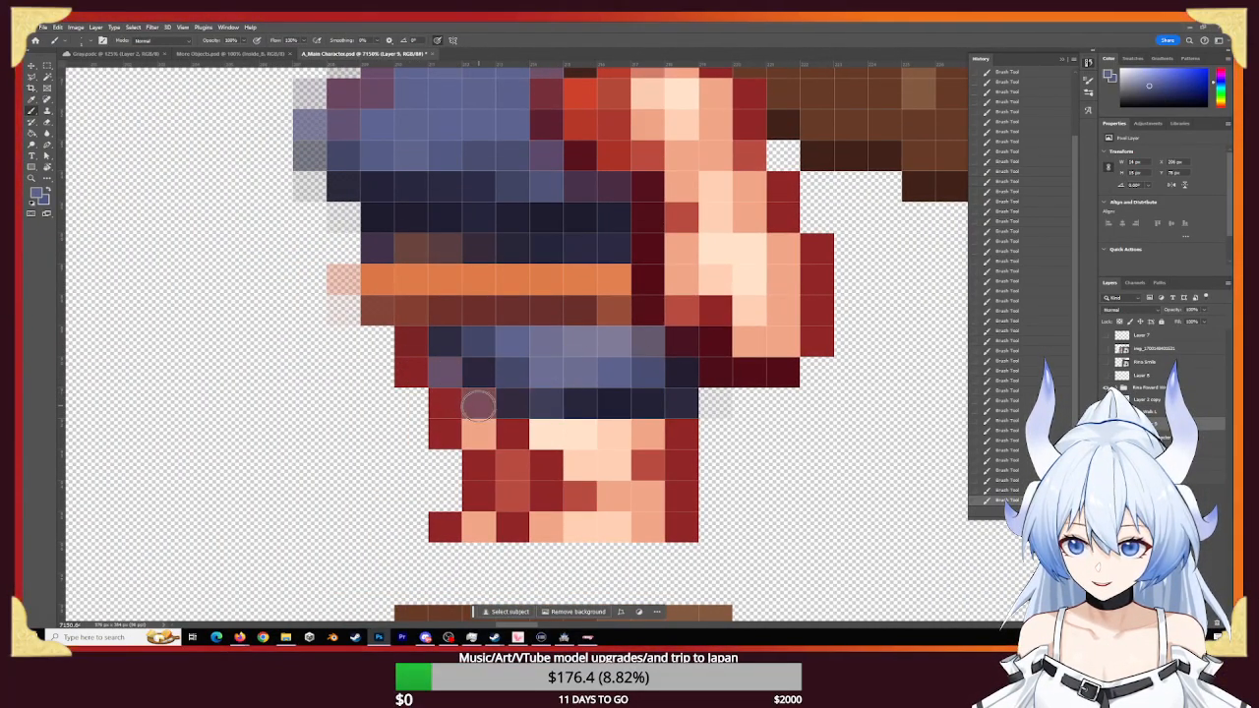
left_click(444, 372)
- Sample the hem's navy, outline the front edge of the shorts, and erase the paint spilling outside and onto the leg
left_click(604, 407, "alt")
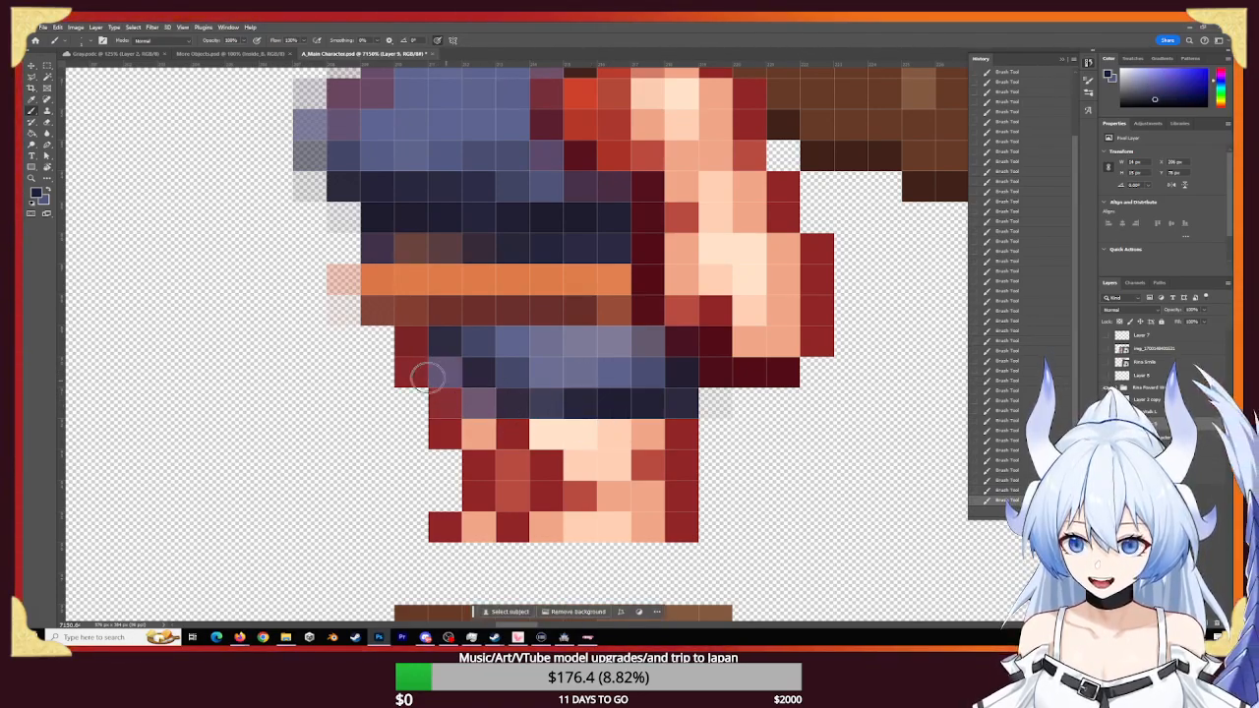
left_click(399, 360)
left_click(413, 403)
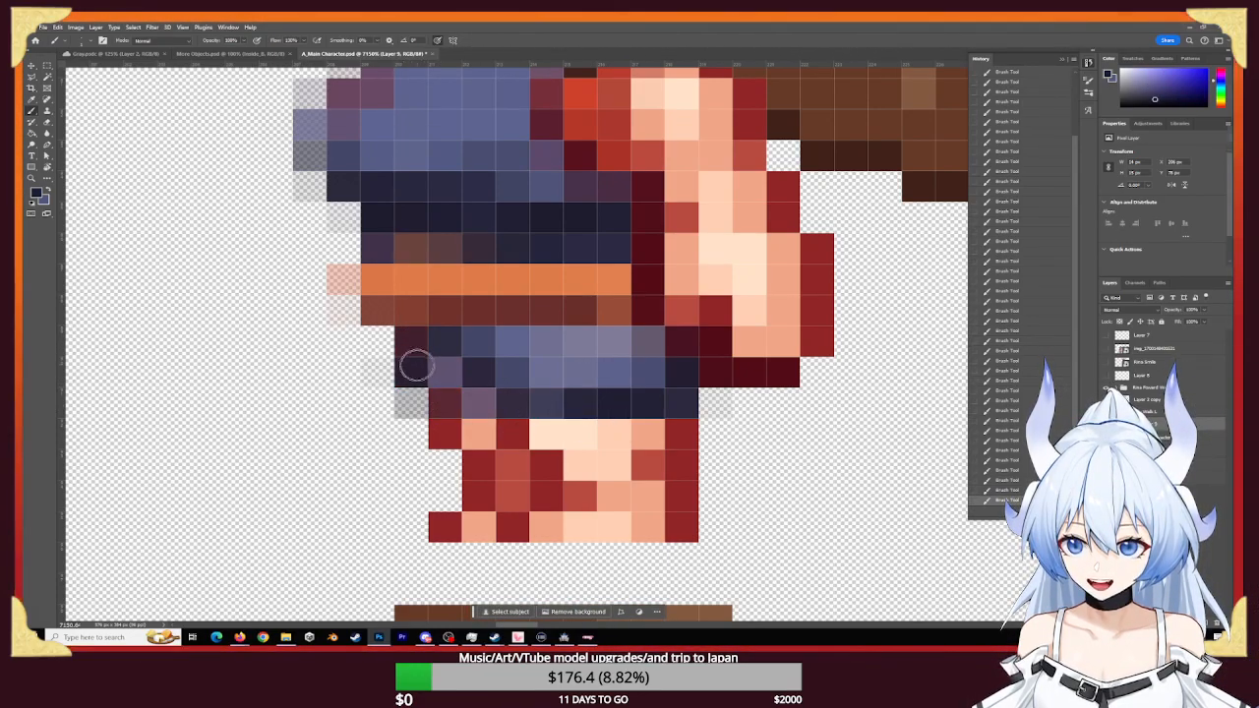
left_click(444, 425)
key("e")
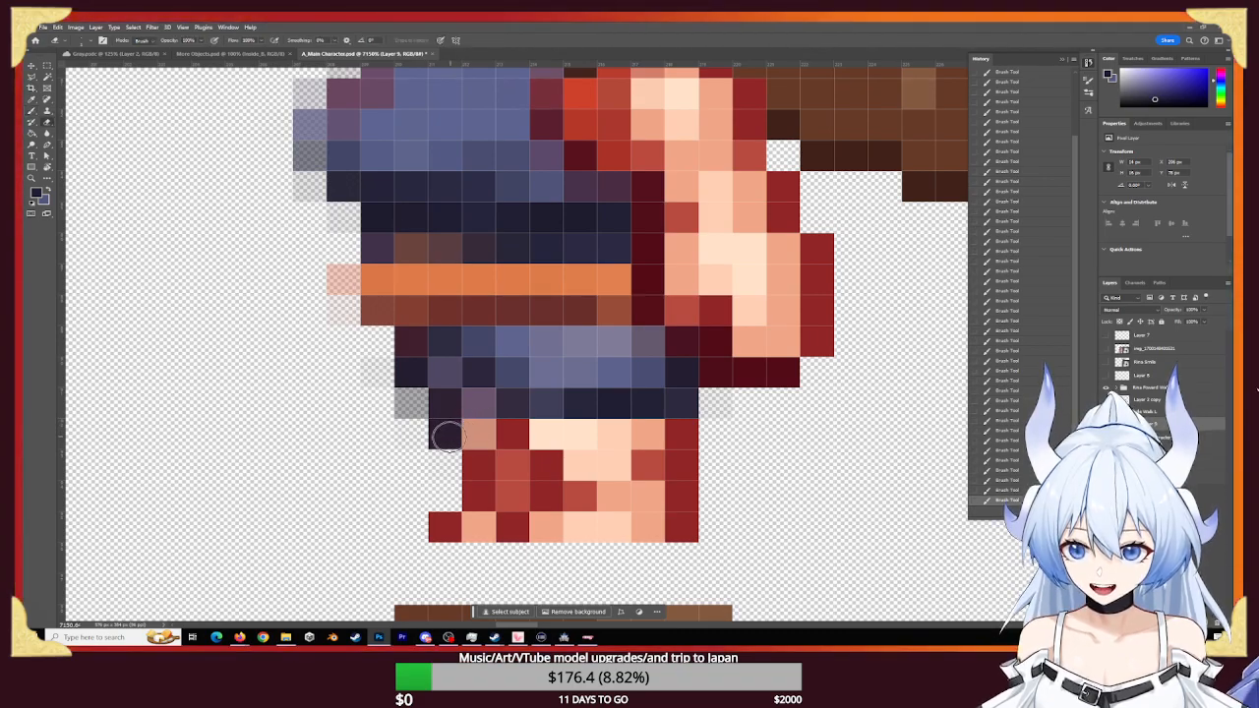
left_click(448, 434)
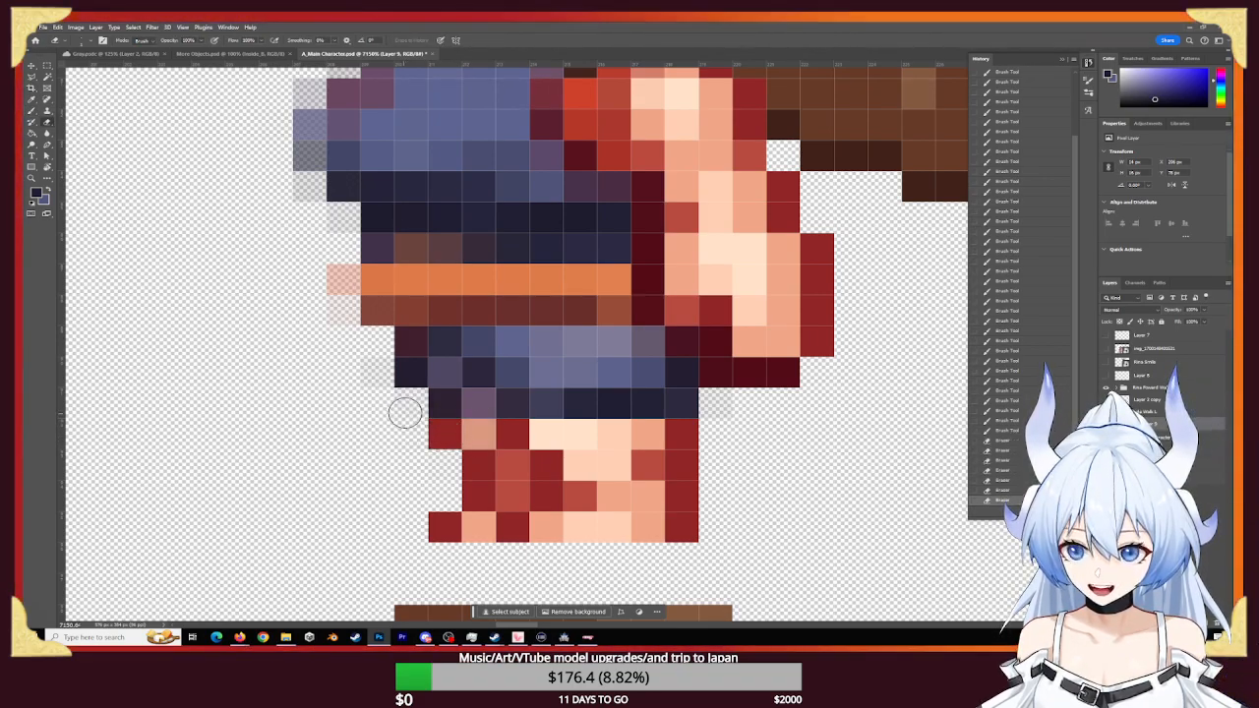
left_click(405, 406)
- Even out the navy on the front leg's hem and back edge, then brighten the front thigh pixel with sampled blue
key("z")
left_click_drag(614, 449, 574, 458)
key("b")
left_click(386, 370)
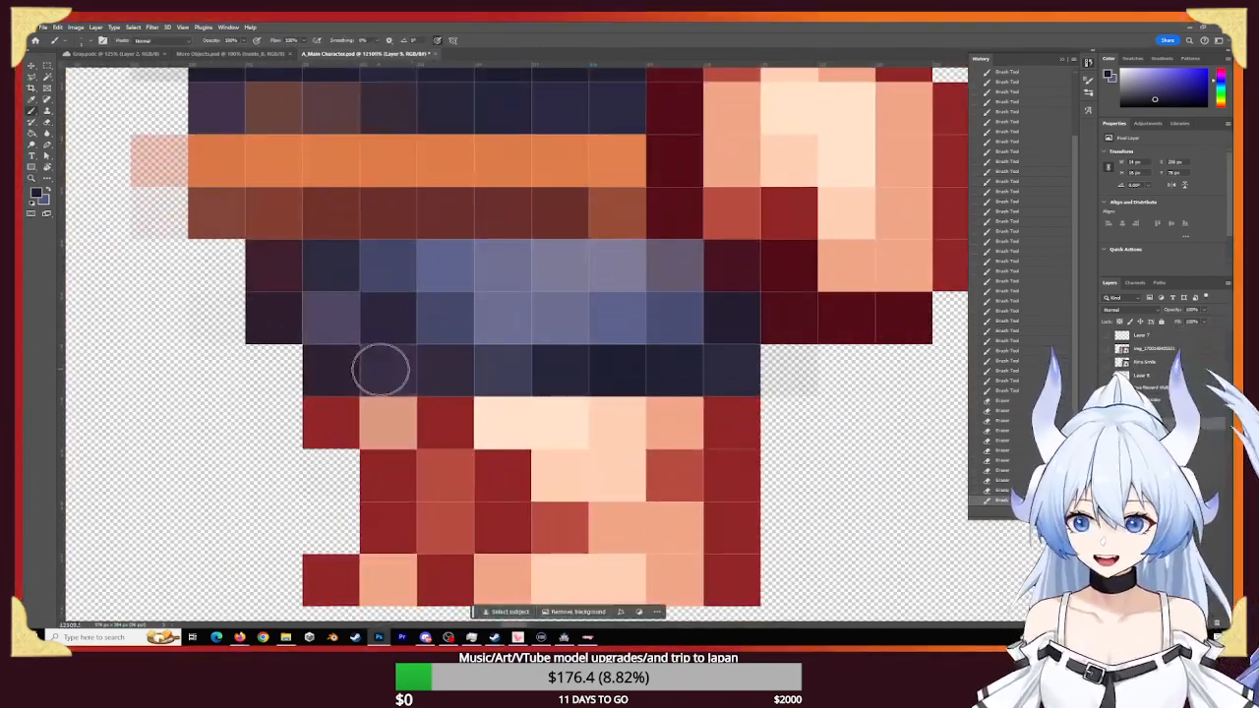
left_click(729, 318)
left_click(627, 315, "alt")
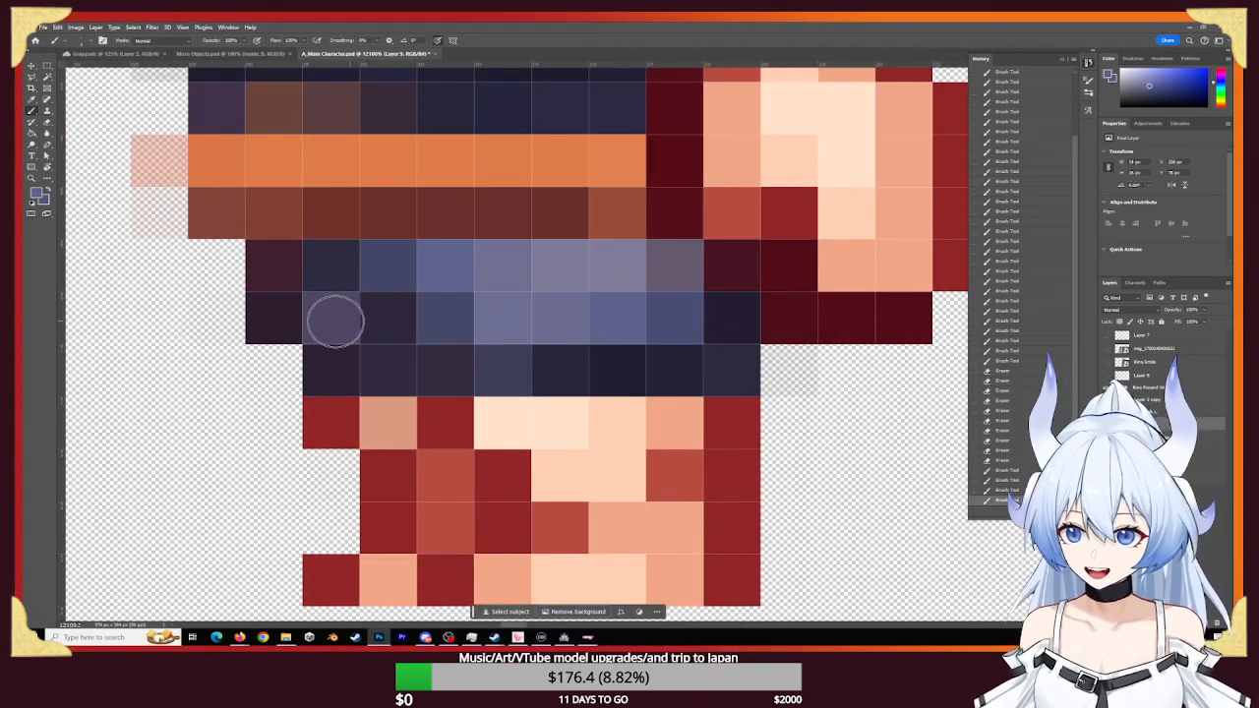
left_click(336, 320)
left_click(331, 320)
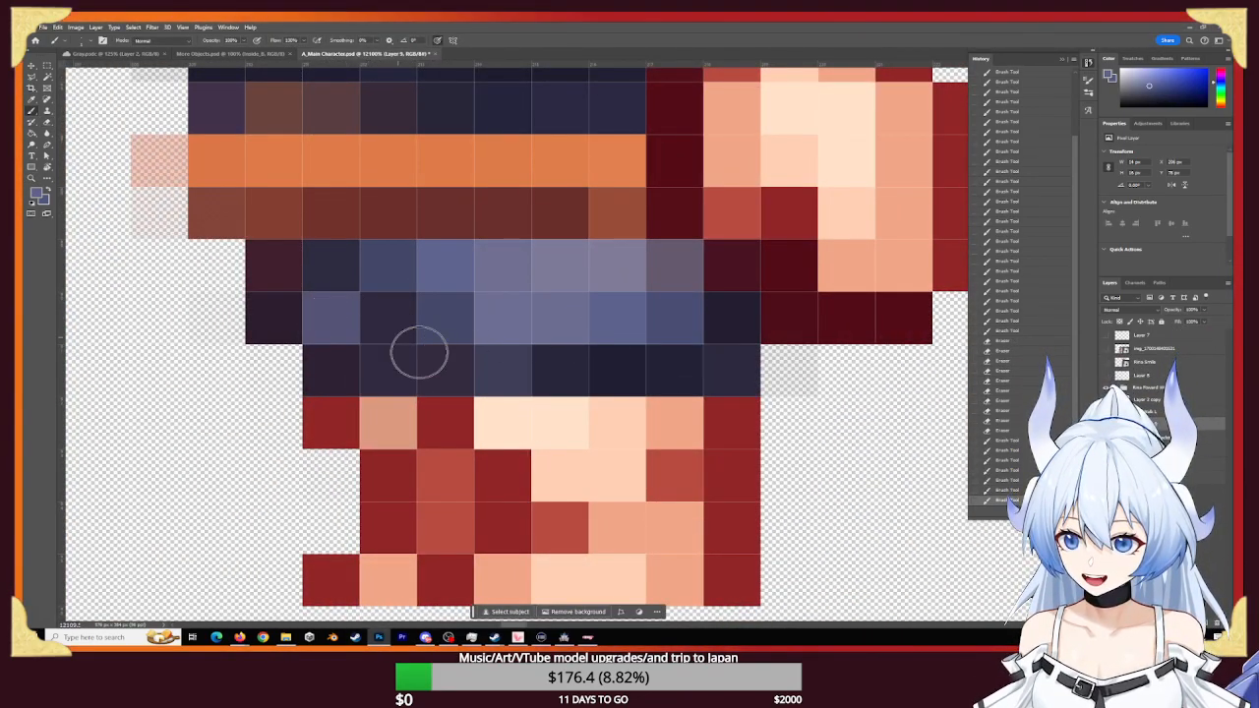
- Resample the hem's navy and deepen the diagonal fold between the legs from below the belt to the hem
left_click(627, 367, "alt")
left_click(386, 315)
left_click(328, 272)
left_click(328, 272)
left_click(387, 318)
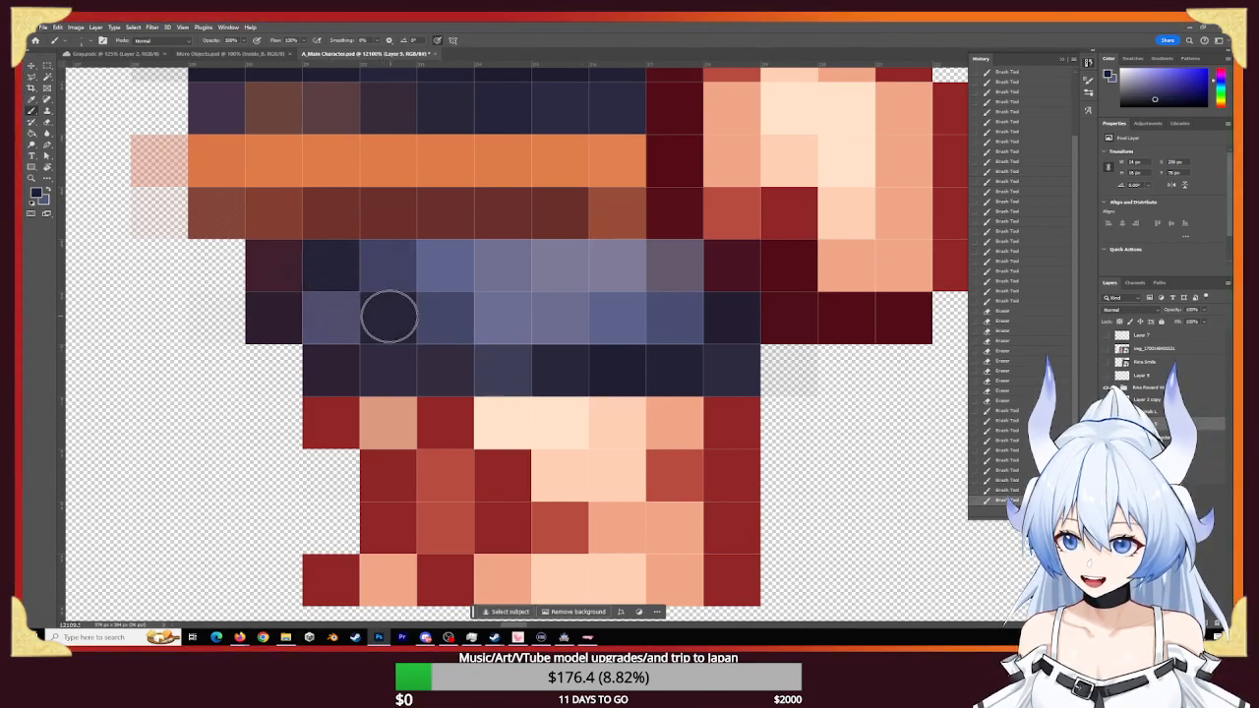
left_click(449, 368)
- Sample the light gray palette swatch and paint it along the hem row of the shorts across both legs
key("z")
left_click_drag(589, 412, 359, 396)
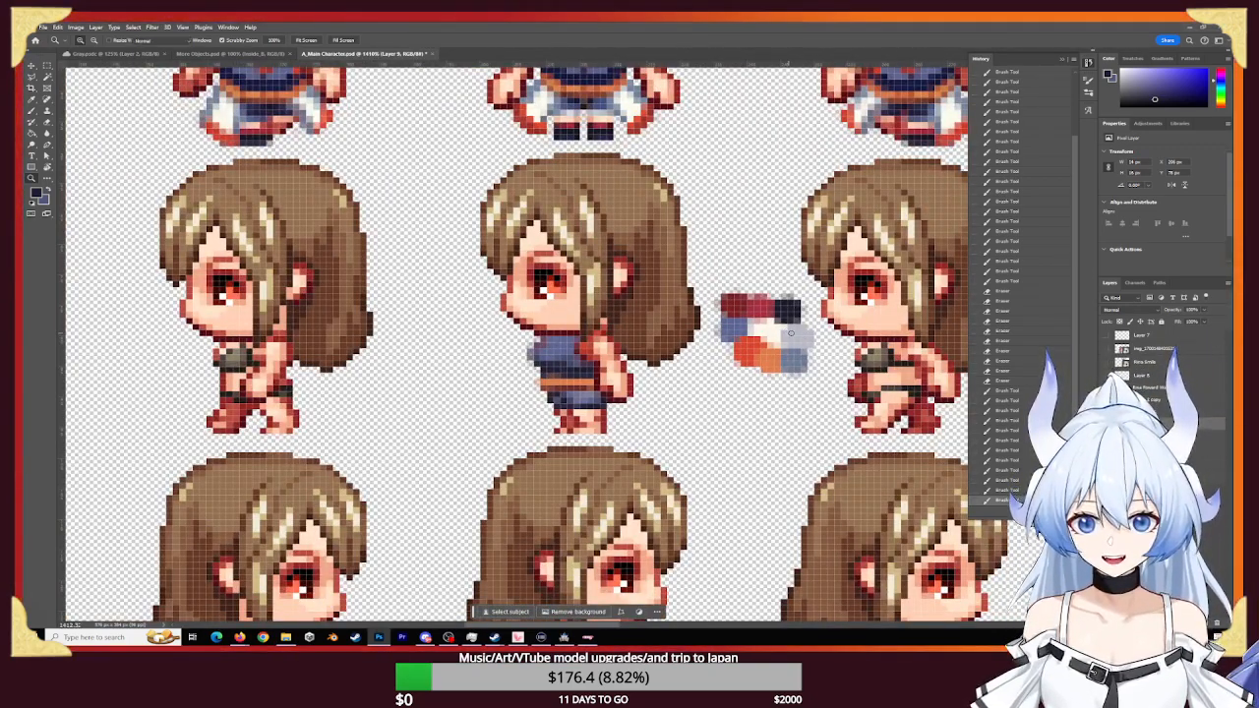
key("b")
key("z")
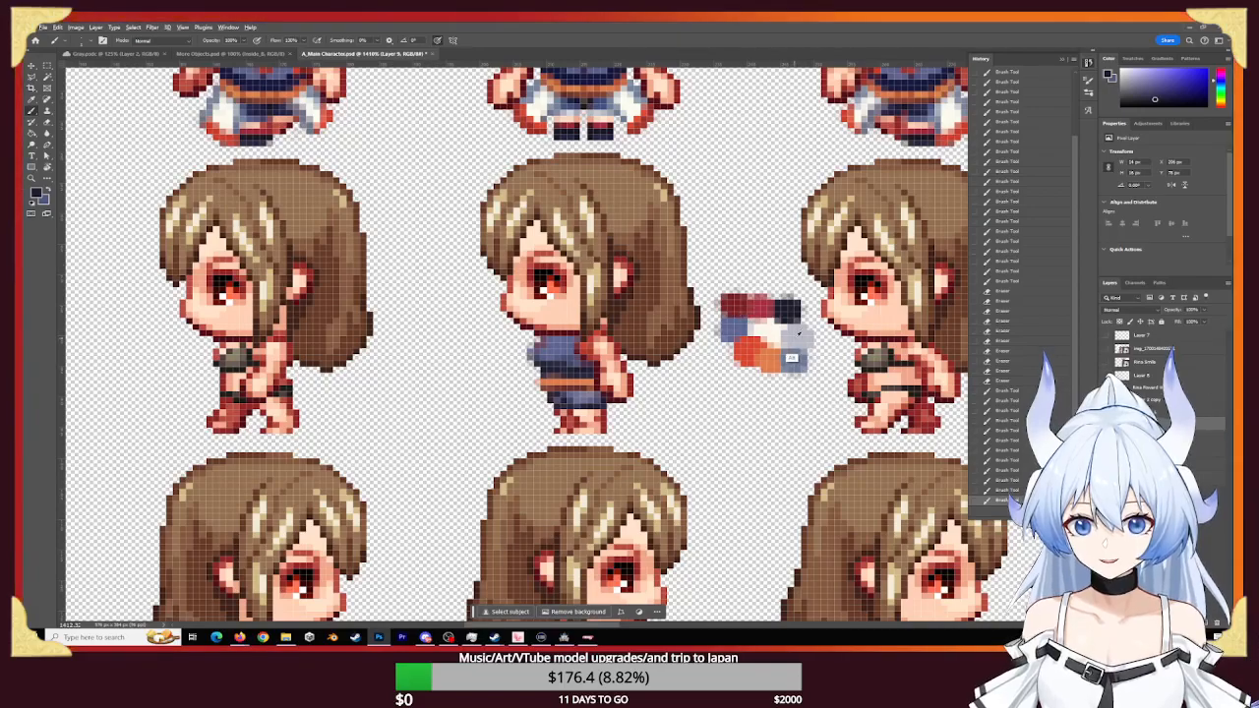
left_click_drag(571, 413, 674, 435)
key("b")
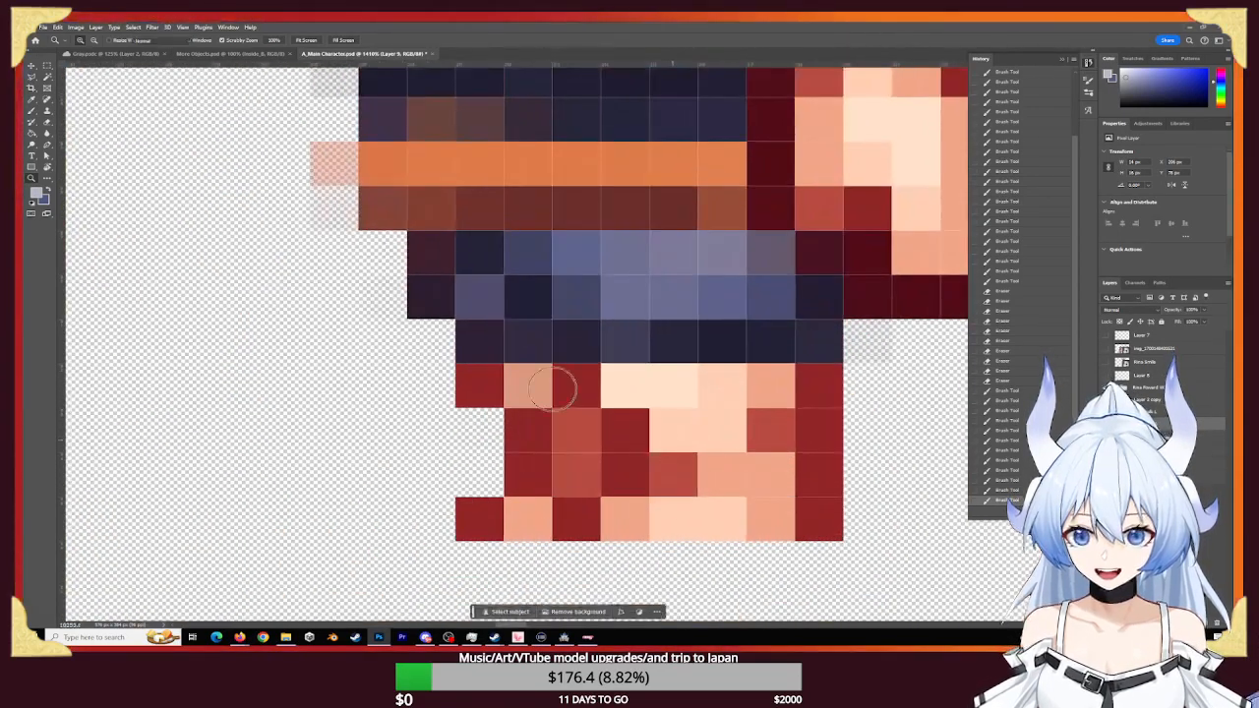
mouse_move(521, 346)
left_mouse_down()
mouse_move(796, 340)
mouse_move(462, 344)
left_mouse_up()
- Sample navy from the leg fold and repaint the fold and front-edge pixels over the light gray hem
left_click(526, 295, "alt")
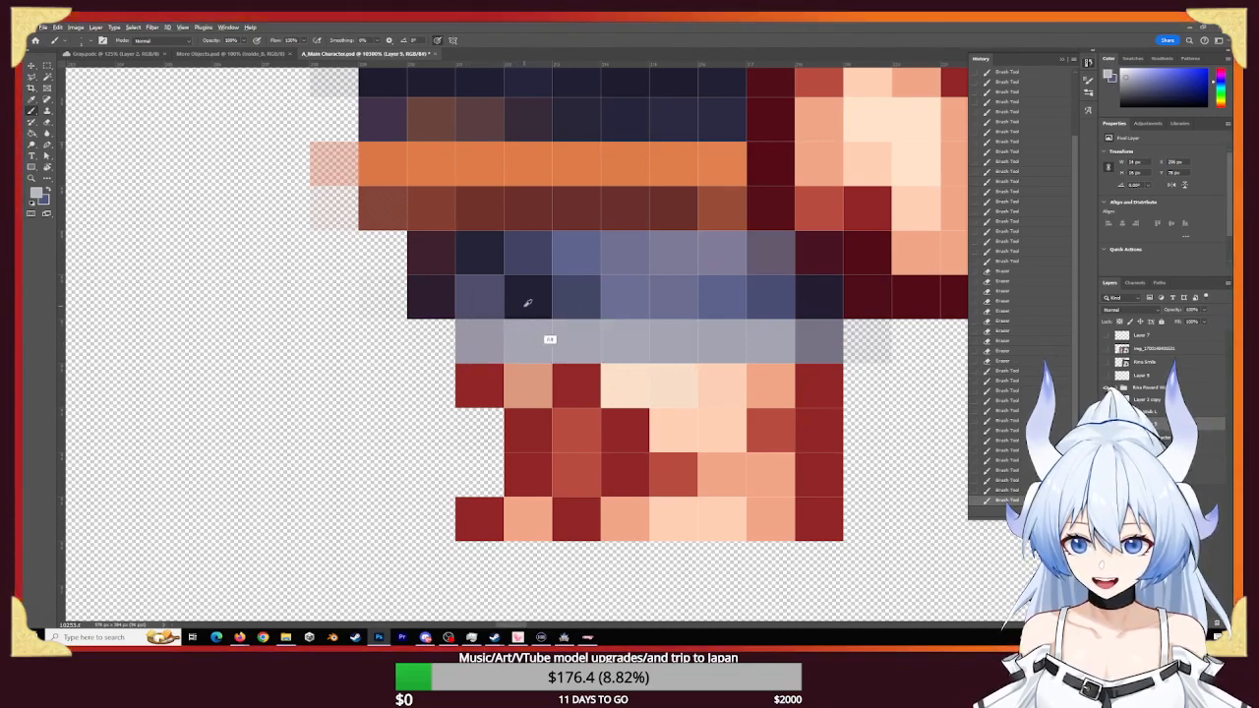
left_click(574, 344)
left_click_drag(449, 338, 472, 345)
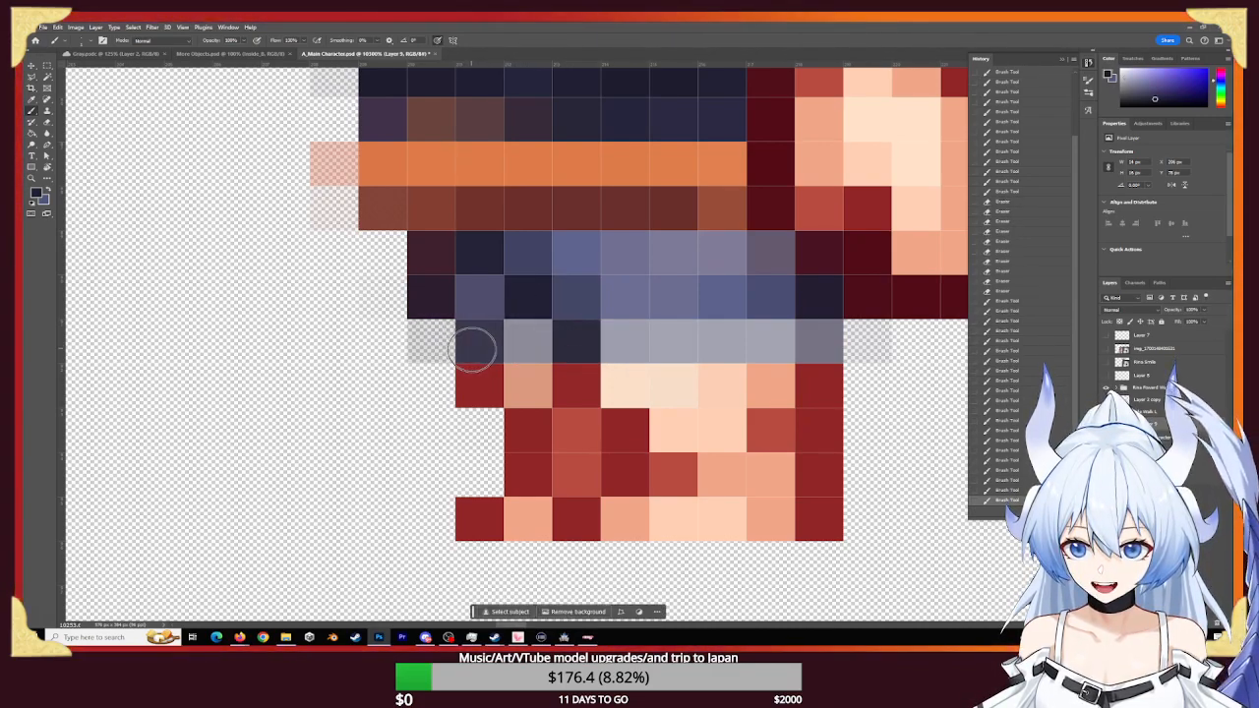
left_click(574, 346)
left_click(531, 298)
left_click(526, 296)
left_click(478, 255)
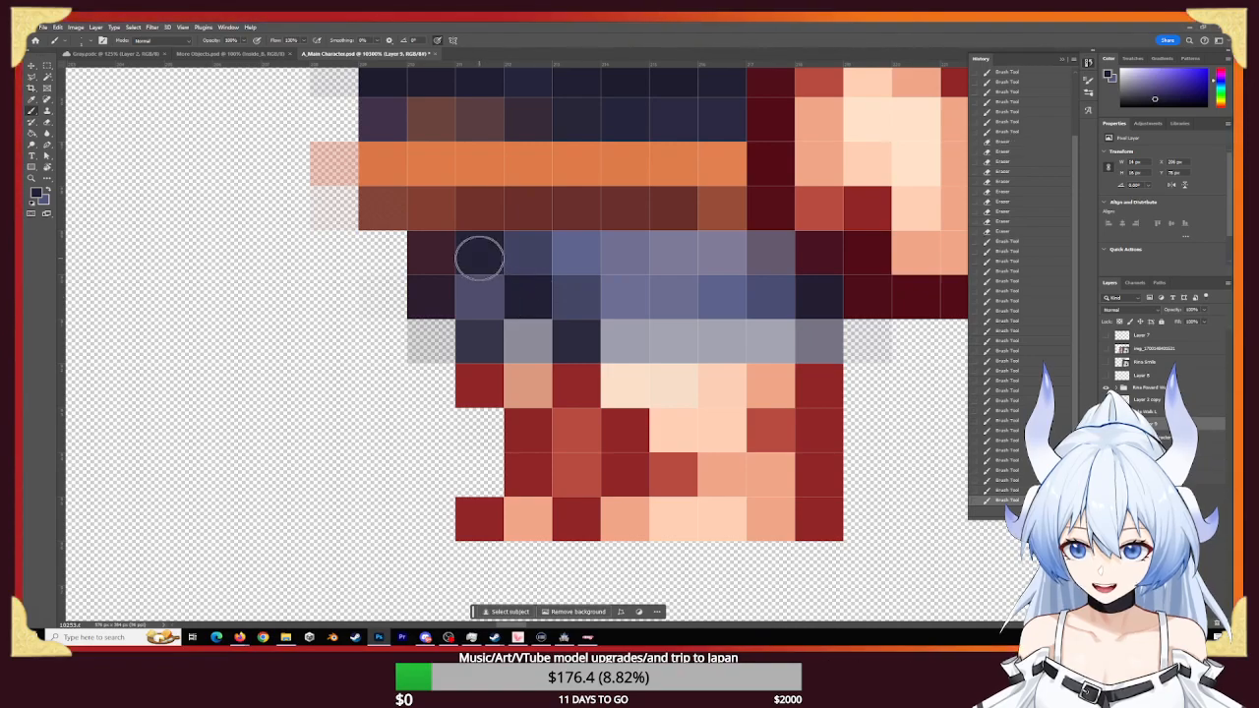
- Darken the hem's frontmost pixel with navy and erase the overflow in front of it
left_click(478, 343)
left_click(474, 346)
left_click(466, 351)
key("e")
left_click(423, 346)
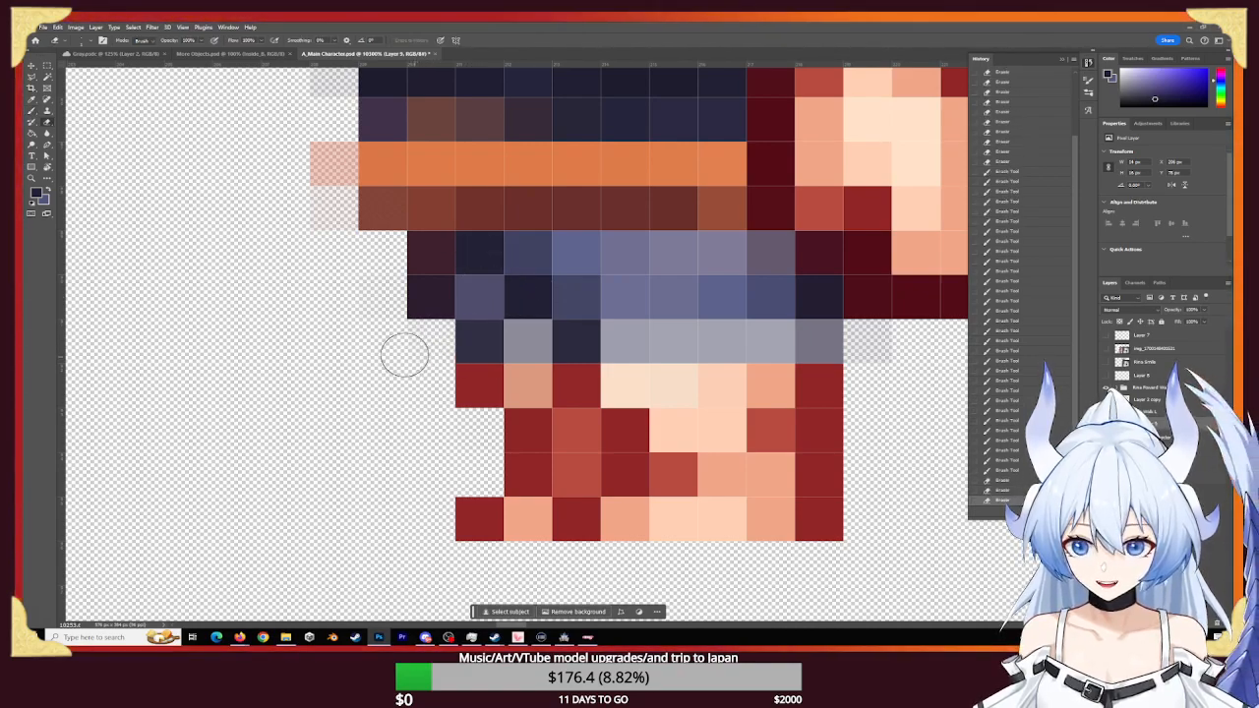
- Erase the stray overflow pixels behind the shorts' hem and in front of the sprite's chest
left_click(866, 358)
left_click(888, 385)
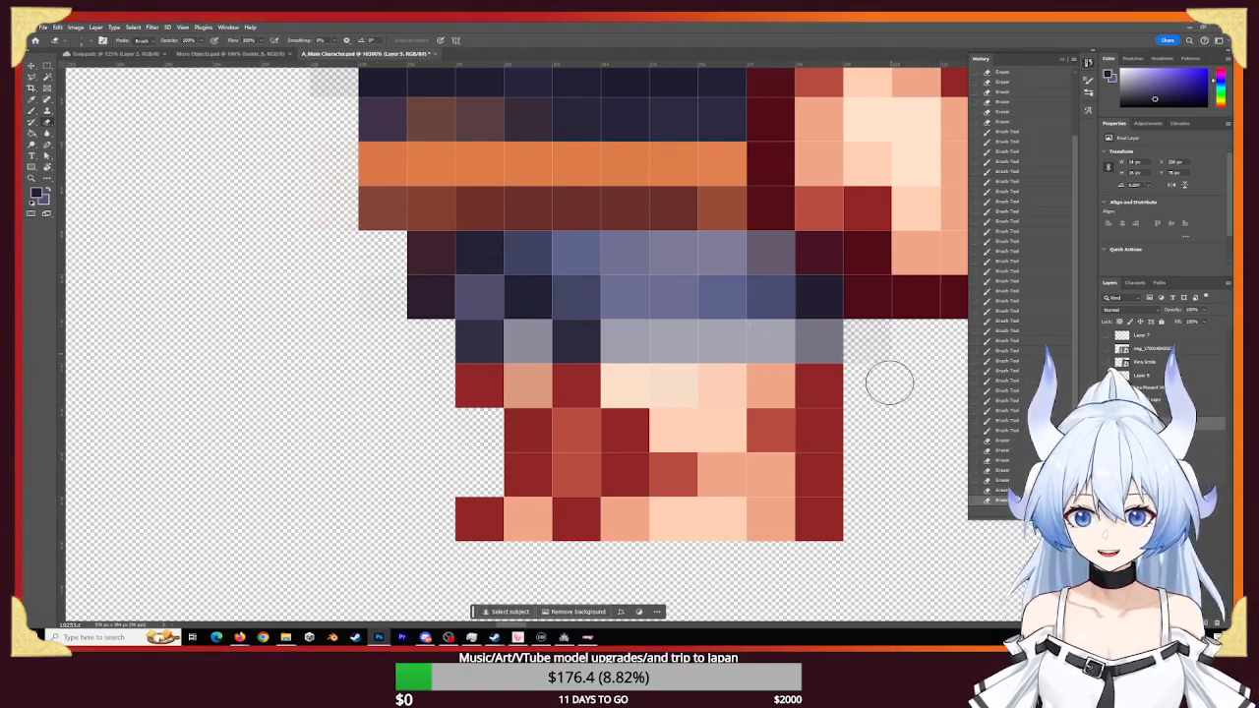
key("z")
left_click_drag(887, 425, 777, 426)
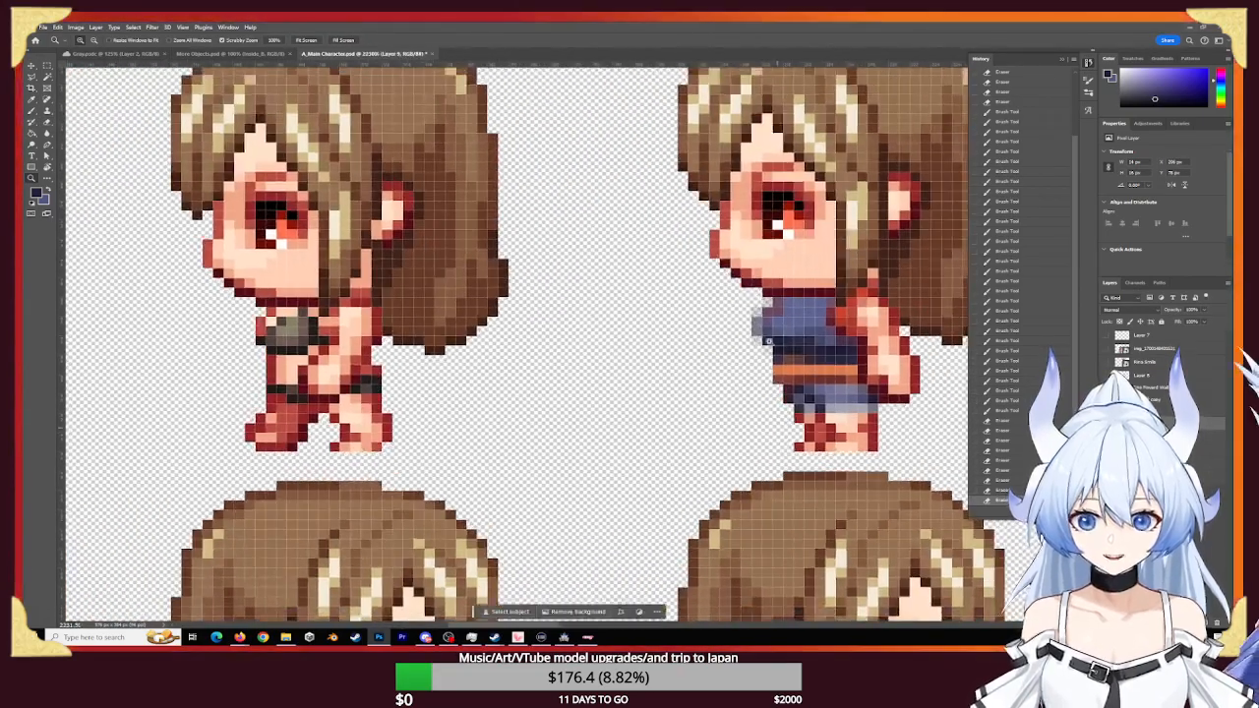
left_click_drag(758, 346, 543, 351)
key("b")
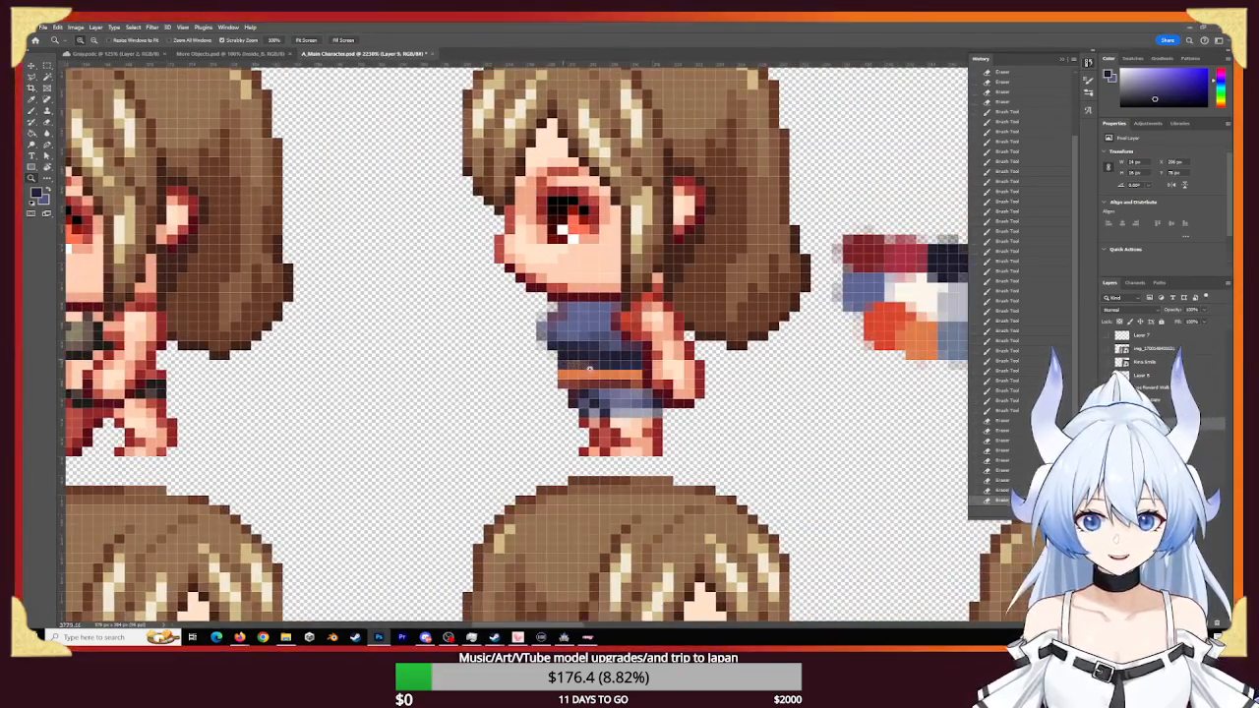
scroll(548, 300, "up", 5, "alt")
left_click(561, 301)
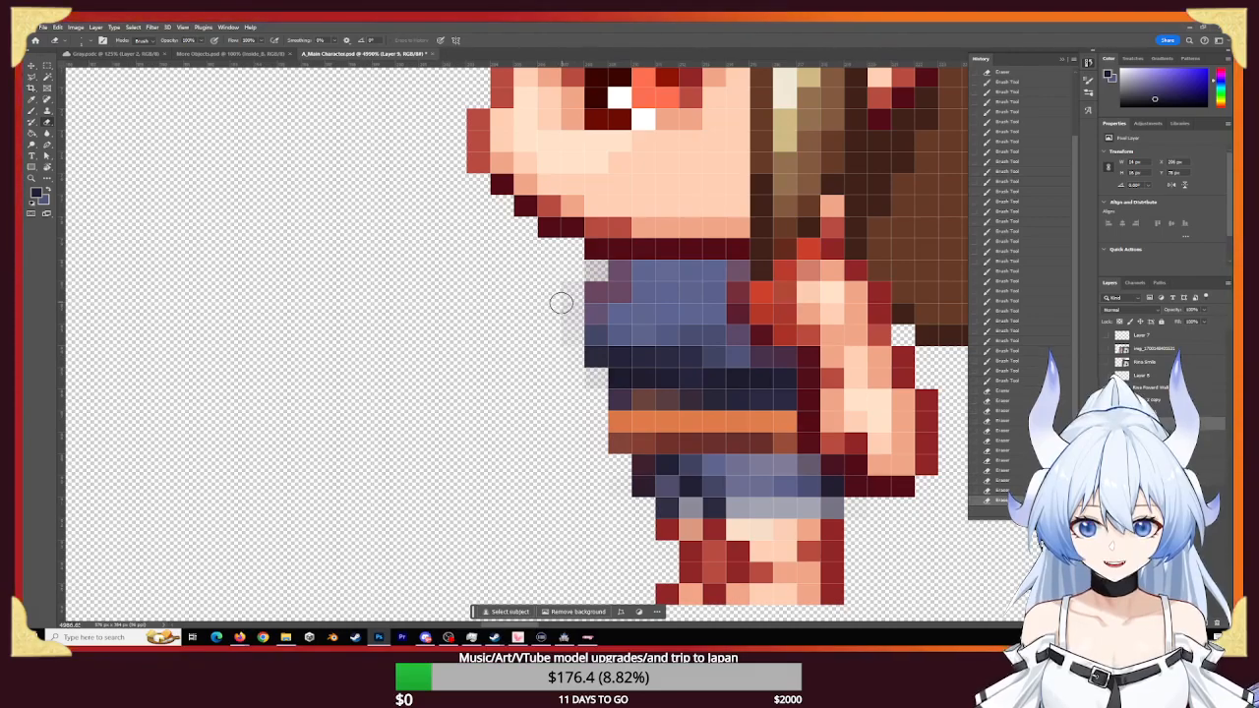
left_click(574, 314)
- Sample the top's blue and extend the chest forward by one pixel column, two pixels tall
key("b")
left_click(651, 309, "alt")
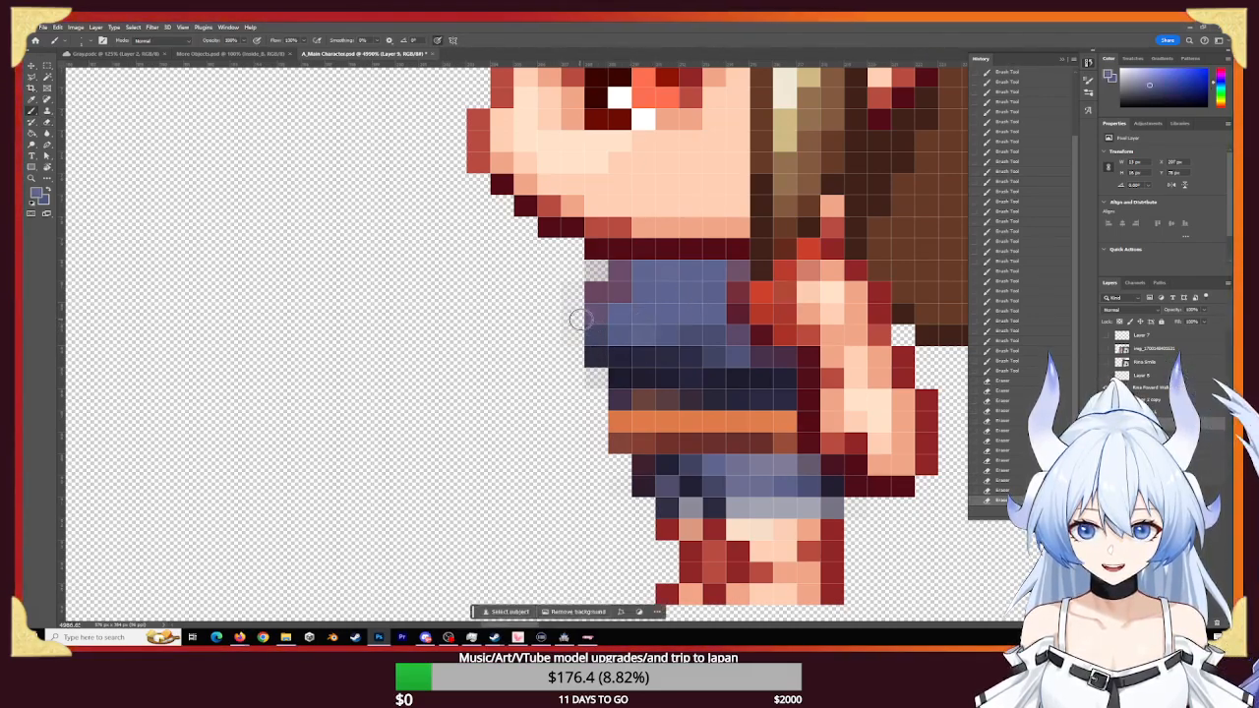
left_click(573, 315)
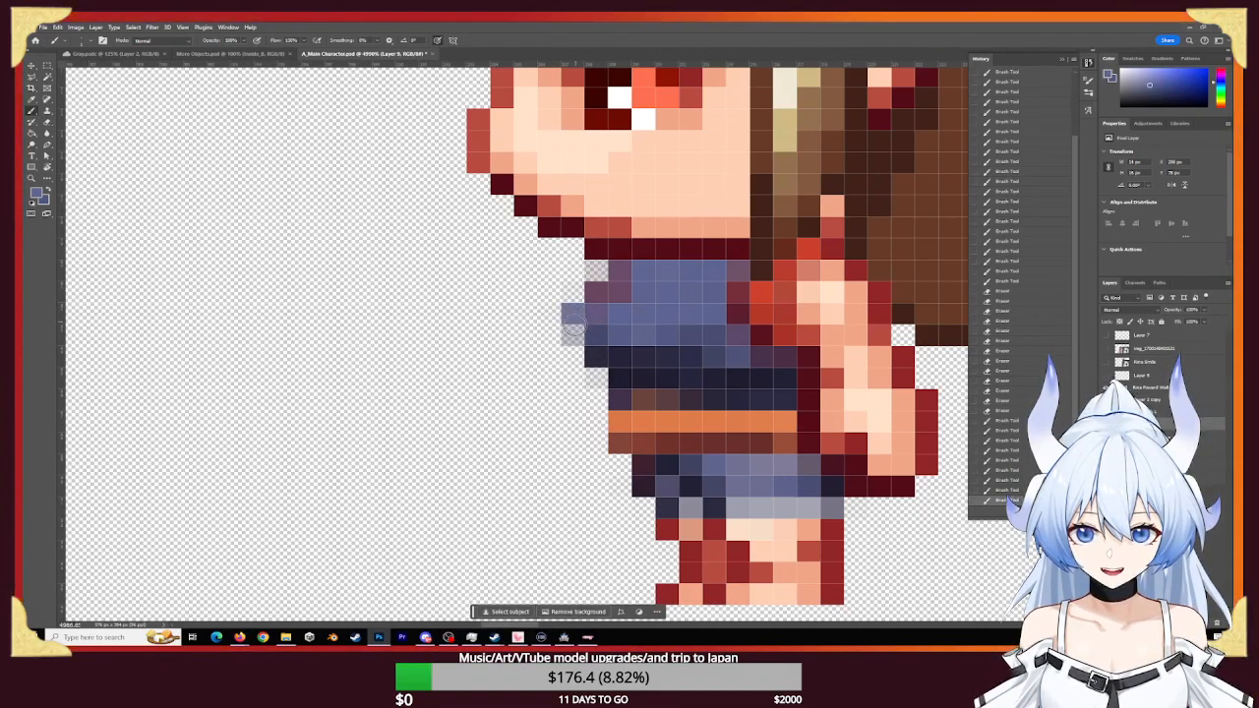
left_click(574, 337)
left_click(577, 347)
left_click(575, 352)
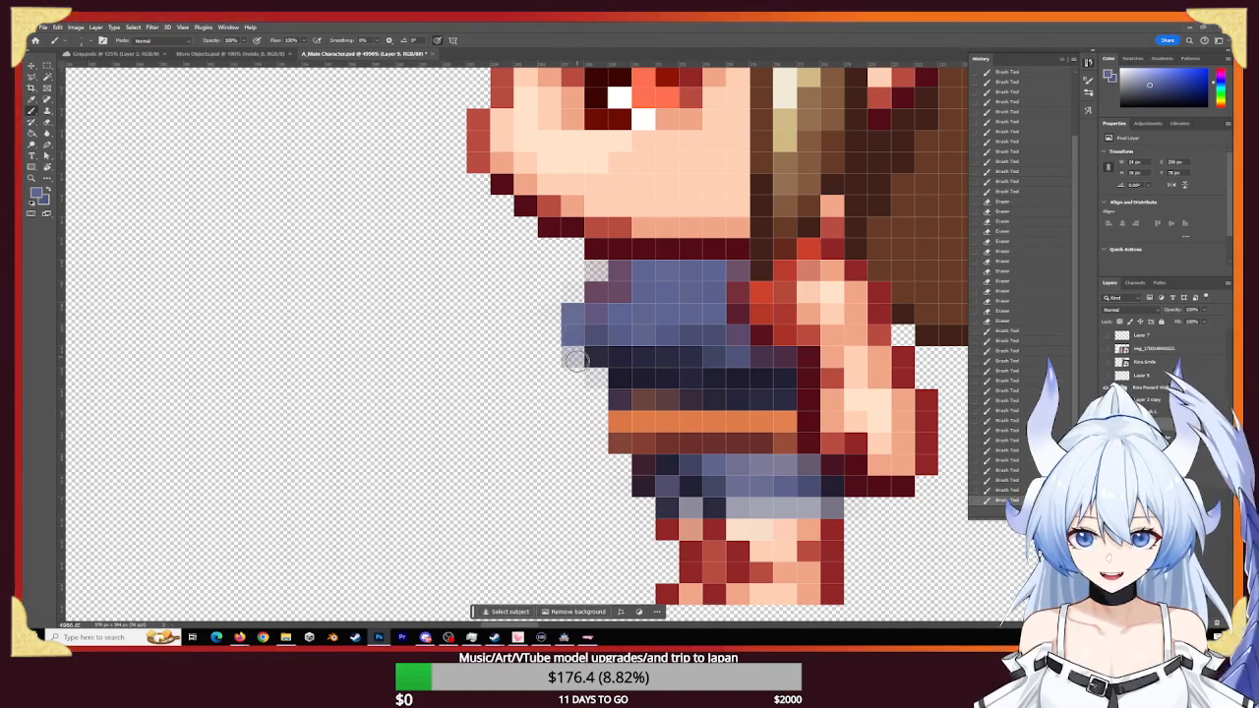
- Erase the overflow below the new front pixels of the chest
key("e")
left_click(570, 357)
left_click(564, 362)
left_click(564, 365)
left_click(564, 367)
- Sample navy from the band above the belt and darken the lower front pixel of the extended chest
key("z")
mouse_move(716, 418)
left_mouse_down()
mouse_move(665, 407)
mouse_move(711, 422)
left_mouse_up()
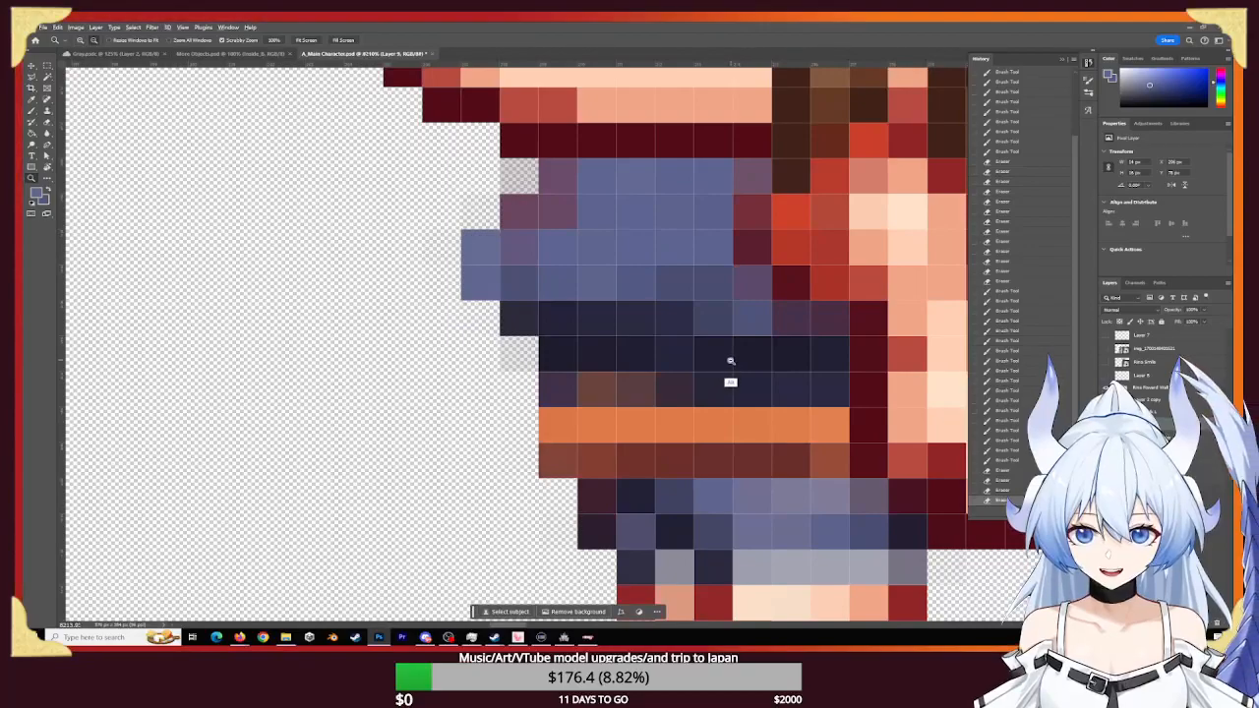
left_click(732, 360, "alt")
left_click(758, 361, "alt")
left_click_drag(768, 367, 807, 374)
key("b")
left_click(797, 350, "alt")
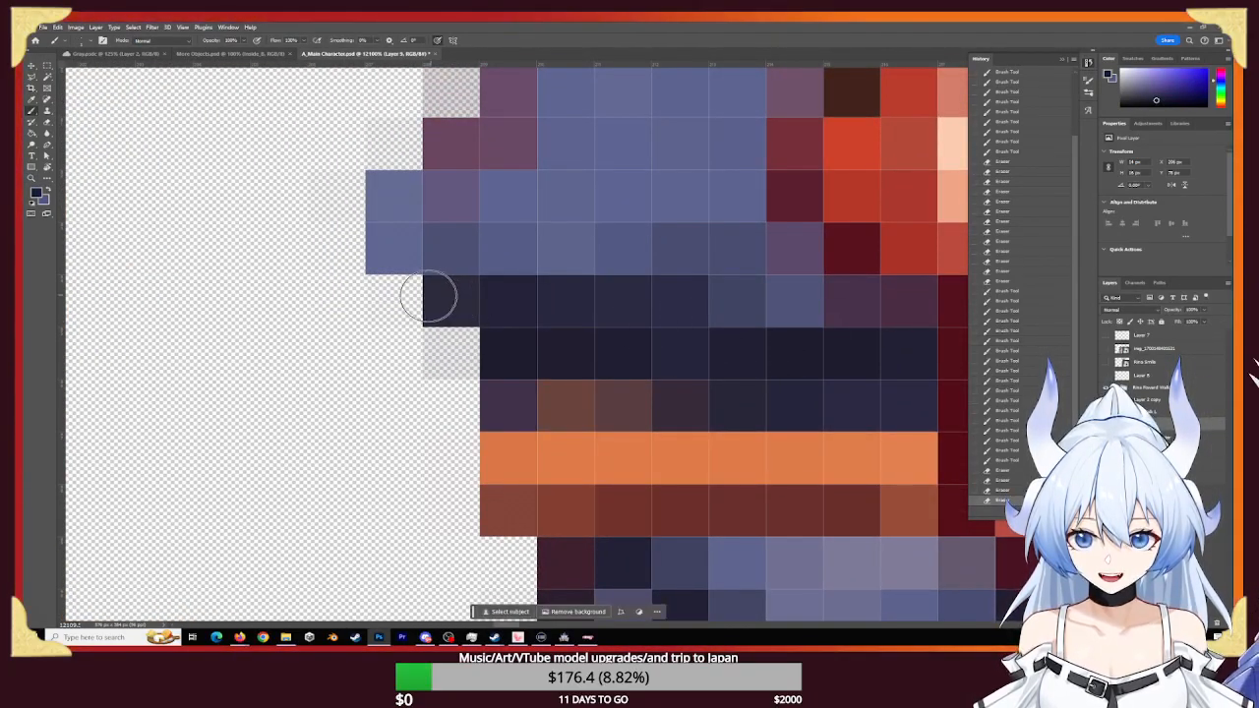
left_click(389, 253)
left_click(429, 302)
left_click(407, 301)
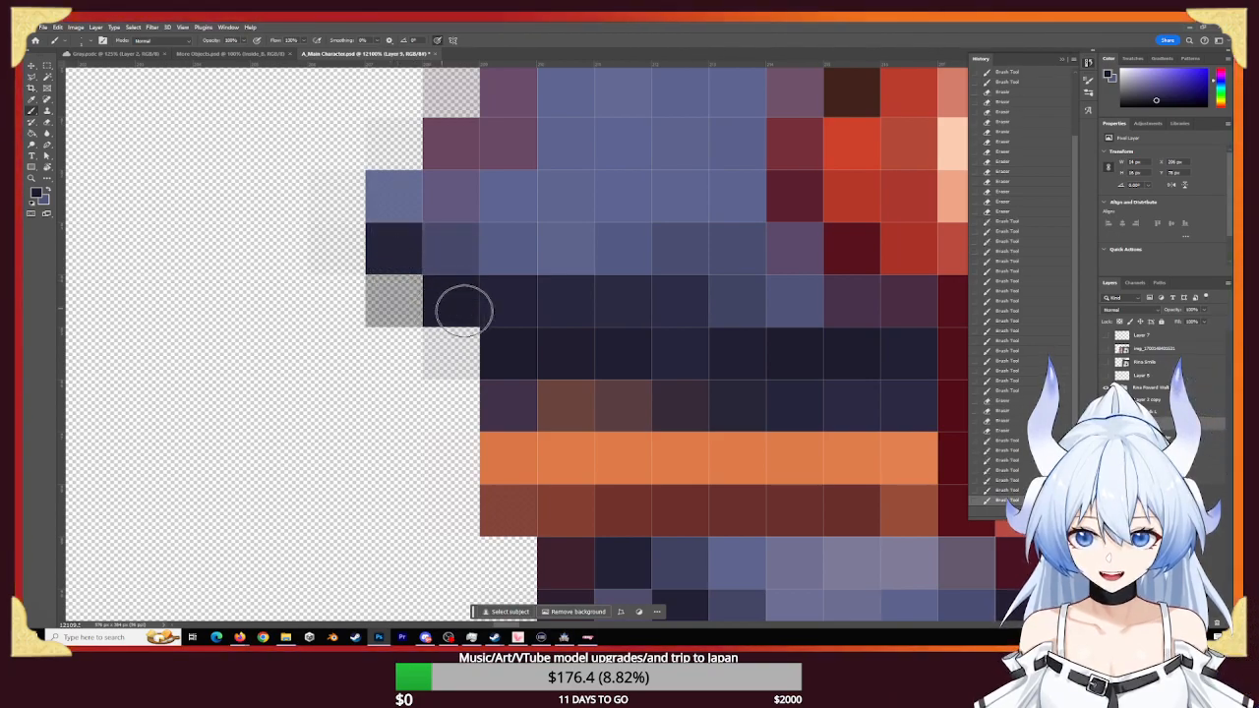
- Build up navy shading along the front underside of the chest, one row below the extended pixels
left_click(453, 309)
left_click(397, 300)
left_click(396, 301)
left_click(398, 302)
left_click(438, 315)
left_click(448, 322)
left_click(448, 322)
left_click(413, 304)
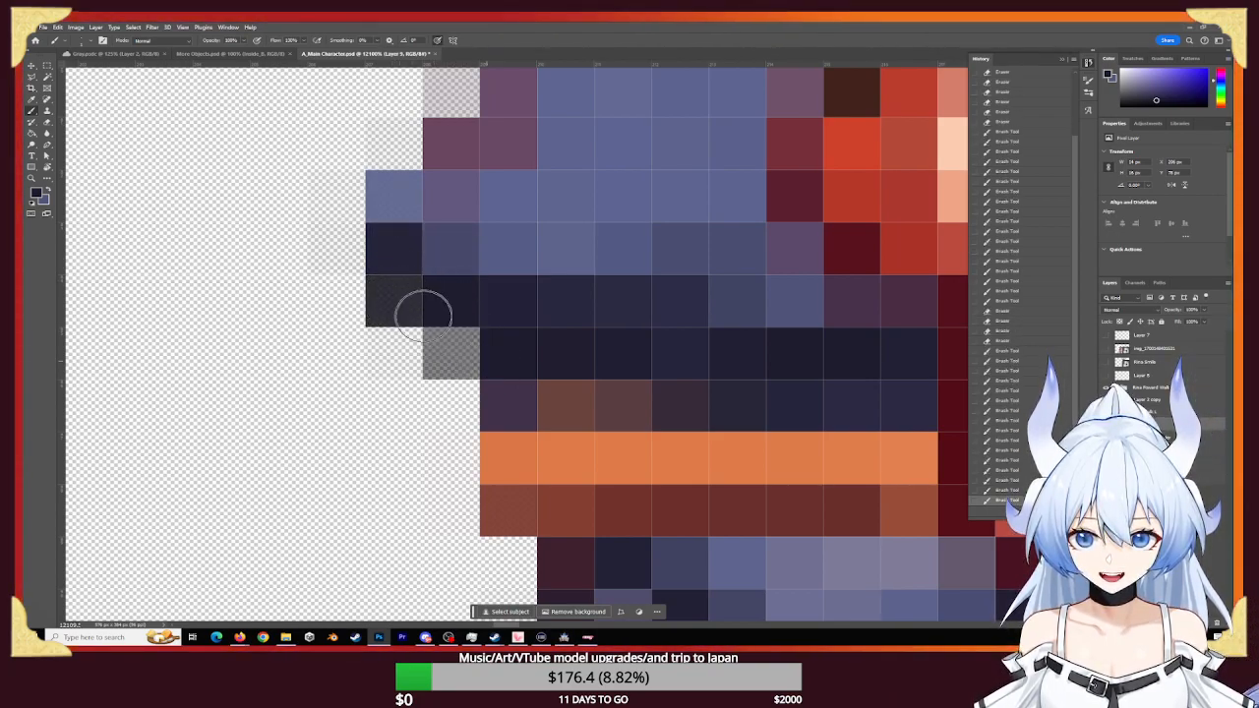
left_click(429, 312)
left_click(444, 320)
left_click(443, 321)
left_click(407, 301)
left_click(462, 323)
left_click(492, 334)
- Continue the navy shading back along the chest's underside and raise it by a pixel near the arm
left_click(557, 365)
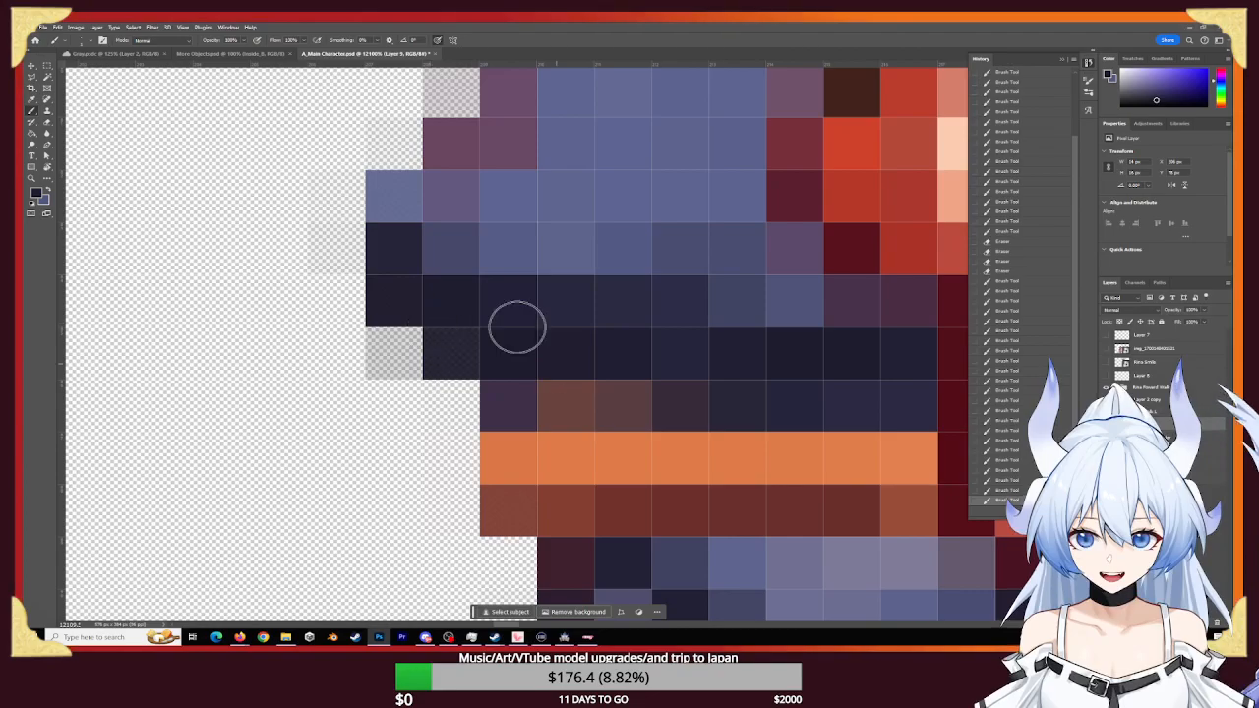
left_click(590, 349)
left_click(632, 332)
left_click(658, 315)
left_click(678, 305)
left_click(713, 291)
left_click(715, 290)
left_click(717, 289)
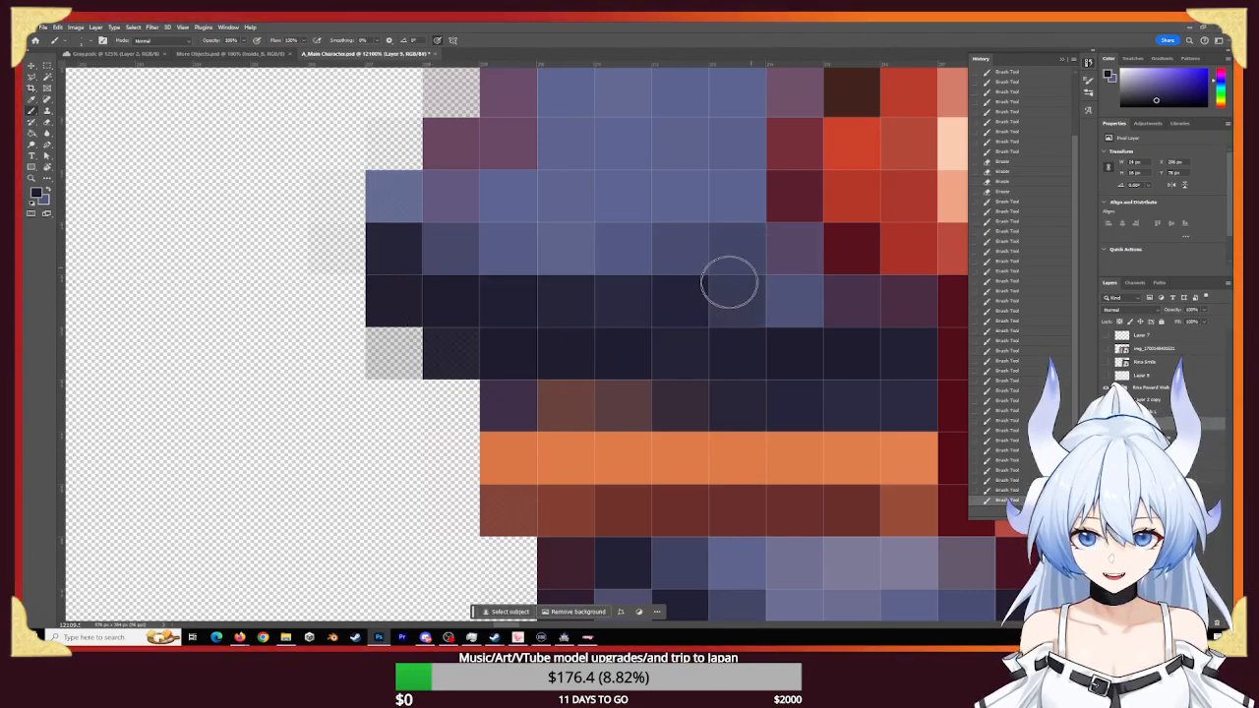
left_click(737, 276)
left_click(694, 312)
left_click(740, 261)
left_click(682, 311)
left_click(674, 313)
left_click(663, 317)
- Sample the top's mid blue and lighten the lower chest pixels over the navy shading
key("z")
left_click_drag(739, 330, 663, 331)
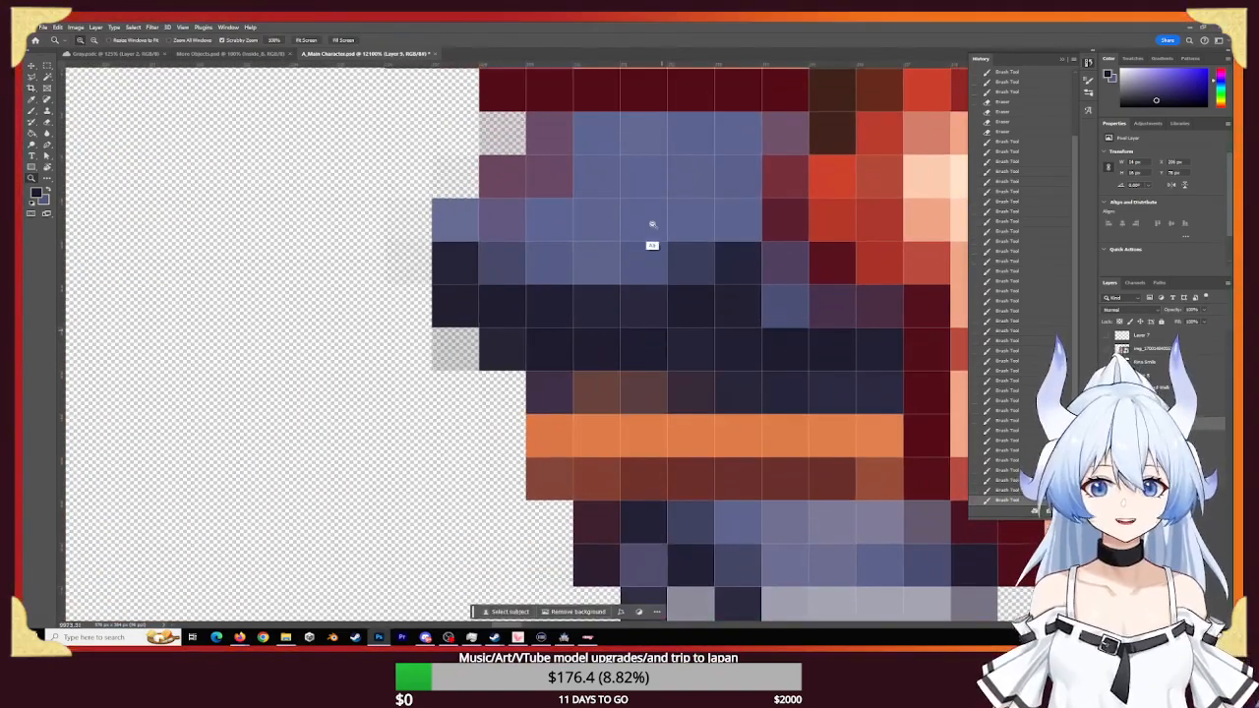
left_click(649, 223, "alt")
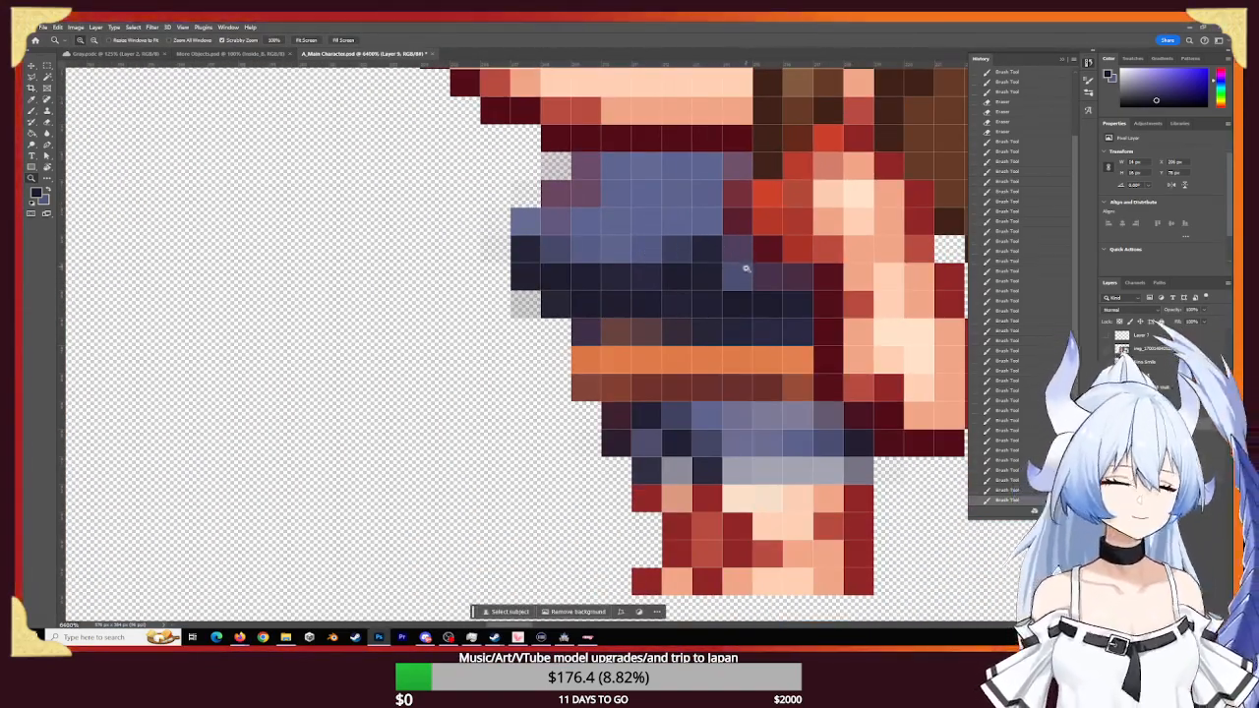
left_click_drag(669, 262, 620, 296)
key("b")
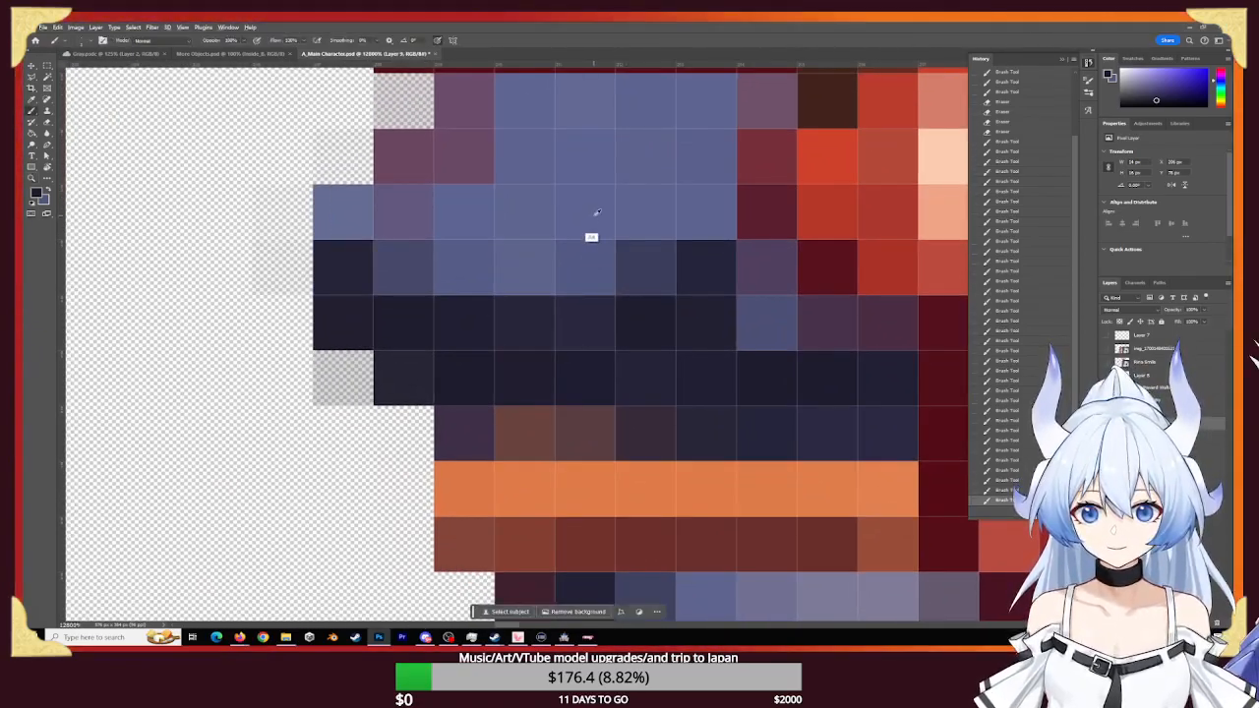
left_click(594, 217, "alt")
mouse_move(506, 284)
left_mouse_down()
mouse_move(436, 289)
mouse_move(525, 321)
mouse_move(475, 311)
left_mouse_up()
left_click(441, 298)
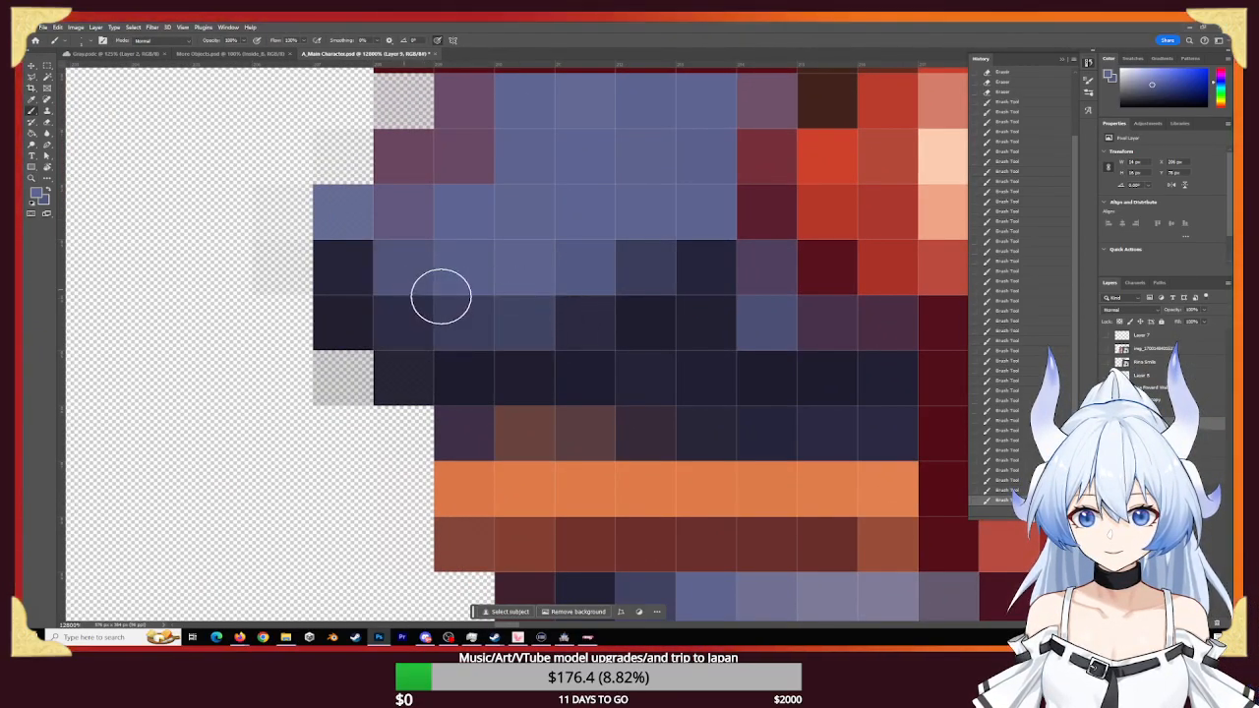
left_click(427, 279)
left_click(590, 275)
left_click(637, 256)
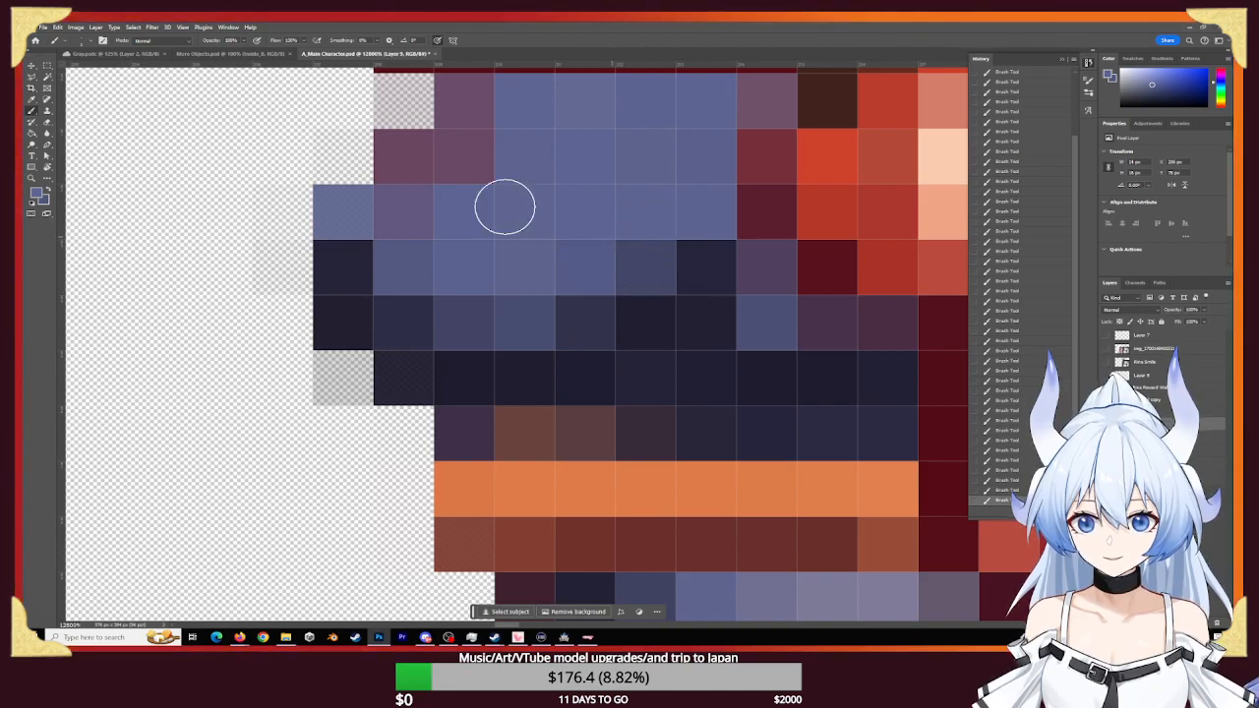
left_click(486, 170)
- Sample the shoulder strap's red, paint a diagonal strap at the front of the neckline, and shade it with dark maroon
key("z")
left_click_drag(764, 253, 570, 254)
left_click_drag(811, 229, 661, 266)
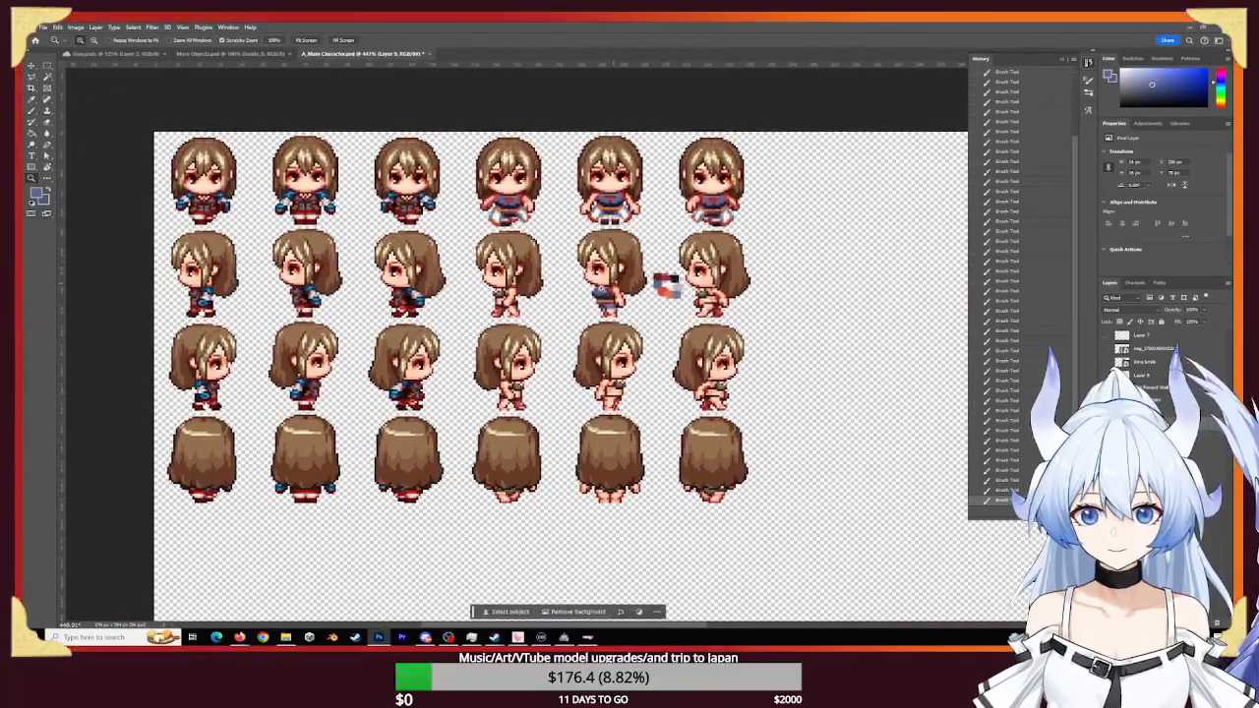
left_click_drag(587, 293, 716, 295)
left_click_drag(708, 253, 464, 361)
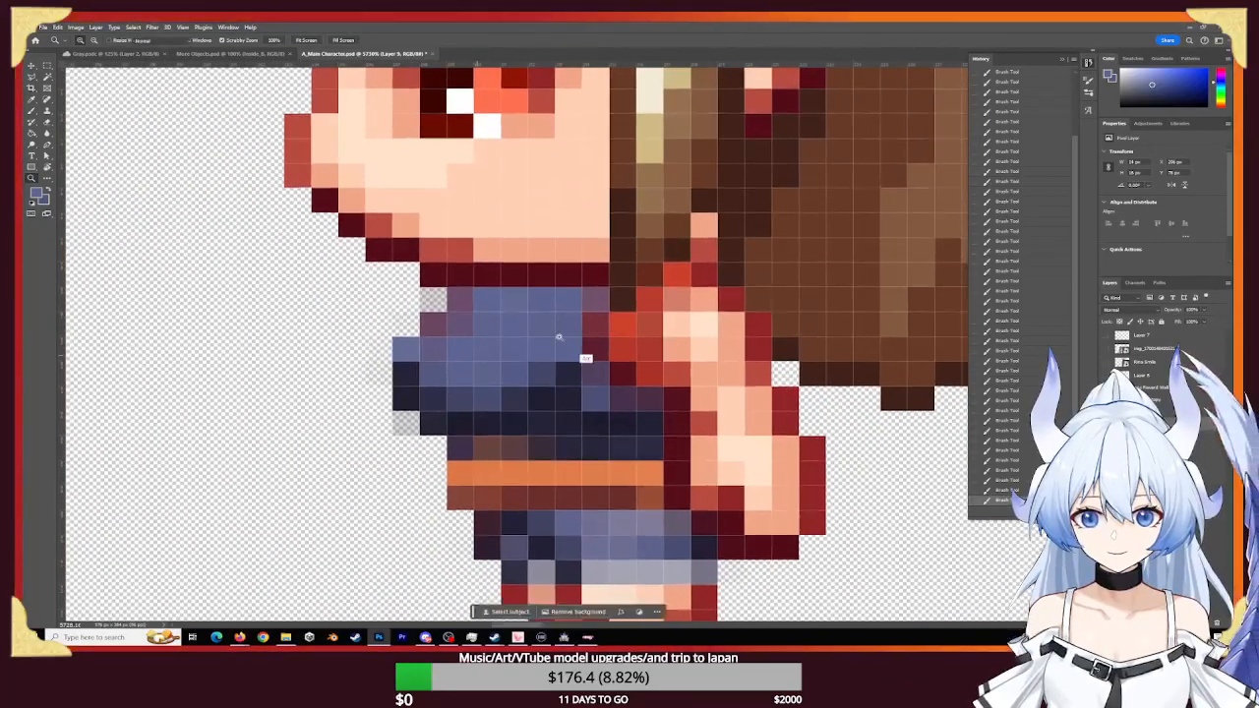
key("b")
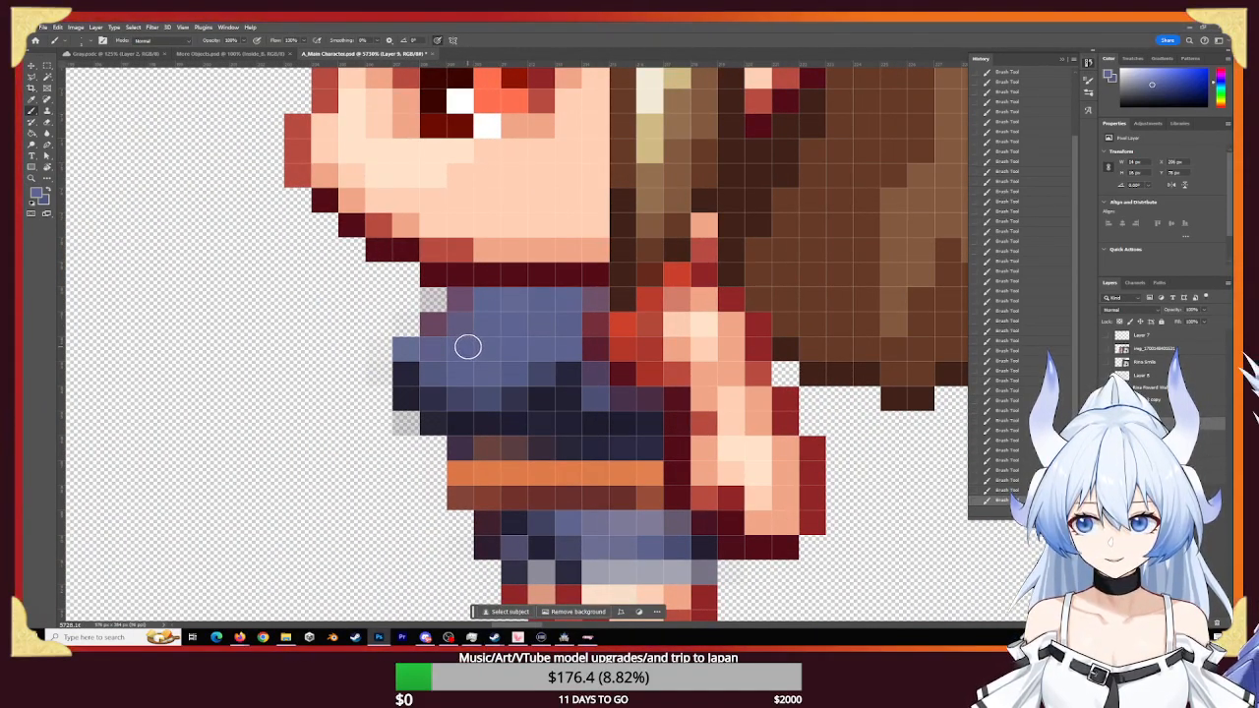
left_click(626, 338, "alt")
left_click(459, 328)
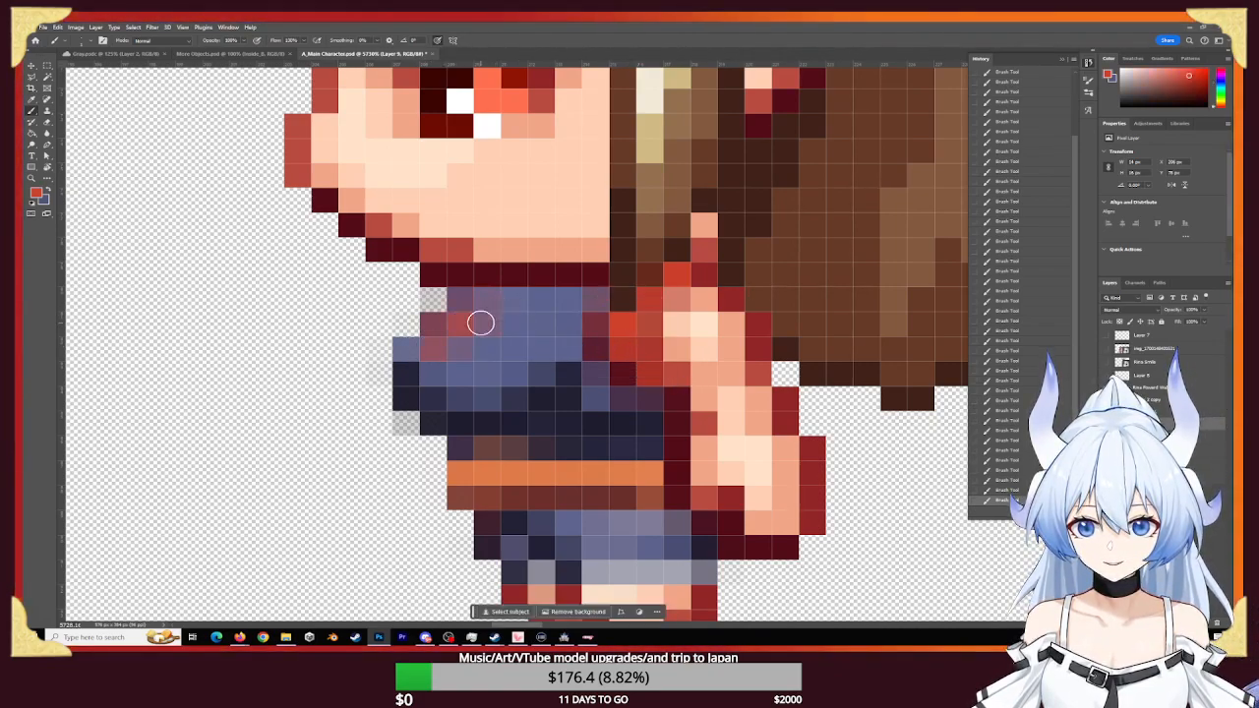
left_click_drag(511, 301, 459, 307)
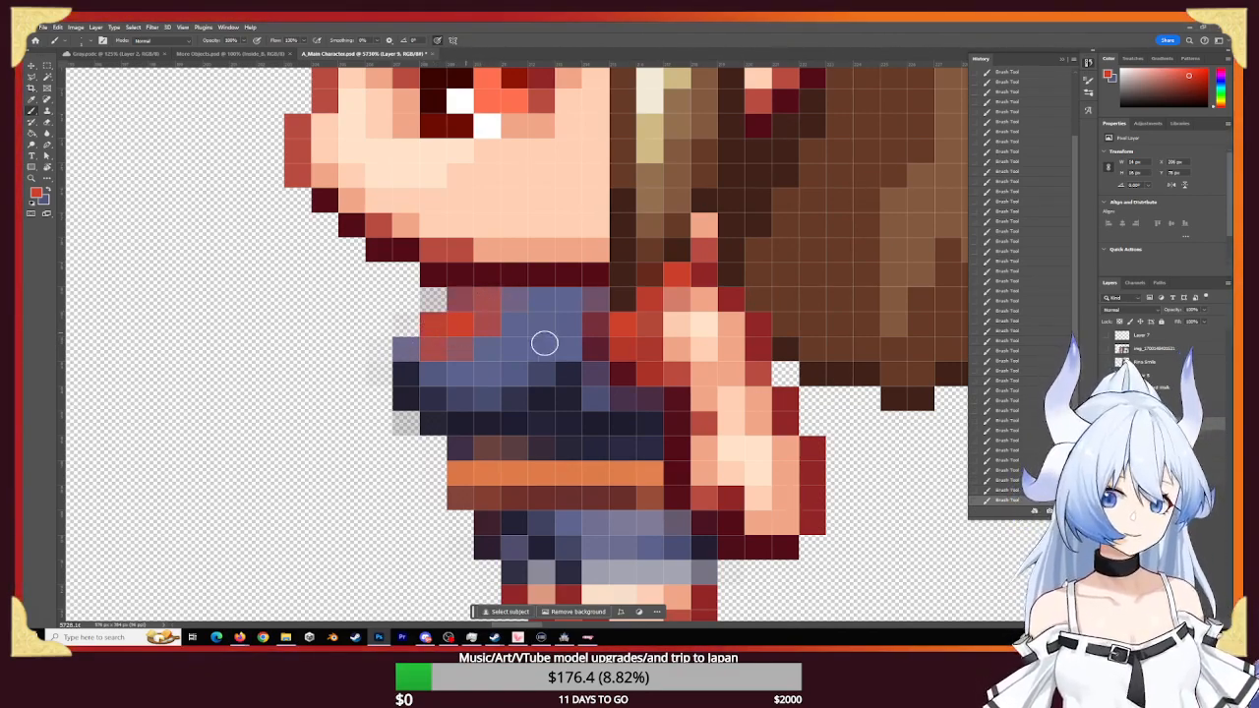
left_click(430, 351, "alt")
left_click_drag(432, 348, 489, 301)
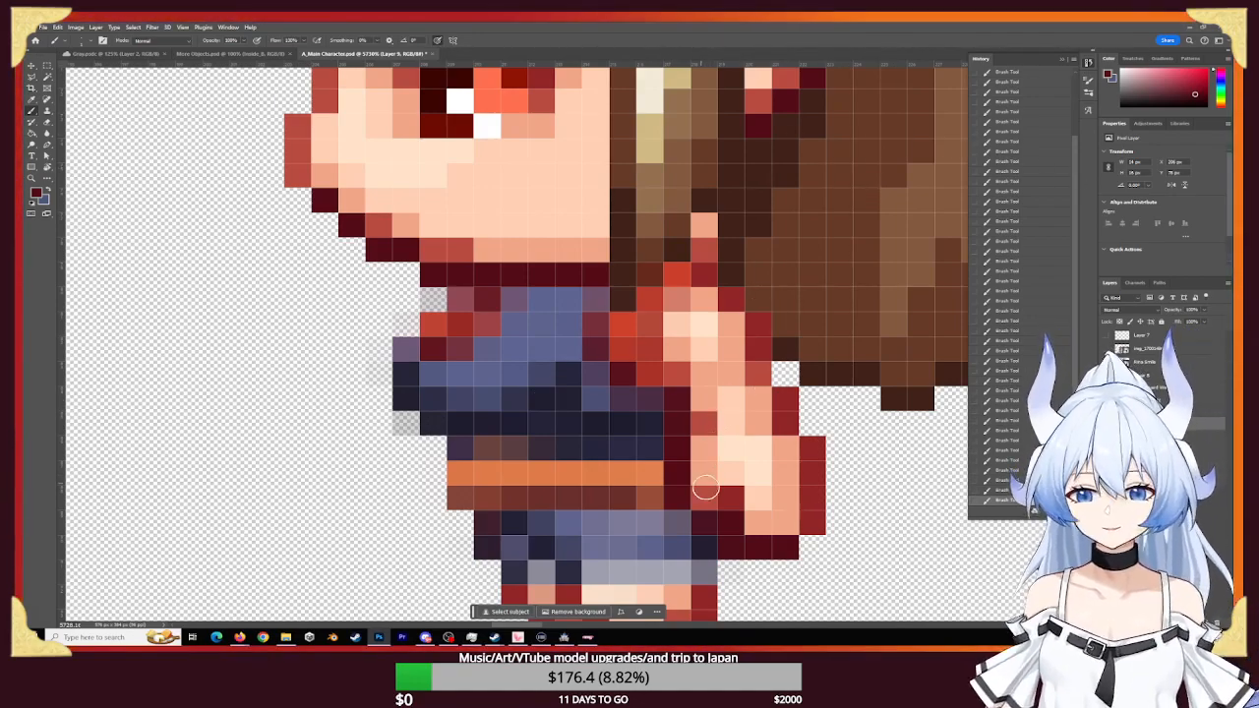
- Sample dark navy and try outlining boots over the feet and lower legs of the side-view sprite
key("z")
left_click_drag(758, 496, 678, 497)
left_click_drag(709, 108, 691, 200)
left_click(714, 202, "alt")
left_click_drag(627, 526, 560, 279)
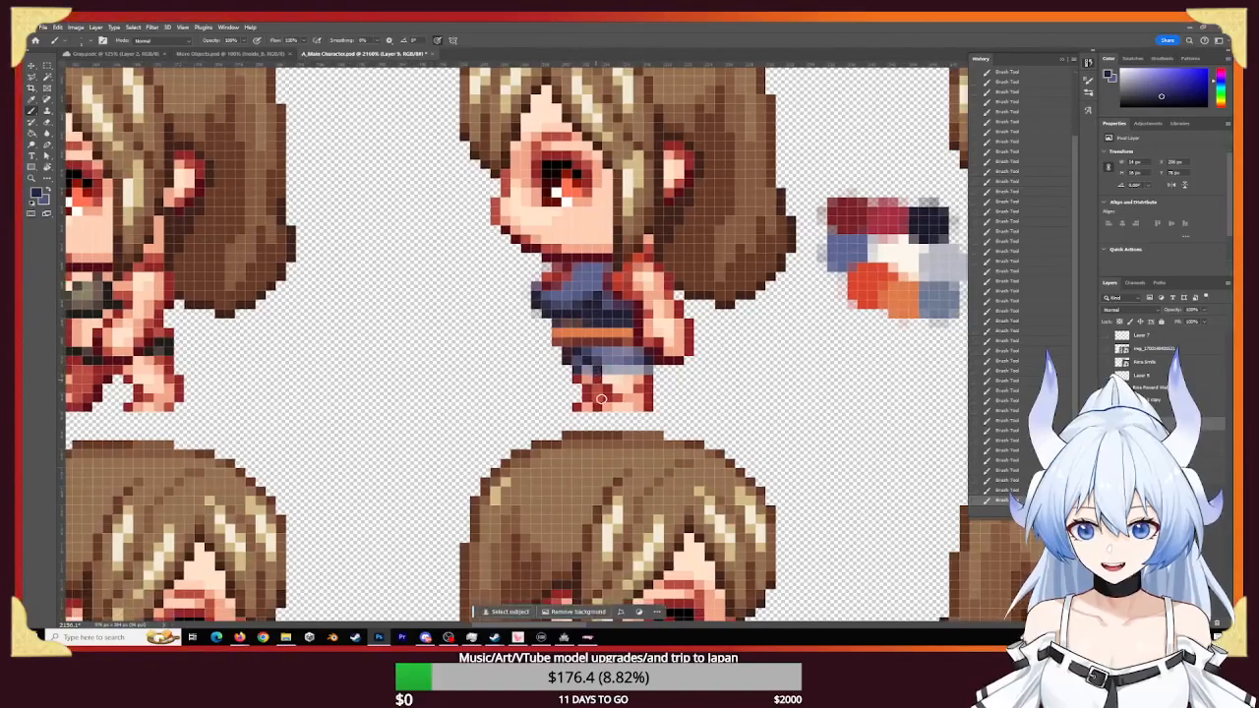
left_click_drag(650, 418, 694, 430)
key("ctrl+z")
key("z")
key("b")
mouse_move(540, 357)
left_mouse_down()
mouse_move(760, 364)
mouse_move(657, 363)
mouse_move(764, 354)
mouse_move(697, 360)
mouse_move(796, 338)
mouse_move(780, 315)
mouse_move(781, 325)
mouse_move(784, 281)
left_mouse_up()
mouse_move(550, 309)
left_mouse_down()
mouse_move(545, 261)
mouse_move(547, 335)
left_mouse_up()
left_click(354, 354)
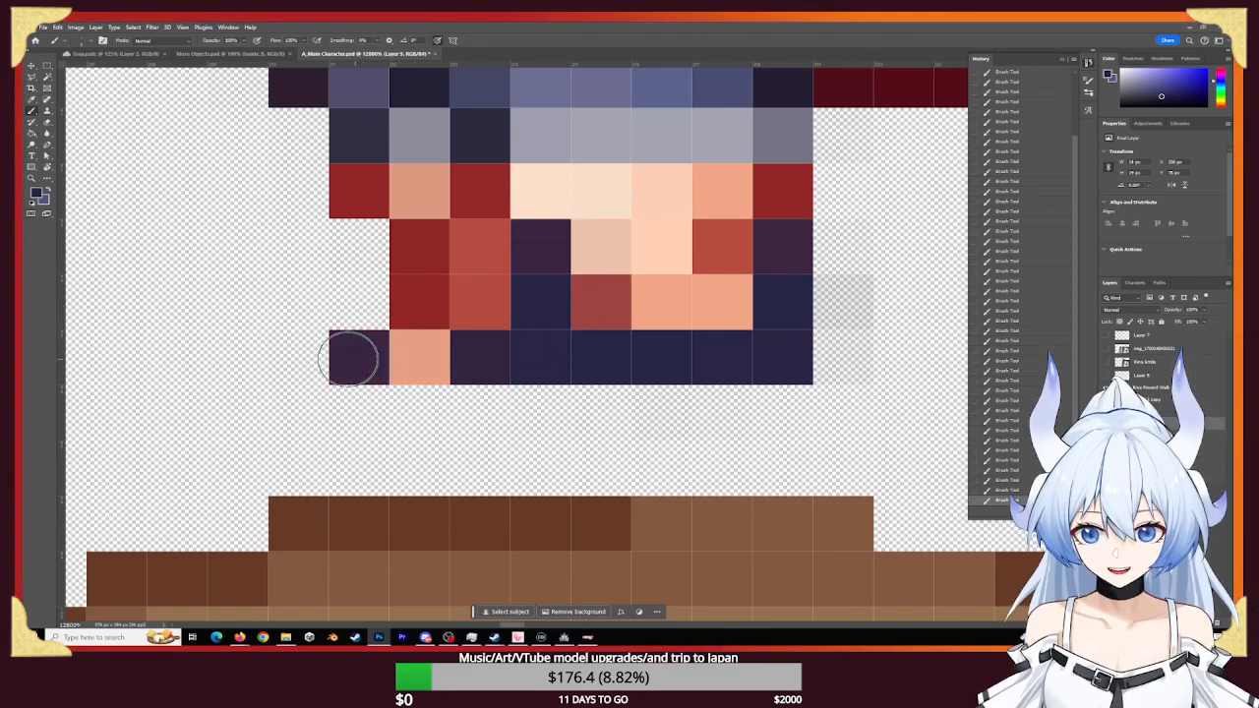
left_click(419, 296)
left_click(407, 263)
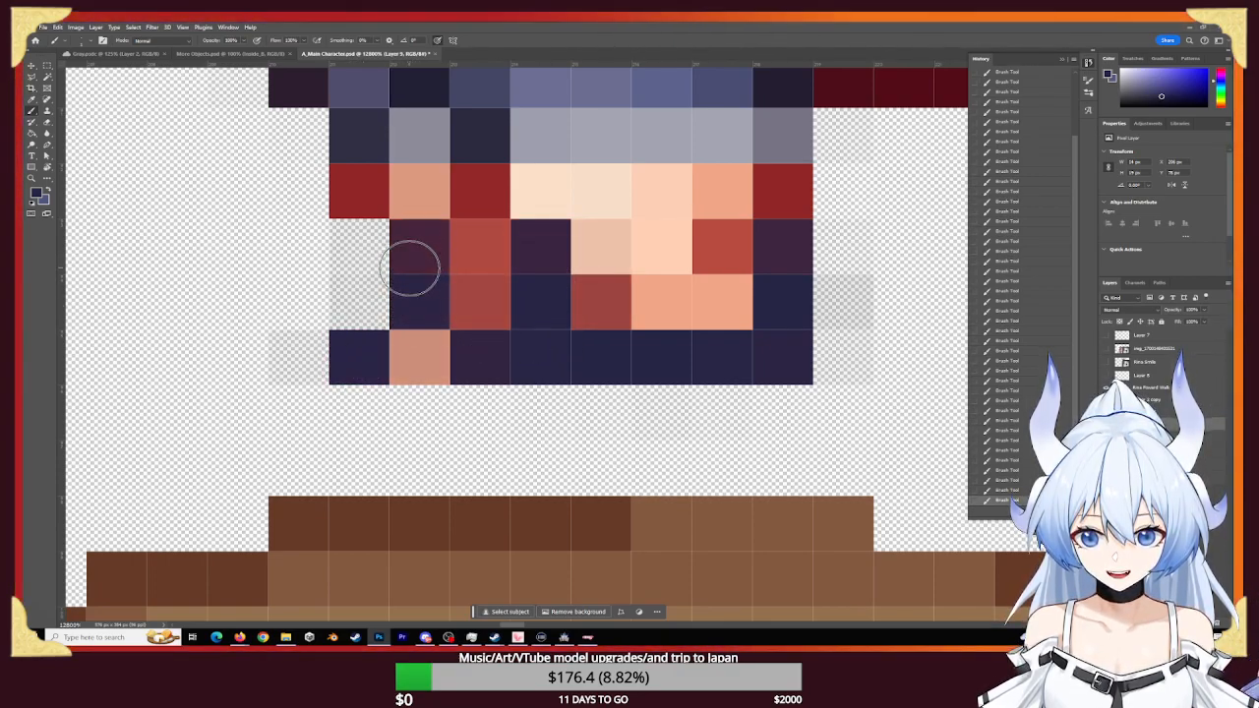
- Sample the light gray palette swatch and try filling the inside of the boots with it
key("z")
left_click_drag(678, 328, 450, 389)
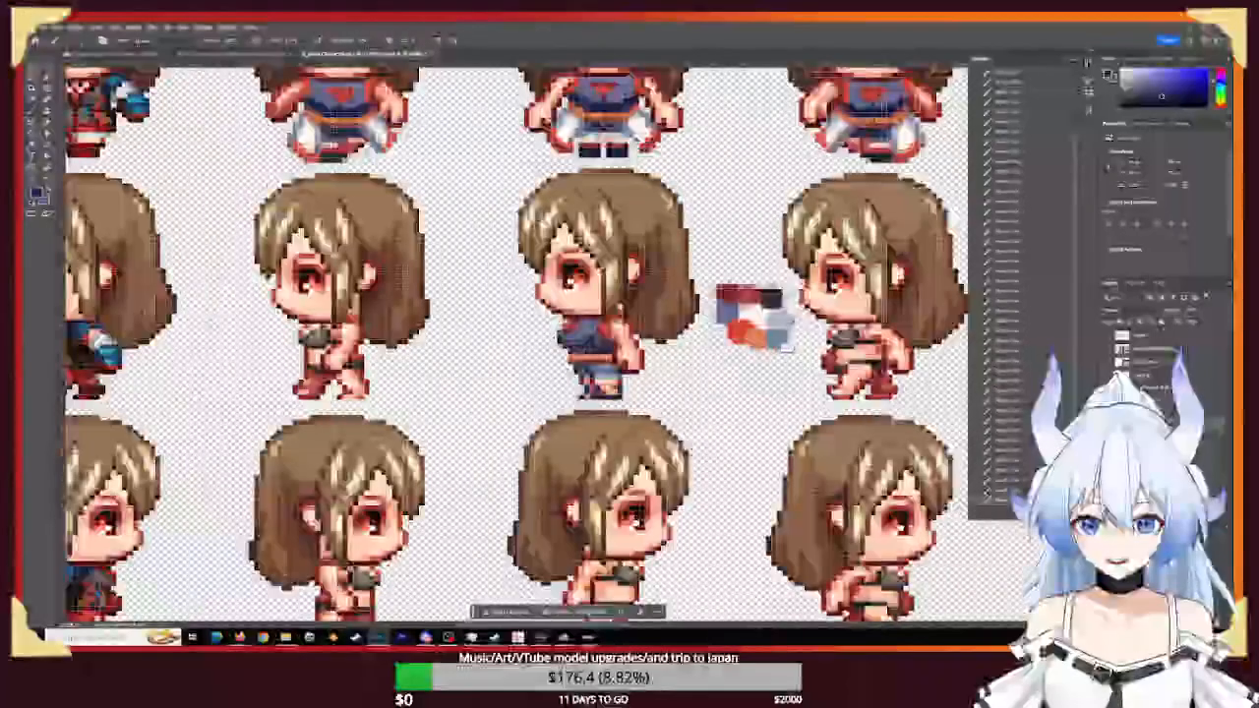
left_click(775, 318, "alt")
key("z")
left_click_drag(677, 416, 742, 425)
mouse_move(779, 299)
left_mouse_down()
mouse_move(823, 337)
mouse_move(753, 336)
left_mouse_up()
left_click_drag(831, 292, 783, 302)
left_click_drag(648, 312, 654, 322)
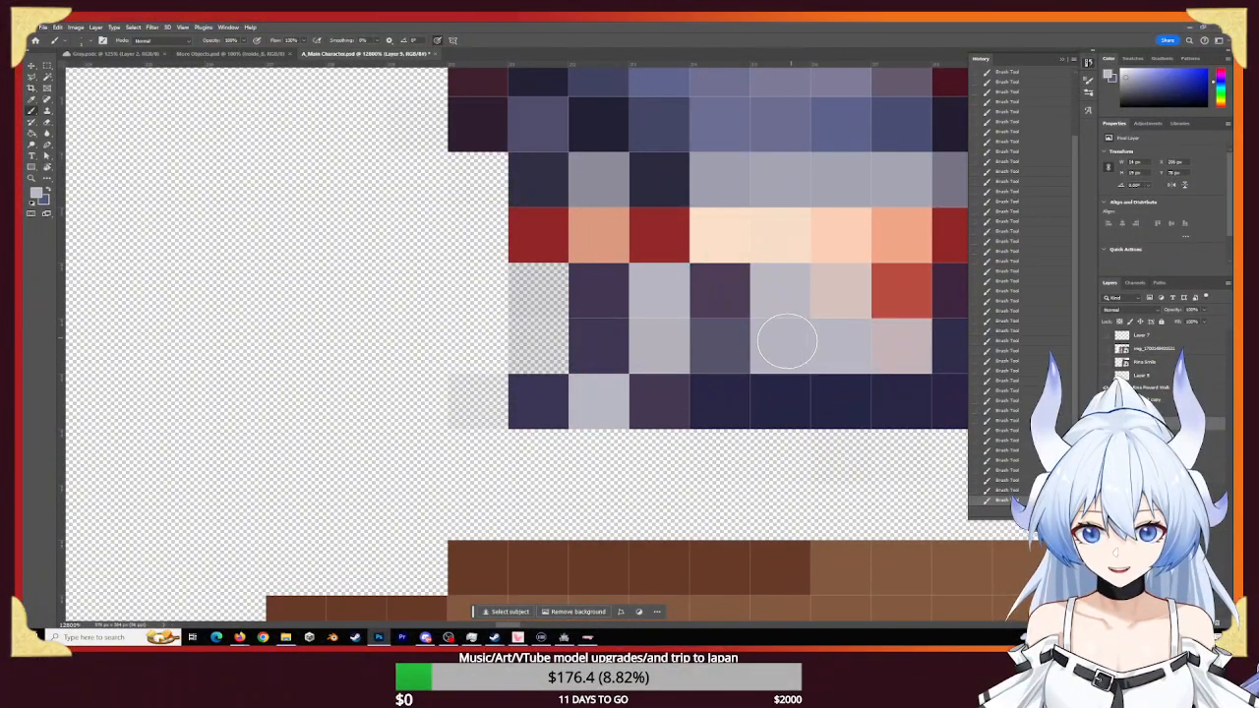
- Undo the last gray strokes and try filling the rear boot and sole row with navy, with gray on the toe
key("ctrl+z")
key("ctrl+z")
key("ctrl+z")
mouse_move(900, 292)
left_mouse_down()
mouse_move(845, 348)
mouse_move(695, 359)
left_mouse_up()
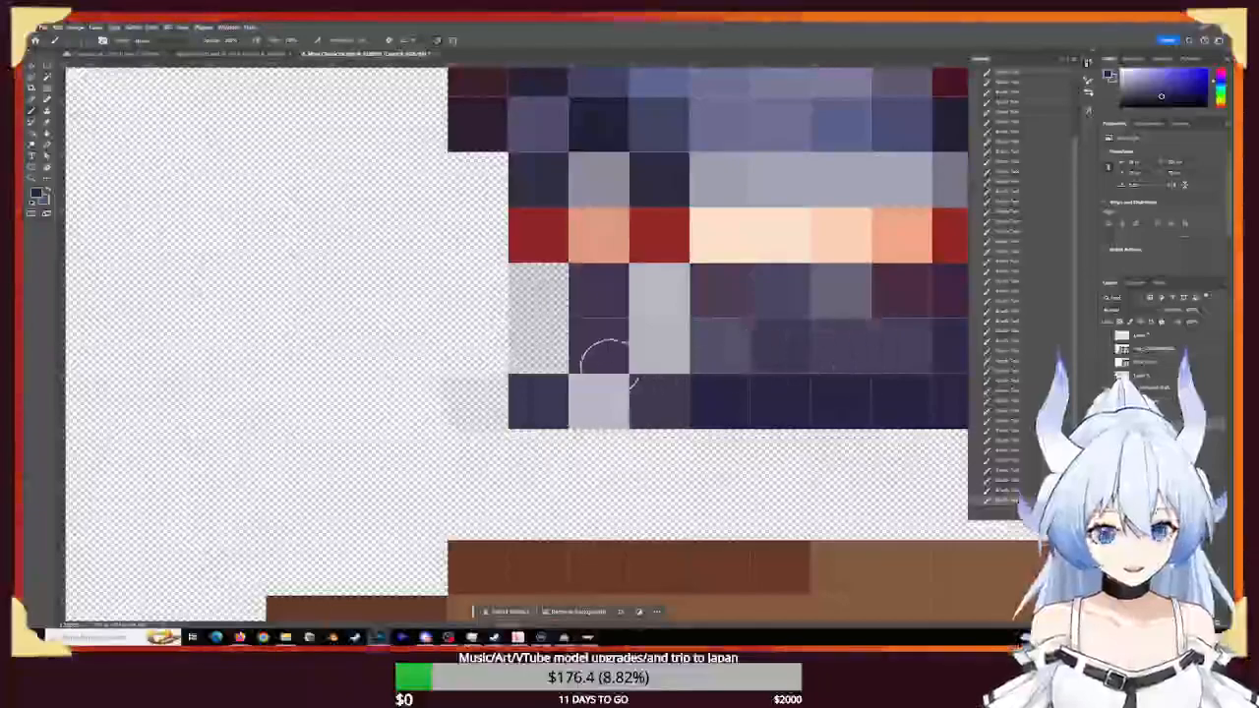
left_click(596, 399)
left_click(657, 399)
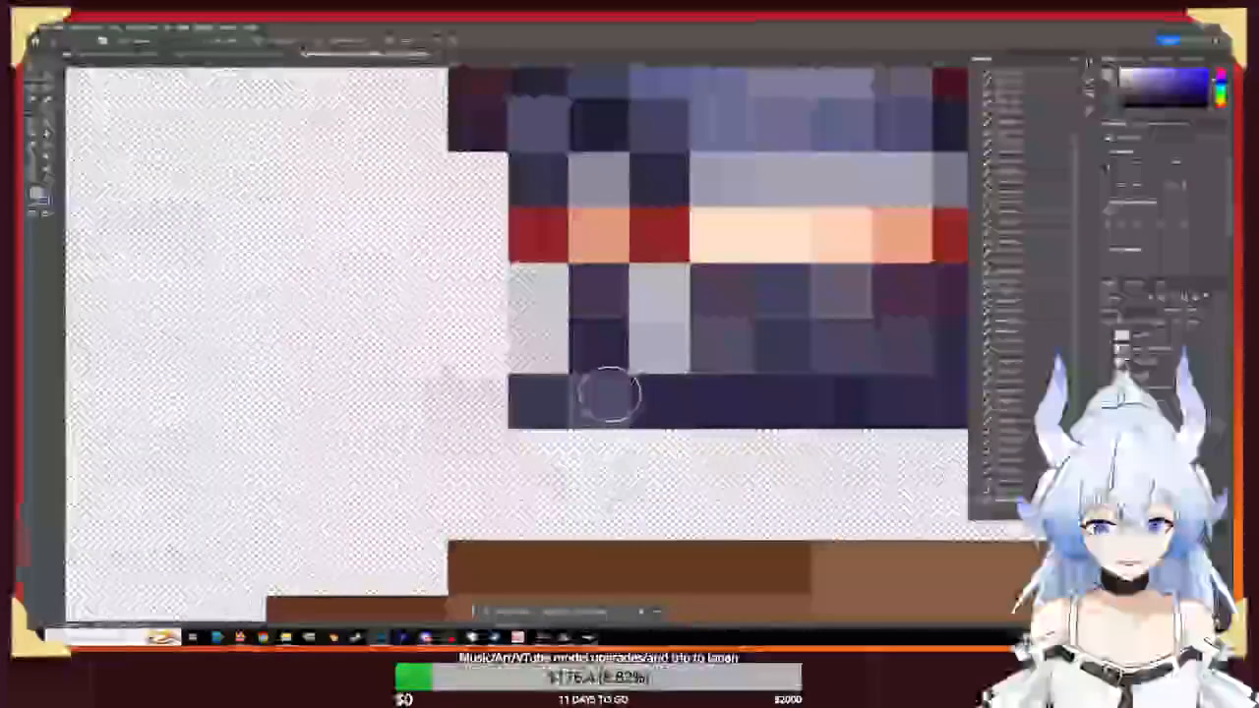
left_click(602, 399)
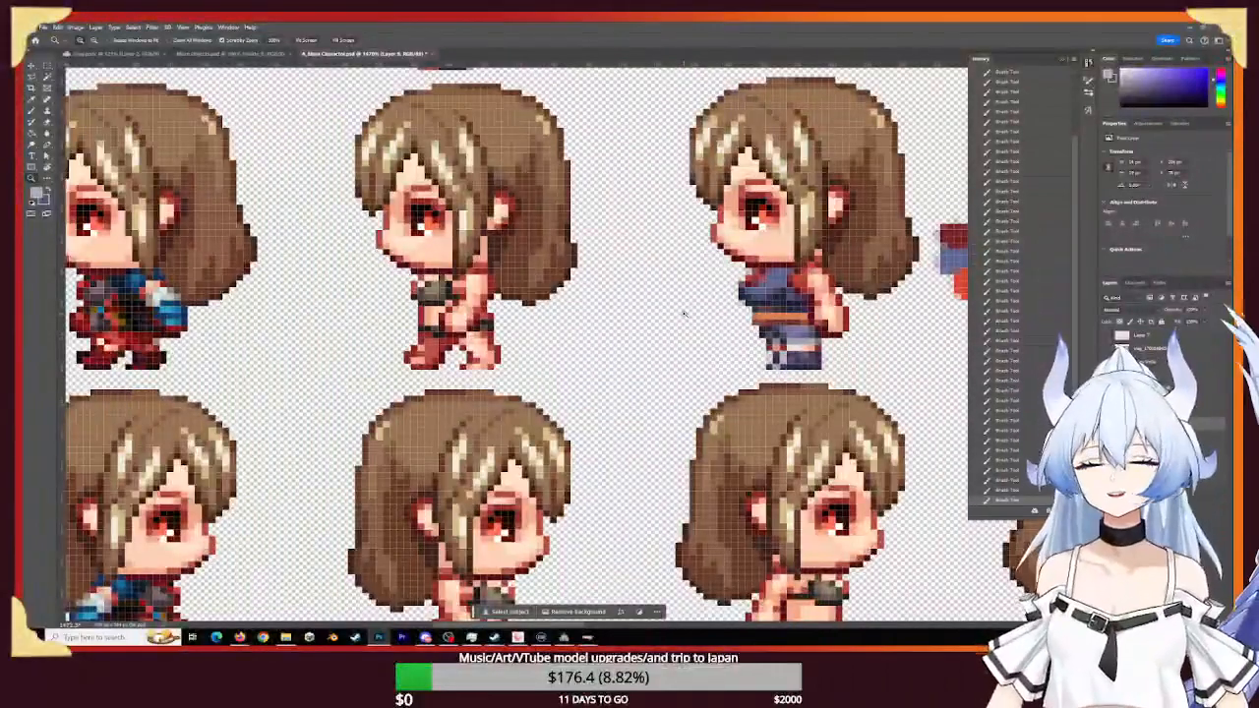
- Erase the navy and gray boot paint from the lower legs and feet
left_click_drag(771, 363, 861, 398)
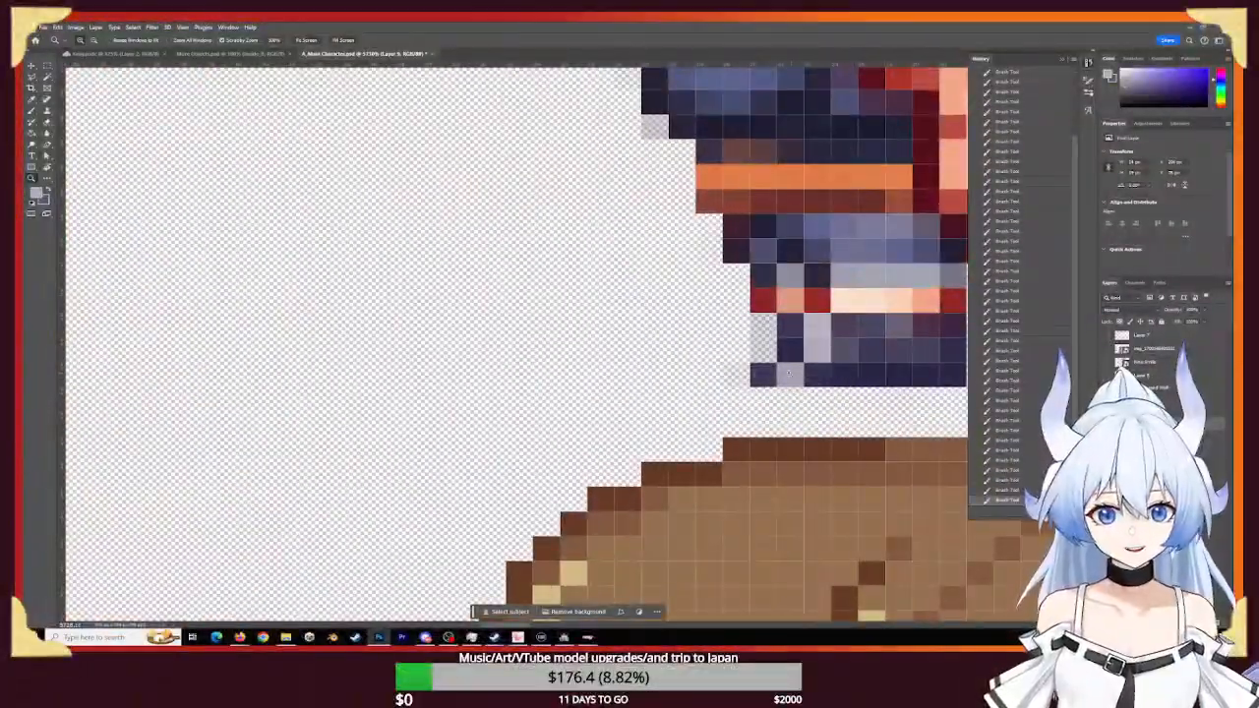
mouse_move(888, 378)
left_mouse_down()
mouse_move(883, 329)
mouse_move(934, 341)
left_mouse_up()
left_click_drag(817, 352, 634, 360)
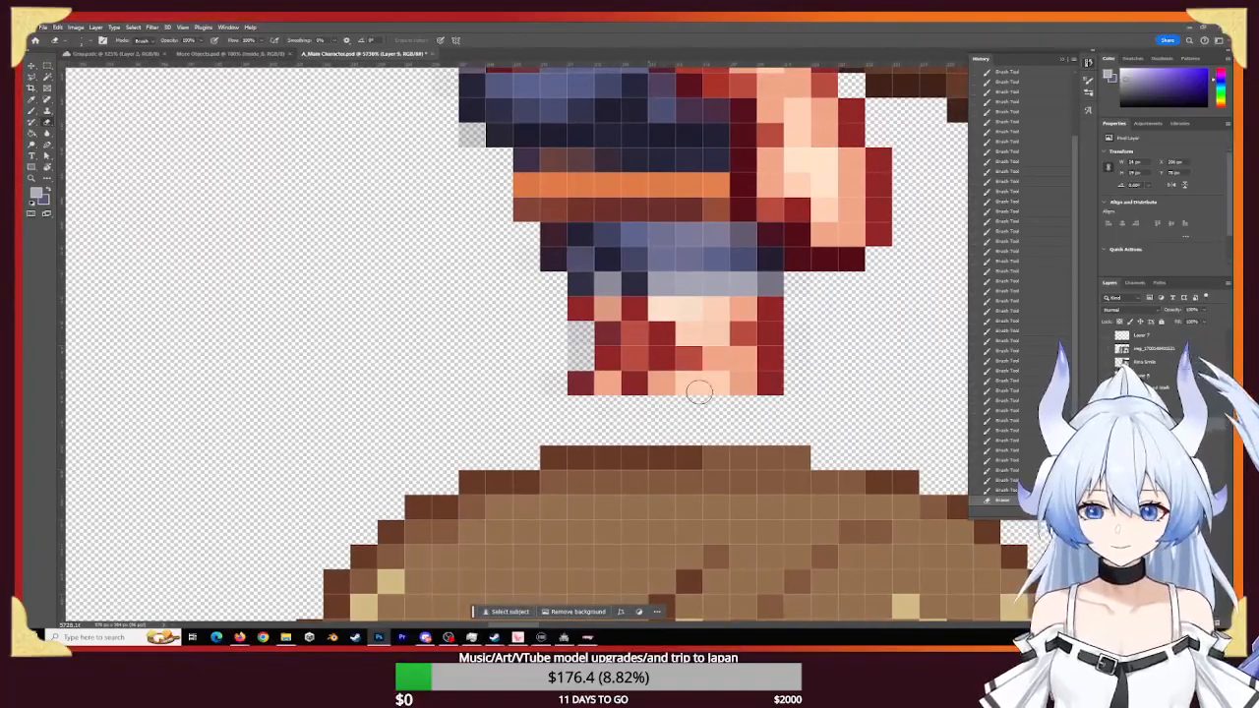
left_click(706, 388)
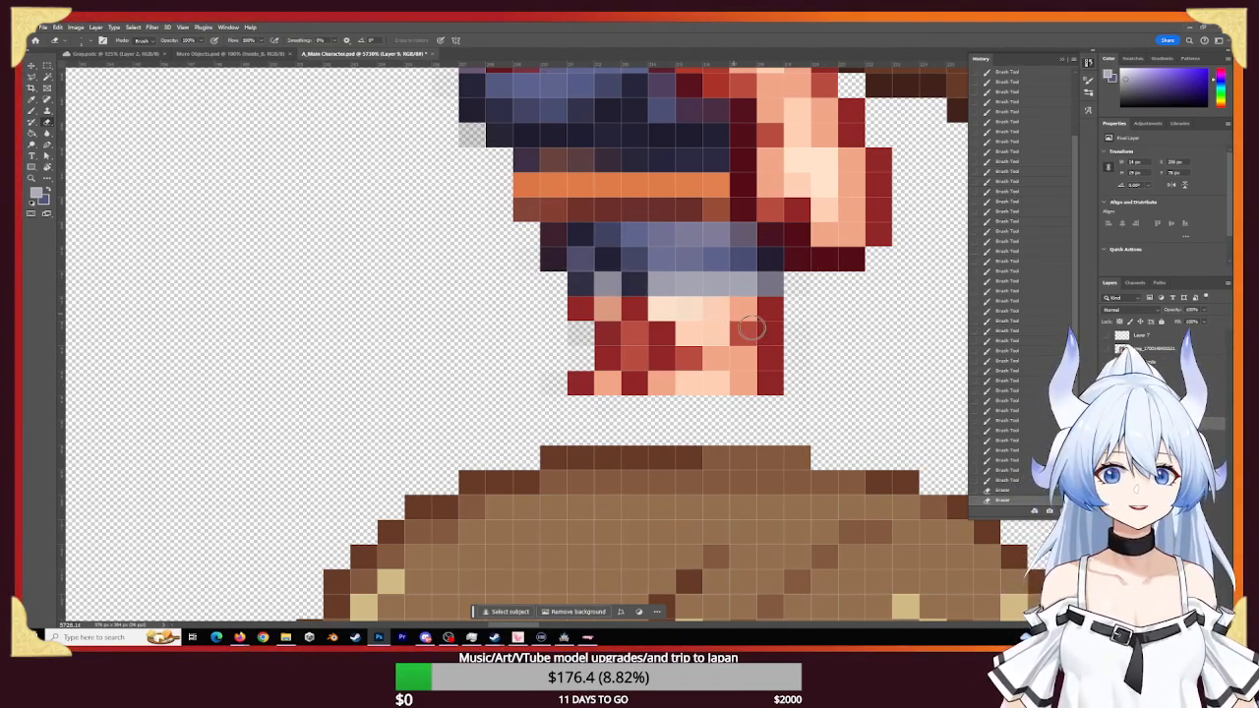
- Sample the dark navy palette swatch as the foreground color and the crimson swatch as the background color
key("x")
left_click_drag(855, 295, 122, 603)
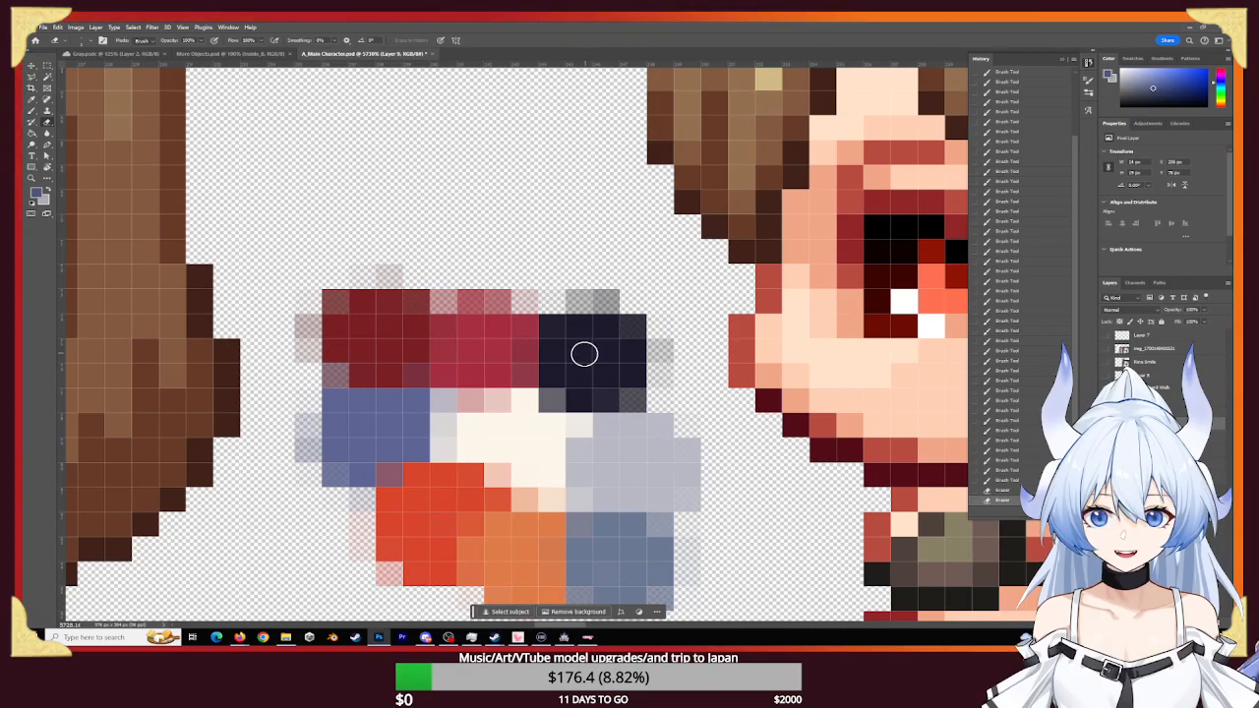
key("b")
left_click(586, 352, "alt")
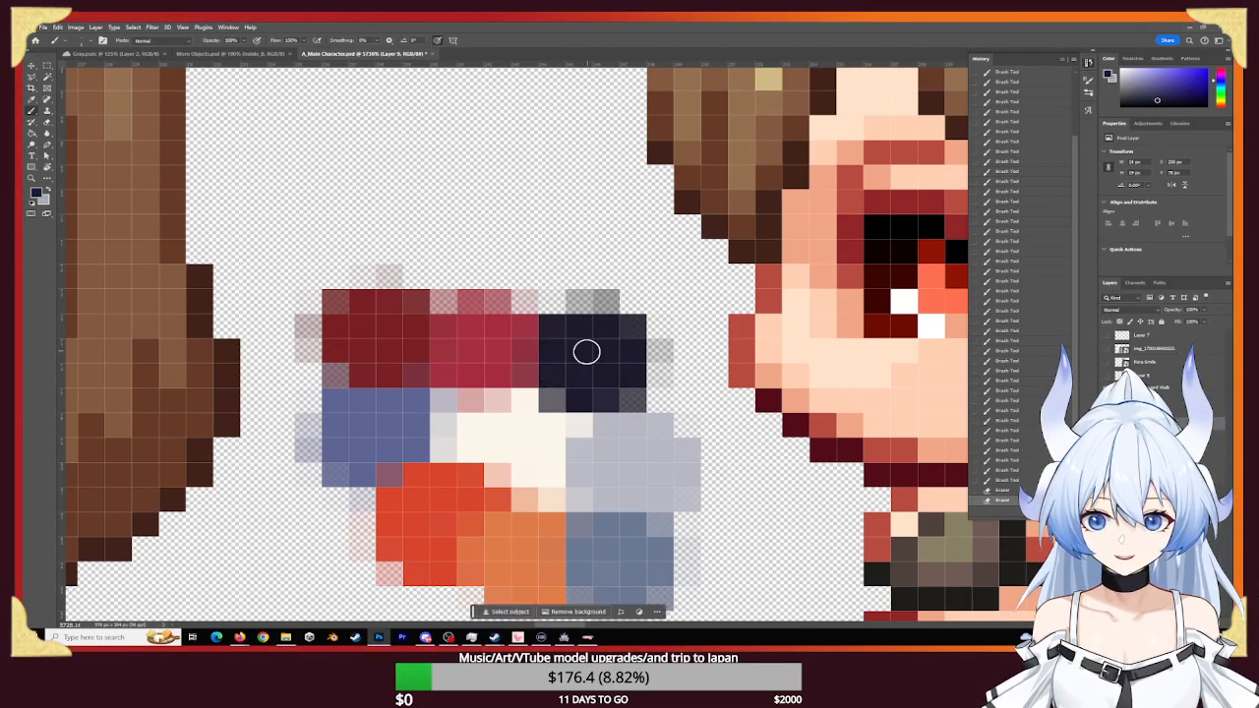
key("x")
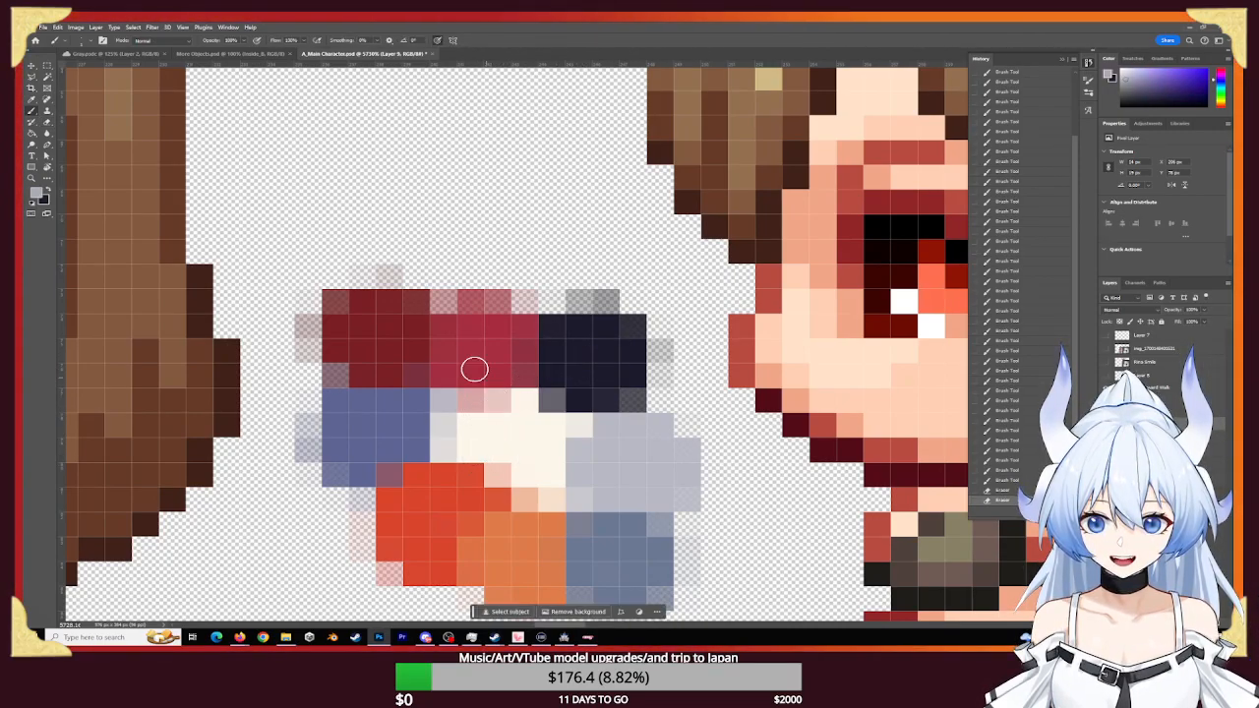
left_click(480, 368, "alt")
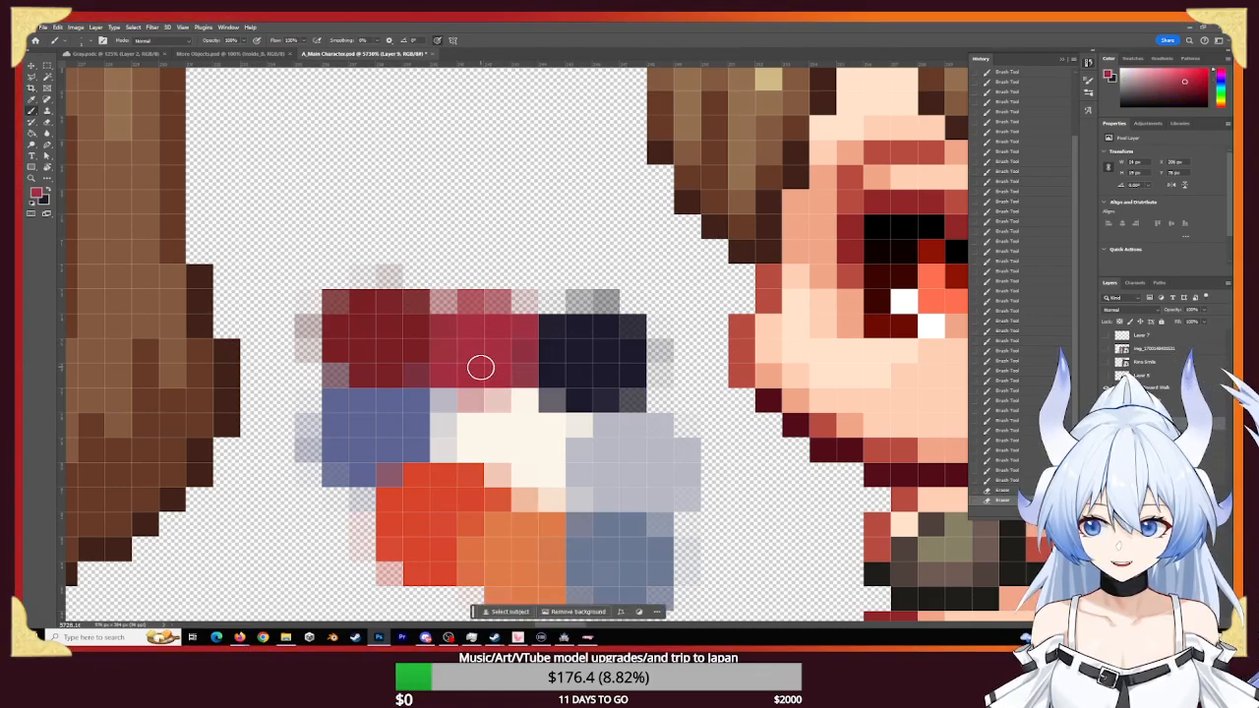
key("x")
left_click_drag(368, 521, 816, 233)
mouse_move(186, 560)
left_mouse_down()
mouse_move(284, 501)
mouse_move(425, 472)
left_mouse_up()
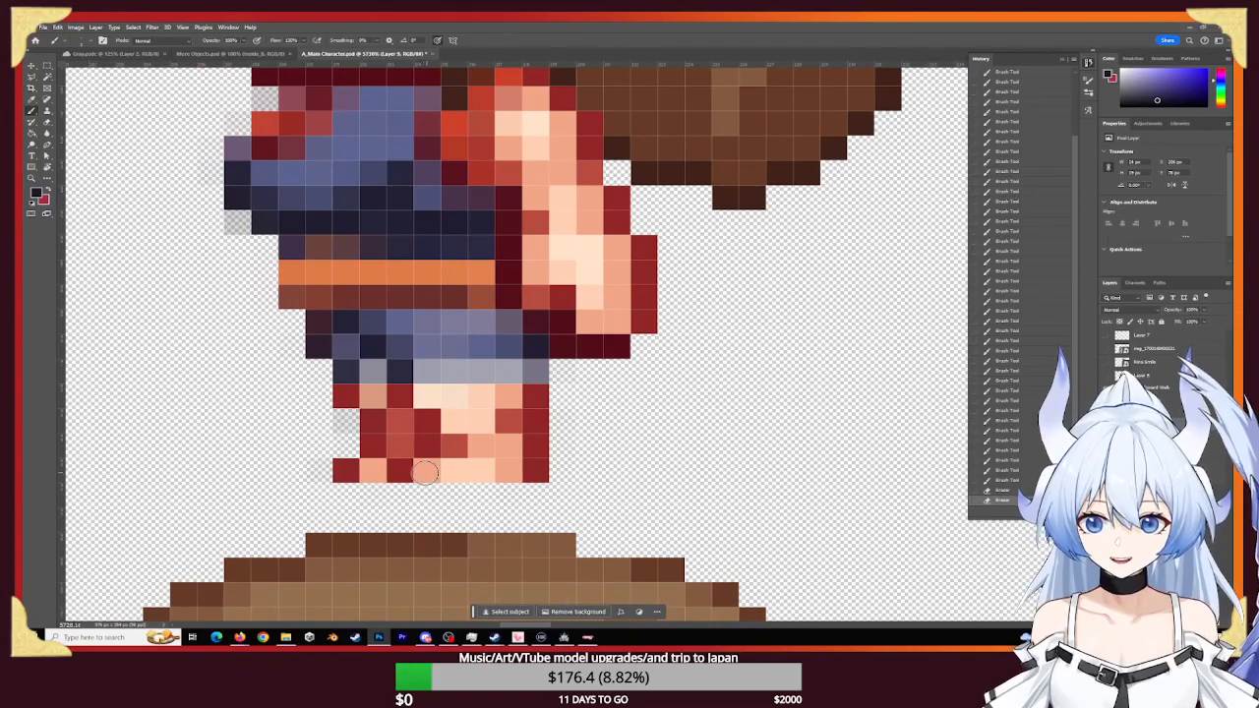
- Paint the bottom pixel row of the side-view sprite's front foot dark navy as the boot sole
left_click(425, 472)
left_click(397, 470)
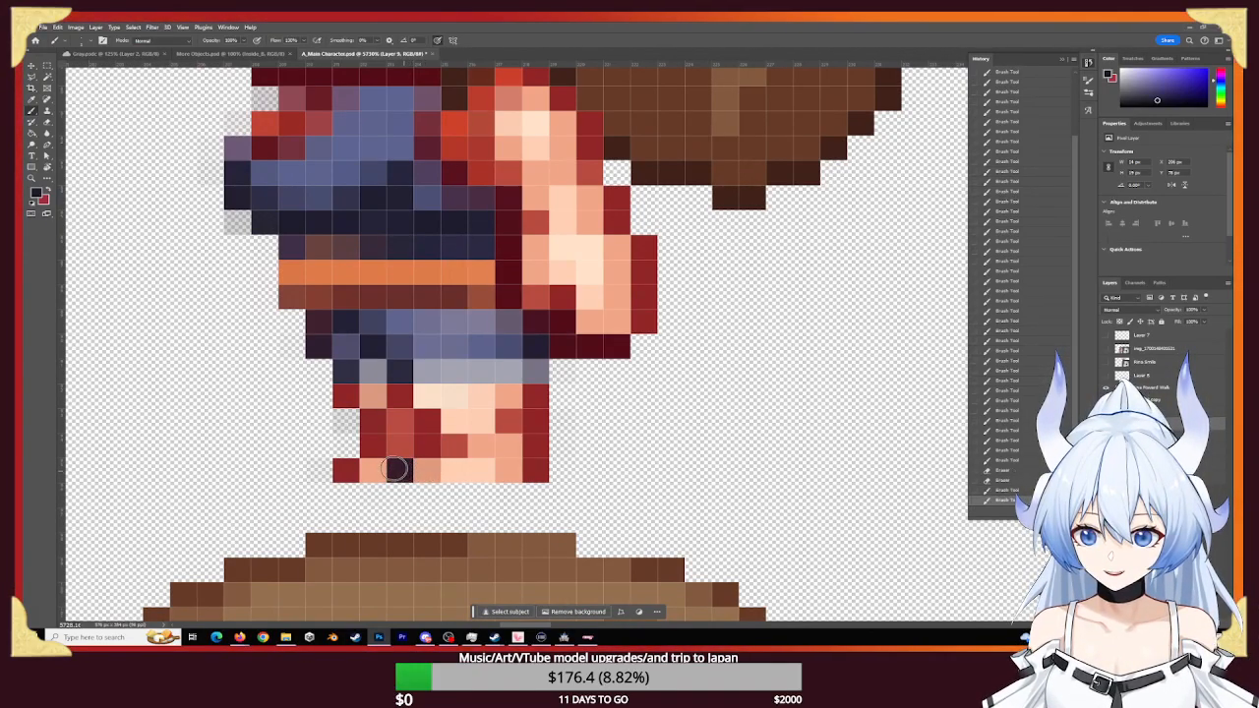
left_click(398, 470)
left_click(424, 470)
left_click(452, 470)
left_click(474, 470)
left_click(427, 470)
left_click(452, 470)
left_click(480, 470)
left_click(508, 466)
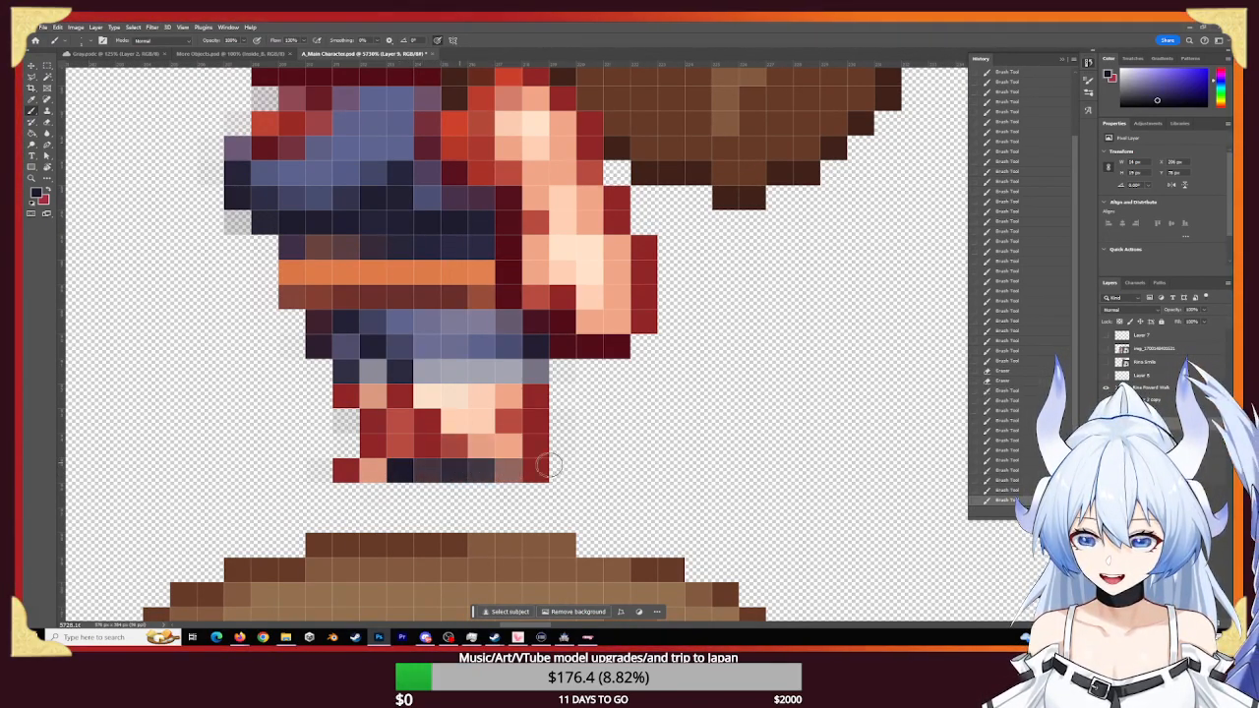
left_click(534, 468)
left_click(481, 448)
left_click(427, 469)
left_click(536, 468)
left_click(502, 470)
left_click(429, 468)
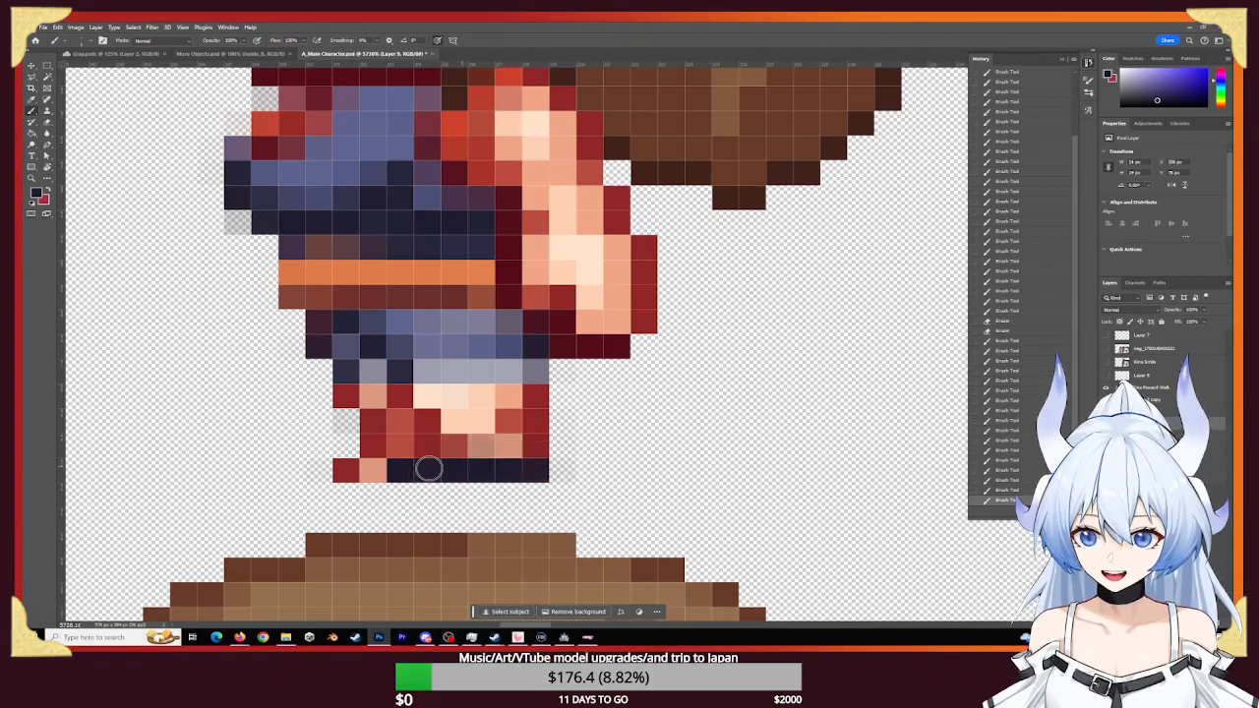
left_click(546, 466)
- Paint the front boot's rear edge dark navy and continue the dividing line up between the legs to the shorts
left_click(455, 447)
left_click(429, 447)
left_click(429, 445)
left_click(427, 444)
left_click(427, 442)
left_click(427, 438)
left_click(427, 422)
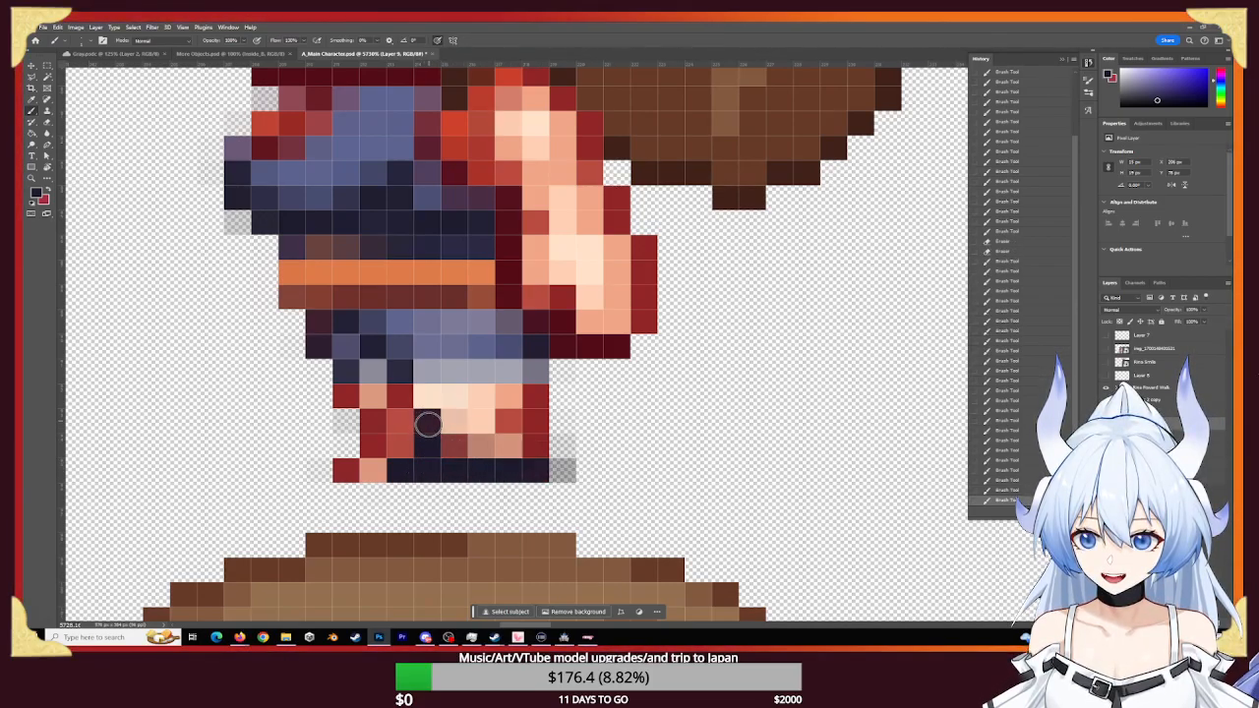
left_click(428, 422)
left_click(403, 398)
left_click(426, 397)
left_click(454, 422)
left_click(374, 397)
left_click(399, 398)
- Darken the front edge of the front boot and lower leg with dark navy from the sole up to the shorts
left_click(454, 446)
left_click(483, 447)
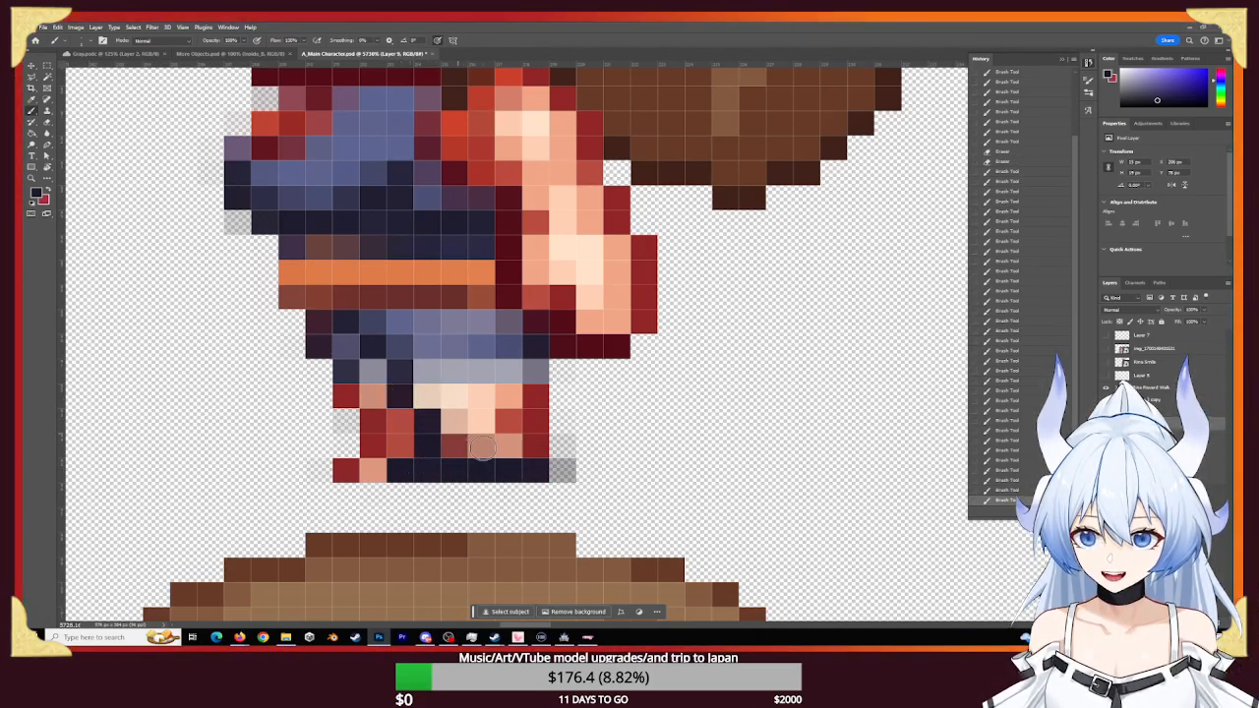
left_click(508, 448)
left_click(536, 447)
left_click(535, 402)
left_click(535, 429)
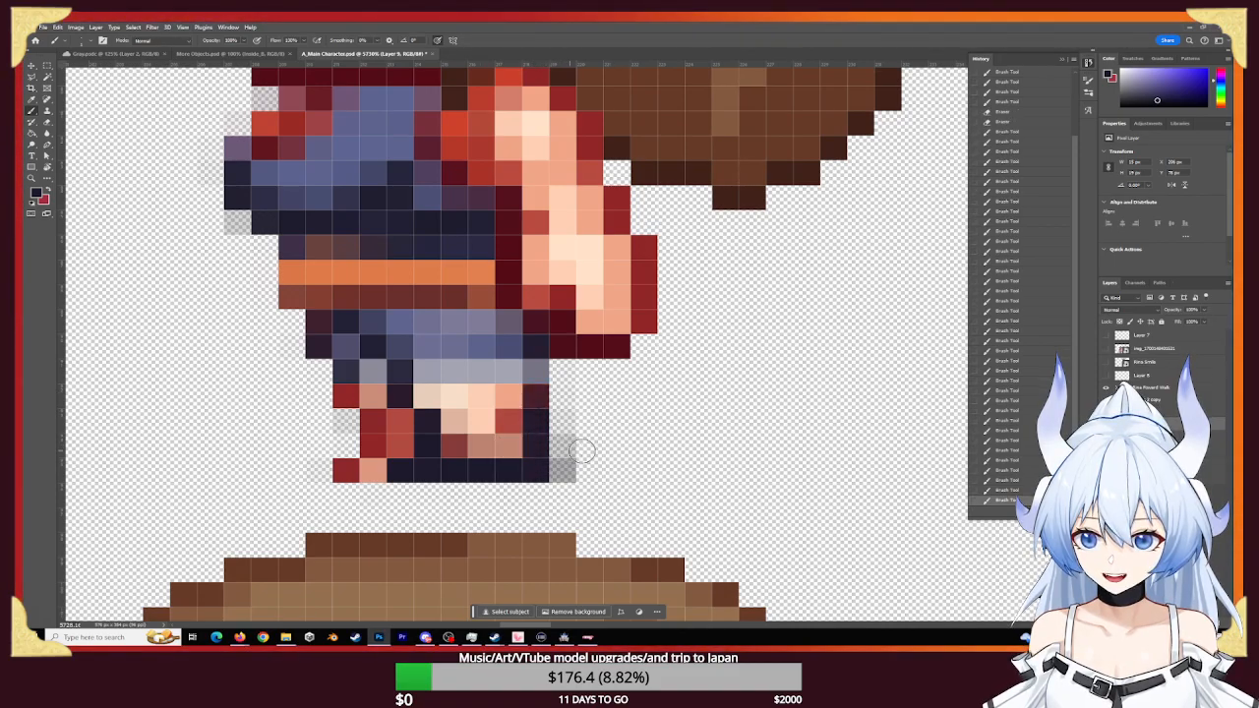
key("e")
left_click(572, 466)
left_click(571, 462)
left_click(570, 441)
left_click(572, 441)
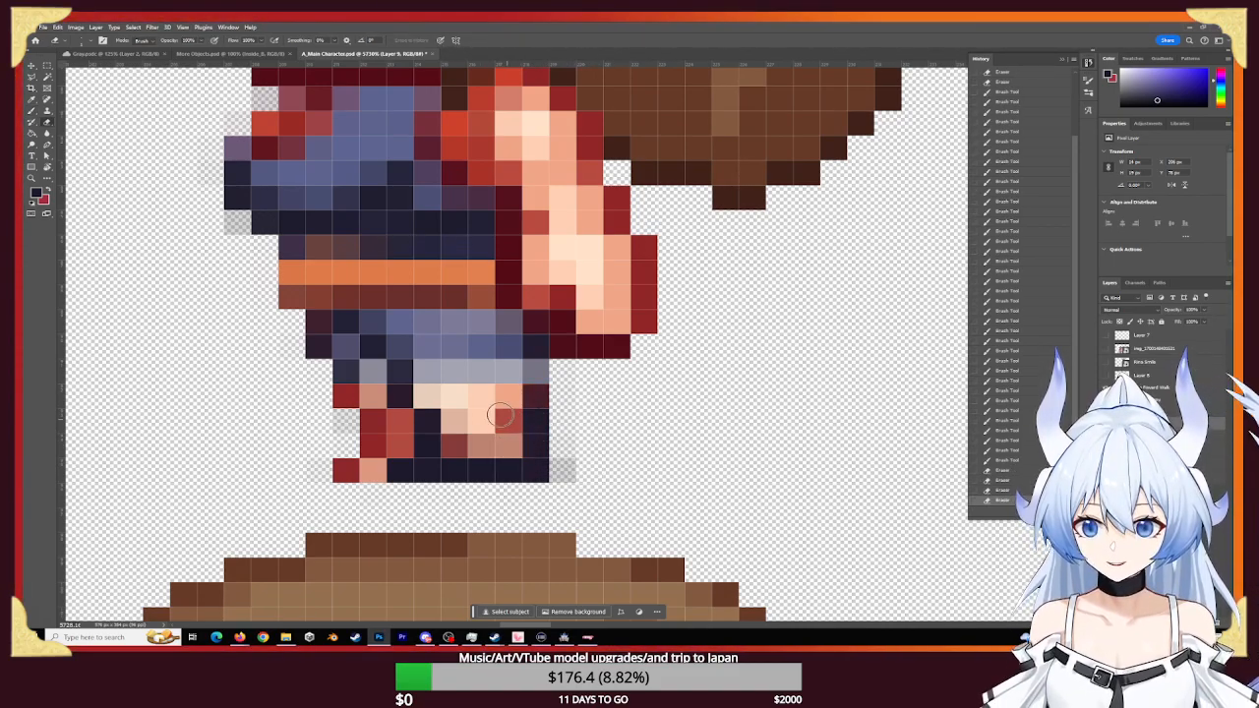
key("x")
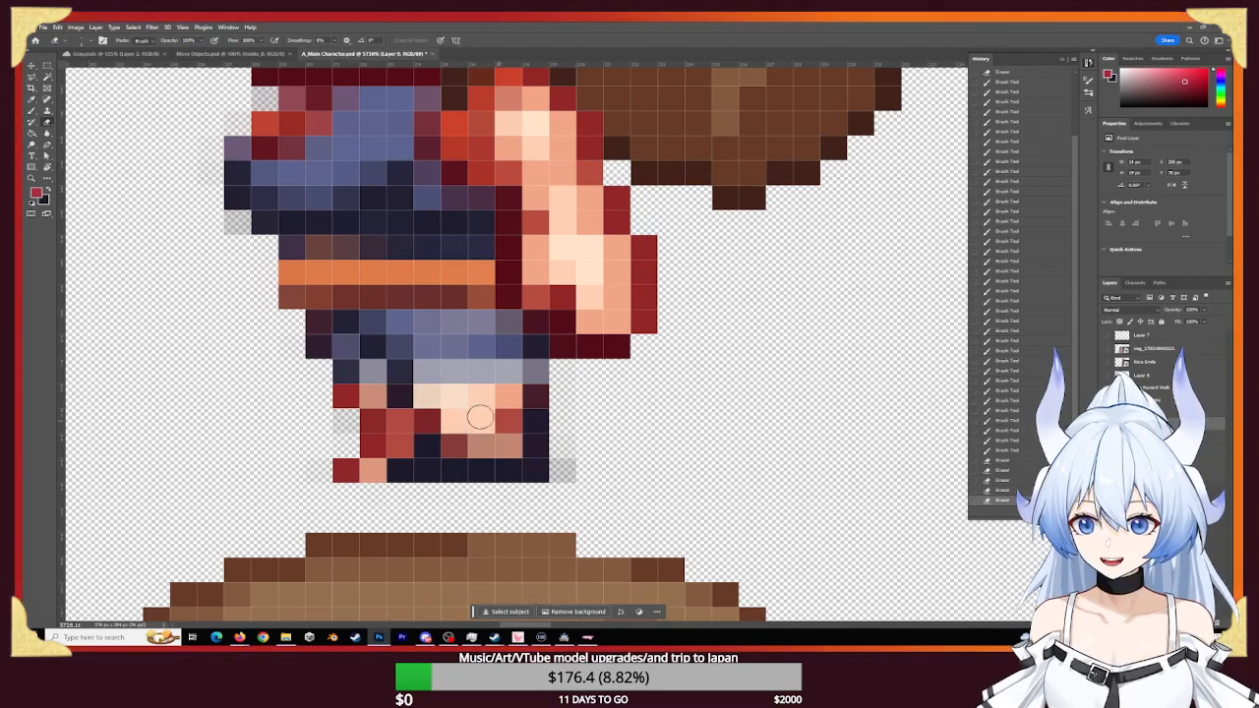
left_click(535, 421)
left_click(535, 420)
left_click(534, 420)
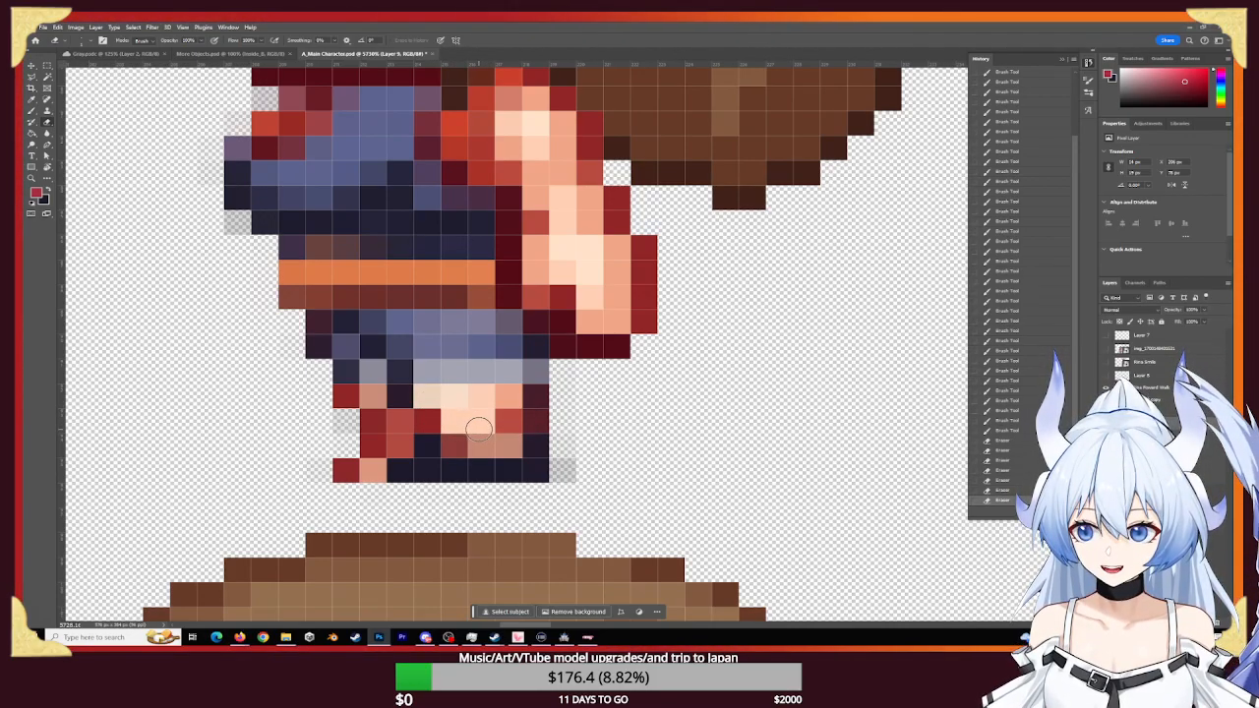
key("ctrl+z")
key("ctrl+z")
key("ctrl+z")
key("ctrl+z")
key("ctrl+z")
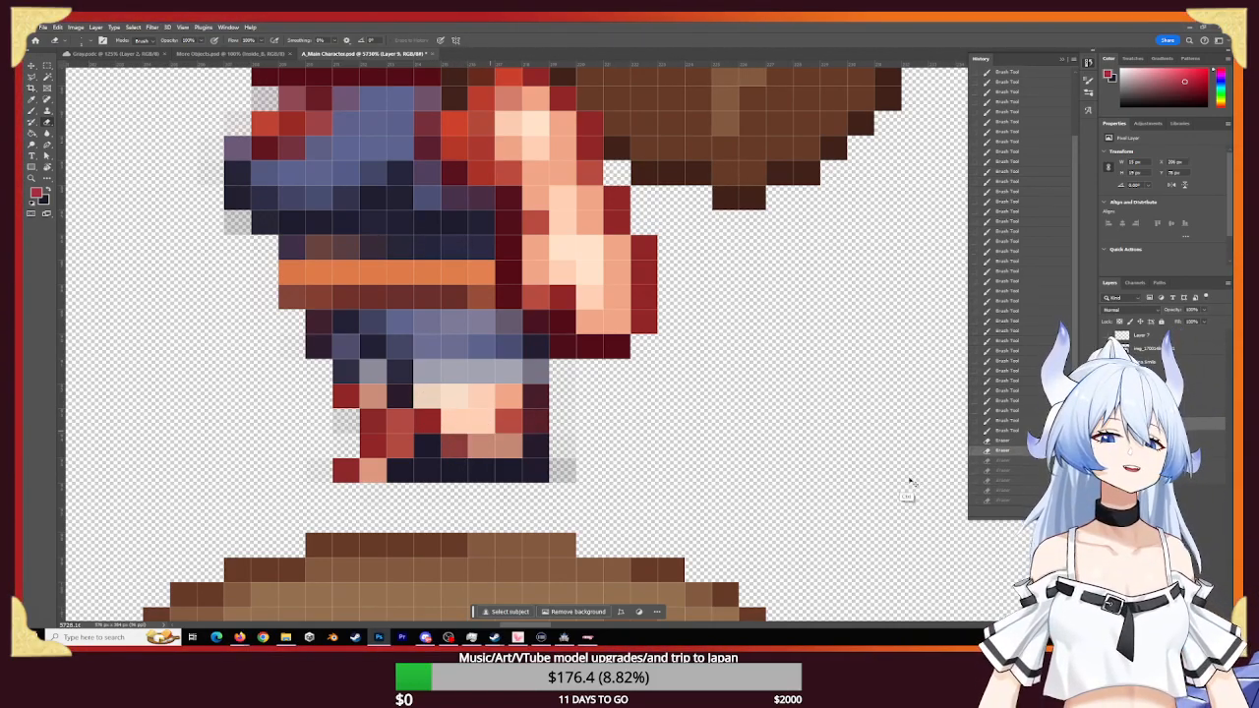
key("ctrl+z")
key("ctrl+z")
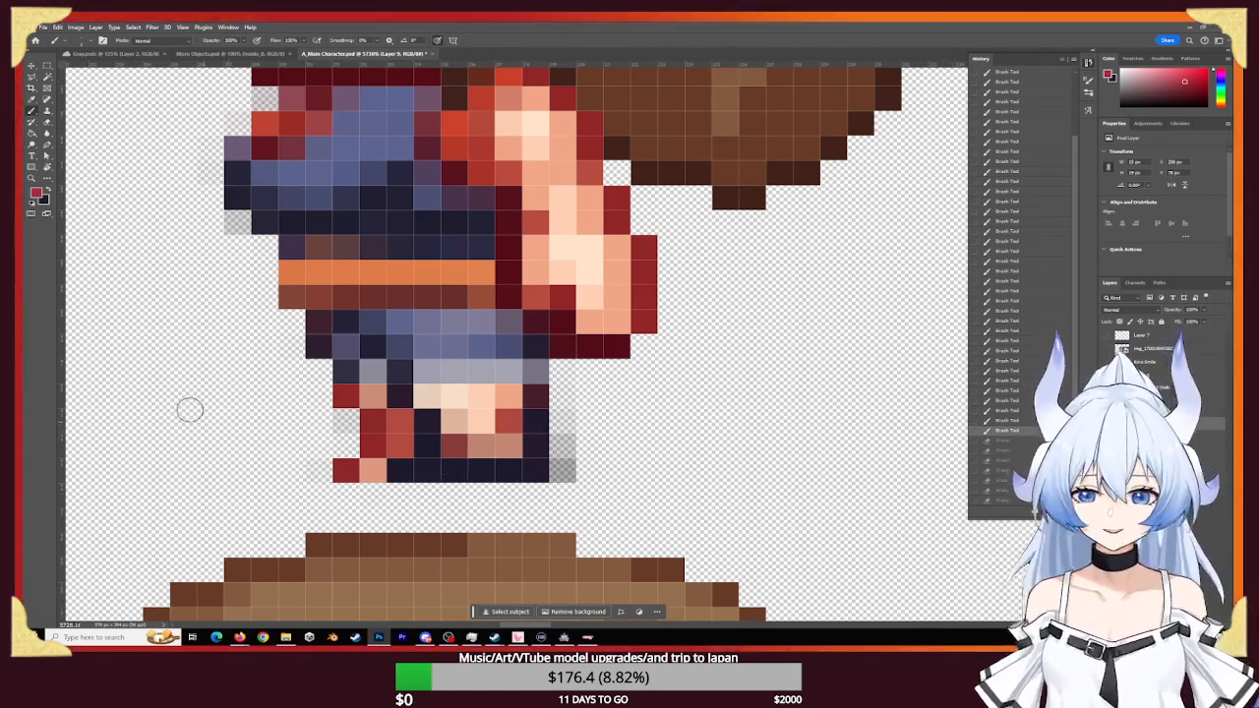
- Paint a crimson cuff row across the front boot and recolor its rear edge with sampled dark navy
mouse_move(428, 424)
left_mouse_down()
mouse_move(531, 420)
mouse_move(508, 419)
left_mouse_up()
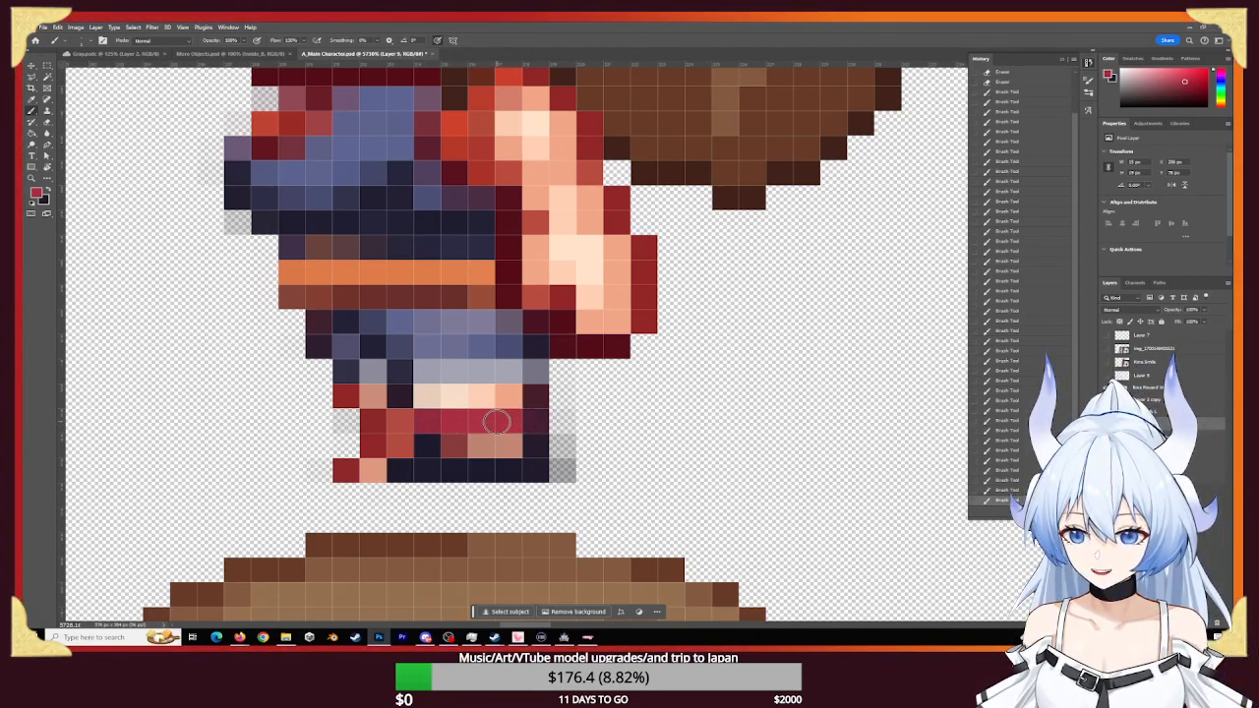
left_click(428, 446, "alt")
left_click(422, 421)
left_click(403, 421)
- Erase the stray semi-transparent pixels in front of the front boot's toe
key("e")
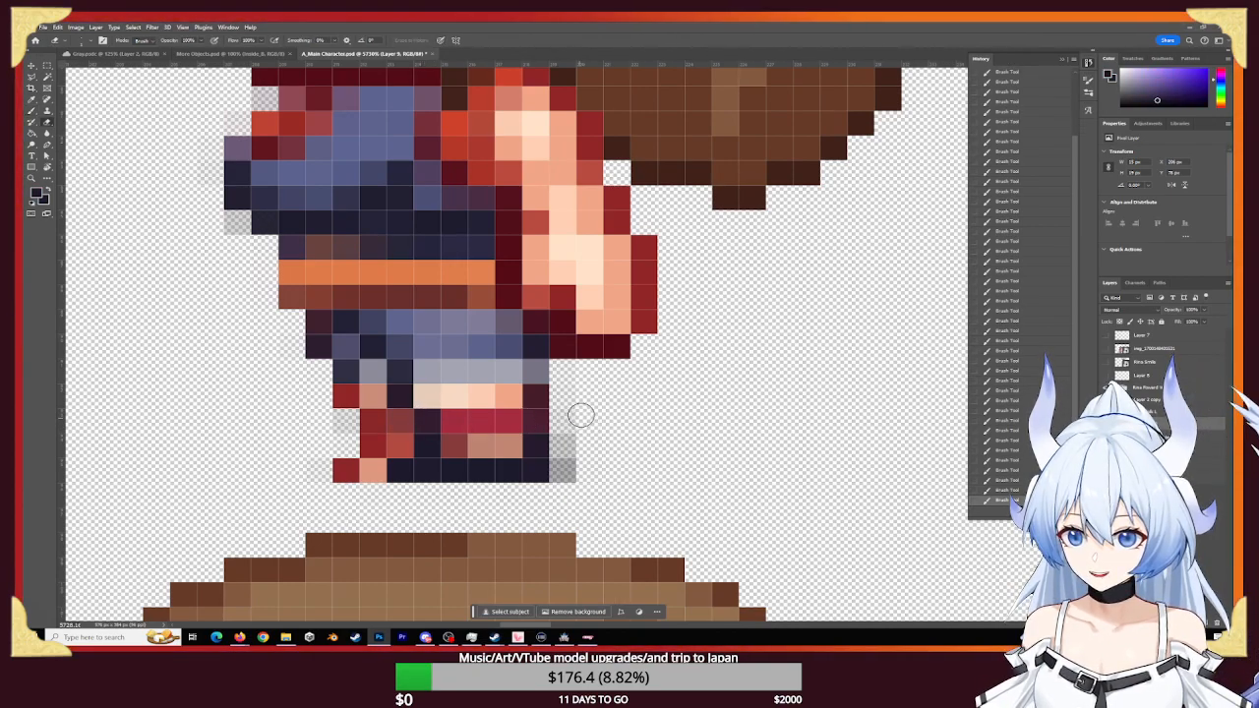
left_click_drag(570, 439, 576, 474)
key("b")
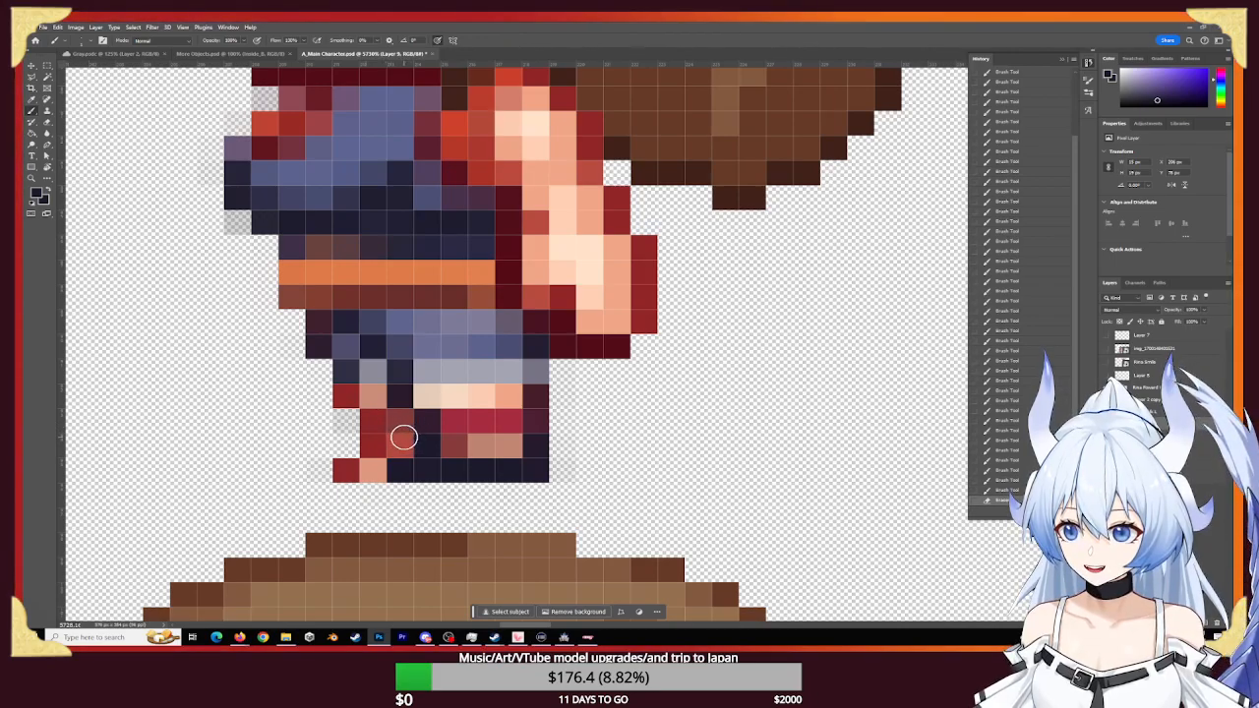
- Outline the back edge of the rear leg and boot in dark navy, from below the shorts down to the heel
left_click(344, 396)
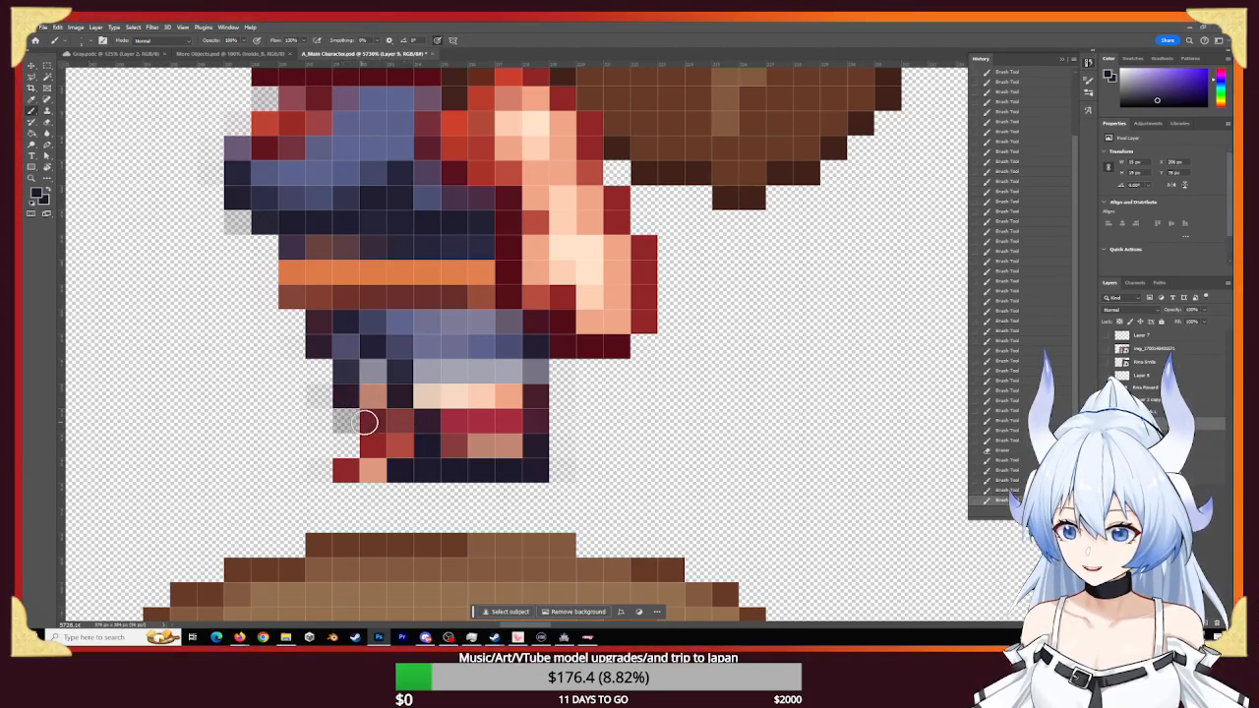
left_click(366, 421)
left_click(369, 421)
left_click(369, 420)
left_click(370, 441)
left_click(371, 442)
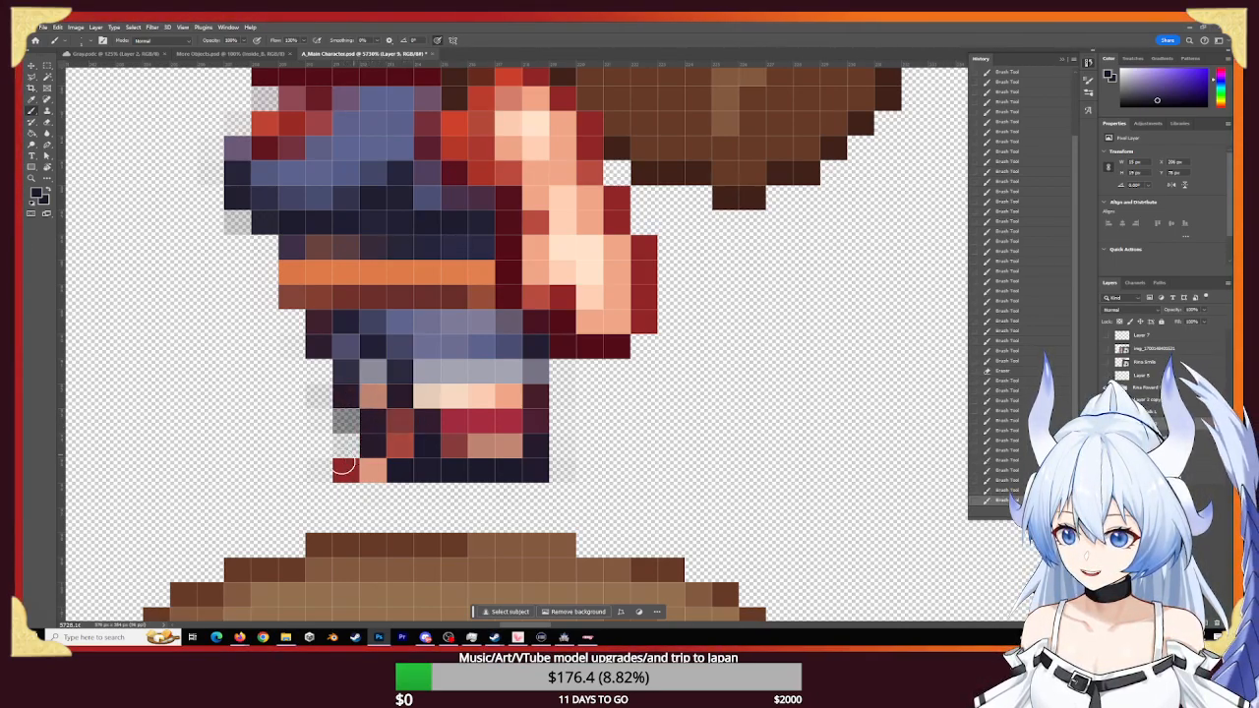
left_click(344, 467)
- Try the rear leg's muted skin tone on its outermost pixel just below the shorts
left_click(375, 394, "alt")
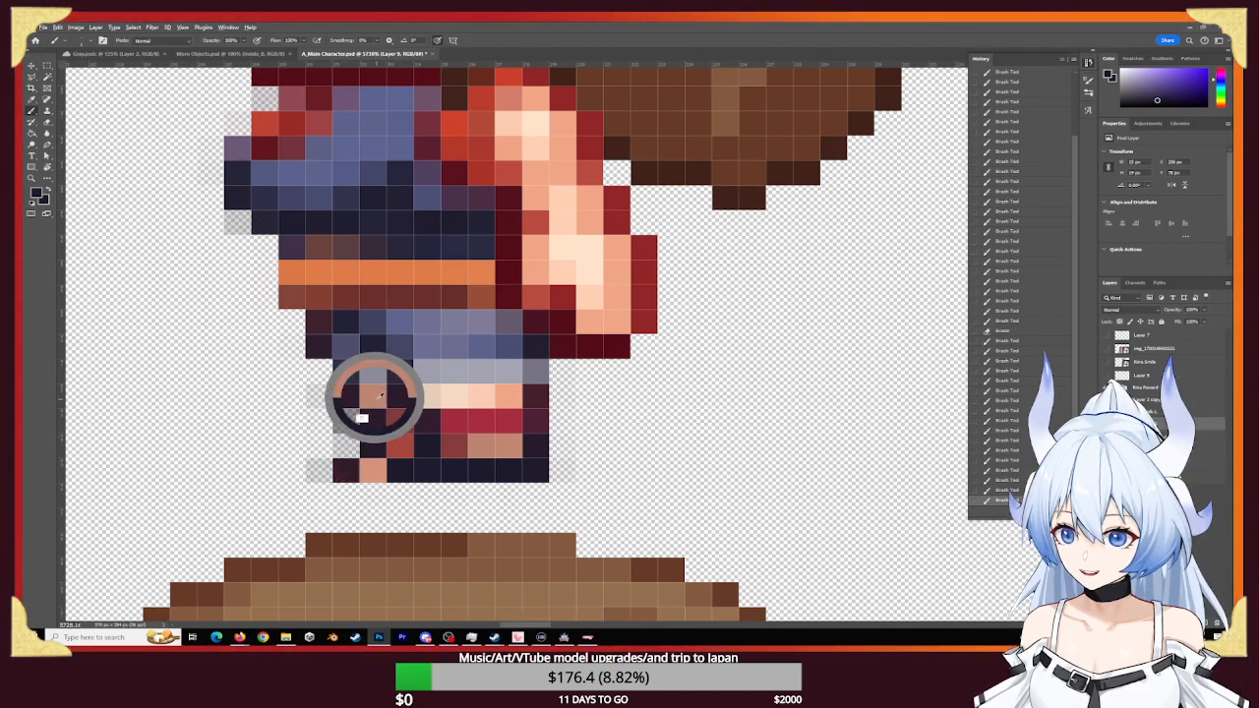
left_click(344, 397)
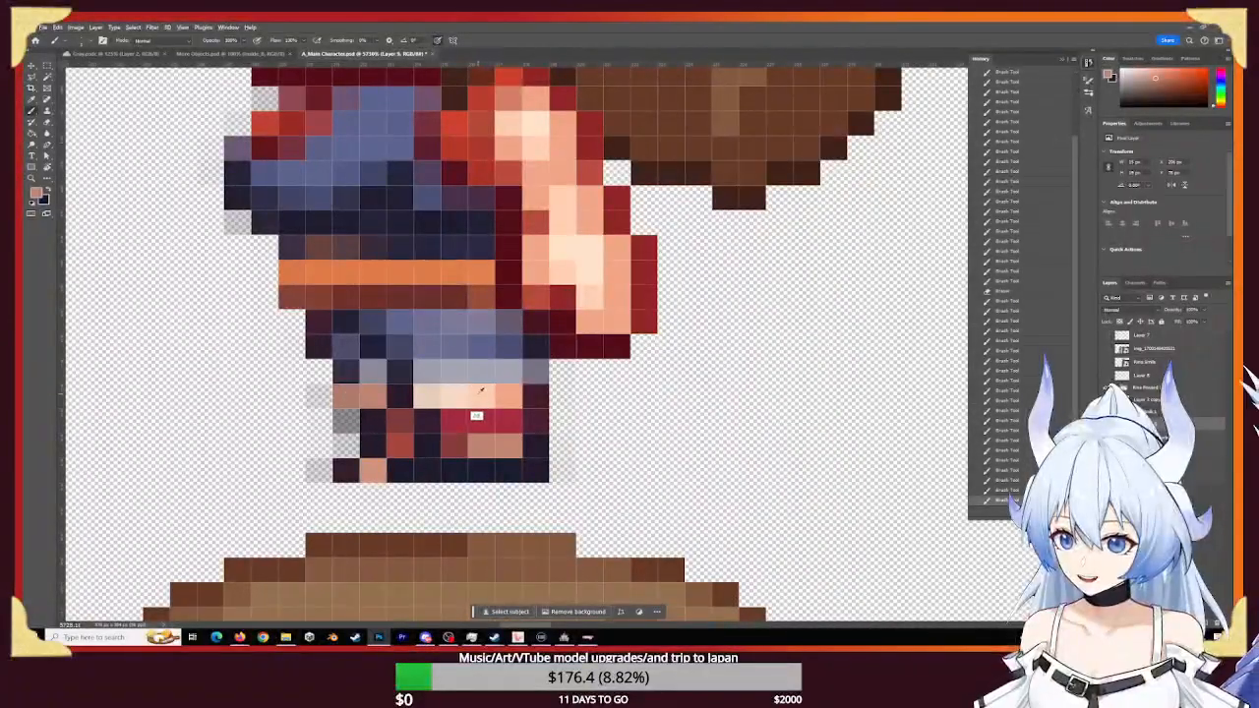
left_click(348, 399)
left_click(349, 398)
left_click(351, 398)
left_click(369, 398)
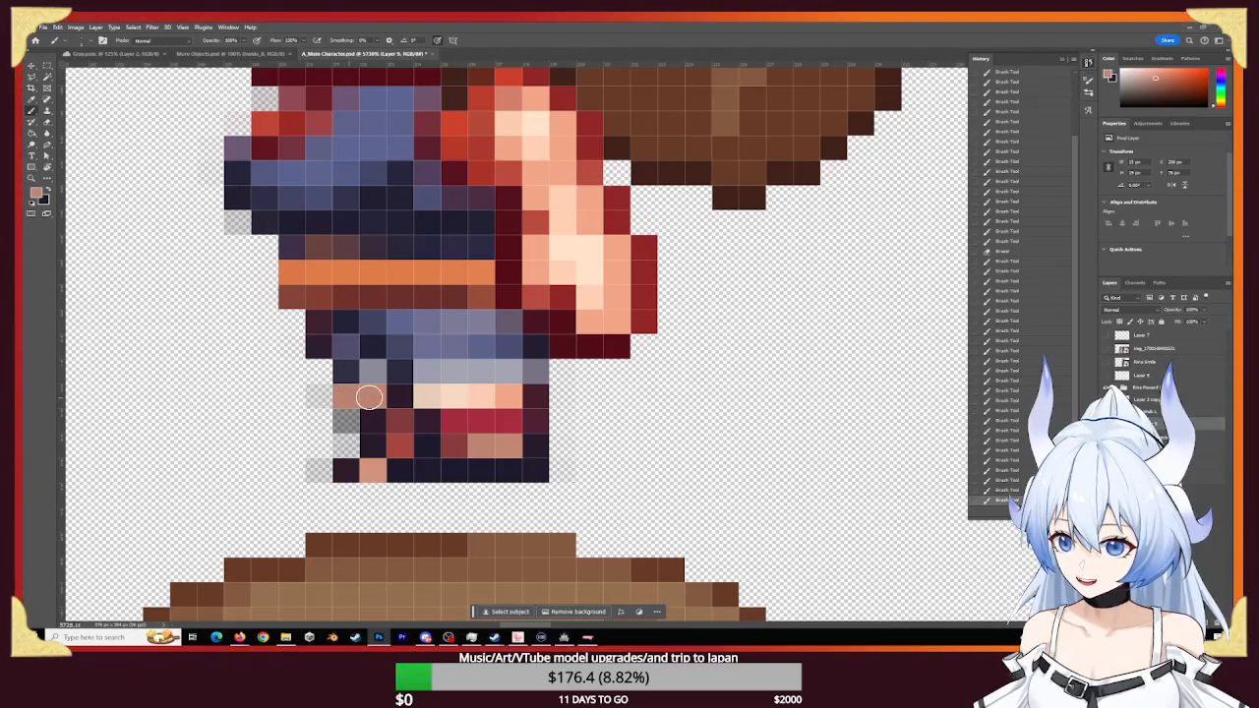
- Sample the dark maroon of the arm outline and paint the rear leg's outermost pixel below the shorts with it
left_click(537, 396, "alt")
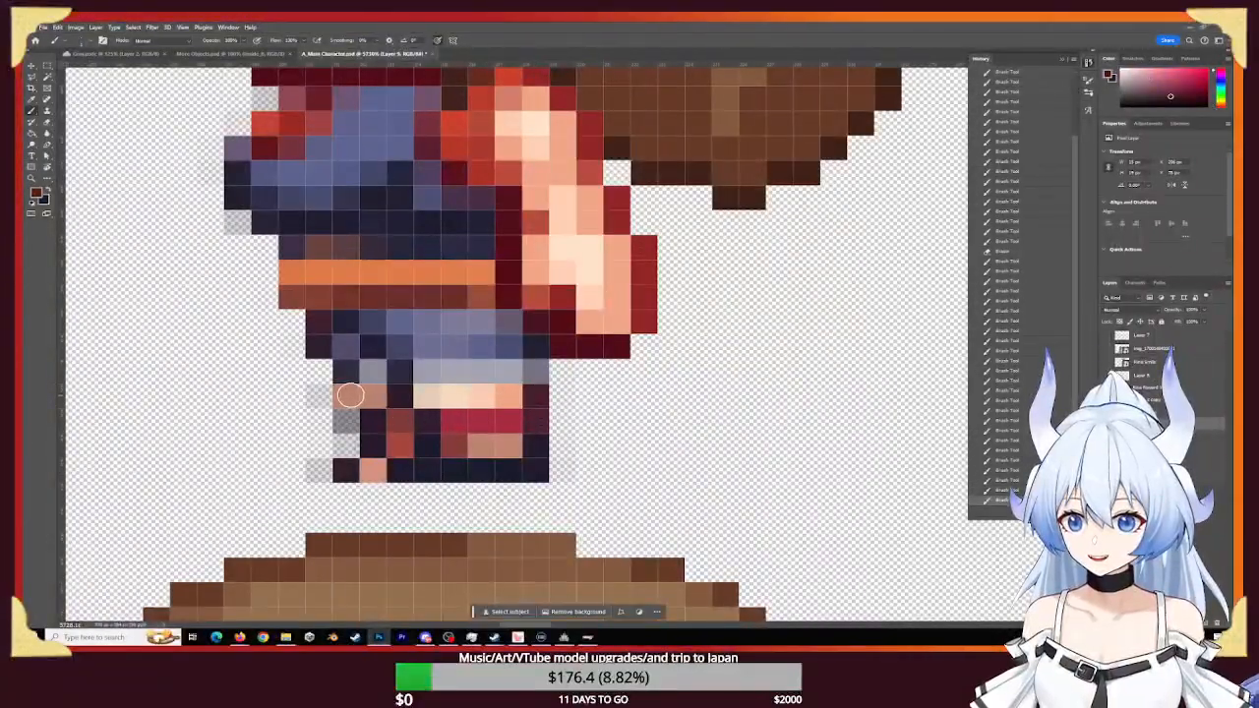
left_click(595, 333, "alt")
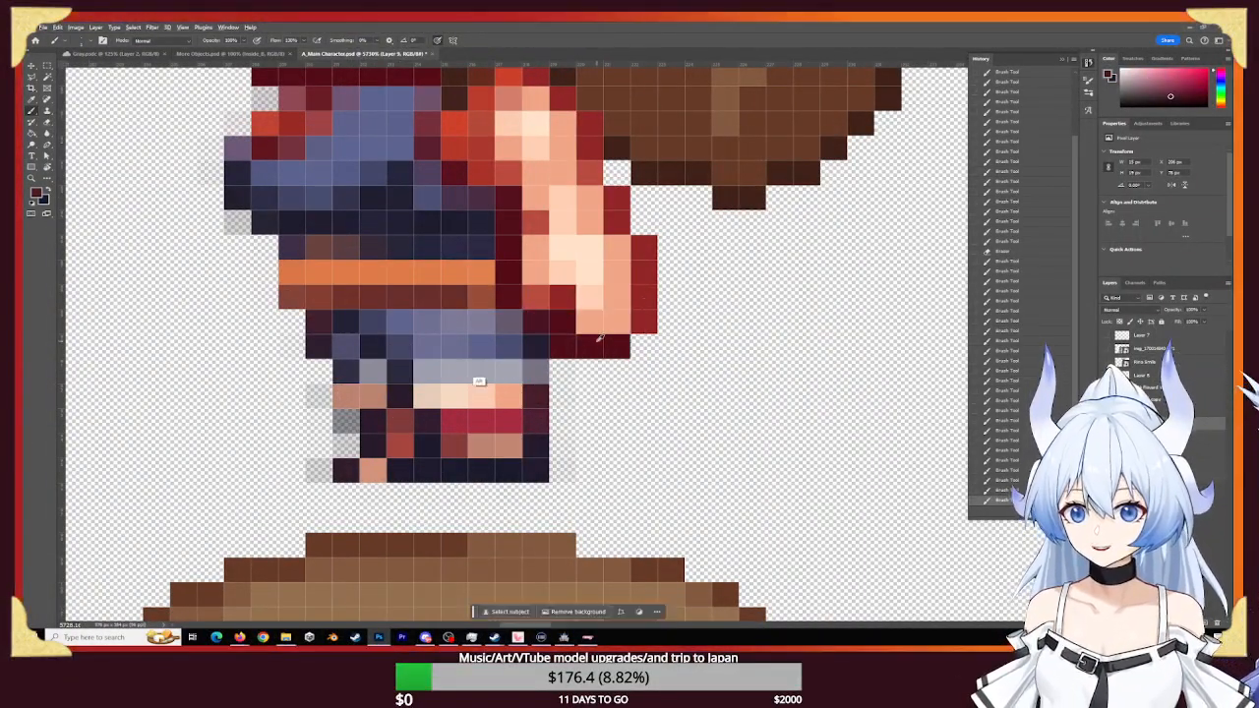
left_click(344, 399)
left_click(359, 399)
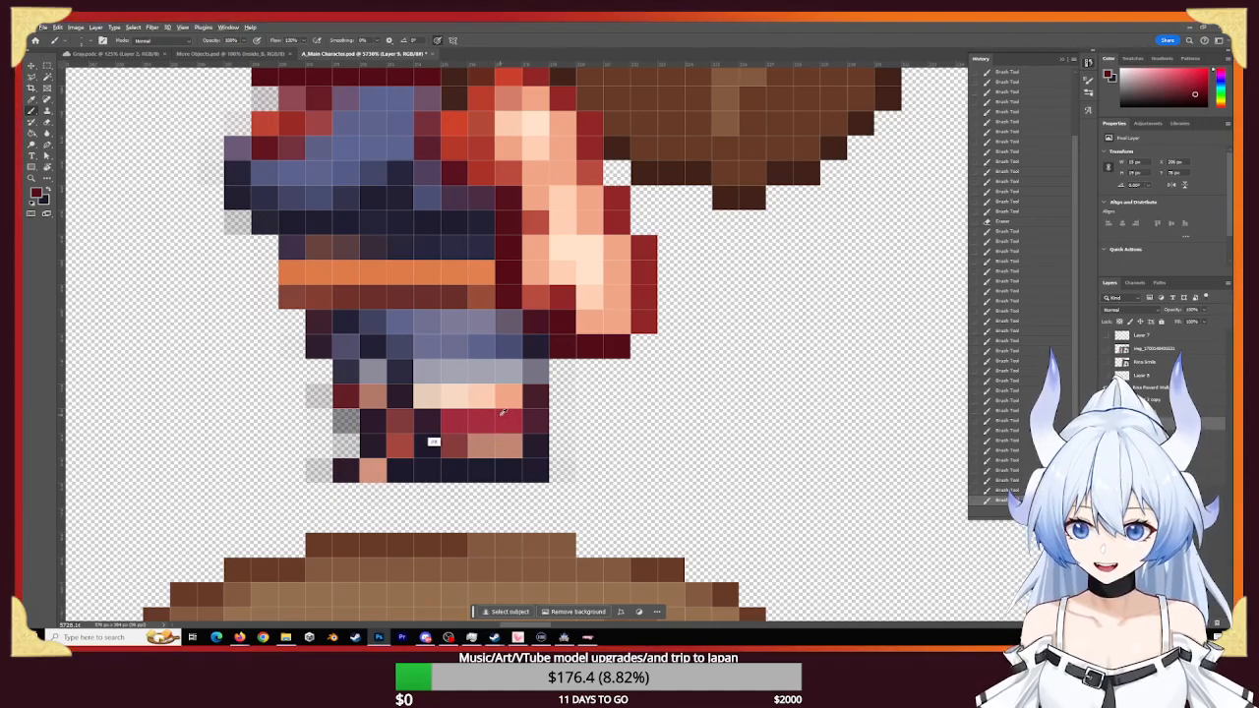
- Paint the rear boot's cuff with sampled crimson and fill its remaining skin-colored sole pixel with dark navy
left_click(501, 414, "alt")
left_click(426, 422)
left_click(399, 424)
left_click(399, 423)
left_click(374, 423)
left_click(375, 439)
left_click(399, 424)
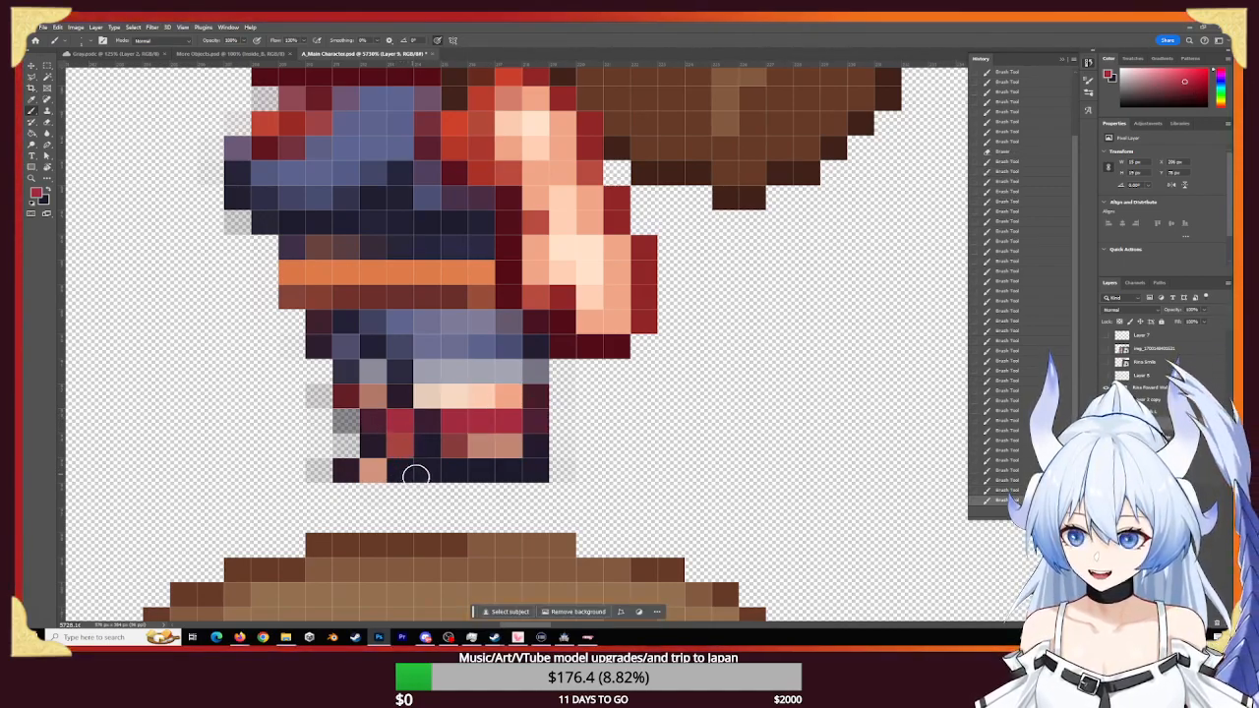
left_click(482, 472, "alt")
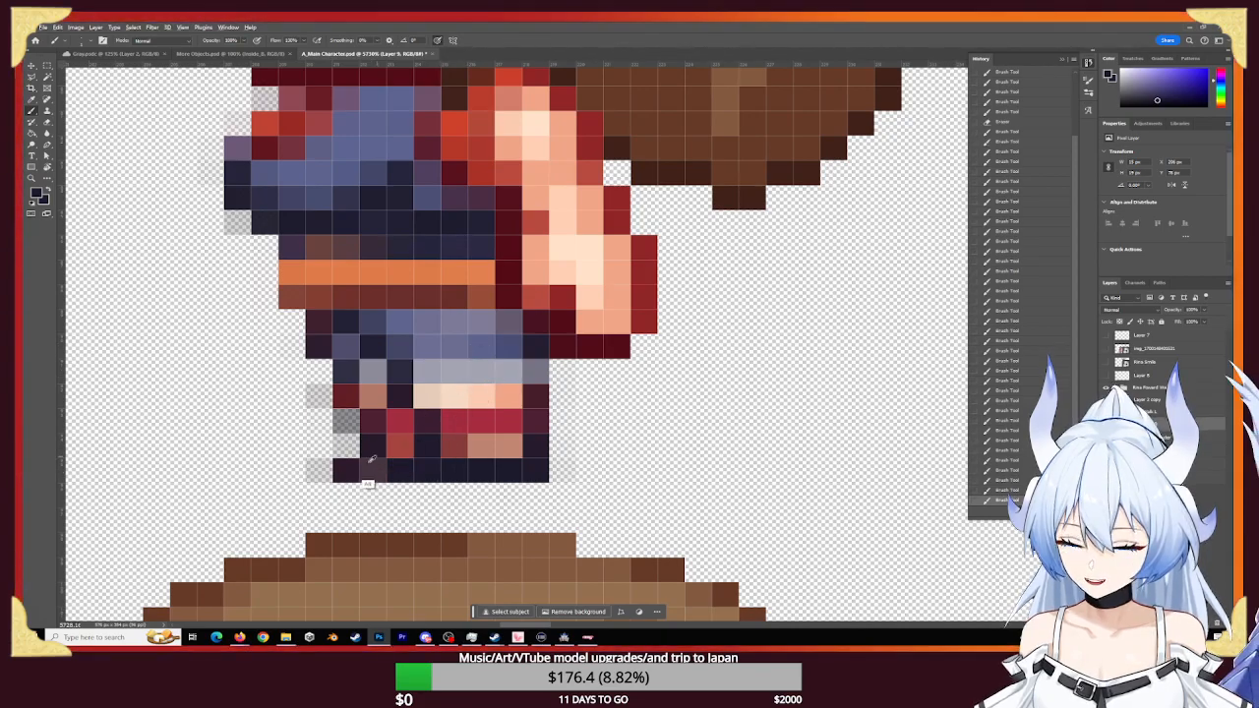
left_click(373, 469)
- Sample the lighter navy from the front-view sprite's boots and fill the inside of both side-view boots with it
key("z")
left_click_drag(543, 450, 456, 454)
key("b")
mouse_move(924, 154)
left_mouse_down()
mouse_move(412, 622)
mouse_move(358, 645)
left_mouse_up()
key("z")
left_click_drag(596, 348, 504, 347)
left_click_drag(368, 266, 460, 301)
key("b")
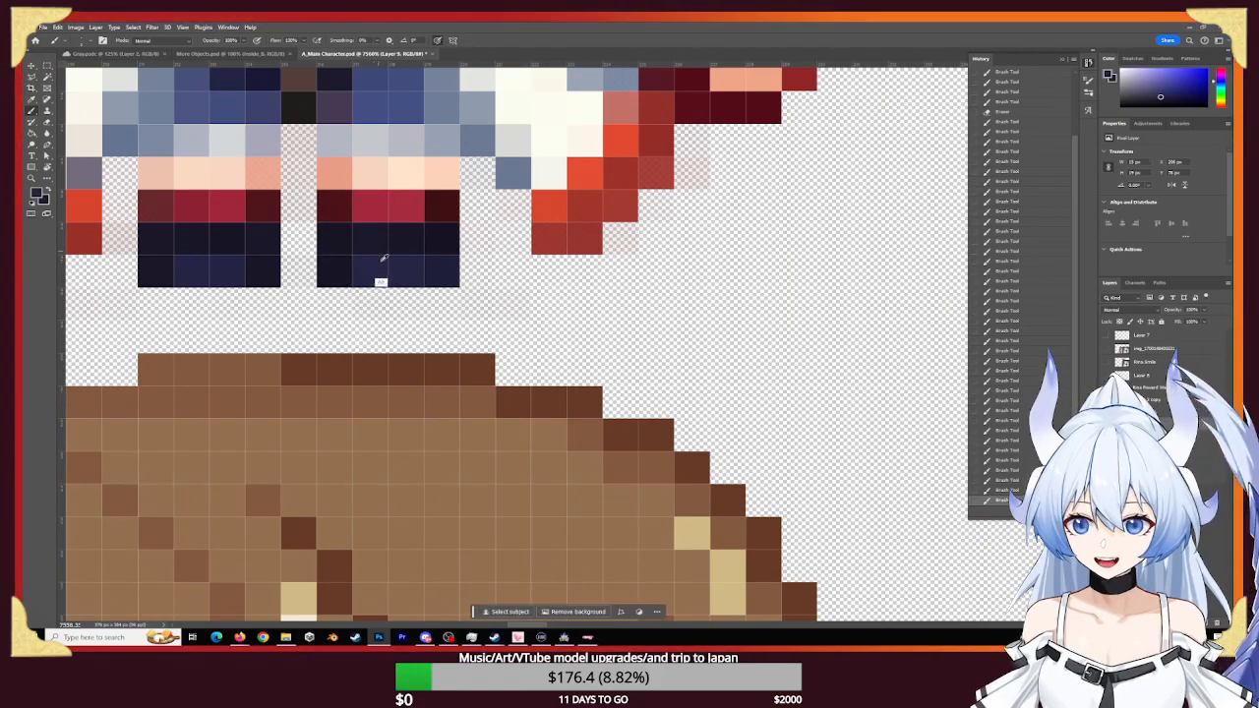
left_click_drag(459, 343, 480, 289)
scroll(443, 203, "down", 15)
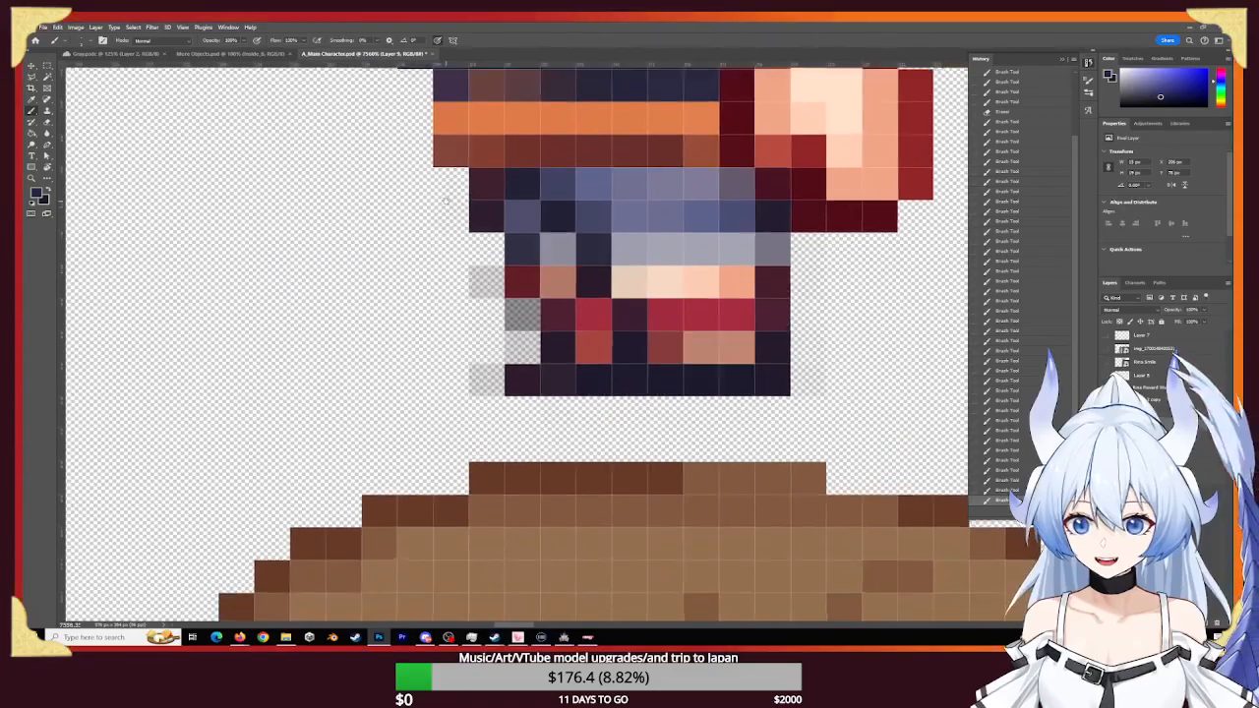
scroll(445, 202, "down", 1)
left_click(668, 325)
left_click(705, 326)
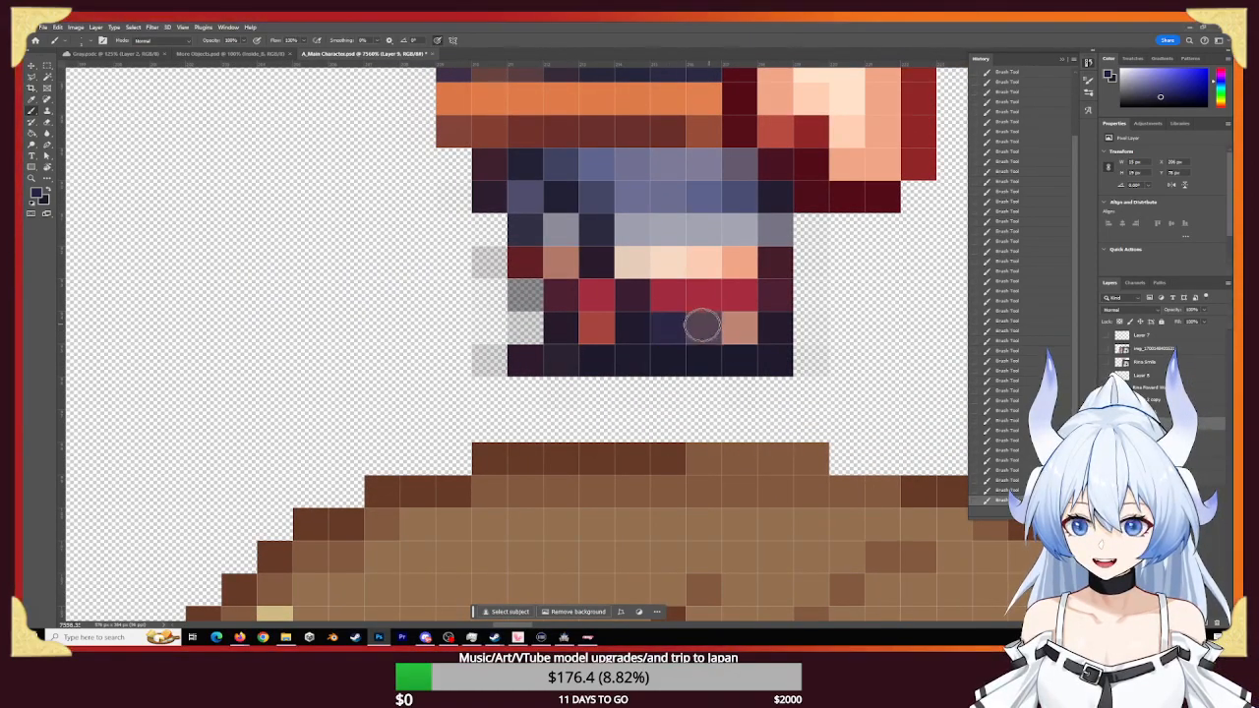
left_click(735, 326)
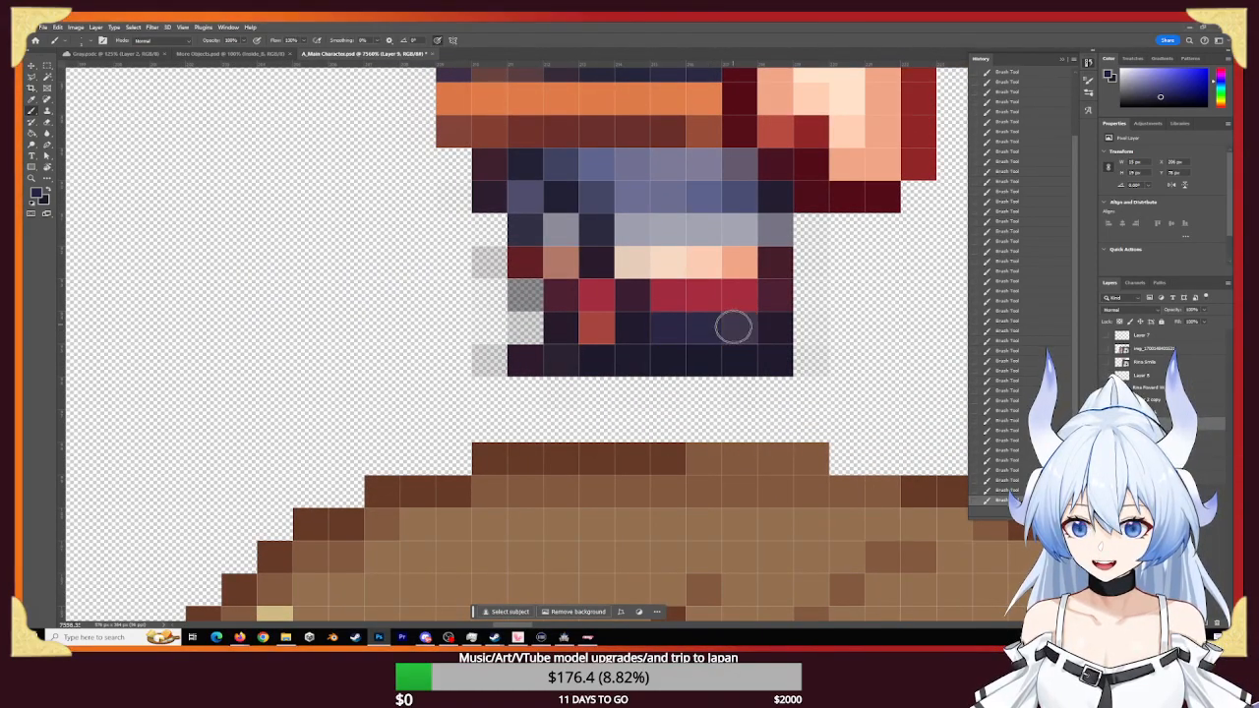
left_click(597, 326)
- Finish the navy boot pixels and erase the stray semi-transparent pixels beside the rear leg and boot
mouse_move(720, 364)
left_mouse_down()
mouse_move(601, 354)
mouse_move(710, 365)
left_mouse_up()
key("b")
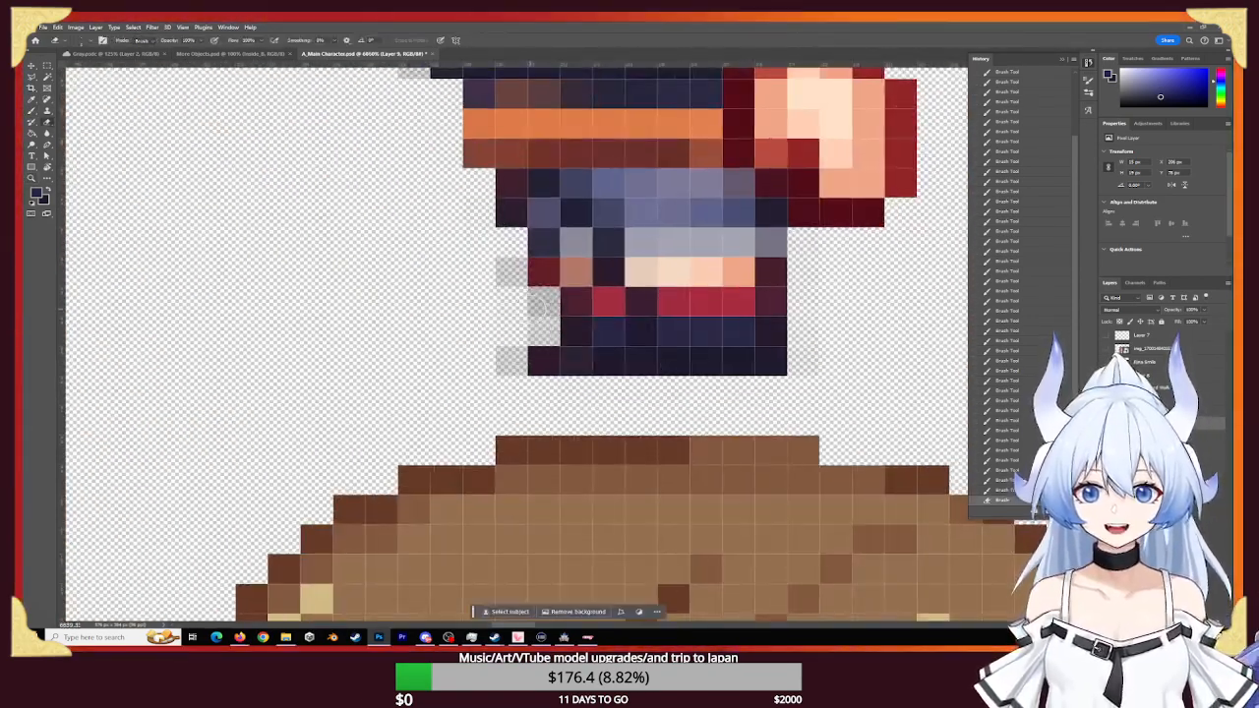
left_click(513, 285)
left_click(501, 278)
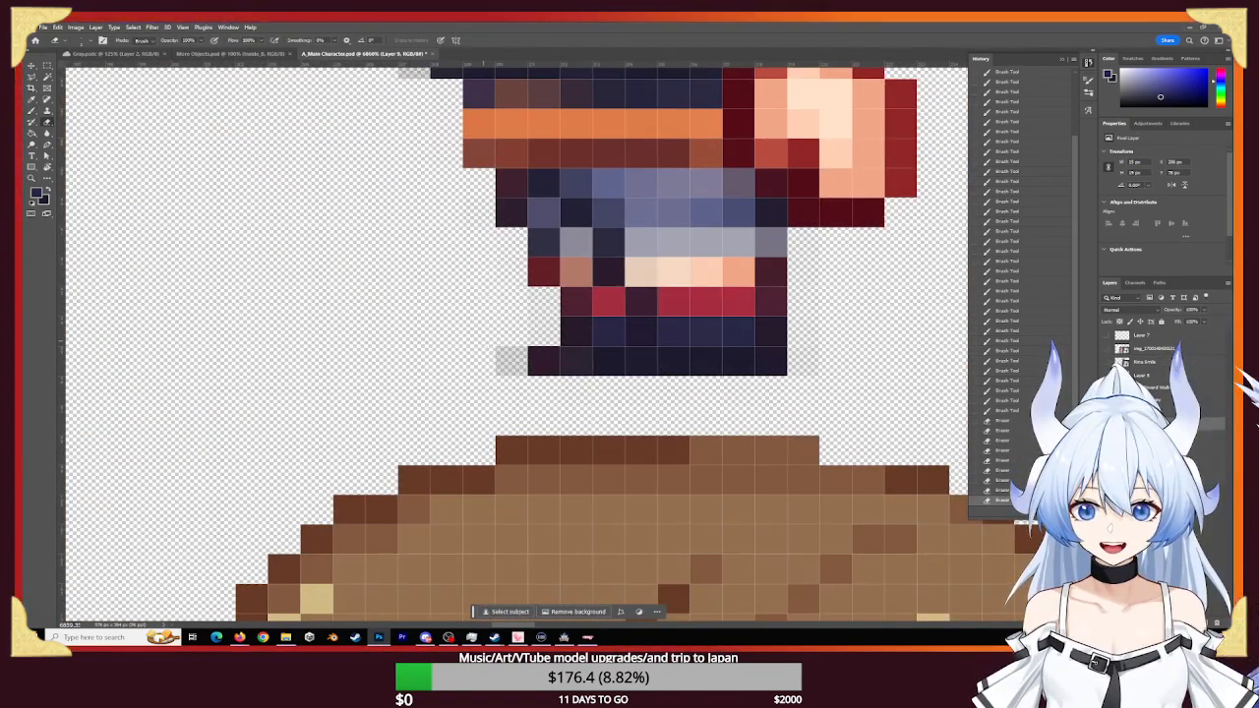
left_click(510, 361)
left_click(509, 360)
left_click(509, 361)
left_click(800, 360)
key("z")
left_click_drag(764, 341, 626, 330)
left_click_drag(765, 276, 562, 356)
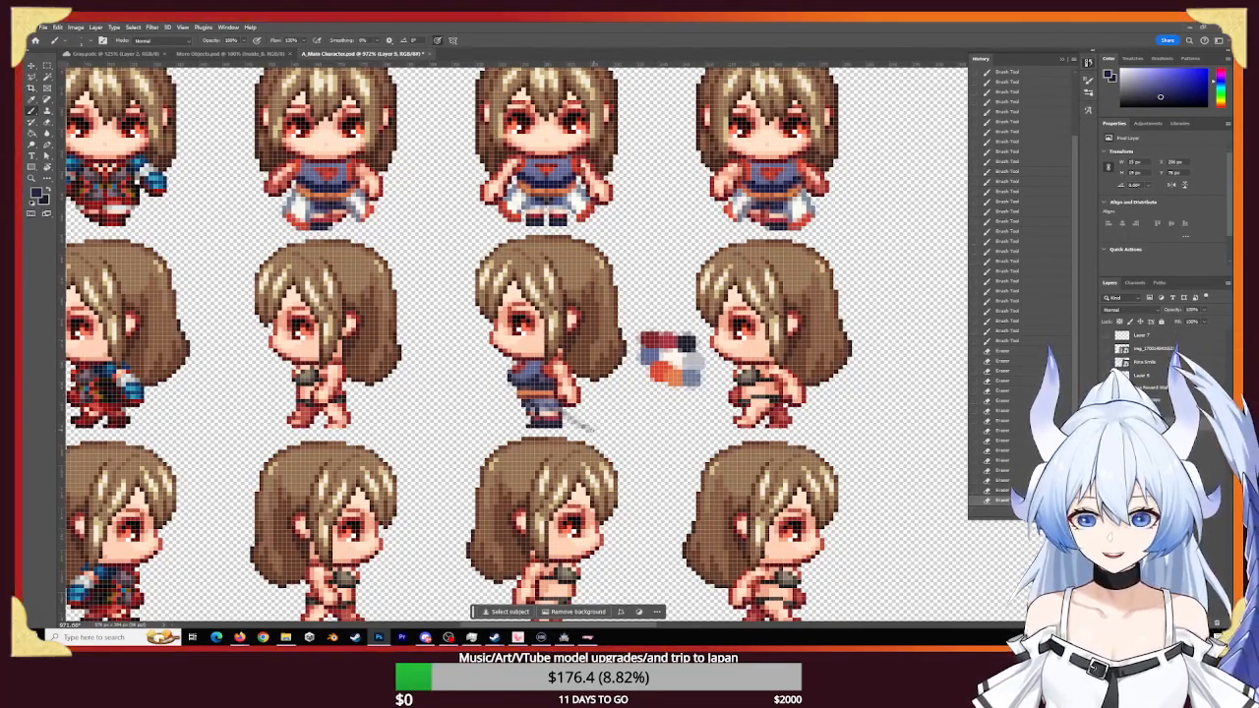
- Sample the cream palette swatch and, on a new layer, rough in a skirt panel sweeping backward from the belt over the shorts
key("z")
mouse_move(555, 408)
left_mouse_down()
mouse_move(609, 436)
mouse_move(505, 479)
left_mouse_up()
key("b")
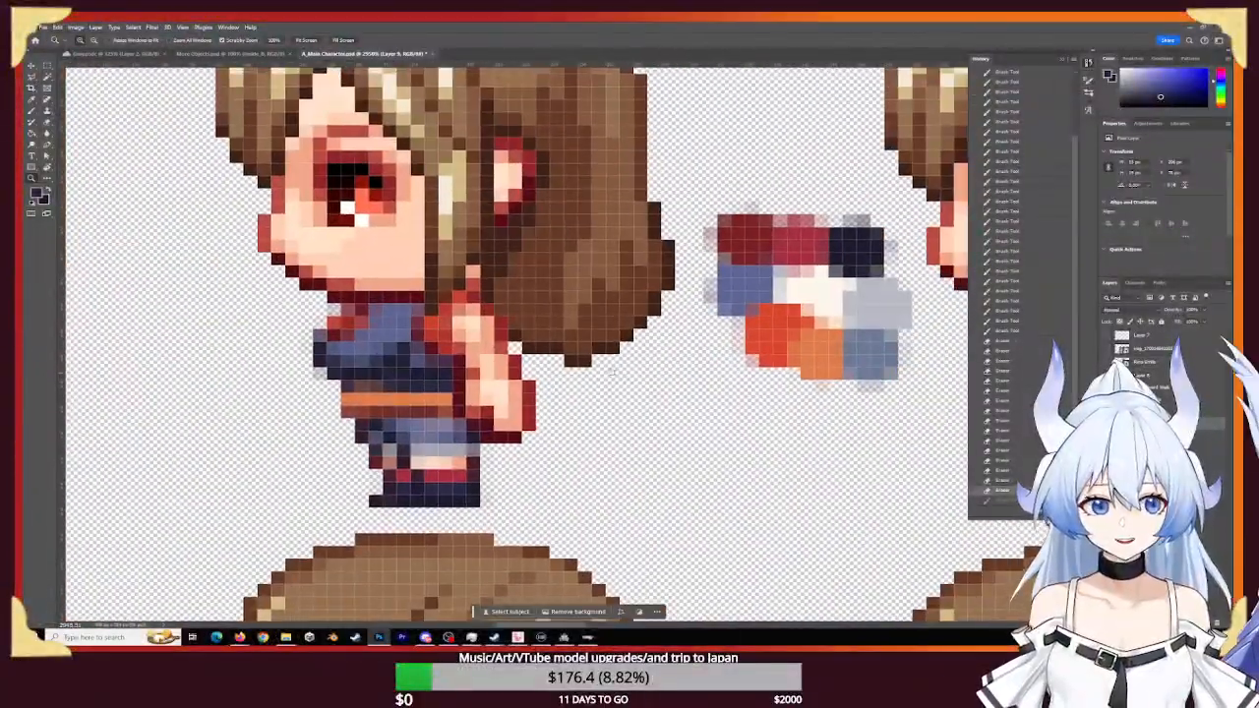
left_click(833, 286, "alt")
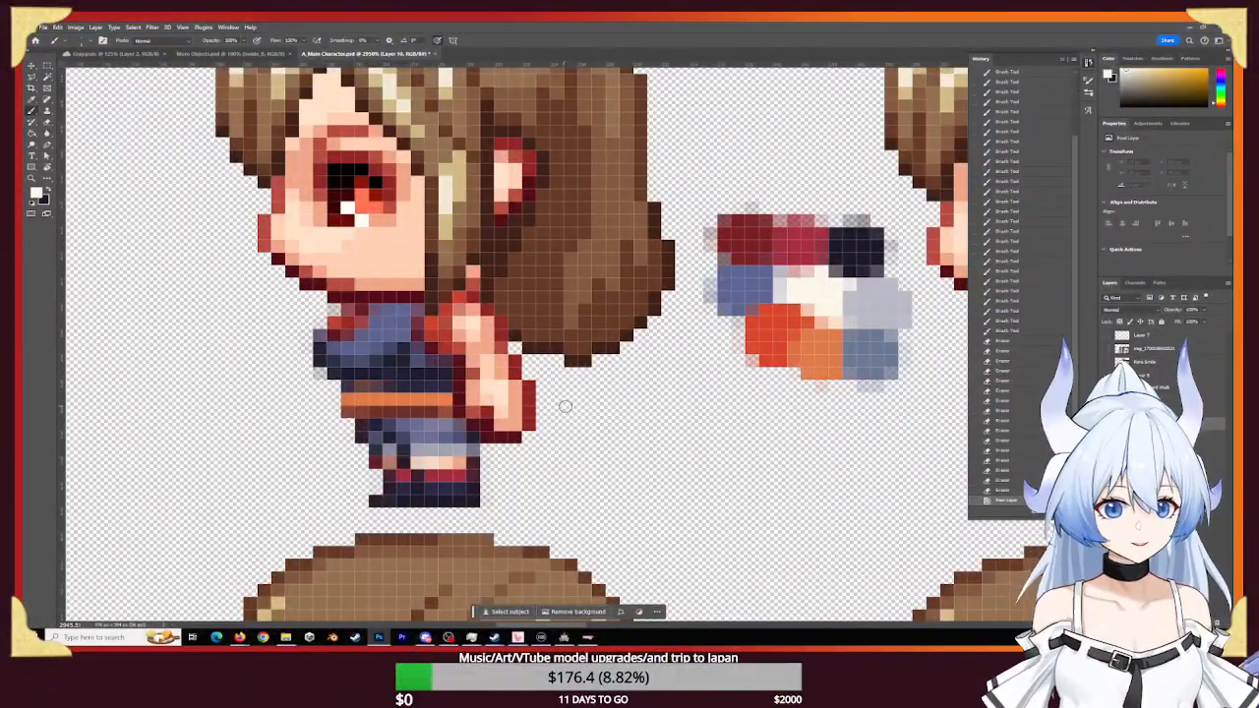
key("z")
left_click_drag(458, 448, 503, 473)
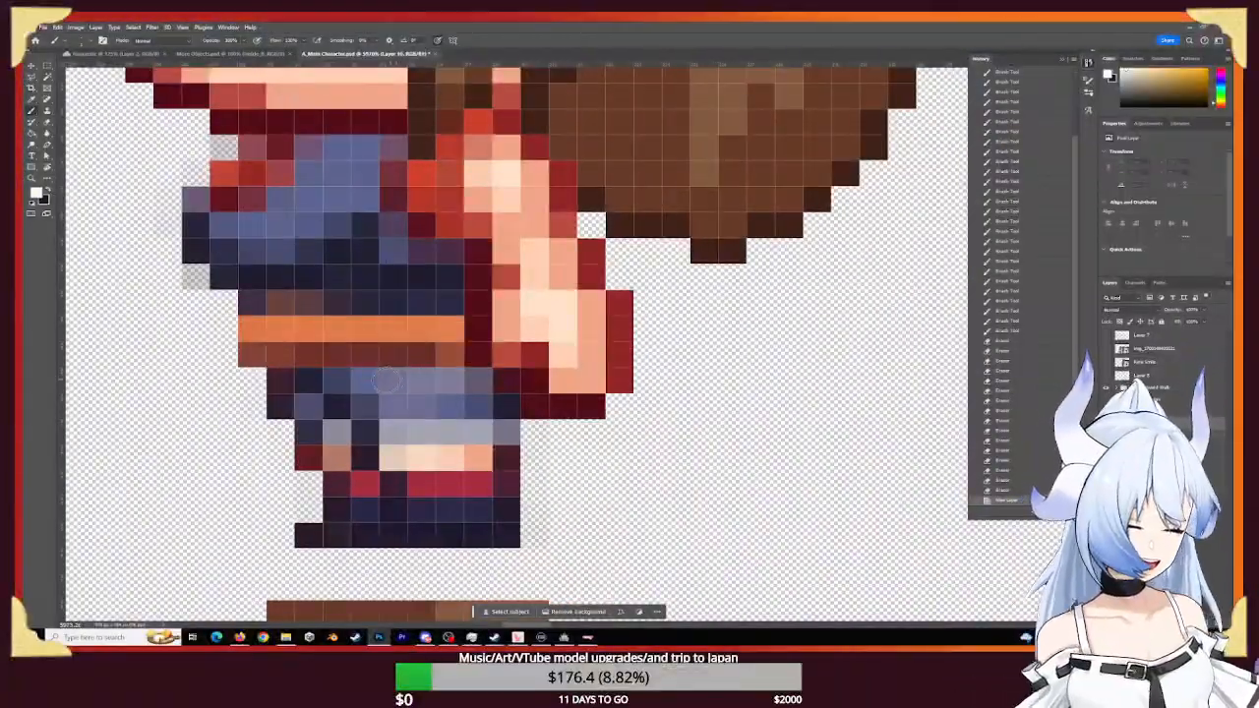
left_click_drag(393, 370, 411, 423)
mouse_move(398, 374)
left_mouse_down()
mouse_move(436, 460)
mouse_move(462, 481)
left_mouse_up()
left_click(425, 438)
left_click_drag(448, 476, 570, 483)
left_click_drag(491, 482, 576, 480)
mouse_move(507, 463)
left_mouse_down()
mouse_move(580, 472)
mouse_move(560, 458)
mouse_move(573, 438)
mouse_move(521, 373)
left_mouse_up()
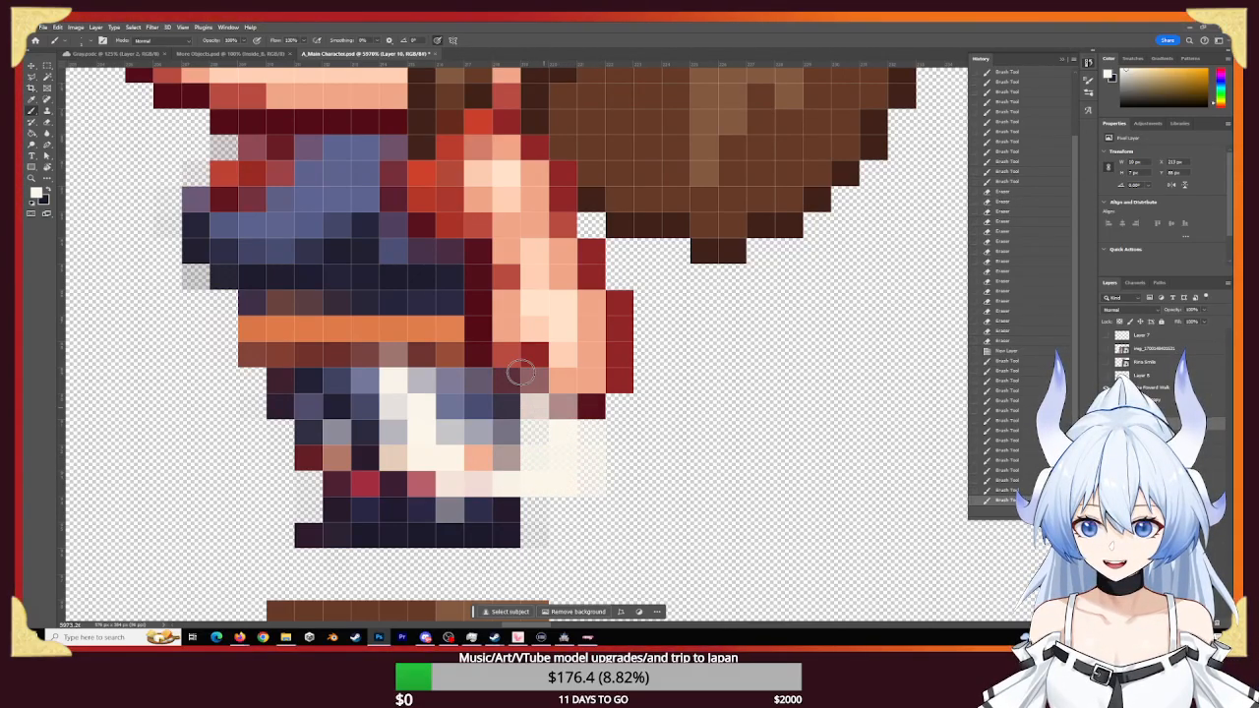
- Fill the gaps in the cream panel solidly and widen its rear end below the hand
mouse_move(535, 417)
left_mouse_down()
mouse_move(520, 455)
mouse_move(486, 452)
mouse_move(427, 381)
mouse_move(514, 389)
mouse_move(534, 466)
mouse_move(492, 481)
mouse_move(472, 463)
mouse_move(592, 469)
mouse_move(554, 425)
mouse_move(584, 461)
mouse_move(624, 469)
mouse_move(610, 444)
left_mouse_up()
left_click(604, 436)
left_click(596, 422)
left_click(598, 433)
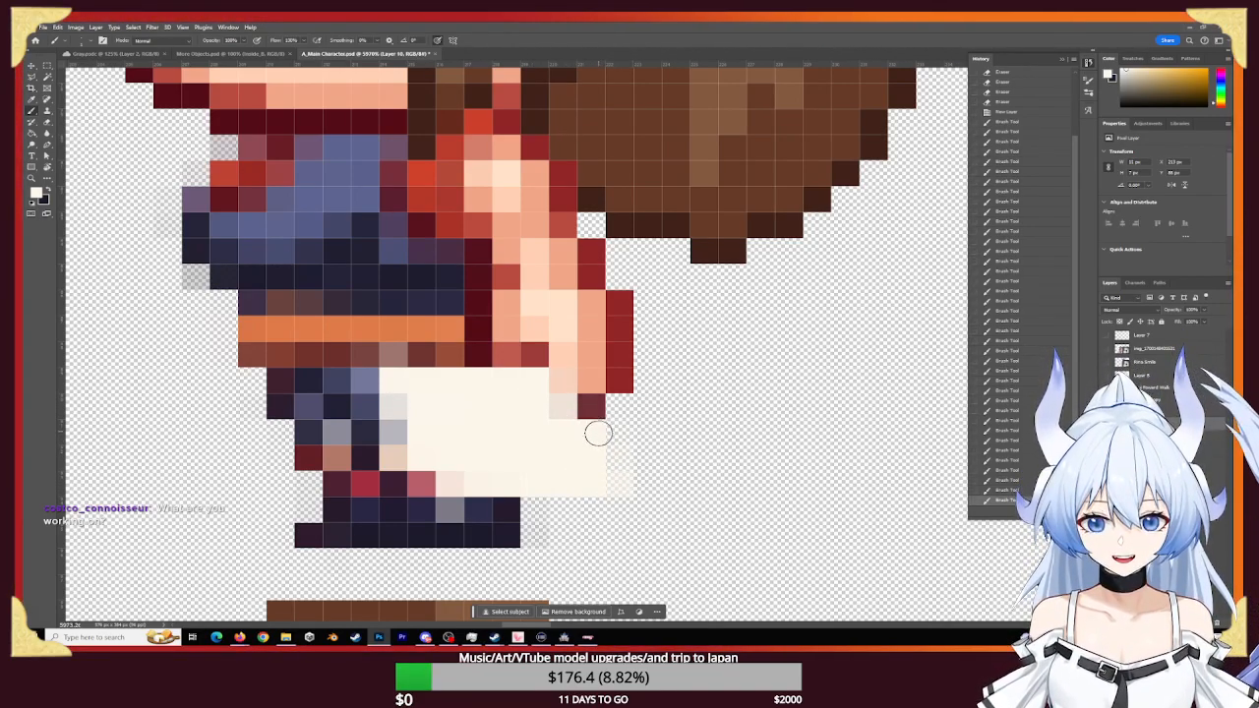
left_click(593, 443)
- Erase the excess cream pixels along the panel's rear end to step it down to a pointed tip
key("e")
left_click(607, 427)
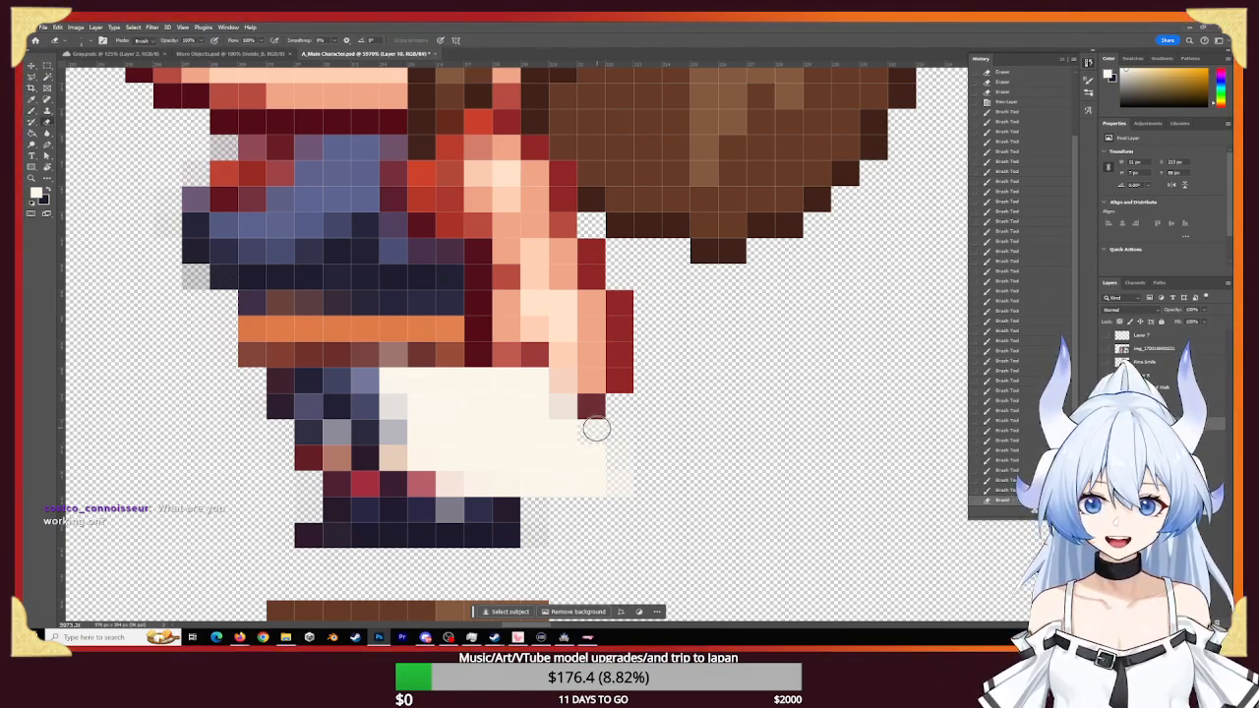
left_click(596, 429)
left_click(625, 460)
left_click(624, 468)
left_click(626, 478)
left_click(607, 458)
left_click(600, 455)
left_click(593, 448)
left_click(587, 438)
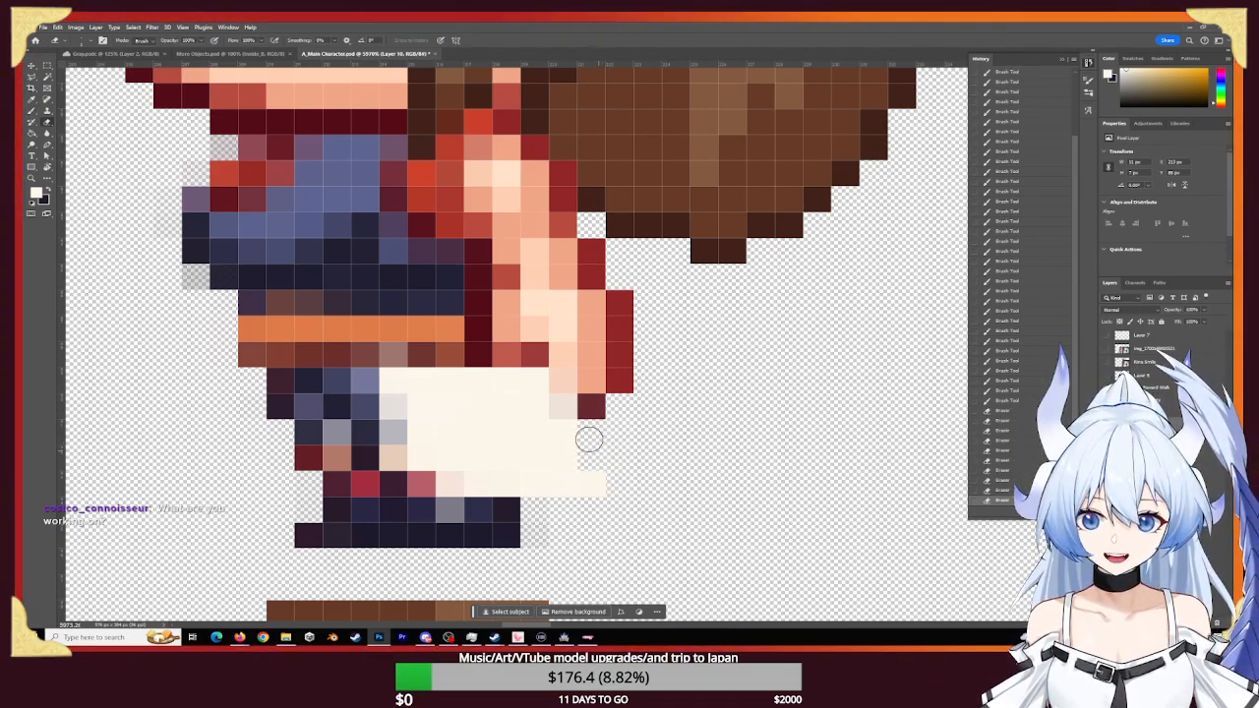
- Erase the cream pixels covering the hand and the dark outline beneath it
left_click(570, 413)
left_click(567, 425)
left_click(562, 408)
left_click(540, 385)
left_click(534, 391)
left_click(523, 376)
left_click(509, 385)
left_click(497, 376)
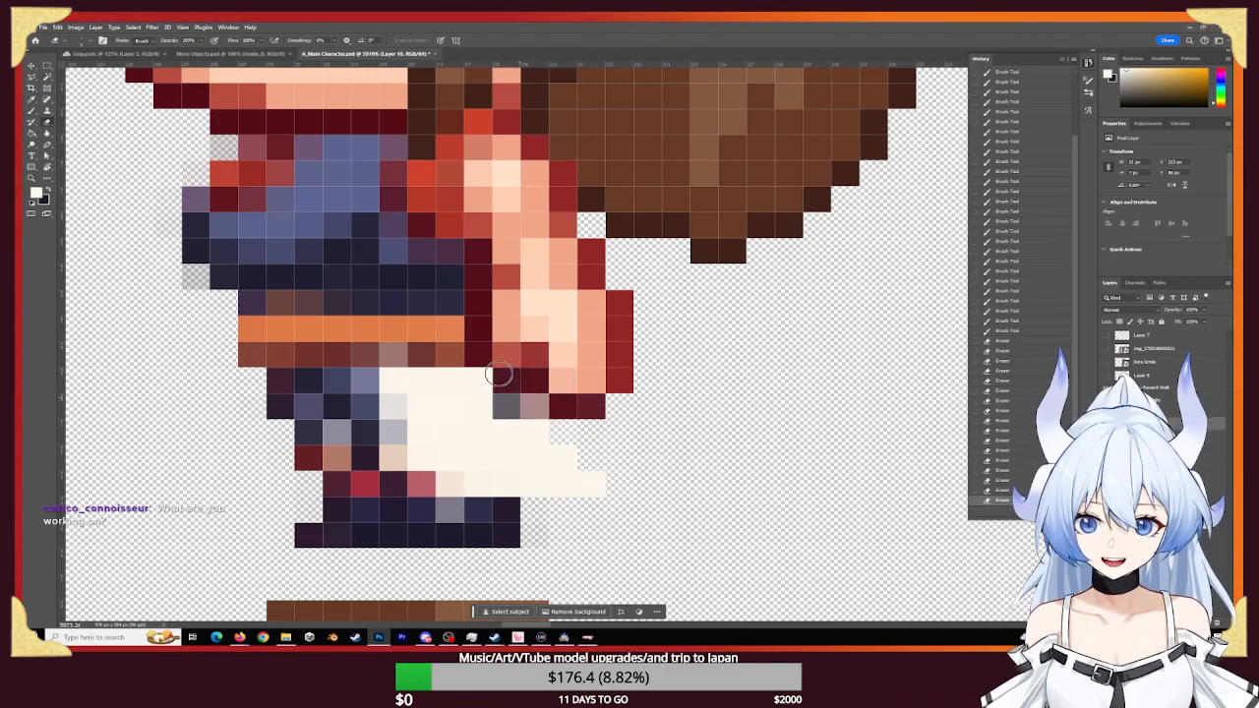
left_click(490, 387)
left_click(482, 392)
left_click(529, 398)
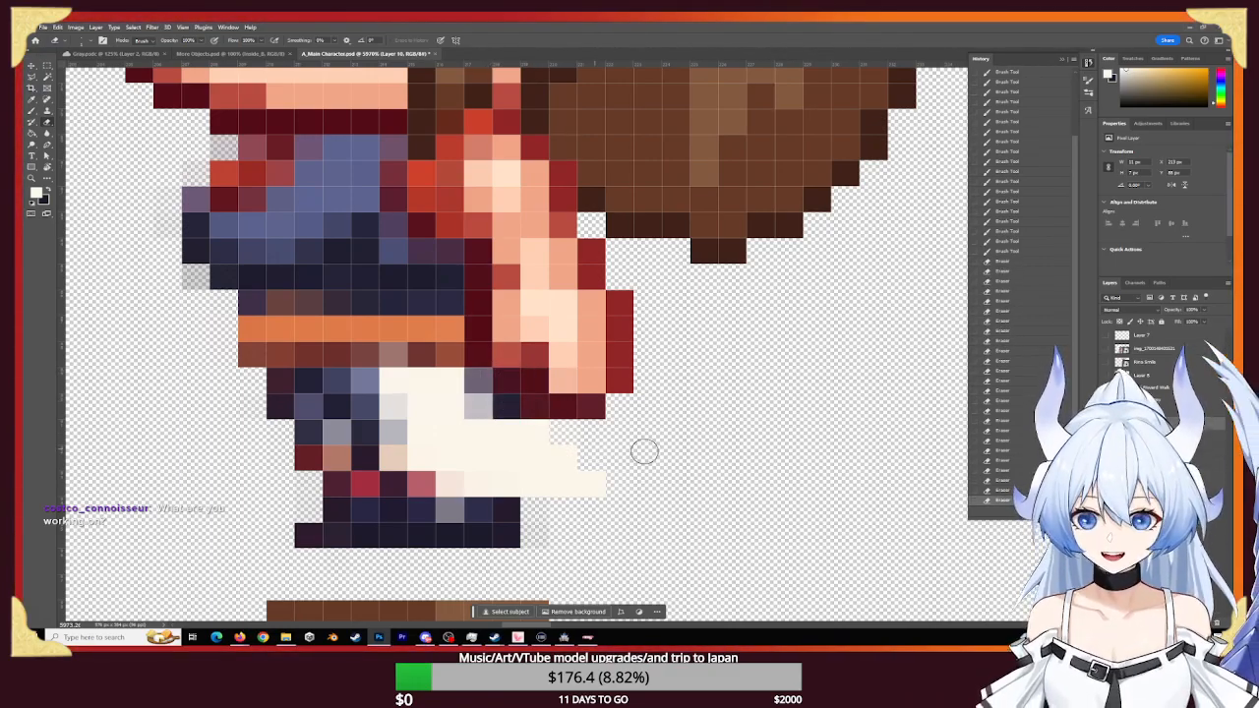
- Erase the cream spill over the boots below the skirt panel
key("z")
key("e")
left_click(396, 458)
left_click(446, 512)
left_click(448, 515)
left_click(450, 522)
left_click(451, 531)
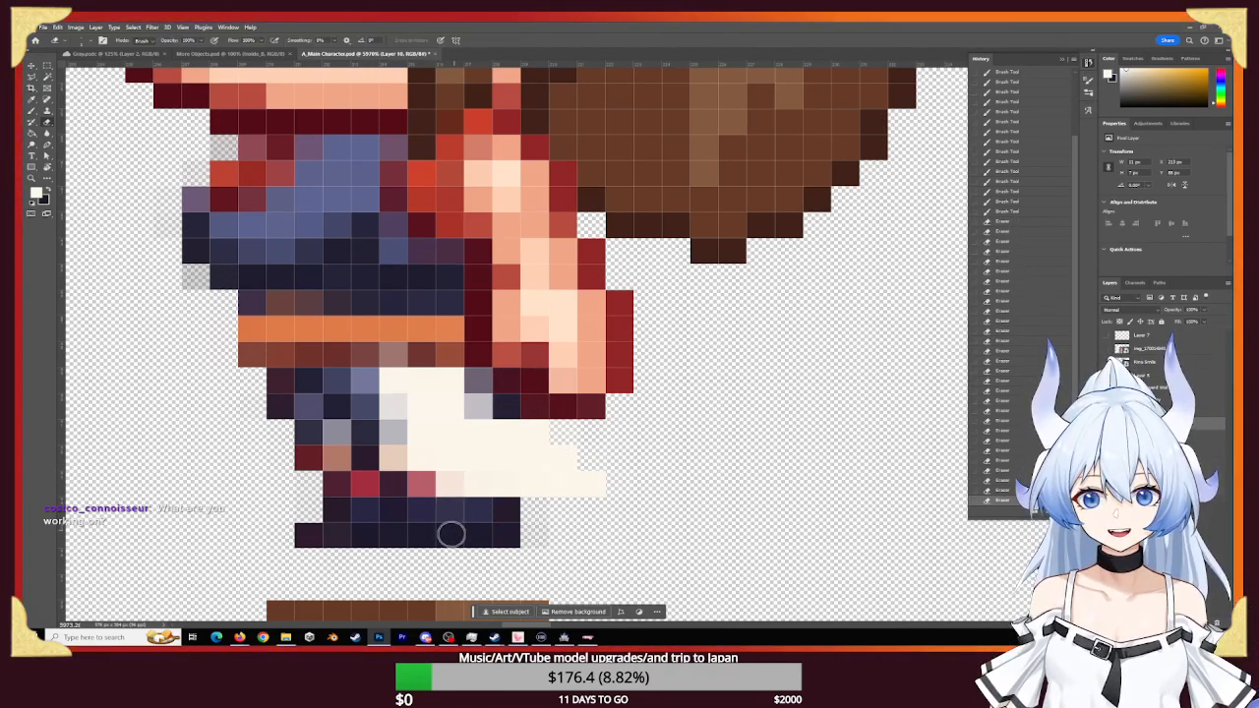
left_click(451, 532)
- Sample the orange-red palette swatch and paint a hem along the bottom row of the cream skirt panel
key("z")
left_click_drag(714, 444, 615, 444)
mouse_move(731, 382)
left_mouse_down()
mouse_move(599, 385)
mouse_move(719, 413)
mouse_move(735, 430)
left_mouse_up()
key("b")
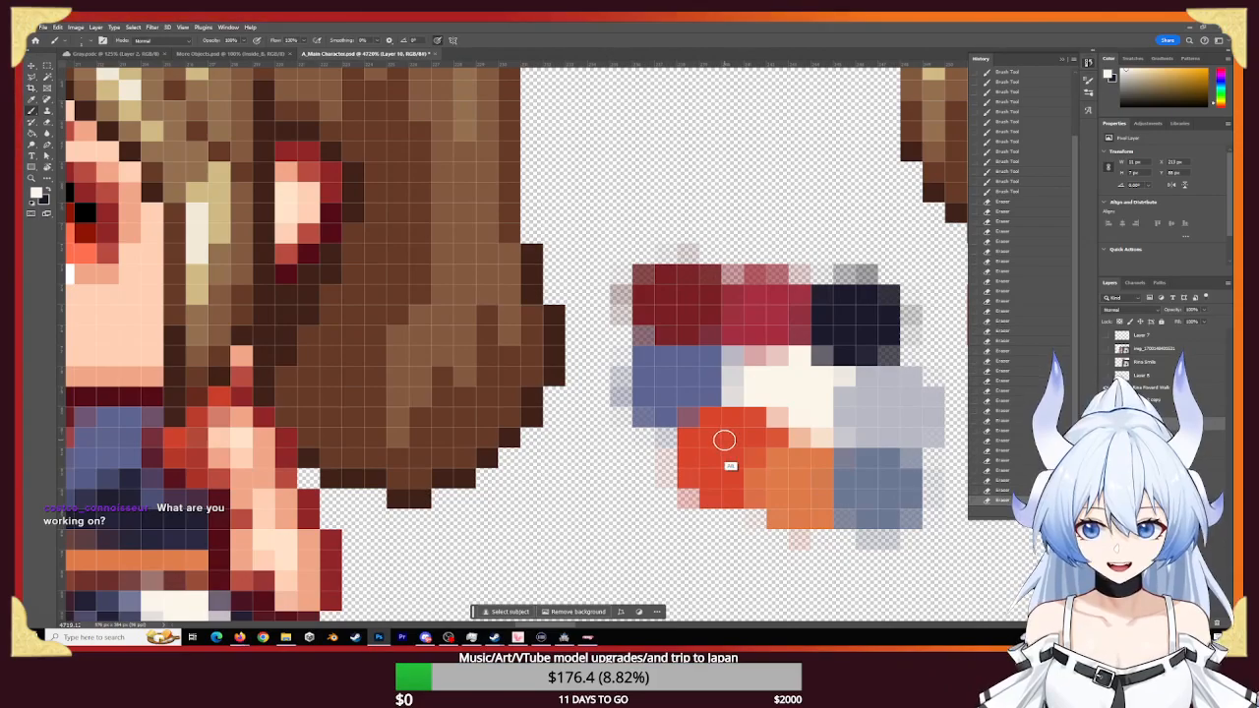
left_click(731, 439, "alt")
left_click_drag(732, 439, 941, 289)
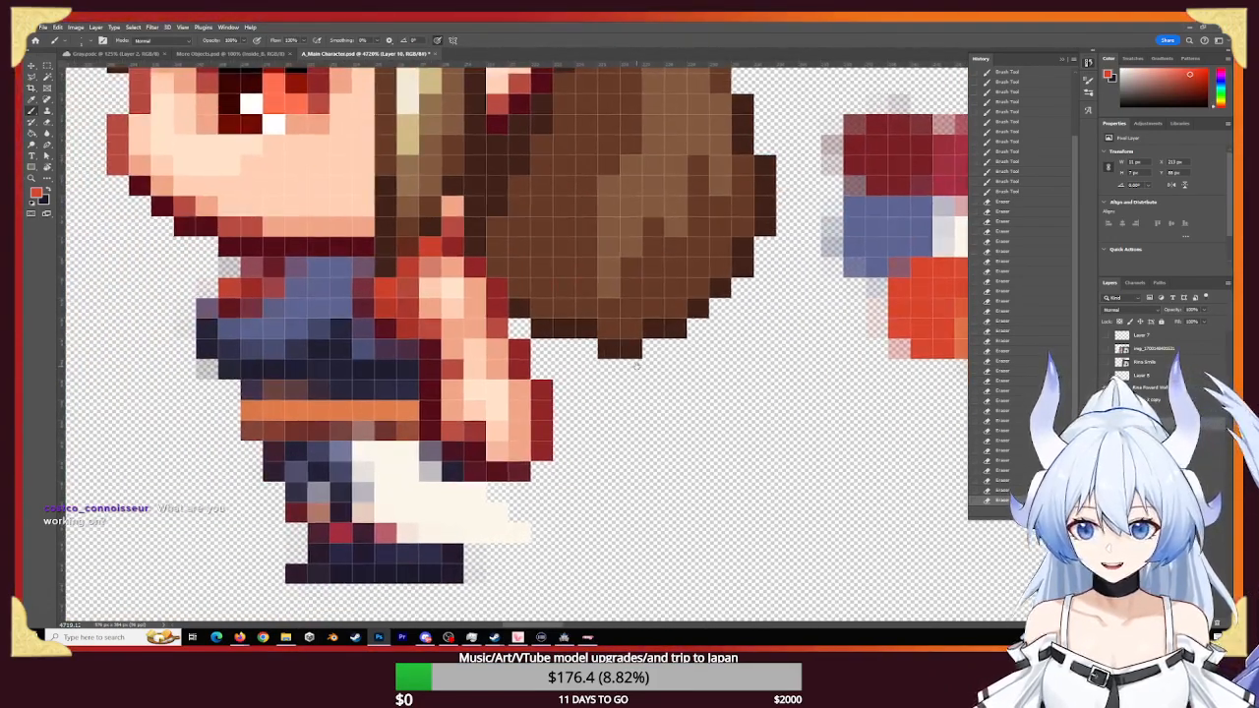
left_click(412, 532)
left_click_drag(396, 533, 497, 532)
left_click(428, 533)
left_click(417, 532)
left_click(407, 531)
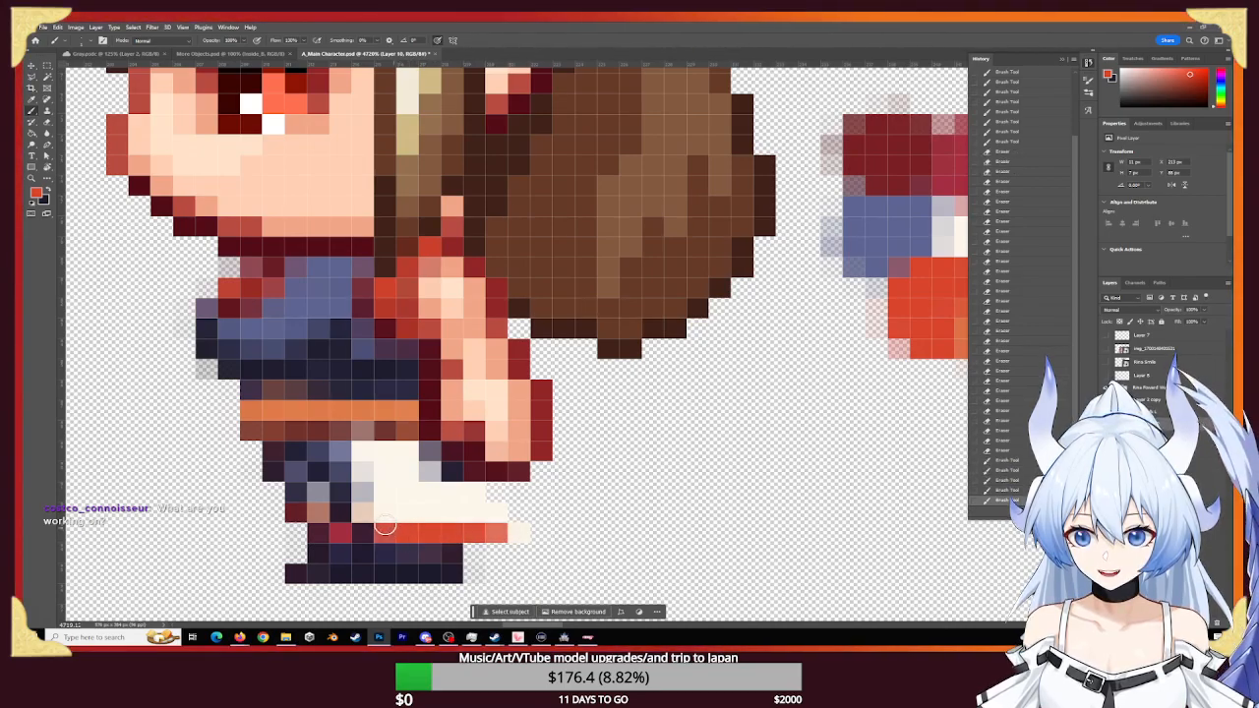
- Thicken the orange-red hem upward at the skirt panel's front end
left_click(388, 529)
left_click(384, 526)
left_click(413, 531)
left_click(374, 521)
left_click(393, 523)
left_click(432, 527)
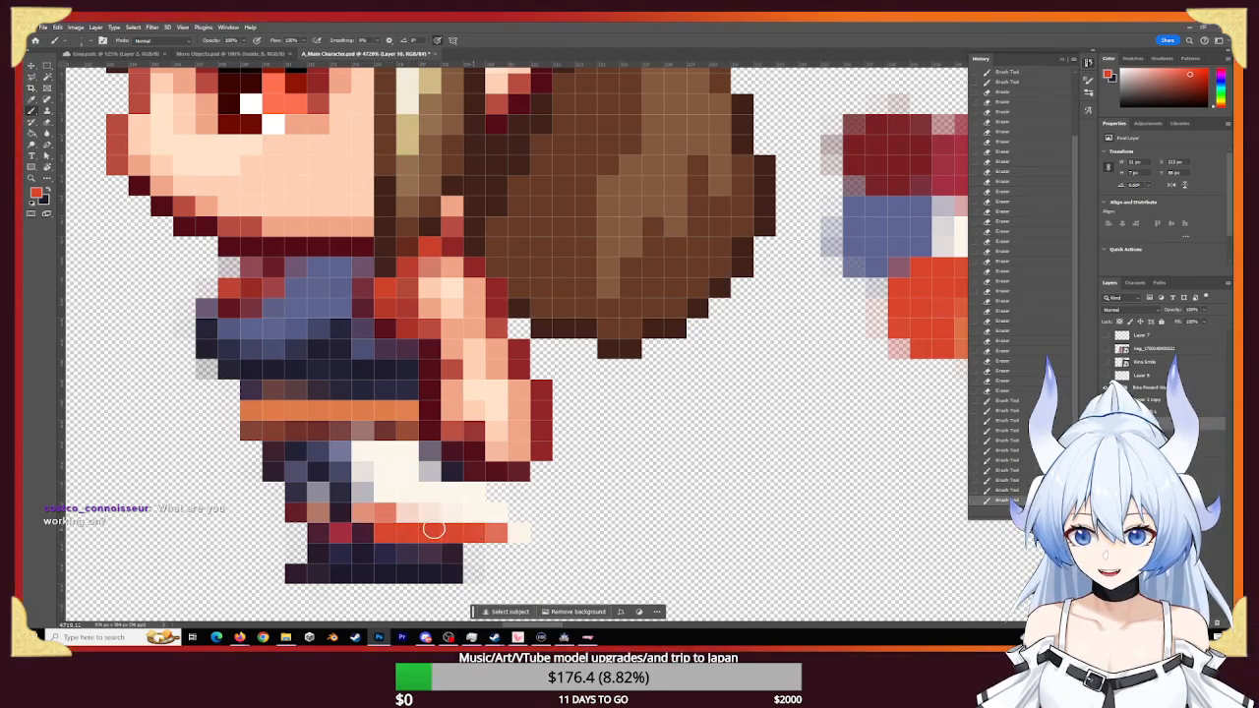
- Extend the orange-red hem around the skirt panel's rear tip
left_click(474, 521)
left_click(499, 520)
left_click(507, 519)
left_click(512, 522)
left_click(517, 530)
left_click(521, 527)
left_click(515, 522)
left_click(505, 521)
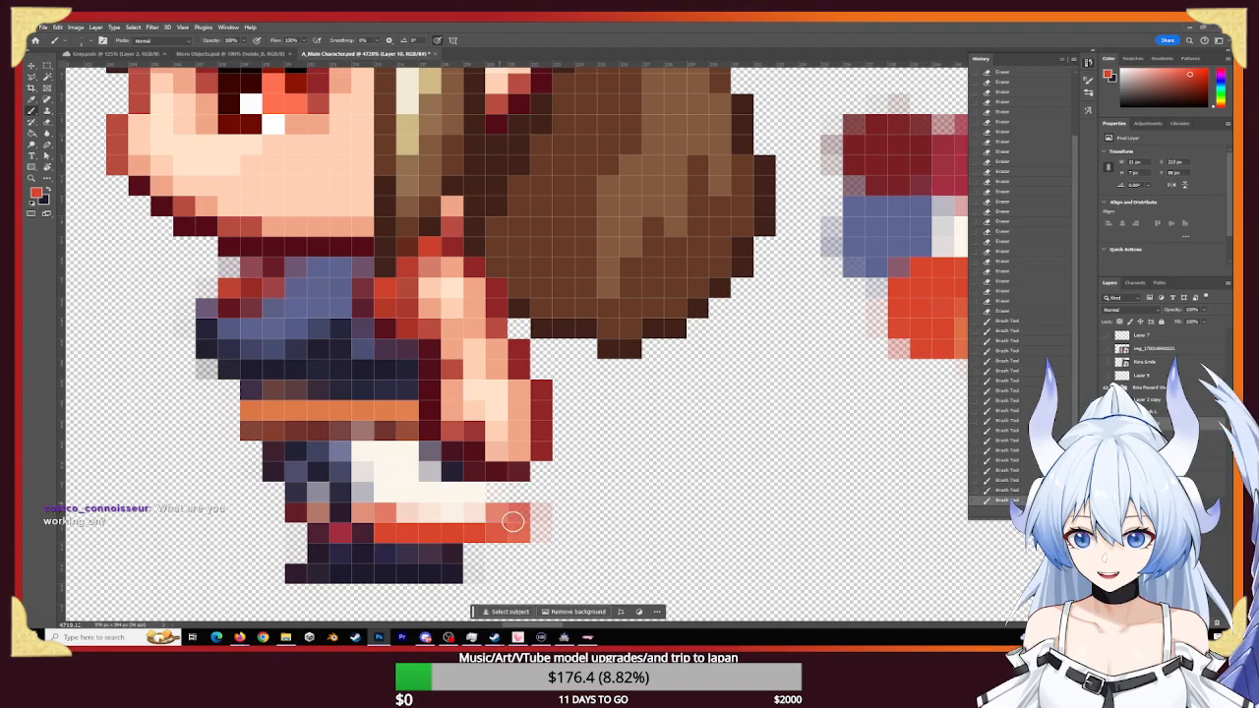
left_click(503, 512)
- Repaint the panel's rear upper pixel with sampled cream and erase the faint spill behind the tip
left_click(492, 496, "alt")
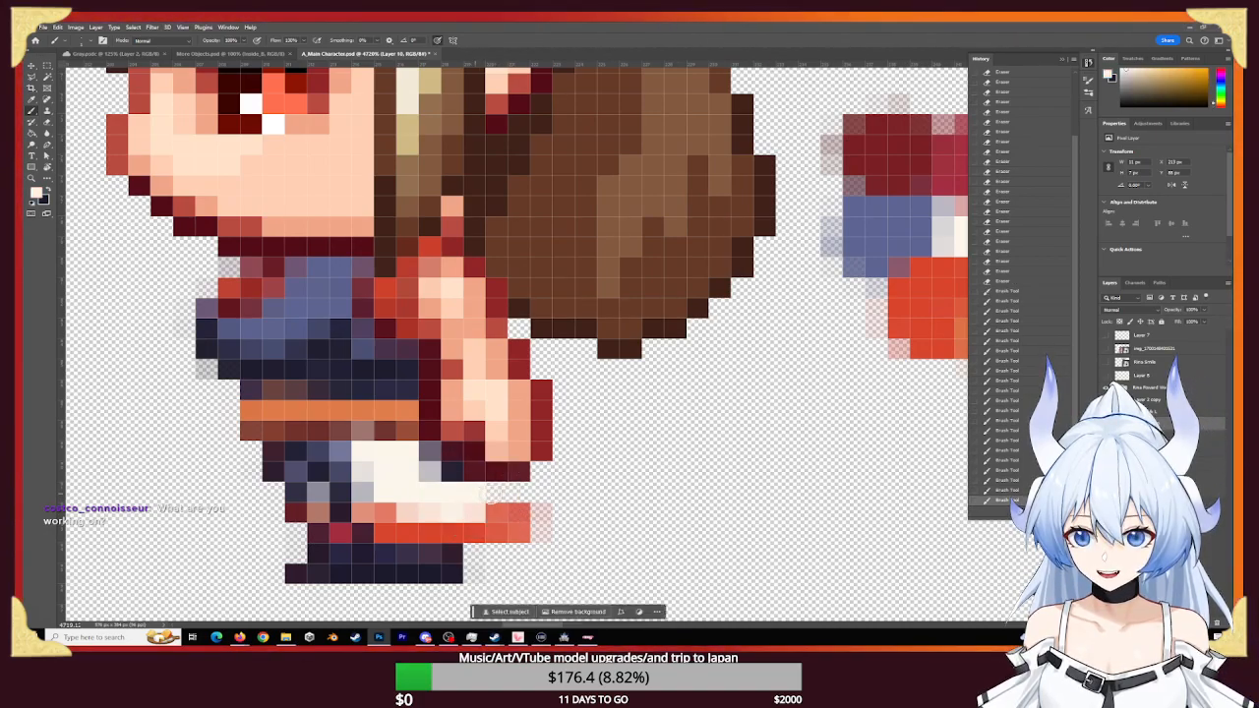
left_click(491, 494)
left_click(494, 493)
left_click(497, 494)
left_click(497, 493)
left_click(499, 493)
left_click(498, 496)
left_click(502, 493)
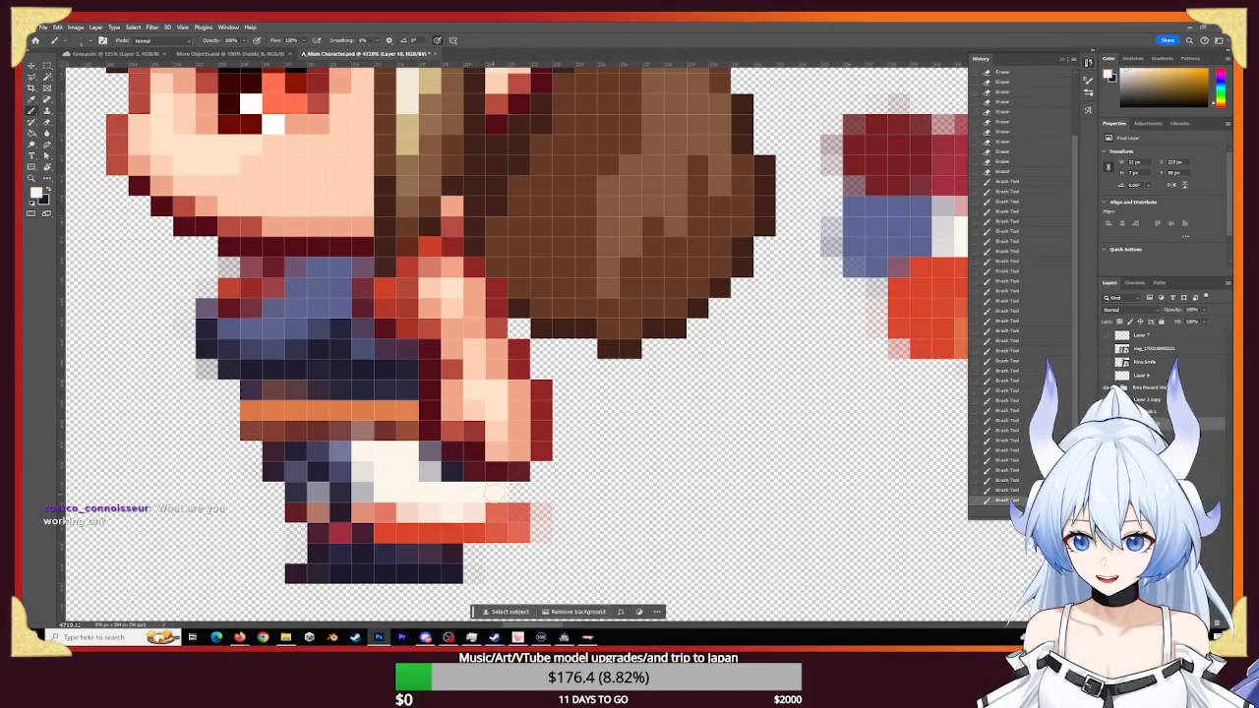
key("e")
left_click(547, 513)
left_click(543, 515)
left_click(541, 519)
- Sample the hem's orange-red and carry the trim up the skirt panel's rear edge to just below the hand
key("b")
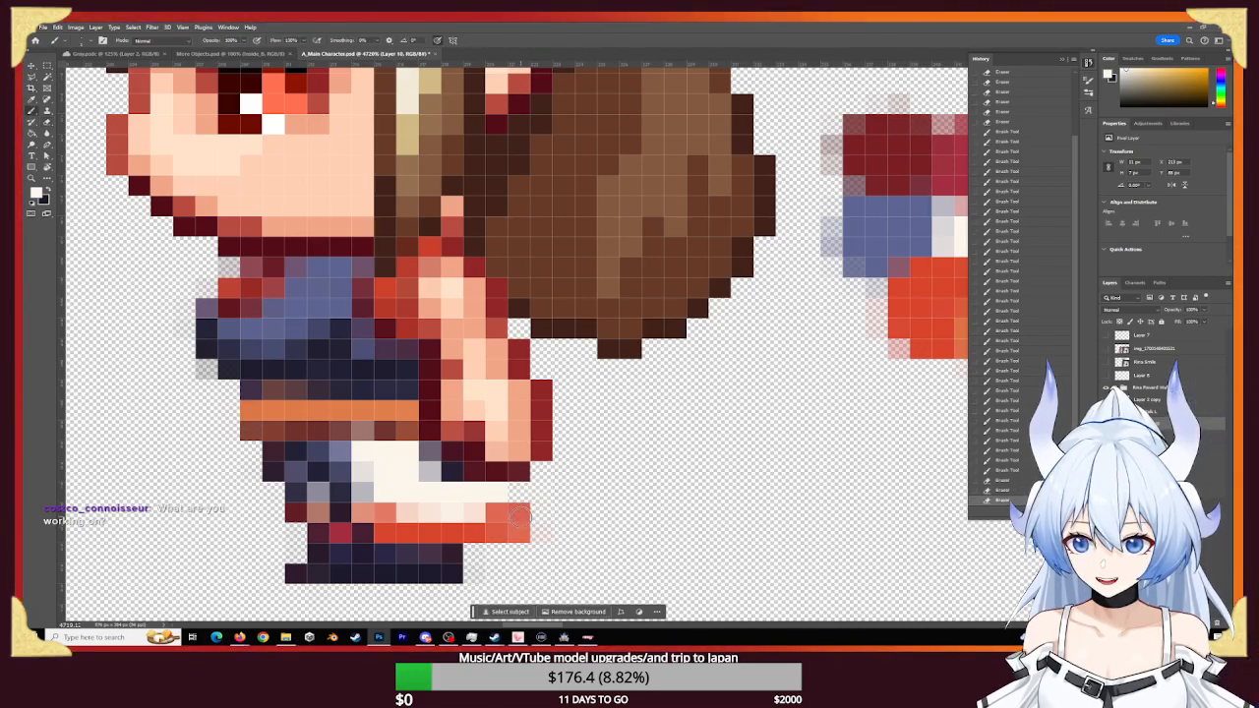
left_click(514, 518, "alt")
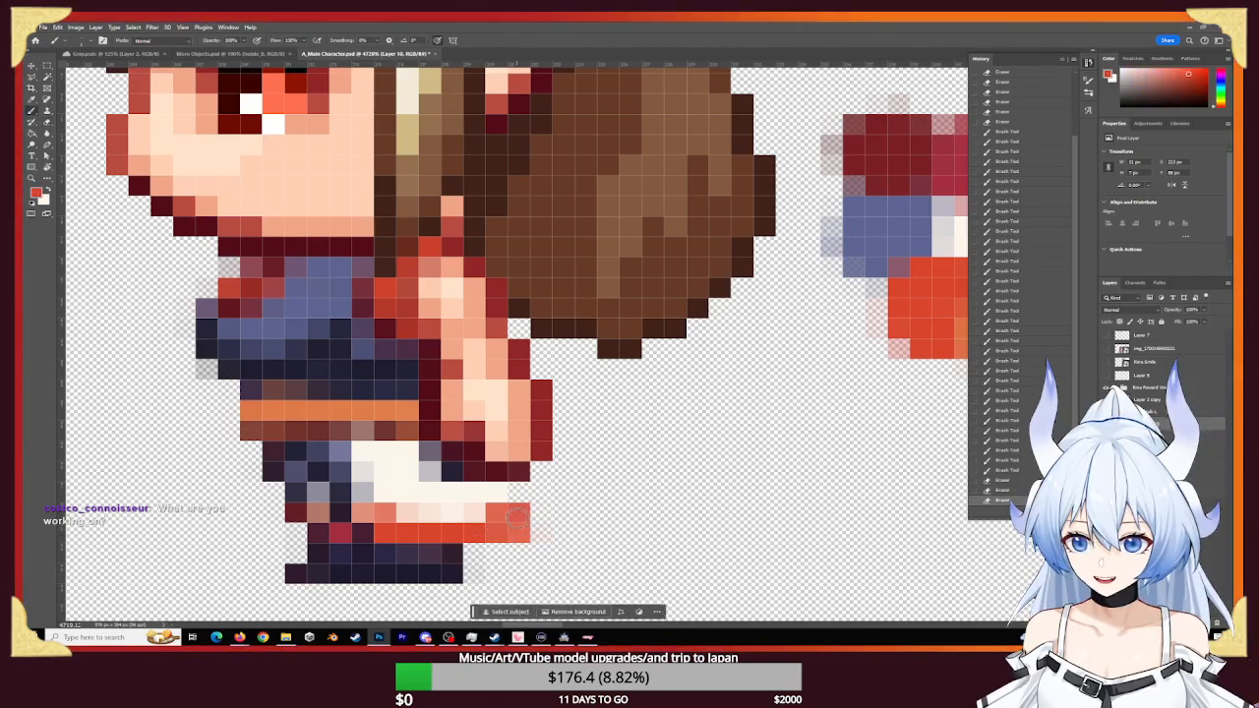
left_click(515, 519)
left_click(514, 516)
left_click(516, 508)
left_click(517, 496)
left_click(518, 494)
left_click(517, 494)
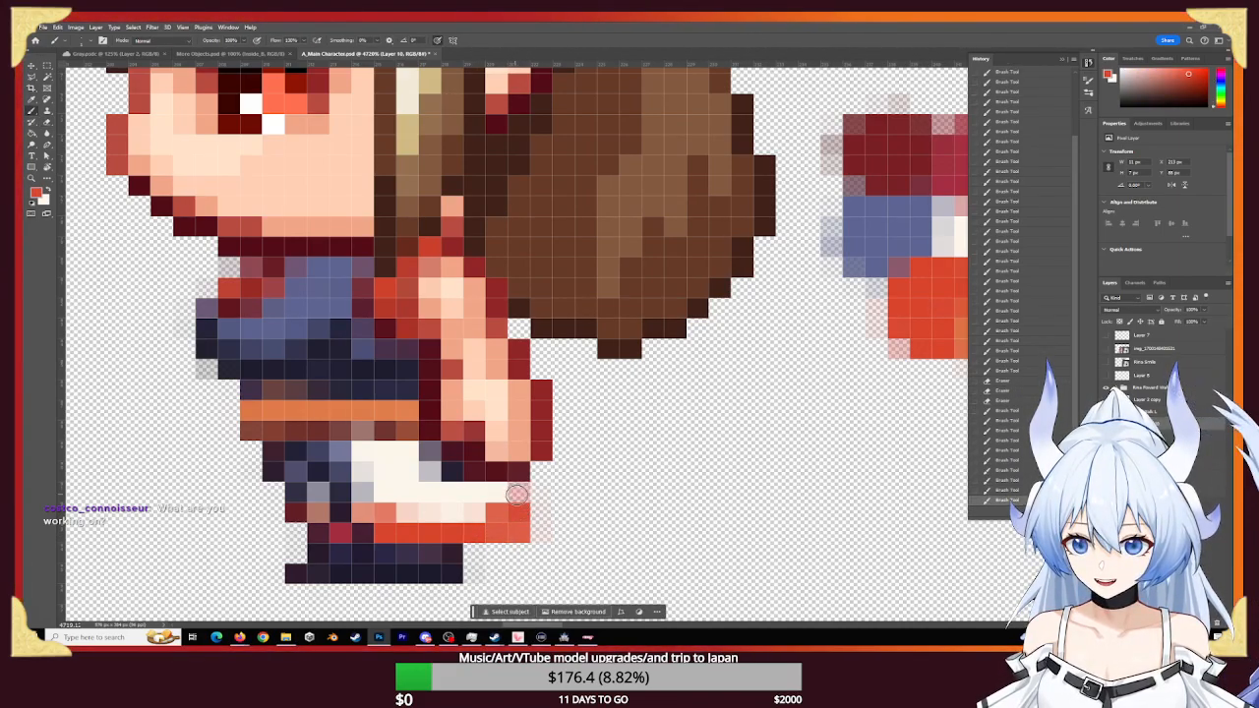
left_click(519, 493)
left_click(518, 494)
left_click(518, 494)
left_click(518, 493)
left_click(518, 494)
left_click(516, 494)
left_click(516, 497)
left_click(514, 499)
left_click(516, 505)
left_click(519, 516)
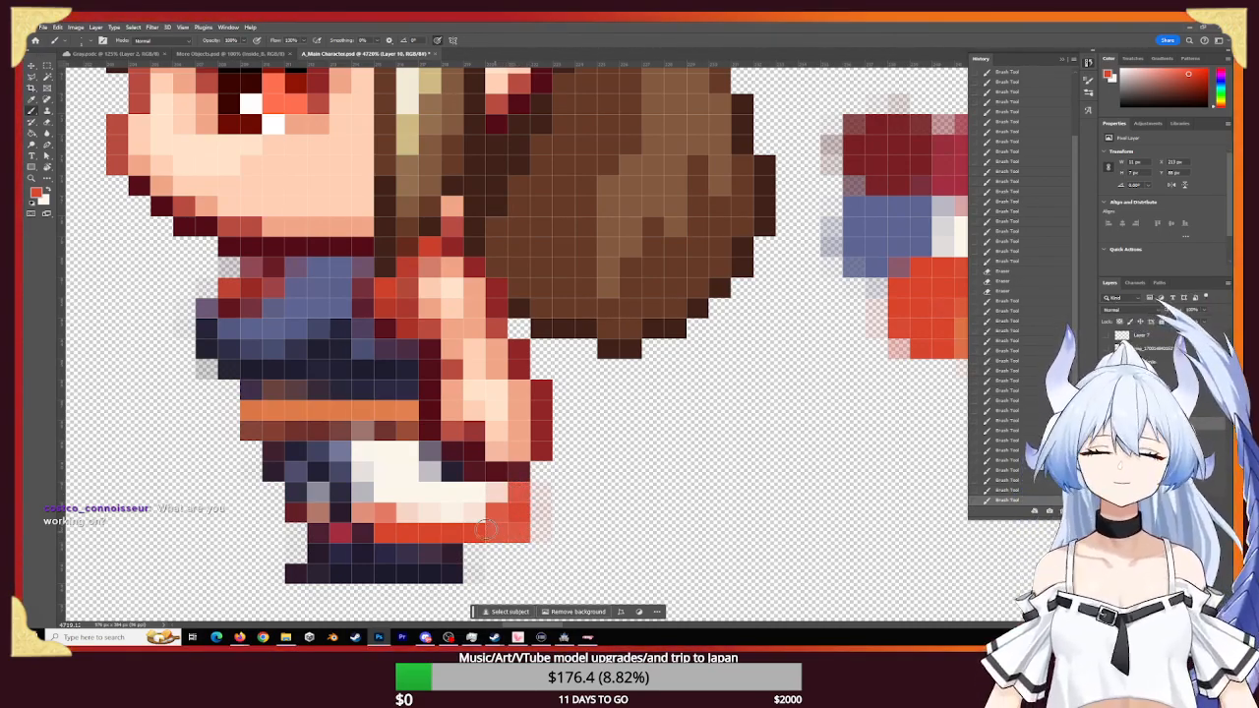
- Sample the dark red palette swatch and shade the hem's two rear bottom pixels with it
left_click_drag(798, 284, 594, 389)
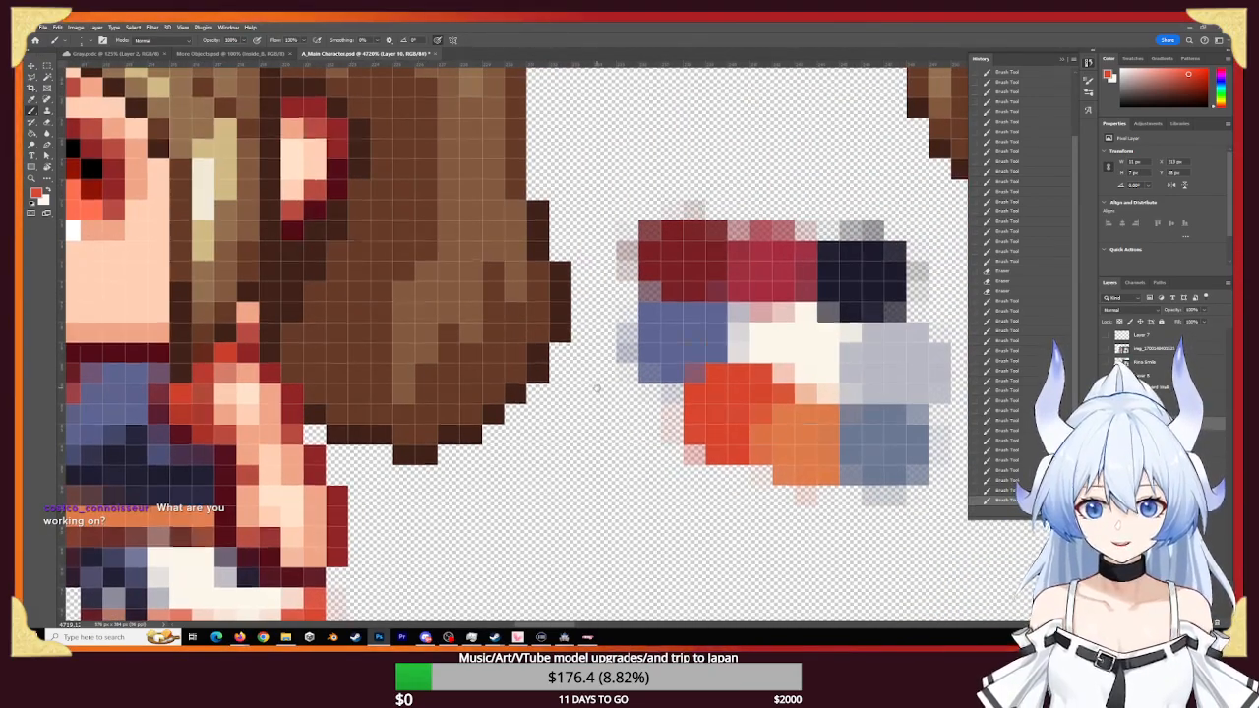
left_click(719, 246, "alt")
left_click_drag(506, 454, 787, 225)
key("z")
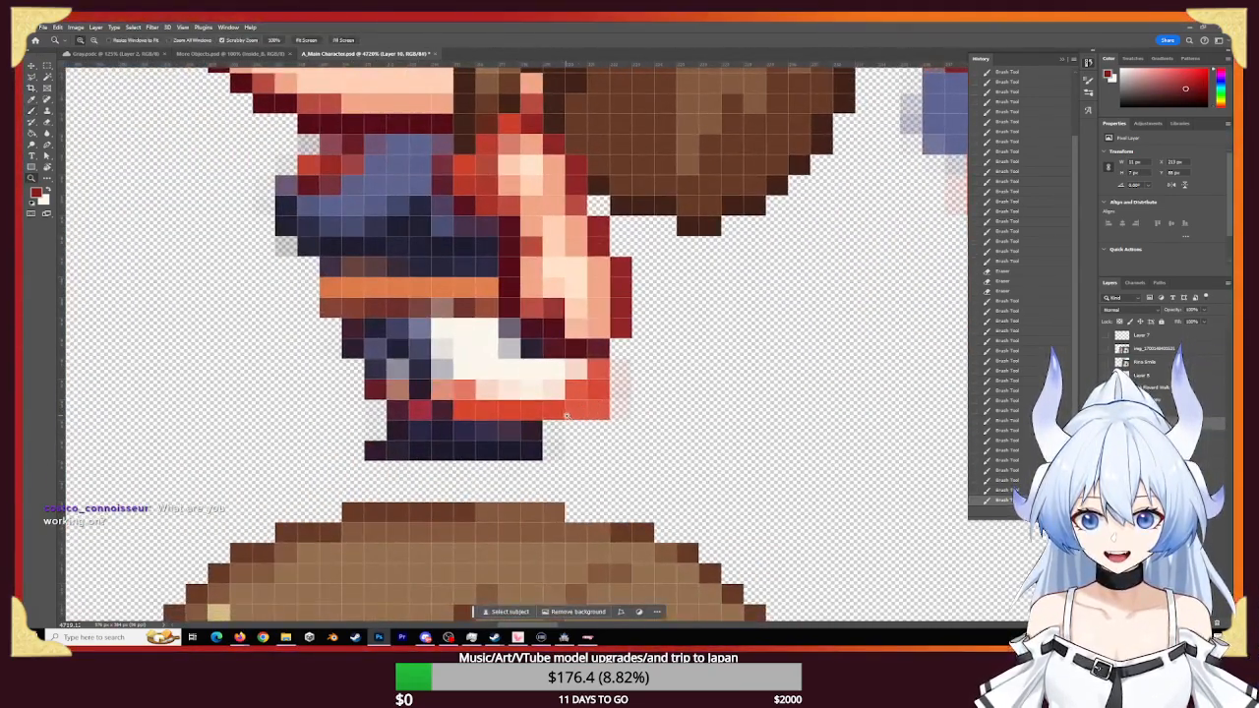
left_click_drag(570, 427, 642, 447)
key("b")
left_click(655, 401)
left_click(653, 403)
left_click(594, 405)
left_click(593, 404)
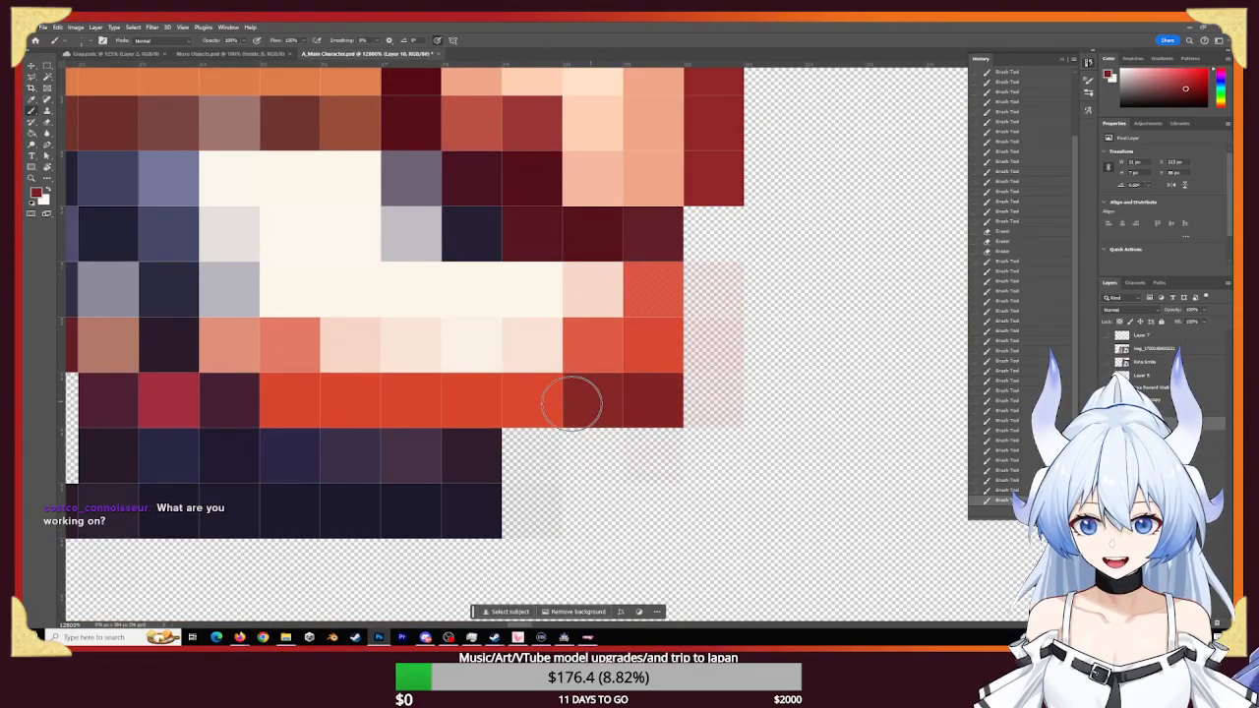
- Shade the front end of the skirt panel's hem with the same dark red
left_click(252, 406)
left_click(232, 370)
left_click(239, 363)
left_click(285, 362)
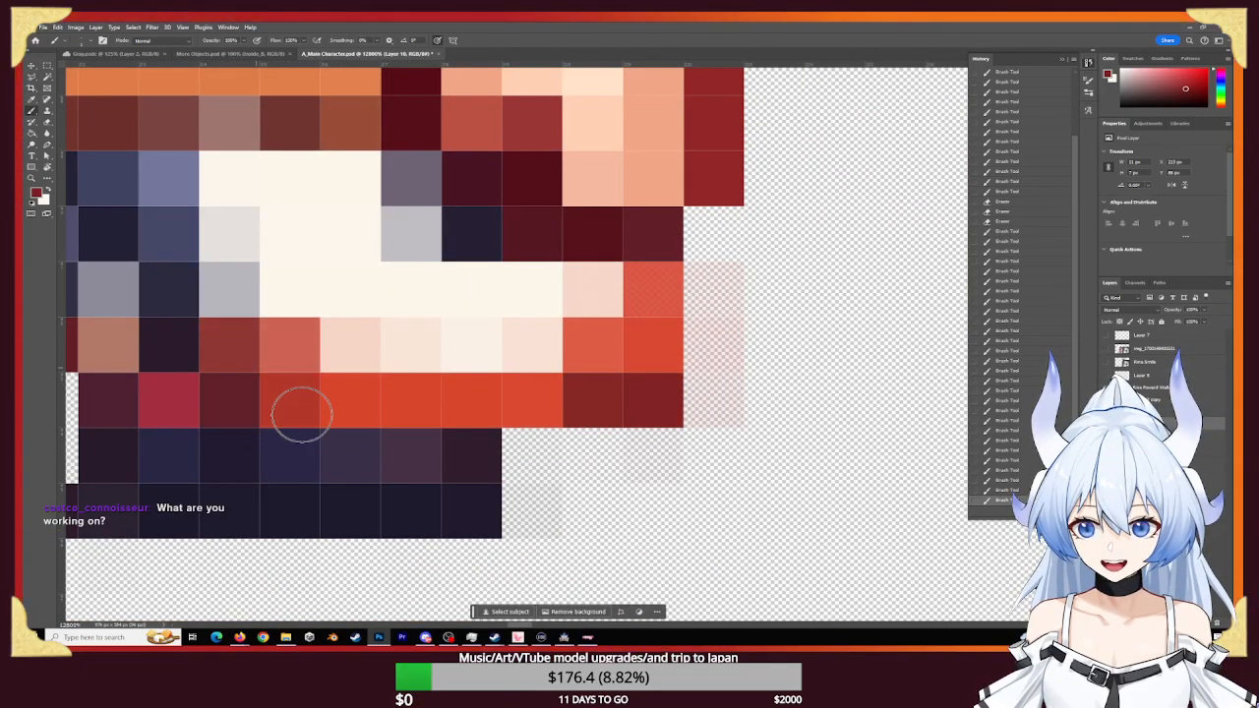
left_click(274, 396)
left_click(274, 396)
- Darken the skirt panel's rear trim and the remaining middle pixels of its bottom hem with dark red
left_click(666, 289)
left_click(665, 291)
left_click(634, 346)
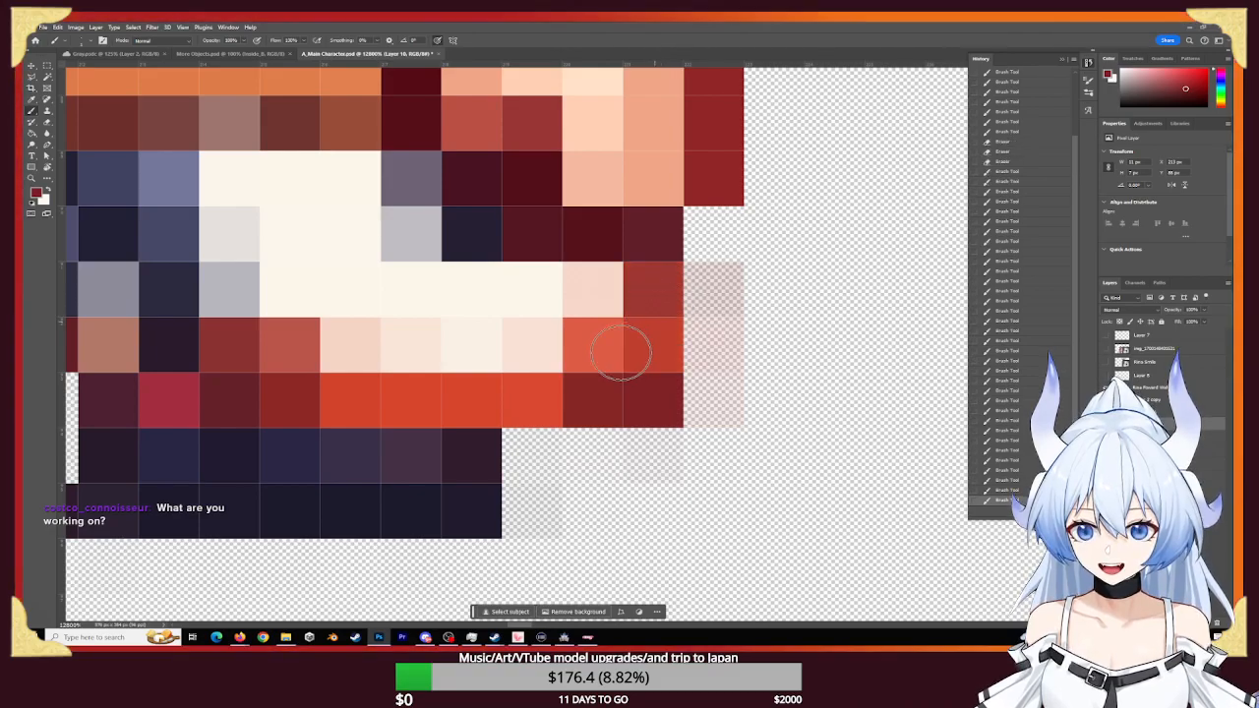
left_click(528, 396)
left_click(459, 400)
left_click(392, 401)
left_click(340, 407)
- Sample a grey-blue from the palette swatches and shade the front upper part of the cream panel below the belt
key("z")
left_click_drag(549, 429, 393, 414)
key("b")
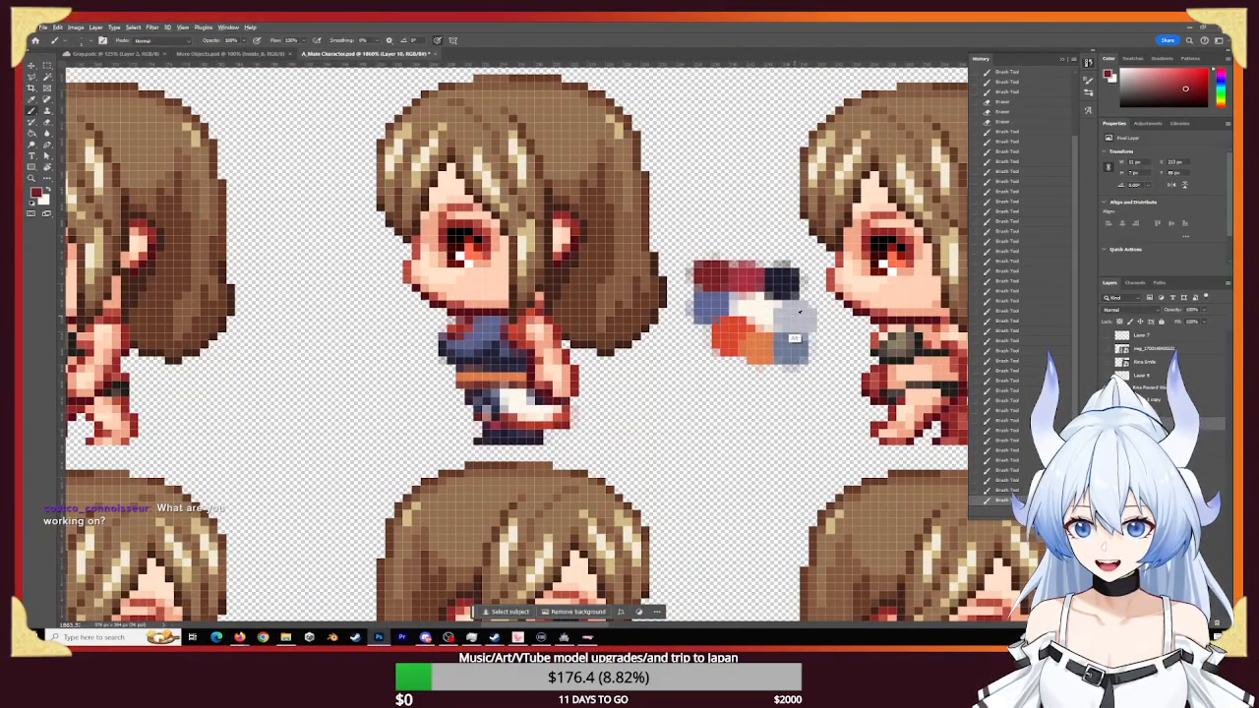
left_click(803, 311, "alt")
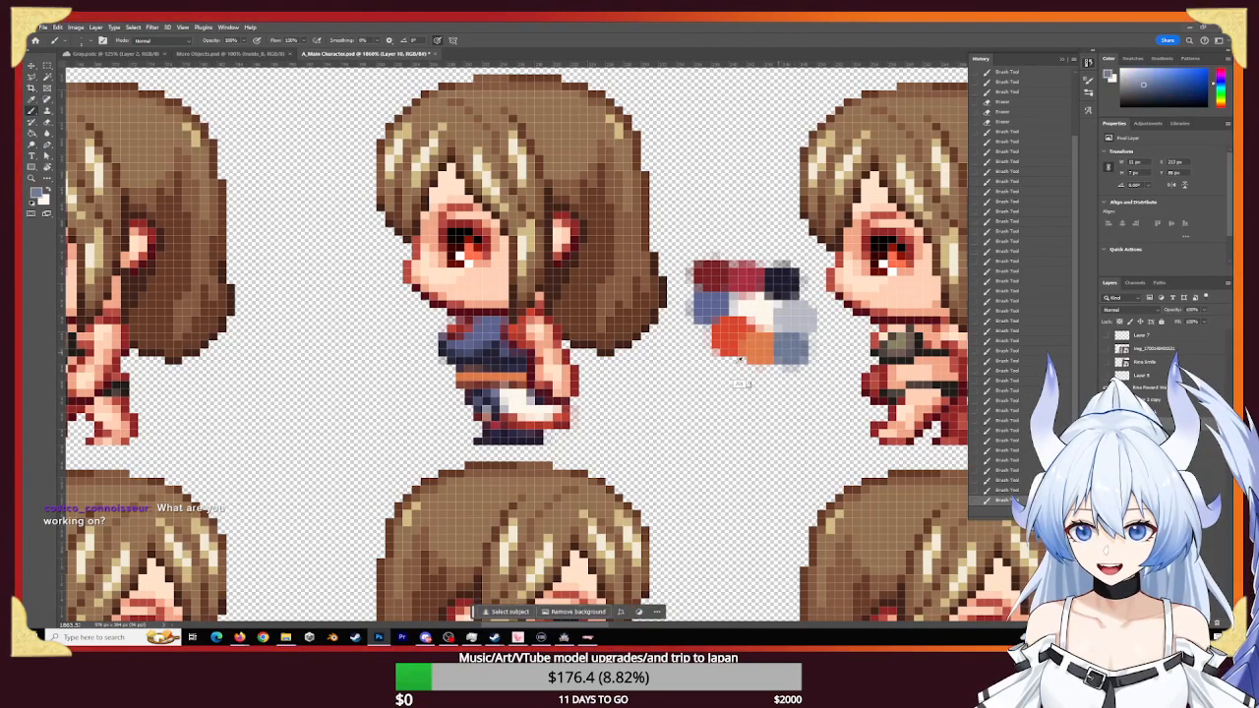
left_click(508, 403)
left_click(504, 395)
left_click(502, 398)
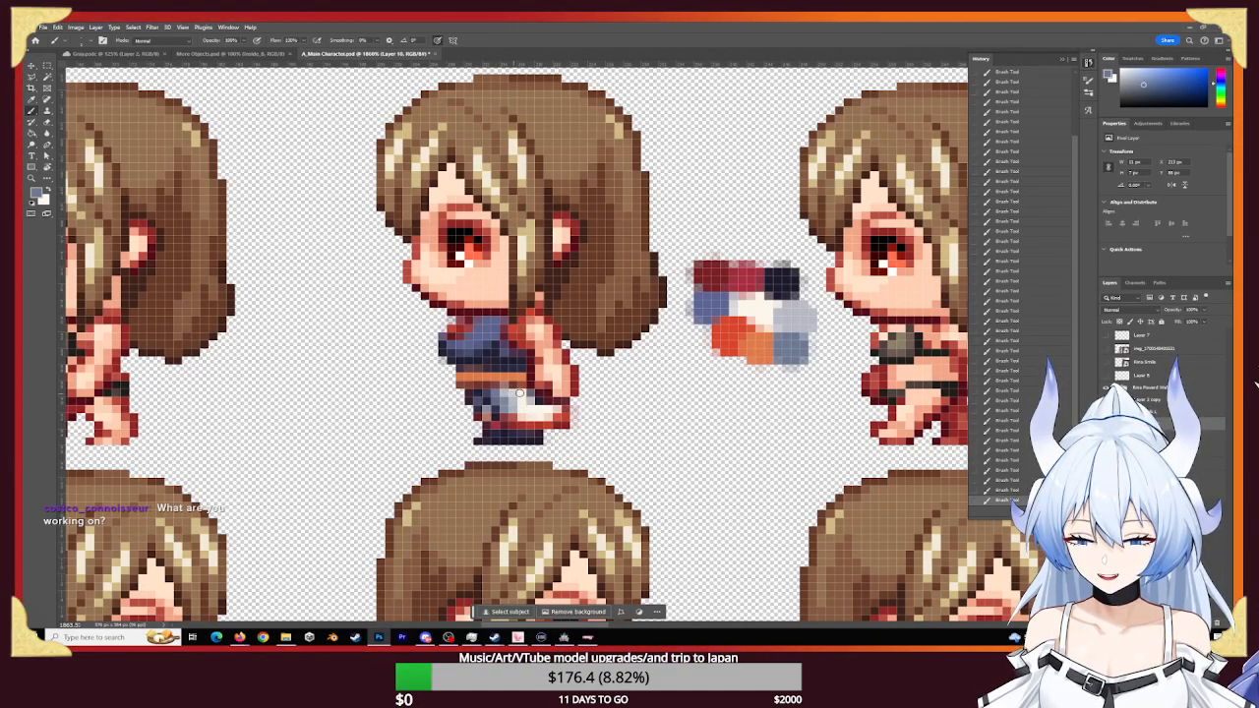
- Merge the skirt panel layer with the side-view outfit layer
key("z")
left_click(646, 394)
left_click_drag(604, 388, 484, 391)
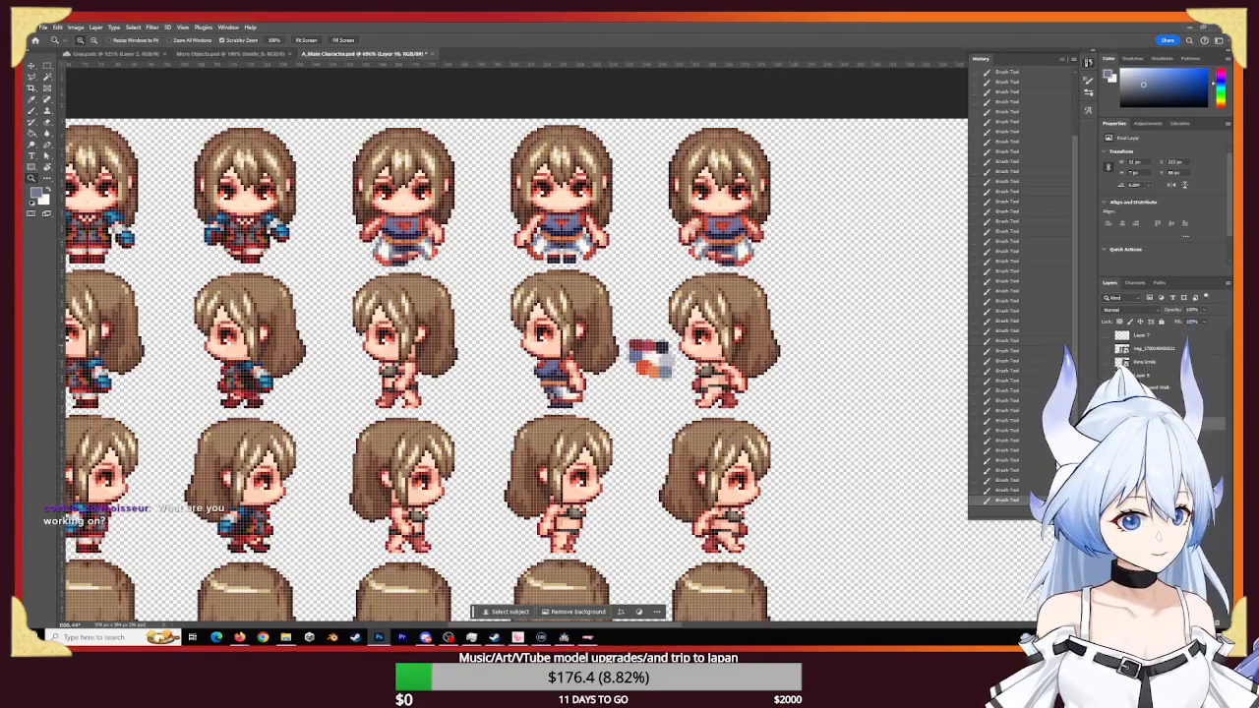
left_click(1220, 435, "shift")
right_click(1219, 435)
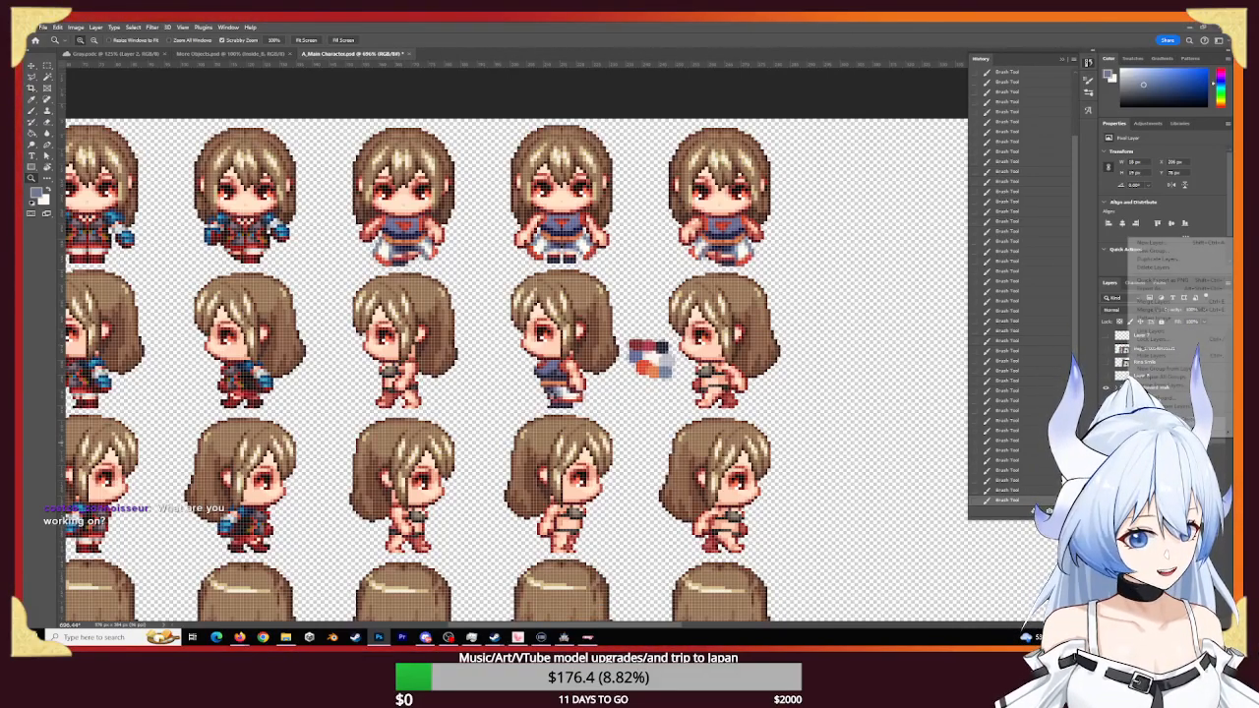
left_click(1170, 305)
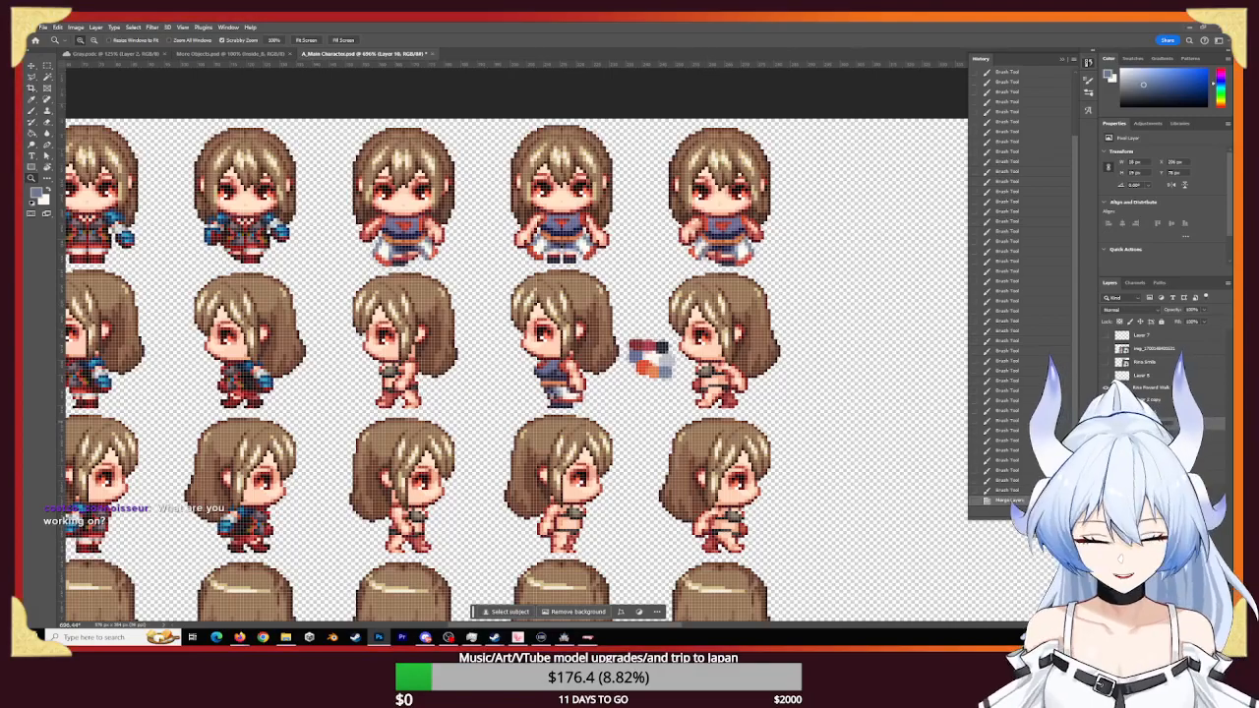
- Rename the merged side-view outfit layer as Neutral and add a new empty layer
type("Neutral")
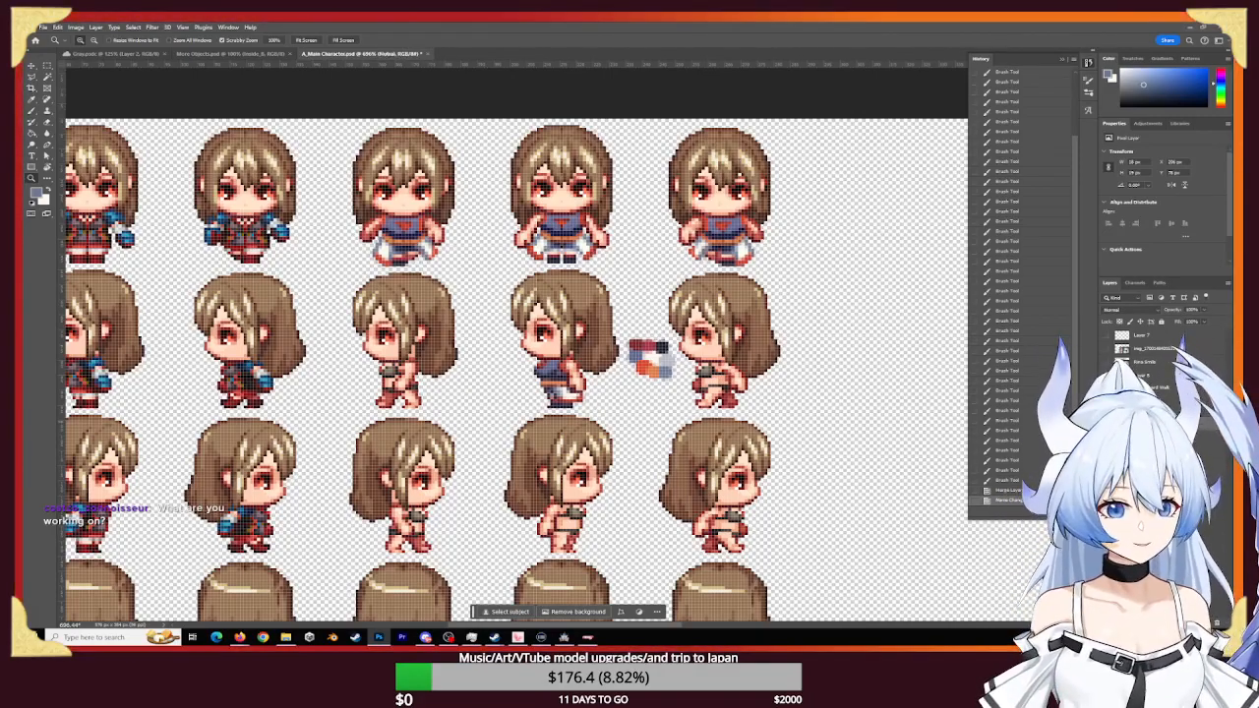
key("Return")
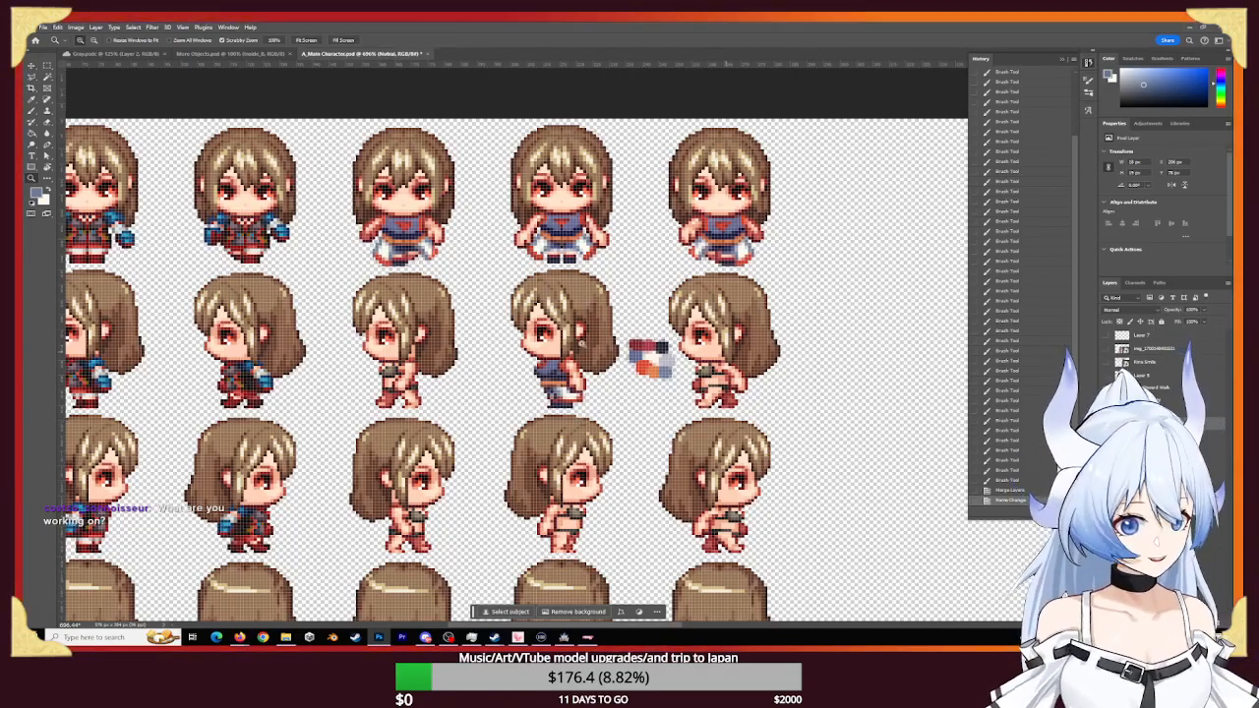
key("ctrl+shift+alt+n")
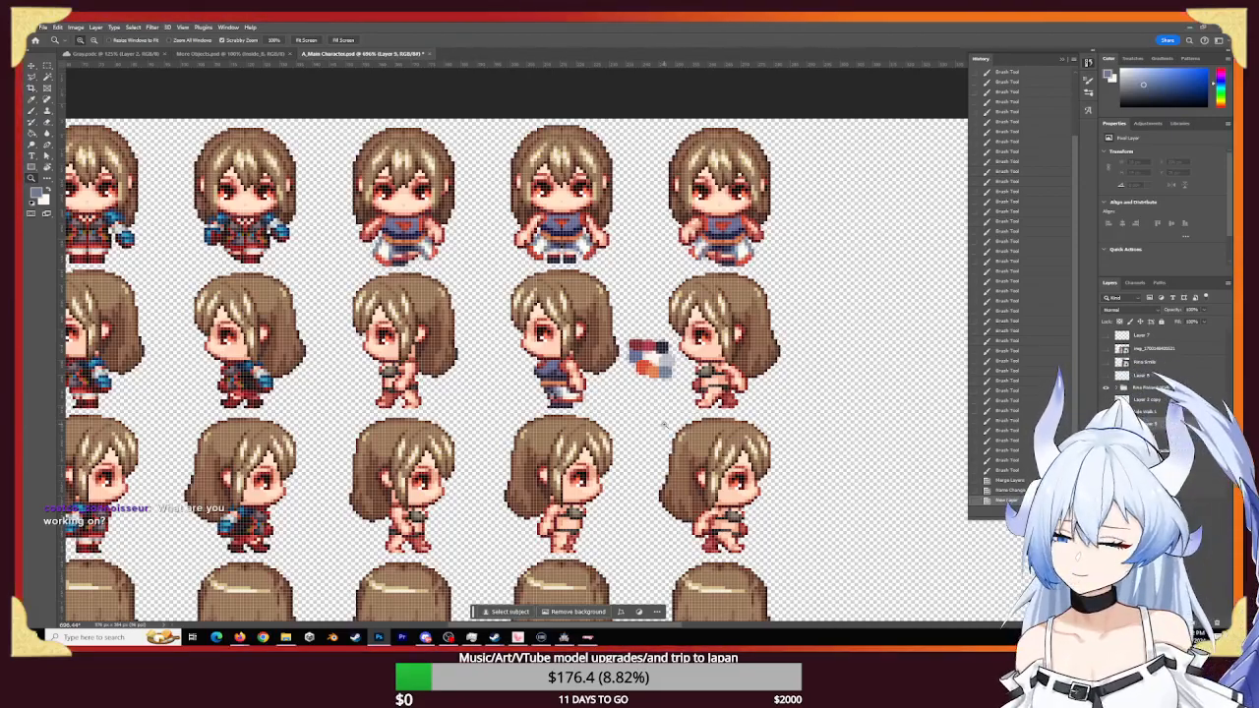
- Hide the Neutral outfit layer to expose the base body of the middle side-view sprite
left_click_drag(456, 354, 476, 370)
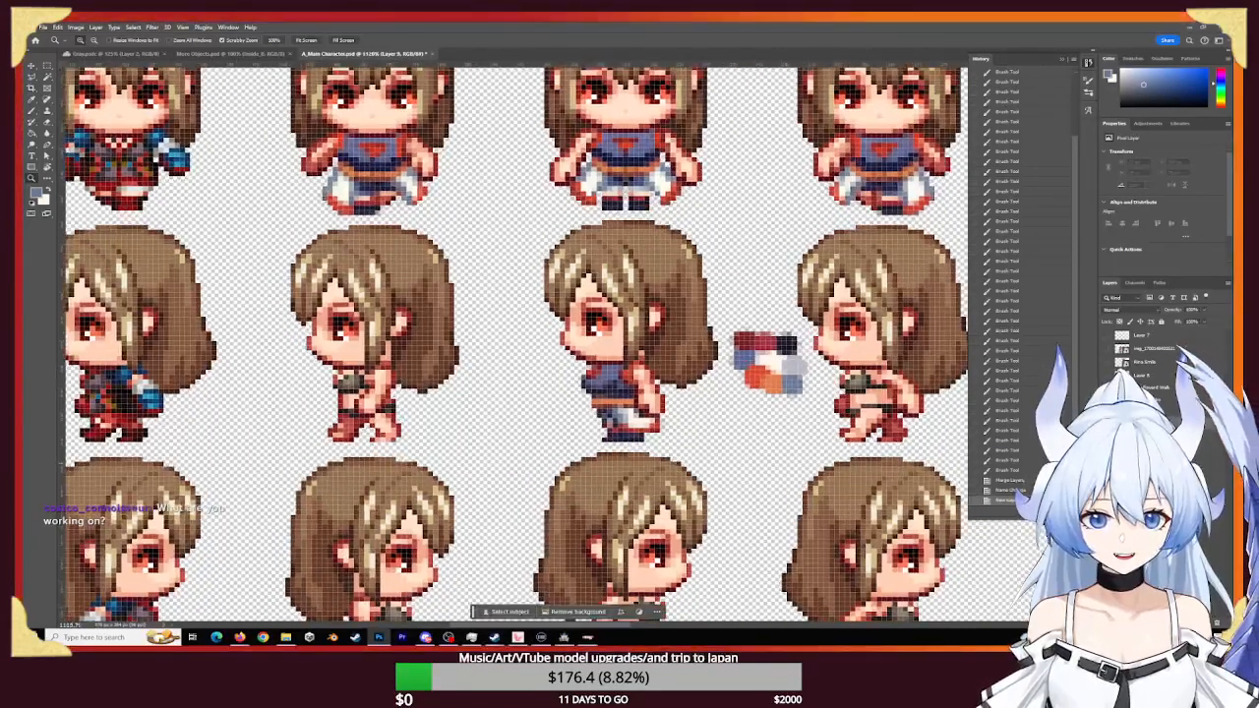
left_click(1106, 435)
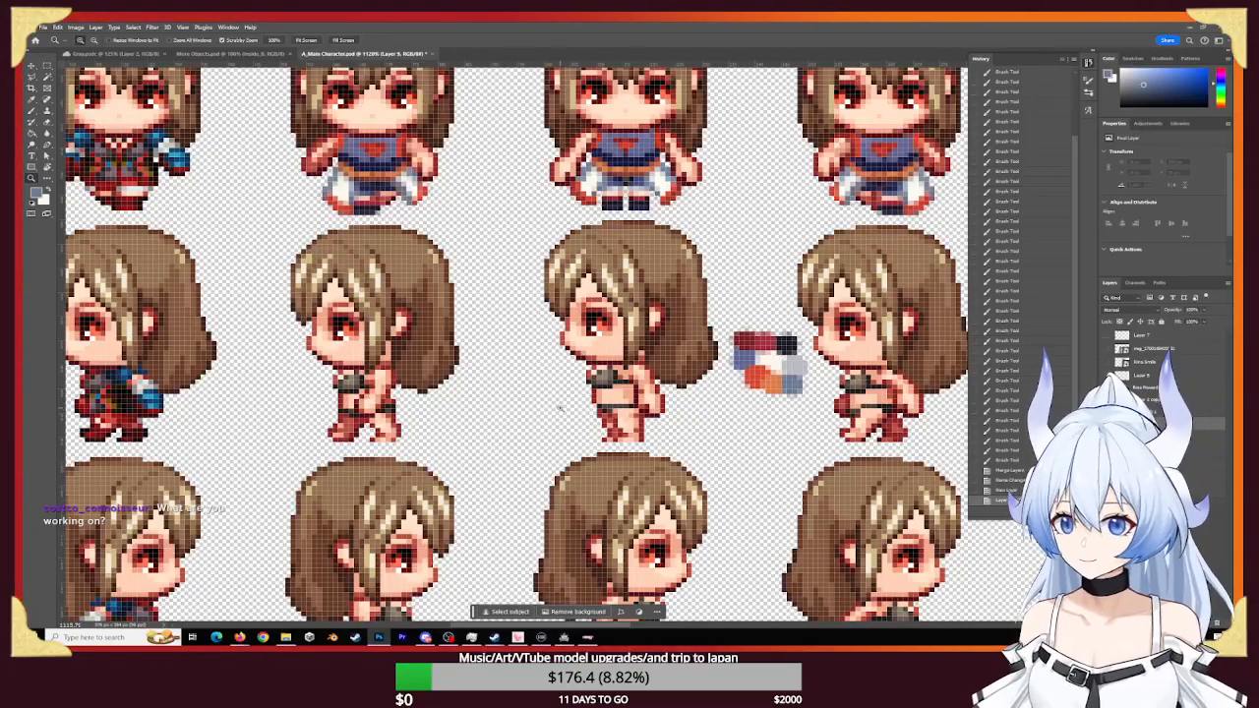
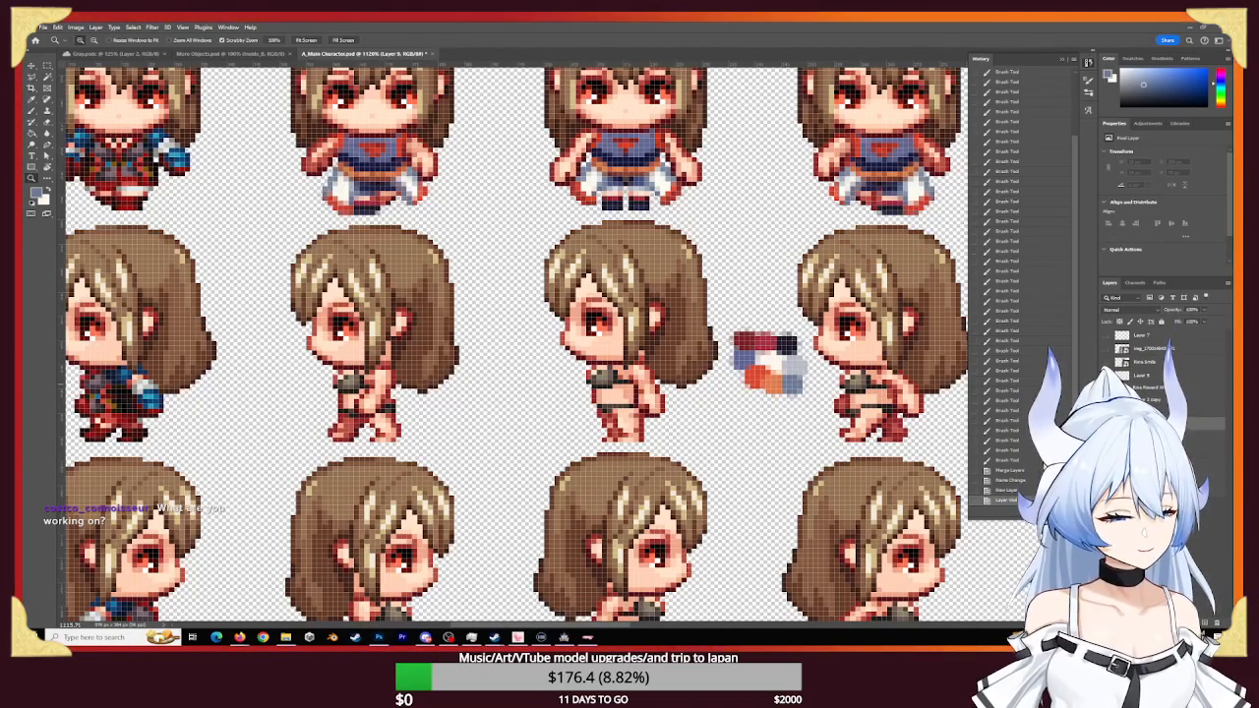
key("super+d")
key("super+d")
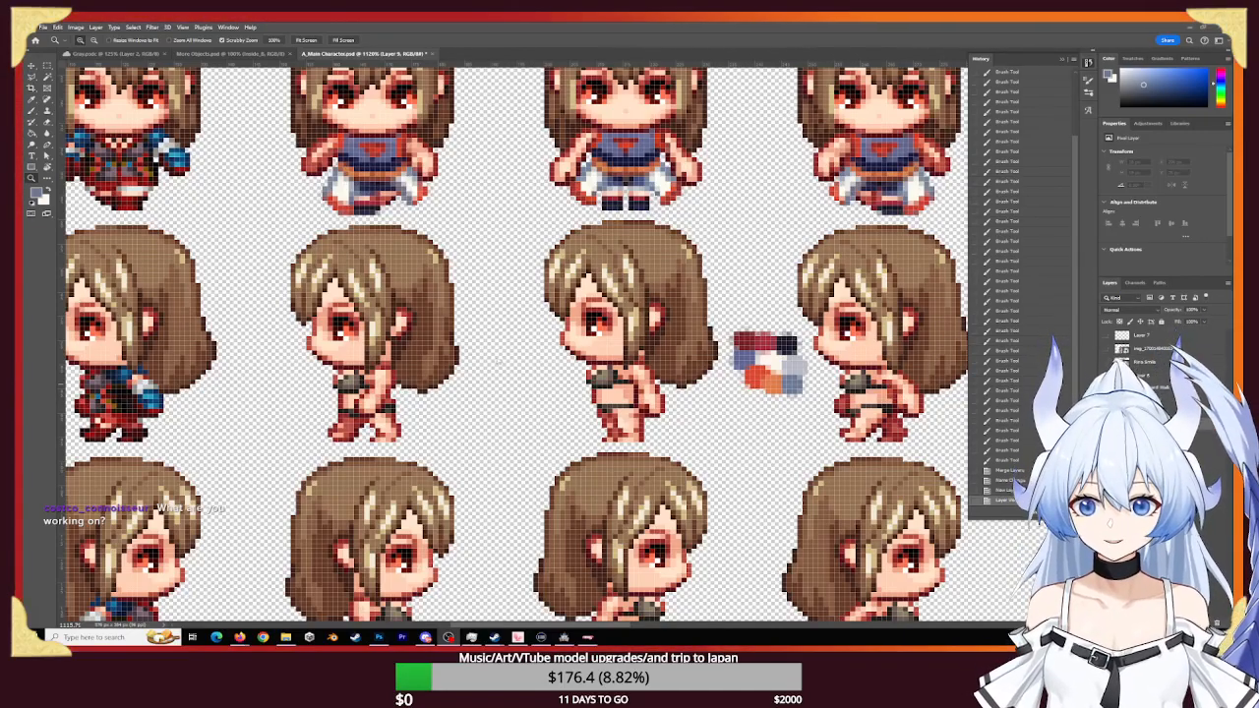
- Bring up the document with the handwritten weekend plan
scroll(497, 360, "down", 3, "alt")
mouse_move(458, 368)
left_mouse_down()
mouse_move(426, 360)
mouse_move(443, 363)
left_mouse_up()
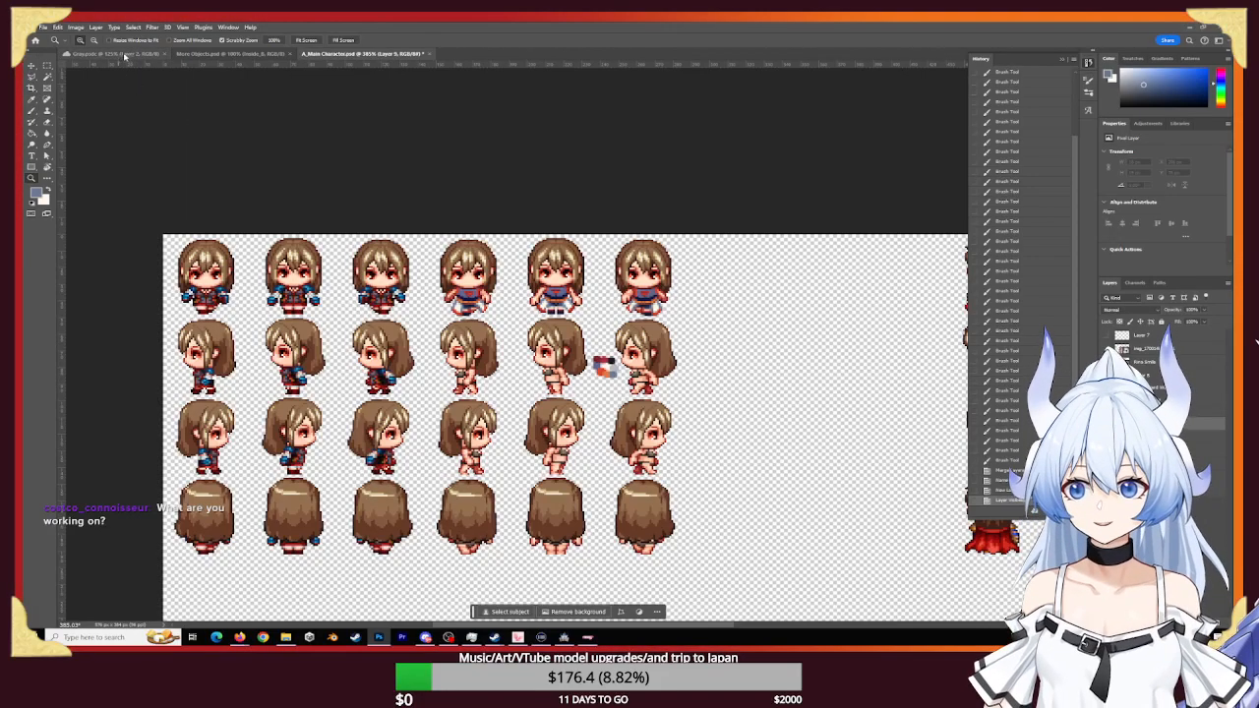
left_click(123, 54)
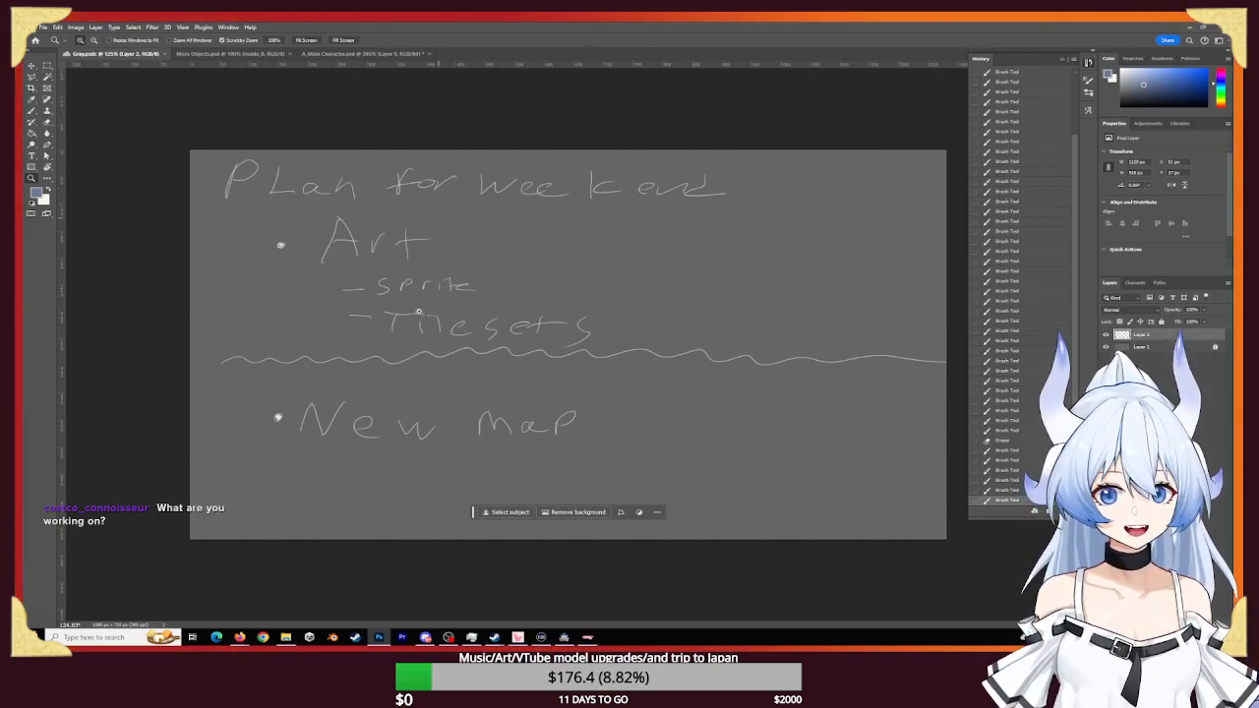
- Switch to RPG Maker MZ, dismiss the sound test, and view the whole town map
left_click(563, 638)
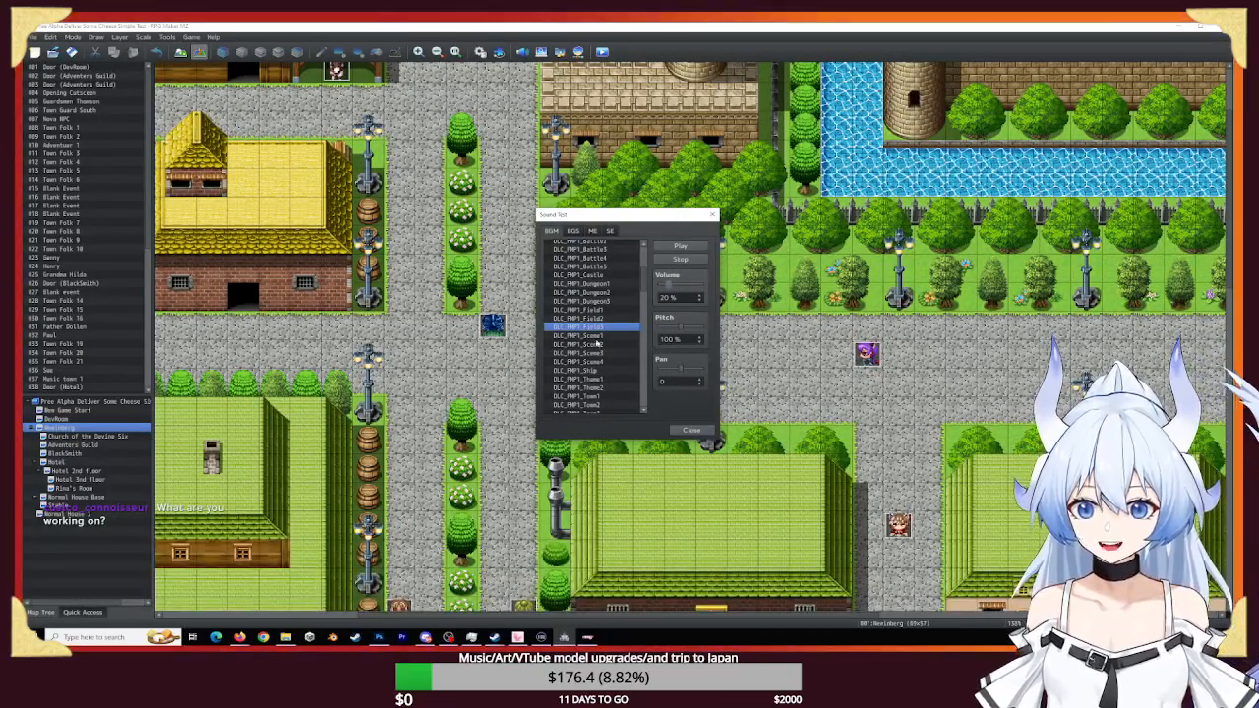
left_click(692, 430)
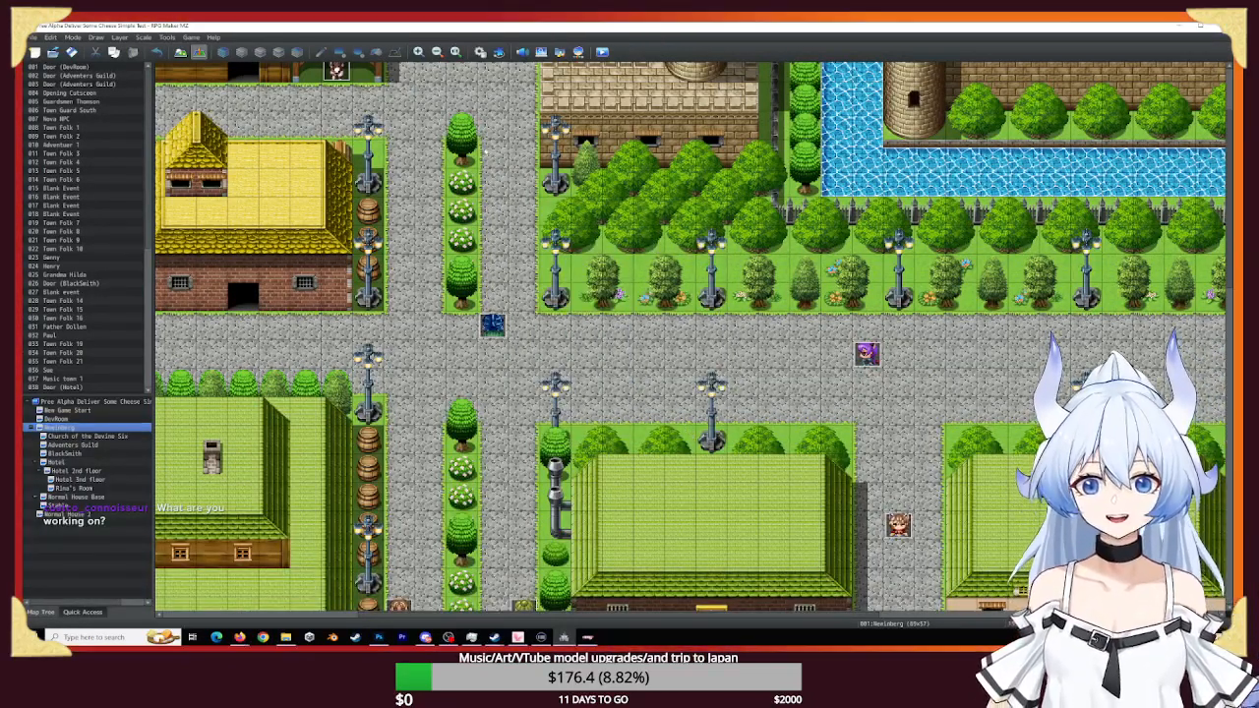
left_click(436, 51)
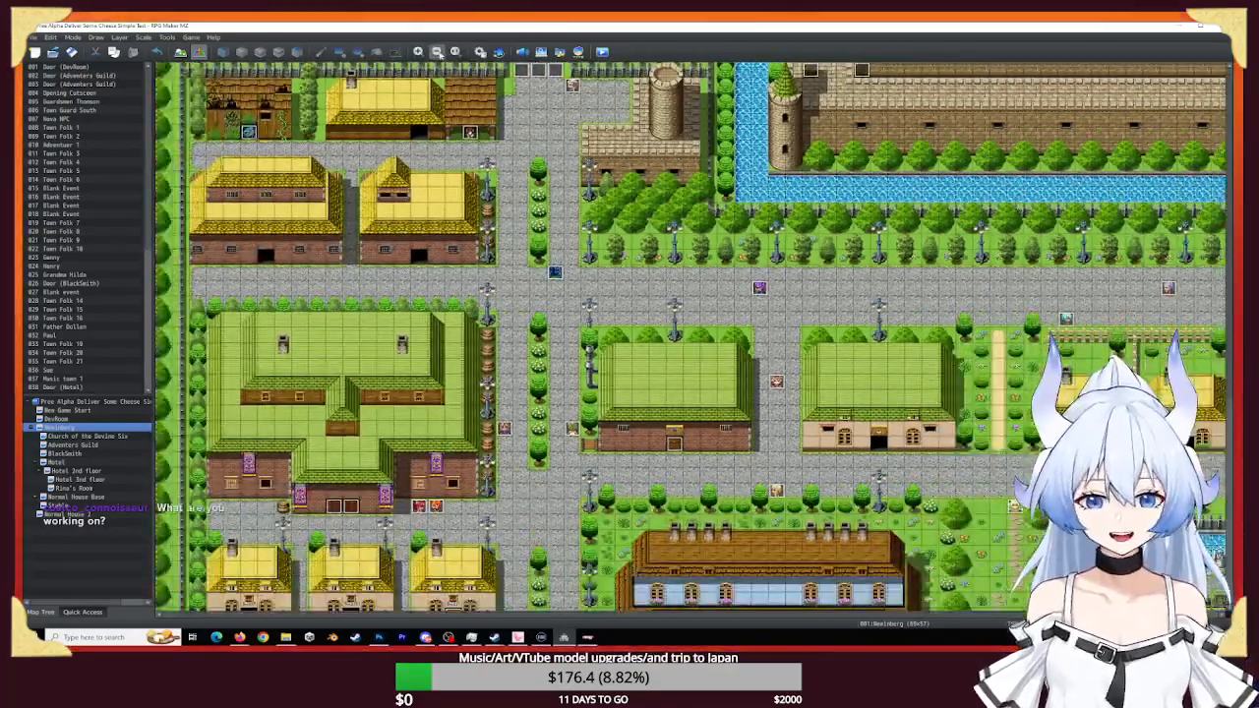
left_click(436, 51)
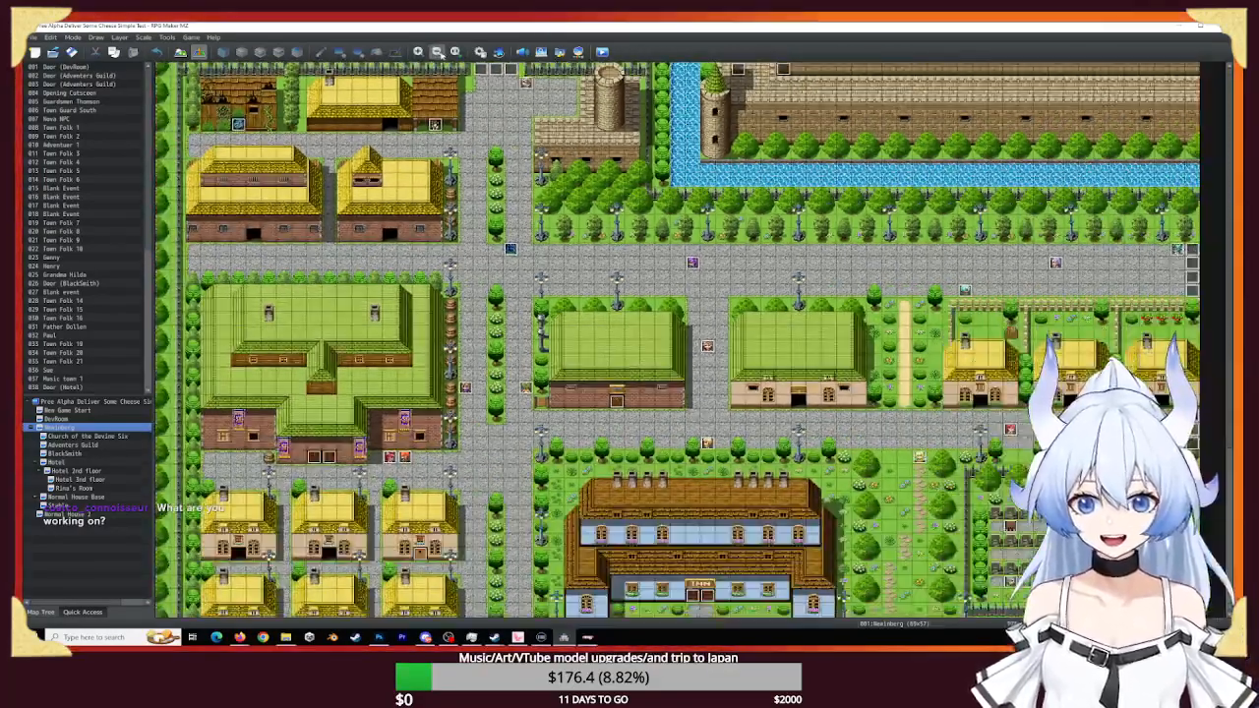
left_click(437, 51)
left_click(437, 51)
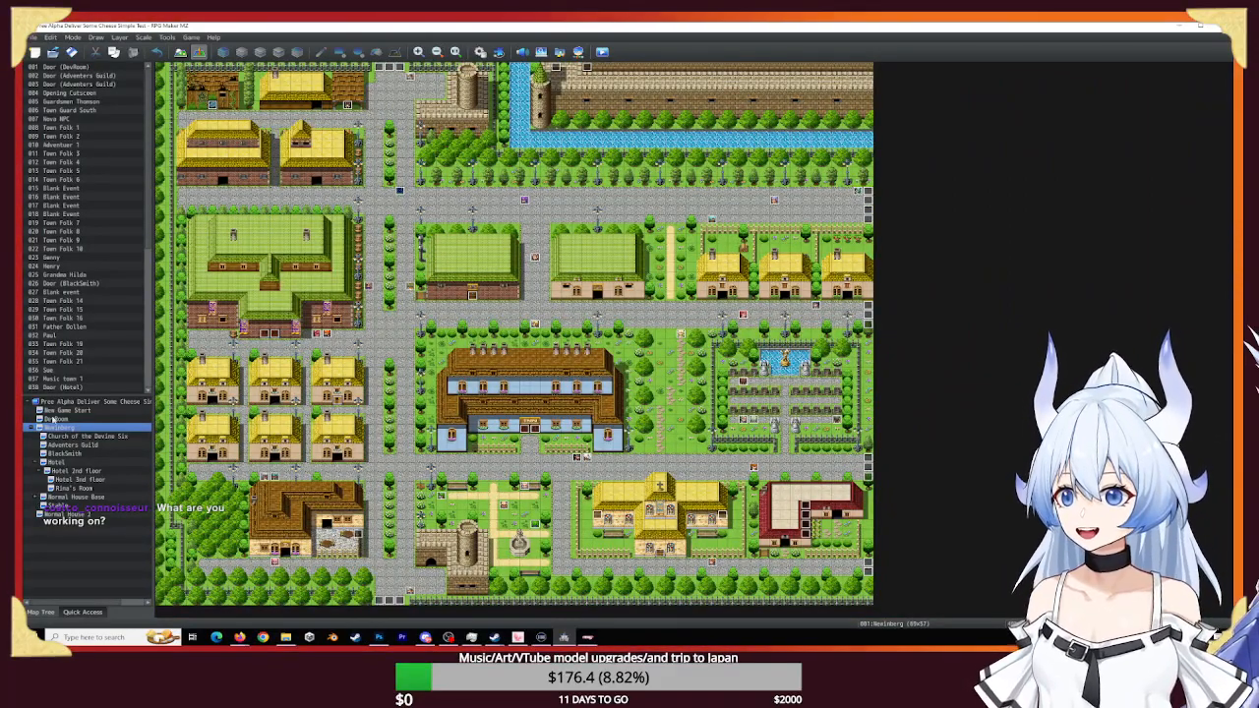
- Look through the Church of the Devine Six, Adventers Guild and BlackSmith interior maps
left_click(79, 437)
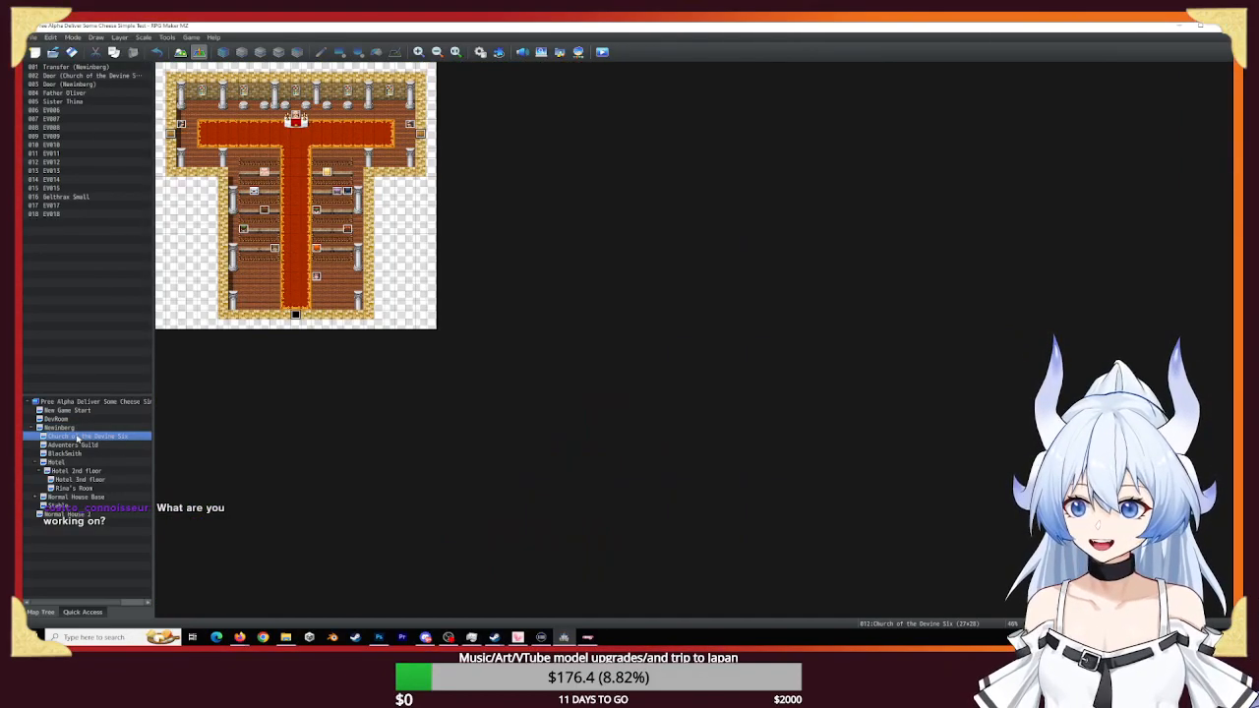
left_click(455, 52)
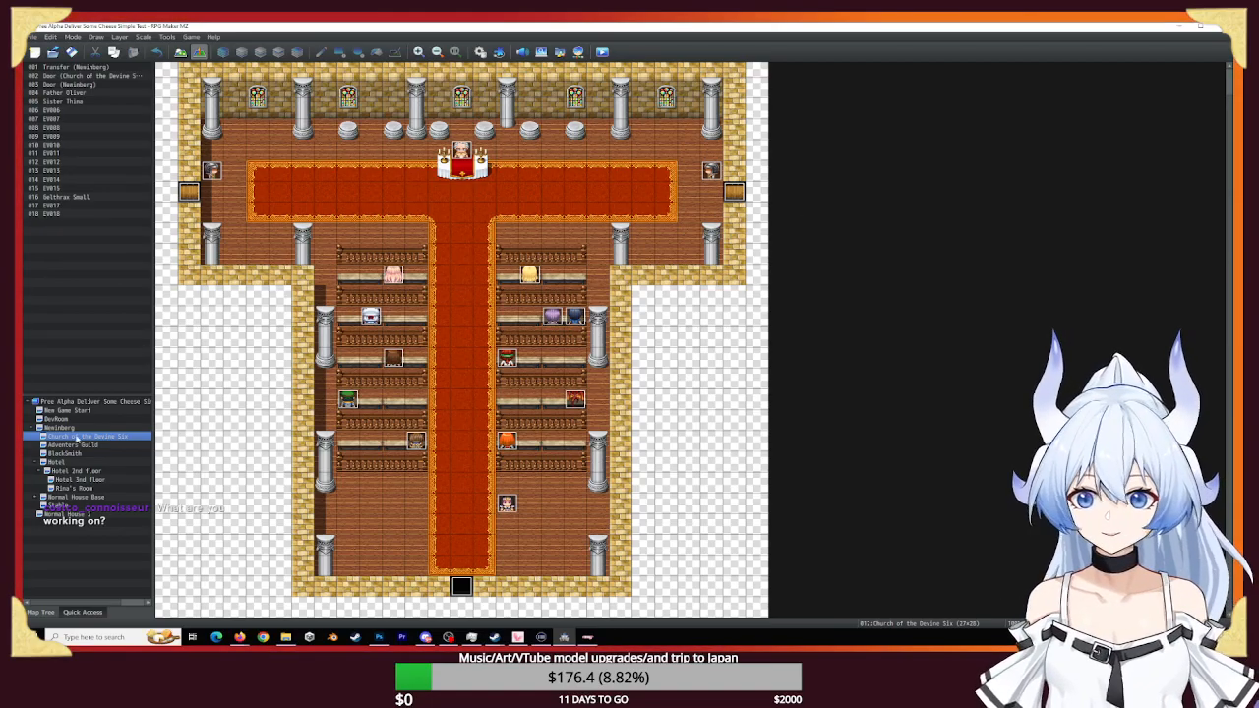
left_click(74, 446)
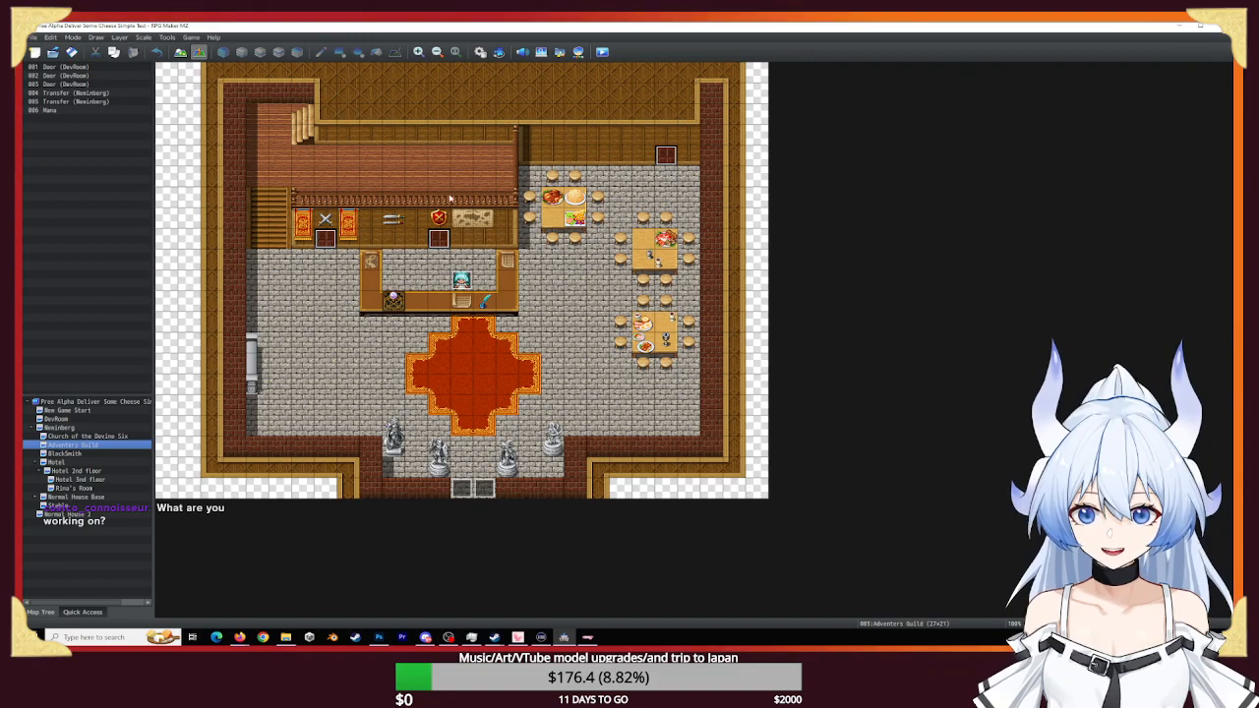
left_click(62, 454)
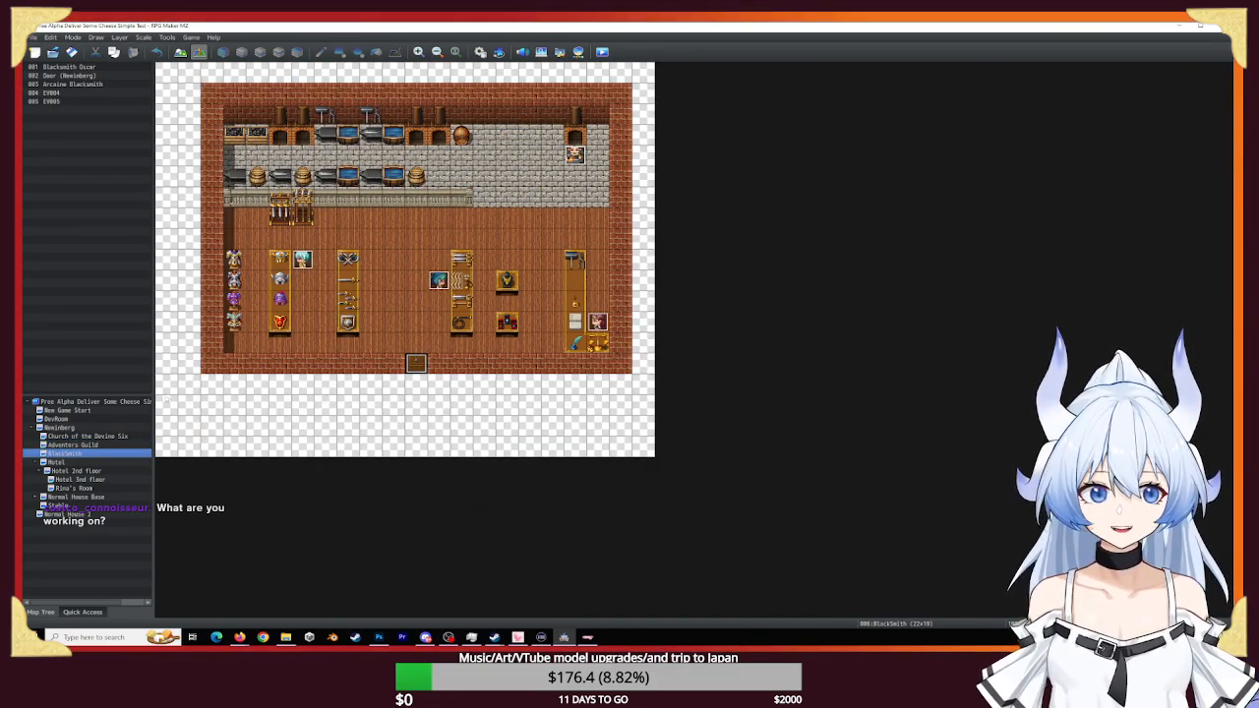
- Look through the Hotel maps: ground floor, 2nd floor, 3rd floor and the guest room
left_click(67, 462)
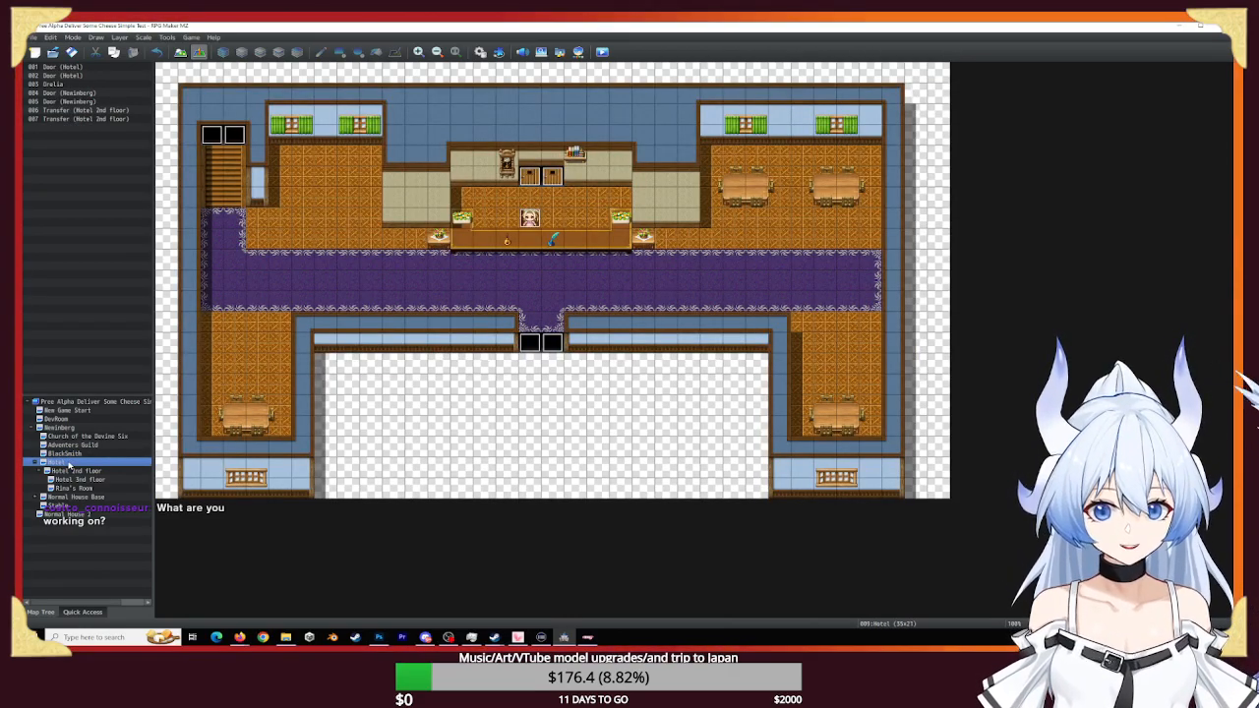
left_click(71, 472)
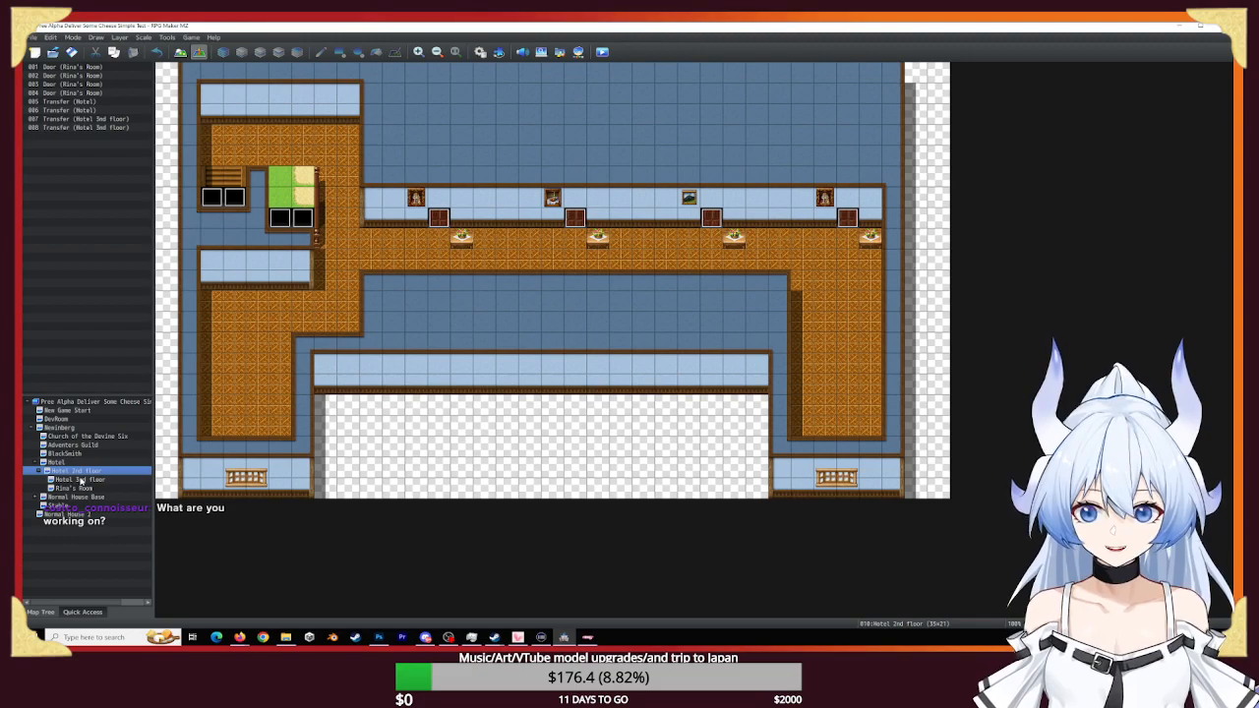
left_click(81, 479)
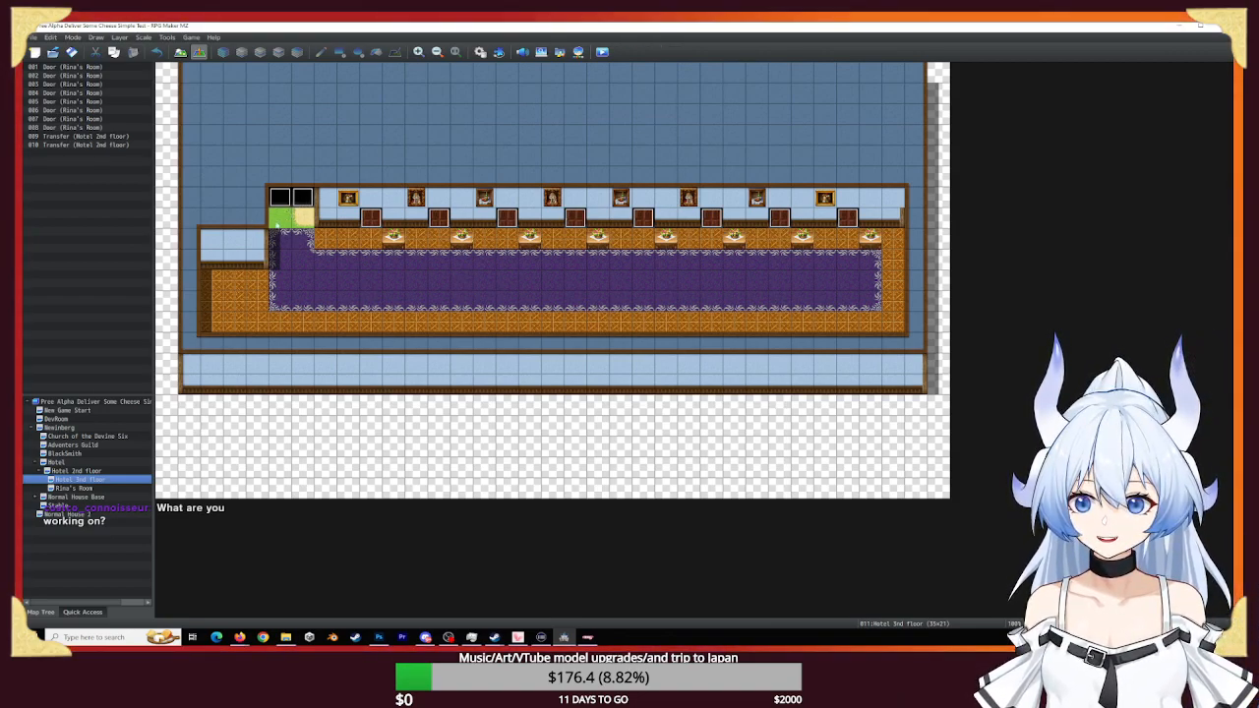
left_click(85, 489)
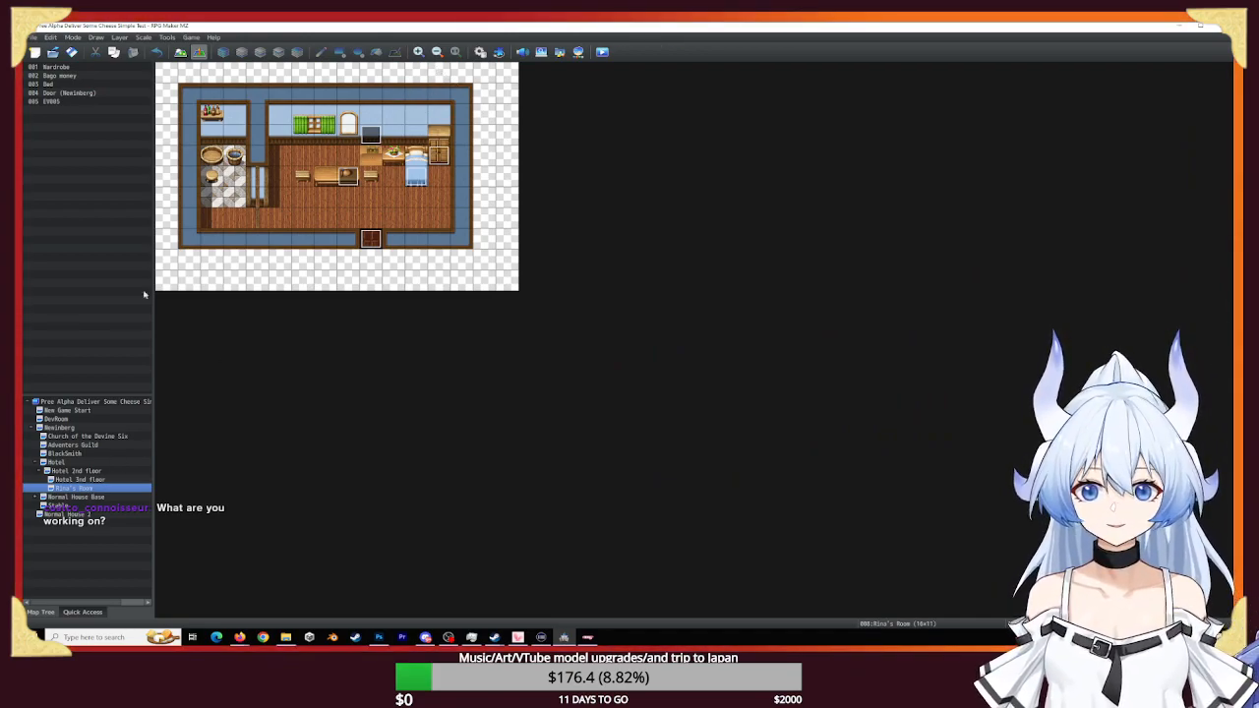
- Look through the Normal House Base, Stable and Normal House 2 maps
left_click(77, 498)
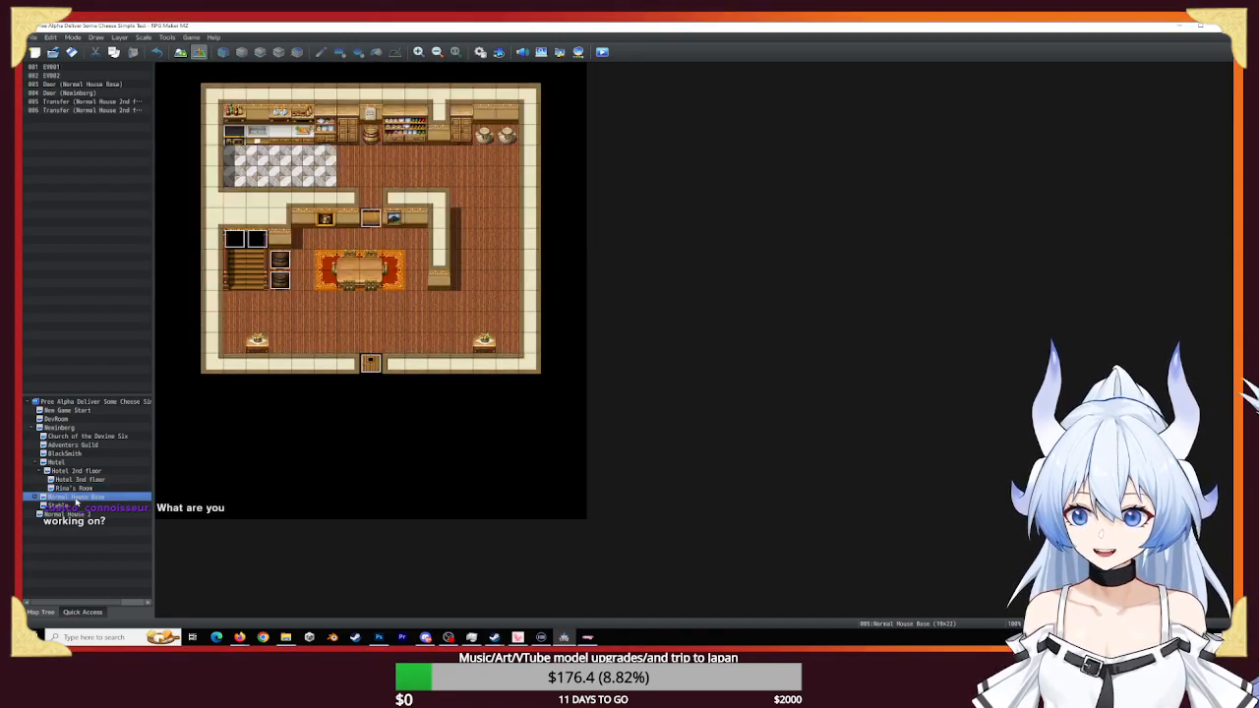
left_click(74, 506)
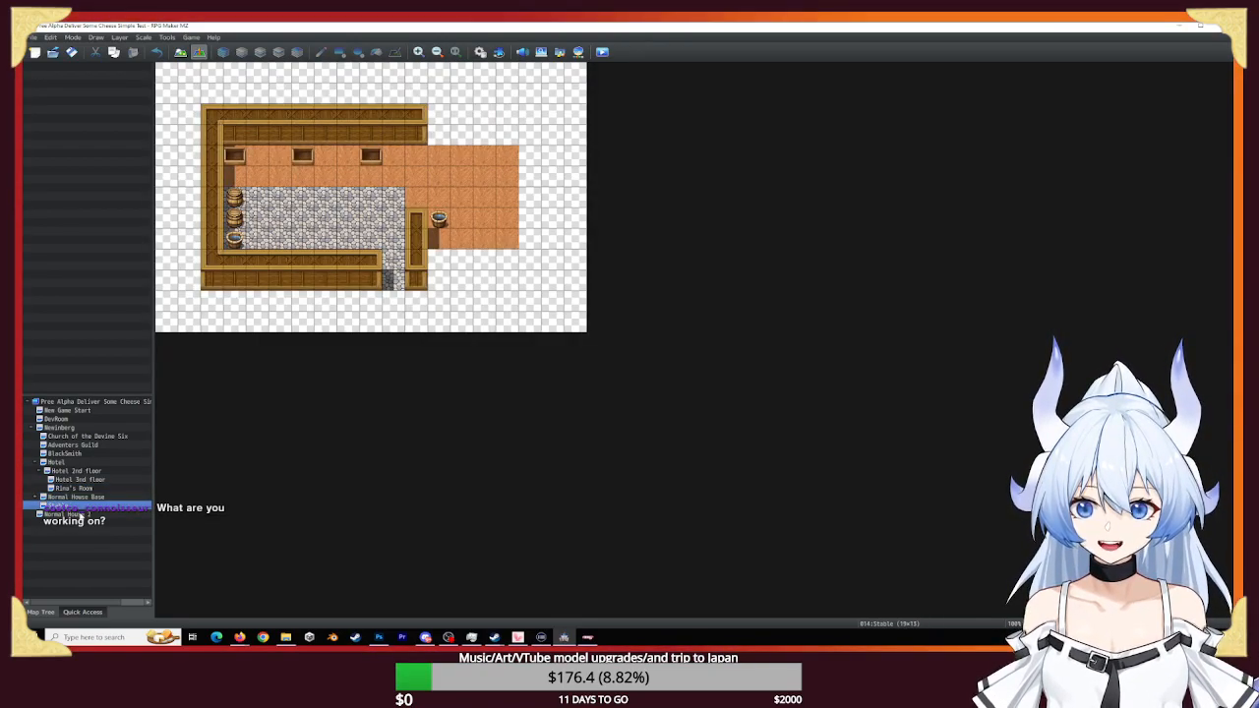
left_click(82, 514)
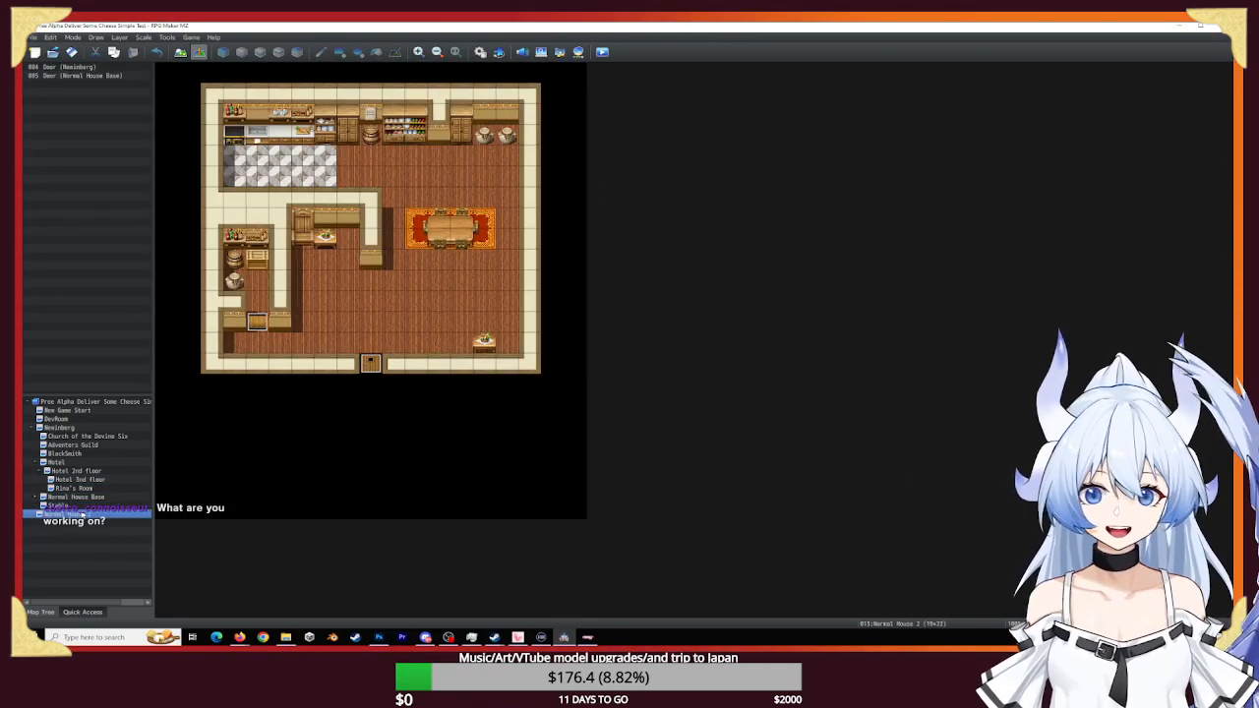
- View the DevRoom and New Game Start maps and return to the town map
right_click(67, 421)
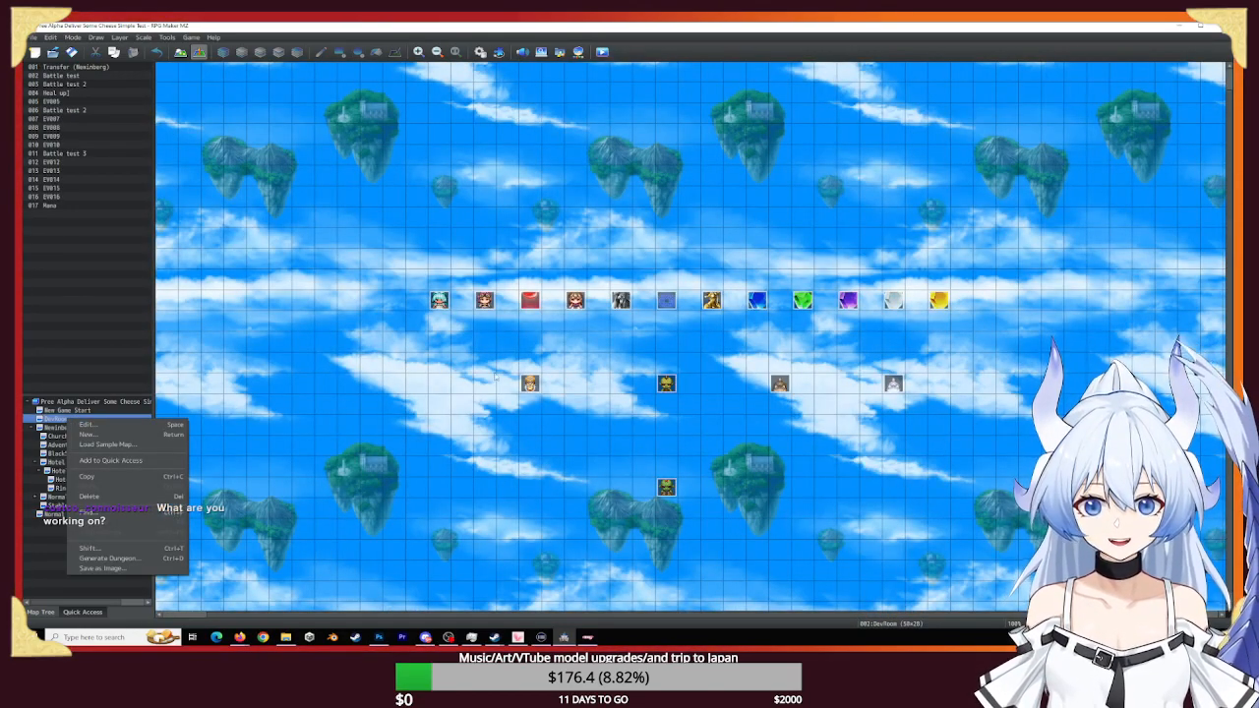
left_click(462, 403)
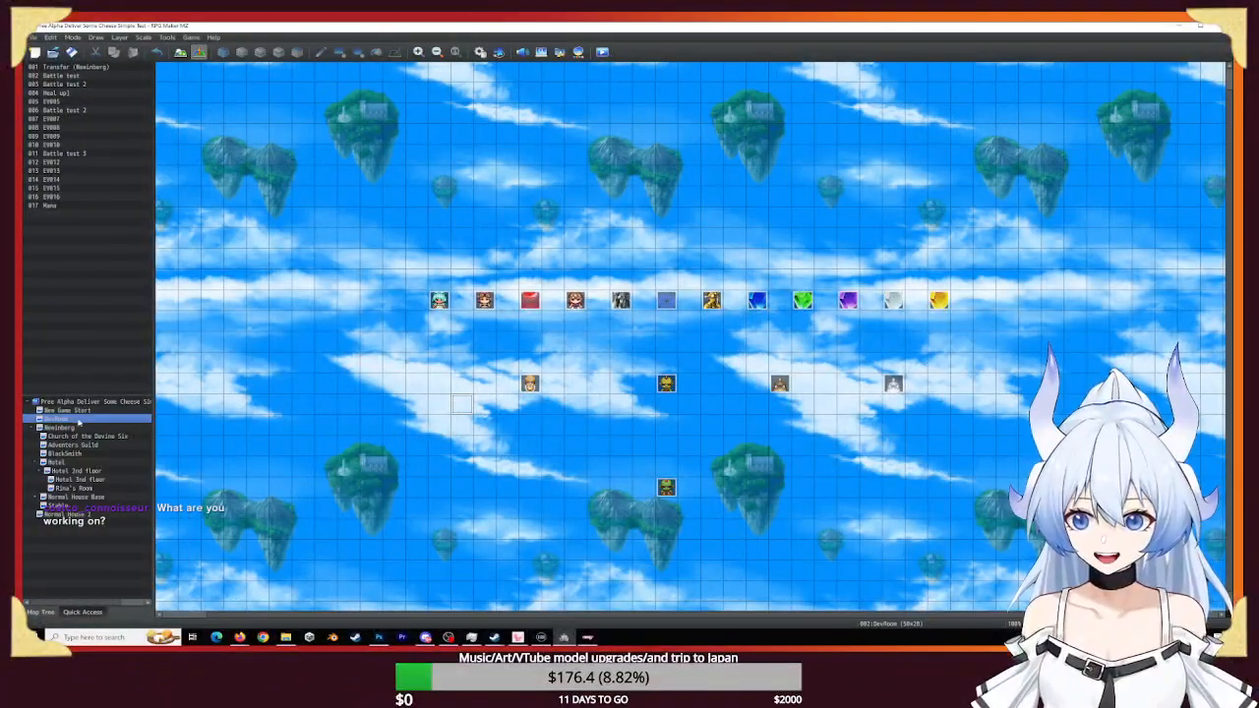
left_click(86, 411)
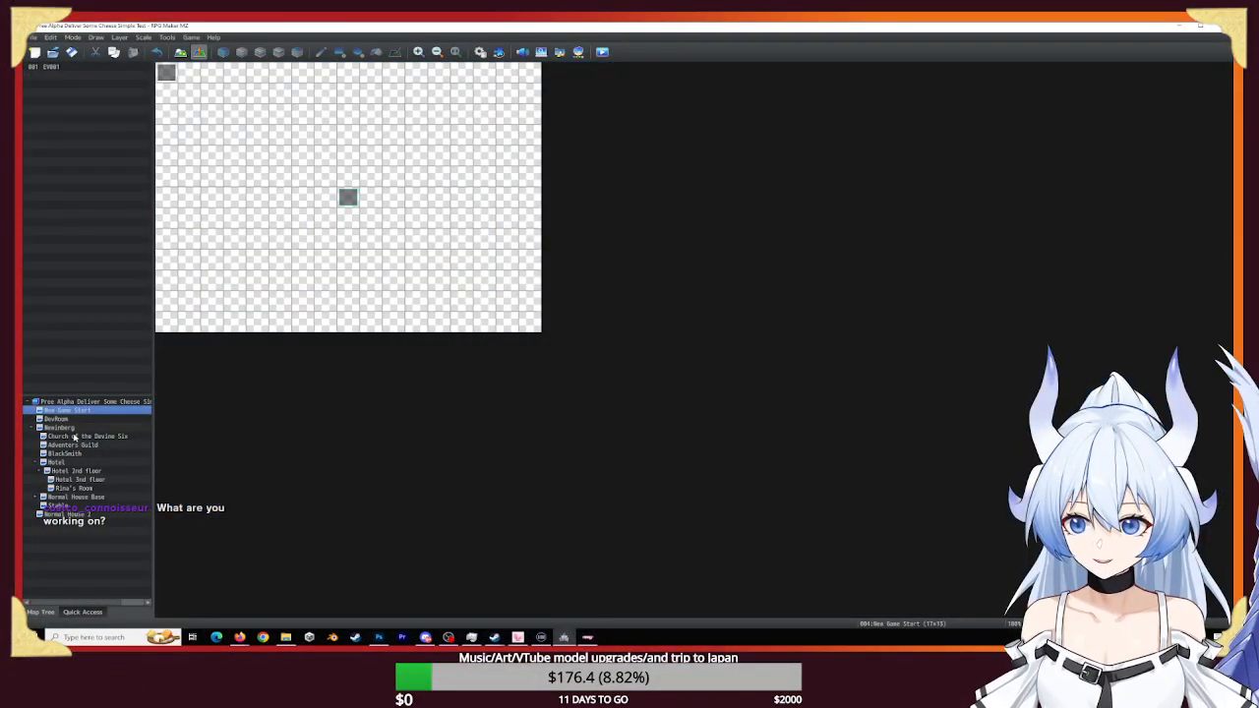
left_click(74, 436)
right_click(67, 427)
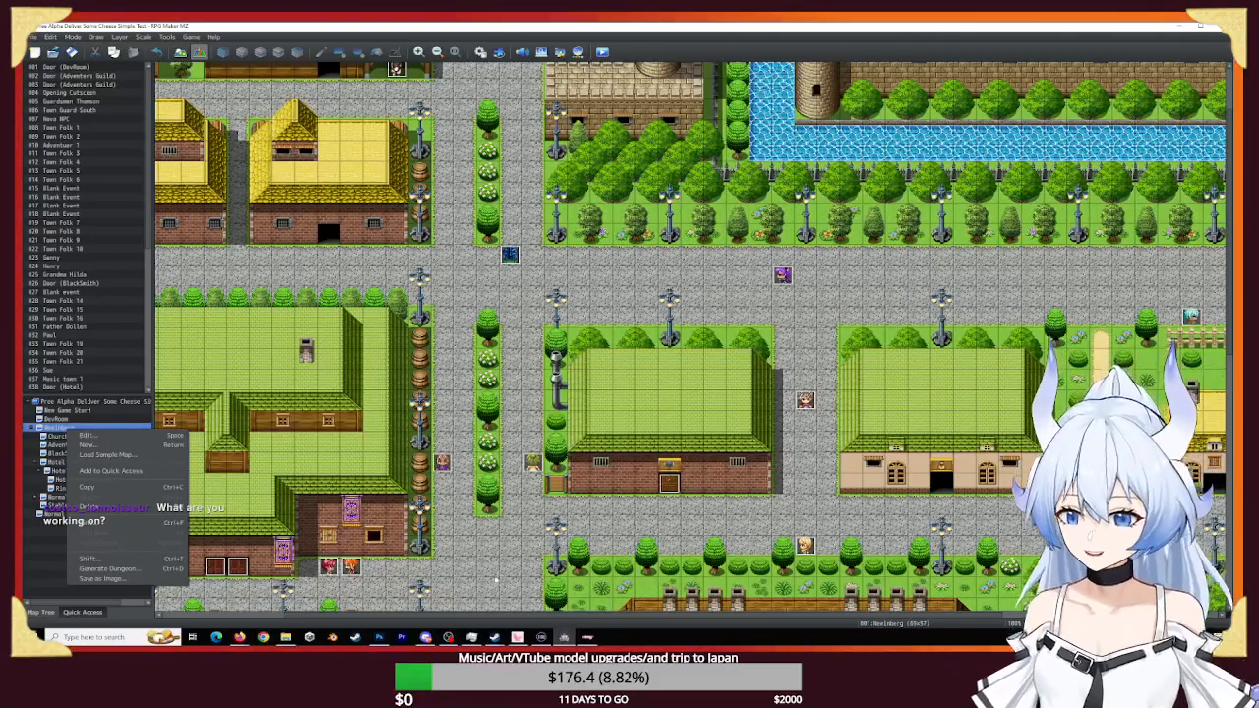
- Switch back to the main character sprite sheet in Photoshop and make the Neutral outfit layer visible again
left_click(379, 636)
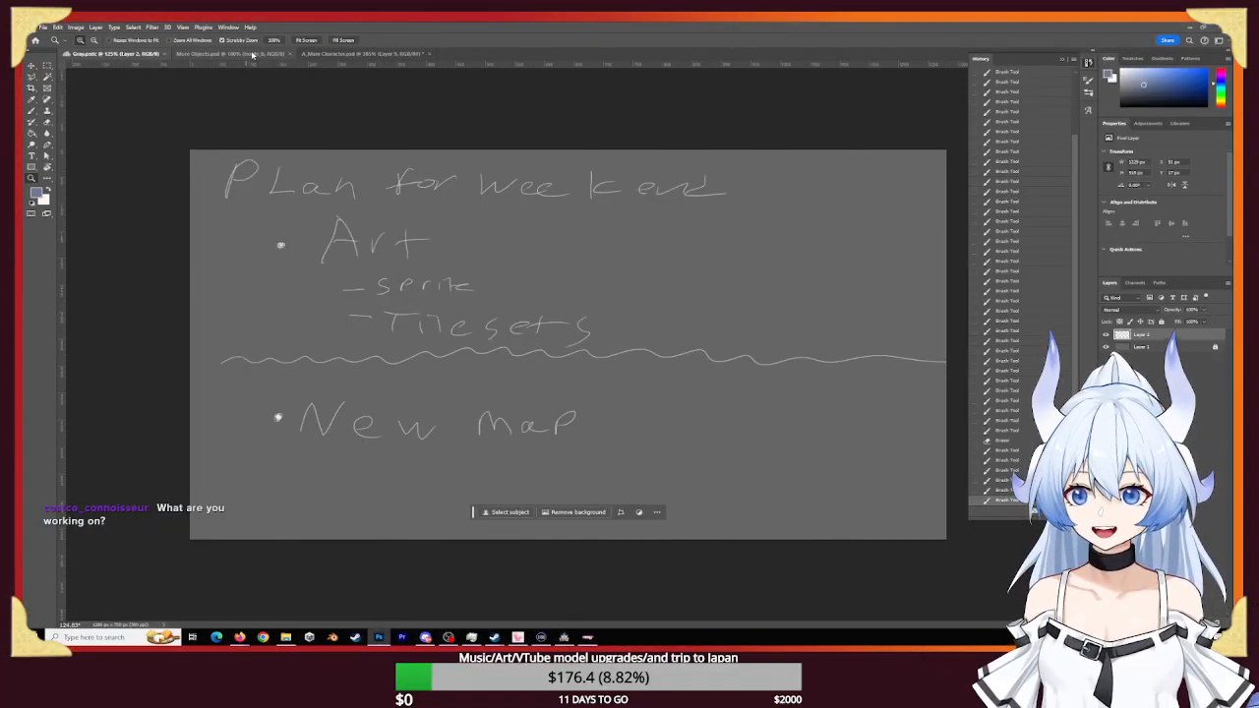
left_click(362, 53)
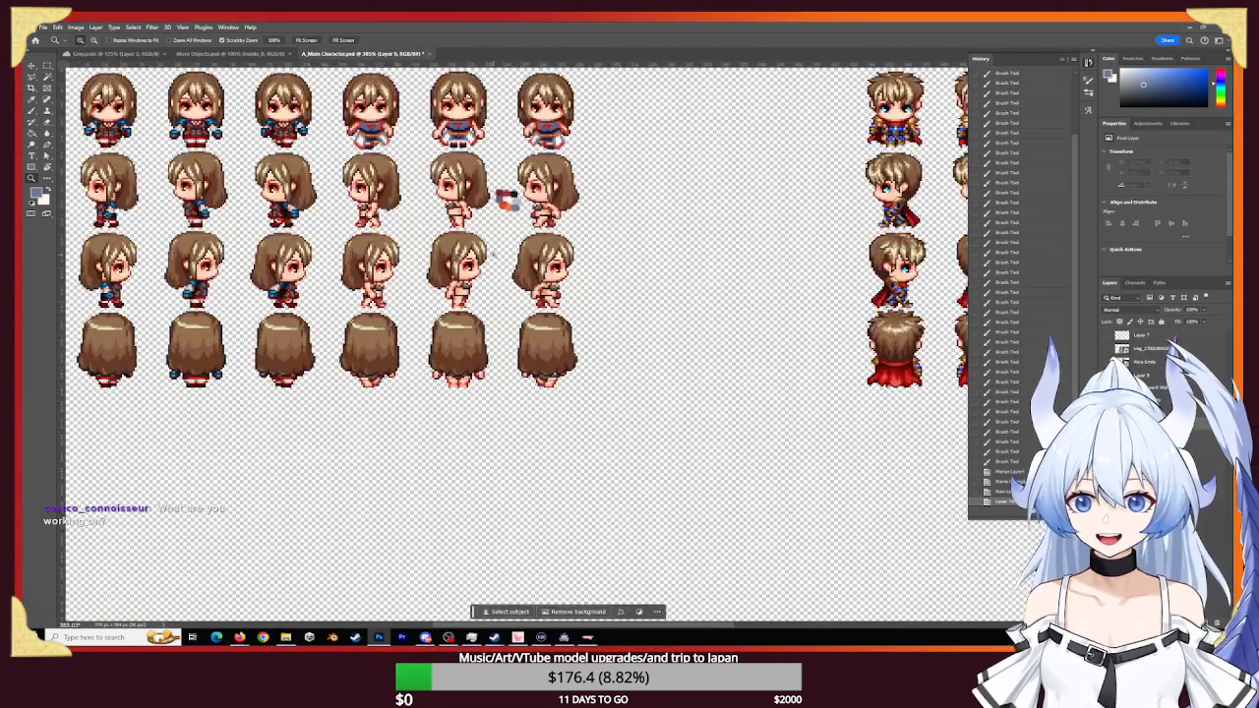
scroll(494, 253, "up", 1)
mouse_move(179, 135)
left_mouse_down()
mouse_move(223, 134)
mouse_move(175, 134)
left_mouse_up()
left_click_drag(236, 183, 492, 225)
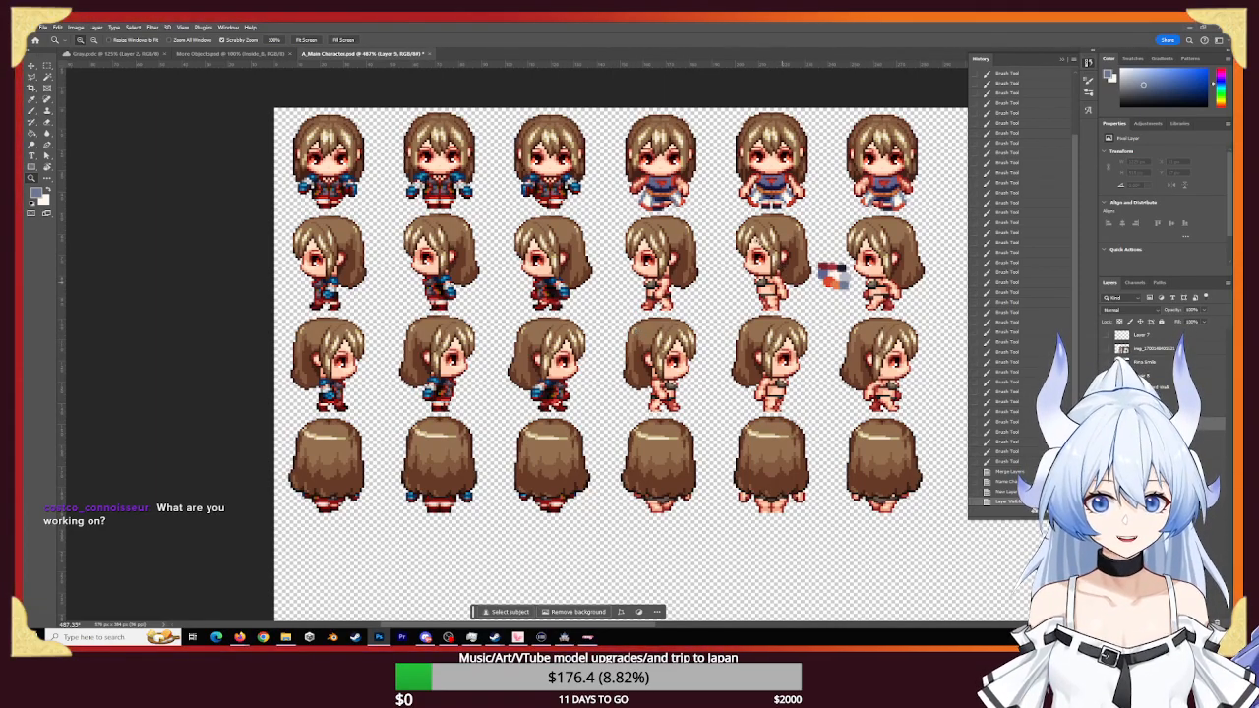
mouse_move(692, 191)
left_mouse_down()
mouse_move(713, 195)
mouse_move(692, 189)
left_mouse_up()
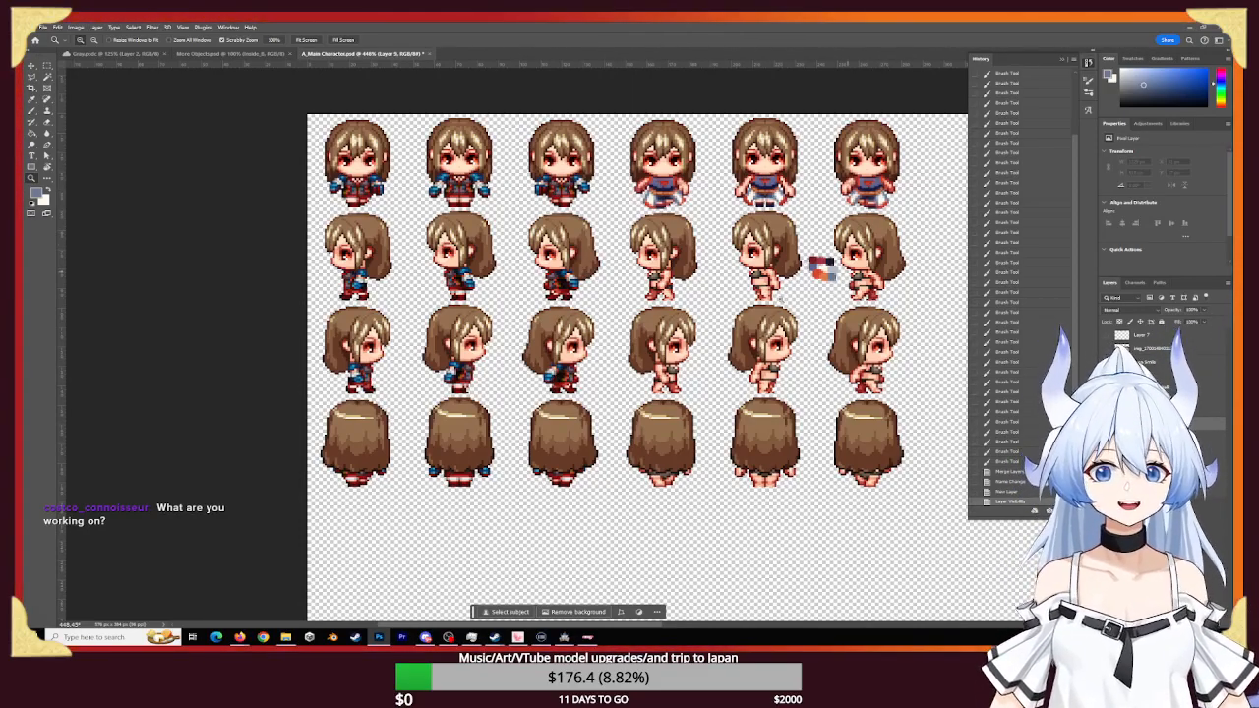
left_click_drag(749, 293, 645, 404)
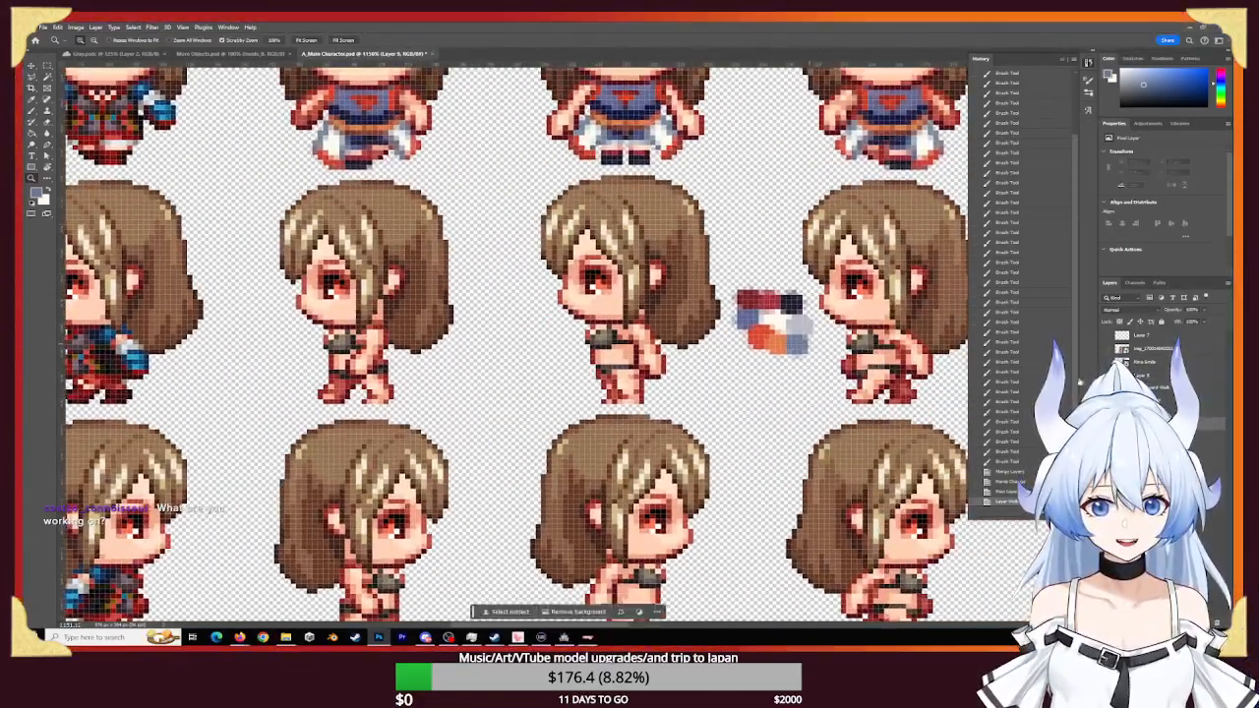
key("ctrl+comma")
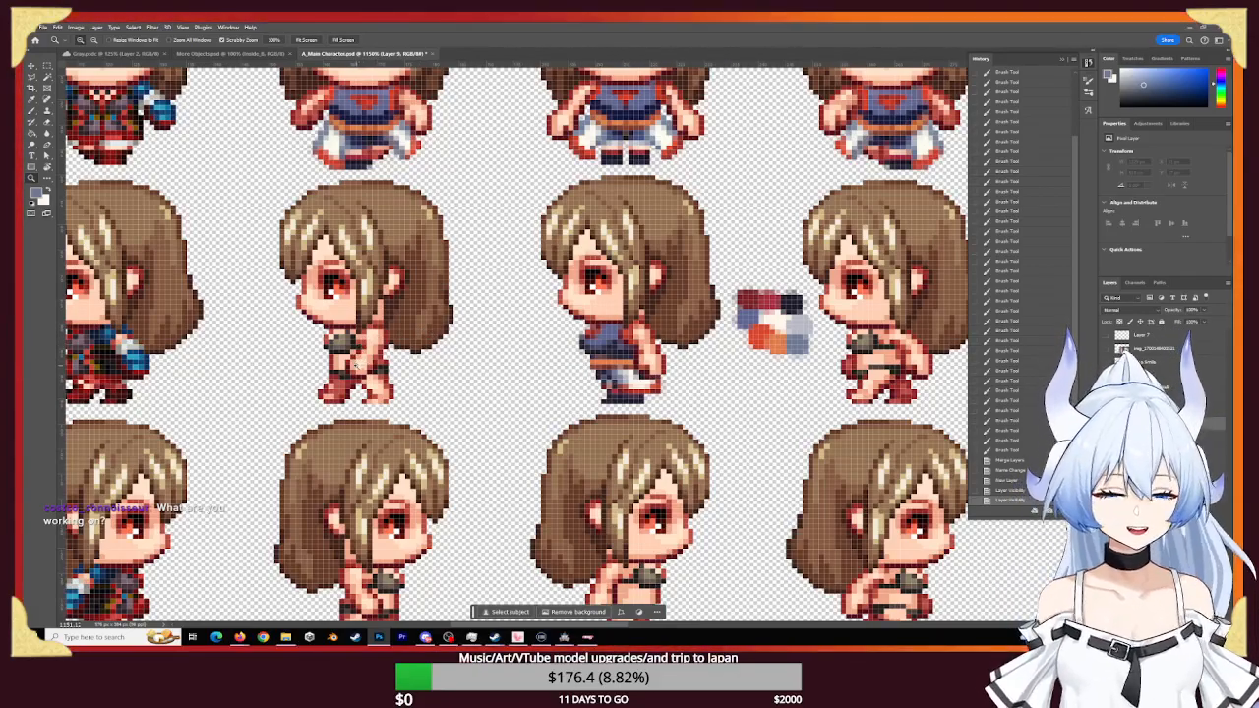
- Duplicate the Neutral outfit layer and move the copy onto the walking frame beside the neutral pose
left_click_drag(352, 366, 393, 364)
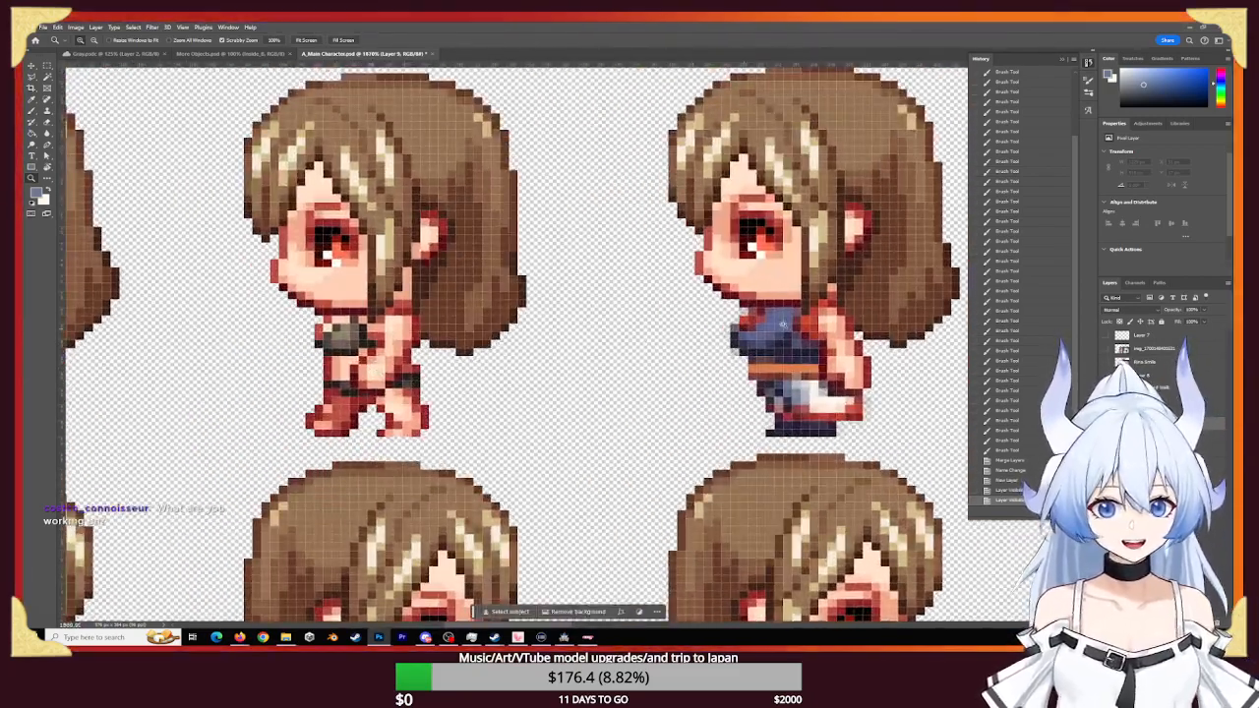
left_click_drag(679, 358, 633, 376)
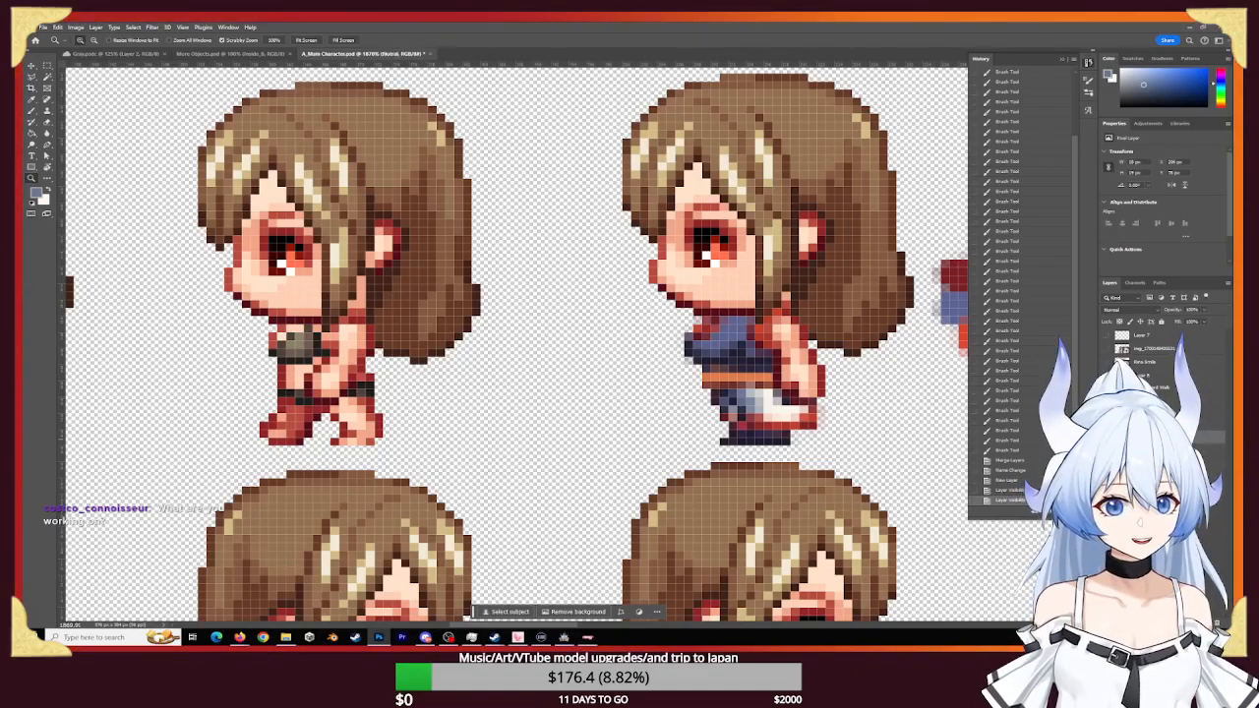
left_click(1201, 538)
key("ctrl+z")
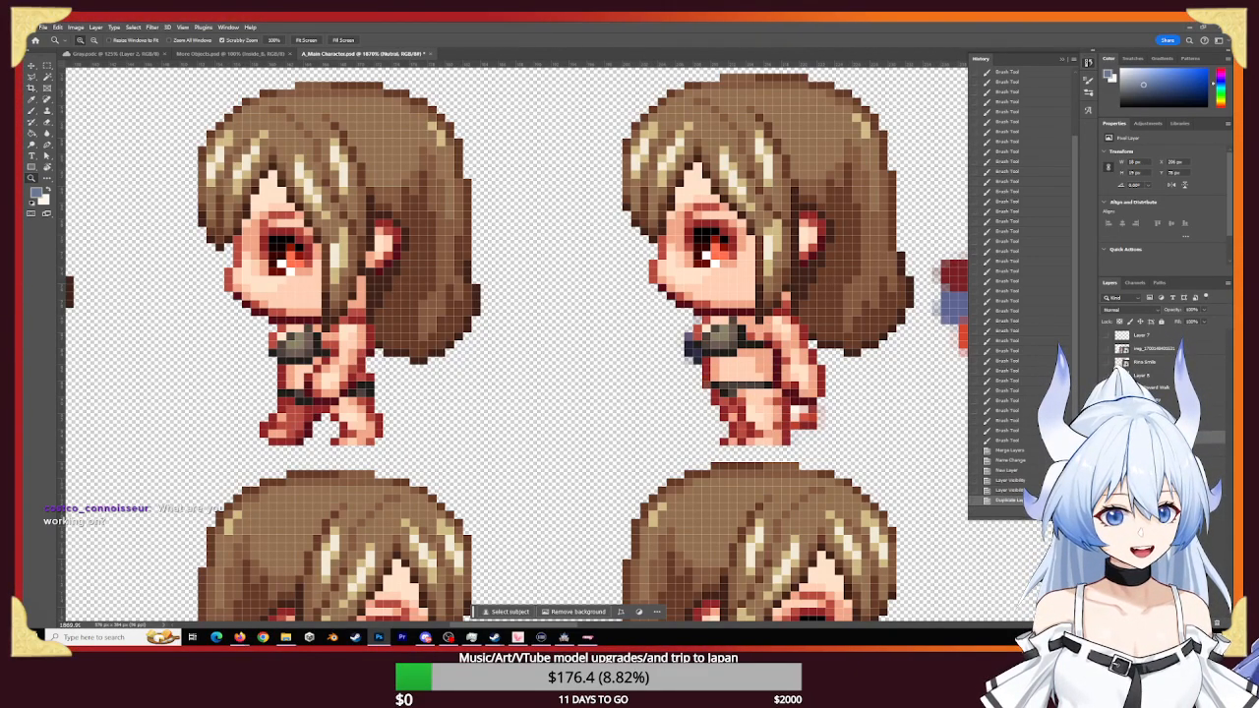
key("ctrl+shift+z")
key("ctrl+j")
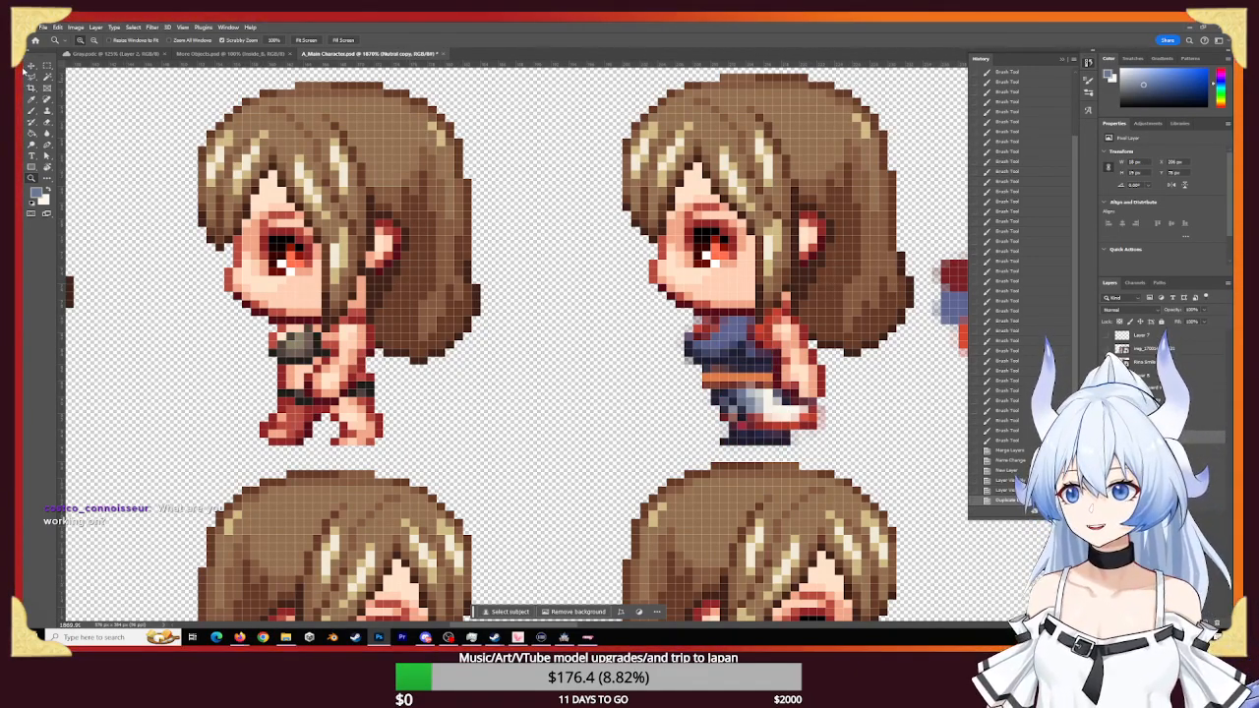
left_click(31, 65)
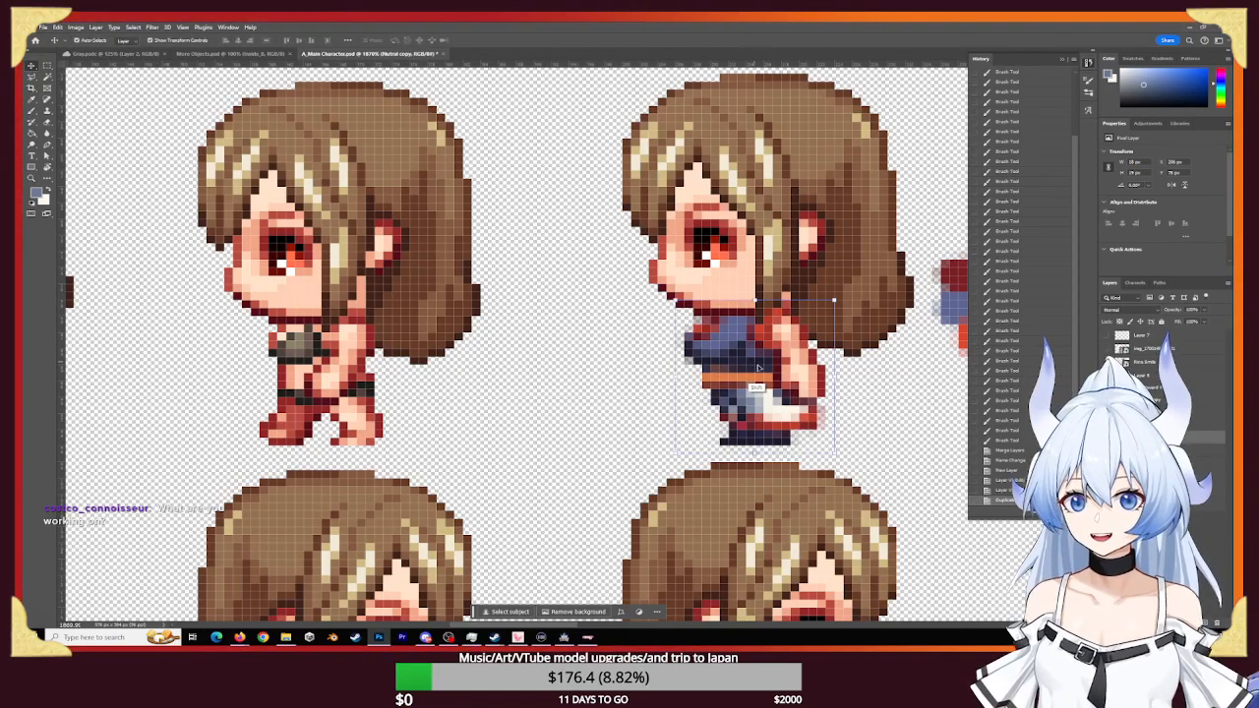
left_click_drag(725, 368, 345, 365, "shift")
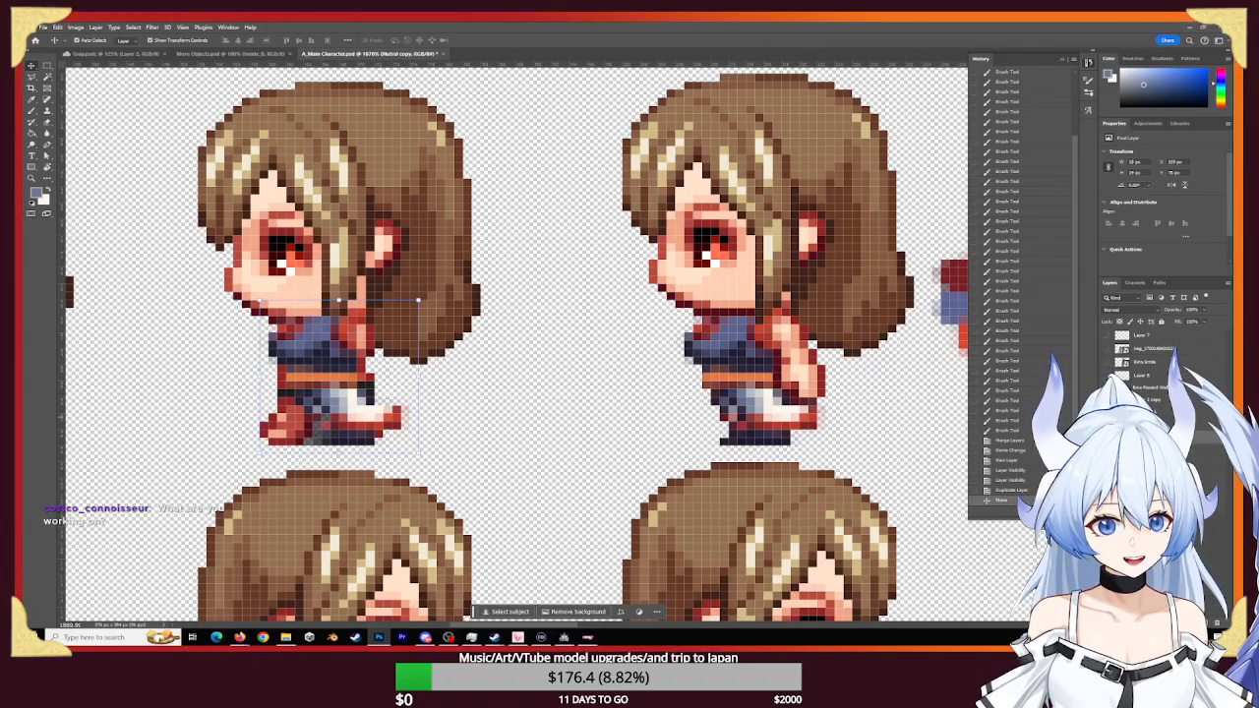
- Compare the outfit copy with the body beneath by toggling its visibility, lowering it in the layer order and temporarily reducing its opacity
key("ctrl+comma")
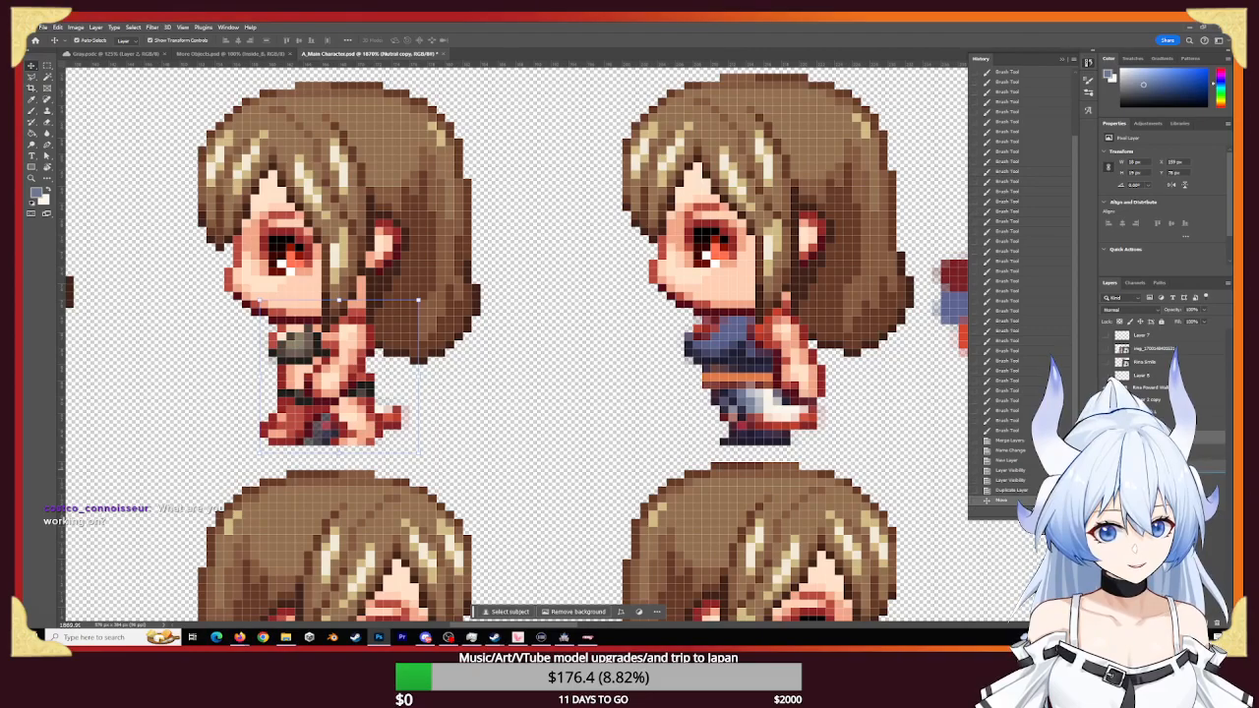
key("ctrl+comma")
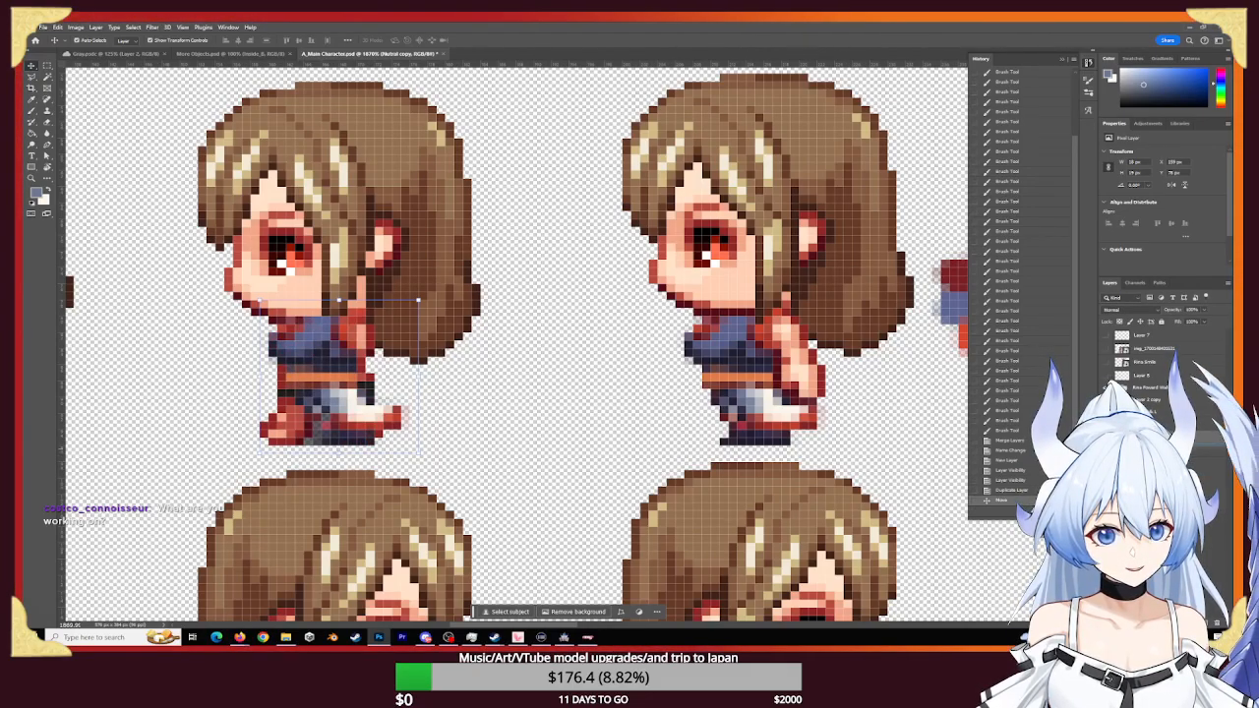
key("ctrl+bracketleft")
left_click(1203, 309)
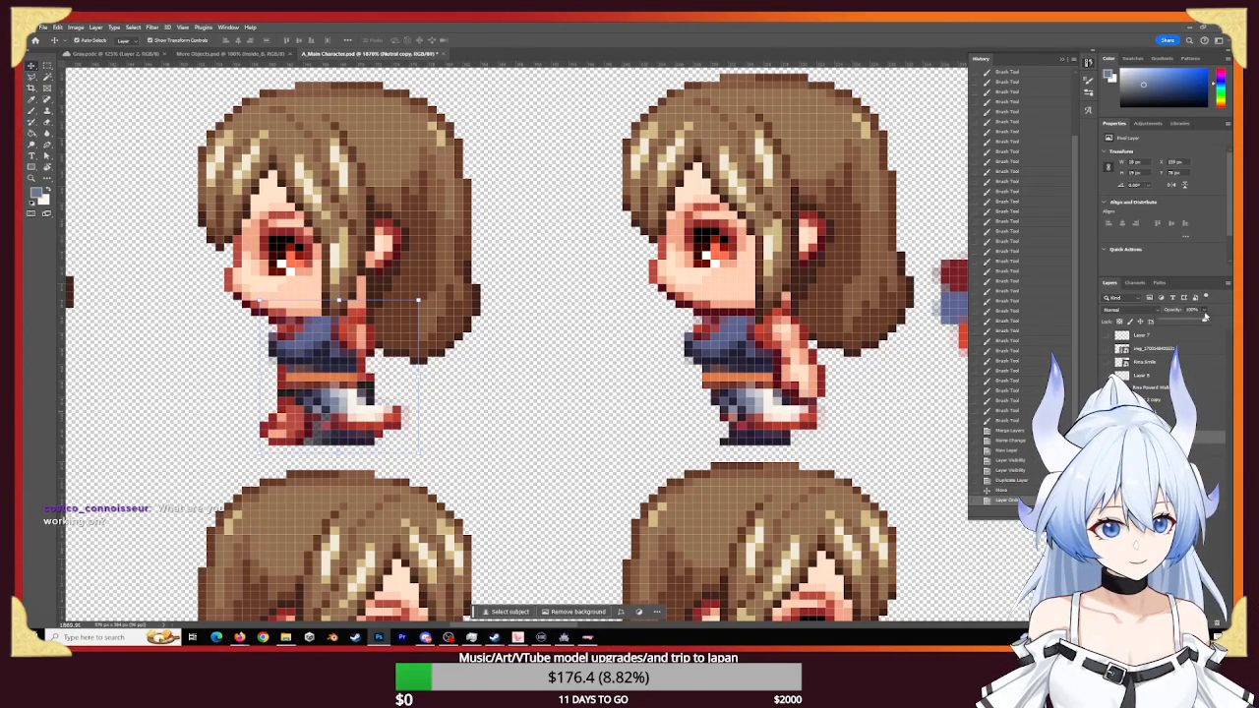
left_click_drag(1203, 322, 1188, 321)
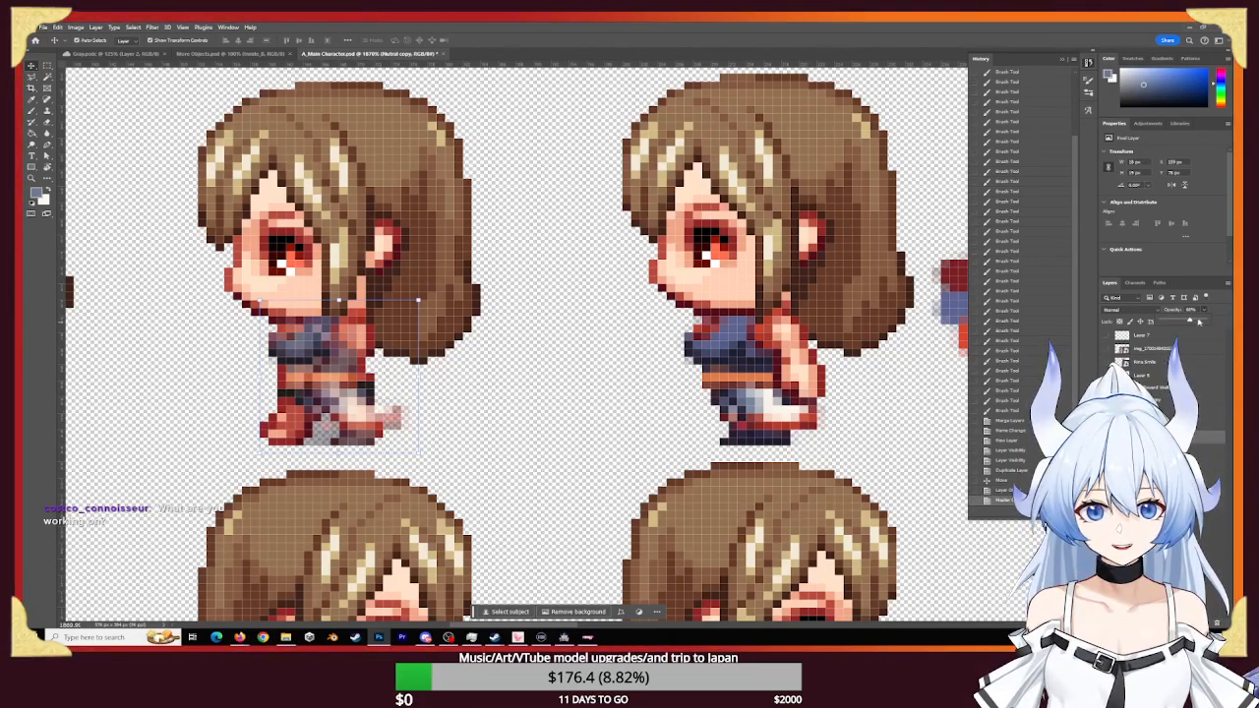
left_click_drag(1189, 320, 1209, 321)
- Erase the outfit copy's pixels along the neckline, shoulder and upper chest of the walking frame
key("z")
left_click_drag(264, 340, 386, 357)
left_click_drag(360, 354, 353, 354)
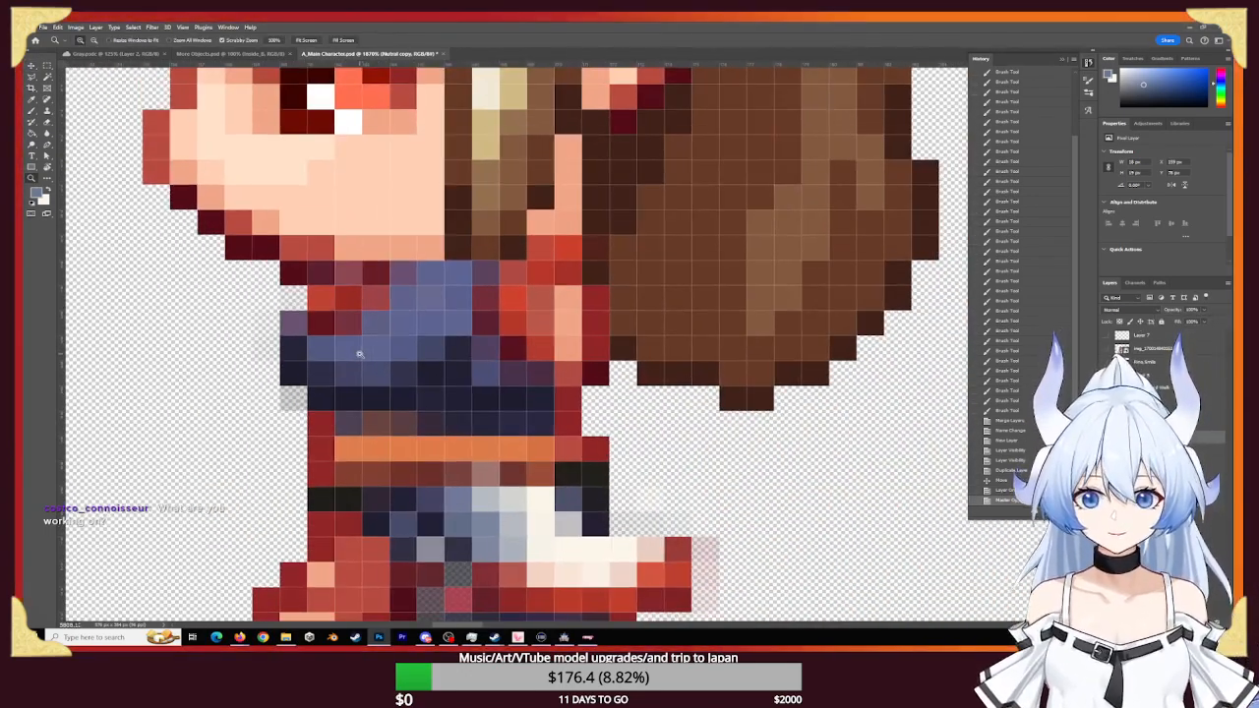
key("e")
left_click_drag(340, 276, 559, 258)
left_click_drag(346, 271, 492, 271)
left_click(596, 262)
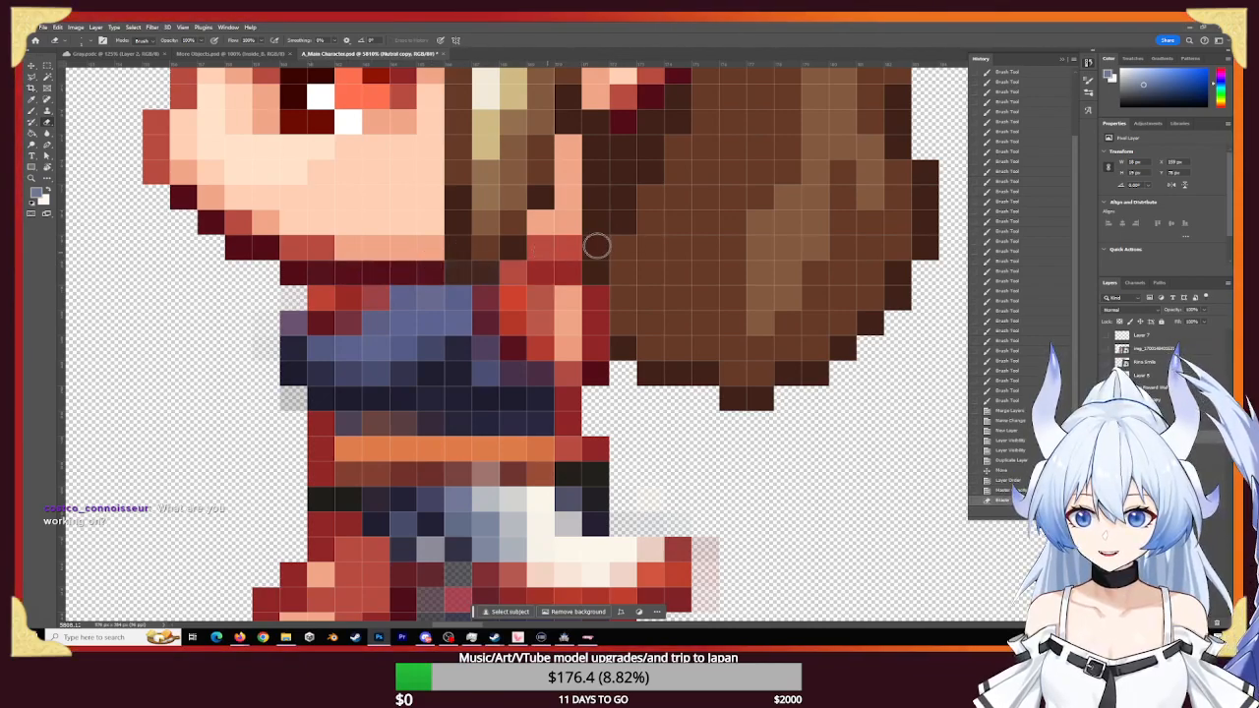
left_click(568, 268)
left_click(541, 263)
left_click(435, 268)
left_click(462, 268)
left_click(494, 265)
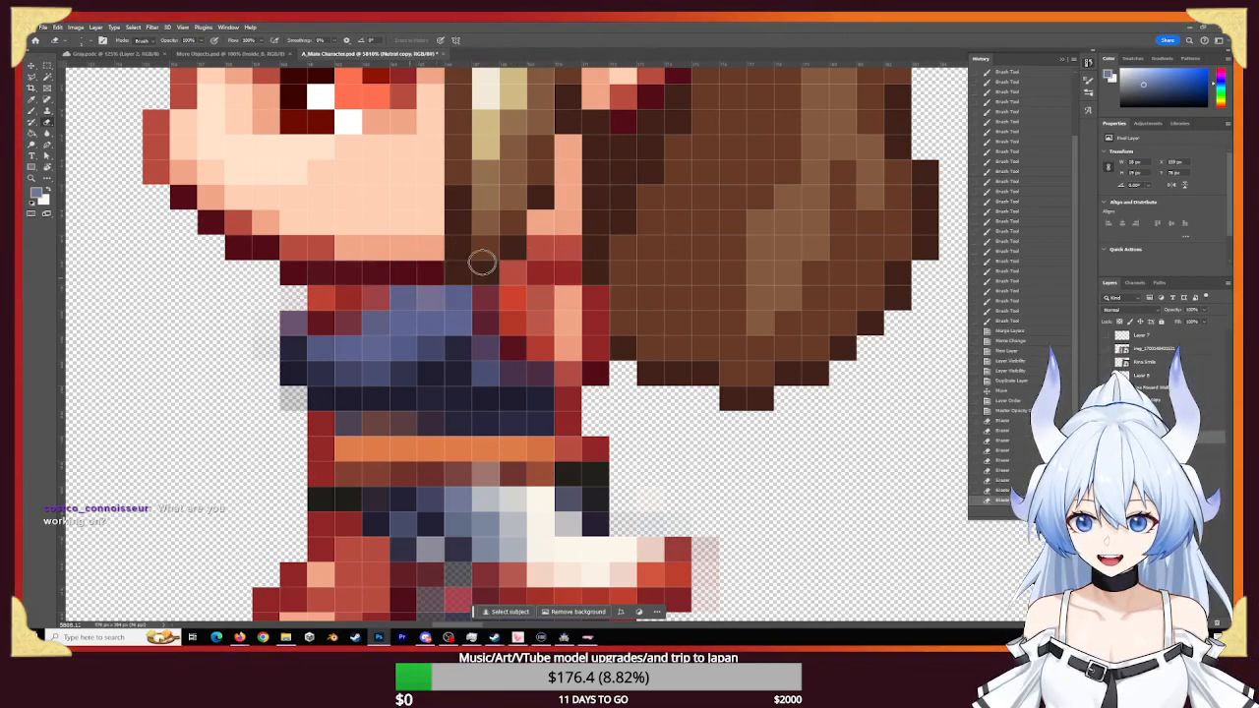
left_click(433, 274)
left_click(349, 281)
left_click(362, 284)
left_click(390, 284)
left_click(405, 285)
left_click(433, 284)
left_click(477, 284)
key("z")
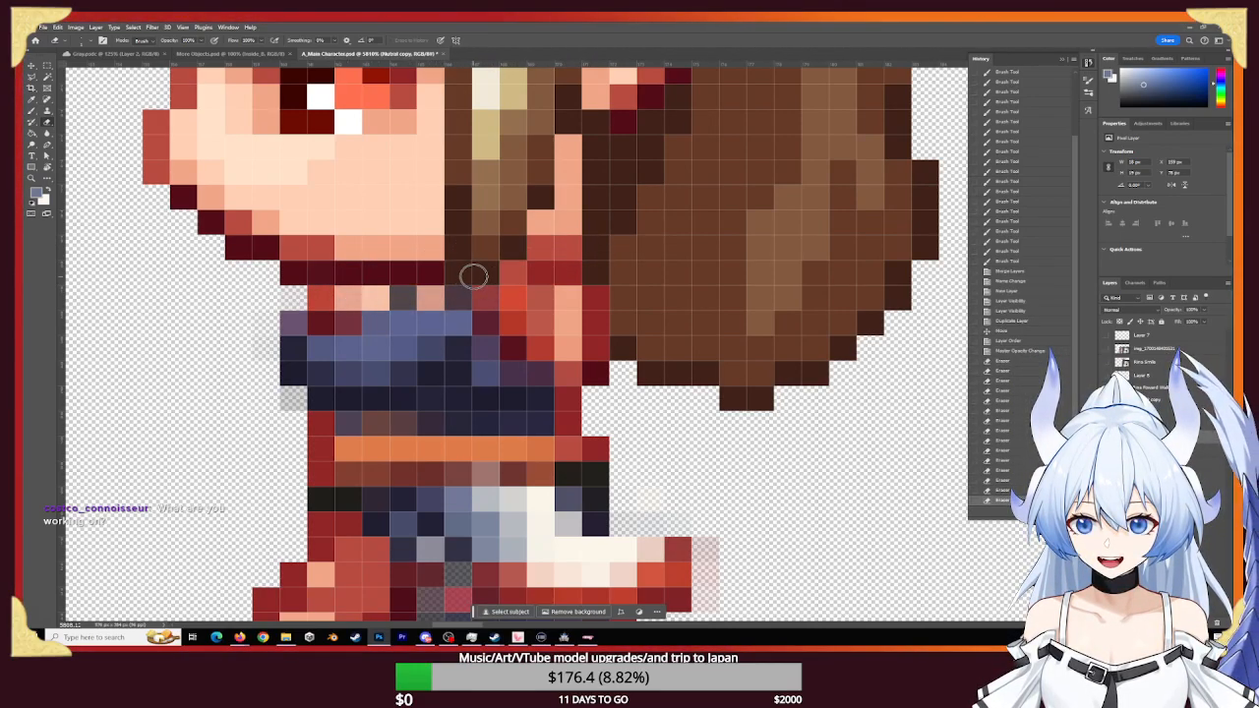
- Clear the rest of the outfit copy from the walking frame and delete the duplicated layer
left_click_drag(657, 408, 580, 412)
key("e")
right_click_drag(568, 413, 626, 425, "alt")
mouse_move(568, 413)
left_mouse_down()
mouse_move(576, 360)
mouse_move(525, 437)
mouse_move(568, 483)
mouse_move(643, 413)
mouse_move(399, 367)
mouse_move(492, 407)
left_mouse_up()
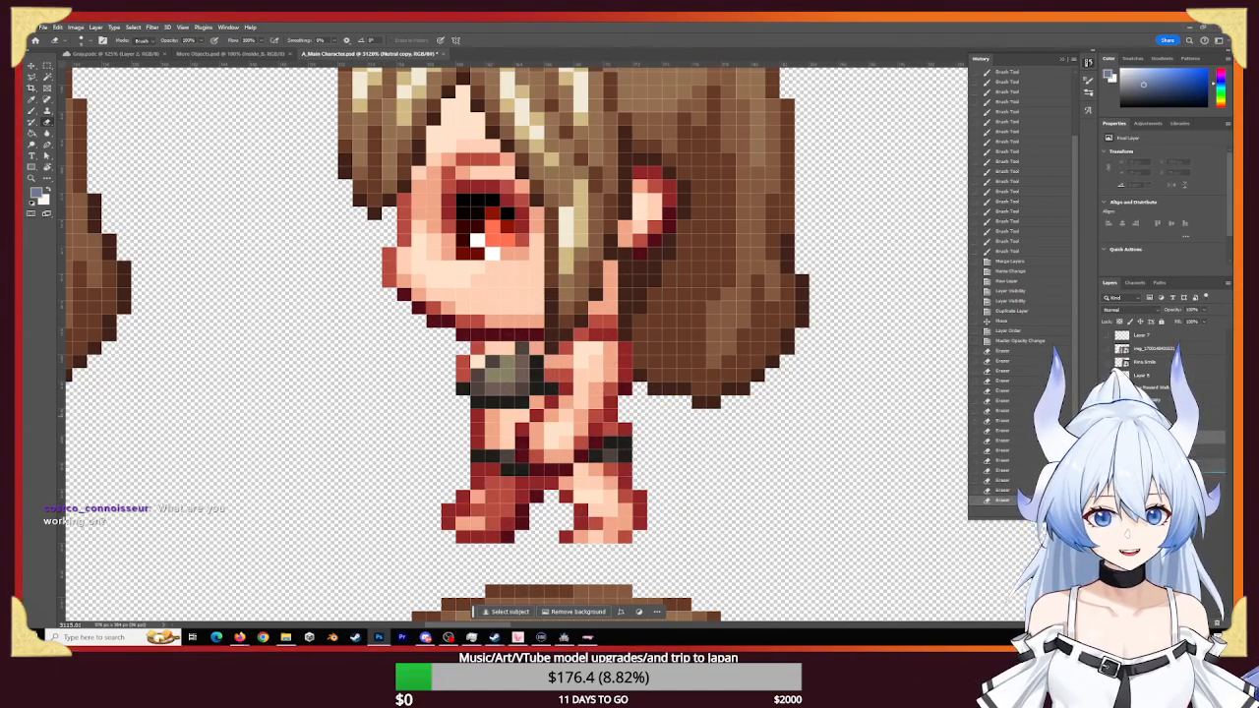
left_click(1217, 621)
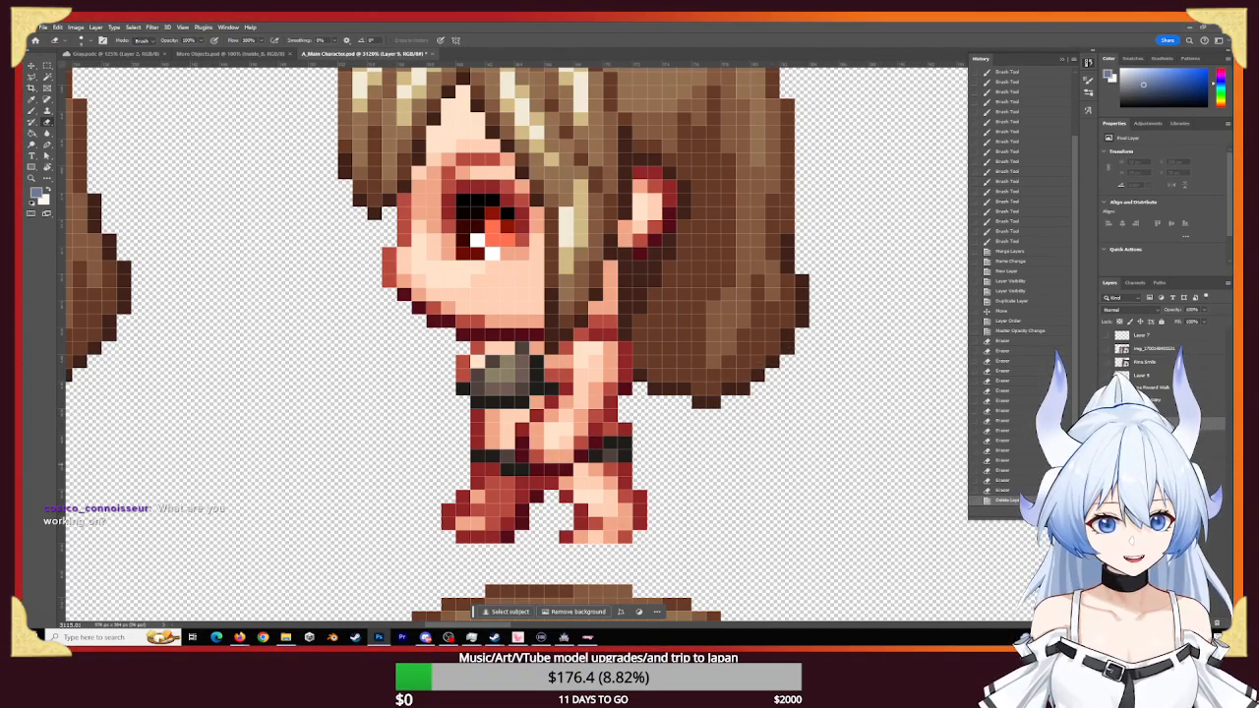
- Select Layer 9 and move its colour swatches next to the walking frame's body
left_click(1202, 477)
key("z")
left_click_drag(857, 433, 643, 403)
key("v")
left_click_drag(882, 421, 780, 484)
key("z")
left_click_drag(813, 431, 639, 435)
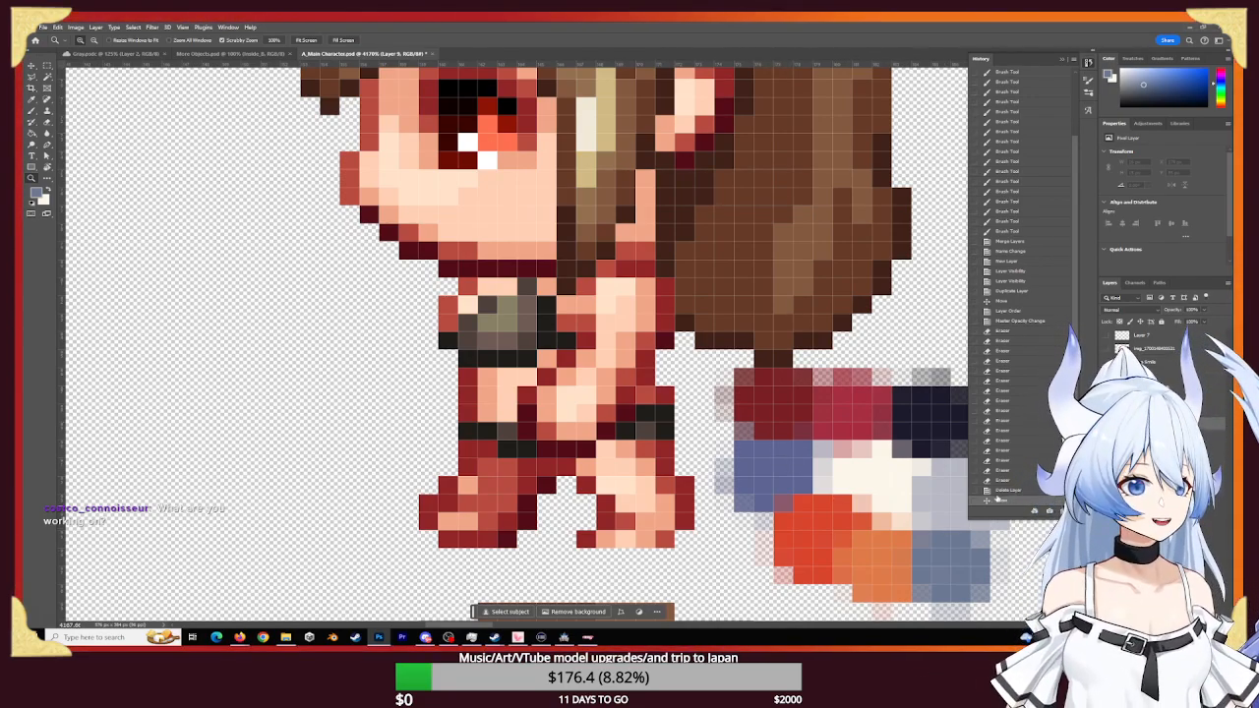
- Sample the blue swatch and paint the outline of the top around the walking frame's chest
key("b")
left_click(779, 462, "alt")
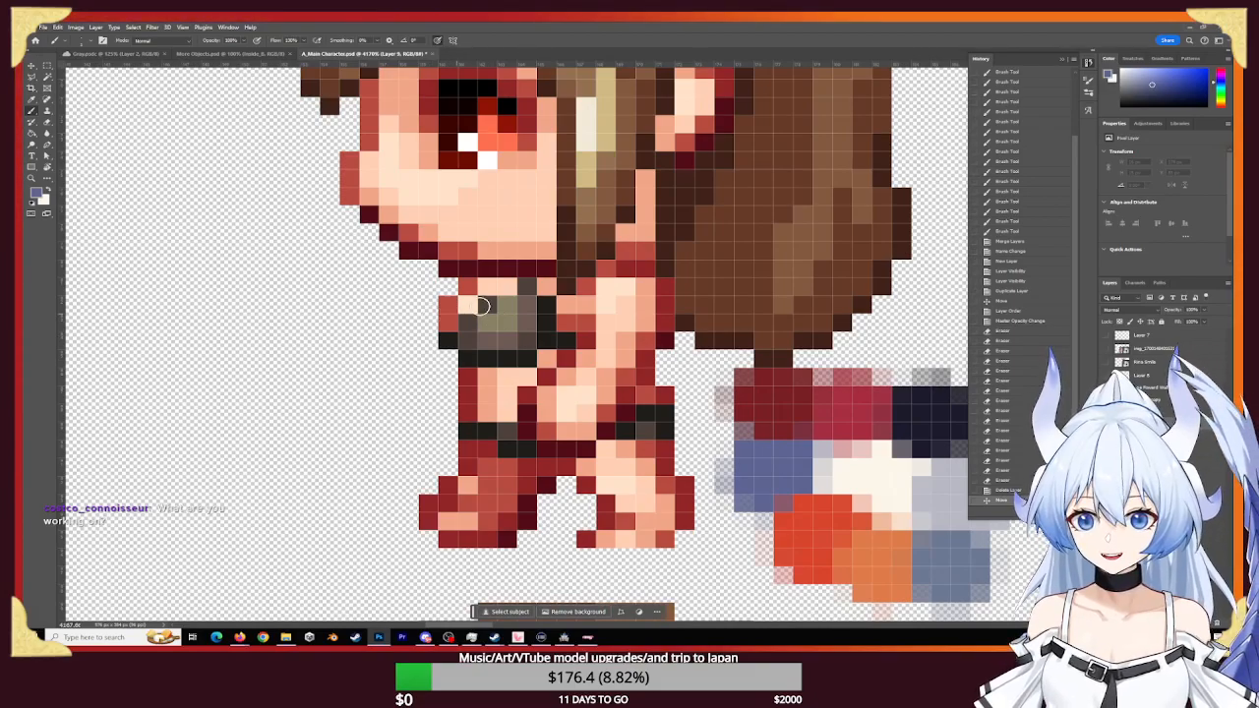
left_click(454, 308)
left_click(463, 303)
left_click(477, 295)
left_click(455, 315)
left_click(476, 299)
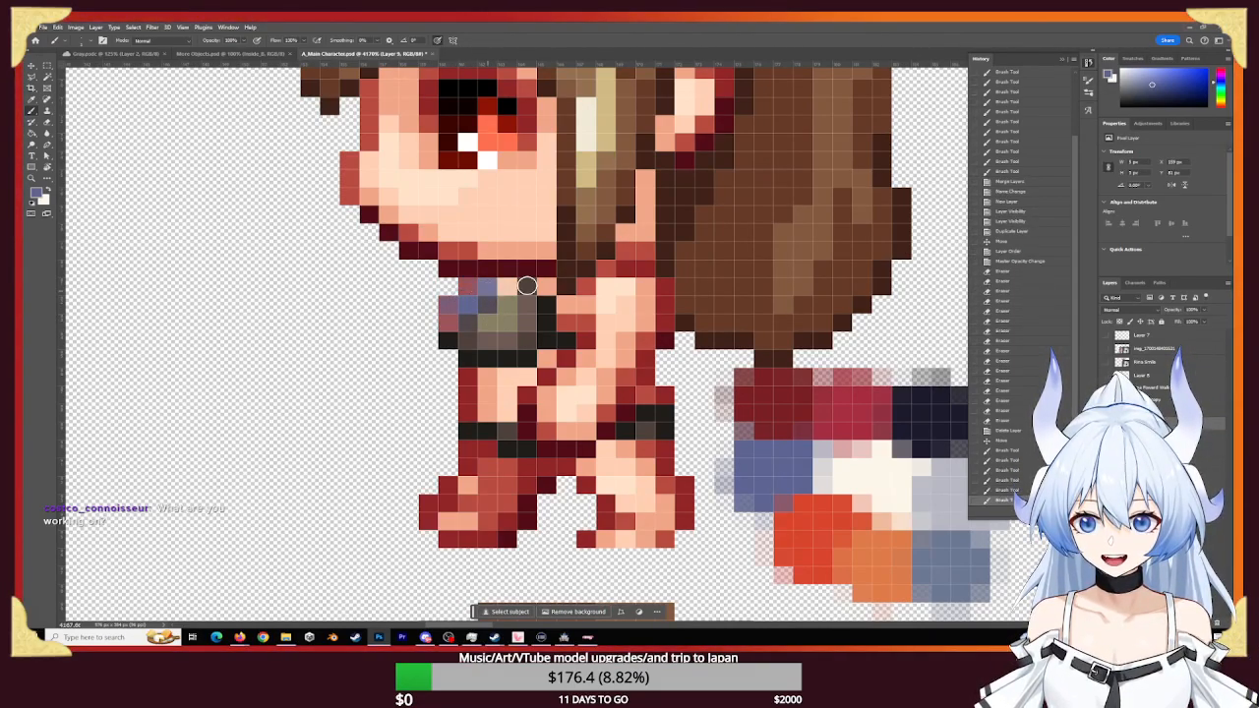
left_click(502, 290)
left_click(527, 289)
left_click(529, 291)
left_click(522, 309)
left_click(541, 298)
left_click(542, 323)
left_click(547, 338)
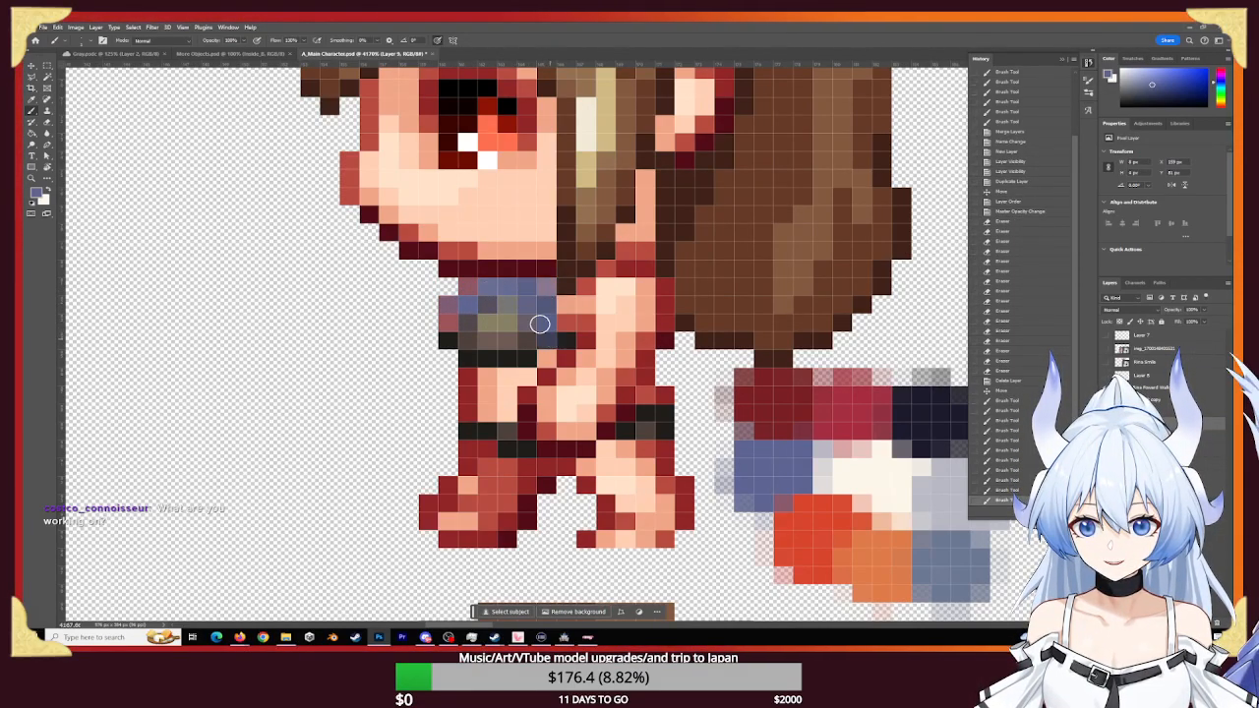
left_click(553, 339)
left_click(543, 345)
left_click(523, 360)
left_click(515, 363)
left_click(497, 358)
left_click(478, 354)
left_click(459, 341)
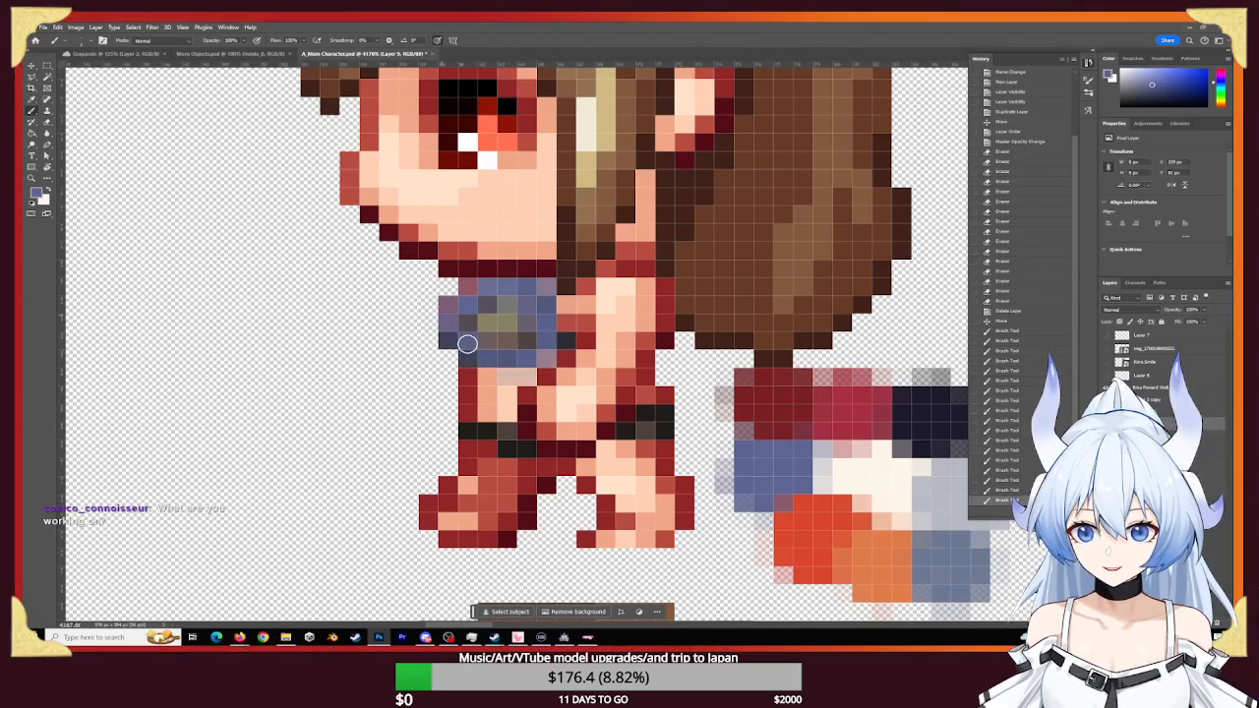
left_click(450, 337)
- Fill the inside of the top with blue and extend it down toward the waist
left_click(463, 293)
left_click(450, 316)
left_click(478, 304)
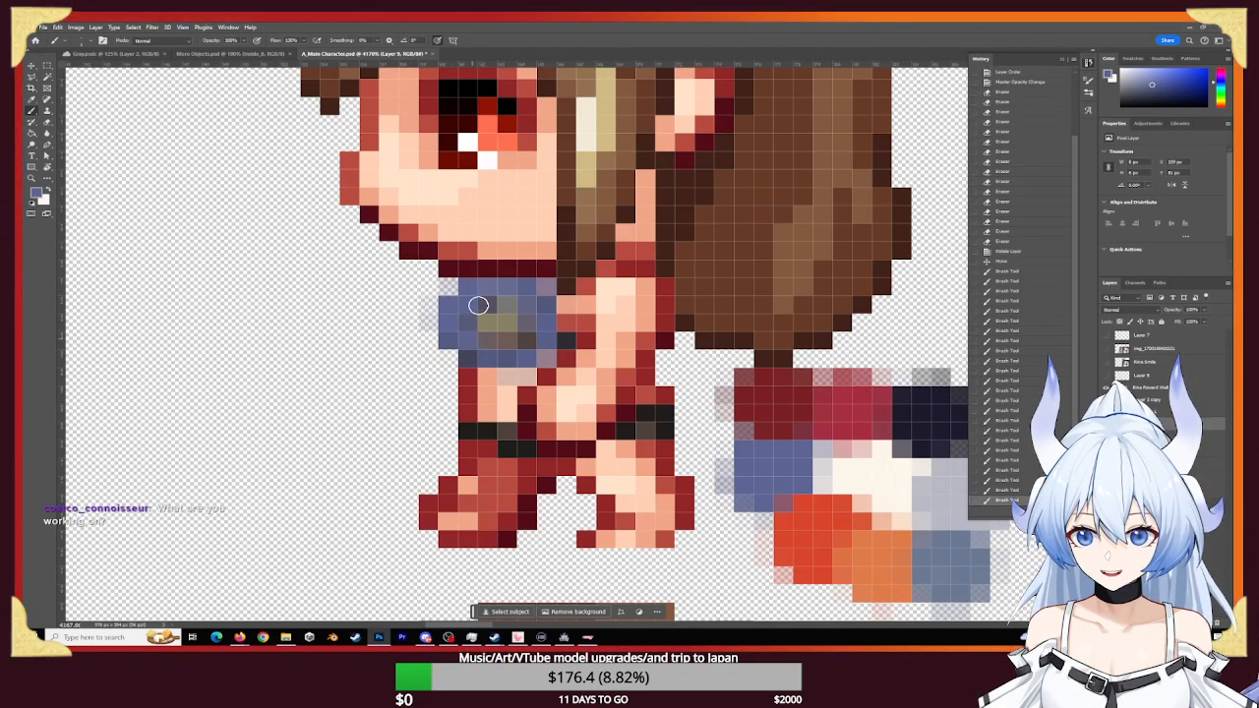
left_click(500, 305)
left_click(505, 320)
left_click(511, 348)
left_click(522, 332)
left_click(520, 304)
left_click(527, 313)
left_click(534, 332)
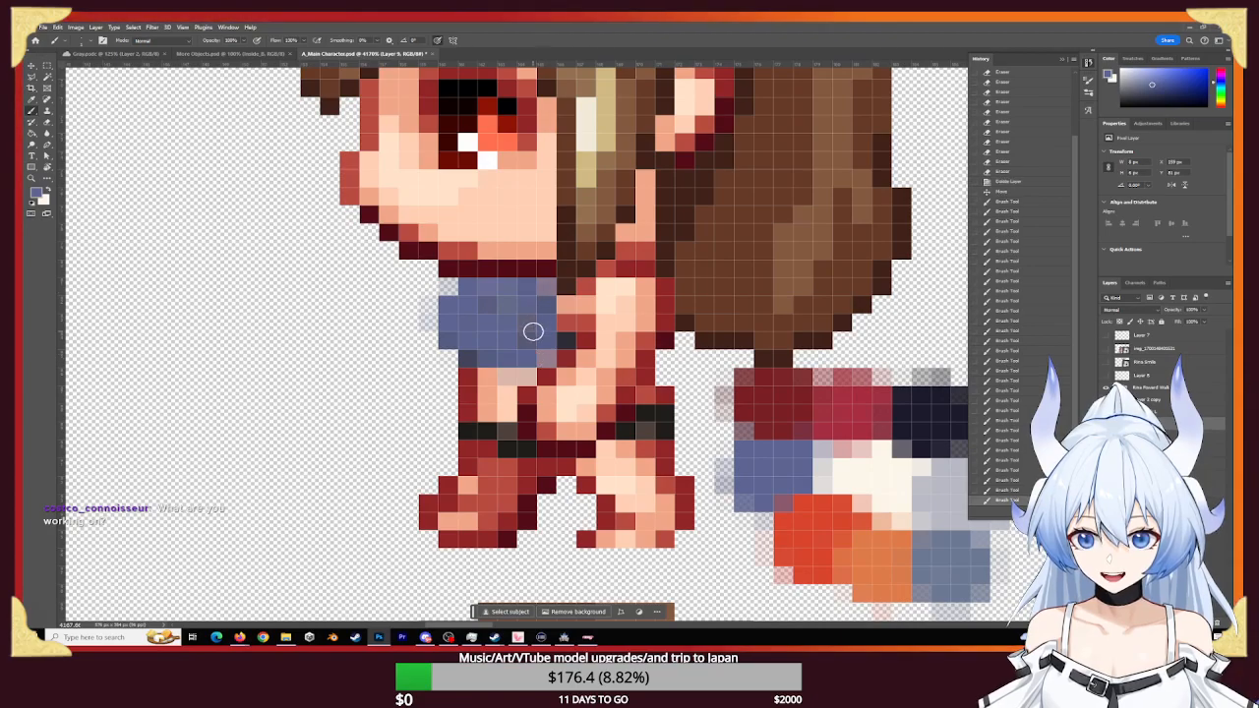
left_click(531, 337)
left_click(529, 345)
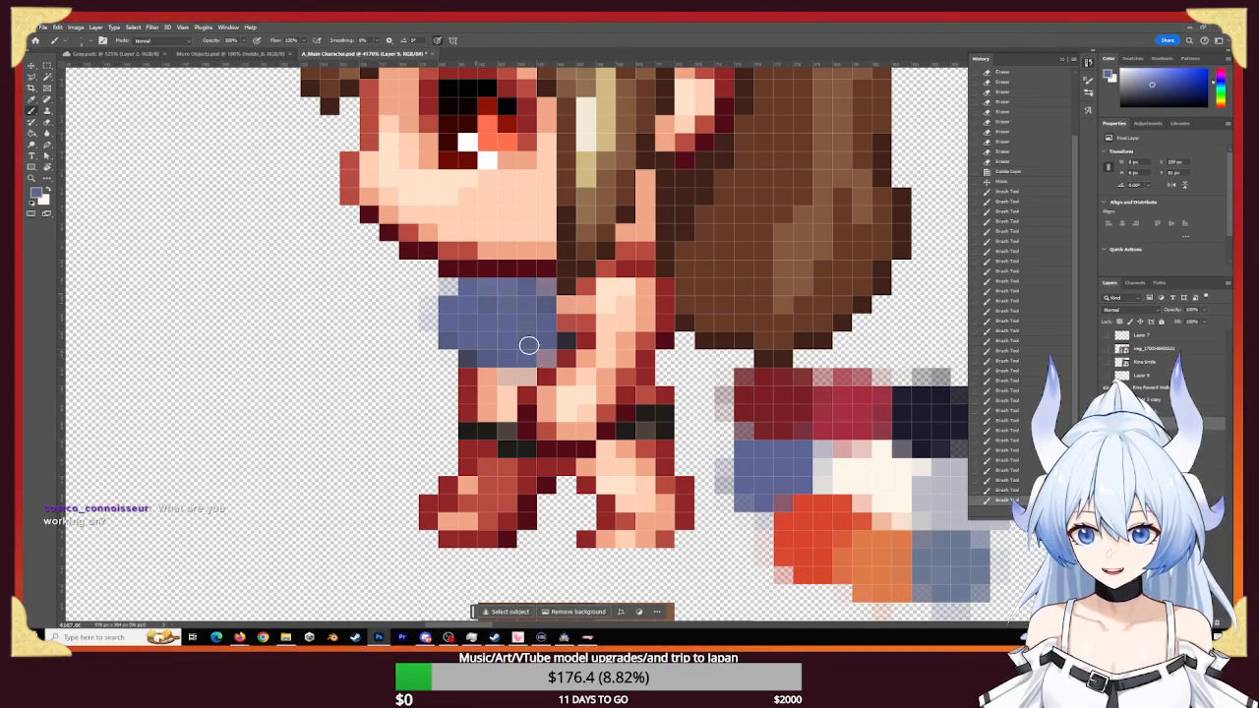
left_click(482, 379)
mouse_move(482, 380)
left_mouse_down()
mouse_move(501, 390)
mouse_move(528, 370)
mouse_move(478, 394)
mouse_move(454, 332)
mouse_move(542, 300)
mouse_move(508, 332)
left_mouse_up()
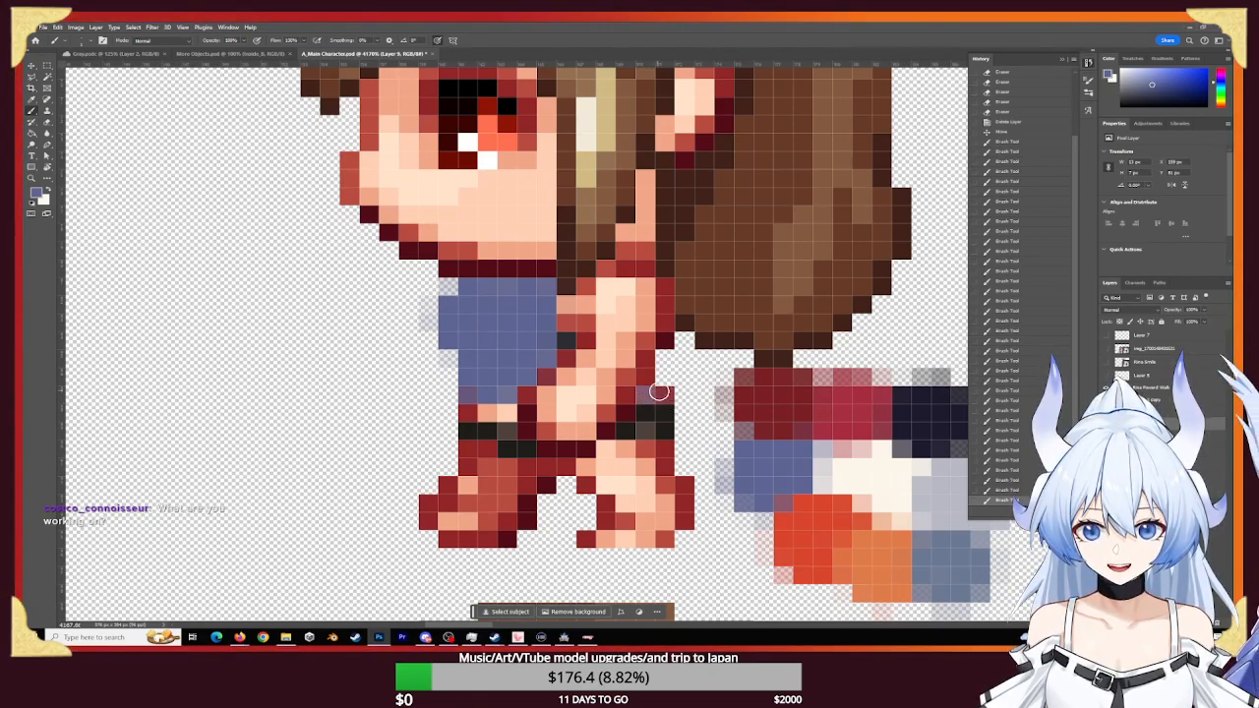
- Paint a row of blue pixels at the hip behind the walking frame's arm
left_click(653, 395)
left_click(652, 396)
left_click(649, 396)
left_click(665, 396)
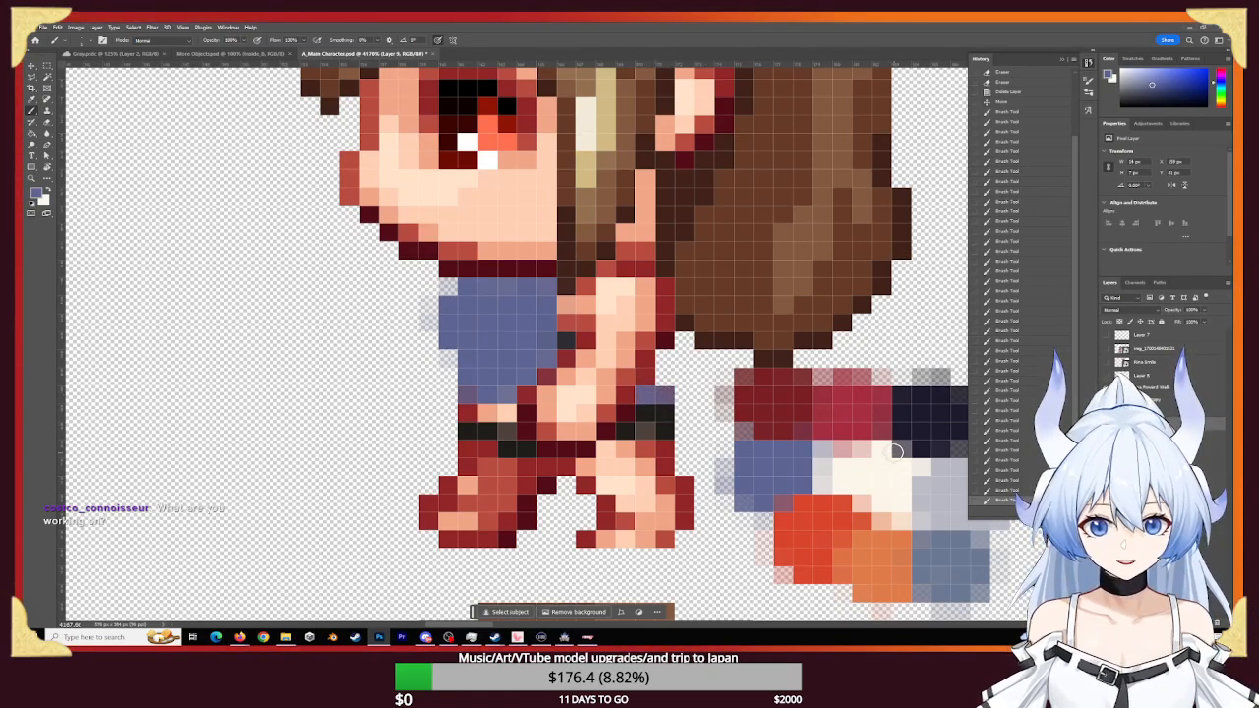
- Sample the dark navy swatch and shade the lower half of the blue top
key("z")
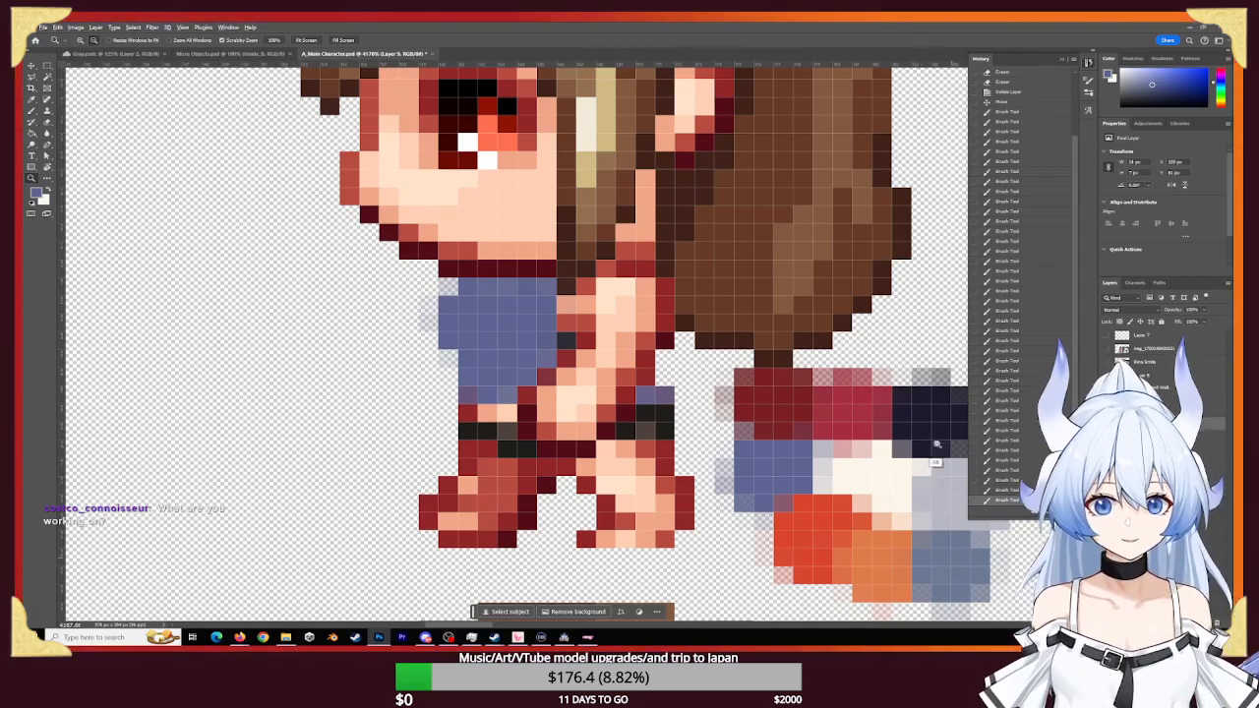
mouse_move(882, 442)
left_mouse_down()
mouse_move(727, 436)
mouse_move(747, 444)
left_mouse_up()
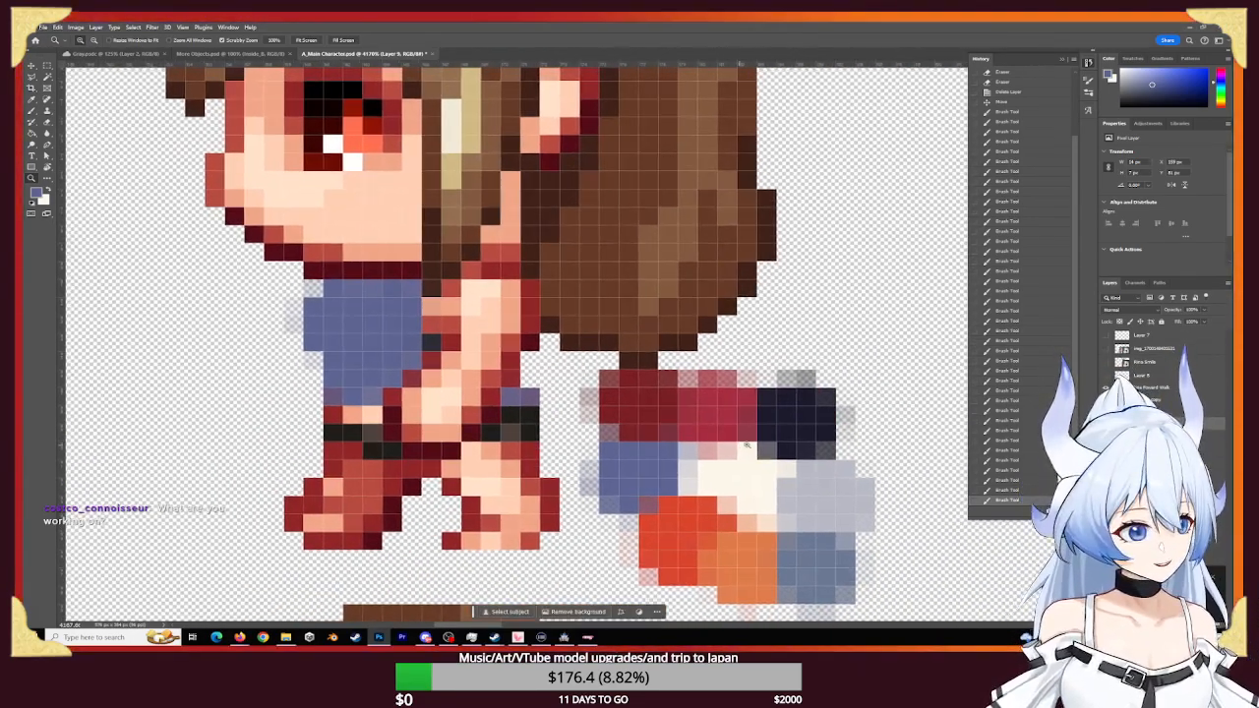
key("b")
left_click(808, 422, "alt")
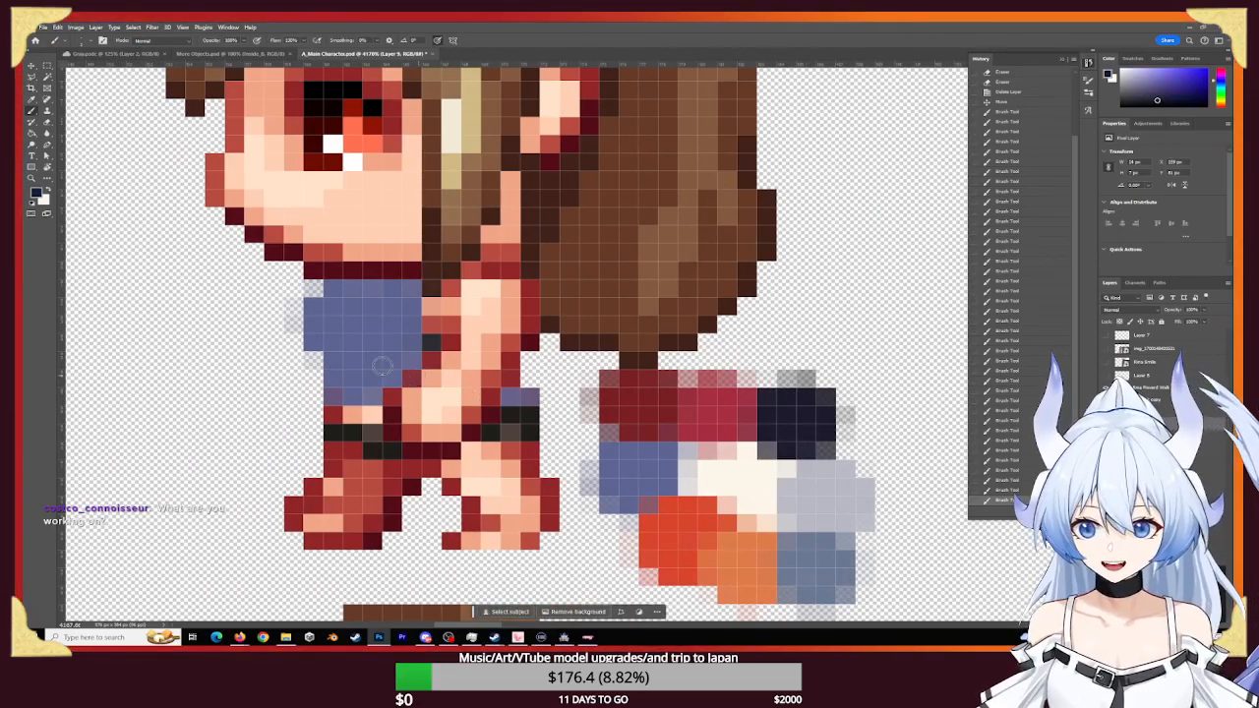
mouse_move(308, 341)
left_mouse_down()
mouse_move(344, 342)
mouse_move(351, 358)
mouse_move(391, 343)
mouse_move(353, 357)
mouse_move(314, 330)
mouse_move(342, 367)
mouse_move(381, 357)
mouse_move(360, 374)
mouse_move(393, 367)
mouse_move(401, 350)
mouse_move(351, 351)
mouse_move(402, 346)
mouse_move(341, 377)
mouse_move(391, 379)
left_mouse_up()
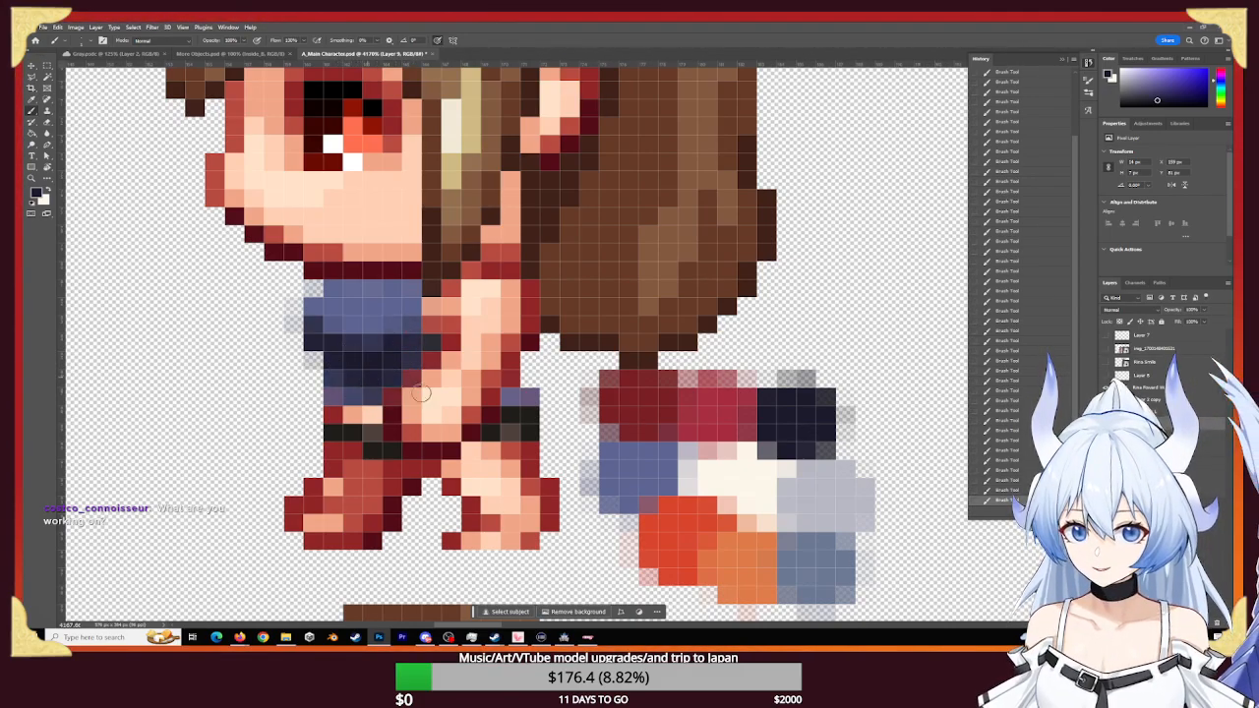
- Paint an orange belt at the waist and shade below it with the darker belt colour sampled from the neutral sprite
left_click(744, 576, "alt")
mouse_move(354, 386)
left_mouse_down()
mouse_move(366, 389)
mouse_move(334, 391)
left_mouse_up()
key("z")
mouse_move(689, 436)
left_mouse_down()
mouse_move(570, 417)
mouse_move(637, 417)
left_mouse_up()
left_click_drag(702, 364, 563, 391)
key("b")
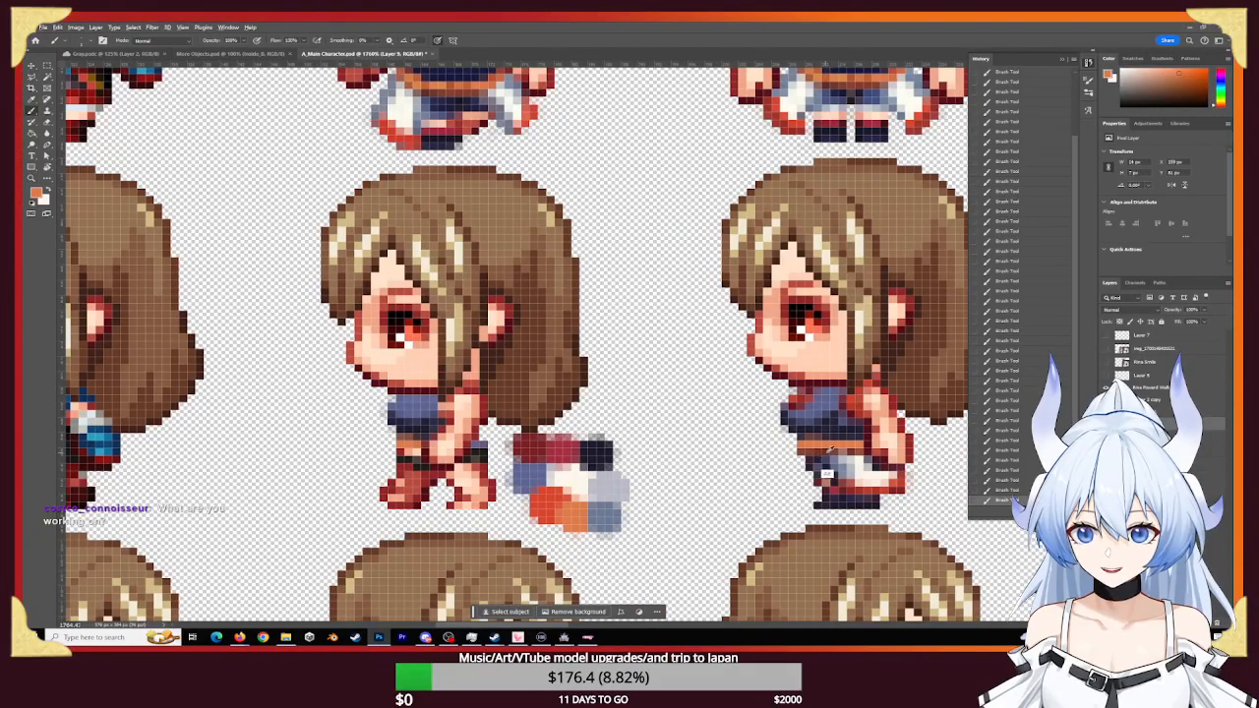
left_click(833, 446, "alt")
key("z")
mouse_move(402, 452)
left_mouse_down()
mouse_move(523, 484)
mouse_move(492, 443)
mouse_move(340, 444)
left_mouse_up()
key("b")
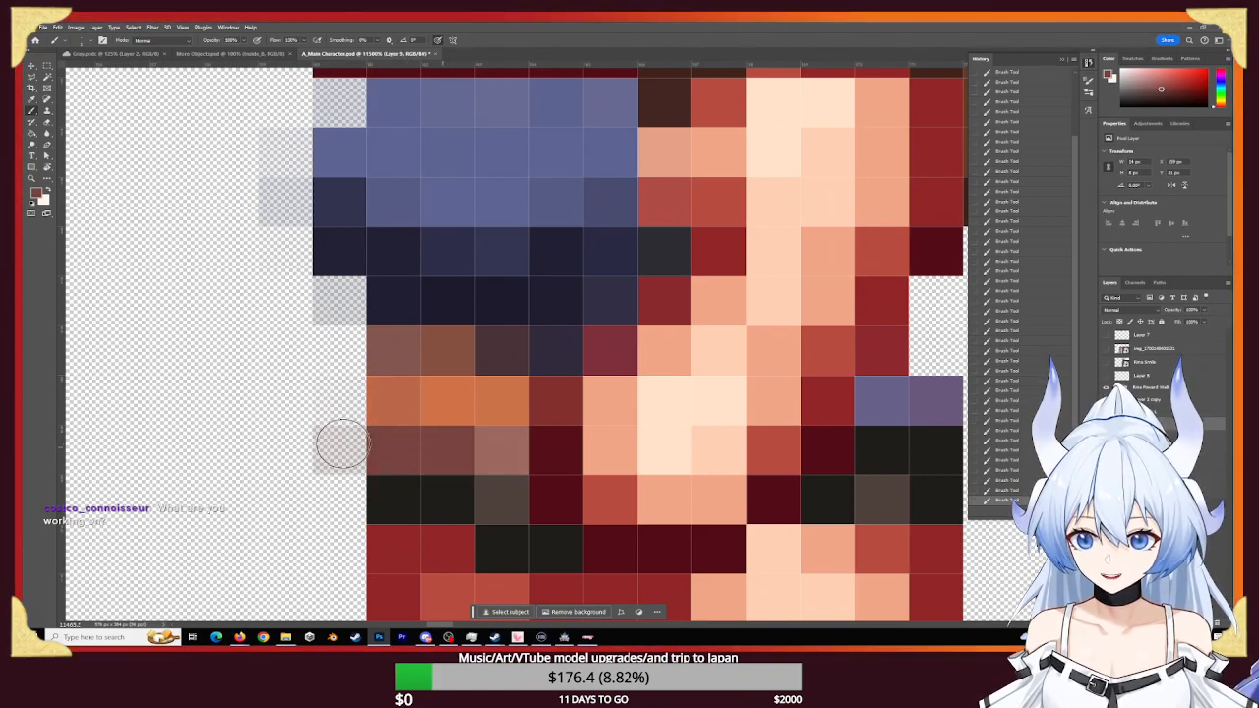
- Erase the stray semi-transparent pixels in front of the blue top, waist and belt with a smaller eraser
key("e")
left_click(316, 403)
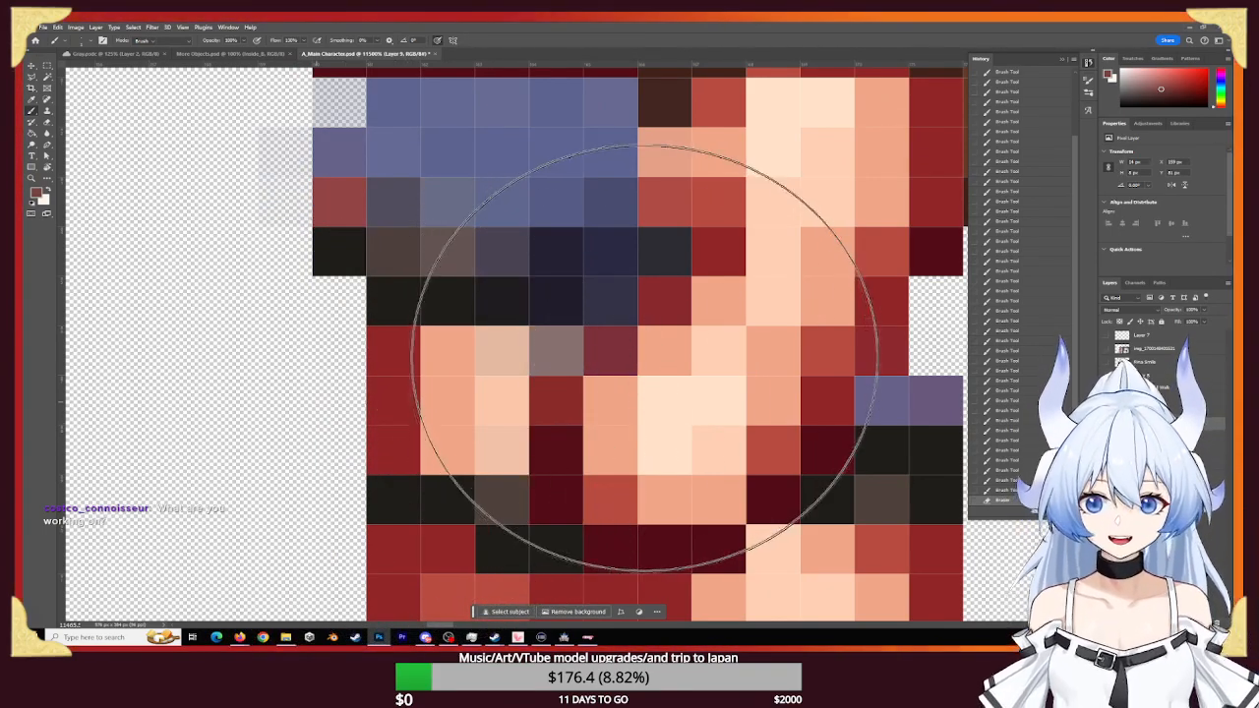
key("ctrl+z")
right_click_drag(633, 366, 389, 362, "alt")
left_click(340, 378)
left_click(341, 444)
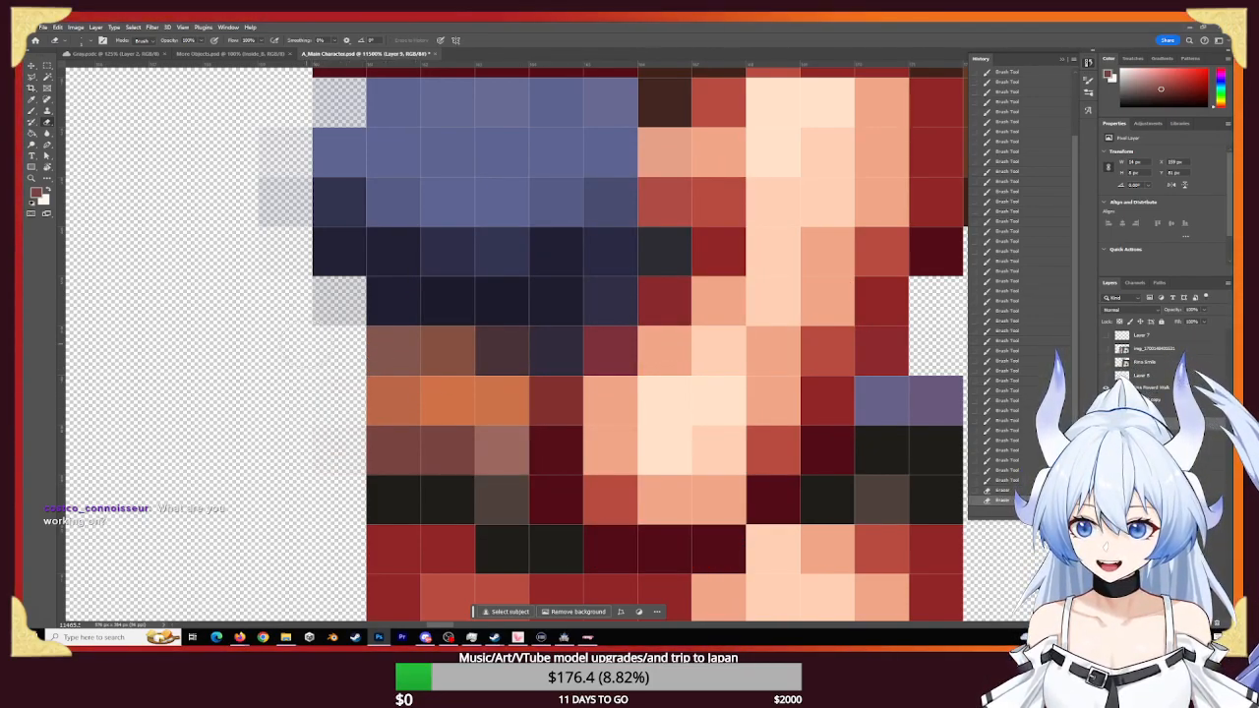
left_click(337, 317)
left_click(337, 301)
left_click(285, 201)
left_click(253, 224)
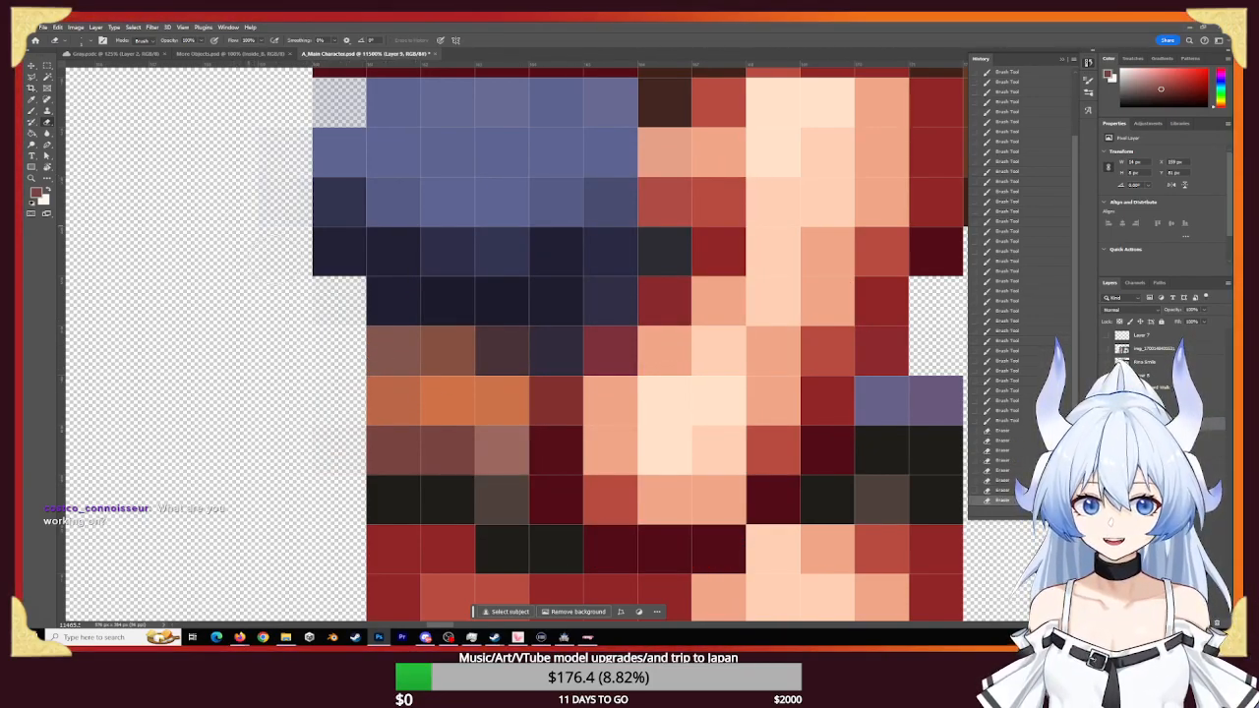
mouse_move(505, 365)
left_mouse_down()
mouse_move(438, 363)
mouse_move(463, 363)
left_mouse_up()
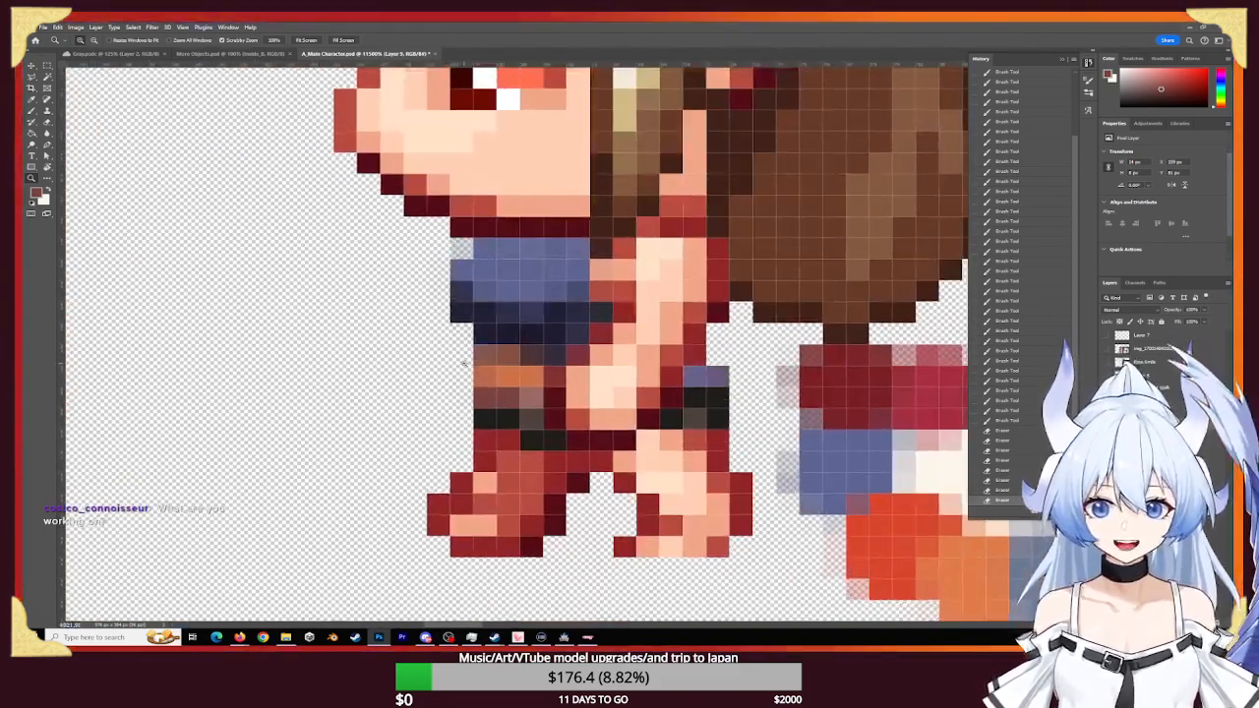
key("e")
- Sample the red-orange swatch and tint the upper front edge of the blue top as collar trim
key("b")
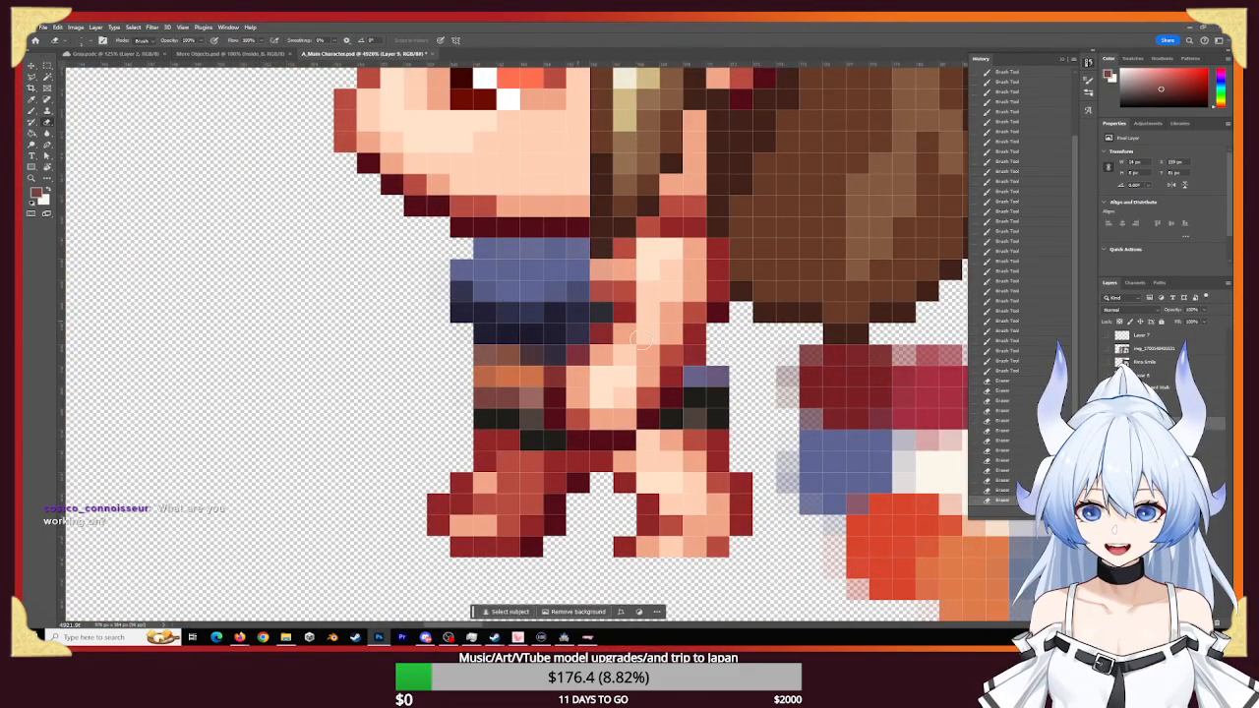
left_click(913, 523, "alt")
left_click(483, 248)
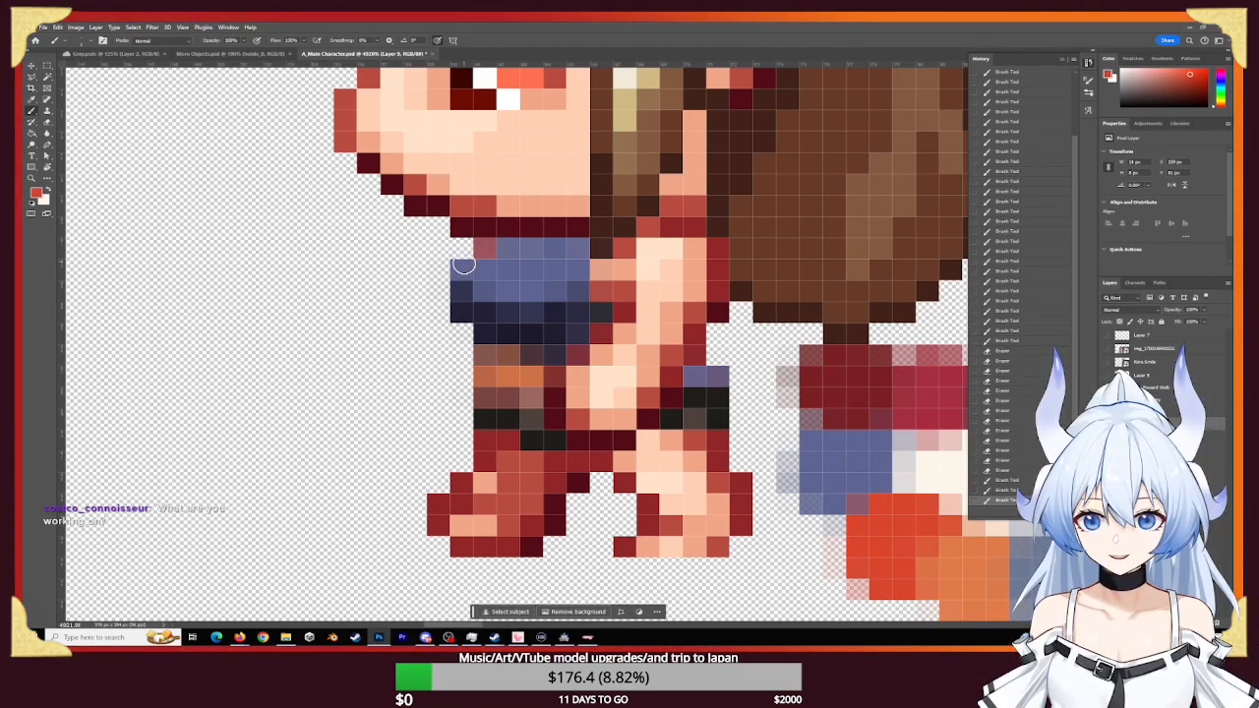
left_click(463, 265)
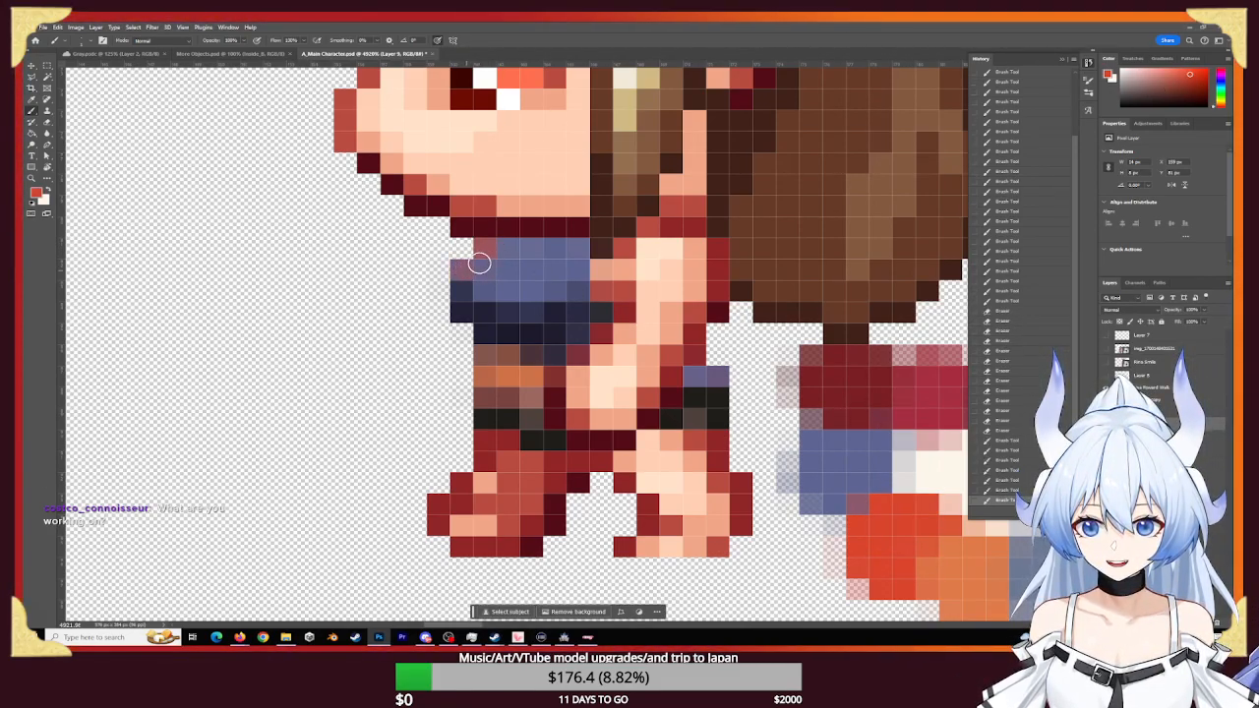
left_click(505, 245)
left_click(478, 267)
- Outline the neutral sprite's white skirt and red hem with the Polygonal Lasso and copy that area
key("z")
left_click_drag(688, 370, 540, 353)
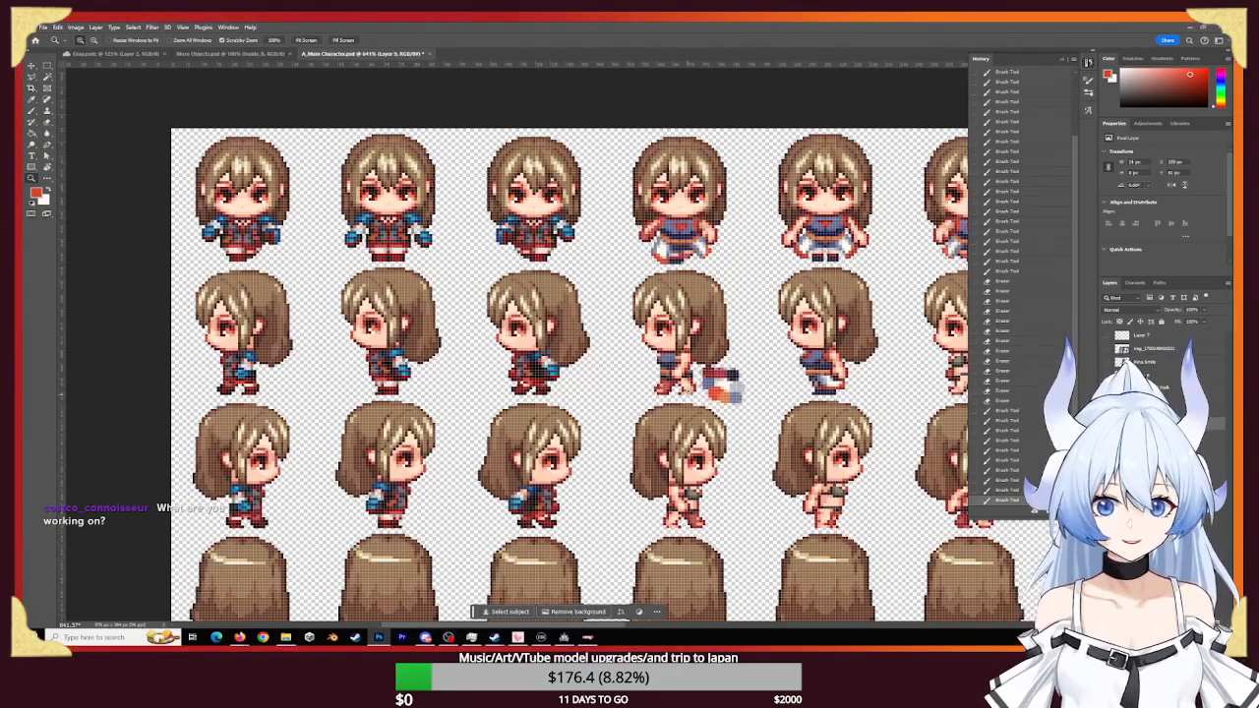
left_click_drag(672, 391, 757, 433)
left_click_drag(761, 368, 270, 387)
left_click_drag(767, 368, 603, 365)
key("b")
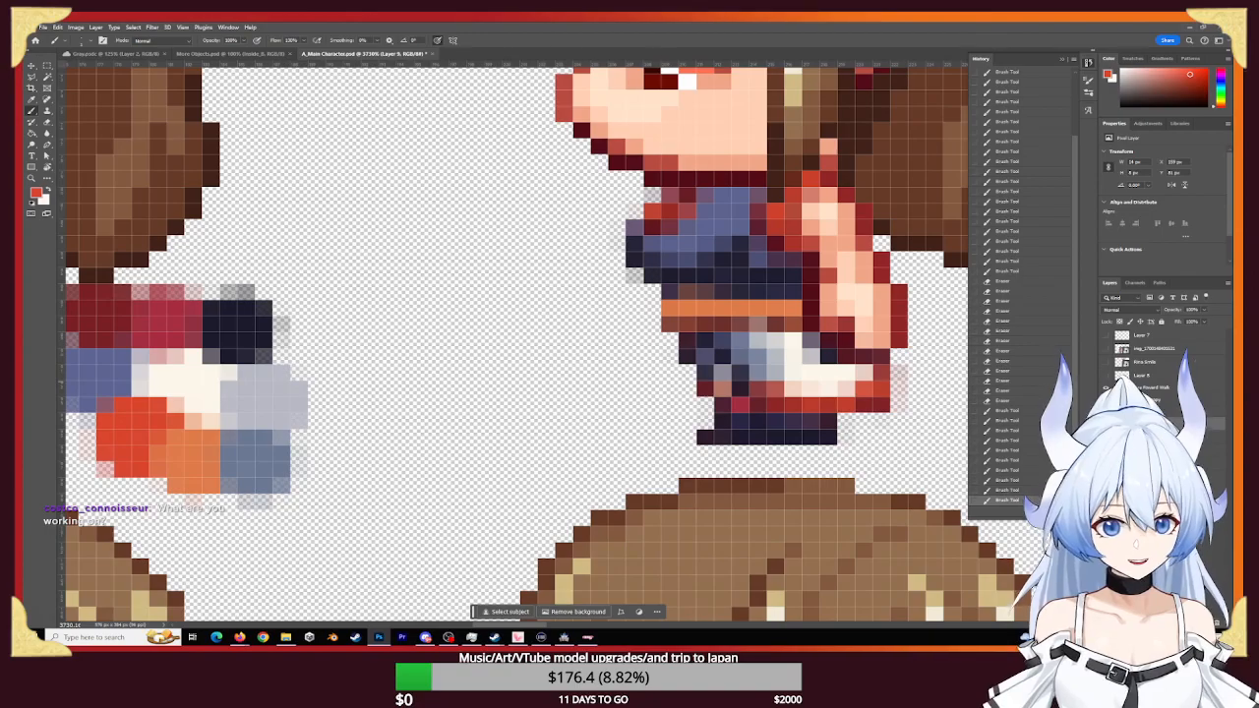
key("l")
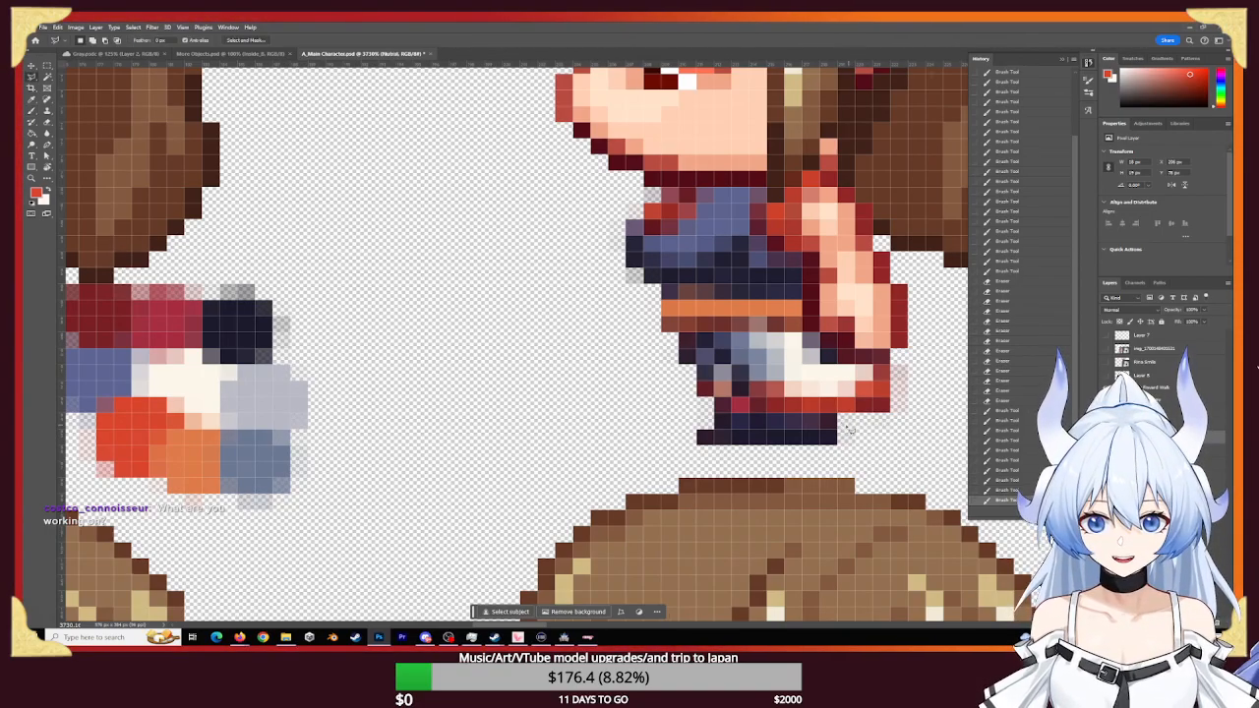
mouse_move(740, 420)
left_mouse_down()
mouse_move(758, 420)
mouse_move(747, 421)
left_mouse_up()
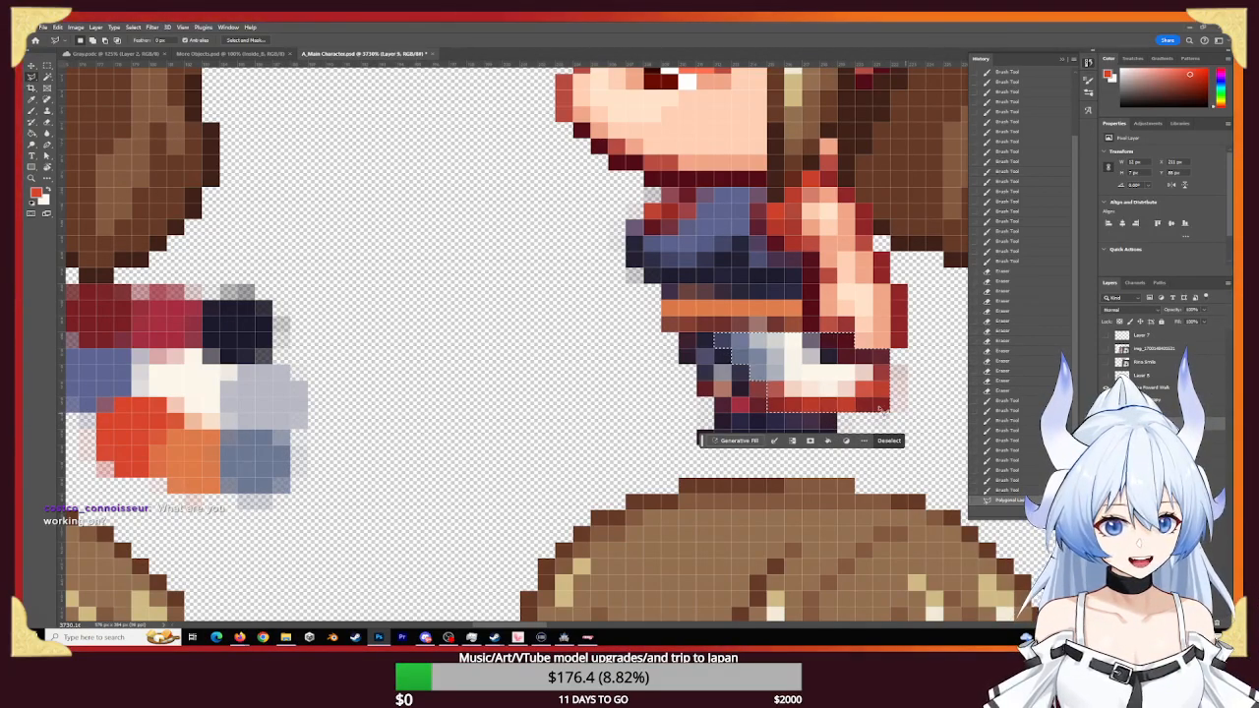
- Try pasting the copied skirt onto the walking frame and moving it to the hips, and delete the pasted layer
left_click_drag(343, 459, 898, 480)
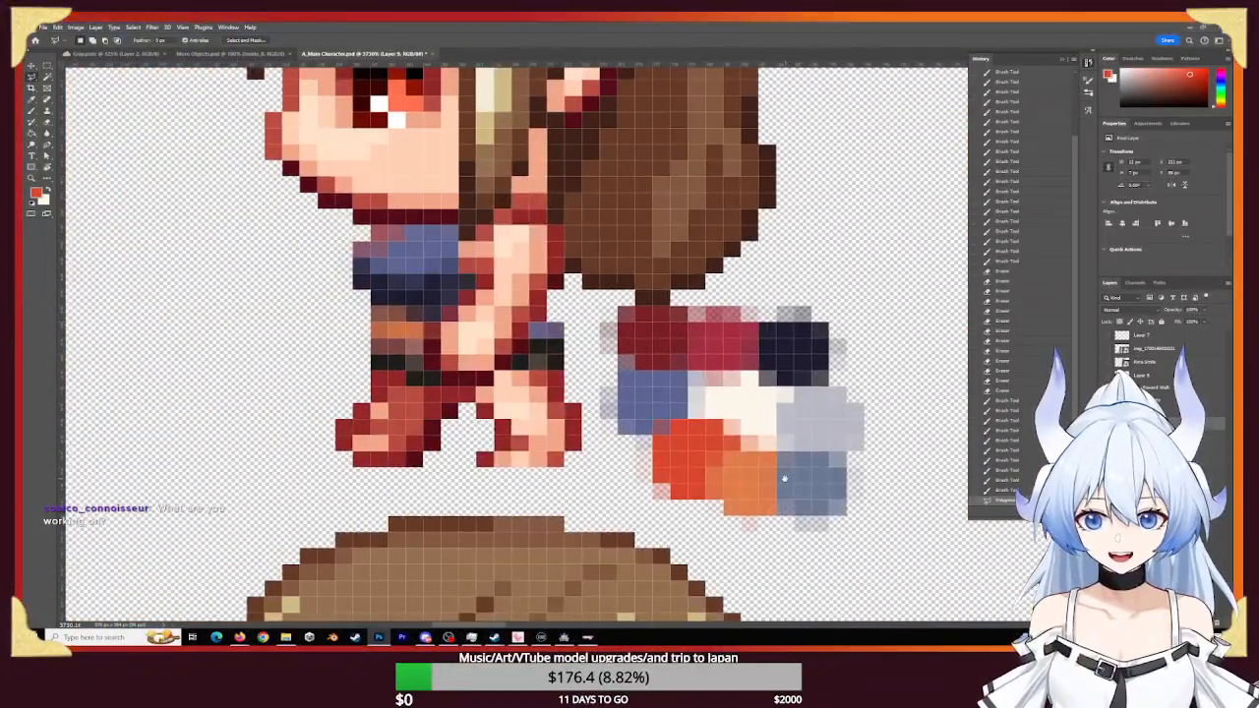
left_click(878, 440)
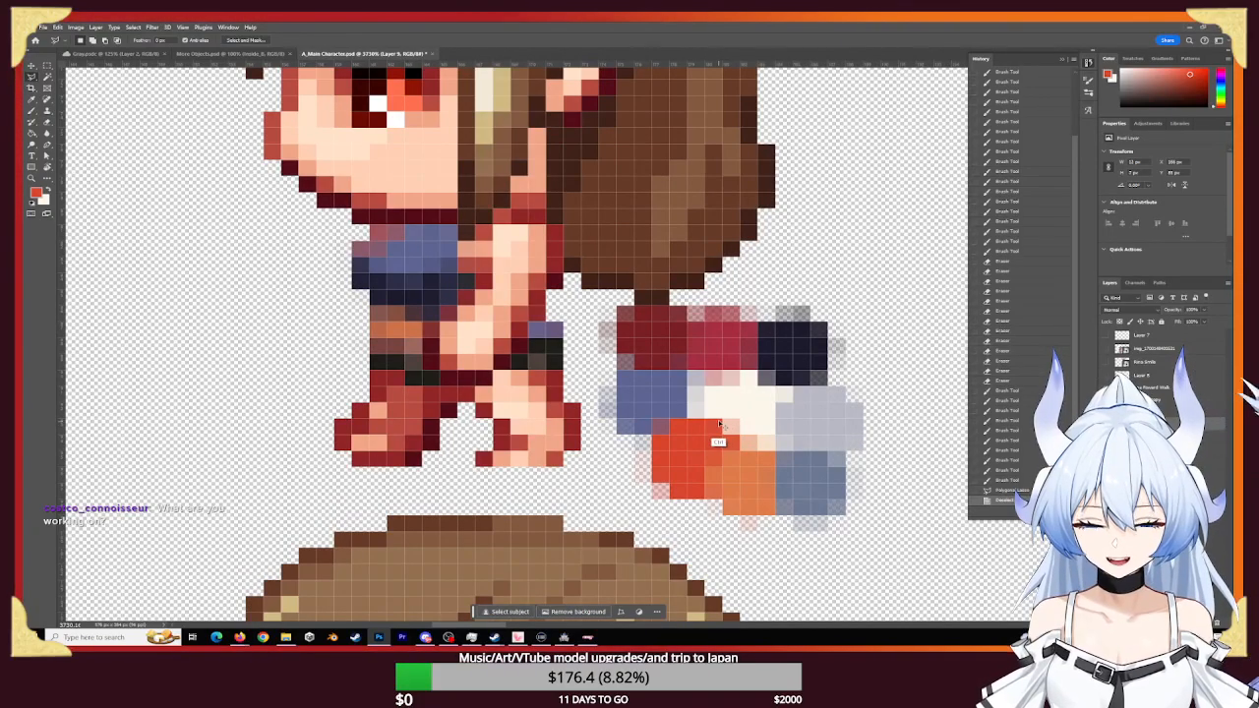
key("ctrl+v")
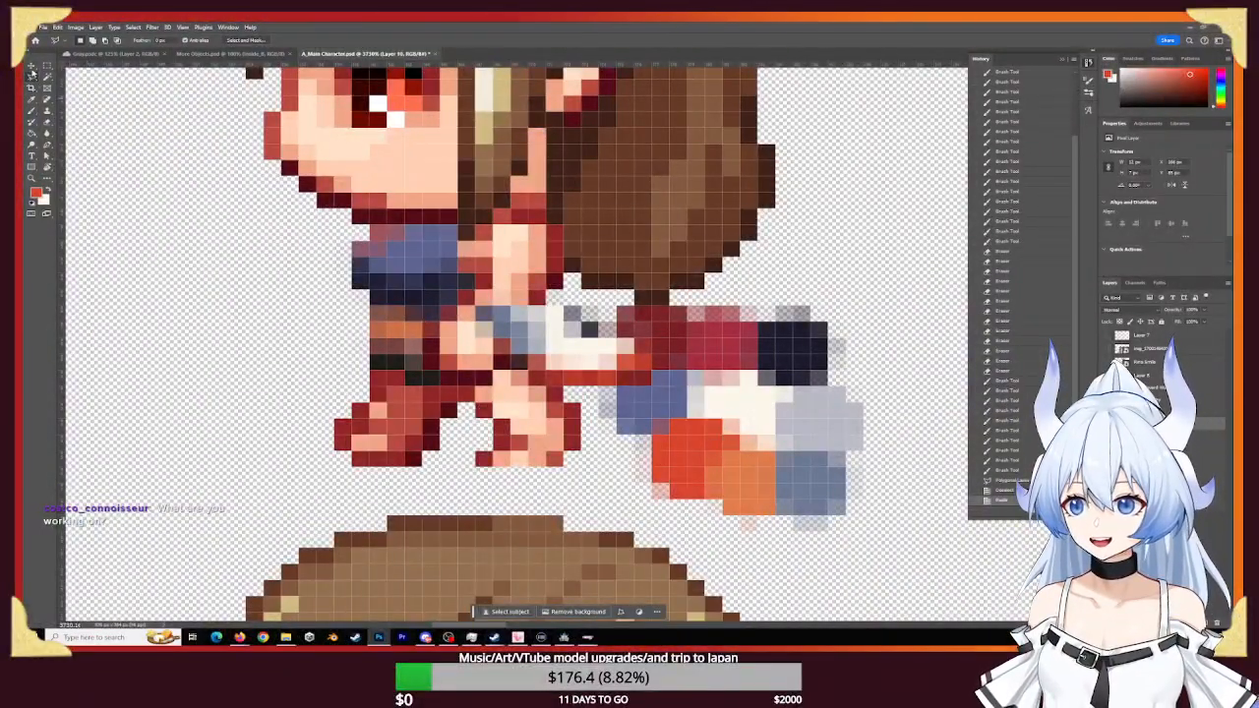
left_click(31, 67)
left_click_drag(564, 338, 430, 420)
key("Delete")
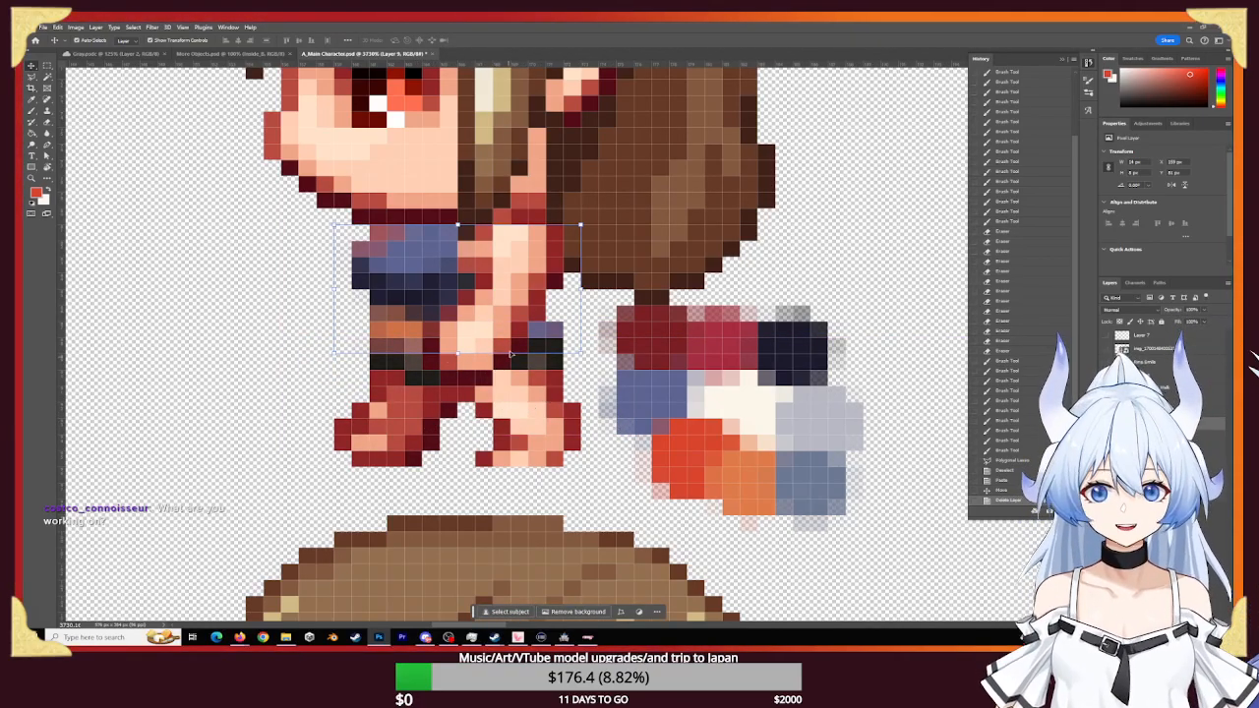
key("ctrl+d")
- Paint red-orange trim down the front of the walking frame's shoulder, beside the blue top
key("b")
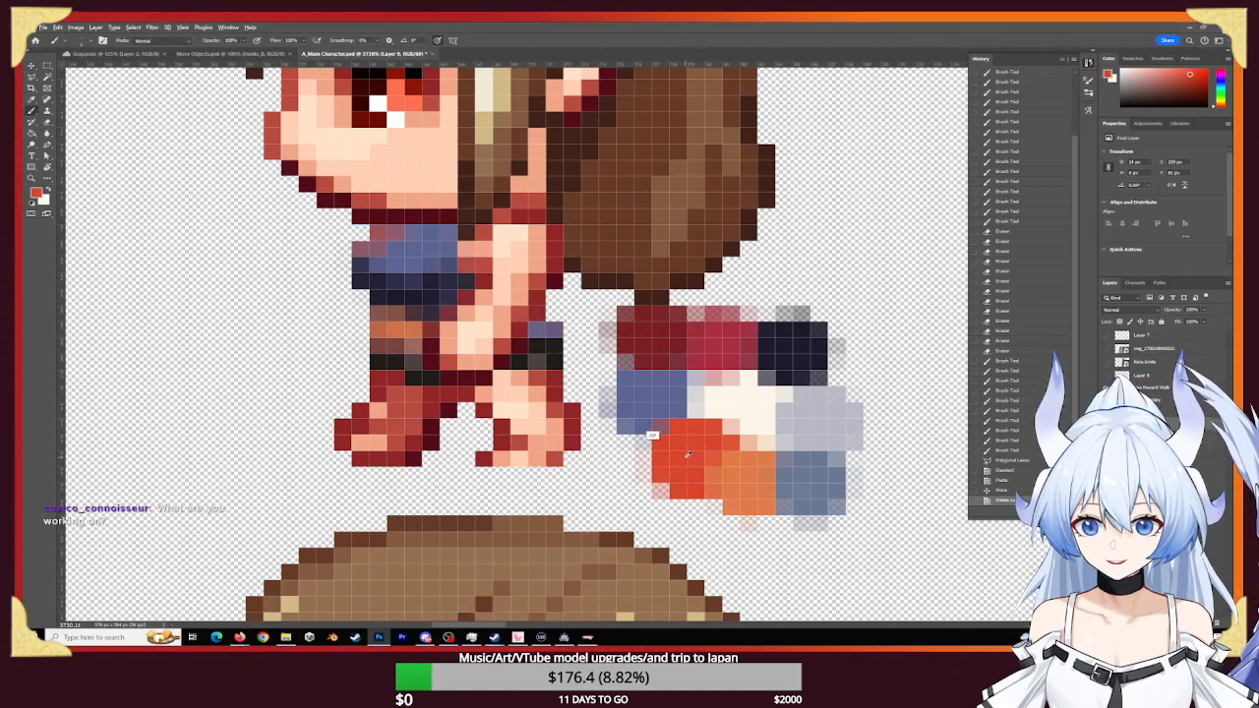
left_click(476, 232)
left_click(482, 234)
left_click(468, 247)
left_click(467, 262)
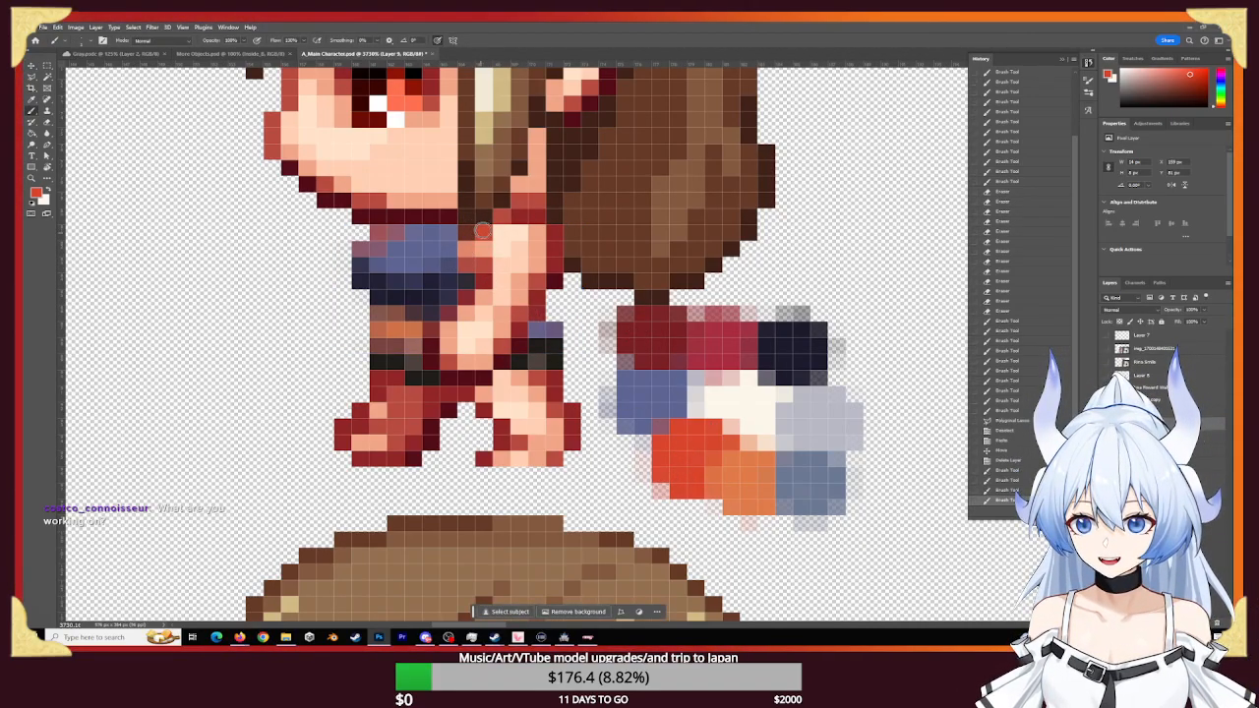
left_click(469, 245)
left_click(469, 245)
left_click(468, 256)
left_click(467, 262)
left_click(468, 257)
left_click(467, 250)
left_click(468, 246)
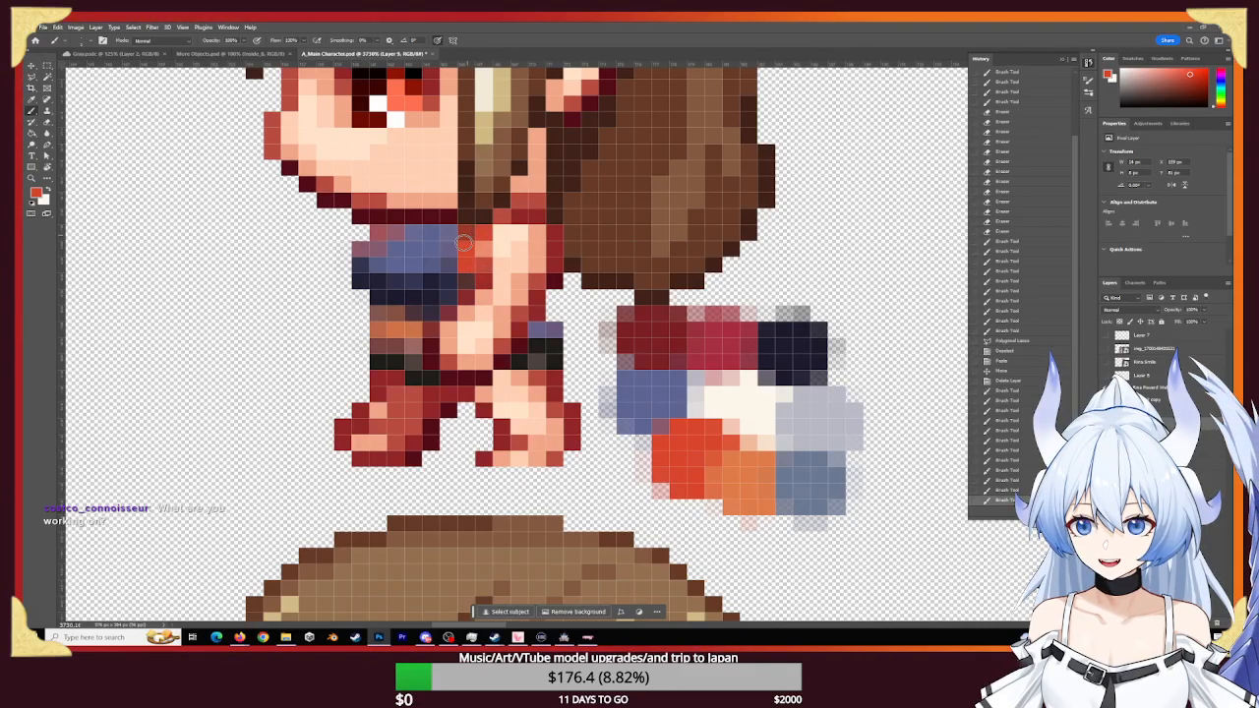
left_click(472, 238)
left_click(476, 234)
- Erase the paint spill at the upper back corner of the blue top
key("e")
left_click(472, 234)
left_click(466, 232)
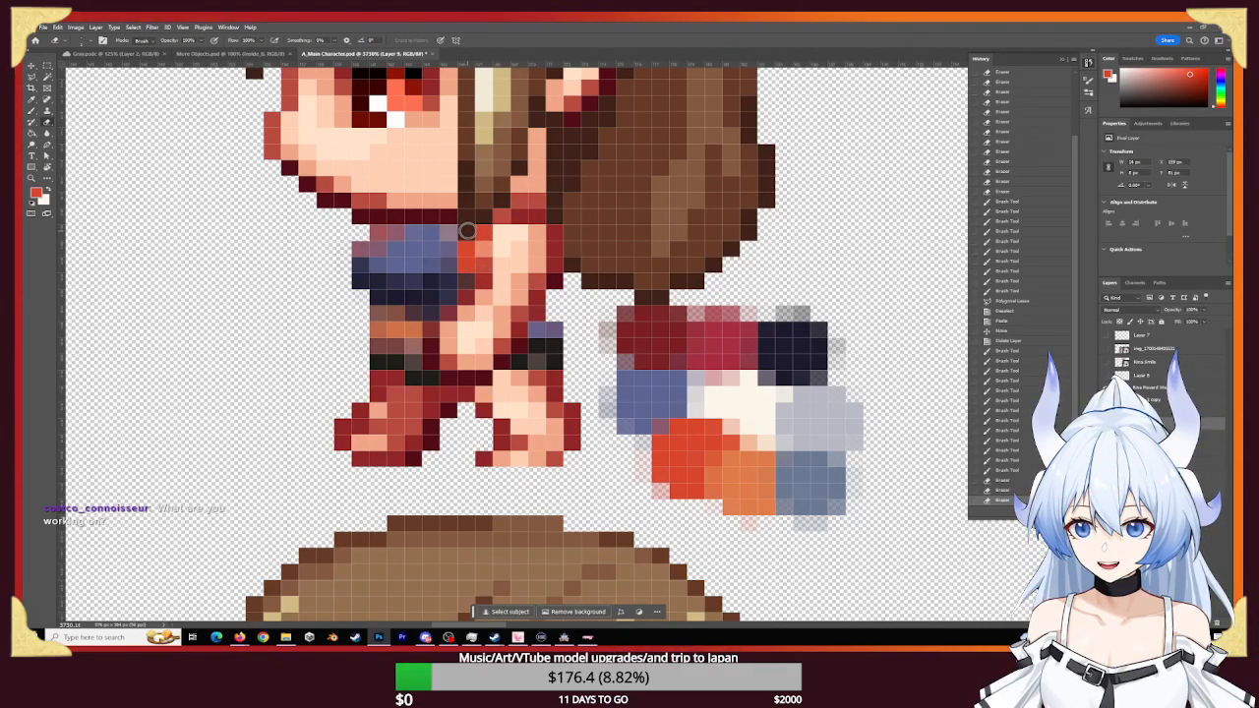
left_click(447, 236)
- Try red-orange on the blue top's upper back corner and undo the strokes
key("z")
left_click_drag(454, 254, 512, 290)
key("b")
left_click(476, 232)
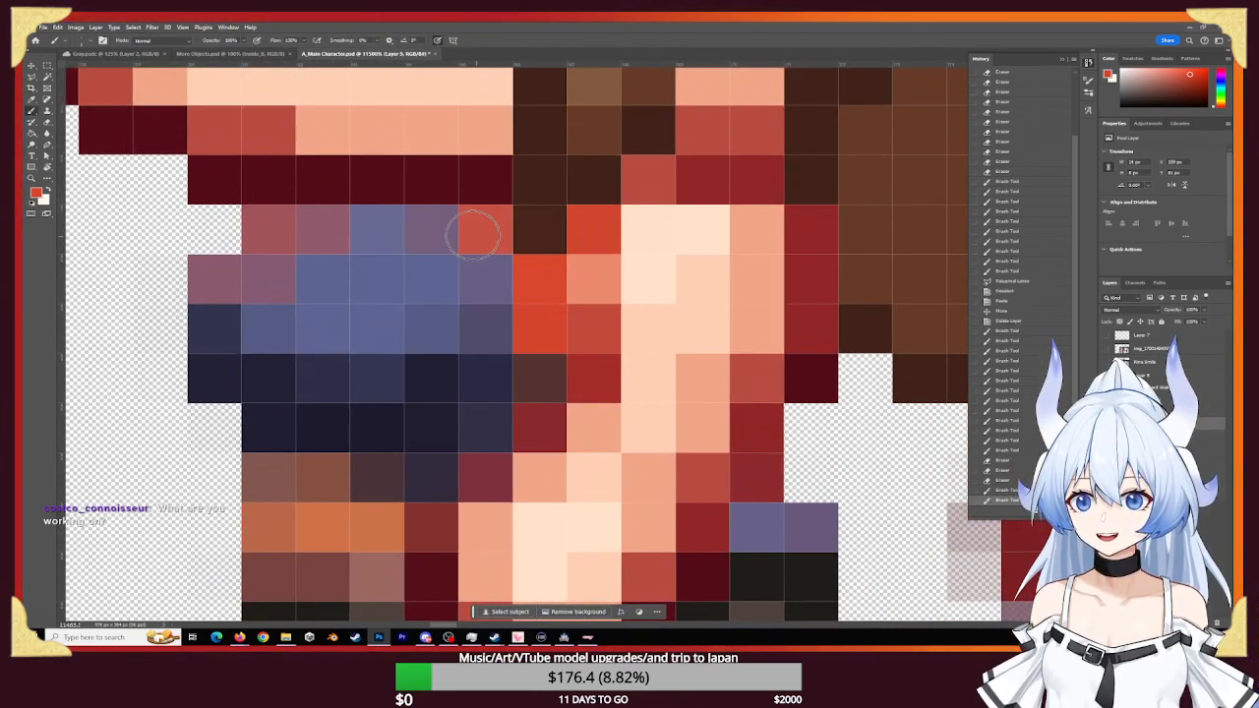
left_click(473, 236)
key("ctrl+z")
key("ctrl+z")
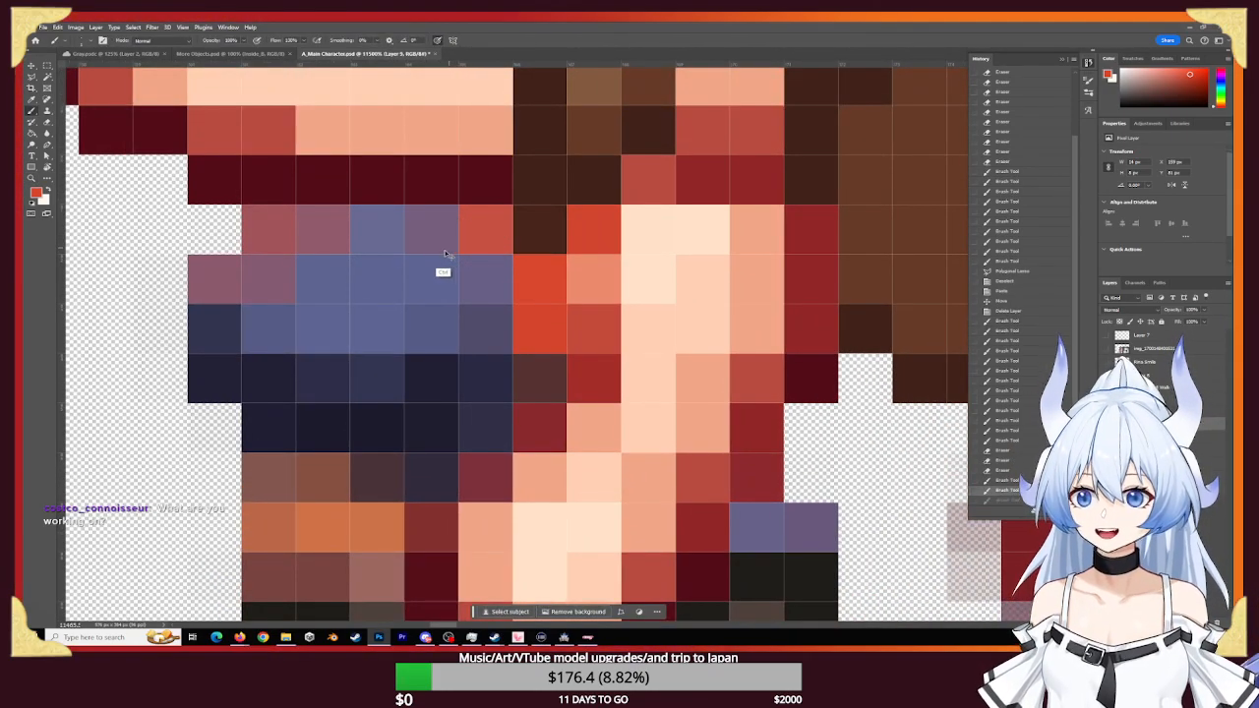
key("ctrl+z")
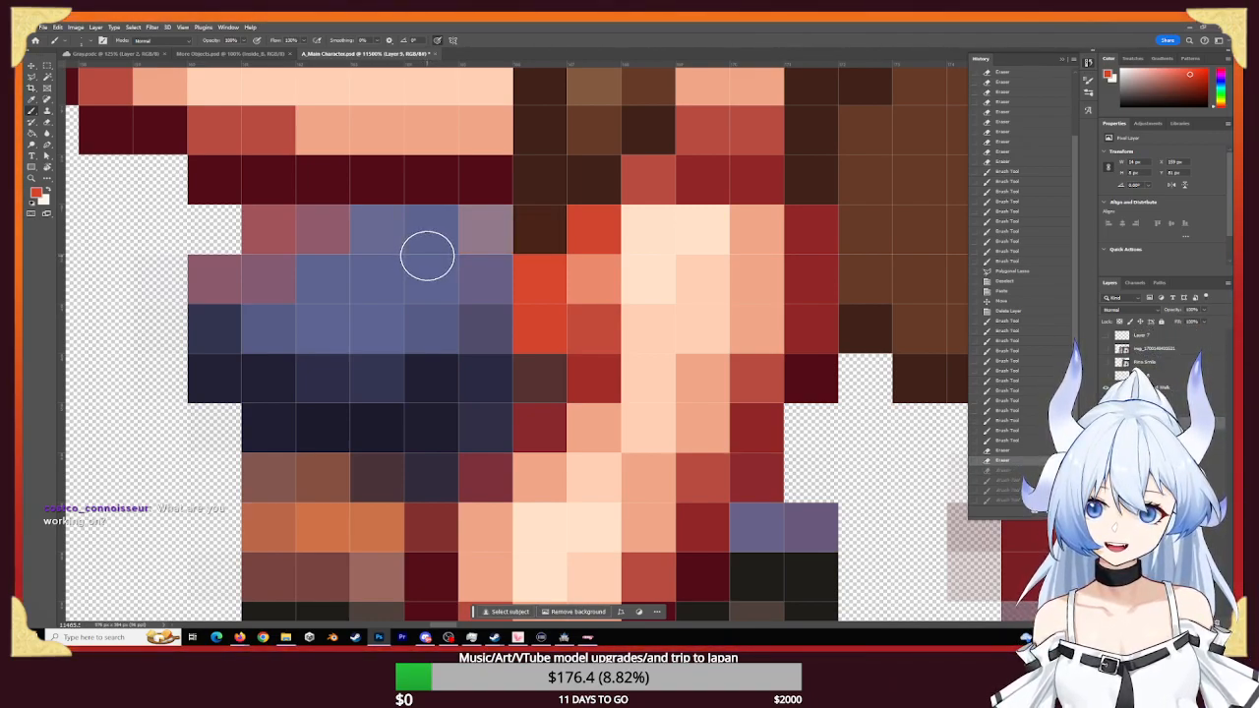
- Sample the top's blue and repaint its upper back corner pixels next to the shoulder trim
left_click(432, 234, "alt")
left_click(480, 236)
left_click(480, 238)
left_click(472, 264)
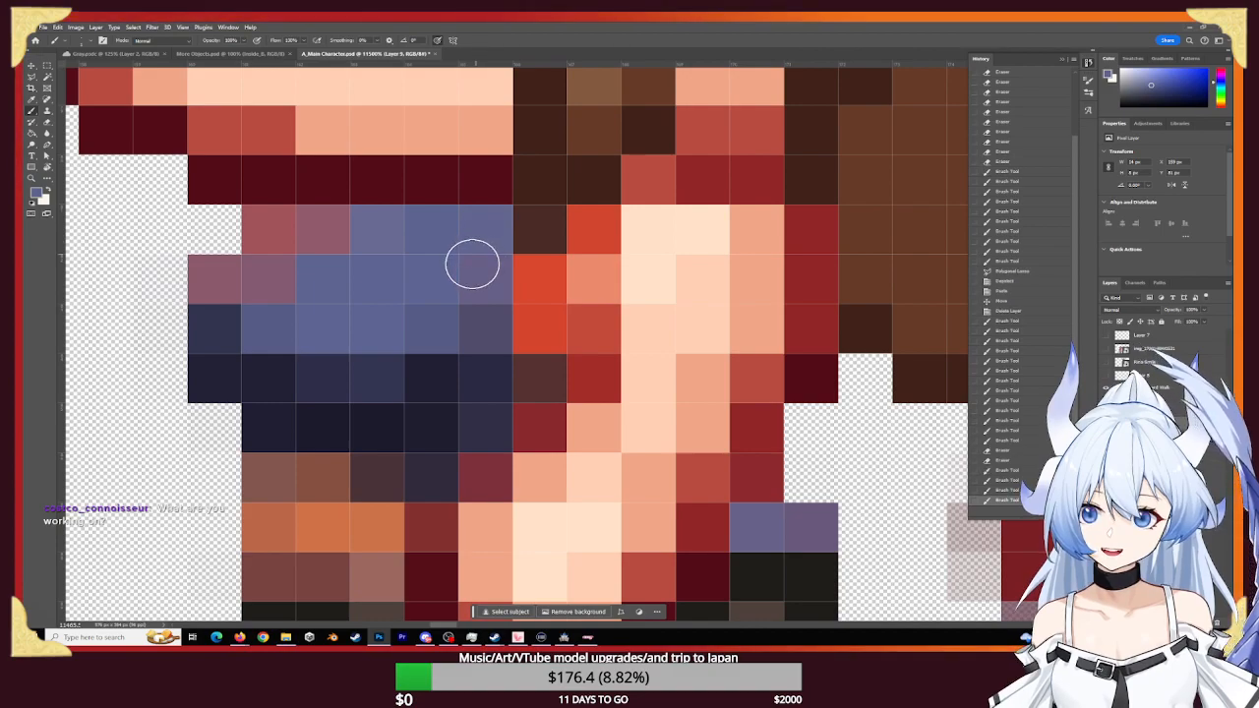
left_click(484, 276)
left_click(495, 289)
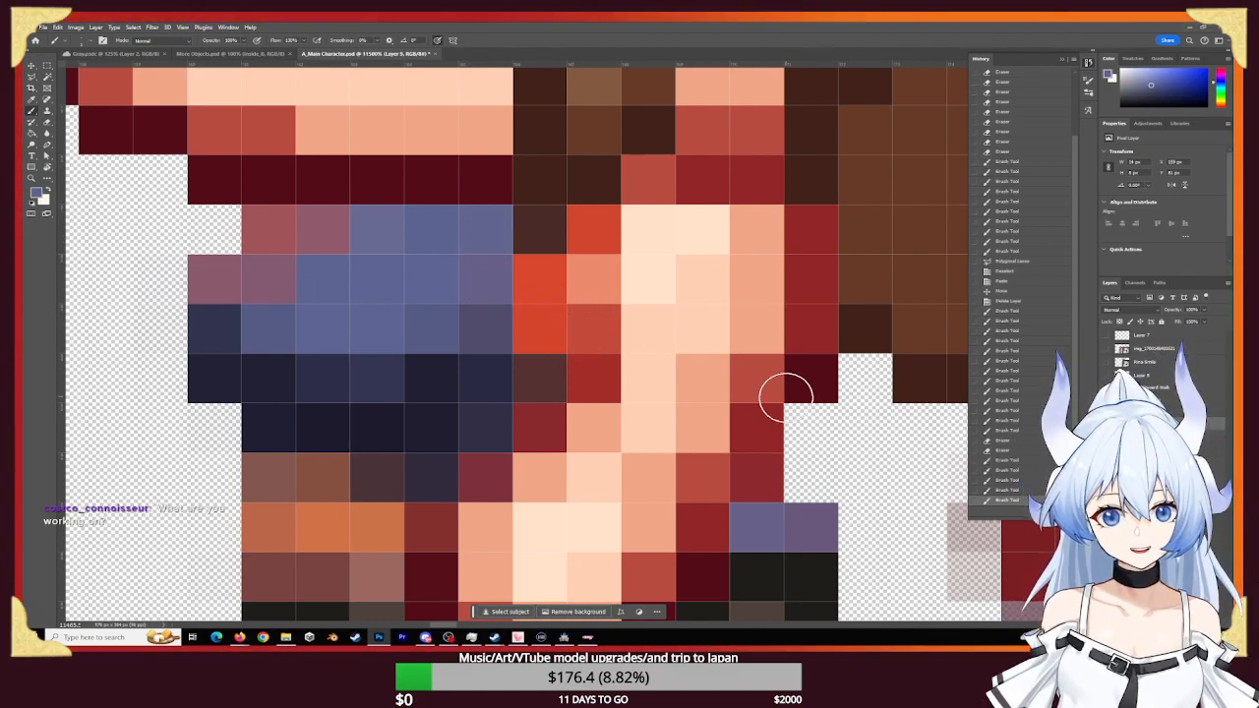
- Sample the white swatch and paint the skirt over the blue and black hip pixels behind the arm
left_click_drag(680, 557, 682, 291)
key("z")
left_click_drag(667, 408, 541, 370)
key("b")
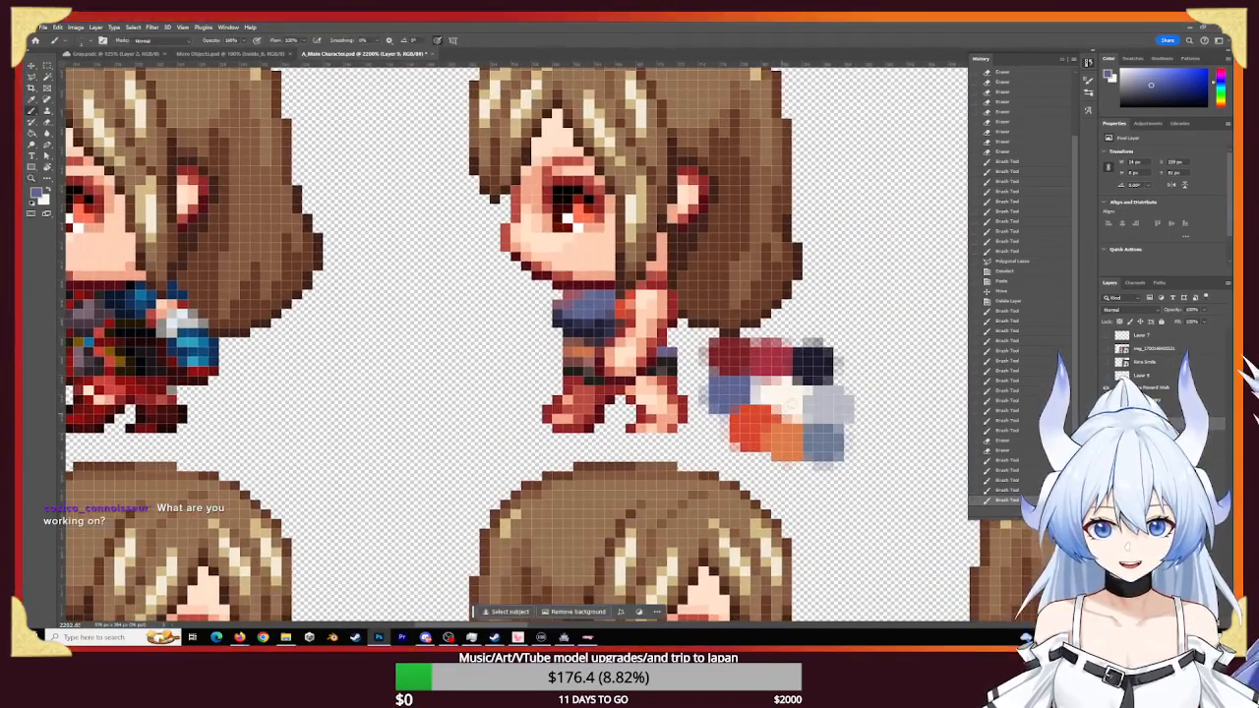
left_click(669, 356)
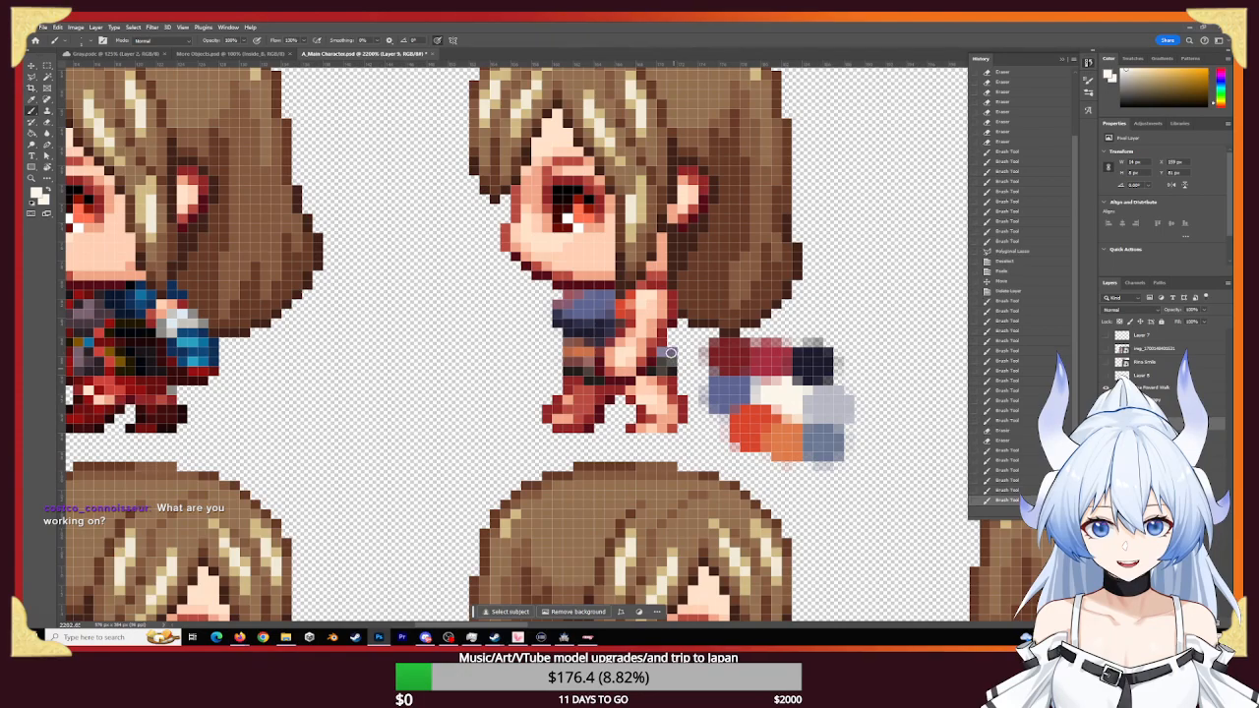
left_click(670, 363)
left_click(670, 370)
left_click(675, 384)
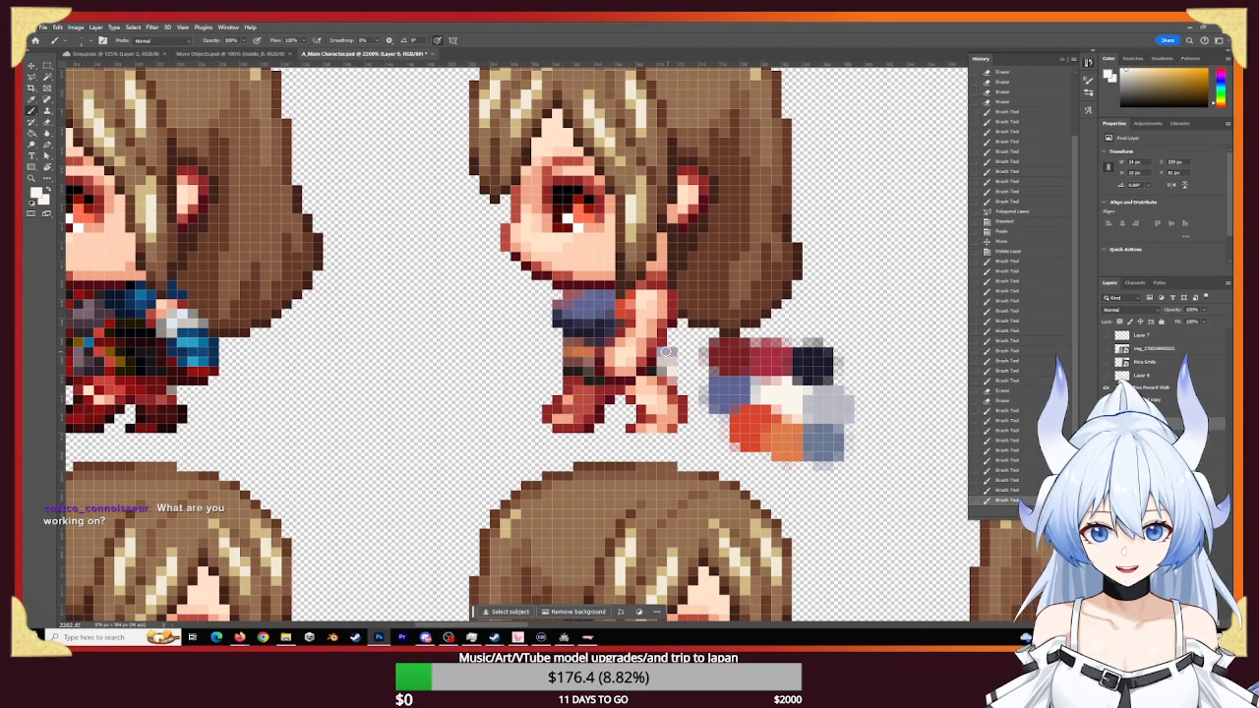
left_click(665, 352)
left_click(664, 361)
left_click(666, 371)
left_click(672, 366)
left_click(657, 370)
left_click(652, 371)
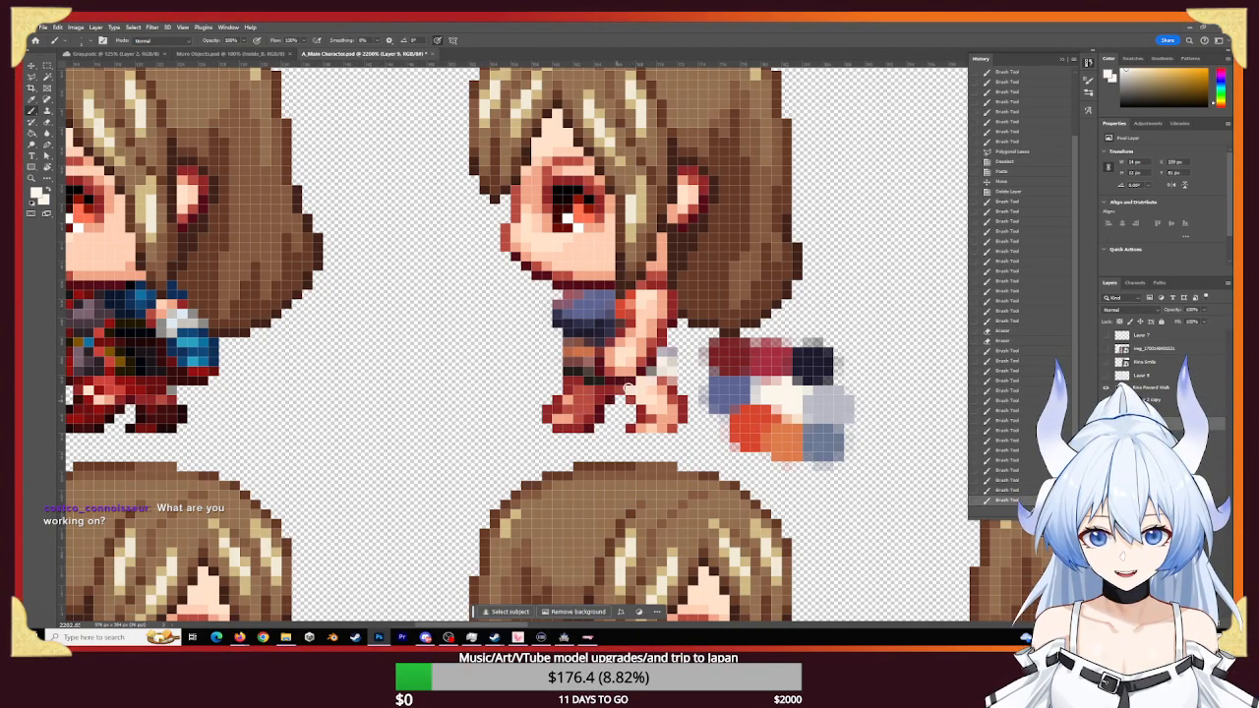
- Paint white skirt pixels below the hand, across the gap between the legs toward the front leg
left_click(628, 387)
left_click(630, 391)
left_click(625, 393)
left_click(622, 391)
left_click(617, 394)
left_click(612, 392)
left_click(607, 395)
left_click(602, 393)
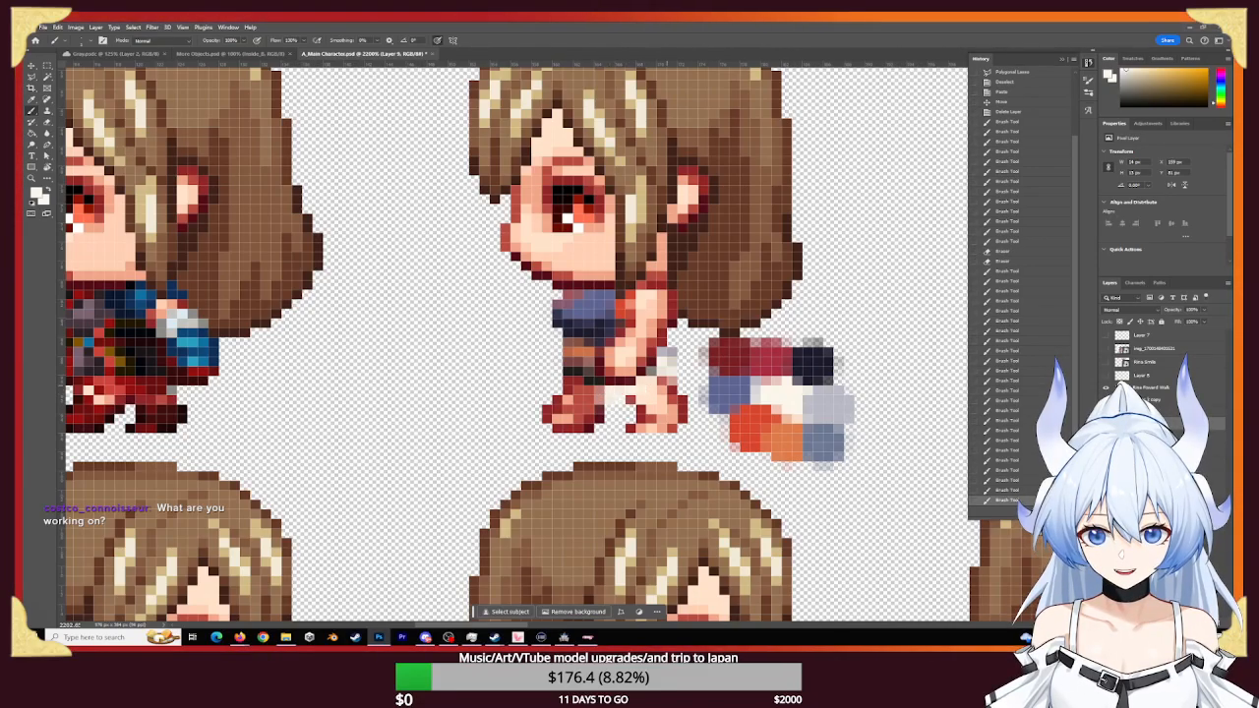
- Fill the white skirt over the rear thigh and widen it behind the hip
left_click(666, 387)
left_click(661, 381)
left_click(655, 376)
left_click(650, 372)
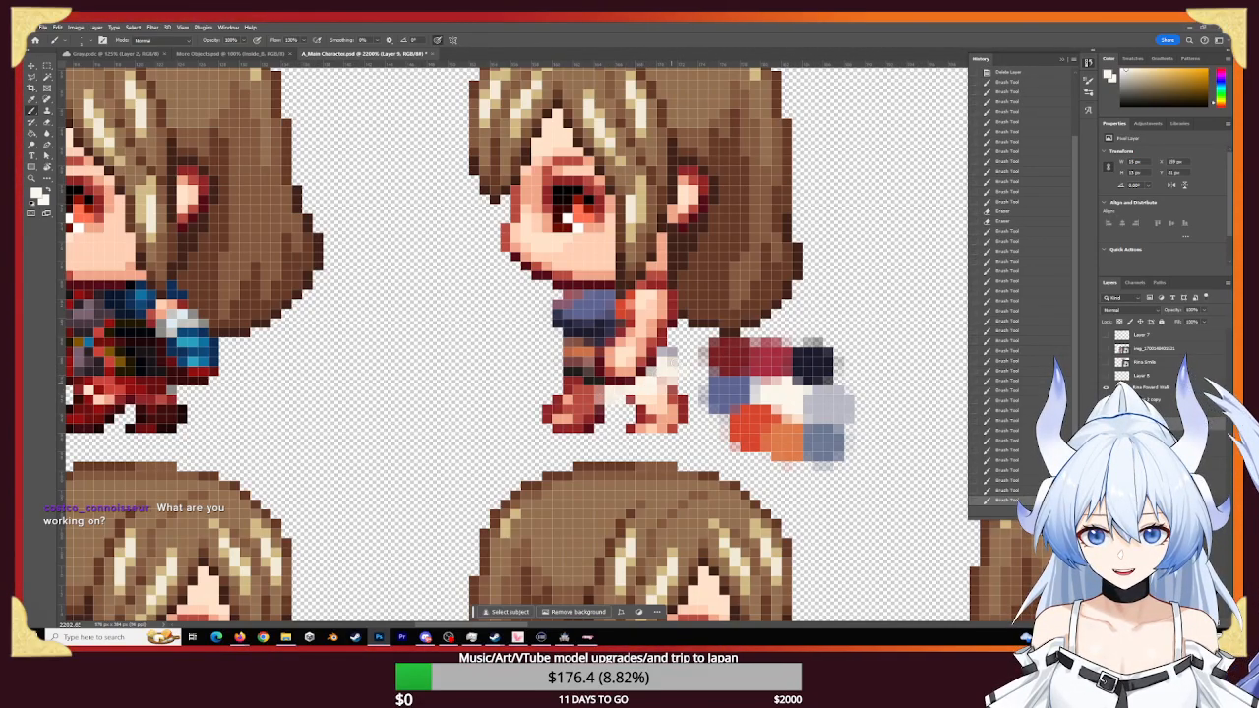
left_click(671, 393)
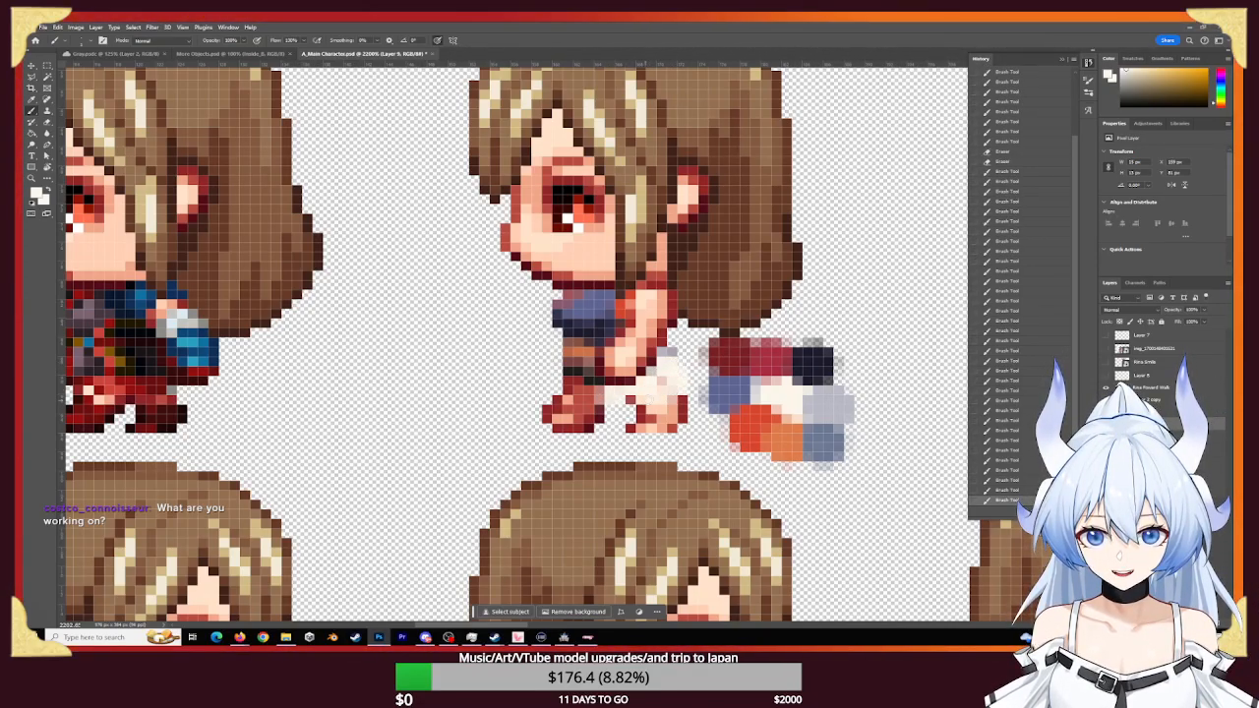
left_click(678, 368)
left_click(688, 377)
left_click(693, 383)
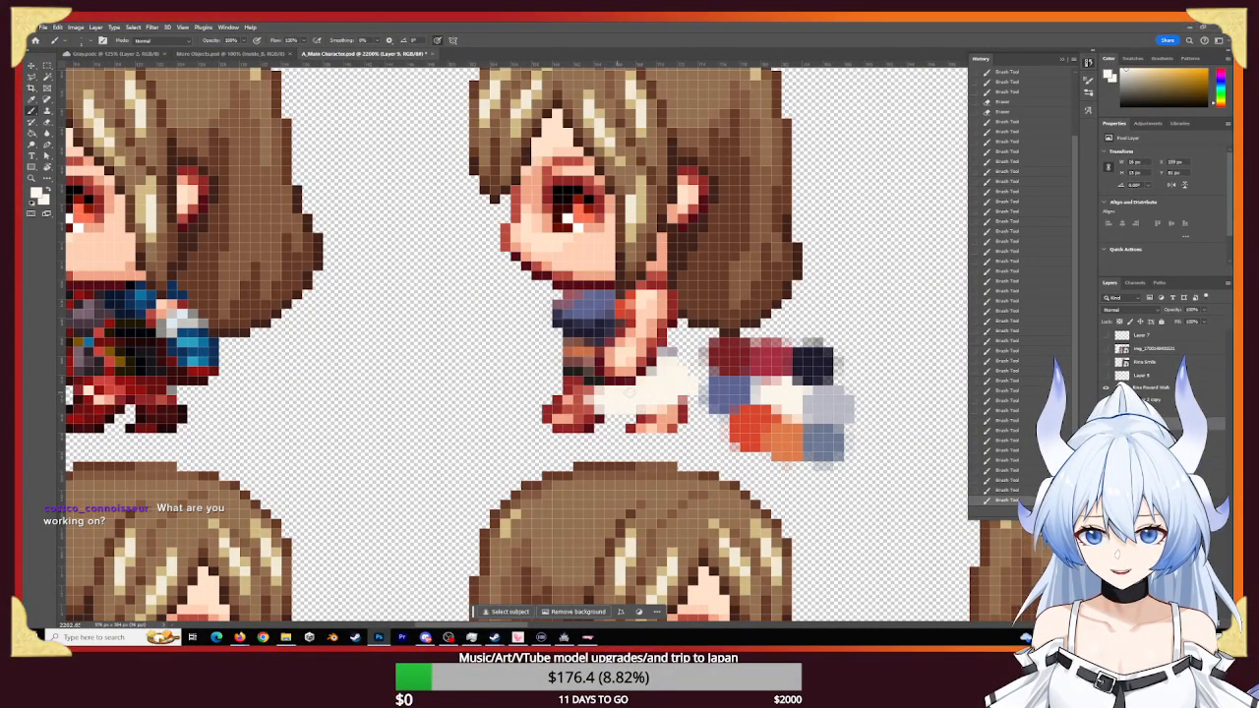
- Sample the red-orange swatch and paint a hem along the white skirt's lower edge, rising toward the back
key("z")
left_click_drag(639, 393, 537, 352)
key("b")
left_click(717, 416, "alt")
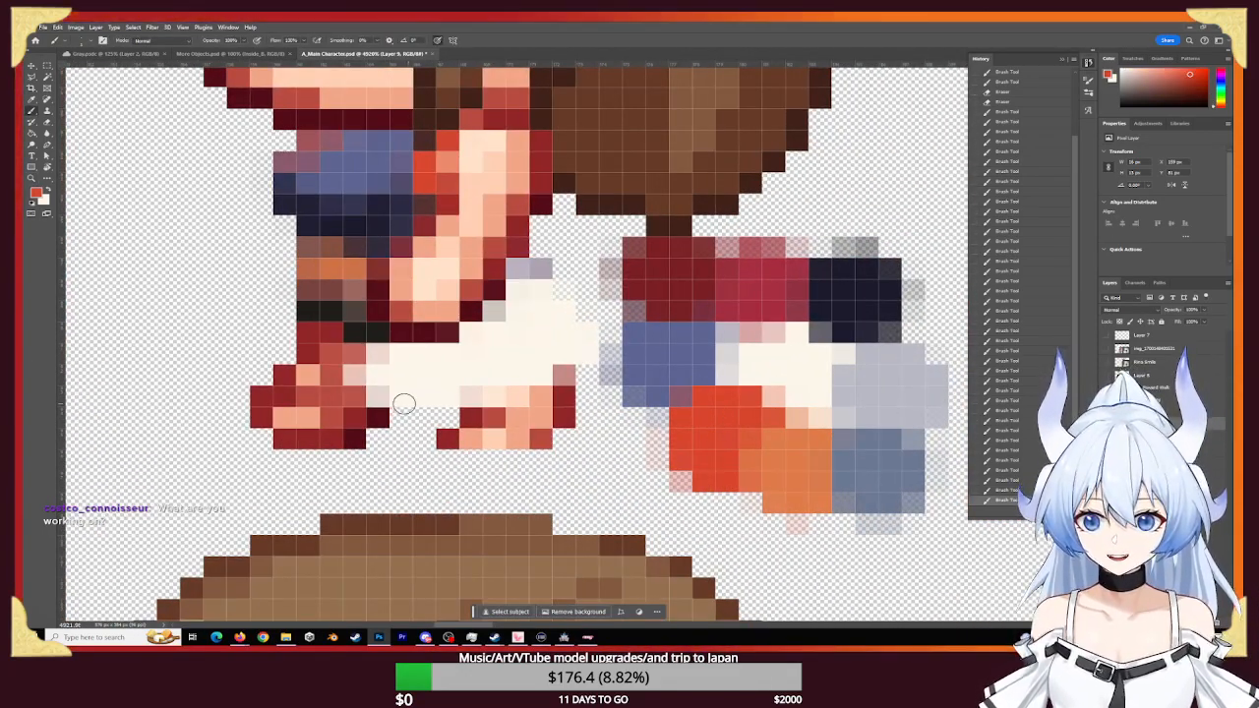
left_click_drag(395, 397, 351, 395)
mouse_move(462, 398)
left_mouse_down()
mouse_move(576, 331)
mouse_move(589, 337)
mouse_move(568, 349)
mouse_move(571, 330)
mouse_move(555, 351)
left_mouse_up()
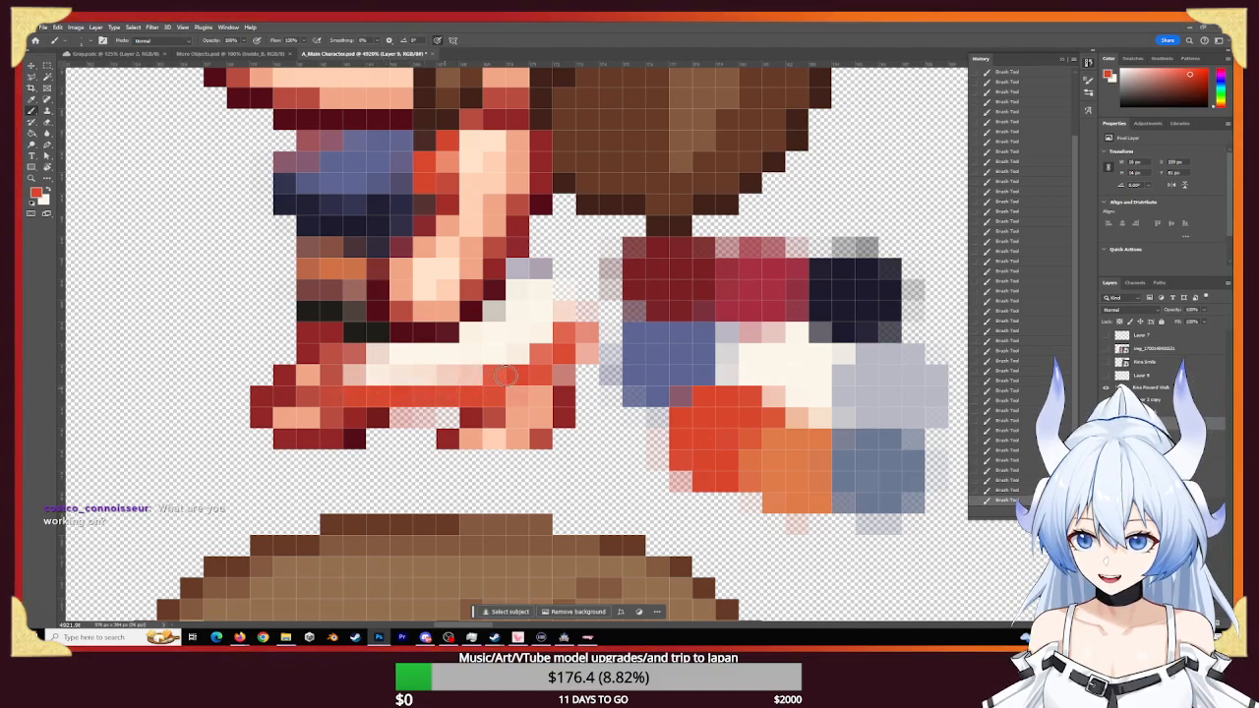
- Sample the slate-blue swatch and shade the skirt's upper rear edge and its front end below the arm
left_click(886, 463, "alt")
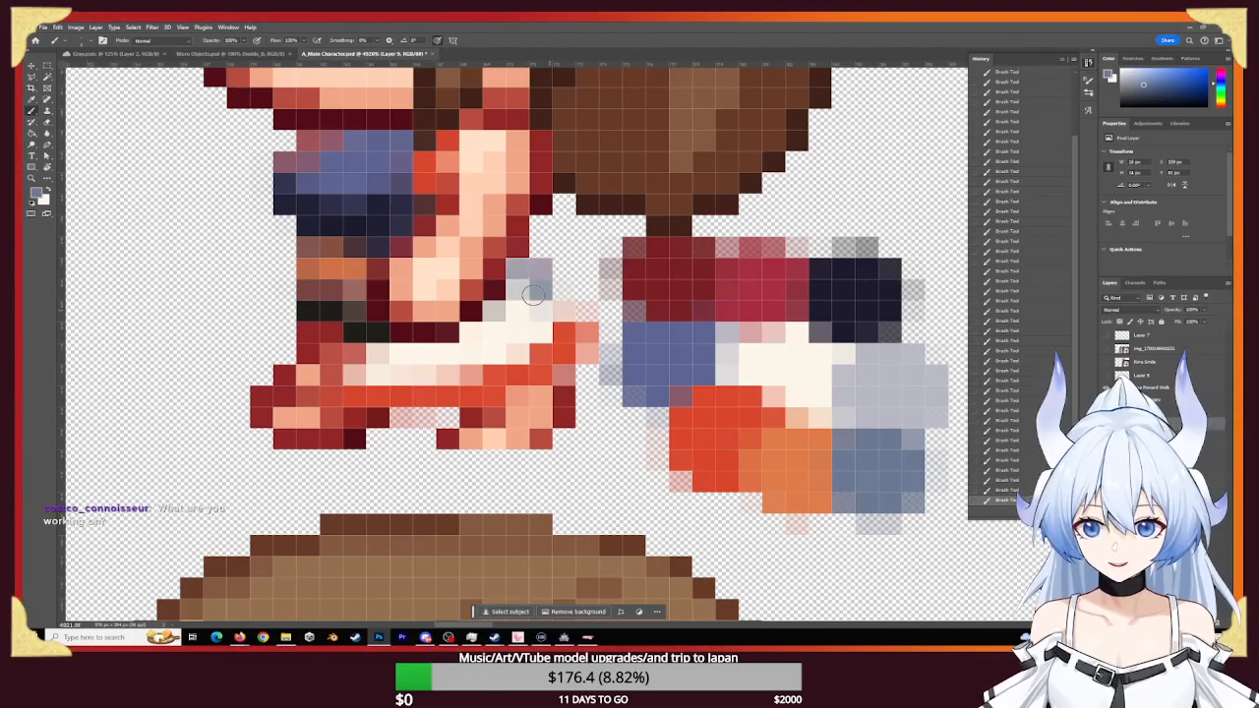
left_click(561, 312)
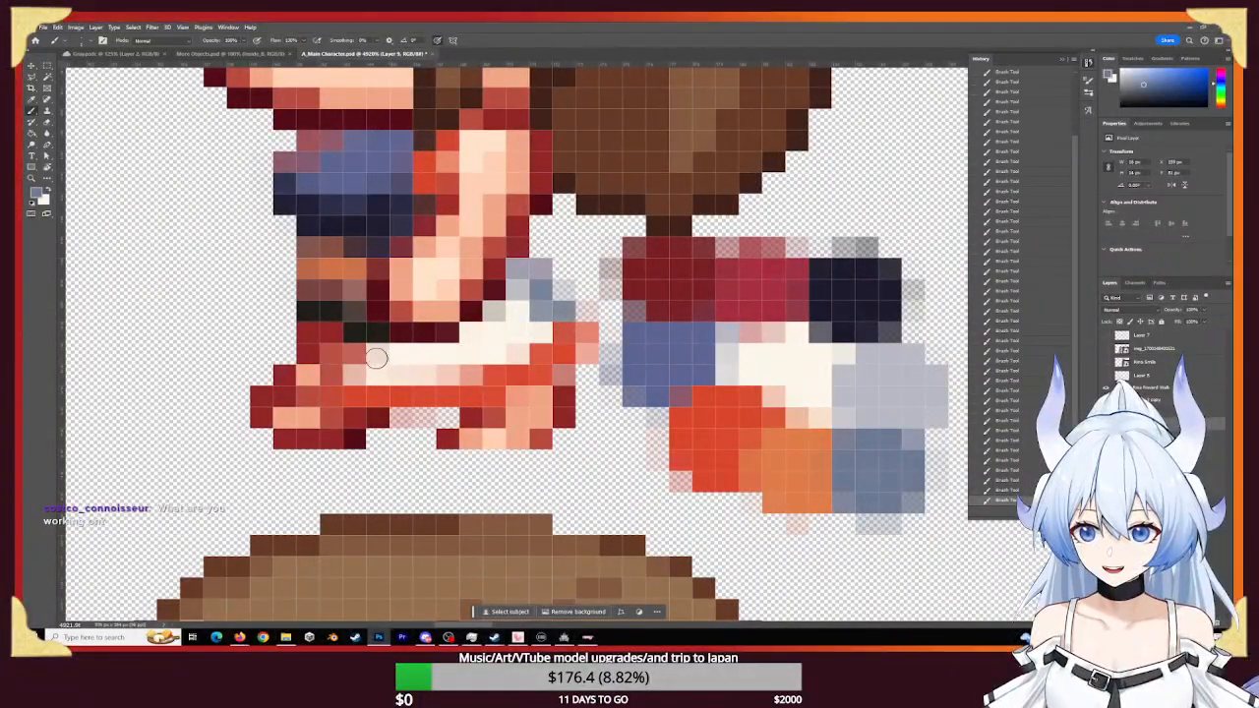
left_click(359, 370)
left_click(380, 362)
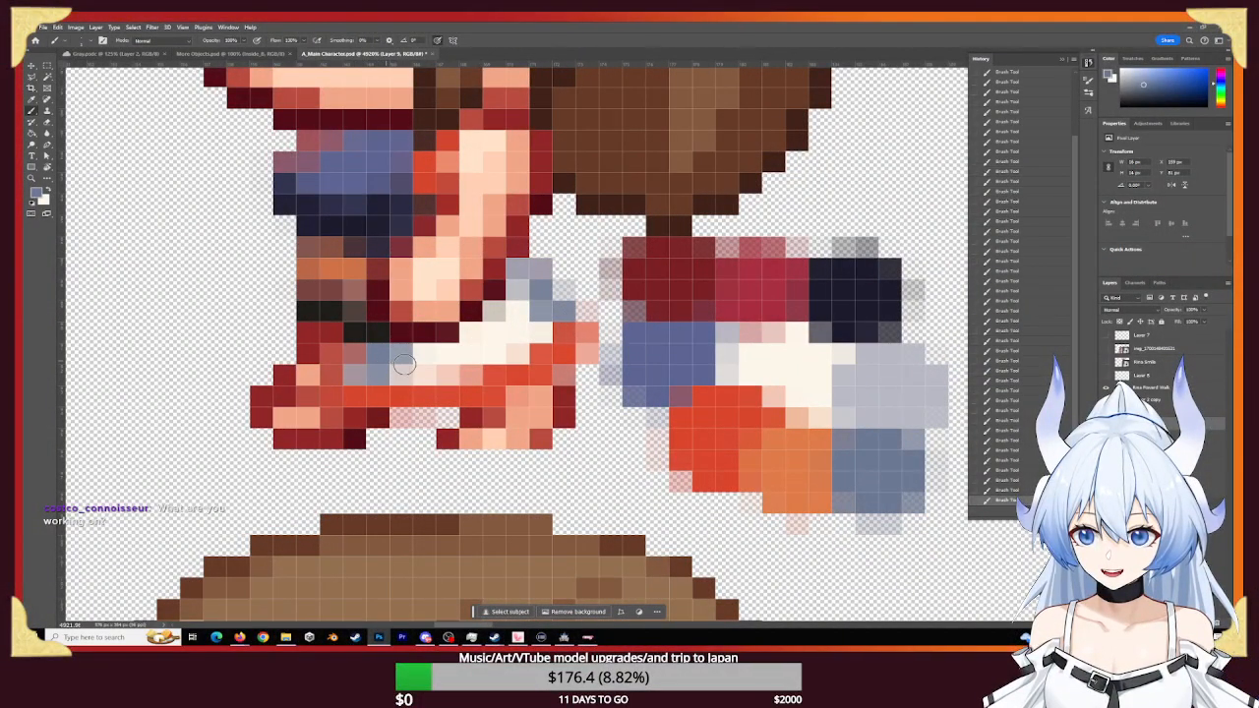
left_click(366, 370)
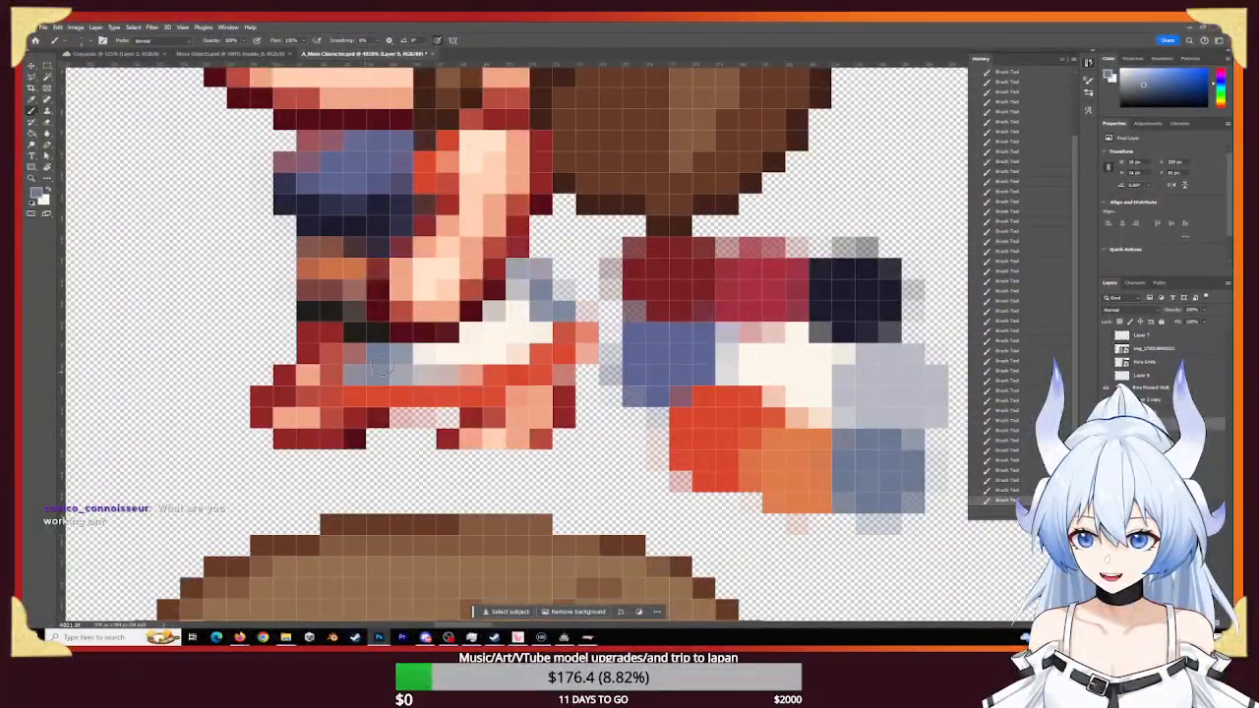
- Sample the dark navy swatch, darken the skirt's front shadow, and paint the sole, heel and toe of the rear shoe
key("z")
left_click_drag(590, 409, 514, 425)
left_click_drag(662, 359, 396, 393)
left_click_drag(593, 404, 485, 393)
key("b")
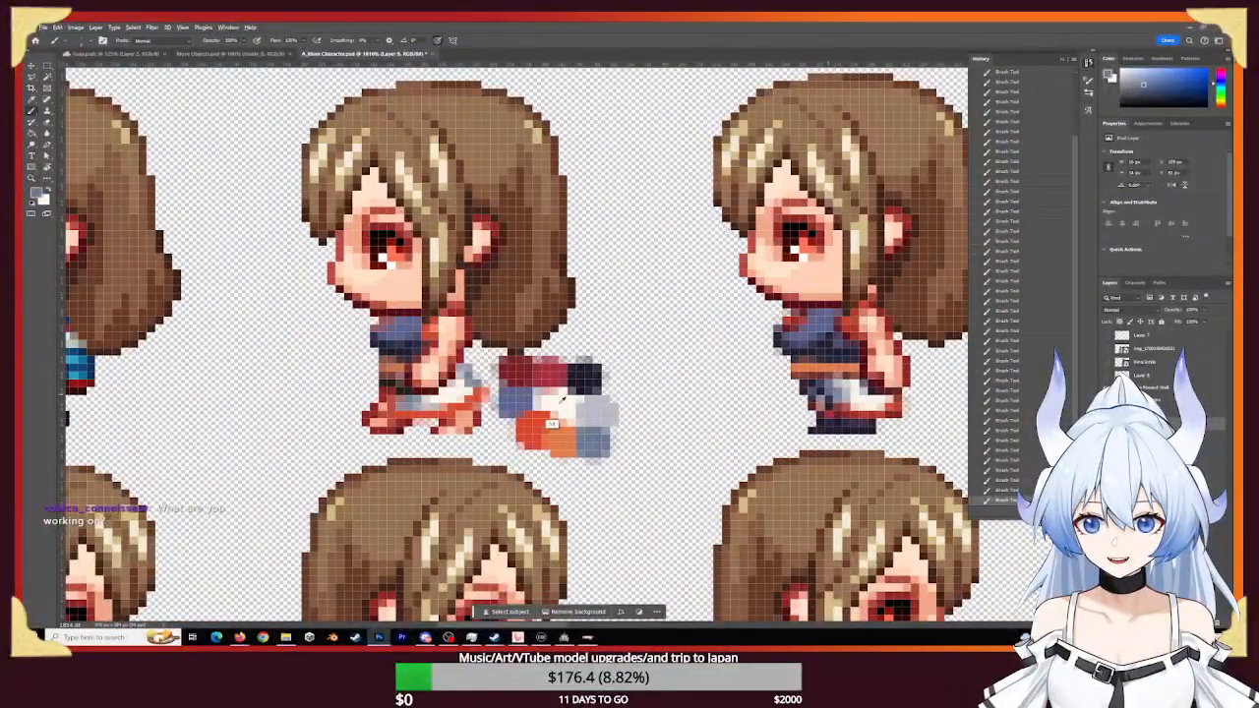
left_click(585, 383, "alt")
key("z")
mouse_move(385, 422)
left_mouse_down()
mouse_move(449, 442)
mouse_move(462, 346)
left_mouse_up()
key("b")
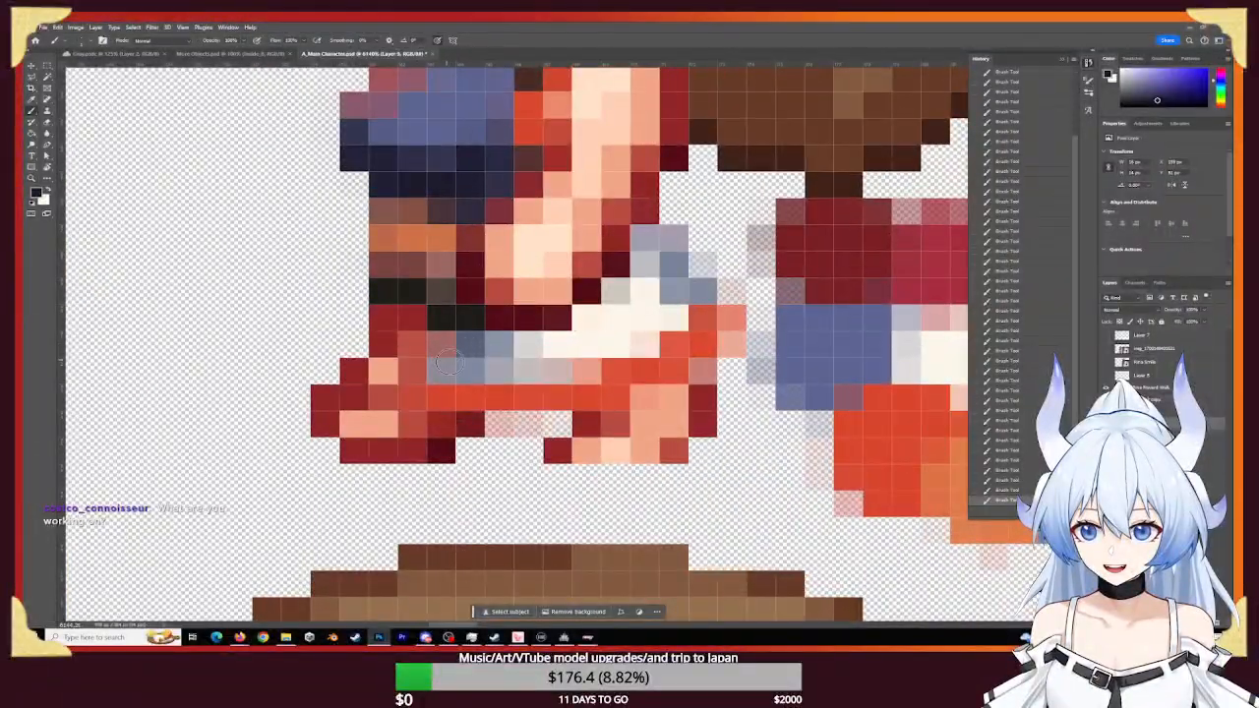
left_click(442, 371)
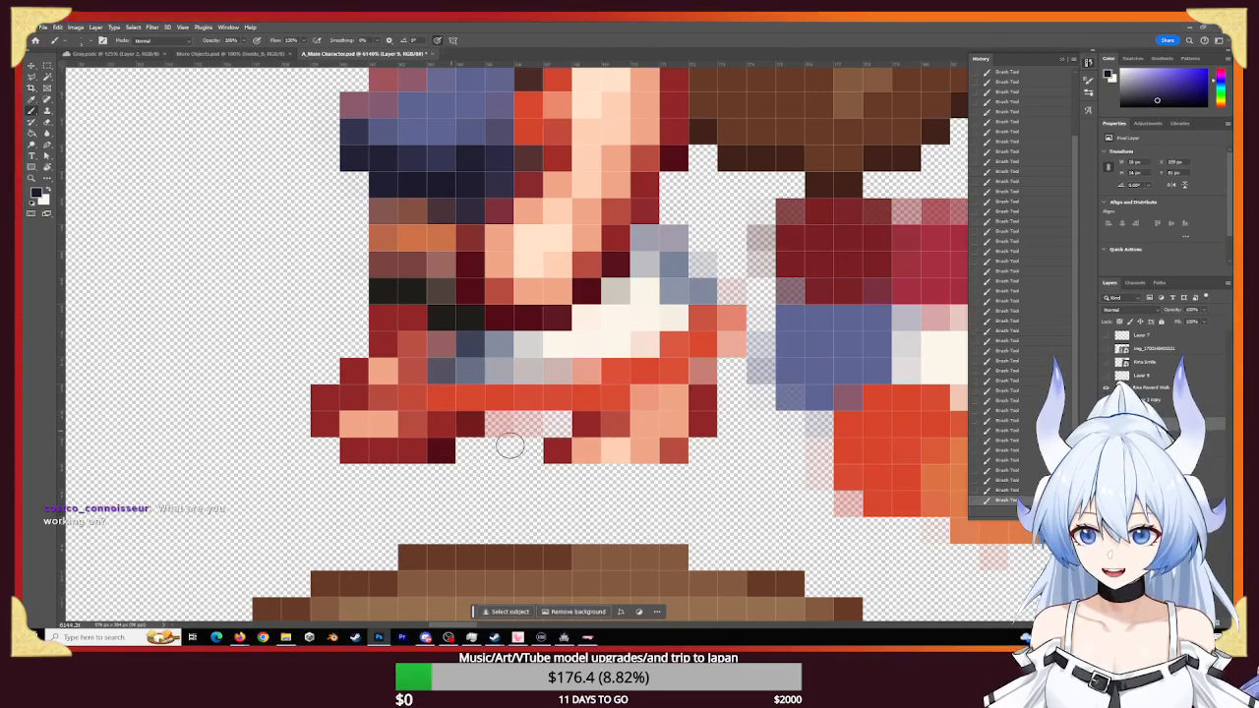
mouse_move(629, 458)
left_mouse_down()
mouse_move(553, 452)
mouse_move(679, 443)
mouse_move(702, 395)
left_mouse_up()
left_click(585, 436)
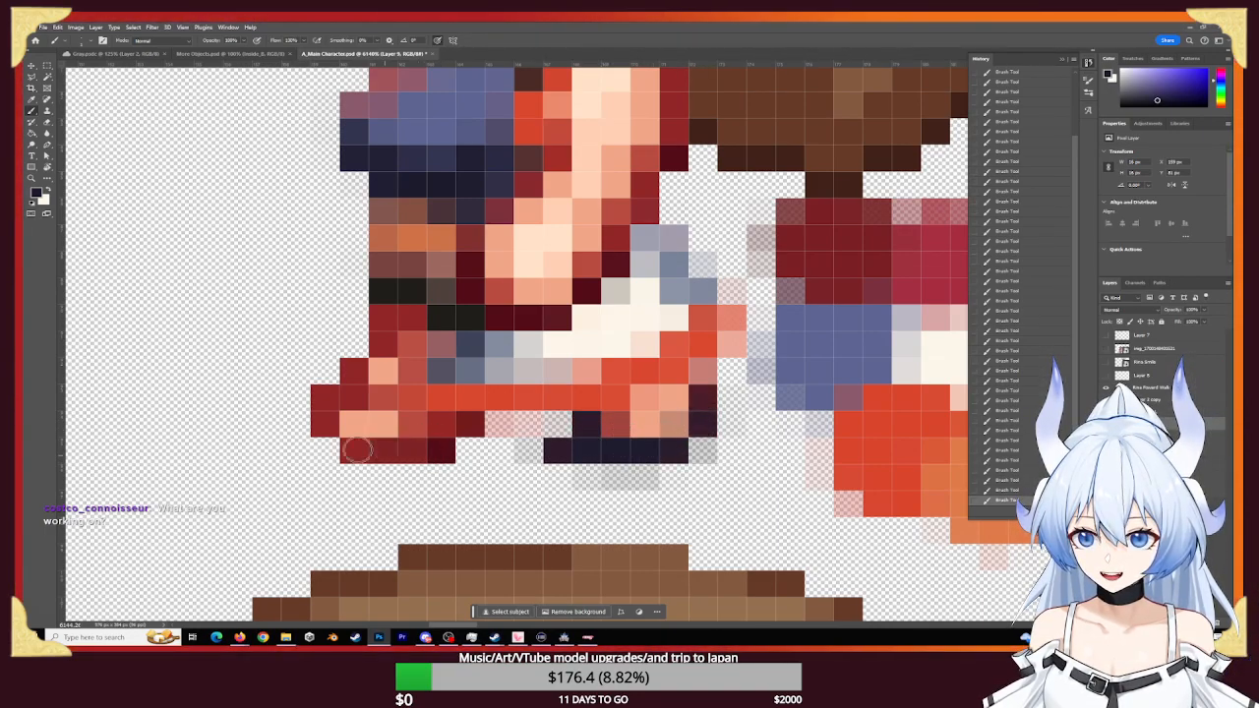
- Paint the front shoe dark navy along its sole, toe and upper foot pixels
left_click_drag(389, 449, 435, 449)
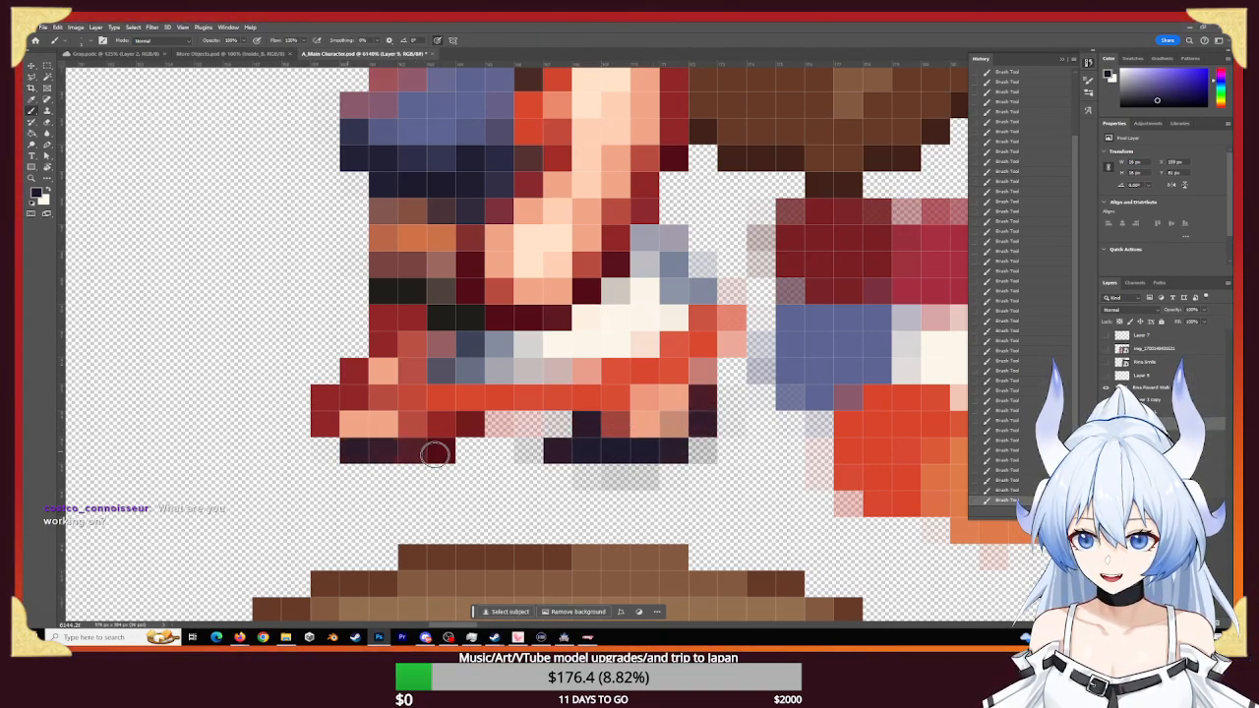
left_click(324, 419)
left_click_drag(329, 399, 348, 399)
left_click(355, 421)
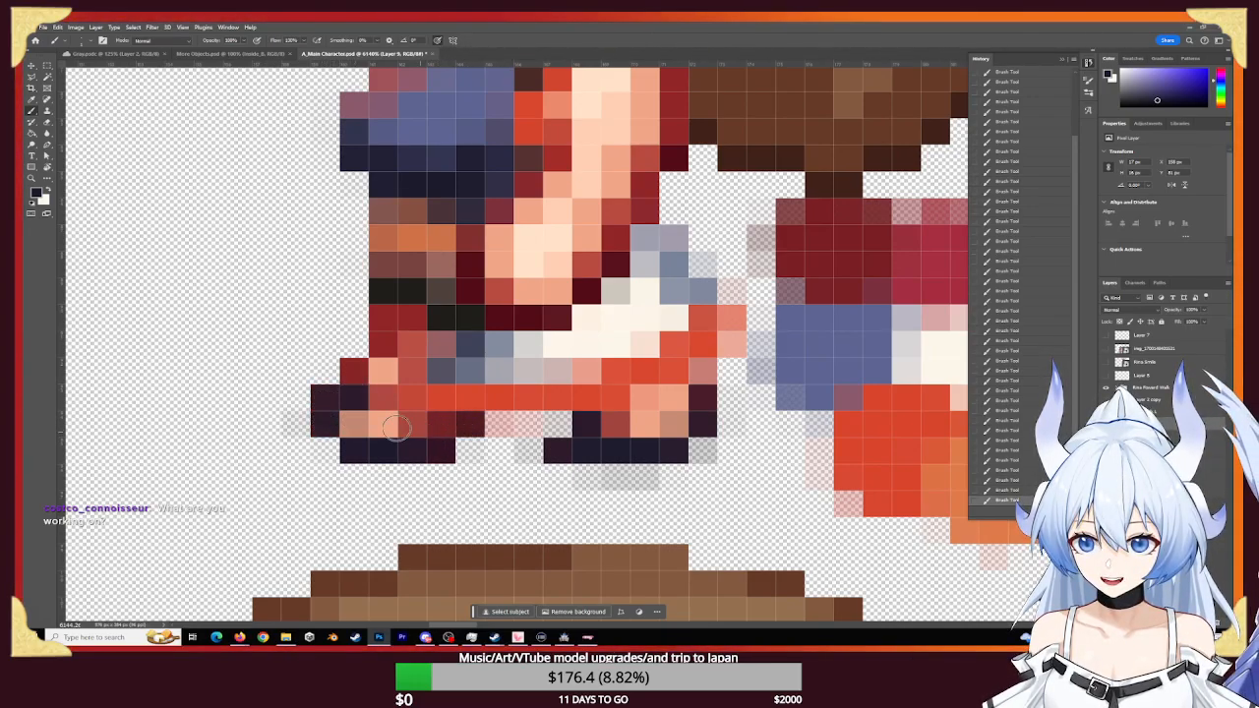
left_click_drag(436, 432, 354, 425)
- Fill the remaining skin and red pixels inside the front and rear shoes with dark navy
key("z")
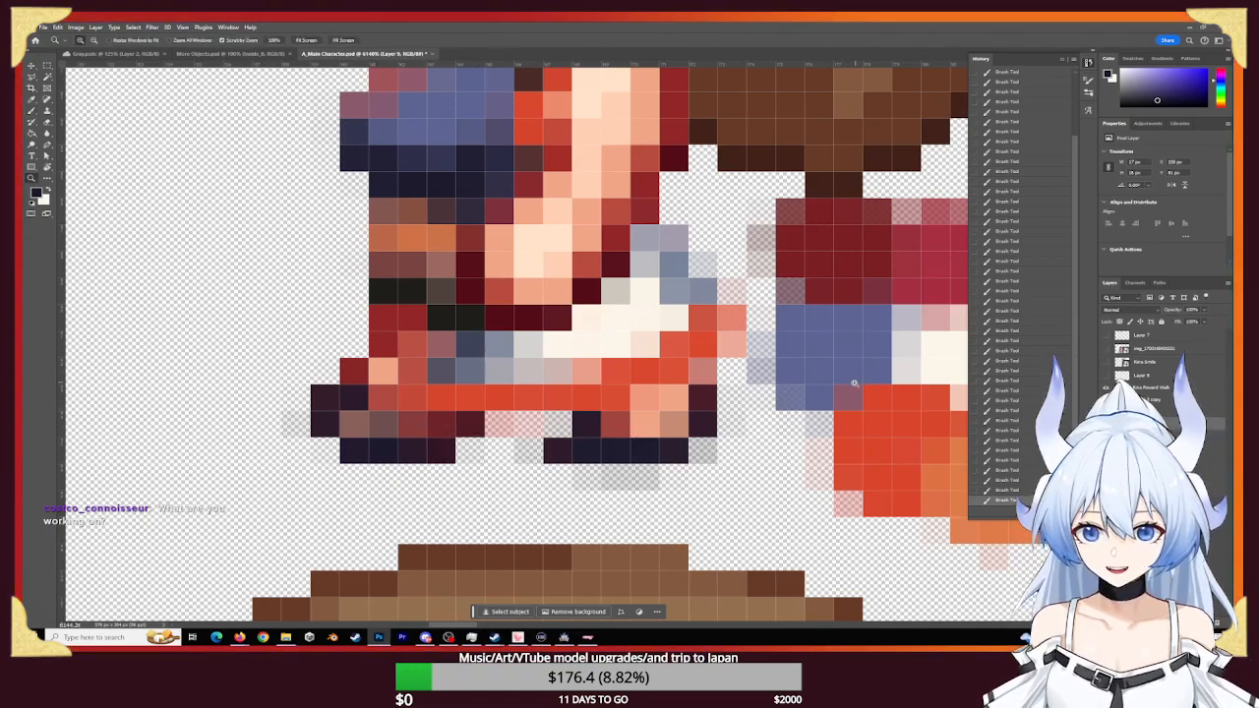
left_click_drag(837, 359, 632, 365)
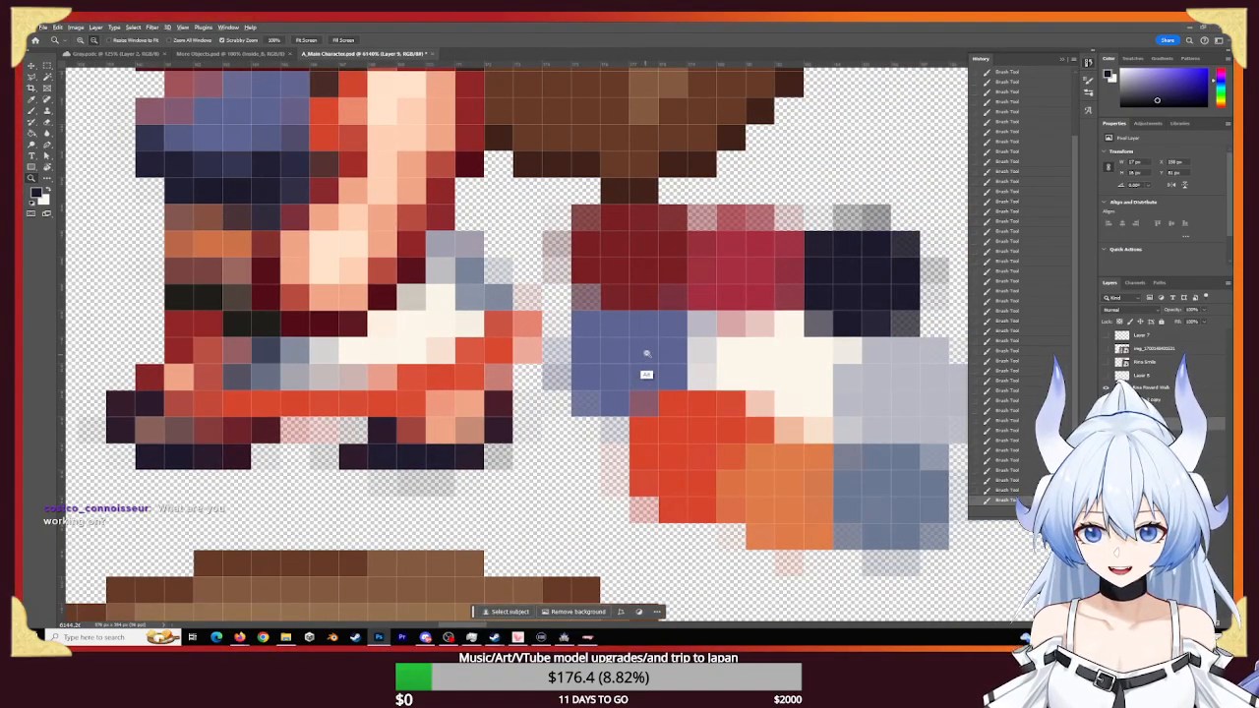
left_click(644, 356, "alt")
left_click(644, 356, "alt")
left_click(644, 356, "alt")
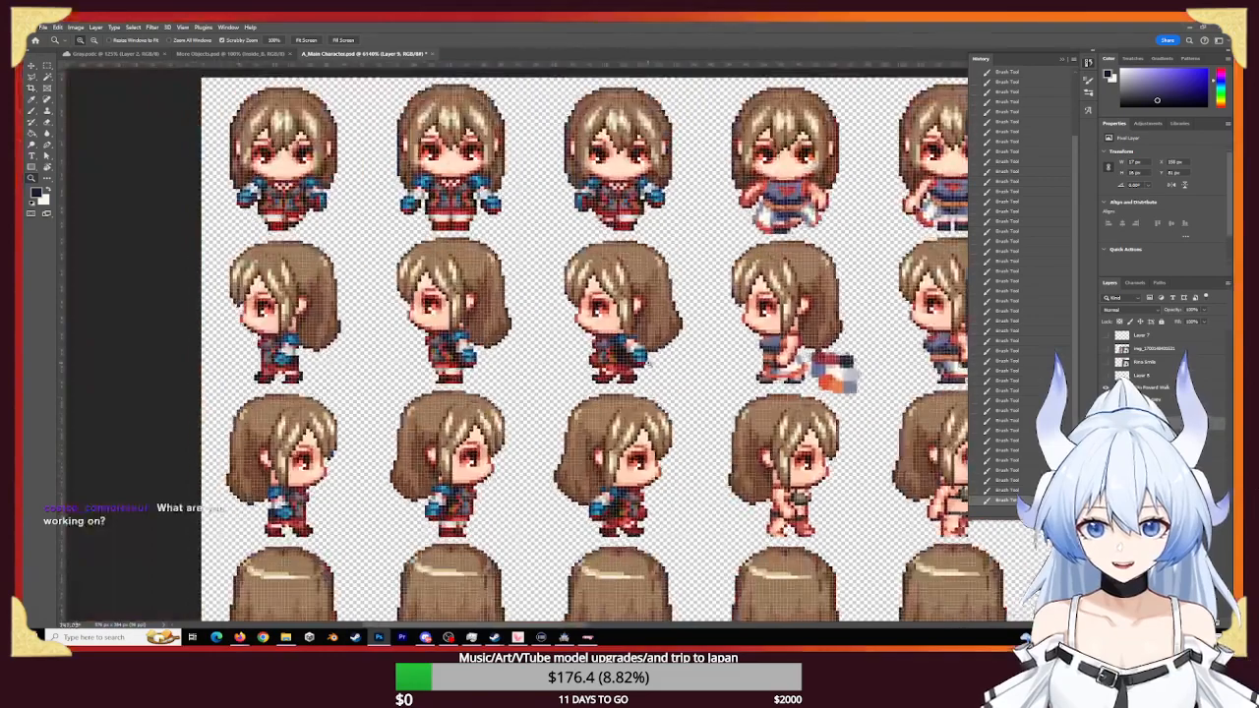
left_click_drag(646, 363, 659, 365)
key("b")
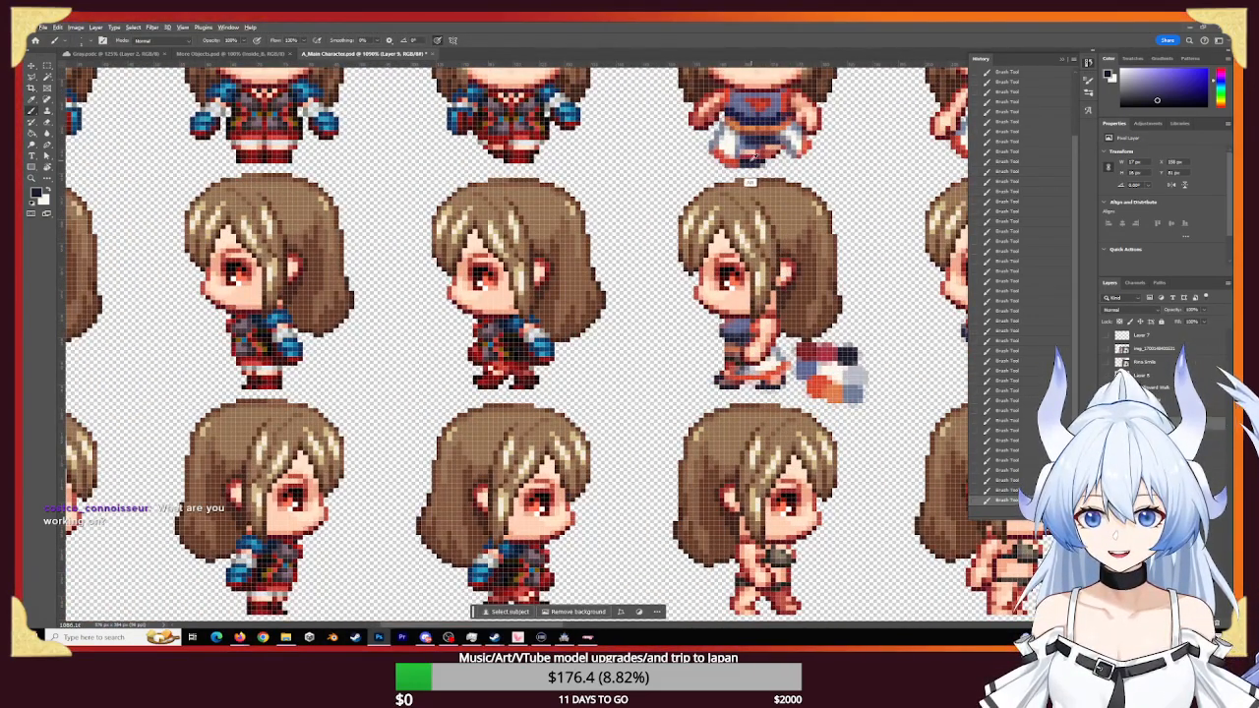
key("z")
left_click_drag(707, 383, 827, 424)
left_click_drag(708, 351, 268, 333)
key("b")
mouse_move(382, 368)
left_mouse_down()
mouse_move(403, 354)
mouse_move(463, 357)
left_mouse_up()
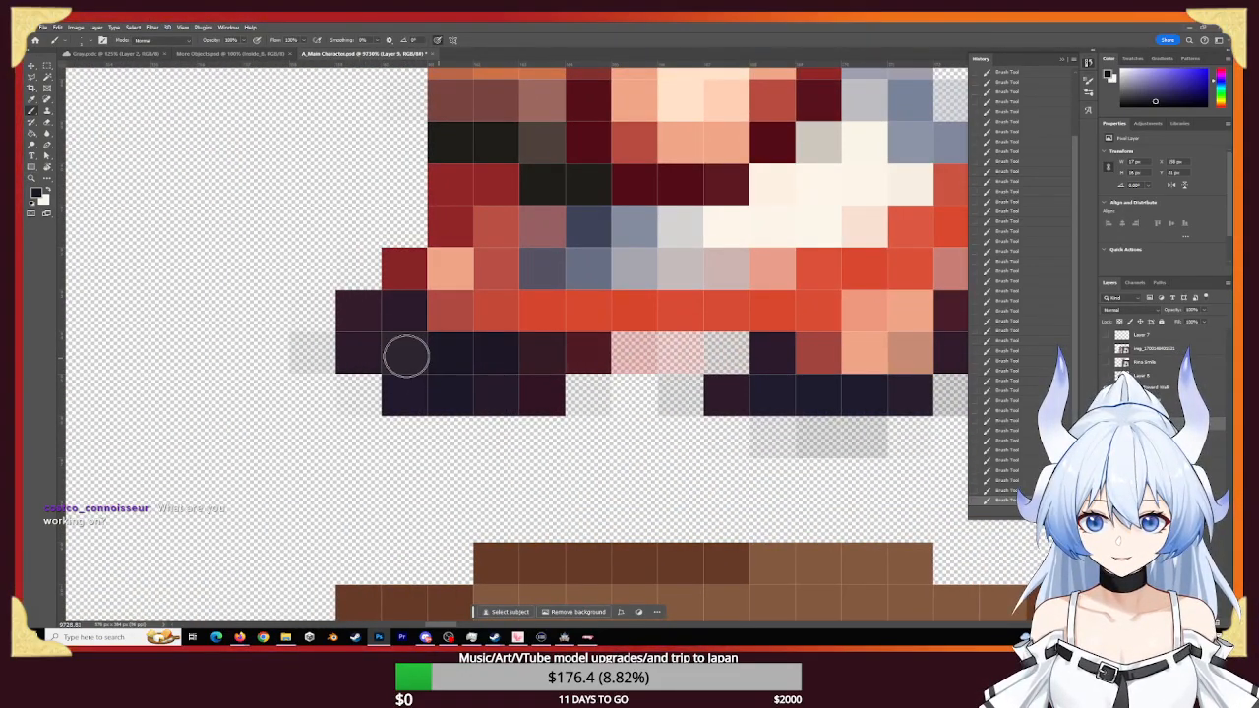
mouse_move(823, 359)
left_mouse_down()
mouse_move(567, 360)
mouse_move(694, 343)
mouse_move(660, 337)
mouse_move(669, 316)
mouse_move(623, 337)
mouse_move(640, 318)
mouse_move(669, 356)
mouse_move(541, 368)
left_mouse_up()
- Sample the crimson swatch and paint the ankle pixels directly above the rear and front shoes
key("z")
left_click_drag(715, 353, 625, 353)
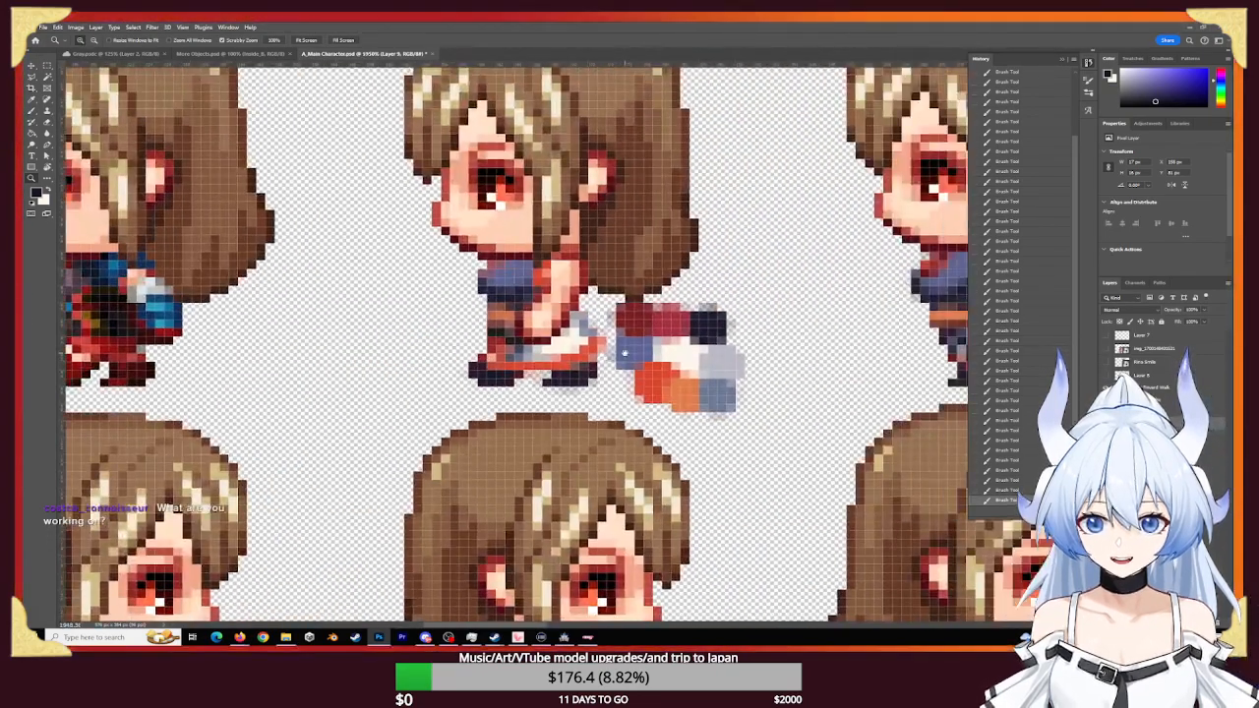
key("b")
left_click(671, 324, "alt")
left_click_drag(639, 402, 685, 410)
key("b")
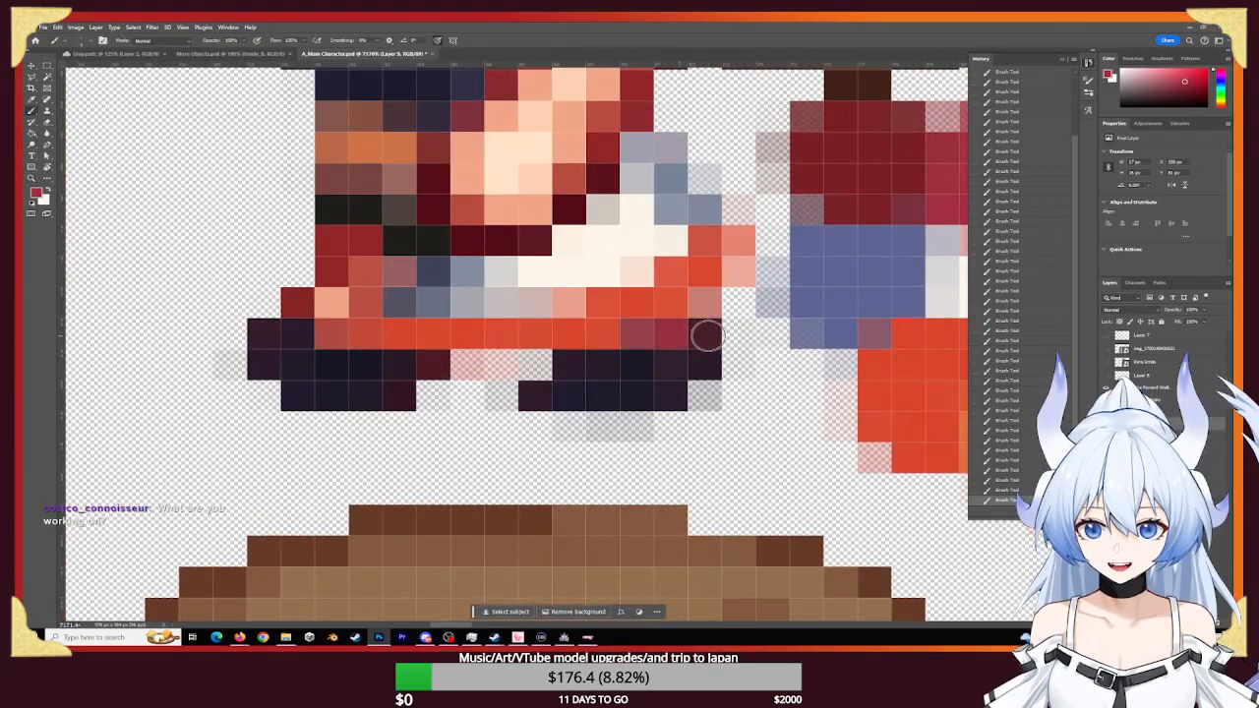
left_click(706, 336)
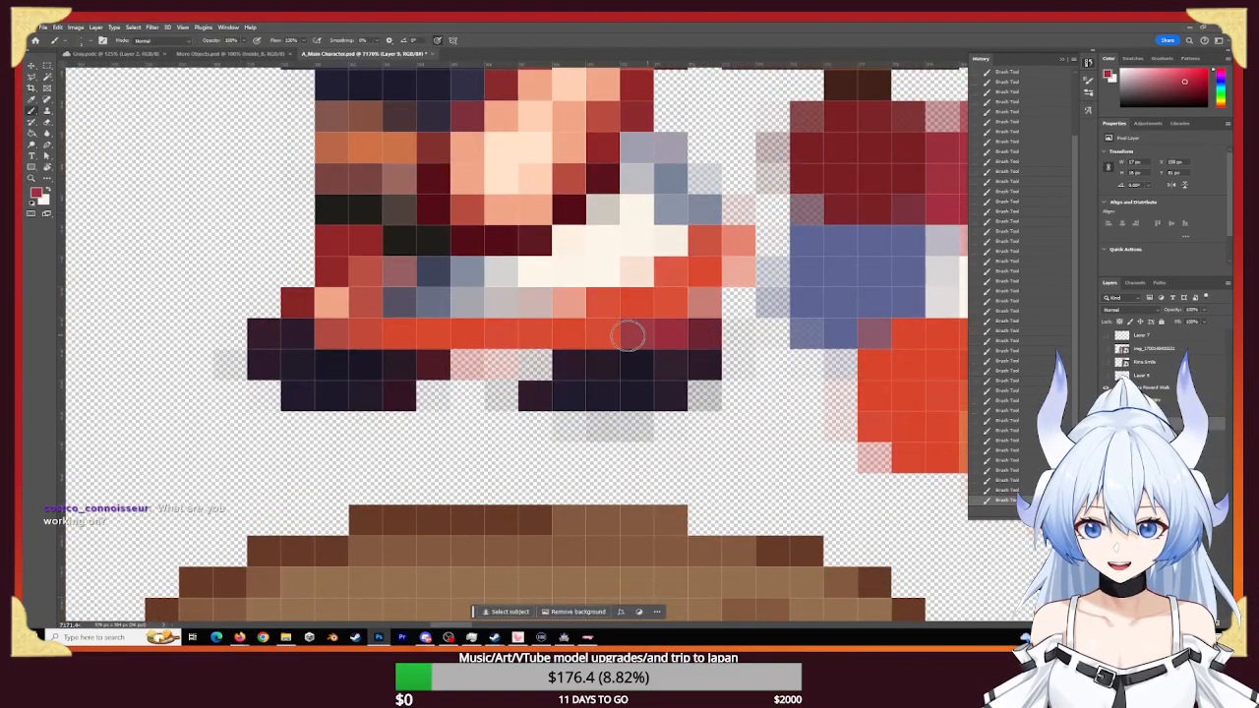
left_click(332, 304)
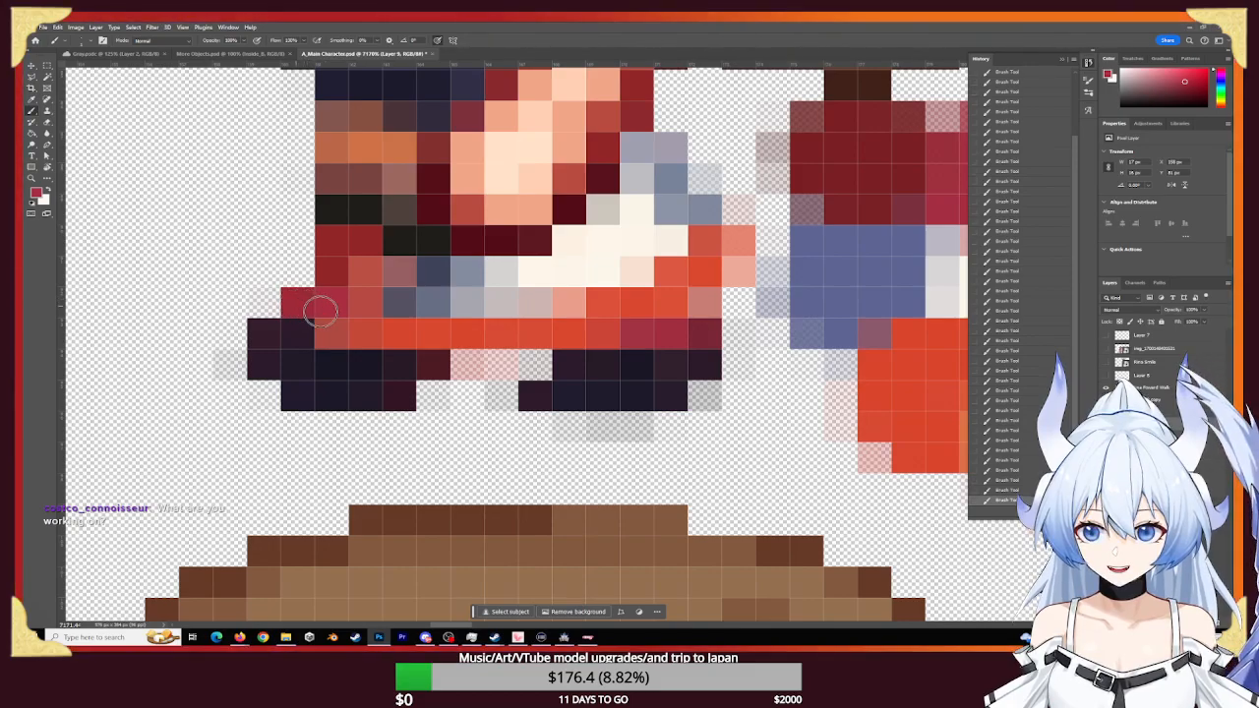
- Erase the faint stray pixels beneath the rear shoe and in the gap between the two shoes
key("z")
left_click_drag(499, 398, 443, 397)
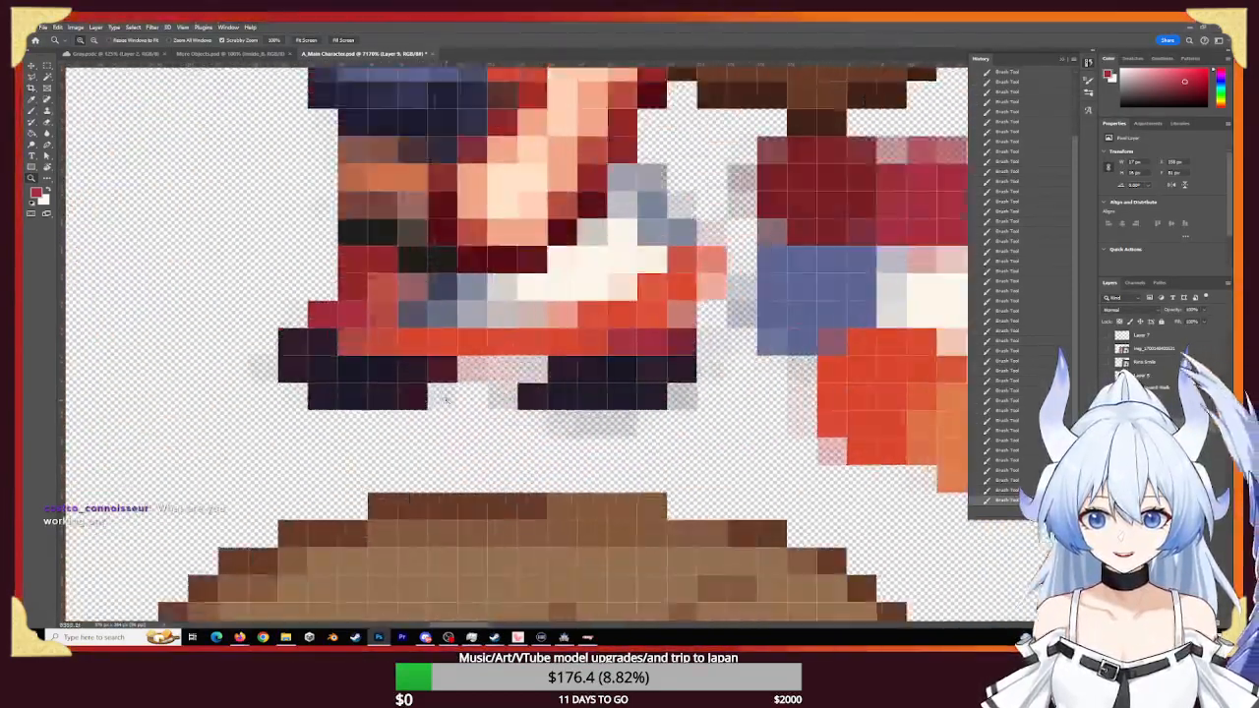
key("b")
mouse_move(689, 405)
left_mouse_down()
mouse_move(559, 429)
mouse_move(662, 434)
left_mouse_up()
mouse_move(492, 402)
left_mouse_down()
mouse_move(472, 368)
mouse_move(526, 373)
left_mouse_up()
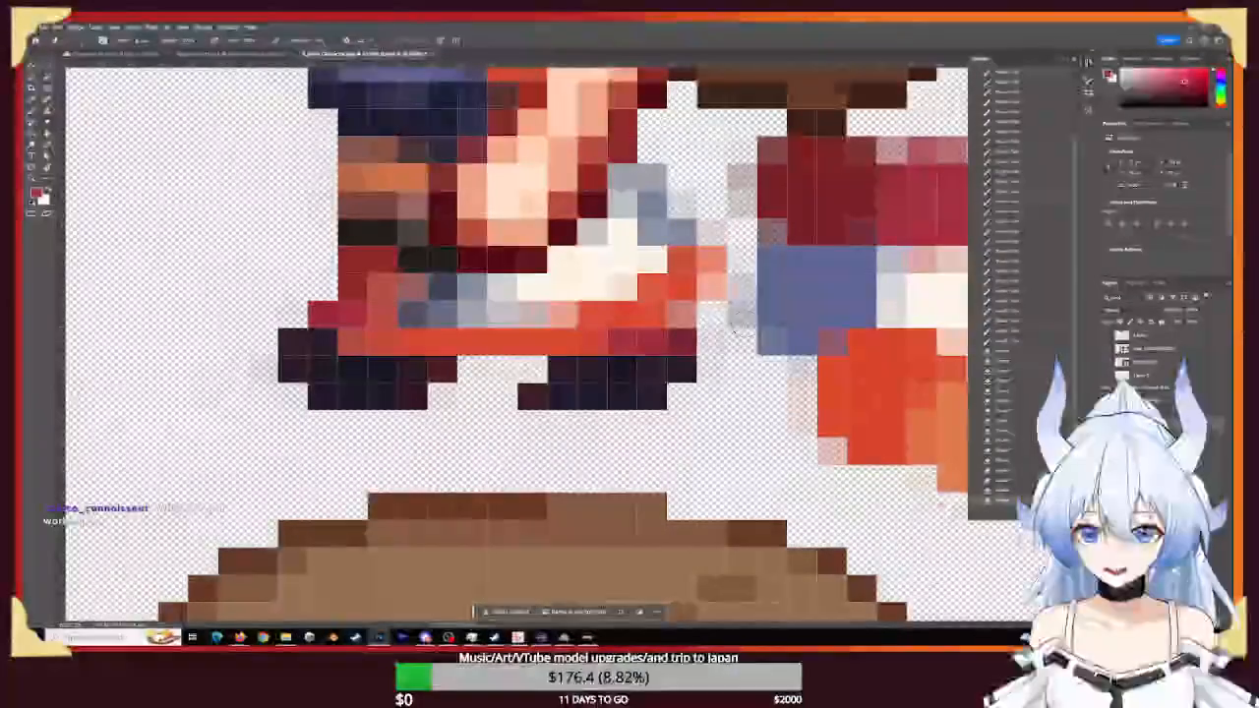
- Erase the semi-transparent stray pixels behind the skirt, its hem and the rear shoe
left_click(717, 258)
left_click(721, 287)
left_click(718, 283)
left_click(720, 263)
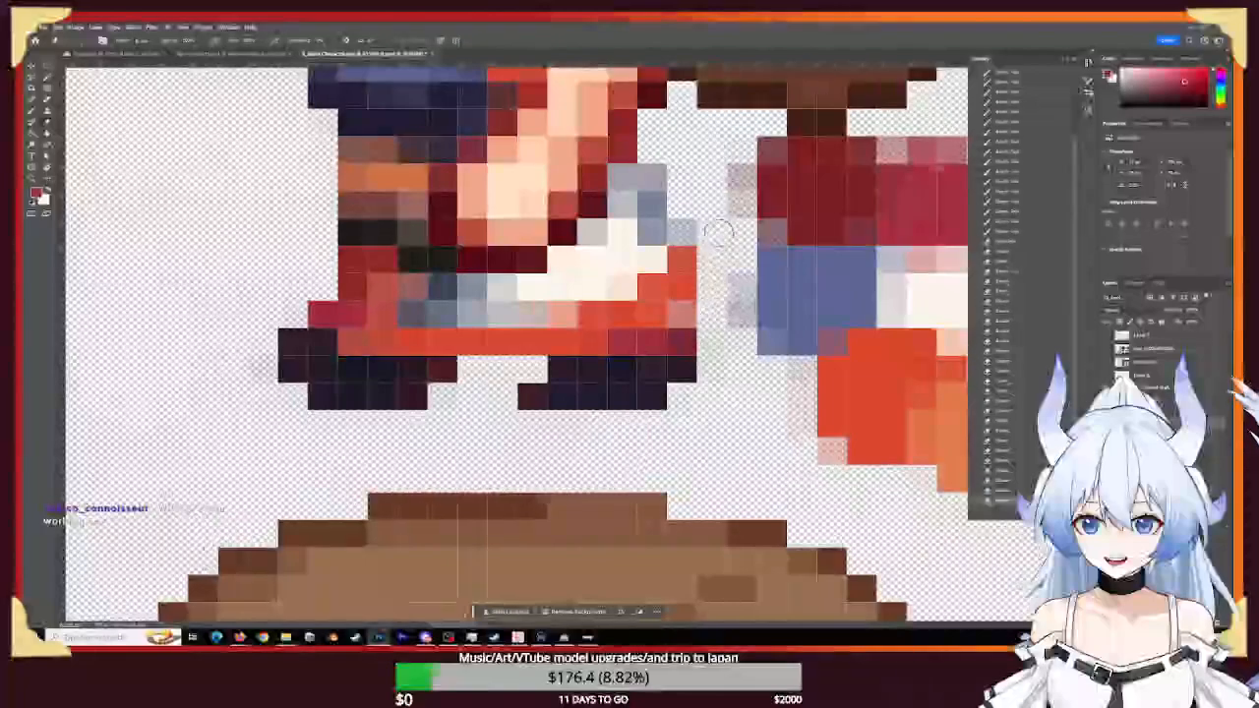
left_click(716, 277)
left_click(688, 226)
left_click(688, 187)
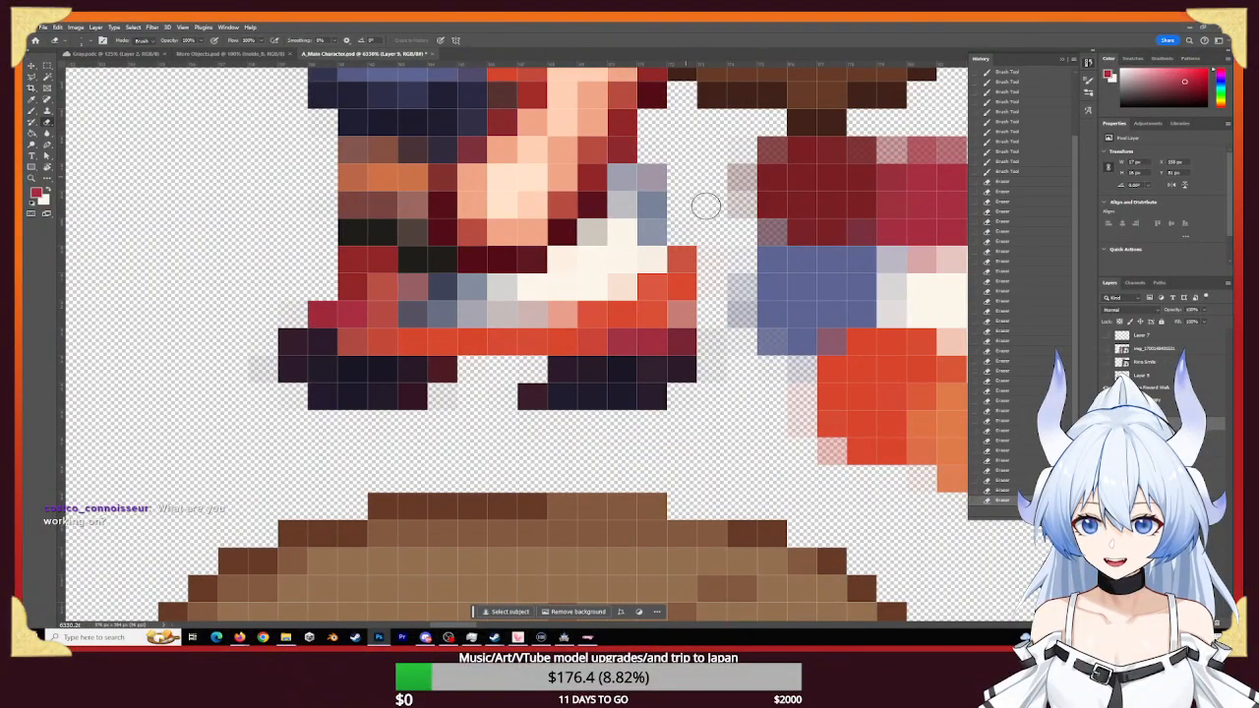
left_click(714, 293)
left_click(711, 320)
left_click(706, 371)
- Sample the grey-blue from the skirt's front shading and extend the shadow down and outward along its rear edge
key("z")
left_click_drag(534, 407, 354, 411)
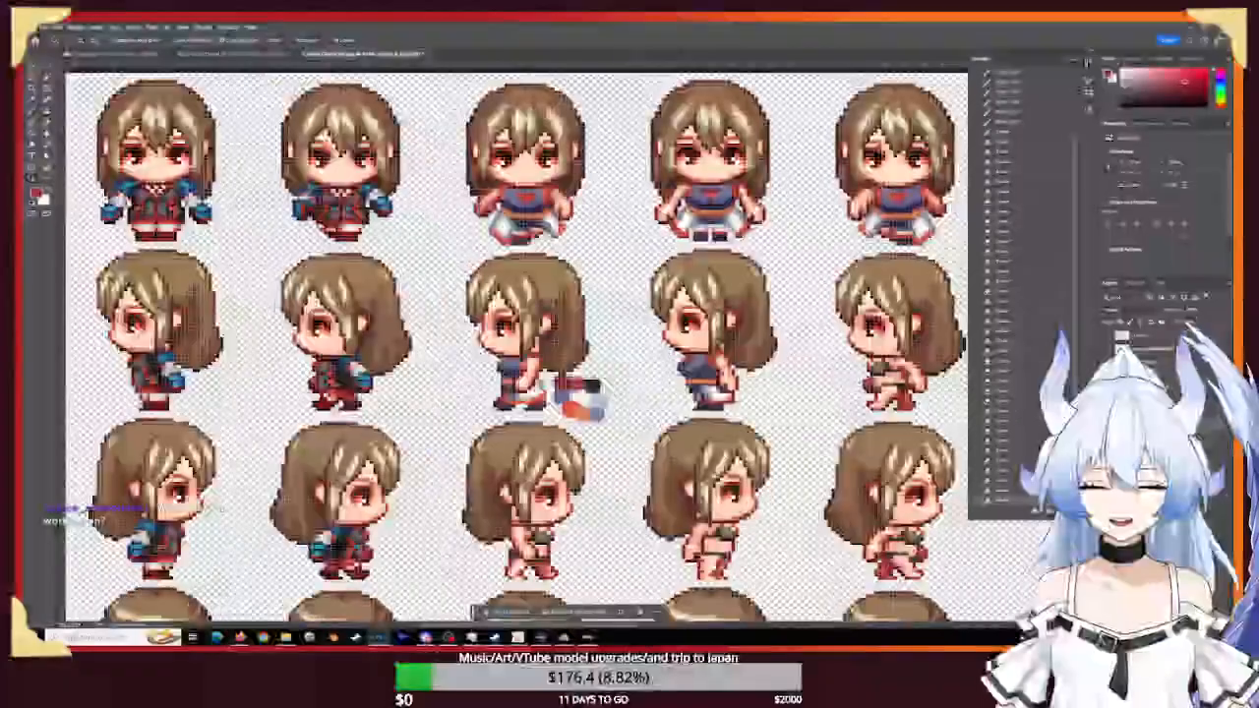
left_click_drag(509, 399, 667, 385)
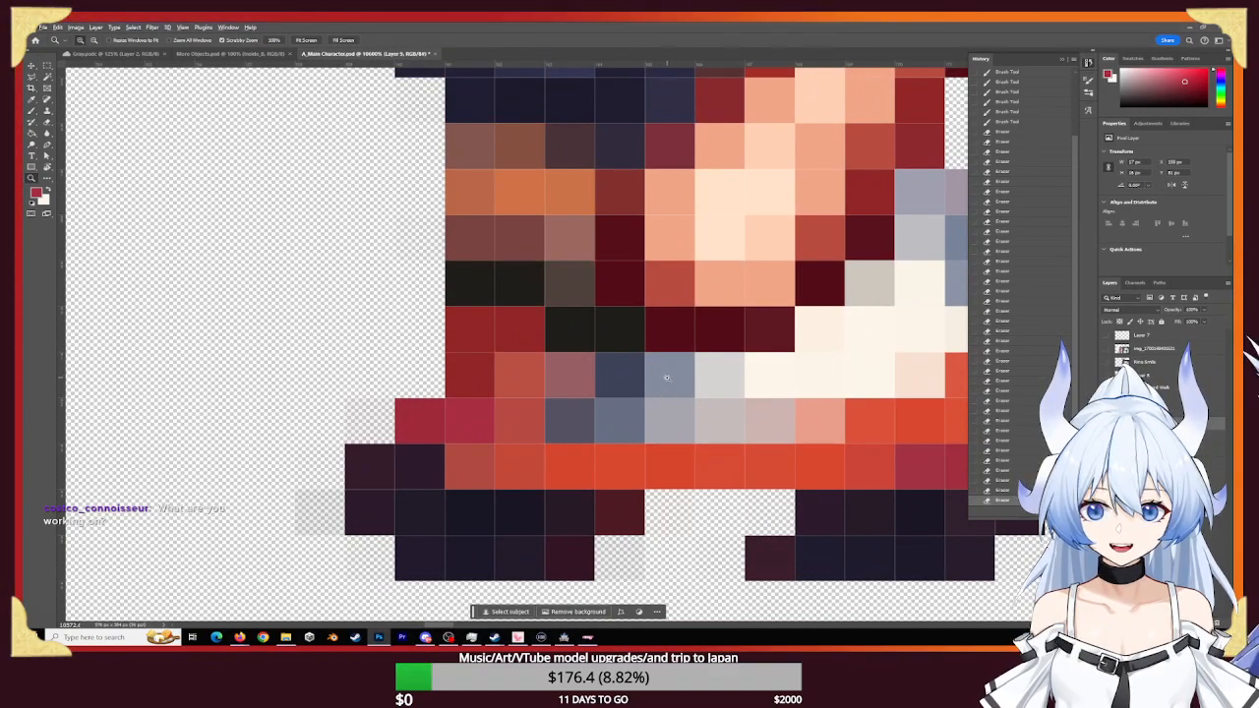
key("b")
left_click(667, 380, "alt")
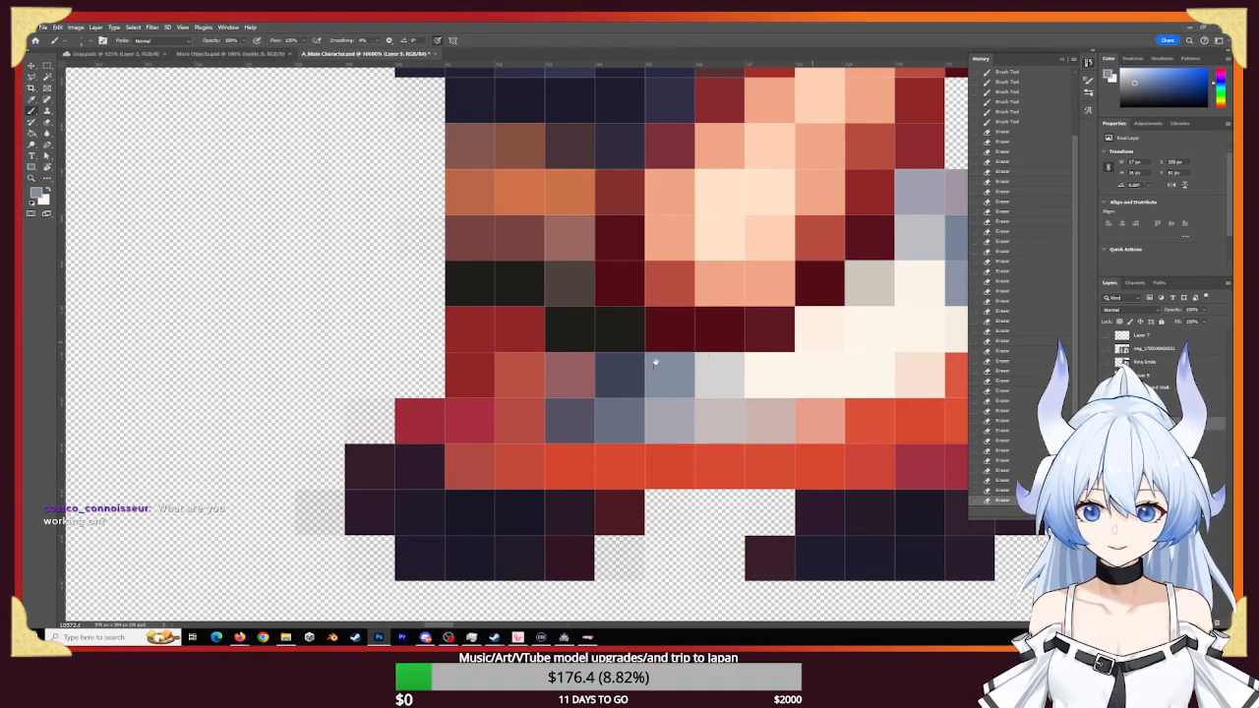
left_click_drag(882, 349, 643, 367)
left_click(737, 350)
key("b")
left_click(734, 348)
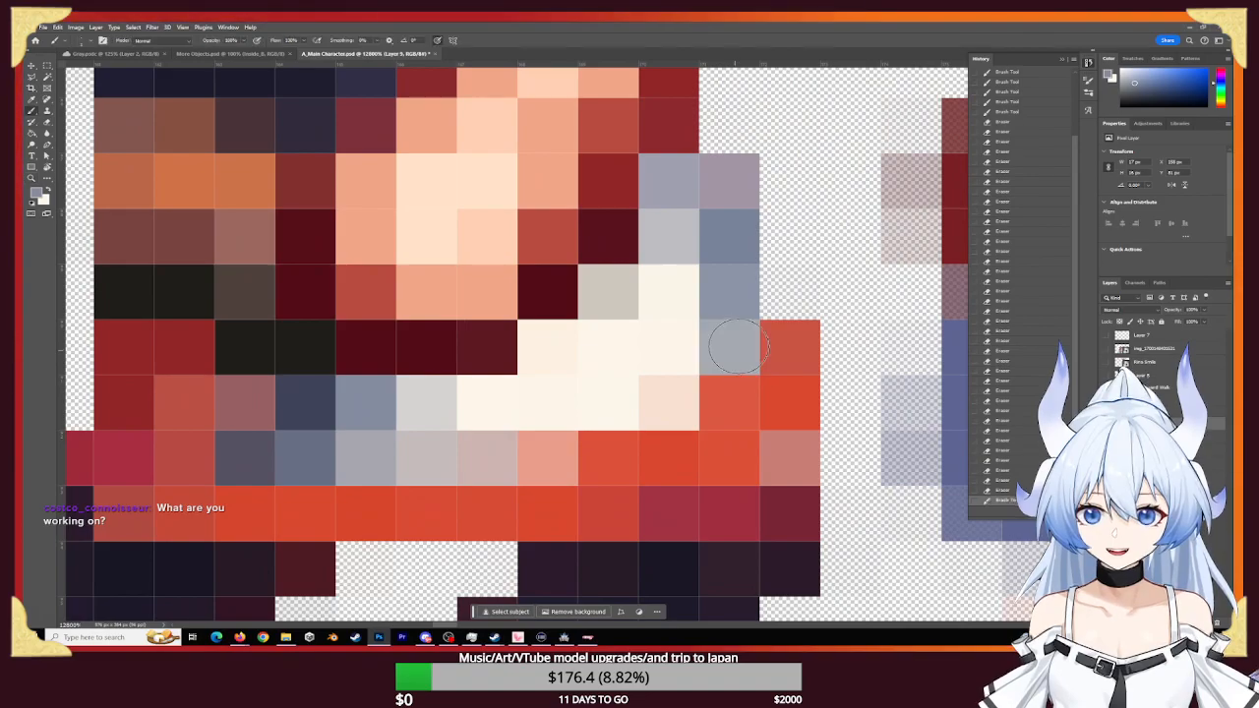
left_click(734, 348)
left_click(790, 293)
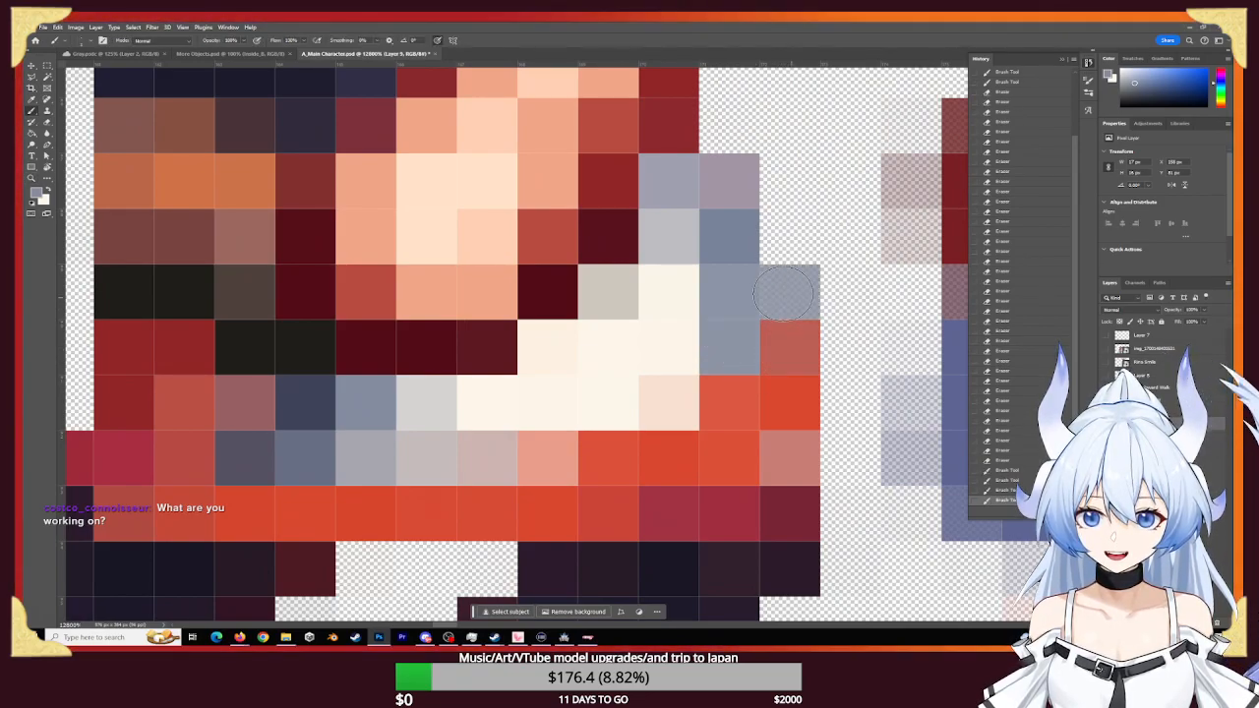
- Outline the skirt of the walking sprite beside the colour swatches with the Polygonal Lasso and cut it out
key("z")
left_click_drag(781, 418, 637, 406)
left_click_drag(816, 391, 494, 391)
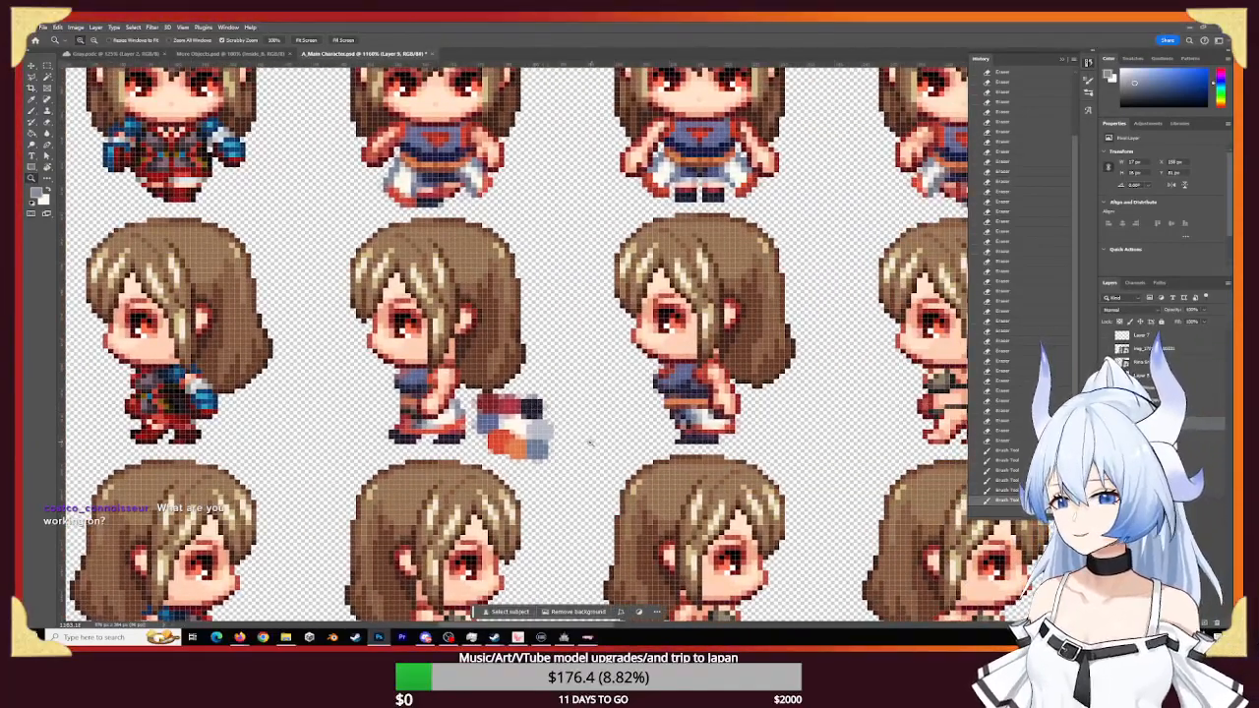
left_click_drag(588, 440, 450, 442)
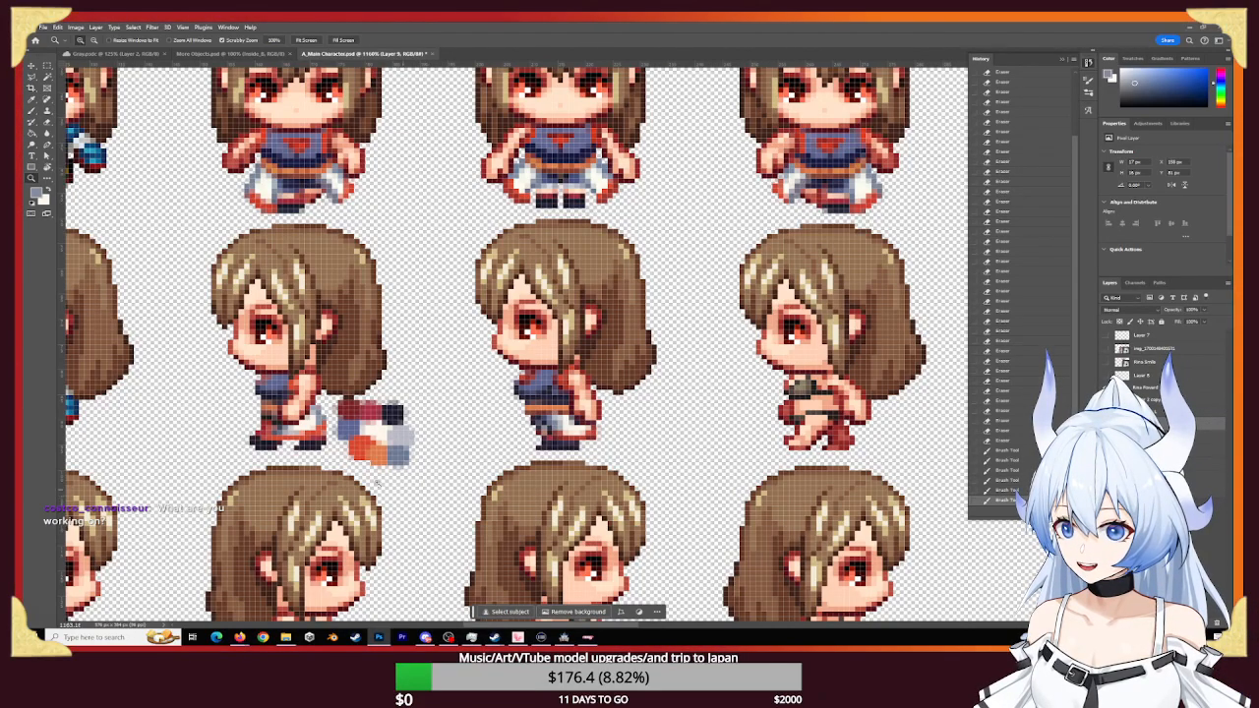
mouse_move(271, 451)
left_mouse_down()
mouse_move(371, 486)
mouse_move(348, 483)
left_mouse_up()
key("l")
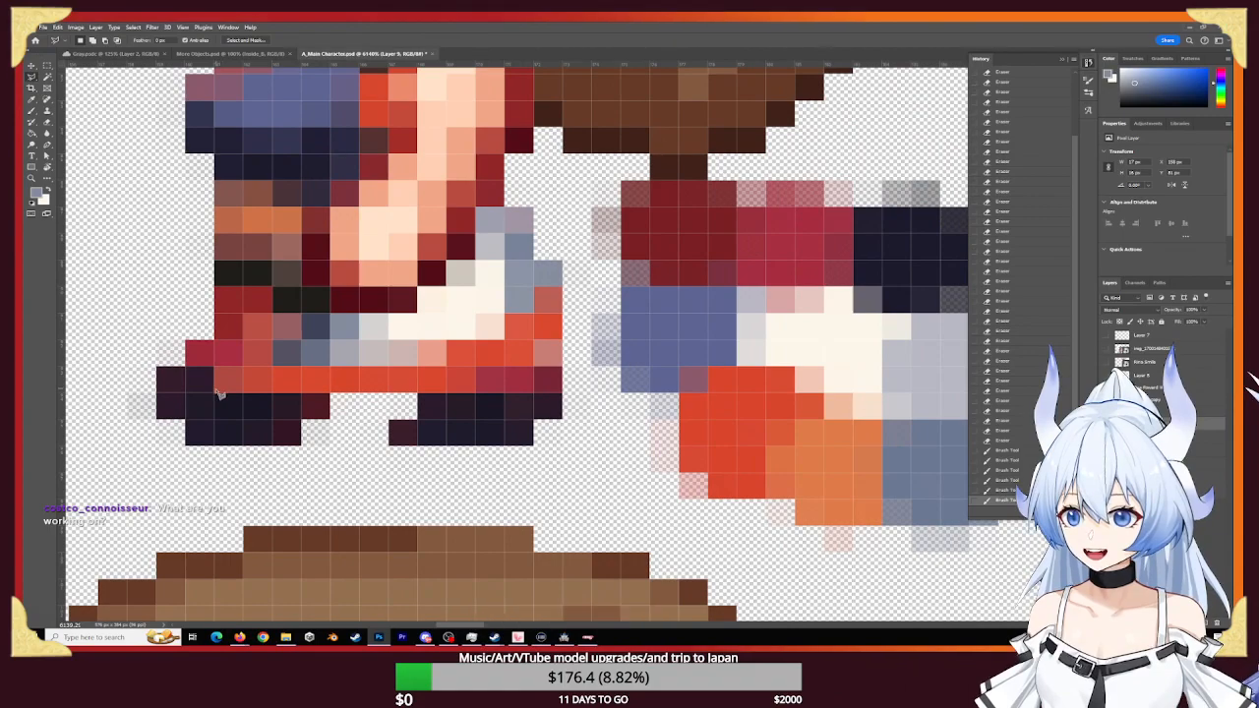
left_click(215, 389)
left_click(476, 392)
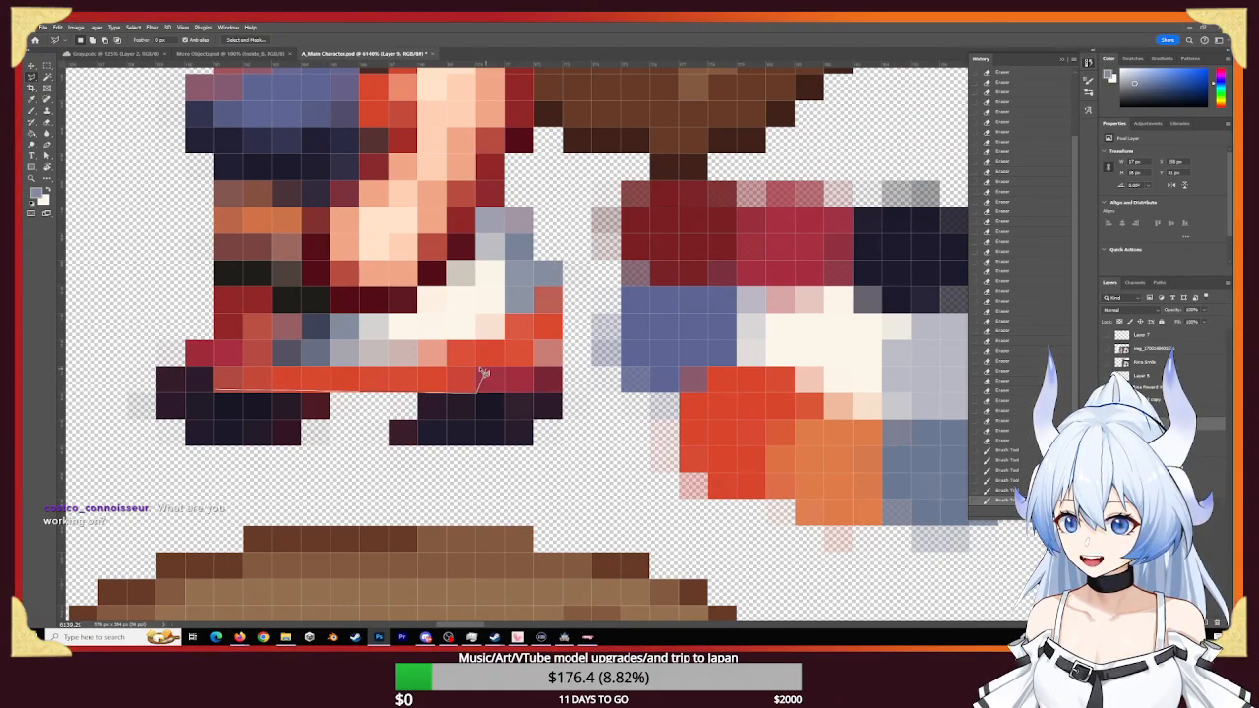
left_click(534, 366)
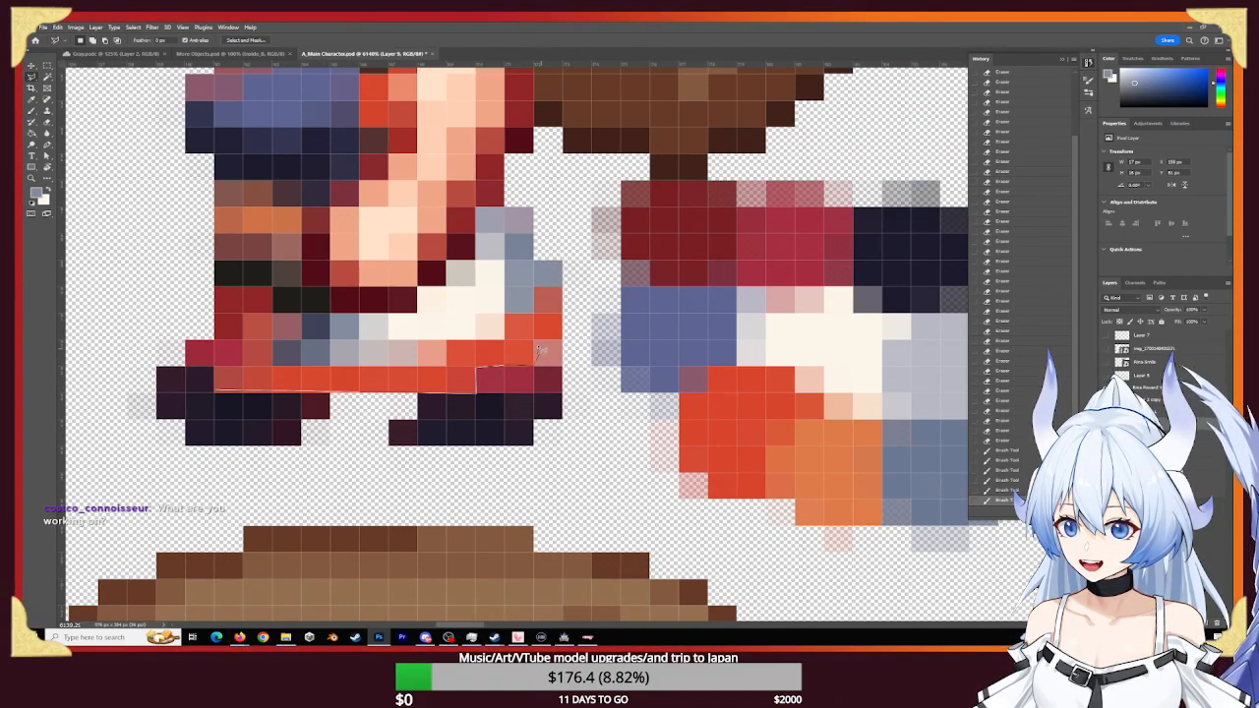
left_click(535, 343)
left_click(565, 339)
left_click(571, 269)
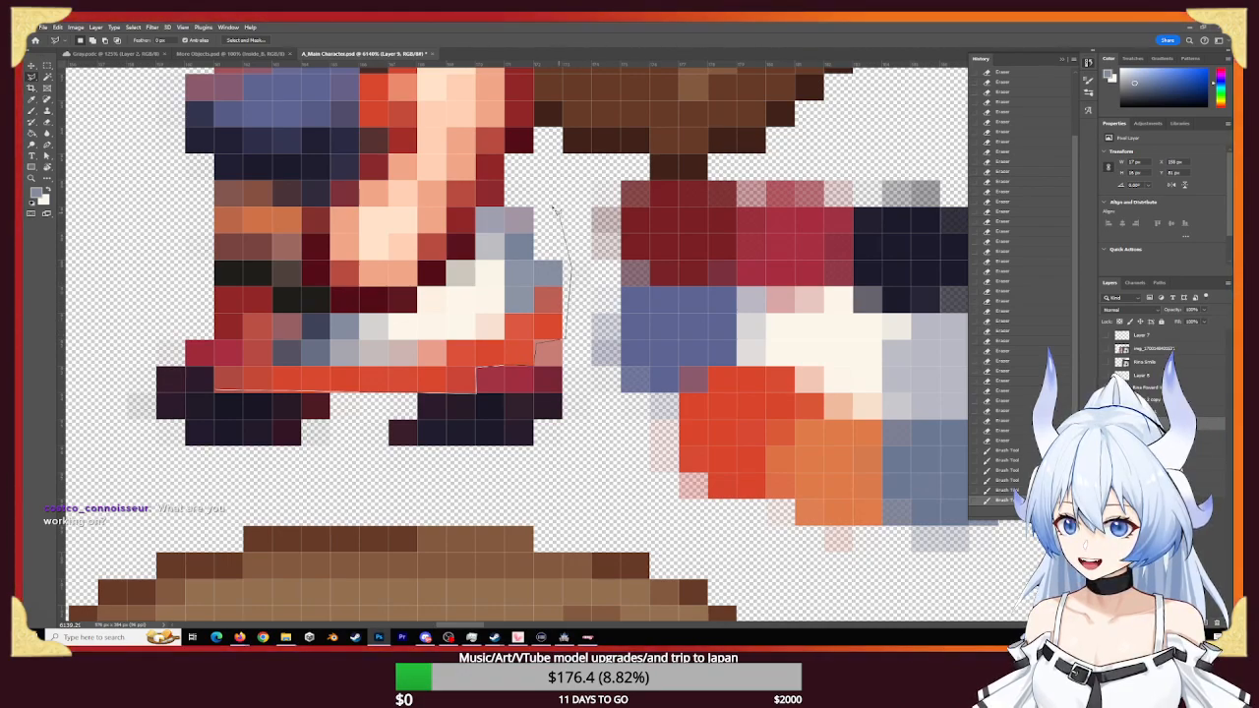
left_click(523, 199)
left_click(475, 207)
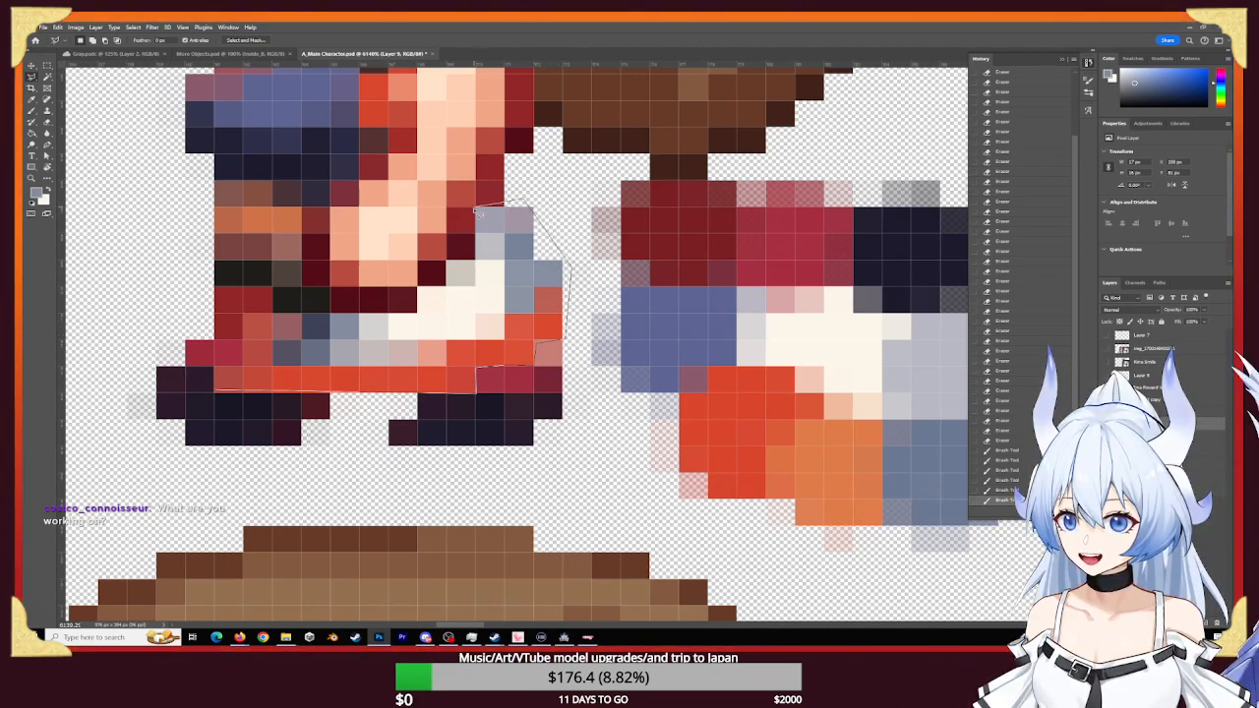
left_click(479, 263)
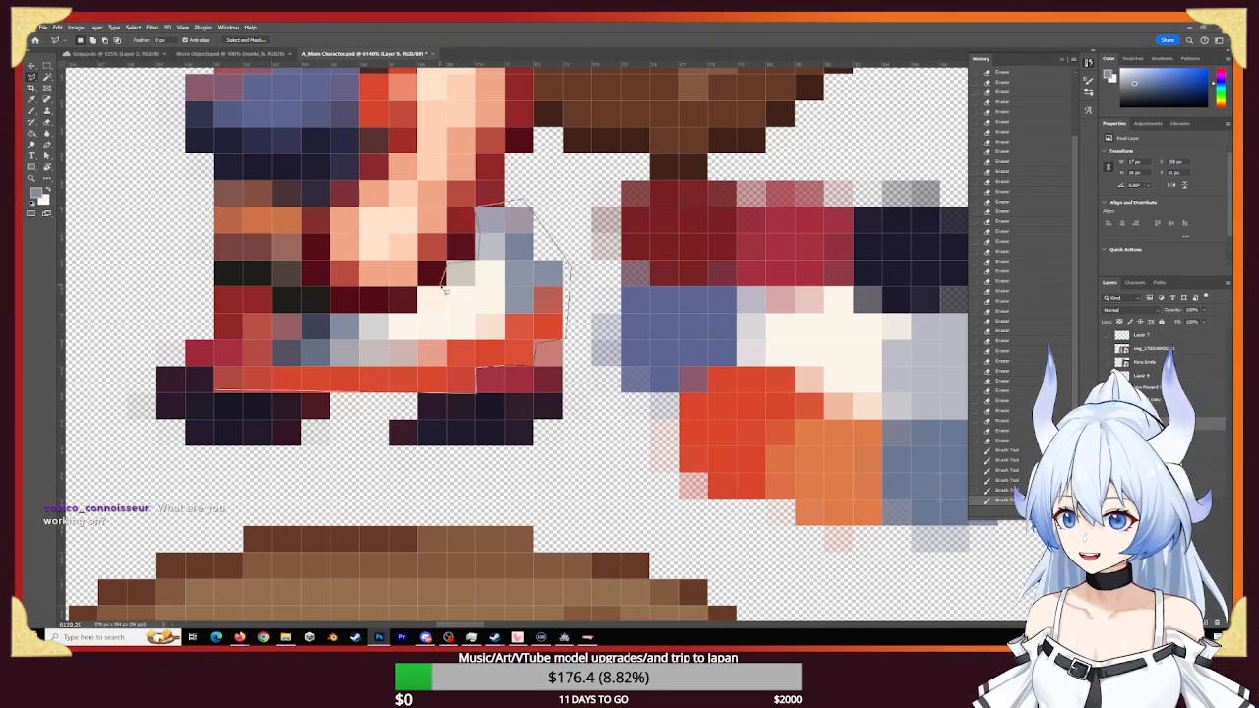
left_click(418, 309)
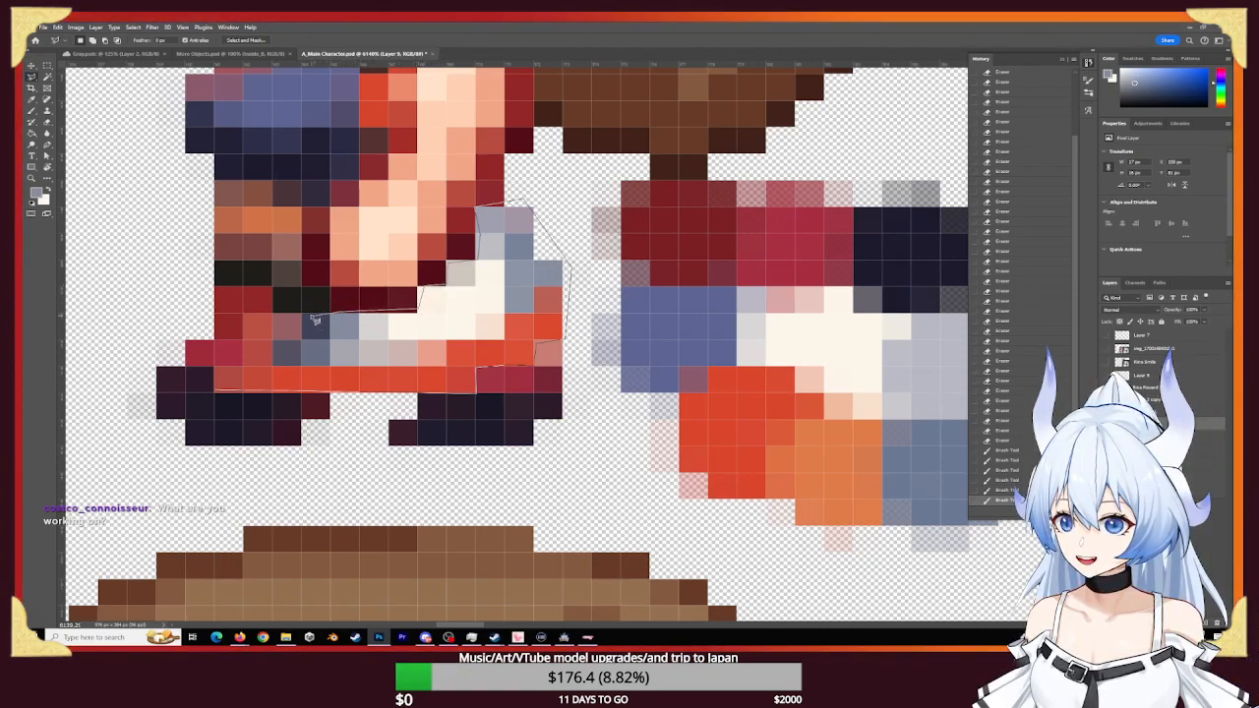
left_click(303, 316)
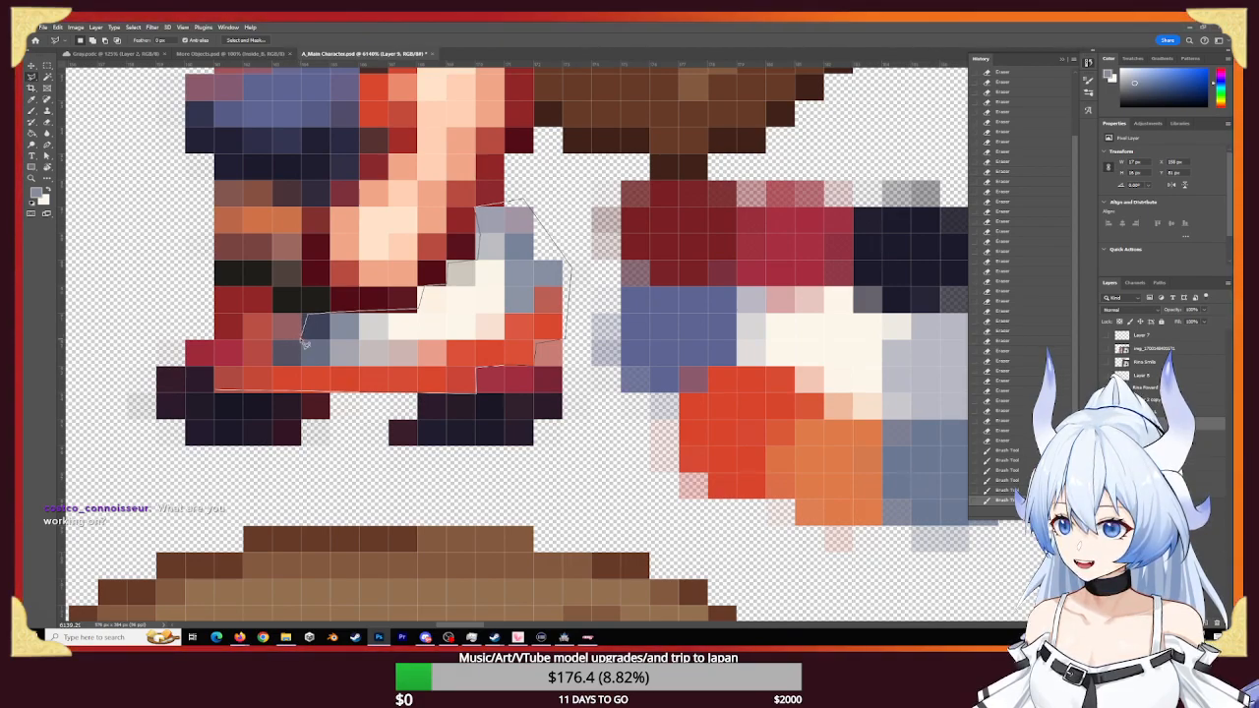
left_click(273, 365)
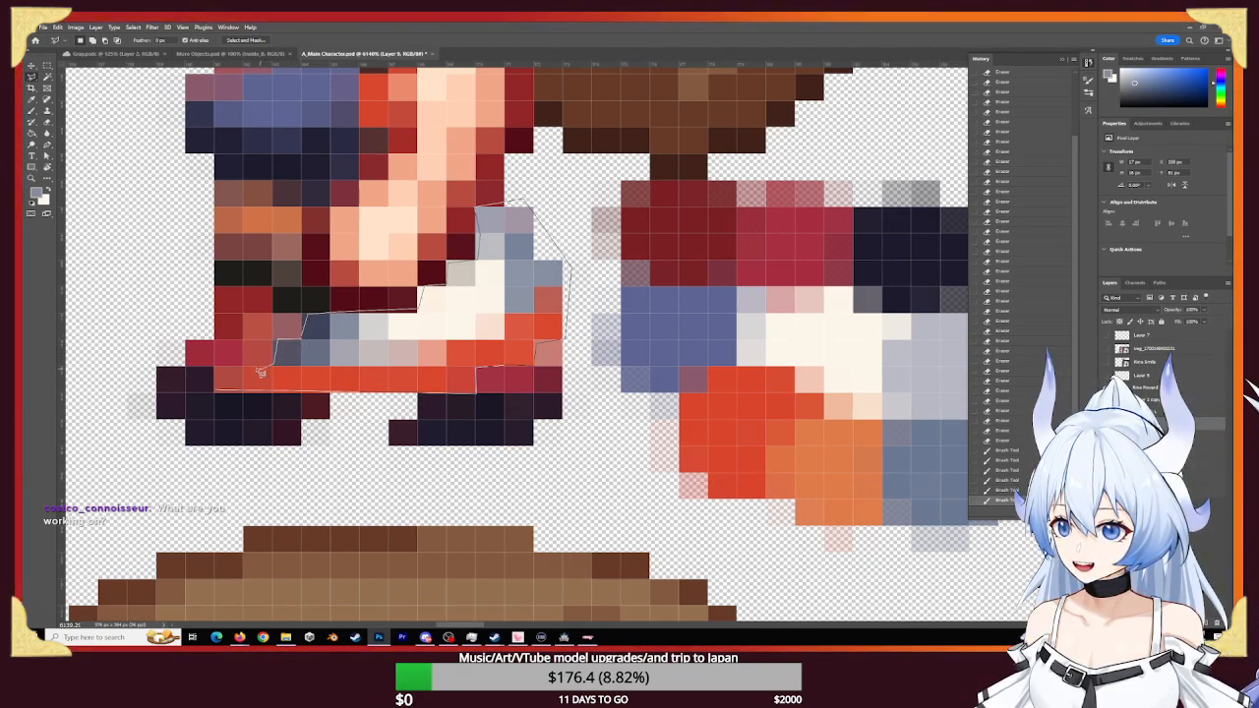
left_click(246, 368)
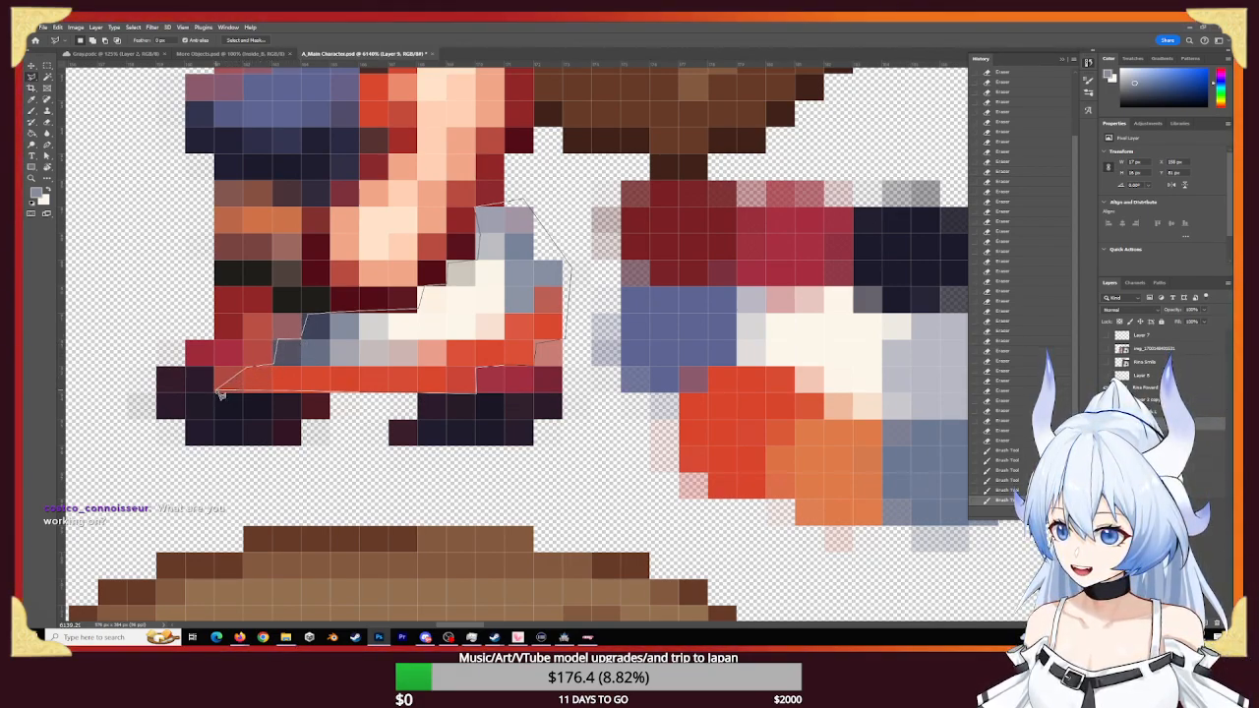
double_click(245, 388)
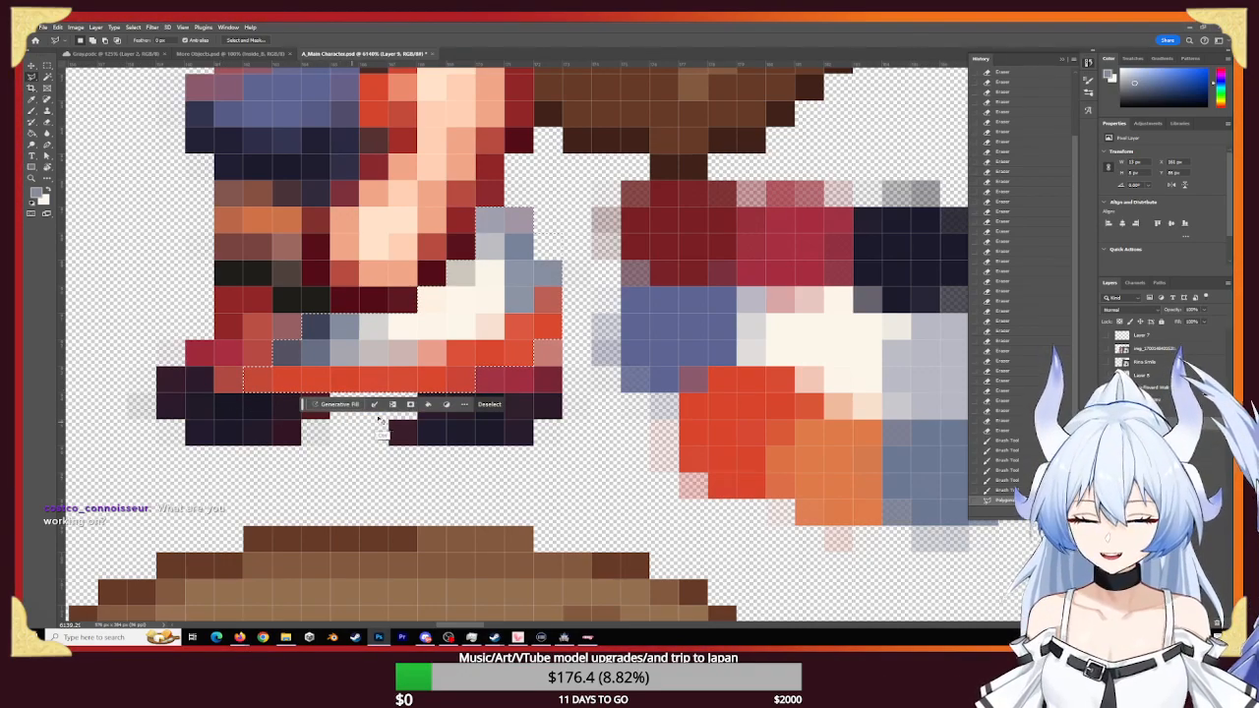
key("ctrl+x")
- Paste the cut skirt onto a new layer and place it over the hips of the last sprite in the side-view row
key("z")
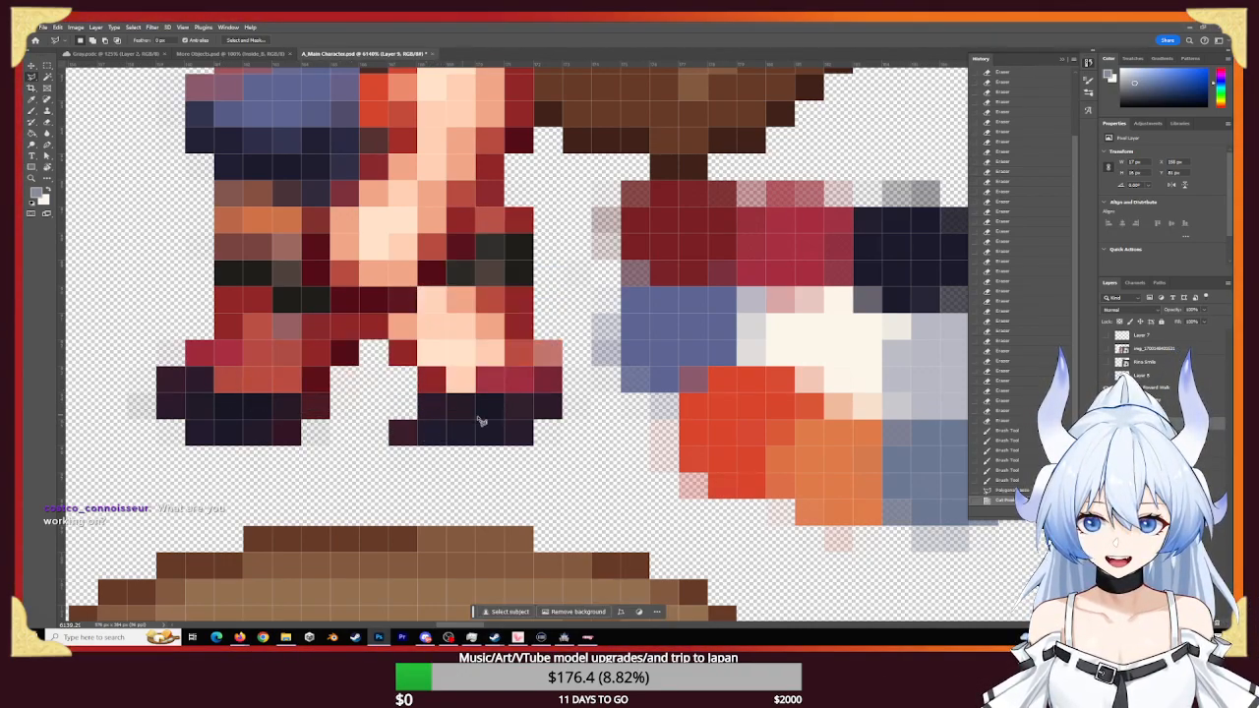
left_click_drag(586, 430, 516, 430)
left_click_drag(742, 356, 212, 373)
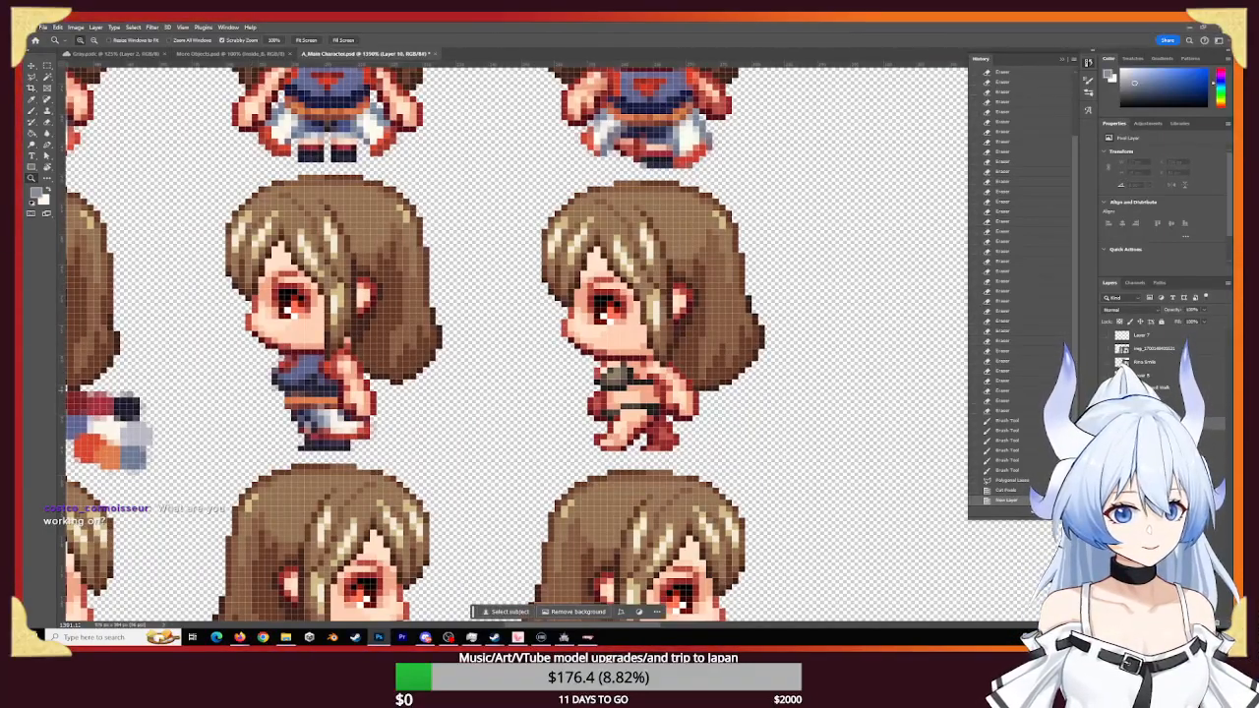
key("ctrl+v")
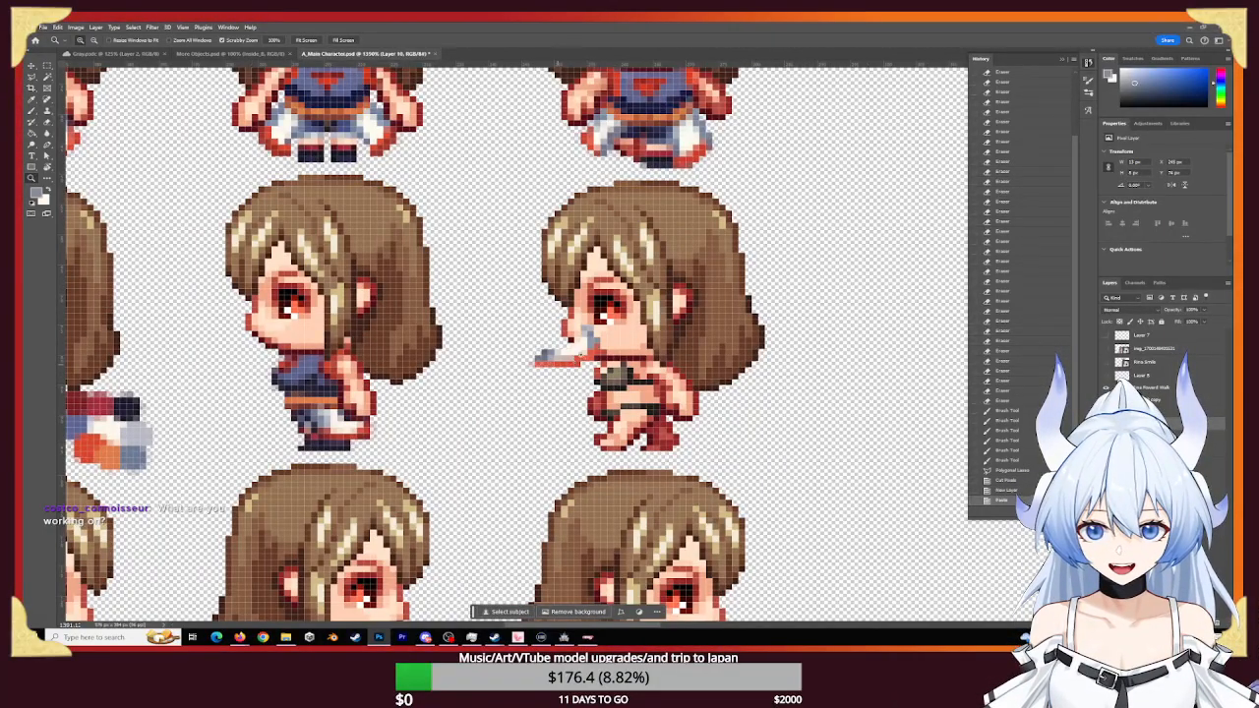
left_click(32, 64)
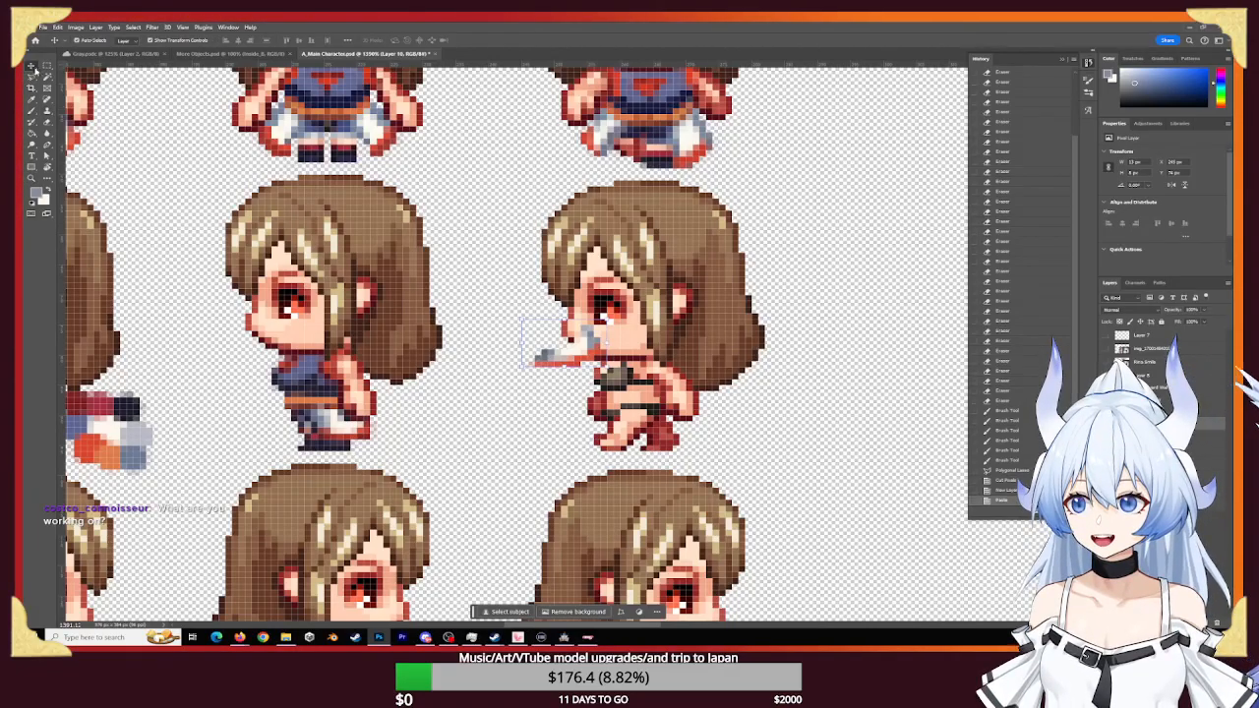
left_click_drag(595, 359, 689, 407)
- Reactivate the previous outfit layer, sample the cream swatch and cover the rear thigh strap on the sprite beside the swatches
key("z")
left_click_drag(507, 472, 409, 472)
left_click(1166, 436)
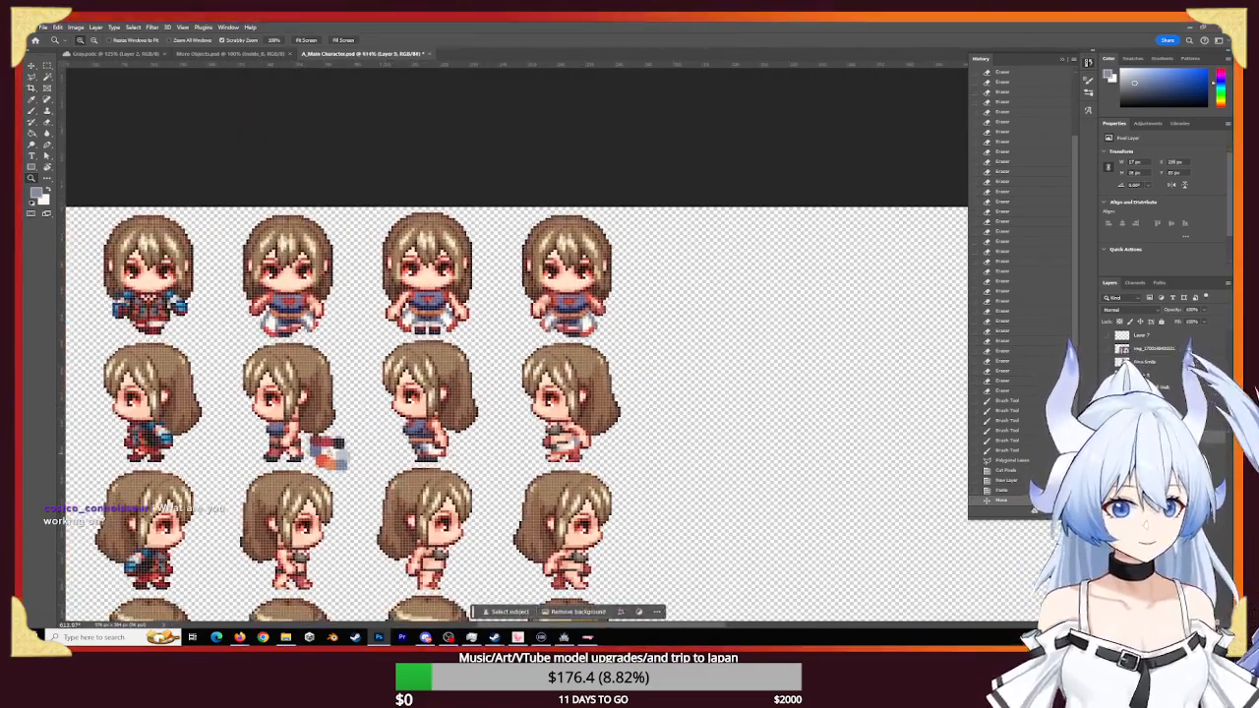
mouse_move(263, 439)
left_mouse_down()
mouse_move(317, 438)
mouse_move(377, 465)
left_mouse_up()
key("e")
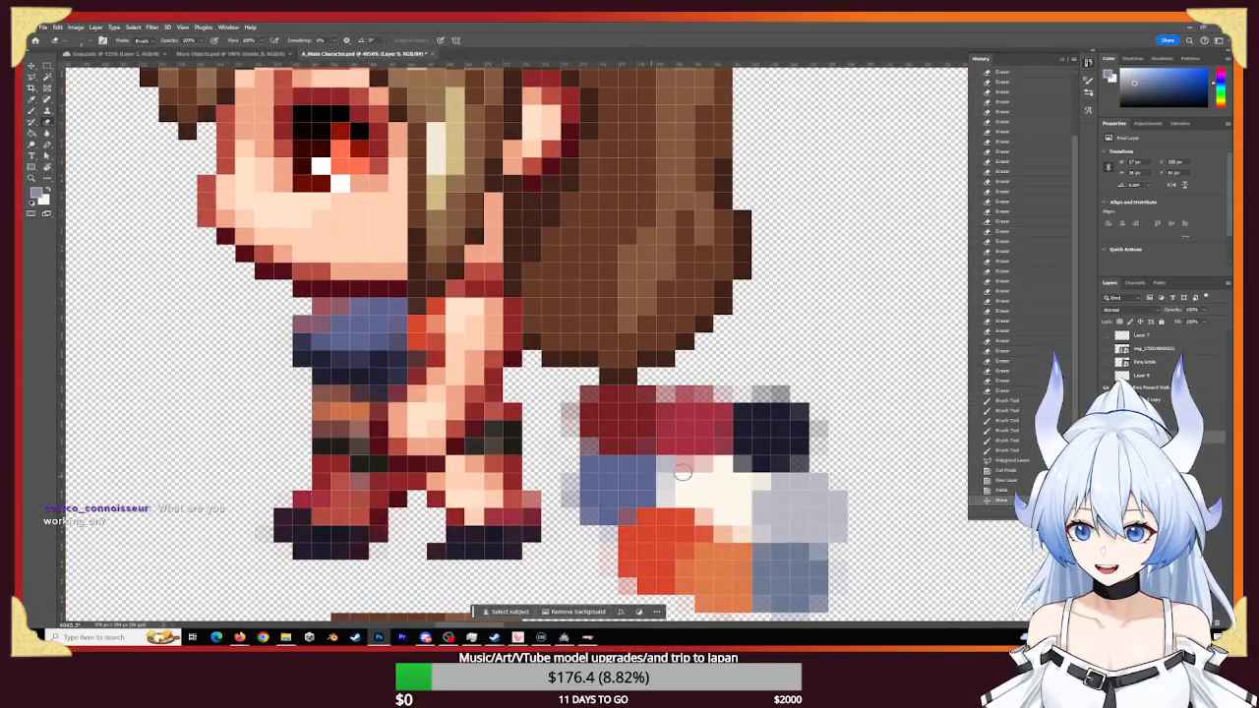
key("x")
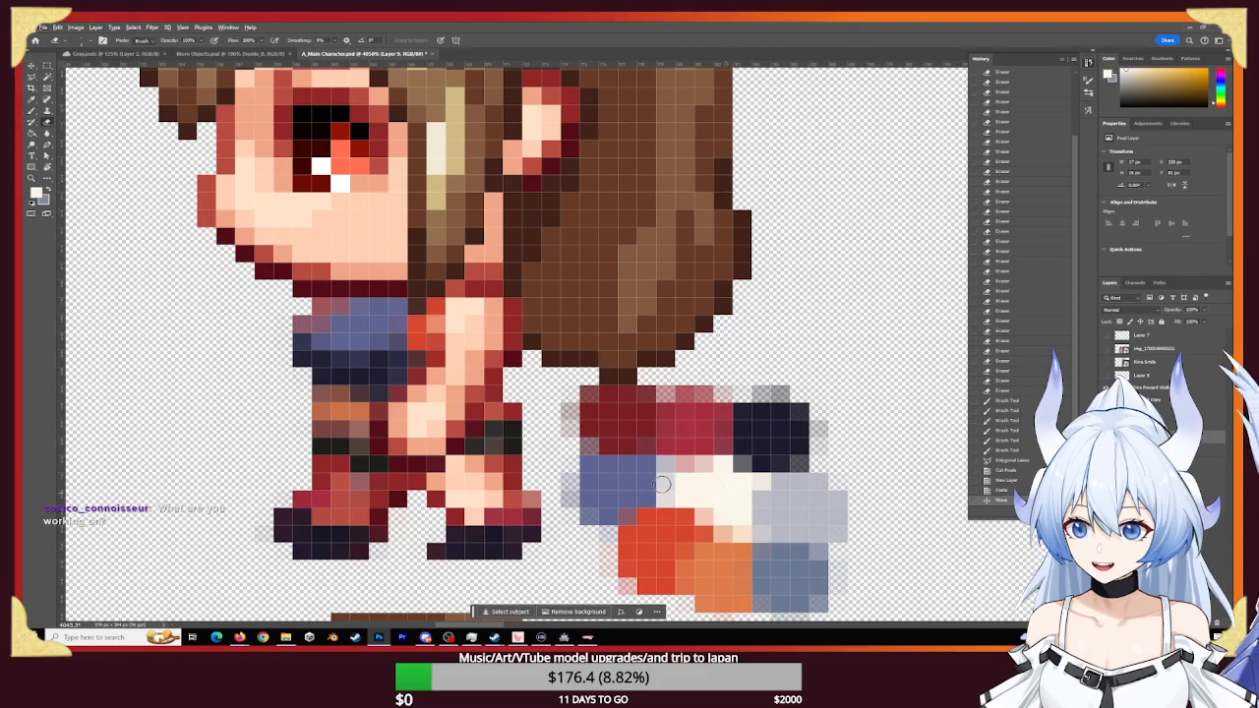
left_click(512, 476)
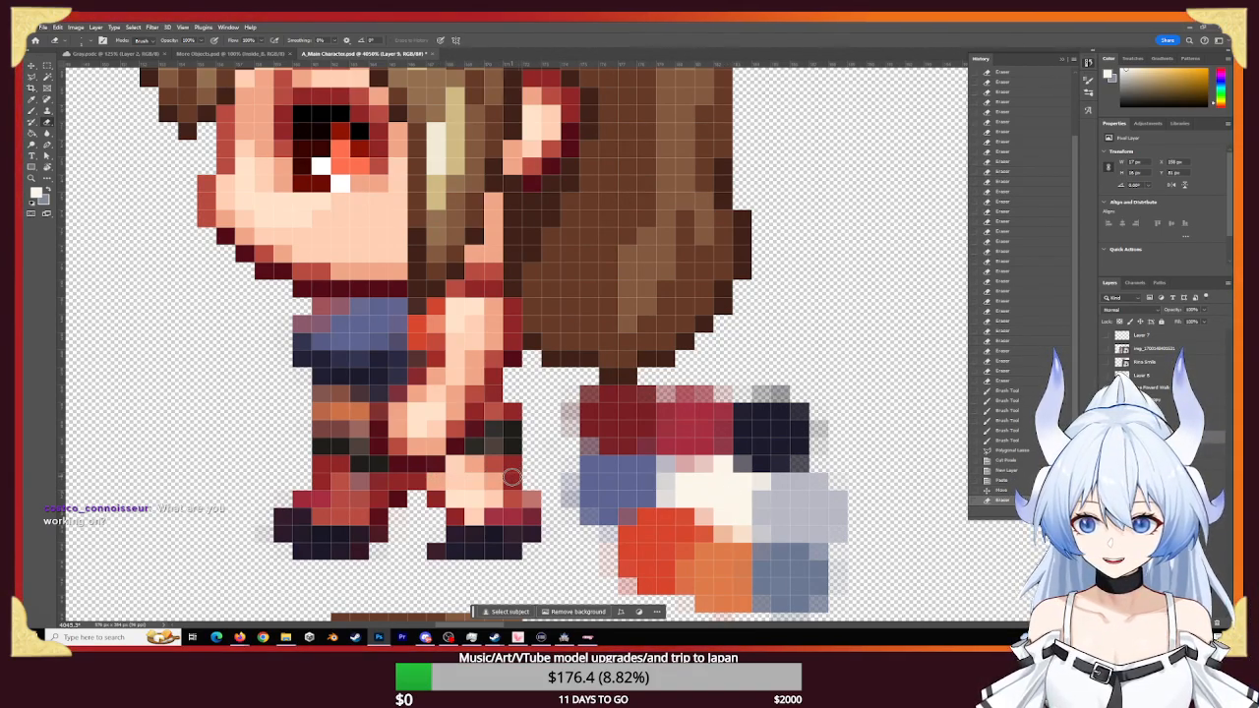
key("b")
left_click_drag(493, 447, 510, 444)
left_click(719, 486, "alt")
left_click(496, 427)
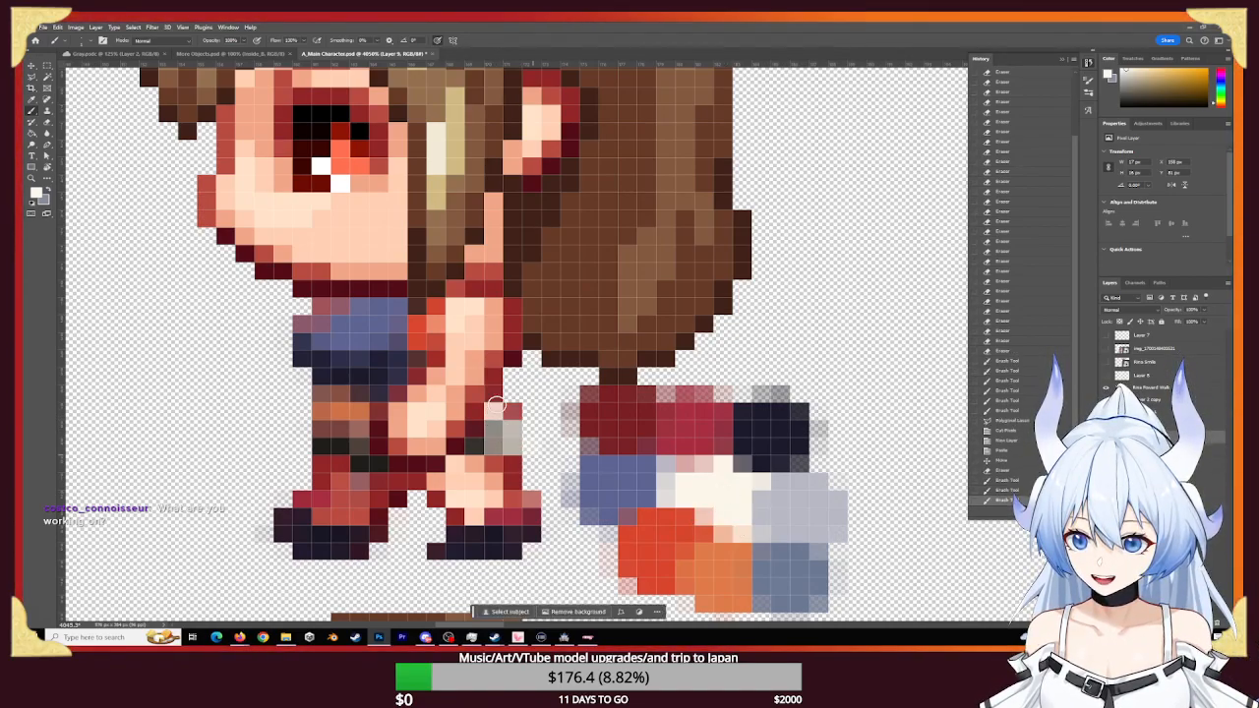
- Extend the cream skirt from just behind the hand down along the back of the rear thigh
left_click(498, 410)
left_click(497, 397)
left_click(510, 451)
left_click(512, 412)
left_click(515, 429)
left_click(527, 442)
left_click(527, 455)
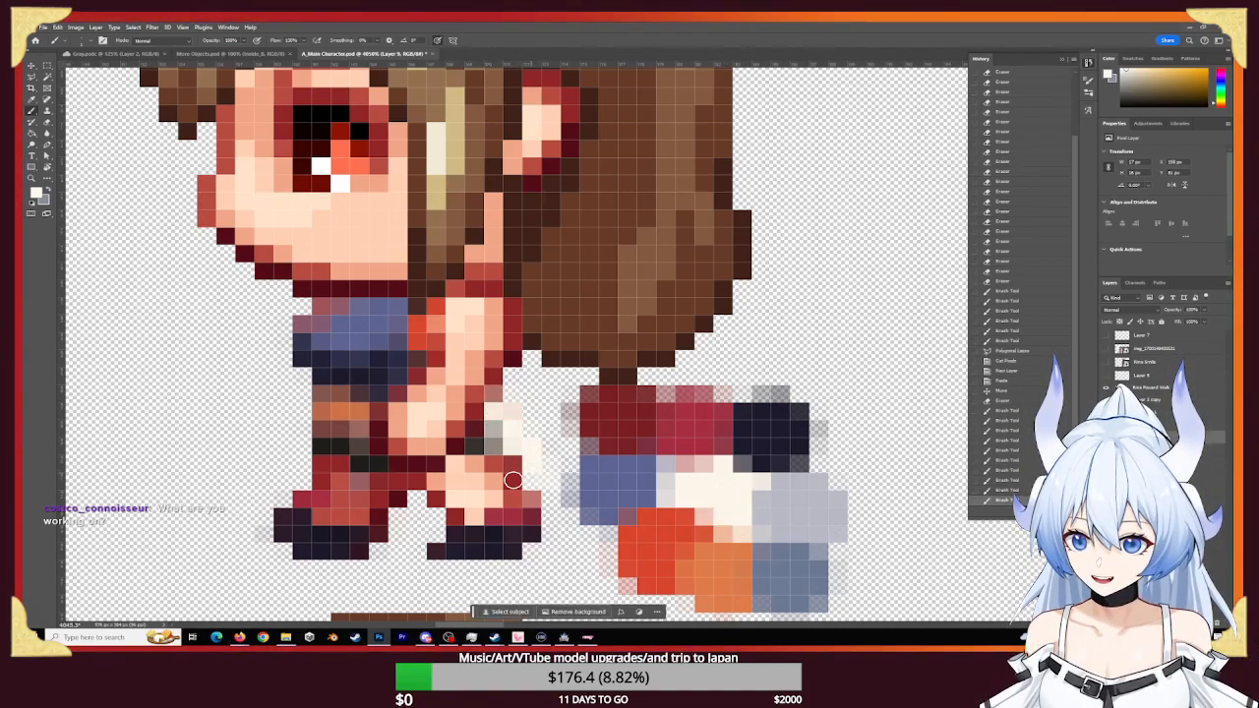
- Flare the cream skirt down over the rear calf and backward to the edge of the swatches
left_click(516, 472)
left_click(501, 476)
left_click(493, 482)
left_click(511, 466)
left_click(515, 480)
left_click(531, 462)
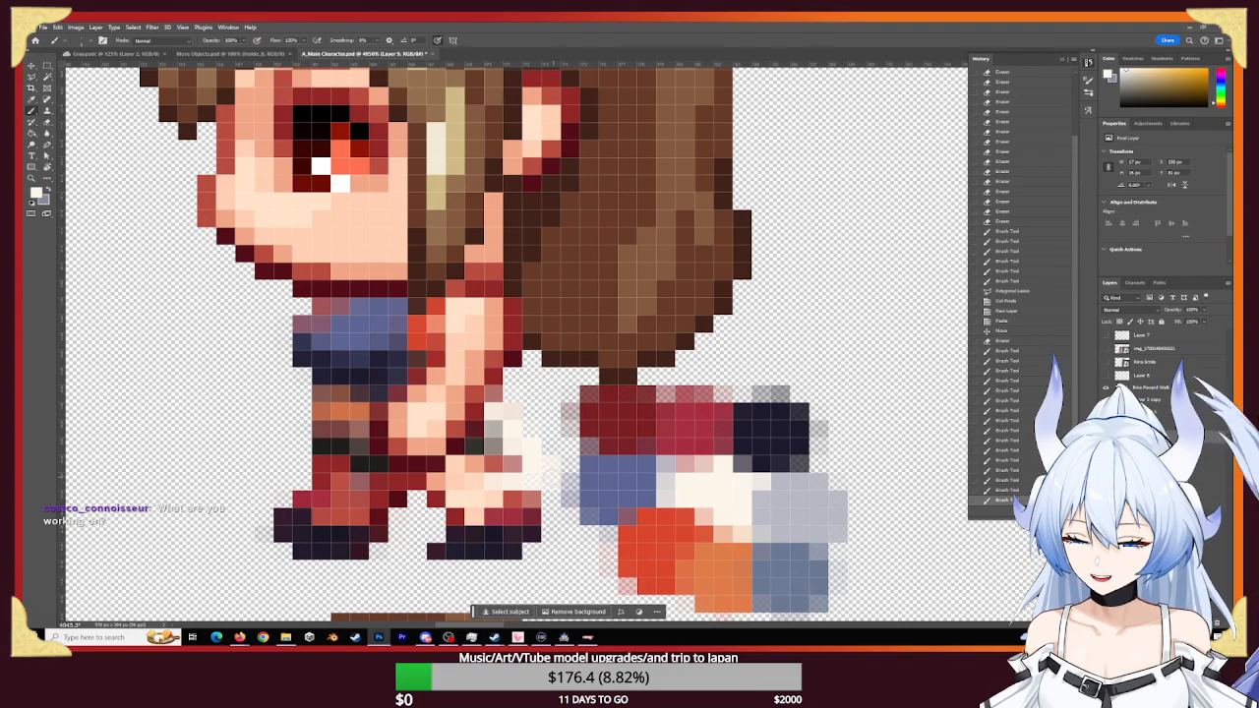
left_click(578, 479)
left_click(545, 451)
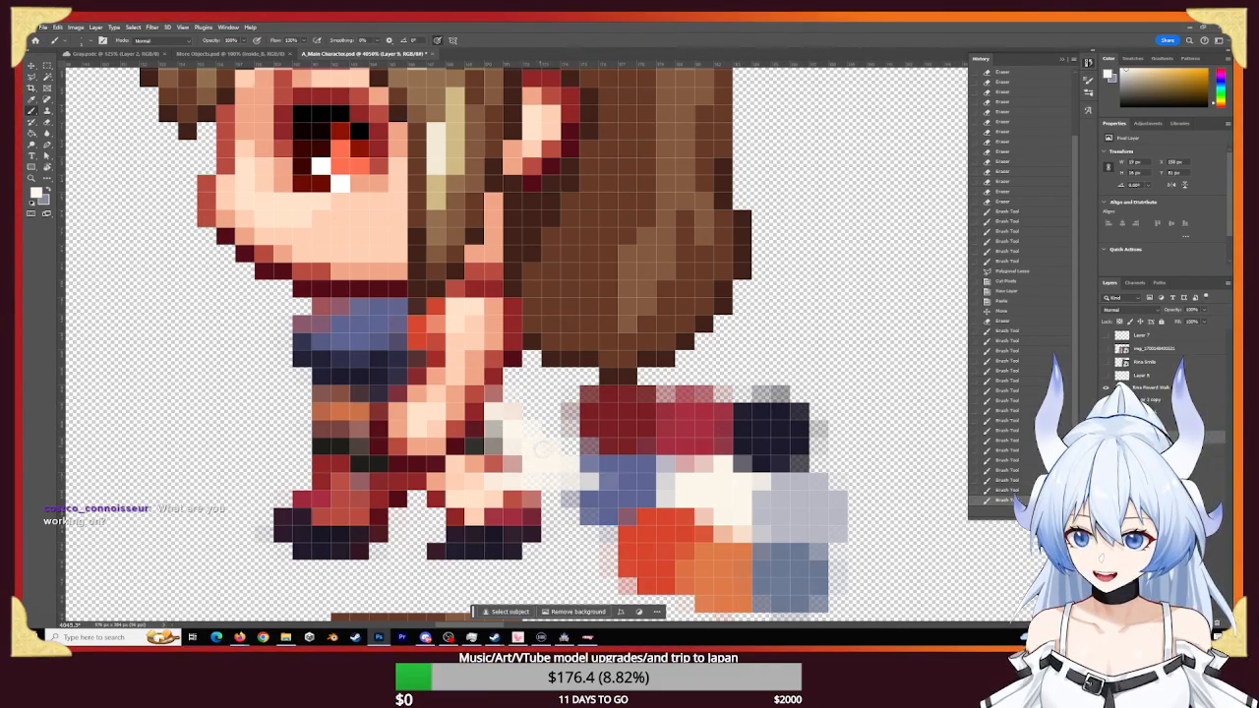
- Paint the skirt's lower edge in cream forward across the rear leg and into the gap between the legs
left_click(512, 470)
left_click(496, 482)
left_click(480, 484)
left_click(461, 484)
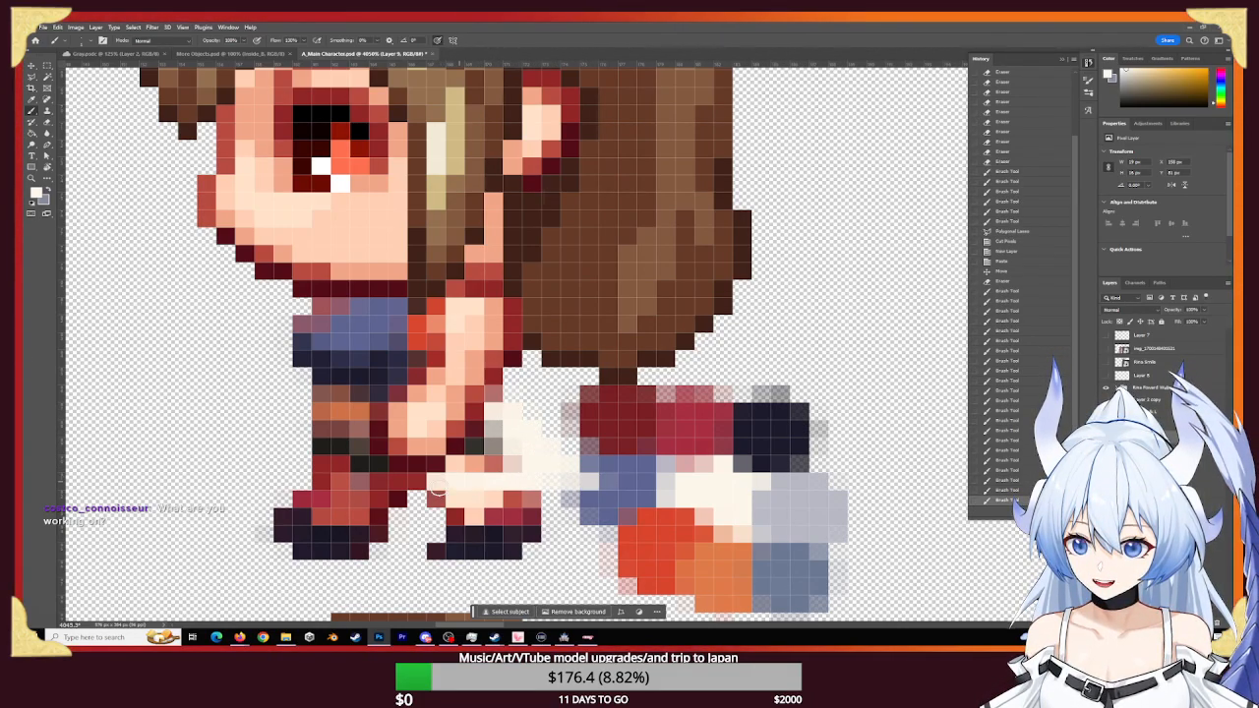
left_click(442, 491)
left_click(411, 488)
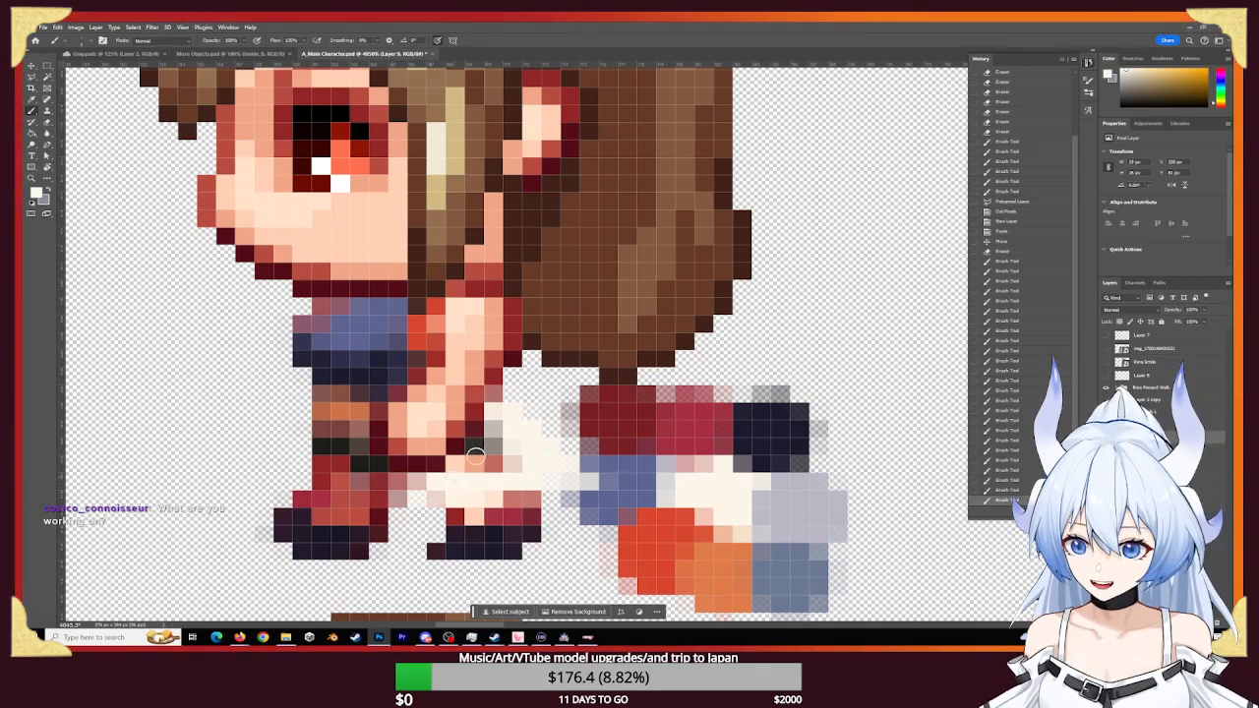
- Fill the remaining strap and skin pixels inside the skirt with solid cream, from the hand down to the hem
left_click(476, 450)
left_click(492, 435)
left_click(462, 449)
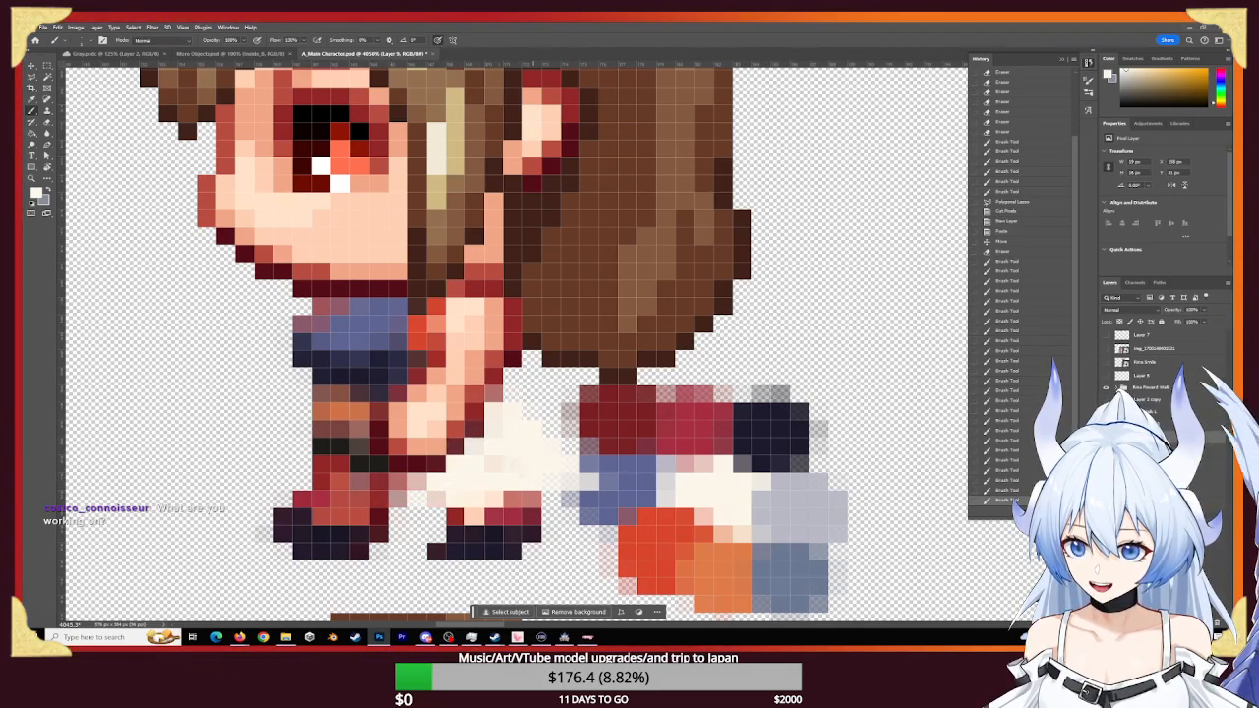
left_click(488, 469)
left_click(492, 433)
left_click(496, 413)
left_click(491, 397)
left_click(501, 426)
left_click(484, 450)
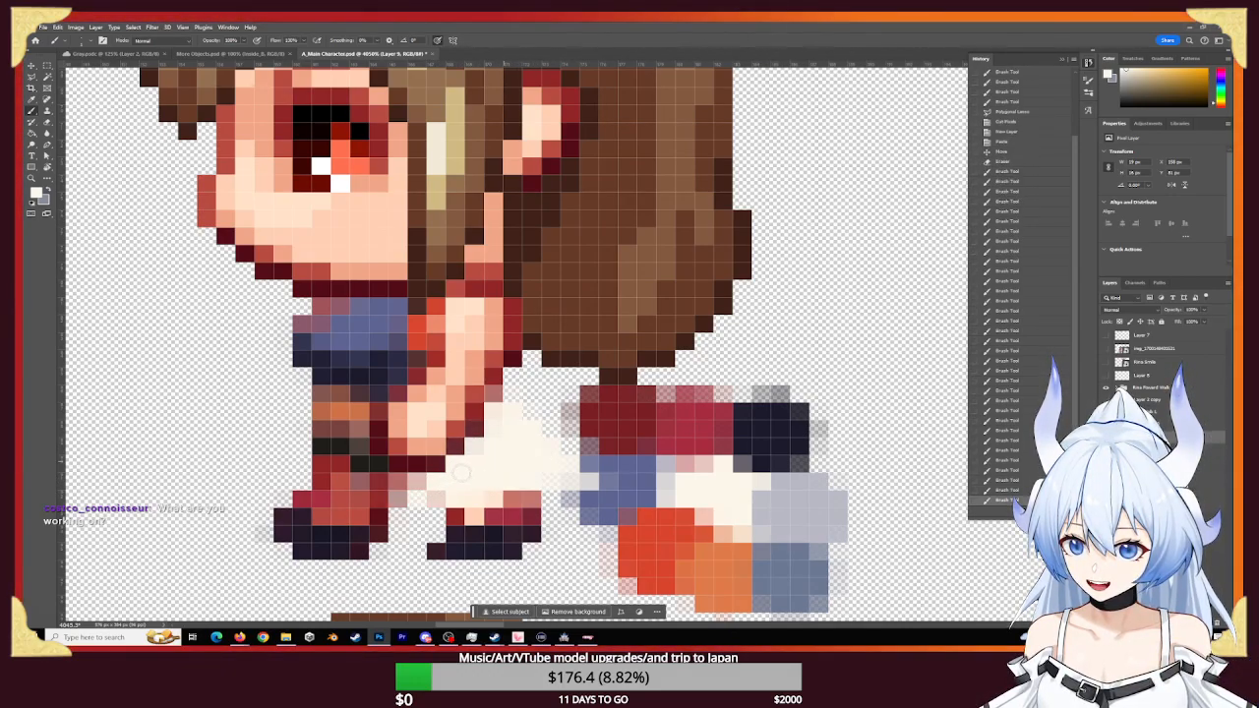
left_click(473, 467)
left_click(473, 467)
left_click(484, 451)
left_click(491, 433)
left_click(501, 426)
left_click(507, 442)
left_click(497, 460)
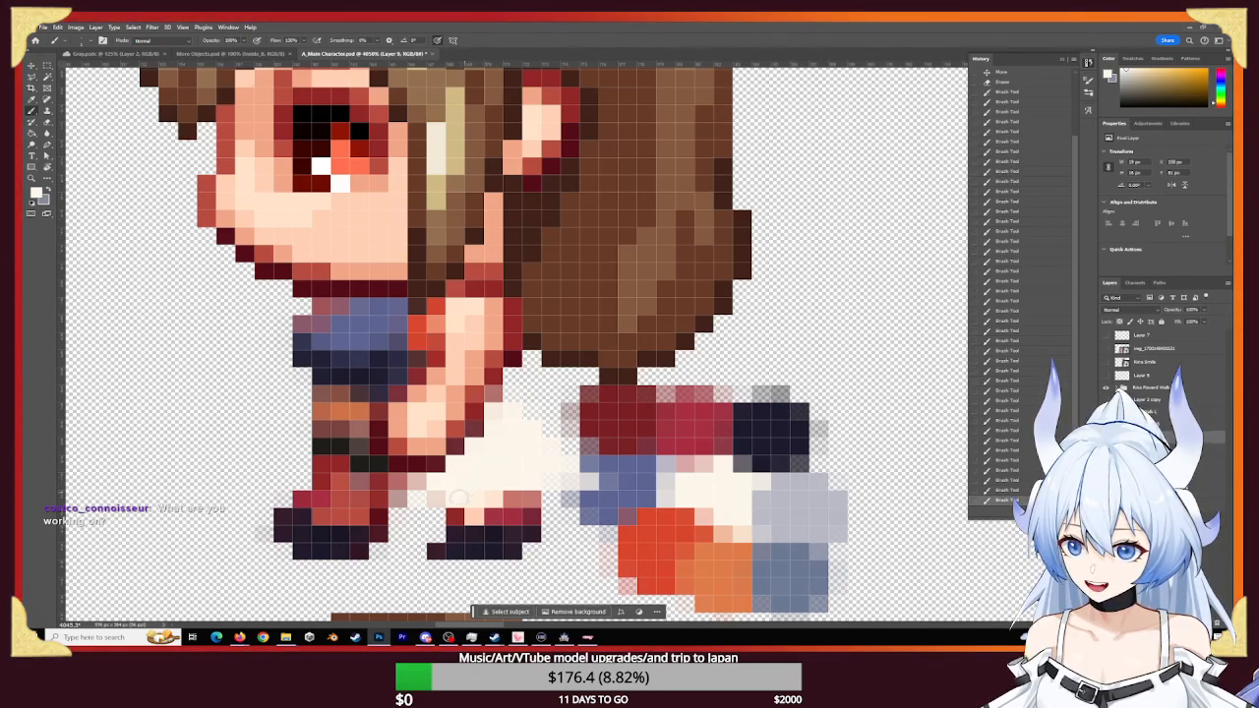
left_click(502, 447)
left_click(507, 432)
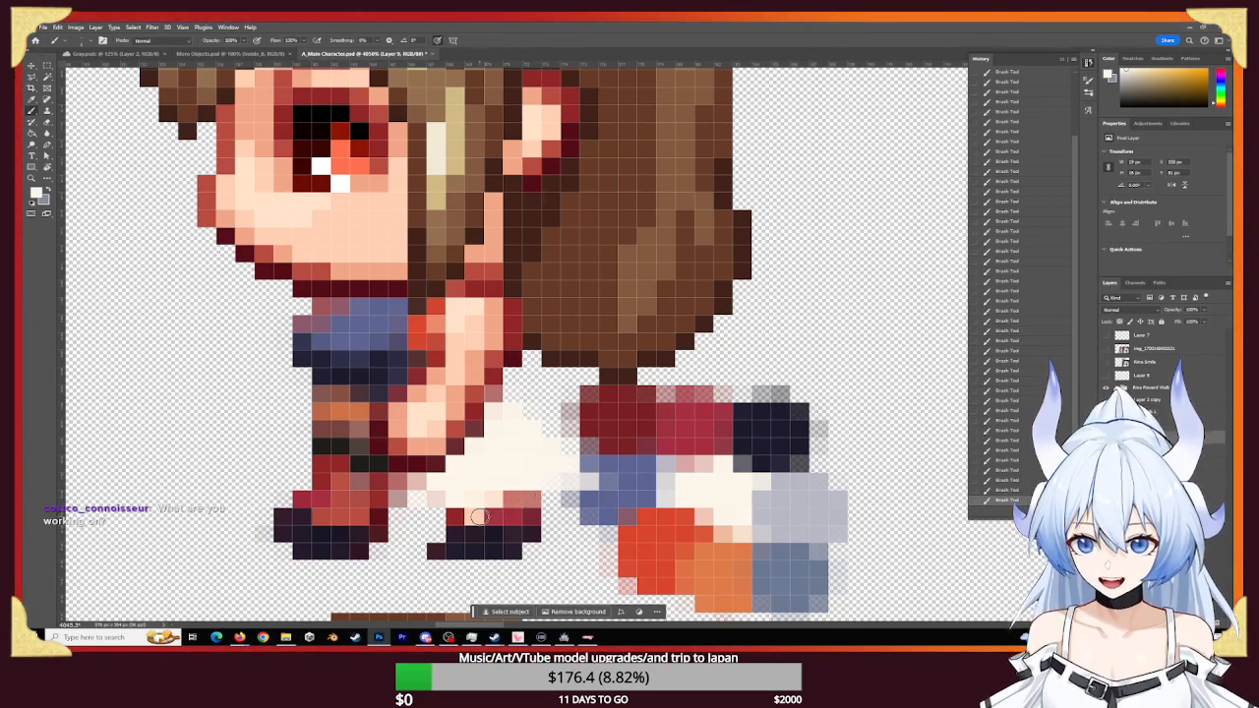
- Sample the orange-red swatch and paint the skirt's trim diagonally from above the rear shoe up to its back tip
left_click(666, 532, "alt")
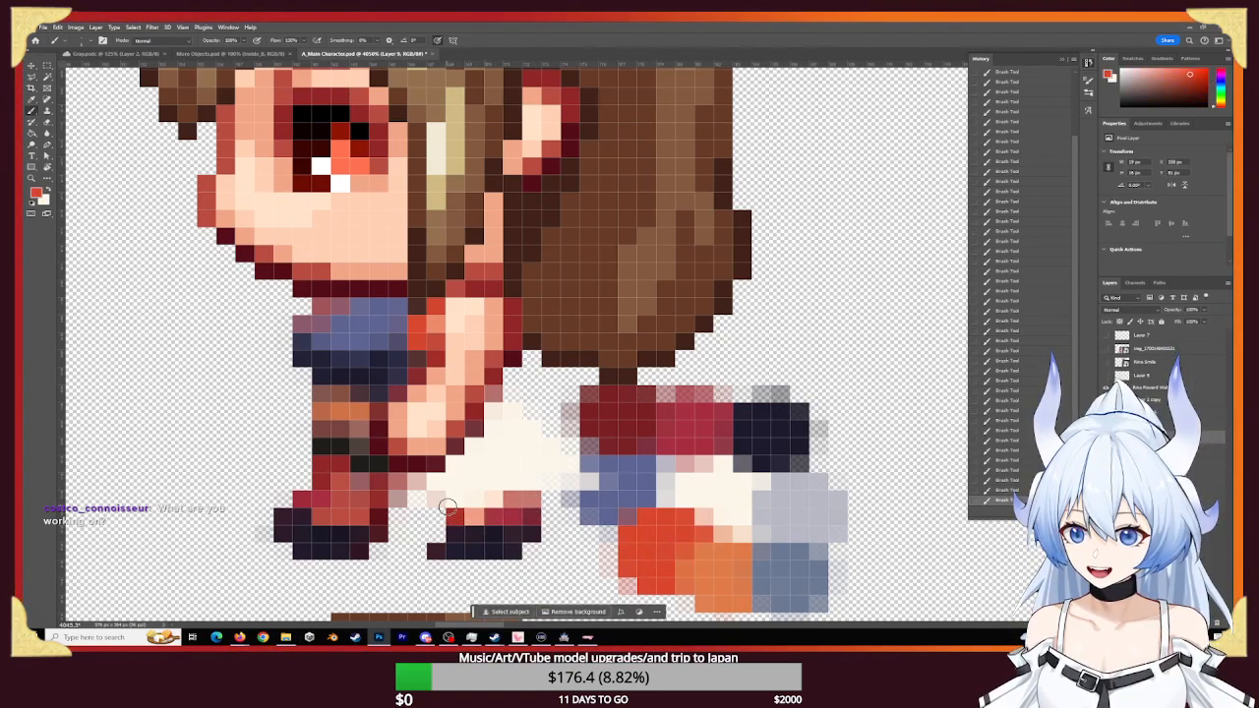
left_click_drag(476, 508, 564, 440)
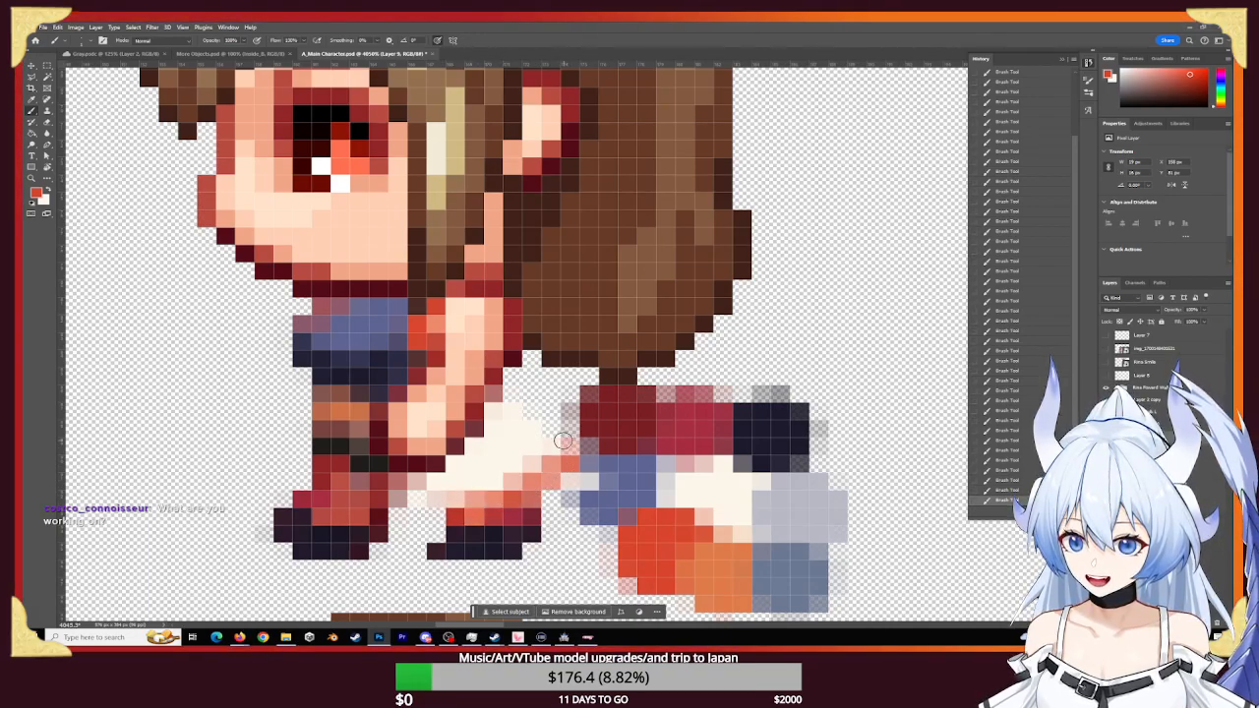
left_click(559, 452)
left_click(558, 480)
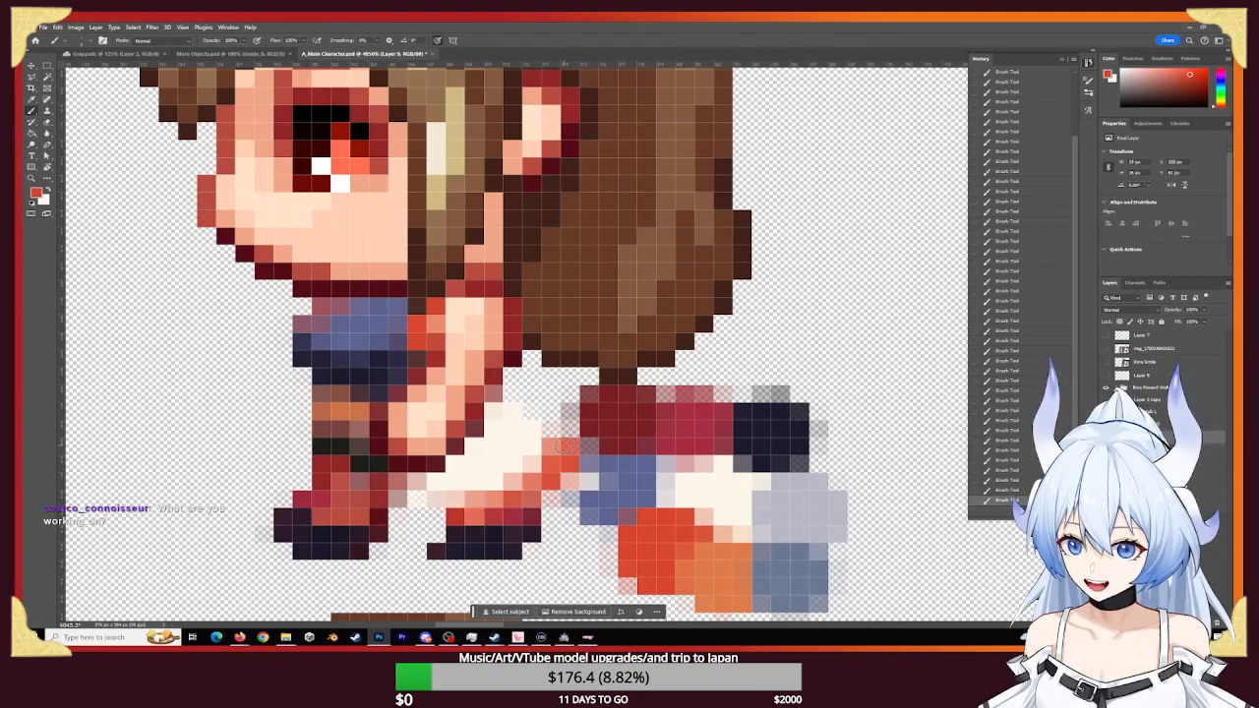
- Sample the grey-blue swatch and shade the skirt's upper back edge and its front edge between the legs
left_click(793, 549, "alt")
mouse_move(509, 404)
left_mouse_down()
mouse_move(547, 429)
mouse_move(495, 393)
left_mouse_up()
left_click_drag(433, 478, 444, 521)
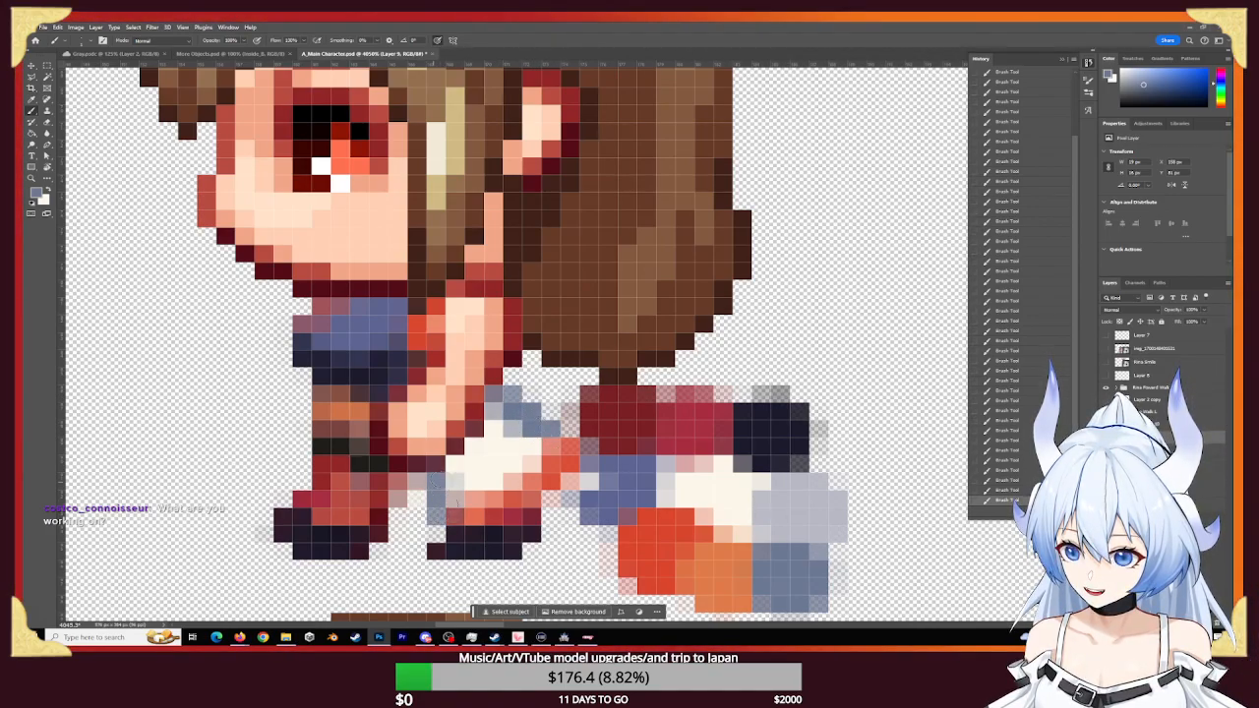
- Sample the dark navy swatch and paint the skirt's upper back edge, its front edge between the legs and the forearm's underside
left_click(814, 426, "alt")
mouse_move(526, 411)
left_mouse_down()
mouse_move(534, 443)
mouse_move(501, 403)
left_mouse_up()
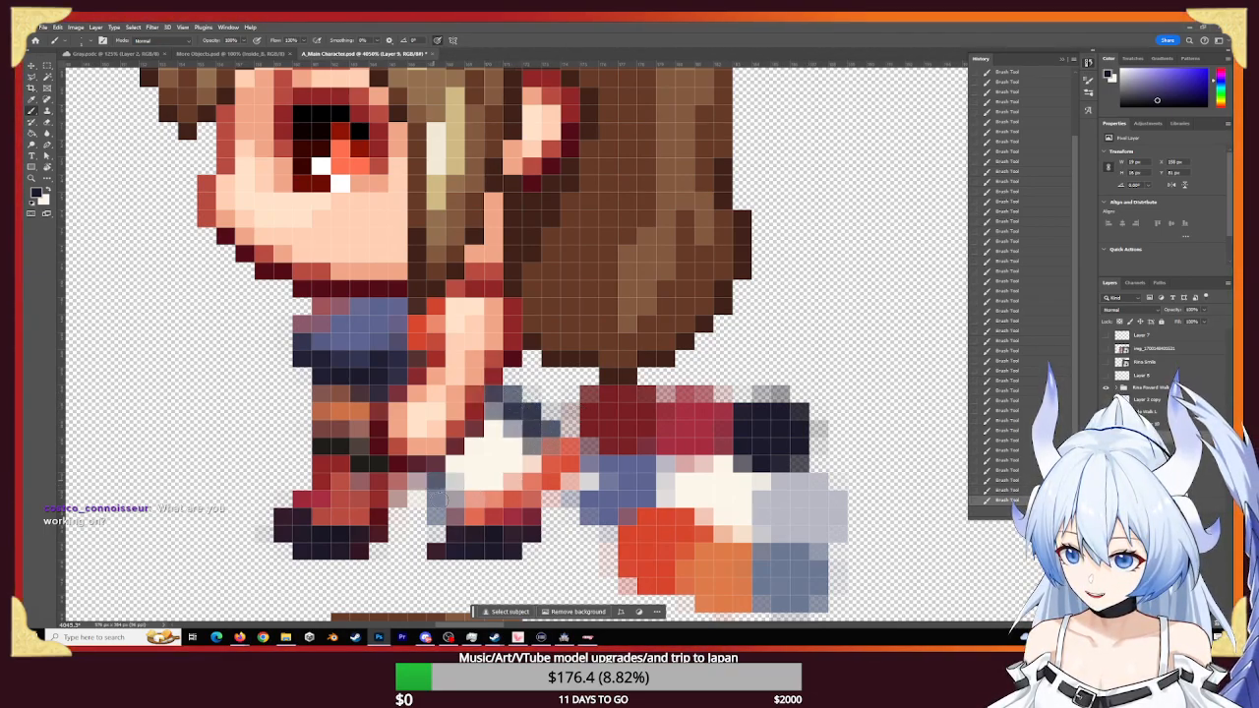
left_click_drag(436, 481, 440, 503)
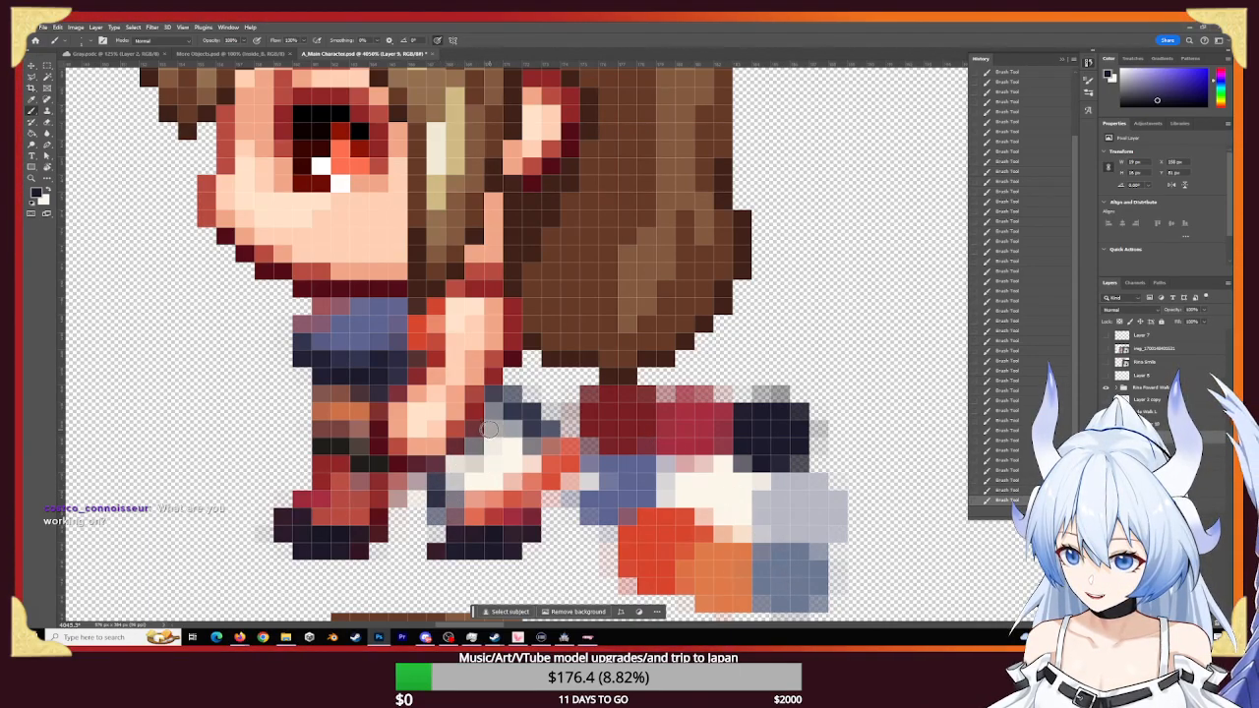
left_click_drag(502, 428, 474, 447)
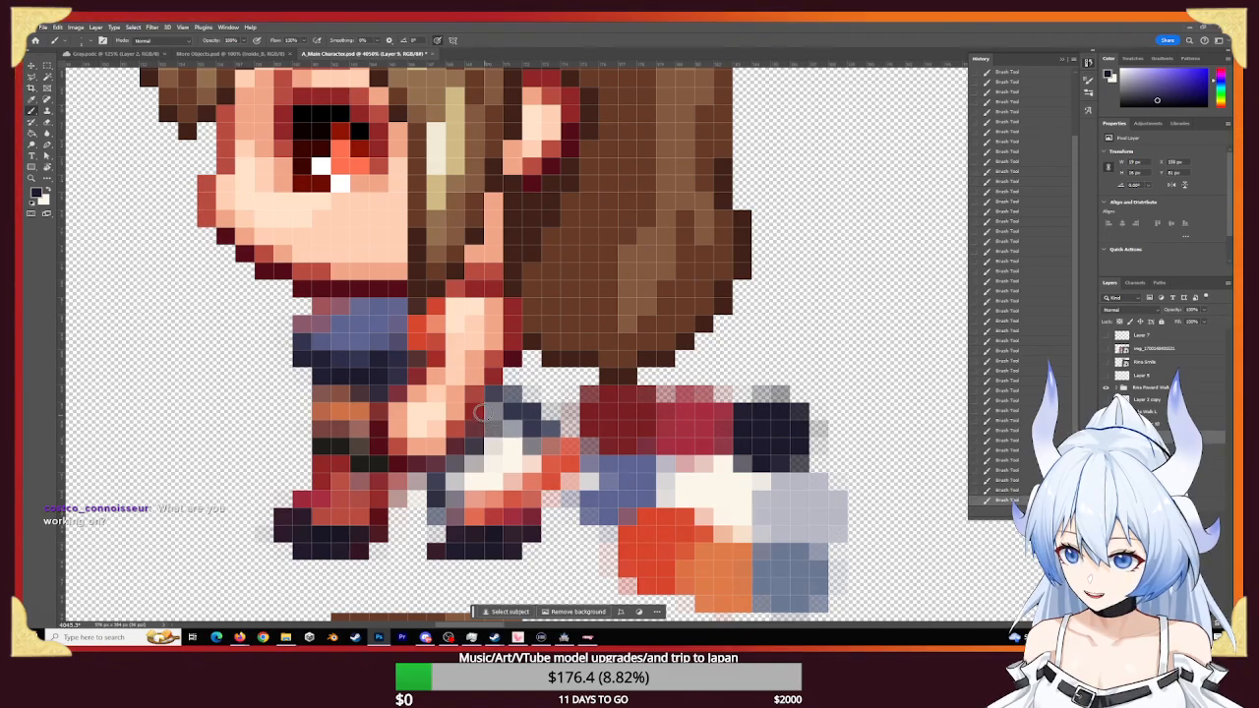
- Erase the stray skirt pixels along the underside of the forearm, from the elbow down to the hand
key("e")
left_click(475, 424)
left_click(492, 411)
left_click(493, 393)
left_click(493, 413)
left_click(490, 429)
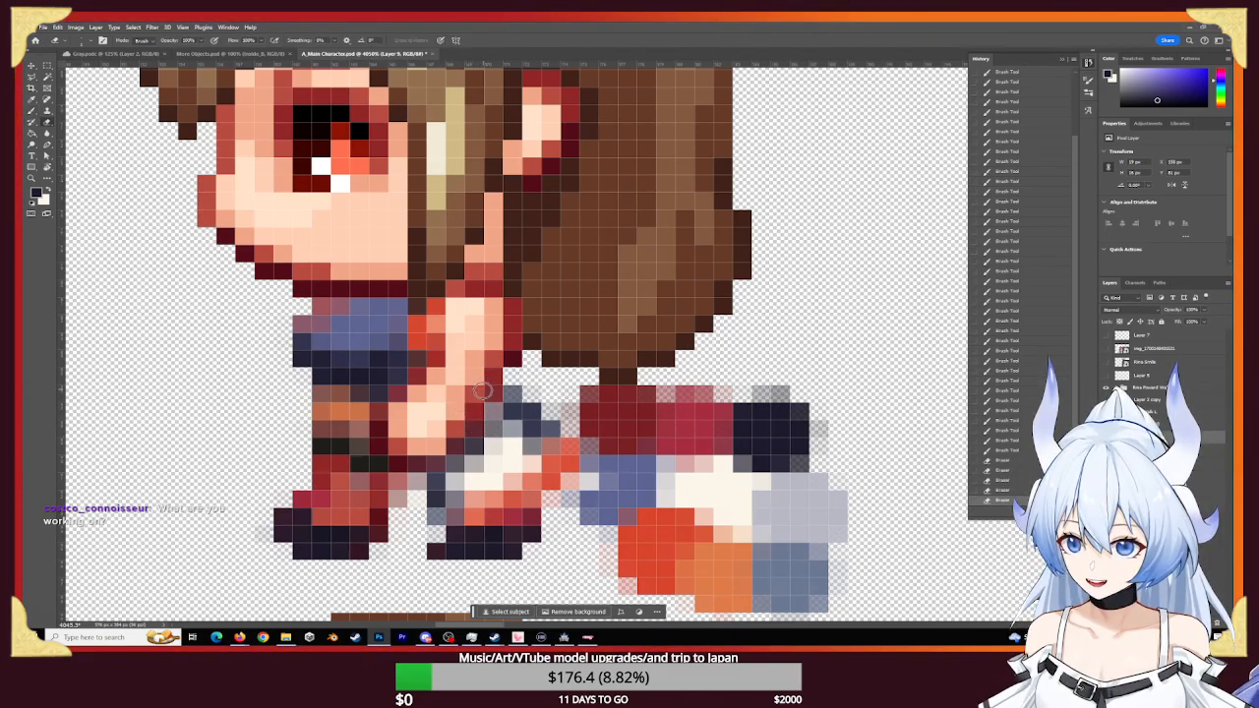
left_click(475, 428)
left_click(472, 443)
left_click(457, 449)
left_click(445, 456)
left_click(455, 463)
- Erase the leftover soft pixels at the skirt's top back corner and just behind its upper back edge
left_click(492, 412)
left_click(512, 393)
left_click(512, 394)
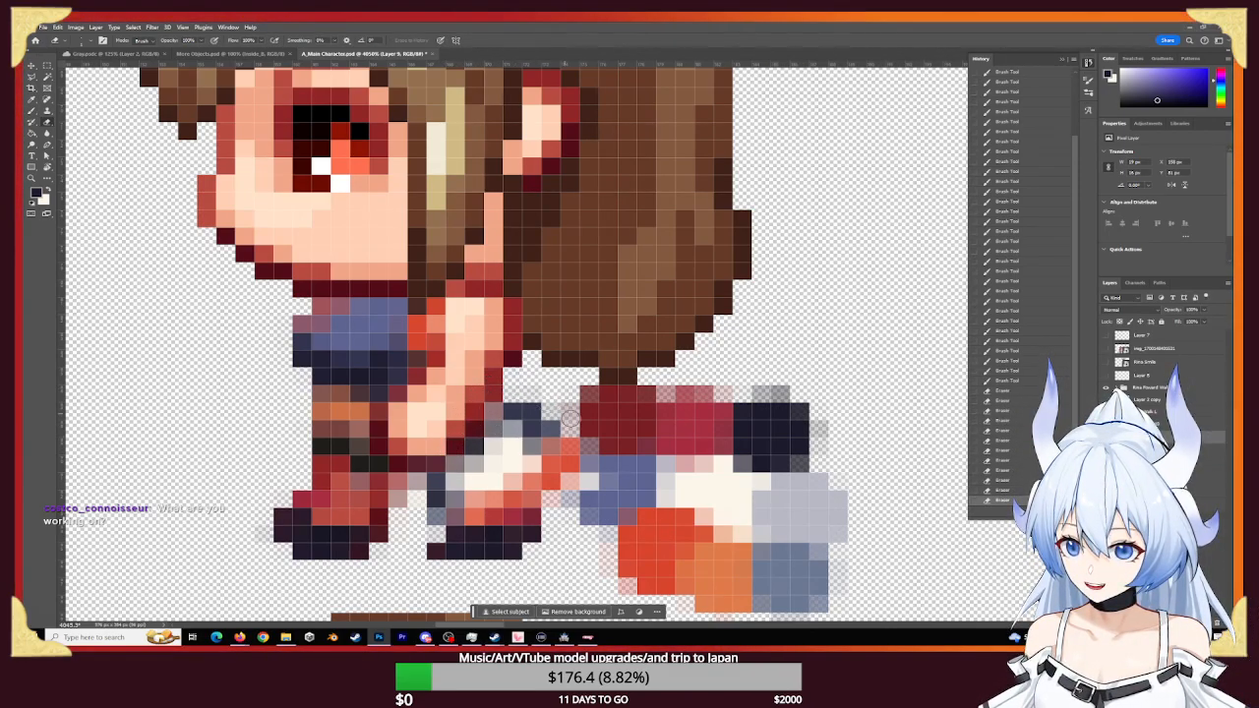
left_click(550, 429)
left_click(562, 433)
- Build up solid dark navy pixels at the skirt's top back corner, just below the elbow
key("b")
left_click(512, 394)
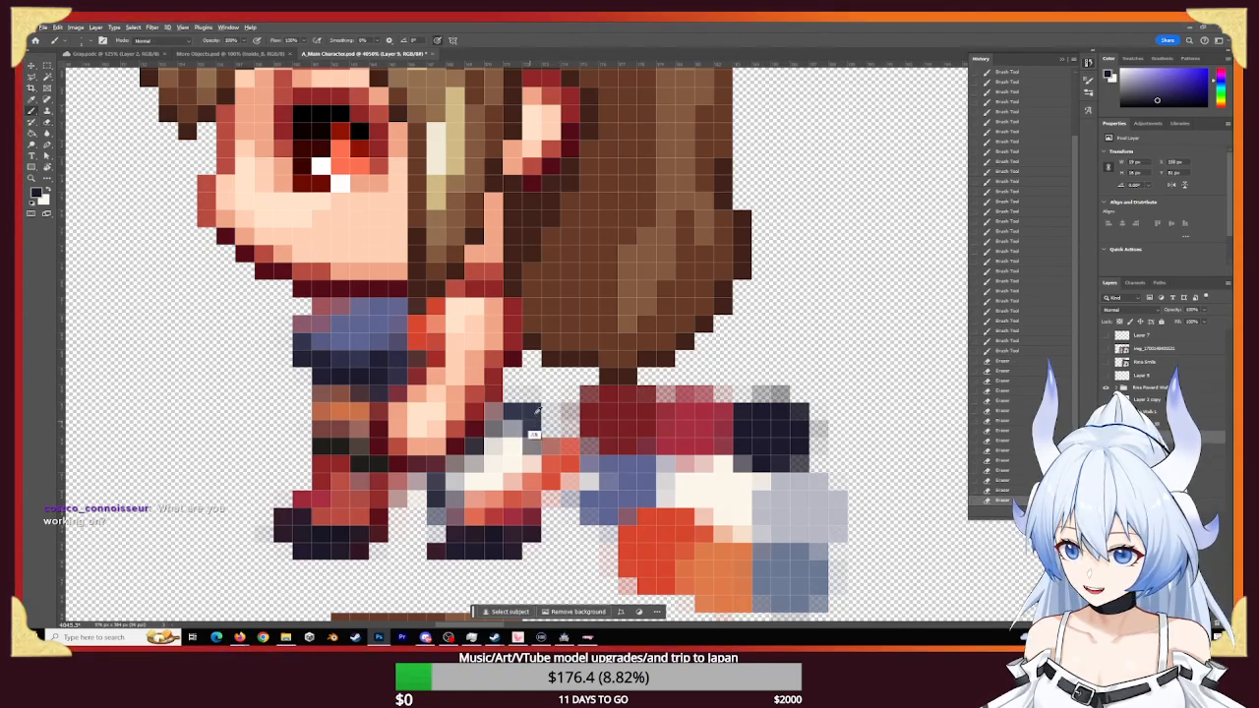
left_click(512, 394)
left_click(513, 395)
left_click(512, 395)
left_click(513, 394)
left_click(513, 394)
left_click(513, 395)
left_click(513, 396)
left_click(513, 395)
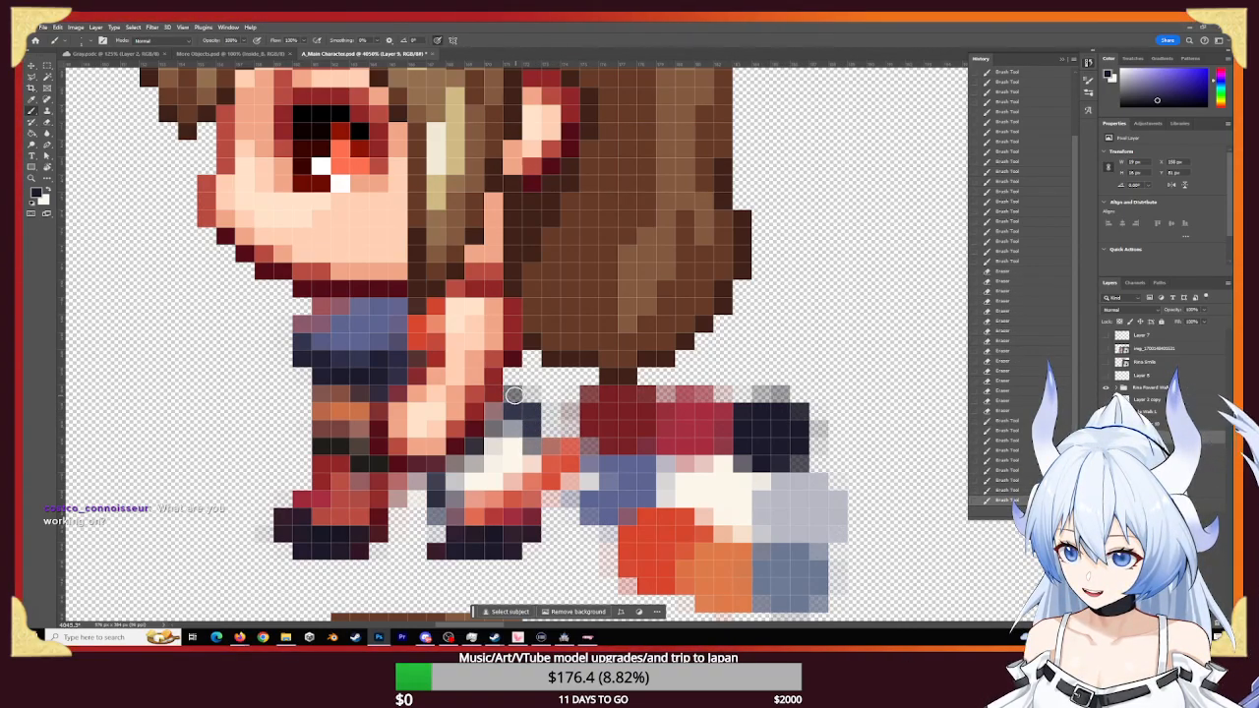
left_click(511, 394)
left_click(512, 394)
left_click(511, 394)
left_click(511, 395)
left_click(512, 396)
left_click(526, 412)
left_click(526, 412)
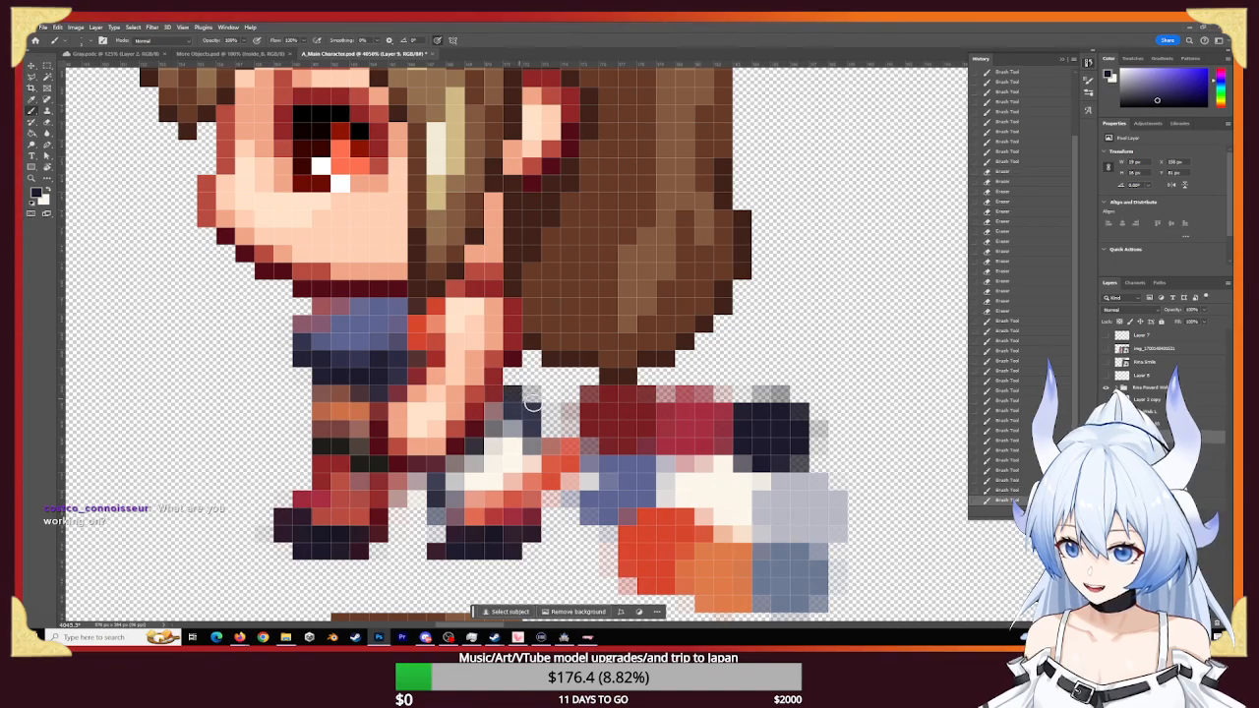
- Erase the protruding back tip of the orange-red trim and the faint pixels between the skirt and the colour swatches
key("e")
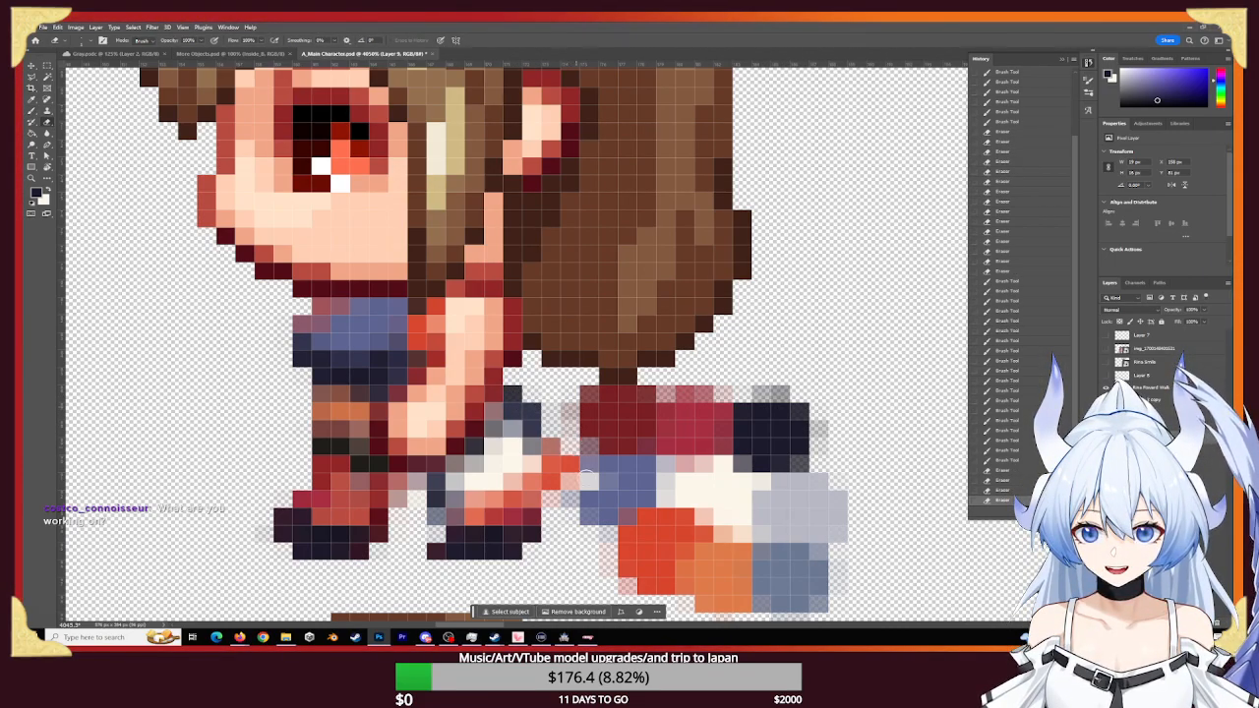
left_click(570, 429)
left_click(571, 446)
left_click(570, 447)
left_click(570, 464)
left_click(572, 481)
left_click(588, 486)
left_click(576, 472)
left_click(575, 482)
left_click(576, 492)
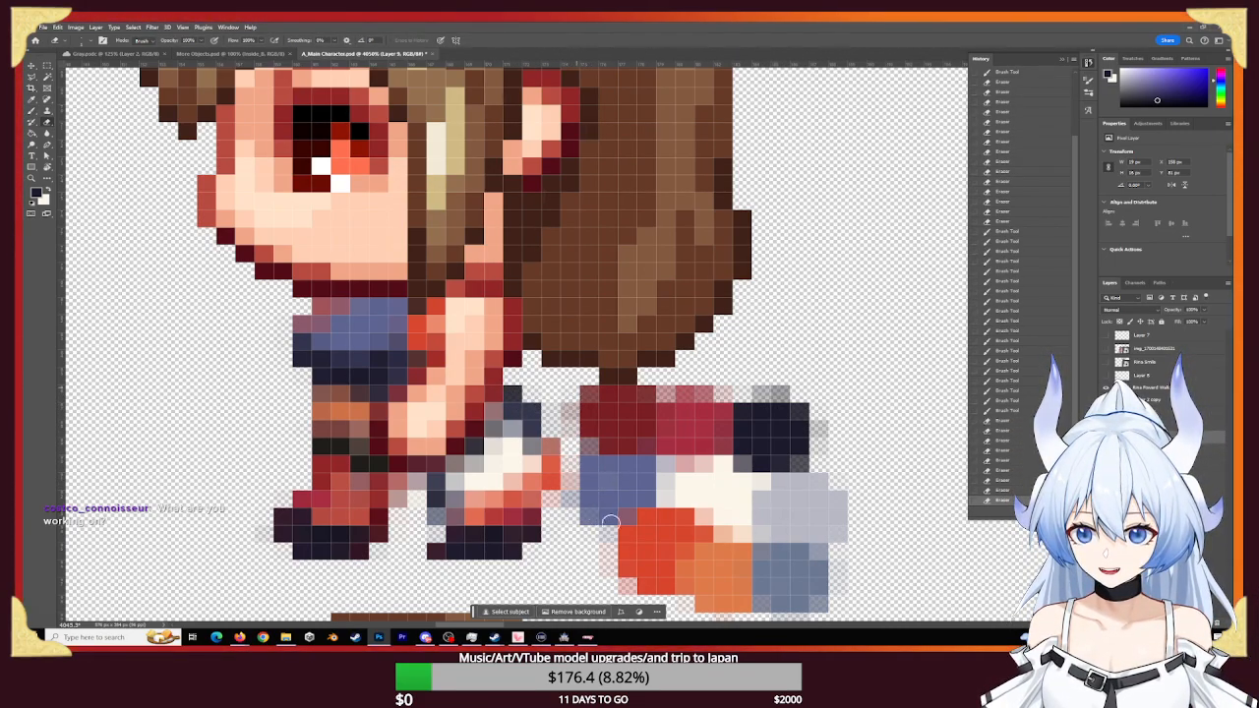
left_click(584, 497)
left_click(590, 443)
- Sample the grey-blue swatch and shade the front part of the cream skirt from below the hand down to the trim
key("b")
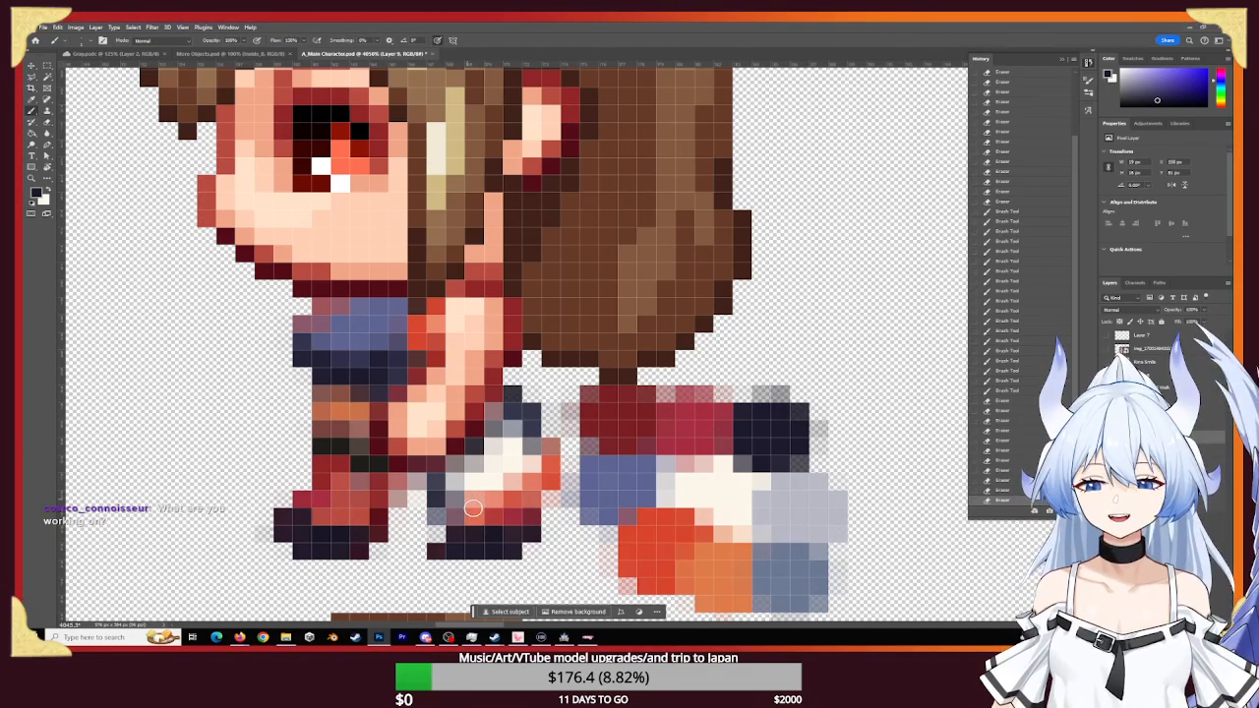
key("x")
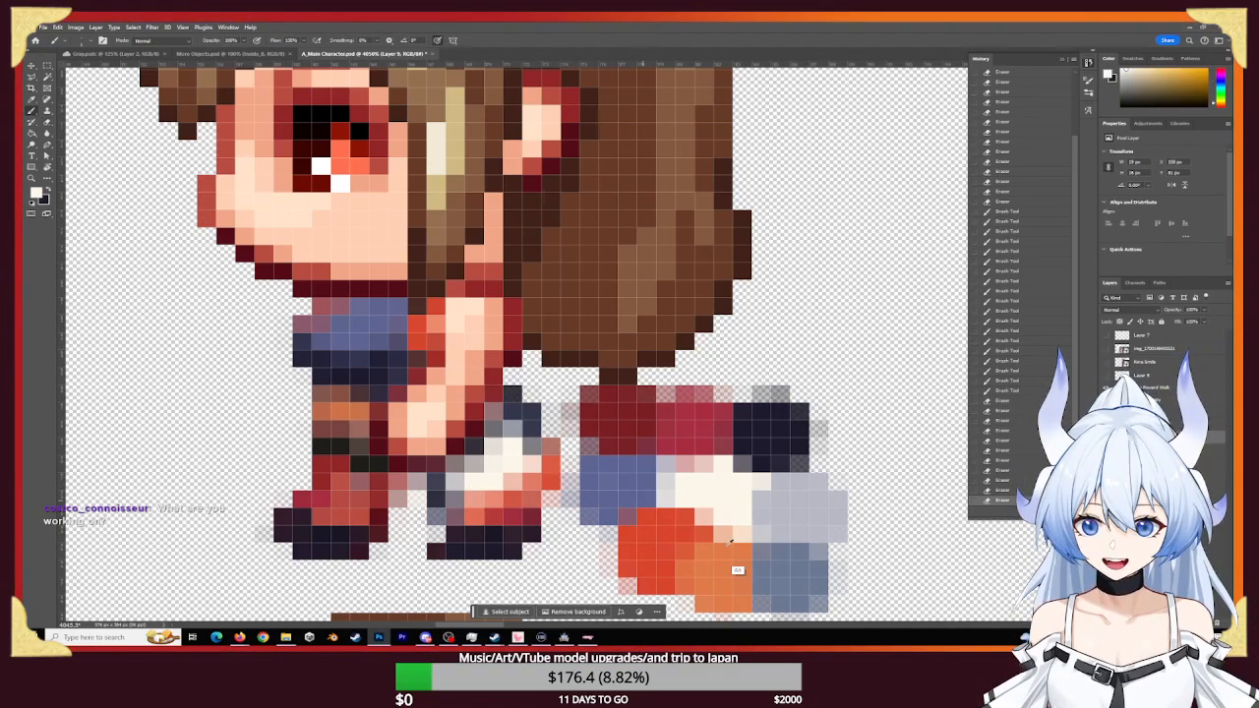
left_click(802, 564, "alt")
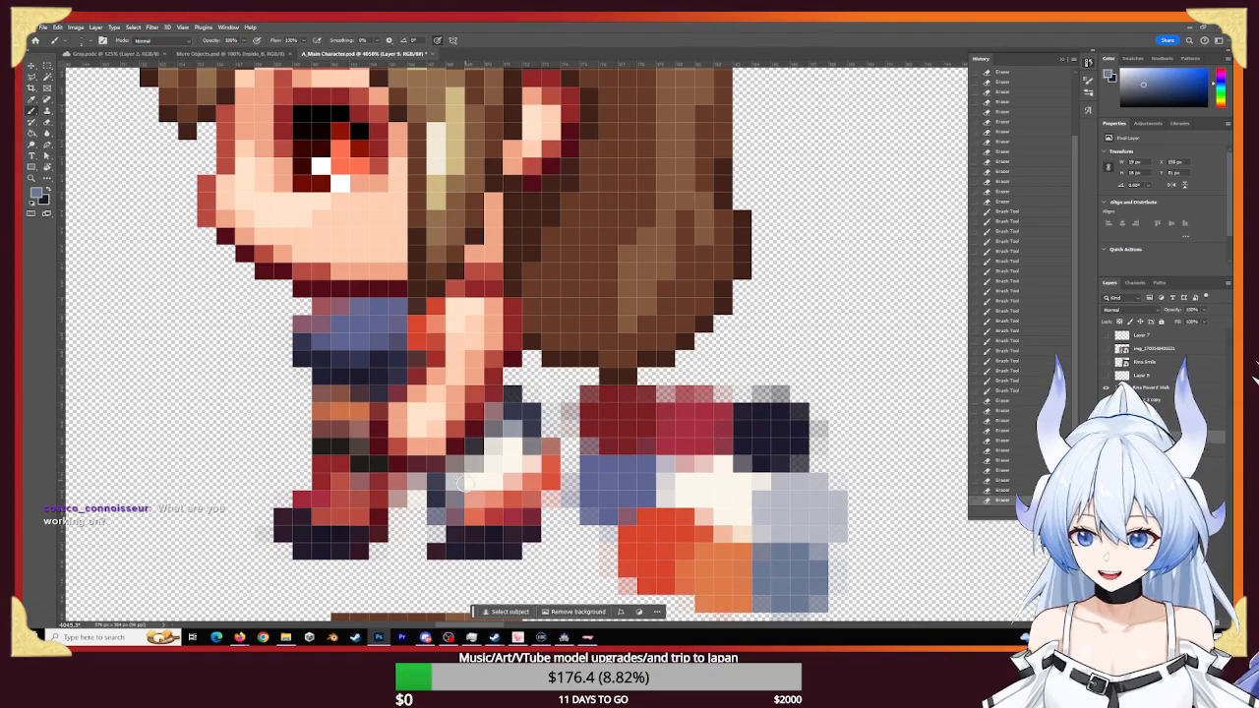
left_click(470, 472)
left_click(470, 484)
left_click(455, 480)
left_click(456, 484)
left_click(456, 497)
left_click(458, 503)
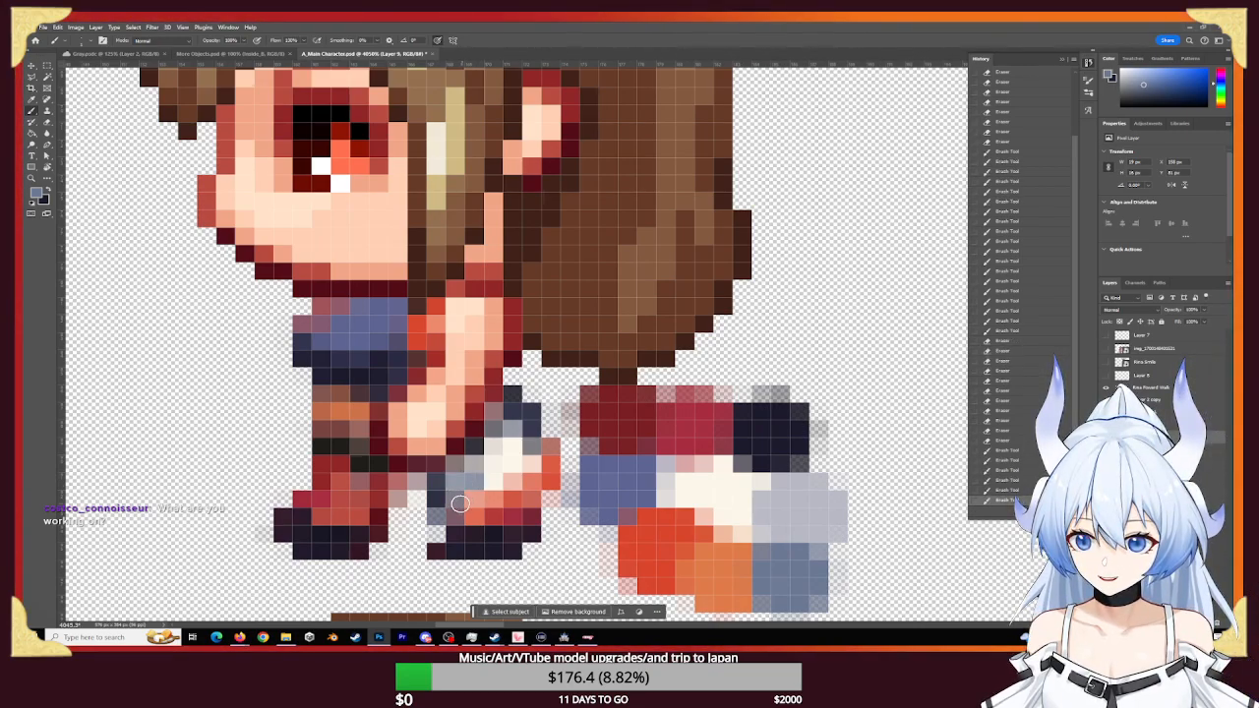
left_click(468, 513)
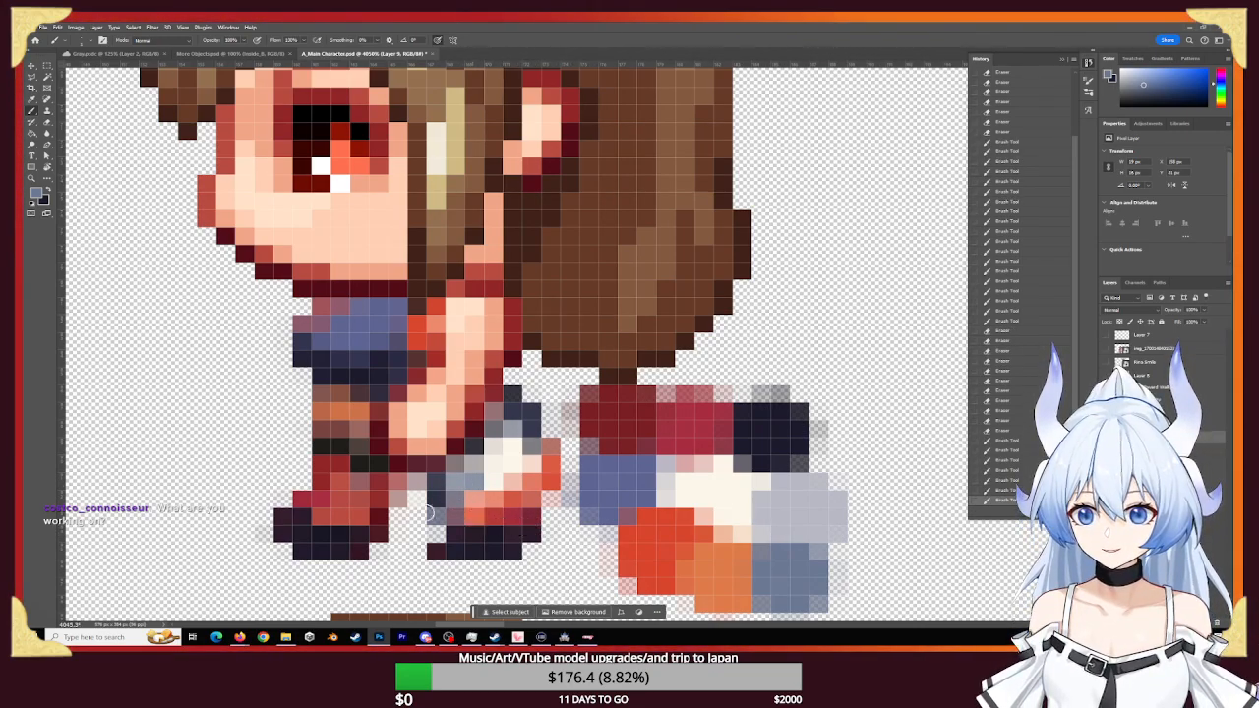
- Sample the front shoe's dark navy and paint over the red pixels at its heel and back ankle
left_click(333, 516, "alt")
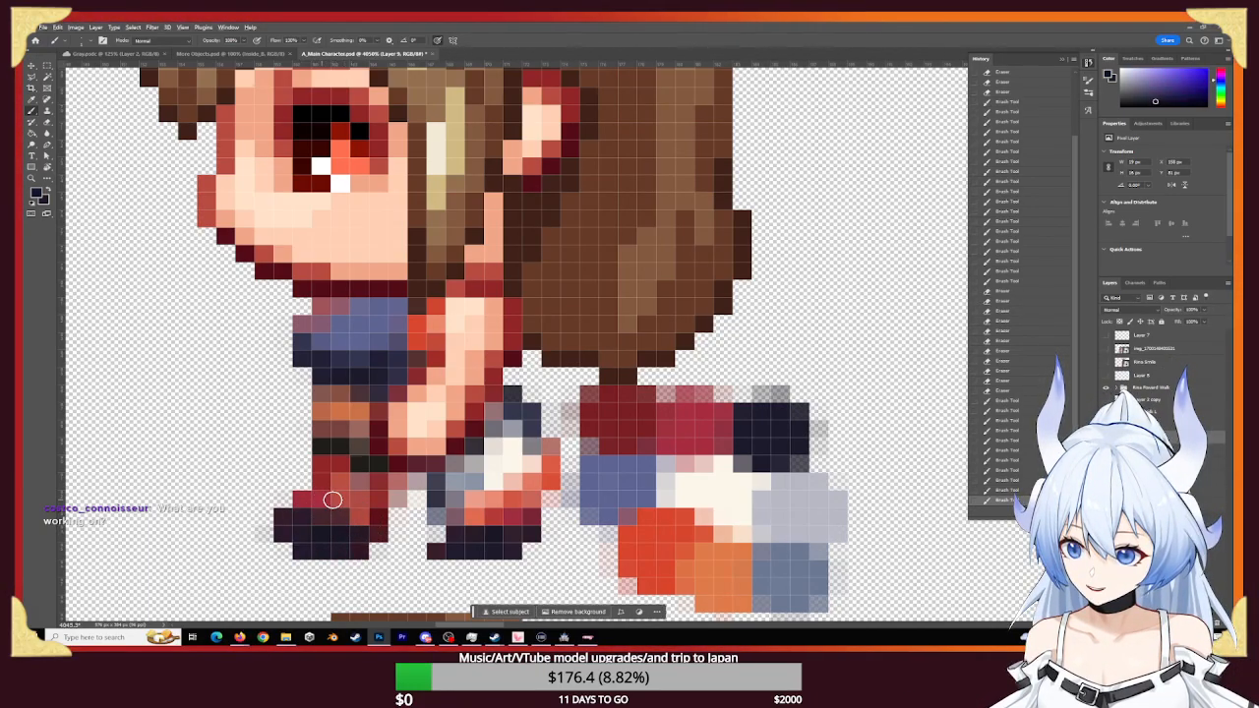
left_click_drag(332, 501, 386, 505)
left_click(373, 513)
left_click(363, 525)
left_click(347, 534)
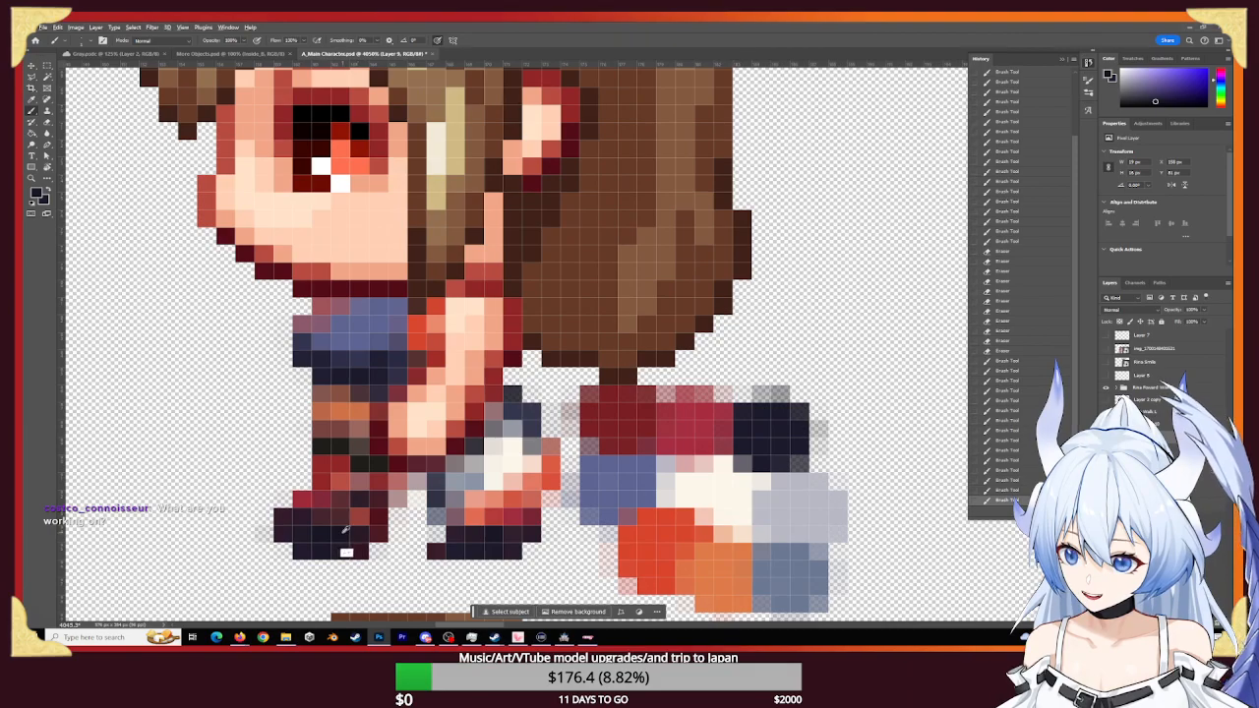
left_click(361, 517)
left_click(361, 518)
left_click(360, 531)
left_click(363, 528)
left_click(365, 525)
left_click(377, 530)
left_click(380, 522)
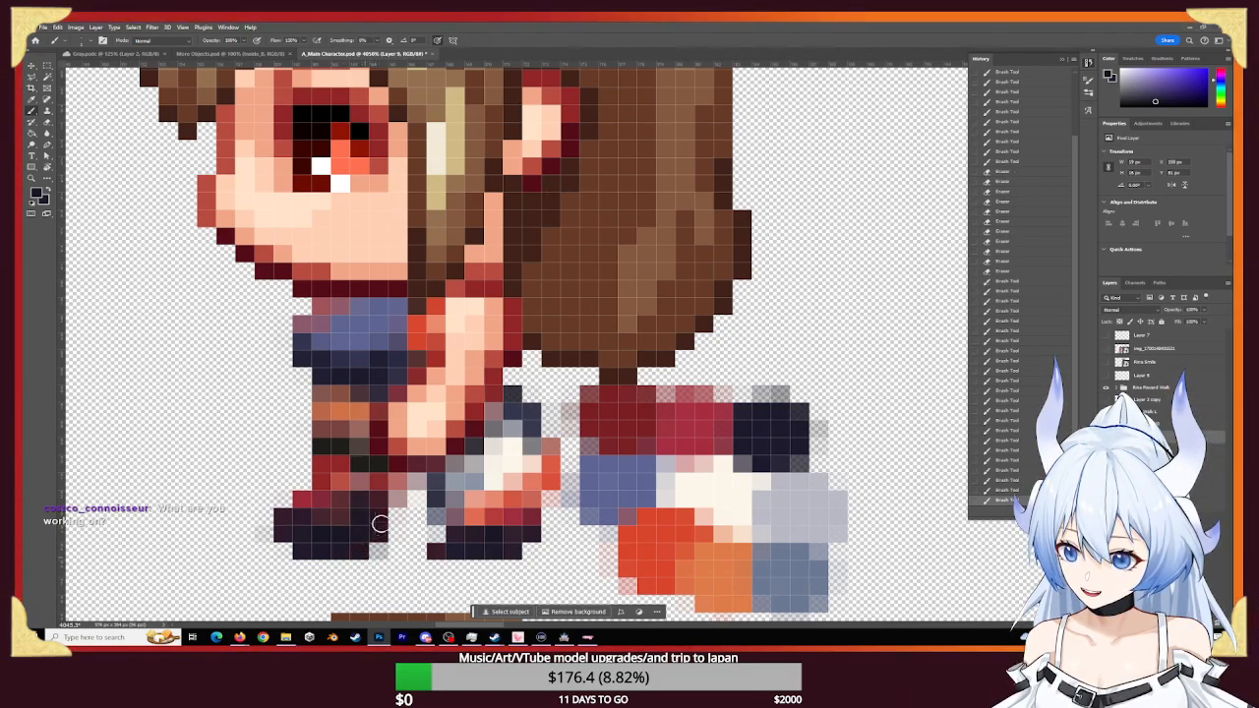
- Extend the dark navy across the top row of the front shoe, from the ankle to the toe
left_click(344, 508)
left_click(324, 505)
left_click(324, 505)
left_click(317, 503)
left_click(312, 502)
left_click(305, 500)
left_click(331, 503)
left_click(344, 506)
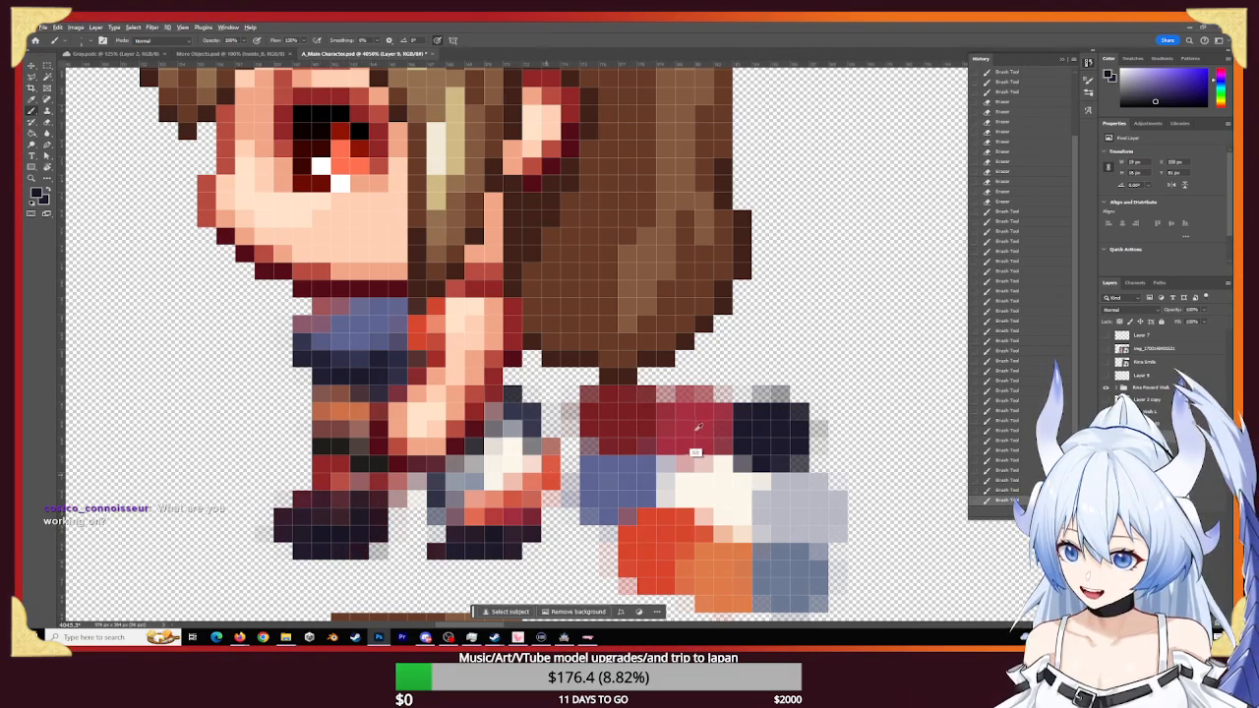
- Sample the crimson swatch and paint a trim band across the top row of the front shoe
left_click(695, 425, "alt")
left_click(351, 500)
left_click(300, 500)
left_click(324, 501)
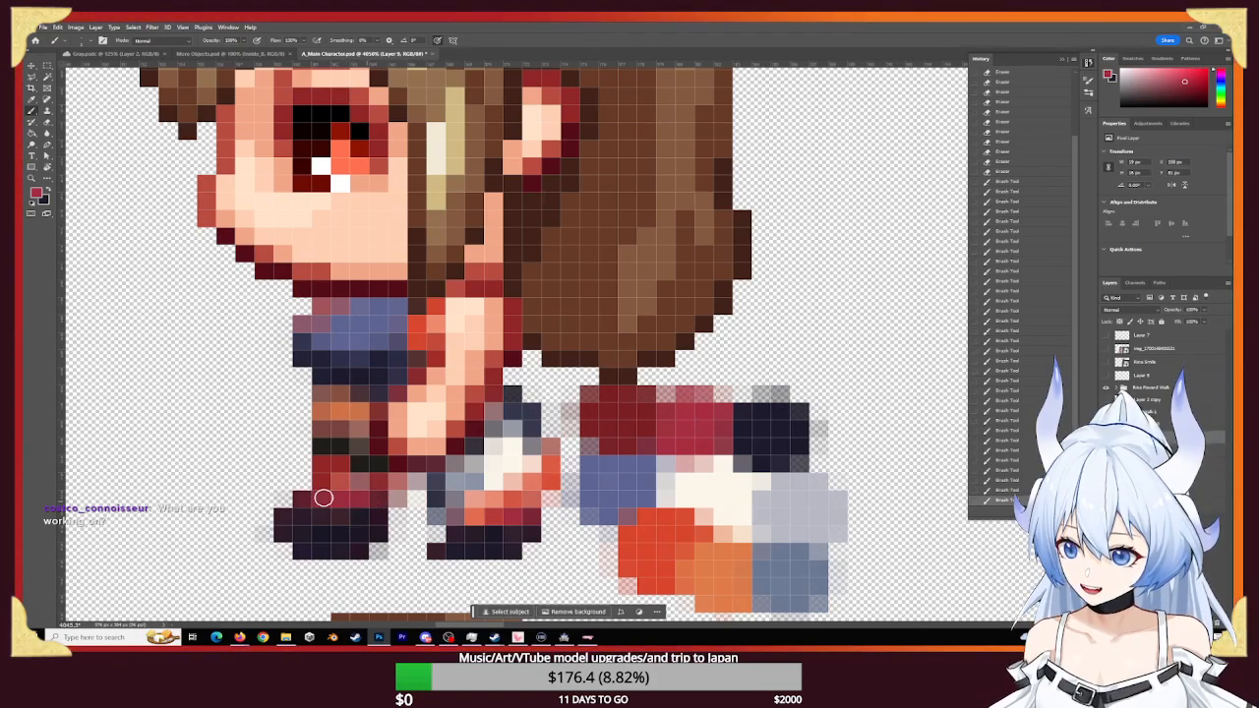
left_click(336, 502)
left_click(344, 501)
left_click(362, 502)
left_click(380, 503)
left_click(379, 503)
key("z")
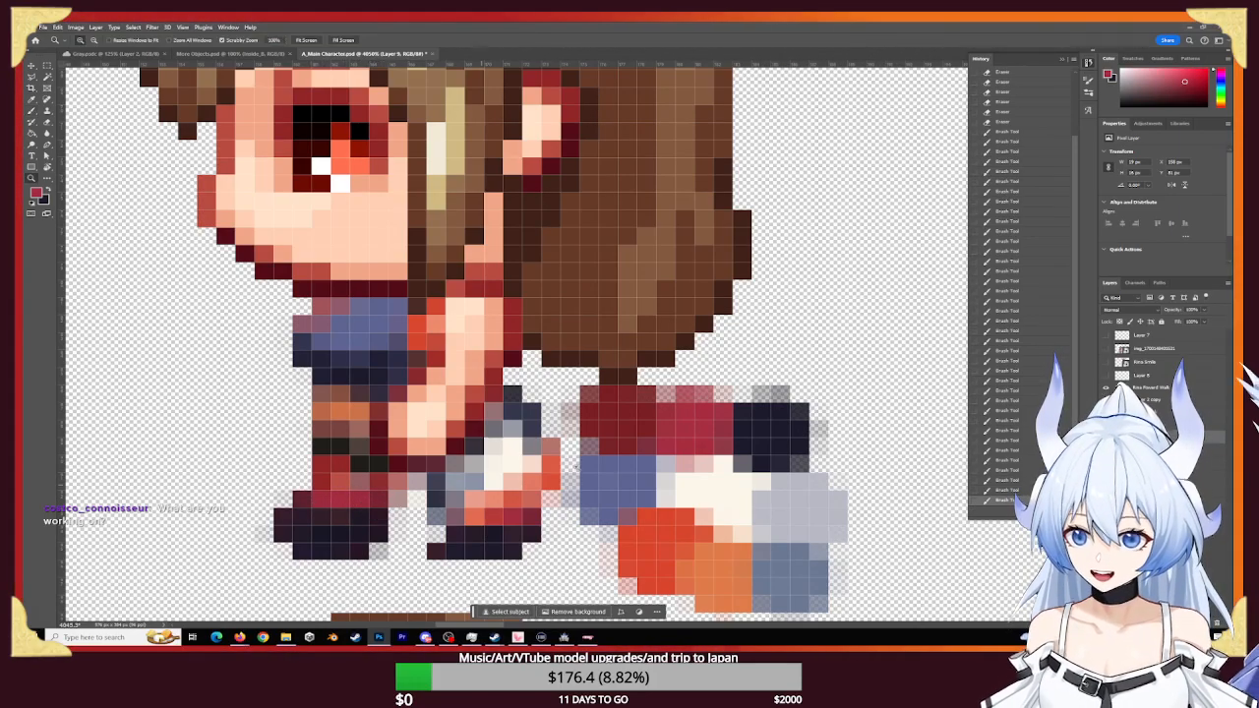
- Sample the palette's blue and paint a blue band below the orange belt on the side-view sprite
left_click_drag(626, 481, 622, 485)
key("b")
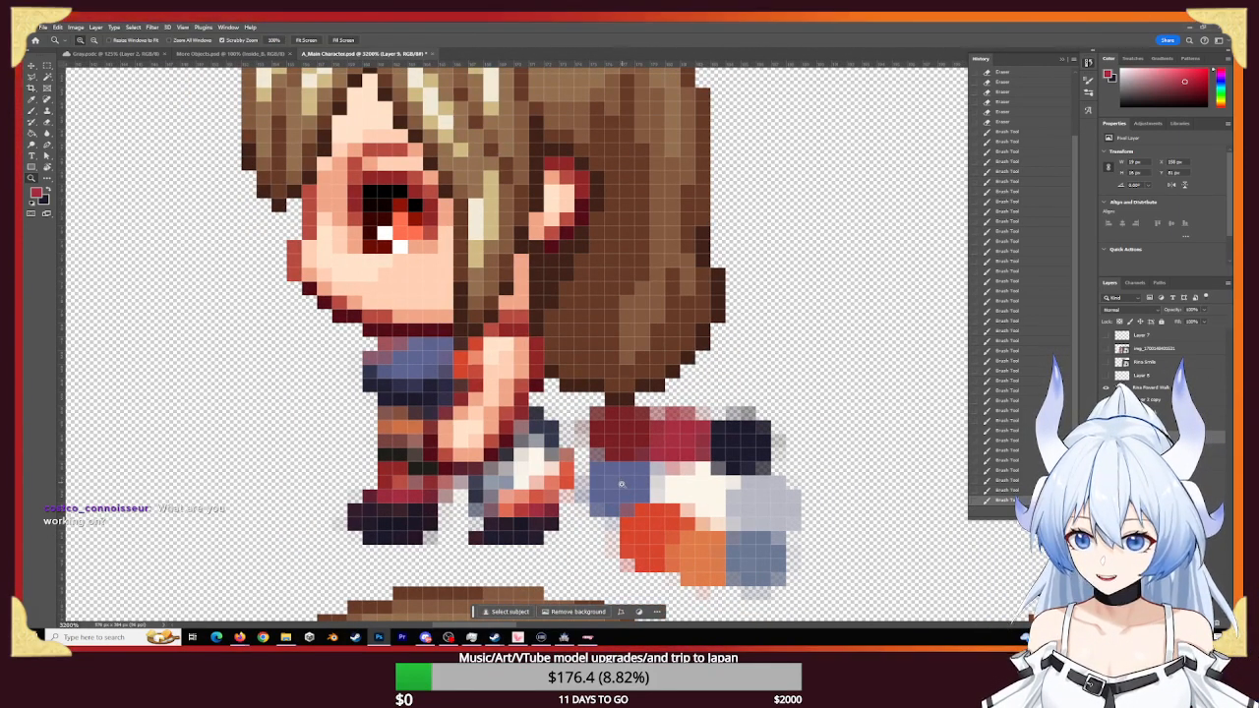
left_click(609, 496, "alt")
key("z")
left_click_drag(433, 501, 449, 486)
key("b")
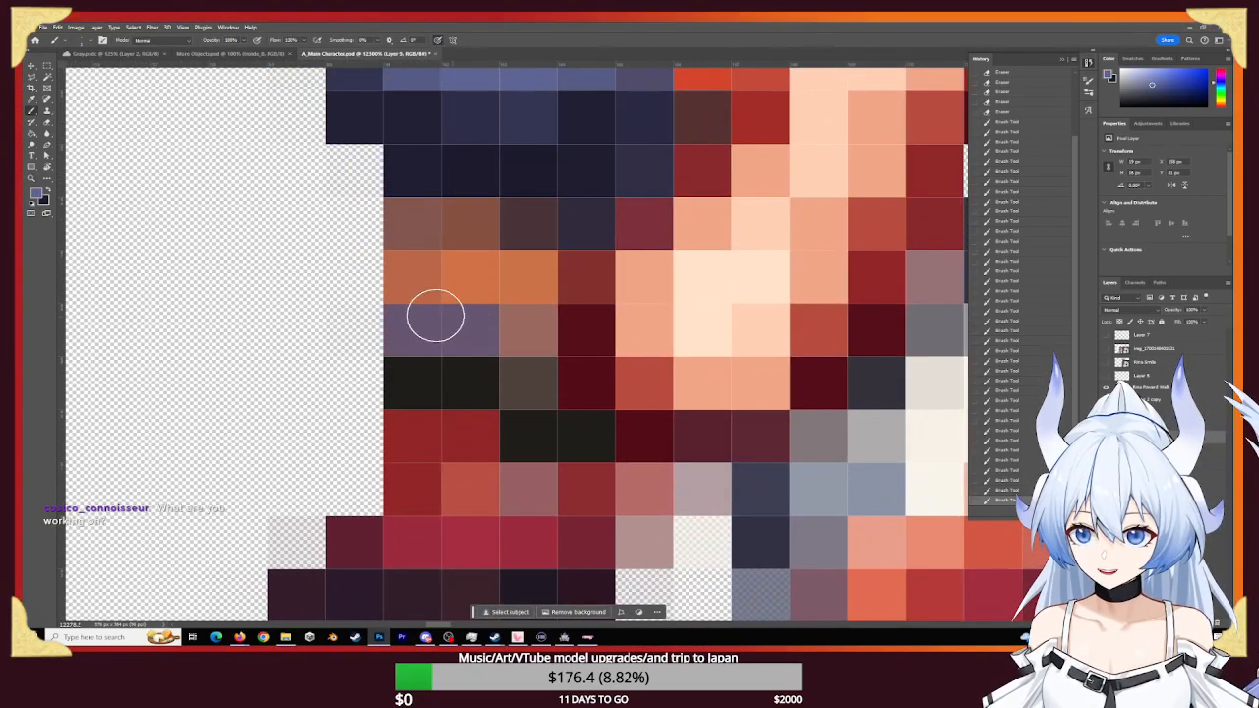
left_click(531, 338)
left_click(521, 359)
left_click(472, 378)
left_click(531, 351)
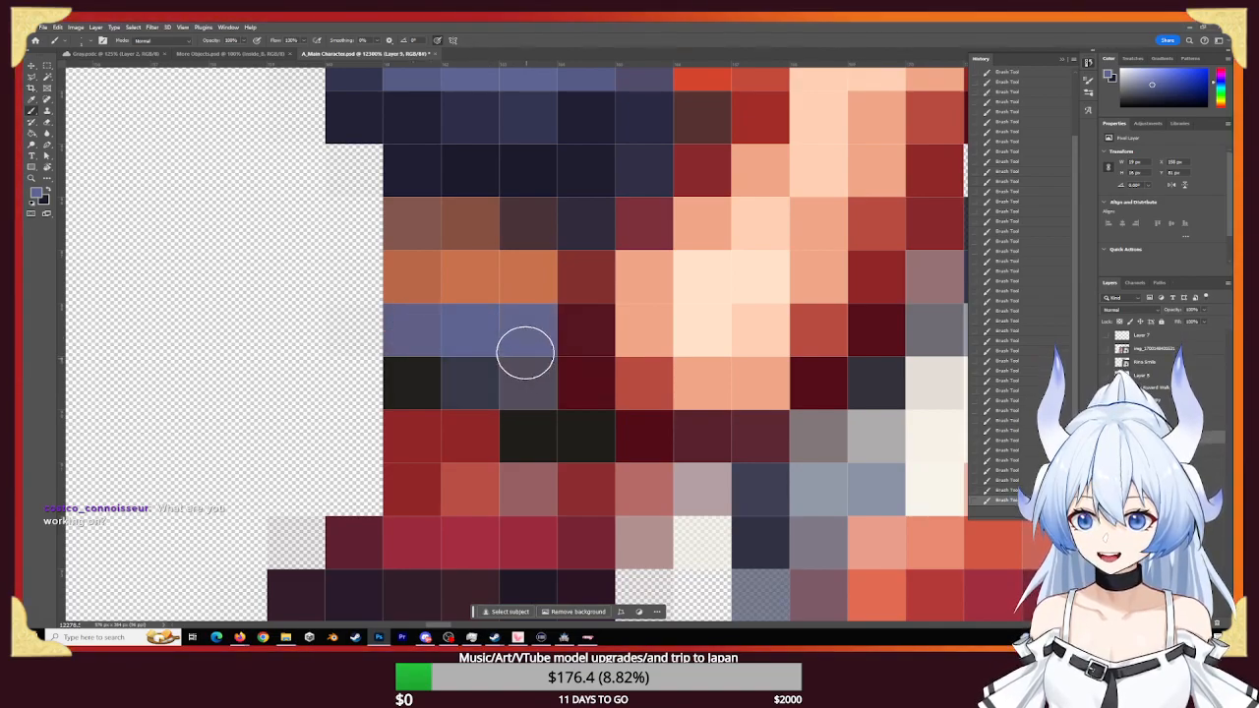
left_click(421, 352)
- Sample the palette's light grey and paint a row of pixels directly beneath the blue band
key("z")
mouse_move(737, 409)
left_mouse_down()
mouse_move(587, 388)
mouse_move(605, 394)
left_mouse_up()
left_click_drag(783, 393, 433, 482)
left_click_drag(856, 84, 725, 313)
key("b")
left_click(734, 246, "alt")
left_click_drag(507, 418, 821, 121)
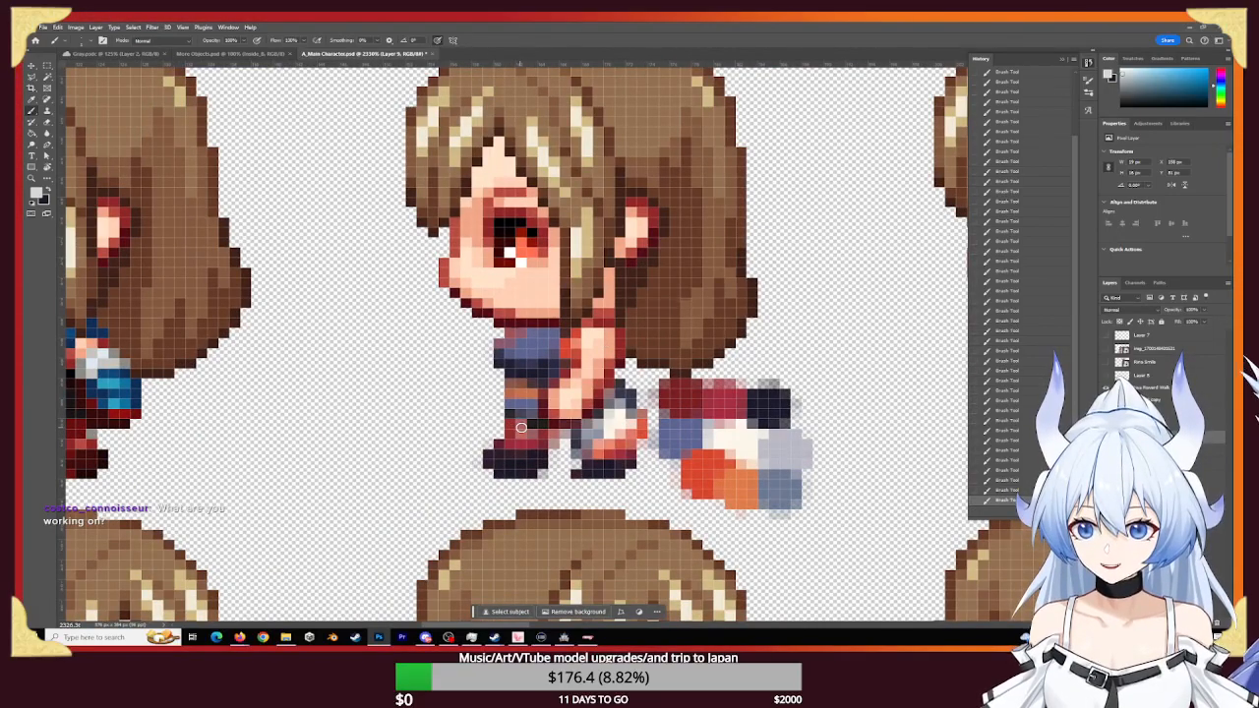
key("ctrl+z")
key("z")
left_click_drag(517, 426, 610, 448)
key("b")
left_click_drag(551, 402, 519, 400)
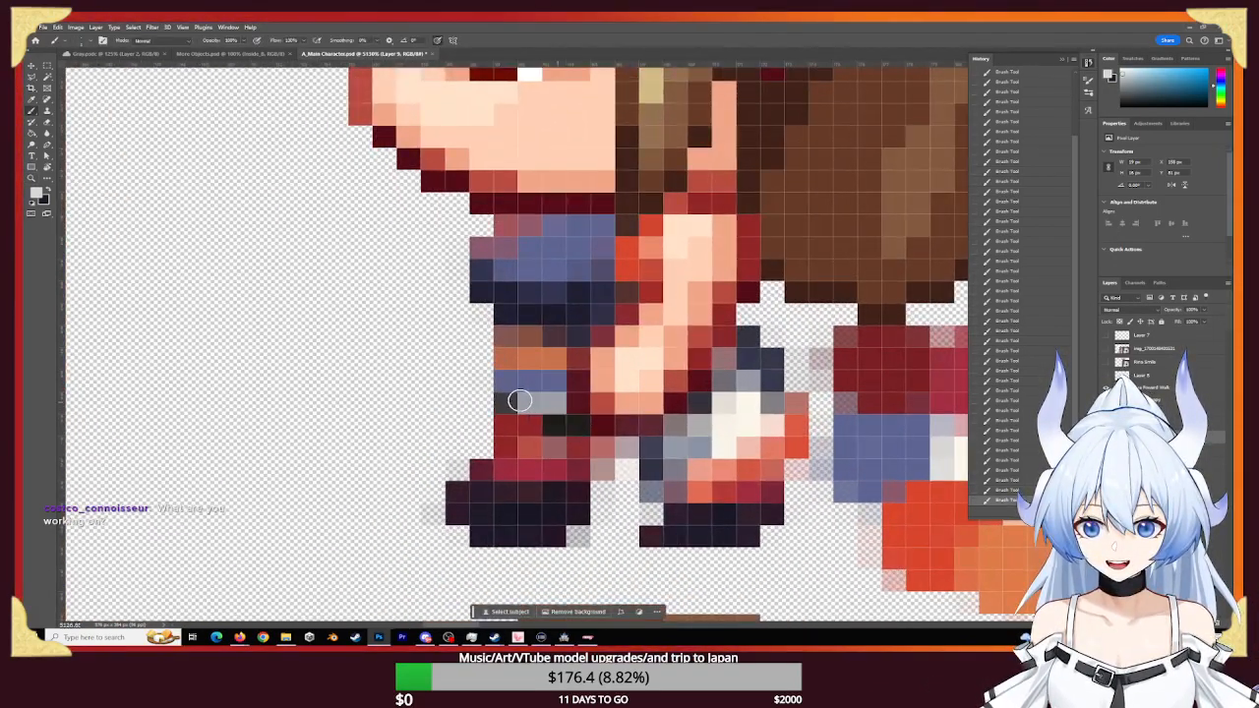
- Repaint the leg above the front boot in pale peach and dab dark red on its front edge
left_click(596, 373, "alt")
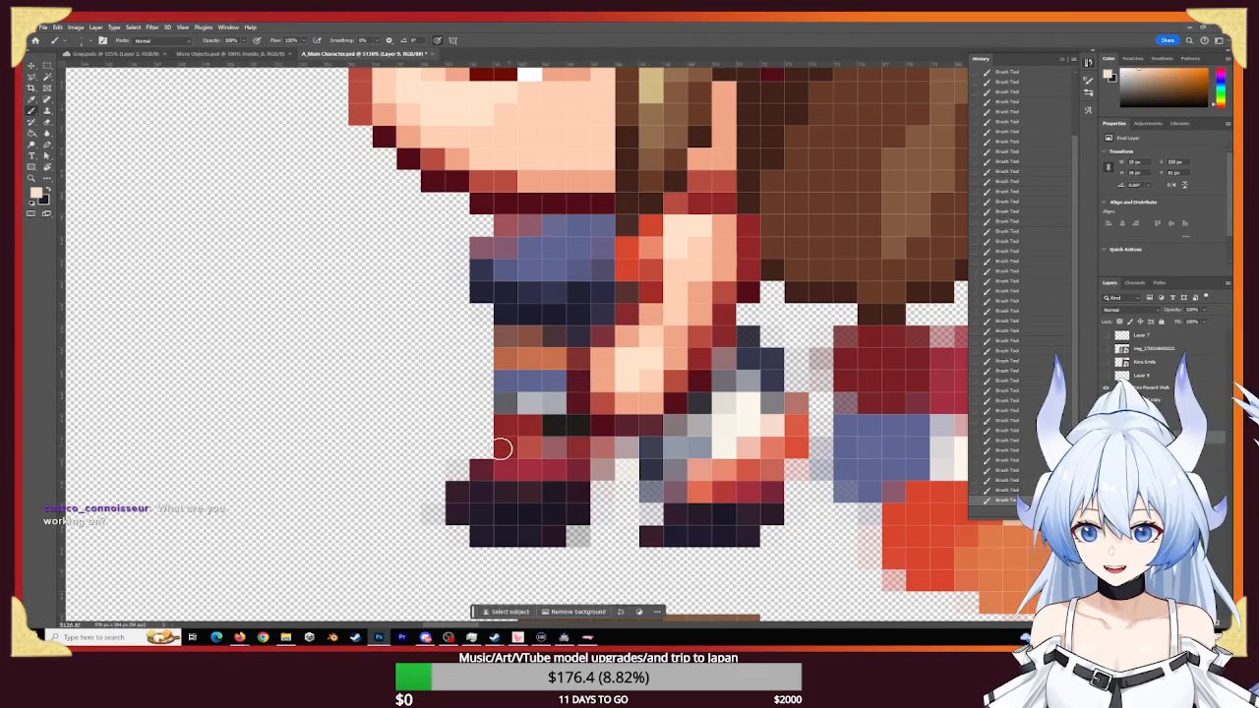
mouse_move(538, 446)
left_mouse_down()
mouse_move(557, 445)
mouse_move(533, 428)
mouse_move(548, 428)
mouse_move(532, 439)
left_mouse_up()
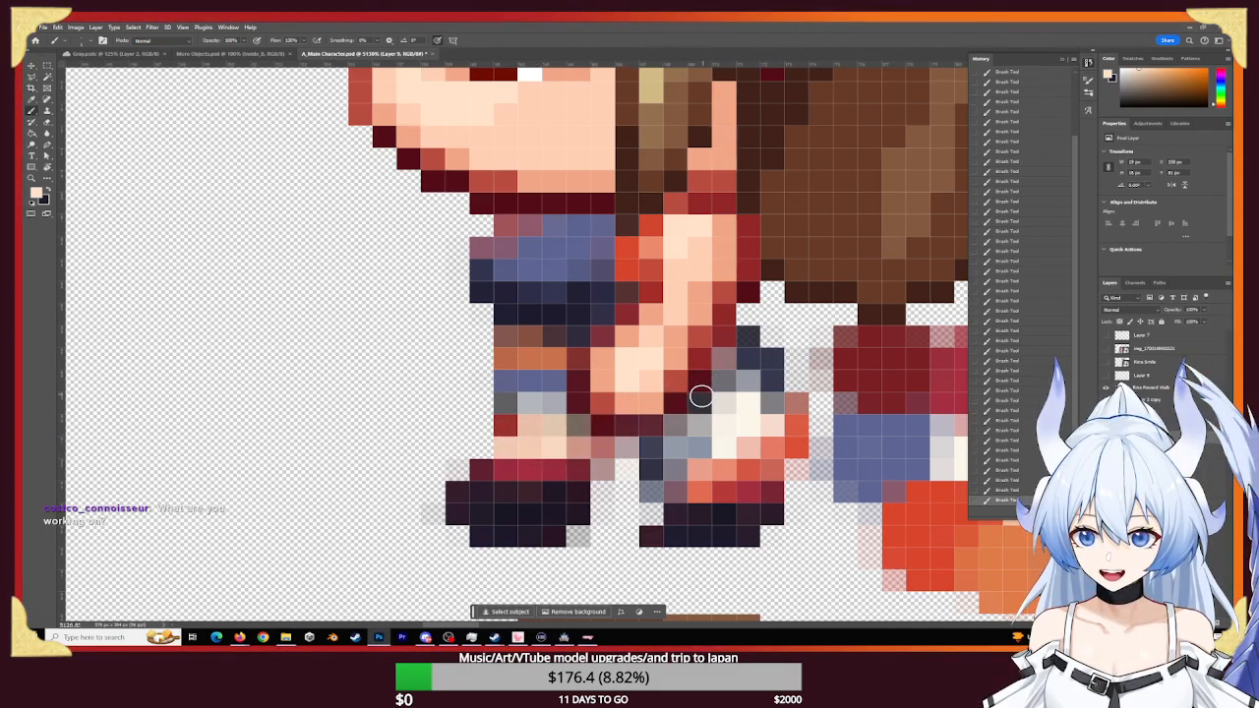
left_click(699, 383, "alt")
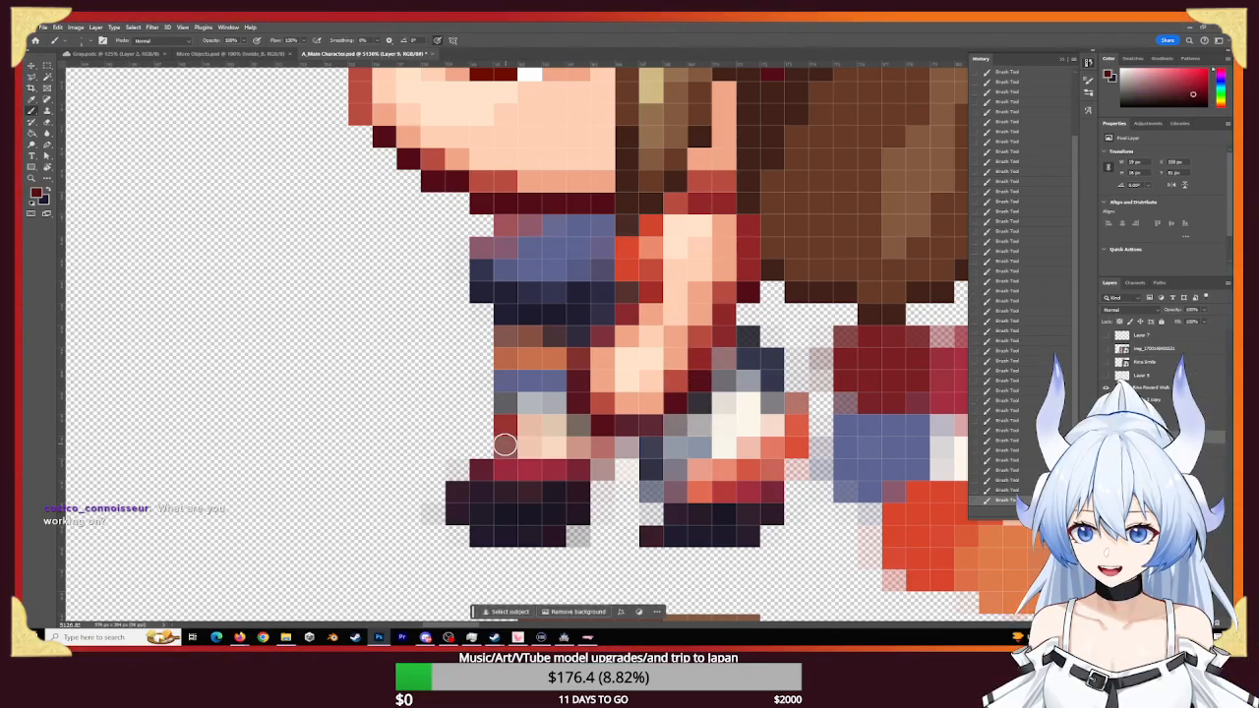
- Erase the stray pixels in front of the rear boot and behind the front boot's sole
key("e")
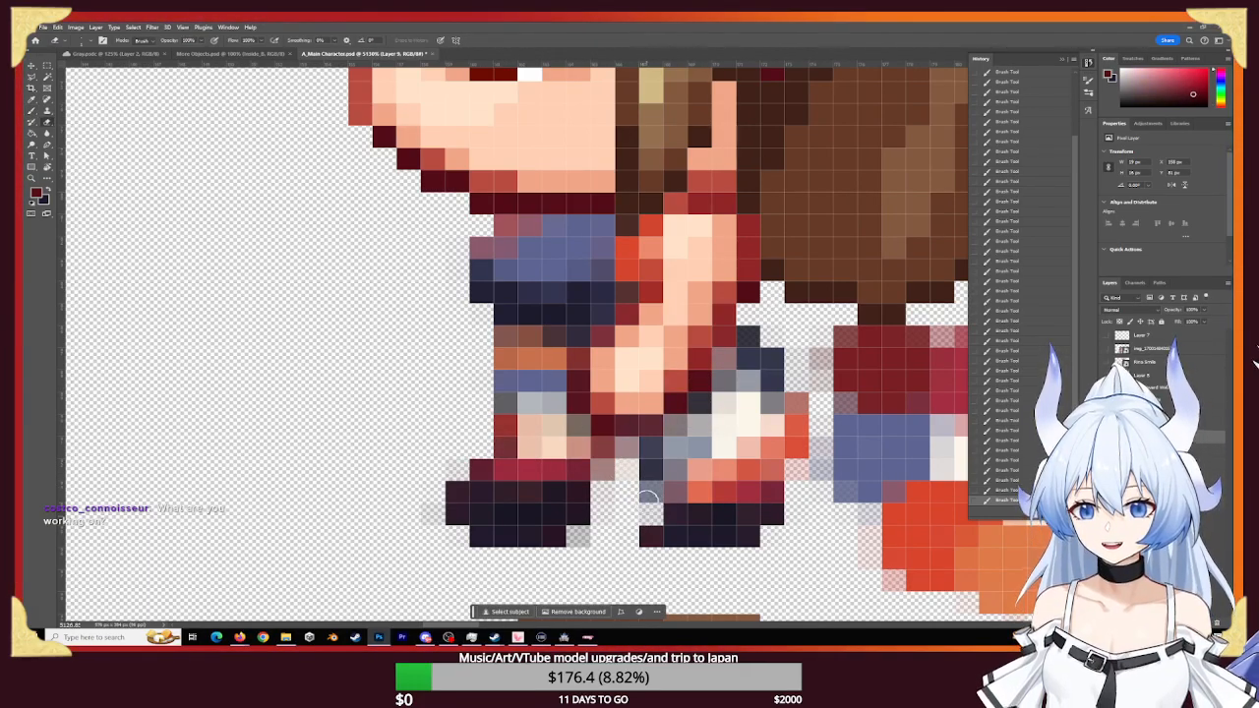
left_click(650, 492)
left_click(646, 493)
left_click(649, 494)
left_click(650, 514)
left_click(578, 536)
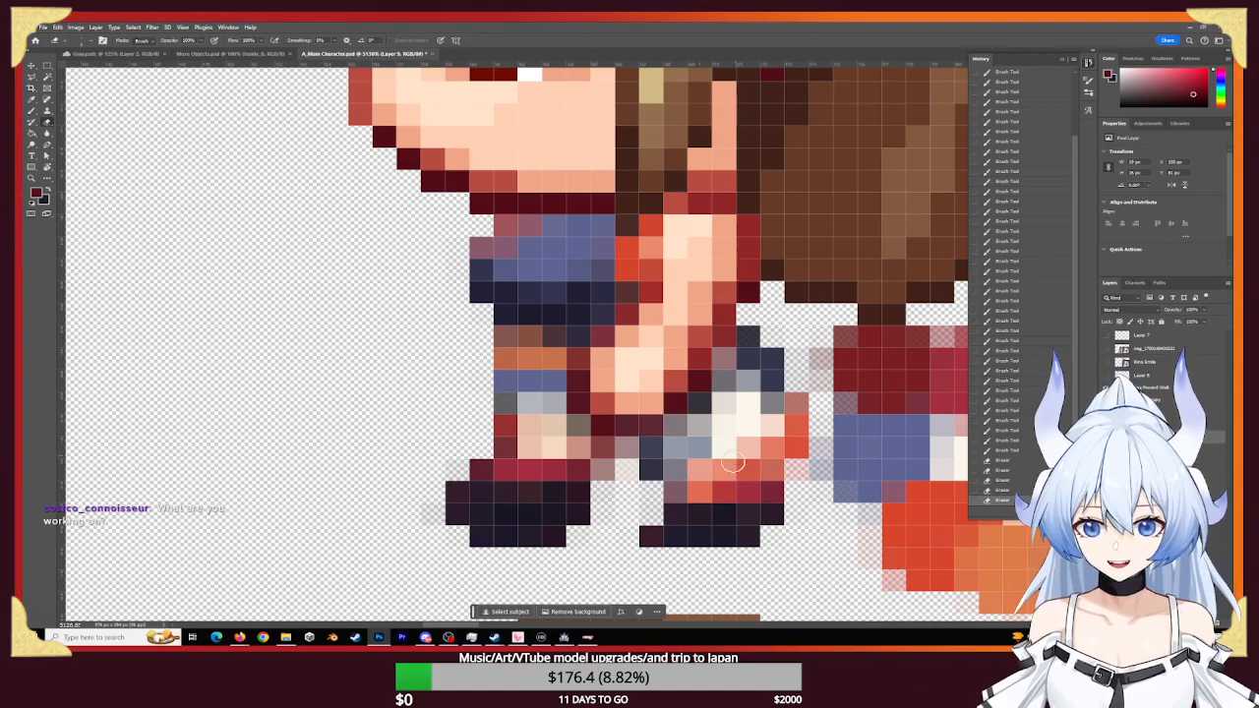
- Erase the stray semi-transparent pixels beneath the trailing edge of the white skirt
left_click(816, 467)
left_click(797, 469)
left_click(796, 469)
left_click(796, 469)
left_click(796, 469)
left_click(797, 469)
- Sample the orange-red of the skirt's trim and touch up the pixels along its rear edge
key("b")
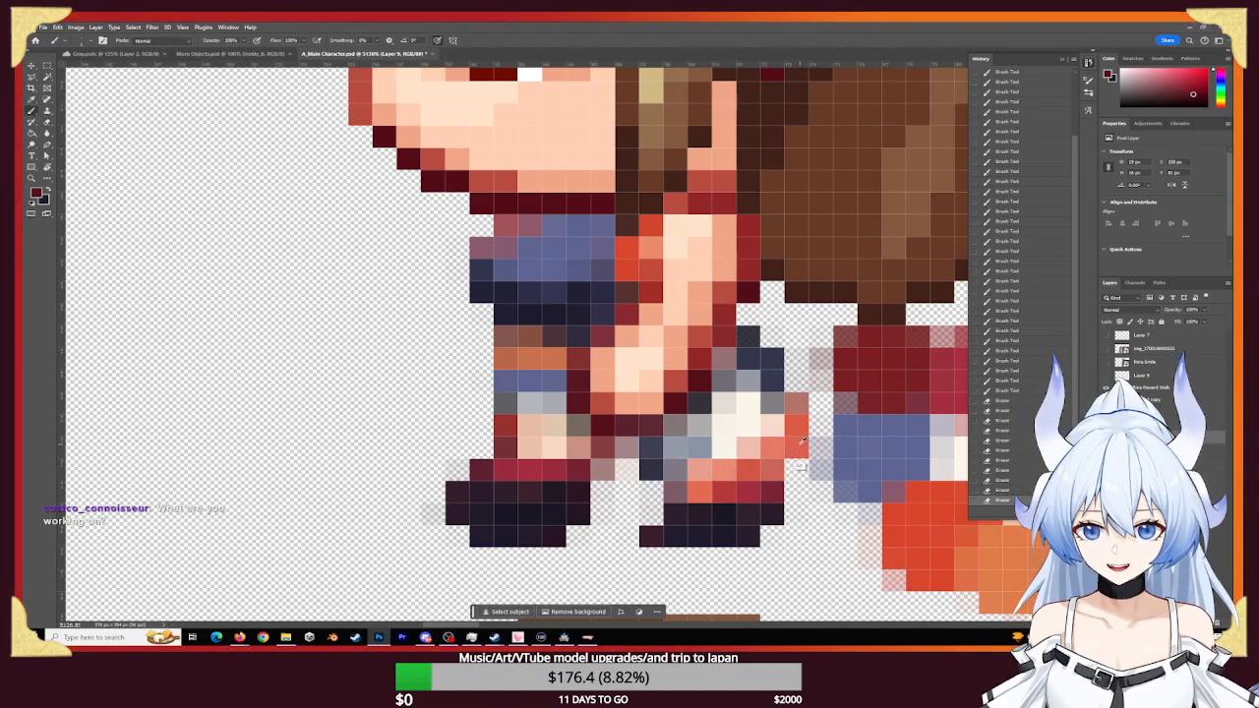
left_click(802, 424, "alt")
left_click(798, 429)
left_click(794, 448)
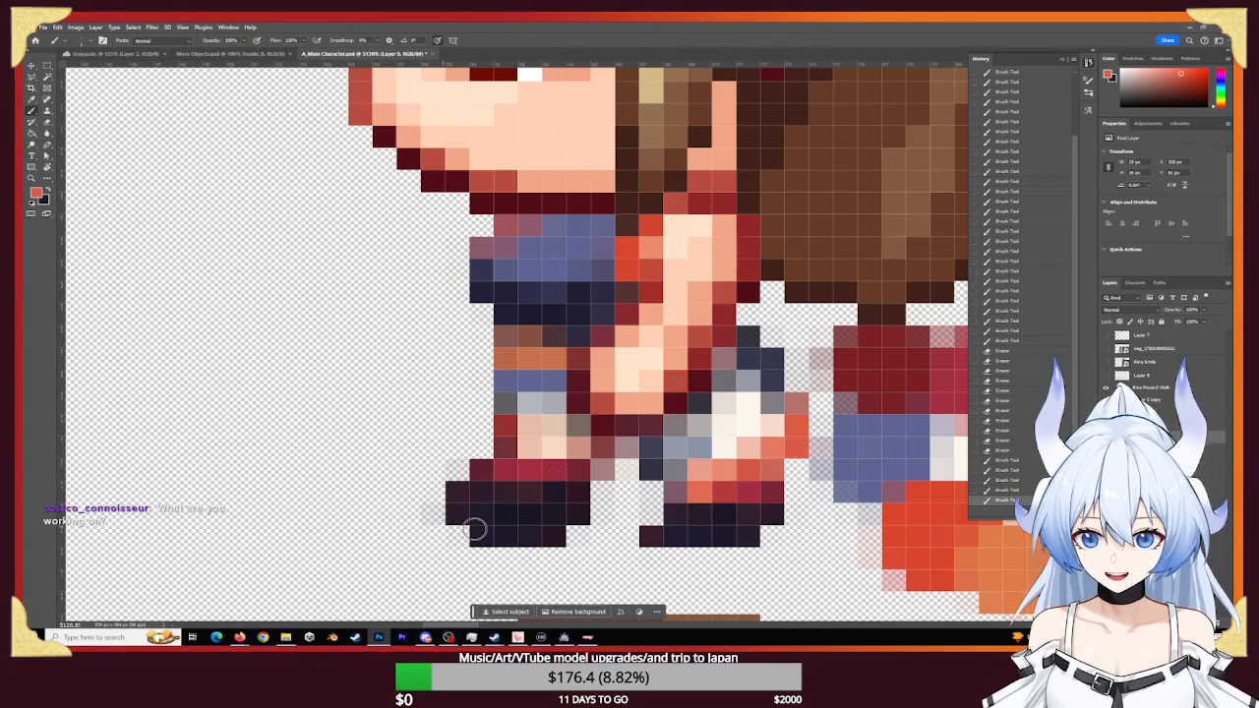
- Shade the front pixel of the blue band with the top's dark navy and erase the overspill outside the body
key("z")
left_click_drag(684, 482, 616, 474)
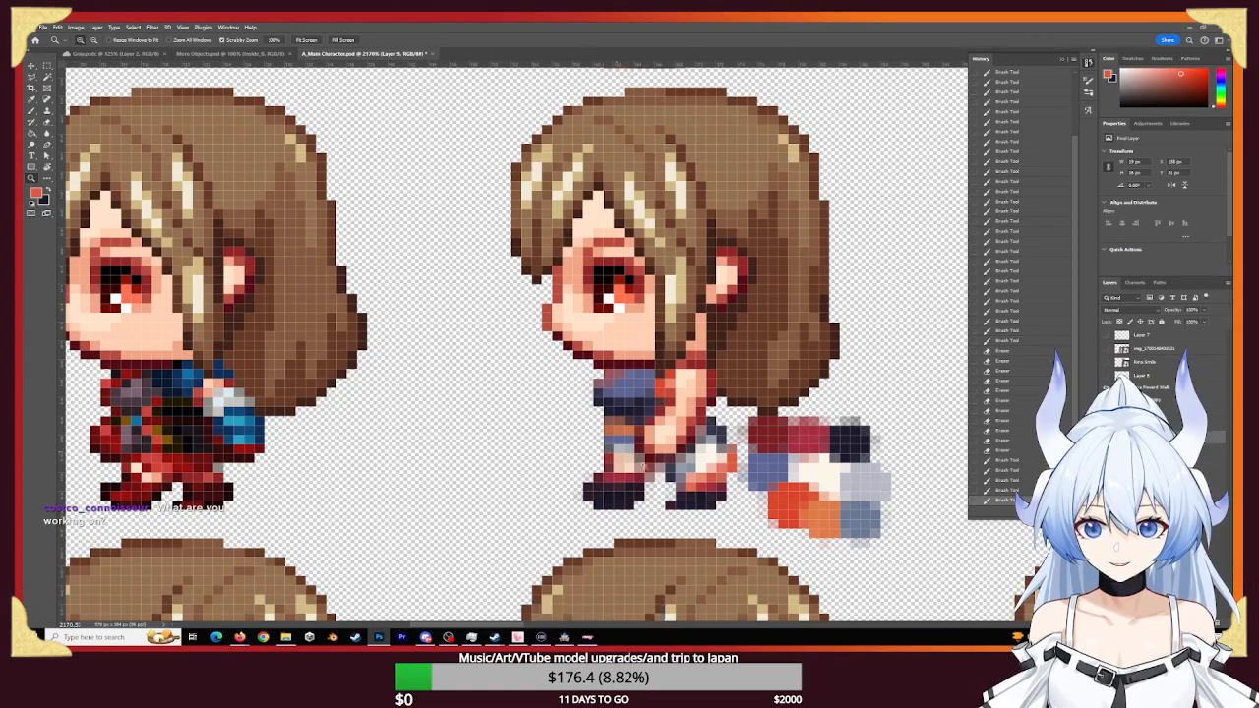
left_click_drag(617, 473, 672, 480)
key("b")
left_click(702, 348, "alt")
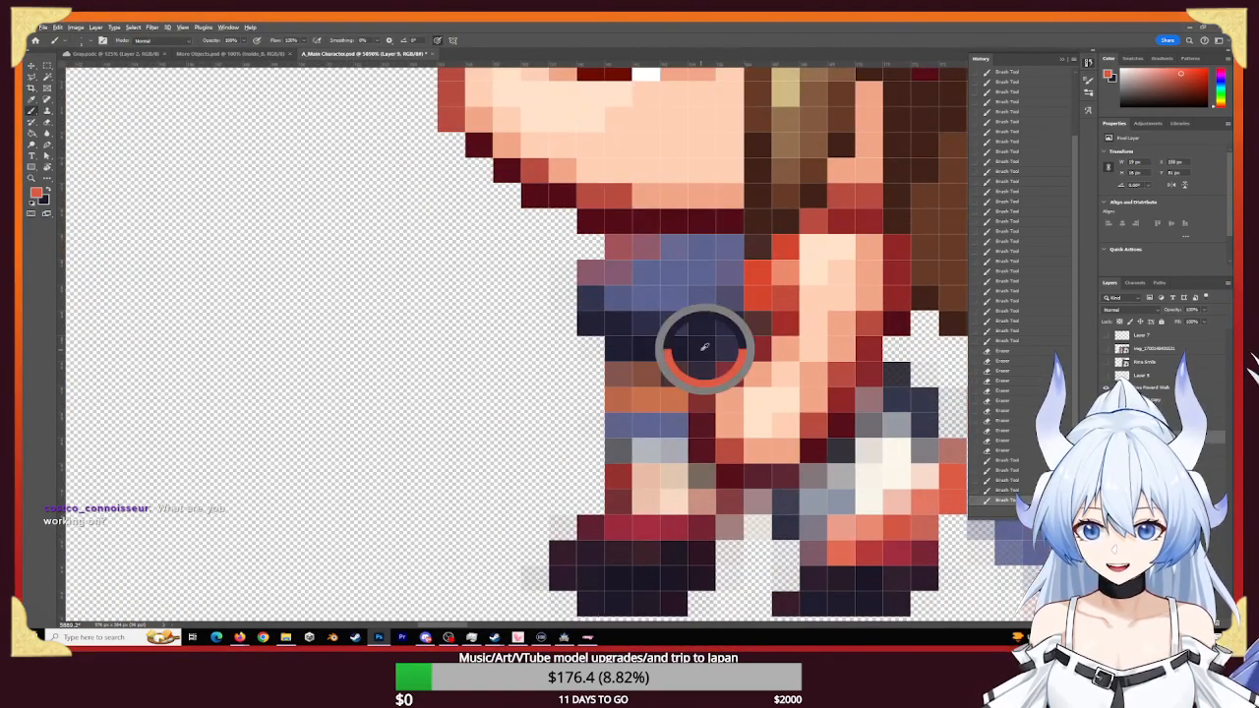
left_click(612, 430)
left_click(592, 432)
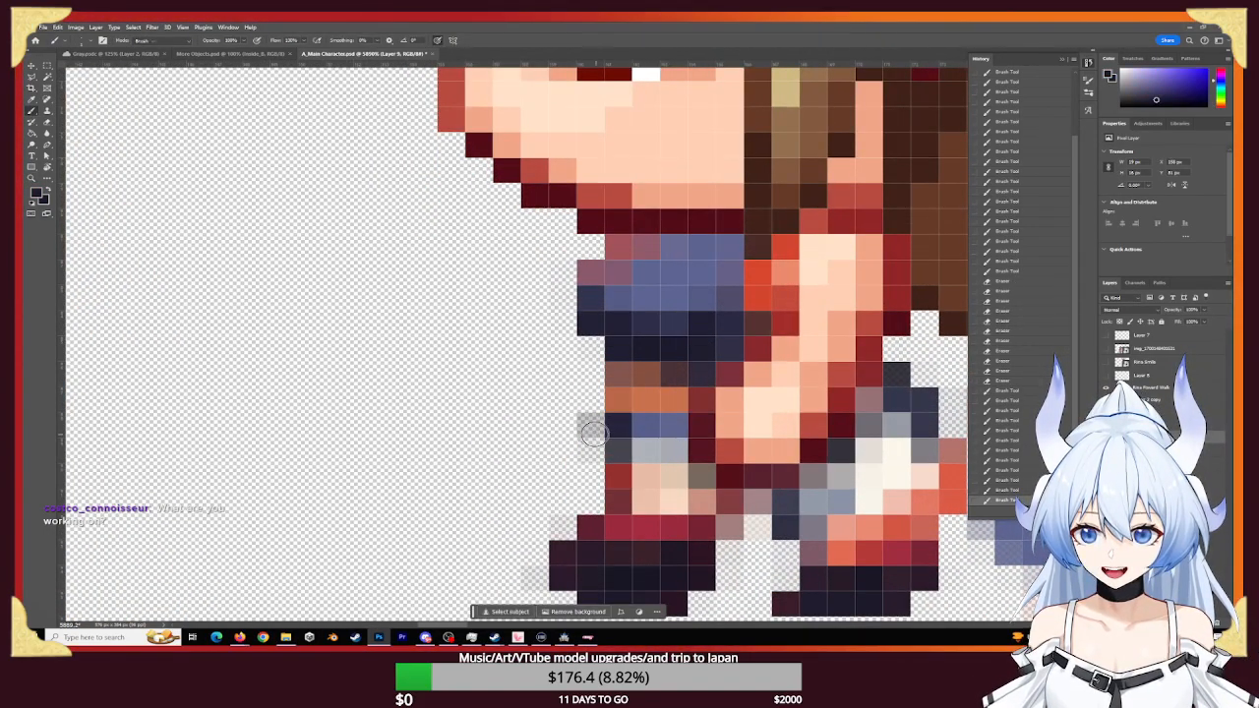
left_click(581, 424)
left_click(581, 442)
left_click(581, 430)
- Move the colour palette swatches beside the last left-facing sprite in the row
key("z")
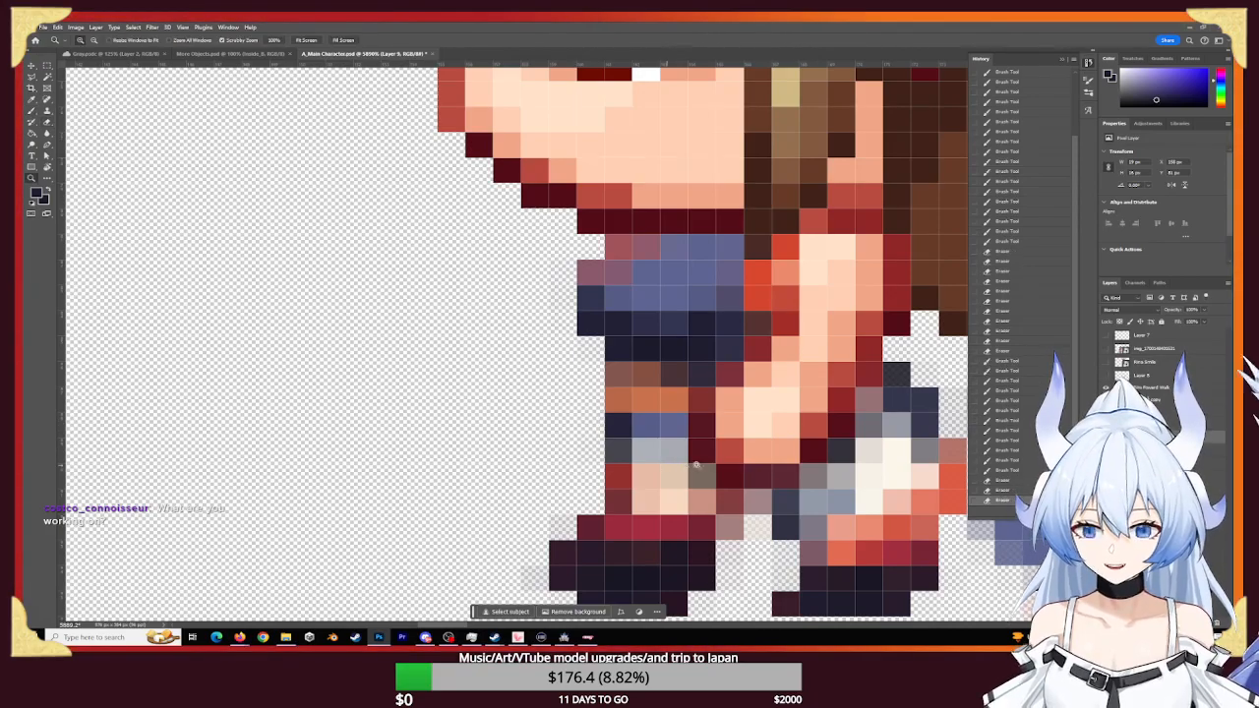
left_click_drag(702, 454, 611, 443)
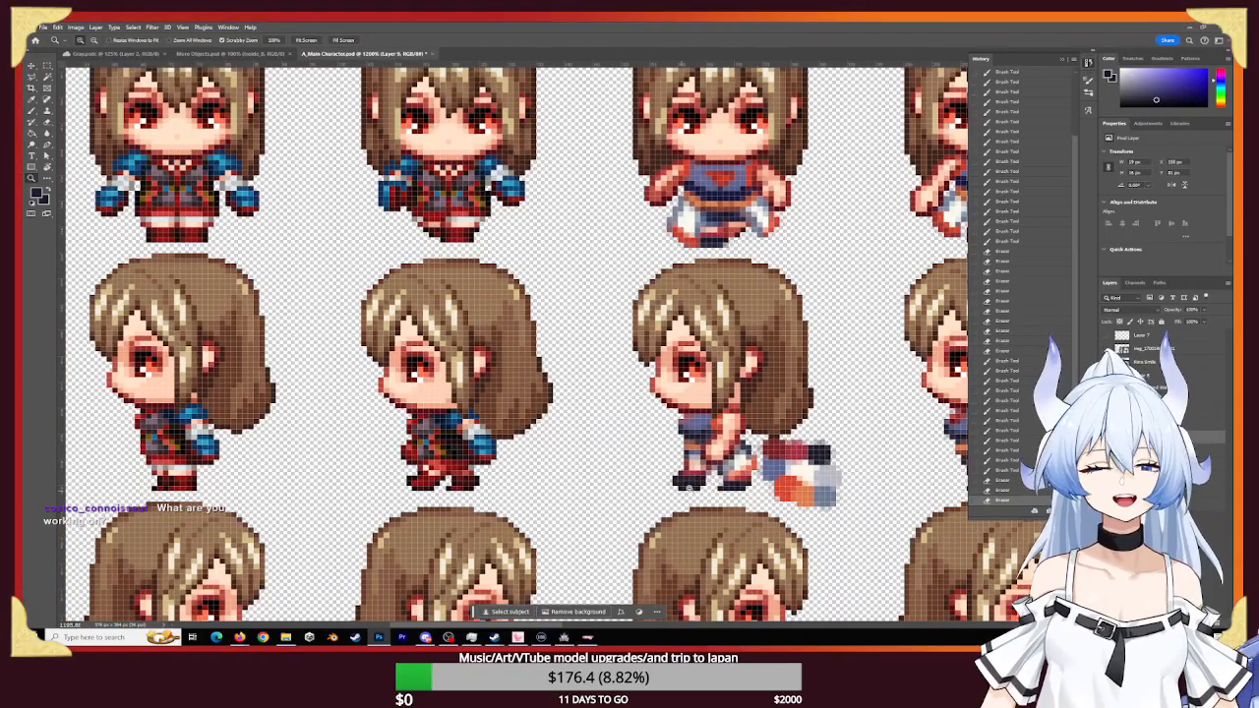
left_click_drag(859, 425, 760, 417)
left_click_drag(639, 487, 406, 478)
left_click(431, 461, "ctrl")
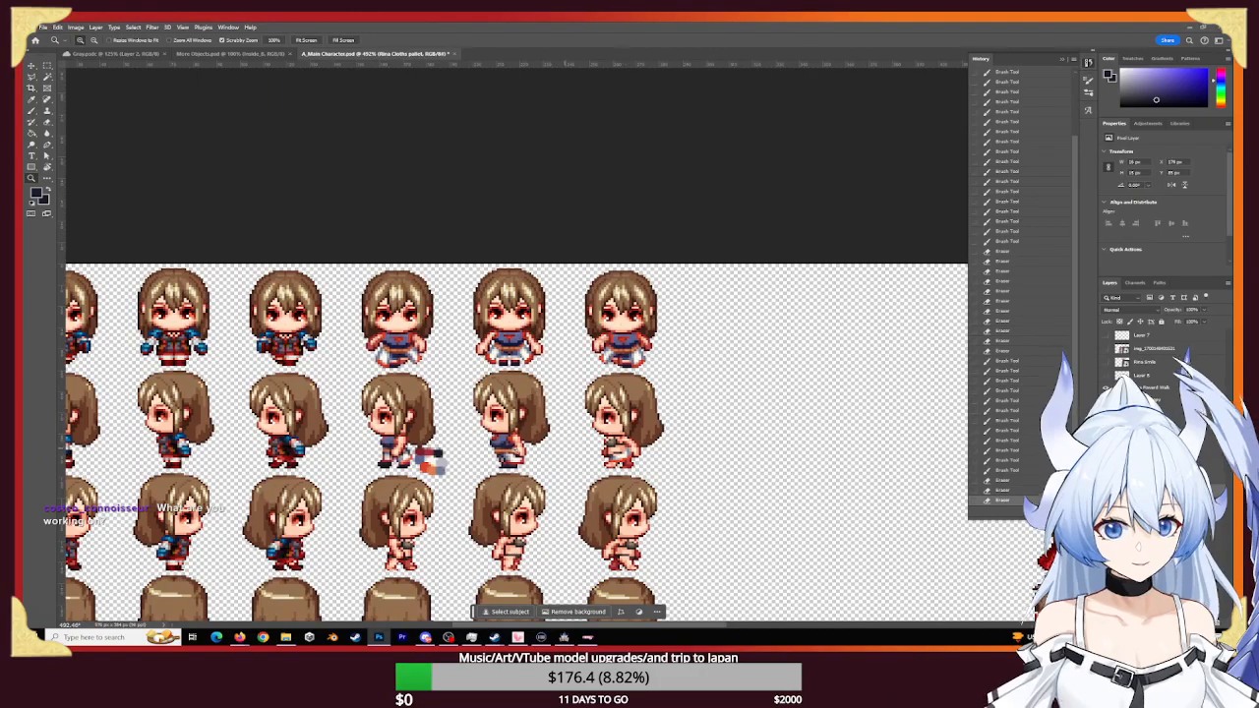
key("v")
left_click_drag(432, 455, 700, 442)
left_click_drag(666, 471, 684, 475)
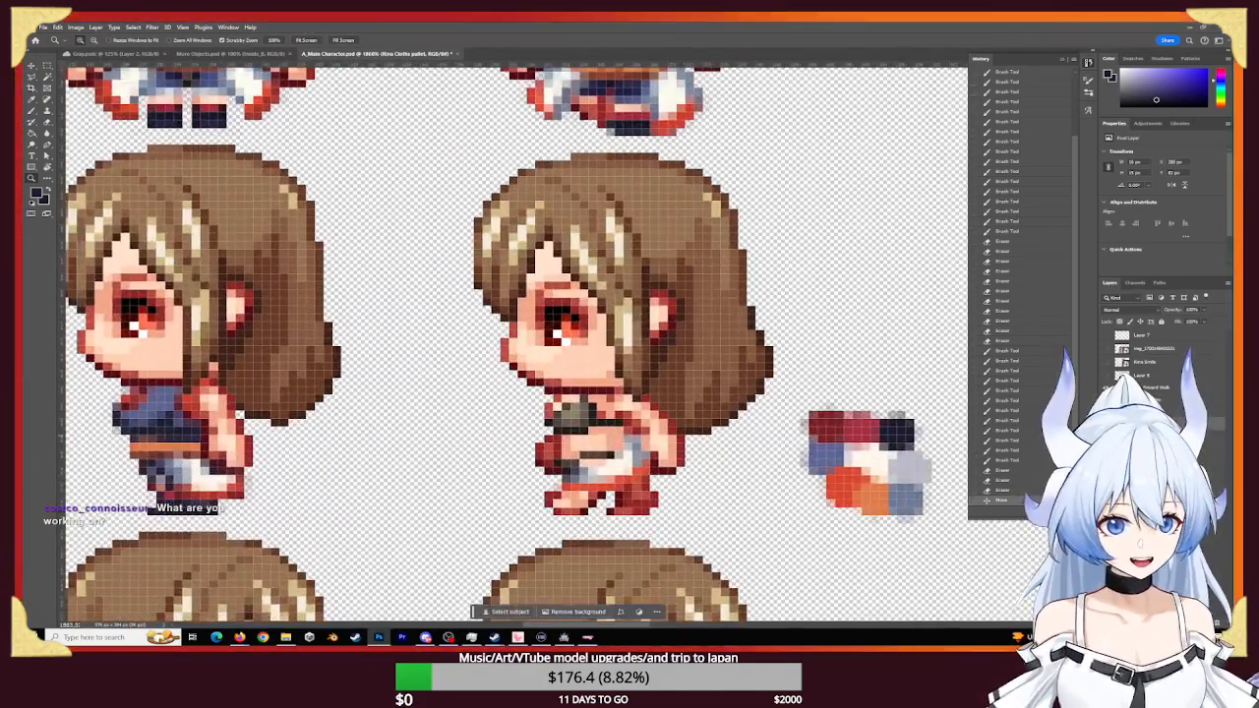
- Rename the layer with the finished outfit as "Left Frame"
key("b")
left_click(1168, 415)
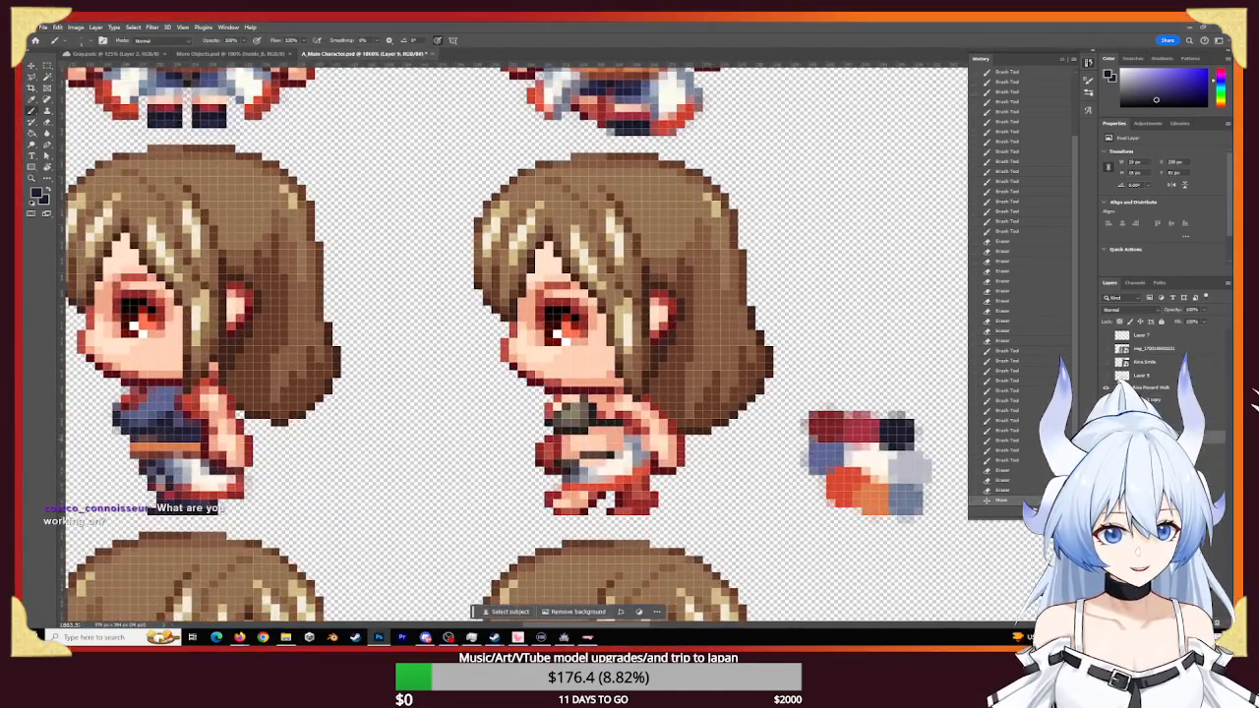
left_click(1168, 436)
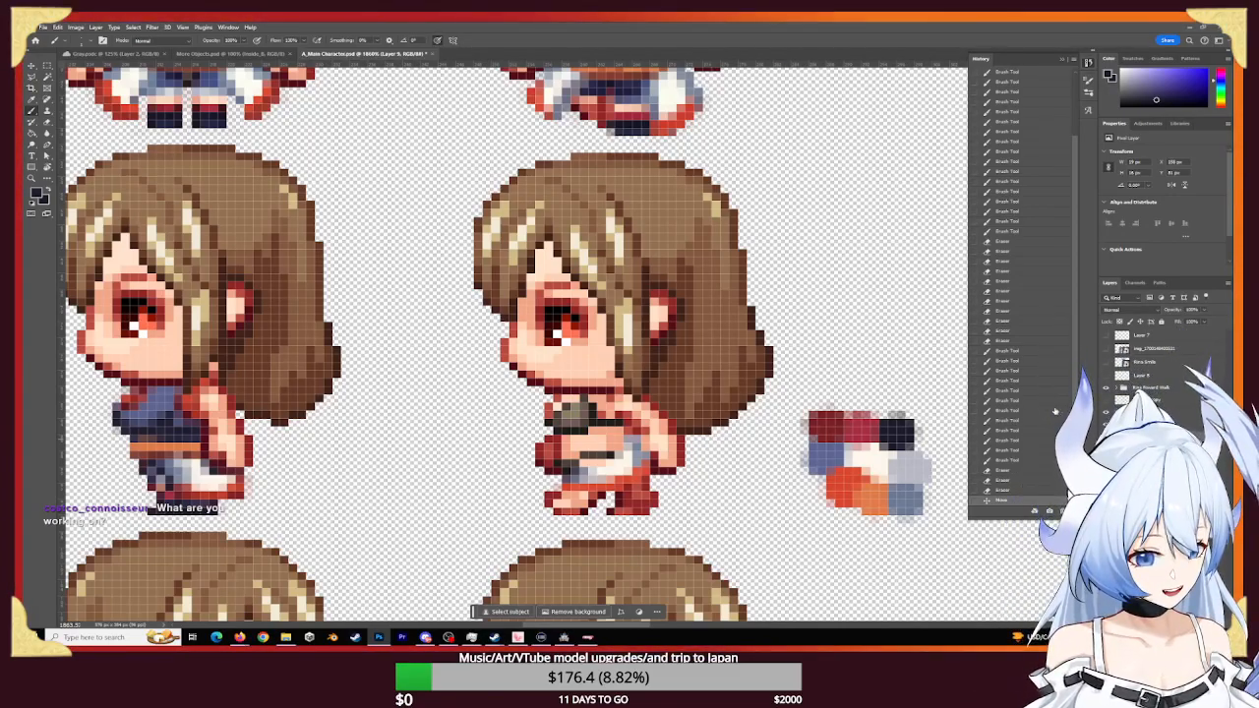
type("Left Frame")
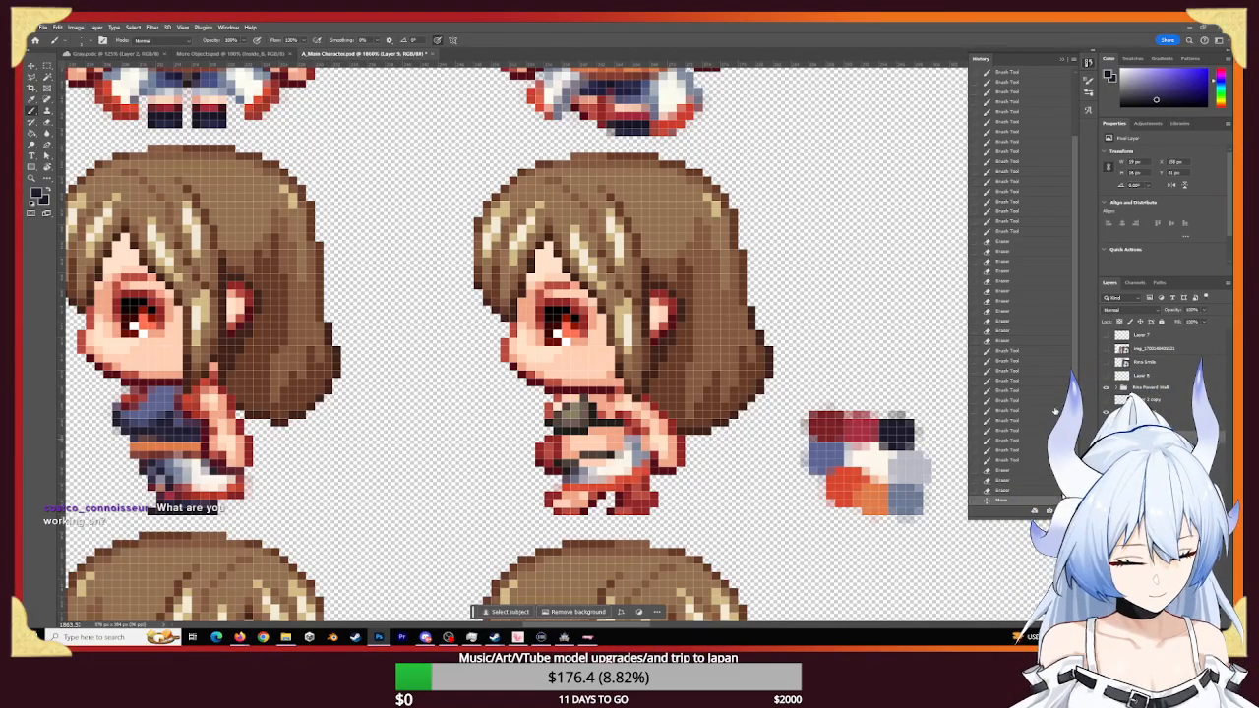
key("Return")
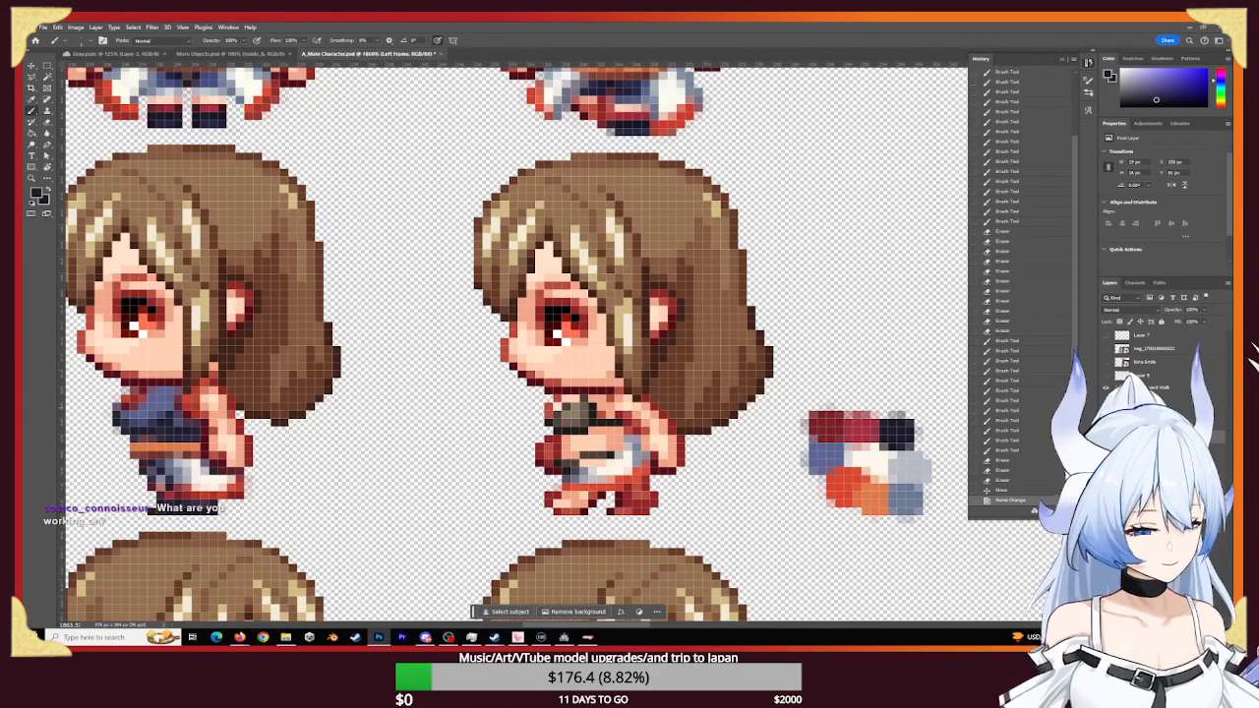
- Add a new layer for the last left-facing sprite and move its old white skirt piece off the body, below the palette
left_click(1160, 423)
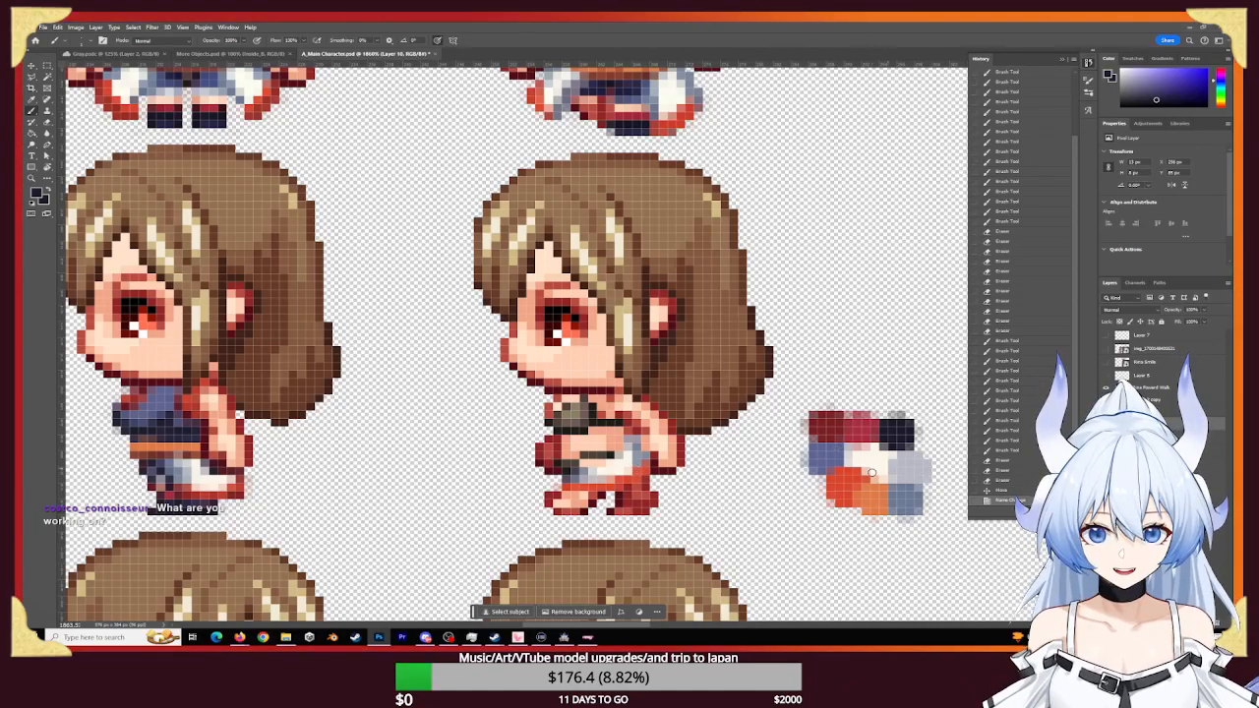
key("ctrl+shift+alt+n")
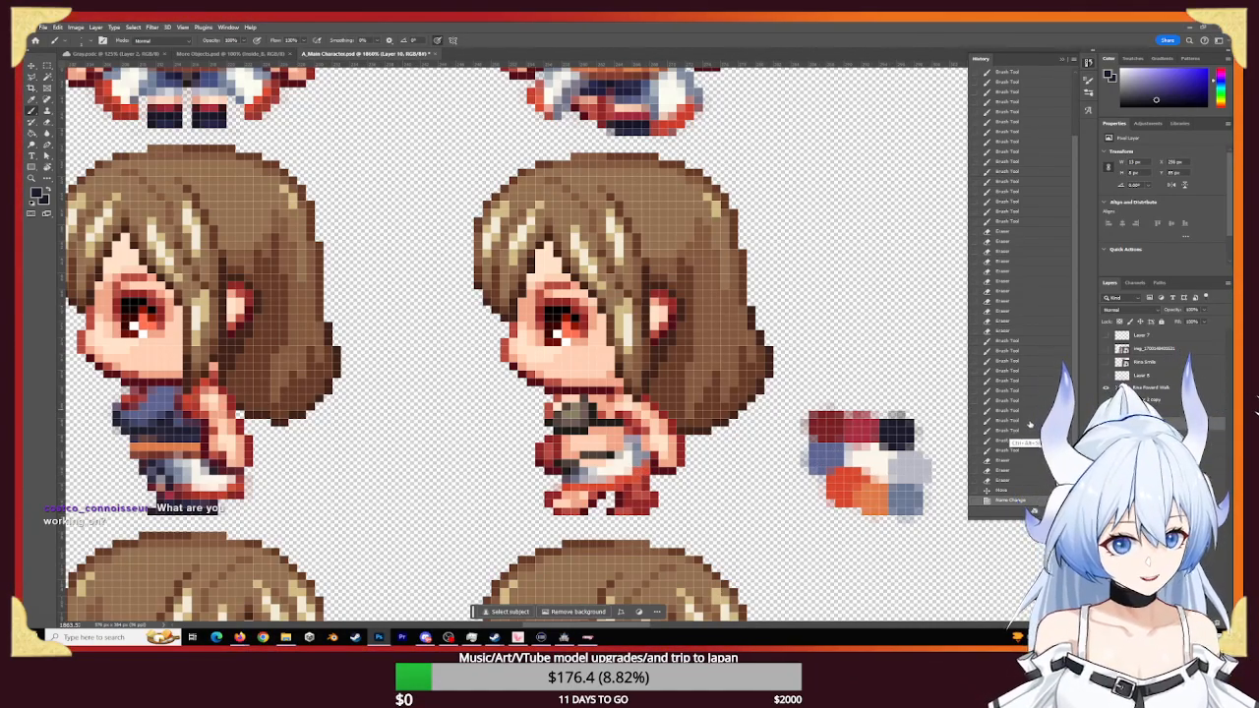
key("v")
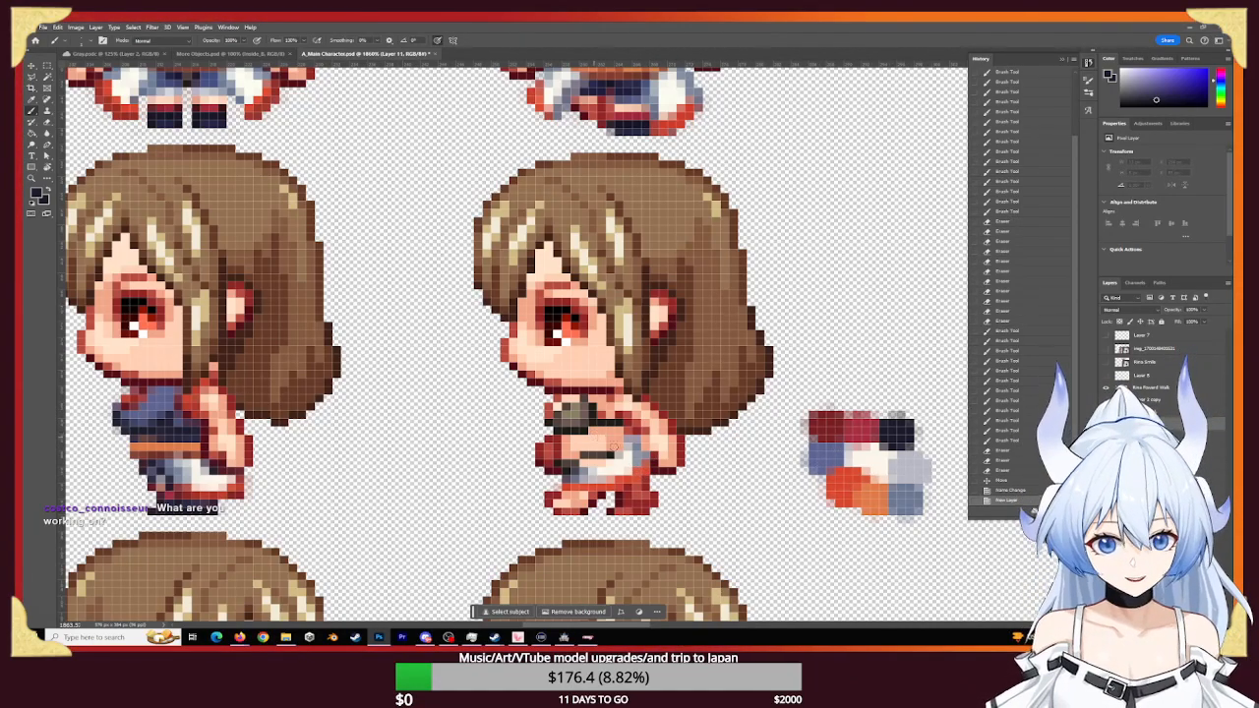
left_click(625, 464)
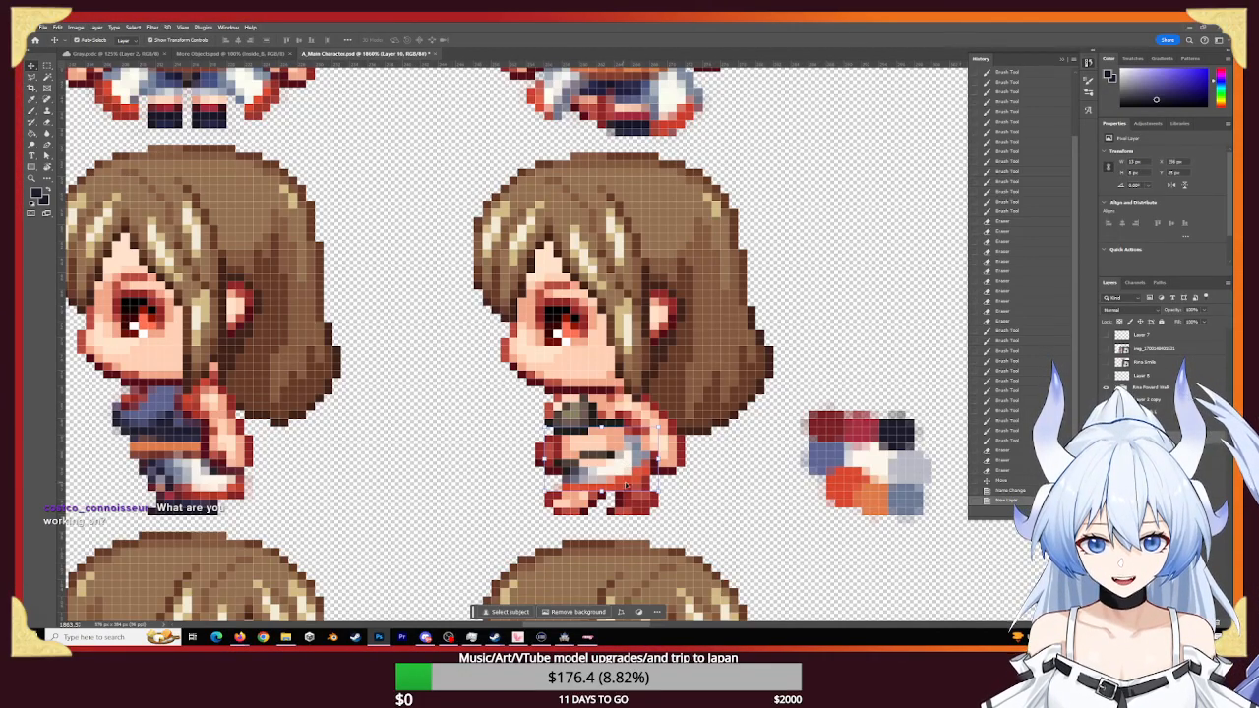
left_click_drag(634, 488, 784, 541)
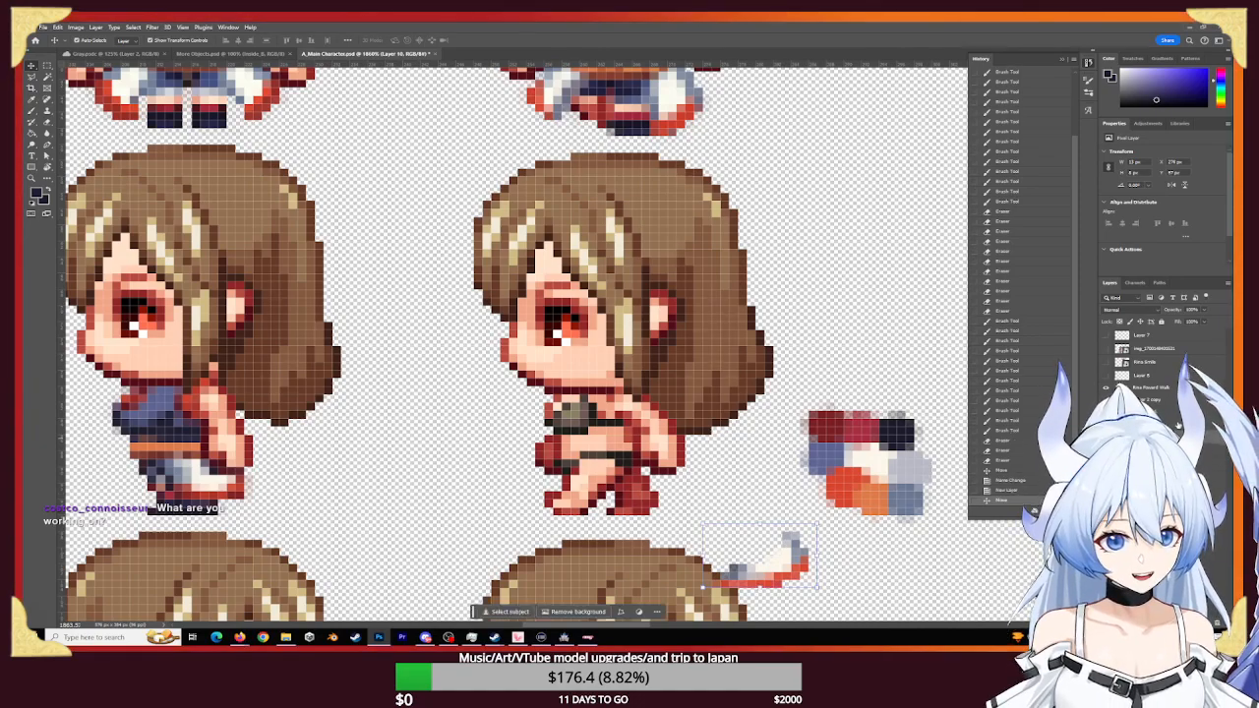
- Sample the palette's blue and paint the neckline and front edge of the top on the new layer
key("b")
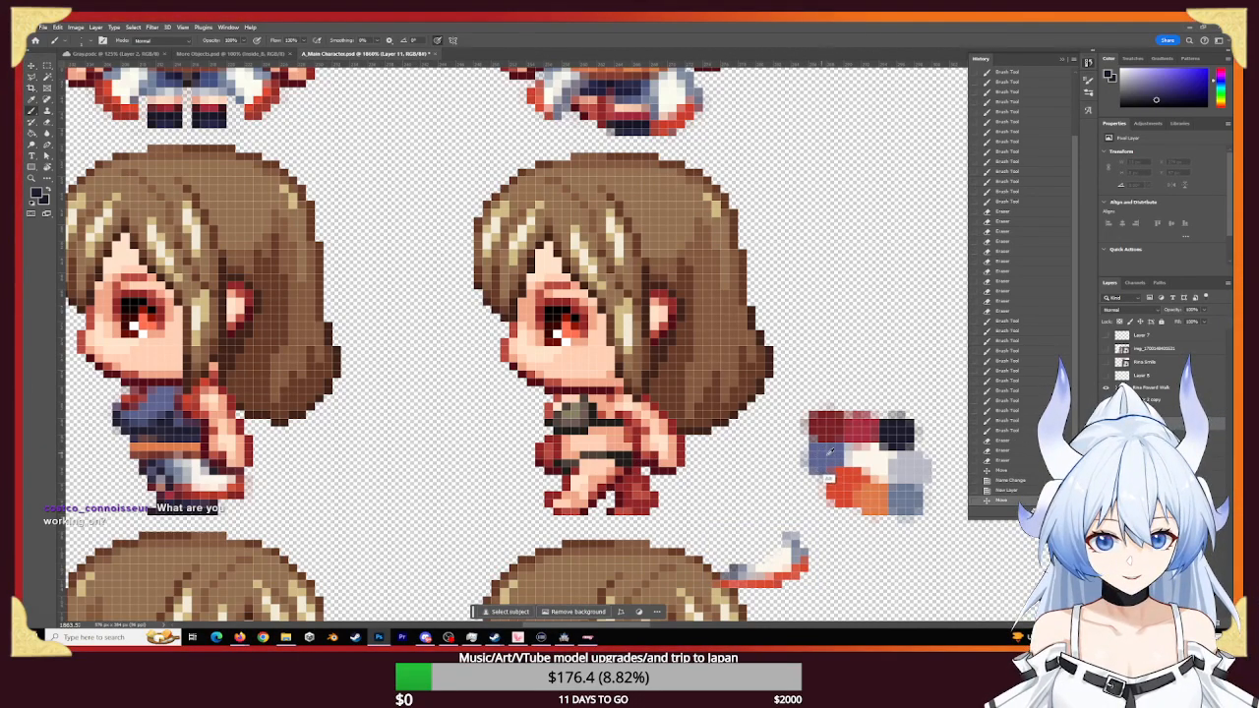
left_click(832, 456, "alt")
left_click(832, 455)
key("z")
left_click_drag(575, 424, 638, 455)
key("b")
left_click_drag(582, 343, 552, 344)
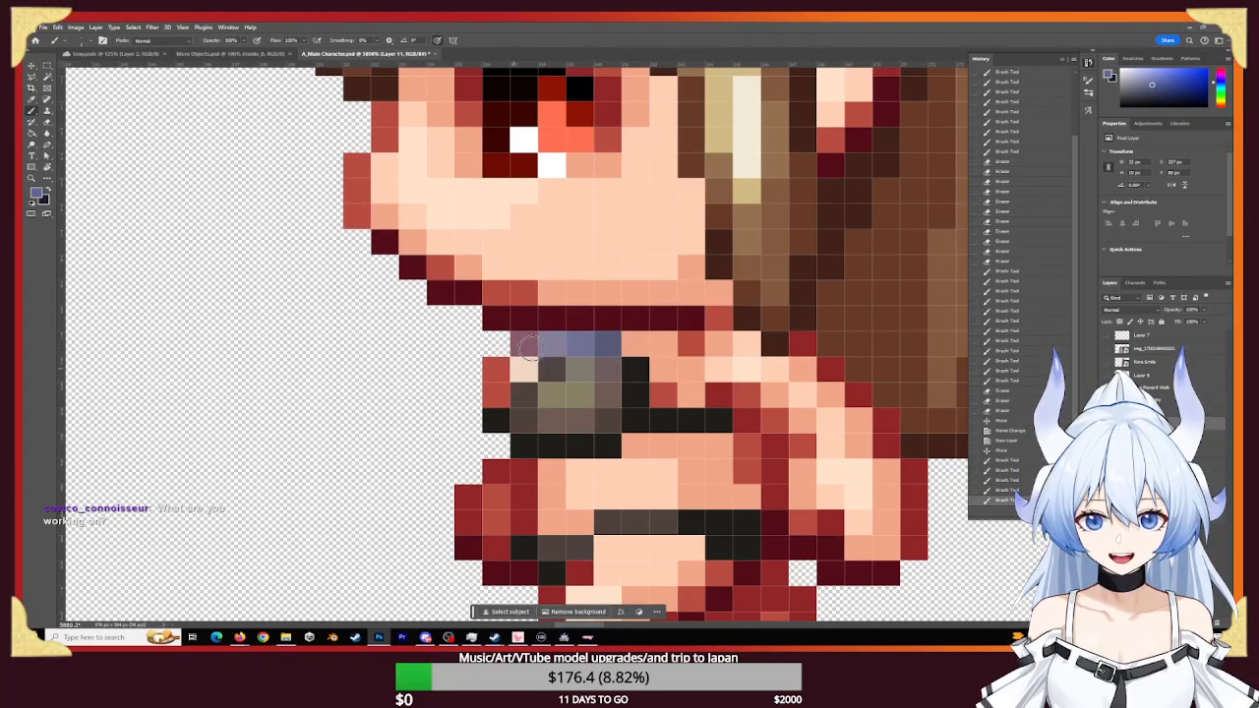
left_click(503, 371)
left_click(525, 366)
left_click(524, 345)
left_click(498, 392)
left_click(497, 418)
left_click(523, 444)
left_click(523, 419)
left_click(515, 398)
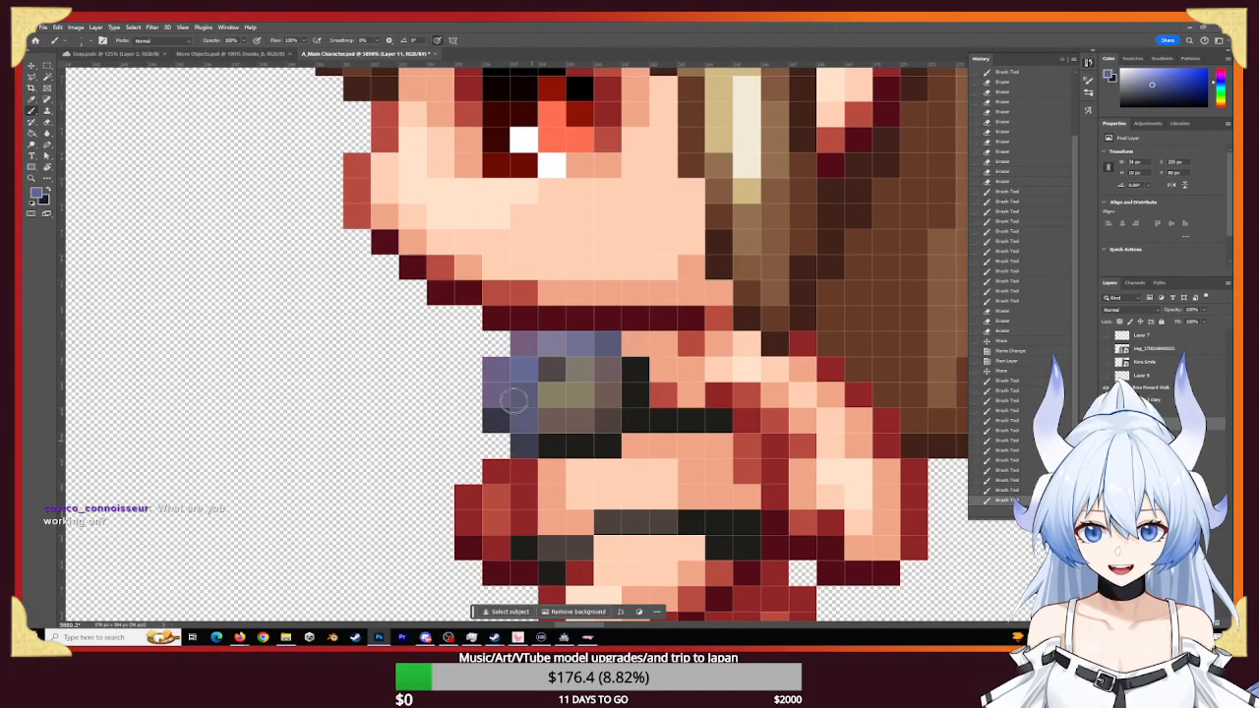
- Extend the blue top down the front of the belly, across the chest and down the back beside the arm
left_click(497, 419)
left_click(526, 433)
left_click(551, 446)
left_click(552, 468)
left_click(578, 462)
mouse_move(578, 496)
left_mouse_down()
mouse_move(560, 388)
mouse_move(690, 396)
mouse_move(692, 439)
left_mouse_up()
left_click(717, 404)
left_click(705, 381)
left_click(692, 419)
left_click(649, 351)
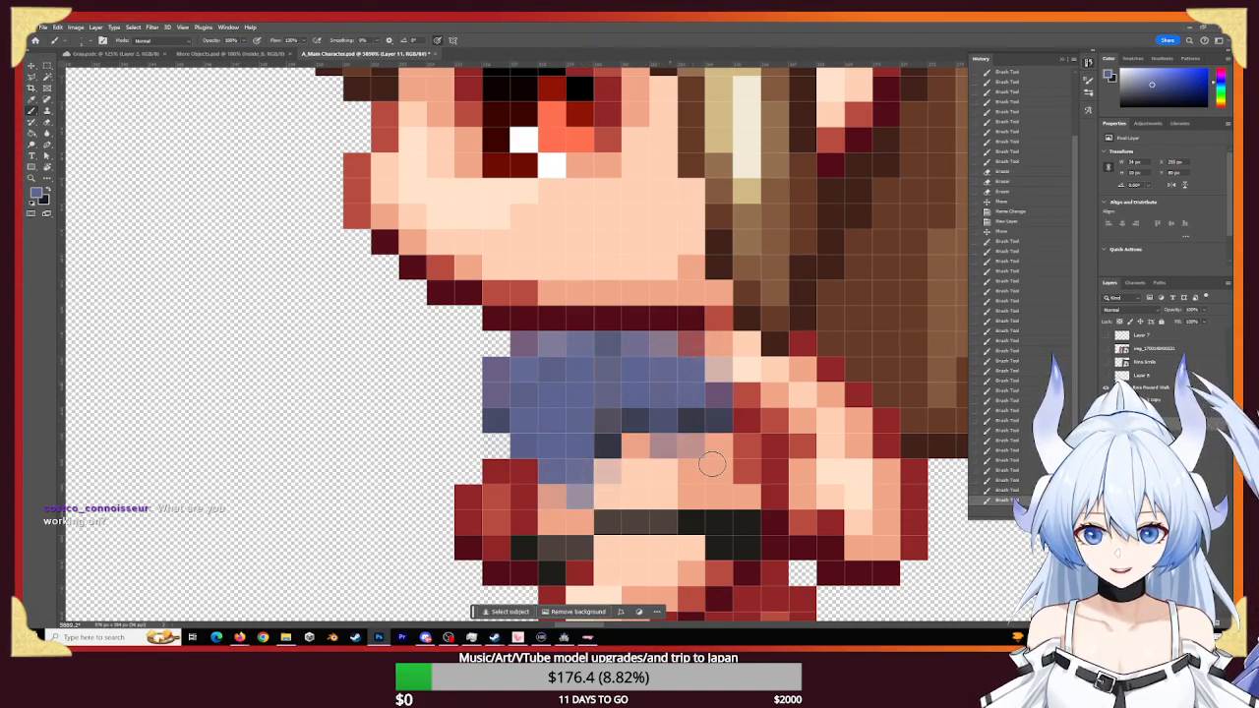
left_click(711, 464)
left_click(699, 423)
left_click(719, 425)
left_click(728, 463)
left_click(750, 499)
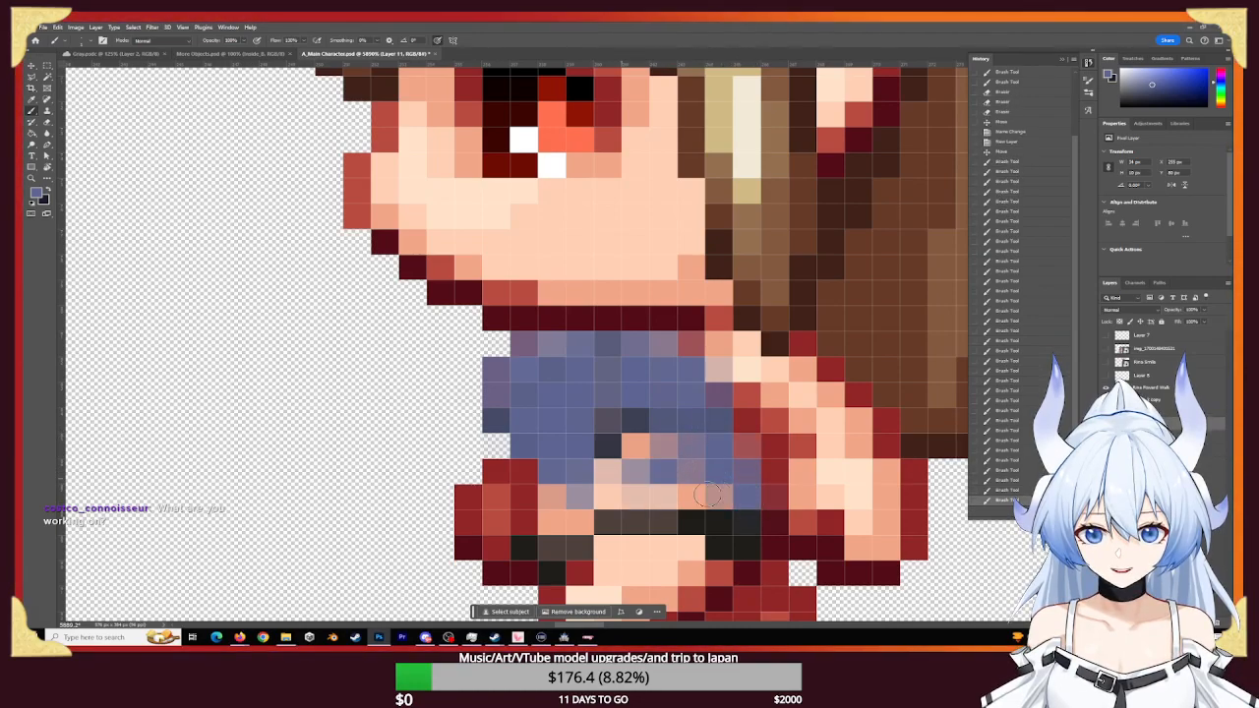
- Fill the row above the black waistband and the remaining gaps in the middle of the torso with blue
left_click(691, 490)
left_click(635, 487)
left_click(590, 492)
left_click(551, 496)
left_click(526, 497)
left_click(610, 469)
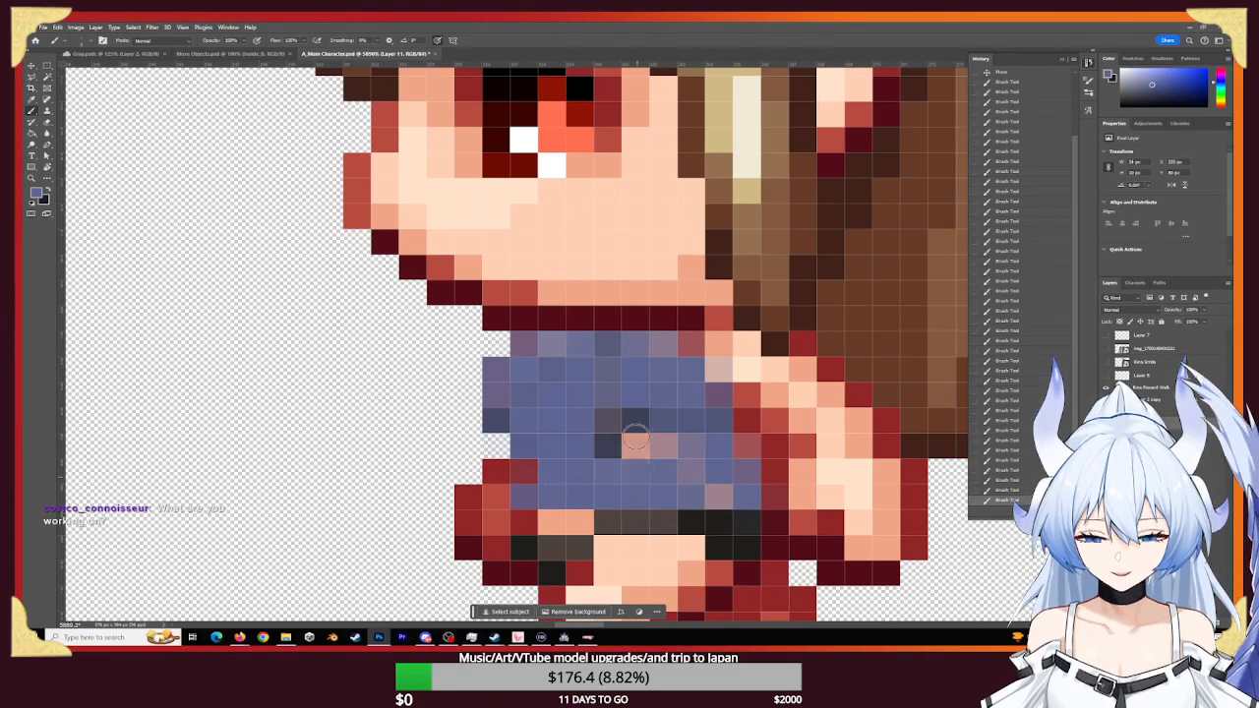
left_click(634, 448)
left_click(611, 452)
left_click(664, 448)
left_click(694, 472)
left_click(614, 424)
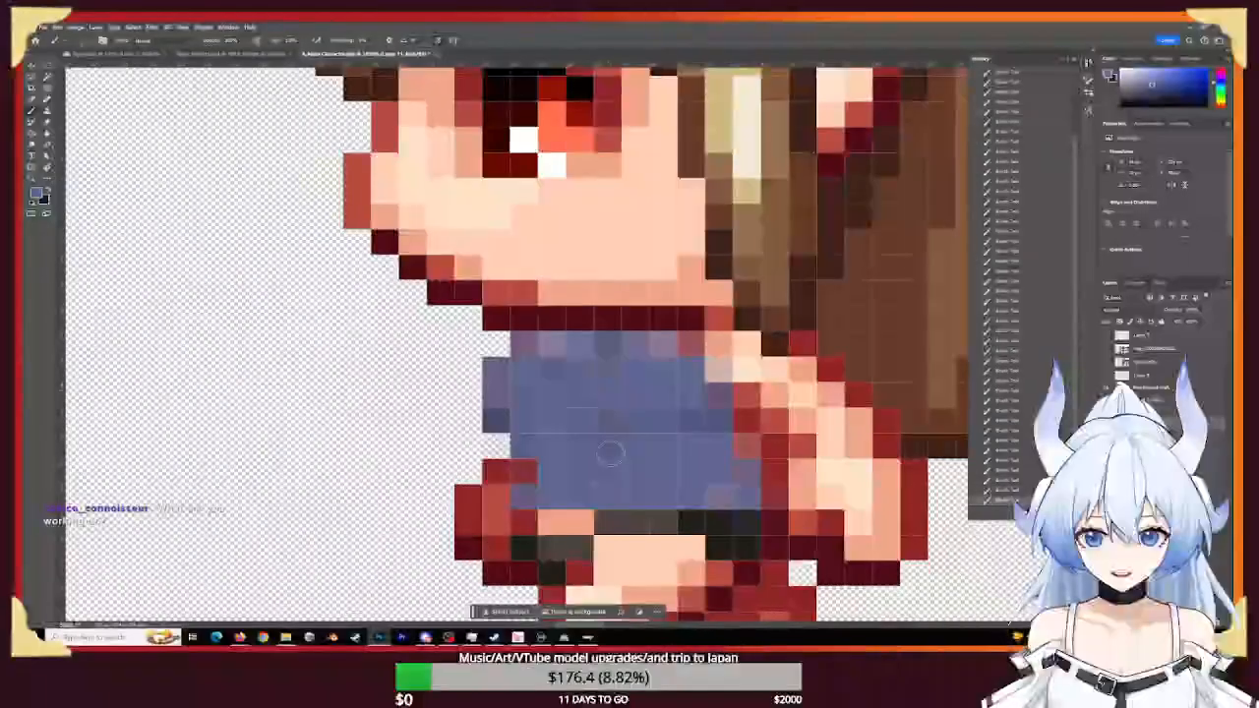
- Erase the blue paint from the last left-facing sprite's torso with a larger eraser
key("z")
mouse_move(633, 443)
left_mouse_down()
mouse_move(567, 439)
mouse_move(621, 448)
mouse_move(588, 491)
left_mouse_up()
key("e")
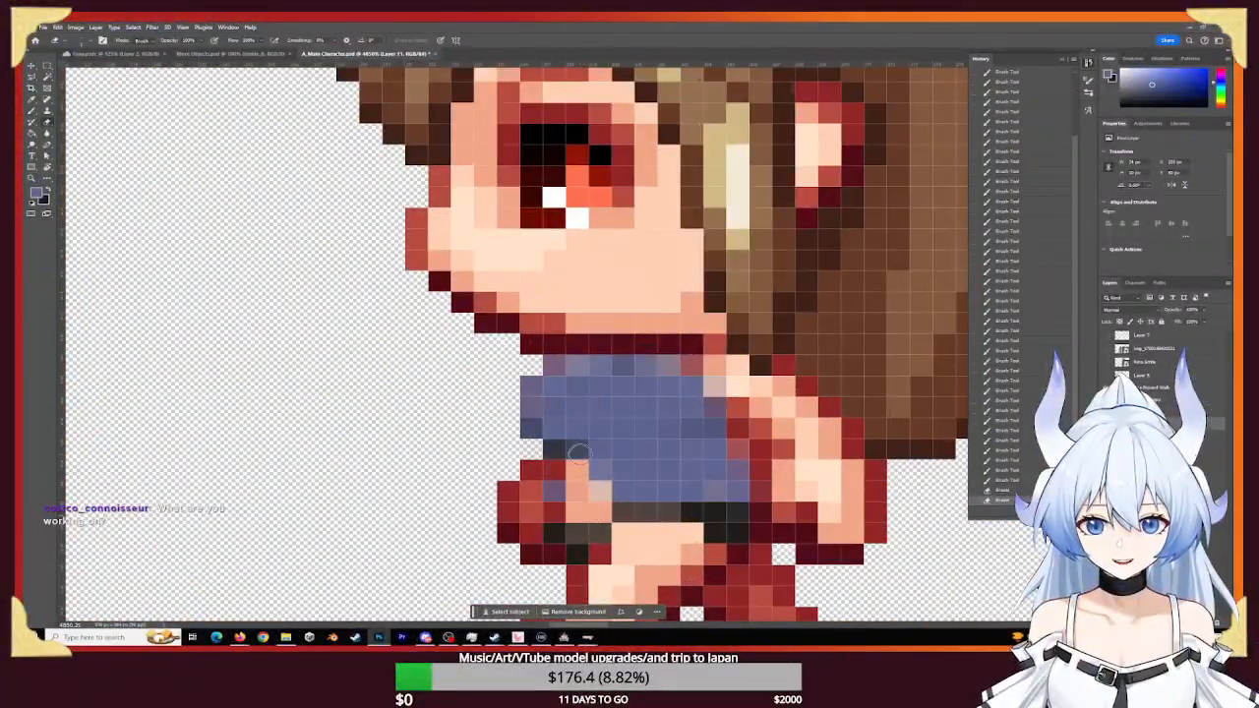
mouse_move(639, 529)
left_mouse_down()
mouse_move(635, 483)
mouse_move(679, 504)
left_mouse_up()
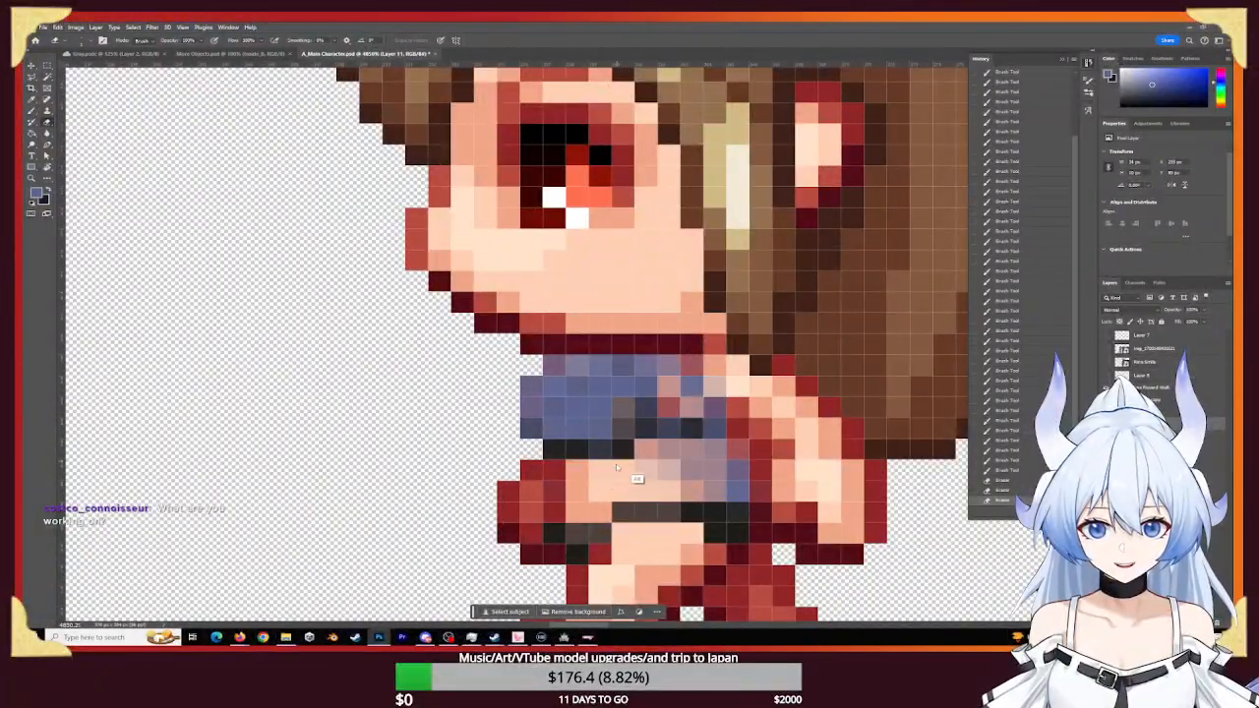
right_click_drag(616, 467, 651, 464, "alt")
mouse_move(659, 356)
left_mouse_down()
mouse_move(620, 332)
mouse_move(606, 471)
mouse_move(762, 442)
mouse_move(697, 533)
left_mouse_up()
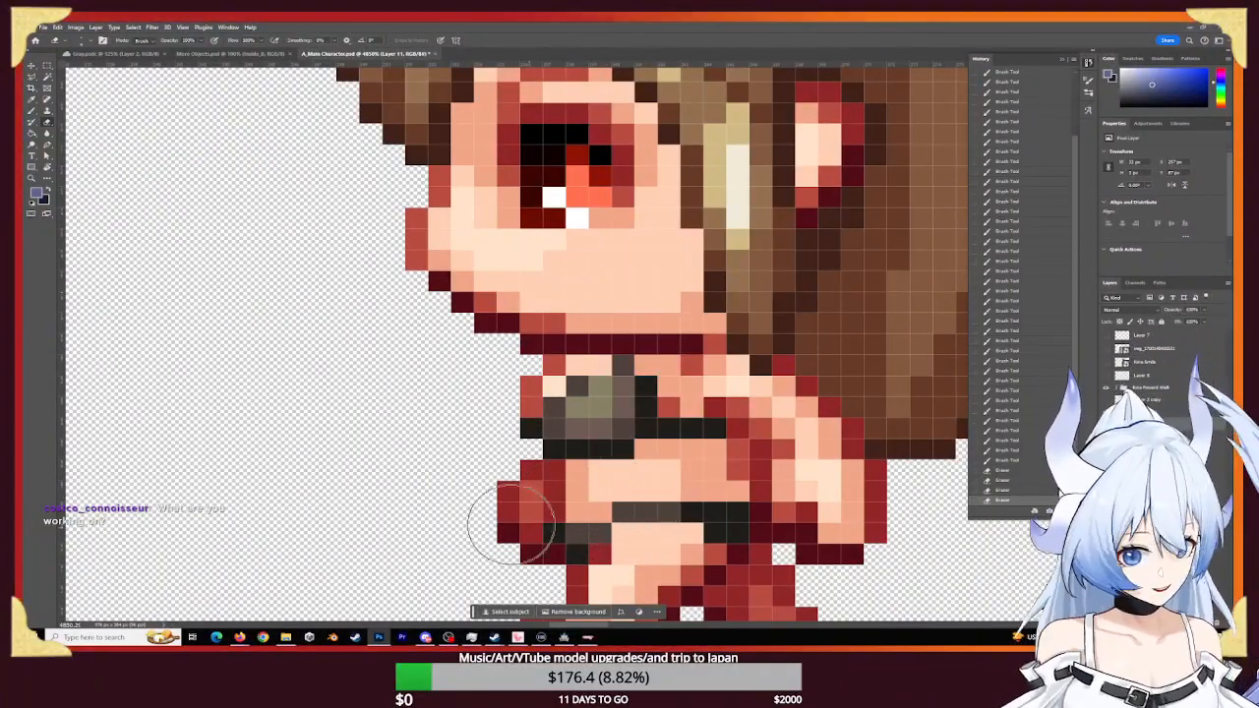
- Repaint the top in blue from the neckline down to the hips, covering the old chest piece and black waistband
key("b")
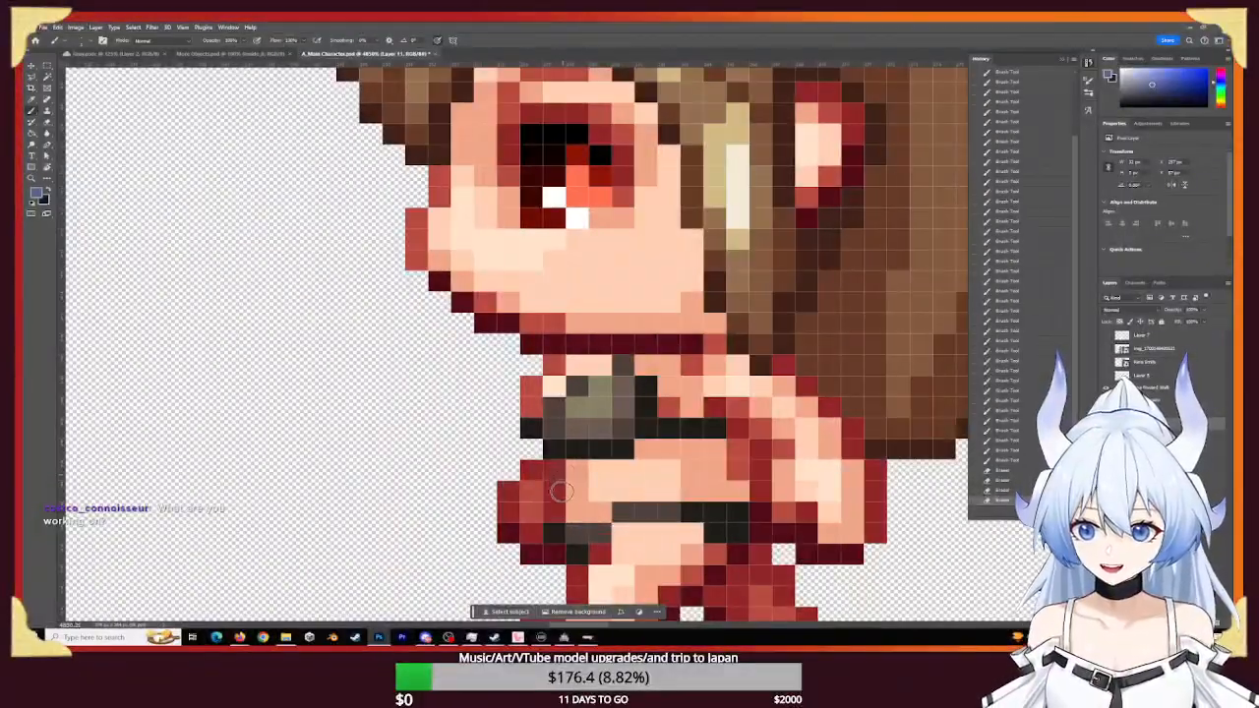
mouse_move(567, 485)
left_mouse_down()
mouse_move(571, 466)
mouse_move(572, 515)
mouse_move(560, 470)
left_mouse_up()
mouse_move(560, 470)
left_mouse_down()
mouse_move(568, 518)
mouse_move(565, 438)
mouse_move(534, 417)
mouse_move(557, 376)
mouse_move(583, 397)
mouse_move(668, 372)
mouse_move(693, 381)
mouse_move(683, 418)
left_mouse_up()
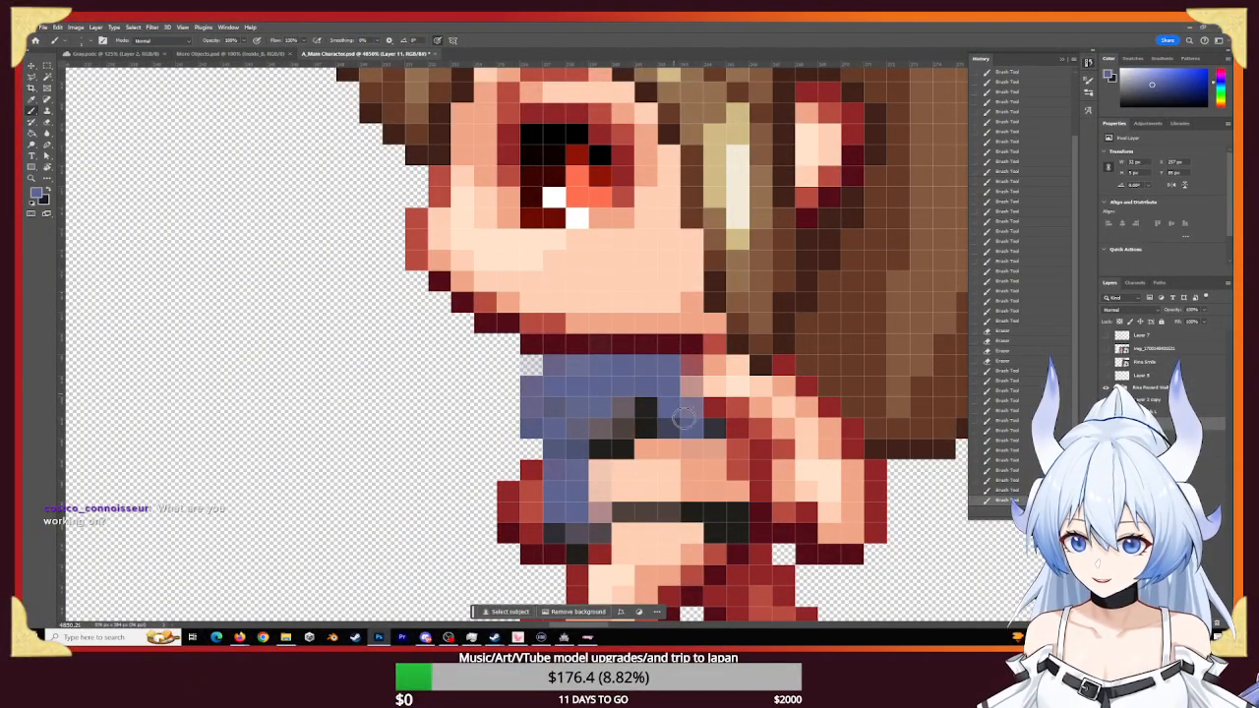
mouse_move(668, 374)
left_mouse_down()
mouse_move(644, 433)
mouse_move(601, 409)
mouse_move(614, 496)
mouse_move(696, 534)
mouse_move(621, 482)
mouse_move(689, 438)
mouse_move(648, 431)
mouse_move(727, 502)
left_mouse_up()
mouse_move(707, 454)
left_mouse_down()
mouse_move(708, 430)
mouse_move(705, 458)
mouse_move(655, 404)
left_mouse_up()
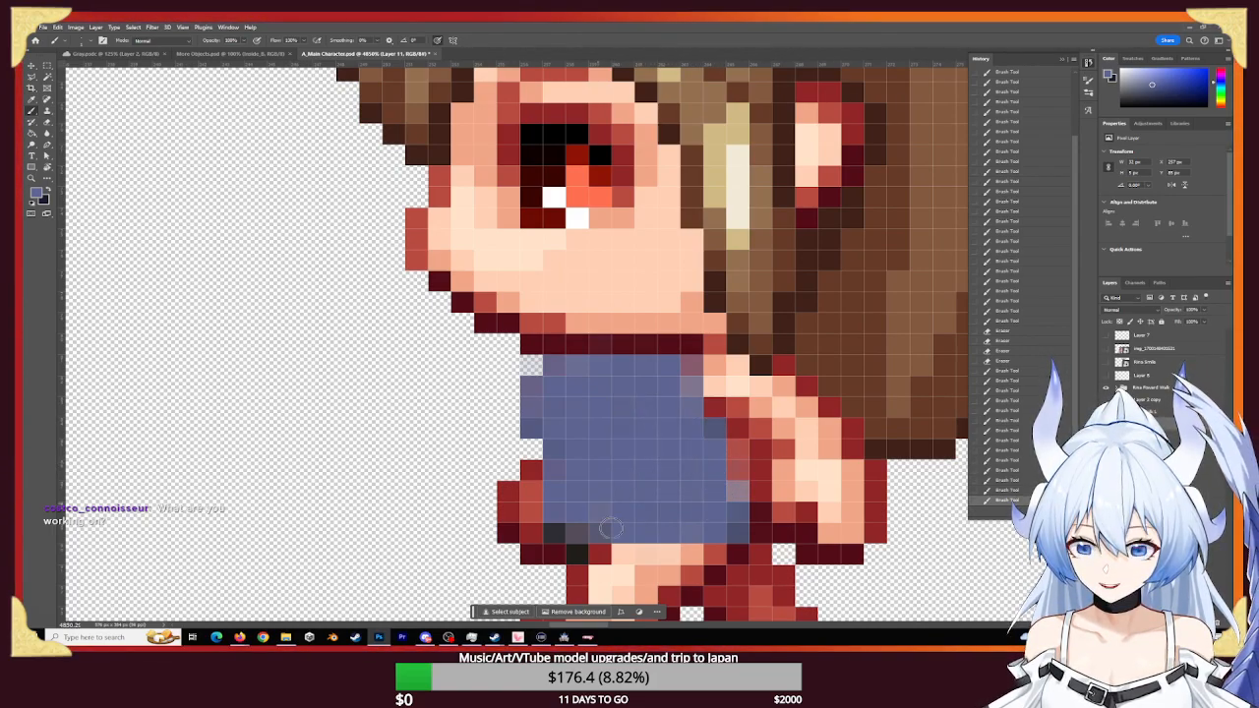
left_click_drag(610, 528, 724, 514)
- Sample the palette's dark navy and shade the front edge of the top from below the chest to the waist
key("z")
left_click_drag(824, 522, 645, 512)
mouse_move(826, 492)
left_mouse_down()
mouse_move(876, 491)
mouse_move(738, 486)
left_mouse_up()
key("b")
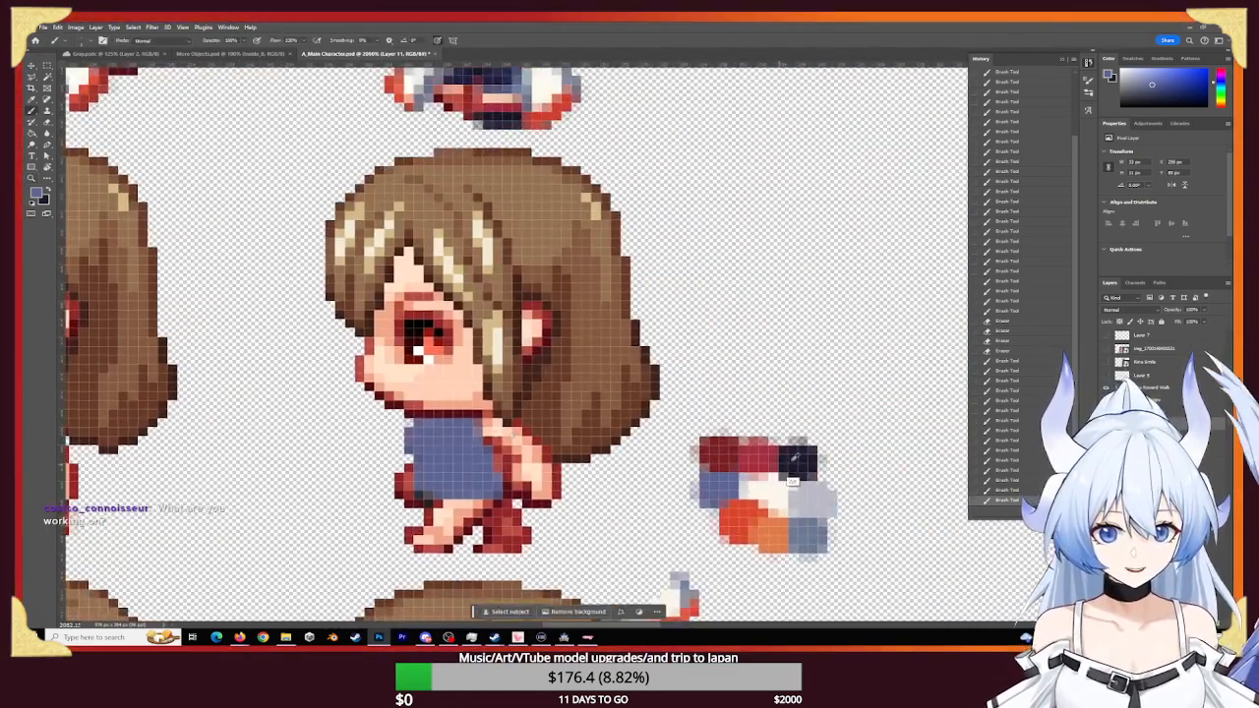
key("z")
mouse_move(412, 454)
left_mouse_down()
mouse_move(474, 486)
mouse_move(436, 533)
mouse_move(448, 540)
left_mouse_up()
left_click(474, 487)
key("b")
left_click(424, 459)
left_click(421, 491)
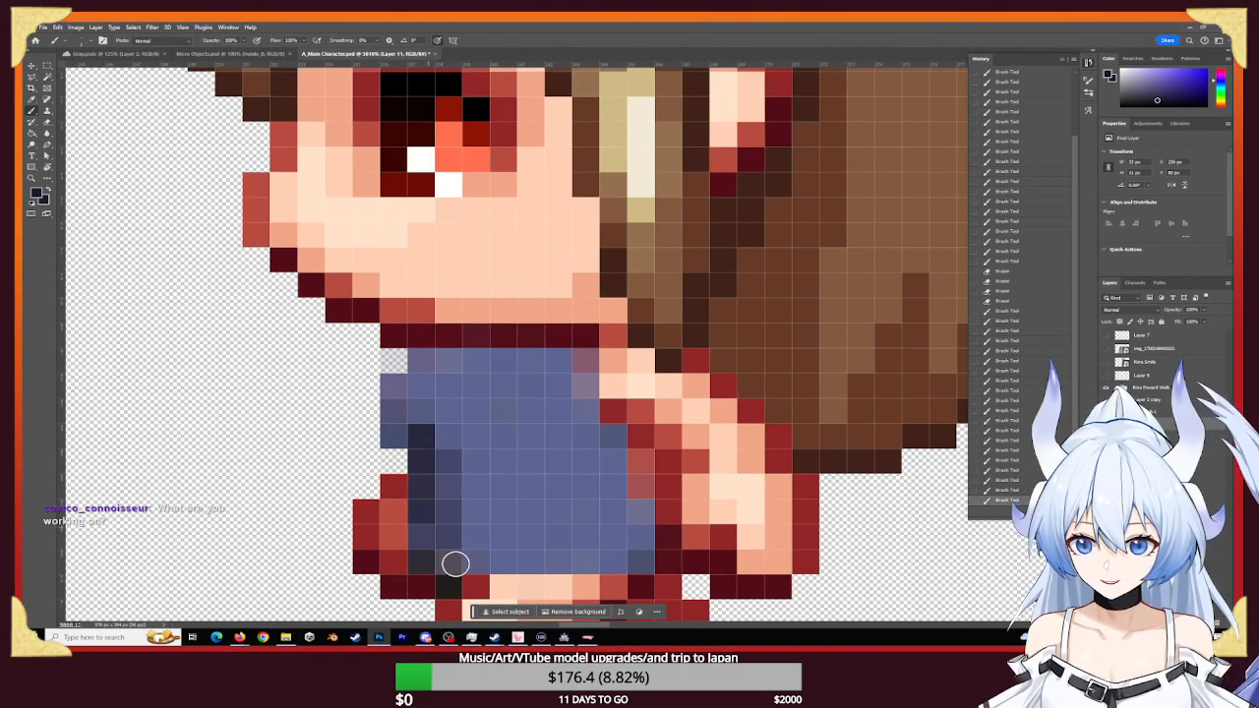
- Paint a navy shadow under the chest, running from the front edge toward the middle of the torso
left_click(422, 437)
left_click(399, 419)
left_click(449, 435)
left_click(451, 458)
left_click(480, 441)
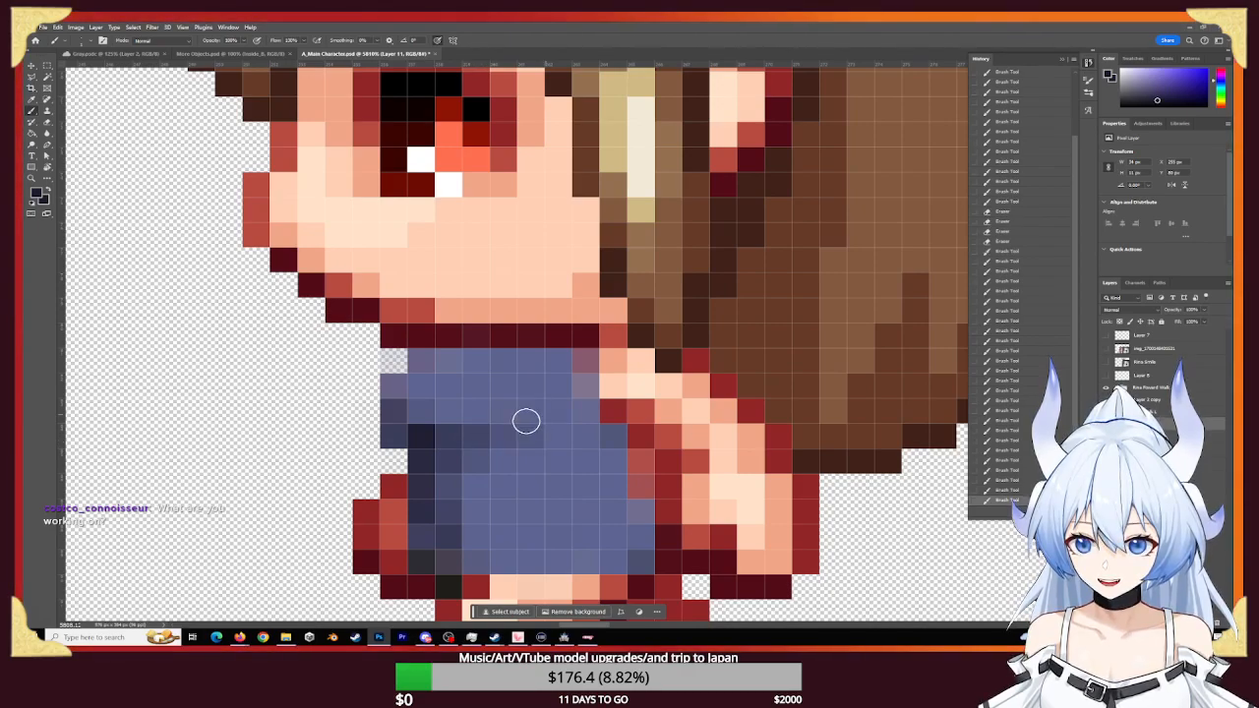
left_click(526, 421)
left_click(488, 449)
left_click(499, 431)
left_click(490, 439)
left_click(463, 454)
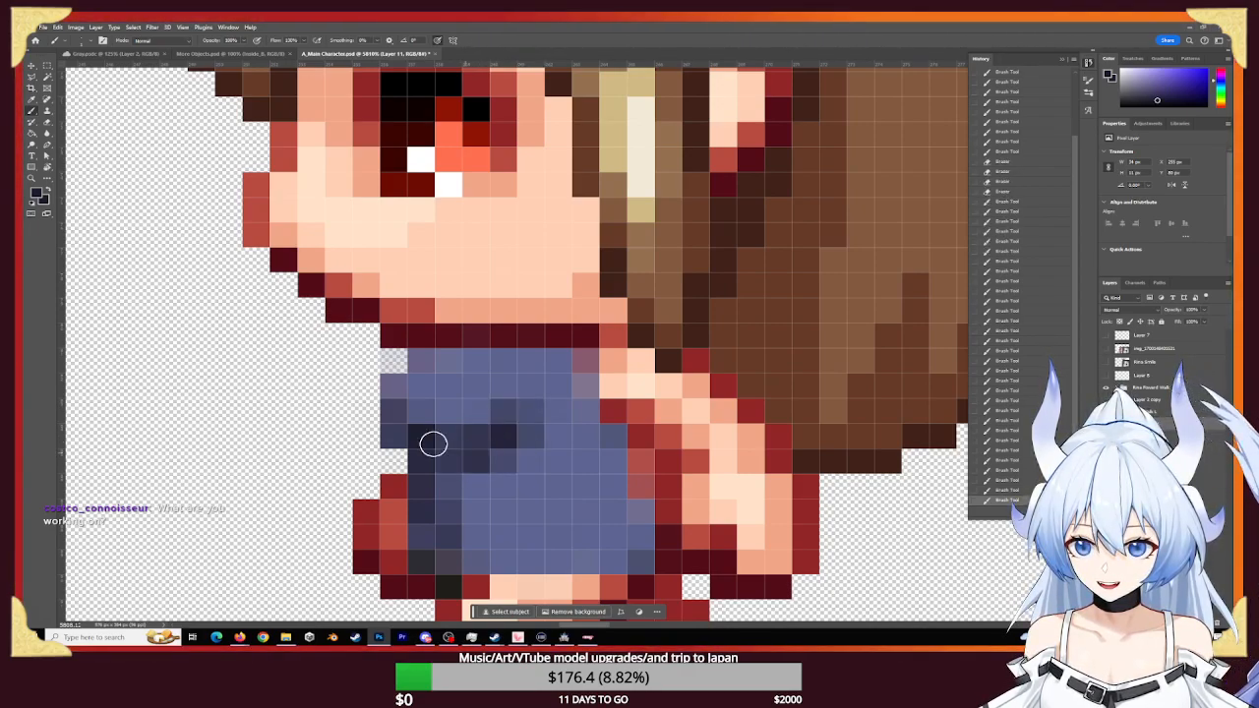
- Deepen the navy under-chest shadow, curving it up behind the chest and down onto the belly
left_click(434, 444)
left_click(448, 456)
left_click(504, 413)
left_click(514, 396)
left_click(505, 416)
left_click(482, 472)
left_click(475, 502)
left_click(476, 464)
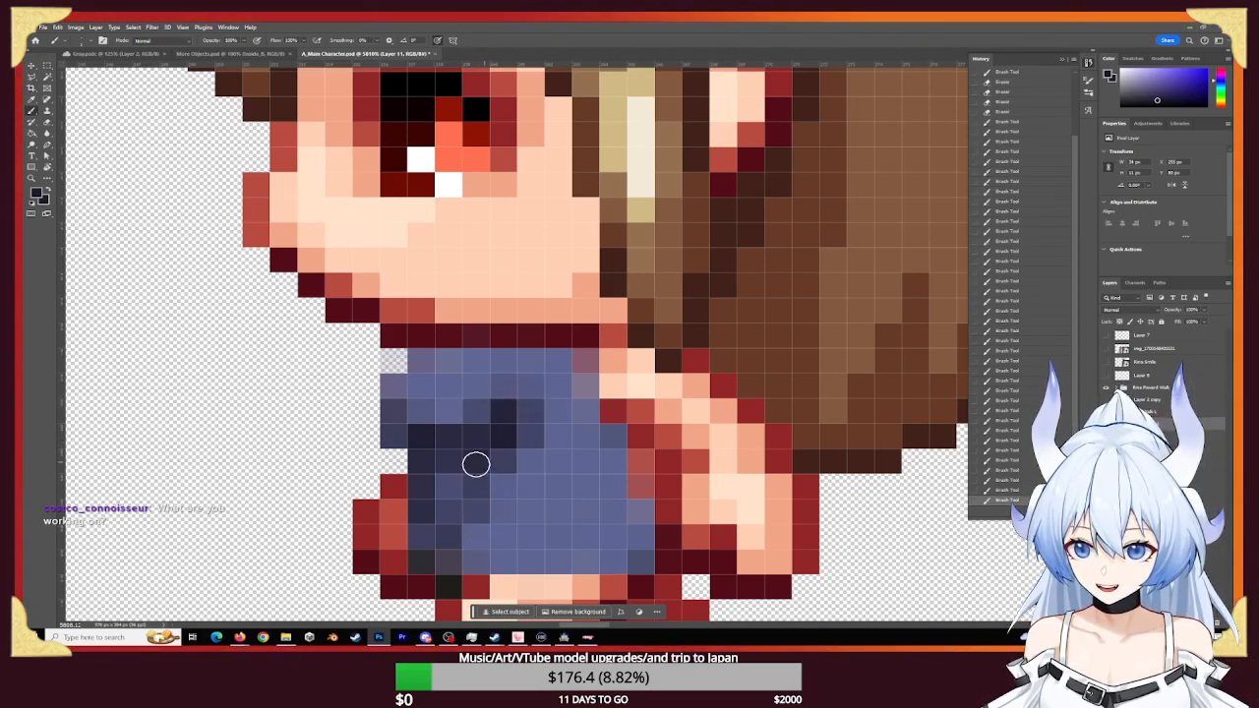
- Shade the lower rows of the top and its back edge beside the arm with navy
left_click(615, 532)
left_click(637, 529)
mouse_move(473, 546)
left_mouse_down()
mouse_move(593, 557)
mouse_move(534, 557)
mouse_move(615, 539)
left_mouse_up()
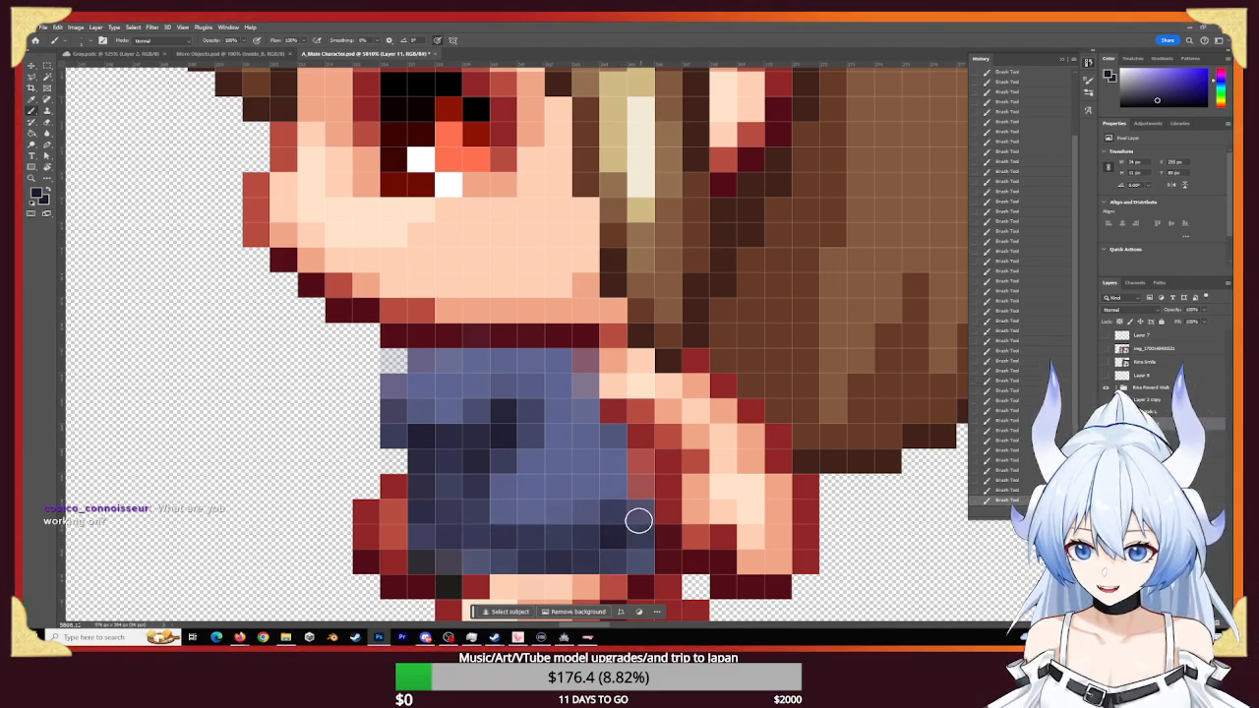
left_click_drag(532, 529, 587, 524)
left_click(613, 459)
left_click_drag(637, 488, 610, 433)
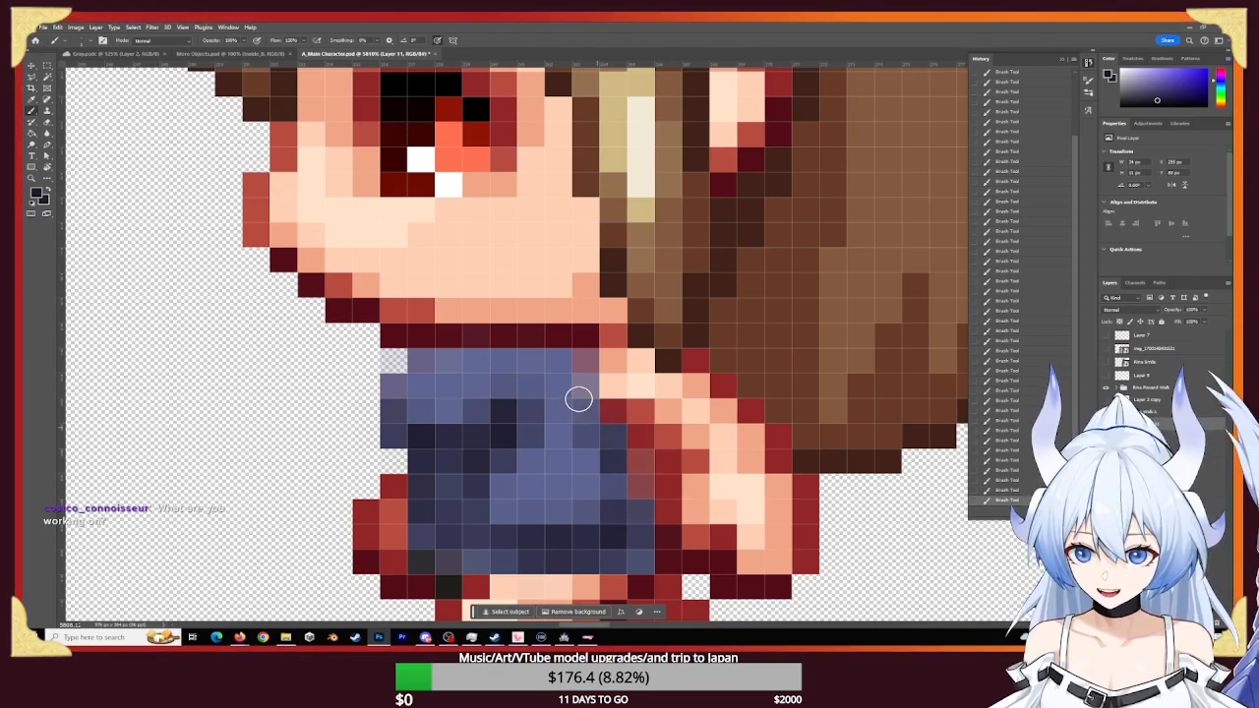
- Sample the palette's orange-red and paint the shoulder trim where the top meets the arm
key("z")
mouse_move(790, 500)
left_mouse_down()
mouse_move(613, 430)
mouse_move(400, 409)
left_mouse_up()
key("b")
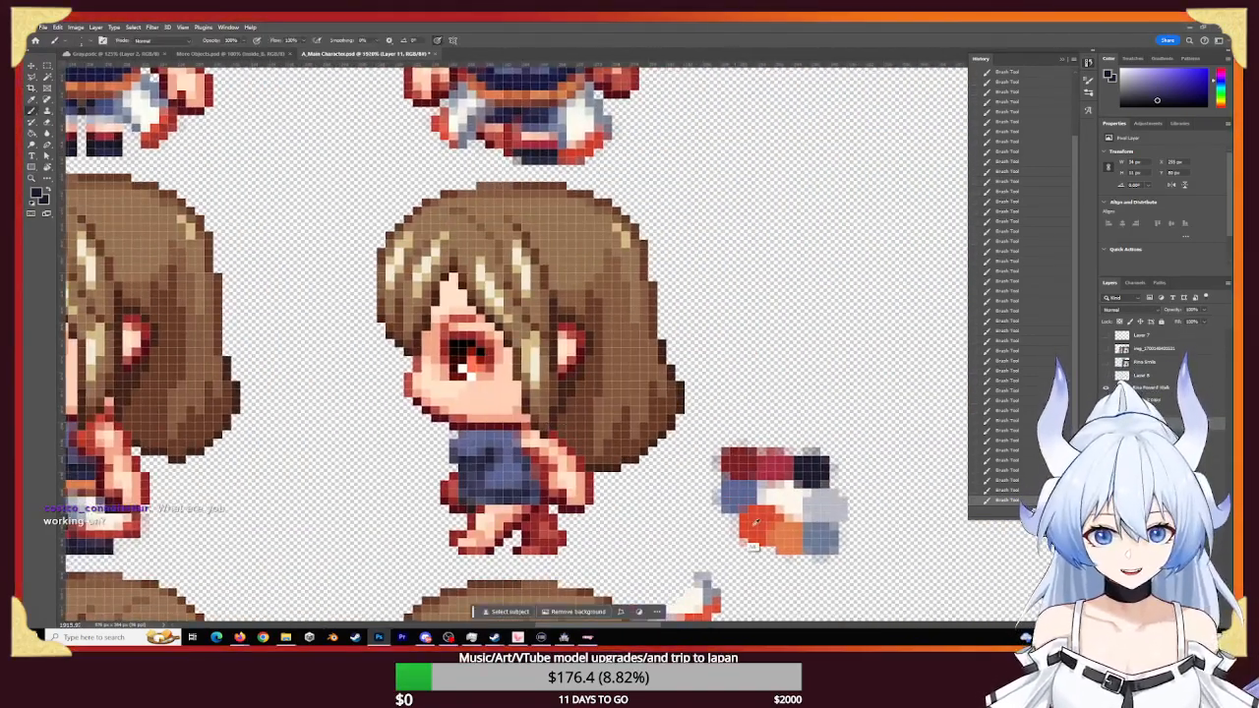
left_click(752, 521, "alt")
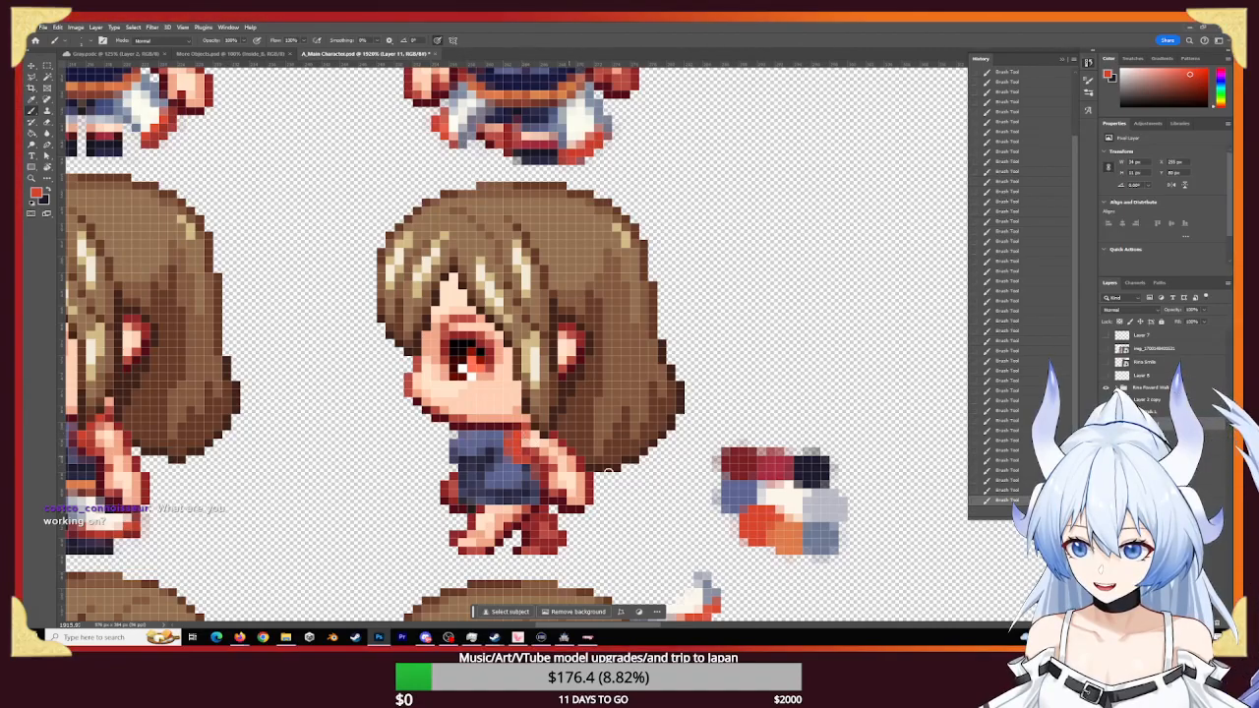
- Sample the palette's dark red and outline the shoulder trim along its front and lower edges
left_click(748, 462, "alt")
key("z")
left_click_drag(515, 462, 623, 520)
key("b")
mouse_move(481, 299)
left_mouse_down()
mouse_move(475, 354)
mouse_move(498, 422)
mouse_move(593, 449)
mouse_move(497, 404)
mouse_move(510, 302)
mouse_move(571, 266)
mouse_move(494, 298)
mouse_move(481, 396)
mouse_move(646, 493)
left_mouse_up()
- Sample the belt orange from the neighbouring left-facing sprite and paint a two-row belt across the waist
key("z")
left_click_drag(747, 481, 639, 477)
key("b")
key("z")
left_click_drag(767, 506, 716, 507)
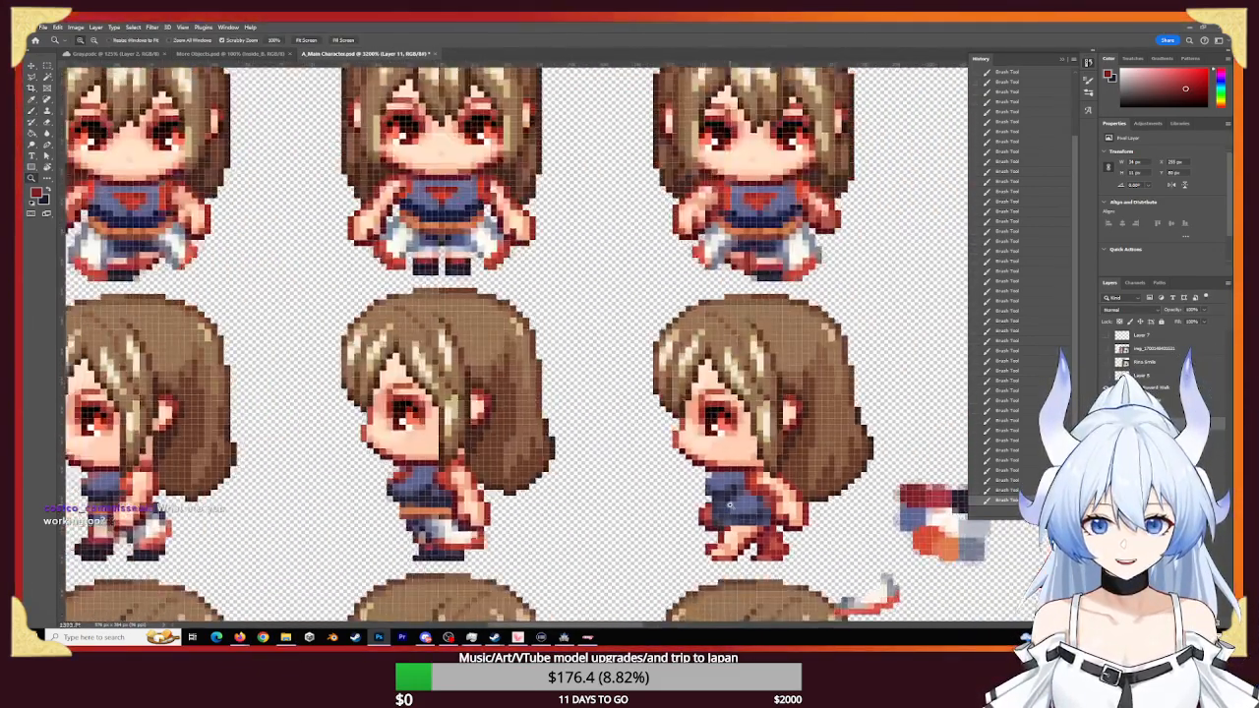
key("b")
left_click(436, 512, "alt")
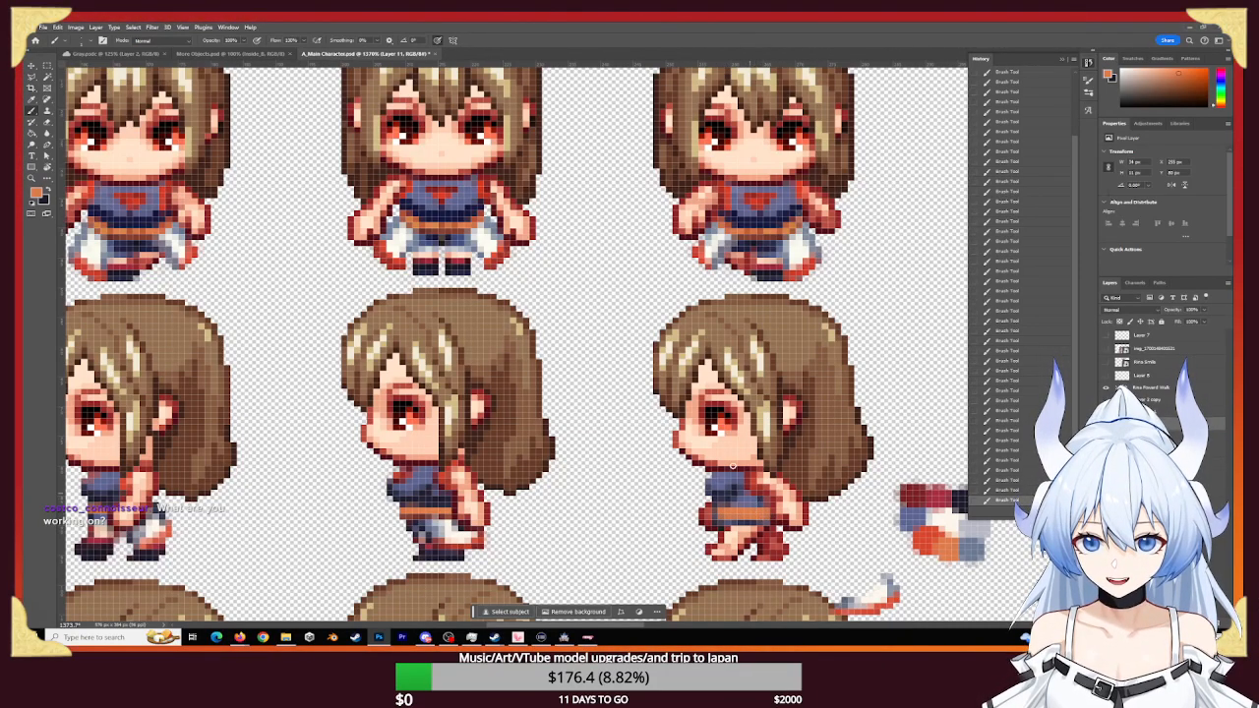
- Shade the belt's lower row with the neighbouring belt's dark red-brown and blend it with the belt orange
left_click(446, 514, "alt")
key("z")
left_click_drag(756, 515, 834, 538)
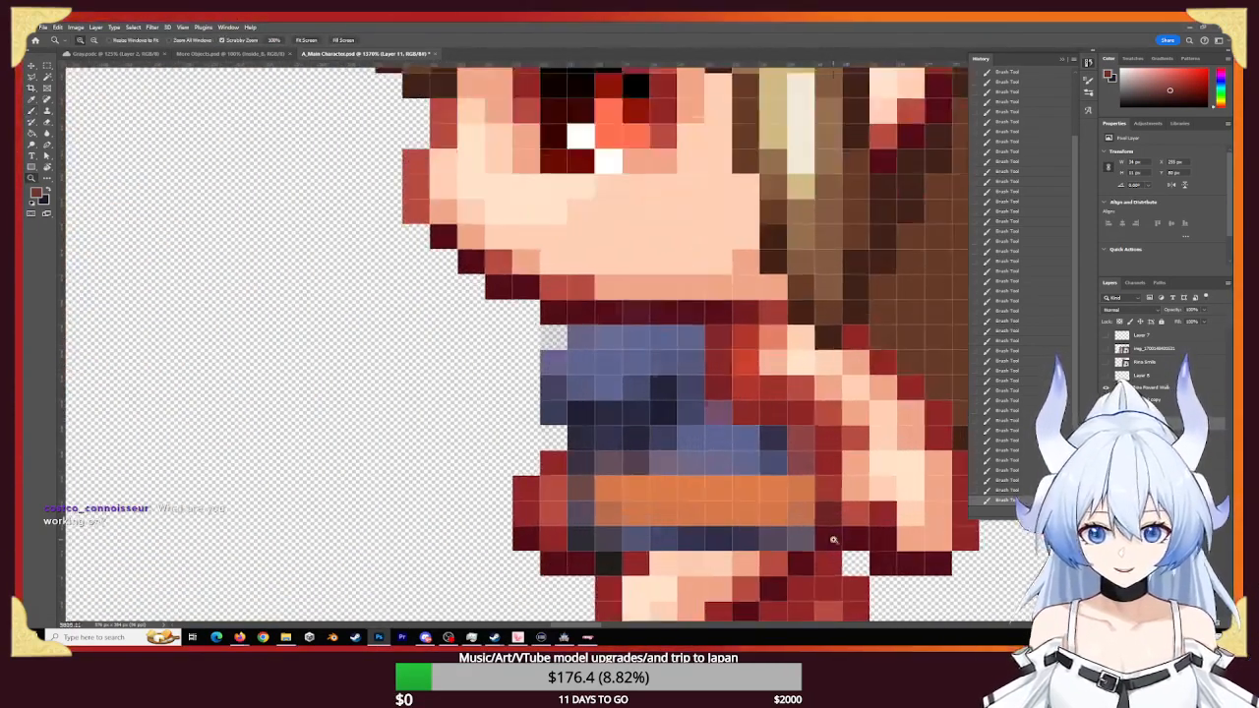
left_click(612, 516)
key("b")
mouse_move(656, 517)
left_mouse_down()
mouse_move(598, 519)
mouse_move(820, 509)
left_mouse_up()
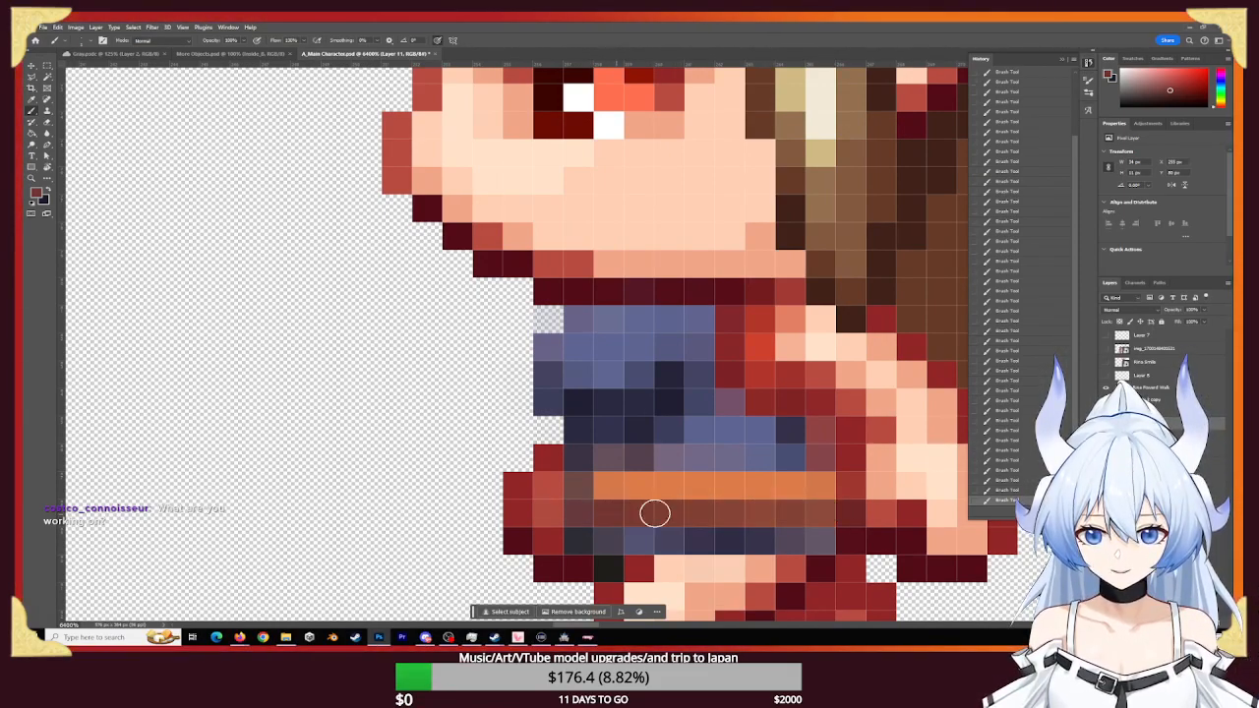
left_click(695, 487, "alt")
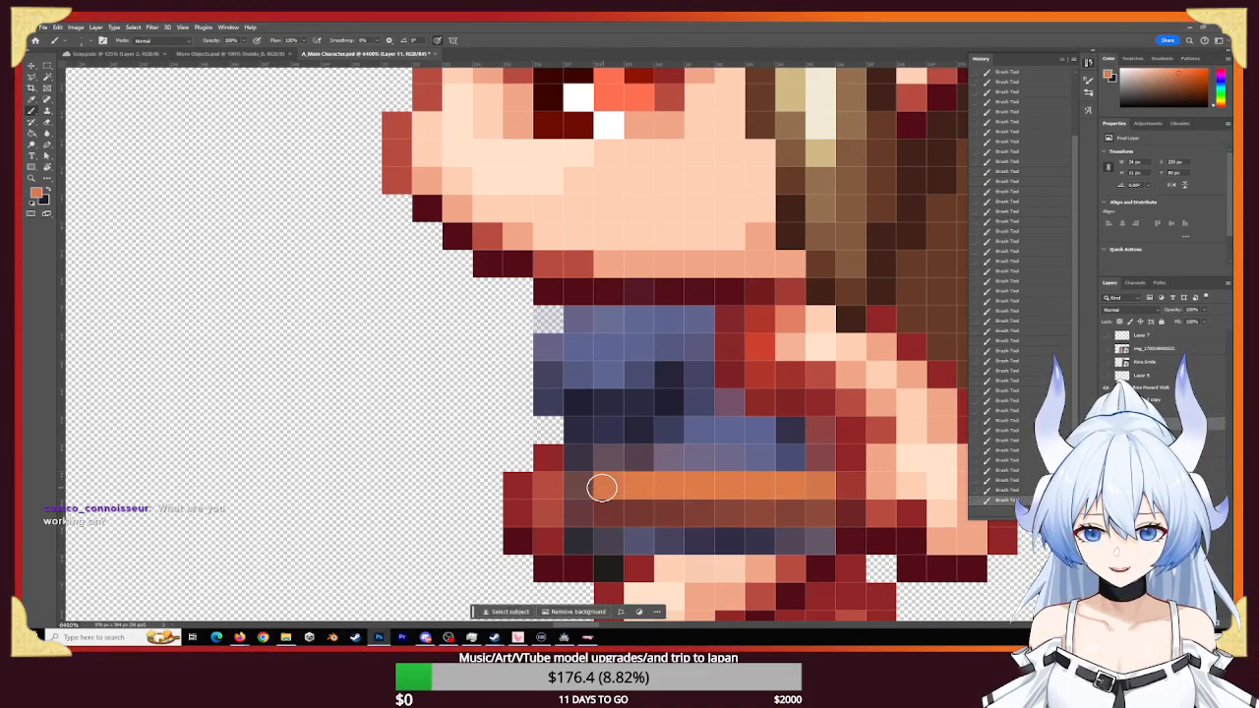
left_click_drag(632, 498, 820, 500)
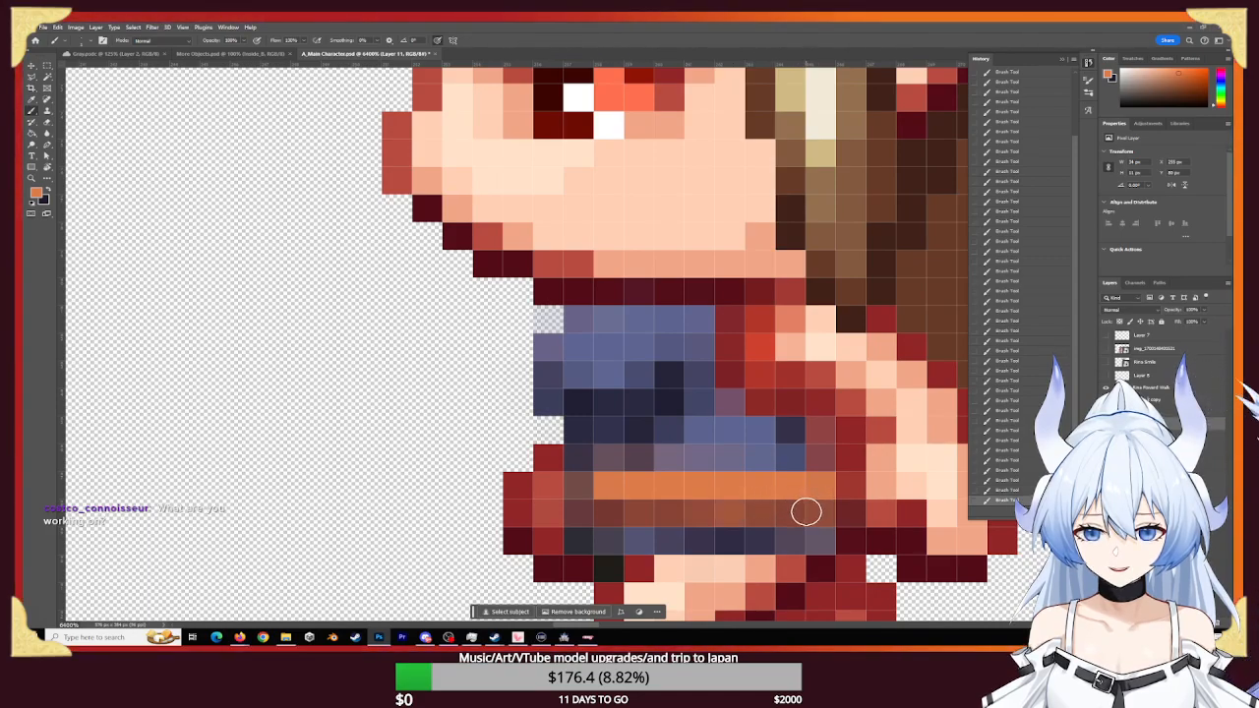
- Paint a skirt below the belt in the palette's blue, with its light grey on the front part
key("z")
left_click_drag(815, 548, 581, 399)
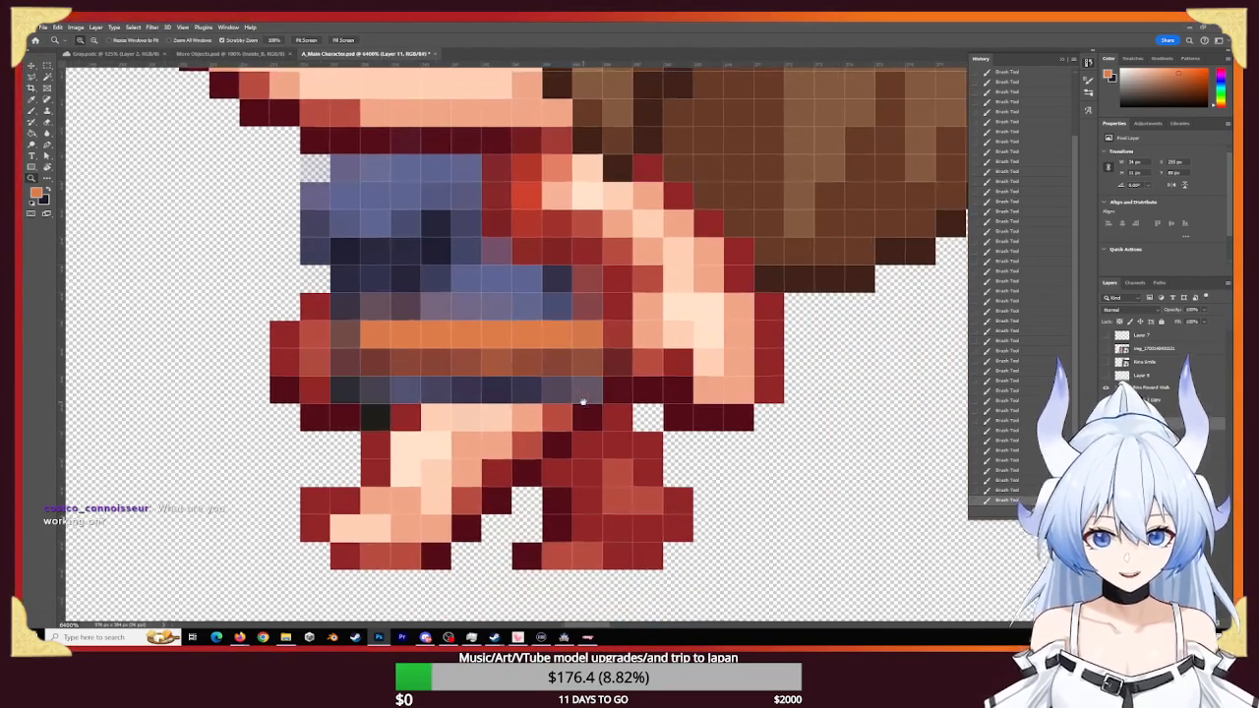
mouse_move(749, 447)
left_mouse_down()
mouse_move(610, 430)
mouse_move(626, 433)
left_mouse_up()
key("b")
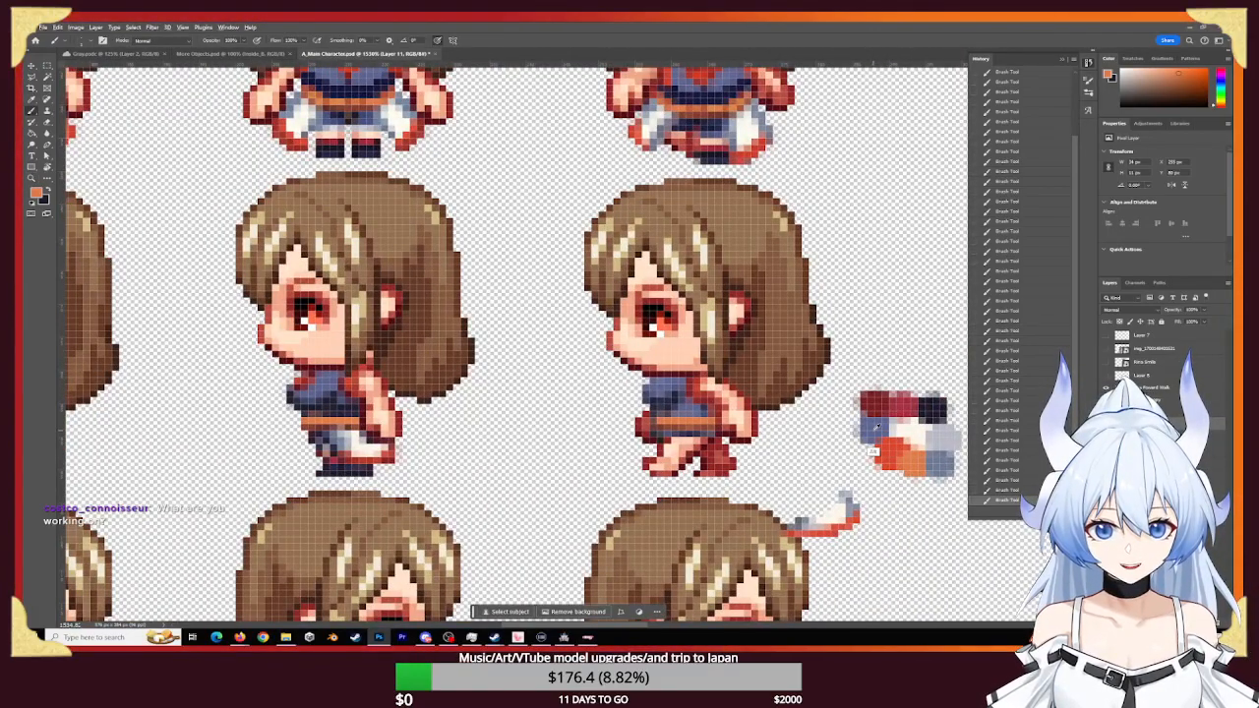
left_click(875, 426, "alt")
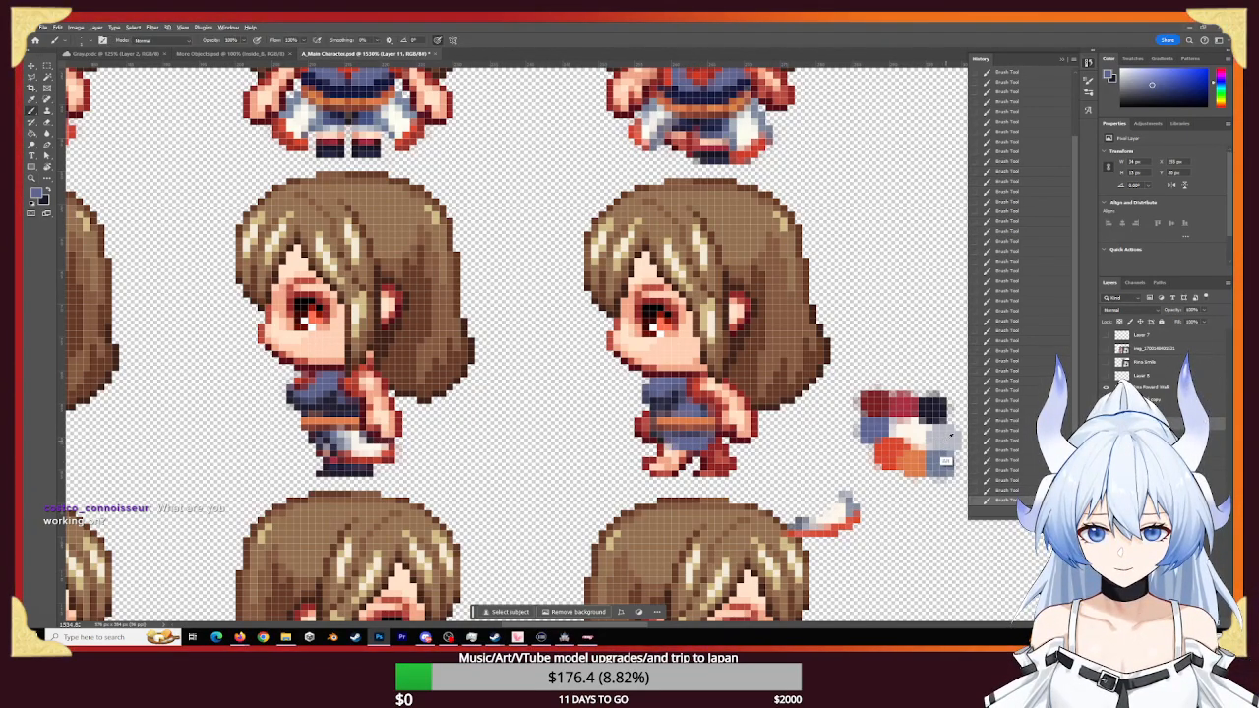
left_click(953, 432, "alt")
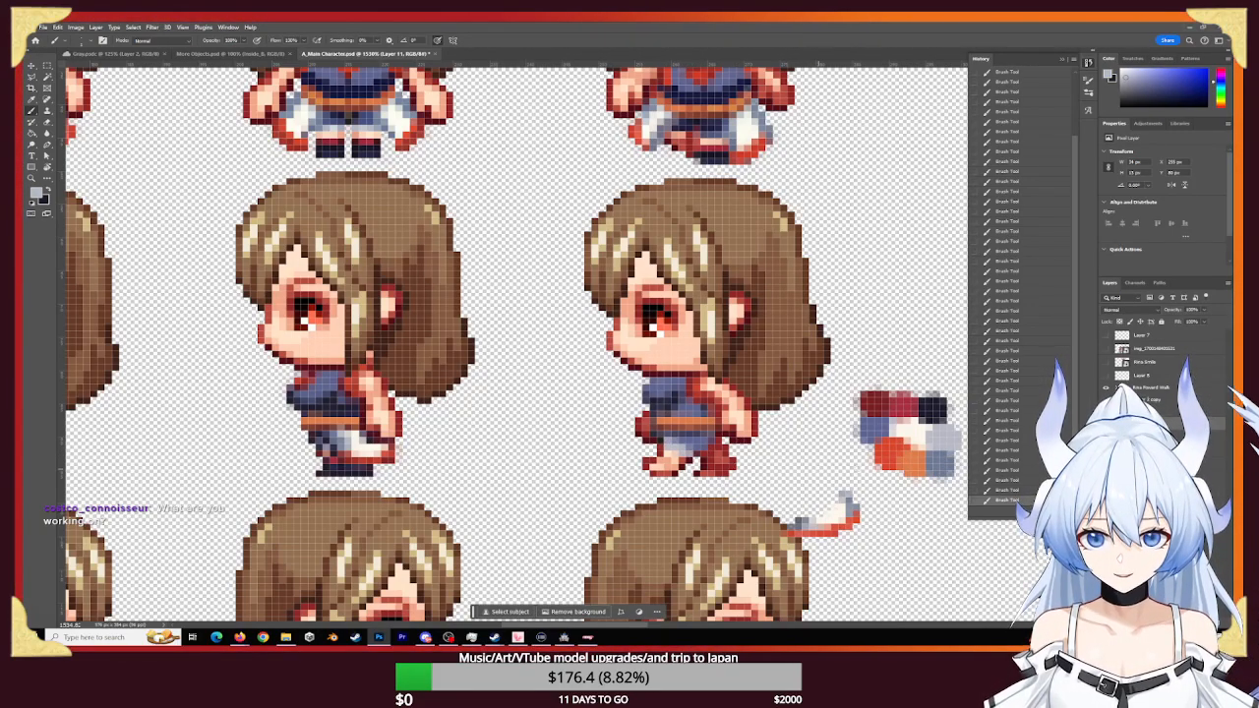
- Sample the palette's dark navy and paint the shoe on the front foot
left_click(939, 416, "alt")
left_click_drag(649, 475, 755, 513, "ctrl")
mouse_move(678, 393)
left_mouse_down()
mouse_move(652, 374)
mouse_move(657, 435)
mouse_move(820, 463)
mouse_move(699, 458)
mouse_move(809, 413)
mouse_move(696, 404)
mouse_move(620, 373)
mouse_move(714, 413)
mouse_move(702, 449)
mouse_move(733, 410)
mouse_move(826, 418)
left_mouse_up()
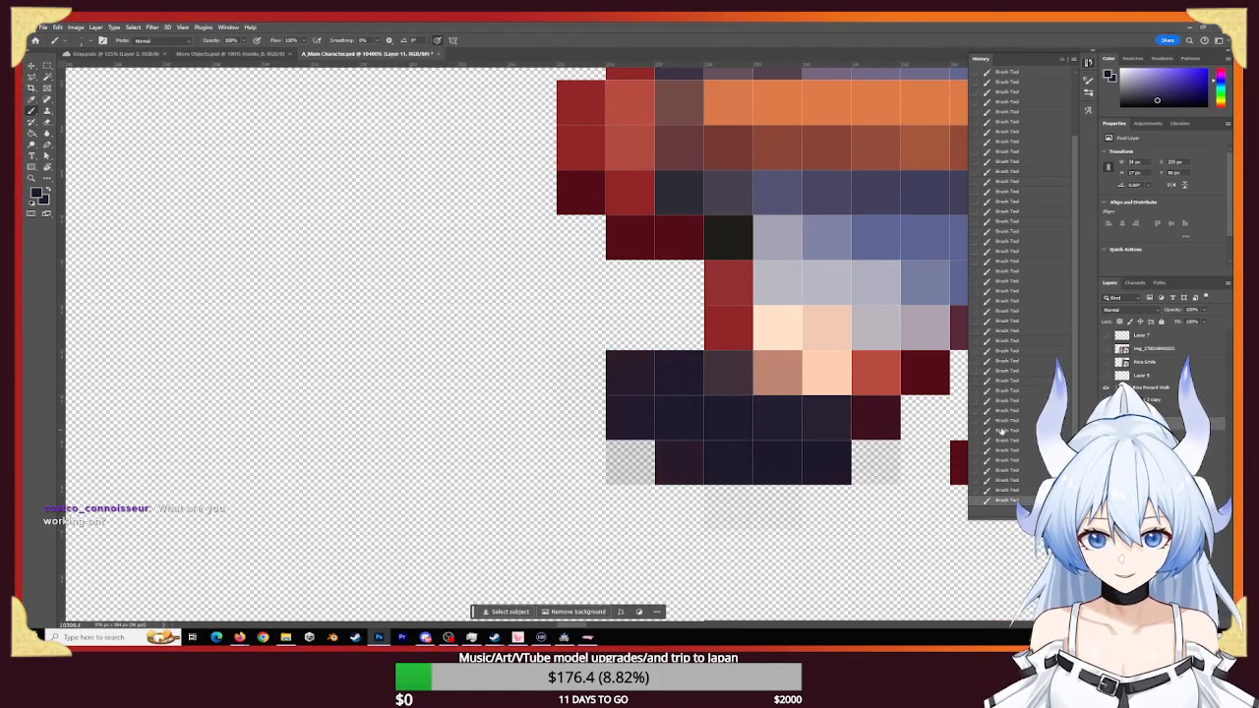
- Add a crimson trim around the front ankle, touch up the skin above it, and put a light grey highlight on the shoe
key("z")
left_click_drag(889, 451, 750, 452)
left_click_drag(874, 401, 457, 462)
key("b")
left_click(876, 392, "alt")
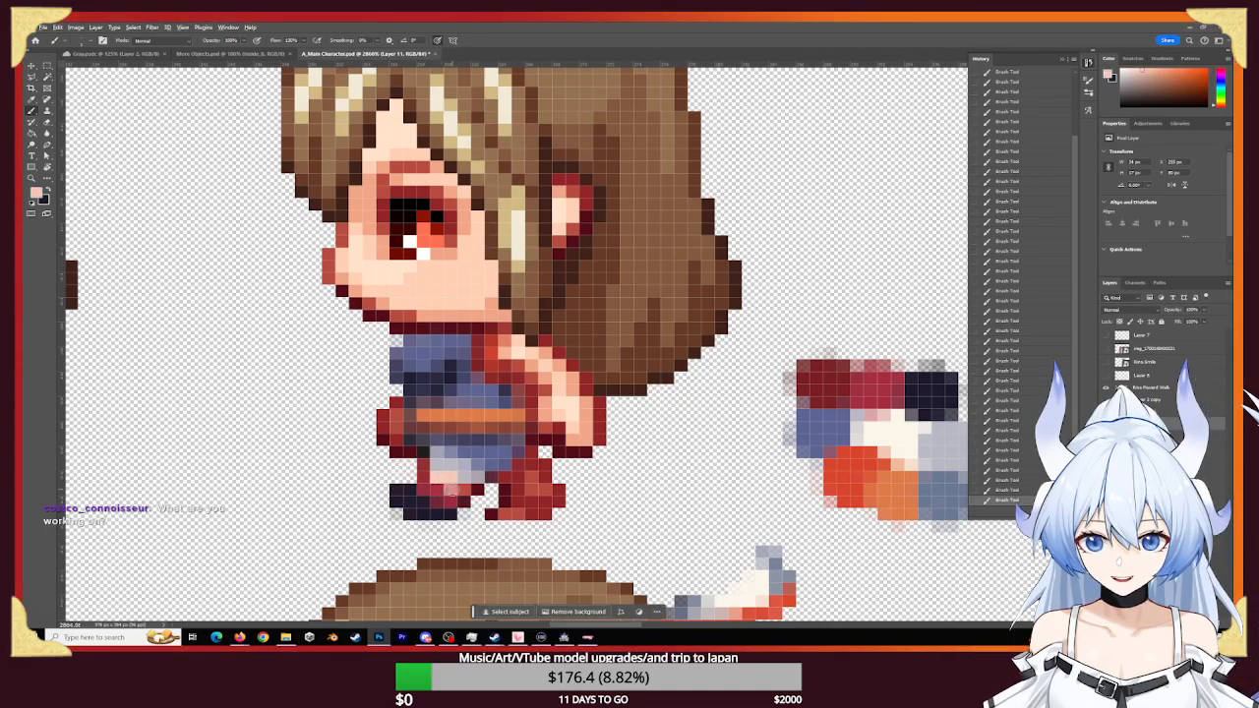
left_click(449, 482, "alt")
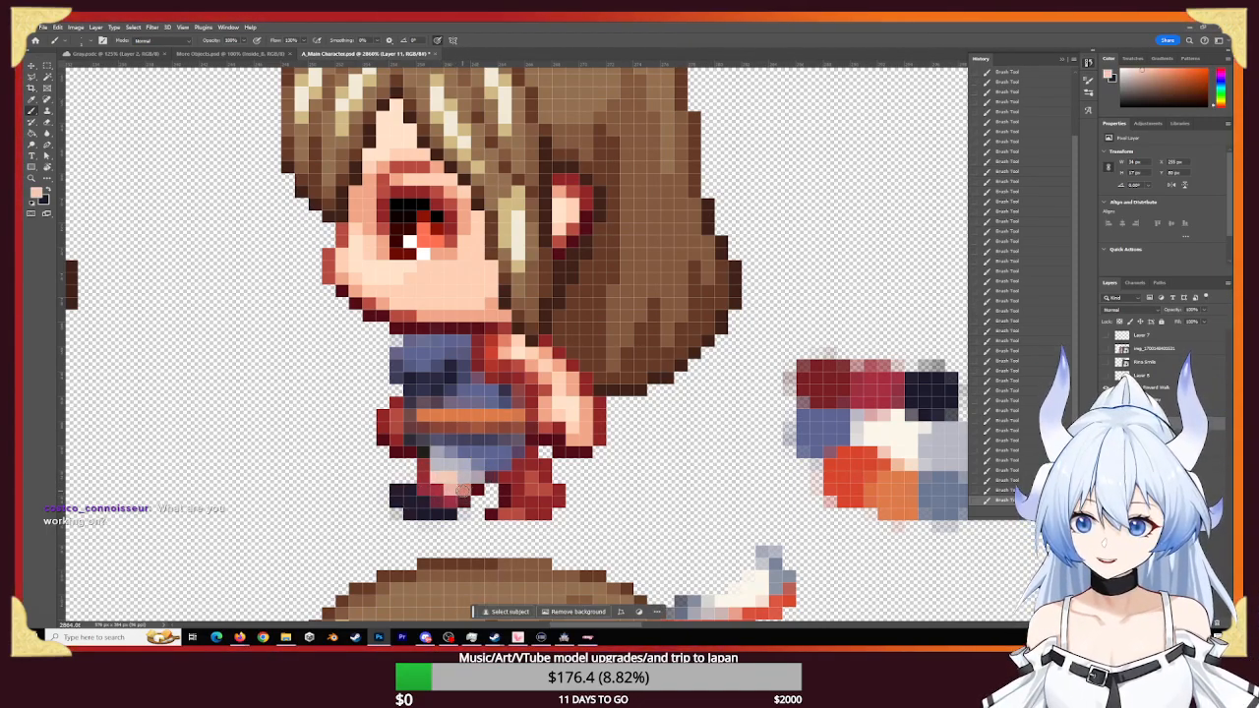
left_click(944, 445, "alt")
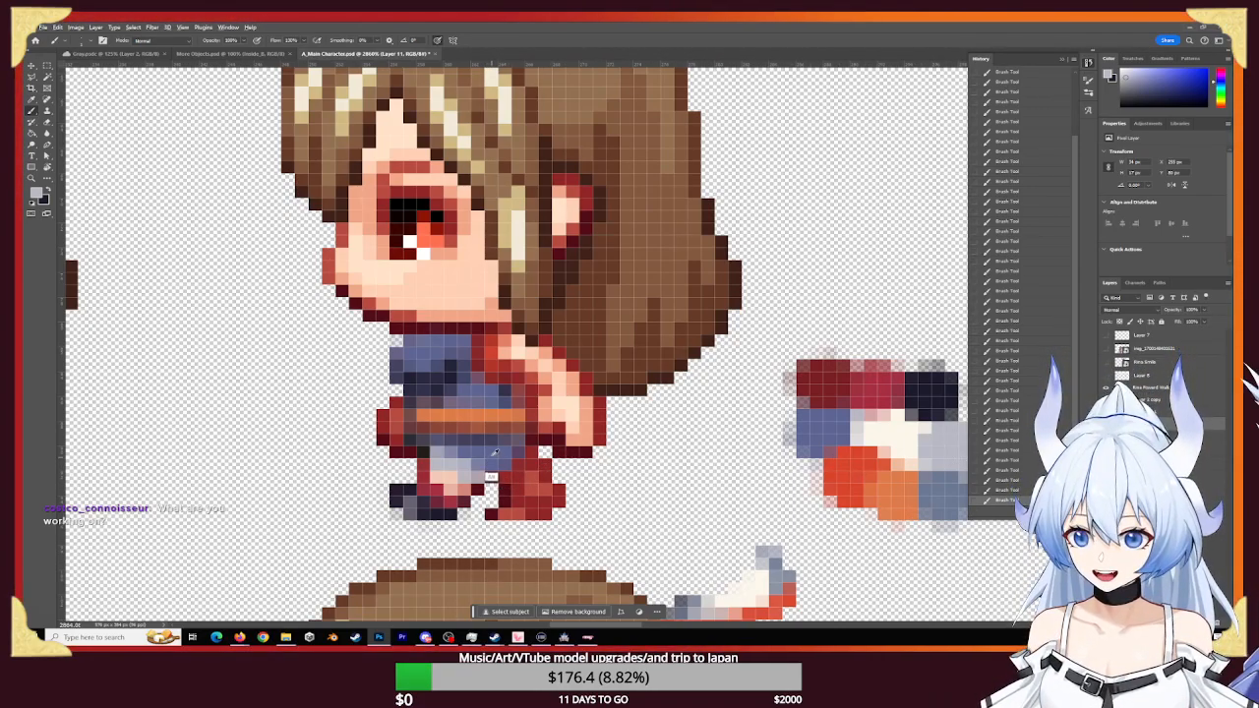
- Extend the blue skirt backward over the top of the rear leg
key("z")
left_click(502, 493)
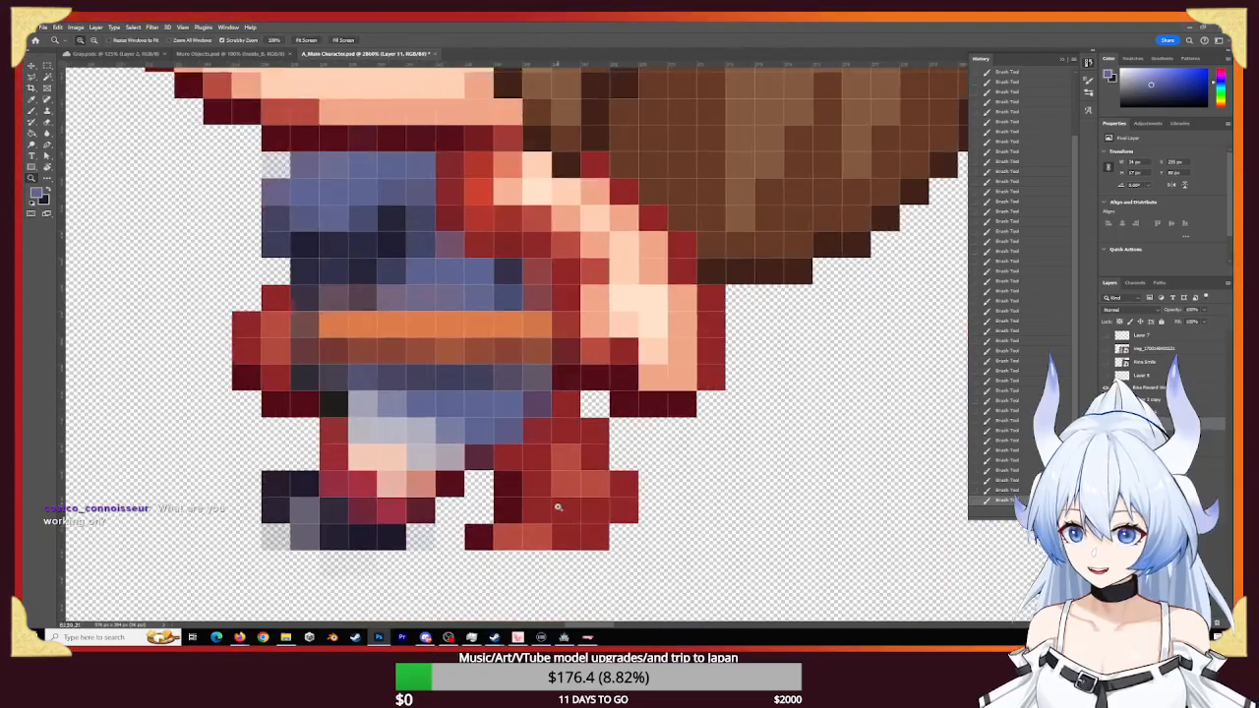
key("b")
mouse_move(553, 431)
left_mouse_down()
mouse_move(553, 413)
mouse_move(570, 438)
mouse_move(544, 453)
mouse_move(537, 416)
left_mouse_up()
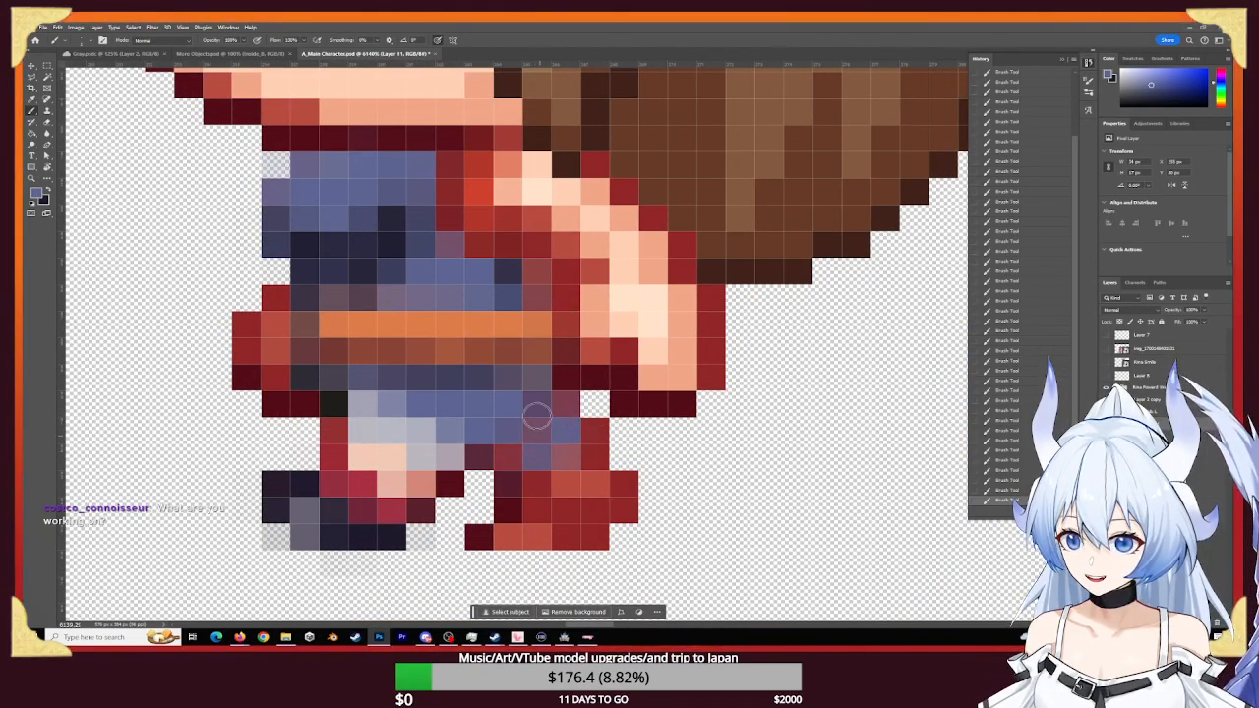
- Sample the navy from the chest shadow and paint over the rear leg and foot as a dark boot
left_click(393, 242, "alt")
mouse_move(534, 478)
left_mouse_down()
mouse_move(564, 402)
mouse_move(582, 445)
mouse_move(556, 478)
mouse_move(528, 482)
mouse_move(489, 461)
mouse_move(565, 412)
mouse_move(576, 436)
mouse_move(550, 472)
mouse_move(498, 464)
mouse_move(518, 479)
mouse_move(581, 443)
mouse_move(579, 413)
mouse_move(573, 504)
left_mouse_up()
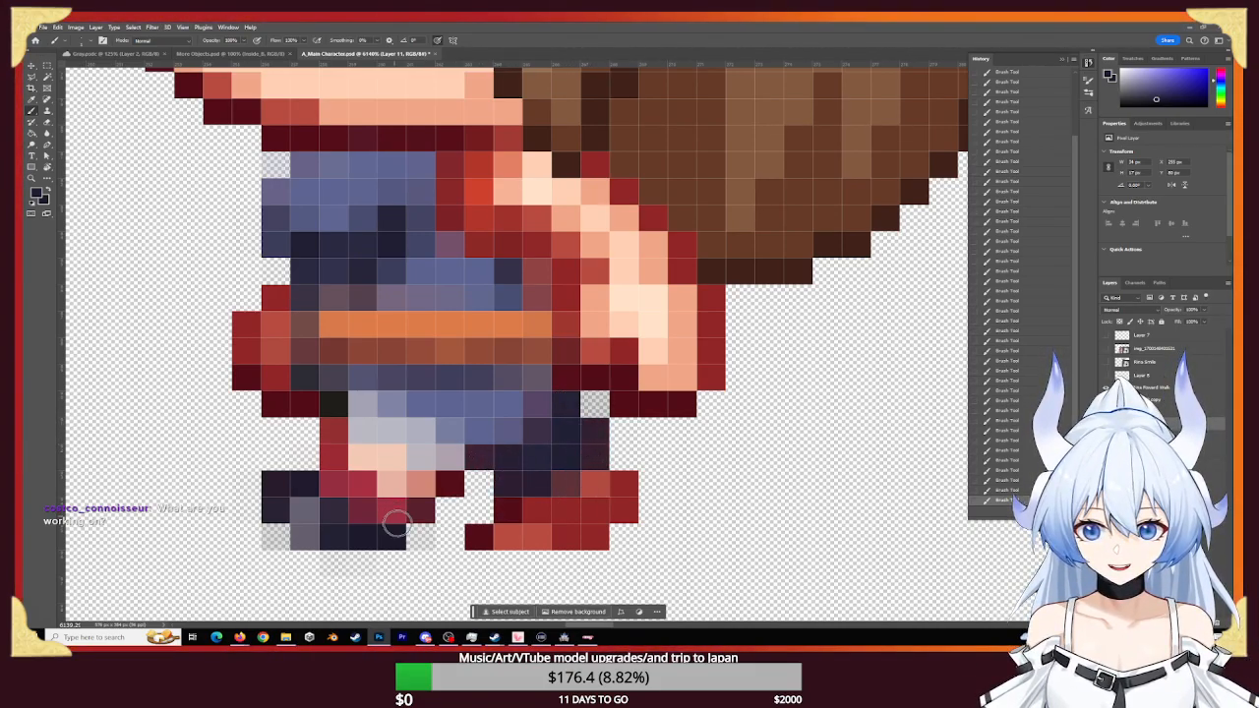
mouse_move(468, 536)
left_mouse_down()
mouse_move(609, 540)
mouse_move(615, 487)
mouse_move(584, 508)
mouse_move(596, 485)
mouse_move(530, 506)
mouse_move(581, 483)
mouse_move(570, 501)
mouse_move(486, 511)
mouse_move(616, 504)
left_mouse_up()
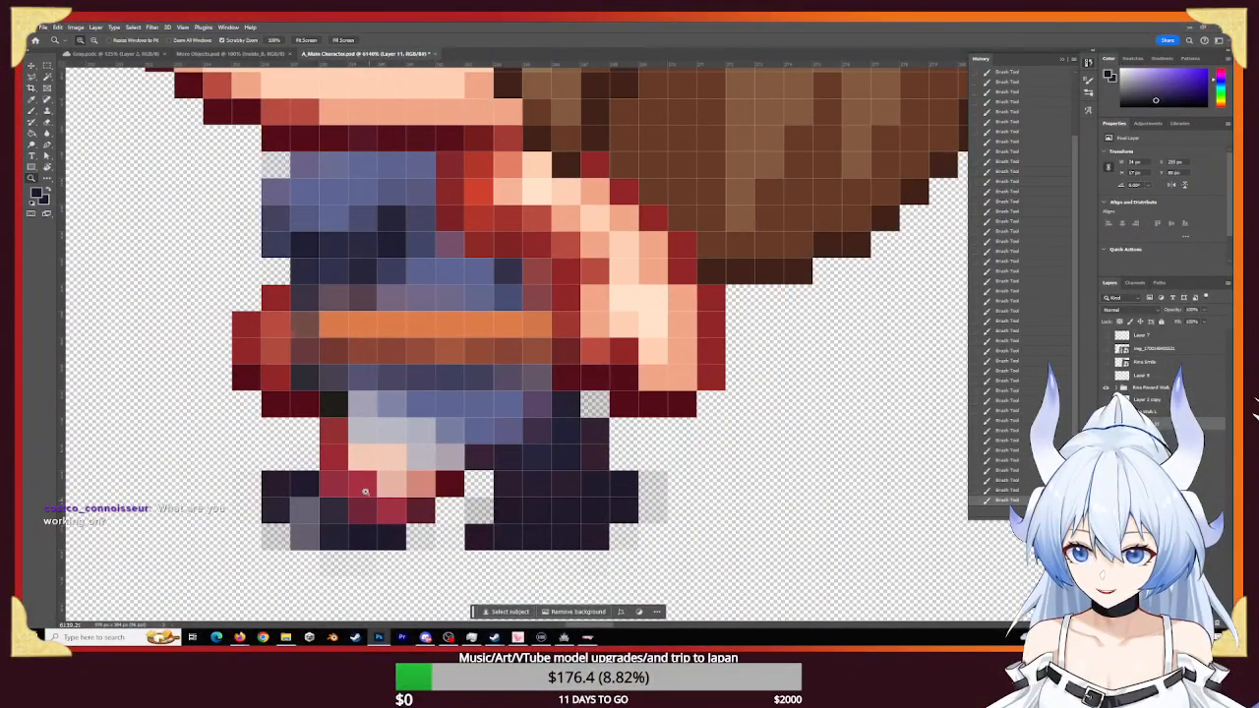
- Add a crimson trim around the rear ankle and a muted grey highlight on the rear shoe, sampling both colours from the front foot
key("z")
key("b")
left_click(388, 511, "alt")
mouse_move(497, 494)
left_mouse_down()
mouse_move(562, 478)
mouse_move(536, 458)
mouse_move(525, 481)
left_mouse_up()
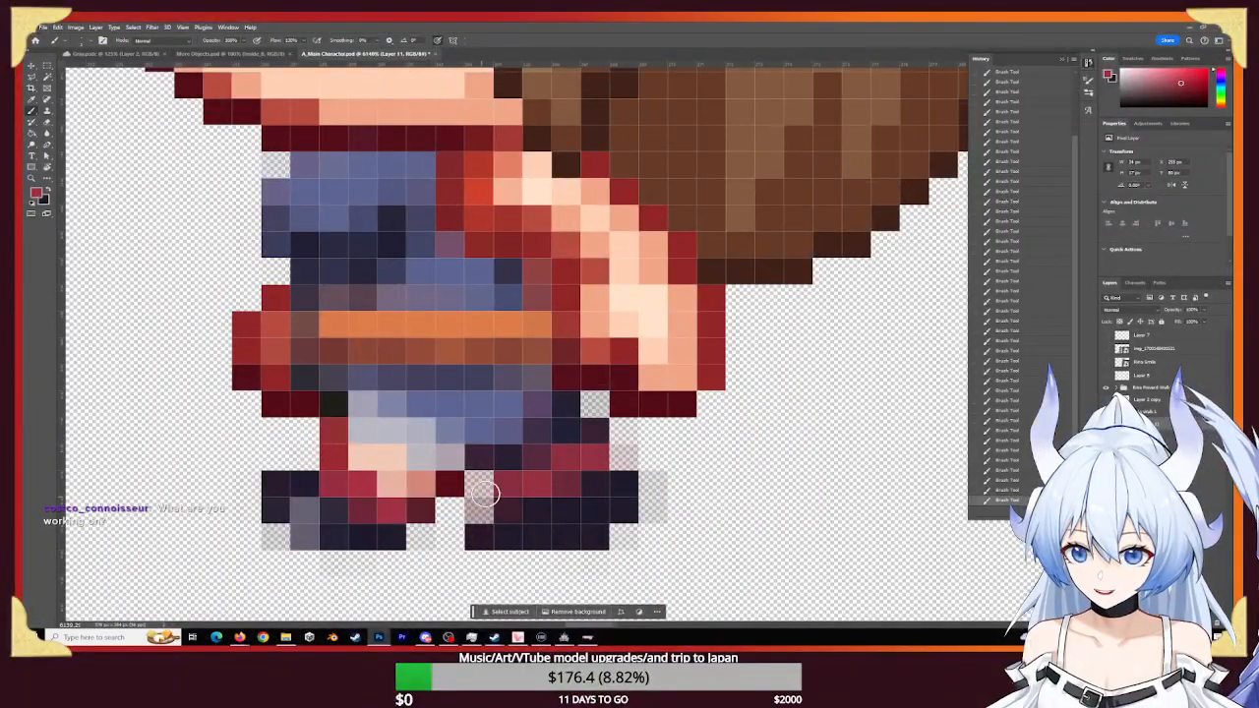
left_click(304, 532, "alt")
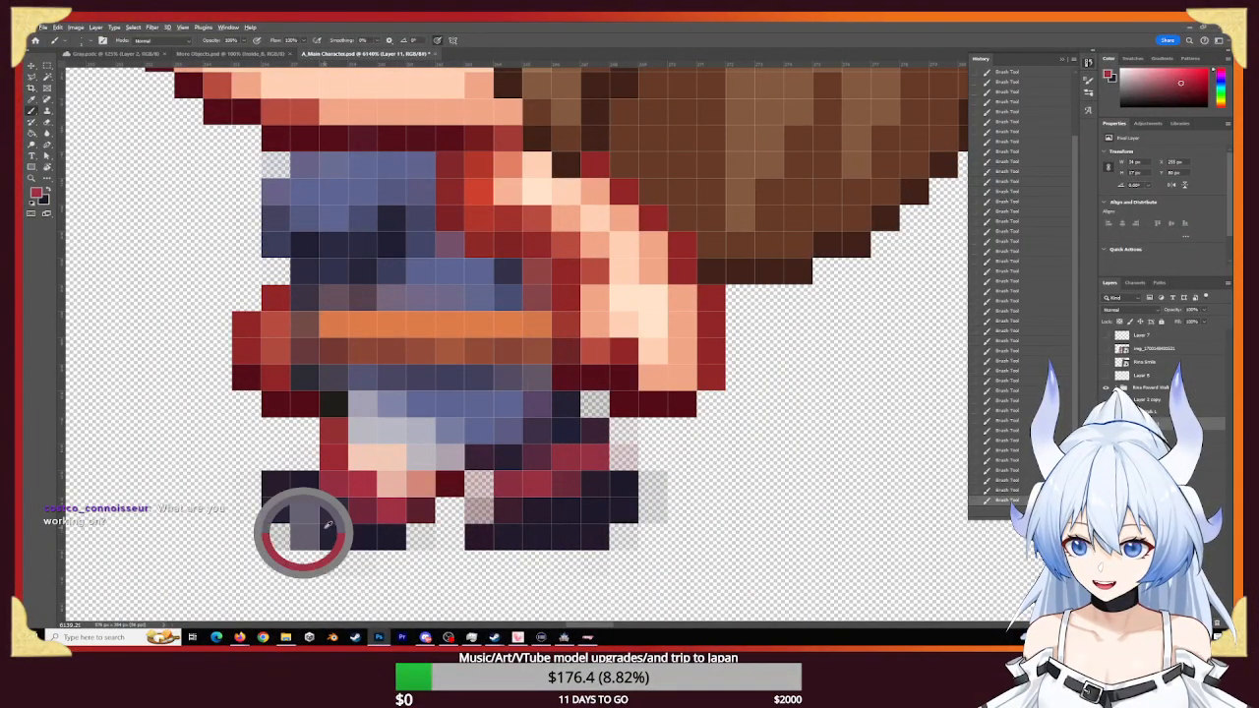
mouse_move(549, 533)
left_mouse_down()
mouse_move(576, 514)
mouse_move(579, 525)
left_mouse_up()
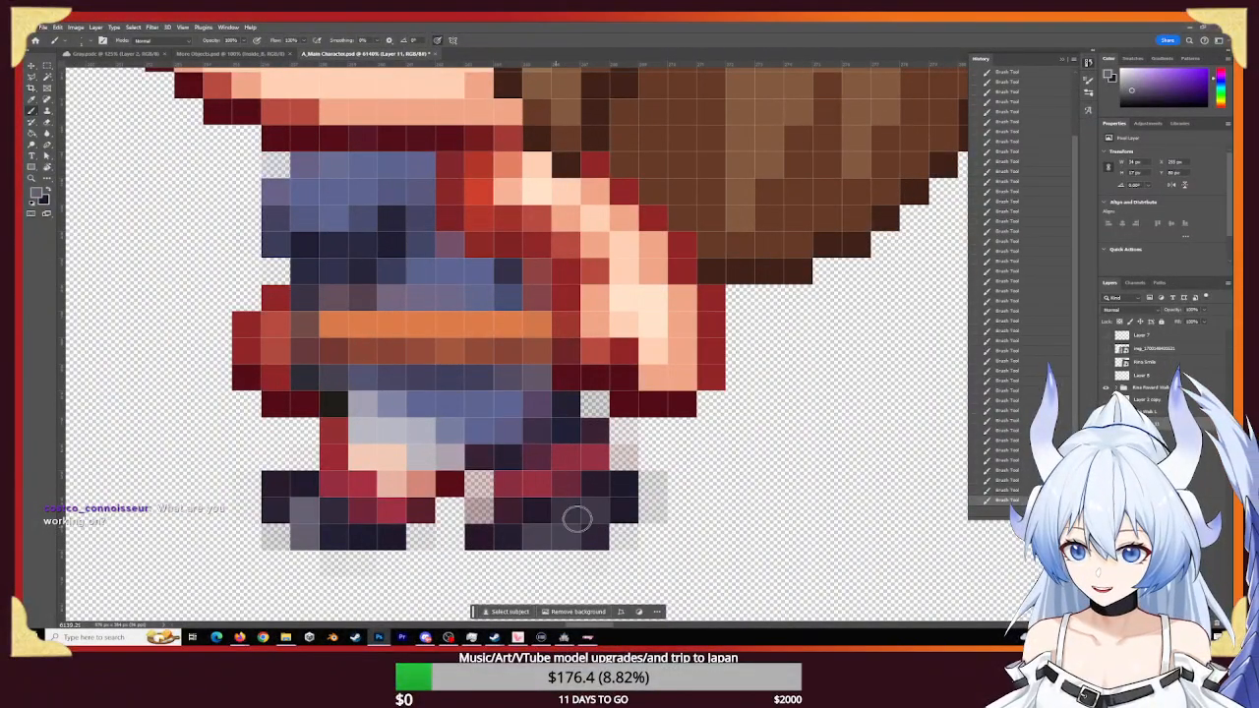
- Paint skin on the rear leg above the crimson trim, using the light skin and red shadow colours sampled from the arm
key("e")
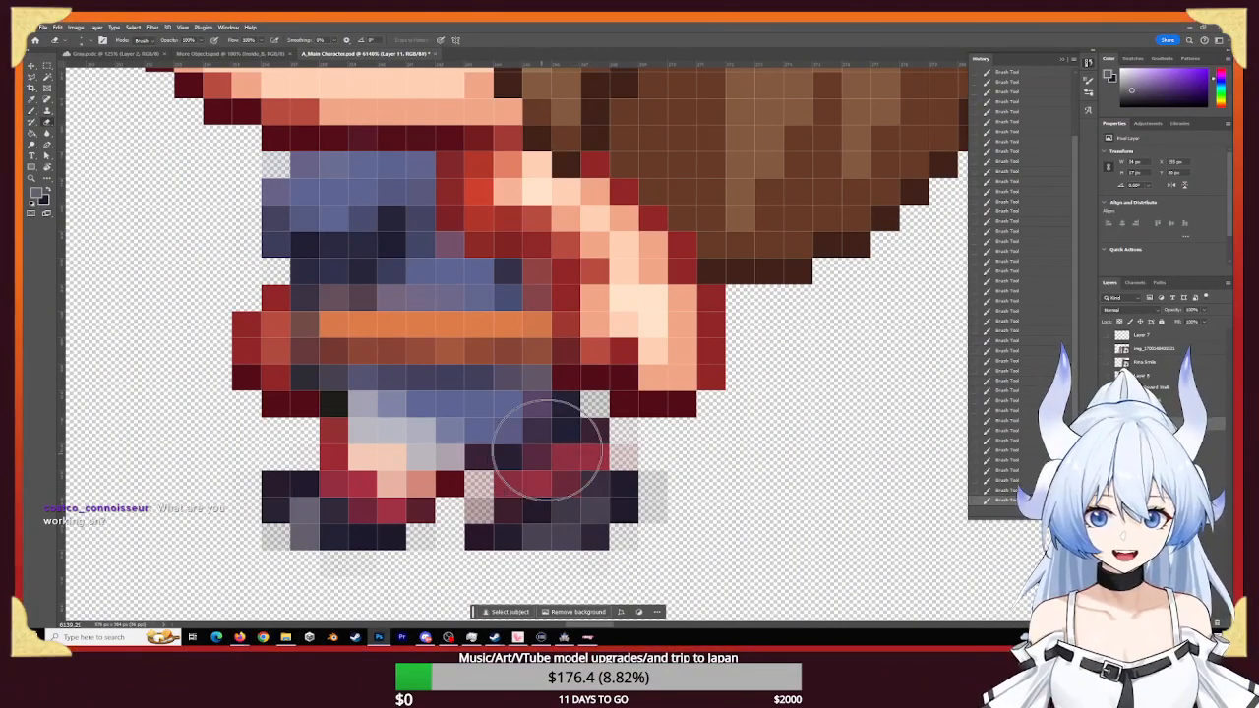
left_click(649, 314)
left_click(618, 248)
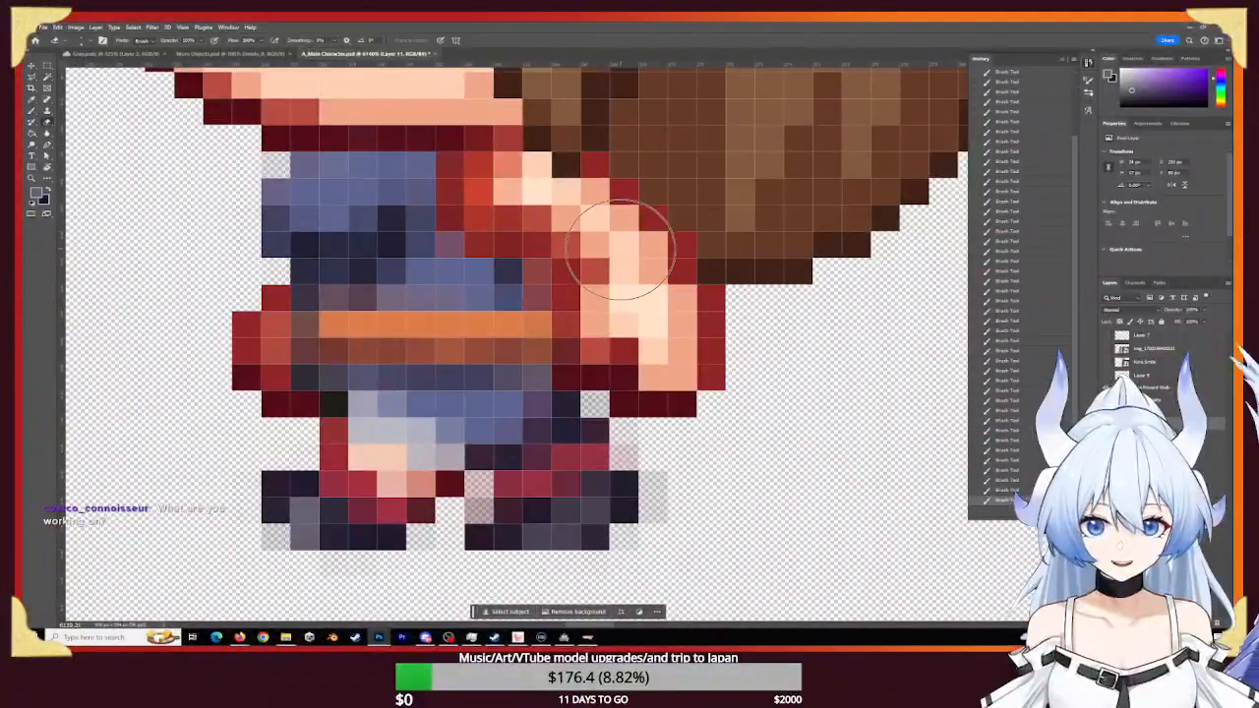
key("b")
left_click(655, 296, "alt")
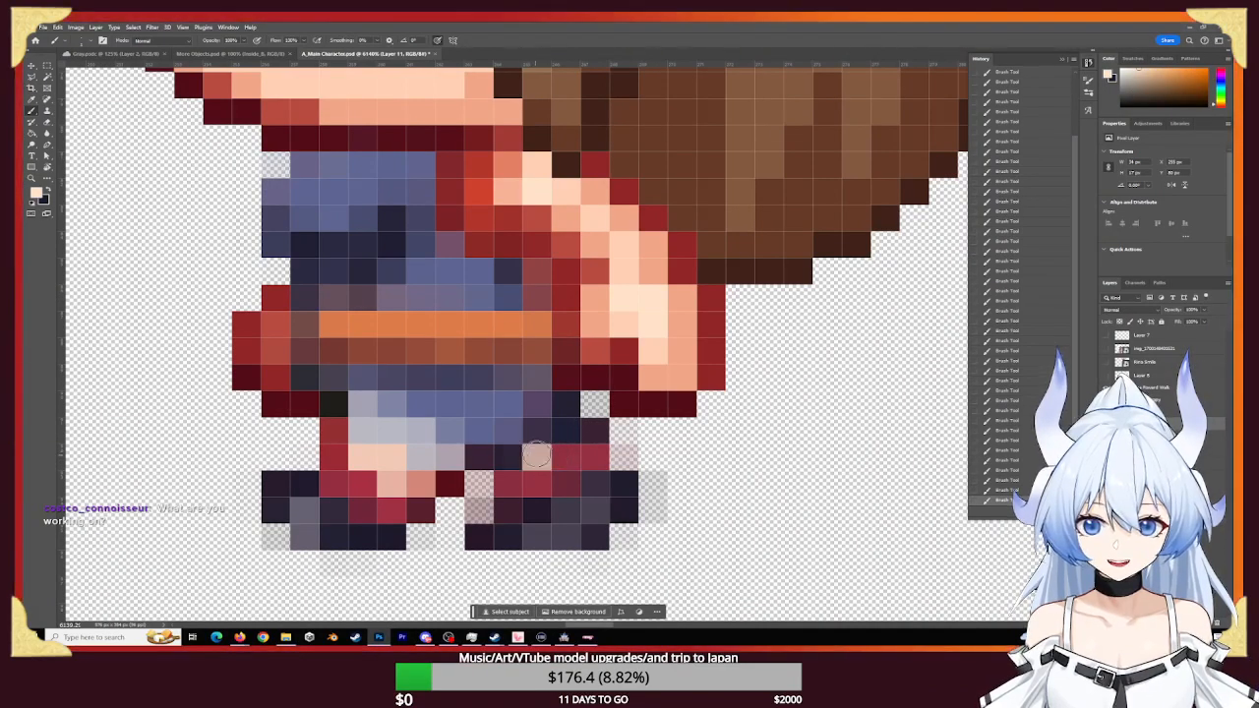
left_click(564, 432)
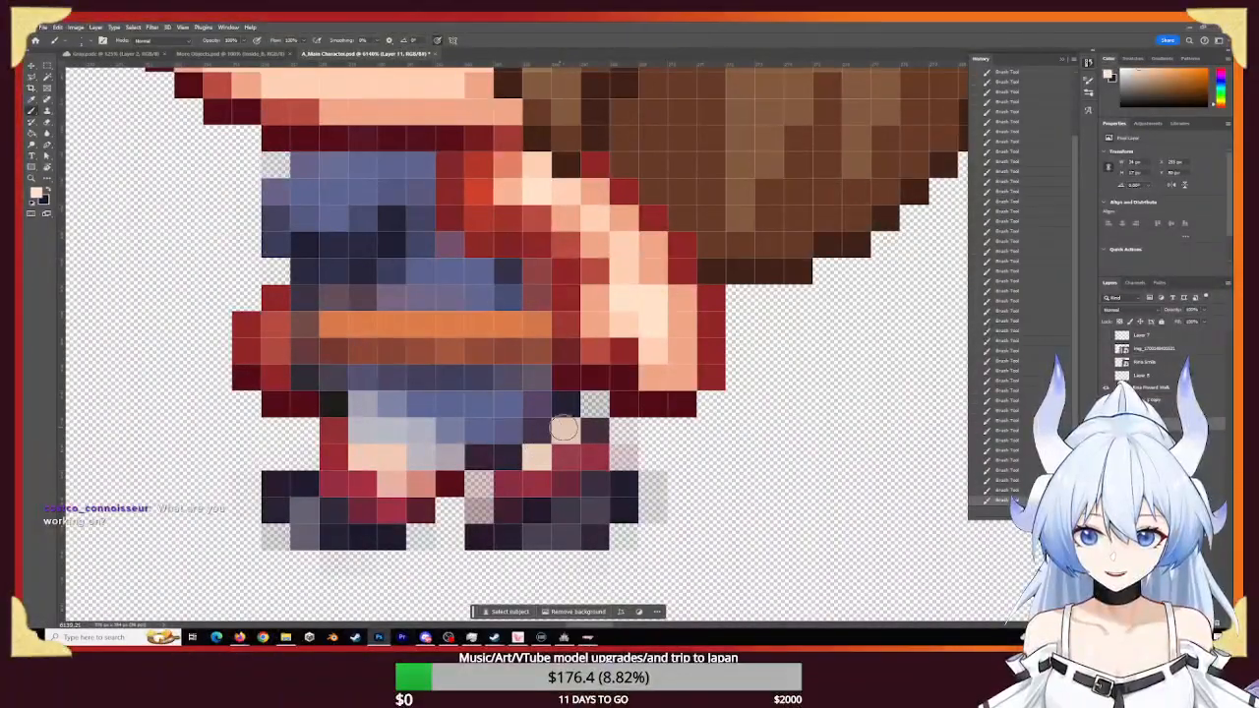
left_click(591, 292, "alt")
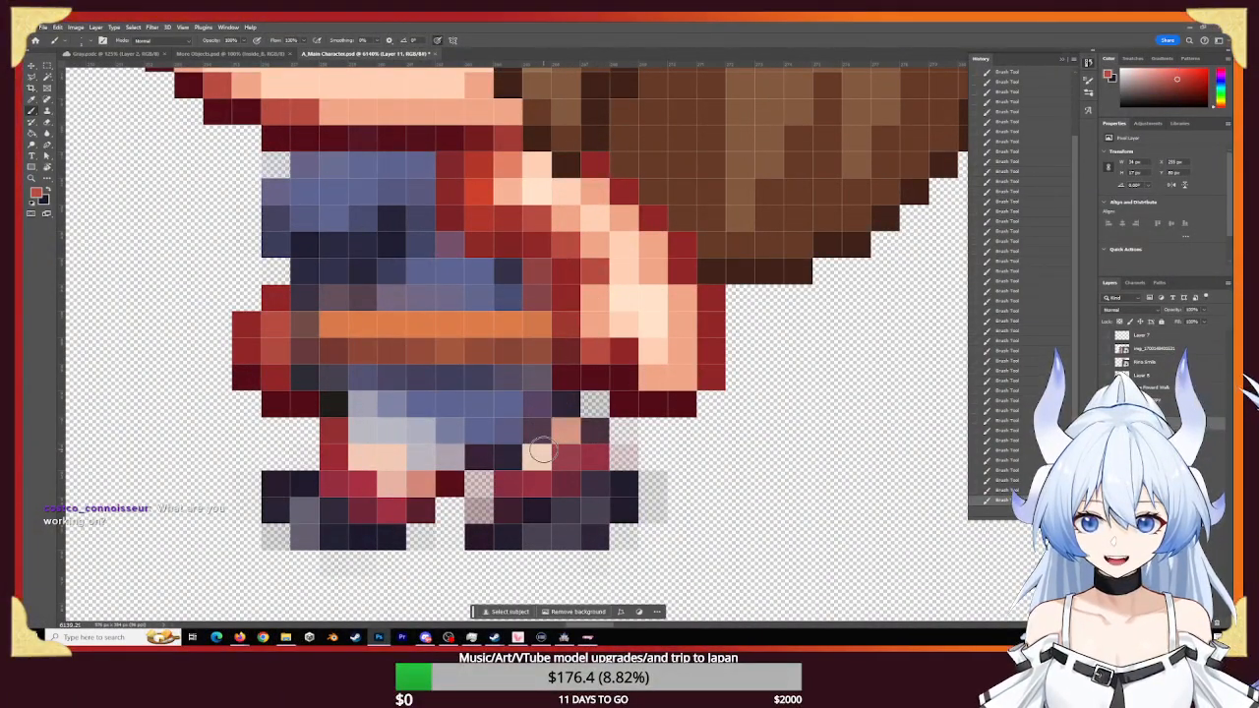
- Try the spare white and orange skirt piece behind the character on this frame, and delete that piece's layer
key("z")
left_click_drag(644, 486, 619, 468)
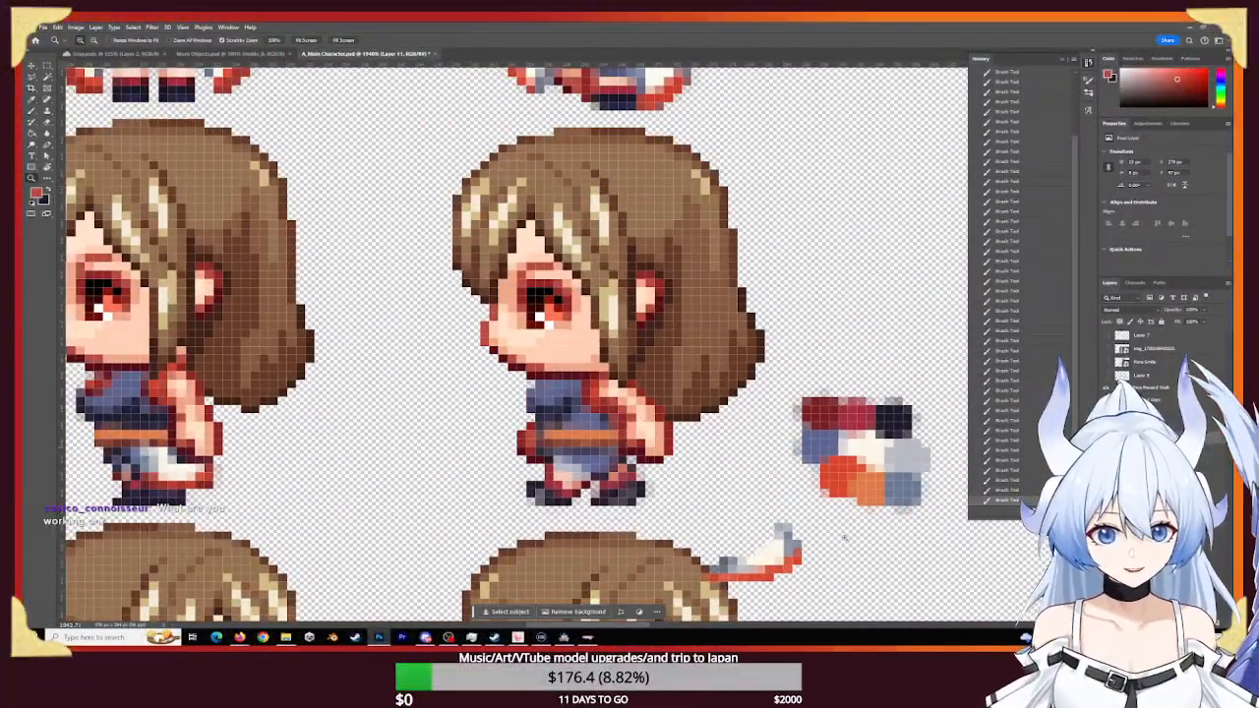
key("v")
left_click_drag(786, 556, 620, 465)
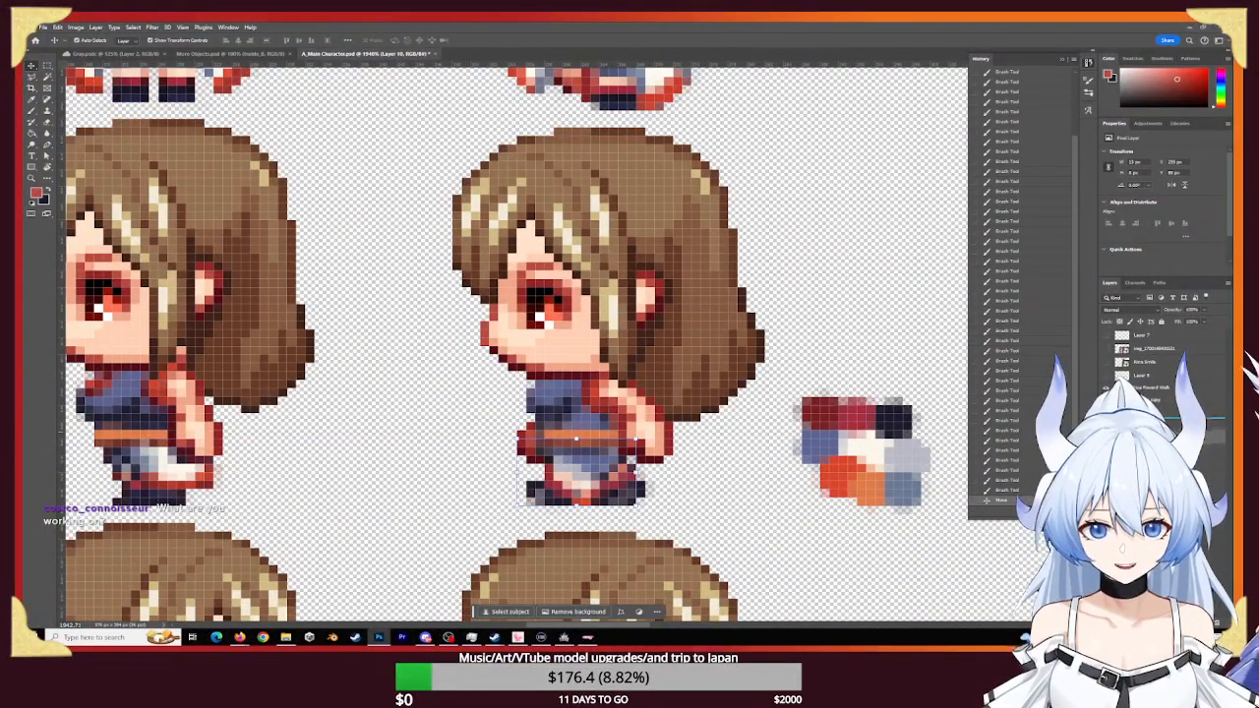
key("ctrl+[")
left_click_drag(580, 486, 675, 488)
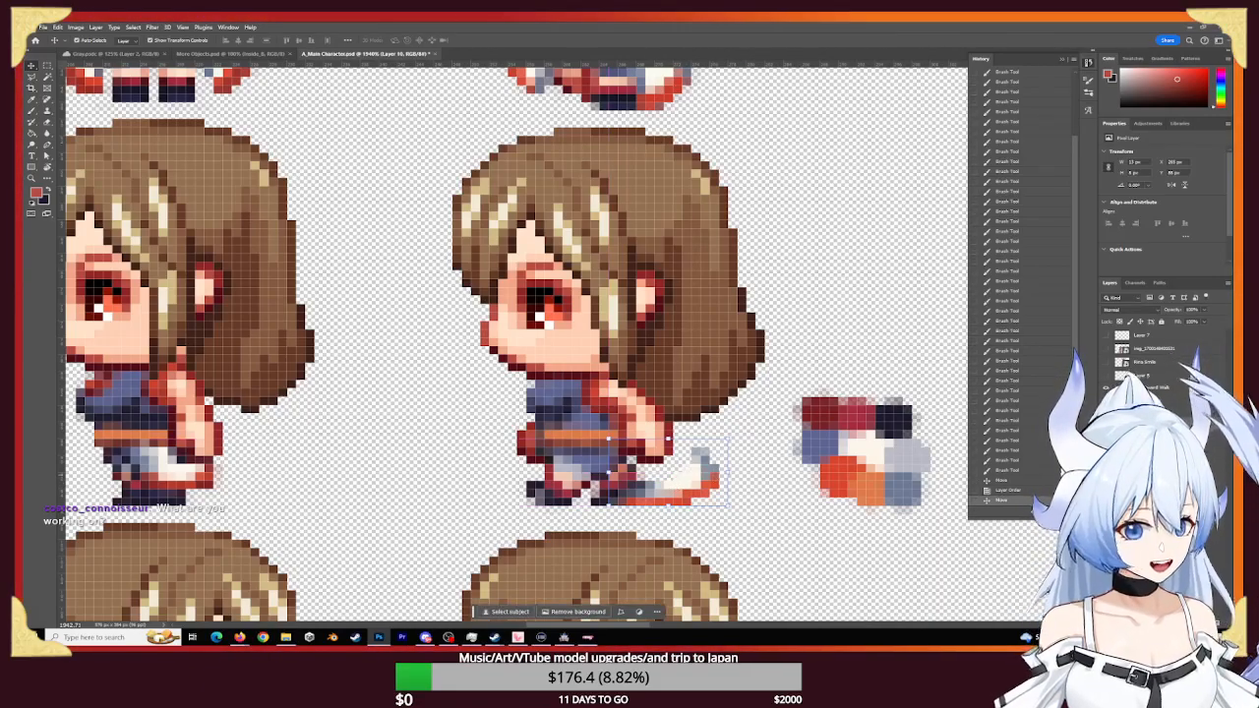
key("Delete")
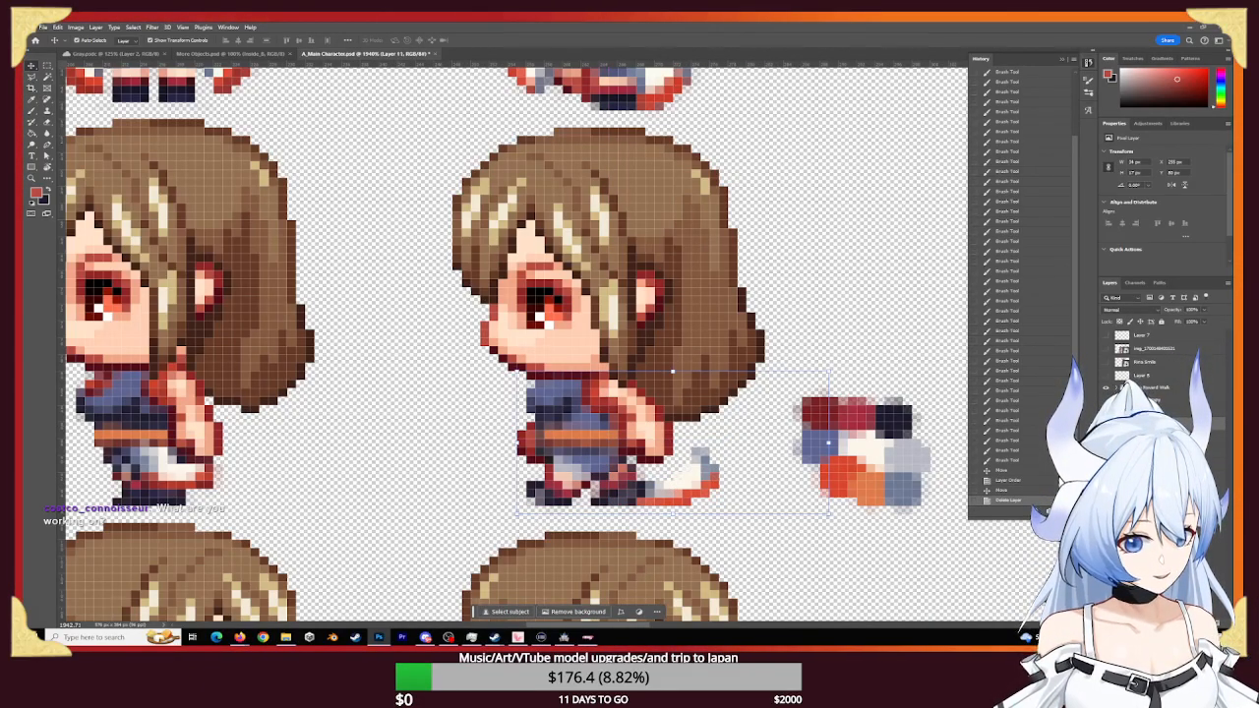
- Sample the palette's off-white and grey-blue, and dab grey-blue just behind the top of the rear leg
key("z")
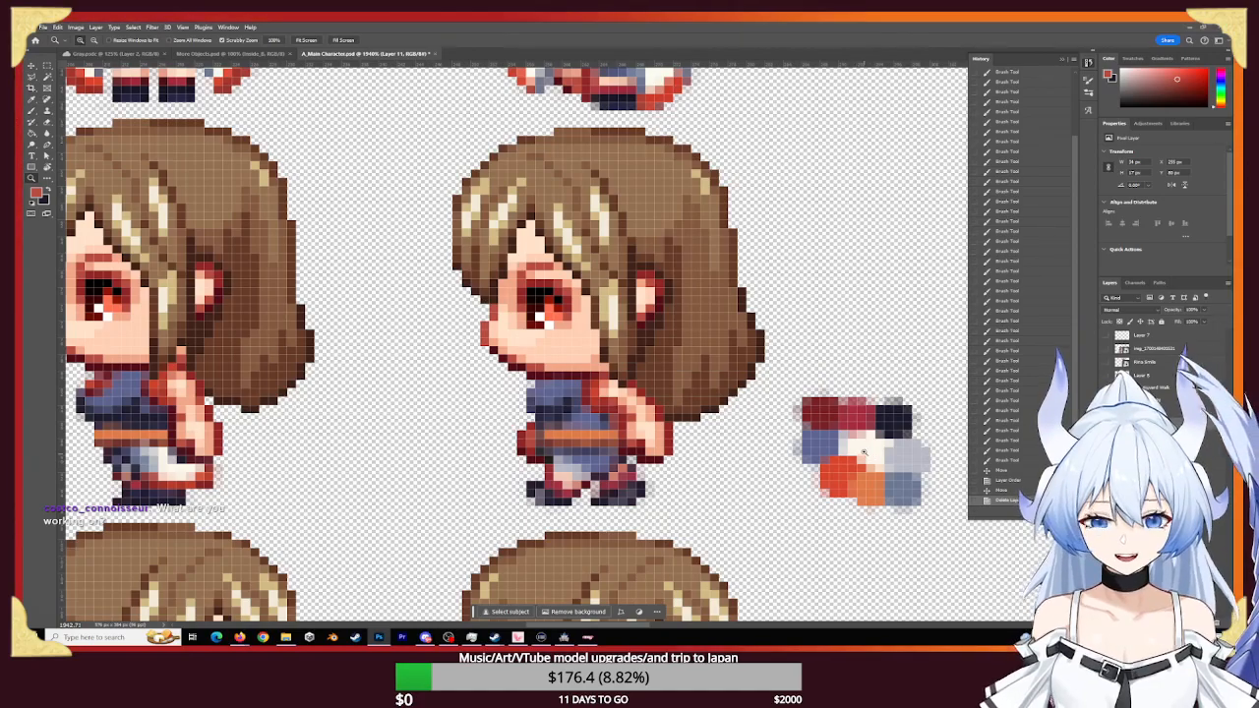
left_click_drag(725, 491, 738, 494)
key("b")
left_click_drag(816, 443, 605, 444)
left_click(914, 410, "alt")
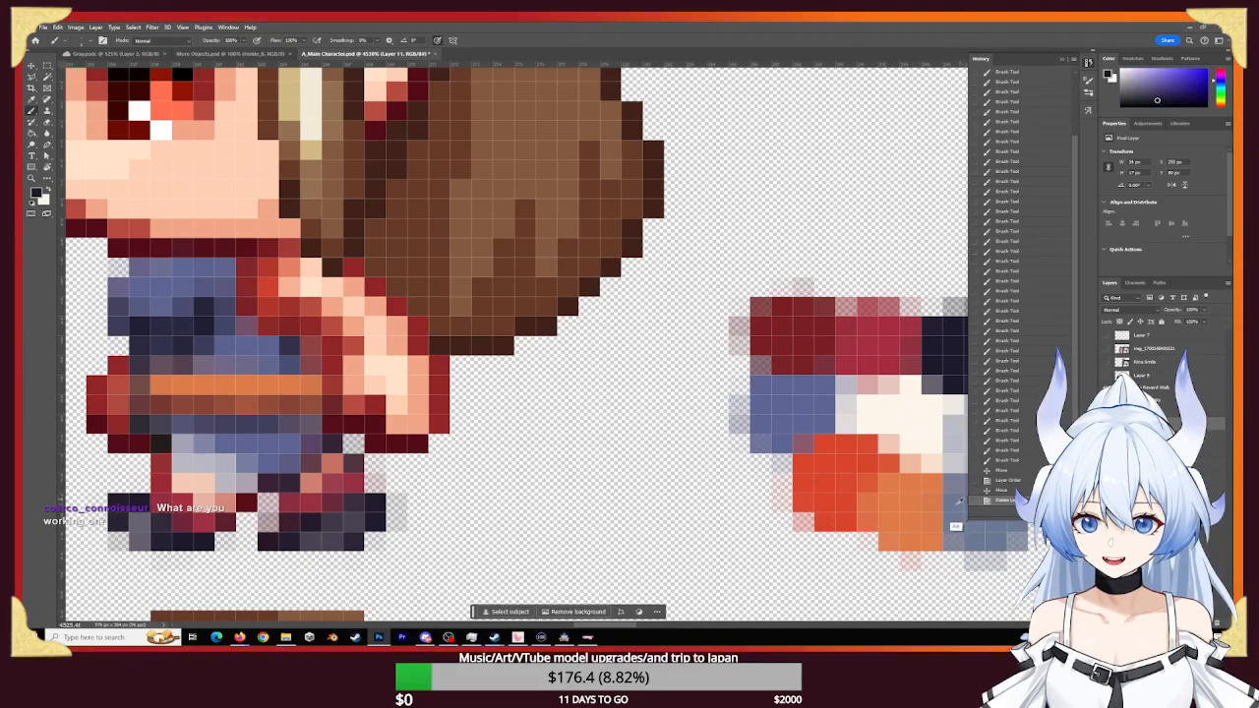
left_click(916, 491, "alt")
key("z")
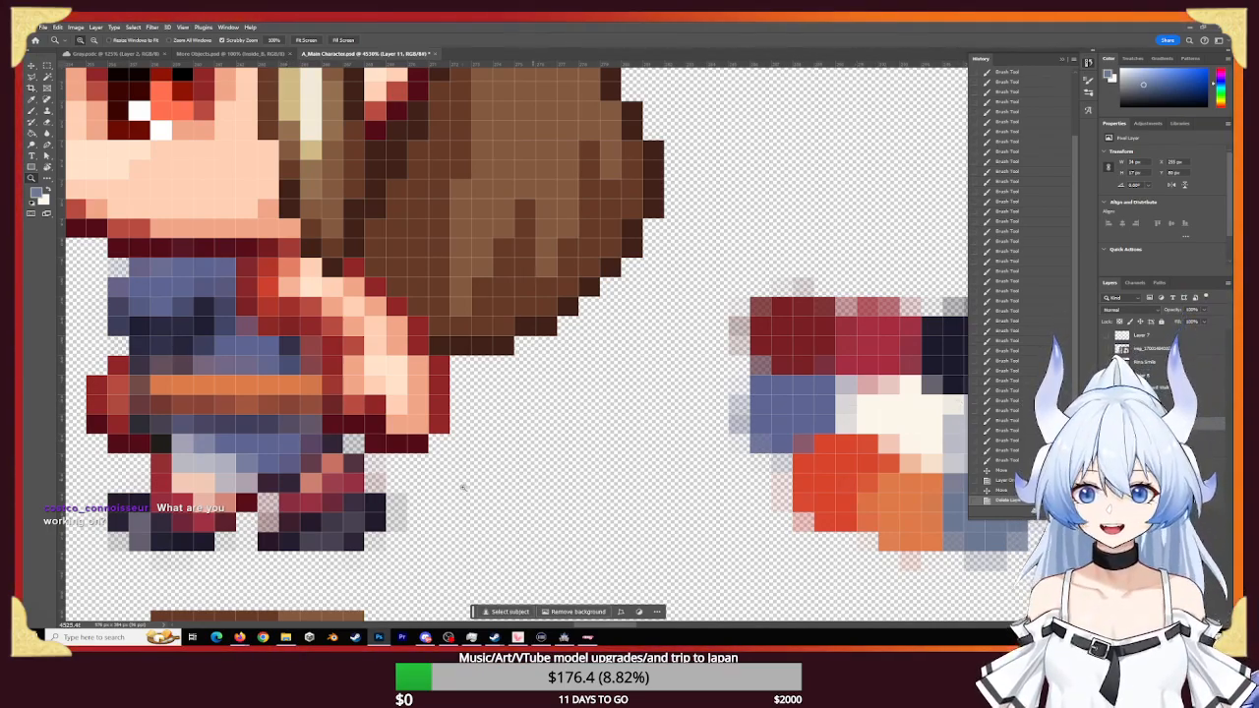
key("b")
left_click(341, 440)
left_click(345, 441)
left_click(349, 442)
left_click(352, 444)
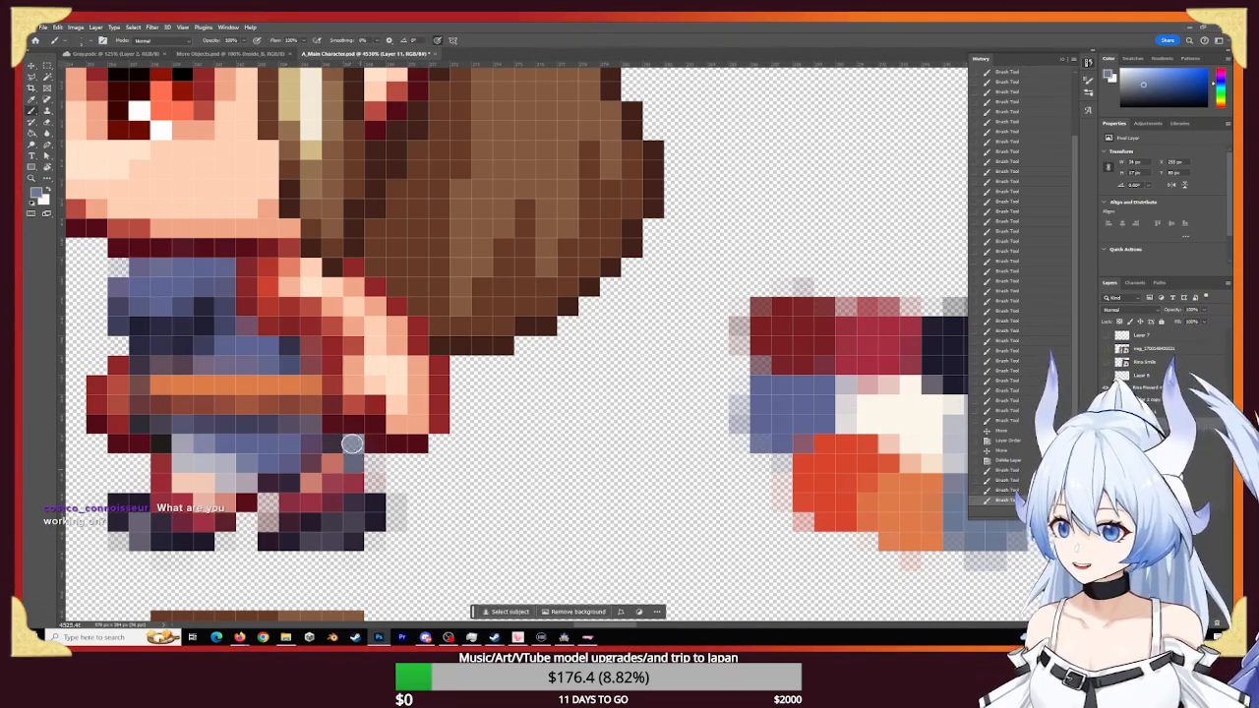
left_click(353, 448)
left_click(354, 463)
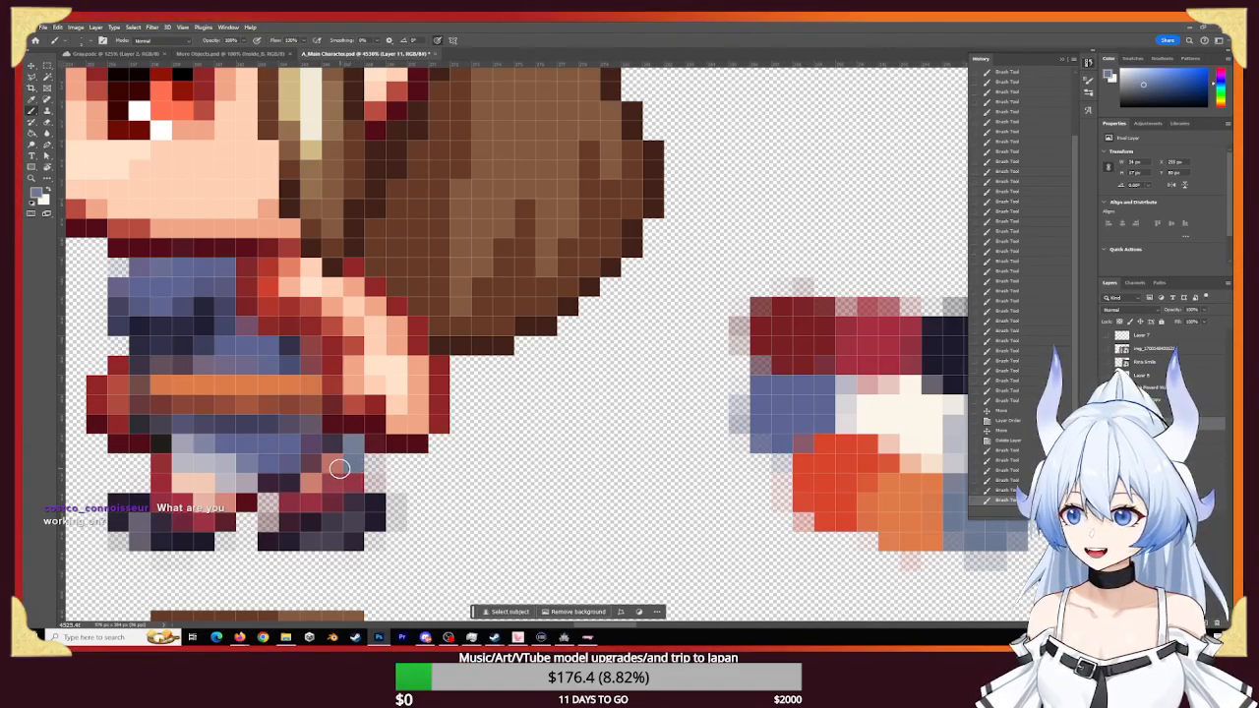
- Paint off-white pixels from below the arm down the skirt's back edge and forward across both legs as the hem
key("x")
left_click(348, 443)
left_click(350, 446)
left_click(353, 449)
left_click(354, 454)
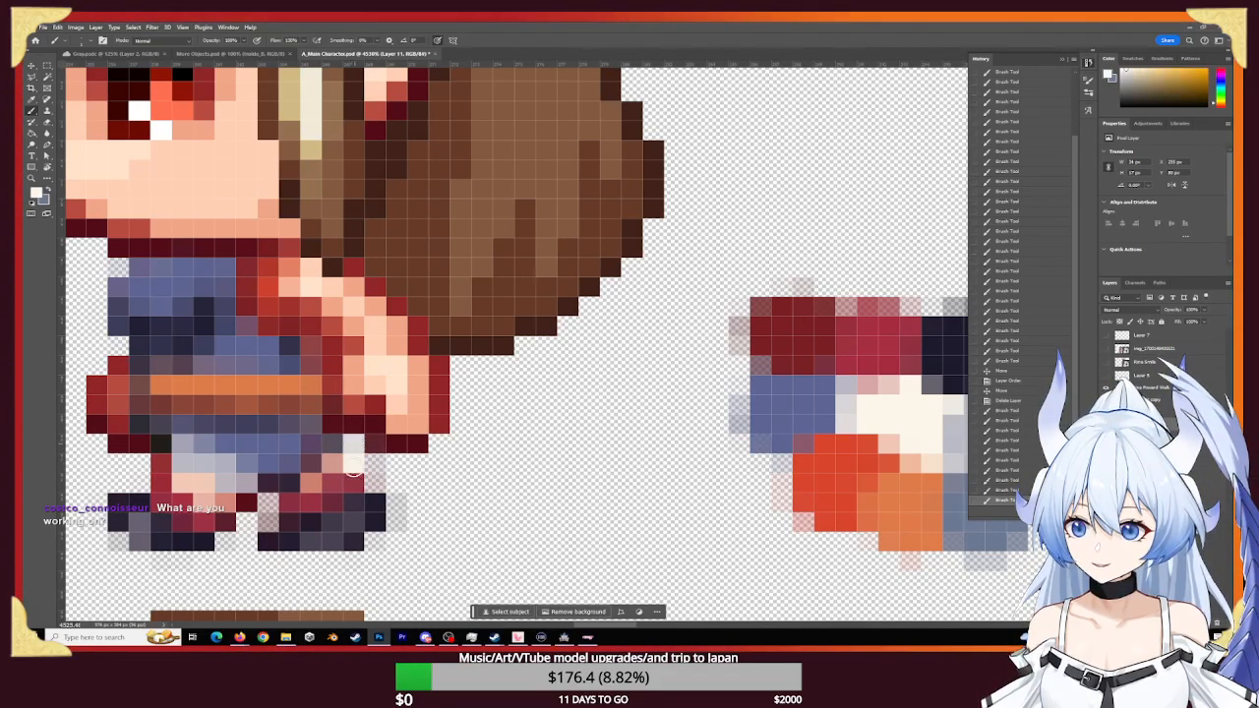
left_click(360, 452)
left_click(359, 458)
left_click(356, 468)
left_click(352, 480)
left_click(324, 484)
left_click(305, 482)
left_click(271, 481)
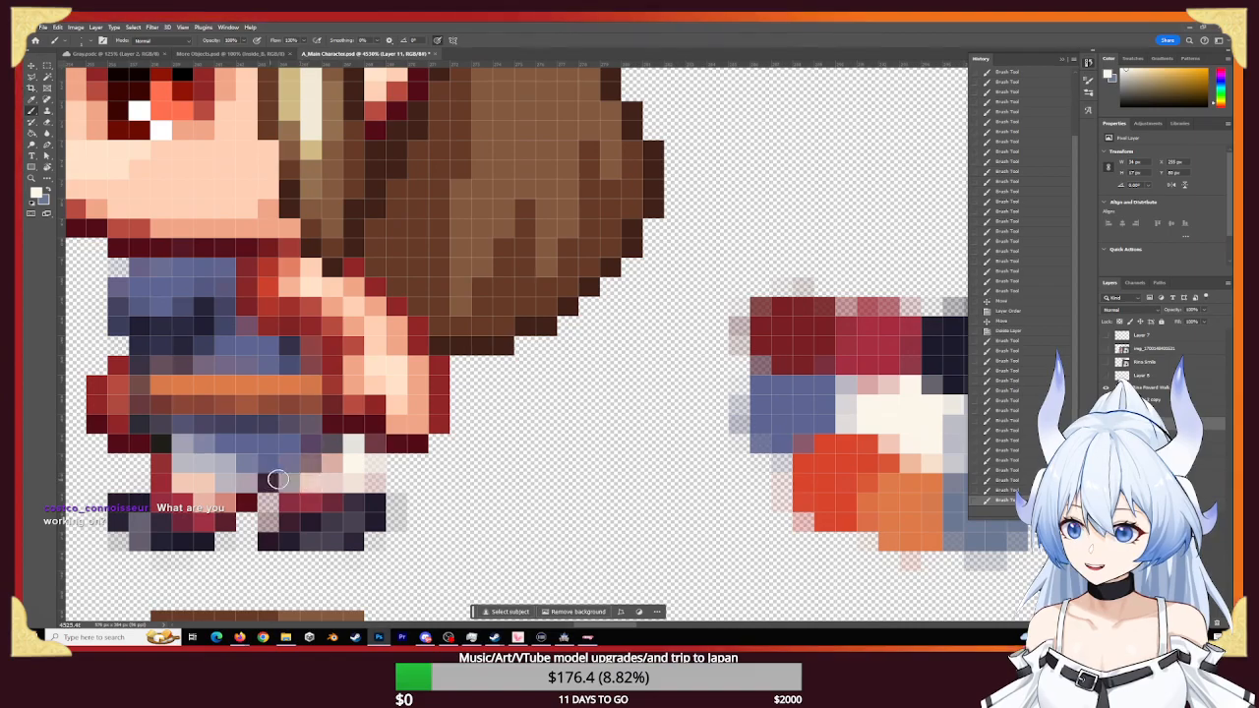
left_click(264, 482)
left_click(246, 490)
left_click(236, 488)
left_click(224, 483)
left_click(216, 473)
- Fill the front part of the skirt with off-white from below the belt down to the front leg
left_click(220, 438)
left_click(224, 448)
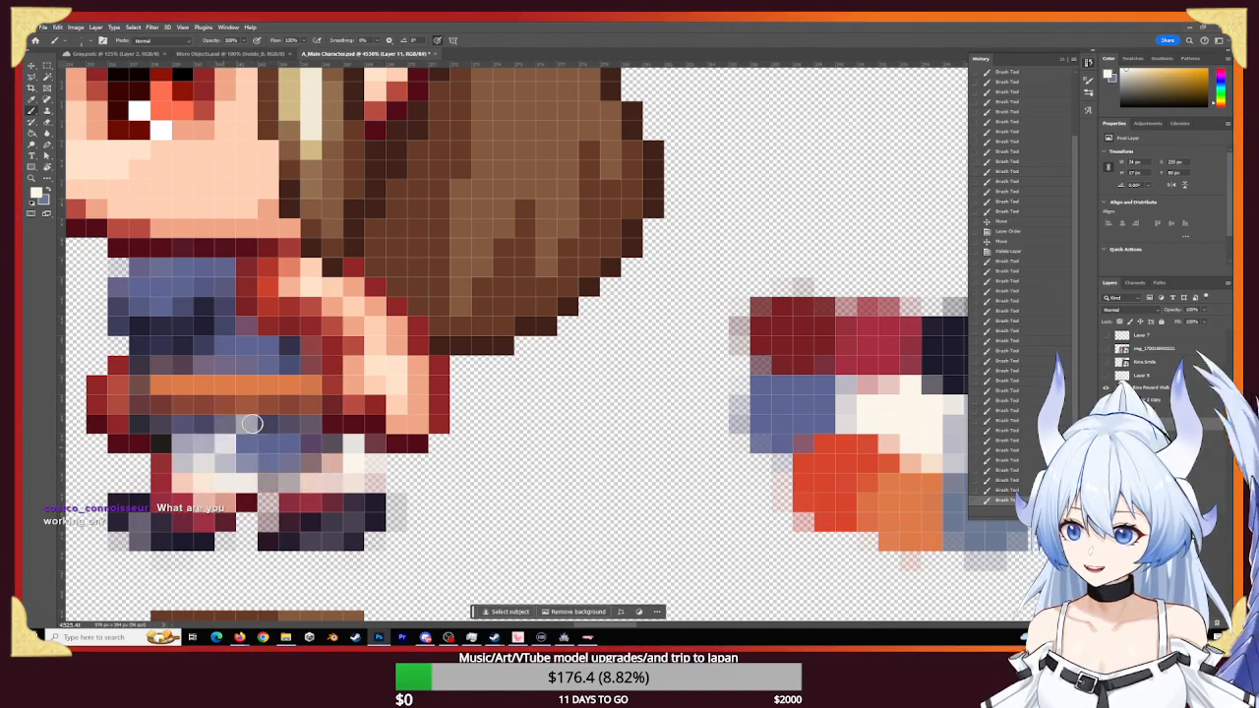
left_click(245, 433)
left_click(208, 473)
left_click(225, 446)
left_click(218, 453)
left_click(210, 462)
left_click(204, 466)
left_click(194, 475)
left_click(194, 480)
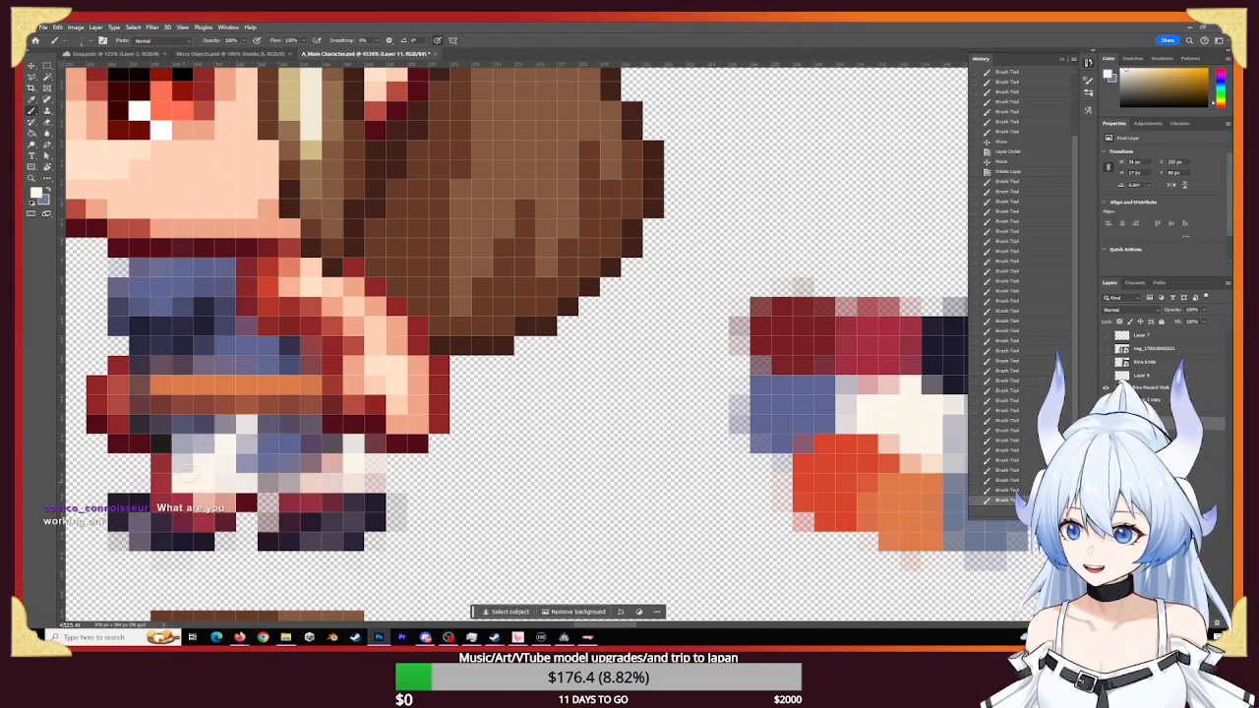
- Extend the off-white skirt one row lower across both legs, just above the shoes
left_click(205, 484)
left_click(245, 492)
left_click(281, 496)
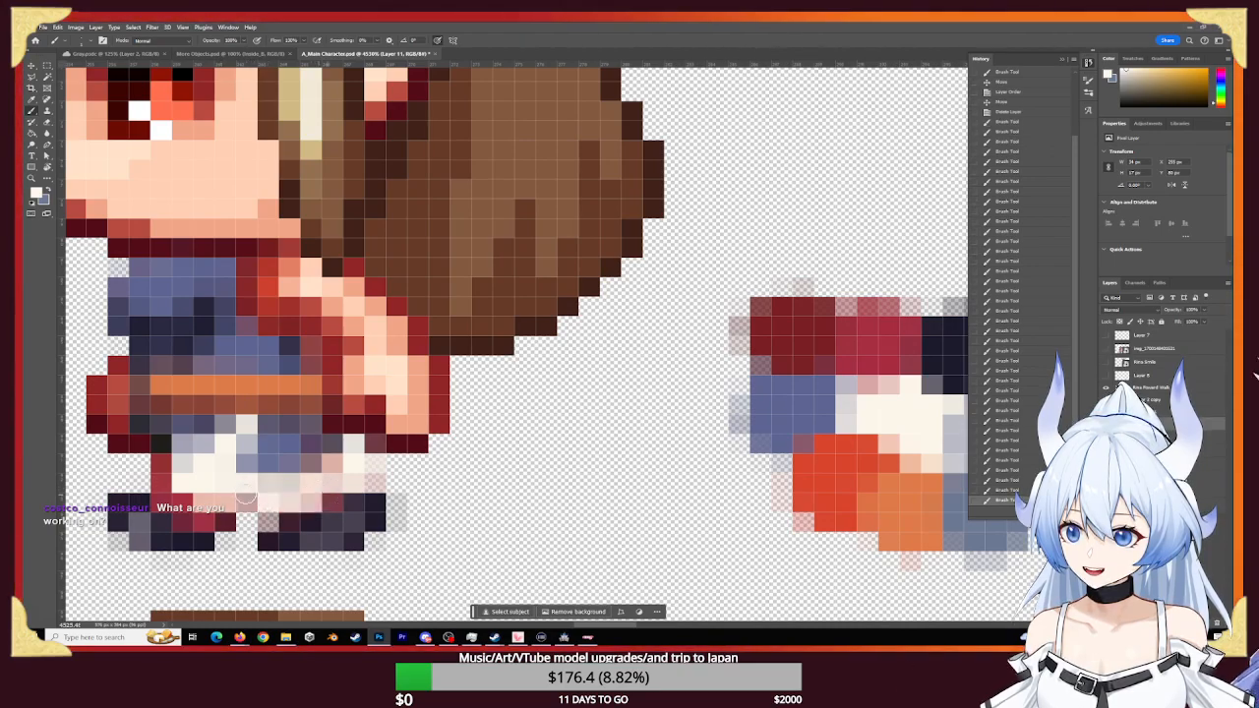
left_click(310, 500)
left_click(340, 496)
left_click(334, 491)
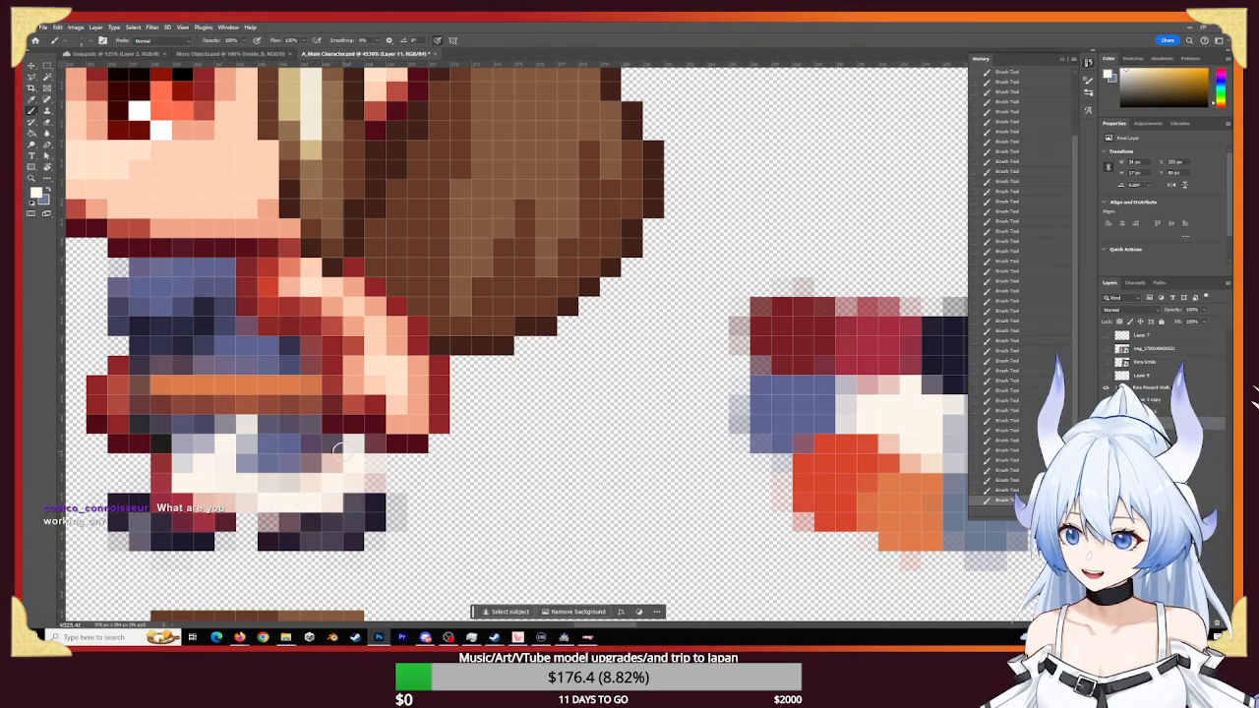
- Cover the remaining blue in the middle and back of the skirt with off-white
left_click(319, 457)
left_click(300, 454)
left_click(279, 455)
left_click(295, 434)
left_click(272, 433)
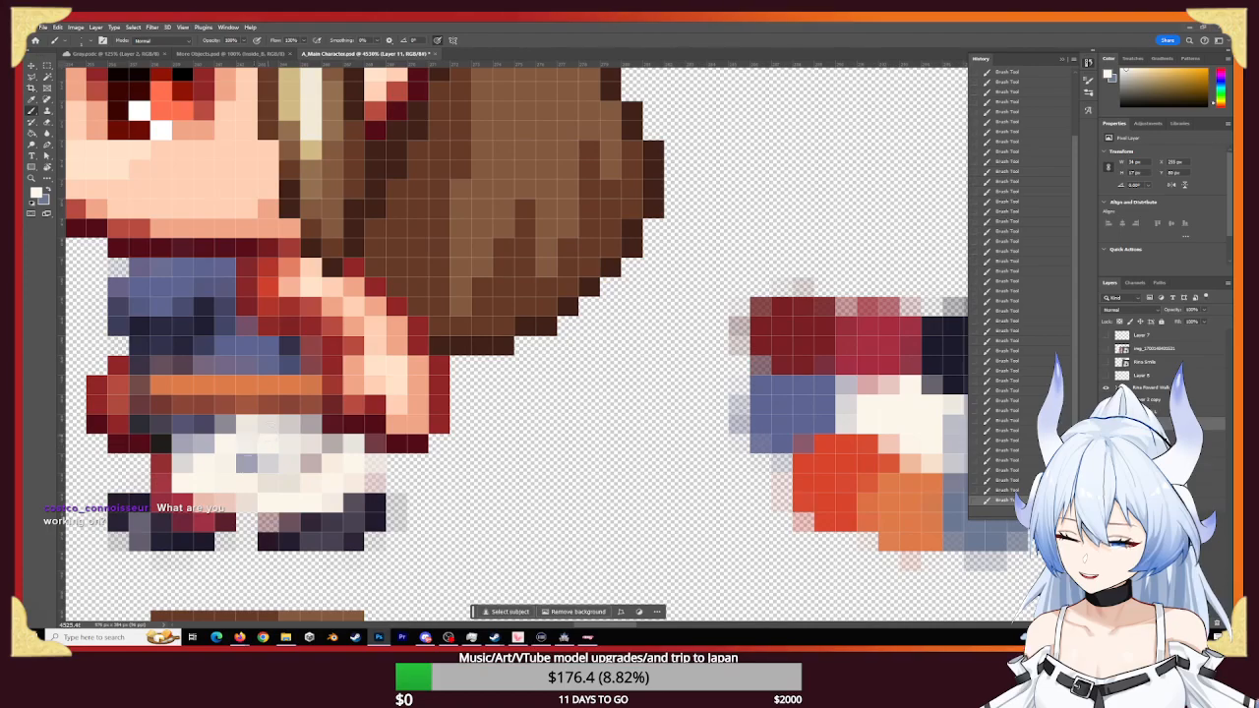
left_click(252, 464)
left_click(286, 463)
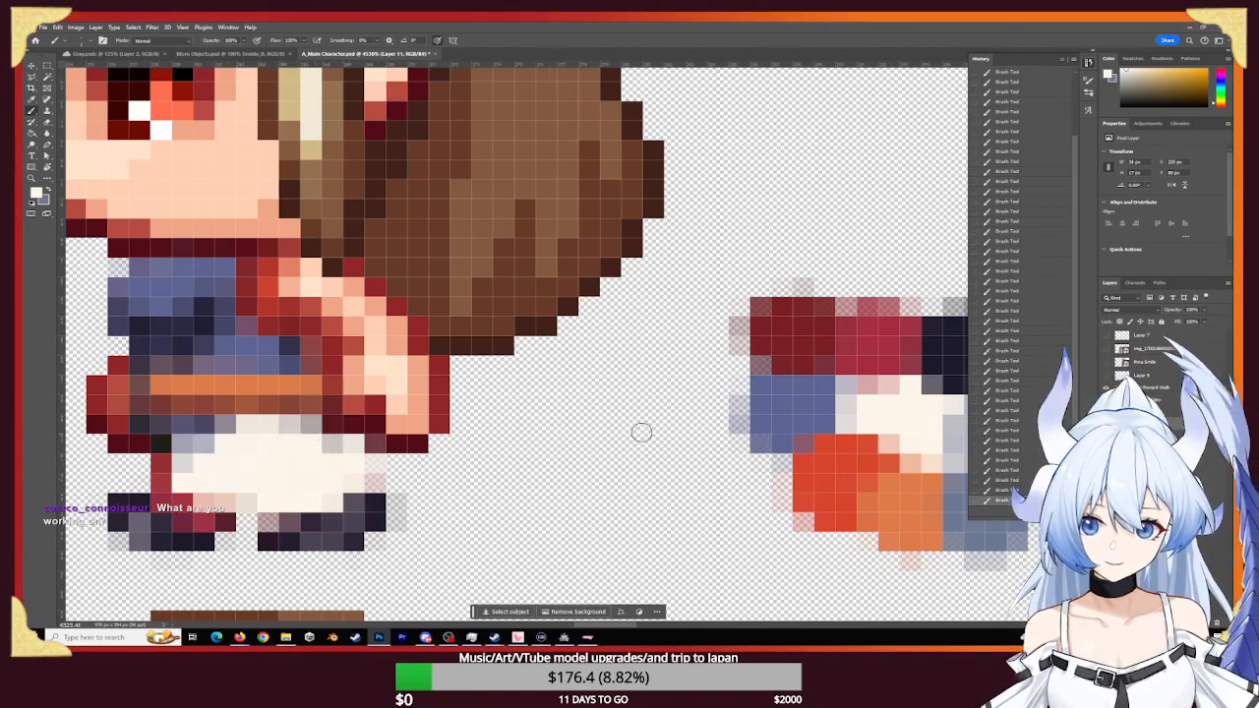
- Shade the skirt's upper front, lower hem and back edge with grey-blue
key("x")
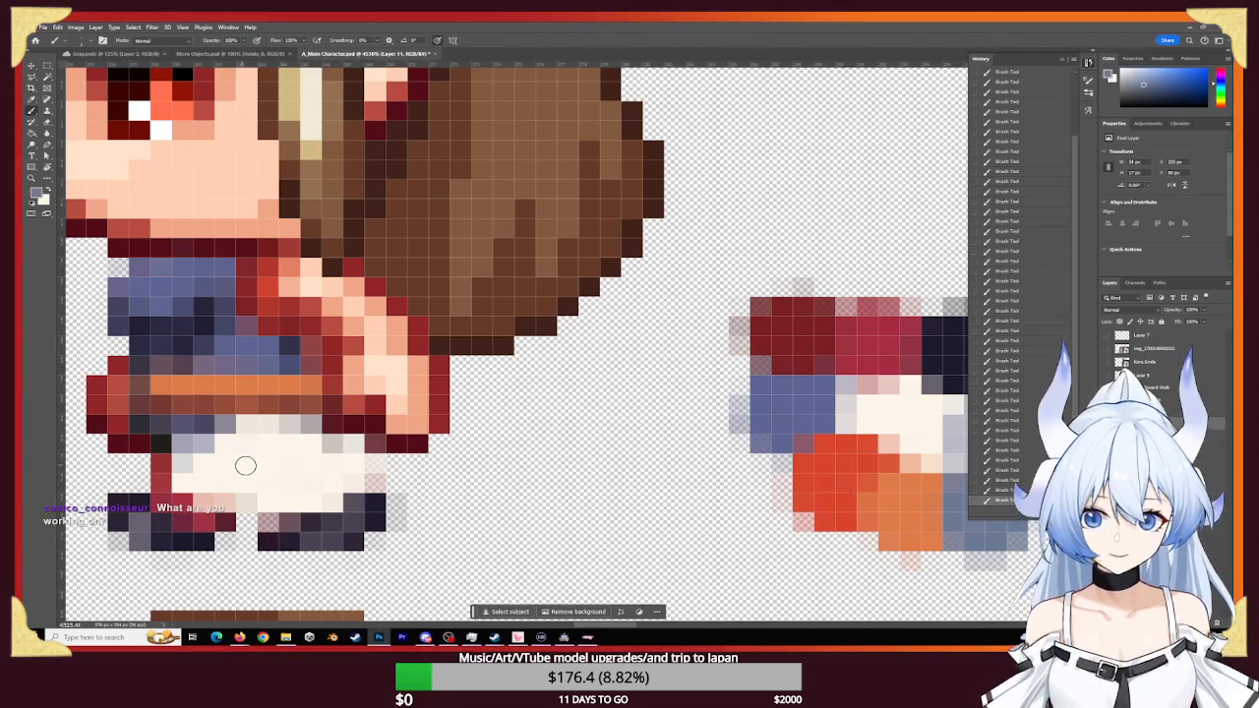
left_click_drag(197, 460, 228, 433)
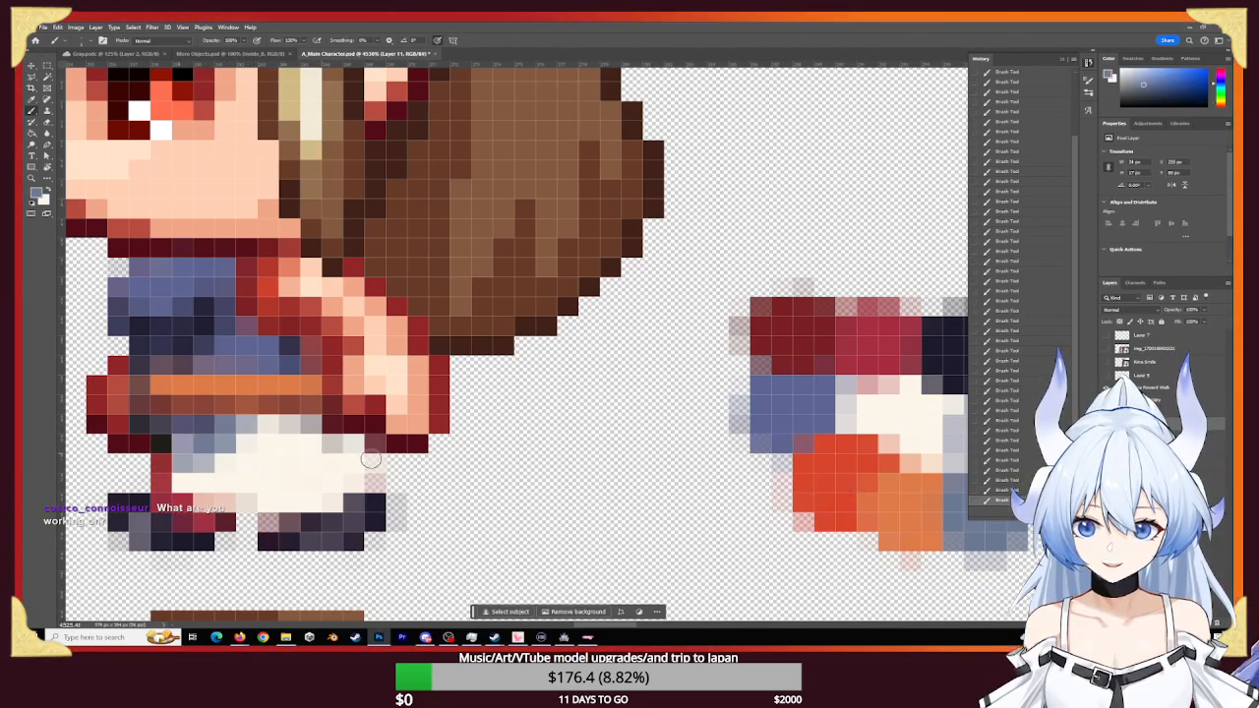
left_click_drag(364, 479, 186, 479)
mouse_move(268, 493)
left_mouse_down()
mouse_move(298, 492)
mouse_move(328, 446)
mouse_move(346, 452)
left_mouse_up()
- Sample the palette's red-orange and paint a curved trim along the skirt's hem from front to back
left_click(850, 461, "alt")
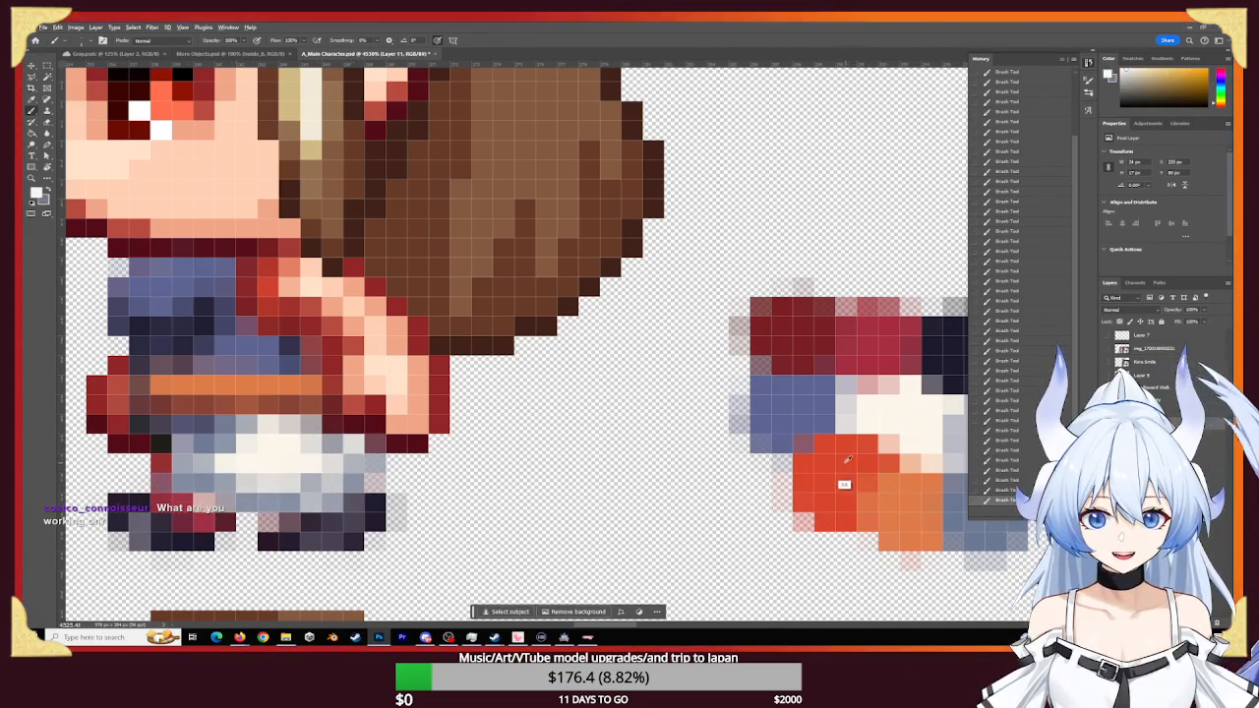
left_click(851, 461, "alt")
mouse_move(204, 481)
left_mouse_down()
mouse_move(181, 463)
mouse_move(202, 481)
left_mouse_up()
left_click(196, 484)
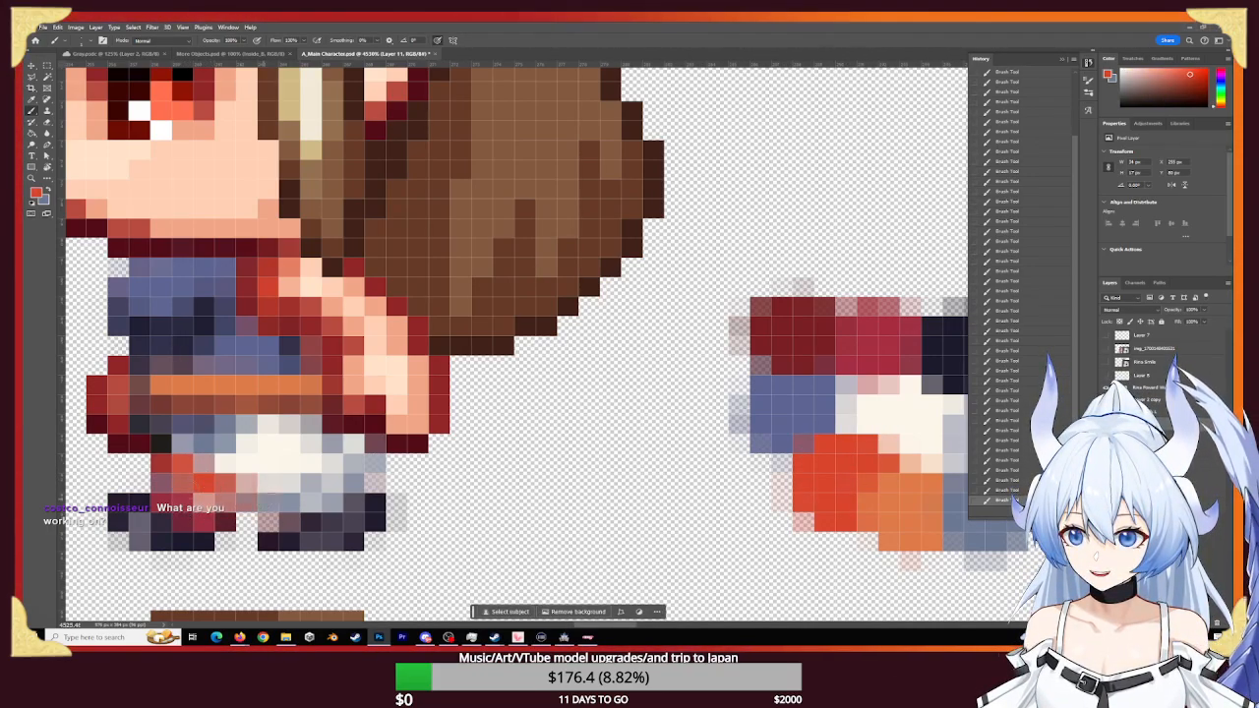
left_click(252, 491)
left_click(173, 468)
mouse_move(295, 484)
left_mouse_down()
mouse_move(334, 481)
mouse_move(356, 461)
left_mouse_up()
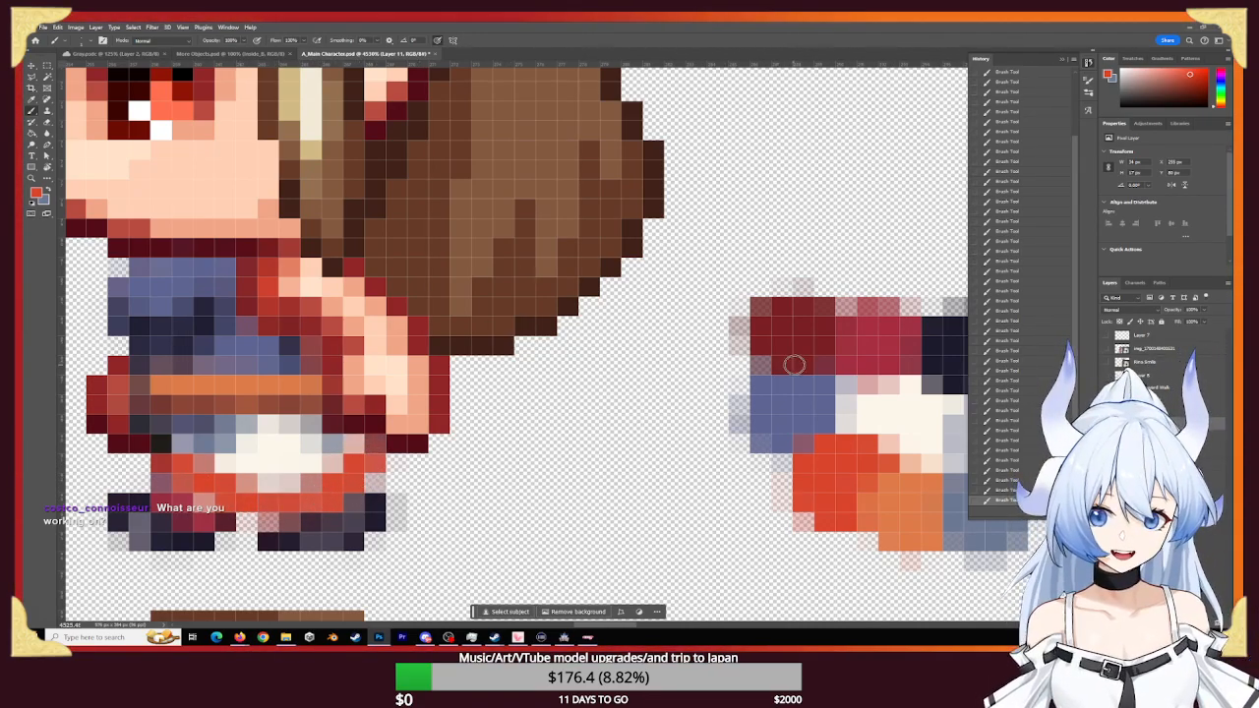
- Sample the palette's dark red and shade parts of the skirt's red-orange trim
left_click(799, 333, "alt")
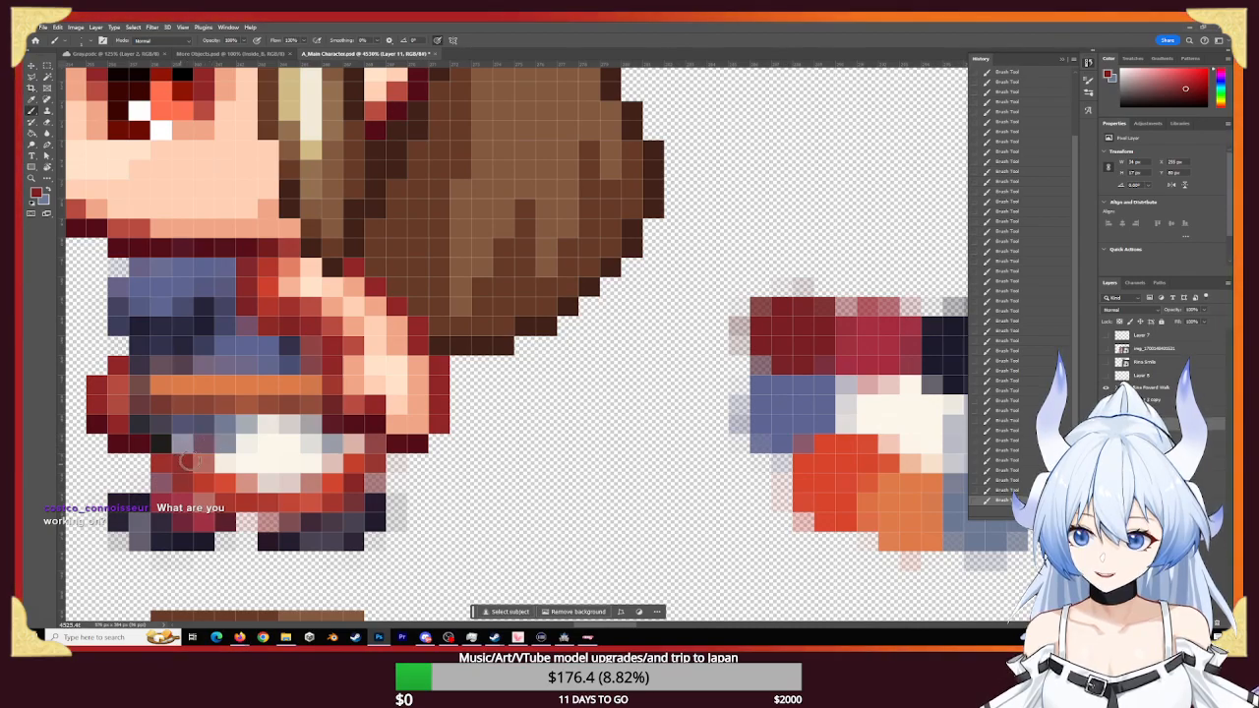
key("z")
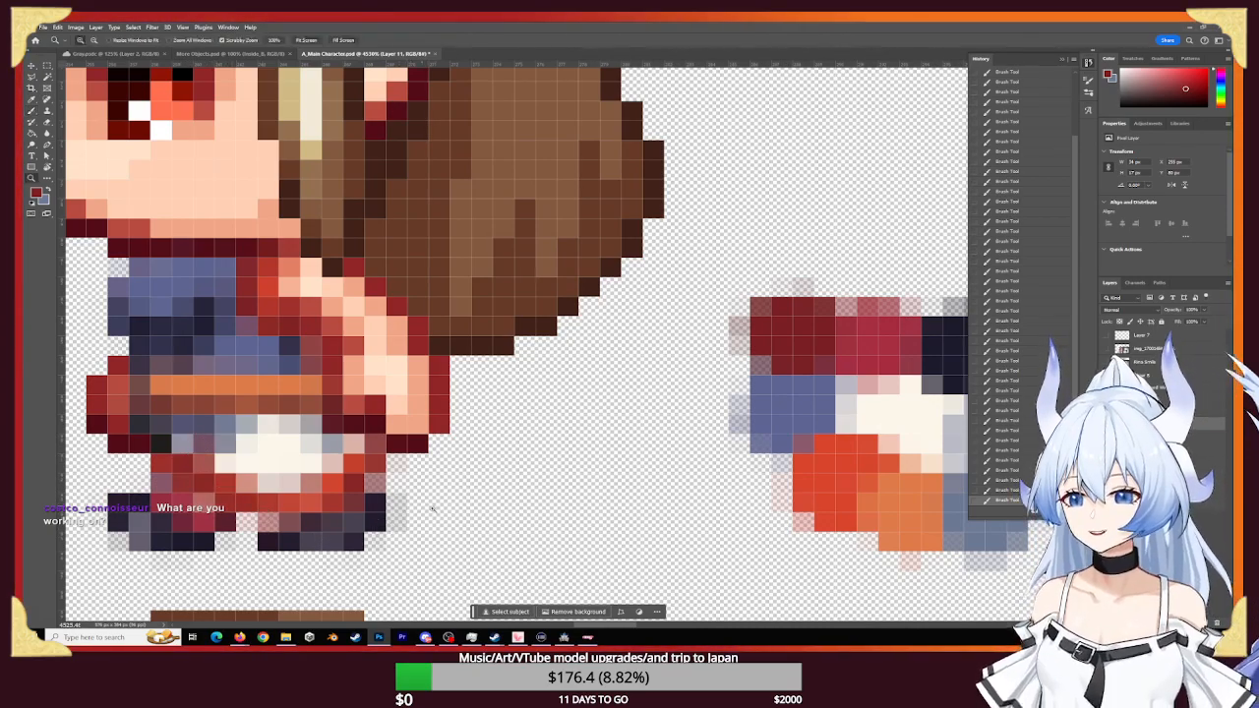
key("x")
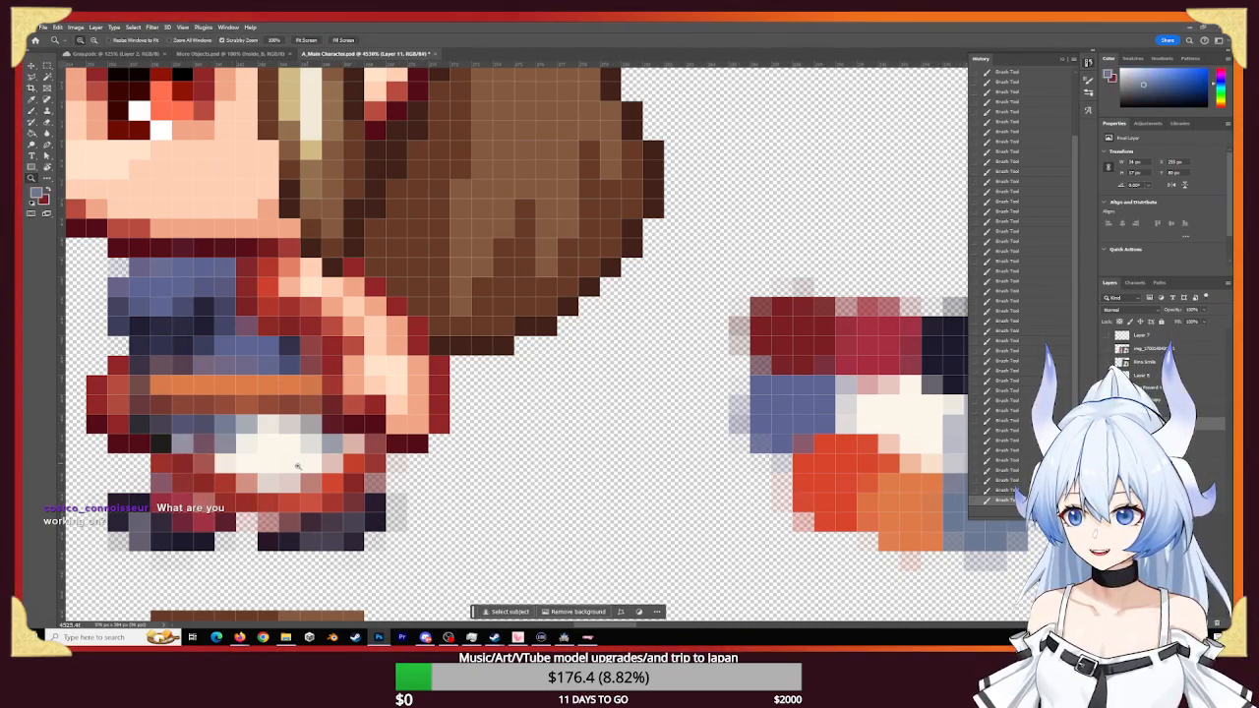
- Sample the palette's dark navy and paint shadow folds at the top of the skirt below the belt
key("b")
key("alt+w")
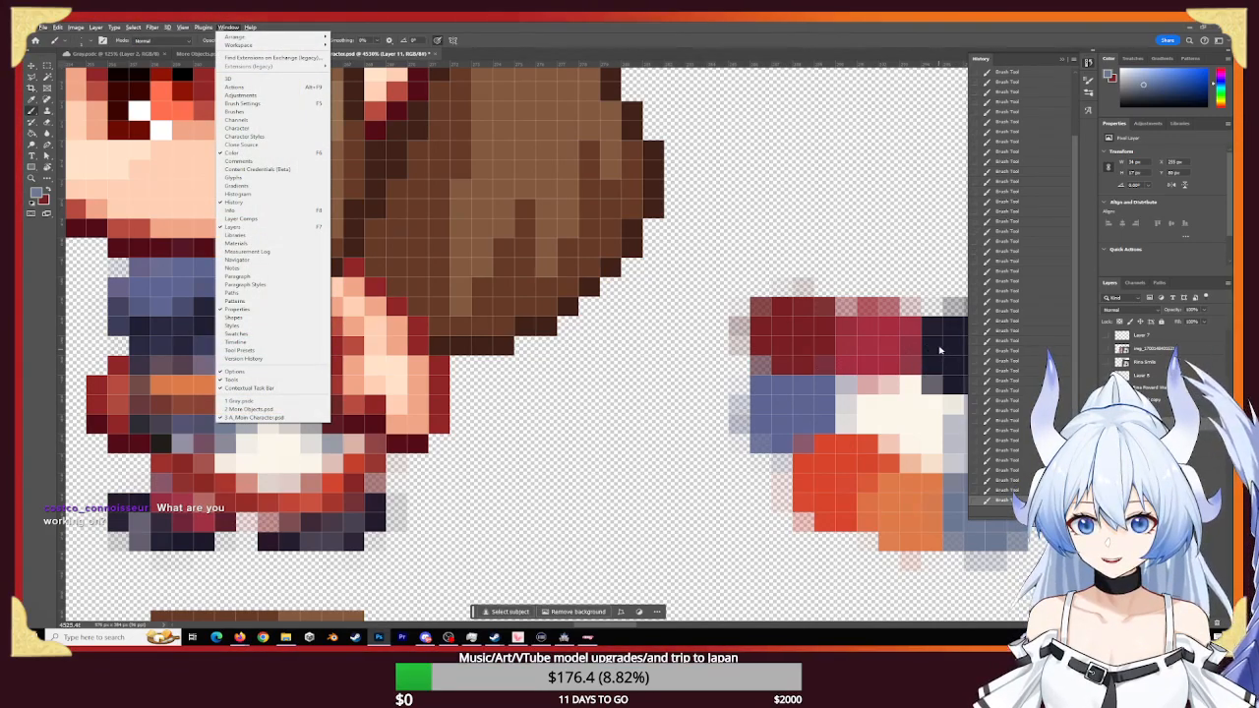
key("alt")
left_click(941, 346, "alt")
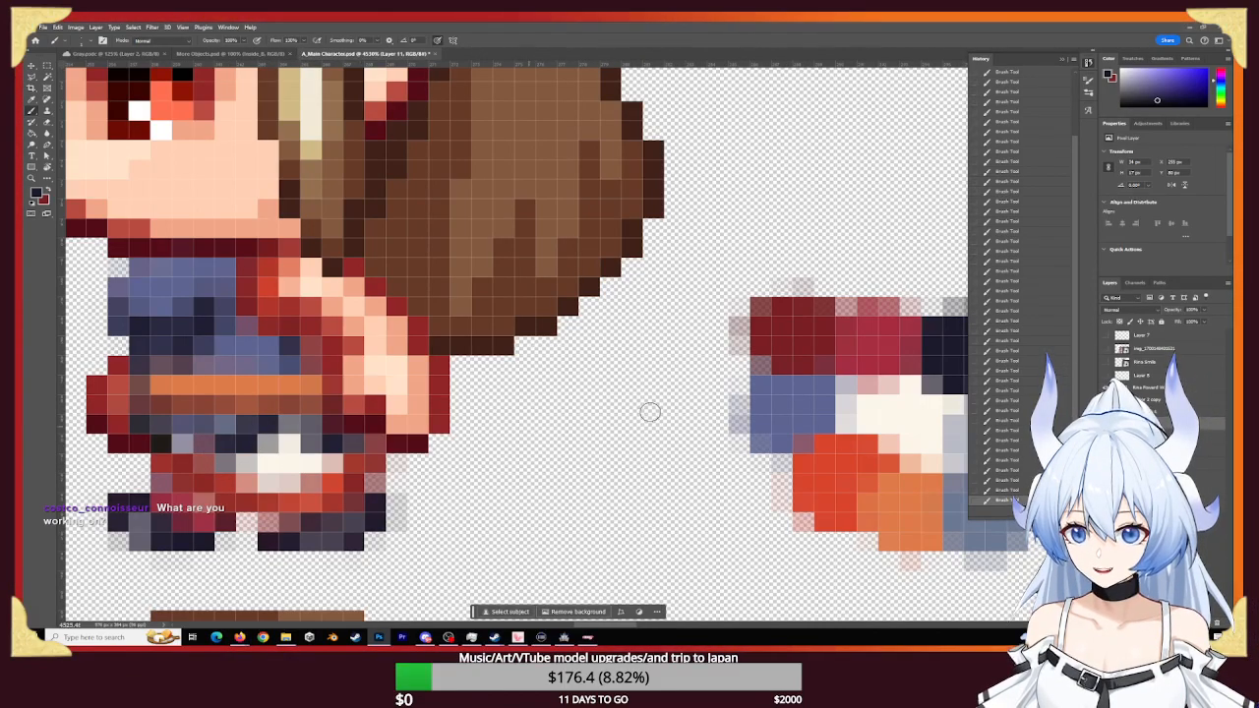
- Sample the skirt's grey-blue and off-white and paint them across the skirt's back part to extend it toward the hem's edge
left_click(247, 455, "alt")
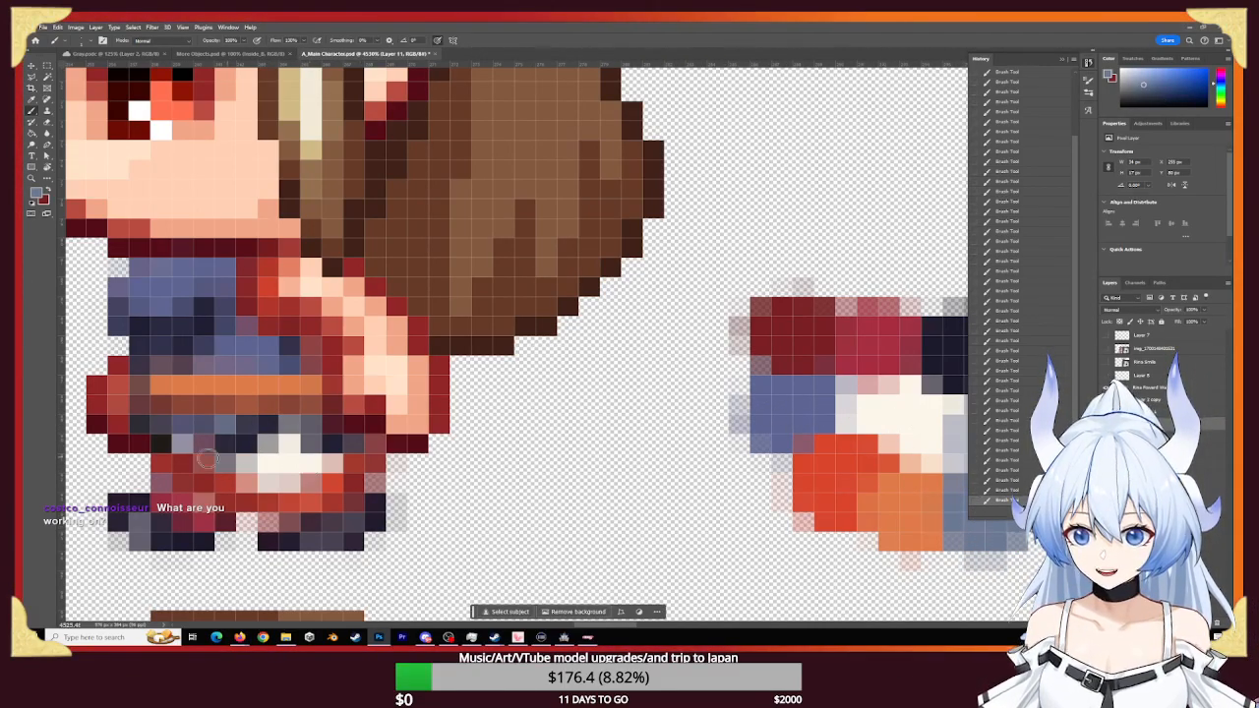
key("z")
left_click_drag(419, 436, 327, 440)
key("b")
left_click(266, 476)
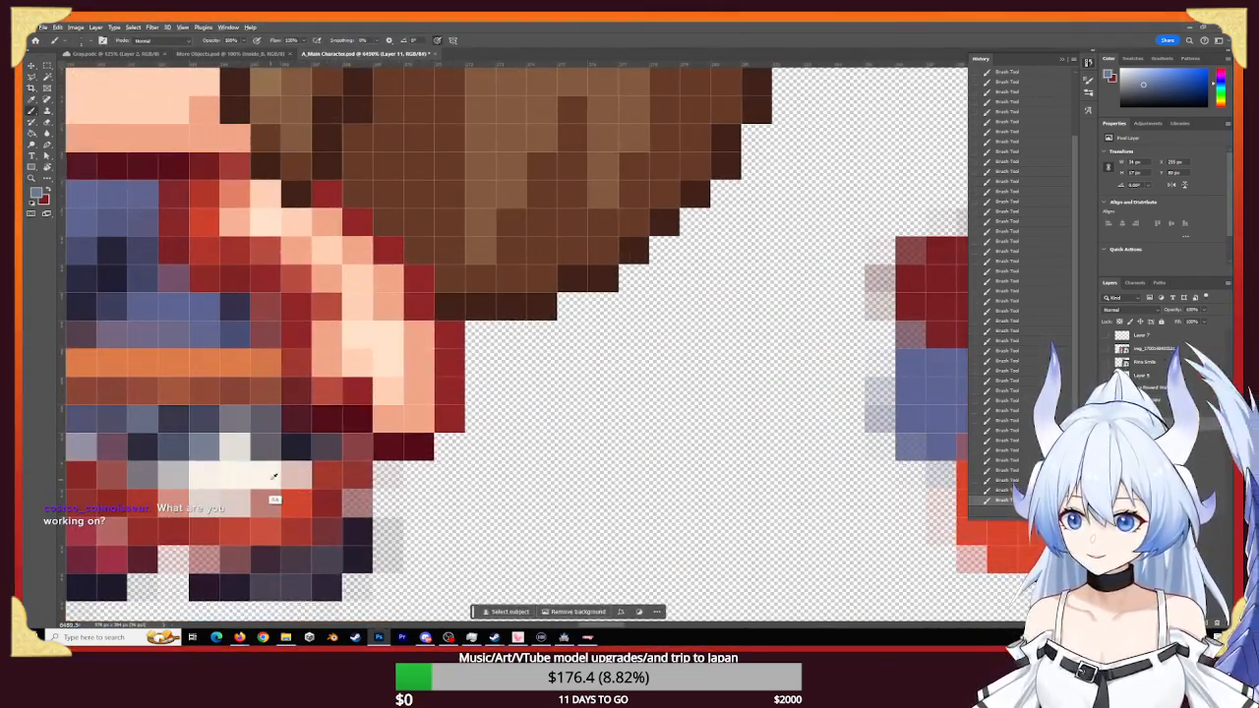
left_click(327, 476)
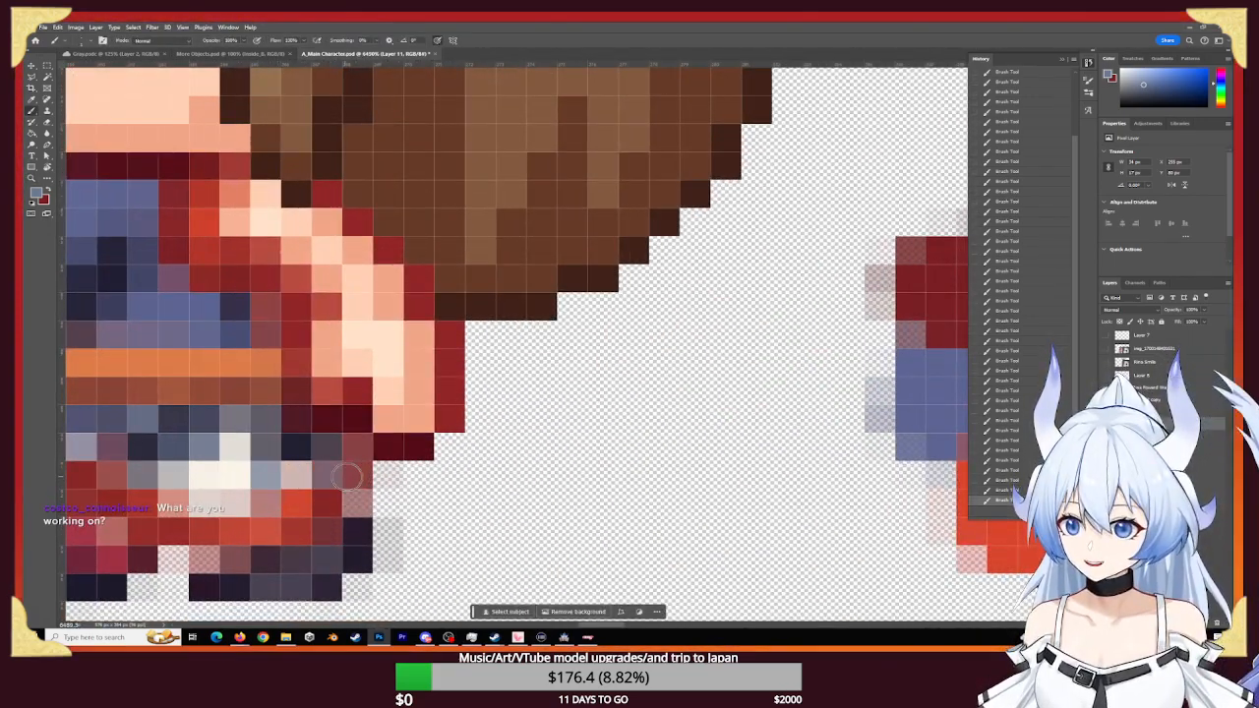
left_click(240, 478, "alt")
left_click(264, 480)
mouse_move(306, 477)
left_mouse_down()
mouse_move(257, 479)
mouse_move(376, 480)
mouse_move(262, 477)
mouse_move(247, 499)
mouse_move(219, 498)
mouse_move(294, 503)
left_mouse_up()
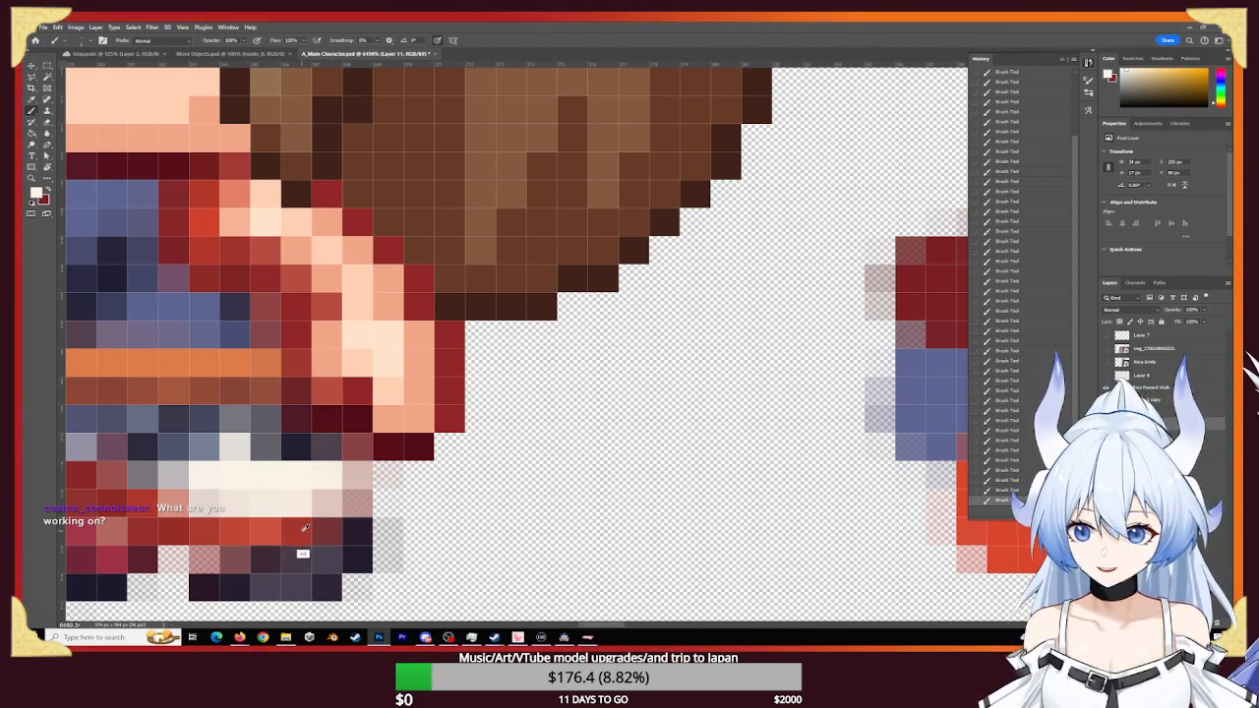
- Sample the hem's red and extend the trim around the widened back edge of the skirt
left_click(303, 528, "alt")
left_click(346, 513)
left_click(372, 488)
left_click_drag(381, 461, 343, 519)
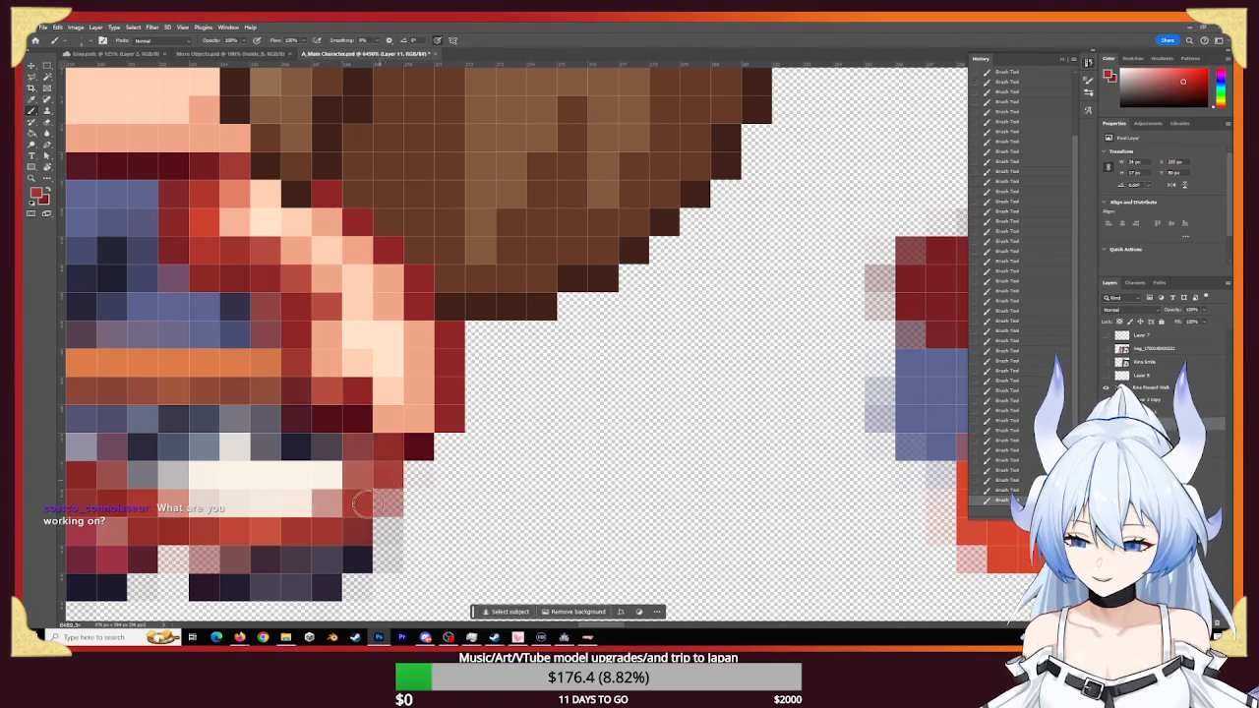
left_click(399, 466)
key("z")
mouse_move(428, 479)
left_mouse_down()
mouse_move(334, 482)
mouse_move(413, 481)
mouse_move(349, 485)
mouse_move(399, 488)
left_mouse_up()
key("b")
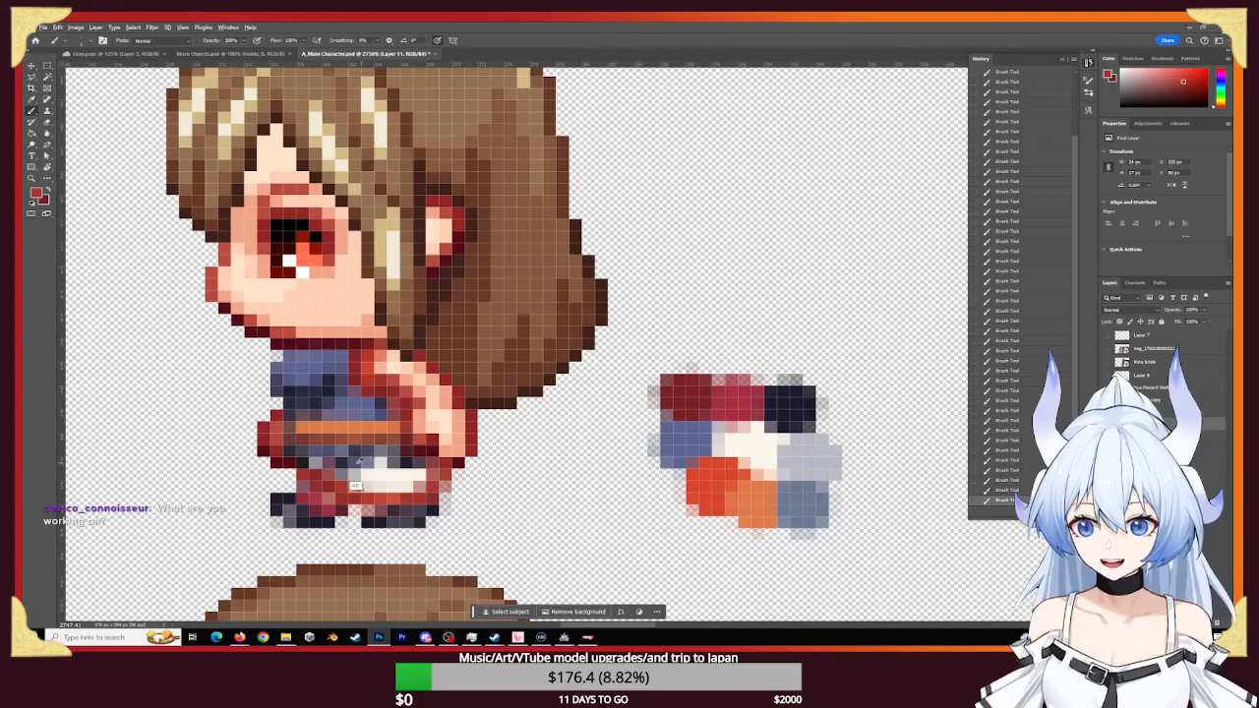
- Shade the sides of the skirt's white area with sampled grey-blue and darken the front shoe with the palette's navy
left_click(409, 458, "alt")
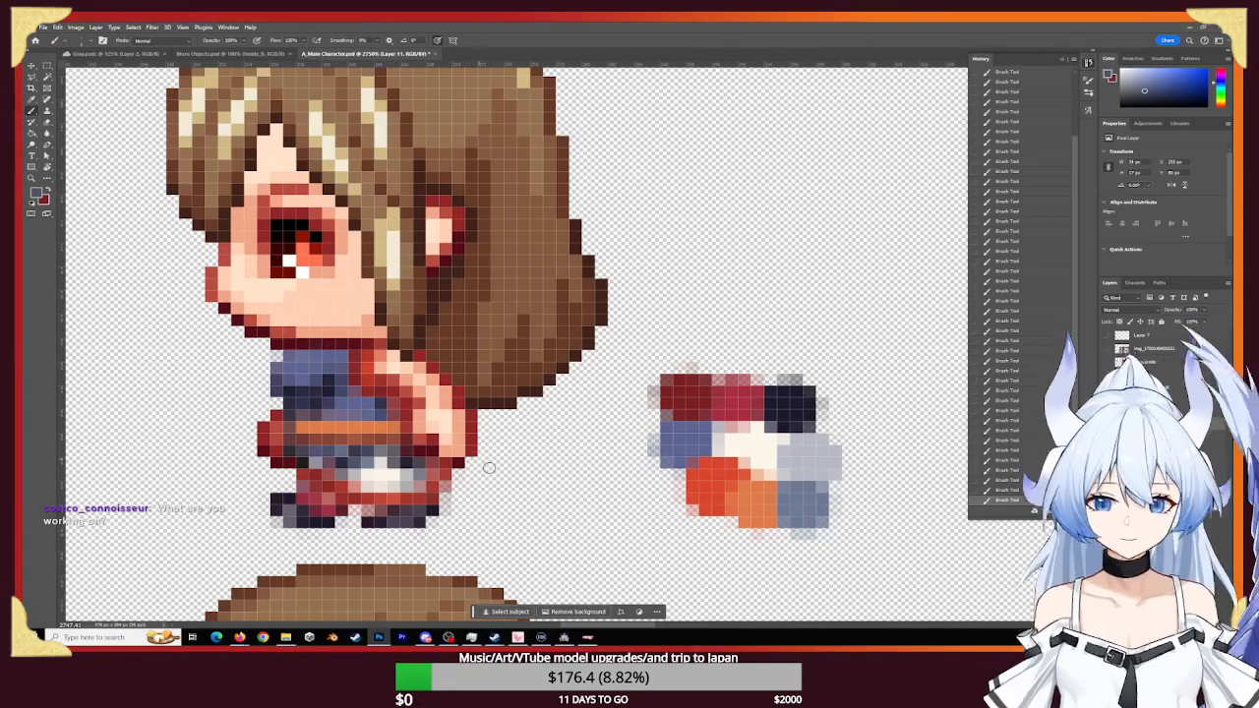
left_click(790, 409, "alt")
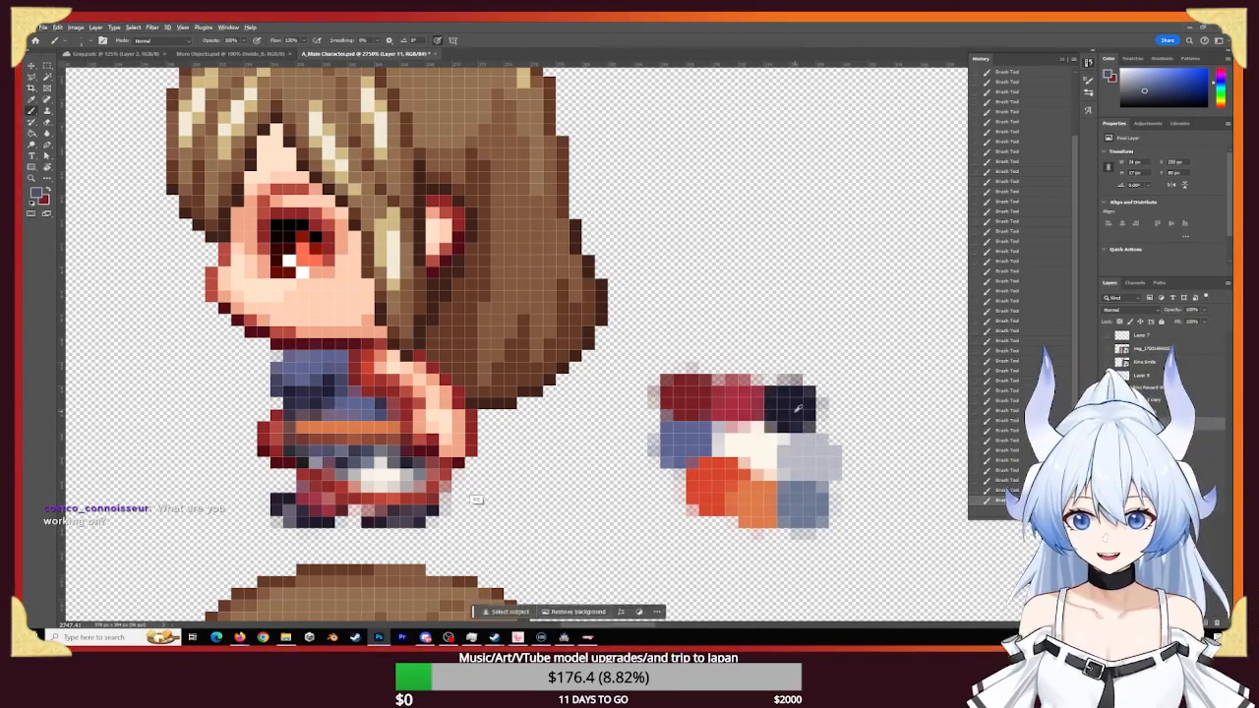
key("z")
mouse_move(326, 536)
left_mouse_down()
mouse_move(353, 544)
mouse_move(266, 520)
mouse_move(426, 508)
mouse_move(407, 484)
mouse_move(521, 526)
left_mouse_up()
key("b")
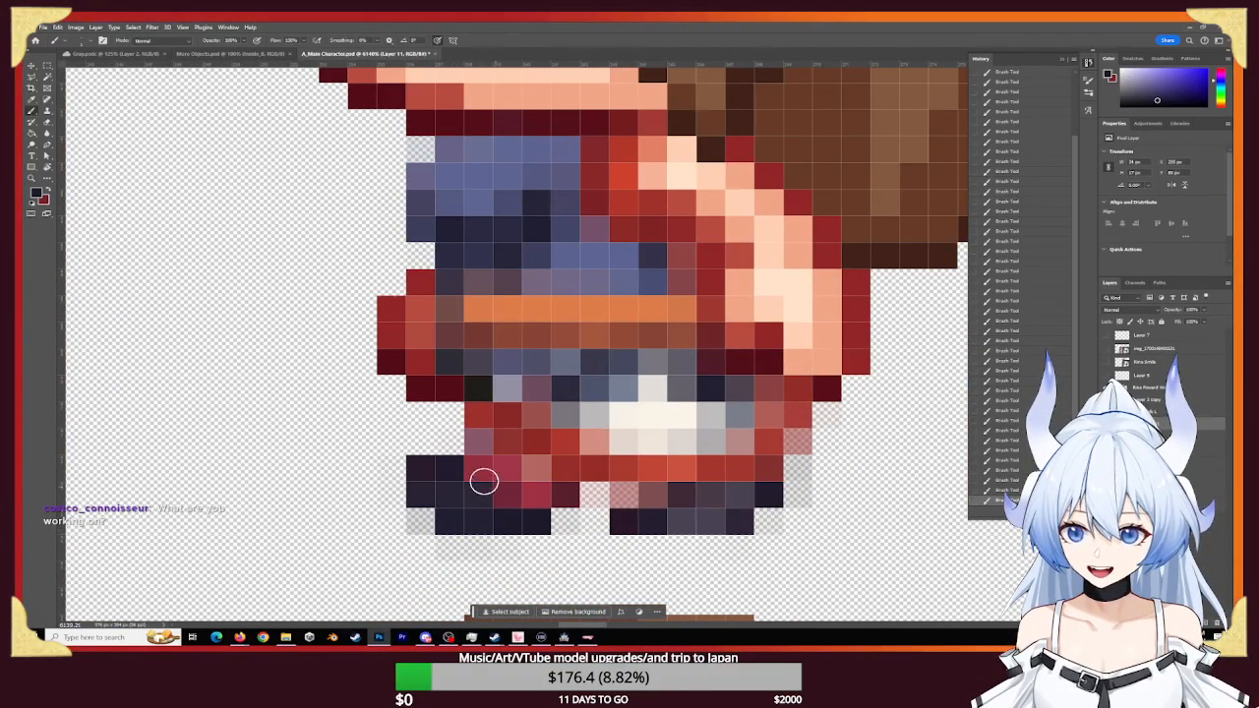
- Compare the painted outfits across the left-facing walk frames at sheet size and close up
key("z")
left_click_drag(573, 478, 430, 468)
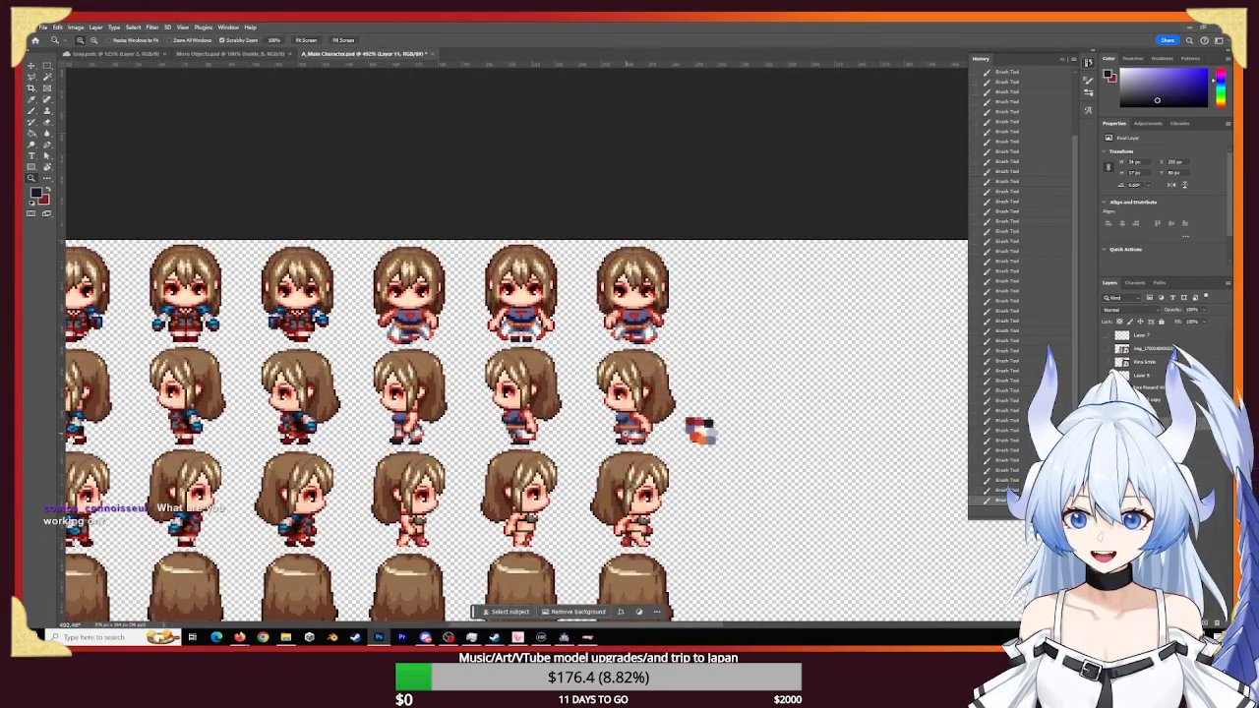
left_click_drag(626, 427, 710, 427)
key("b")
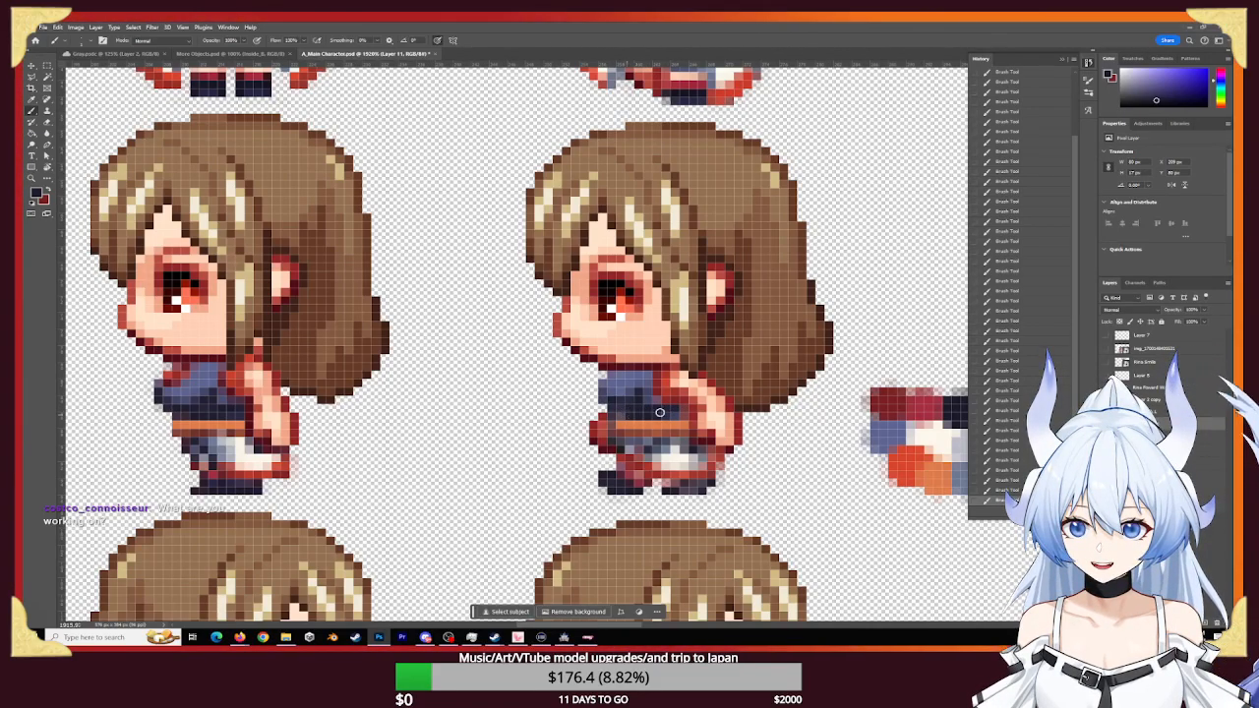
key("z")
left_click_drag(539, 460, 388, 462)
left_click_drag(265, 460, 238, 451)
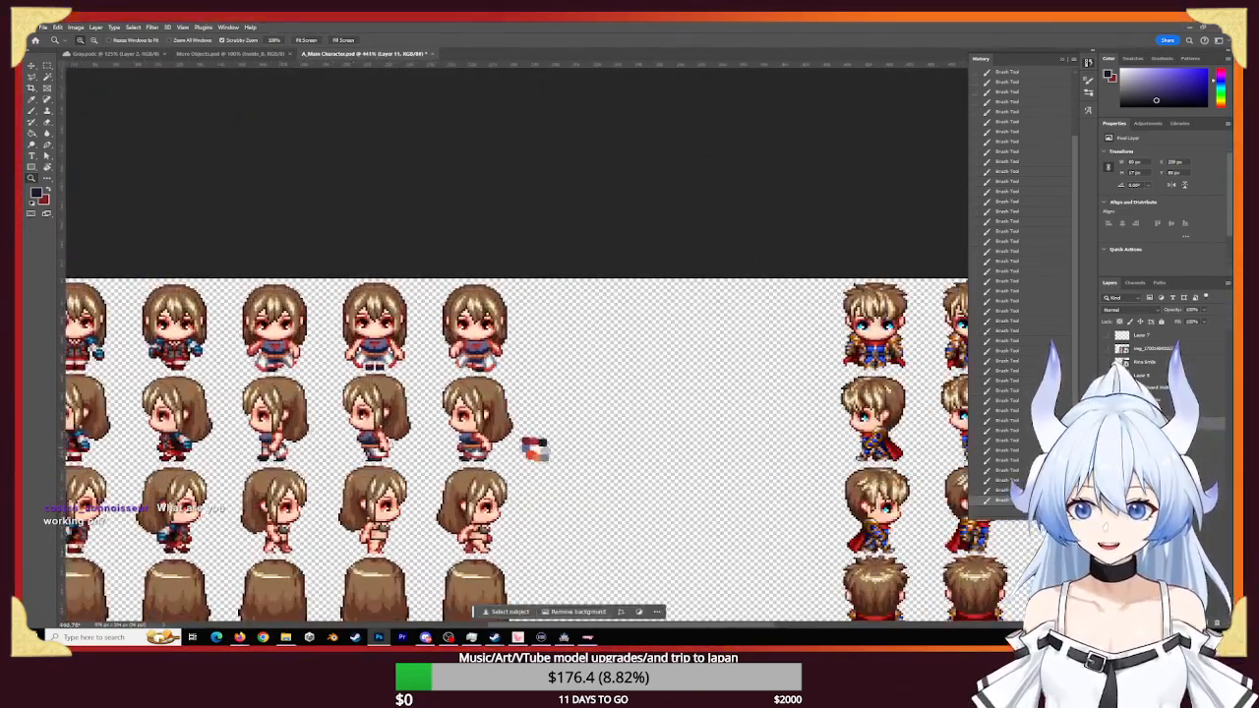
- Sample dark red from the middle left-facing frame and touch up the shirt's upper front edge on the last frame
left_click_drag(366, 439, 516, 479)
key("b")
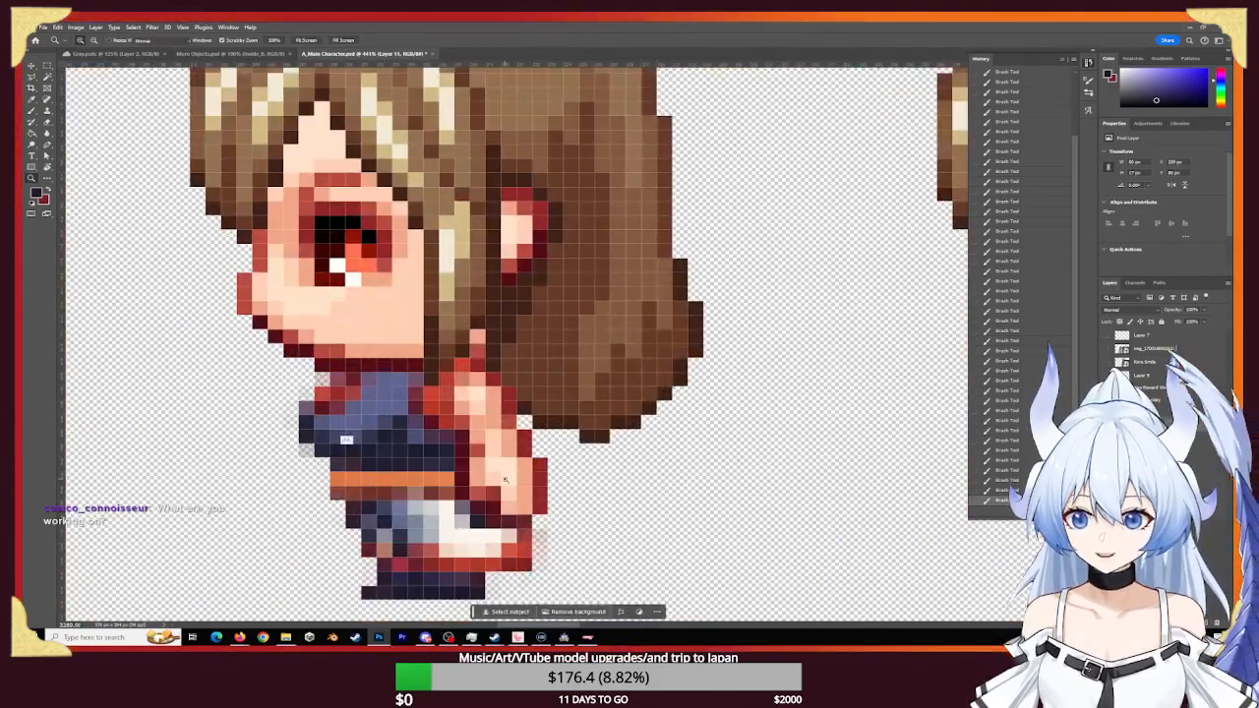
left_click(463, 450, "alt")
left_click_drag(574, 408, 184, 401)
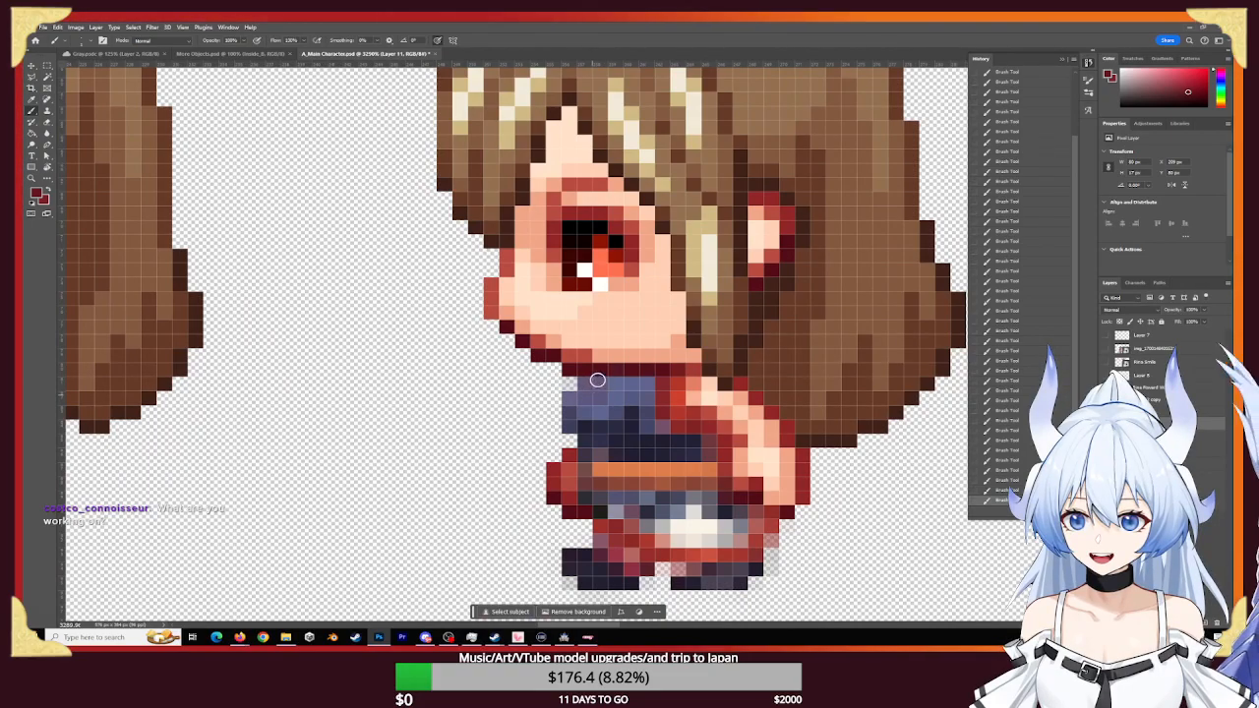
left_click_drag(581, 388, 566, 404)
- Rename the last left-facing frame's outfit layer as Right Frame
key("z")
left_click_drag(466, 456, 501, 394)
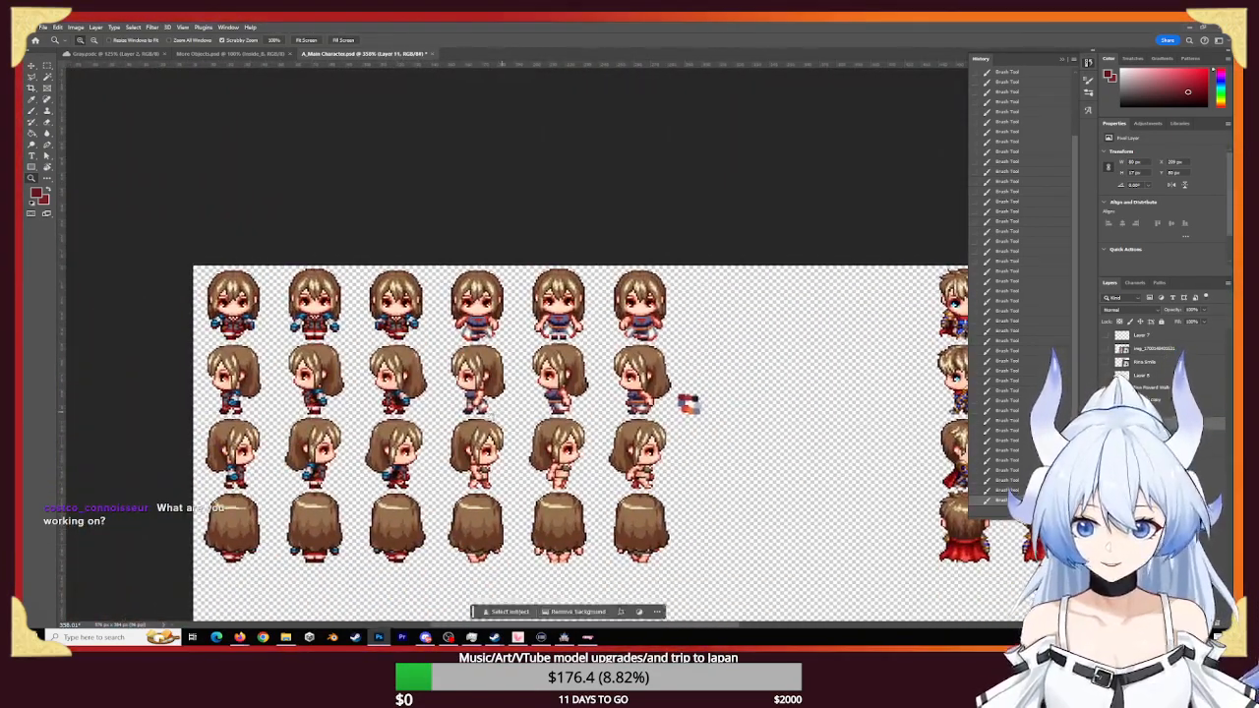
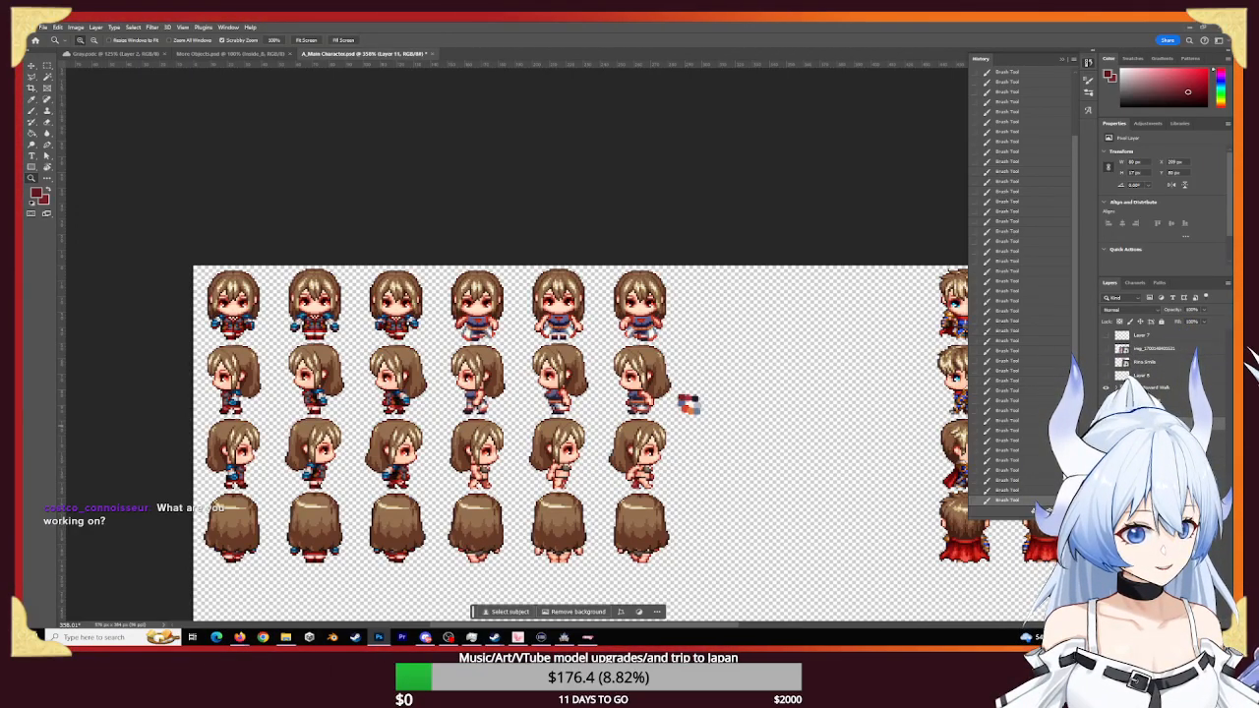
type("Right Frame")
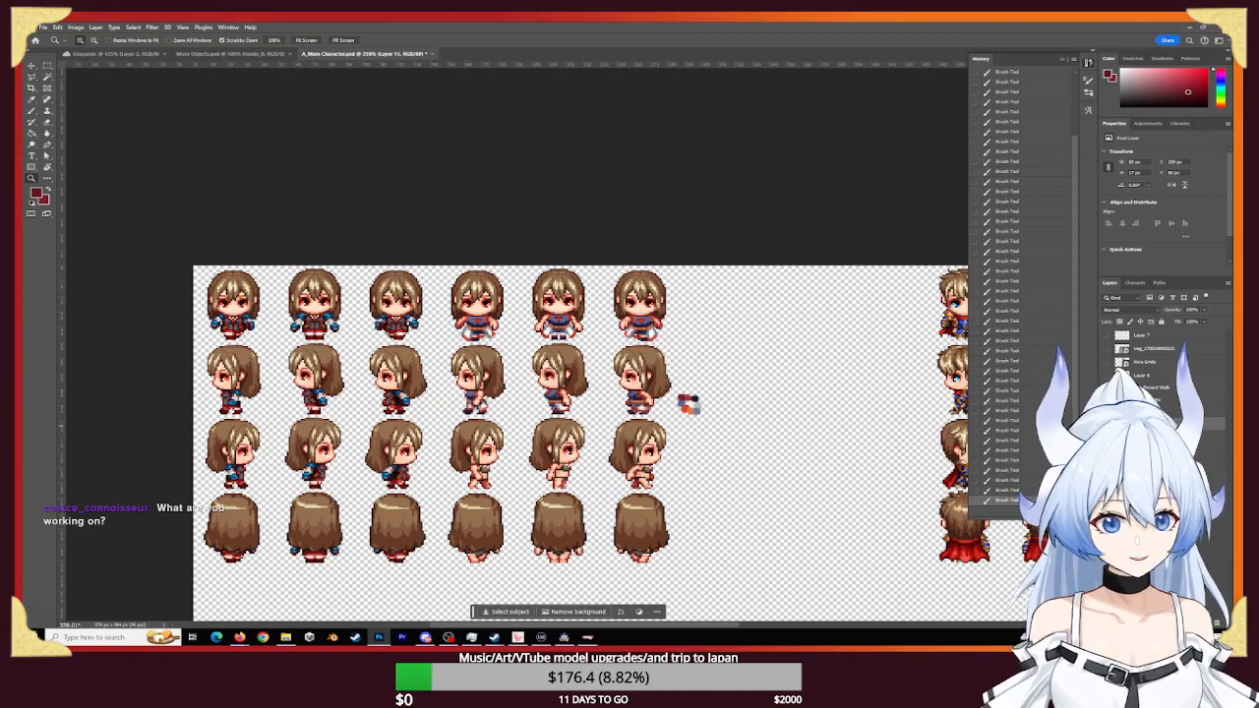
key("Return")
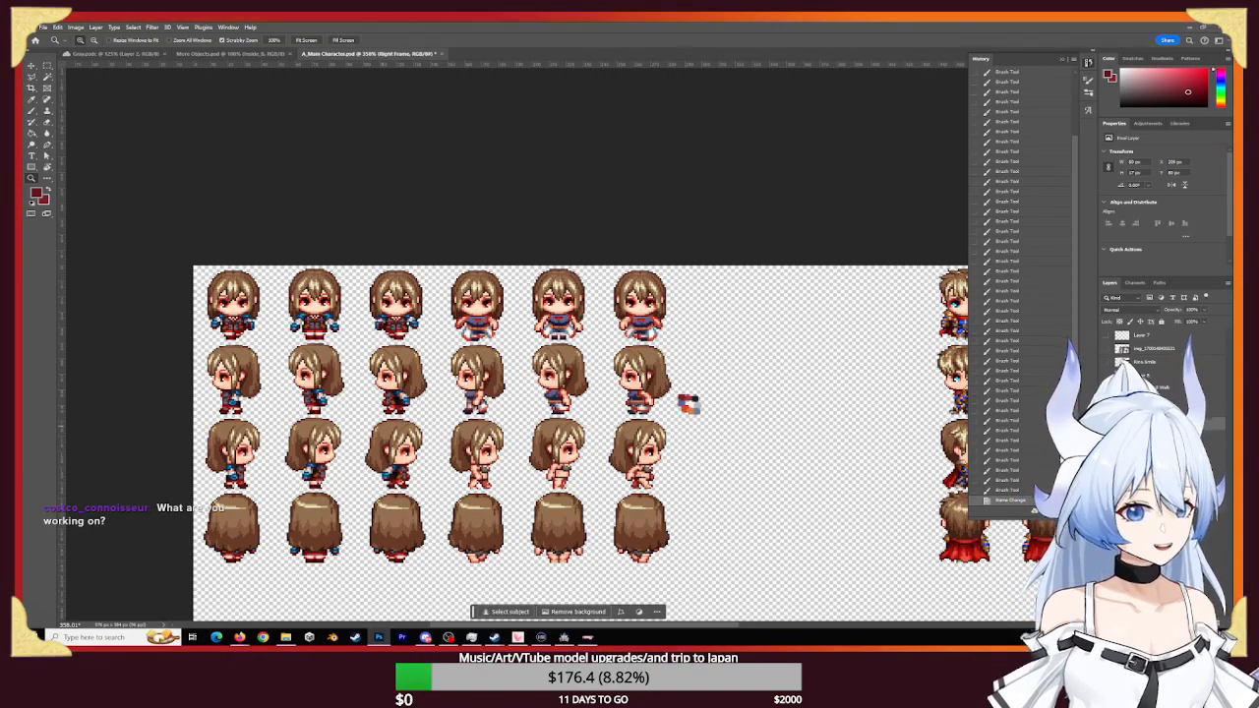
- Duplicate the Side Walk L layer group and rename the copy as Side Walk R
left_click(1207, 411)
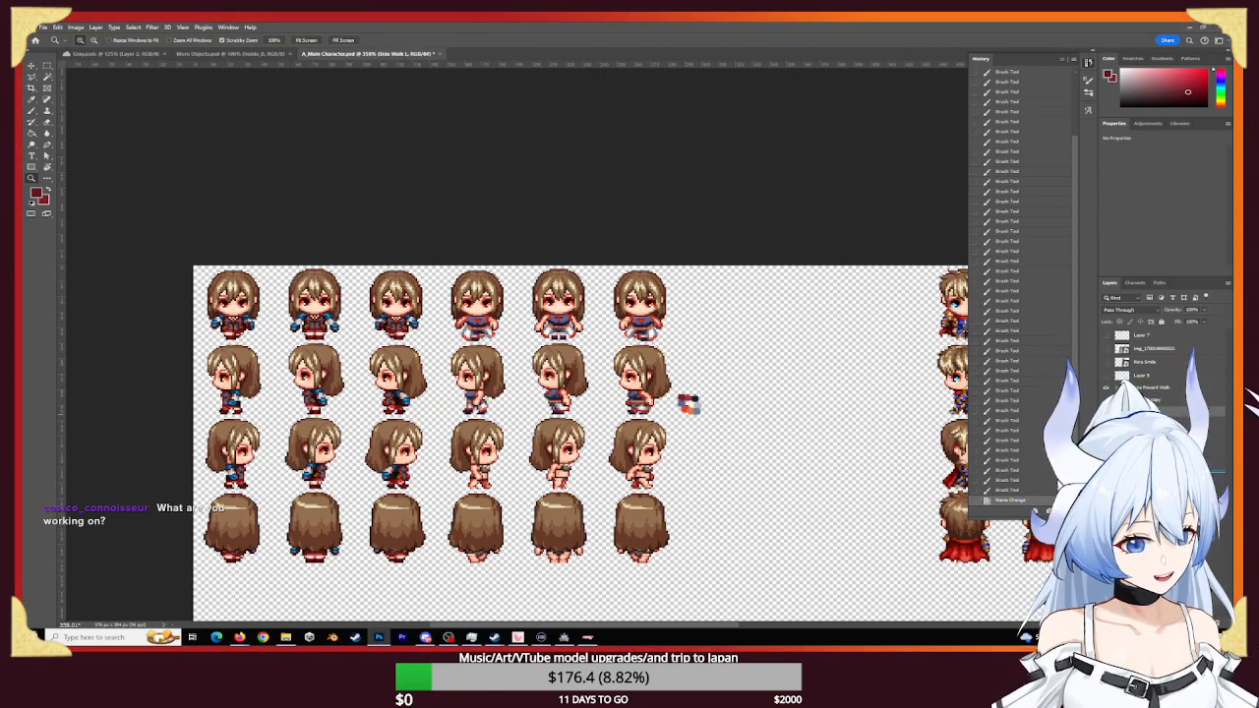
key("ctrl+j")
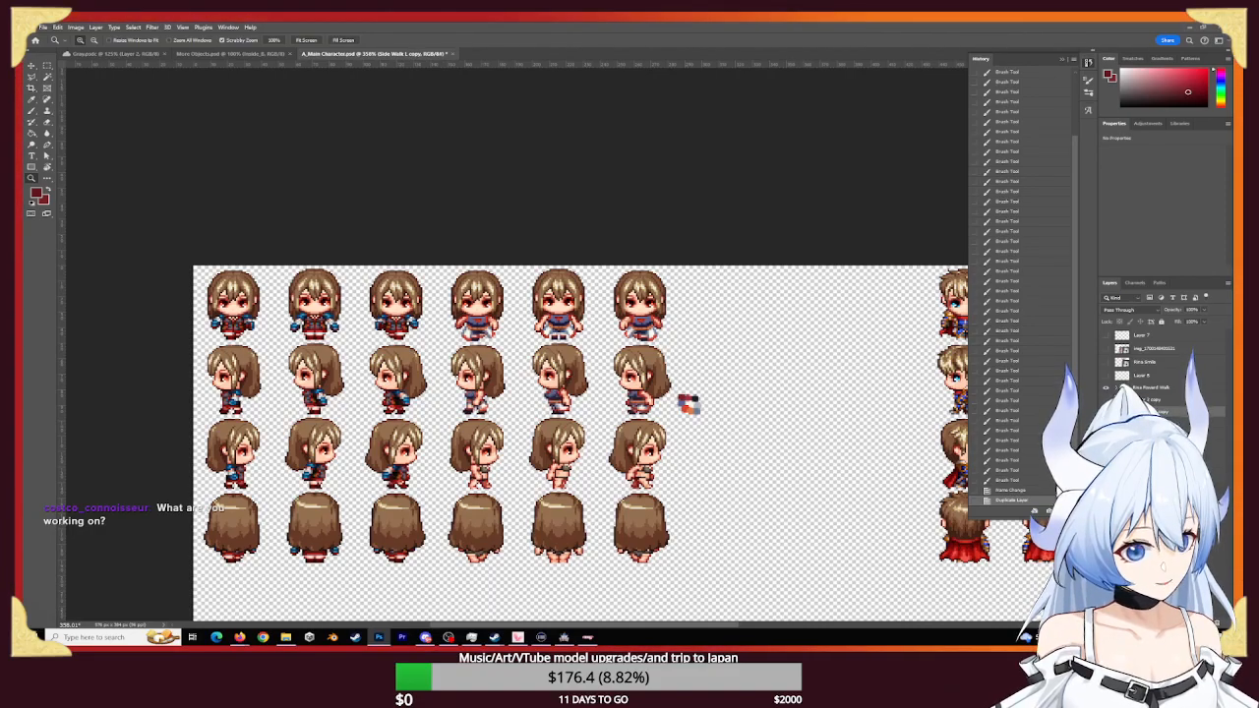
right_click(1207, 411)
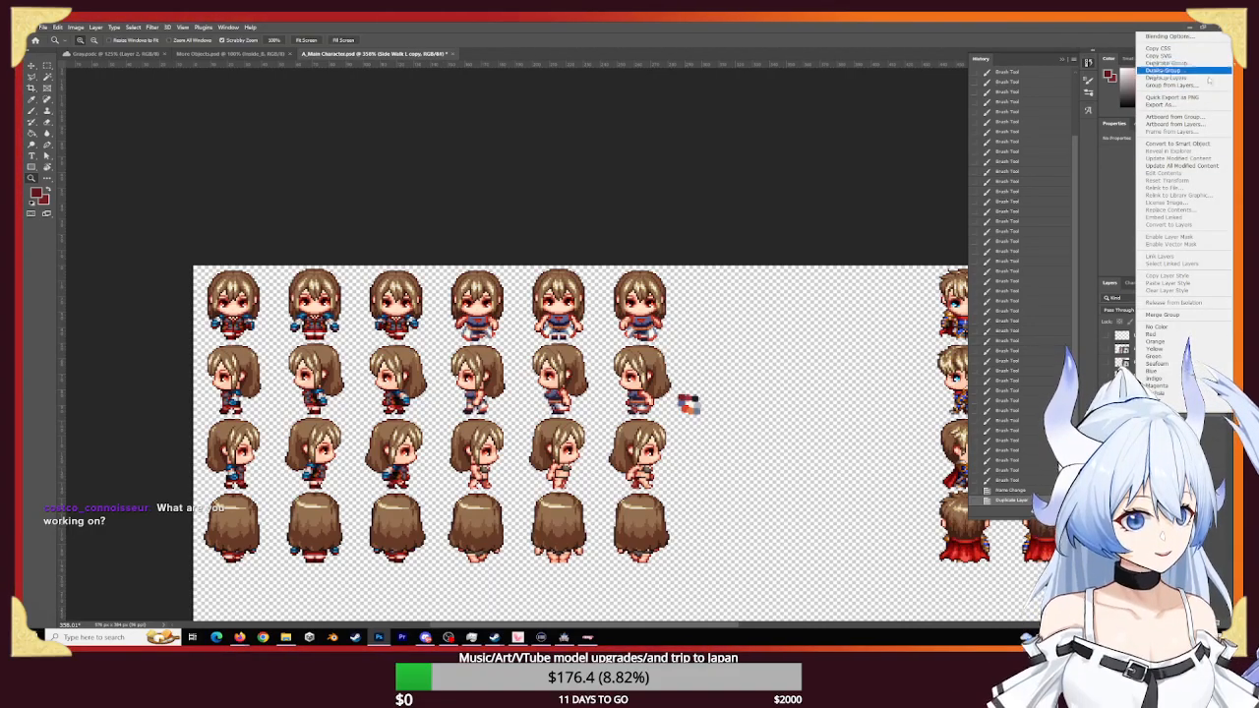
double_click(1175, 413)
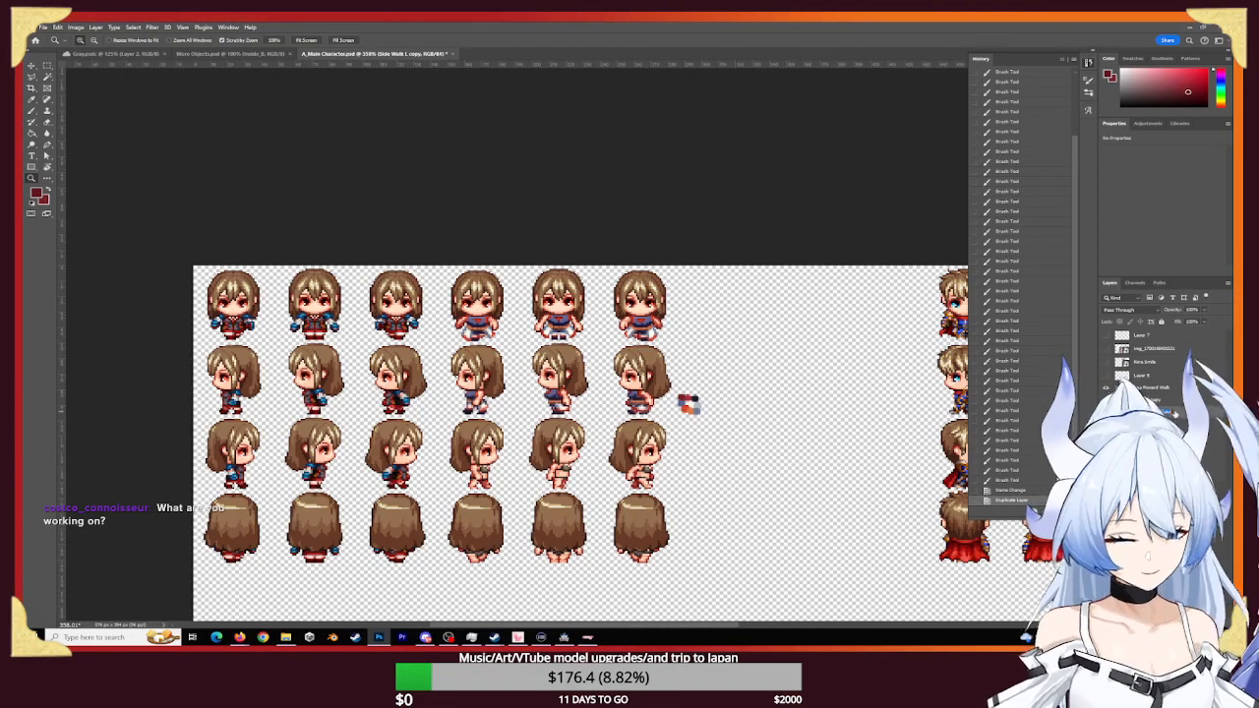
key("Return")
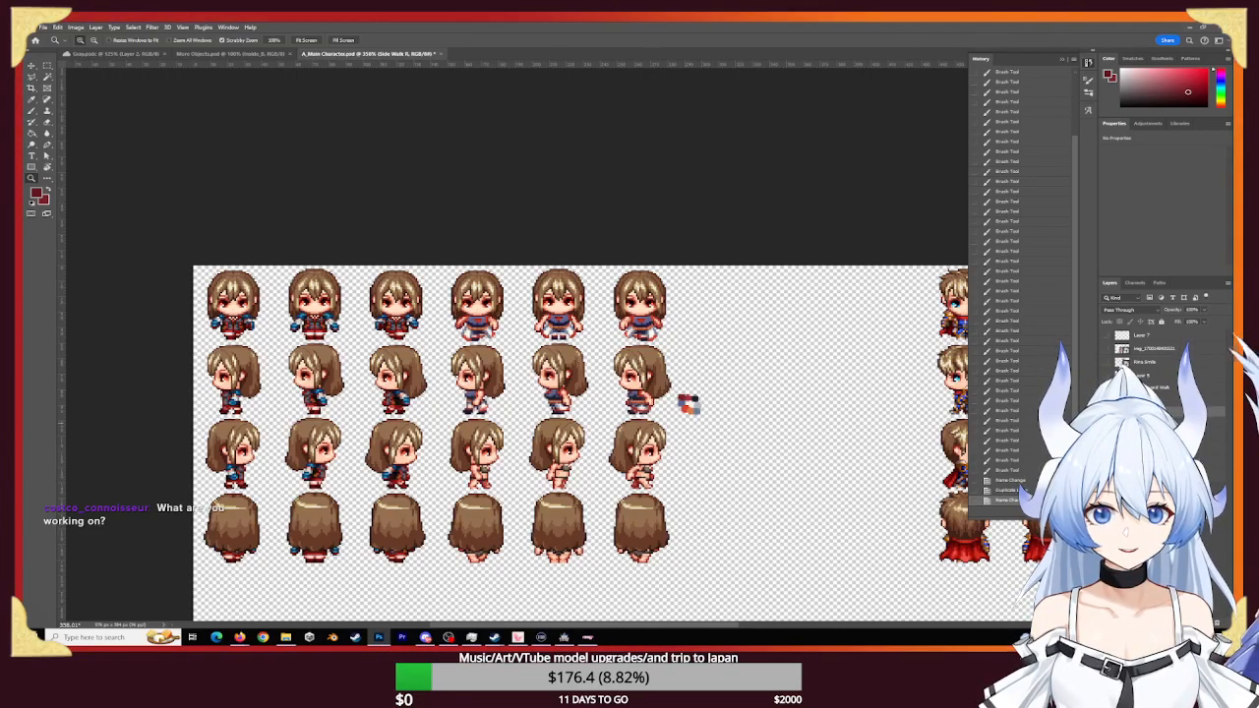
- Select the outfit layers in the walk group, flip them horizontally and move them onto the right-facing row
left_click(1175, 423)
left_click(1175, 449, "shift")
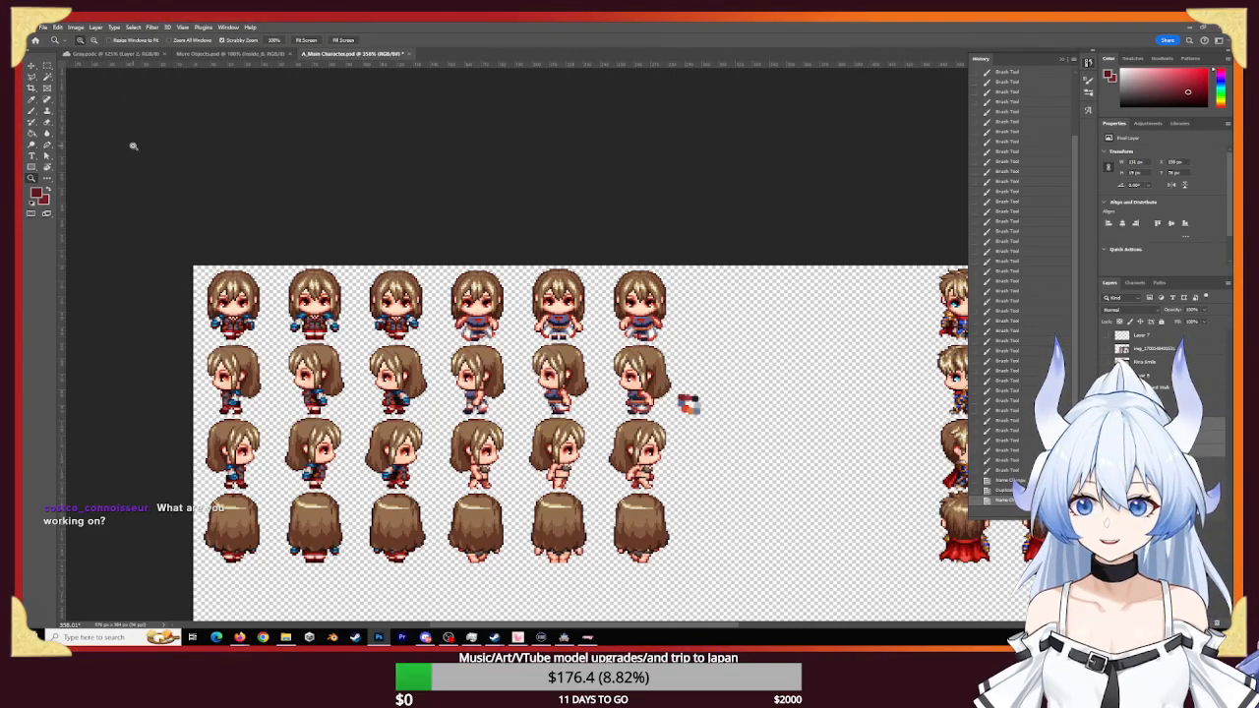
key("ctrl+t")
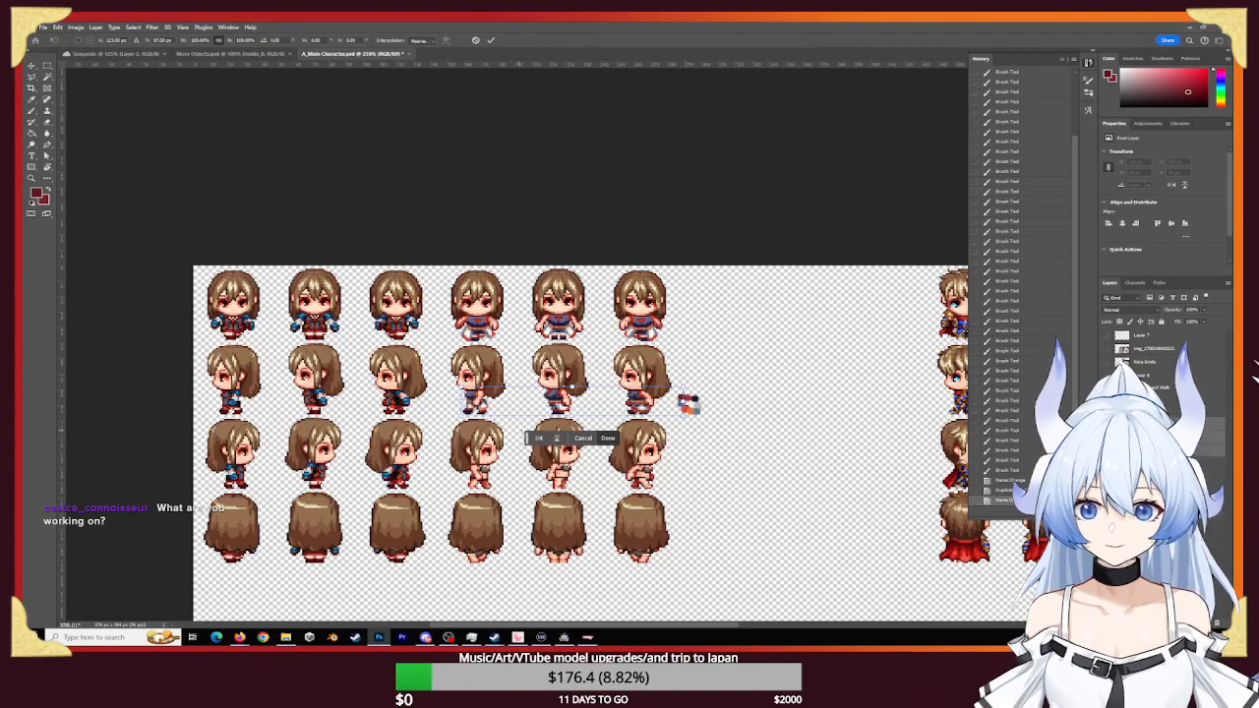
left_click(537, 439)
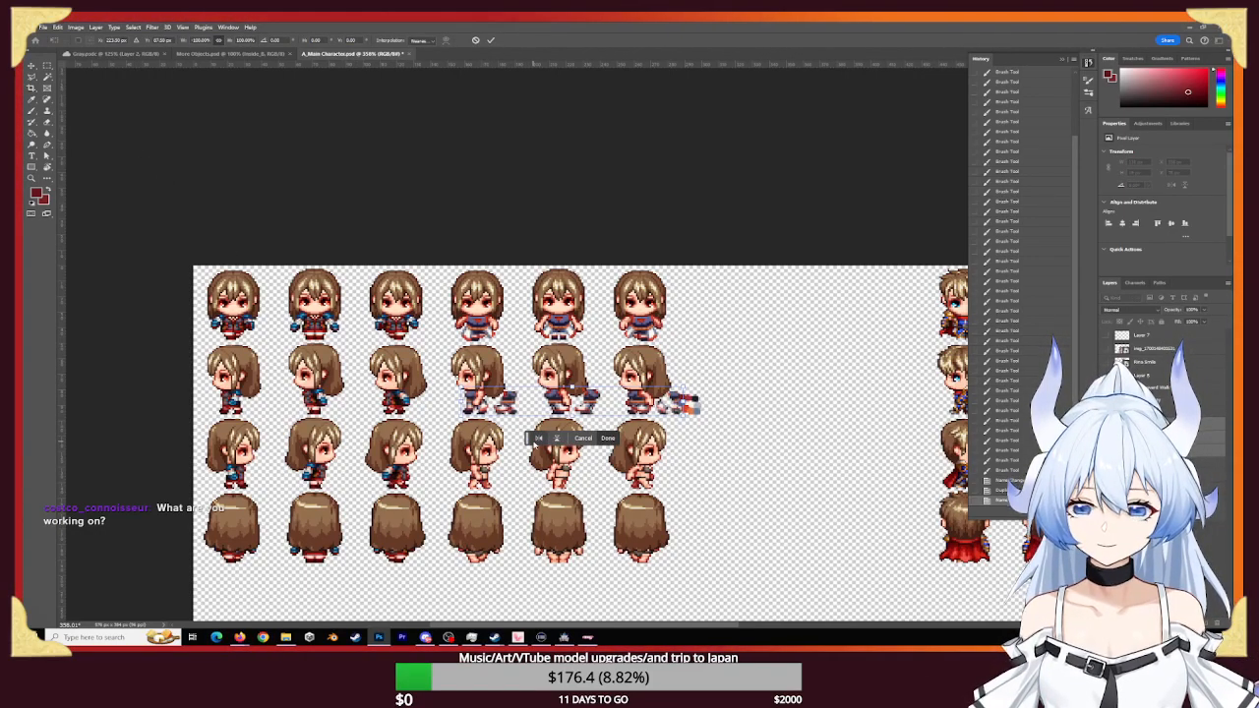
left_click(609, 439)
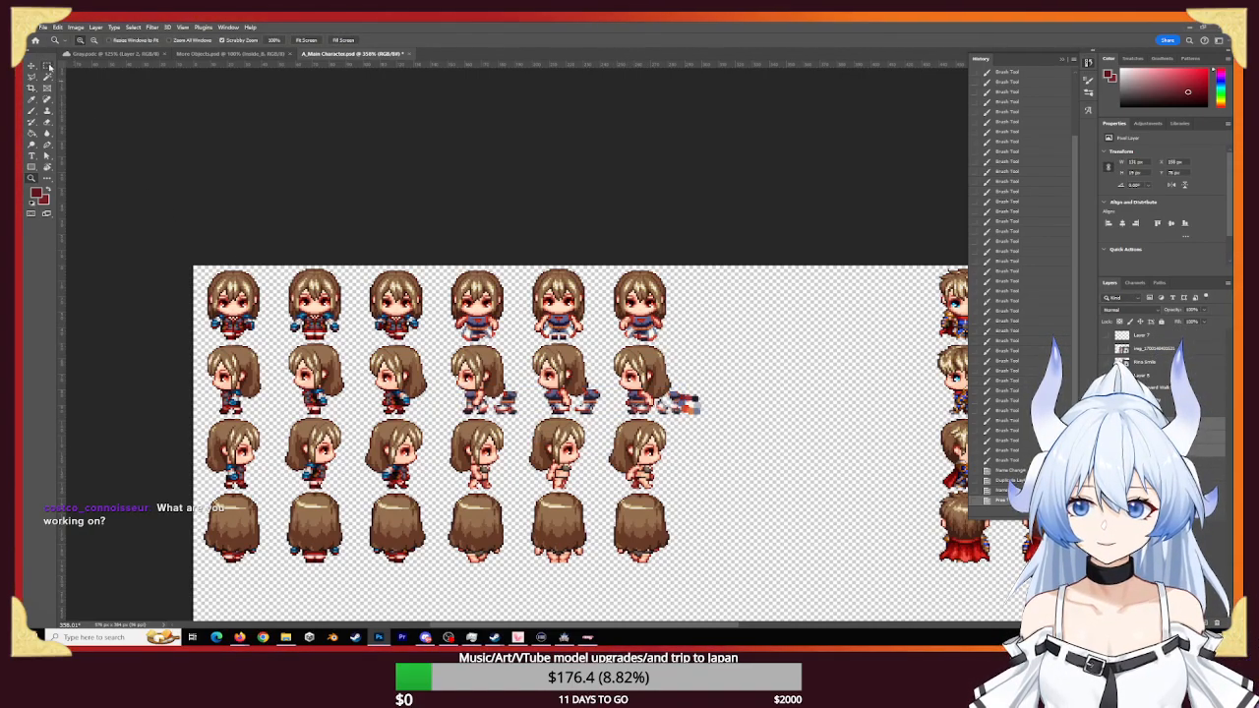
key("v")
left_click_drag(588, 404, 565, 480)
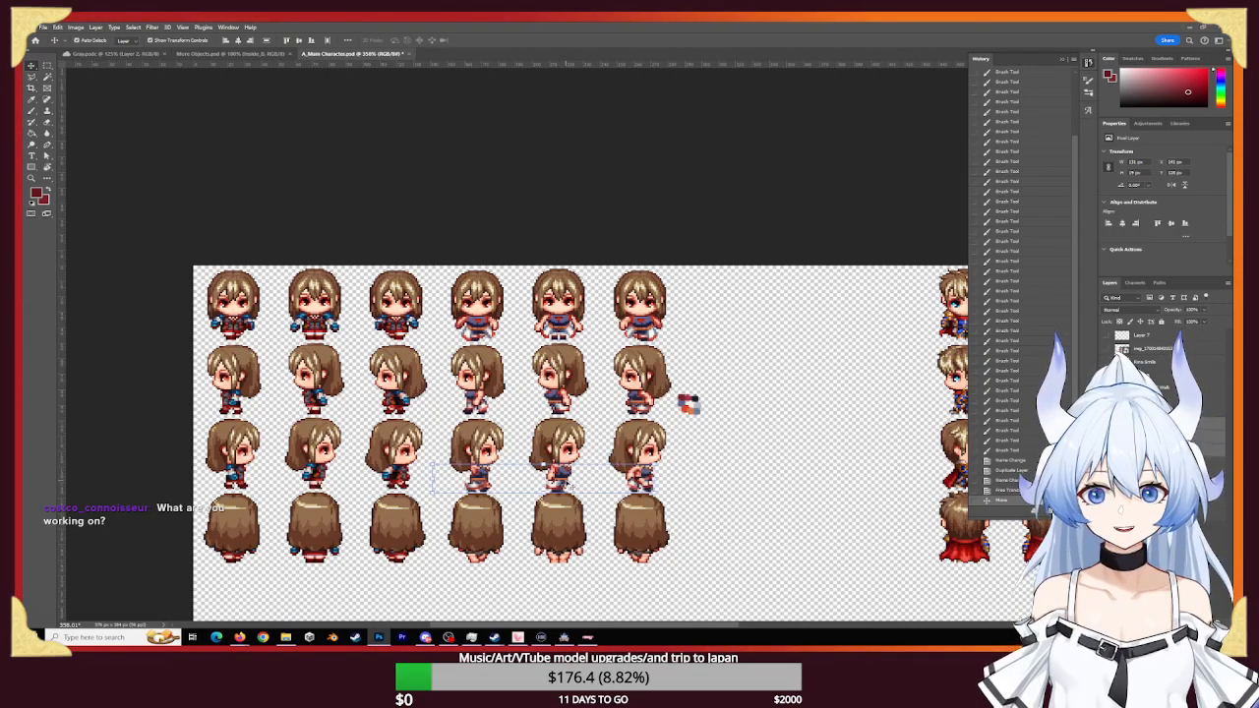
- Undo the outfit layers' move and horizontal flip while keeping the copied group's new name
key("ctrl+z")
key("ctrl+z")
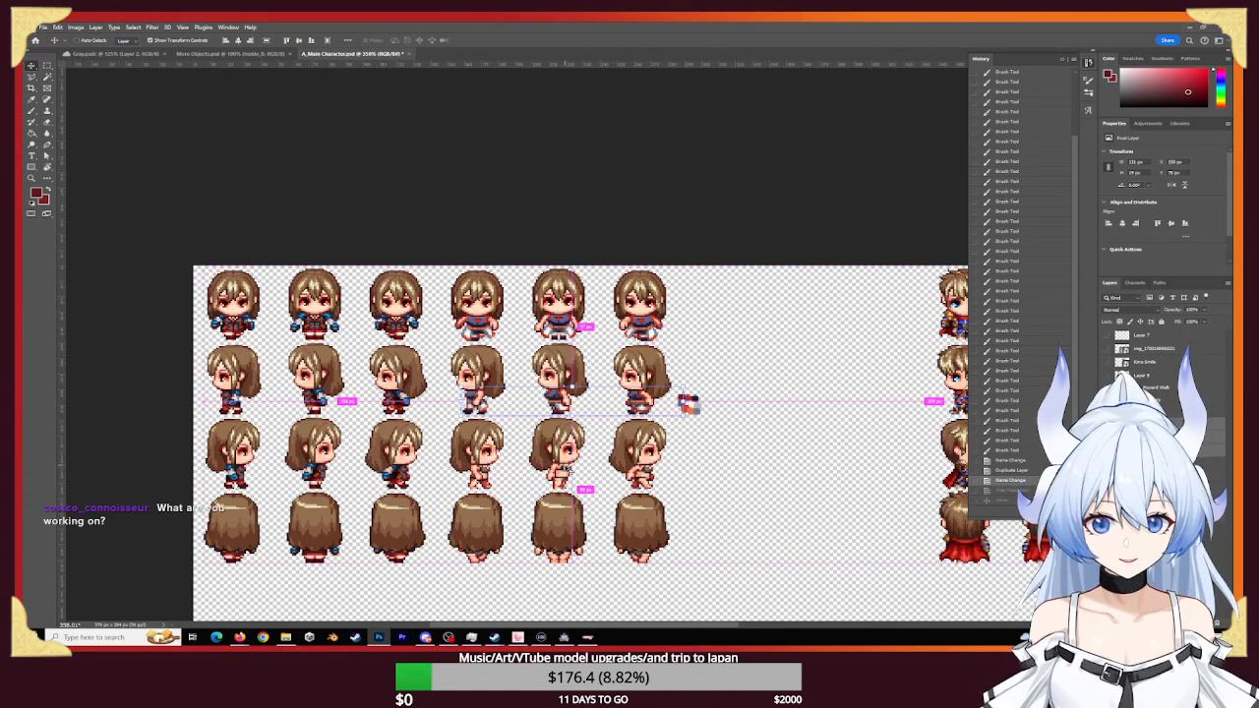
key("ctrl+z")
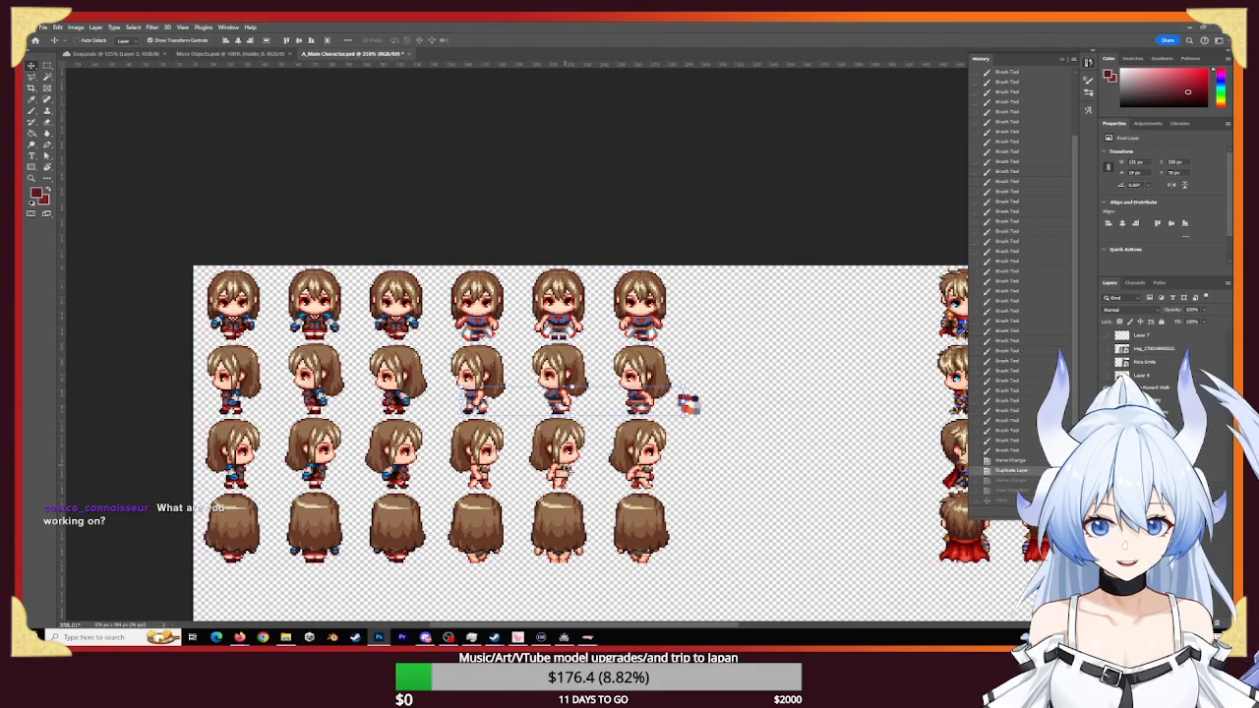
key("ctrl+shift+z")
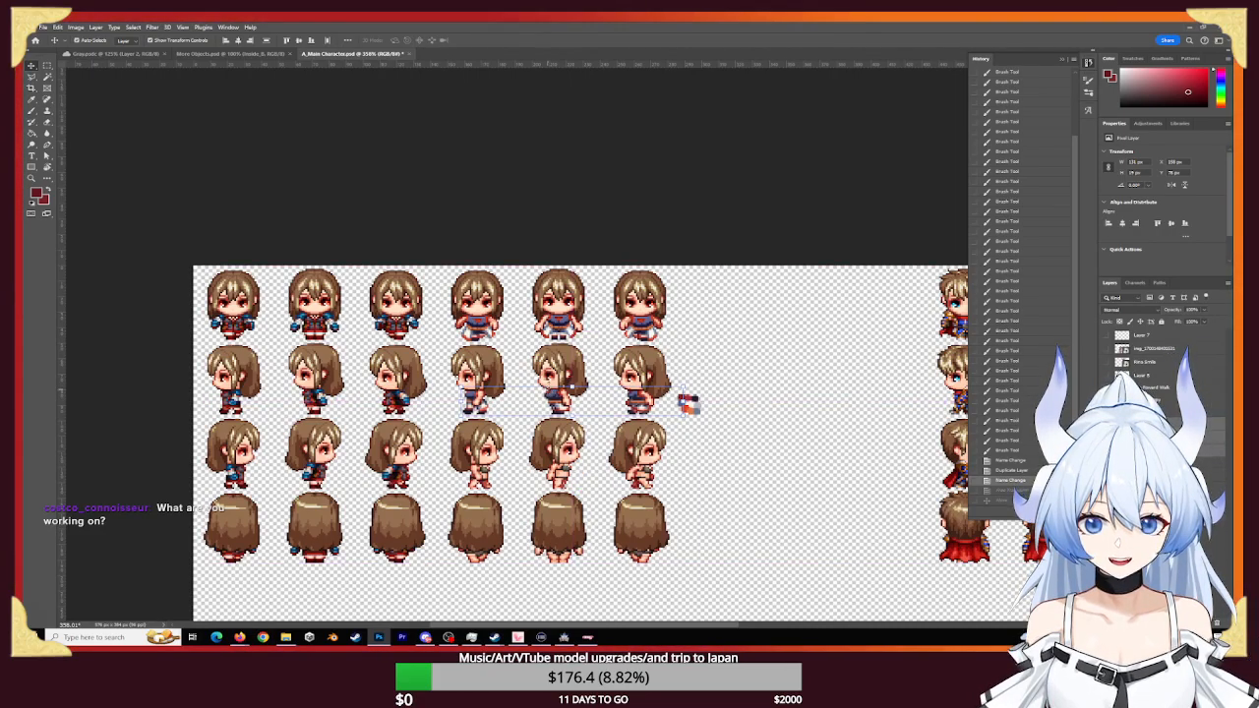
- Move the selected outfit layers and toggle the Normal layer's visibility off and on to check it
left_click_drag(565, 420, 564, 470)
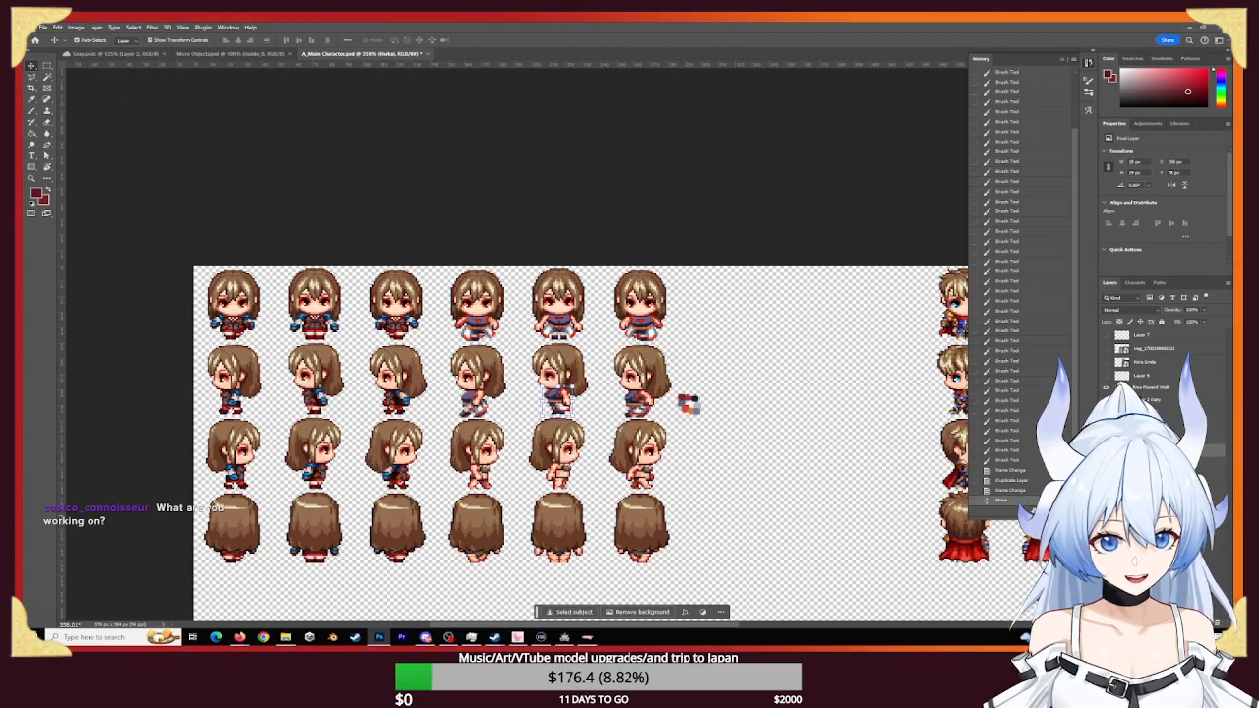
key("ctrl+comma")
key("ctrl+comma")
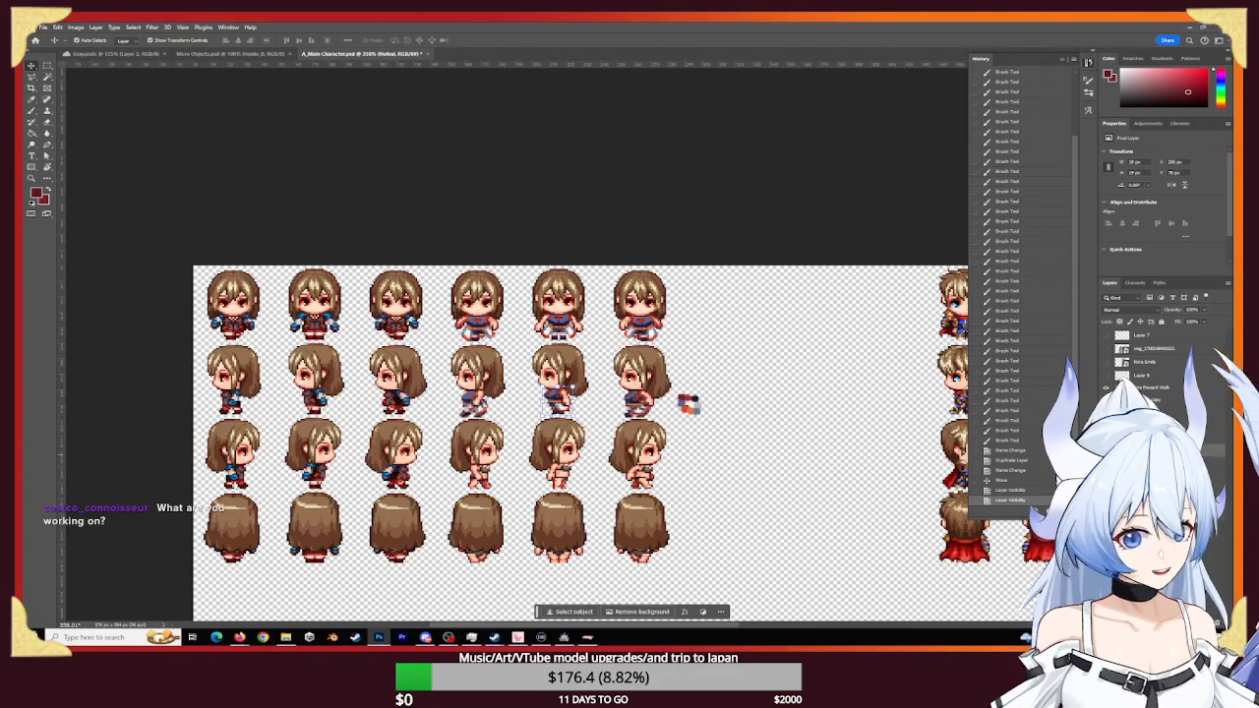
- Try to shift the Right Frame outfit sideways on the last left-facing frame
left_click(635, 414)
left_click_drag(635, 416, 668, 414)
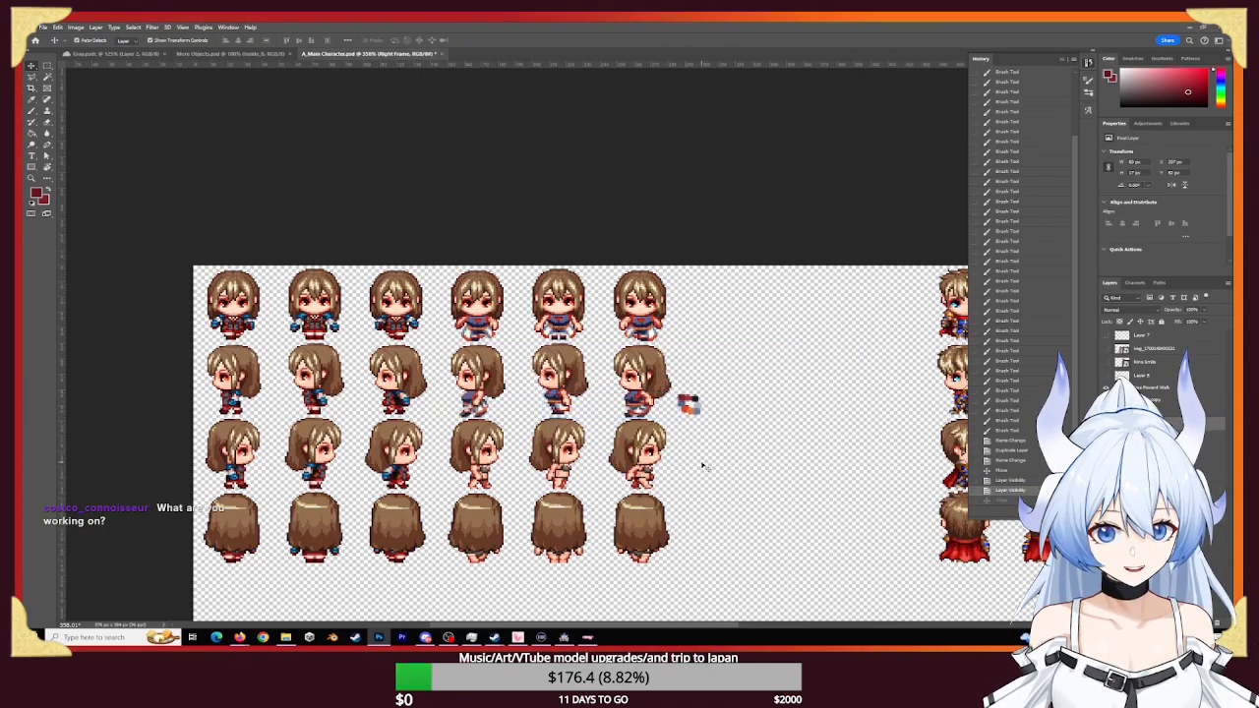
key("z")
left_click_drag(538, 387, 627, 465)
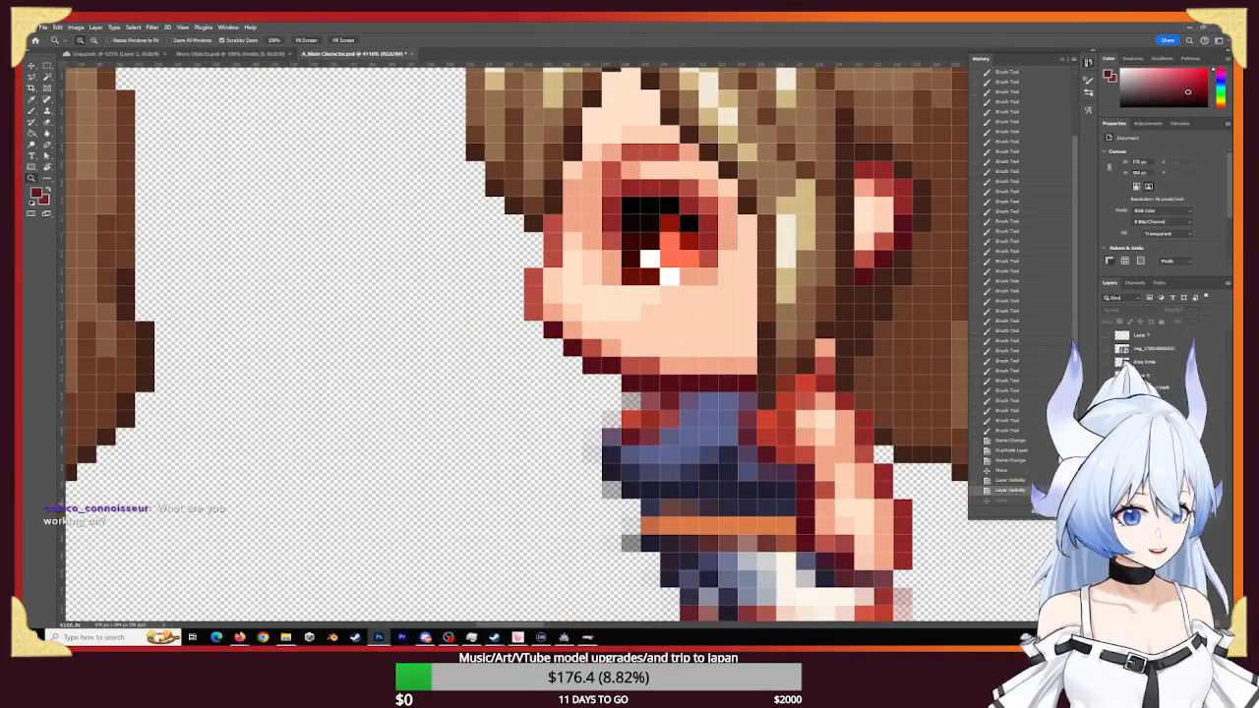
- Revert the file to the freshly duplicated walk group and rename that copy Side Walk R
key("ctrl+comma")
key("ctrl+comma")
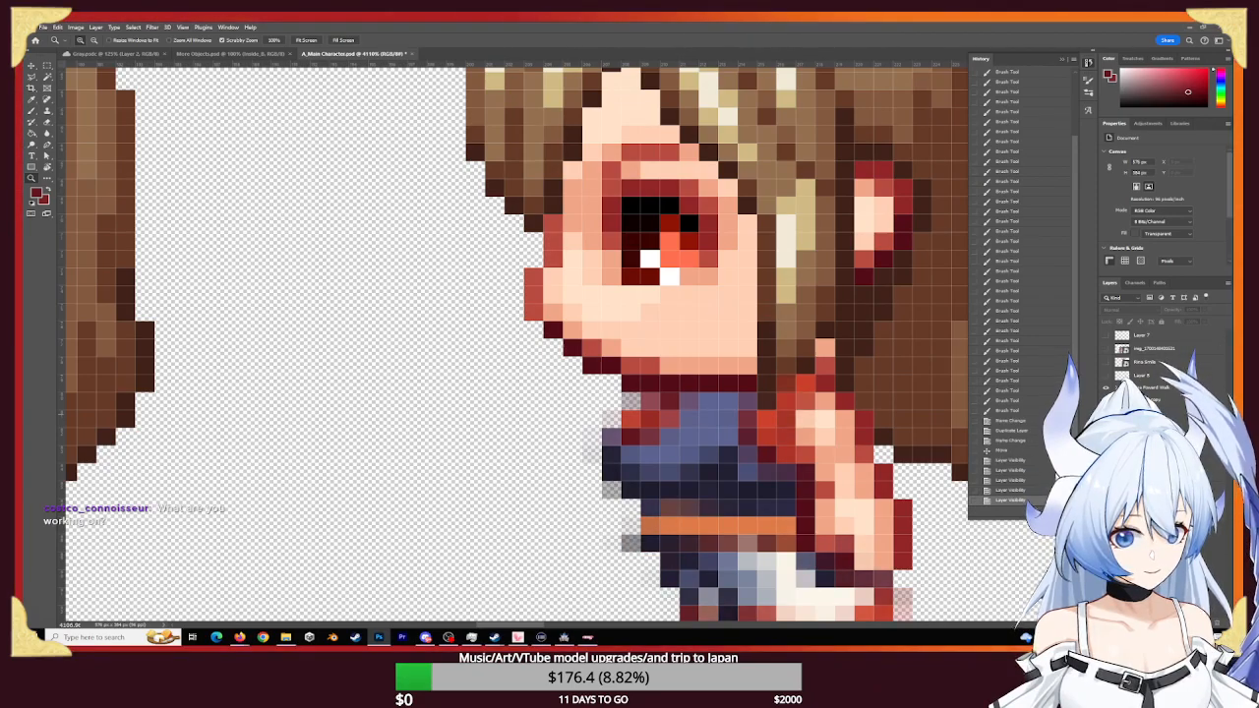
left_click_drag(910, 475, 629, 357)
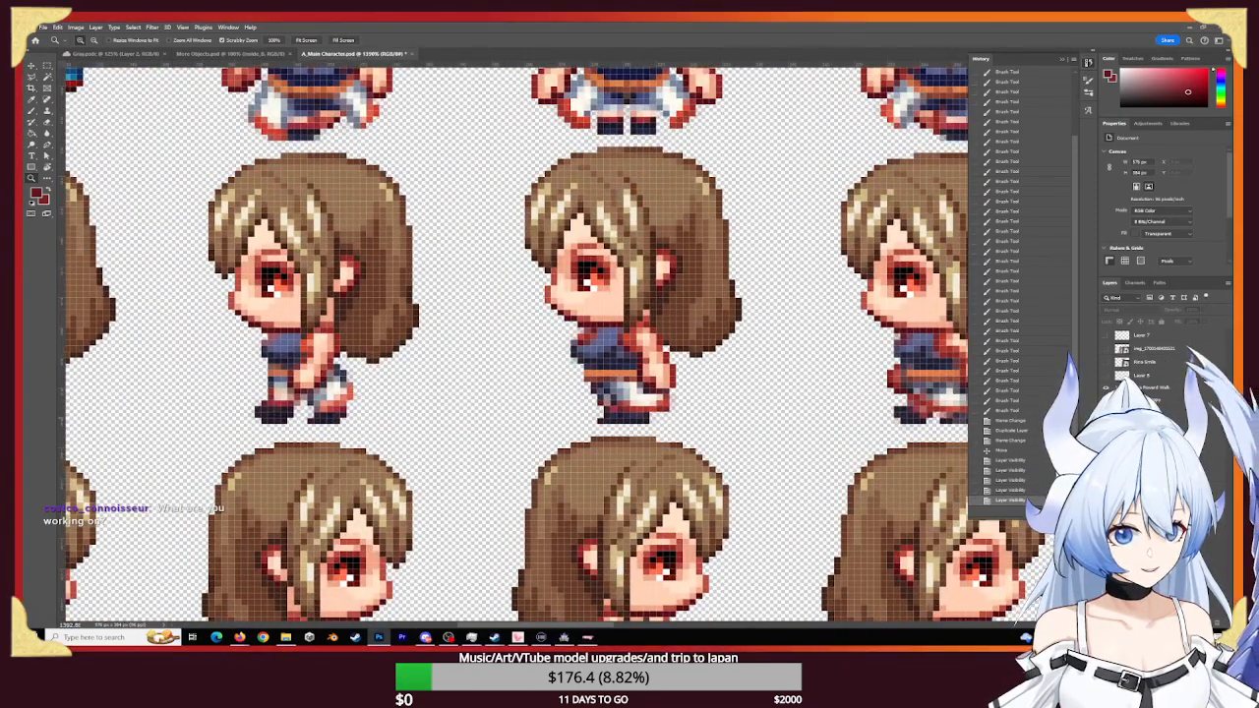
left_click(1026, 430)
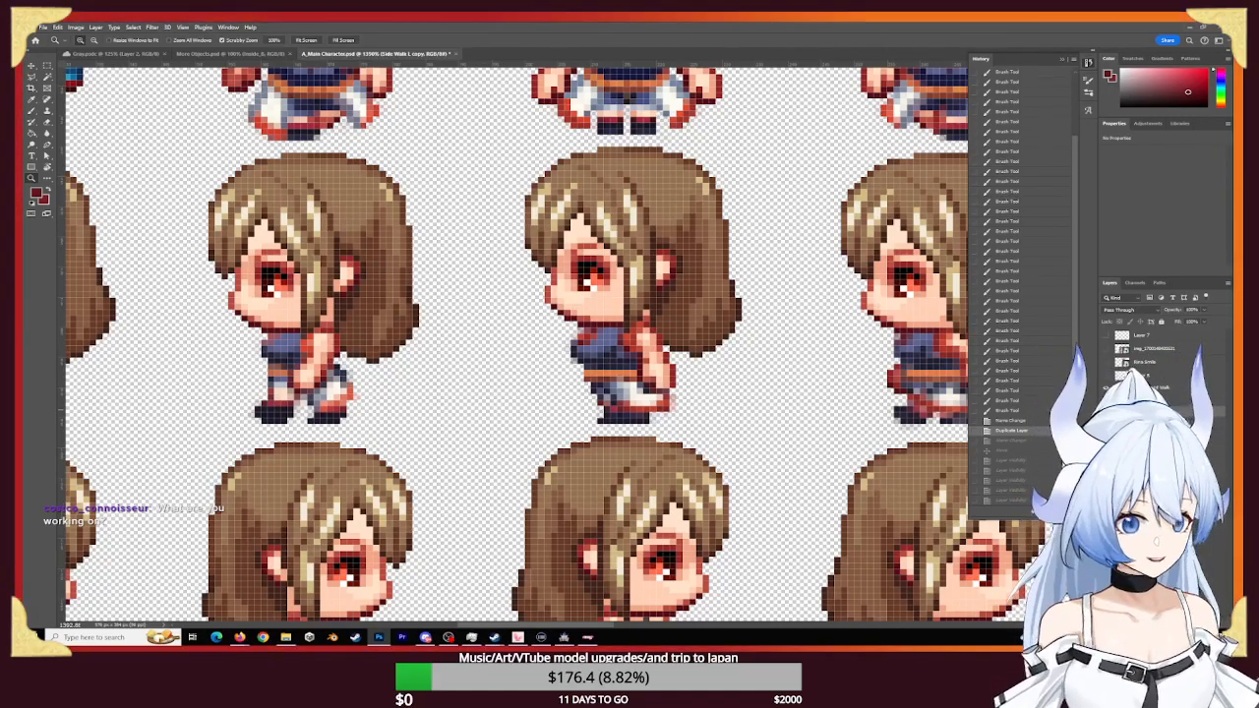
key("Return")
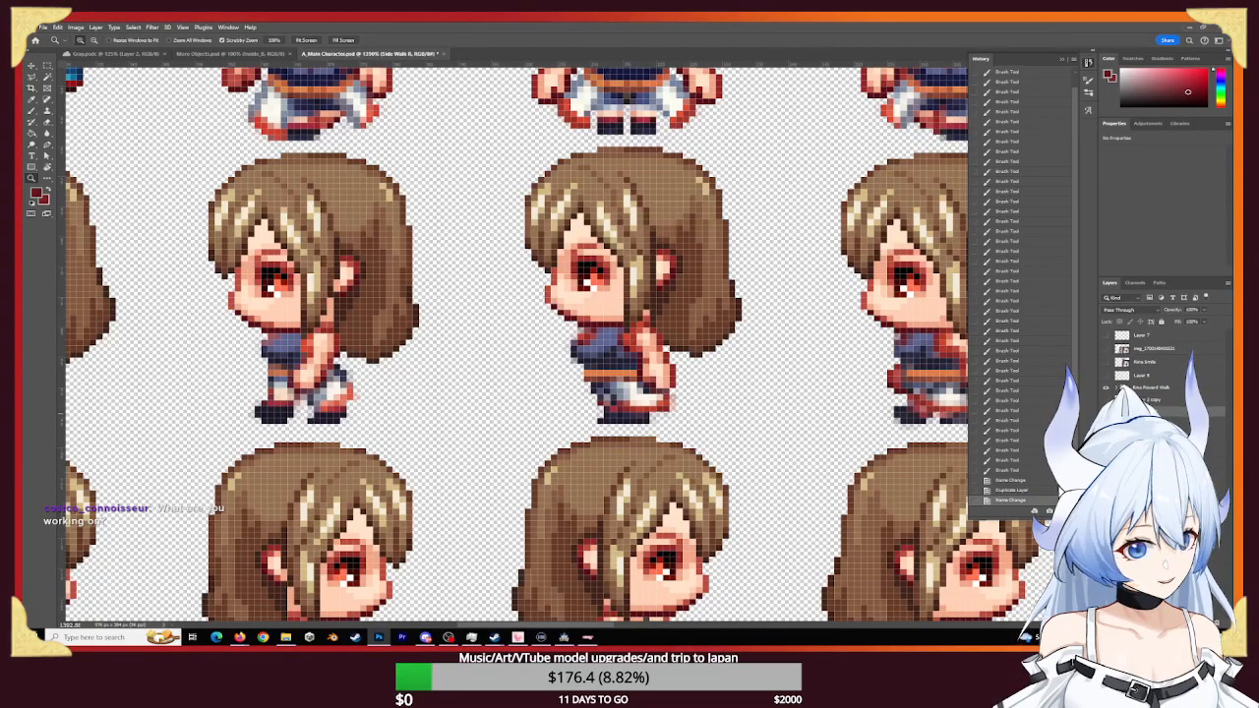
left_click(1160, 423)
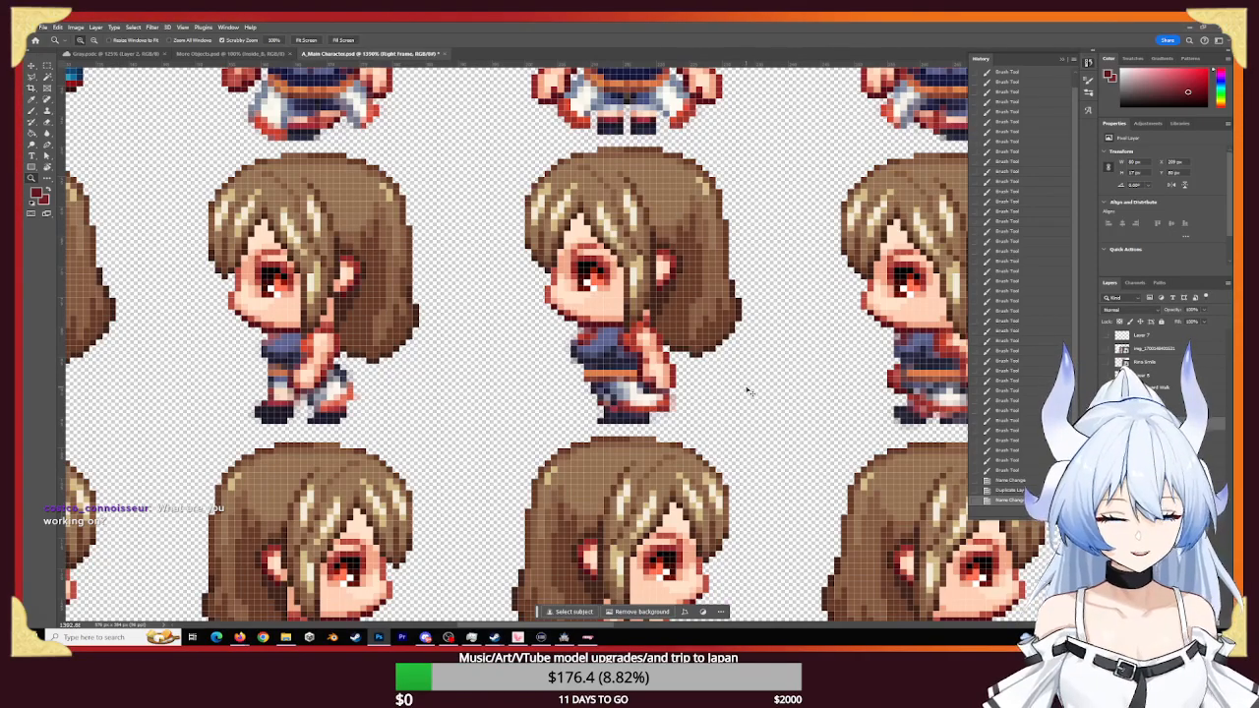
key("ctrl+t")
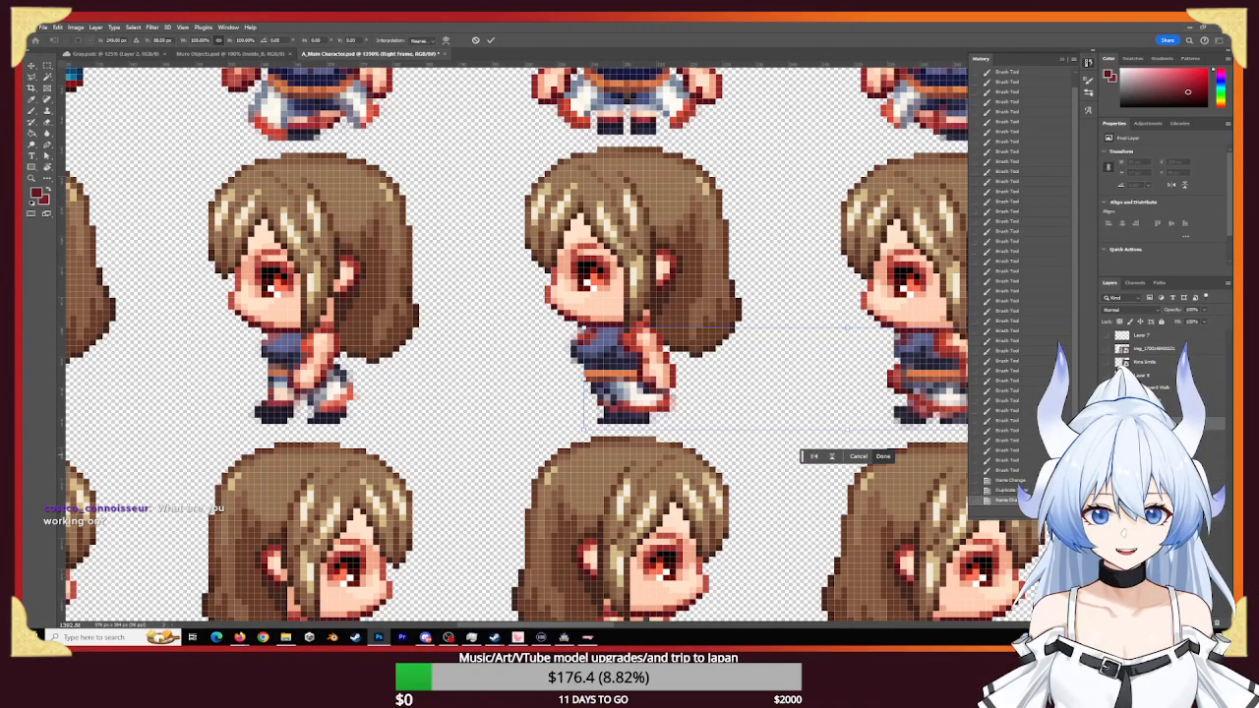
key("Escape")
- Flip the Left Frame outfit layer of the Side Walk R group horizontally
key("alt+[")
key("ctrl+t")
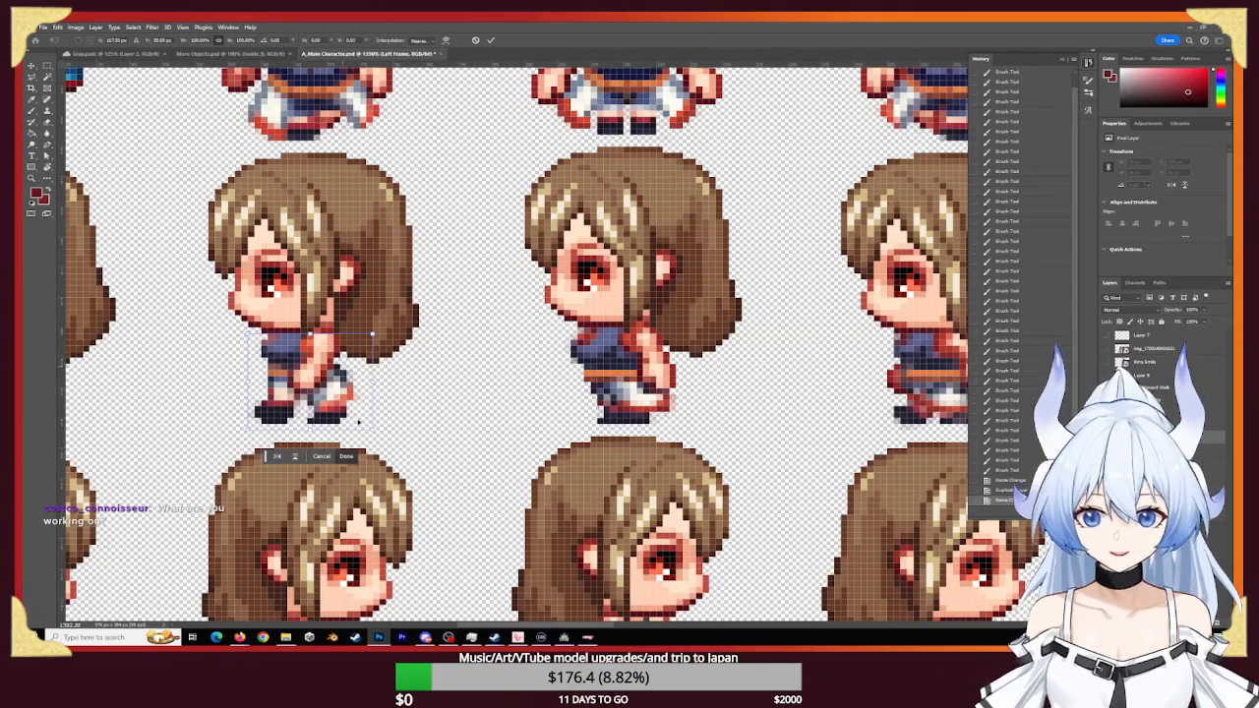
left_click(277, 456)
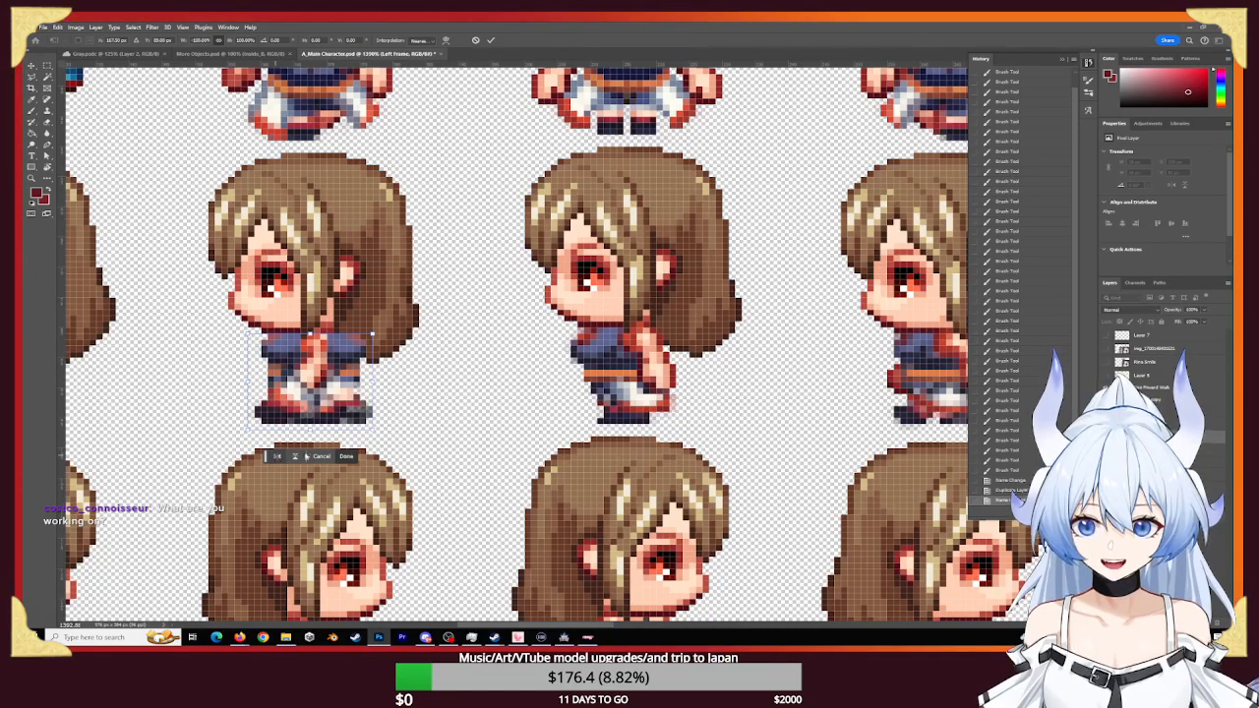
left_click(347, 456)
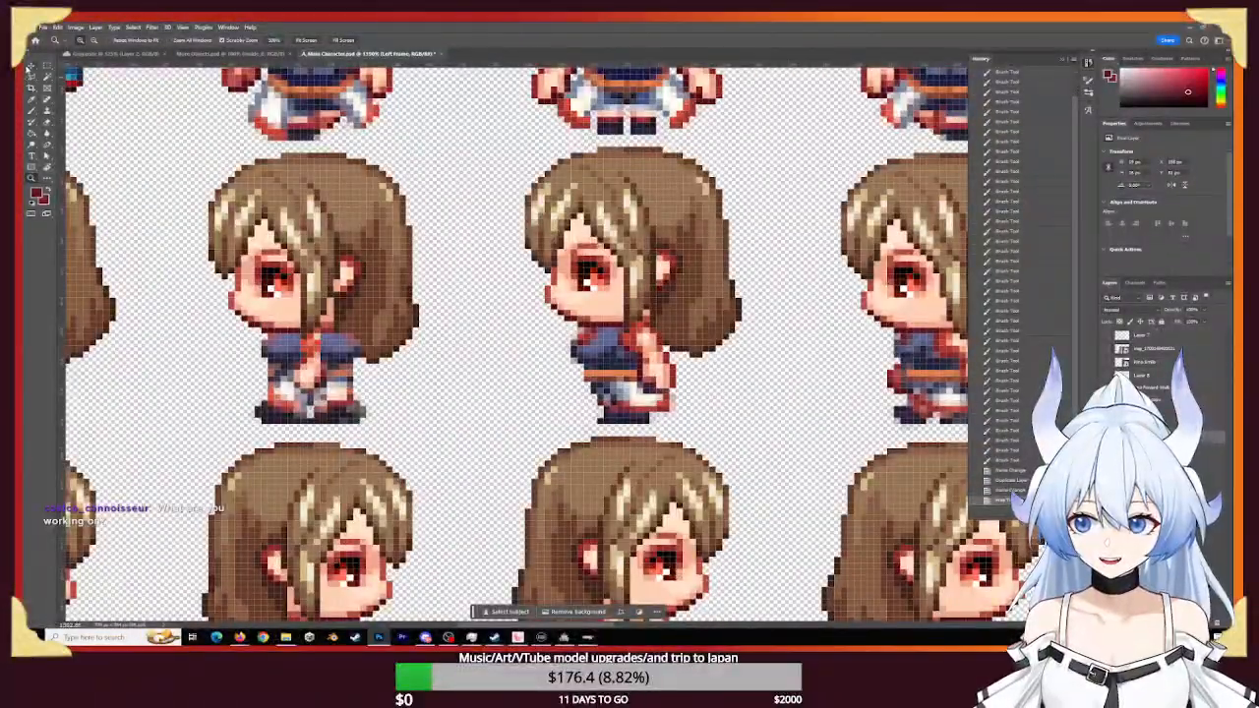
- Move the flipped Left Frame outfit straight down until it fits the body of the right-facing frame below
left_click(30, 65)
key("Down")
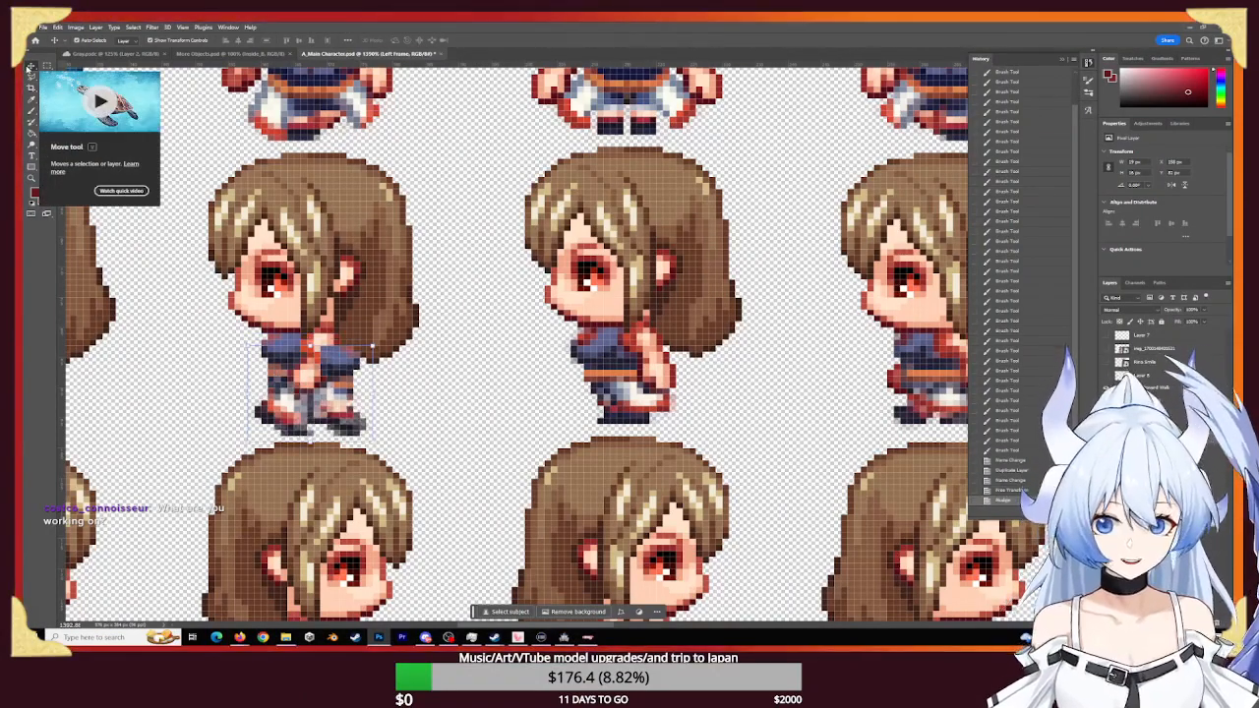
key("Down")
key("Down")
key("Down")
key("Down")
key("Down")
key("Down")
key("Down")
key("Down")
key("Down")
key("Down")
key("Down")
key("Down")
key("Down")
key("Down")
key("Down")
key("Down")
key("Down")
key("Down")
key("Down")
key("Down")
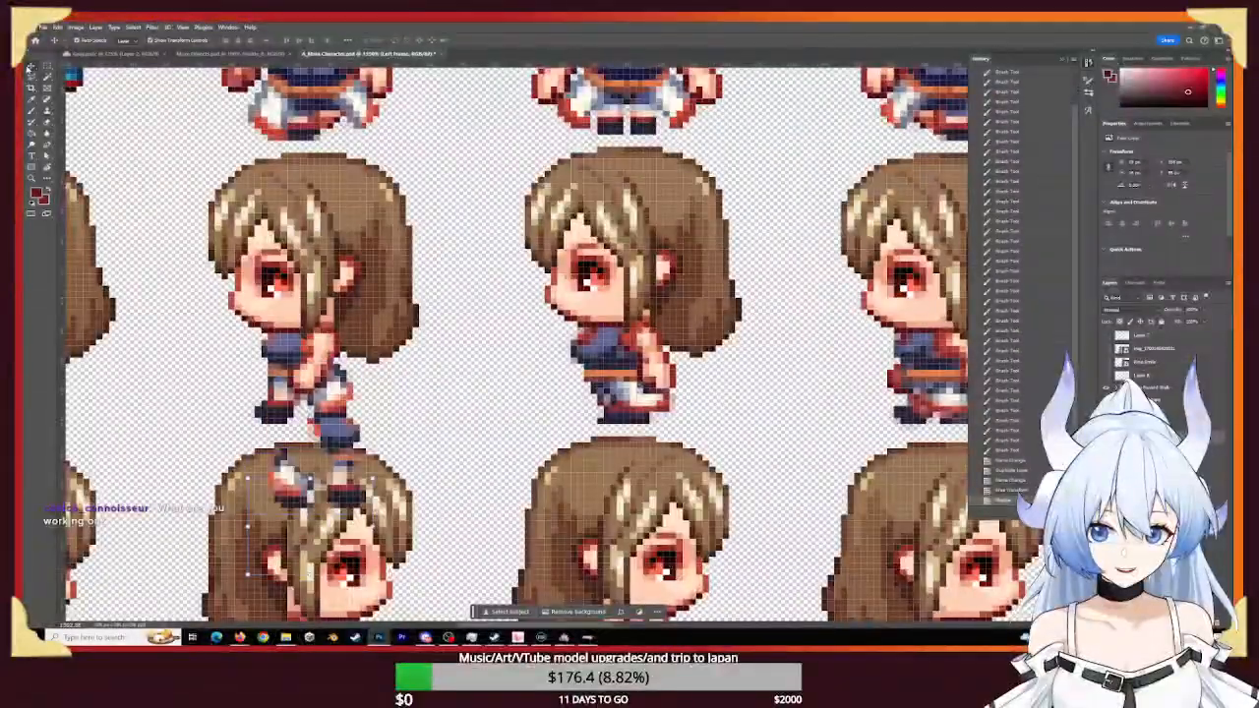
key("Down")
key("Down")
key("Down")
key("Down")
key("Down")
key("Down")
key("Down")
key("Down")
key("Down")
key("Down")
key("Down")
key("Down")
key("Down")
key("Down")
key("Down")
key("Down")
key("Down")
key("Down")
key("Down")
scroll(488, 351, "down", 3)
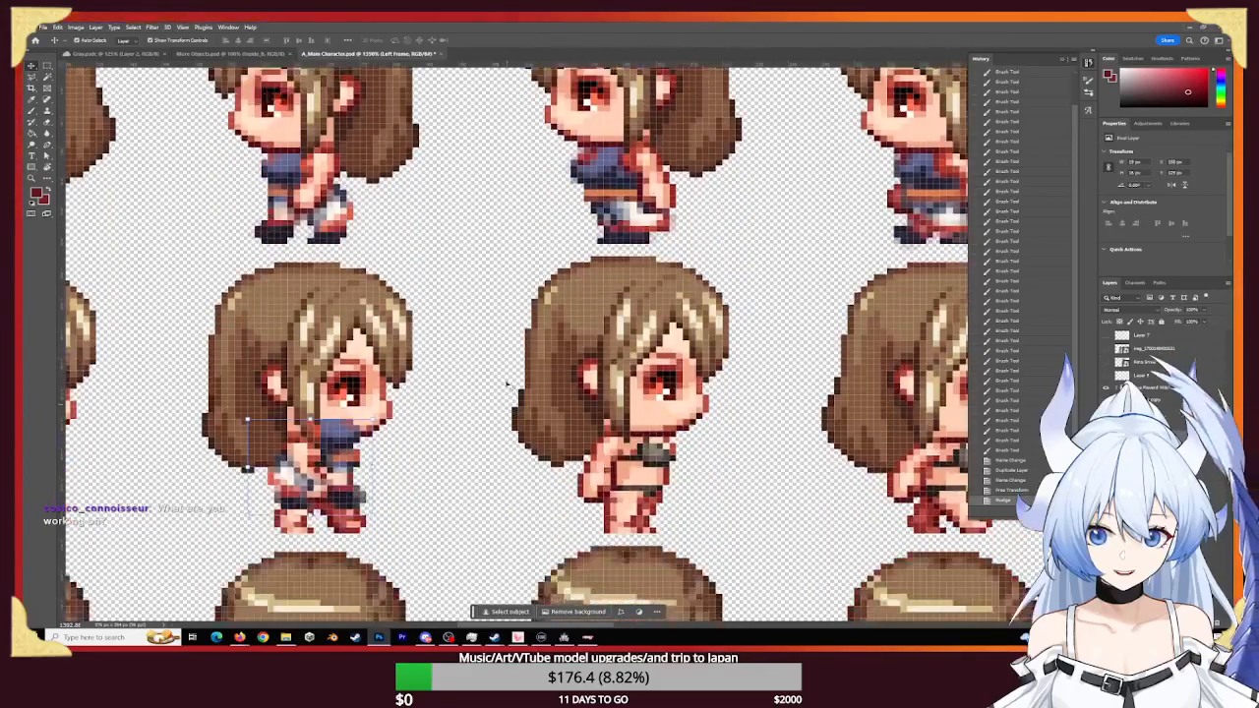
key("Down")
key("Down")
key("Down")
key("Down")
key("Down")
key("Down")
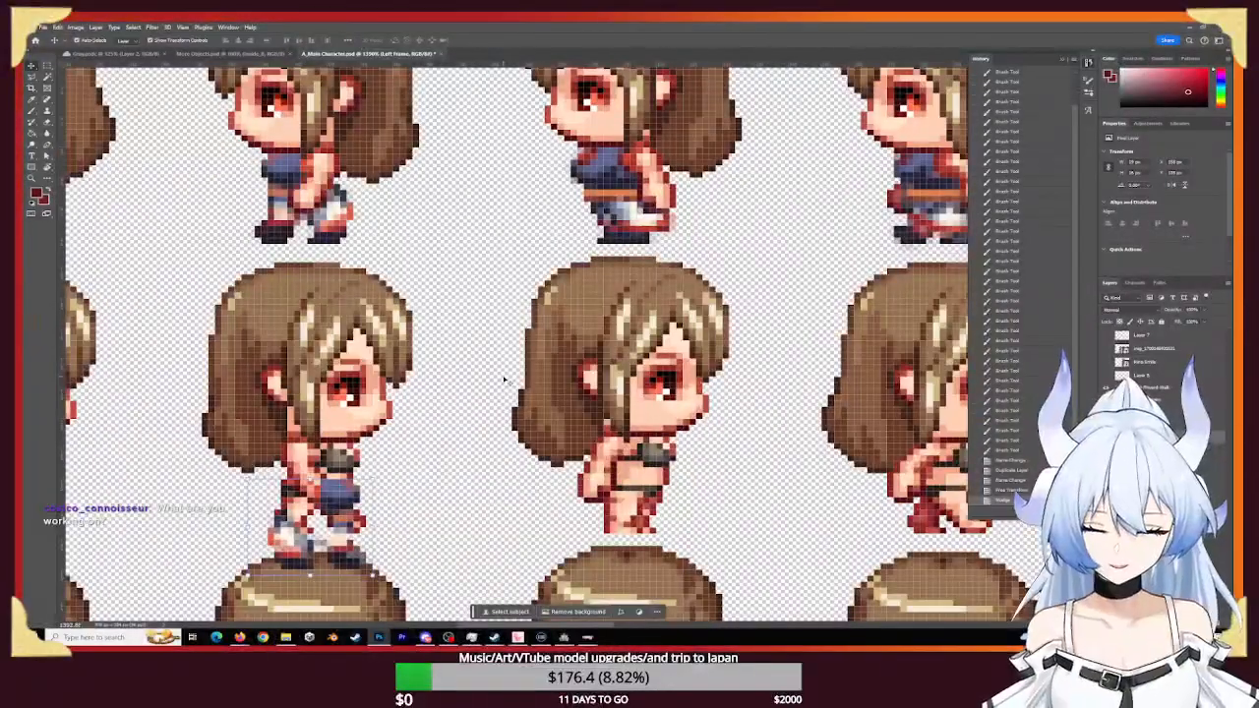
key("Up")
key("Up")
key("Up")
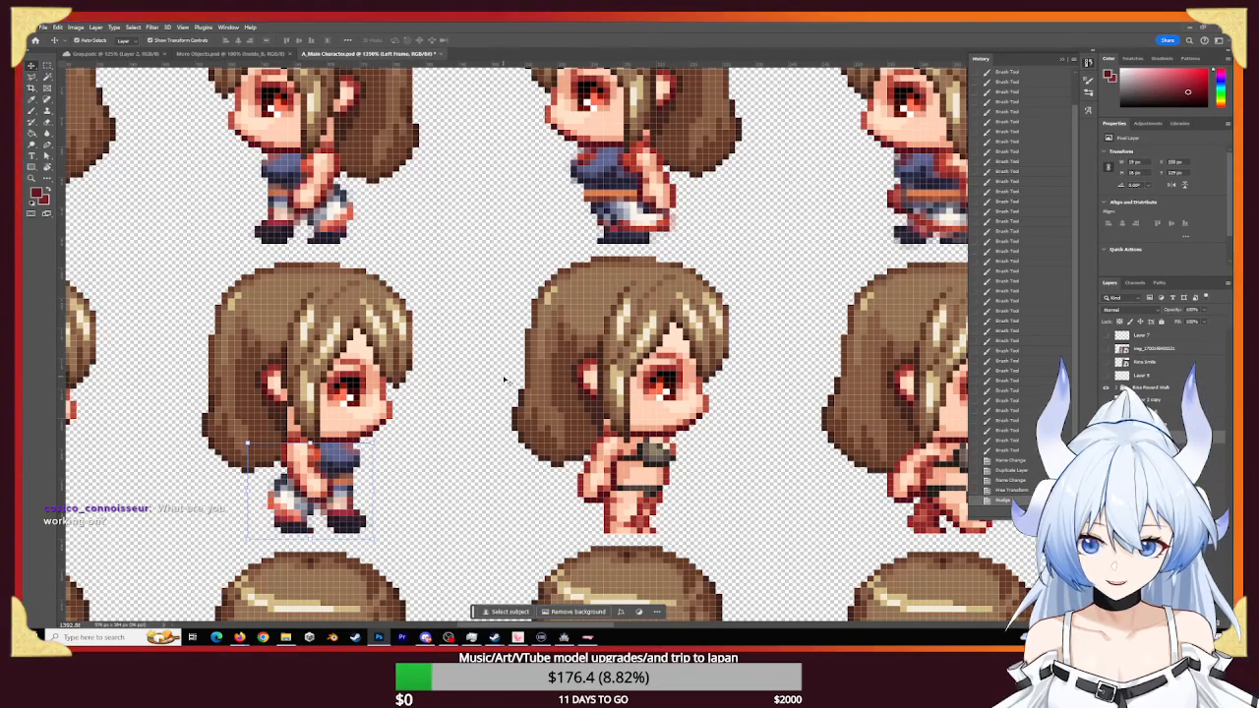
key("Up")
key("Up")
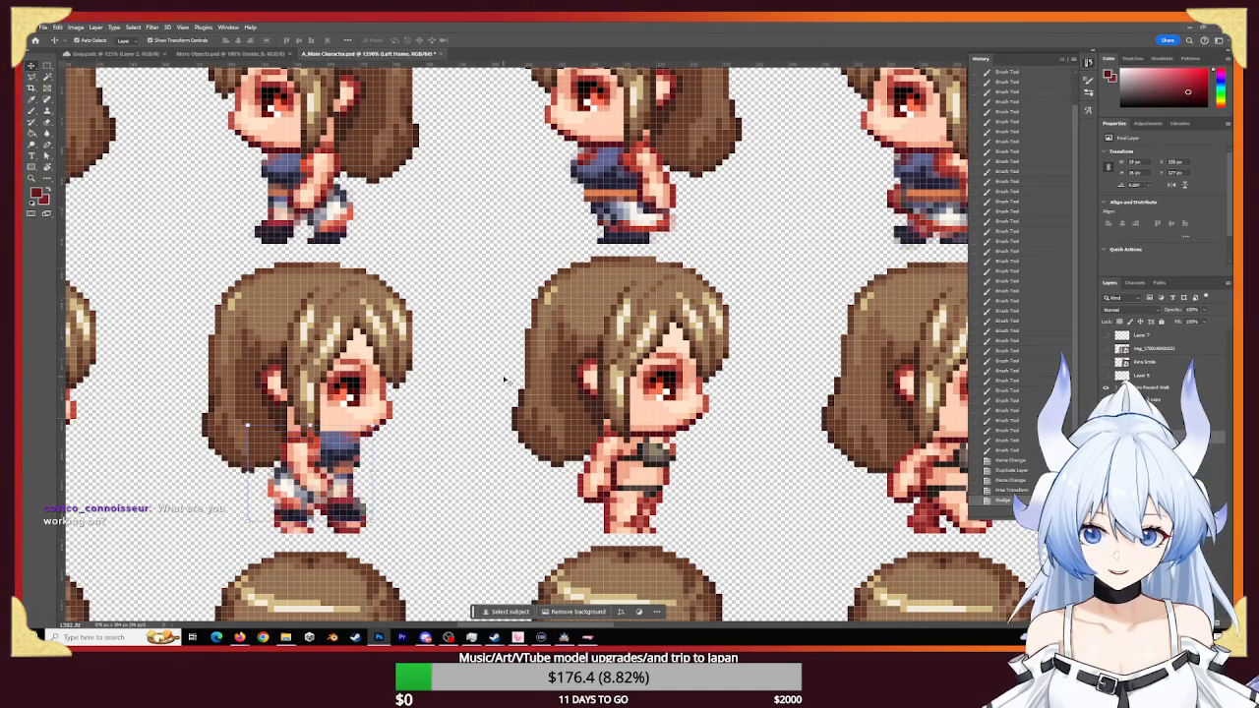
key("Up")
key("Up")
key("Up")
key("Up")
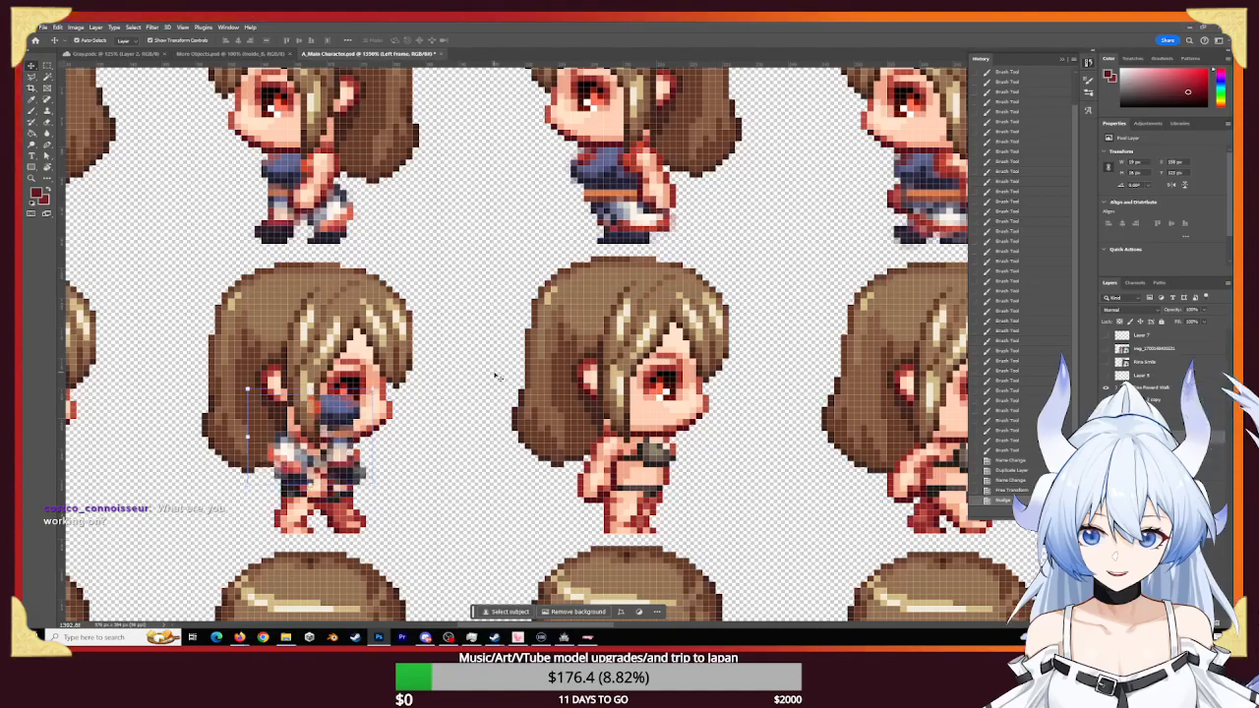
key("Up")
key("Up")
key("Up")
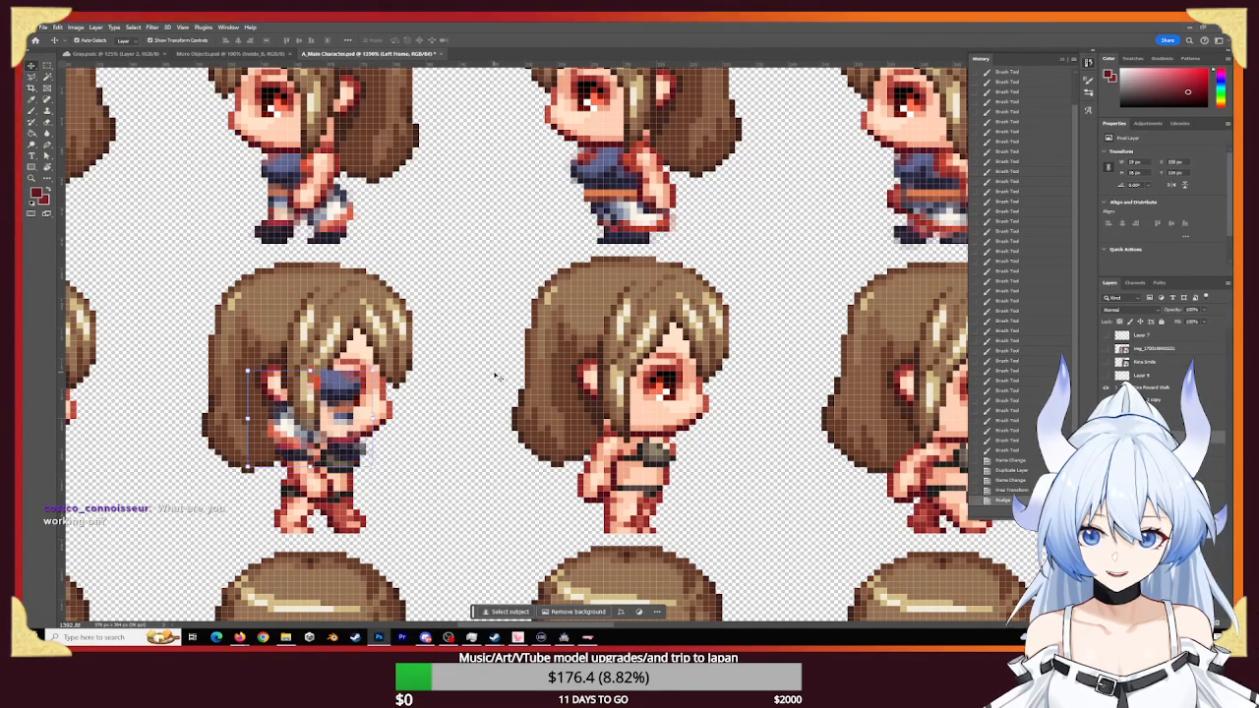
key("Down")
key("Down")
key("Down")
key("Down")
key("Down")
key("Down")
key("Down")
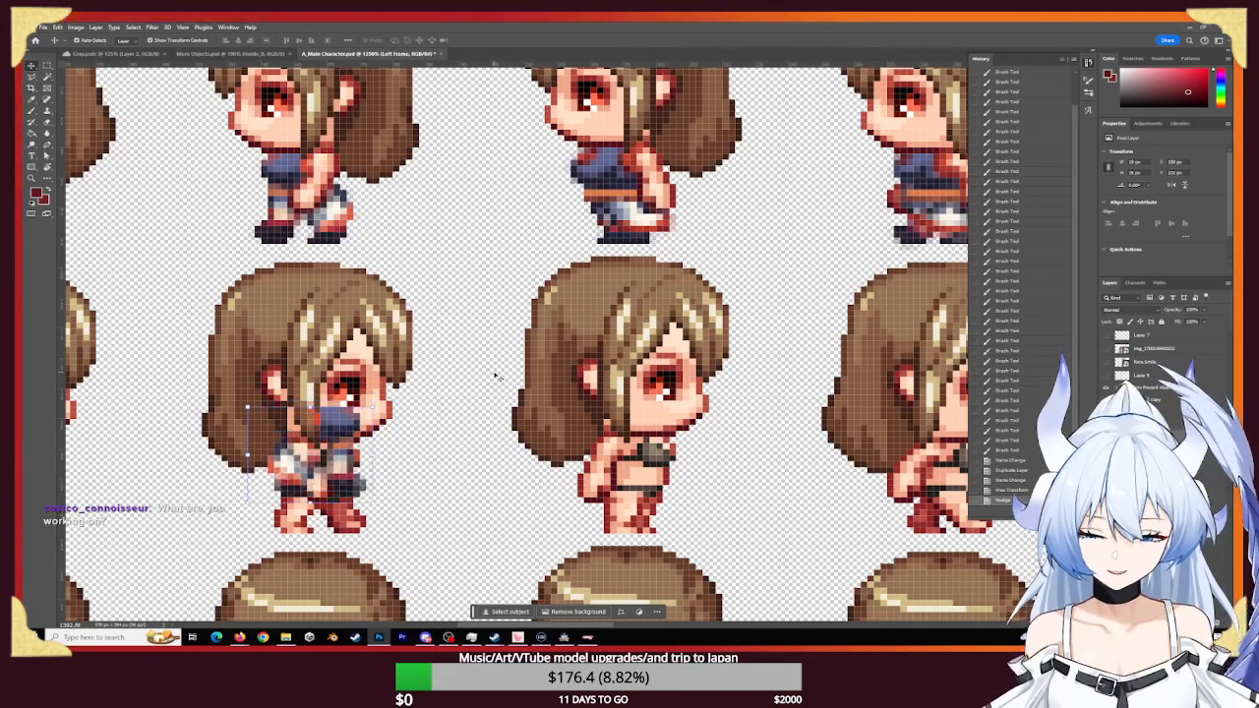
key("Down")
key("Down")
key("Down")
key("Down")
key("Down")
key("Down")
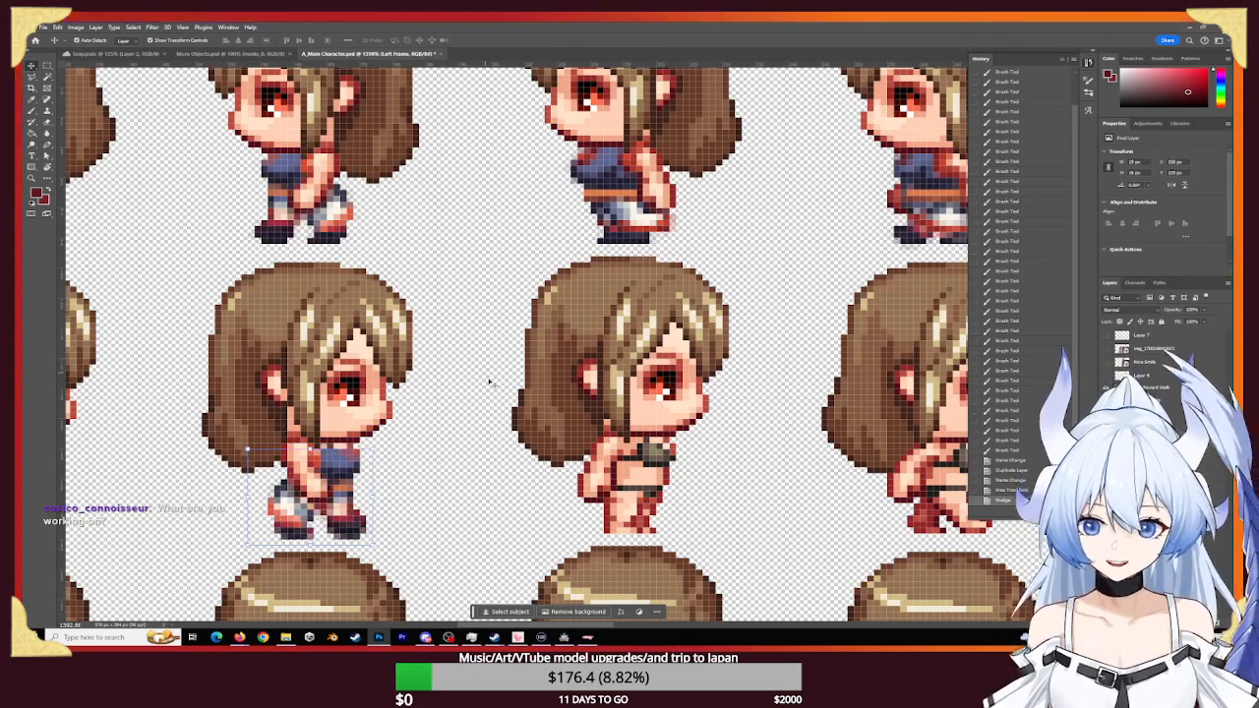
- Check the Left Frame outfit's fit by hiding and reshowing its layer and nudging it down and back up
key("ctrl+comma")
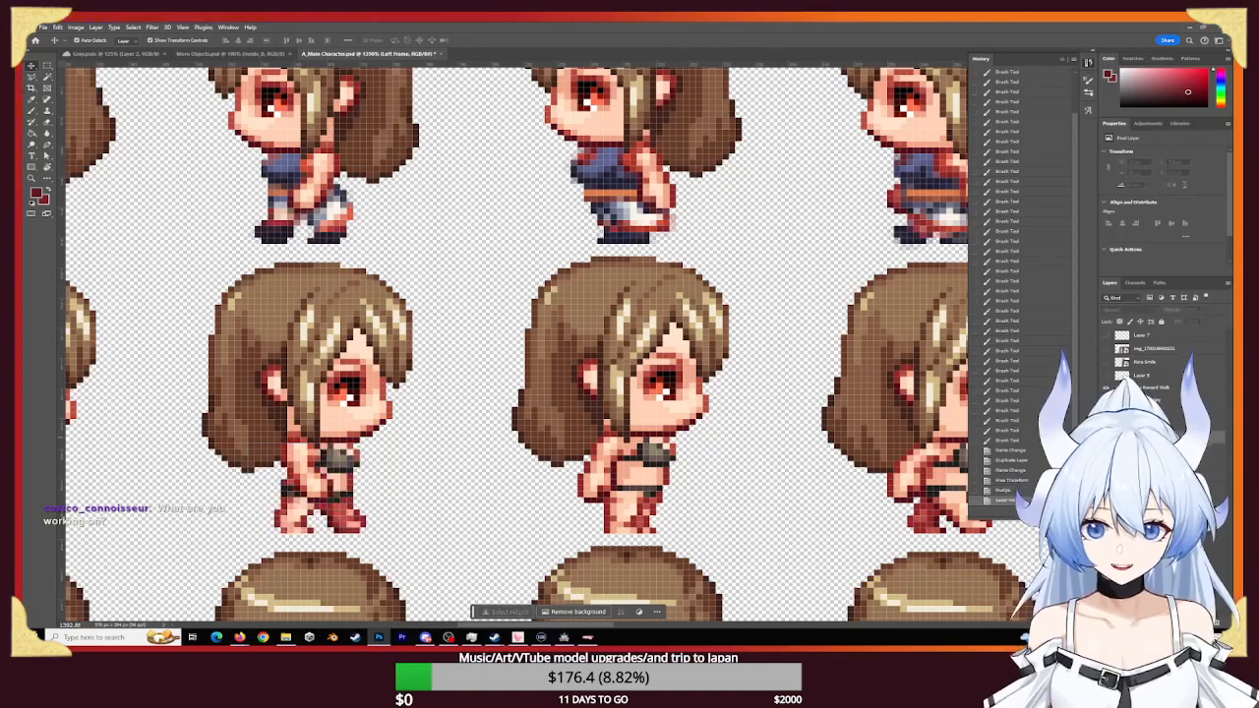
key("ctrl+comma")
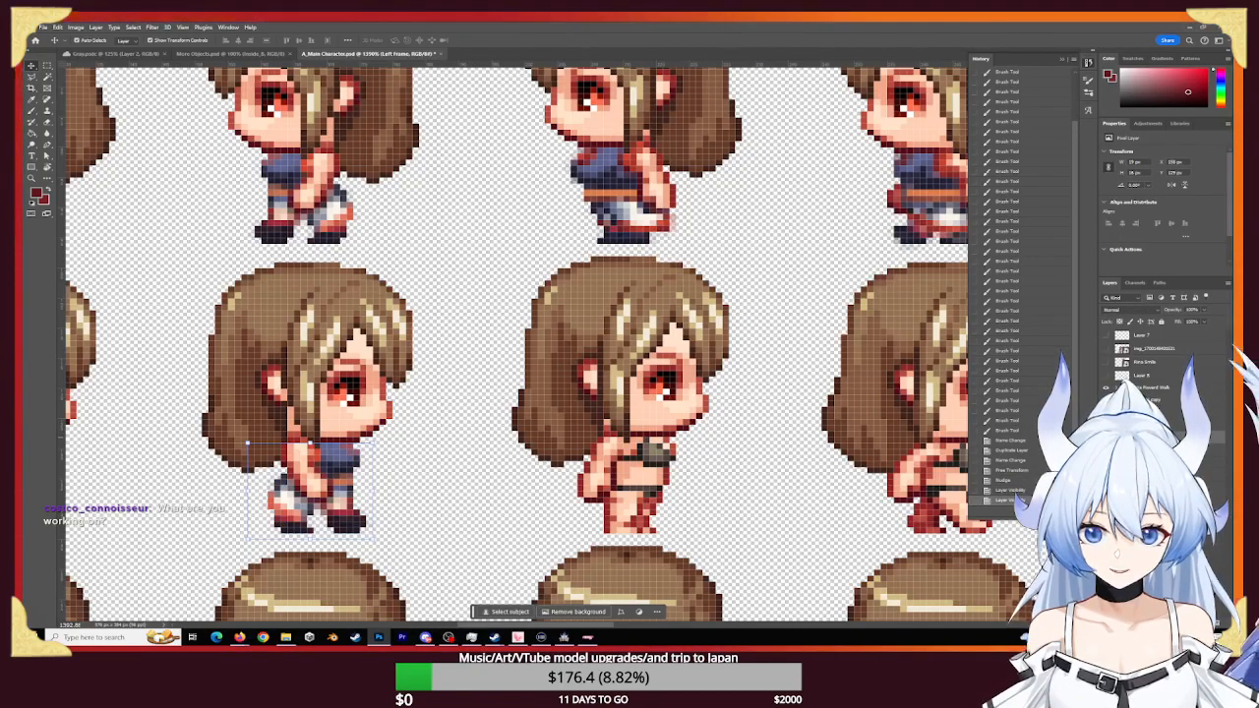
key("Down")
key("Up")
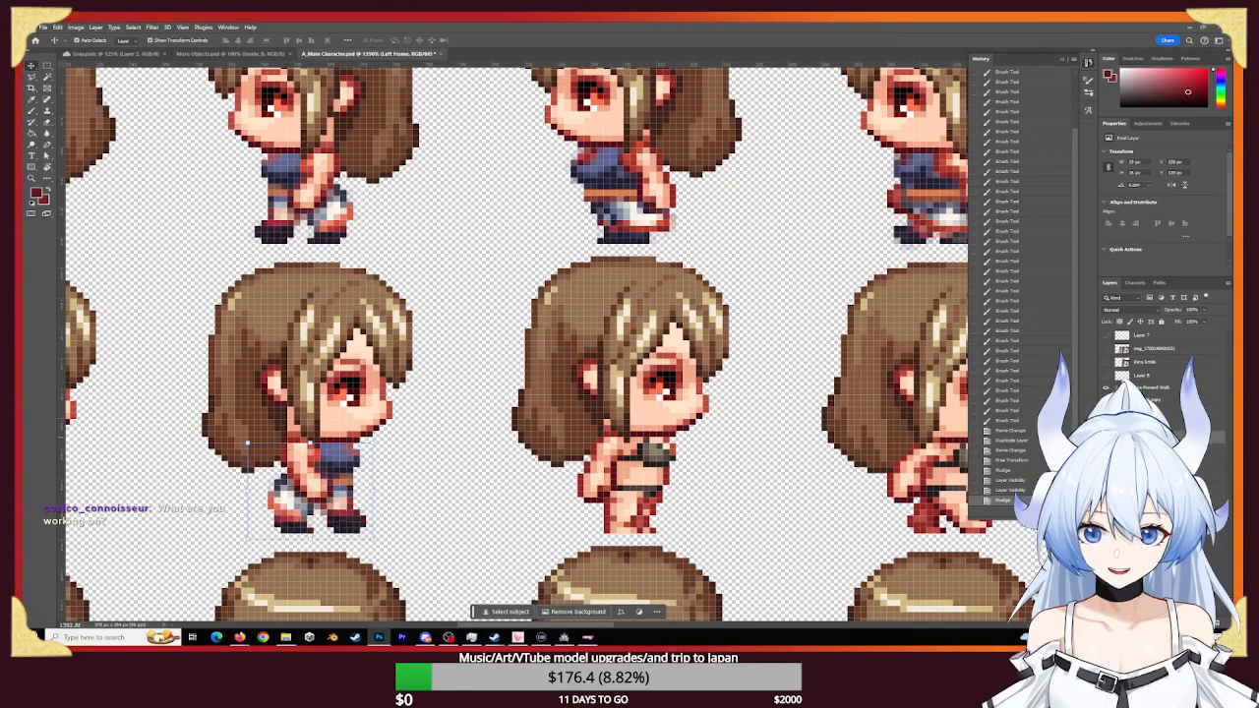
- Select the Nutral outfit layer on the middle left-facing frame and flip it horizontally
left_click(625, 185)
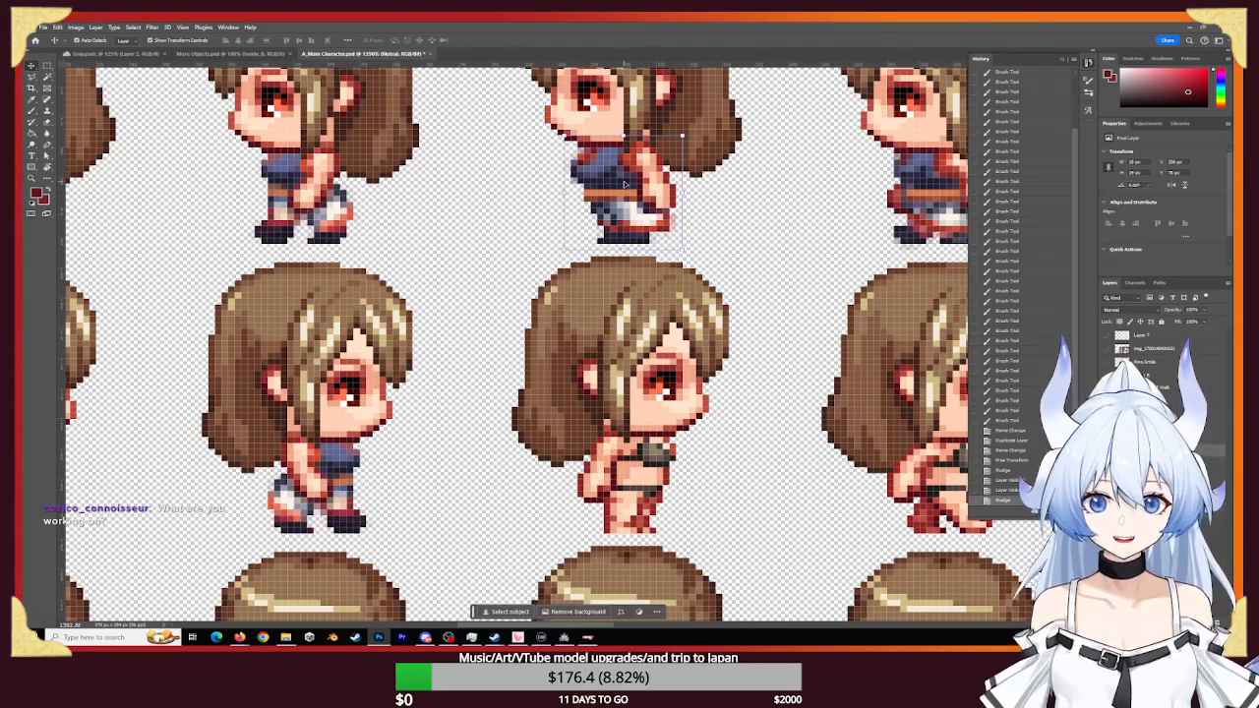
right_click(643, 203)
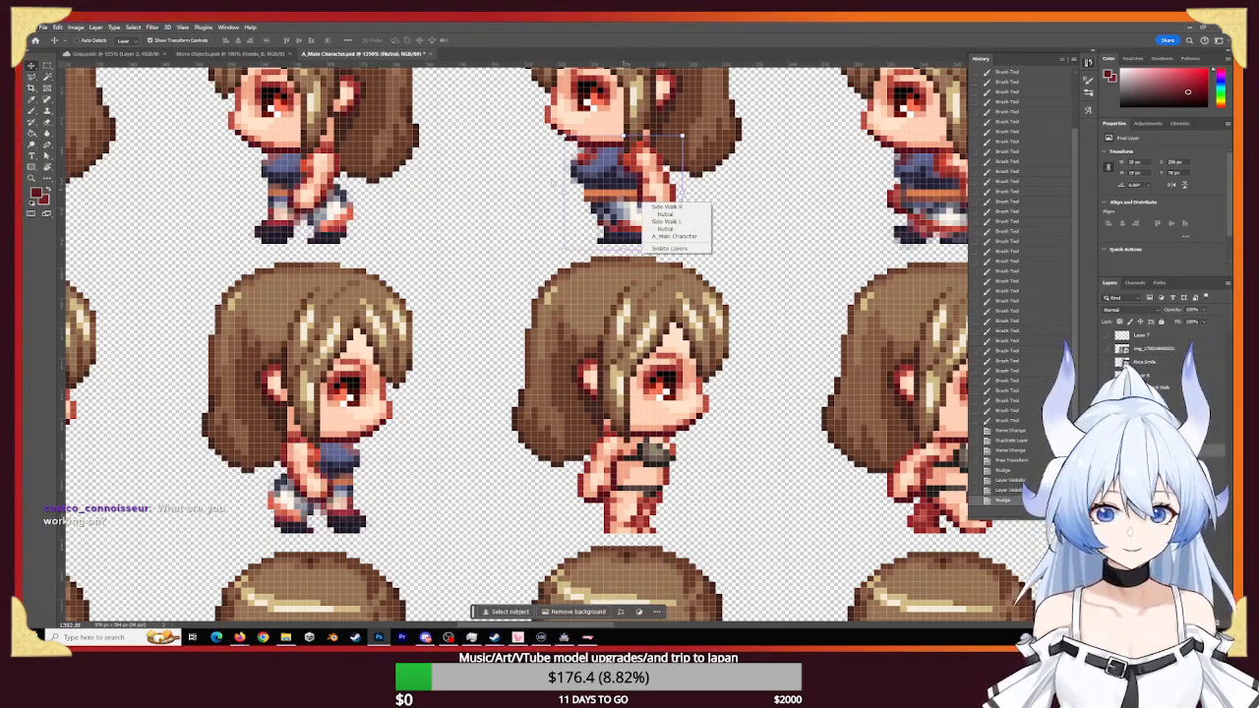
left_click(554, 181)
key("ctrl+t")
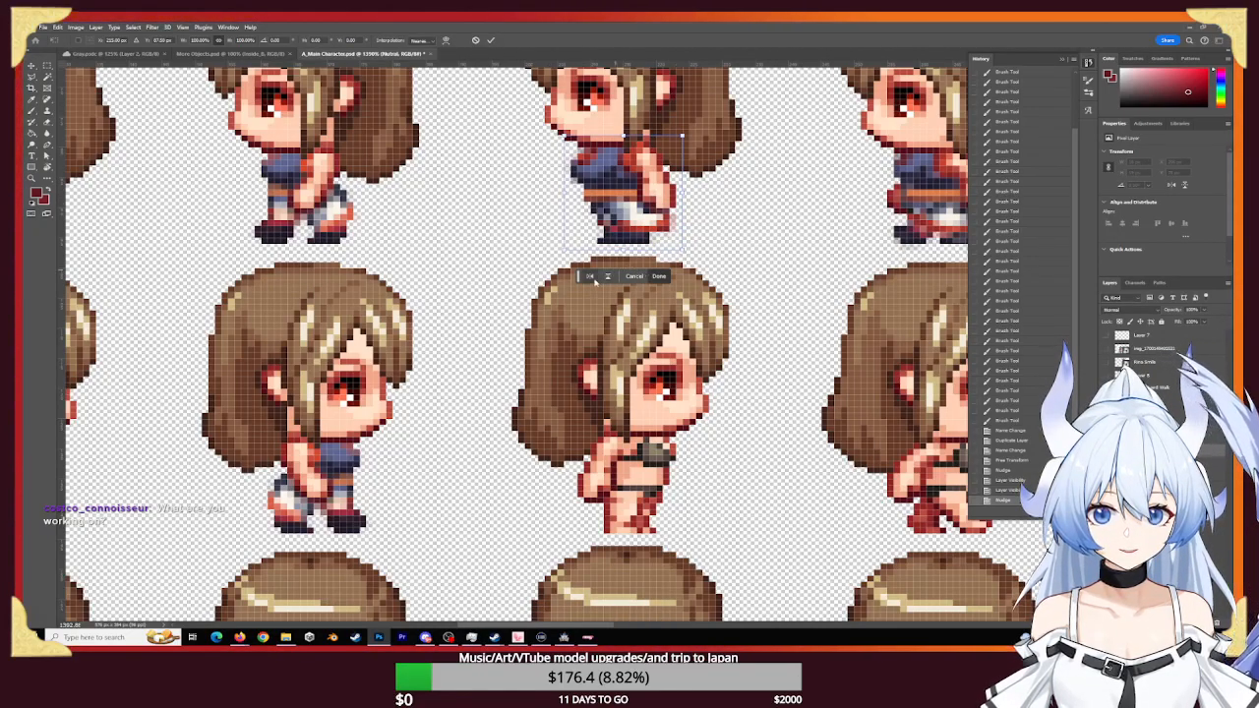
left_click(590, 277)
- Move the flipped Nutral outfit down onto the middle right-facing body, apply the transform and fine-tune its position
key("Down")
key("Down")
key("Down")
key("Down")
key("Down")
key("Down")
key("Down")
key("Down")
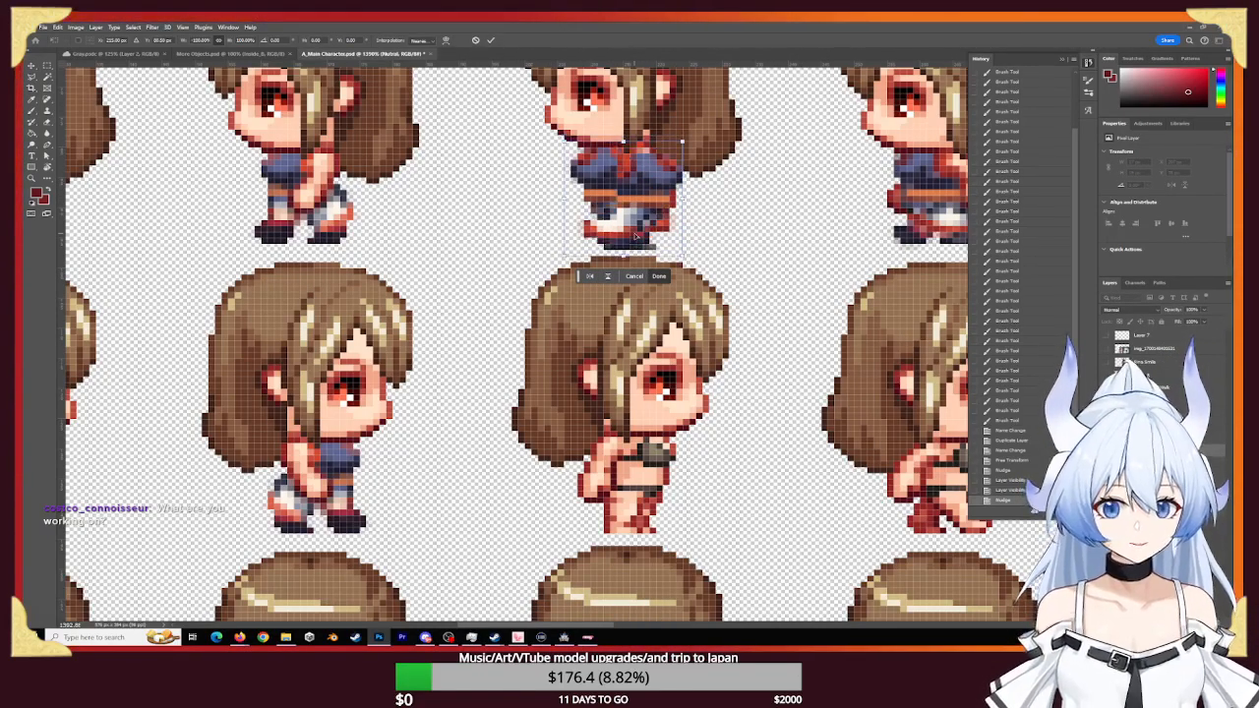
key("Down")
key("Down")
key("Down")
key("Down")
key("Down")
key("Down")
key("Down")
key("Down")
key("Down")
key("Down")
key("Down")
key("Down")
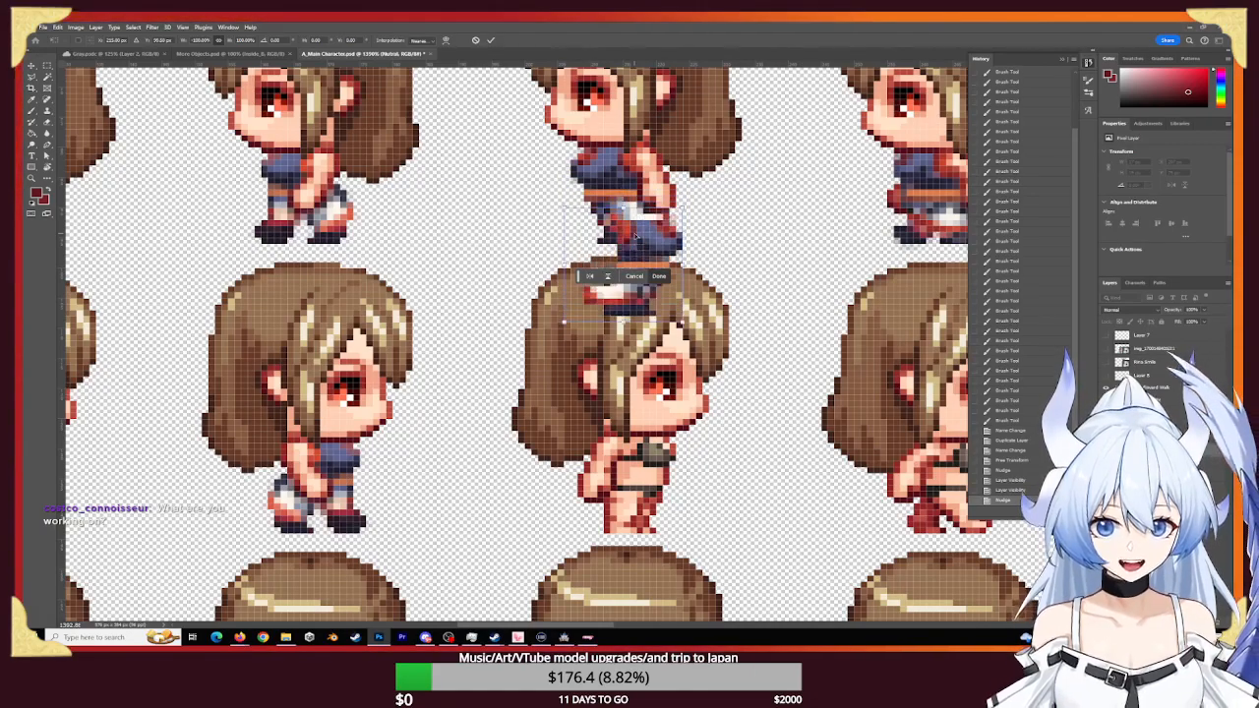
key("Down")
key("Down")
key("Down")
key("Down")
key("Down")
key("Down")
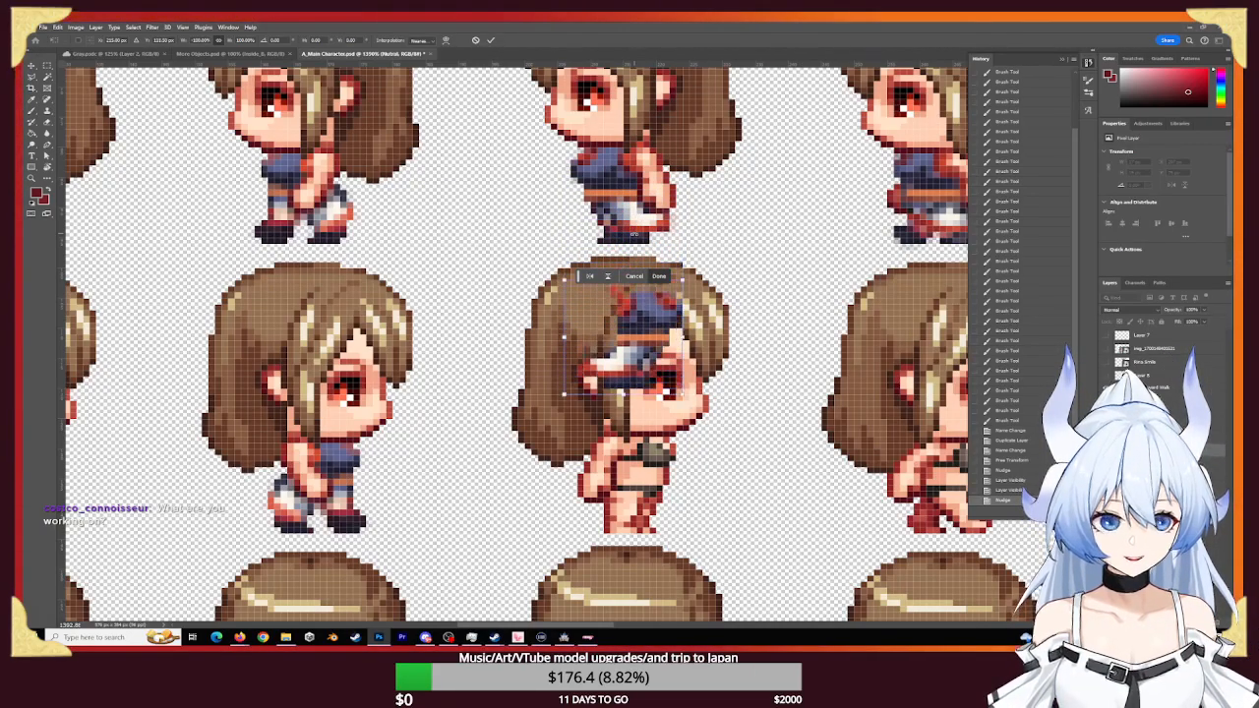
key("Down")
key("Down")
key("Down")
key("Down")
key("Down")
key("Down")
key("Down")
key("Down")
key("Down")
key("Down")
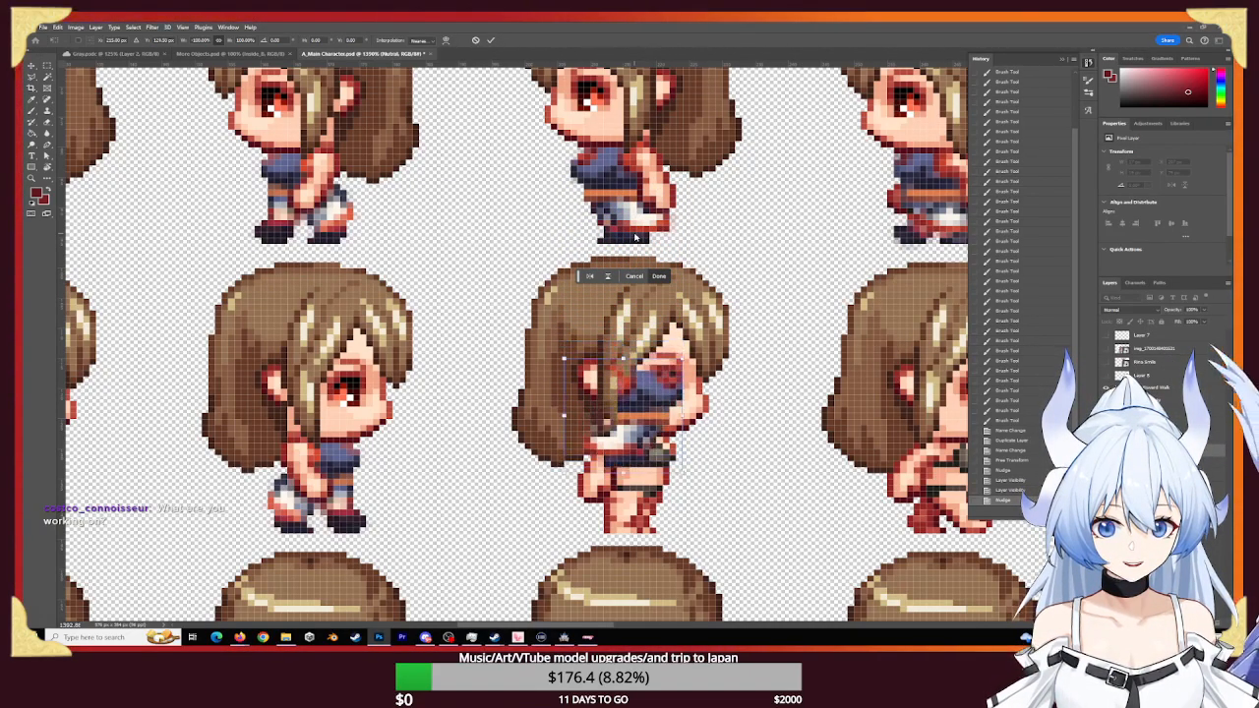
key("Down")
key("Down")
key("Down")
key("Down")
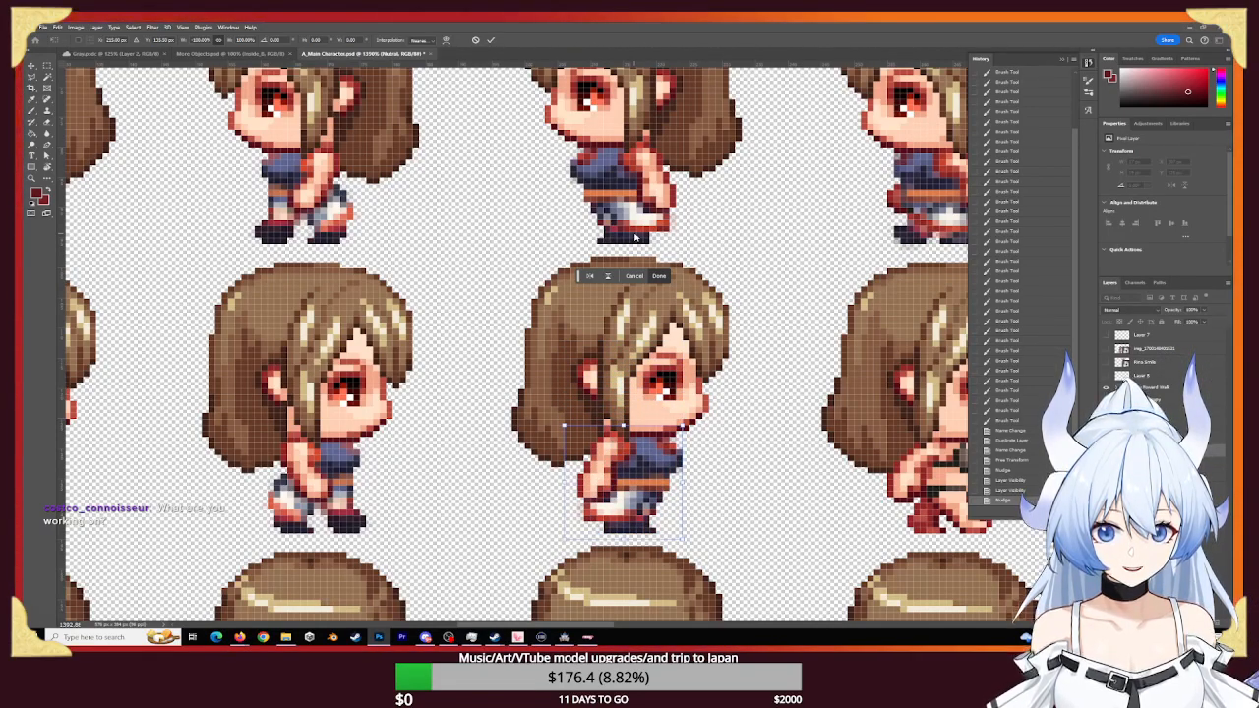
key("Down")
key("Up")
key("Down")
key("Up")
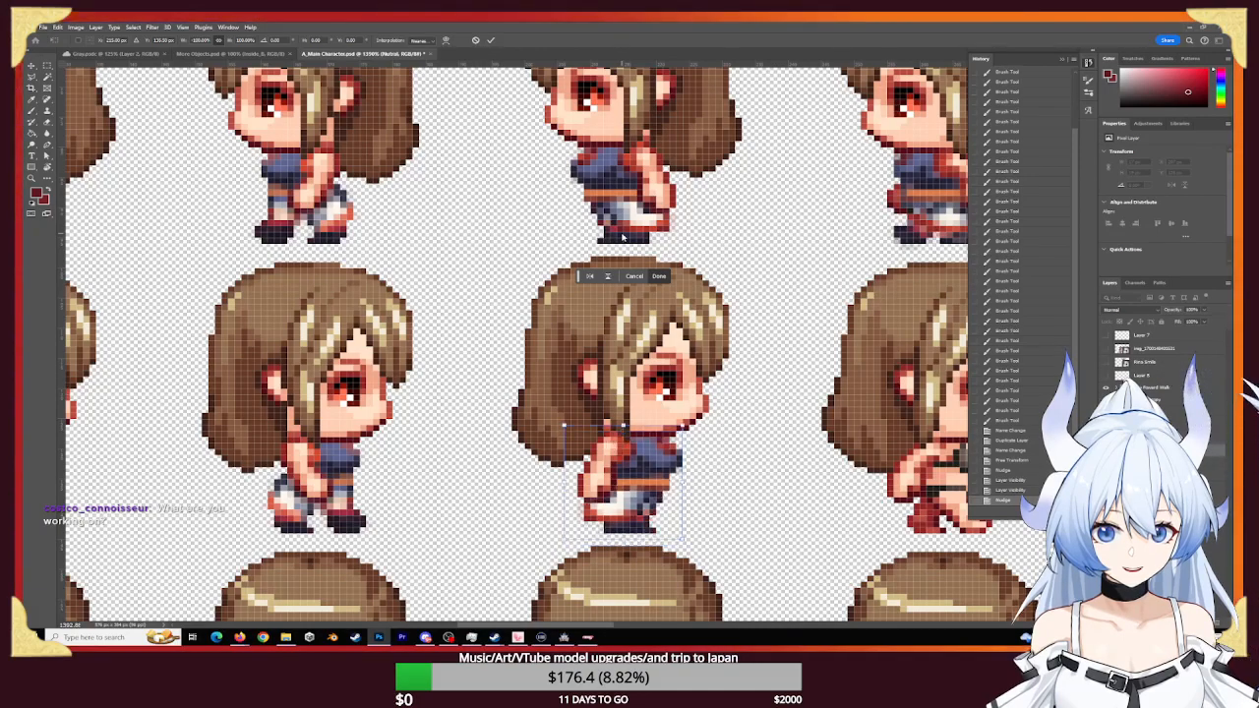
key("Return")
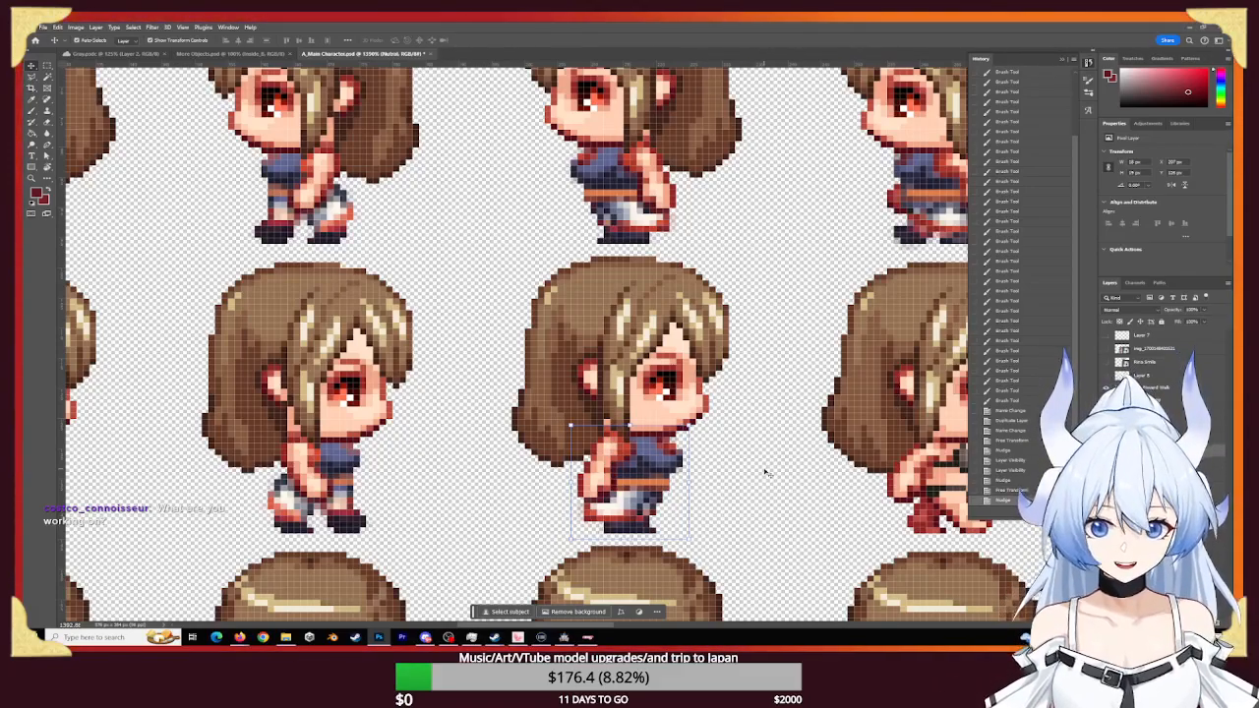
key("Up")
key("ctrl+d")
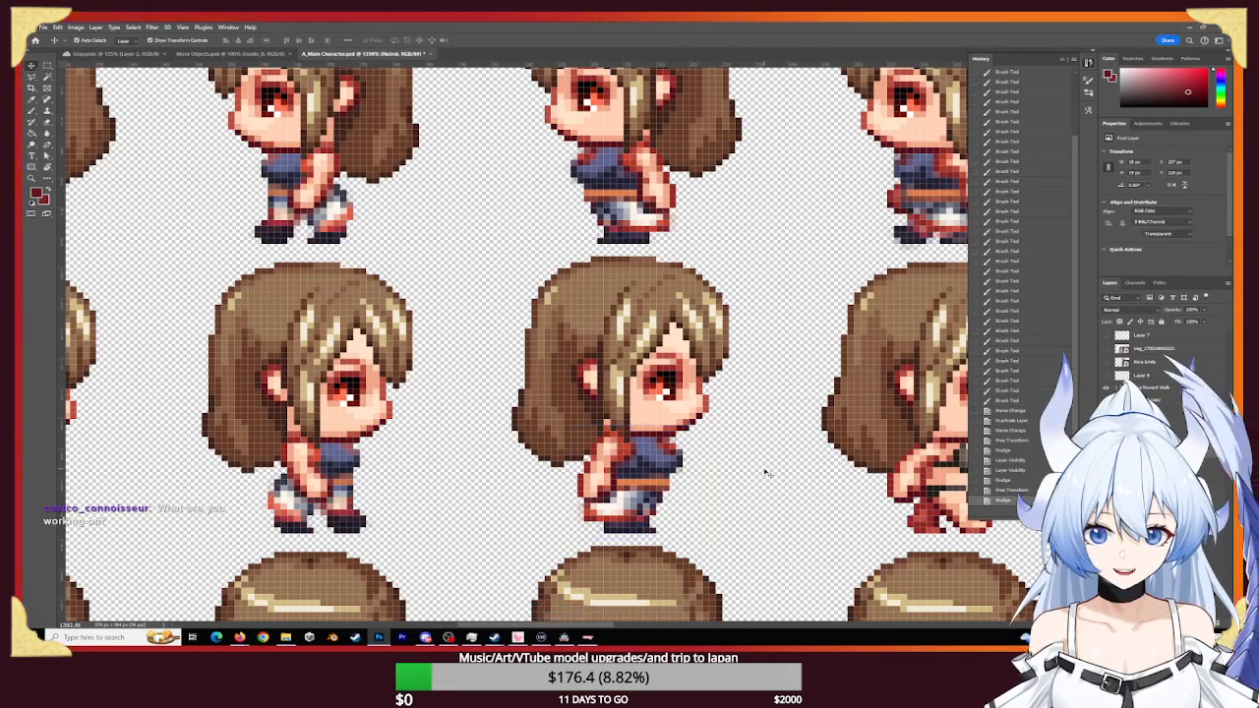
- Erase the stray pixels beside the colour palette from the Right Frame outfit layer of the left-facing row
left_click_drag(702, 496, 632, 515)
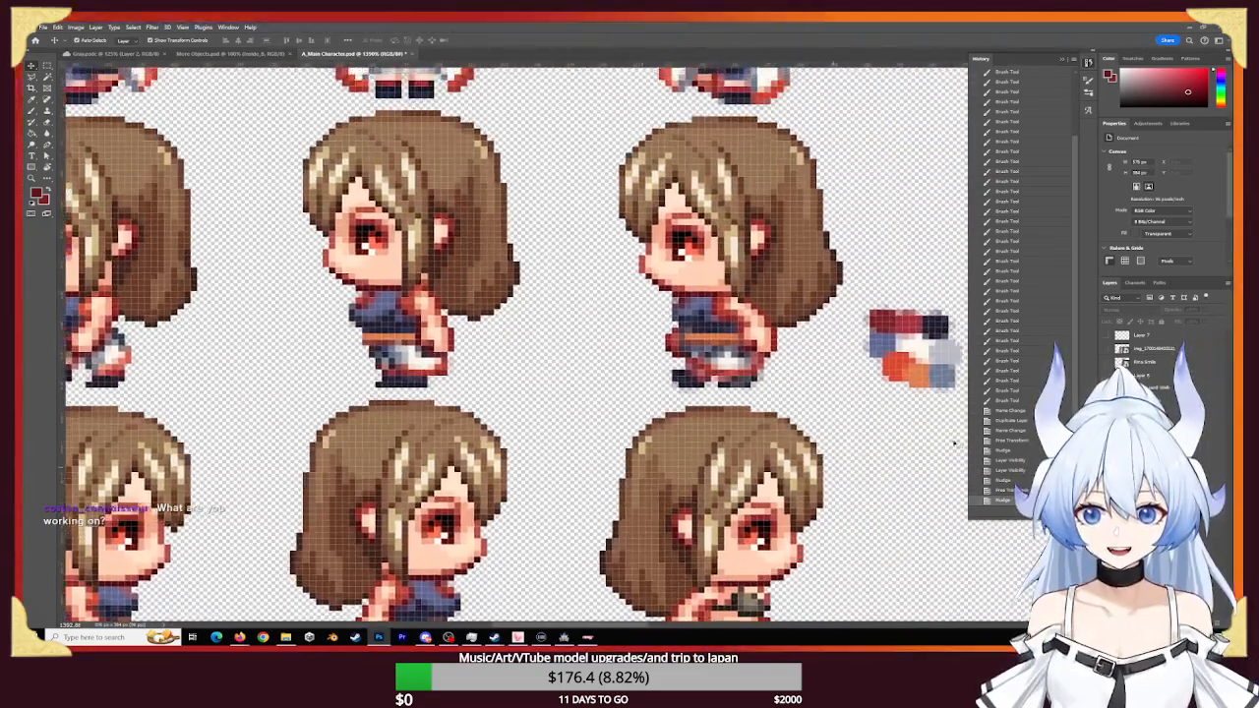
left_click(413, 329)
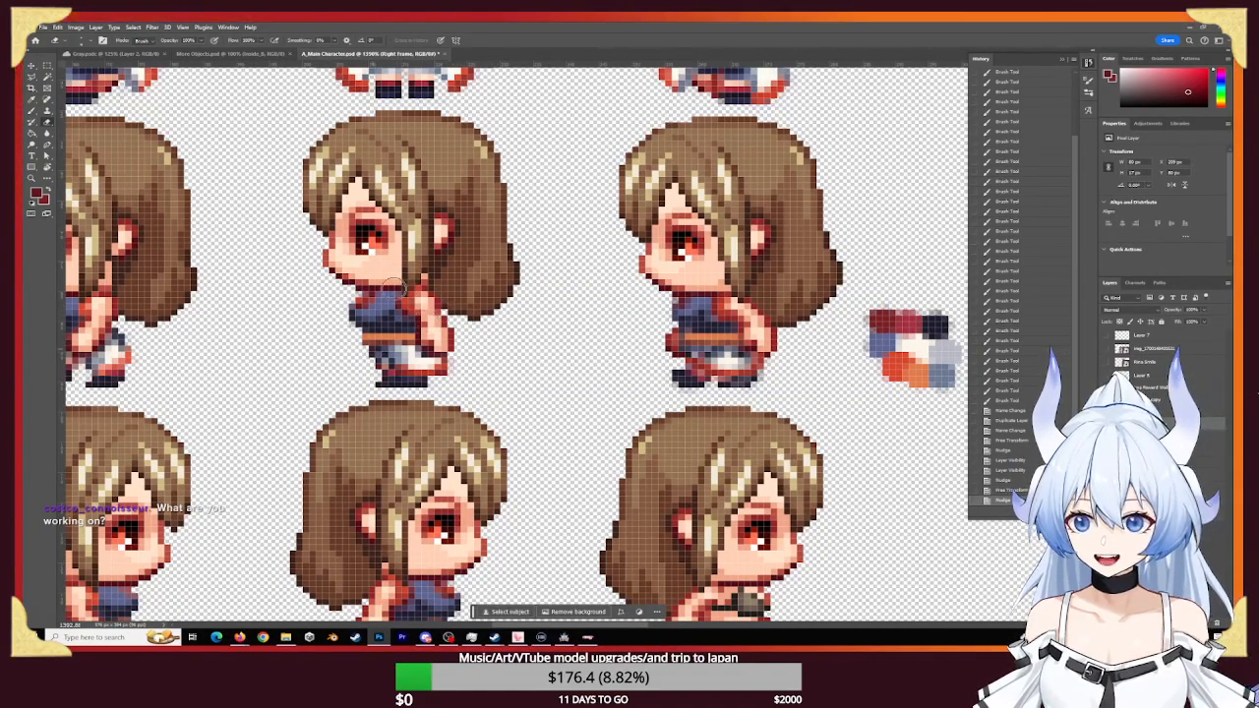
key("b")
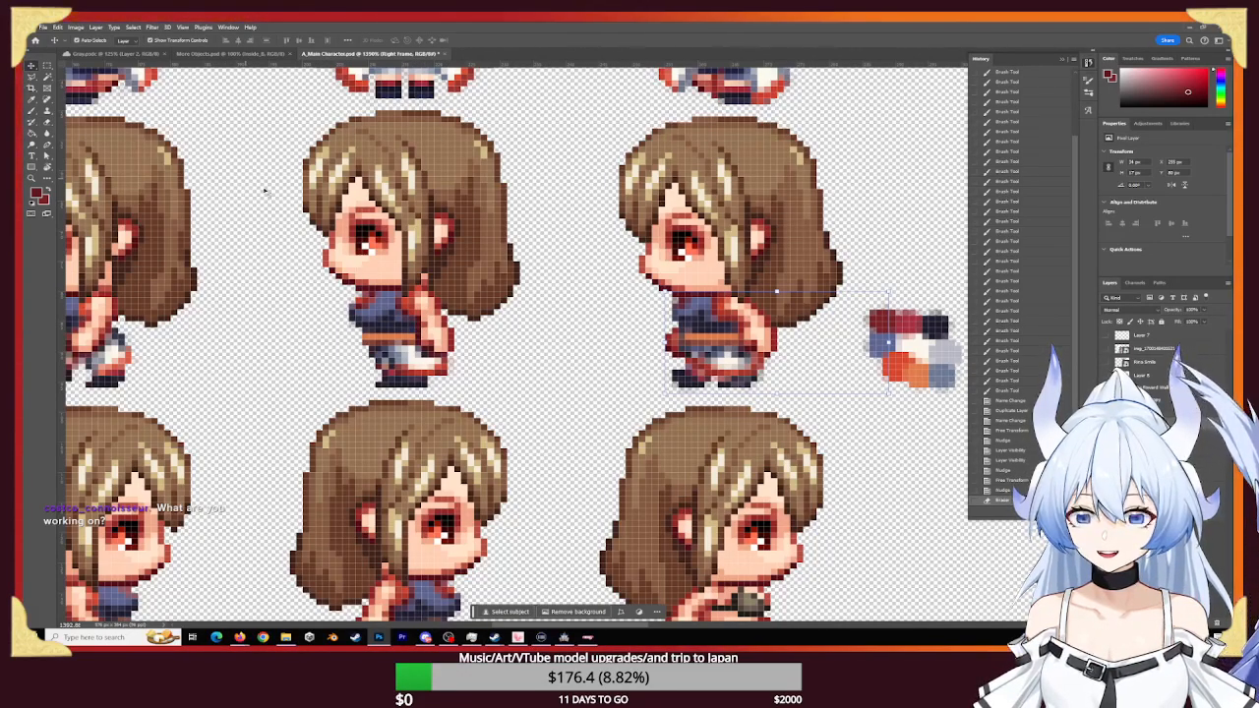
key("v")
key("b")
left_click(875, 325)
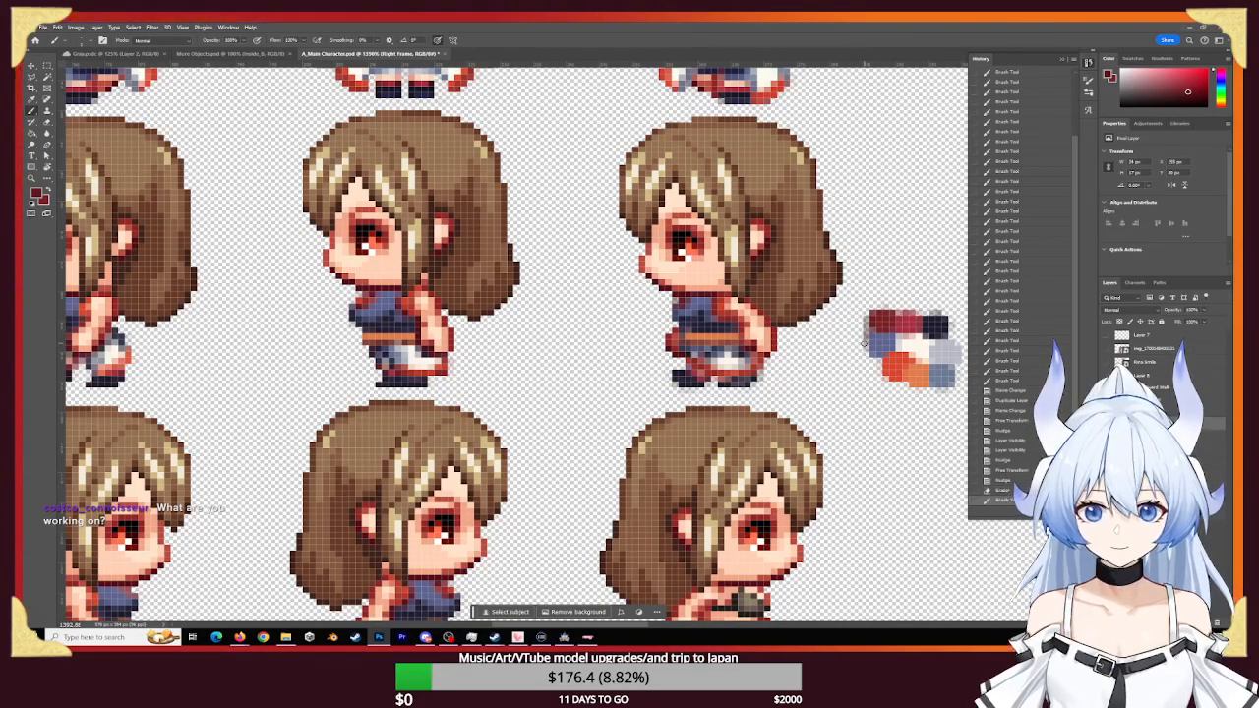
key("e")
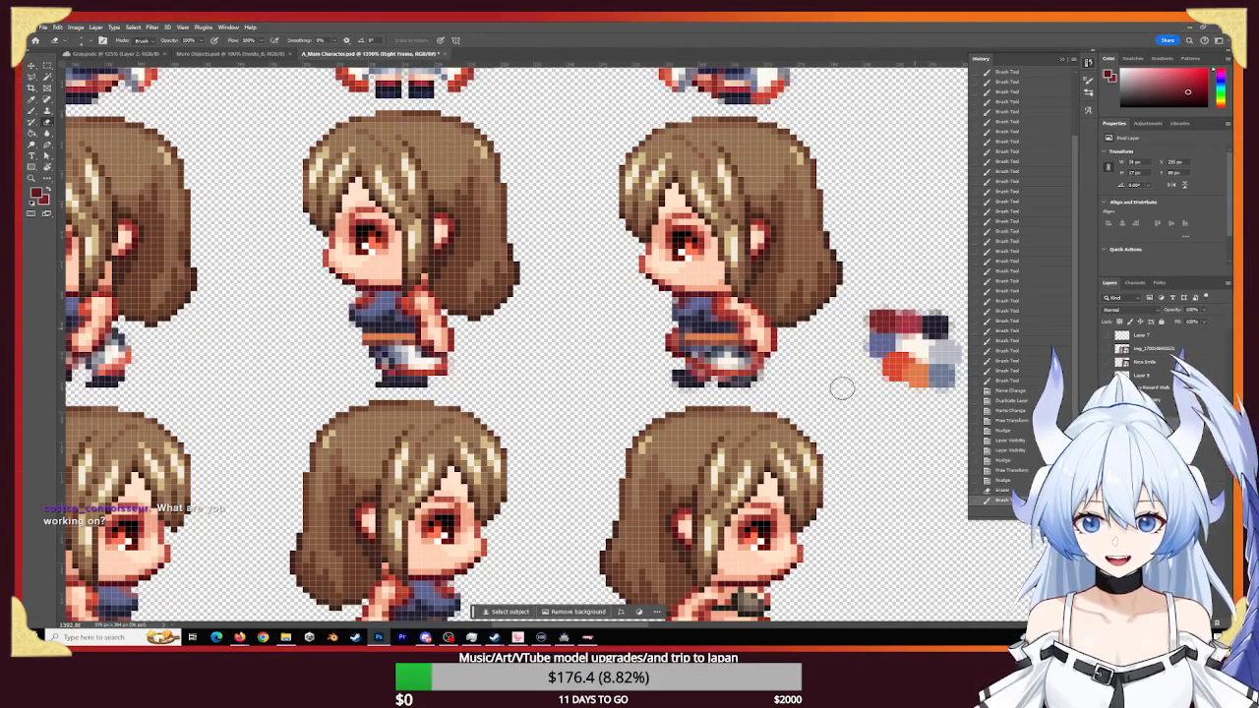
key("v")
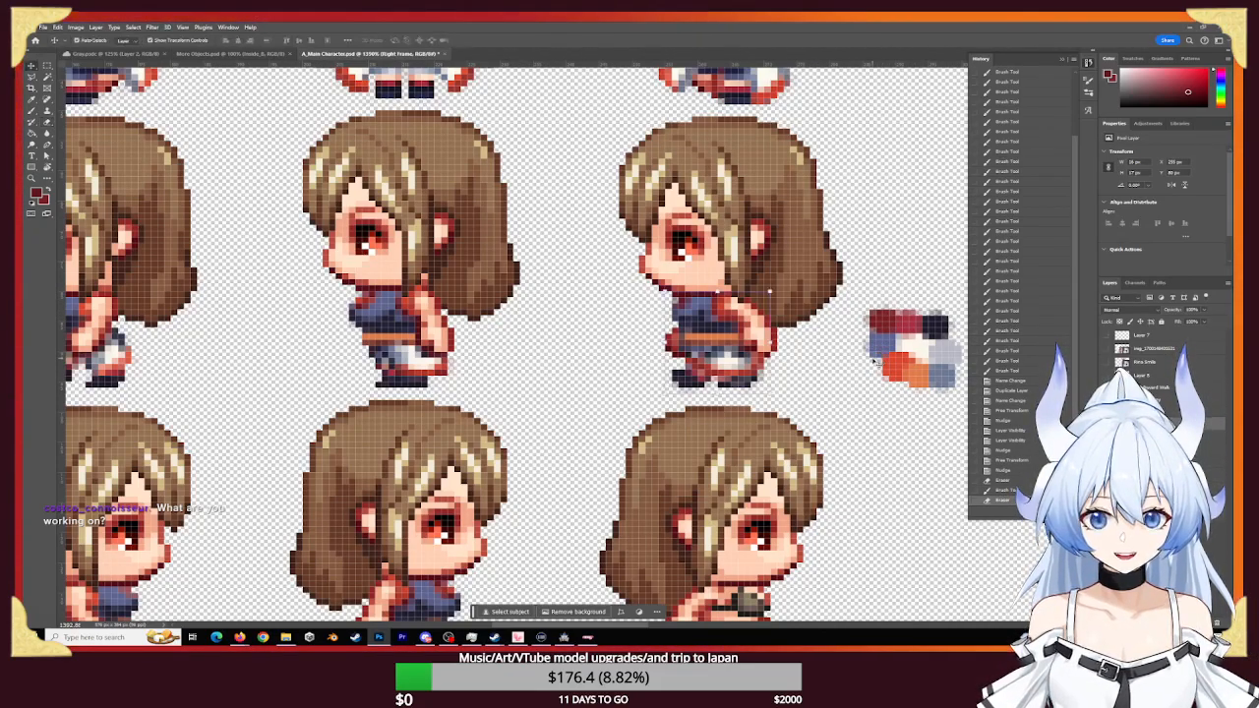
- Select the Right Frame outfit layer on the last left-facing frame and flip it horizontally
right_click(728, 348)
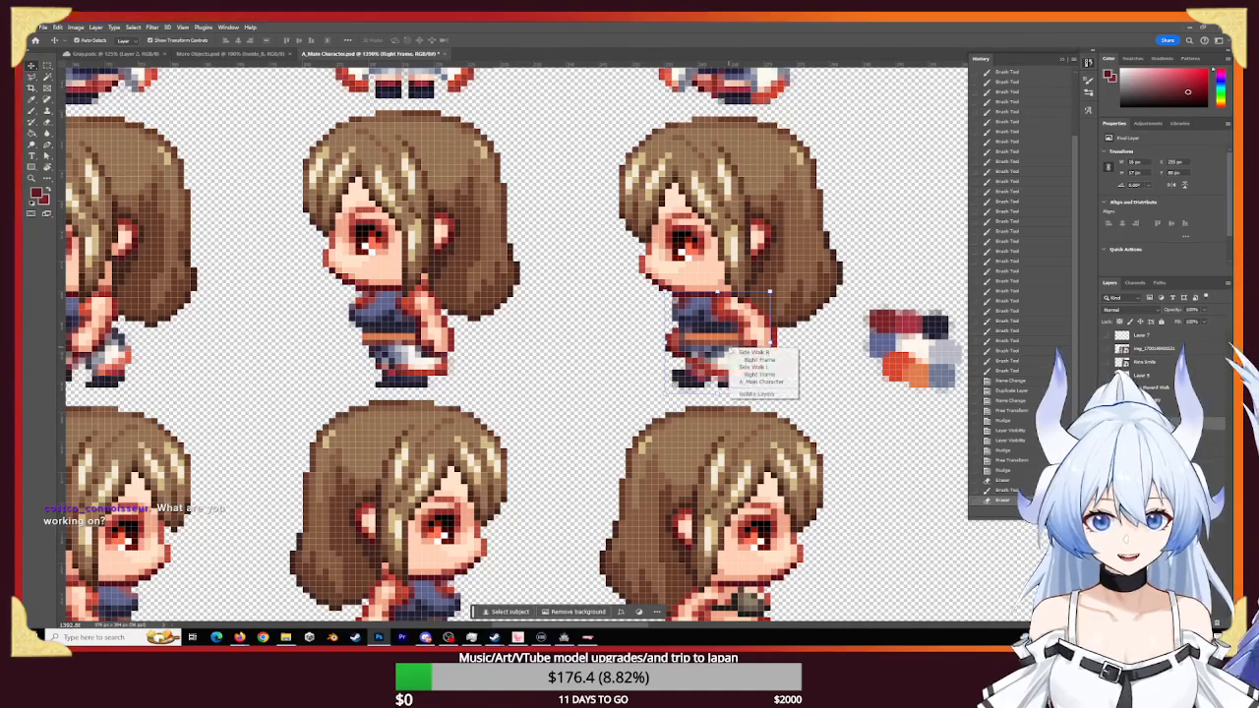
left_click(758, 359)
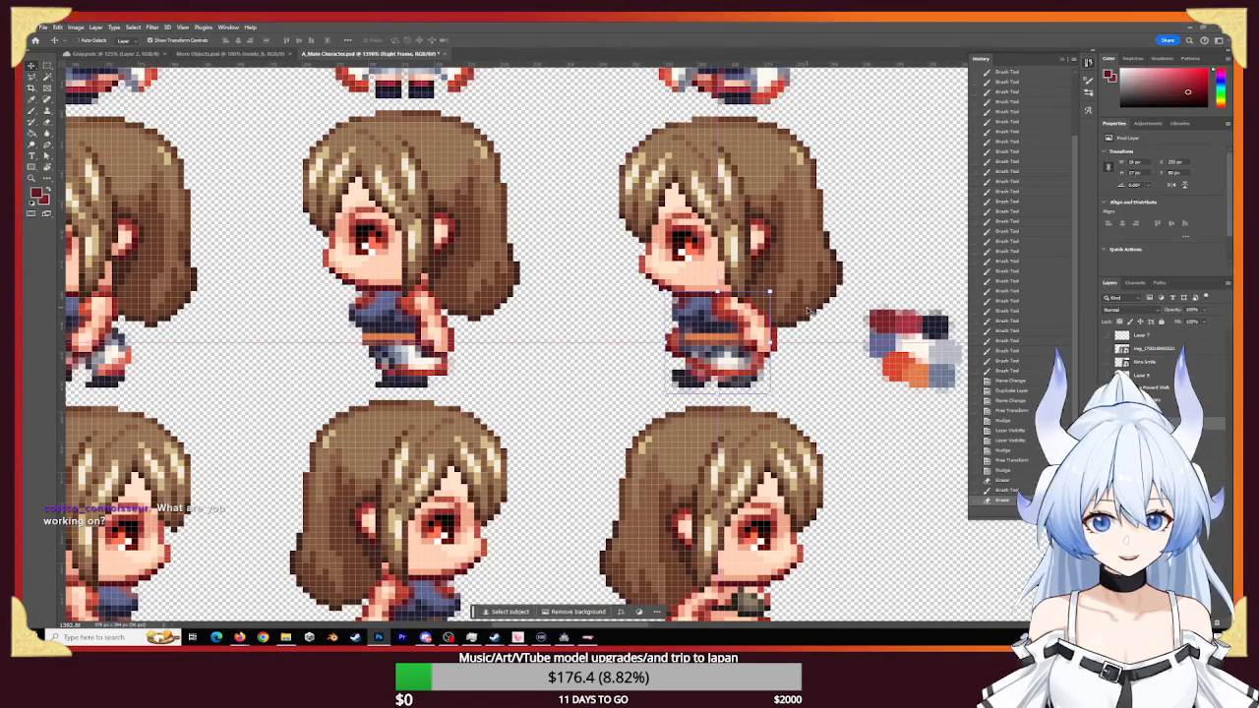
key("ctrl+t")
left_click(684, 419)
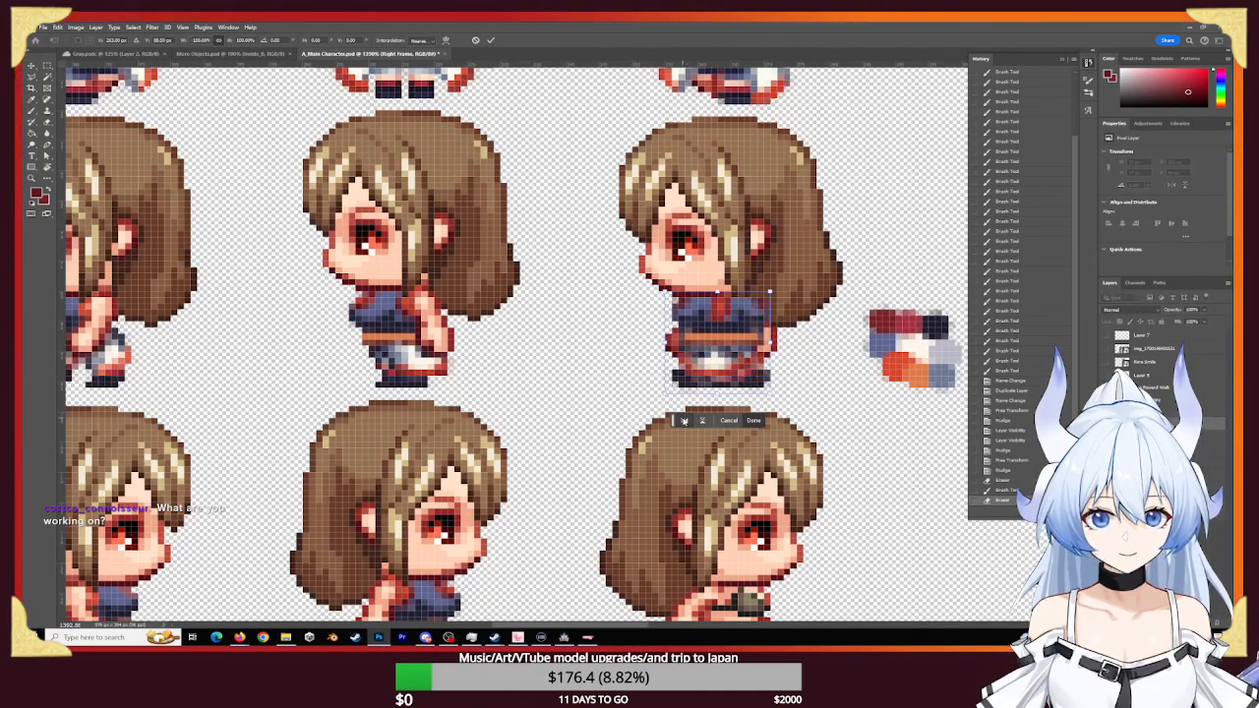
- Move the flipped Right Frame outfit straight down onto the last right-facing body and apply the transform
key("Down")
key("Down")
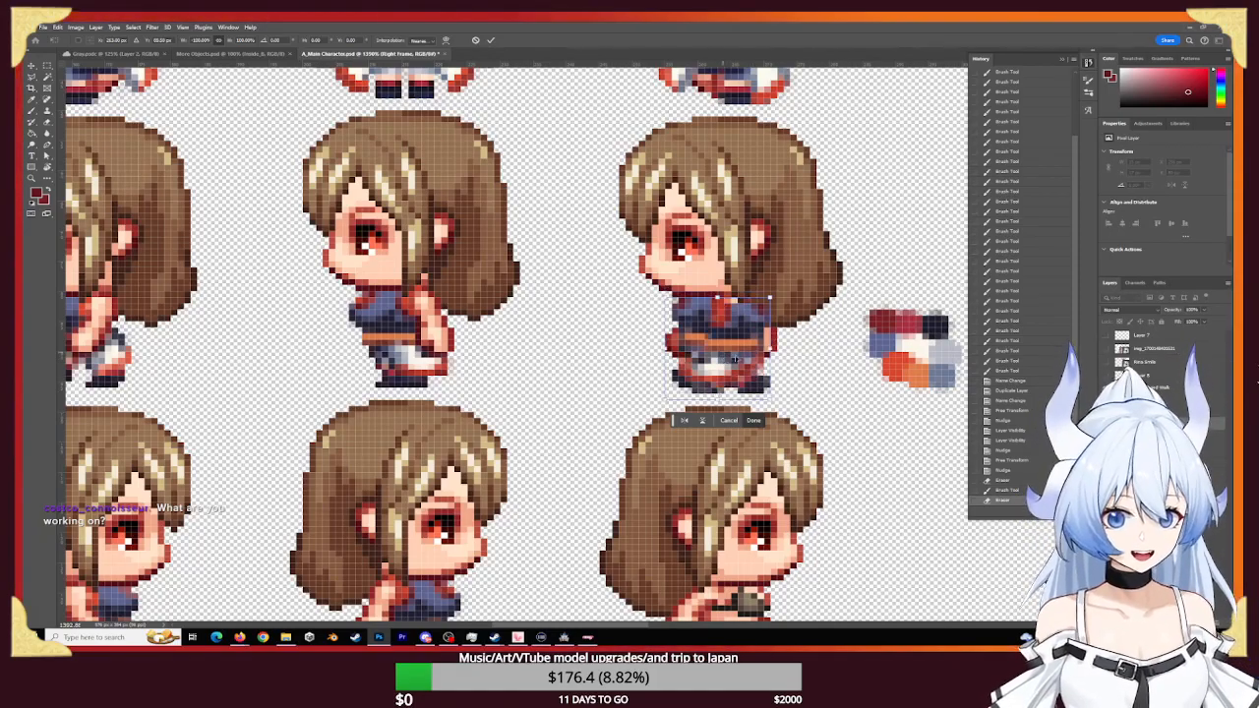
scroll(860, 470, "down", 5)
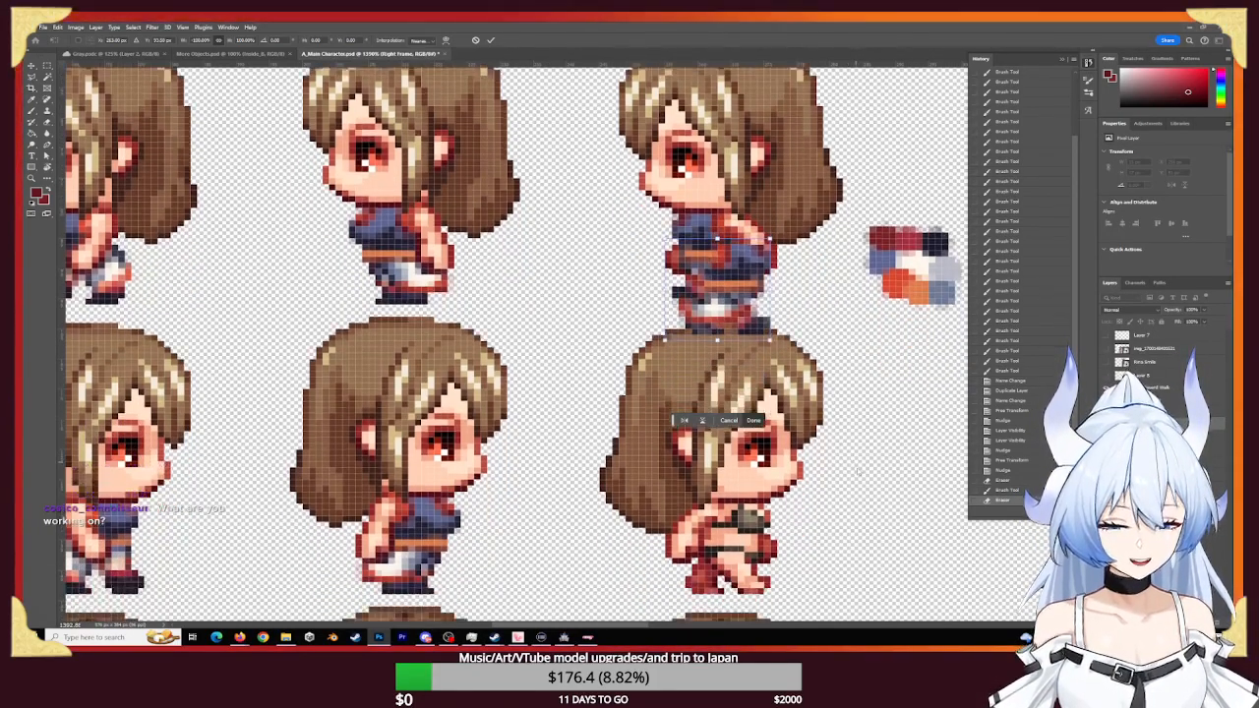
scroll(859, 469, "down", 5)
key("Down")
key("Down")
key("Down")
key("Down")
key("Down")
key("Down")
key("Down")
key("Down")
key("Down")
key("Down")
key("Down")
key("Down")
key("Down")
key("Down")
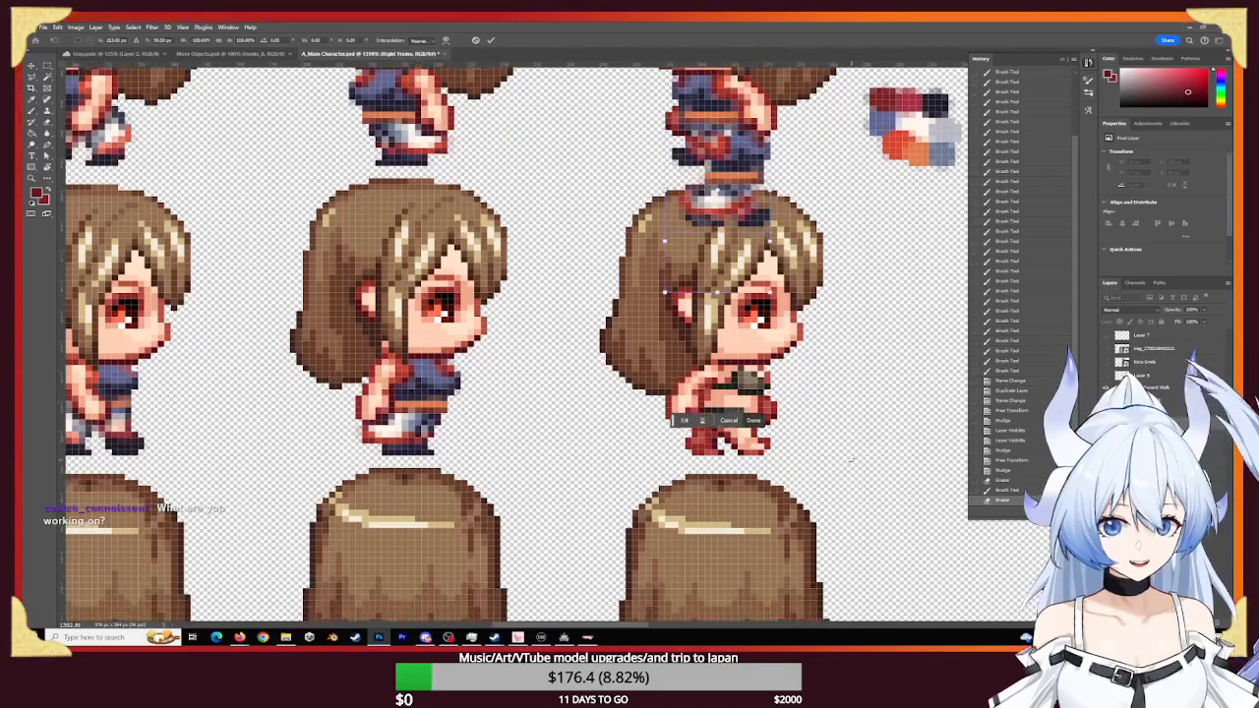
key("Down")
key("Down")
key("Down")
key("Down")
key("Down")
key("Down")
key("Down")
key("Down")
key("Down")
key("Down")
key("Down")
key("Down")
key("Down")
key("Down")
key("Down")
key("Down")
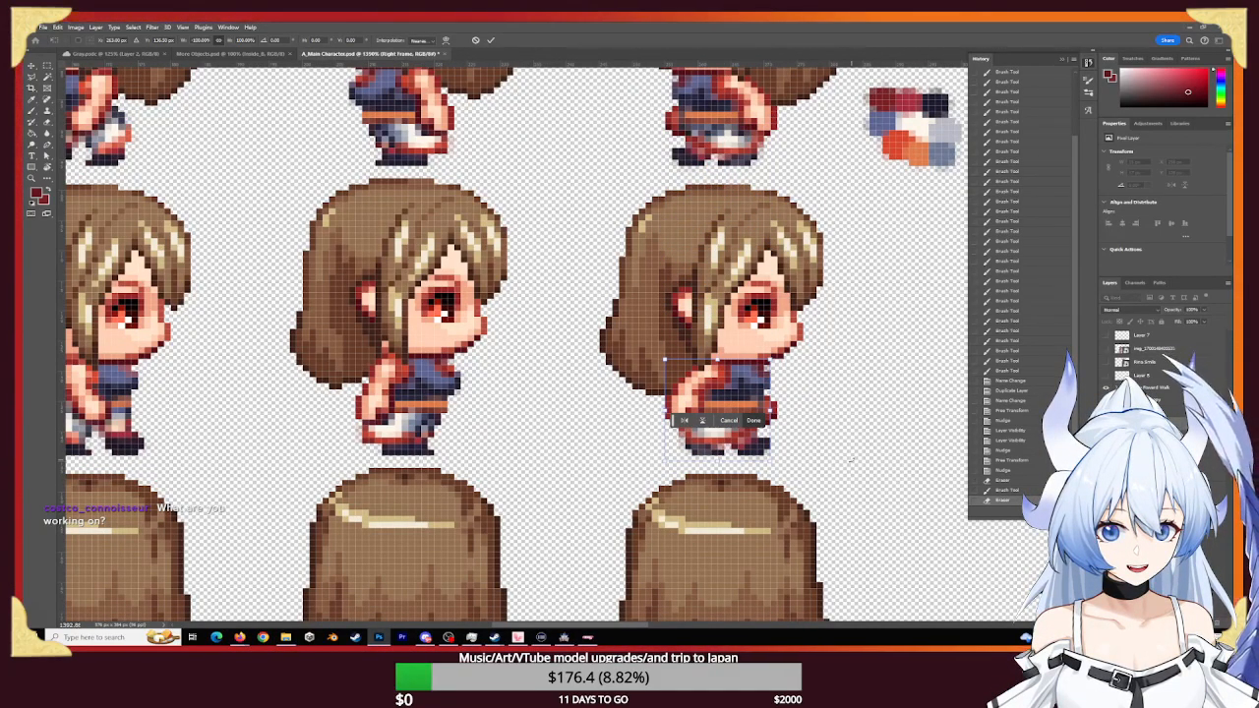
left_click(747, 420)
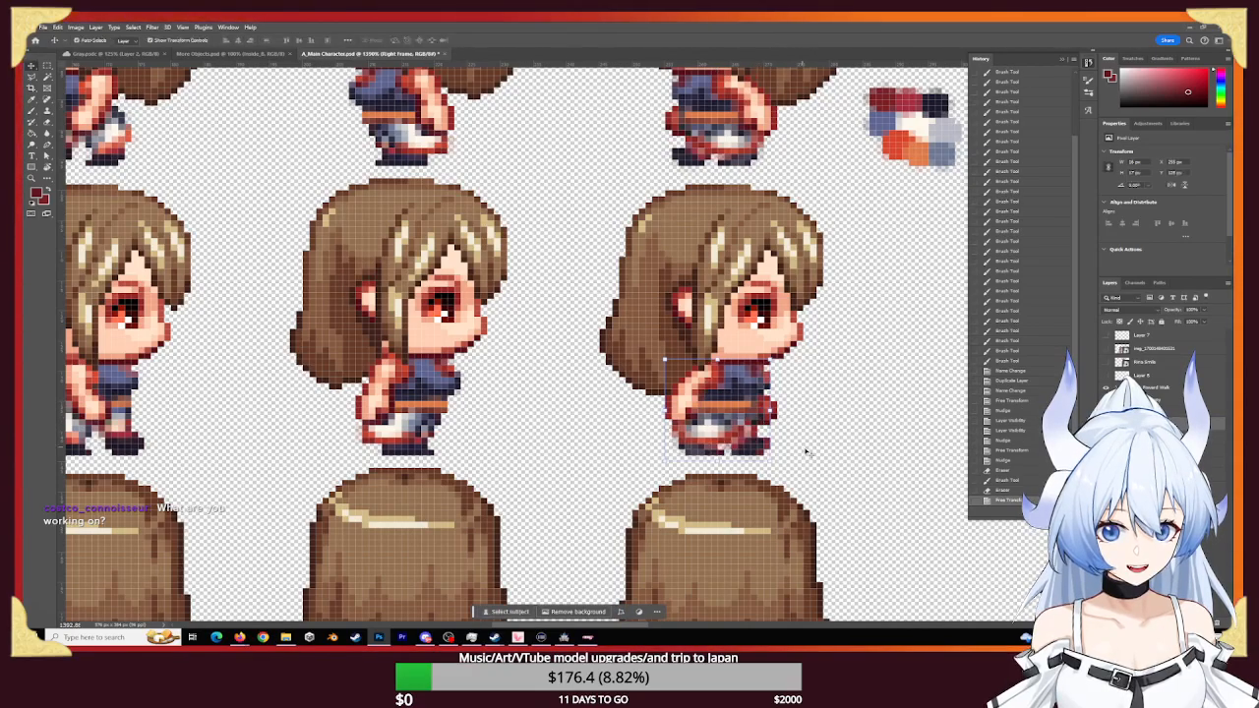
- Touch up the blue top and belt edge of the last right-facing frame's outfit with sampled dark blue pixels
scroll(806, 451, "down", 6, "alt")
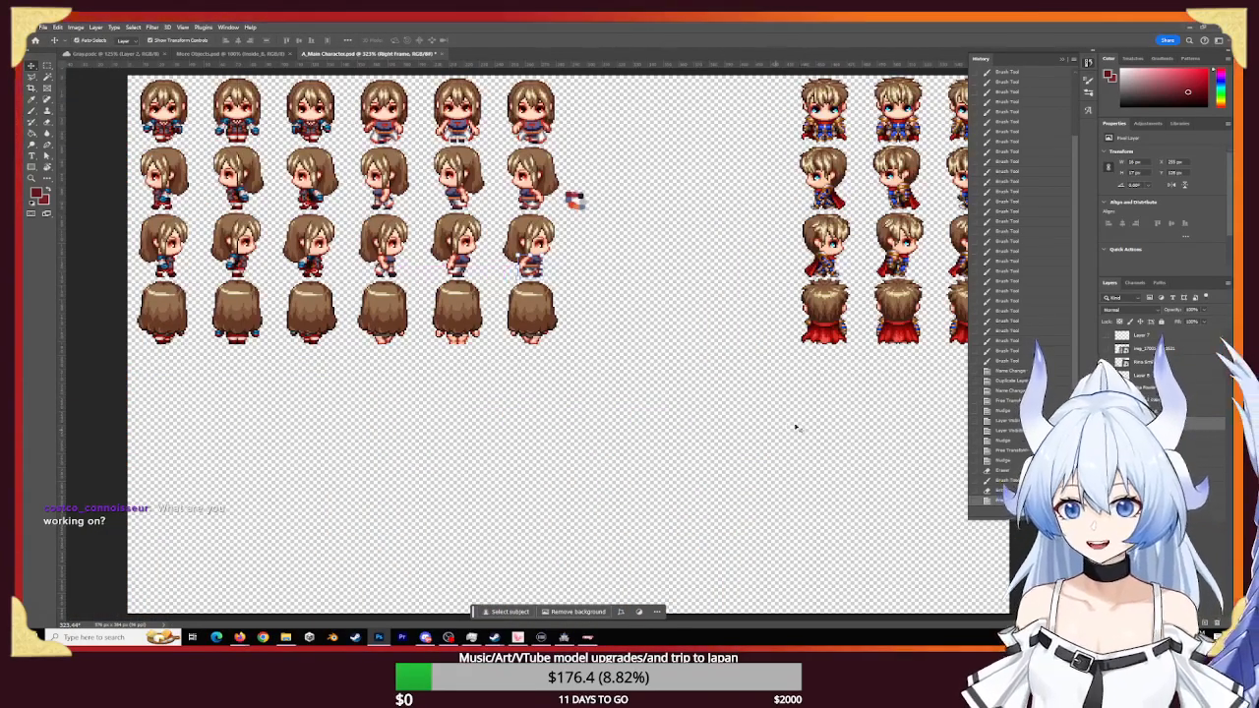
left_click(801, 428)
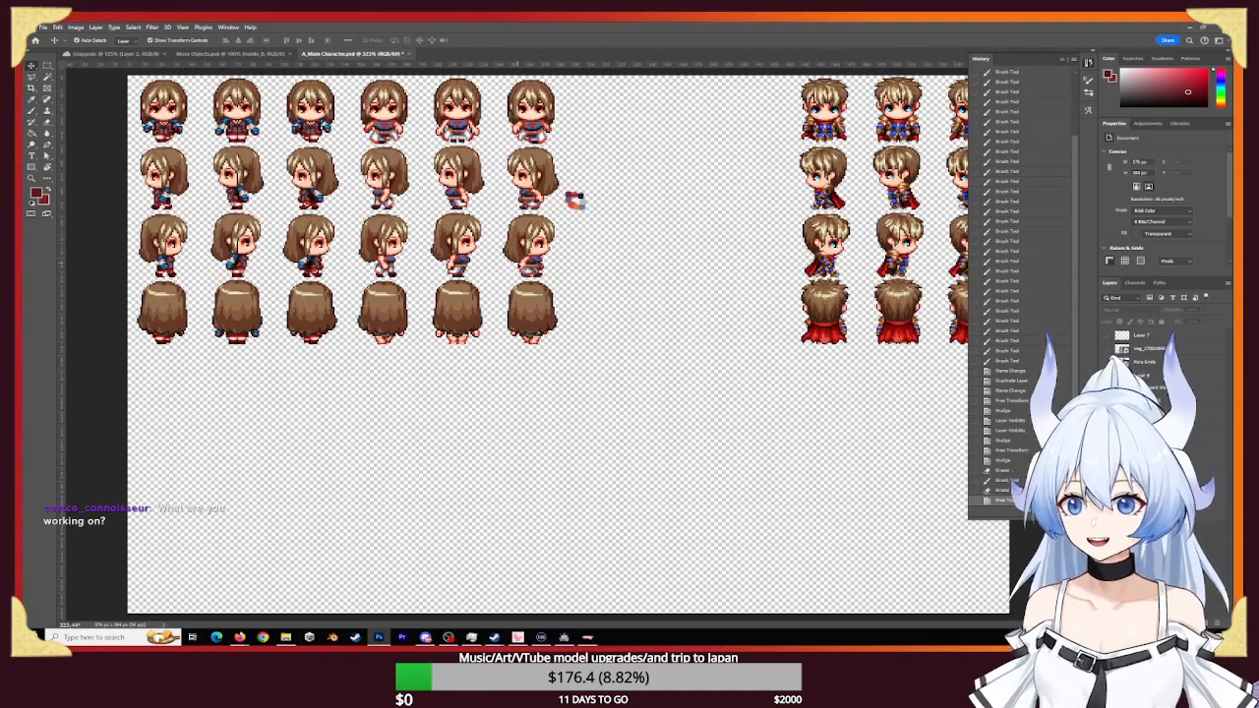
key("z")
left_click_drag(521, 263, 618, 322)
key("b")
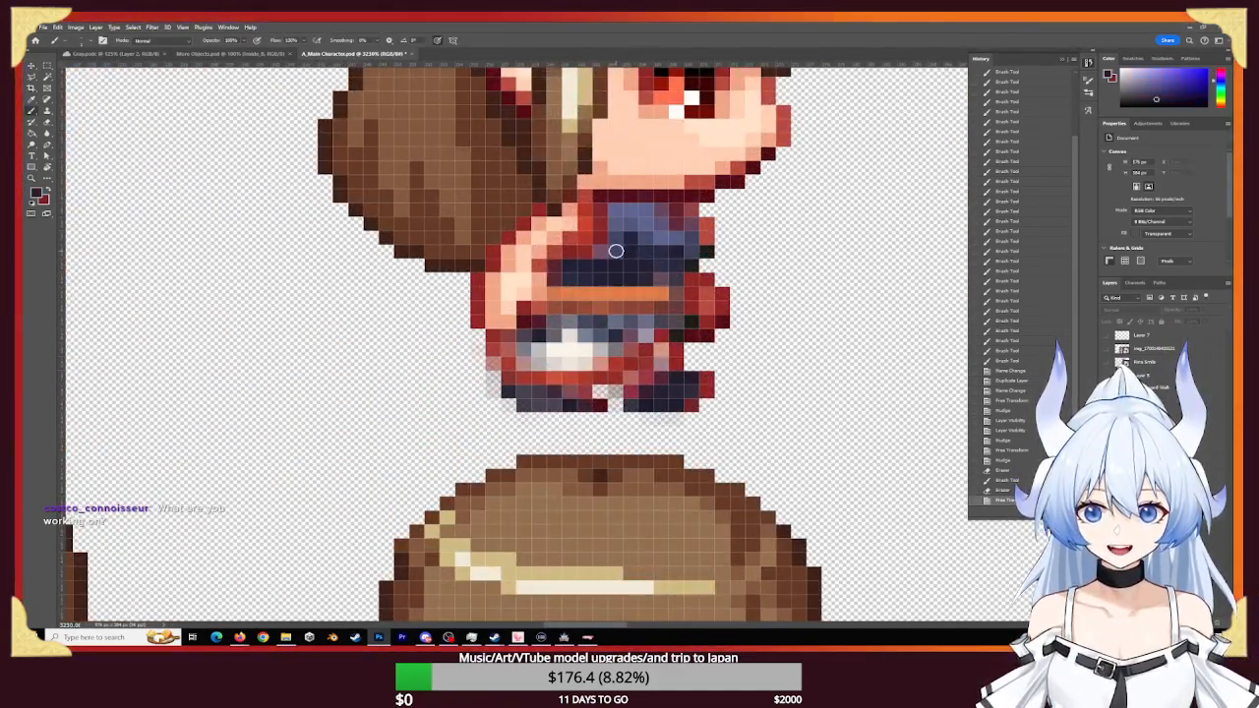
left_click(640, 253, "ctrl")
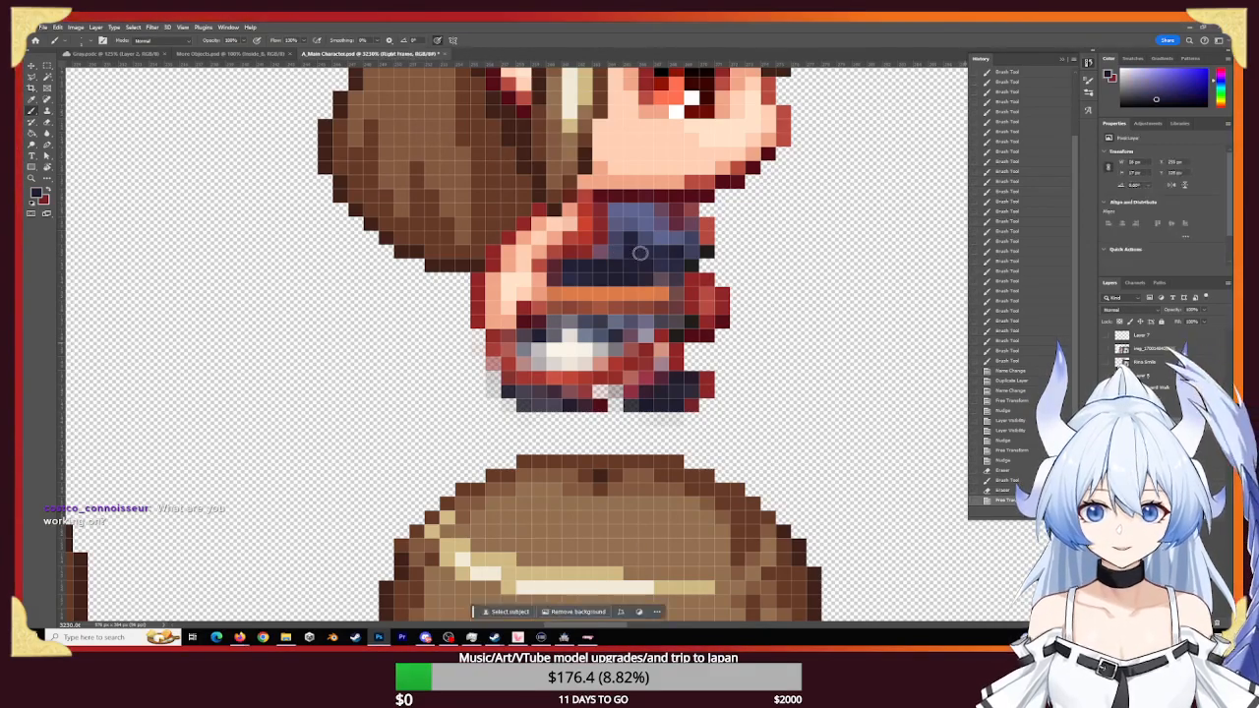
left_click(608, 252)
left_click(610, 251)
left_click(679, 298)
- Darken the lower part of the blue top on the last left-facing frame and erase stray pixels from its layer
key("z")
left_click_drag(846, 320, 773, 315)
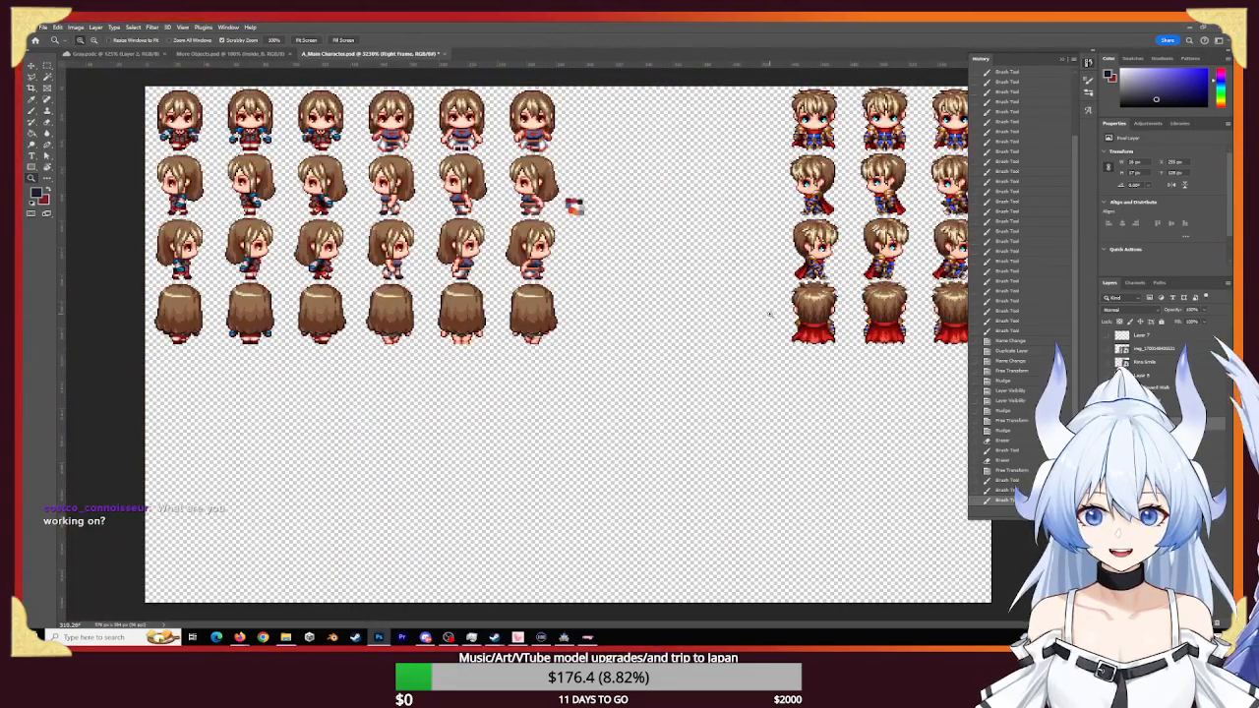
left_click_drag(532, 200, 1051, 452)
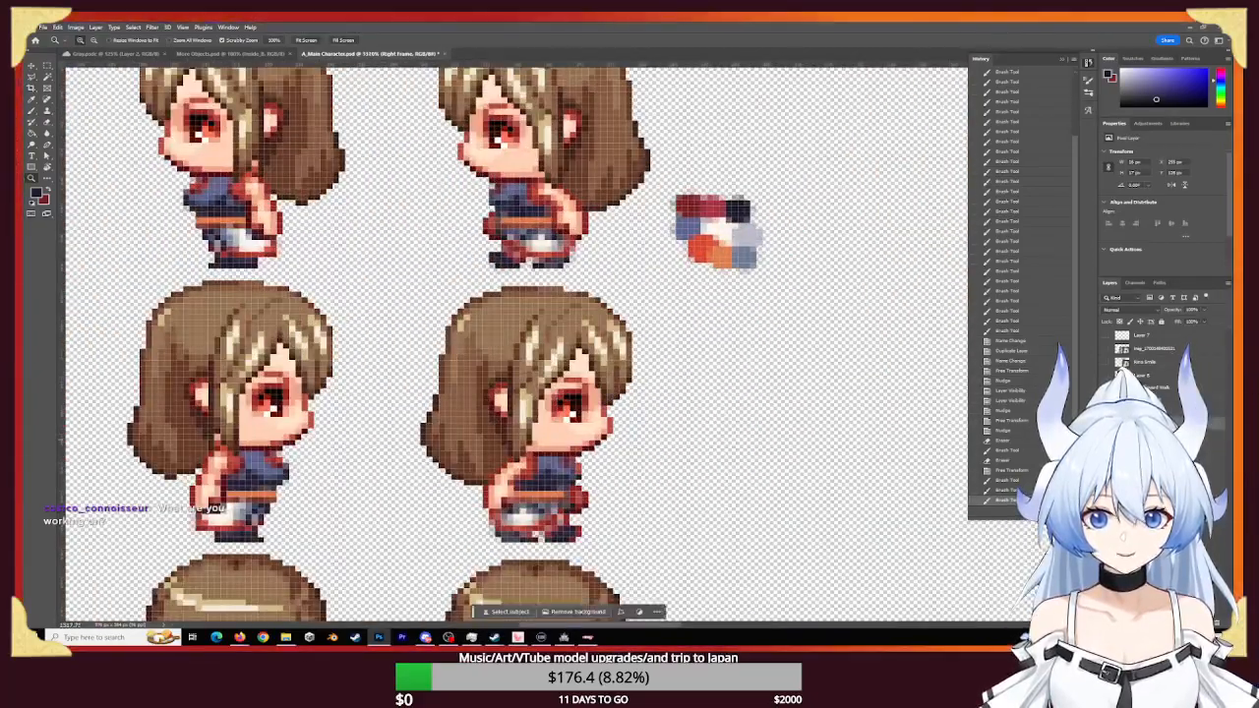
mouse_move(520, 194)
left_mouse_down()
mouse_move(535, 206)
mouse_move(523, 200)
left_mouse_up()
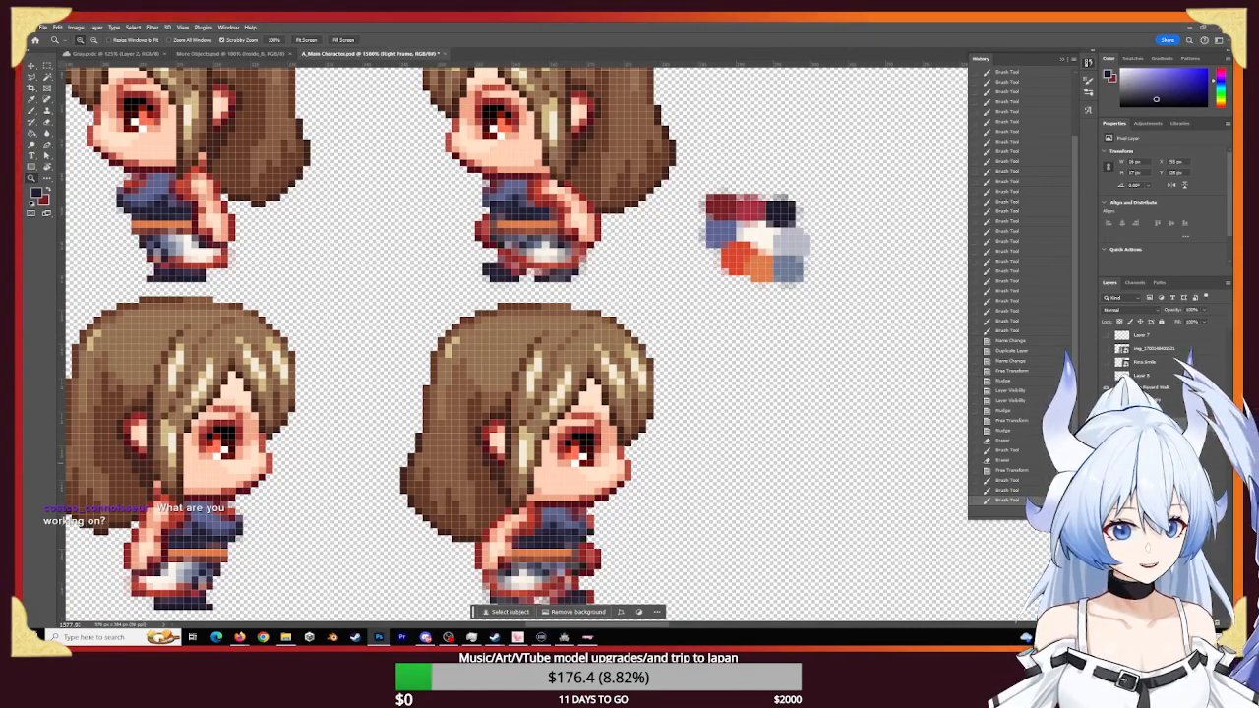
key("b")
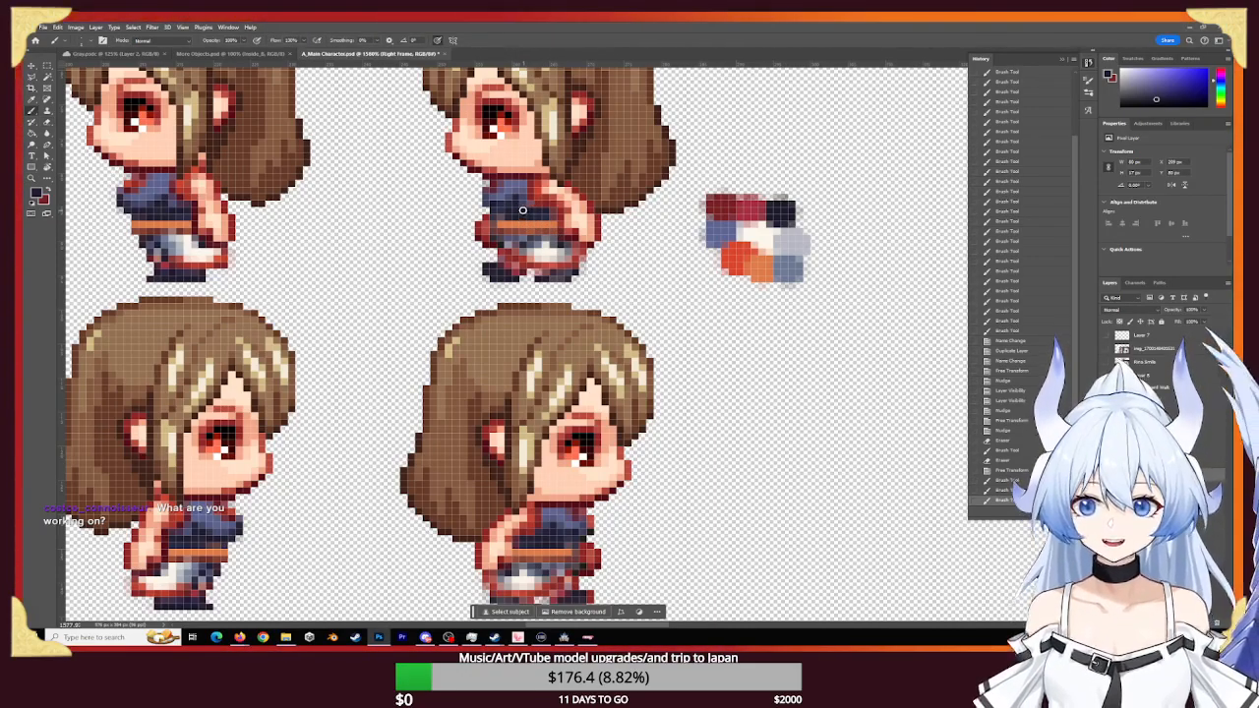
key("b")
left_click(526, 206)
left_click(526, 206)
left_click(531, 207)
left_click(536, 207)
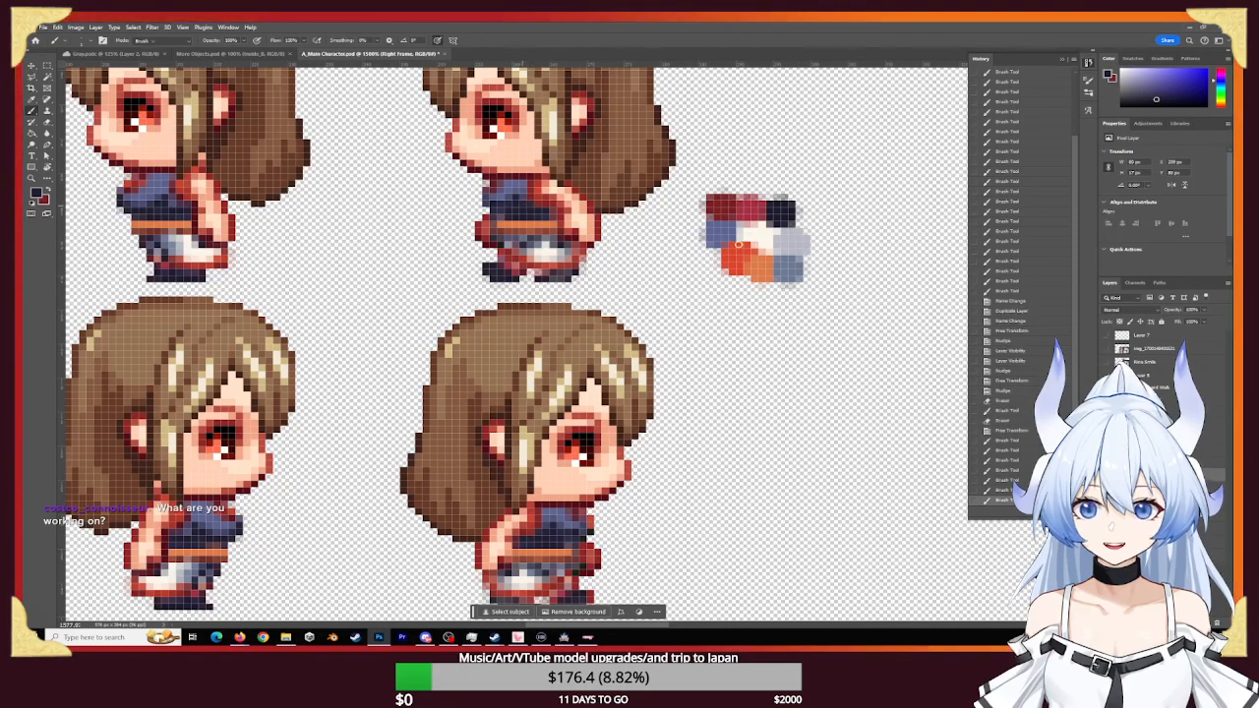
key("e")
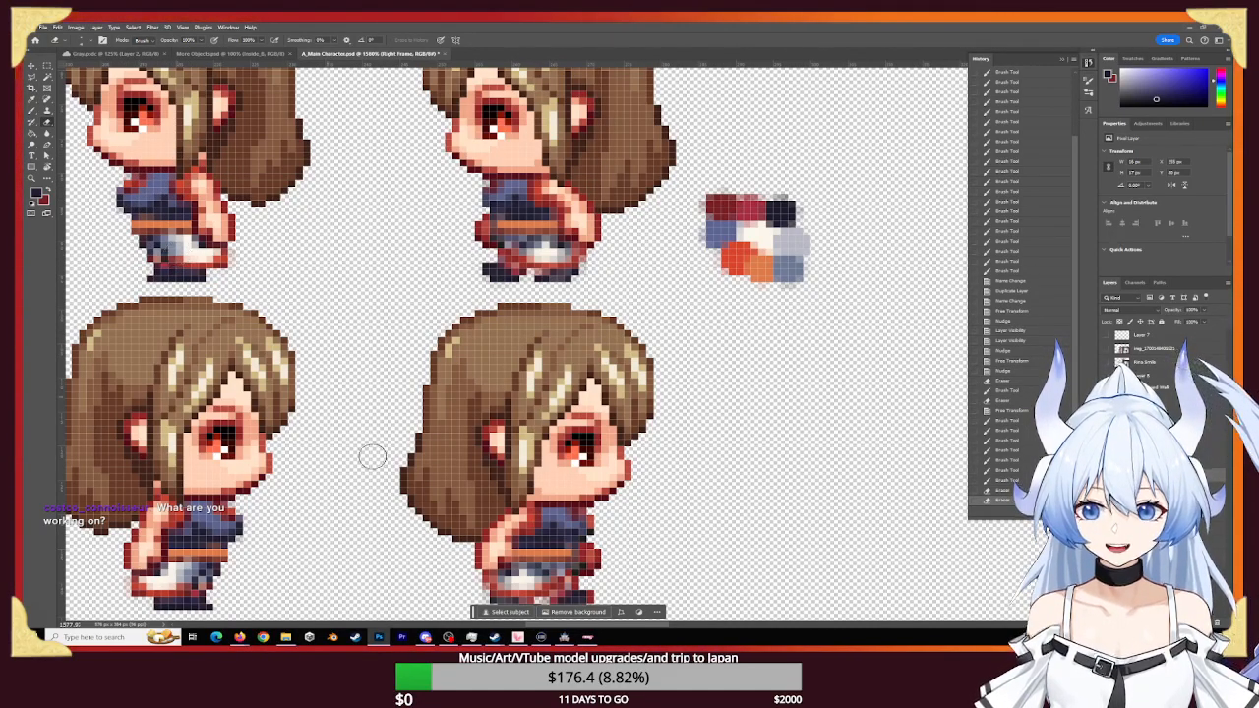
left_click(404, 488)
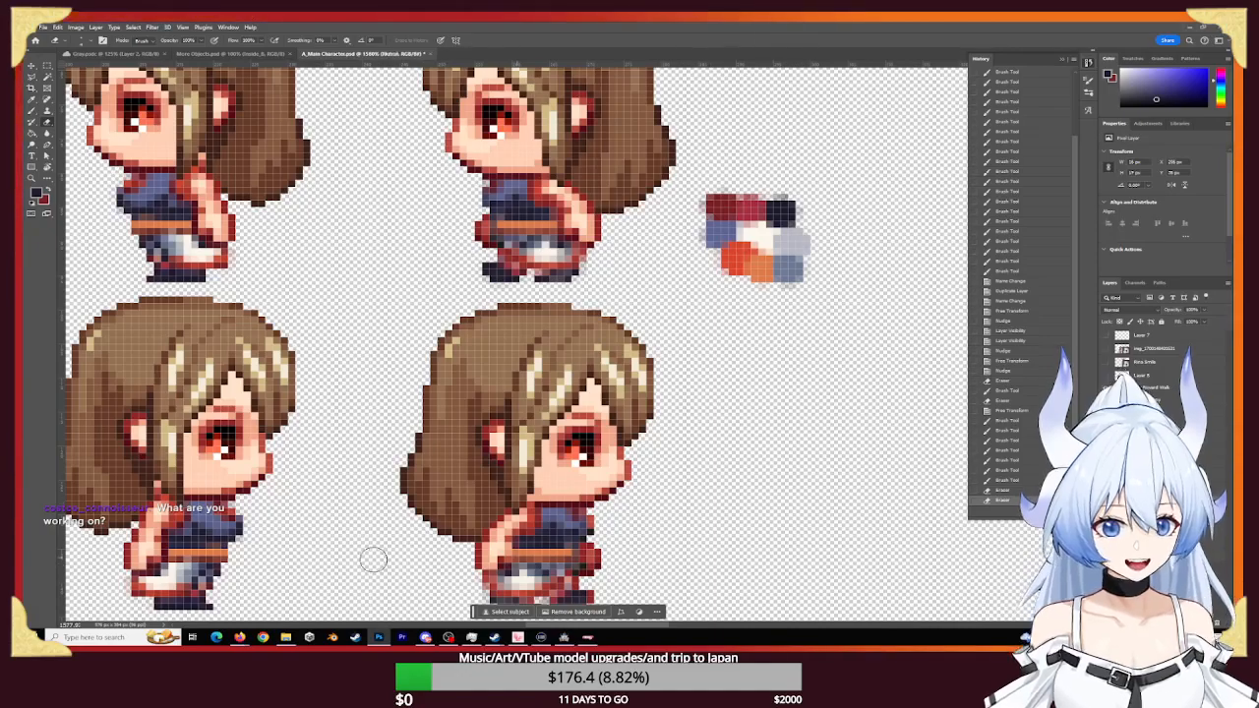
key("b")
left_click(208, 545)
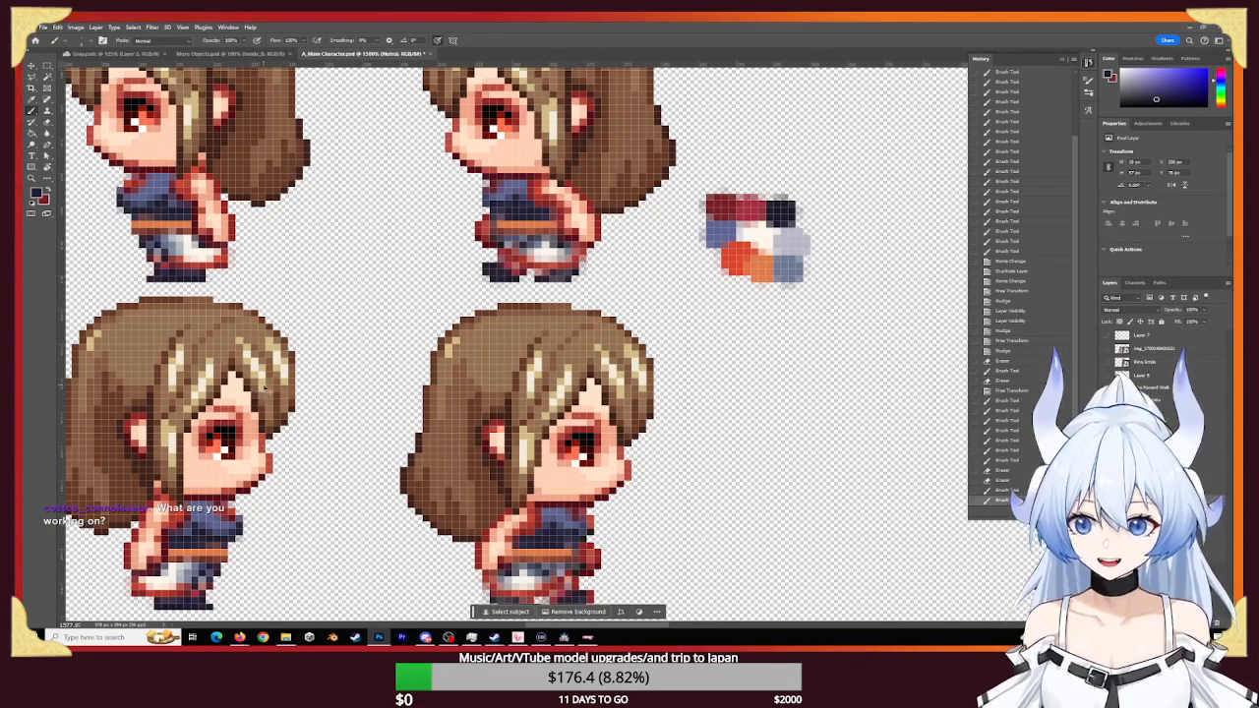
left_click(1022, 481)
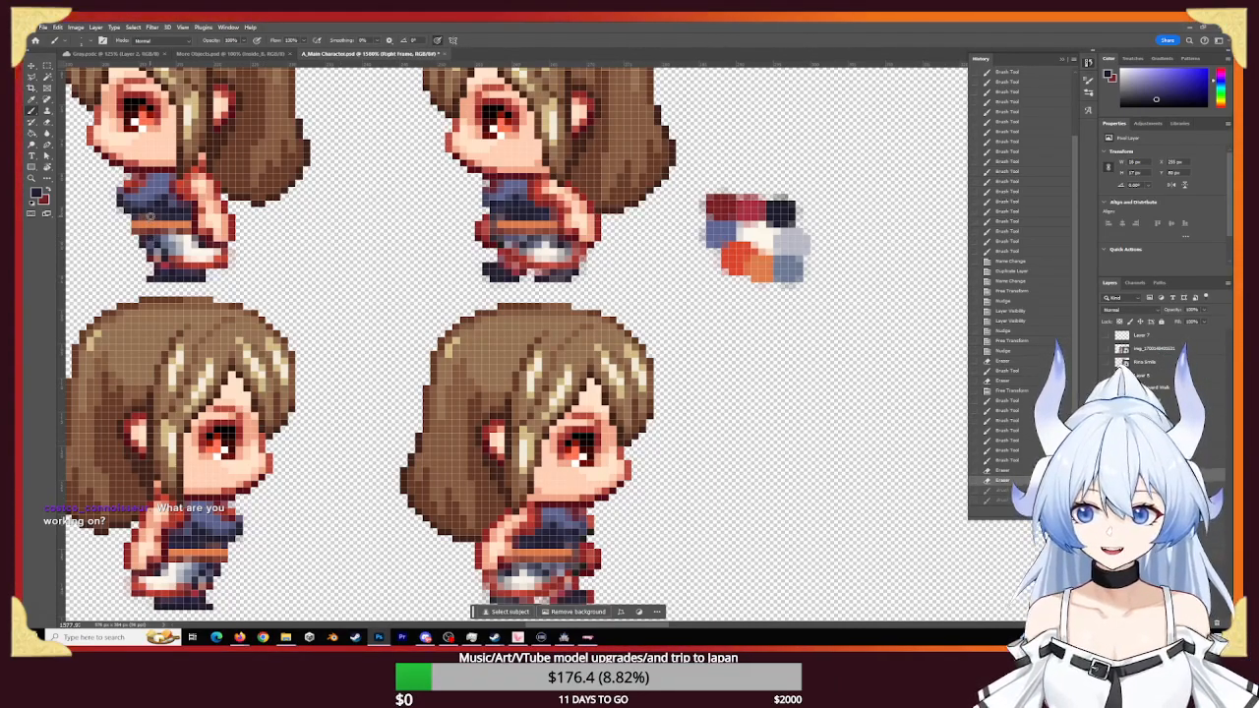
left_click(142, 215)
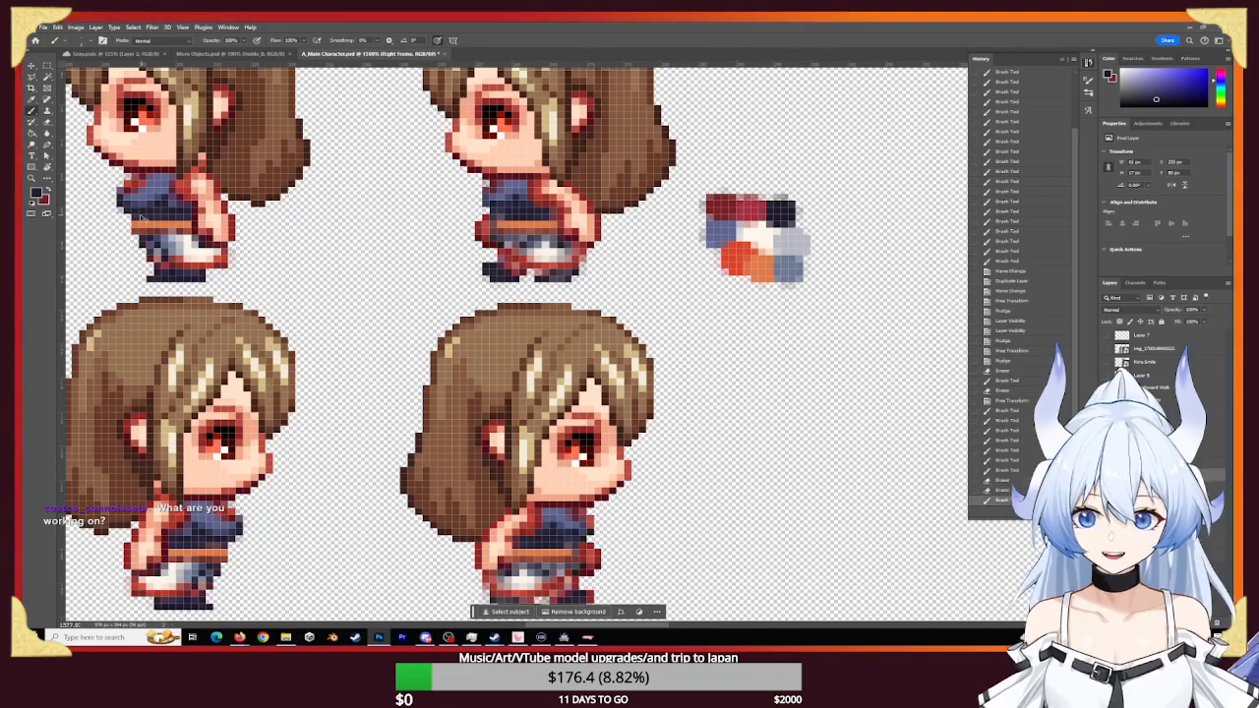
key("ctrl+z")
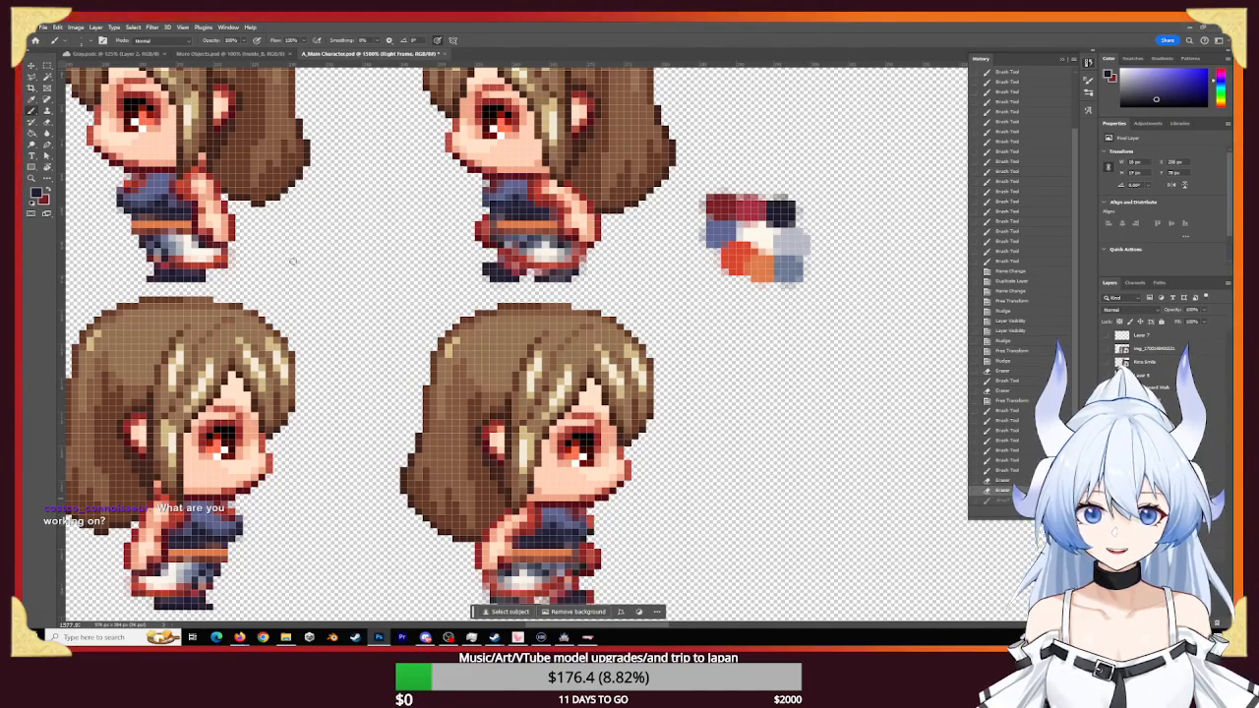
- Paint dark blue shading just above the orange belt on the Nutral outfit layers of both middle side-view frames
left_click(156, 217)
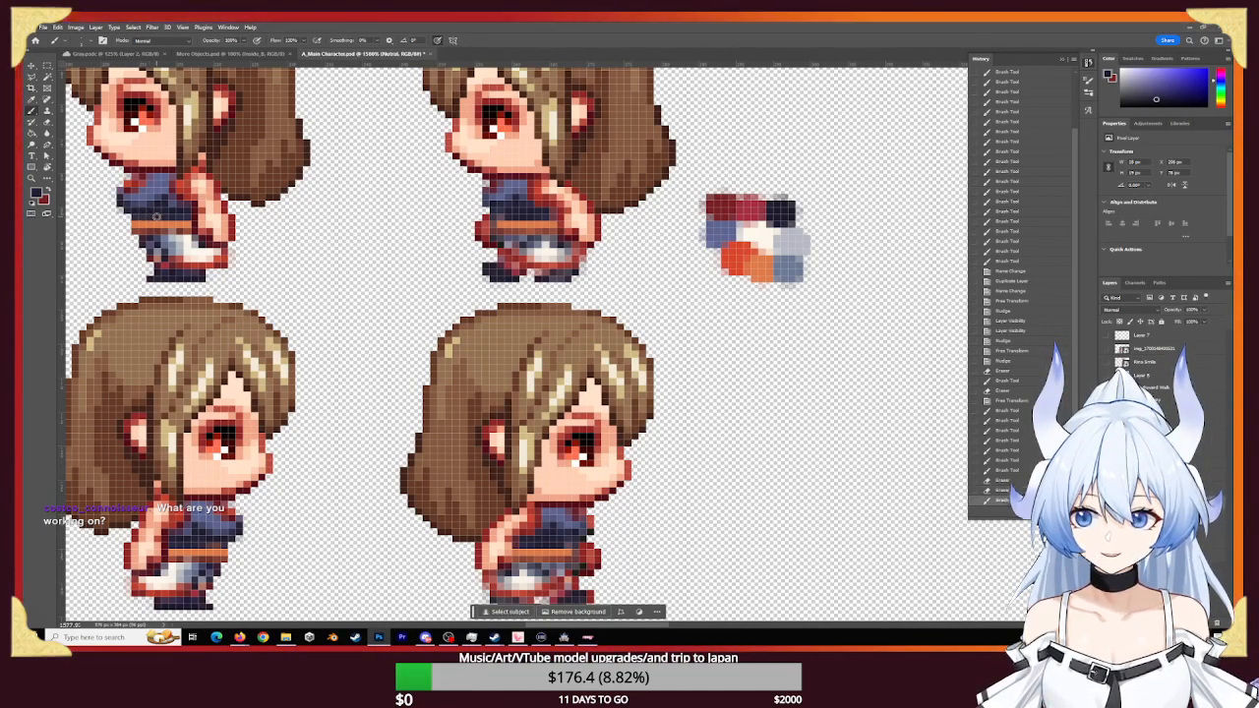
left_click(145, 216)
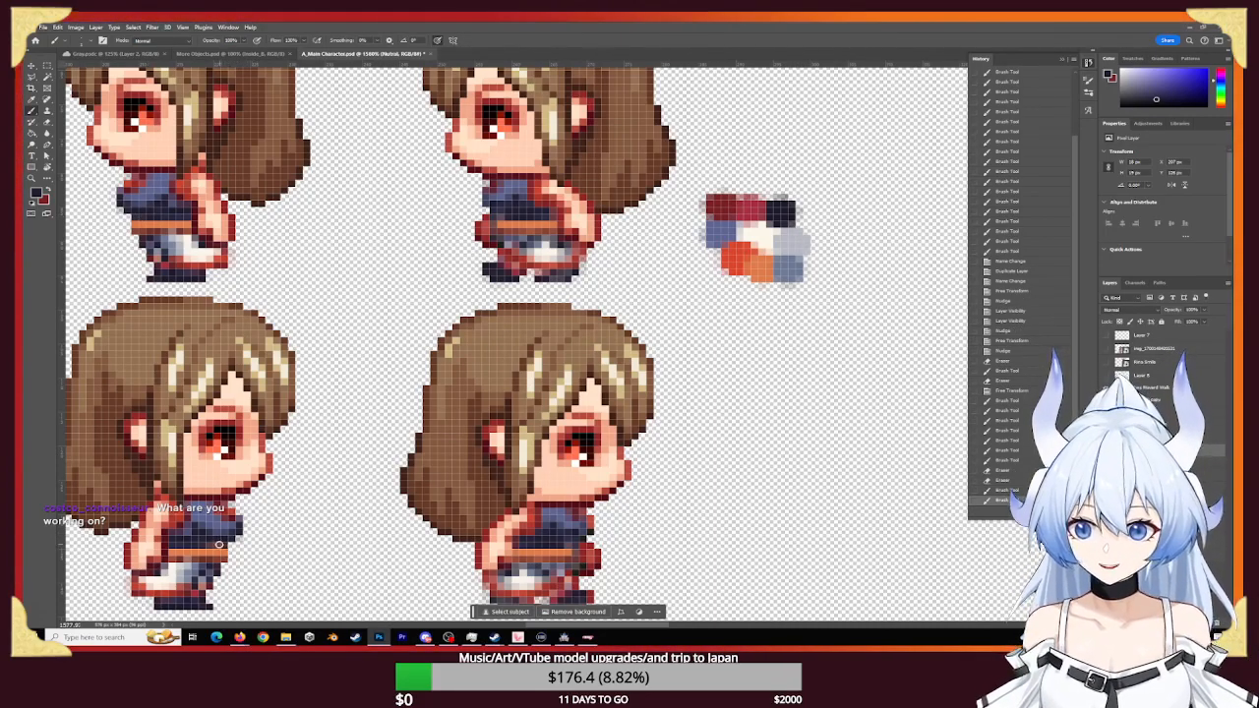
left_click(201, 543)
- Review the finished side-view rows, select the Side Walk layer group and save the document
key("z")
left_click_drag(727, 539, 511, 538)
left_click_drag(658, 528, 636, 334)
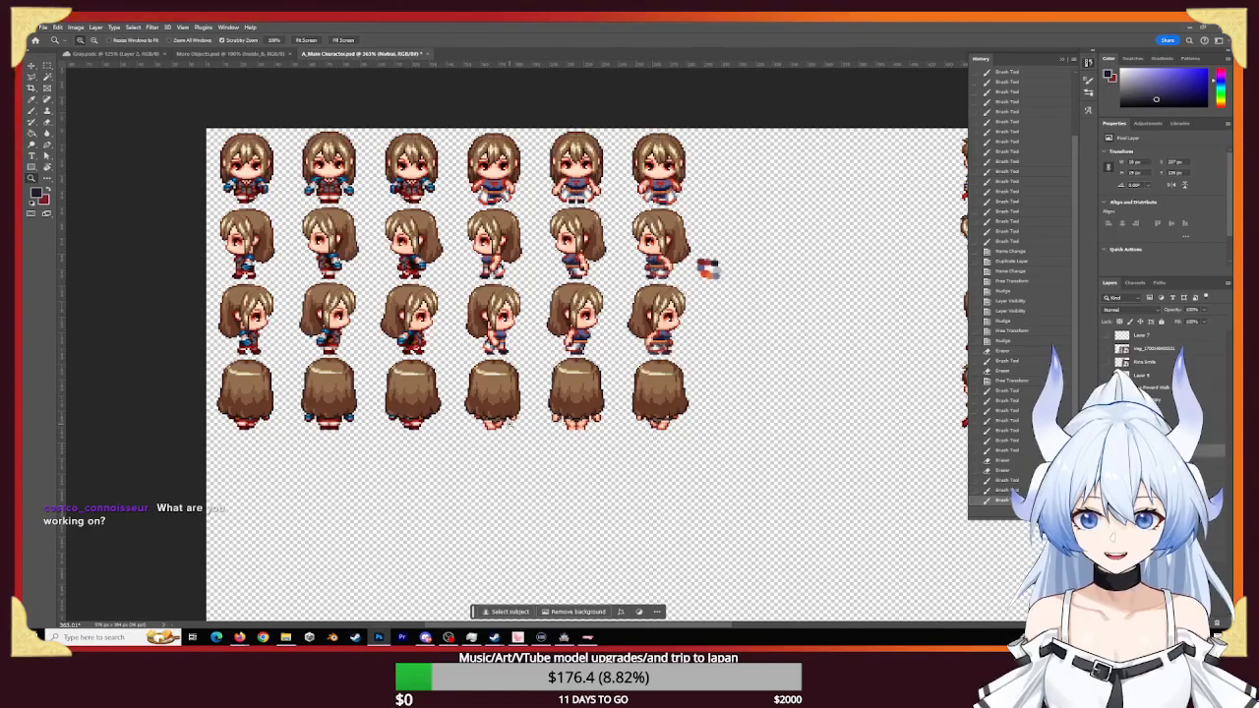
left_click_drag(509, 422, 542, 444)
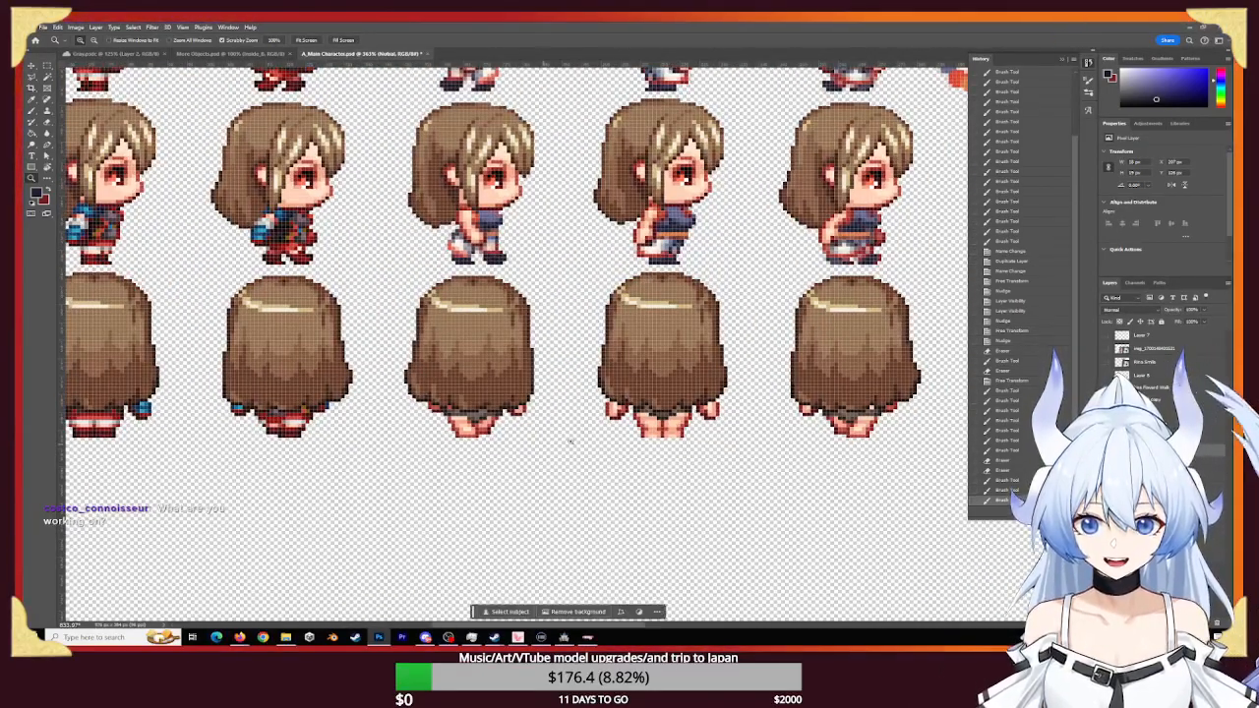
left_click(1175, 411)
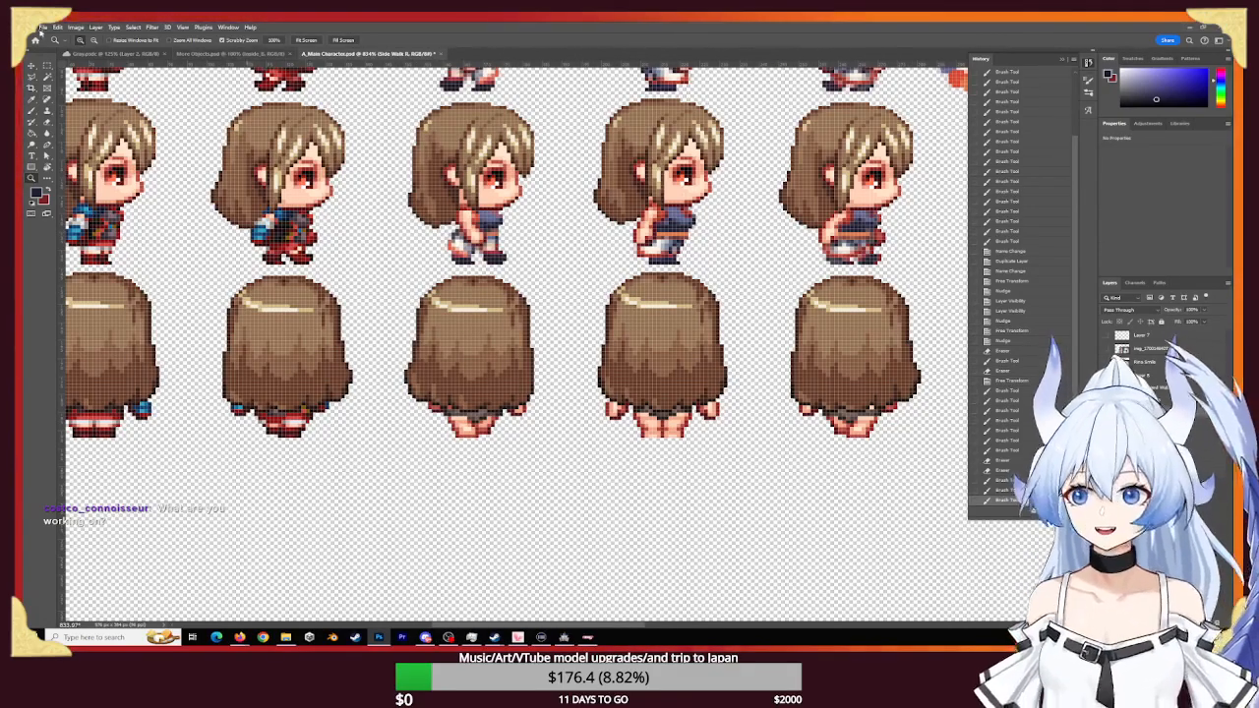
left_click(42, 27)
left_click(61, 124)
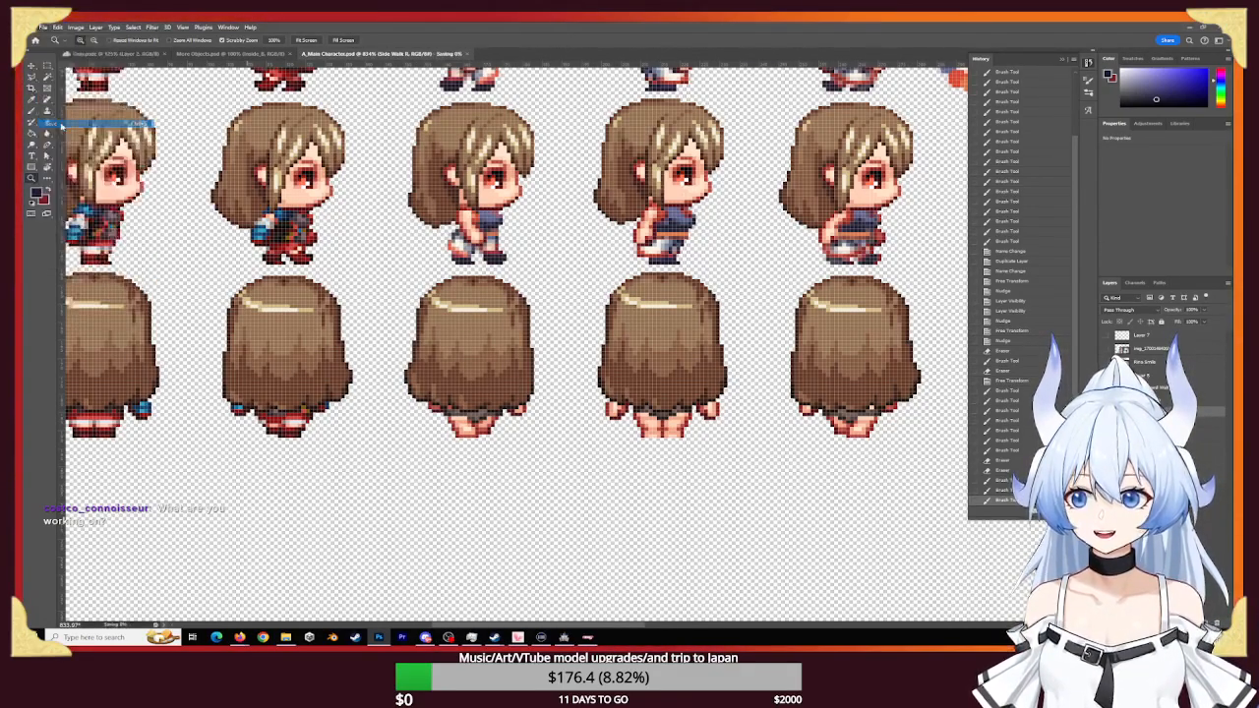
left_click(43, 27)
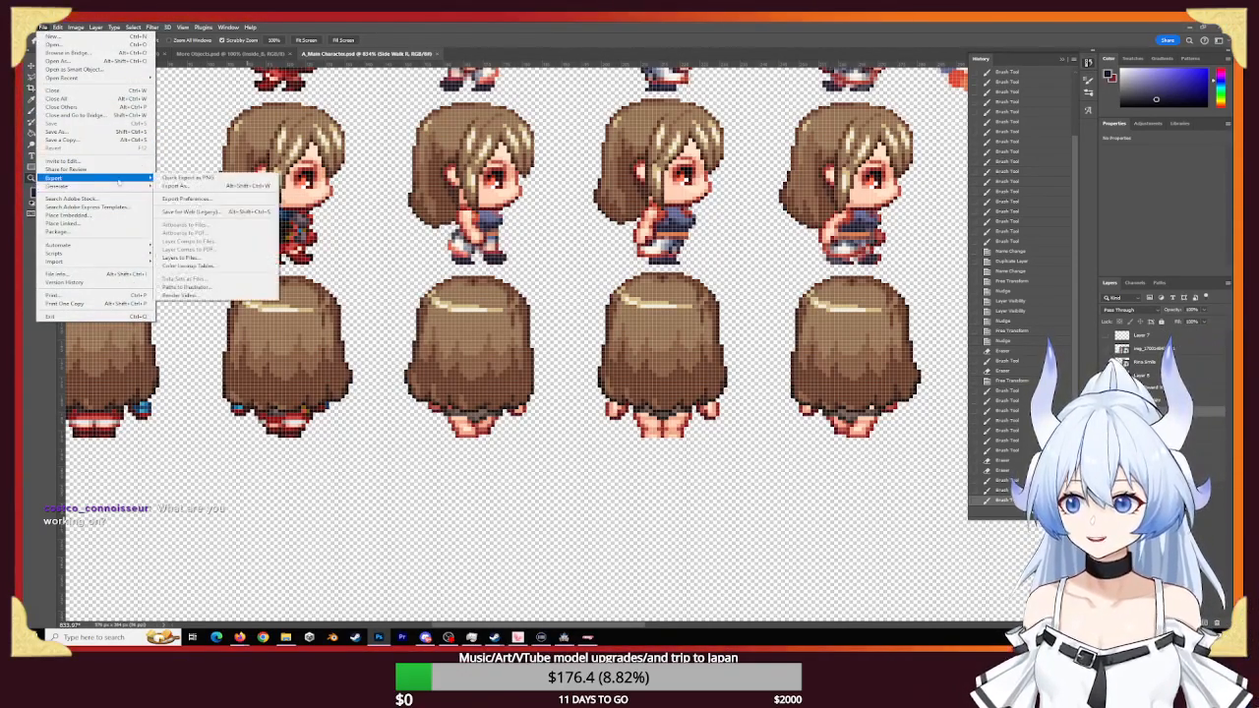
mouse_move(99, 186)
left_click(196, 184)
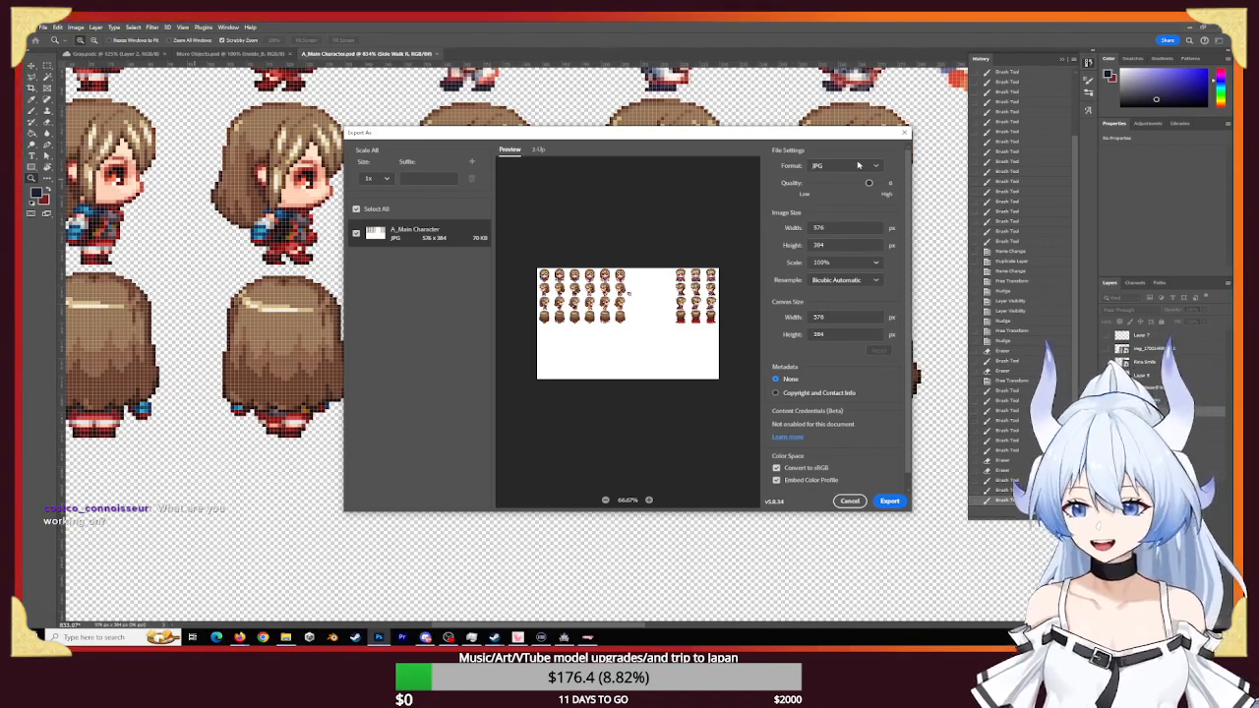
left_click(849, 500)
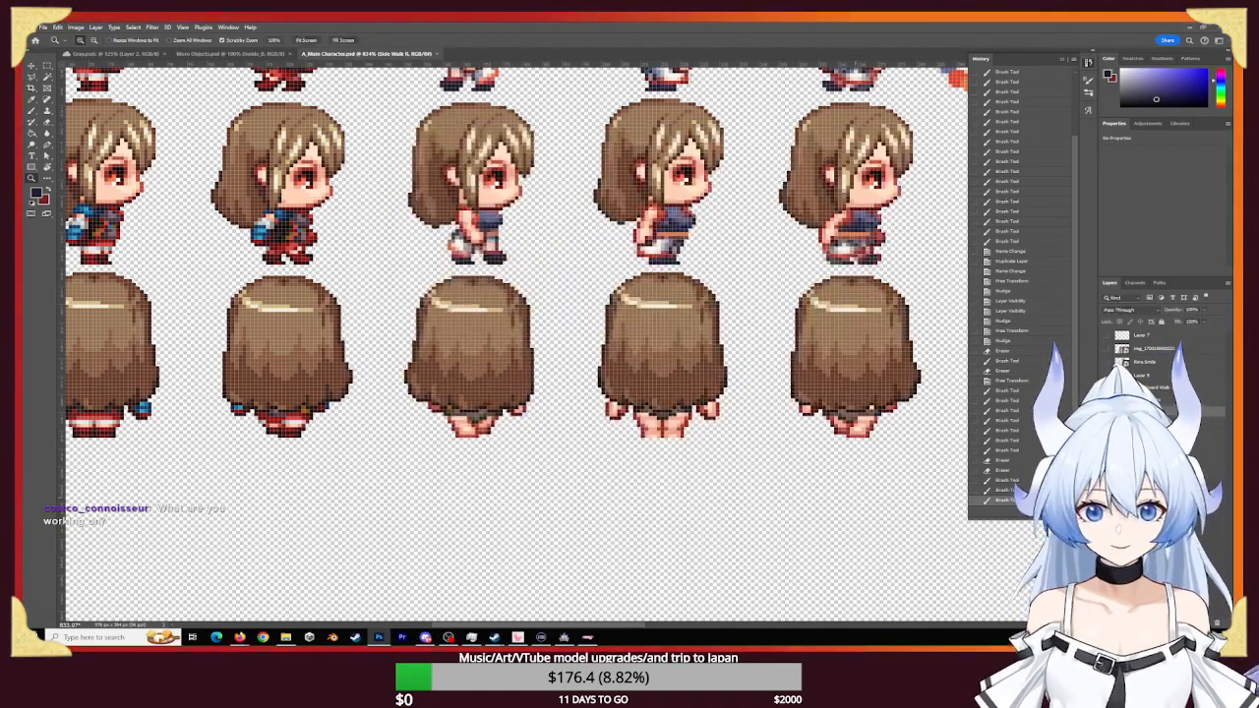
- Toggle a layer's visibility and set the sprite sheet's Export As format to PNG
left_click(1107, 375)
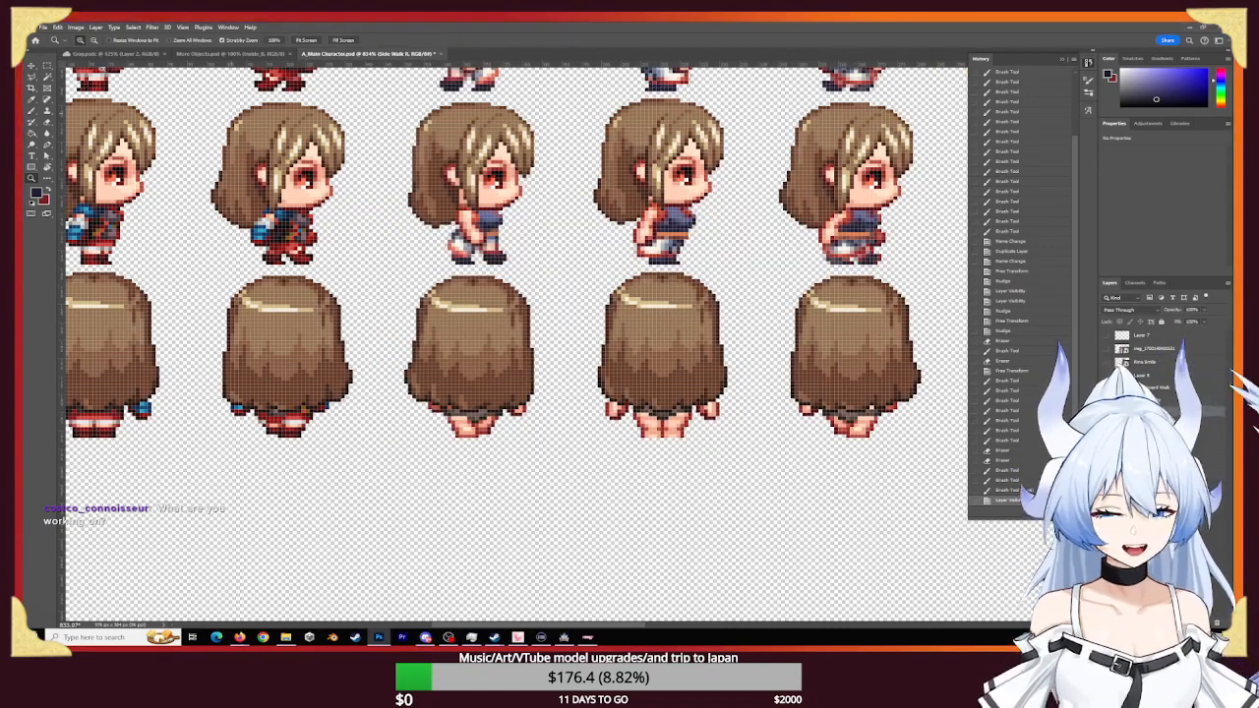
left_click(43, 27)
mouse_move(98, 178)
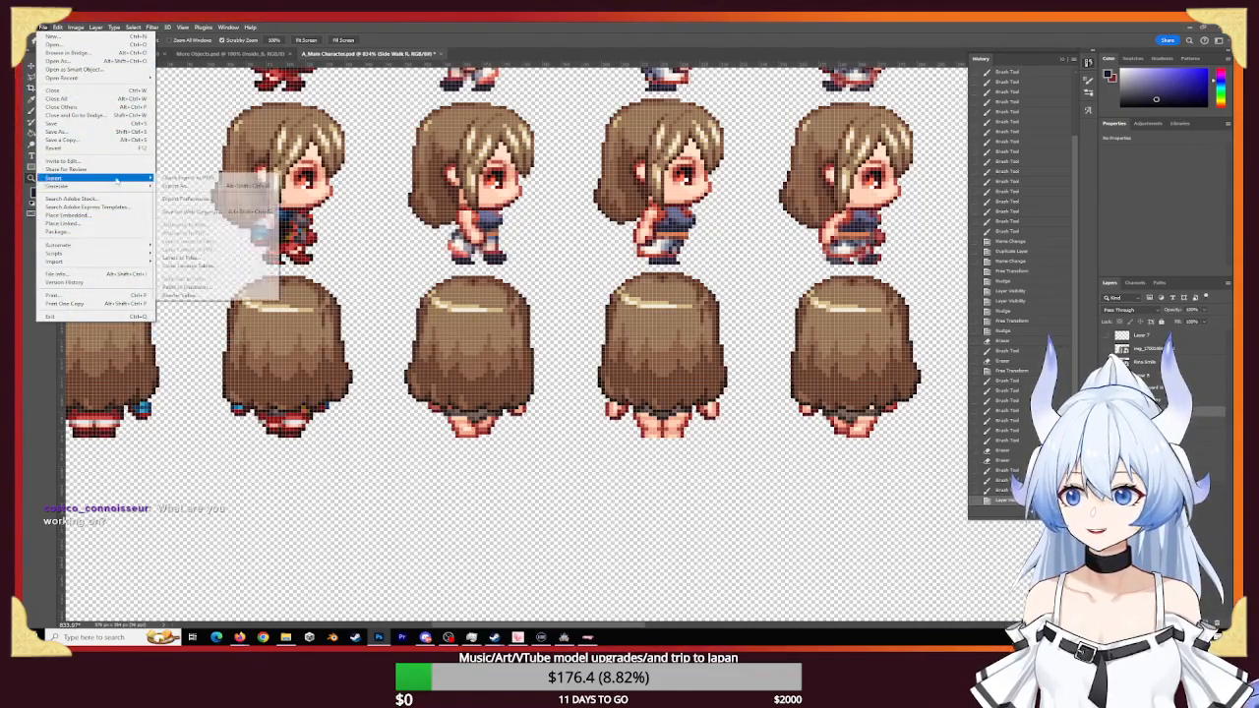
left_click(177, 185)
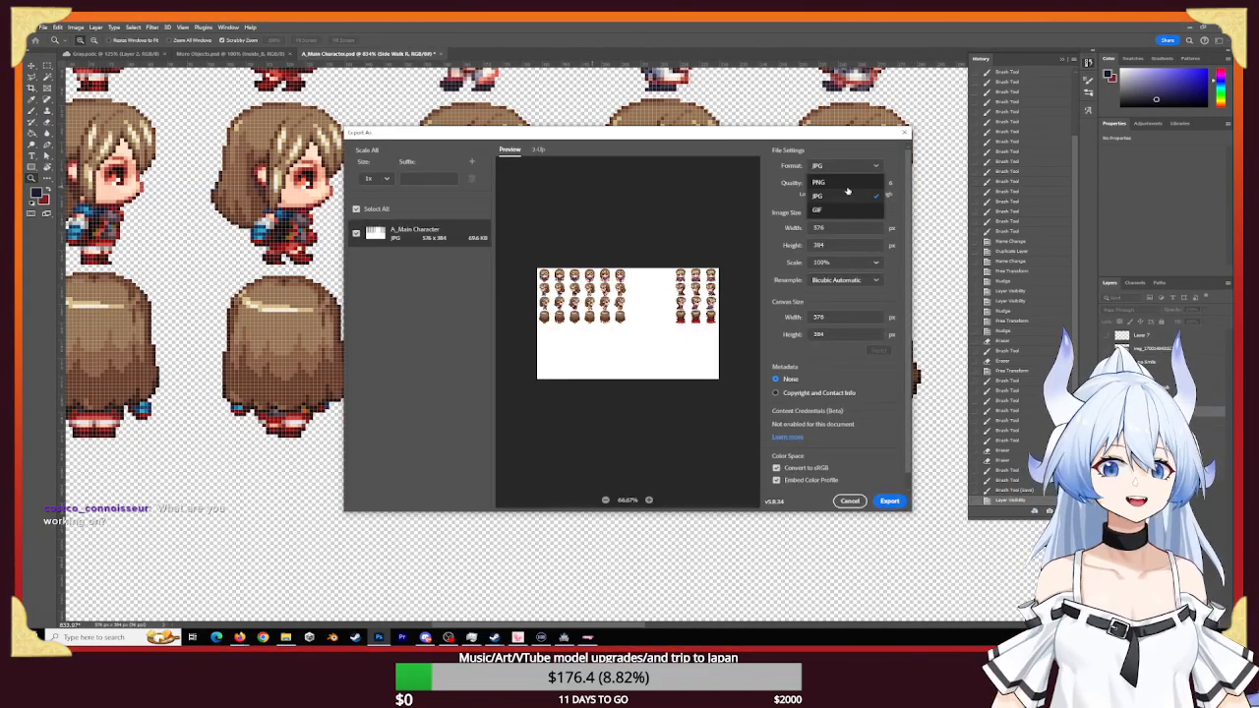
left_click(844, 184)
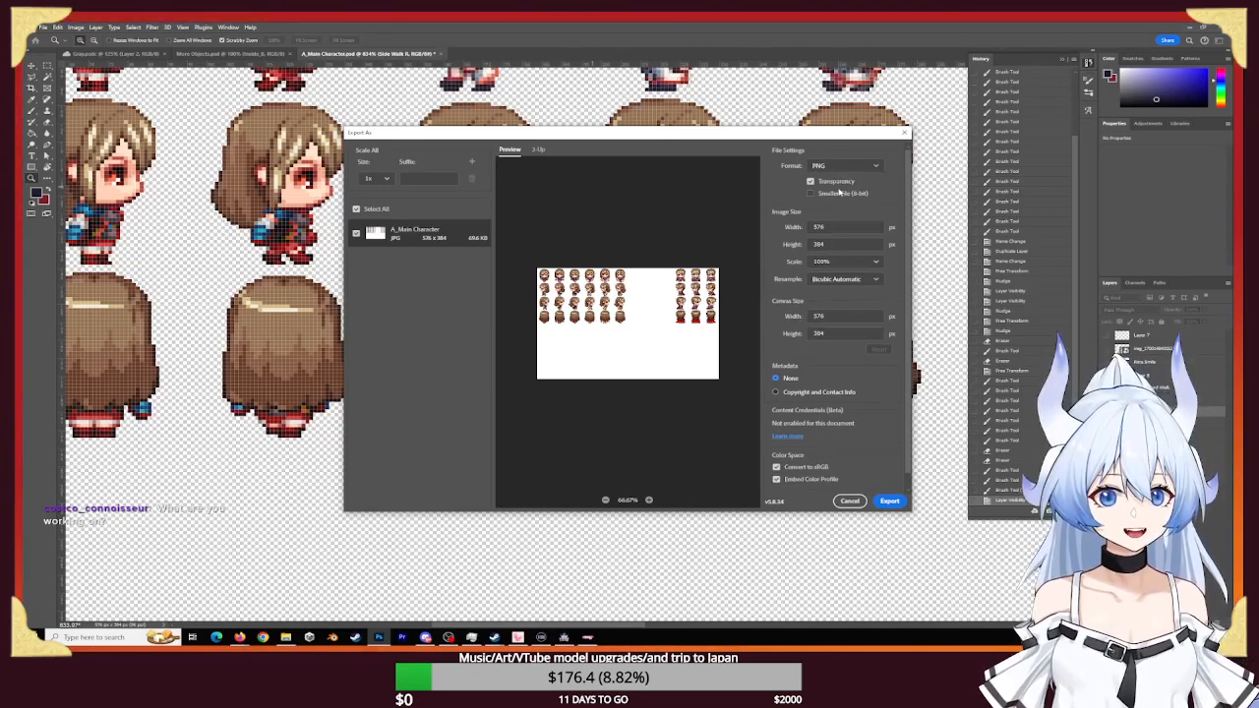
- Browse the export location to the Deliver Some Cheese project folder inside RPG maker MZ game projects on the Game Disk Drive
left_click(892, 503)
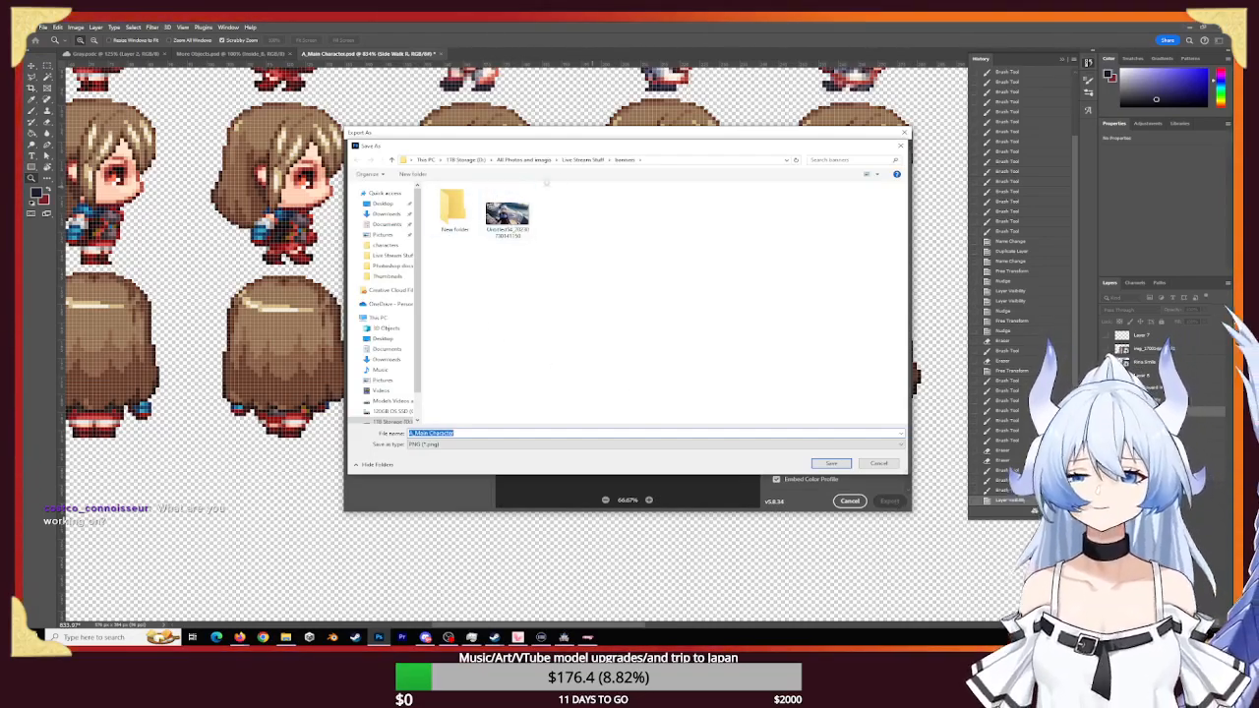
scroll(391, 411, "down", 1)
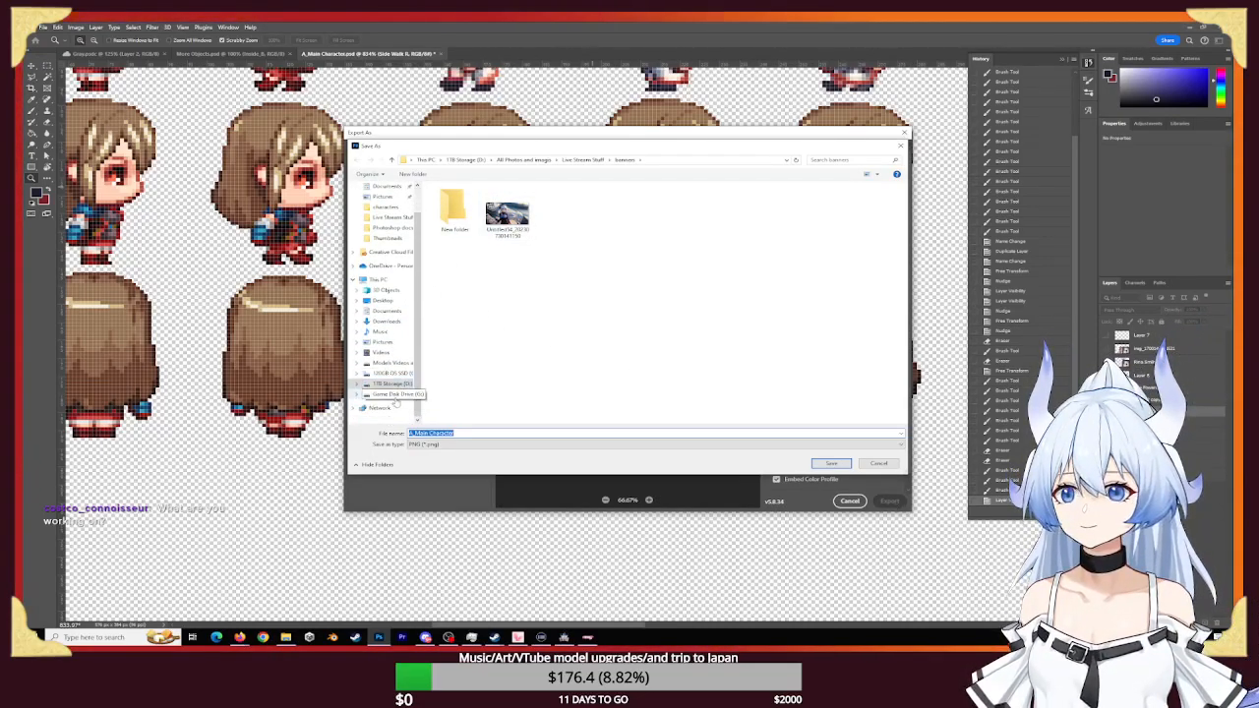
left_click(391, 393)
left_click(474, 236)
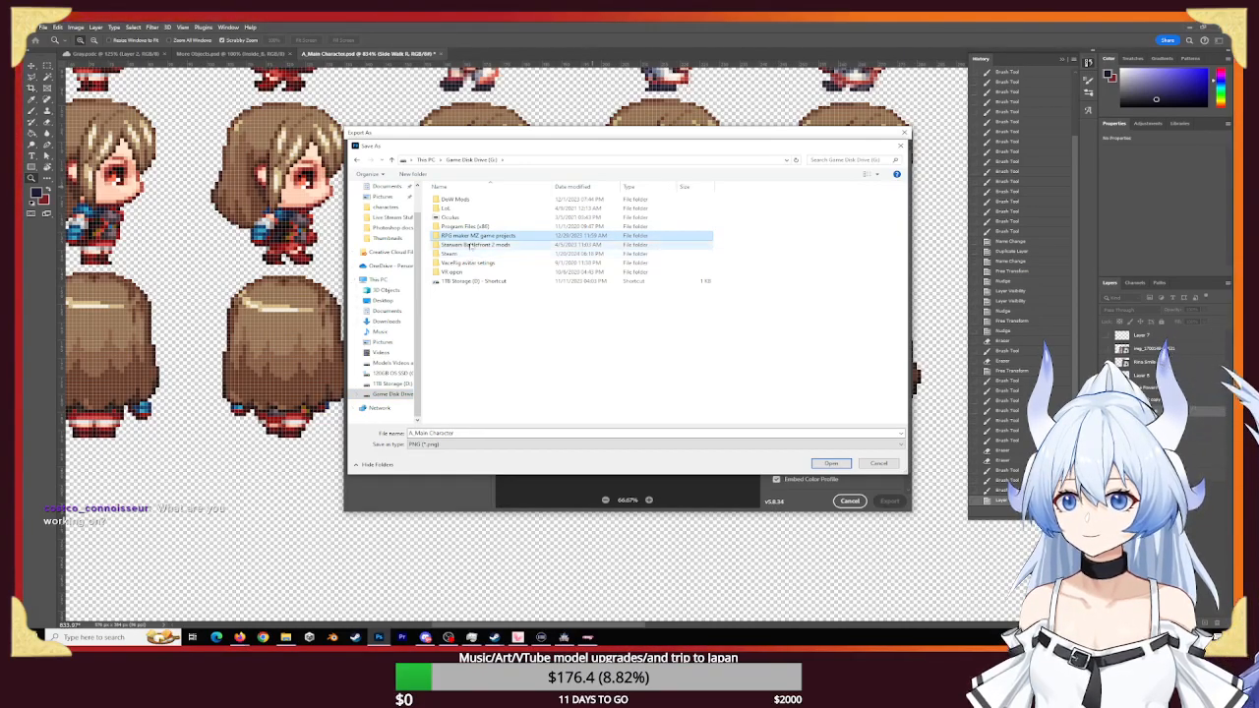
double_click(470, 236)
double_click(470, 237)
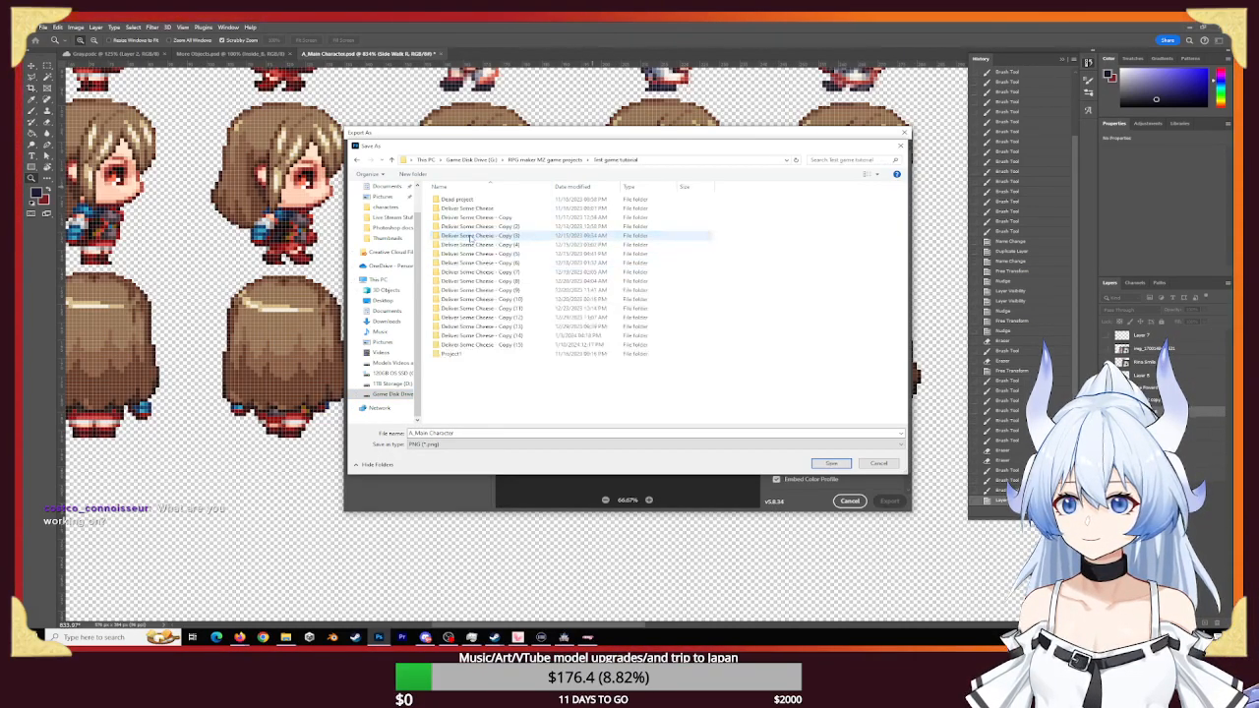
double_click(473, 210)
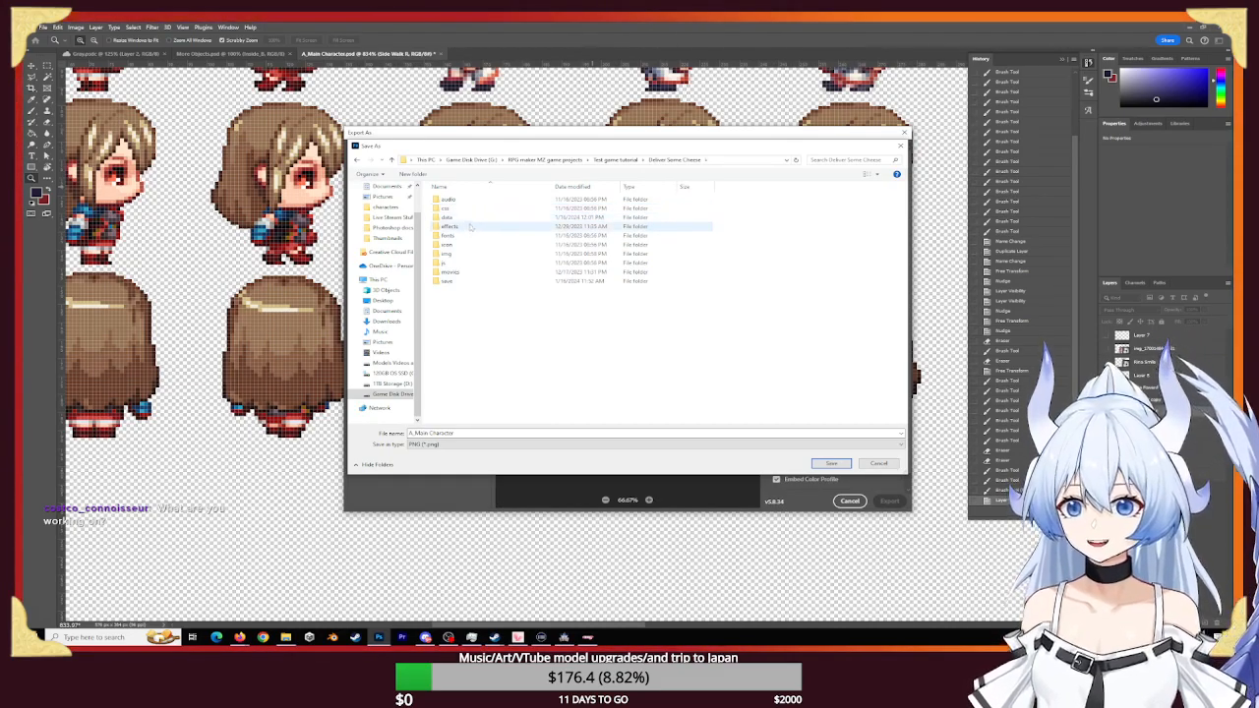
- Save the export as A_Main Character in the project's img/characters folder, replacing the existing PNG
left_click(464, 255)
double_click(464, 255)
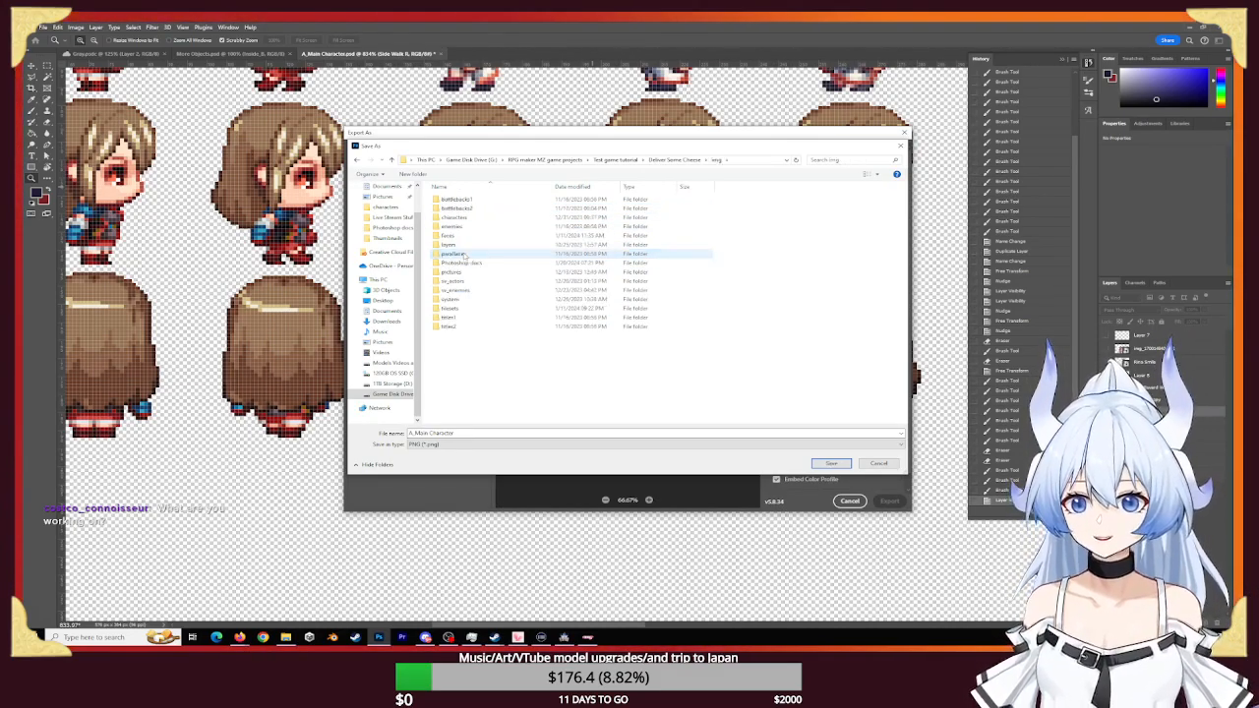
left_click(469, 219)
double_click(469, 218)
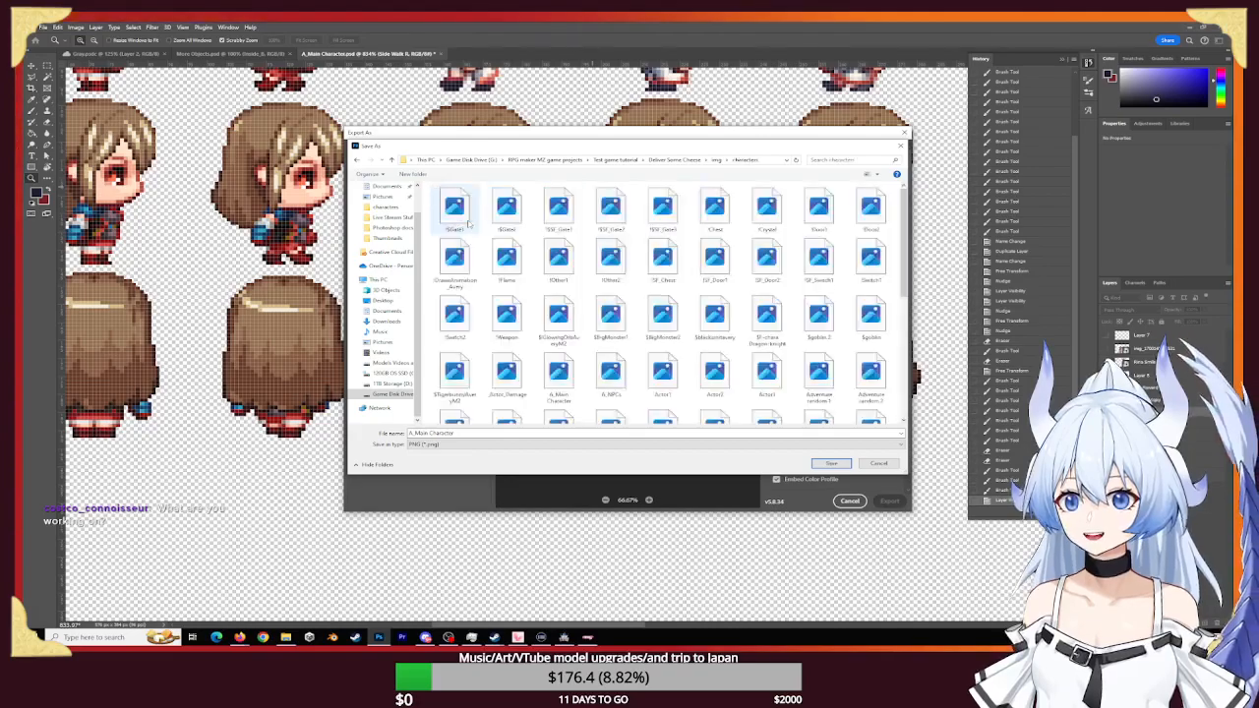
left_click(831, 463)
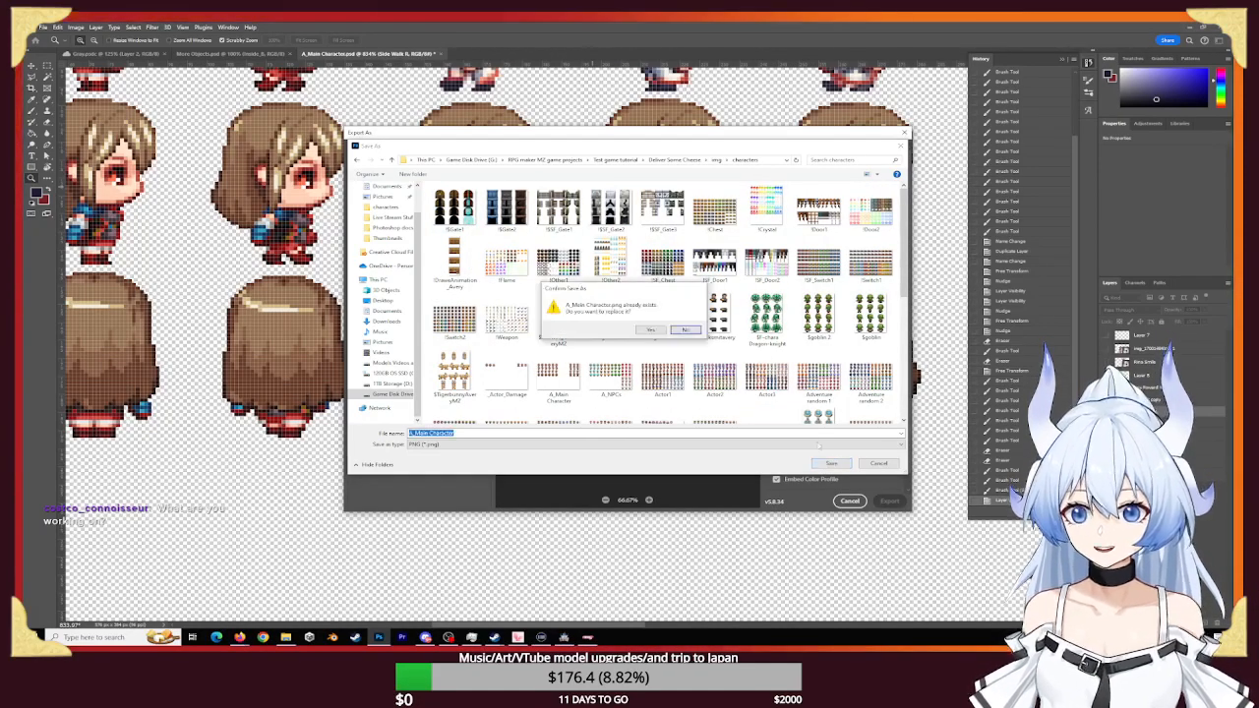
left_click(651, 330)
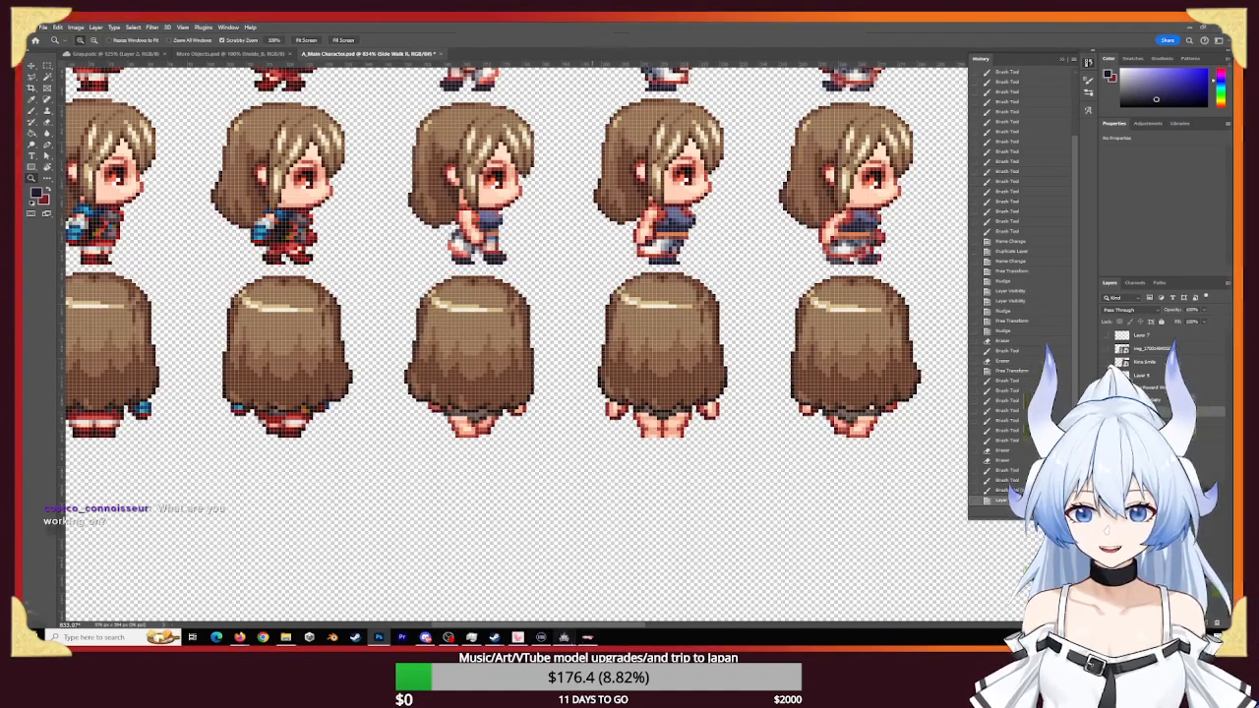
- Switch to RPG Maker MZ, start a playtest and continue from the saved game
left_click(563, 637)
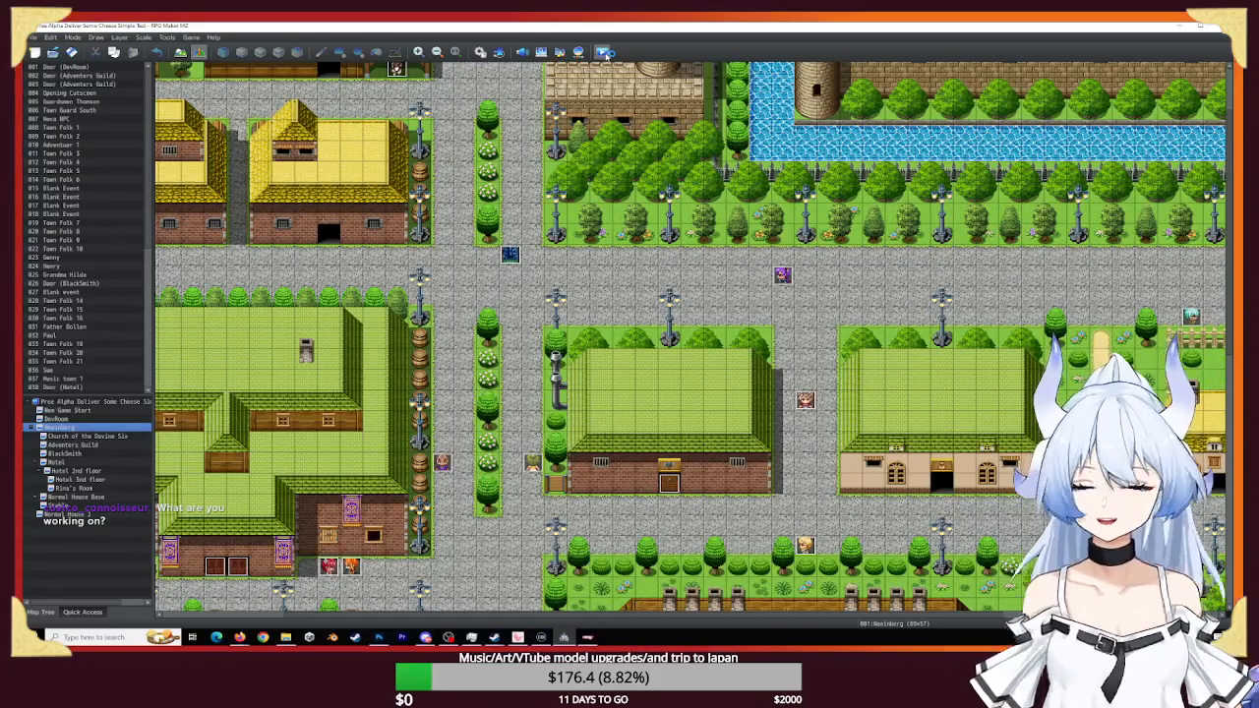
left_click(602, 52)
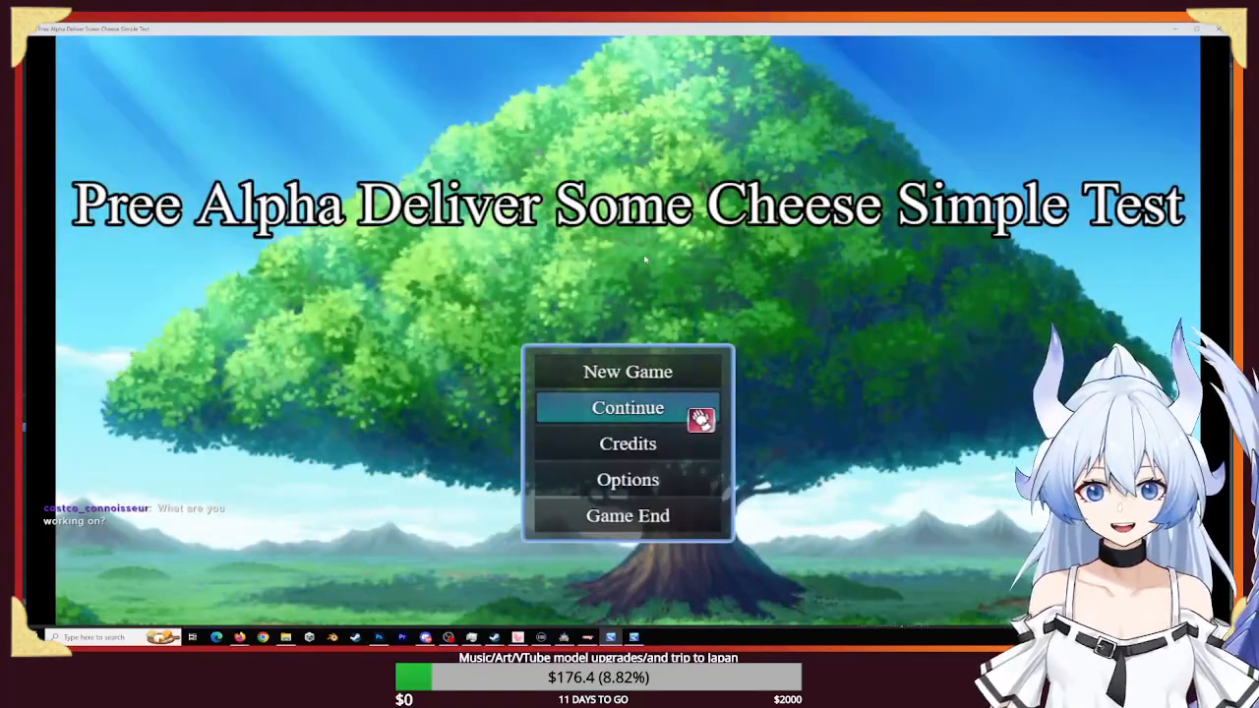
key("Return")
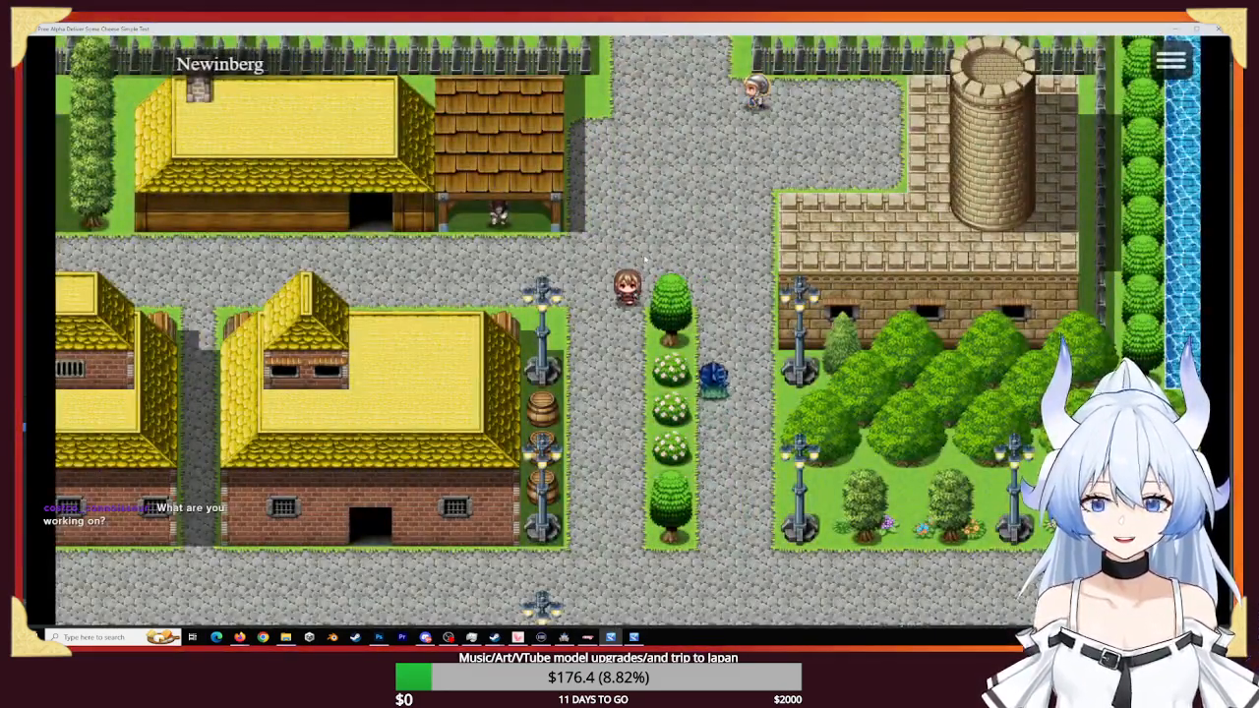
- Walk the character through Newinberg to the overgrown wooden house and enter its door
key("Up")
key("Left")
key("Left")
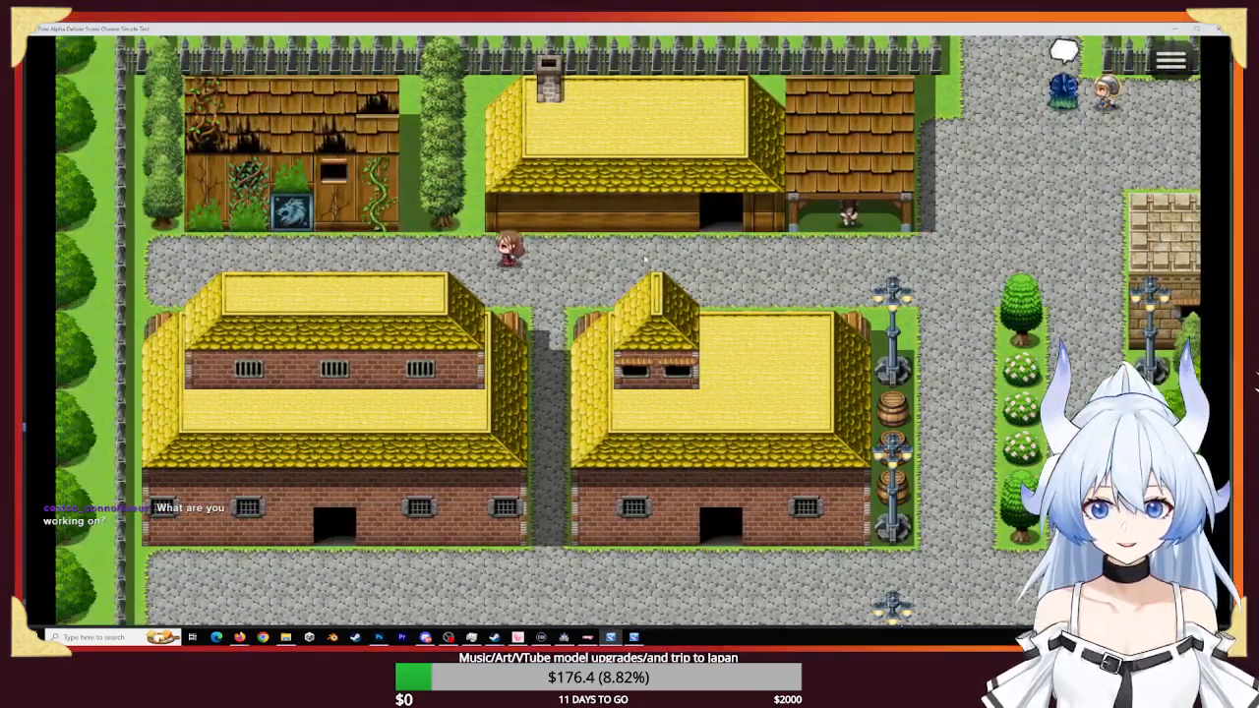
key("Left")
key("Up")
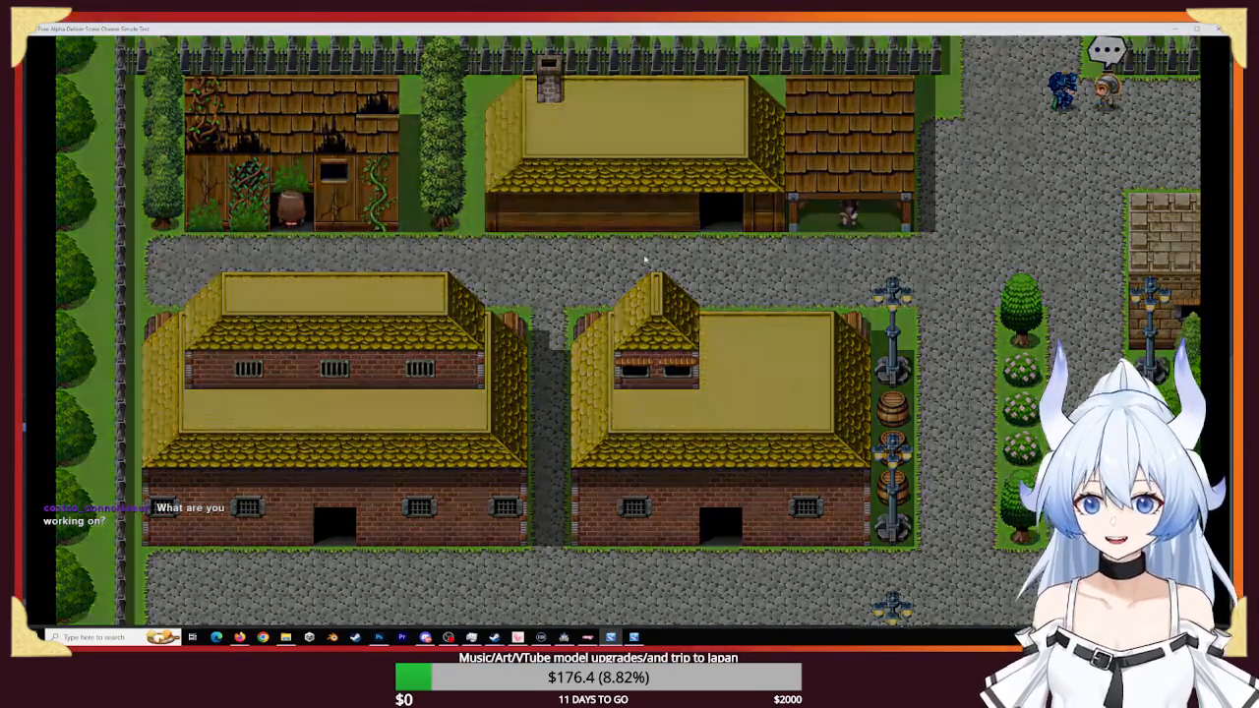
- Walk to the brown-haired character beside the statue in the sky test room and talk to her
key("Left")
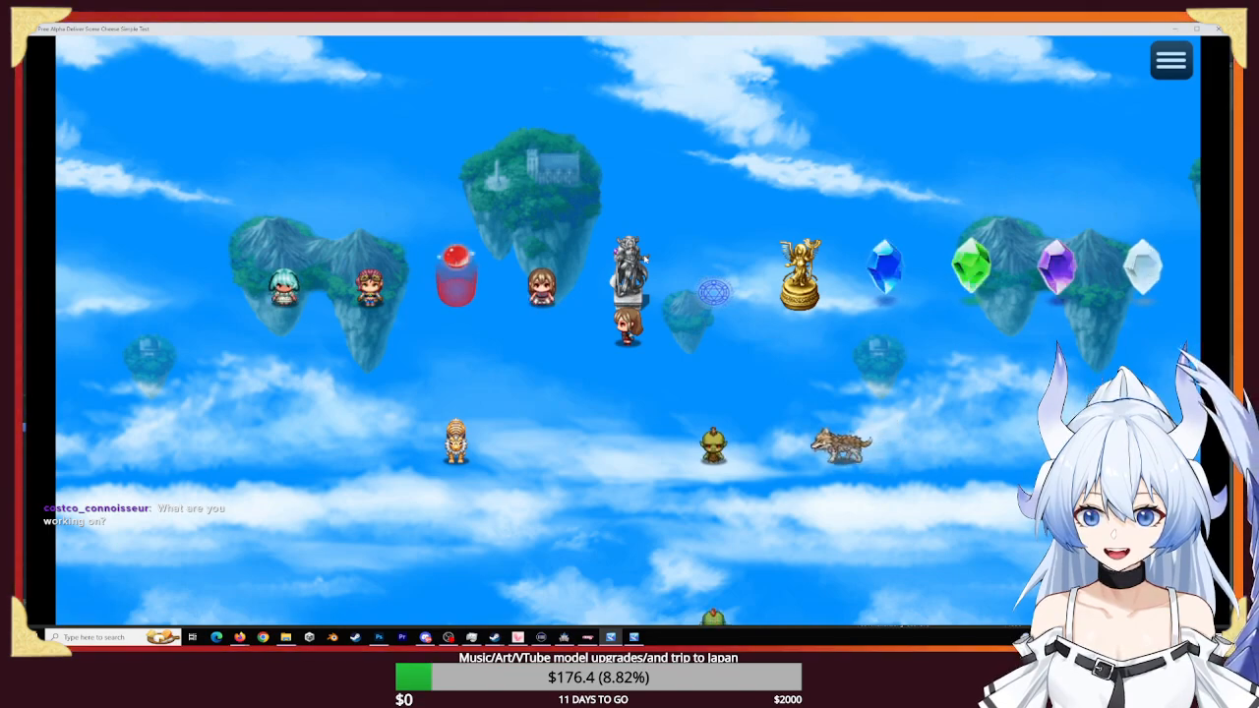
key("Left")
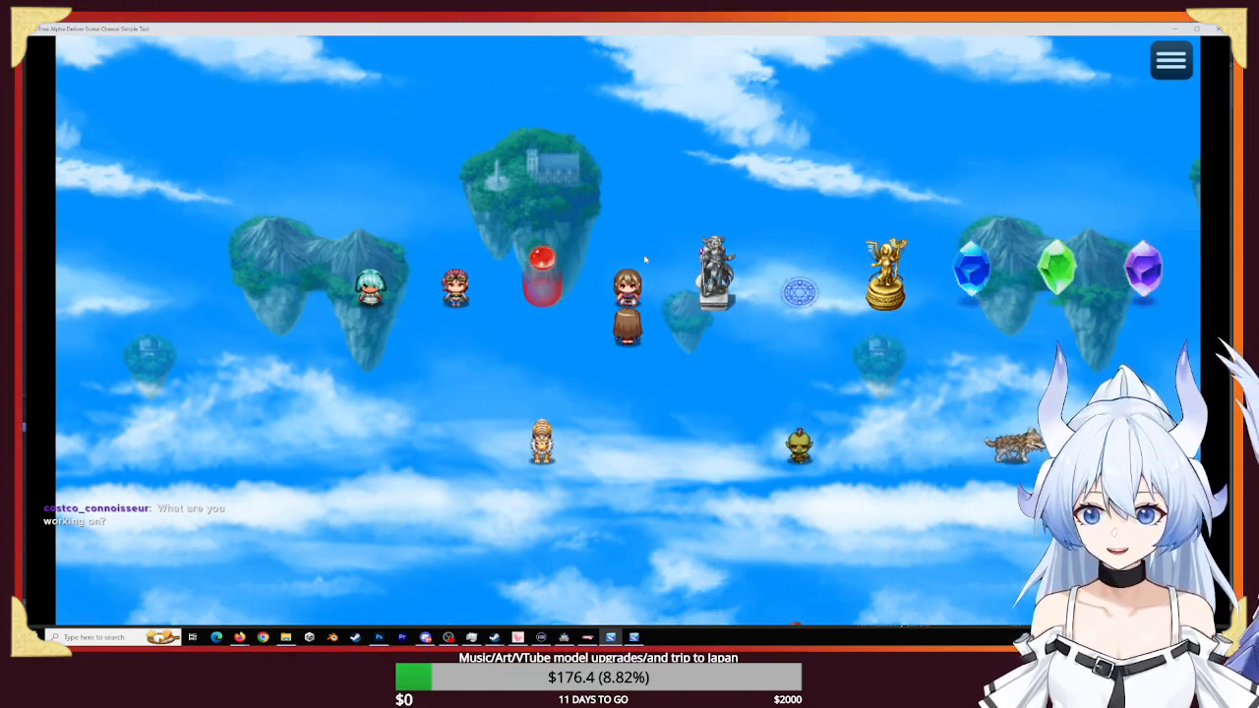
key("Return")
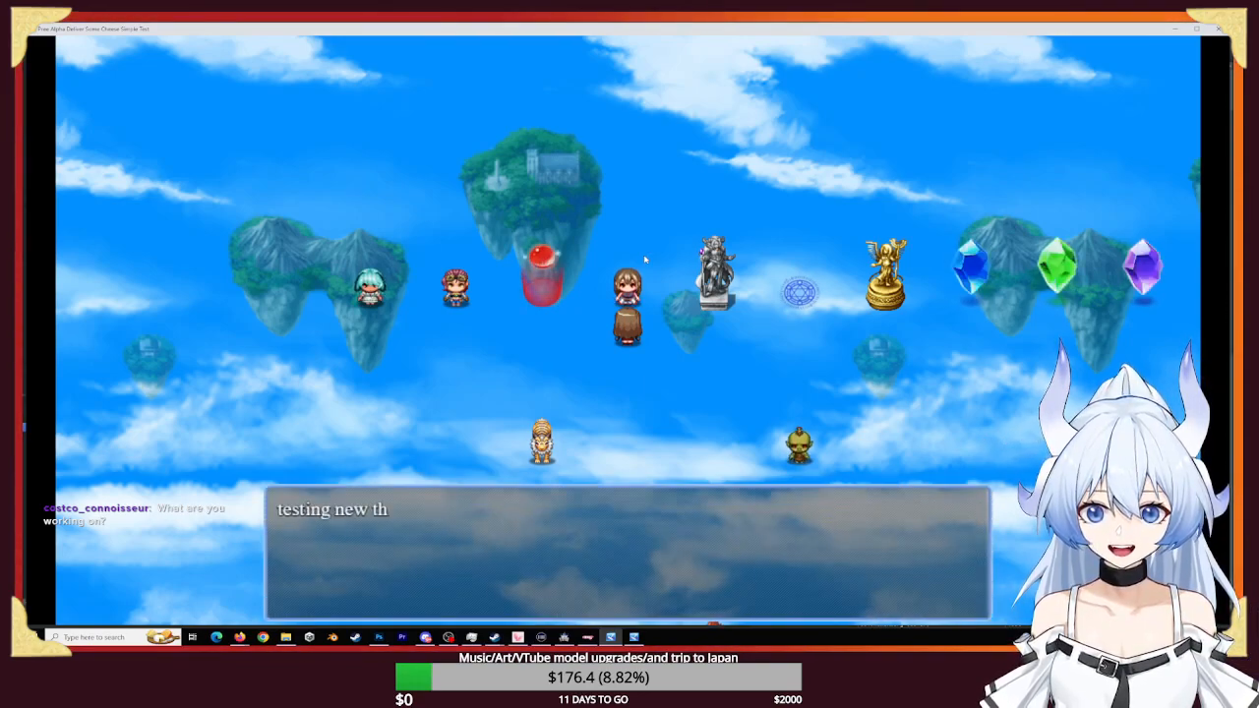
key("Return")
- Walk the two characters left past the teal-haired character to check the left-facing walk animation
key("Left")
key("Left")
key("Left")
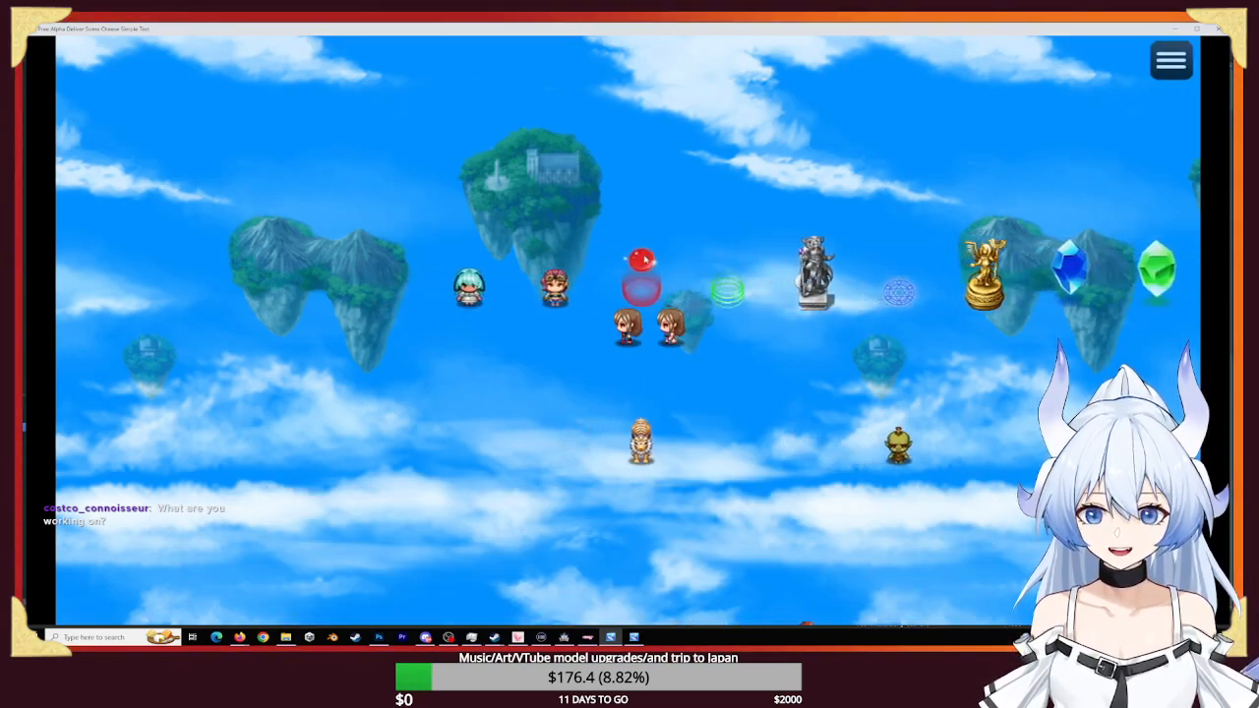
key("Left")
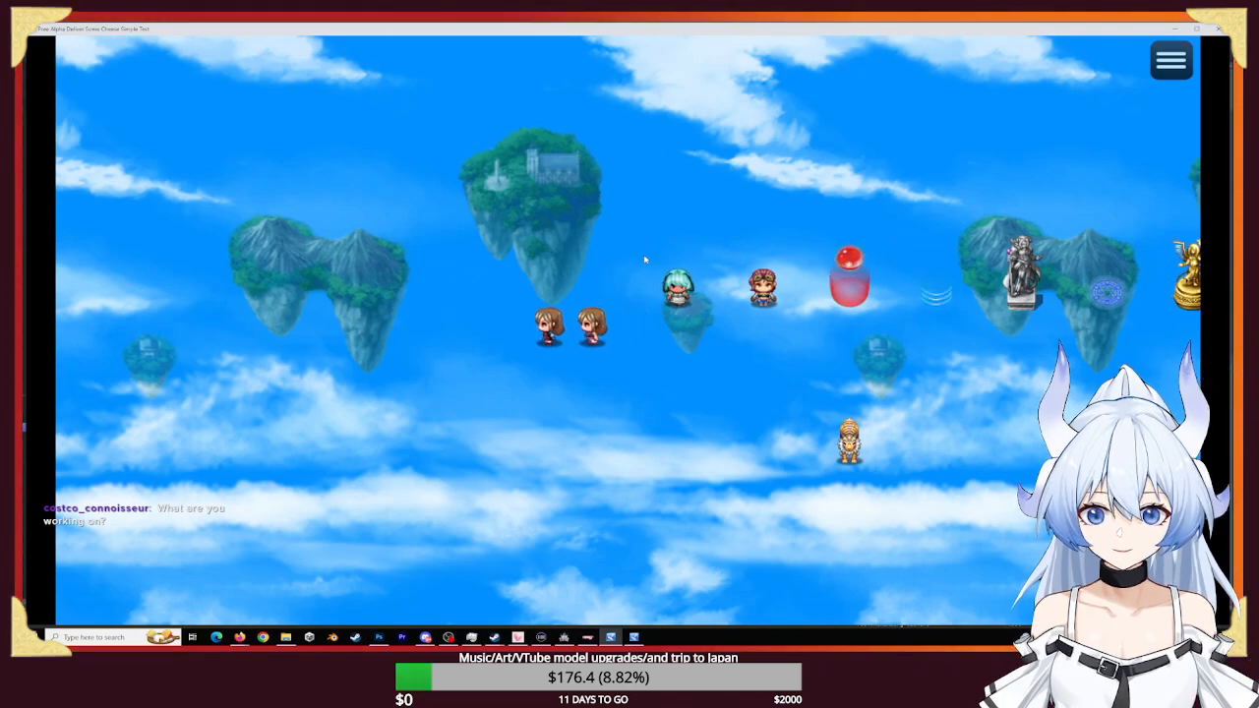
- Walk the two characters right past the statues and crystals to check the right-facing walk animation
key("Right")
key("Right")
key("Right")
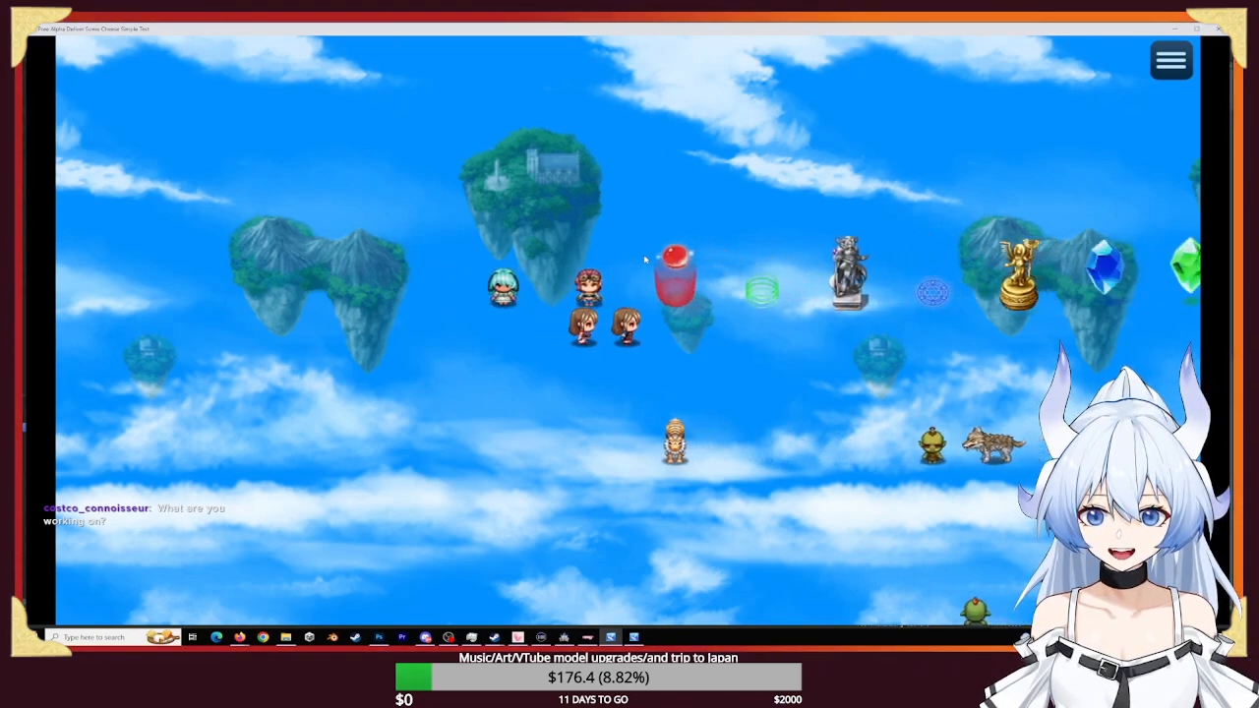
key("Right")
key("Right")
key("Right")
key("Right")
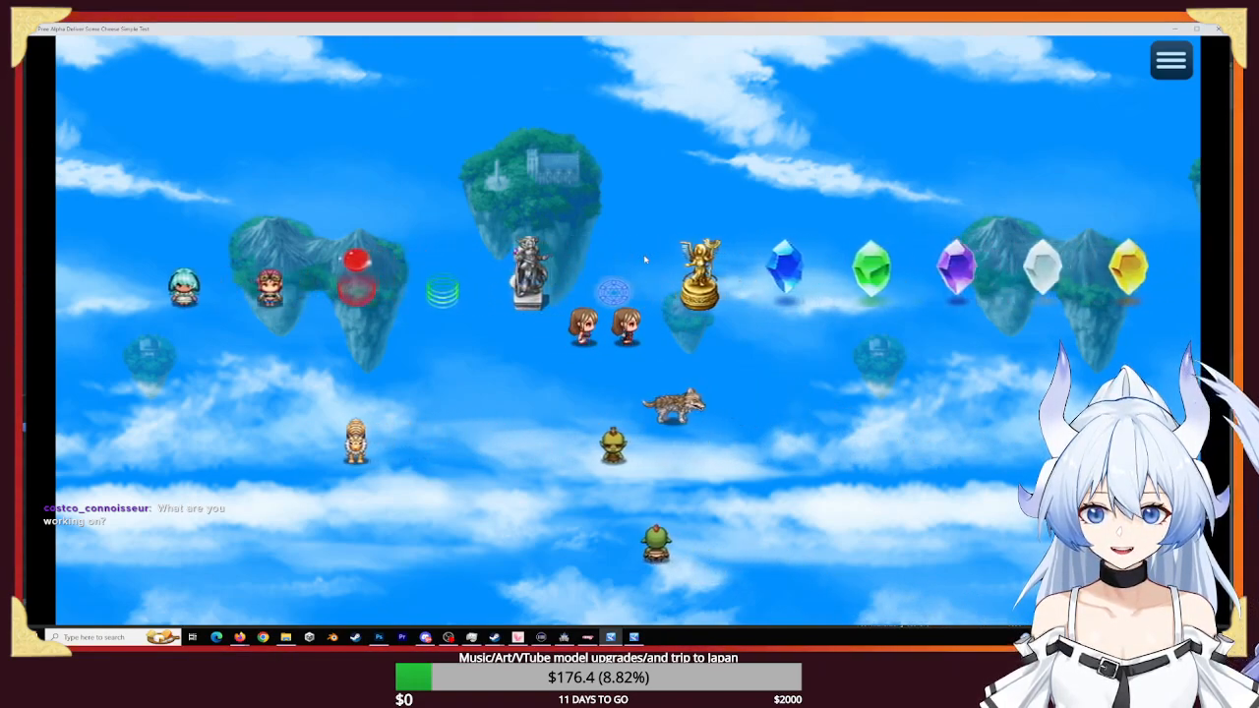
key("Right")
key("Right")
key("Right")
key("Right")
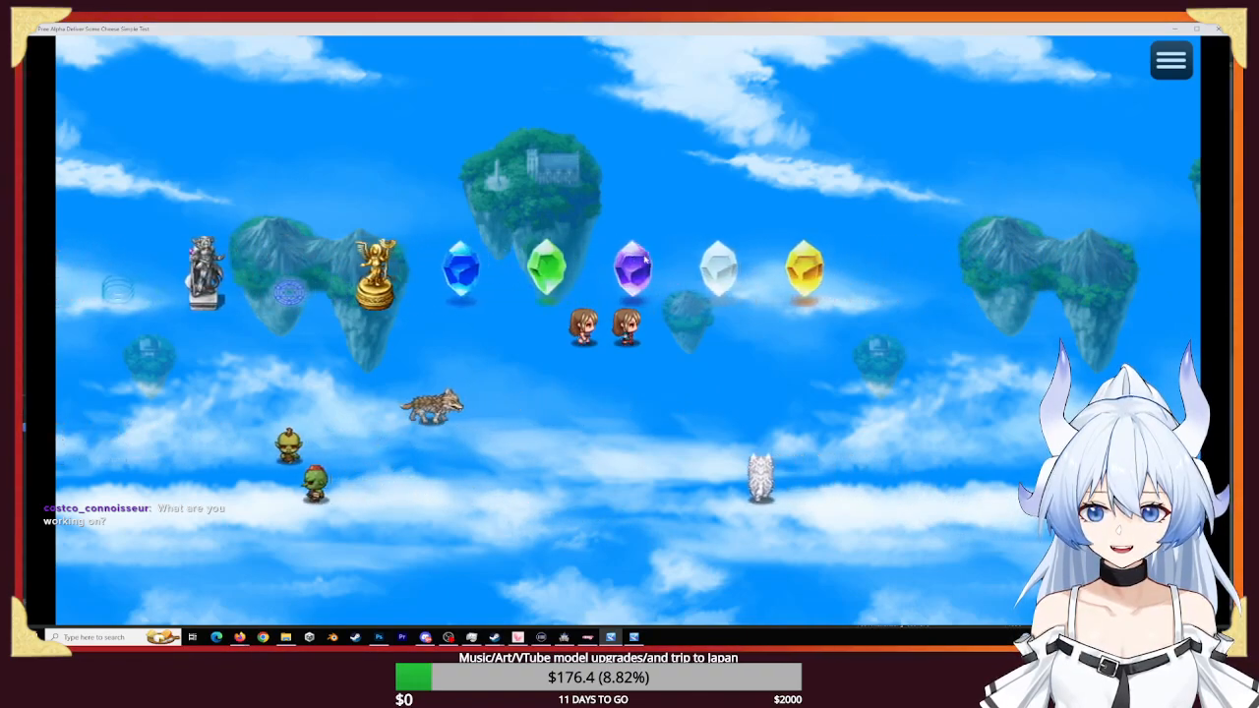
key("Right")
key("Right")
key("Right")
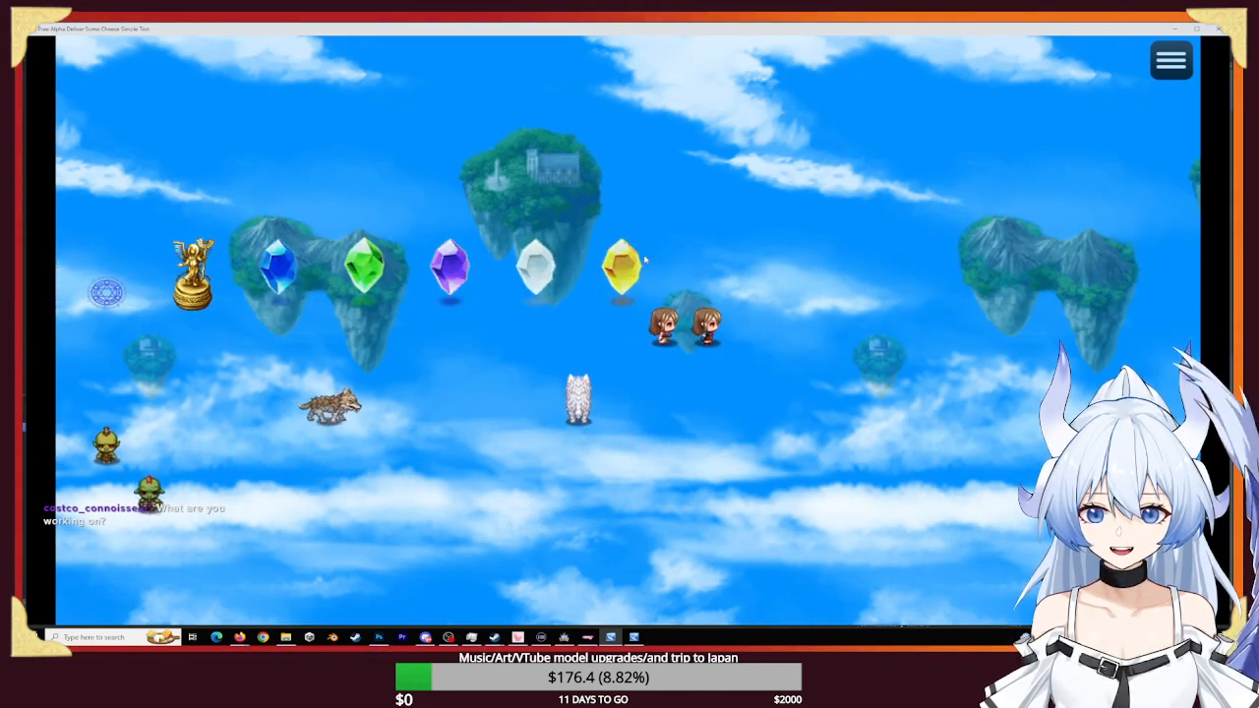
key("Right")
- Walk the pair back left from beyond the yellow crystal to the teal-haired character, examining the left-facing walk cycle
key("Left")
key("Left")
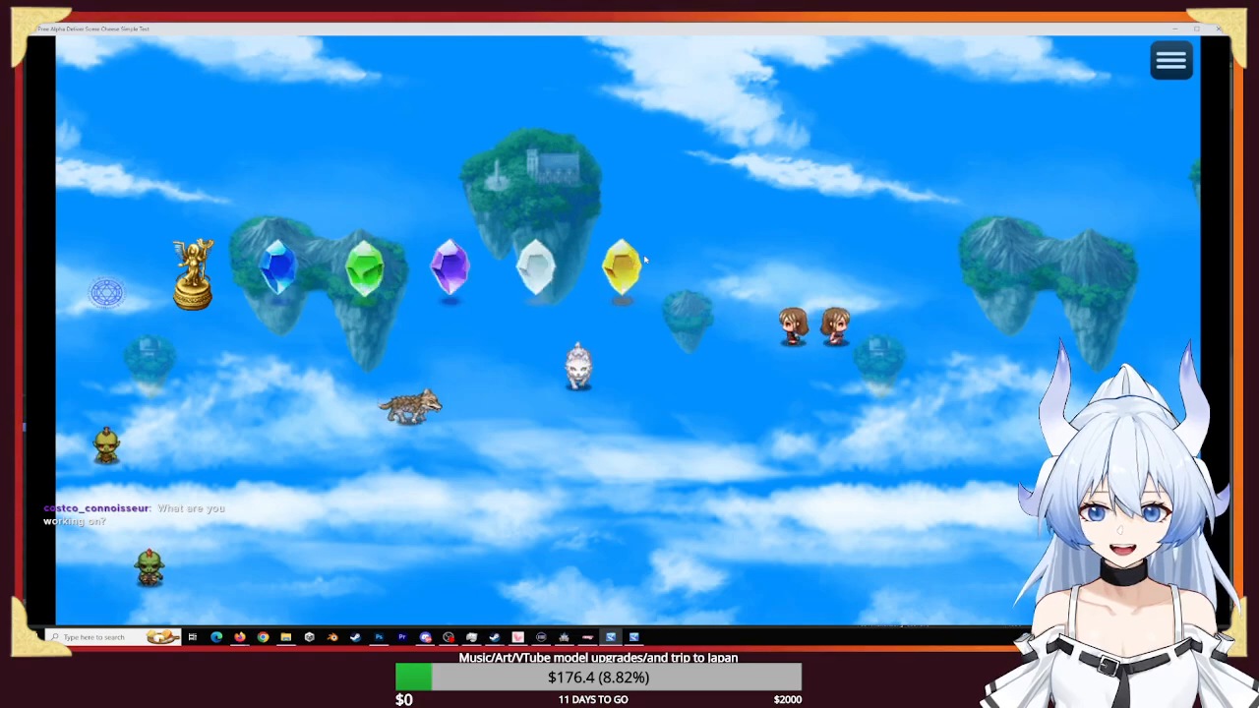
key("Left")
key("Left")
key("Left")
key("Left")
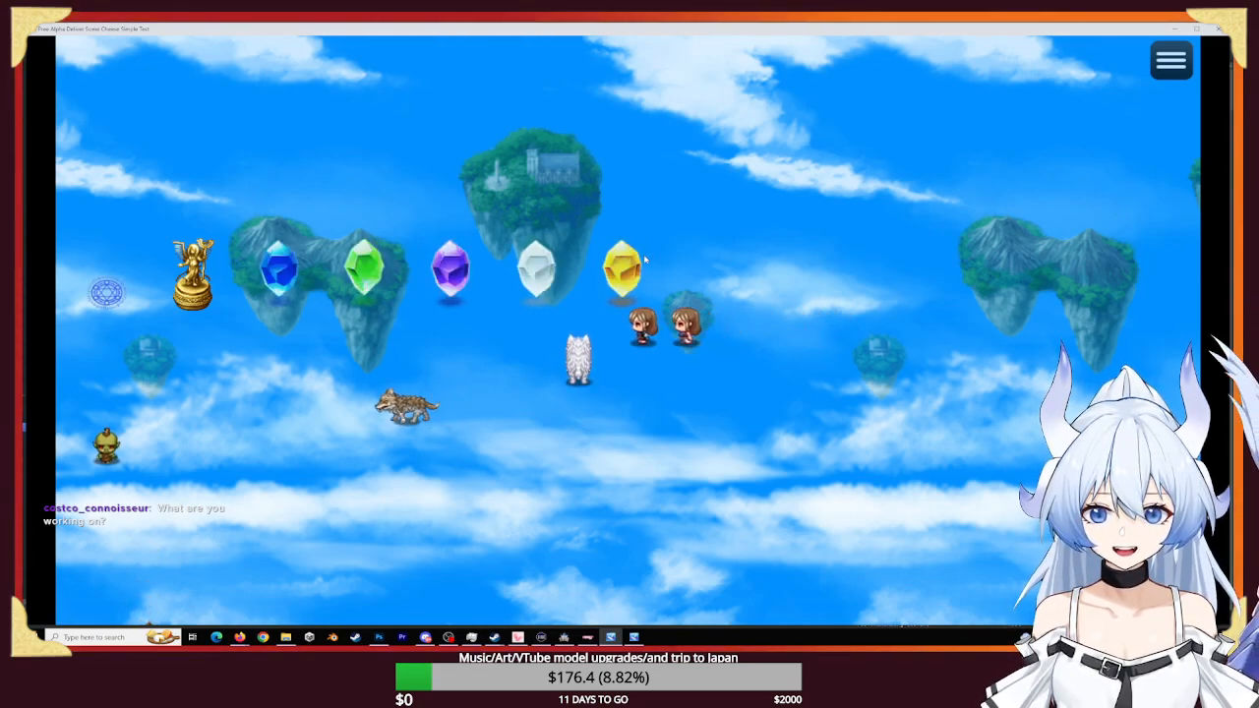
key("Left")
key("Left")
key("Left")
key("Left")
key("Left")
key("Left")
key("Left")
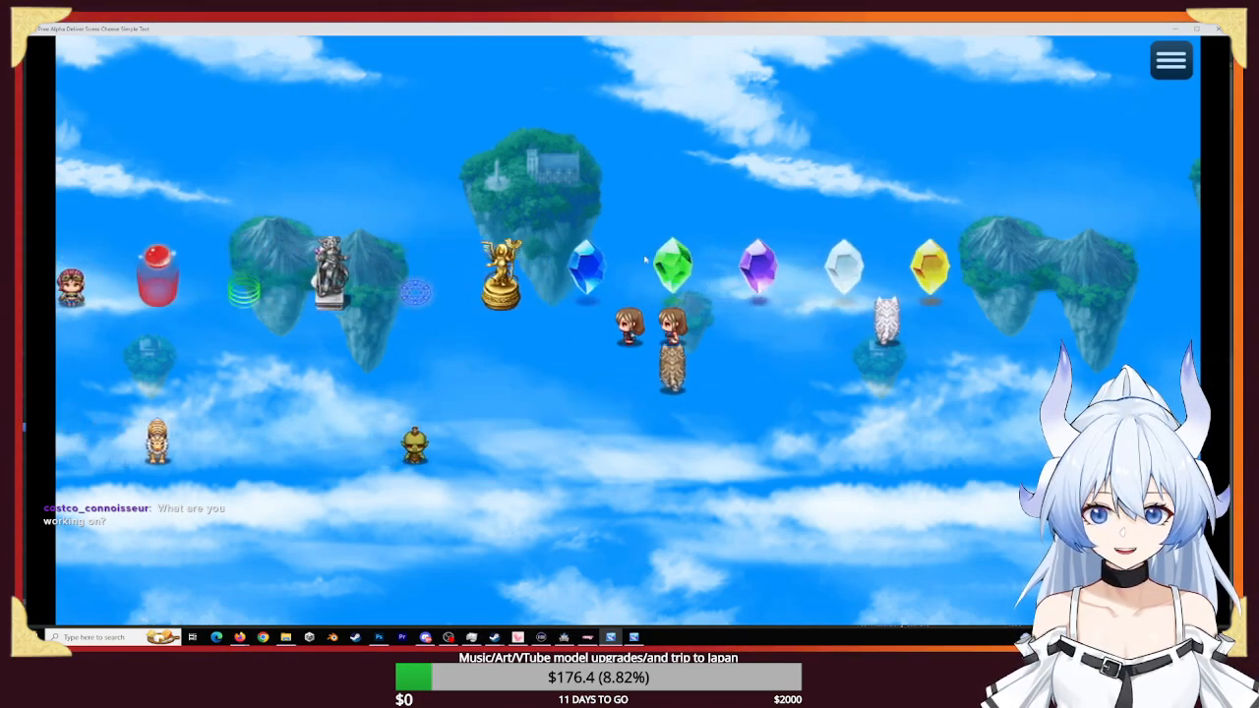
key("Left")
key("Left")
key("Left")
key("Left")
key("Left")
key("Left")
key("Left")
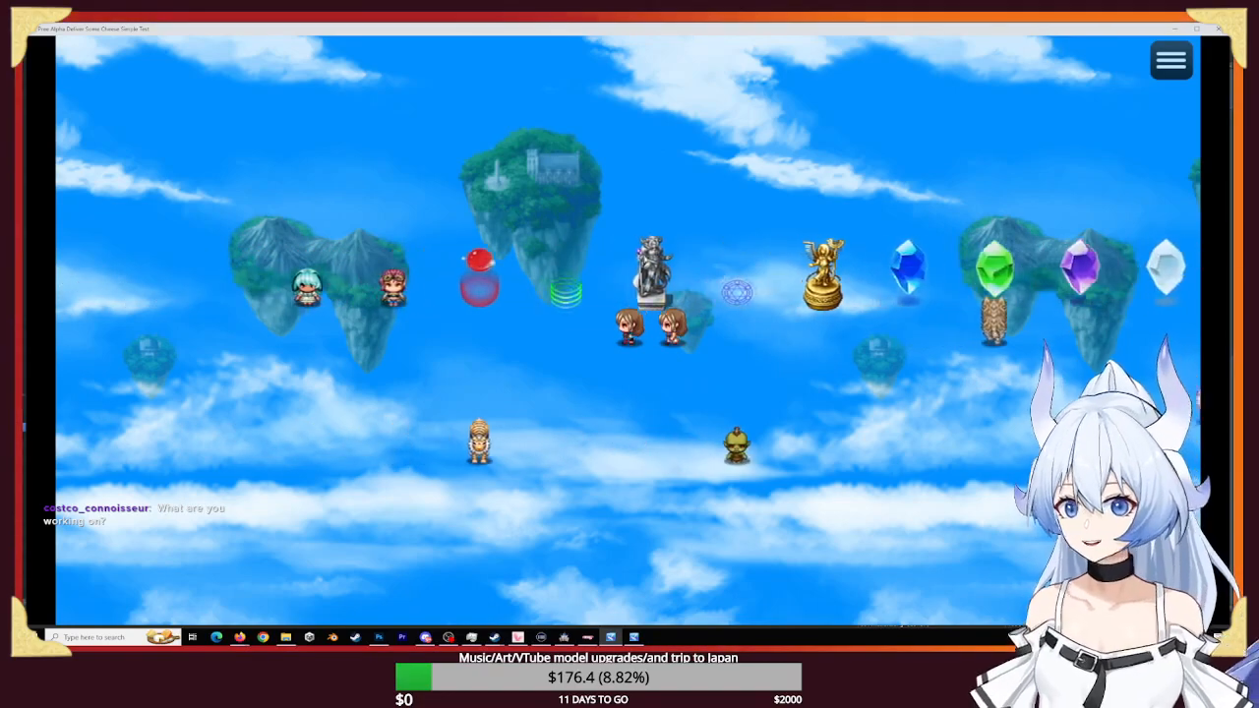
key("Left")
key("Left")
key("Left")
key("Left")
key("Left")
key("Left")
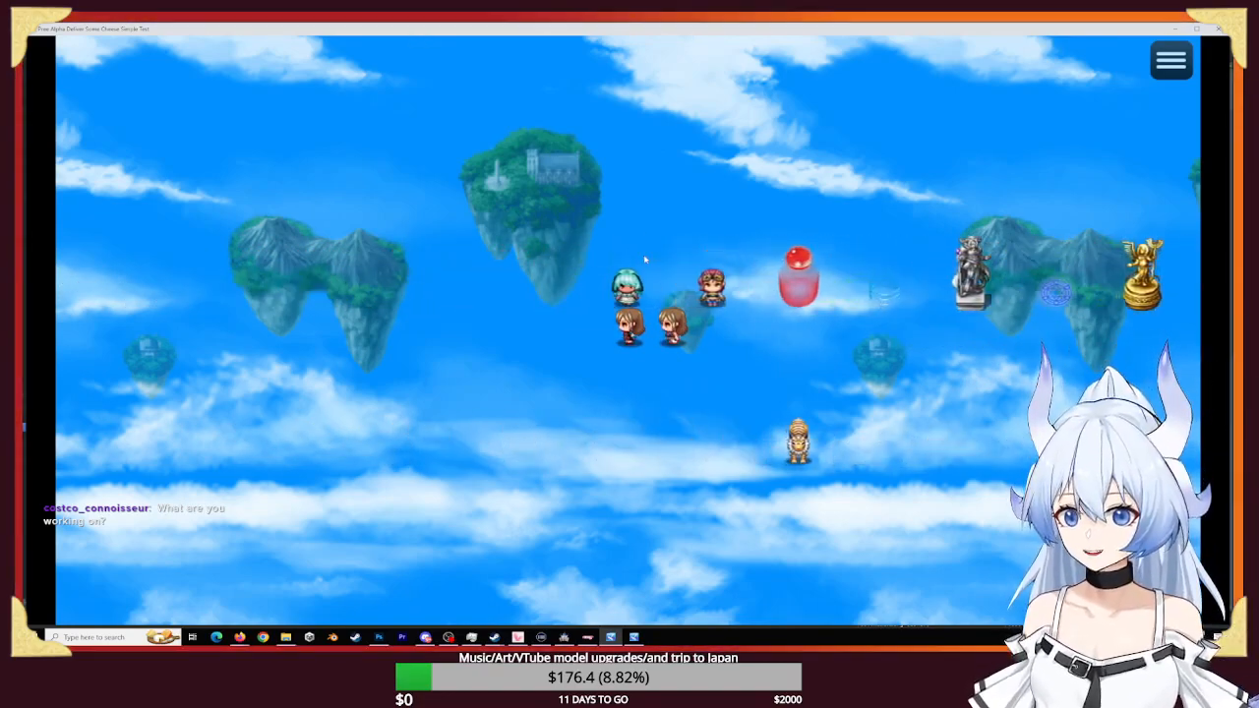
- Walk the two characters down from the teal-haired character to check the front-facing walk animation
key("Down")
key("Down")
key("Down")
key("Down")
key("Down")
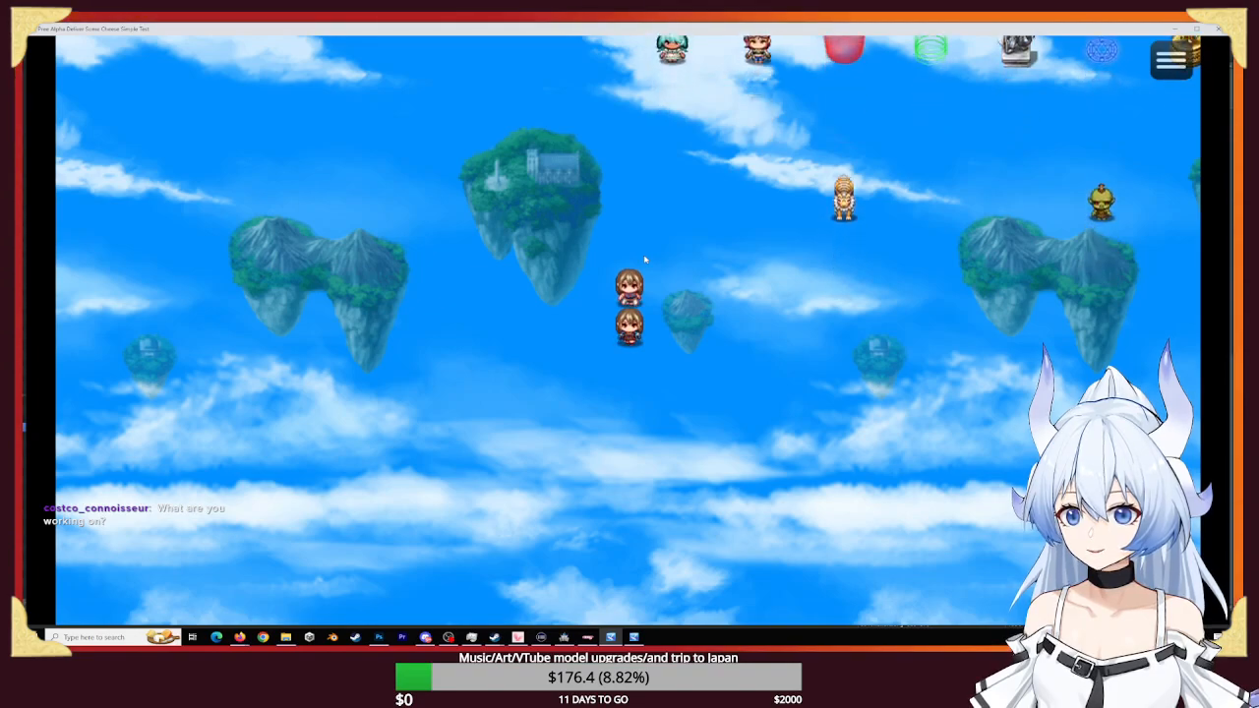
- Walk the pair back up to the teal-haired character to check the rear-facing walk animation
key("Up")
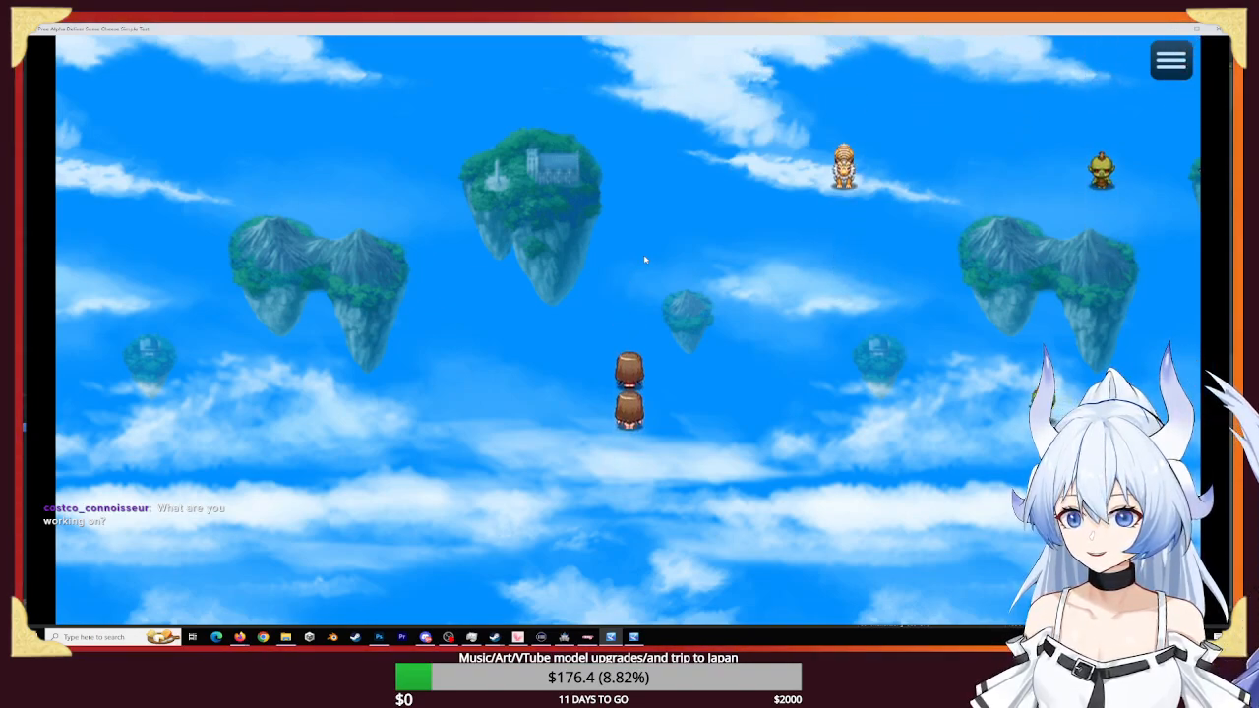
key("Up")
key("Up")
key("Up")
key("Up")
key("Up")
key("Up")
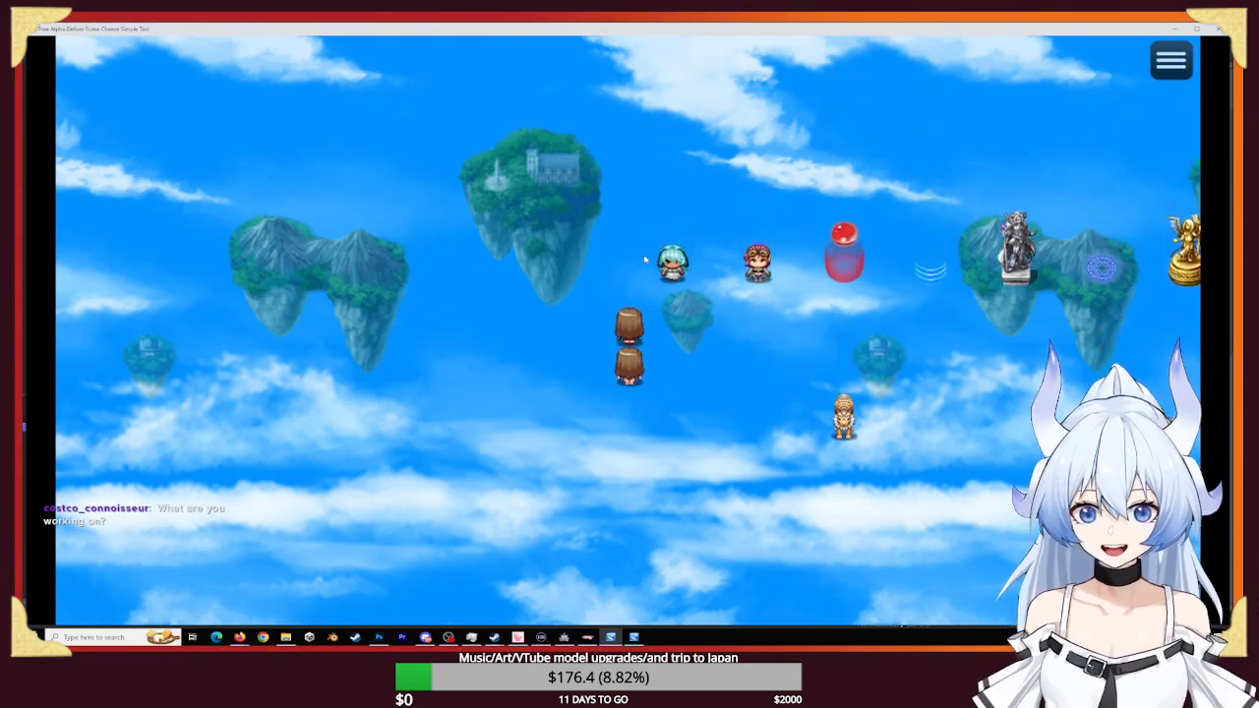
key("Up")
- Walk the pair down to the lower part of the sky room, past the armoured character's row, and along it to the right
key("Down")
key("Down")
key("Down")
key("Down")
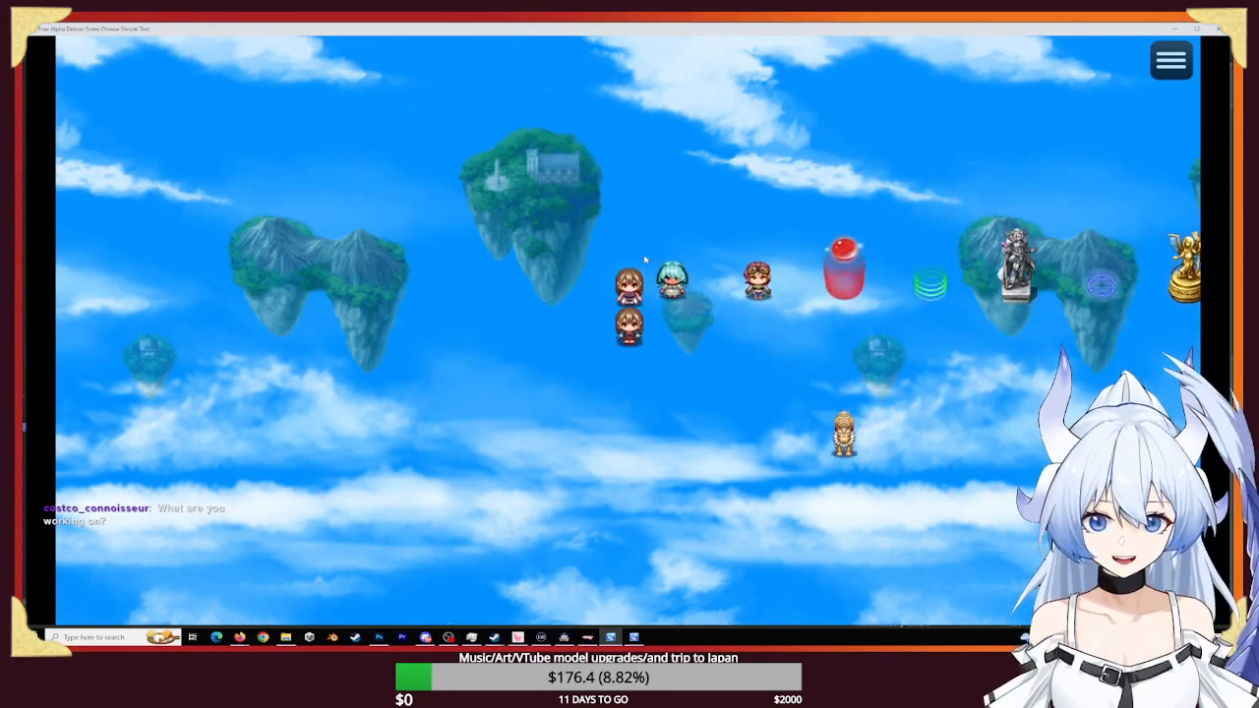
key("Down")
key("Down")
key("Down")
key("Down")
key("Down")
key("Down")
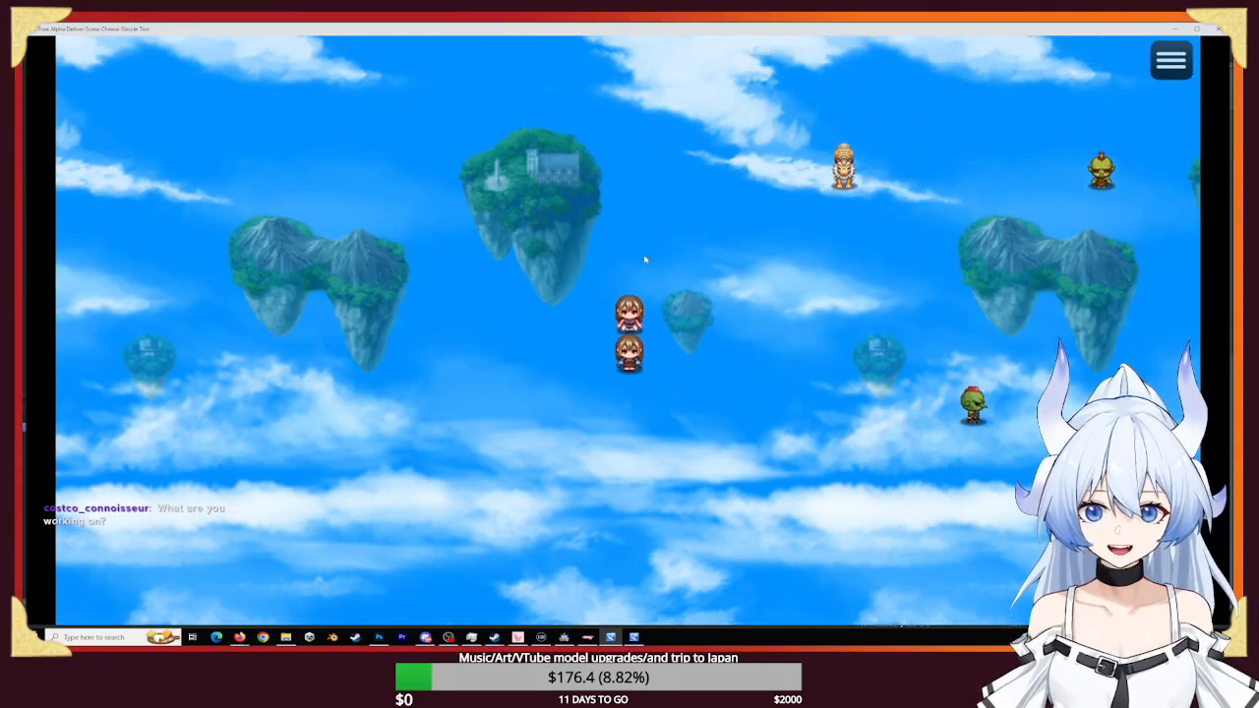
key("Down")
key("Down")
key("Down")
key("Down")
key("Right")
key("Right")
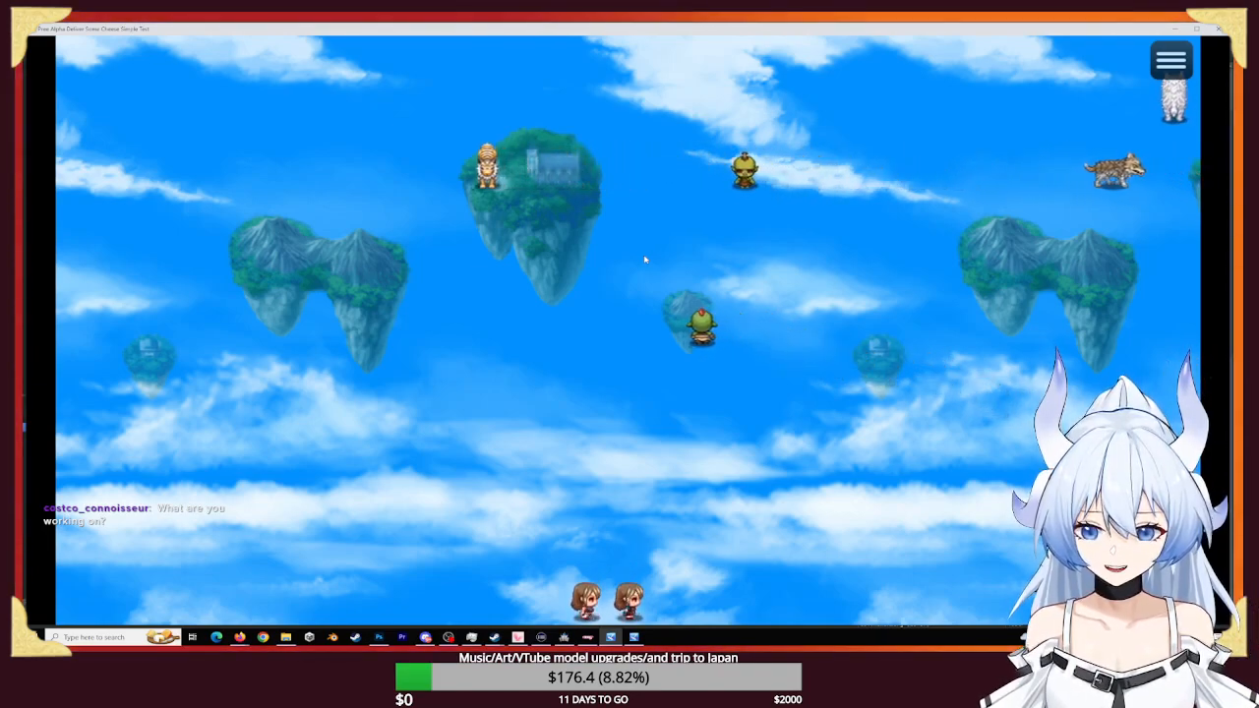
- Walk the pair up past the goblins toward the row of statues, examining the rear-facing walk cycle
key("Up")
key("Up")
key("Up")
key("Up")
key("Up")
key("Up")
key("Up")
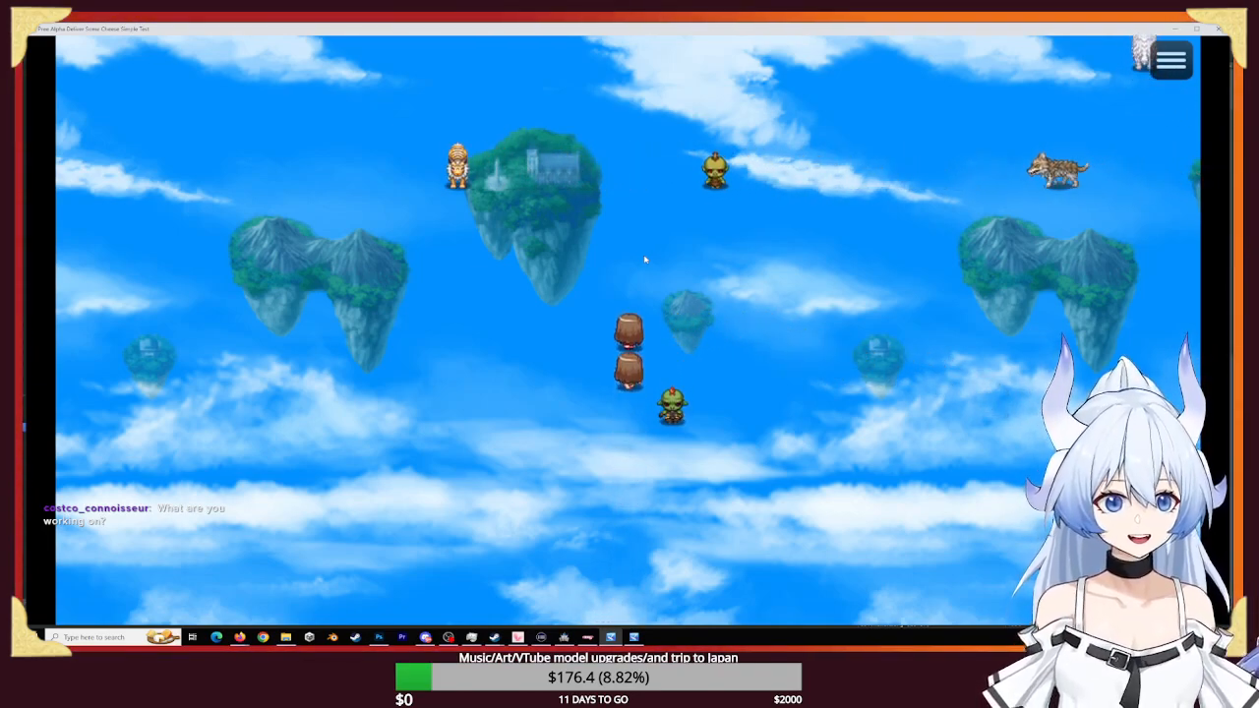
key("Up")
key("Up")
key("Up")
key("Up")
- Walk the pair right beneath the golden statue and crystals, past the yellow one, to recheck the right-facing walk cycle
key("Right")
key("Right")
key("Right")
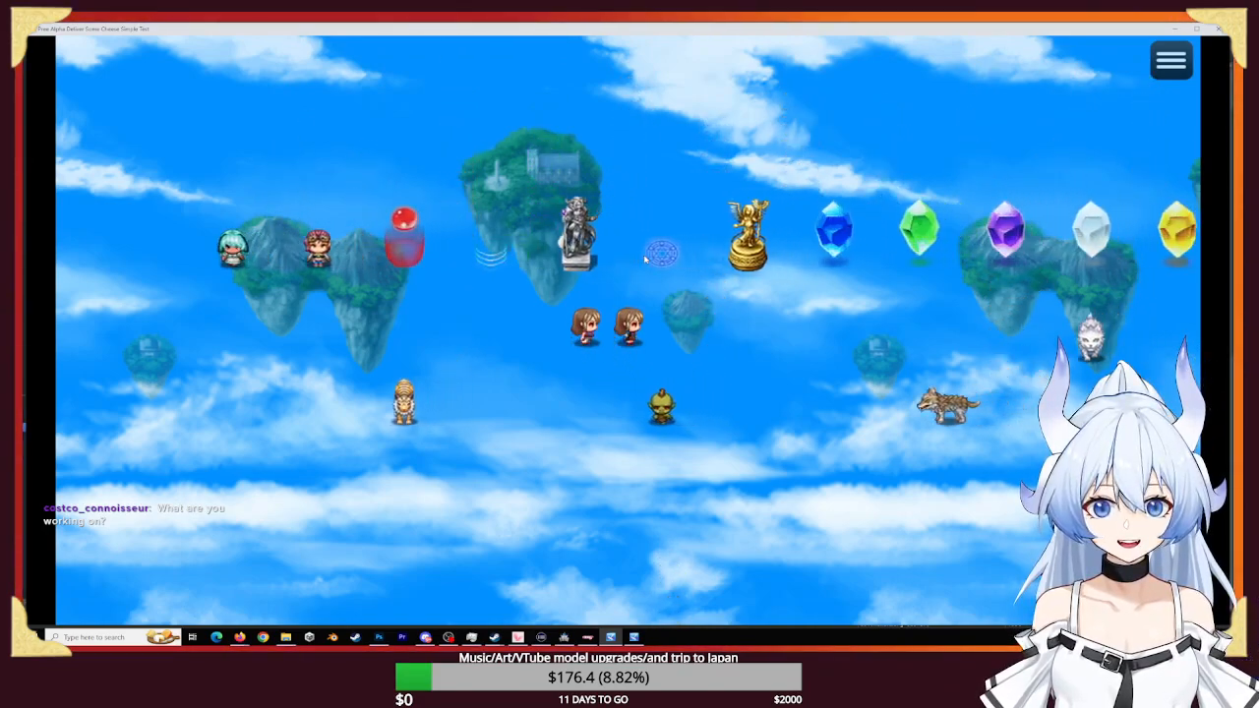
key("Right")
key("Right")
key("Right")
key("Right")
key("Right")
key("Right")
key("Right")
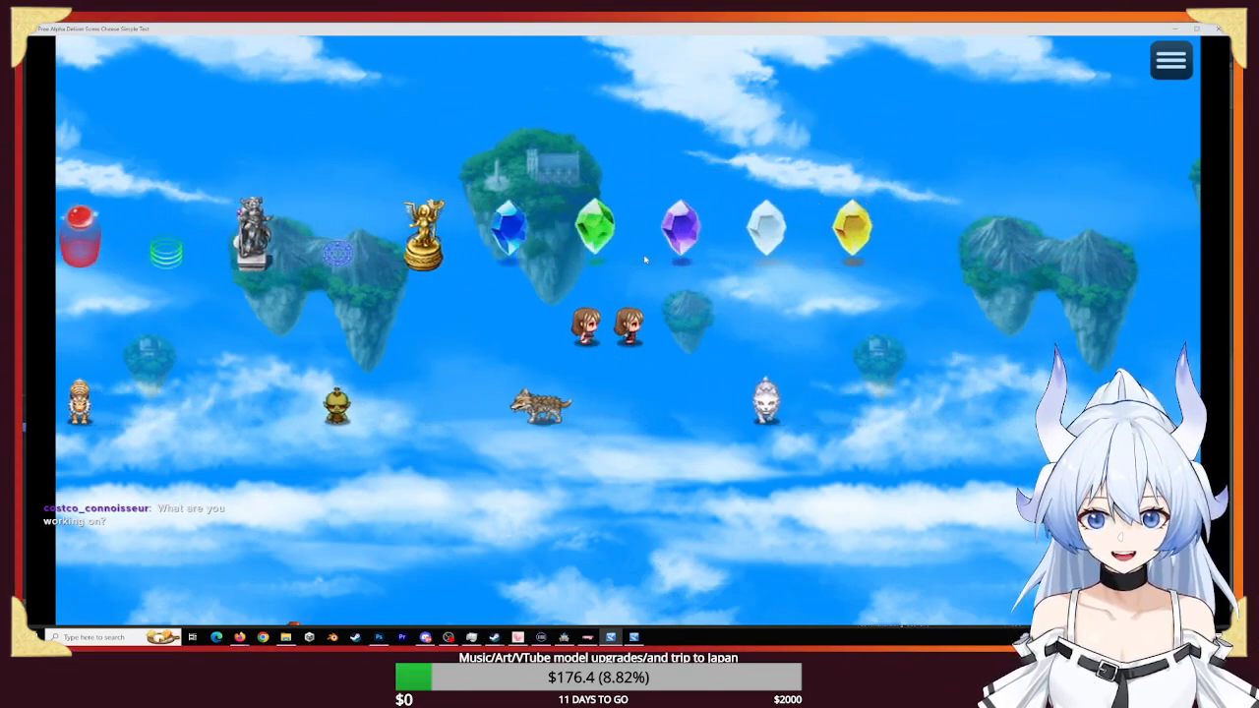
key("Right")
key("Right")
key("Right")
key("Right")
key("Right")
key("Right")
key("Right")
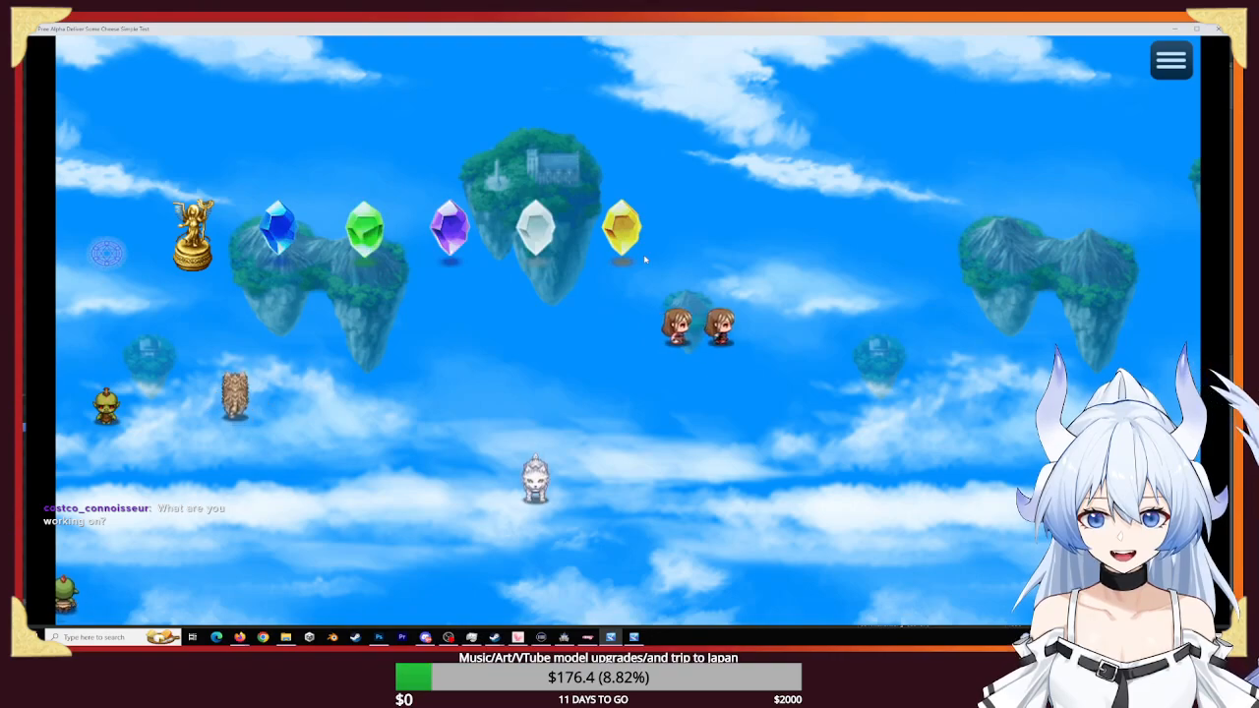
key("Right")
- Walk the pair left beneath the crystals and past the golden statue to recheck the left-facing walk cycle
key("Left")
key("Left")
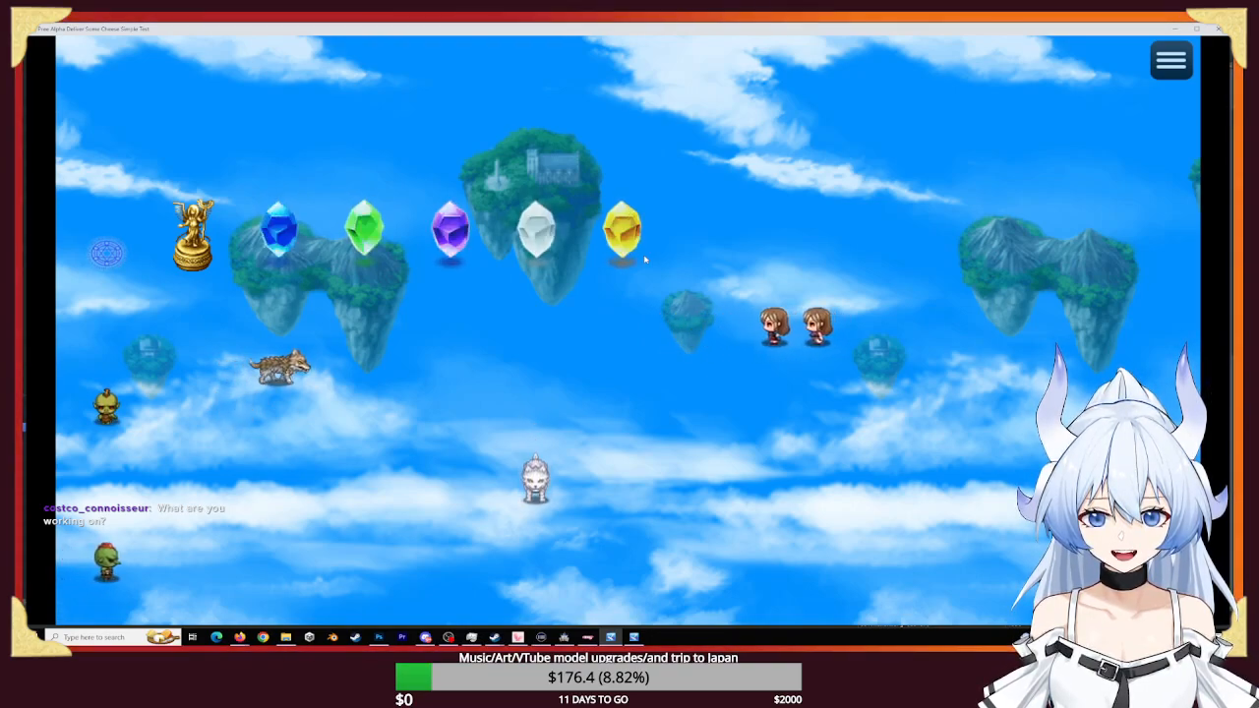
key("Left")
key("Left")
key("Left")
key("Left")
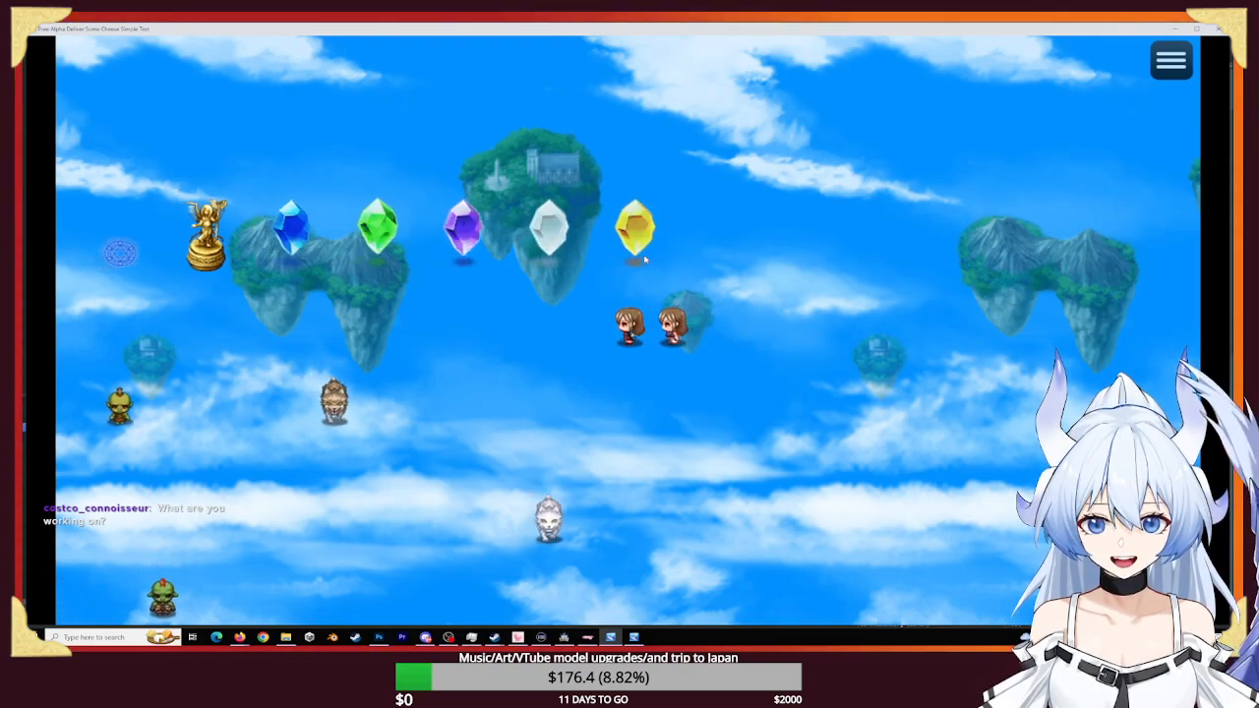
key("Left")
key("Left")
key("Left")
key("Left")
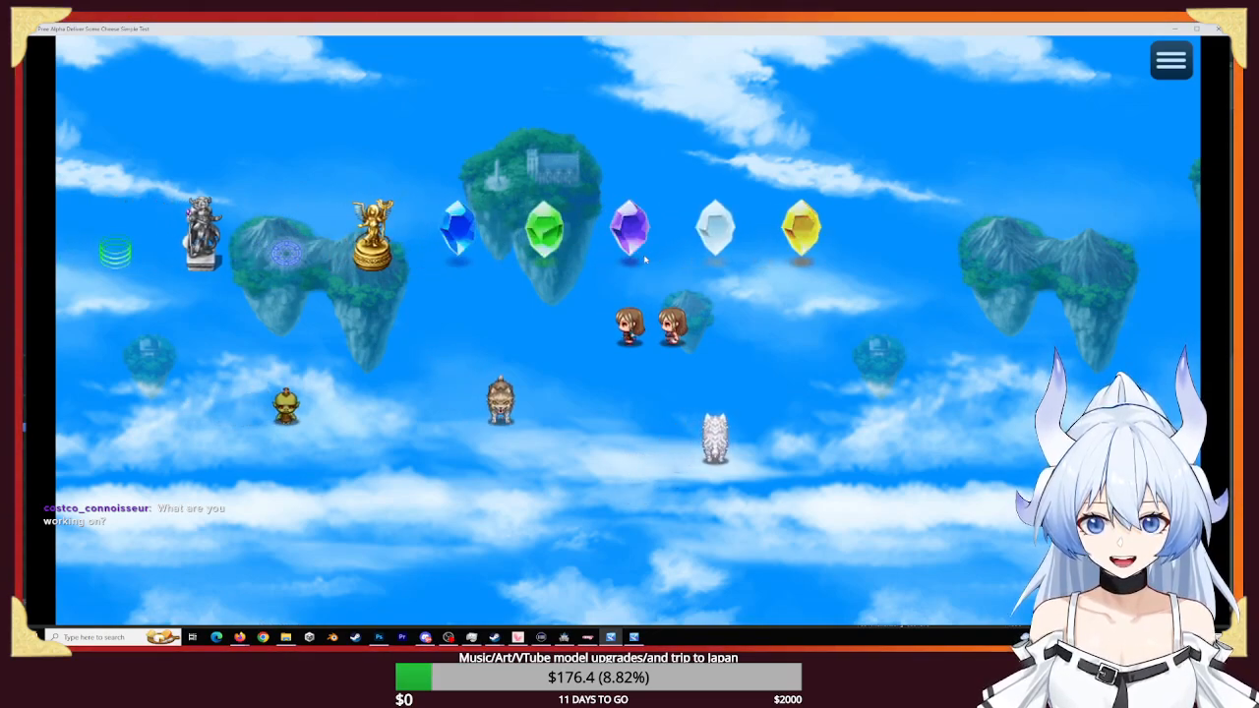
key("Left")
key("Left")
key("Left")
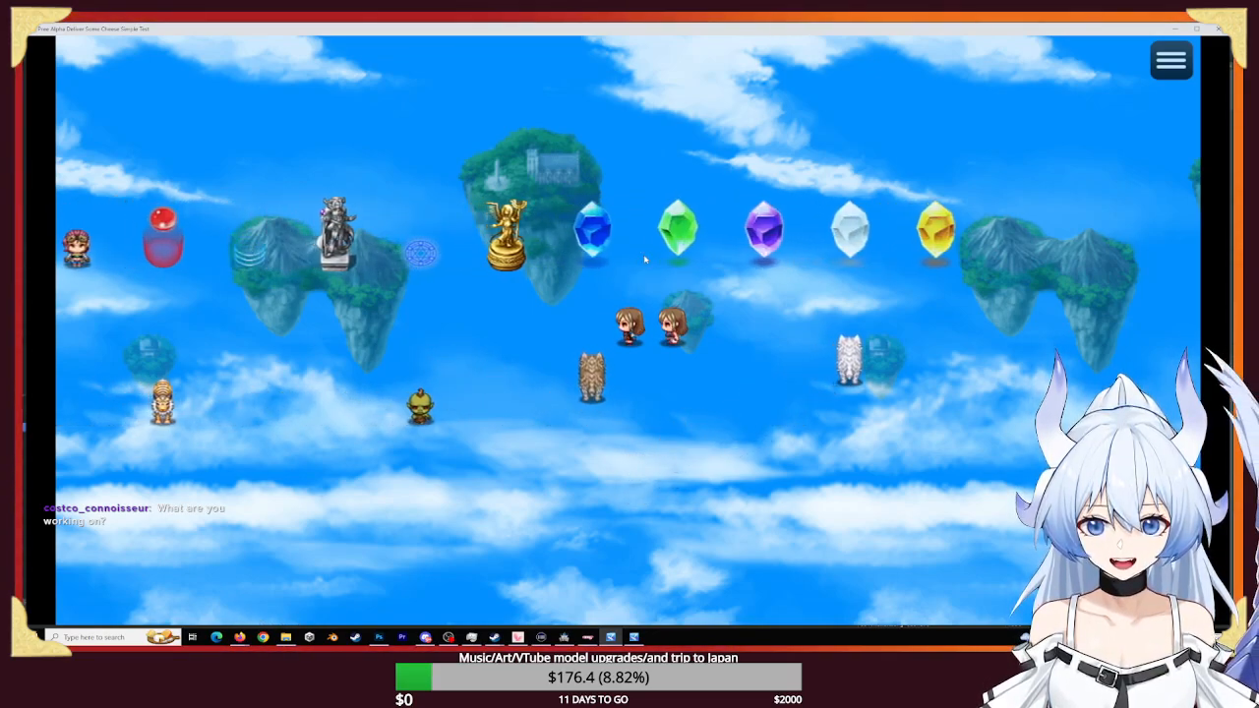
key("Left")
key("Left")
key("Left")
key("Left")
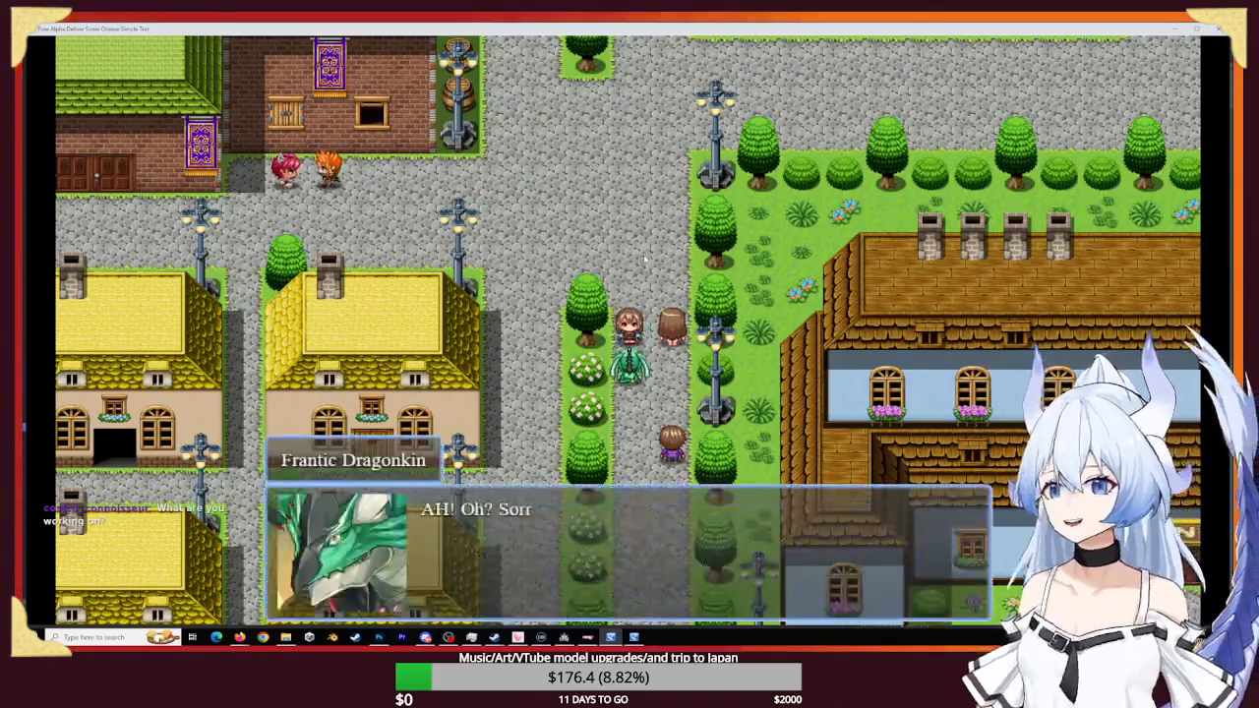
- Dismiss the Frantic Dragonkin's dialogue and walk the pair up the town street, back down, and right along the brick building
key("Return")
key("Up")
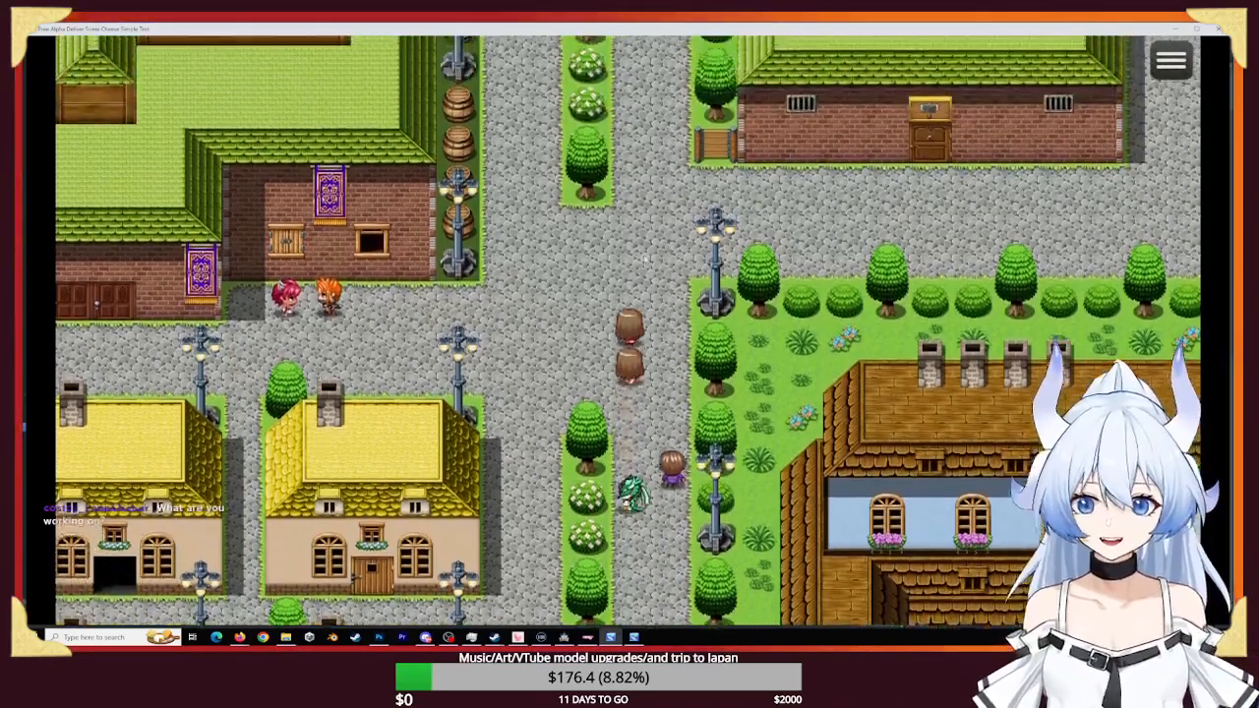
key("Up")
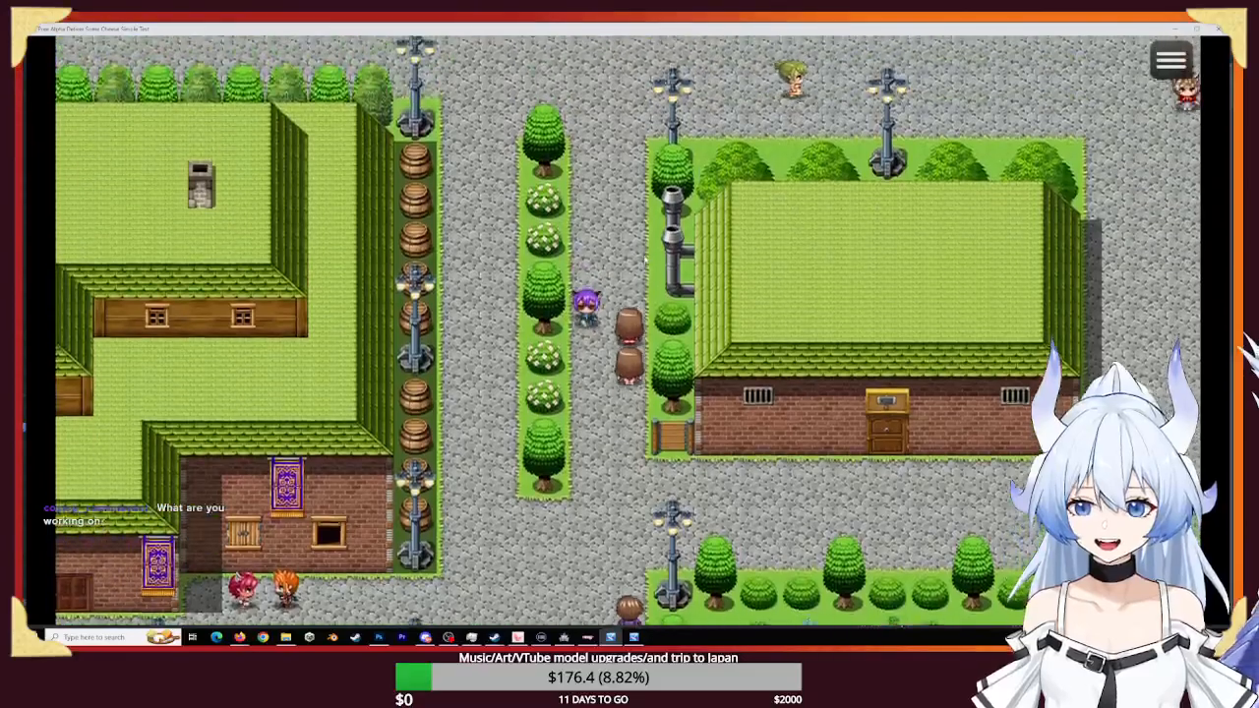
key("Down")
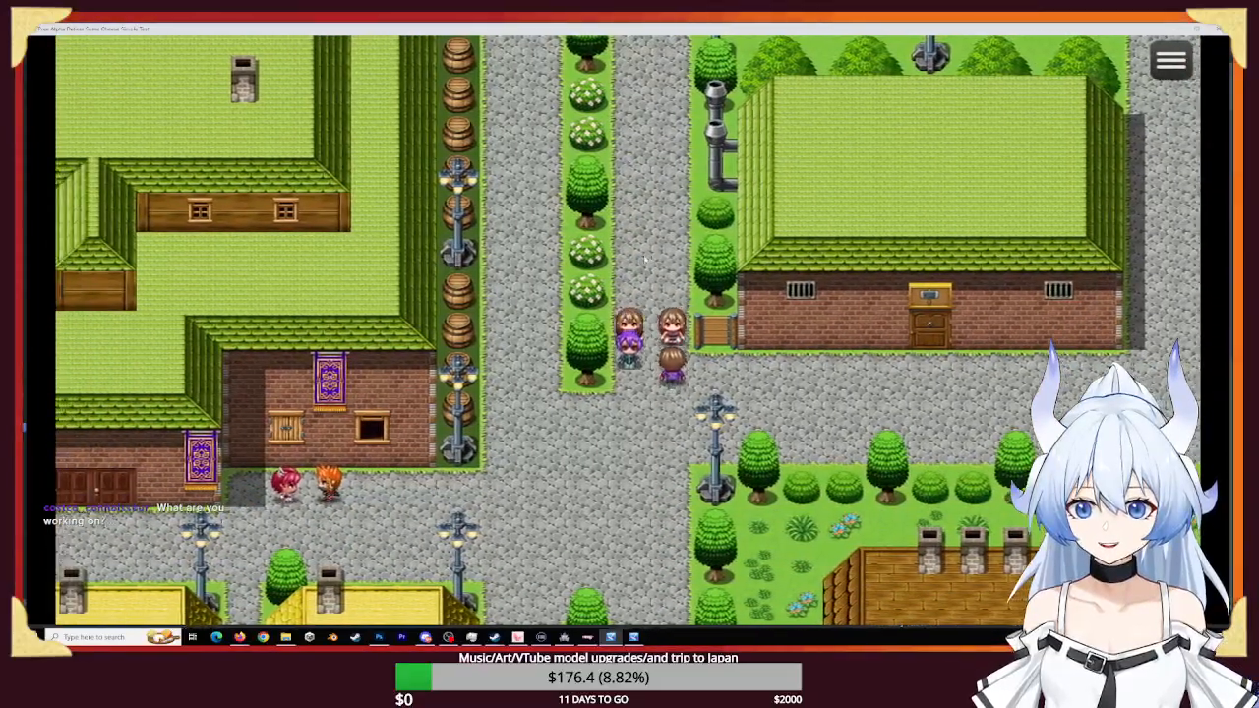
key("Right")
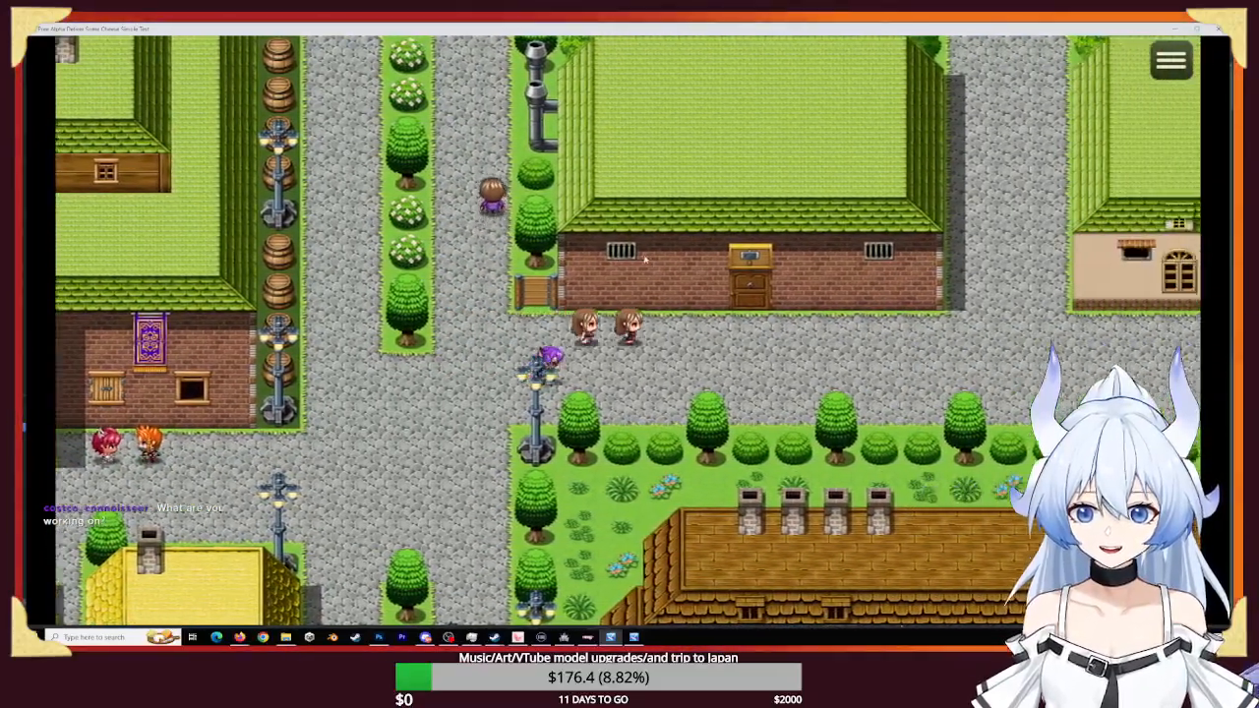
key("Right")
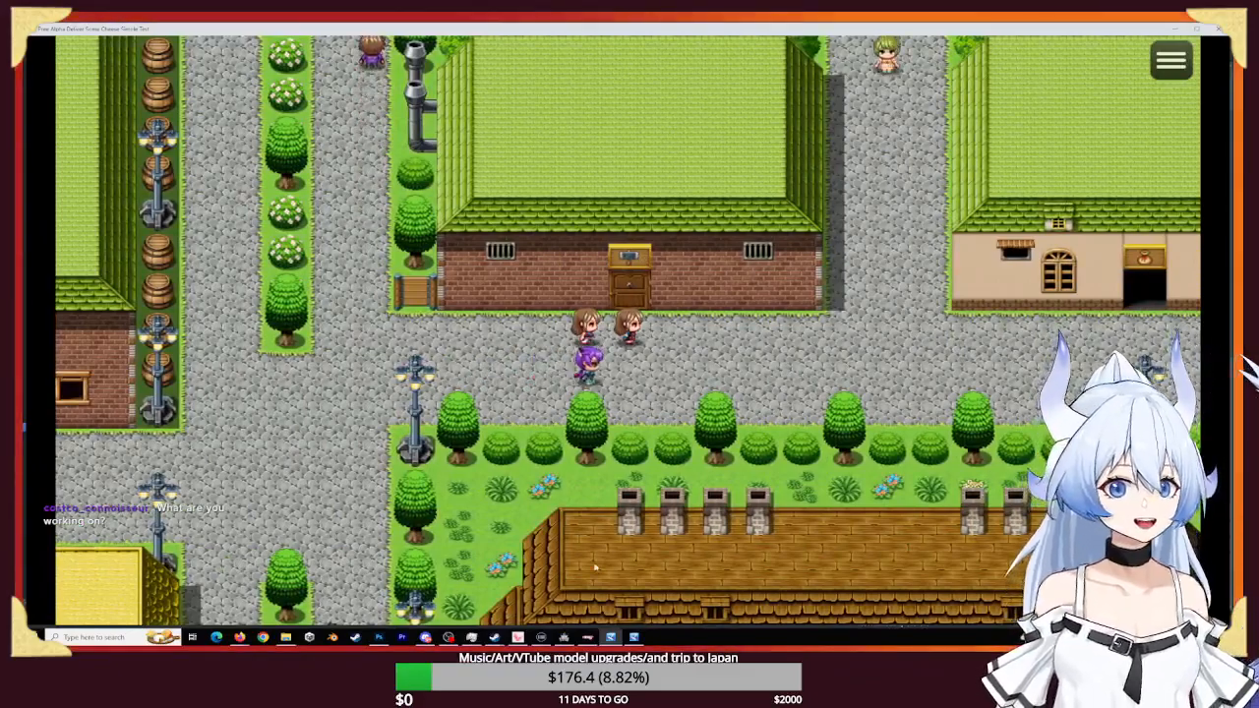
key("Right")
- Switch to Photoshop and toggle the right-facing walk outfit's visibility to compare the sprites with and without it
left_click(379, 637)
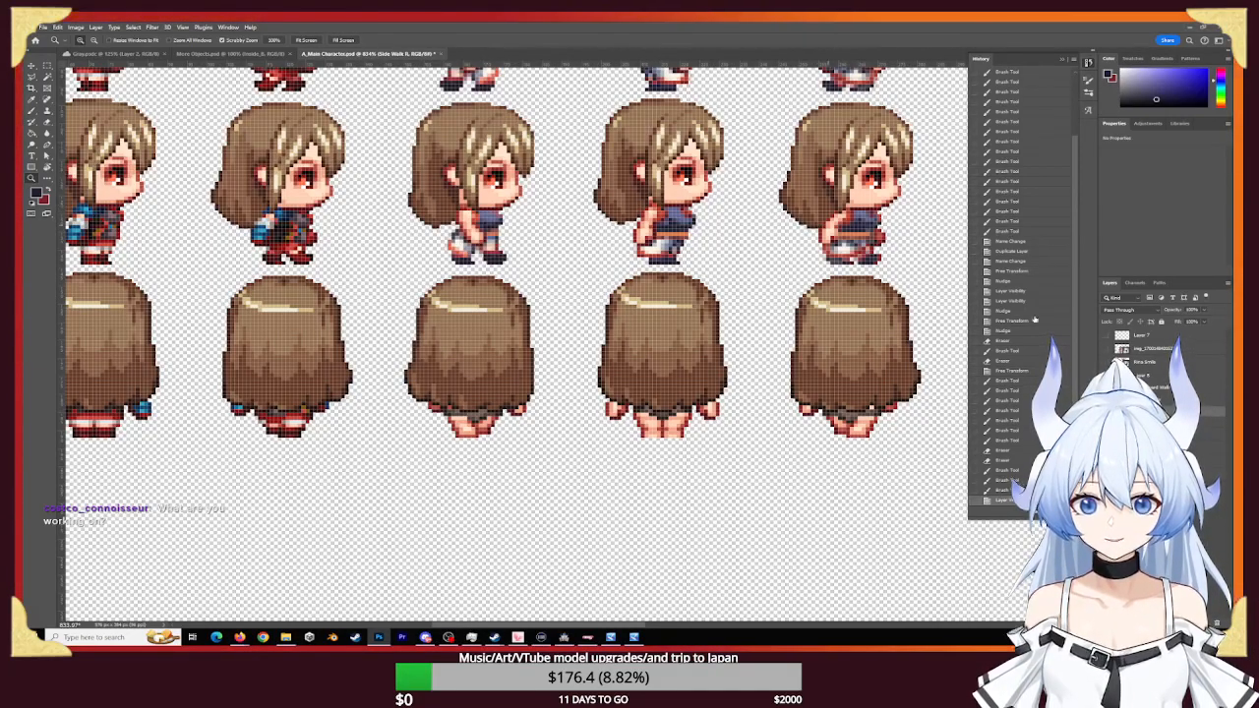
key("ctrl+comma")
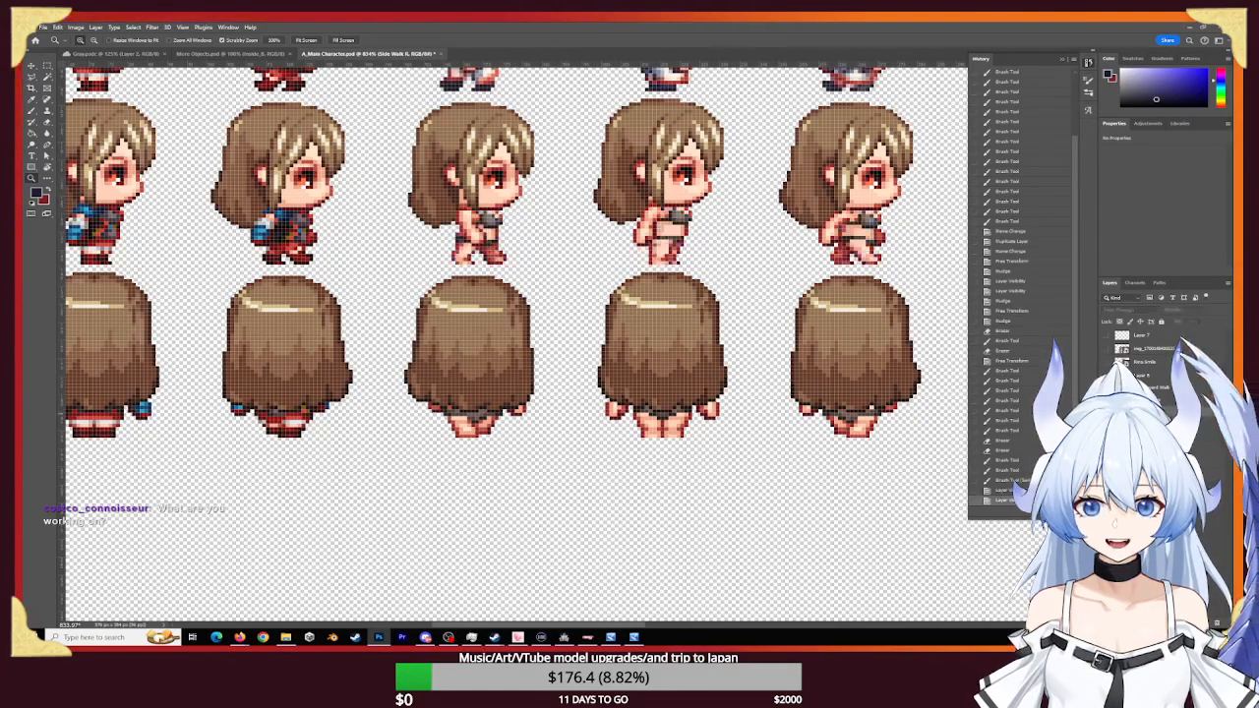
key("ctrl+comma")
key("ctrl+comma")
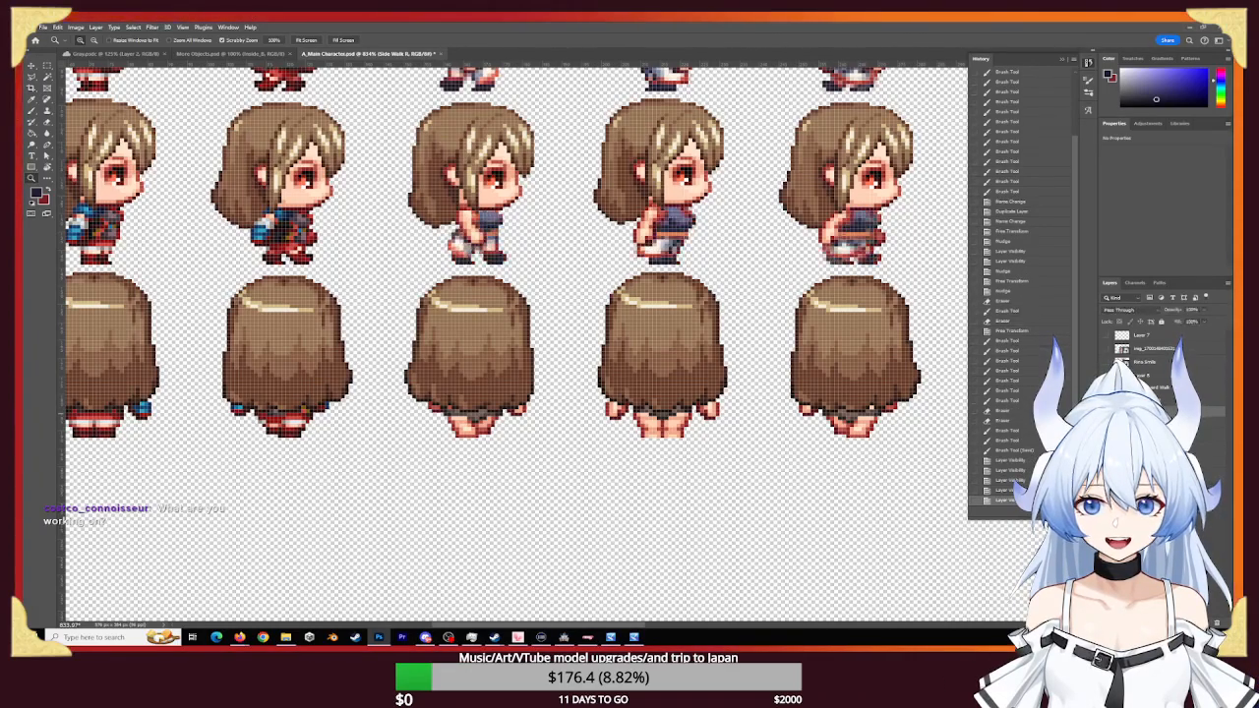
key("ctrl+comma")
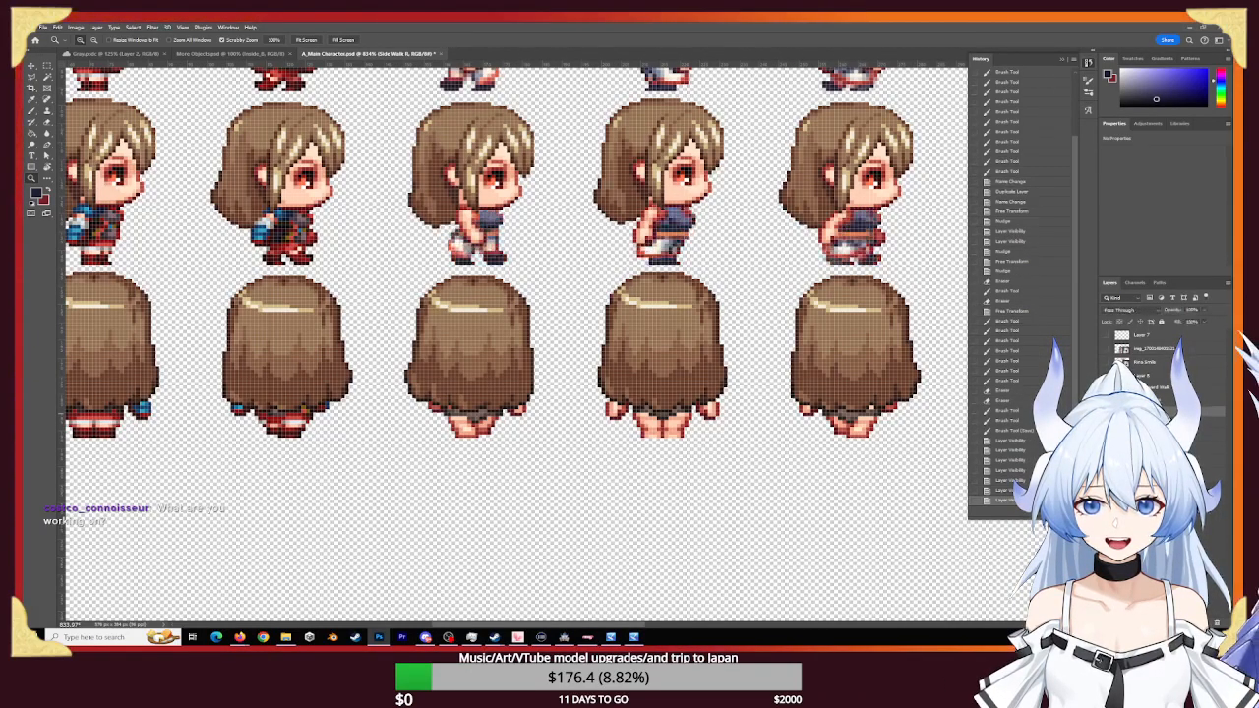
key("ctrl+comma")
key("ctrl+comma")
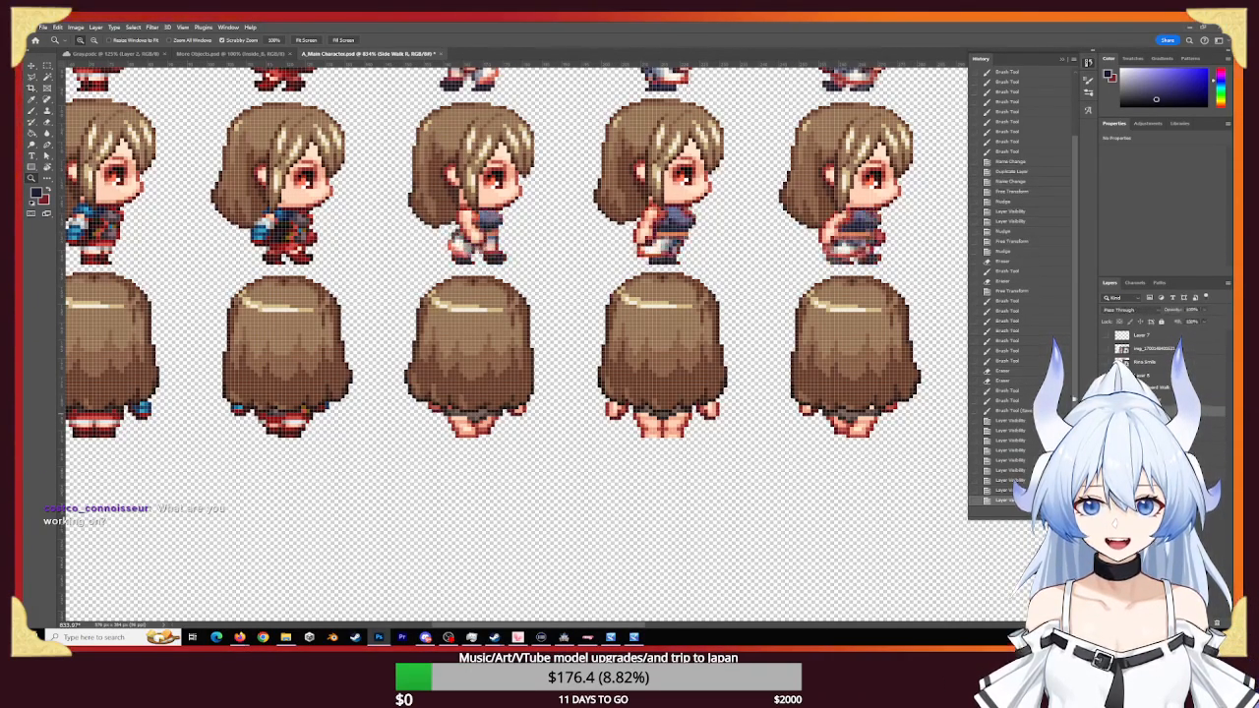
- Try to erase the stray semi-transparent pixels around the feet of the first front-facing sprite in the blue outfit
left_click_drag(747, 147, 731, 435)
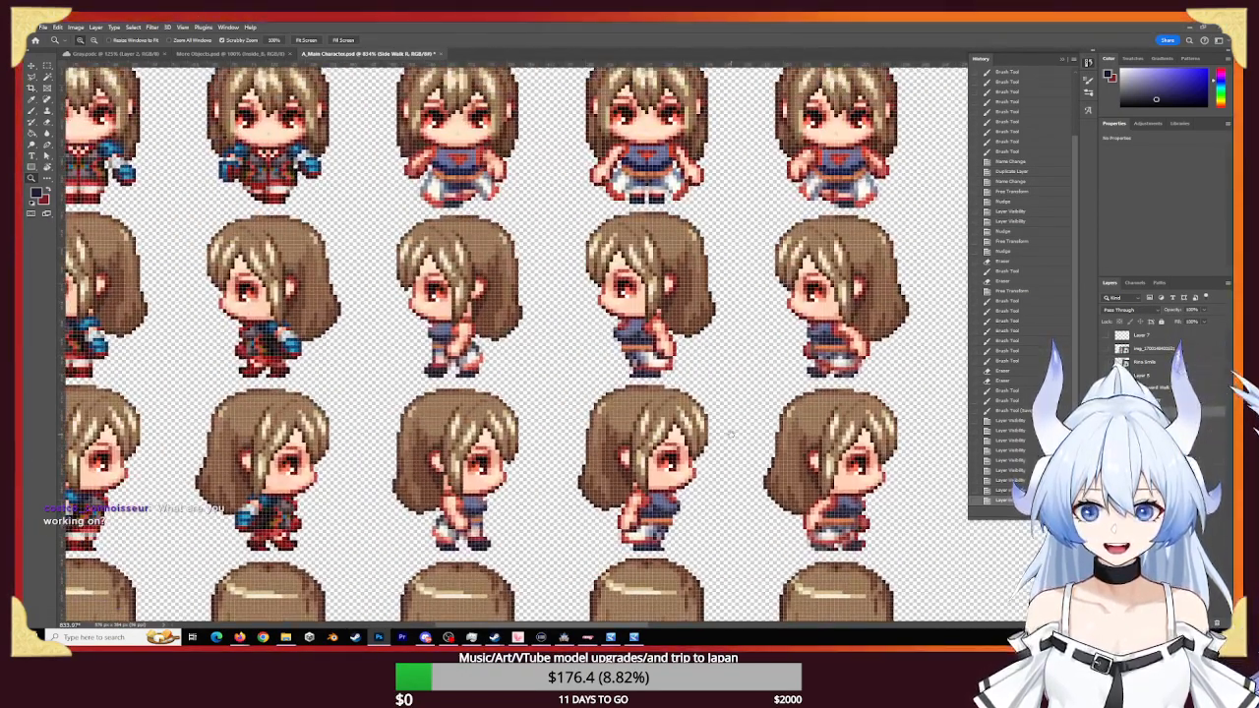
left_click_drag(438, 209, 498, 228)
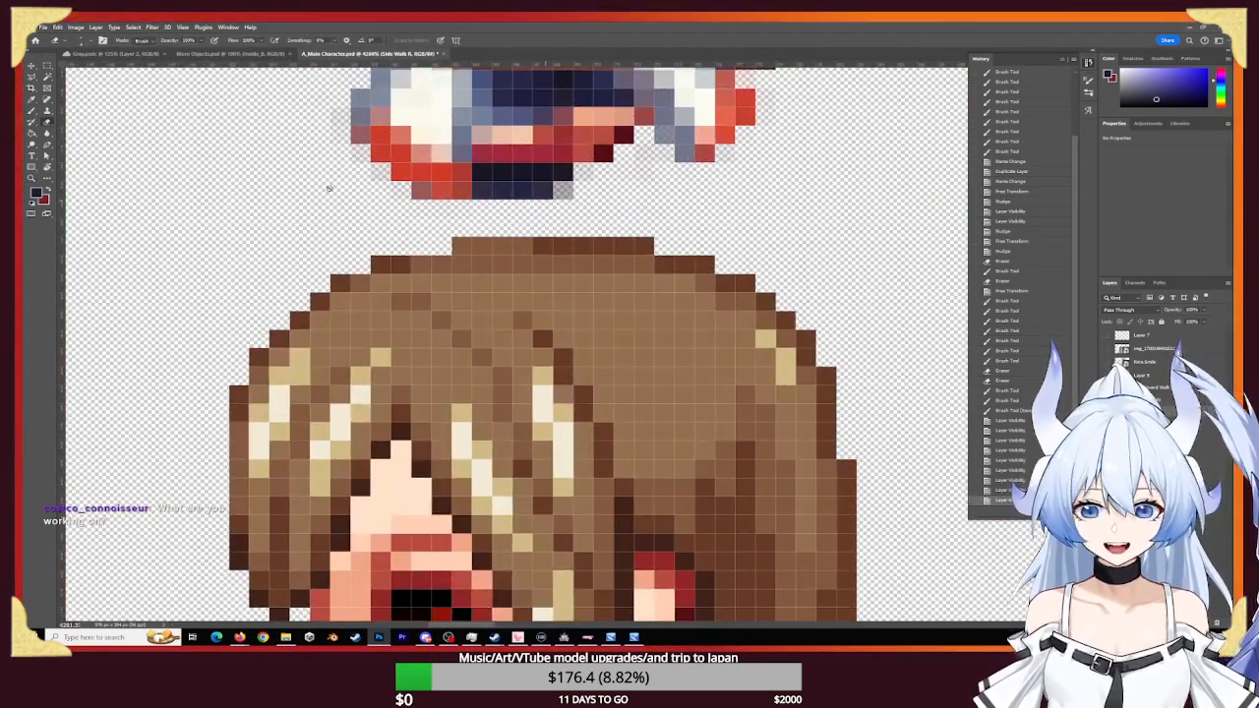
left_click(405, 215)
left_click(617, 251)
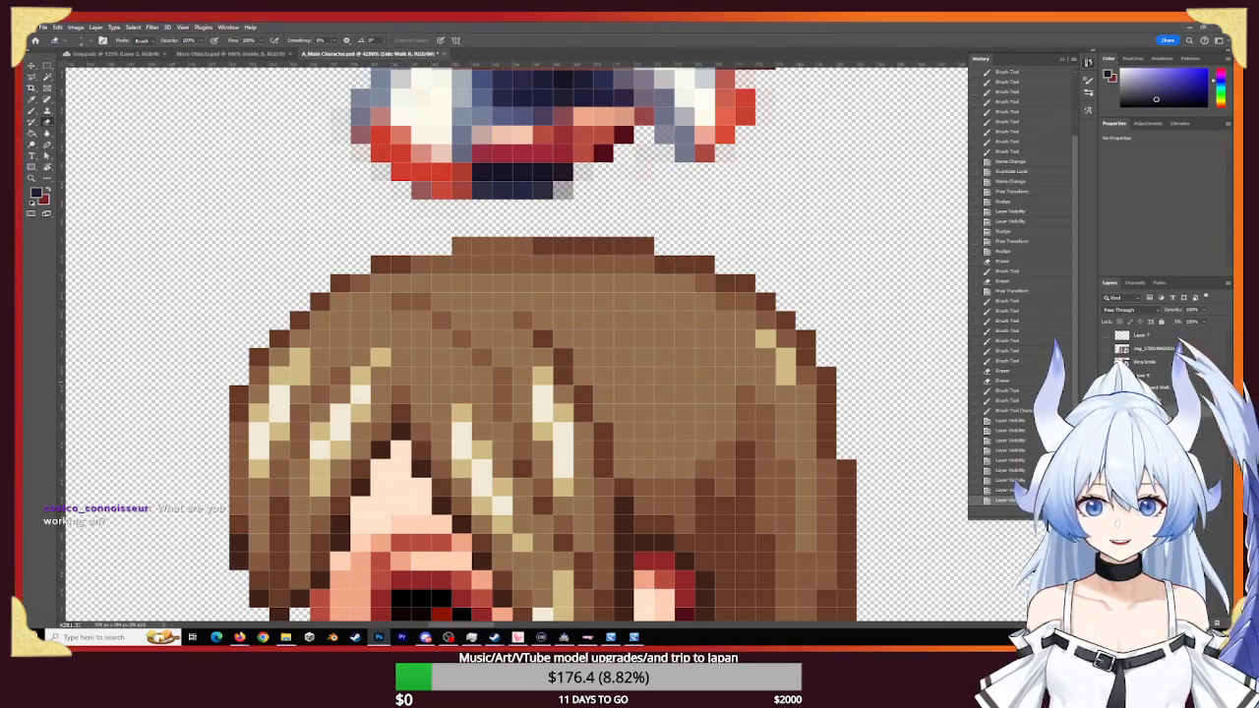
- Toggle the selected layer group's visibility to check whether it affects the front-facing sprite's outfit
key("ctrl+comma")
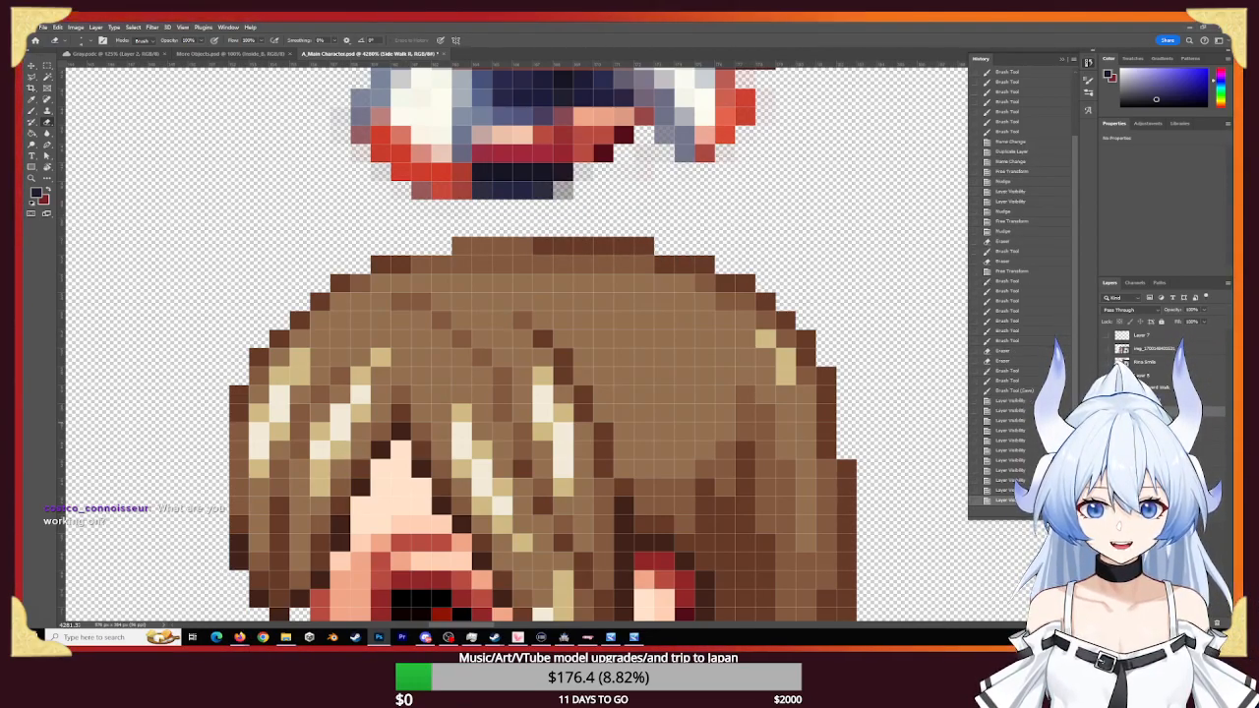
key("ctrl+comma")
key("ctrl+comma")
key("ctrl+comma")
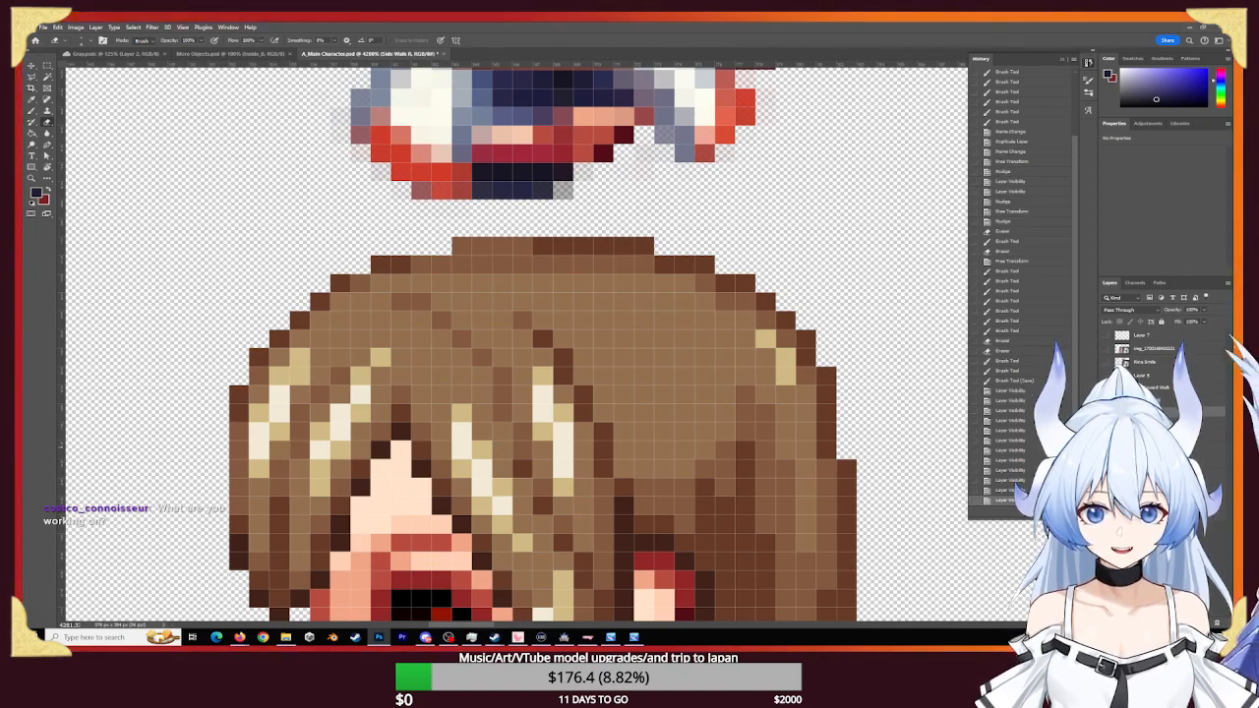
key("ctrl+comma")
key("ctrl+comma")
key("ctrl+comma")
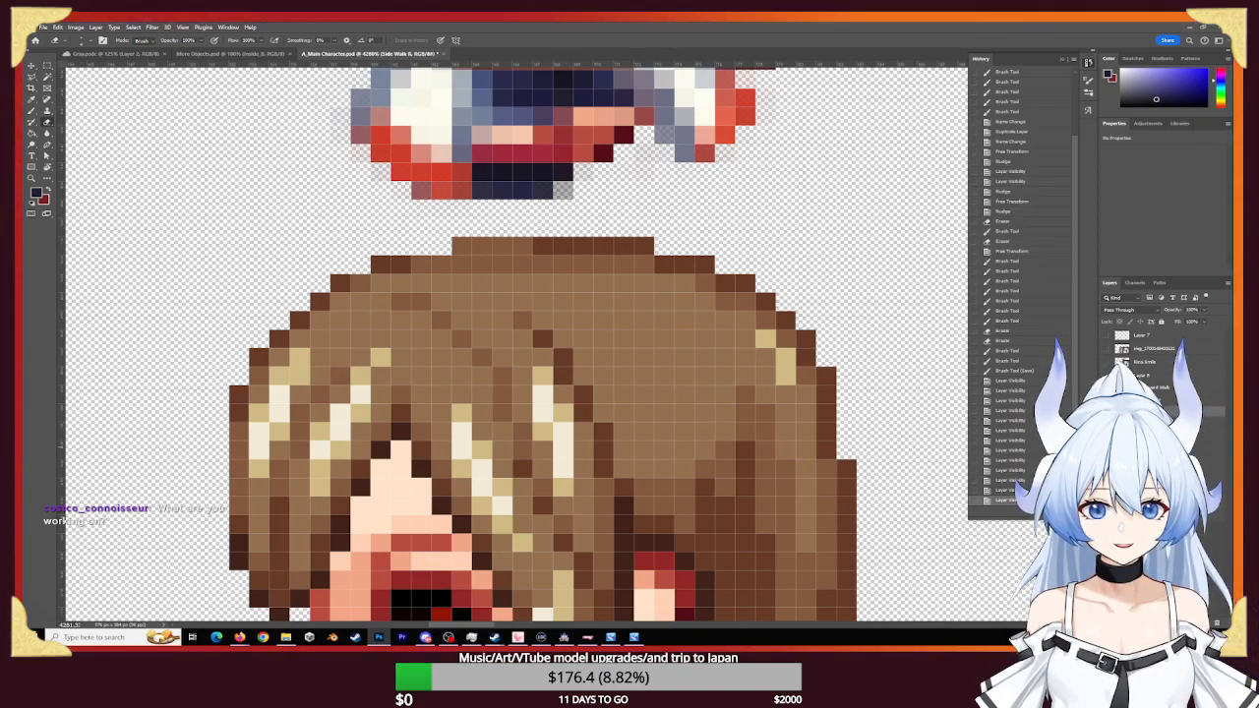
key("ctrl+comma")
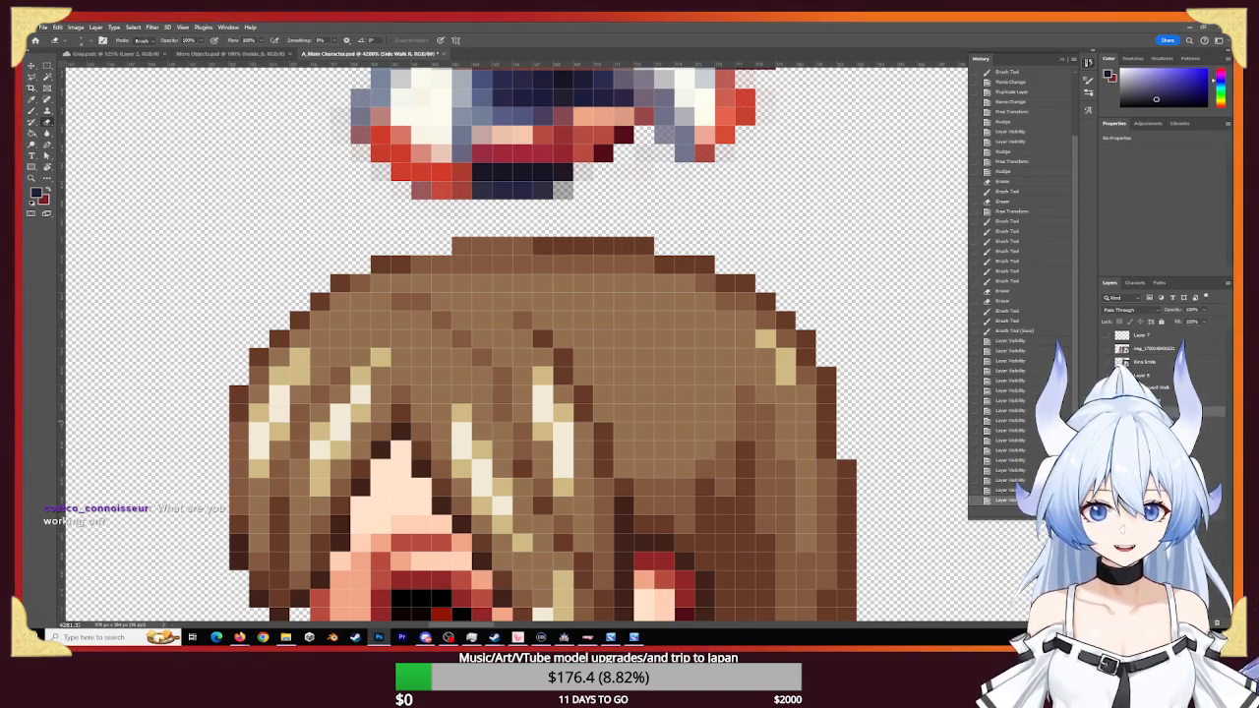
- Make the outfit layer of the first front-facing sprite in blue the active layer
key("z")
left_click_drag(723, 281, 675, 200)
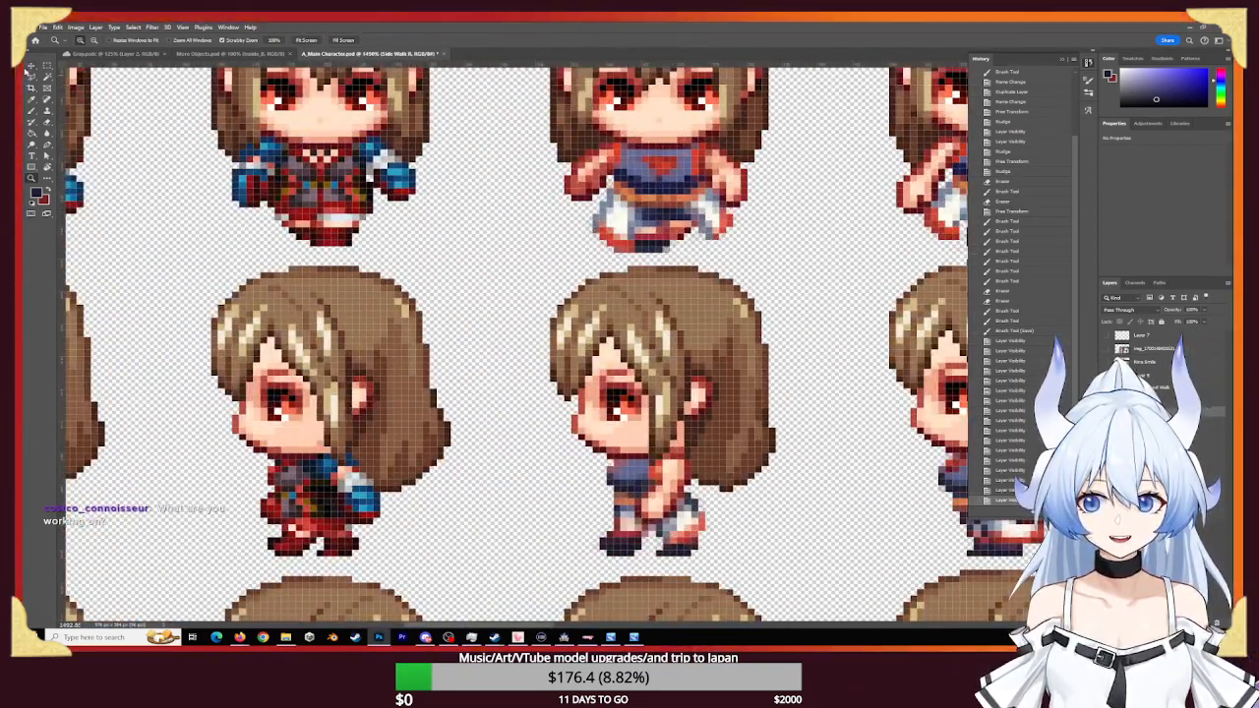
left_click(628, 197)
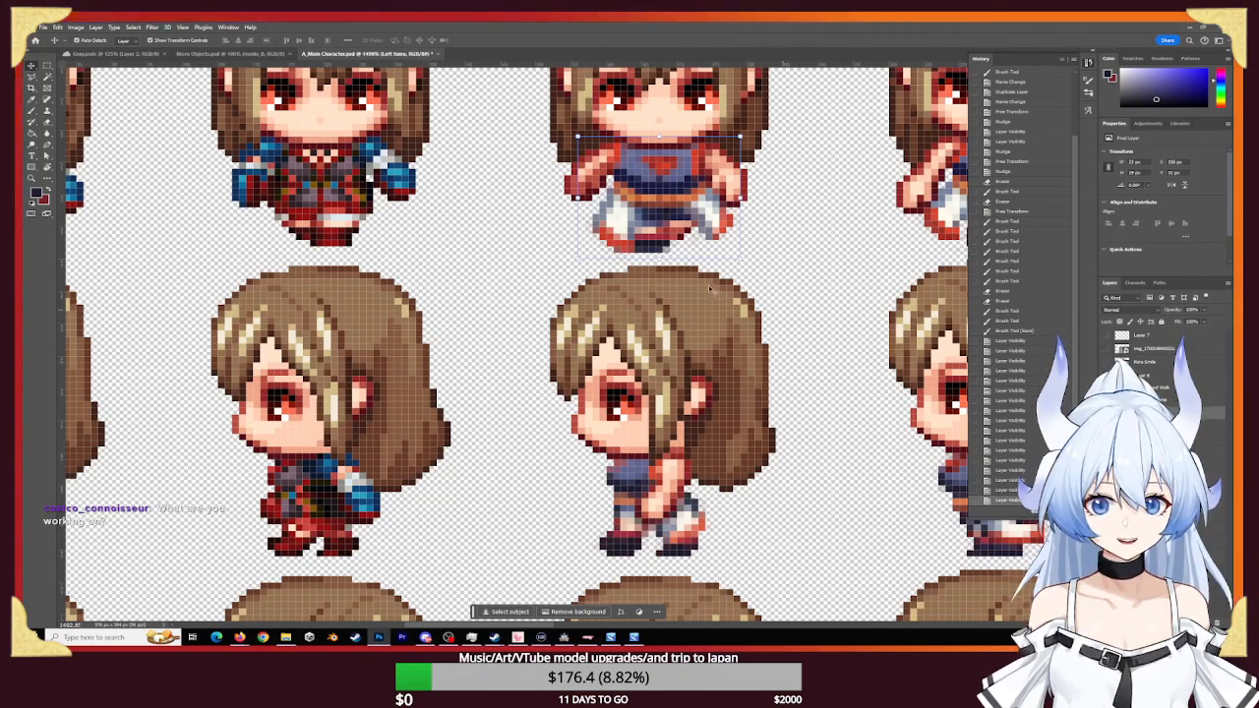
left_click(637, 261)
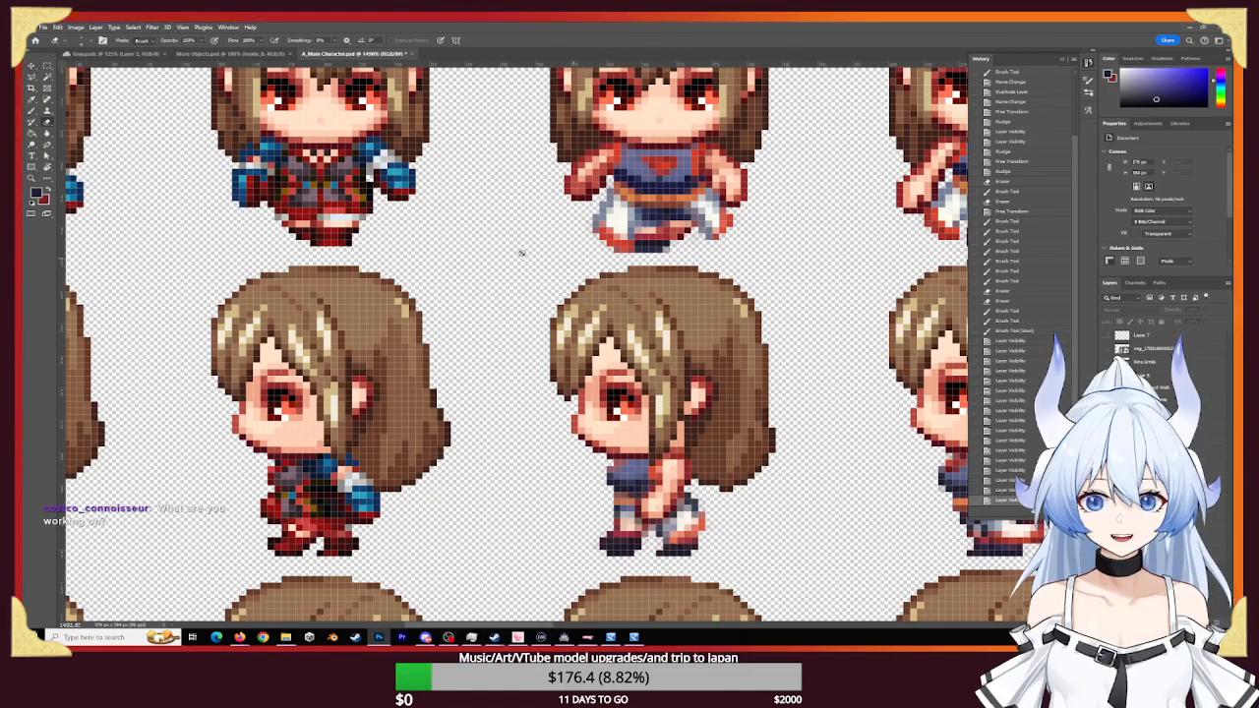
key("z")
left_click_drag(500, 251, 552, 243)
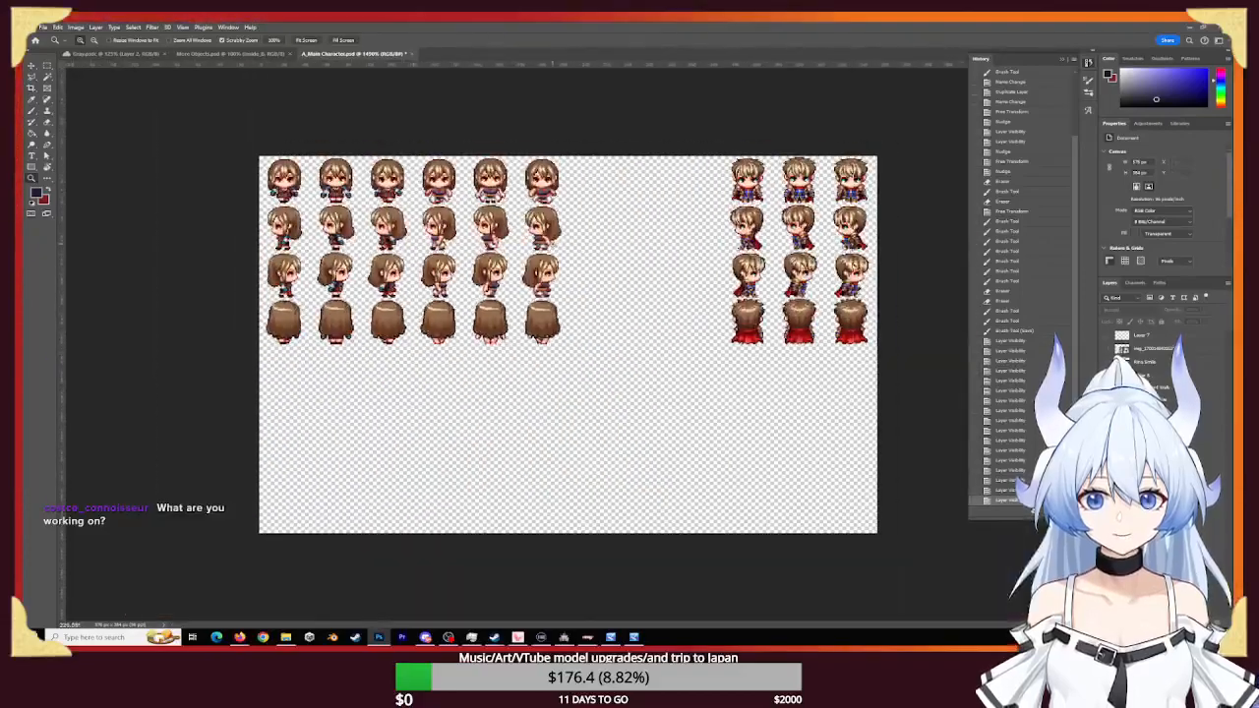
mouse_move(358, 200)
left_mouse_down()
mouse_move(482, 207)
mouse_move(539, 232)
left_mouse_up()
key("b")
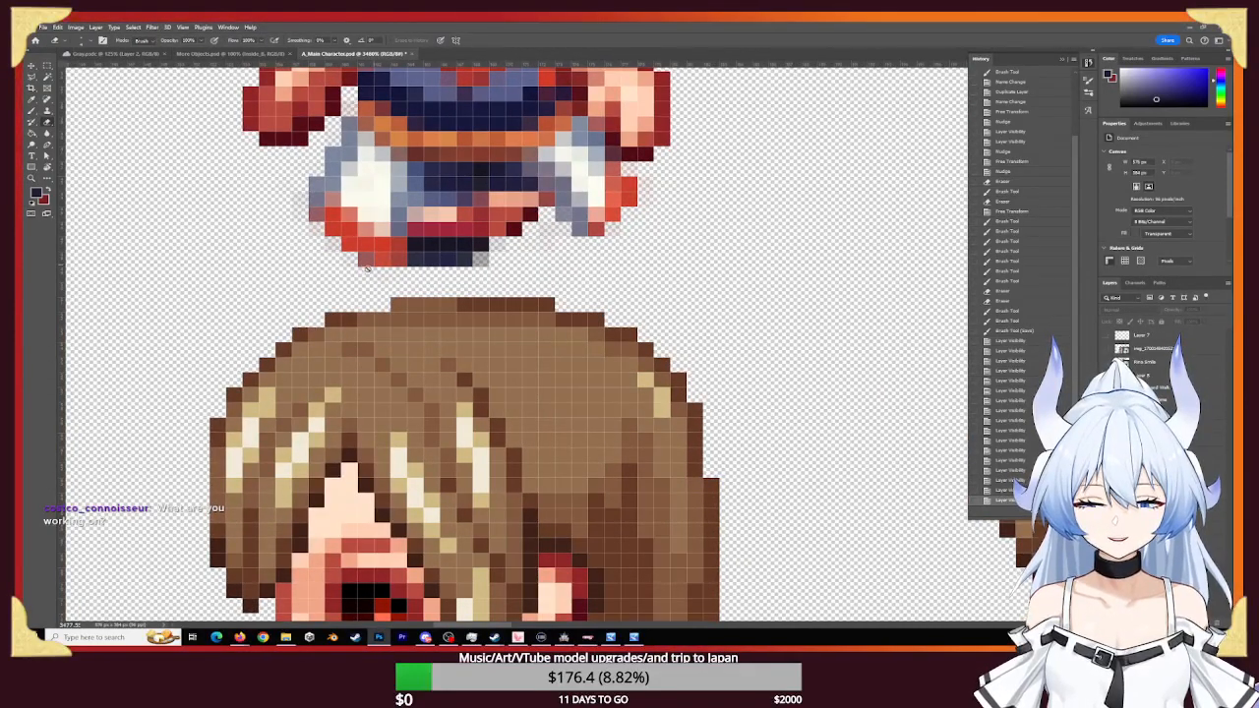
left_click(1156, 413)
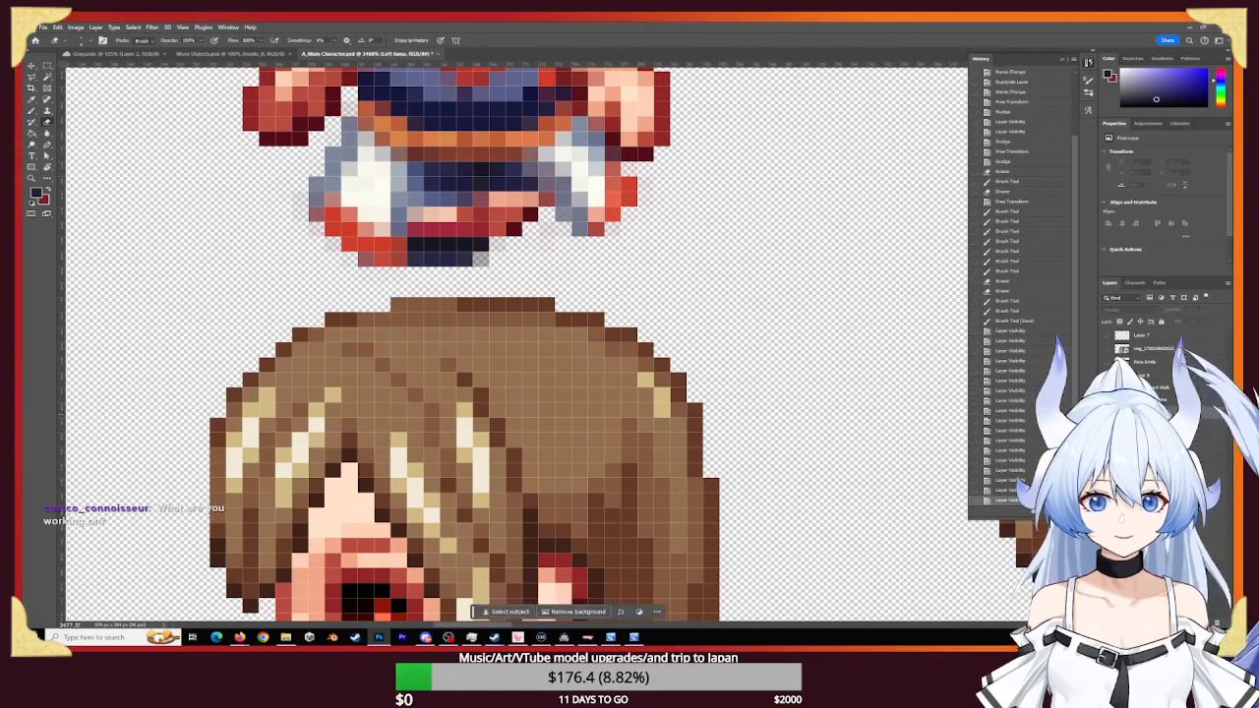
- Toggle the selected layer's visibility to check that it holds the first blue front-facing sprite's outfit
left_click(1106, 413)
left_click(1106, 413)
left_click(1106, 413)
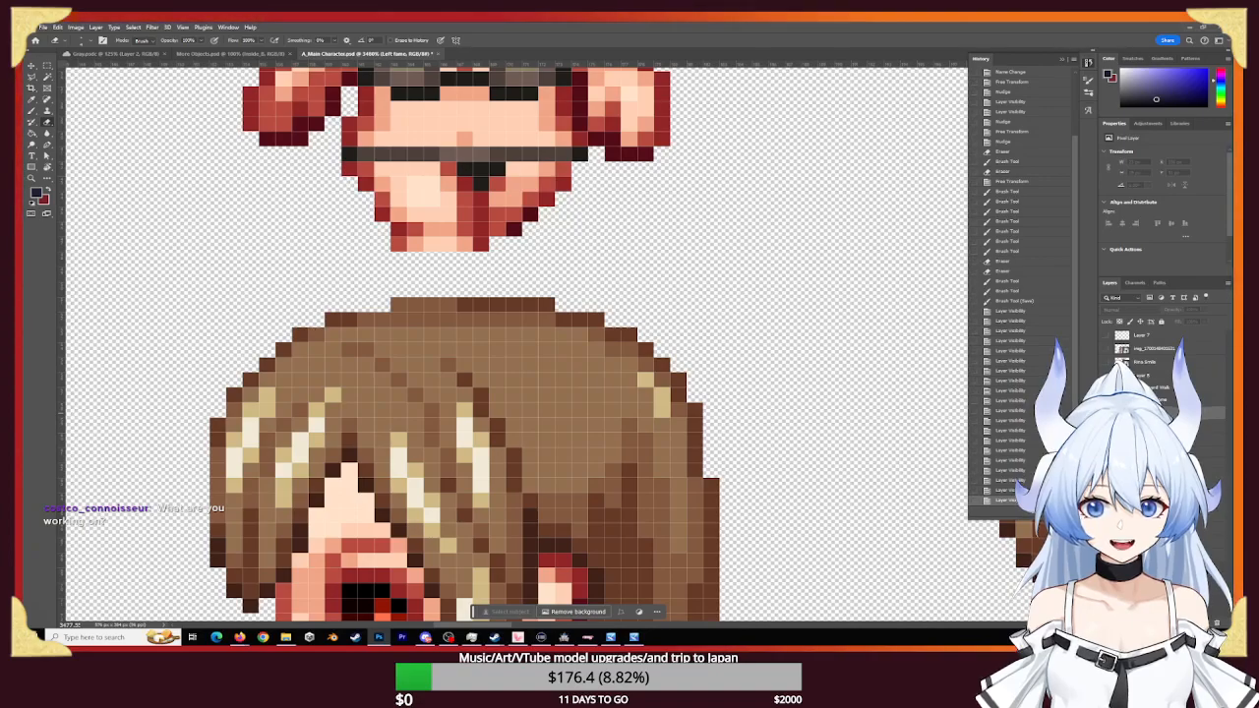
left_click(1107, 413)
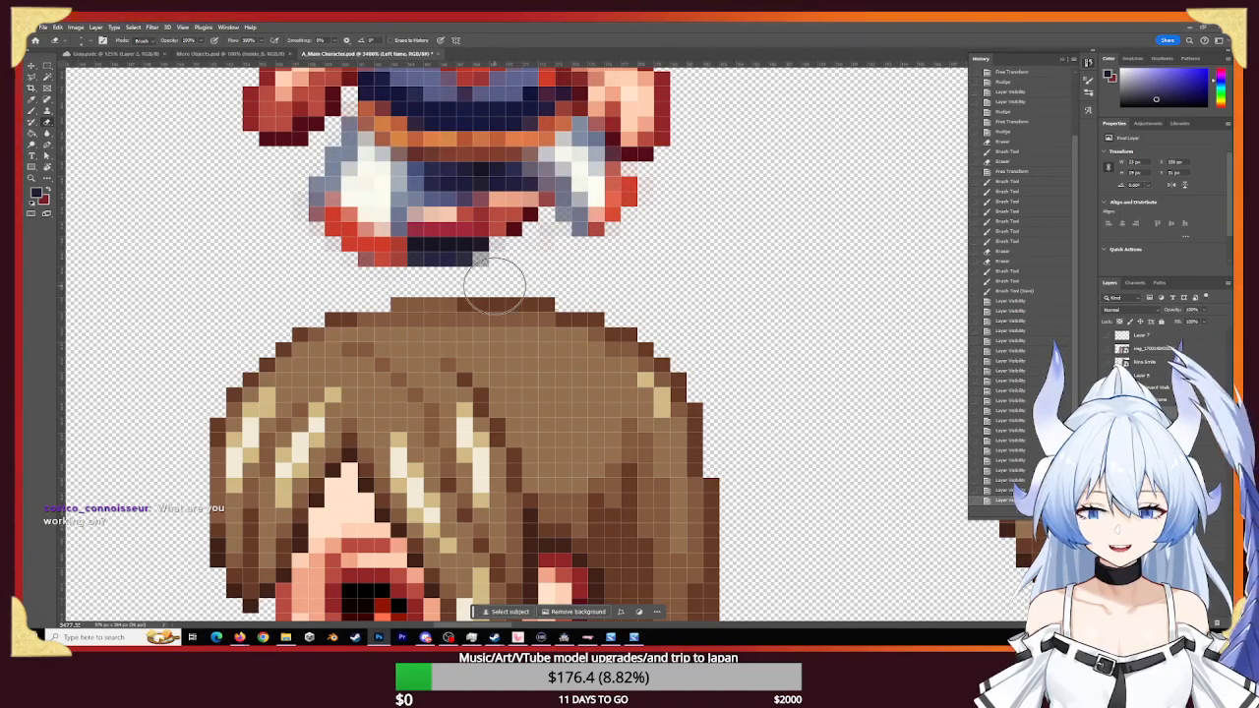
- Erase the bottom row of pixels along the hem and shoe of the first blue front-facing sprite
mouse_move(494, 286)
left_mouse_down()
mouse_move(354, 289)
mouse_move(473, 293)
mouse_move(455, 272)
mouse_move(357, 279)
mouse_move(478, 273)
mouse_move(574, 288)
left_mouse_up()
key("ctrl+z")
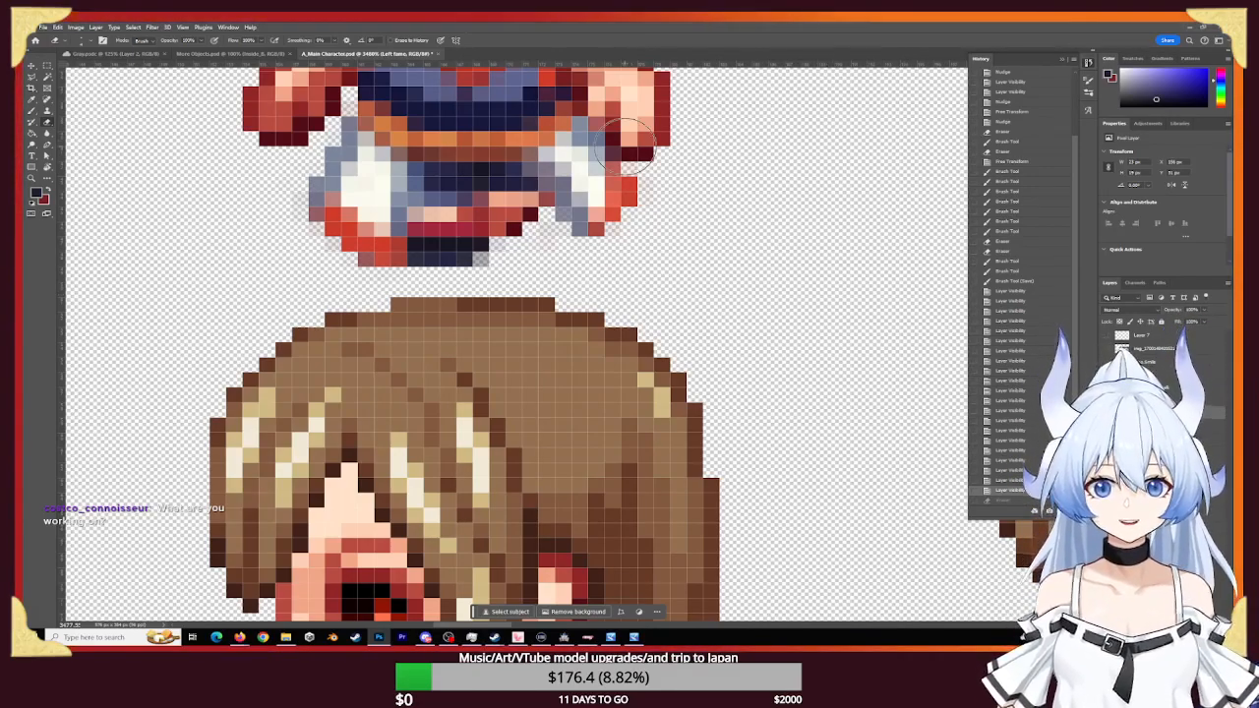
key("z")
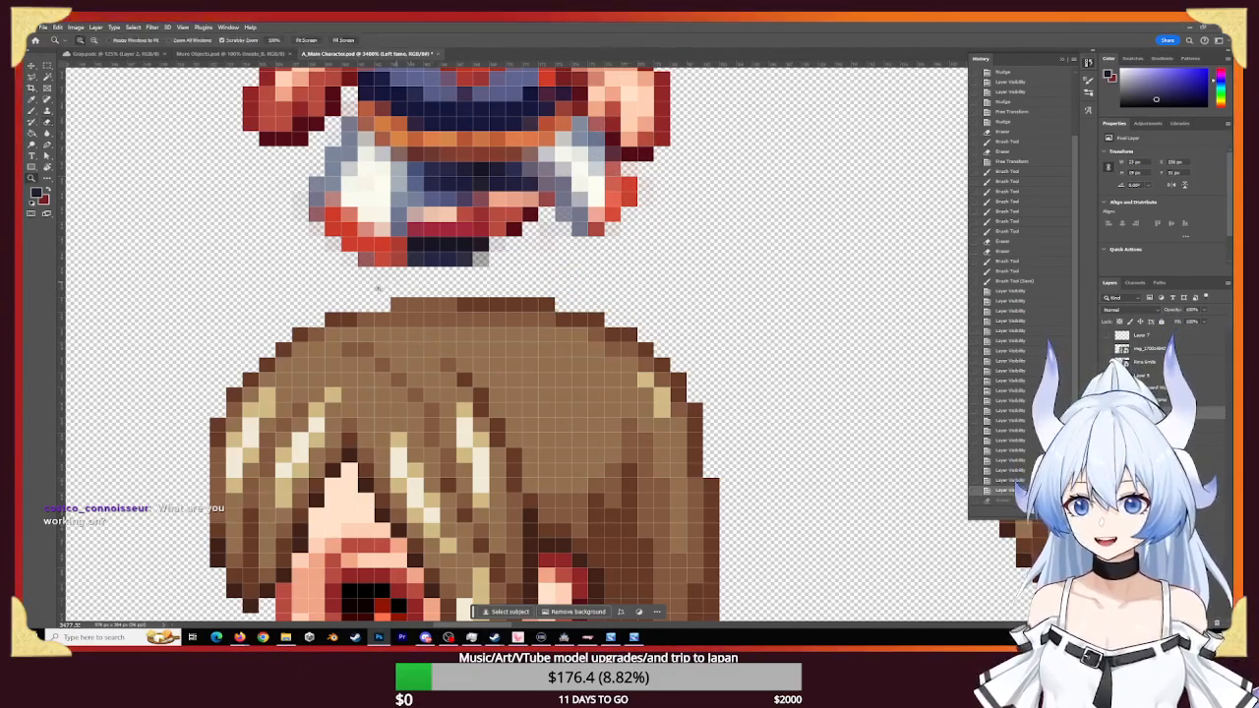
left_click_drag(387, 291, 492, 306)
left_click_drag(466, 247, 483, 309)
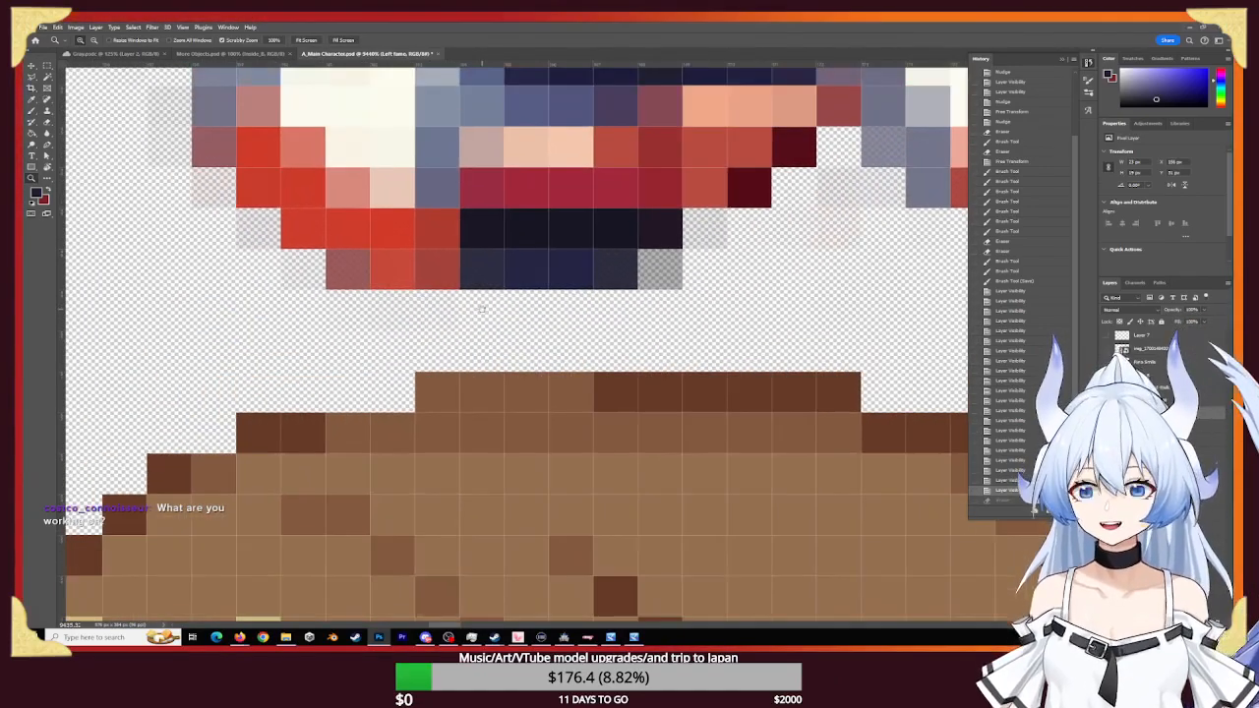
key("e")
mouse_move(351, 295)
left_mouse_down()
mouse_move(407, 281)
mouse_move(417, 286)
mouse_move(351, 295)
mouse_move(666, 284)
mouse_move(639, 284)
left_mouse_up()
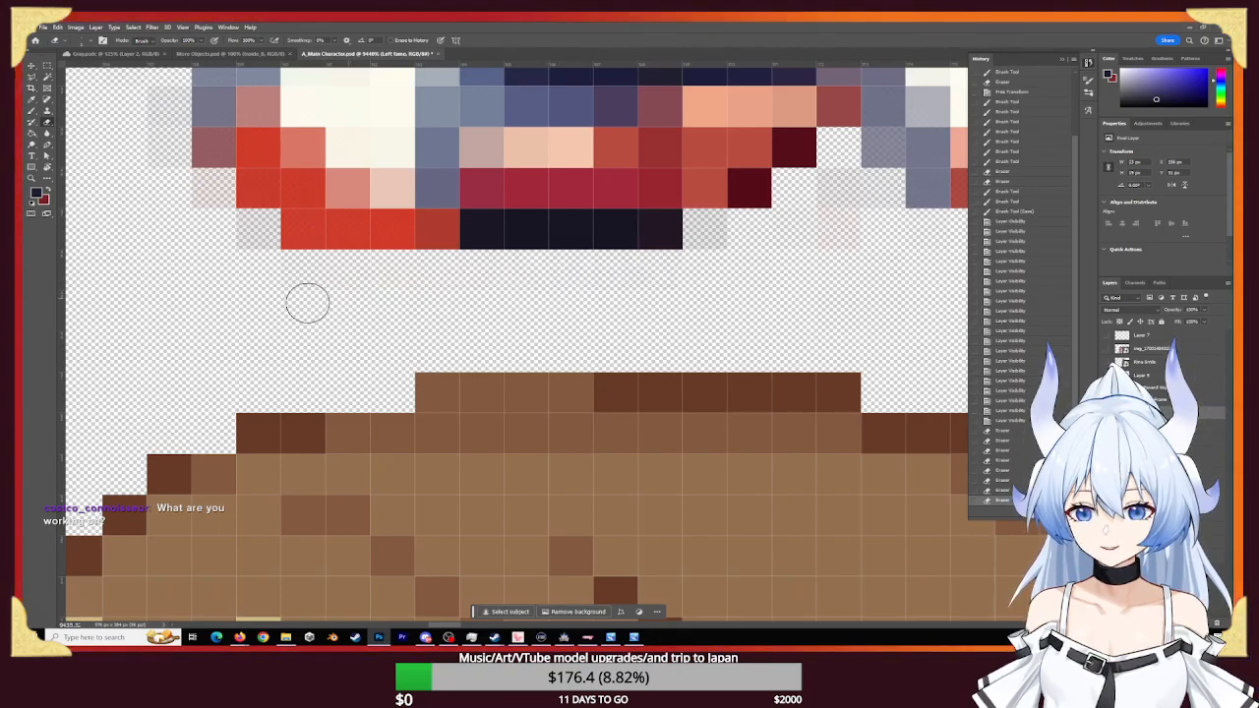
mouse_move(375, 298)
left_mouse_down()
mouse_move(856, 278)
mouse_move(679, 304)
left_mouse_up()
- Paint the lower corner of the sprite's left white cloth panel with the bright red sampled from its trim
key("z")
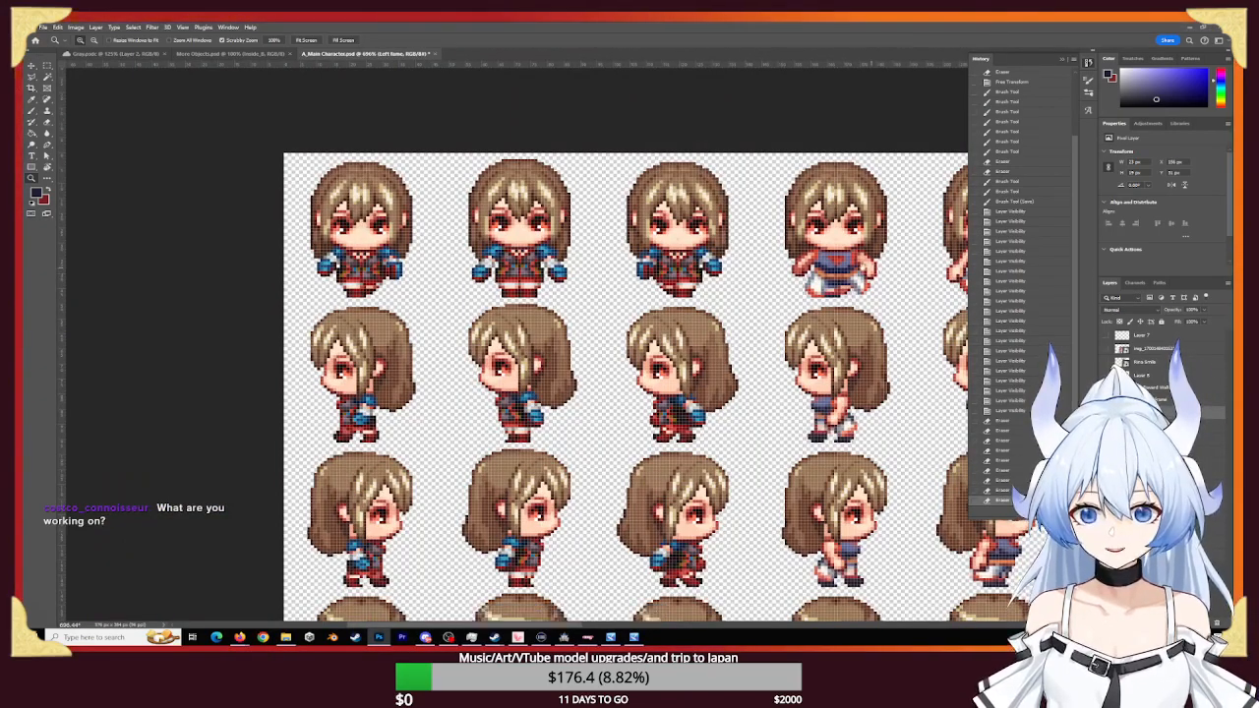
left_click_drag(890, 269, 854, 267)
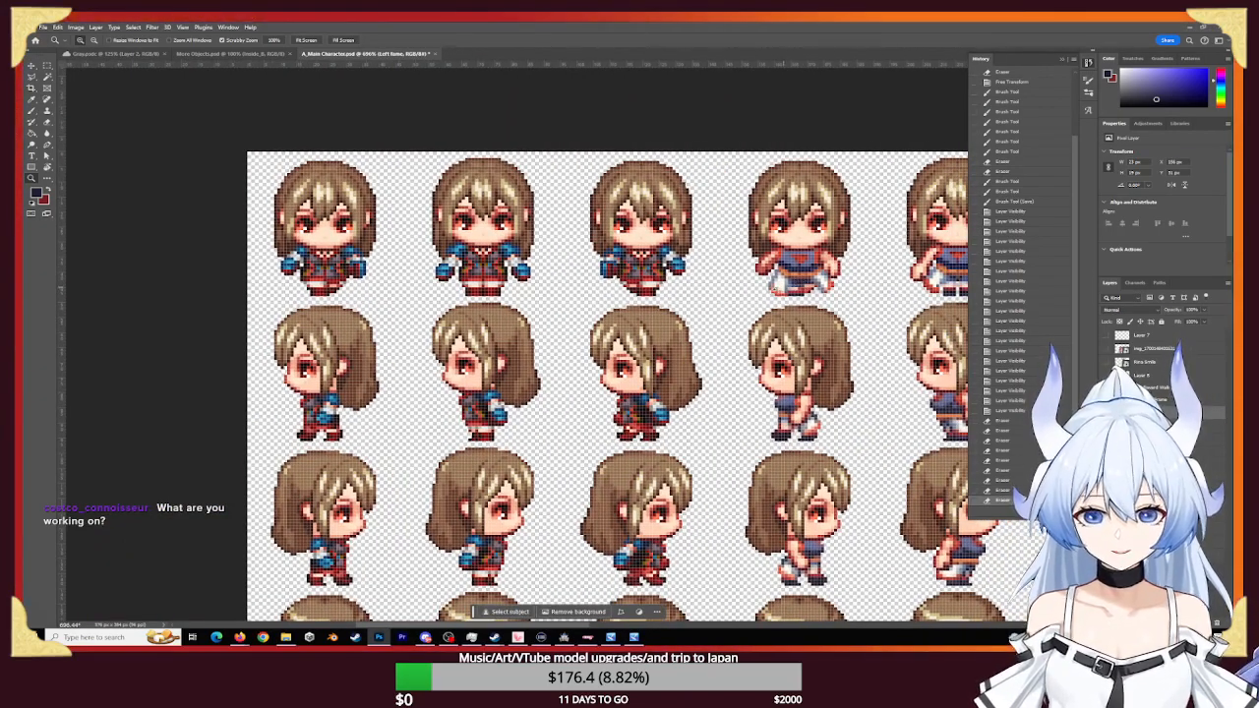
left_click_drag(766, 291, 485, 366)
key("b")
left_click(499, 376, "alt")
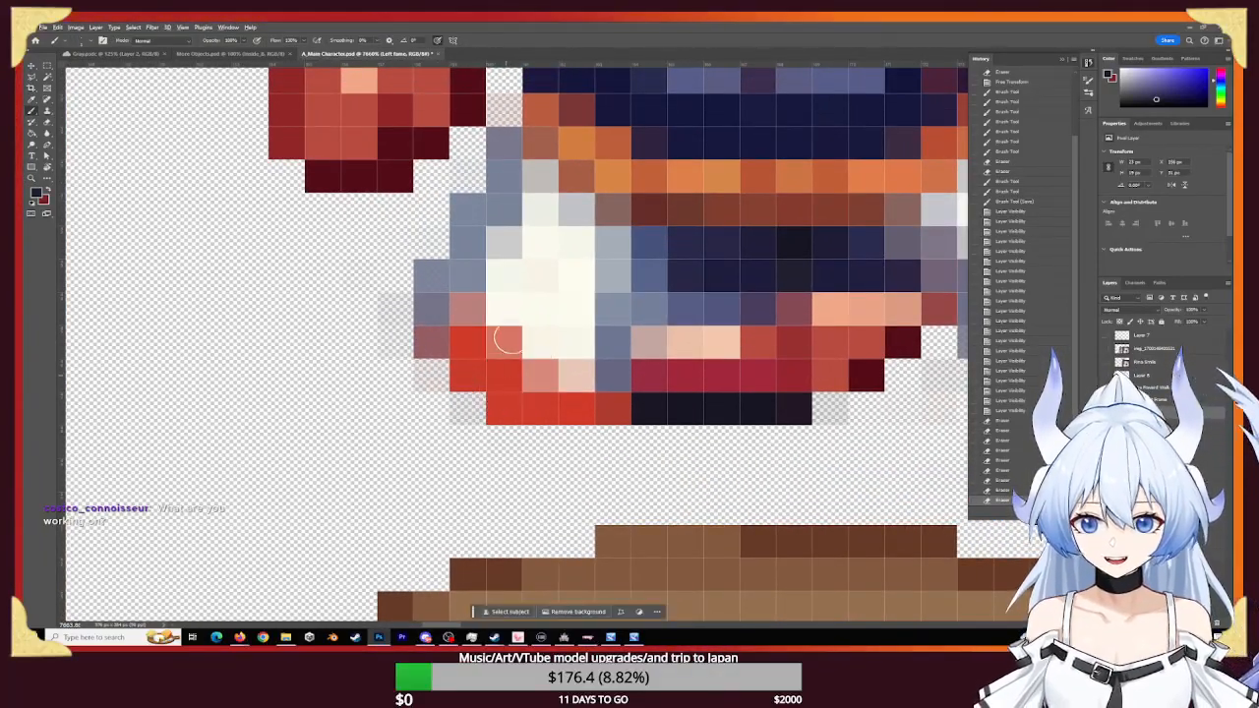
left_click_drag(484, 315, 584, 364)
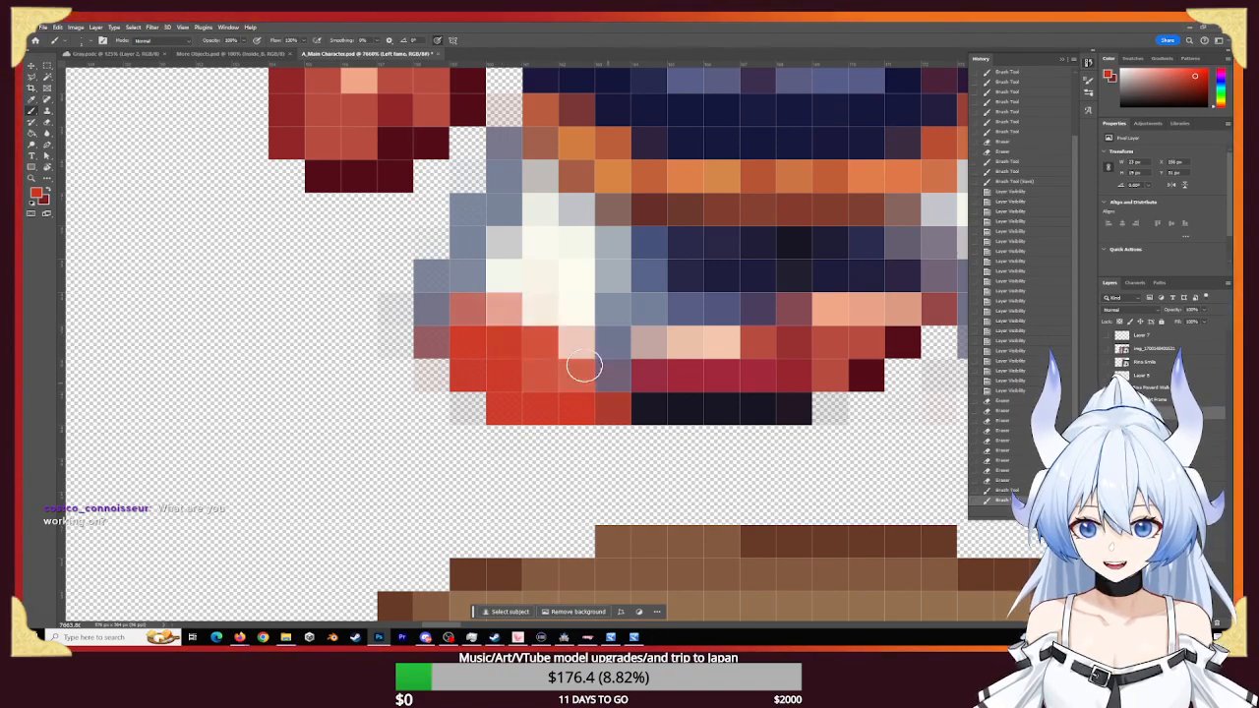
left_click_drag(505, 340, 580, 383)
left_click(588, 383)
left_click(577, 348)
left_click(618, 366)
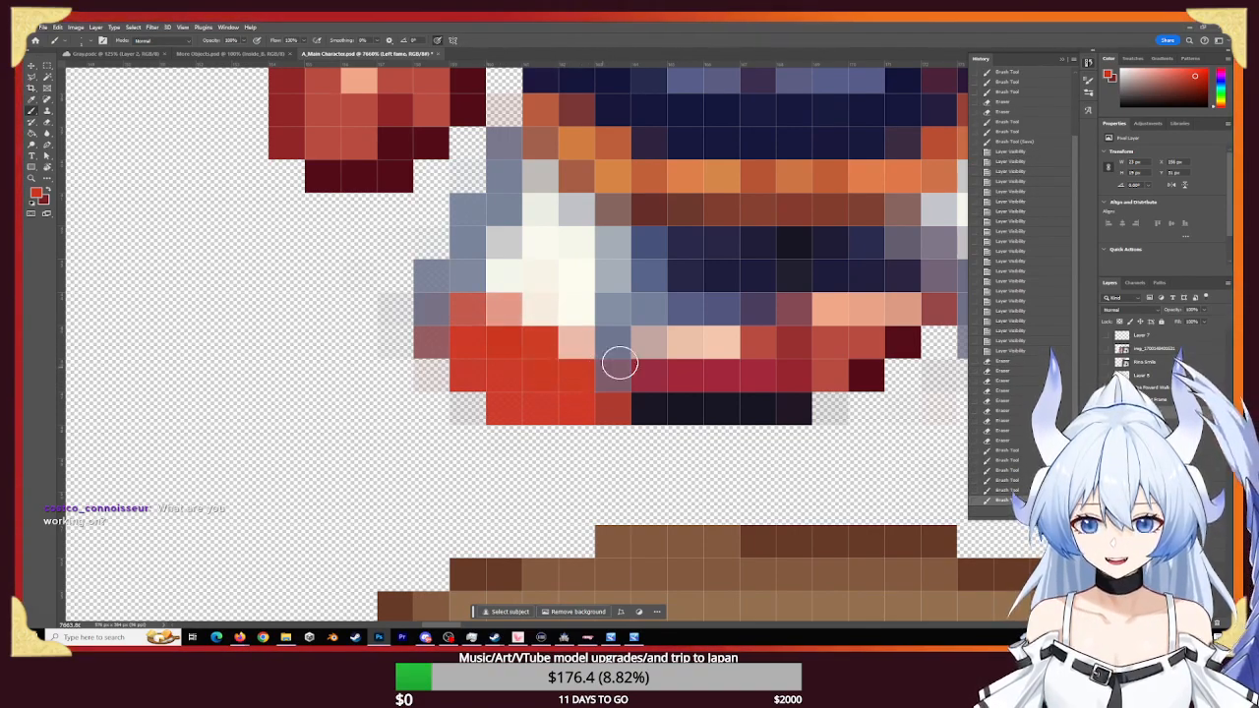
- Try shading the lower red trim of the left cloth panel with the sampled grey-blue
left_click(616, 341, "alt")
mouse_move(607, 404)
left_mouse_down()
mouse_move(508, 380)
mouse_move(534, 395)
left_mouse_up()
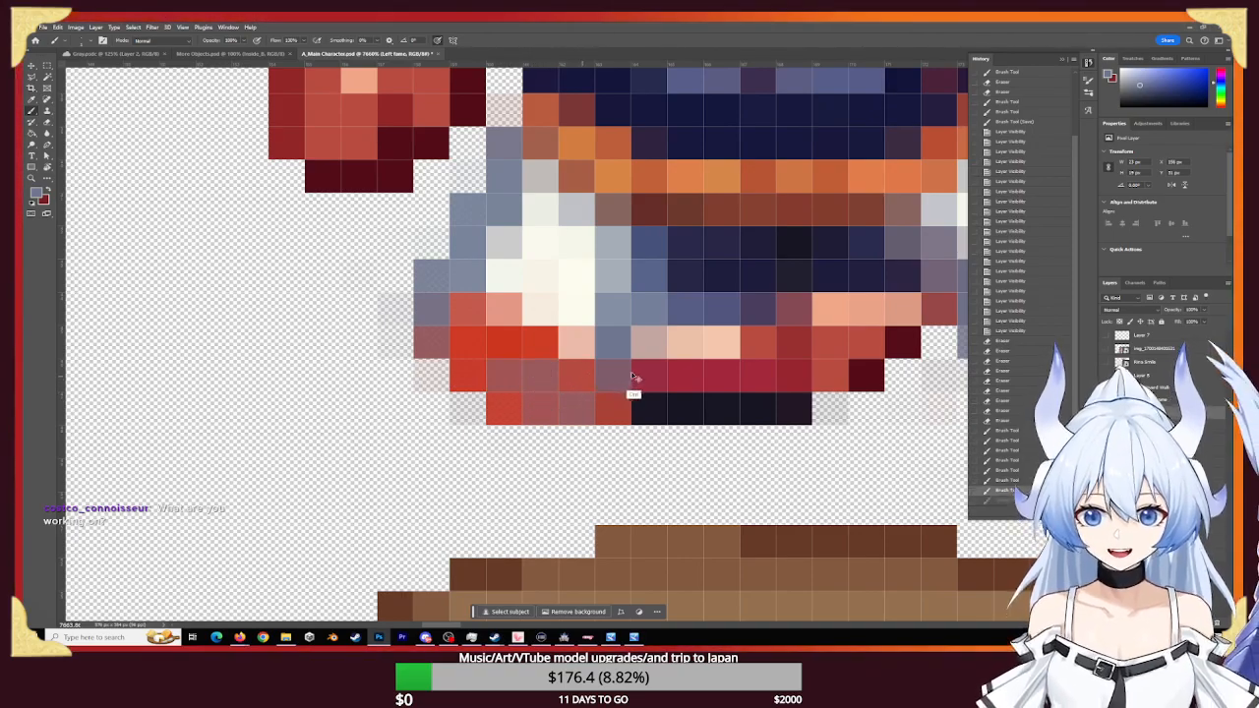
key("ctrl+z")
key("ctrl+z")
key("ctrl+z")
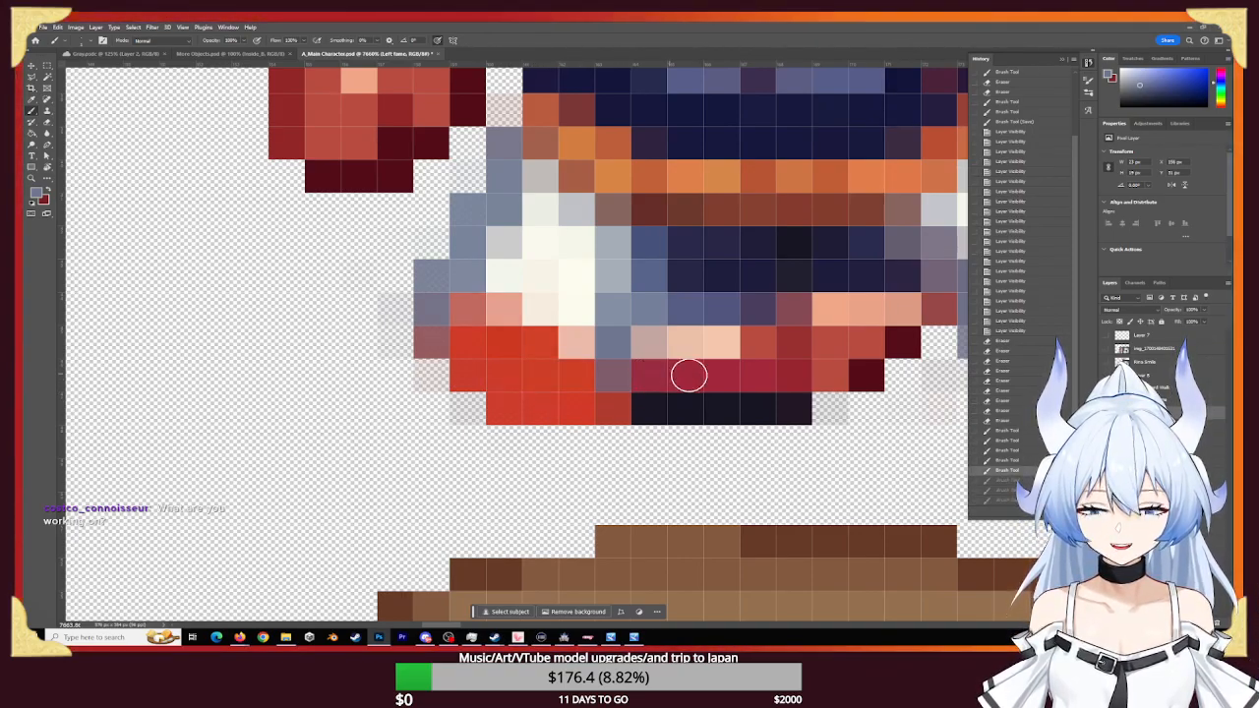
- Try to erase the two lowest rows of red trim on the left cloth panel
key("z")
mouse_move(793, 365)
left_mouse_down()
mouse_move(758, 329)
mouse_move(525, 331)
left_mouse_up()
key("b")
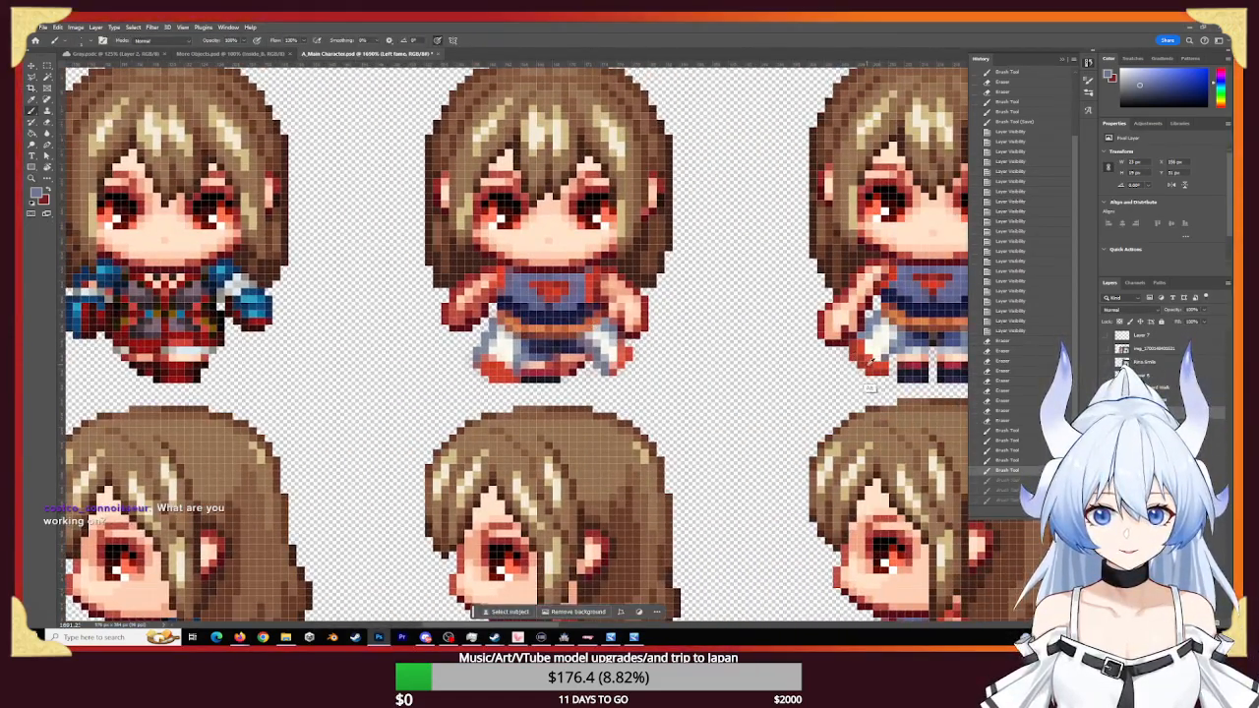
key("x")
key("z")
left_click_drag(488, 368, 561, 398)
key("e")
mouse_move(649, 413)
left_mouse_down()
mouse_move(555, 383)
mouse_move(472, 393)
mouse_move(694, 425)
mouse_move(504, 415)
left_mouse_up()
key("ctrl+z")
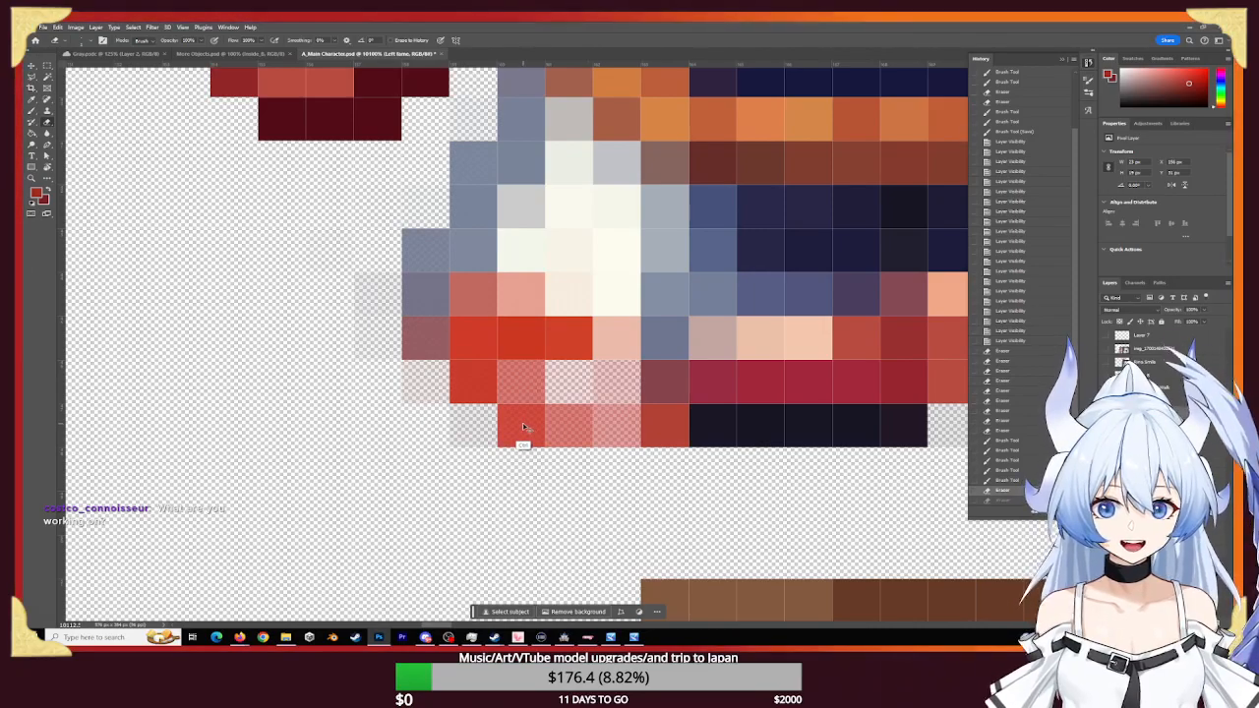
key("ctrl+z")
- Erase the lowest row of red trim pixels left of the dark shoe
left_click_drag(593, 433, 523, 433)
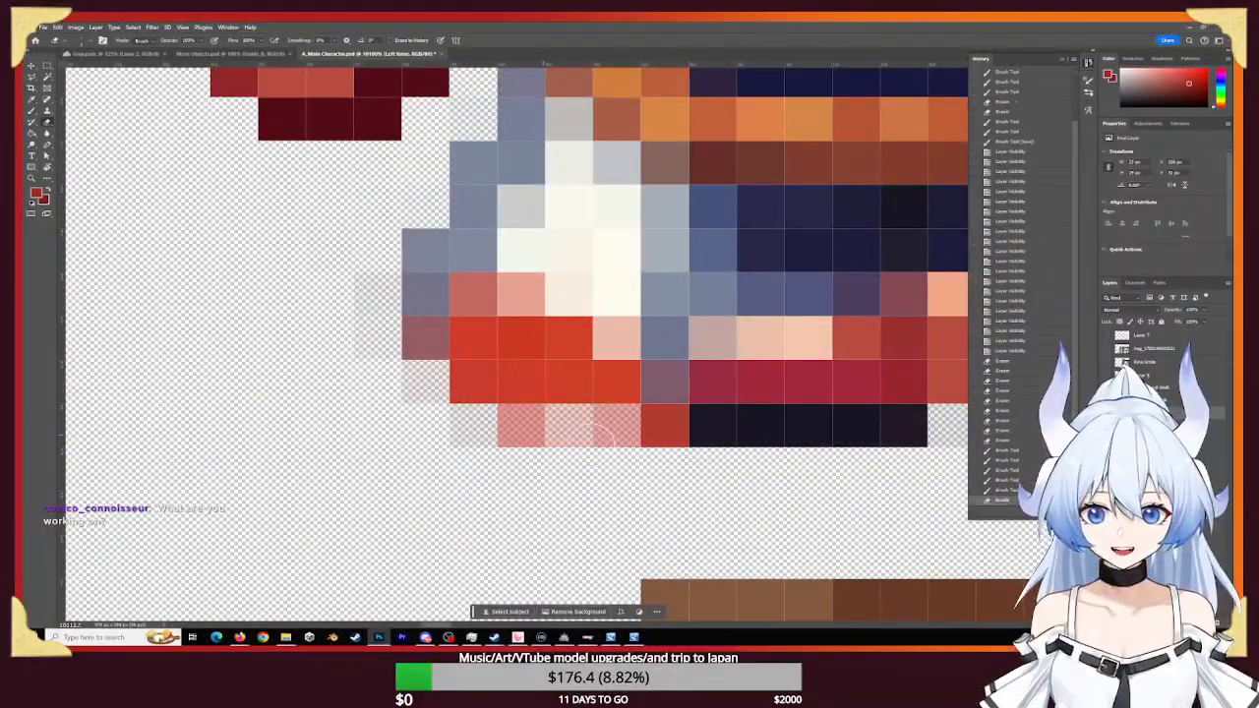
left_click(590, 435)
left_click(609, 432)
left_click(528, 428)
left_click(523, 431)
left_click(522, 432)
left_click(521, 438)
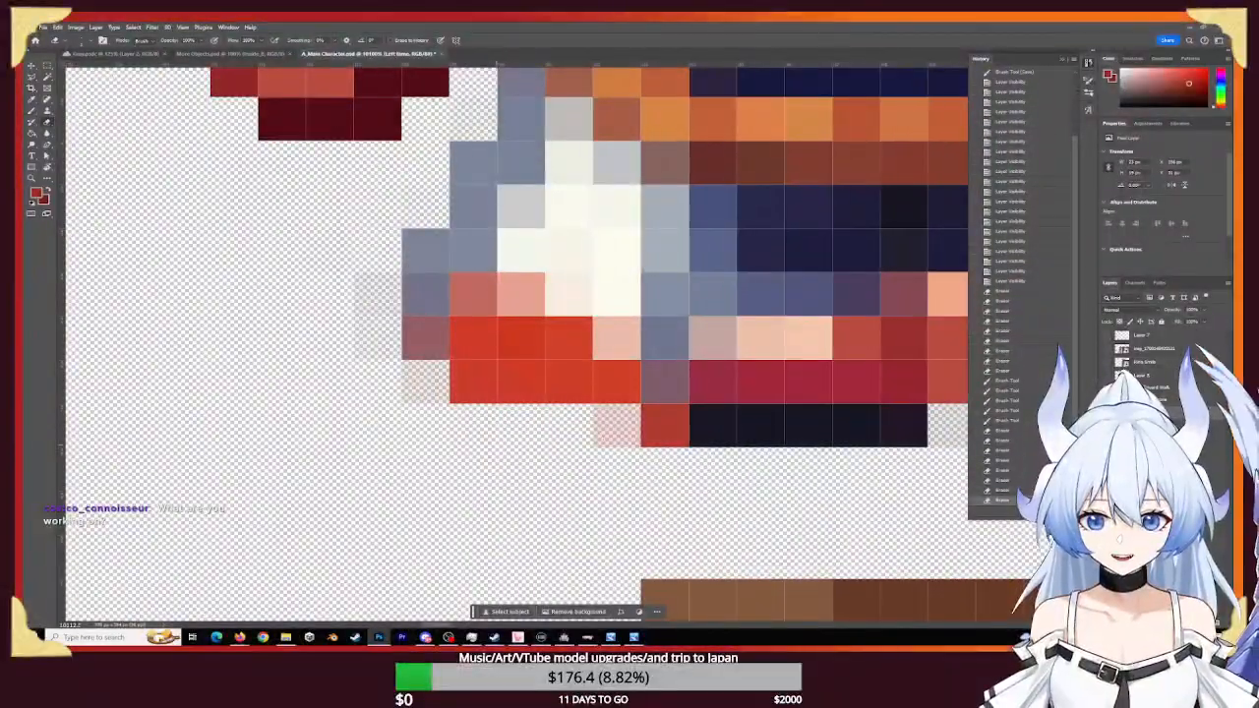
left_click(650, 435)
left_click(650, 444)
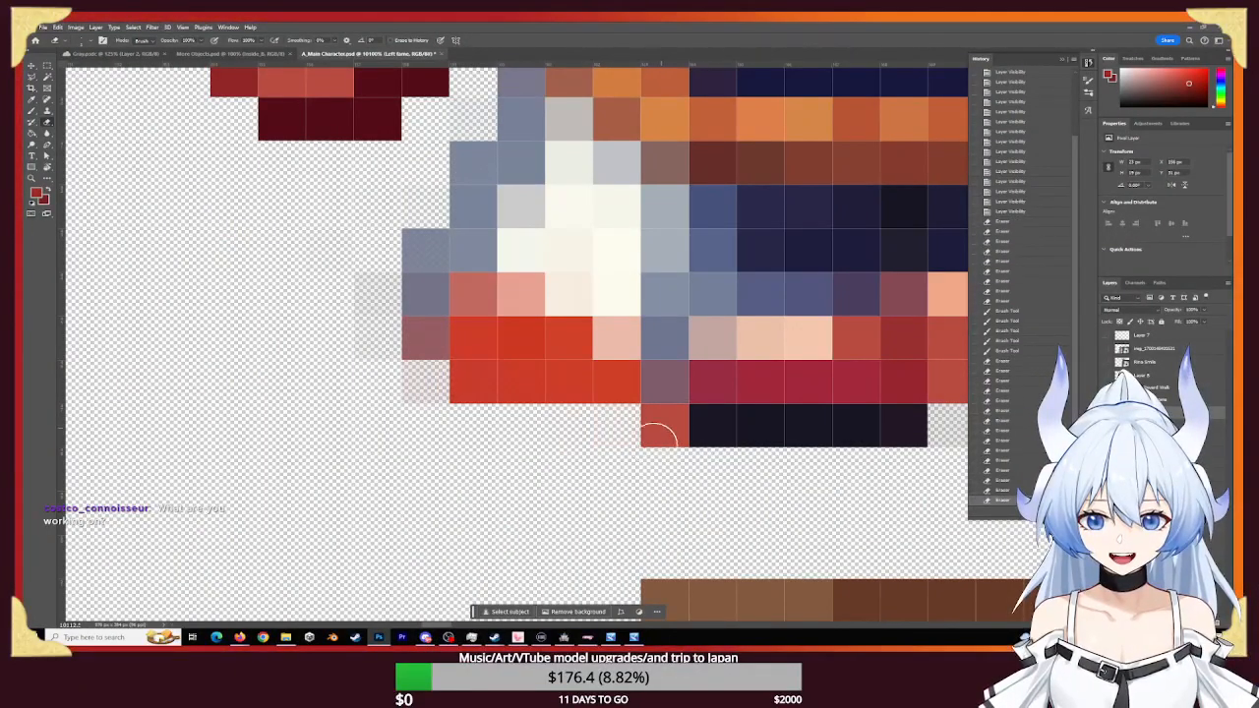
- Recolor the remaining red pixel beside the shoe with the shoe's sampled near-black
left_click(716, 420, "alt")
left_click(665, 423)
left_click(670, 428)
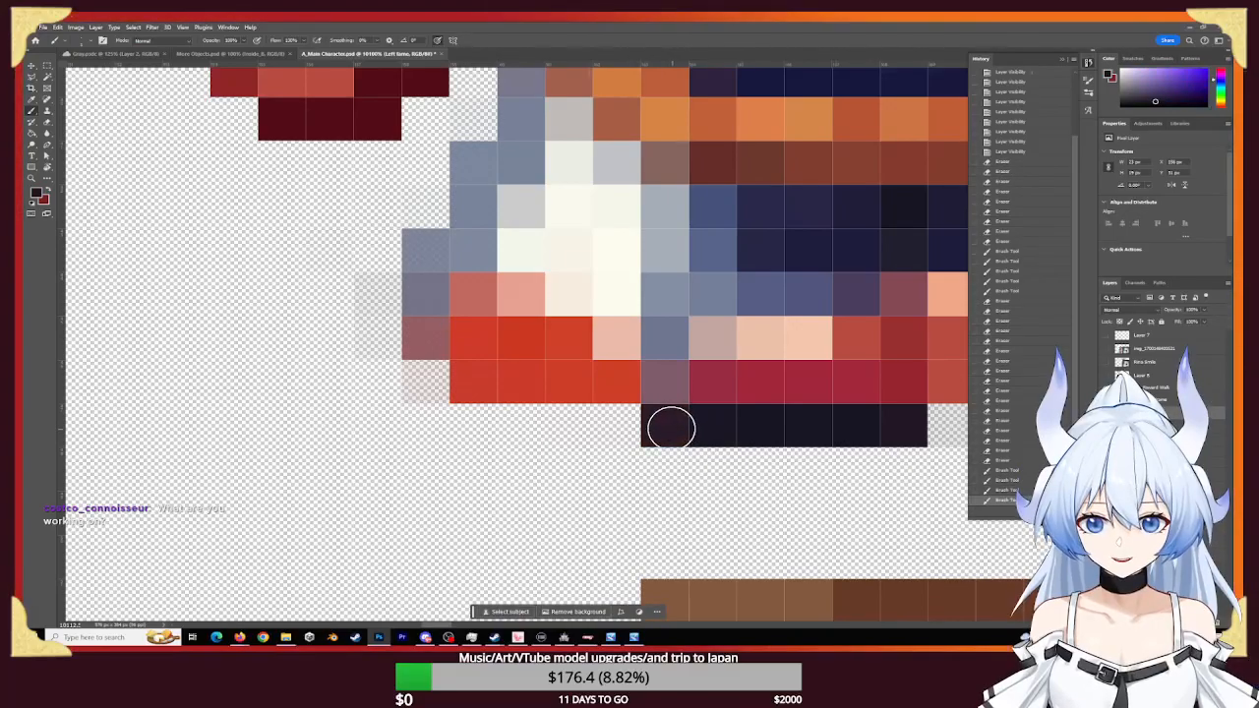
- Paint a dark red outline along the bottom and outer edge of the left cloth panel's red trim
left_click(627, 389, "alt")
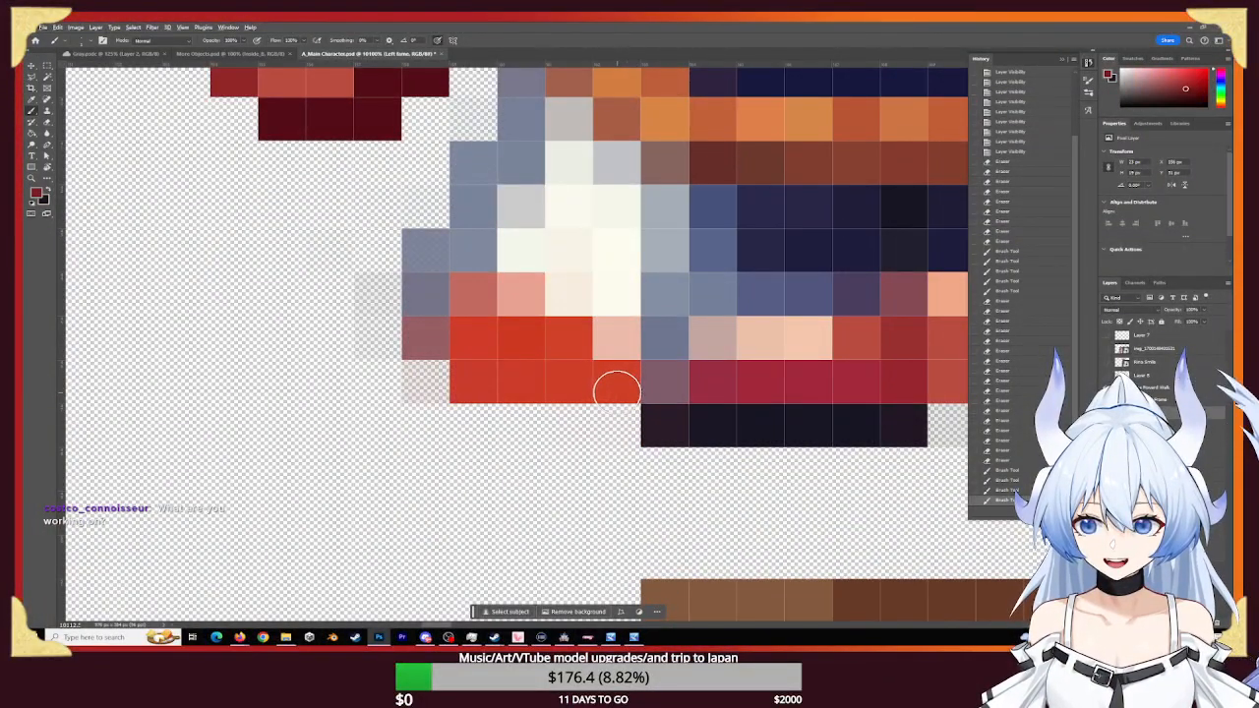
left_click(613, 387)
mouse_move(577, 384)
left_mouse_down()
mouse_move(492, 351)
mouse_move(458, 316)
left_mouse_up()
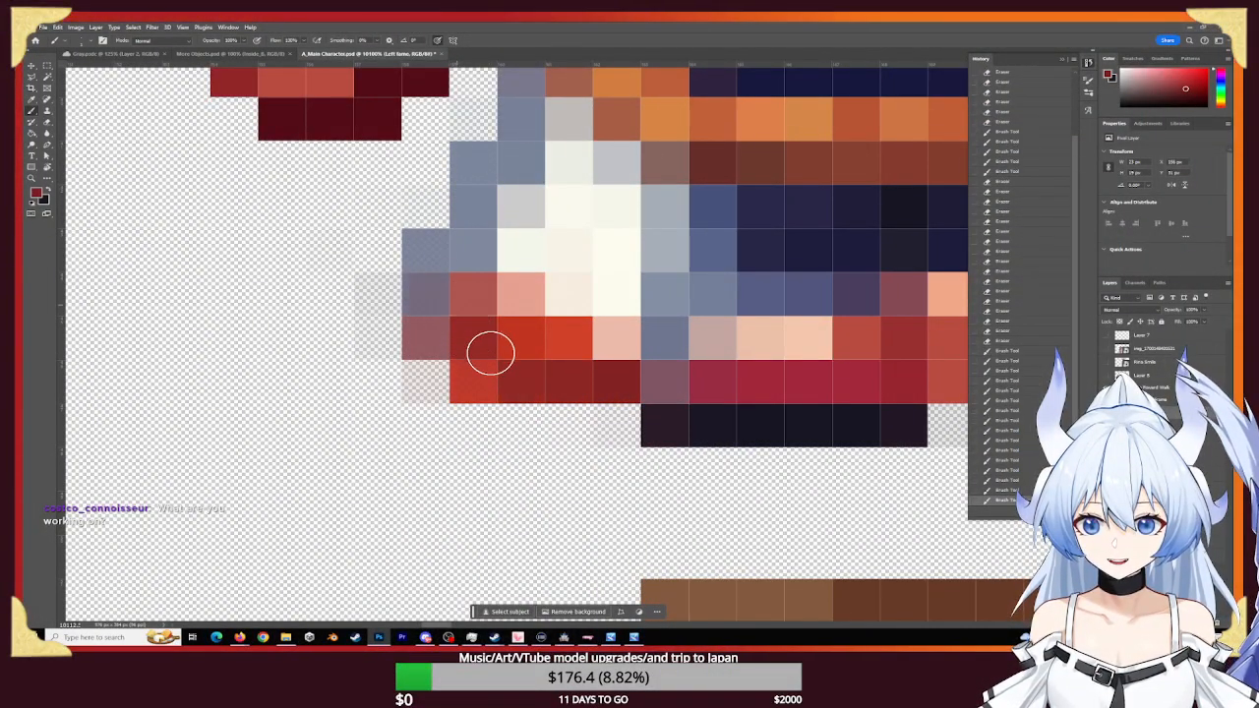
left_click(459, 315)
left_click(466, 337)
left_click(485, 379)
left_click(477, 366)
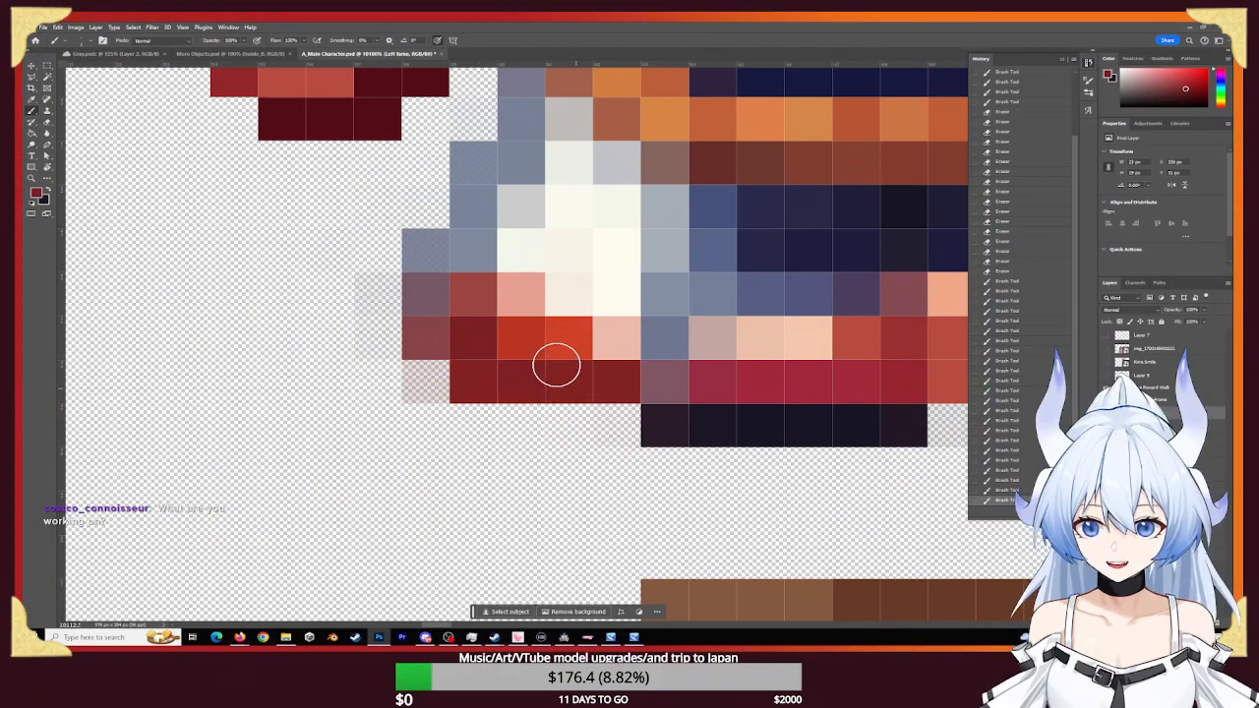
- Paint a bright red band above the dark outline, using the red sampled from the trim
left_click(567, 329, "alt")
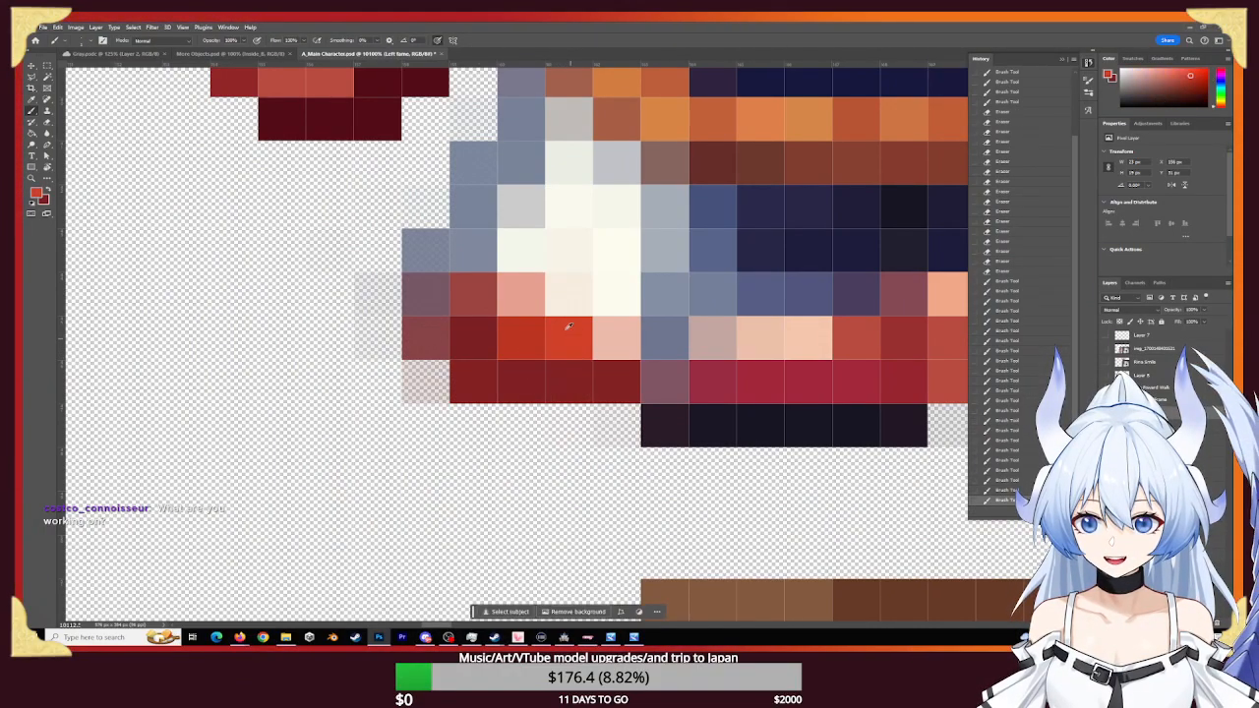
left_click(521, 293)
left_click(544, 309)
left_click(573, 328)
left_click(614, 340)
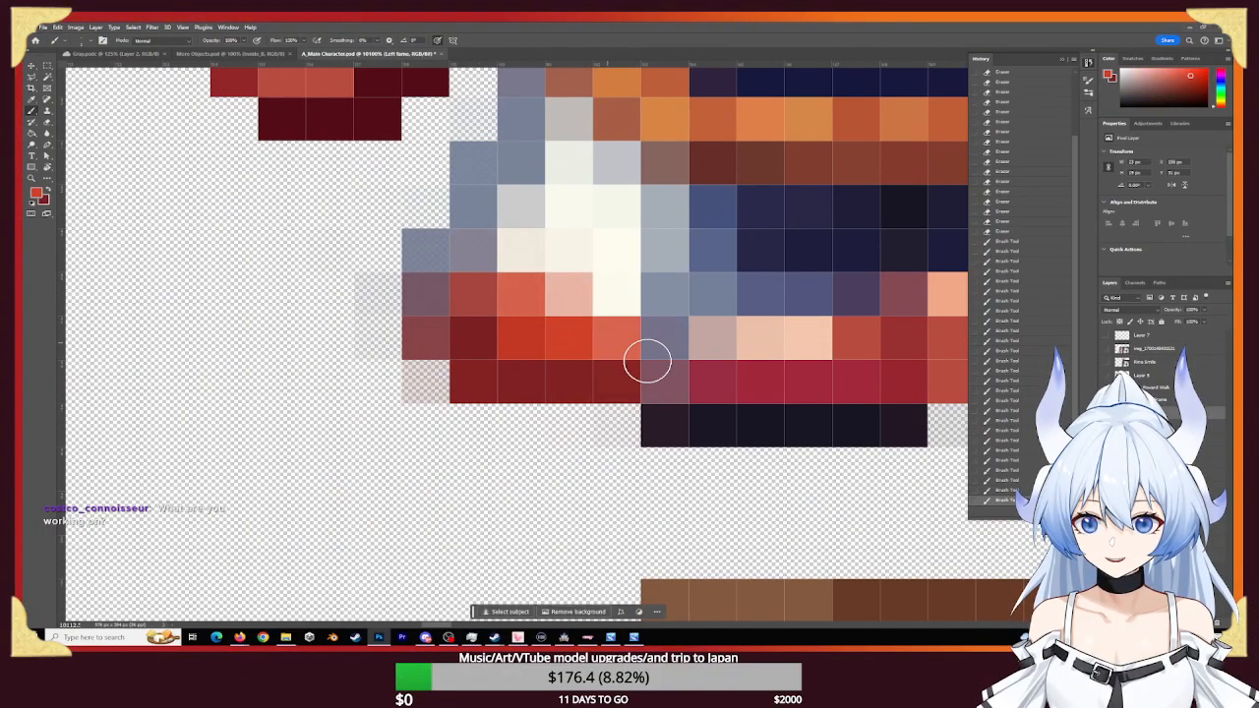
left_click(649, 346)
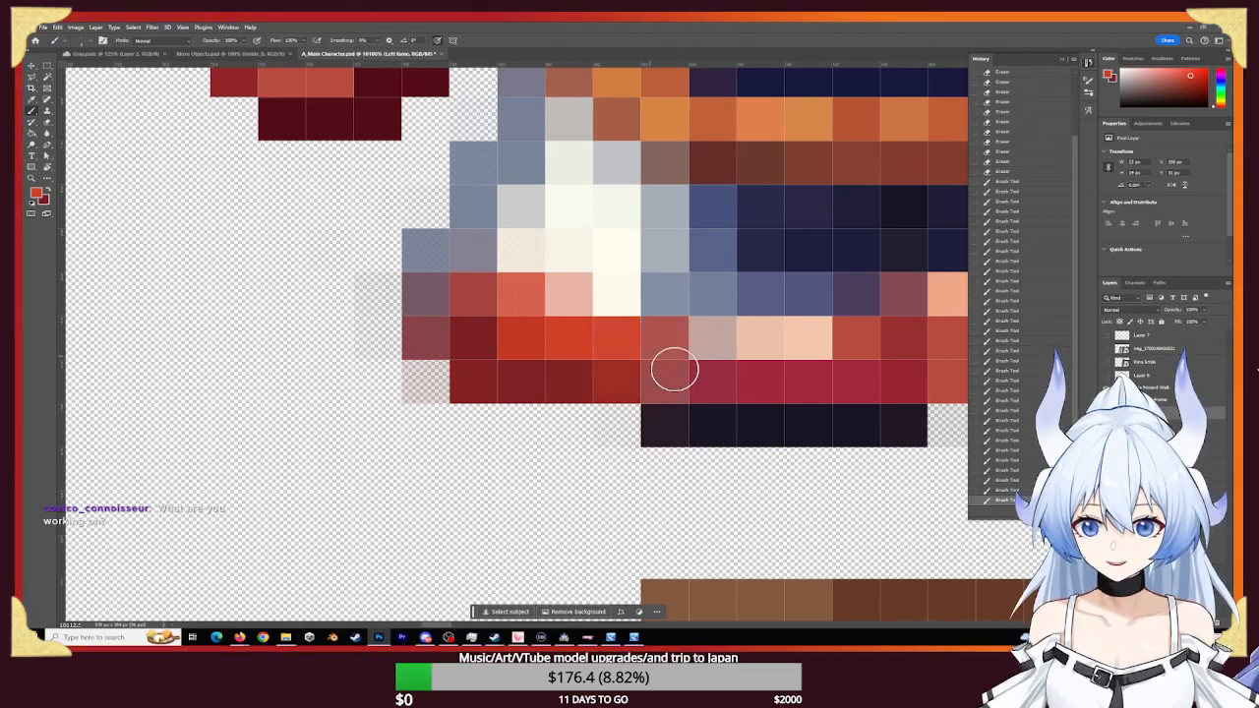
- Extend the dark red outline to the trim's inner end and sample the grey-blue of the cloth's shadow
left_click(576, 380, "alt")
left_click(670, 385)
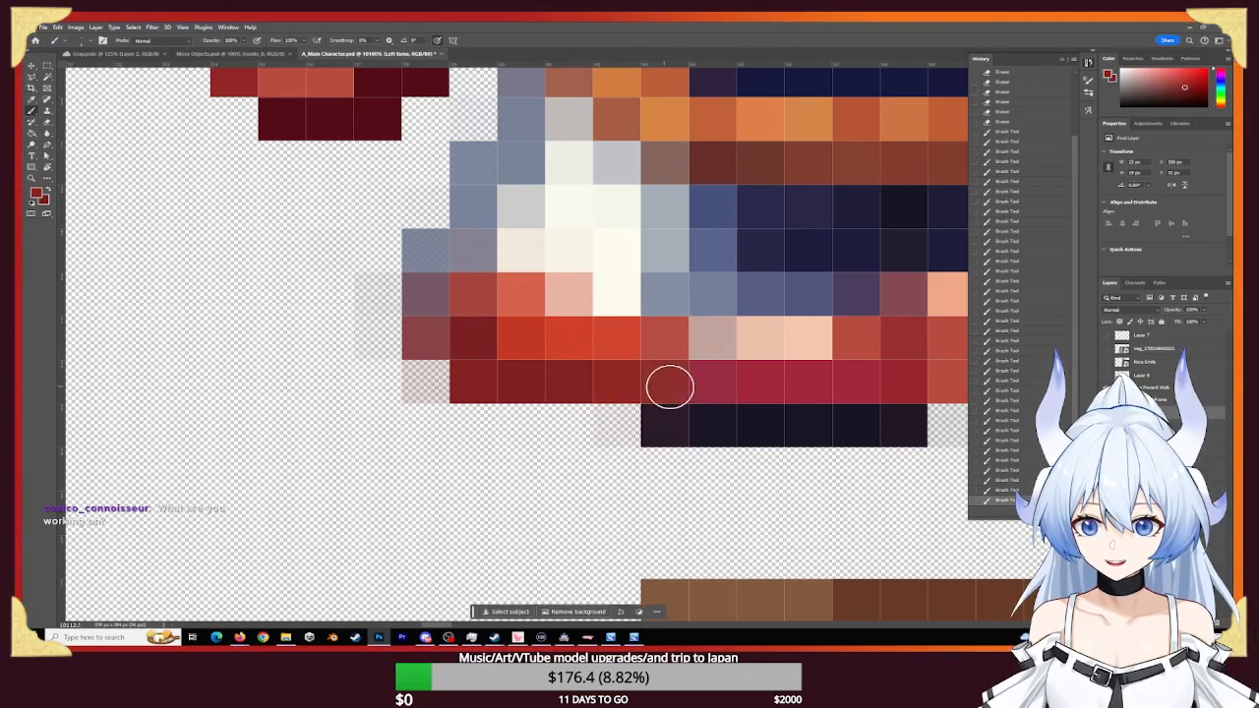
left_click(688, 313, "alt")
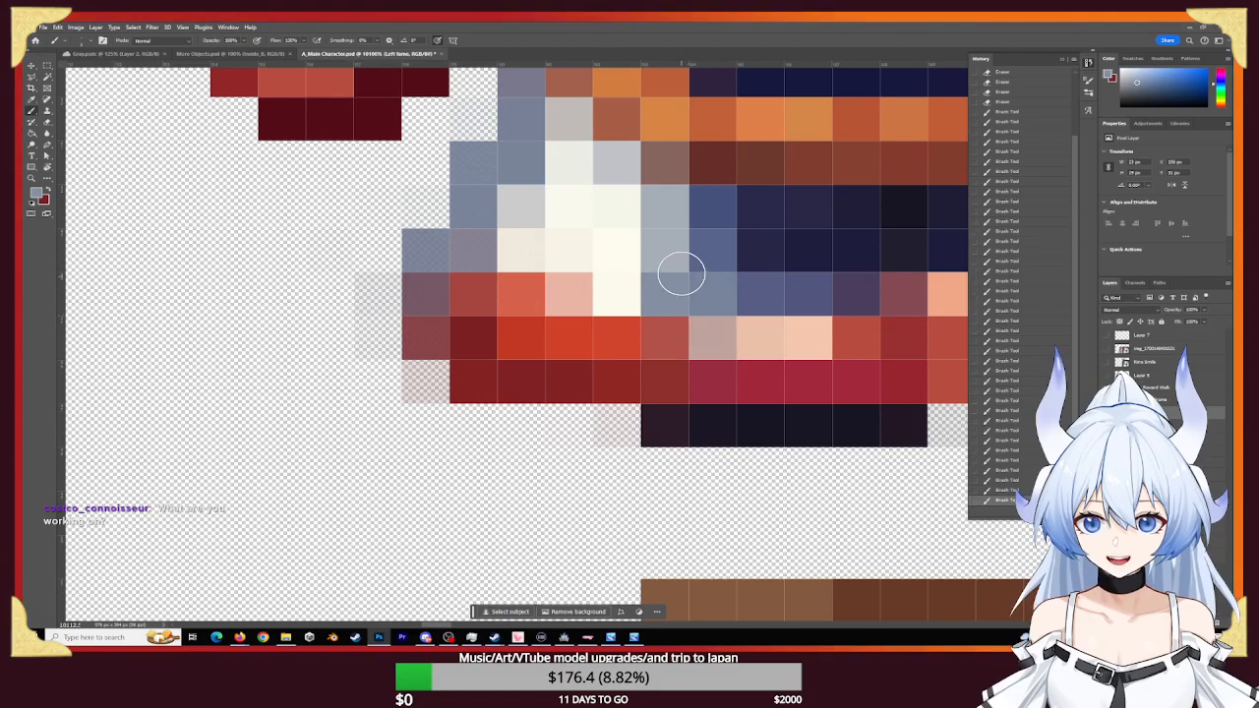
- Erase the faint semi-transparent pixel beside the outer lower corner of the red trim
key("z")
mouse_move(691, 367)
left_mouse_down()
mouse_move(587, 367)
mouse_move(644, 380)
left_mouse_up()
key("b")
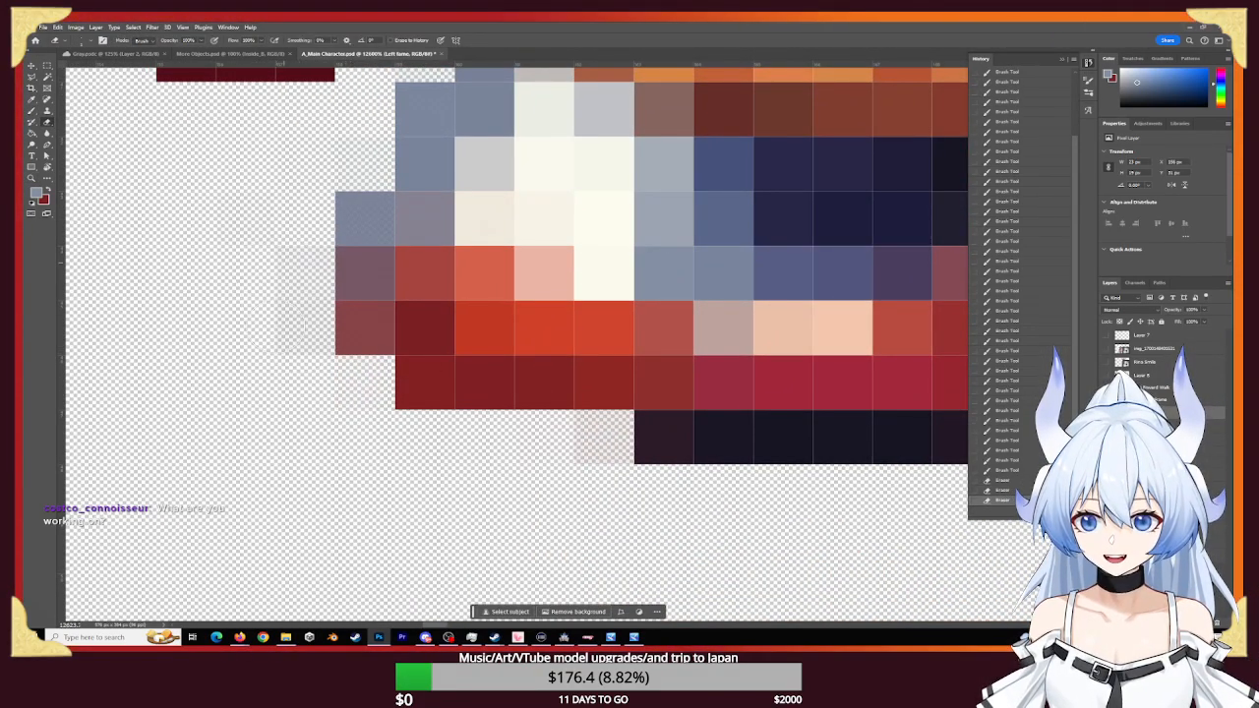
key("z")
left_click_drag(581, 380, 462, 380)
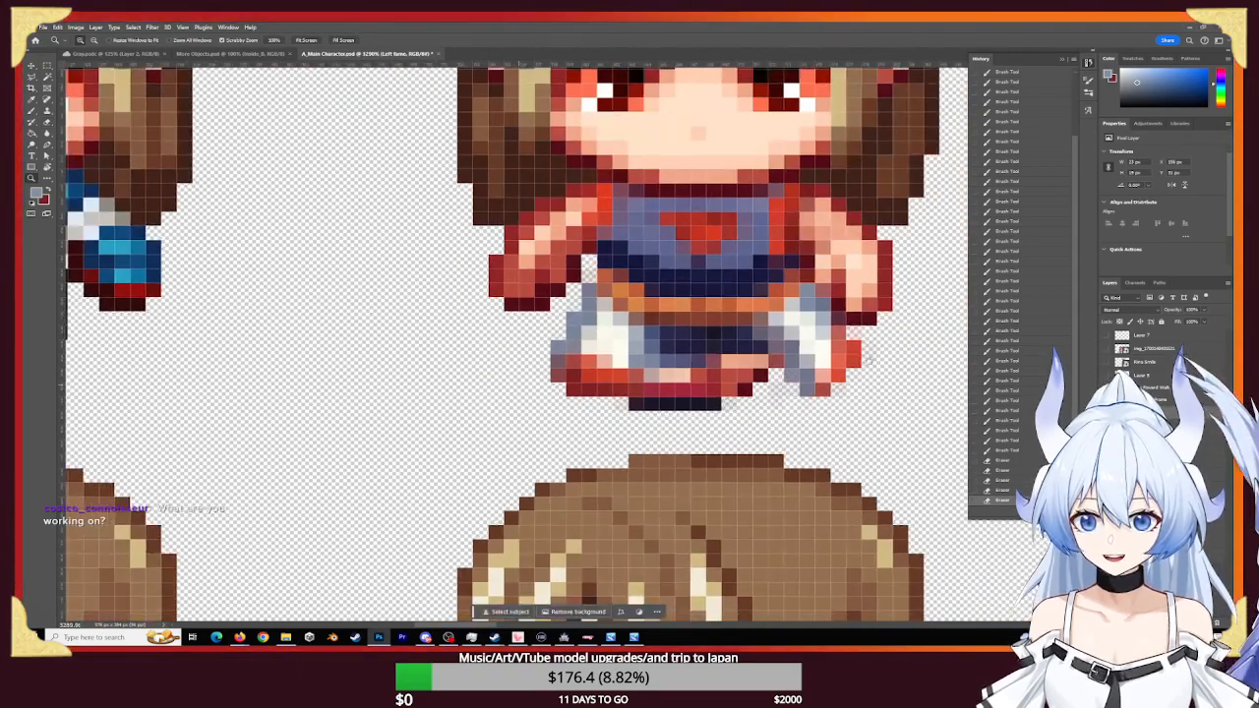
- Paint the lower inner edge of the right cloth panel with the grey-blue sampled from its shadow
left_click_drag(853, 352, 574, 358)
mouse_move(490, 405)
left_mouse_down()
mouse_move(536, 410)
mouse_move(602, 370)
mouse_move(629, 373)
mouse_move(587, 374)
left_mouse_up()
key("e")
key("b")
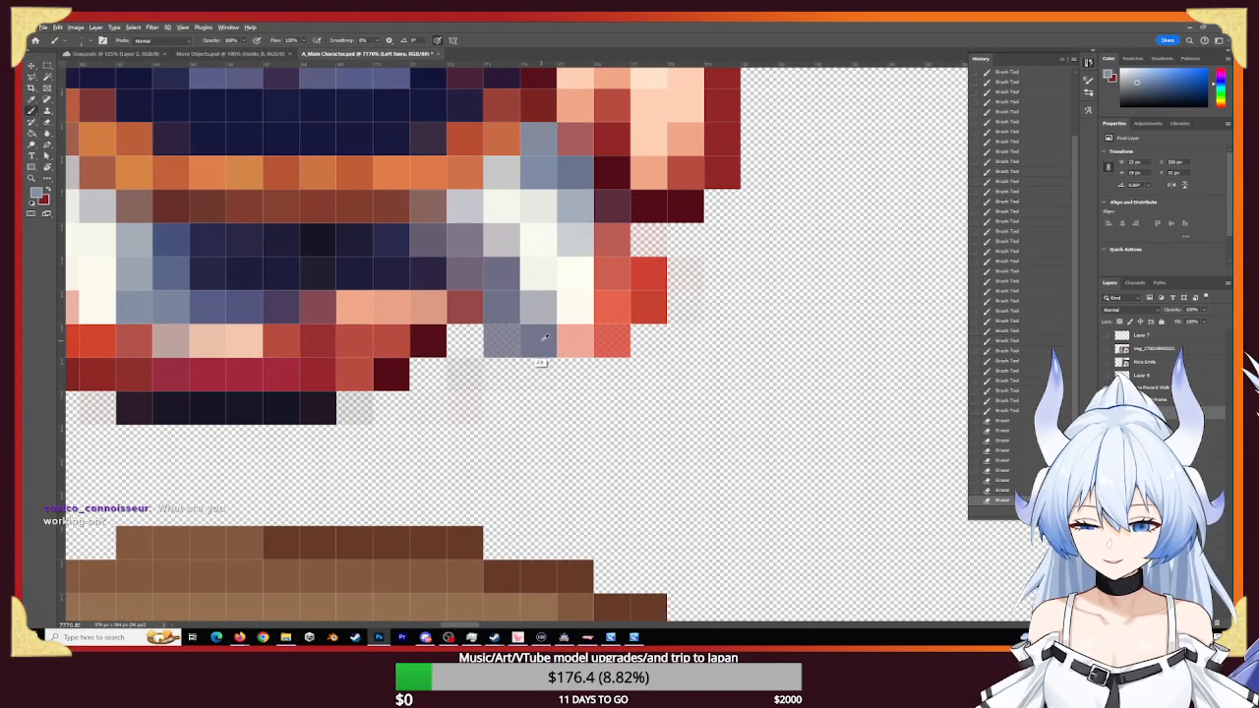
left_click(544, 338, "alt")
left_click(539, 343)
left_click(521, 346)
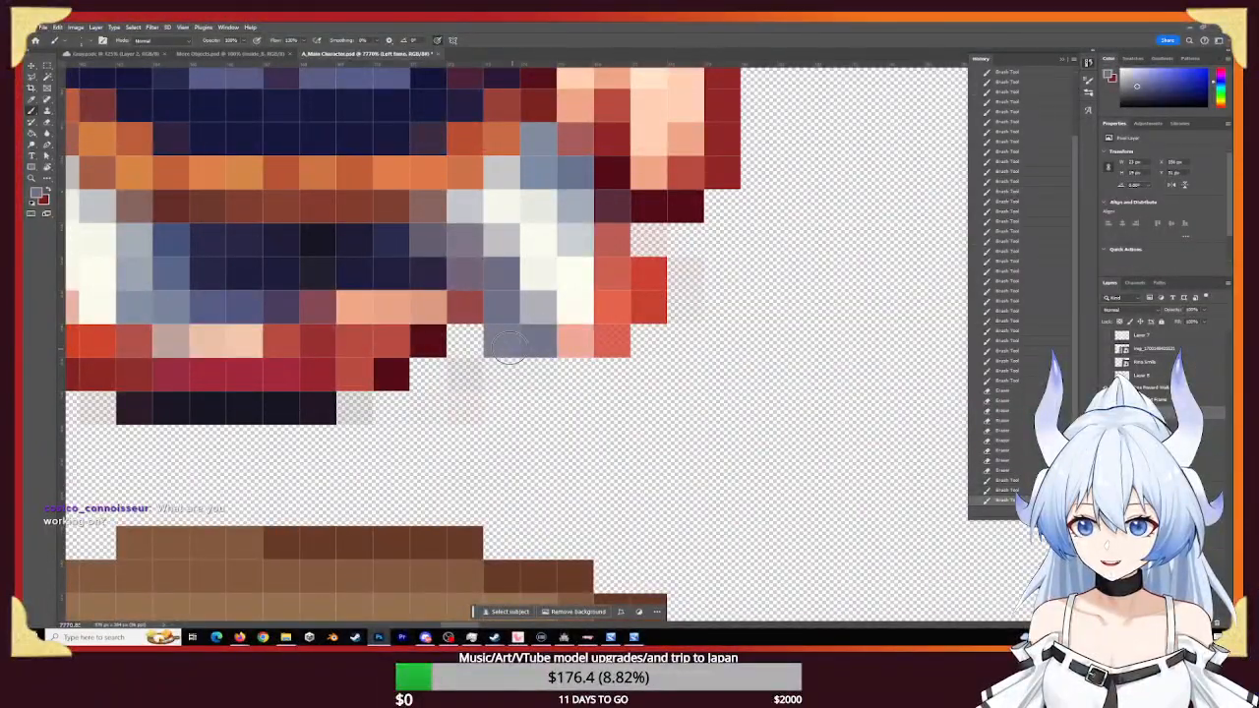
left_click(511, 348)
left_click(545, 364)
left_click(538, 356)
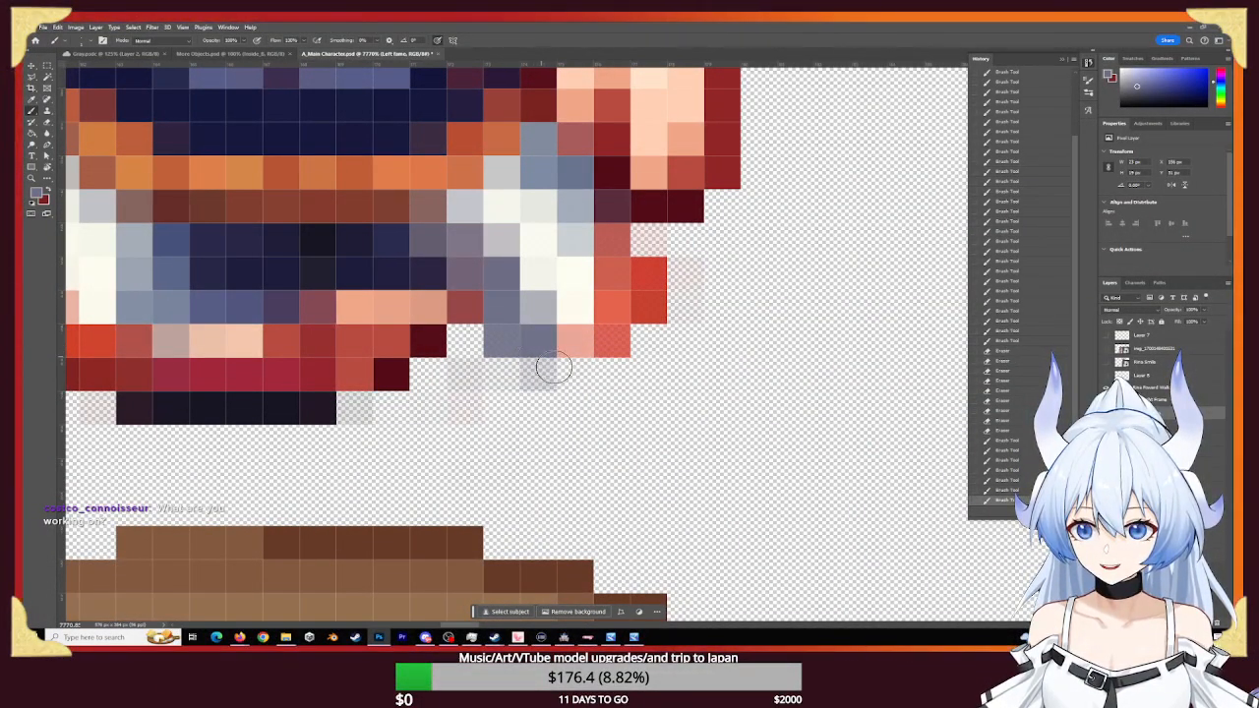
left_click(553, 360)
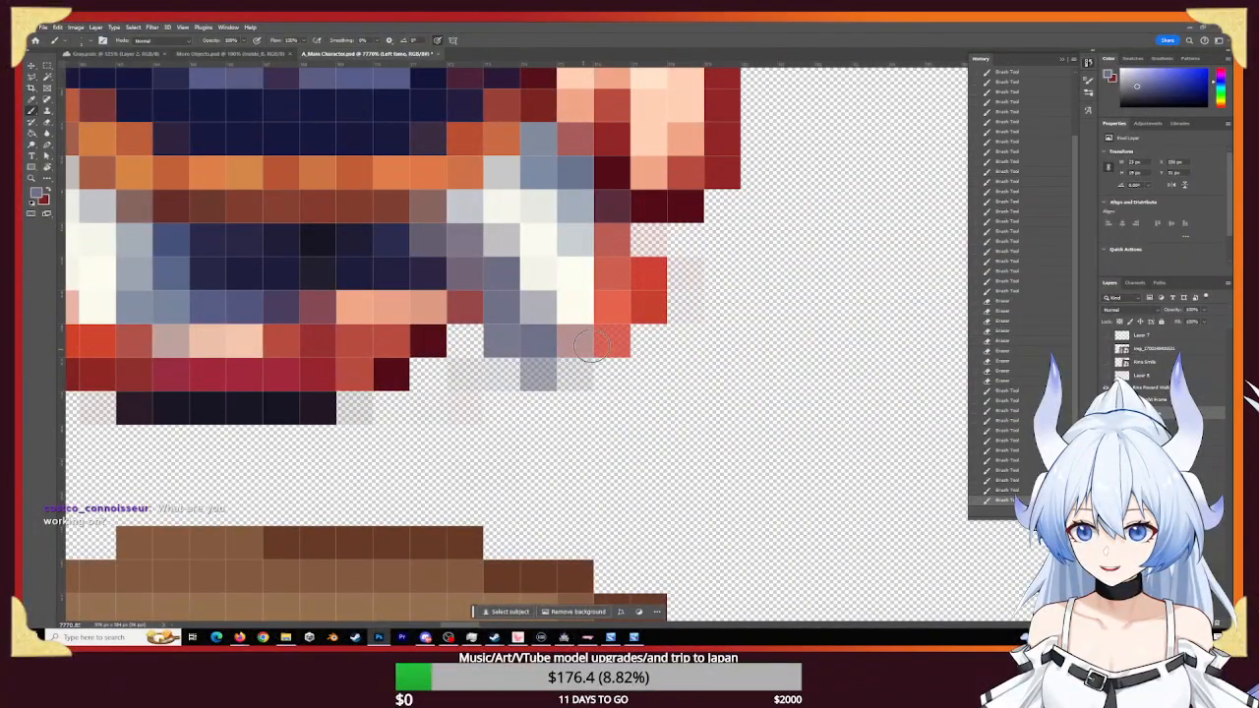
- Try dark red shading on the pixels beneath the right cloth panel's lower tip
left_click(617, 309, "alt")
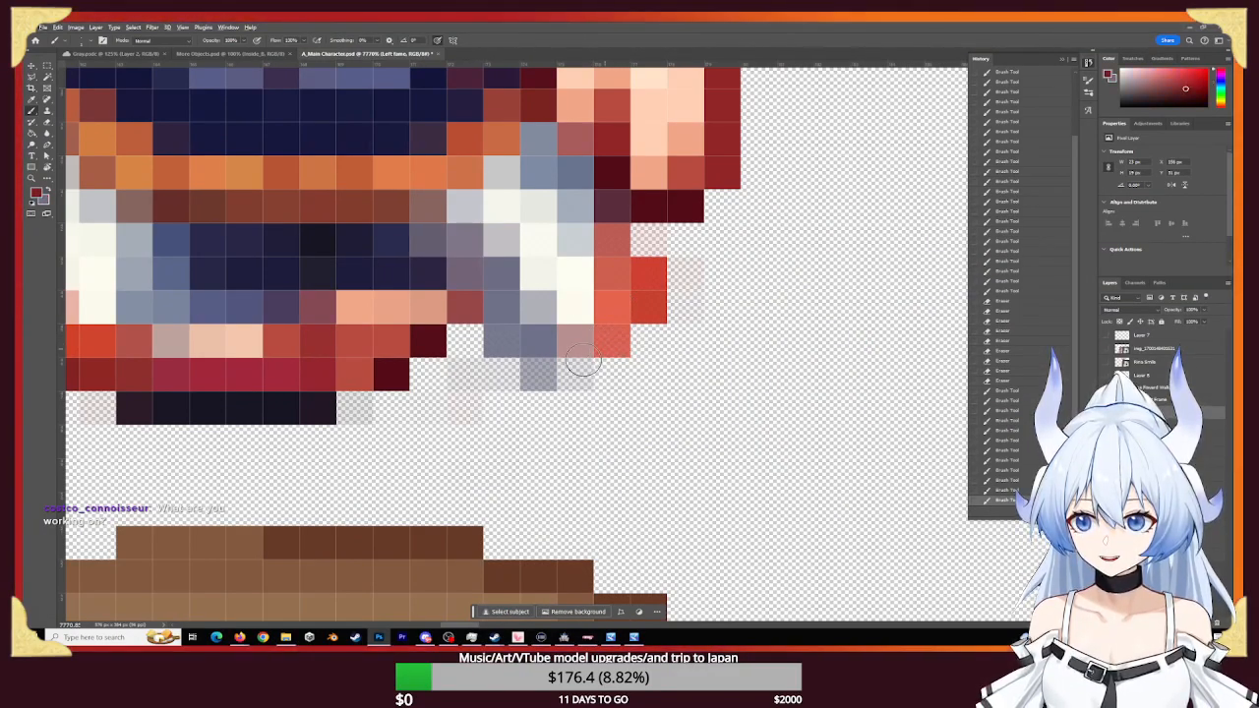
left_click(609, 354)
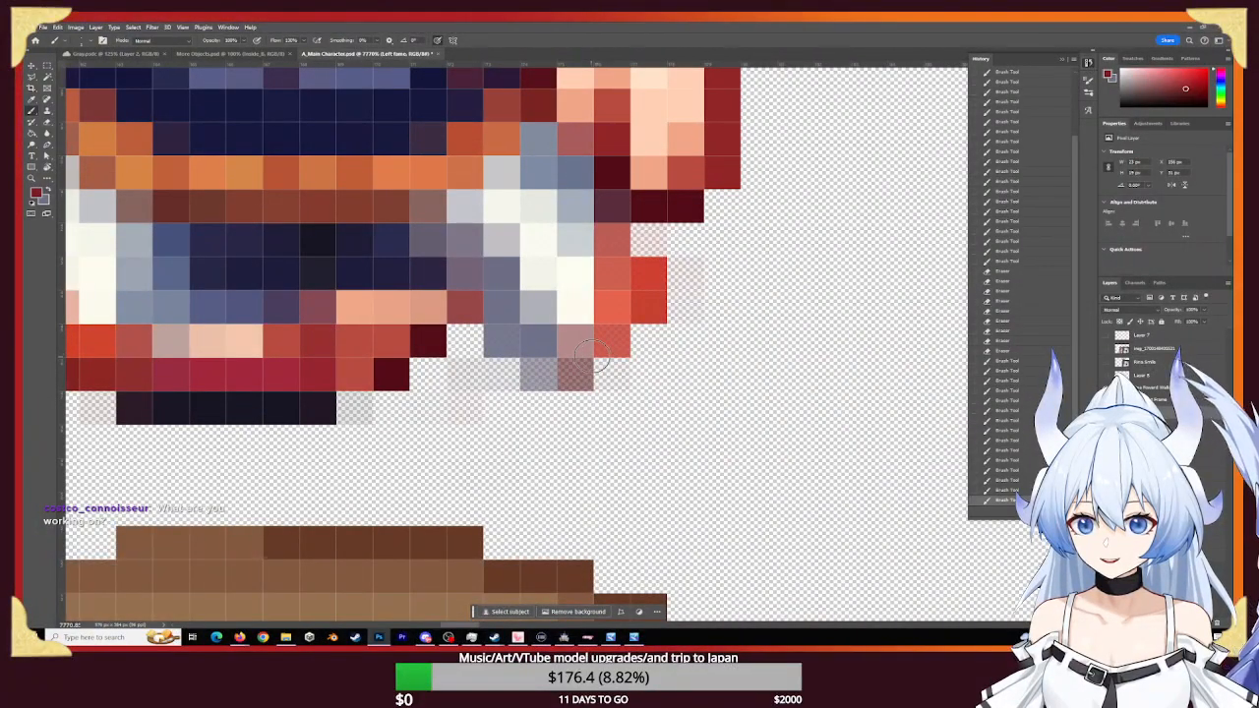
key("e")
right_click_drag(501, 367, 571, 369, "alt")
mouse_move(503, 370)
left_mouse_down()
mouse_move(561, 321)
mouse_move(599, 341)
left_mouse_up()
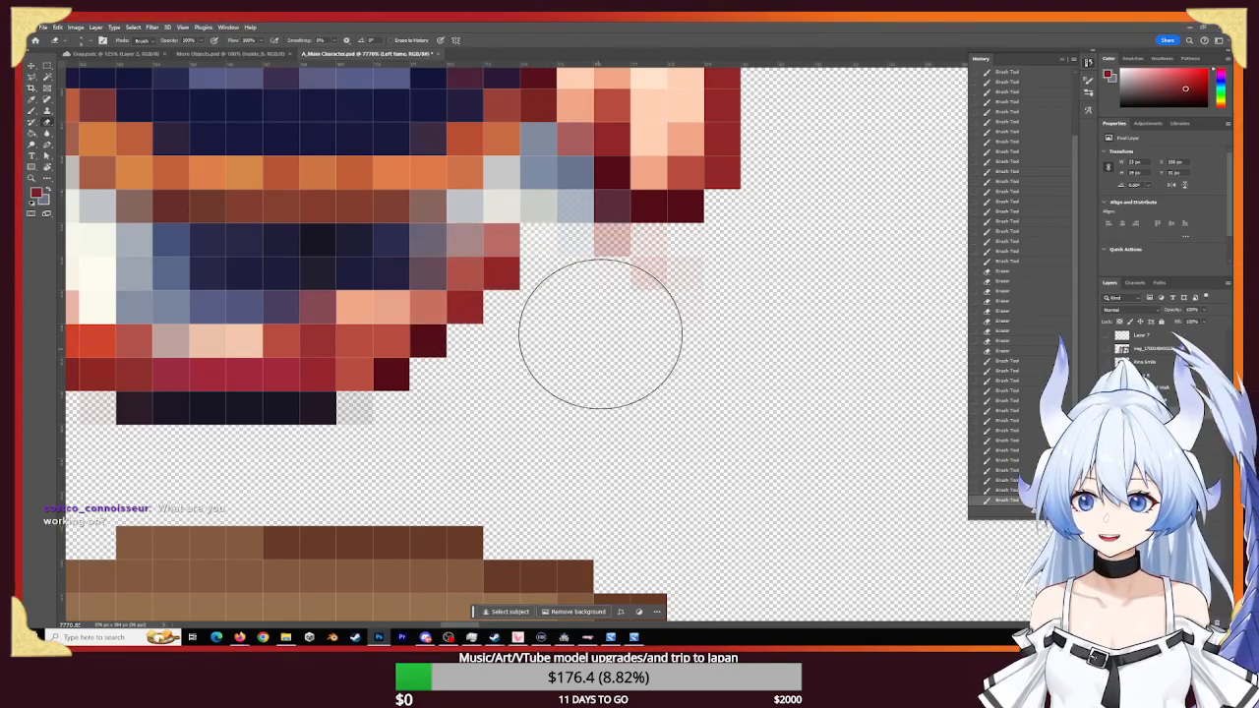
key("ctrl+z")
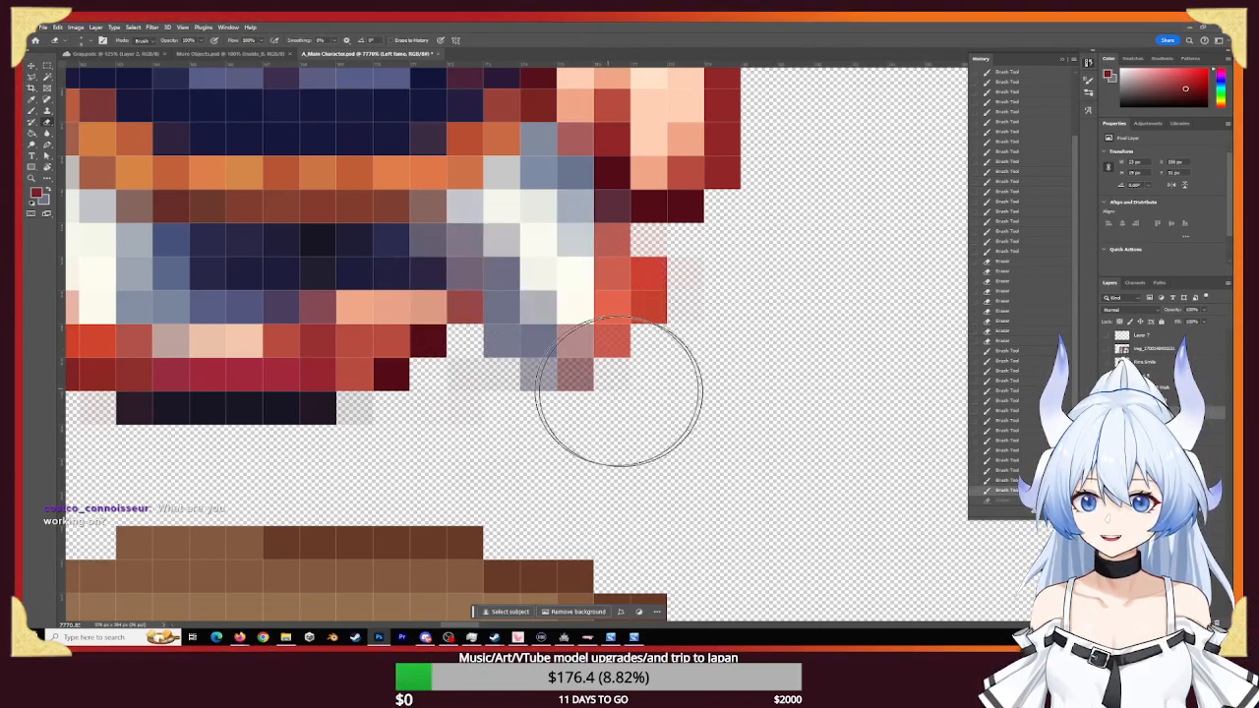
mouse_move(597, 414)
left_mouse_down()
mouse_move(536, 410)
mouse_move(697, 449)
left_mouse_up()
key("b")
left_click_drag(626, 366, 651, 388)
left_click(609, 381)
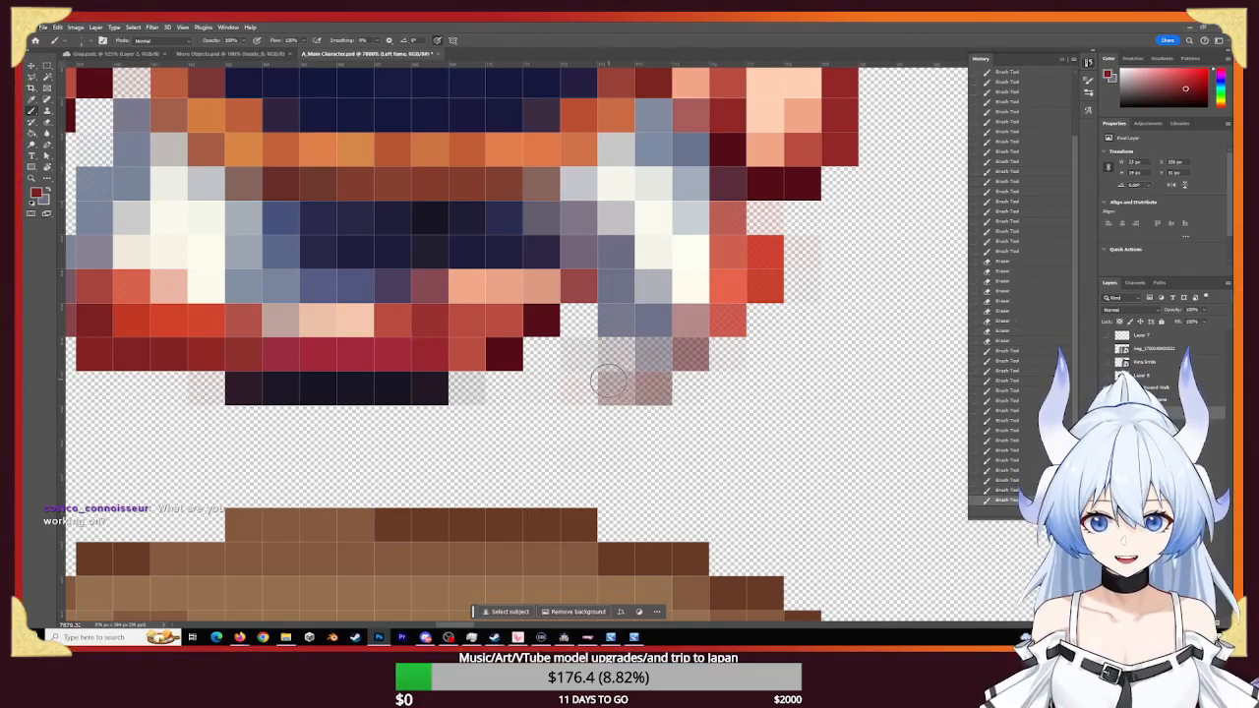
- Erase the faint semi-transparent pixels beneath the right cloth panel's lower edge with a smaller eraser
key("e")
left_click(663, 410)
key("ctrl+z")
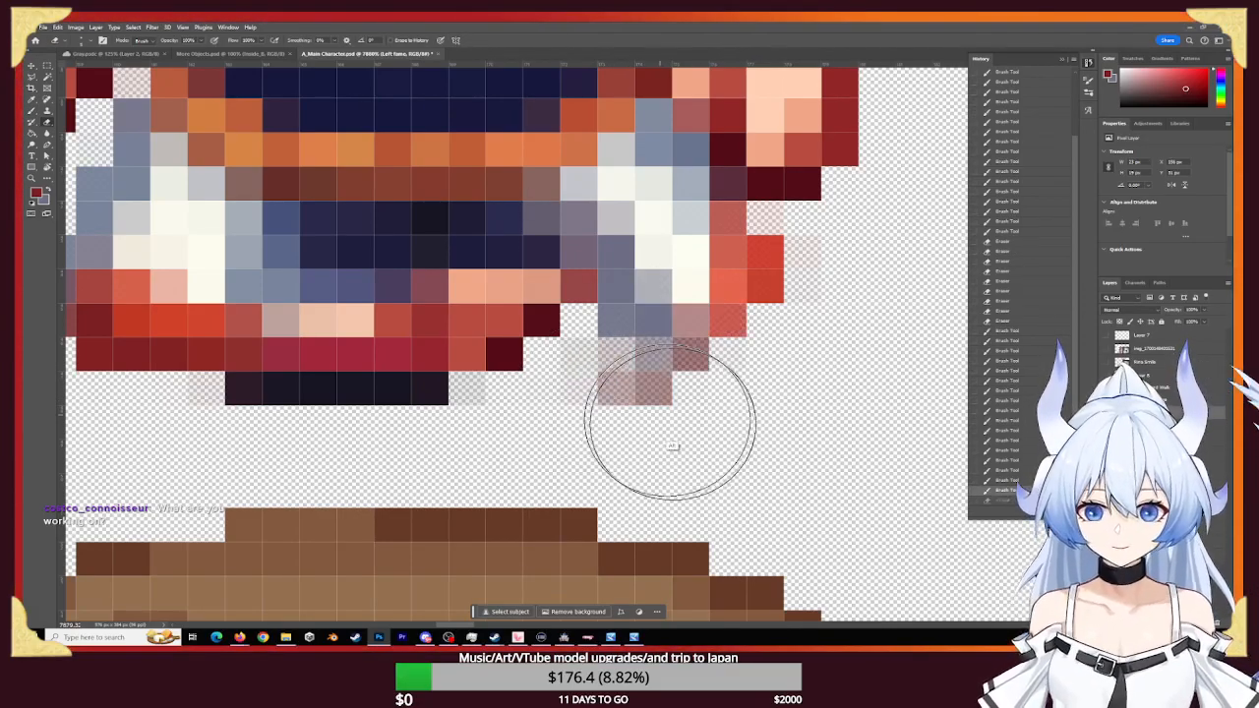
right_click_drag(679, 431, 514, 452, "alt")
mouse_move(678, 388)
left_mouse_down()
mouse_move(692, 374)
mouse_move(626, 374)
left_mouse_up()
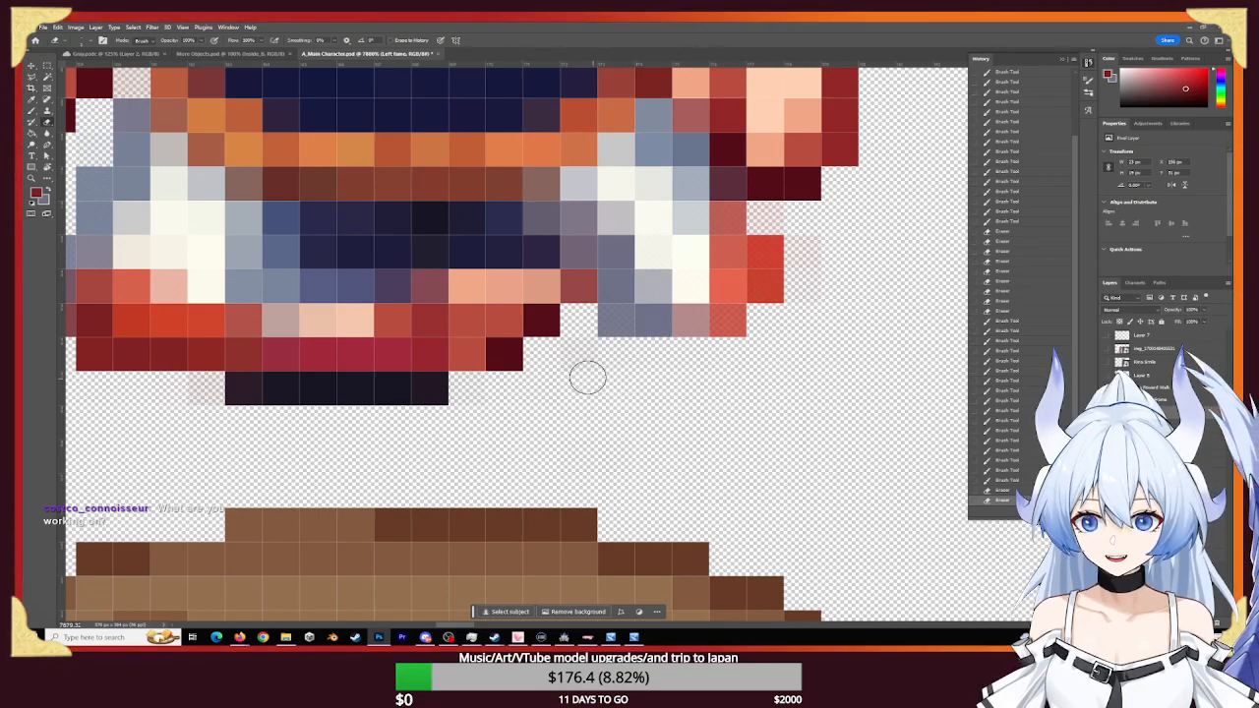
- Darken the inner end of the left panel's red trim with the near-black sampled from the shoe
key("b")
left_click(395, 386, "alt")
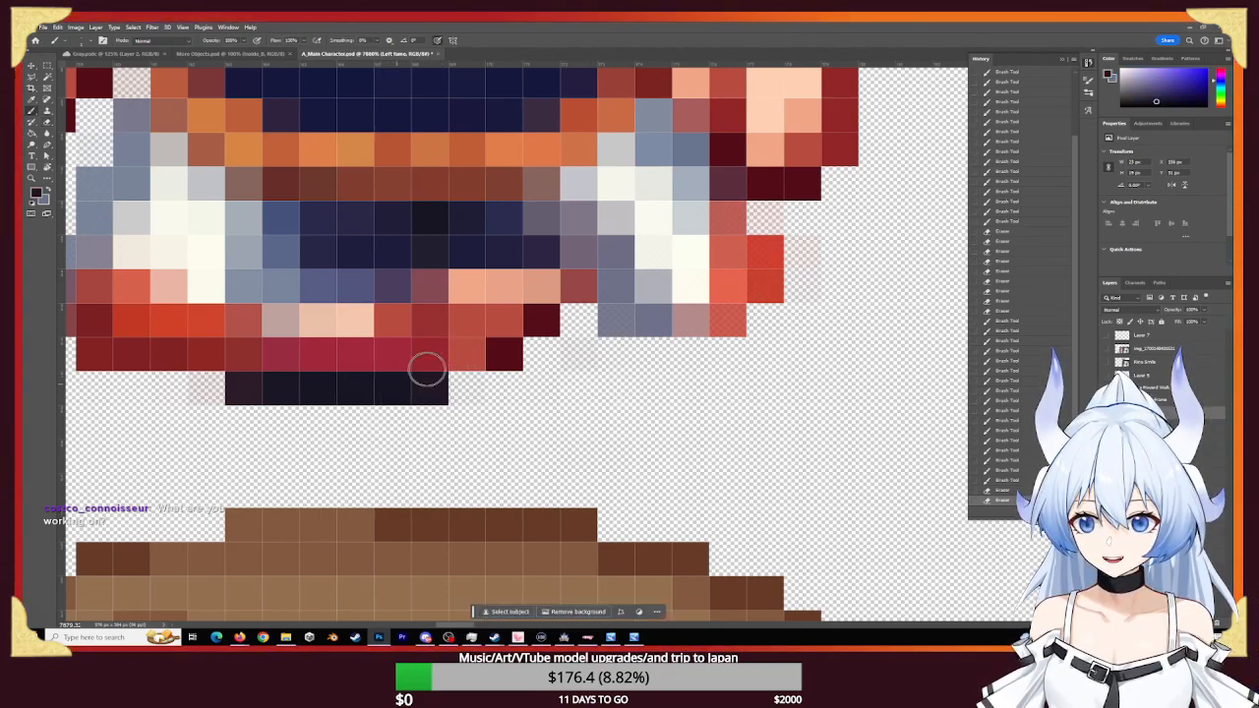
left_click(472, 350)
left_click(501, 348)
left_click(477, 343)
left_click(492, 323)
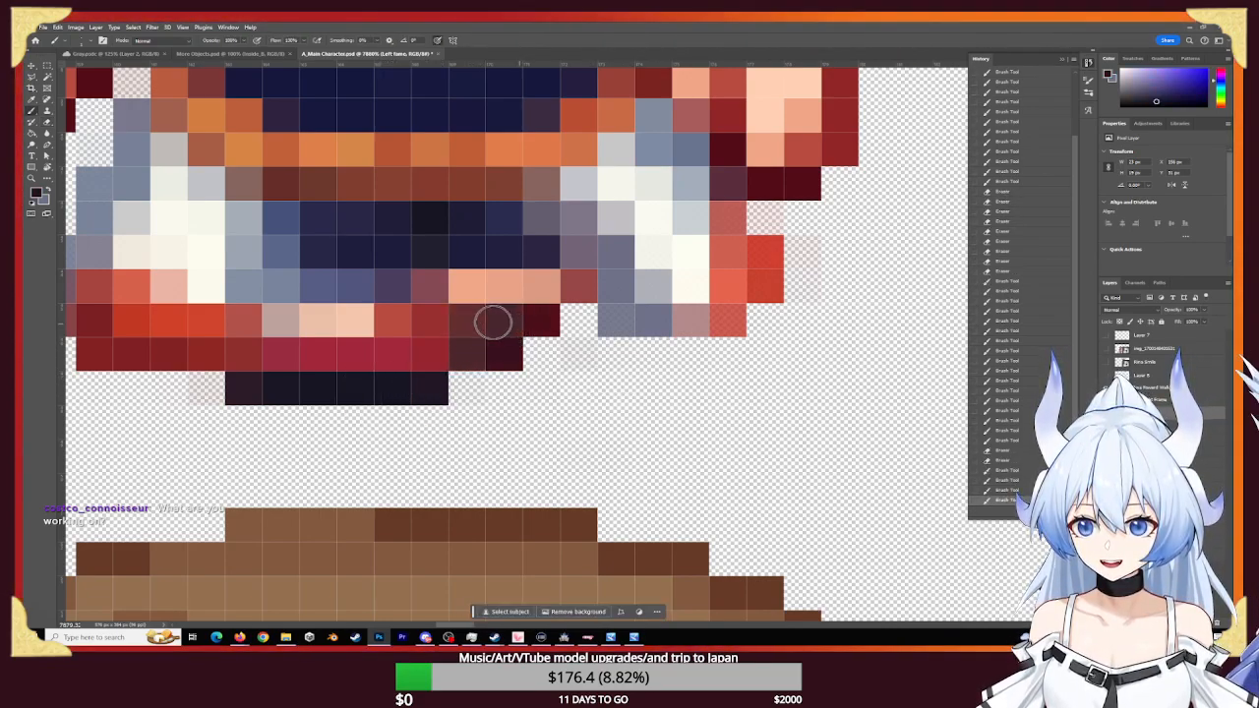
left_click(507, 323)
left_click(480, 328)
left_click(500, 329)
left_click(500, 350)
left_click(482, 348)
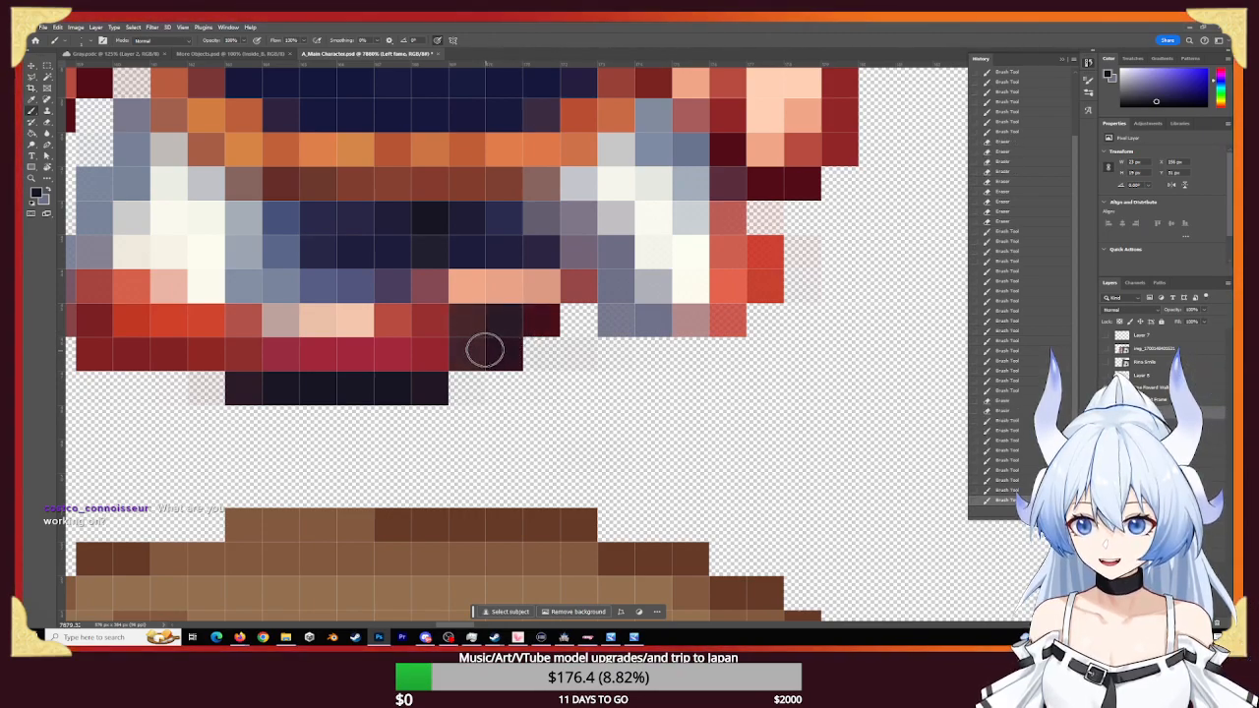
- Fill the right cloth panel's outer trim with the bright red sampled from its edge
left_click(770, 253, "alt")
left_click(772, 255, "alt")
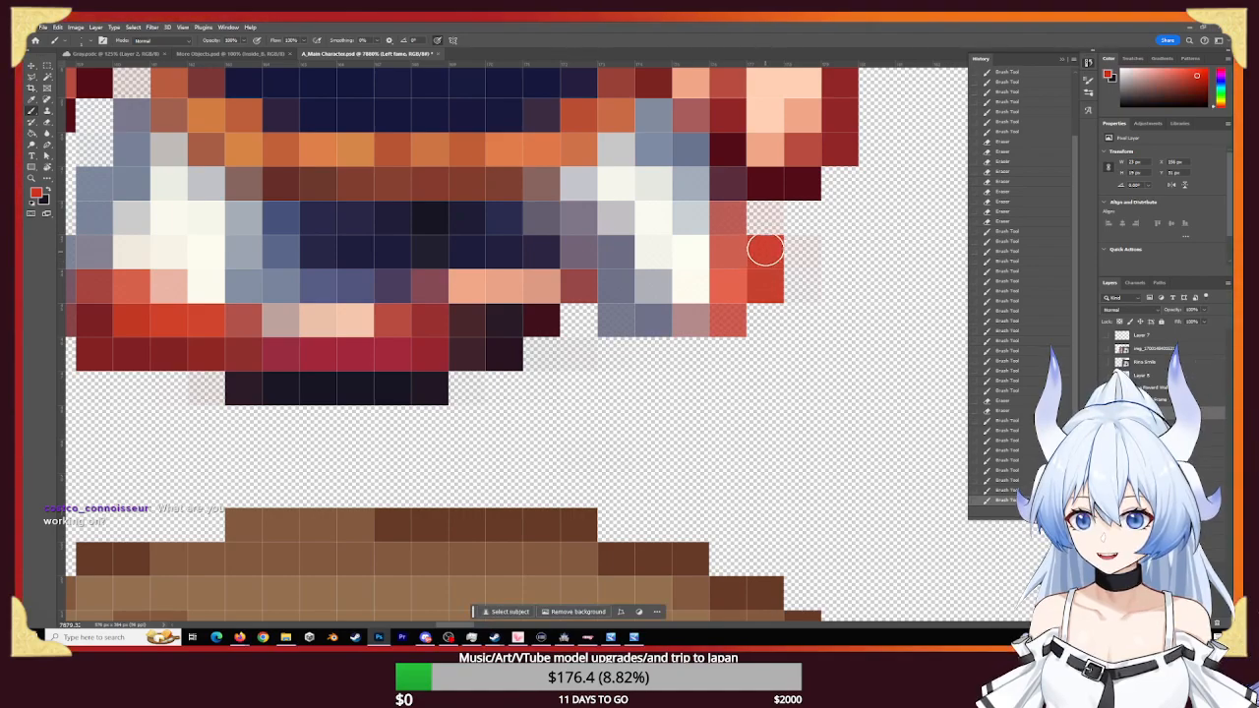
left_click(730, 317)
left_click(753, 234)
left_click(747, 236)
left_click(752, 230)
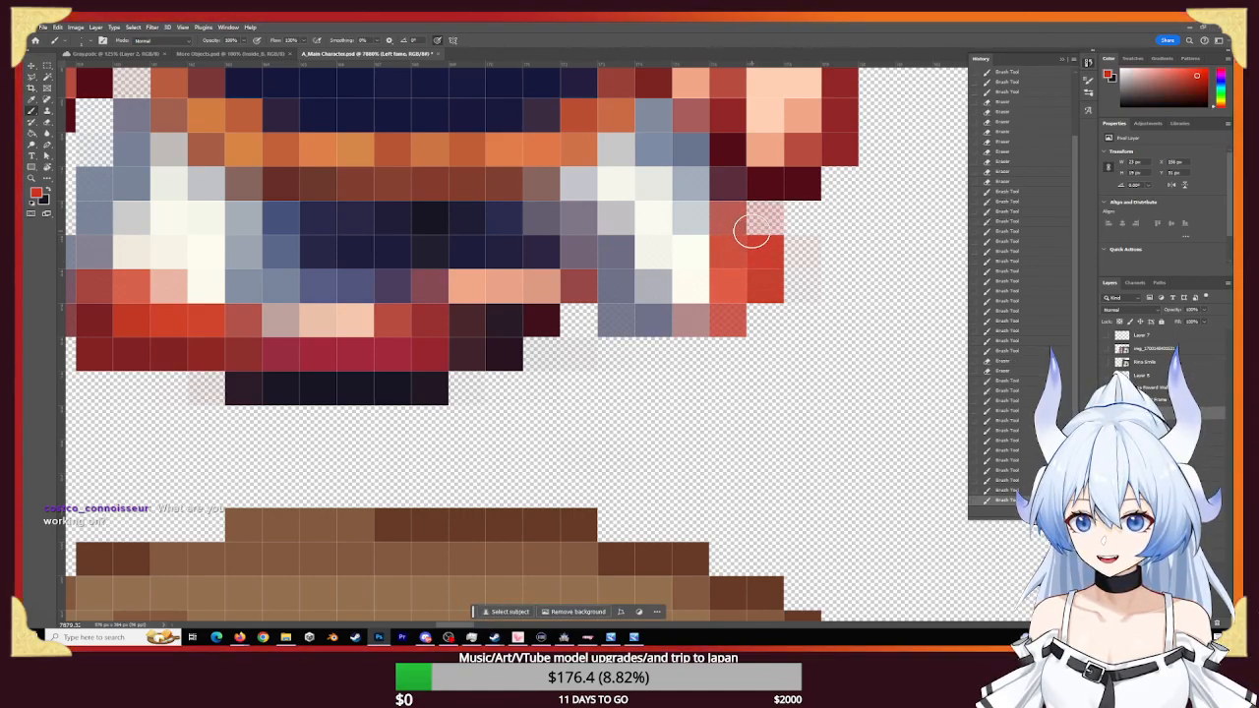
left_click(745, 261)
left_click(751, 233)
left_click(749, 240)
left_click(748, 247)
left_click(753, 227)
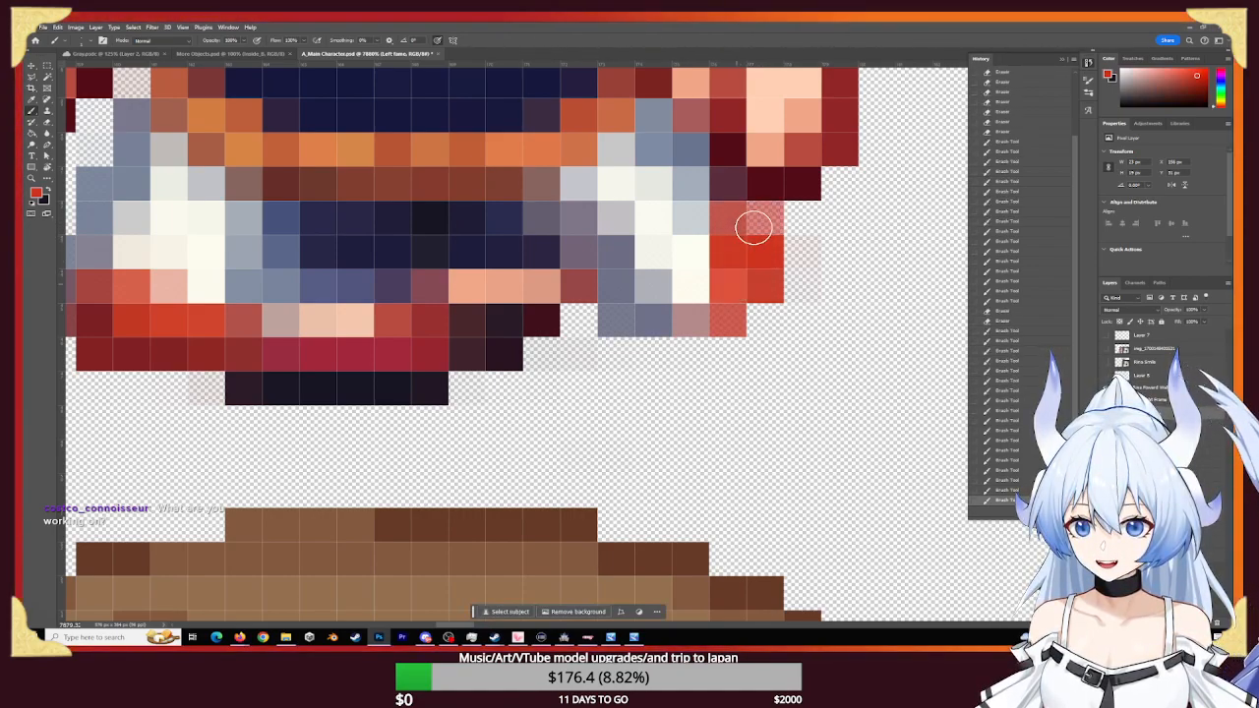
left_click(746, 280)
left_click(743, 304)
left_click(739, 295)
- Lighten the upper inner pixels of the right panel's red trim with the cloth's off-white
left_click(693, 253, "alt")
left_click(725, 242)
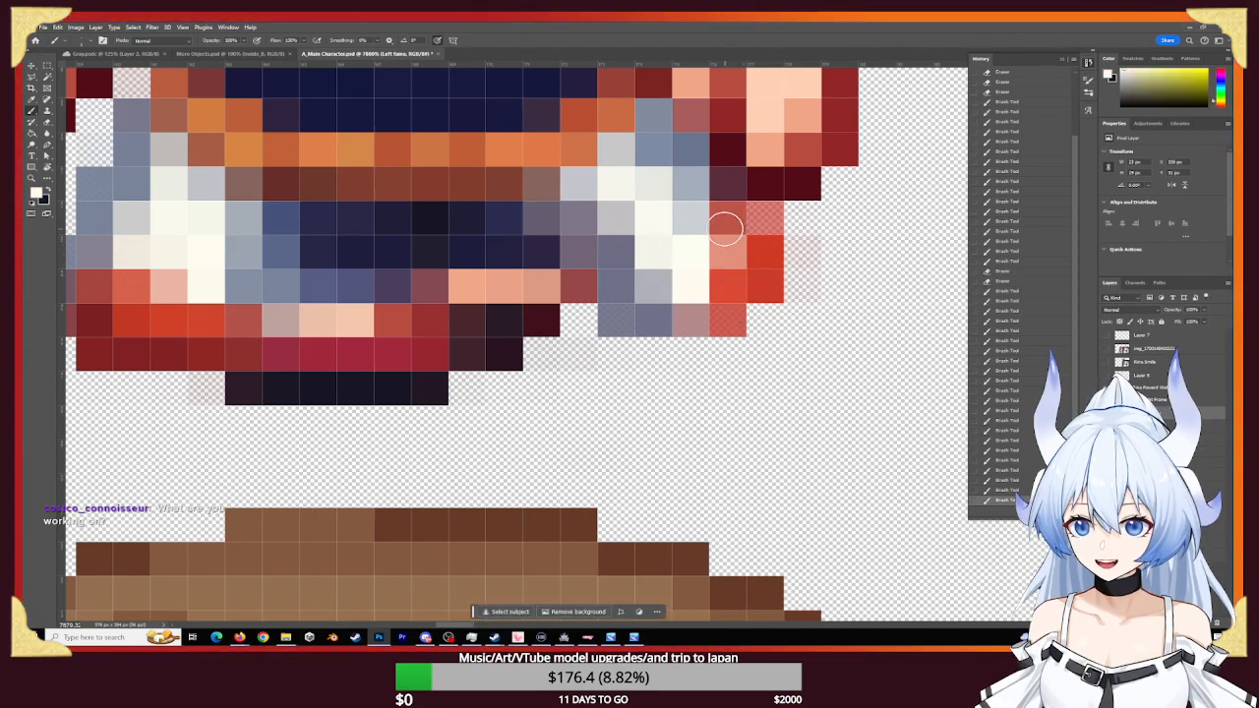
left_click(725, 228)
left_click(717, 231)
- Shade the right panel's upper outer edge and bottom pixels with grey-blue tones sampled from the cloth
left_click(661, 152, "alt")
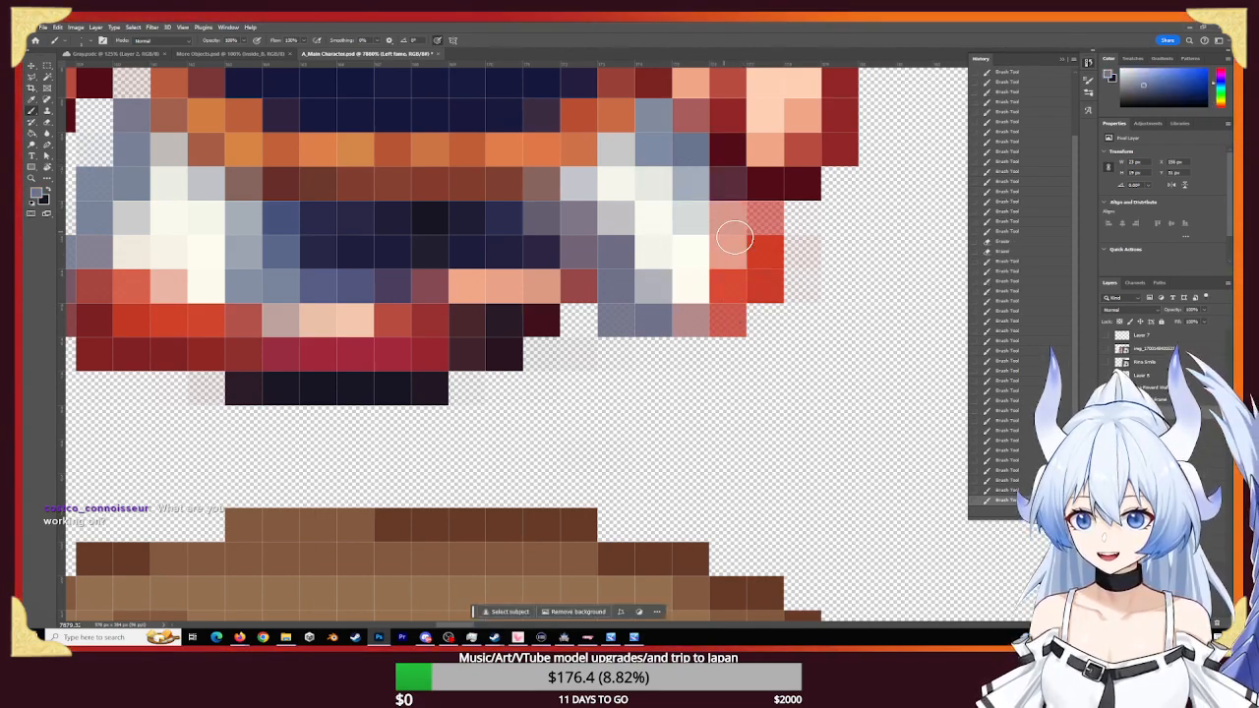
left_click(731, 240)
left_click(731, 222)
left_click(749, 221)
left_click(761, 222)
left_click(737, 236)
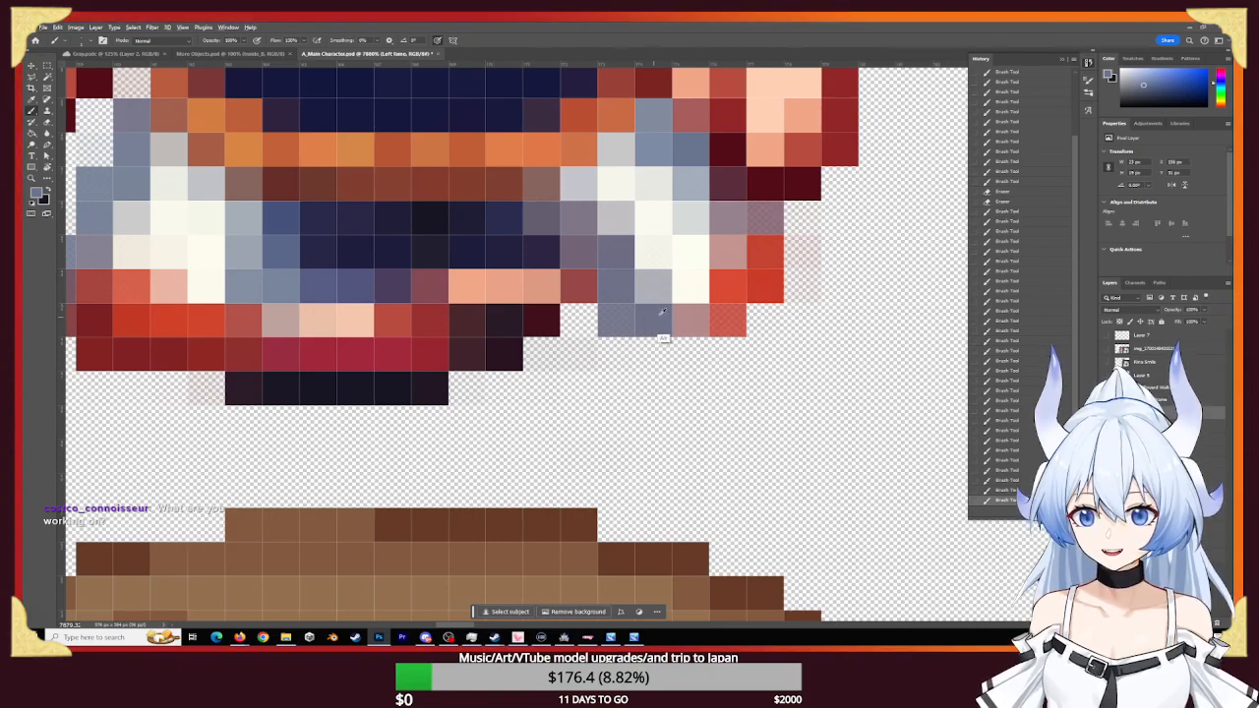
left_click(659, 326, "alt")
left_click(697, 325)
left_click(706, 328)
left_click(691, 320)
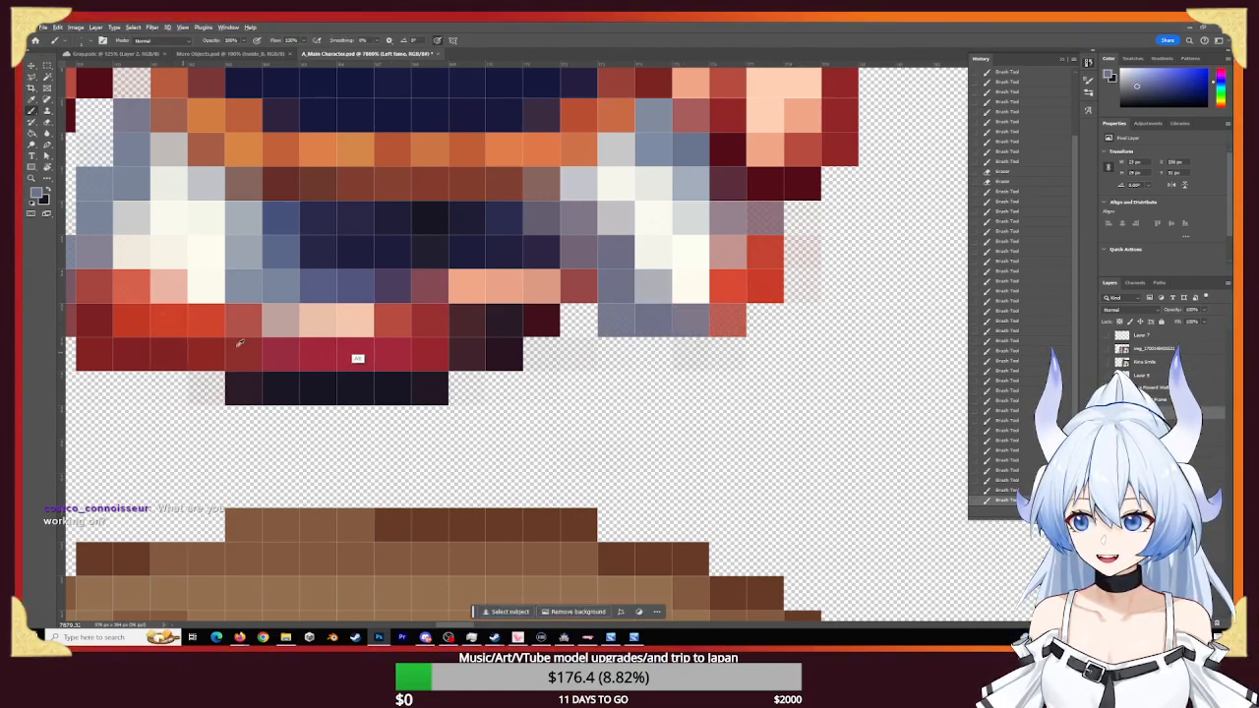
- Outline the bottom and outer edge of the right panel's trim with dark red sampled from the left trim
left_click(191, 349, "alt")
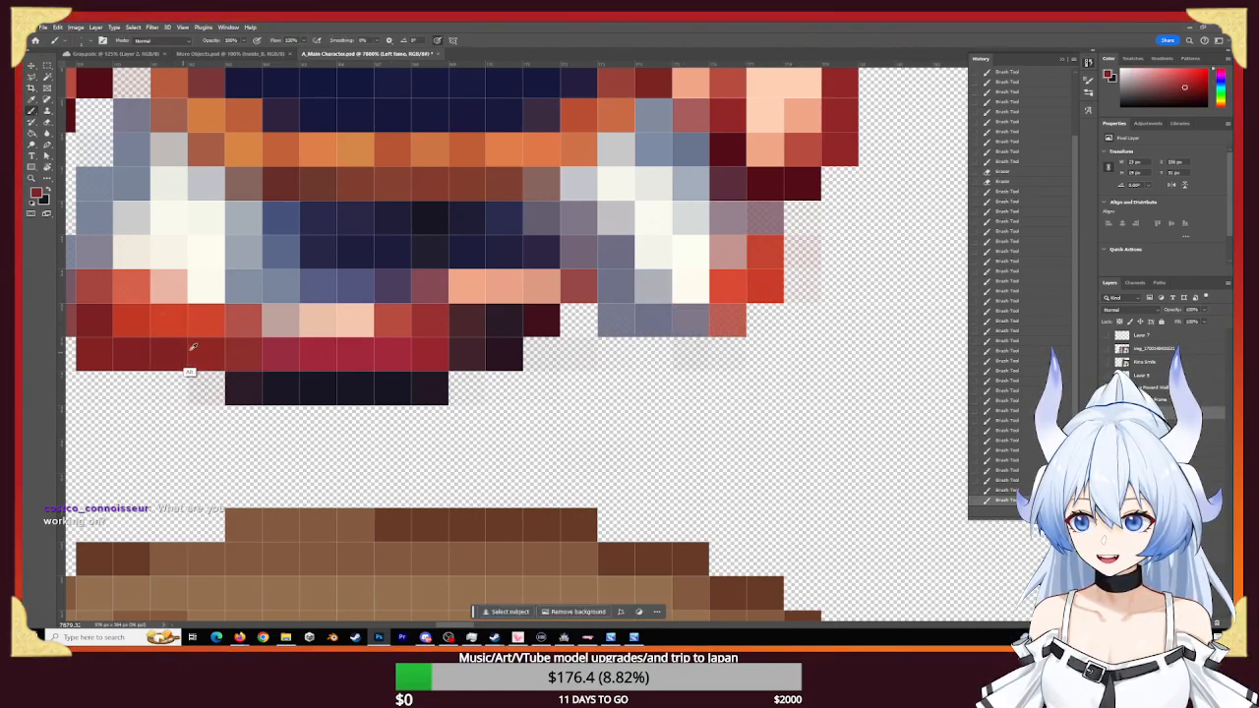
left_click(705, 319)
left_click(727, 320)
left_click(762, 291)
left_click(778, 261)
left_click(772, 245)
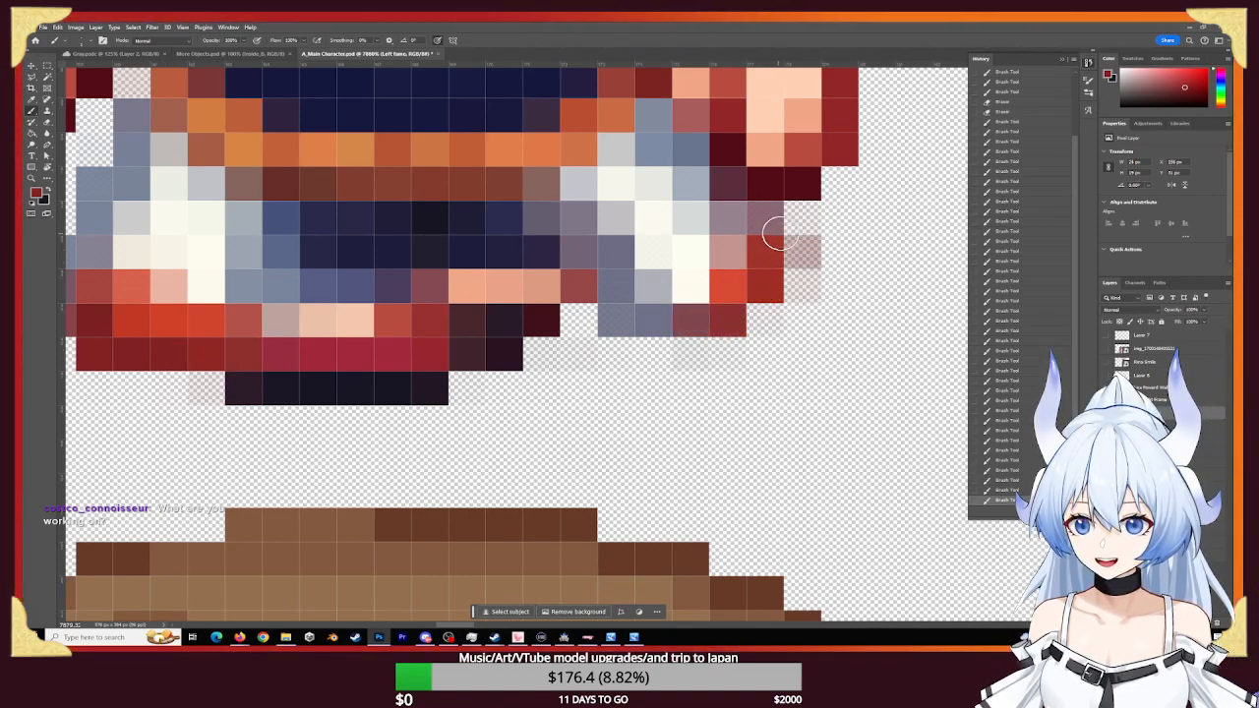
left_click(781, 233)
left_click(794, 257)
- Erase the faint stray pixels outside the right cloth panel's outer edge
key("e")
left_click(794, 285)
left_click(800, 251)
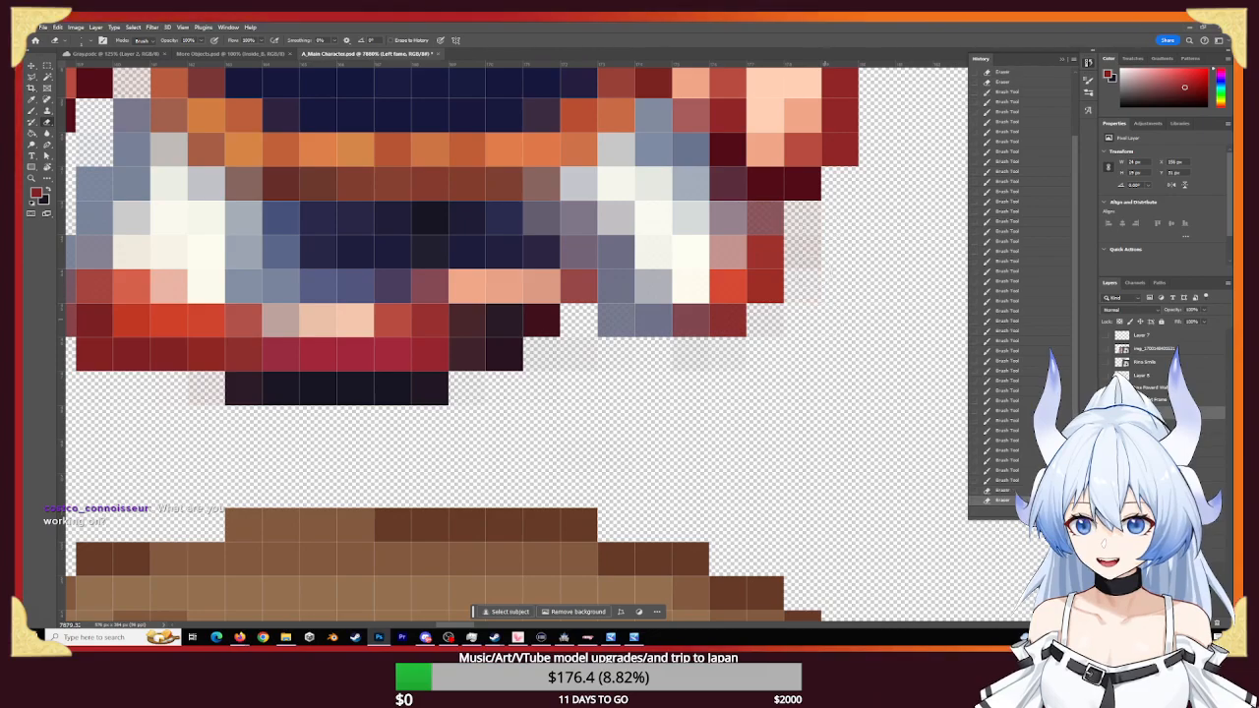
left_click(800, 218)
left_click(801, 252)
- Delete the old outfit layer from the rightmost front-facing sprite
key("z")
left_click_drag(595, 377, 568, 371)
left_click_drag(880, 351, 614, 330)
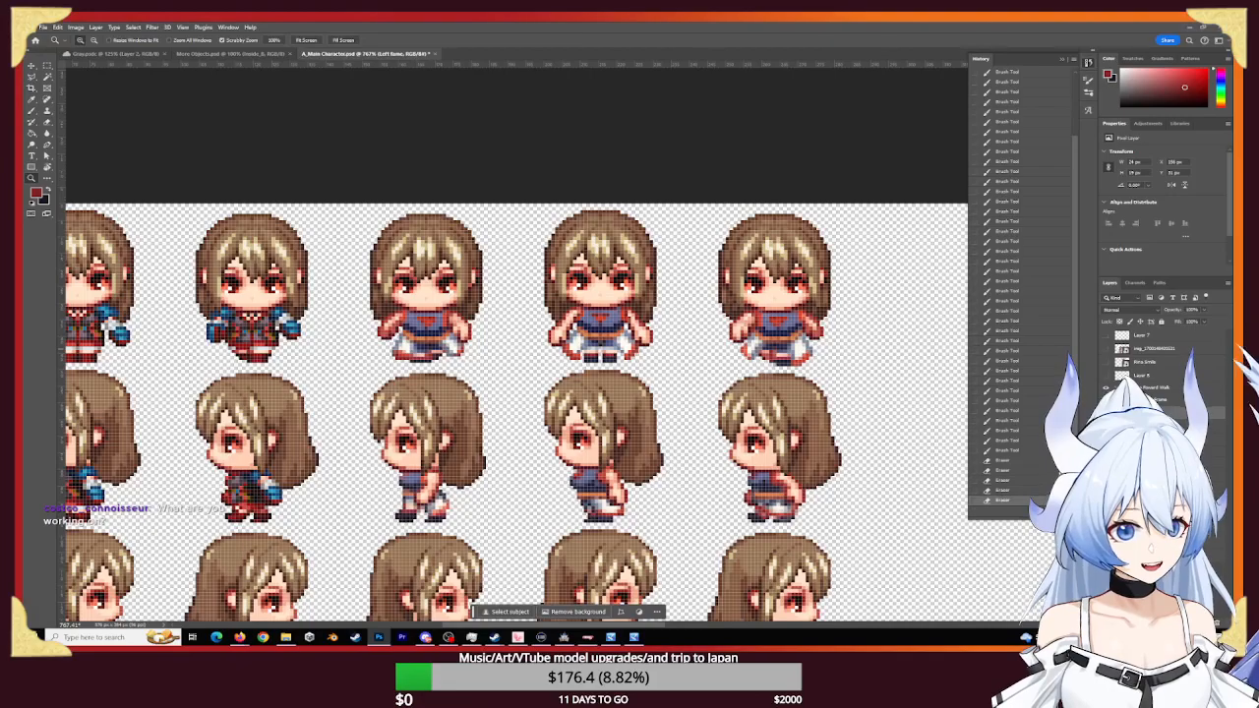
key("Delete")
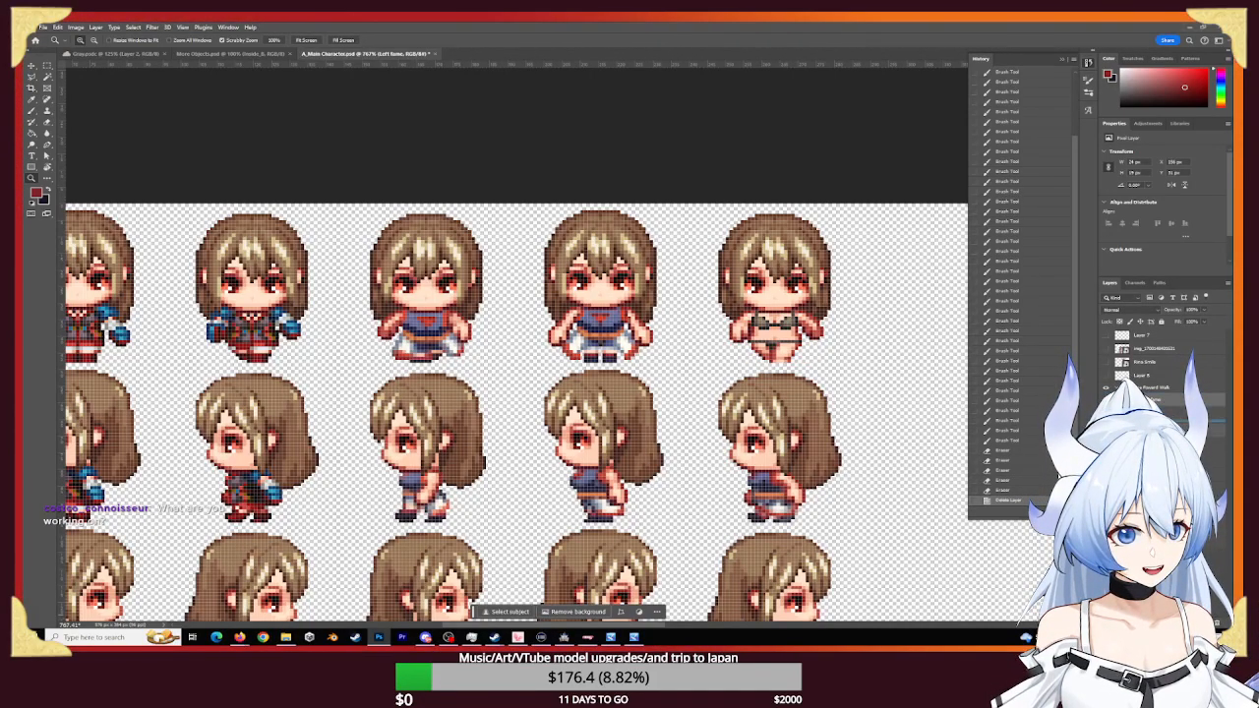
- Duplicate the left frame's outfit layer and rename the copy Right Frame
left_click(1105, 399)
left_click(1105, 399)
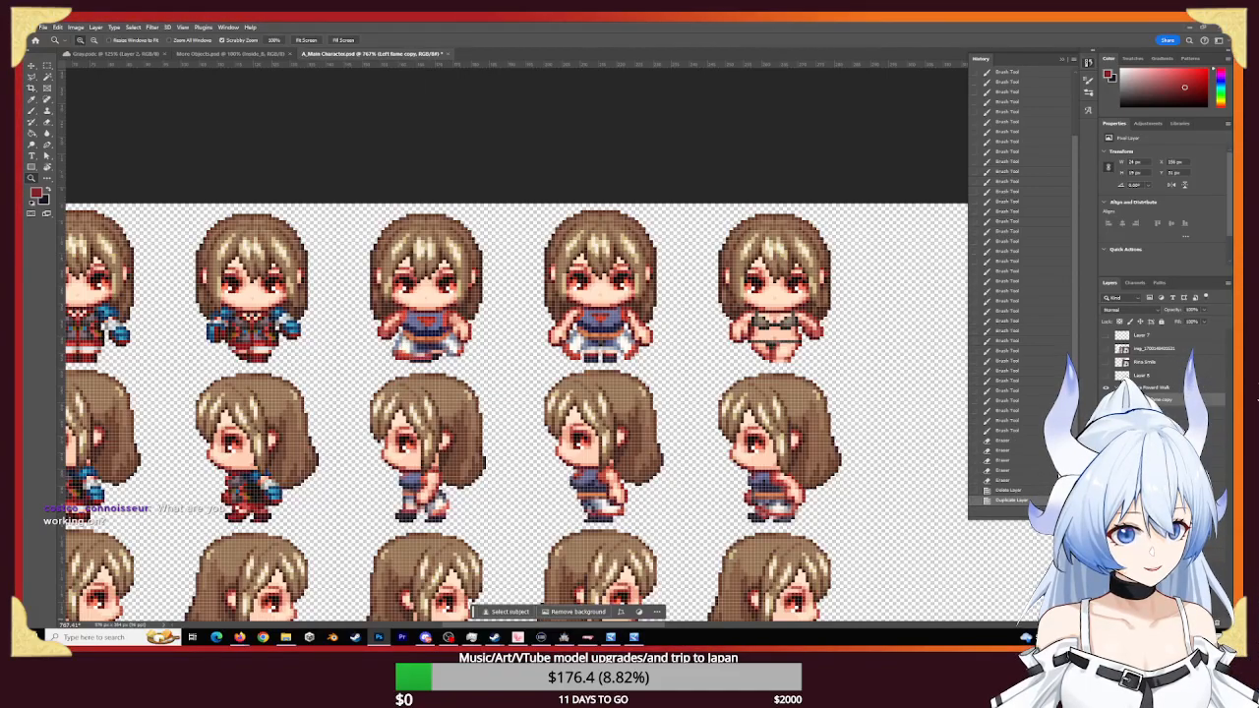
key("ctrl+j")
double_click(1159, 400)
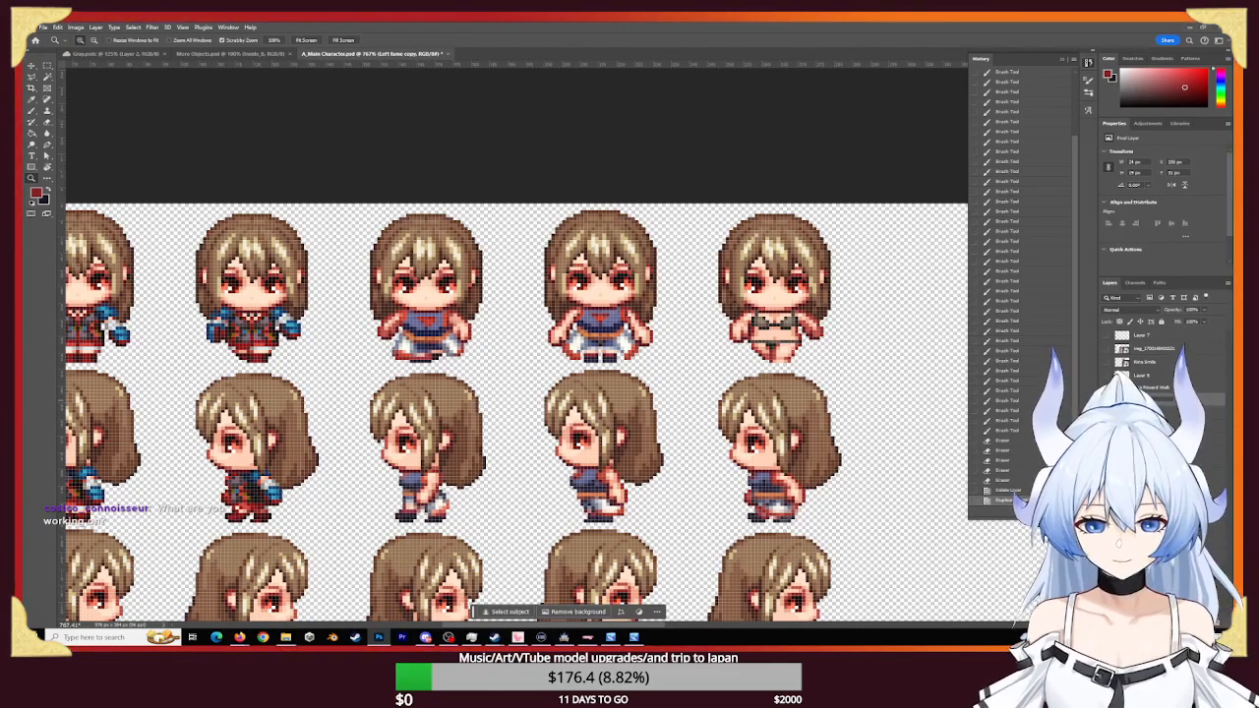
type("Right Frame")
key("Return")
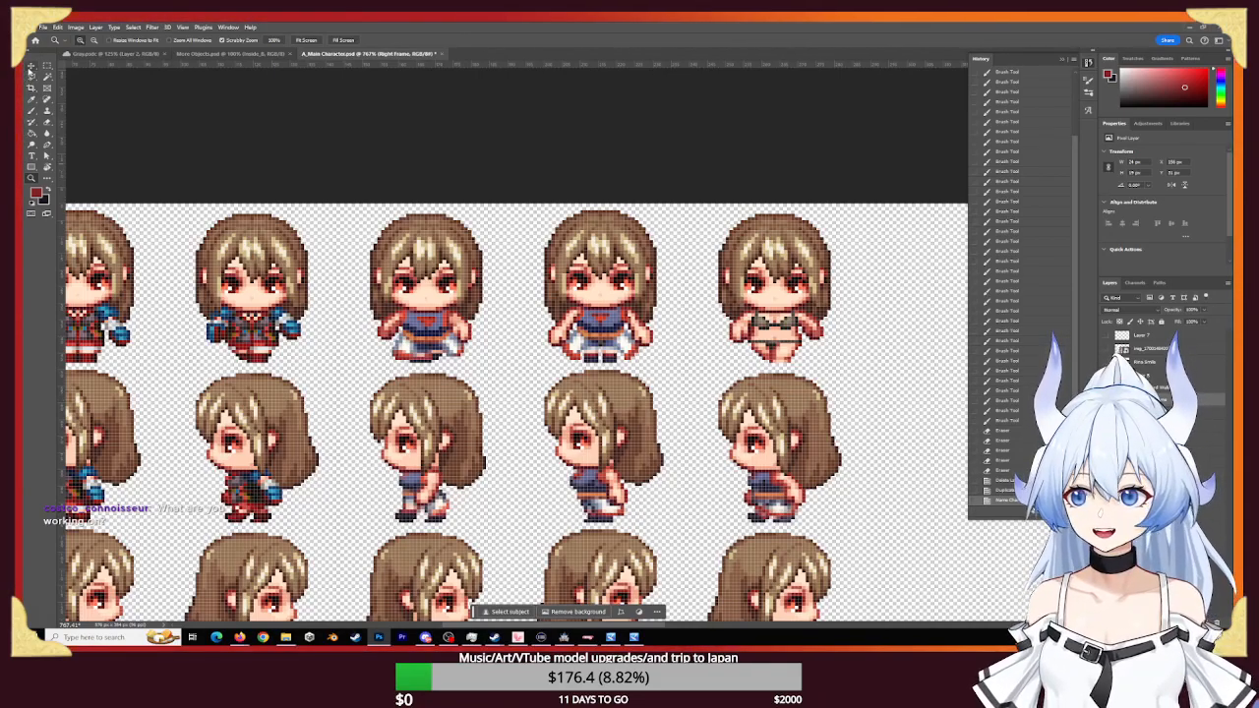
- Move the copied outfit onto the rightmost front-facing sprite and flip it horizontally
left_click(31, 65)
left_click_drag(414, 330, 772, 332)
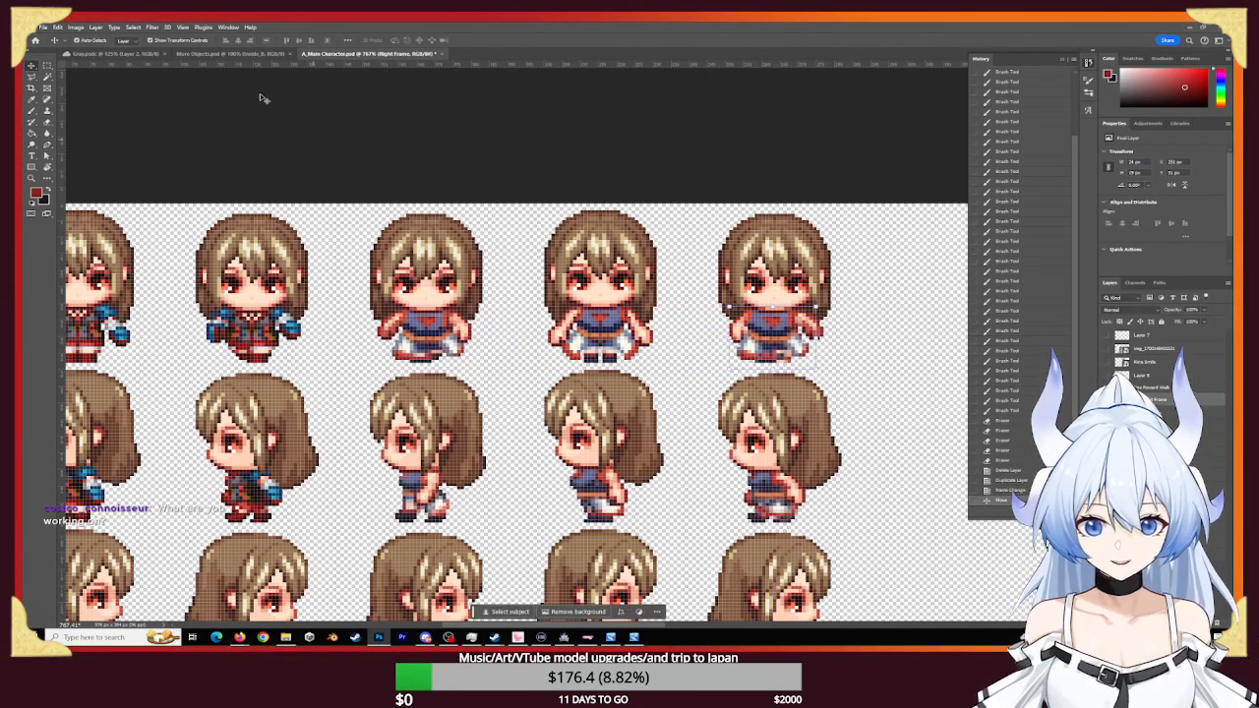
key("ctrl+t")
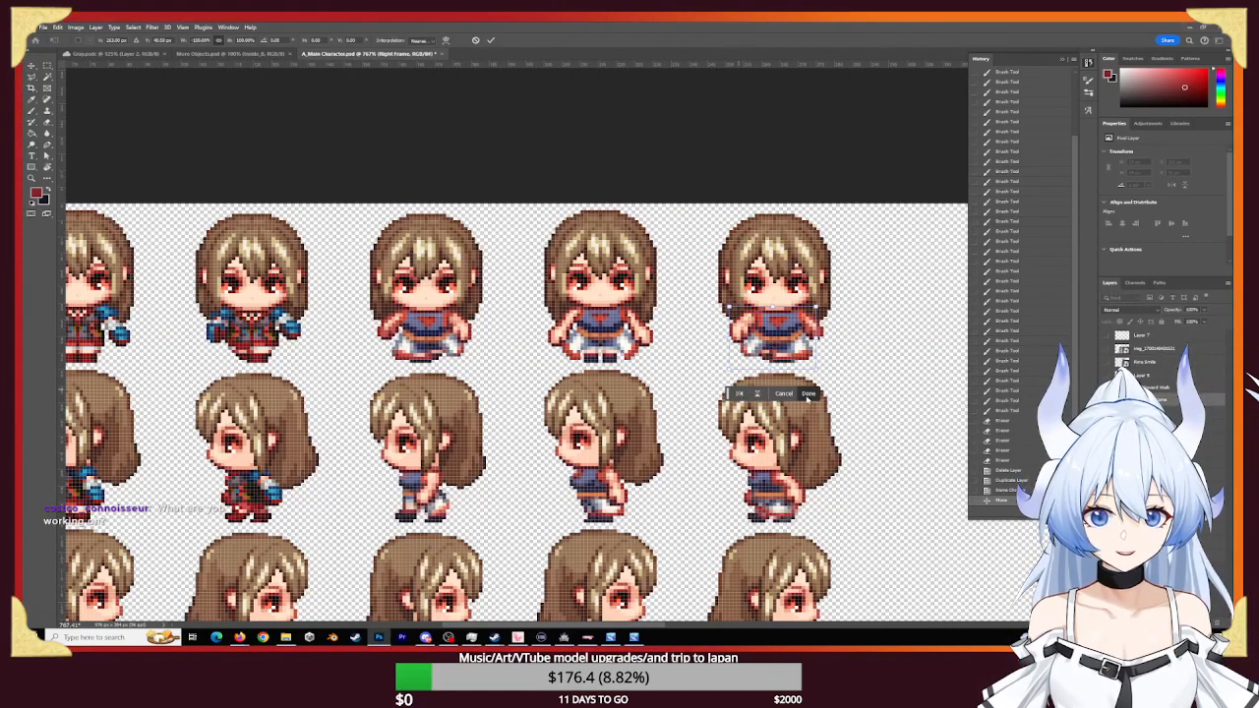
left_click(807, 394)
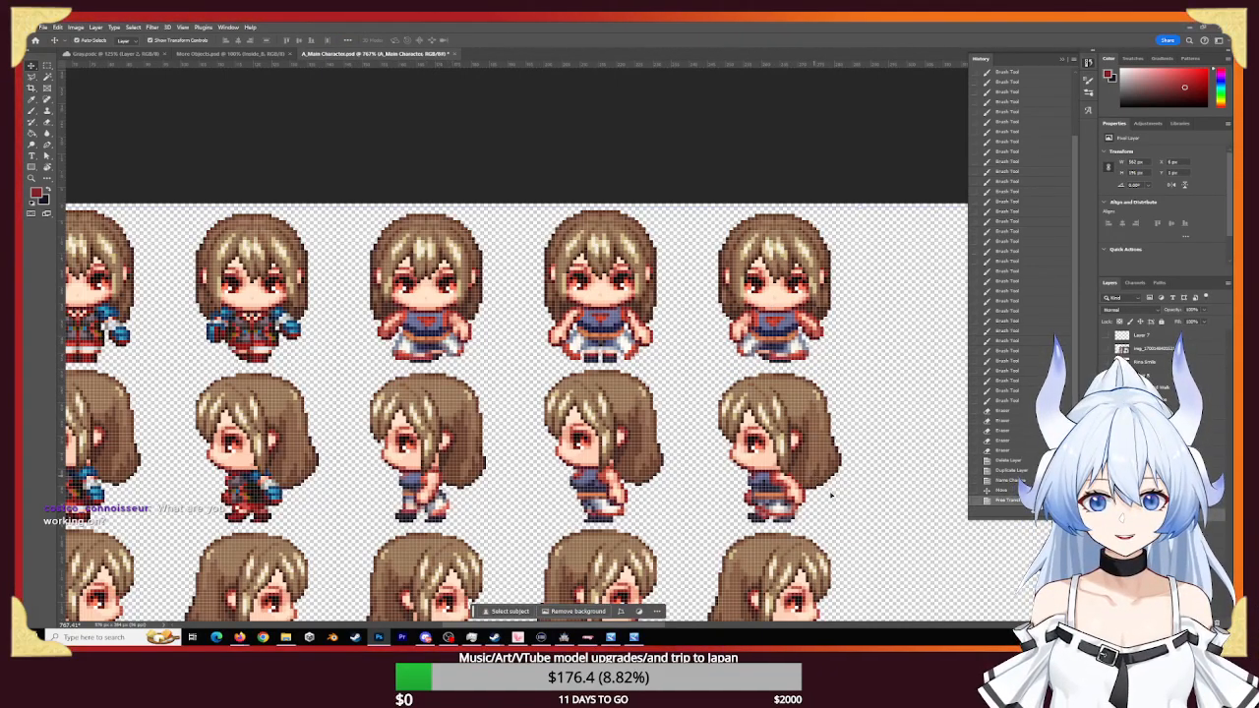
- Inspect the side-view sprites up close, hiding and reshowing the outfit layer group to compare
key("z")
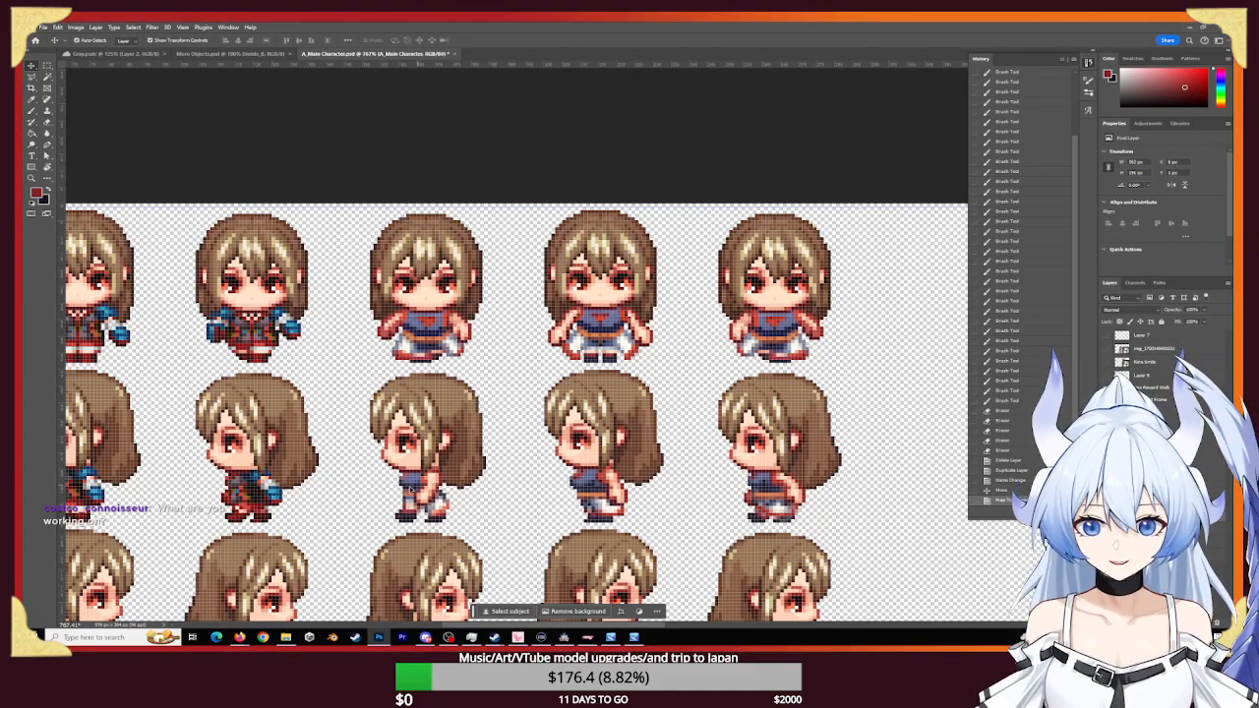
left_click_drag(409, 486, 569, 466)
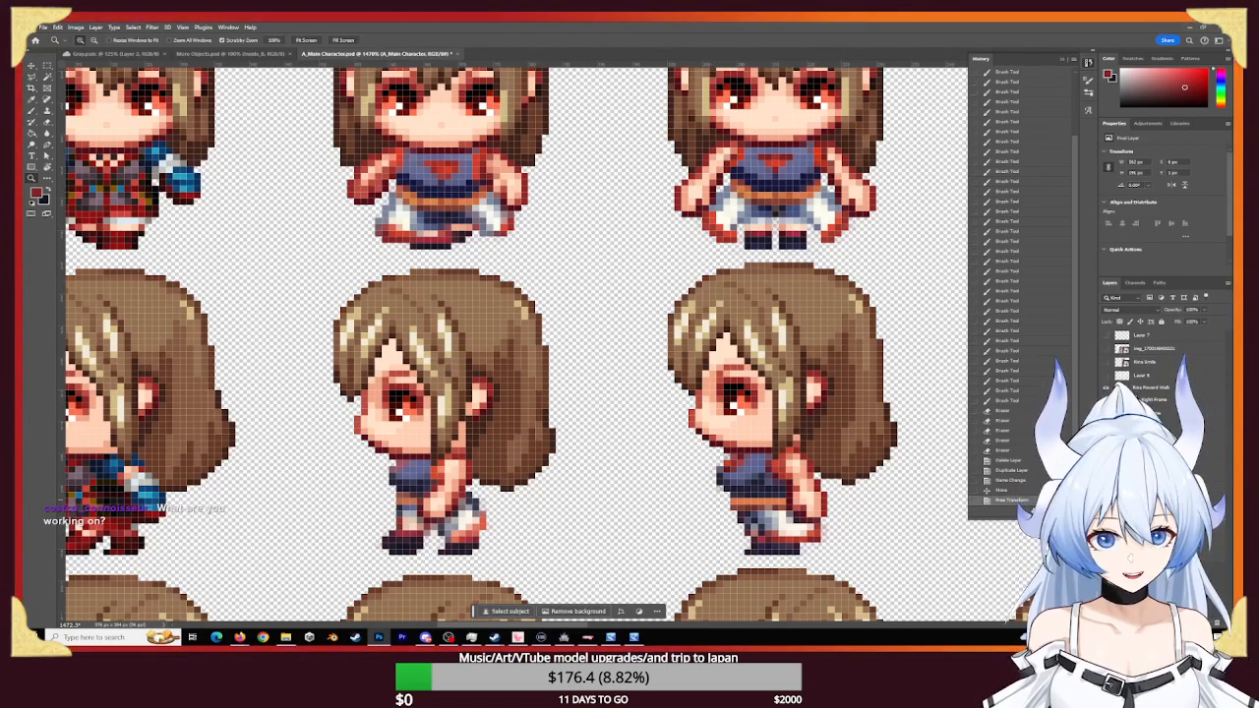
left_click(1105, 389)
left_click(1105, 389)
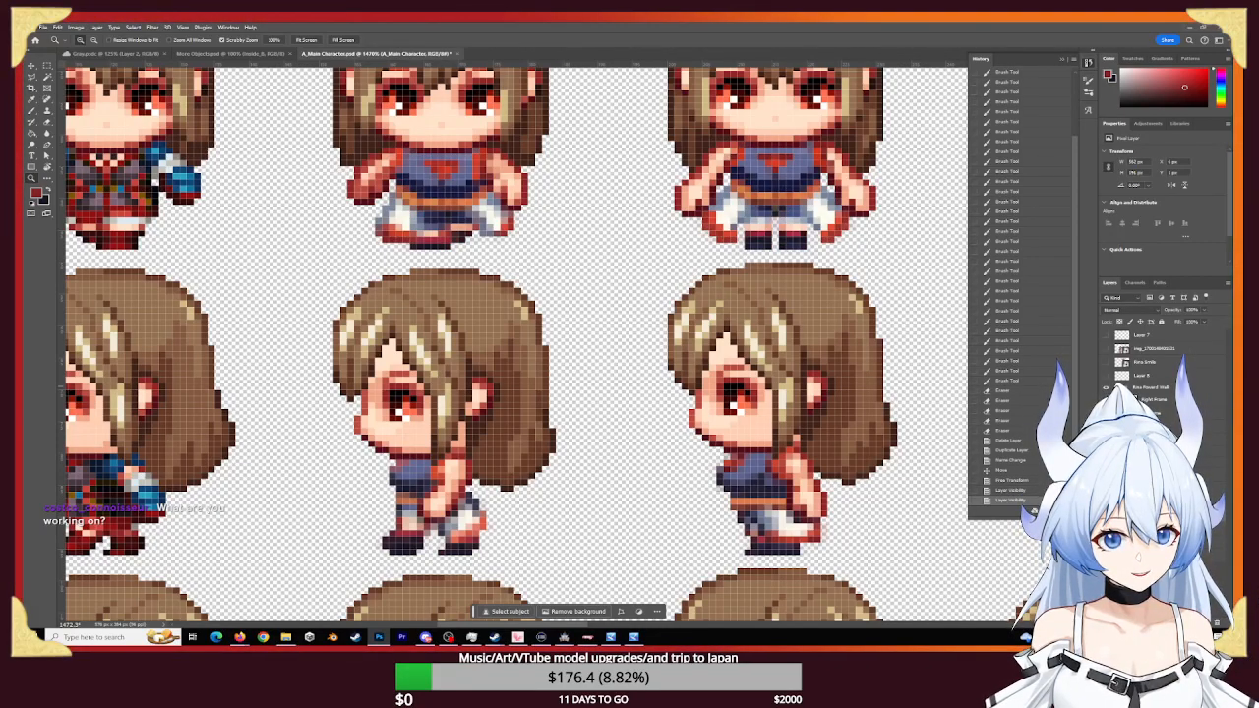
- Toggle the outfit group's visibility repeatedly to compare the two side-view sprites with and without their clothing
left_click(1106, 399)
left_click(1105, 400)
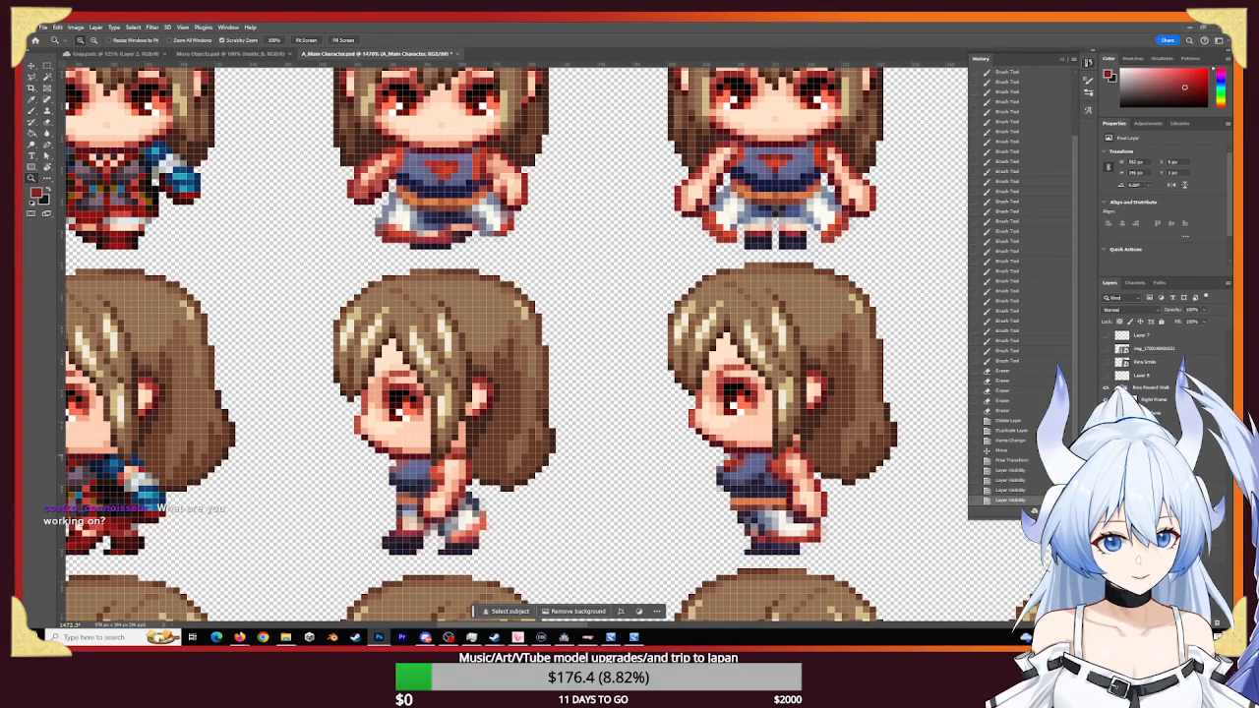
left_click(1106, 399)
left_click(1105, 399)
left_click(1105, 399)
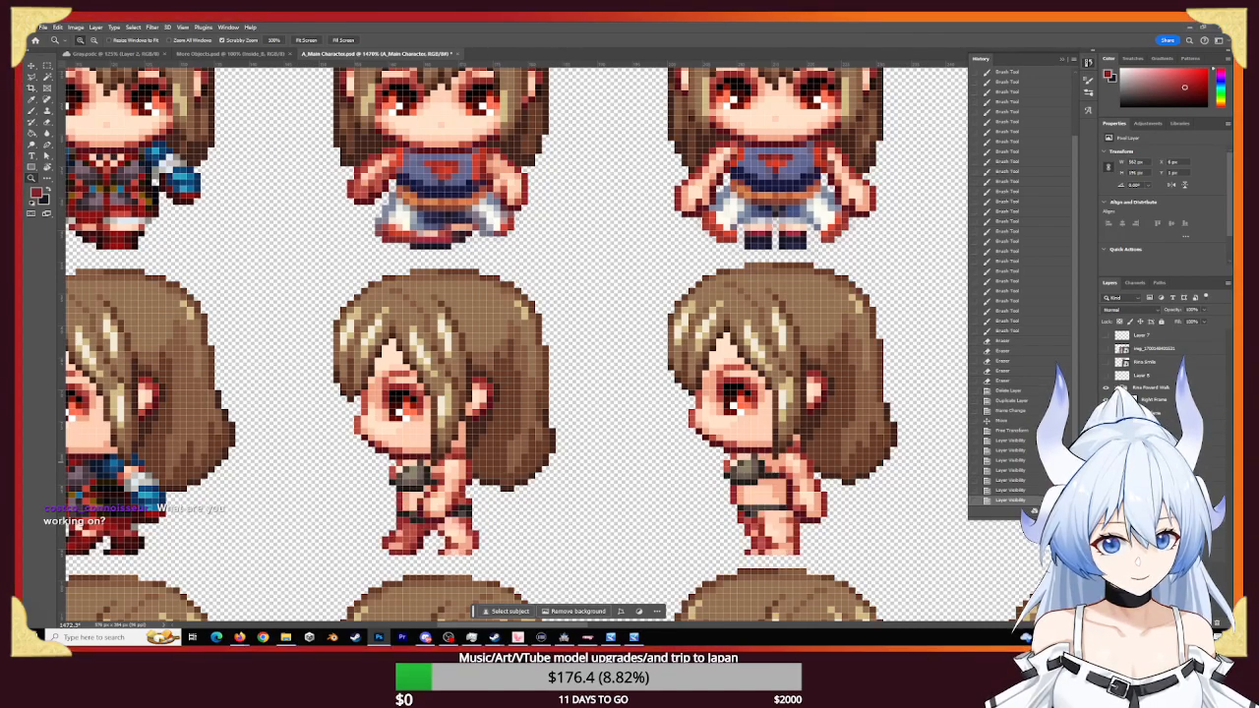
left_click(1105, 399)
left_click(1105, 400)
left_click(1105, 400)
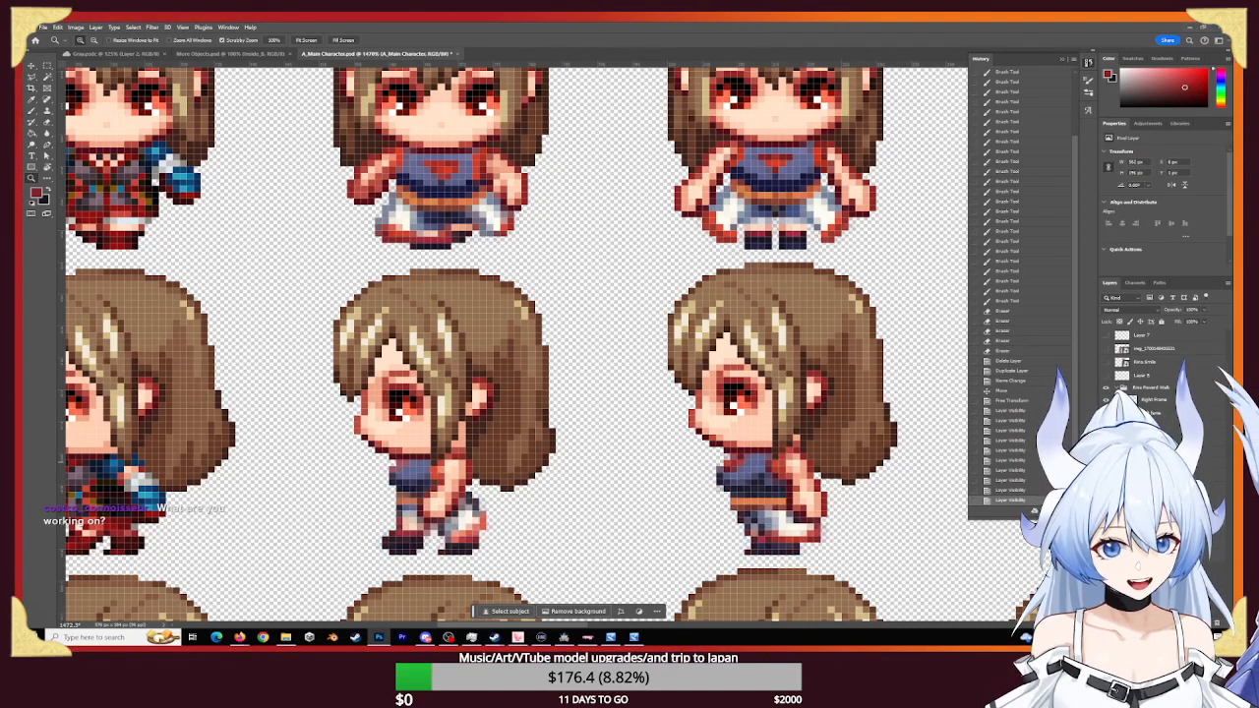
left_click(1105, 399)
left_click(1106, 399)
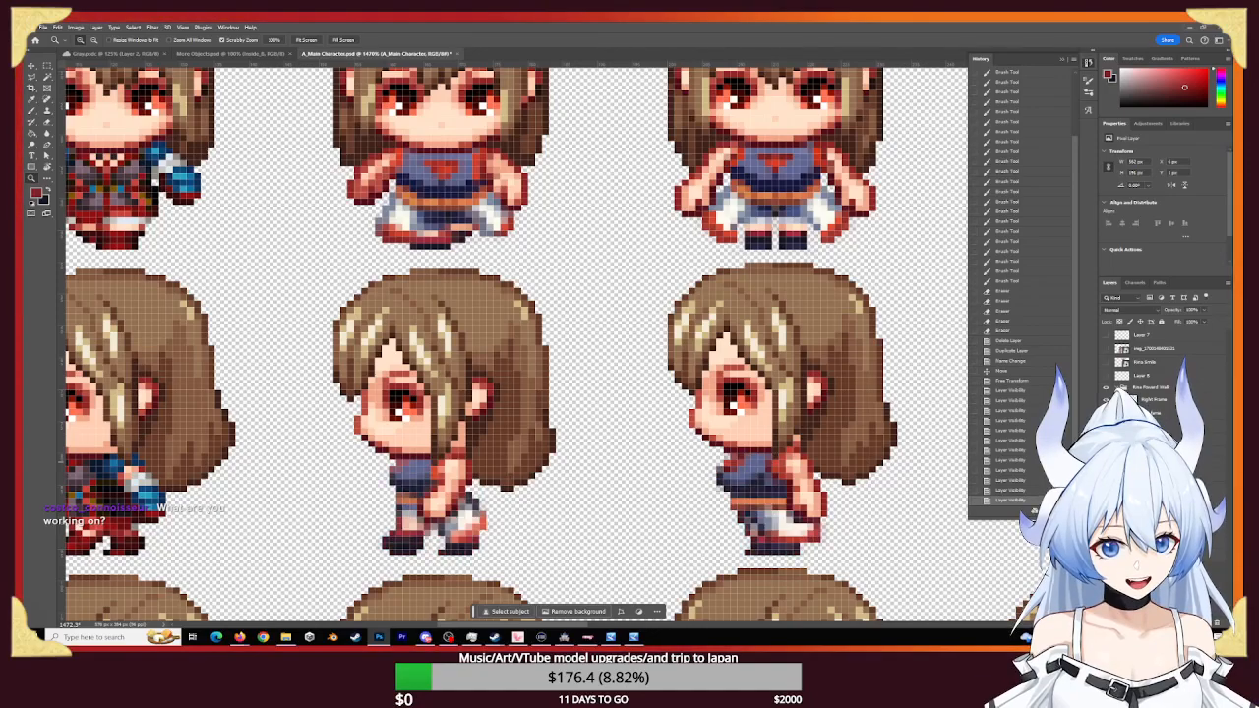
left_click(1106, 399)
left_click(1105, 399)
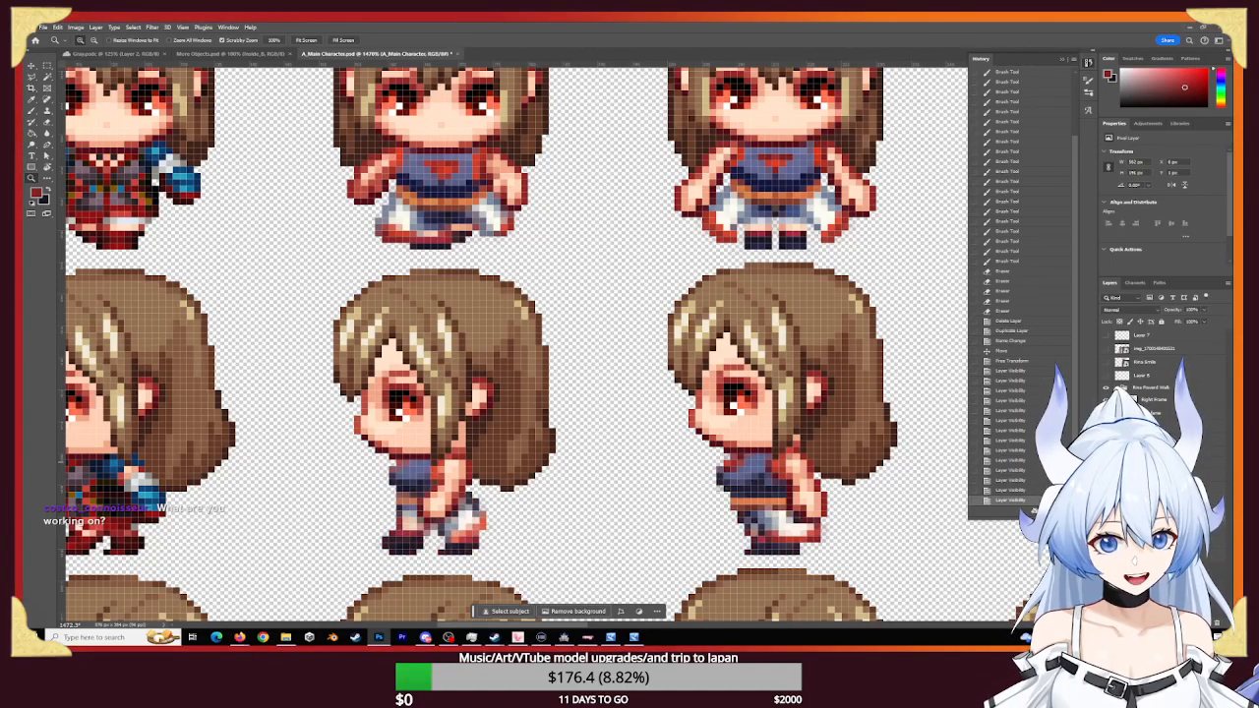
left_click(1105, 399)
- Show the rightmost side-view sprite's outfit, select its Neutral layer and lower the layer opacity so the body shows through
left_click_drag(749, 480, 864, 488)
left_click_drag(798, 452, 651, 342)
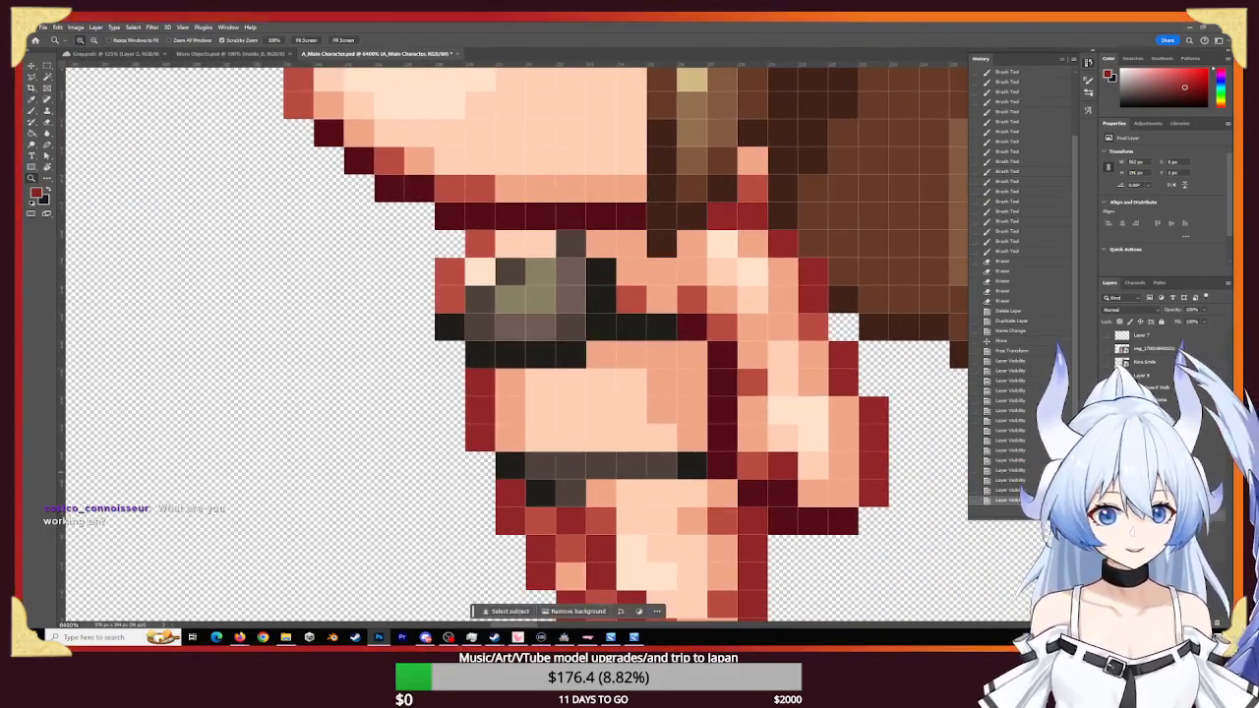
left_click(1105, 439)
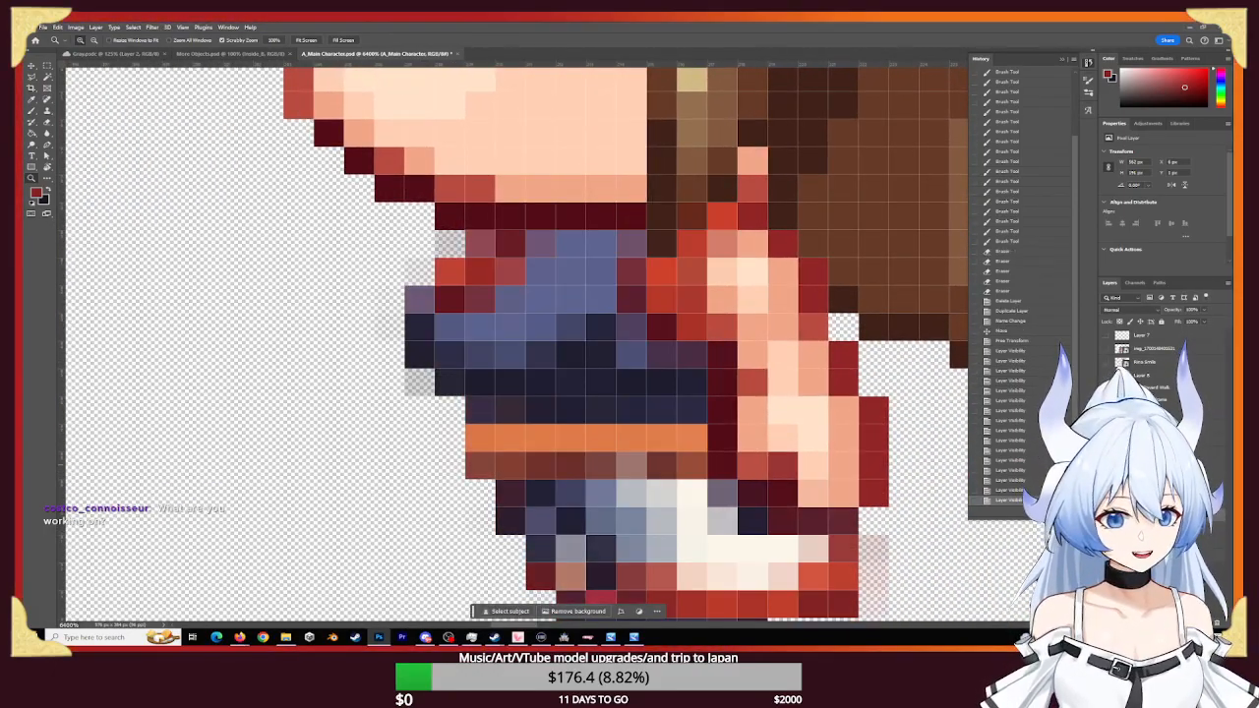
left_click(1202, 429)
left_click(1204, 309)
left_click_drag(1205, 320, 1190, 321)
- Erase the outfit pixels that stick out beyond the front of the body, along the chest, waist and belt
key("e")
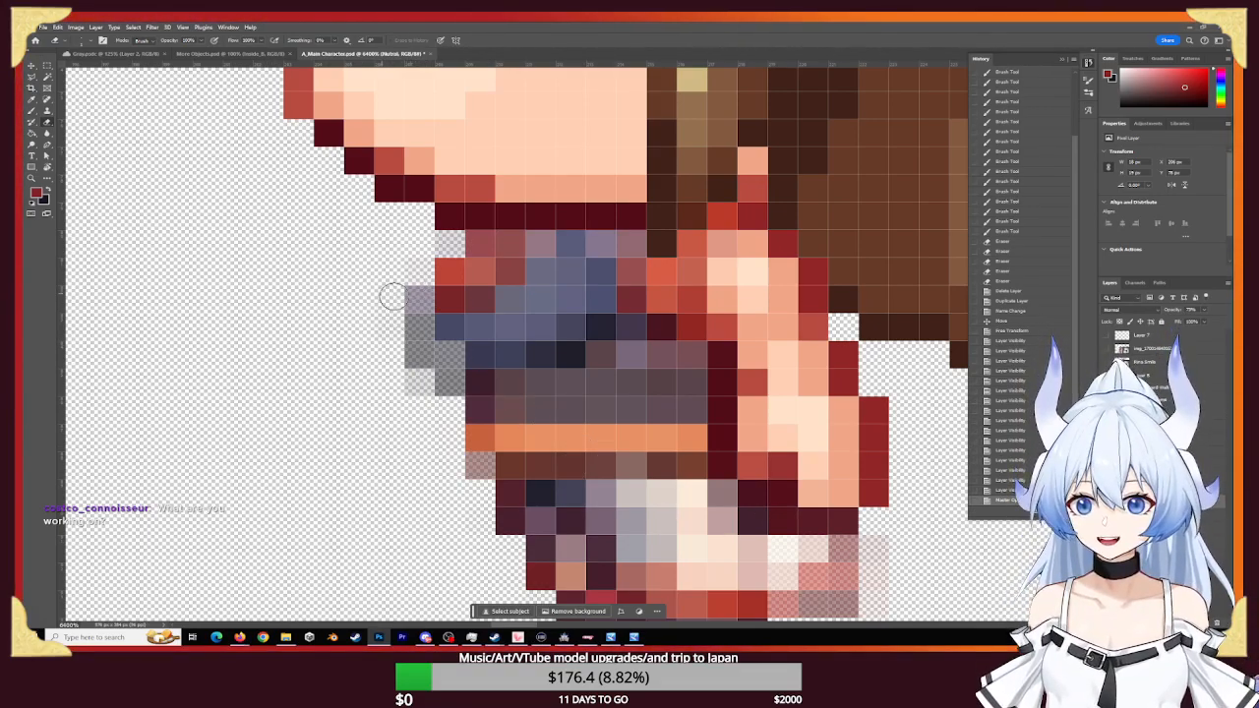
left_click(413, 292)
left_click(419, 328)
left_click(420, 354)
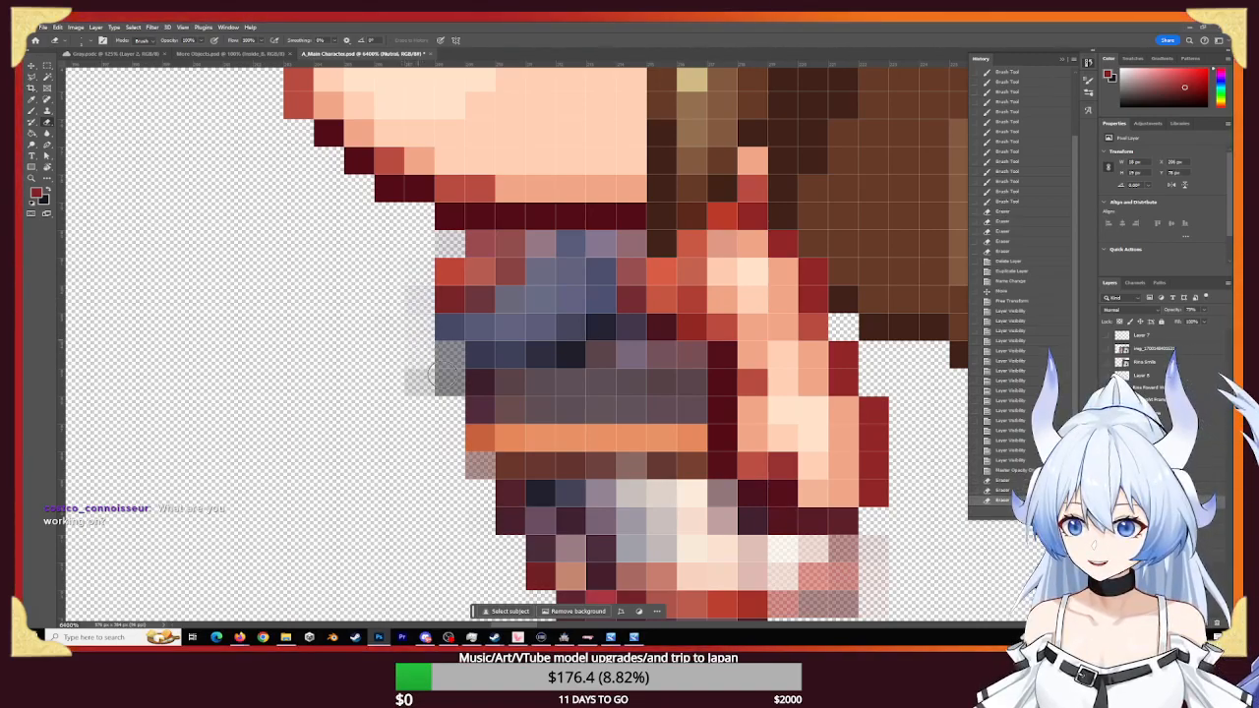
left_click(449, 383)
left_click(441, 373)
left_click(443, 369)
left_click(449, 388)
left_click(452, 399)
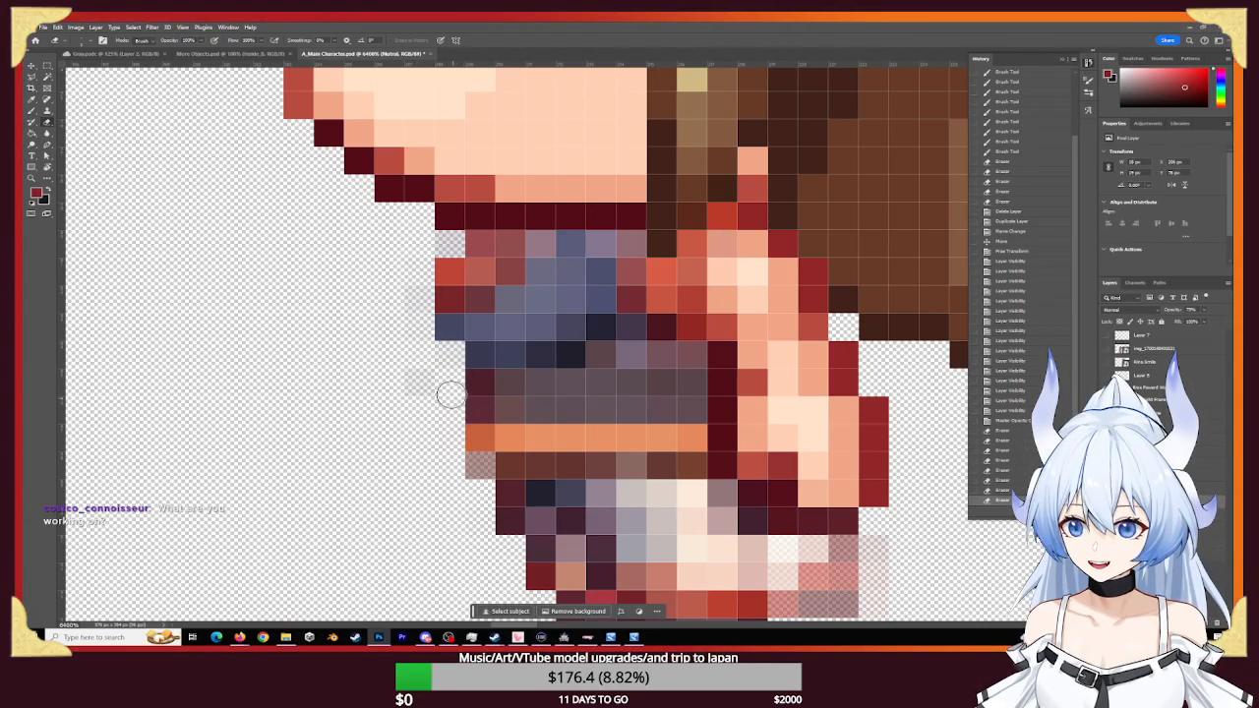
left_click(455, 401)
left_click(470, 464)
left_click(463, 472)
left_click(466, 468)
- Sample the dark navy shade from the blue top and restore the Neutral layer's opacity to 100%
key("b")
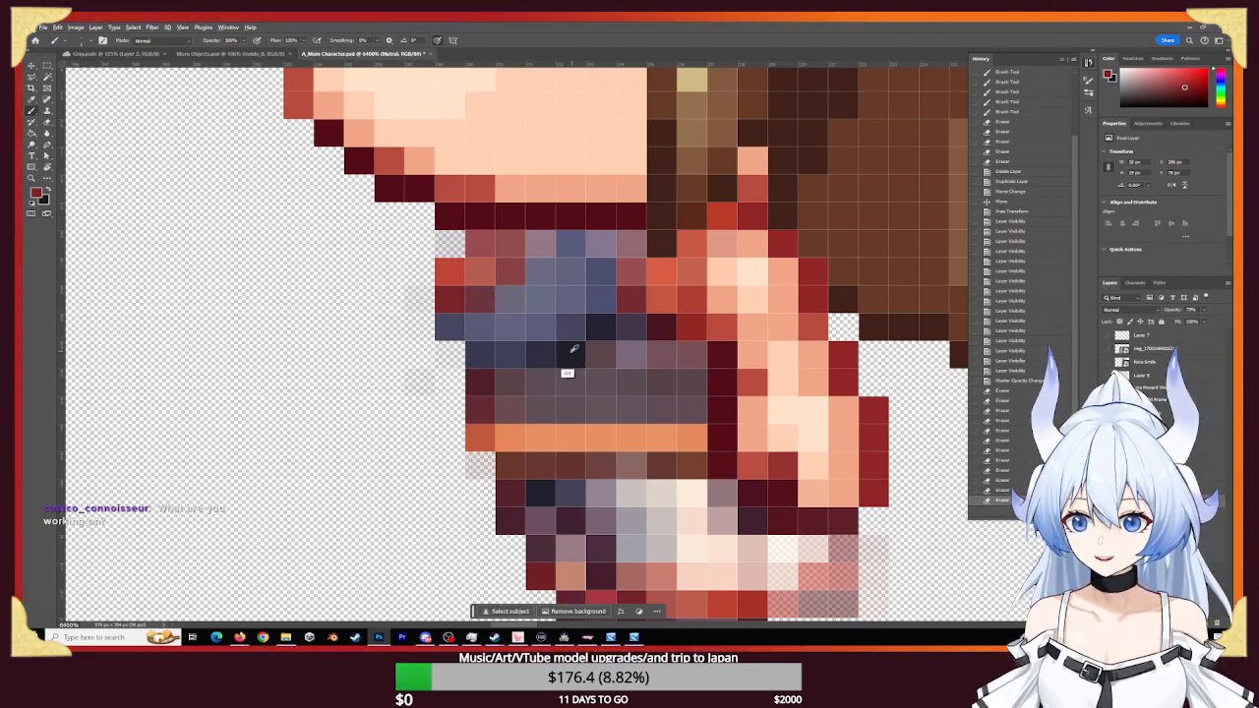
left_click(601, 332, "alt")
left_click(1203, 309)
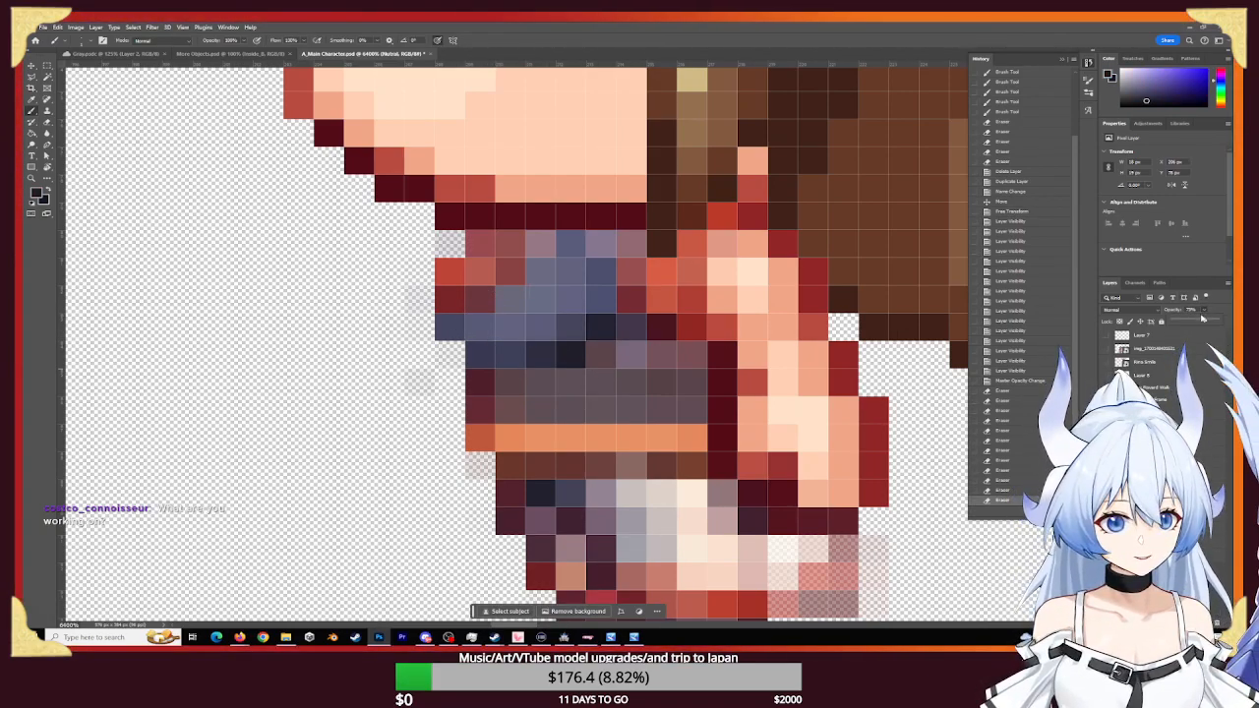
left_click_drag(1203, 321, 1225, 323)
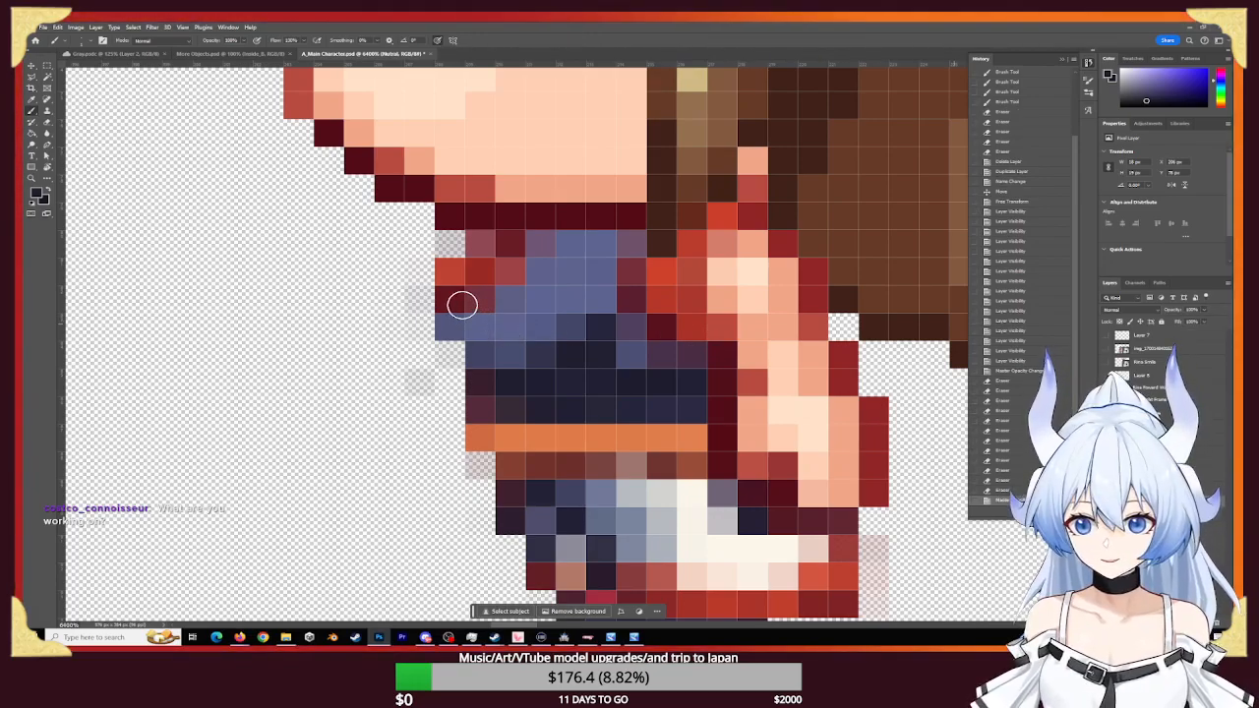
- Paint dark navy shading along the lower front of the bust and just beneath it on the blue top
left_click(458, 301)
left_click(501, 348)
left_click(474, 317)
left_click(461, 309)
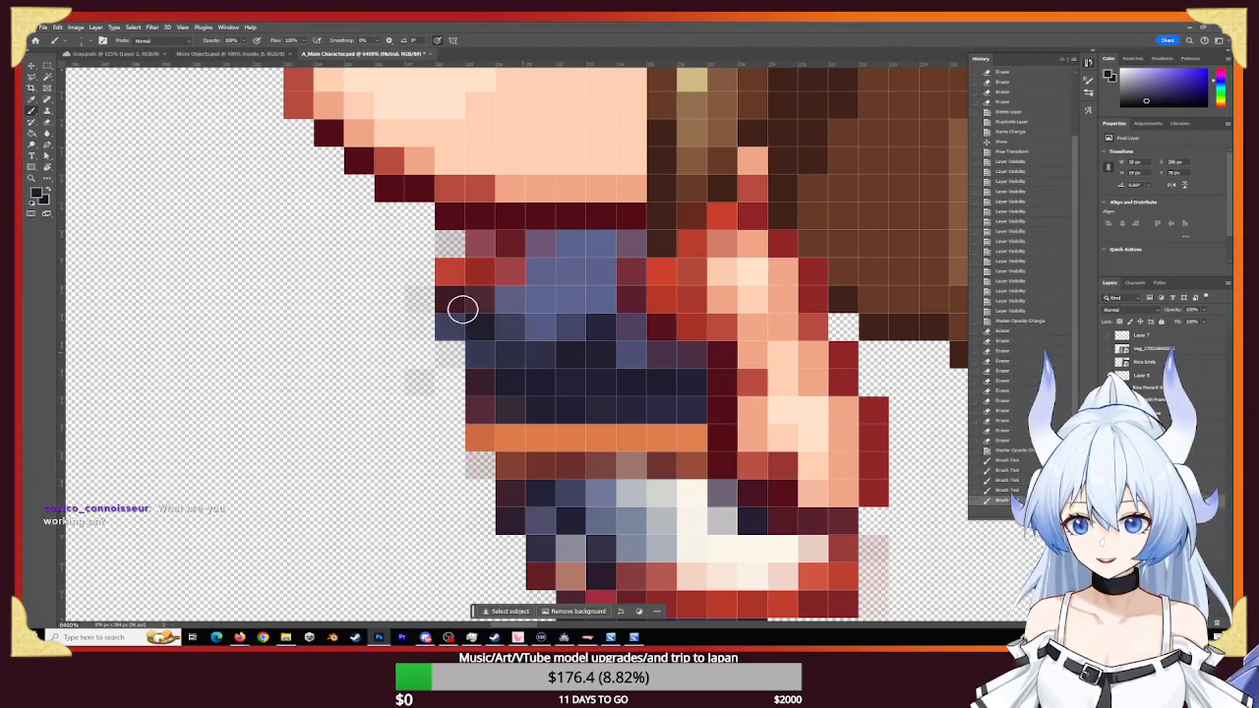
left_click(508, 354)
left_click(484, 338)
left_click(506, 363)
left_click(481, 323)
left_click(478, 309)
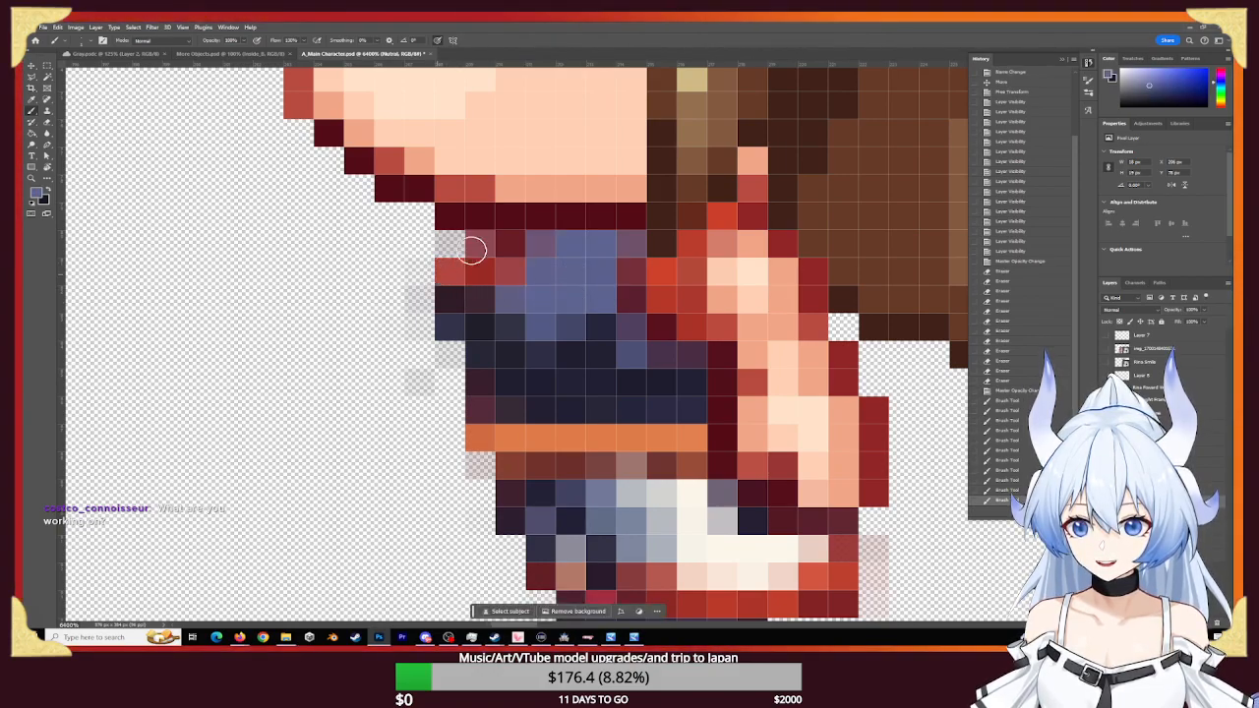
- Paint medium blue over the red pixels at the upper front edge of the side-view sprite's chest
left_click(451, 275)
left_click(445, 282)
left_click(460, 270)
left_click(476, 260)
left_click(458, 292)
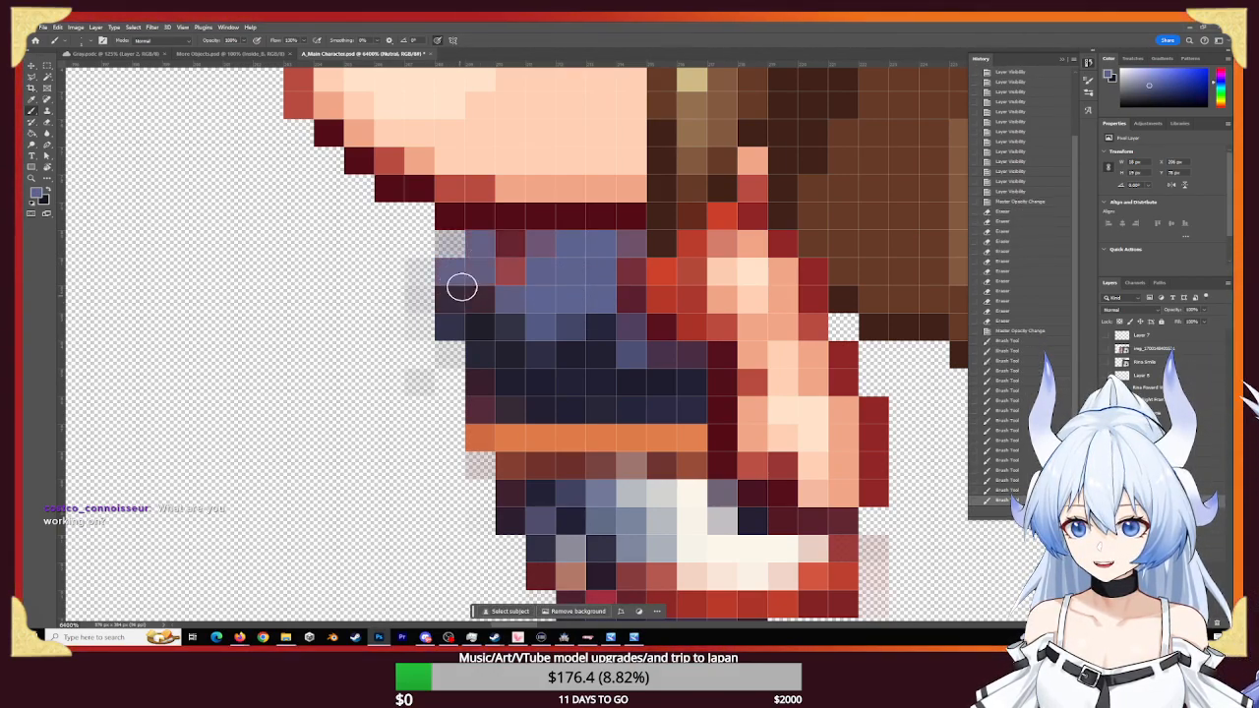
- Paint blue over the front-edge pixels of the side-facing character's top
left_click(447, 275)
left_click(446, 275)
left_click(449, 285)
- Erase the stray faint pixels outside the torso's front edge, from below the chin to under the orange belt
key("e")
left_click(448, 244)
left_click(421, 272)
left_click(421, 298)
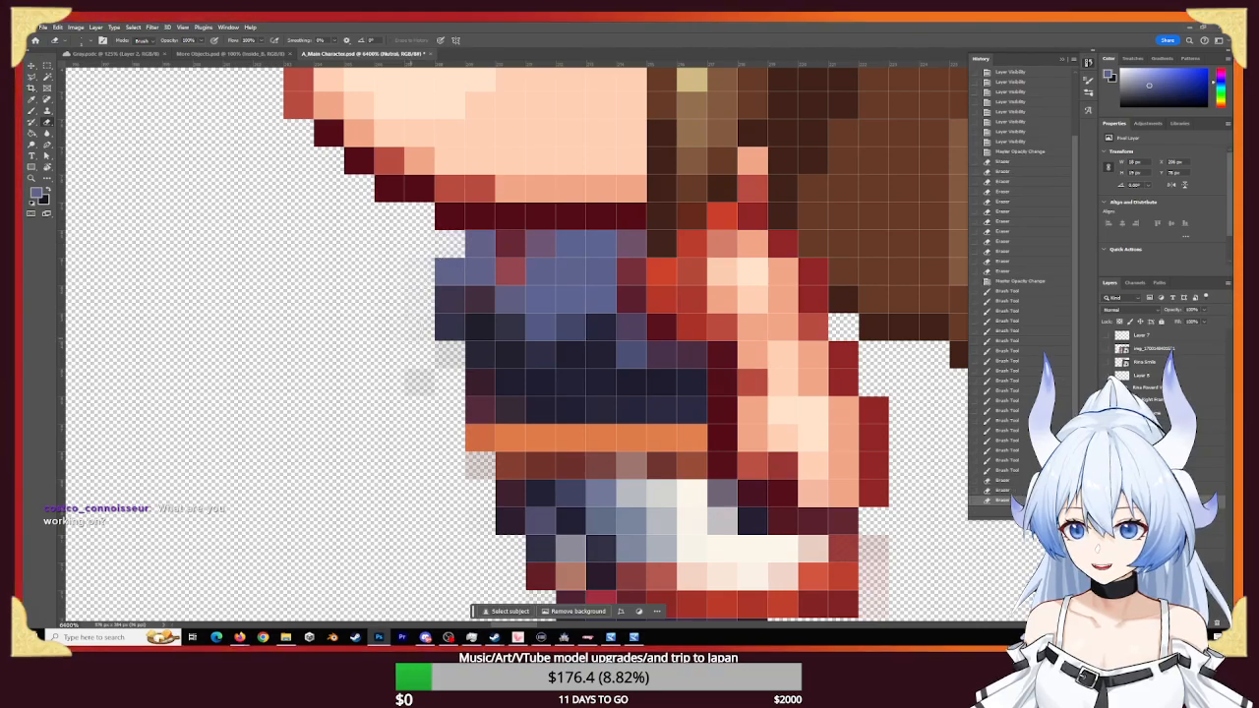
left_click(420, 326)
left_click(427, 365)
left_click(442, 383)
left_click(447, 410)
left_click(449, 438)
left_click(477, 466)
left_click(478, 492)
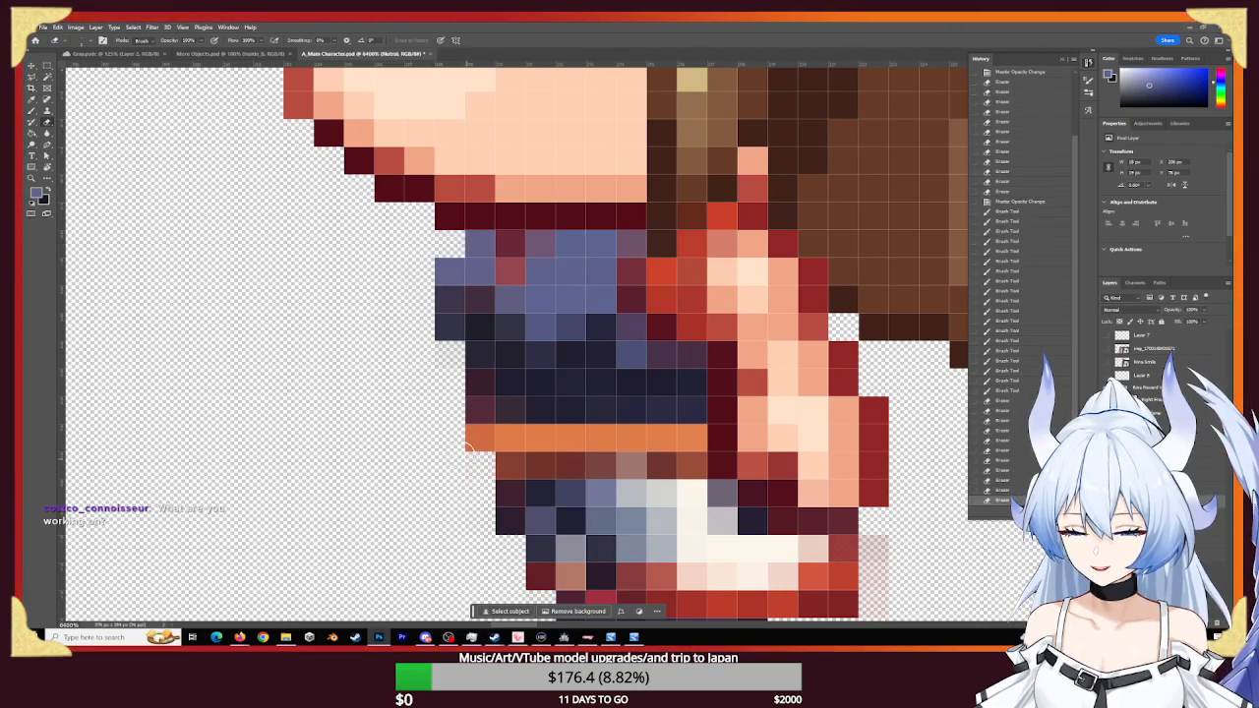
left_click(477, 438)
left_click(441, 427)
key("z")
left_click_drag(453, 414, 376, 410)
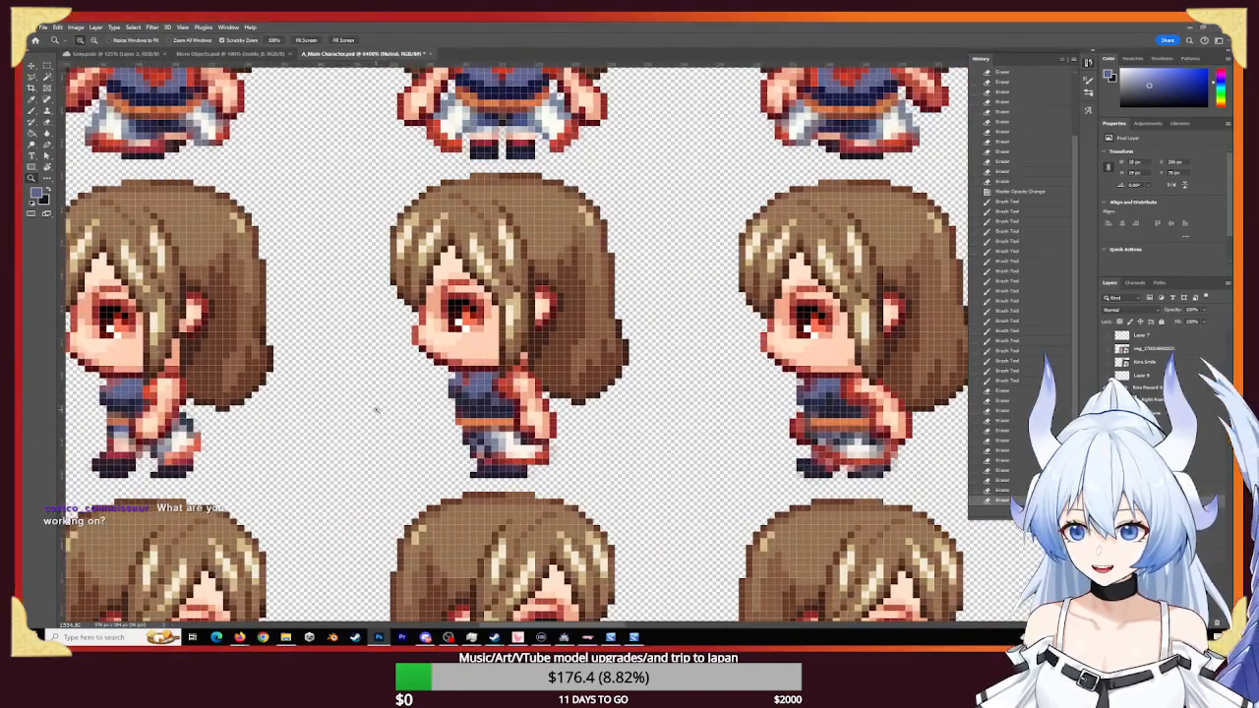
left_click_drag(376, 410, 427, 422)
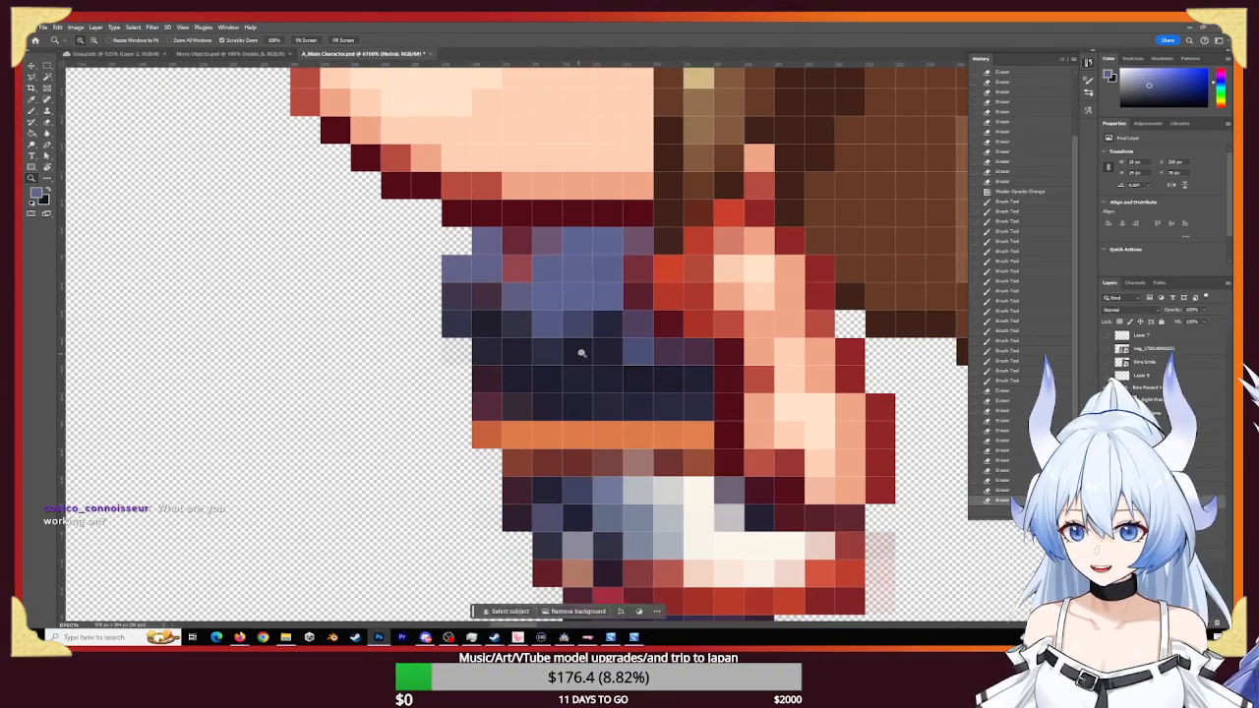
key("b")
left_click(583, 356)
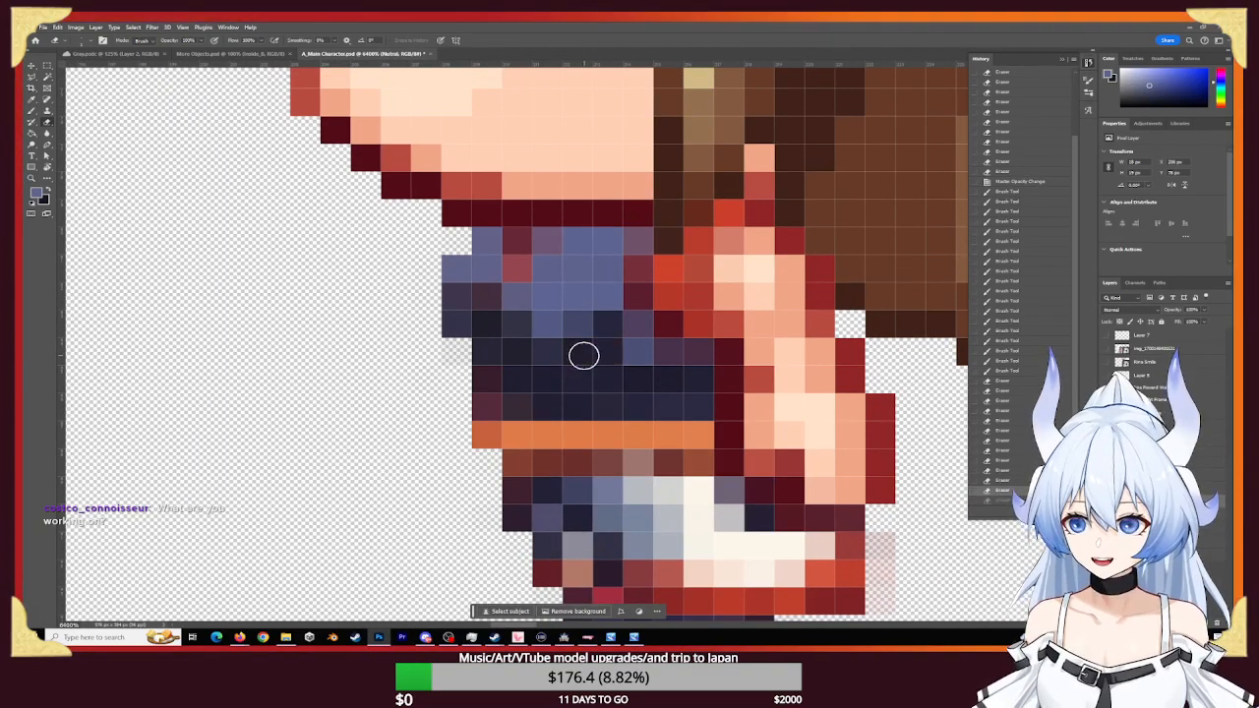
key("ctrl+z")
- Paint dark navy shading over the pixels at the front of the torso, just below the light blue chest area
key("b")
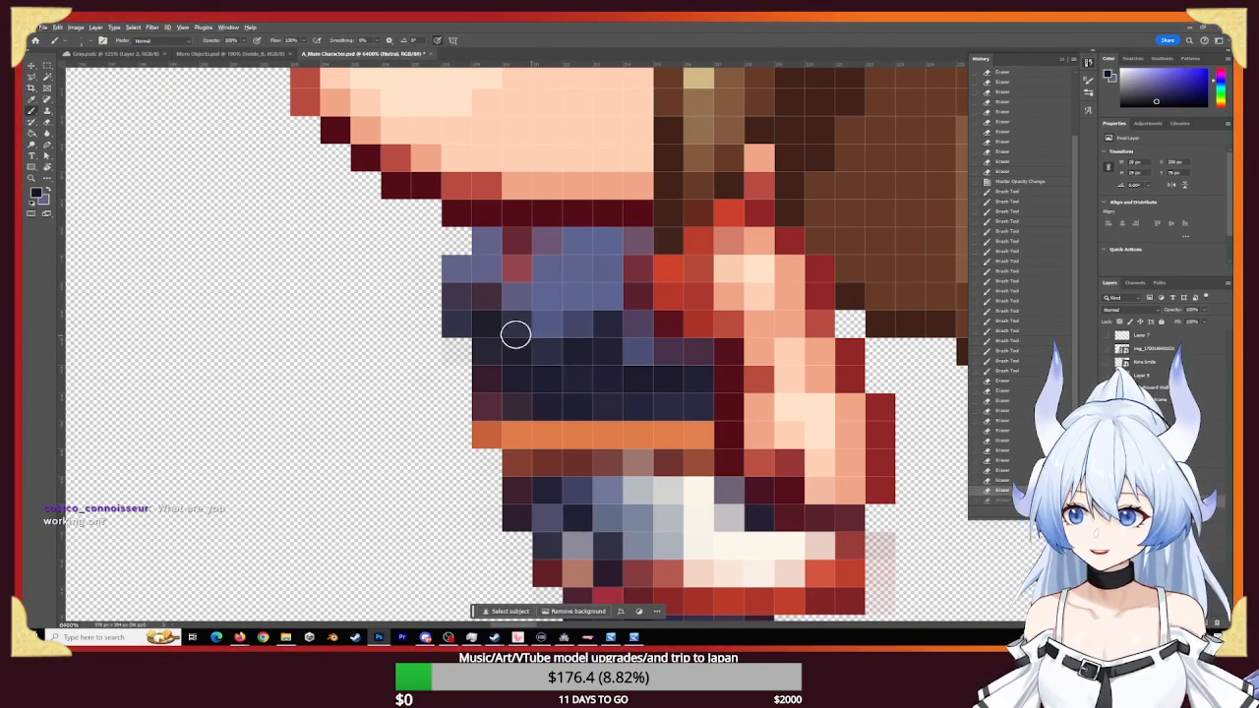
key("x")
left_click(486, 343)
left_click(489, 341)
left_click(477, 318)
left_click(514, 344)
left_click(531, 329)
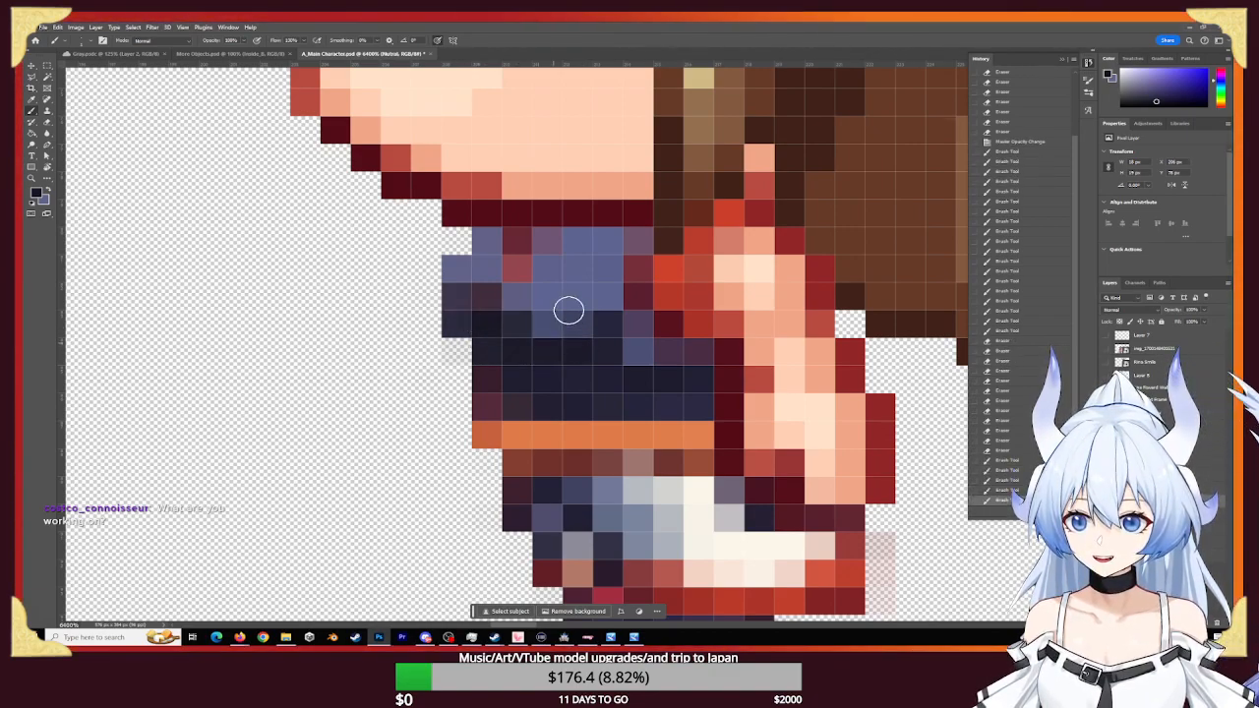
- Sample the top's light blue and paint over the reddish and dark pixels at the front of the chest
left_click(580, 264, "alt")
left_click(514, 270)
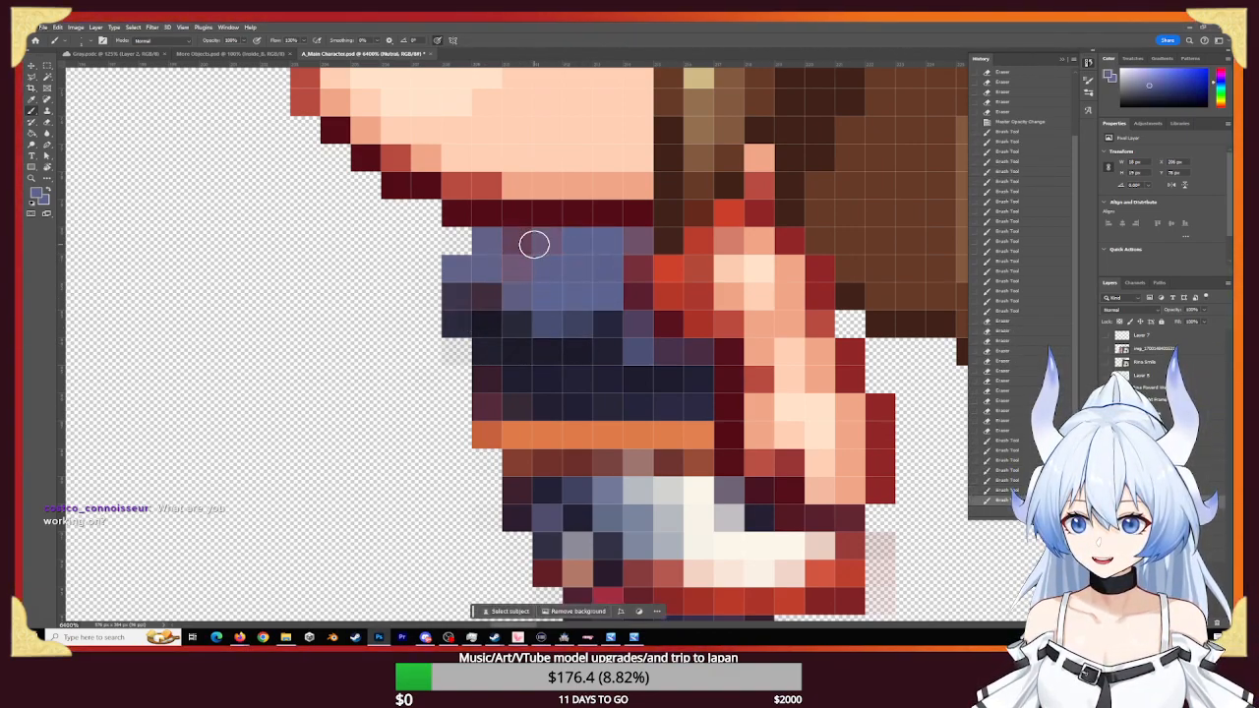
left_click(530, 249)
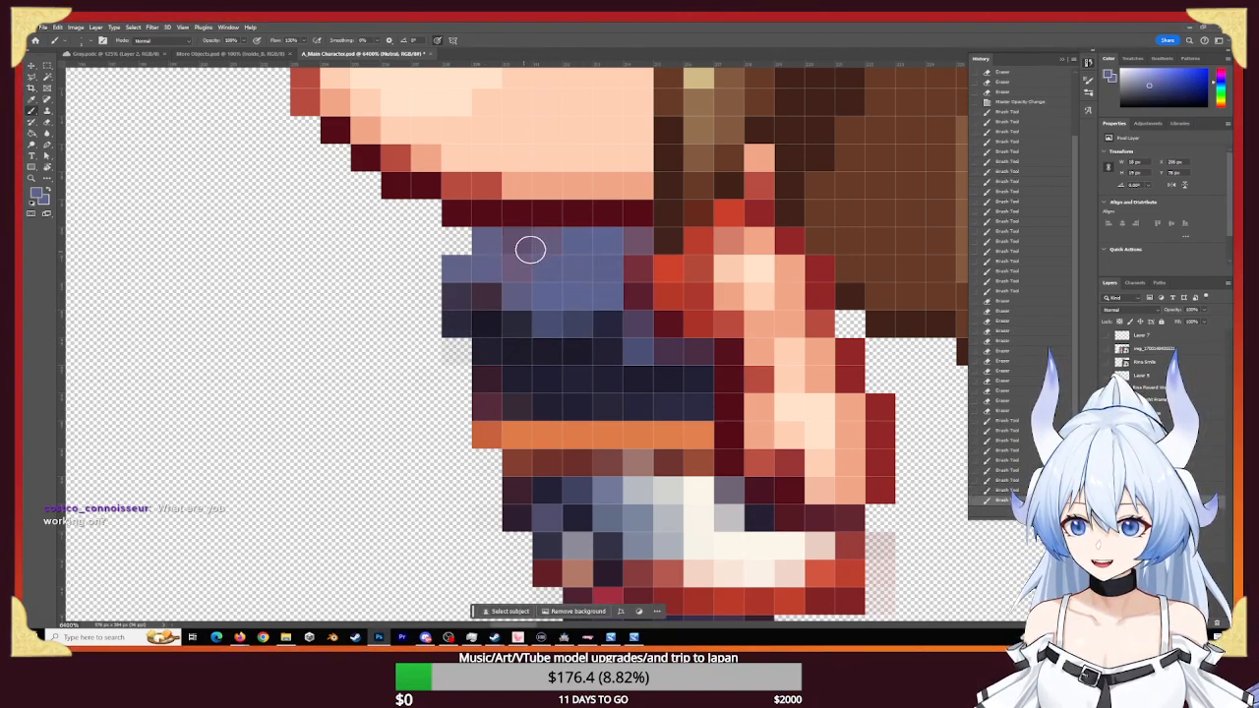
left_click(494, 284)
left_click(464, 272)
left_click(469, 253)
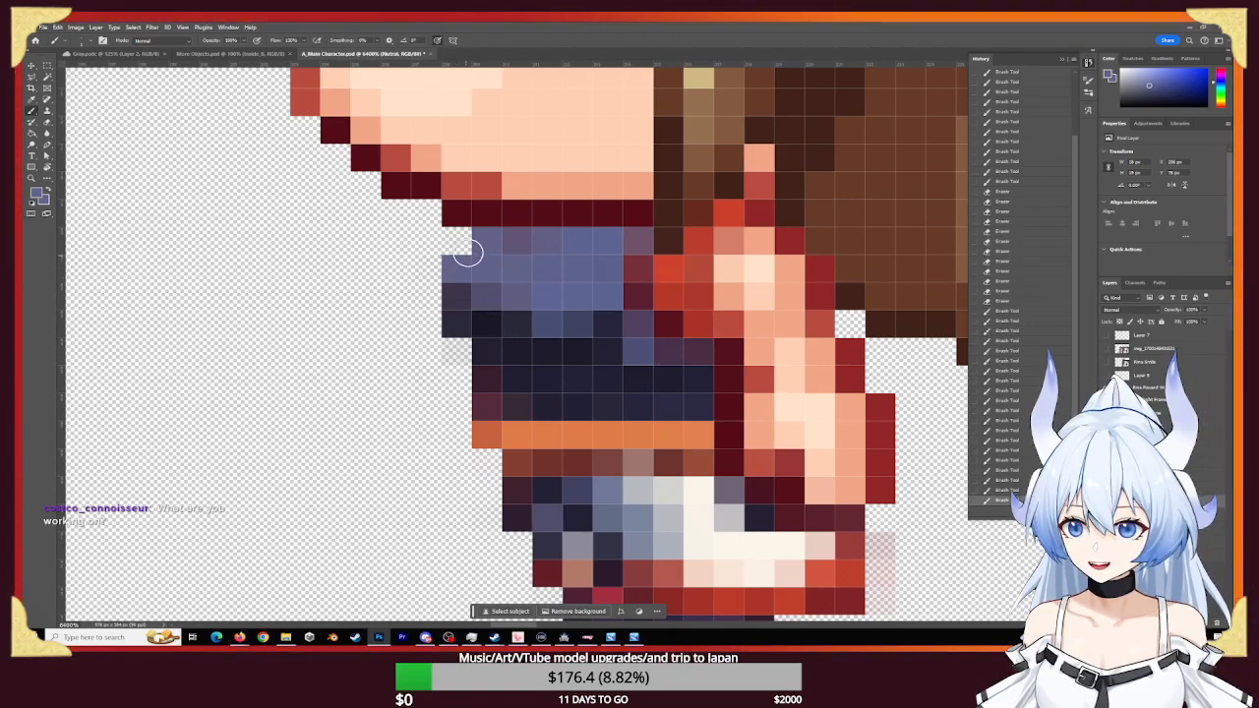
- Sample the dark maroon beside the arm and paint the far-shoulder pixels at the front of the chest with it
left_click(669, 325, "alt")
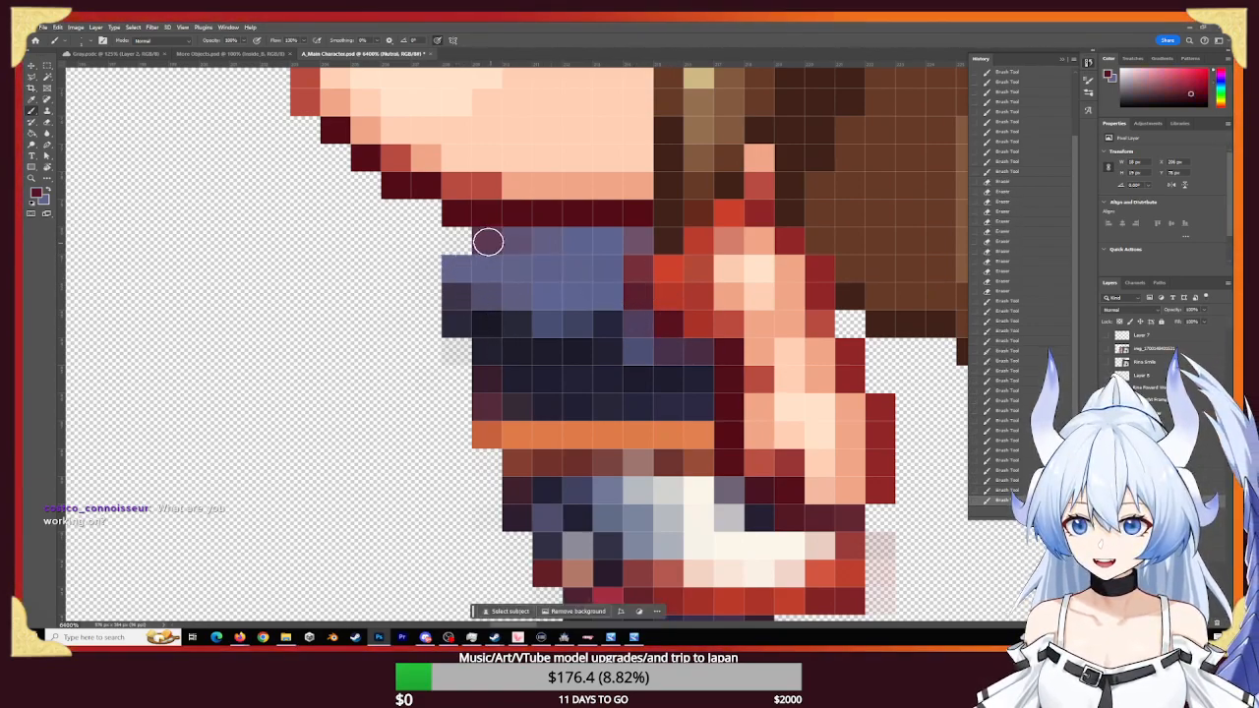
left_click(482, 242)
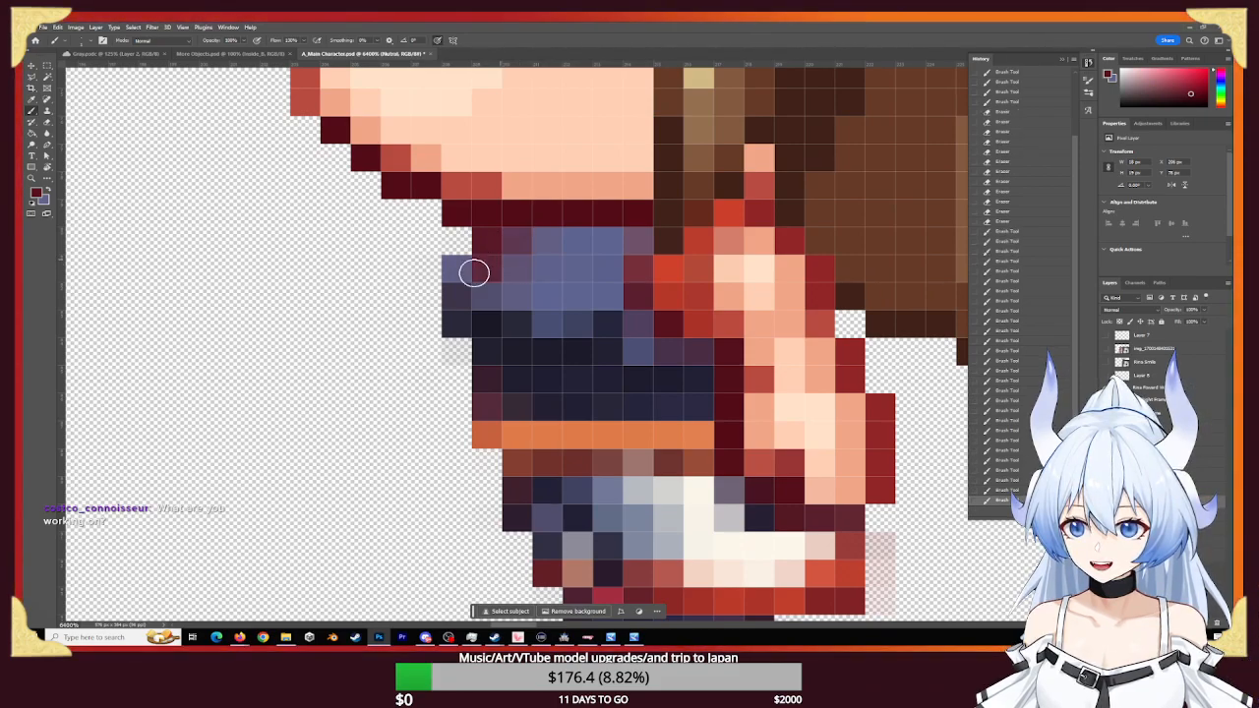
left_click(470, 271)
left_click(470, 270)
left_click(517, 265)
left_click(472, 269)
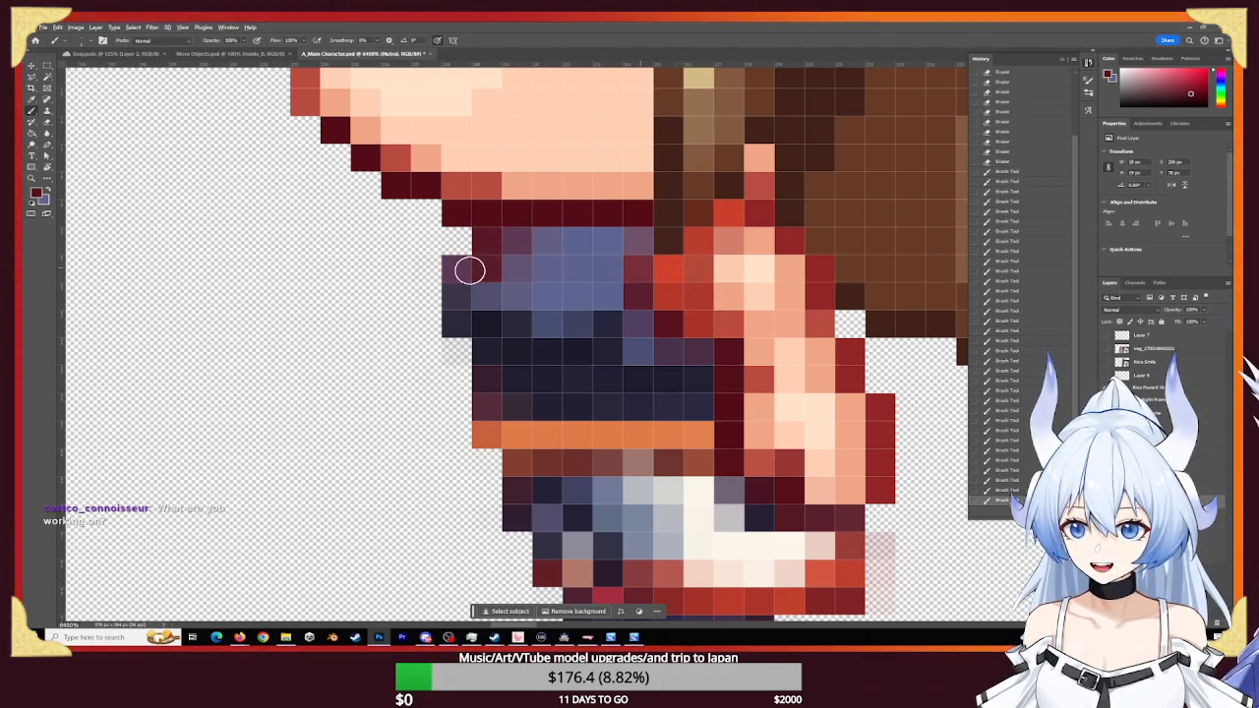
left_click(464, 270)
left_click(456, 270)
left_click(457, 269)
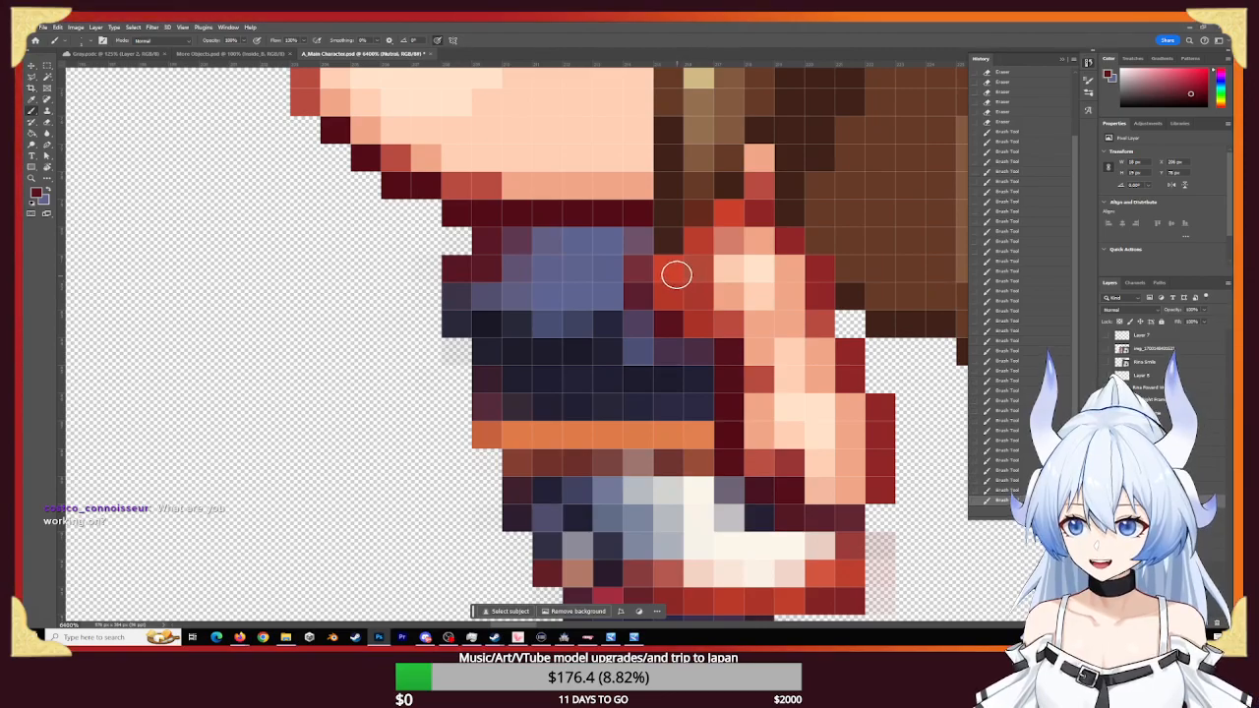
- Sample the arm's bright red and paint highlight pixels on the far shoulder of the neutral side-facing frame
left_click(673, 264, "alt")
left_click(457, 268)
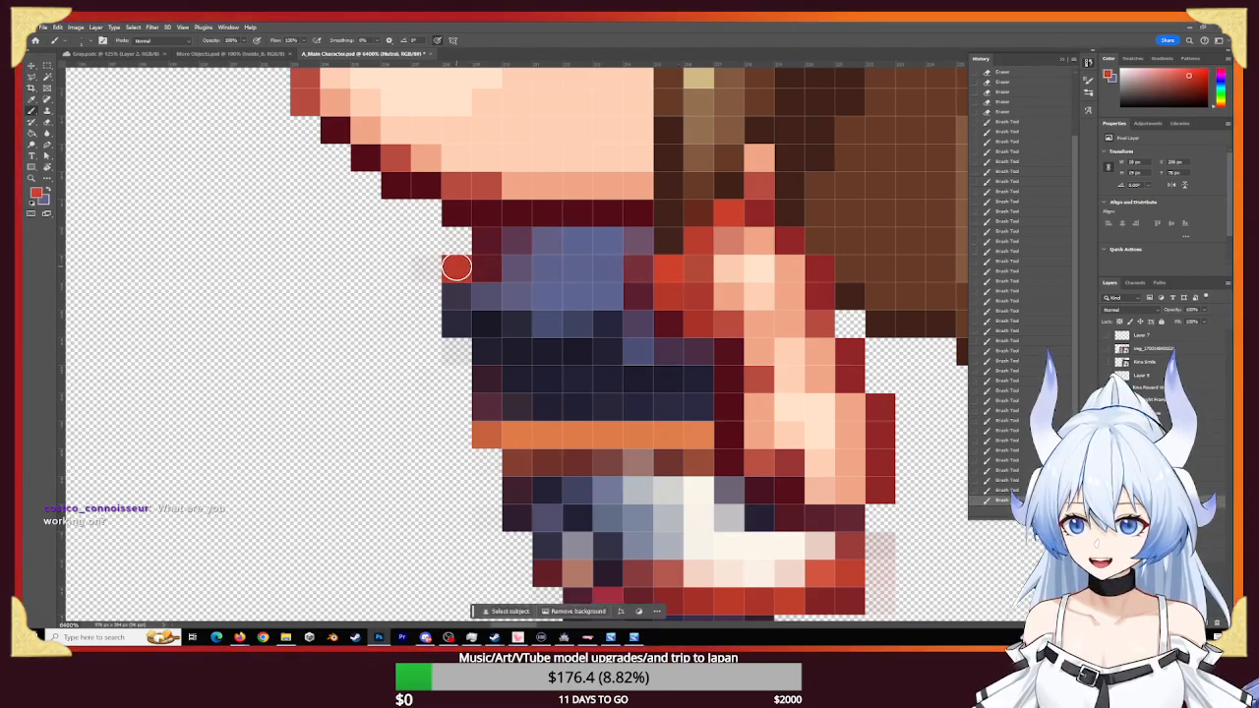
left_click(485, 246)
- Undo the last brush stroke and paint red far-shoulder pixels on the Left Frame layer of the left-facing walk
key("z")
left_click_drag(584, 304, 491, 301)
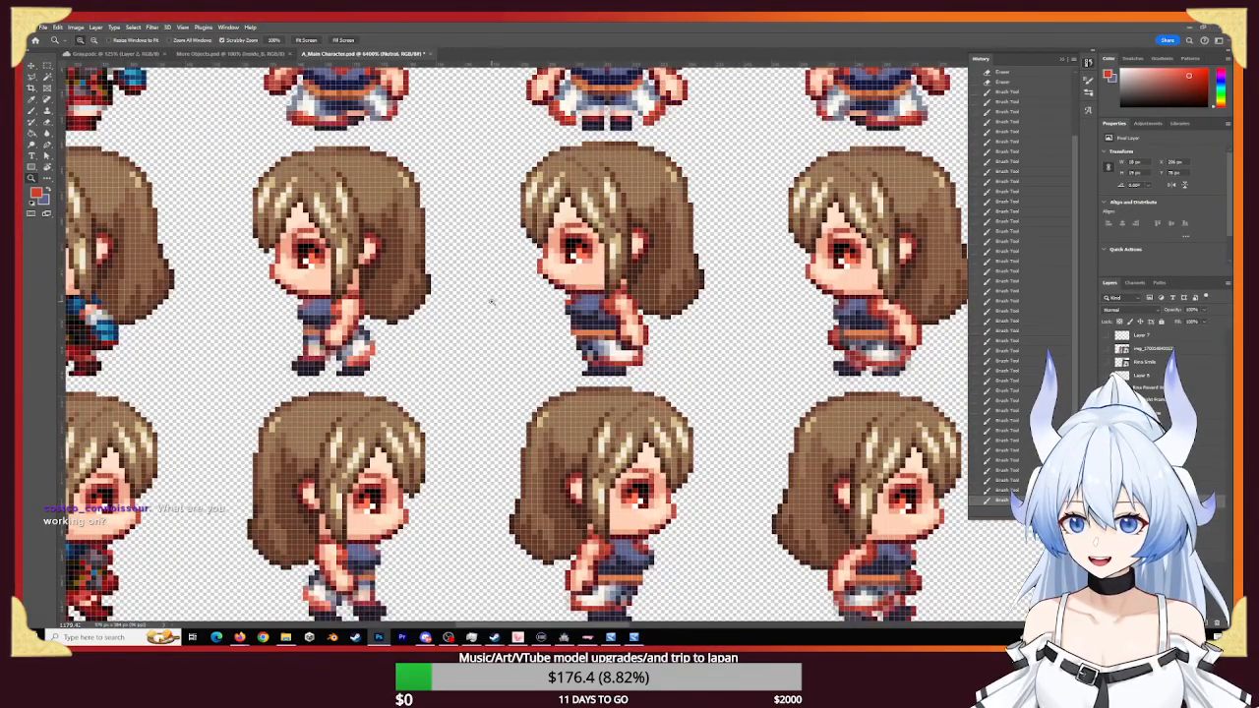
left_click_drag(299, 302, 398, 335)
key("b")
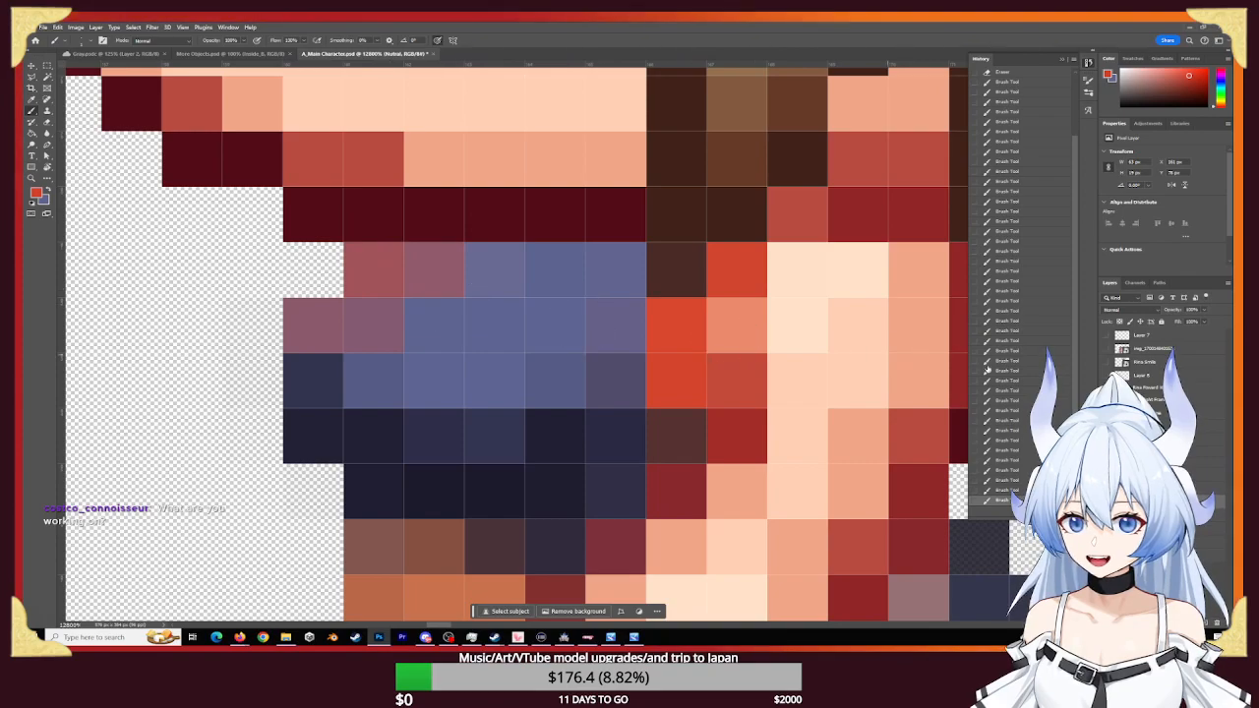
key("ctrl+z")
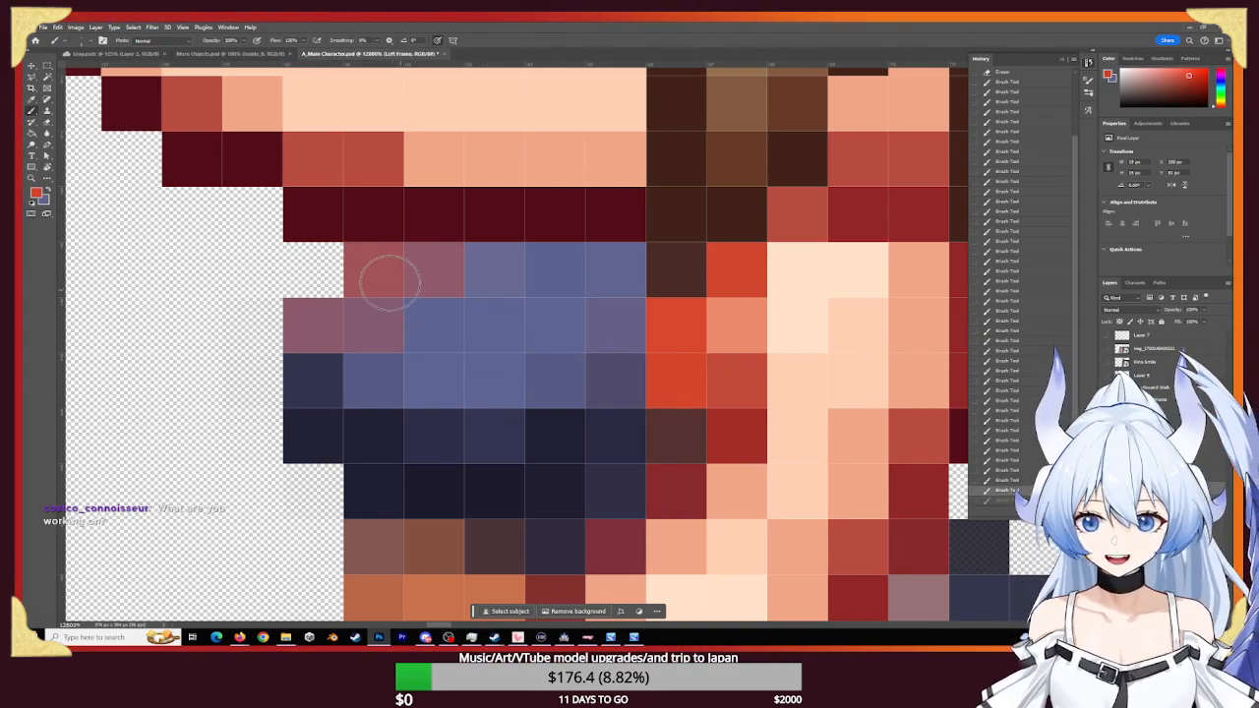
left_click(379, 279)
left_click(324, 317)
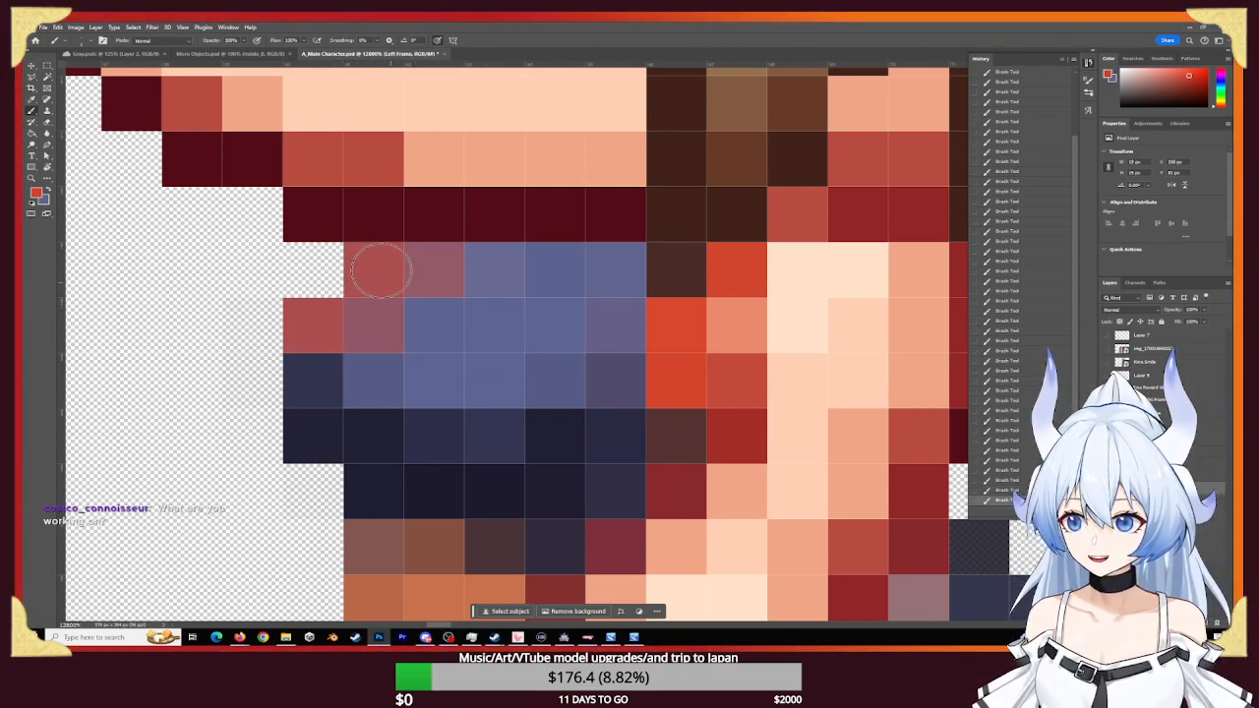
- Paint the far shoulder on the left-facing walk's Right Frame layer with bright red and dark maroon pixels
key("z")
left_click_drag(604, 379, 488, 365)
left_click_drag(909, 383, 362, 359)
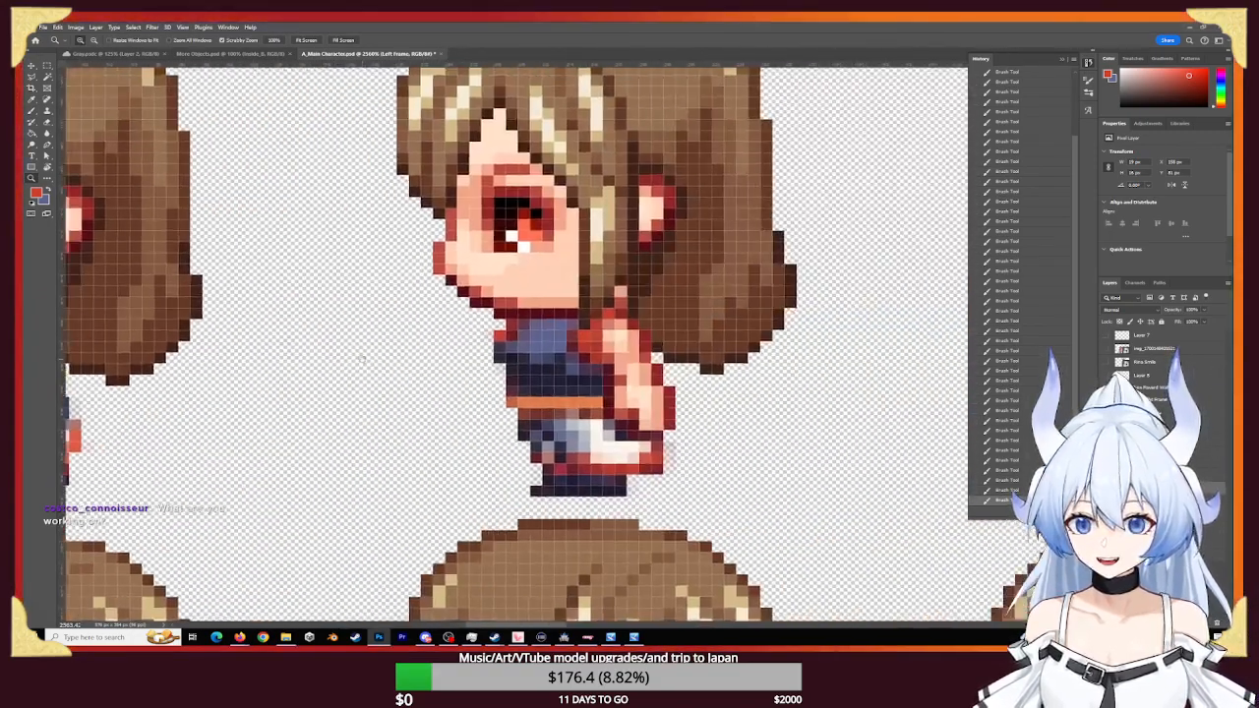
left_click_drag(829, 355, 534, 366)
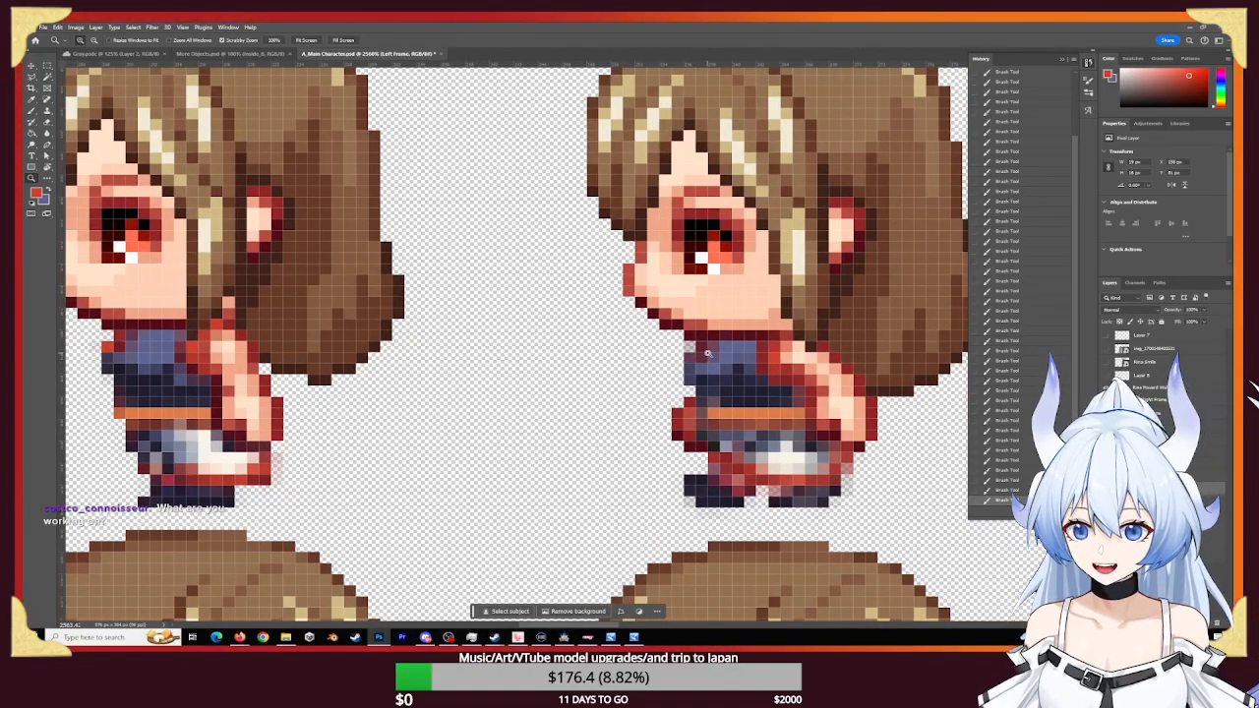
left_click_drag(707, 352, 773, 388)
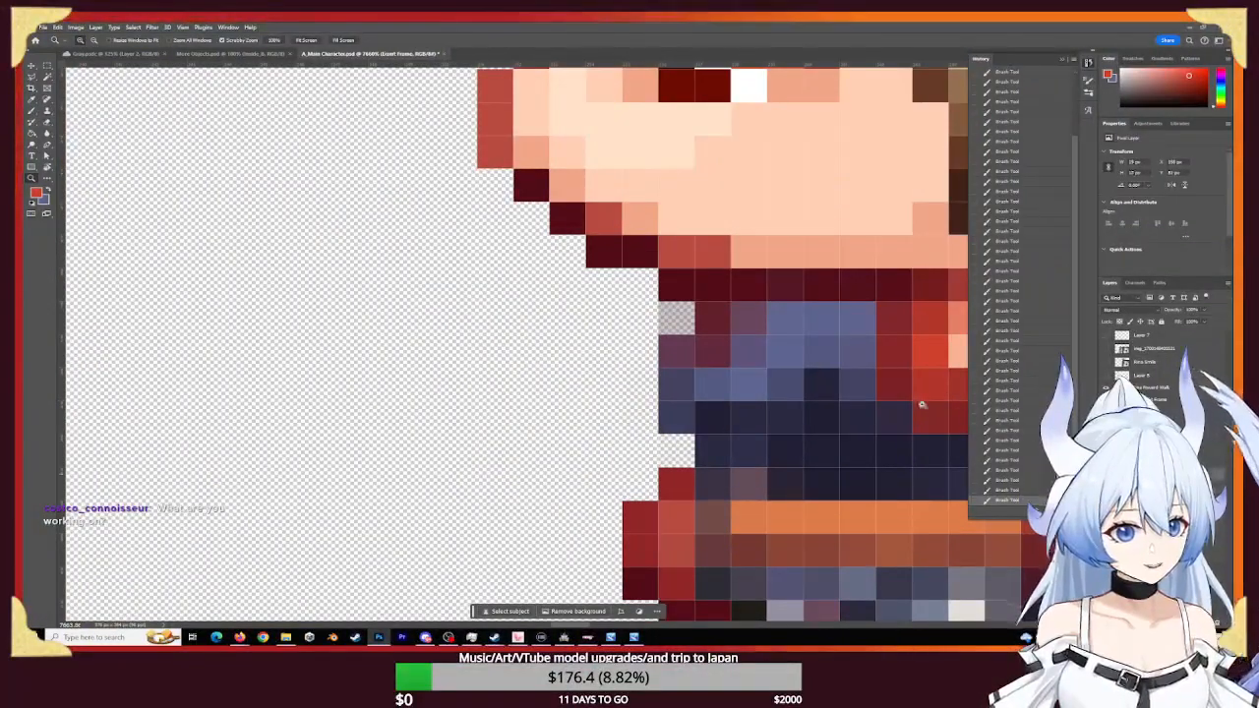
key("x")
key("b")
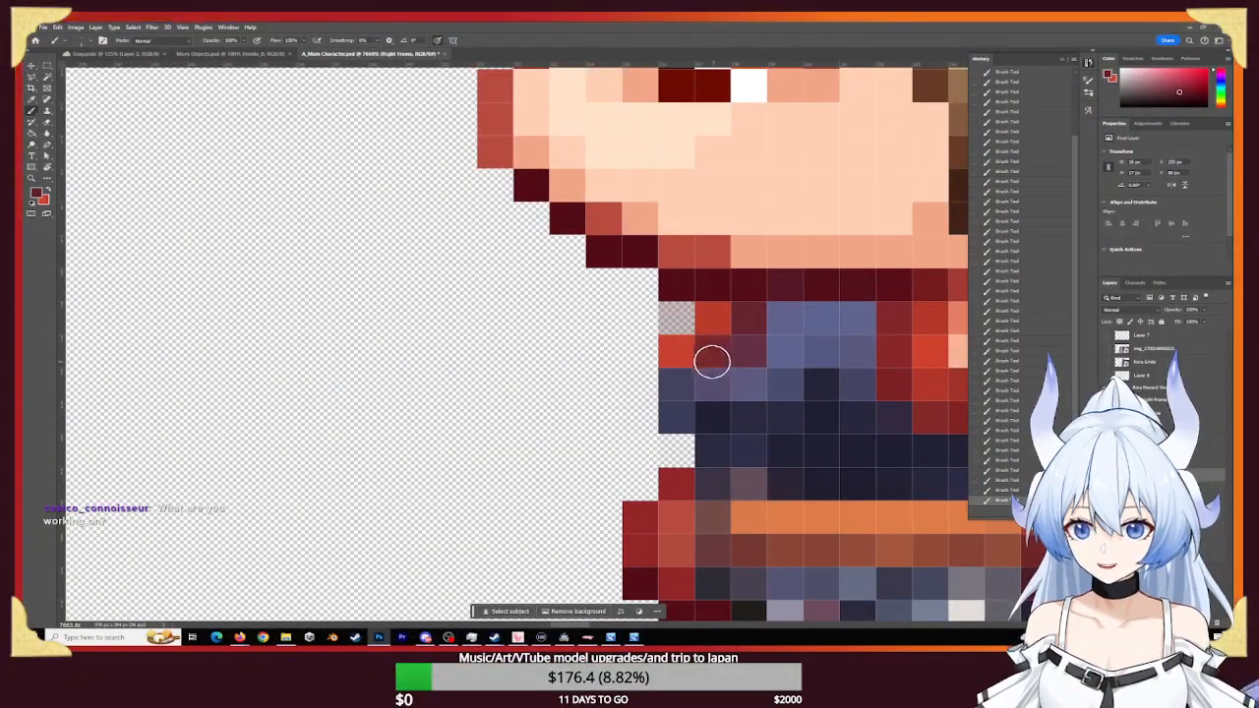
- Select the Left Frame layer and darken its far-shoulder pixels with maroon
key("z")
left_click_drag(671, 339, 421, 391)
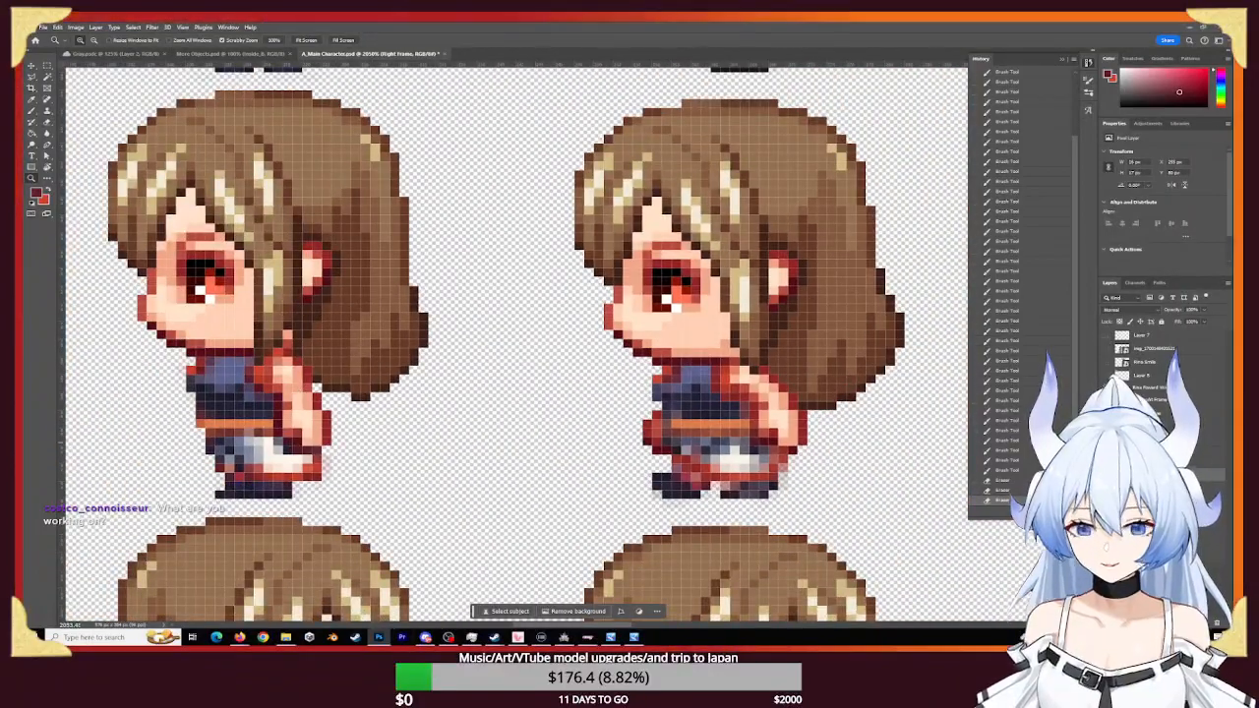
left_click(1205, 488)
left_click_drag(596, 447, 631, 488)
left_click_drag(204, 405, 306, 433)
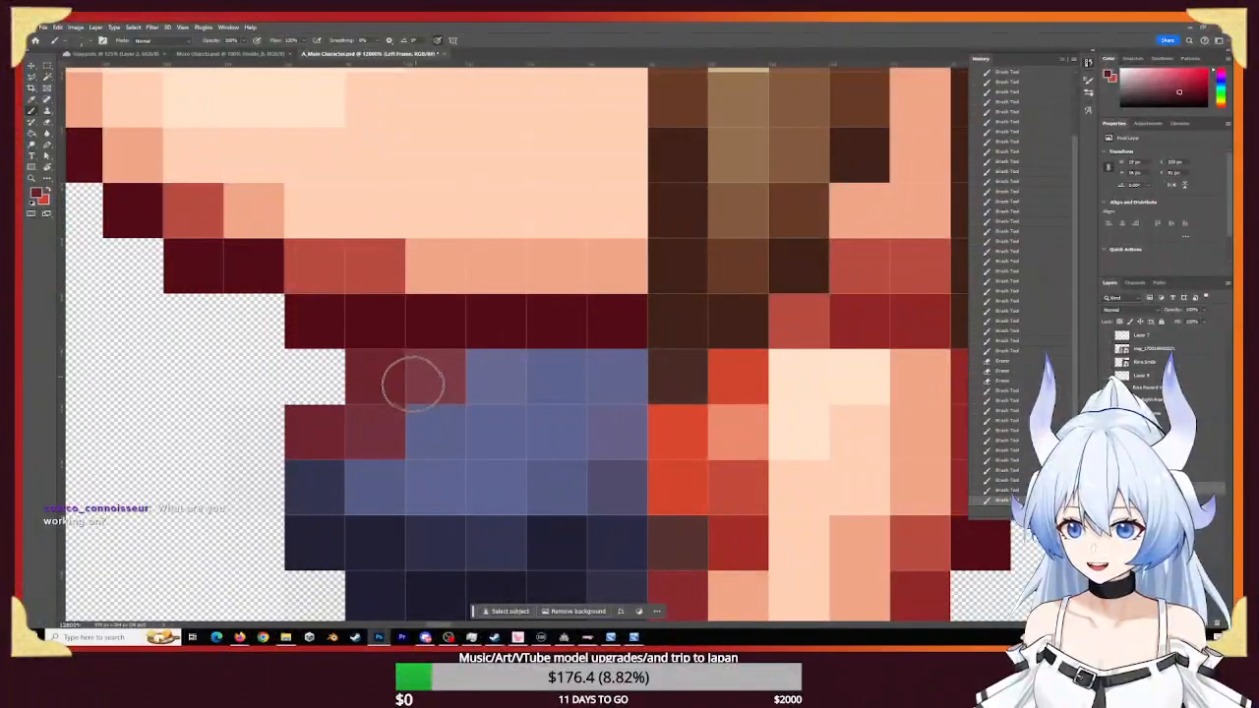
- Hide and delete the Side Walk R group that holds the right-facing outfits
scroll(528, 439, "down", 10, "alt")
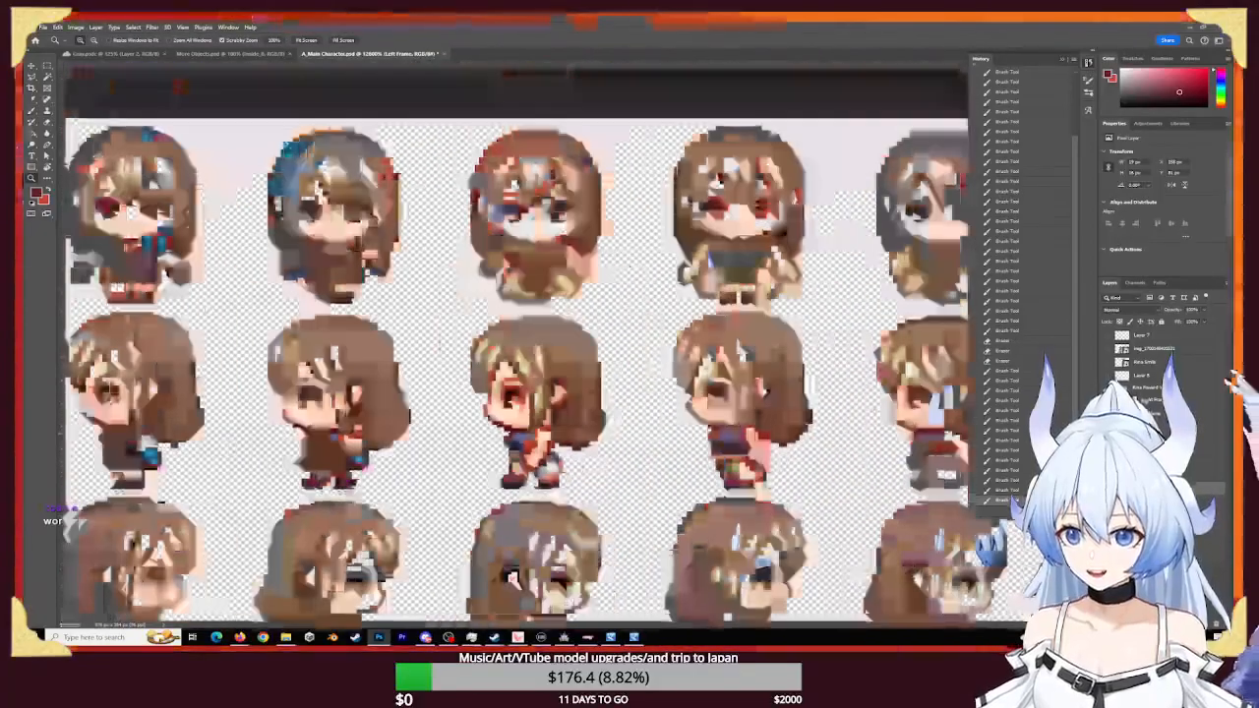
scroll(541, 413, "up", 1, "alt")
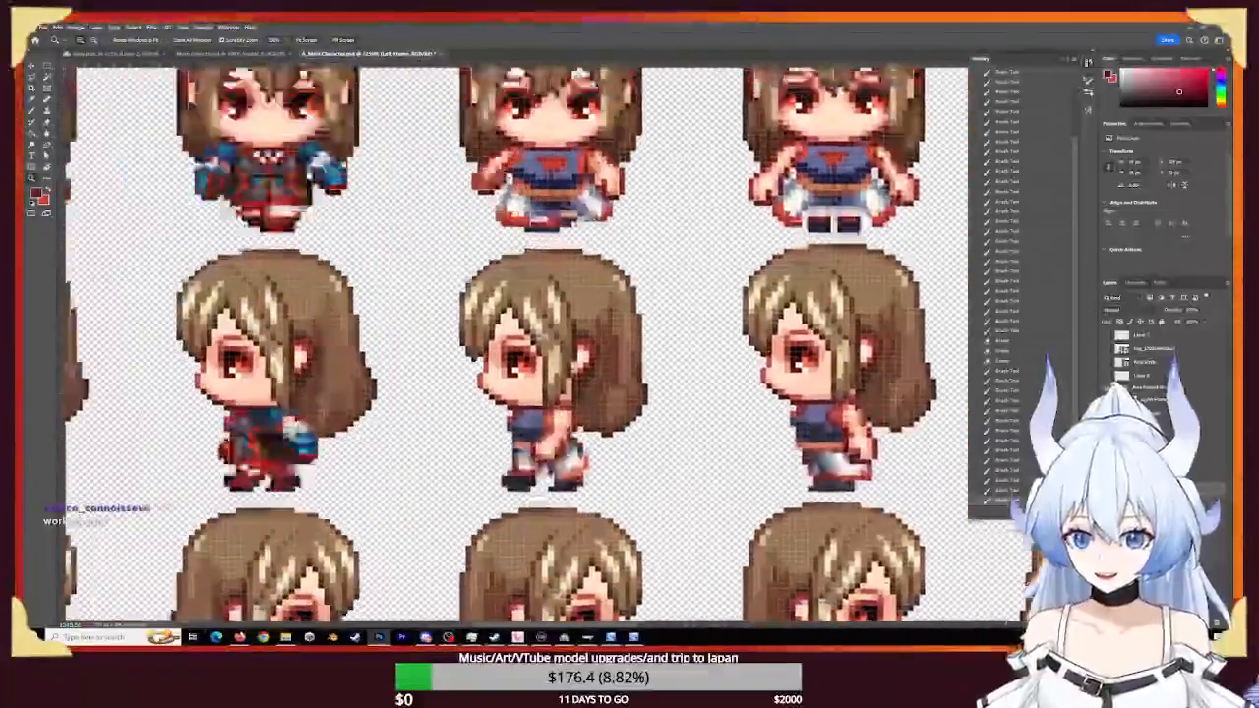
left_click_drag(541, 413, 889, 444)
left_click_drag(482, 433, 155, 388)
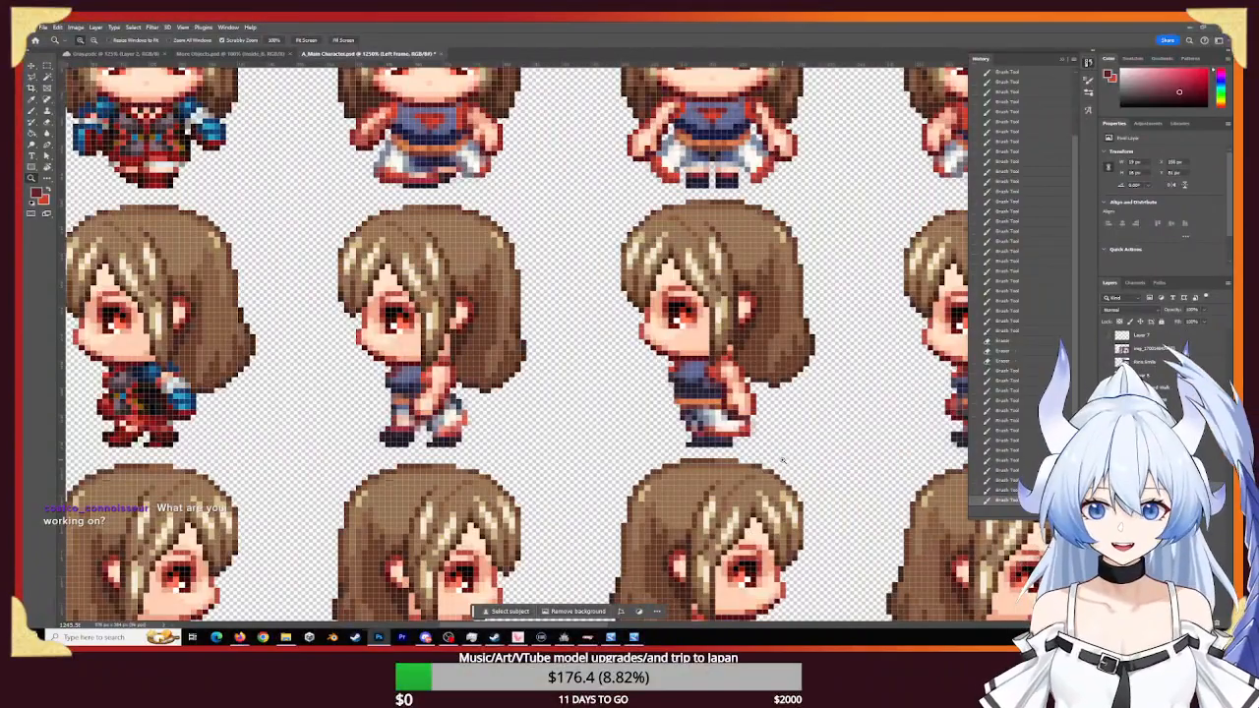
scroll(783, 459, "down", 5, "alt")
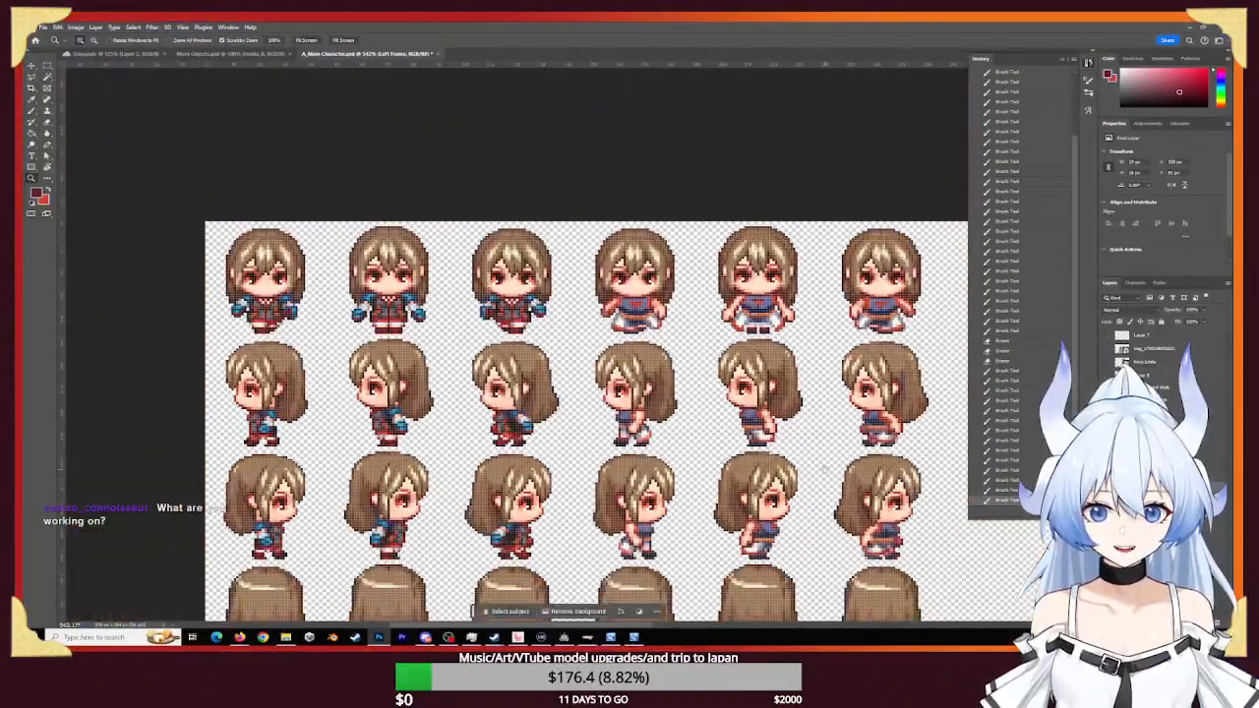
left_click_drag(824, 469, 635, 377)
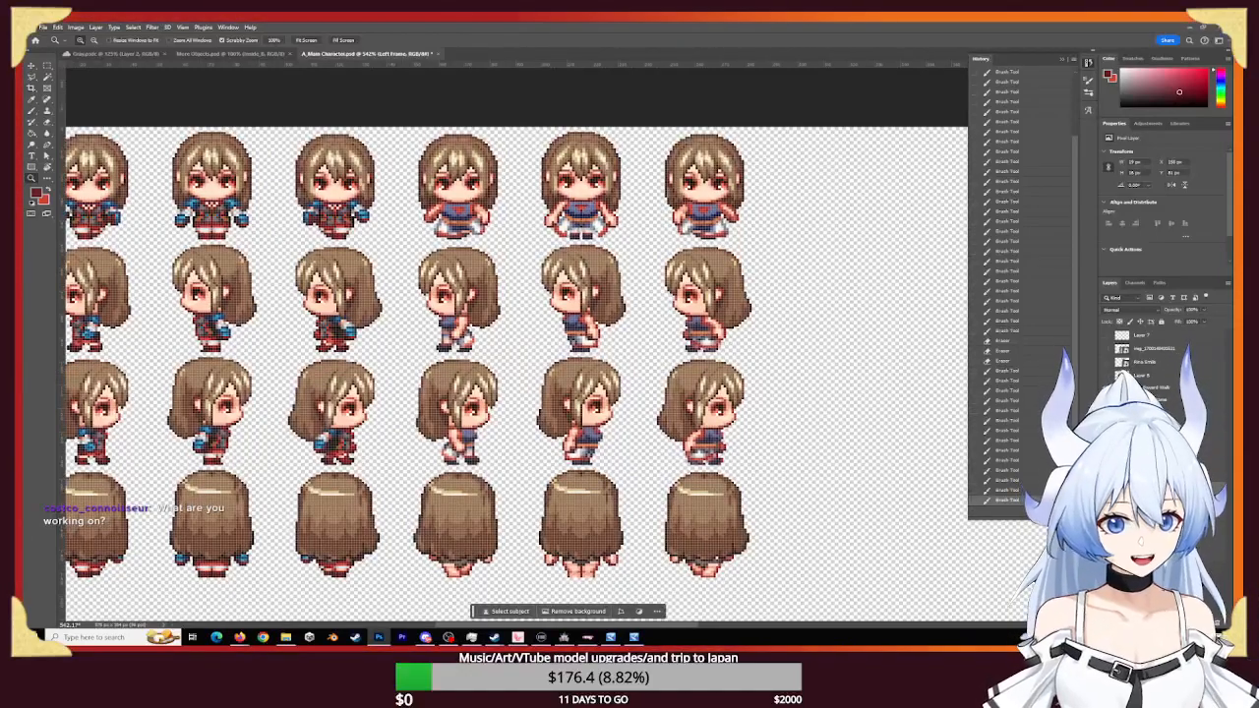
key("ctrl+comma")
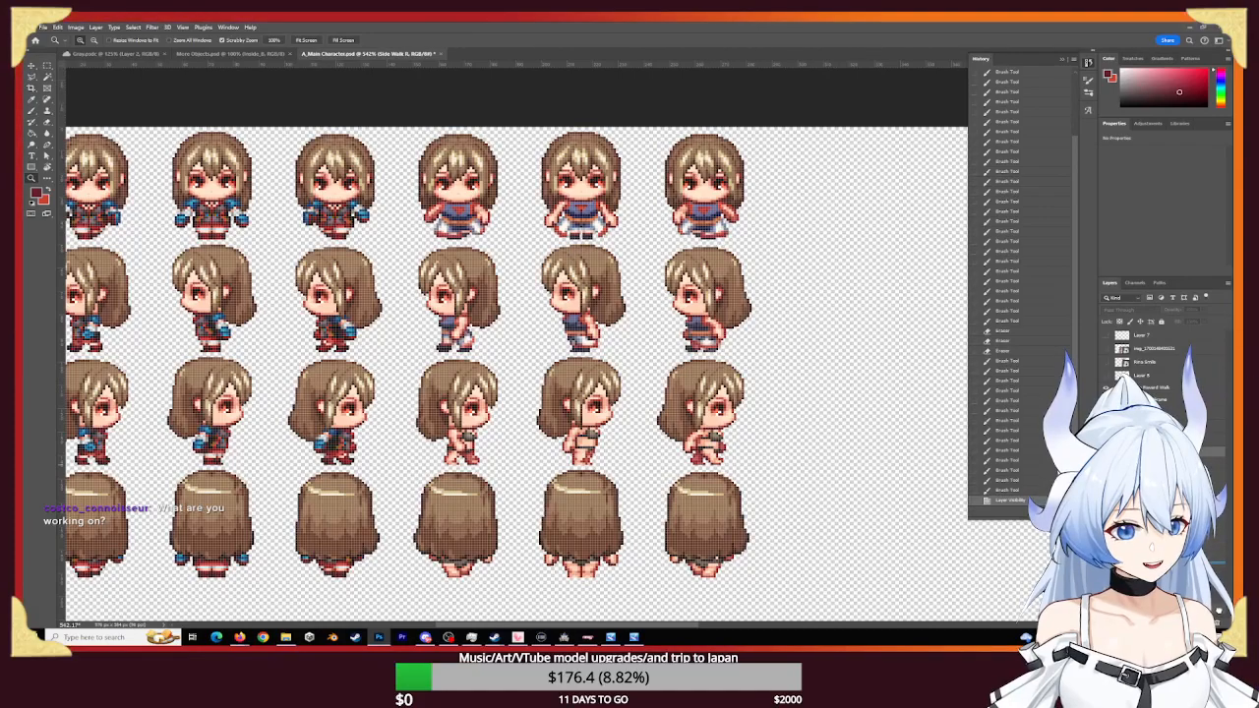
left_click(1218, 623)
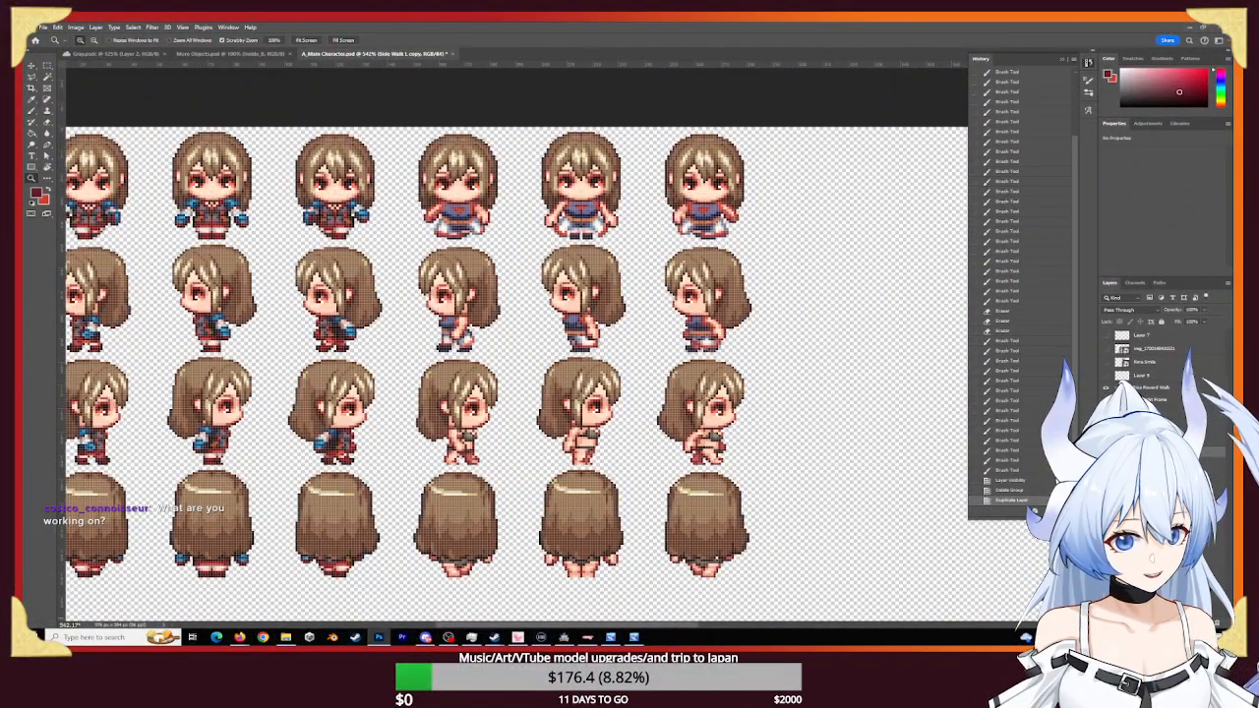
- Duplicate the Side Walk L group and rename the copy as Side Walk R
key("ctrl+j")
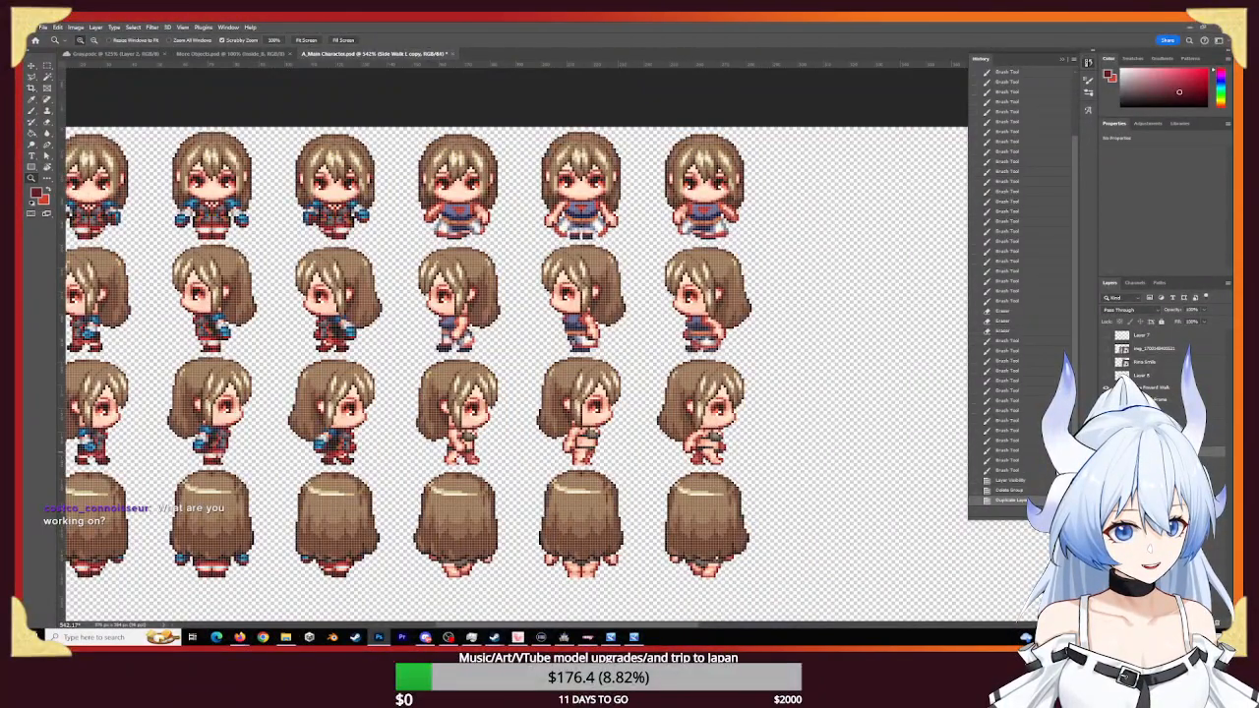
type("Side Walk R")
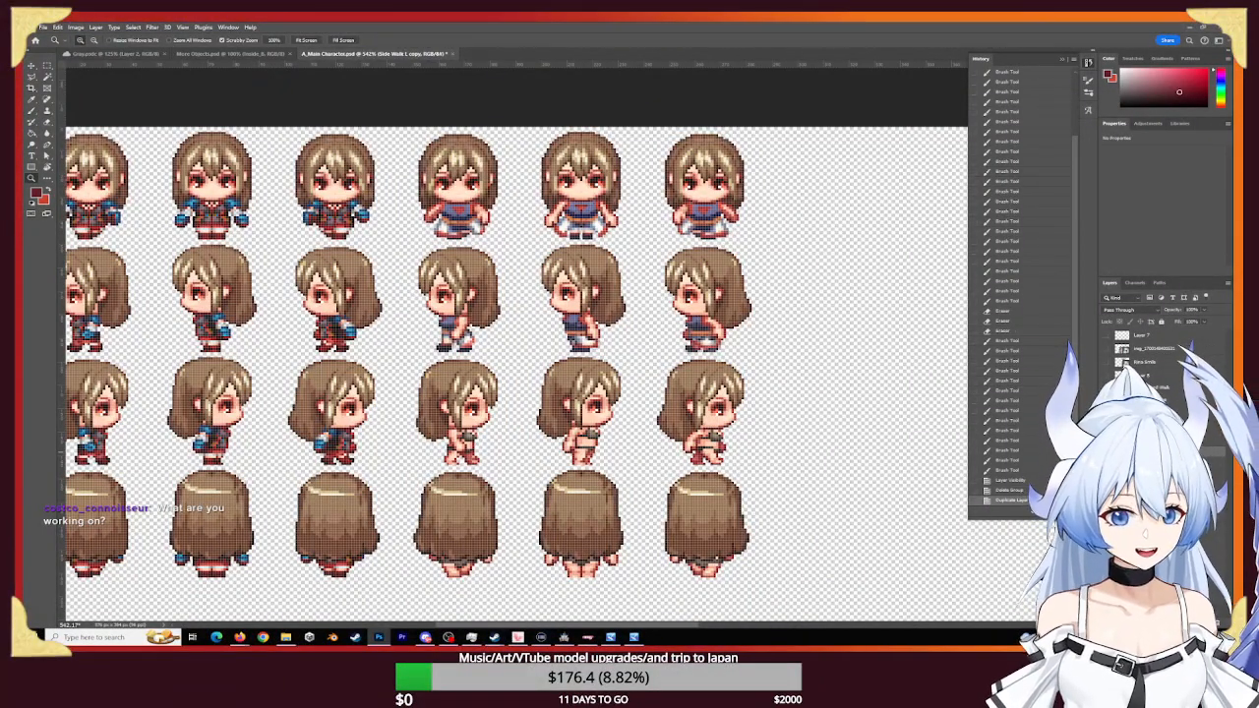
key("Return")
key("v")
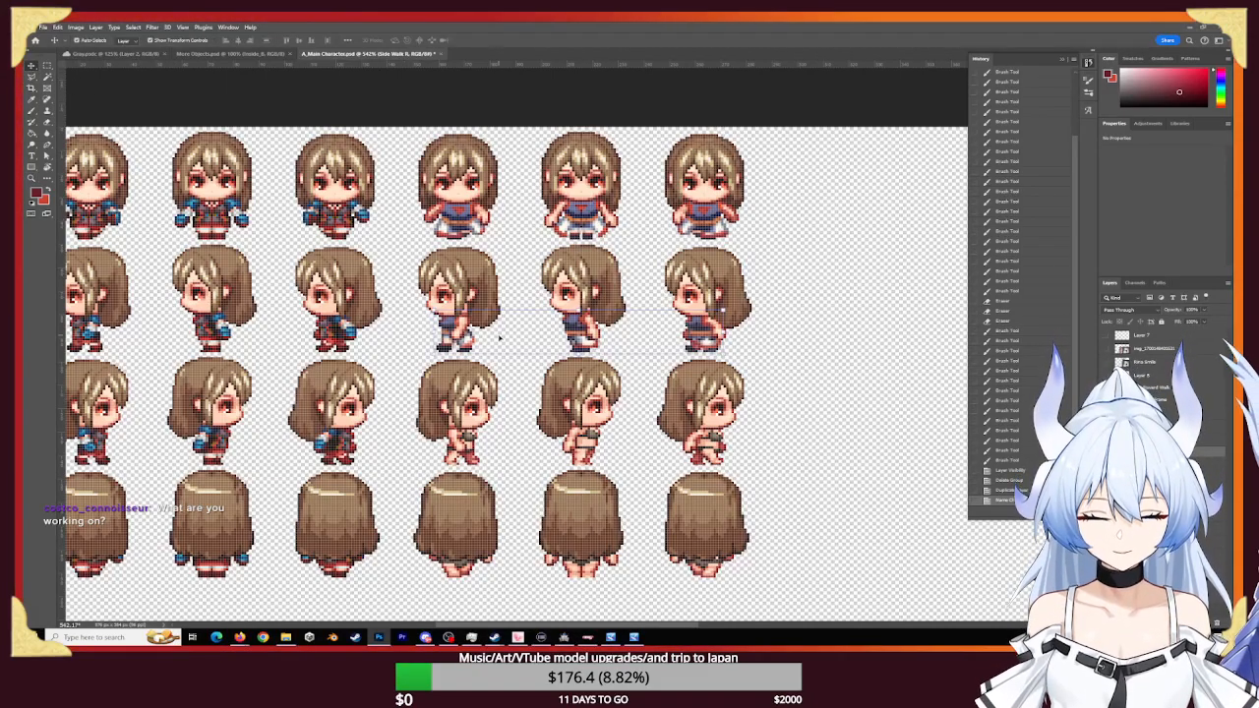
- Move the Side Walk R group down onto the right-facing row and flip it horizontally
key("shift+Down")
key("shift+Down")
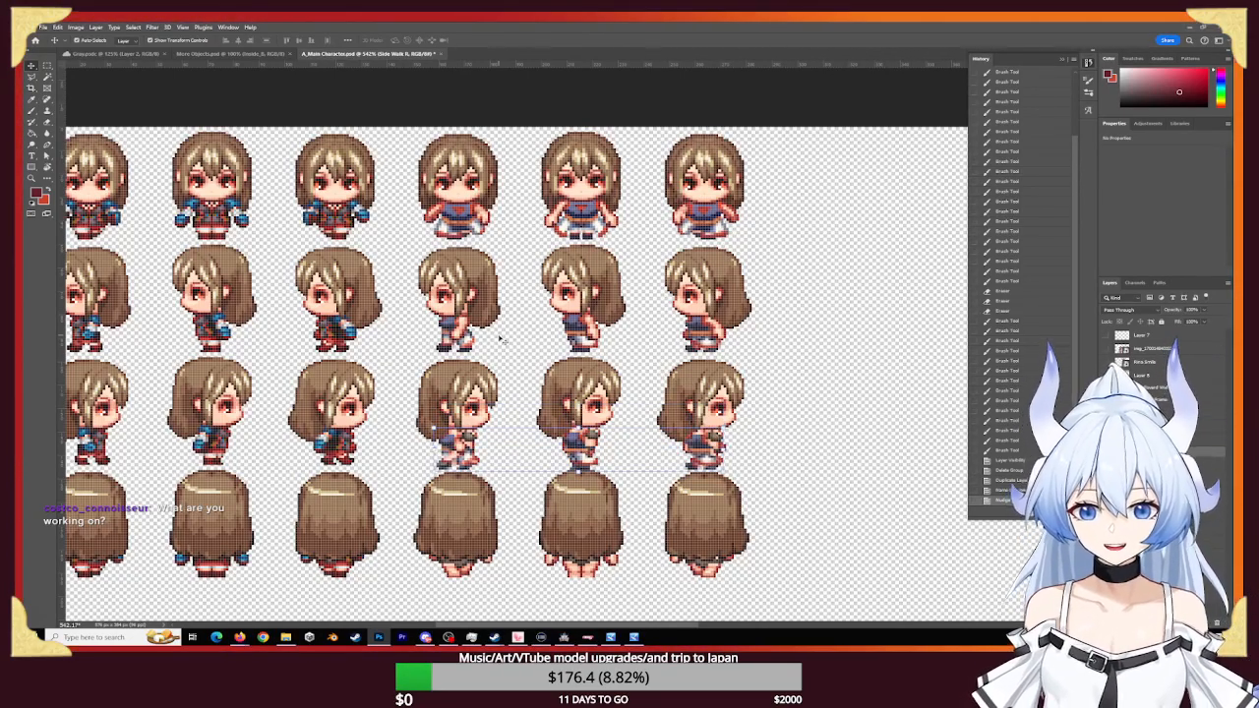
key("ctrl+t")
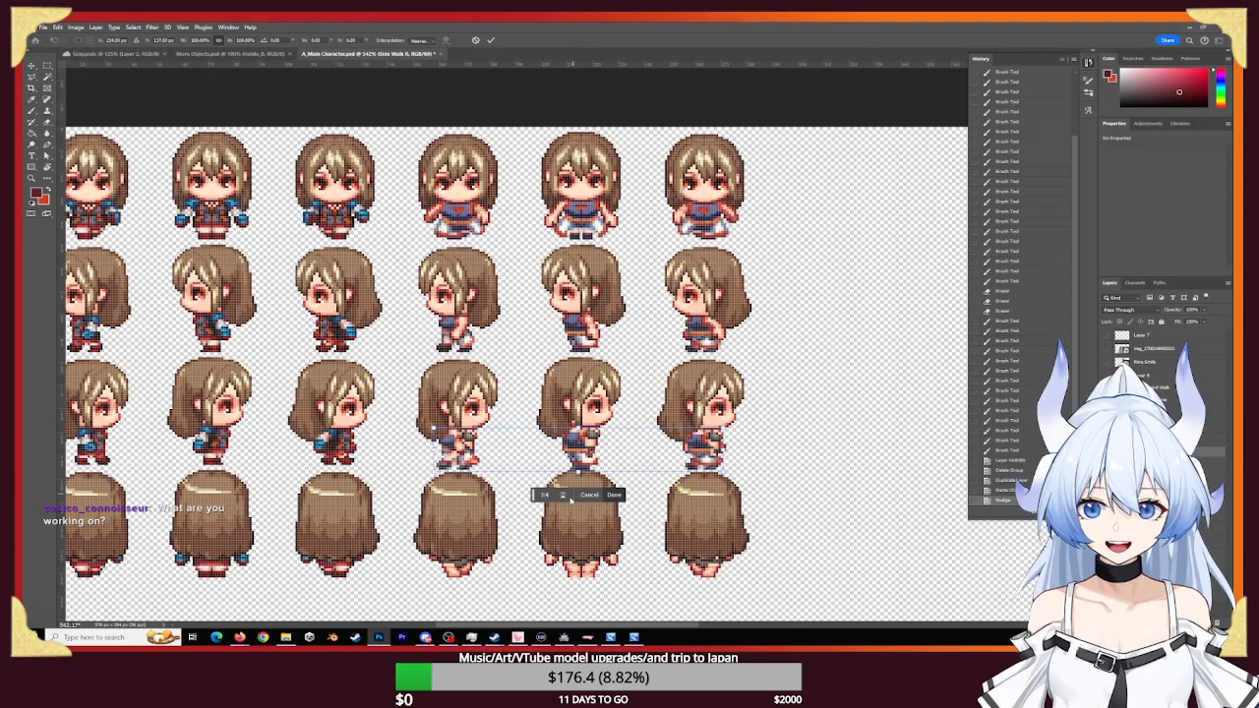
left_click(546, 496)
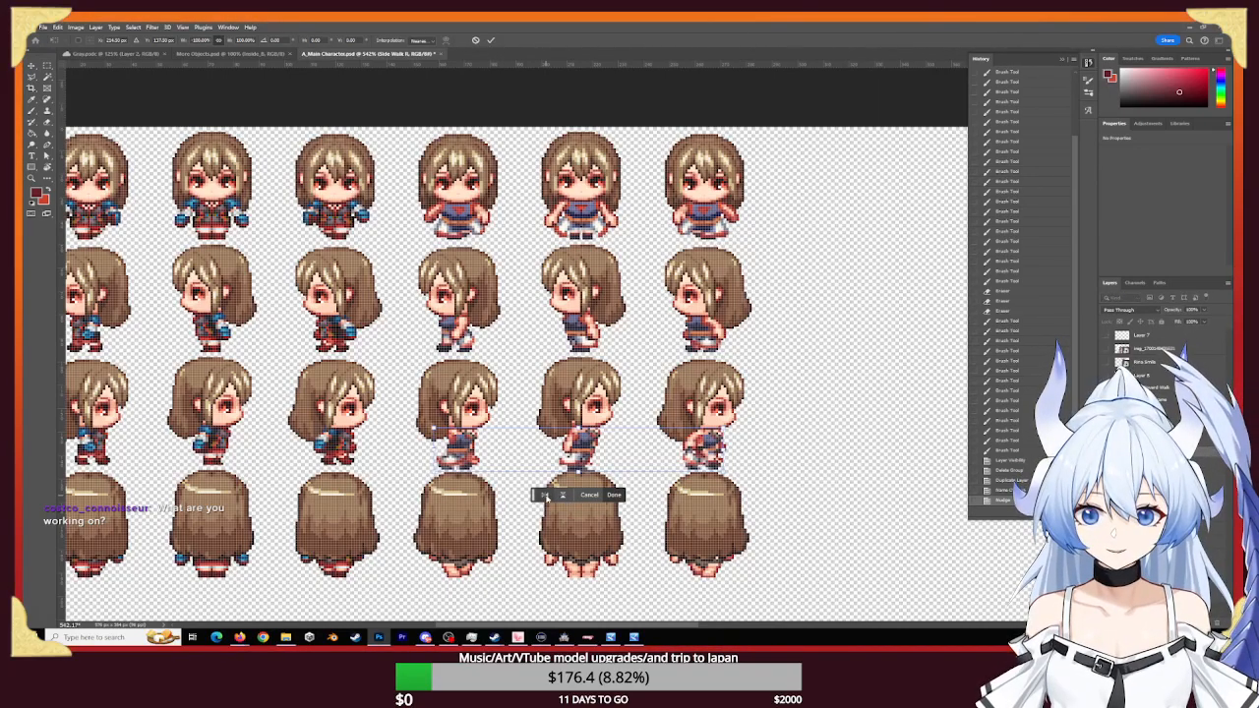
left_click(614, 494)
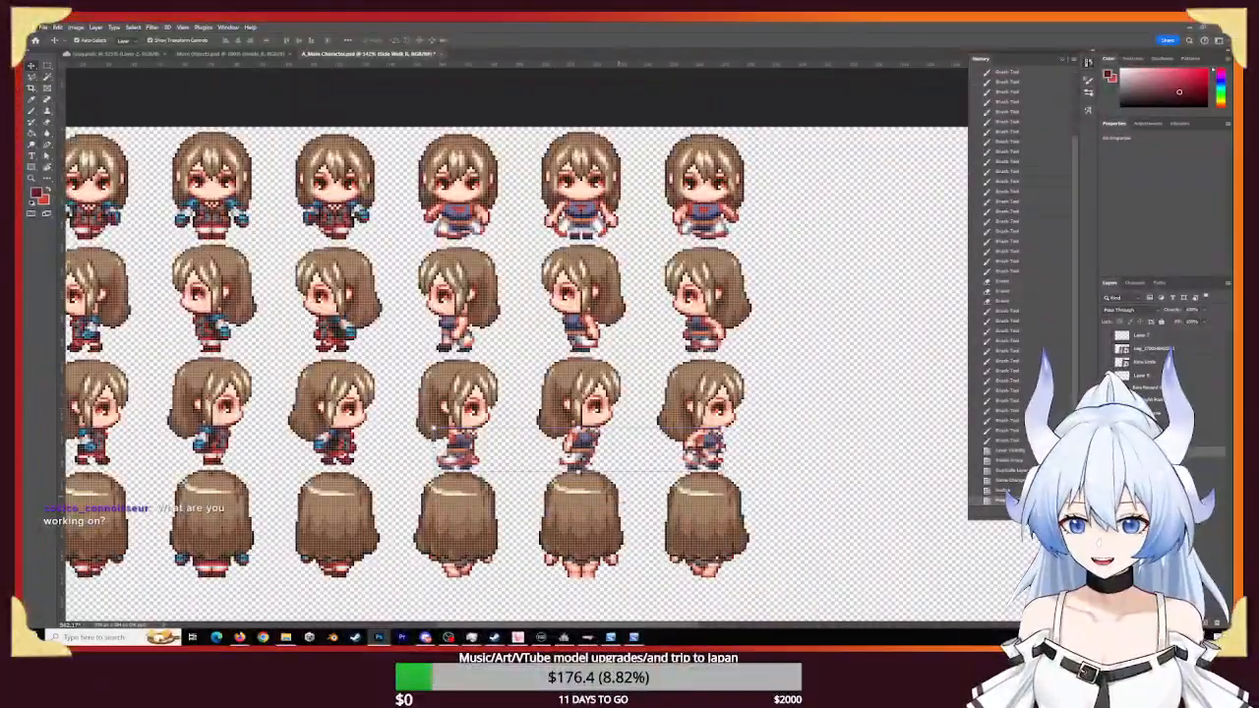
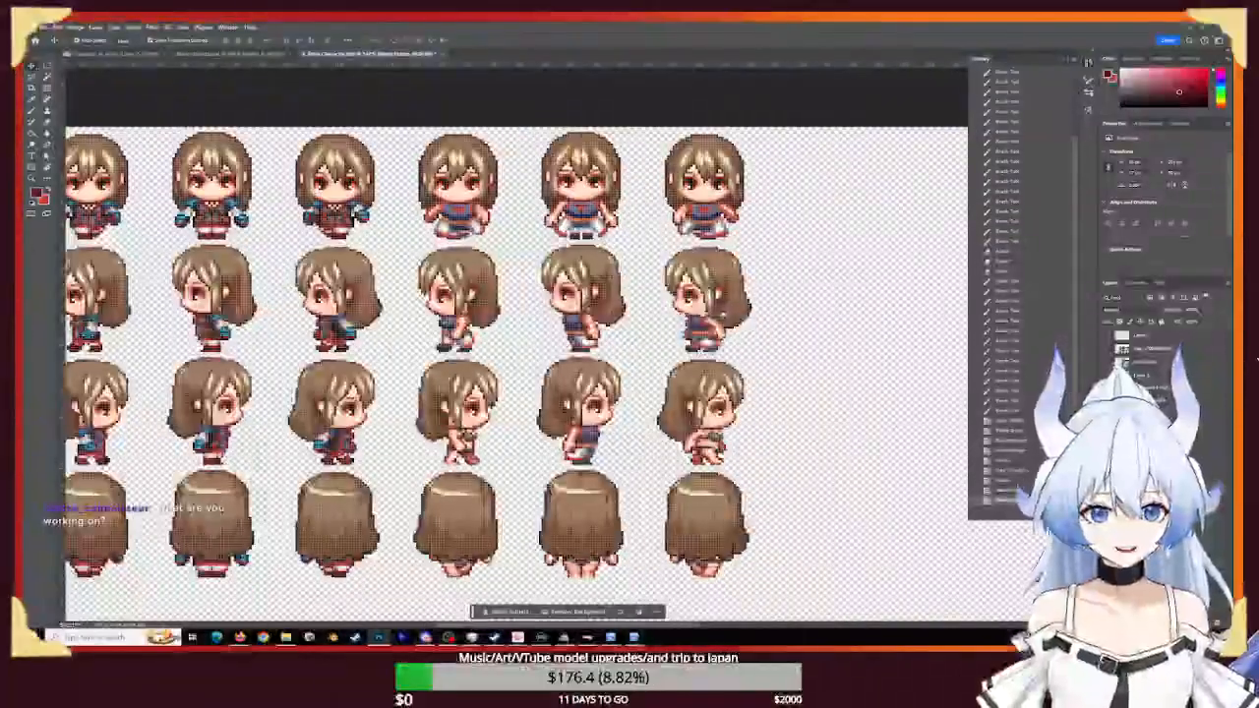
- Flip the duplicated Right Frame outfit layer horizontally and move it down onto the last right-facing sprite's body
key("ctrl+comma")
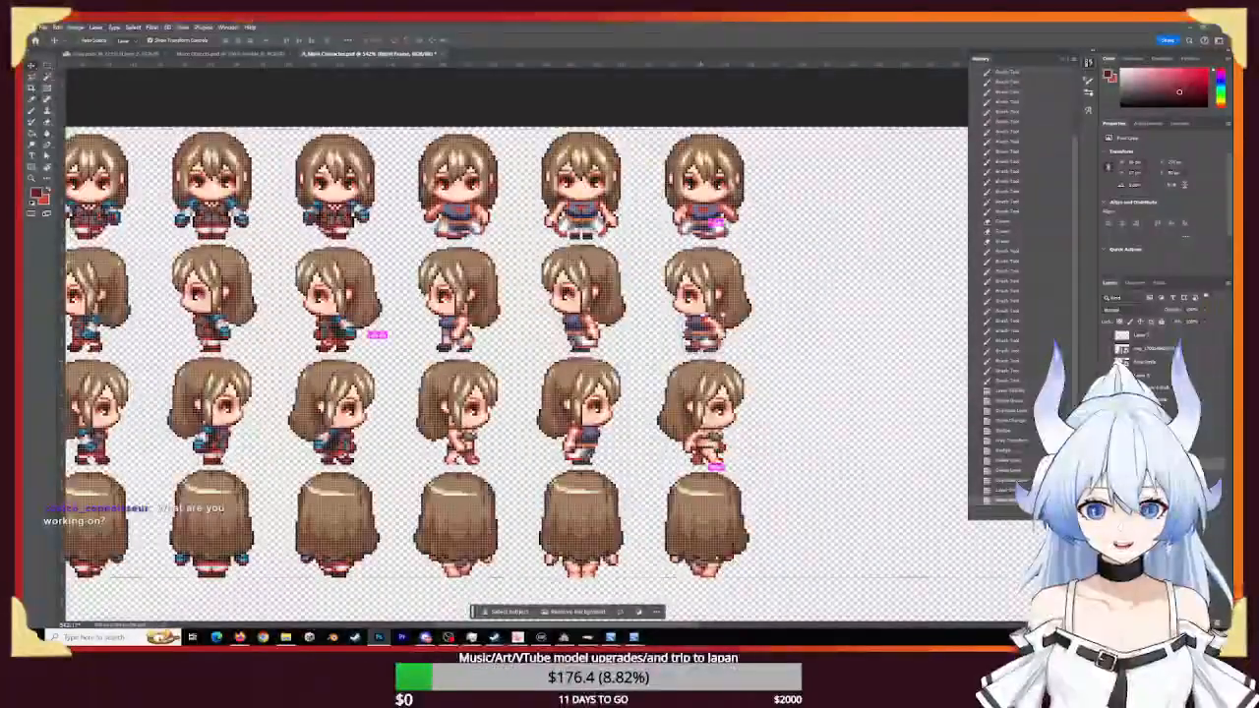
key("ctrl+t")
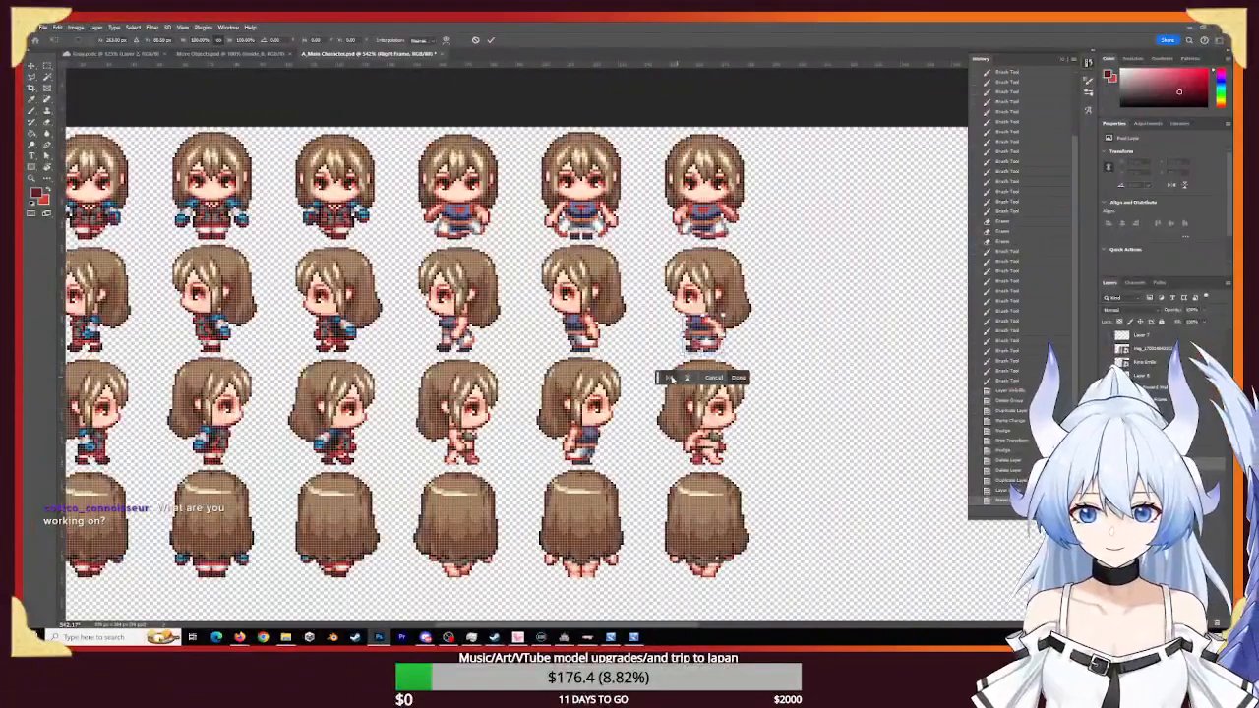
left_click(740, 378)
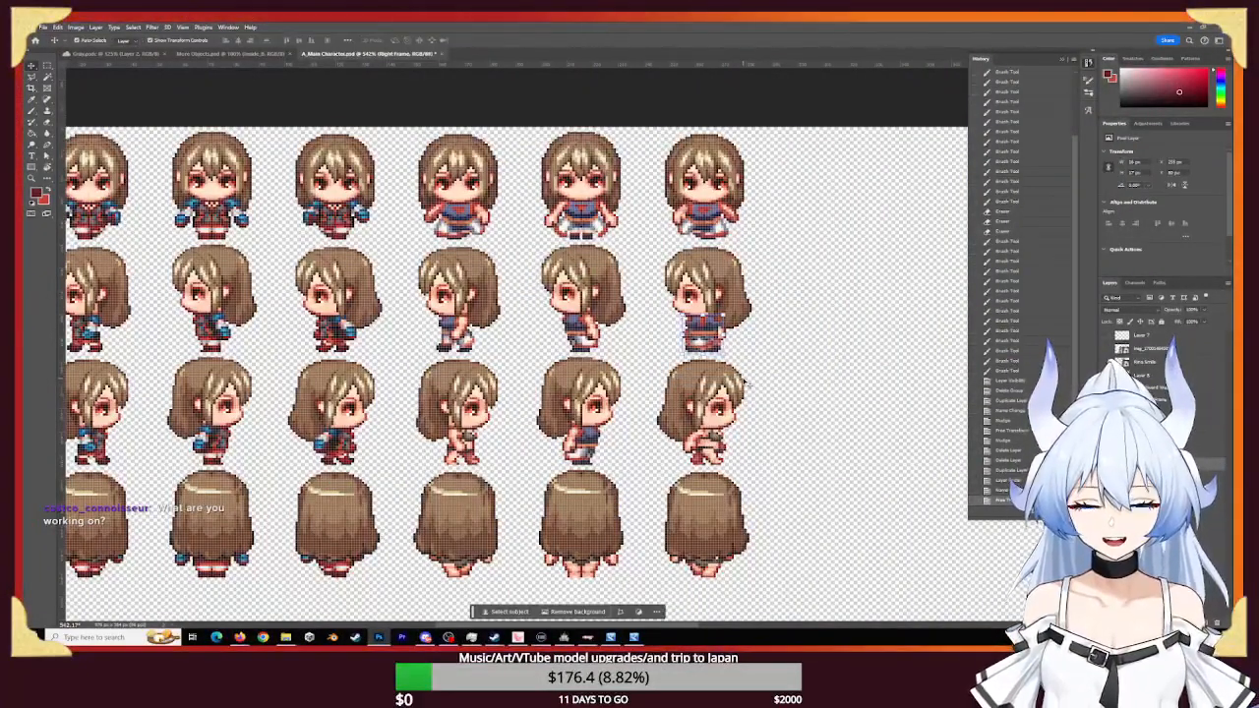
key("shift+Down")
key("shift+Down")
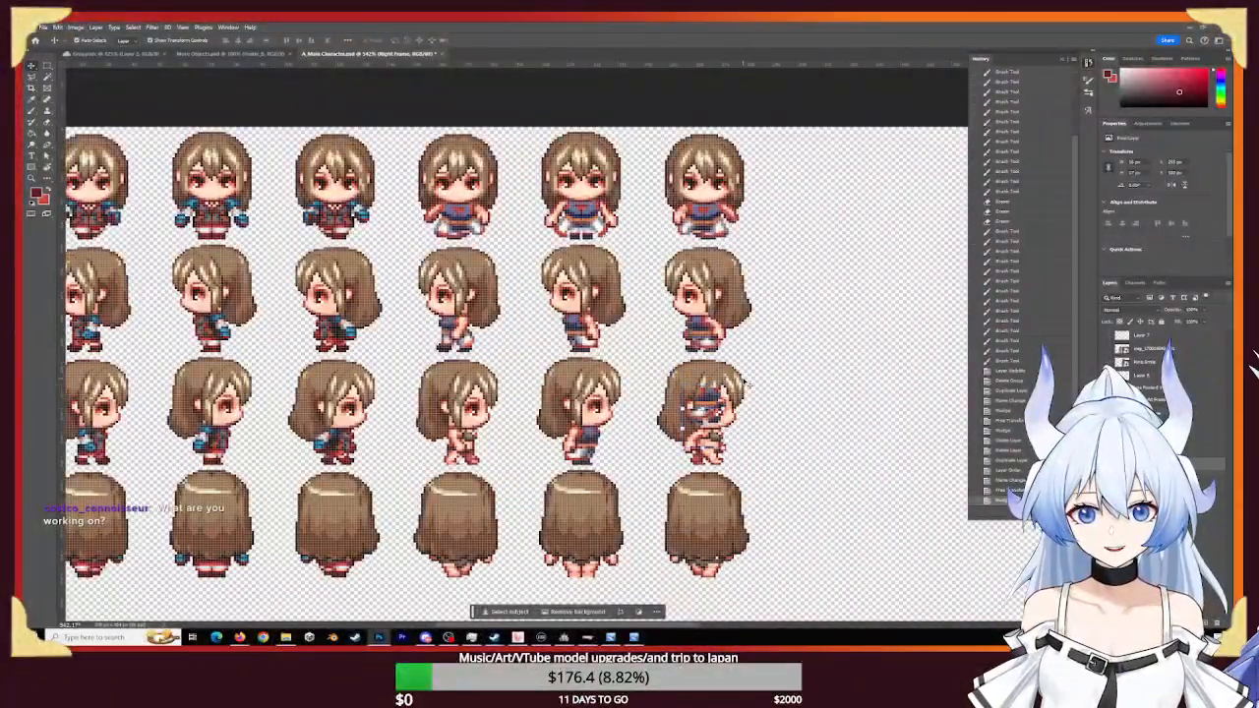
key("shift+Down")
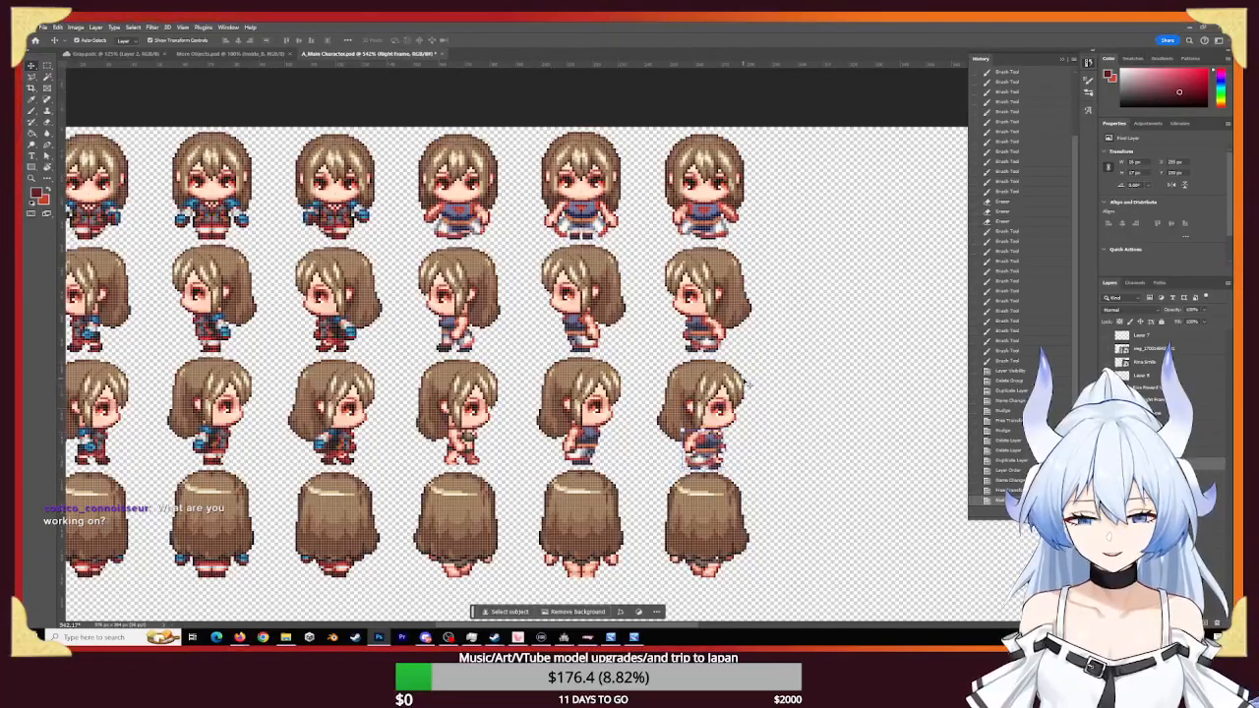
key("Up")
key("Up")
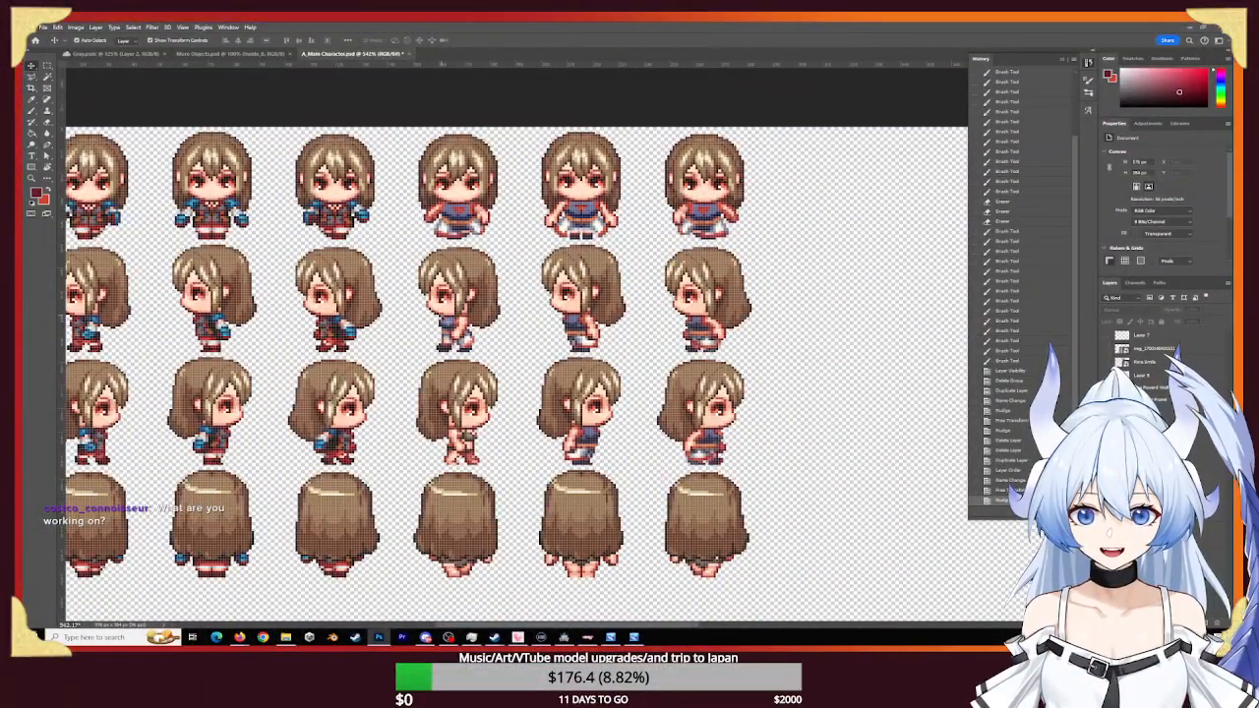
- Duplicate the left-facing row's Left Frame outfit layer and place the renamed copy in a new group
left_click(450, 323)
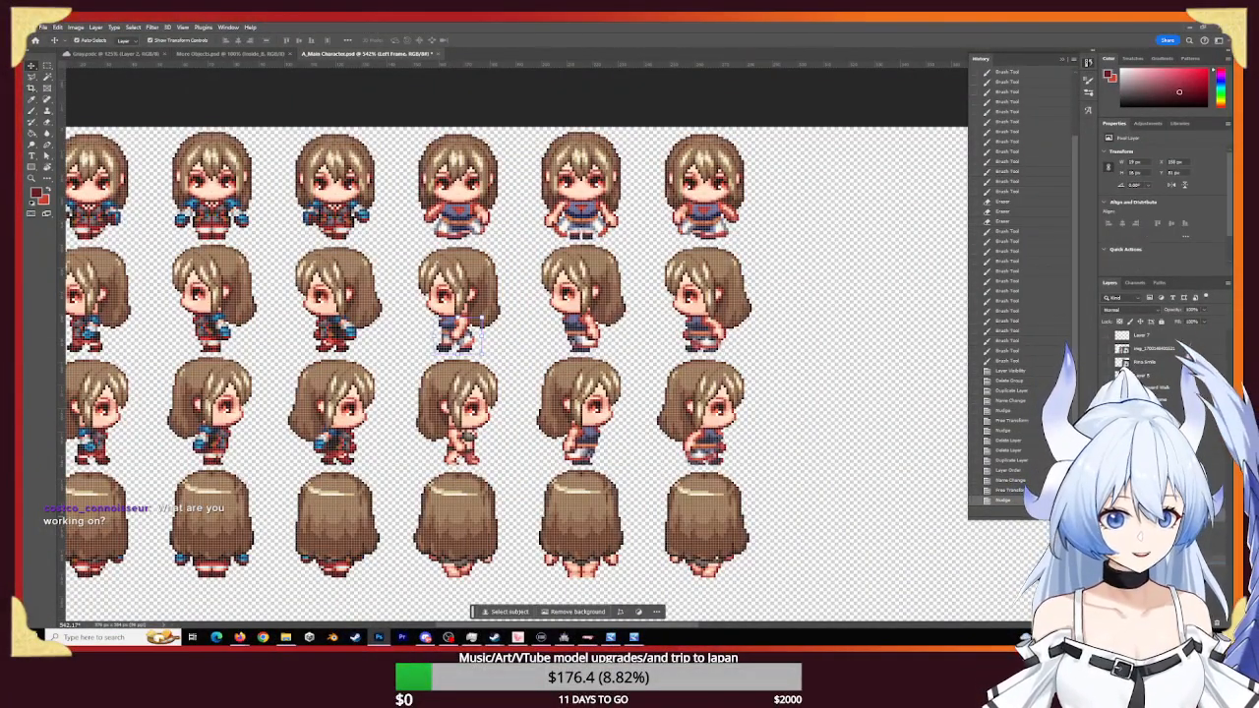
key("ctrl+comma")
key("ctrl+j")
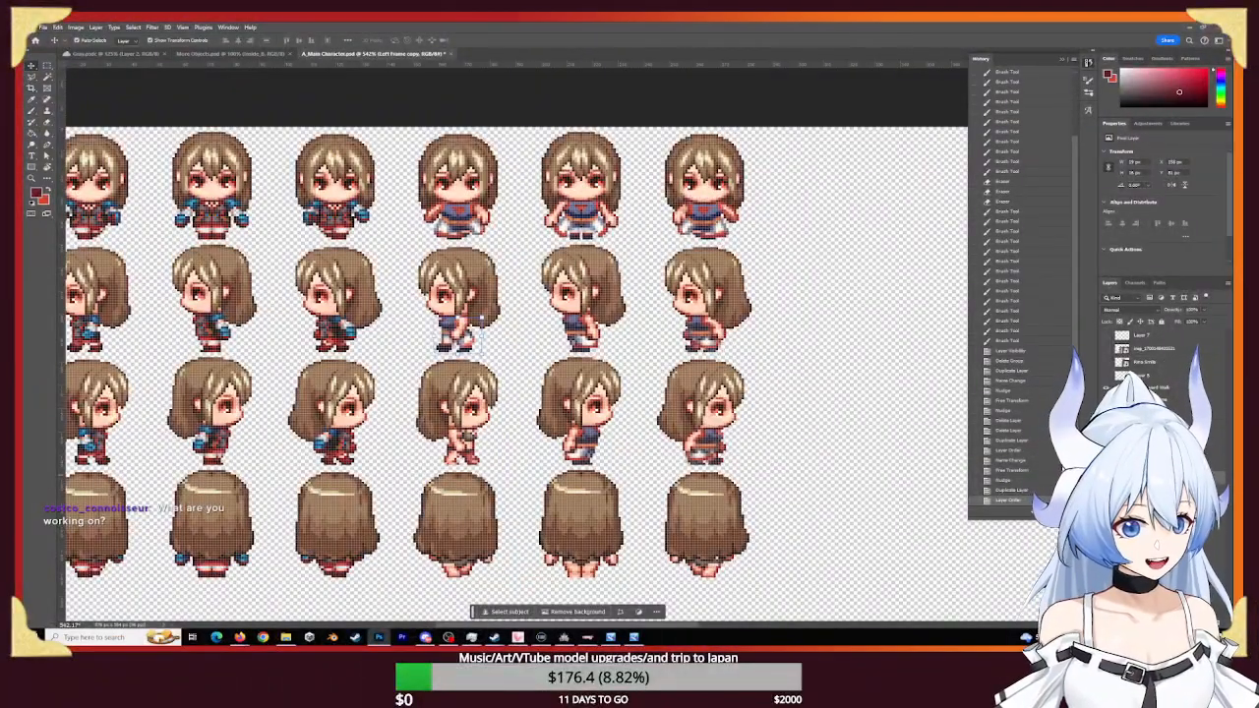
key("Return")
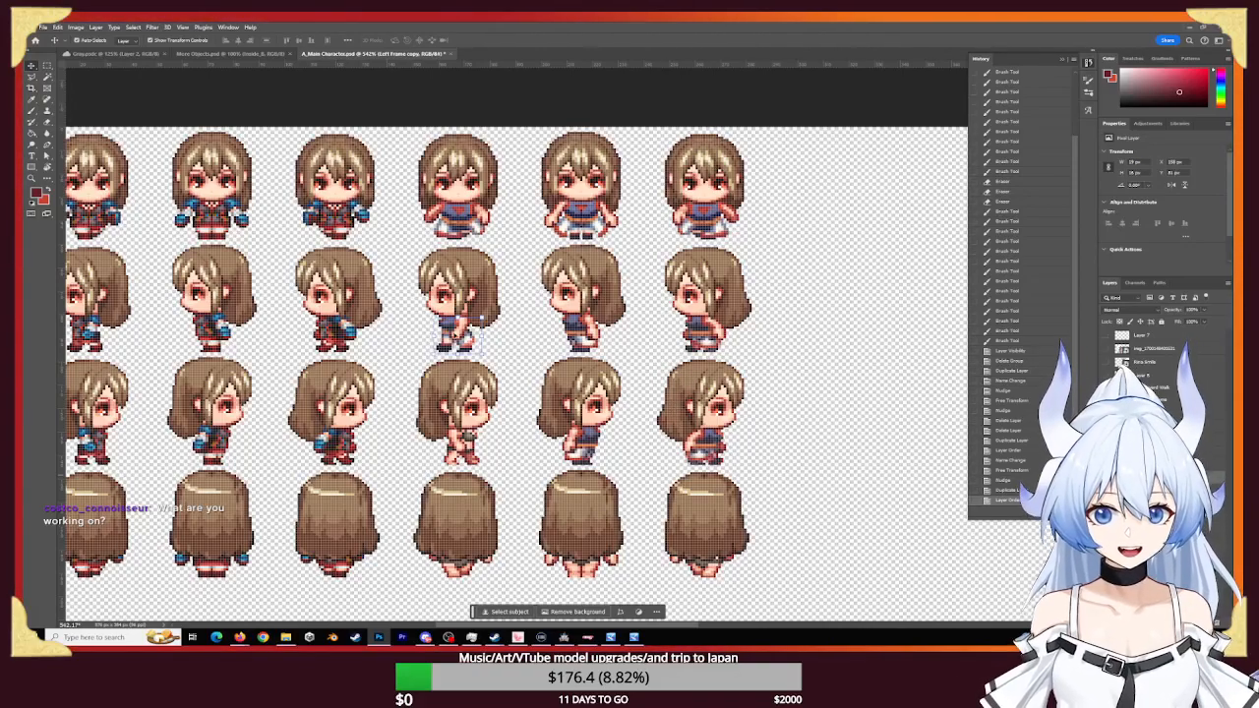
key("ctrl+g")
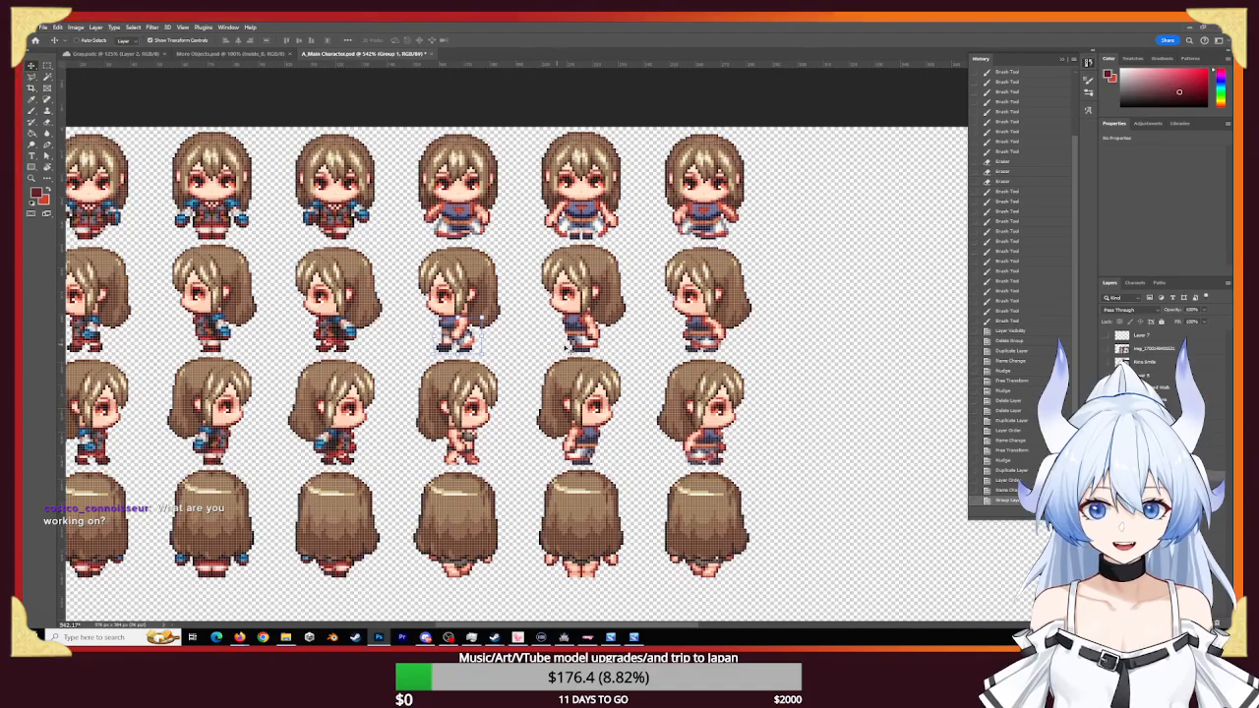
- Flip Group 1 horizontally and move it down to fit the body of the right-facing row's Left Frame sprite
key("ctrl+t")
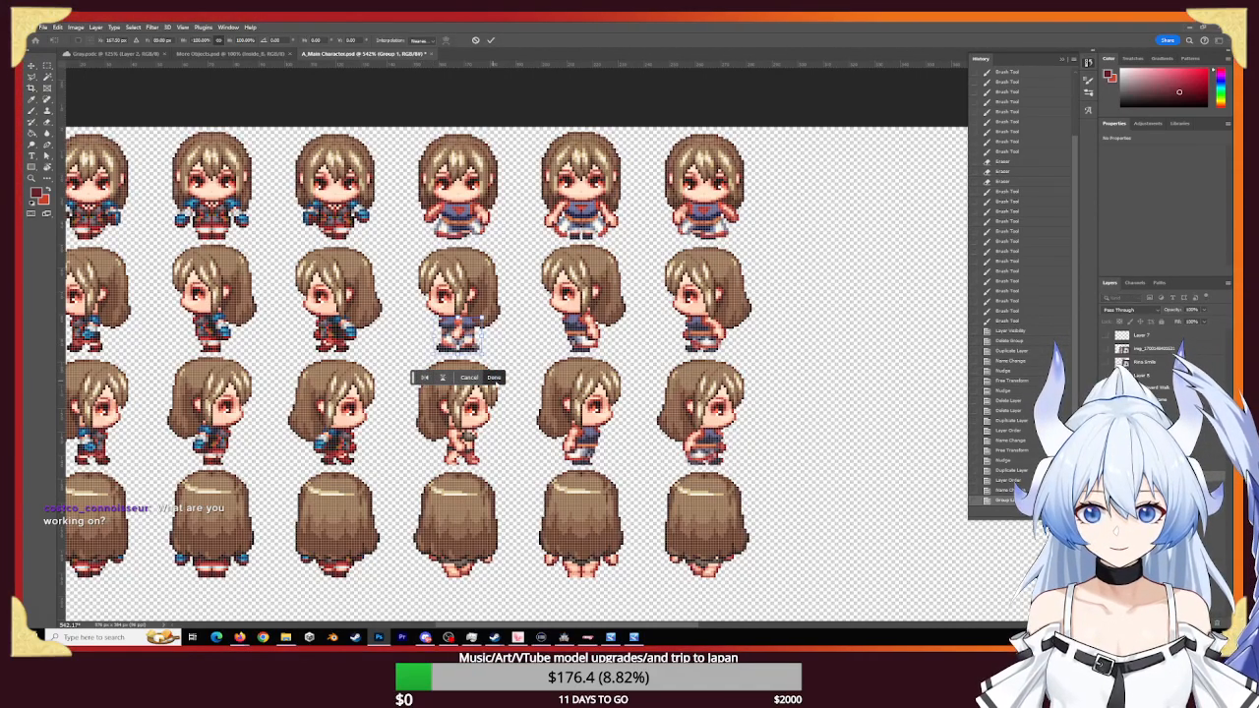
left_click(493, 377)
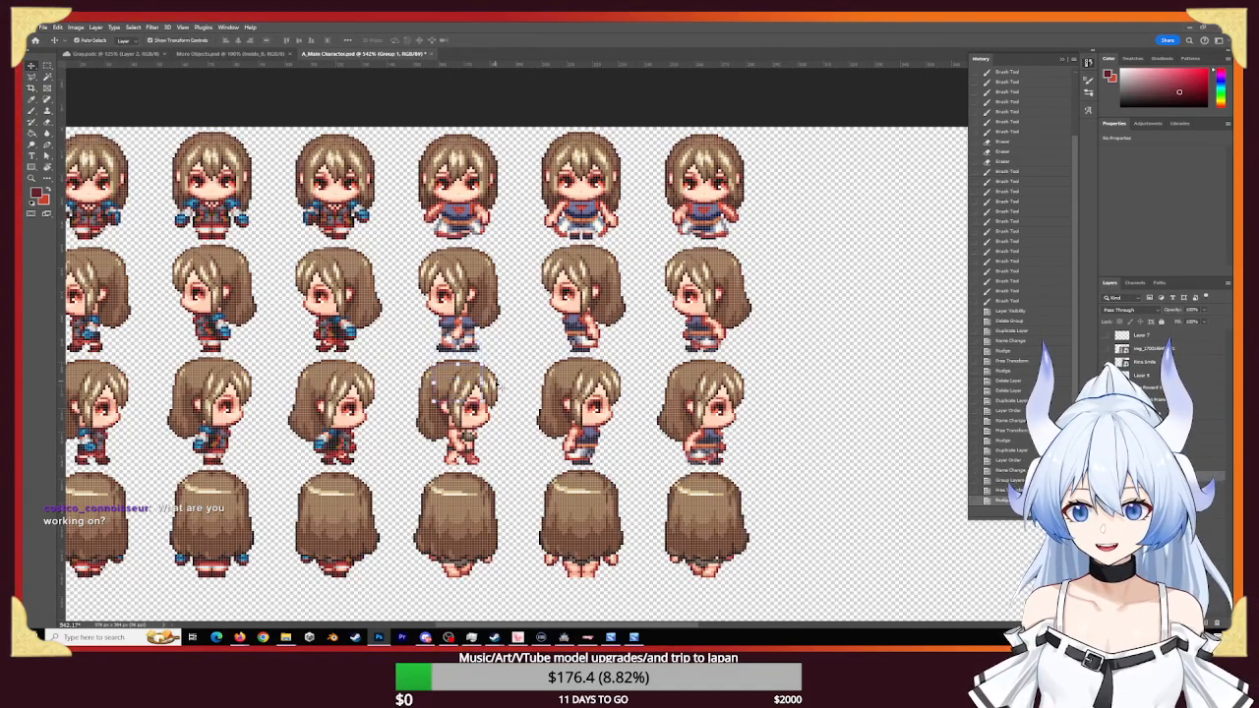
key("shift+Down")
key("shift+Down")
key("shift+Down")
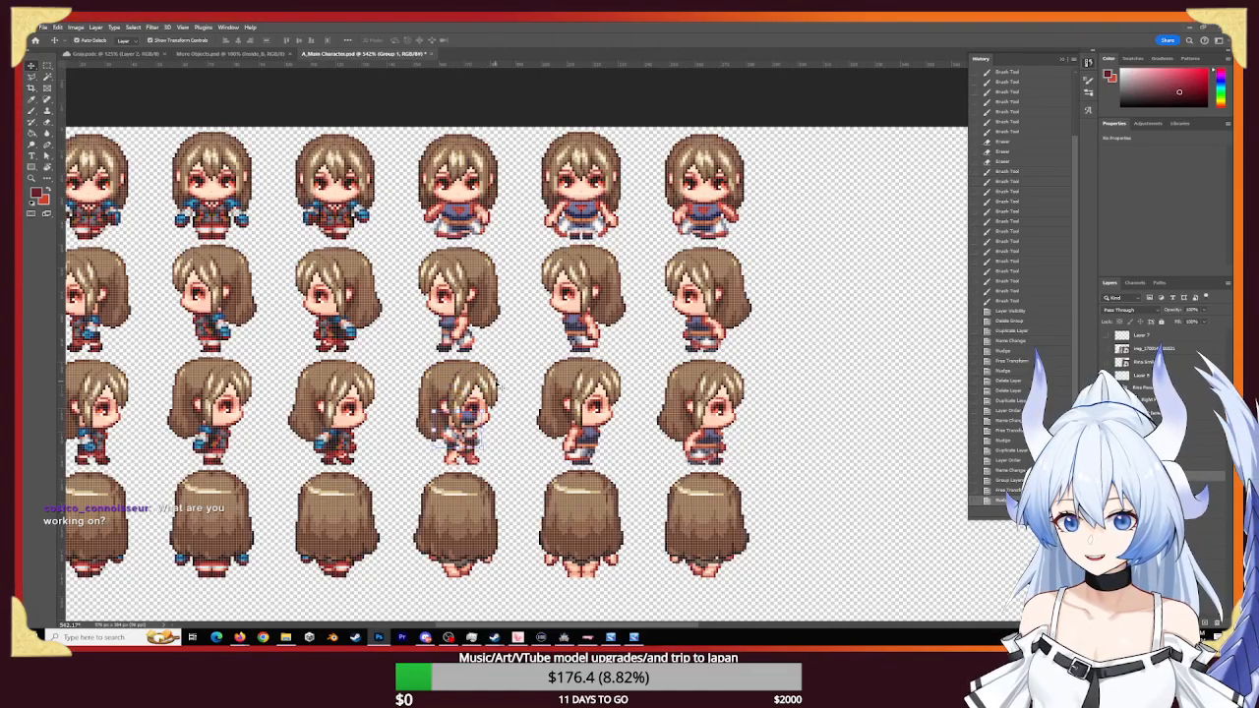
key("Down")
key("Down")
key("Down")
key("Down")
key("Down")
key("Down")
key("Down")
key("Down")
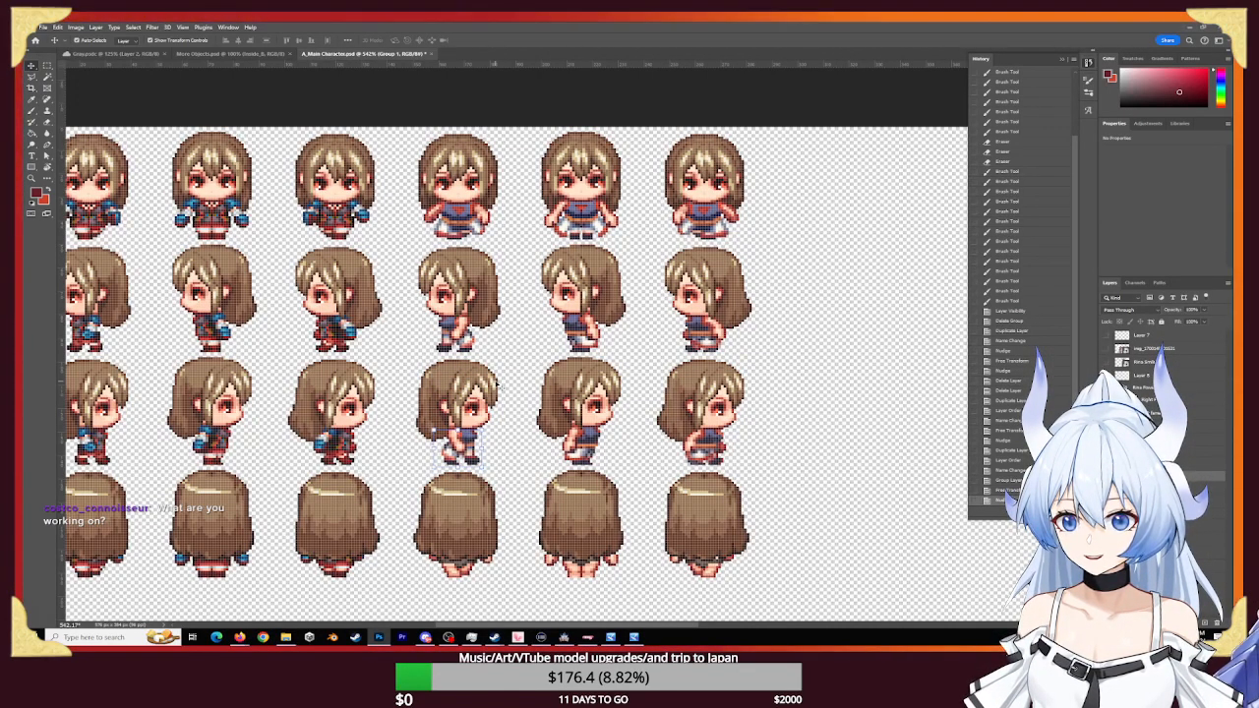
- Move the flipped Left Frame layer out of Group 1 and delete the group
left_click(522, 363)
left_click(1208, 477)
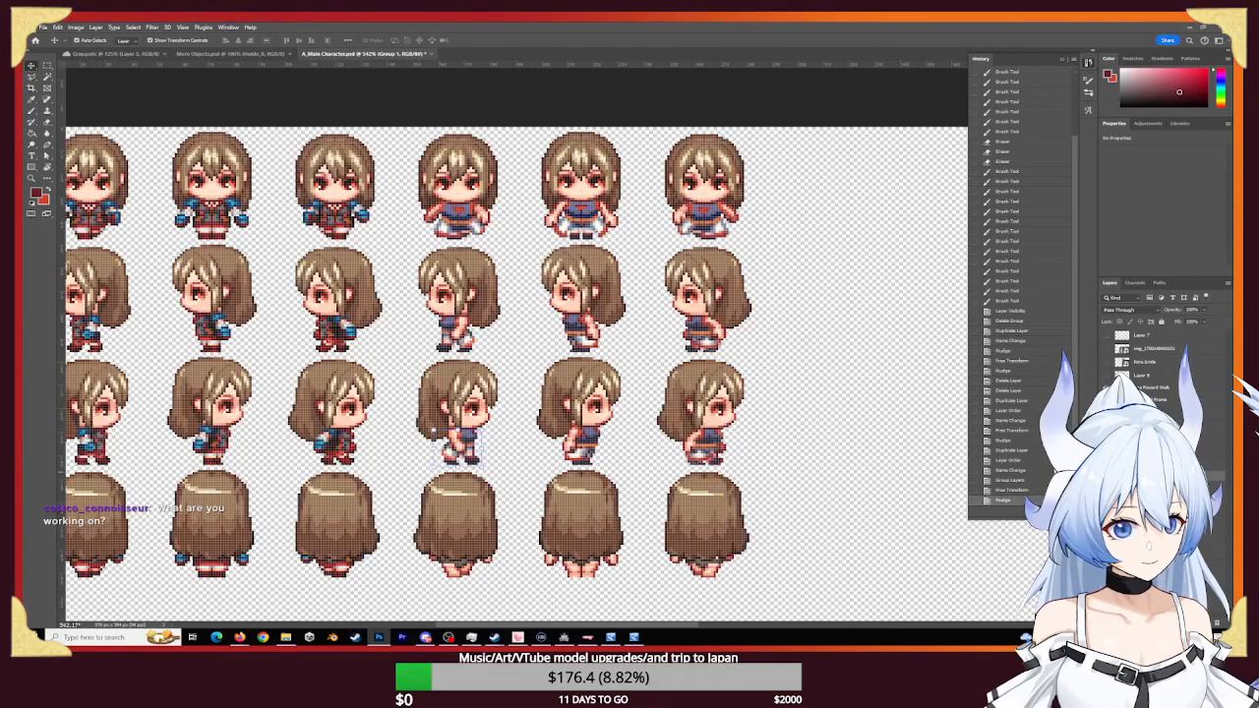
left_click_drag(1209, 490, 1209, 473)
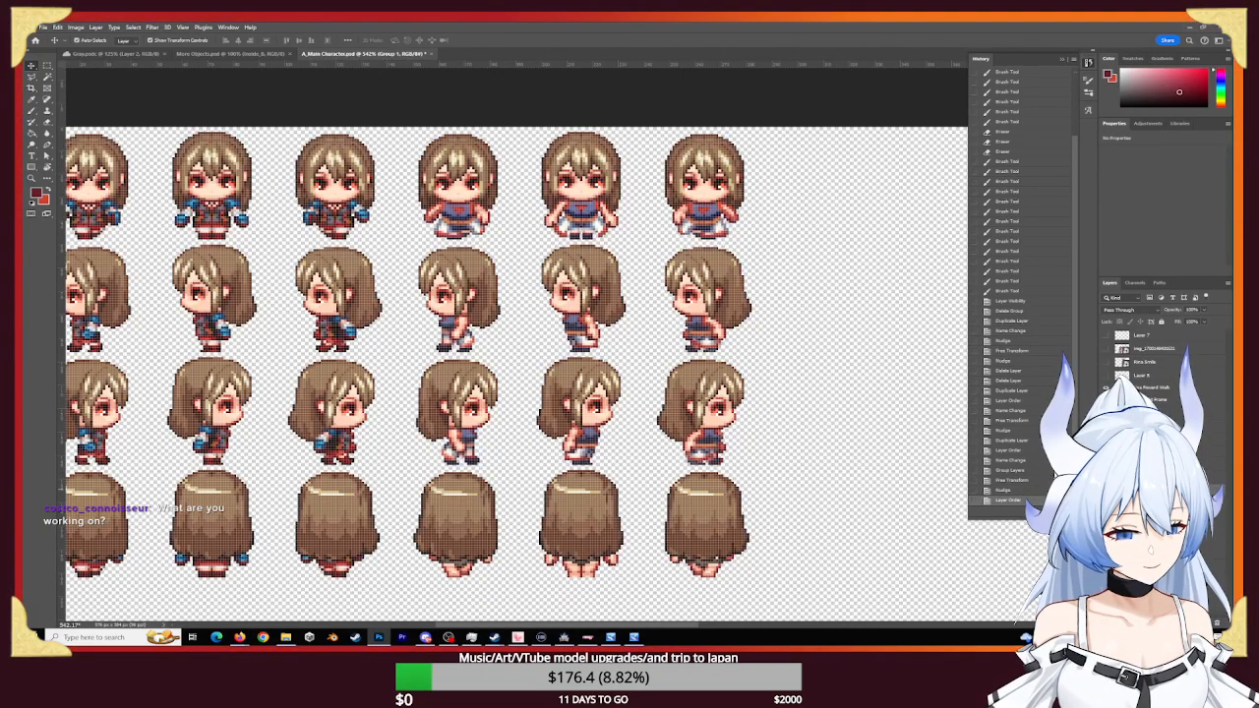
key("Delete")
left_click(792, 441)
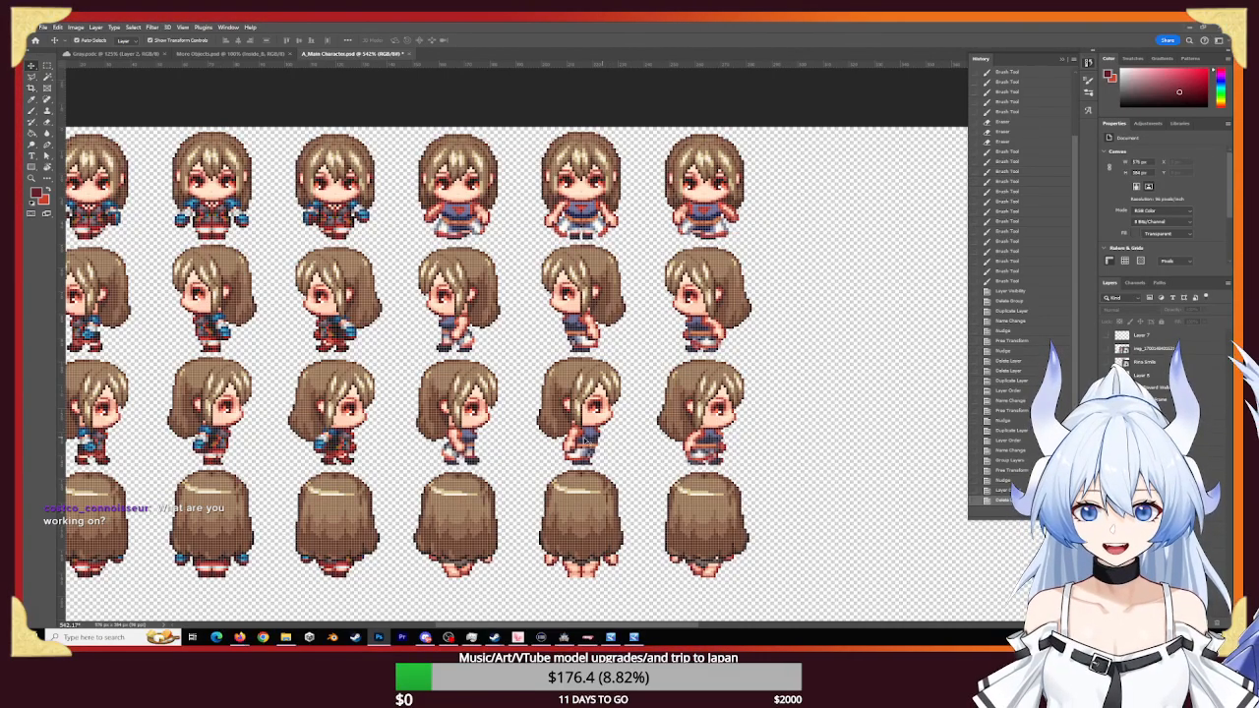
- Select the right-facing row's Neutral outfit layer and paint over the stray blue pixel beside the arm with the shirt's dark navy
key("z")
left_click_drag(584, 442, 627, 448)
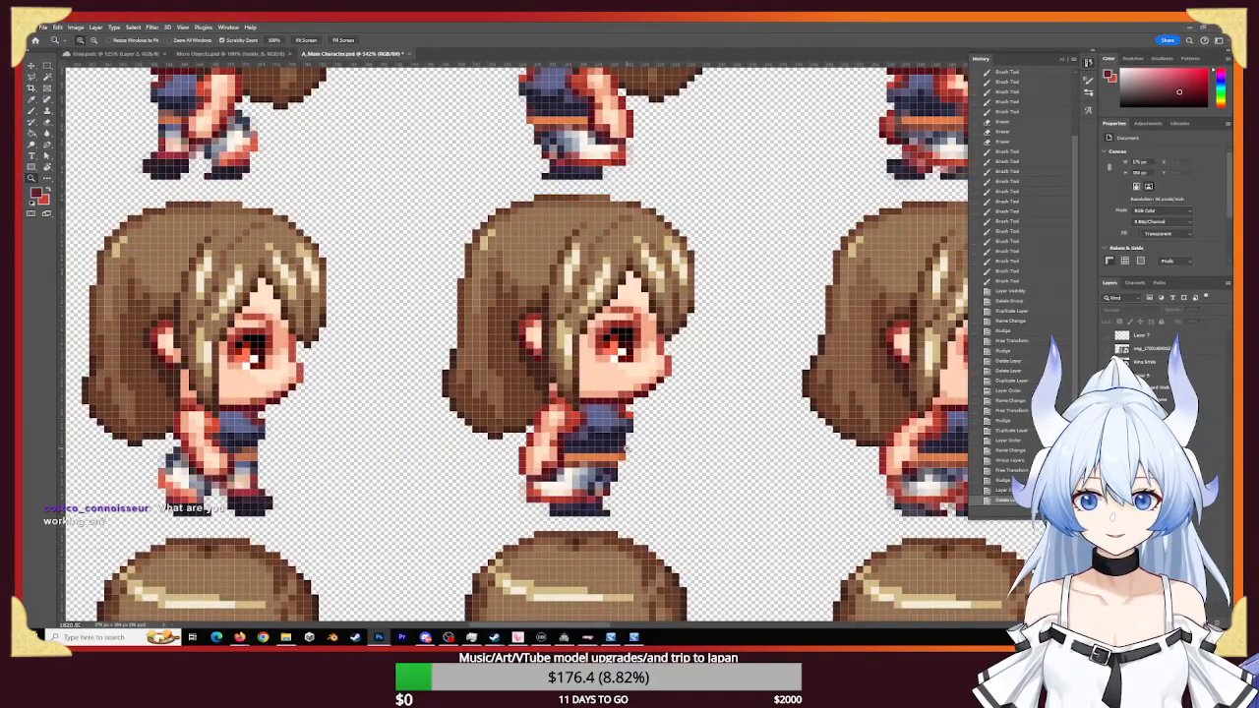
left_click_drag(627, 447, 903, 462)
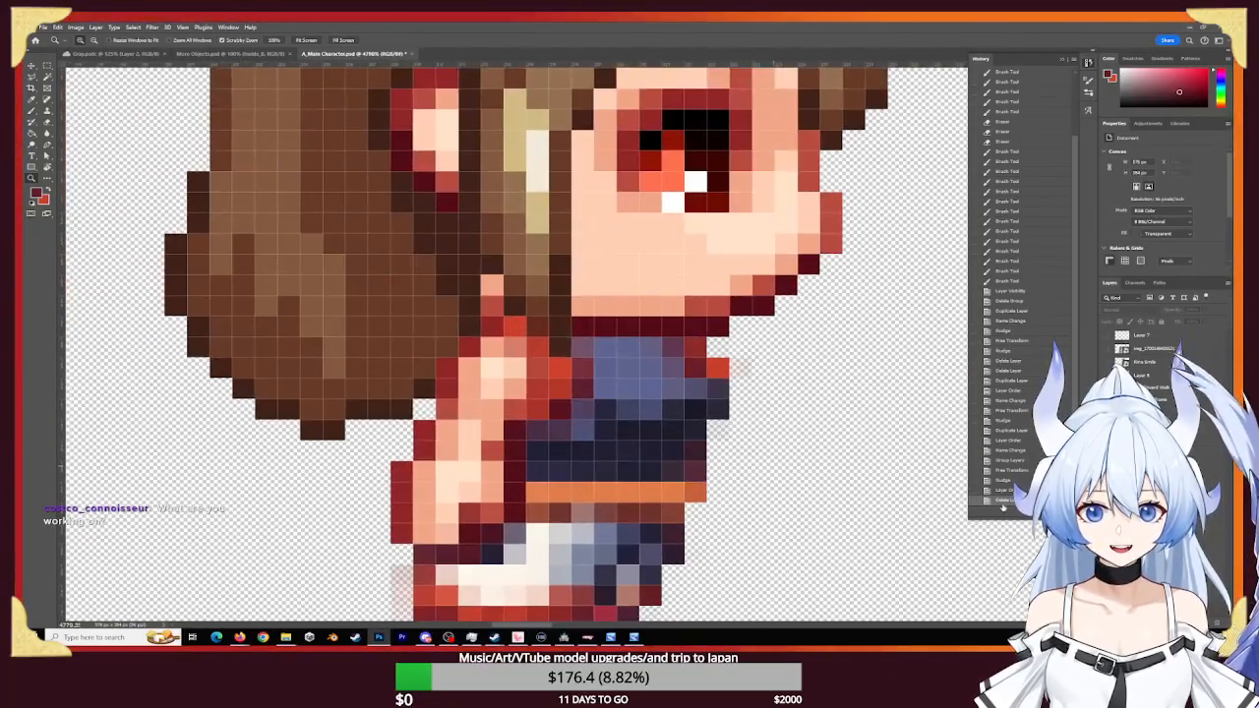
left_click(646, 442, "ctrl")
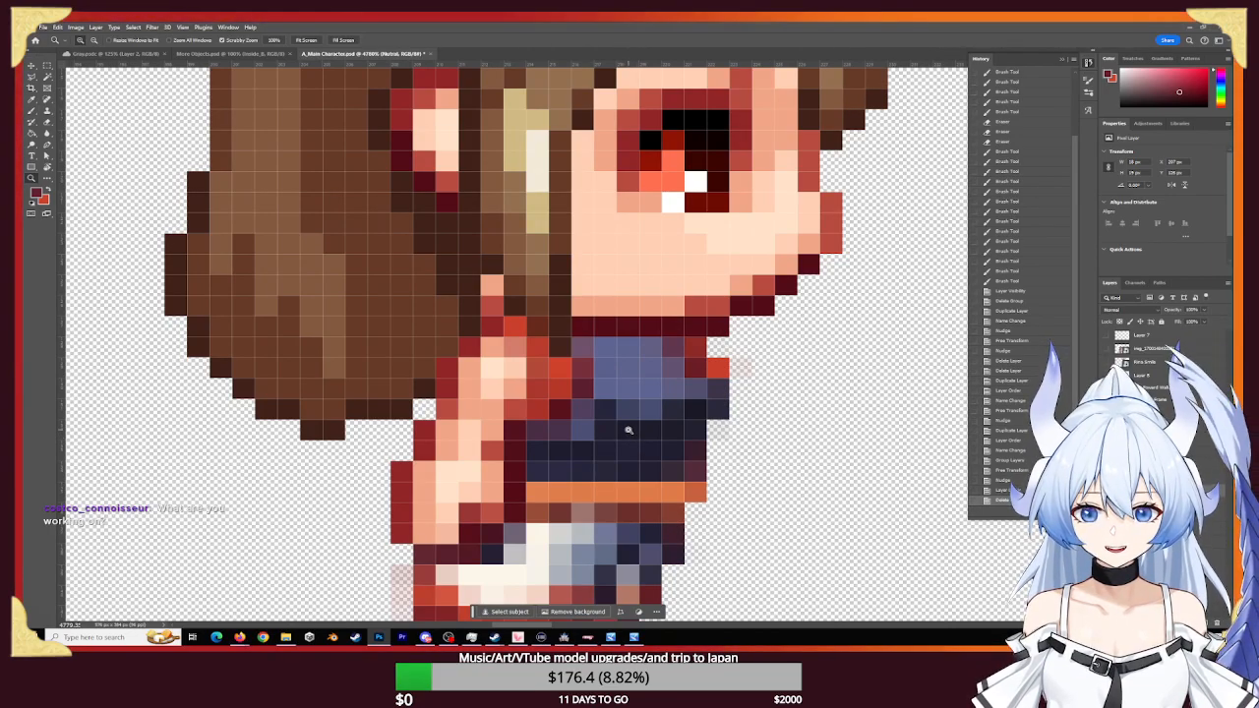
key("b")
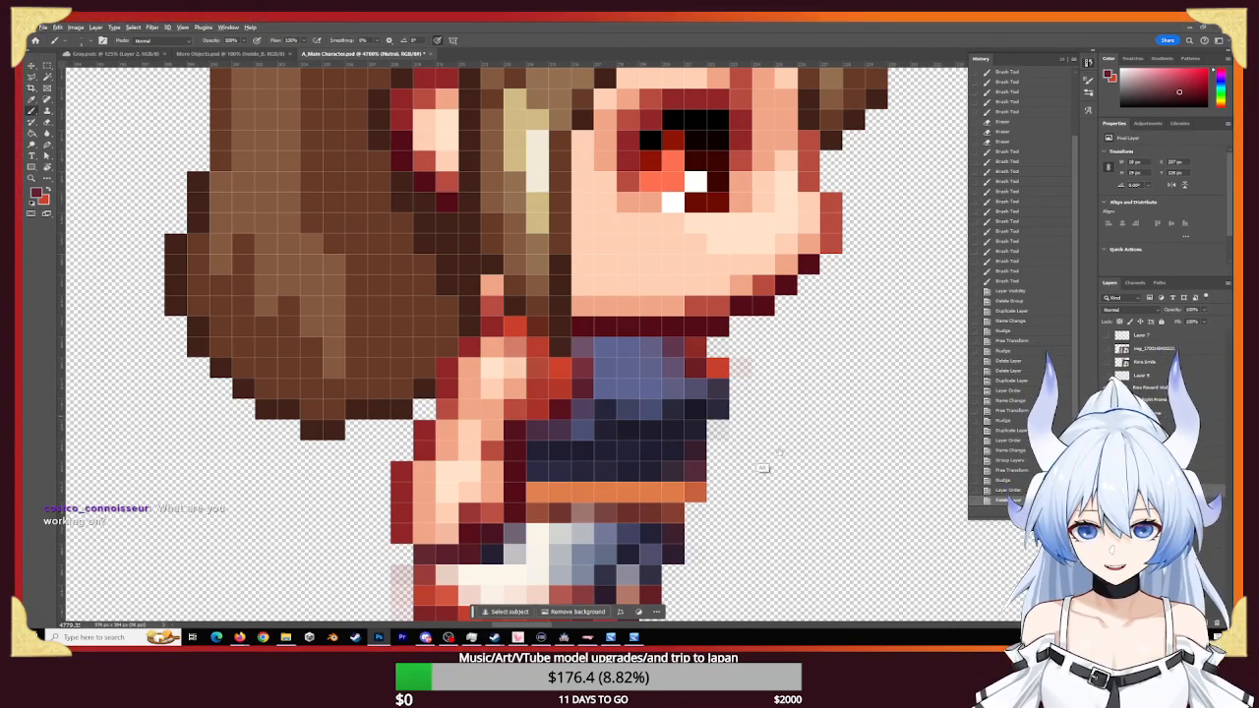
left_click(625, 433, "alt")
left_click(599, 427)
left_click(579, 433)
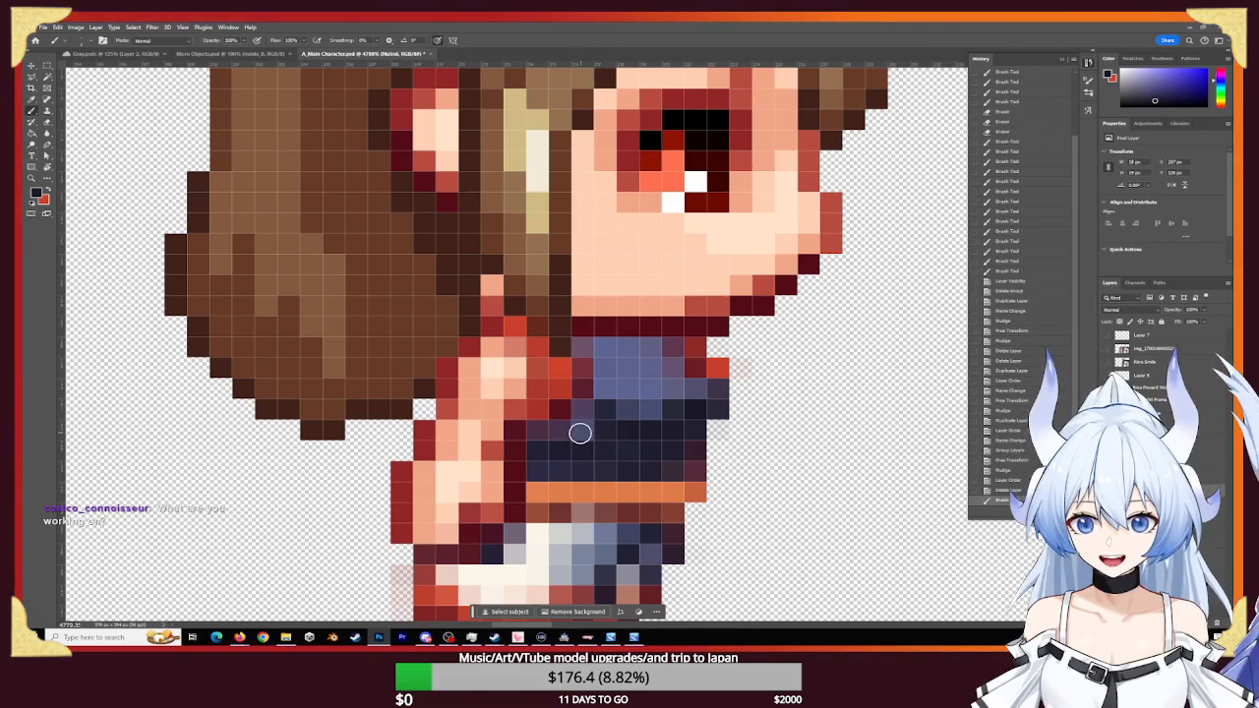
left_click(582, 433)
left_click(588, 433)
left_click(590, 430)
left_click(623, 427)
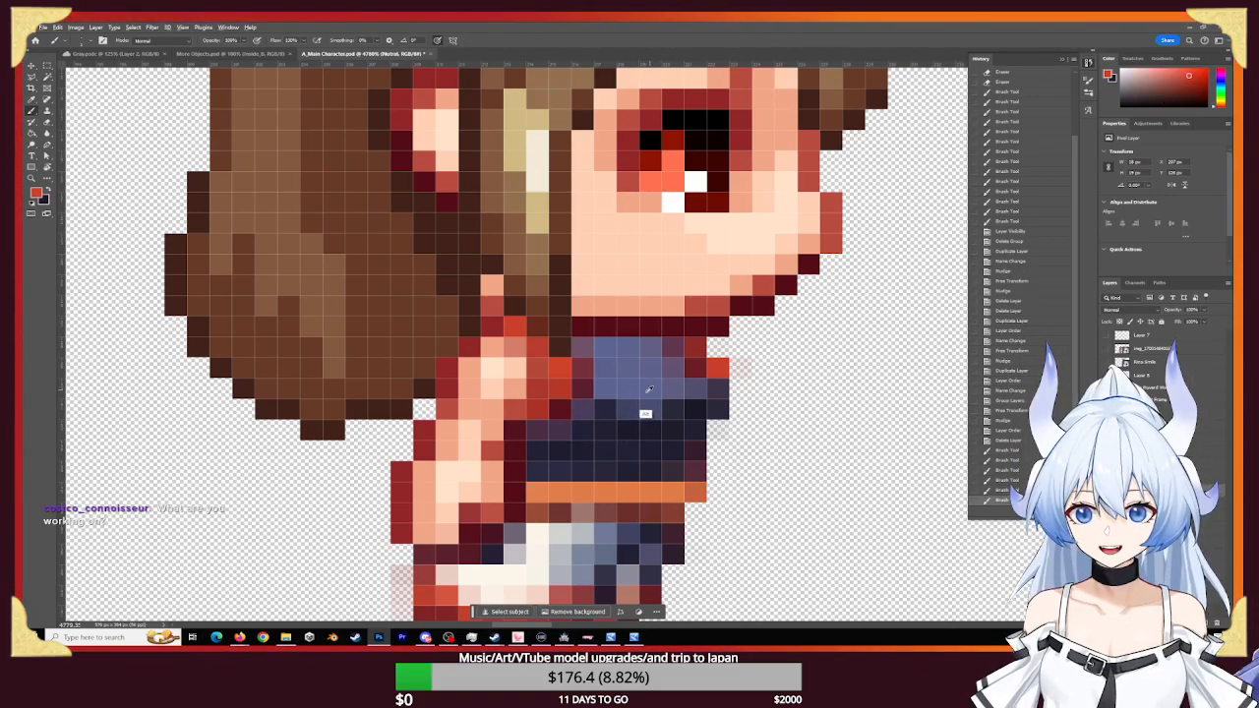
- Sample the shirt's lighter blue and paint it along the lower chest row of the right-facing Neutral frame
left_click(624, 402, "alt")
left_click(631, 407)
left_click(612, 410)
left_click(613, 410)
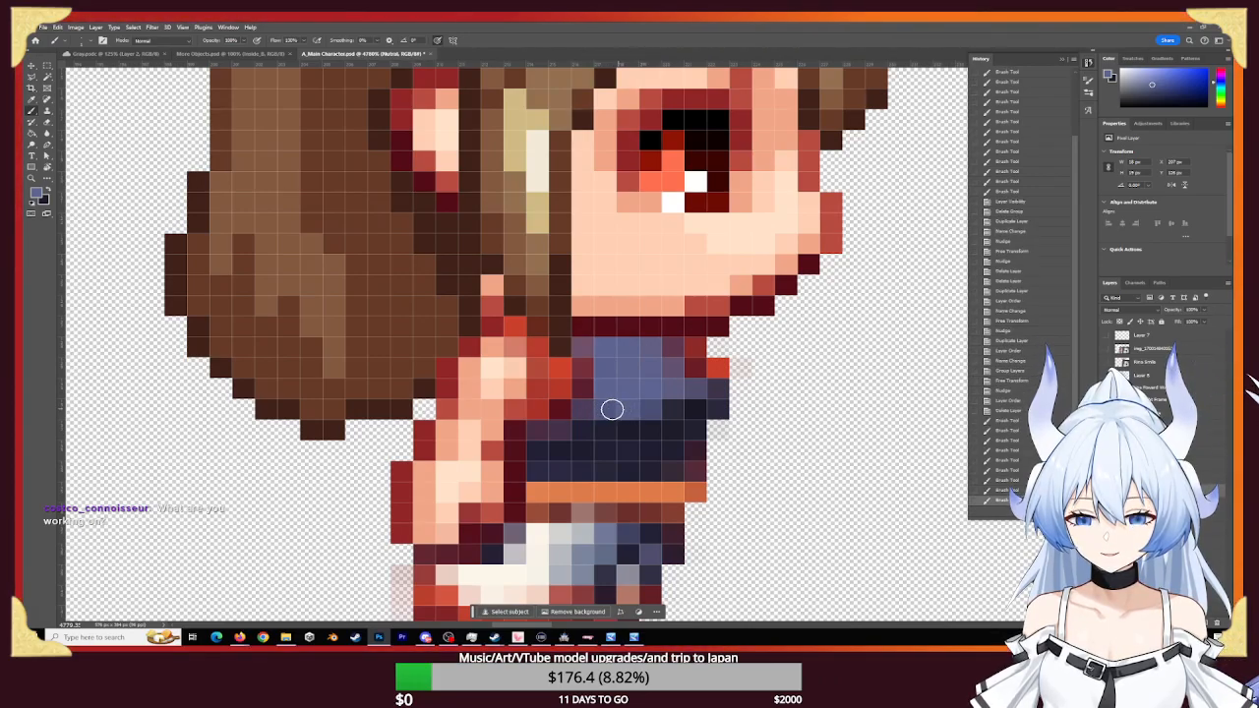
left_click(614, 409)
left_click(637, 404)
left_click(659, 402)
left_click(660, 402)
left_click(668, 404)
- On the left-facing Neutral frame, extend the lighter blue along the lower chest row and cover the stray blue pixel with dark navy
key("z")
left_click_drag(751, 430, 651, 427)
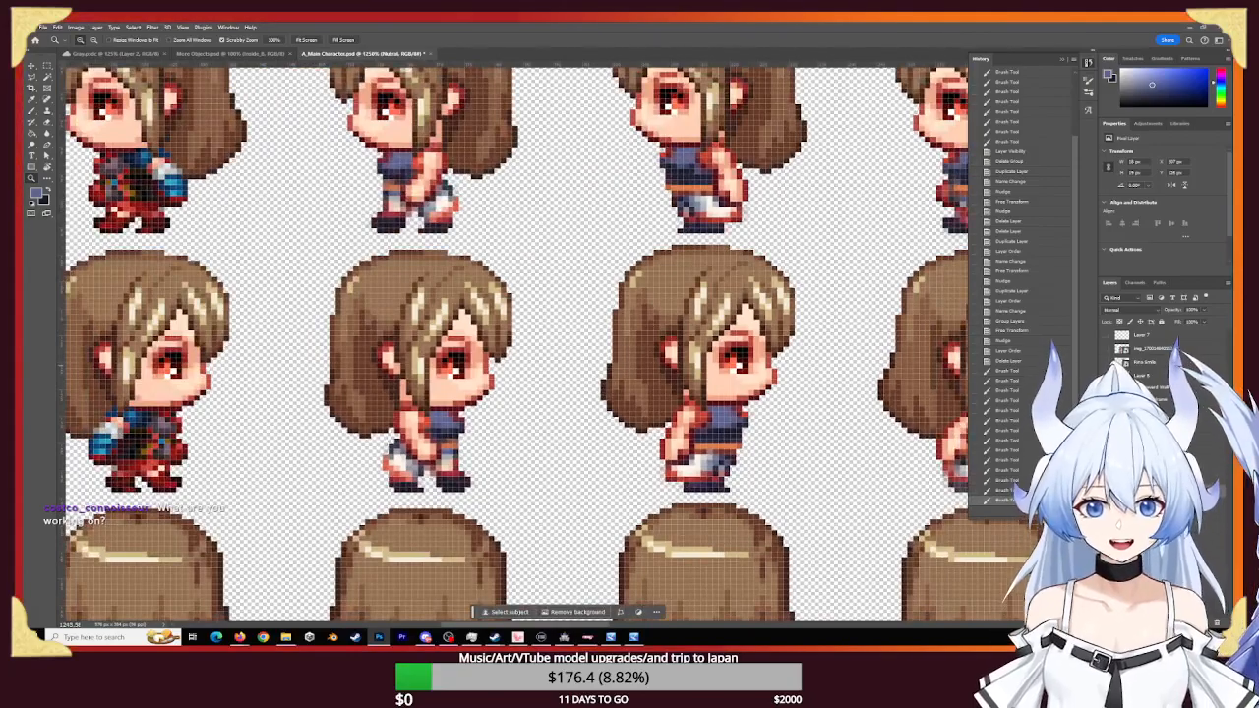
mouse_move(685, 166)
left_mouse_down()
mouse_move(759, 195)
mouse_move(702, 163)
left_mouse_up()
key("b")
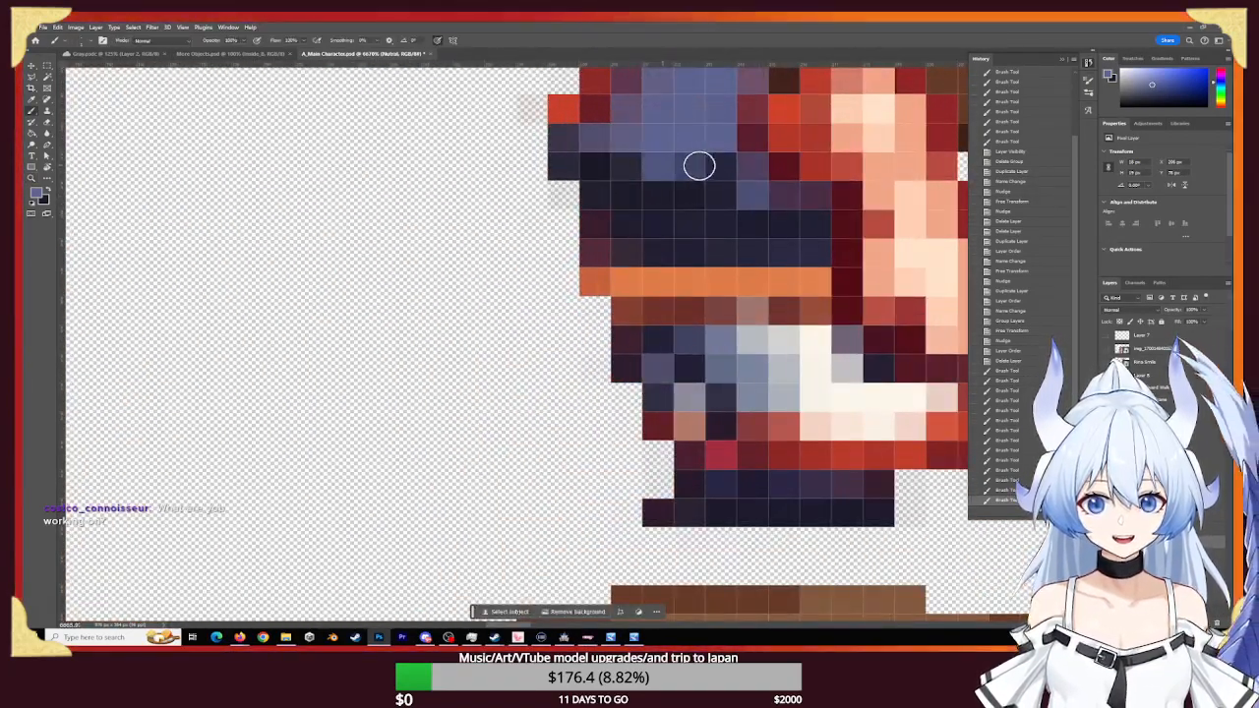
left_click(697, 168)
left_click(719, 168)
key("x")
left_click(747, 188)
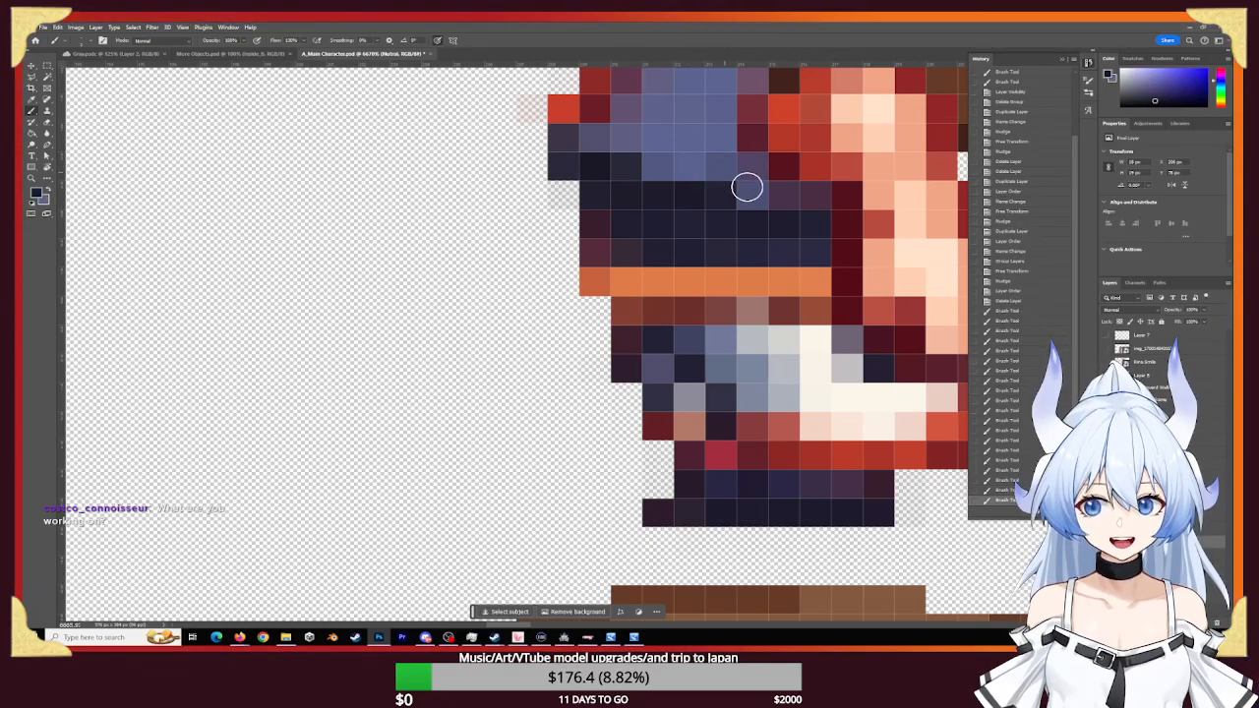
left_click(750, 201)
left_click(751, 201)
left_click(749, 198)
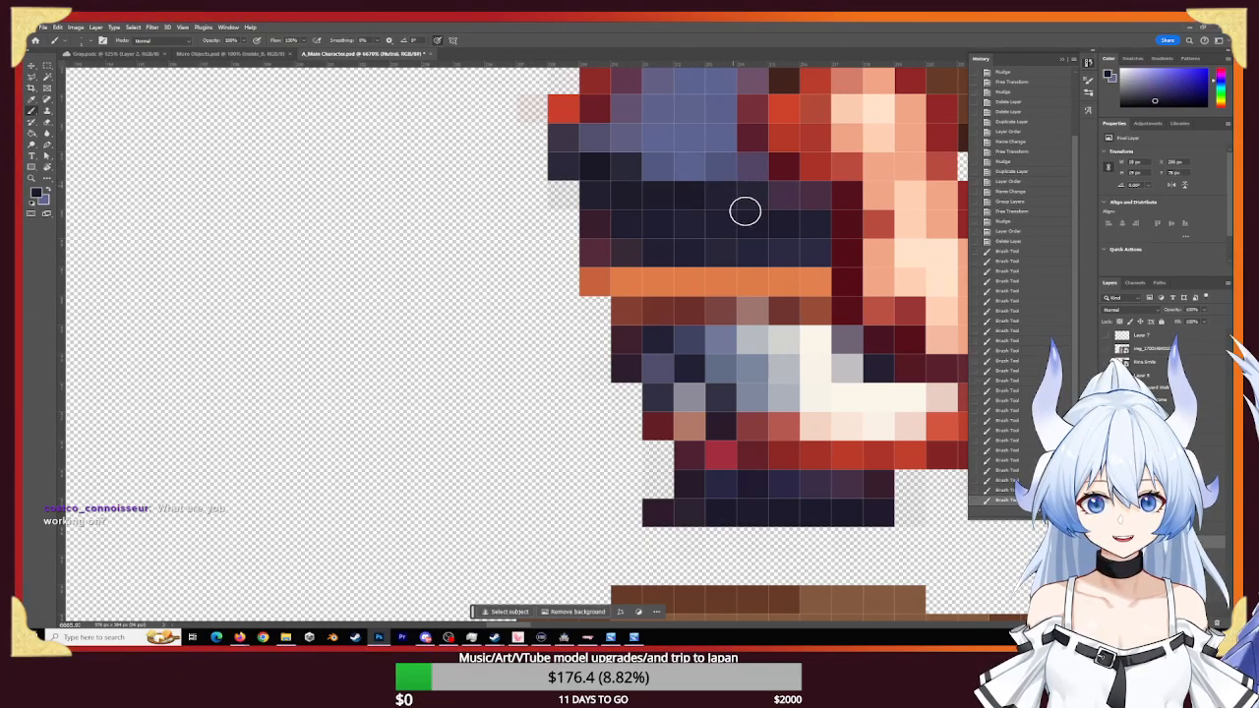
- Switch to the shirt's lighter blue and touch up the lower chest row of the left-facing Nutral frame
key("z")
left_click_drag(696, 245, 602, 256)
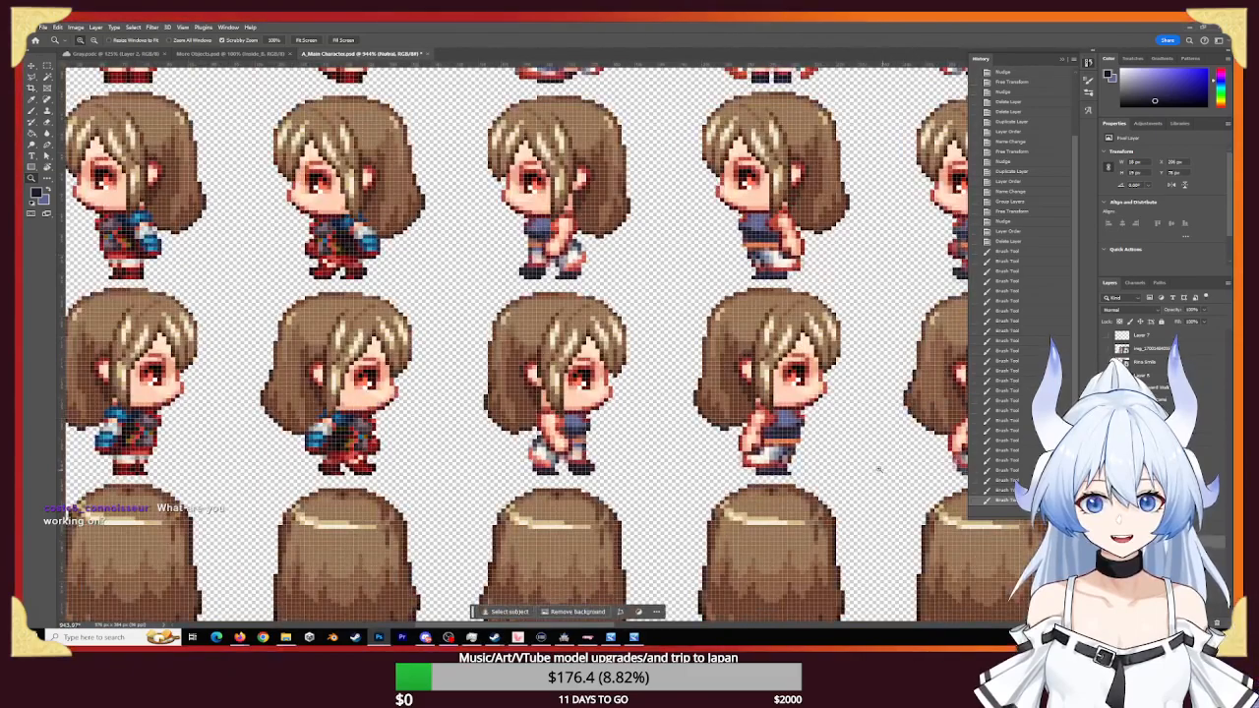
left_click_drag(755, 225, 851, 255)
key("b")
key("x")
left_click(793, 240)
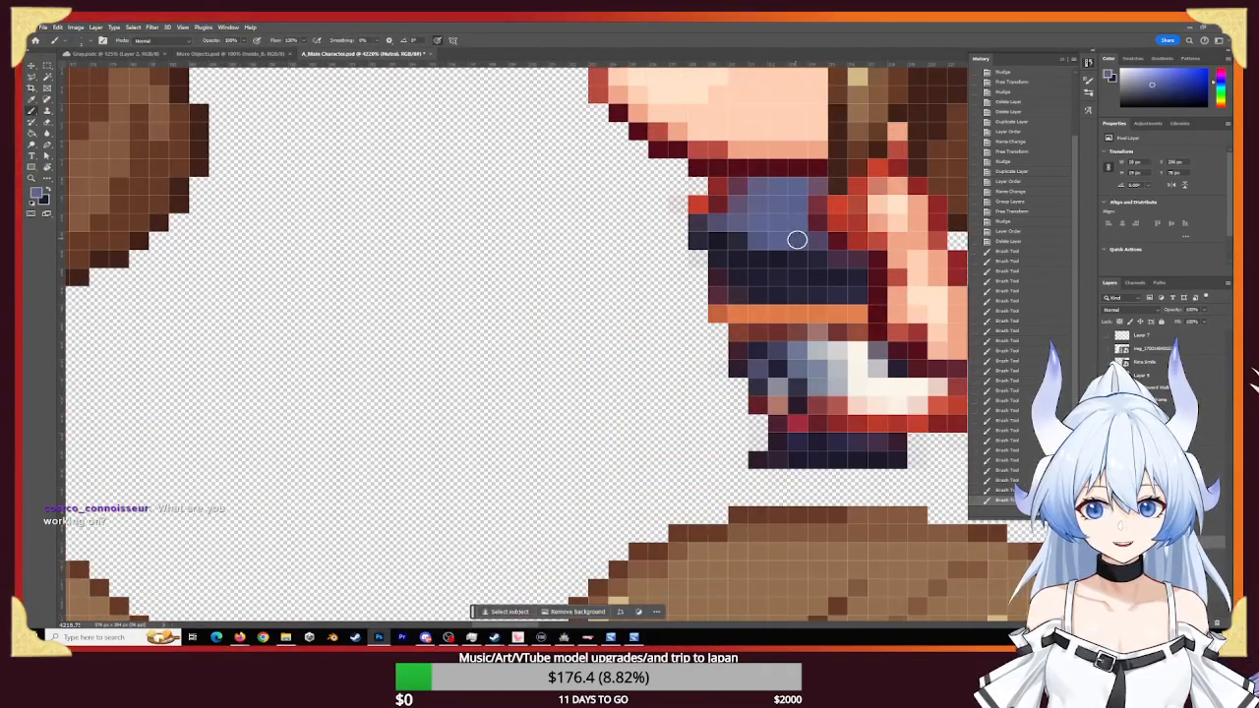
left_click(794, 240)
- Inspect the side-facing walk rows, toggling outfit layer visibility to compare the right-facing row's last frame with and without clothing
key("z")
left_click_drag(842, 369, 615, 356)
left_click_drag(854, 316, 572, 335)
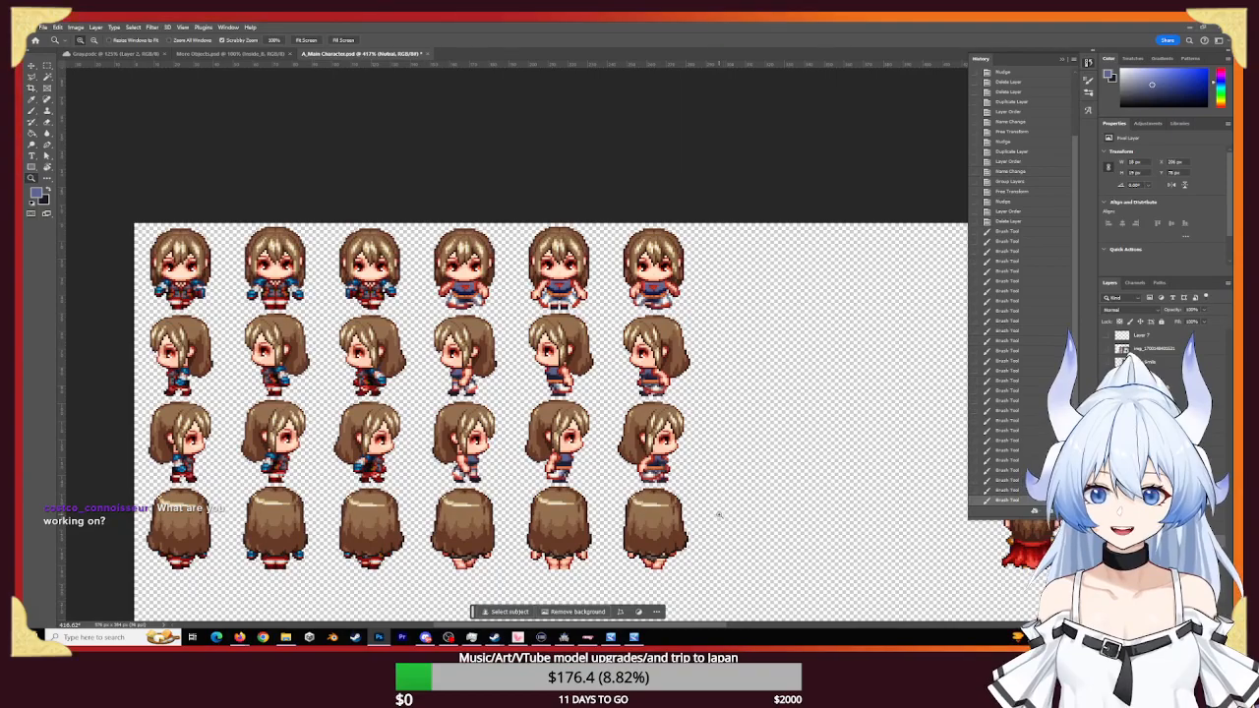
left_click_drag(675, 482, 793, 537)
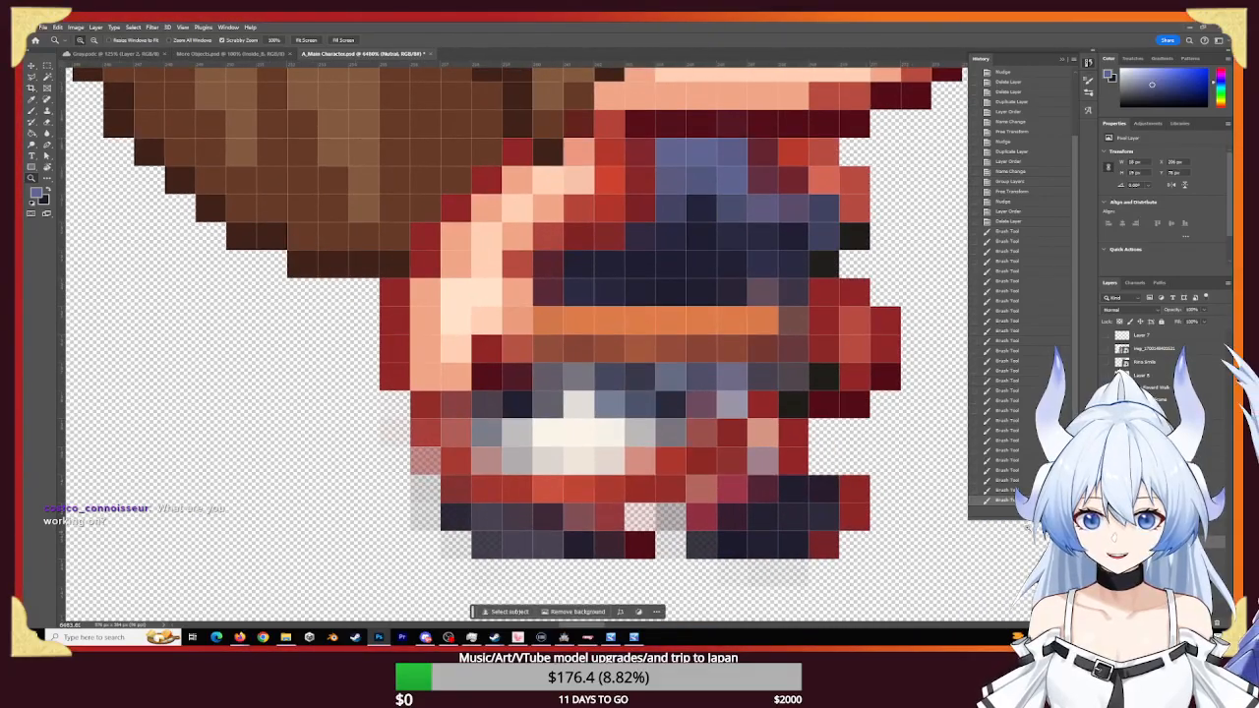
left_click(1106, 463)
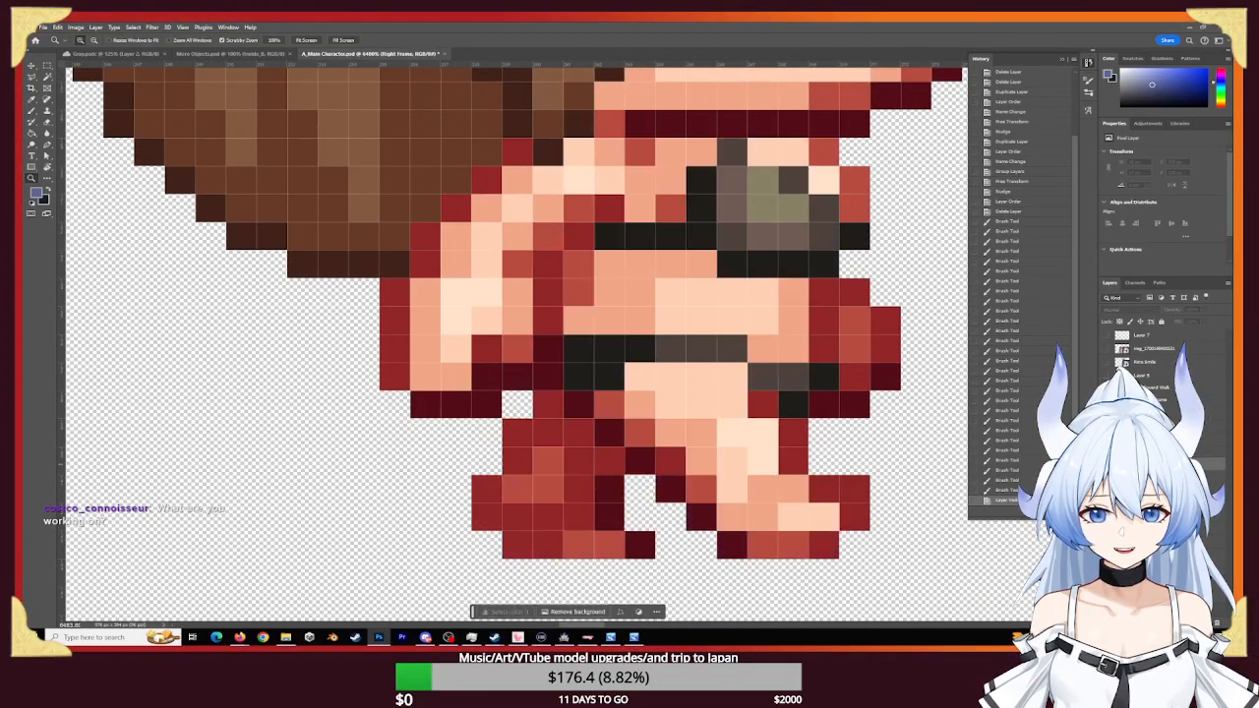
left_click(1106, 463)
left_click(1208, 464)
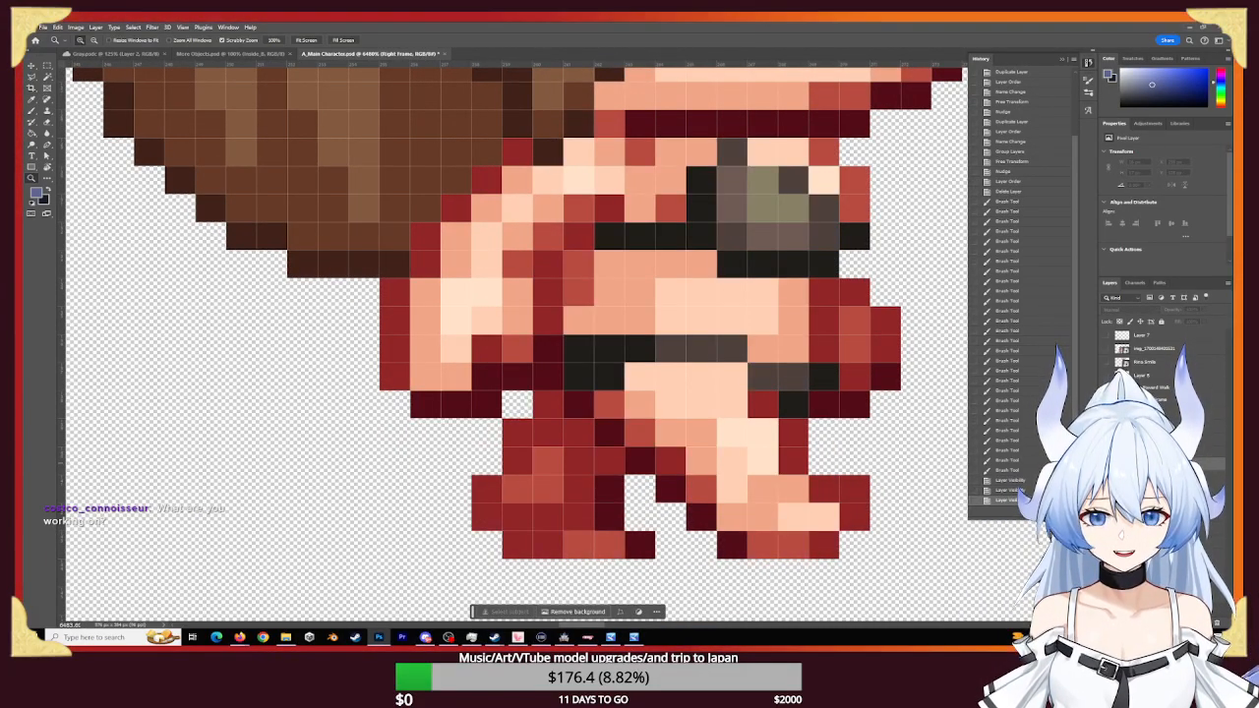
left_click(1105, 463)
left_click_drag(837, 477, 719, 461)
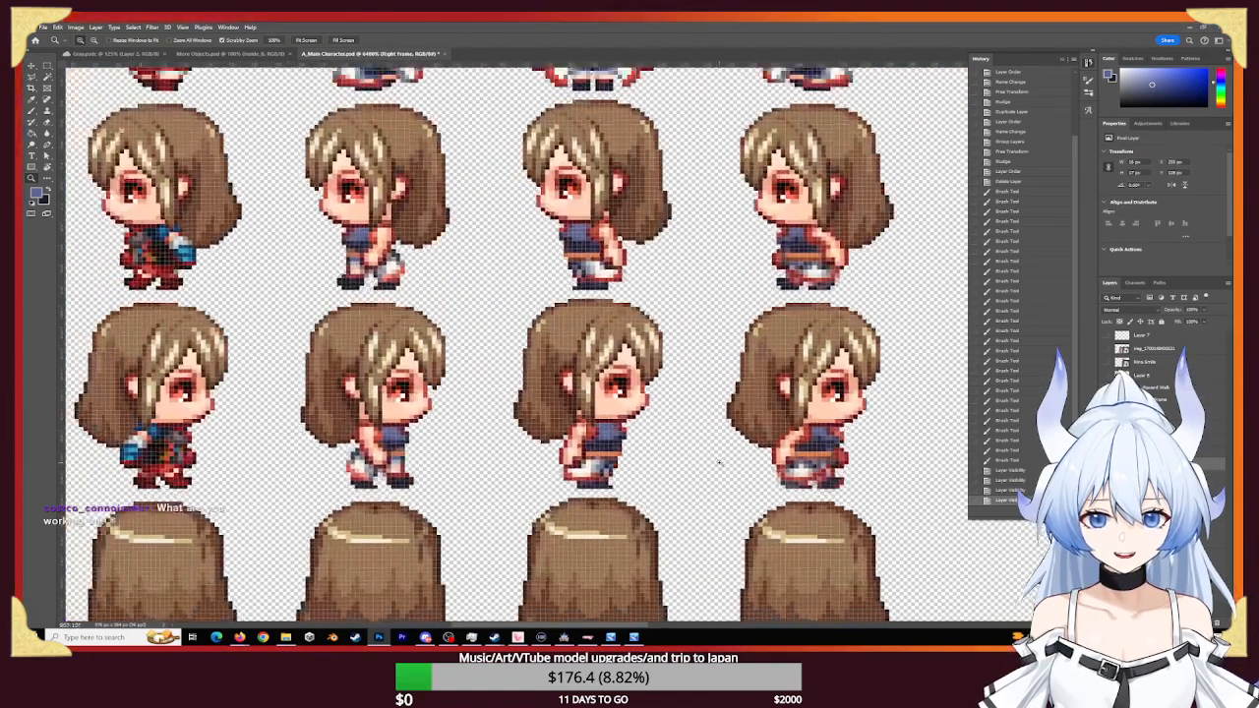
left_click_drag(804, 264, 782, 284)
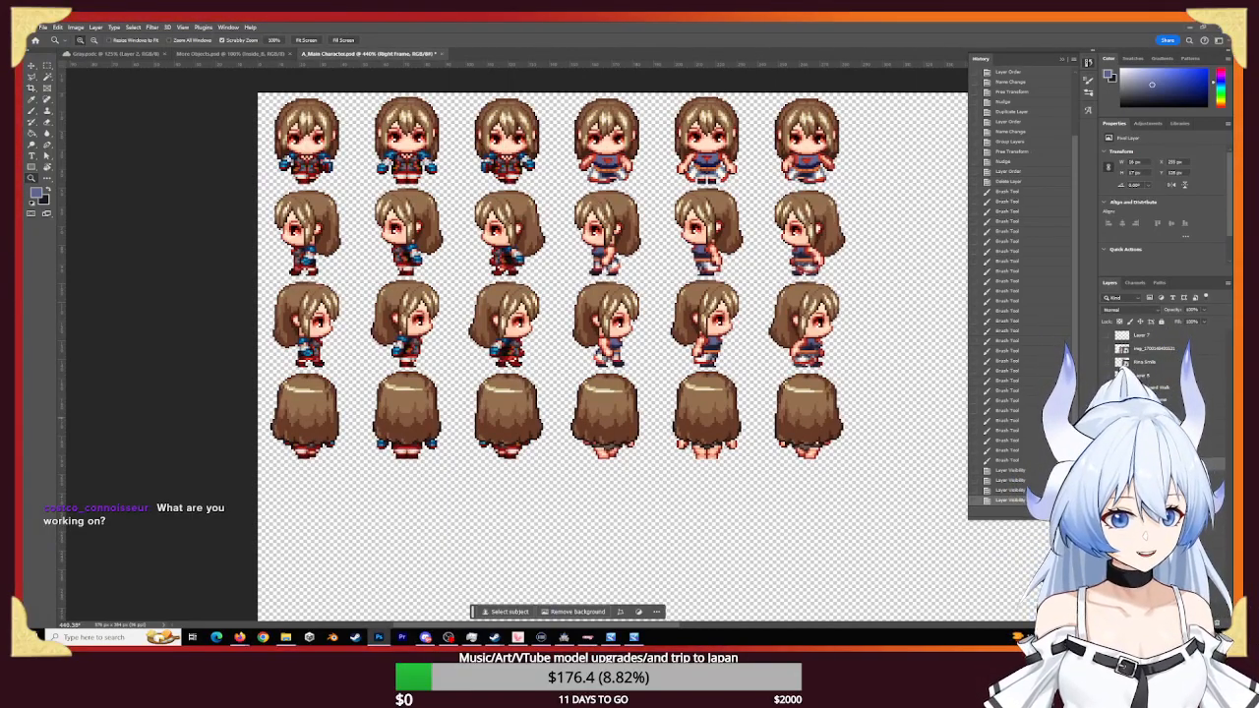
- Create a layer group named Back Walk and add a new layer named Nutral inside it
left_click(1179, 452)
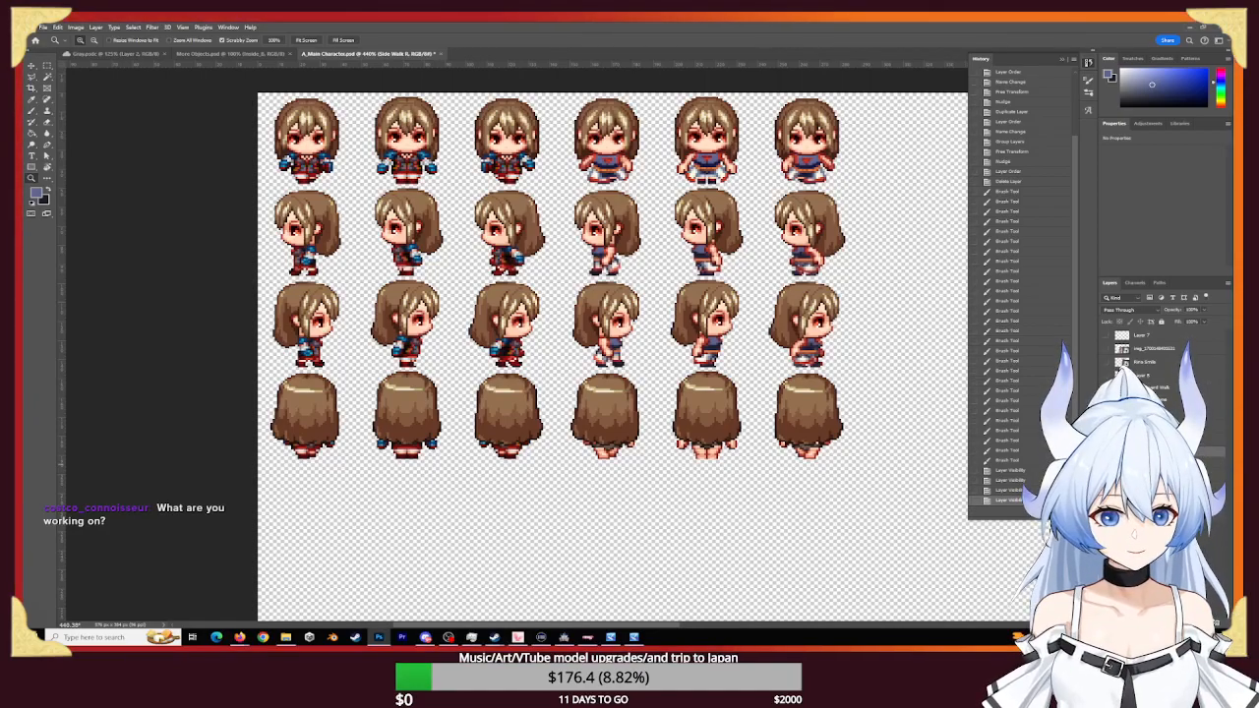
left_click(1190, 623)
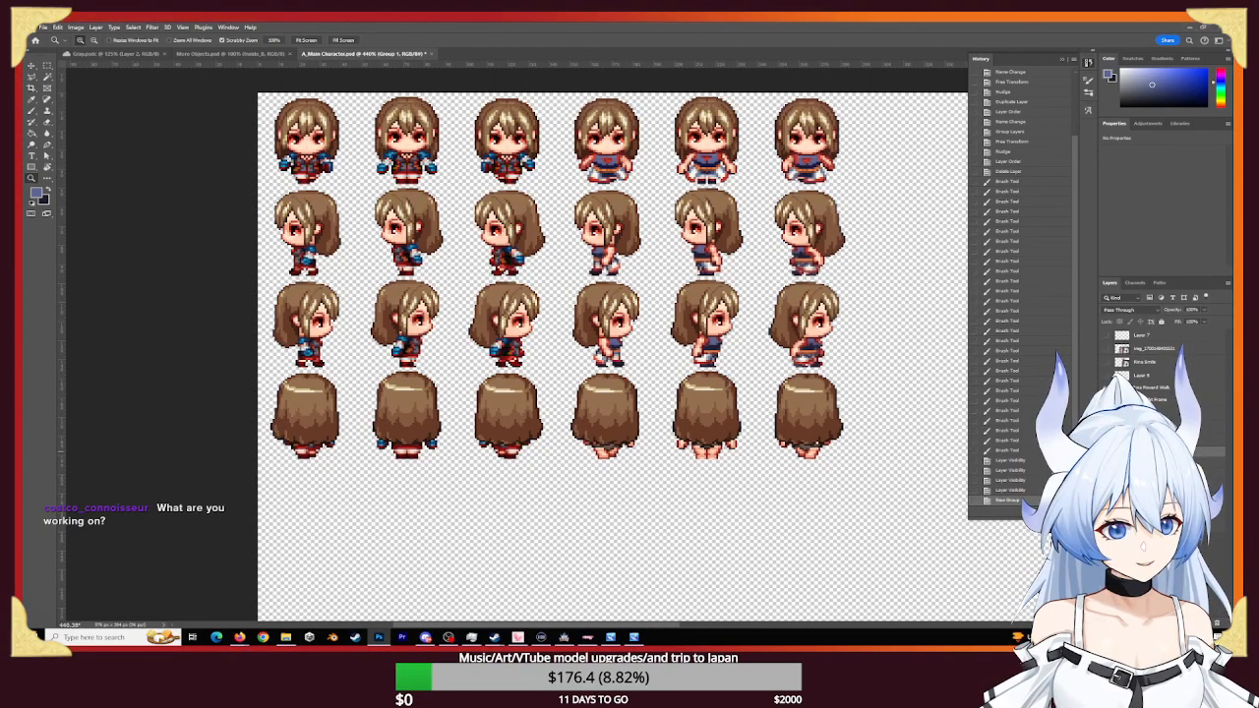
type("Back Walk")
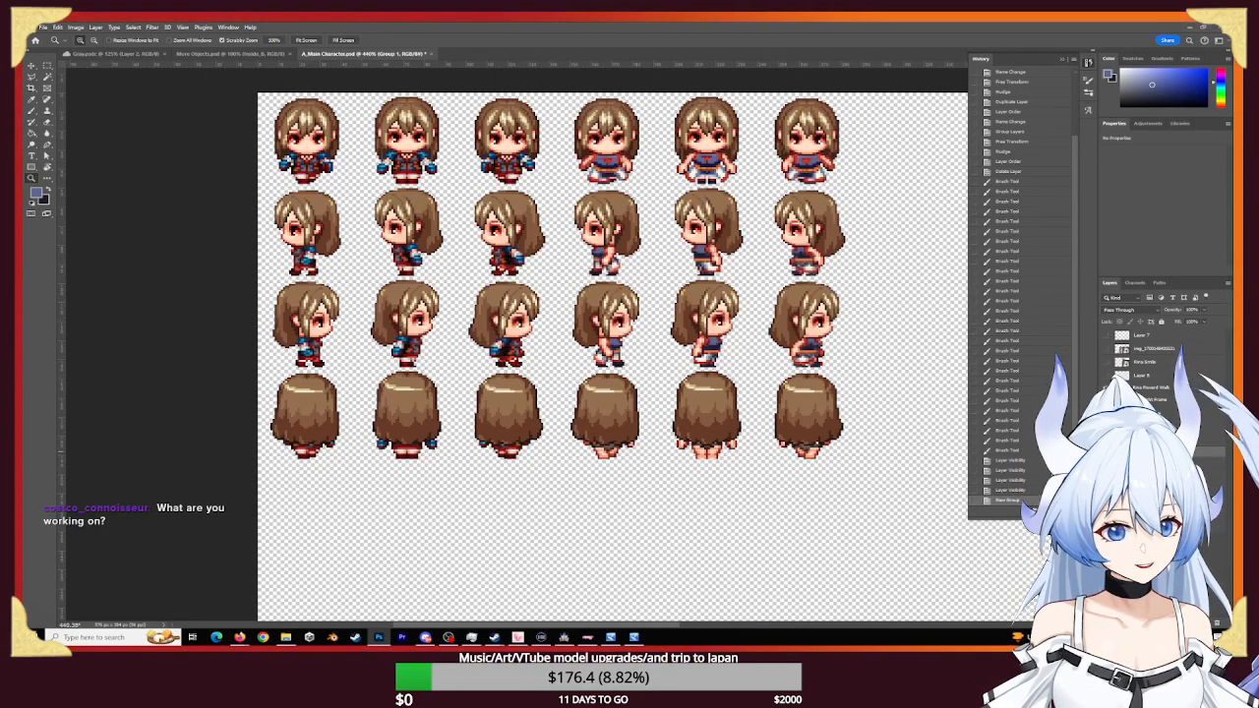
key("Return")
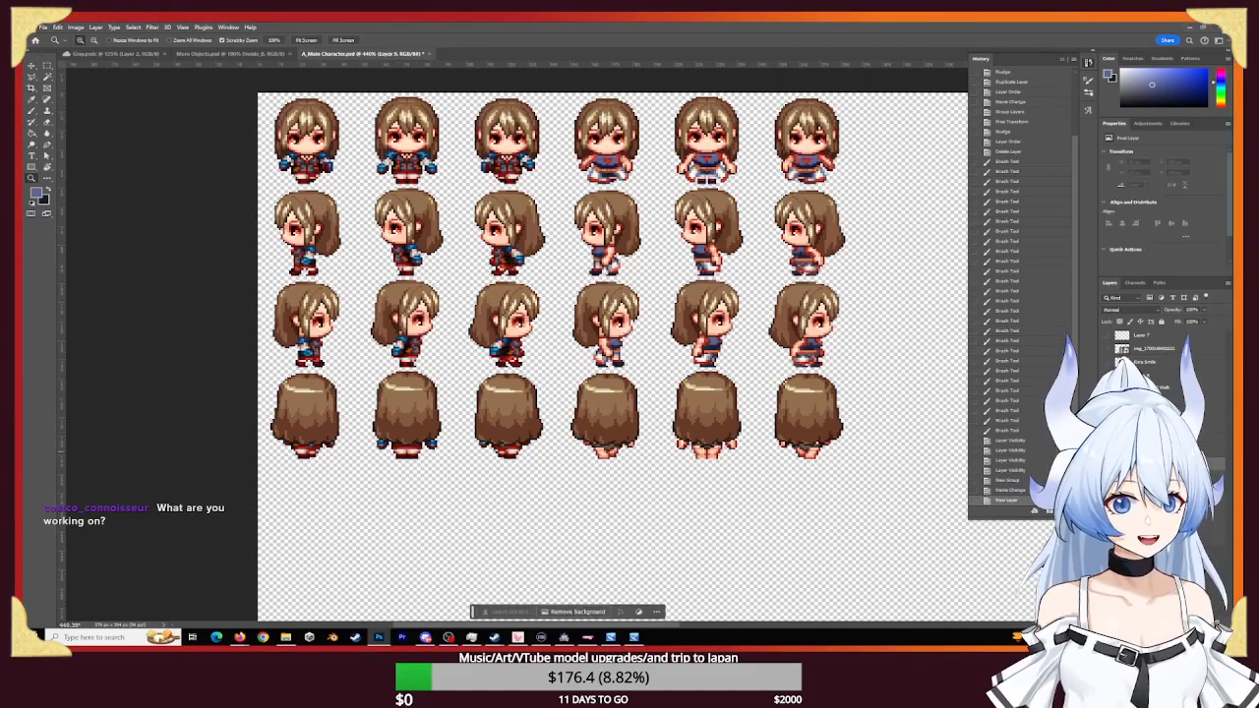
key("ctrl+shift+alt+n")
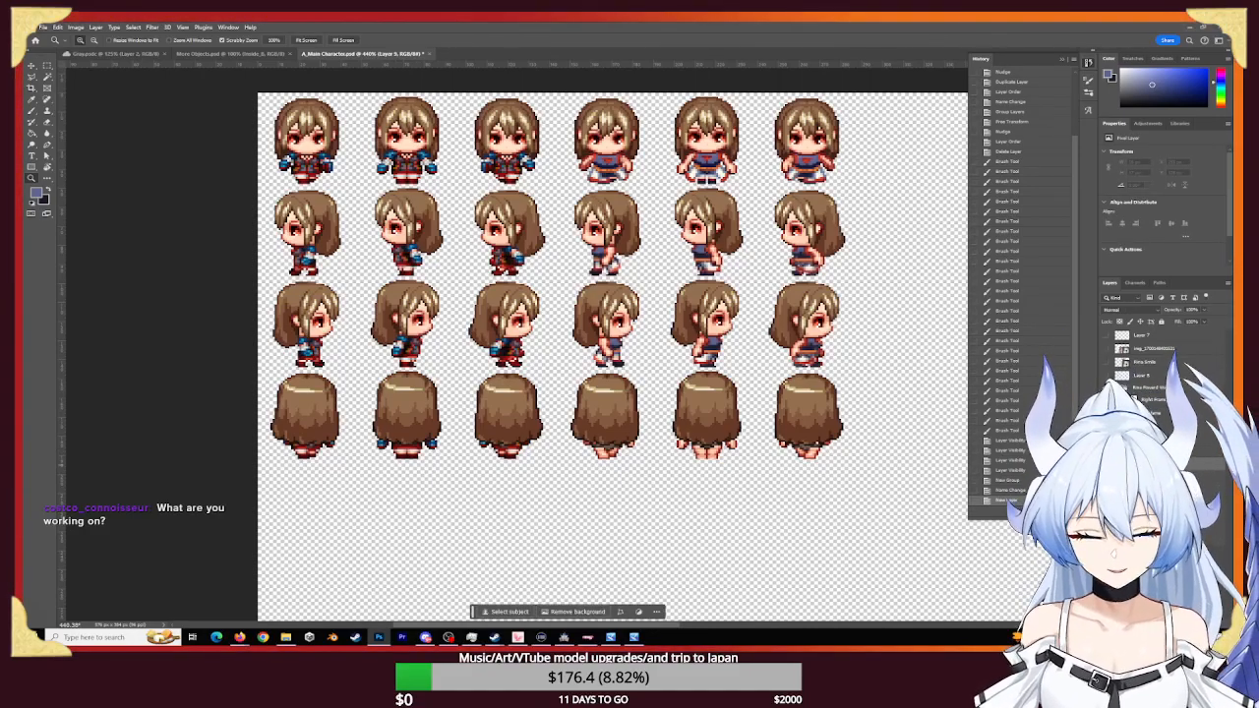
type("Nutral")
key("Return")
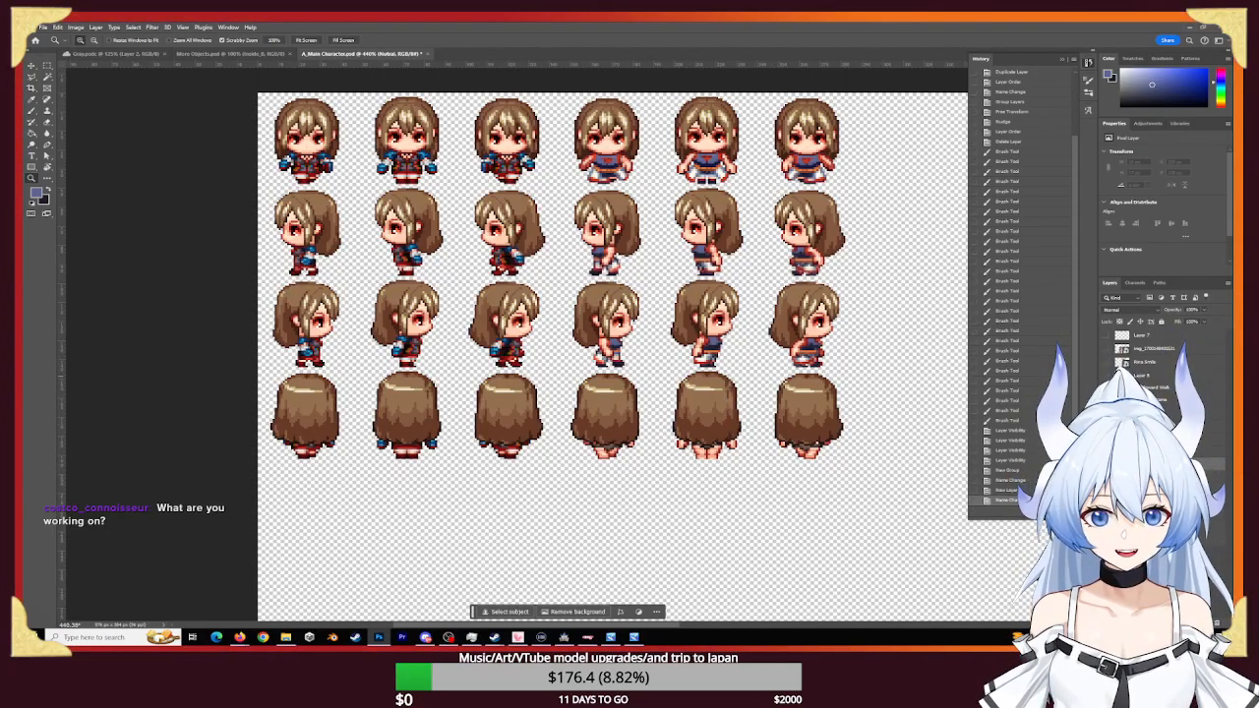
- Show the clothing palette layer, move its swatches beside the fifth back-facing sprite, and sample the cream white for the brush
left_click(1106, 426)
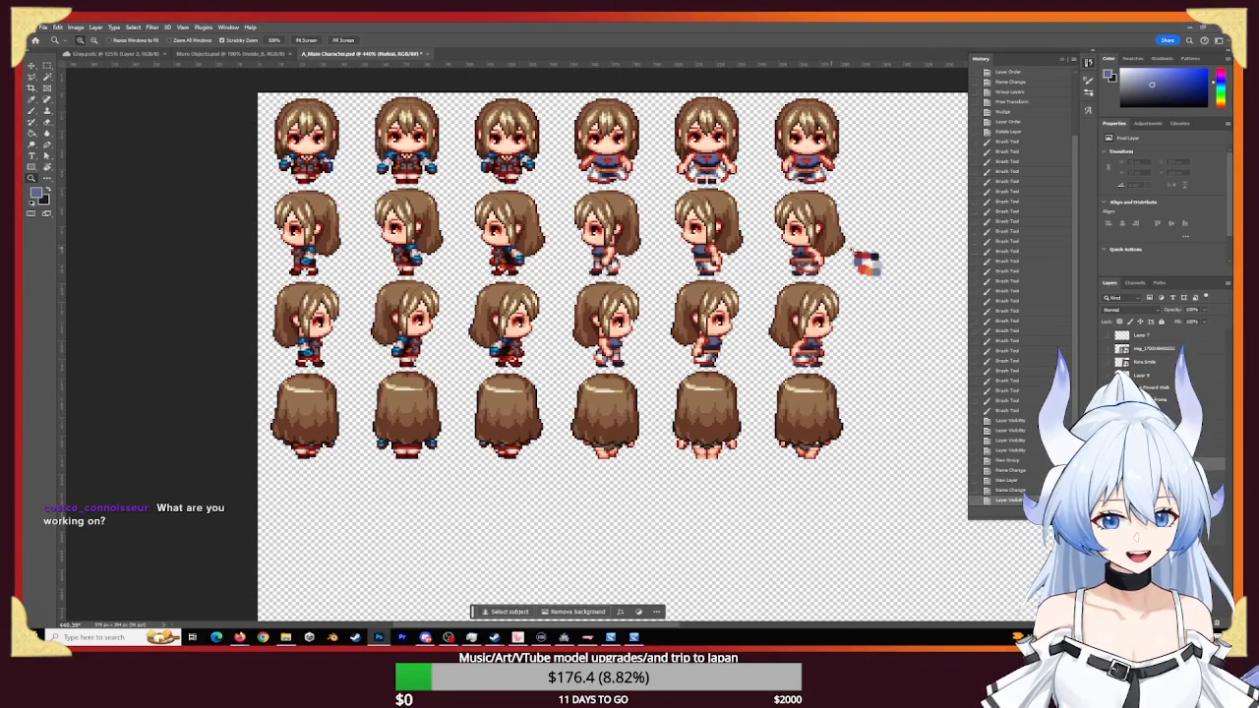
key("v")
left_click_drag(865, 261, 761, 483)
key("z")
left_click_drag(822, 398, 722, 450)
key("b")
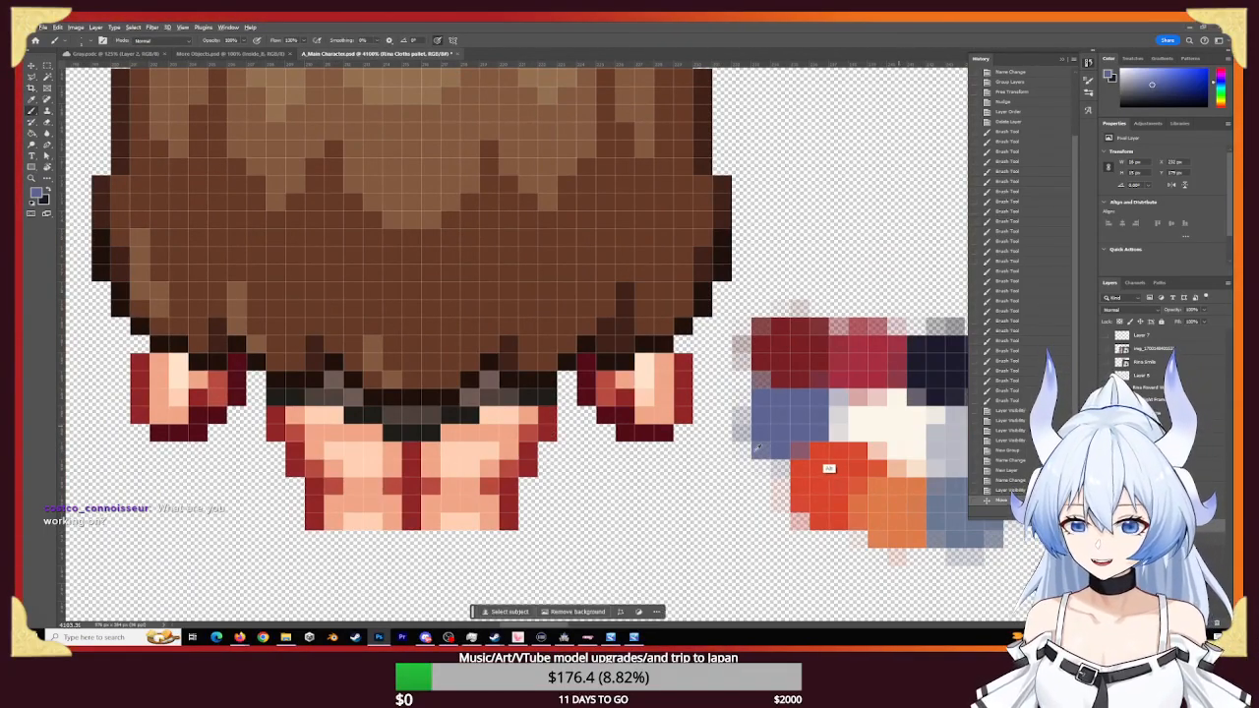
left_click(855, 425, "alt")
left_click(421, 416)
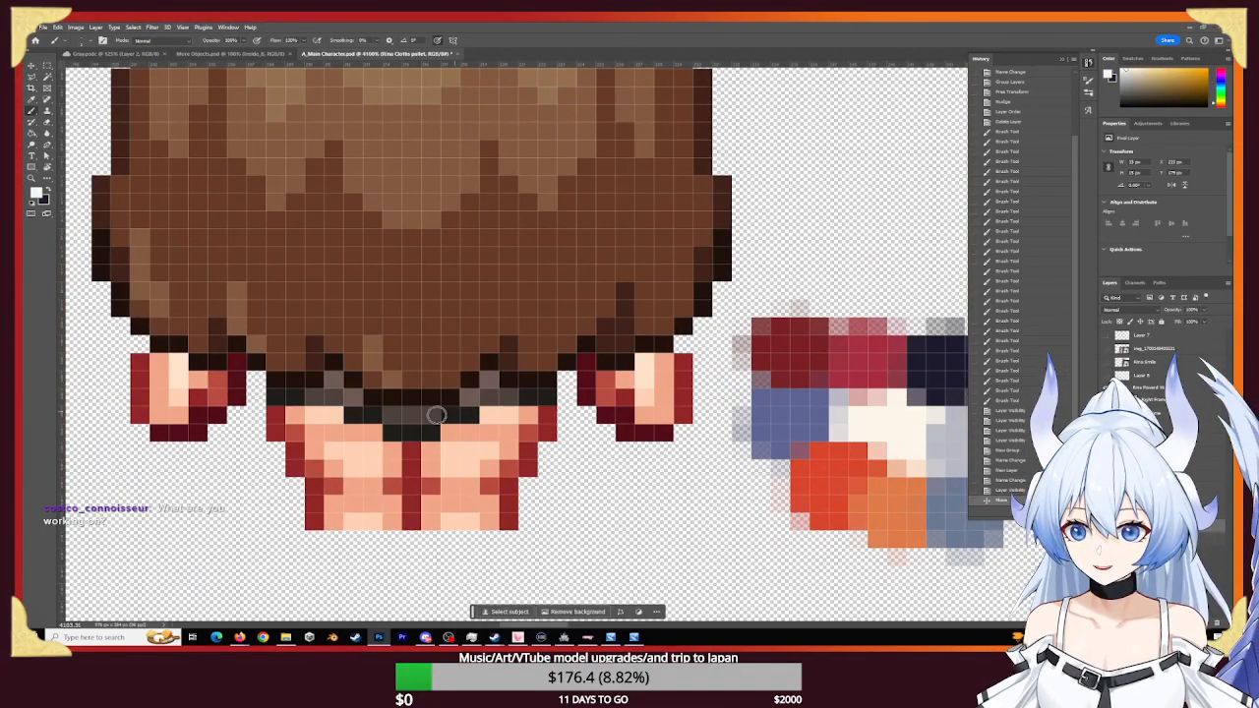
left_click(436, 416)
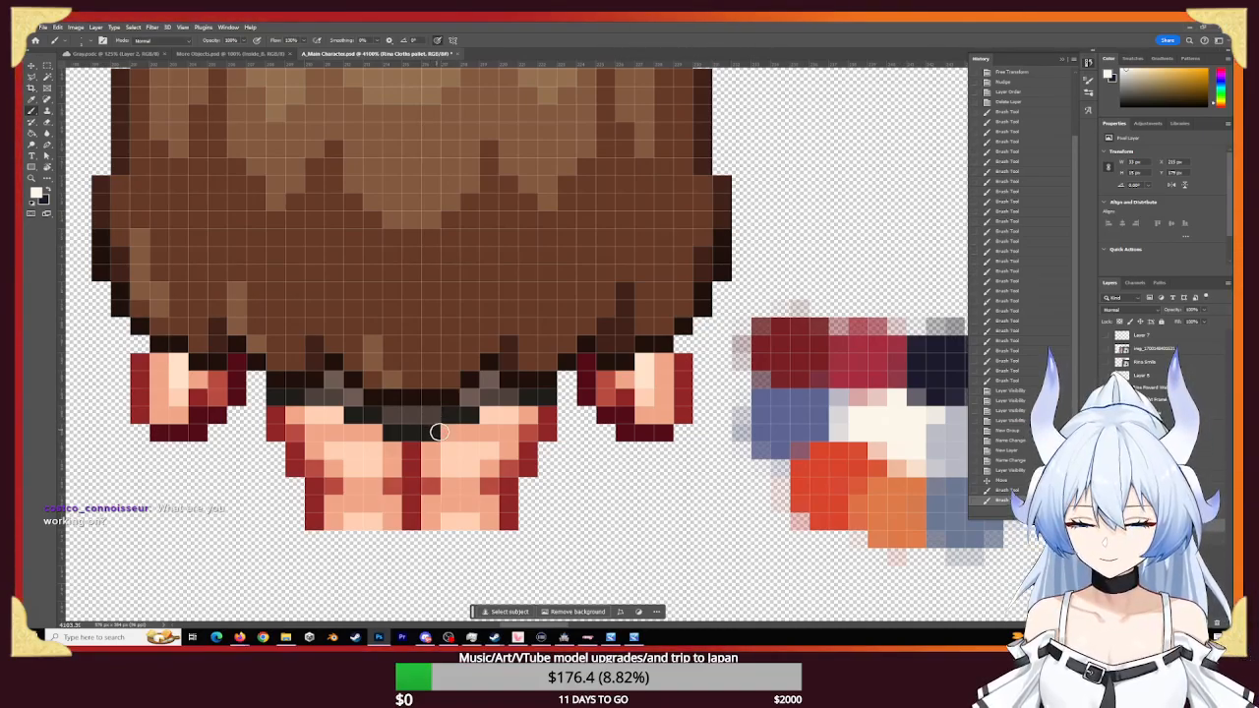
left_click(1003, 480)
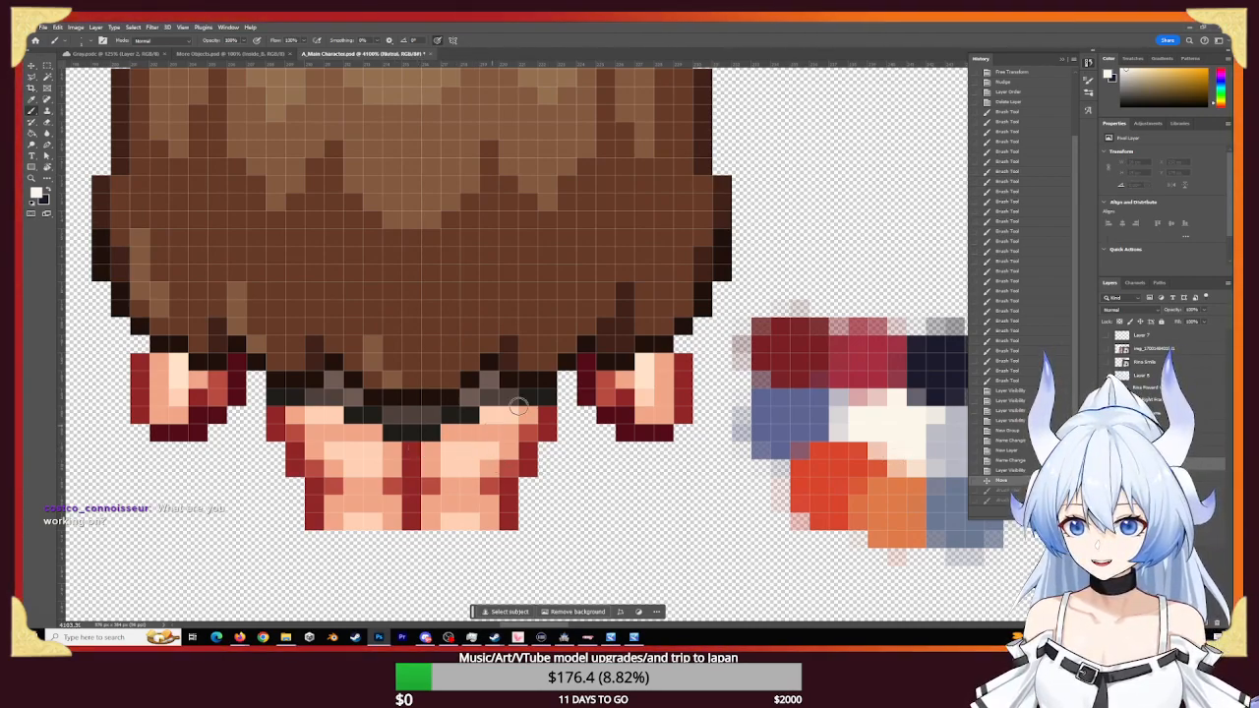
- On the back walk's Nutral layer, paint cream white over the dark waist pixels beneath the hair of the fifth back-facing sprite
left_click_drag(449, 416, 392, 415)
left_click(470, 414)
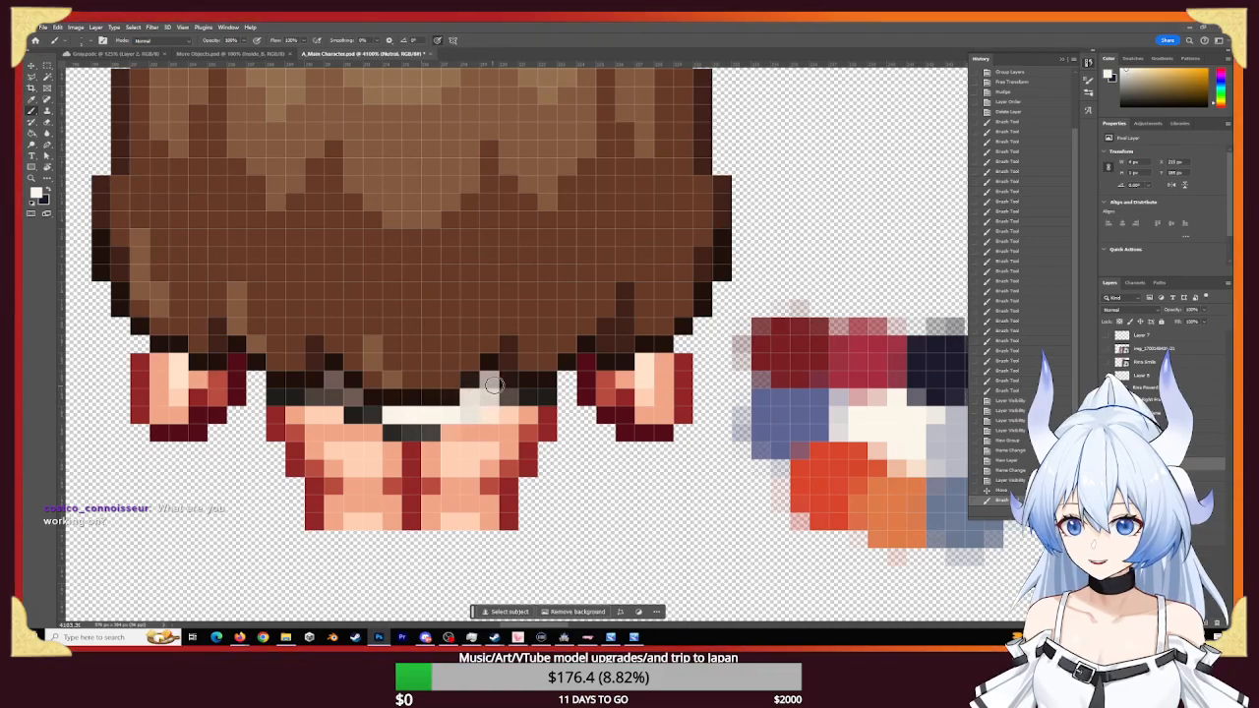
left_click(488, 387)
mouse_move(547, 398)
left_mouse_down()
mouse_move(410, 428)
mouse_move(339, 398)
mouse_move(273, 397)
left_mouse_up()
left_click(508, 397)
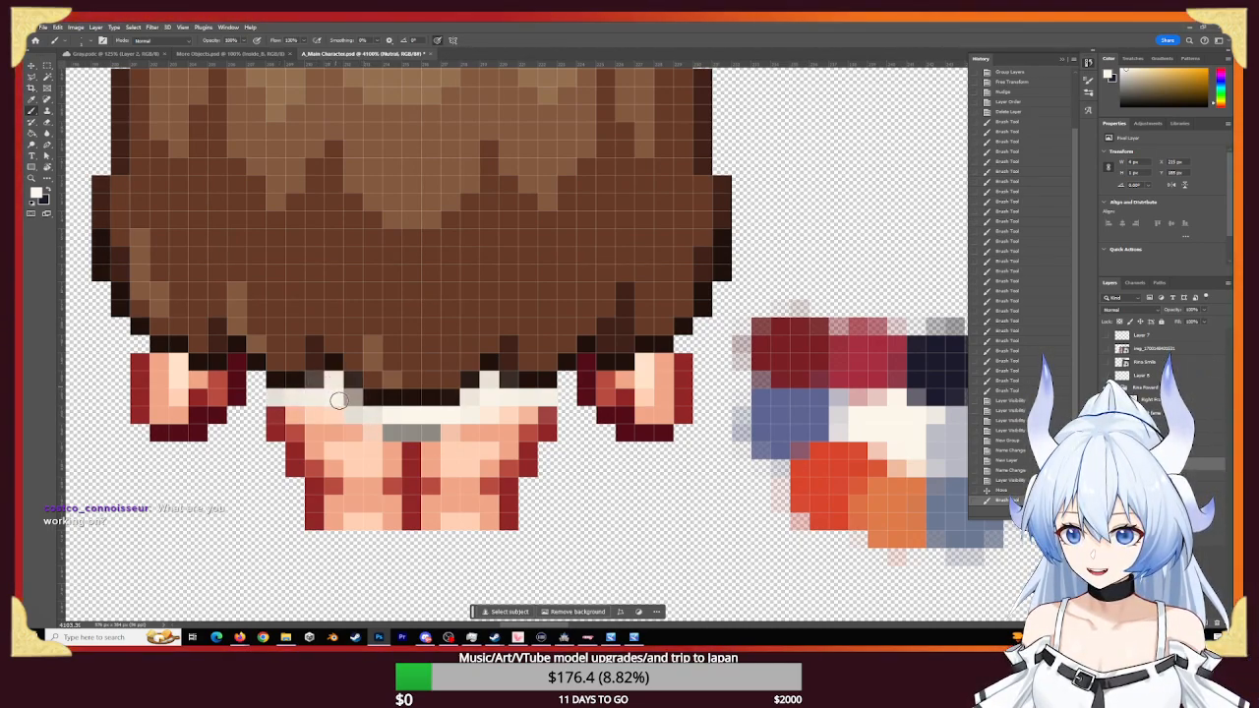
- Extend the cream white skirt downward over the upper legs and paint flared edges stepping outward on both sides
mouse_move(355, 409)
left_mouse_down()
mouse_move(413, 430)
mouse_move(292, 427)
mouse_move(501, 432)
mouse_move(542, 416)
mouse_move(483, 422)
mouse_move(528, 416)
mouse_move(584, 483)
left_mouse_up()
left_click(556, 424)
left_click(565, 446)
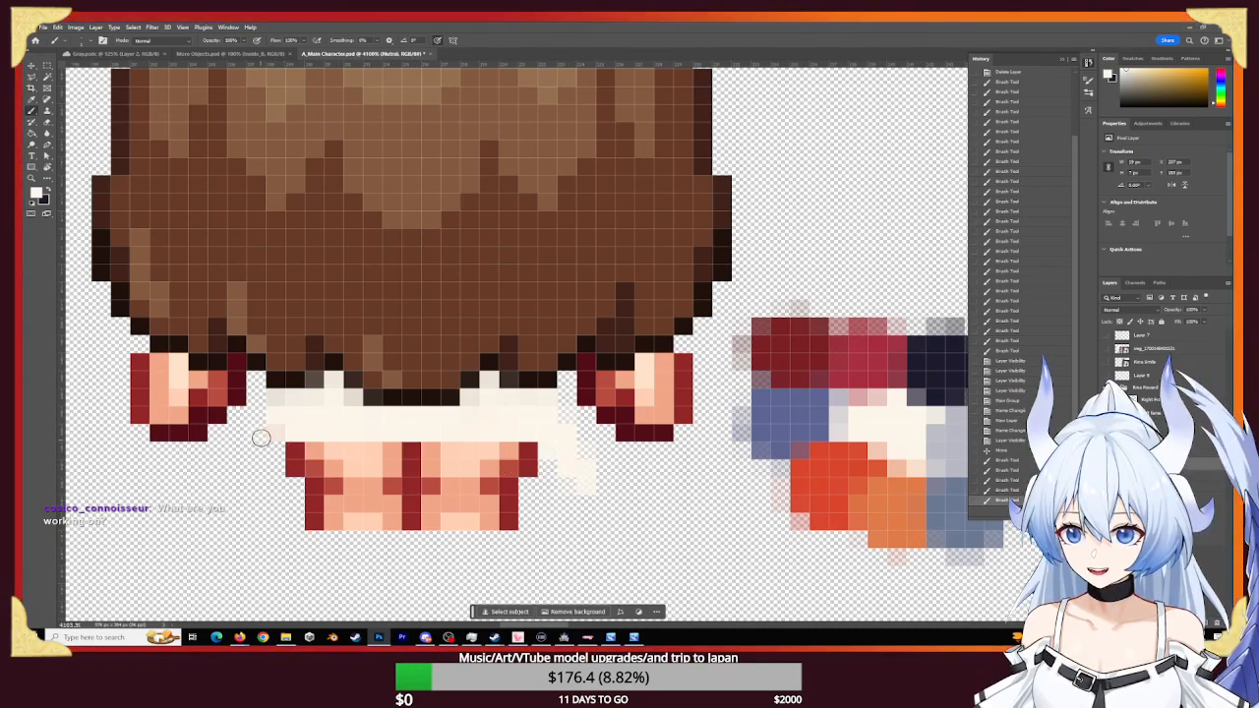
left_click_drag(246, 443, 239, 477)
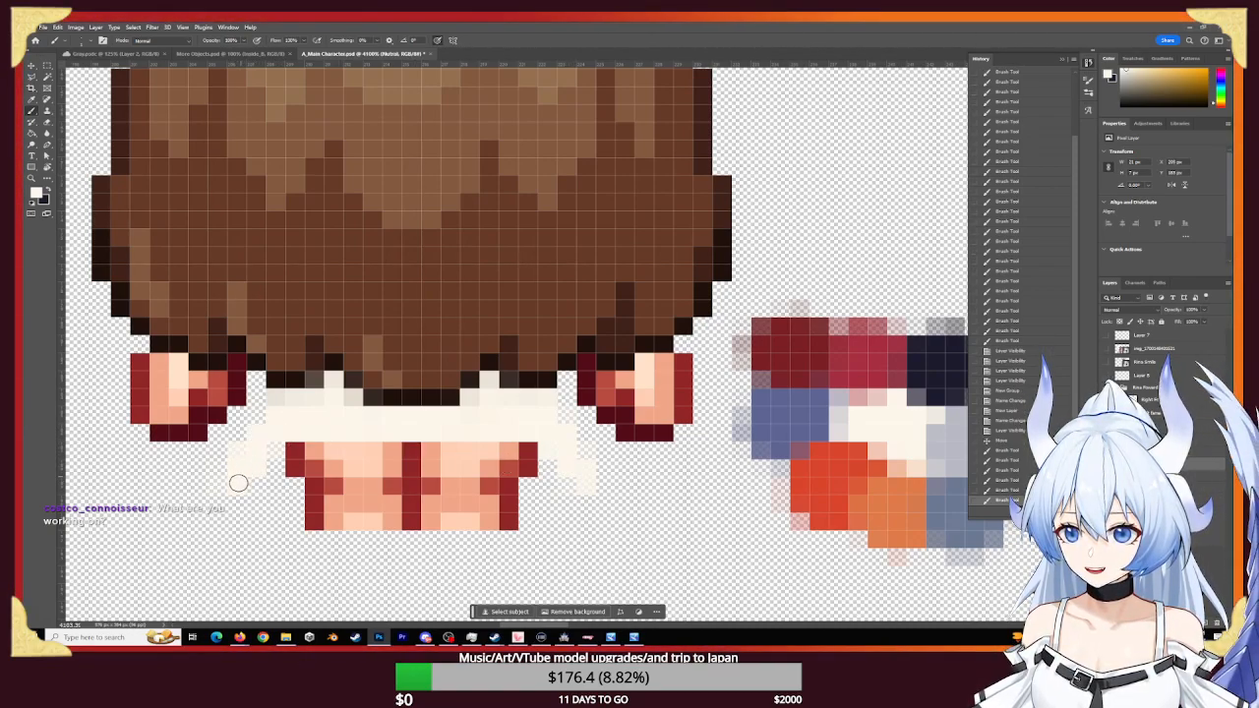
left_click(253, 466)
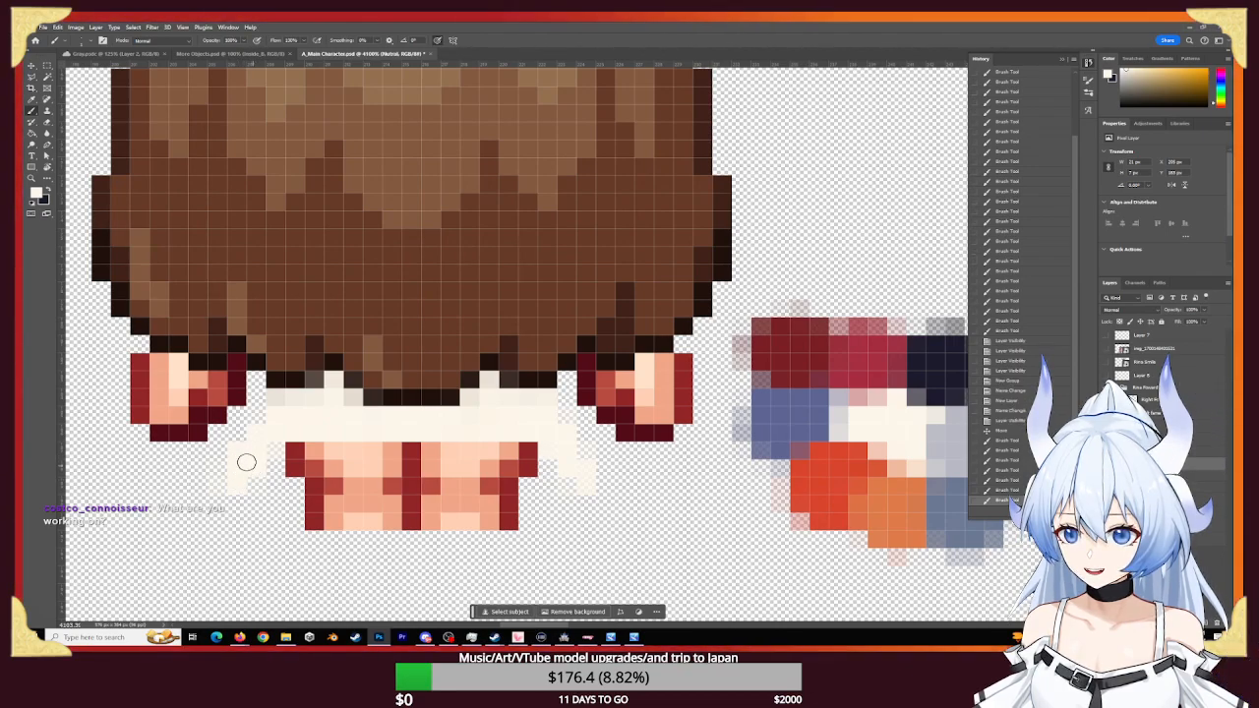
- Erase the stray cream pixels outside the skirt's flared edges on both sides
key("e")
left_click(232, 449)
left_click(233, 446)
left_click(593, 446)
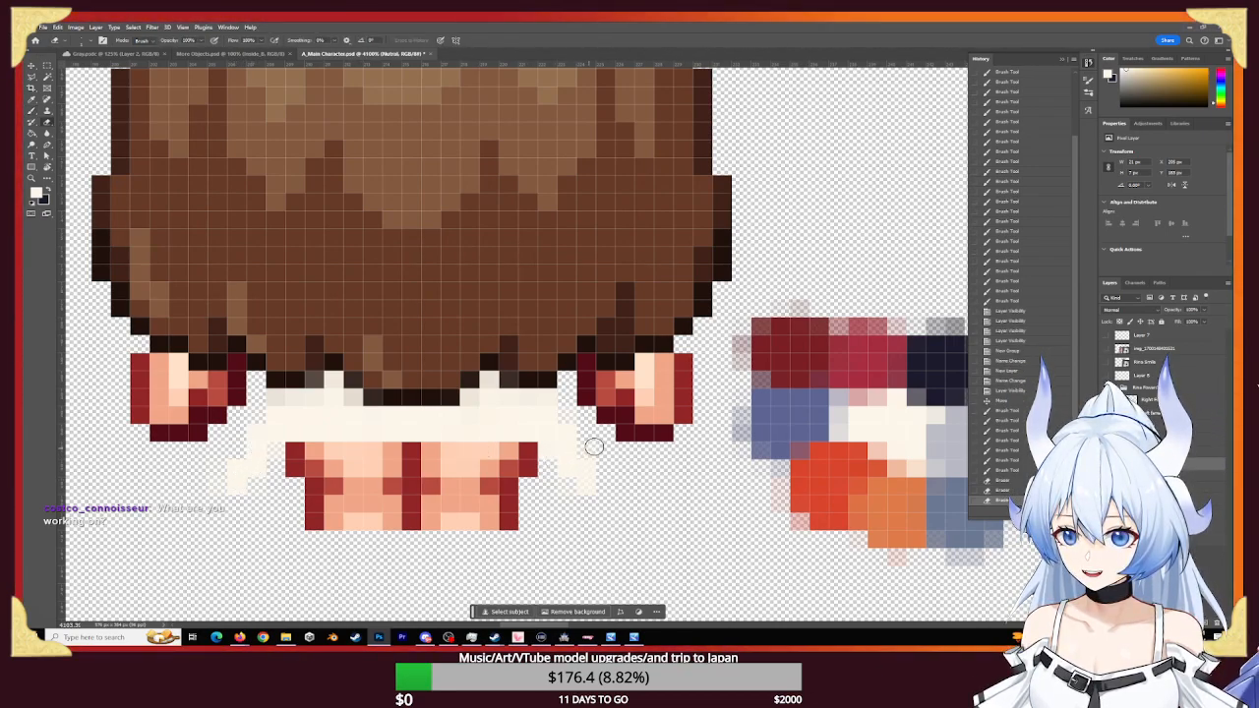
left_click(594, 449)
left_click(609, 476)
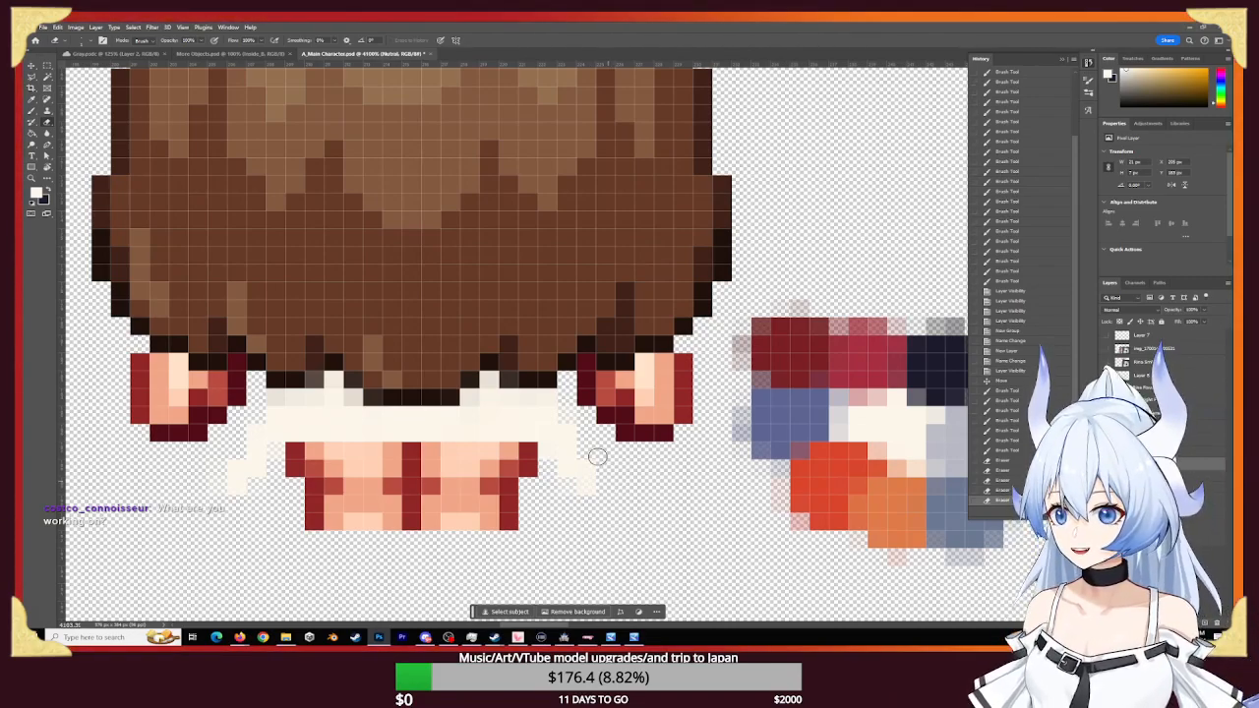
- Go over the skirt's upper rows beneath the hair with cream white to make the faded pixels solid
key("b")
left_click(277, 399)
left_click(282, 401)
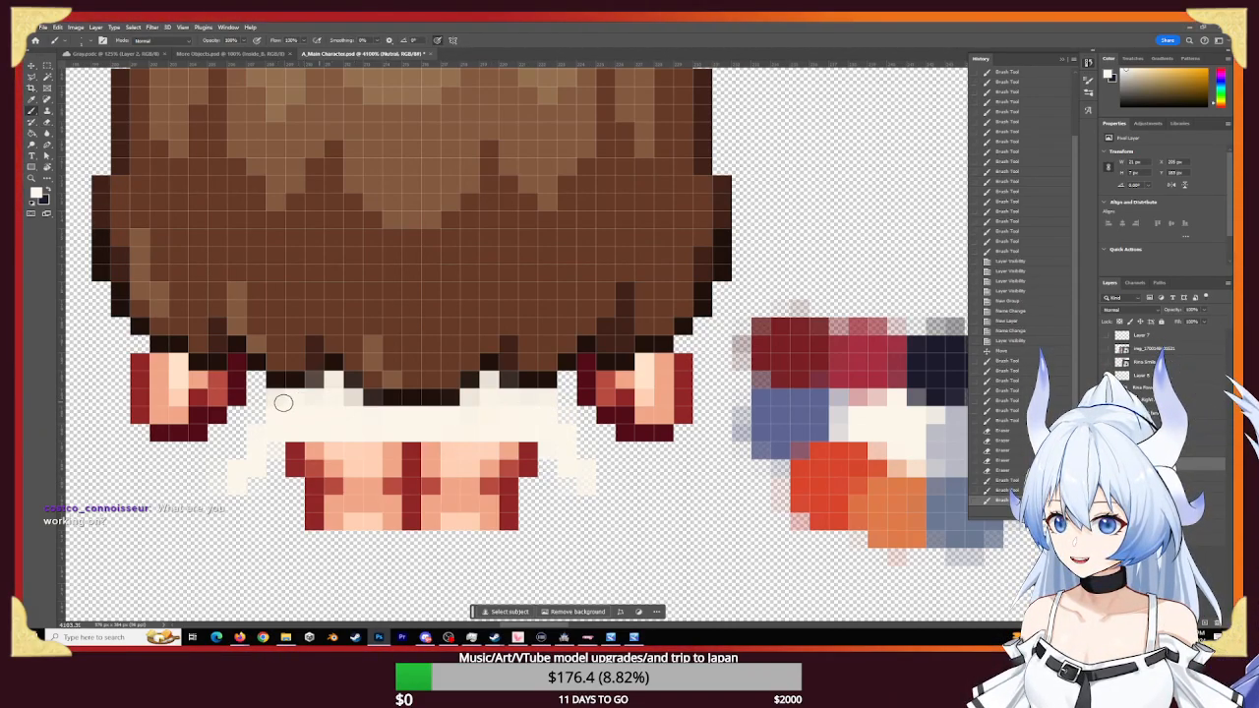
left_click(279, 401)
left_click(351, 398)
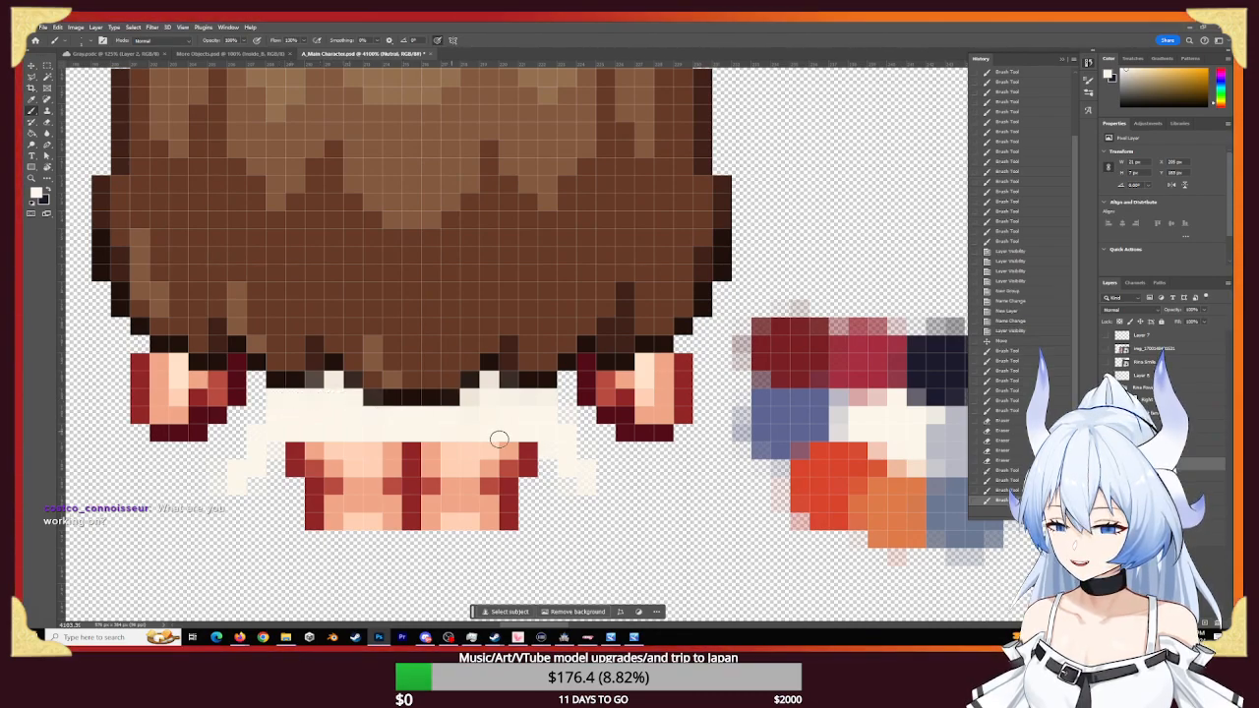
left_click(472, 398)
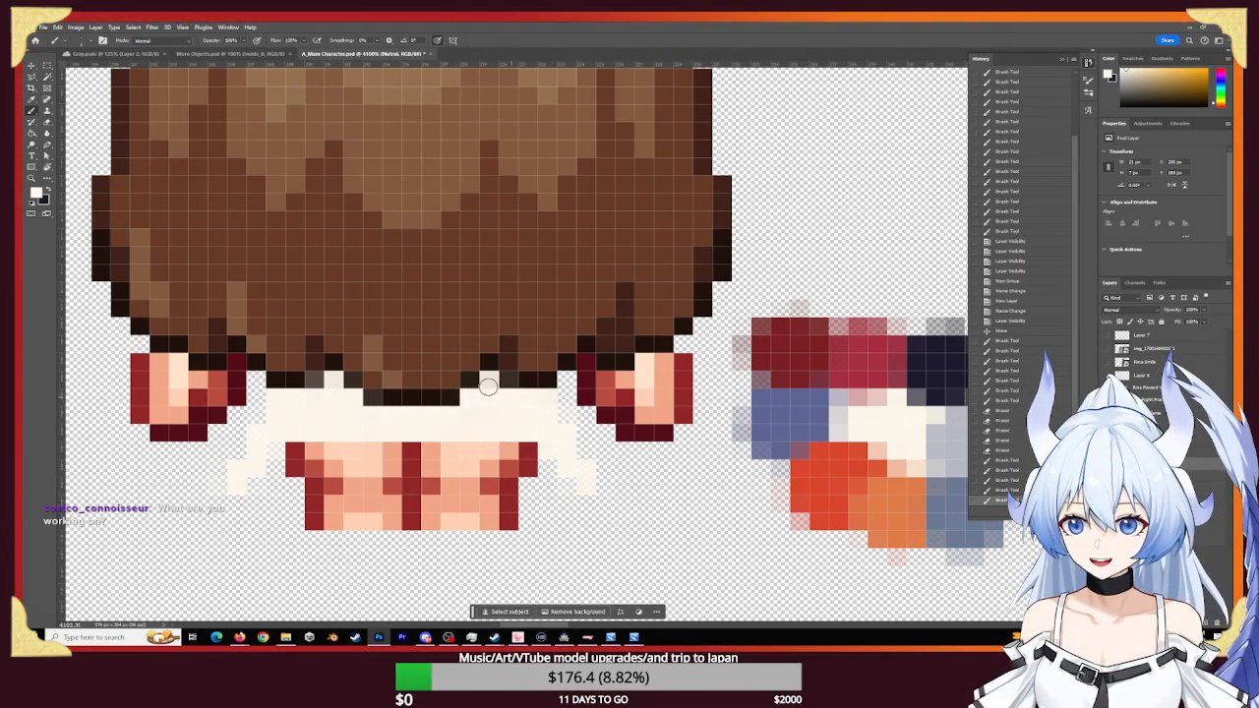
left_click(489, 382)
left_click(469, 383)
left_click(449, 385)
left_click(429, 388)
left_click(410, 392)
left_click(390, 391)
left_click(371, 389)
left_click(351, 387)
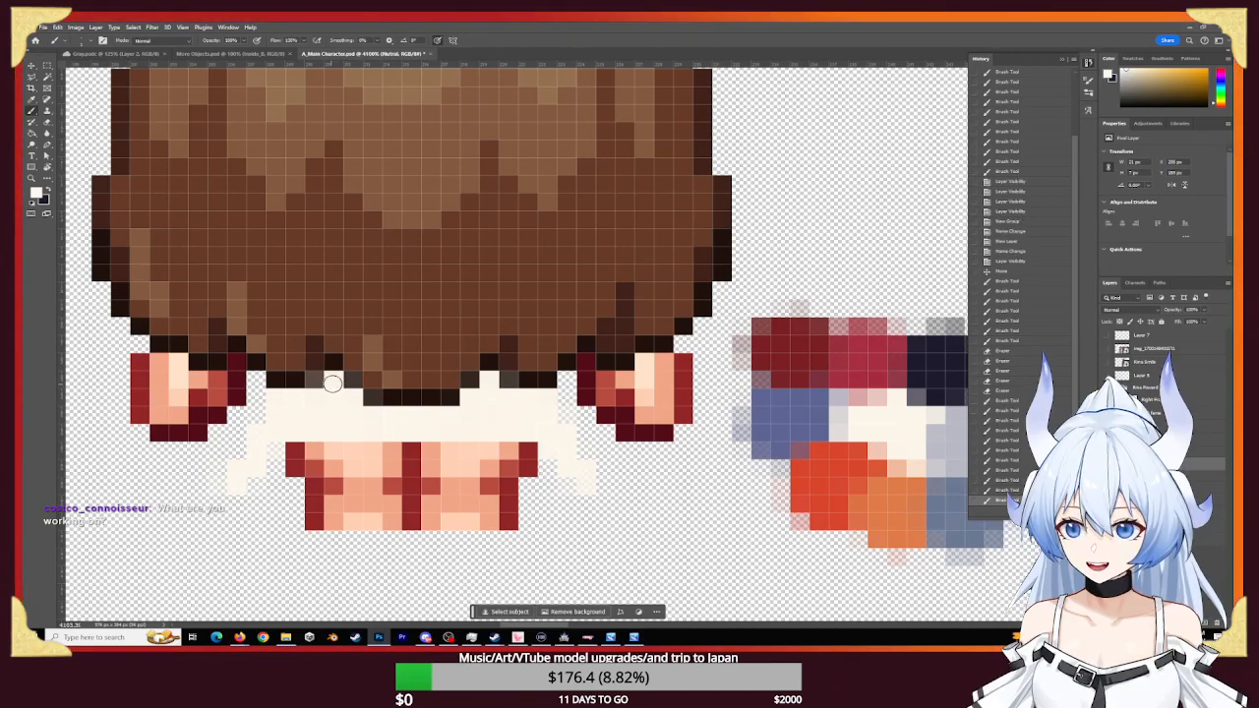
left_click(334, 389)
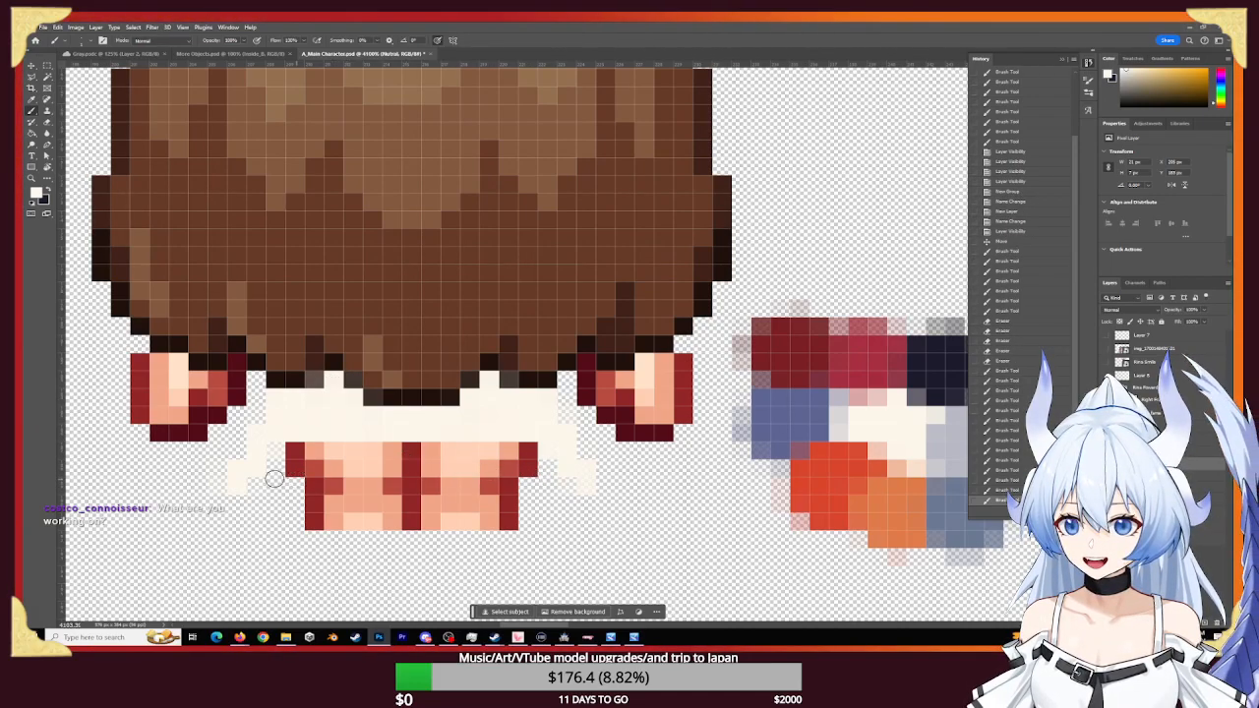
- Paint a straight cream white hem row across the legs, joining the skirt's two flared ends
left_click_drag(249, 483, 576, 486)
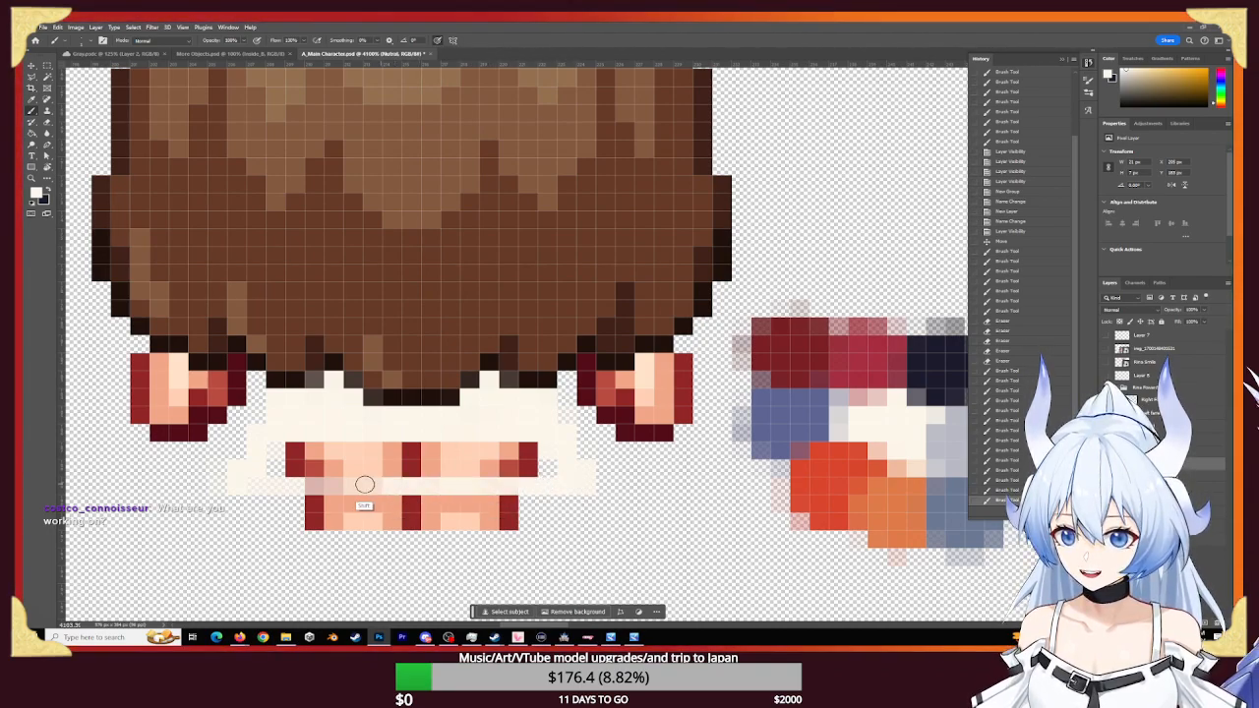
left_click_drag(247, 483, 573, 480)
left_click(581, 482, "shift")
left_click(581, 483, "shift")
left_click(581, 482, "shift")
left_click(581, 481, "shift")
left_click(580, 482, "shift")
left_click(580, 483, "shift")
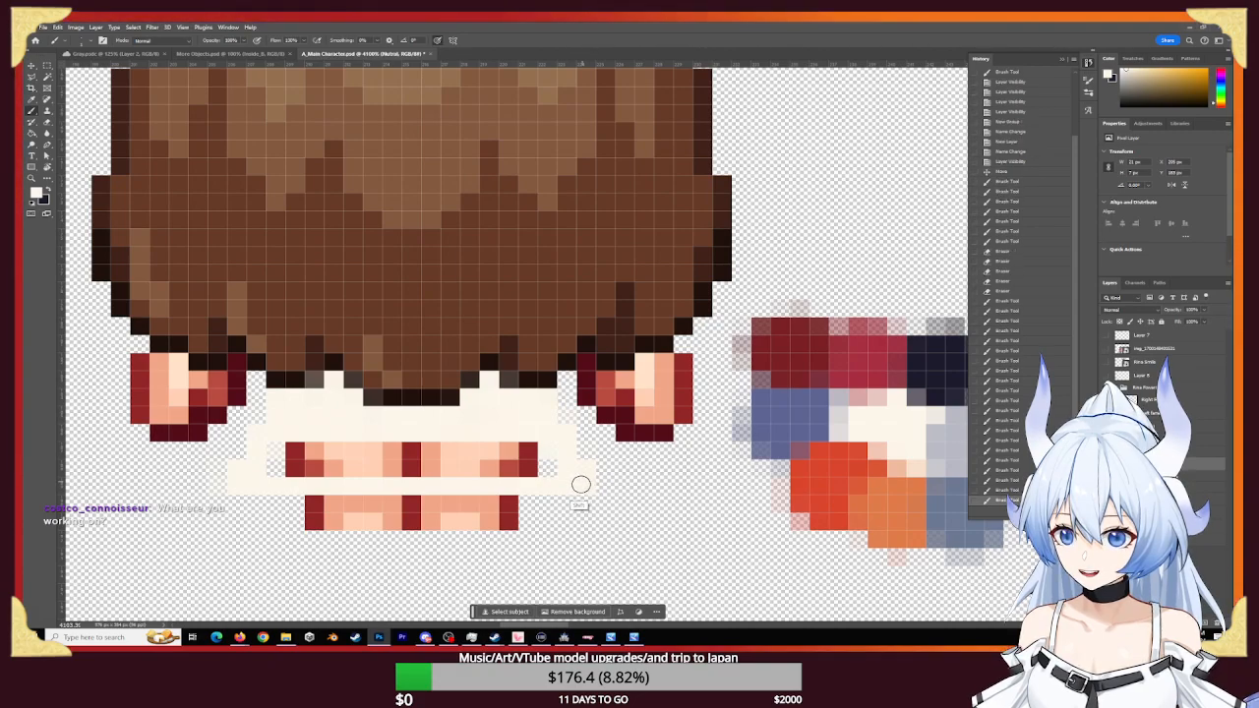
- Solidify the hem's outer corner and fill the remaining leg area above the hem with cream white
left_click(565, 478, "shift")
left_click(574, 474, "shift")
left_click(580, 475, "shift")
left_click(579, 475, "shift")
left_click(581, 475, "shift")
left_click(581, 475, "shift")
left_click(582, 480, "shift")
left_click(584, 483, "shift")
mouse_move(535, 470)
left_mouse_down()
mouse_move(486, 461)
mouse_move(528, 455)
mouse_move(423, 458)
mouse_move(475, 463)
mouse_move(399, 444)
mouse_move(358, 469)
mouse_move(332, 441)
mouse_move(300, 462)
mouse_move(289, 443)
mouse_move(307, 446)
mouse_move(314, 471)
mouse_move(318, 458)
left_mouse_up()
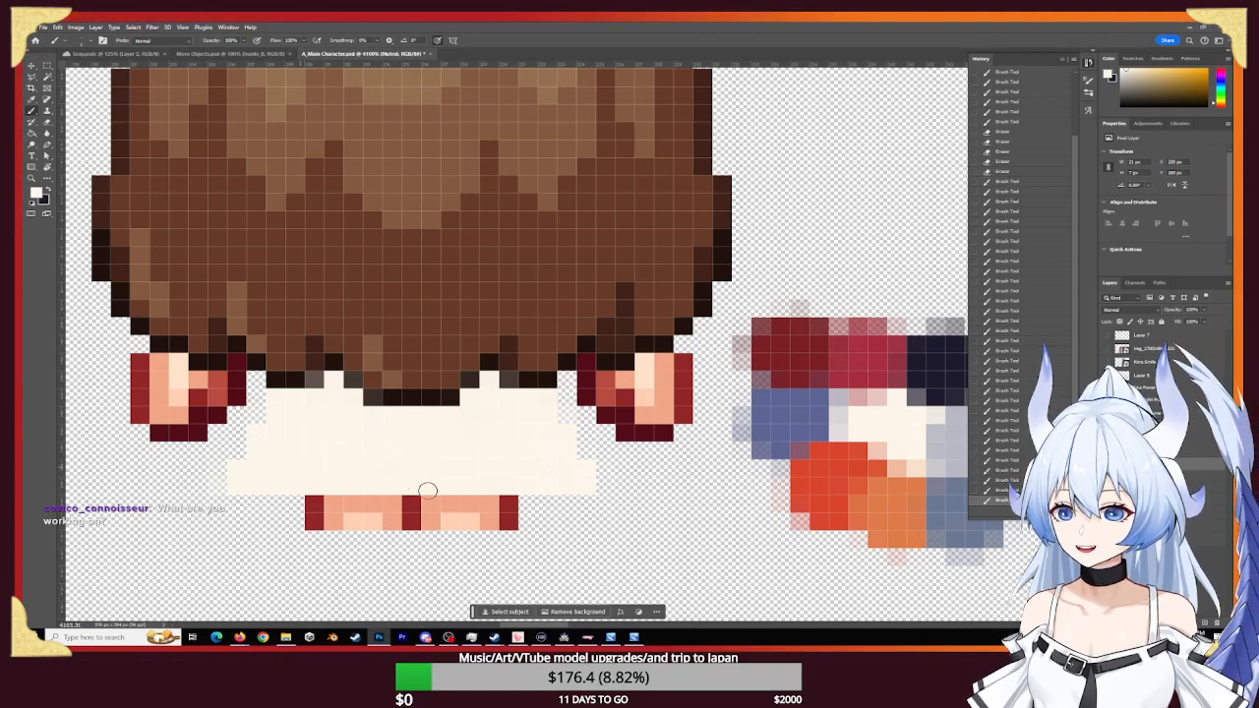
key("e")
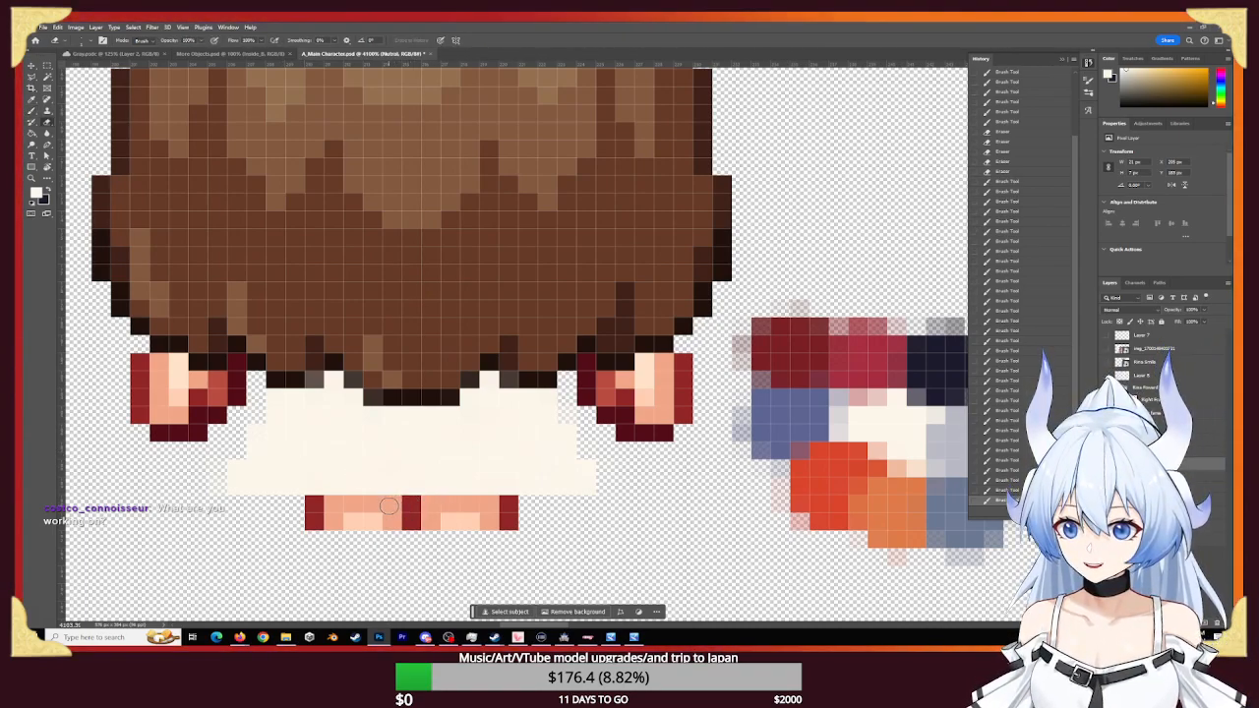
- Erase a narrow notch in the skirt's lower middle above the gap between the legs, widening it slightly at the hem
left_click(393, 484)
left_click(409, 485)
left_click(411, 481)
left_click(411, 468)
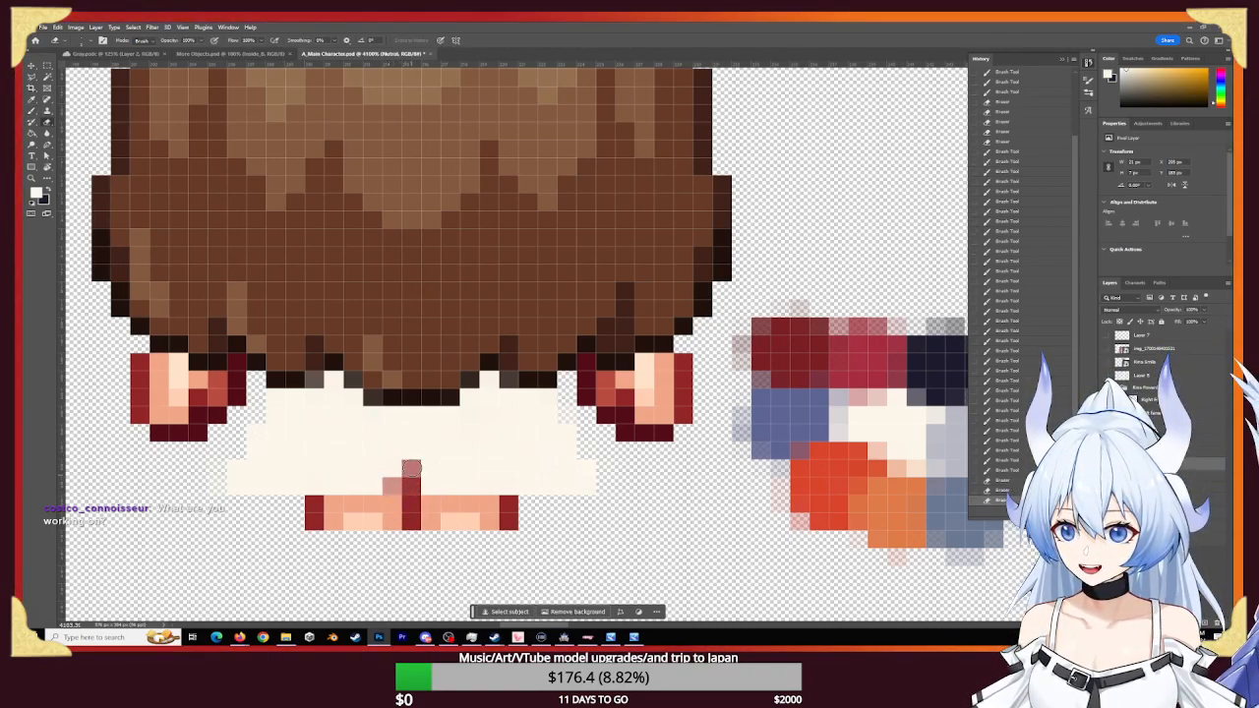
left_click(412, 459)
left_click(411, 453)
left_click(426, 468)
left_click(428, 484)
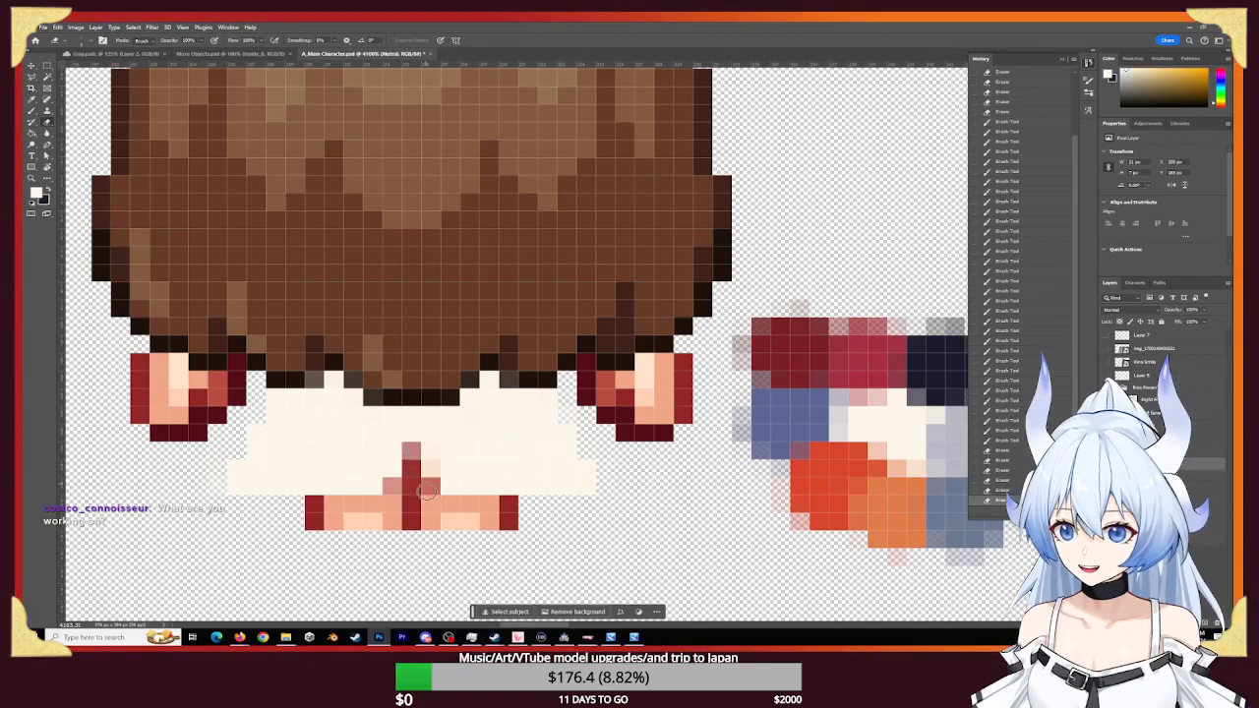
left_click(429, 486)
- Repaint the faded skirt pixels along the notch's right side with solid cream white
key("b")
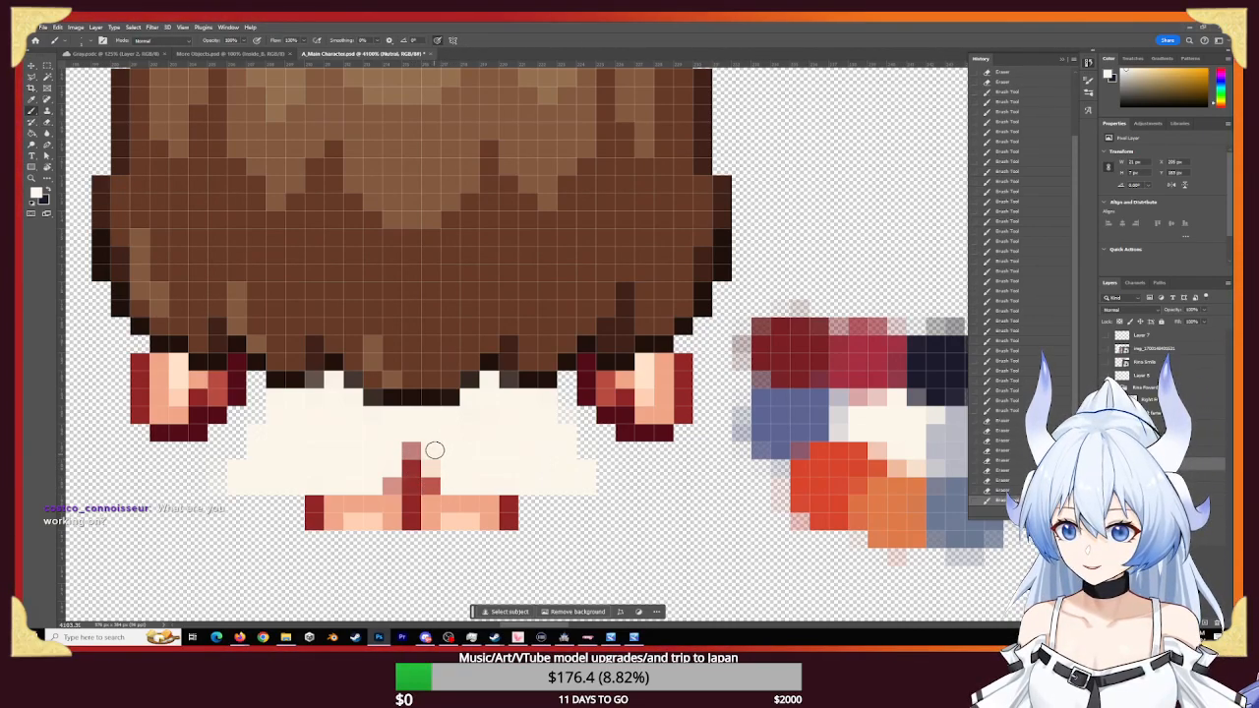
left_click(434, 456)
left_click(435, 457)
left_click(434, 458)
left_click(433, 460)
left_click(433, 462)
left_click(435, 468)
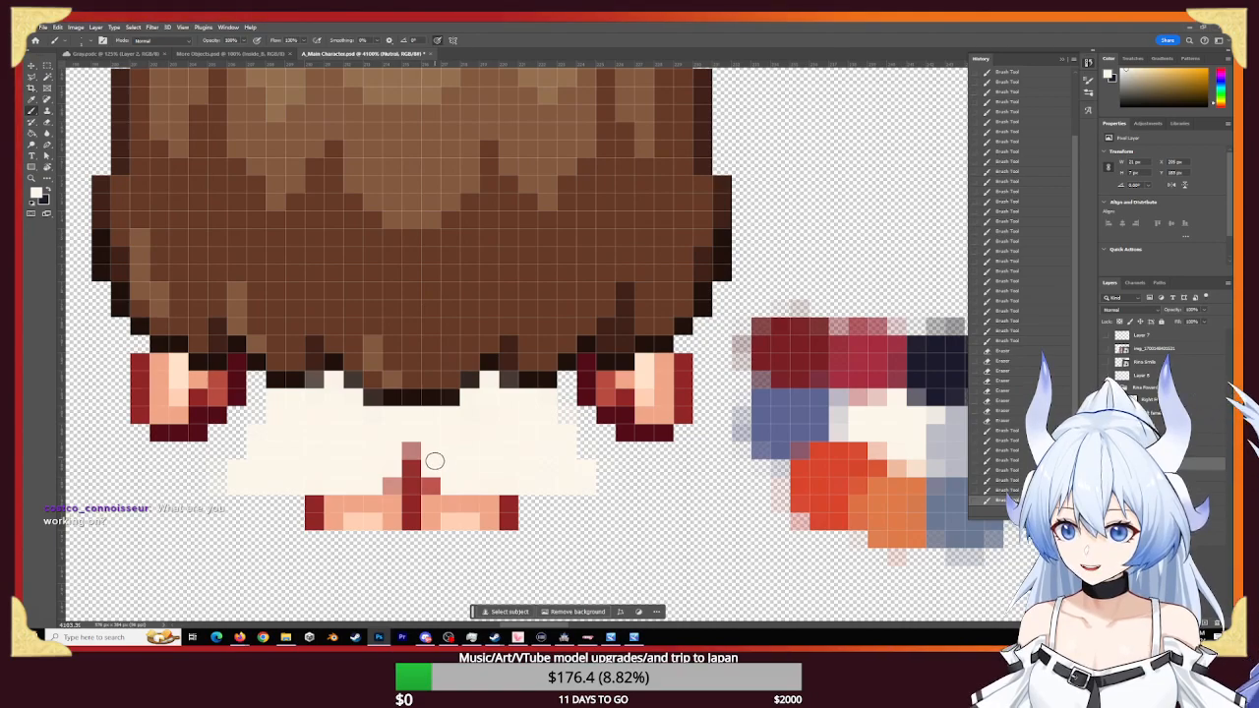
left_click(434, 464)
left_click(433, 455)
left_click(434, 455)
left_click(436, 467)
left_click(436, 466)
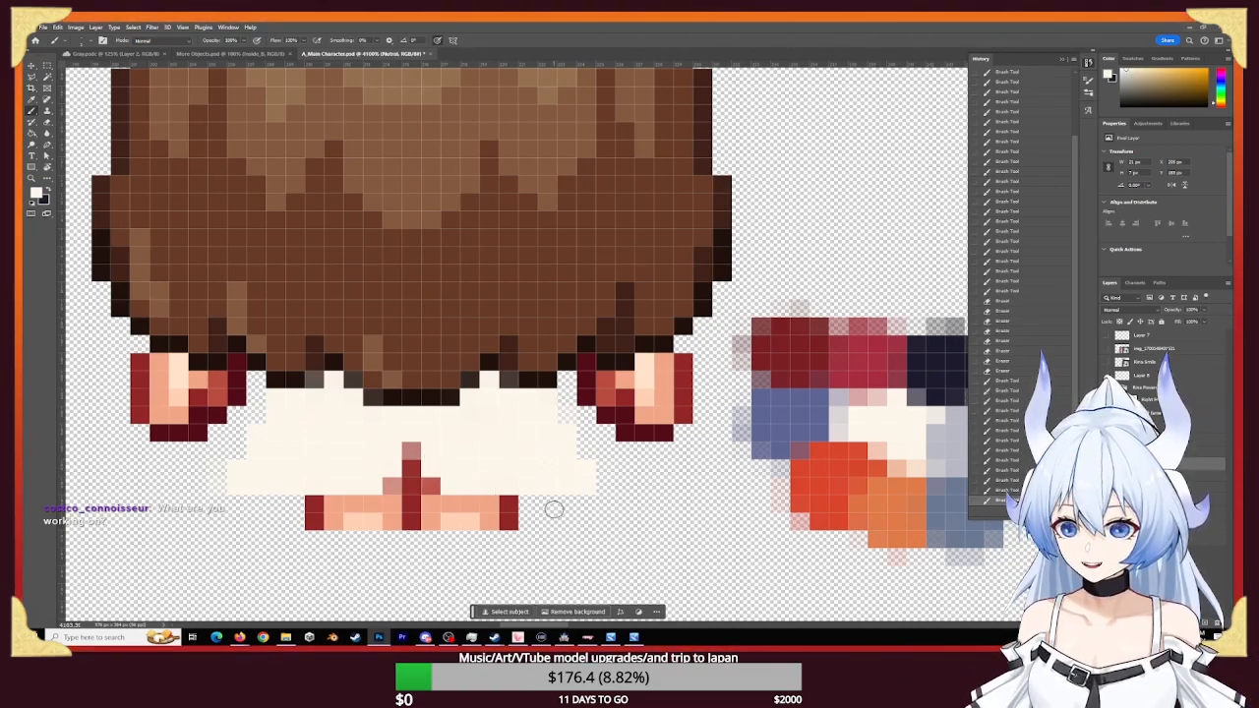
- Pick the orange-red from the palette swatches and paint the skirt's hem row from the notch to the right end
left_click(836, 472, "alt")
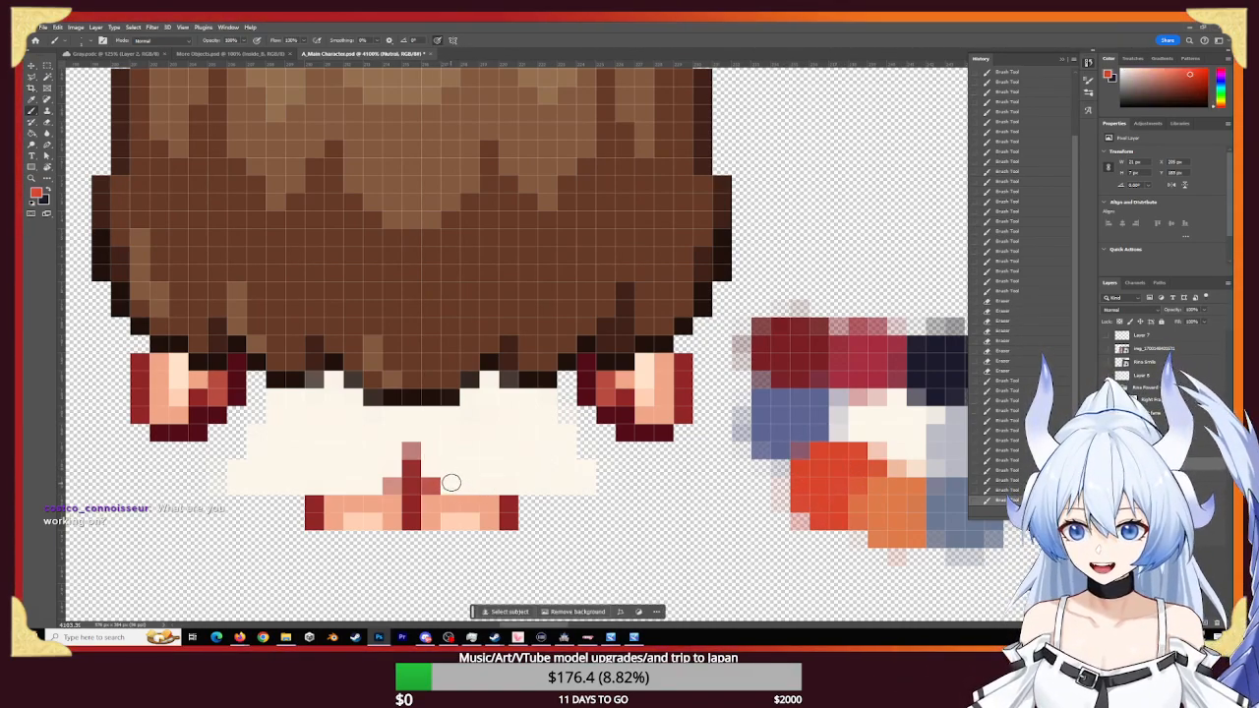
left_click(469, 486)
mouse_move(483, 486)
left_mouse_down()
mouse_move(580, 486)
mouse_move(477, 486)
mouse_move(516, 483)
mouse_move(497, 489)
left_mouse_up()
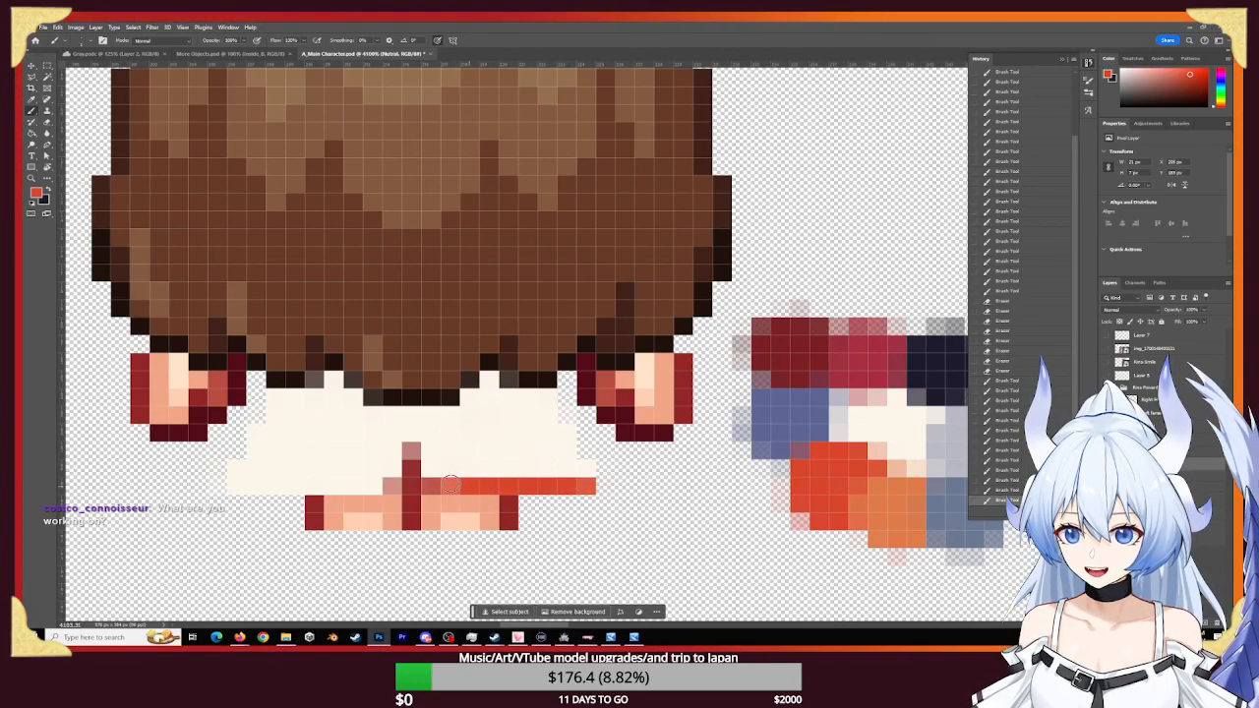
left_click(451, 484)
- Paint stepped orange-red trim up the notch's right side and over its tip
left_click(450, 468)
left_click(433, 468)
left_click(432, 468)
left_click(450, 468)
left_click(464, 468)
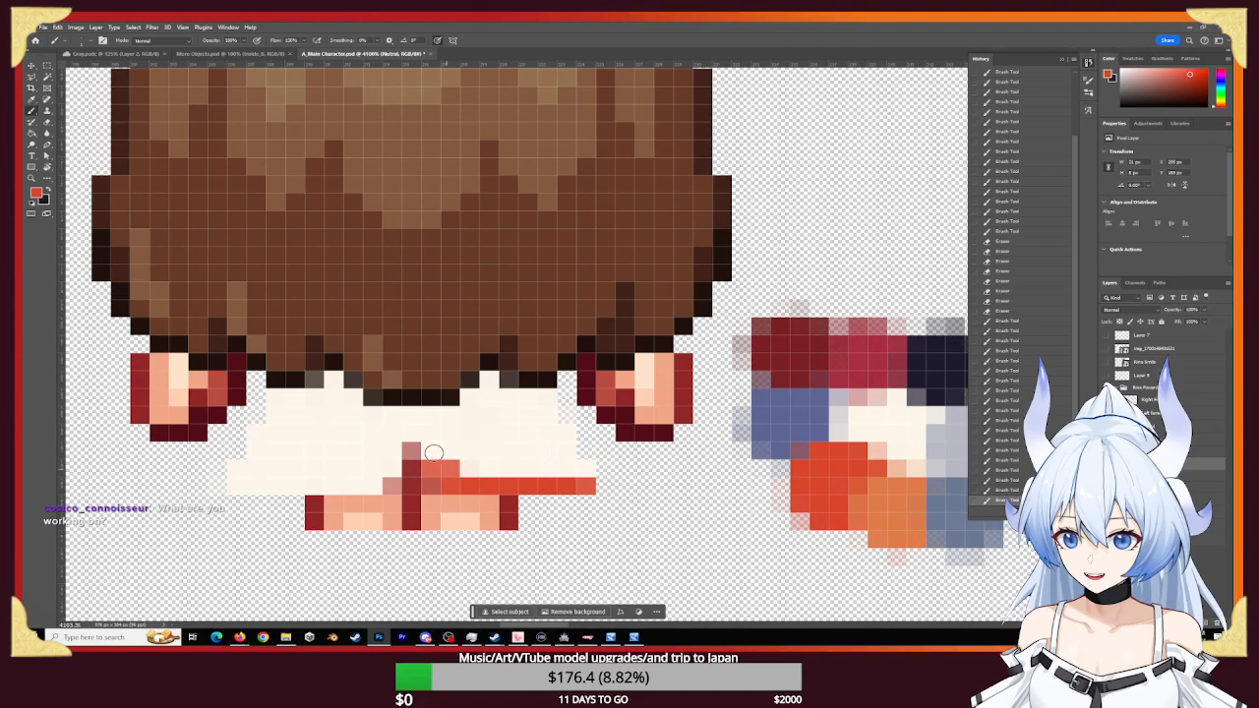
left_click(430, 434)
left_click(411, 434)
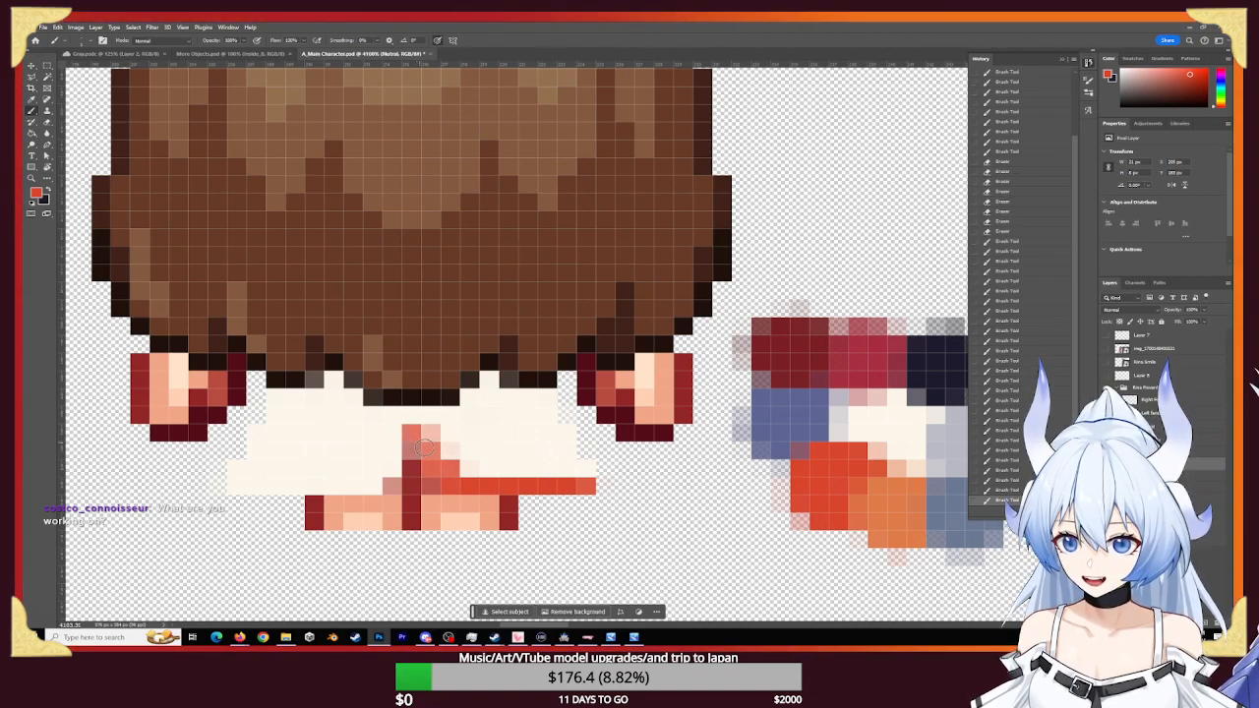
left_click(430, 451)
left_click(432, 451)
left_click(449, 452)
left_click(449, 462)
left_click(431, 452)
left_click(412, 451)
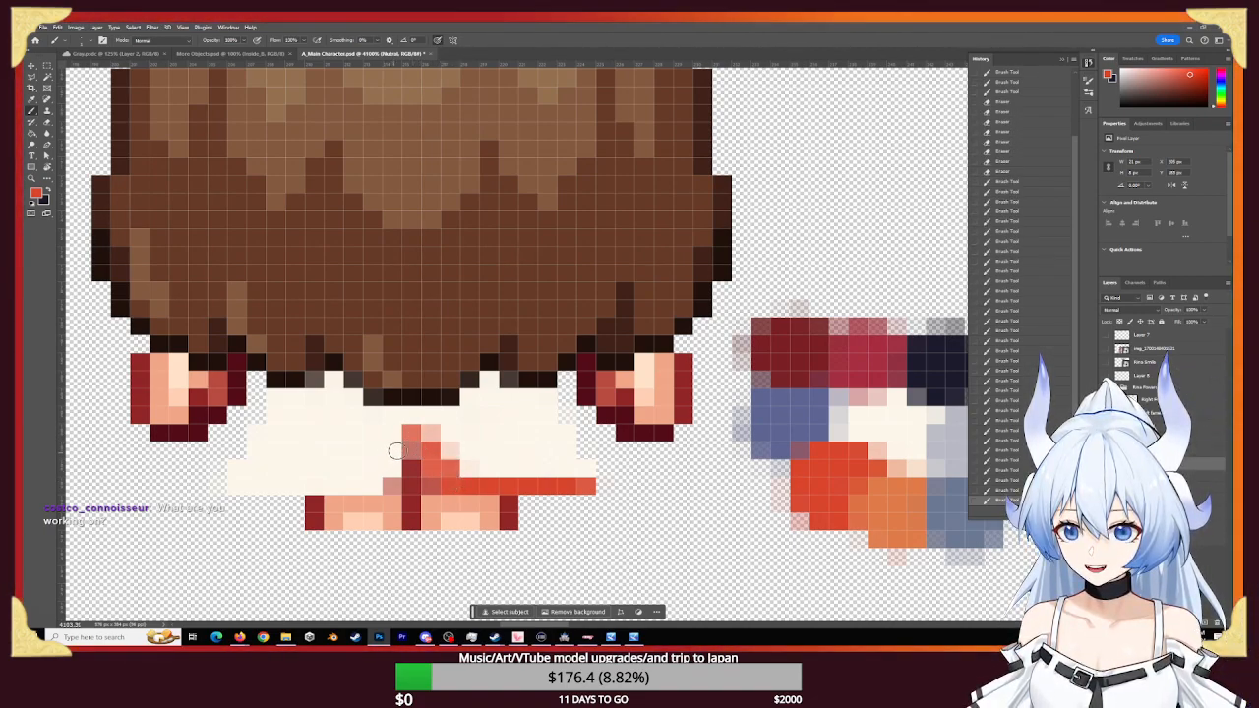
- Paint matching orange-red trim down the left side of the notch to the hem
left_click(394, 451)
left_click(372, 469)
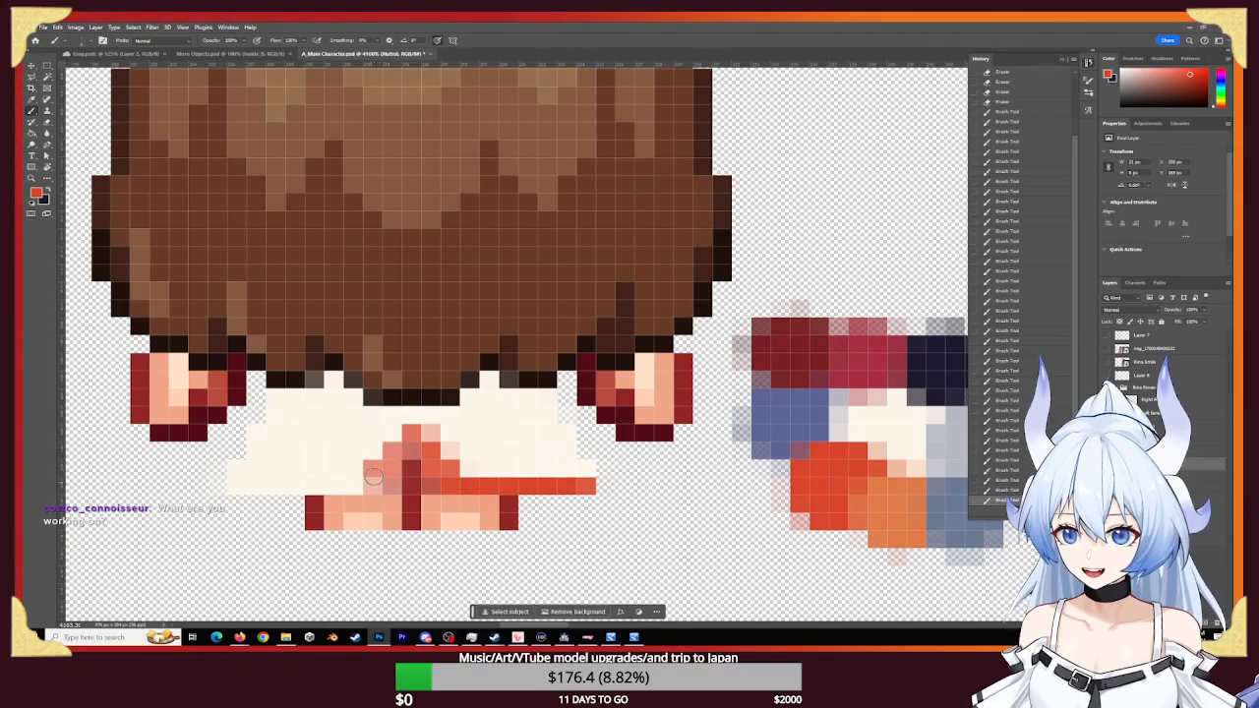
left_click(372, 477)
left_click(379, 480)
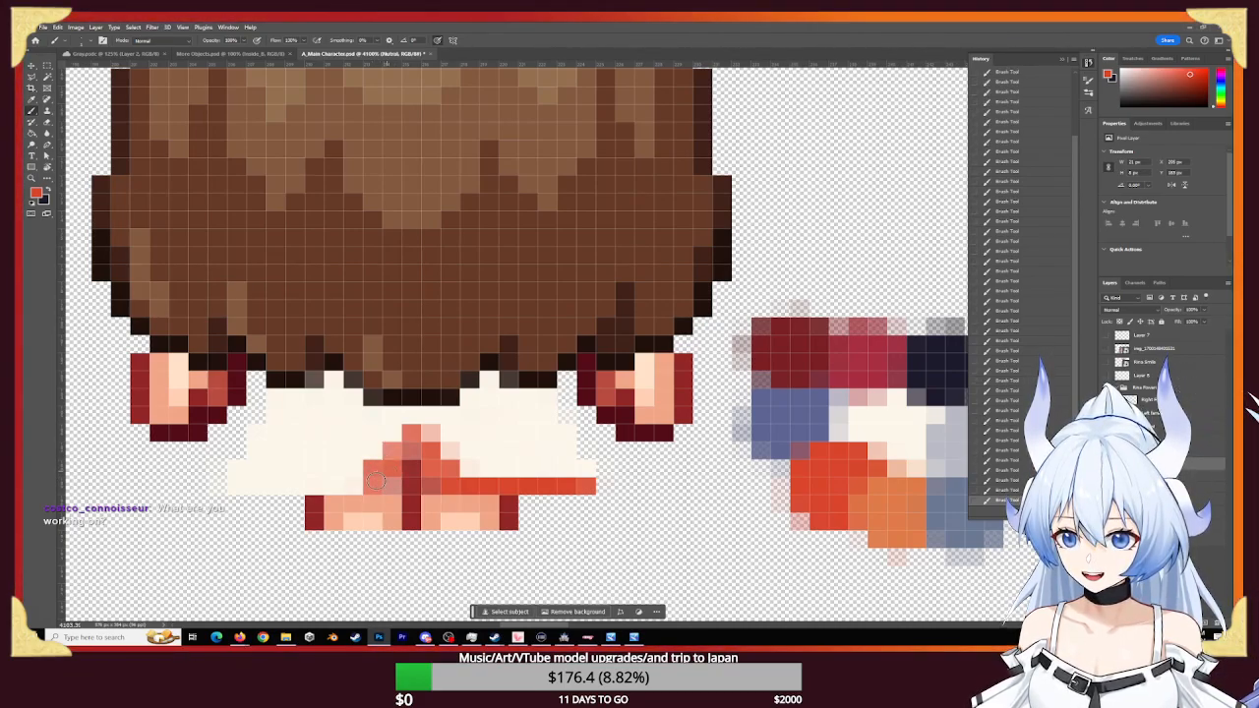
left_click(376, 480)
left_click(392, 451)
left_click(394, 434)
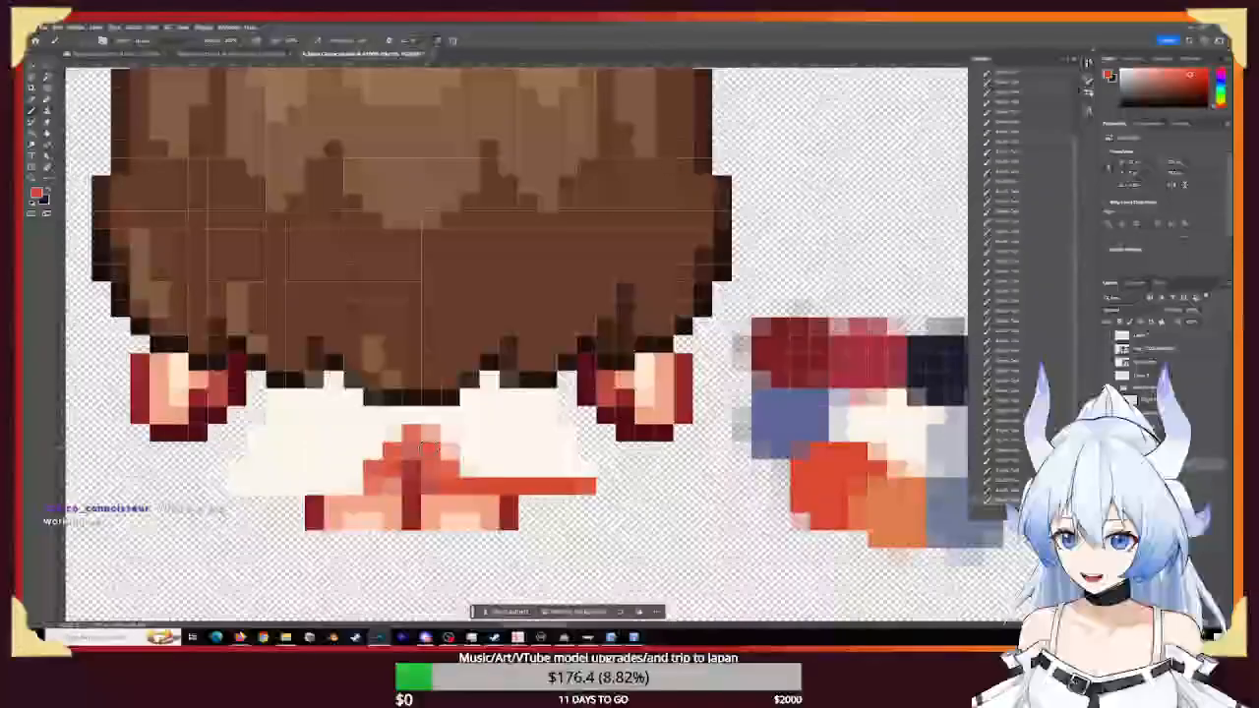
- Extend the orange-red hem across the skirt's left half and add a lighter second row above the whole hem
left_click(356, 480)
left_click_drag(357, 486, 236, 486)
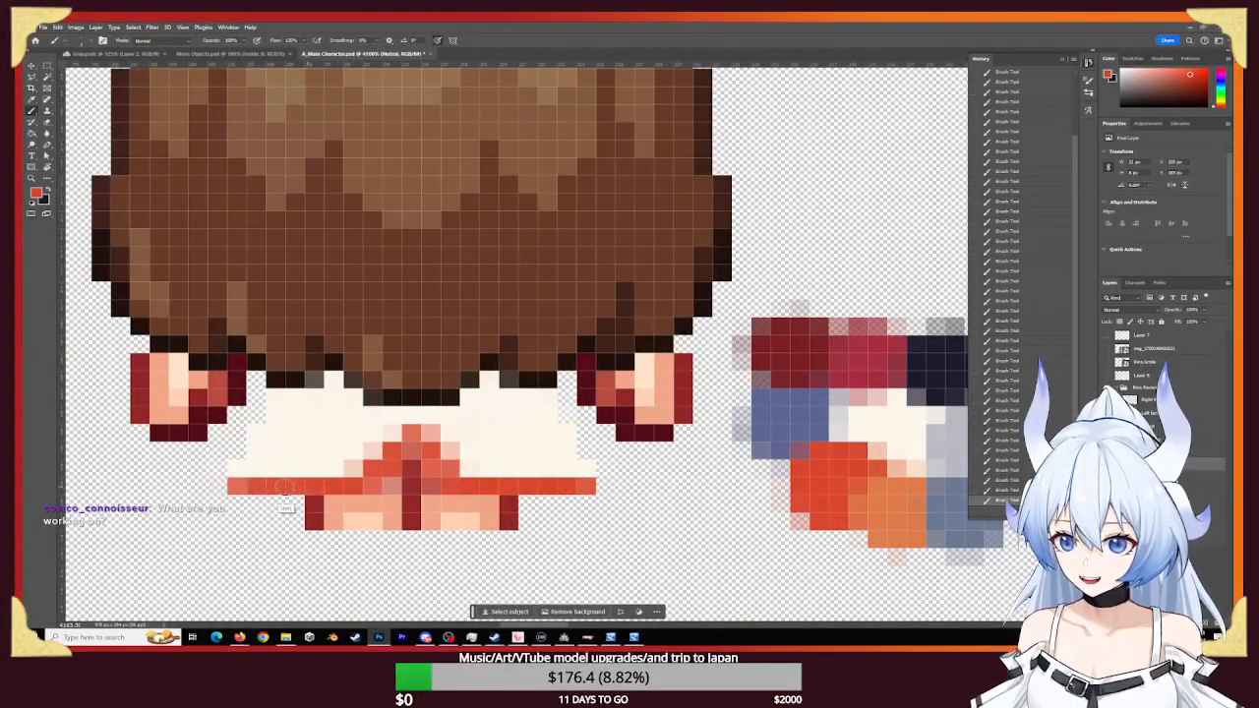
left_click(588, 470)
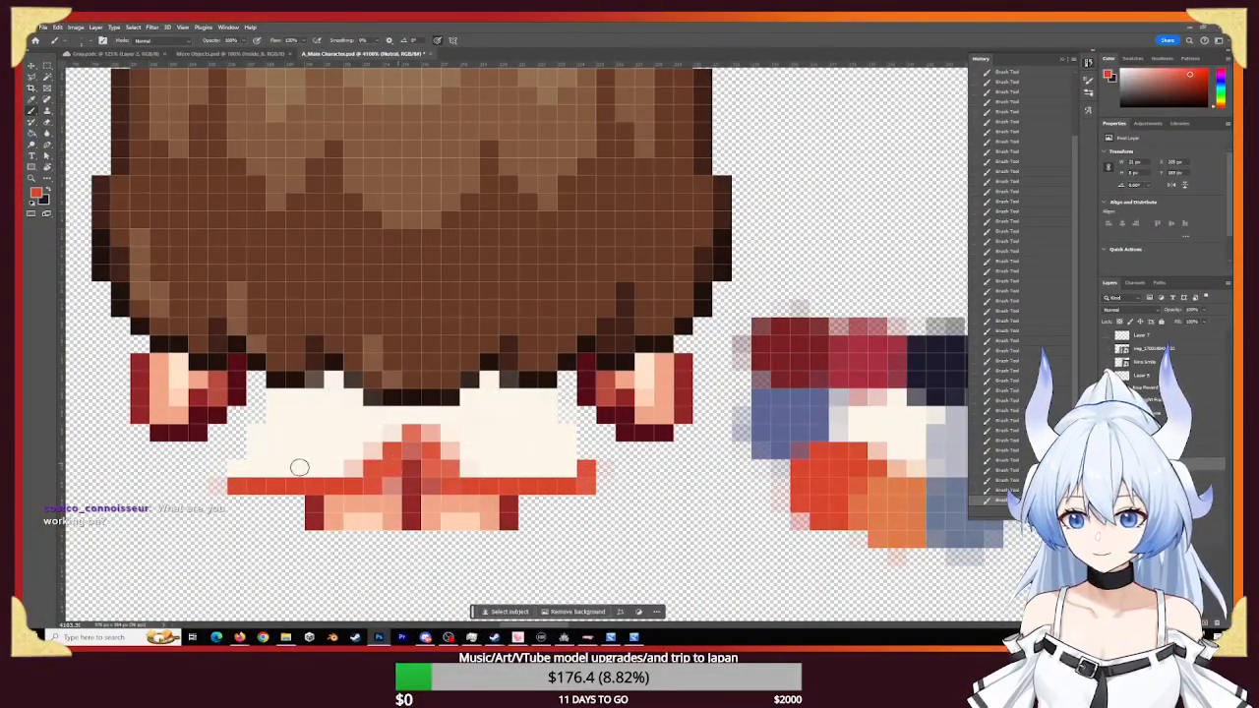
left_click(237, 470)
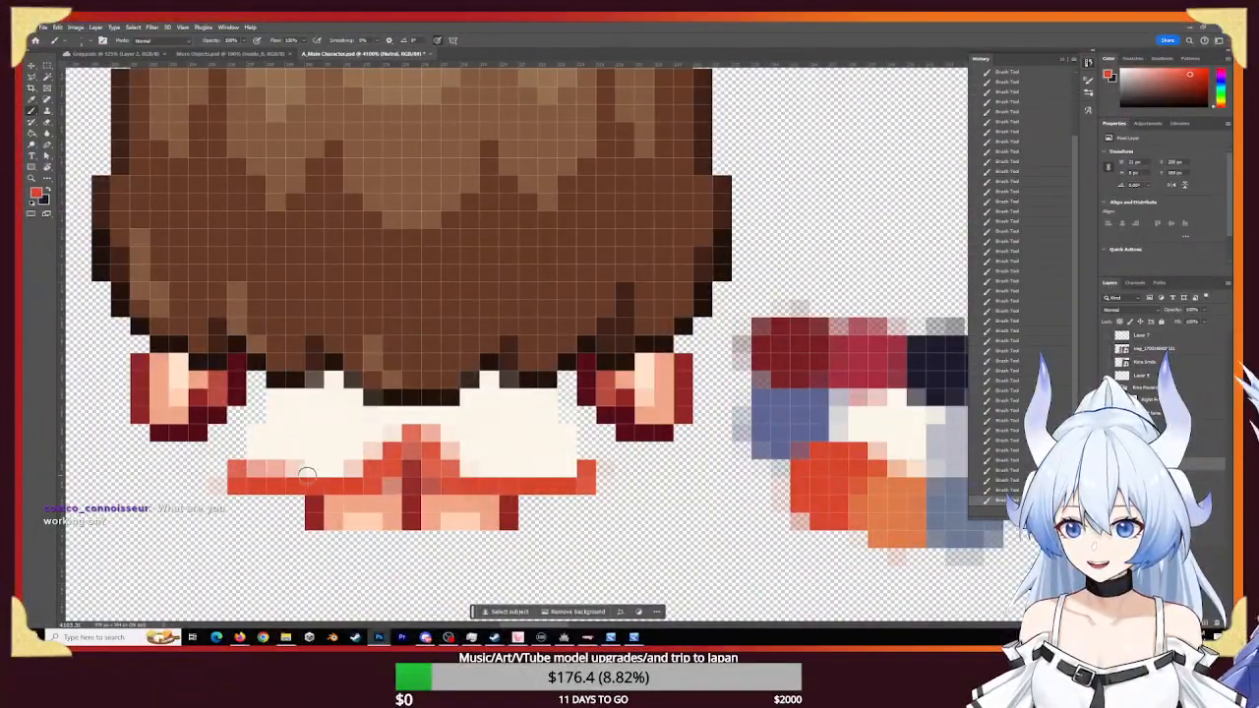
left_click_drag(307, 476, 356, 473)
left_click_drag(472, 473, 585, 474)
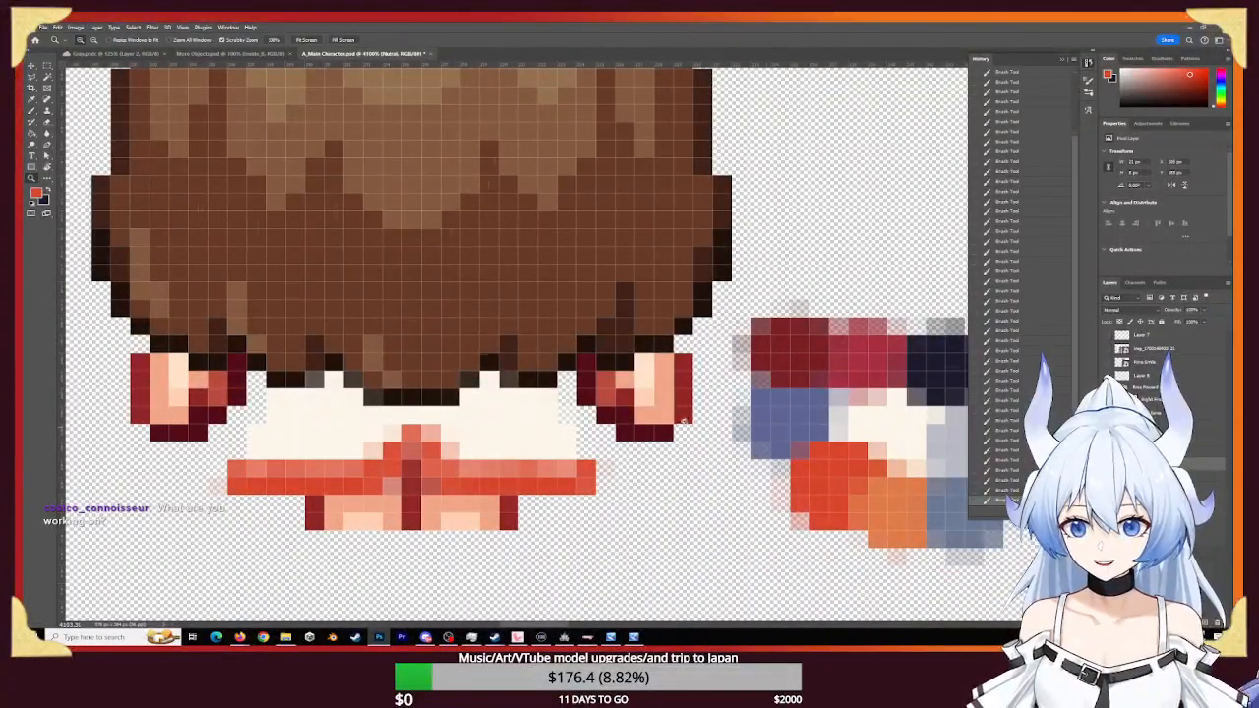
- Pick the dark red from the side-facing sprite's hem and recolour the bottom hem row of the back-facing skirt with it
scroll(687, 420, "down", 10, "alt")
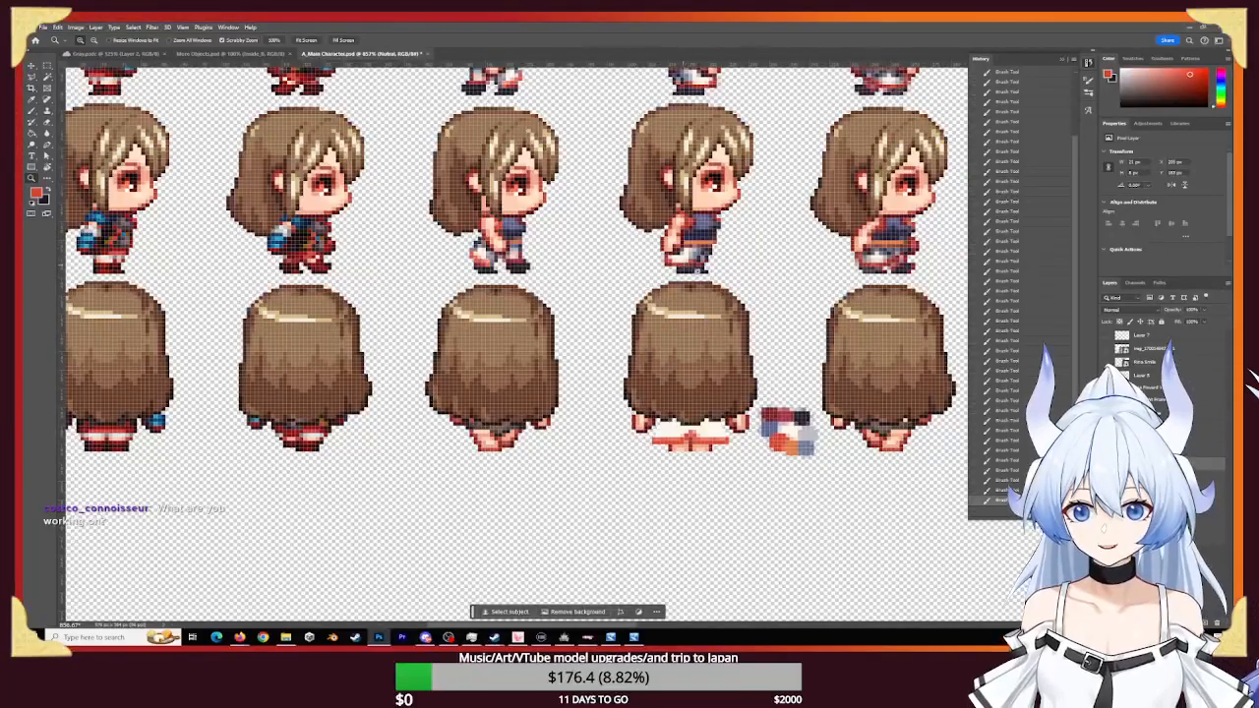
scroll(698, 263, "up", 10, "alt")
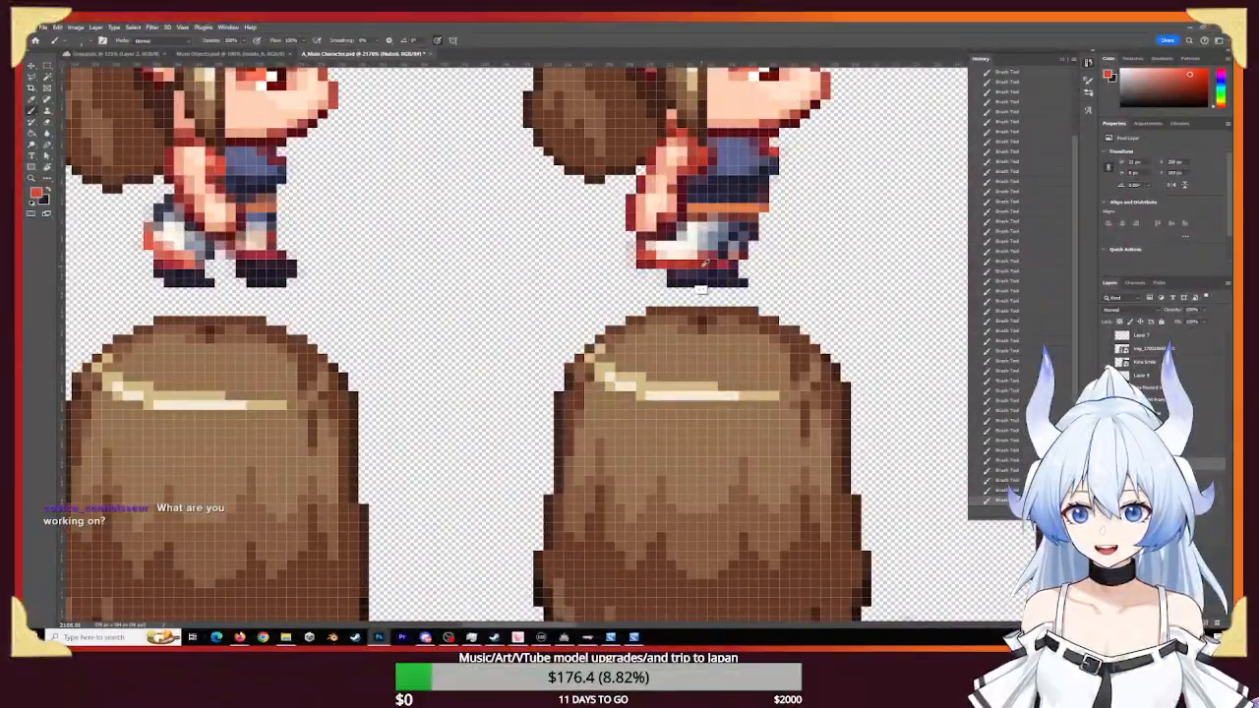
left_click(705, 263, "alt")
left_click_drag(659, 603, 532, 326)
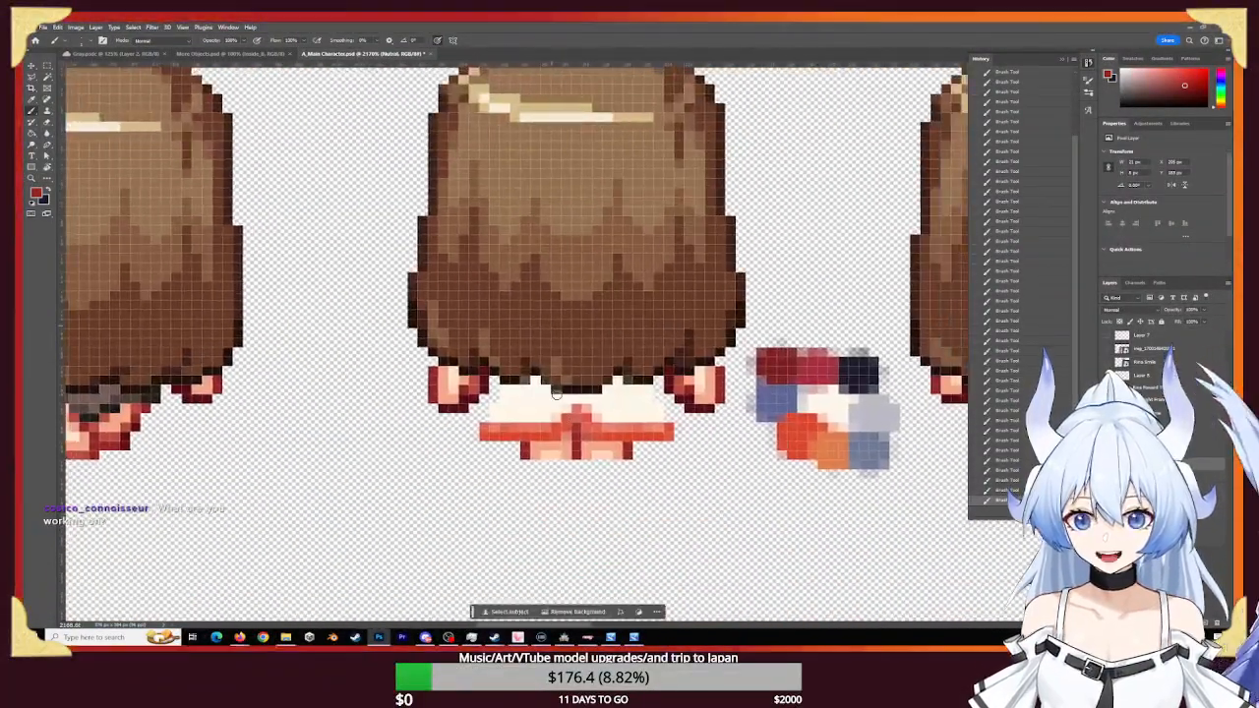
scroll(556, 393, "up", 5, "alt")
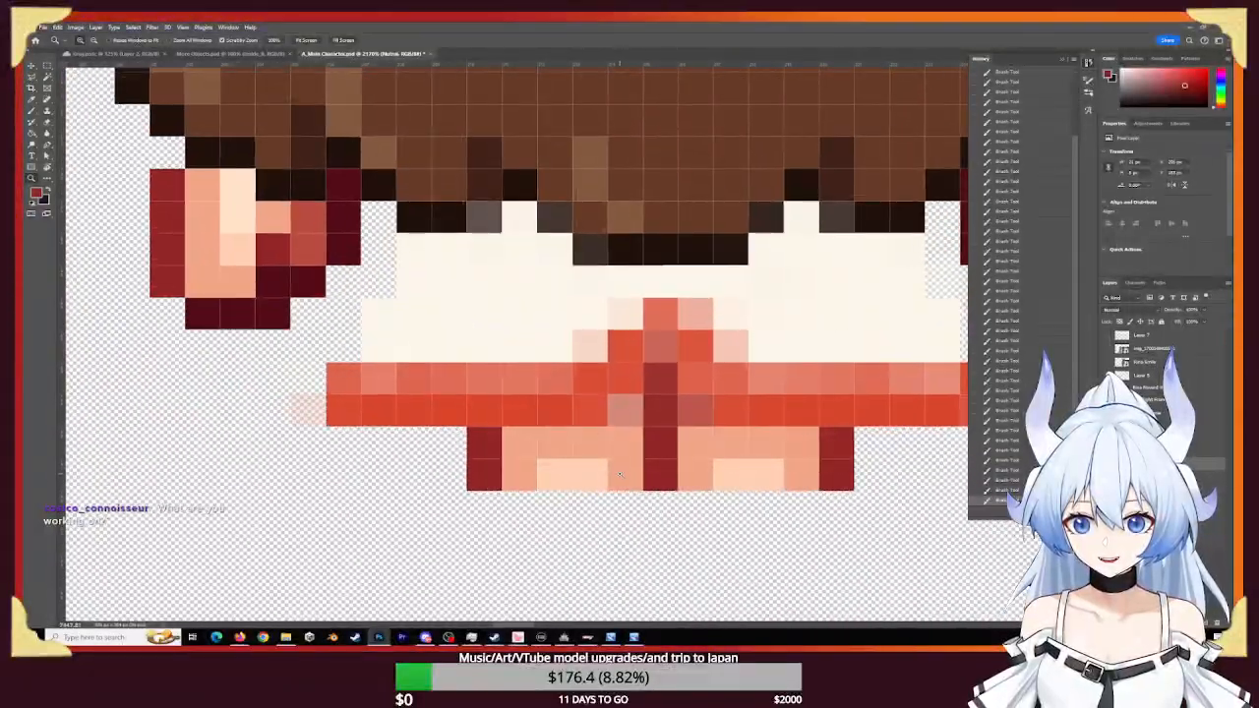
left_click_drag(340, 411, 585, 412)
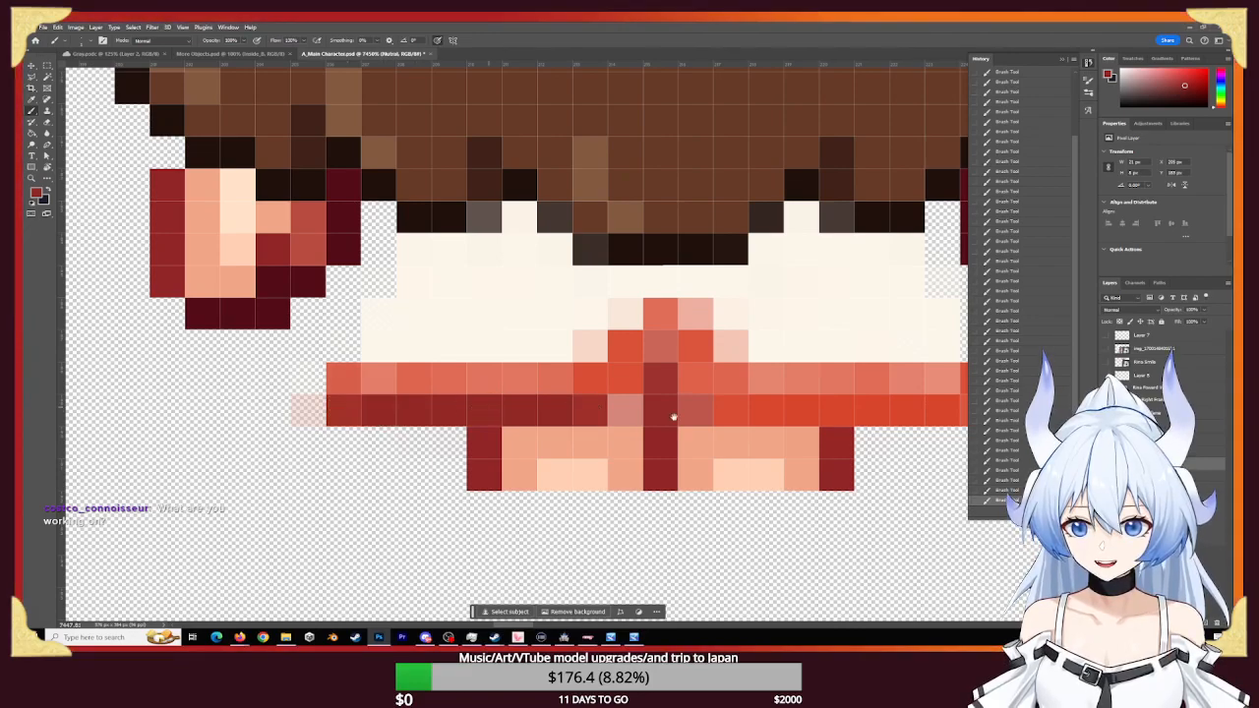
mouse_move(805, 411)
left_mouse_down()
mouse_move(495, 393)
mouse_move(669, 394)
mouse_move(362, 398)
left_mouse_up()
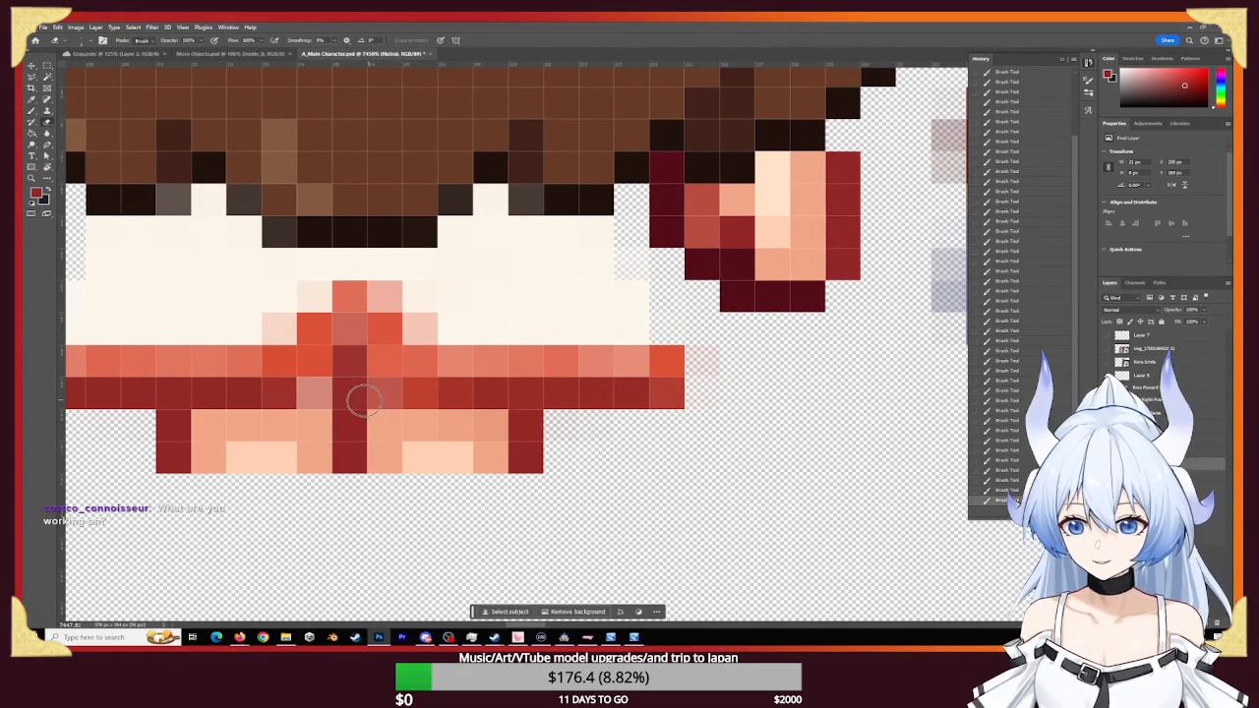
- Erase the orange-red covering the notch's centre column to expose the dark red line between the legs
left_click(366, 401)
left_click(368, 411)
left_click(337, 407)
left_click(320, 399)
left_click(351, 374)
left_click(349, 336)
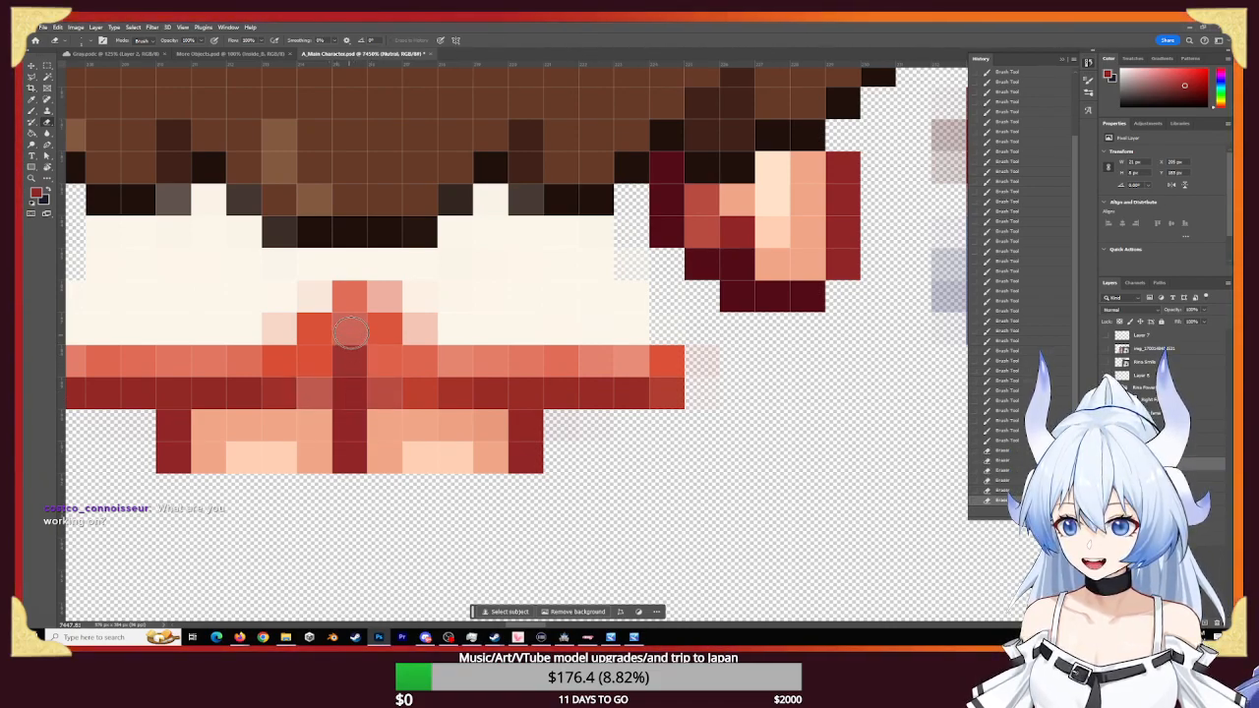
left_click(349, 330)
left_click(349, 336)
left_click(349, 340)
left_click(349, 357)
left_click(350, 388)
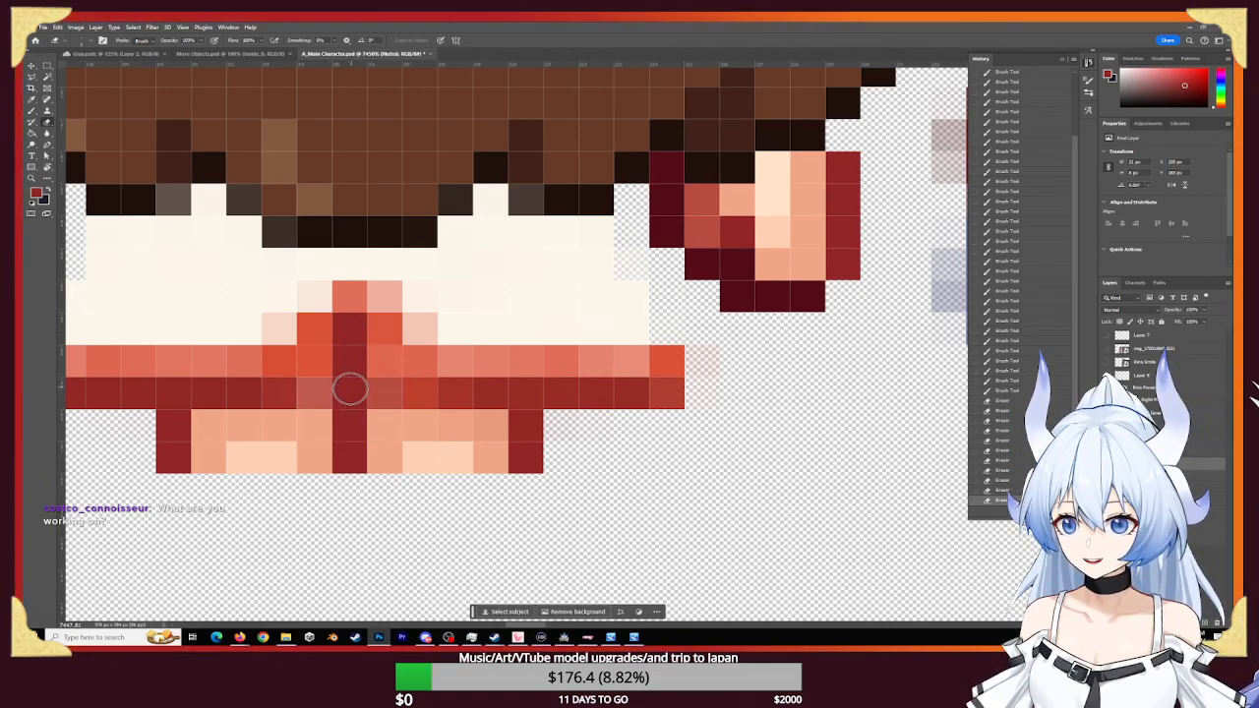
- Lightly erase the lowest trim pixels on both sides of the notch's centre line
left_click(368, 397)
left_click(362, 400)
left_click(364, 410)
left_click(326, 405)
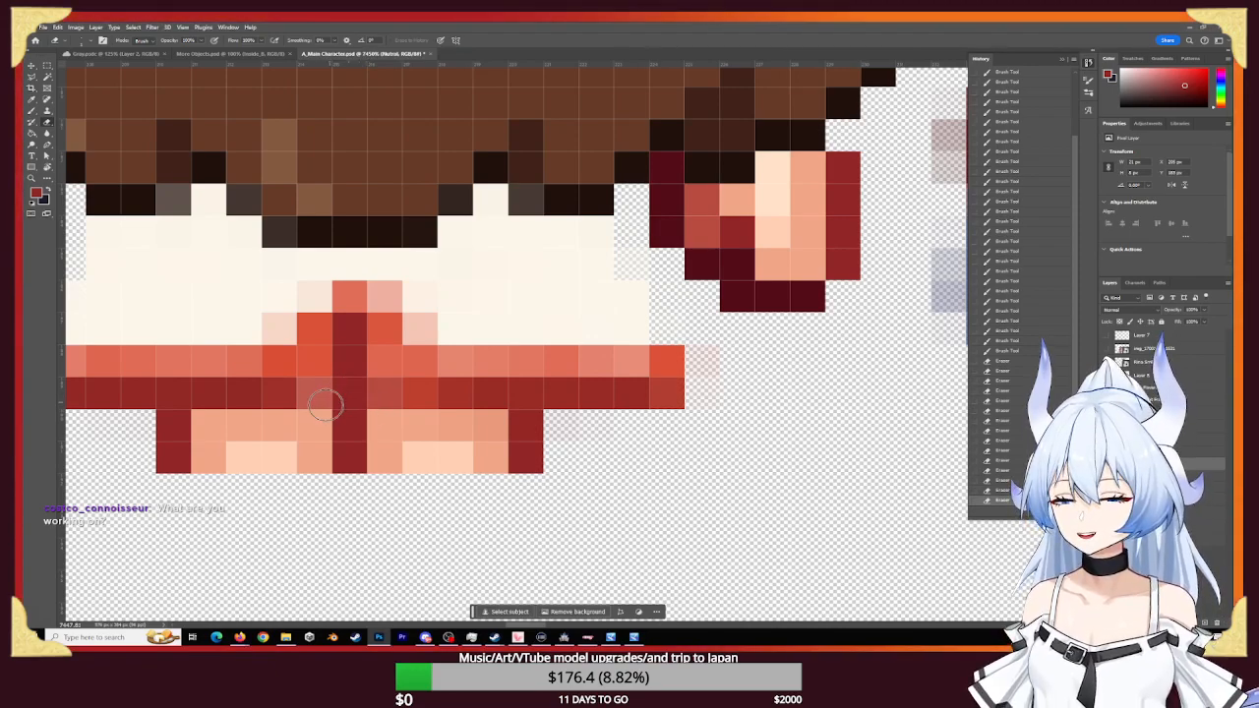
left_click(326, 405)
left_click(325, 399)
left_click(328, 400)
left_click(332, 400)
left_click(327, 399)
left_click(324, 399)
left_click(346, 405)
left_click(368, 411)
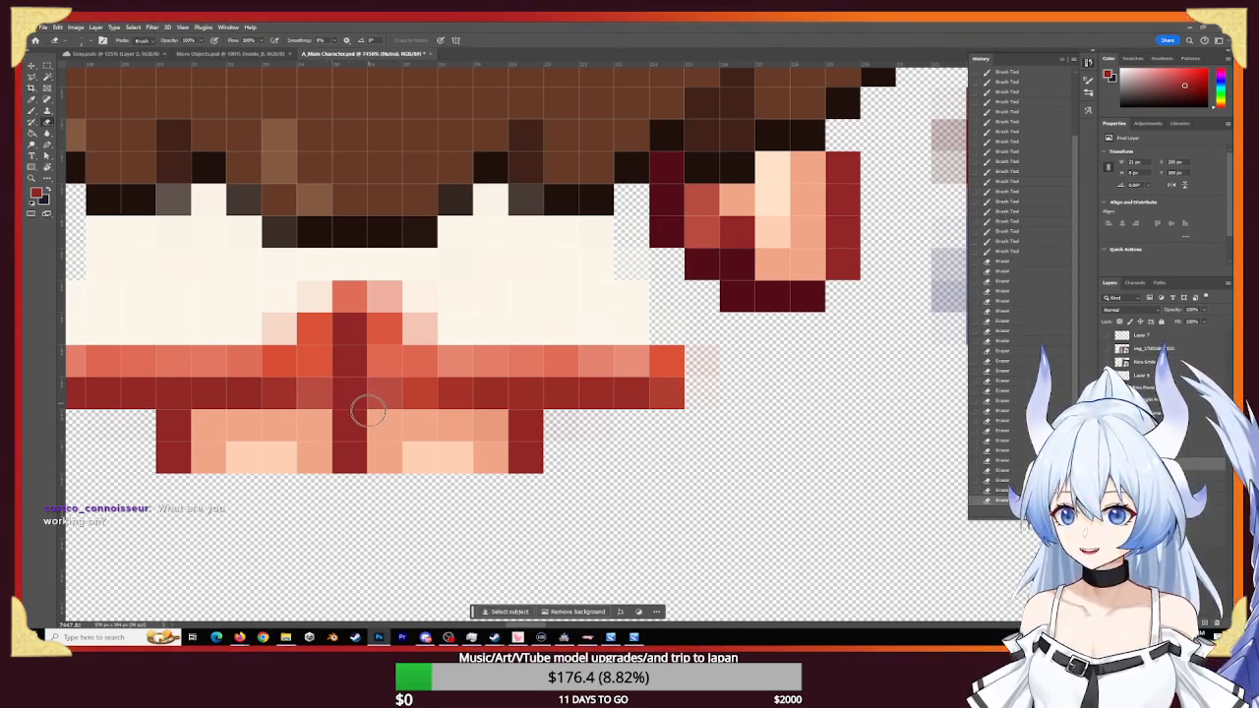
left_click(369, 401)
- Solidify the faded trim right of the notch with its sampled orange-red, and erase the stray pixels beyond the hem's right end
key("x")
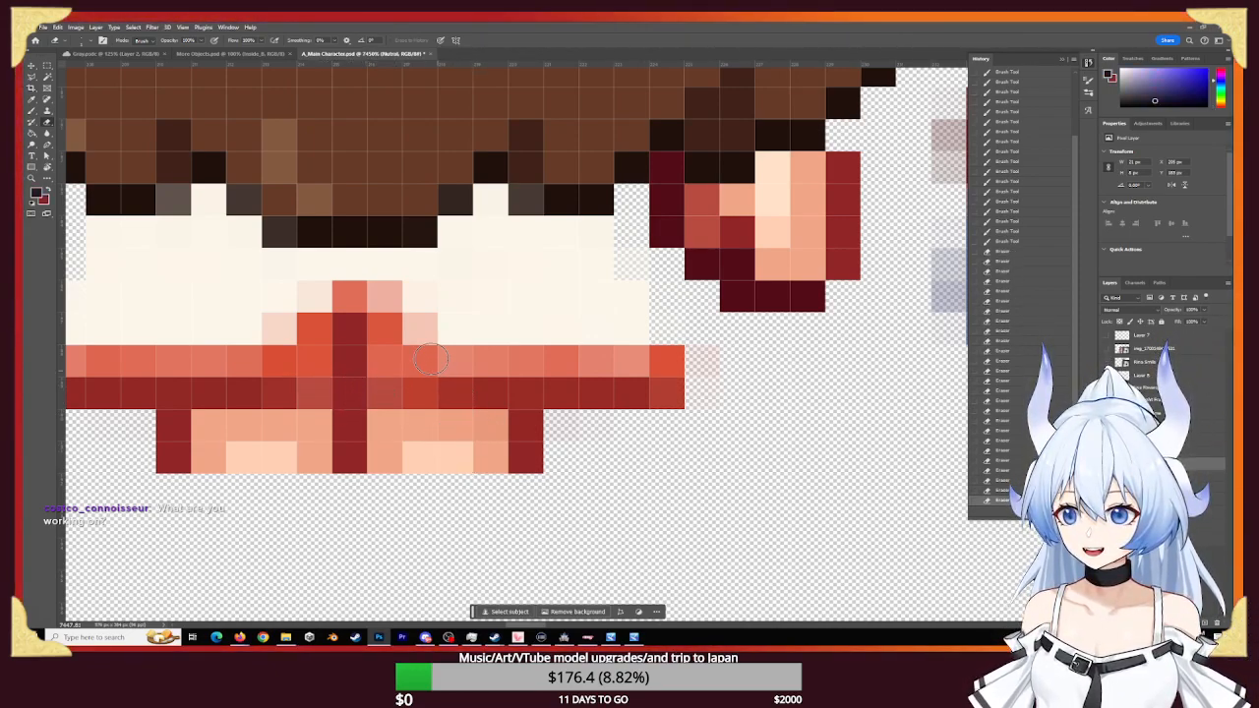
key("b")
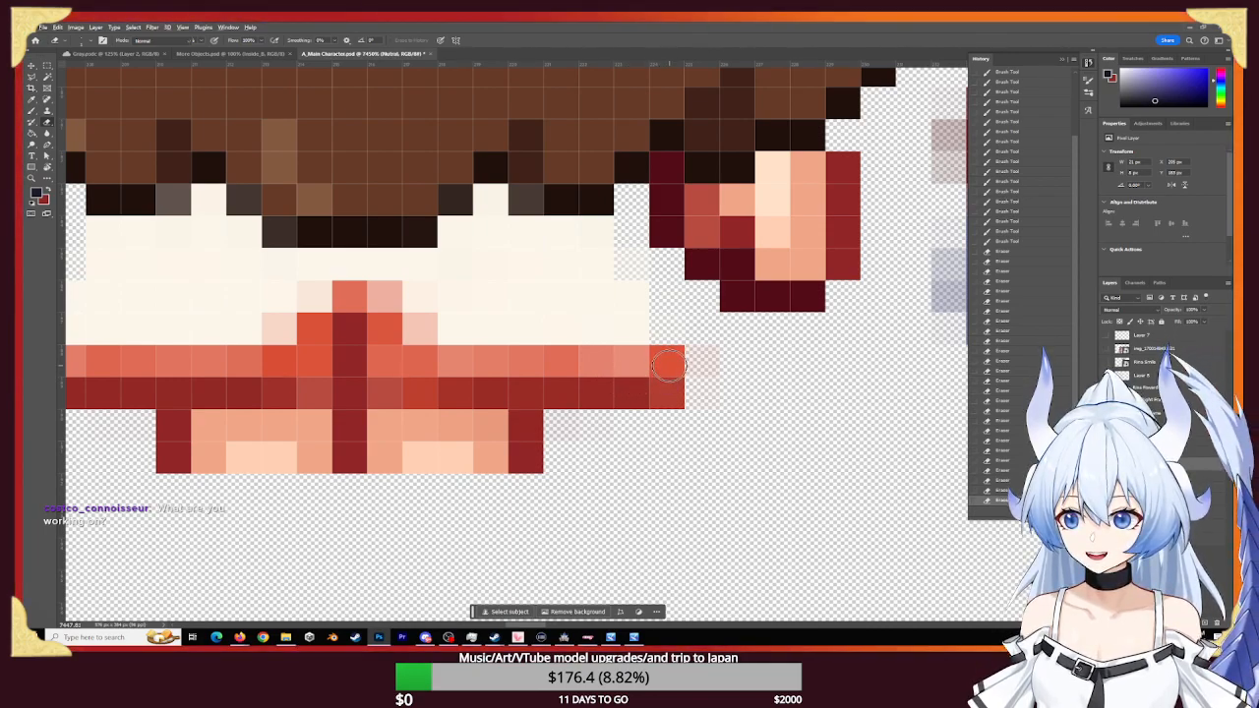
key("alt+w")
key("Escape")
left_click(395, 332, "alt")
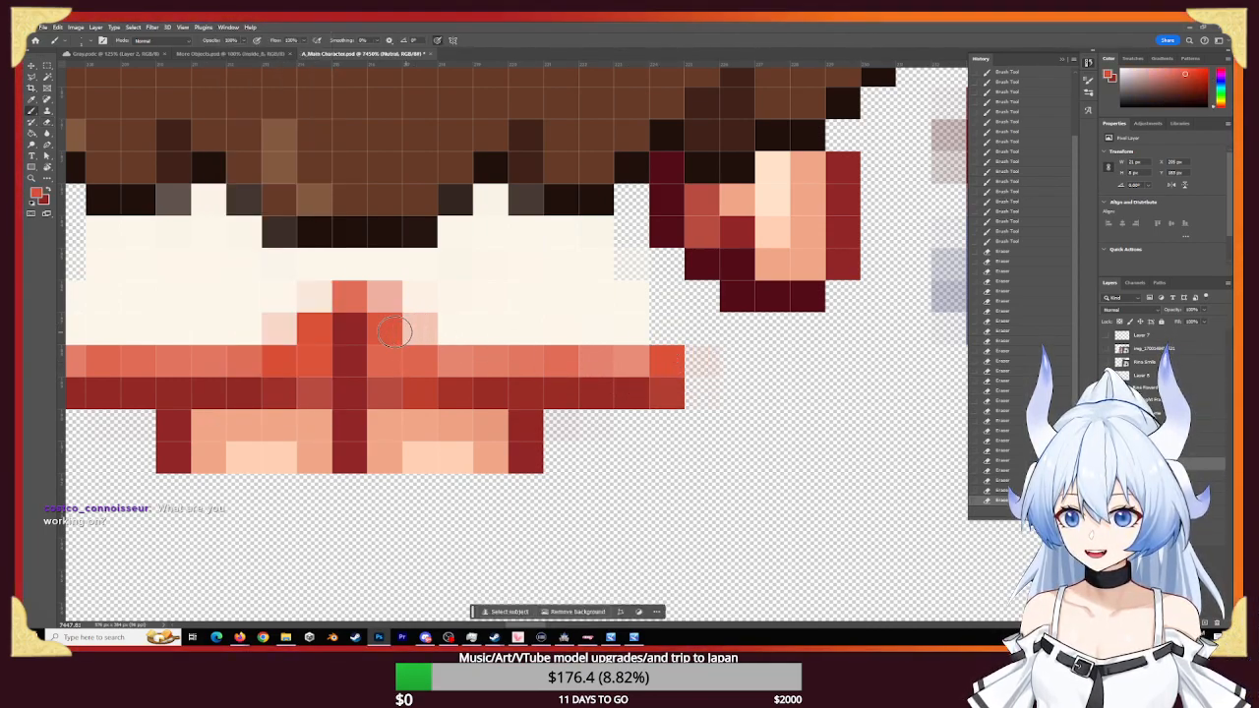
left_click(392, 332)
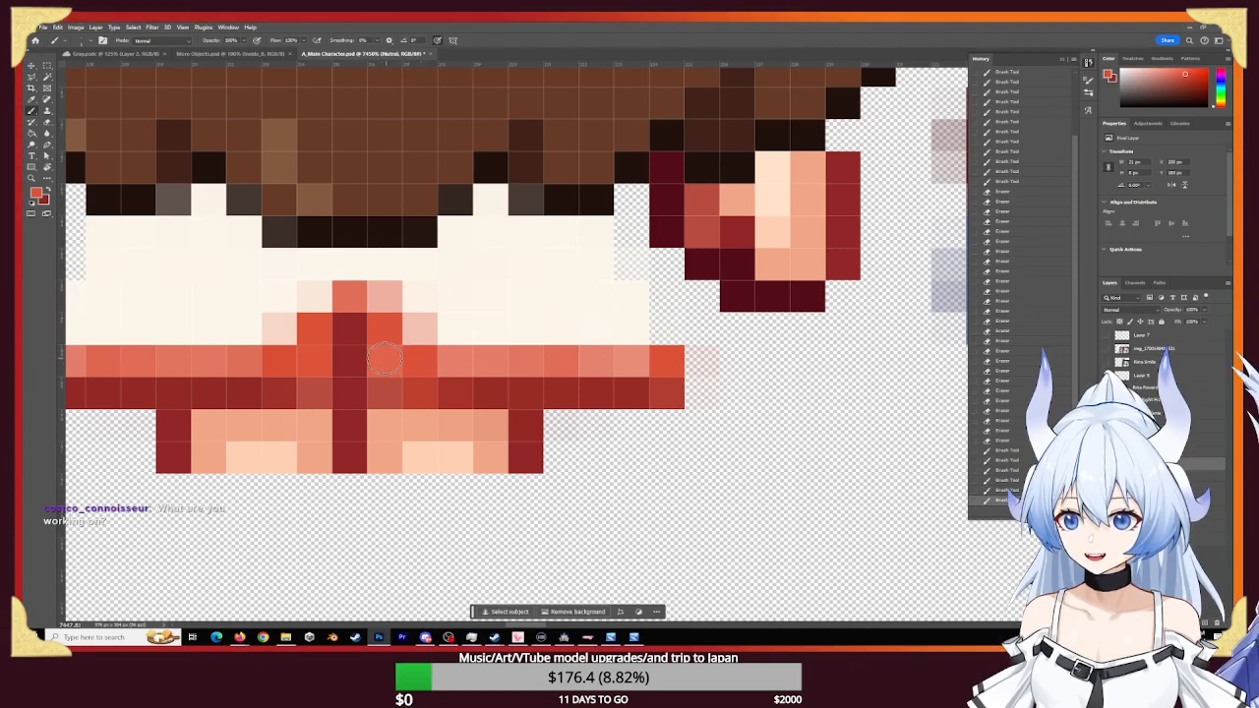
left_click(385, 359)
left_click(389, 359)
left_click(398, 360)
left_click(399, 360)
left_click(395, 360)
left_click(394, 360)
key("e")
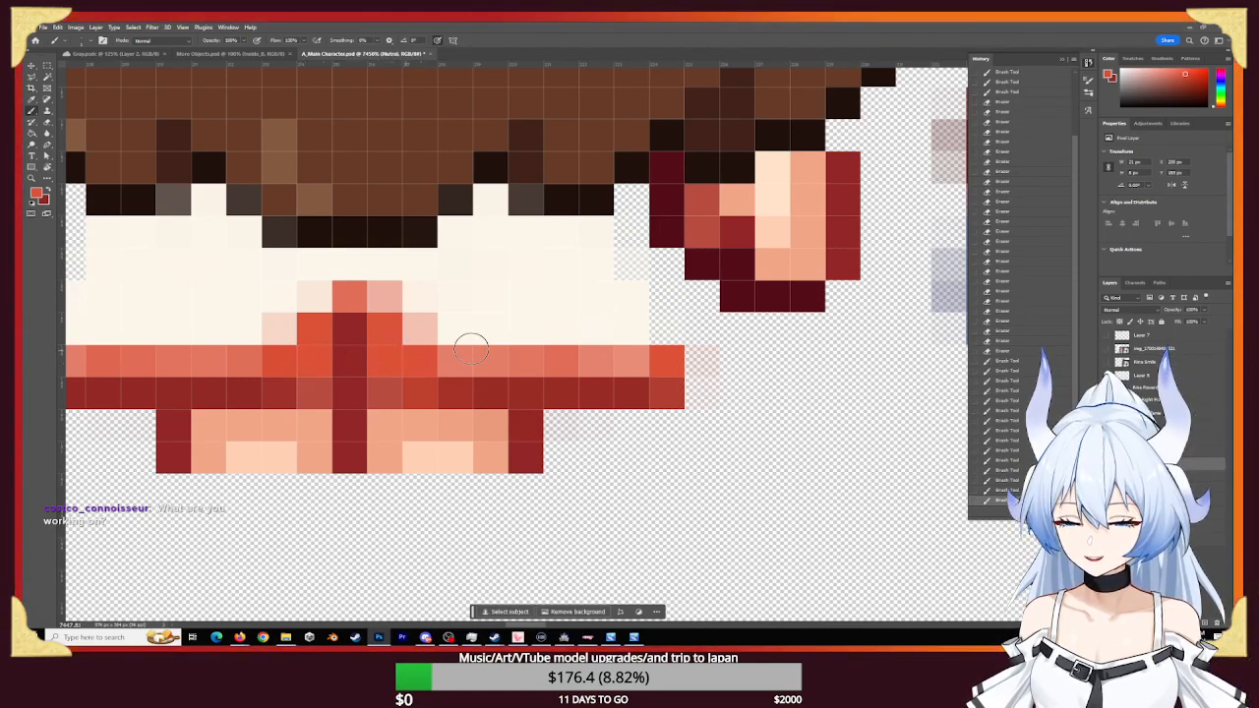
left_click(704, 387)
- Sample the blue-grey swatch from the palette and shade the right edge of the back-facing skirt diagonally down to the hem
key("z")
left_click_drag(818, 403, 585, 428)
key("b")
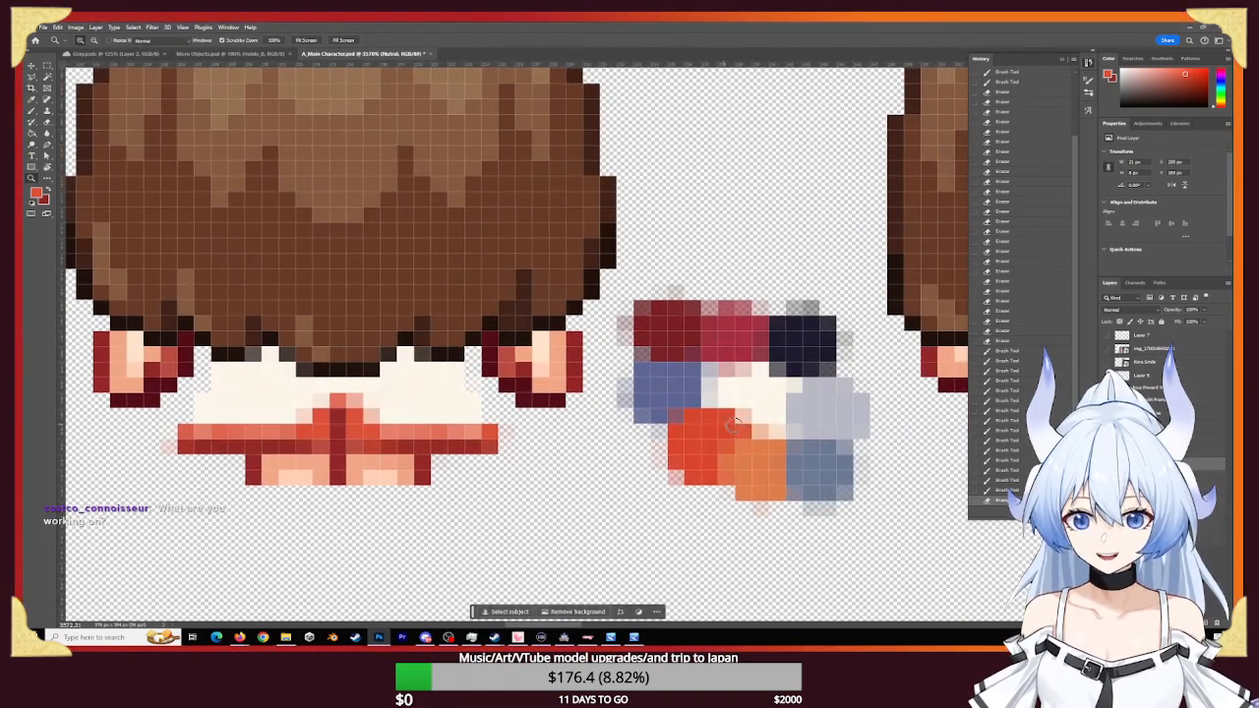
left_click(817, 461, "alt")
left_click(459, 380)
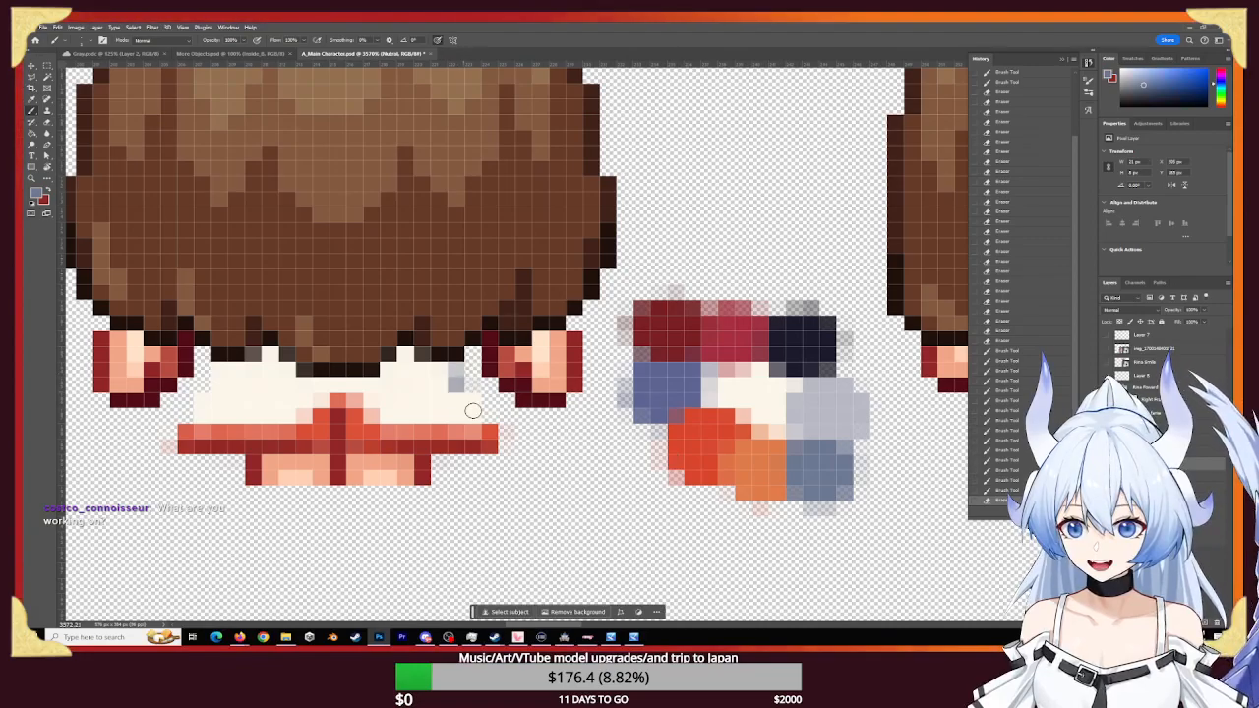
left_click(471, 405)
left_click_drag(456, 375, 470, 401)
left_click(473, 408)
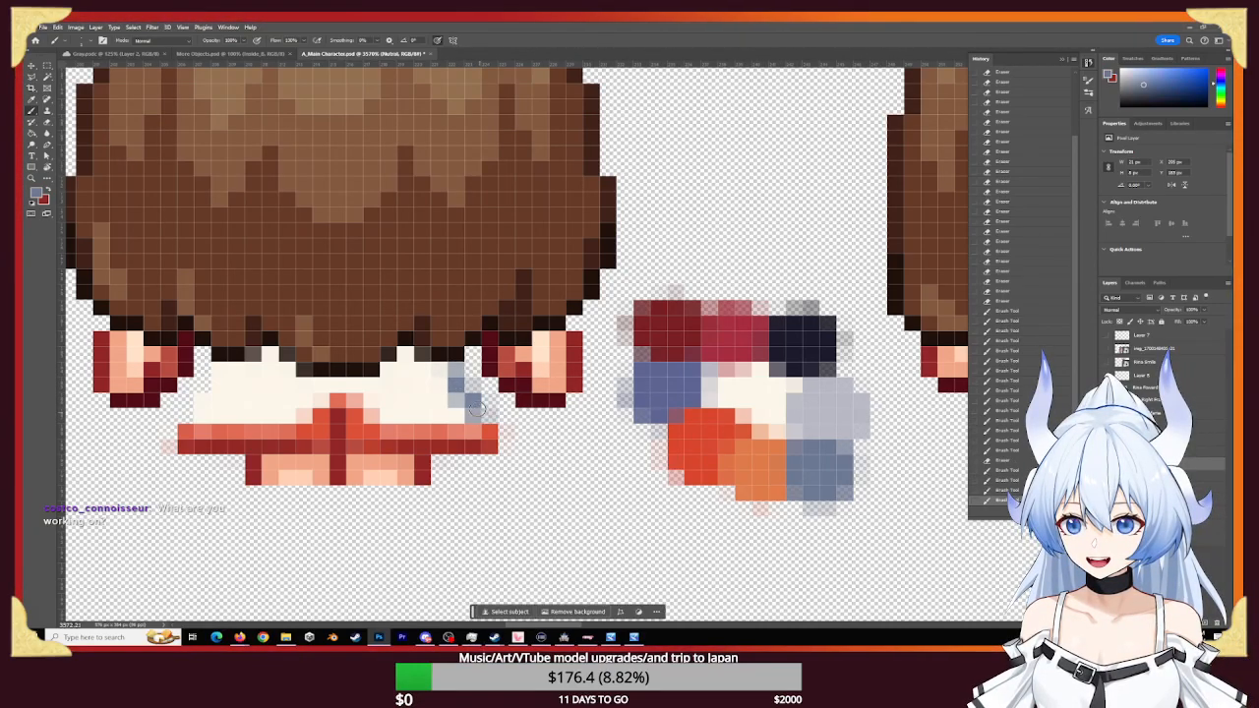
- Continue the blue-grey shading along the skirt's upper right edge directly beneath the hair, filling the gap between the hair tips
left_click(458, 386)
left_click(439, 368)
left_click(437, 367)
left_click(423, 369)
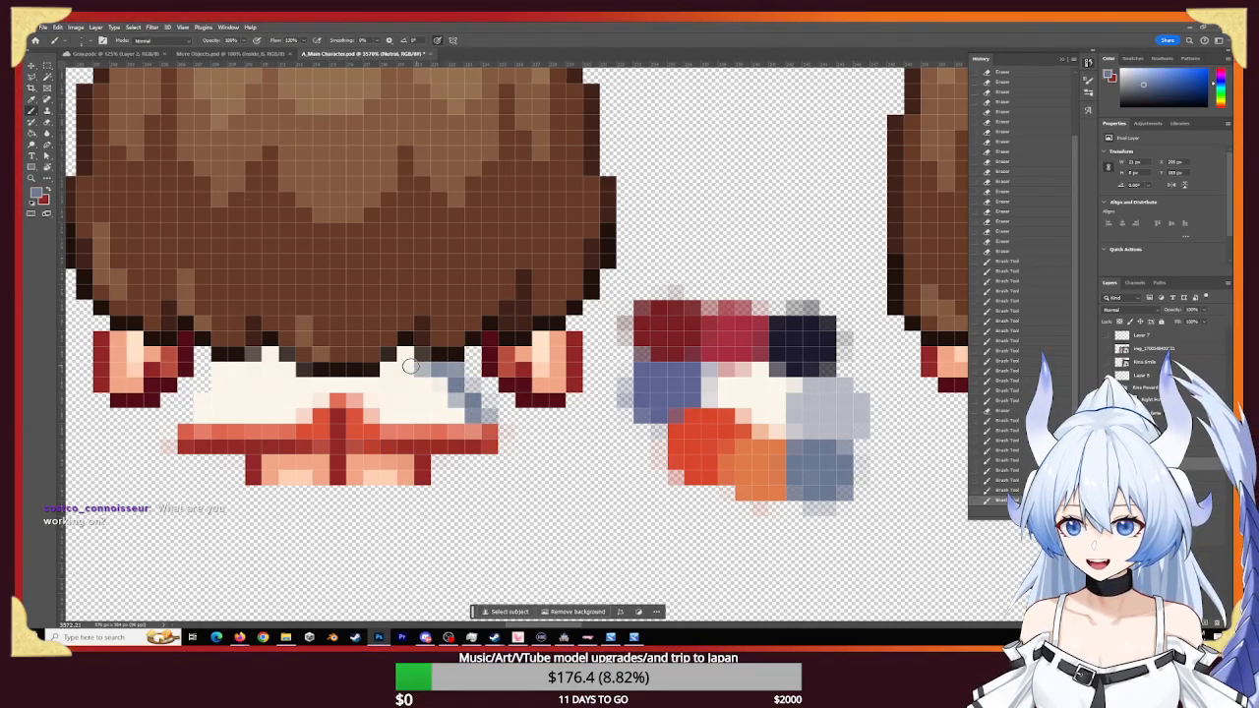
left_click(406, 356)
left_click(406, 368)
left_click(390, 369)
left_click(437, 370)
left_click(420, 373)
left_click(421, 372)
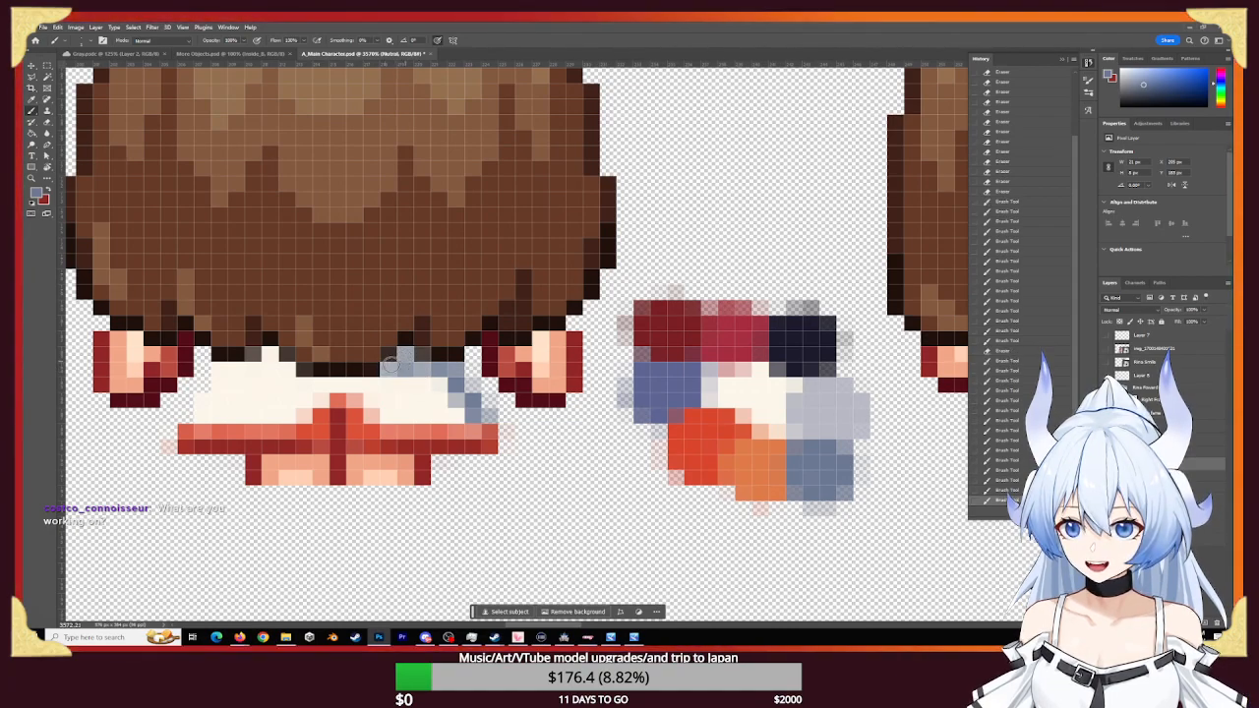
left_click(406, 365)
- Shade the skirt's left edge in blue-grey from the hem diagonally up to the hairline
left_click_drag(271, 382, 418, 424)
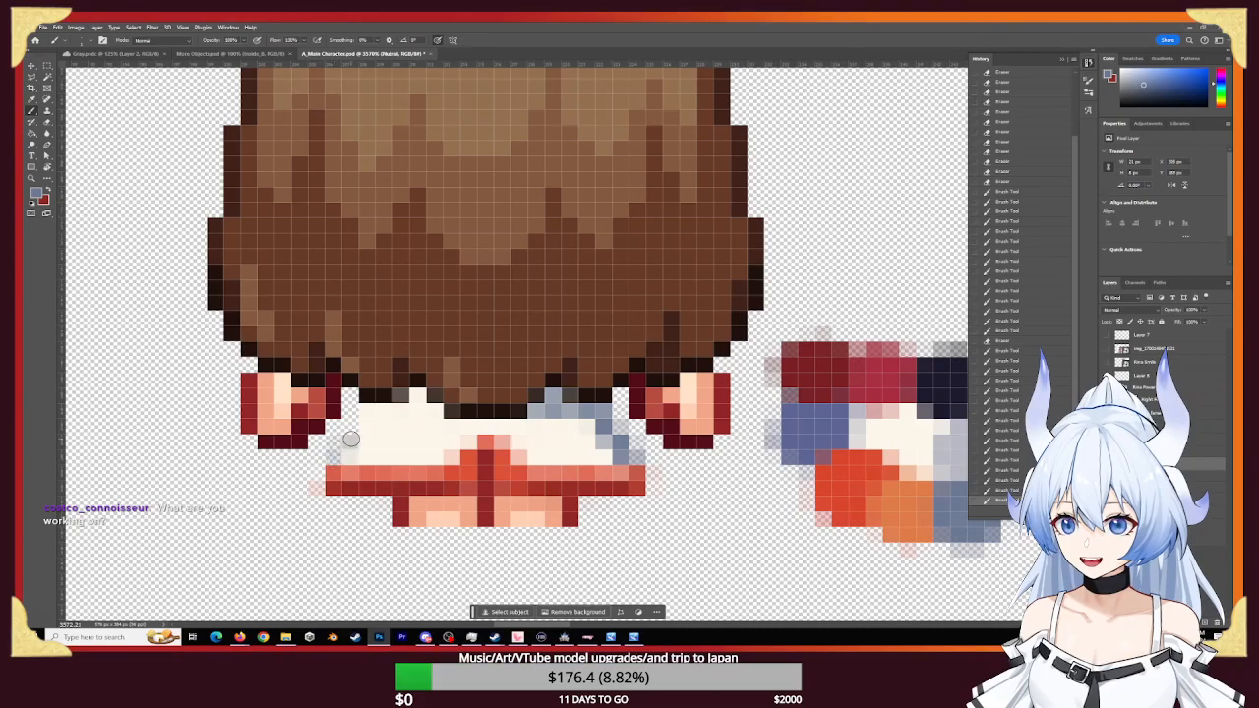
left_click(340, 453)
left_click(349, 437)
left_click(354, 427)
left_click(361, 426)
left_click(370, 416)
left_click(368, 410)
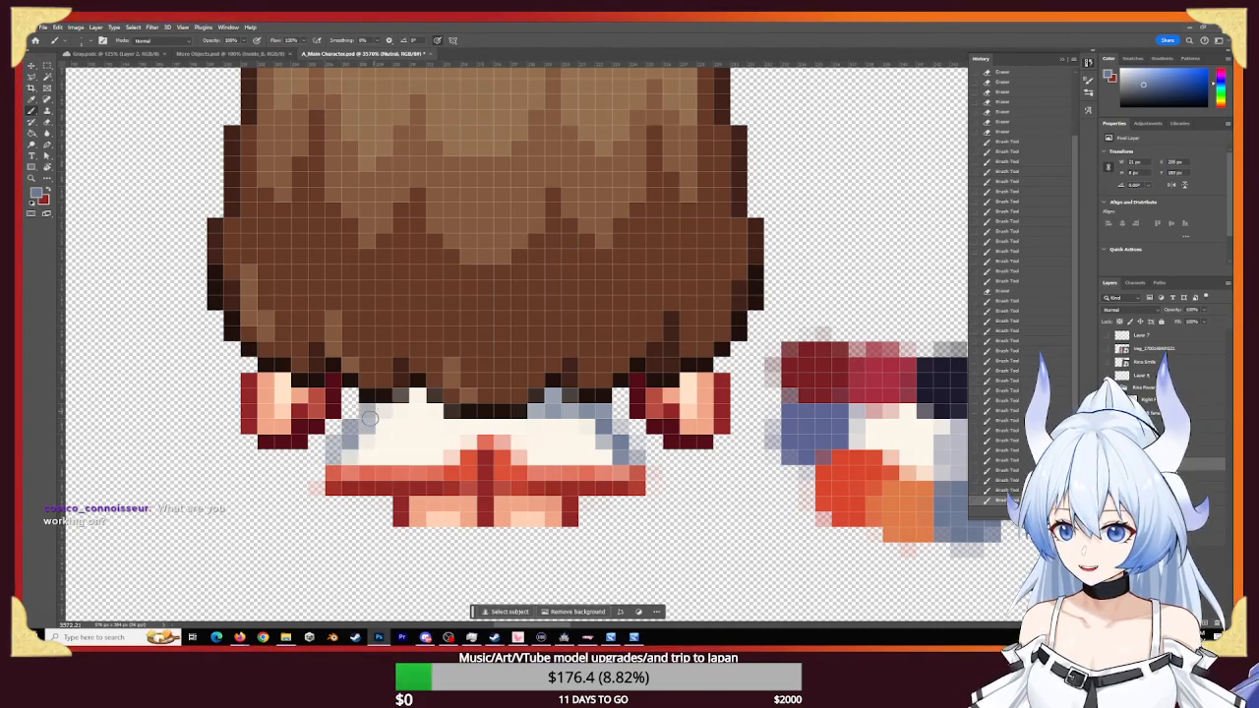
- Paint blue-grey shading along the skirt's upper left edge beneath the hair, including the gap between the hair tips
left_click(384, 410)
left_click(401, 409)
left_click(413, 403)
left_click(416, 398)
left_click(418, 402)
left_click(418, 402)
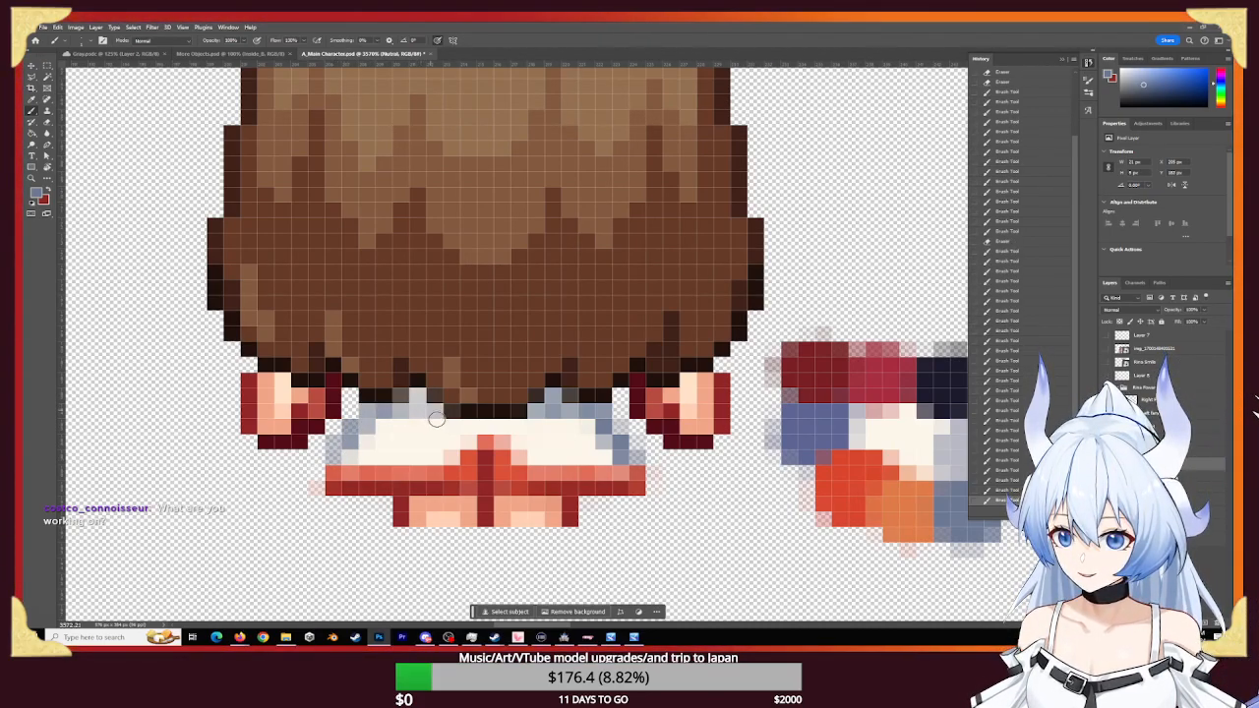
left_click(433, 411)
left_click(401, 410)
left_click(385, 411)
- Solidify the faded blue-grey pixels on the skirt's lower left edge just above the hem
left_click(368, 426)
left_click(357, 441)
left_click(357, 442)
left_click(350, 443)
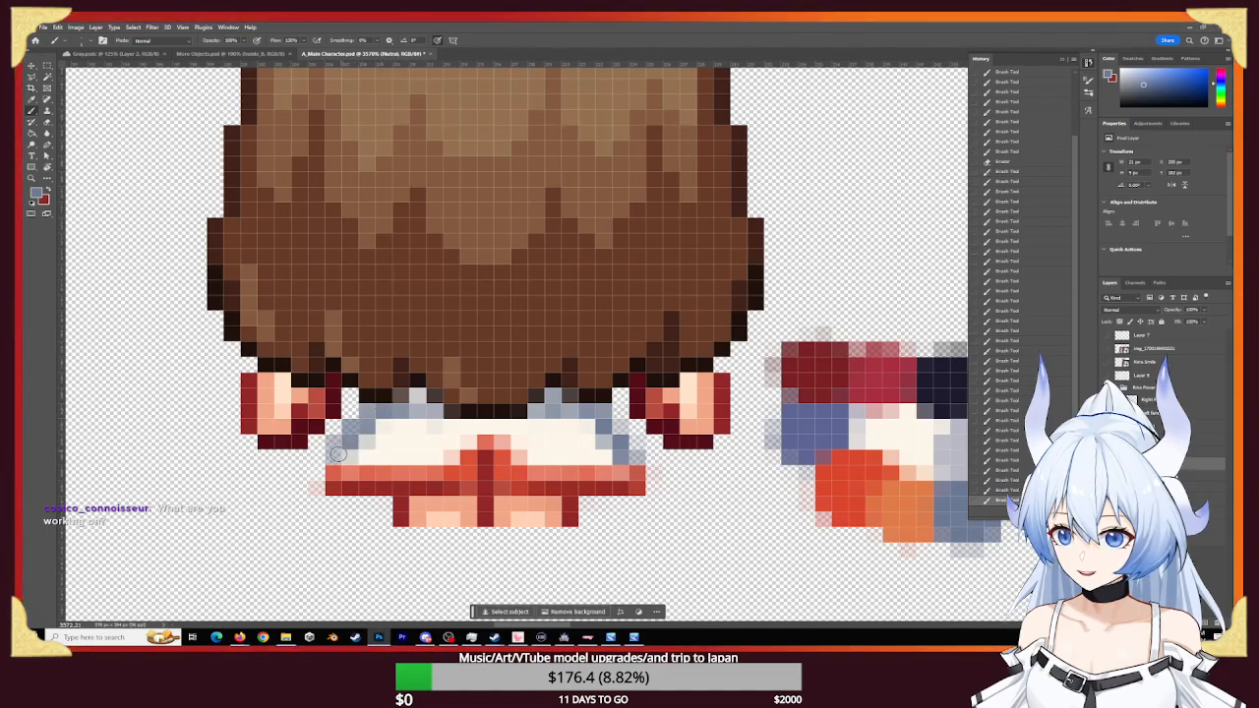
left_click(348, 452)
left_click(335, 454)
left_click(330, 454)
left_click(332, 454)
left_click(335, 450)
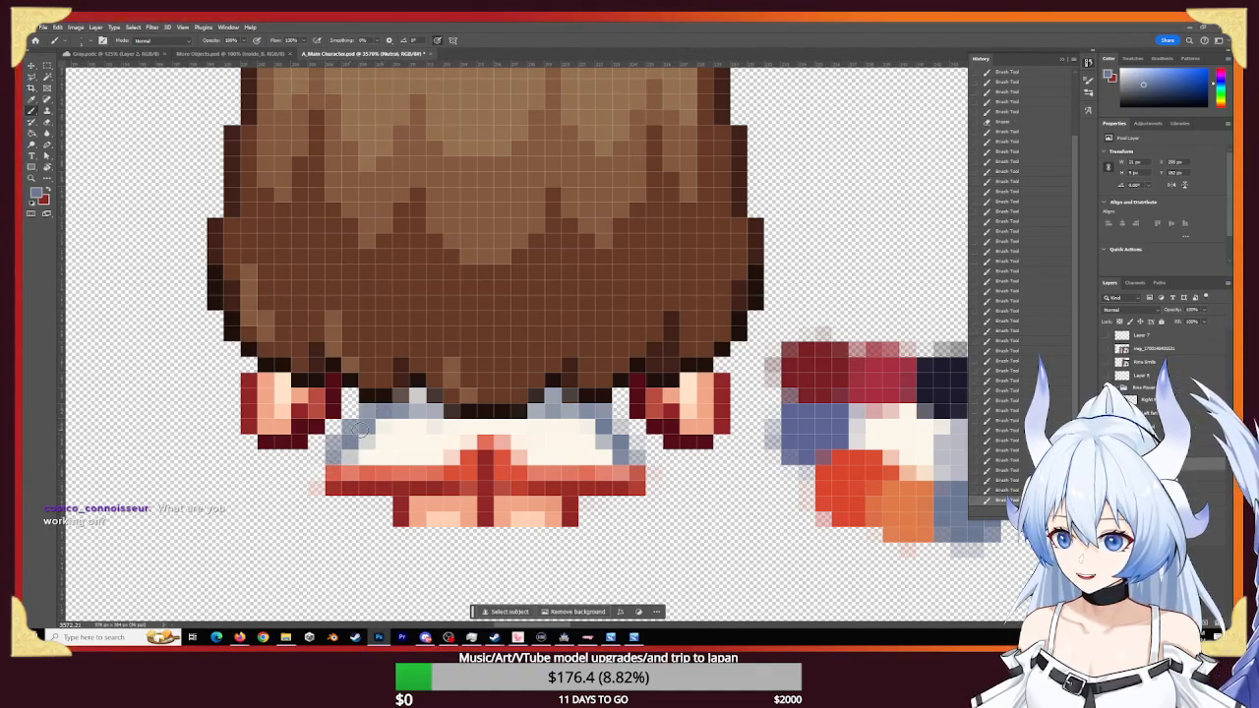
- Thicken the blue-grey side shading inward on the skirt's left side and add a matching pixel on its right side
left_click(349, 442)
left_click(351, 430)
left_click(366, 426)
left_click(372, 423)
left_click(371, 423)
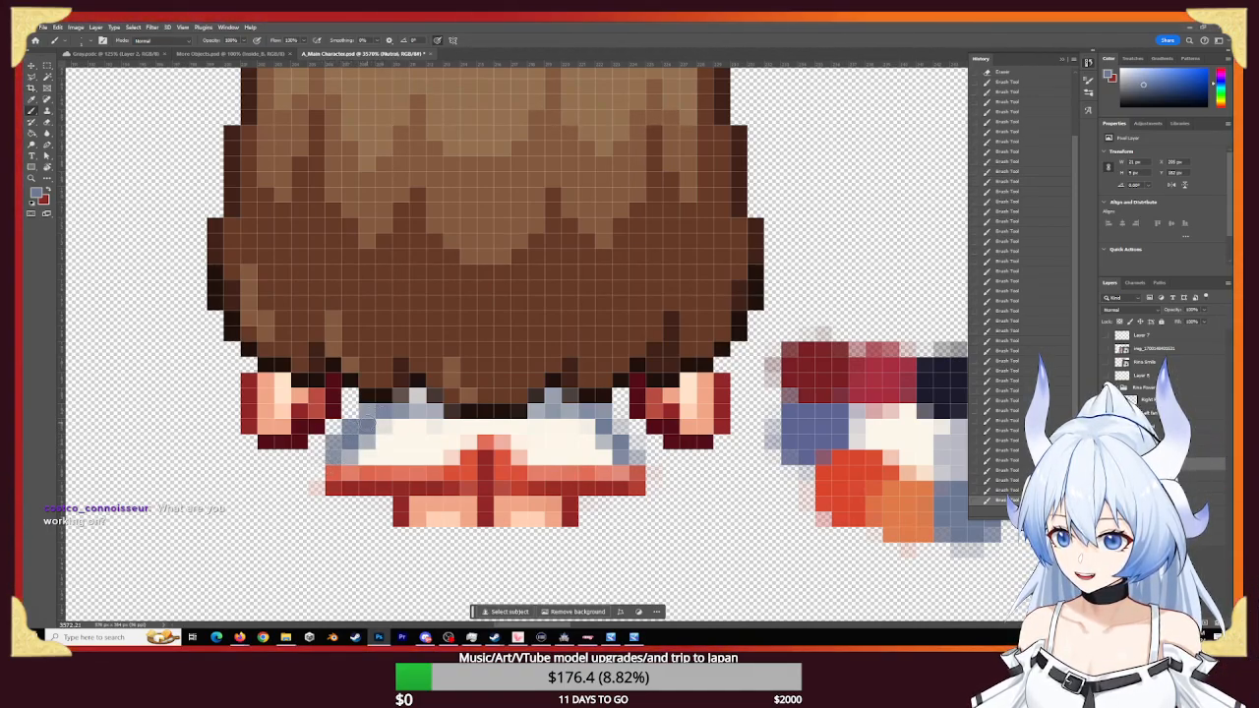
left_click(590, 427)
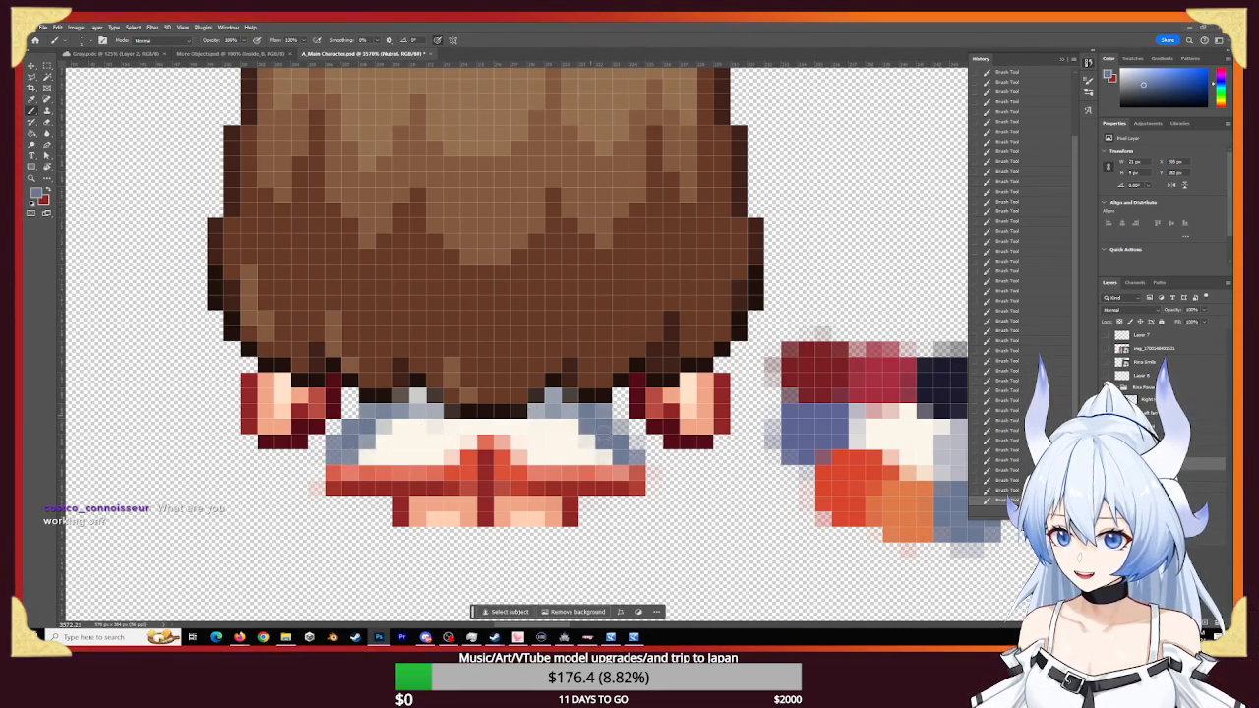
- Sample the dark navy swatch and darken the outermost shading pixels down both side edges of the skirt
key("x")
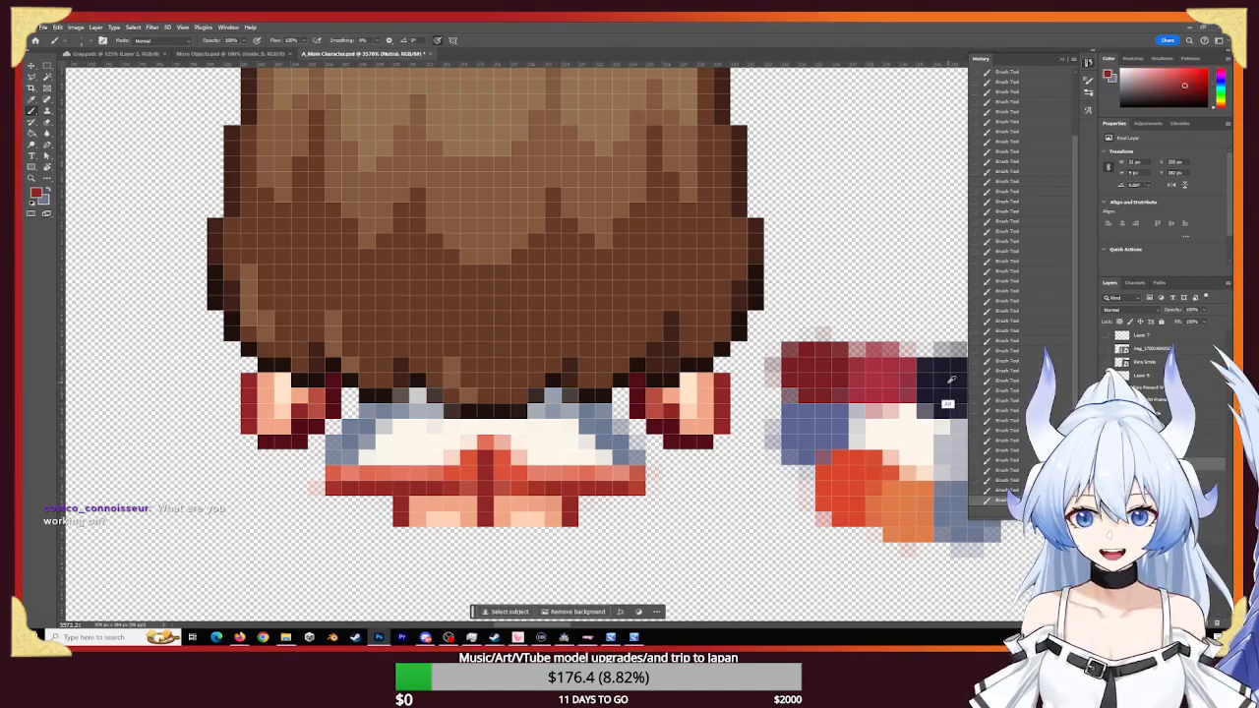
left_click(946, 382, "alt")
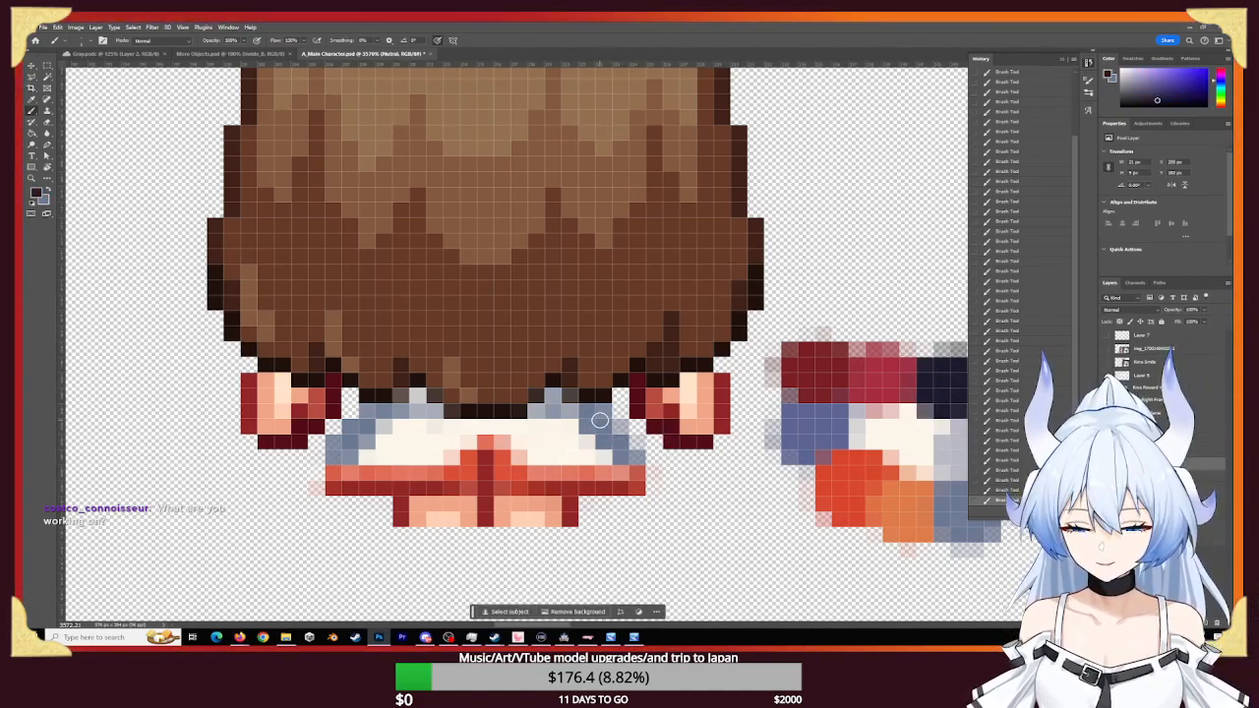
left_click_drag(600, 420, 636, 459)
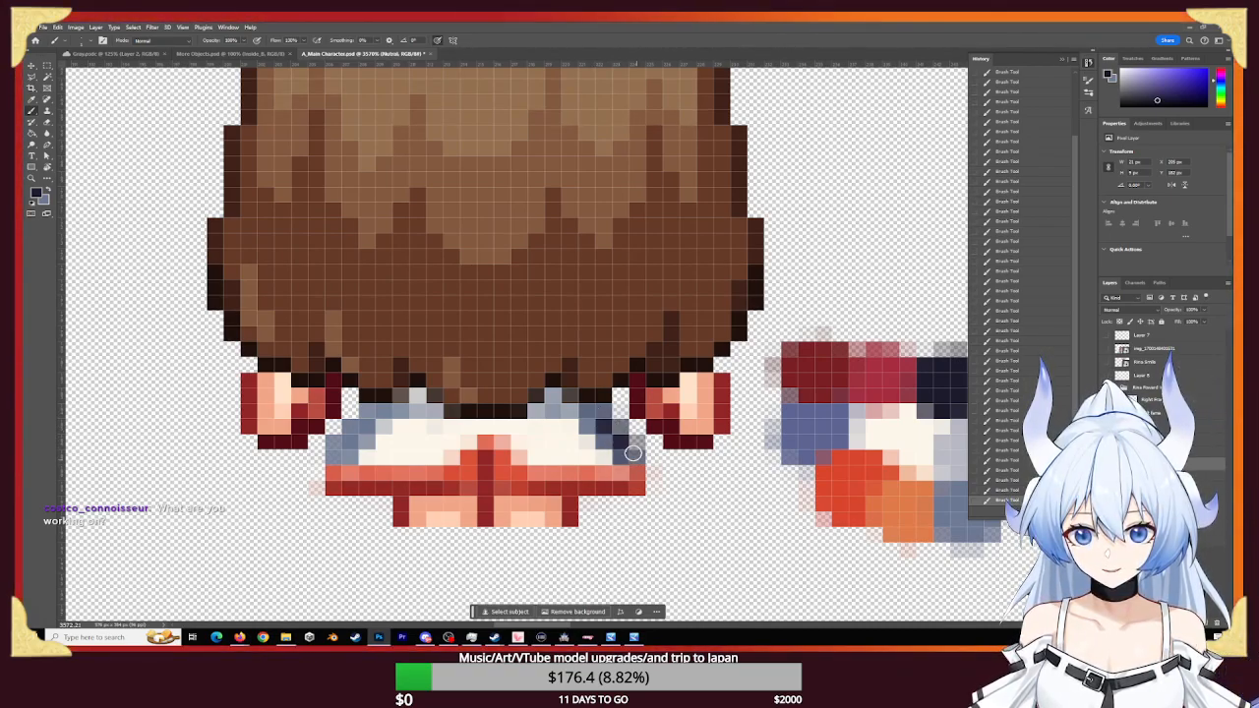
left_click_drag(359, 433, 331, 462)
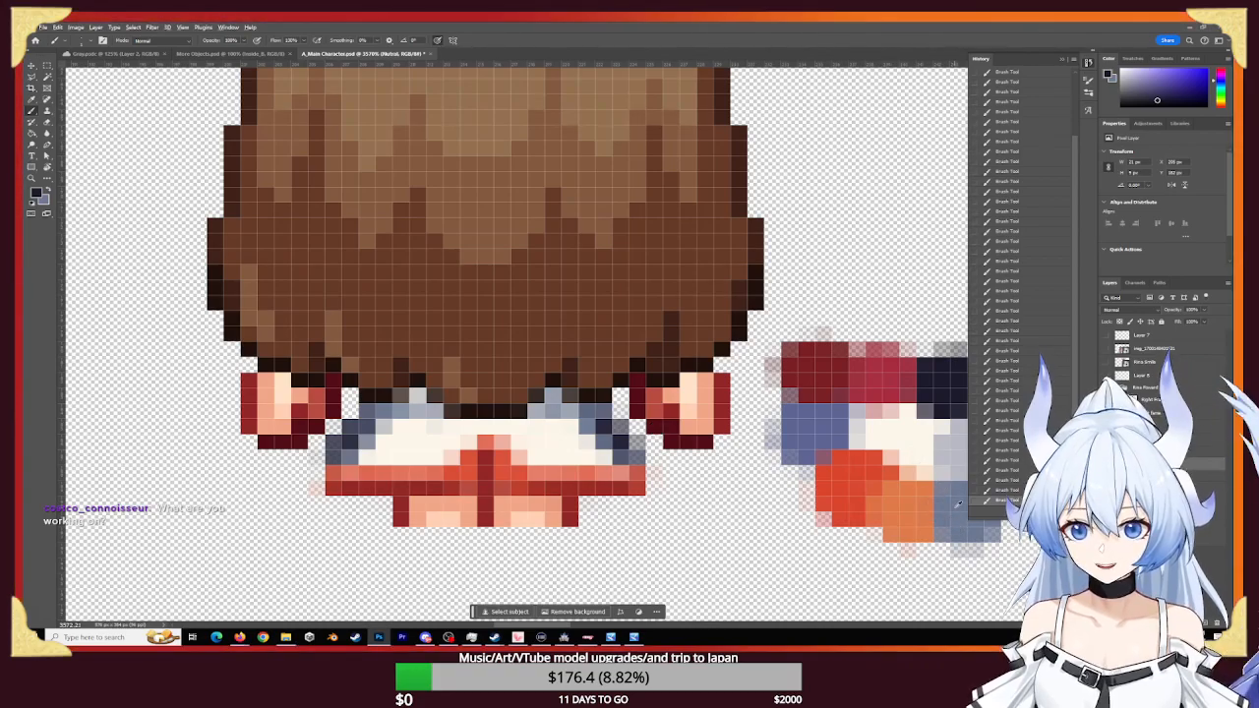
- Try to extend the dark navy shading inward across the left side of the skirt
left_click(383, 457)
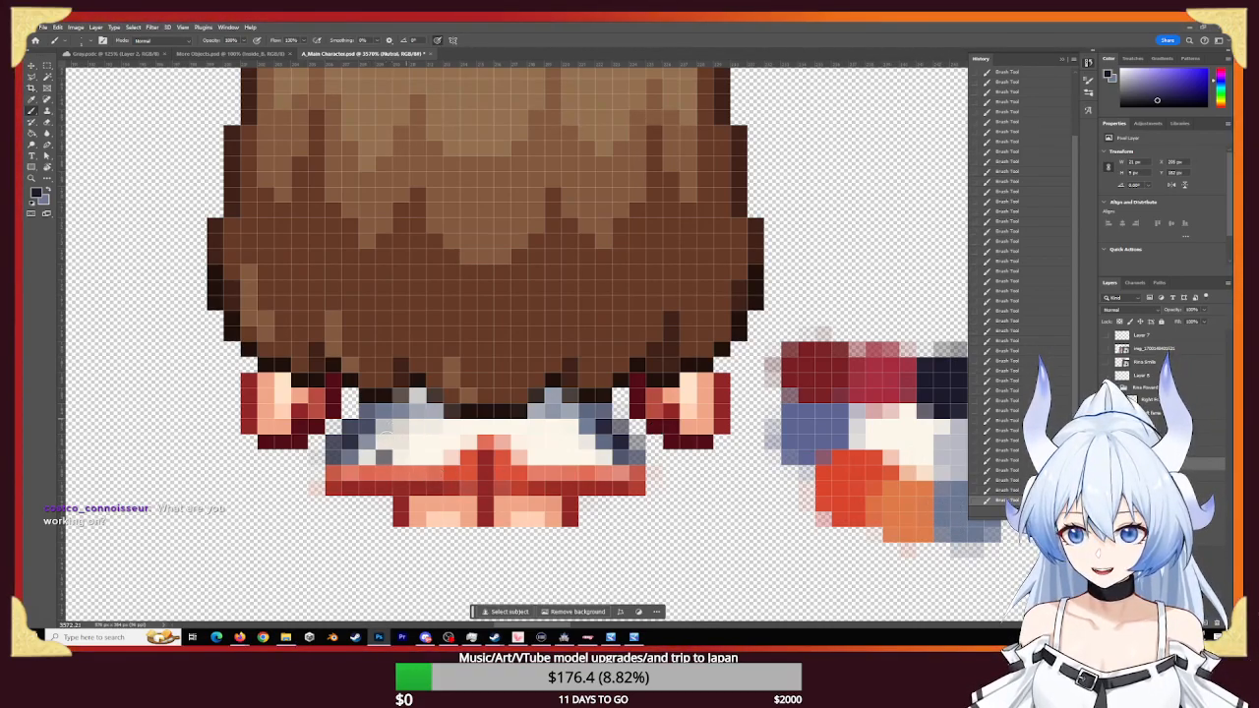
key("z")
mouse_move(350, 485)
left_mouse_down()
mouse_move(461, 510)
mouse_move(463, 467)
left_mouse_up()
key("b")
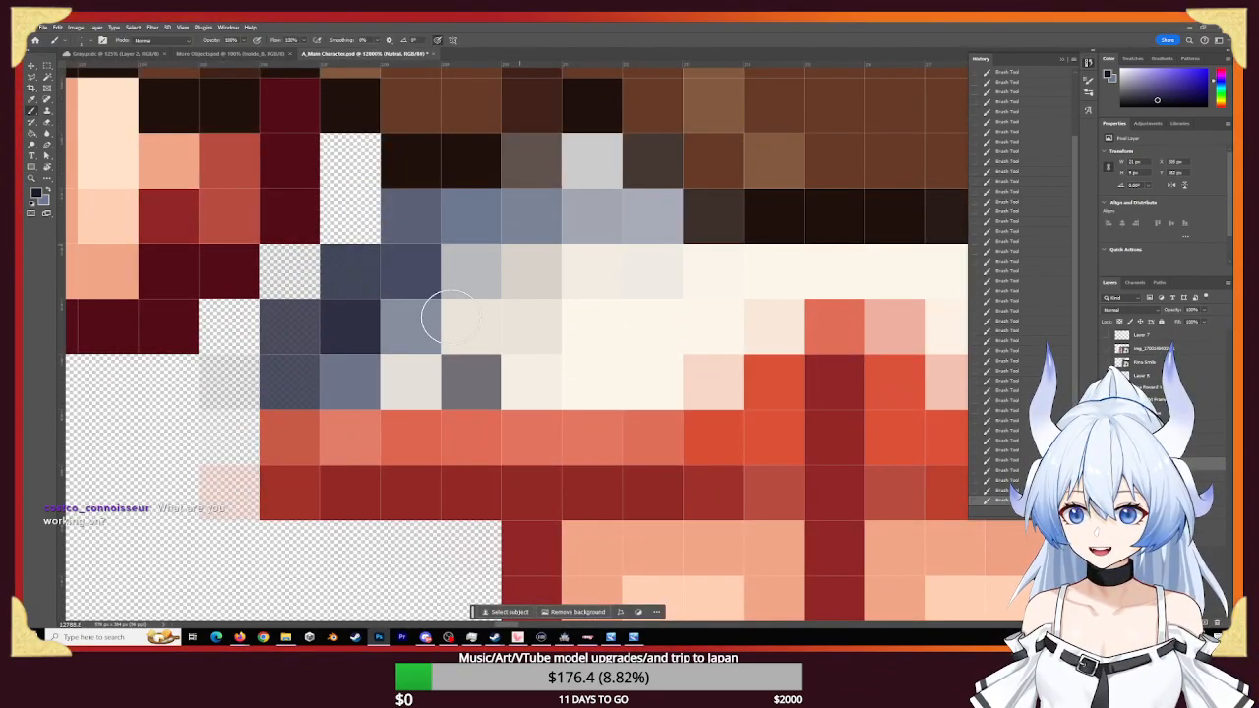
left_click(476, 283)
left_click_drag(543, 246, 463, 328)
left_click(443, 354)
key("z")
left_click_drag(705, 373, 443, 381)
mouse_move(736, 364)
left_mouse_down()
mouse_move(778, 380)
mouse_move(539, 417)
mouse_move(626, 443)
left_mouse_up()
key("b")
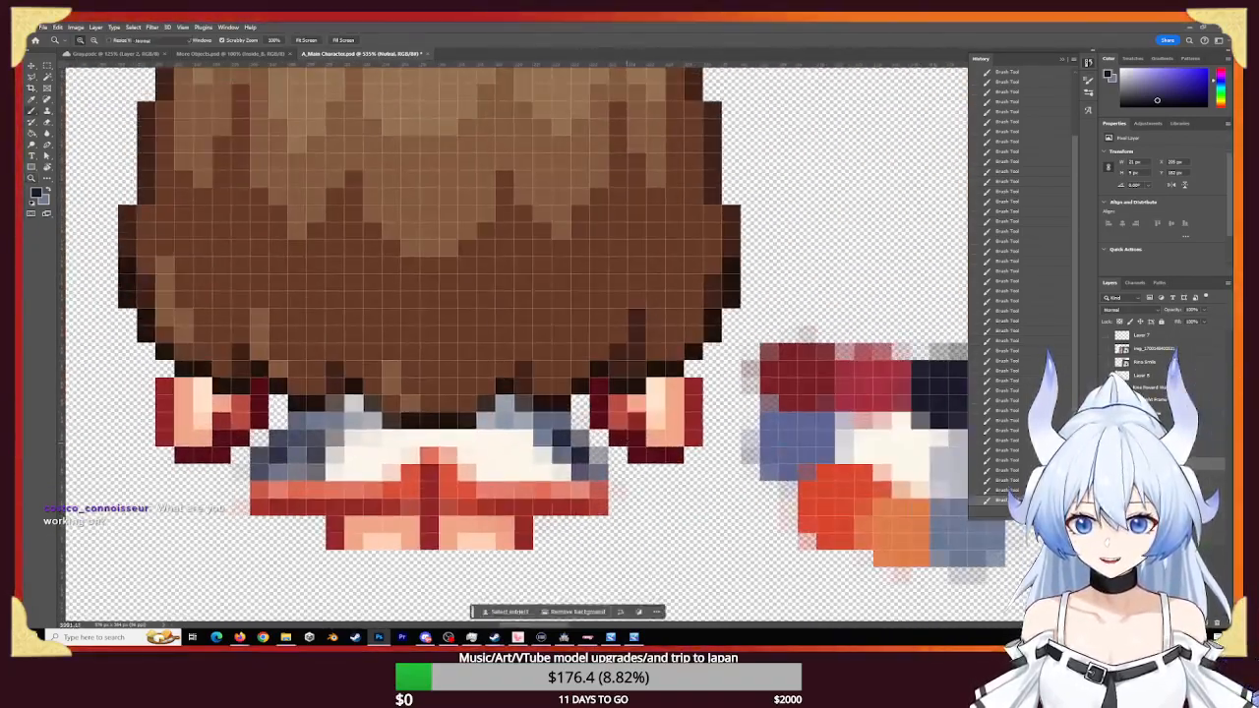
- Cover the excess left-side shading with sampled cream white, and blend the inner shading on both sides with sampled blue-grey
left_click(902, 445, "alt")
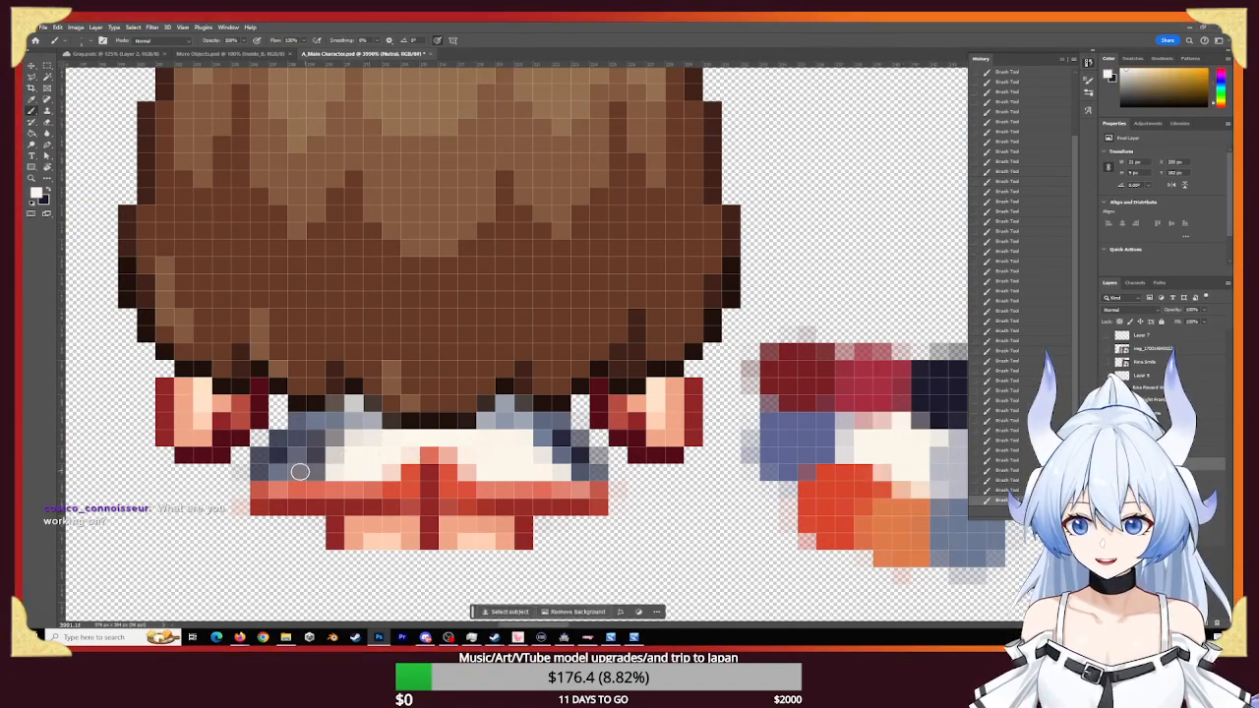
mouse_move(311, 461)
left_mouse_down()
mouse_move(332, 440)
mouse_move(319, 470)
left_mouse_up()
left_click(317, 439)
left_click(315, 472)
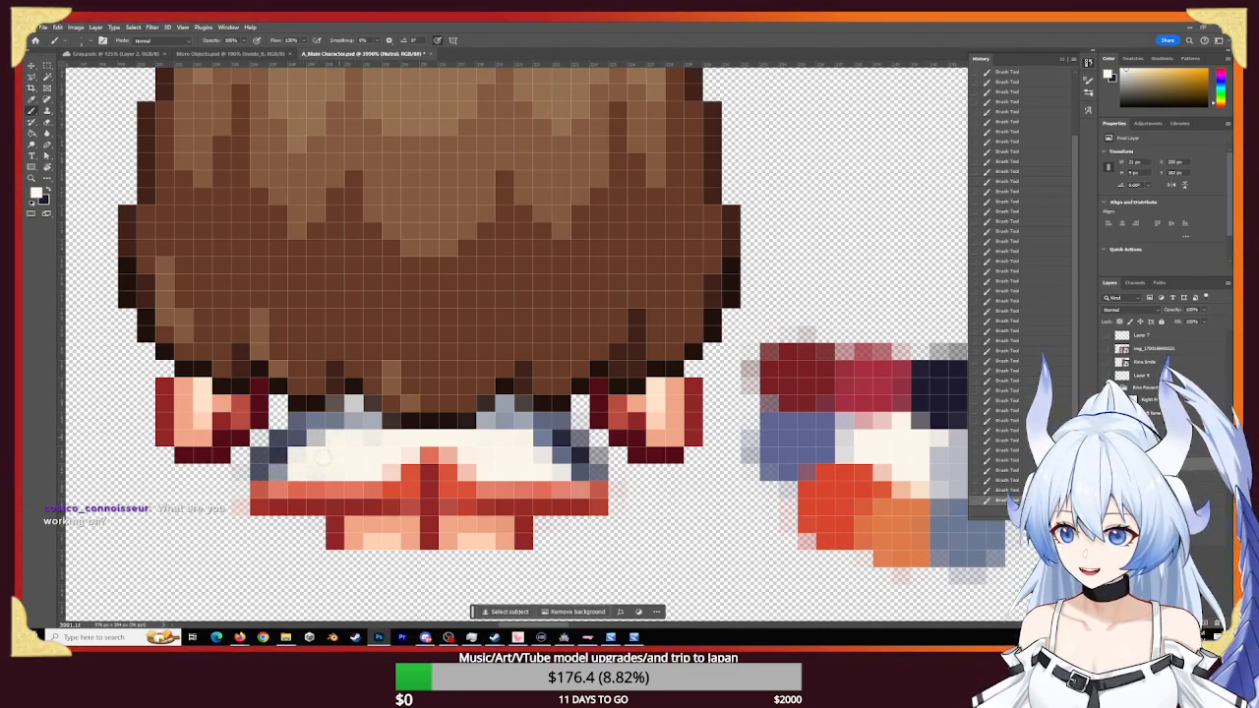
left_click(963, 533, "alt")
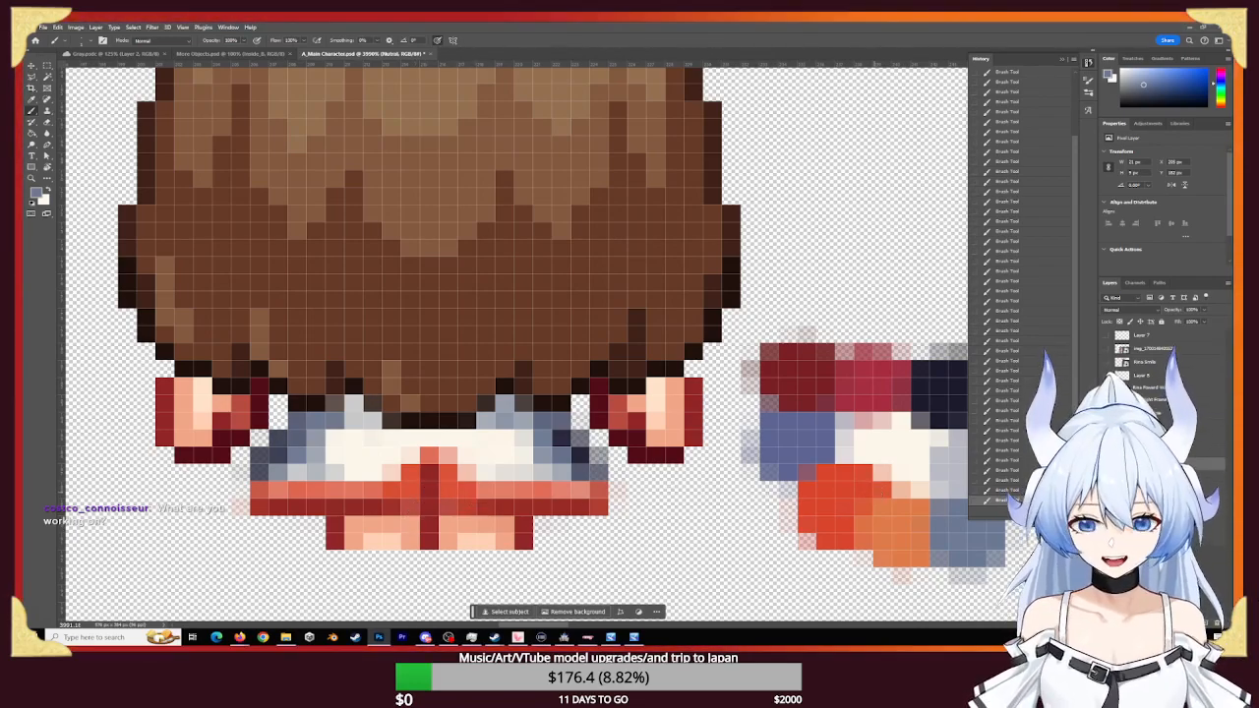
- Hide the base sprite layer to isolate the outfit, and erase the faint stray pixels beyond the hem's left end
left_click(1106, 476)
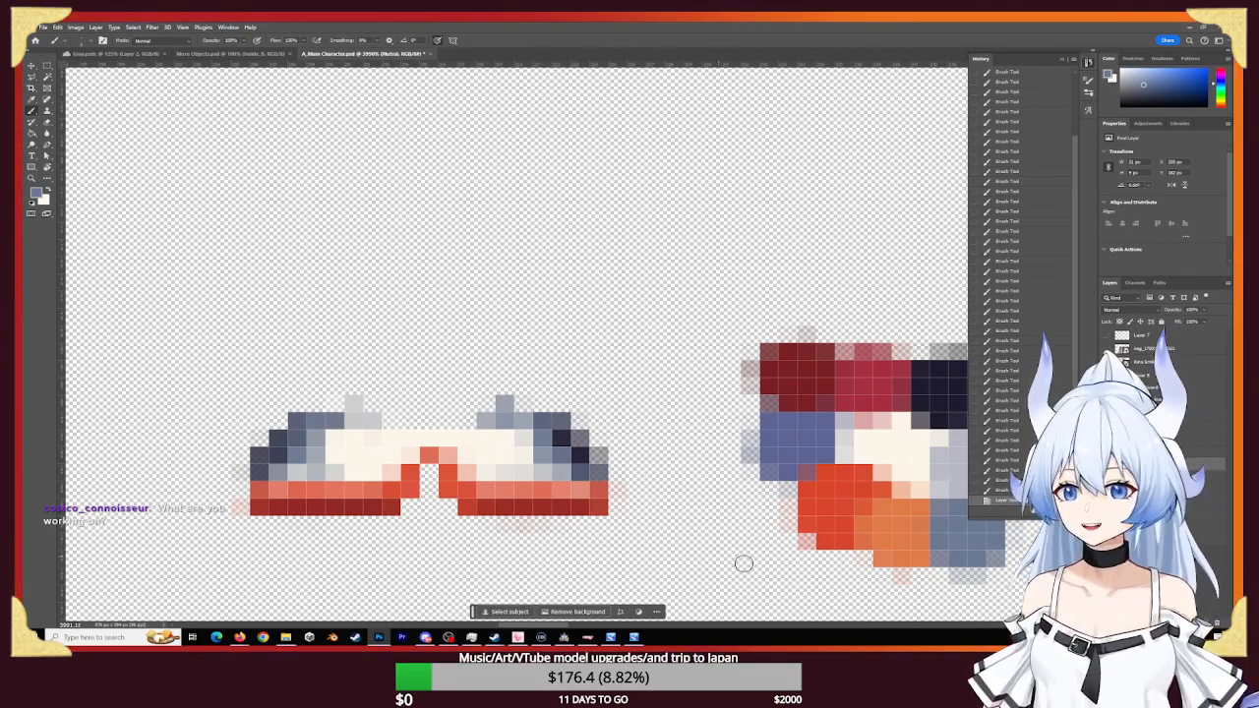
key("z")
left_click(222, 518)
key("b")
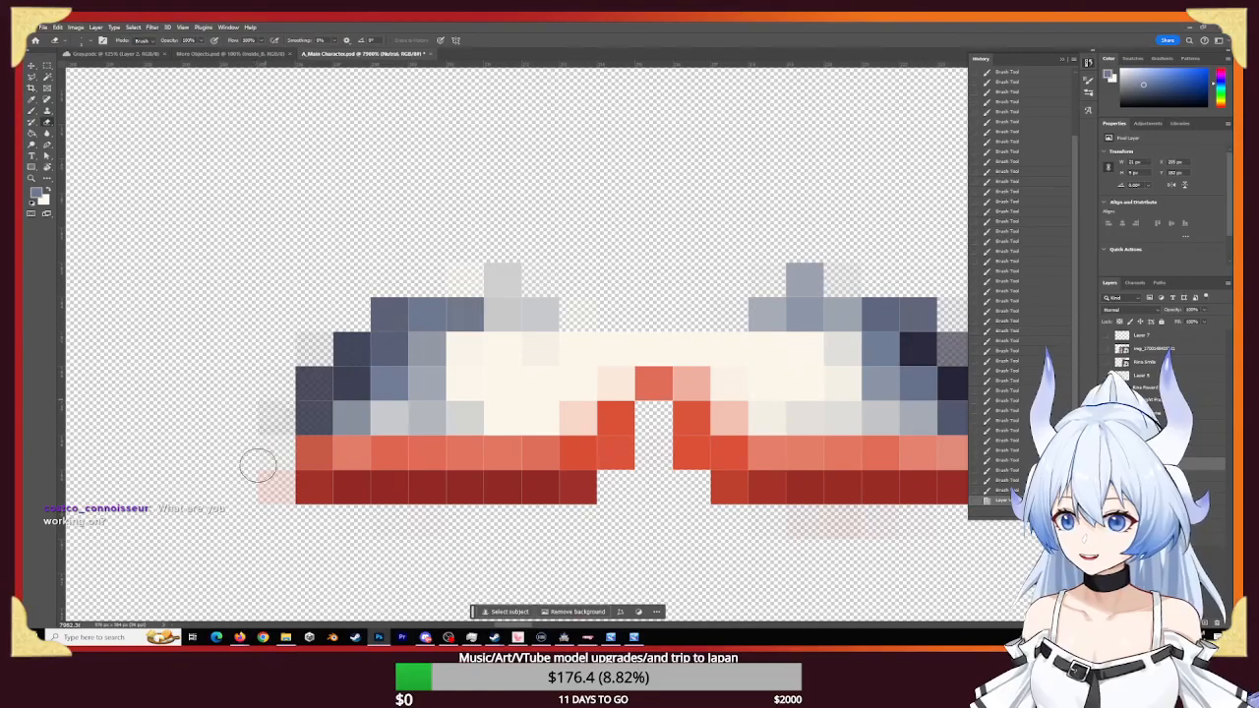
left_click(261, 455)
left_click(262, 495)
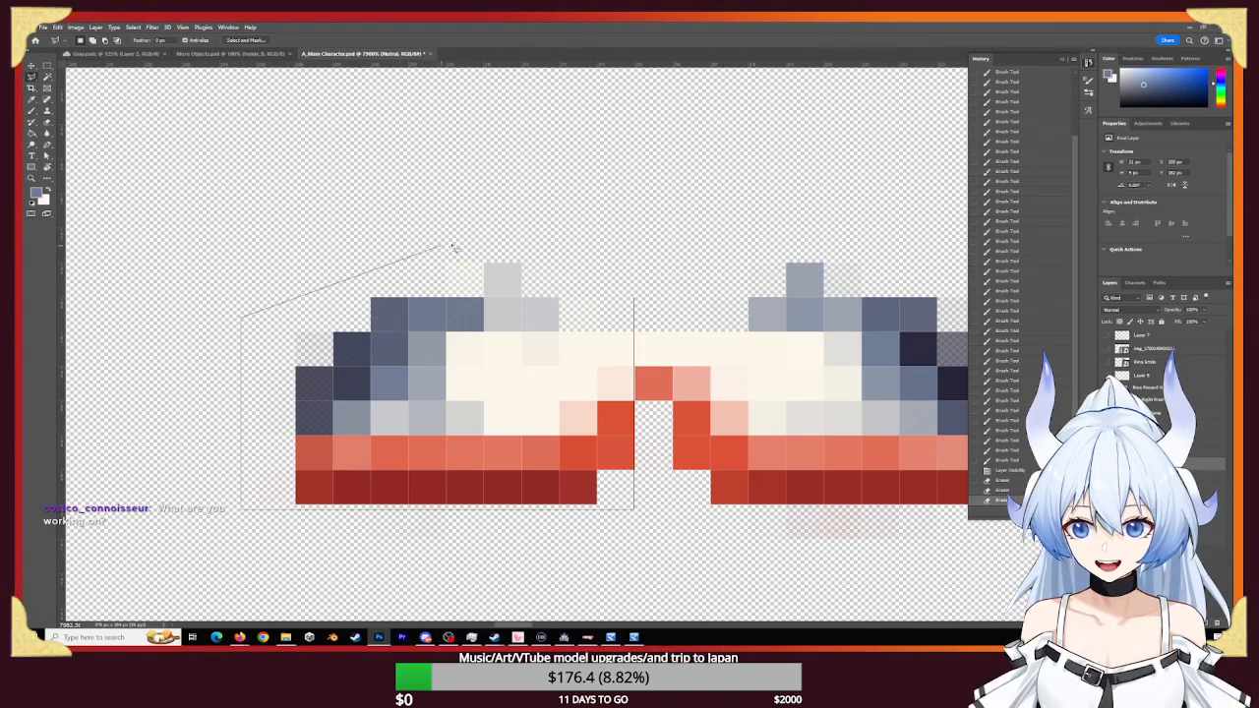
- Outline the skirt's left half with the Polygonal Lasso, erase it, clear the selection, and show the base sprite again
left_click(571, 252)
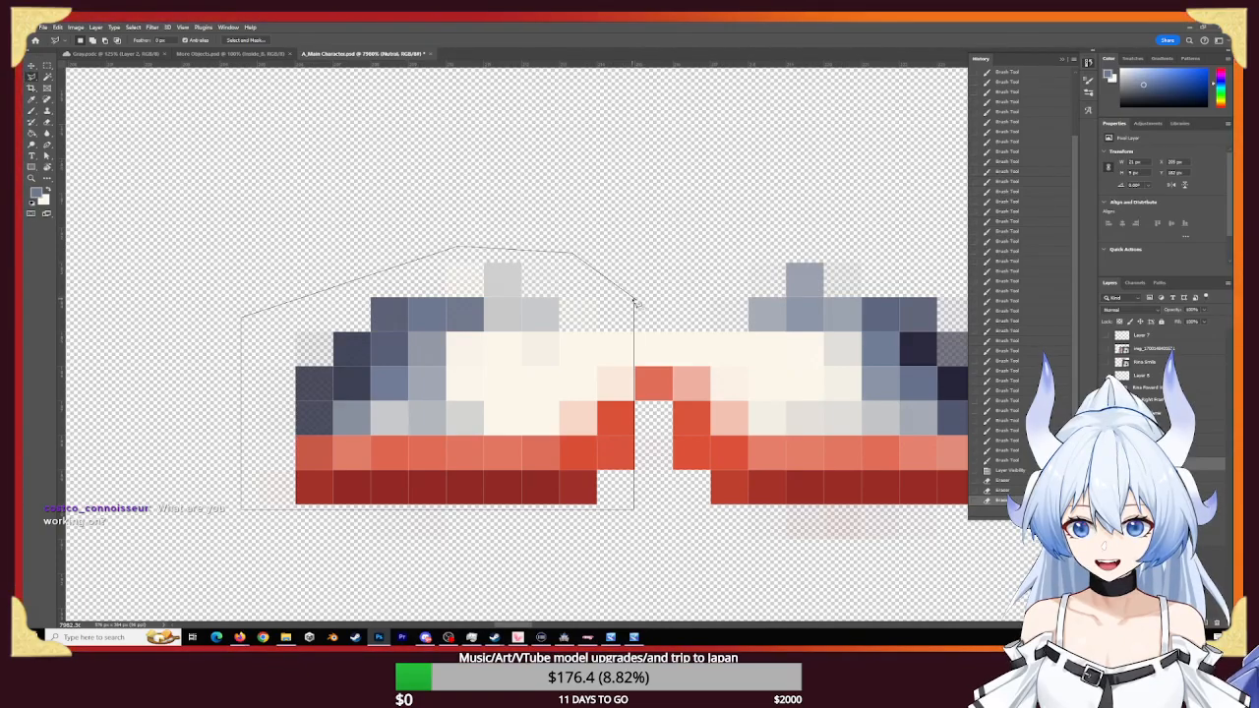
left_click(635, 301)
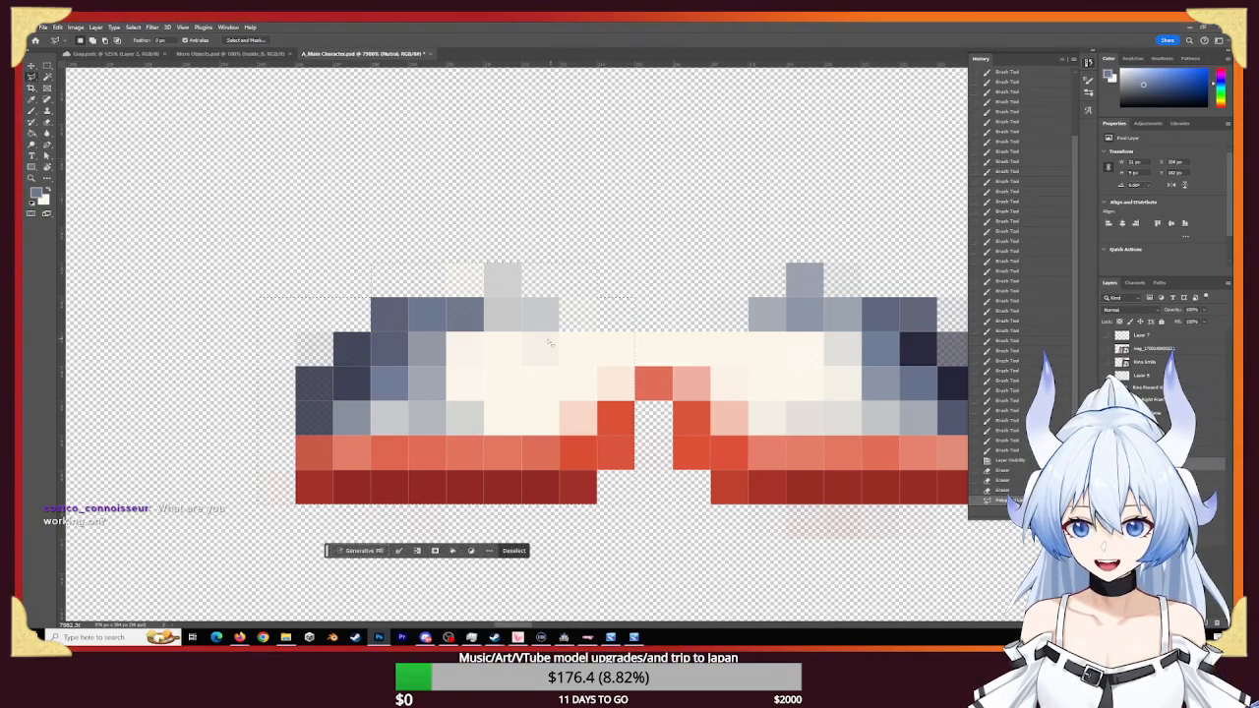
key("b")
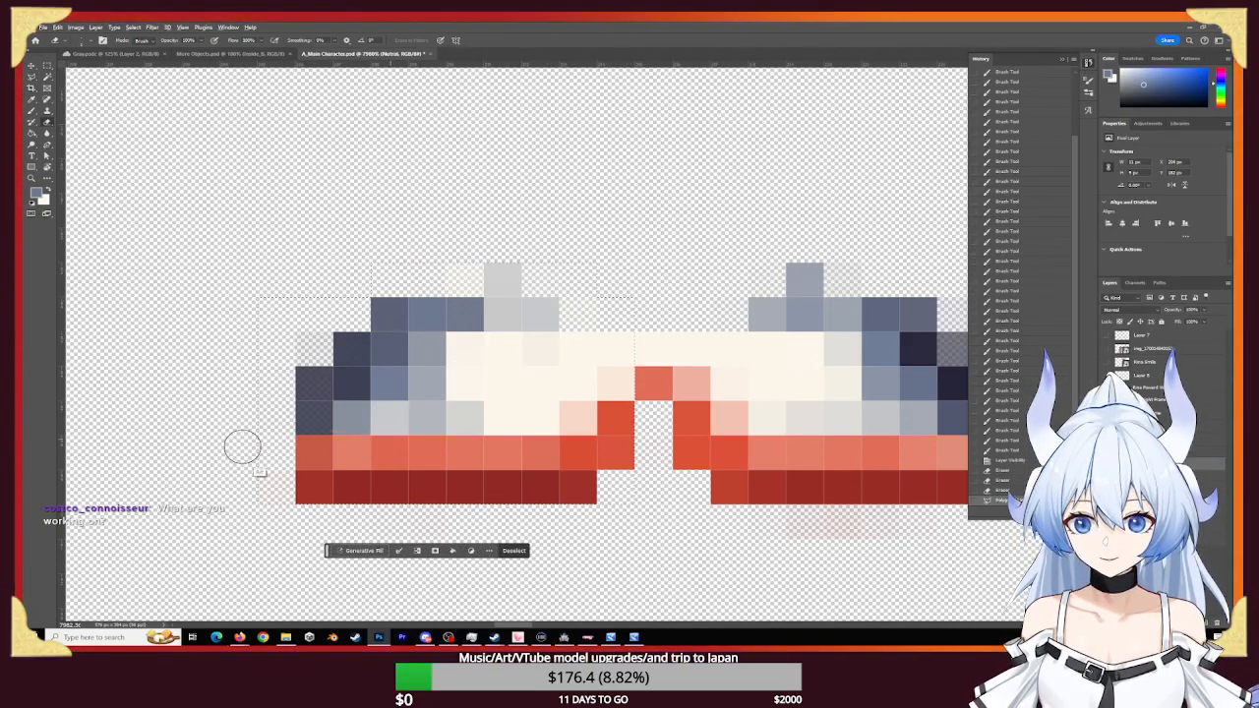
right_click_drag(327, 447, 438, 424, "alt")
mouse_move(443, 313)
left_mouse_down()
mouse_move(459, 347)
mouse_move(432, 450)
mouse_move(553, 317)
mouse_move(494, 399)
mouse_move(376, 331)
mouse_move(491, 382)
left_mouse_up()
left_click_drag(689, 345, 379, 345)
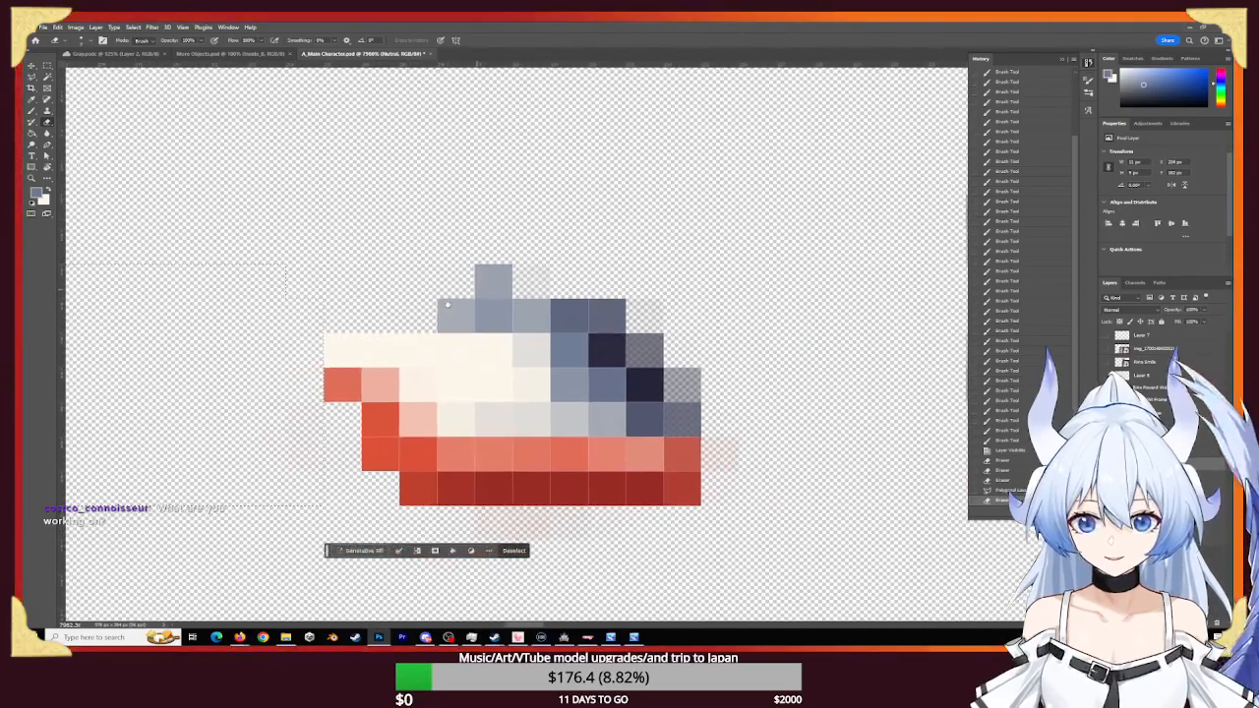
key("b")
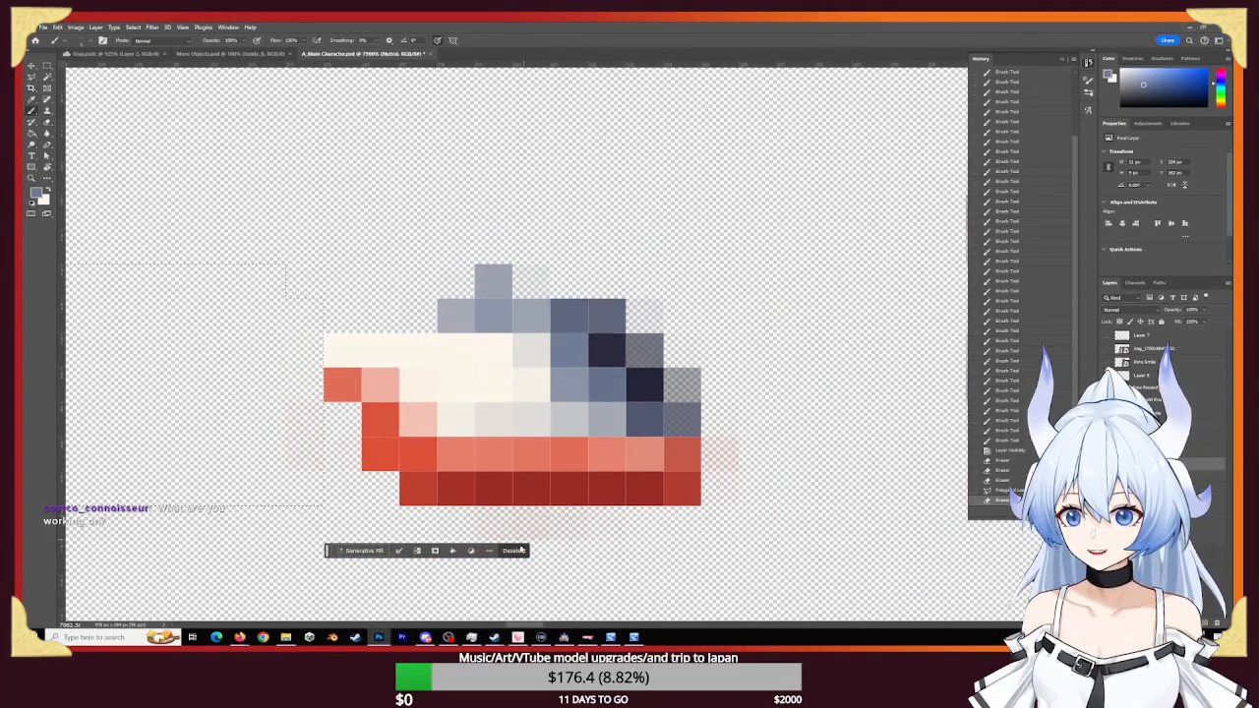
left_click(516, 551)
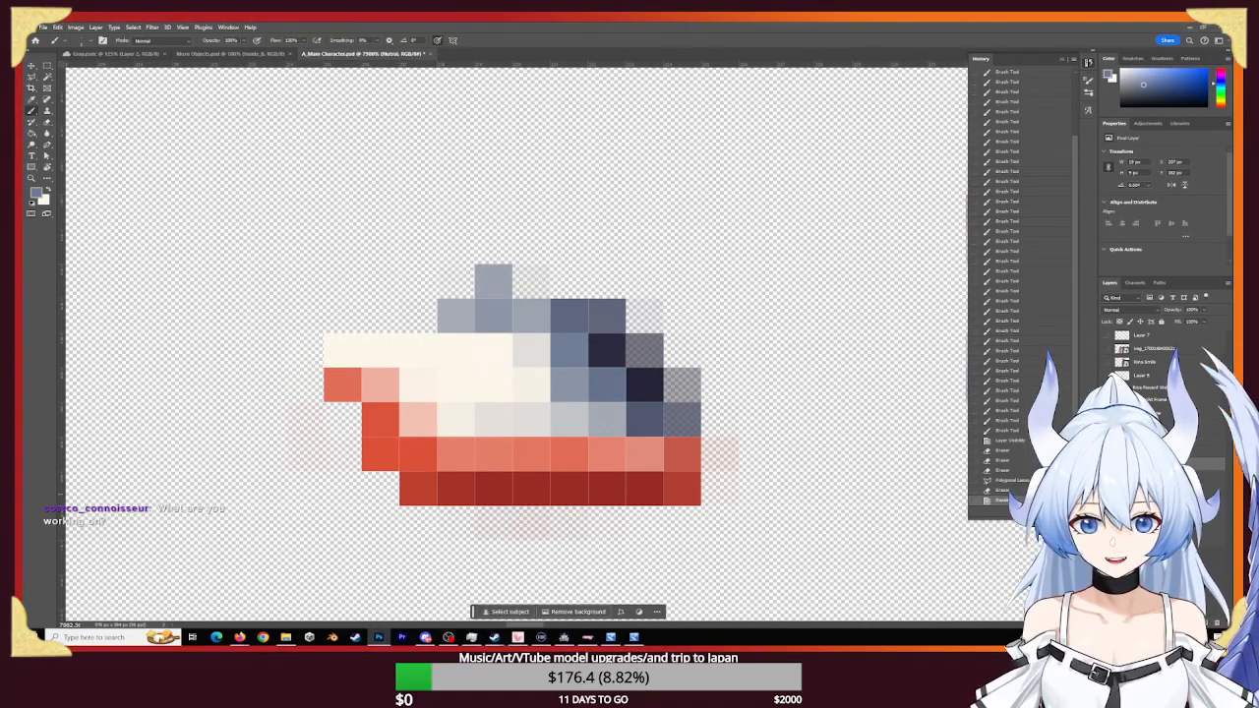
left_click(1106, 463, "alt")
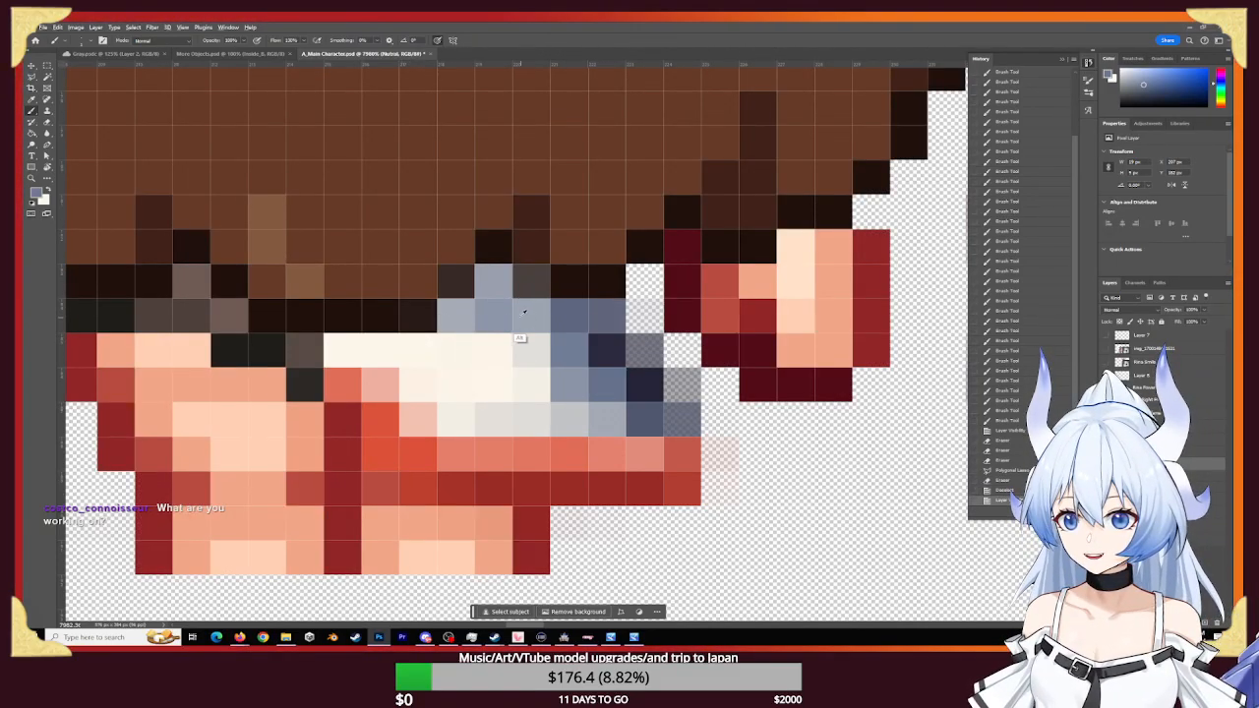
- Paint light blue-grey along the top row of the remaining right half, from the skirt's centre to the existing shading beneath the hair
left_click_drag(348, 345, 409, 345)
left_click(427, 342)
left_click(416, 343)
left_click(379, 349)
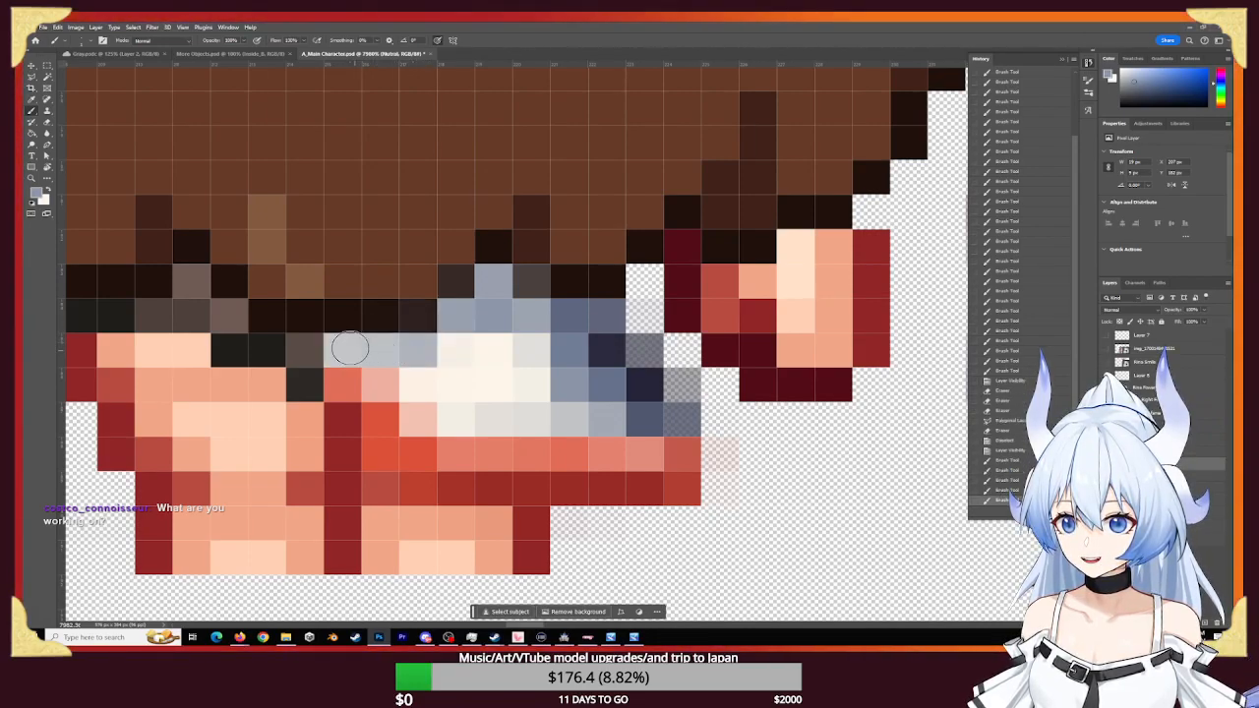
left_click(350, 348)
left_click(379, 348)
left_click(403, 348)
left_click(350, 348)
left_click(379, 348)
left_click(416, 347)
left_click(350, 348)
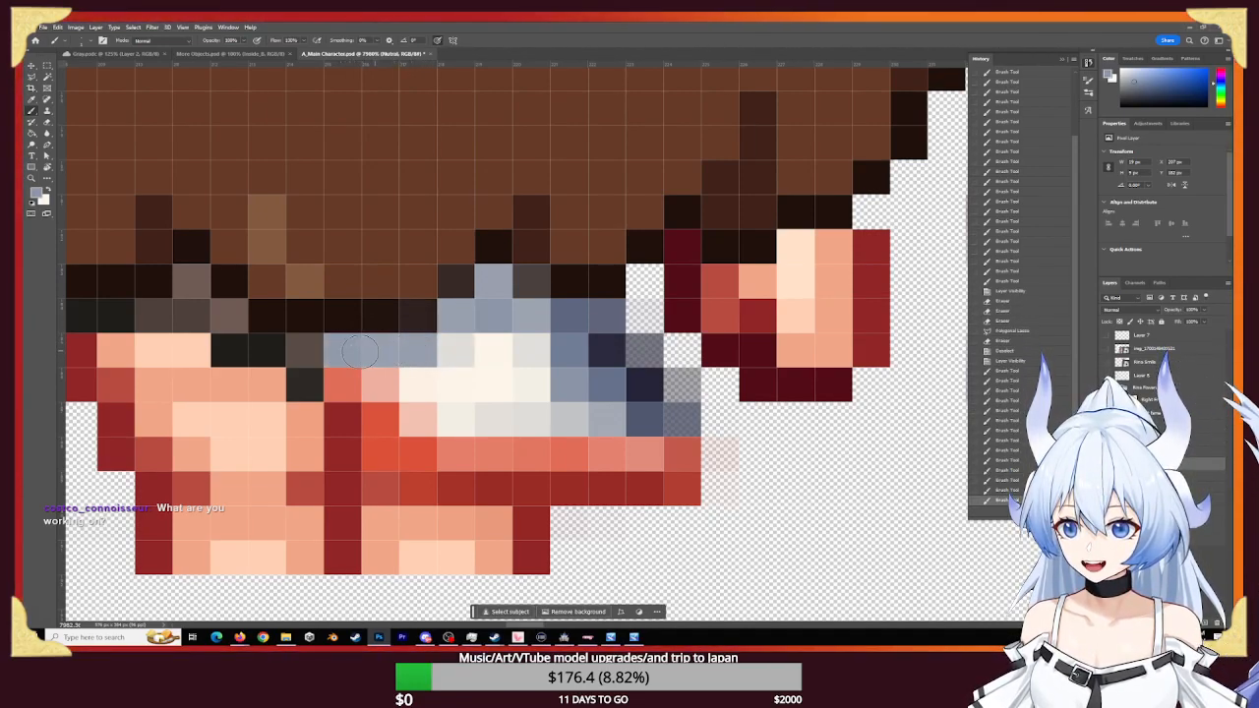
left_click(384, 347)
left_click(421, 346)
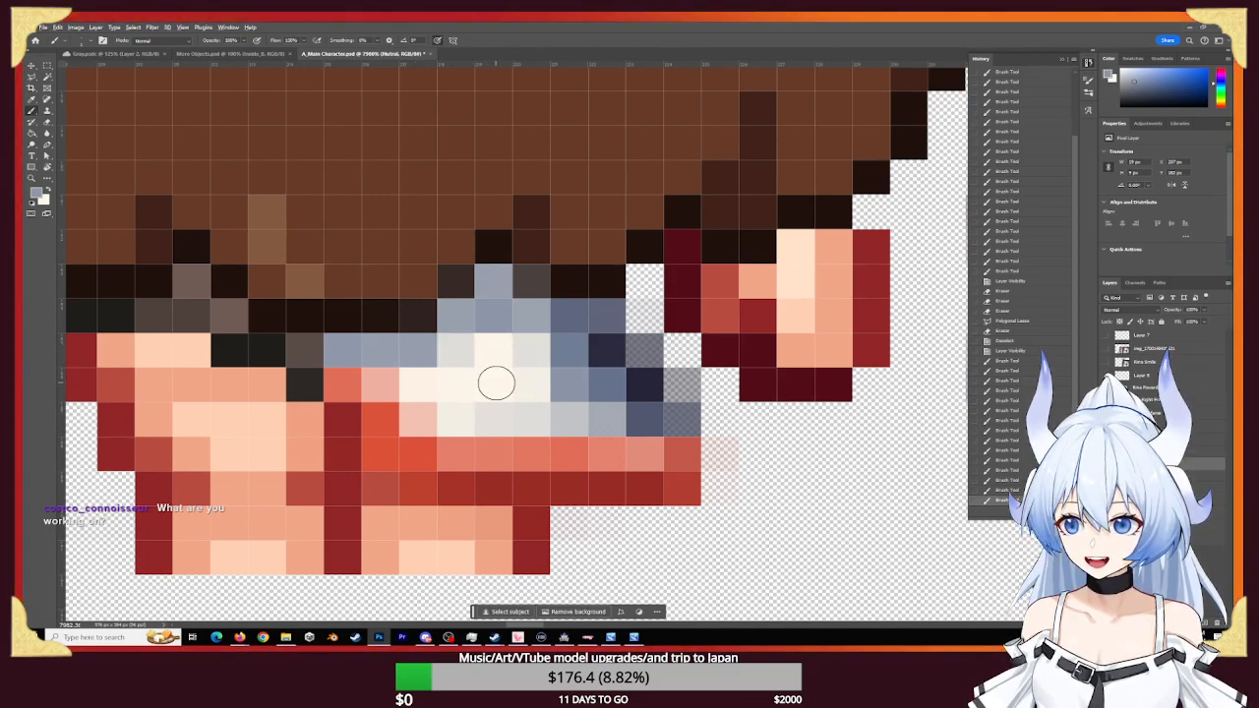
- Paint the greyish pixels in the middle of the skirt's right half with sampled cream white
left_click(545, 381)
left_click(525, 363)
left_click(547, 385)
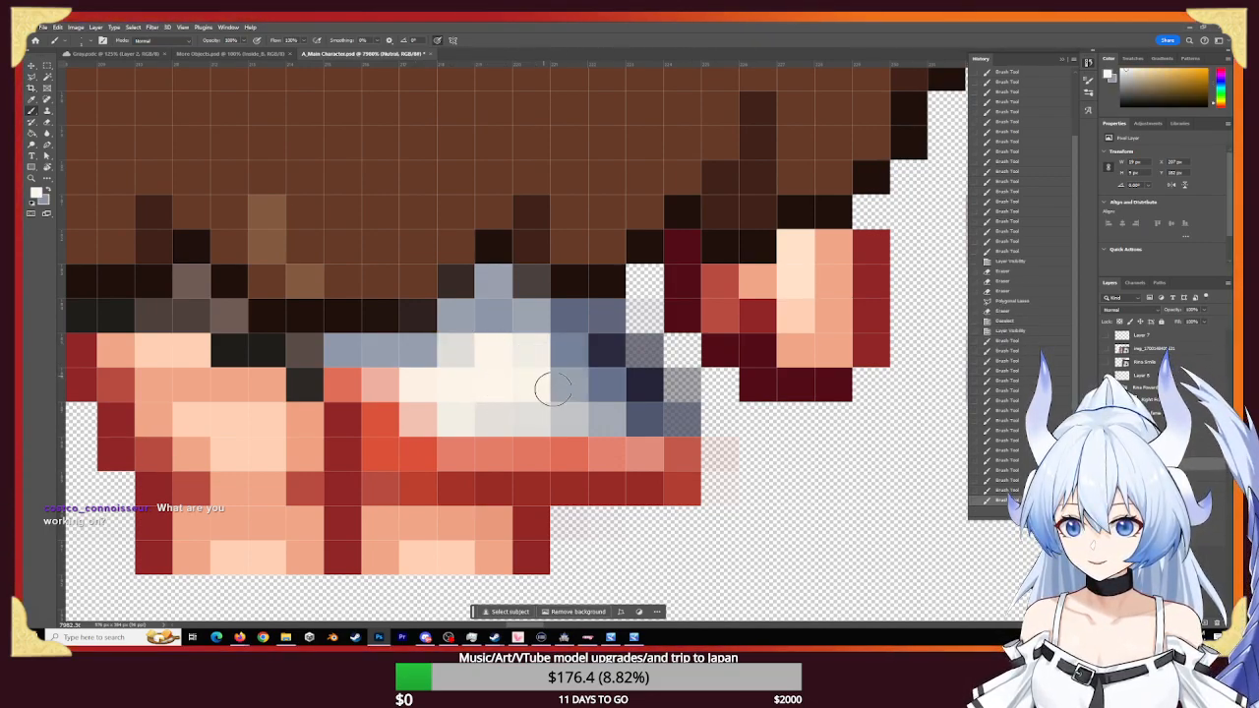
left_click(536, 372)
left_click(523, 355)
left_click(523, 355)
left_click(505, 345)
left_click(513, 358)
left_click(523, 370)
left_click(531, 383)
left_click(539, 383)
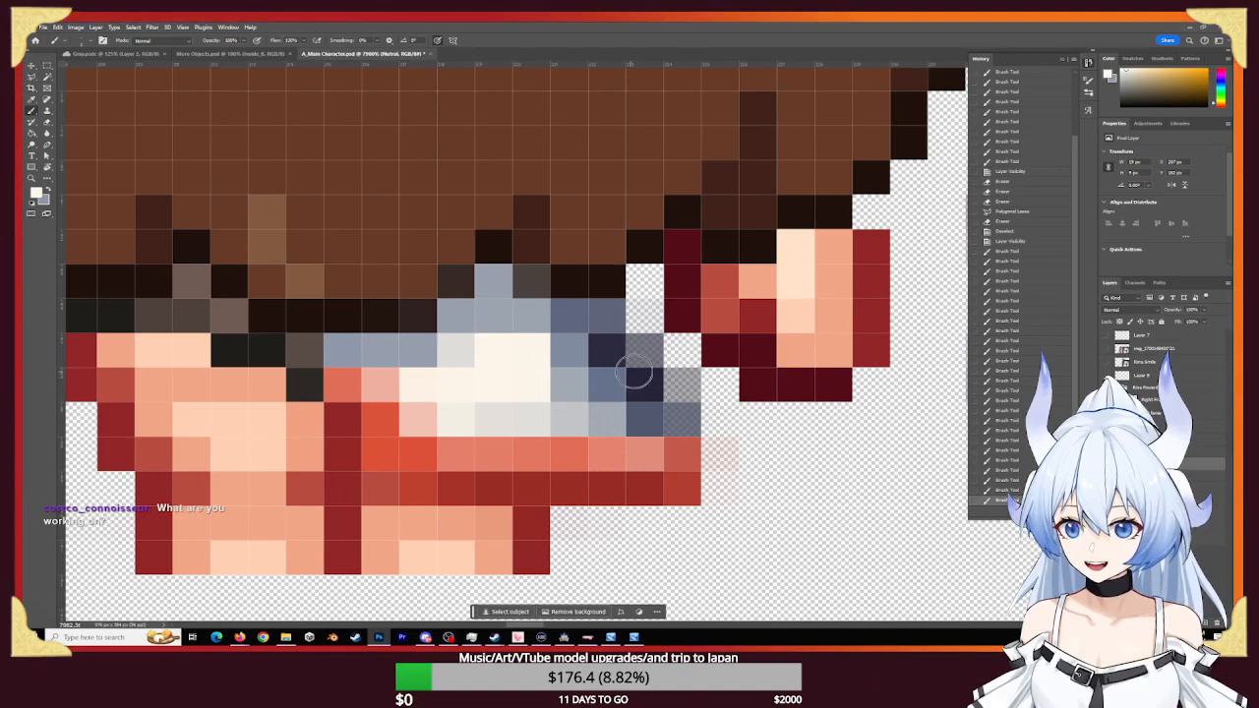
- Sample the dark navy from the skirt's right edge and darken the shading pixel just beneath the hair with it
left_click(649, 386, "alt")
left_click(567, 317)
left_click(570, 317)
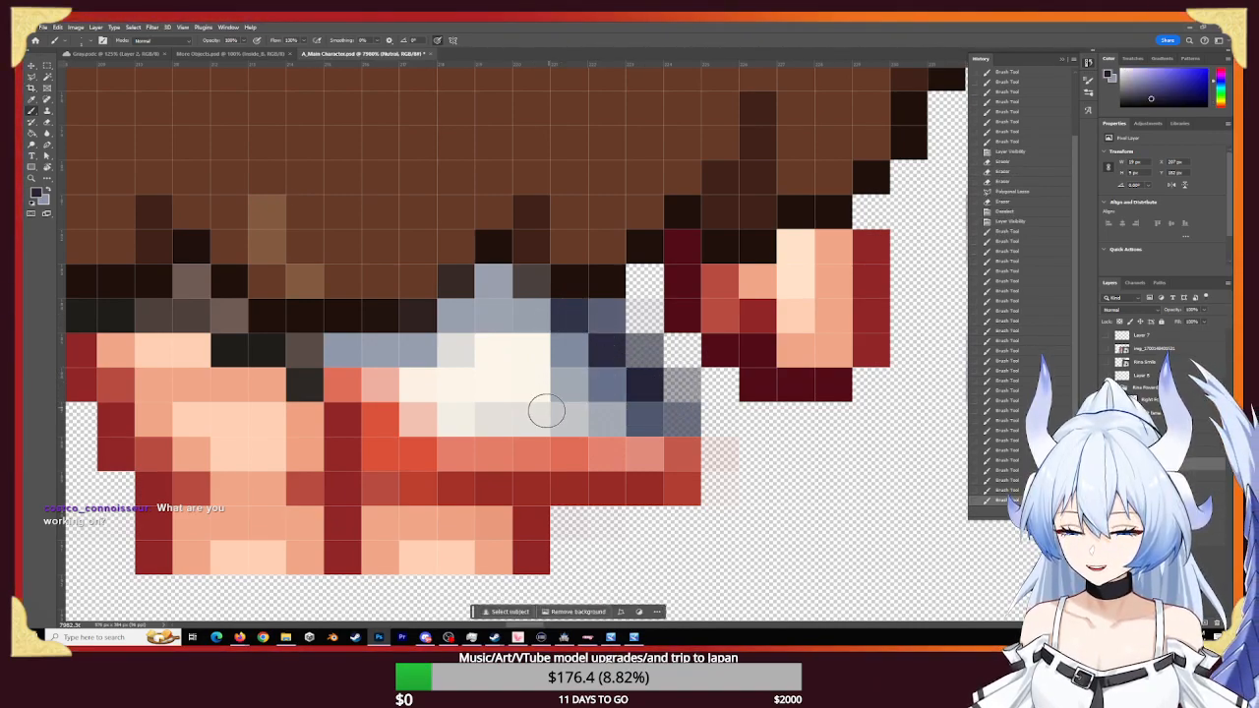
- Duplicate the skirt's layer, flip the copy horizontally, and shift it left to form the missing left half
key("z")
left_click_drag(590, 430, 554, 356)
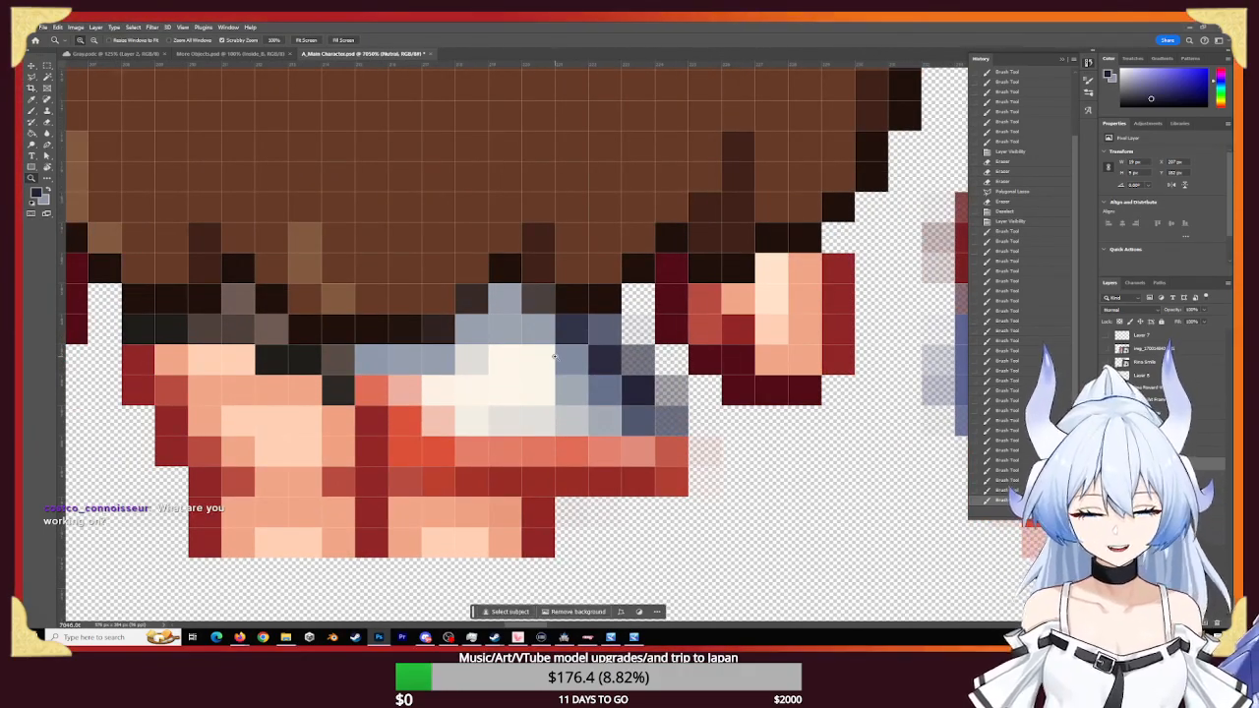
key("ctrl+t")
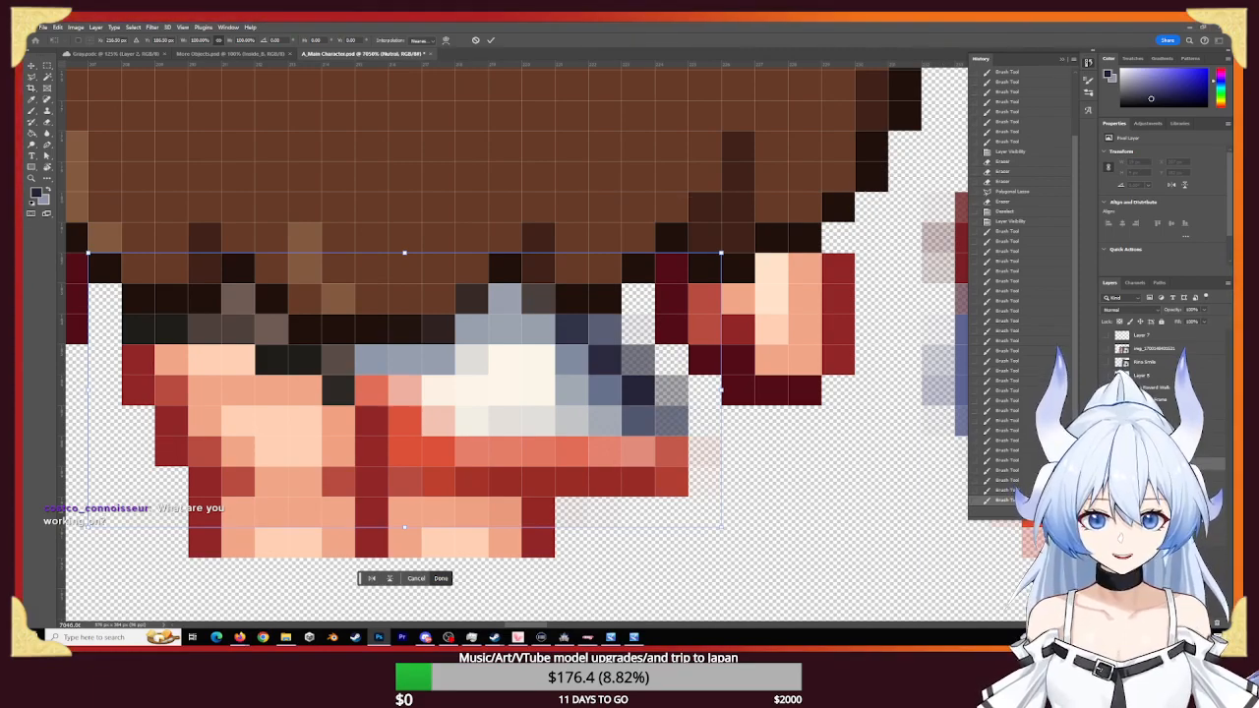
key("Escape")
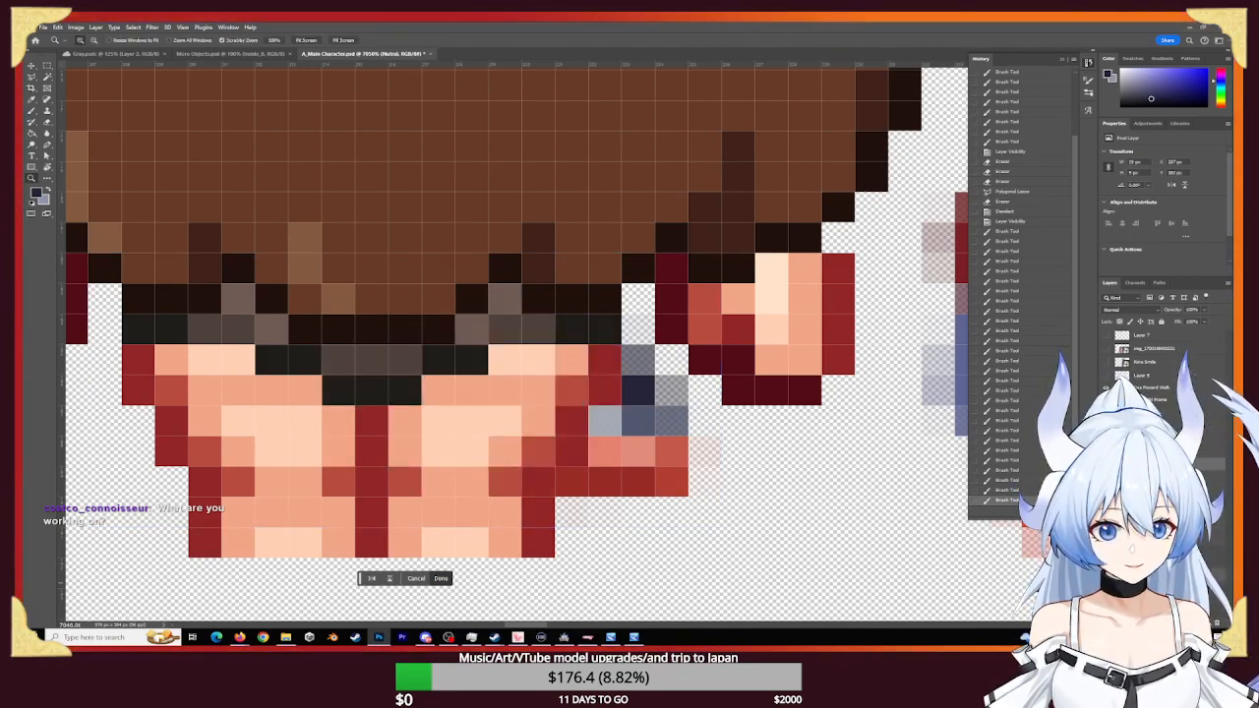
key("ctrl+j")
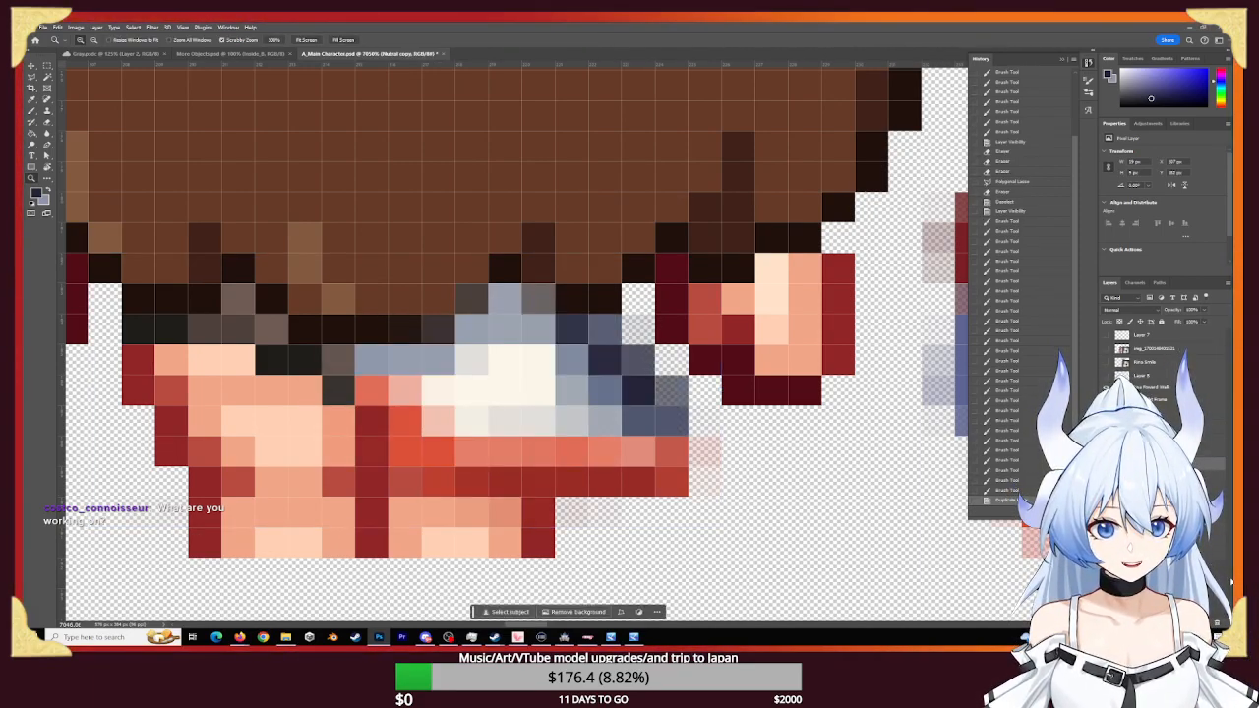
key("ctrl+t")
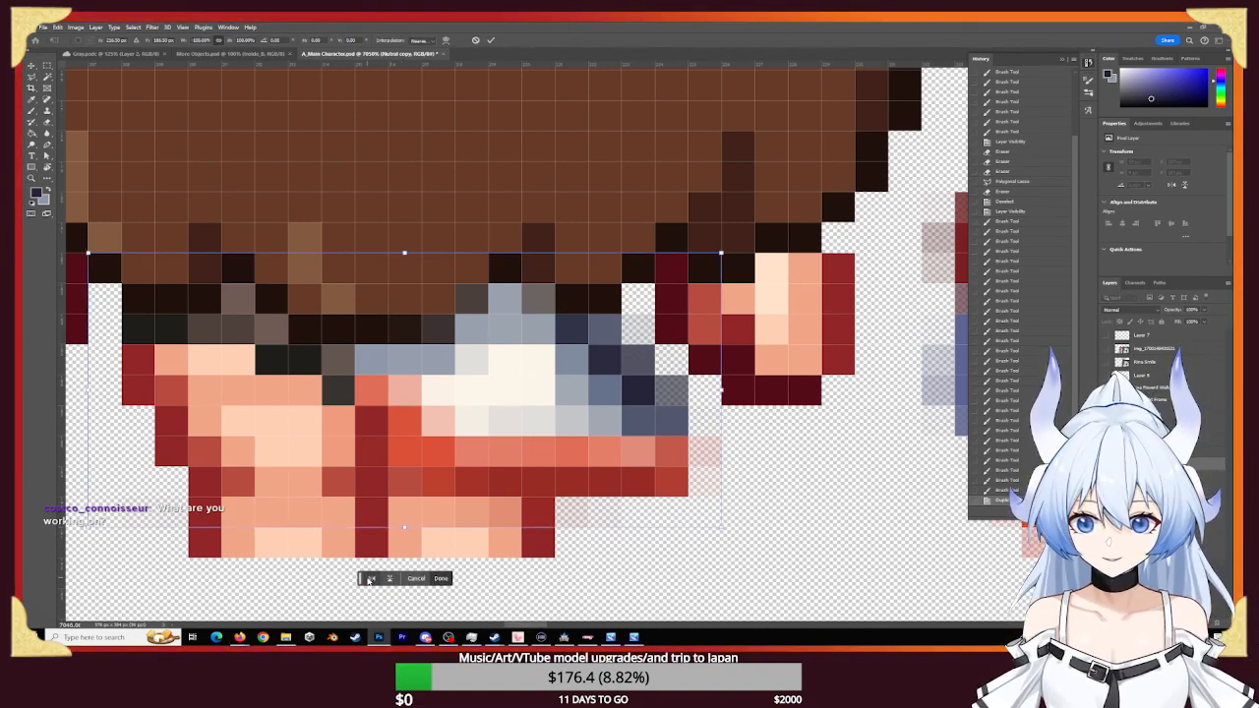
left_click(369, 578)
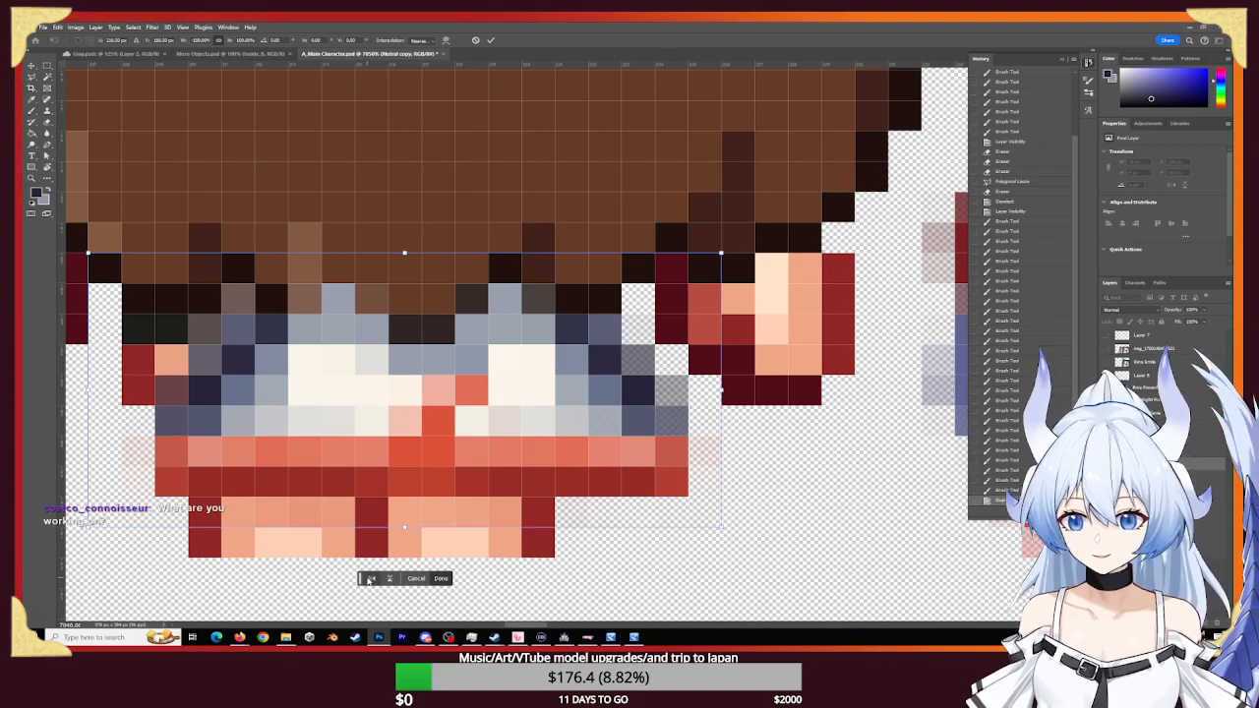
key("Left")
key("Left")
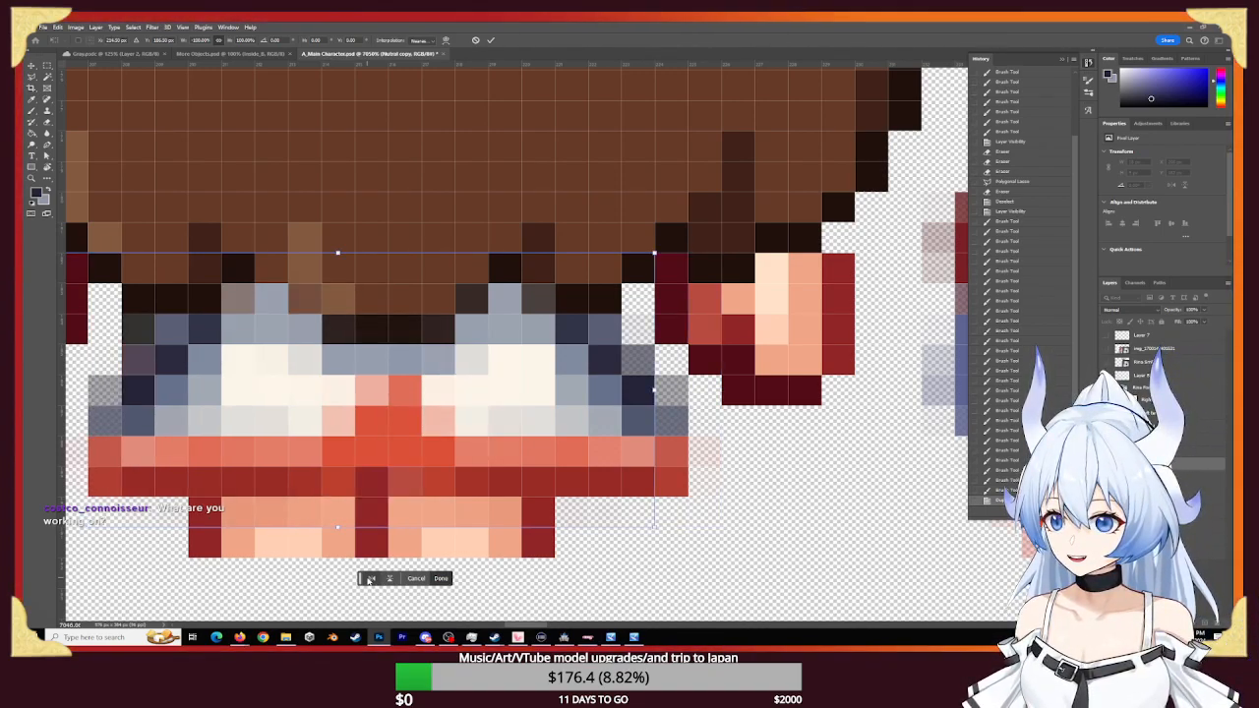
key("Left")
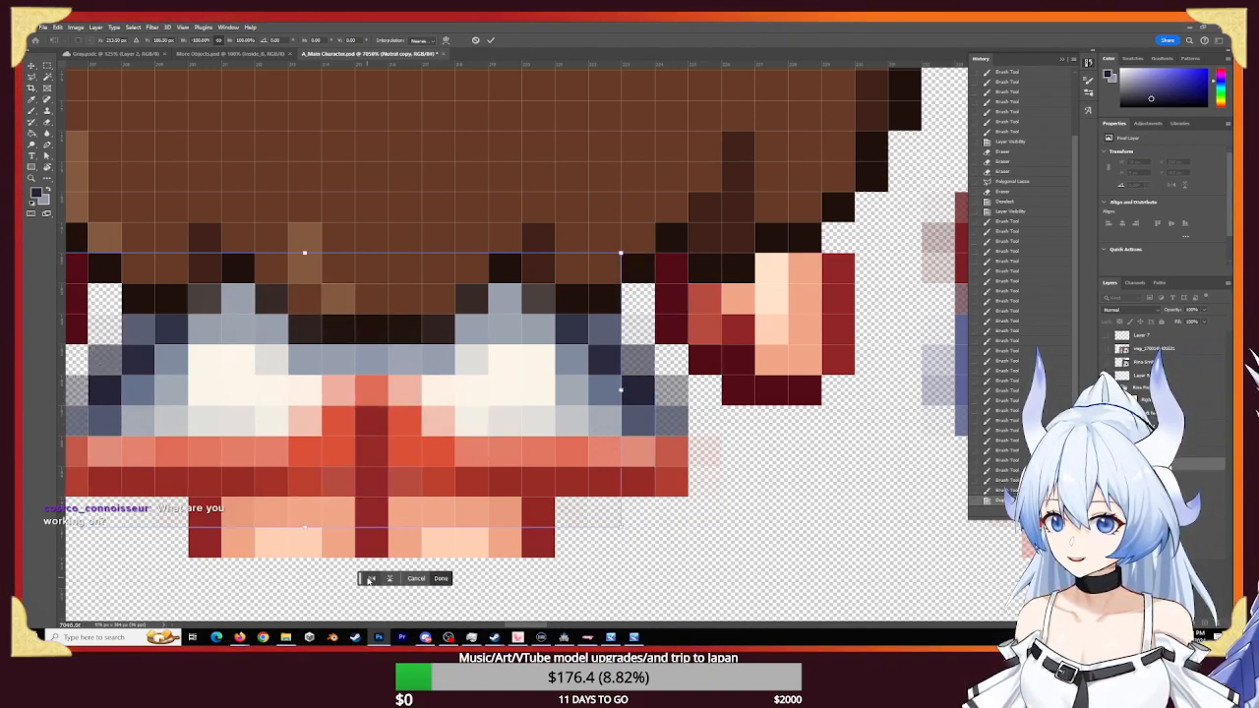
left_click(440, 578)
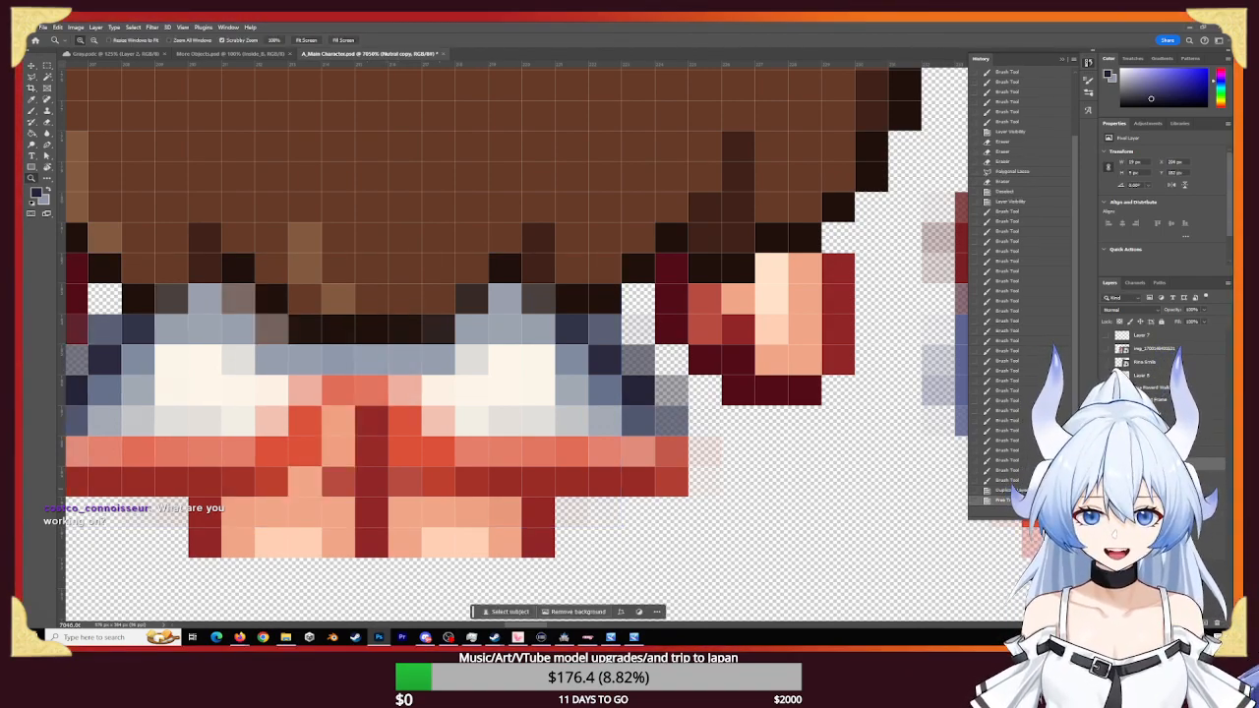
- Hide the base sprite, nudge the mirrored half one pixel right to line up with the original, and show the base again
left_click(1105, 476)
left_click_drag(414, 433, 536, 425)
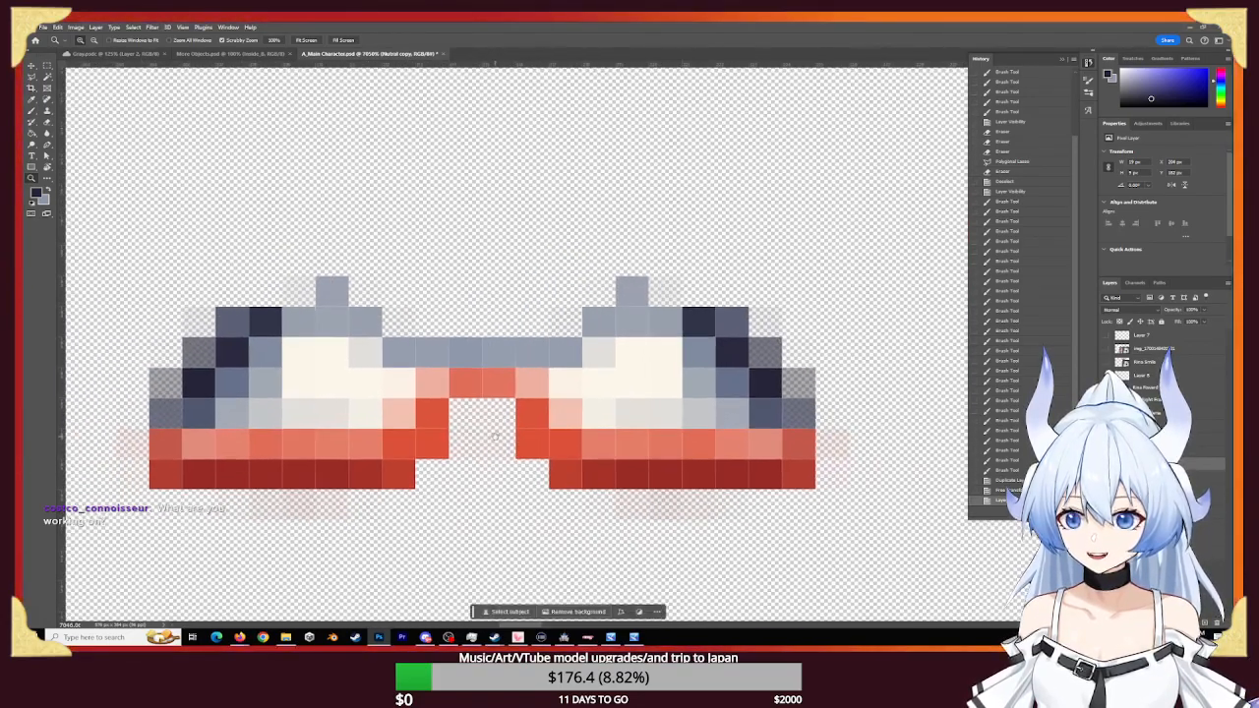
key("b")
key("v")
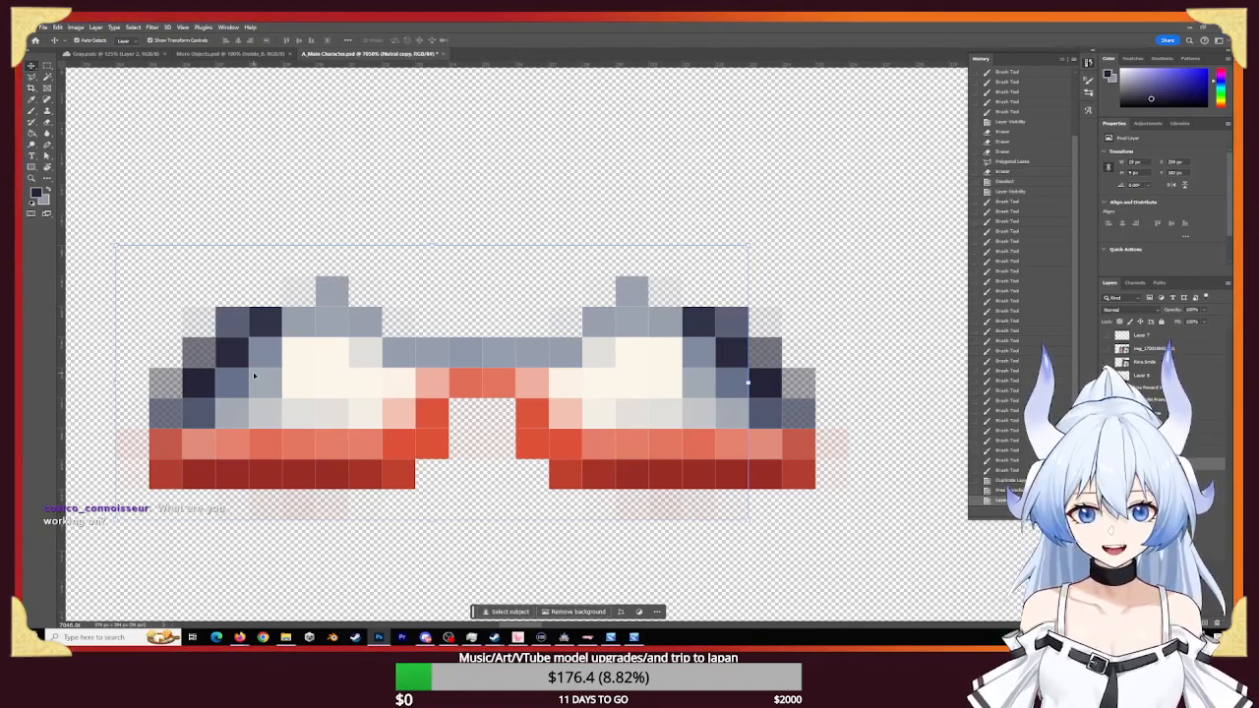
key("Right")
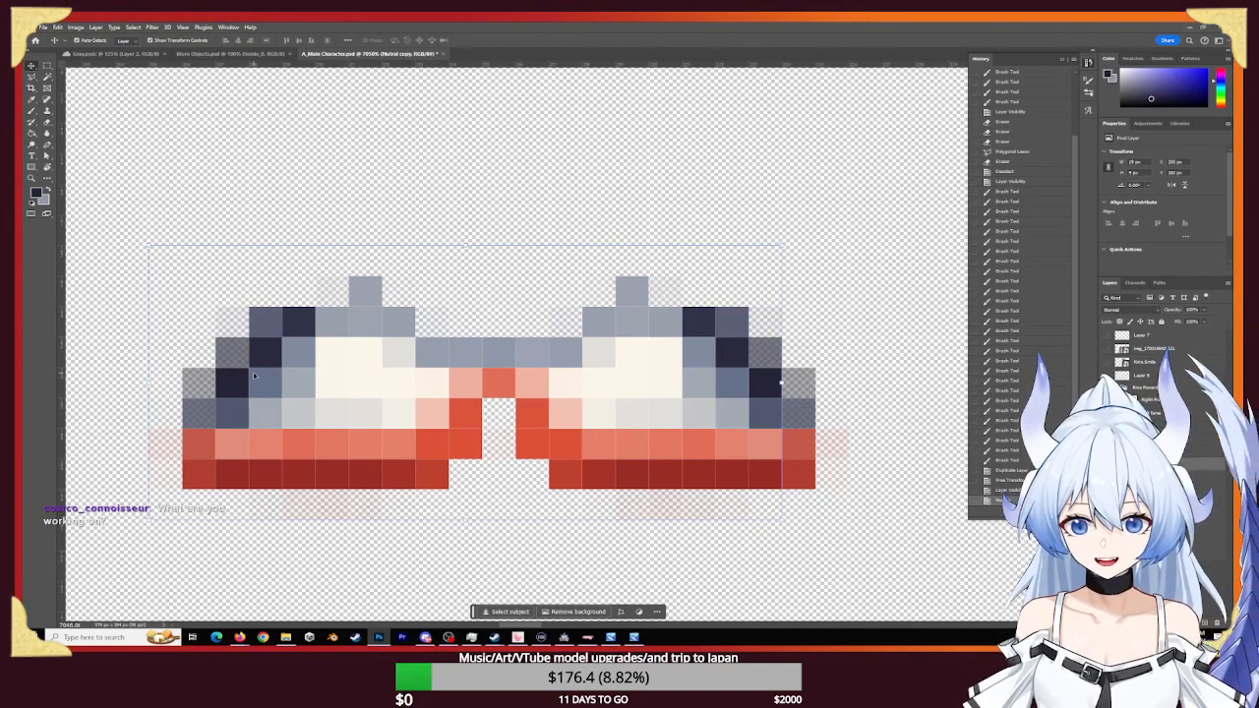
key("Left")
key("Right")
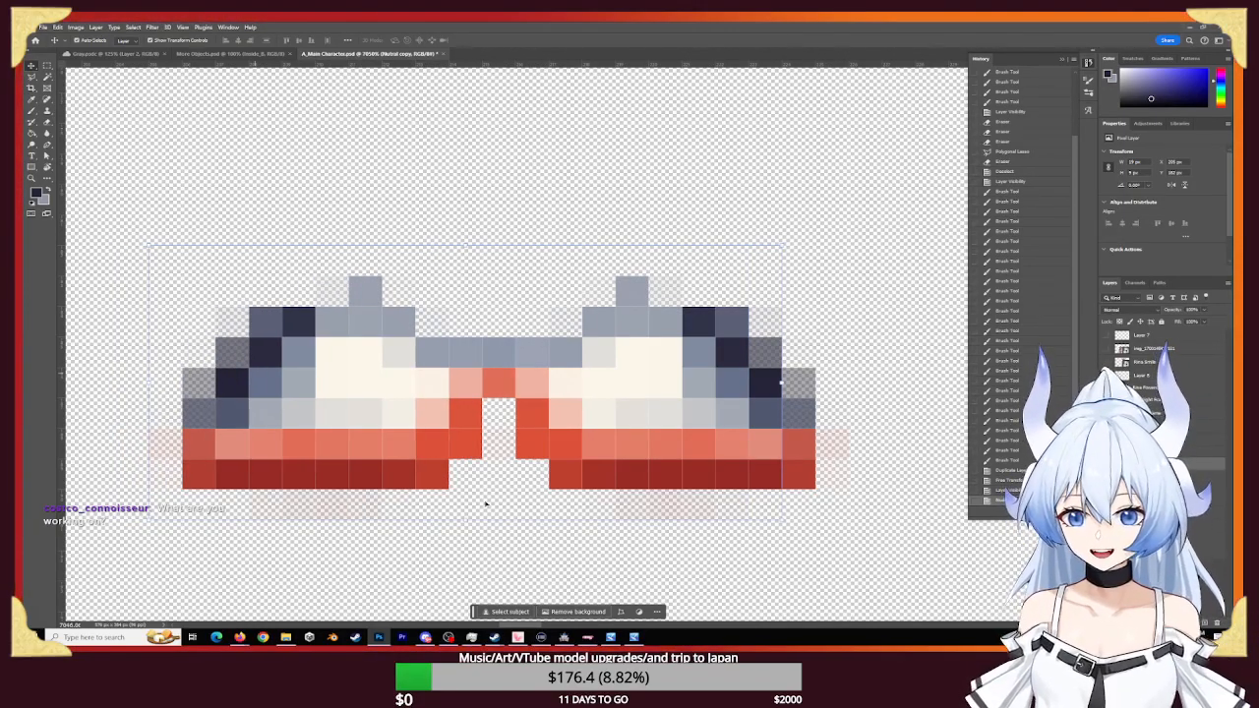
left_click(749, 553)
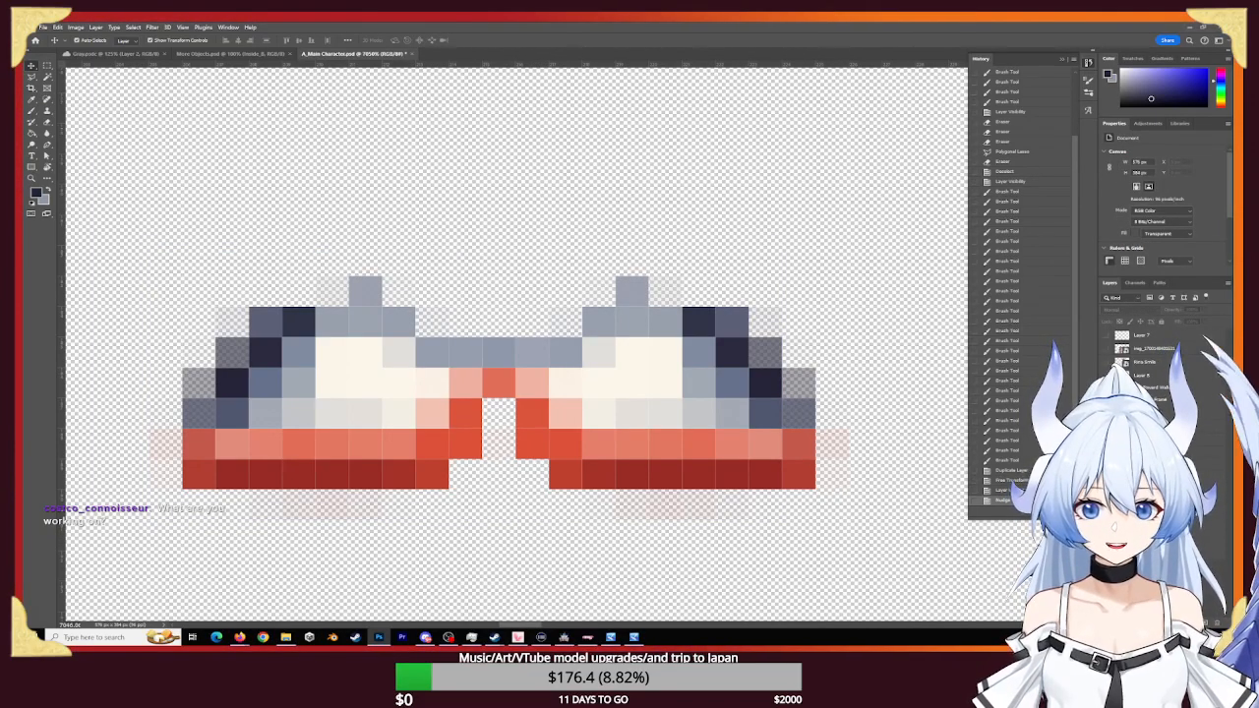
left_click(1106, 401)
- Merge the two skirt-half layers into one and rename the merged layer Neutral
key("z")
left_click_drag(836, 515, 771, 511)
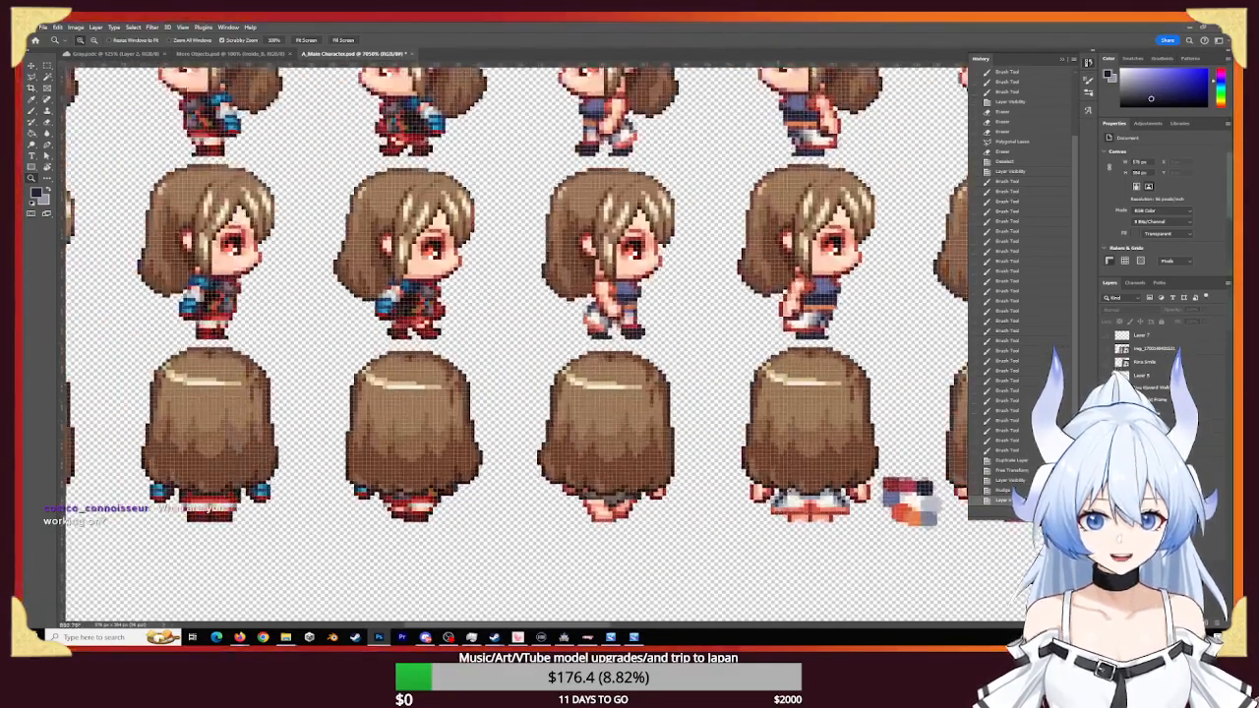
left_click_drag(802, 340, 861, 357)
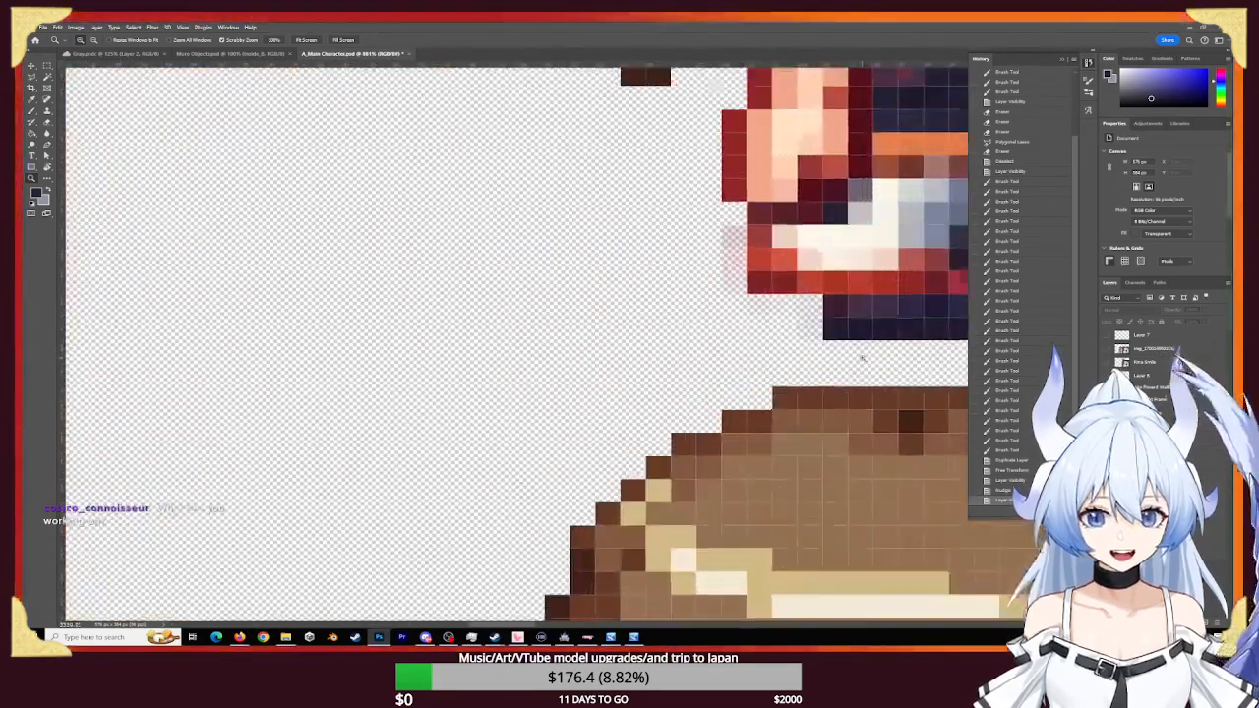
key("b")
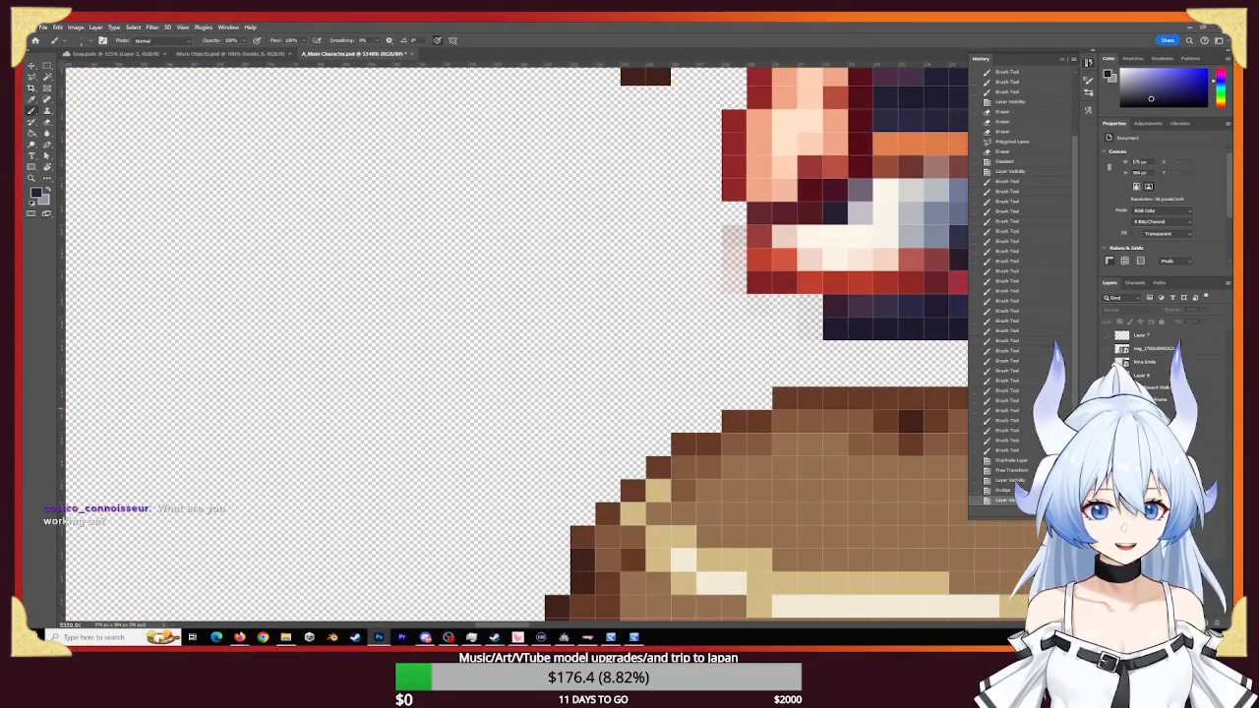
left_click(1165, 490, "shift")
right_click(1165, 477)
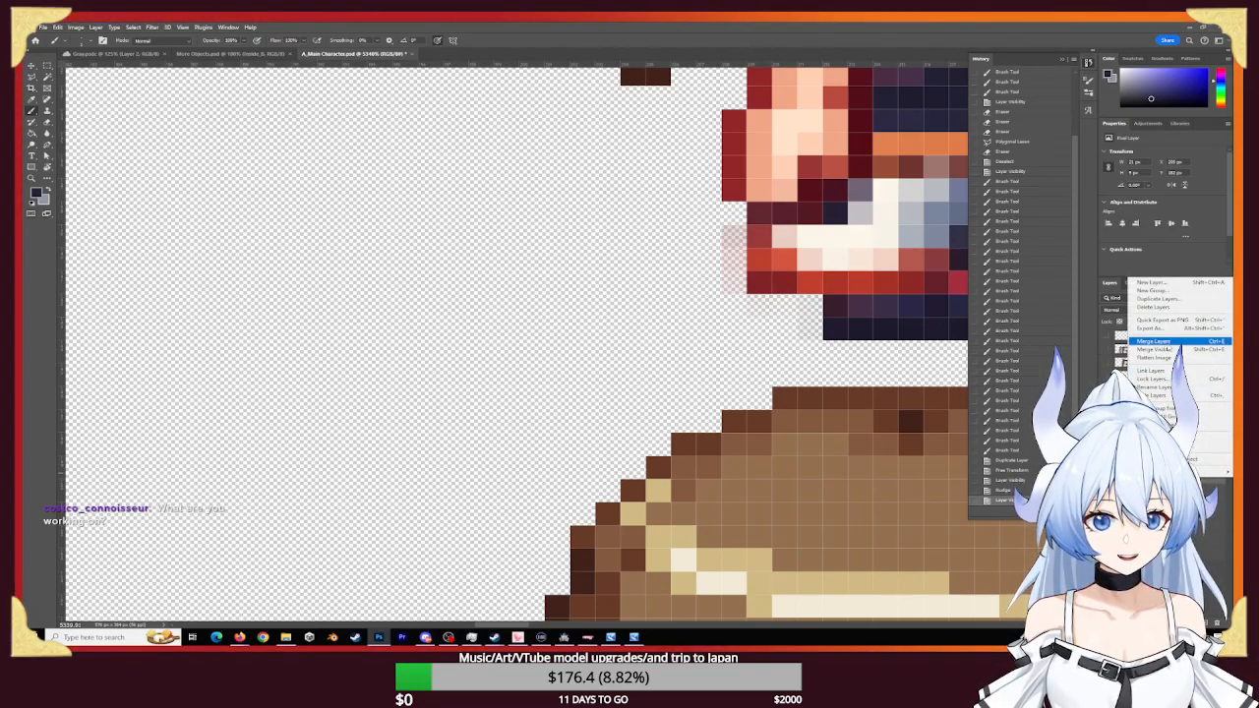
left_click(1167, 341)
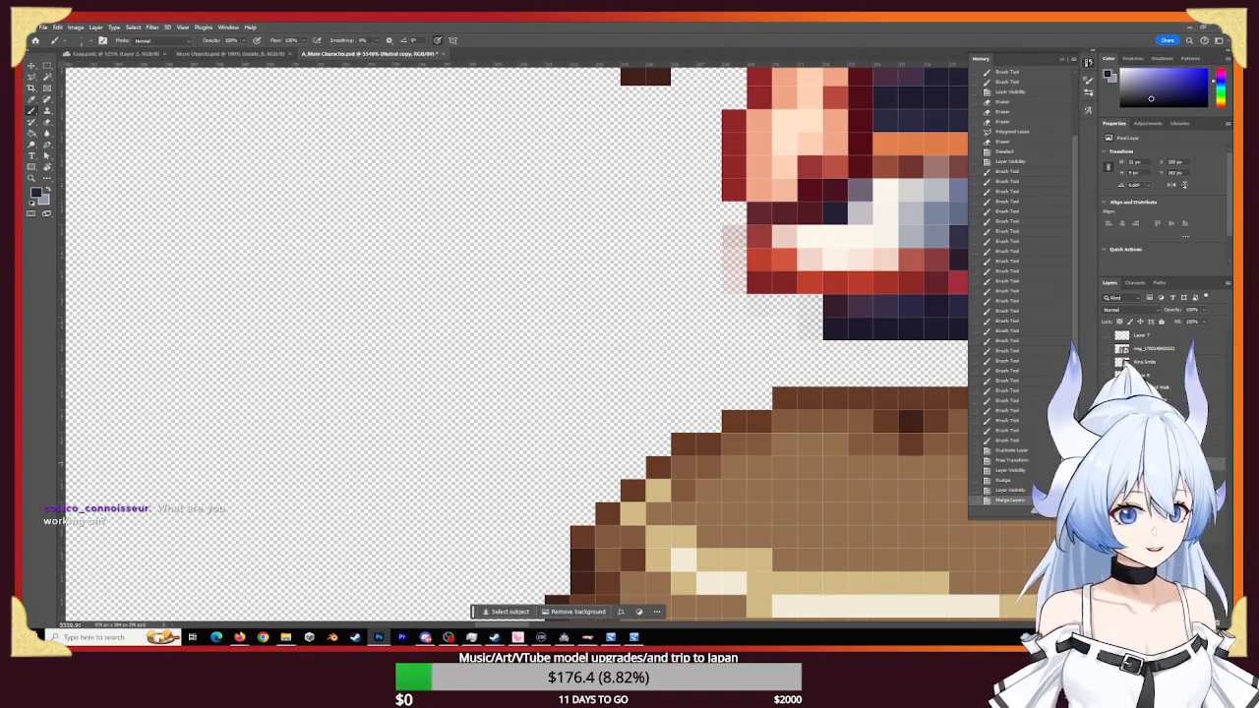
key("Return")
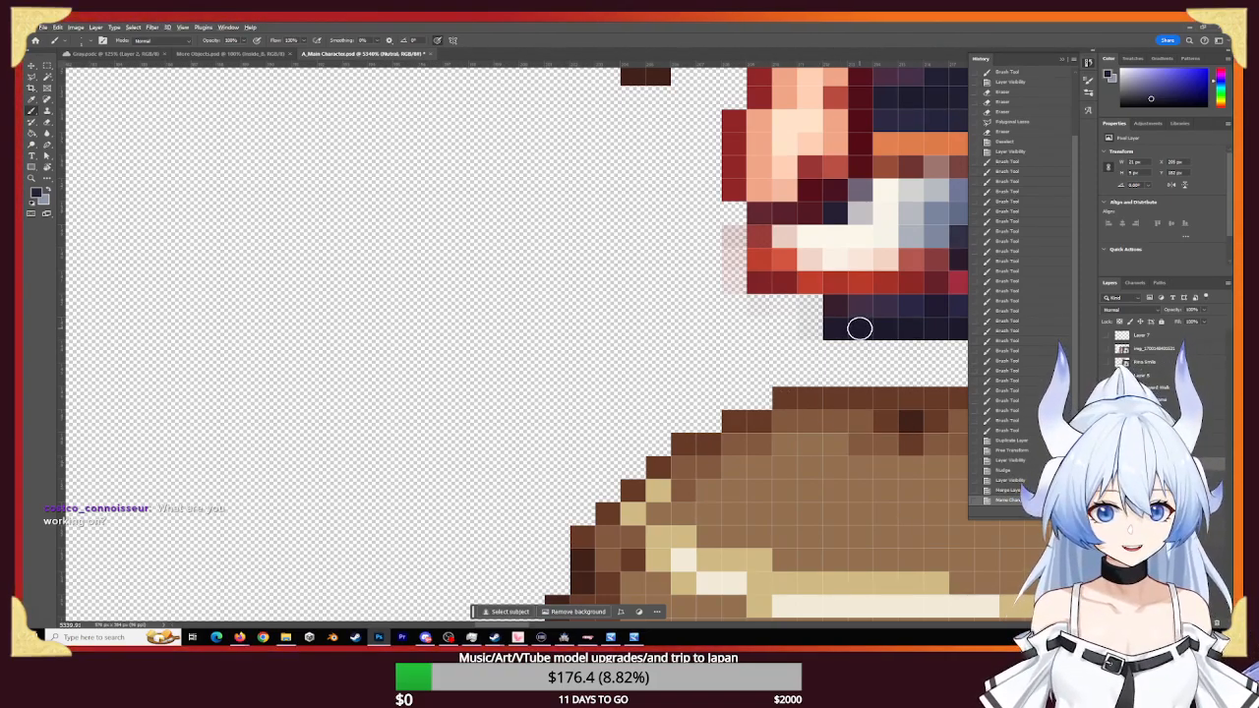
- Sample dark navy from the side-facing sprite's boots and paint the bottom pixel row of both back-facing feet with it
left_click_drag(838, 544, 671, 339)
key("z")
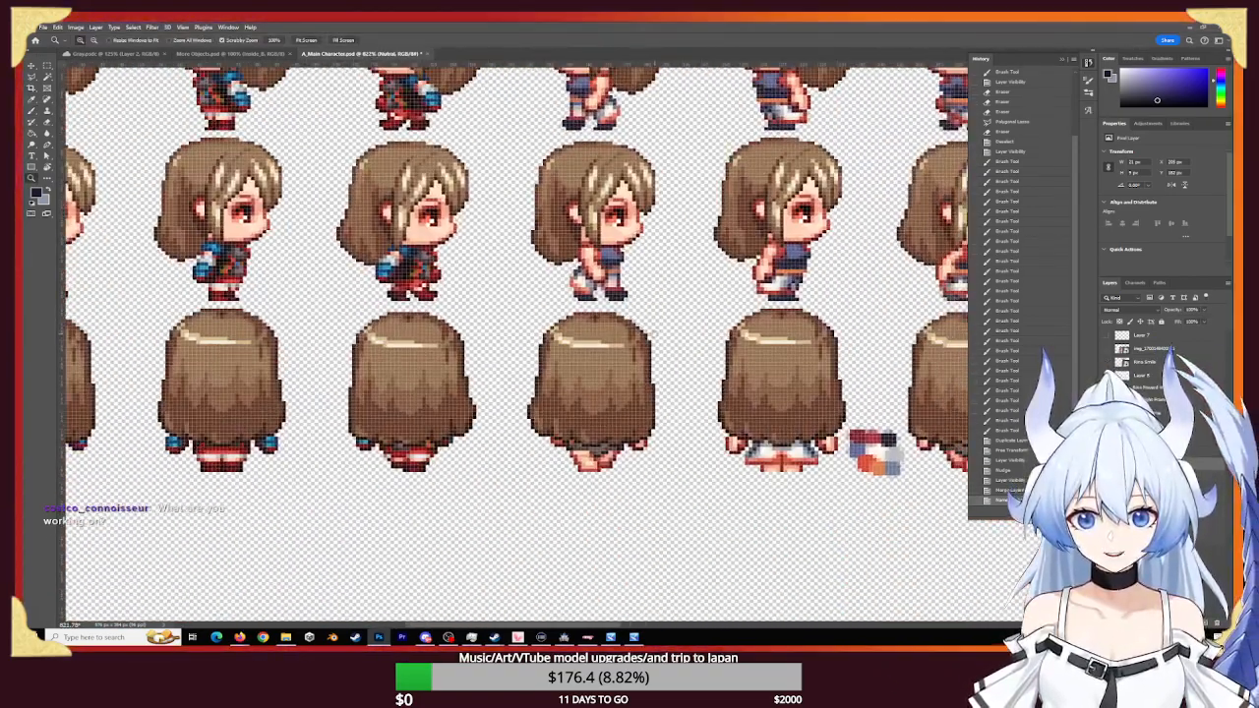
mouse_move(824, 474)
left_mouse_down()
mouse_move(604, 452)
mouse_move(553, 435)
mouse_move(575, 423)
mouse_move(560, 421)
left_mouse_up()
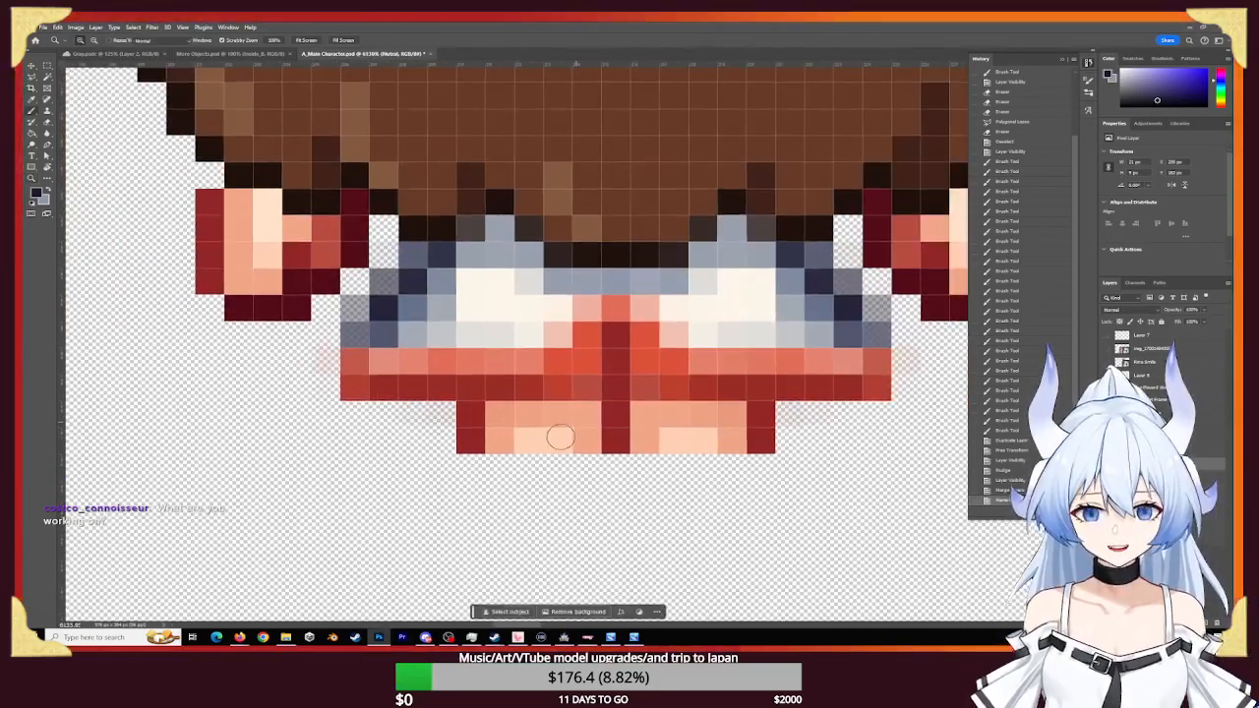
mouse_move(482, 448)
left_mouse_down()
mouse_move(764, 442)
mouse_move(465, 438)
mouse_move(534, 441)
left_mouse_up()
key("z")
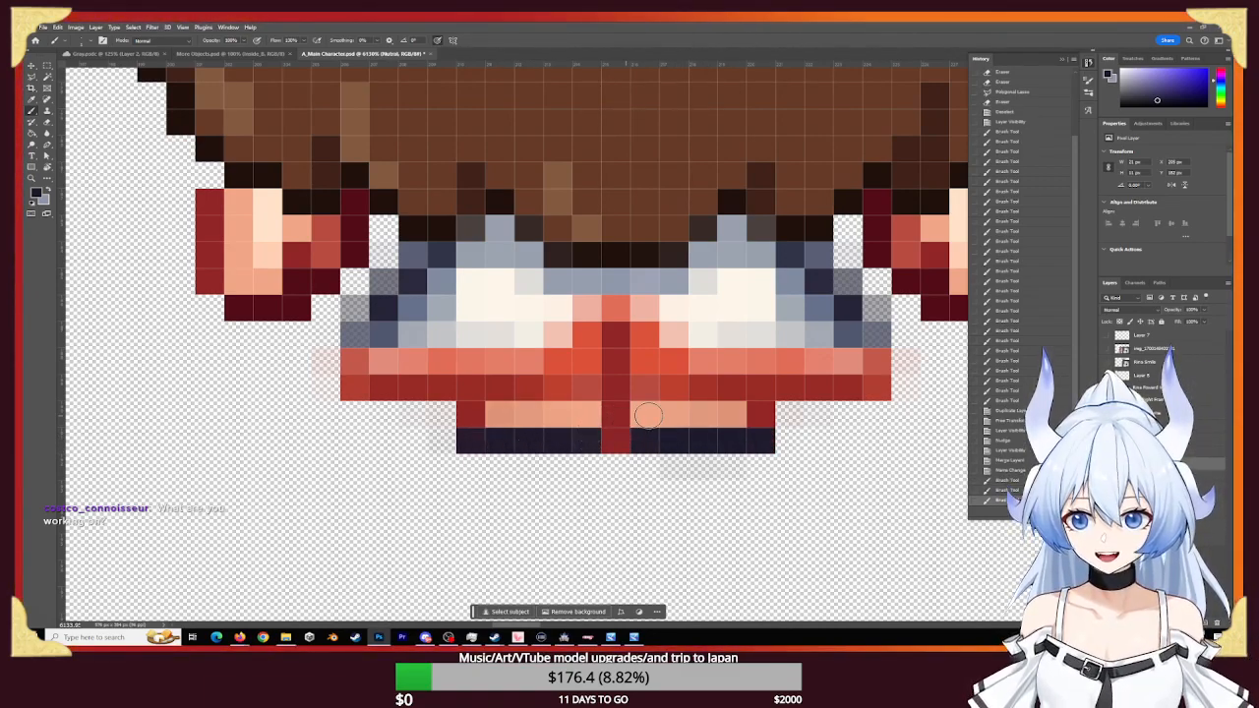
- Sample crimson from the colour palette swatches and paint the leg row between the skirt's hem and the navy shoes
left_click_drag(851, 437, 688, 439)
left_click_drag(845, 377, 619, 386)
left_click_drag(771, 404, 840, 439)
key("b")
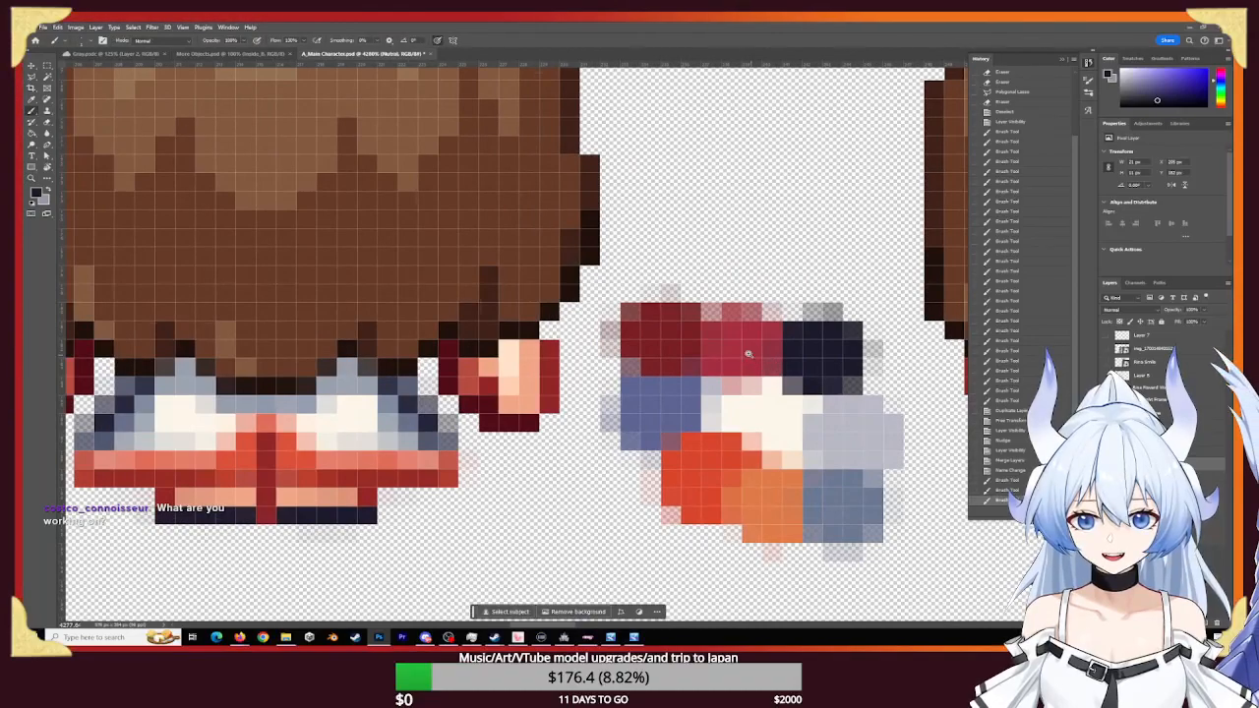
key("b")
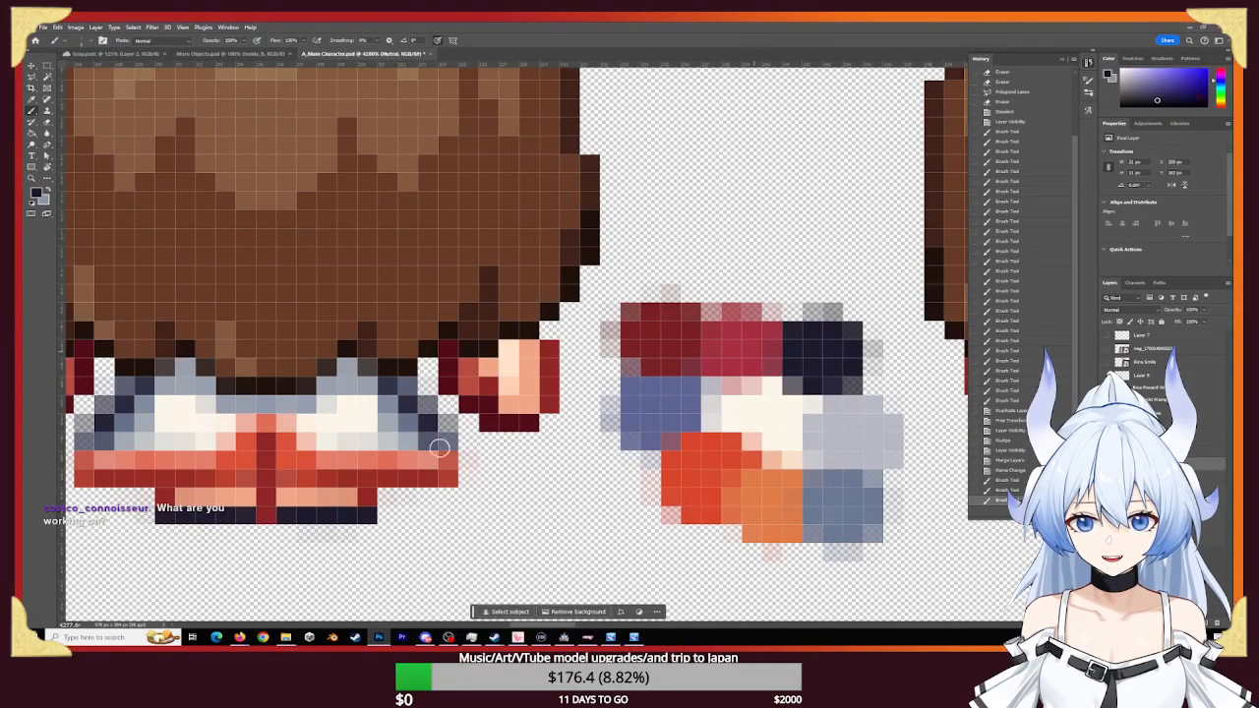
left_click(751, 358, "alt")
left_click_drag(354, 498, 283, 497)
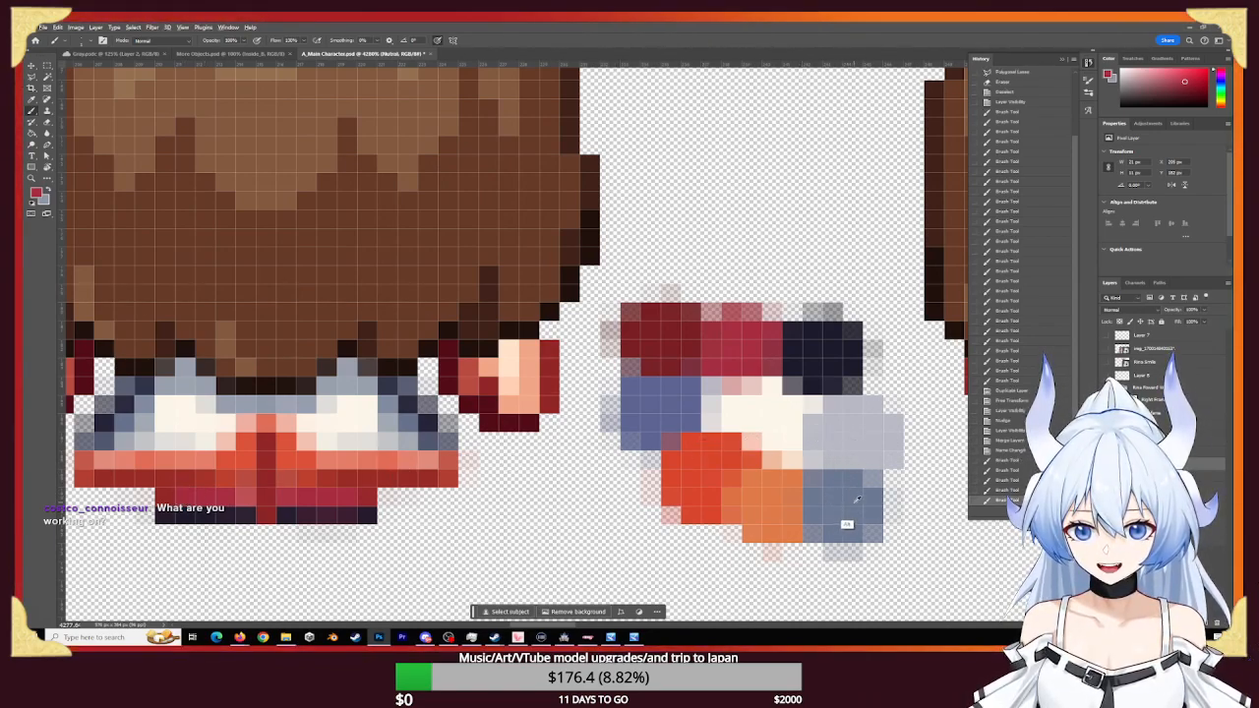
- Paint the dark red centre line between the legs crimson, from the skirt's opening down to the shoes
left_click(266, 510)
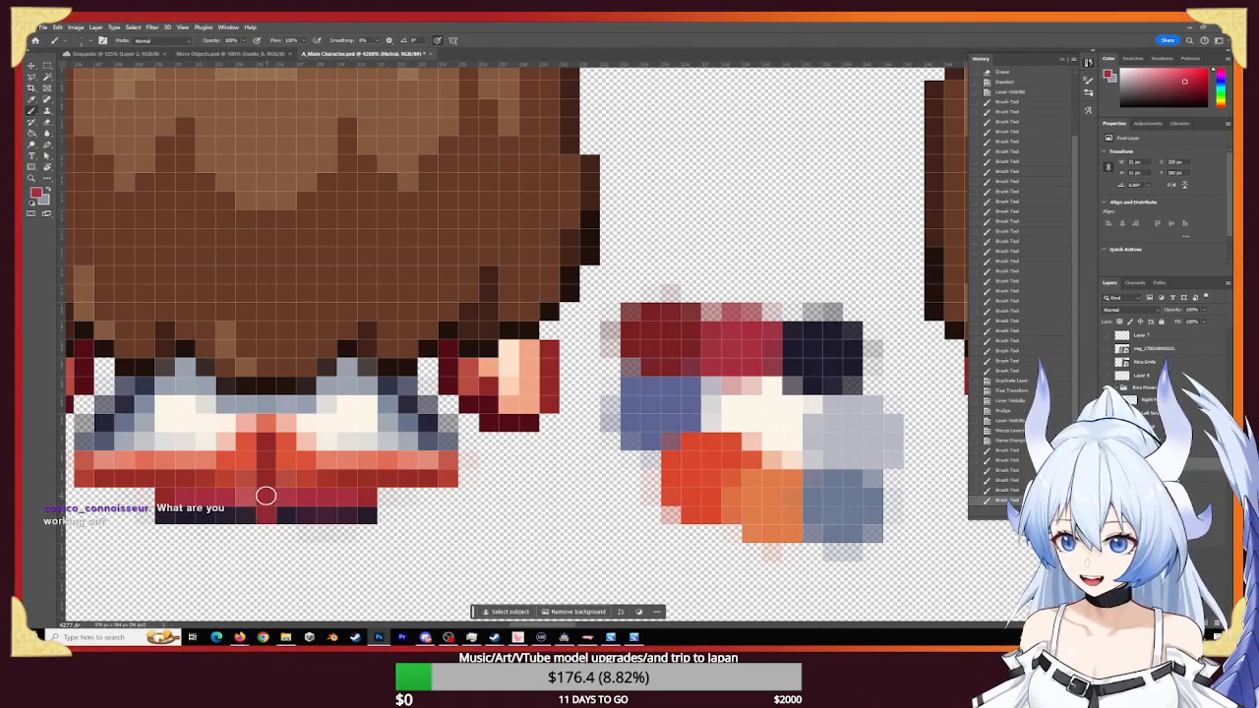
left_click(265, 470)
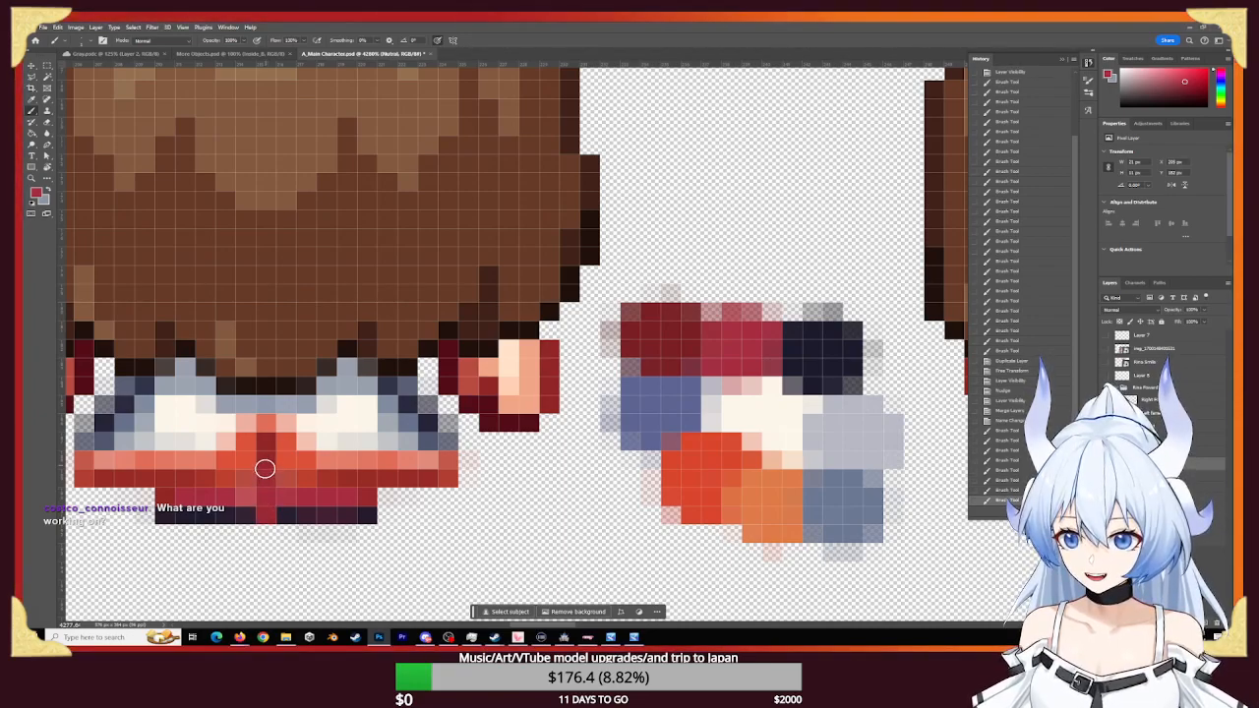
left_click(262, 469)
left_click(264, 506)
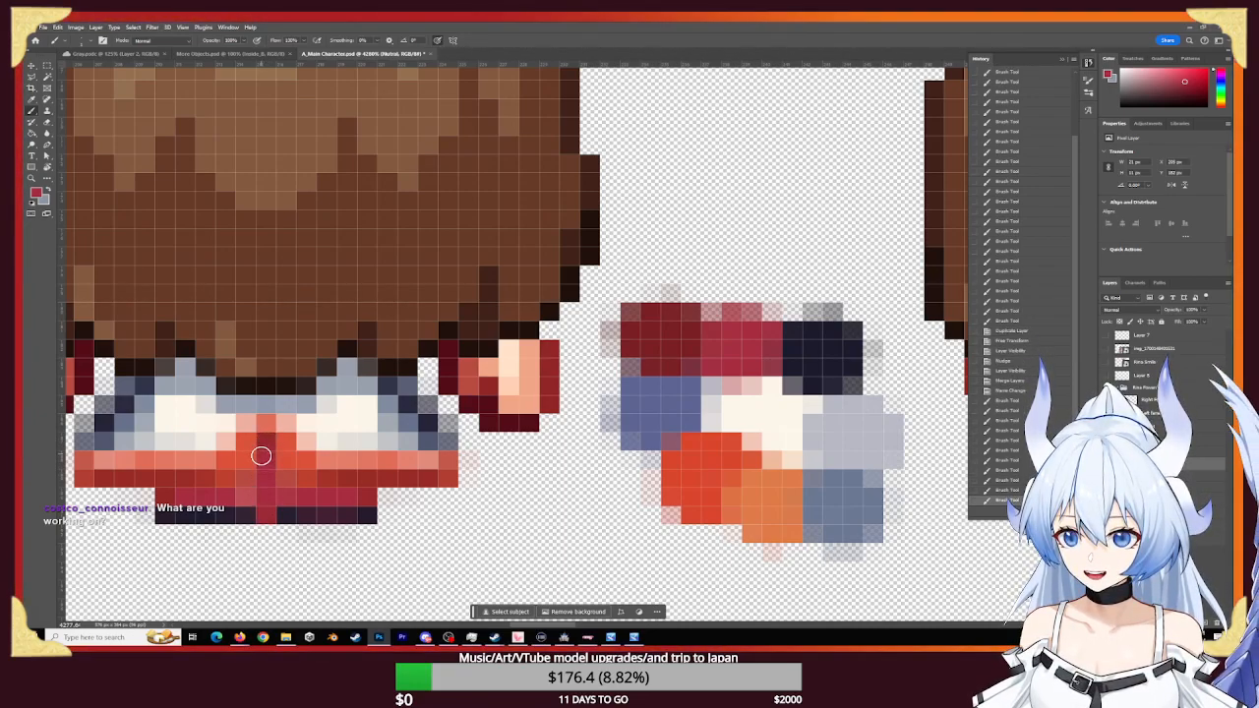
key("z")
left_click_drag(239, 513, 348, 521)
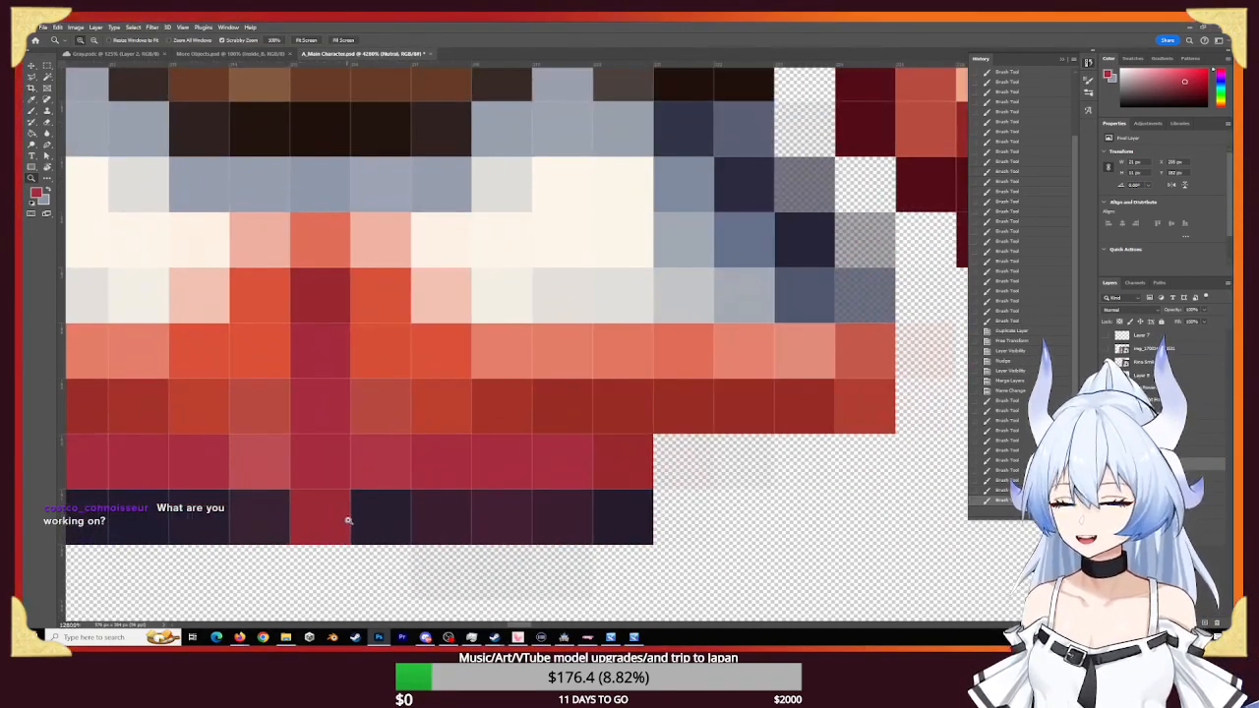
key("b")
left_click(316, 517)
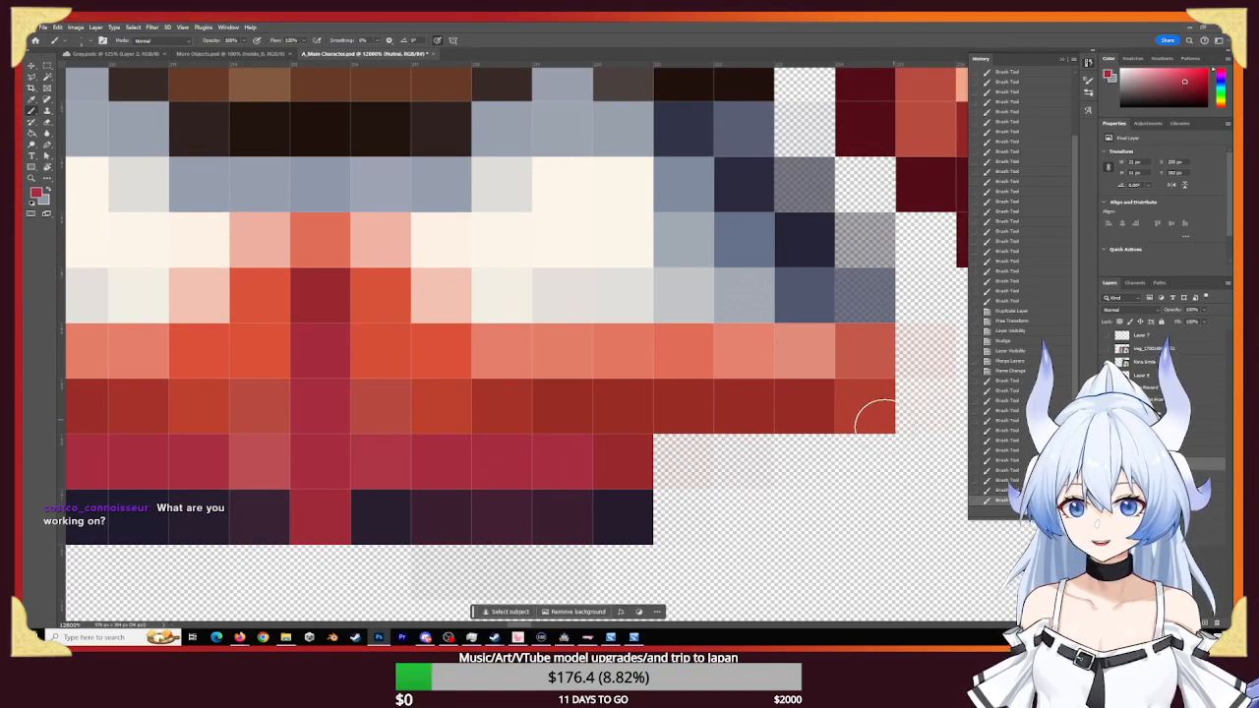
left_click_drag(802, 435, 638, 407)
left_click_drag(822, 407, 579, 407)
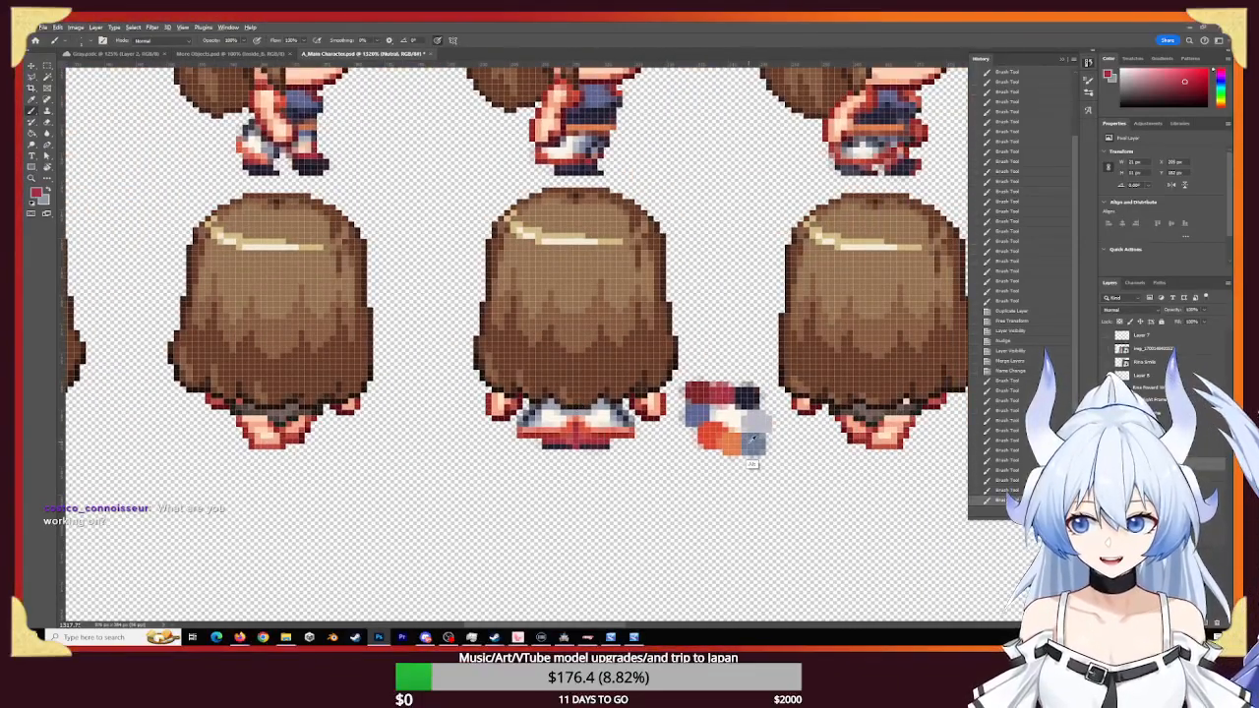
- Sample slate blue from the colour palette swatches and paint the centre line between the legs with it, from the skirt's opening through the shoes
left_click(755, 441, "alt")
key("z")
left_click_drag(564, 440, 653, 470)
key("b")
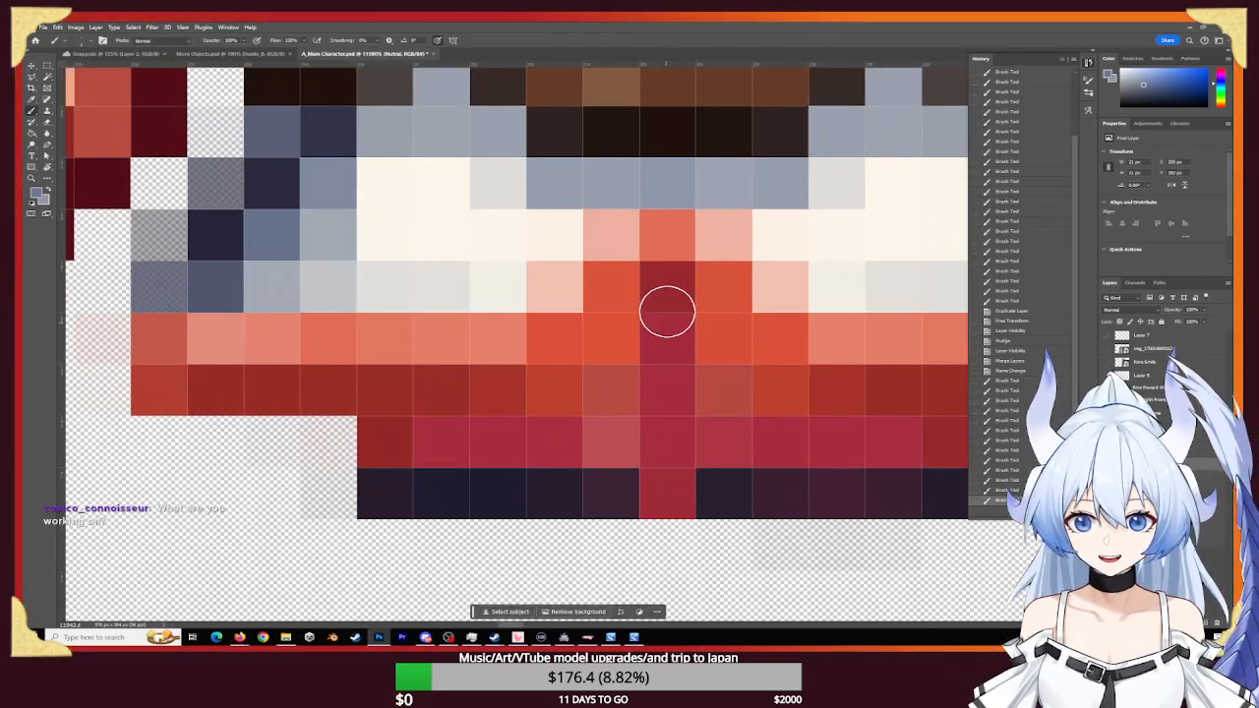
left_click(666, 337)
left_click_drag(666, 373, 666, 429)
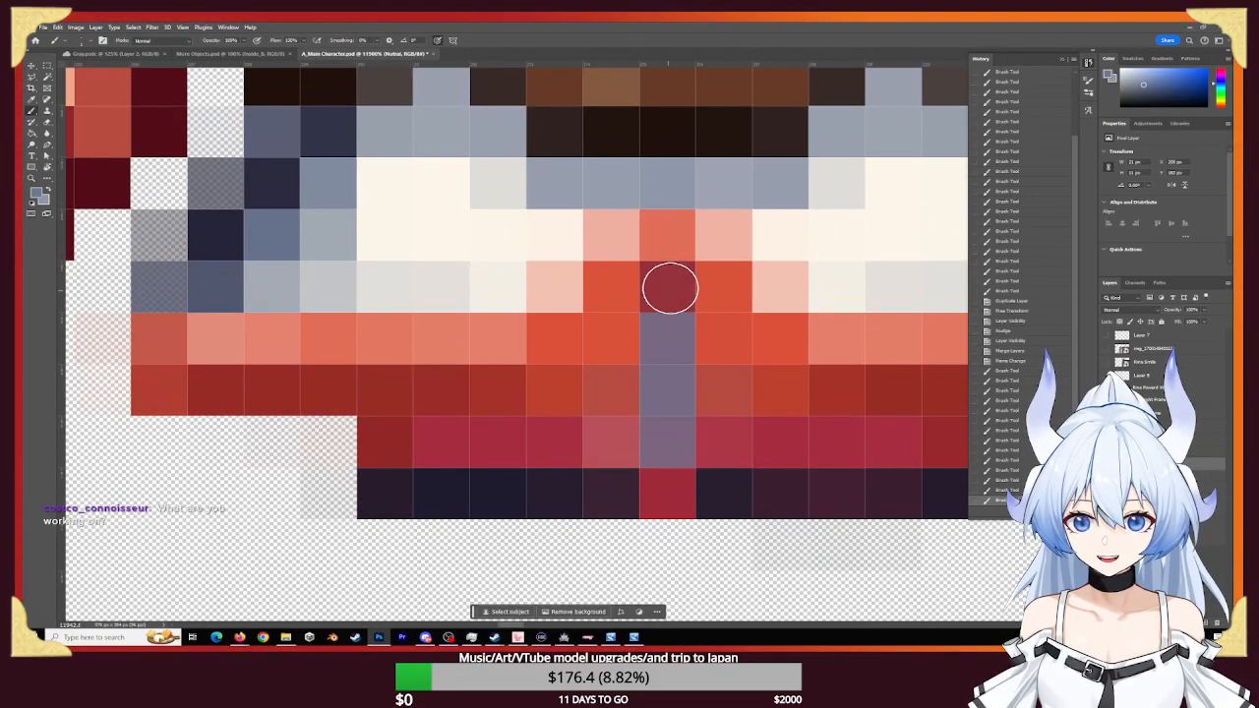
left_click(664, 481)
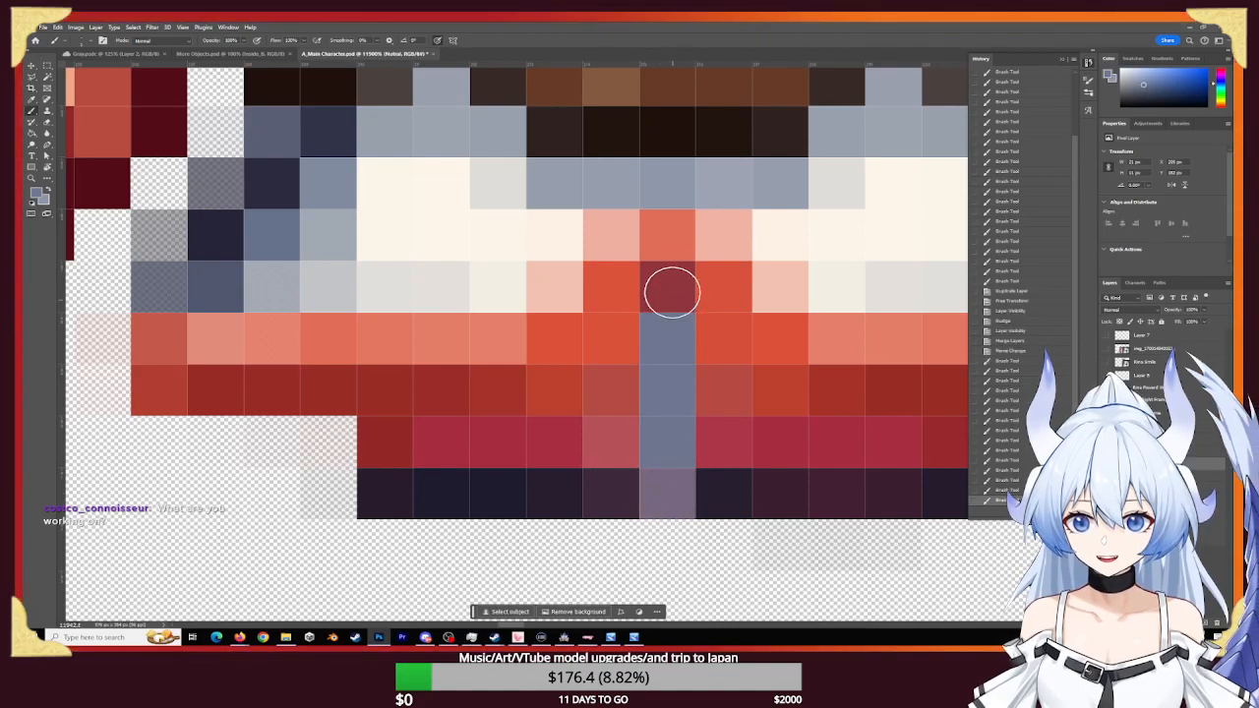
left_click(668, 287)
left_click_drag(669, 289, 663, 501)
- Sample the light skin tone from the hand and paint one pixel on each side of the centre line in the hem's upper row
key("z")
left_click_drag(675, 357, 586, 339)
mouse_move(546, 276)
left_mouse_down()
mouse_move(463, 349)
mouse_move(492, 363)
left_mouse_up()
key("b")
left_click(192, 270, "alt")
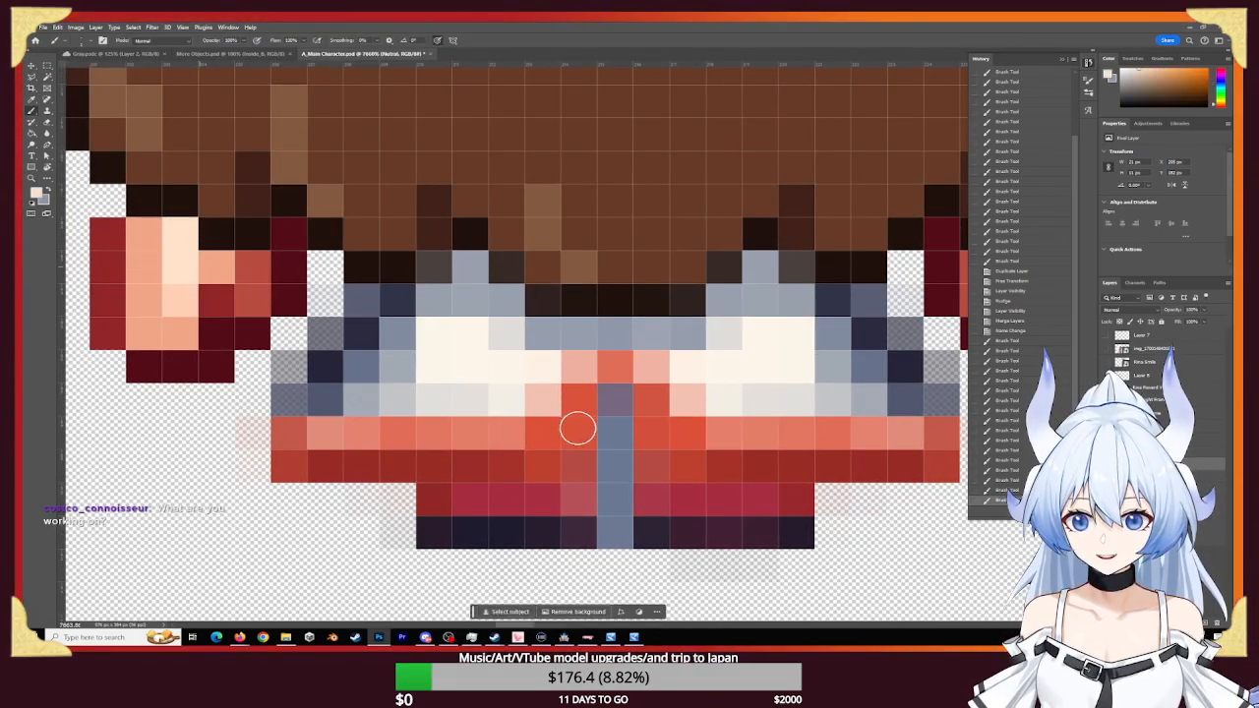
left_click(580, 433)
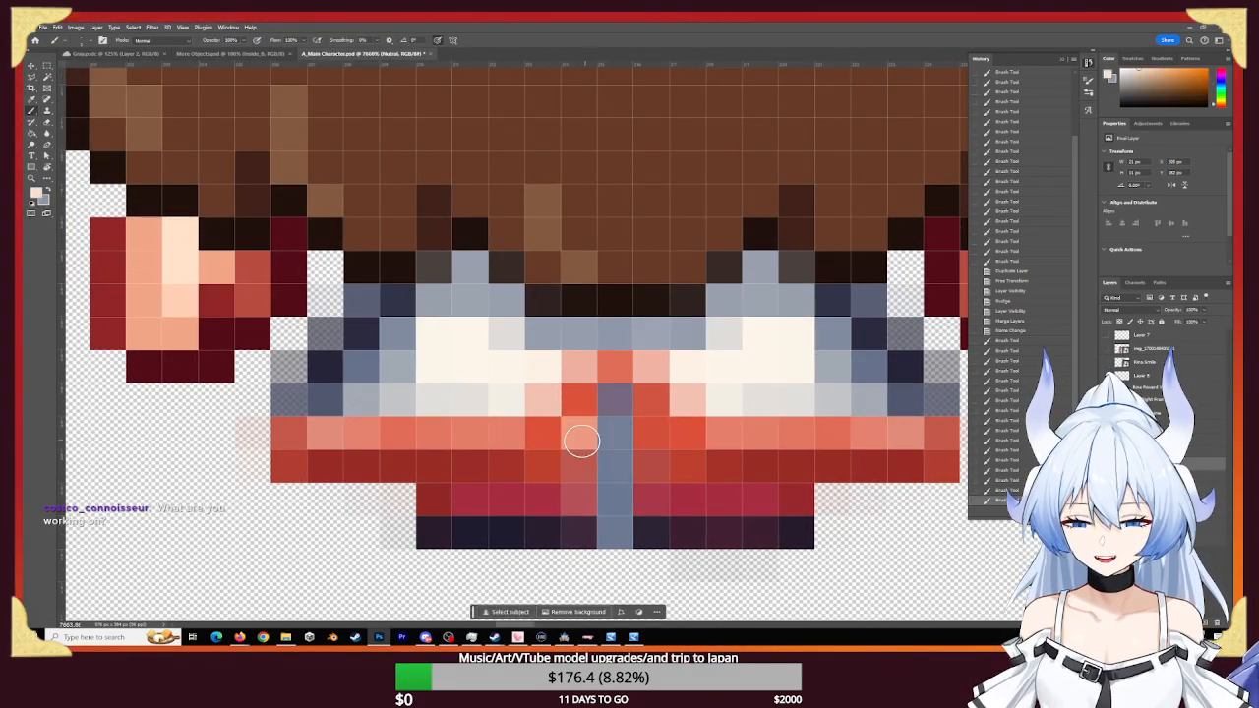
left_click(649, 439)
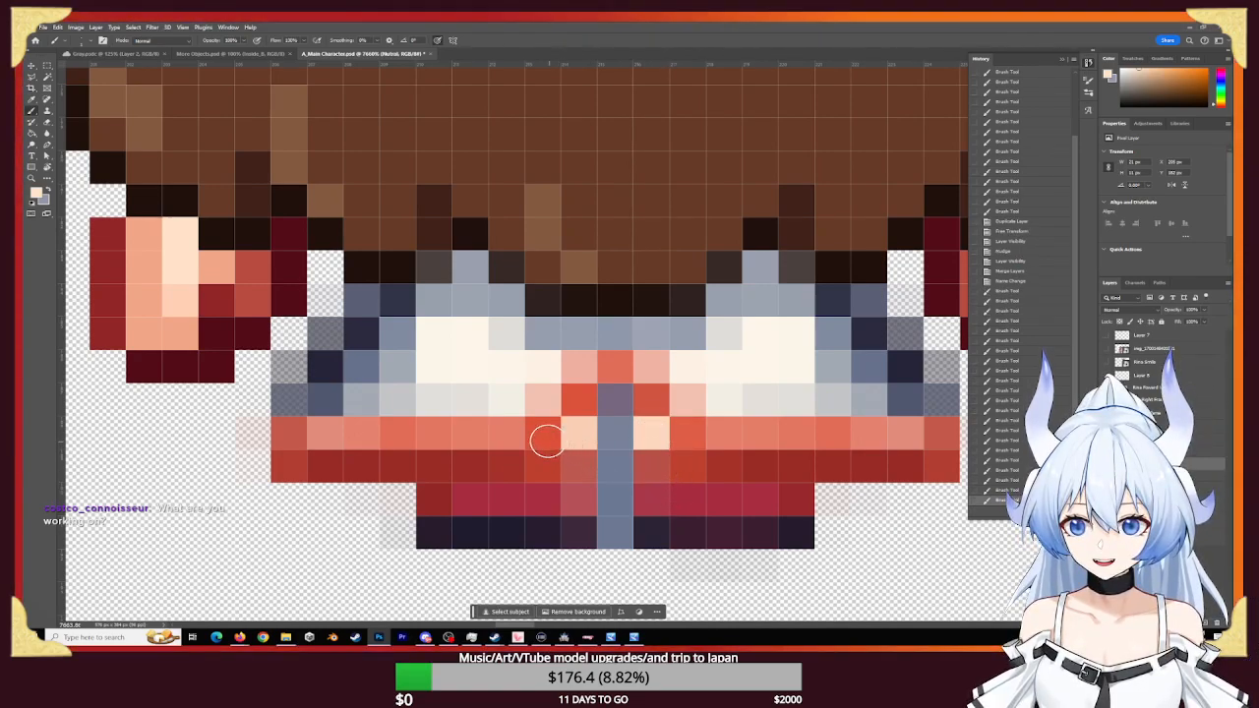
- Sample orange-red from the skirt's trim and strengthen the trim pixels arching around the skirt's opening
left_click(537, 456, "alt")
left_click(579, 400)
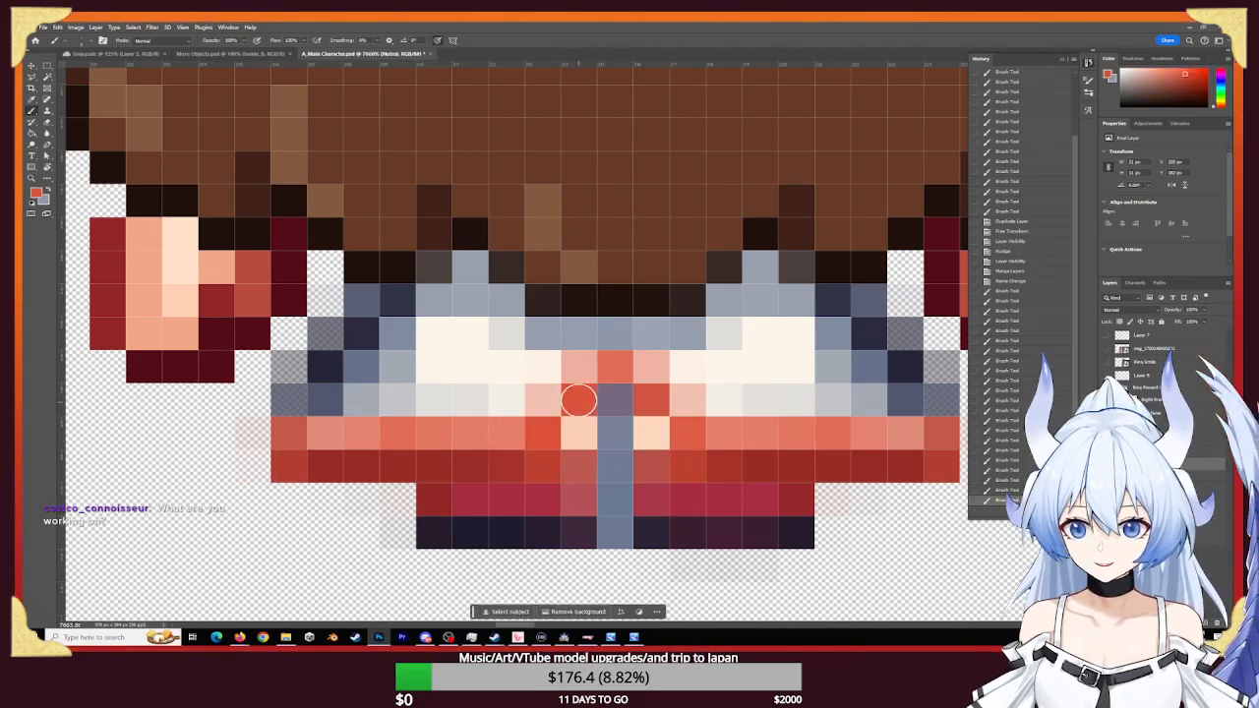
left_click(647, 400)
left_click(690, 432)
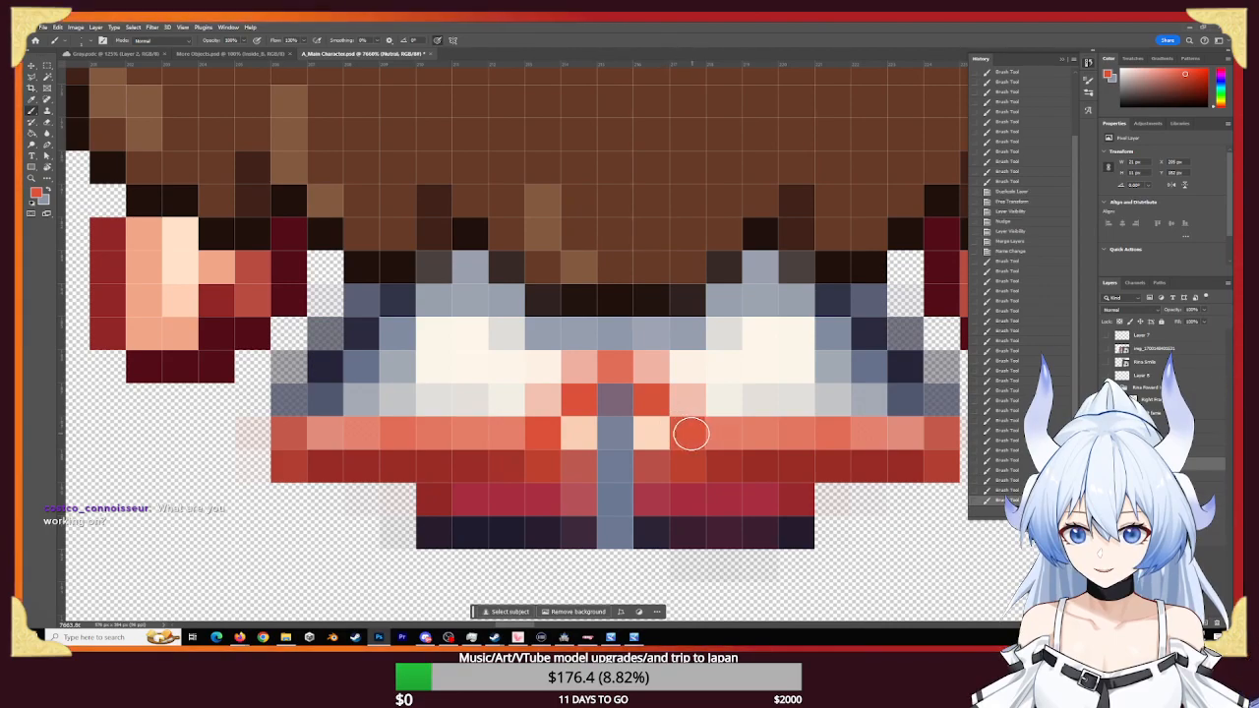
left_click(614, 366)
left_click(612, 366)
left_click(580, 401)
left_click(544, 429)
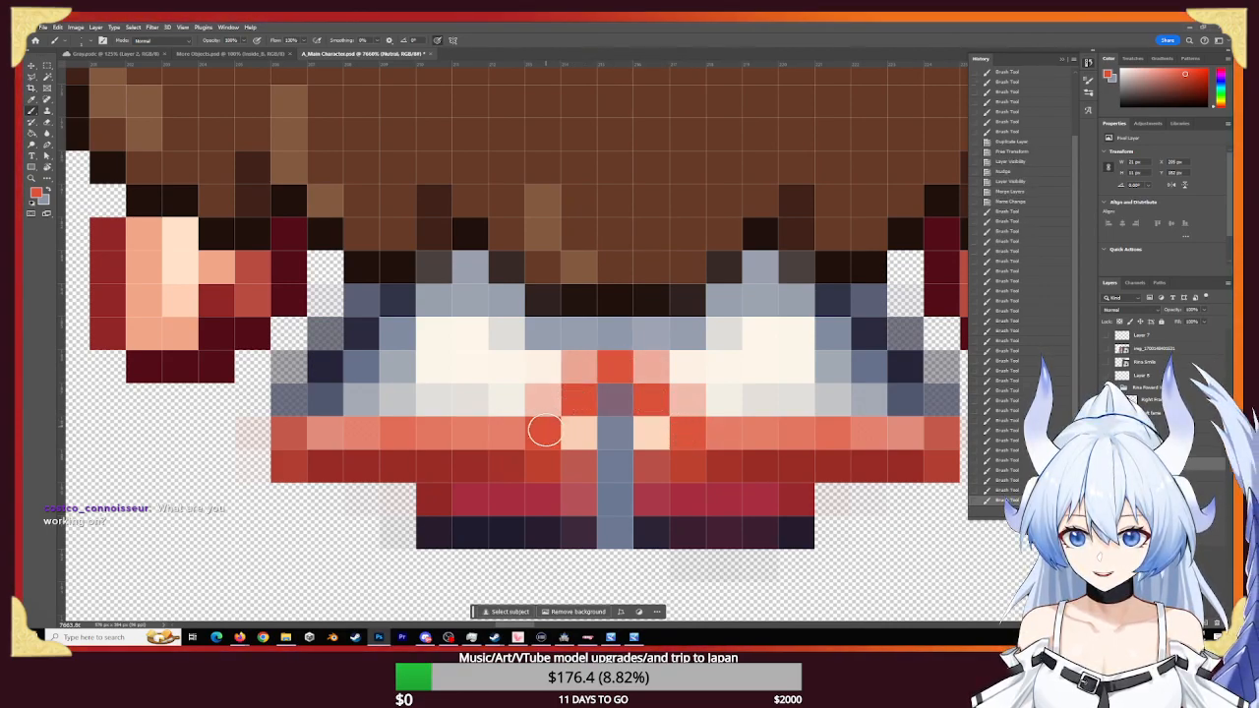
left_click(509, 470)
left_click(577, 487)
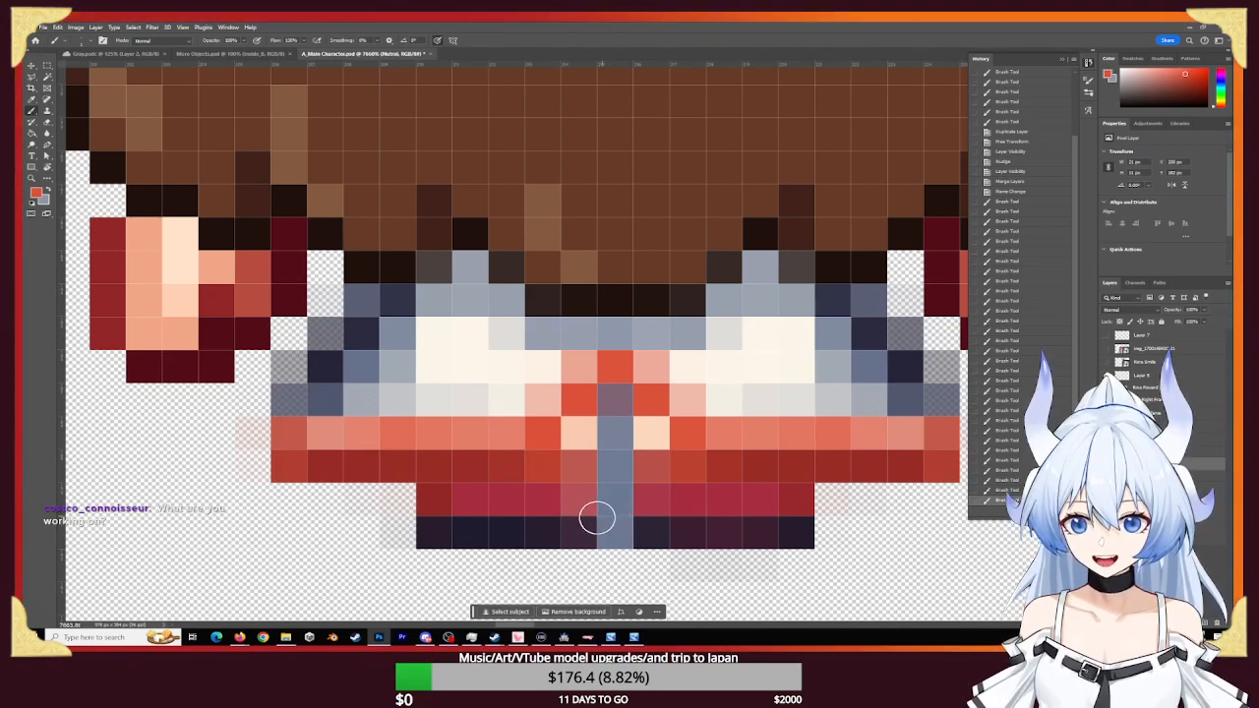
- Sample dark navy from the shoes and paint the inner and outer edge pixels of both legs in the crimson row
left_click(547, 529, "alt")
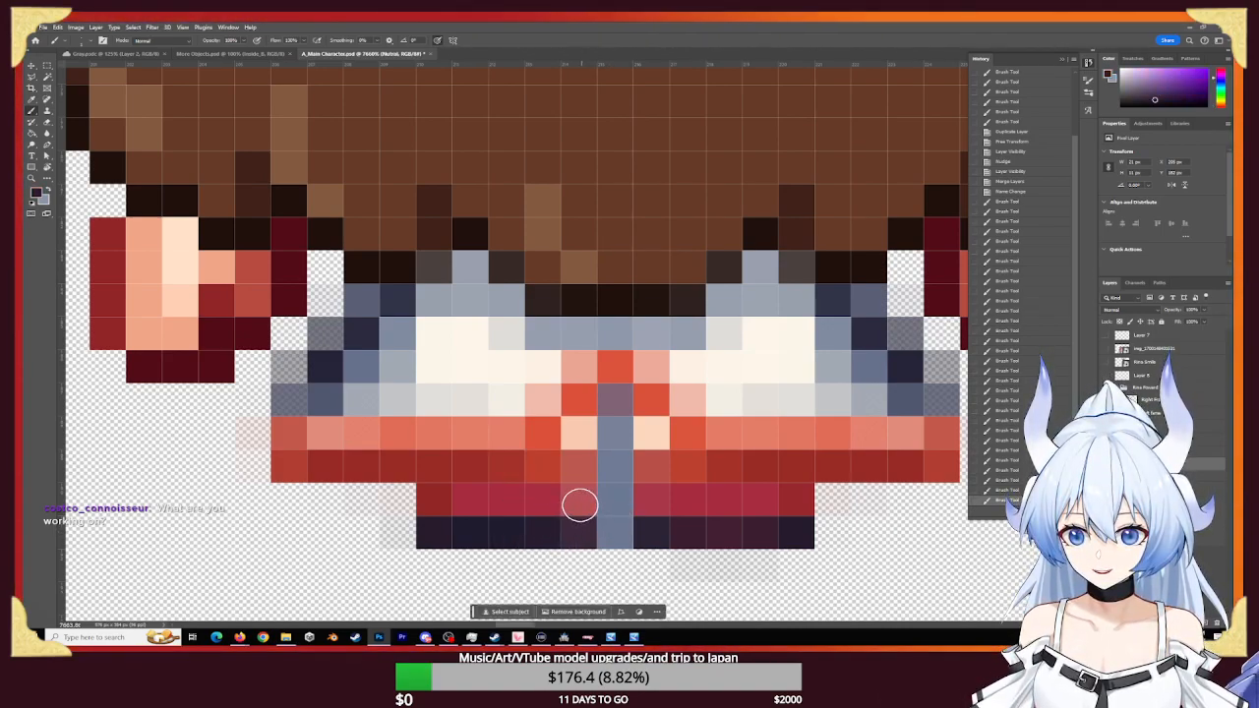
left_click(580, 506)
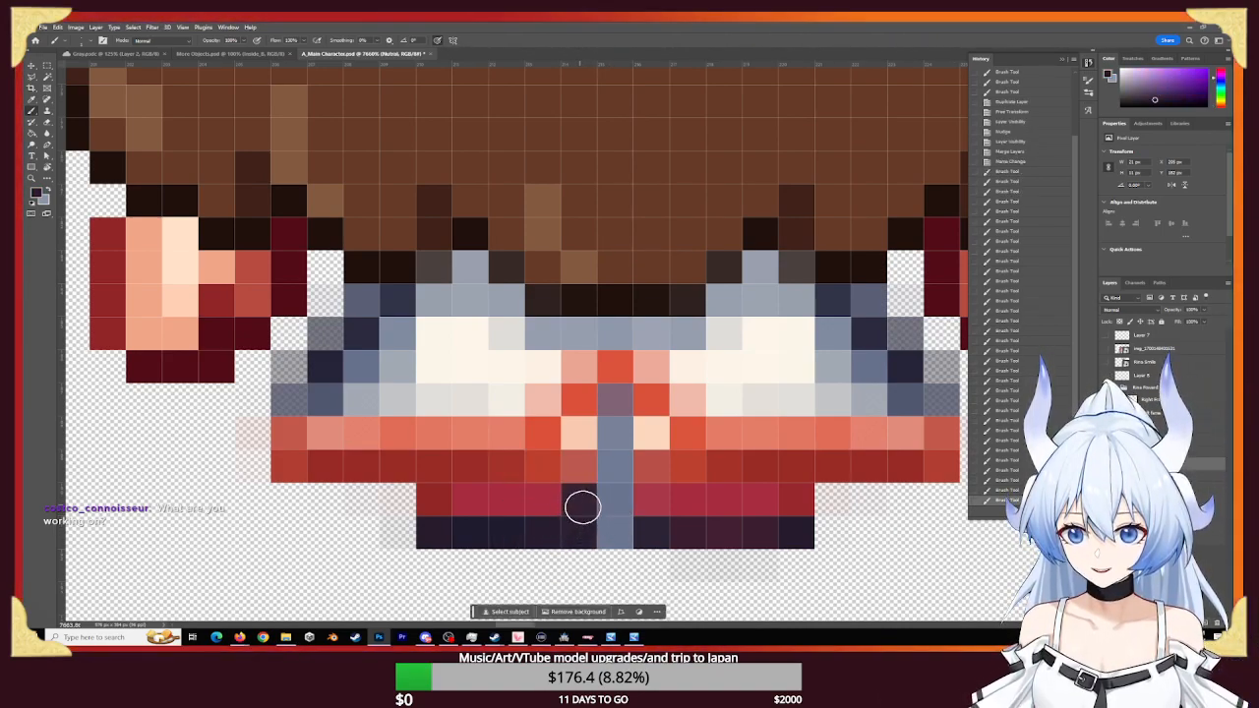
left_click(650, 504)
left_click(654, 502)
left_click(654, 500)
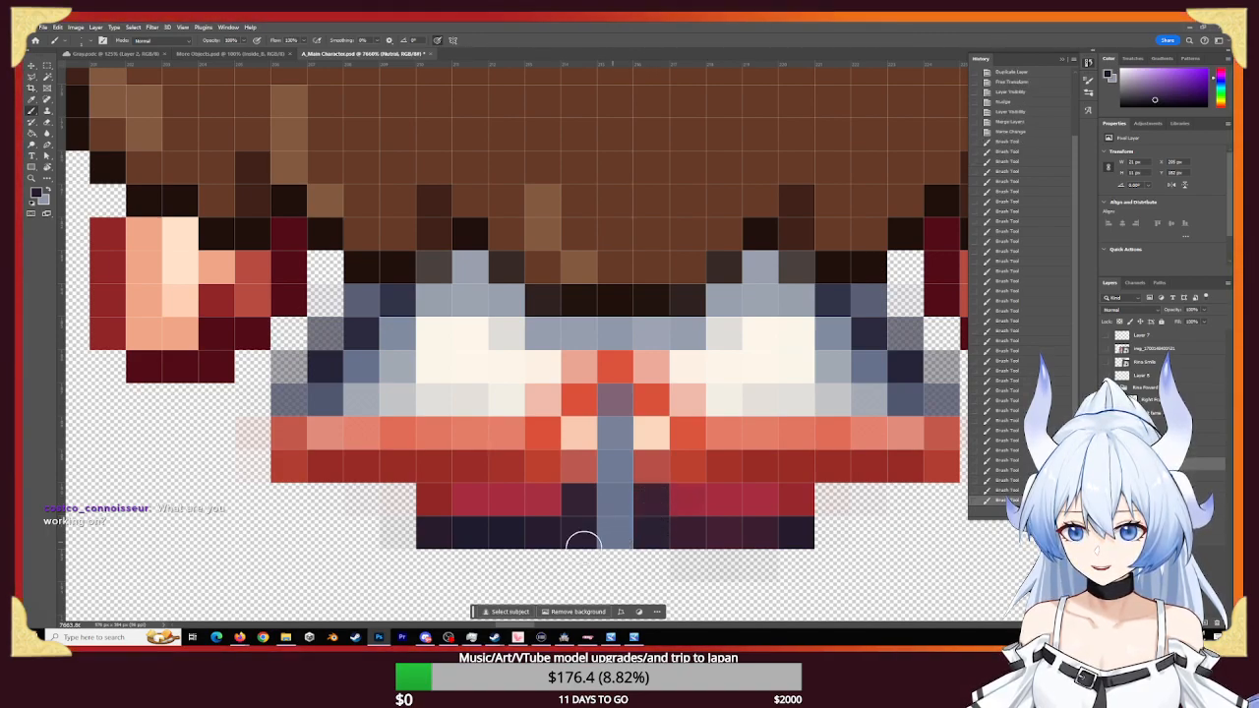
left_click(432, 506)
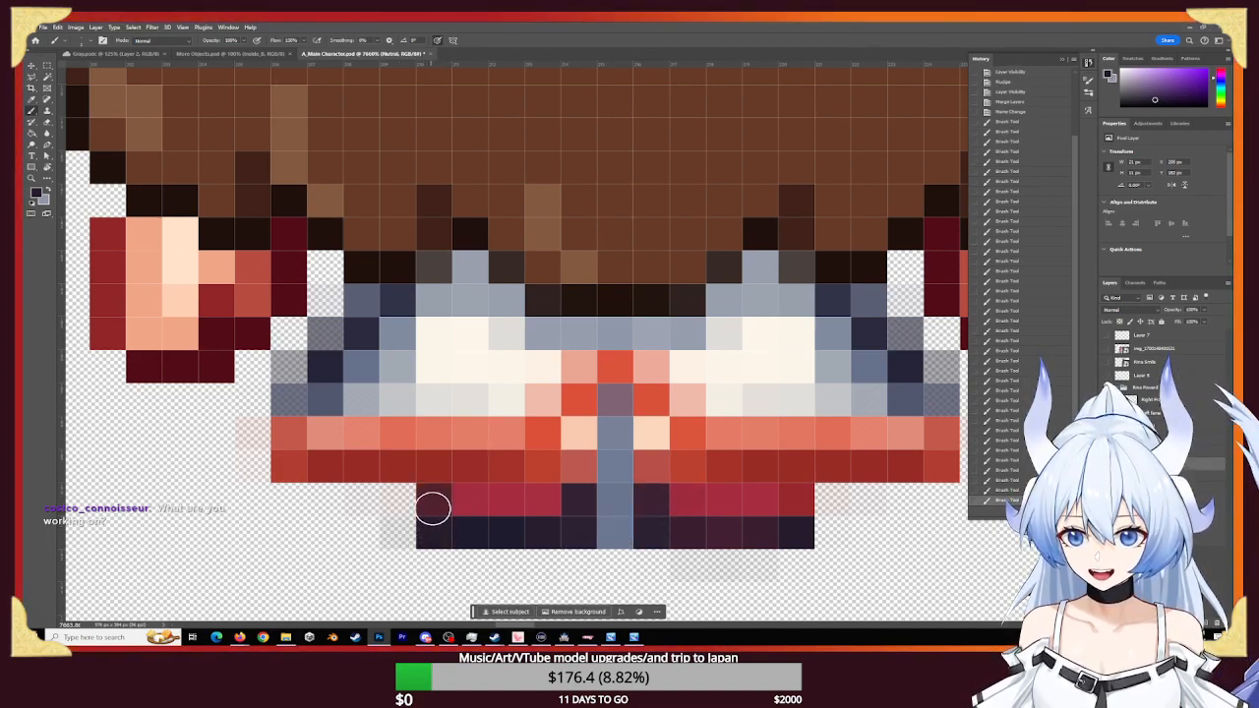
left_click(796, 510)
- Undo the oversized eraser stroke, shrink the eraser, and clean up the faint stray pixels beside the shoes
key("e")
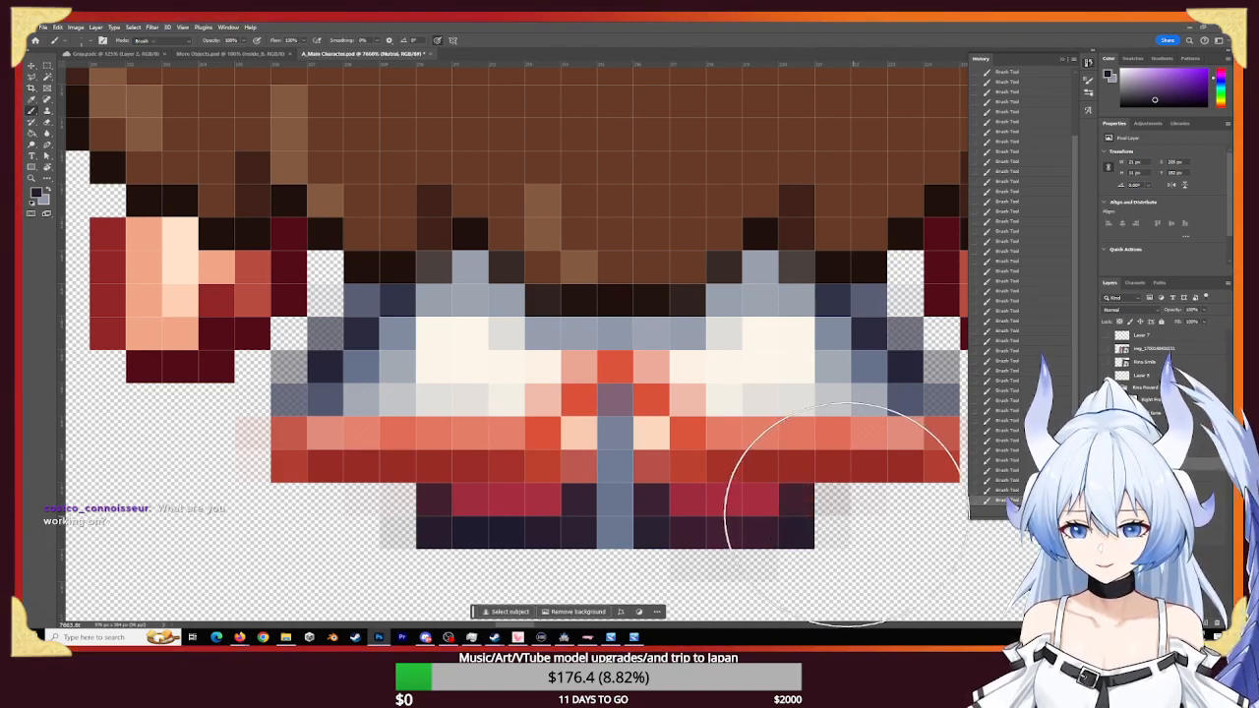
left_click(845, 516)
key("ctrl+z")
right_click_drag(762, 447, 399, 461, "alt")
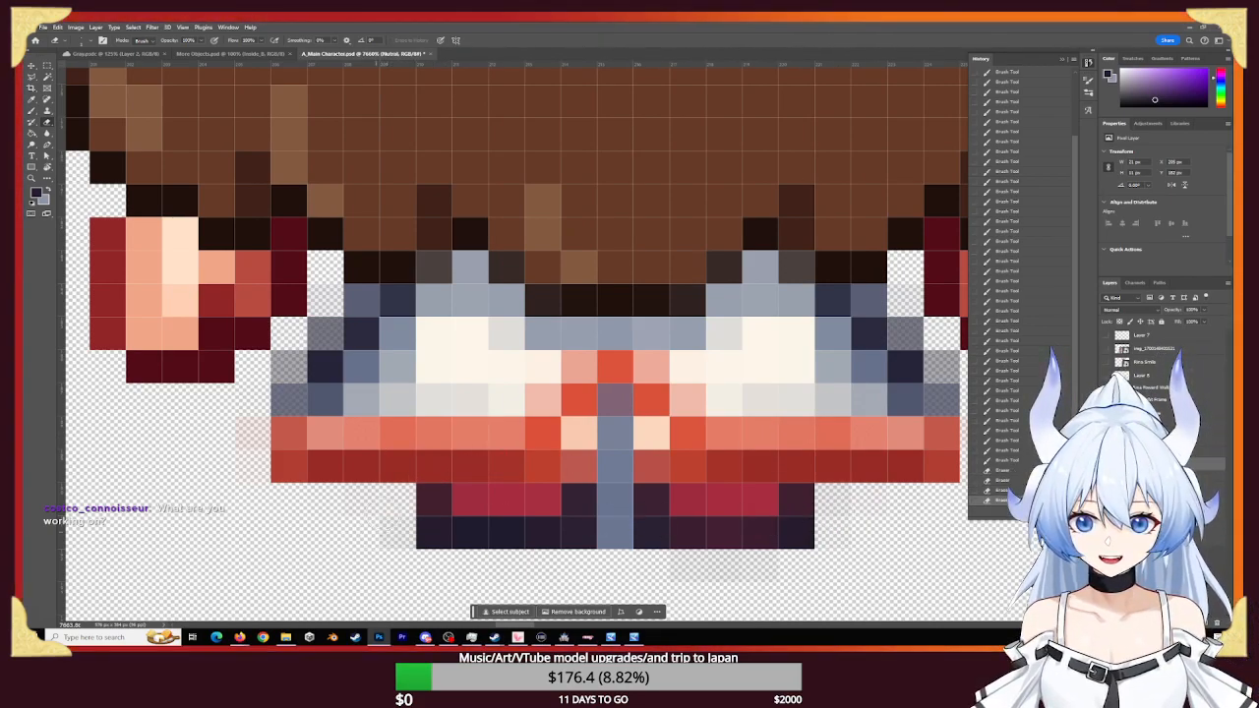
- Darken the slate-blue centre line between the legs with semi-transparent dark navy strokes from the hem down through the shoes
key("z")
left_click_drag(798, 485, 599, 463)
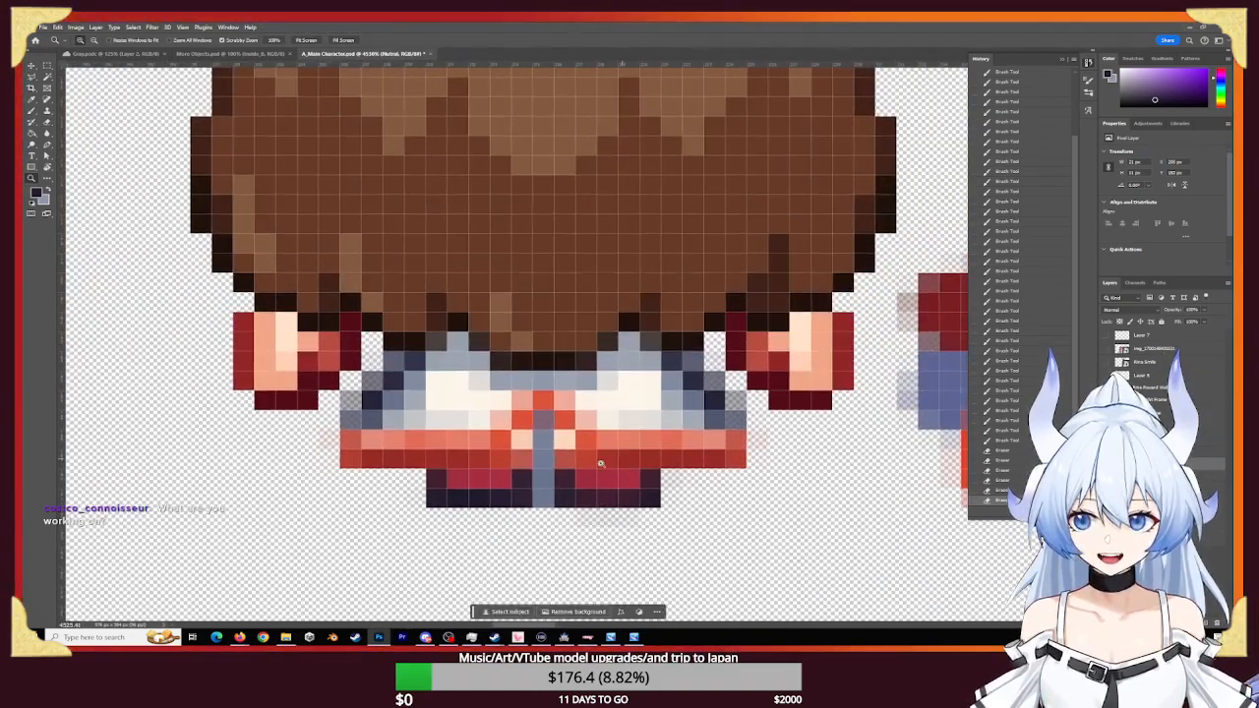
key("b")
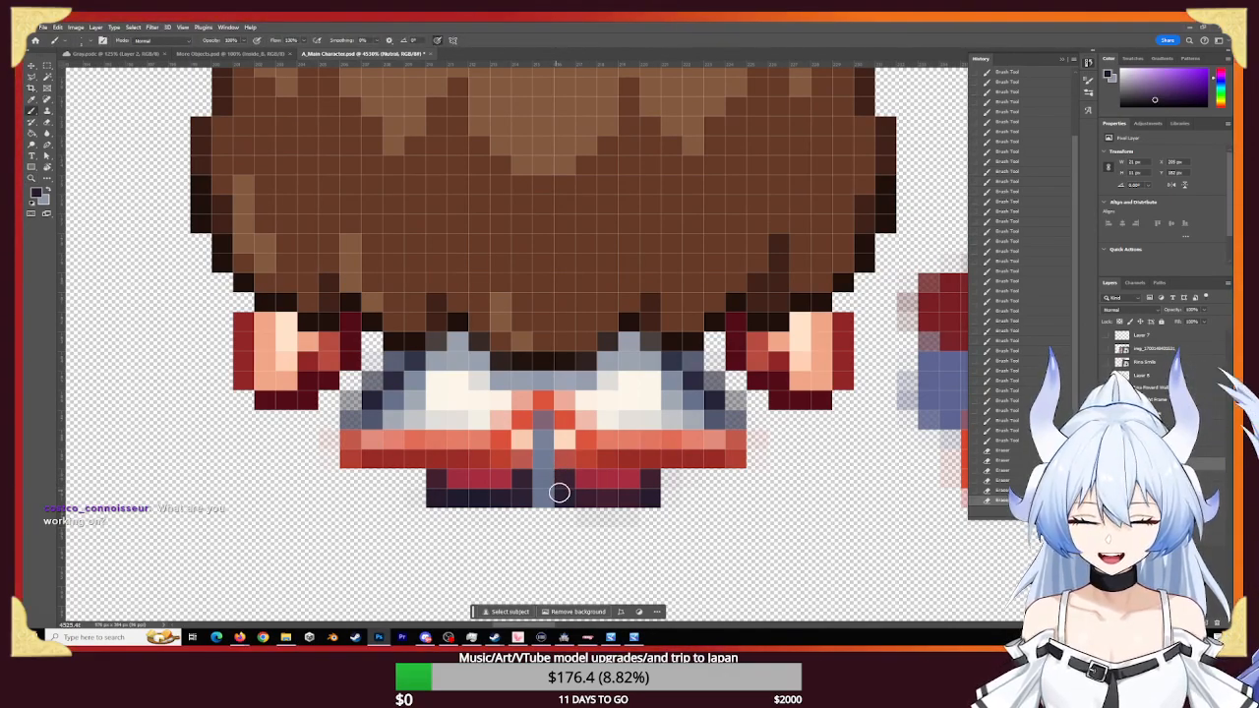
scroll(564, 490, "up", 5, "alt")
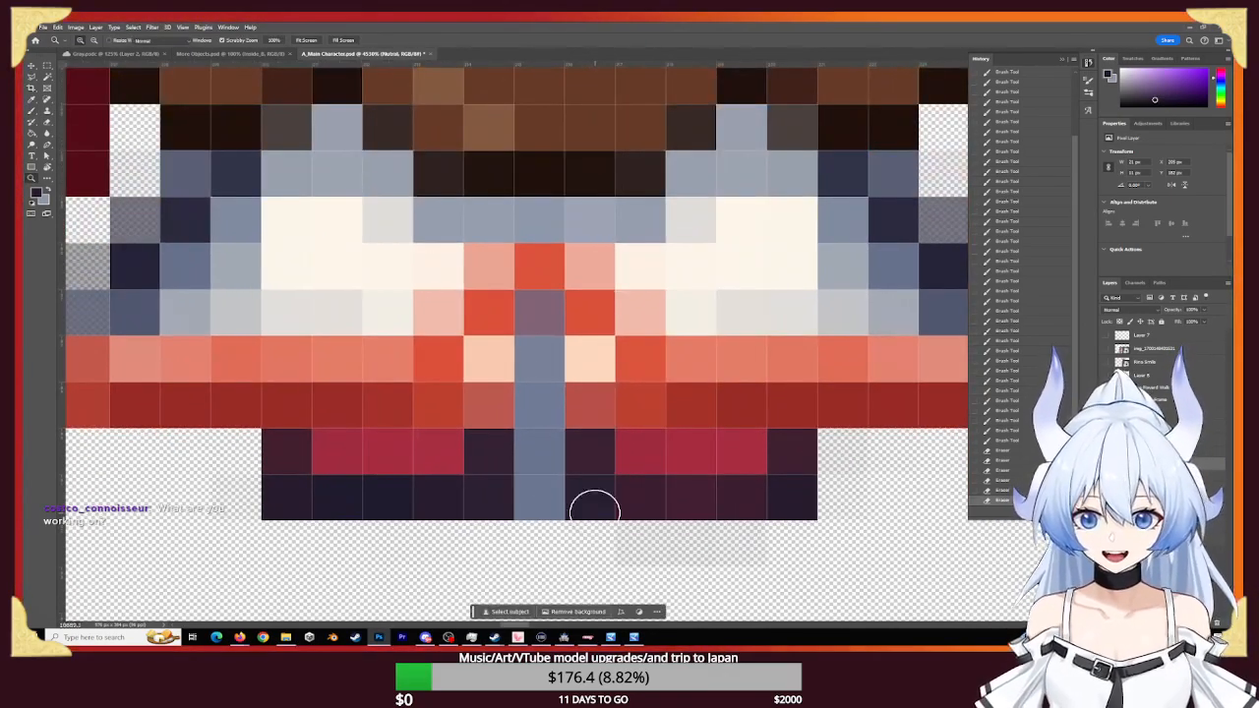
left_click_drag(540, 340, 534, 506)
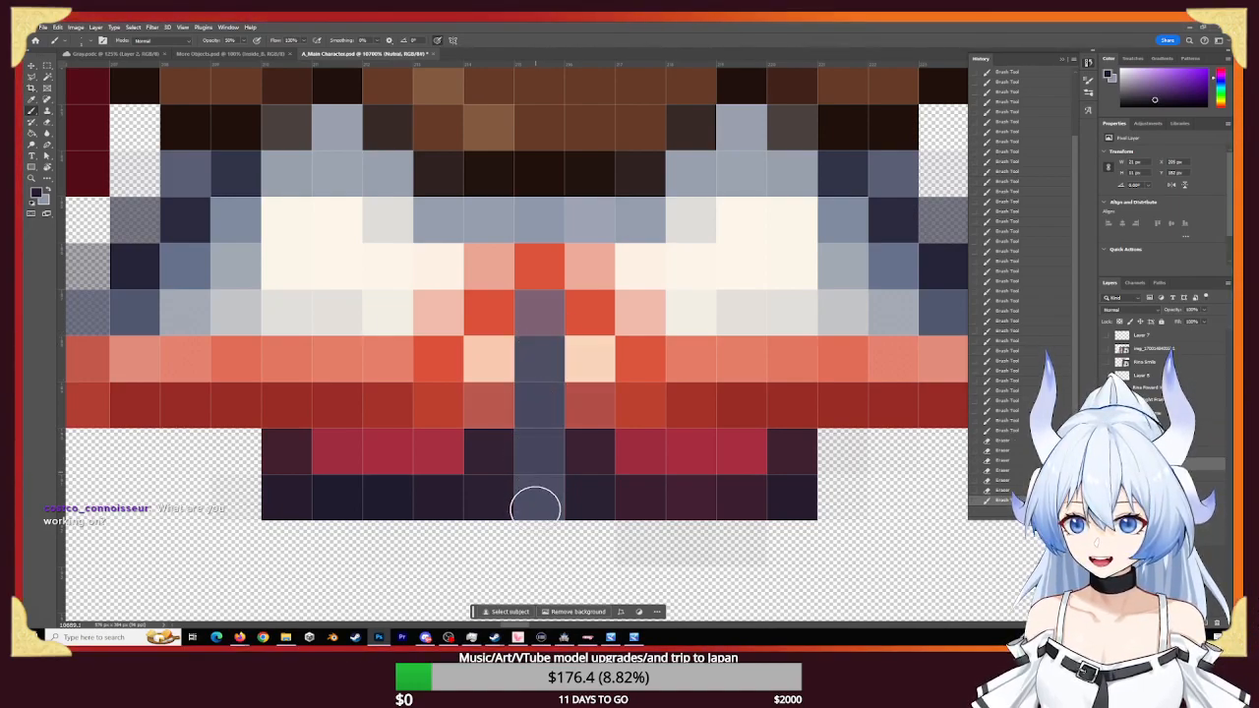
left_click_drag(539, 326, 542, 511)
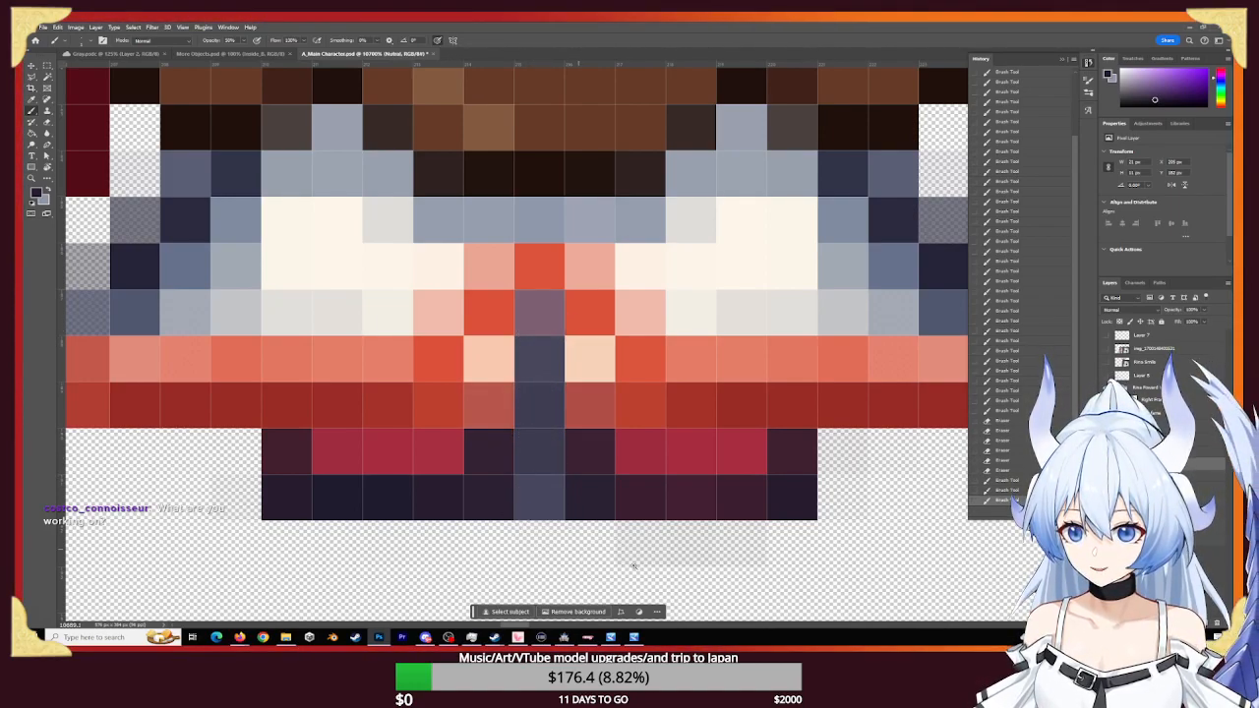
- Sample dark maroon from the hand's outline and paint the top two pixels of the centre line with it at full opacity
left_click_drag(651, 554, 871, 494)
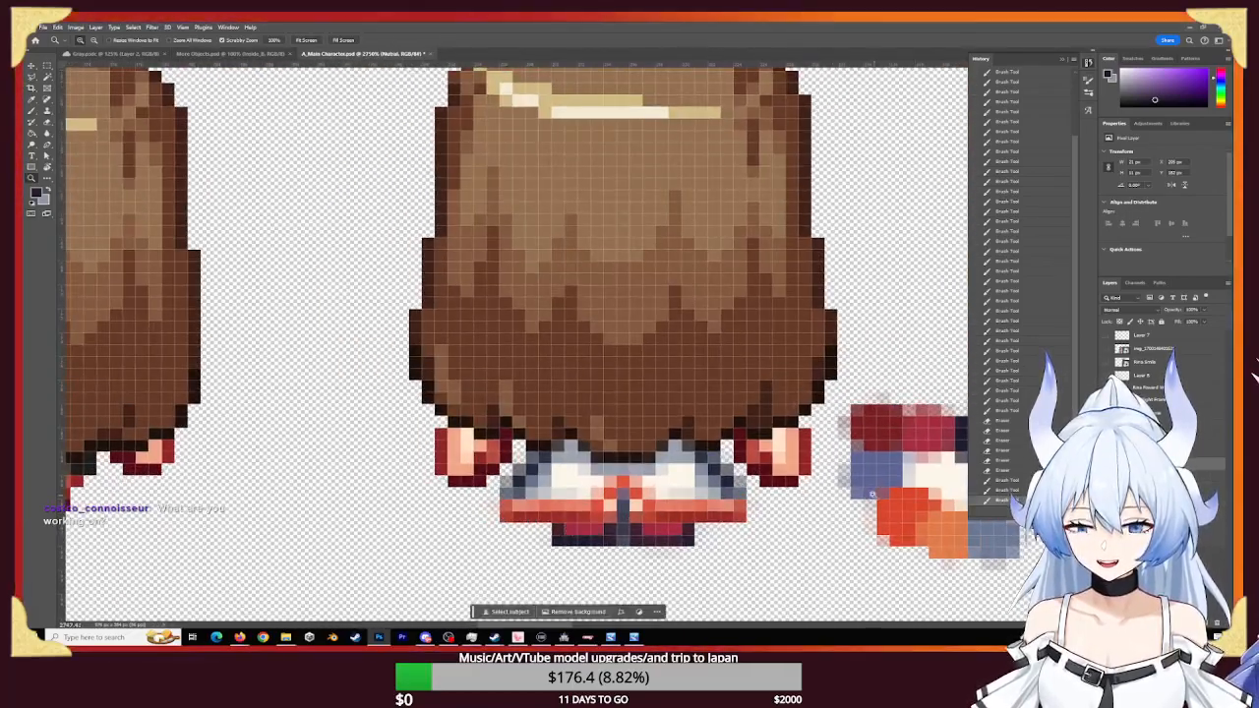
key("b")
left_click(751, 452, "alt")
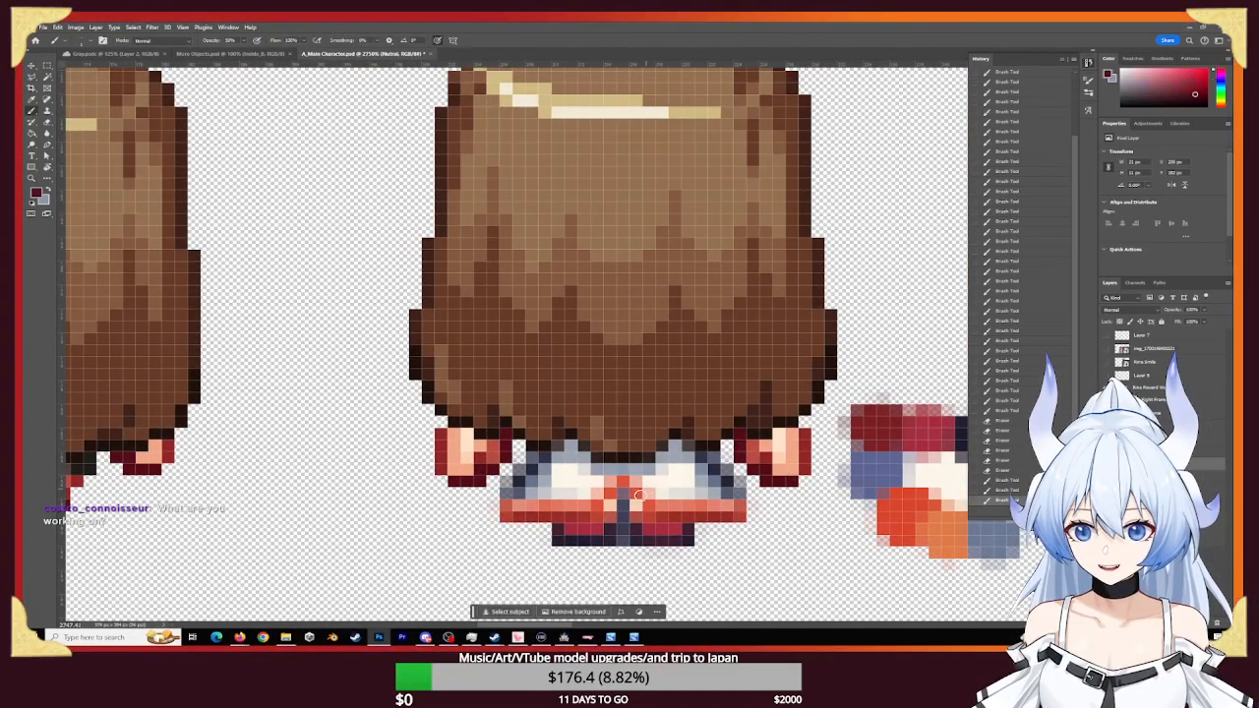
key("z")
left_click_drag(612, 514, 641, 480)
key("b")
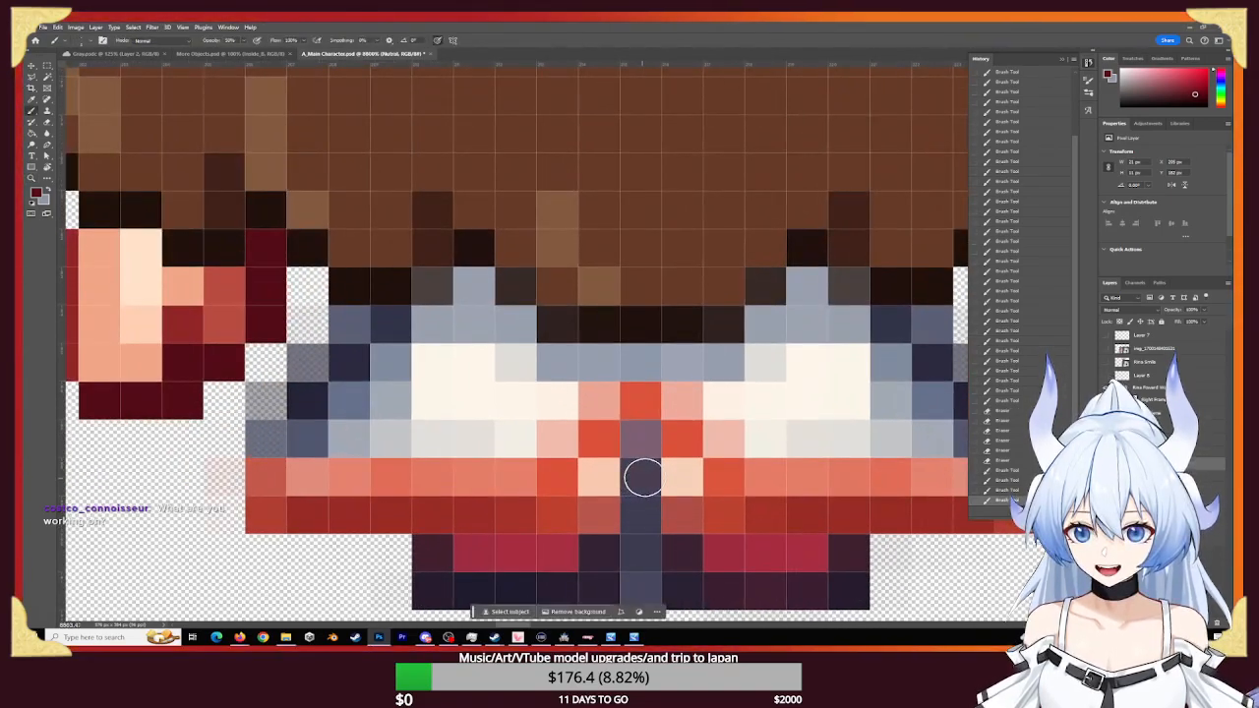
key("0")
left_click(639, 479)
left_click(640, 479)
left_click(638, 478)
left_click(637, 477)
left_click(638, 478)
left_click(638, 478)
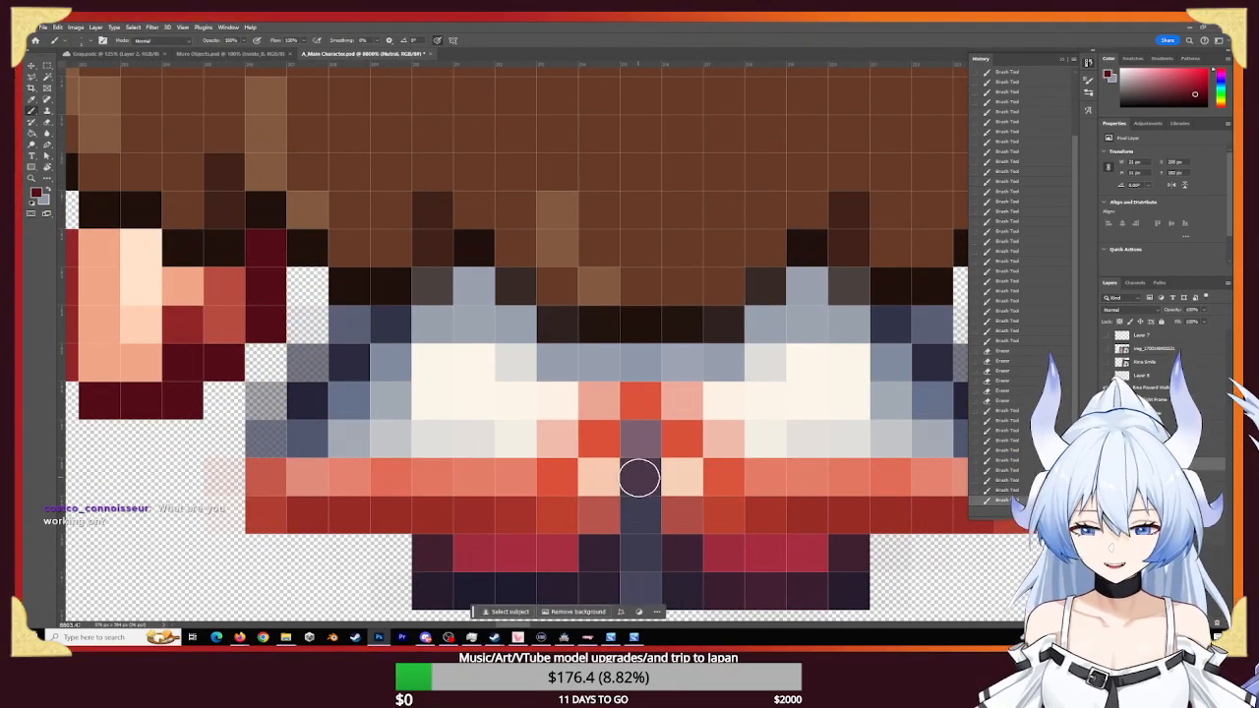
left_click(641, 476)
left_click(638, 443)
left_click(639, 437)
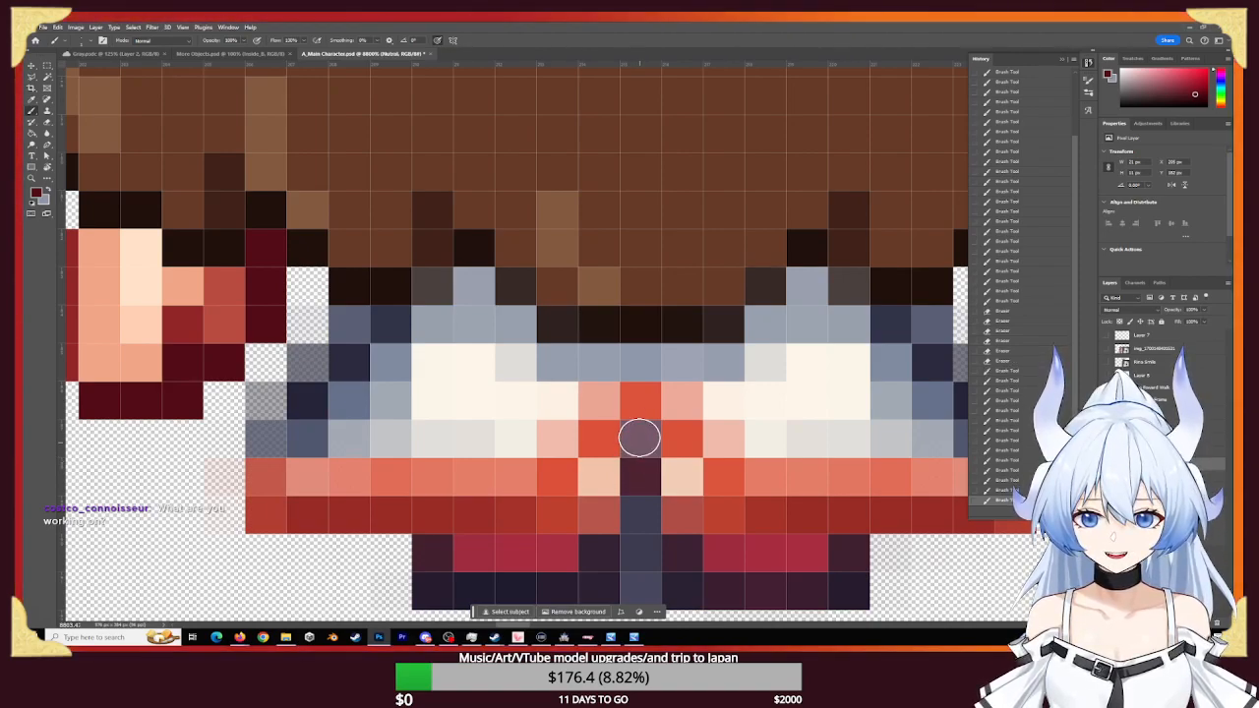
left_click(641, 438)
left_click(644, 434)
left_click(639, 454)
left_click(641, 439)
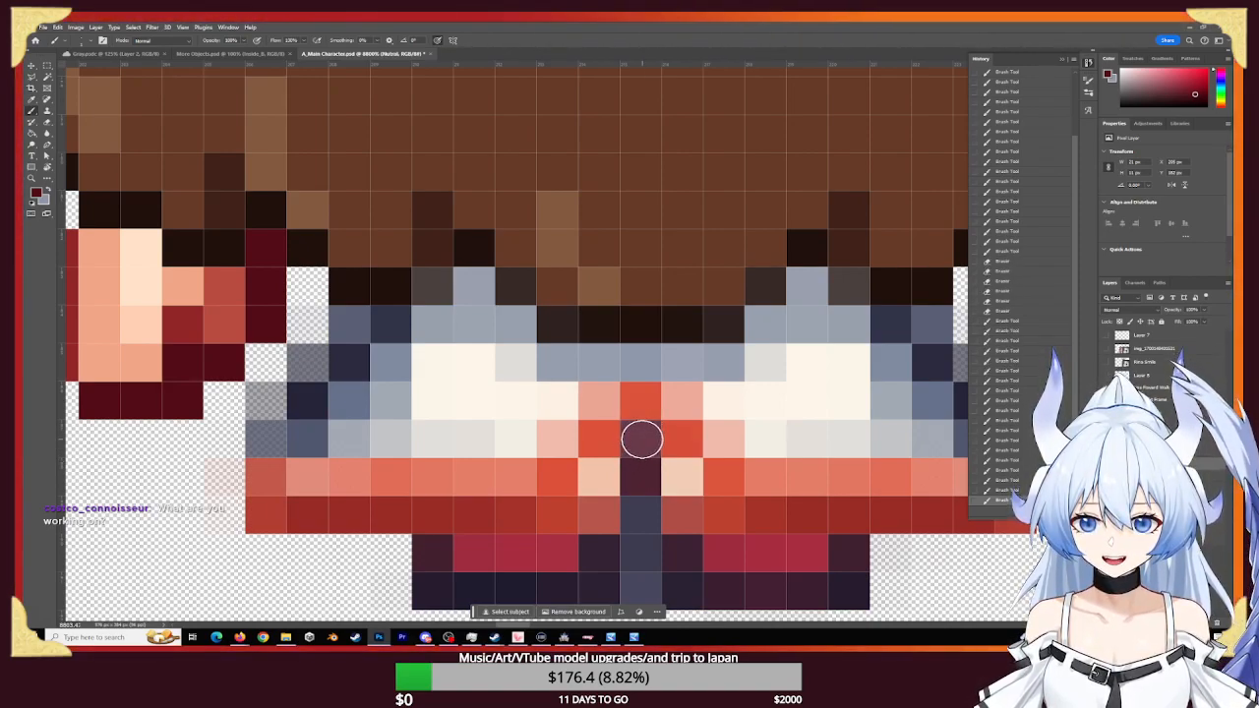
left_click(639, 436)
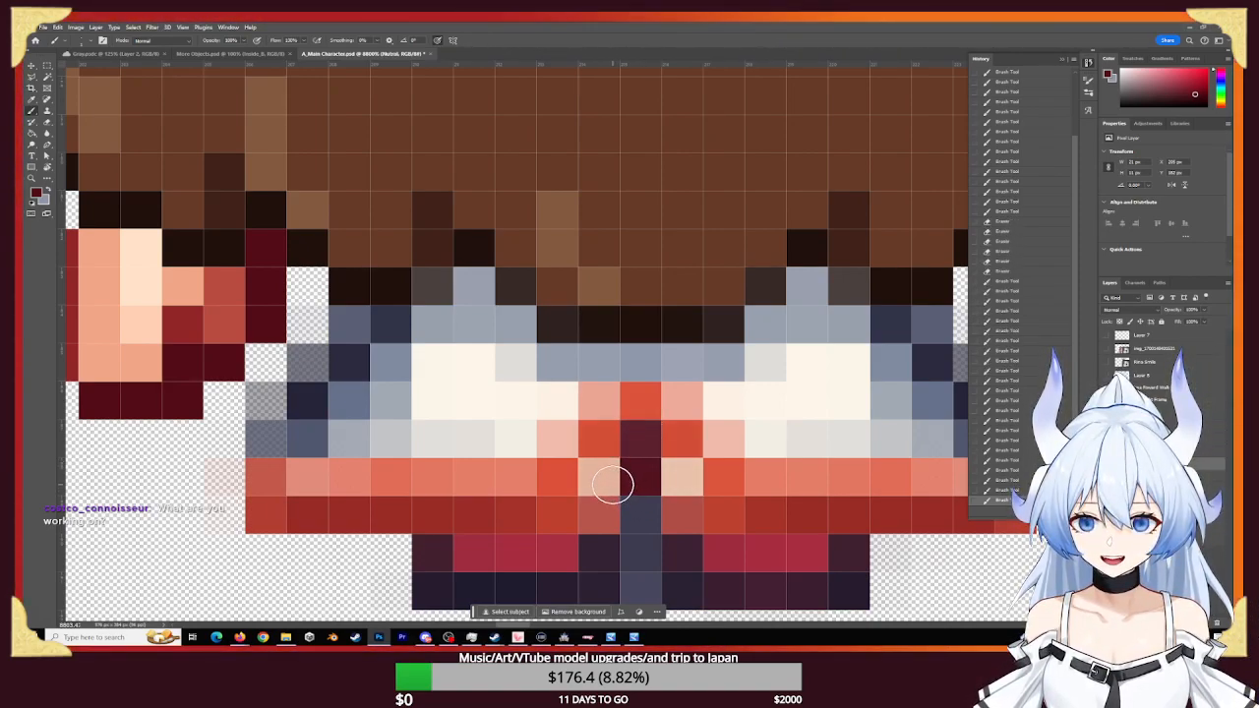
- Sample muted red from the hand's shading and tint the two light skin pixels beside the centre line
key("z")
key("b")
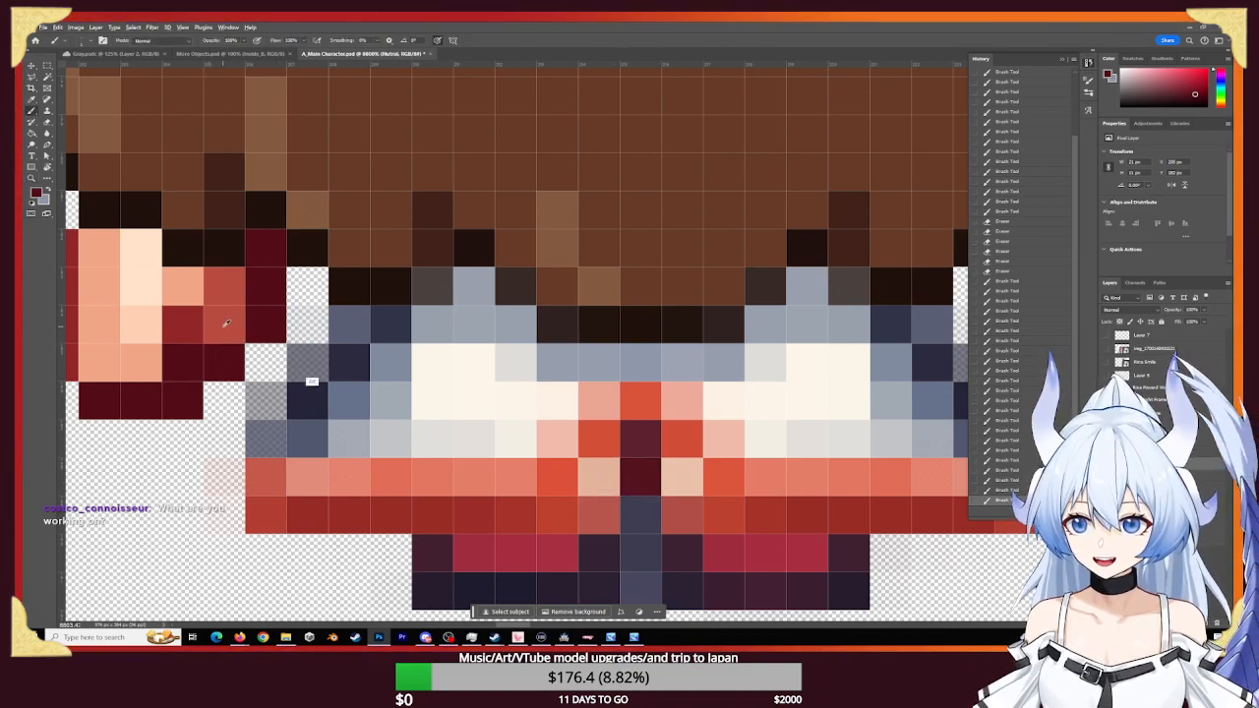
left_click(602, 480)
left_click(679, 481)
key("z")
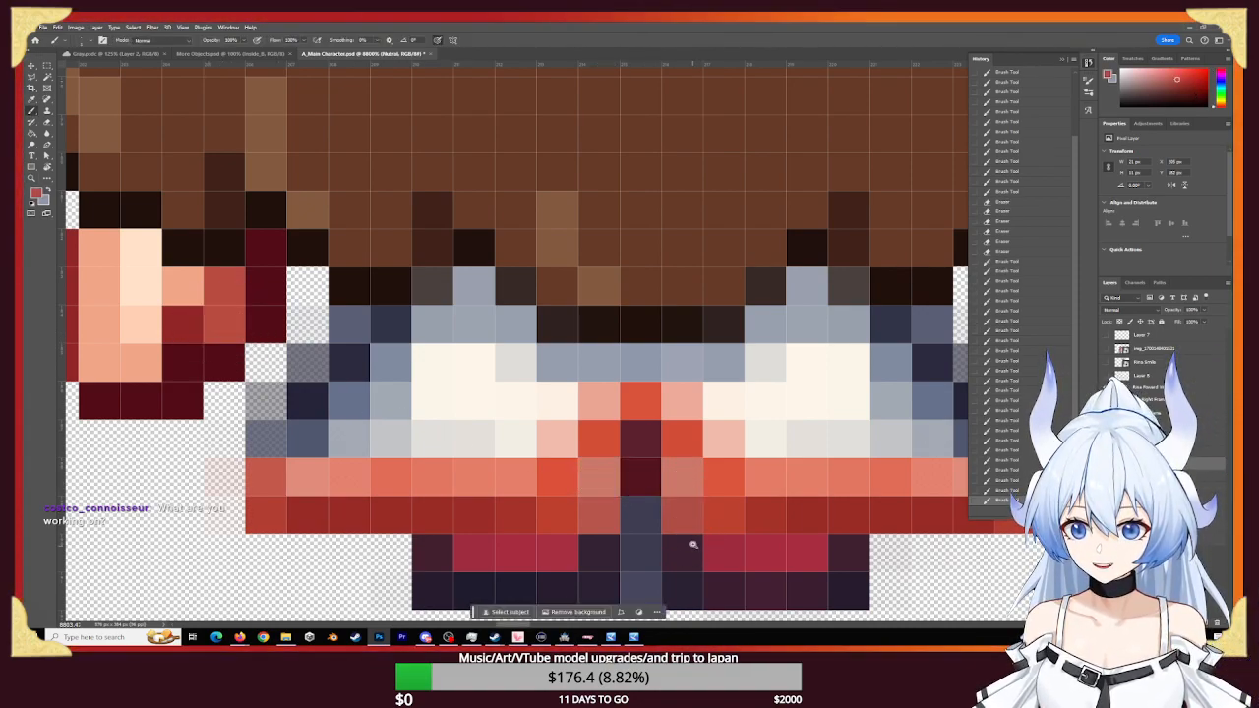
left_click_drag(570, 525, 532, 518)
left_click_drag(596, 443, 502, 409)
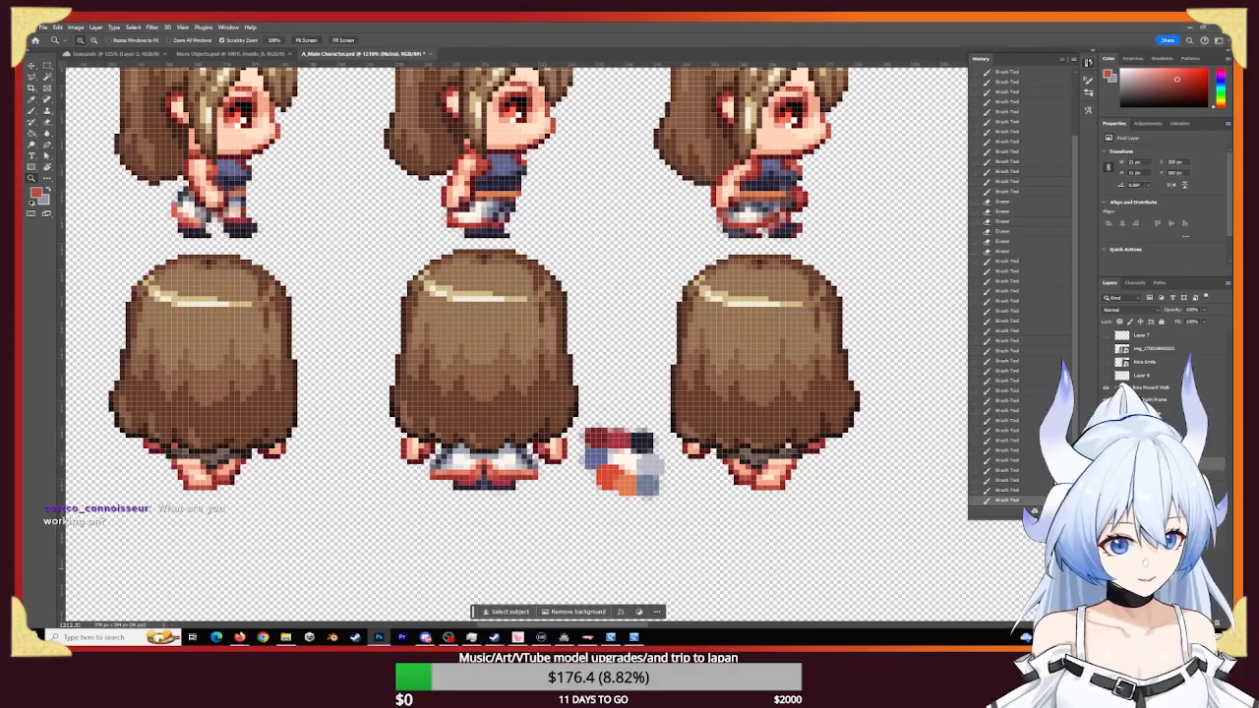
- Create a new layer for the back-facing walk pose beside the neutral one and name it Left Frame
left_click_drag(321, 469, 555, 349)
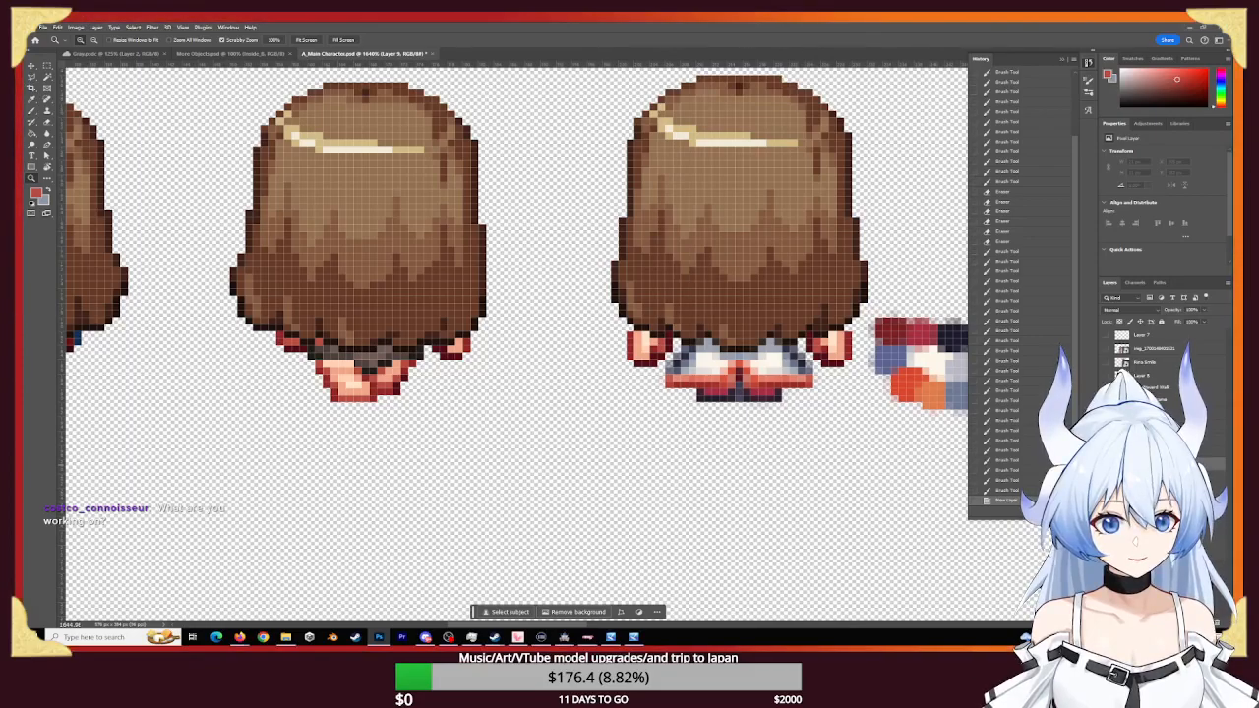
type("Left Frame")
key("Return")
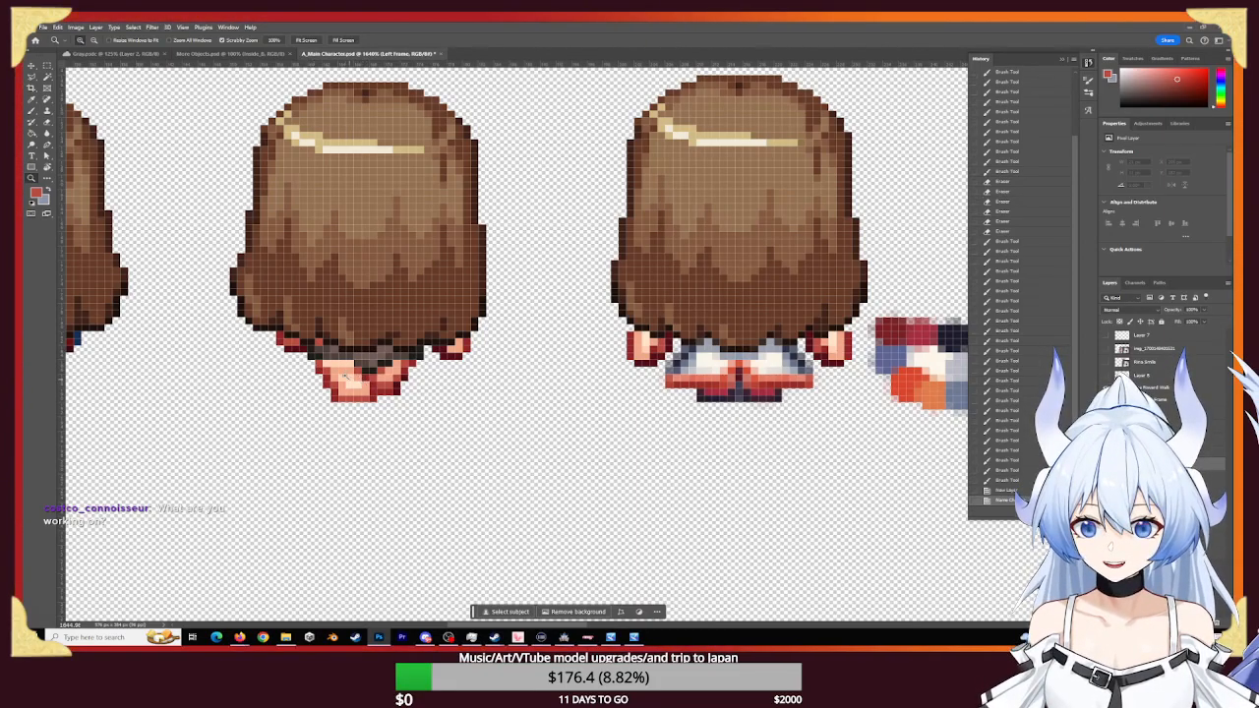
- Sample off-white from the neutral pose's skirt, move the colour palette swatches below the left pose, and reactivate the Left Frame layer
key("b")
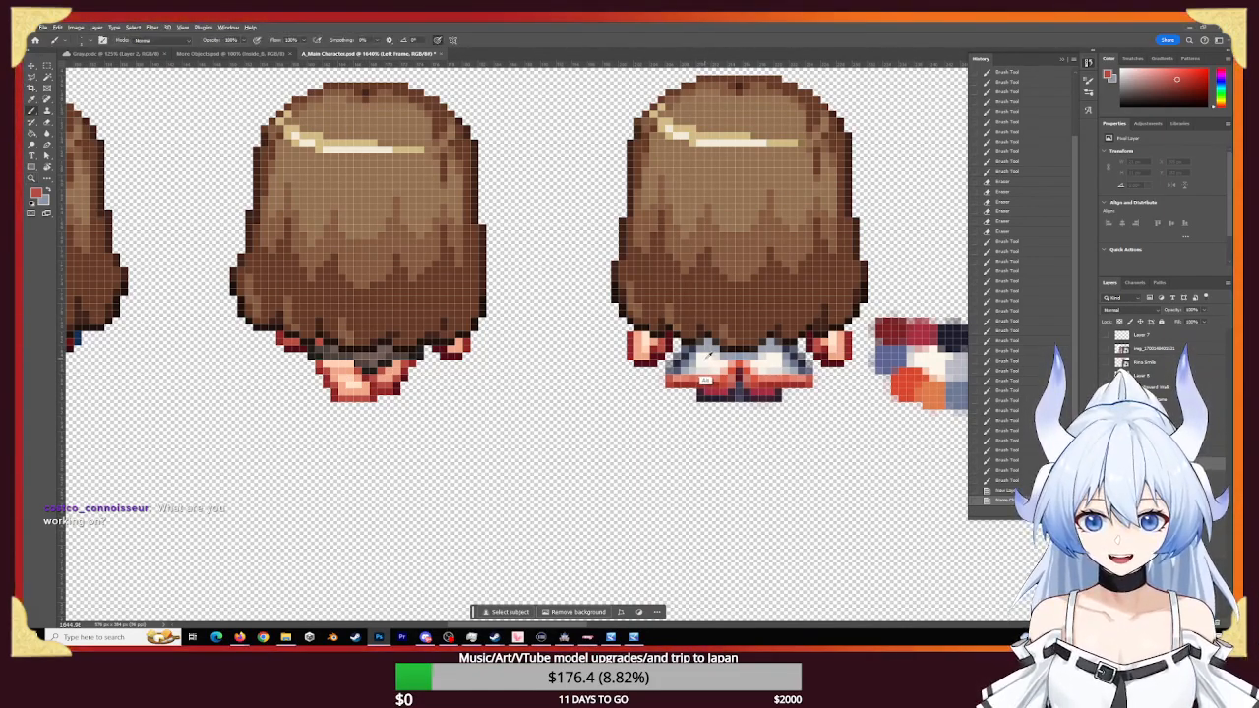
left_click(710, 357, "alt")
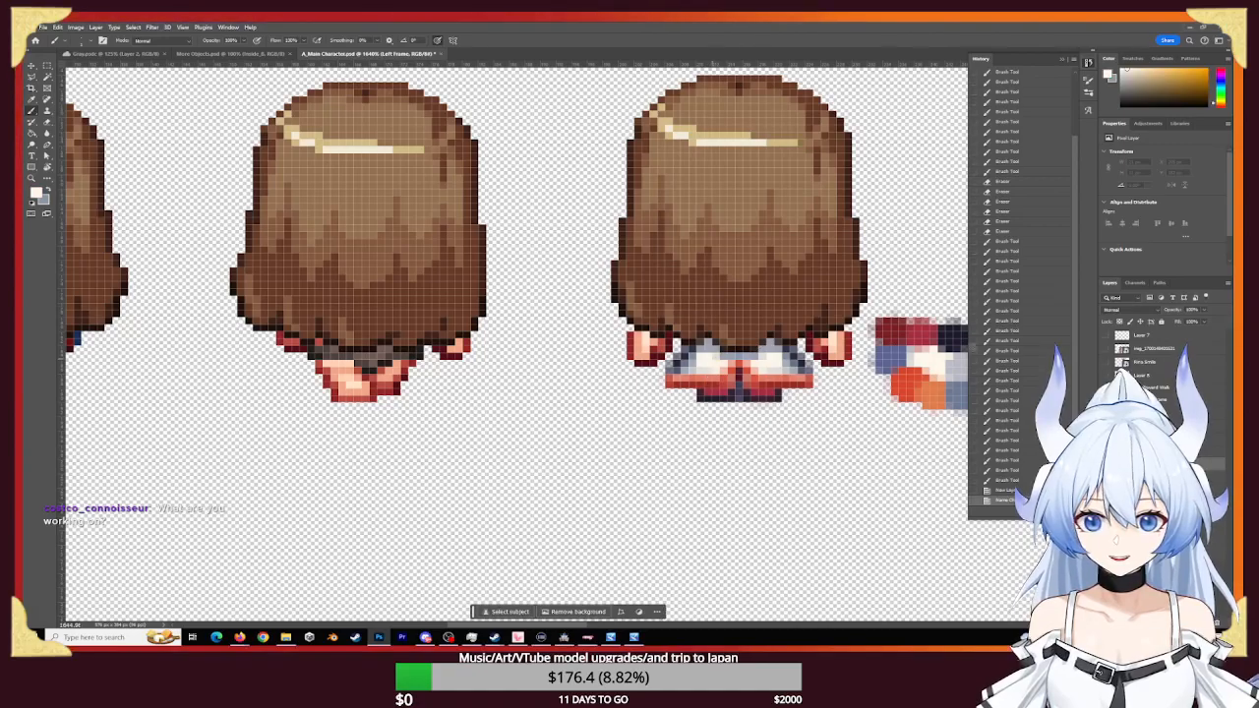
key("v")
left_click_drag(850, 352, 515, 450)
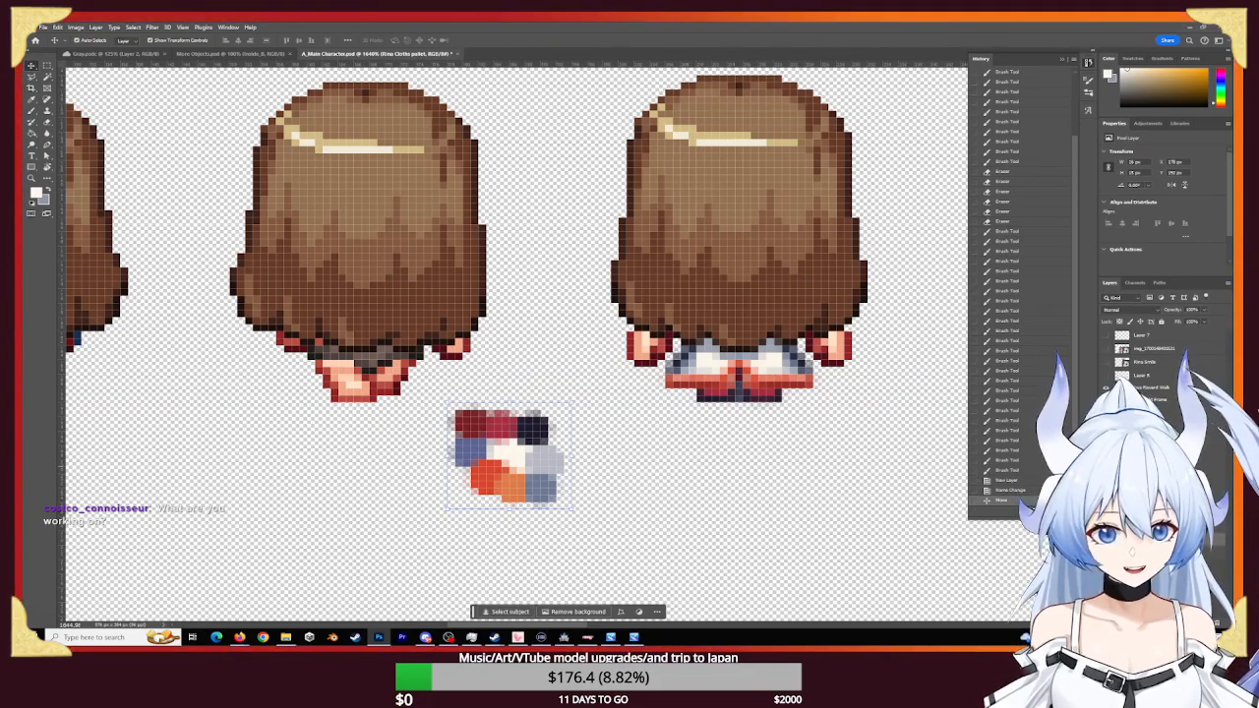
left_click(1170, 464)
key("b")
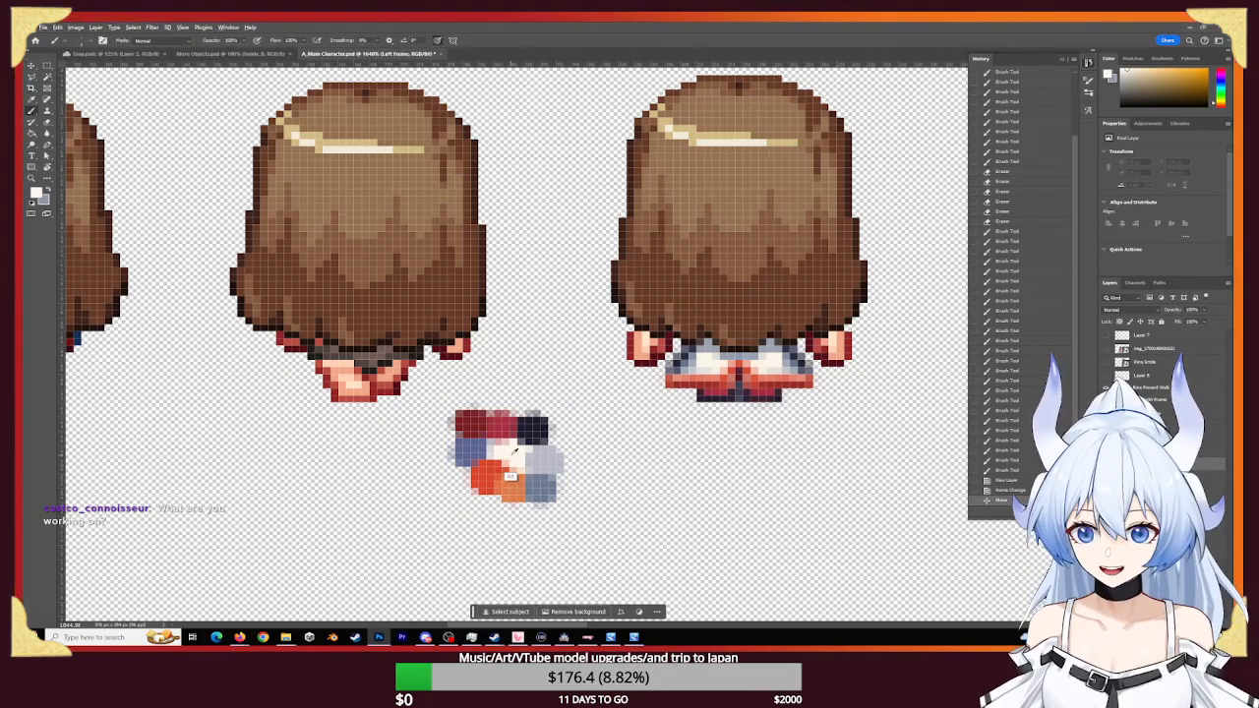
- Sample slate-blue from the palette and paint the left pose's first skirt pixels under the left side of the hair
left_click(544, 483, "alt")
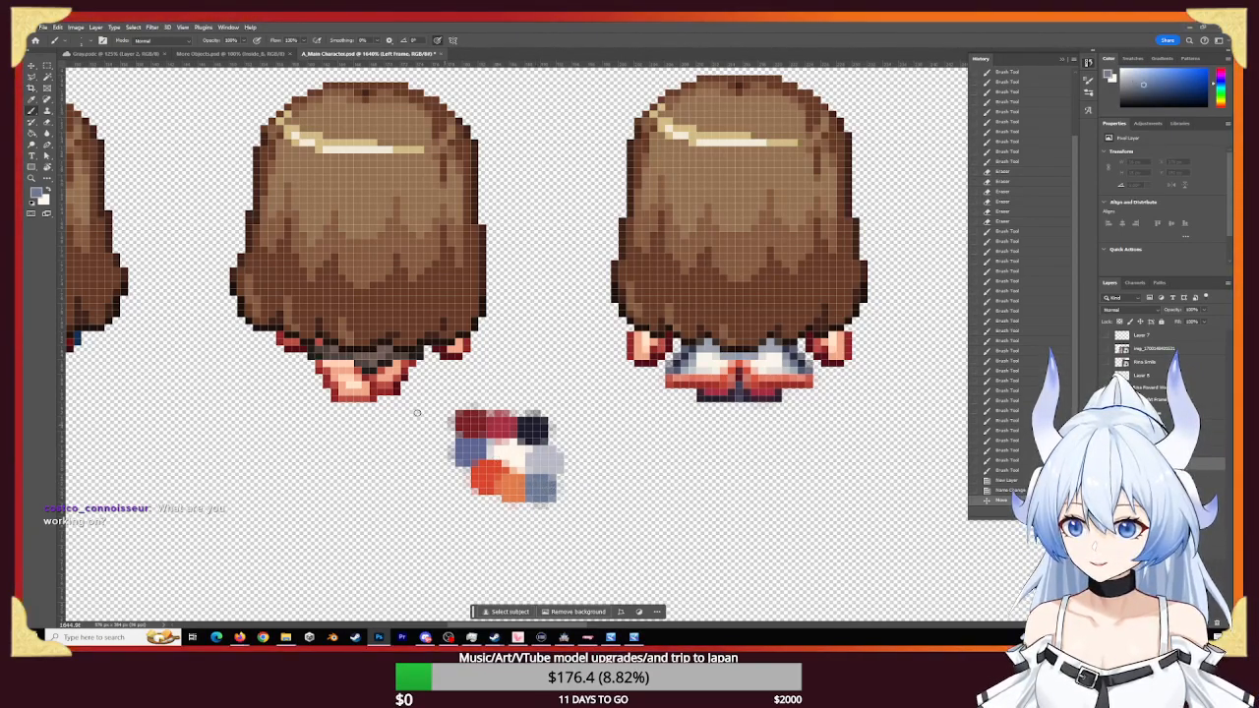
key("z")
left_click_drag(325, 387, 395, 404)
key("b")
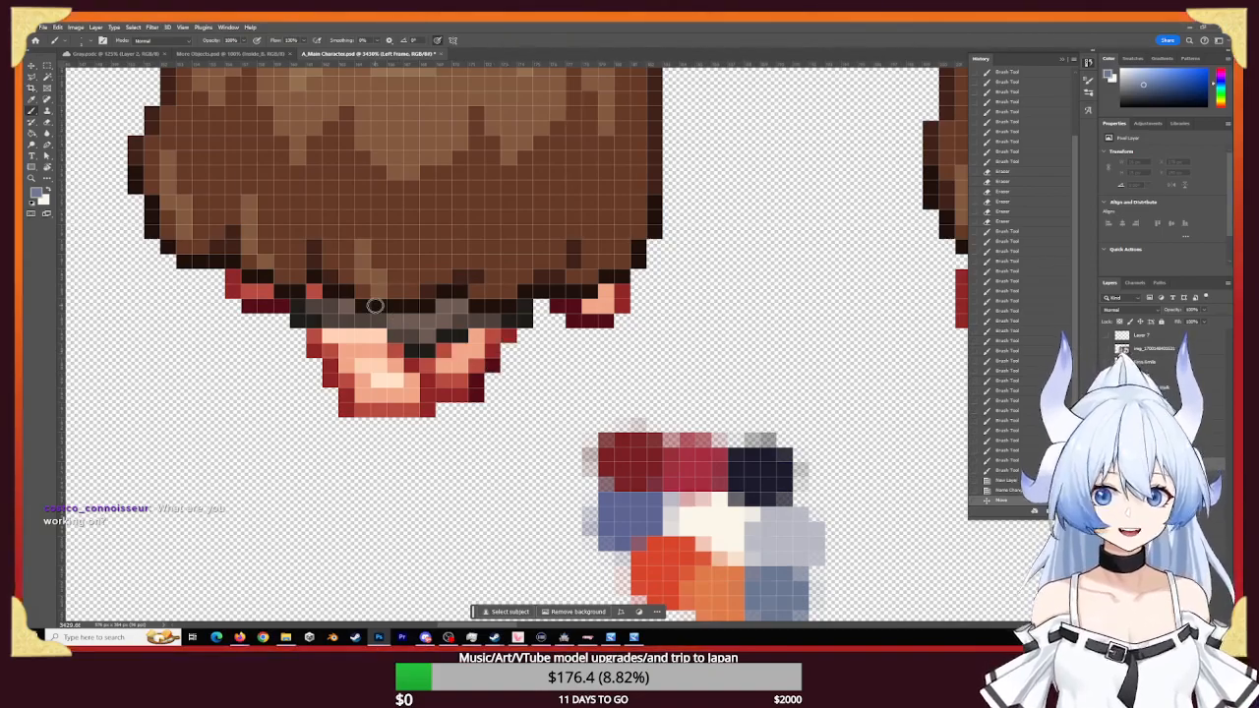
left_click(314, 293)
left_click(315, 295)
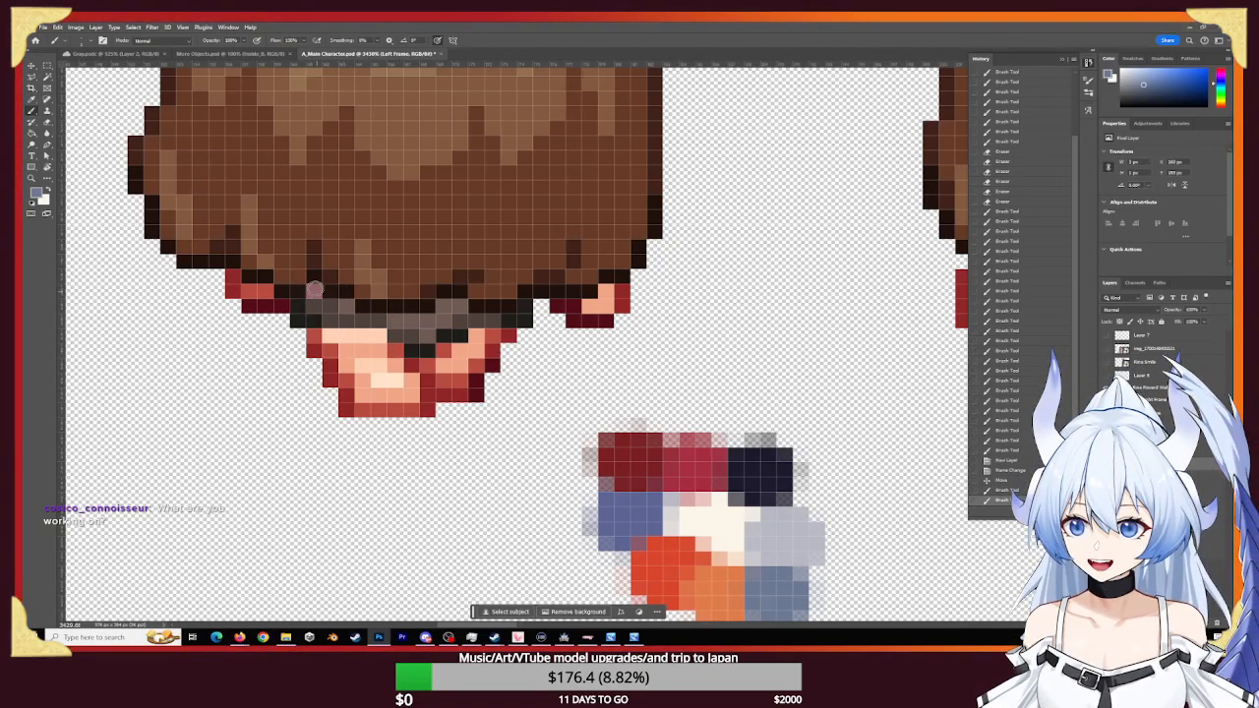
left_click(320, 296)
left_click(324, 305)
- Paint an off-white row along the top of the left pose's skirt, just beneath the hair
key("x")
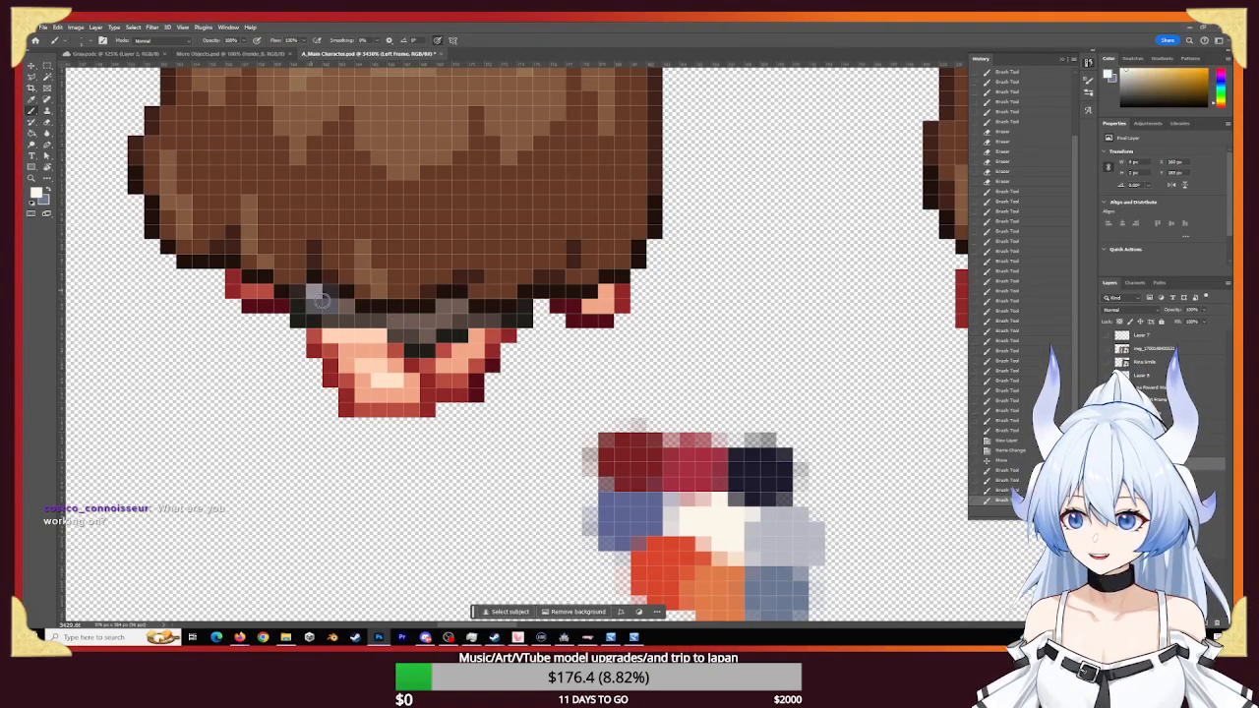
left_click(313, 295)
left_click(325, 300)
left_click(344, 307)
left_click(331, 321)
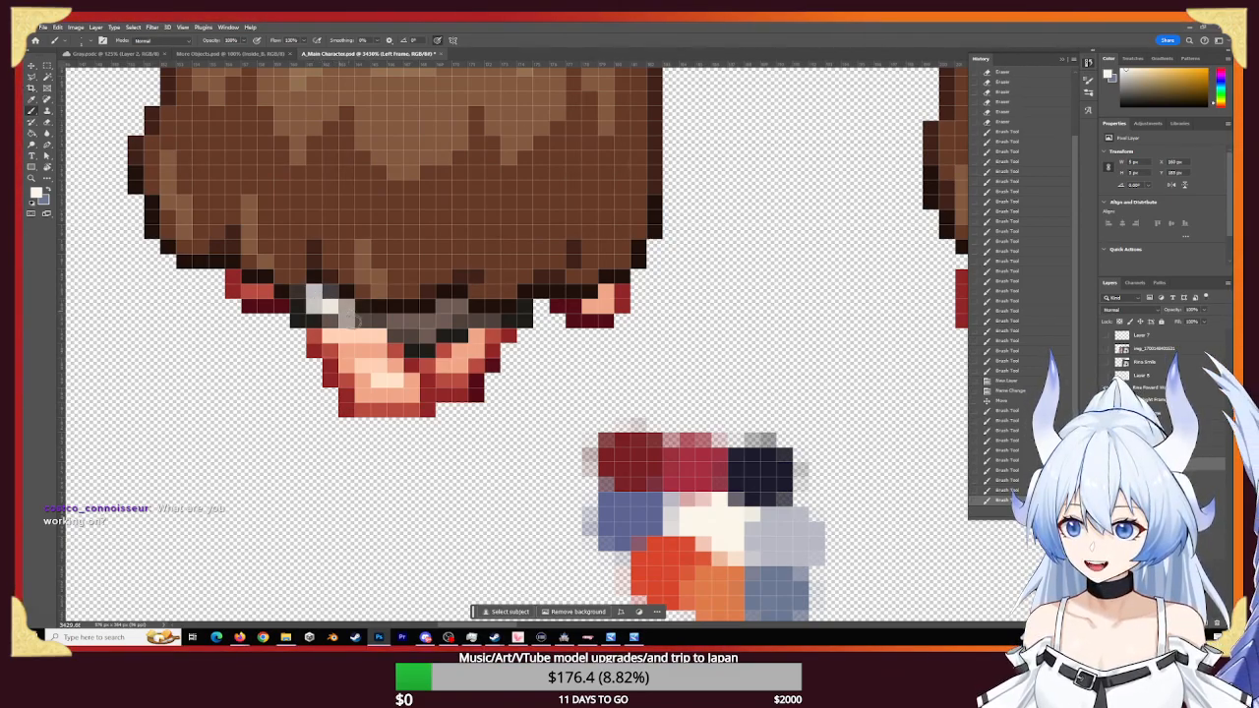
left_click(346, 321)
left_click(362, 321)
left_click(379, 320)
left_click(395, 321)
left_click(411, 321)
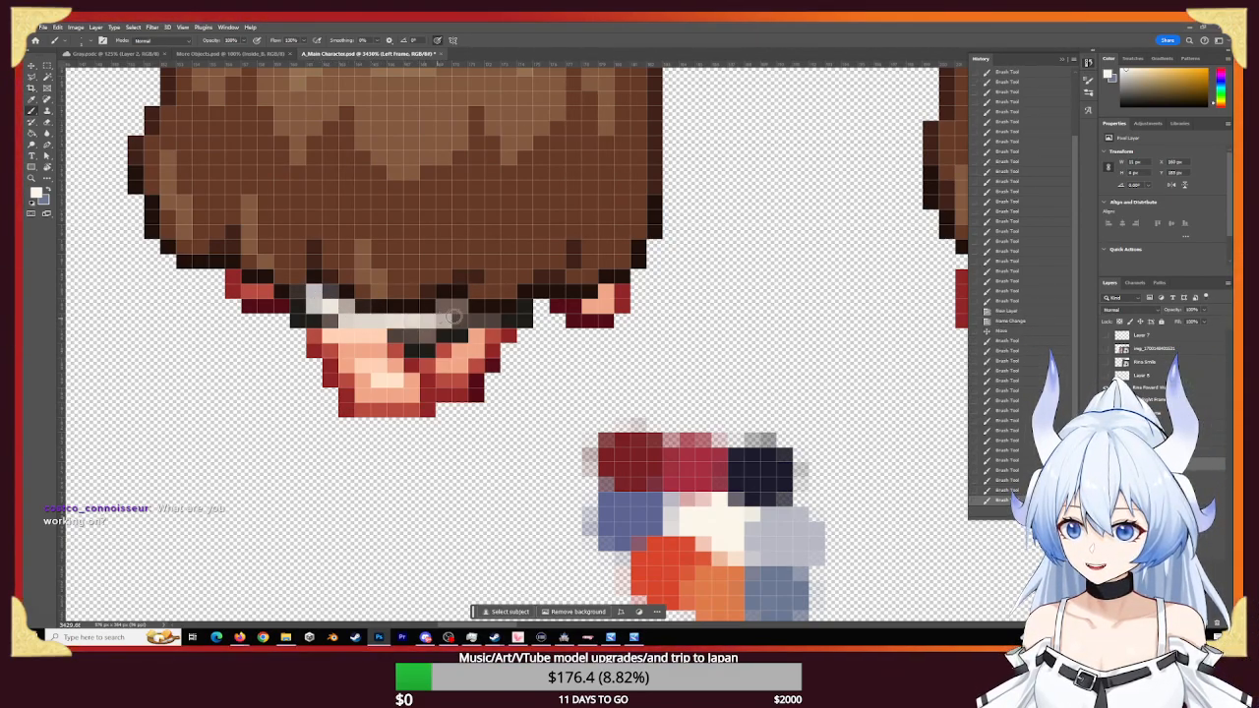
left_click(443, 320)
left_click(449, 313)
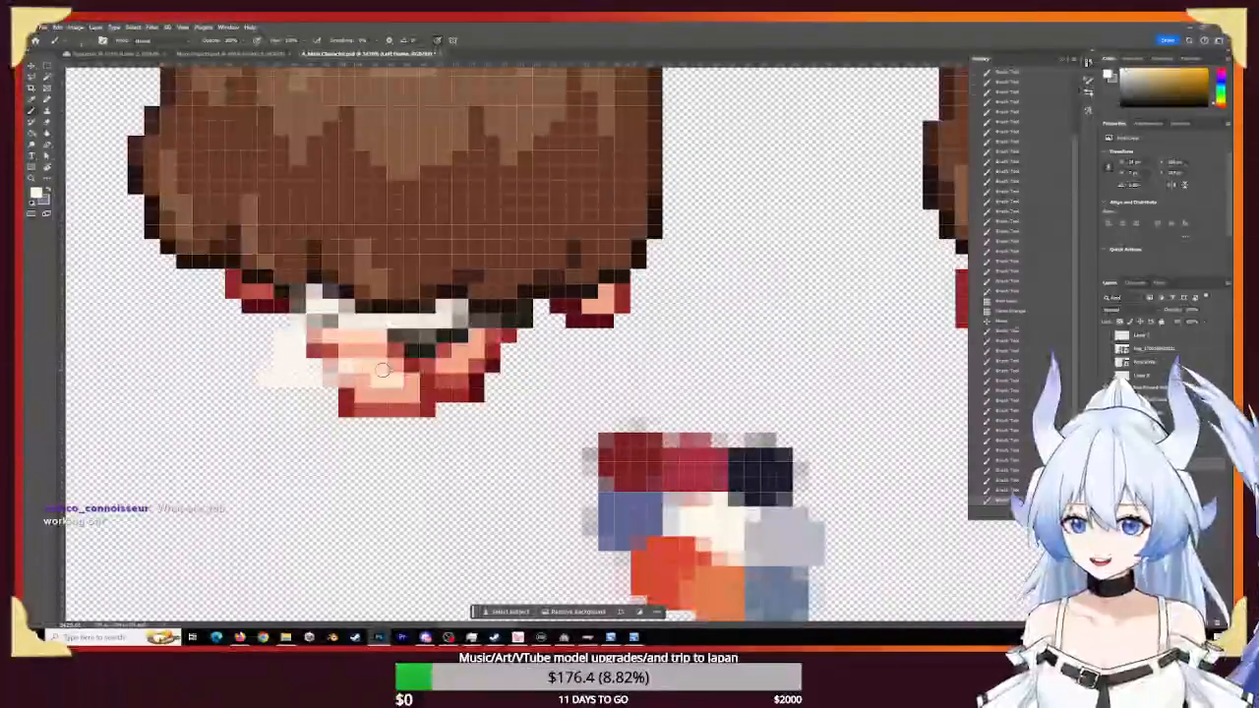
- Fill the flared skirt shape with off-white, hide the light backdrop layer, and erase the overspill at the skirt's lower-right corner
left_click(351, 370)
left_click(1106, 590)
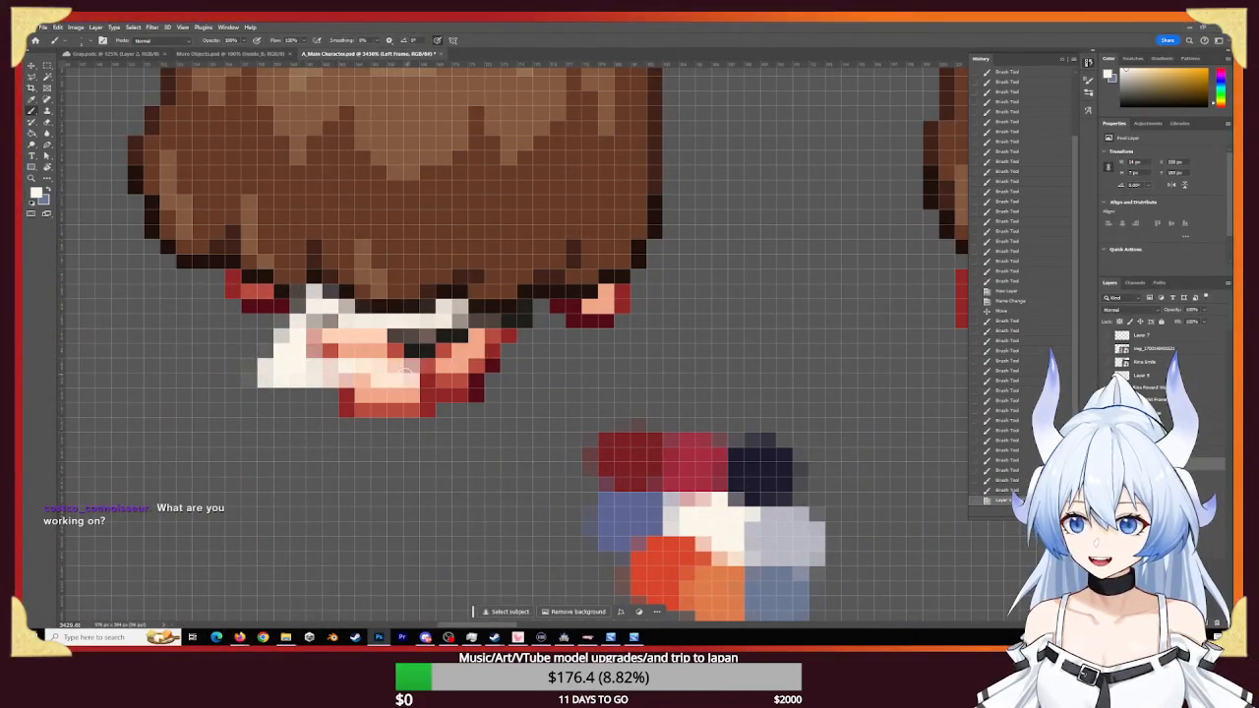
left_click(426, 371)
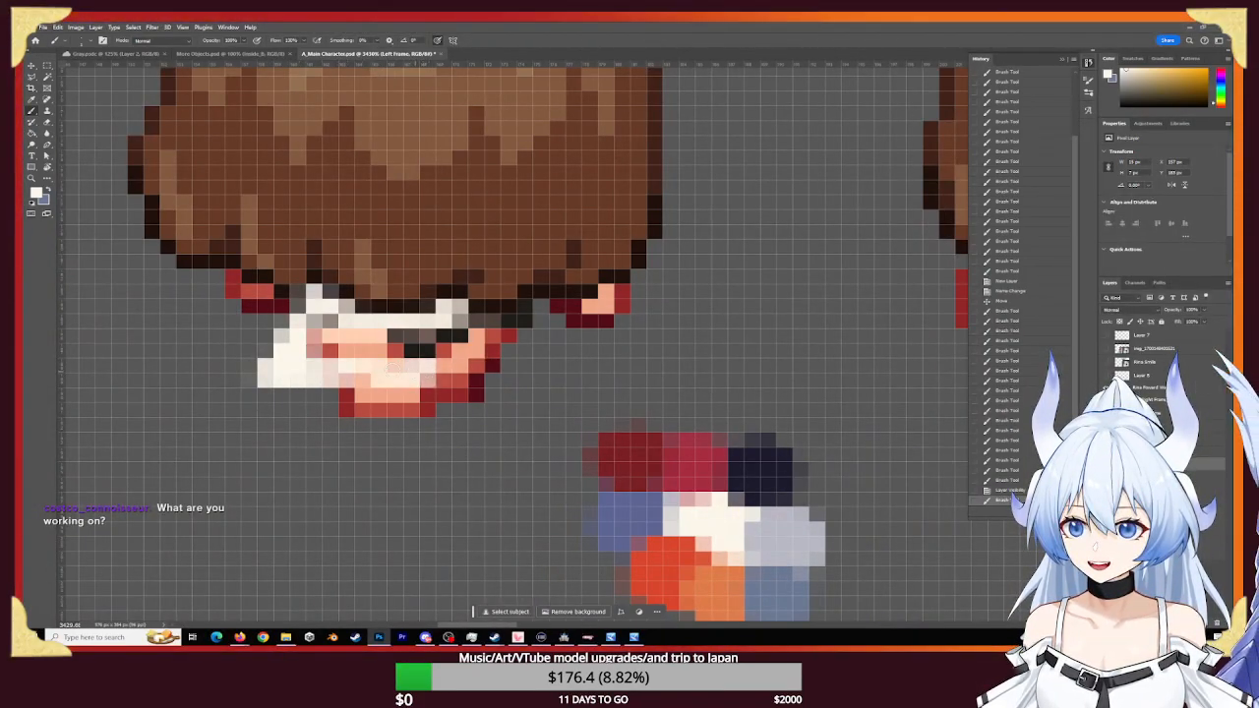
mouse_move(328, 356)
left_mouse_down()
mouse_move(332, 337)
mouse_move(344, 336)
mouse_move(322, 358)
mouse_move(356, 344)
mouse_move(435, 350)
mouse_move(531, 315)
mouse_move(537, 363)
mouse_move(459, 363)
mouse_move(511, 361)
mouse_move(484, 358)
mouse_move(506, 336)
mouse_move(478, 321)
mouse_move(289, 365)
mouse_move(509, 342)
mouse_move(562, 364)
mouse_move(541, 370)
mouse_move(527, 307)
left_mouse_up()
left_click(540, 332)
key("e")
mouse_move(538, 378)
left_mouse_down()
mouse_move(542, 393)
mouse_move(584, 384)
left_mouse_up()
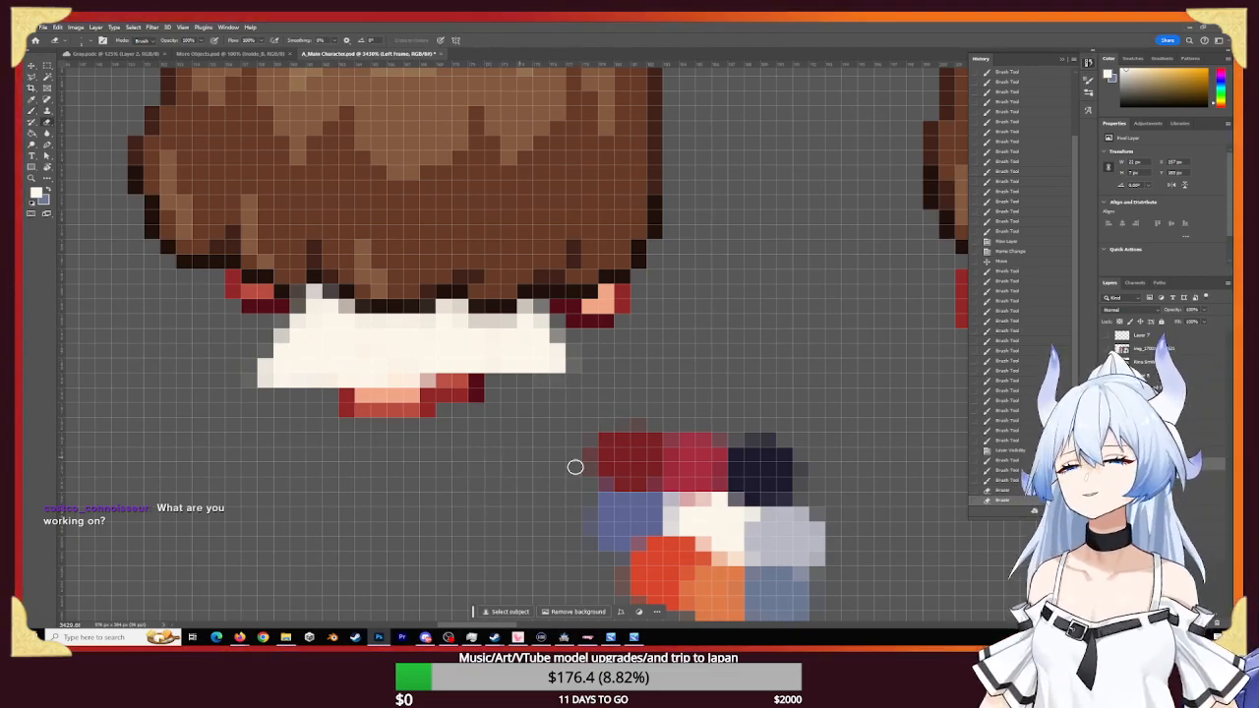
- Sample orange-red from the palette and paint the hem band across the skirt's bottom edge, including both outer corners
key("b")
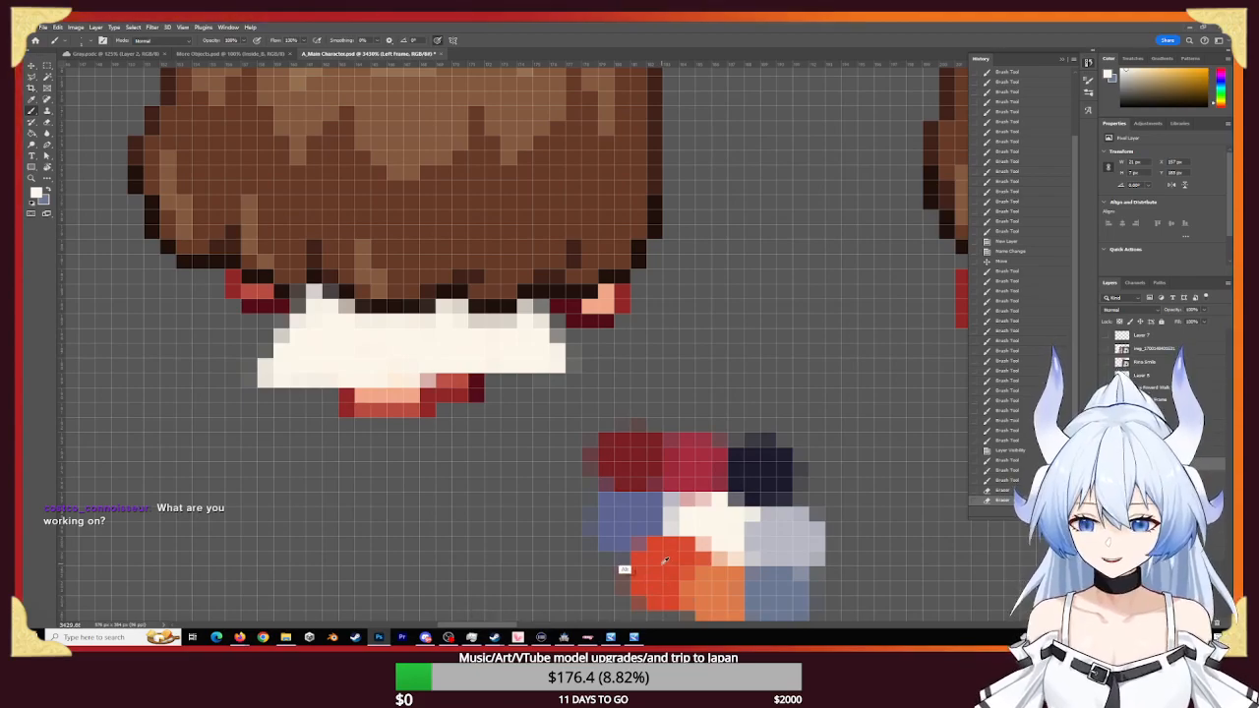
left_click(637, 572, "alt")
mouse_move(413, 379)
left_mouse_down()
mouse_move(263, 376)
mouse_move(267, 356)
mouse_move(277, 377)
mouse_move(398, 381)
mouse_move(313, 380)
mouse_move(265, 352)
left_mouse_up()
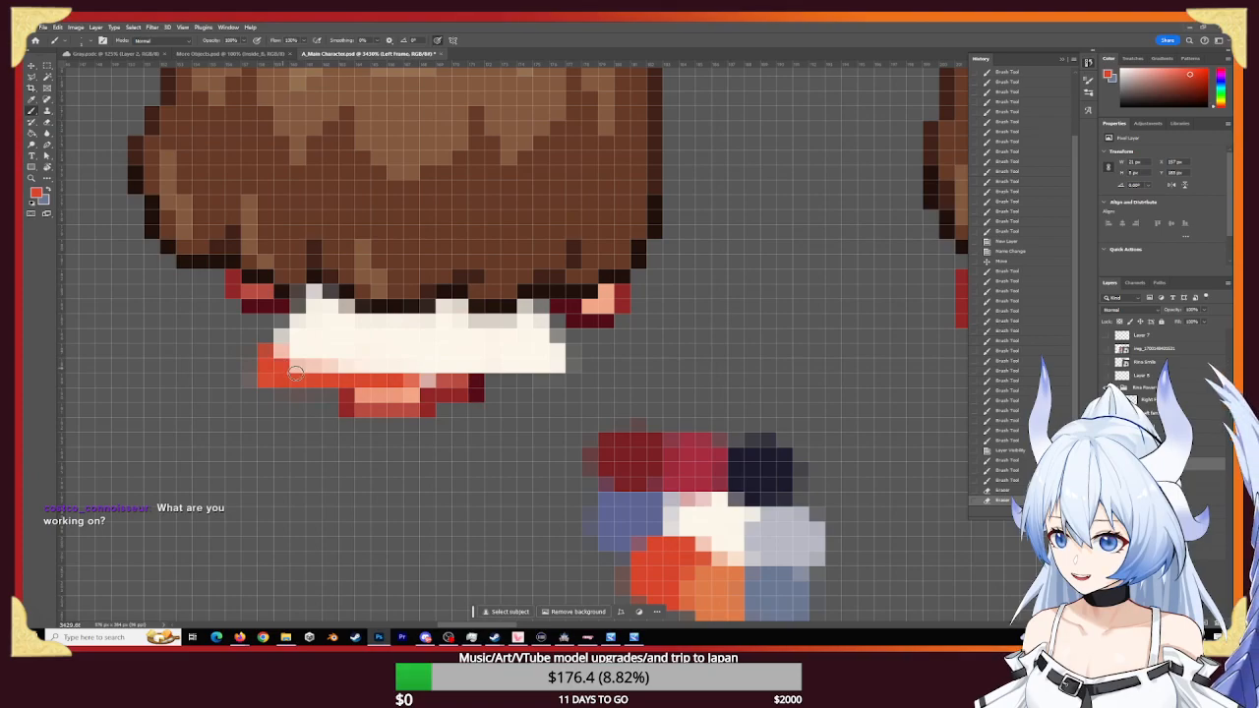
left_click_drag(467, 364, 552, 364)
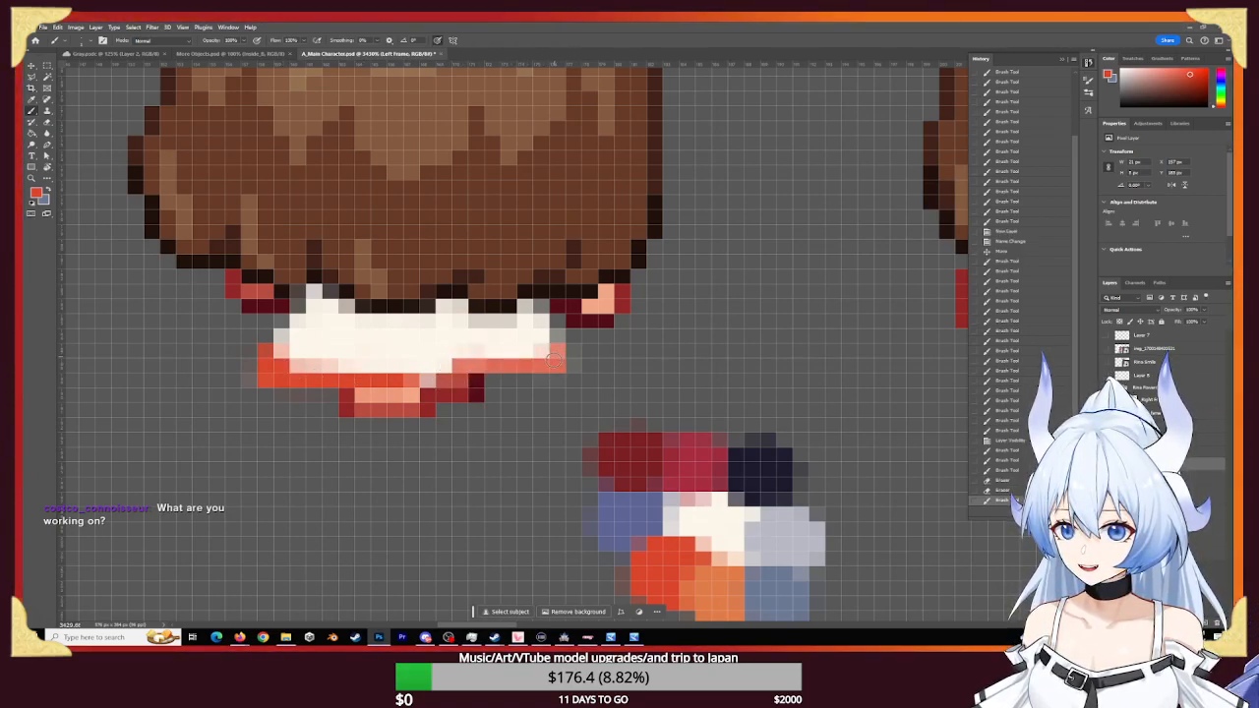
left_click(557, 350)
left_click(541, 350)
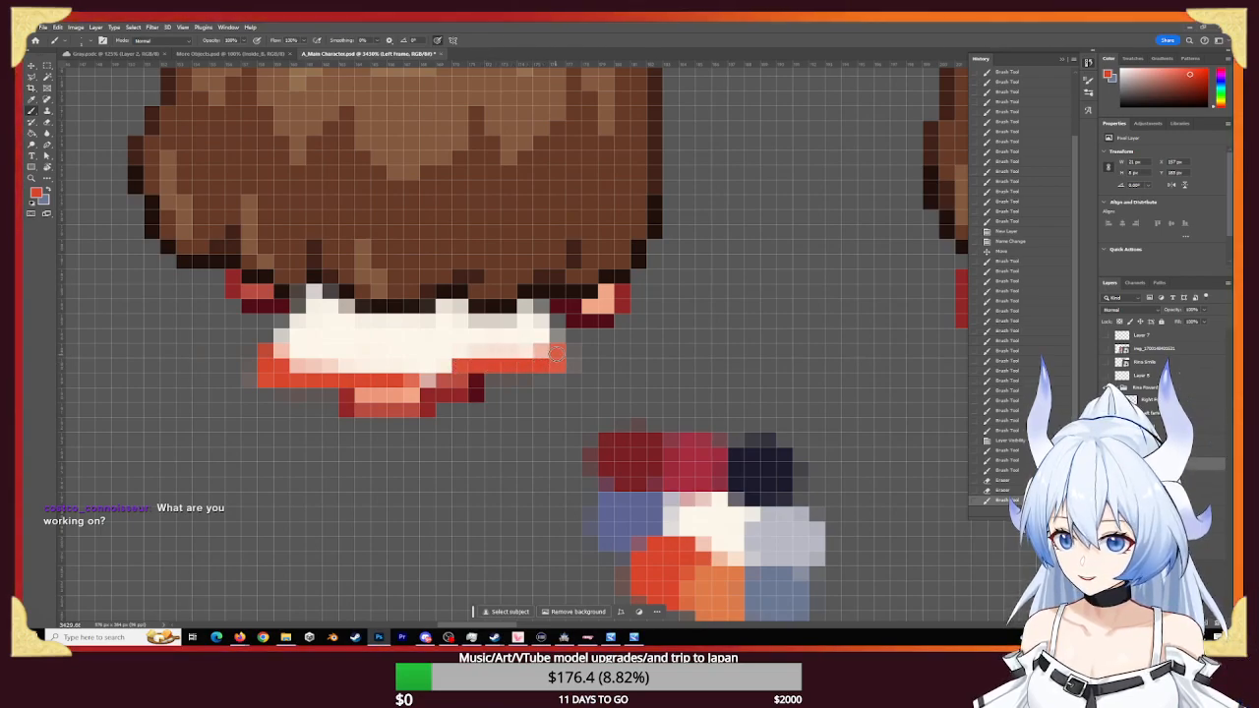
left_click_drag(402, 371, 293, 364)
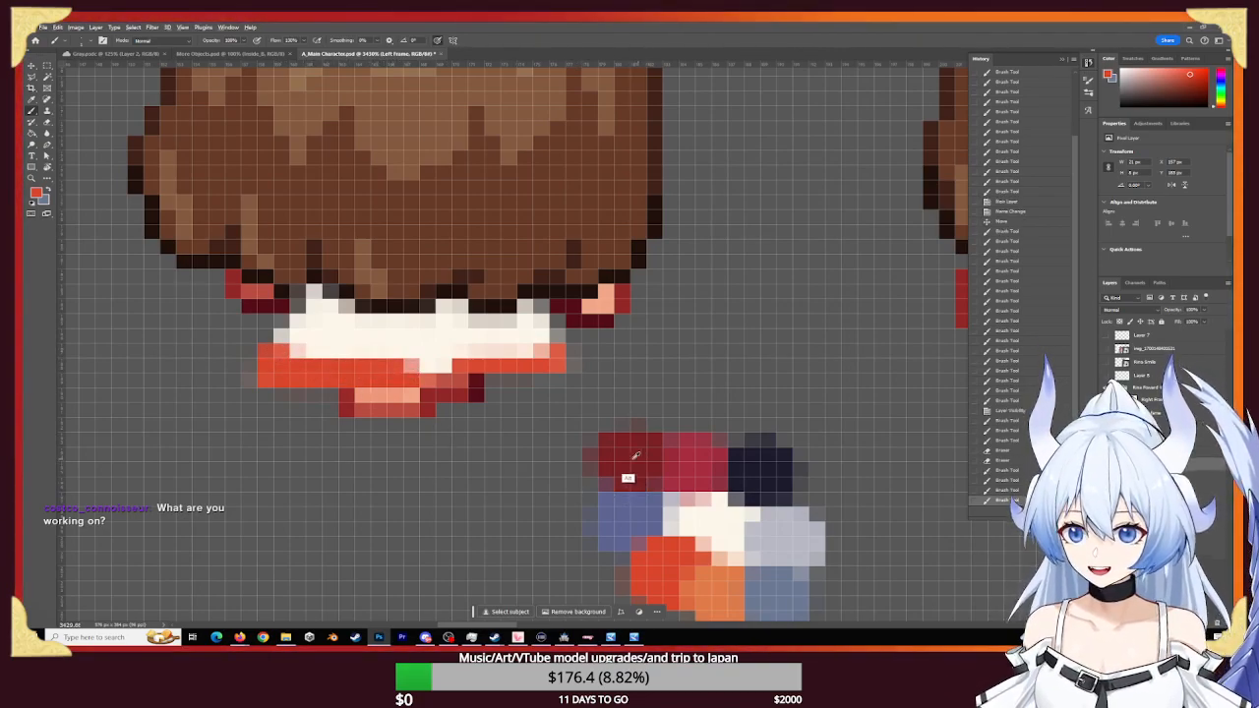
- Sample dark red from the palette and paint a shadow row beneath the left part of the hem, darkening its left end
key("z")
left_click(414, 413)
mouse_move(414, 413)
left_mouse_down()
mouse_move(440, 413)
mouse_move(420, 413)
left_mouse_up()
key("b")
mouse_move(191, 362)
left_mouse_down()
mouse_move(496, 356)
mouse_move(187, 363)
left_mouse_up()
left_click(494, 336)
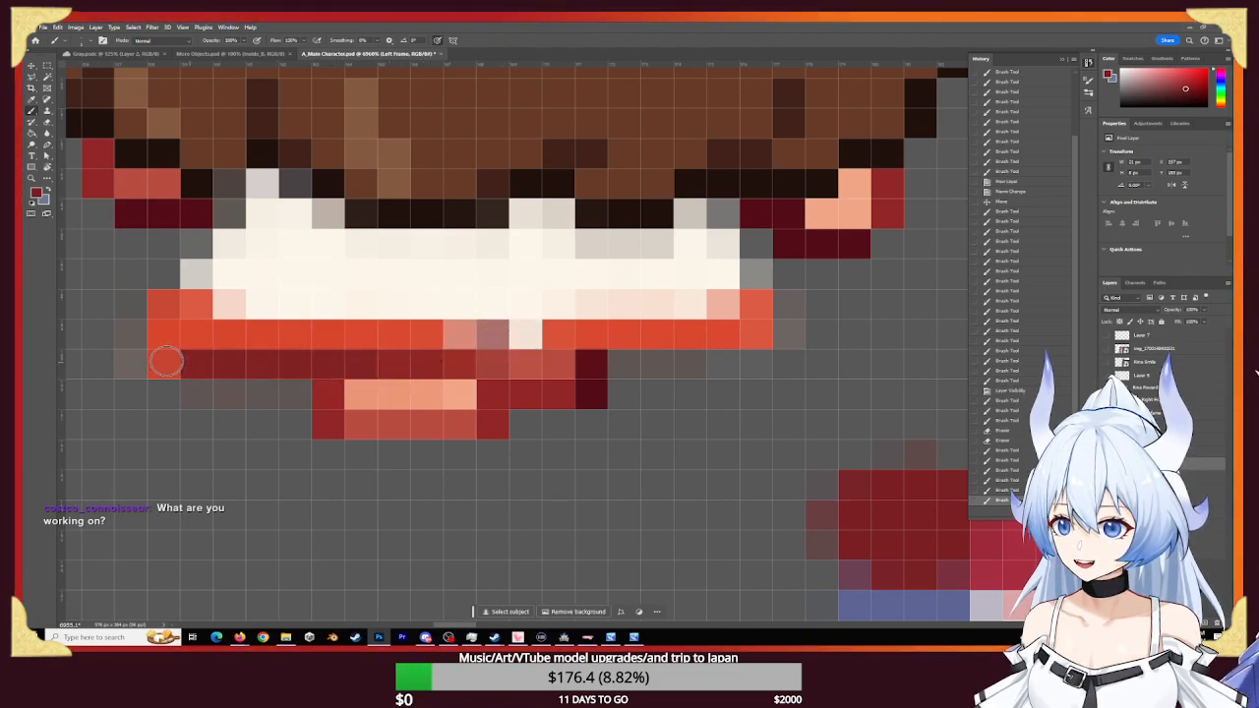
left_click(165, 361)
left_click(163, 337)
left_click(162, 351)
left_click(161, 353)
left_click(162, 358)
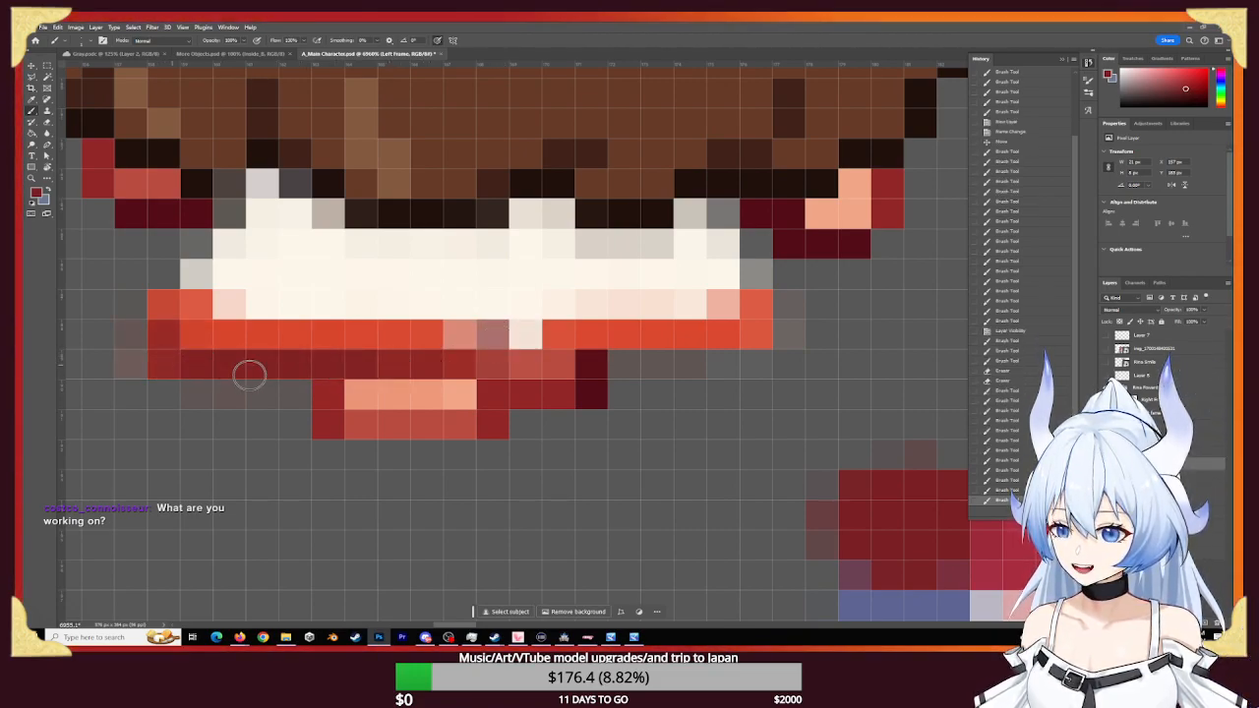
- Shade the left side of the skirt with slate-blue from the hairline down to the orange-red hem
key("x")
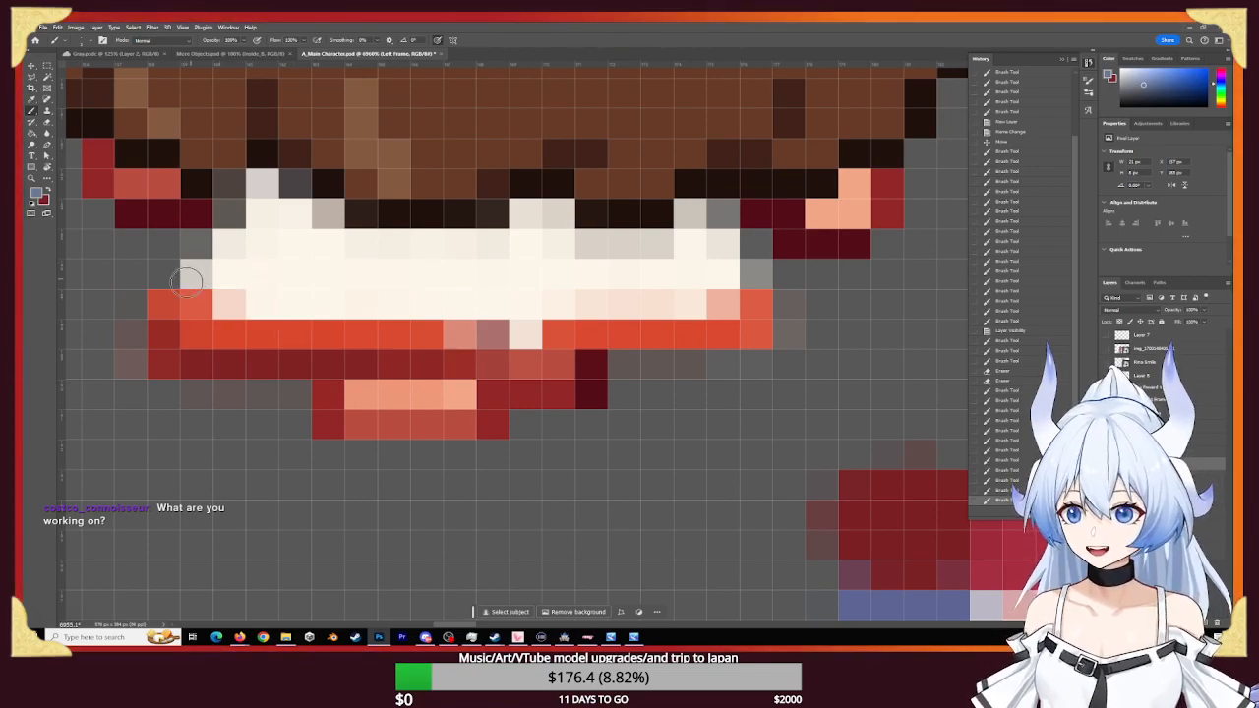
left_click(195, 271)
left_click(224, 239)
left_click(193, 259)
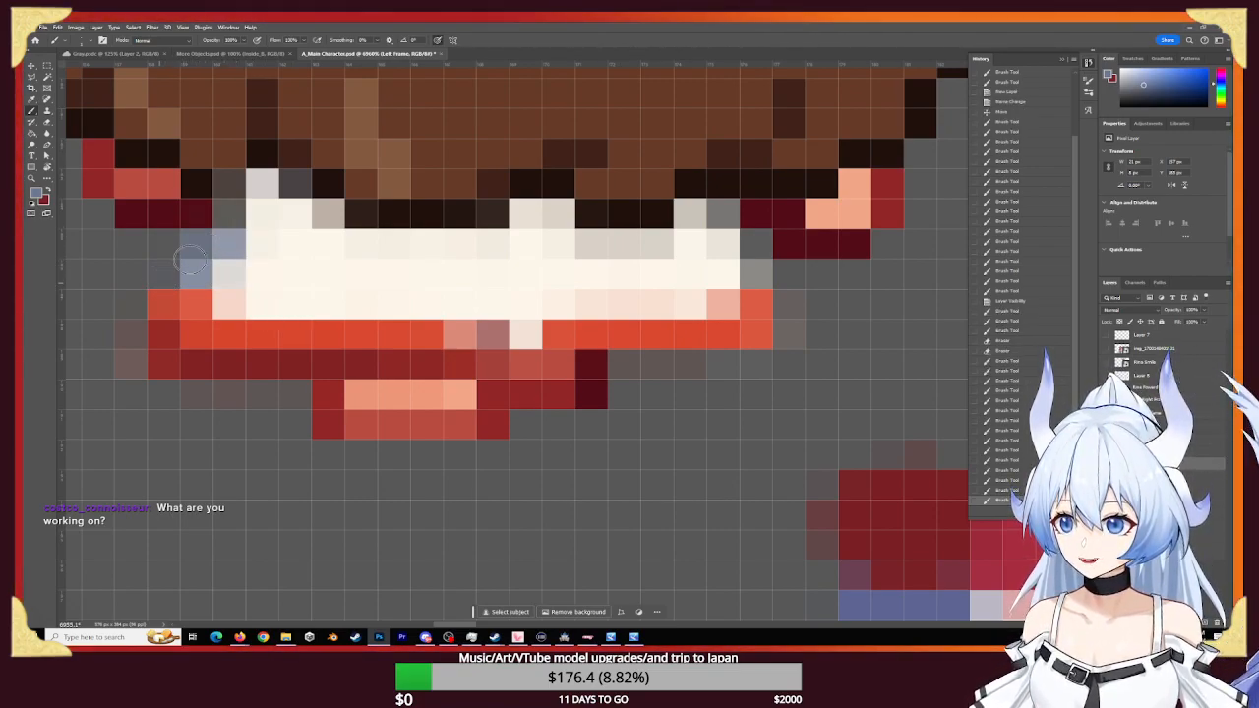
left_click(197, 250)
left_click(242, 214)
left_click(258, 219)
left_click(260, 217)
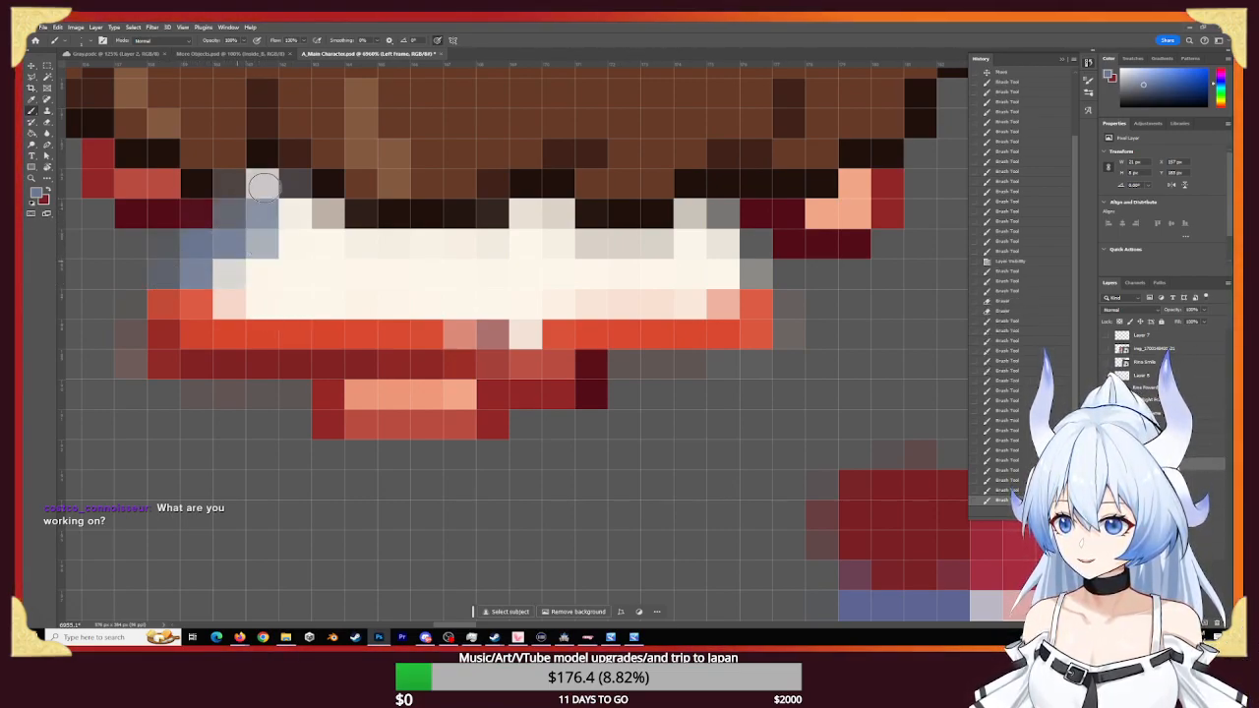
left_click(262, 186)
left_click(232, 273)
left_click(264, 274)
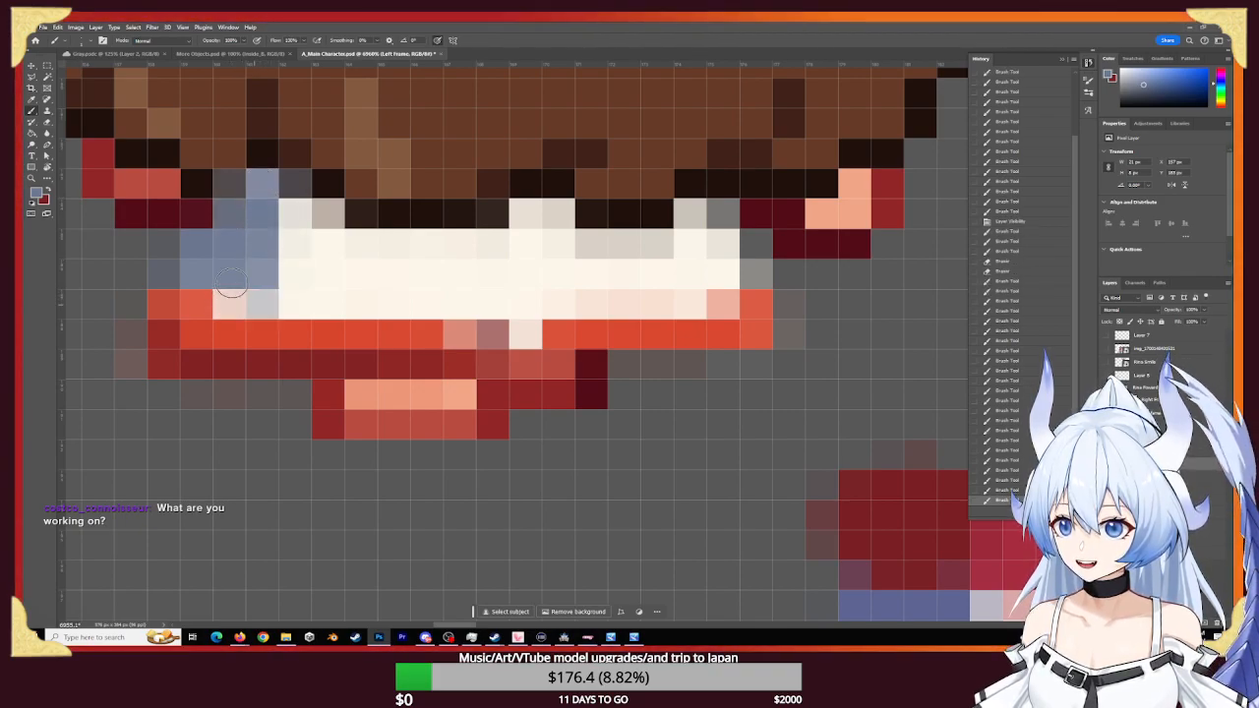
left_click(262, 305)
left_click(230, 305)
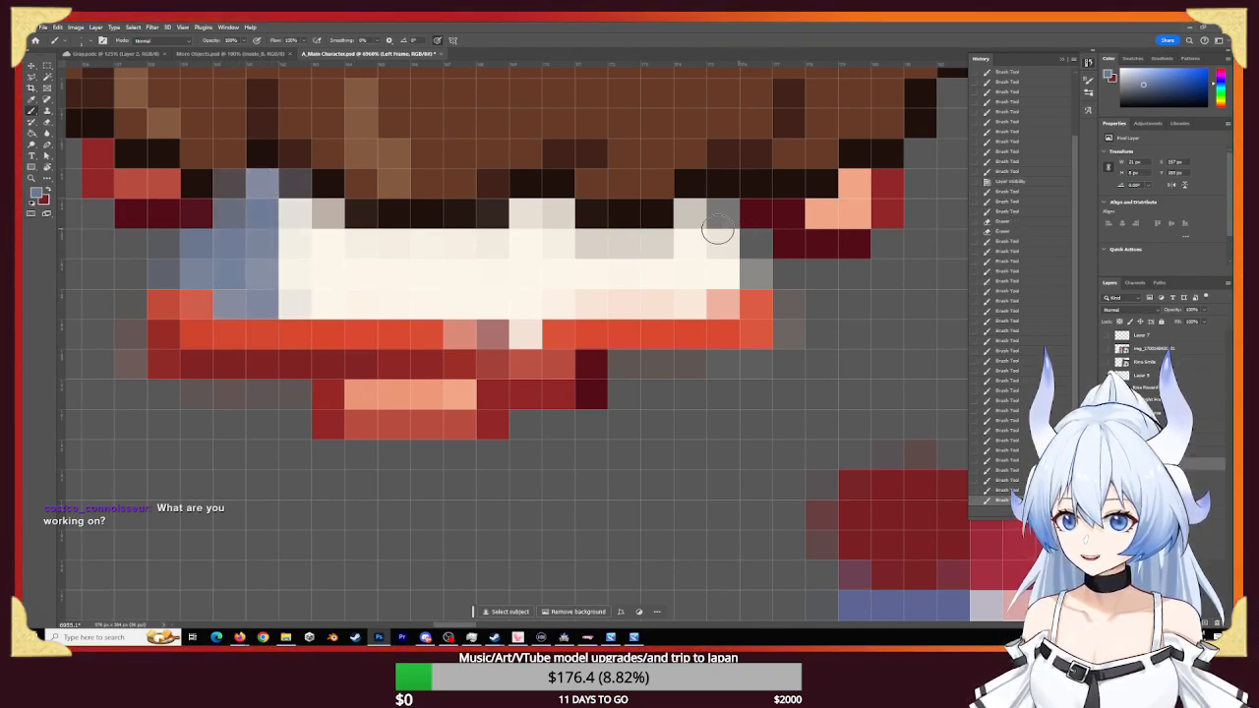
- Shade the right side of the skirt with slate-blue down to the hem
left_click_drag(730, 225, 748, 268)
left_click(693, 205)
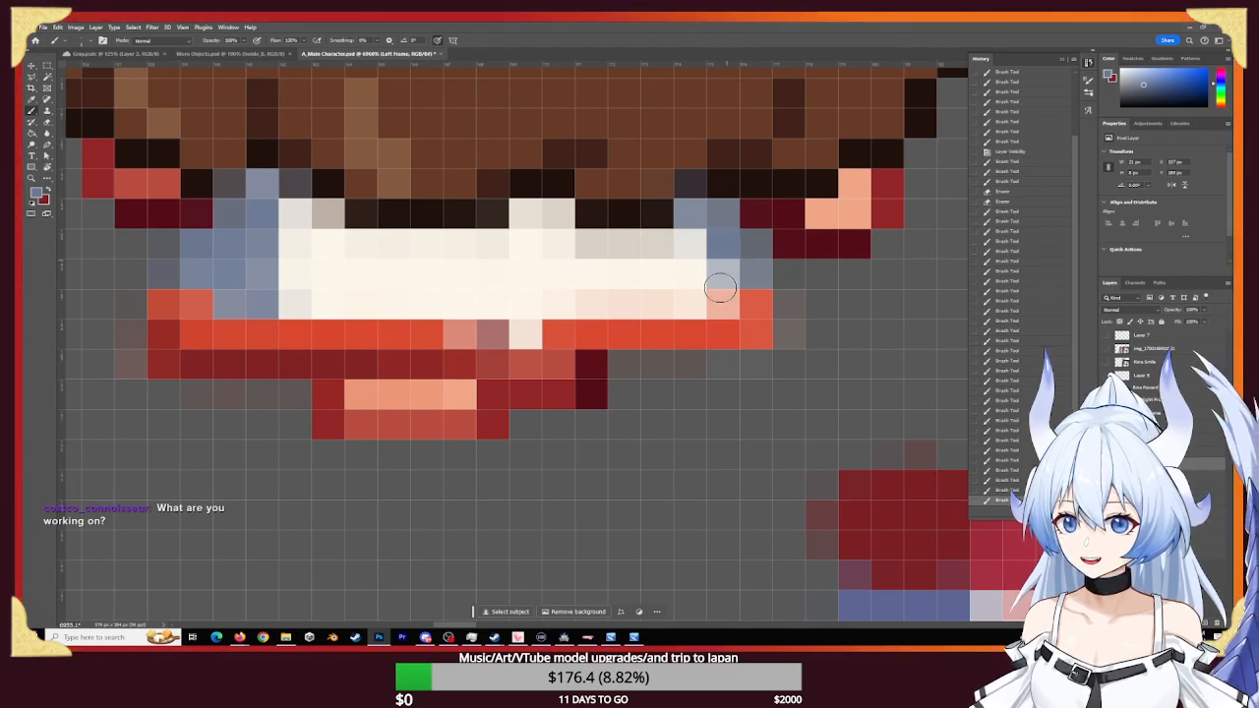
left_click(721, 272)
left_click(720, 290)
left_click(711, 276)
- Paint a slate-blue shadow along the skirt's top row beneath the hair and dab it at the centre
left_click(660, 242)
left_click(618, 243)
left_click_drag(561, 241, 393, 246)
left_click(538, 215)
left_click(313, 218)
left_click(306, 220)
left_click(300, 224)
left_click_drag(489, 249, 526, 267)
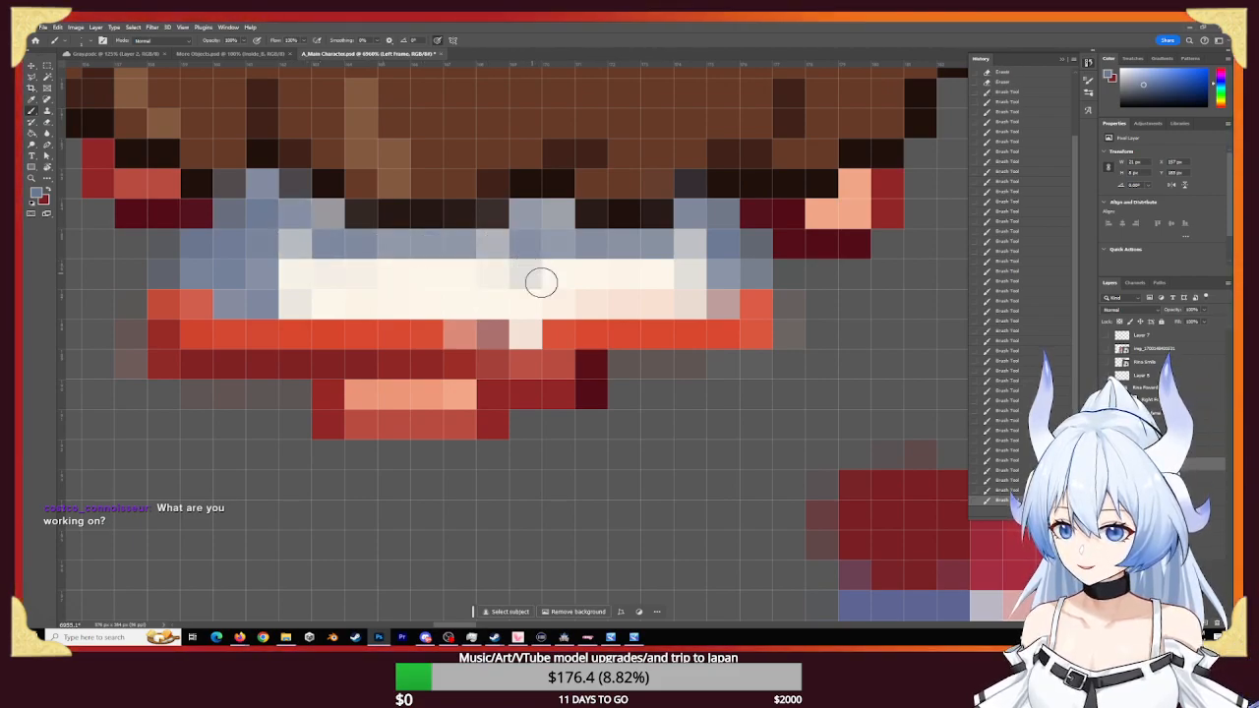
- Erase the skirt's centre pixels down through the hem to open a gap between the two halves
key("e")
left_click_drag(512, 311, 532, 365)
left_click_drag(497, 287, 559, 393)
mouse_move(526, 330)
left_mouse_down()
mouse_move(495, 298)
mouse_move(551, 383)
left_mouse_up()
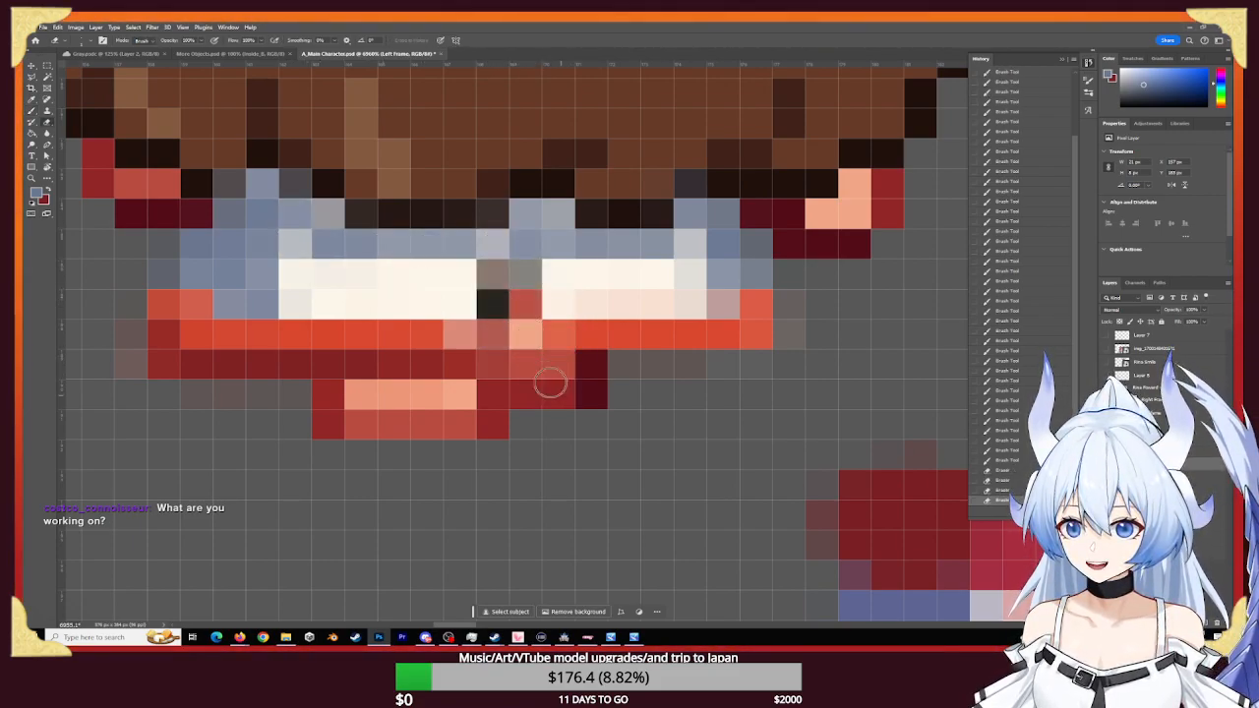
- Sample dark red from the hem's shadow and paint the hem edges on both sides of the skirt's centre gap
key("b")
key("x")
left_click(457, 361, "alt")
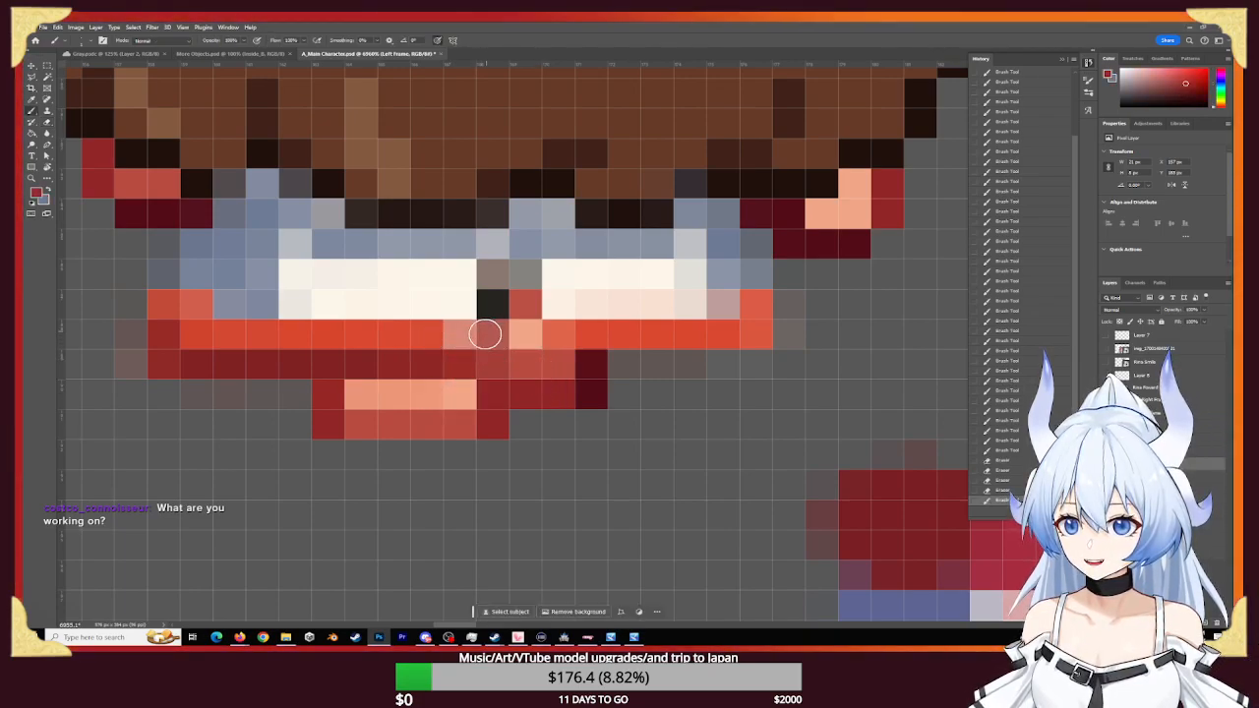
left_click(485, 335)
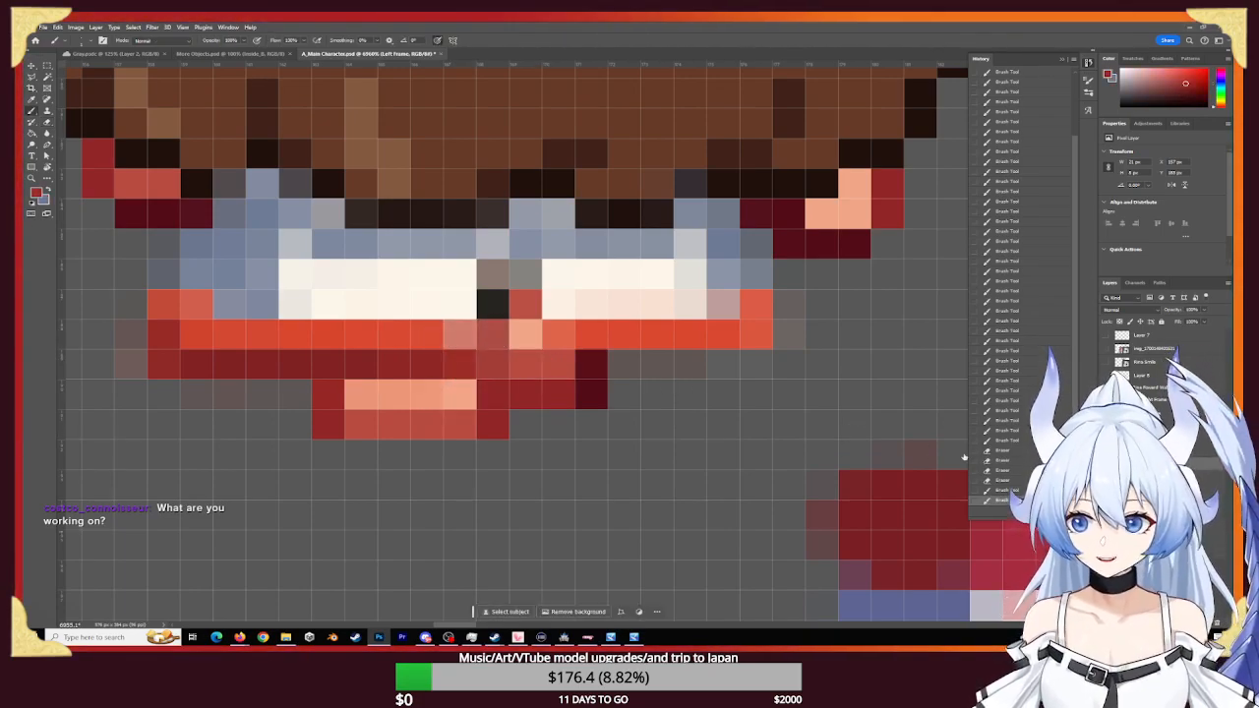
left_click(464, 334)
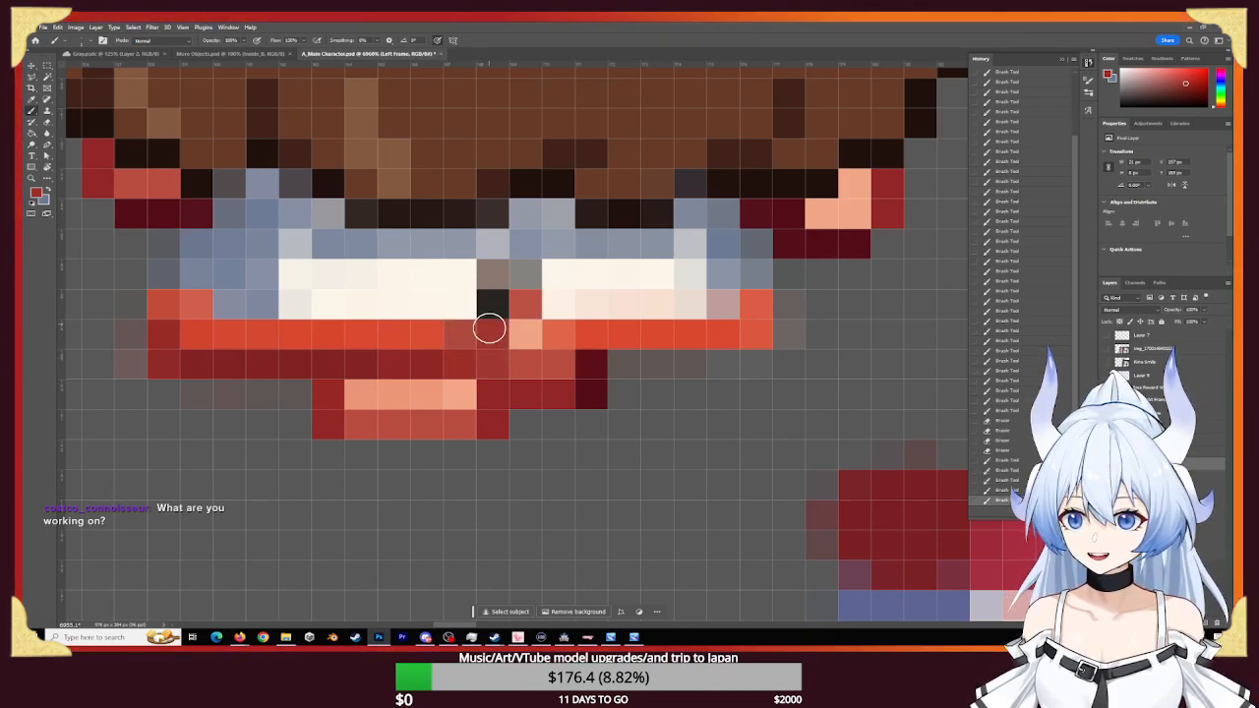
left_click(489, 330)
left_click(478, 319)
left_click(483, 318)
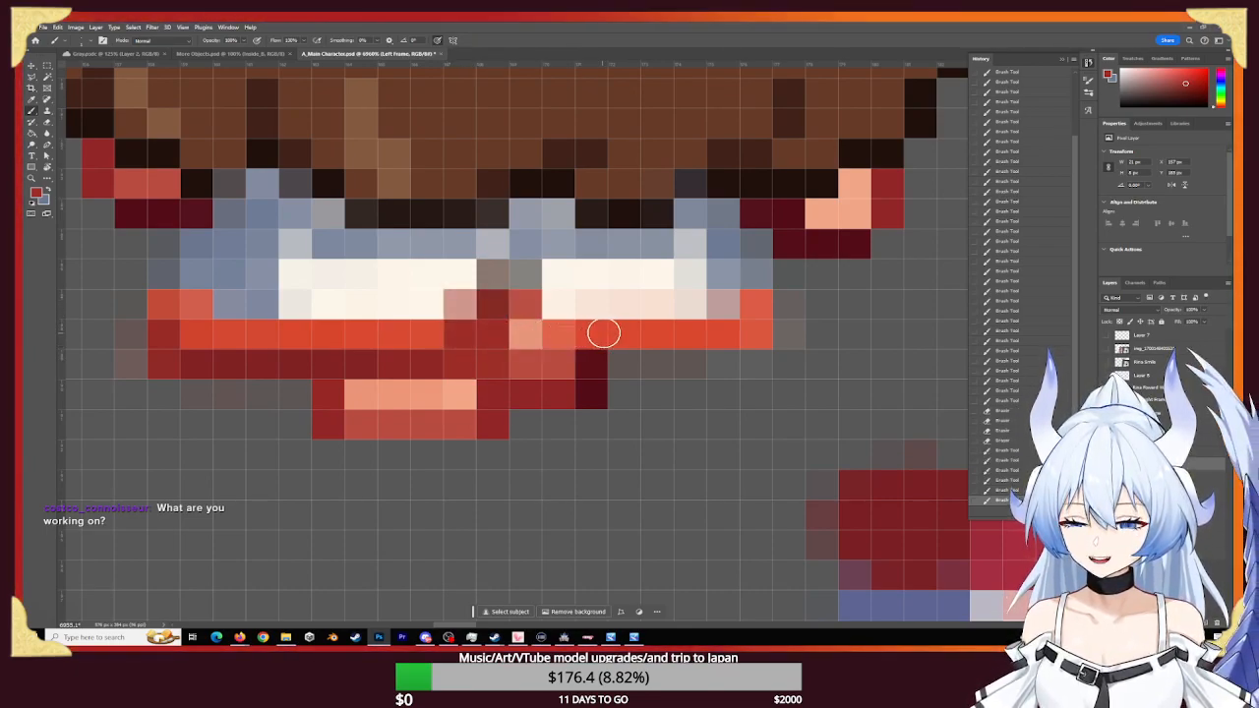
left_click(536, 306)
mouse_move(539, 306)
left_mouse_down()
mouse_move(576, 335)
mouse_move(561, 345)
left_mouse_up()
- Erase stray red pixels at the skirt's centre gap and dab slate-blue and dark red above it
key("e")
left_click(524, 334)
left_click(517, 317)
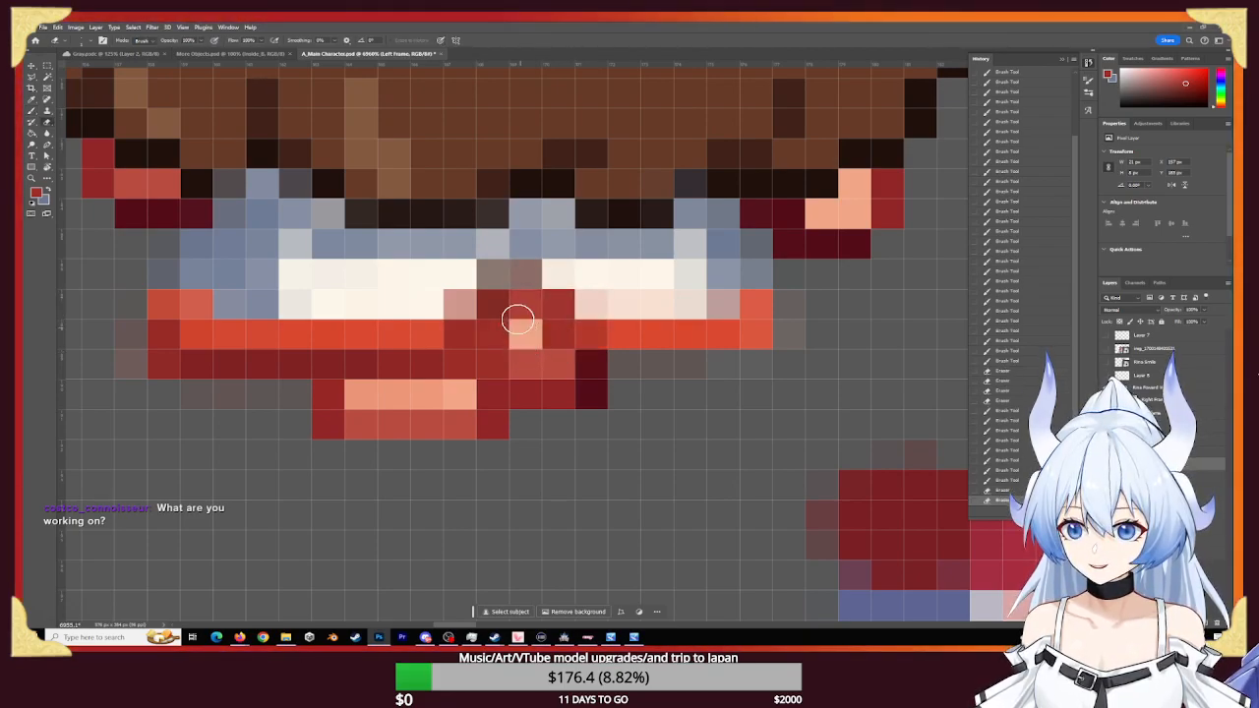
left_click(531, 316)
key("b")
key("x")
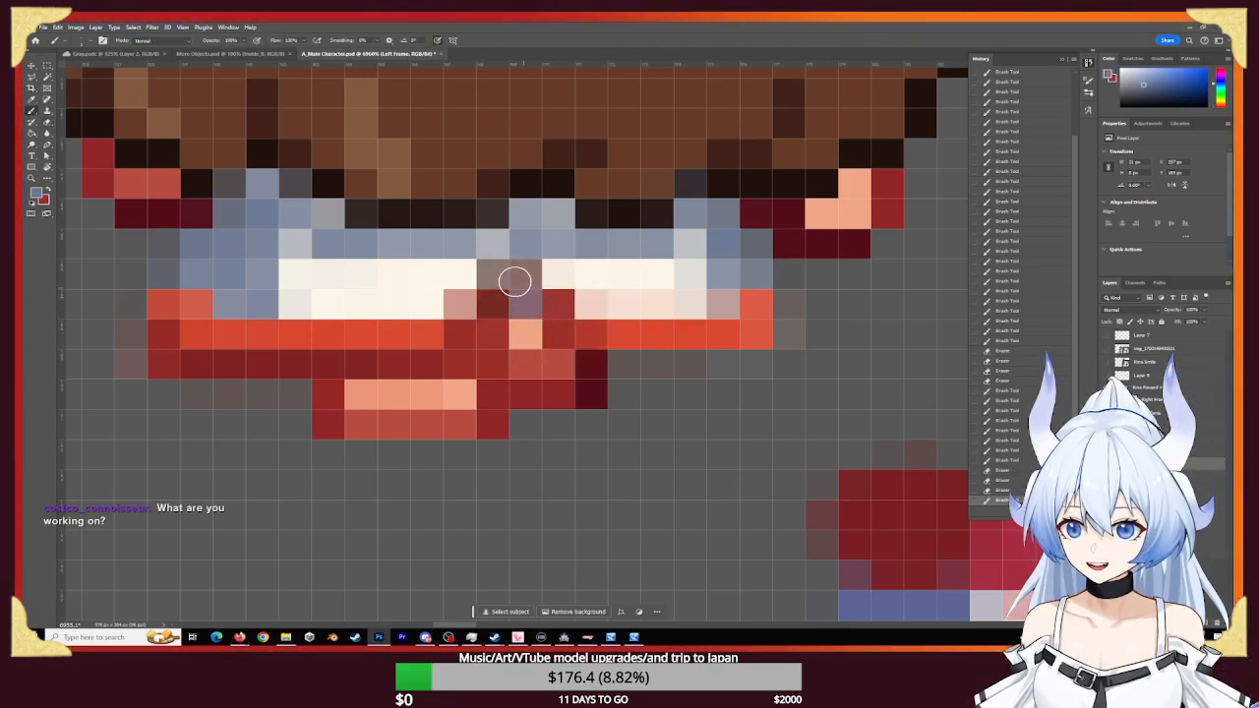
left_click(513, 281)
key("x")
left_click(522, 284)
- Paint dark red along the skirt's right hem from the centre gap out to its end
left_click(573, 328)
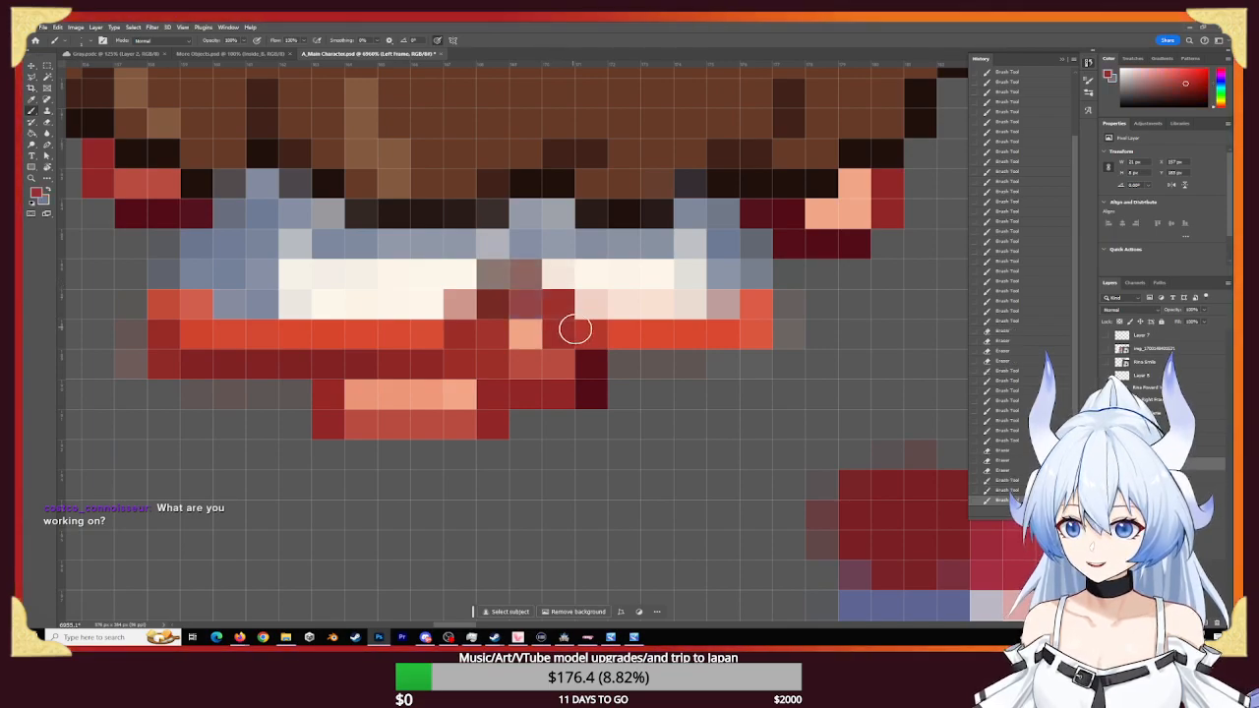
left_click(544, 304)
left_click(576, 335)
left_click(603, 331)
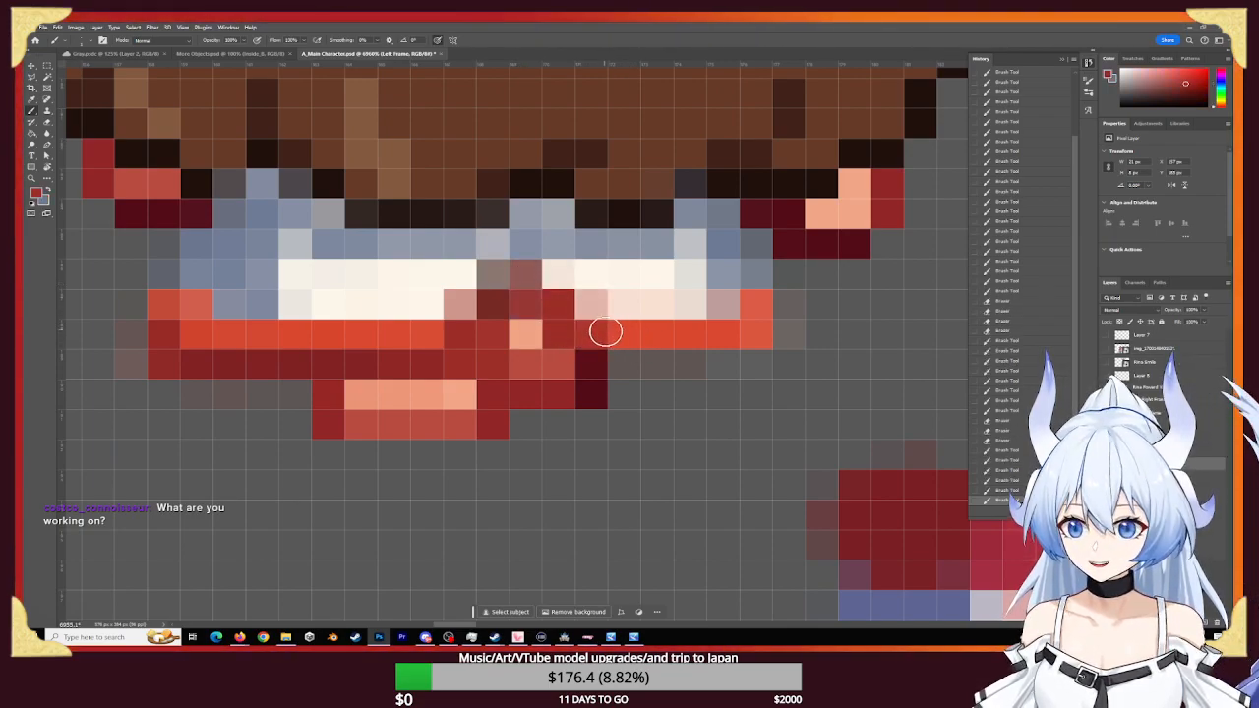
left_click(669, 337)
left_click(723, 330)
left_click(743, 320)
left_click(748, 304)
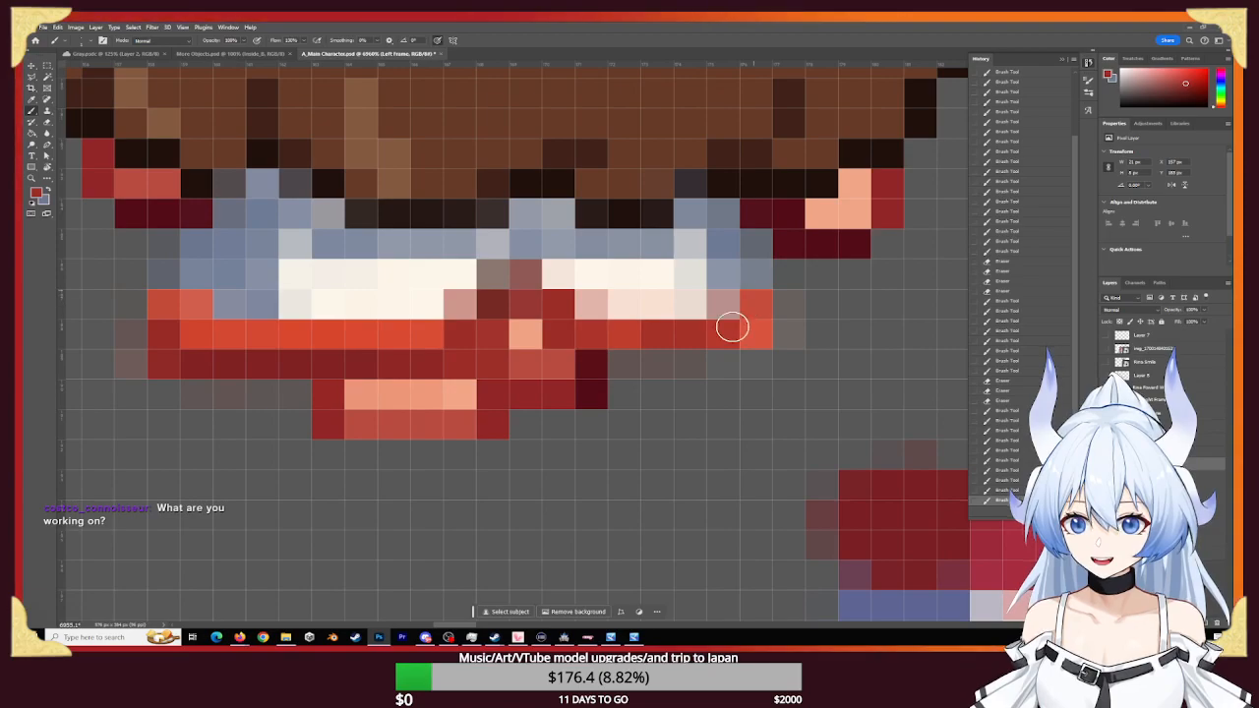
- Extend dark red up over the hem's raised right end and even out the shade along the lower row
left_click(747, 302)
left_click(730, 282)
left_click(699, 307)
left_click(677, 323)
left_click(632, 331)
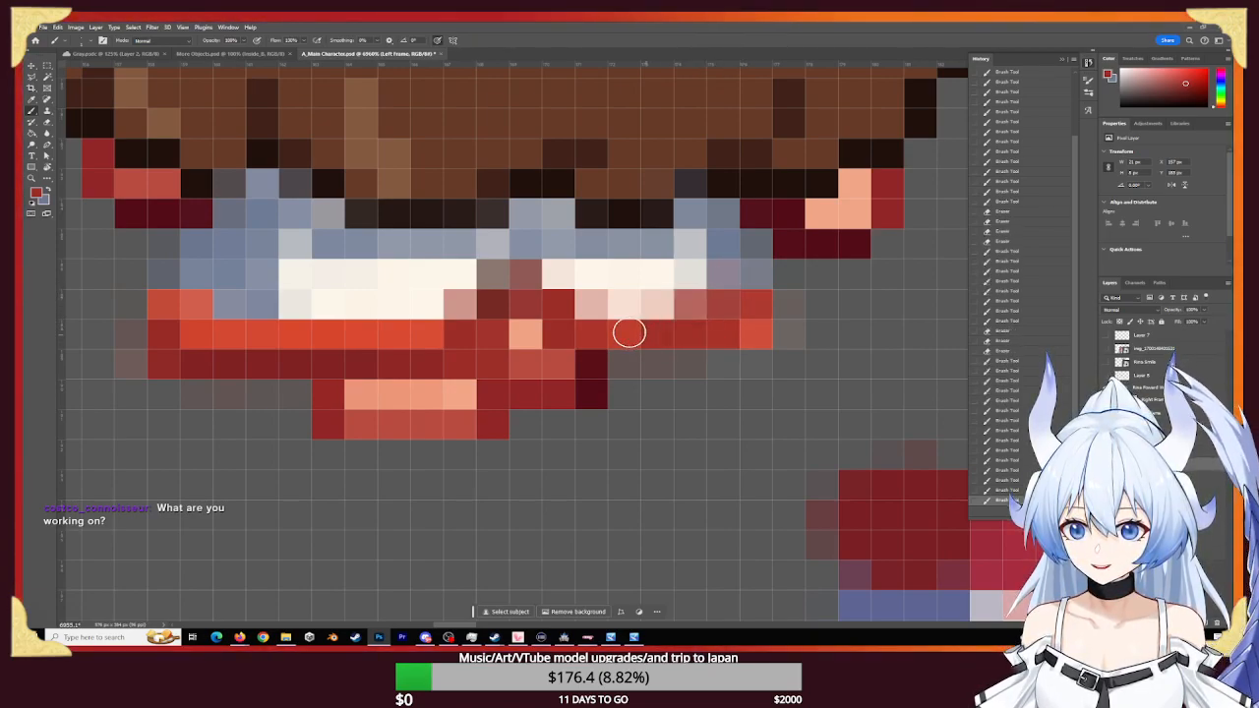
left_click(635, 336)
left_click(657, 320)
left_click(716, 307)
left_click(732, 312)
left_click(755, 295)
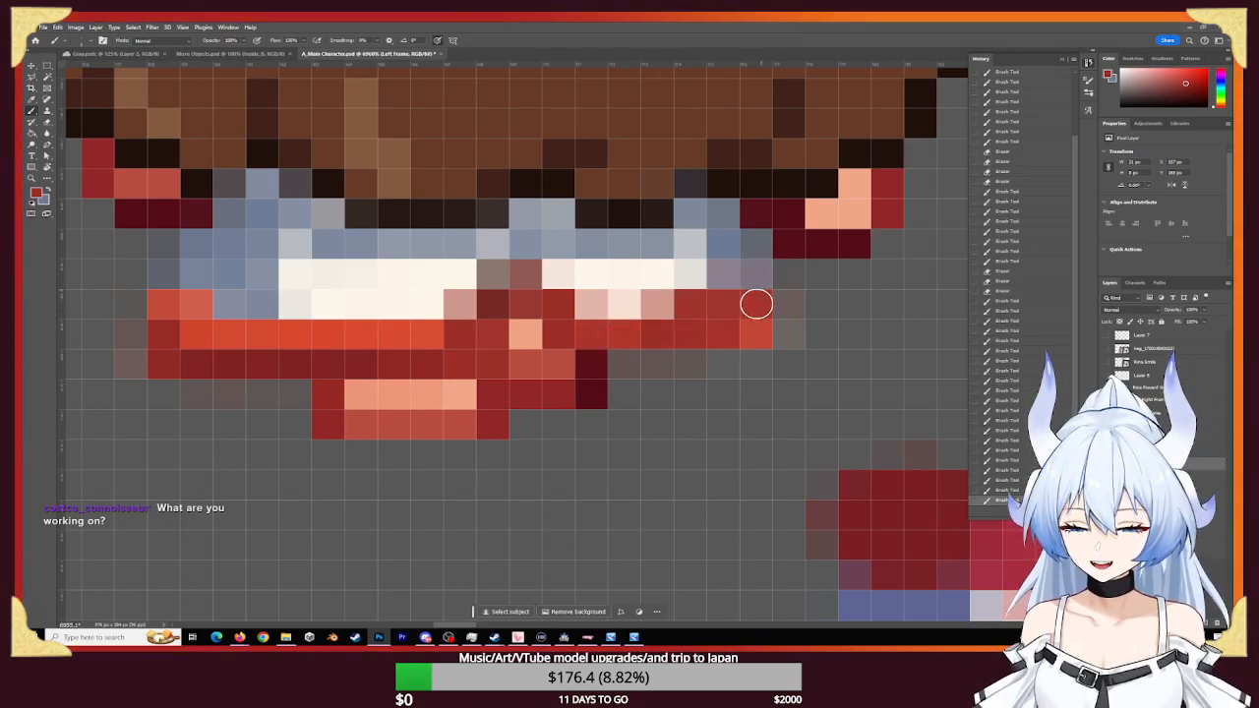
left_click(747, 332)
- Erase the hem's lower-right corner pixel and the faint stray pixels beside it to taper the end
key("e")
left_click(793, 336)
left_click(780, 360)
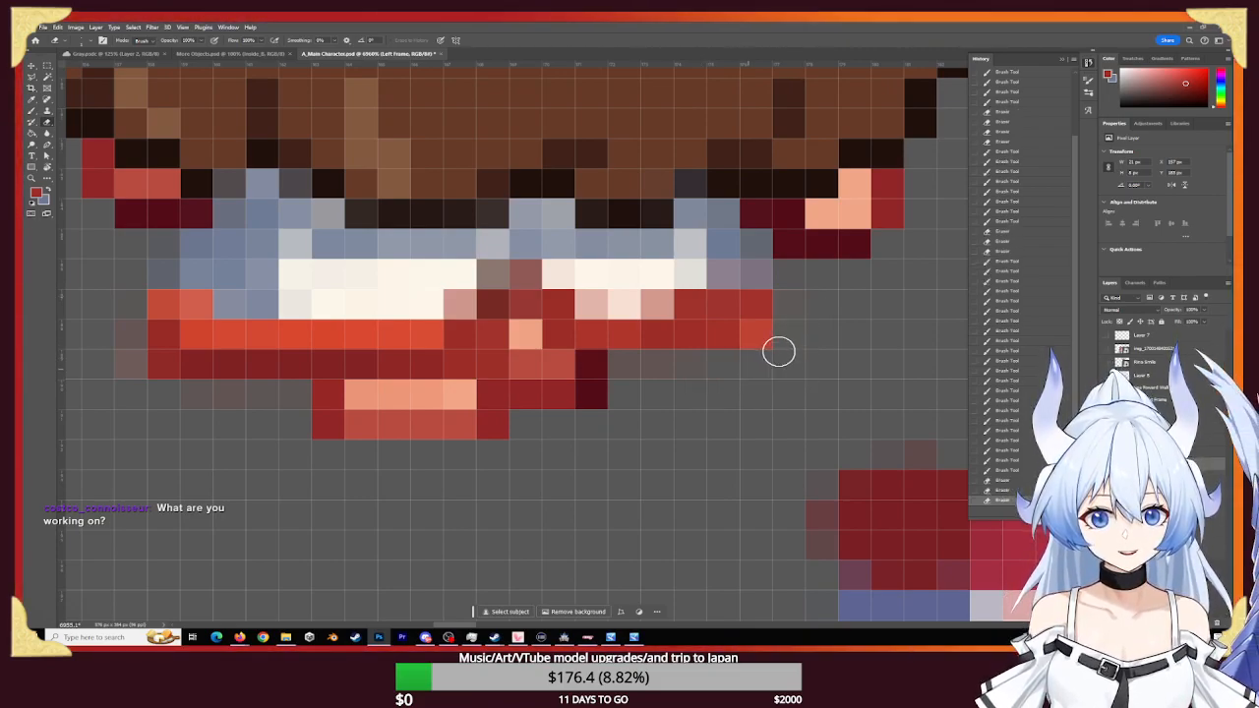
left_click(753, 334)
left_click(752, 328)
left_click(754, 331)
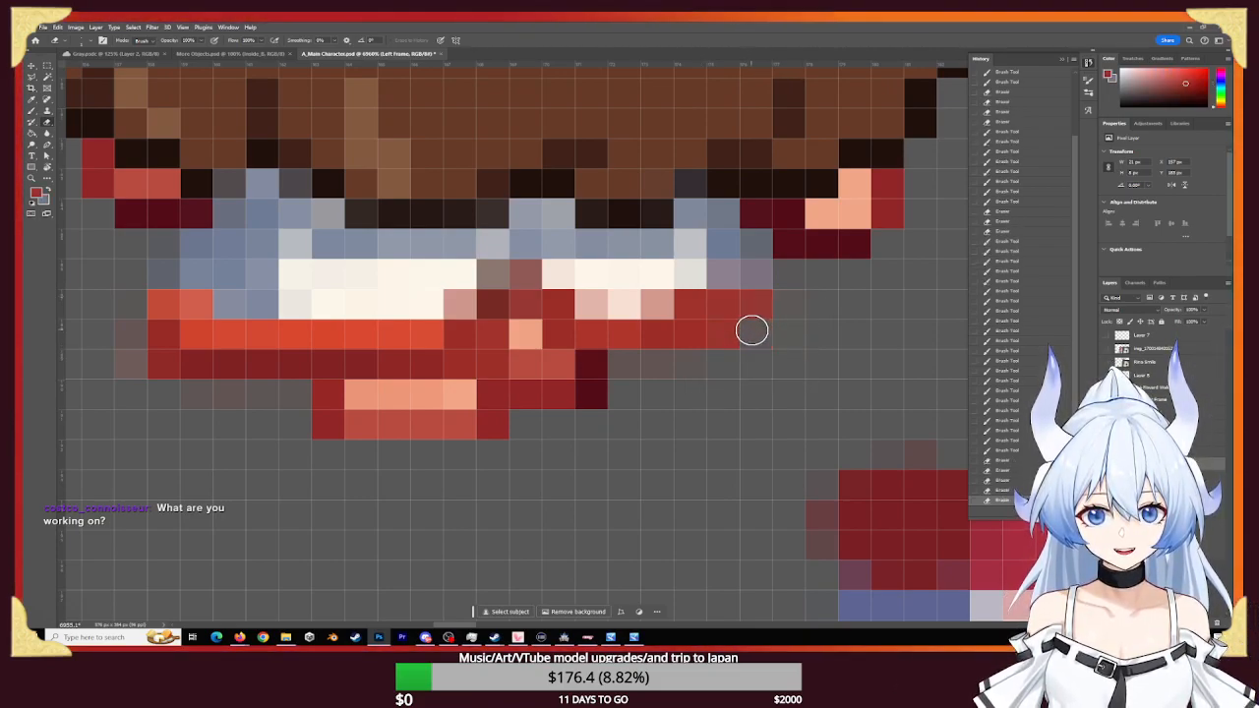
left_click(760, 337)
left_click(753, 338)
- Repaint the raised right end of the hem with solid dark red
key("b")
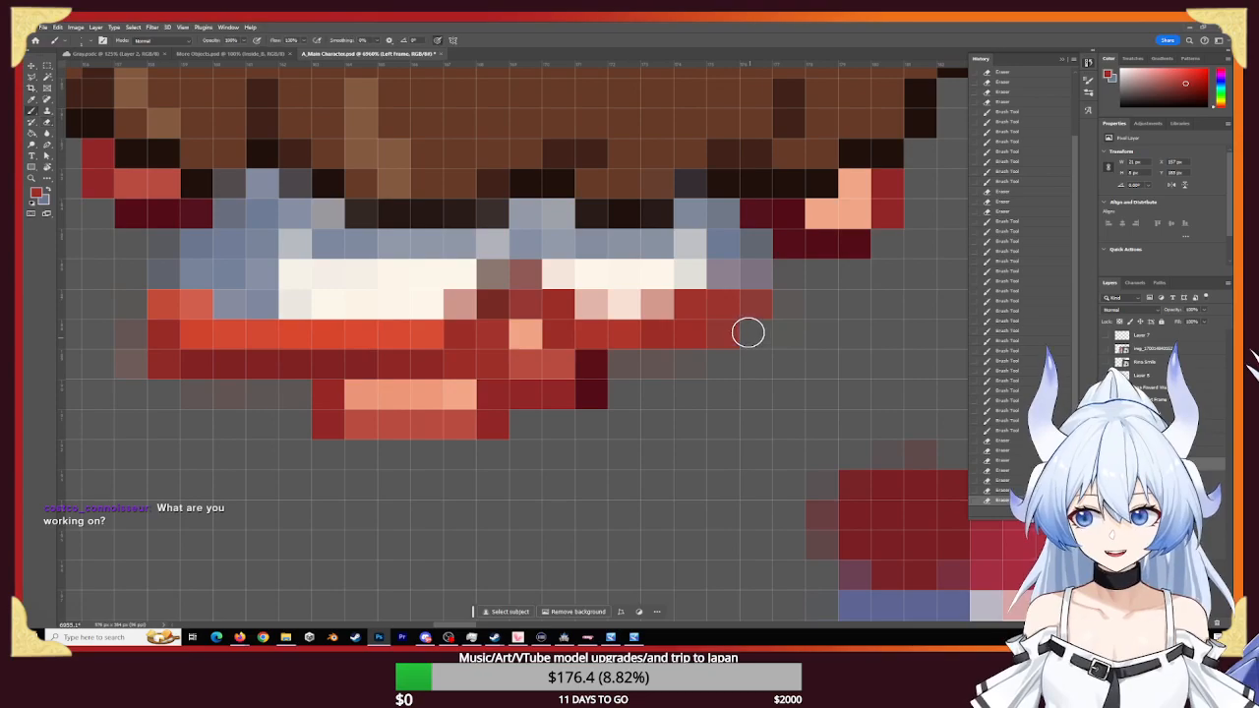
left_click(741, 321)
left_click(747, 305)
left_click(742, 308)
left_click(742, 309)
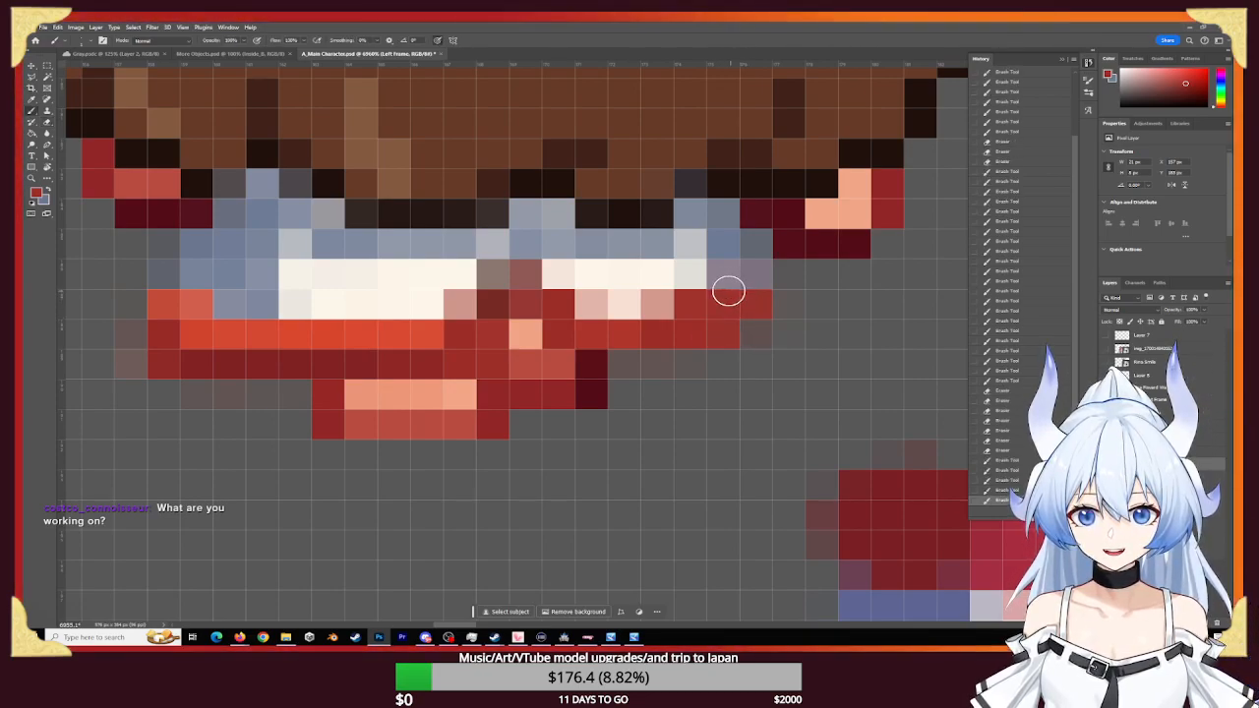
left_click(728, 292)
- Sample dark navy from the palette swatches and shade the skirt's left and right outer edges beneath the hair
key("z")
mouse_move(757, 358)
left_mouse_down()
mouse_move(616, 360)
mouse_move(629, 363)
left_mouse_up()
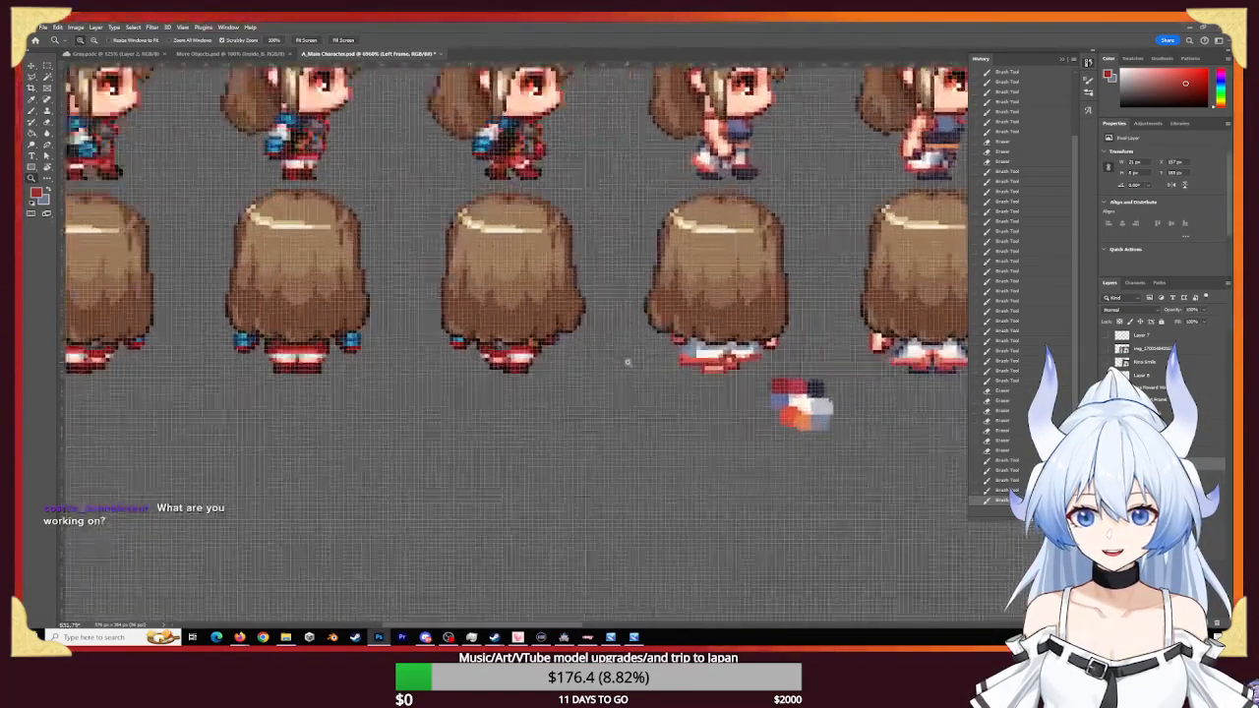
left_click_drag(750, 310, 534, 344)
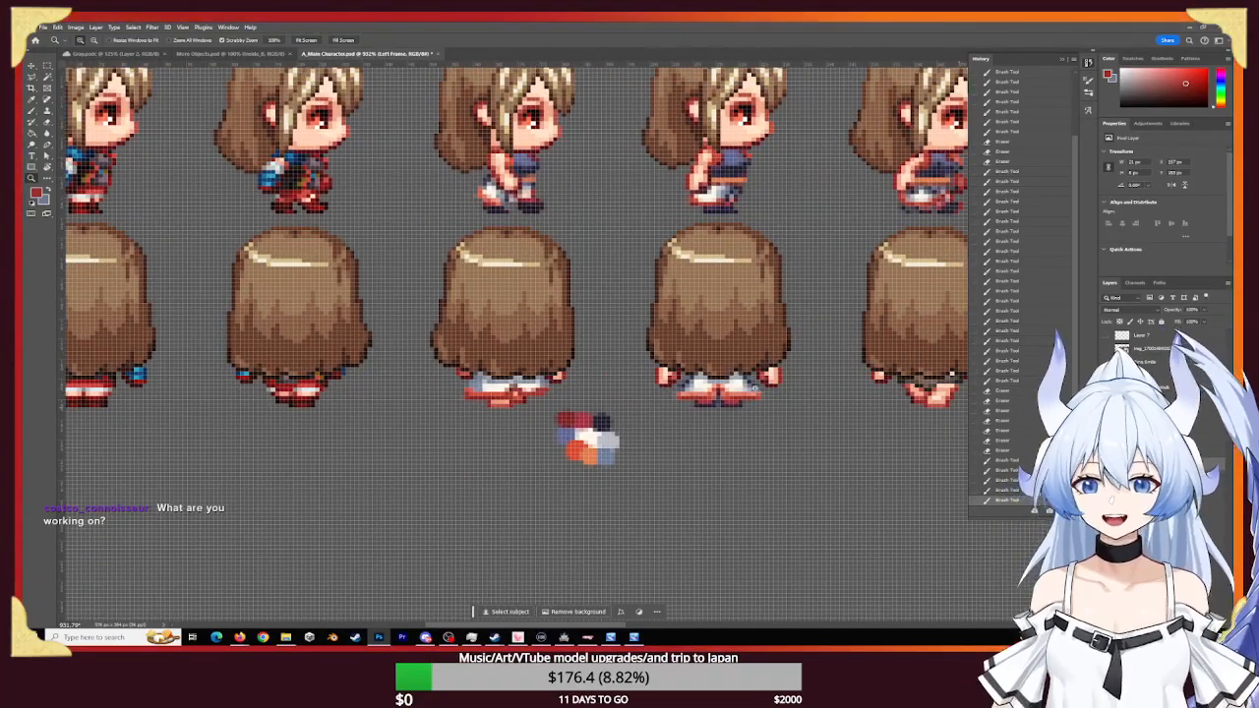
left_click_drag(504, 397, 590, 436)
key("b")
left_click(842, 479, "alt")
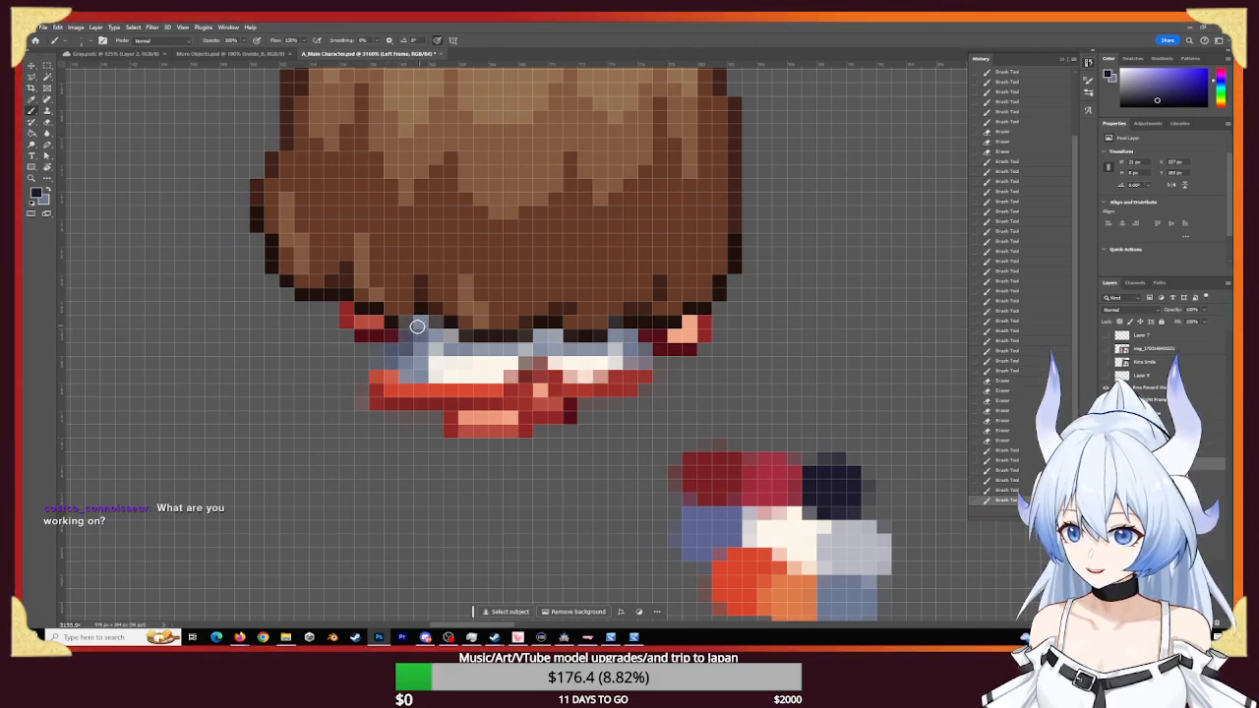
left_click_drag(413, 334, 403, 352)
left_click_drag(617, 335, 629, 348)
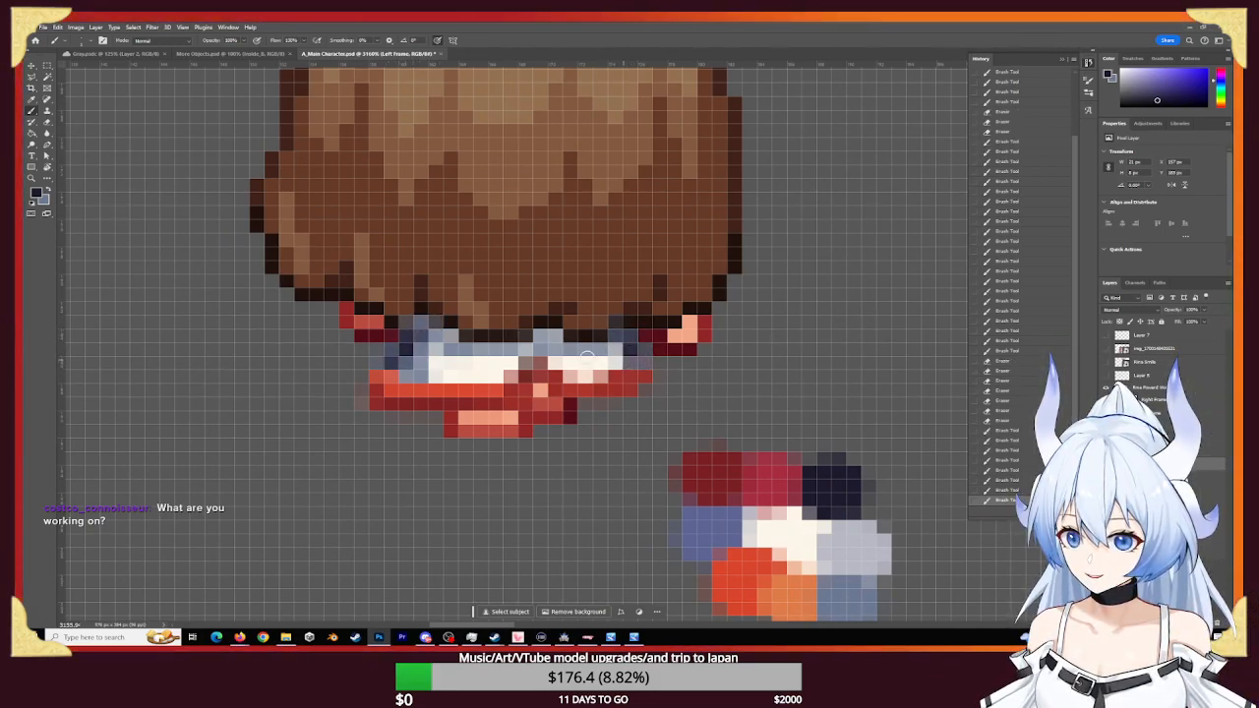
- Sample the skirt's cream white and widen the white area over the slate-blue on its left side
left_click(464, 369, "alt")
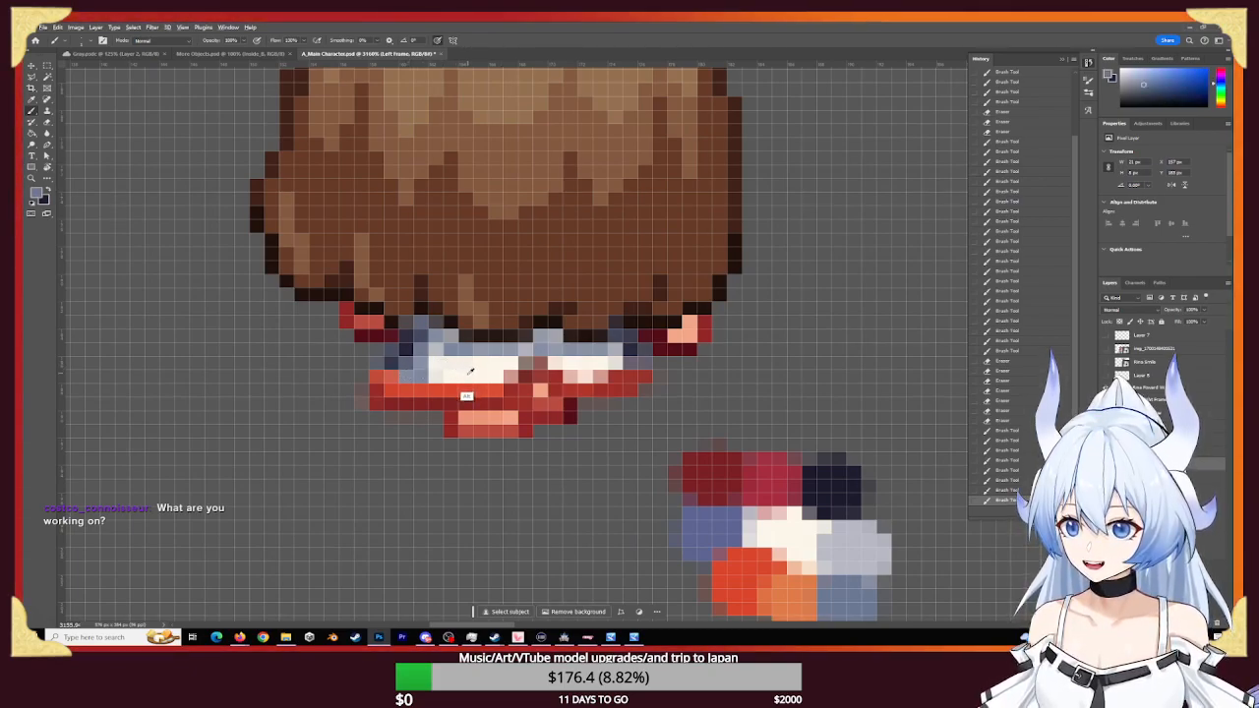
left_click(469, 368, "alt")
left_click(436, 366)
left_click(414, 366)
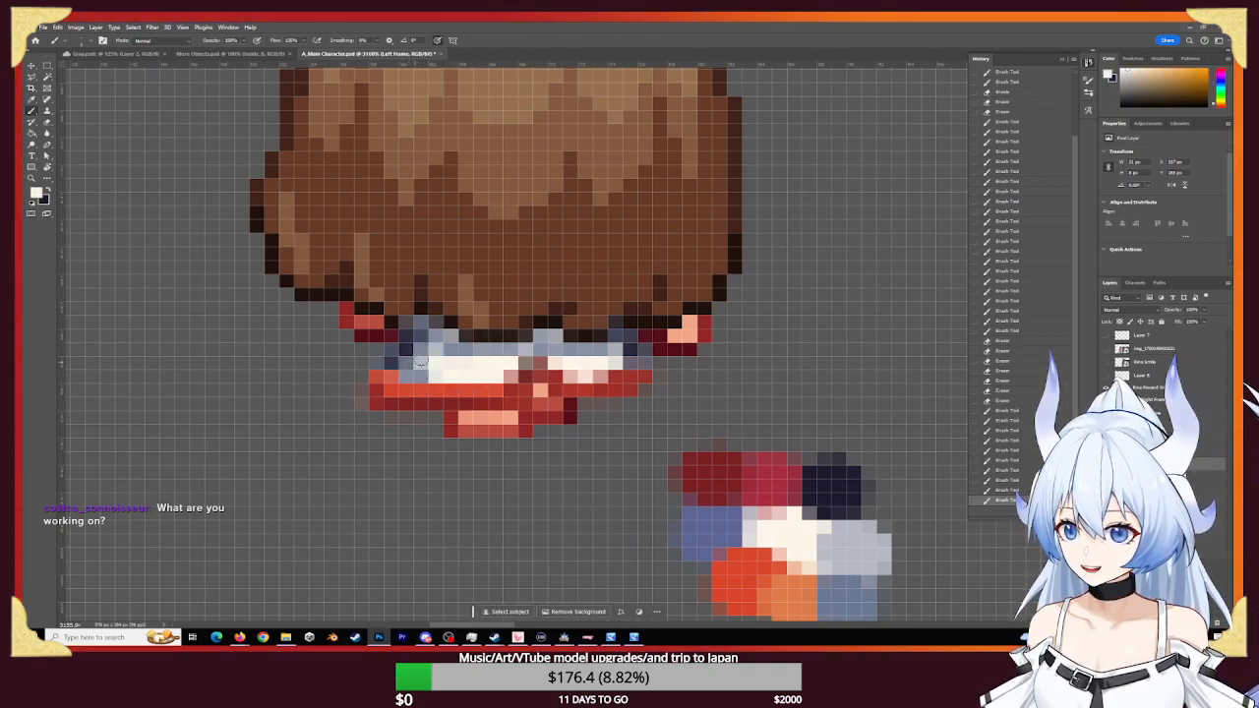
left_click(421, 352)
left_click(411, 372)
left_click(421, 363)
left_click(442, 356)
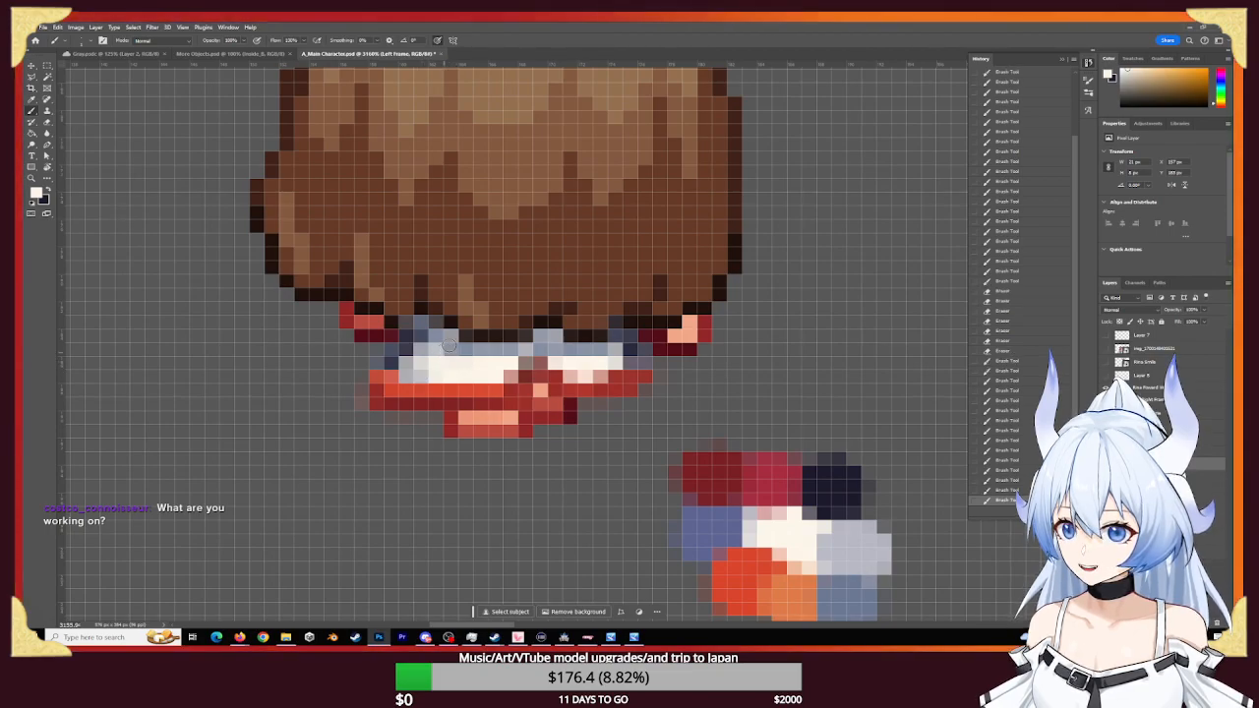
left_click(466, 354)
left_click(480, 356)
left_click(458, 358)
left_click(425, 358)
left_click(422, 360)
left_click(413, 365)
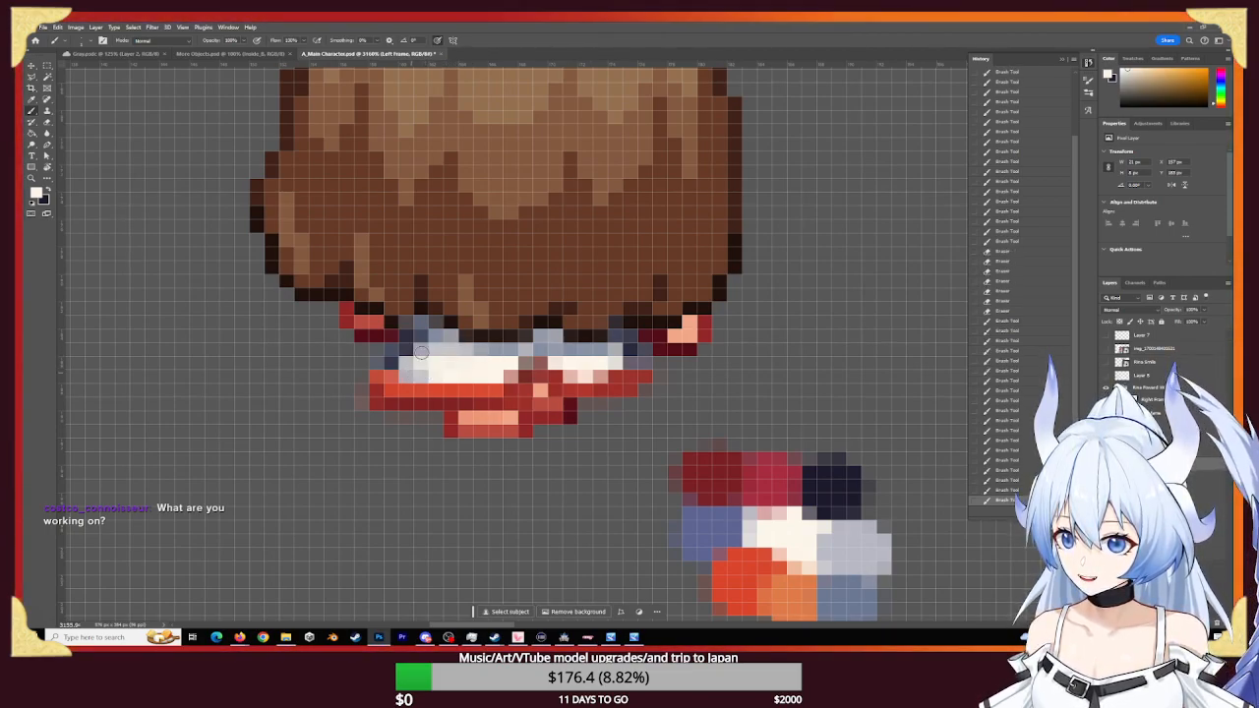
- Build up soft navy shading on the skirt's left side with the brush at 20% opacity
key("x")
key("2")
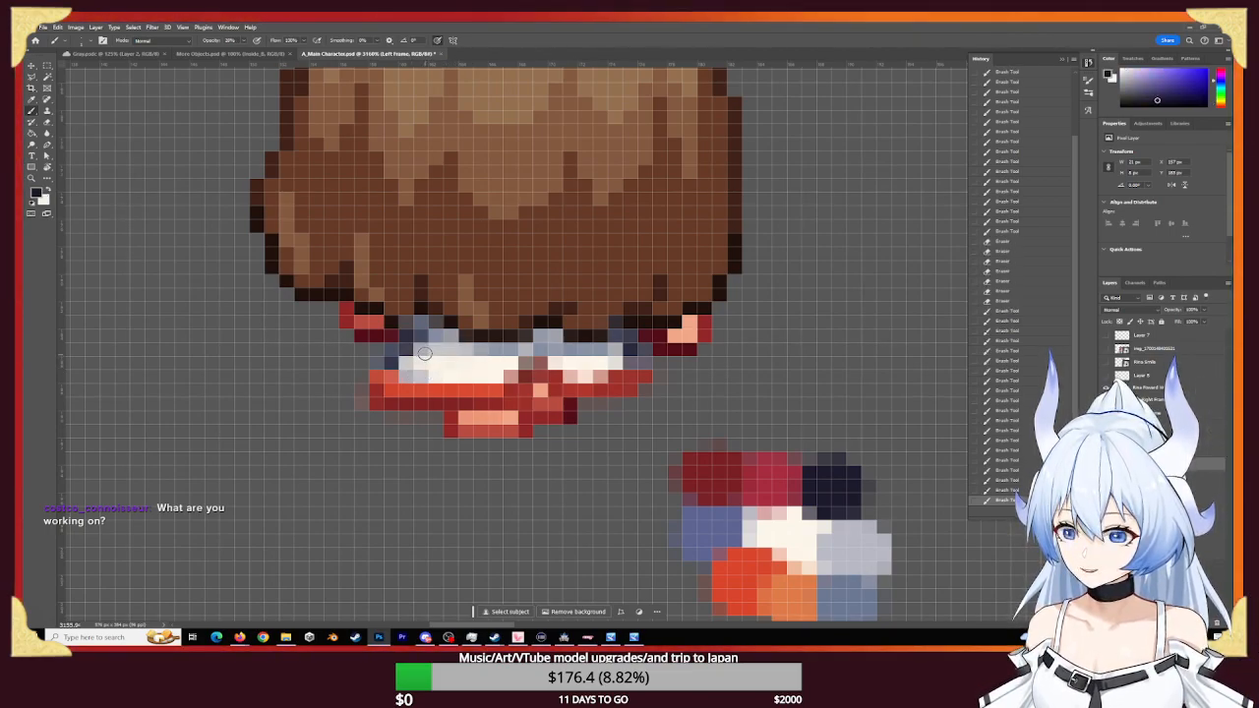
left_click(421, 363)
left_click(407, 364)
left_click(410, 375)
left_click(433, 350)
left_click(438, 349)
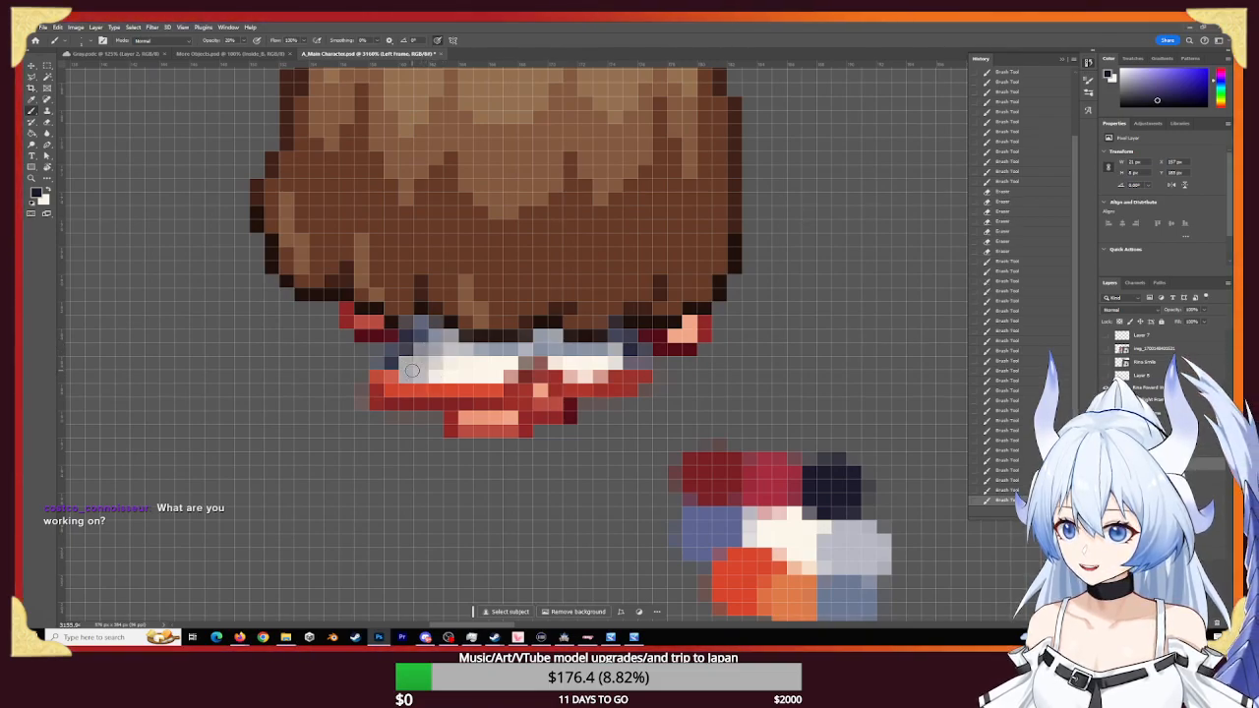
left_click(423, 356)
left_click(409, 371)
left_click(437, 362)
left_click(429, 370)
left_click(428, 370)
left_click(421, 363)
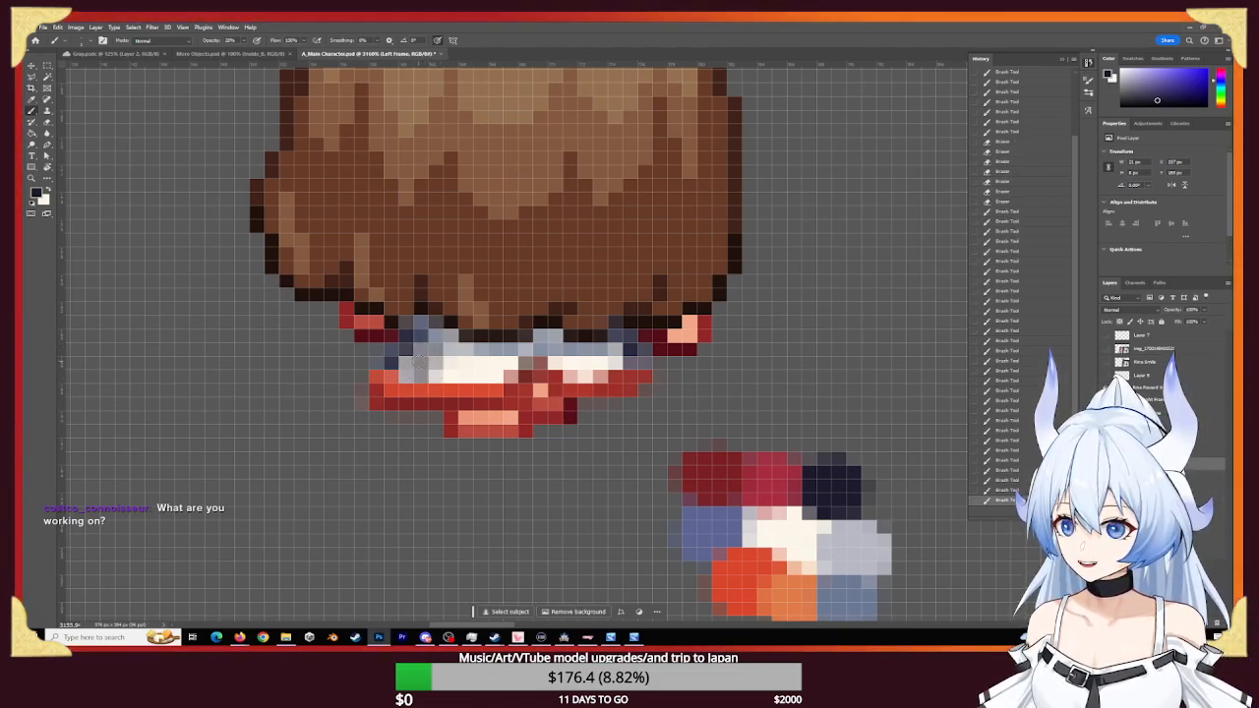
left_click(407, 363)
left_click(409, 375)
left_click(421, 375)
left_click(436, 349)
left_click(435, 375)
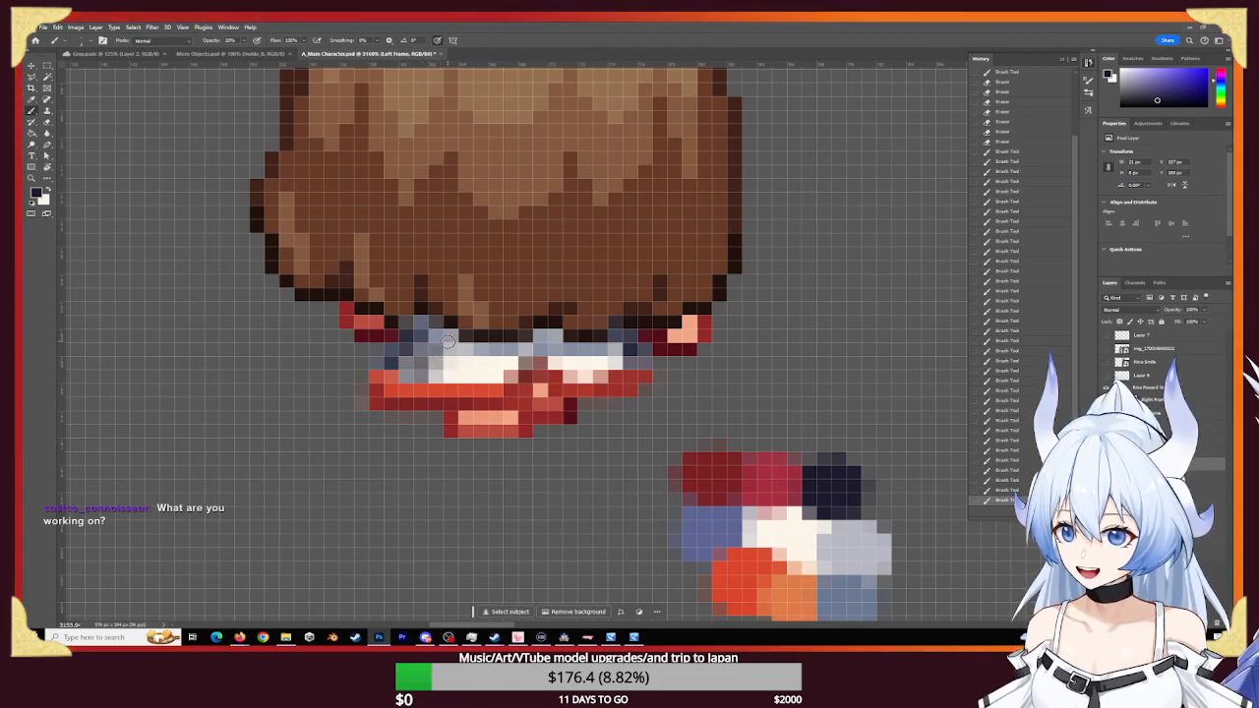
left_click(421, 376)
left_click(421, 362)
left_click(409, 375)
left_click(424, 350)
left_click(436, 363)
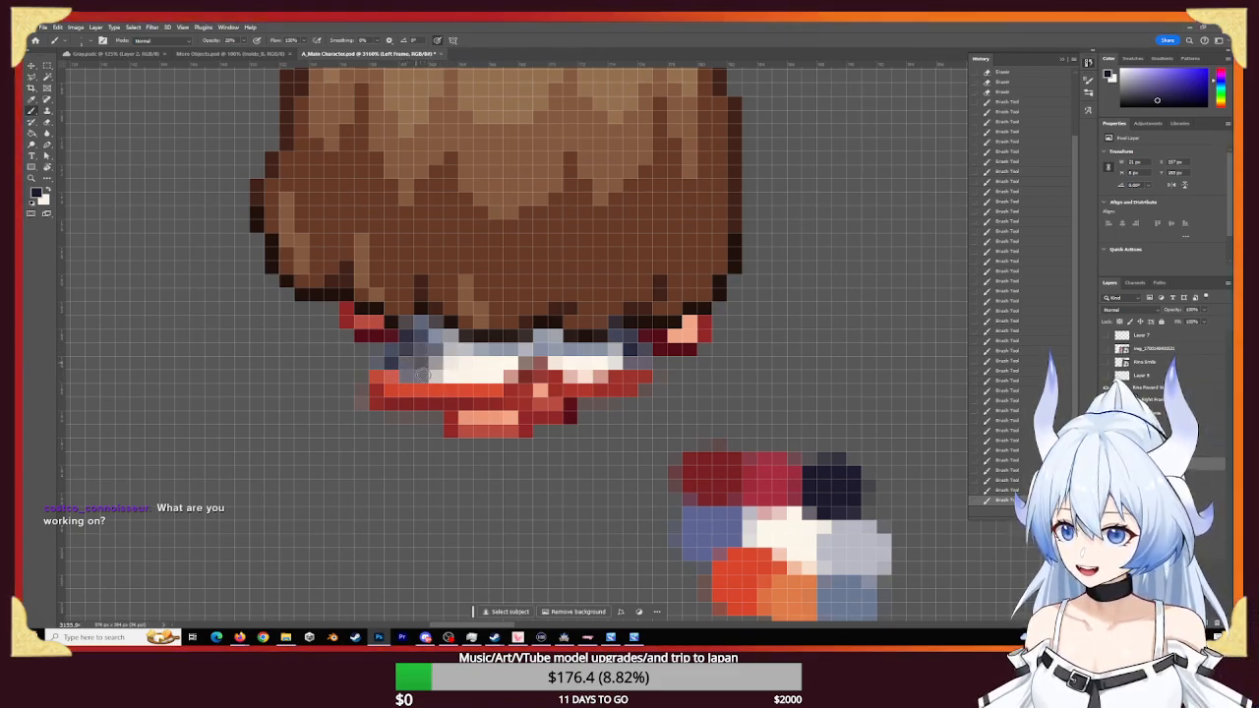
- Sample cream from the skirt and blend it over the dark left-side shading at 20% opacity
left_click(461, 363, "alt")
left_click(436, 363)
left_click(430, 343)
left_click(435, 363)
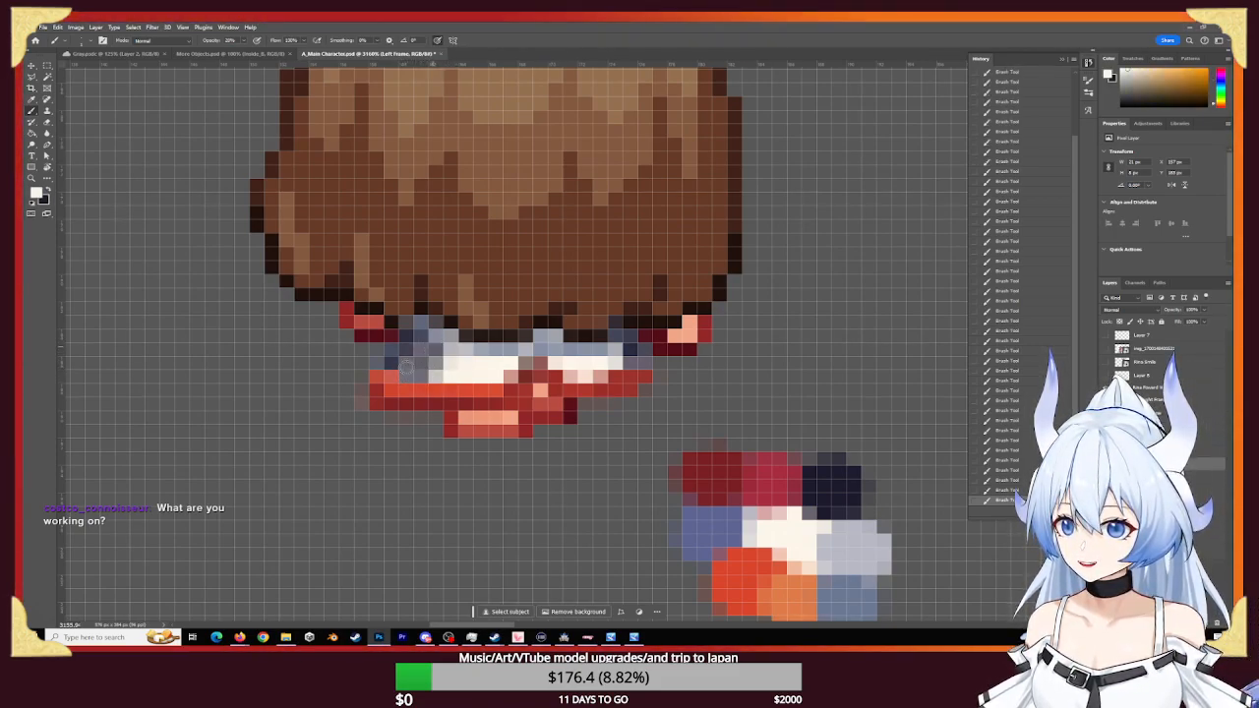
left_click(421, 363)
left_click(422, 376)
left_click(438, 357)
left_click(421, 363)
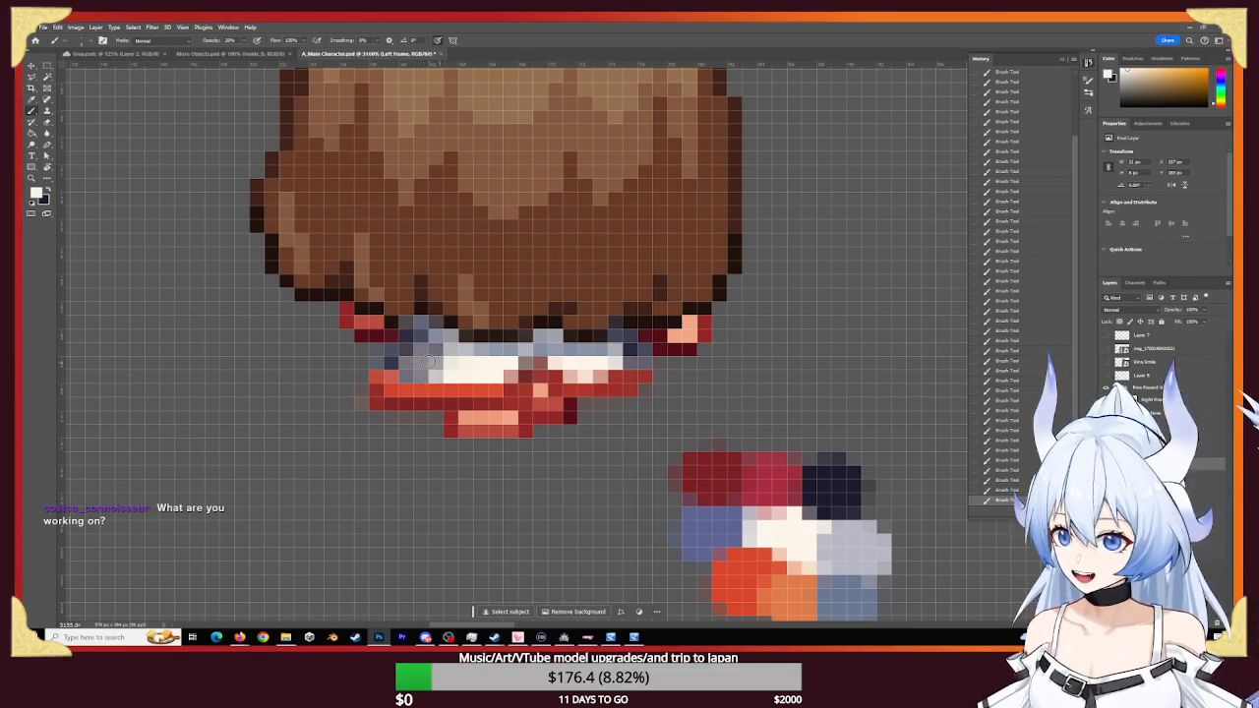
left_click(421, 350)
left_click(436, 351)
left_click(436, 363)
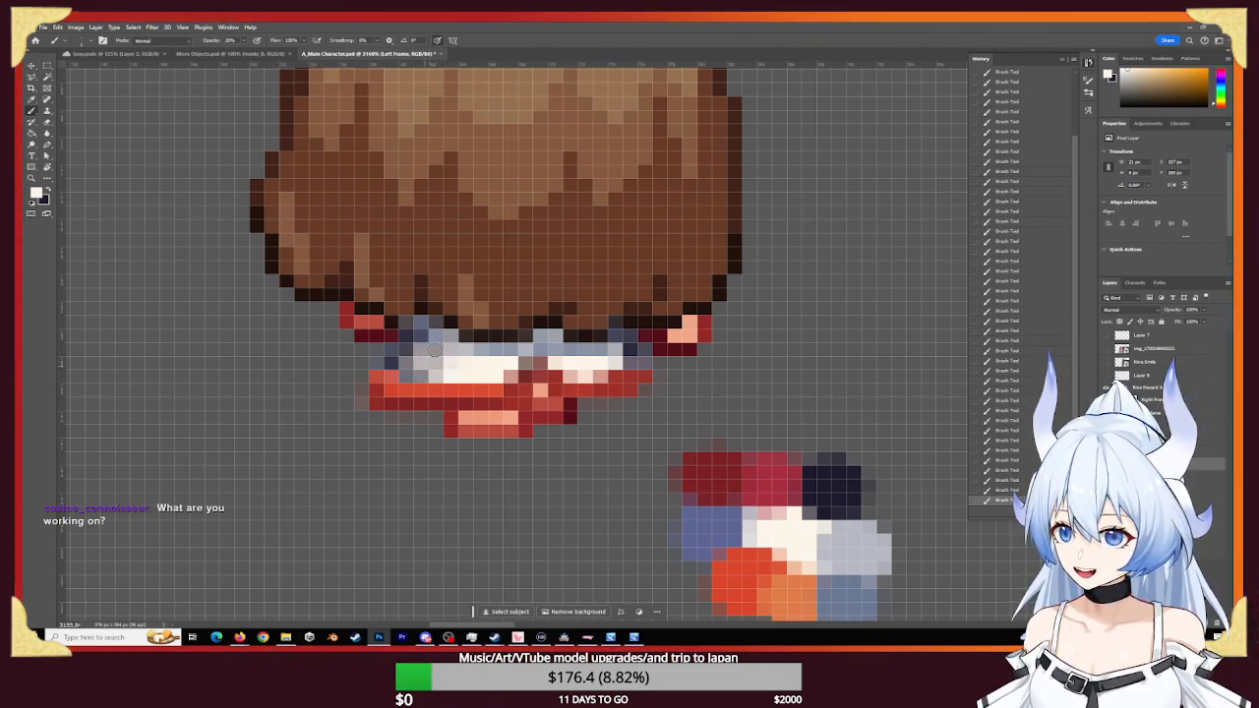
left_click(422, 351)
left_click(424, 366)
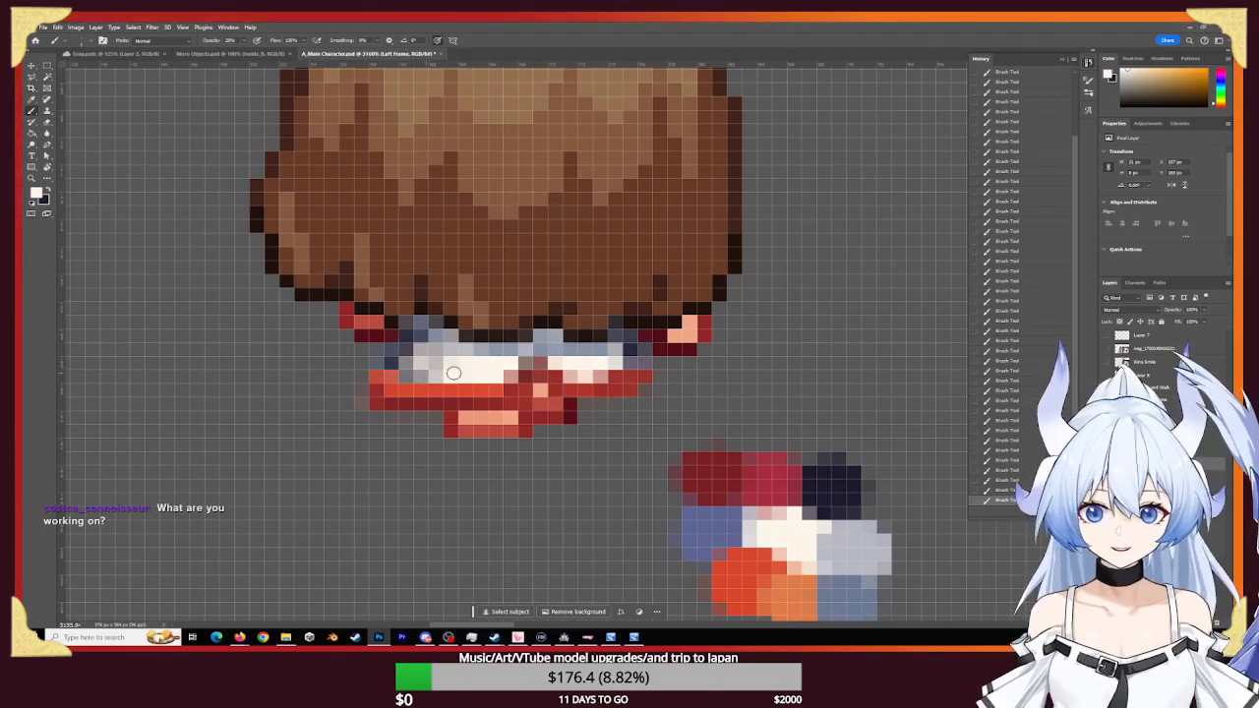
left_click(436, 363)
left_click(429, 373)
left_click(426, 368)
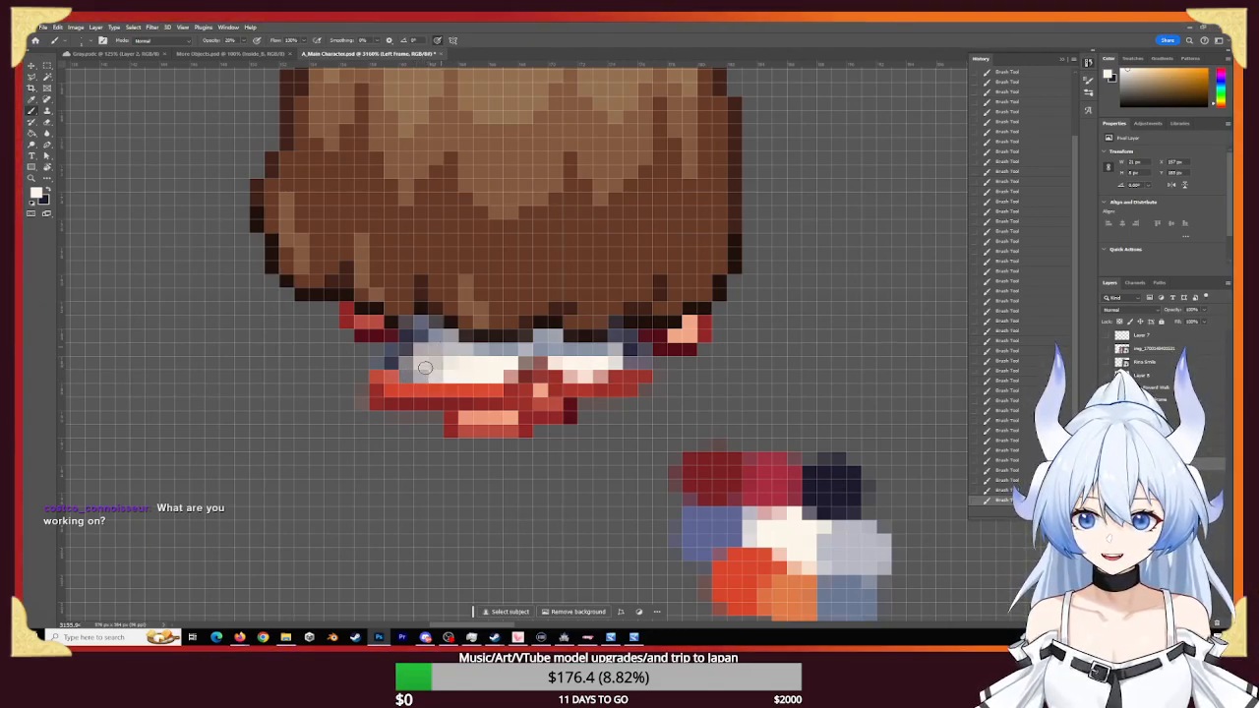
left_click(442, 341)
- Paint full-strength cream over the remaining grey pixels inside the skirt's left side
mouse_move(424, 360)
left_mouse_down()
mouse_move(482, 385)
mouse_move(415, 365)
mouse_move(426, 396)
left_mouse_up()
key("b")
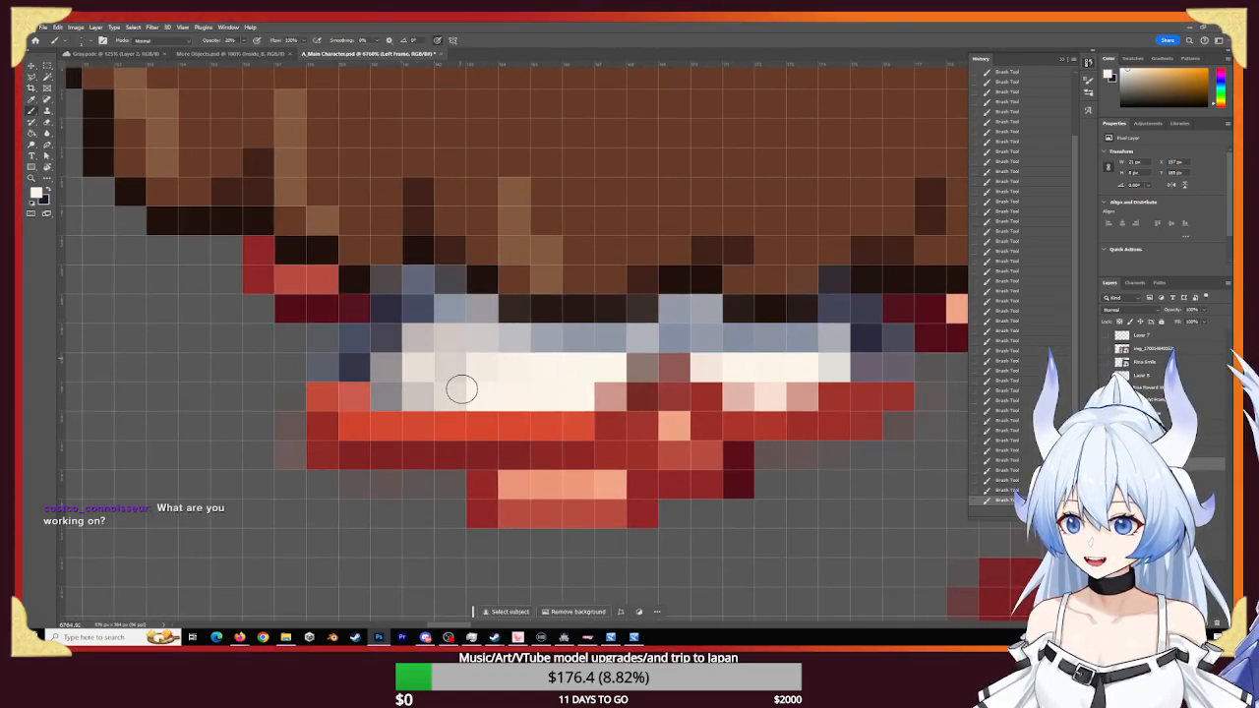
mouse_move(461, 348)
left_mouse_down()
mouse_move(483, 388)
mouse_move(429, 378)
left_mouse_up()
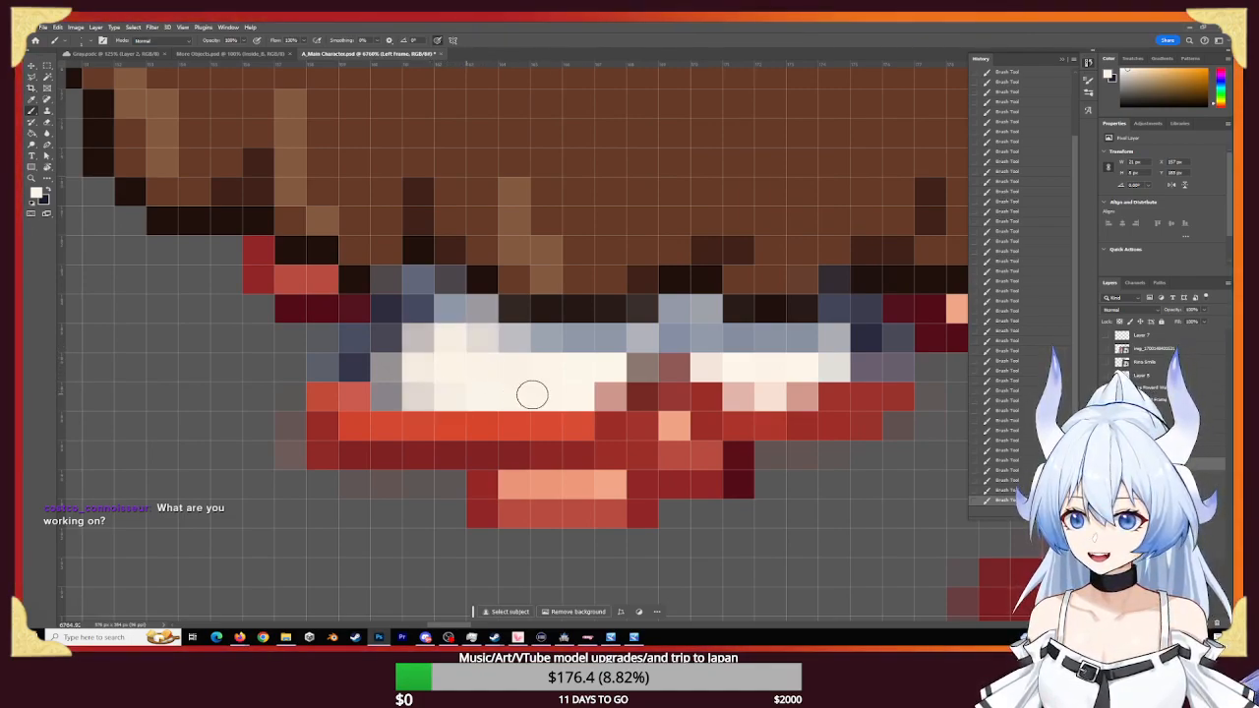
- Sample blue-grey from the skirt's top shadow and paint a light shadow along the left half's bottom row above the hem
key("x")
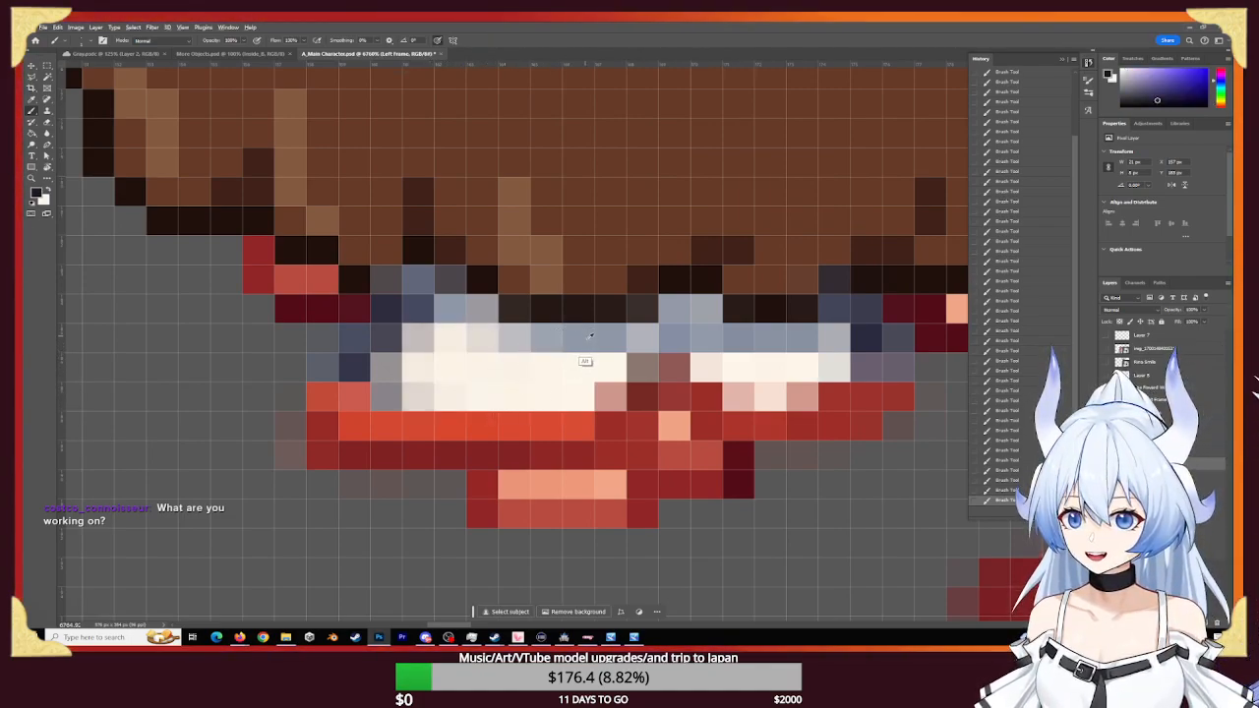
left_click(587, 341, "alt")
left_click_drag(551, 399, 461, 400)
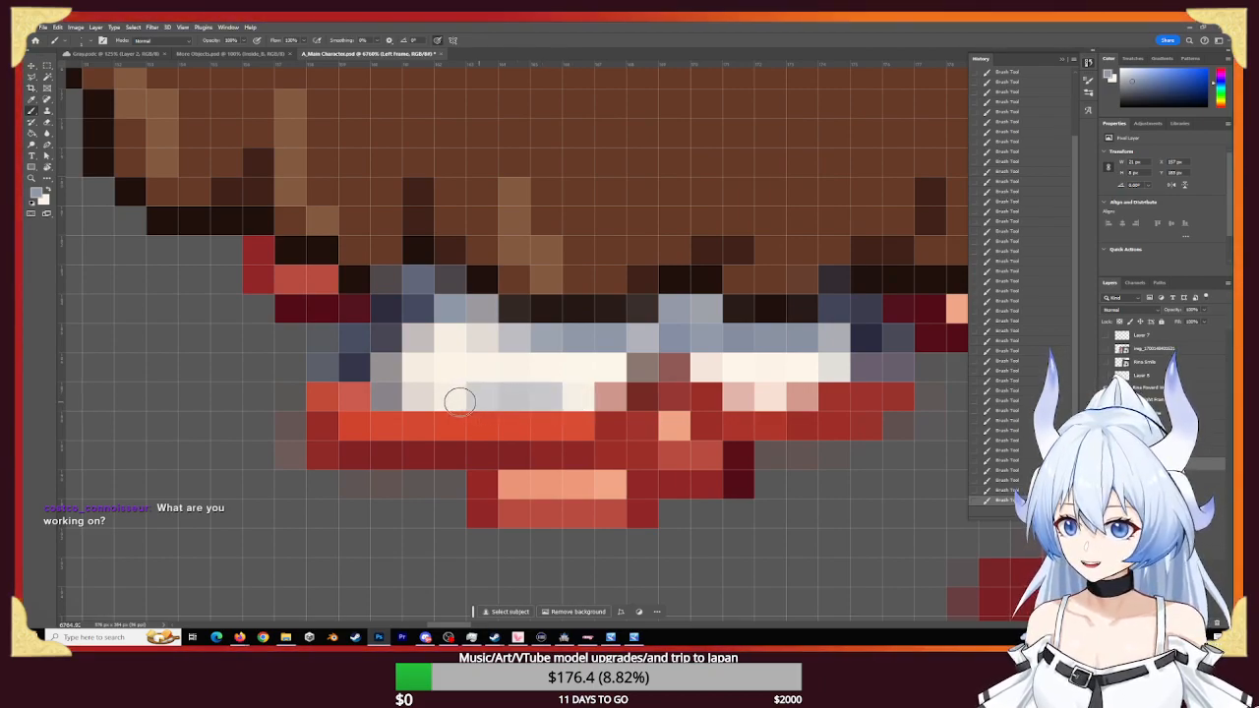
left_click(580, 398)
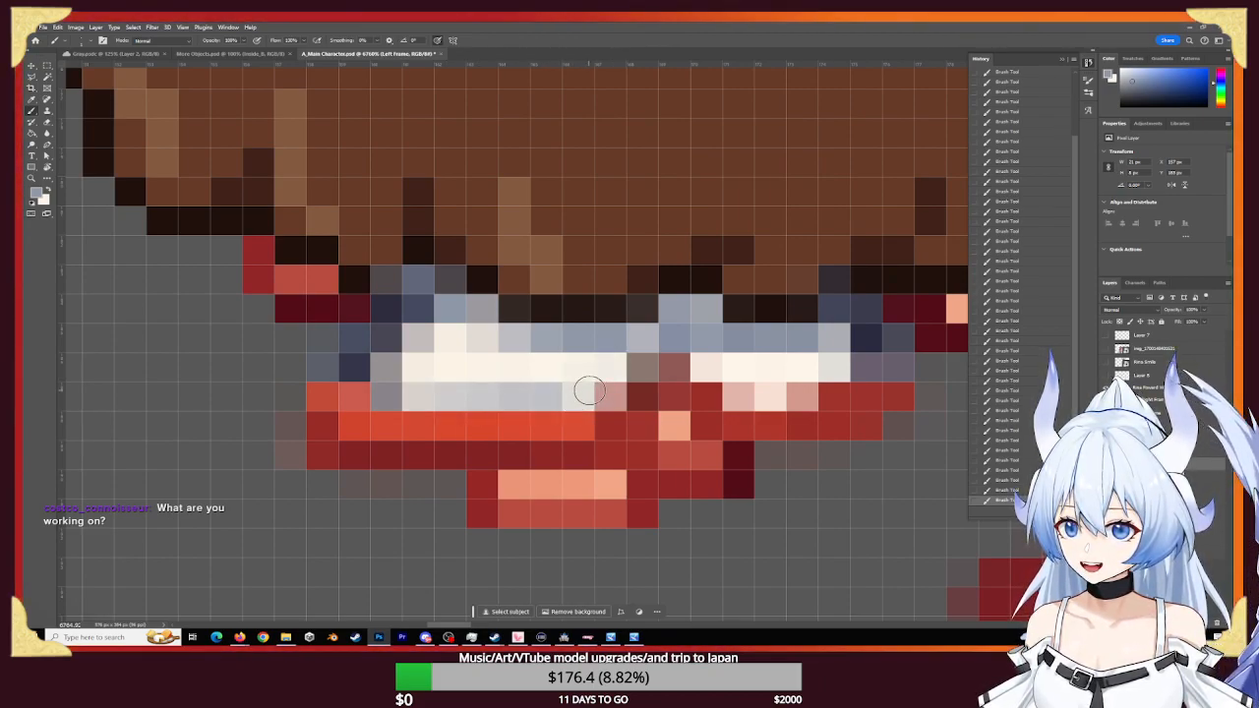
key("z")
left_click_drag(719, 497, 612, 483)
left_click_drag(726, 454, 473, 418)
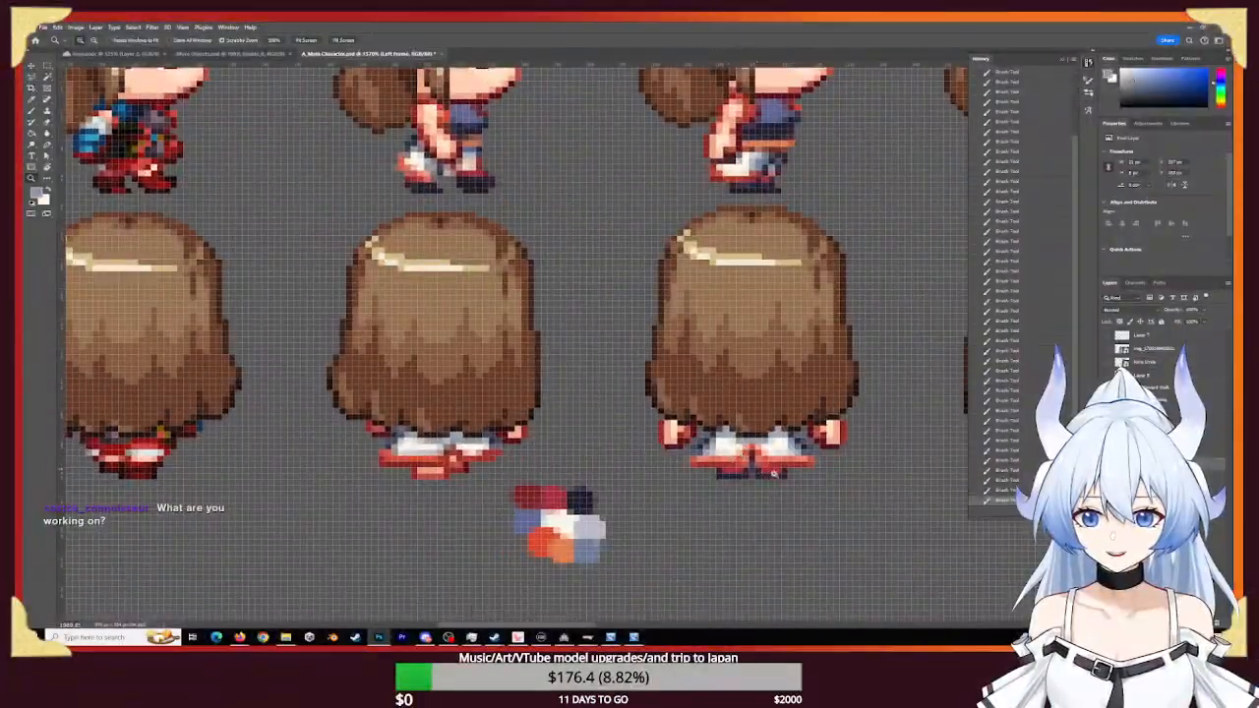
- Paint a light blue-grey shadow along the bottom row of the skirt's right half, just above the hem
left_click_drag(727, 462, 776, 476)
left_click_drag(286, 491, 639, 463)
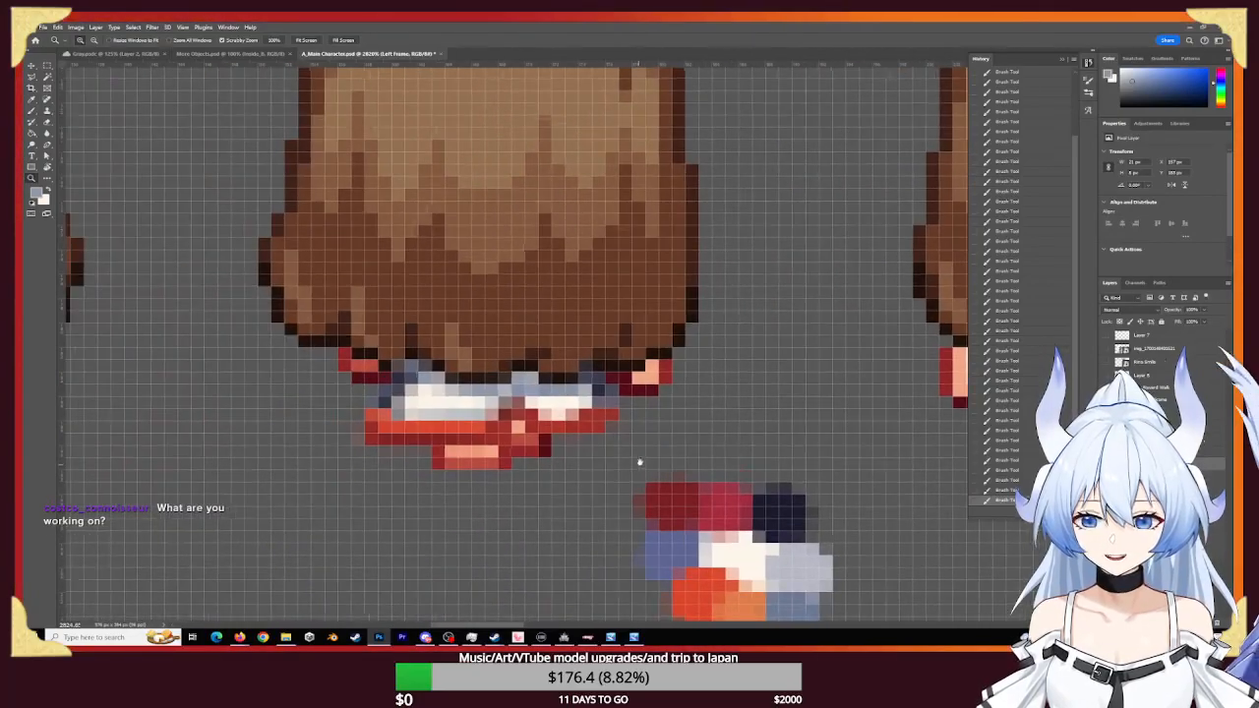
key("b")
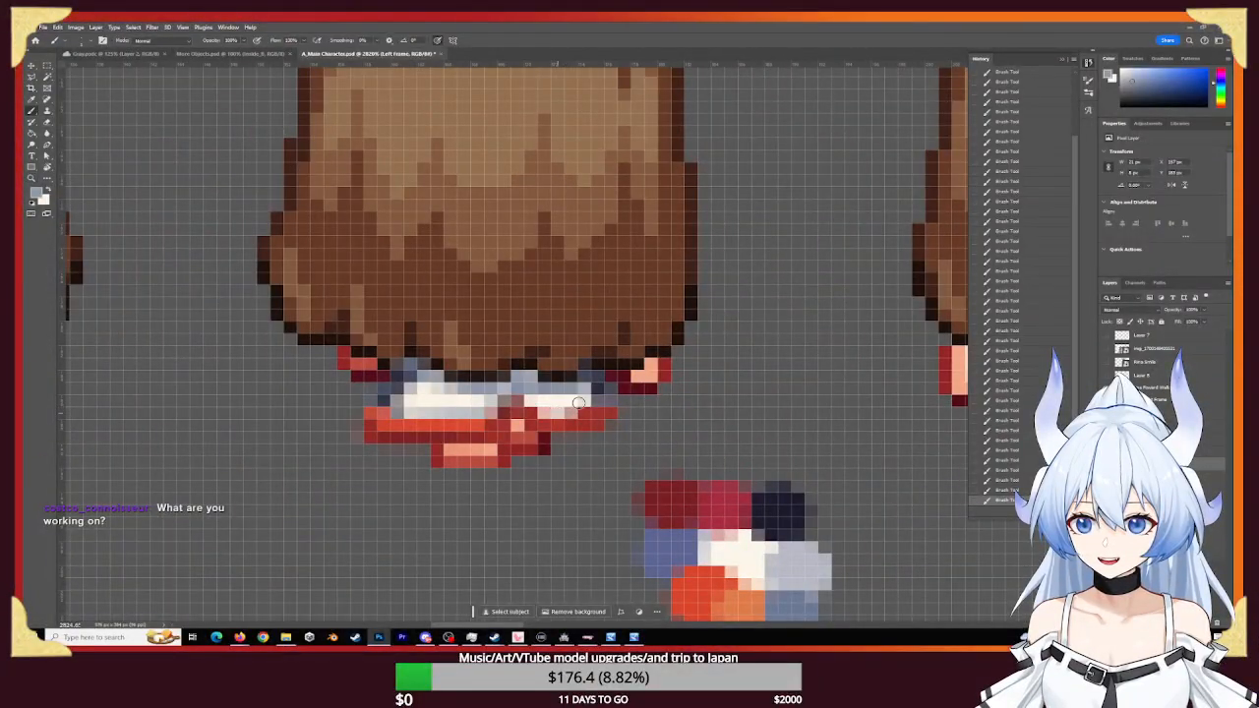
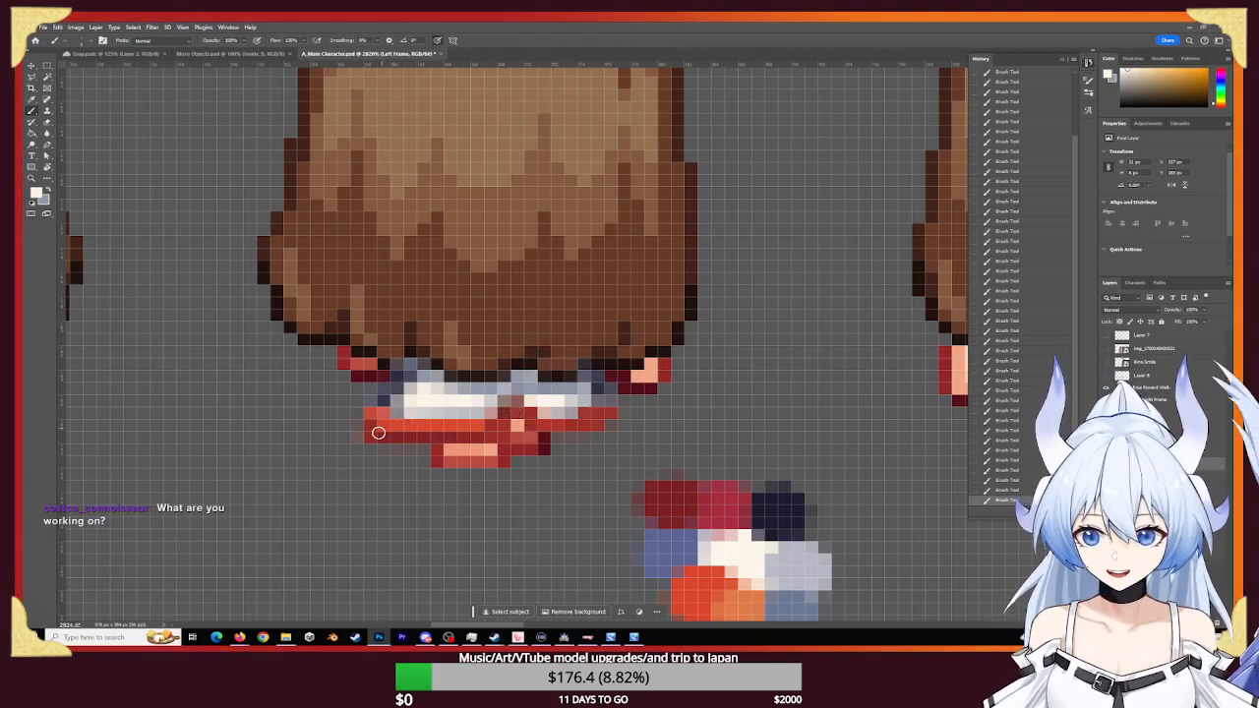
- Erase the faint stray pixels beside the left end of the skirt's red hem
scroll(336, 455, "up", 5, "alt")
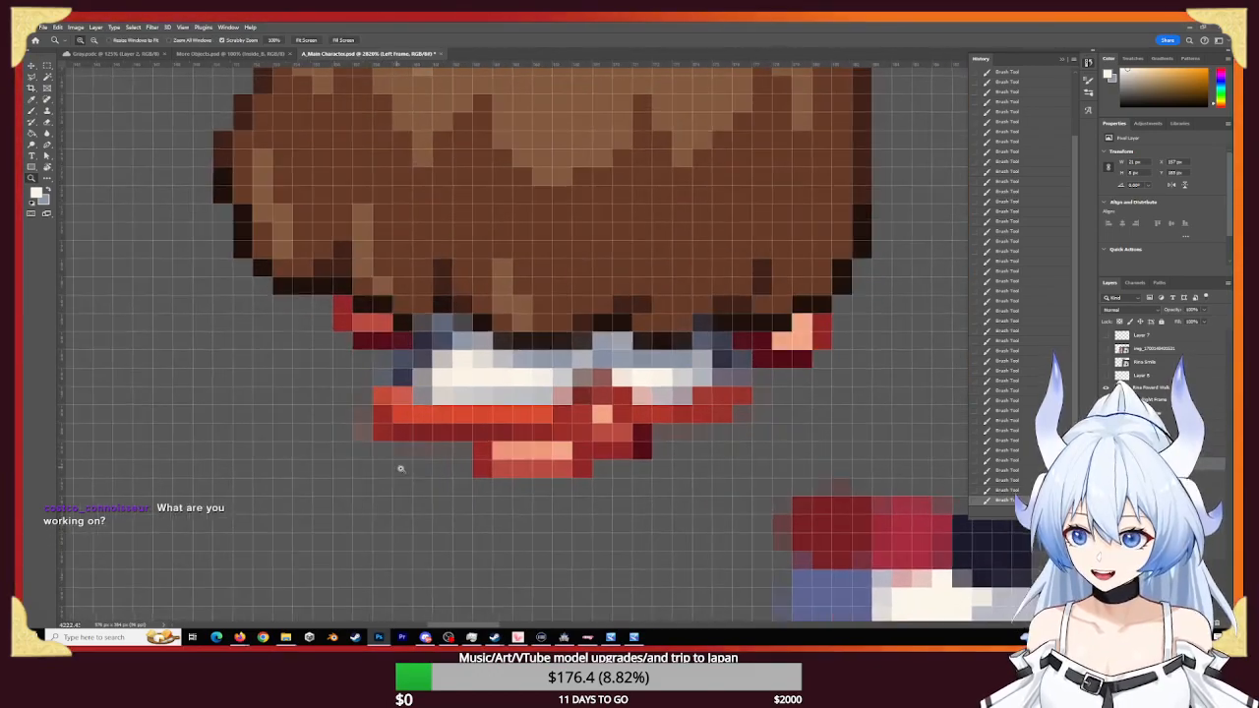
left_click(357, 412)
left_click(362, 380)
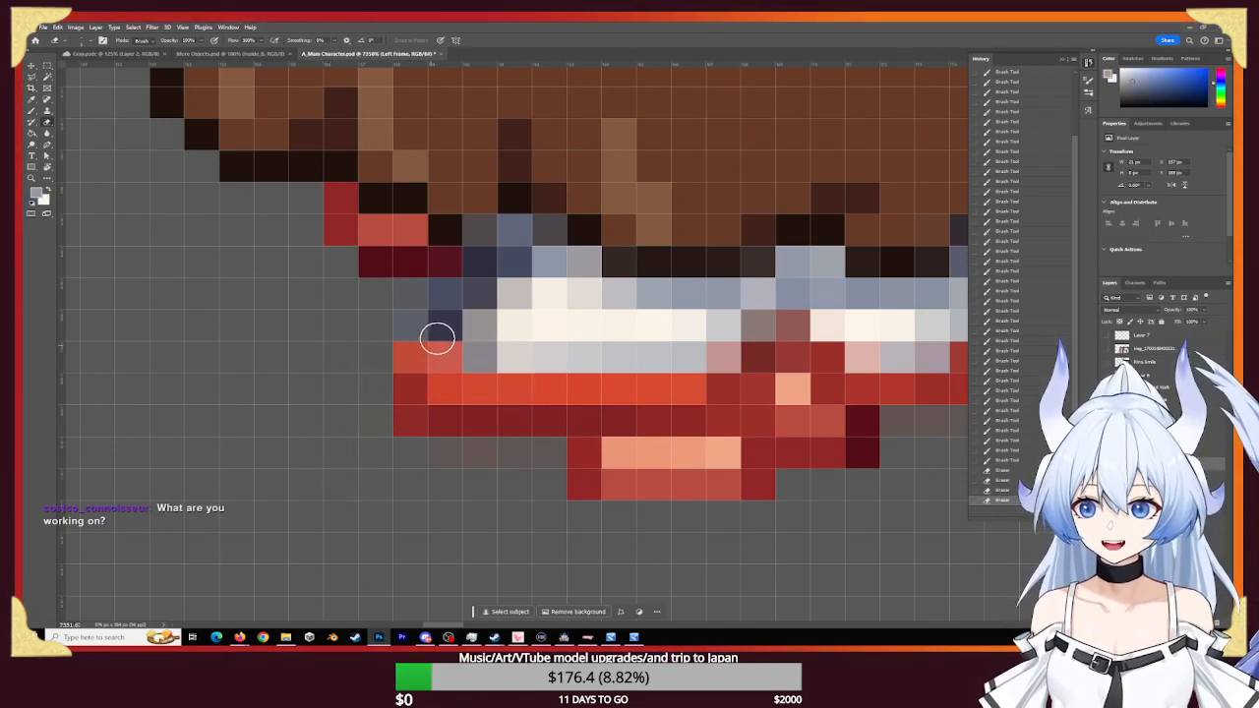
- Sample navy from the skirt's lower-left edge and darken the edge pixels around it
left_click(446, 327)
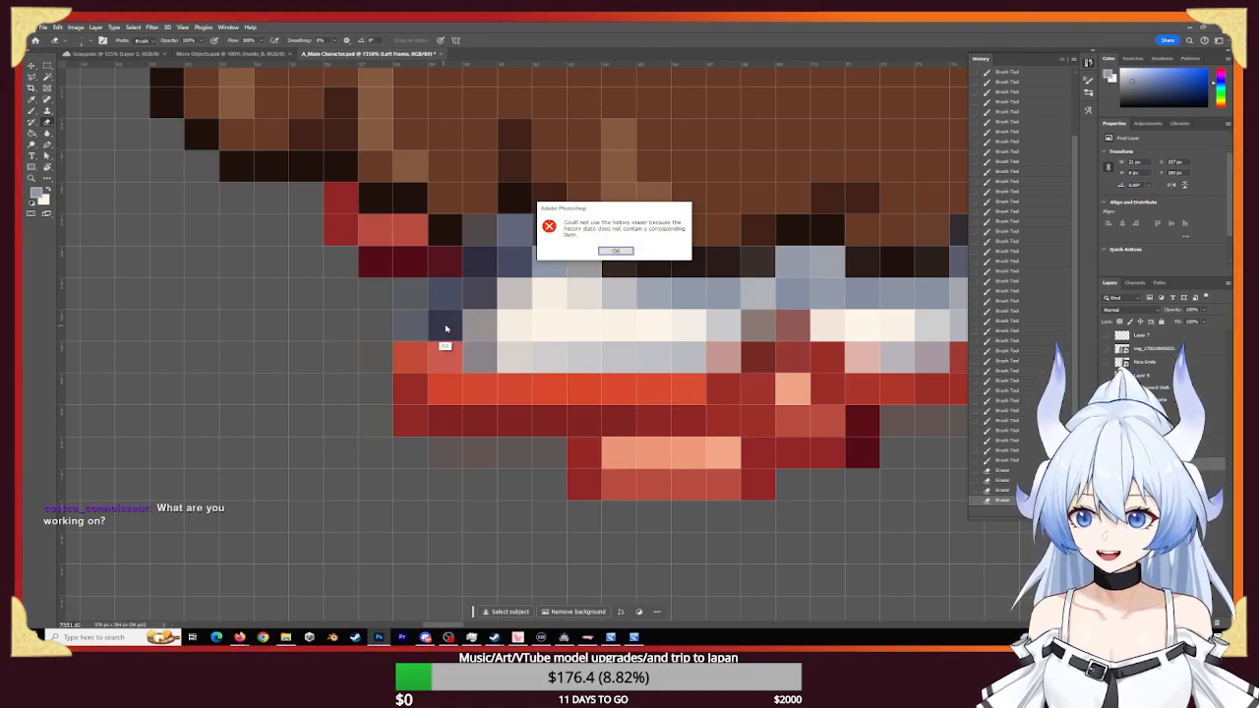
left_click(615, 251)
key("b")
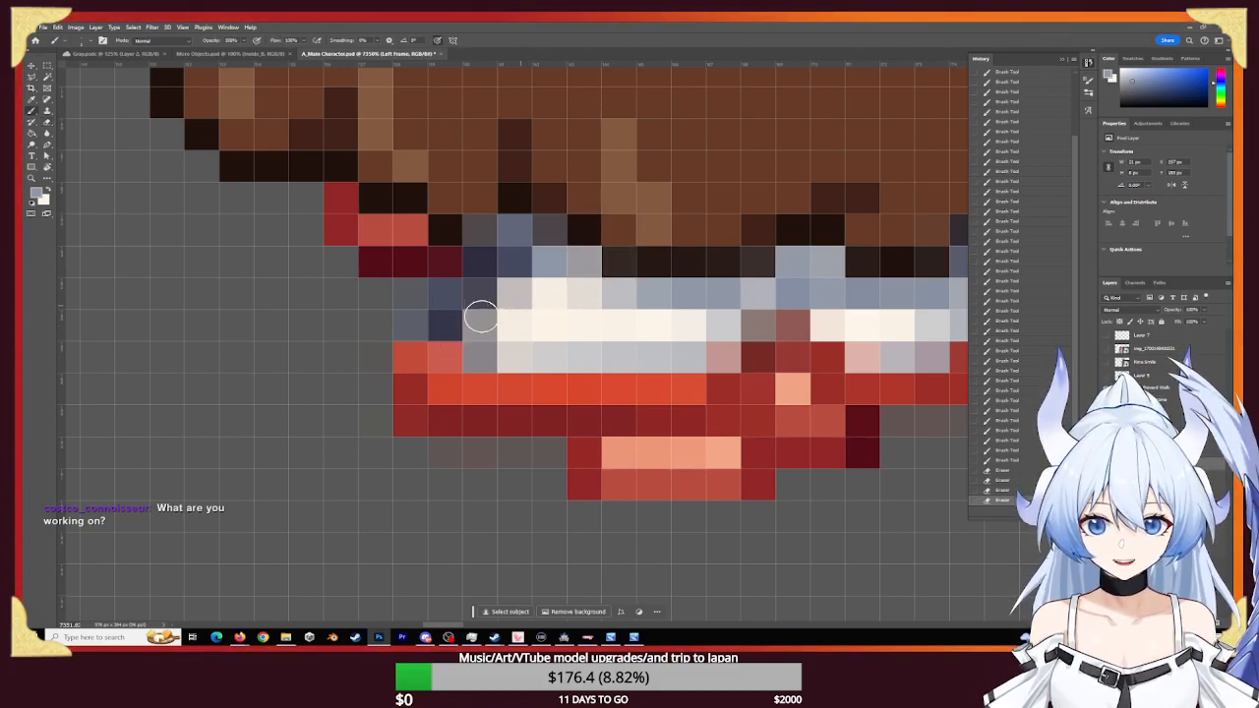
left_click(444, 327, "alt")
left_click(405, 329)
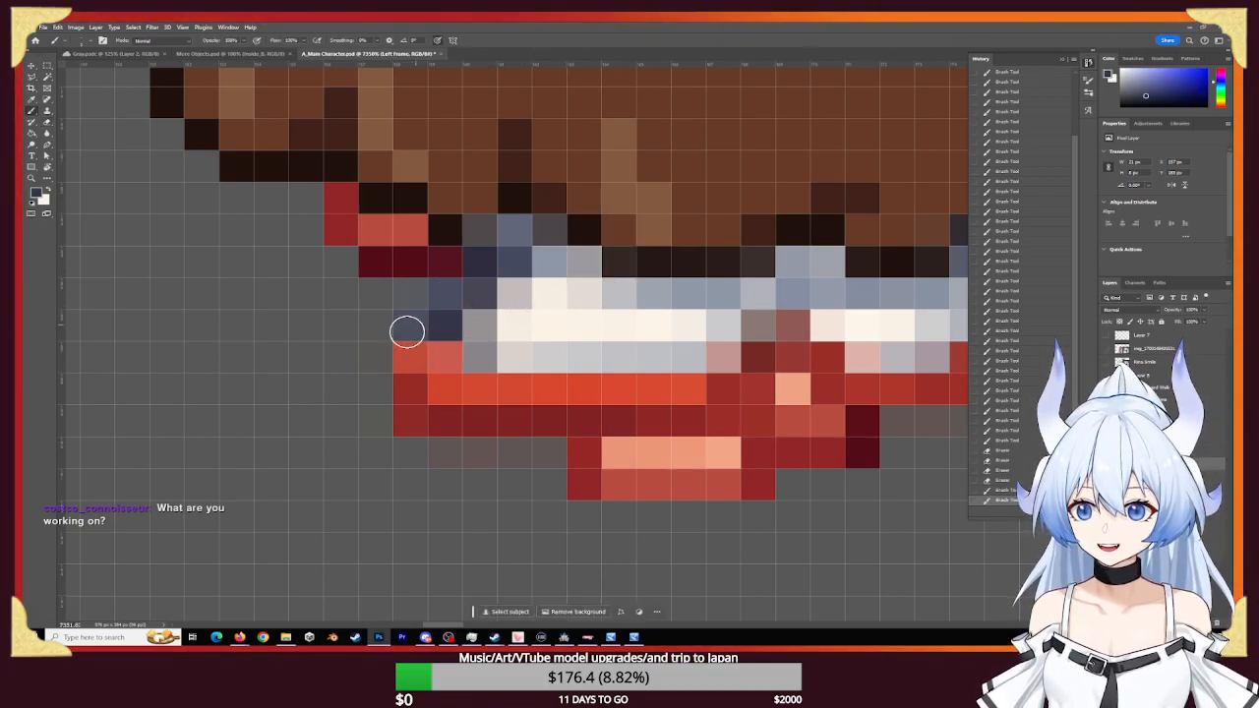
left_click(457, 289)
left_click(450, 294)
left_click(445, 300)
left_click(444, 300)
left_click(411, 327)
left_click(406, 333)
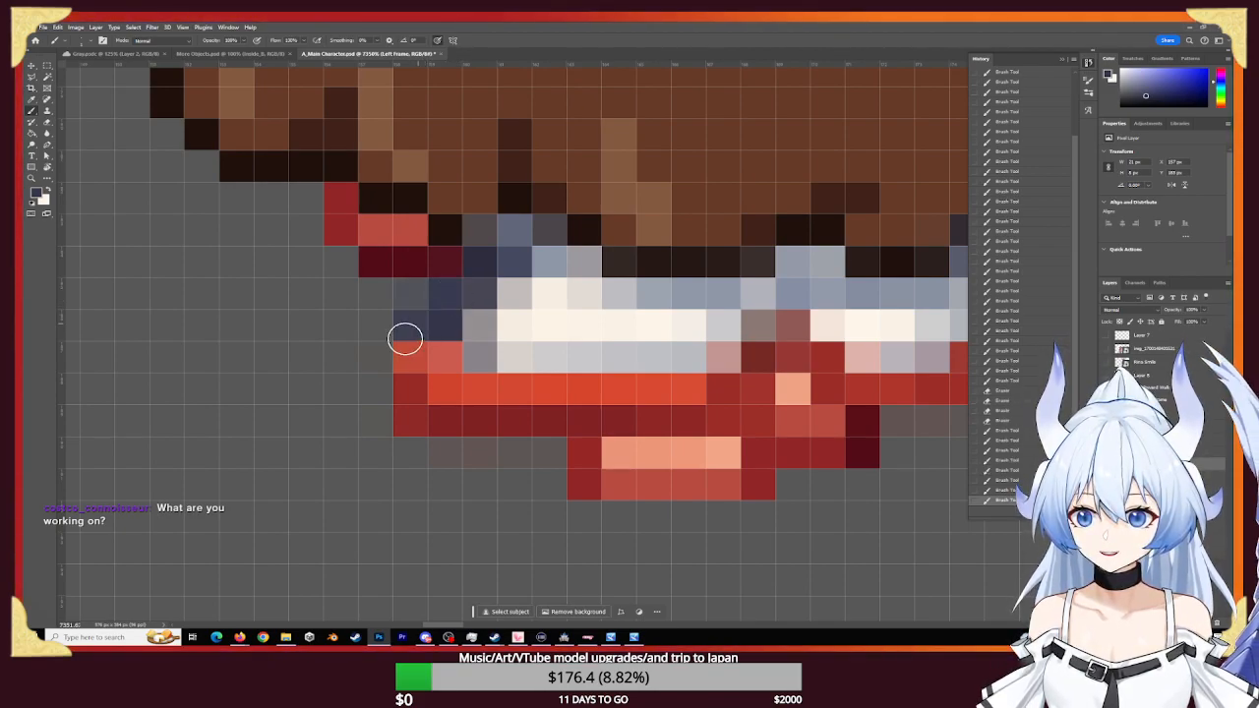
left_click(398, 344)
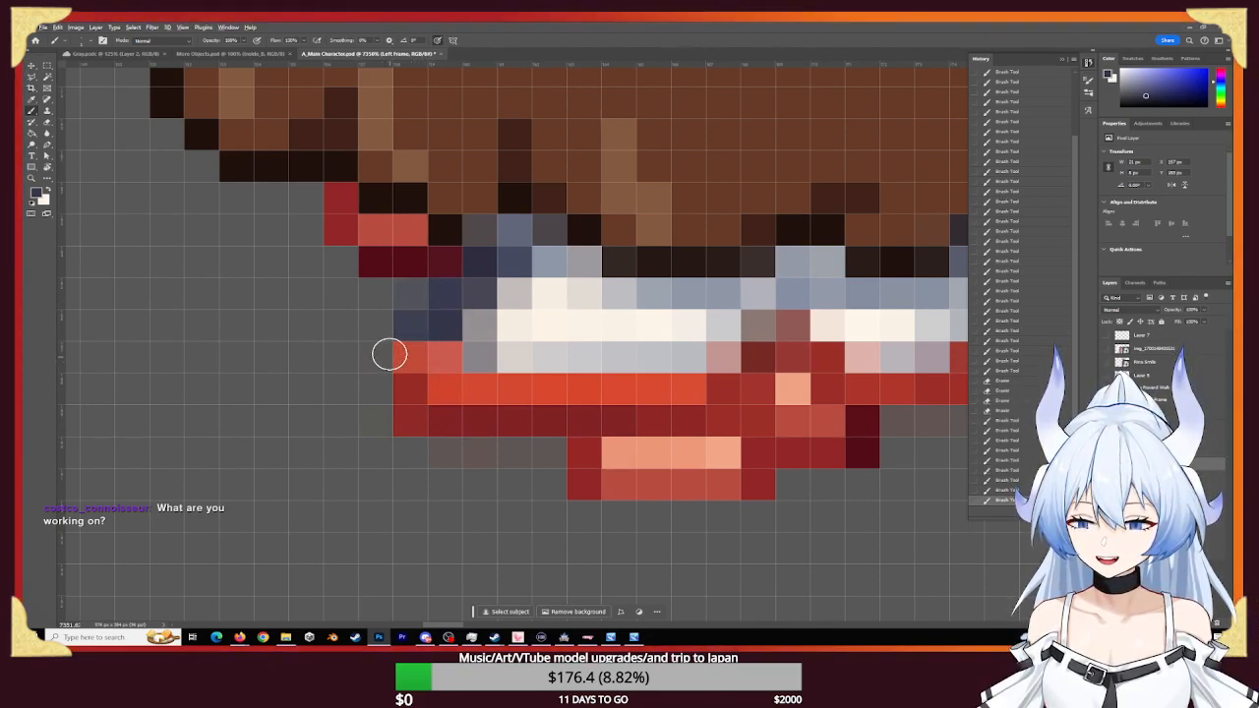
- Dab navy beside the hem's left end, then cover it with sampled dark red to extend the hem one pixel column outward
left_click(373, 374)
left_click(374, 384)
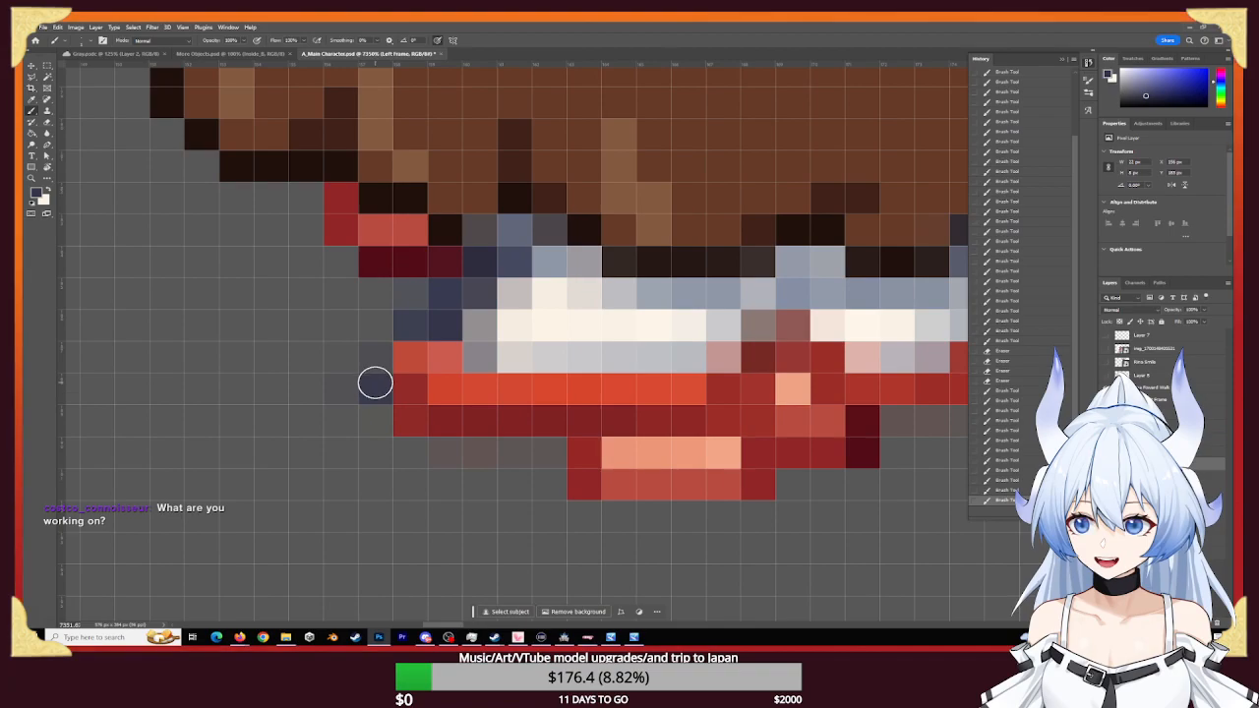
left_click(484, 418, "alt")
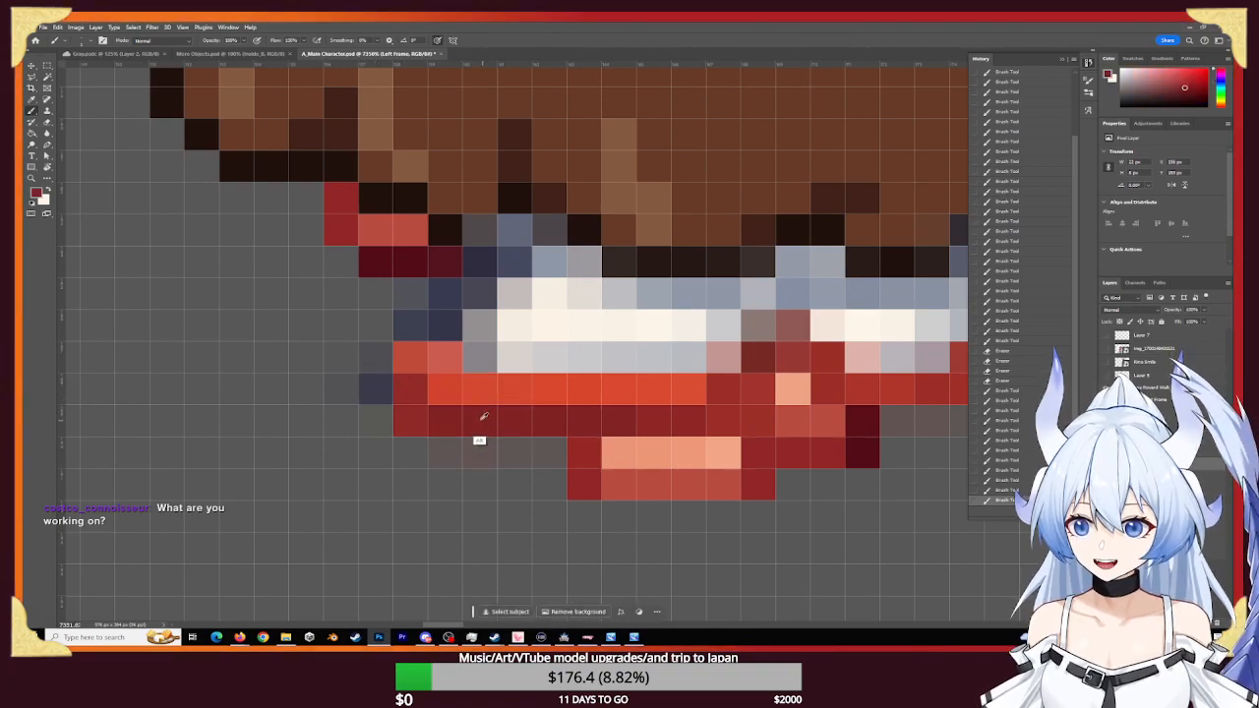
left_click(384, 372)
left_click(385, 374)
left_click(407, 419)
left_click(370, 357)
left_click(341, 393)
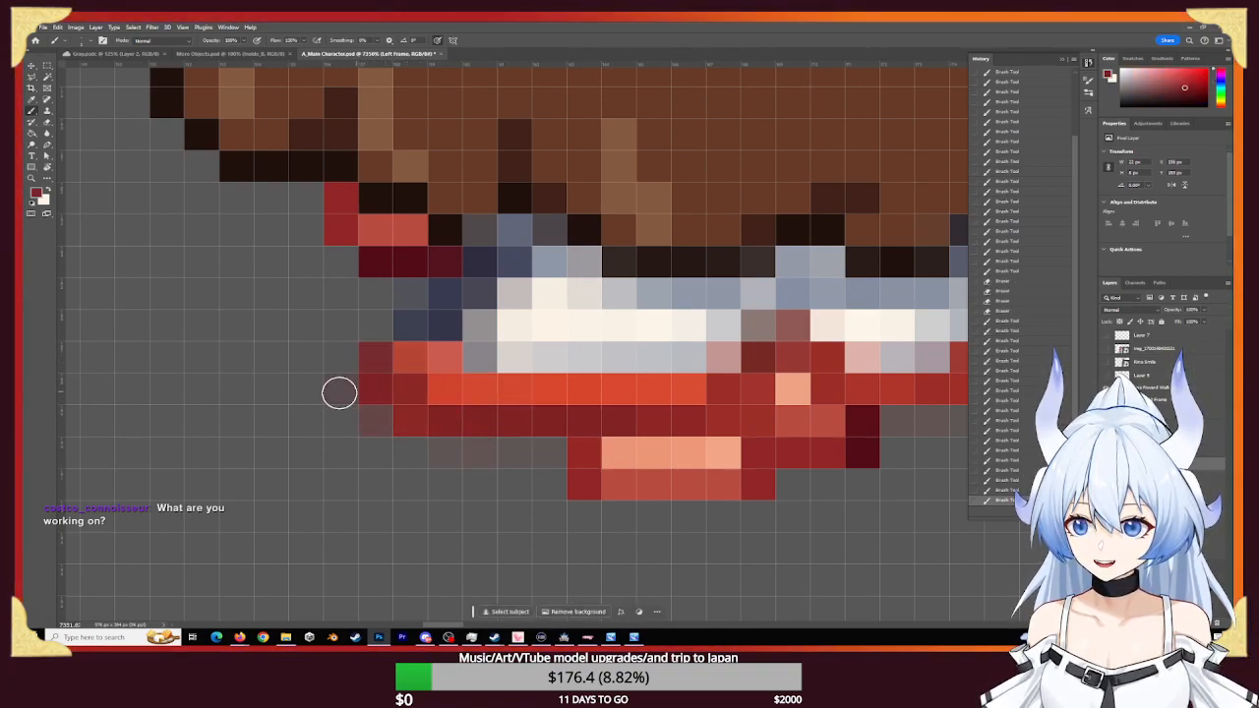
- Erase the stray red pixels around the extended left end of the hem
key("e")
left_click(327, 410)
left_click(341, 416)
left_click(340, 413)
left_click(334, 402)
left_click(330, 391)
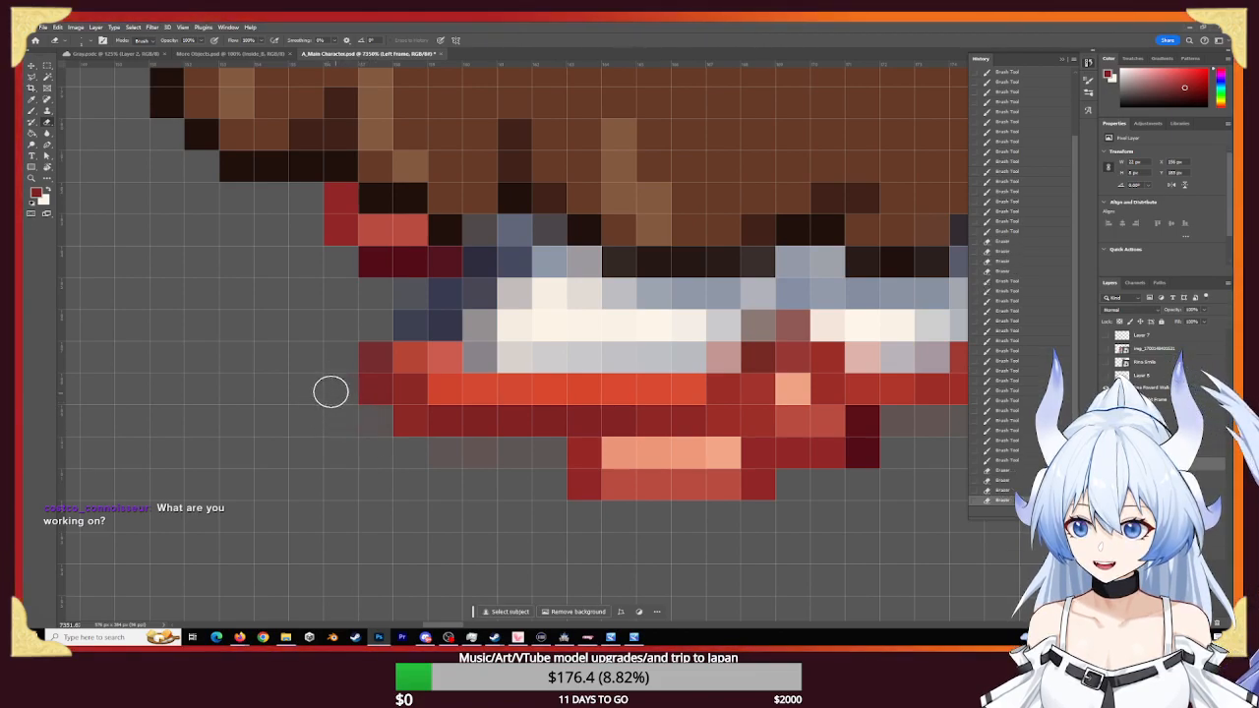
left_click(352, 391)
- Erase the outer red pixel columns at the left end of the skirt's hem
key("x")
key("z")
left_click_drag(659, 365, 531, 362)
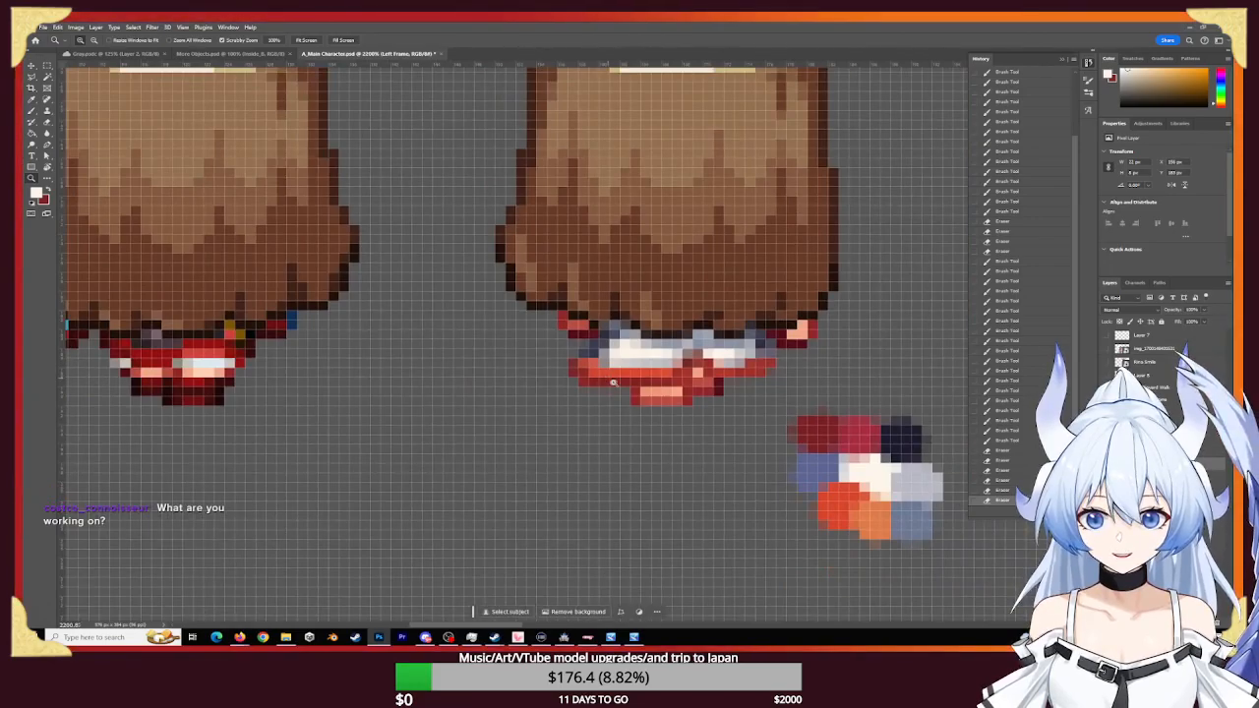
mouse_move(625, 379)
left_mouse_down()
mouse_move(485, 371)
mouse_move(455, 394)
mouse_move(469, 397)
left_mouse_up()
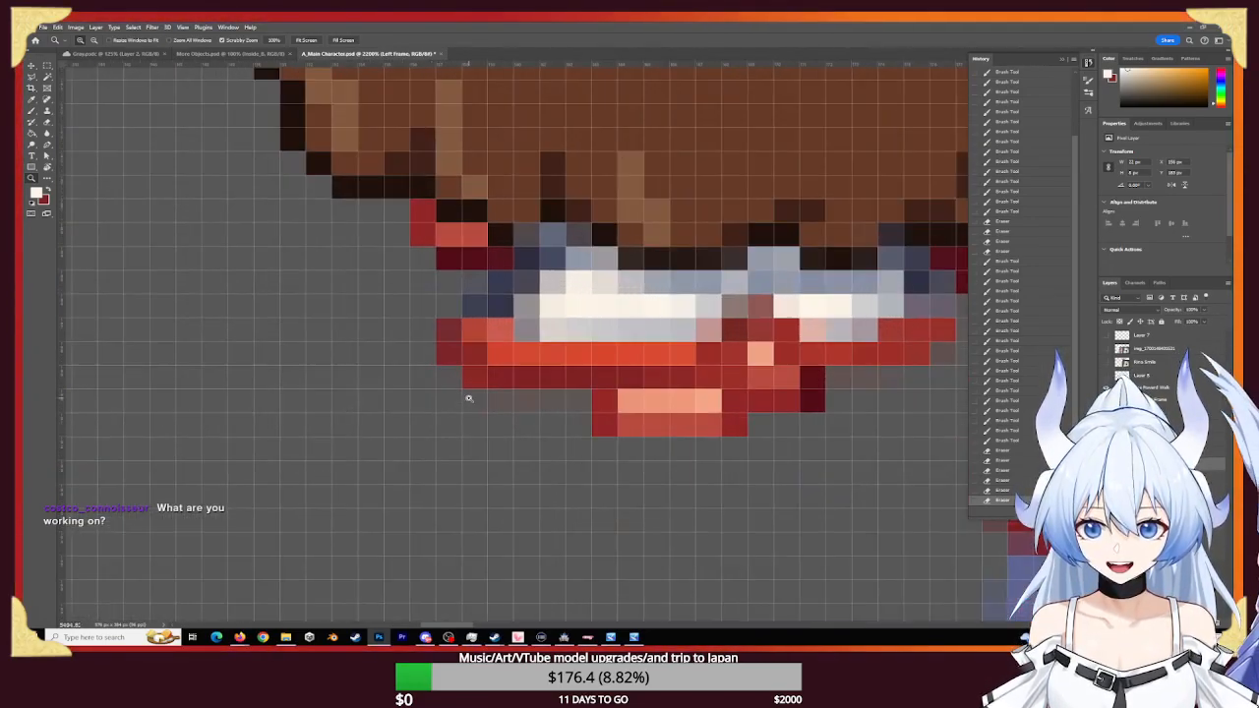
key("e")
left_click(454, 330)
left_click(462, 343)
left_click(456, 346)
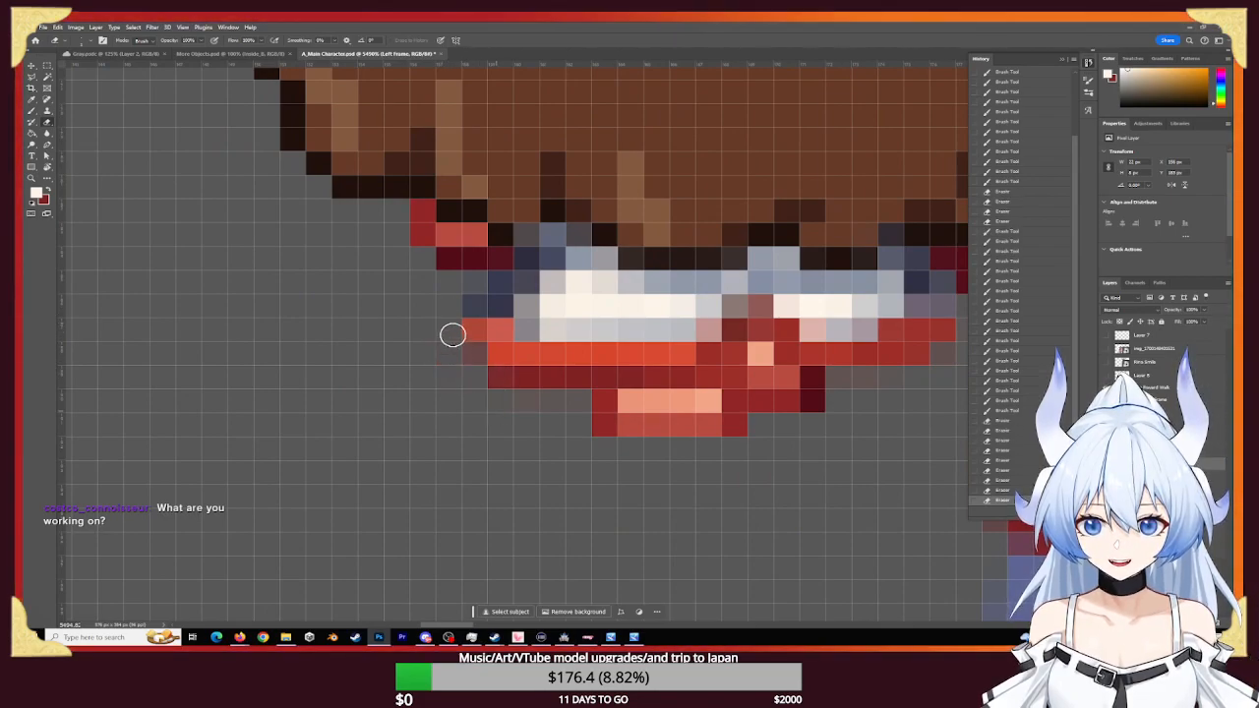
left_click(480, 388)
left_click(462, 345)
left_click(458, 337)
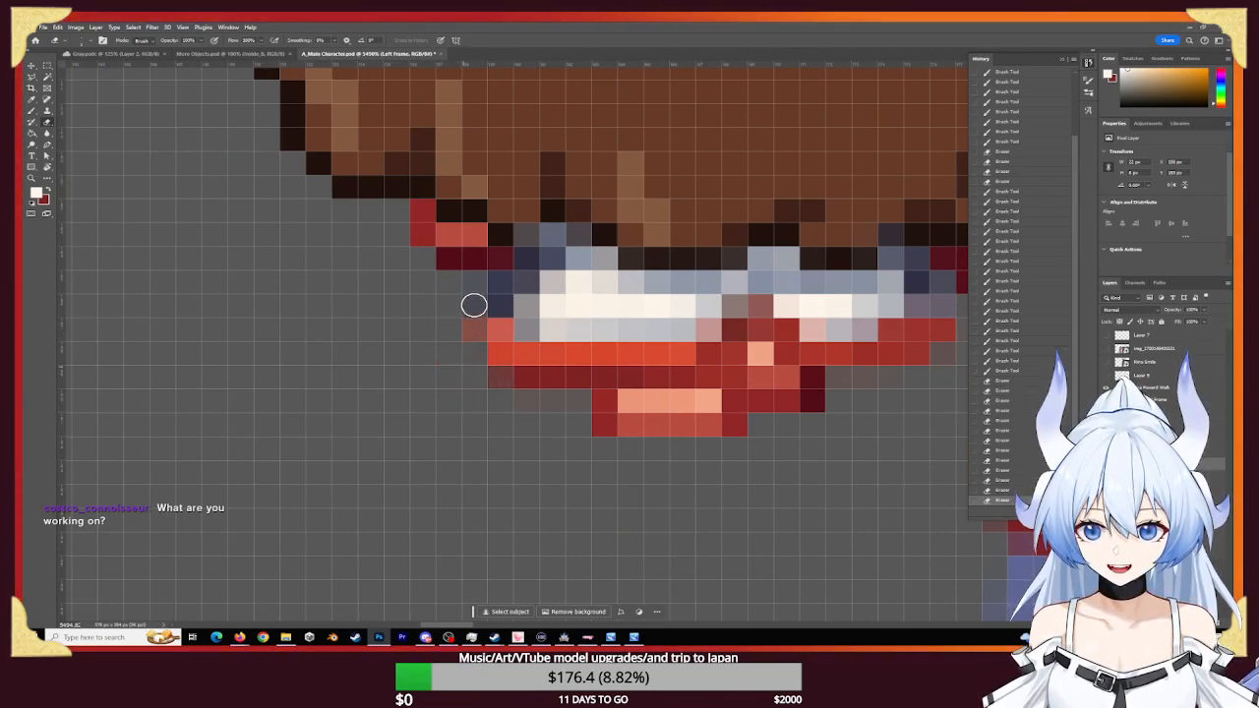
- Erase the leftover faint navy and red pixels just outside the skirt's lower-left edge
left_click(472, 306)
left_click(480, 375)
left_click(472, 330)
left_click(492, 330)
- Sample dark red from the hem's lower row and paint it over the hem's left end as a soft edge
key("b")
left_click(531, 376, "alt")
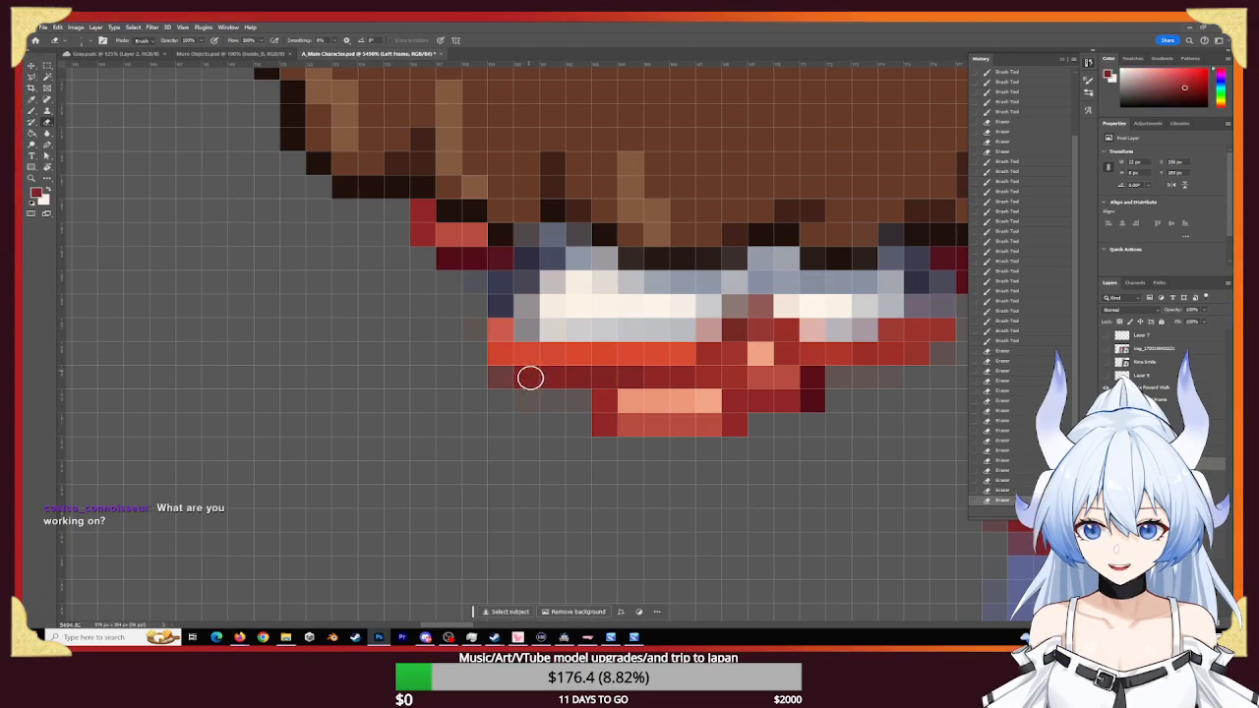
left_click(482, 344)
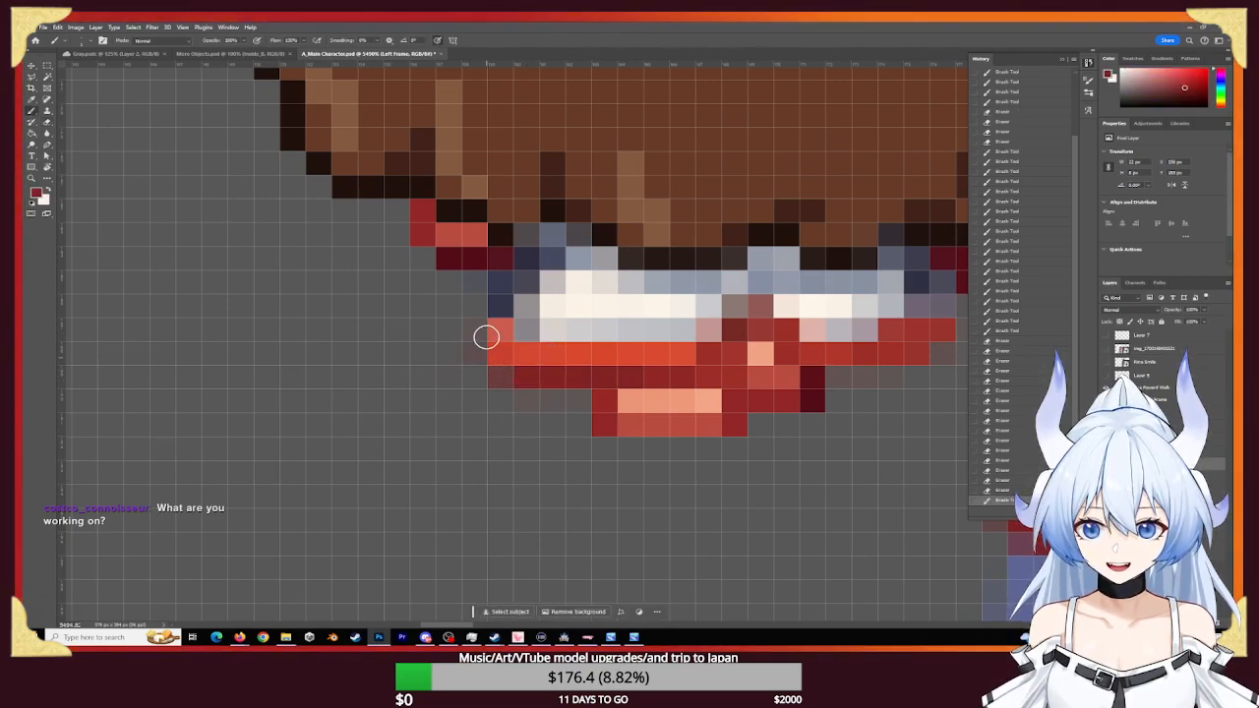
left_click(488, 331)
left_click(492, 351)
left_click(495, 357)
left_click(489, 363)
- Trim the hem's painted left end by erasing the excess red down its outer edge
key("e")
mouse_move(497, 332)
left_mouse_down()
mouse_move(471, 383)
mouse_move(491, 398)
left_mouse_up()
left_click(492, 402)
key("z")
mouse_move(546, 431)
left_mouse_down()
mouse_move(430, 407)
mouse_move(463, 414)
left_mouse_up()
left_click_drag(681, 374, 607, 364)
- Sample dark navy from the skirt's upper-left corner and darken the blue pixels beside it under the hair
left_click_drag(459, 380, 514, 393)
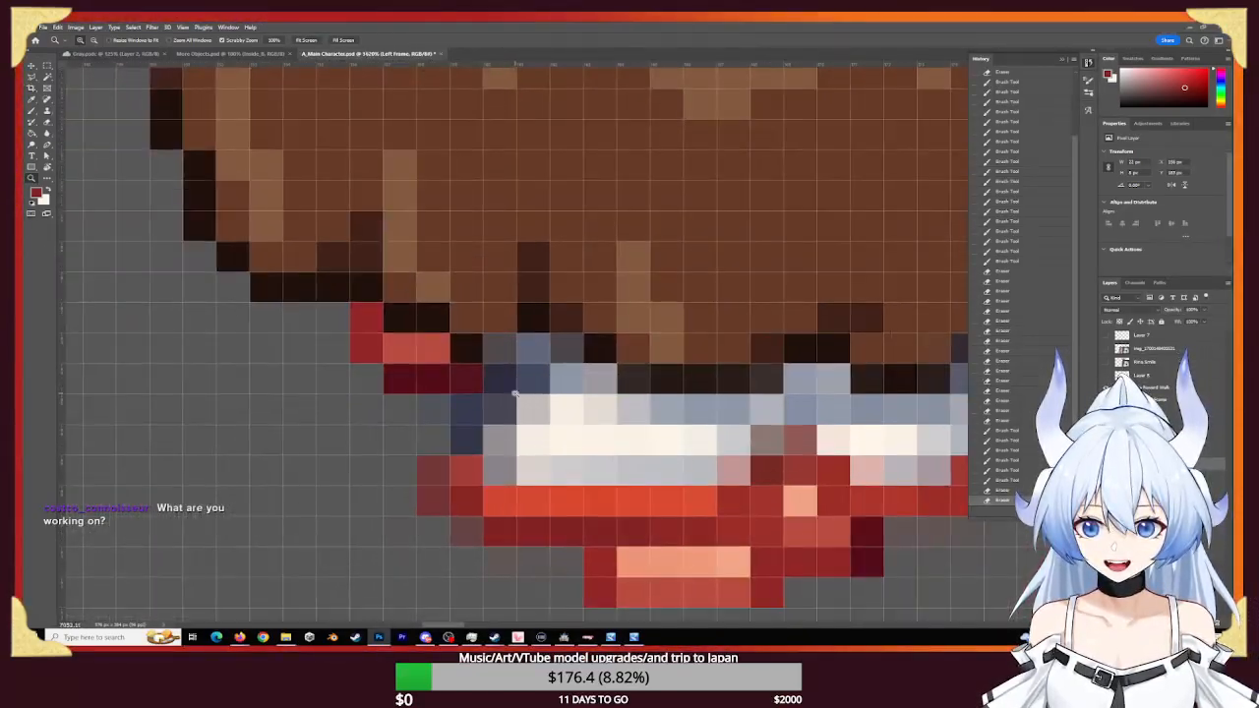
left_click(510, 378, "alt")
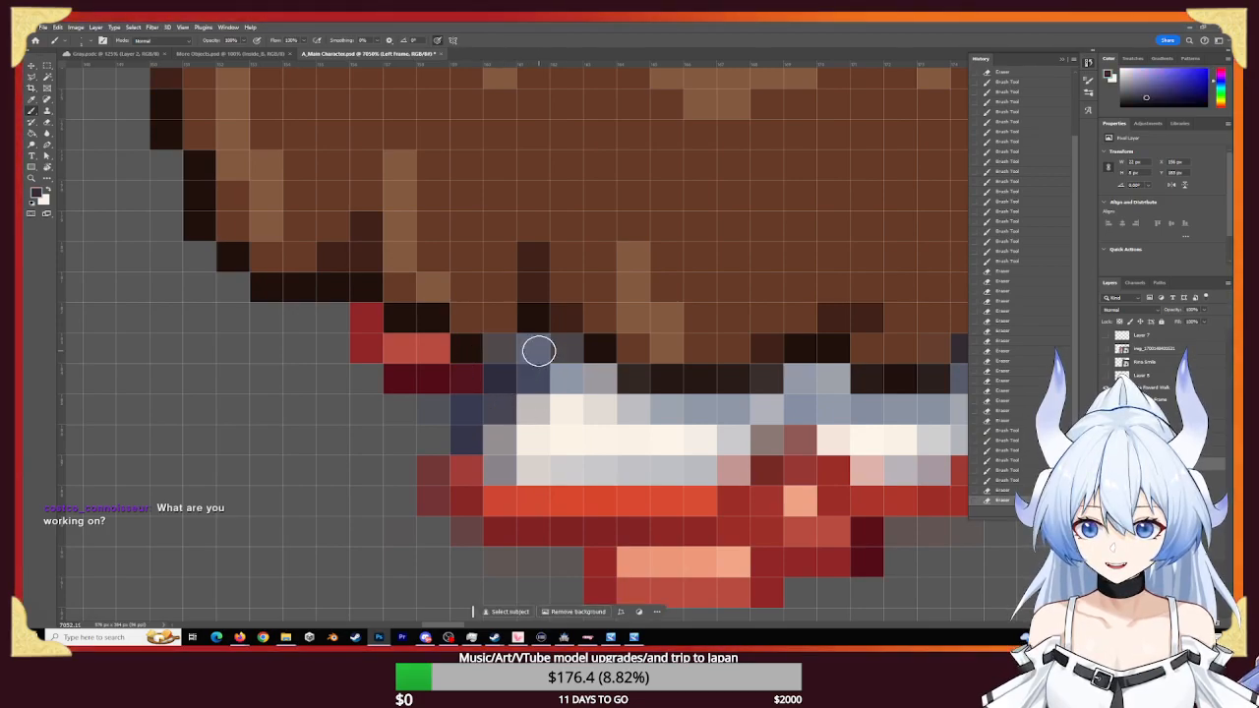
left_click(531, 351)
left_click(531, 349)
left_click(531, 345)
left_click(531, 348)
left_click(520, 377)
left_click(517, 378)
left_click(518, 377)
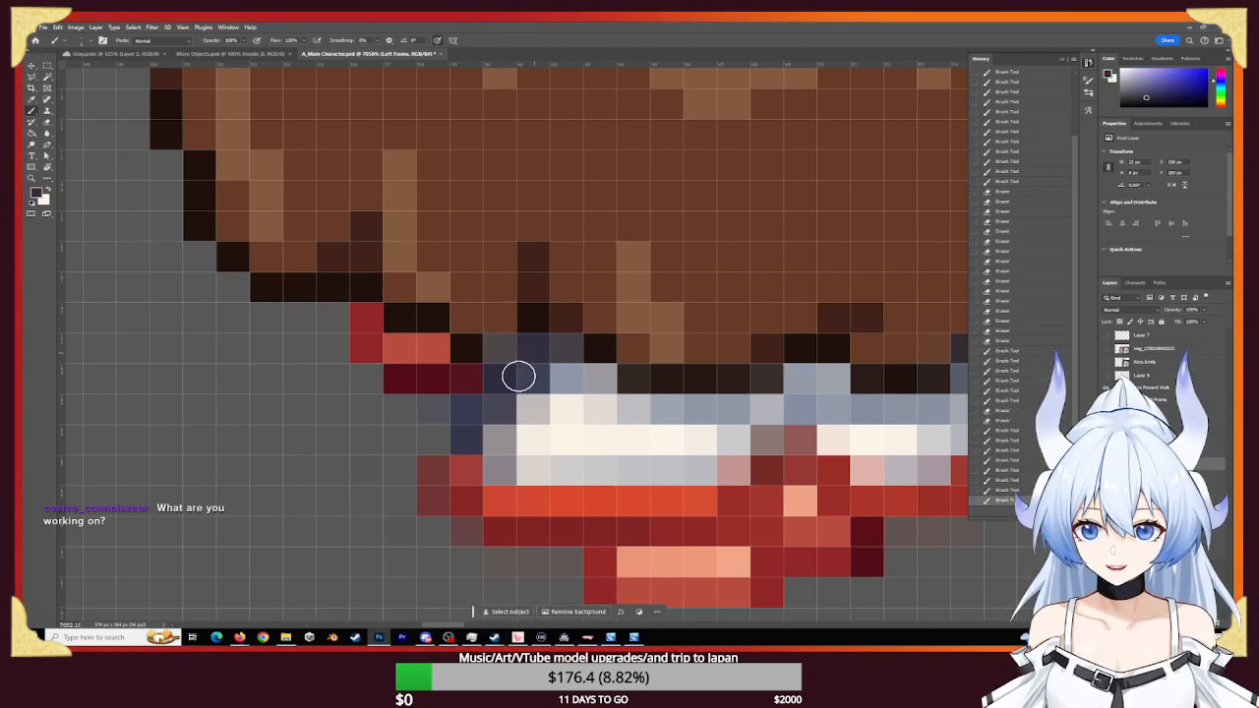
left_click(527, 371)
left_click(537, 355)
left_click(537, 355)
left_click(539, 369)
left_click(544, 390)
- Sample the dark navy palette swatch and paint the soles of both shoes with it
key("z")
left_click_drag(682, 412, 557, 396)
left_click_drag(700, 372, 599, 363)
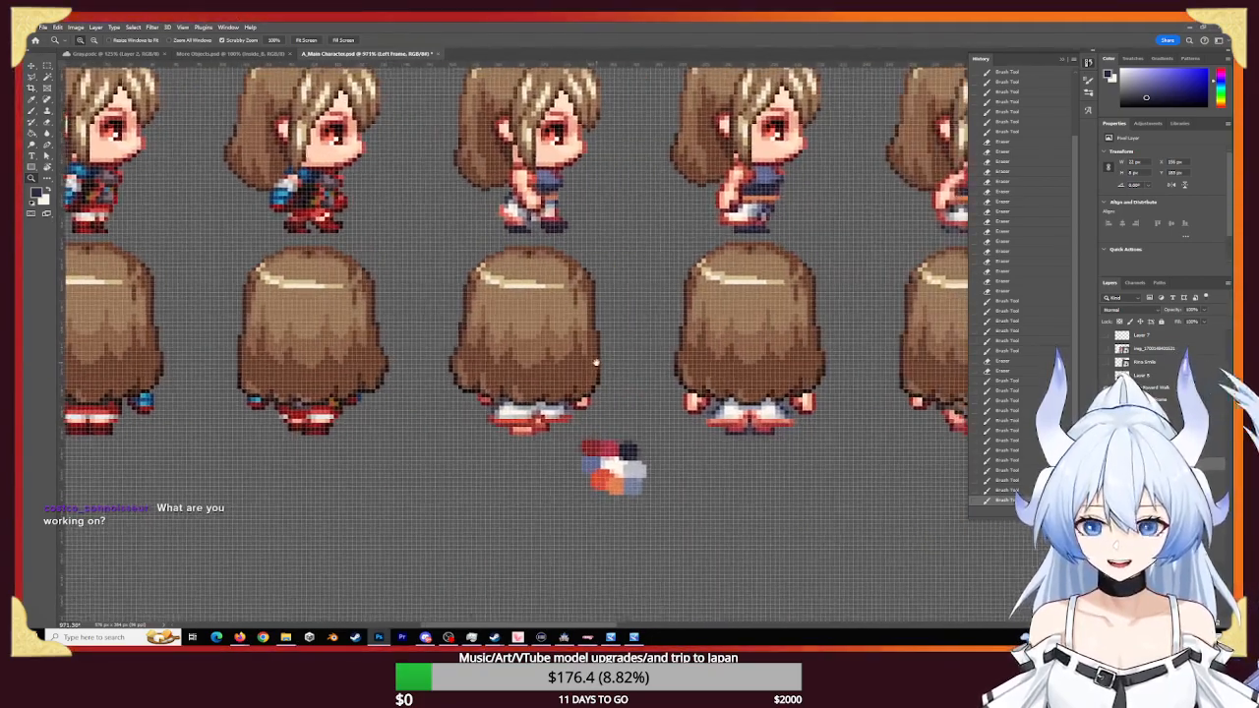
left_click_drag(534, 428, 573, 453)
key("b")
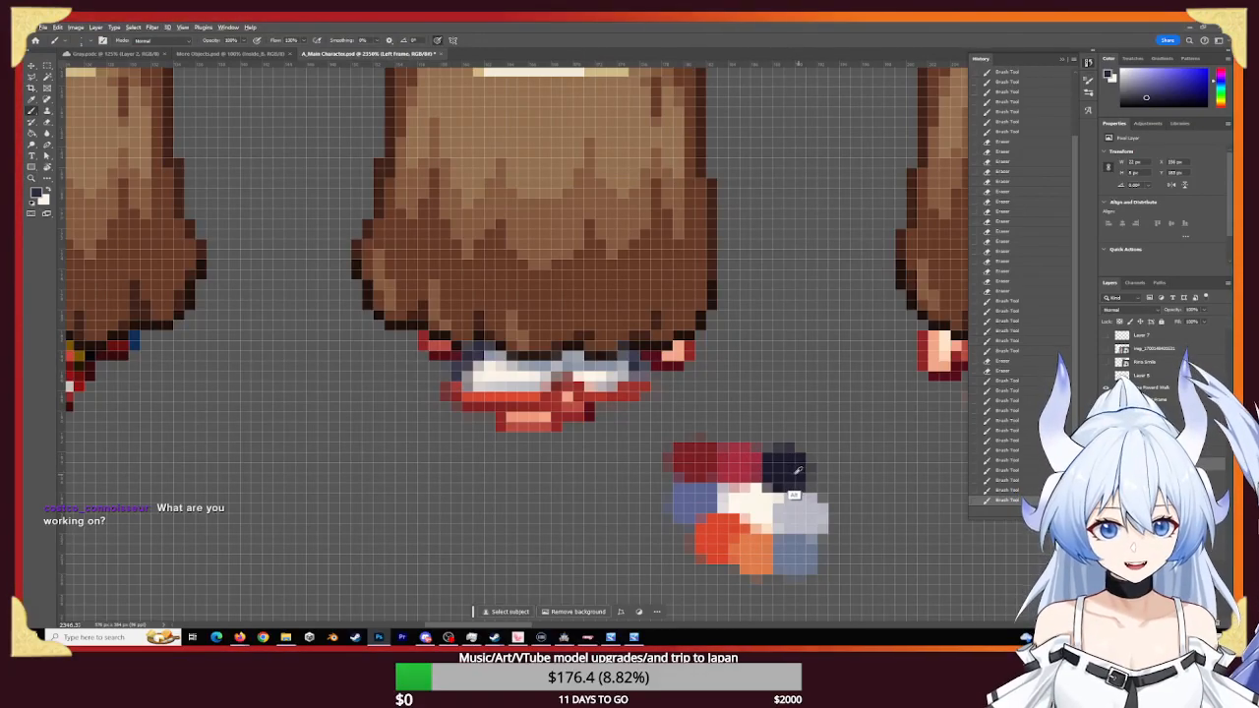
left_click(785, 486)
scroll(563, 454, "up", 4, "alt")
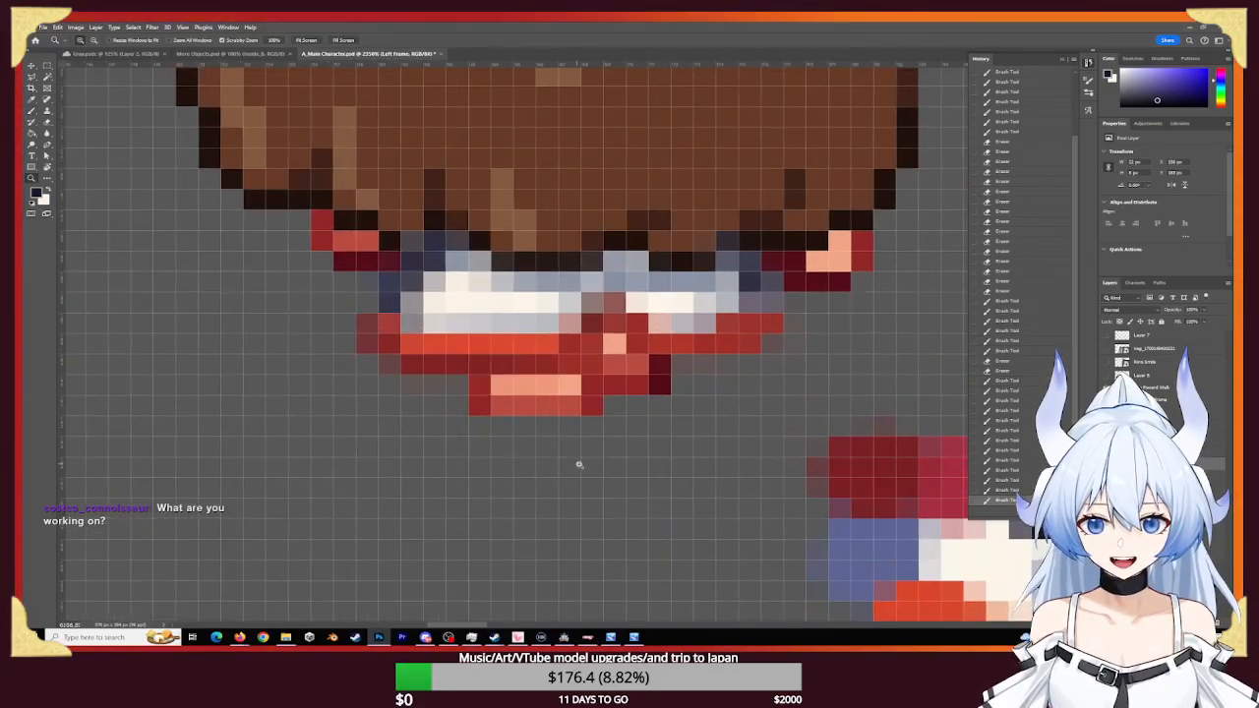
mouse_move(525, 396)
left_mouse_down()
mouse_move(600, 391)
mouse_move(486, 393)
mouse_move(596, 397)
mouse_move(494, 390)
mouse_move(617, 390)
mouse_move(699, 343)
left_mouse_up()
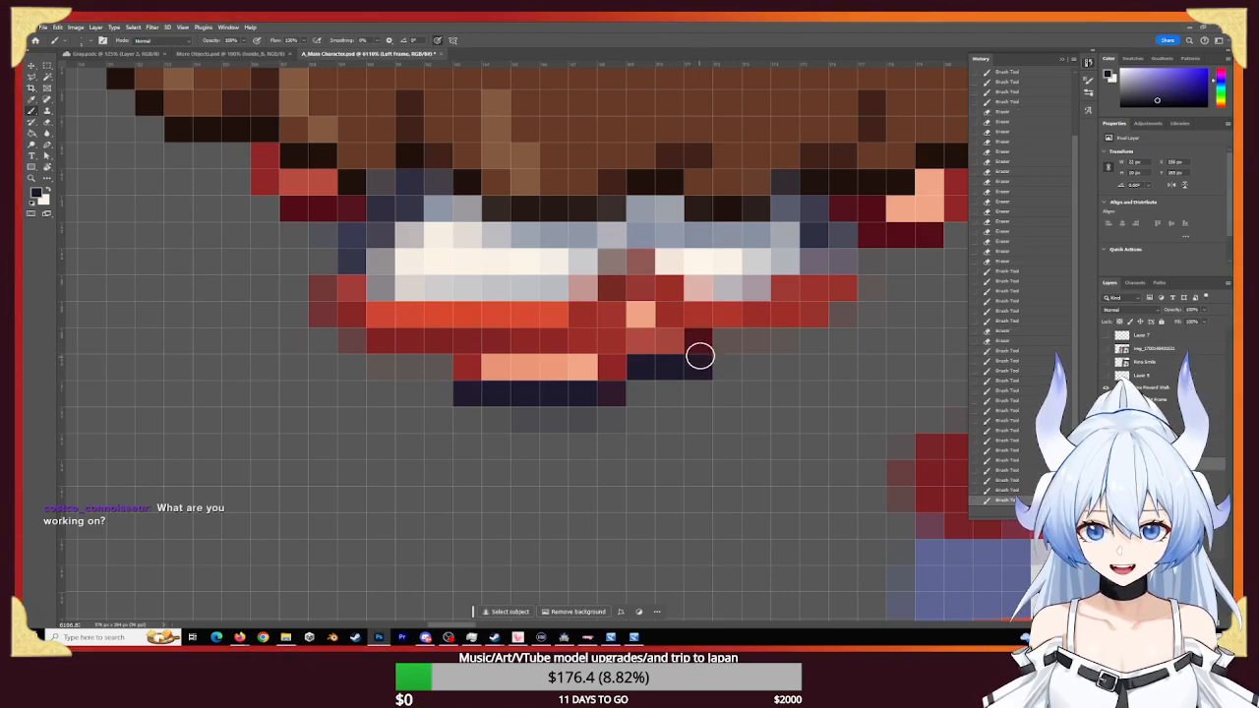
- Paint navy over the remaining red pixels on the shoes' outer edges and erase the faint pixels below the left sole
left_click(609, 370)
left_click(467, 372)
left_click(466, 374)
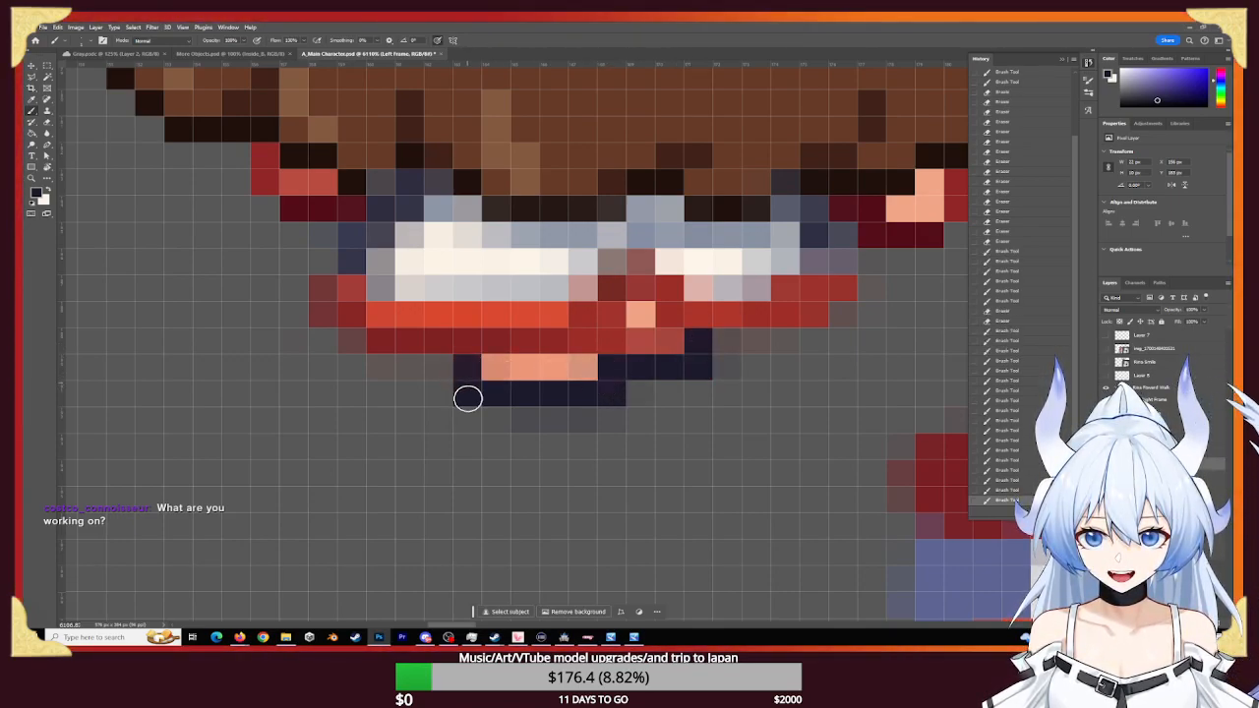
key("e")
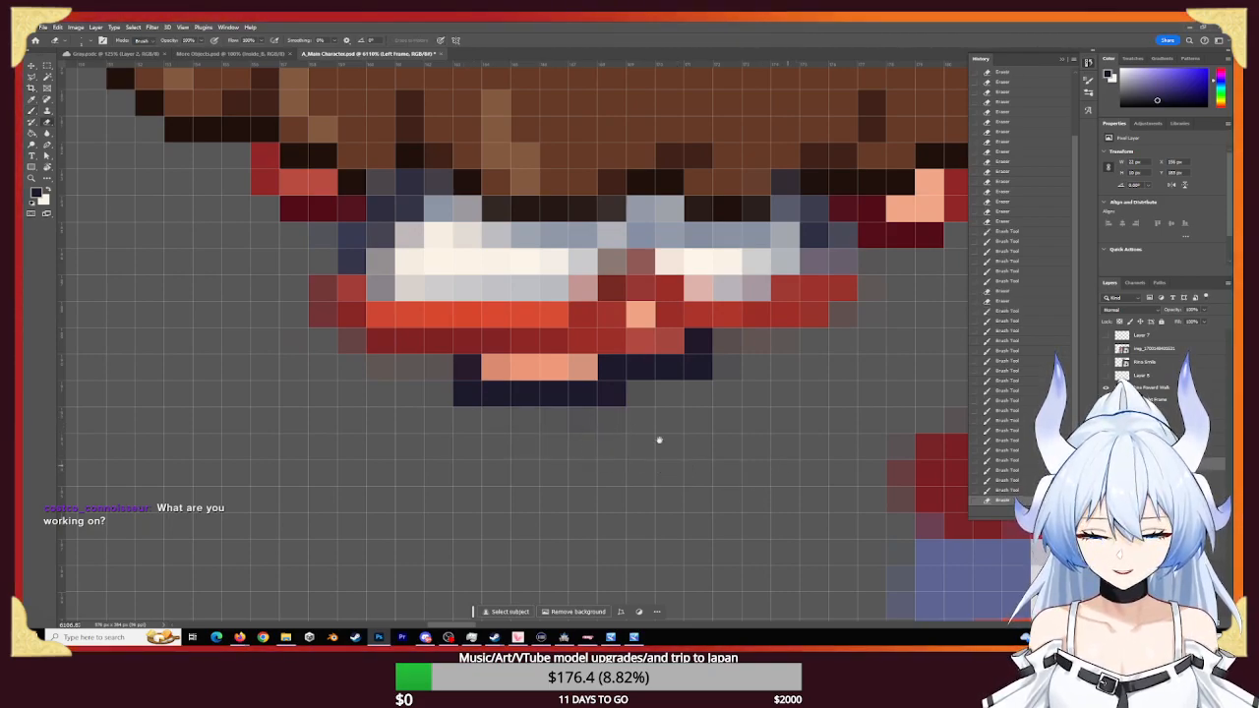
- Sample the crimson palette swatch and recolour the inner areas of both shoes
left_click_drag(783, 466, 473, 424)
key("b")
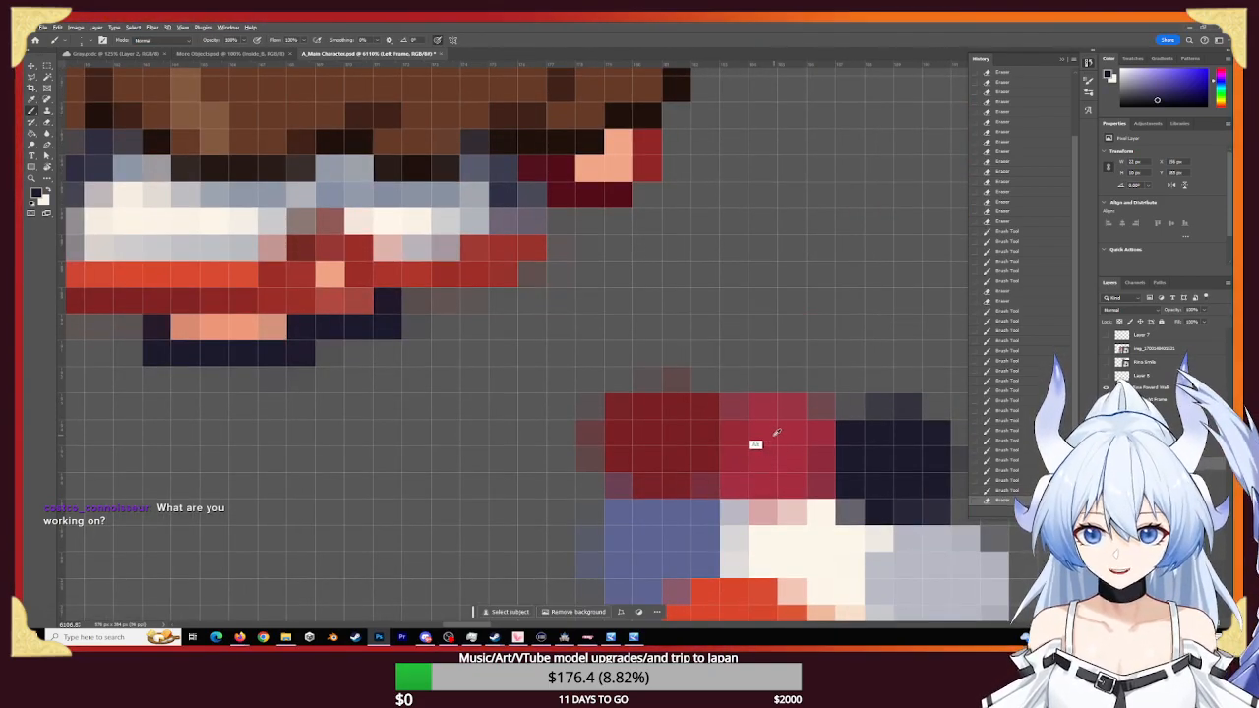
left_click(758, 441, "alt")
mouse_move(262, 331)
left_mouse_down()
mouse_move(177, 325)
mouse_move(271, 328)
left_mouse_up()
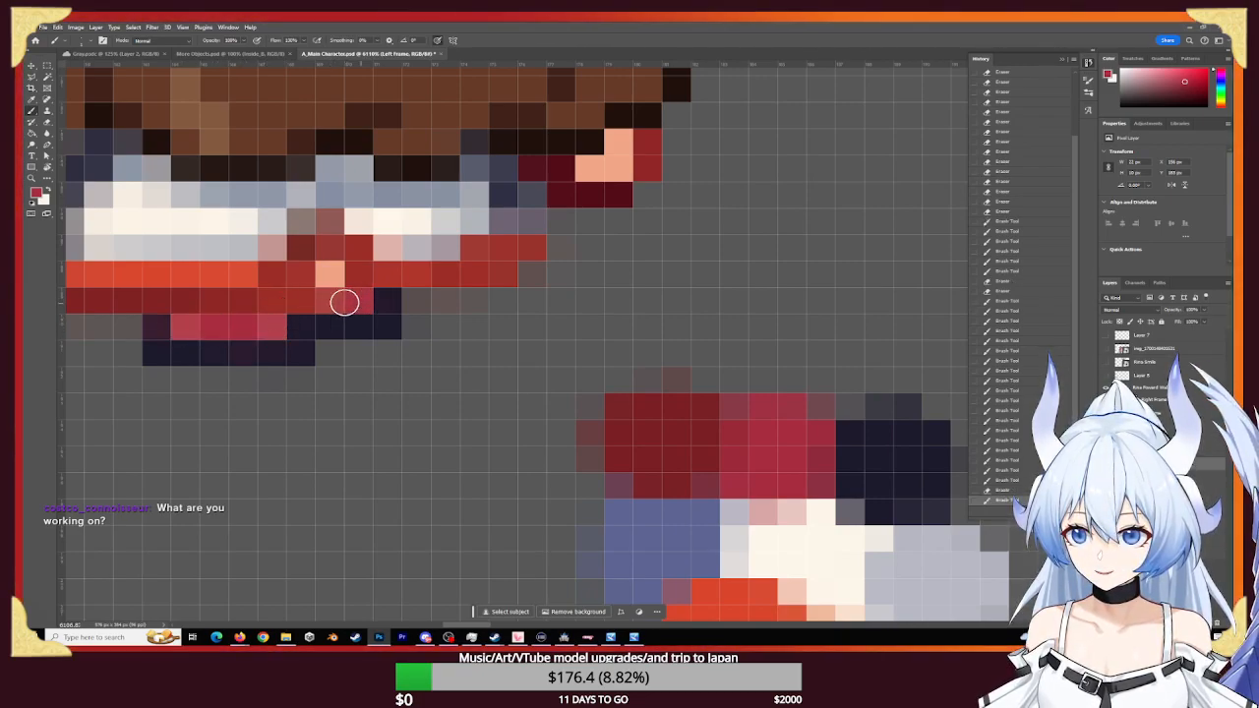
left_click_drag(343, 301, 335, 301)
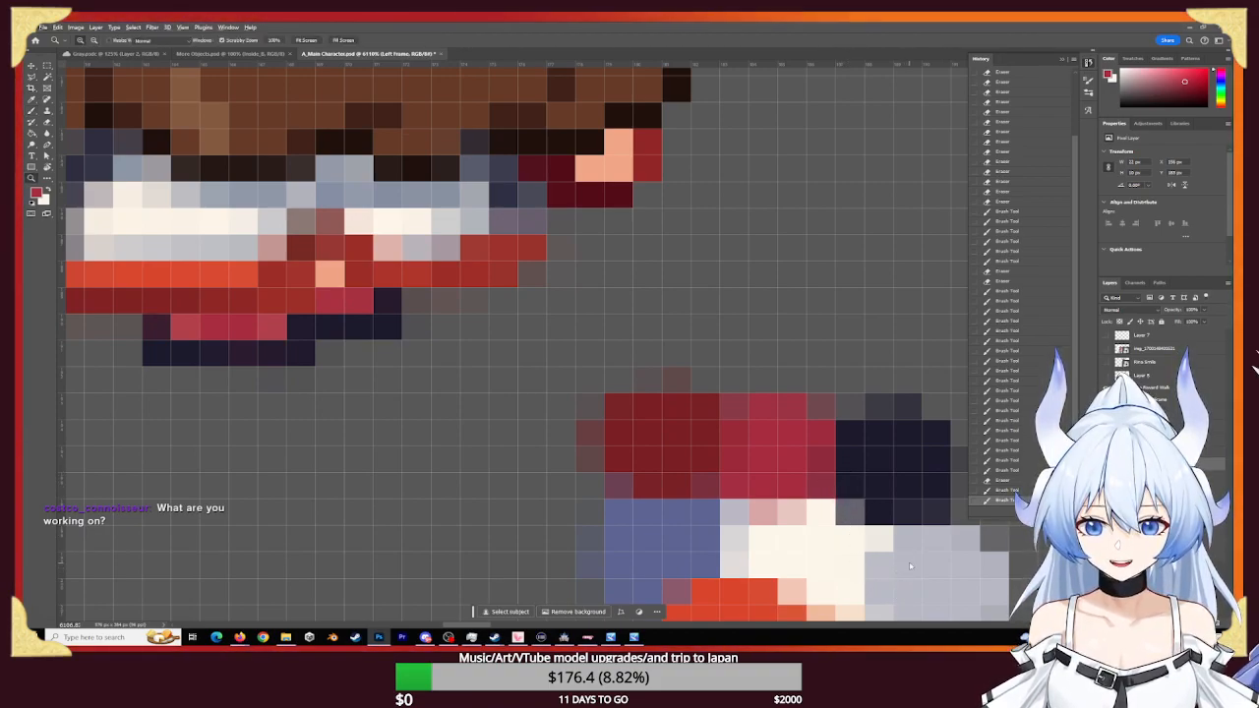
key("alt+w")
left_click(812, 340)
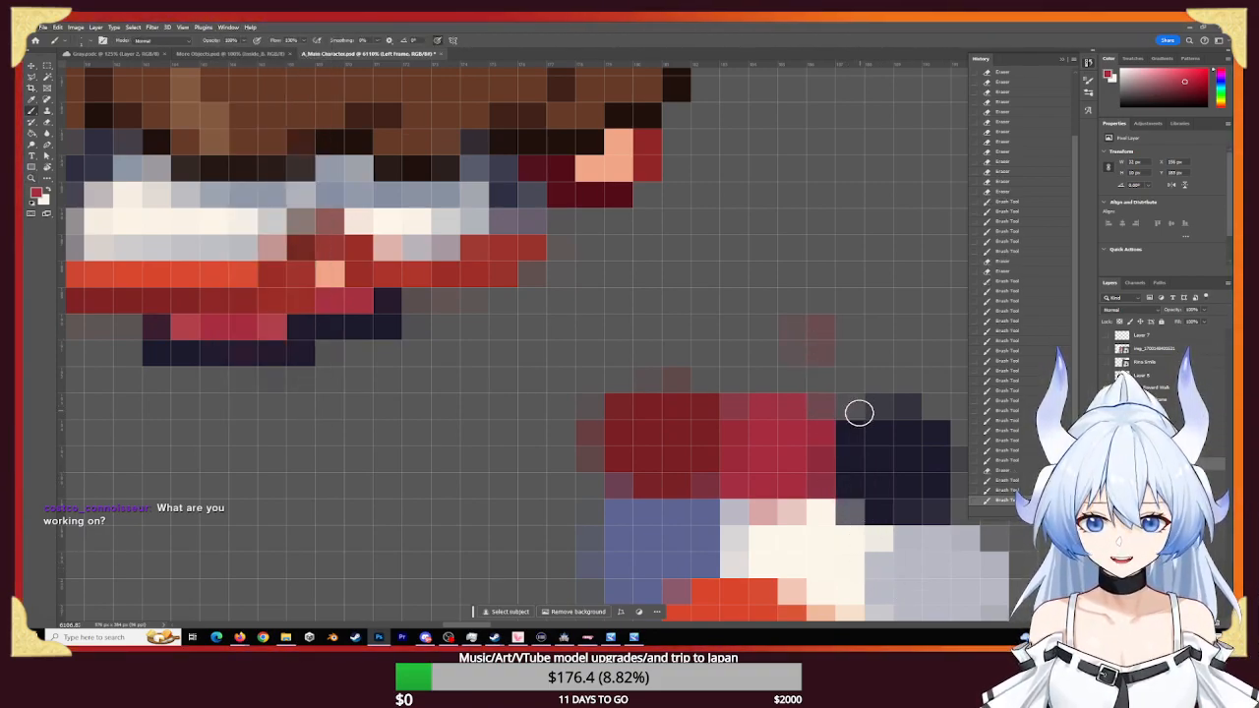
key("ctrl+z")
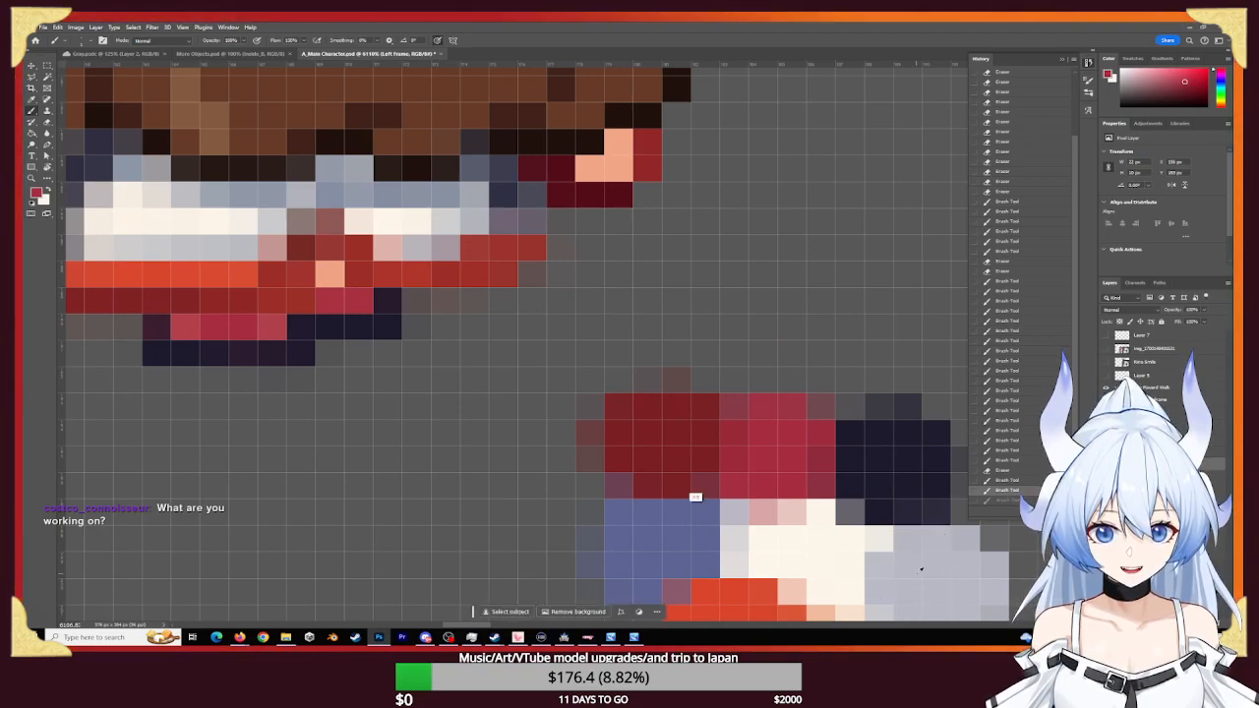
- Sample pale grey from the palette and lighten the navy pixel at the right end of the left shoe's crimson area
left_click(744, 514, "alt")
left_click(303, 325)
left_click(304, 324)
left_click(303, 333)
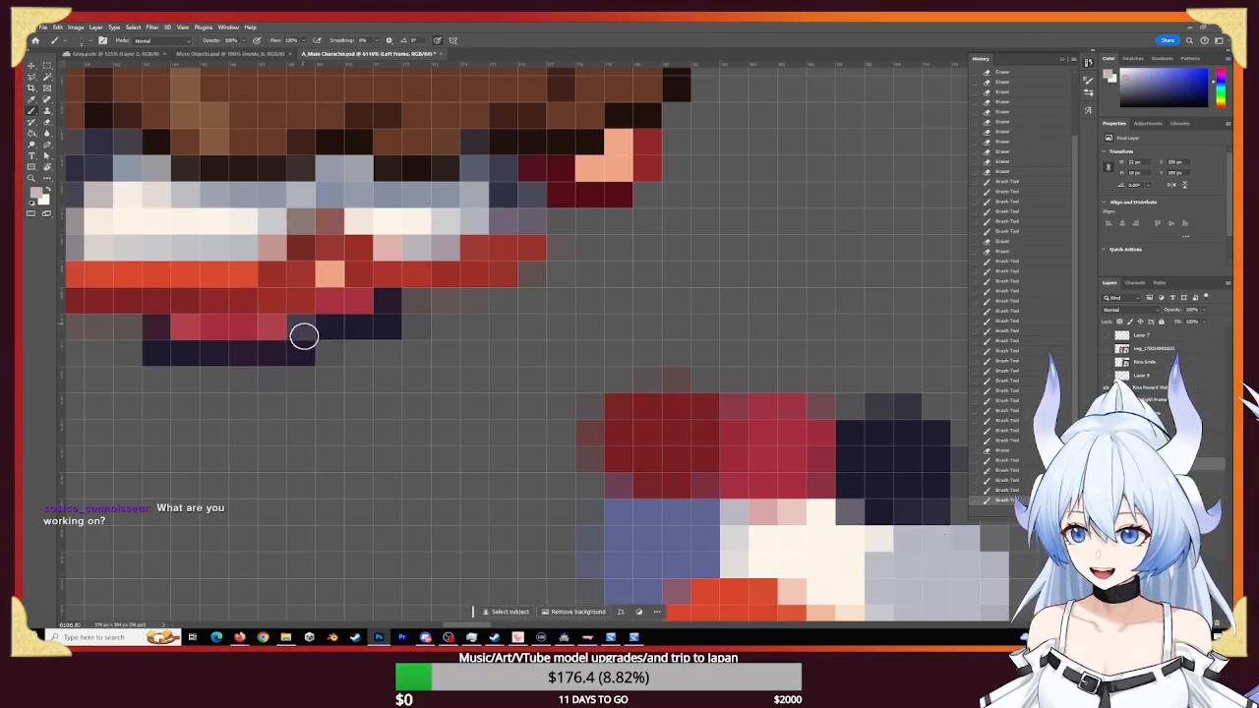
- Lighten the pixels at the left shoe's right end with pale grey and blend navy sampled from the sole over them
left_click(303, 333)
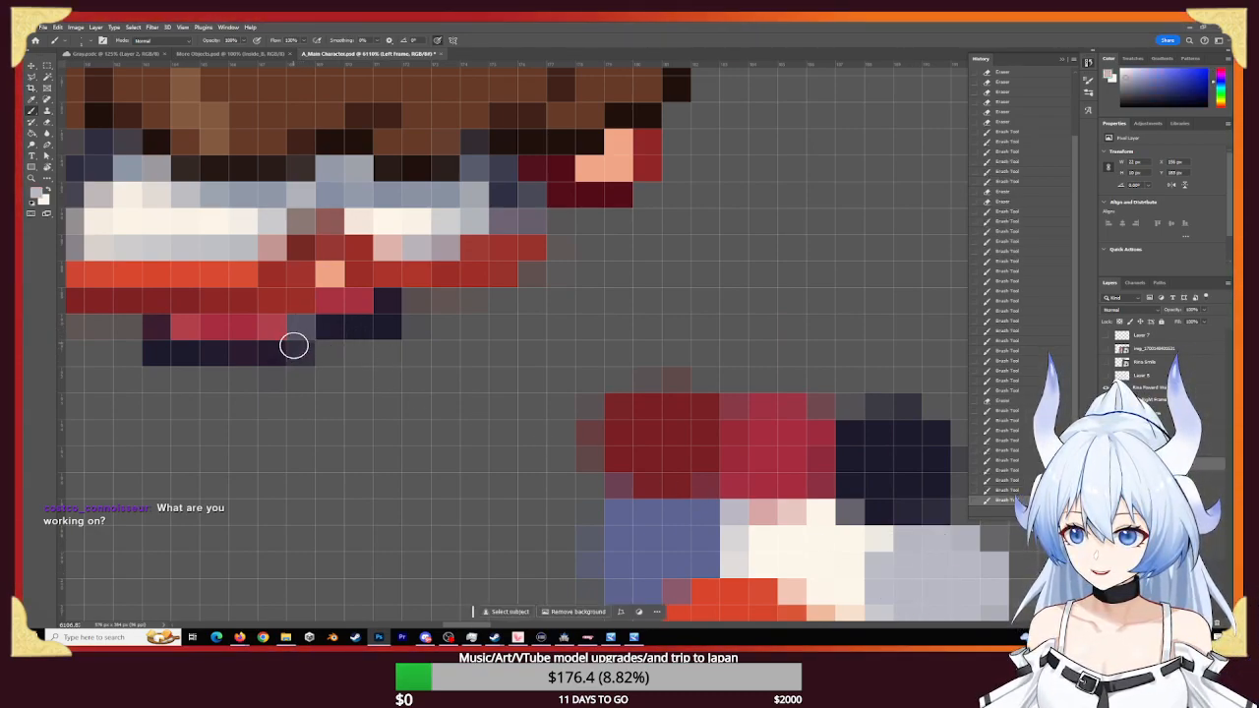
left_click(293, 348)
left_click(279, 349, "alt")
left_click(296, 329)
left_click(300, 326)
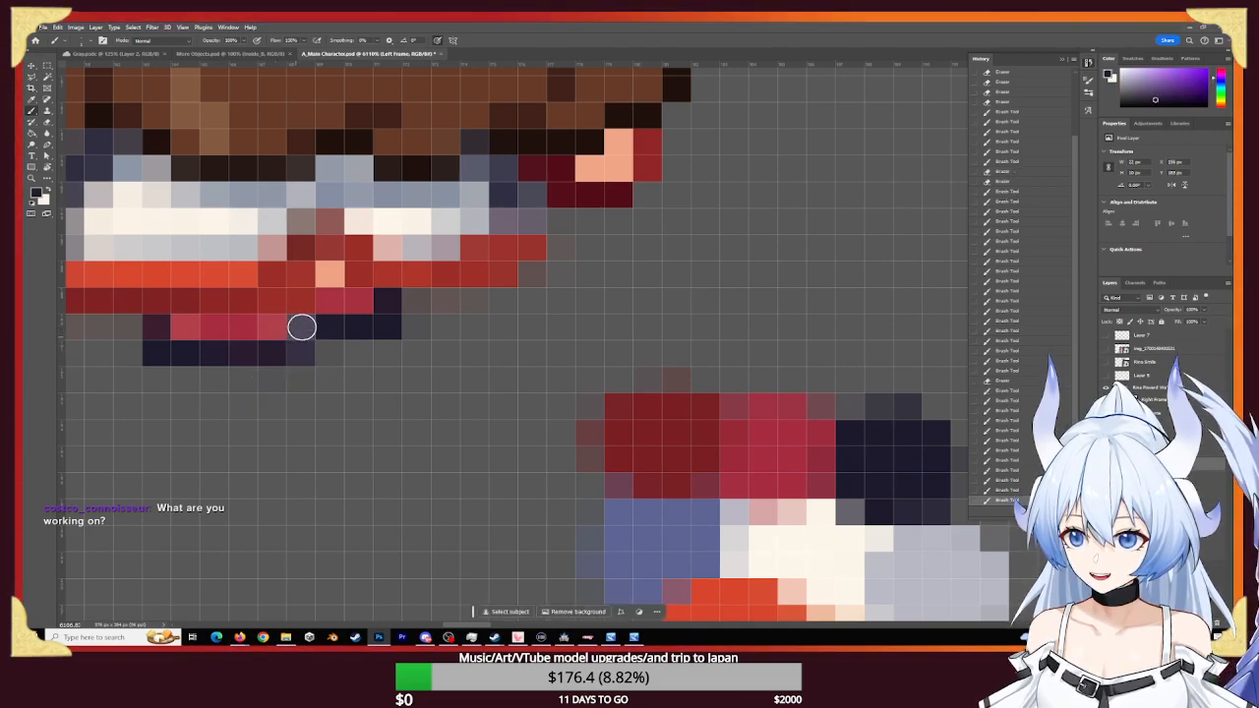
left_click(300, 351)
left_click(318, 342)
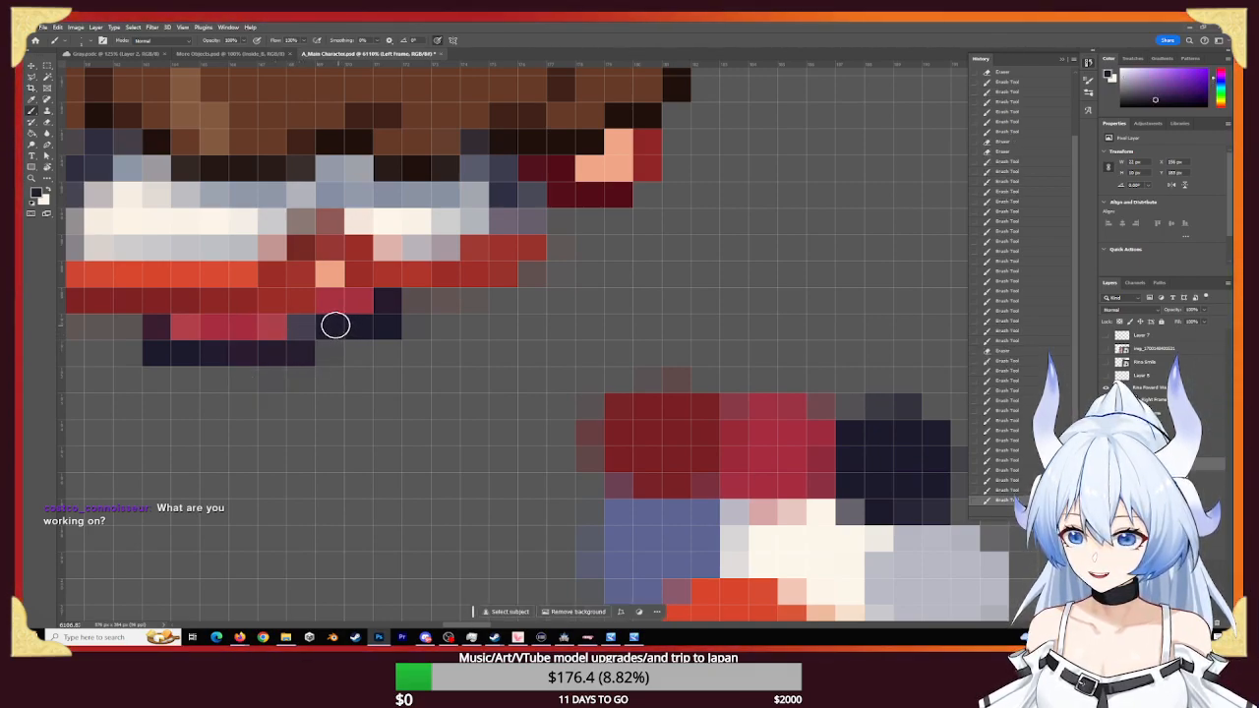
- Darken the crimson pixels of the right shoe with several layers of the sampled navy
left_click(334, 326)
left_click(328, 303)
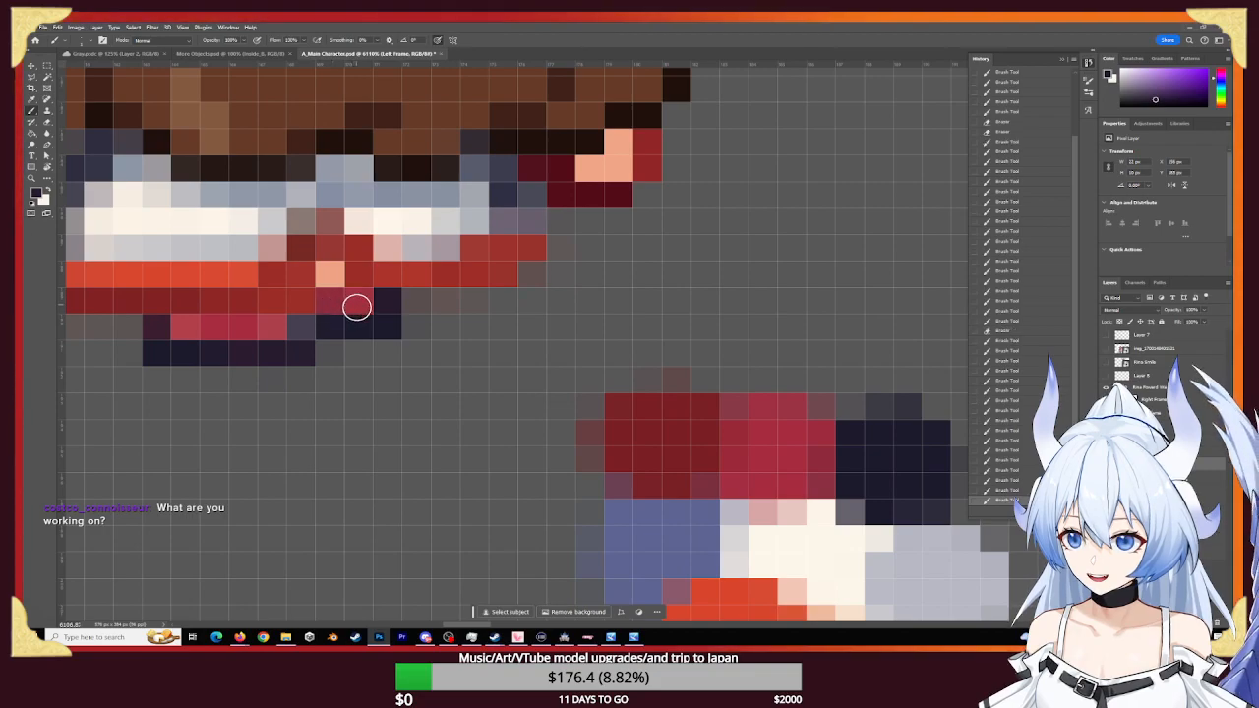
left_click(354, 302)
left_click(338, 311)
left_click(340, 304)
left_click(359, 303)
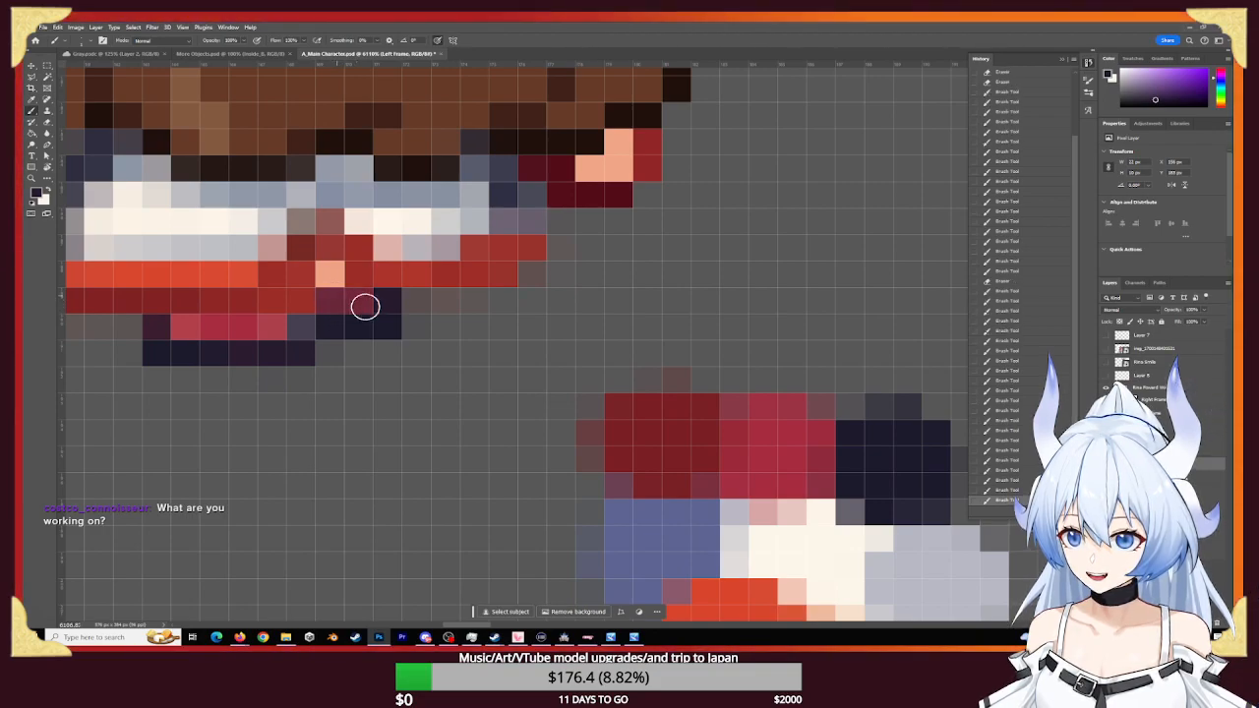
left_click(359, 304)
- Sample dark red from the right hand's shadow and tone down the peach pixel below the skirt's centre
left_click(566, 179, "alt")
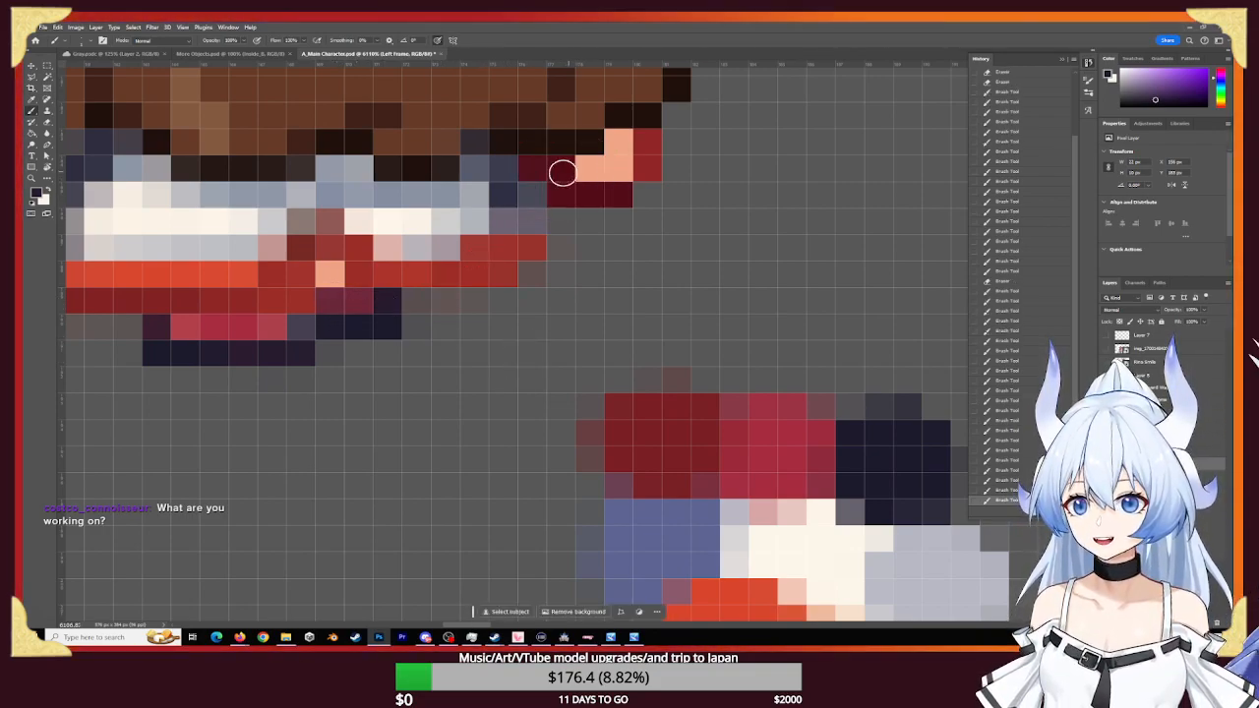
left_click(330, 274)
key("z")
left_click_drag(486, 415, 358, 399)
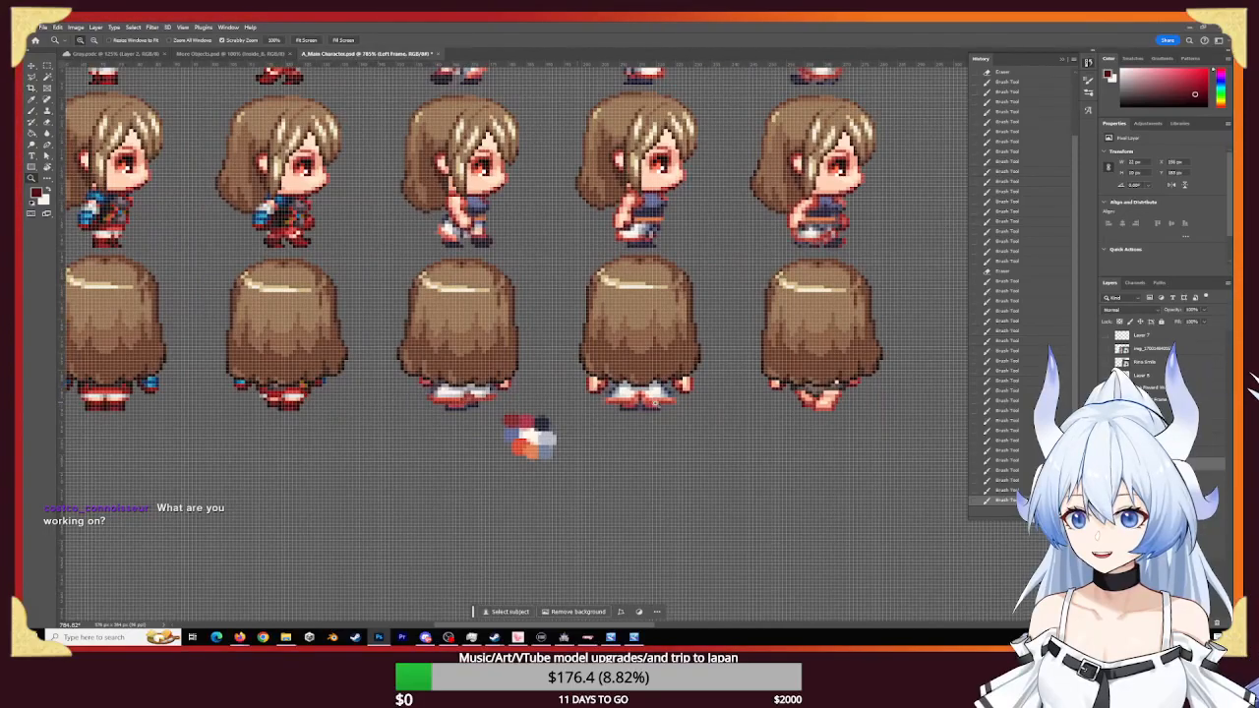
key("b")
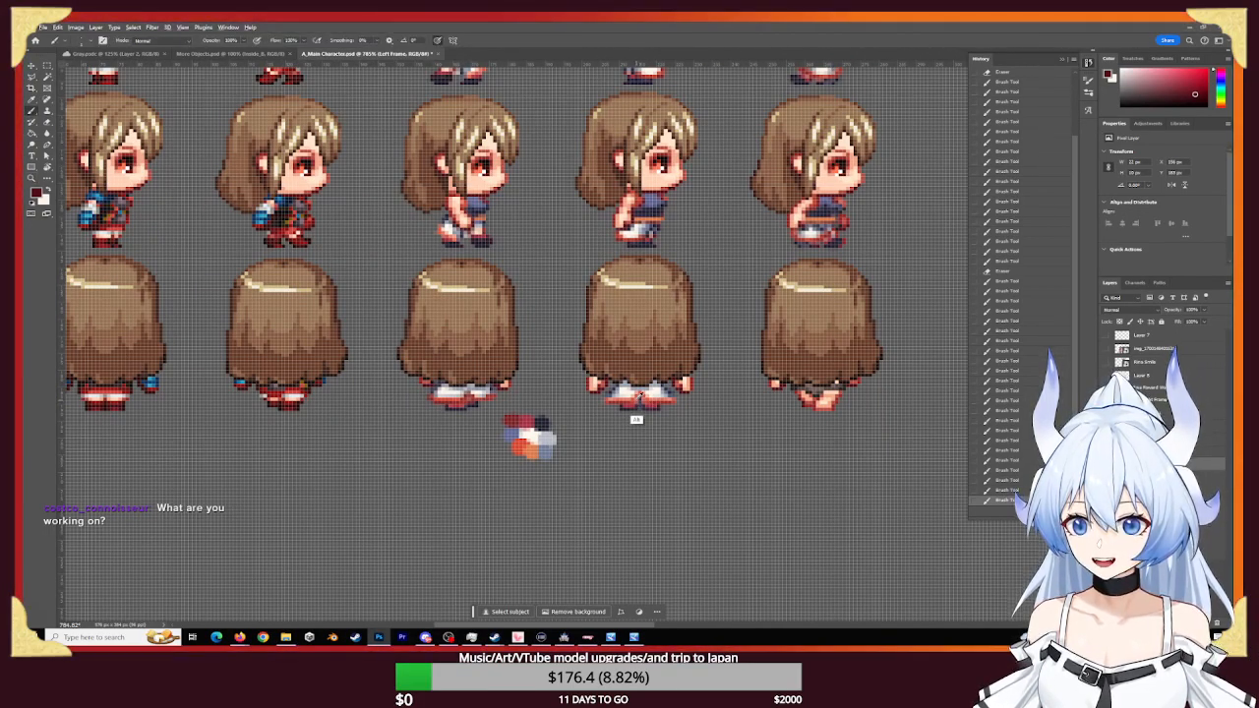
- Retouch the toned-down skin pixel below the skirt's centre to a lighter, muted salmon shade
key("z")
left_click_drag(526, 426, 541, 438)
key("b")
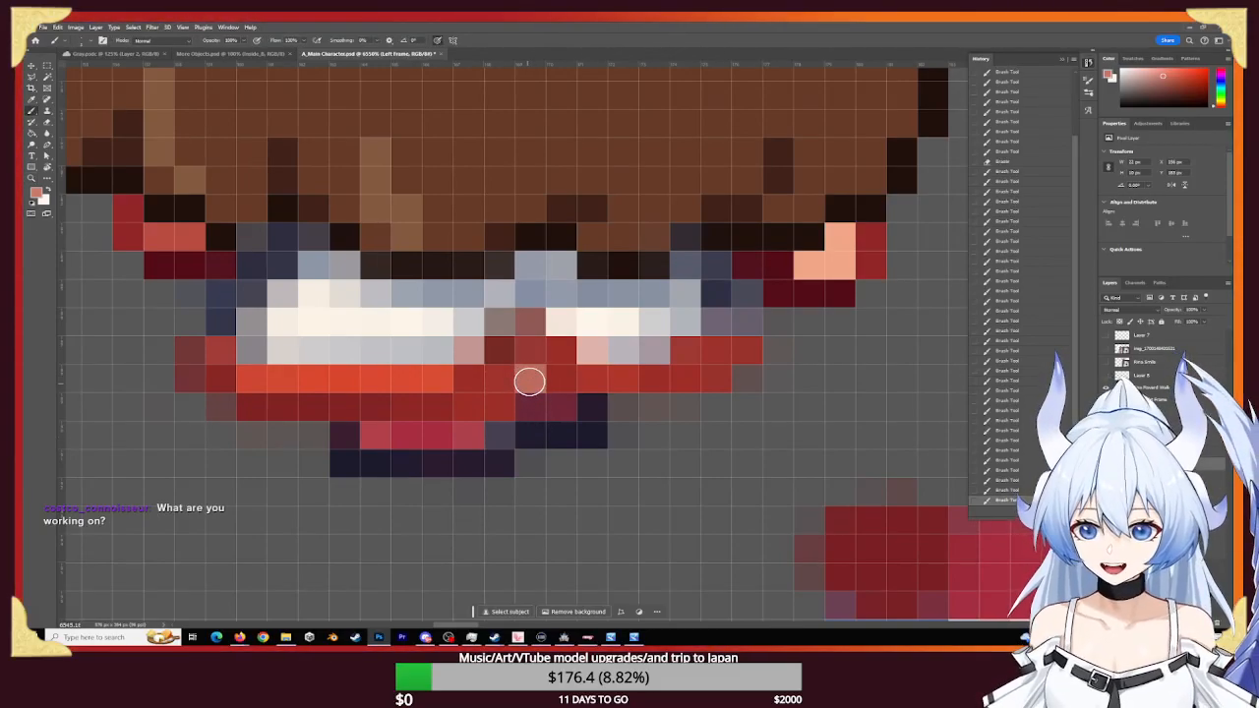
key("z")
mouse_move(528, 381)
left_mouse_down()
mouse_move(509, 439)
mouse_move(495, 435)
mouse_move(570, 460)
left_mouse_up()
key("b")
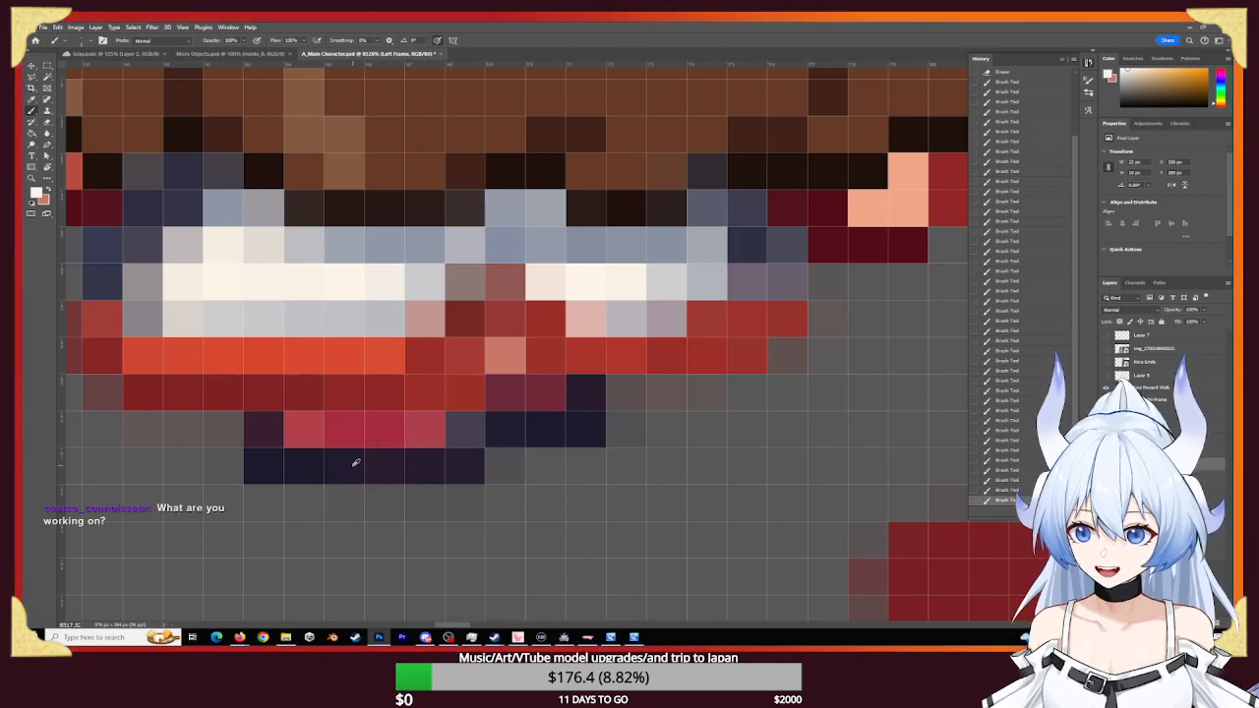
- Sample navy from the left sole and darken the pixels at both ends of that shoe's crimson area
left_click(426, 459, "alt")
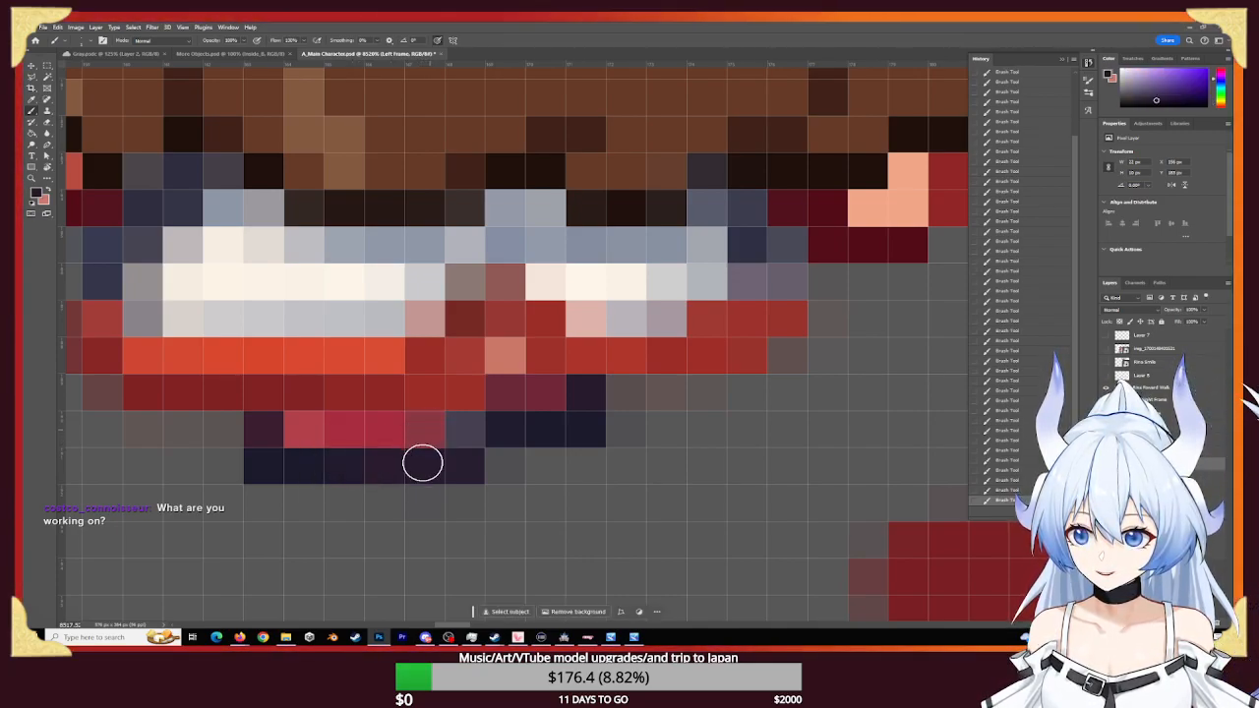
left_click(421, 441)
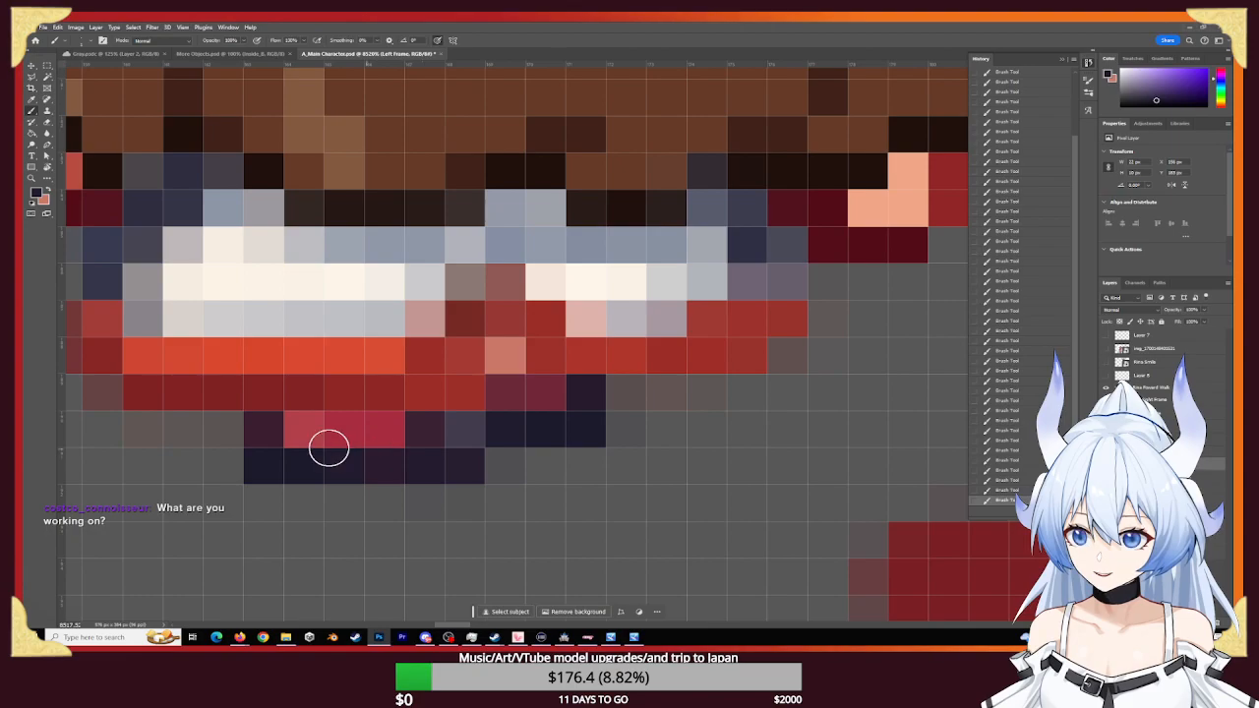
left_click(299, 435)
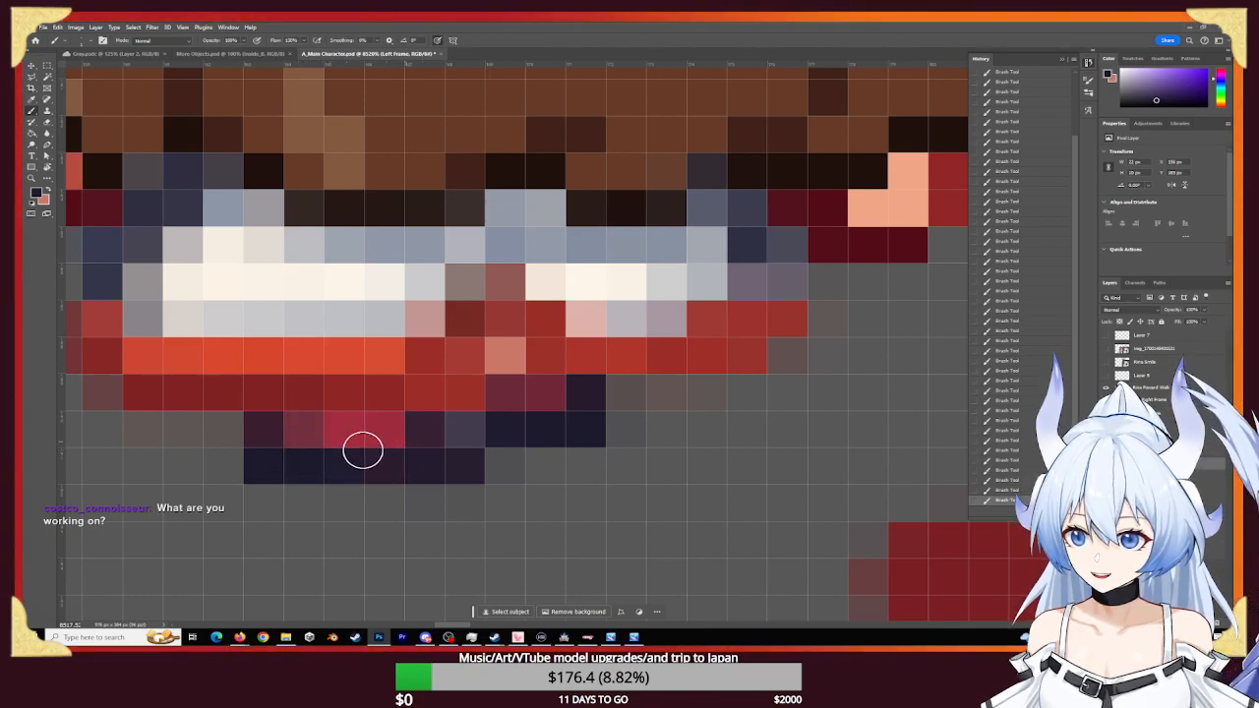
- Erase the pixel at the left sole's right end and paint navy over the red beneath it
key("e")
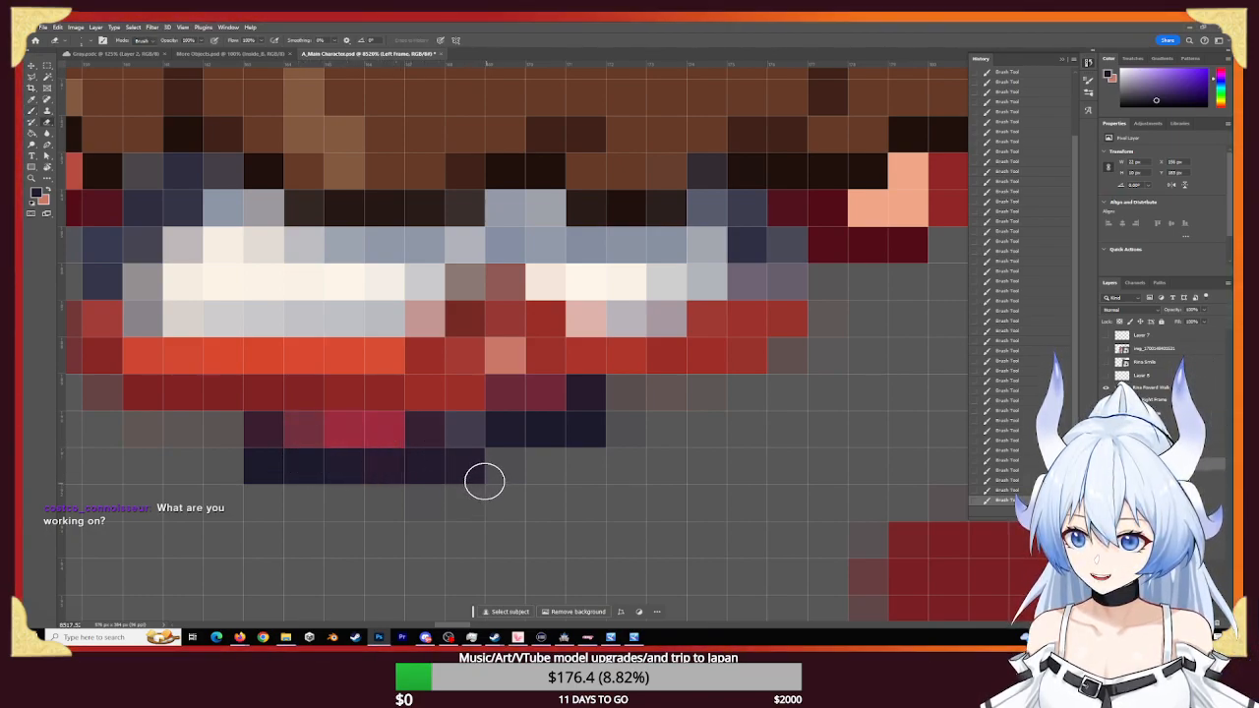
left_click(475, 473)
left_click(466, 472)
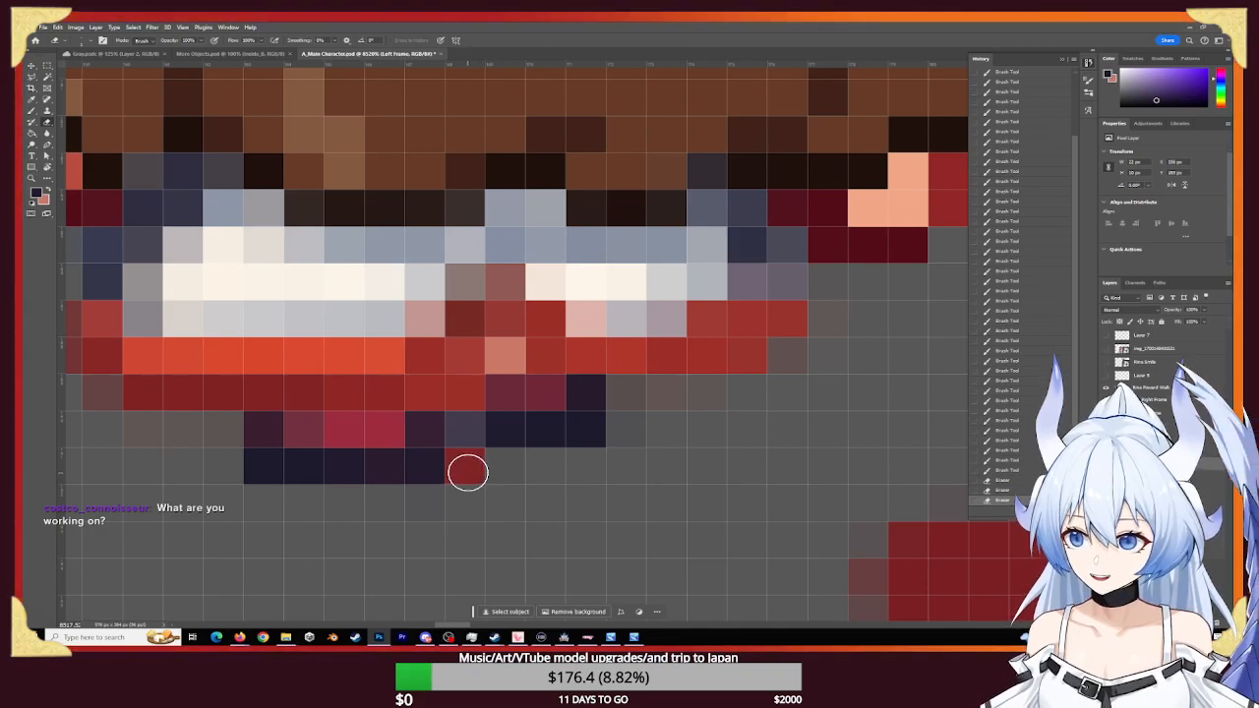
key("b")
left_click(462, 465)
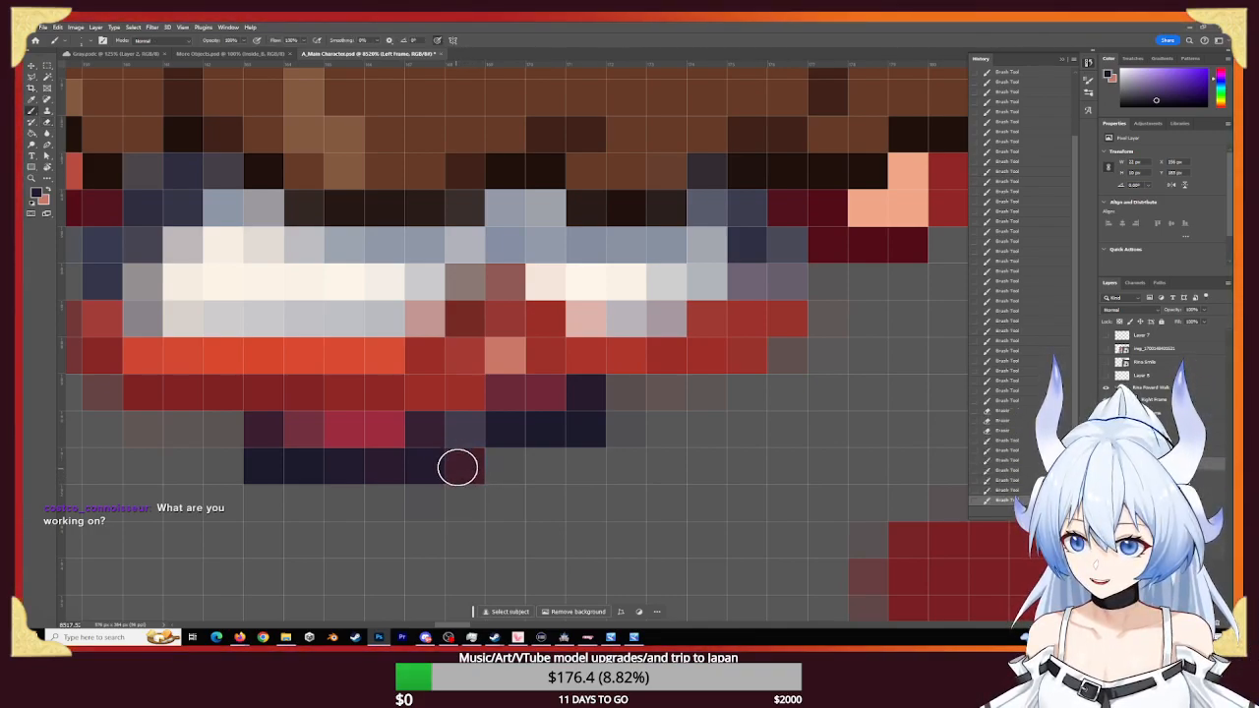
- Build up navy over the greyish pixel where the left shoe meets the right one
left_click(450, 439)
left_click(450, 435)
left_click(452, 437)
left_click(452, 439)
left_click(455, 447)
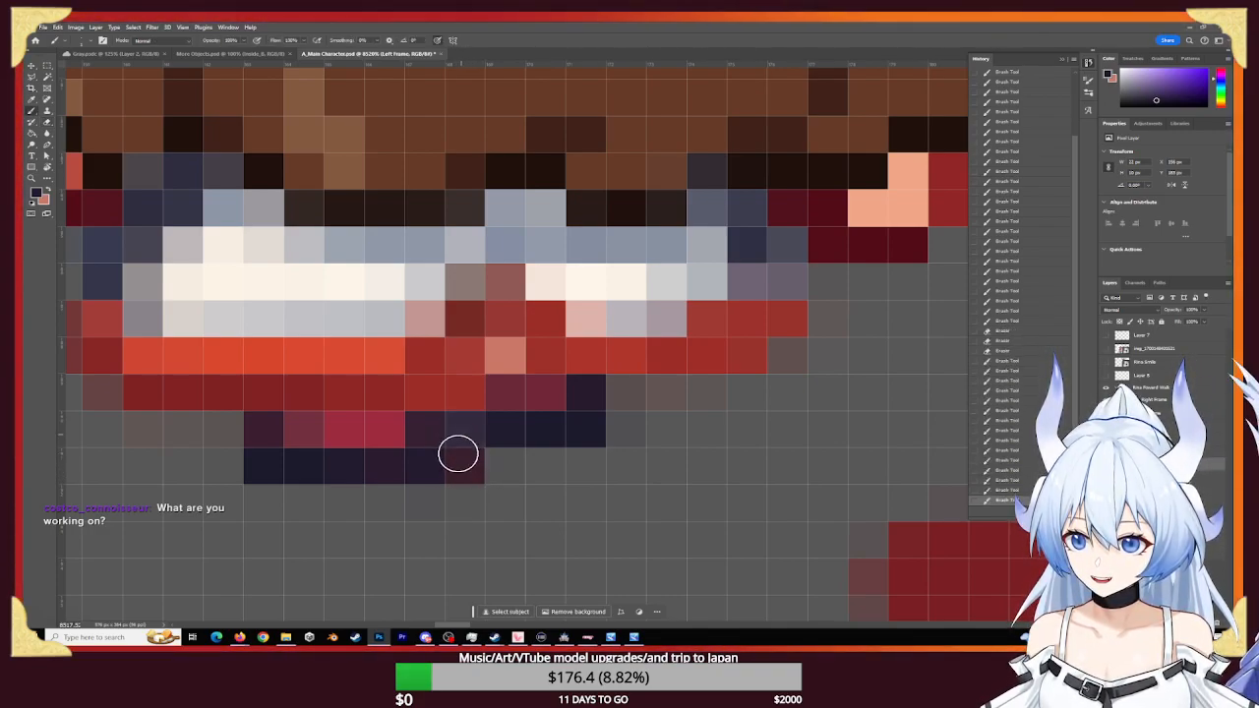
left_click(458, 455)
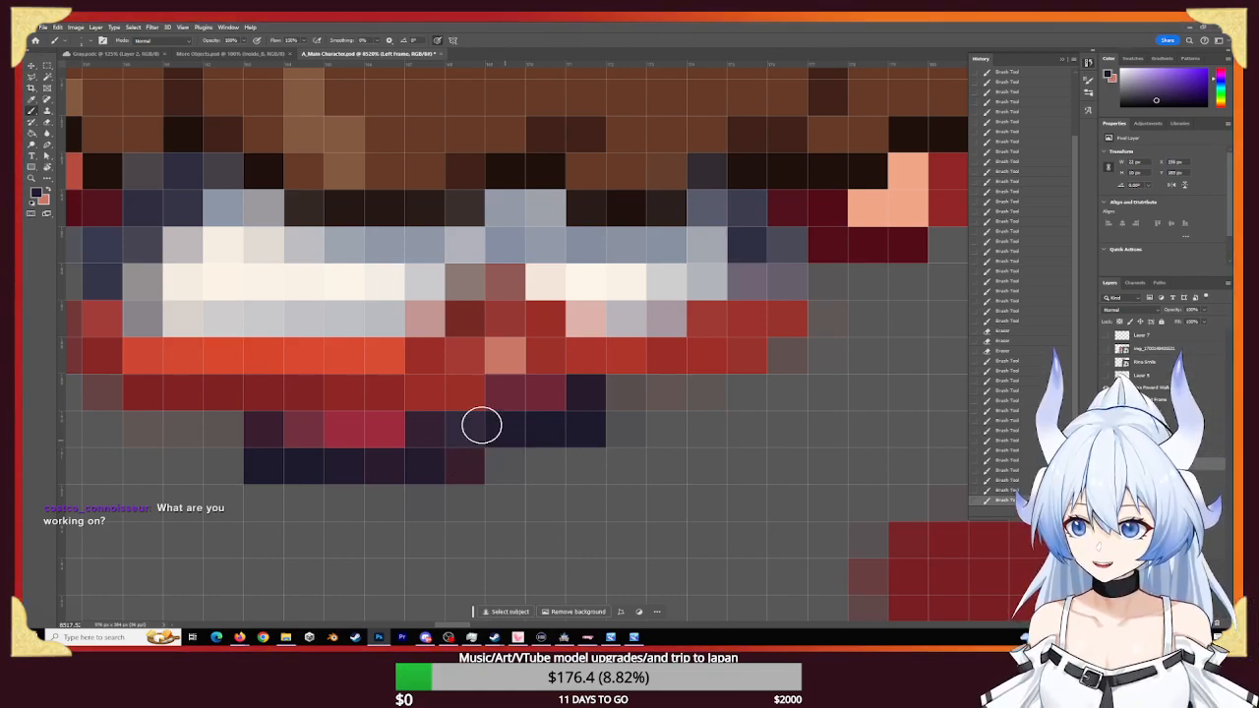
- Set the foreground color to 0f0c15 and darken the outline pixels around the raised foot of the fourth back-view sprite
left_click(37, 194)
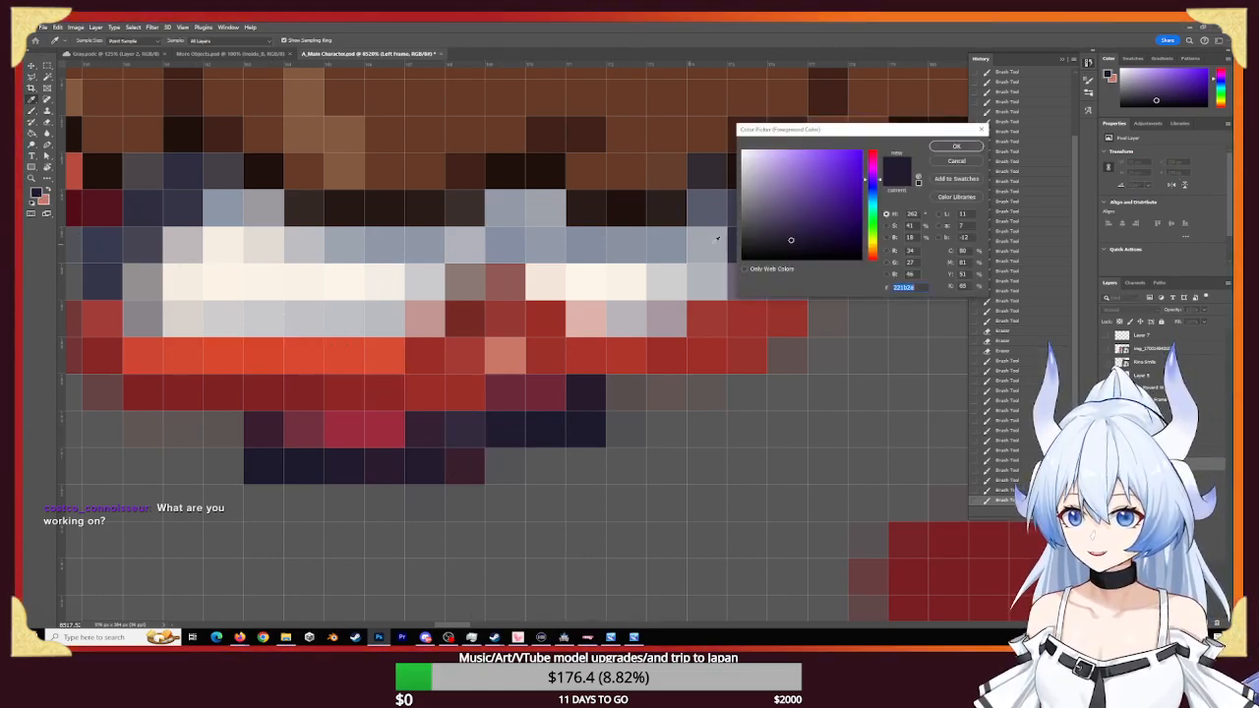
left_click(792, 251)
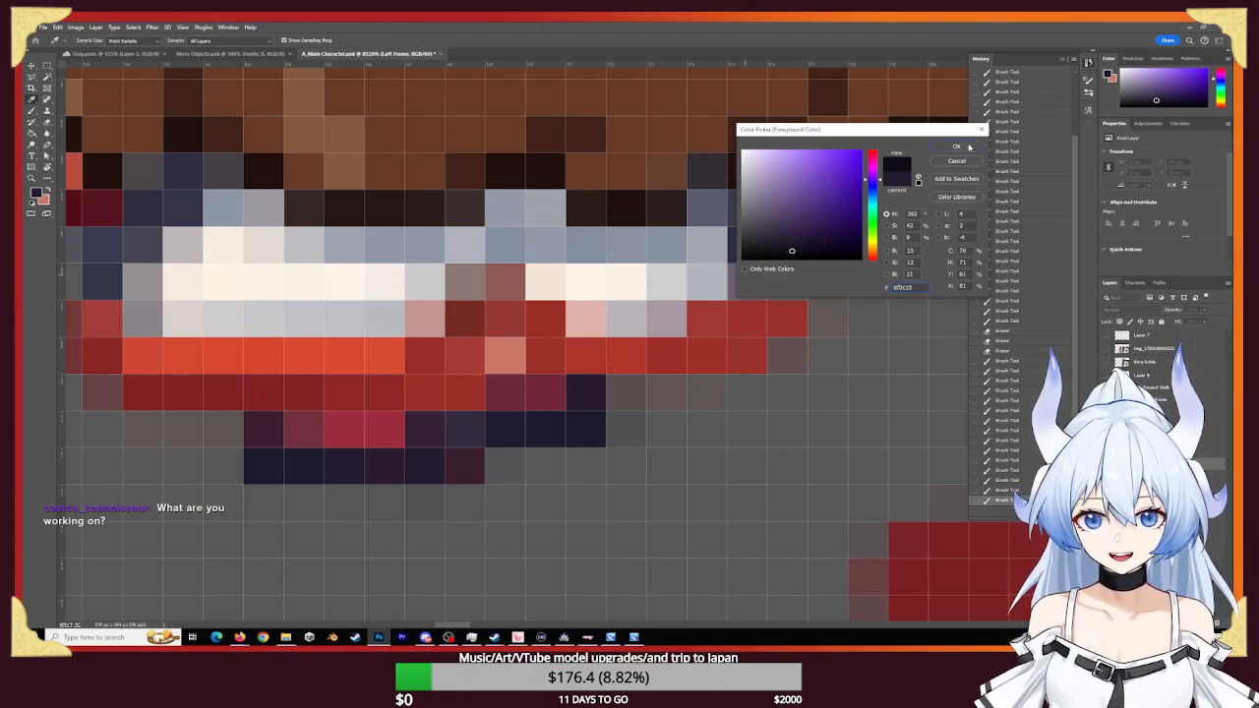
key("Return")
left_click(509, 427)
left_click(498, 425)
left_click(565, 429)
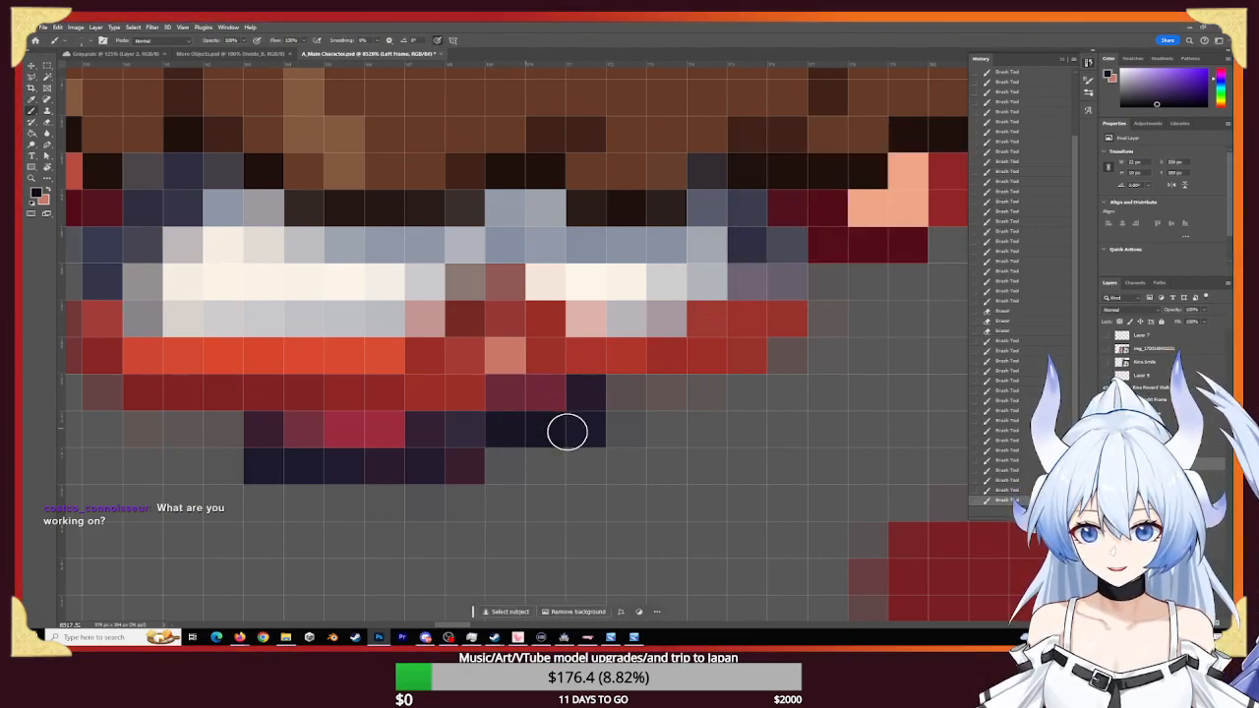
left_click(590, 428)
left_click(584, 399)
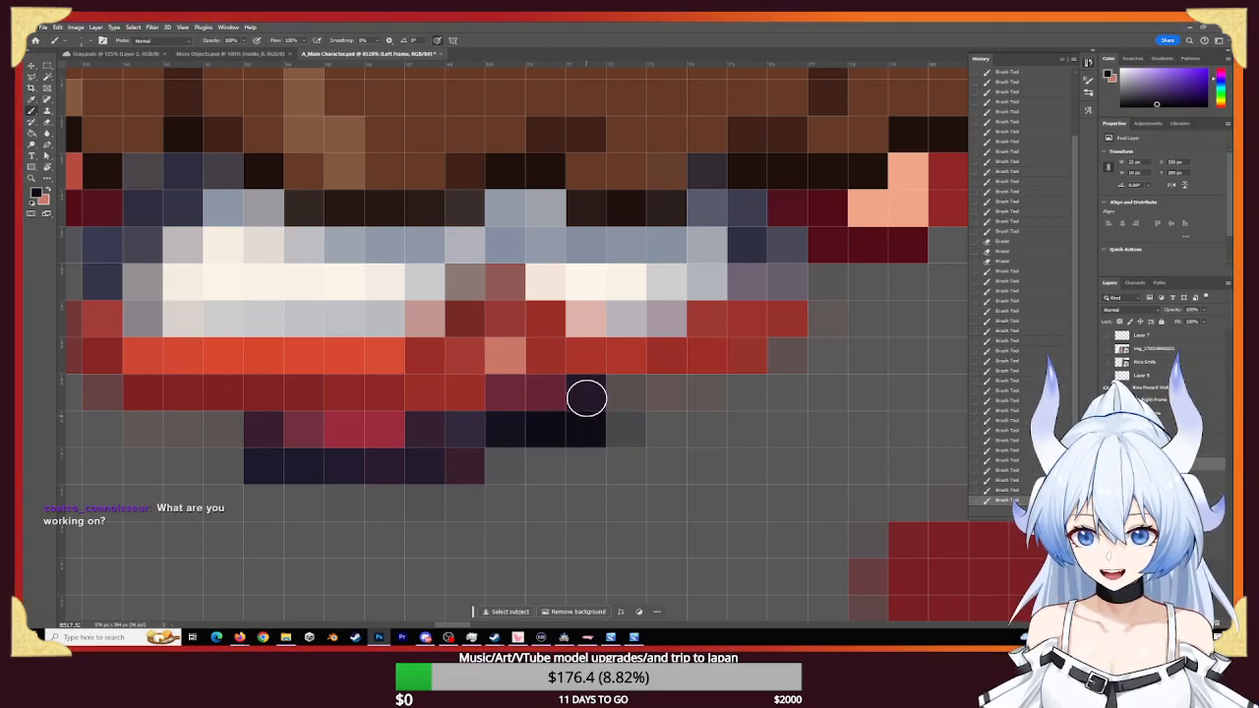
left_click(553, 430)
left_click(503, 427)
left_click(544, 426)
left_click(578, 421)
left_click(578, 421)
left_click(577, 422)
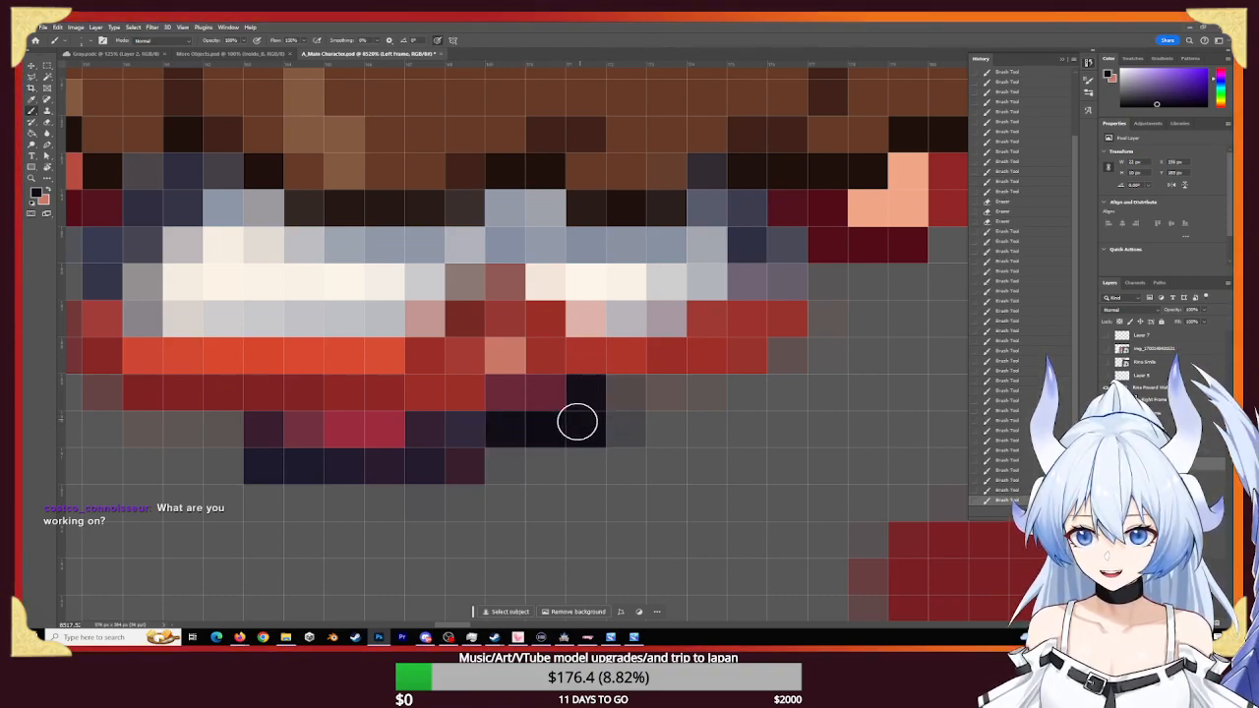
- Paint over the sole row and neighboring outline pixels under the planted foot in dark navy
left_click(344, 465)
left_click(384, 463)
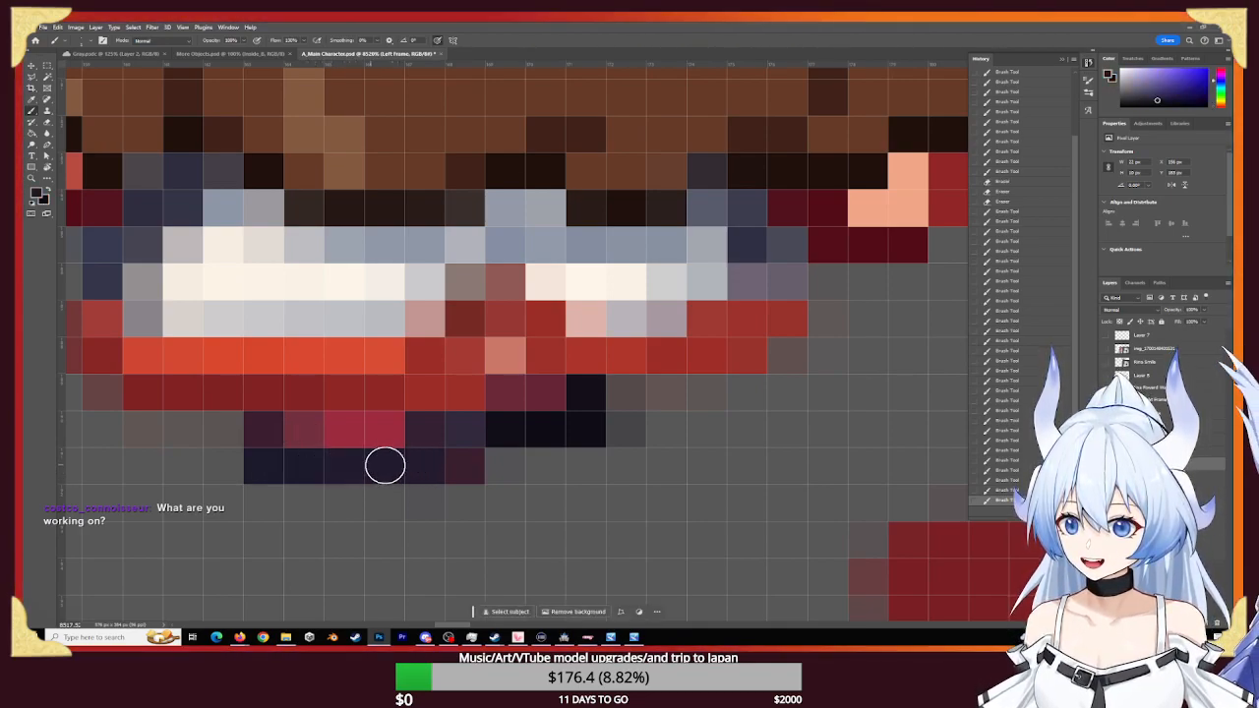
left_click(424, 461)
left_click(422, 451)
left_click(424, 452)
left_click(432, 460)
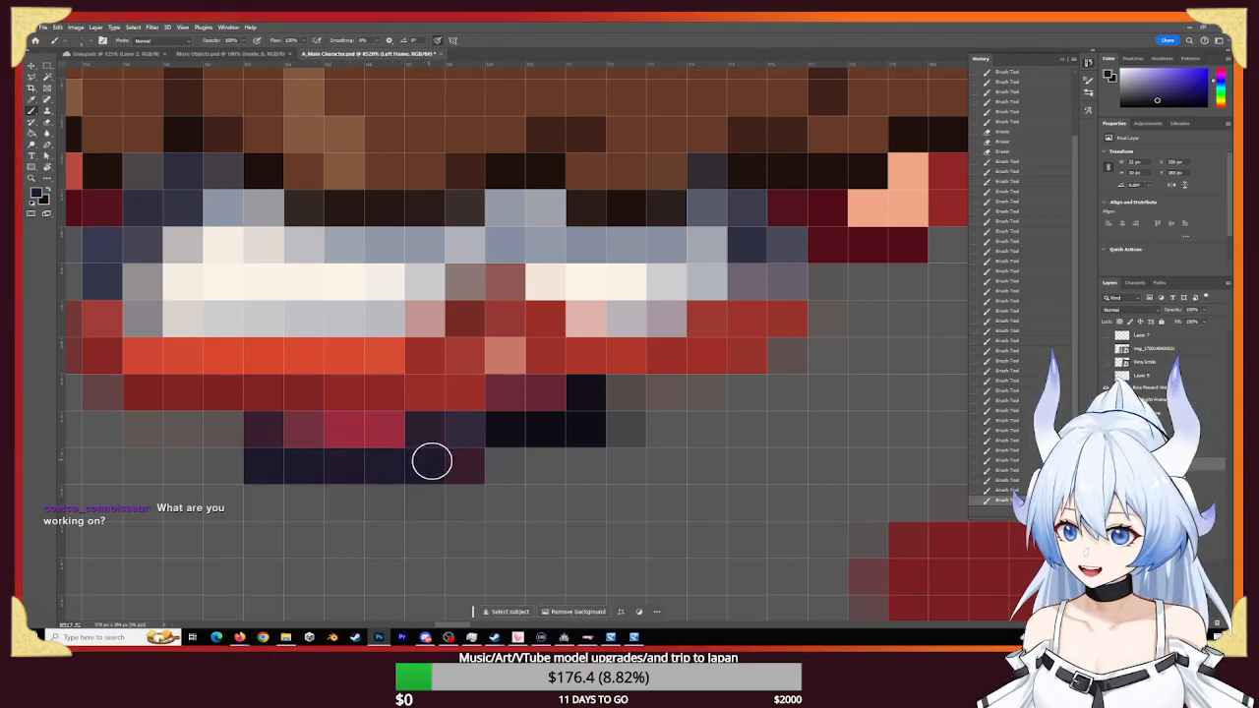
left_click(458, 470)
left_click(459, 450)
left_click(453, 457)
- Sample the dark red swatch beside the sprites and use it to repaint the crimson pixels of both feet
key("z")
left_click_drag(565, 478, 441, 478)
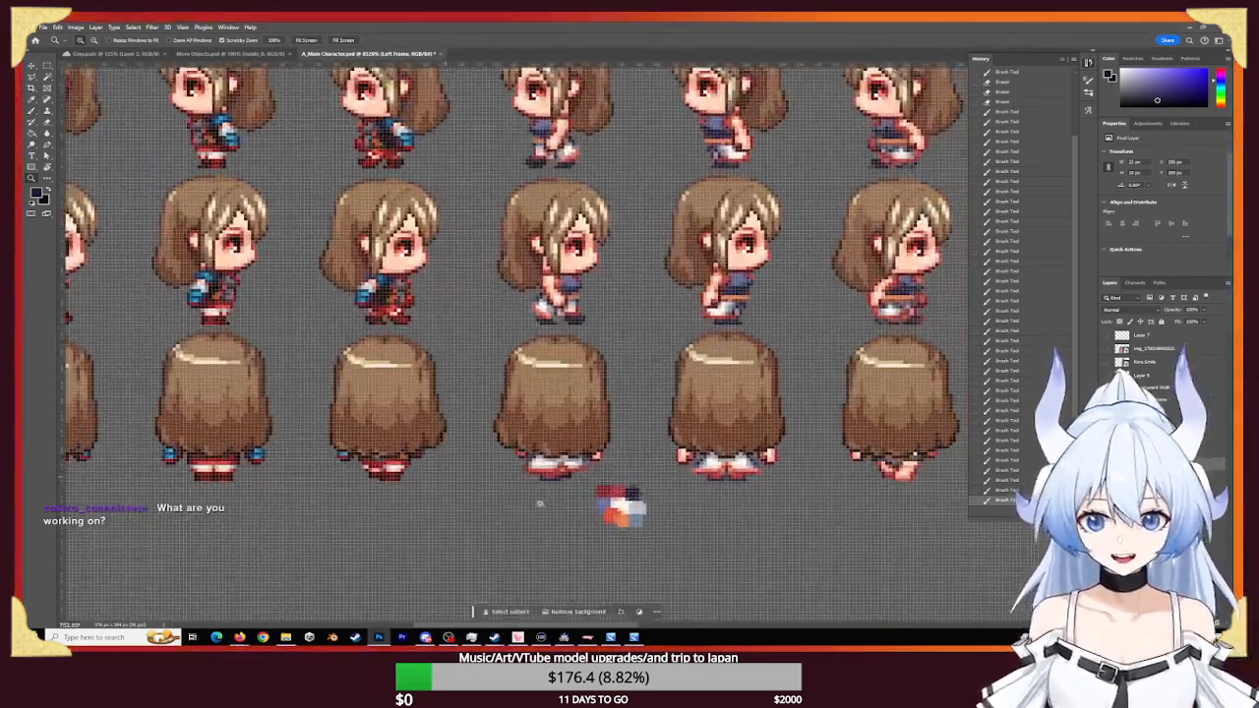
left_click_drag(576, 494, 549, 490)
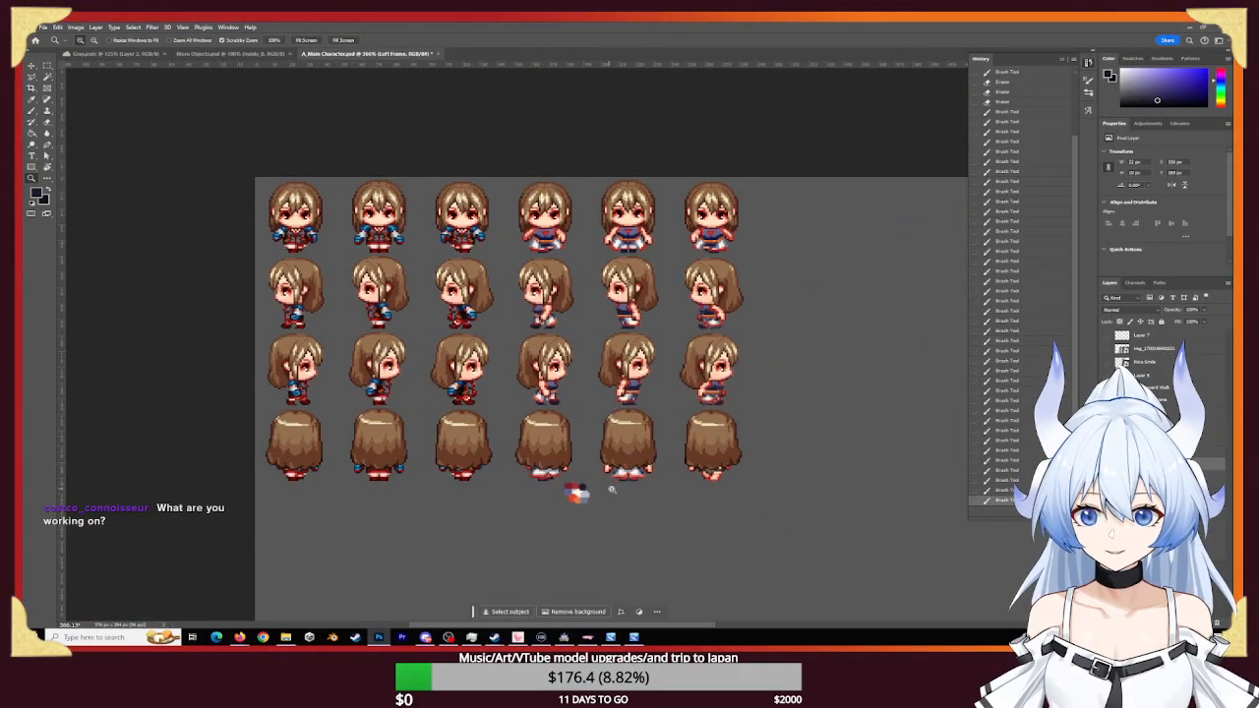
left_click_drag(620, 480, 722, 523)
left_click_drag(433, 497, 597, 496)
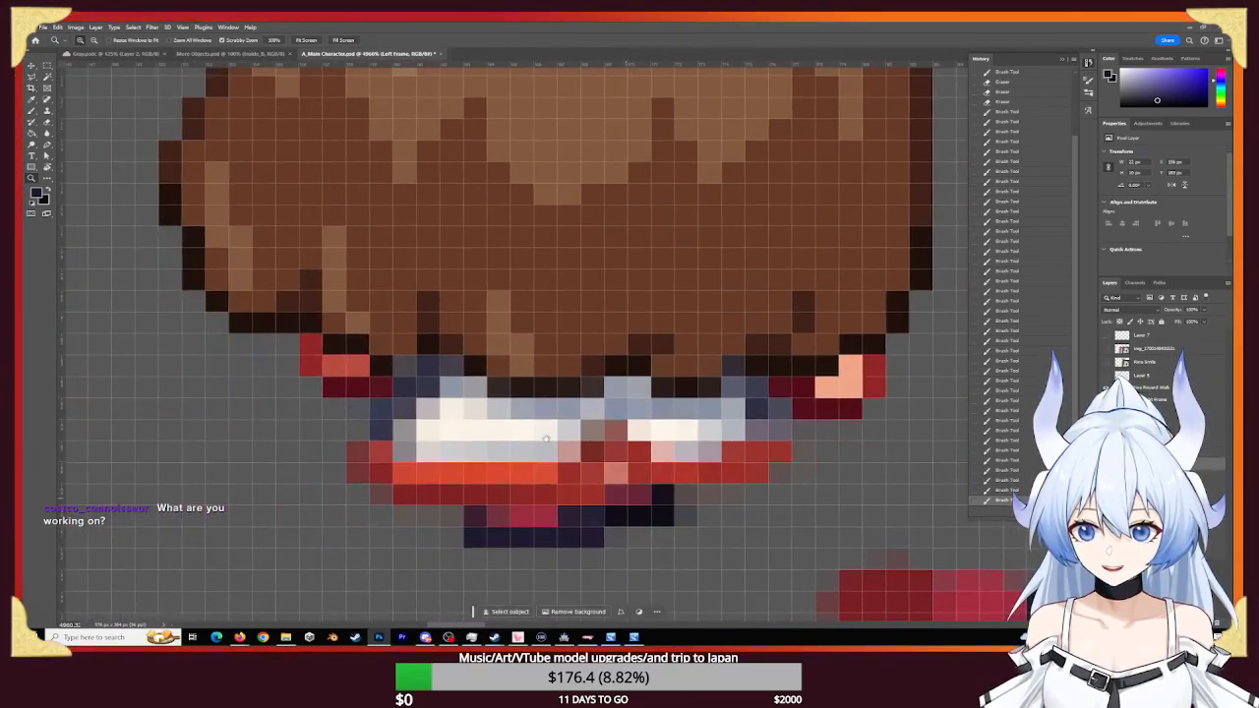
left_click_drag(543, 426, 491, 358)
key("b")
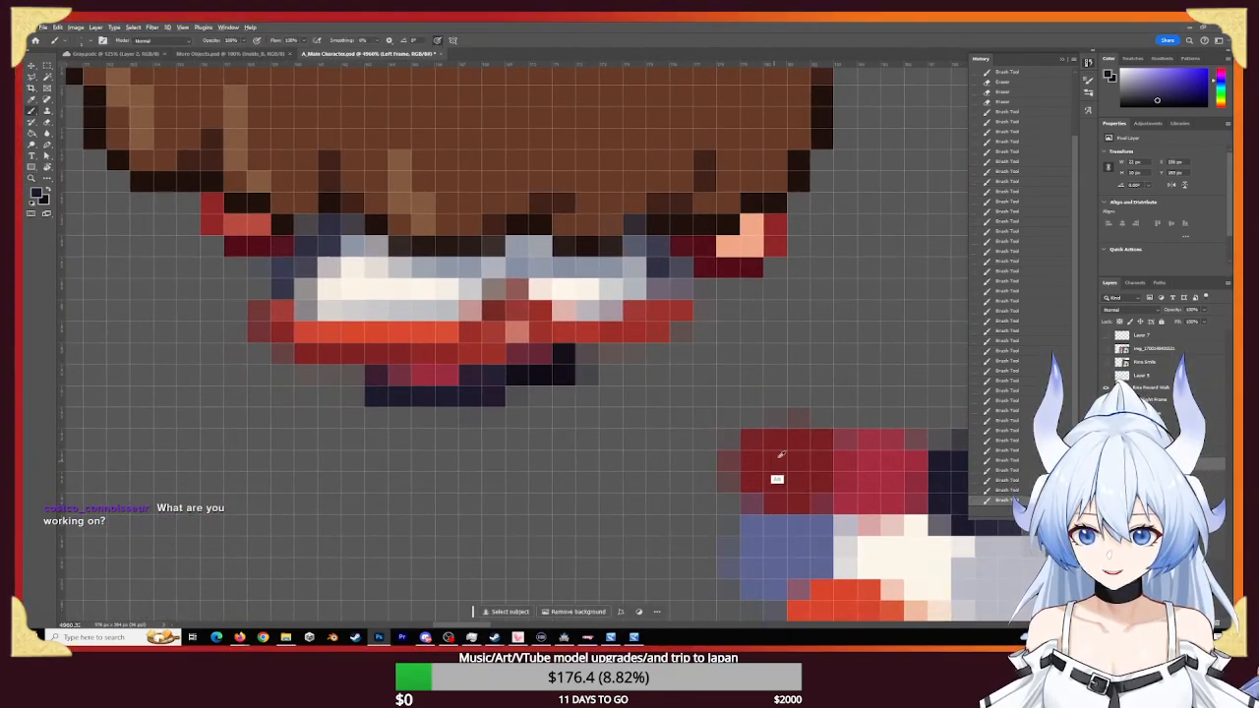
left_click(767, 470, "alt")
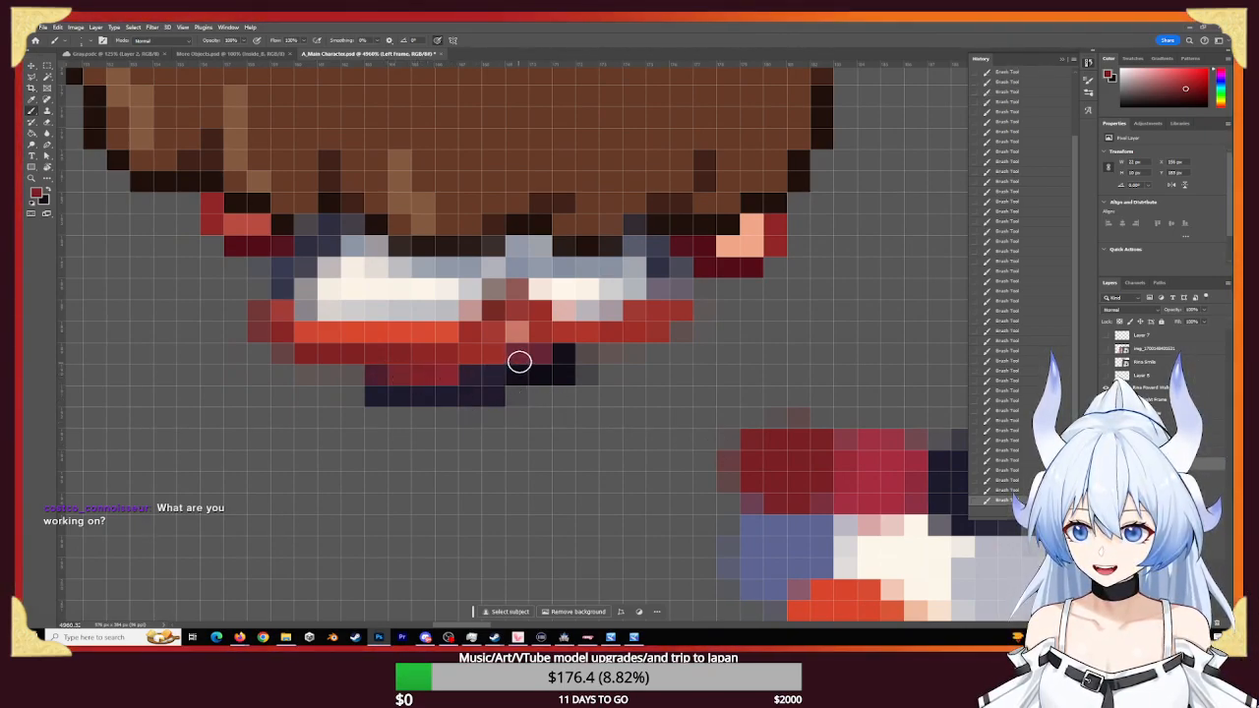
- Brighten the lower shoe row of the planted foot with orange-red and blend the pixels beneath it with darker red
left_click(883, 468, "alt")
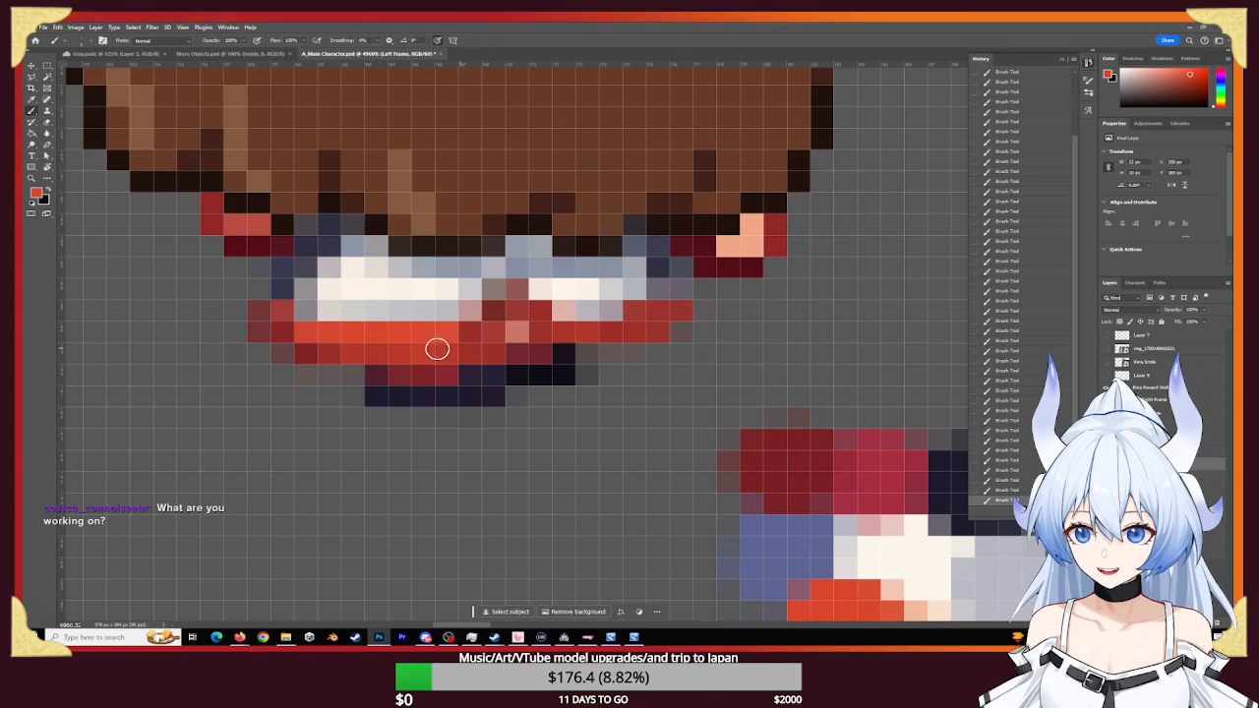
key("z")
mouse_move(532, 471)
left_mouse_down()
mouse_move(441, 466)
mouse_move(489, 473)
left_mouse_up()
key("b")
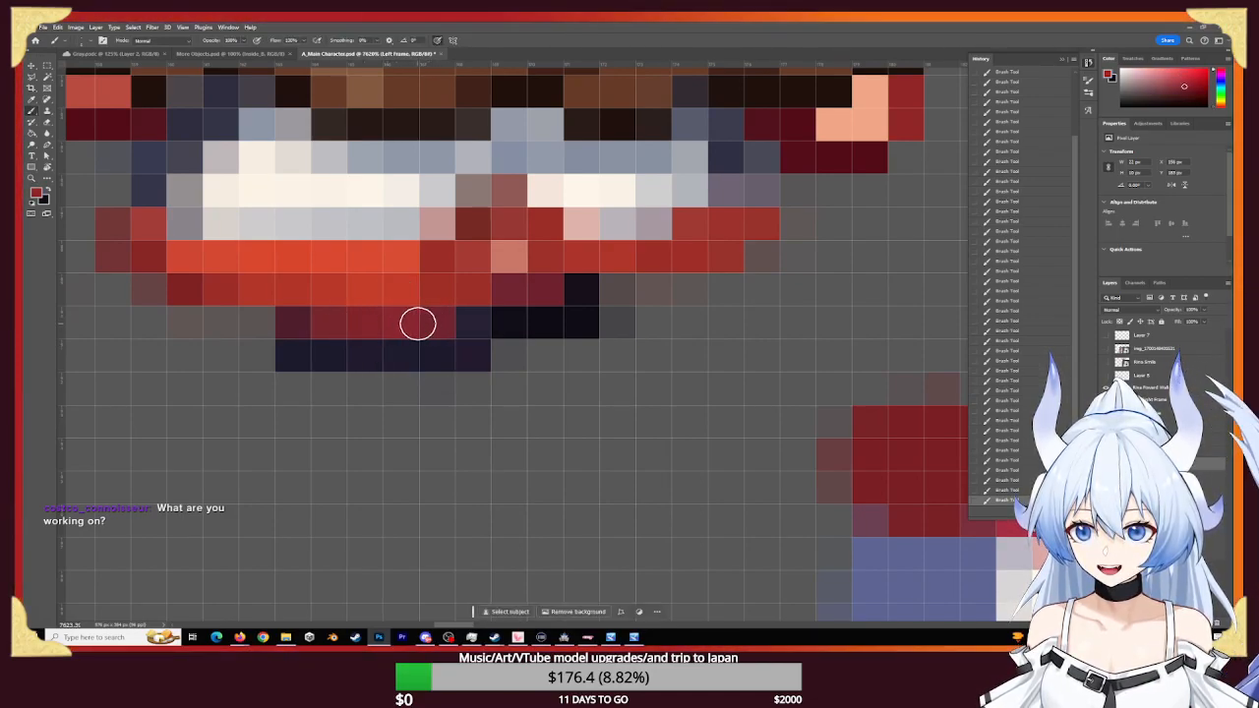
- Duplicate the Left Frame layer and flip the copy horizontally
key("z")
left_click_drag(576, 421, 405, 413)
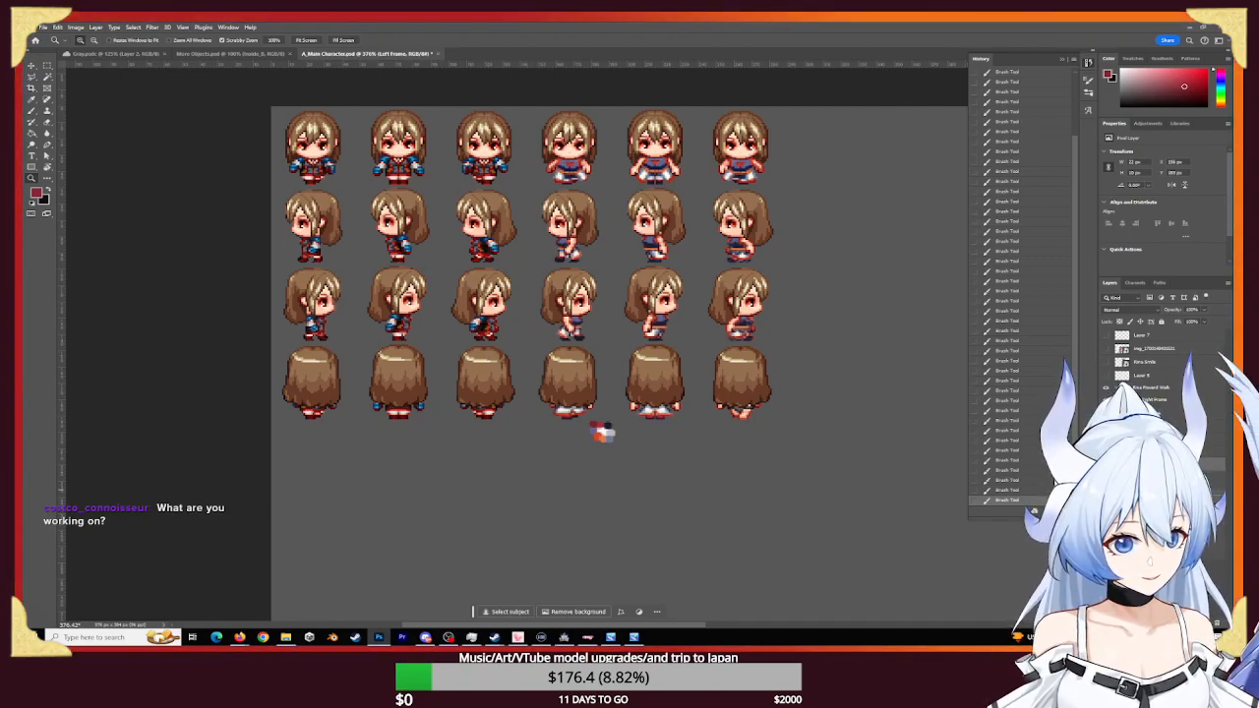
key("ctrl+j")
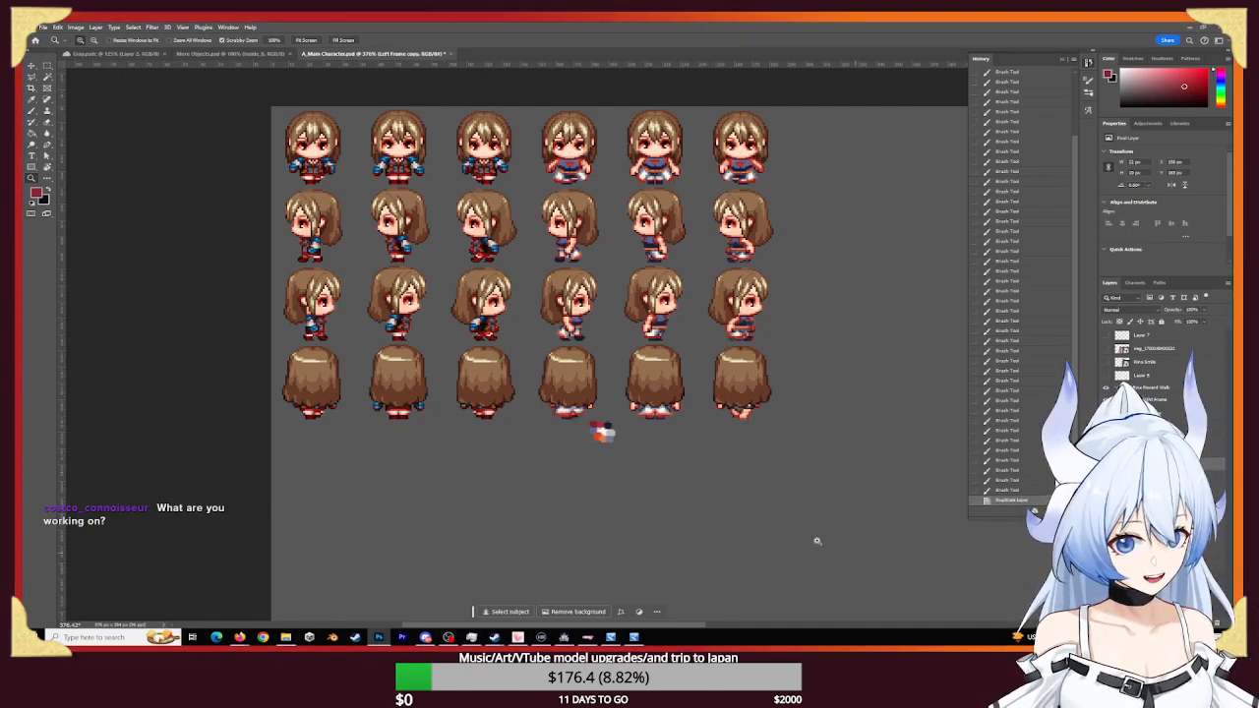
key("ctrl+t")
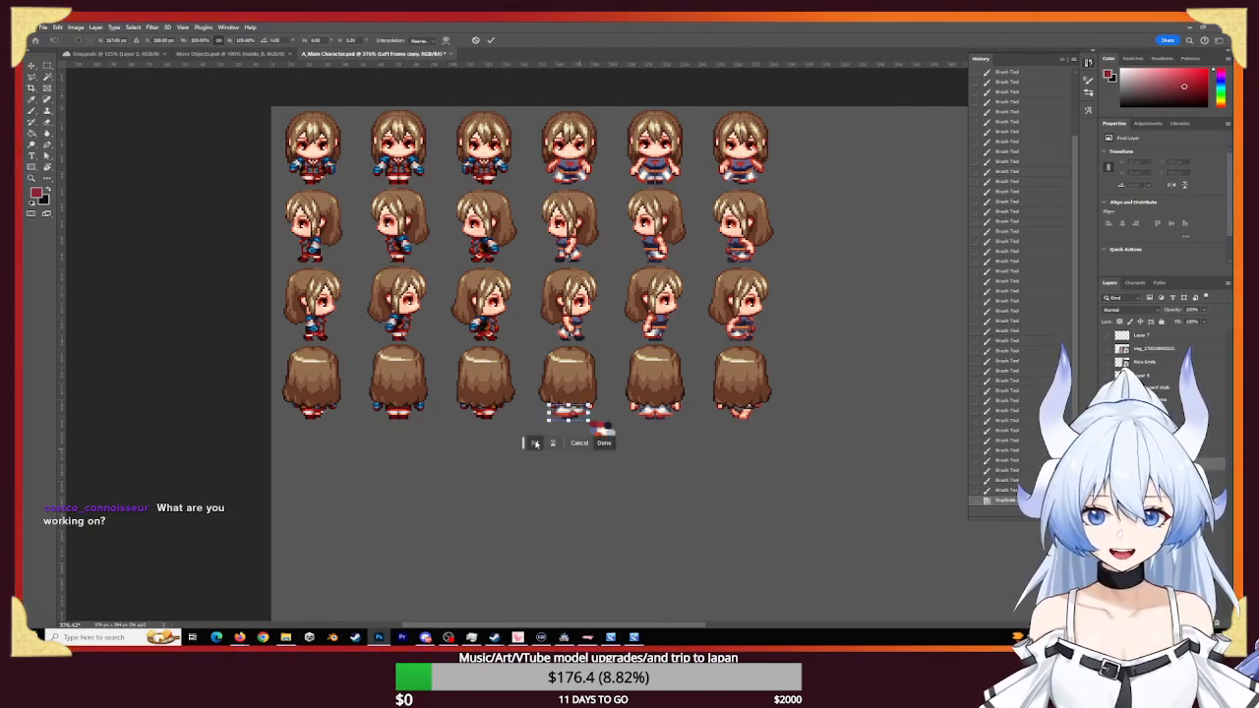
left_click(604, 442)
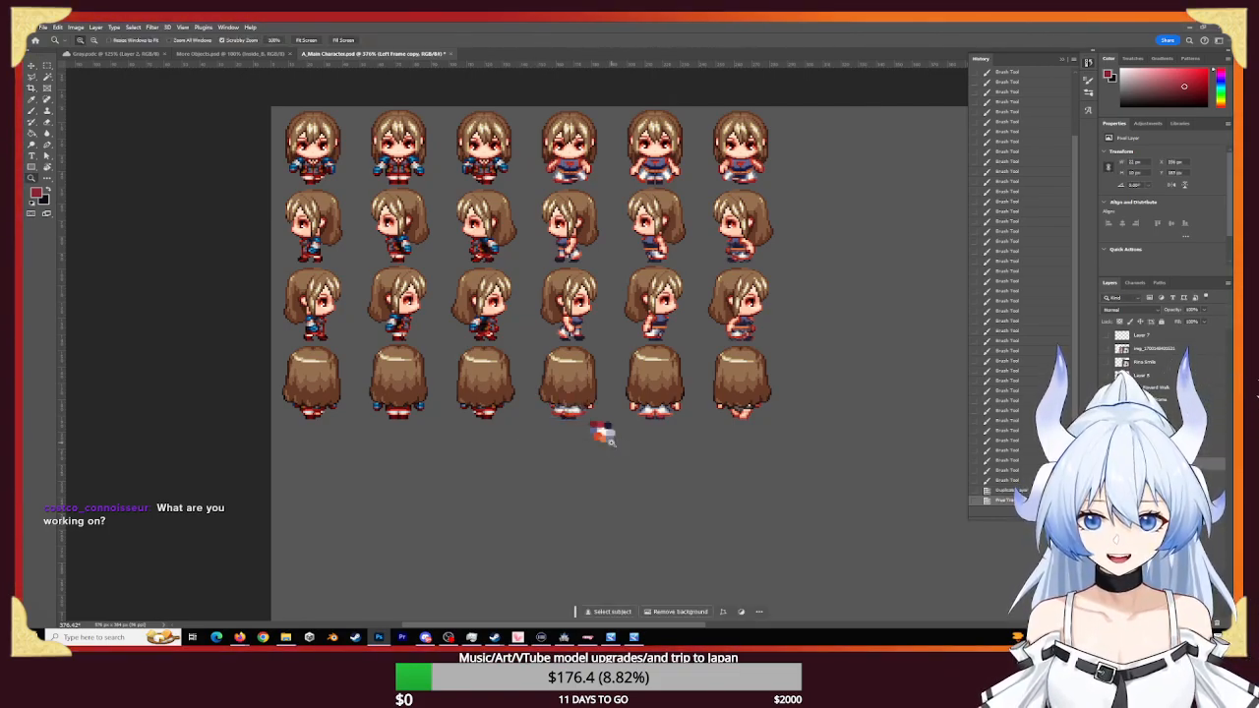
- Move the flipped copy horizontally to the feet of the sixth back-view sprite
key("v")
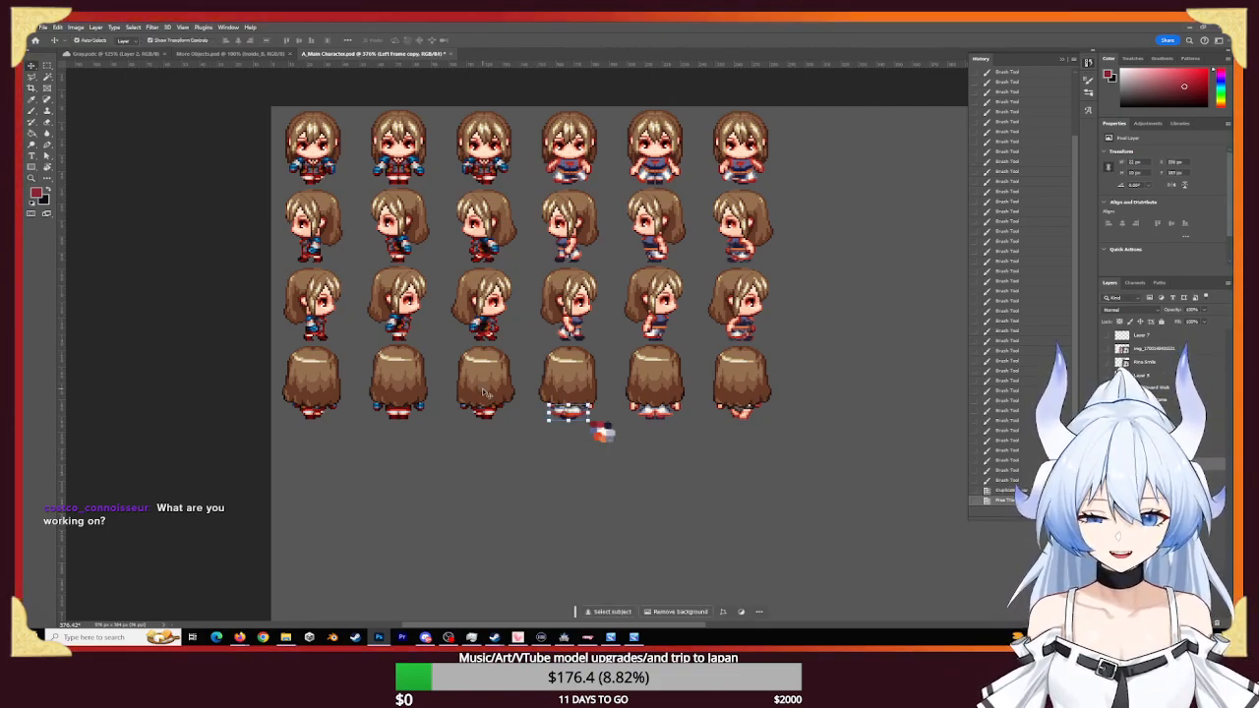
key("Right")
key("Right")
key("Right")
key("Right")
key("Right")
key("Right")
key("Right")
key("Right")
key("Right")
key("Right")
key("Right")
key("Right")
key("Right")
key("Right")
key("Right")
key("Right")
key("Right")
key("Right")
key("Right")
key("Right")
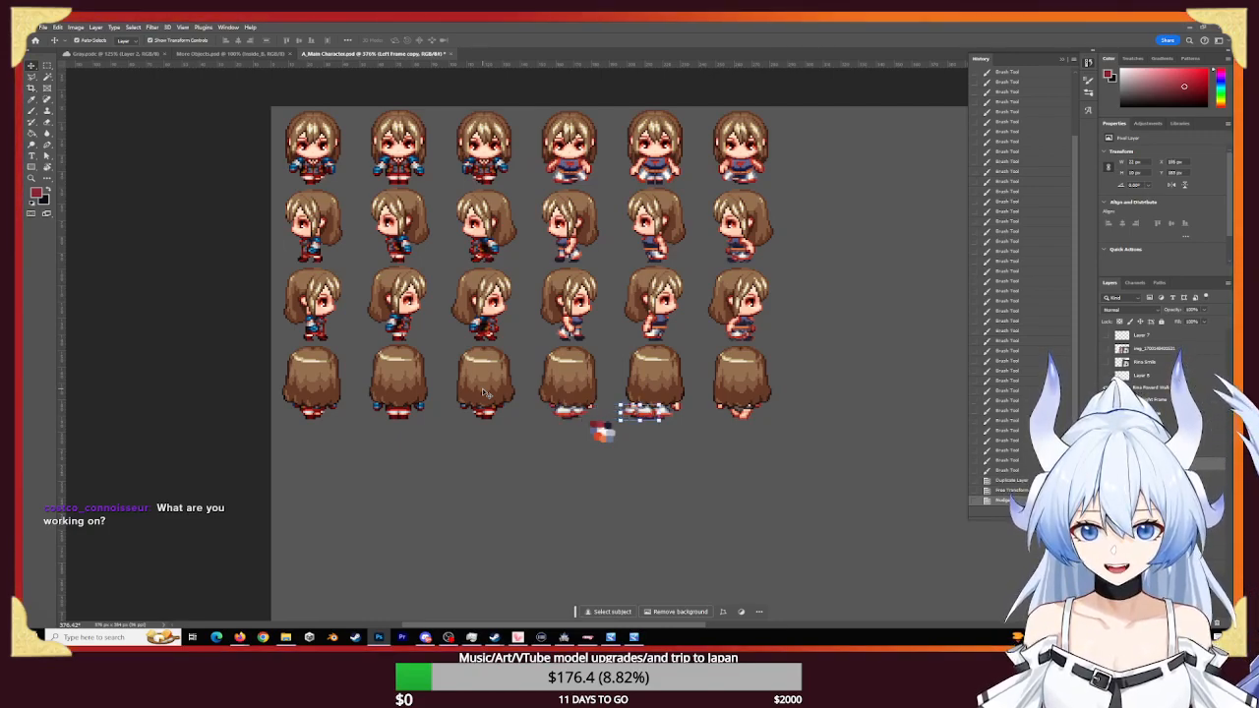
key("Right")
key("Right")
key("Right")
key("Right")
key("Right")
key("Right")
key("Right")
key("Right")
key("Right")
key("Right")
key("Right")
key("Right")
key("Right")
key("Right")
key("Right")
key("Right")
key("Right")
key("Right")
key("Right")
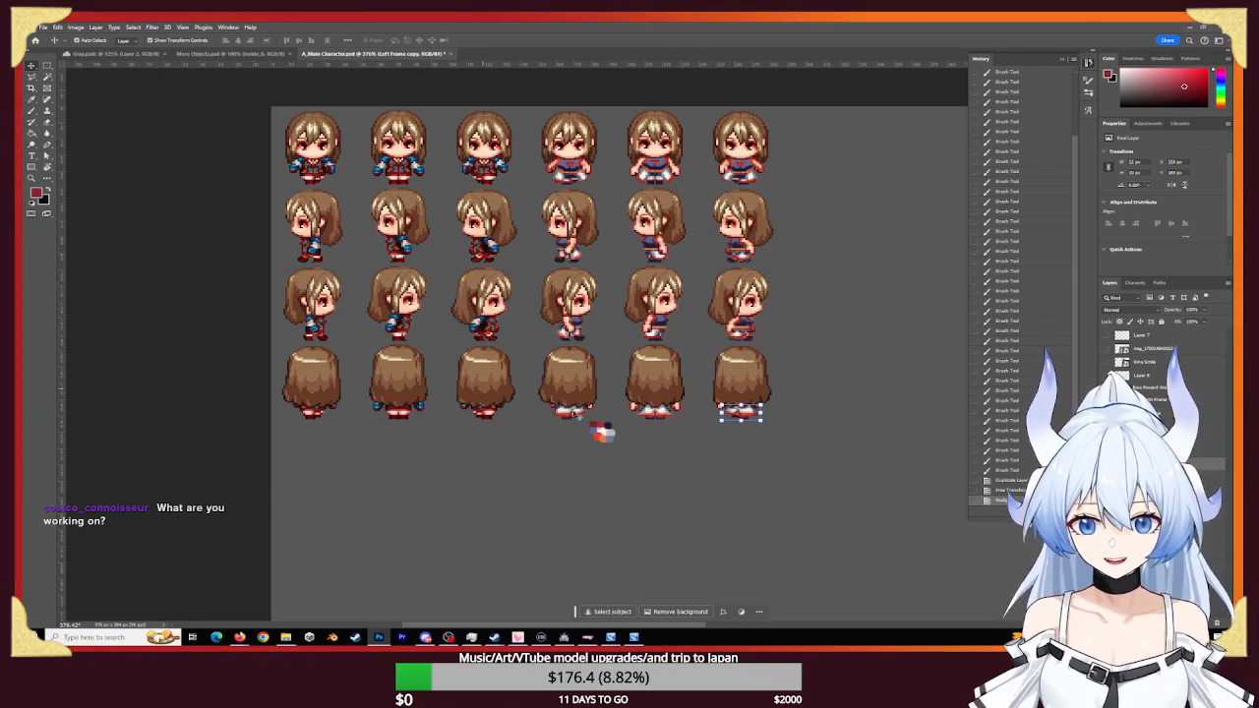
left_click_drag(733, 412, 737, 412)
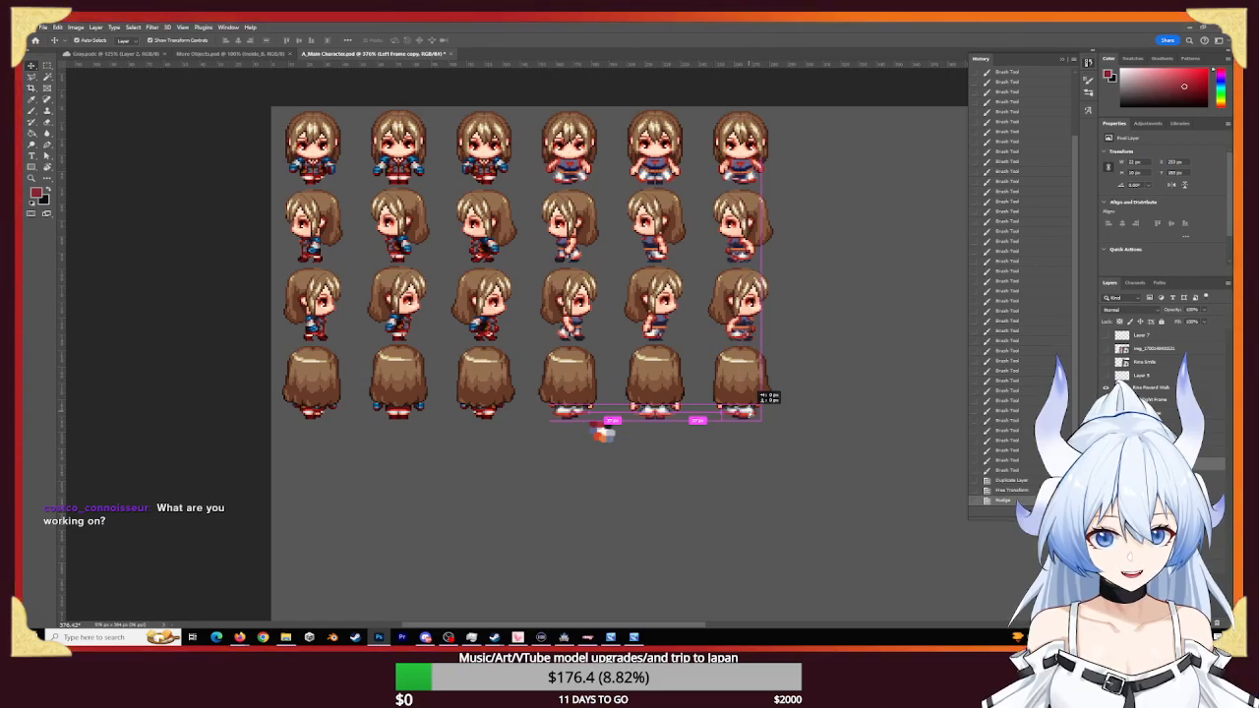
left_click(788, 454)
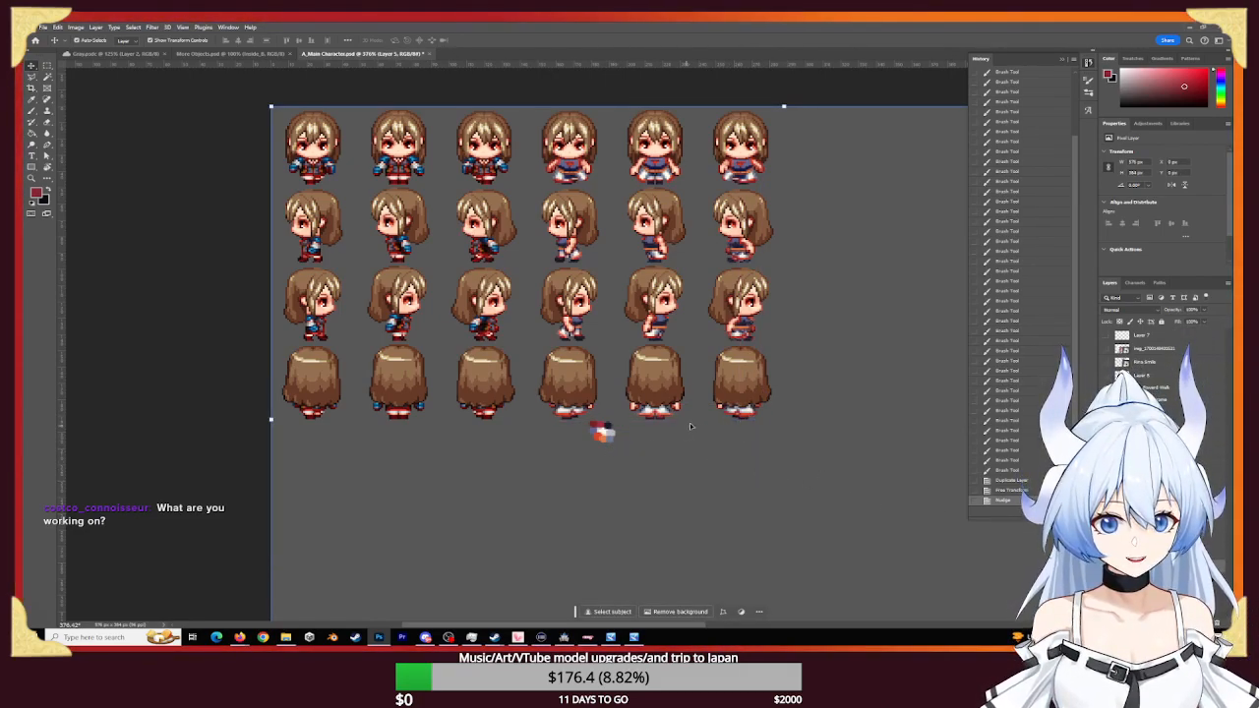
- Hide the color palette and gray background layers and save the document
key("z")
left_click_drag(700, 423, 658, 470)
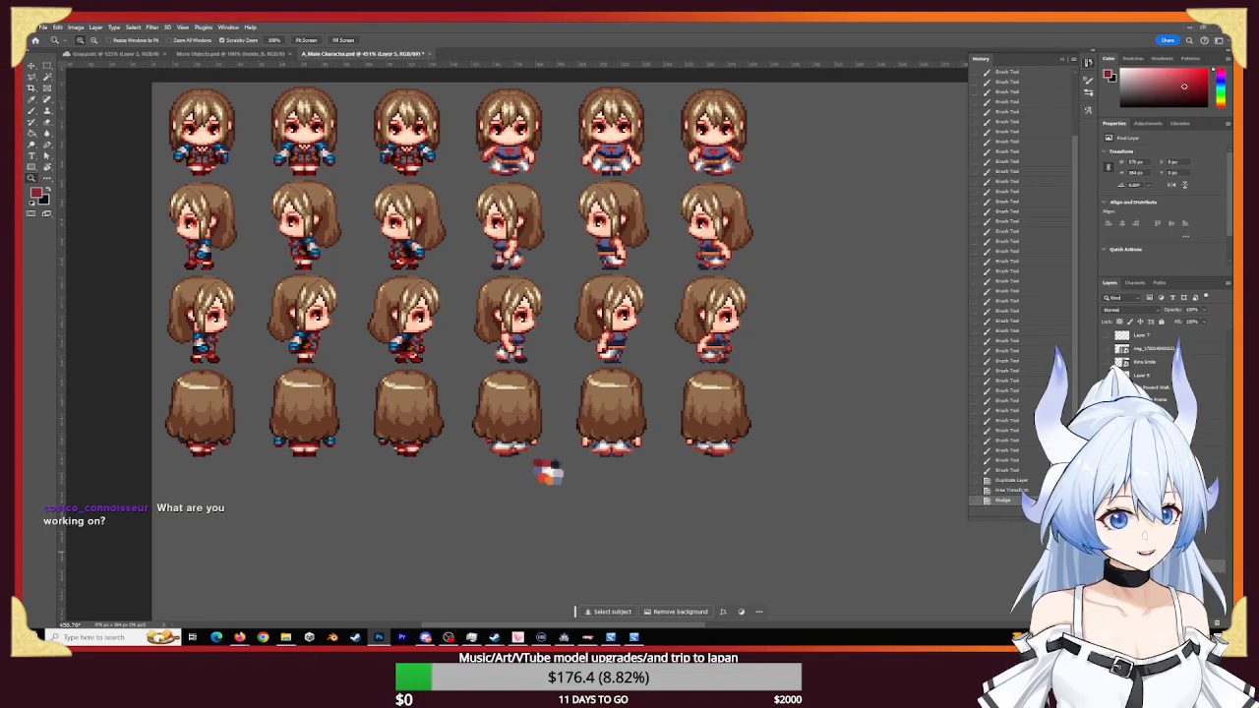
left_click(1107, 552)
left_click(1107, 565)
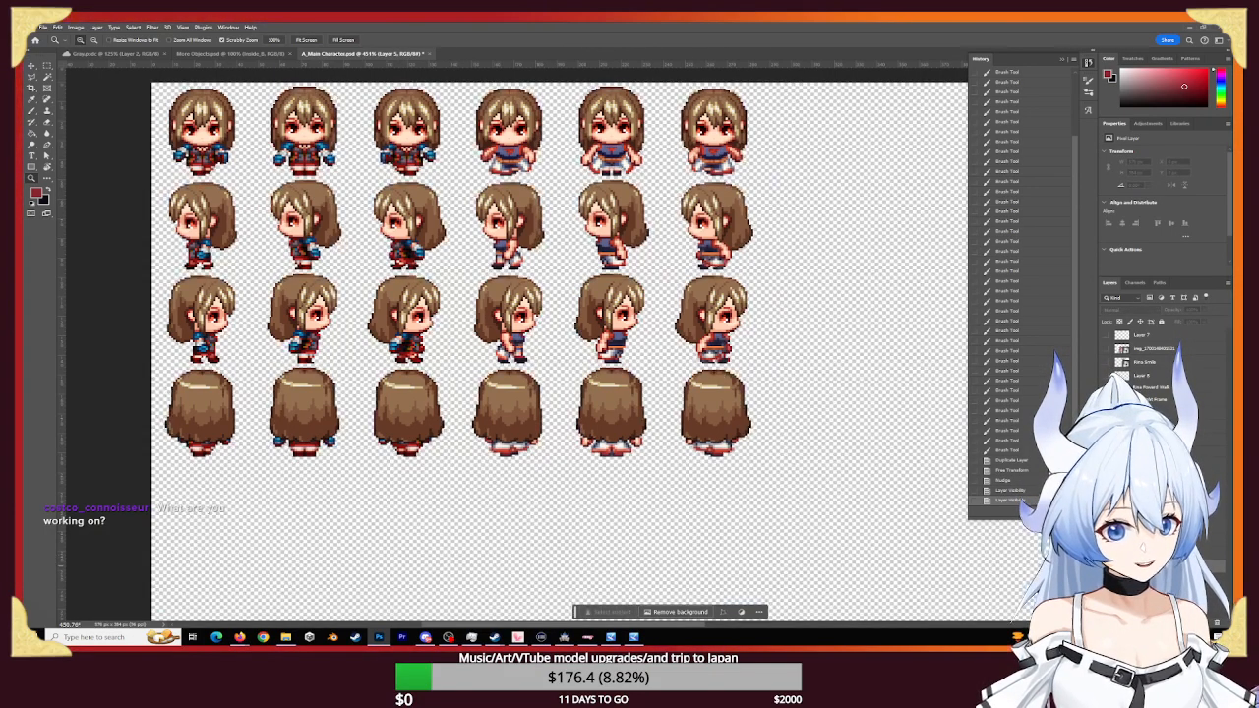
left_click(43, 26)
left_click(90, 123)
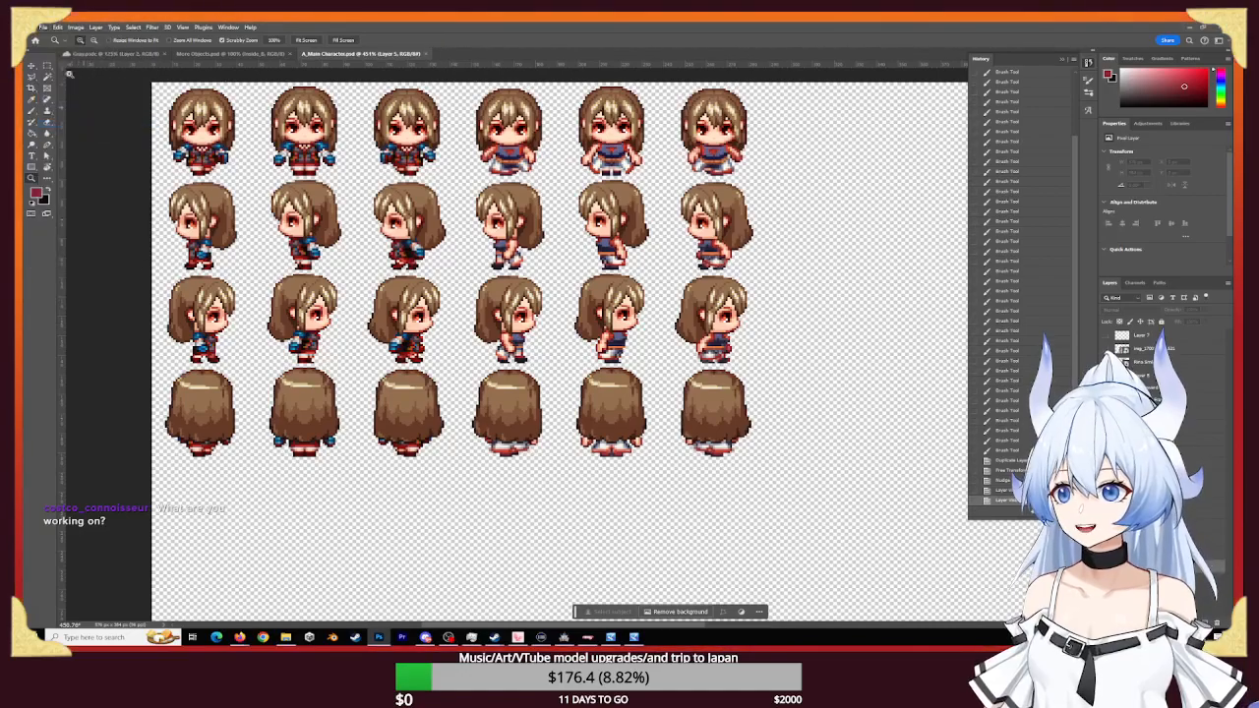
- Export the sprite sheet as a PNG named A_Main Character in the project's characters folder, replacing the existing file
left_click(43, 26)
mouse_move(127, 180)
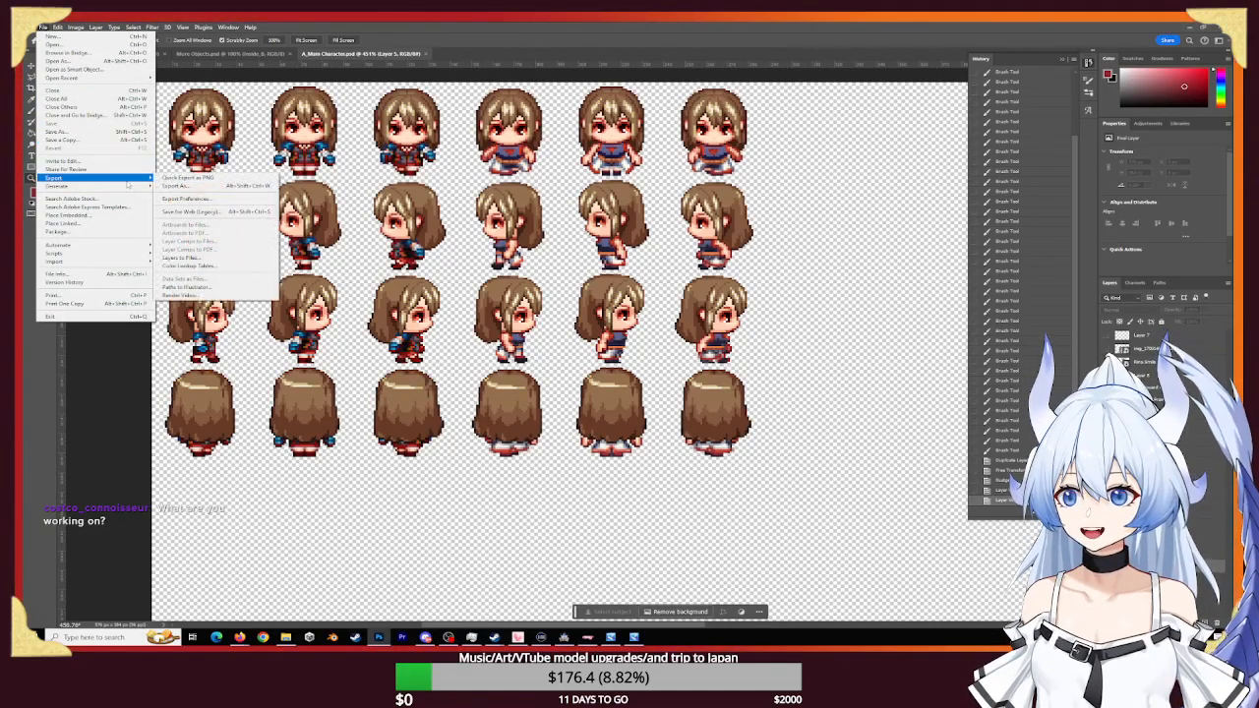
left_click(211, 186)
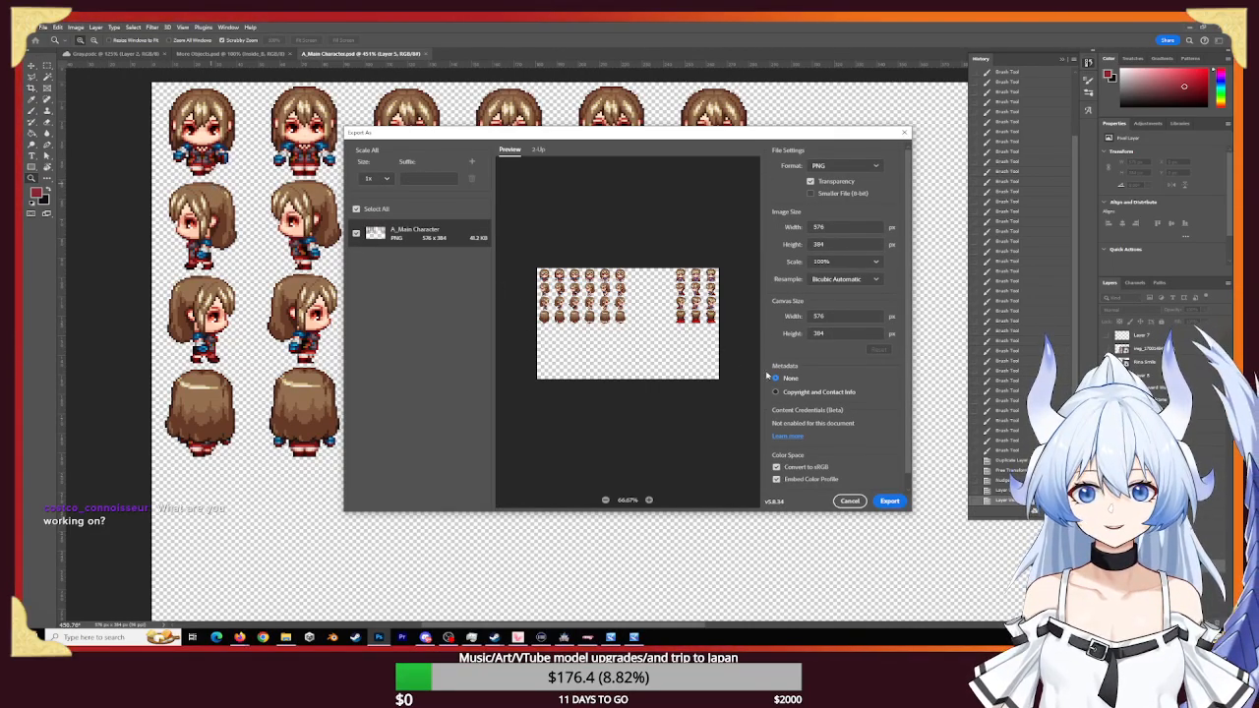
left_click(889, 501)
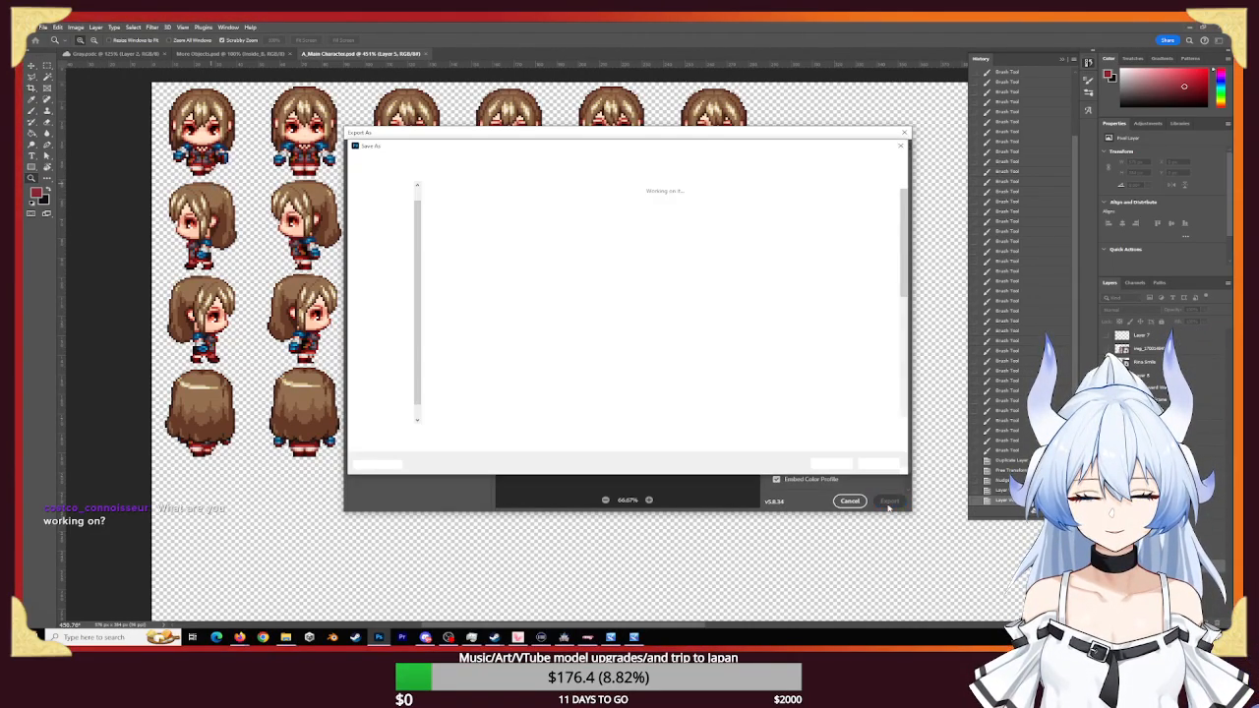
left_click(831, 464)
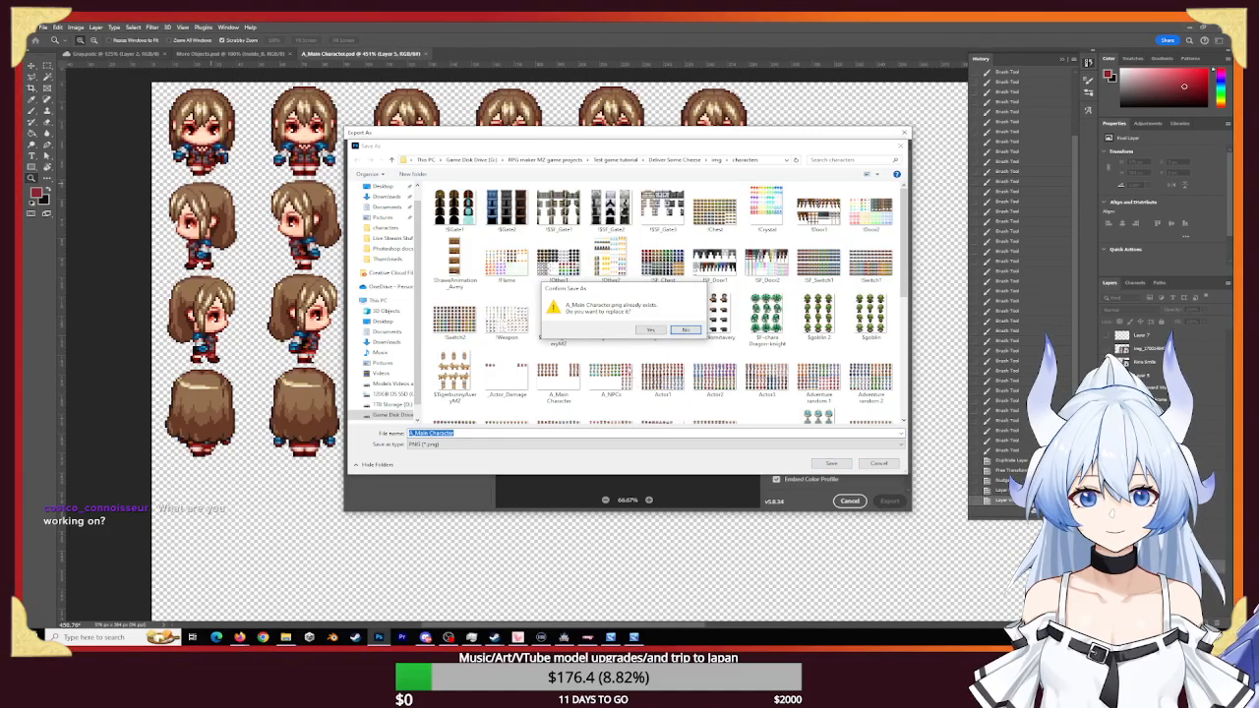
left_click(653, 328)
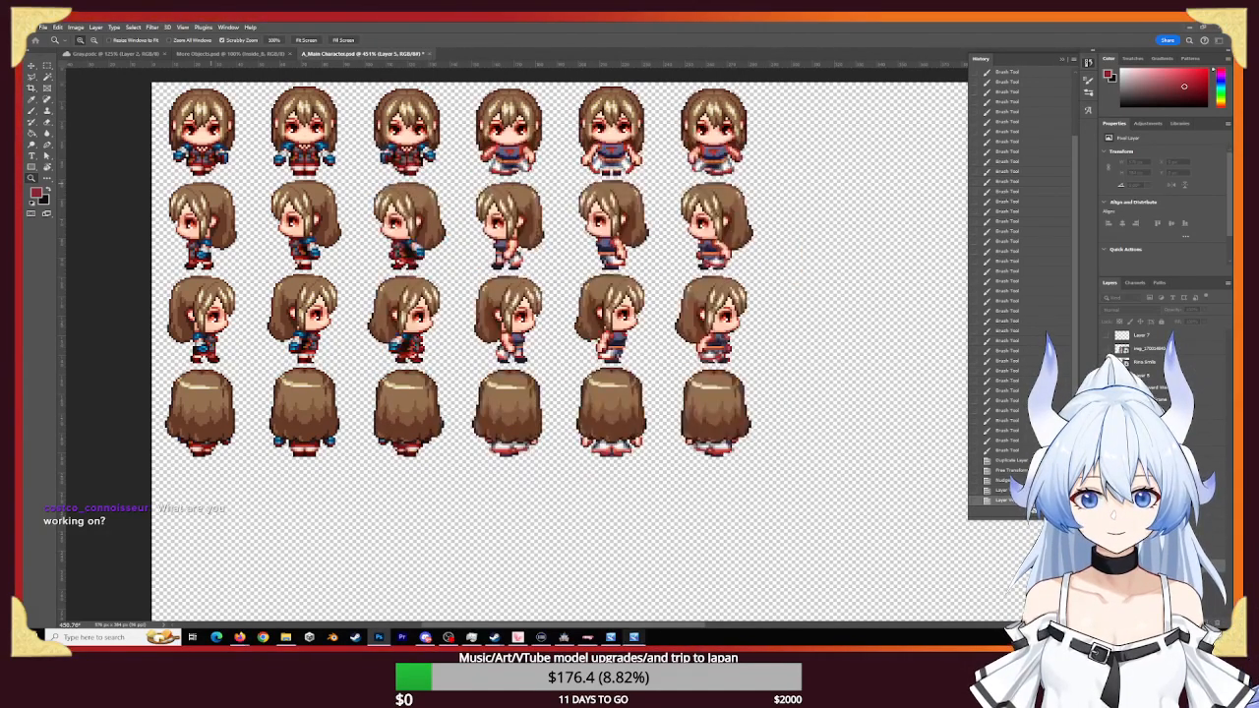
- Switch to the running RPG Maker MZ test game and reload it to its title screen
left_click(611, 639)
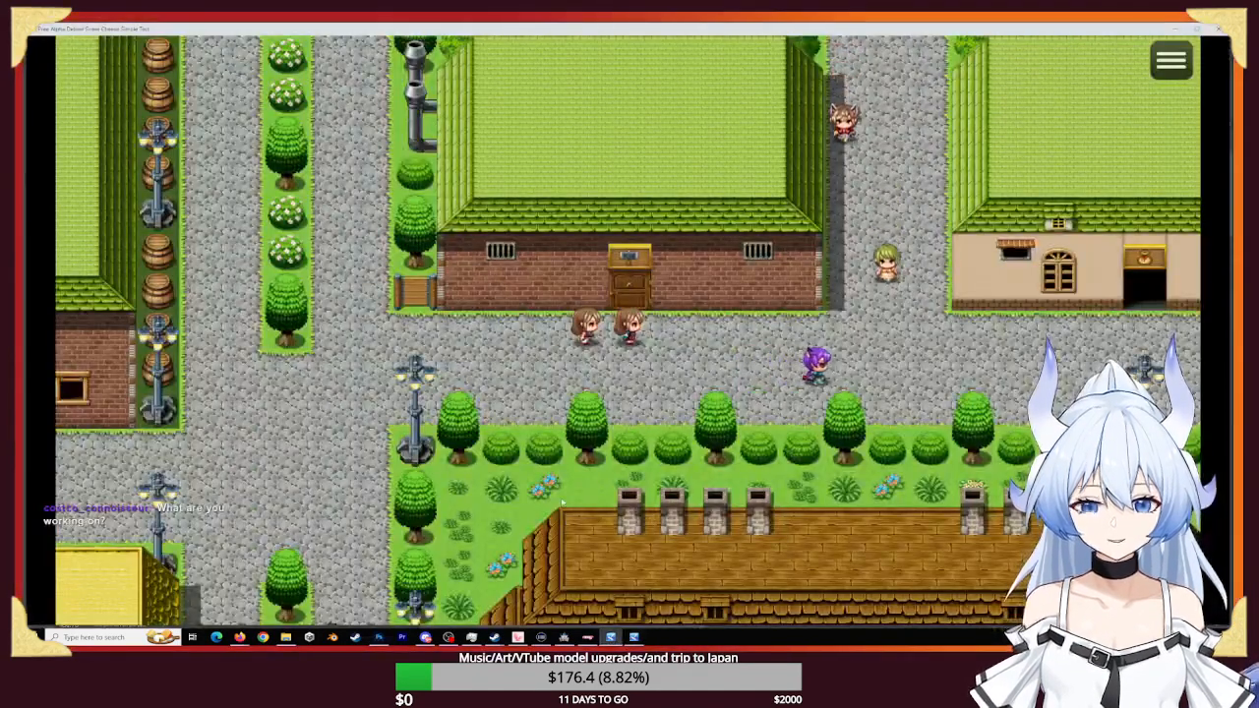
key("F5")
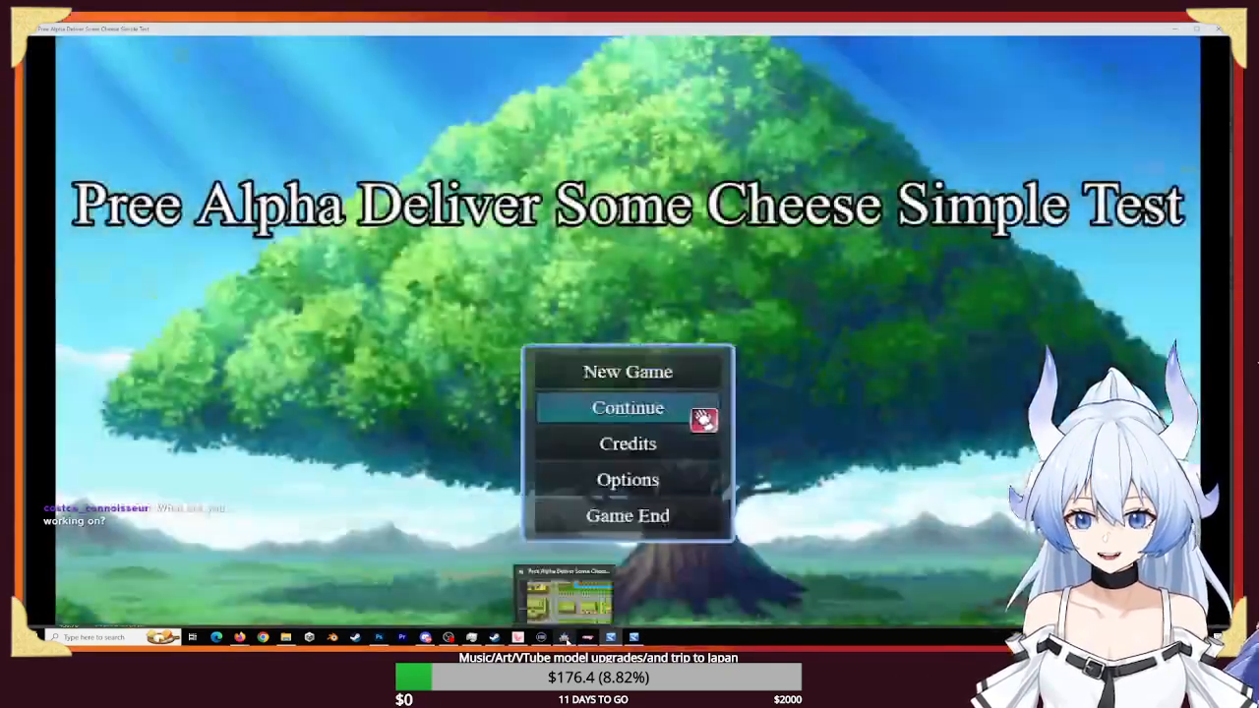
left_click(563, 638)
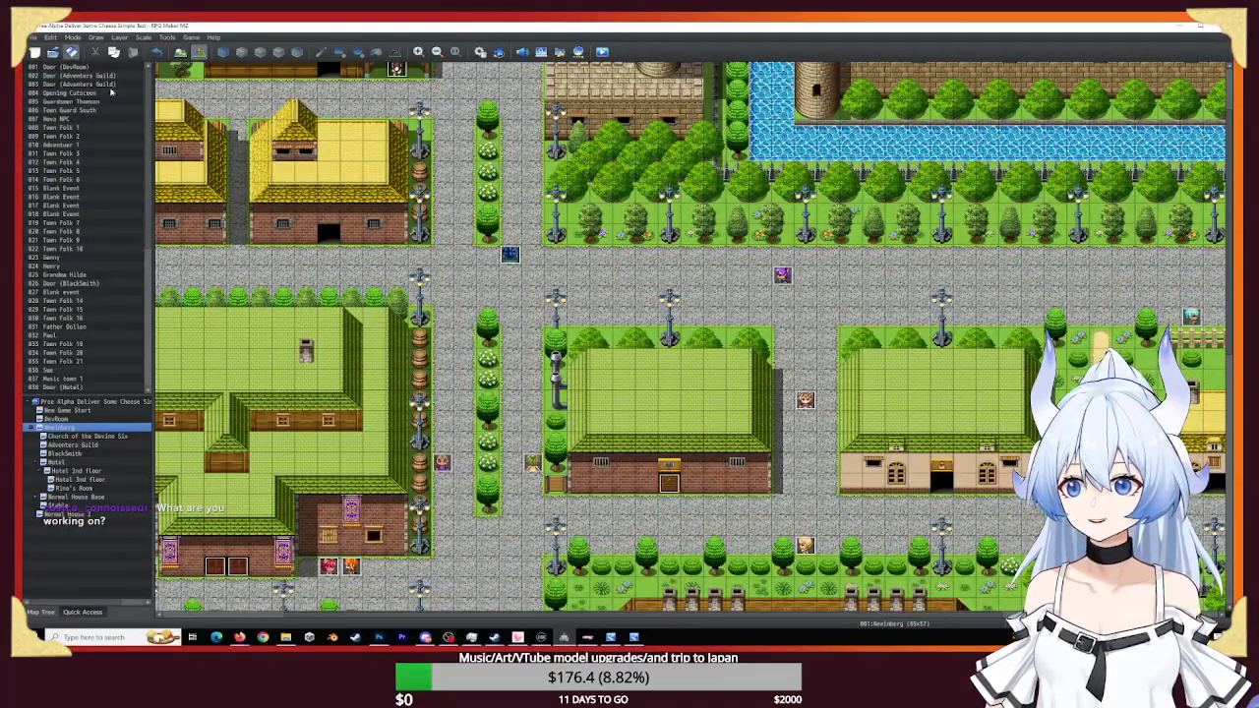
left_click(632, 638)
left_click(632, 638)
left_click(610, 638)
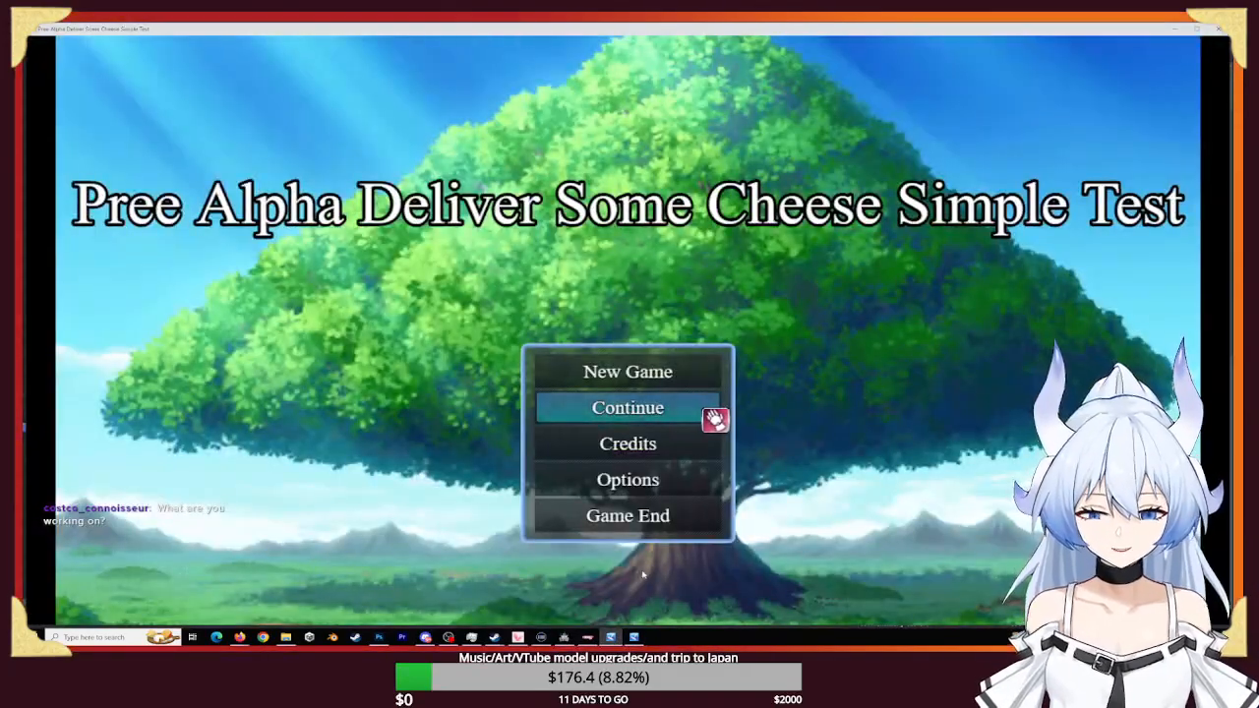
- Start a new game in the reloaded test build and walk the character through Newinberg into the Dev Room
key("F5")
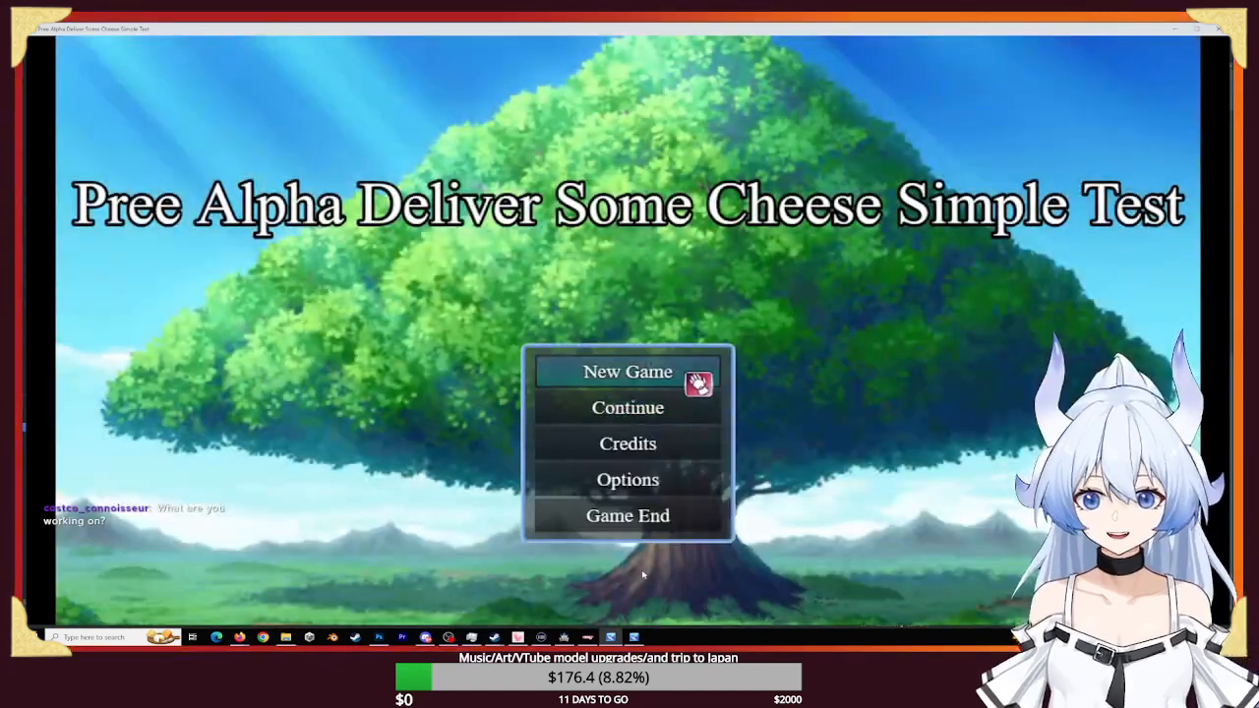
key("Return")
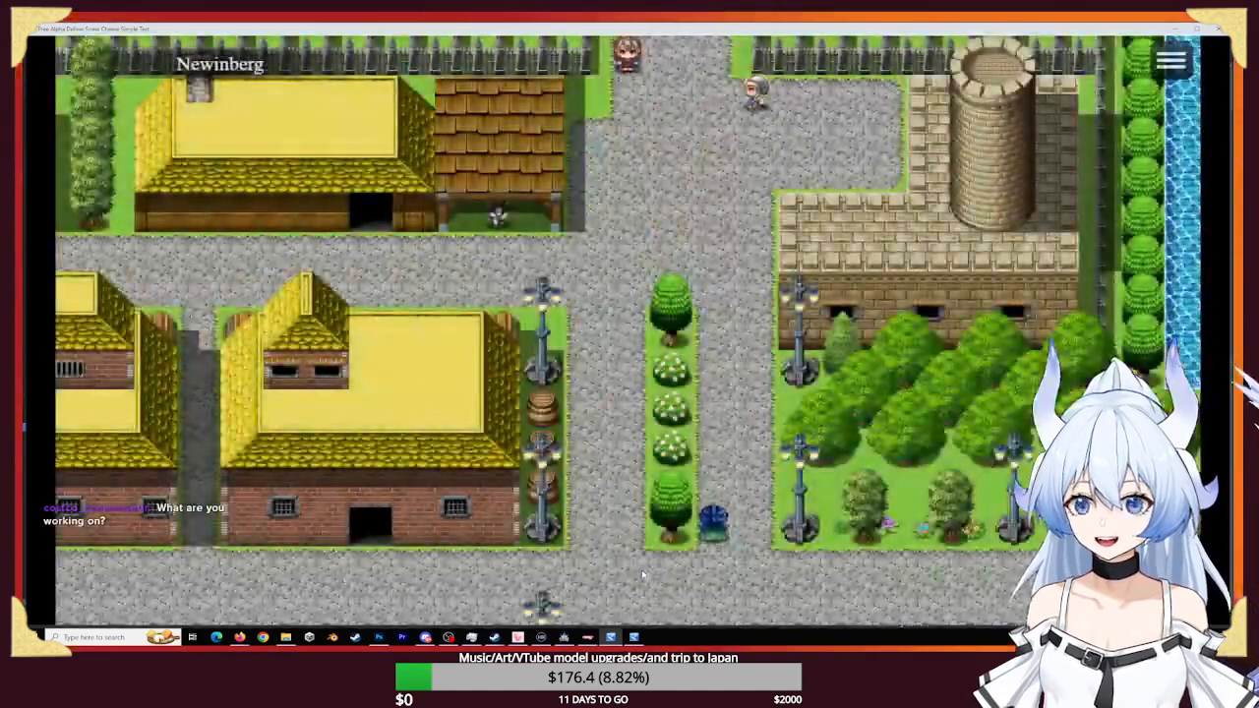
key("Down")
key("Left")
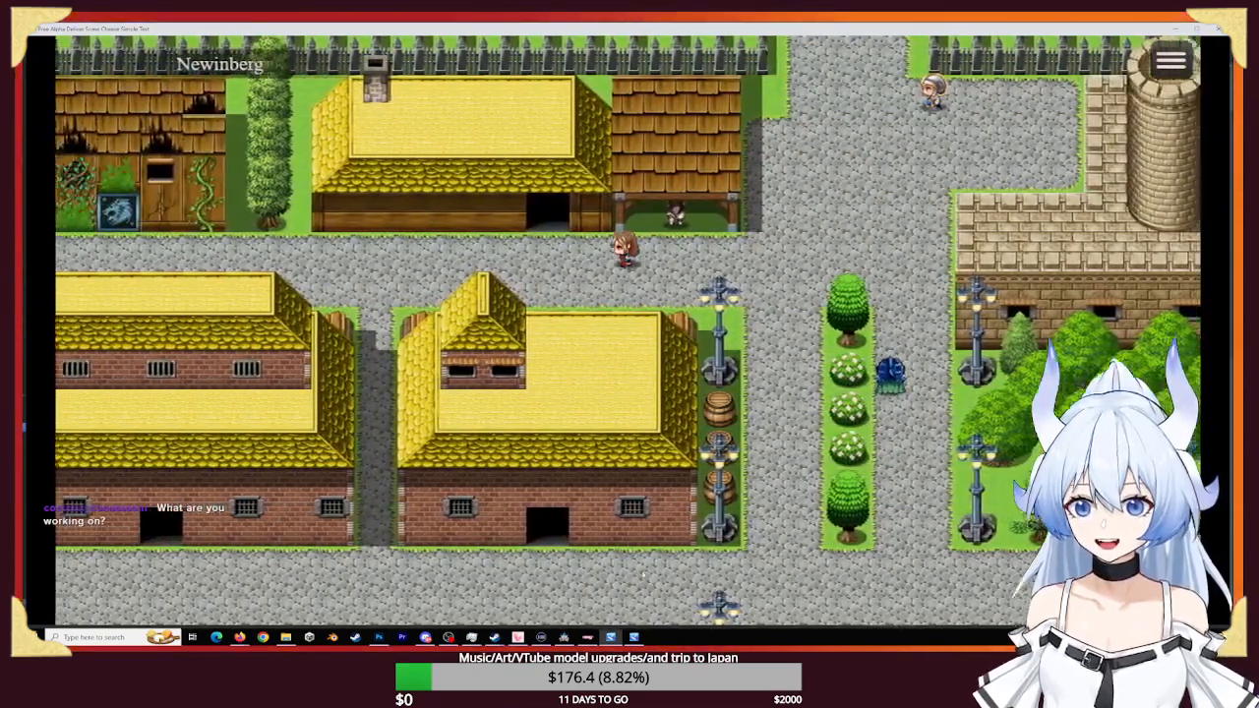
key("Left")
key("Up")
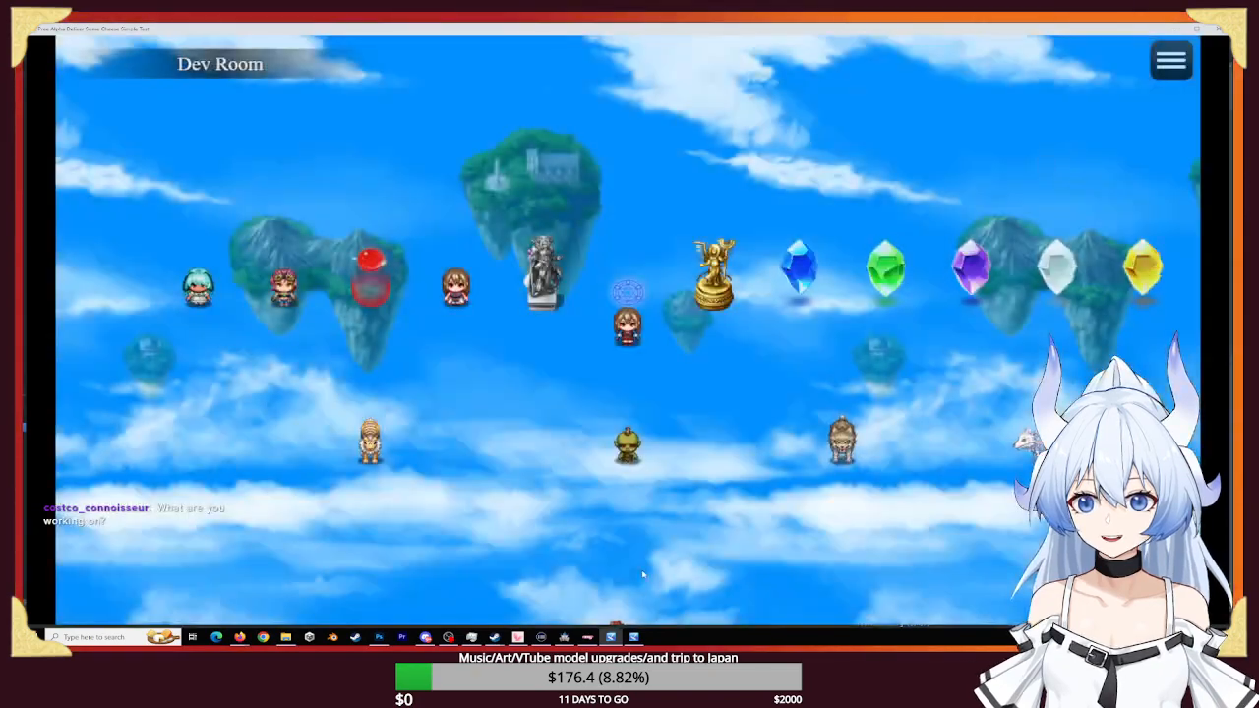
- Walk to the brown-haired character beside the silver statue in the Dev Room and talk through its dialogue
key("Left")
key("Up")
key("Return")
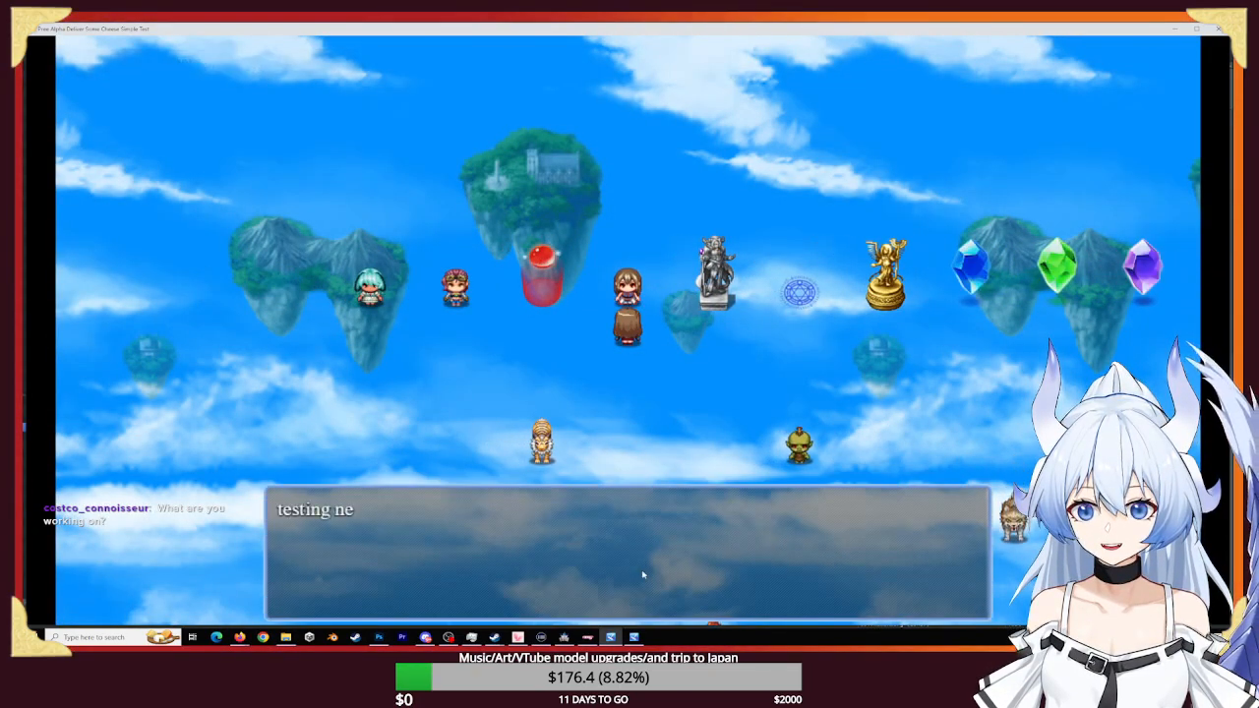
key("Return")
- Walk sideways and down through the Dev Room with the follower to examine the side-view and front-view walking frames
key("Left")
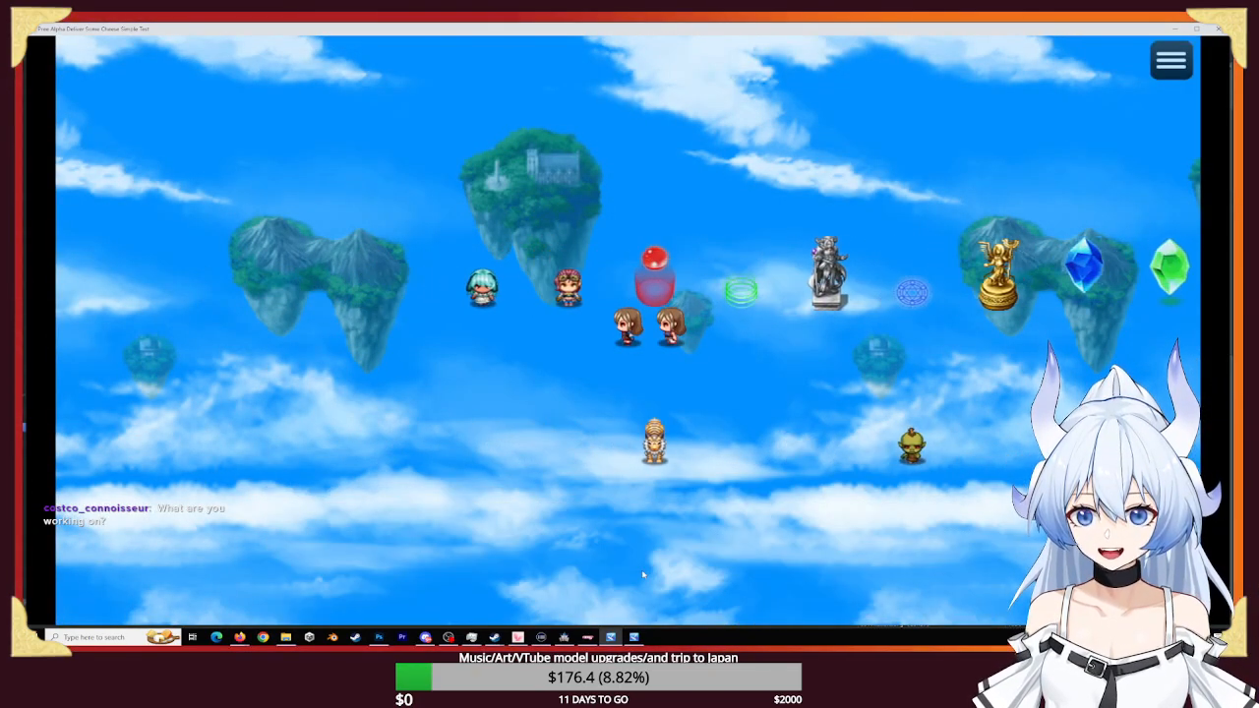
key("Left")
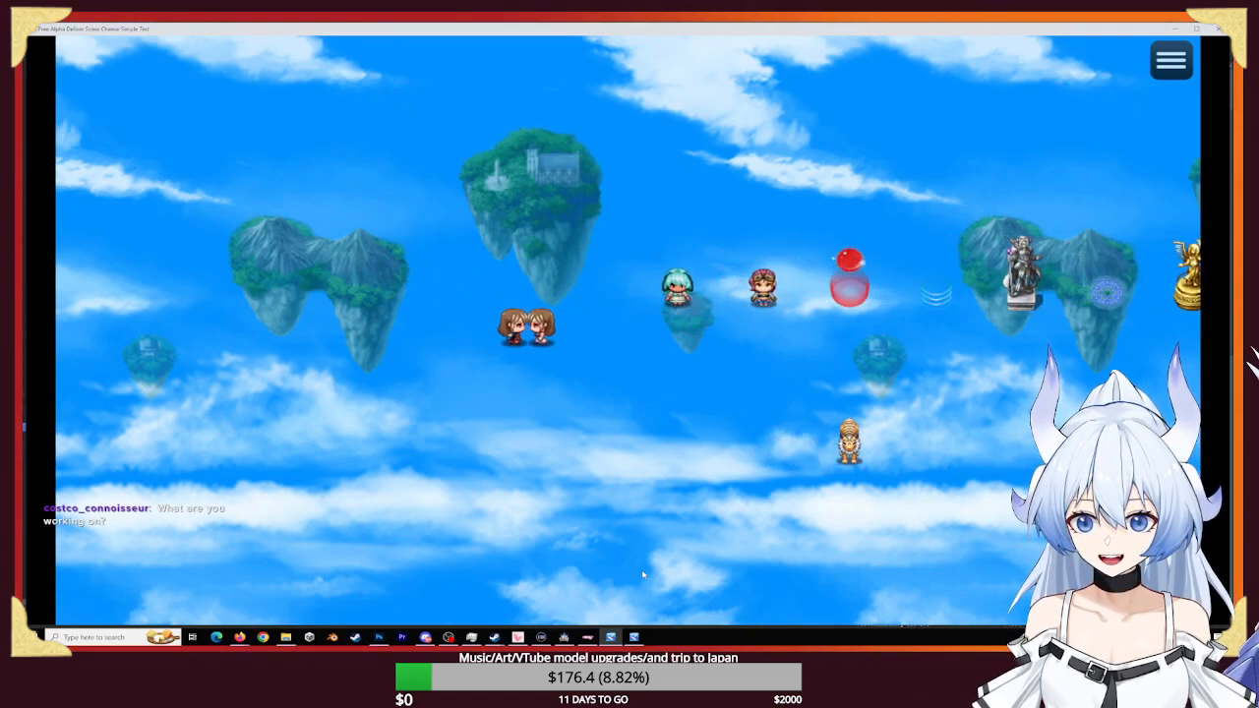
key("Right")
key("Right")
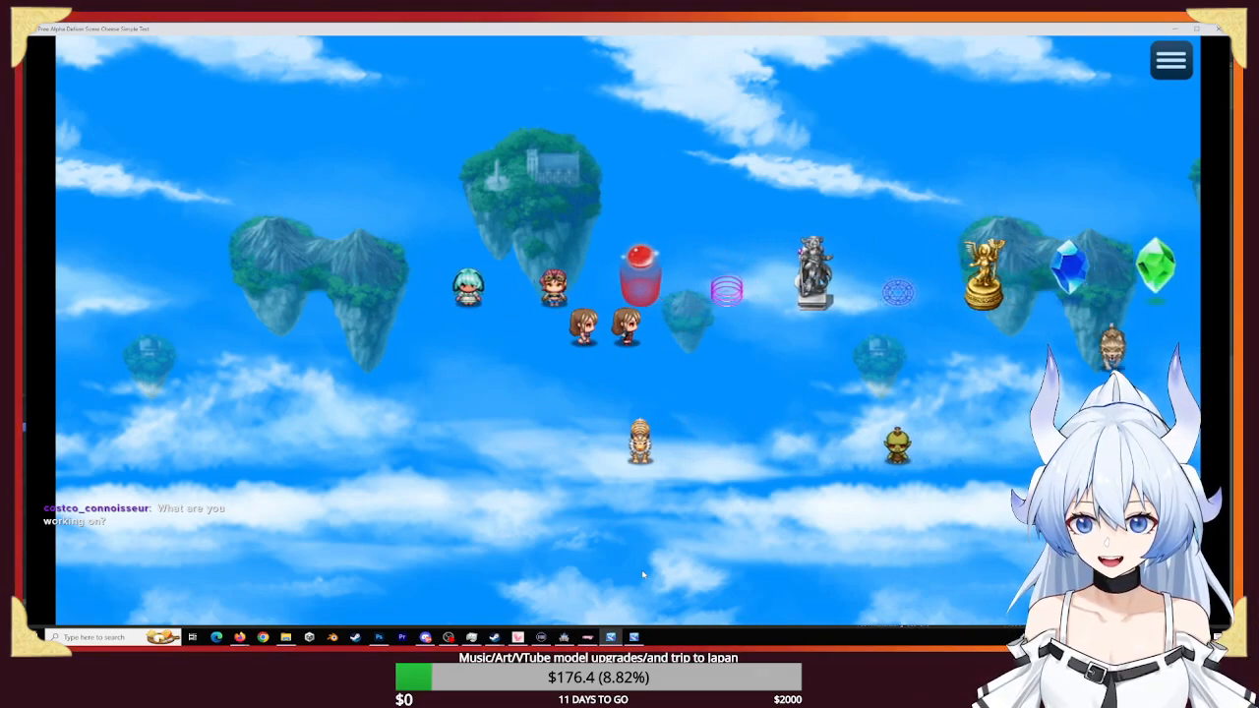
key("Right")
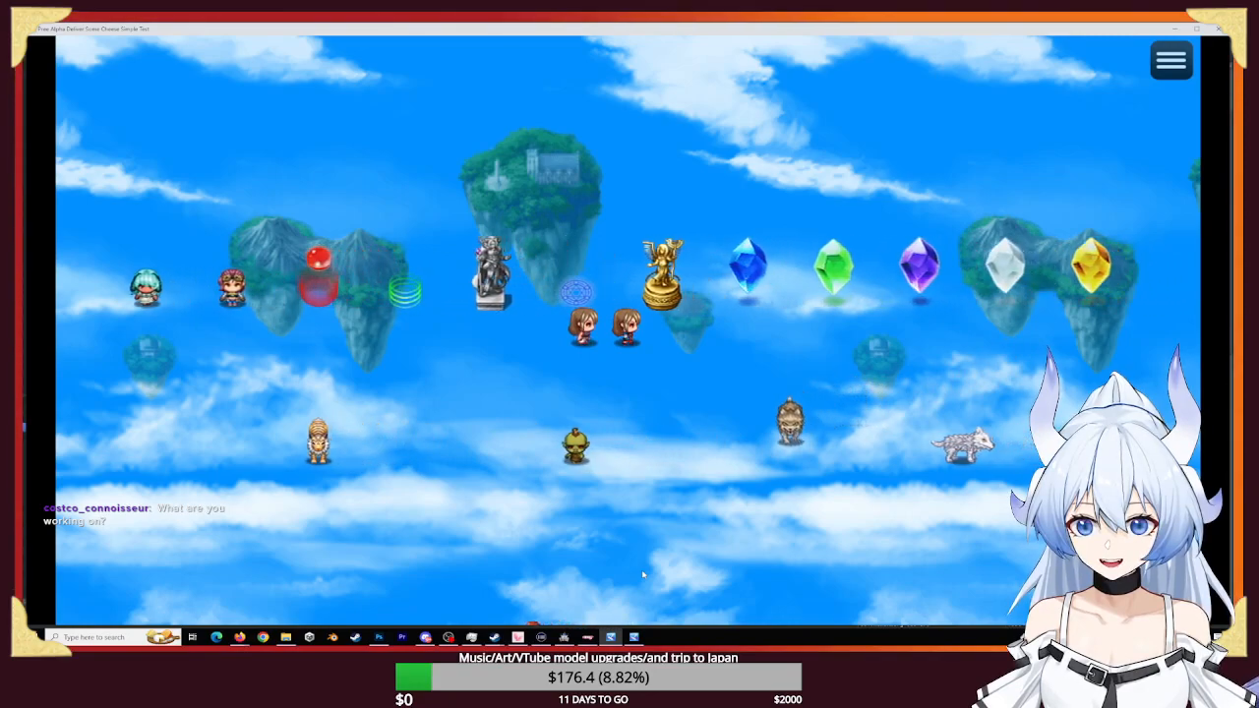
key("Right")
key("Down")
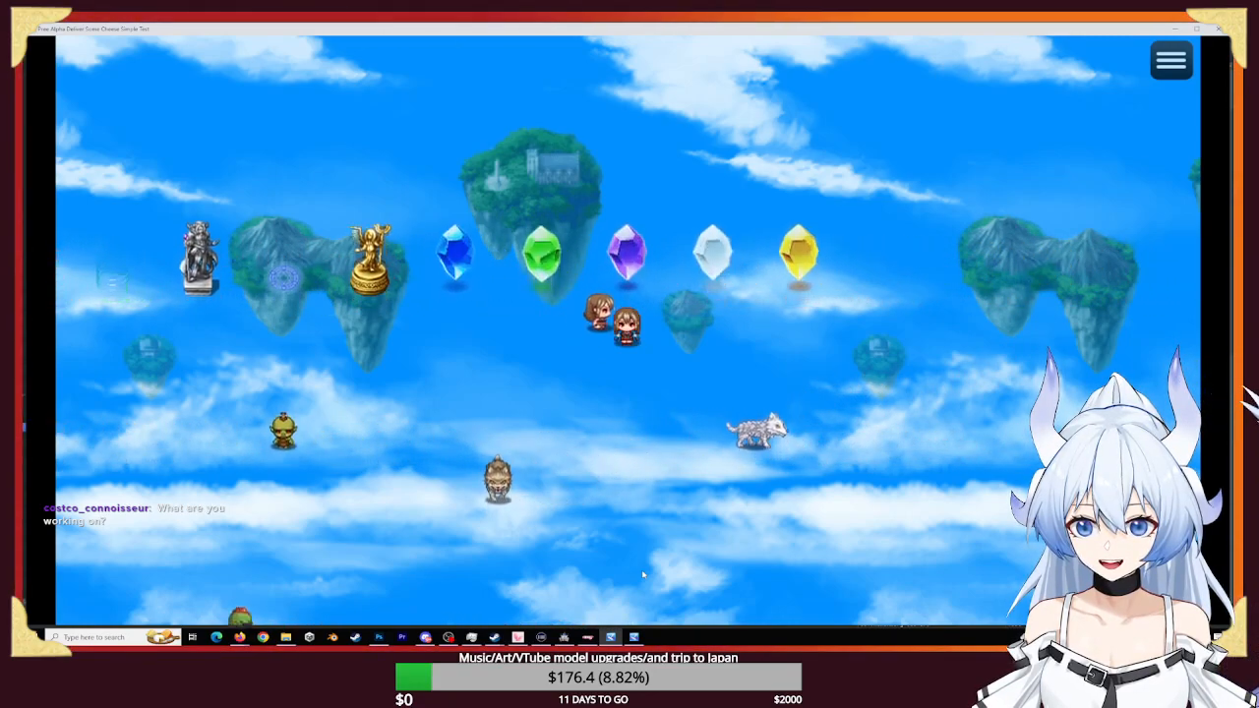
key("Down")
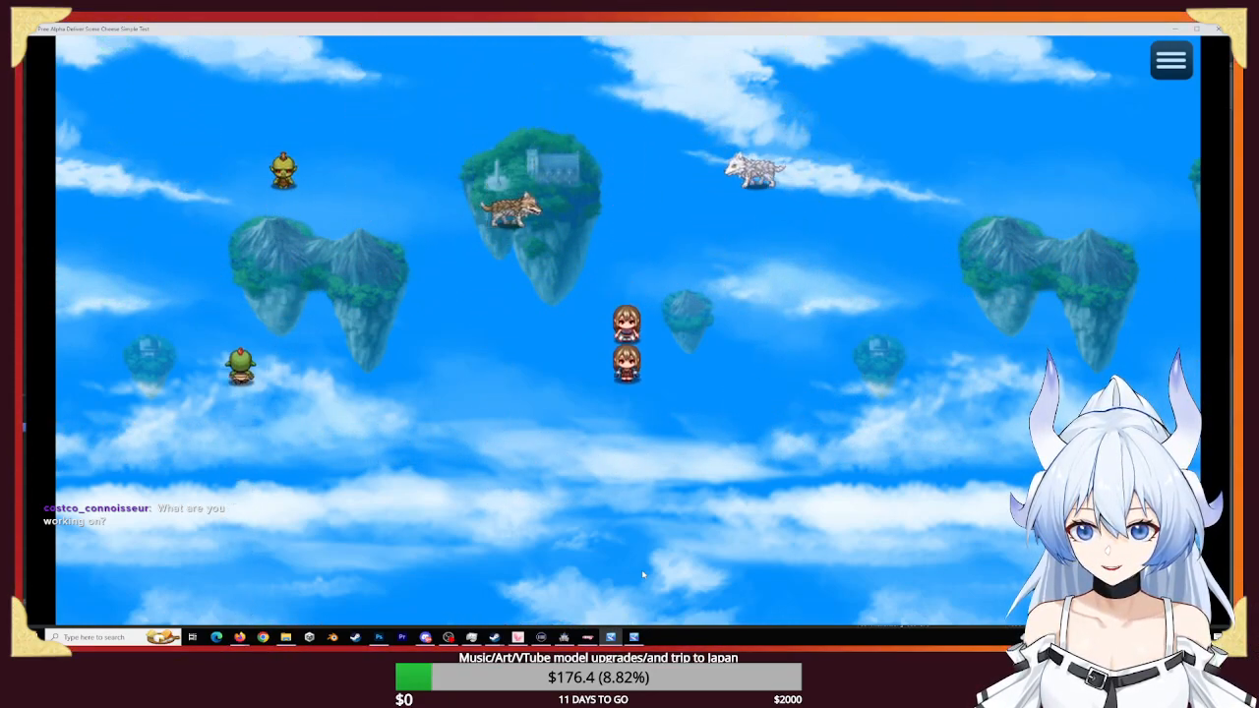
- Walk up and down past the crystals to examine the back-view walking frames of the leader and follower
key("Up")
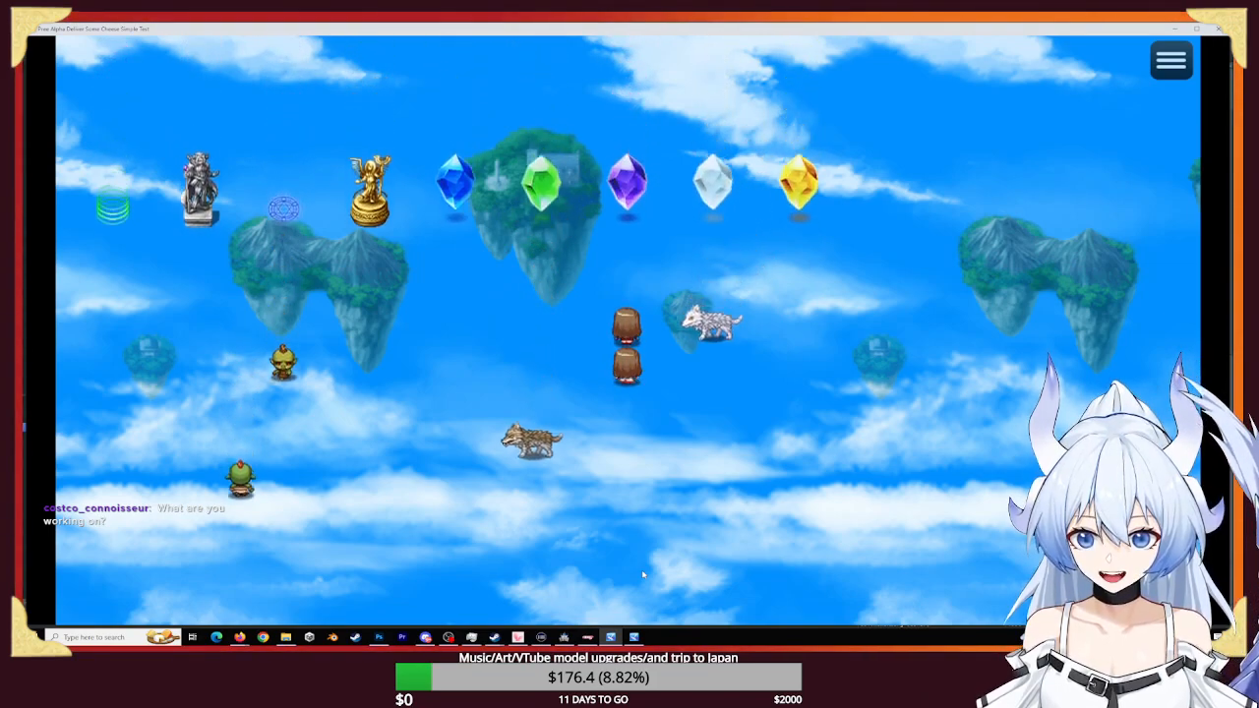
key("Right")
key("Up")
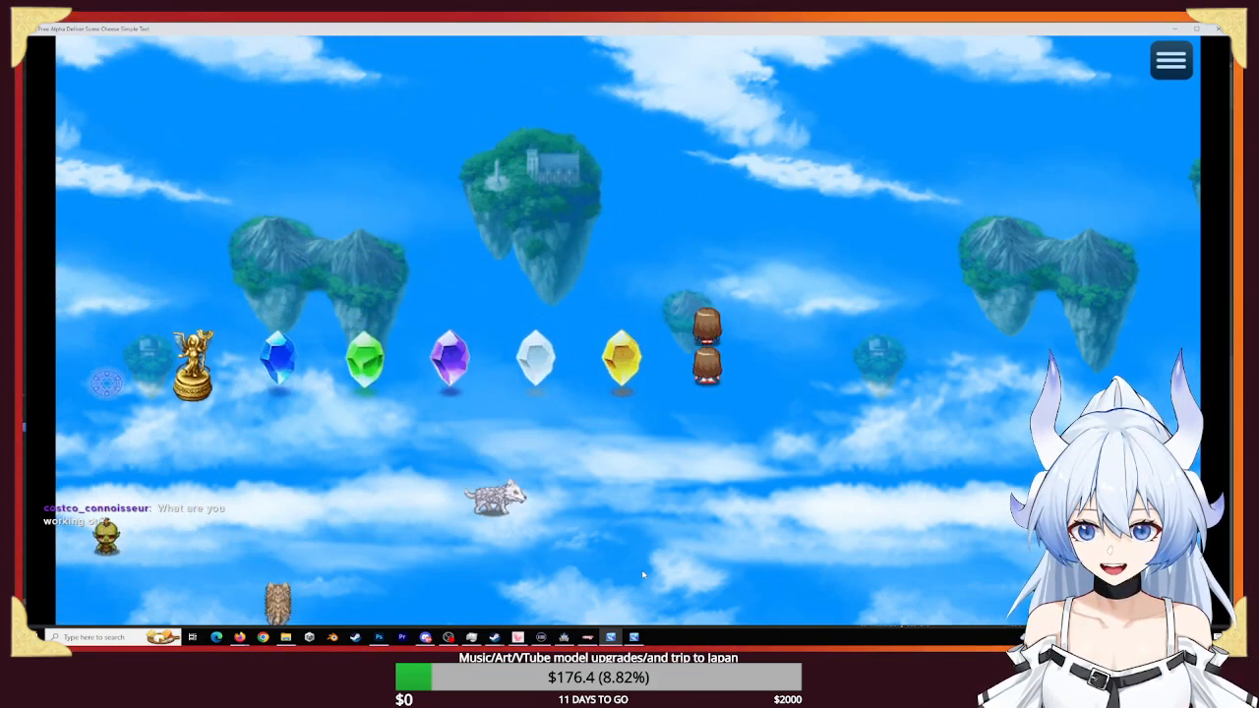
key("Up")
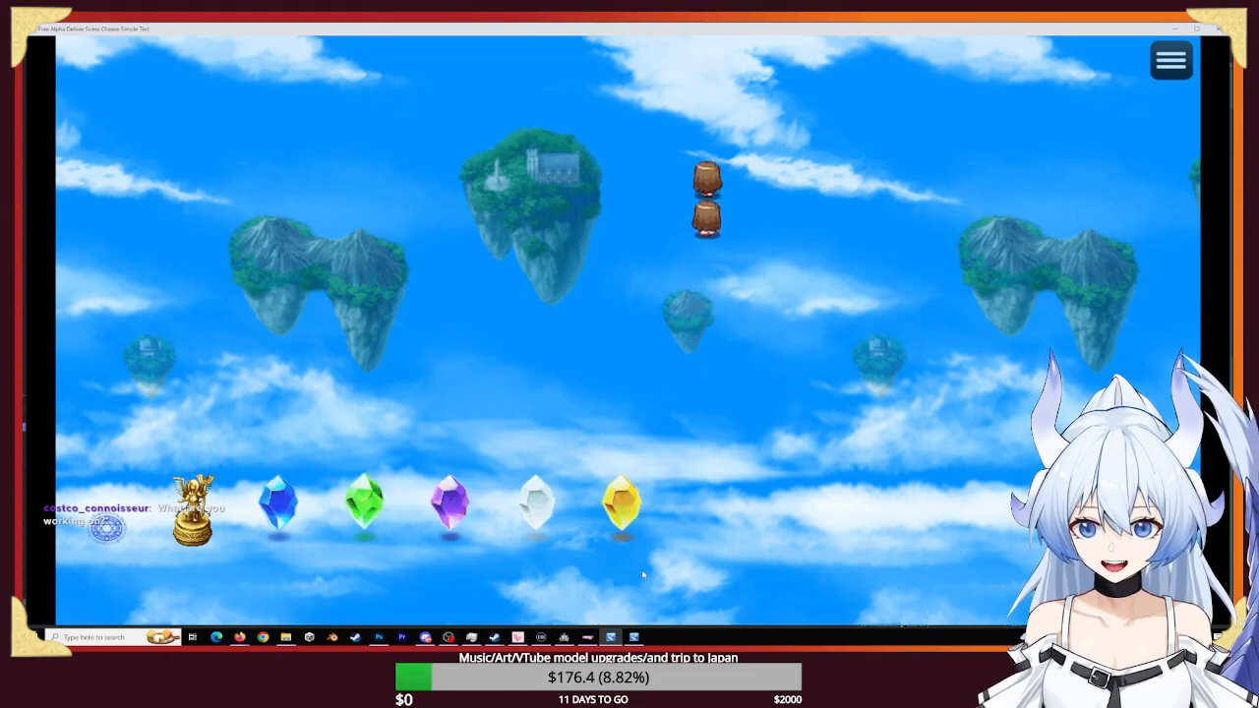
key("Down")
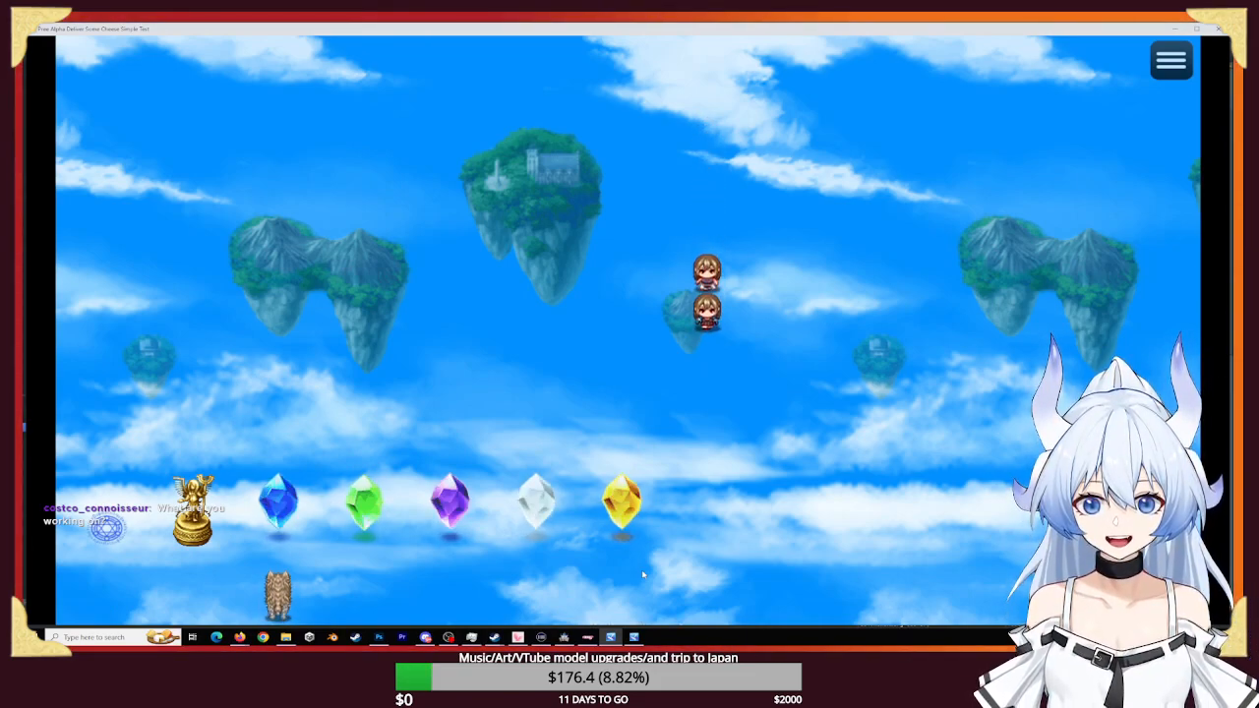
key("Down")
- Check the side-view walking frames in both directions in the Dev Room and return with the follower to Newinberg
key("Right")
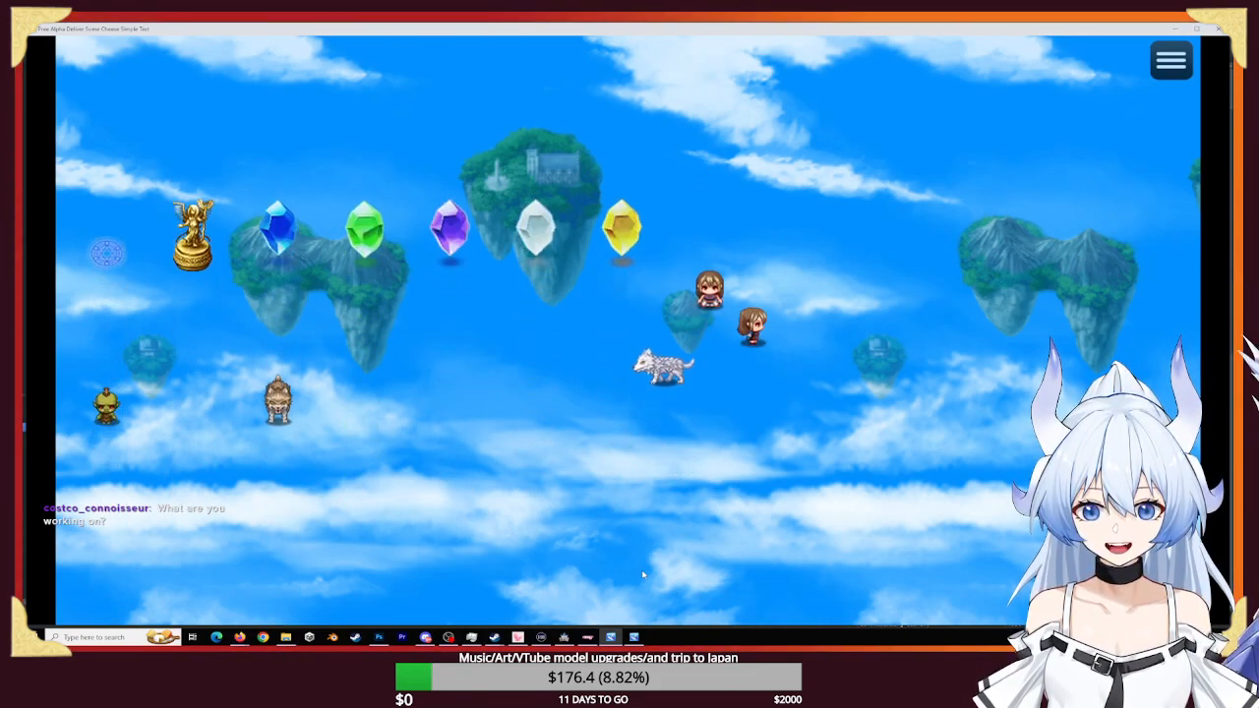
key("Right")
key("Left")
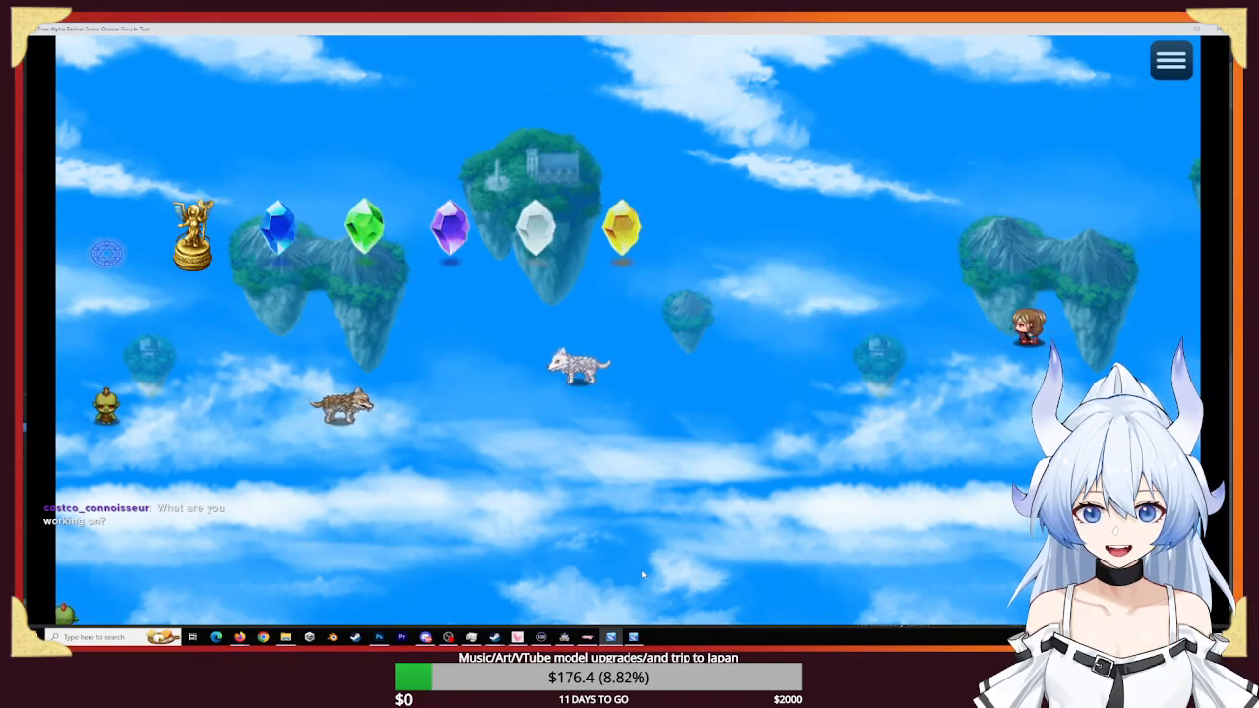
key("Left")
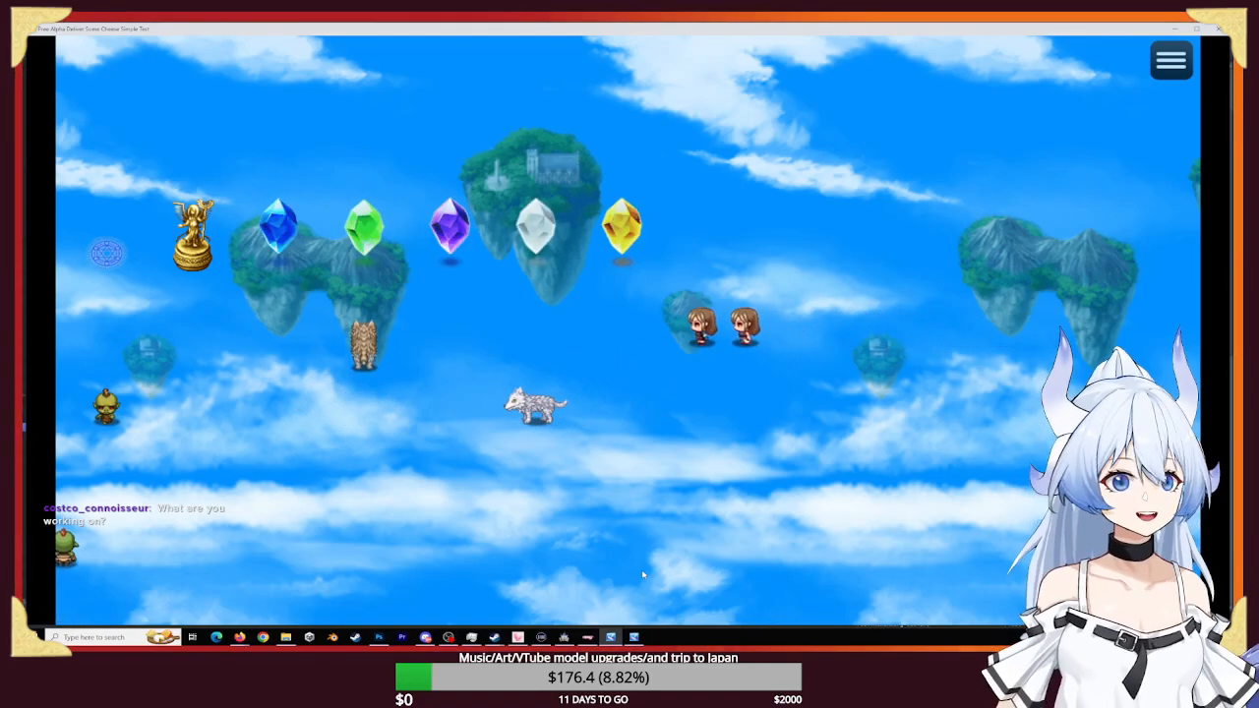
key("Up")
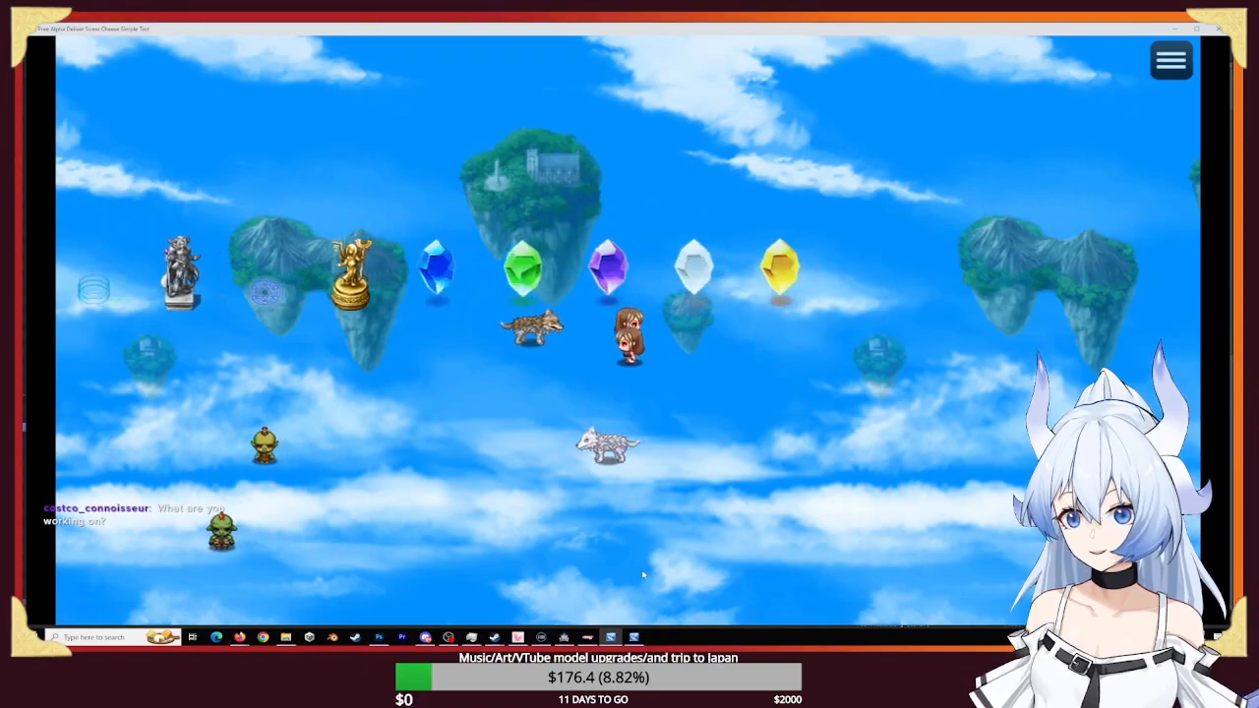
key("Left")
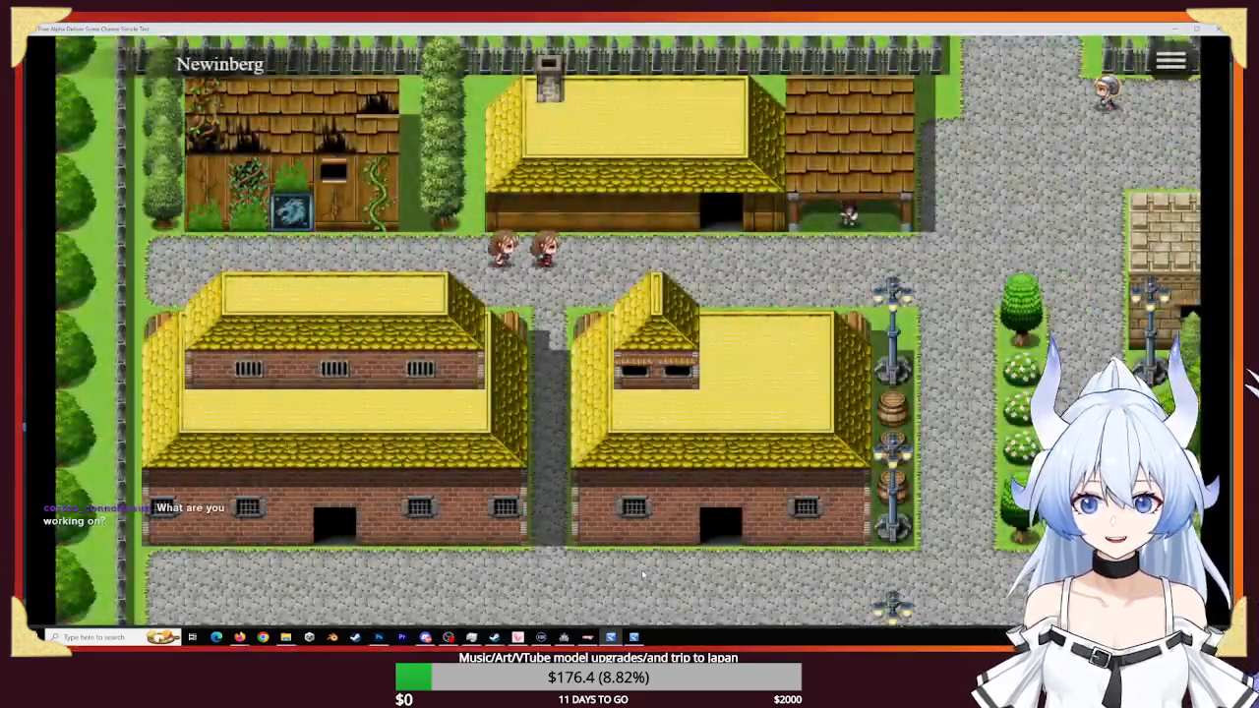
- Walk both characters in all directions along Newinberg's streets to compare their back-view sprites
key("Down")
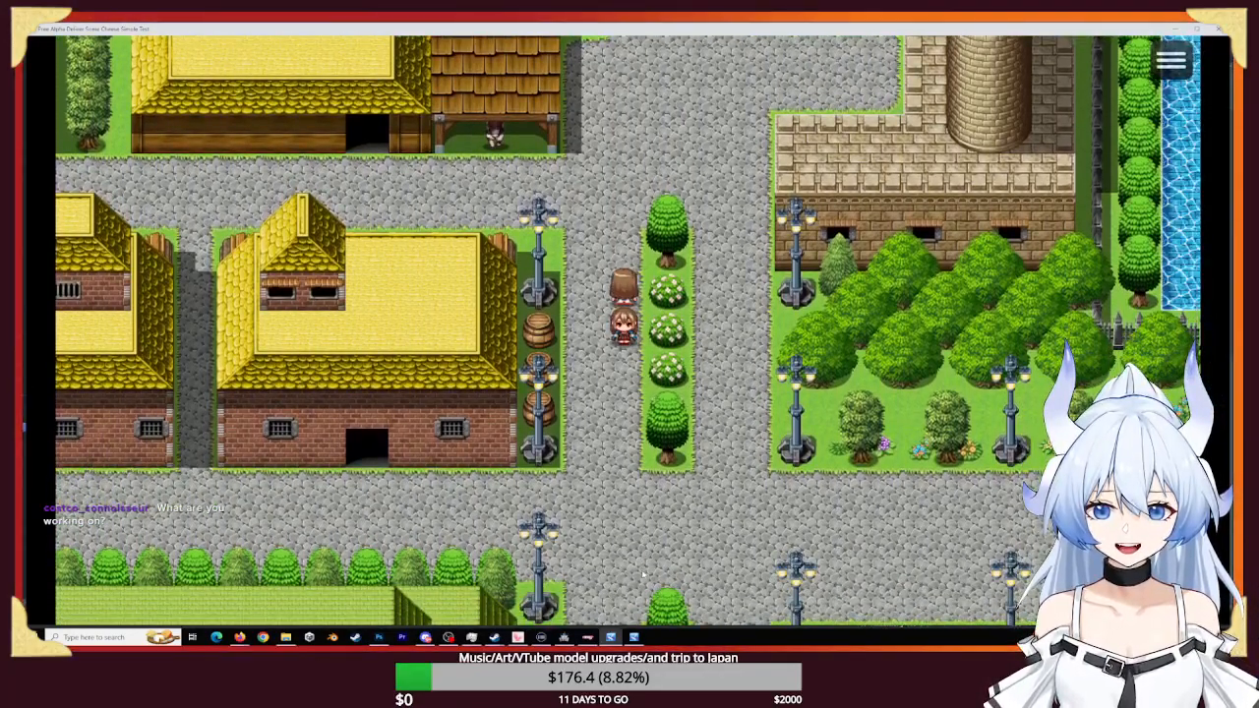
key("Up")
key("Up")
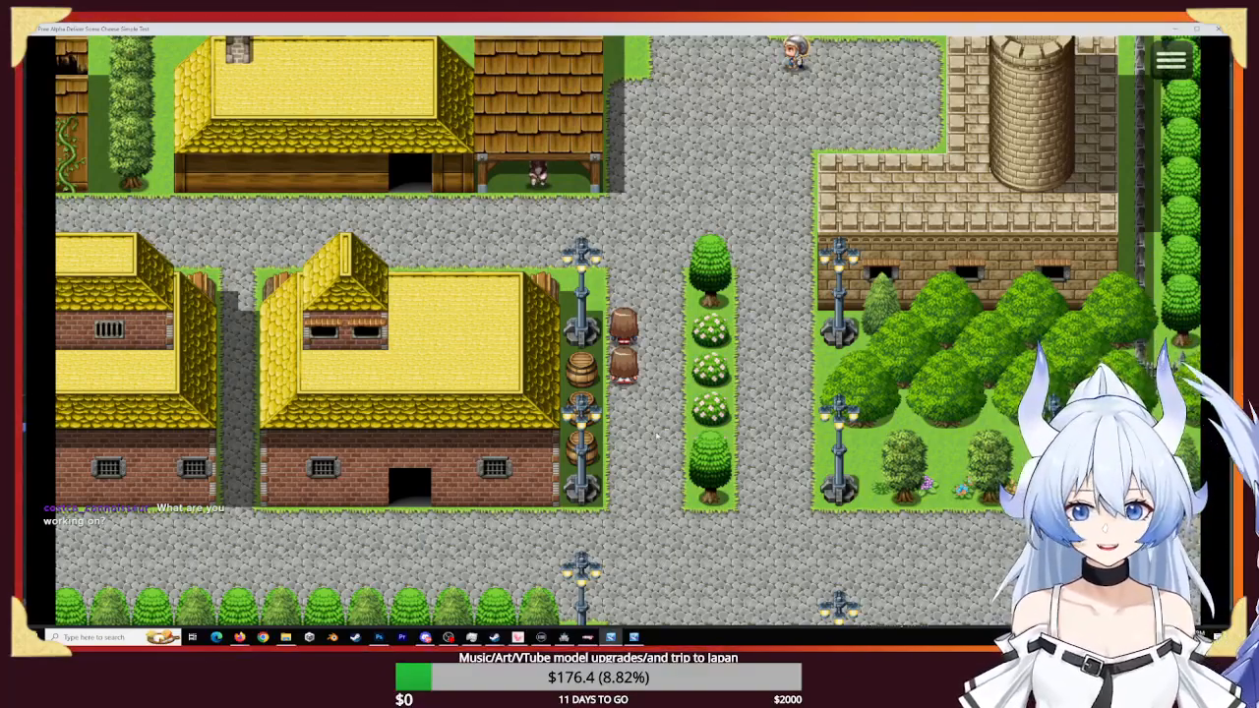
key("Down")
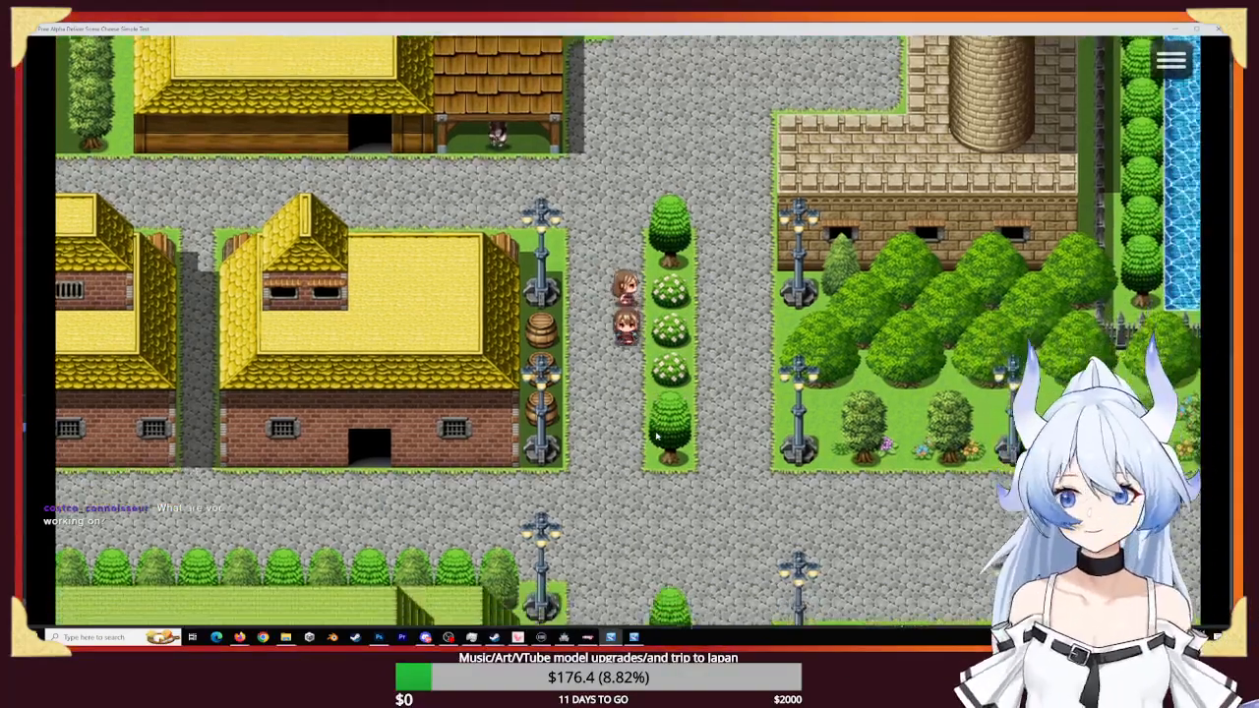
key("Right")
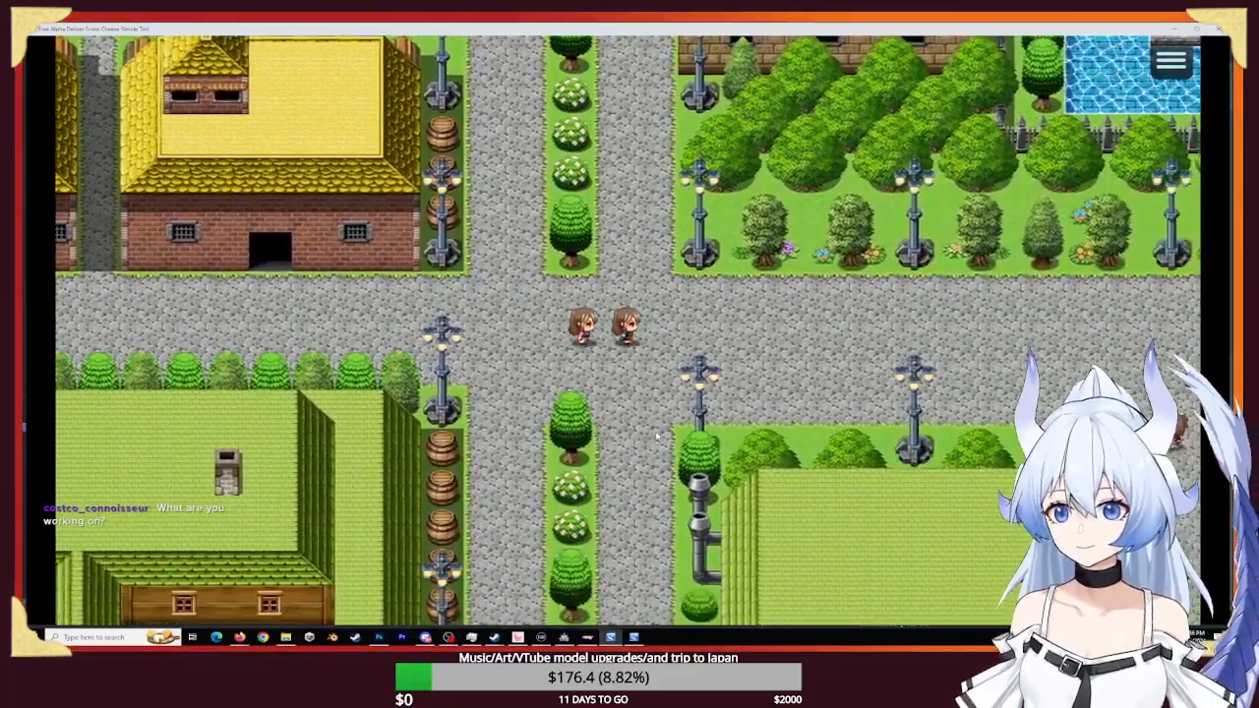
key("Up")
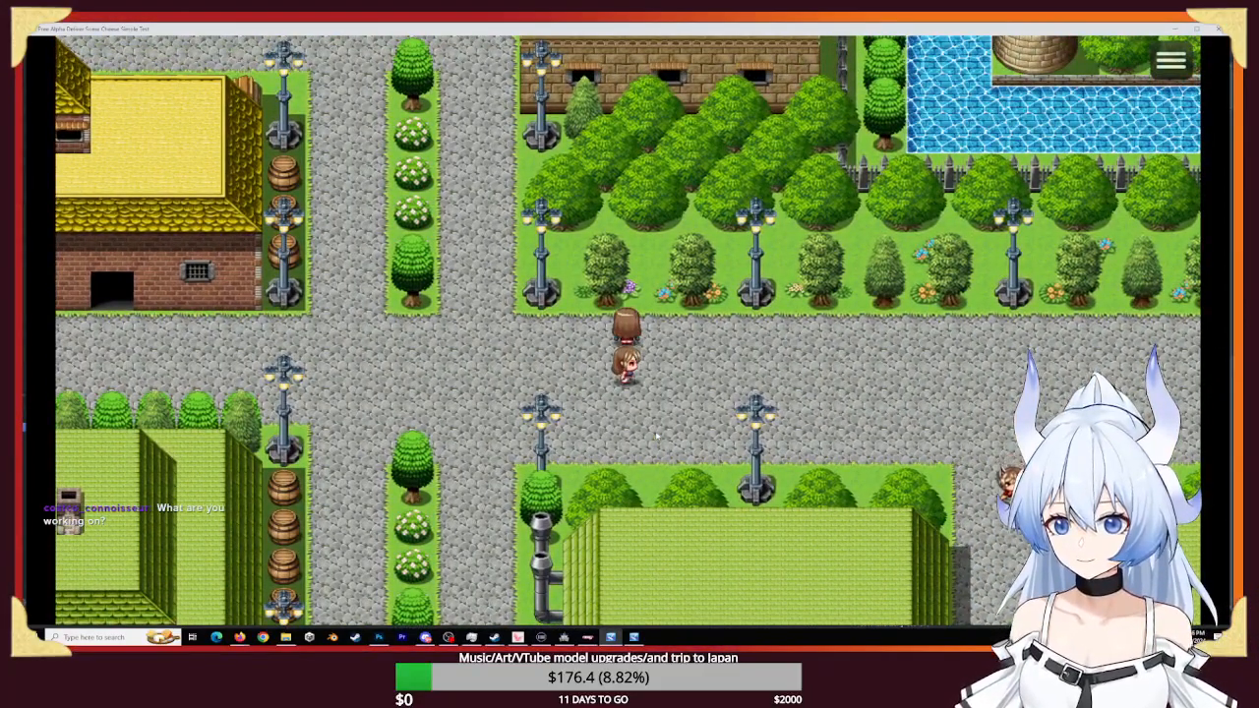
key("Left")
key("Up")
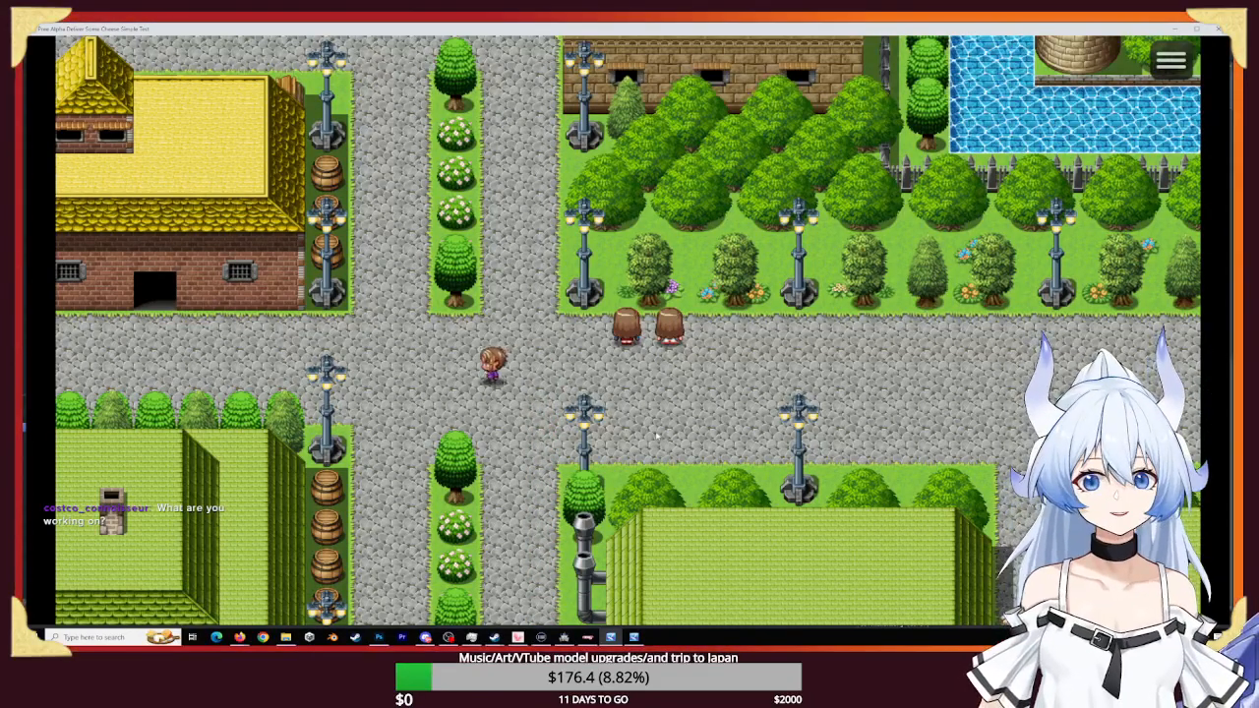
- Send the characters through Newinberg into the adventurers' hall and up to the red carpet before the counter
left_click(523, 350)
left_click(459, 443)
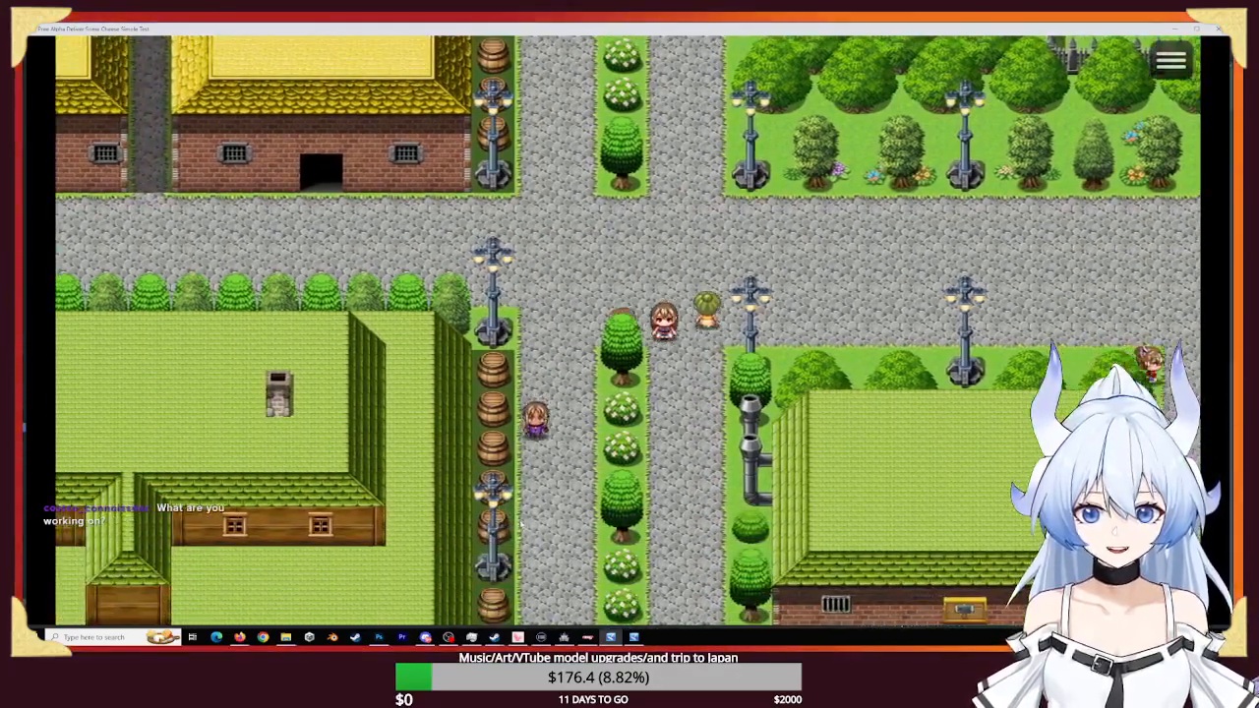
left_click(558, 539)
left_click(537, 544)
left_click(455, 486)
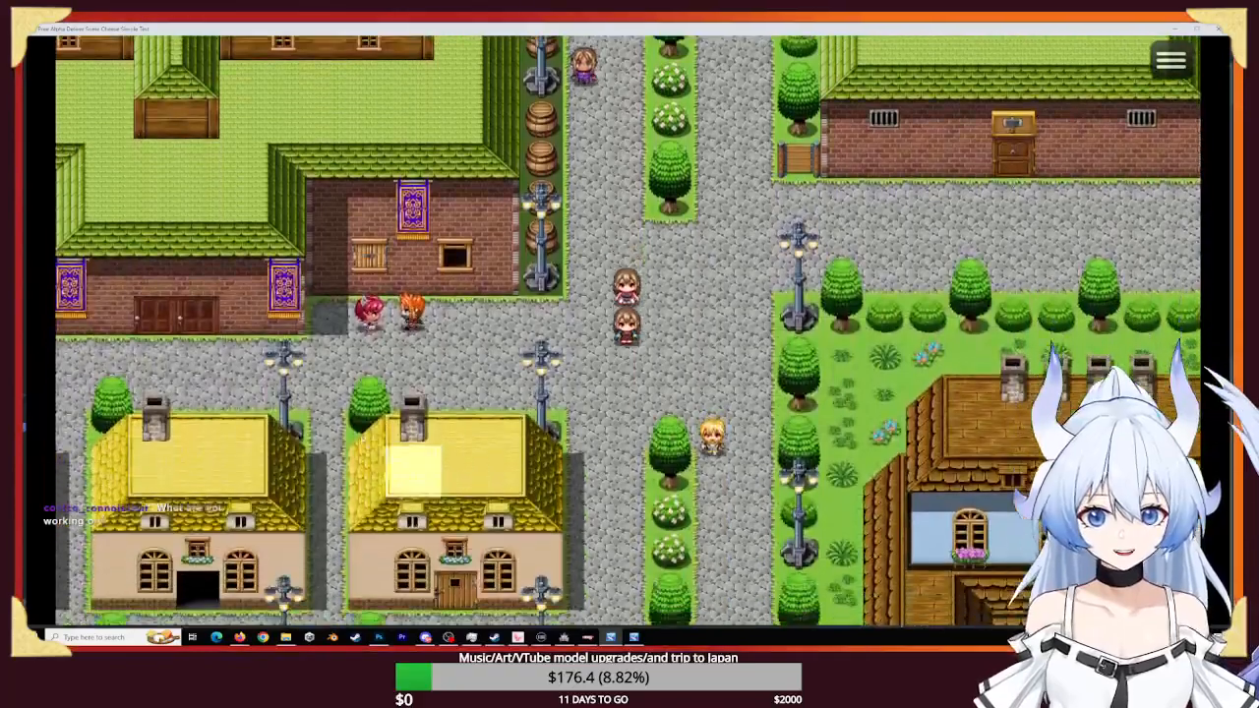
left_click(288, 352)
left_click(499, 269)
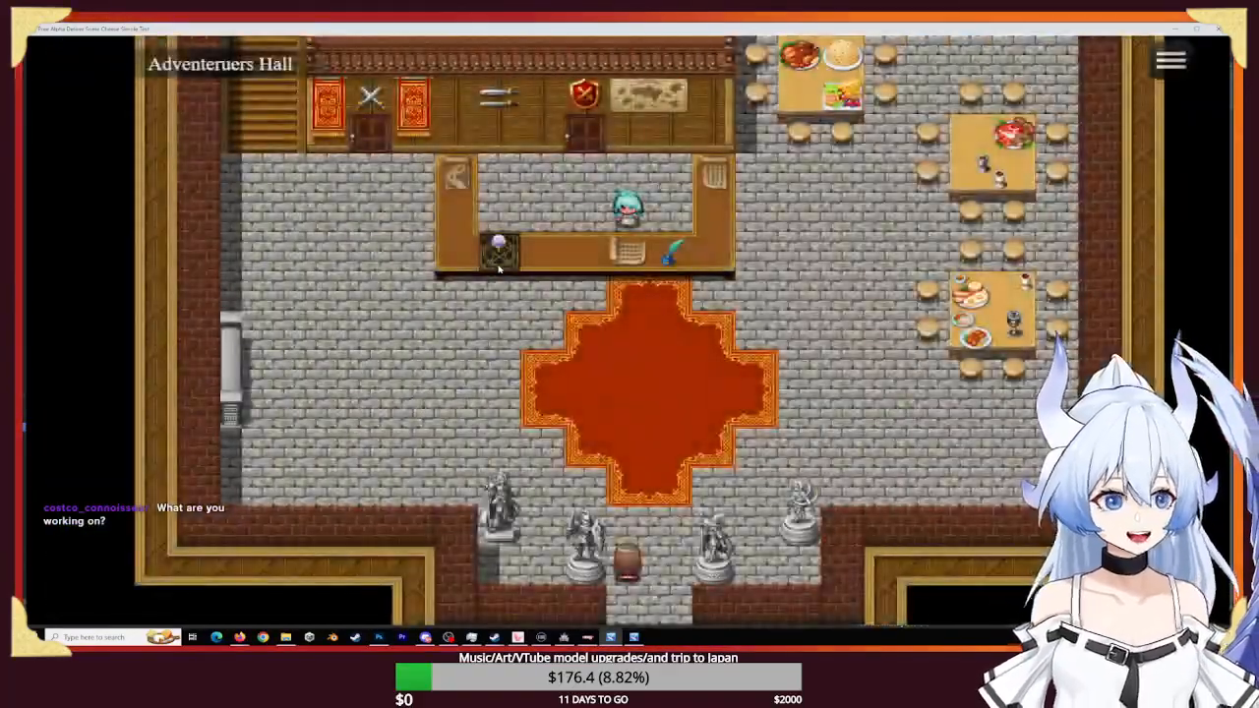
left_click(668, 330)
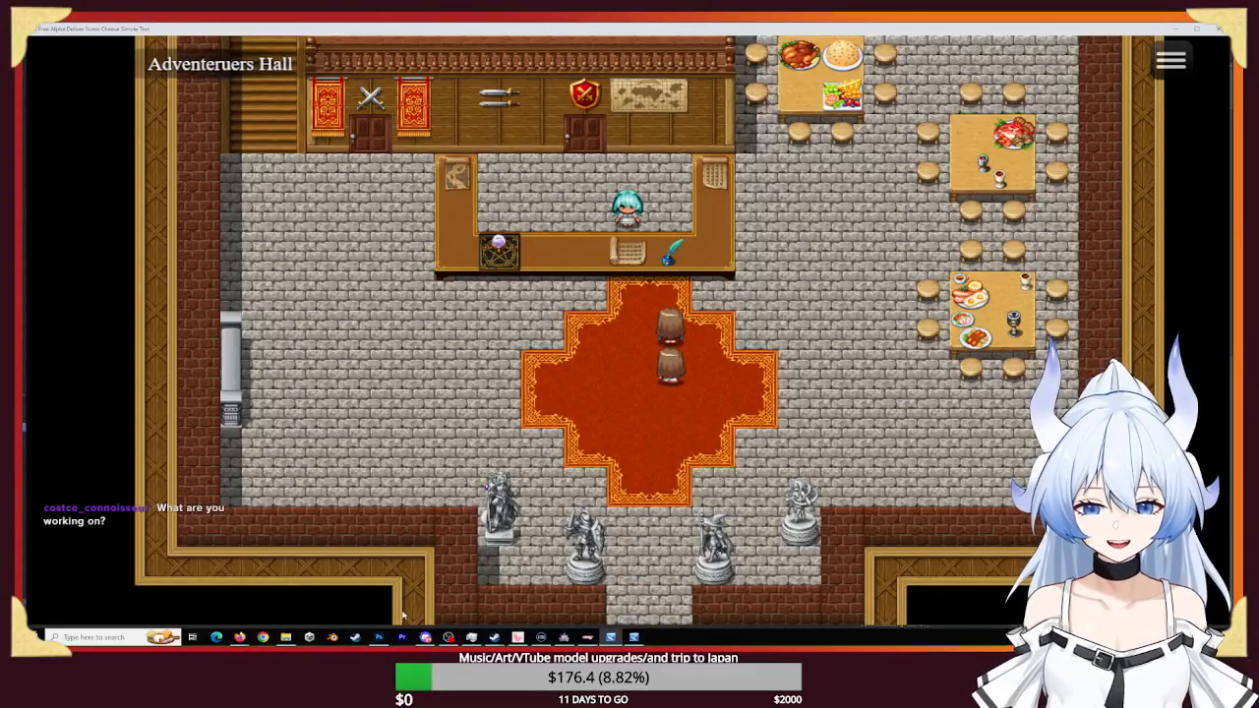
- Switch back to Photoshop, fit the sprite sheet in view and save the A_Main Character document
left_click(378, 638)
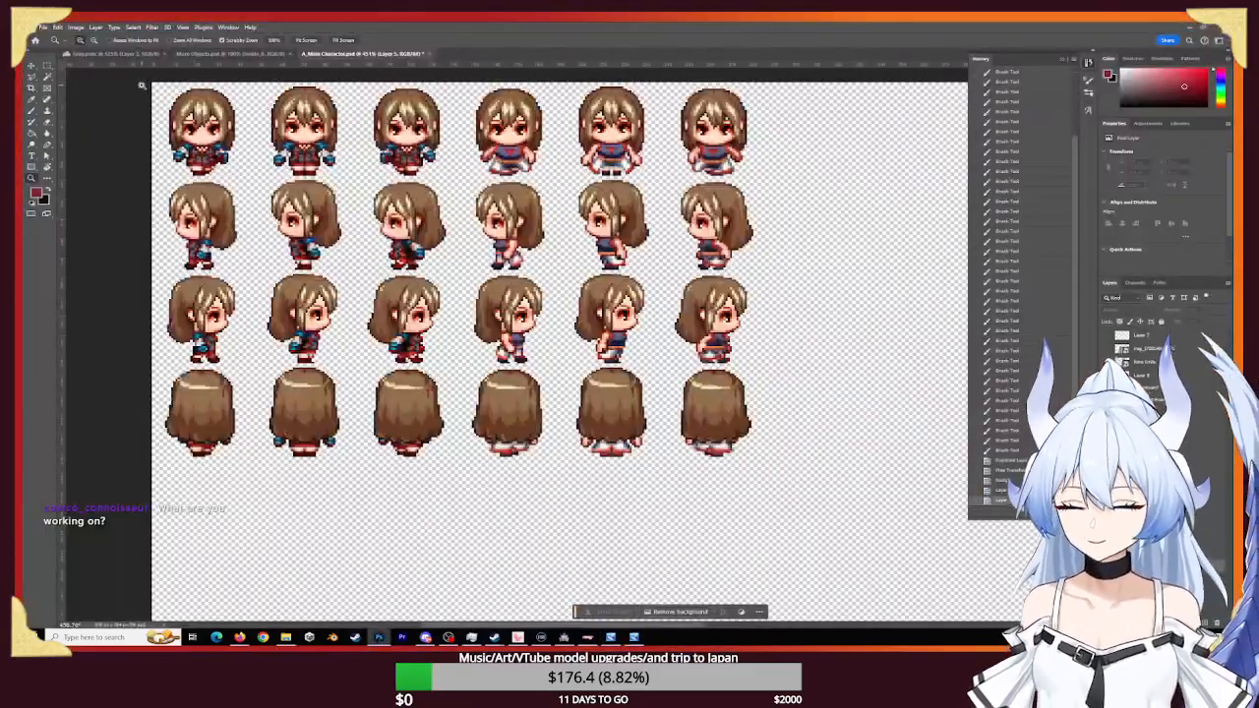
key("ctrl+0")
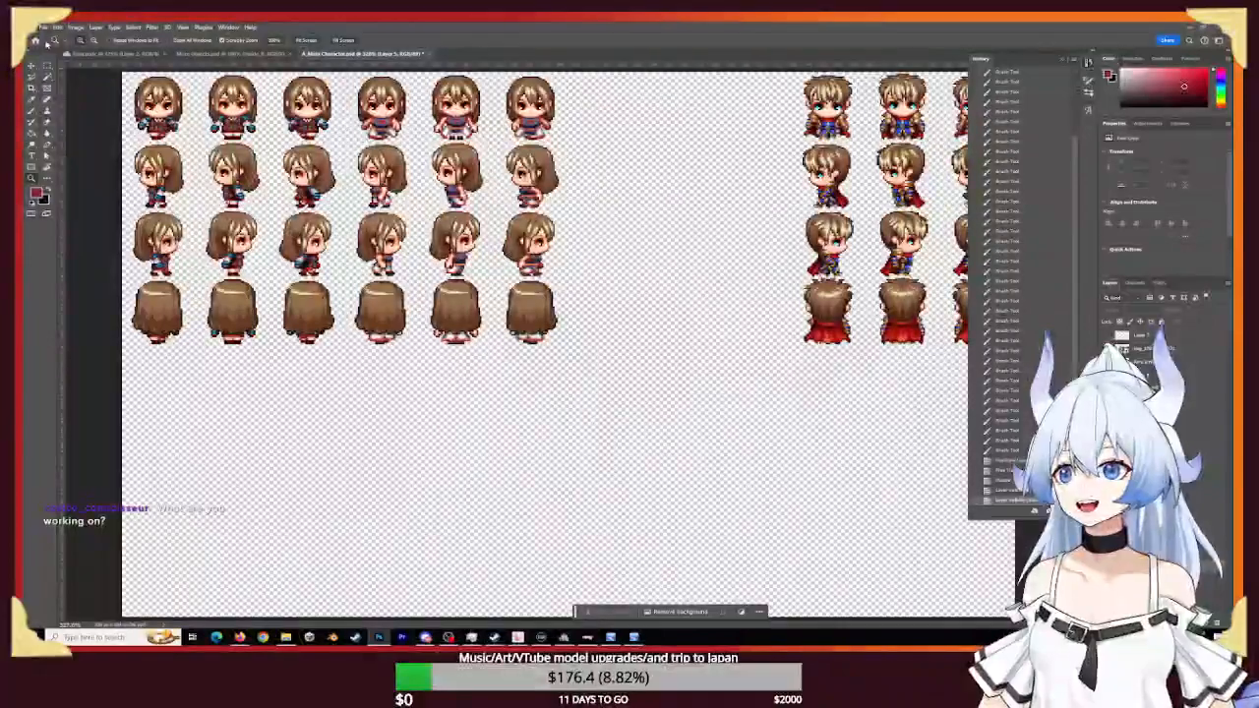
left_click(43, 27)
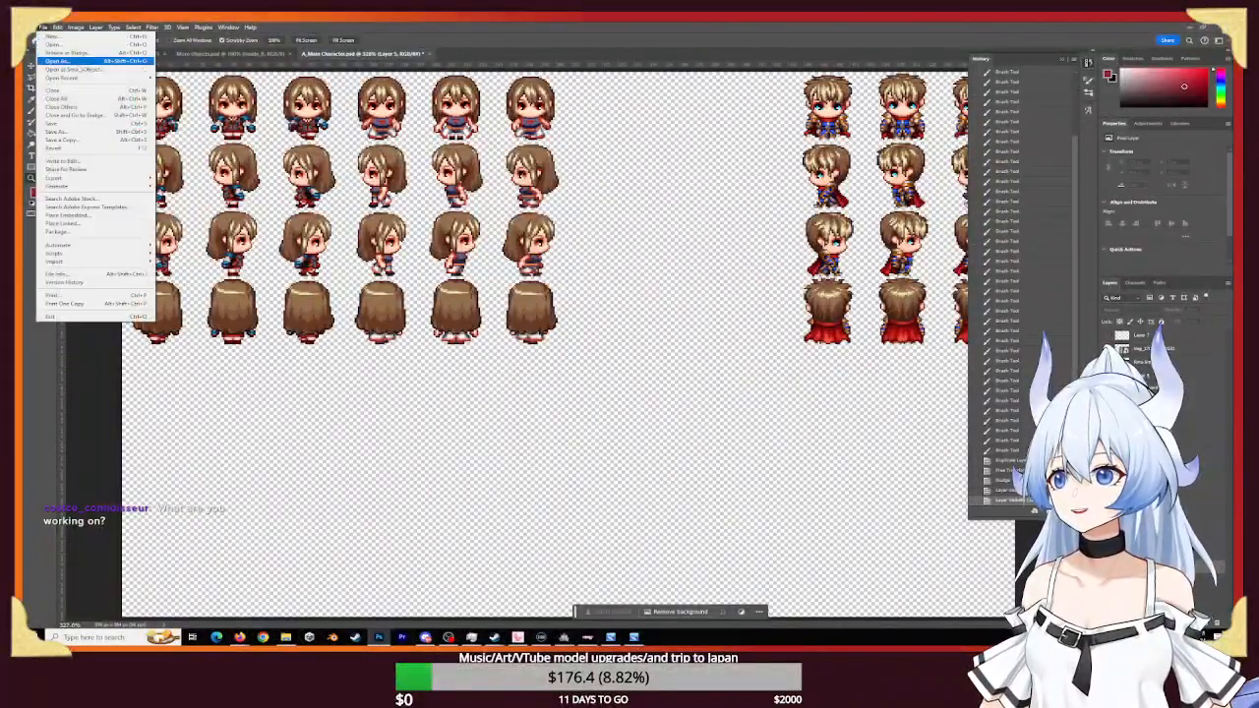
left_click(88, 124)
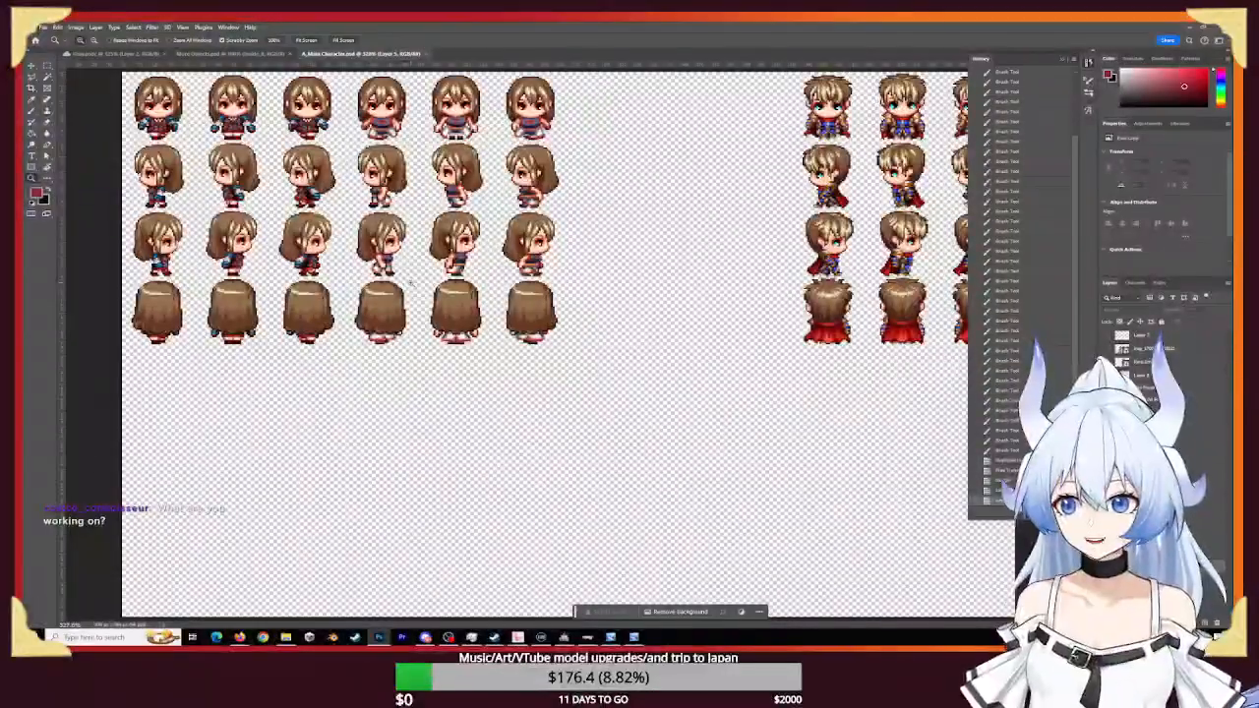
- Open the weekend plan and brush a white check mark beside the sprite item under Art
left_click(107, 54)
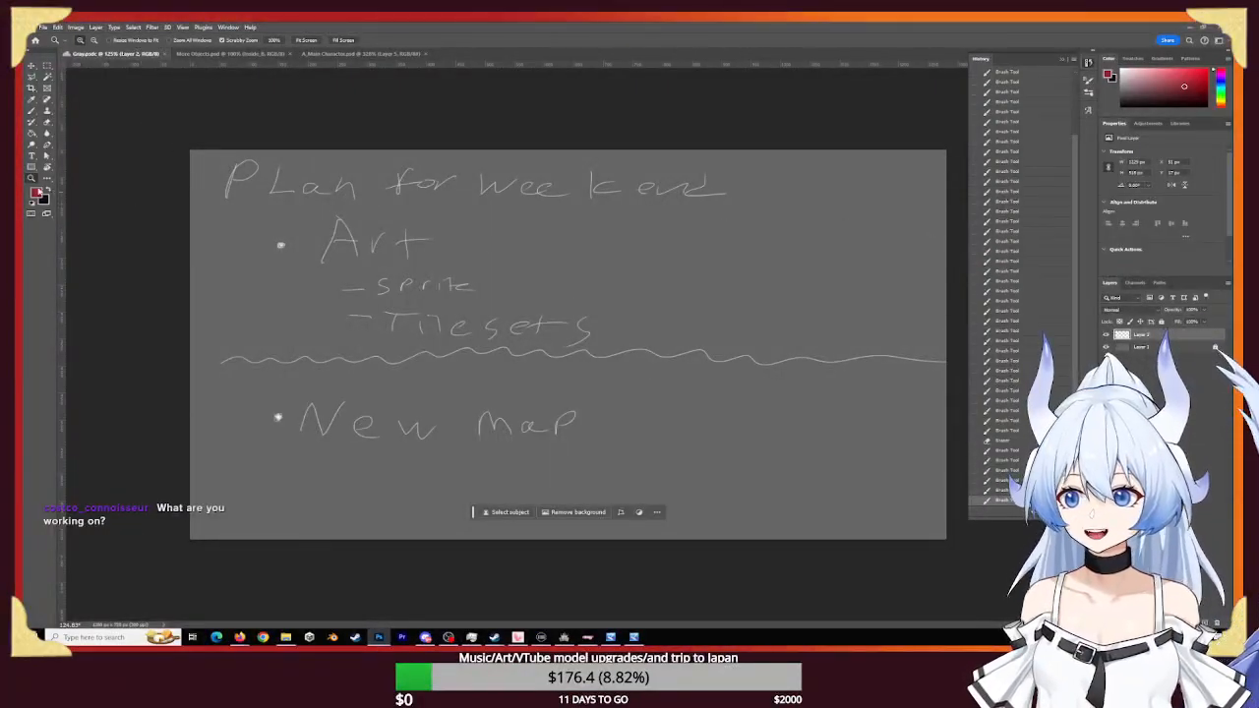
key("d")
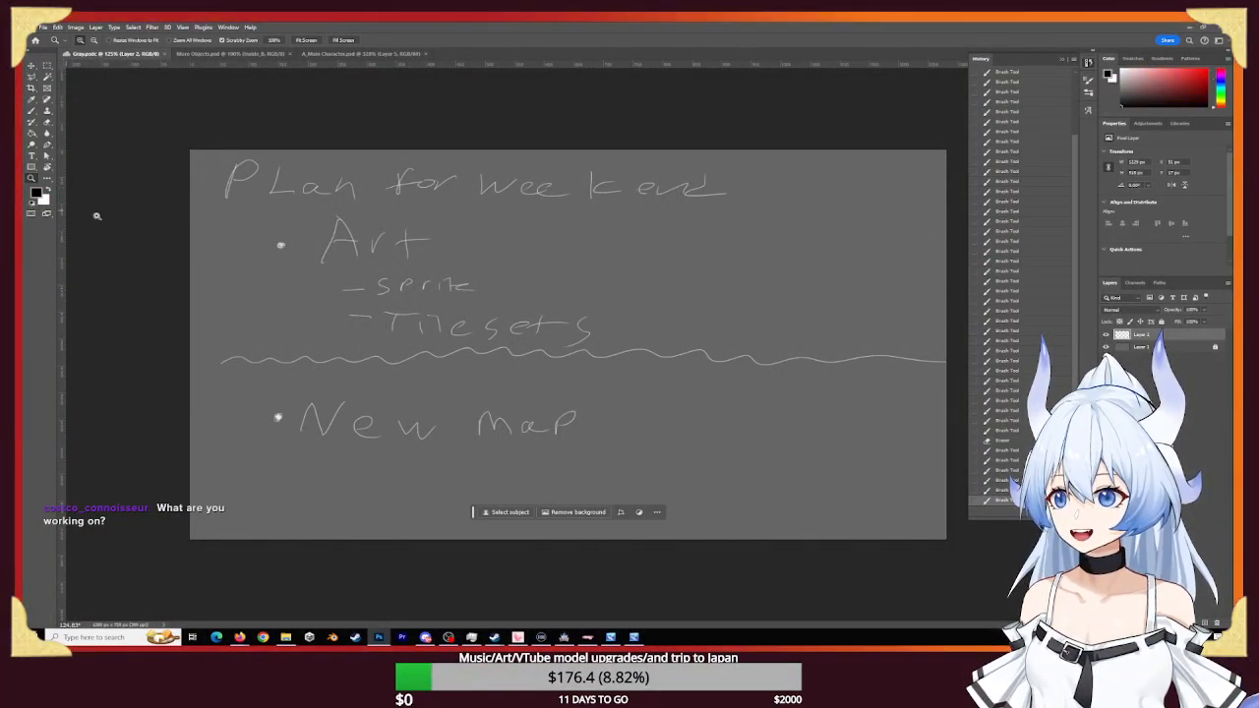
key("x")
key("b")
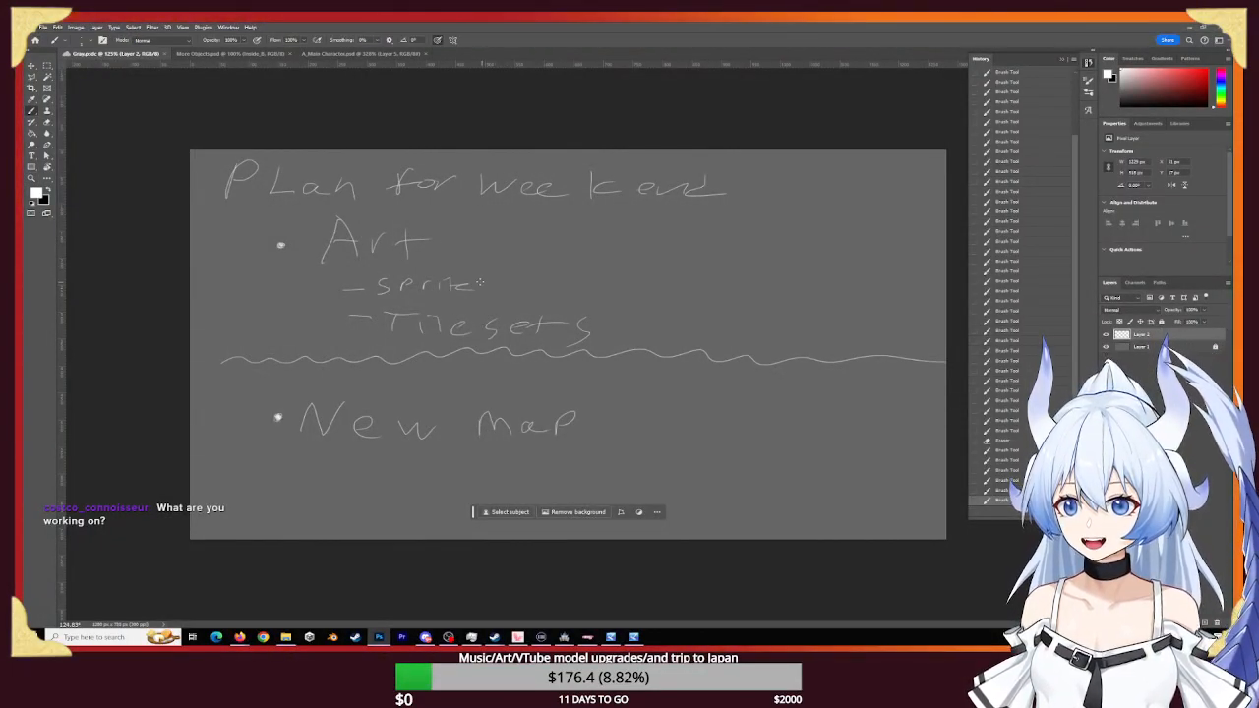
left_click_drag(481, 282, 553, 249)
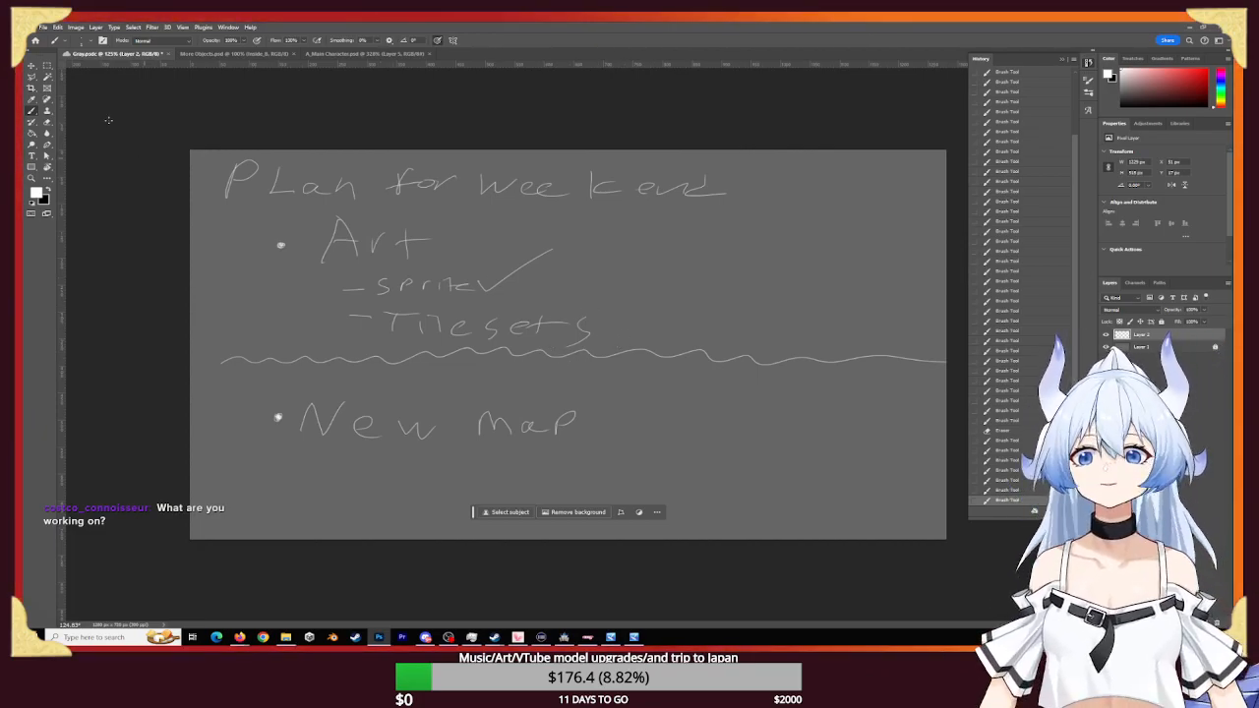
- In the More Objects document, select the vertical wooden plank's layer and erase the shadow pixels below its lower end
left_click(236, 54)
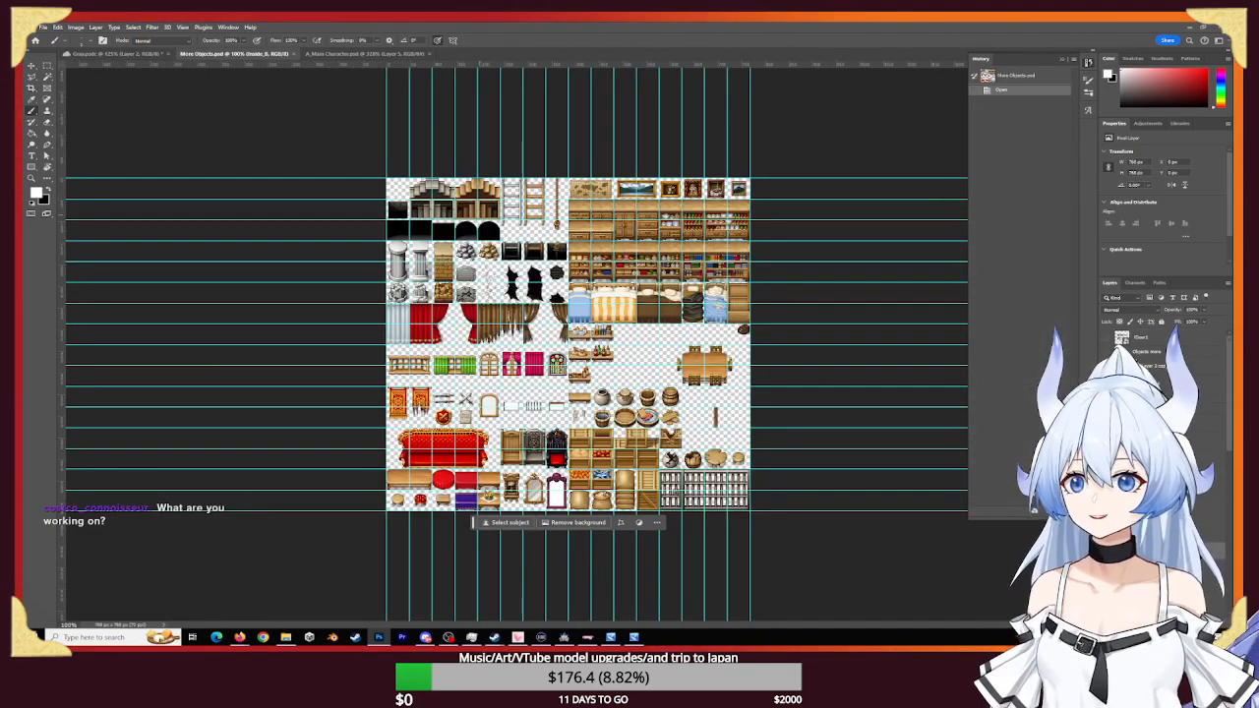
key("z")
left_click_drag(701, 414, 780, 436)
left_click_drag(835, 397, 671, 377)
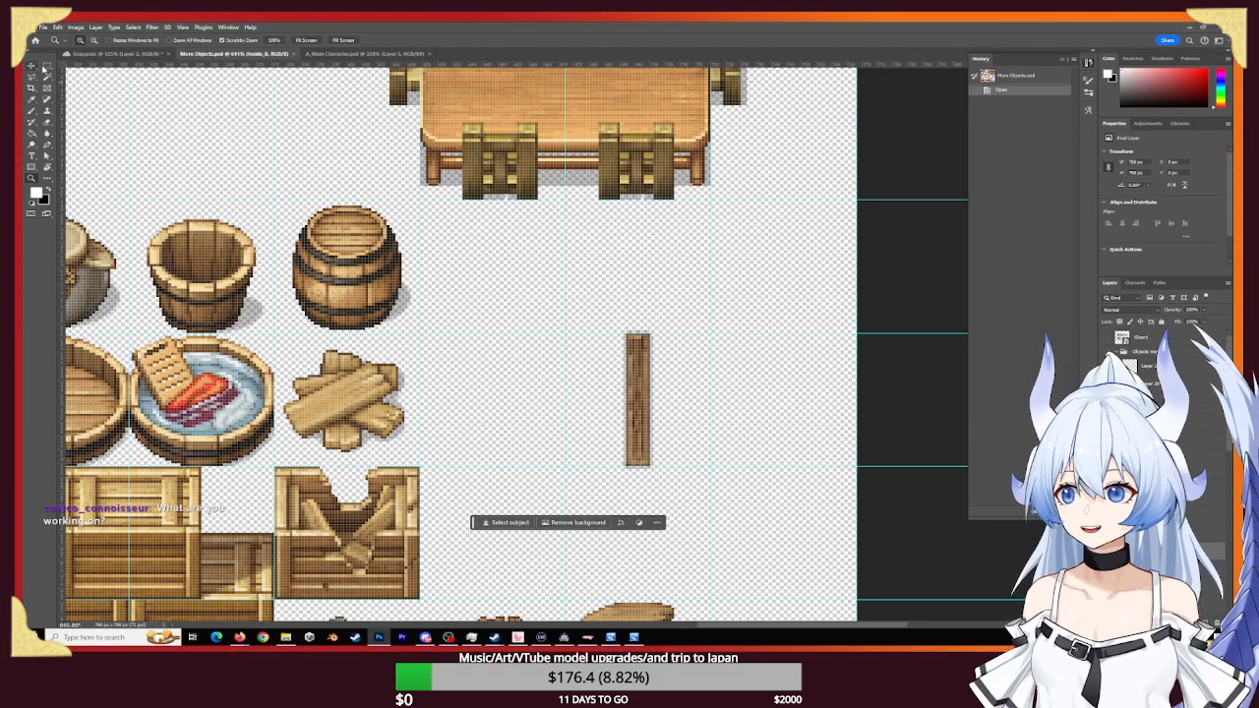
left_click(32, 66)
left_click(646, 375)
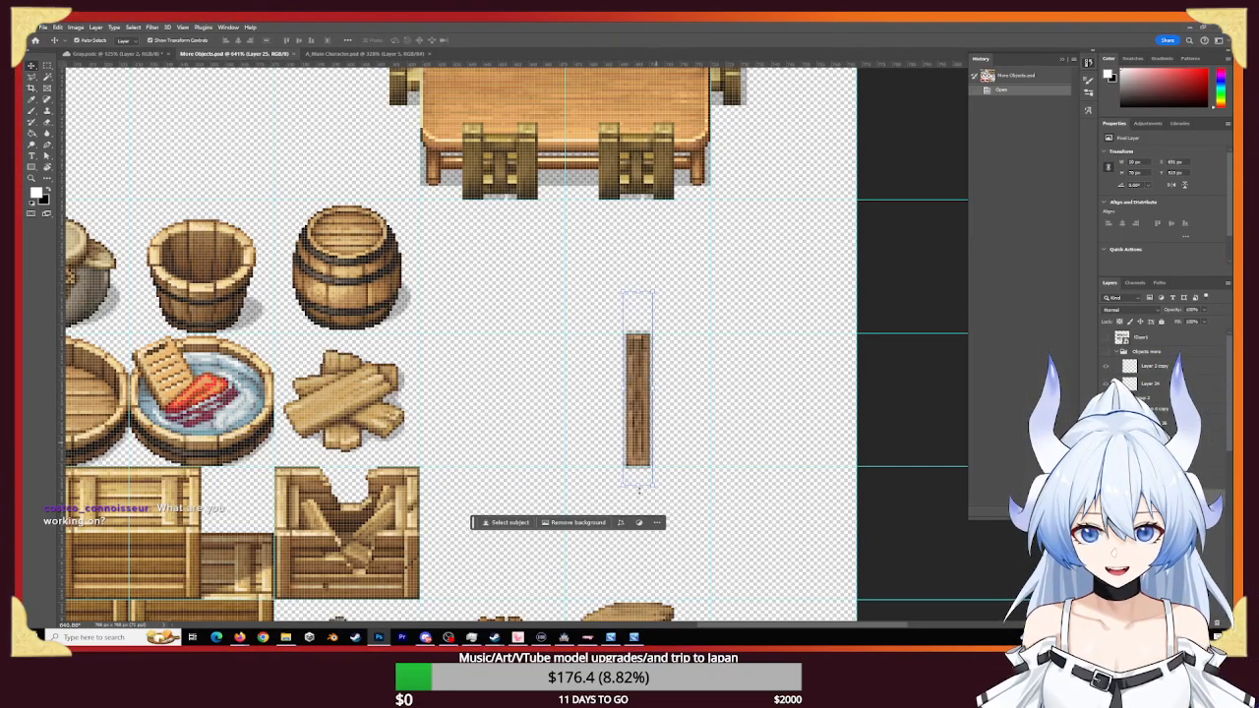
key("z")
left_click_drag(640, 485, 697, 505)
key("e")
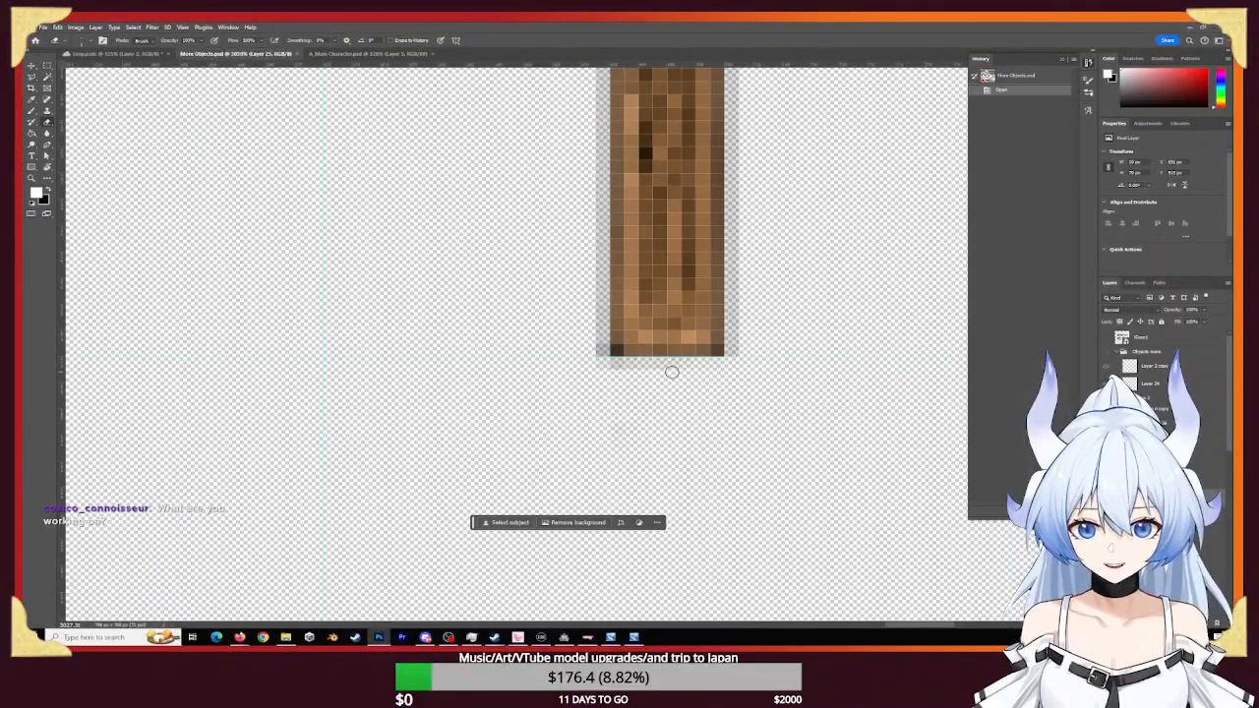
left_click(600, 372)
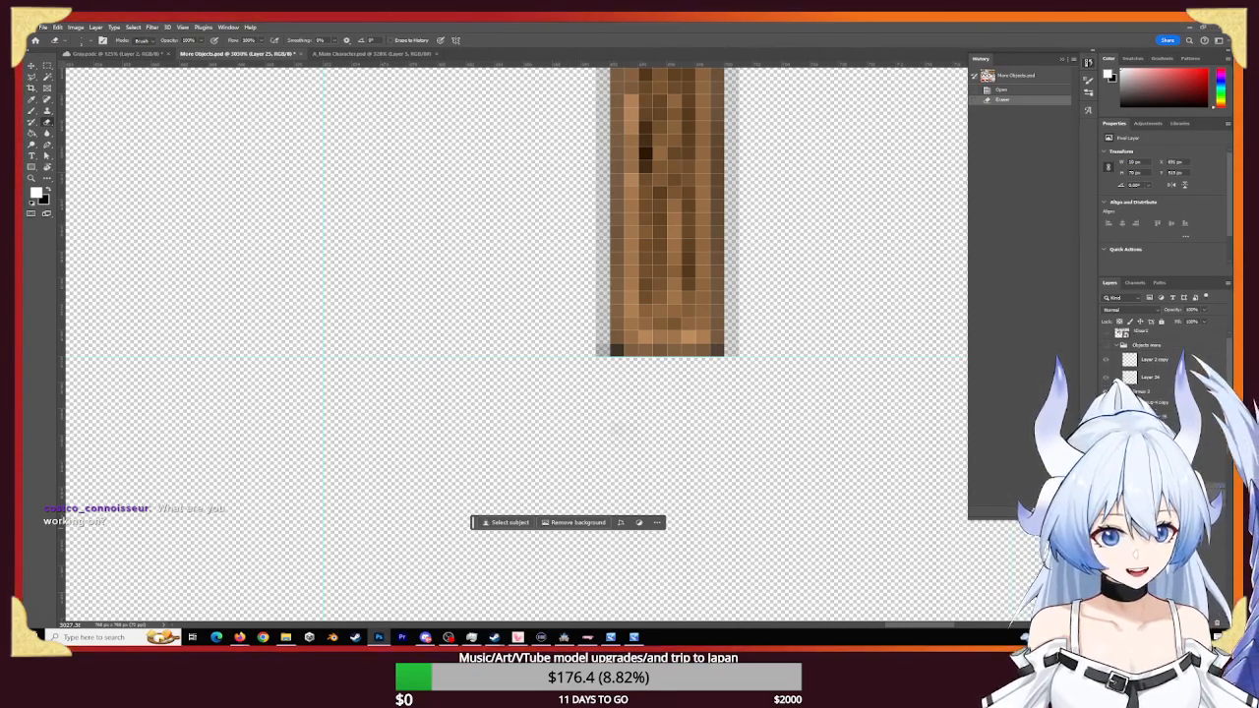
- Show the solid grey background layer and erase the shadow pixels above the plank's upper end
scroll(1165, 383, "down", 5)
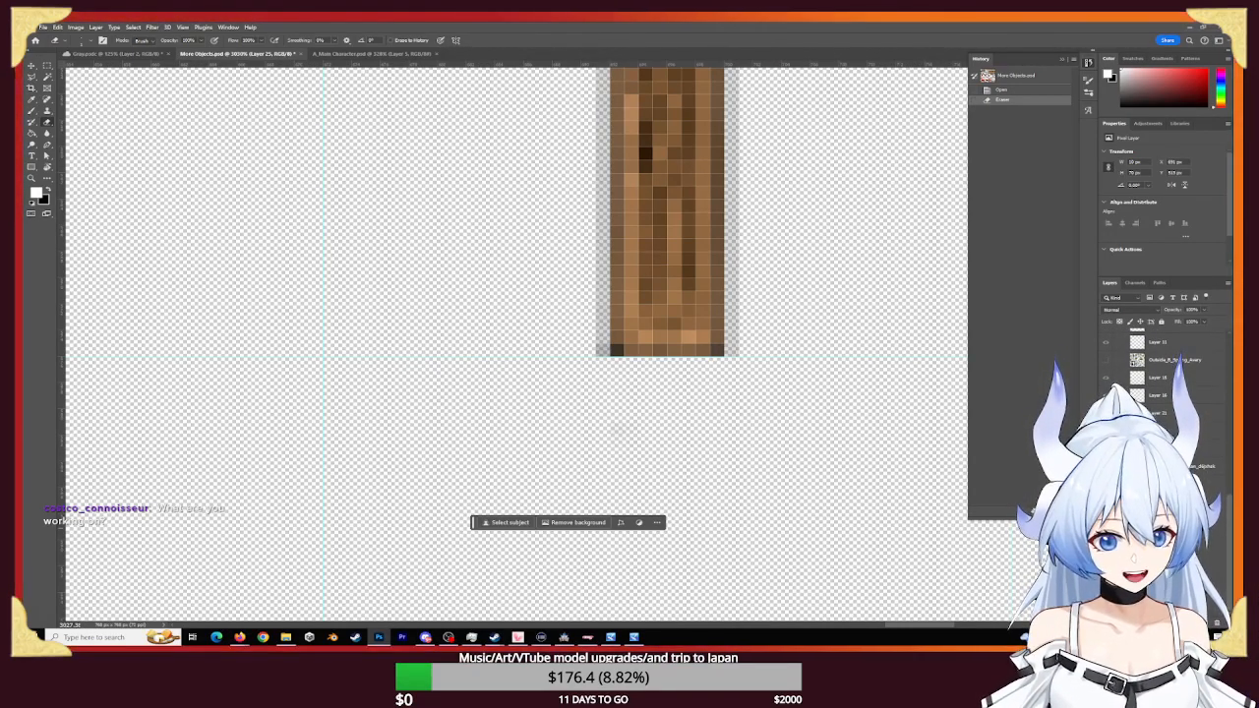
left_click(1105, 519)
left_click_drag(790, 219, 764, 426)
mouse_move(710, 318)
left_mouse_down()
mouse_move(719, 228)
mouse_move(700, 193)
left_mouse_up()
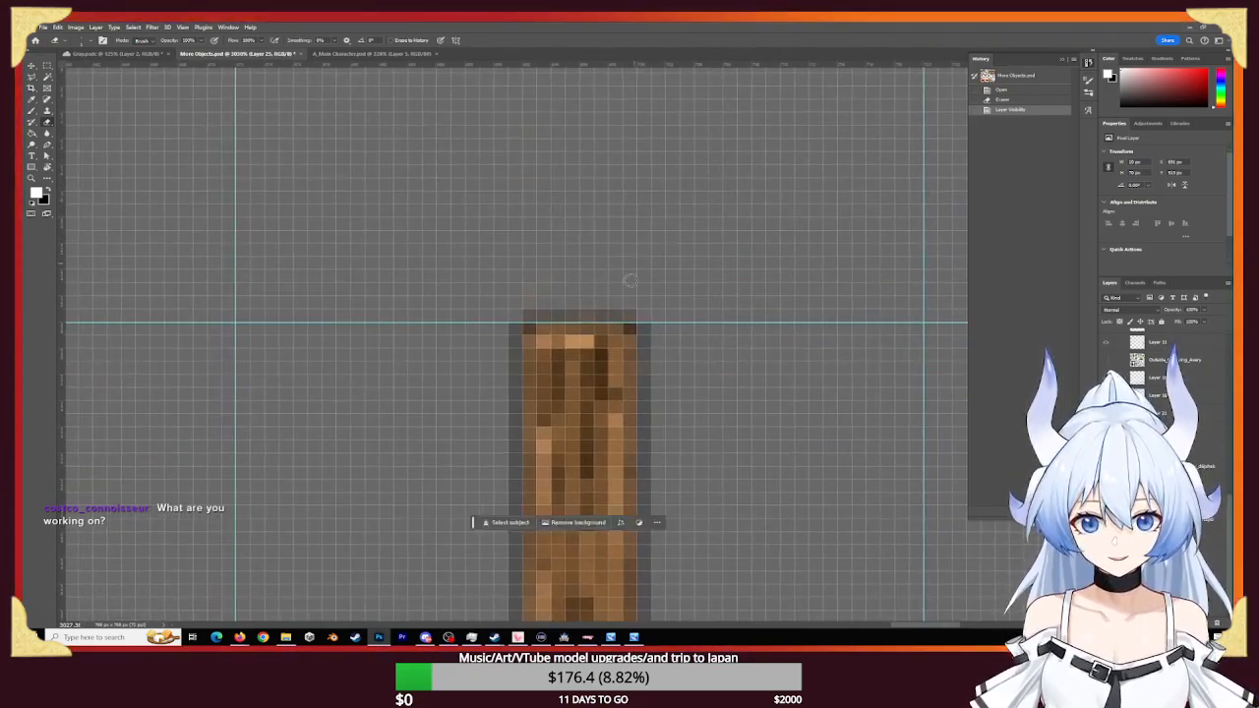
mouse_move(640, 313)
left_mouse_down()
mouse_move(497, 314)
mouse_move(668, 309)
left_mouse_up()
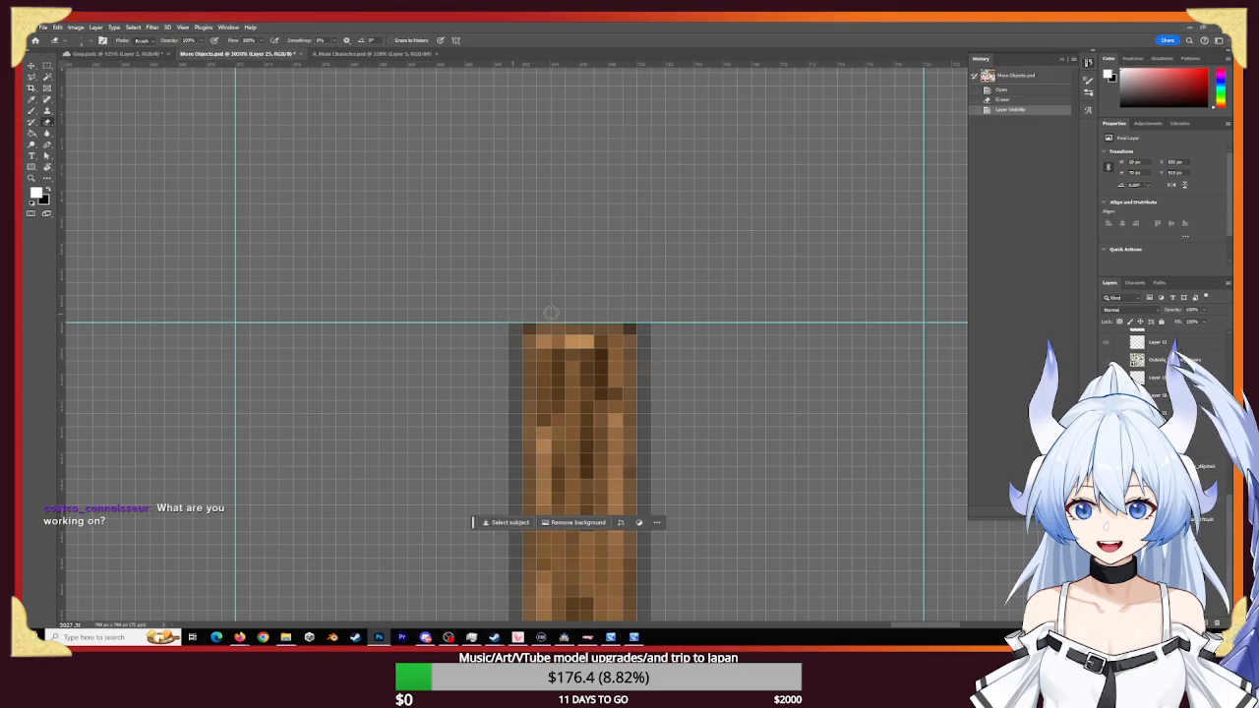
left_click_drag(652, 312, 643, 219)
- Hide the rulers, erase the faint leftover pixels above and below the plank, and check its bounds with Free Transform
key("z")
left_click_drag(719, 256, 644, 260)
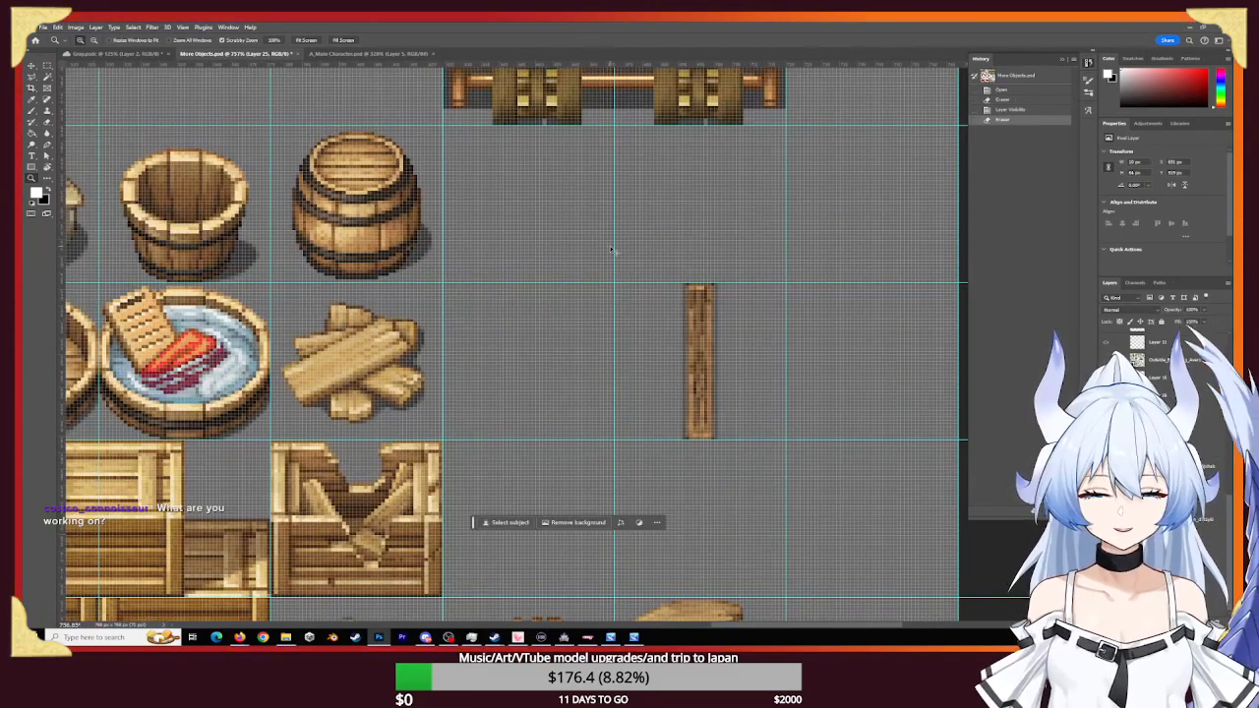
key("ctrl+r")
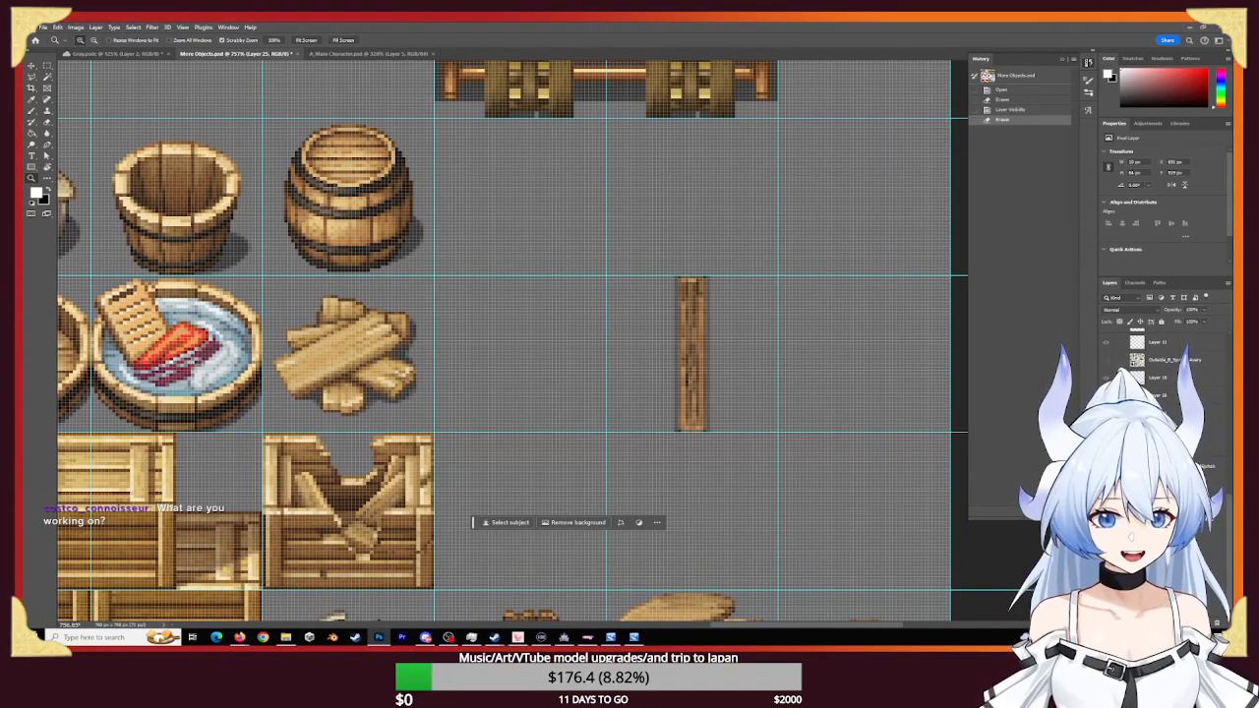
key("v")
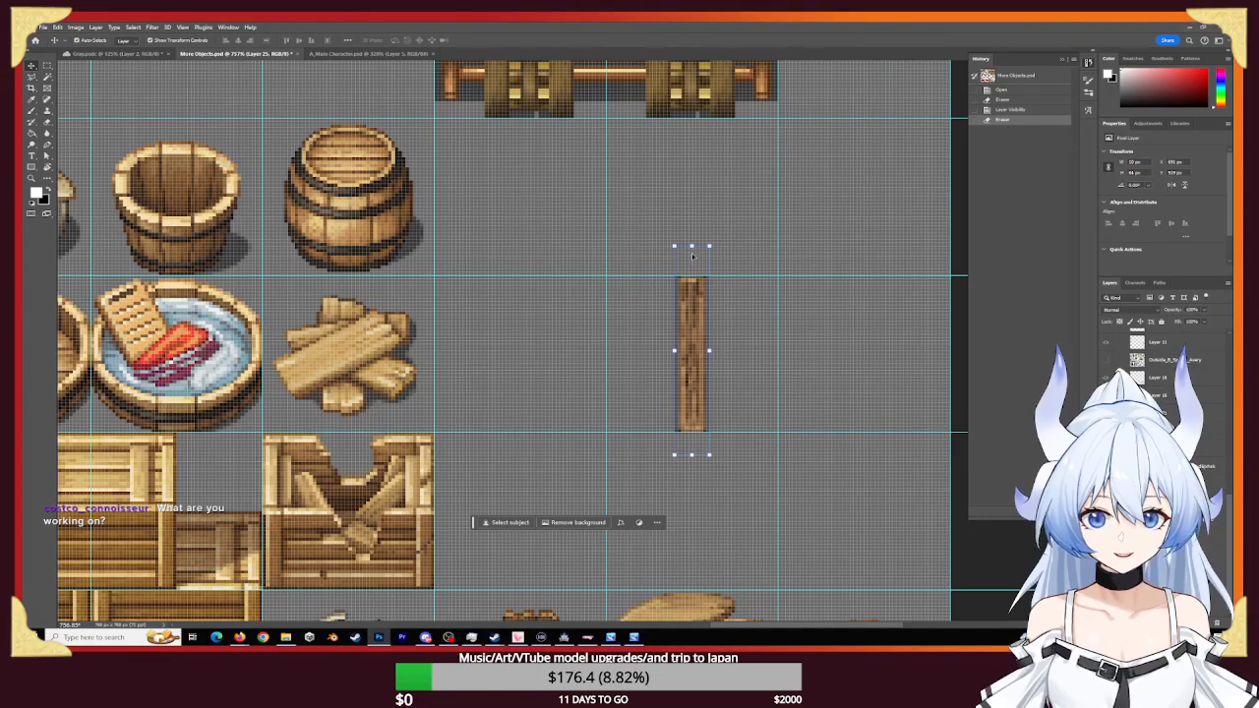
key("e")
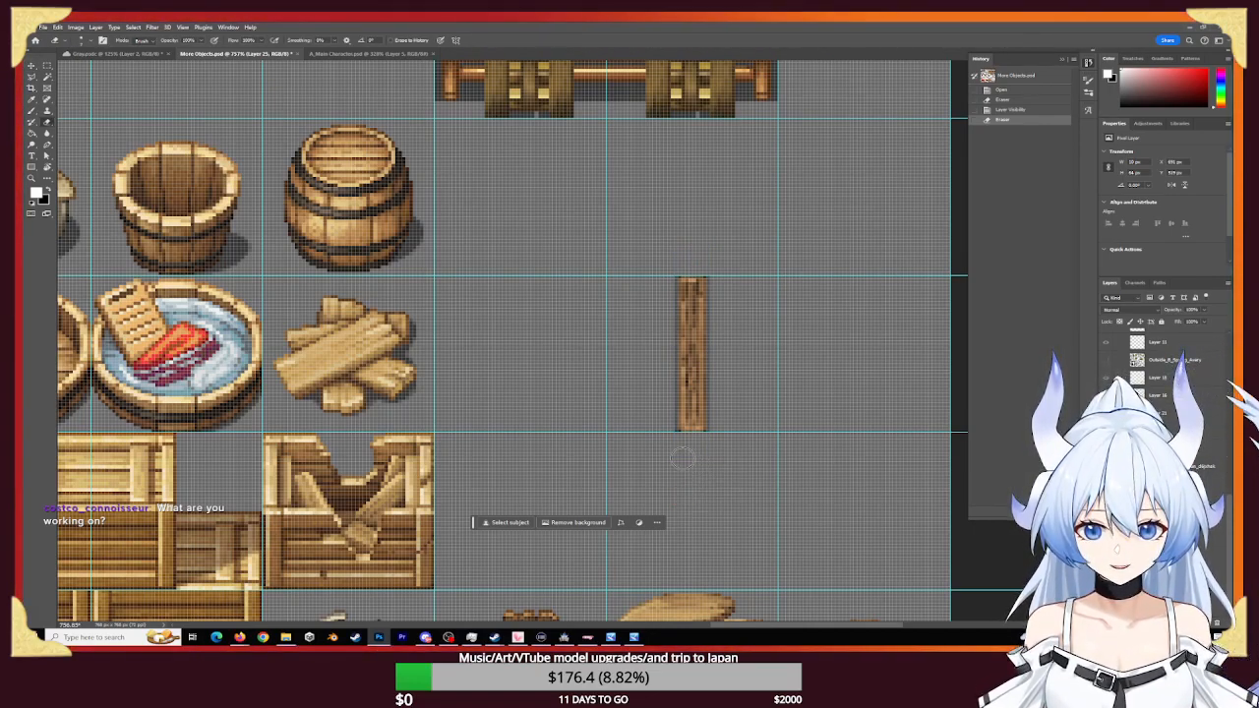
left_click(684, 457)
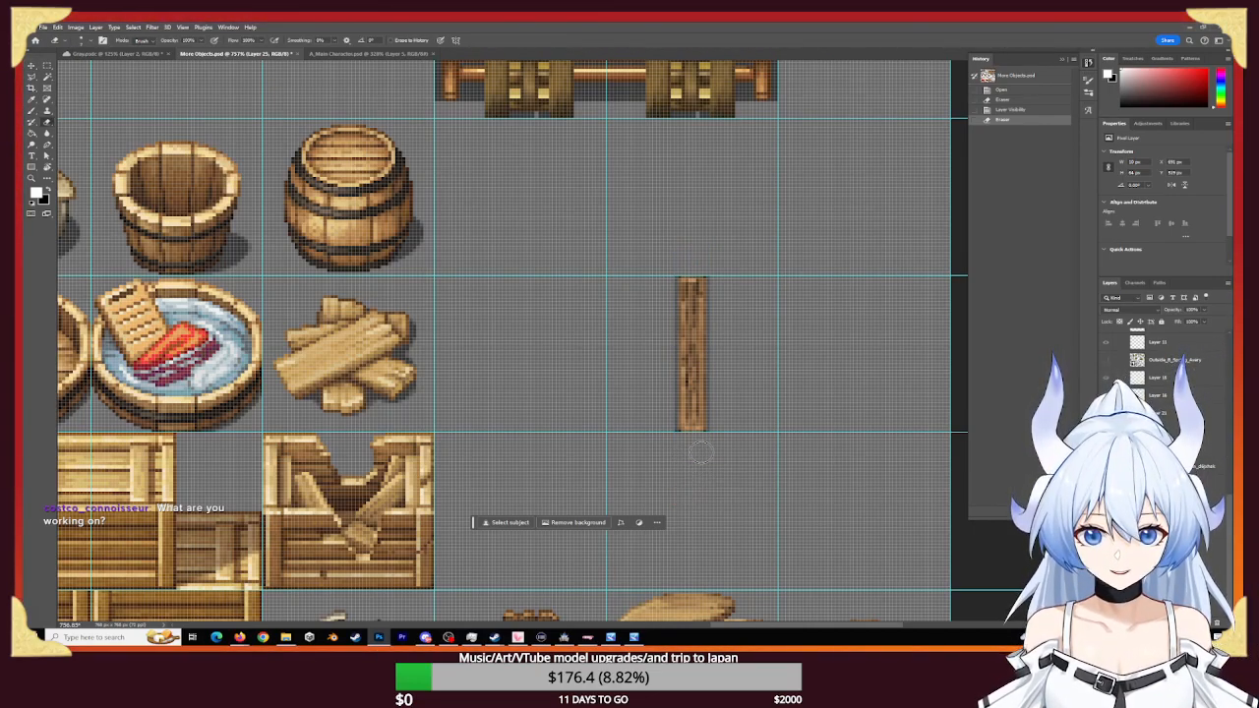
left_click(682, 252)
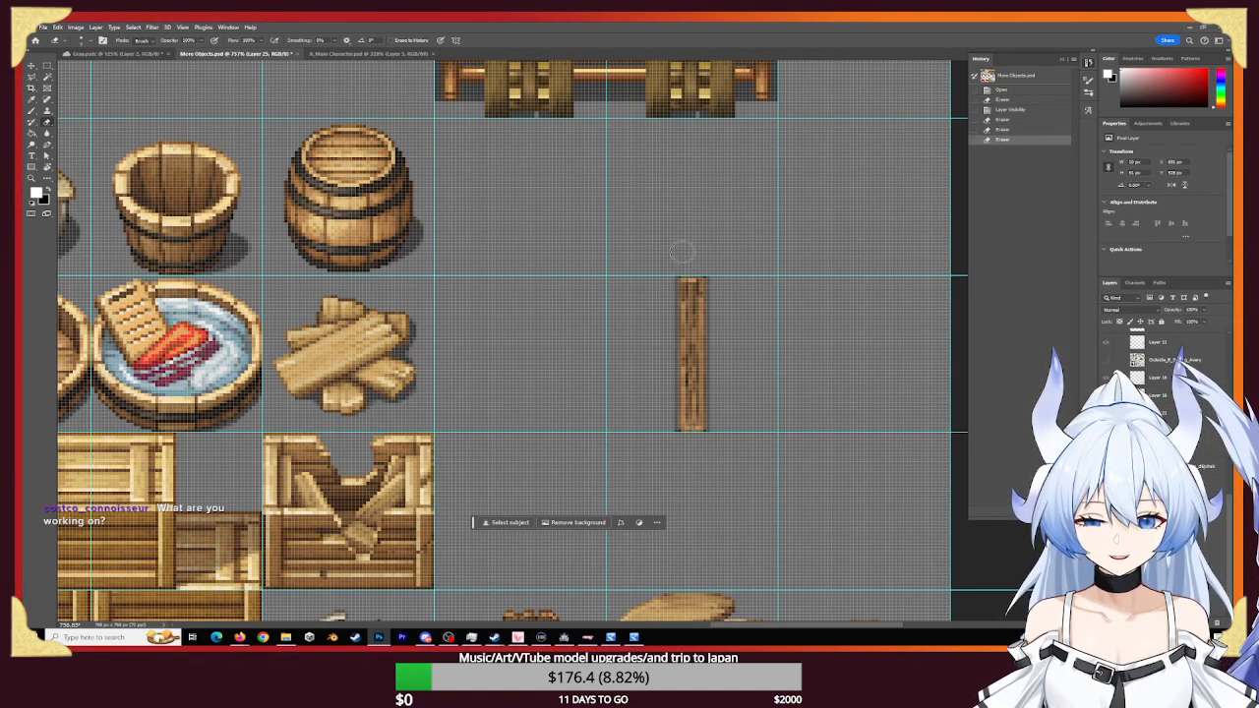
key("ctrl+t")
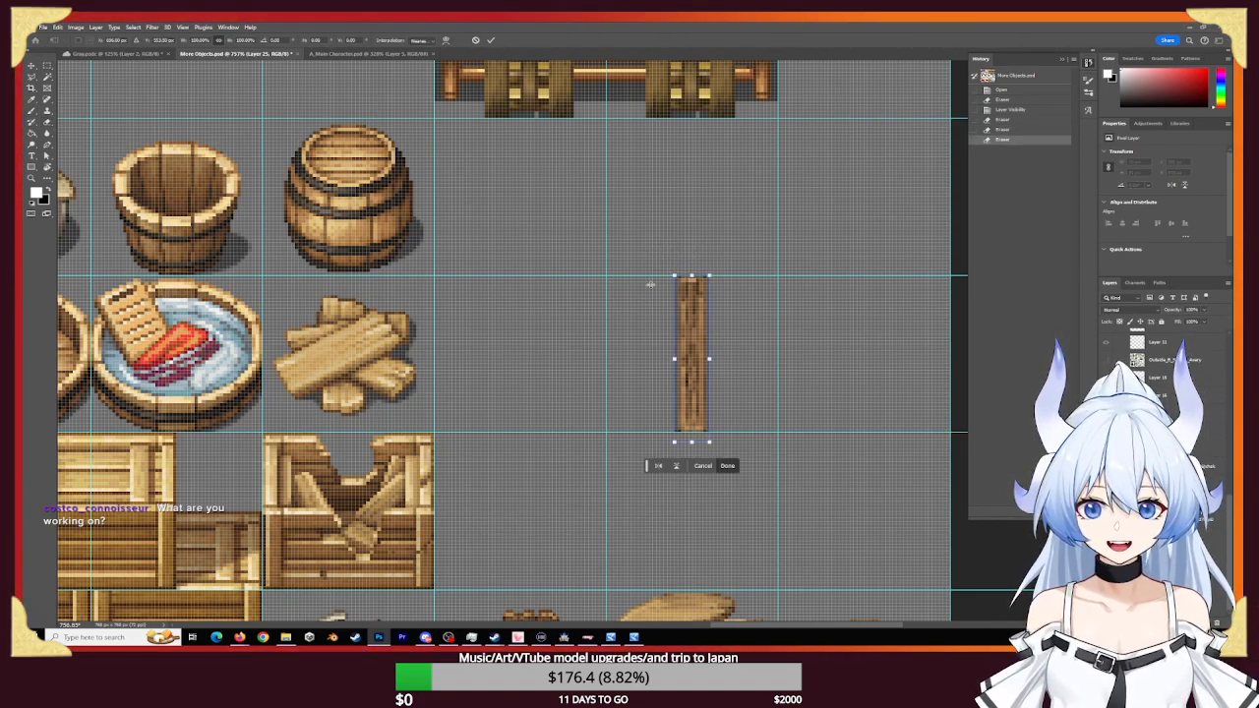
left_click(695, 468)
- Erase the remaining stray pixels beneath the plank and check its bounds against the tile guides with Free Transform
key("z")
mouse_move(689, 478)
left_mouse_down()
mouse_move(744, 501)
mouse_move(731, 442)
left_mouse_up()
key("b")
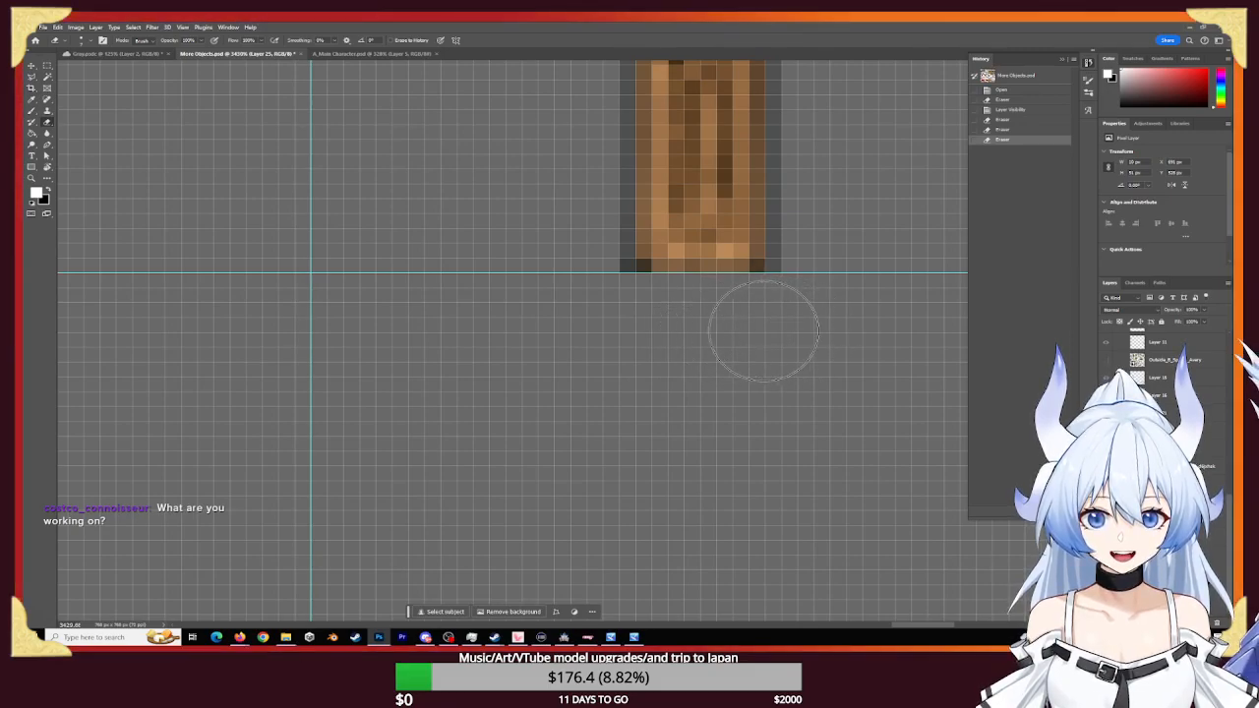
left_click_drag(767, 331, 619, 329)
key("ctrl+t")
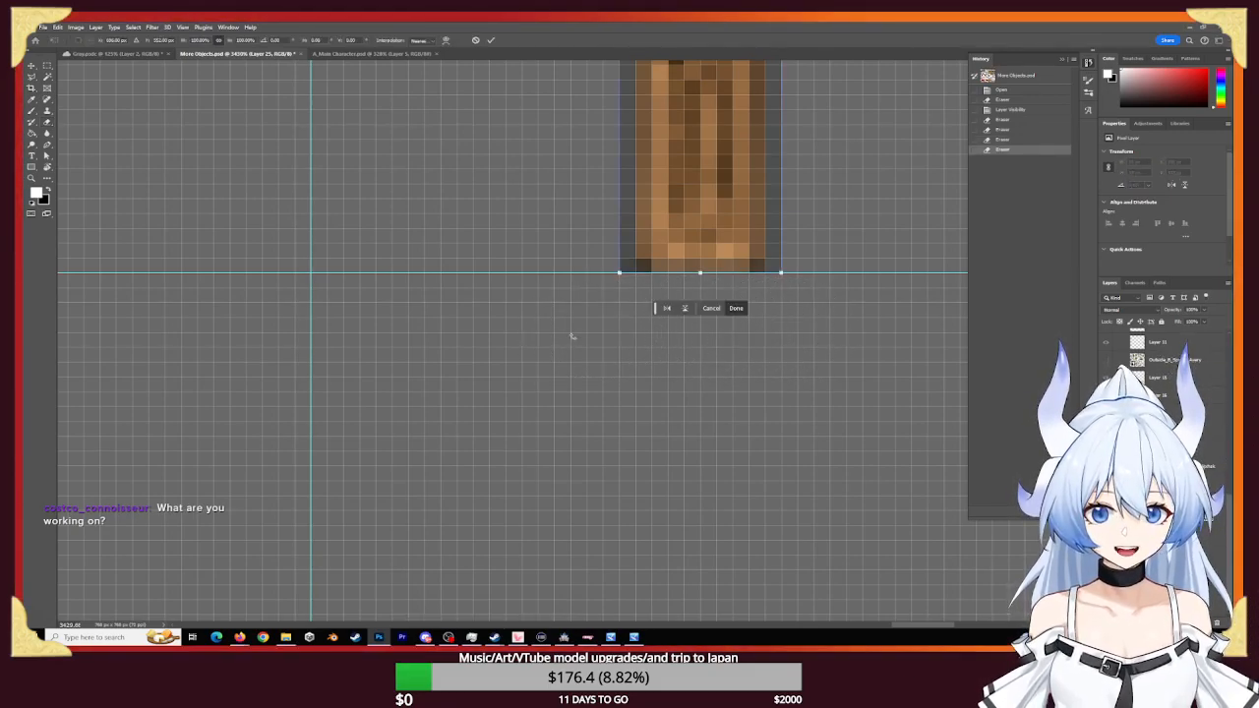
left_click_drag(826, 269, 789, 615)
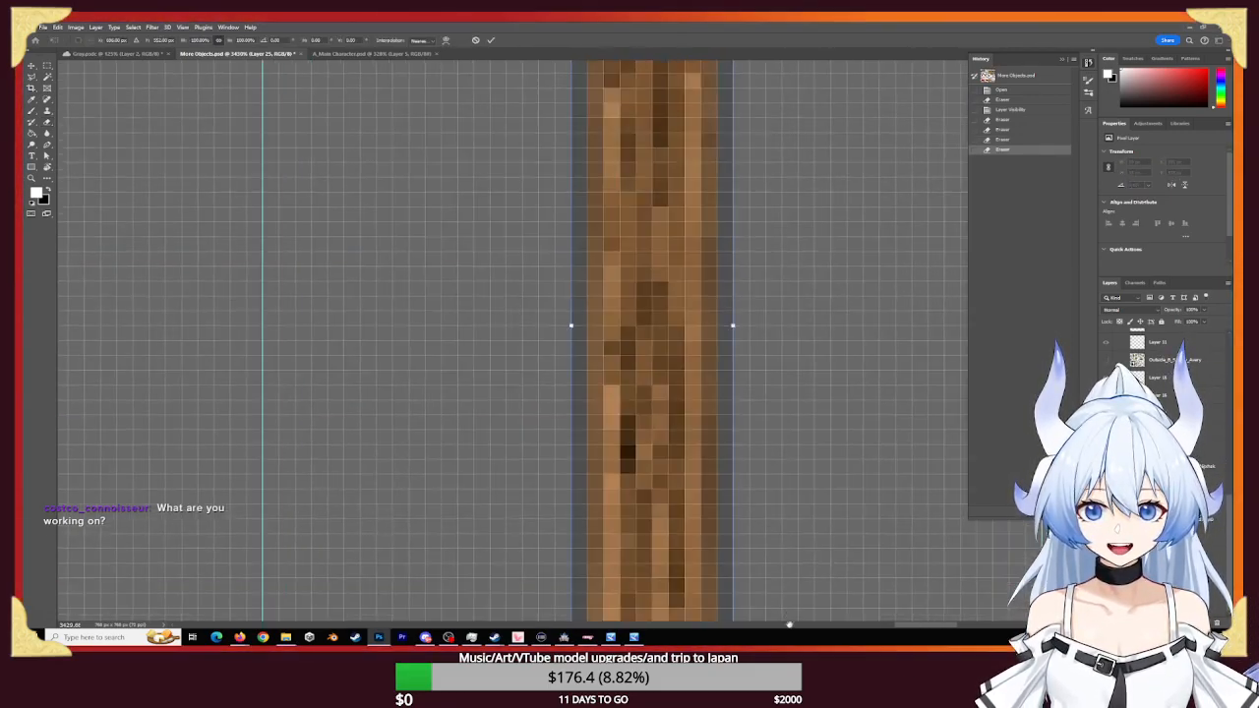
left_click_drag(791, 421, 766, 325)
key("ctrl+z")
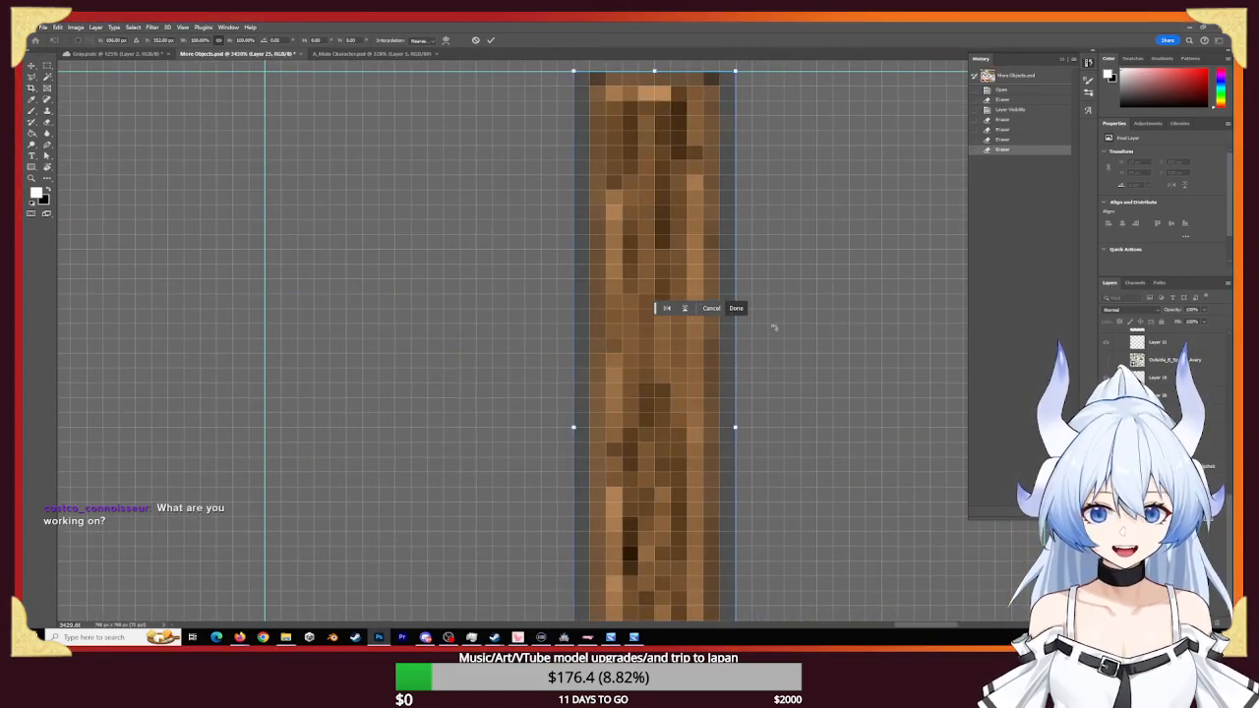
key("Return")
- Rename the plank's layer Door Frame Side
key("z")
left_click_drag(797, 357, 659, 400)
key("v")
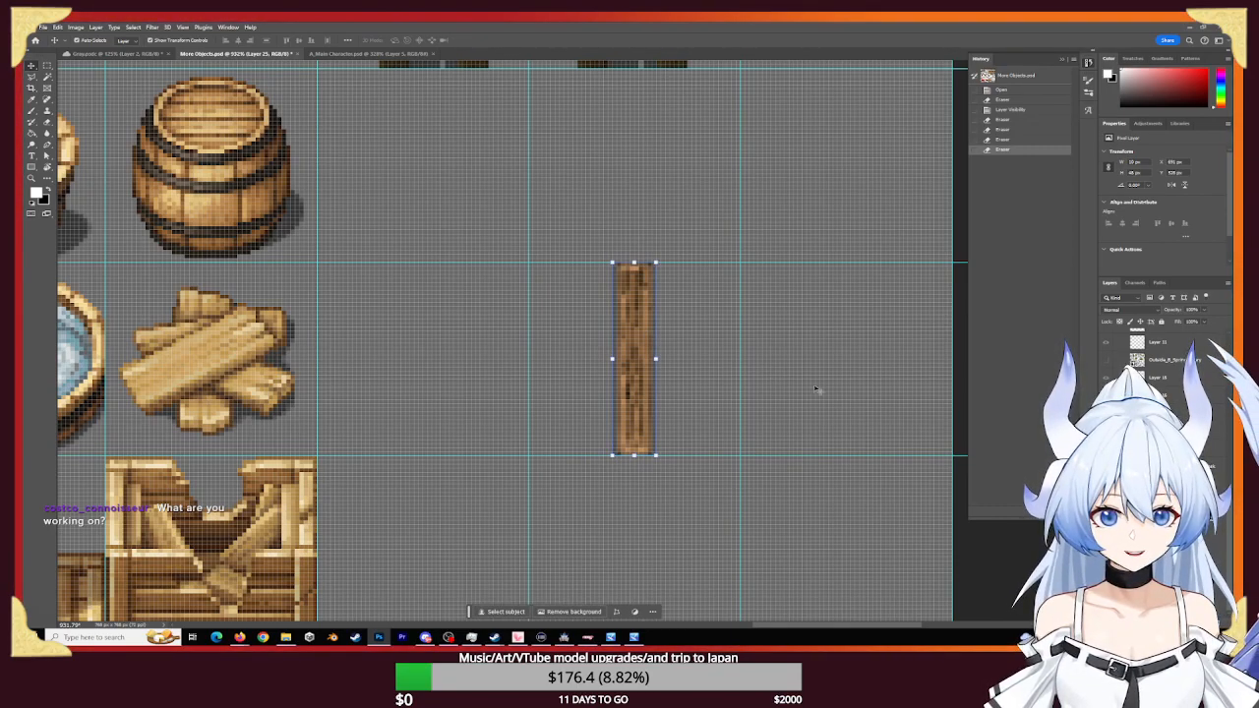
scroll(1160, 366, "down", 5)
scroll(1160, 366, "up", 3)
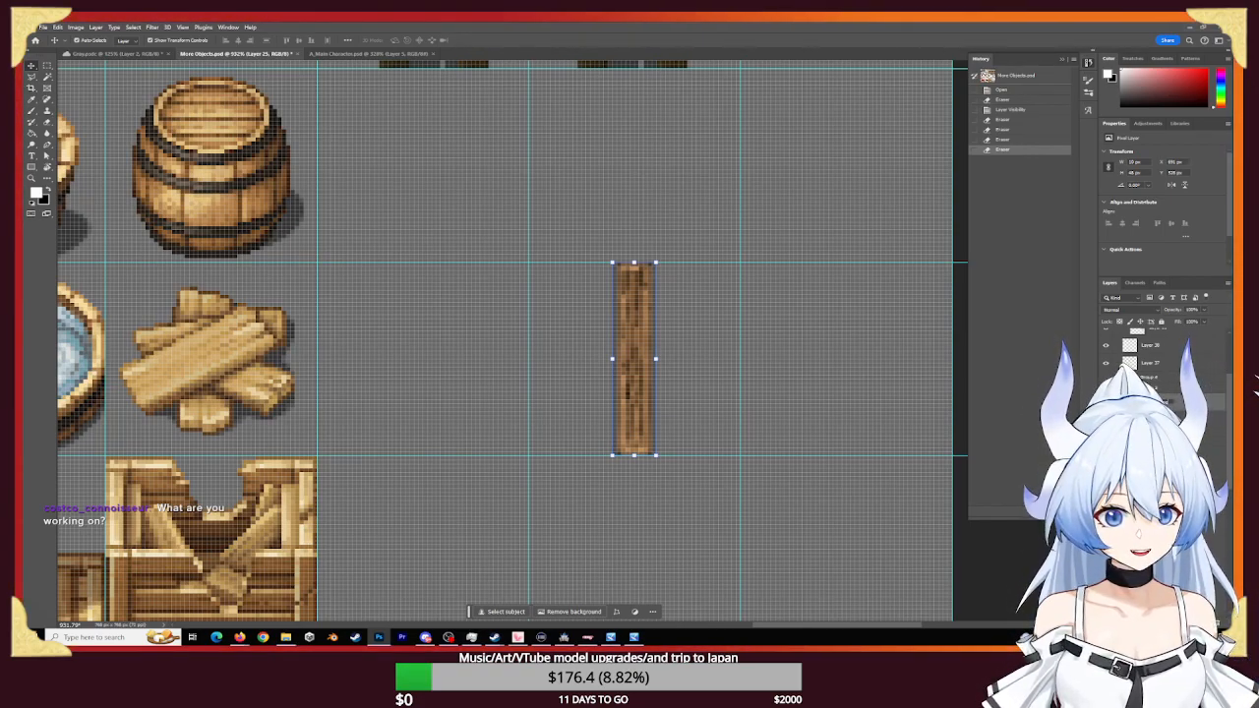
type("Side")
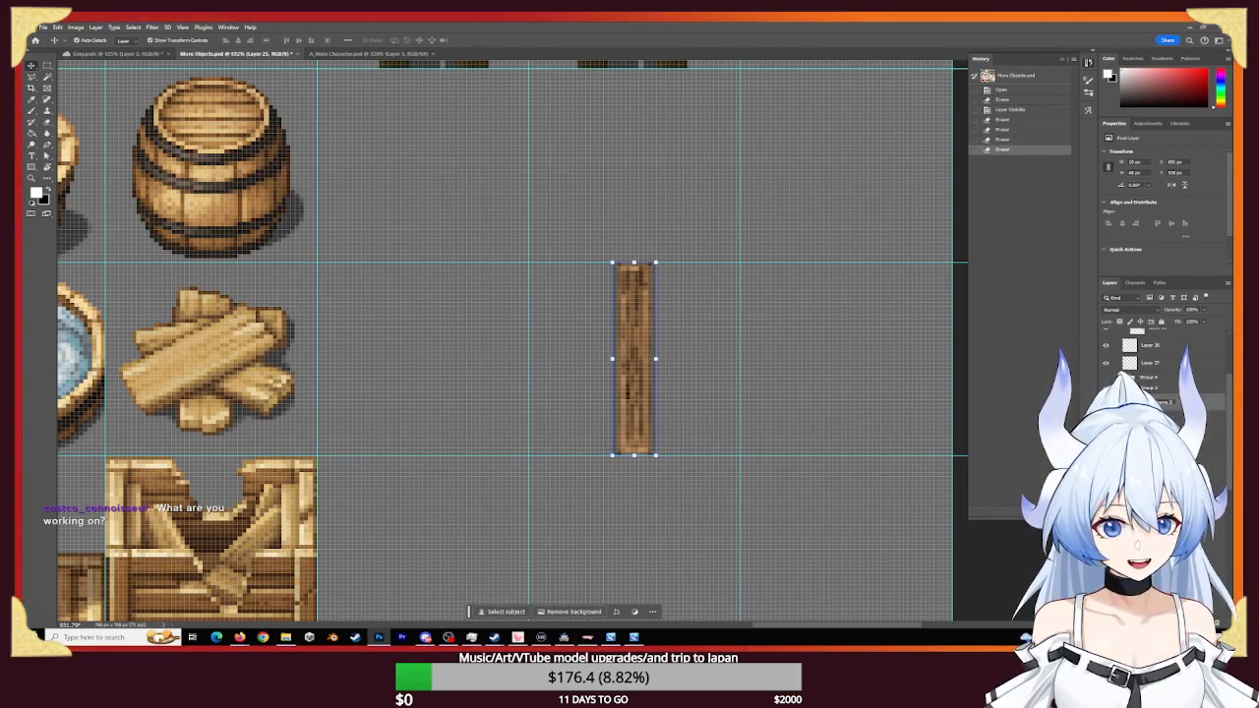
key("Return")
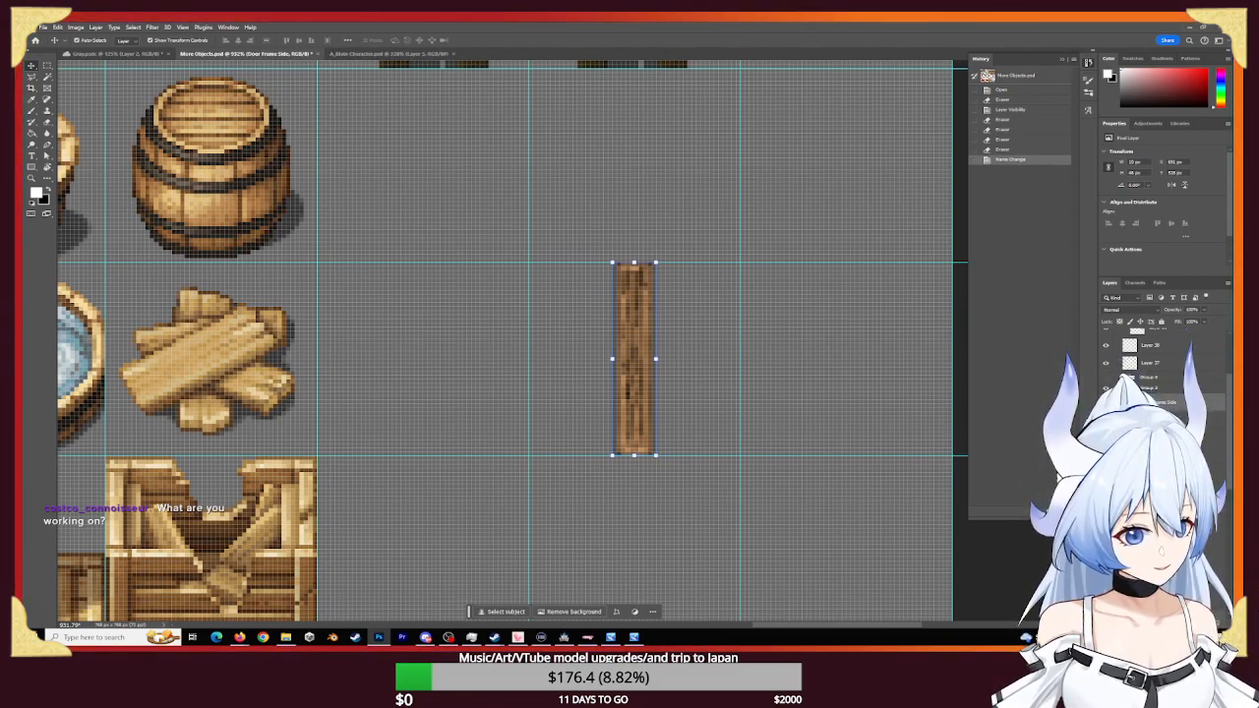
- Duplicate the Door Frame Side layer and name the copy Door Frame Bottom
key("ctrl+comma")
key("ctrl+j")
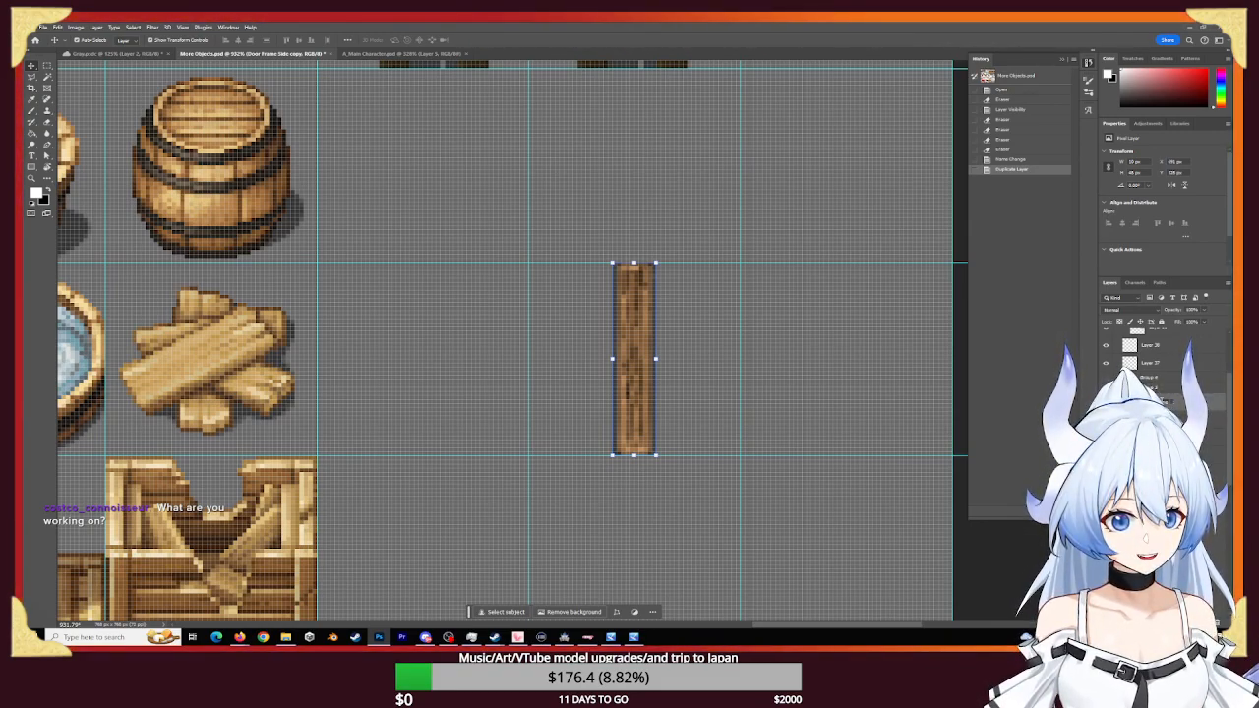
type("Bottom")
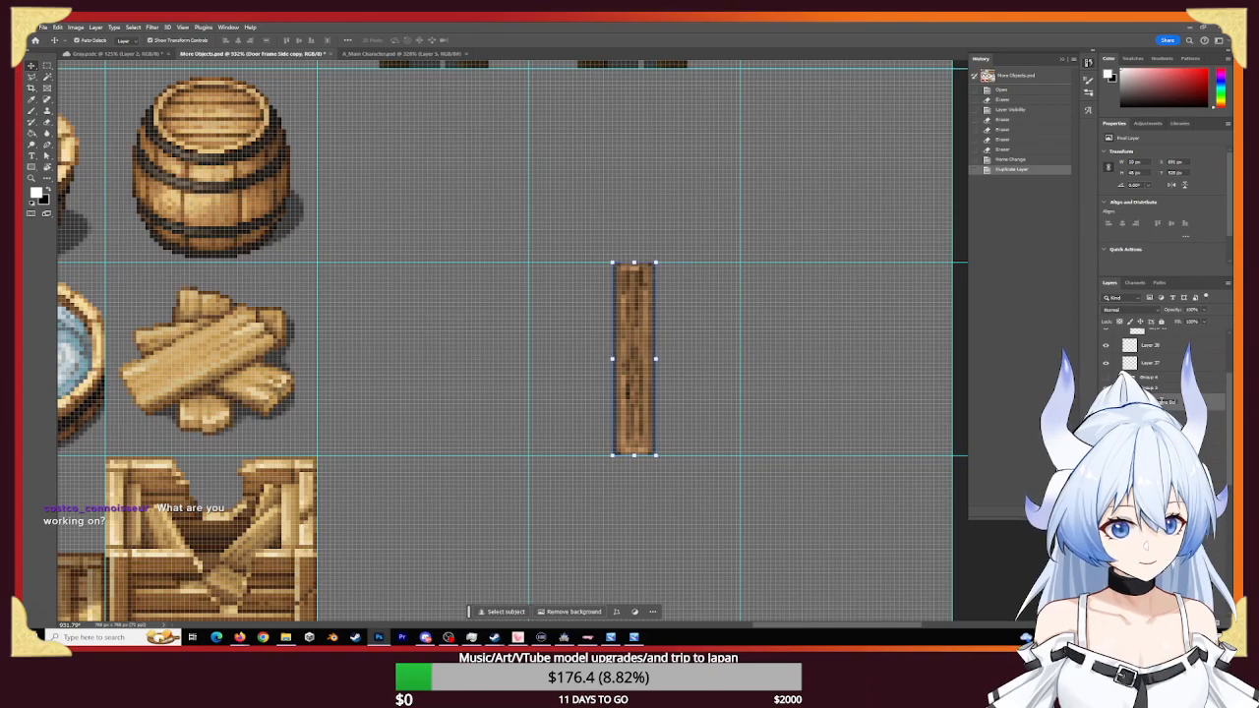
key("Return")
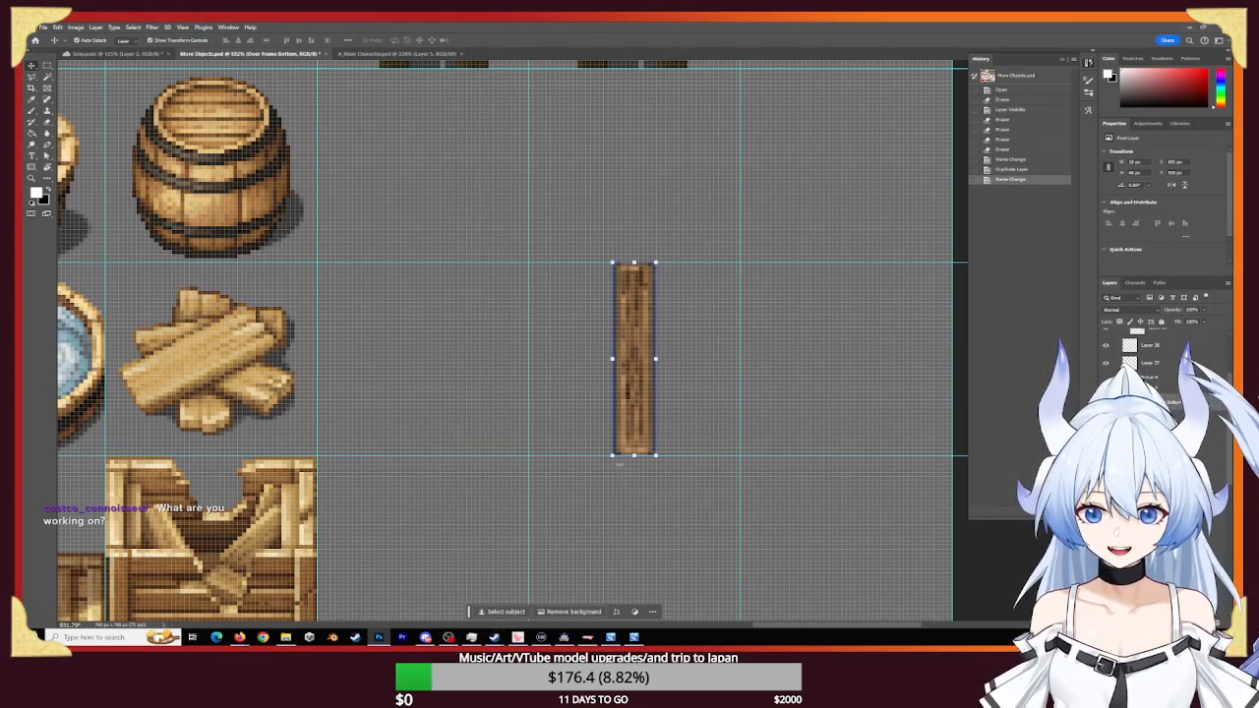
- Rotate the Door Frame Bottom plank 90 degrees and place it along the lower edge of the tile beside the woodpile
key("ctrl+t")
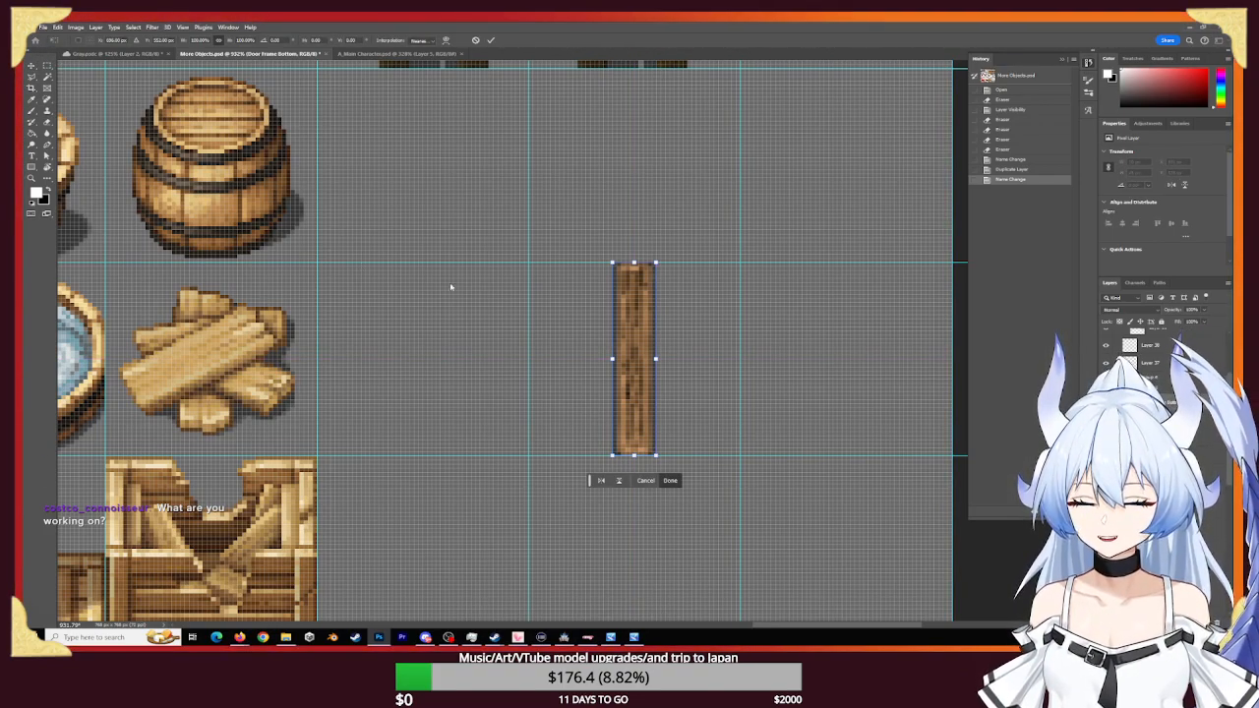
left_click_drag(667, 254, 473, 305)
left_click_drag(682, 374, 475, 444)
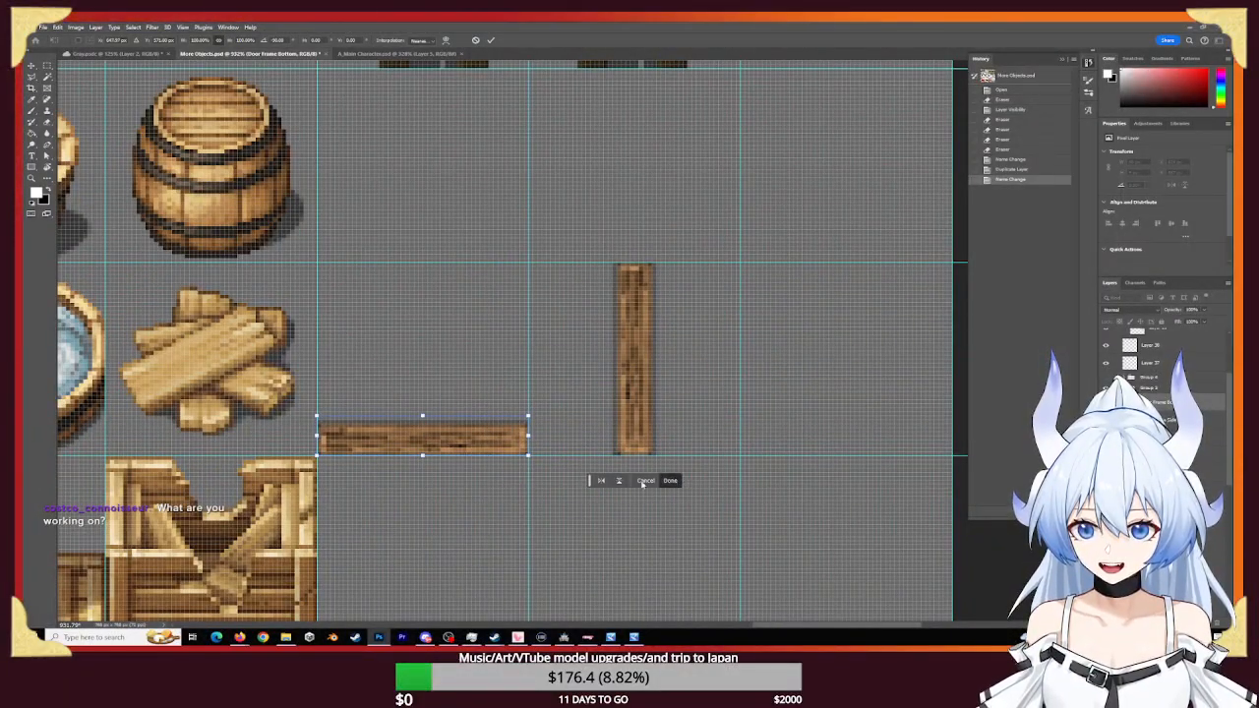
key("Return")
left_click(456, 481)
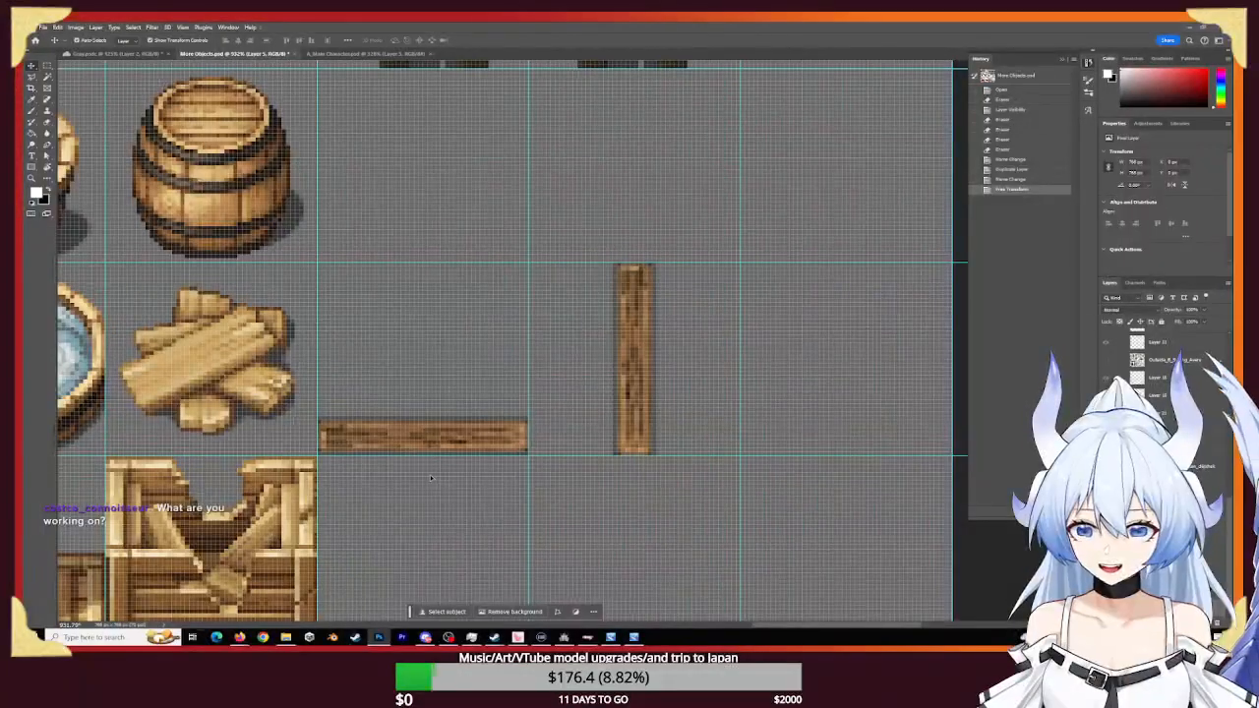
left_click(452, 445)
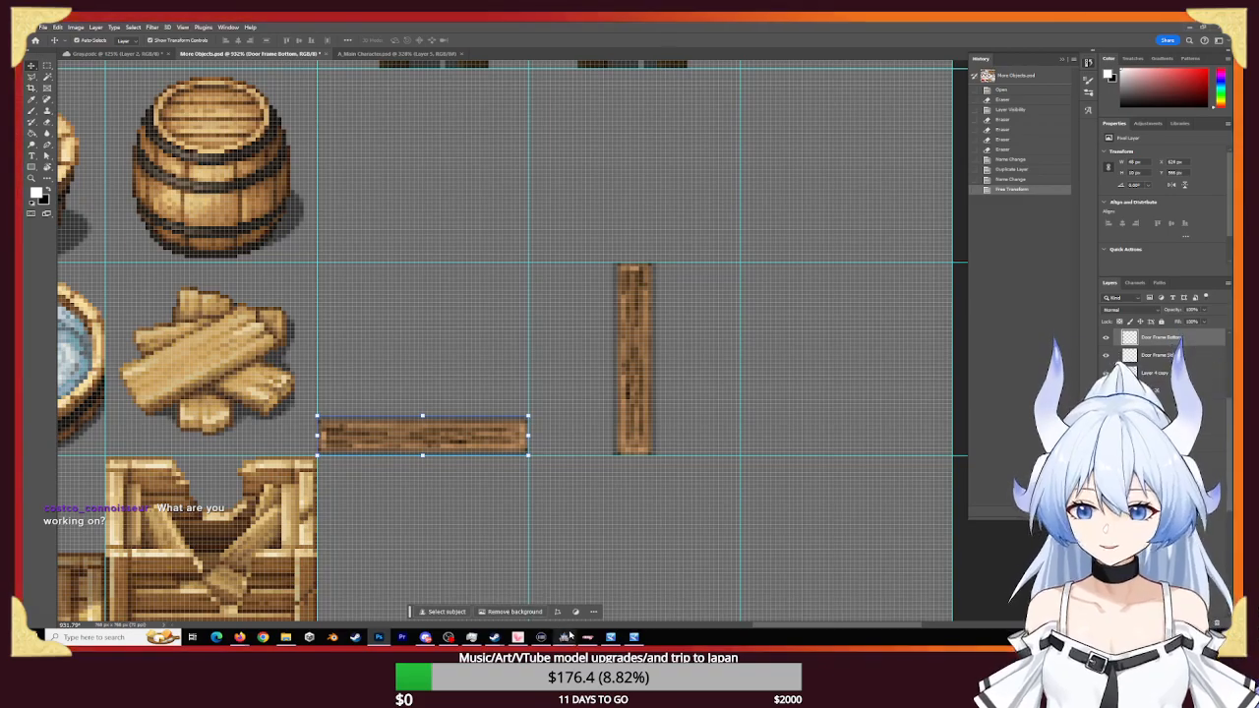
- Switch to RPG Maker MZ and open the Normal House Base map enlarged in map-editing mode to examine its inner doorway
mouse_move(564, 635)
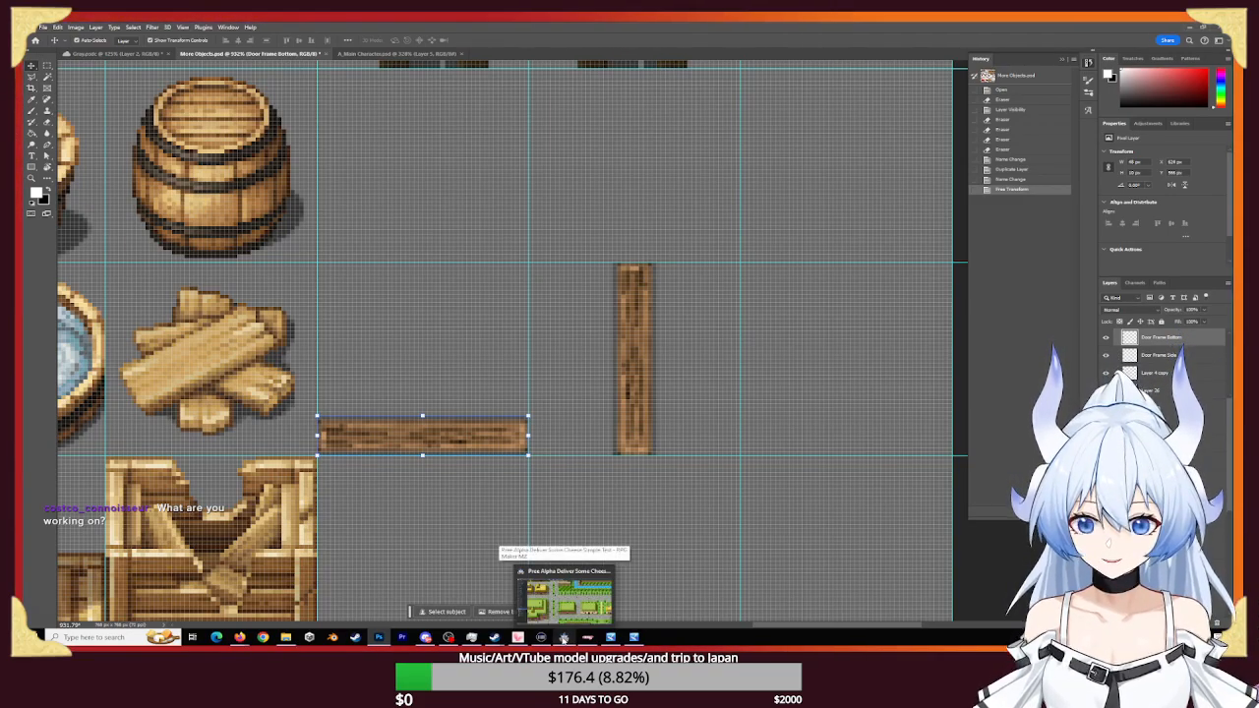
left_click(536, 588)
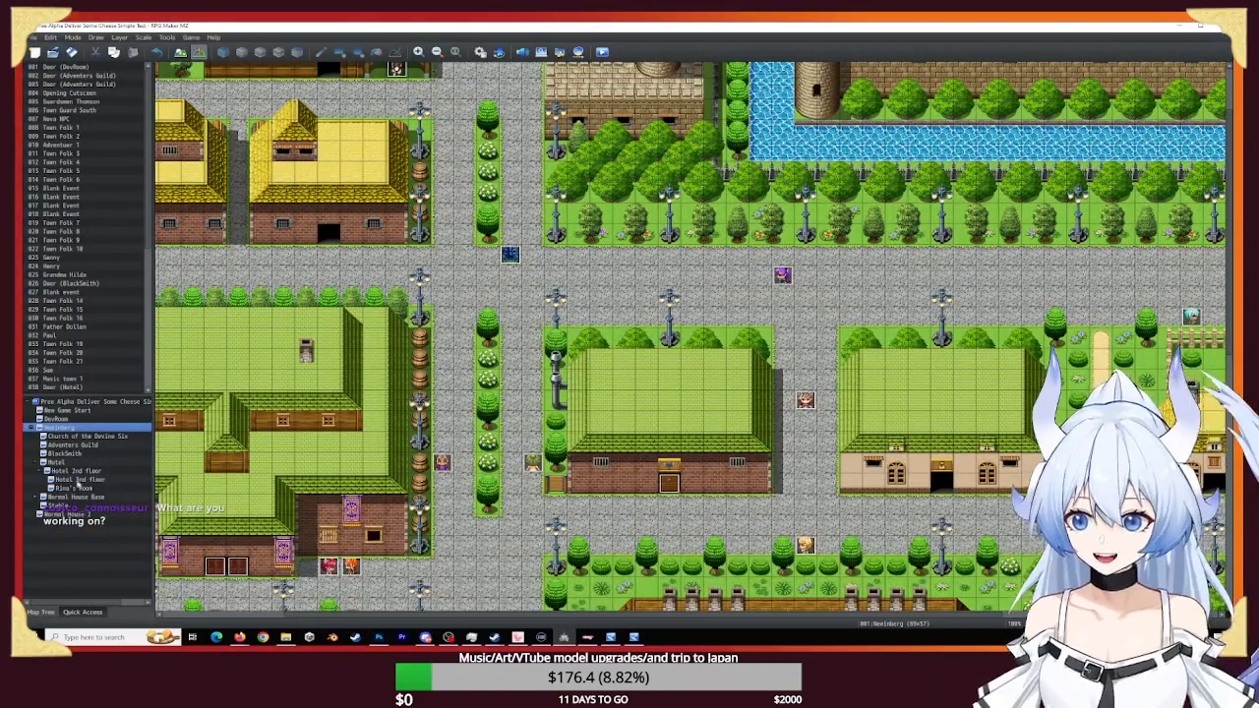
right_click(74, 474)
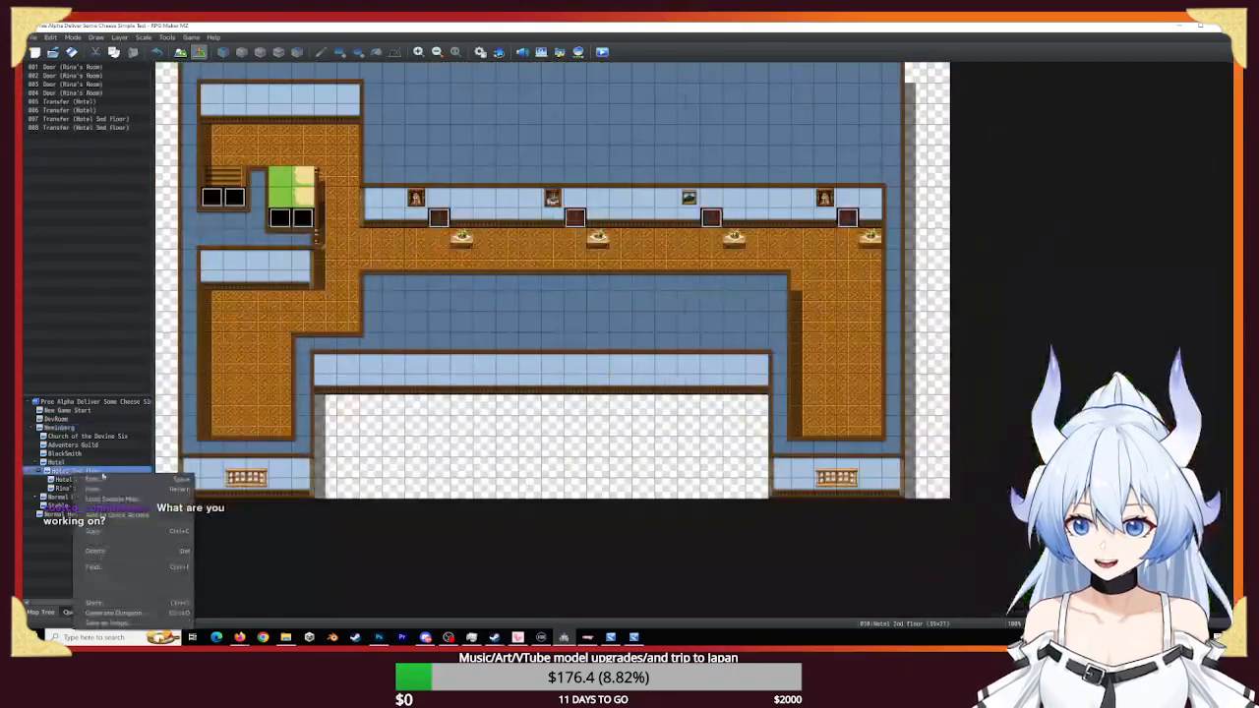
left_click(62, 505)
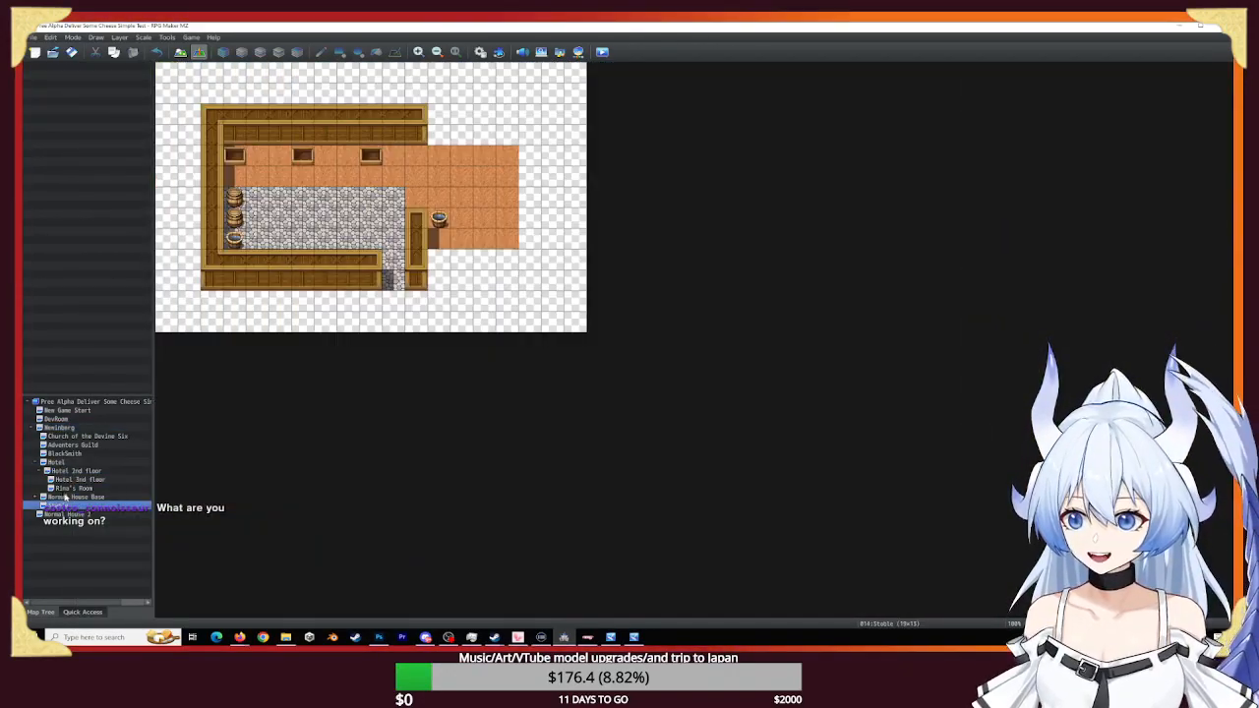
left_click(67, 497)
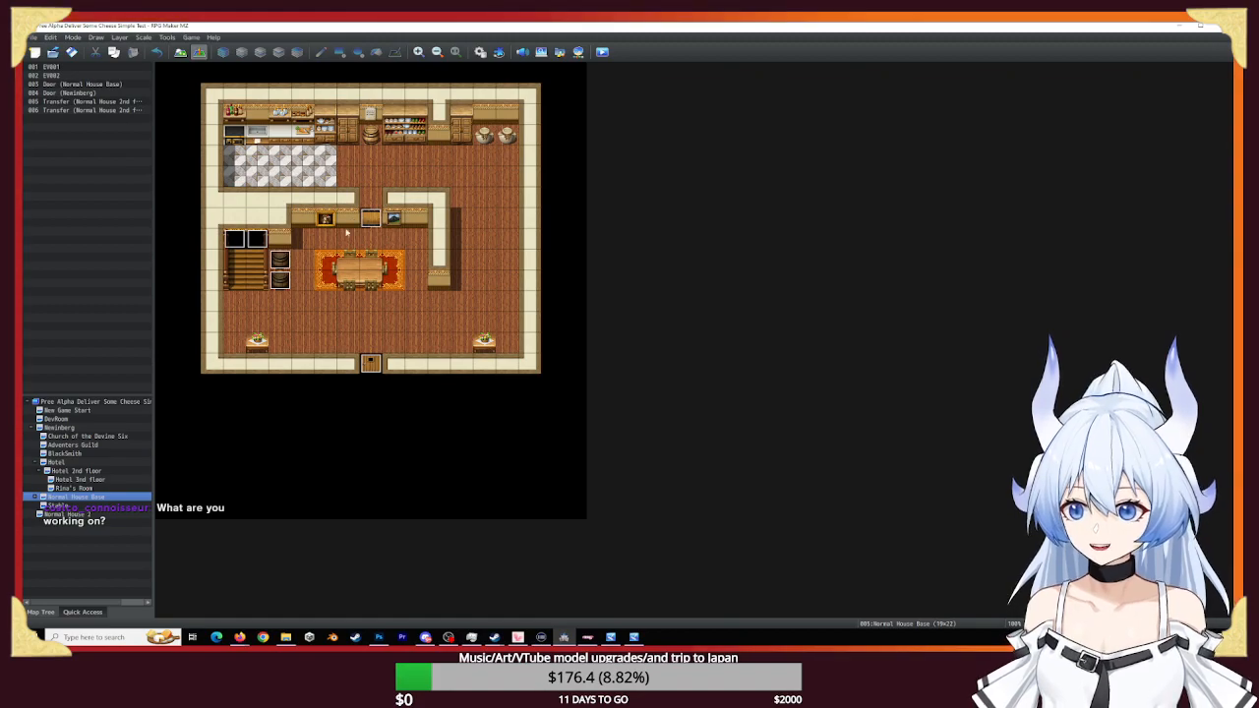
left_click(418, 52)
left_click(419, 52)
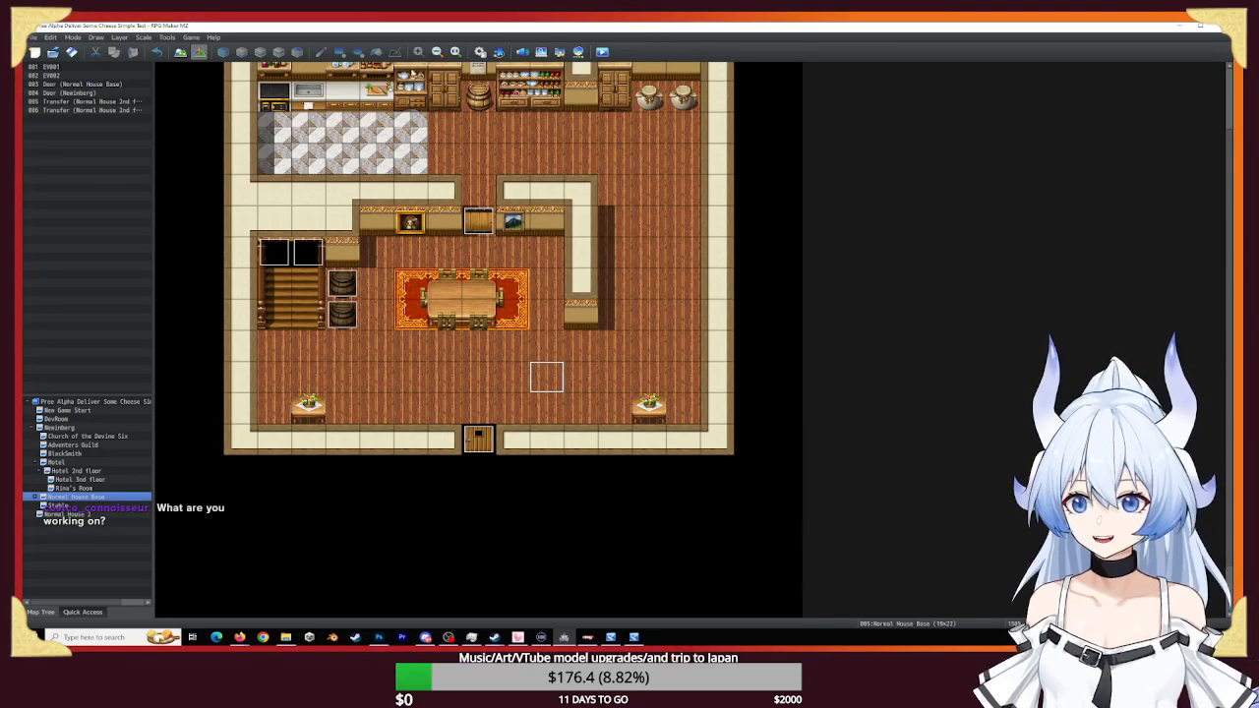
key("F5")
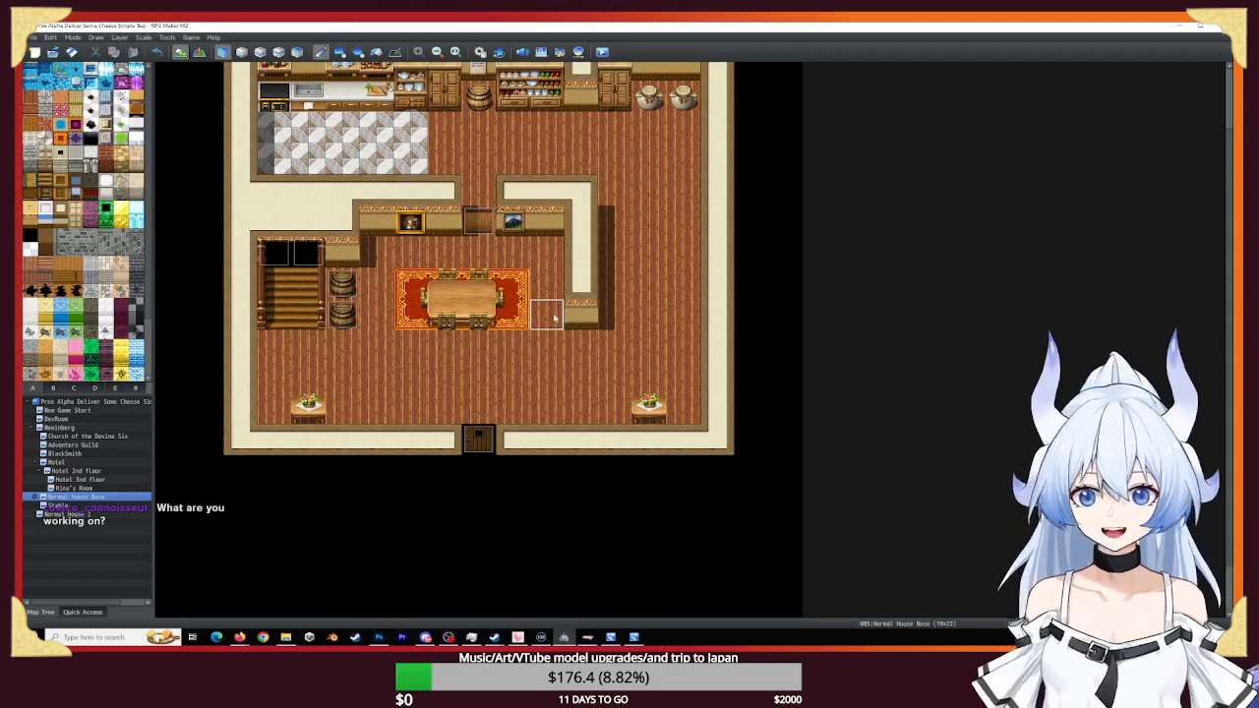
- Switch to the running playtest, leave the guild hall and walk through Newinberg into the house with the wooden door
left_click(632, 636)
left_click(610, 636)
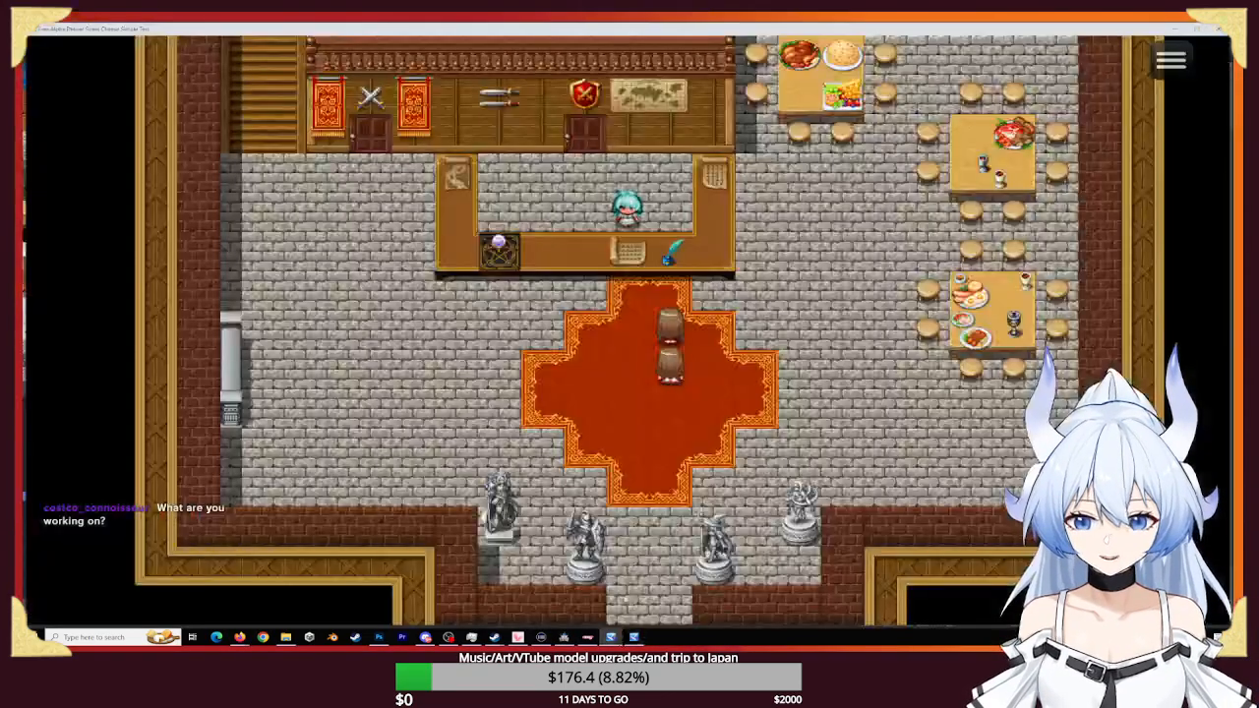
key("Down")
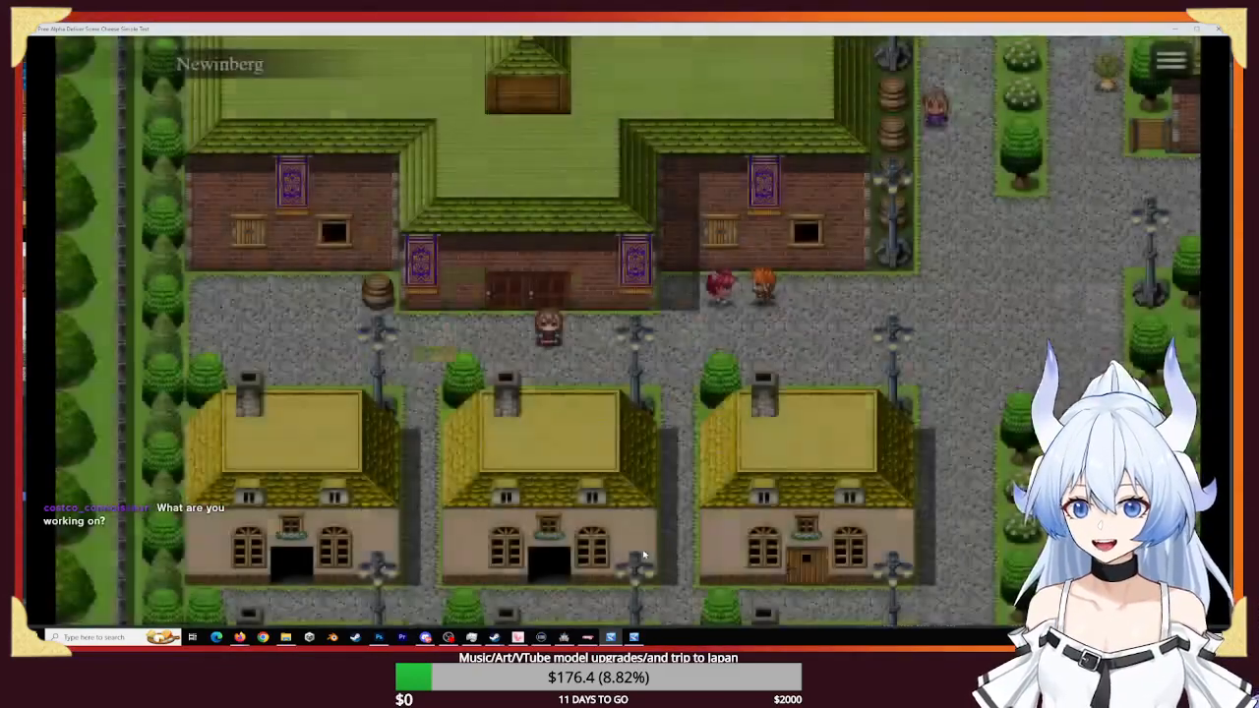
key("Down")
key("Up")
key("Right")
key("Down")
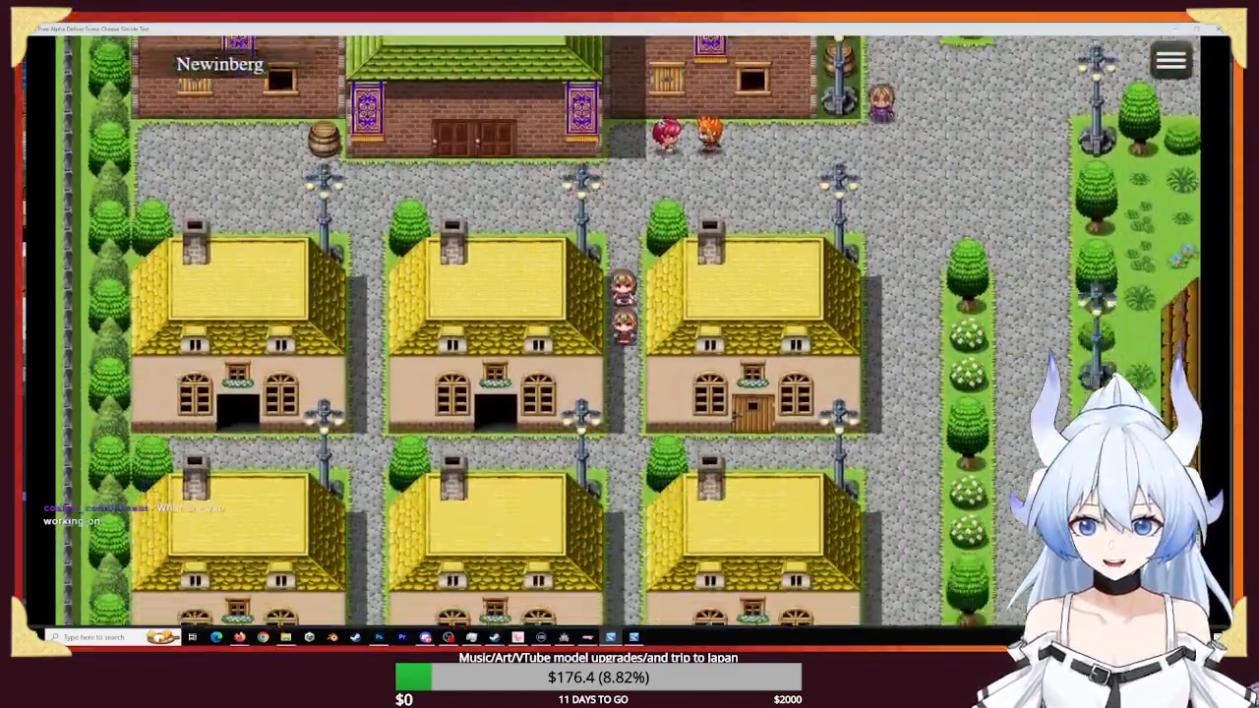
key("Right")
key("Right")
key("Up")
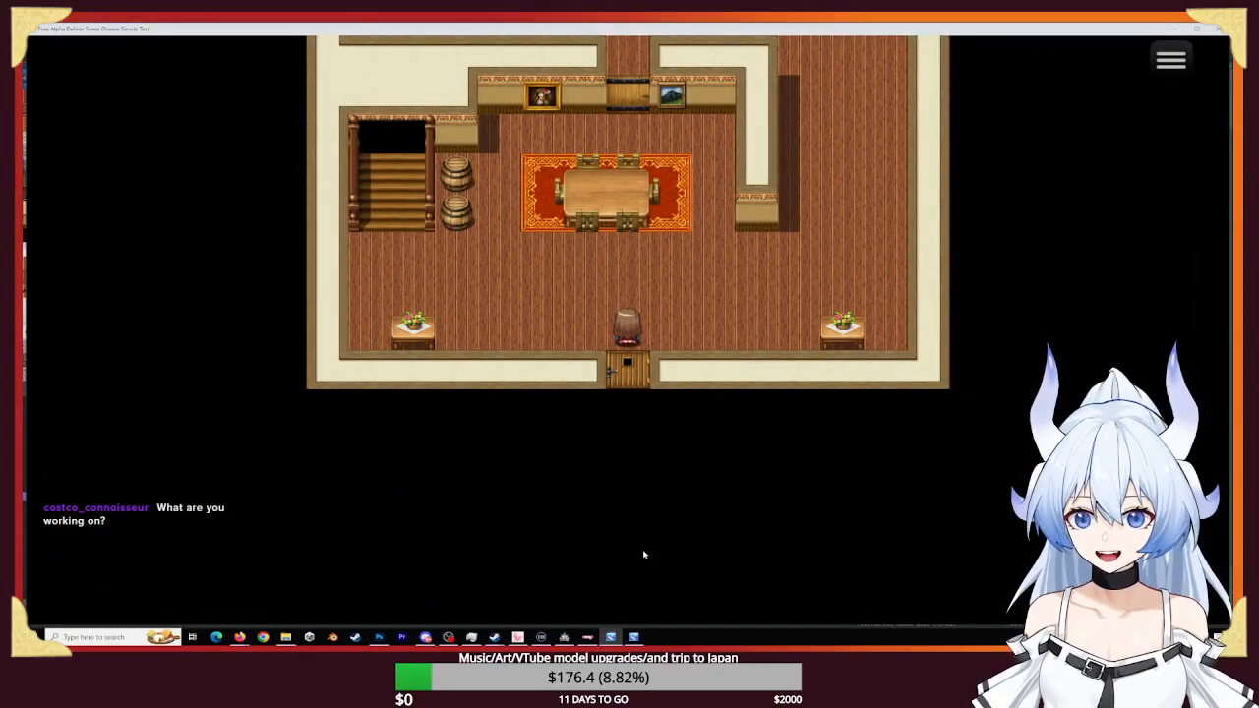
- Walk the party around the dining table and through the inner wooden door between the two paintings
key("Up")
key("Right")
key("Up")
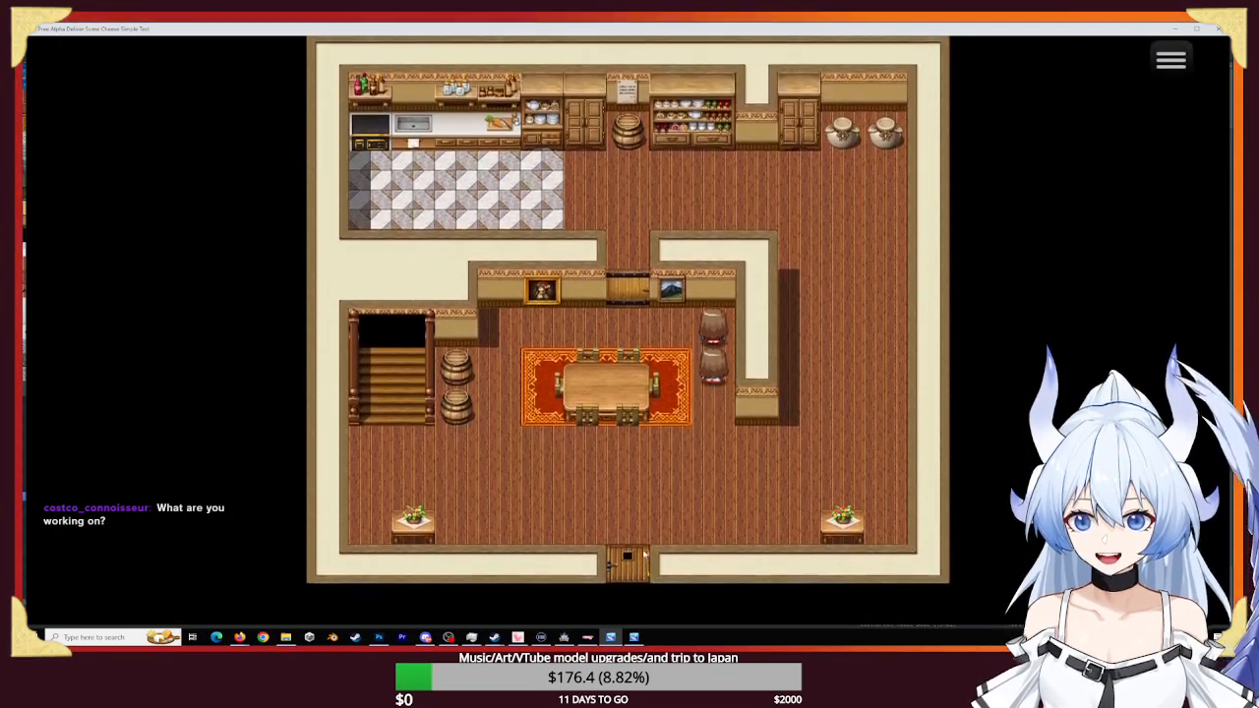
key("Left")
key("Left")
key("Up")
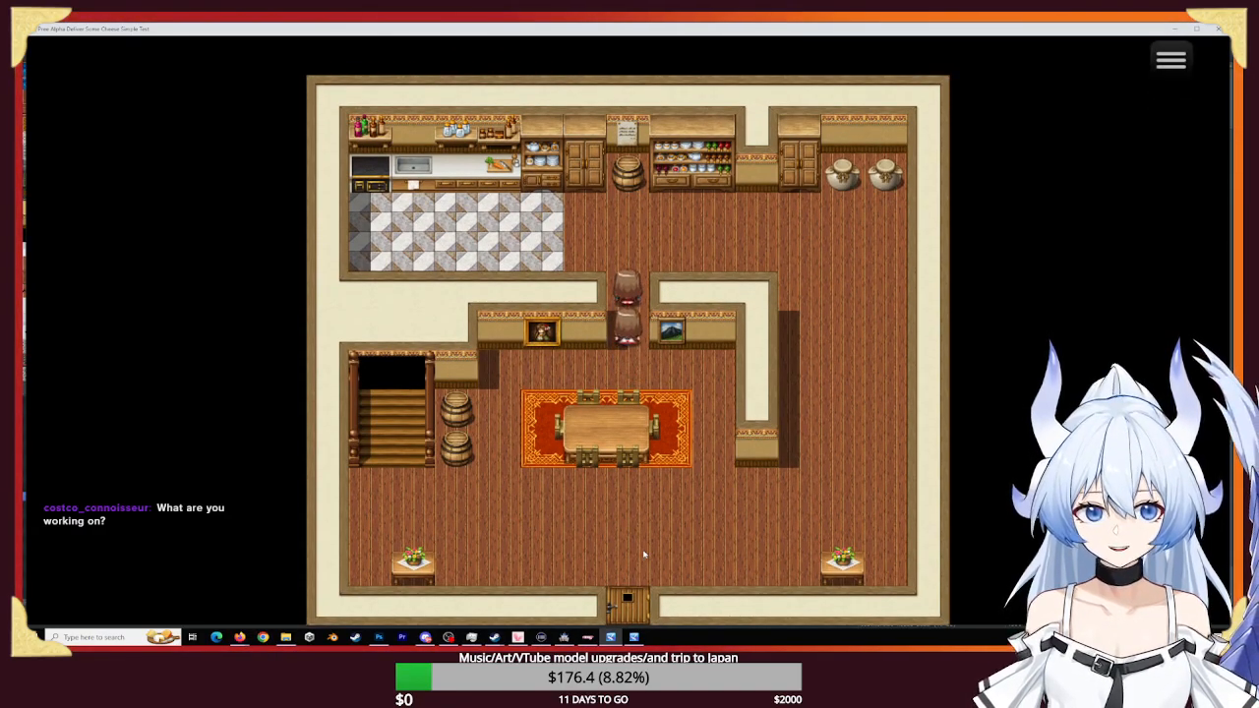
- Step back and forth through the inner doorway to examine its open state, ending beside the kitchen barrel
key("Down")
key("Down")
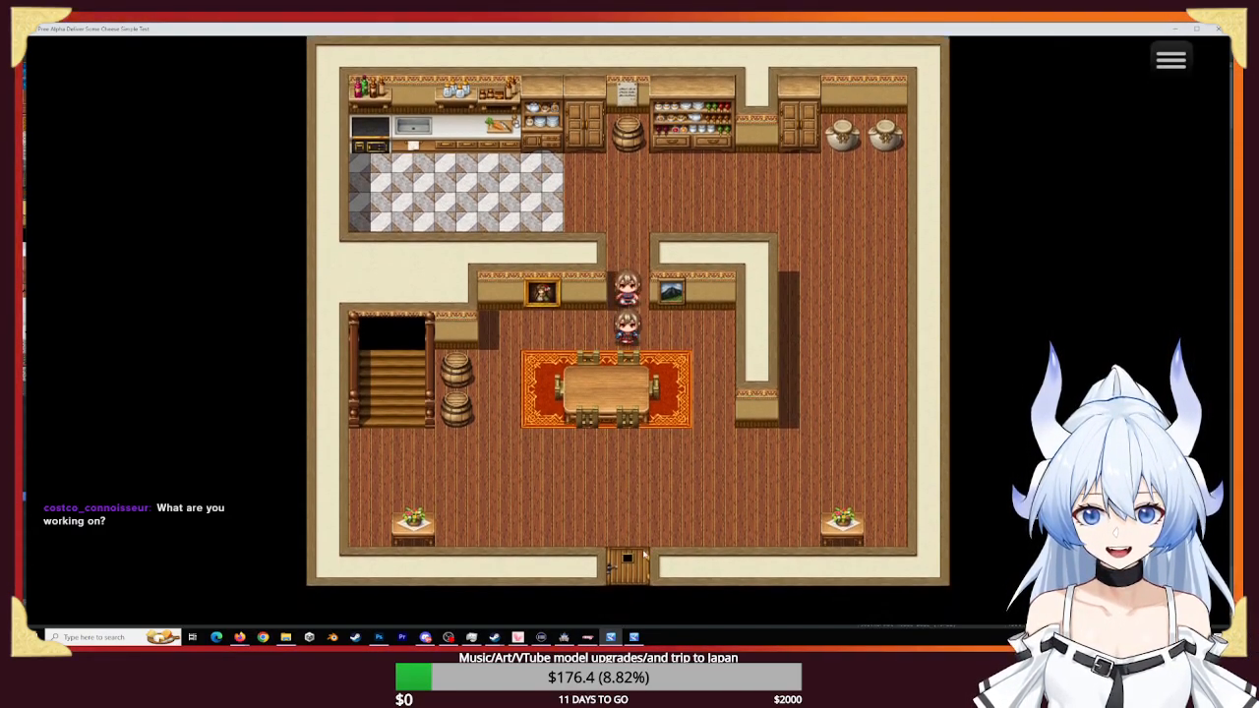
key("Right")
key("Left")
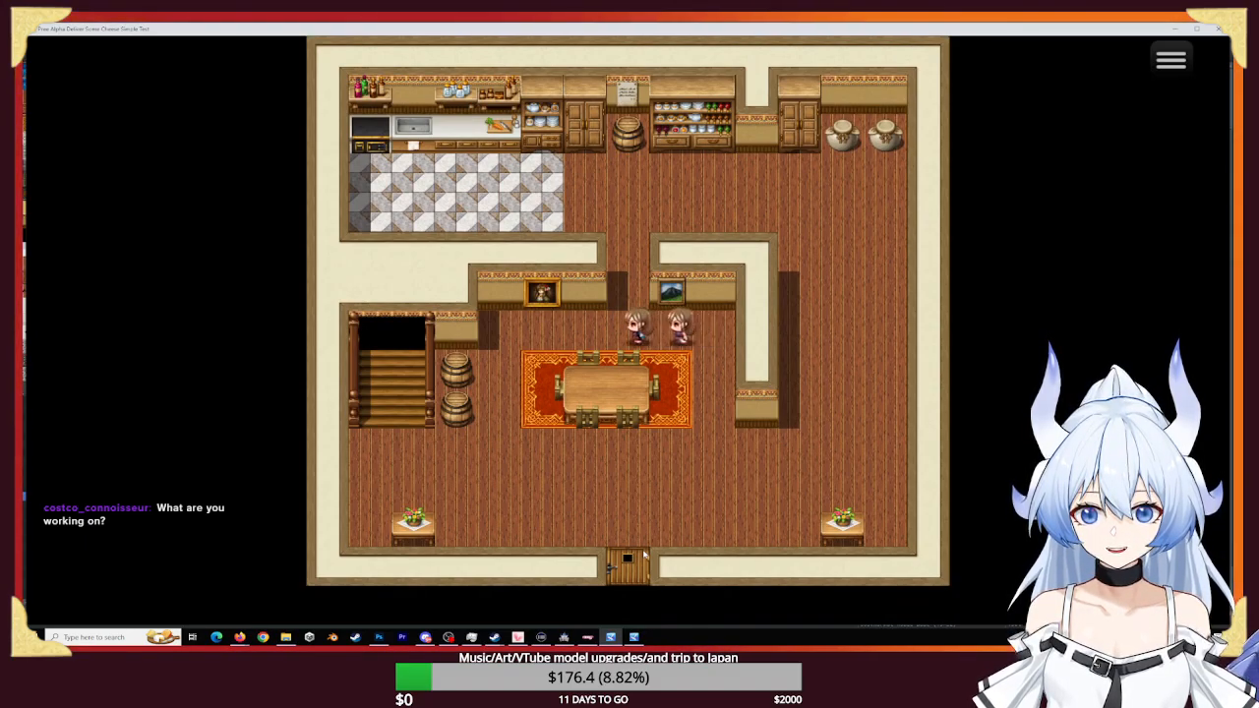
key("Up")
key("Up")
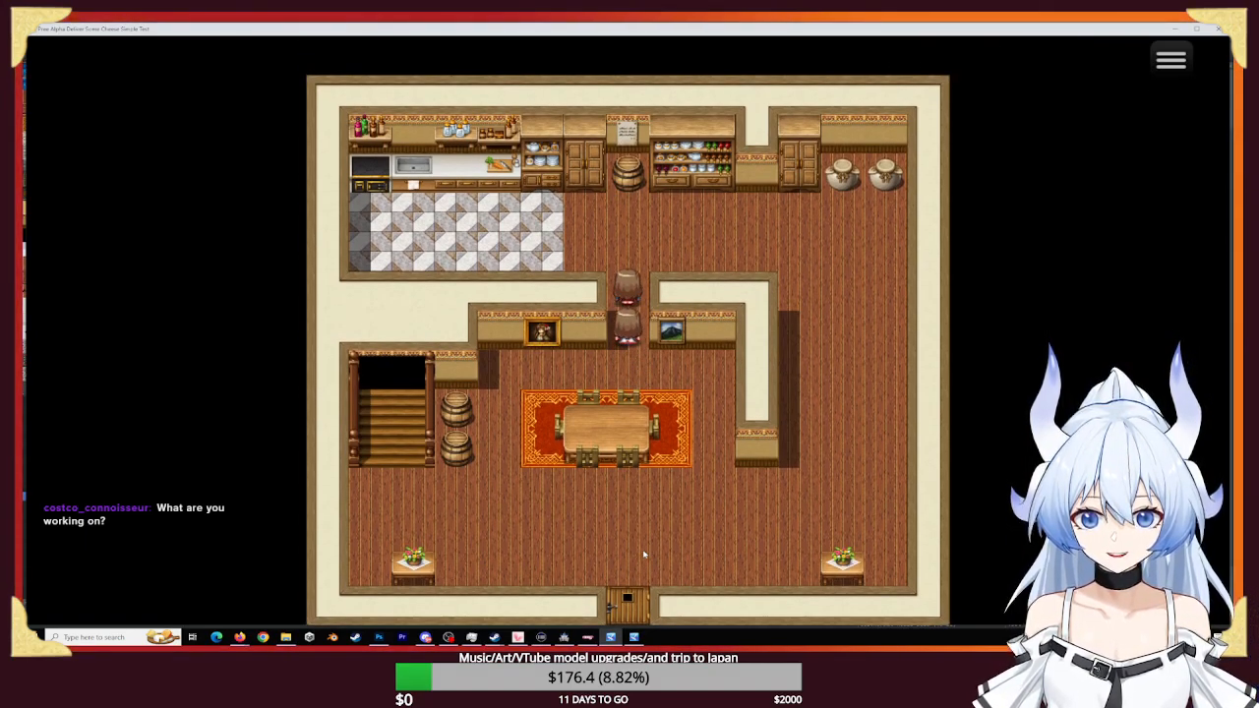
key("Down")
key("Up")
key("Up")
key("Up")
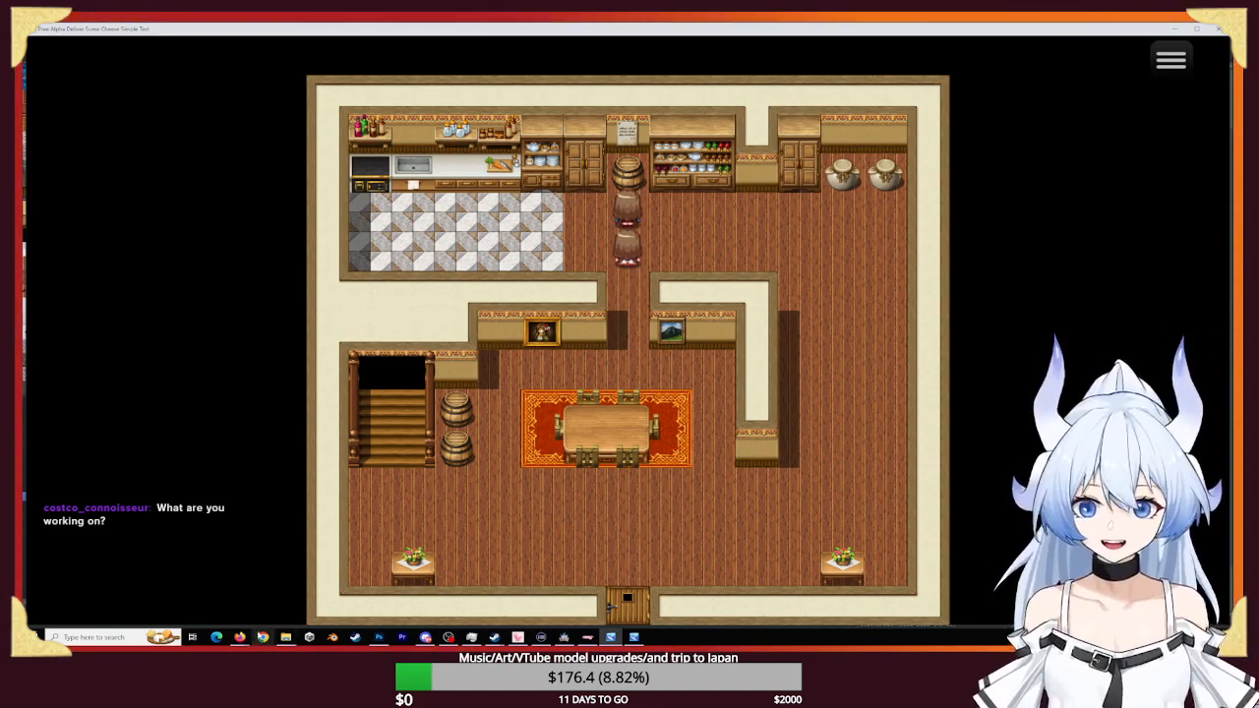
- Switch back to Photoshop and look over the upper More Objects tilesheet and its layer list
left_click(380, 637)
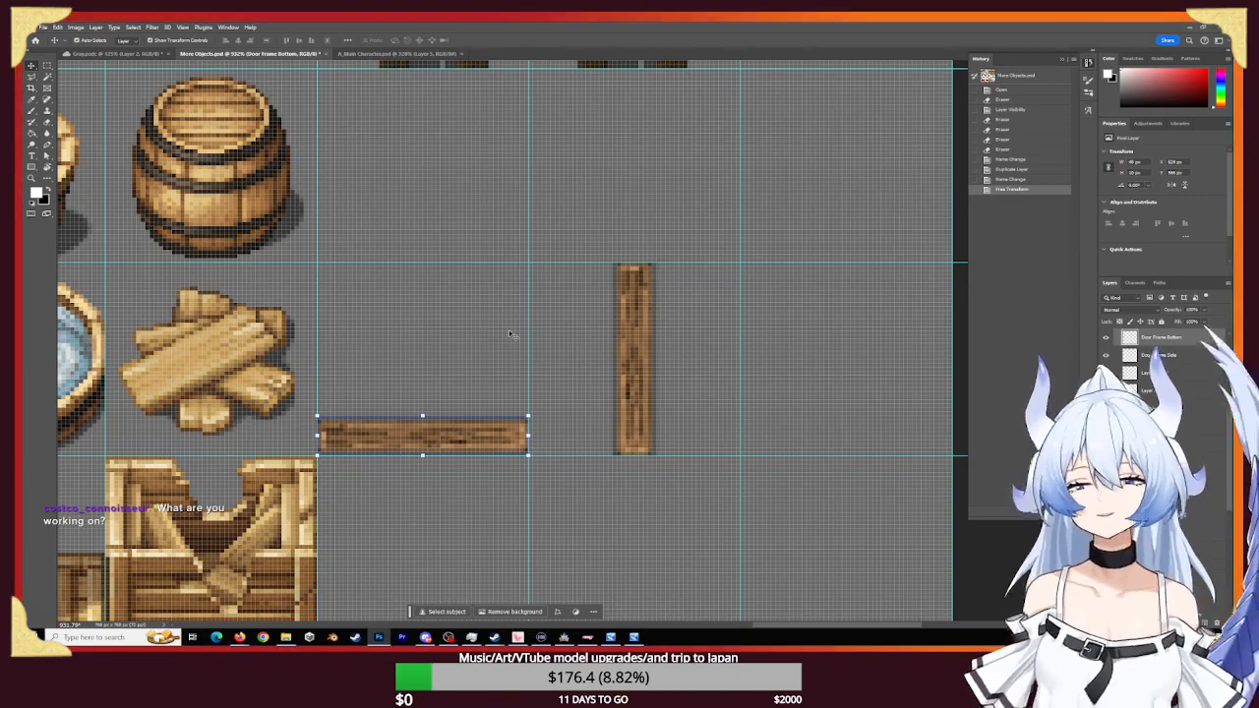
left_click(496, 359)
key("z")
left_click_drag(490, 352, 429, 321)
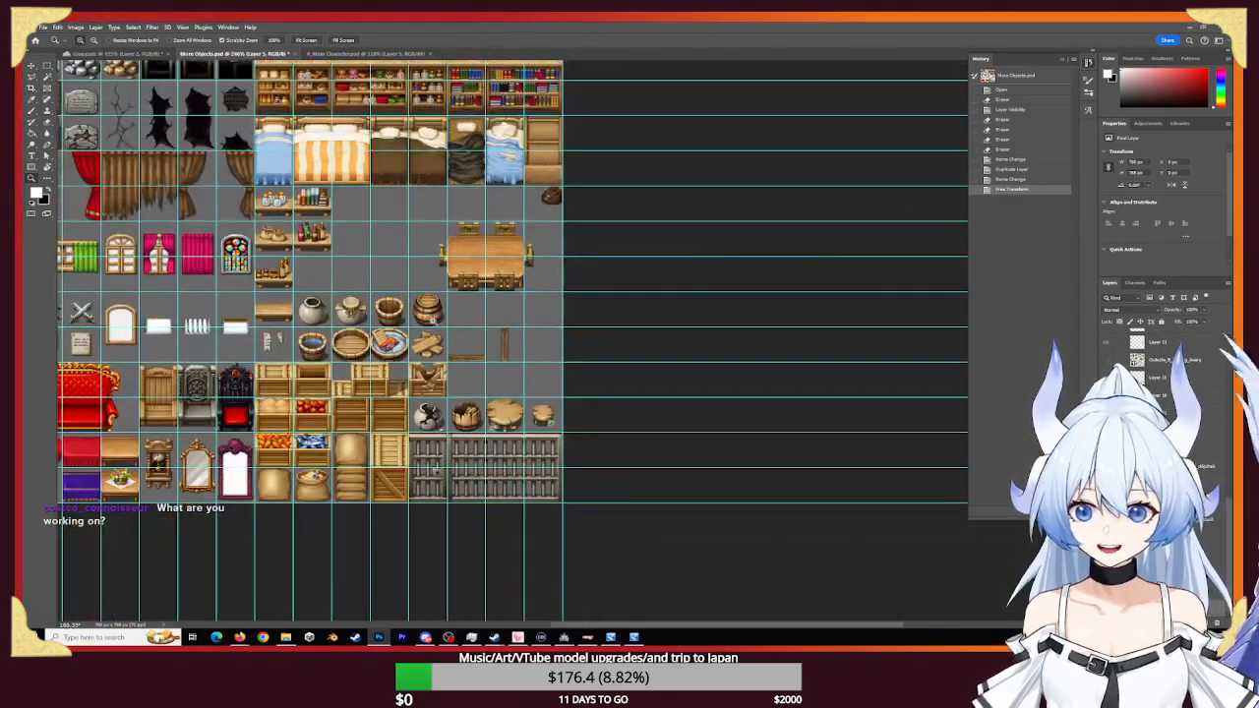
left_click_drag(415, 248, 564, 390)
scroll(1163, 394, "up", 2)
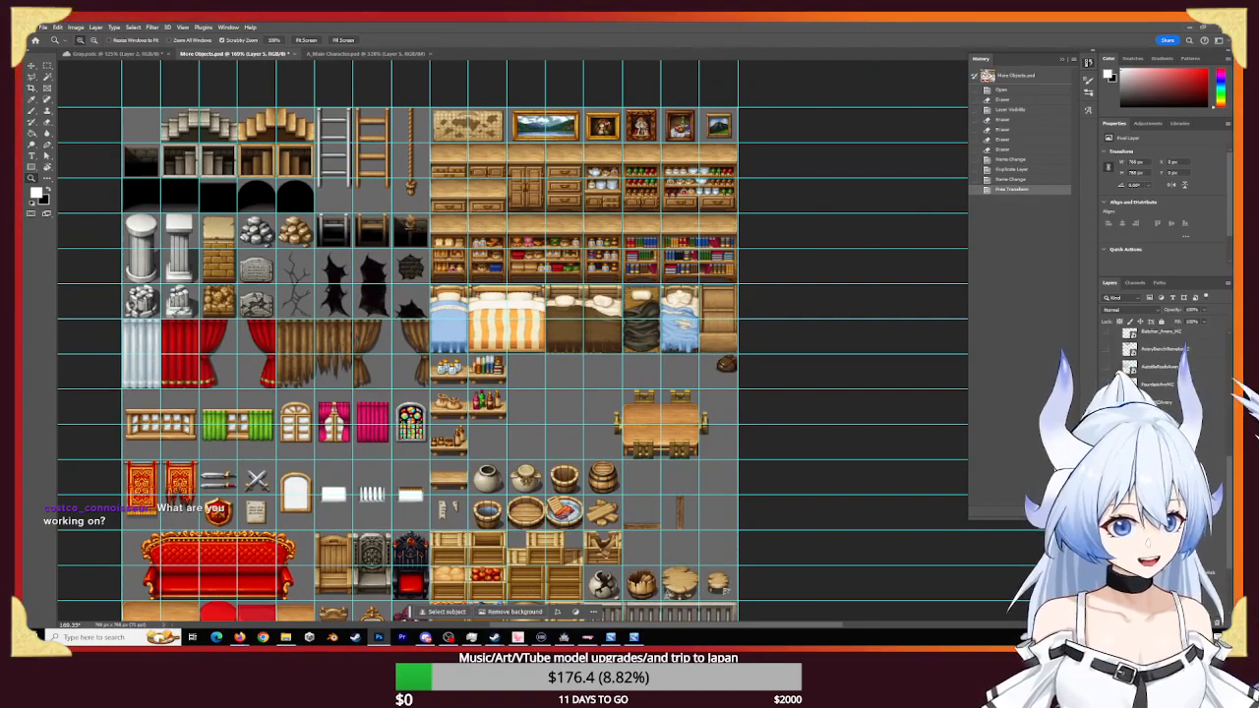
scroll(1160, 364, "up", 3)
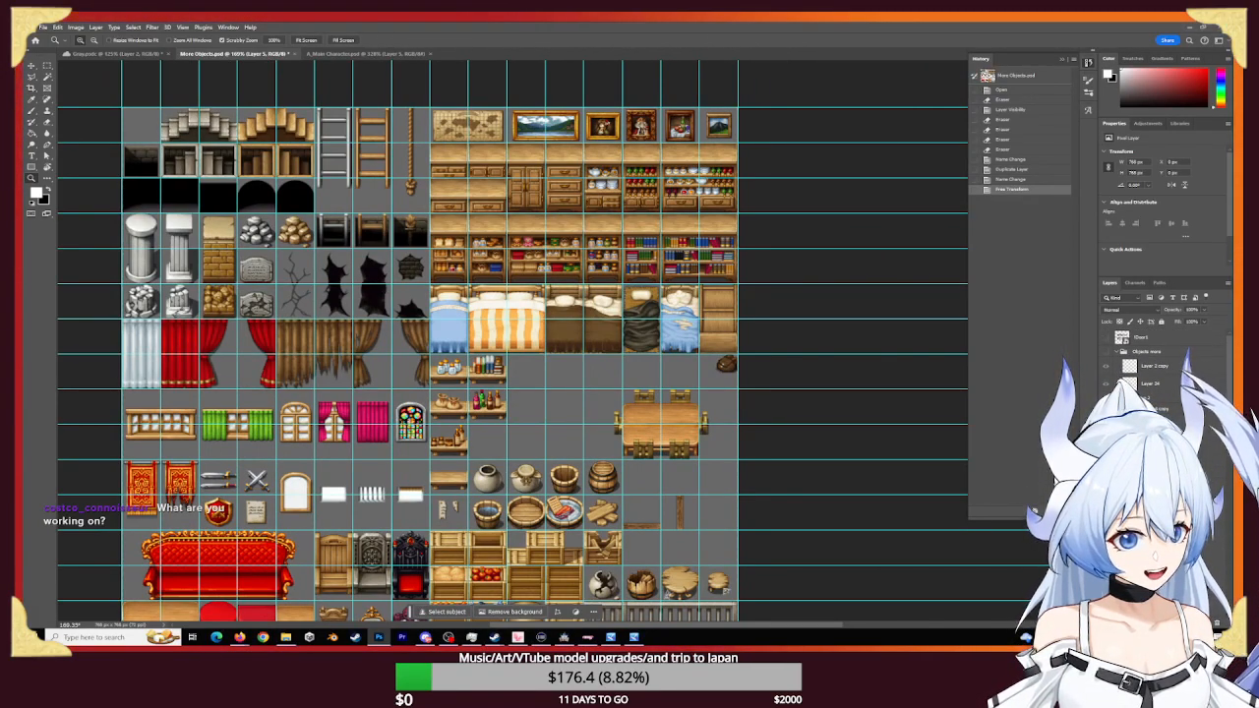
- Toggle a layer's visibility repeatedly to check whether it holds the lowest small wall shelf on the tilesheet
left_click(1105, 399)
left_click(1105, 399)
left_click(1105, 399)
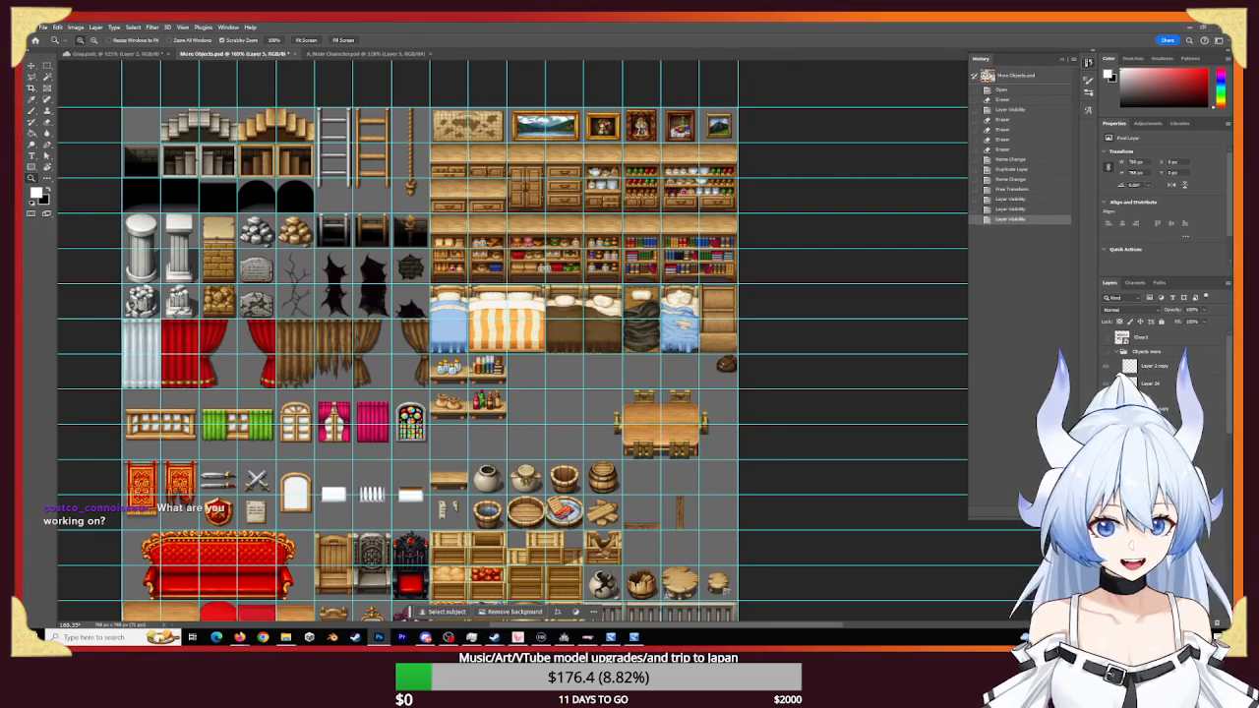
left_click(1105, 400)
left_click(1105, 400)
left_click(1105, 399)
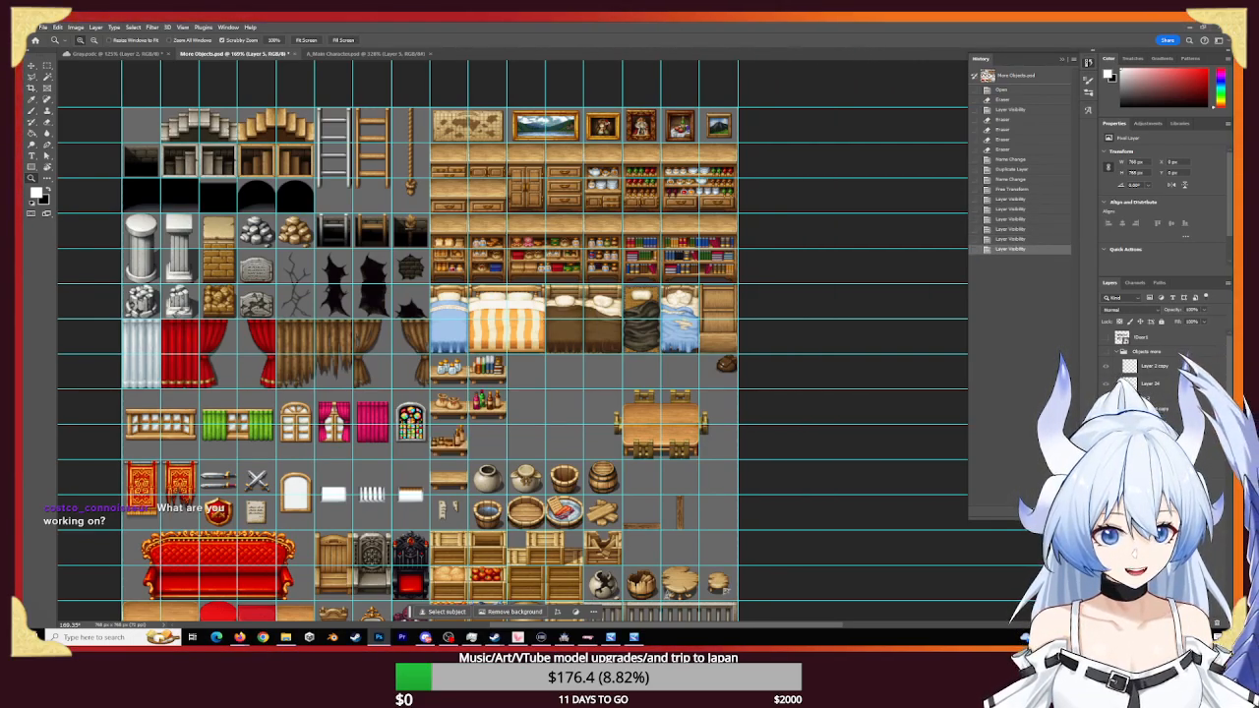
left_click(1105, 400)
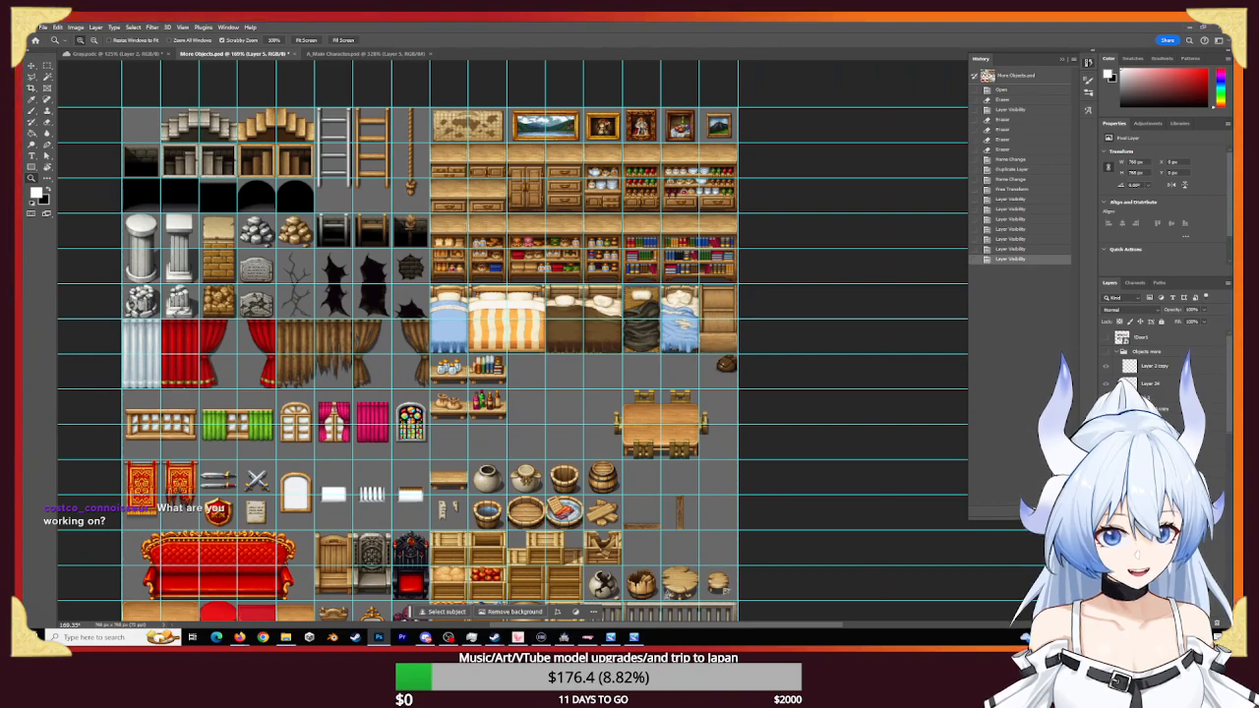
- Toggle the neighbouring layer entries on and off to identify which ones hold the dining table and its chairs
left_click(1105, 417)
left_click(1105, 417)
left_click(1105, 417)
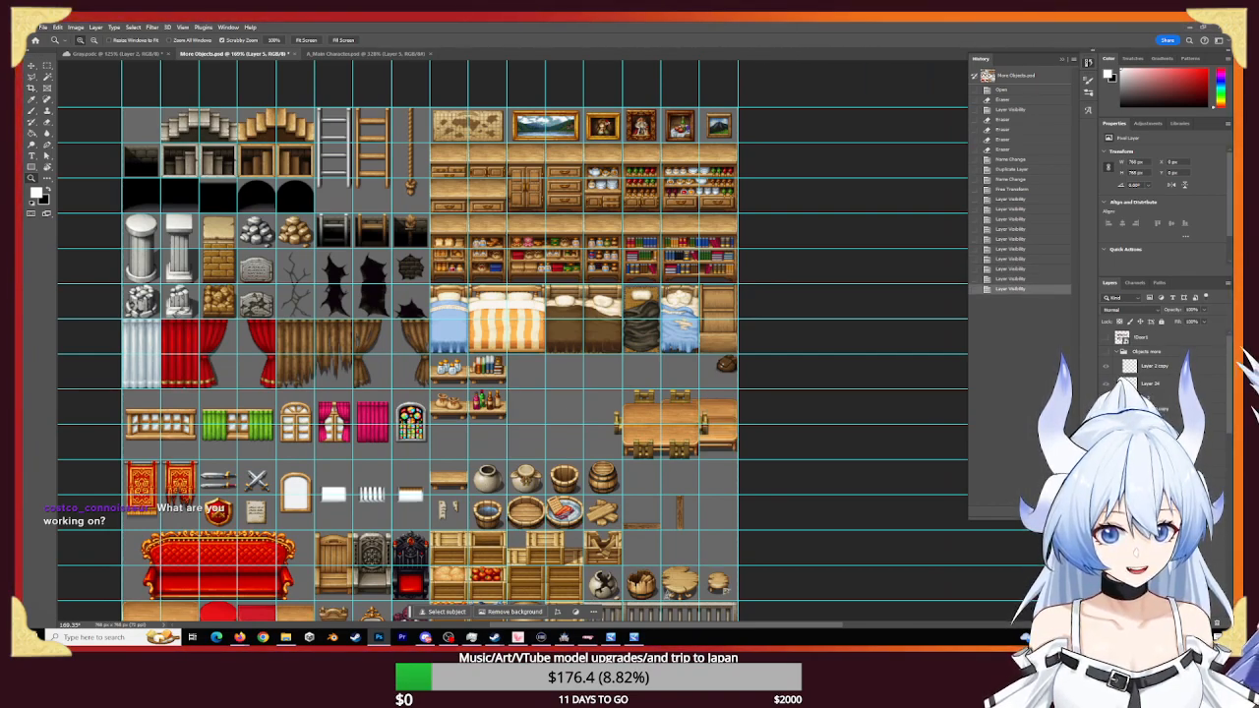
left_click(1105, 399)
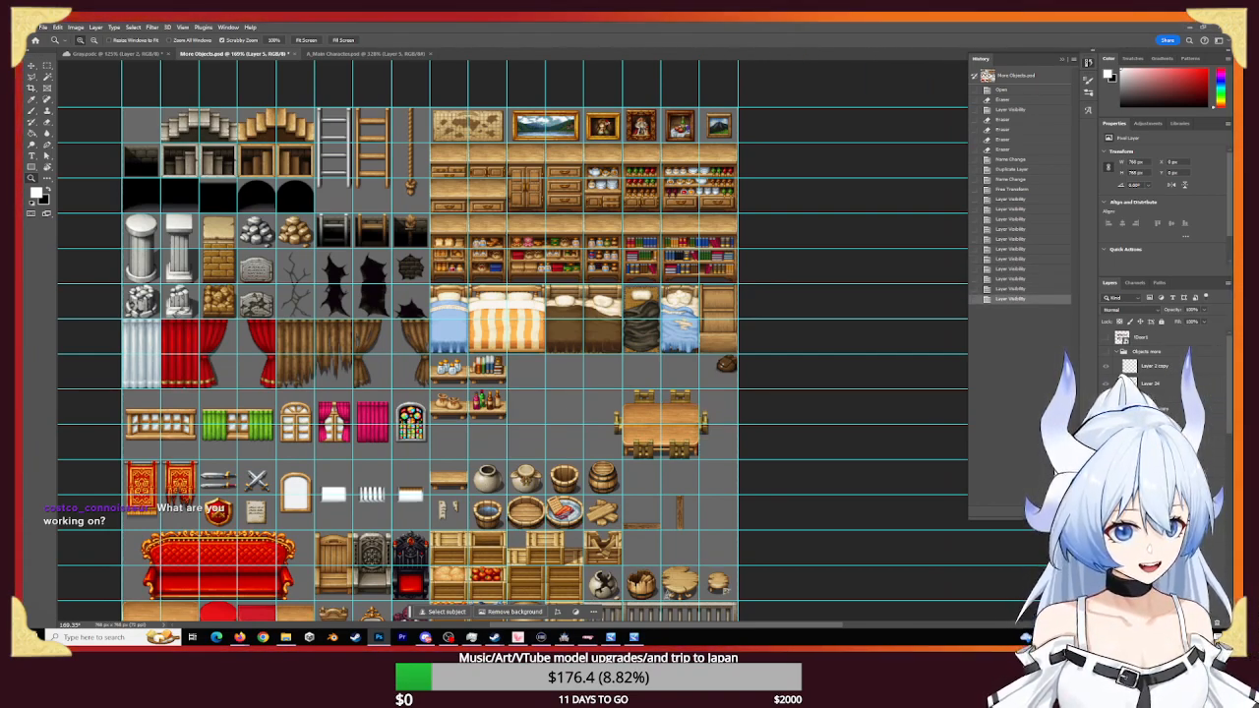
left_click(1105, 417)
left_click(1105, 417)
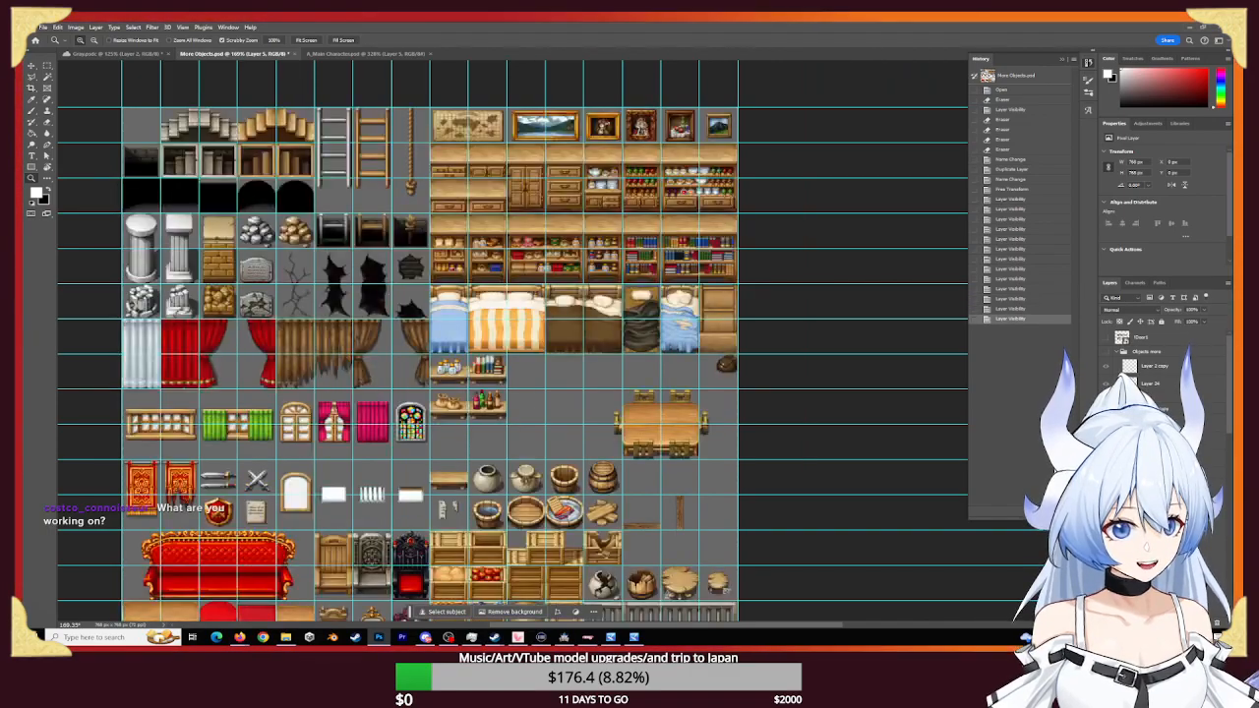
left_click(1105, 416)
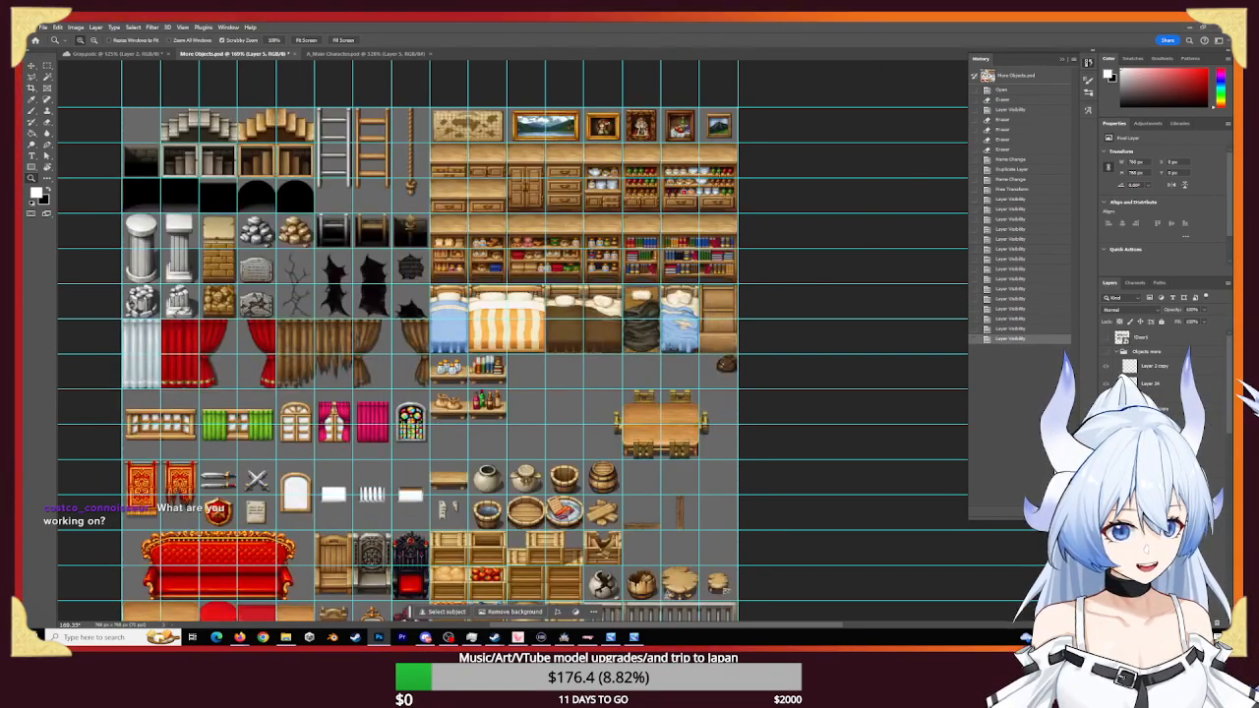
left_click(1105, 417)
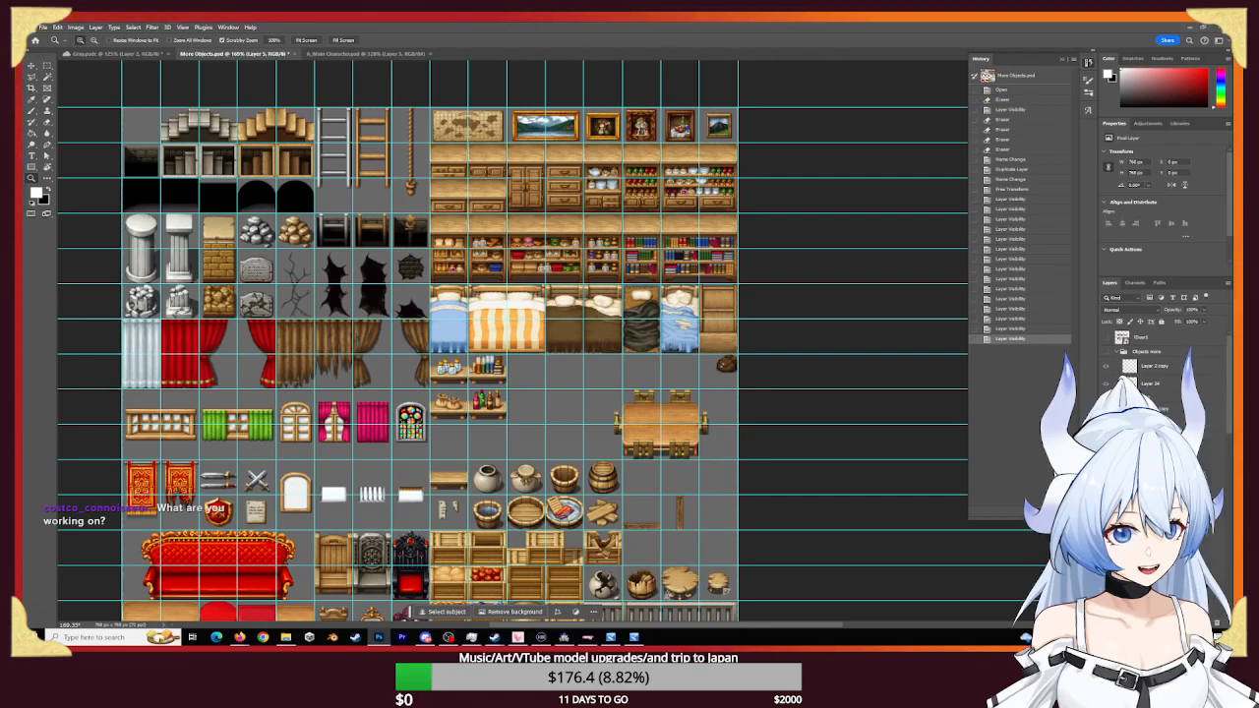
left_click(1105, 417)
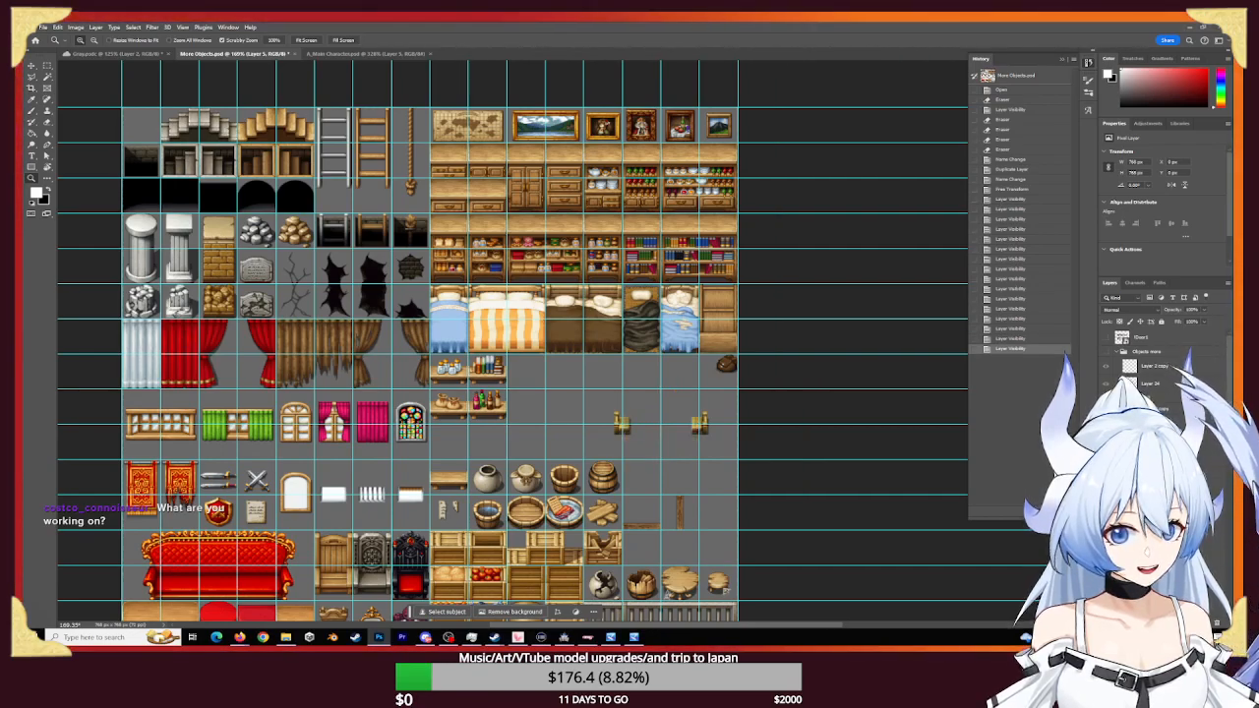
left_click(1105, 416)
left_click(1106, 417)
left_click(1105, 416)
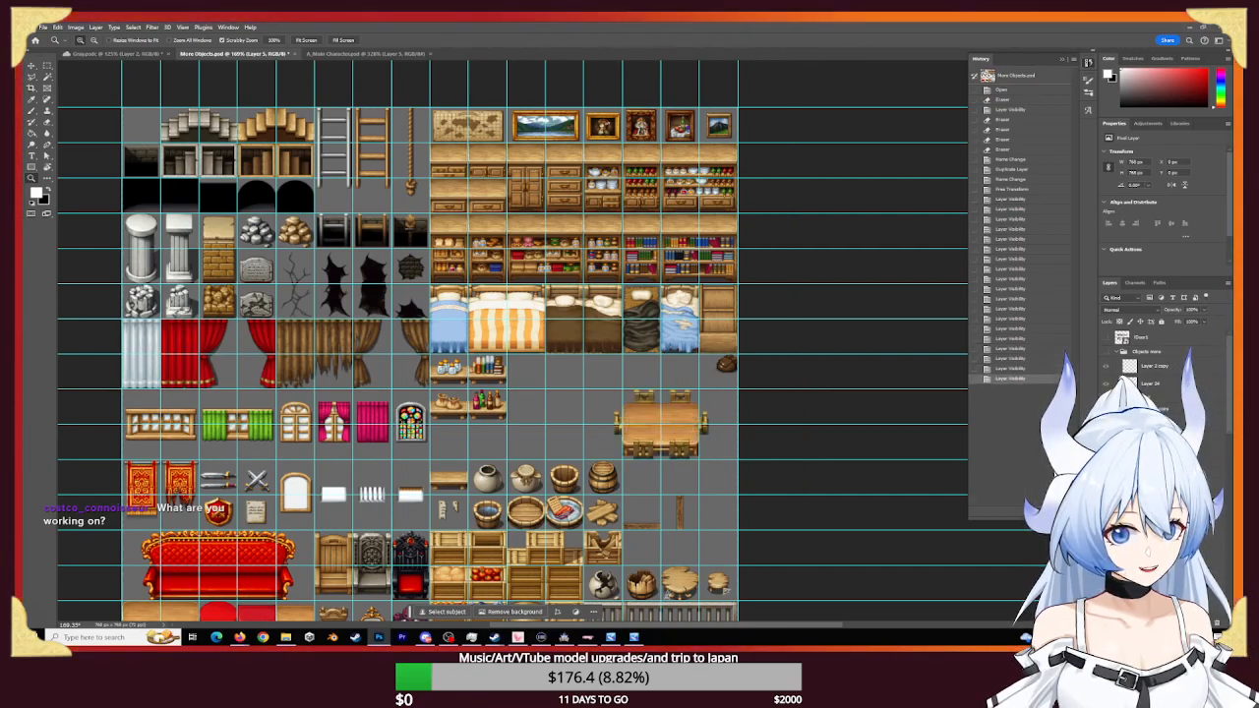
- Select Group 4 copy, compare the dining table with its groups shown and hidden, and look through the layers below
left_click(1167, 408)
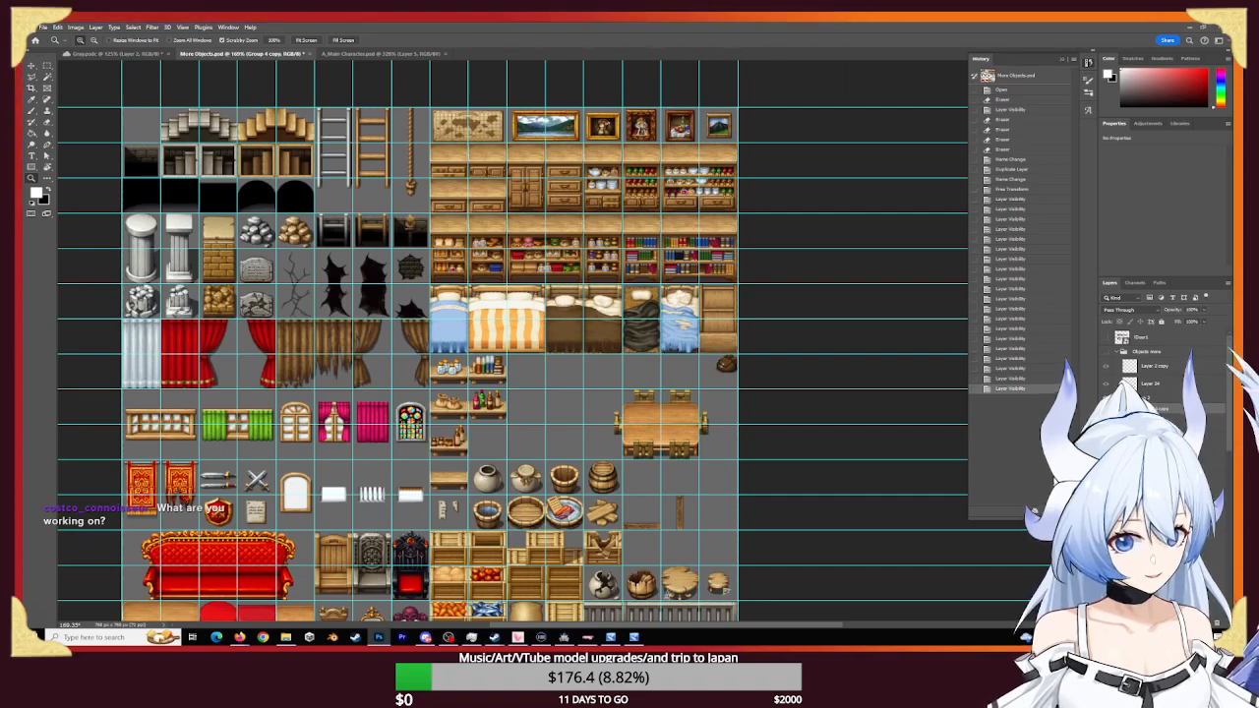
left_click(1105, 408)
left_click(1105, 398)
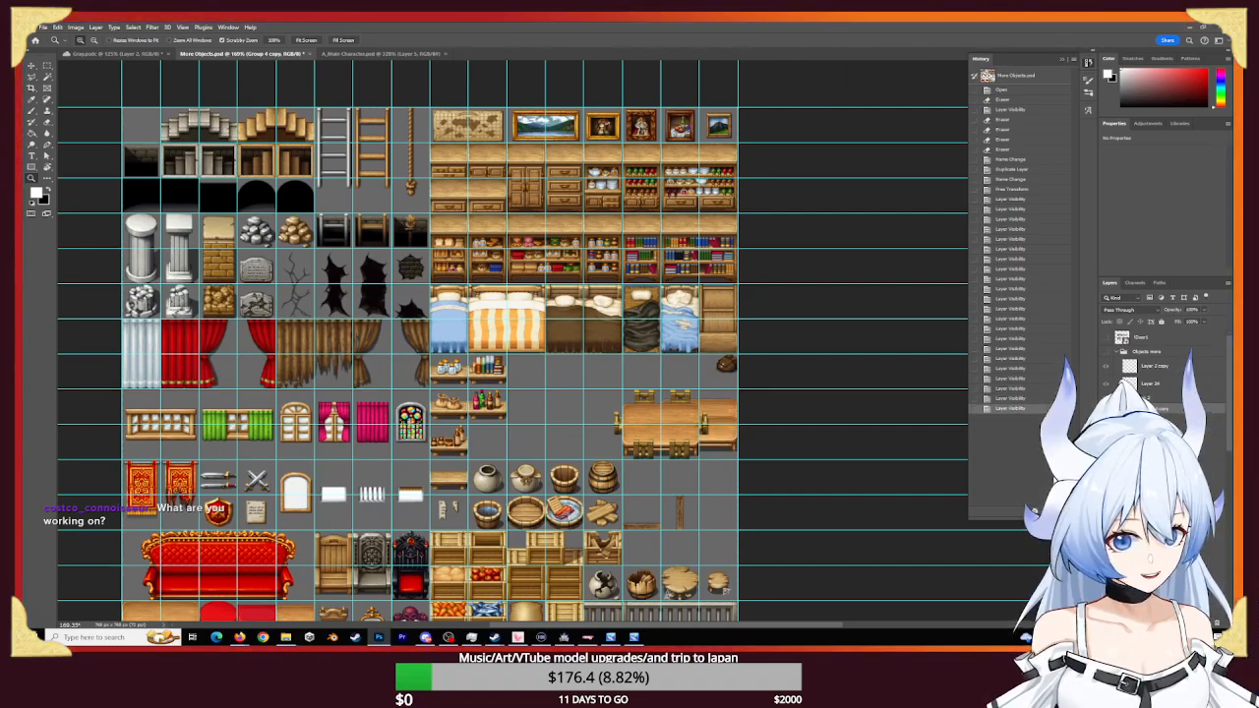
left_click(1106, 399)
scroll(1141, 393, "down", 3)
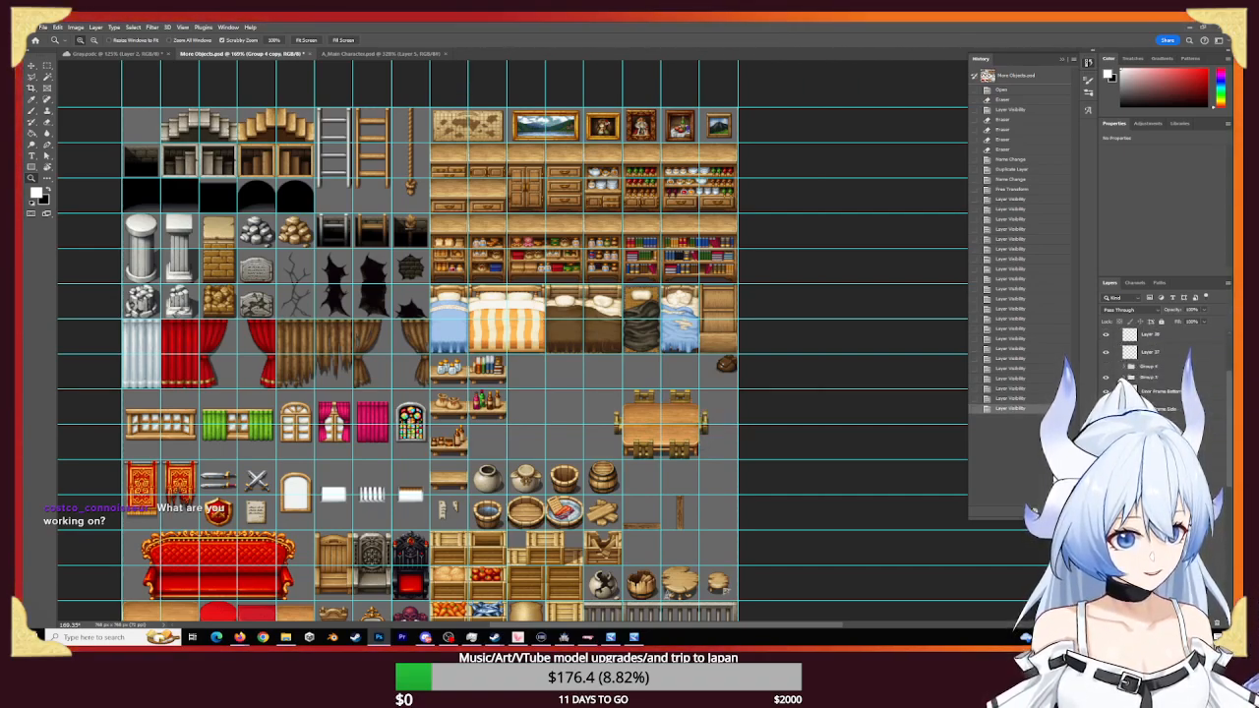
scroll(1140, 393, "down", 1)
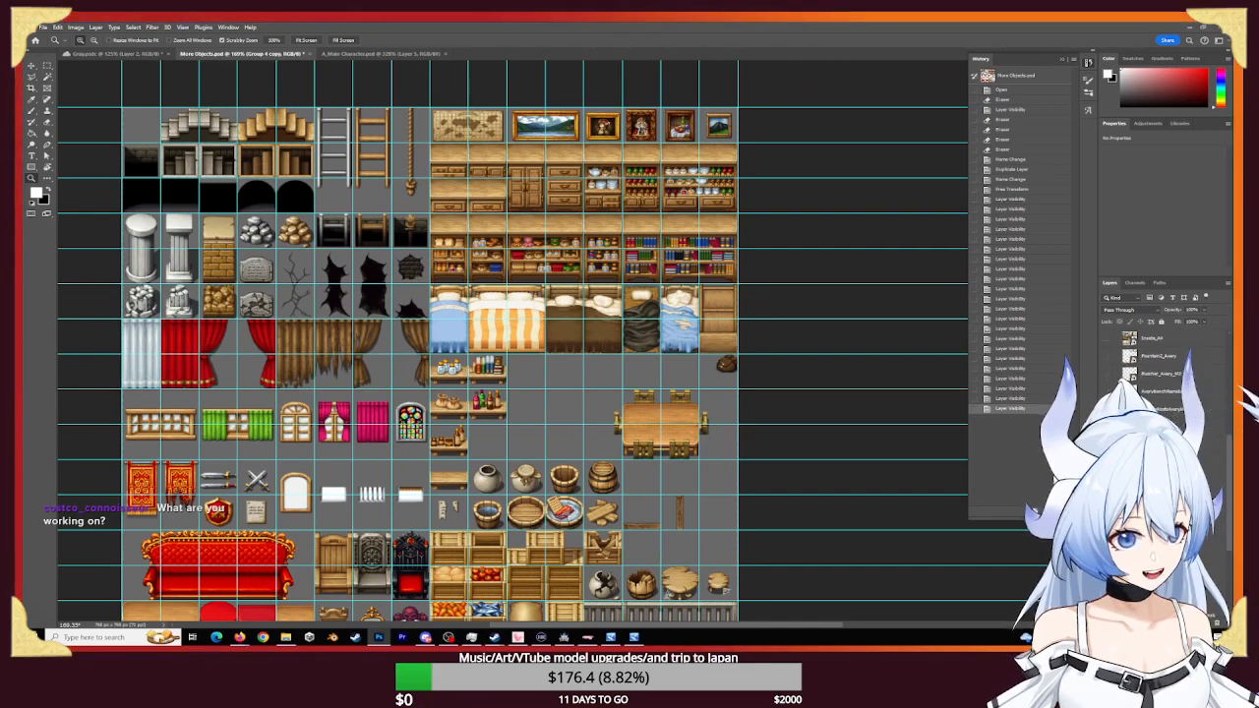
- Show the outdoor object tiles and toggle the neighbouring groups on and off to identify what each one holds
left_click(1105, 391)
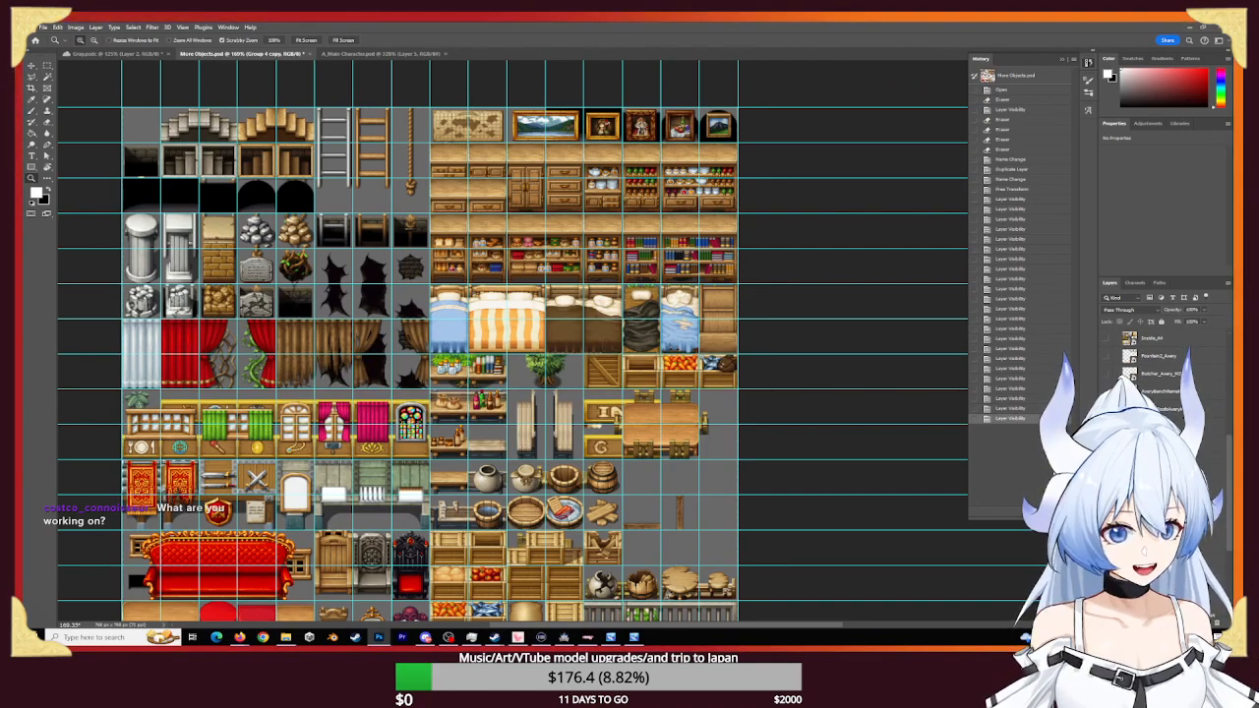
scroll(1151, 374, "up", 4)
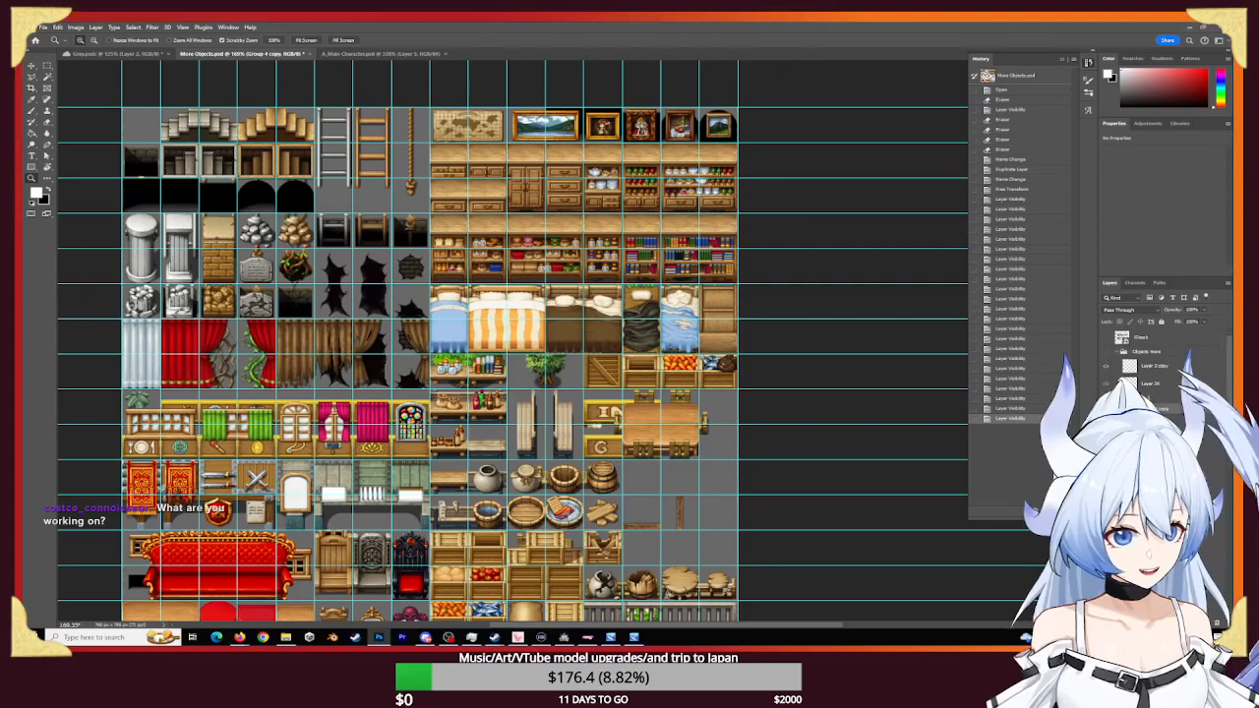
left_click(1105, 408)
left_click(1105, 408)
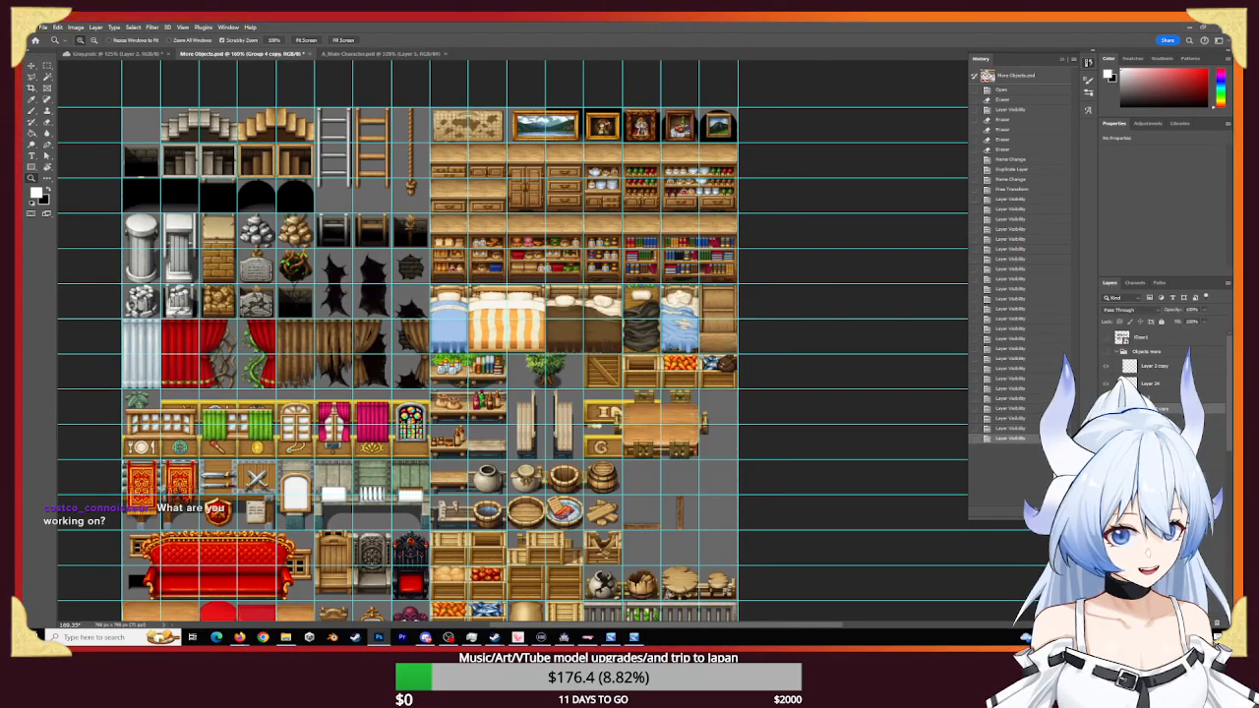
left_click(1105, 422)
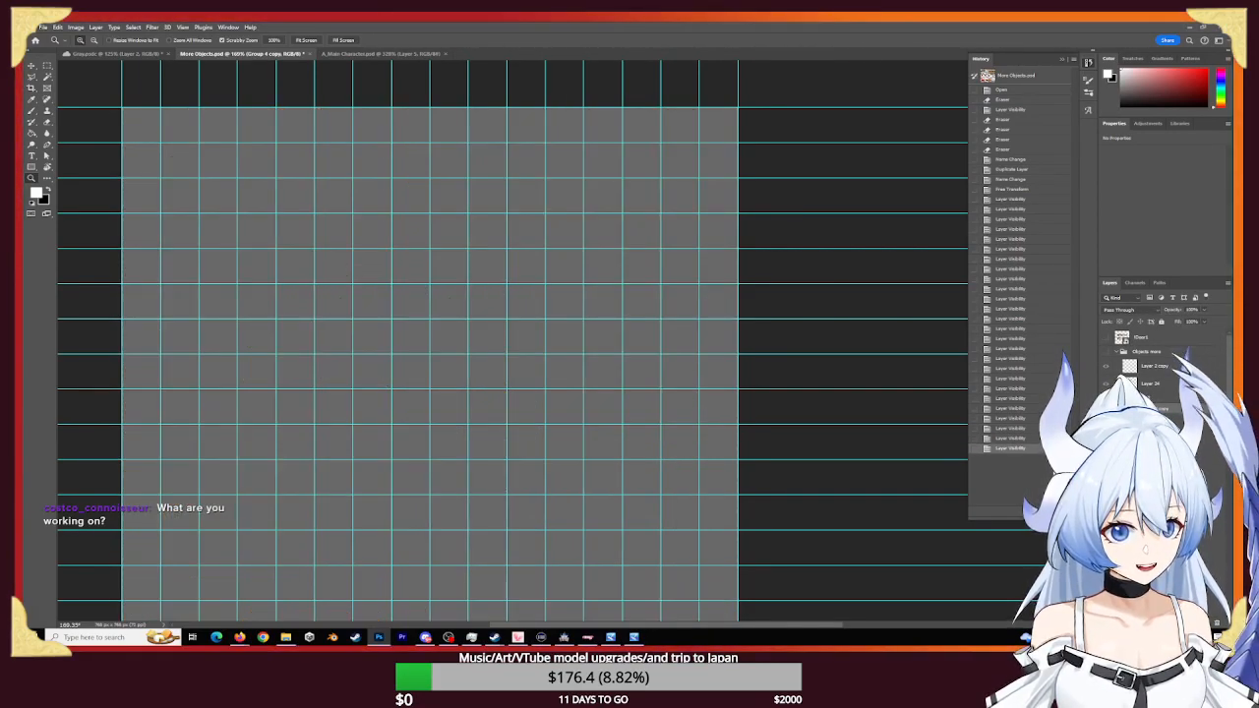
left_click(1105, 422)
- Hide the dining table and the indoor furniture tiles so that only the outdoor objects show on the tilesheet
left_click(1105, 408)
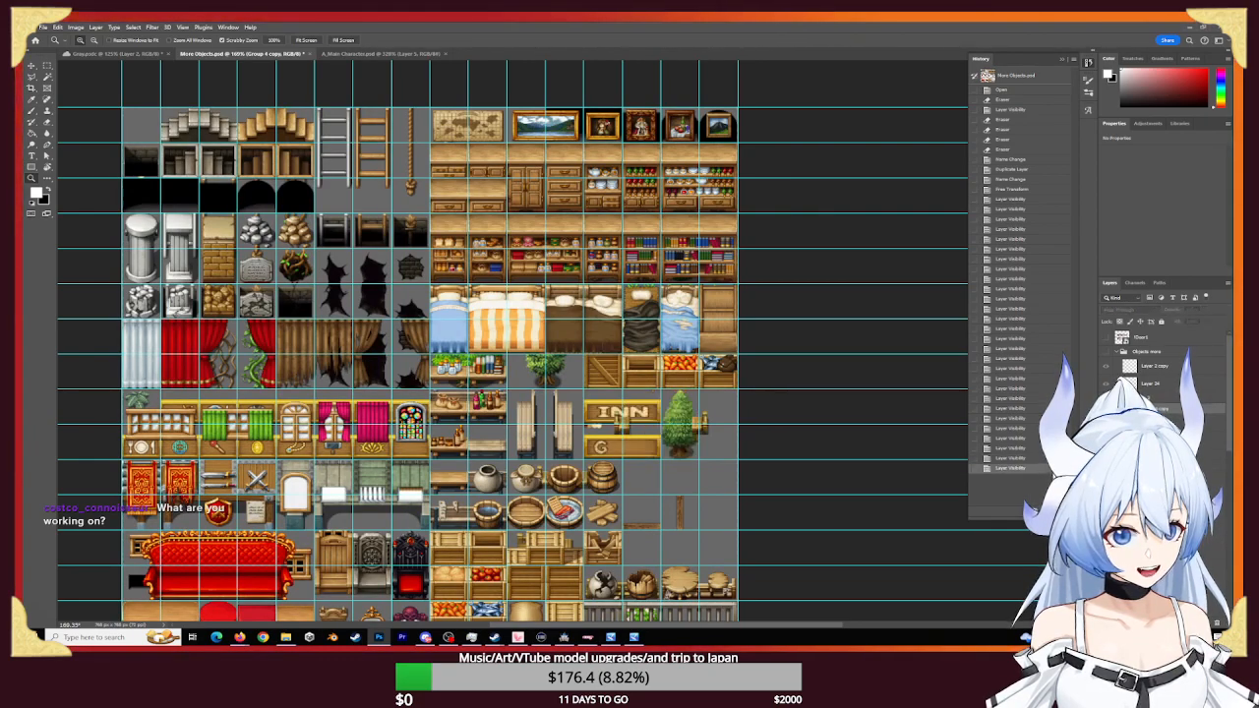
left_click(1106, 398)
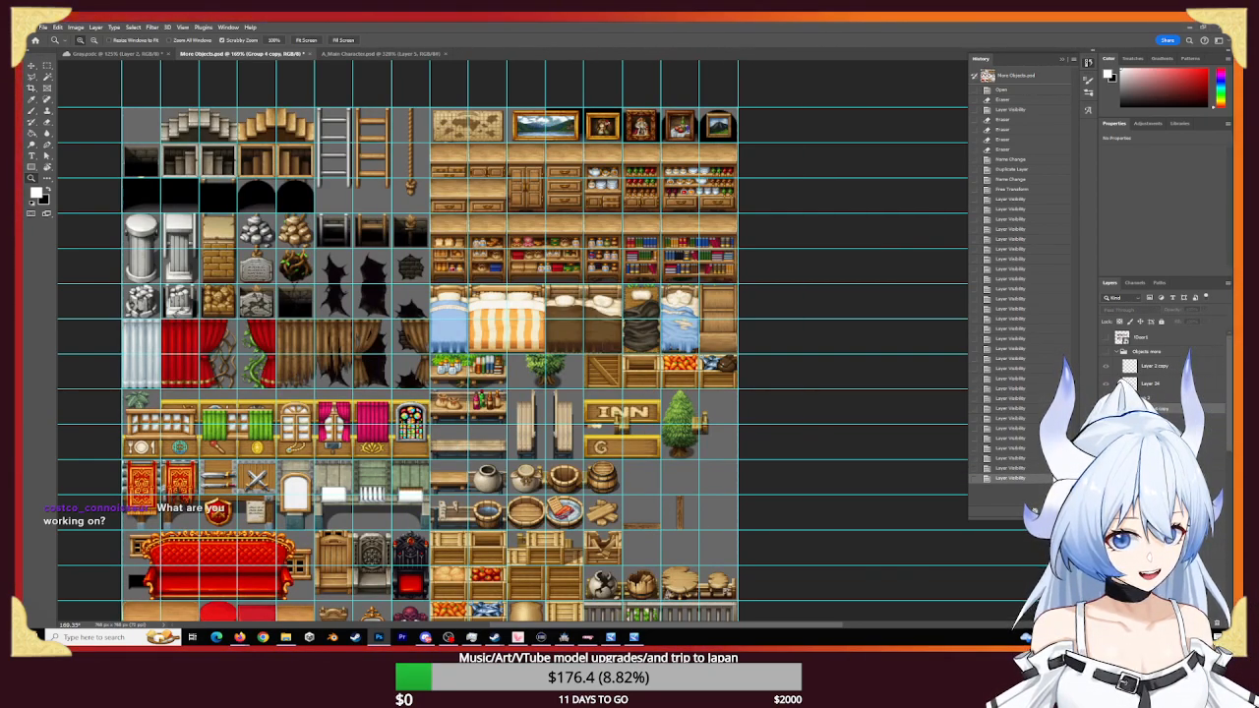
left_click(1106, 408)
scroll(1160, 374, "down", 1)
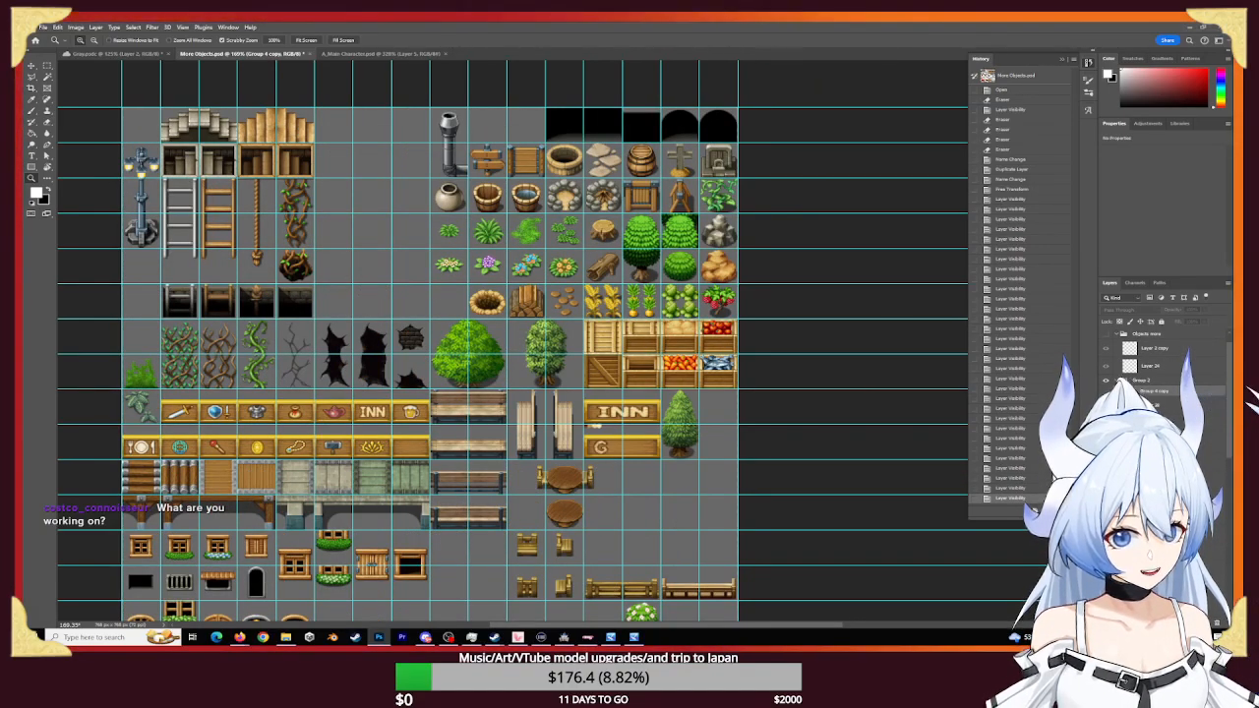
scroll(1160, 393, "down", 5)
scroll(1105, 534, "down", 2)
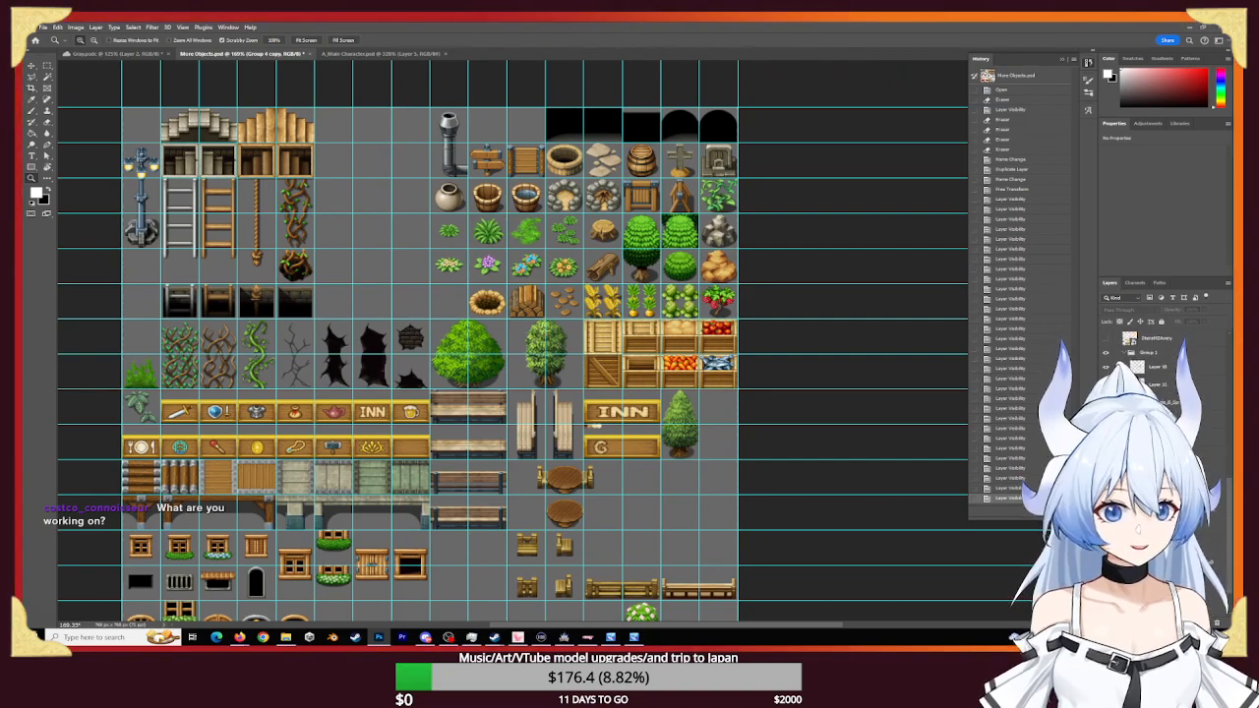
- Toggle Group 1 to check that it holds the outdoor tiles, and move it up the layer stack to just below the chest layer
left_click(1105, 534)
left_click(1105, 425)
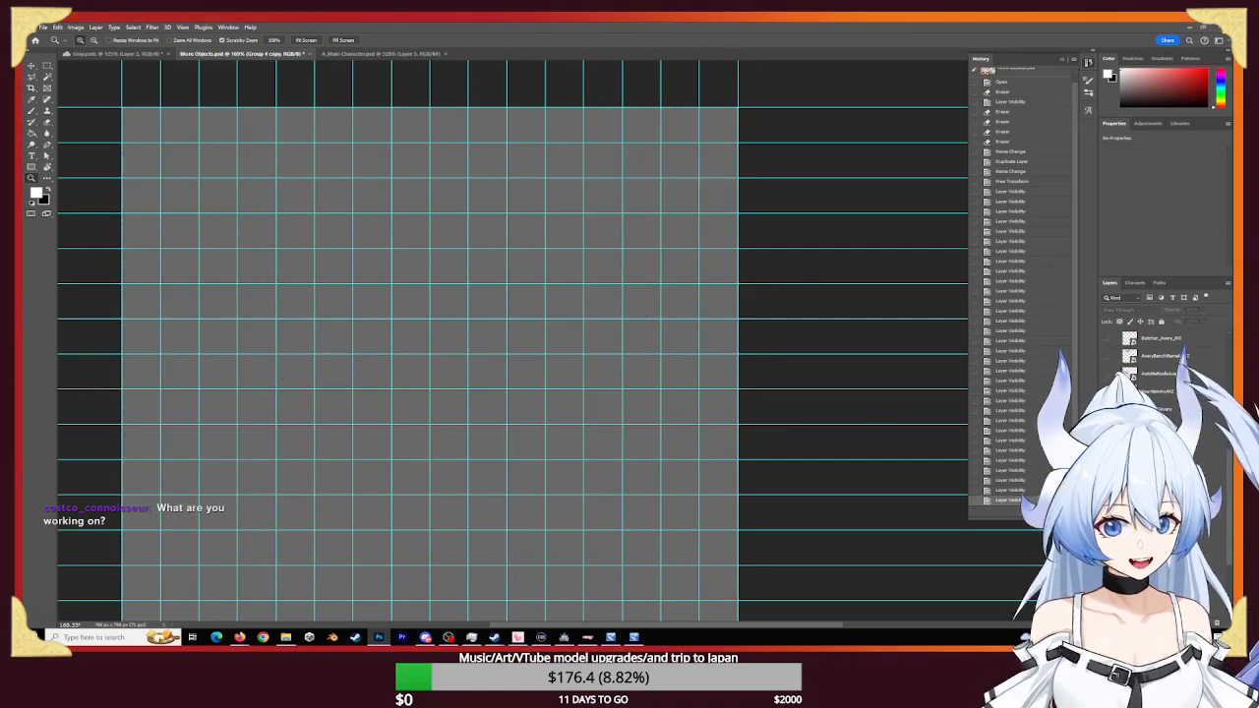
left_click(1105, 425)
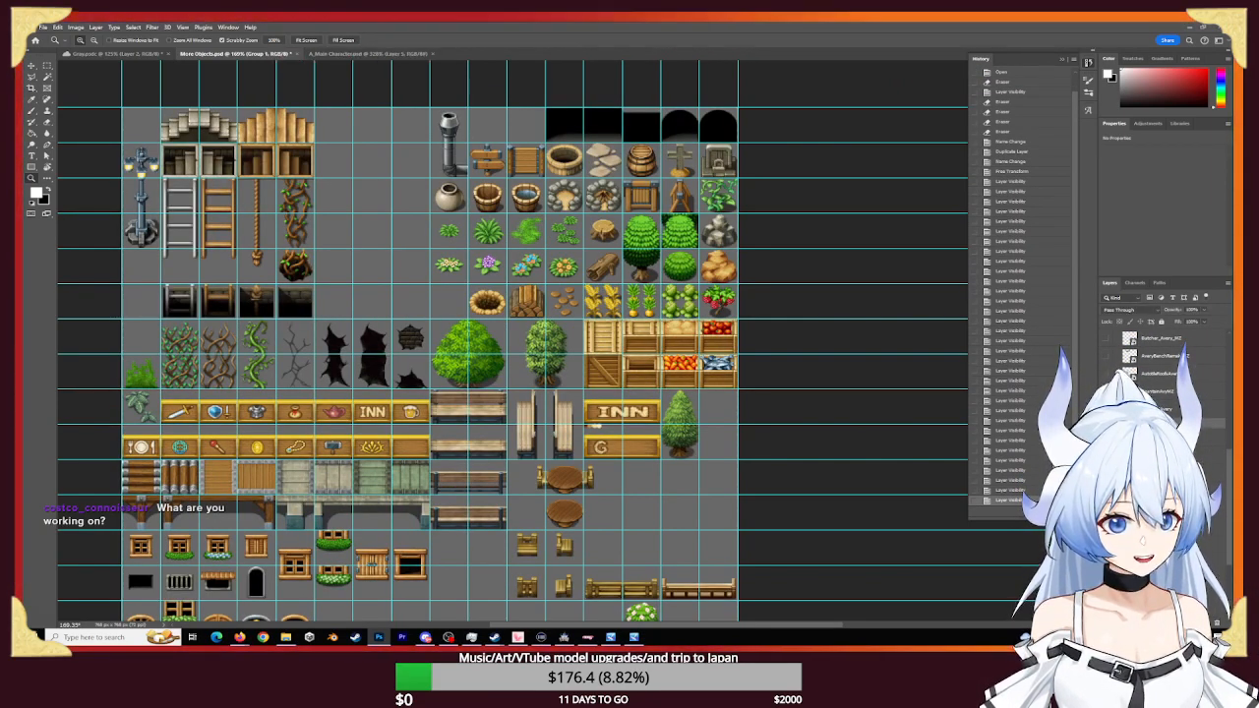
left_click_drag(1168, 339, 1140, 346)
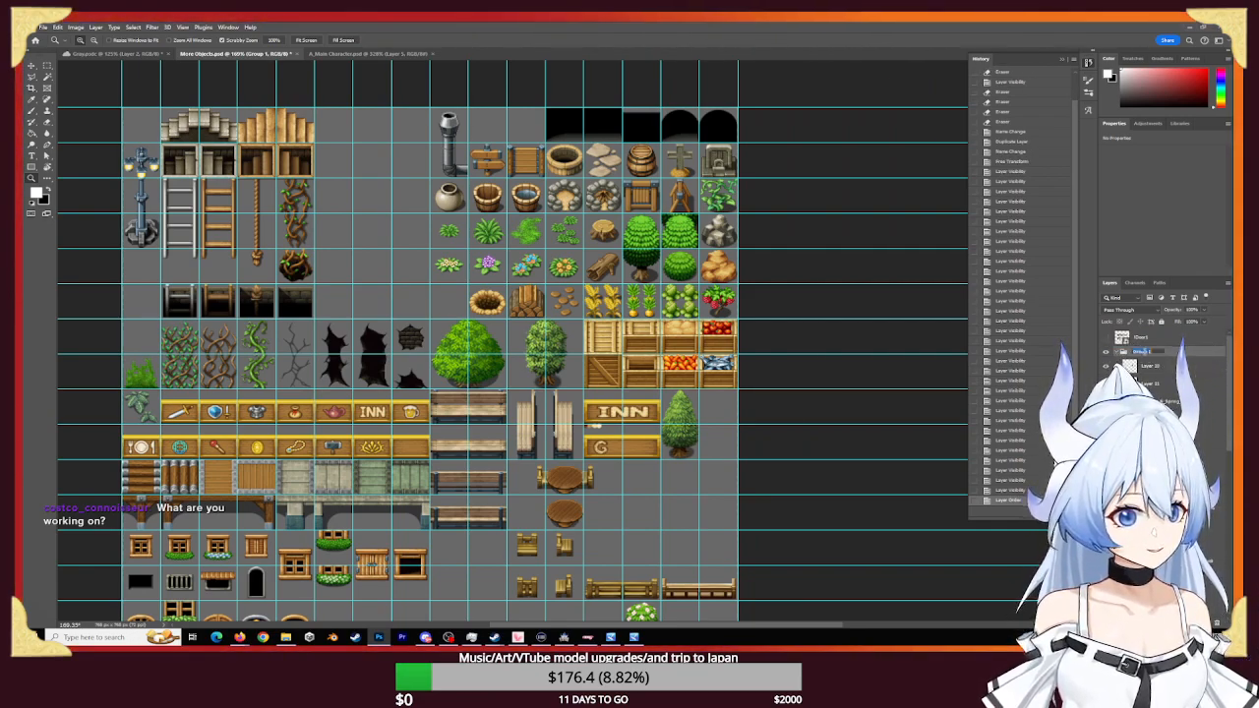
- Rename Group 1 as Outside Group 1
double_click(1145, 351)
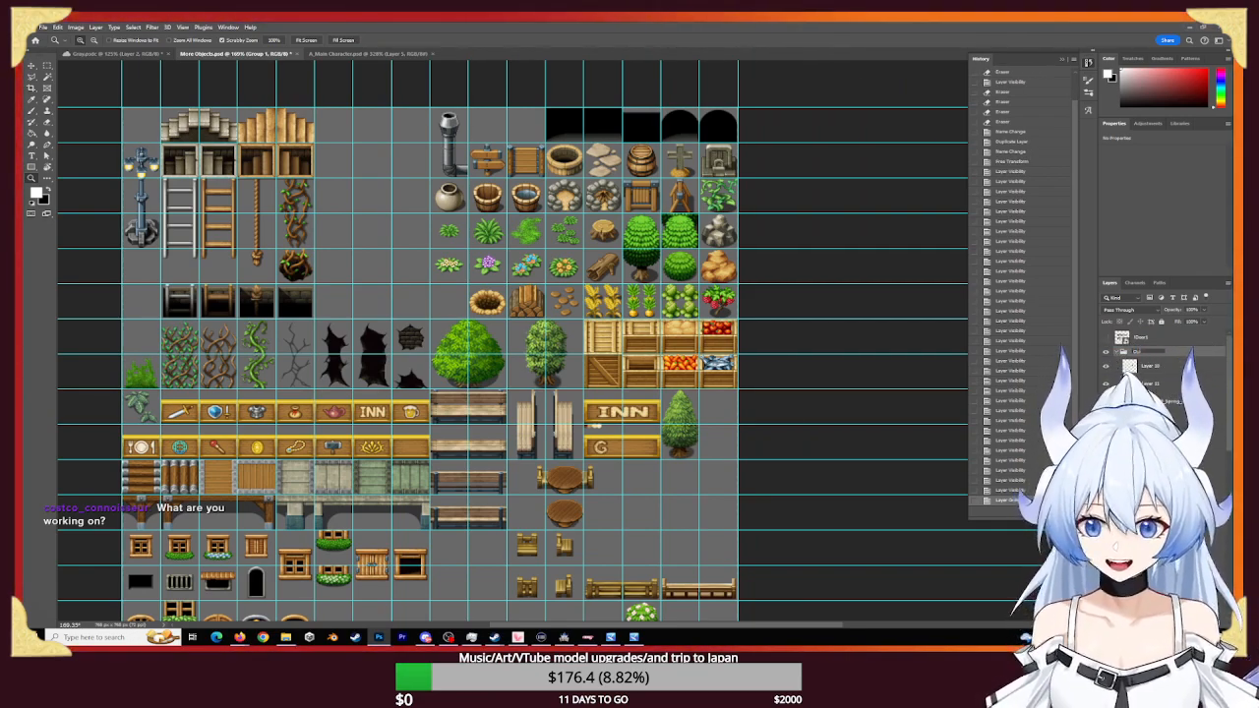
type("Outside")
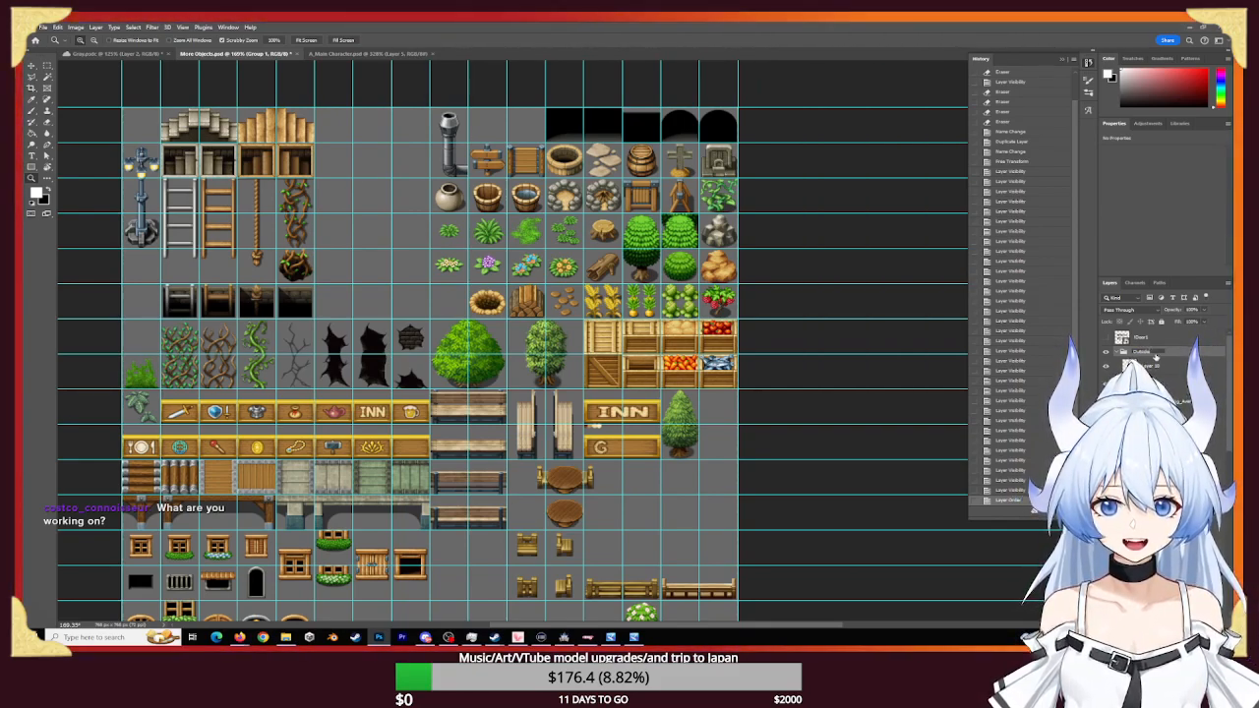
type("G")
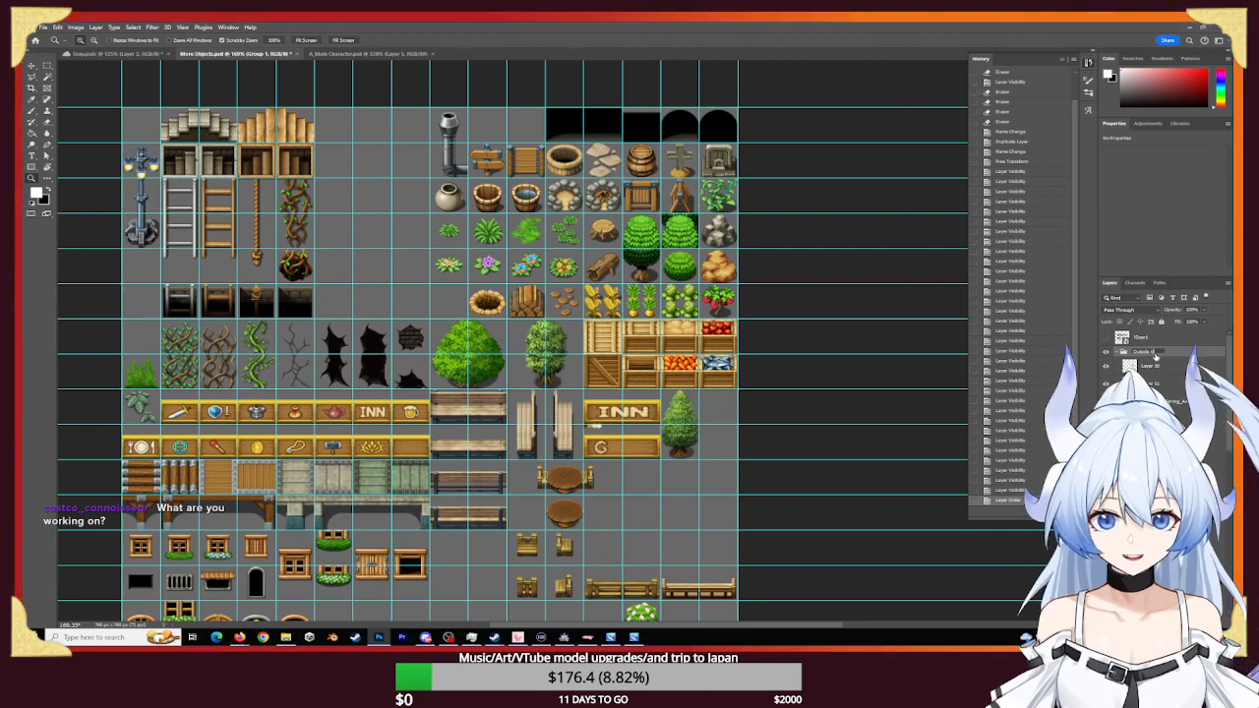
type("roup B")
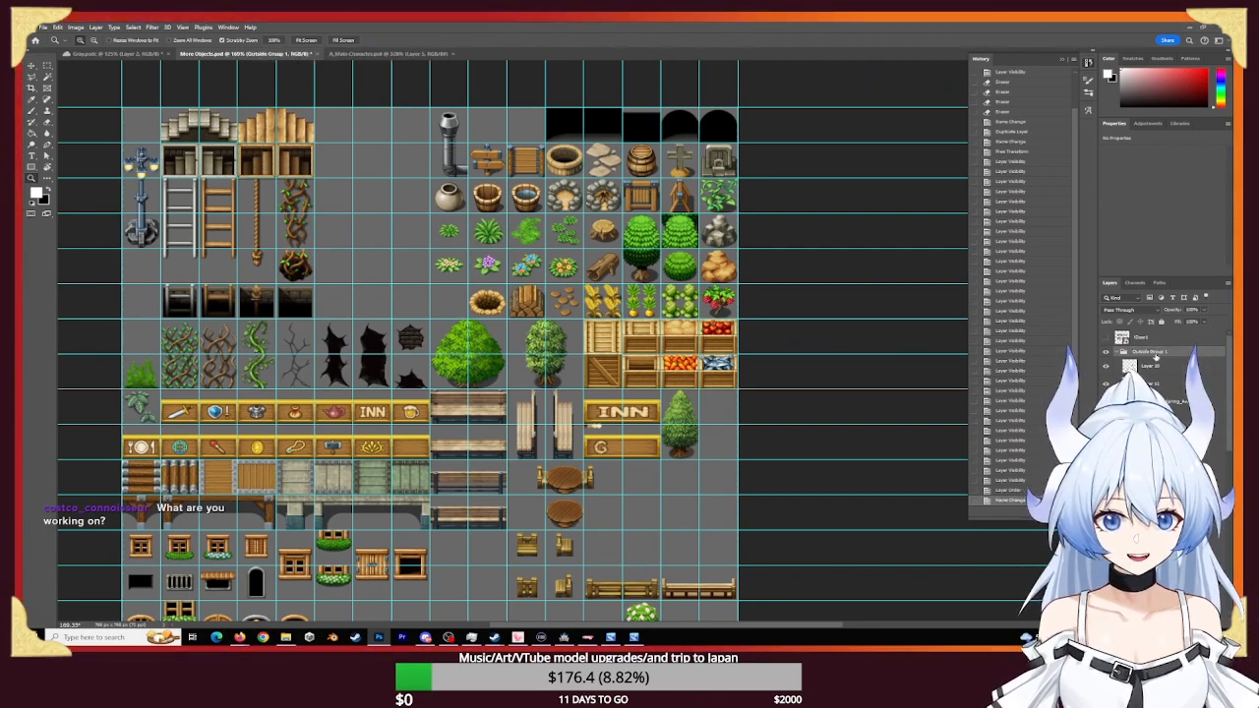
- Look over the lower outdoor tiles, glance at the town in the running game, and return to the tilesheet
scroll(472, 395, "down", 3)
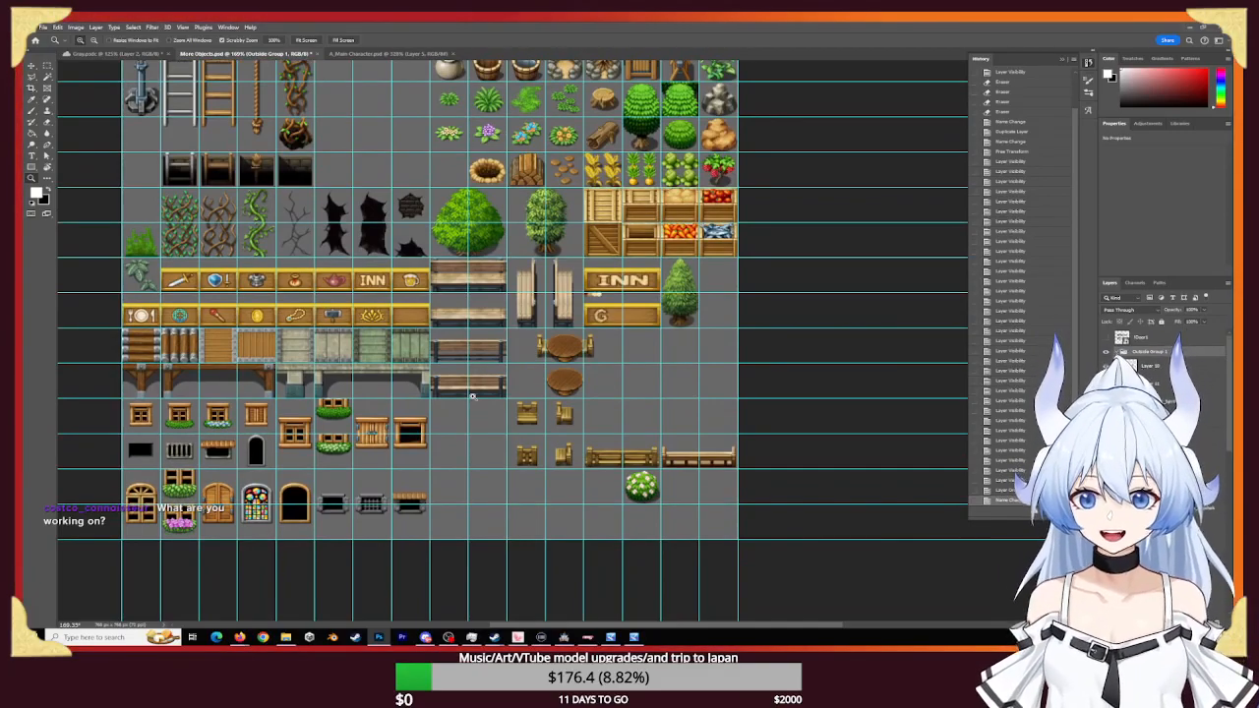
left_click(611, 637)
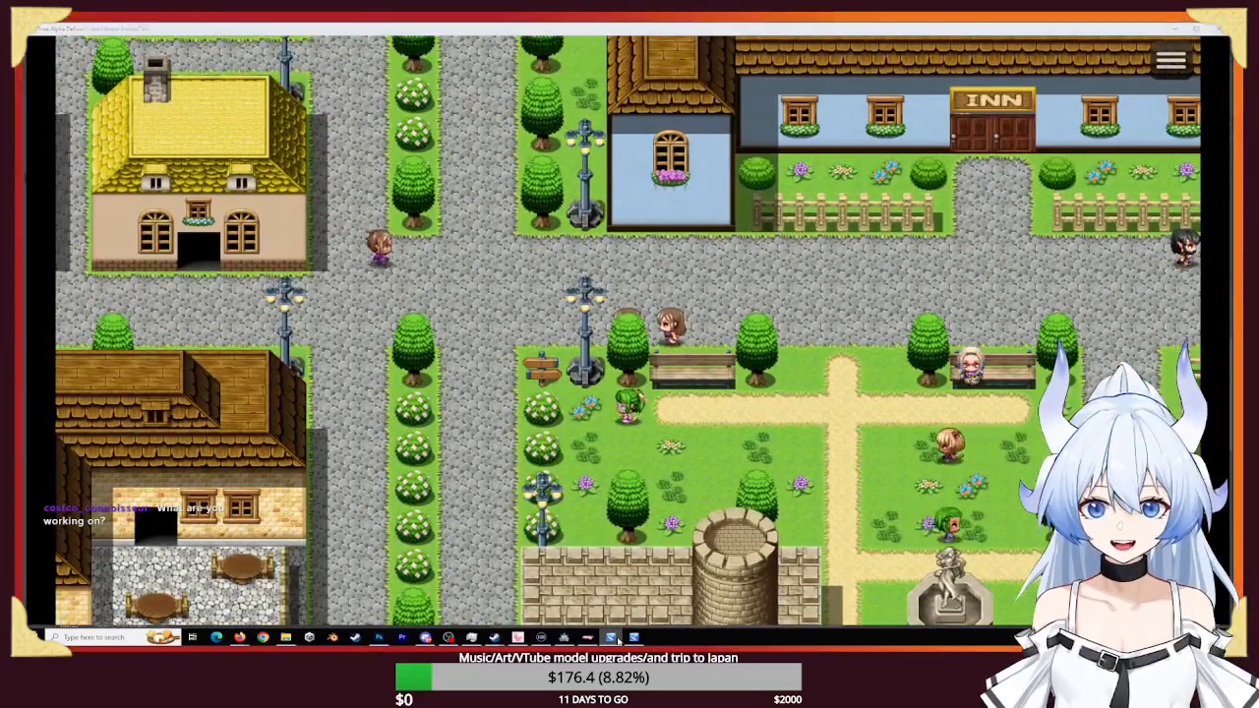
key("alt+Tab")
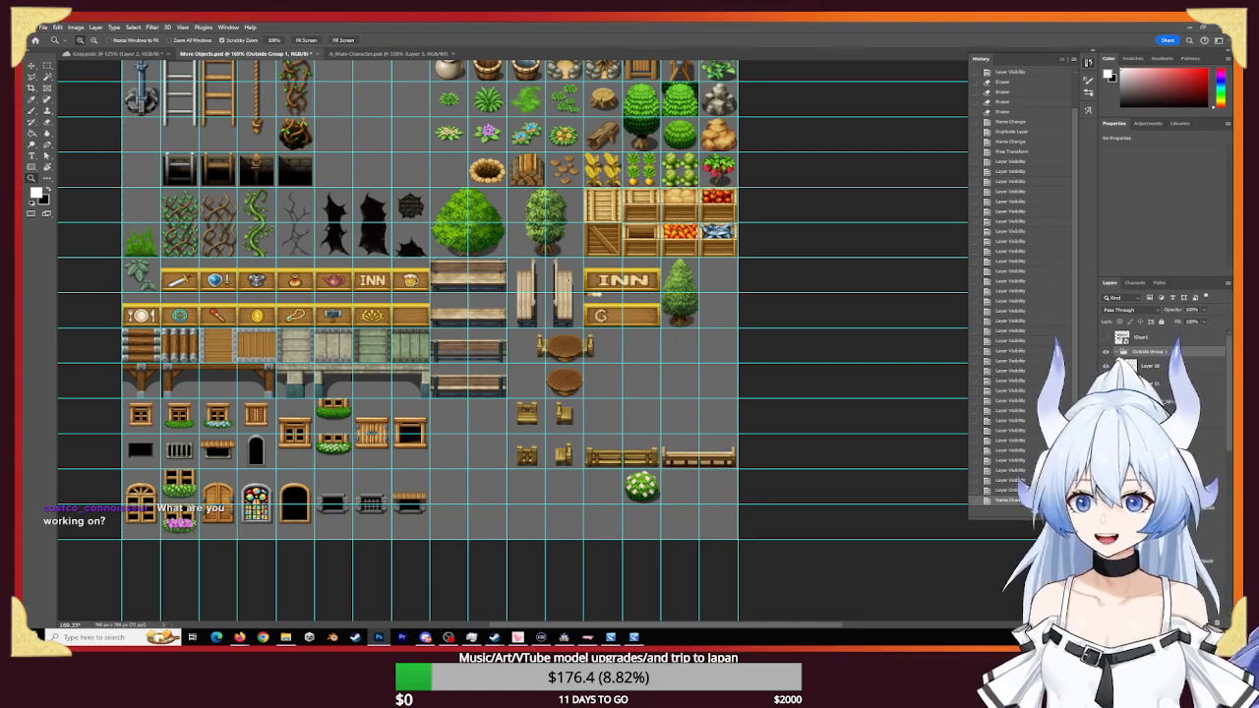
- Switch to the running game and walk down to the tavern terrace to examine its round tables and benches
left_click(609, 637)
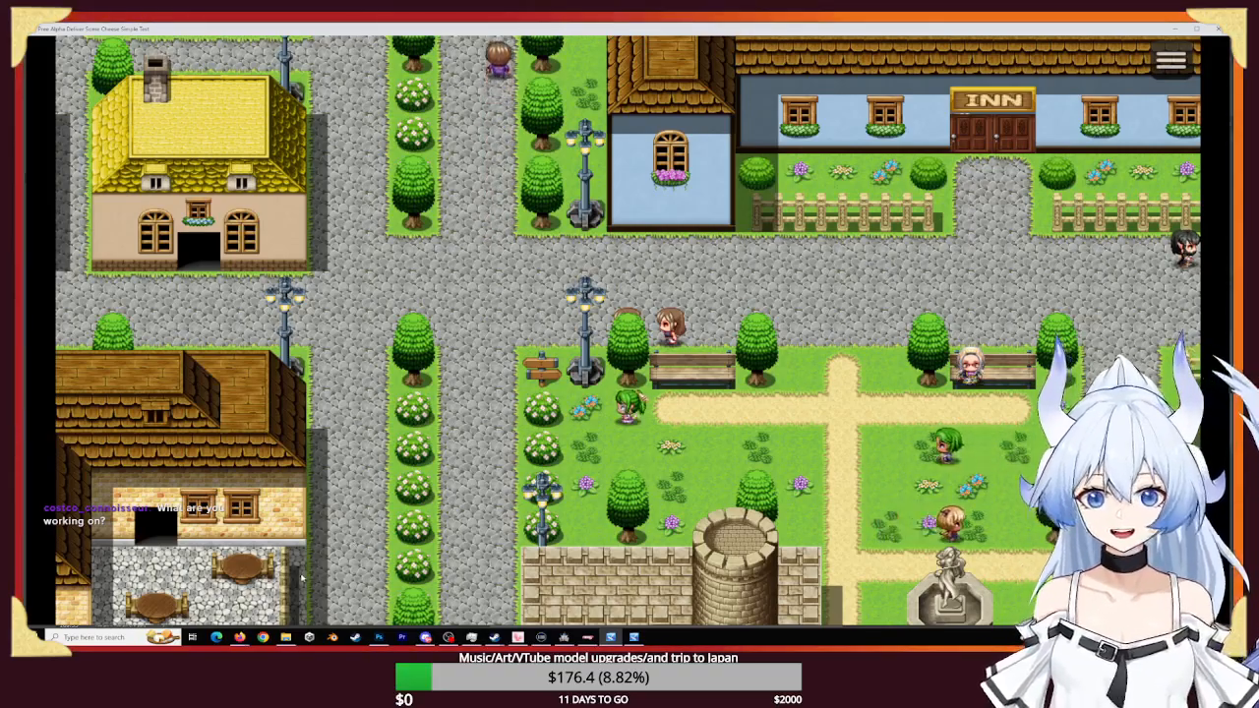
key("Left")
key("Down")
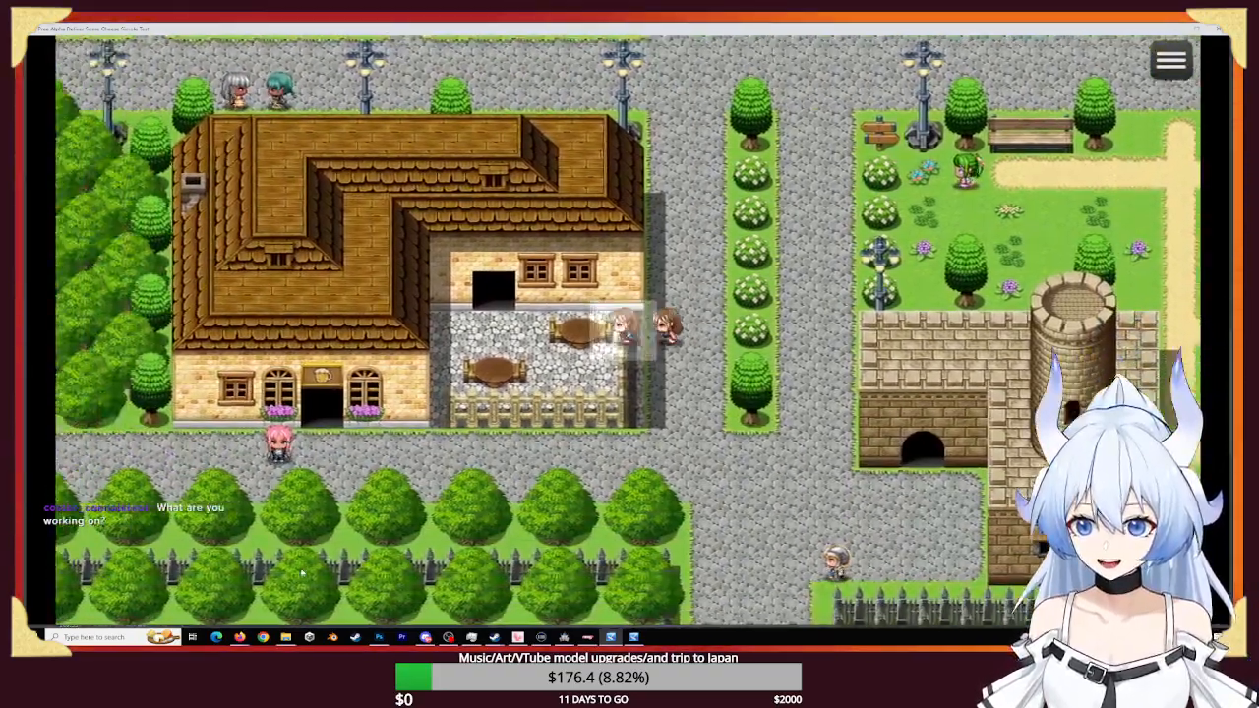
key("Right")
key("Left")
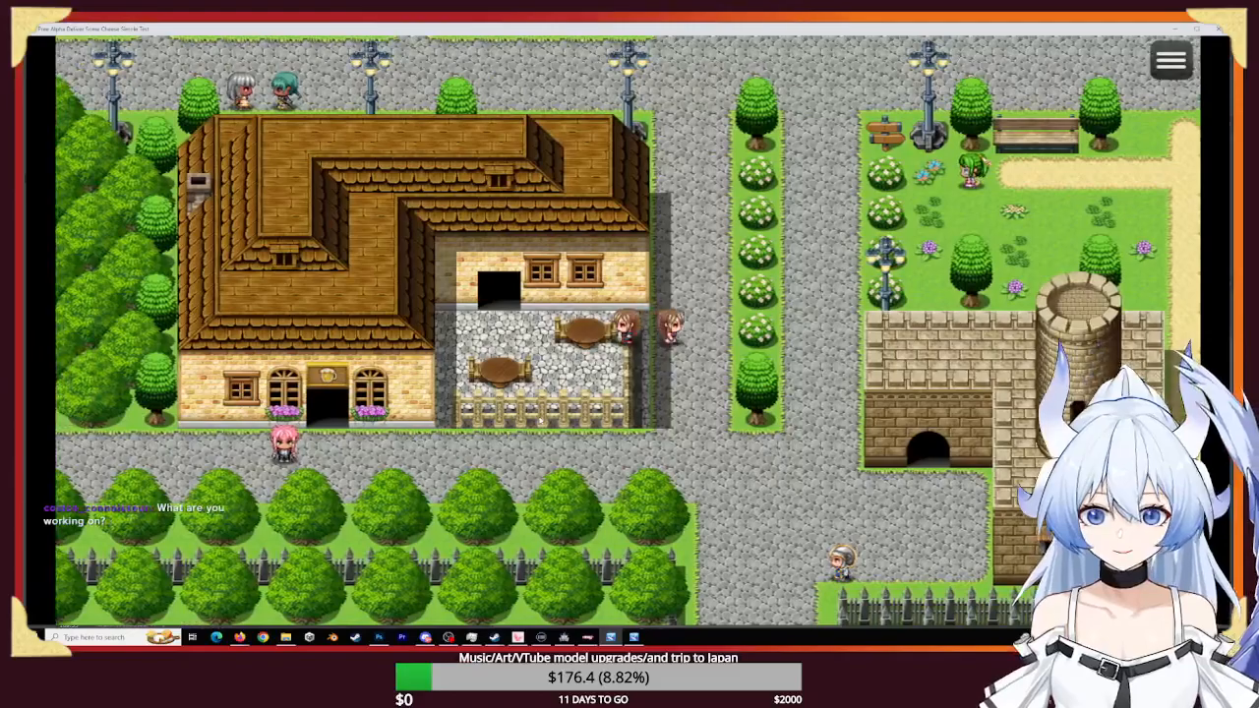
key("Right")
key("Left")
key("Right")
key("Left")
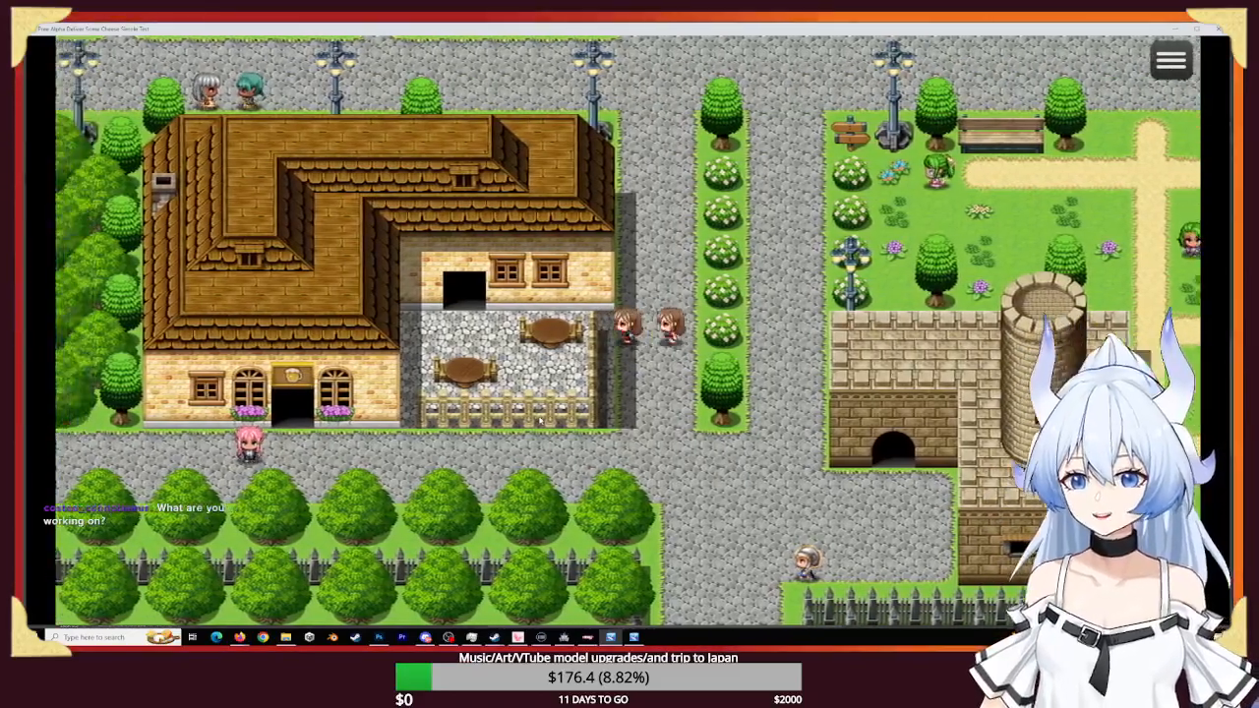
key("Right")
key("Right")
key("Left")
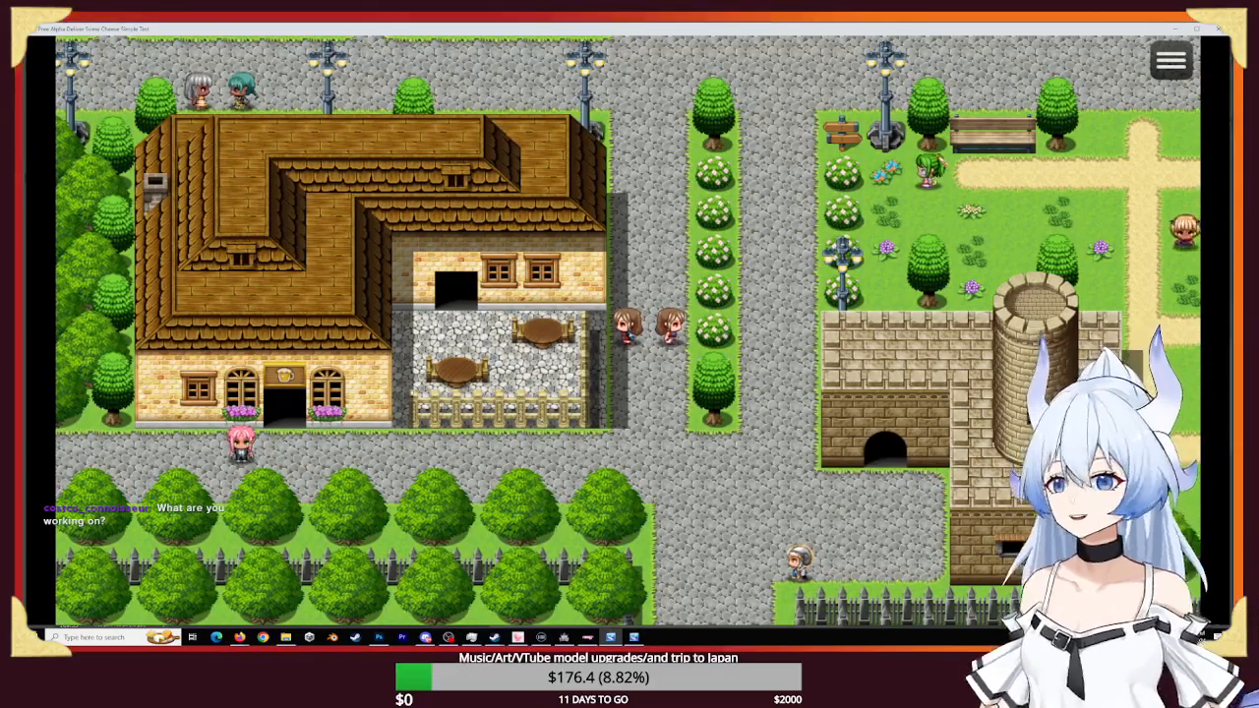
- Walk the character up the stone street to the yellow-roofed houses to view the upper part of town
key("Up")
key("Up")
key("Up")
key("Up")
key("Up")
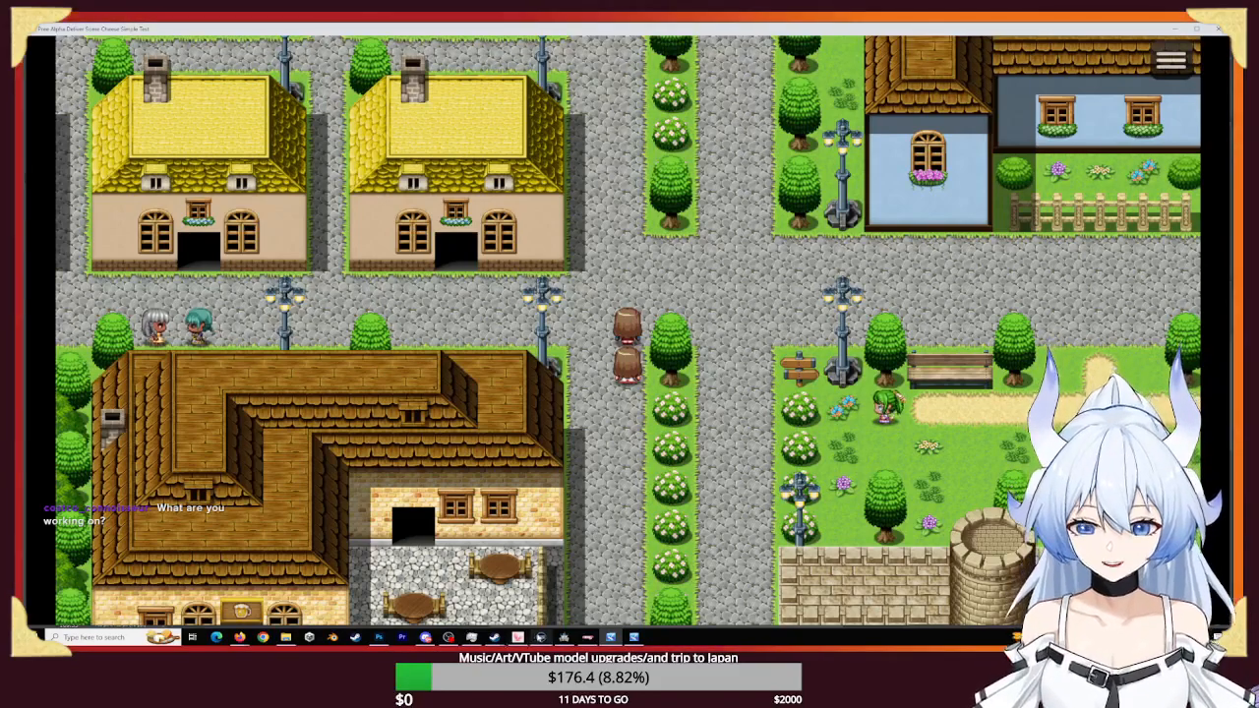
- Switch to RPG Maker MZ and open the Outside tileset in the database
left_click(563, 637)
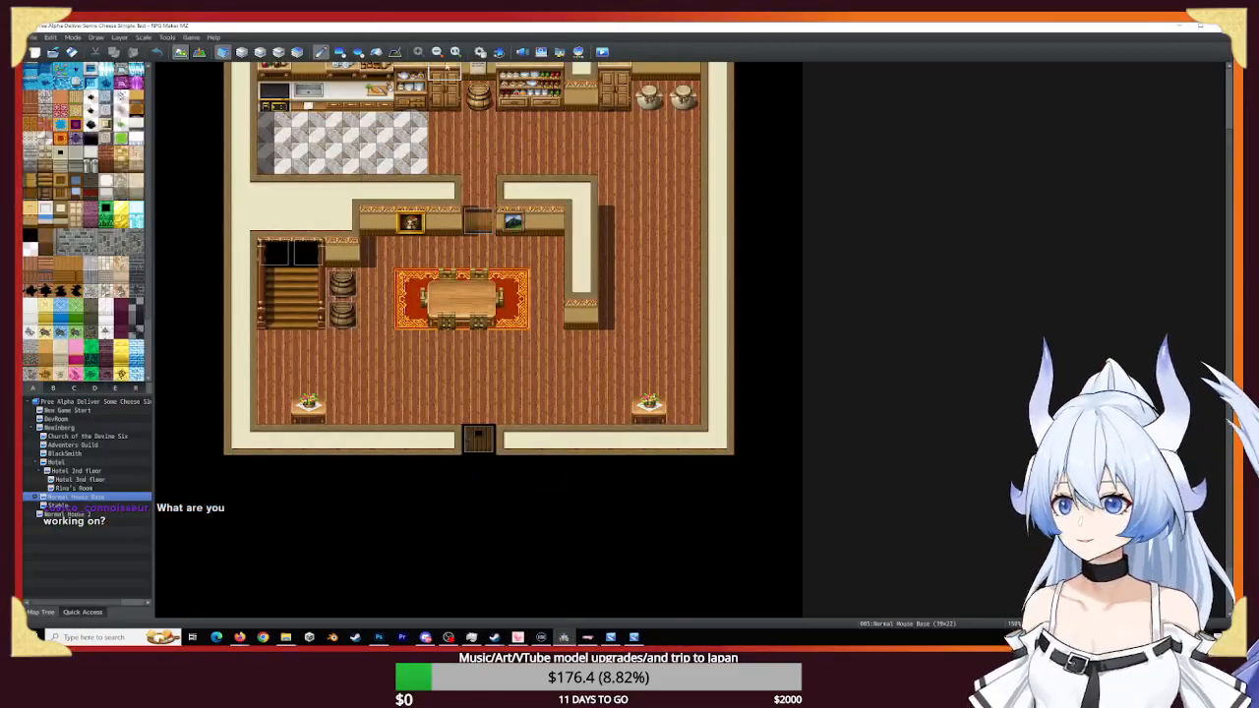
left_click(479, 52)
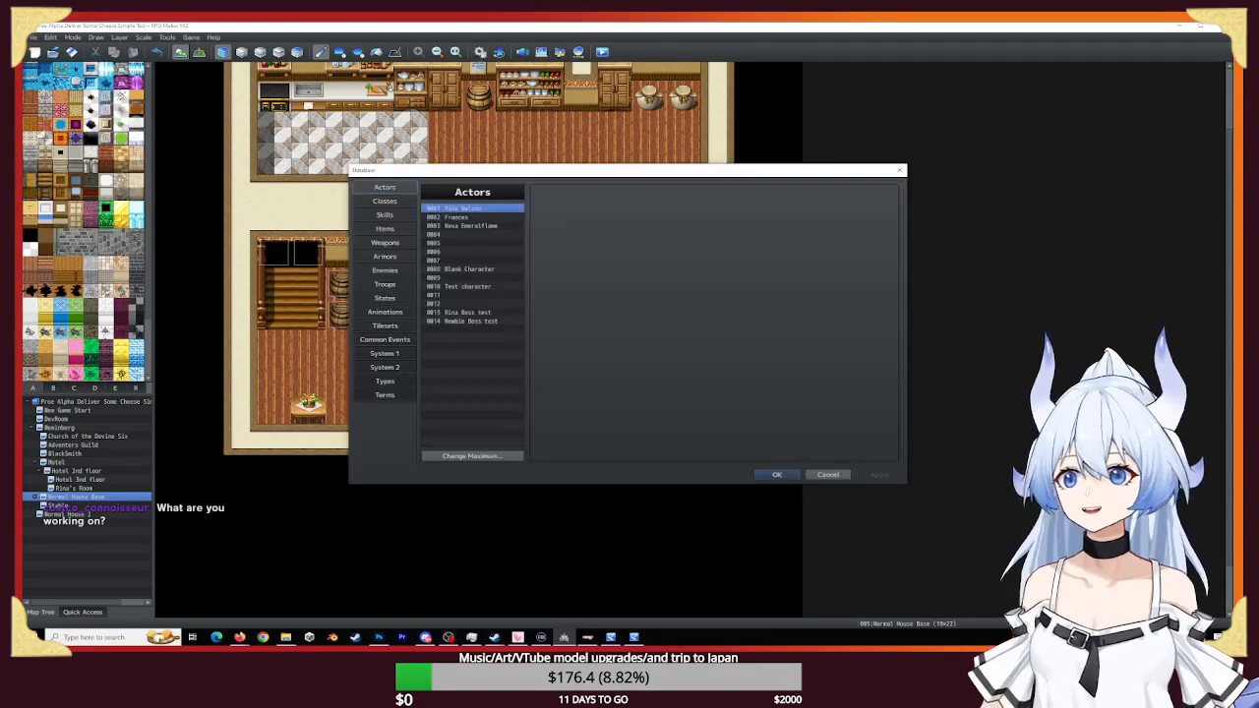
left_click(386, 326)
left_click(471, 217)
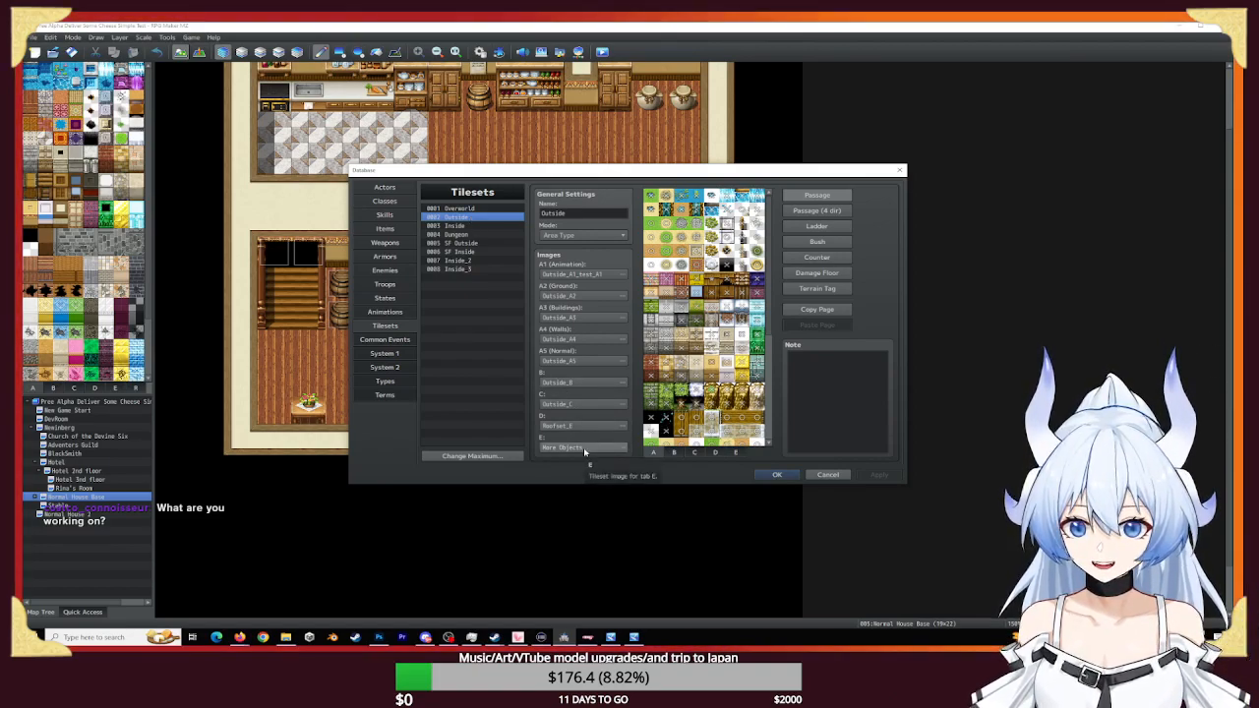
- Look through pages E, D and B of the Outside tileset to find which image holds the outdoor objects
left_click(734, 453)
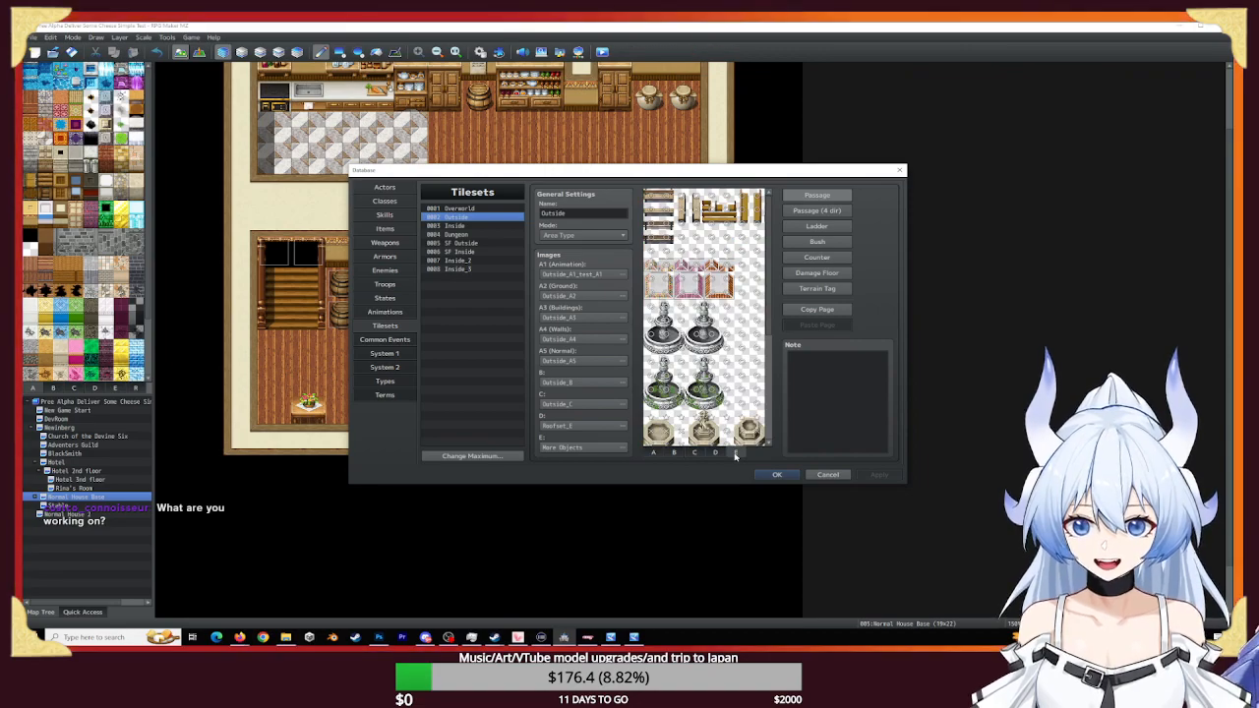
scroll(717, 433, "down", 5)
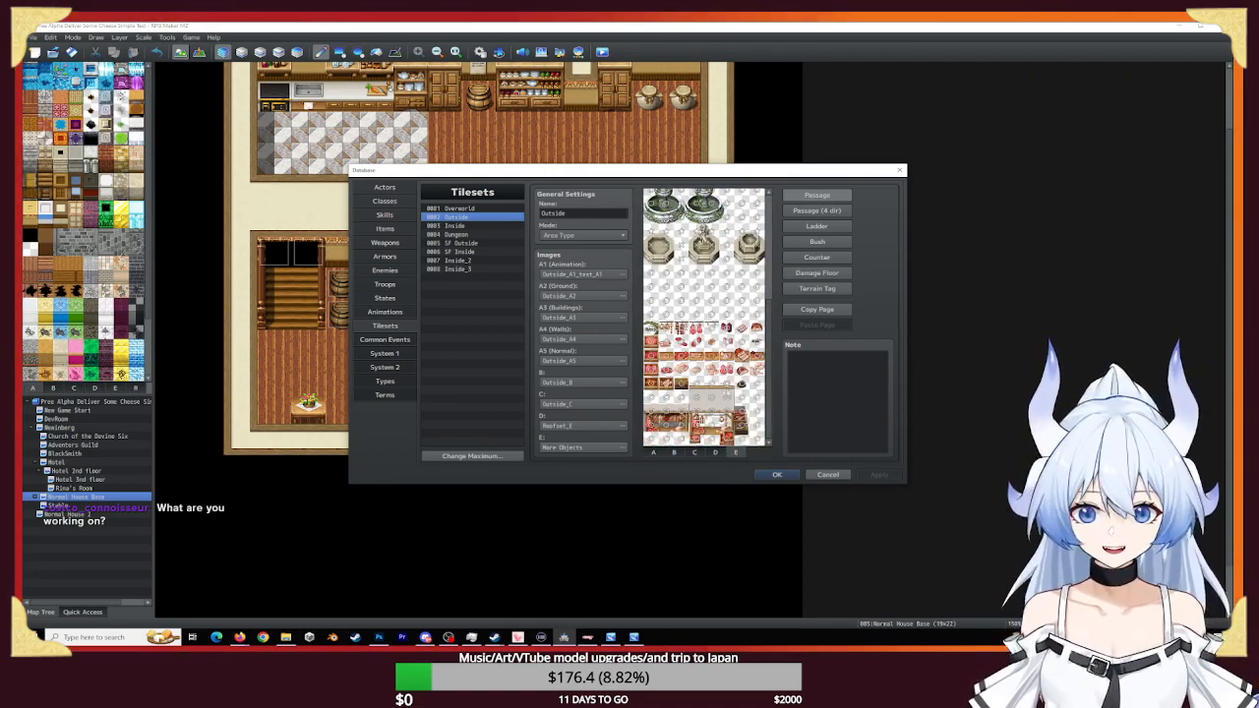
left_click(715, 452)
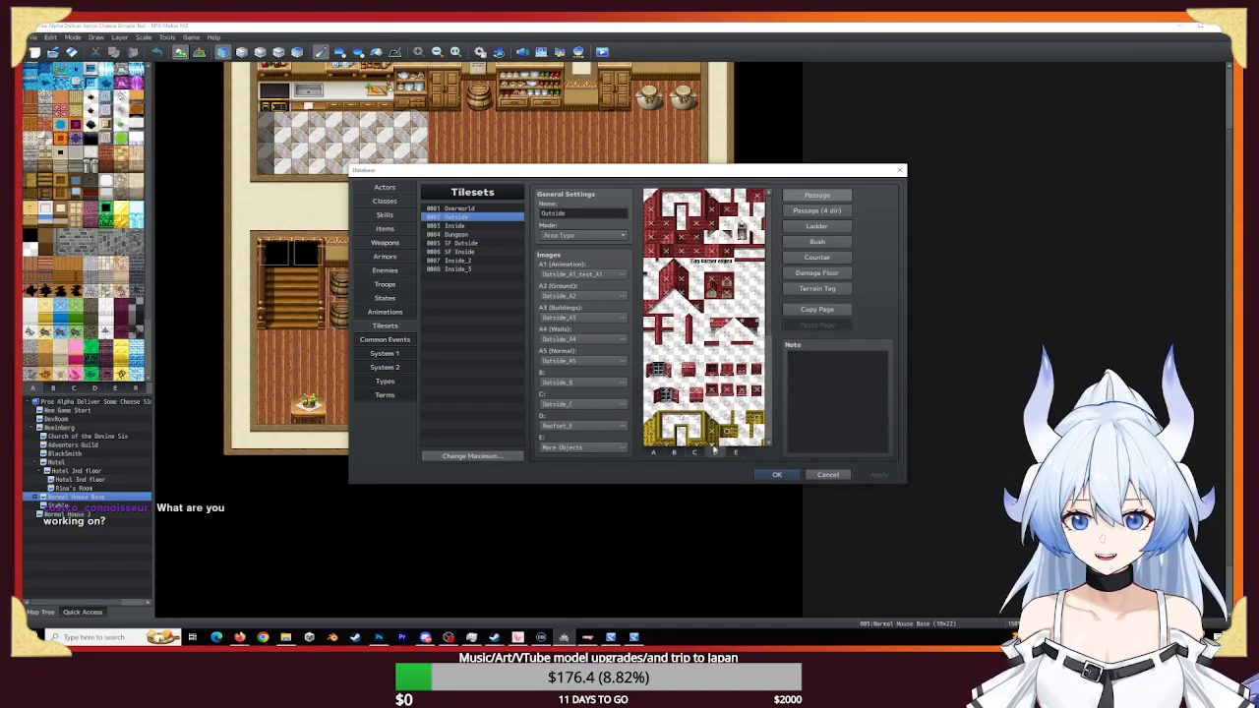
left_click(675, 453)
left_click(694, 453)
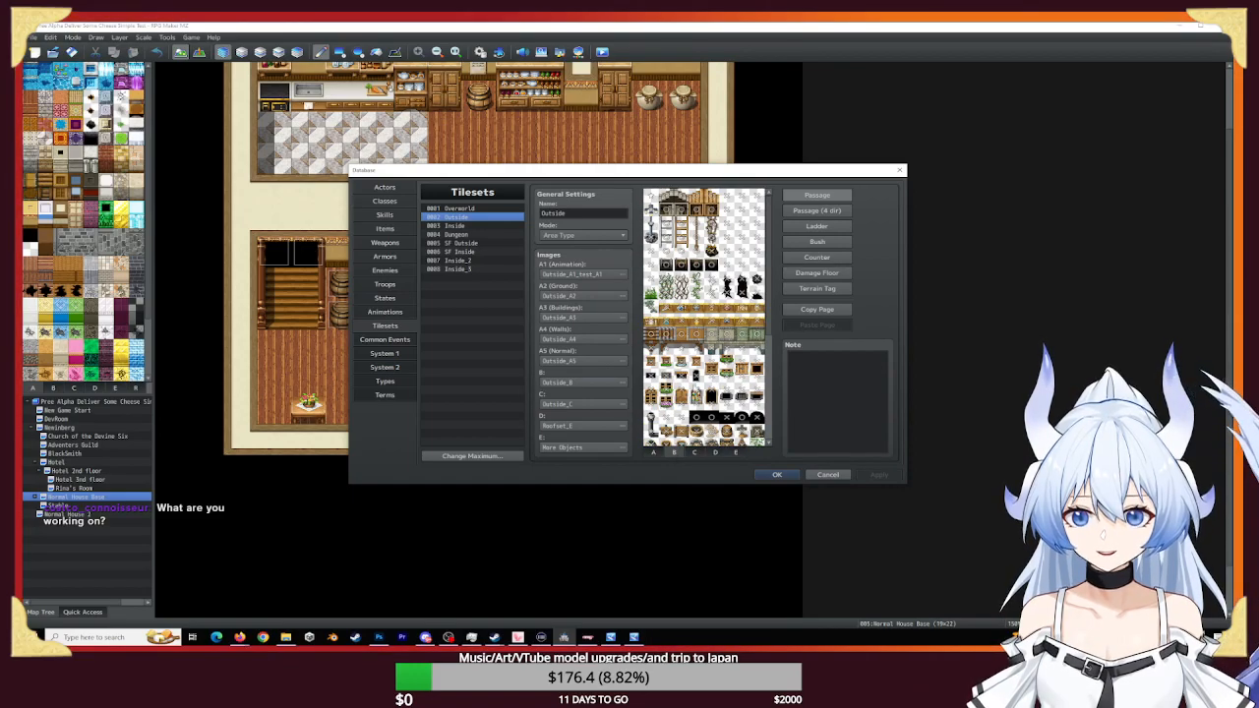
scroll(704, 317, "down", 4)
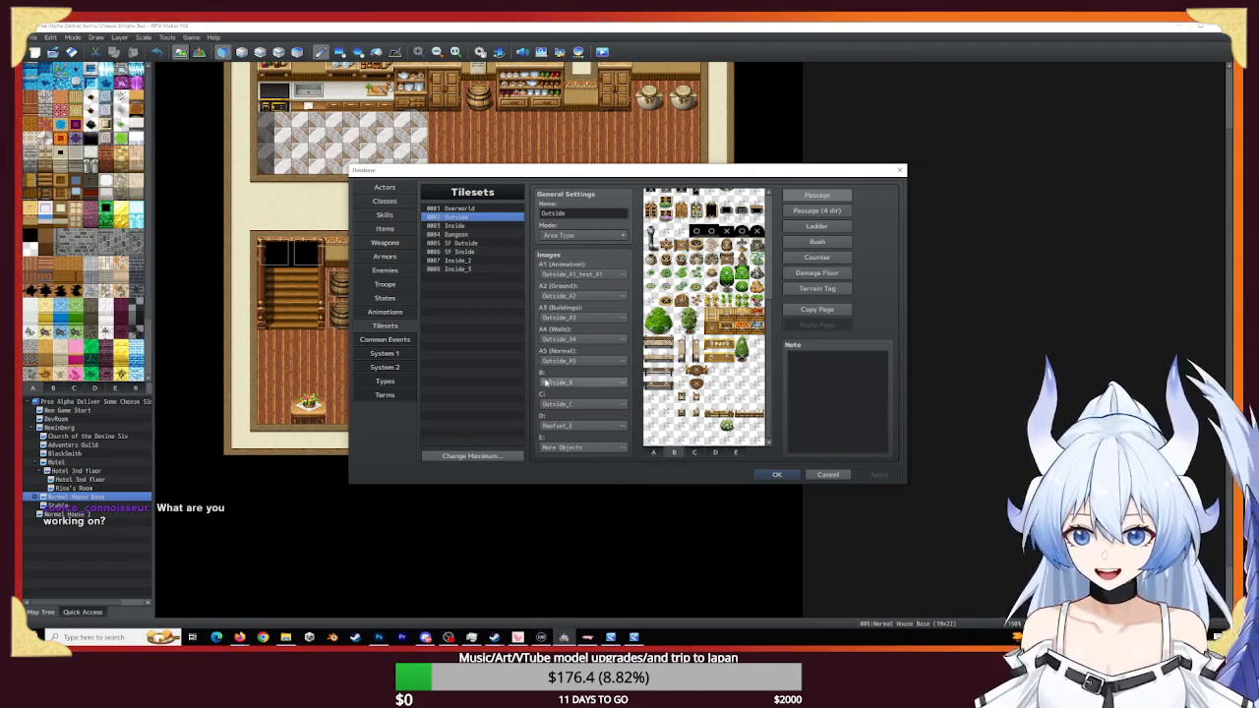
- Switch back to Photoshop and look over the outdoor tiles from the top of the tilesheet to its last rows
left_click(379, 637)
scroll(531, 362, "up", 5)
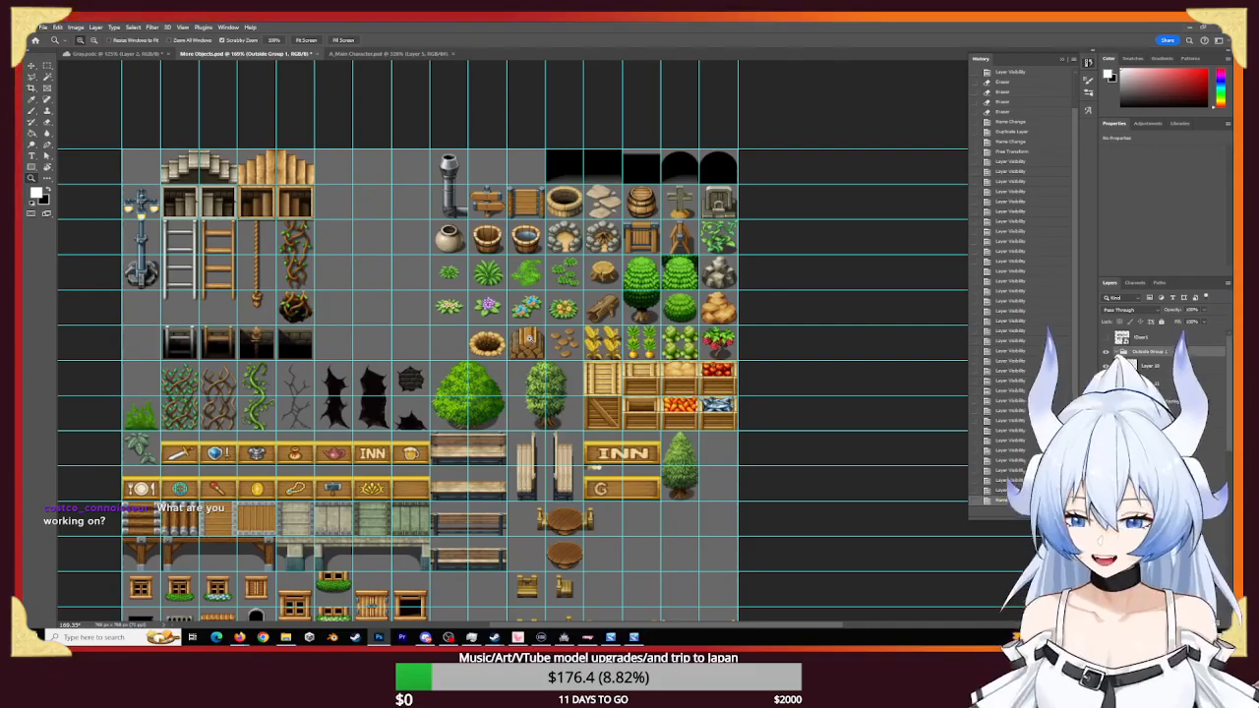
scroll(612, 396, "down", 6)
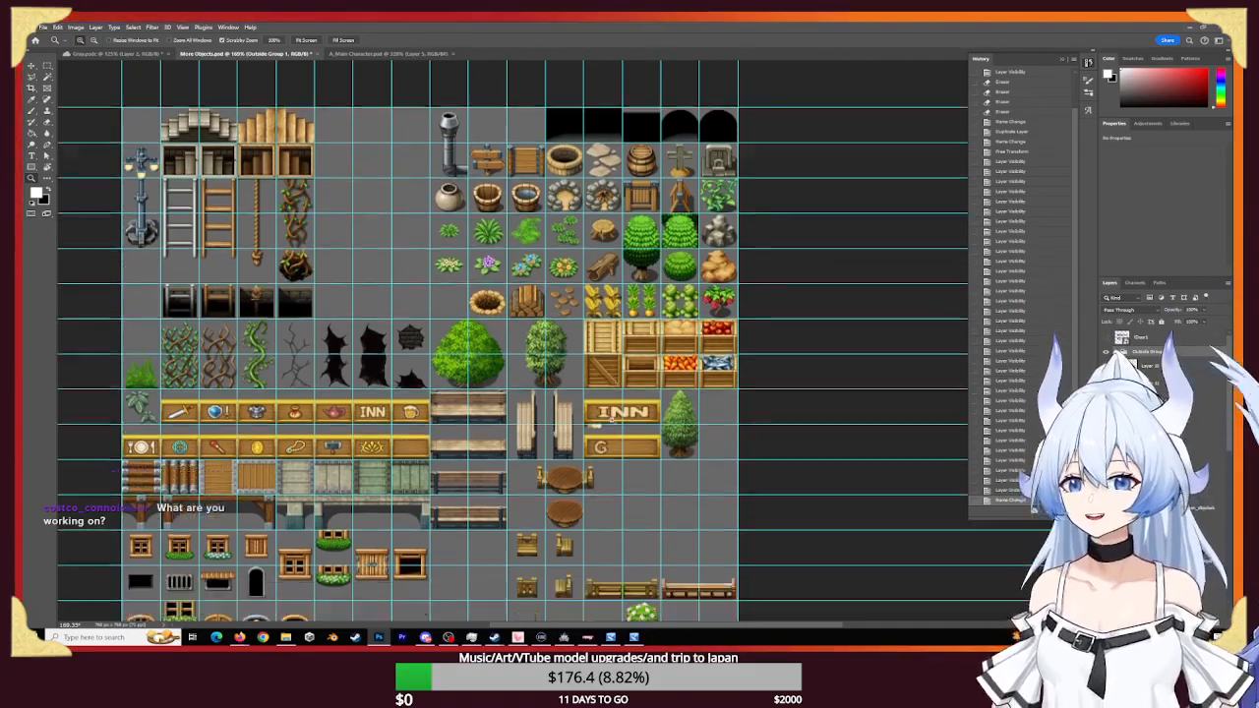
scroll(634, 374, "down", 1)
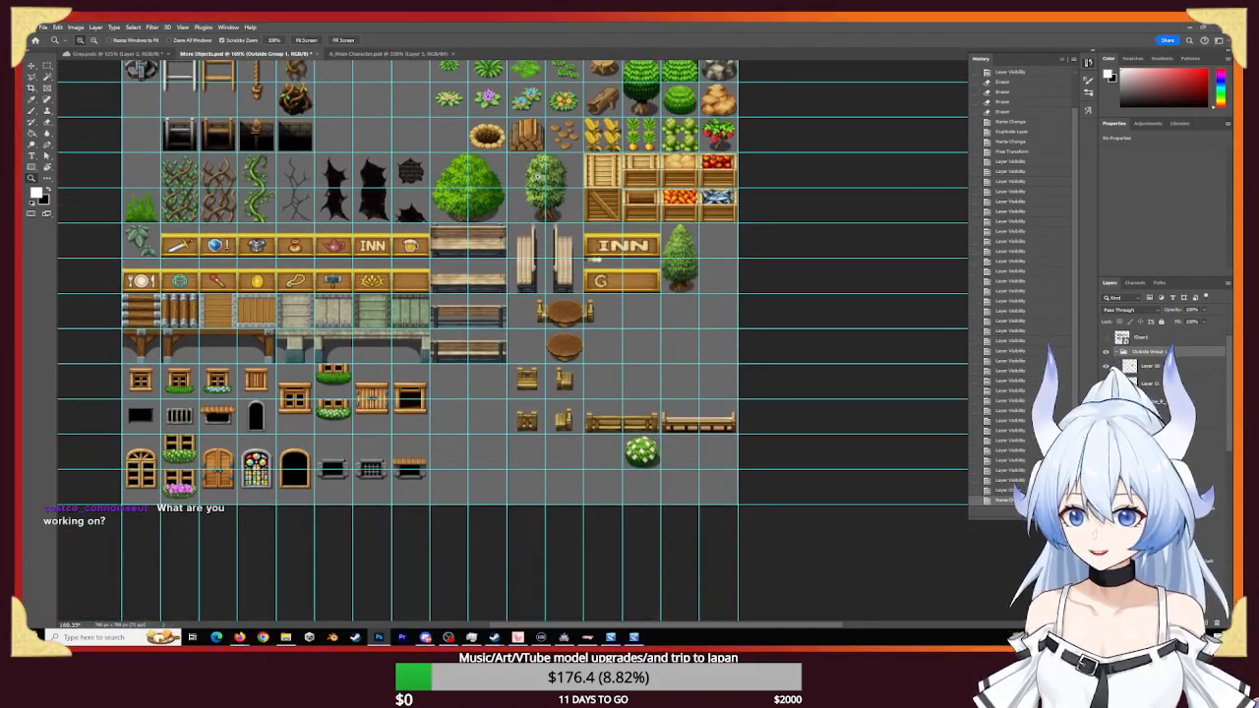
- Hide and collapse the Outside Group 1 layer group, and make the Objects more group visible
scroll(606, 380, "up", 2)
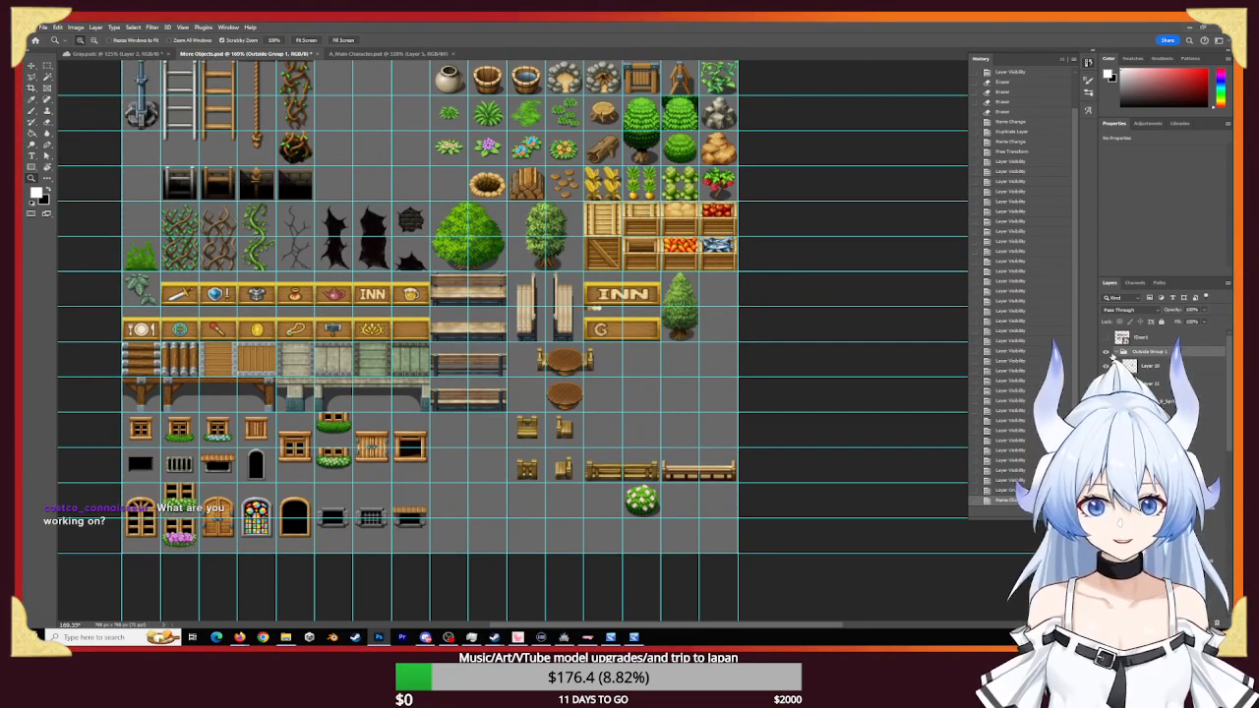
left_click(1105, 351)
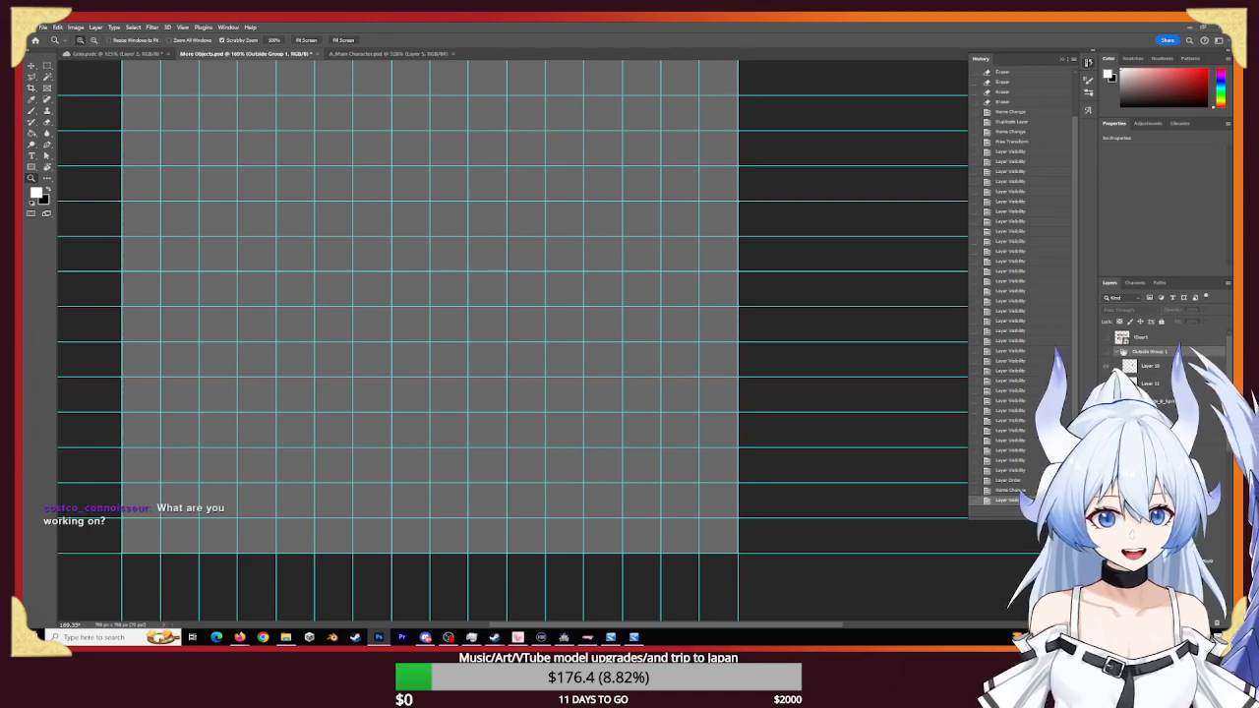
left_click(1122, 337)
left_click(1116, 351)
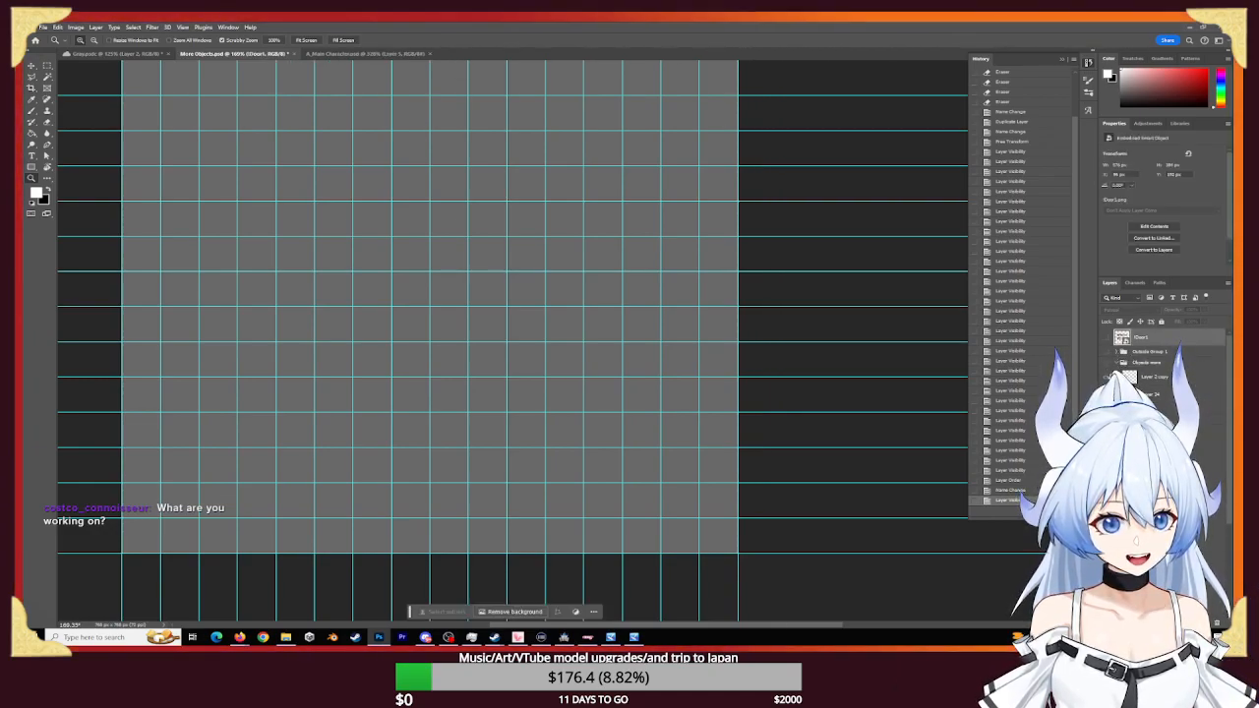
left_click(1106, 363)
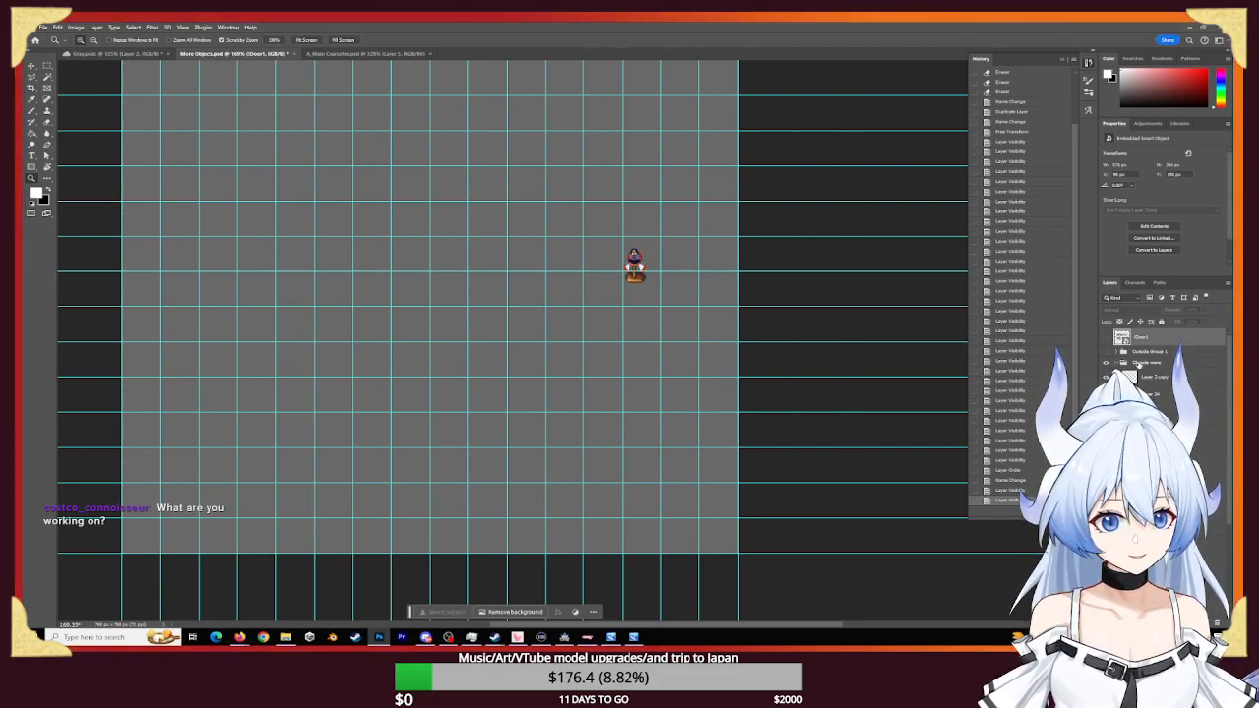
- Nest the Objects more group inside a new parent group and show its wooden table with chairs
left_click(1140, 363)
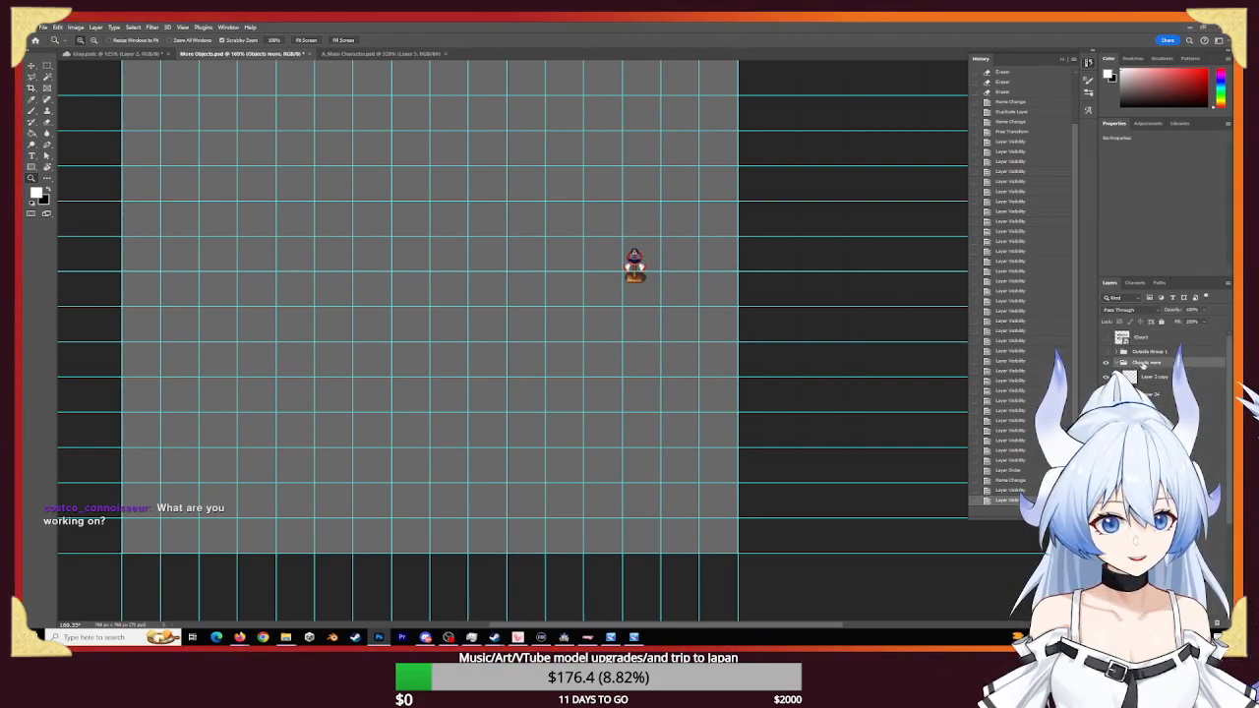
key("ctrl+g")
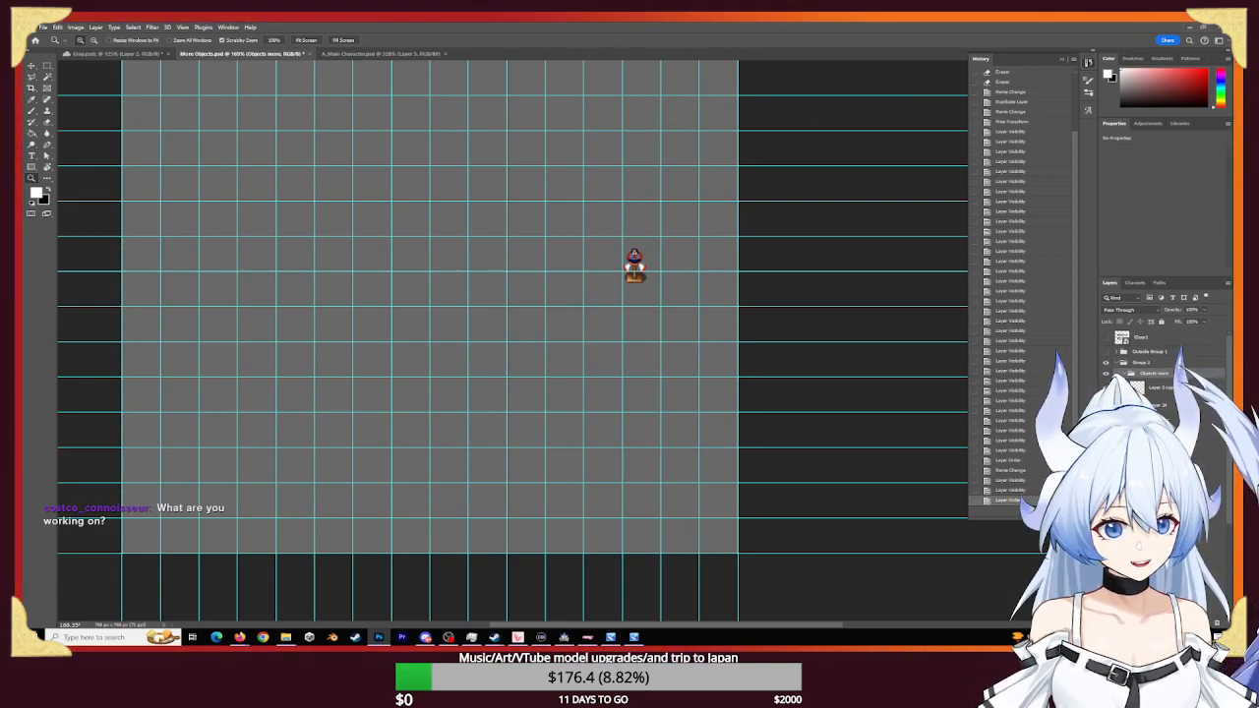
left_click(1105, 387)
left_click(1105, 386)
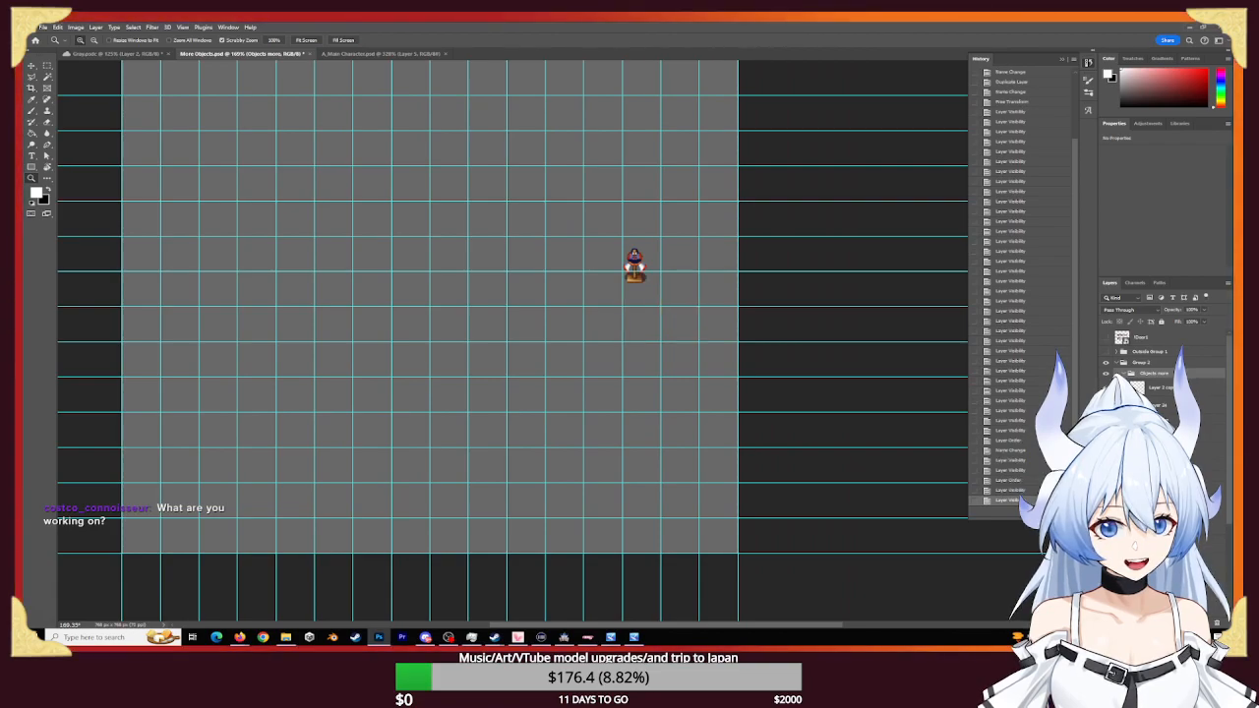
left_click(1105, 386)
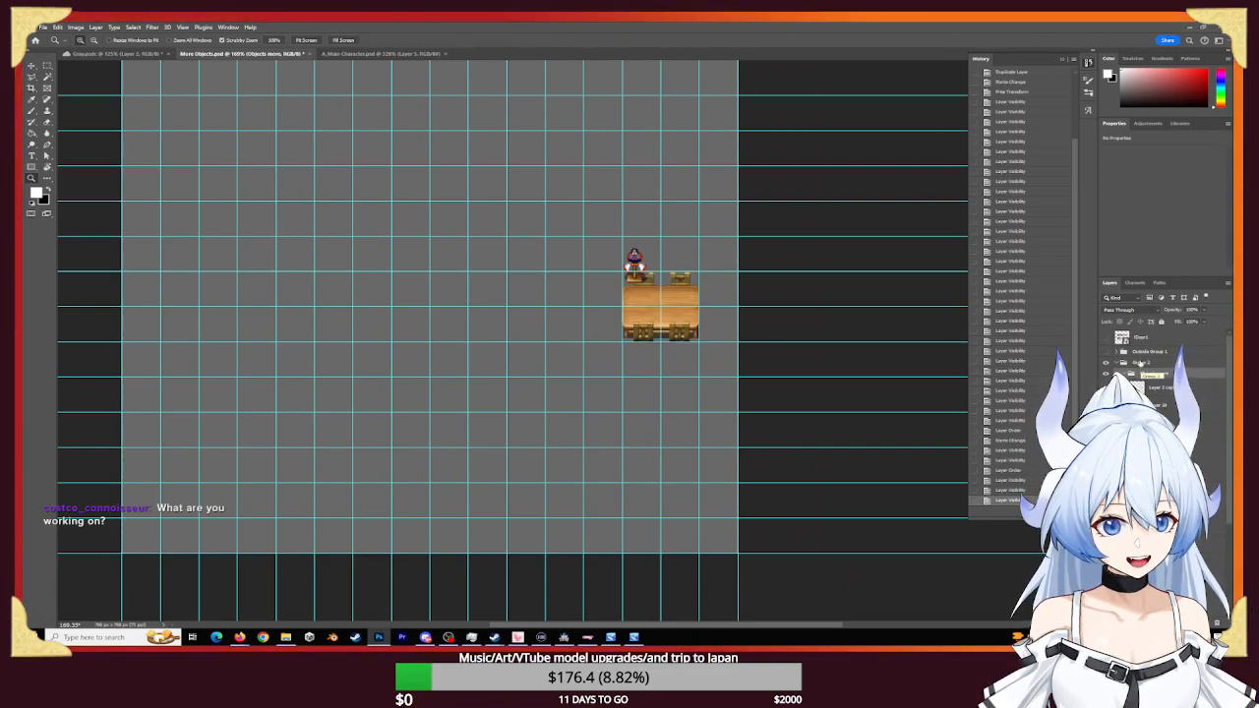
- Rename the new parent group as Inside Group 1
right_click(1146, 365)
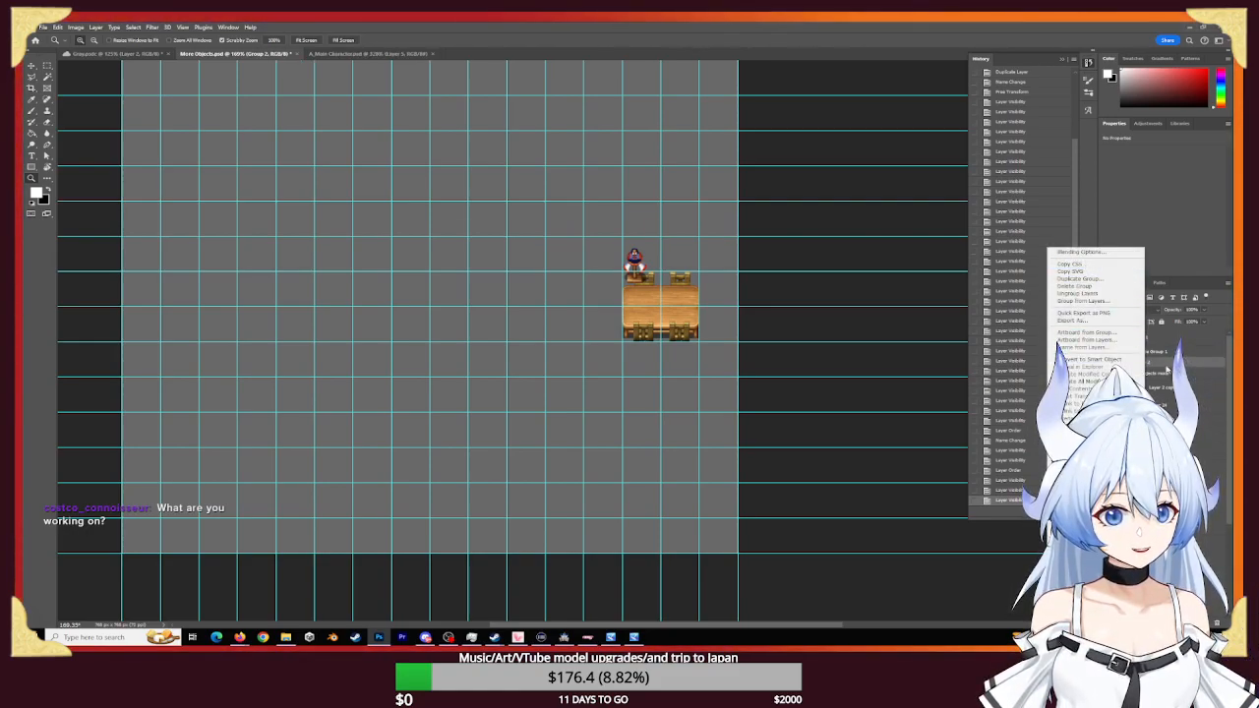
left_click(1169, 369)
double_click(1143, 362)
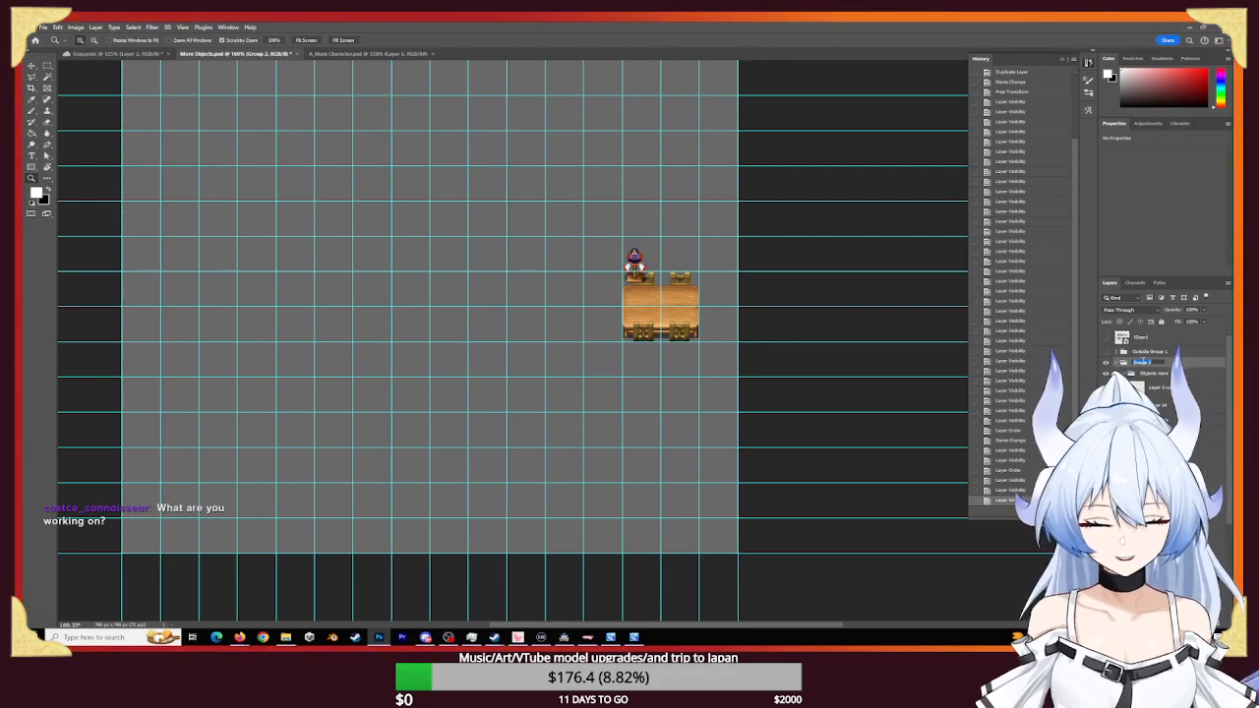
type("Insid")
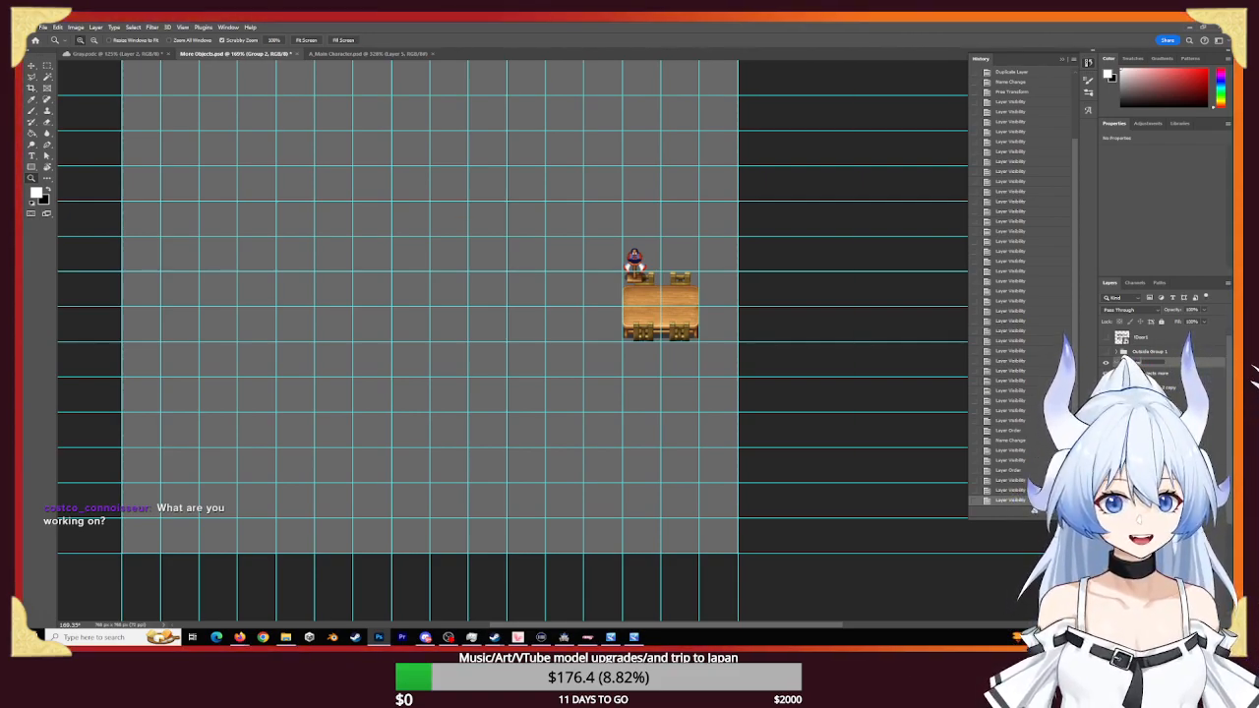
type("e")
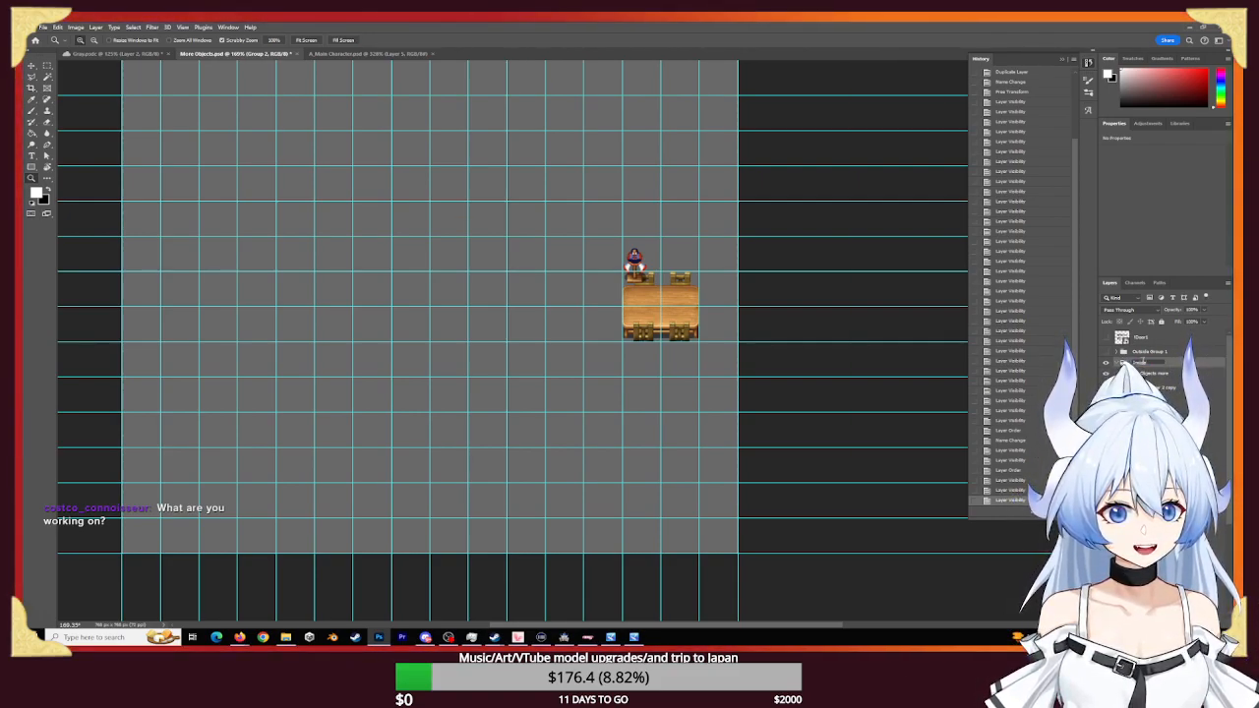
type(" Group 2")
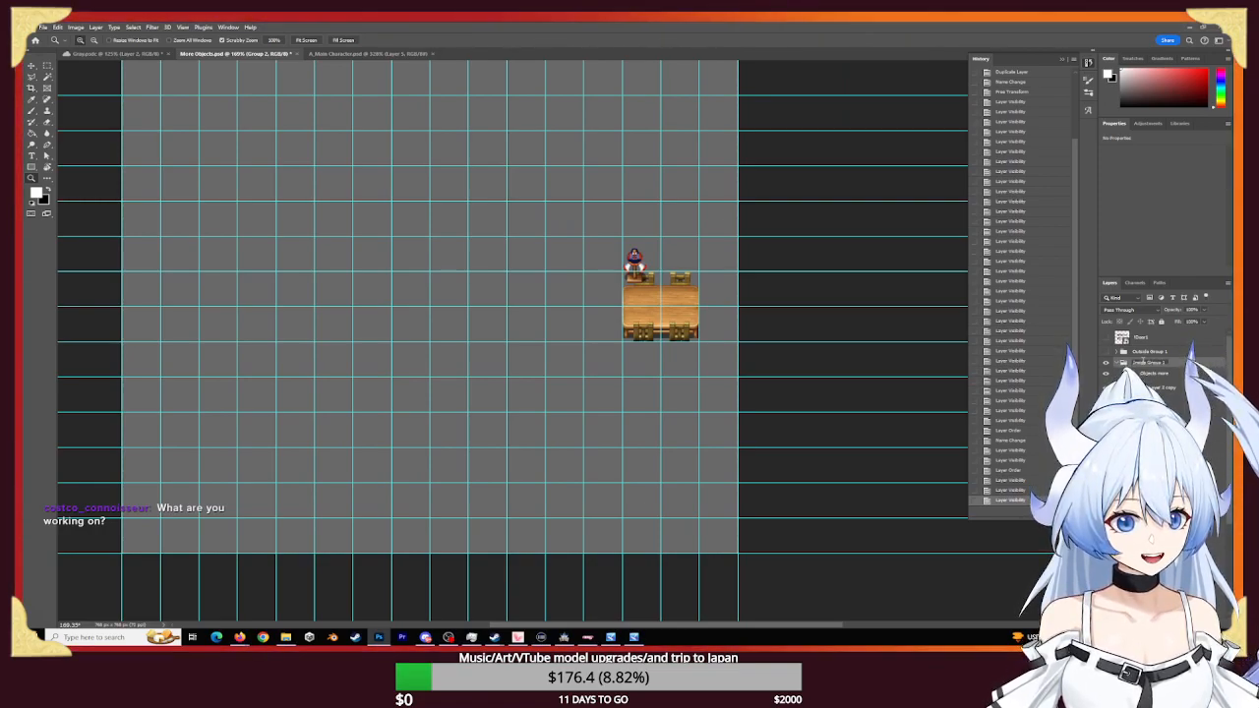
key("Return")
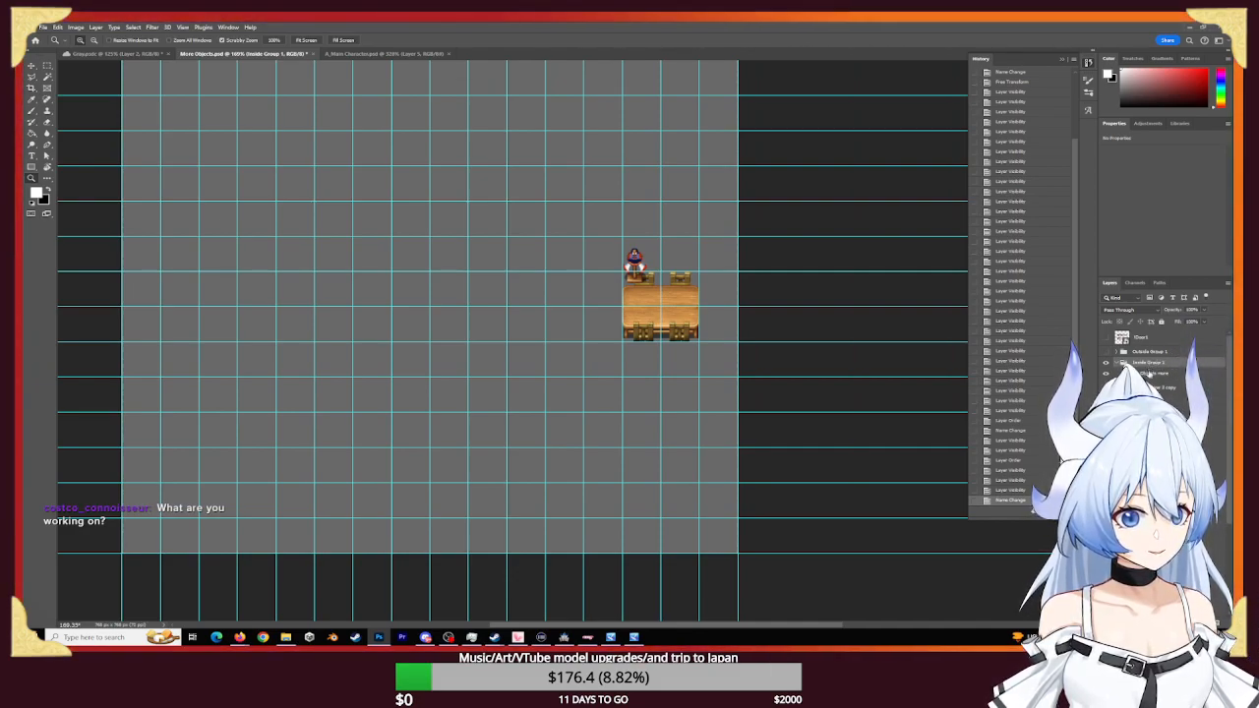
- Move the small character sprite above the table one tile to the left on the tilesheet grid
left_click(1148, 372)
key("v")
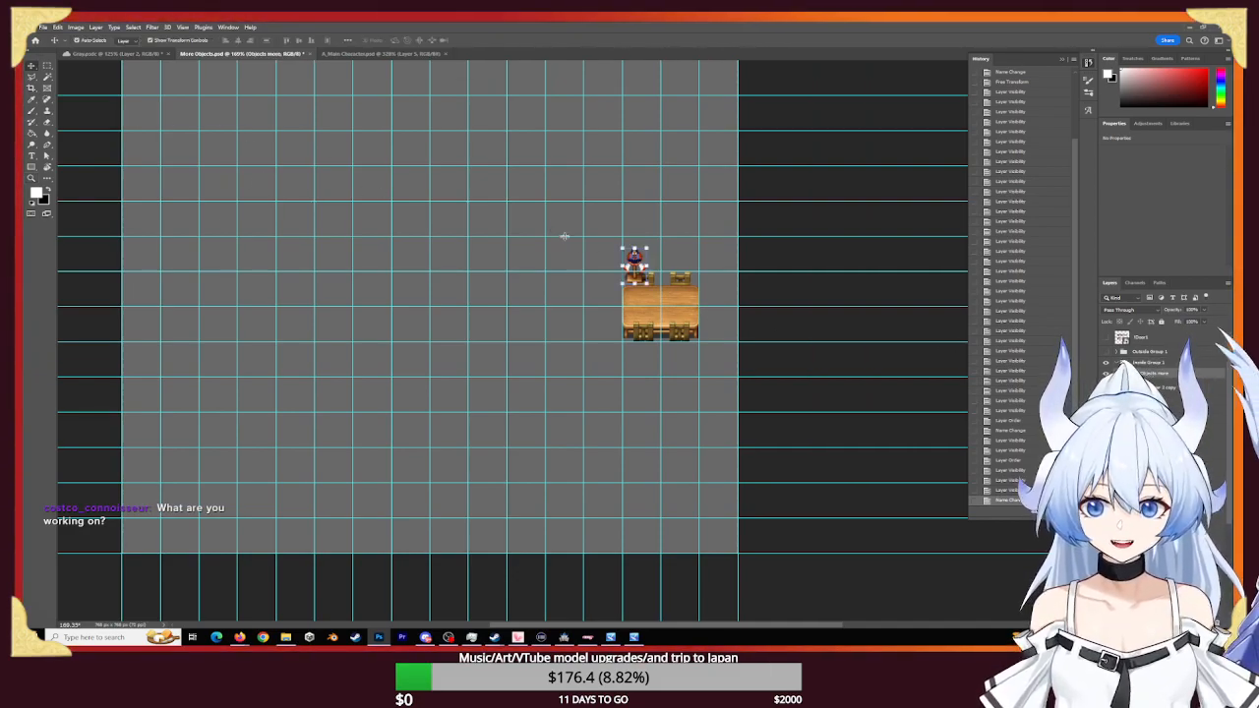
left_click_drag(635, 258, 596, 260)
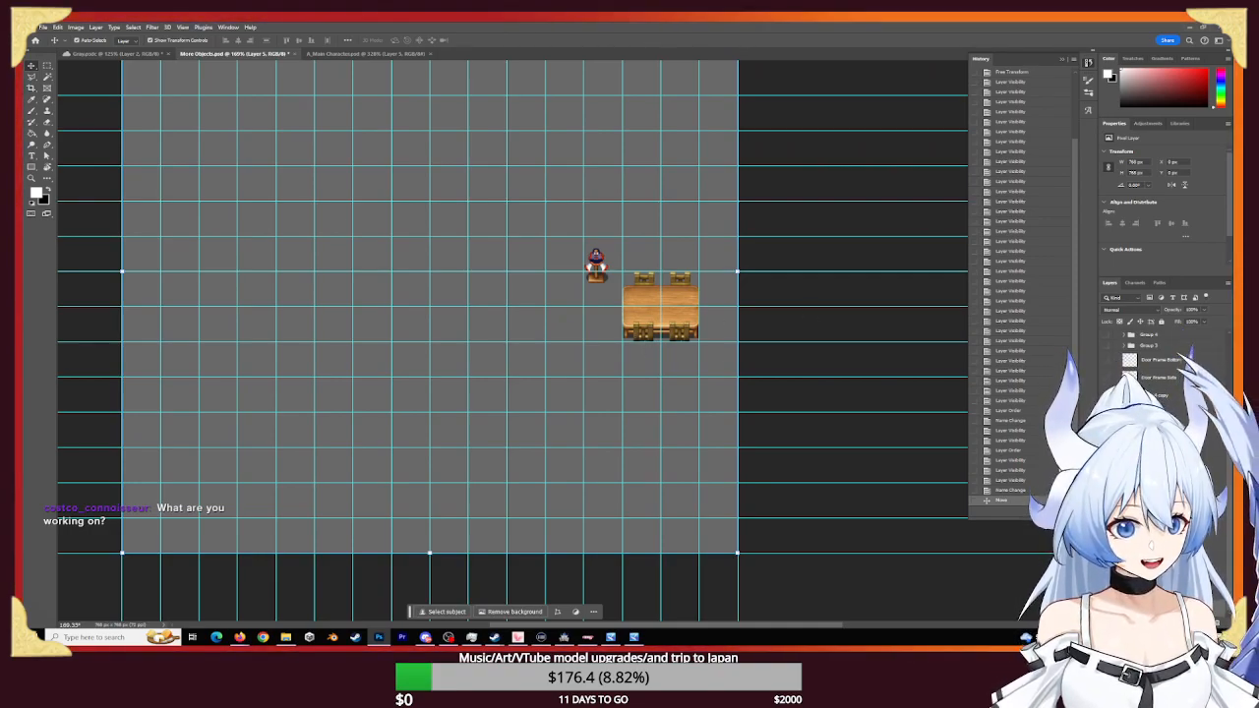
- Examine the interior furniture tileset and the neighbouring bookshelf layer by switching their visibility on and off
left_click(1107, 429)
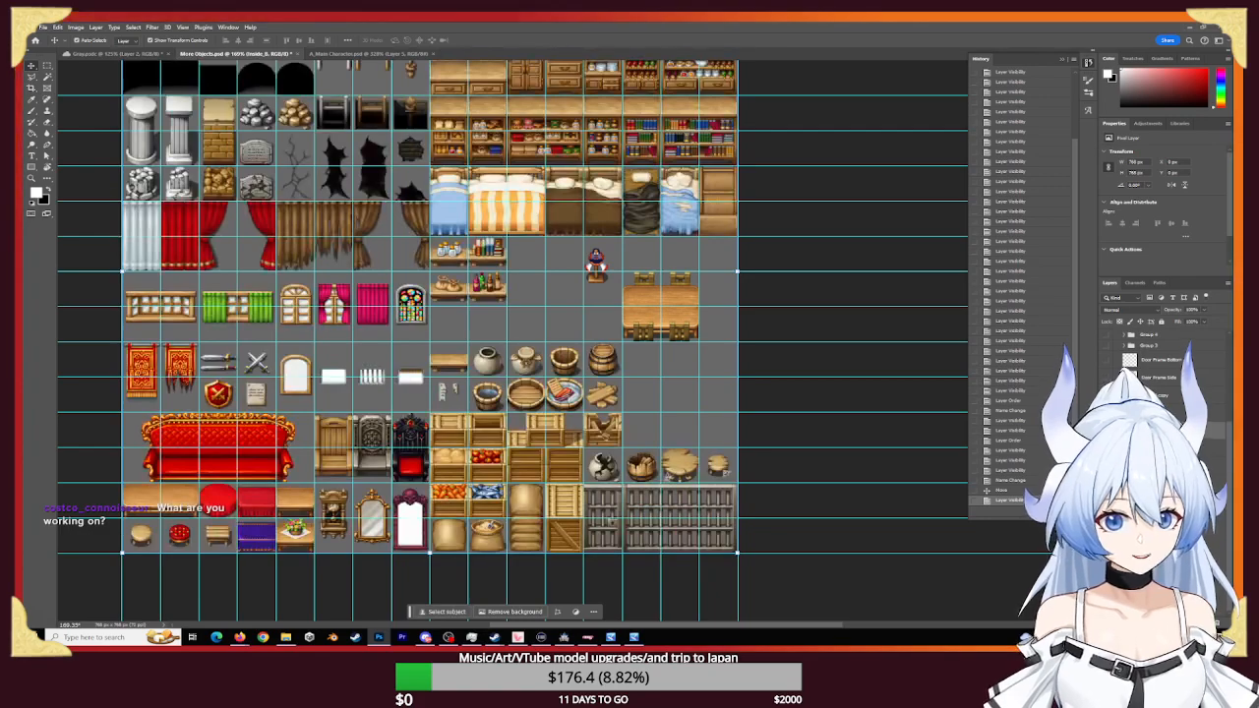
scroll(433, 344, "up", 3)
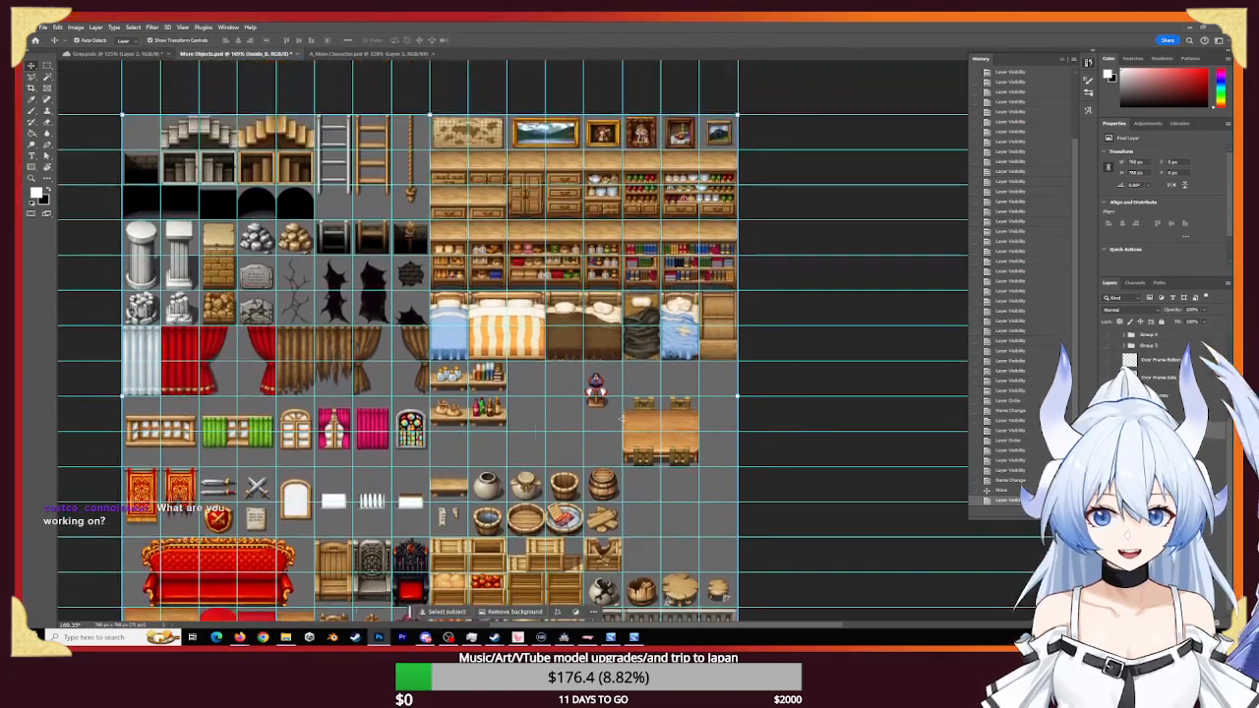
scroll(433, 344, "down", 3)
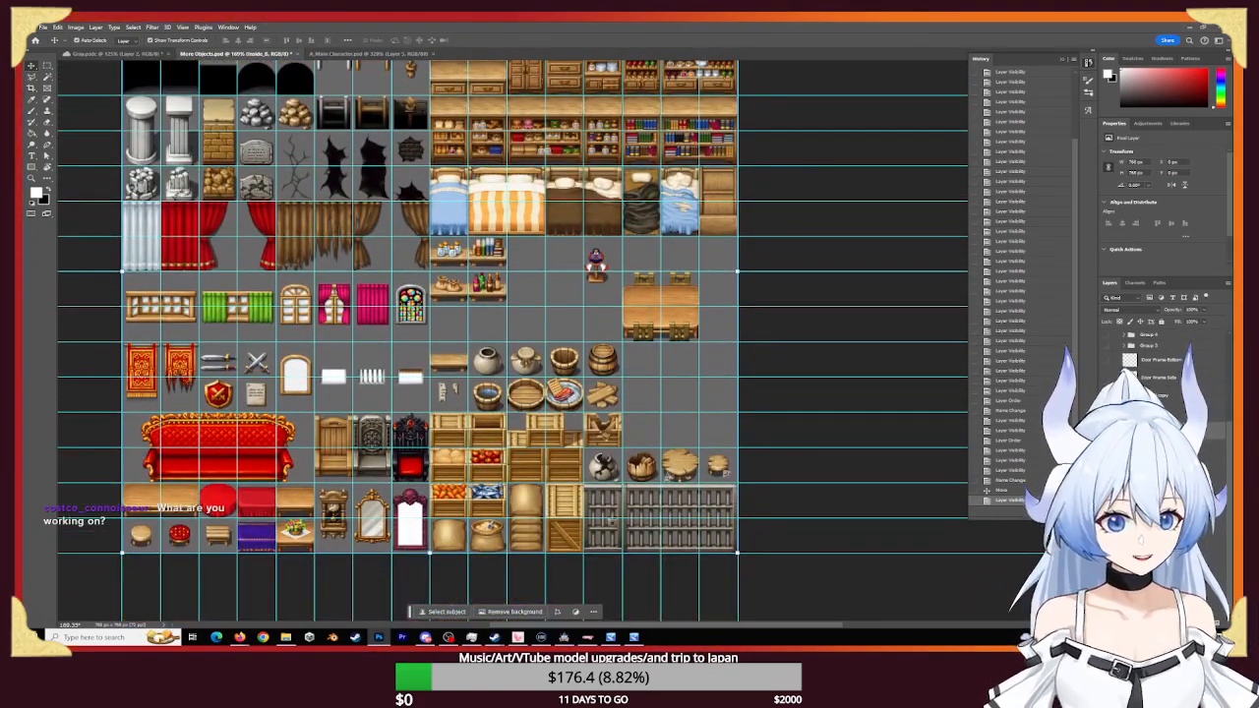
left_click(1107, 430)
left_click(1106, 413)
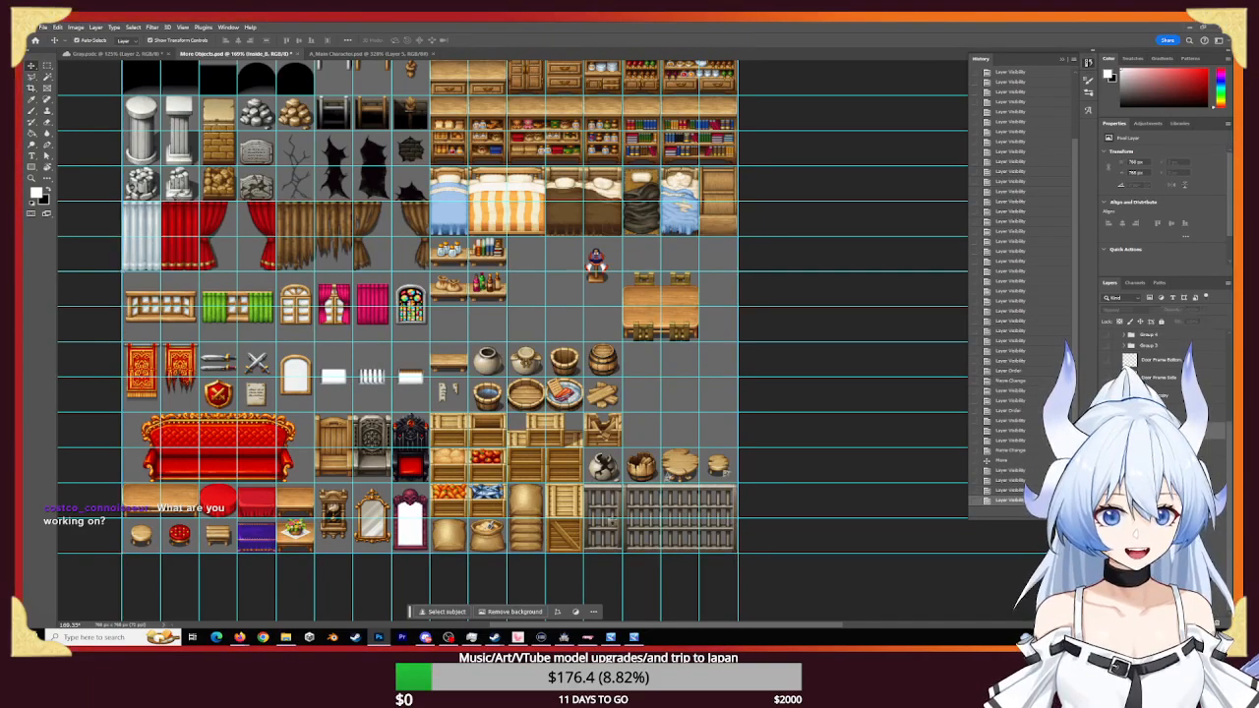
left_click(1106, 430)
scroll(711, 394, "up", 1)
scroll(710, 394, "up", 2)
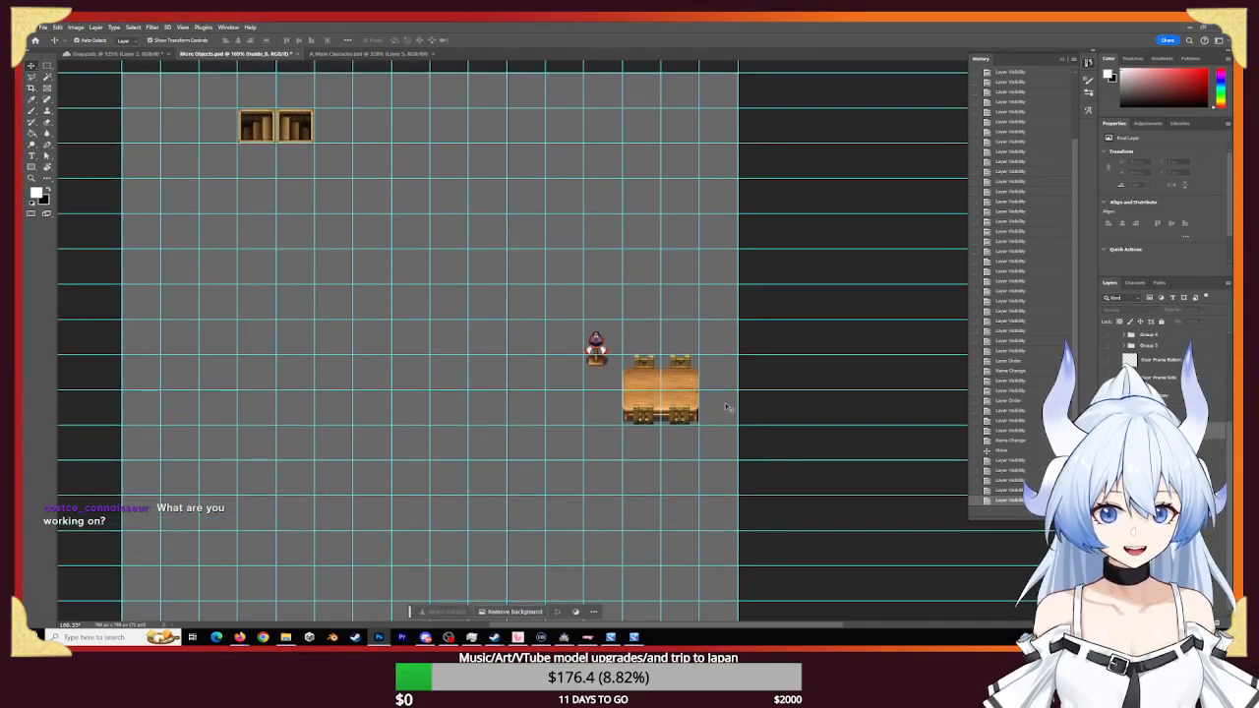
left_click(1106, 430)
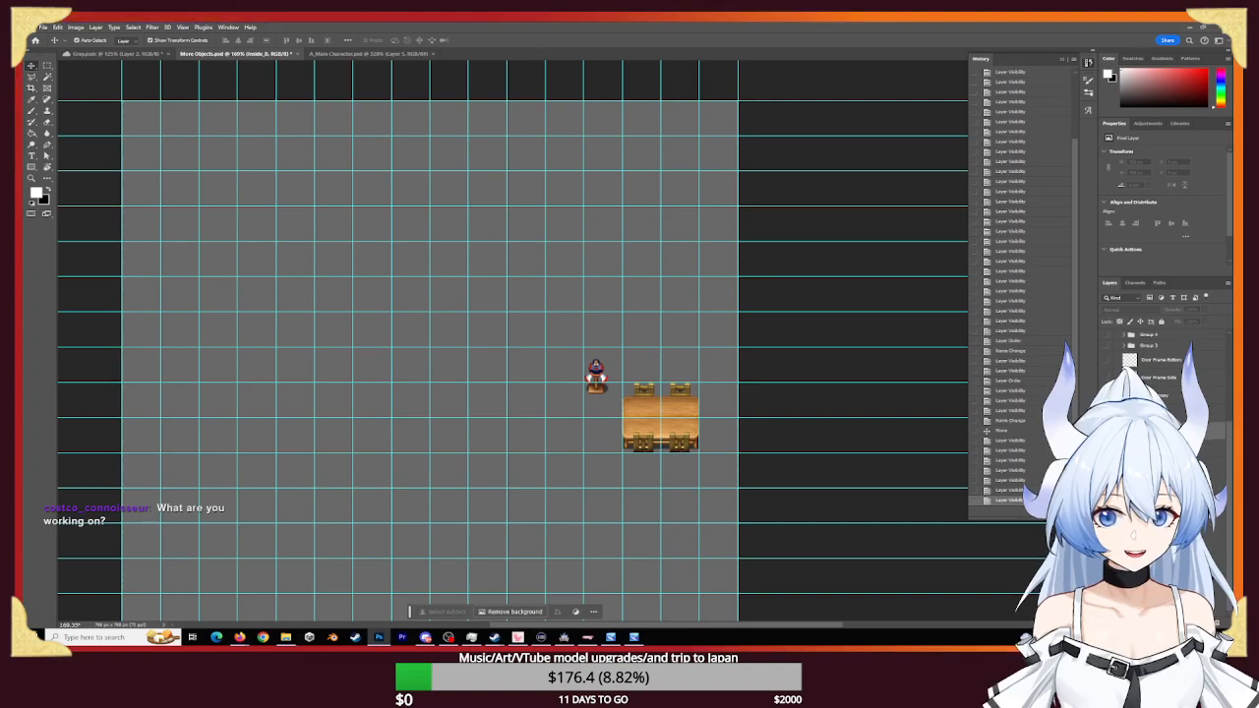
left_click(1106, 431)
left_click(1106, 431)
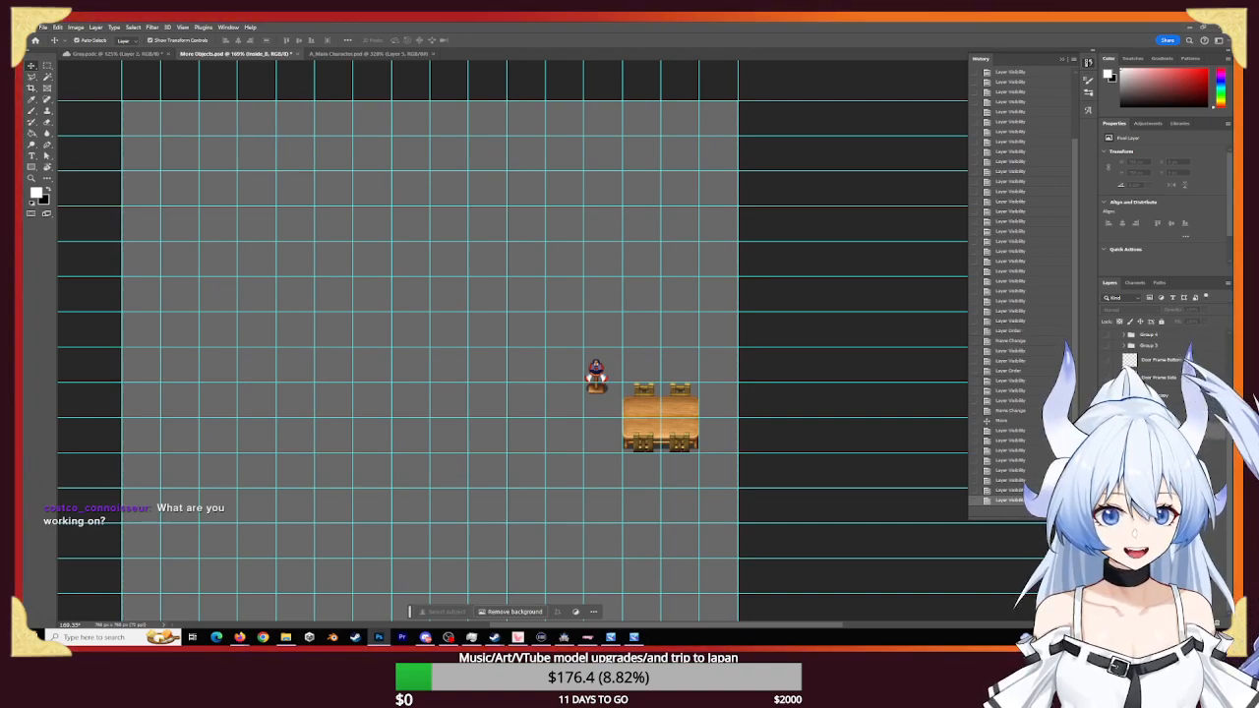
left_click(1106, 430)
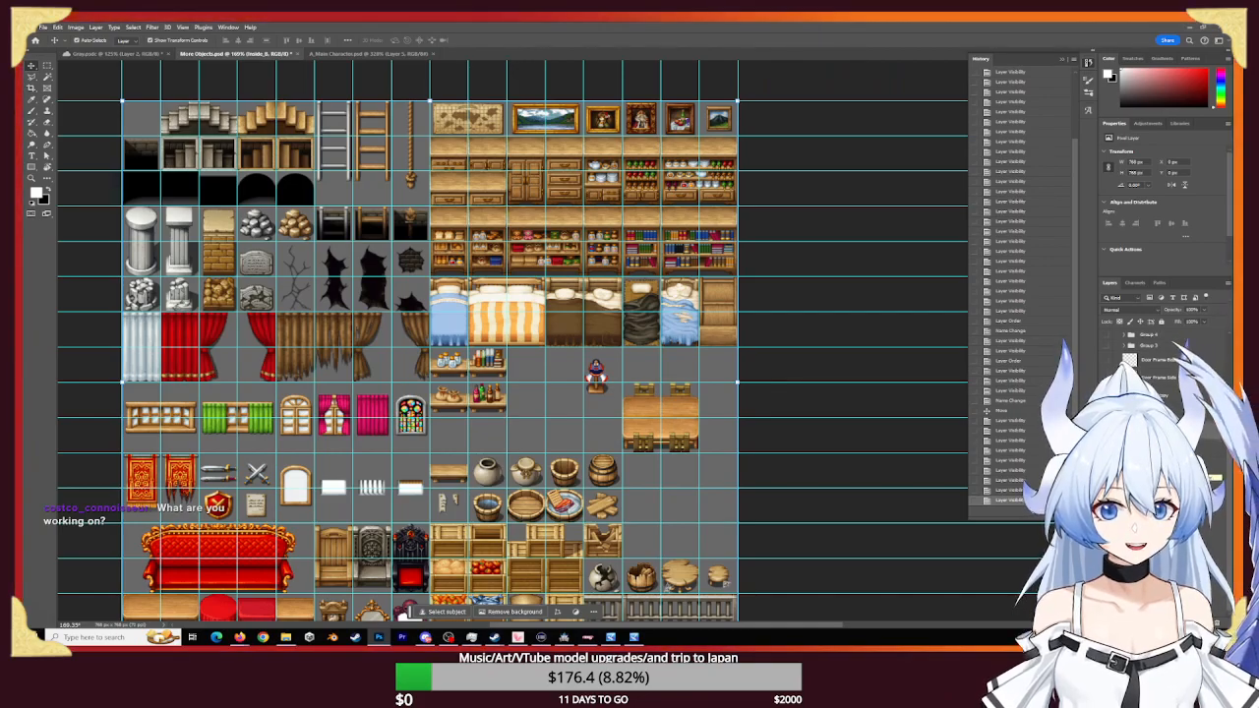
- Check the layers below the interior furniture one at a time, from the wall tiles to the wooden benches, hiding each one again
left_click(1106, 462)
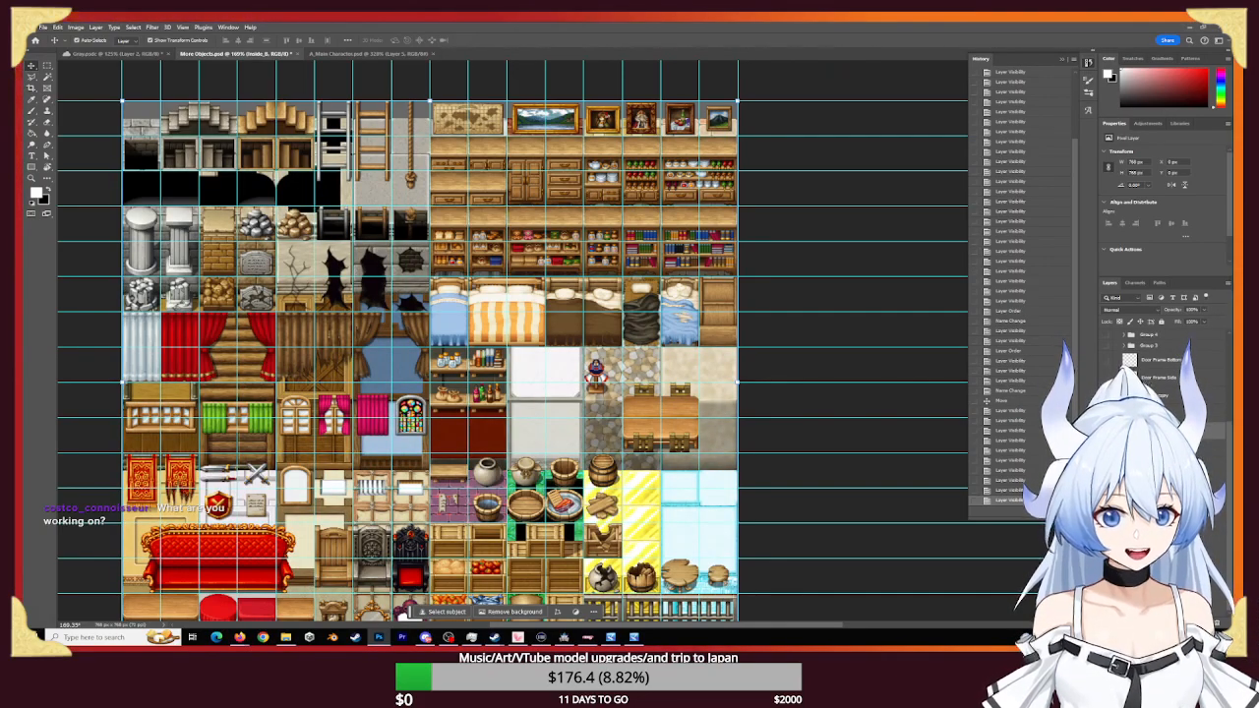
left_click(1106, 430)
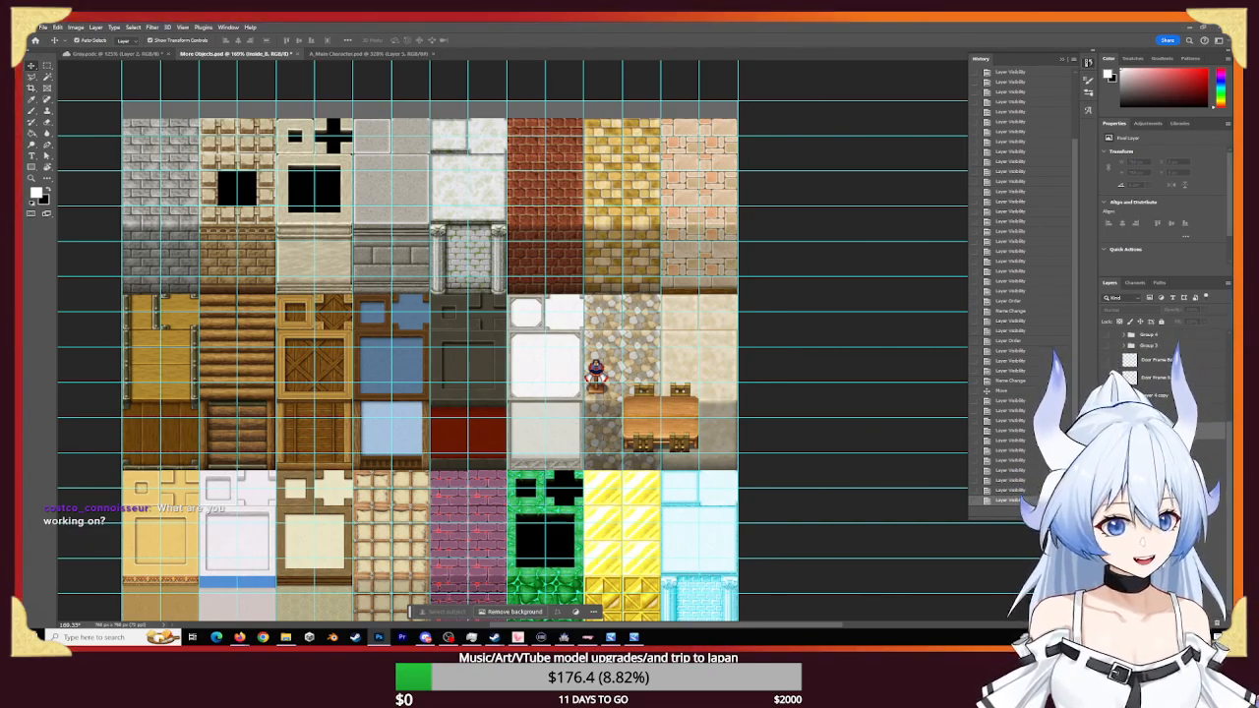
left_click(1107, 447)
left_click(1107, 465)
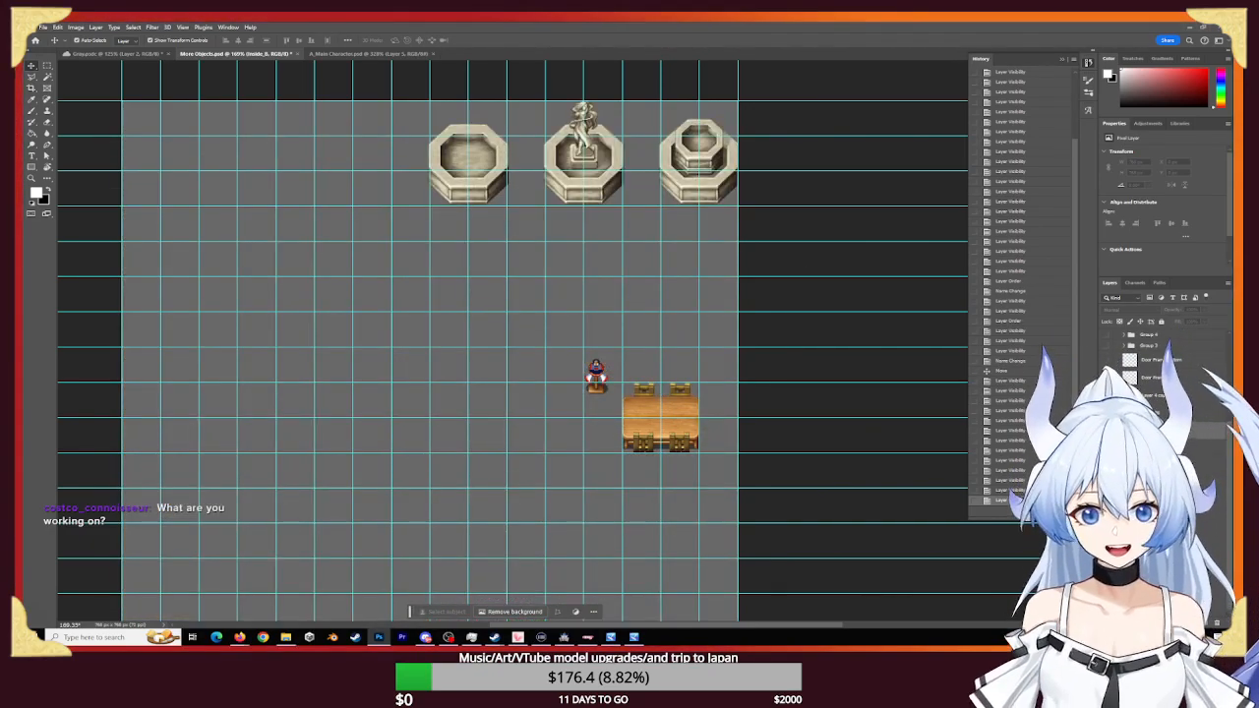
left_click(1107, 465)
left_click(1107, 482)
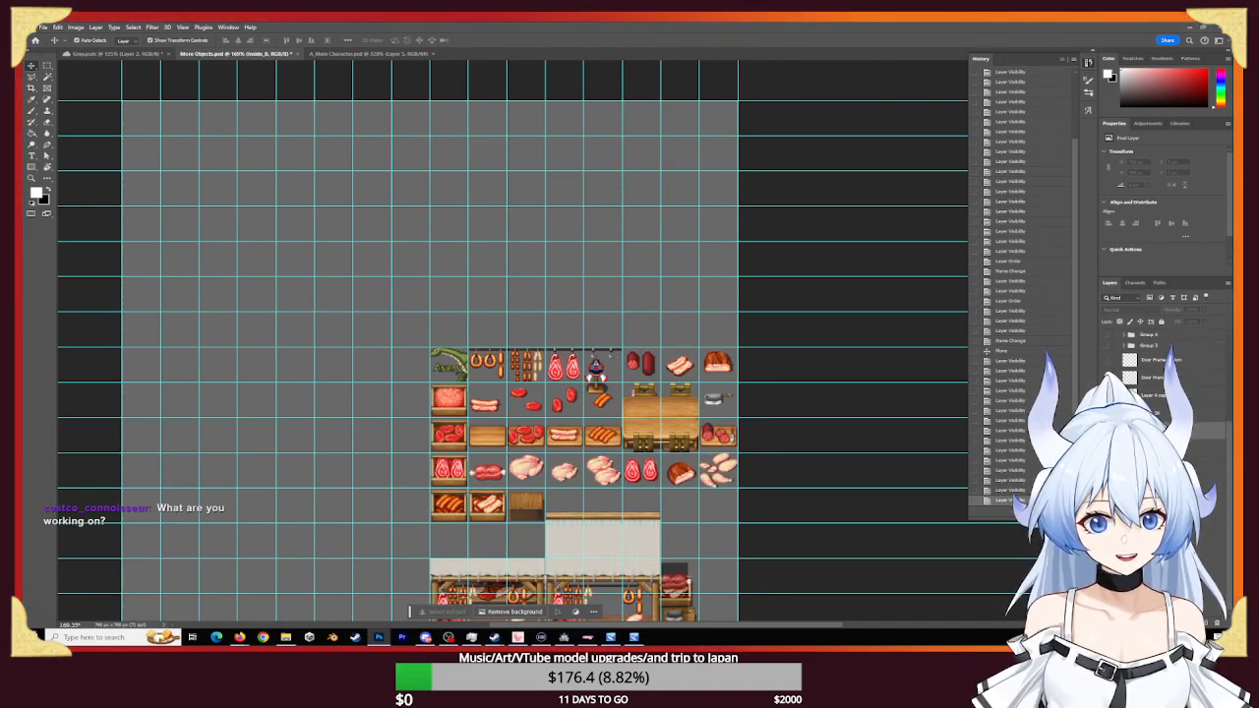
left_click(1107, 483)
left_click(1107, 500)
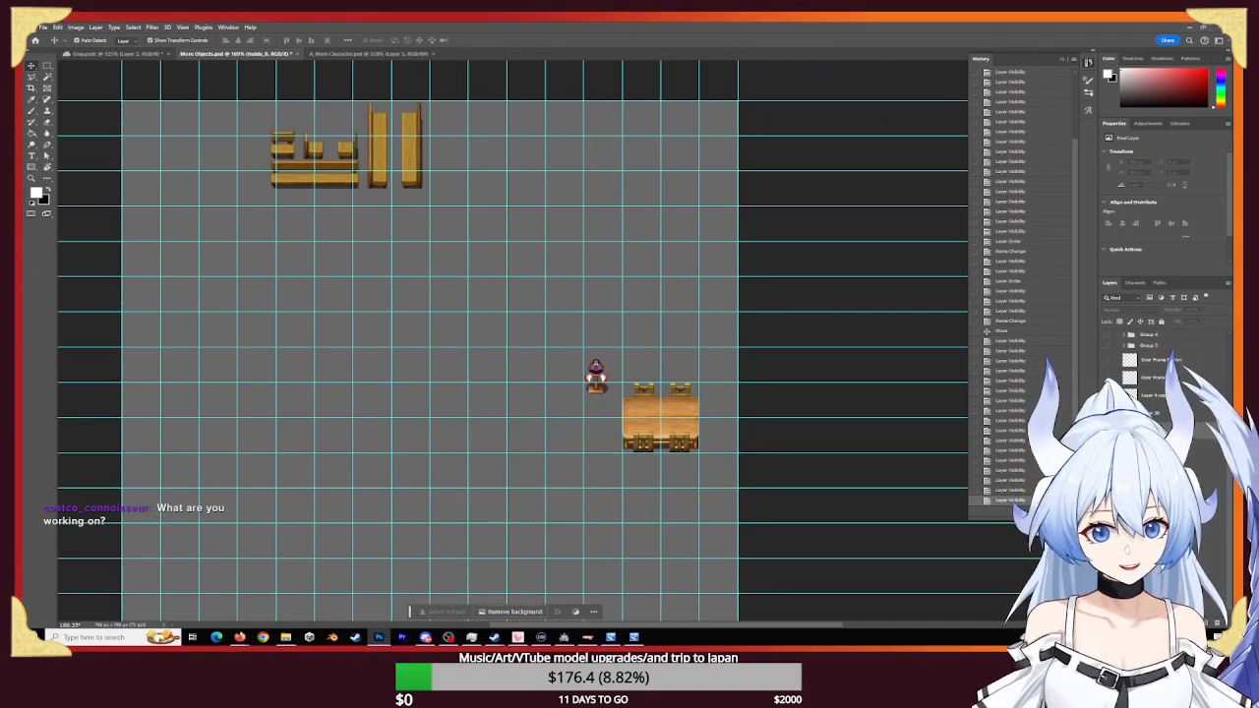
left_click(1107, 501)
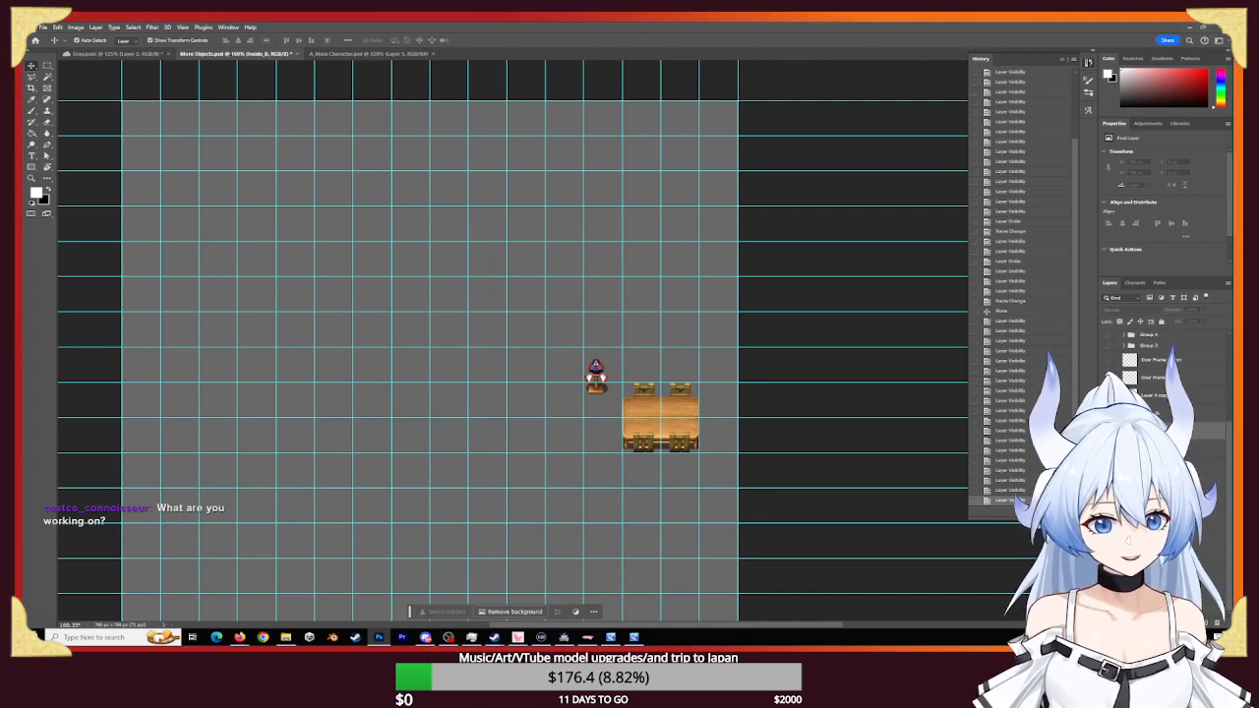
- Check the remaining bottom layers individually, including the round fountains and the railings, and hide each one again
left_click(1108, 519)
left_click(1107, 518)
left_click(1107, 536)
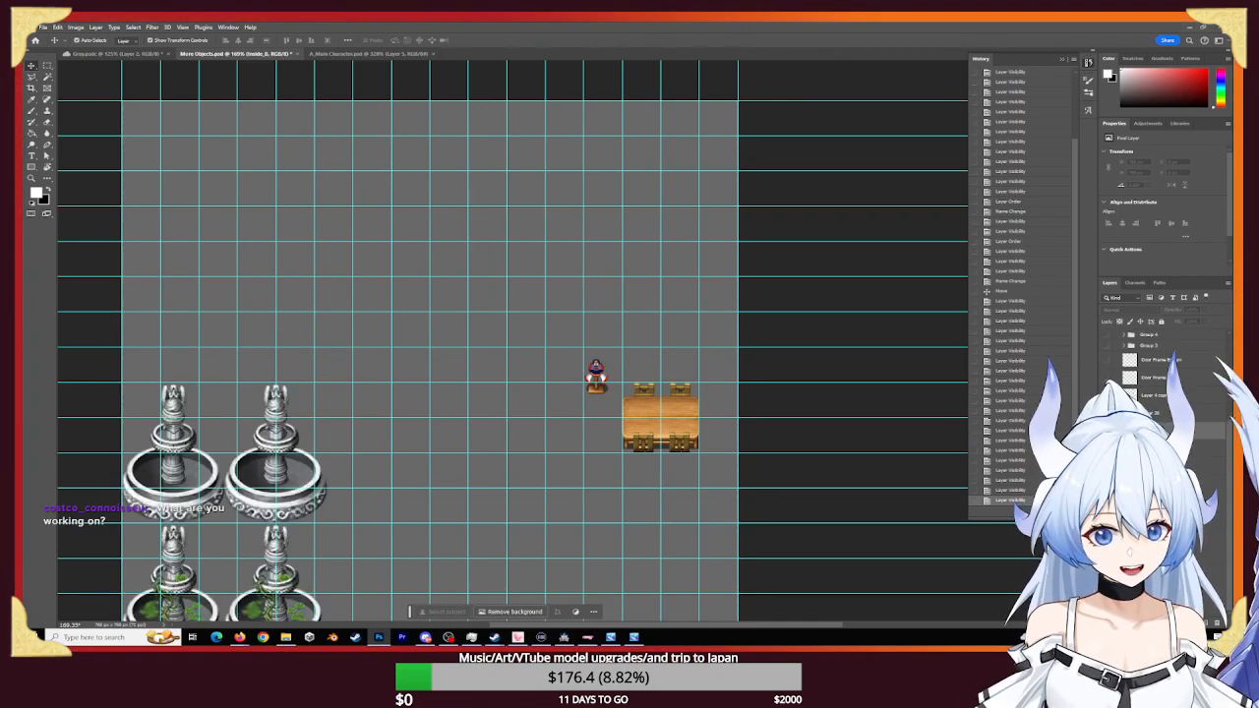
left_click(1107, 536)
left_click(1107, 554)
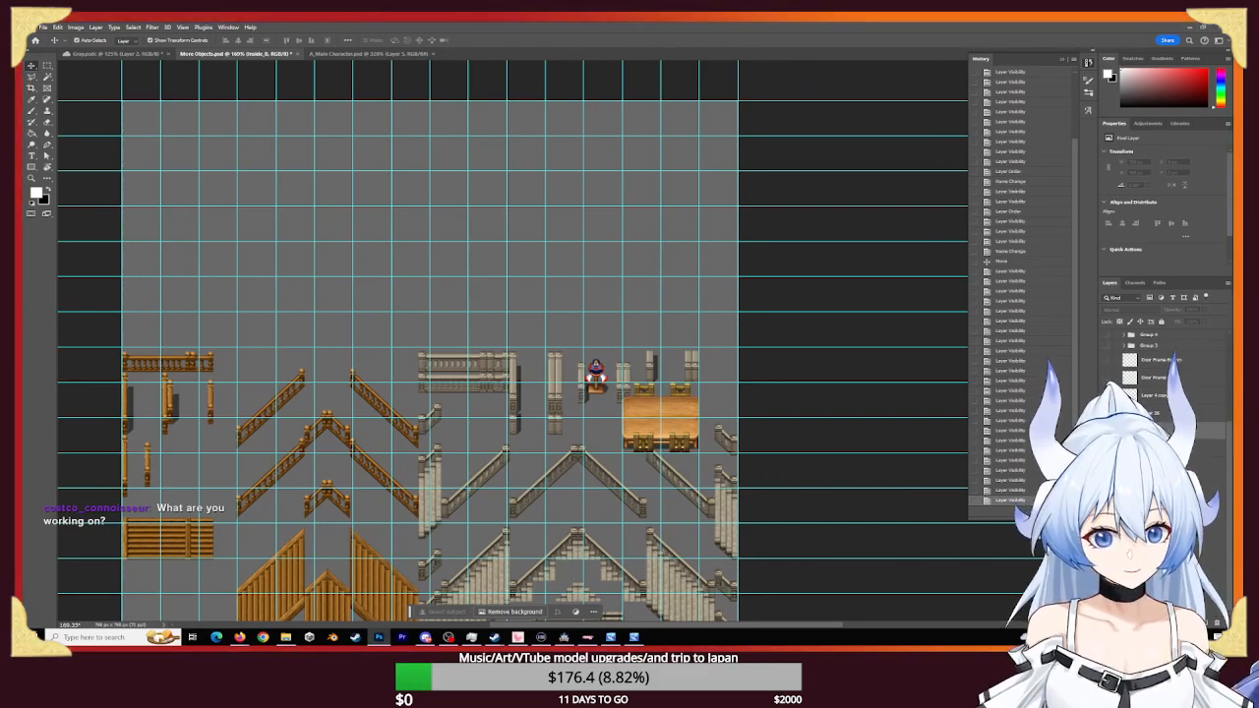
left_click(1108, 554)
left_click(1107, 518)
left_click(1107, 518)
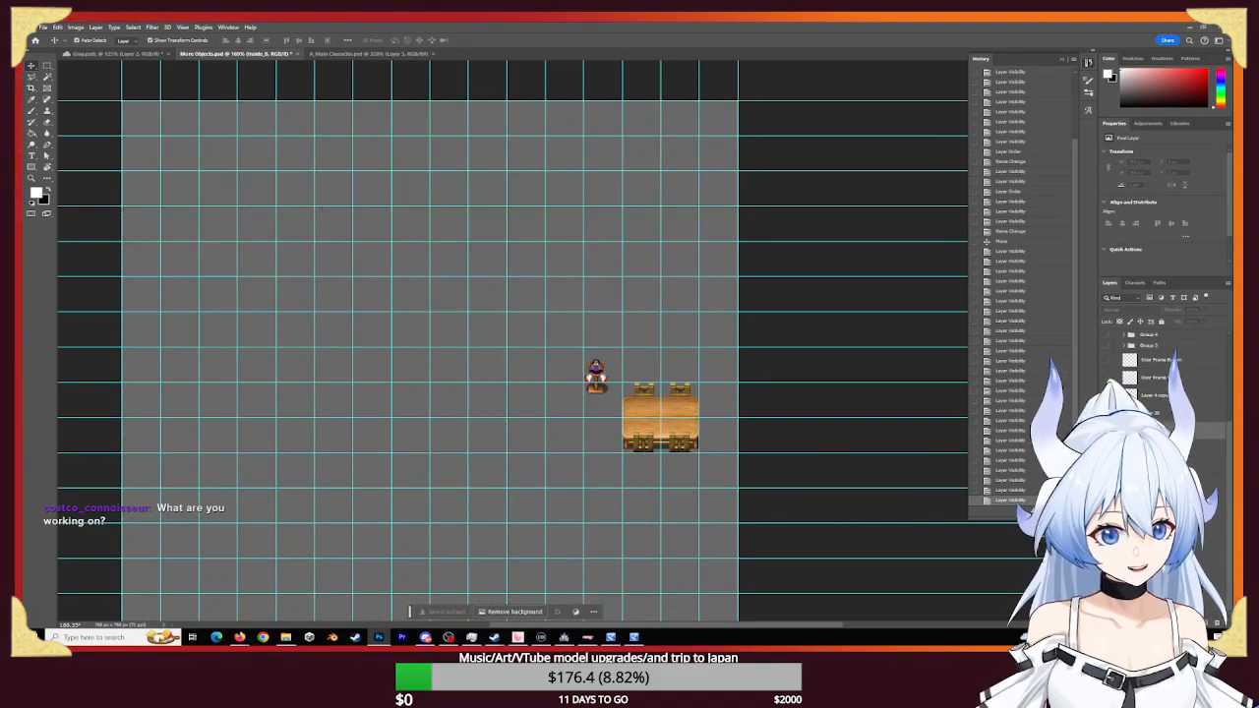
- Group the selected reference tileset layers, place the group directly above Outside Group 1 and hide it
left_click(1205, 467)
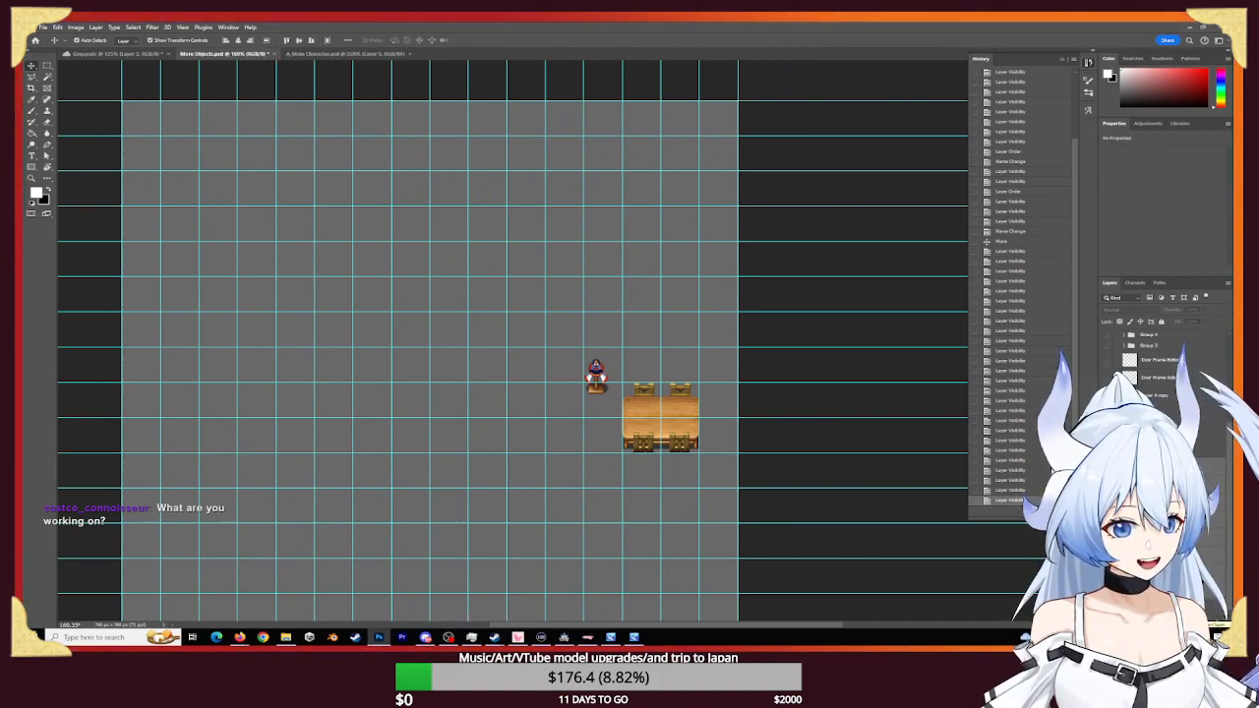
key("ctrl+g")
left_click_drag(1161, 462, 1154, 346)
left_click(1105, 352)
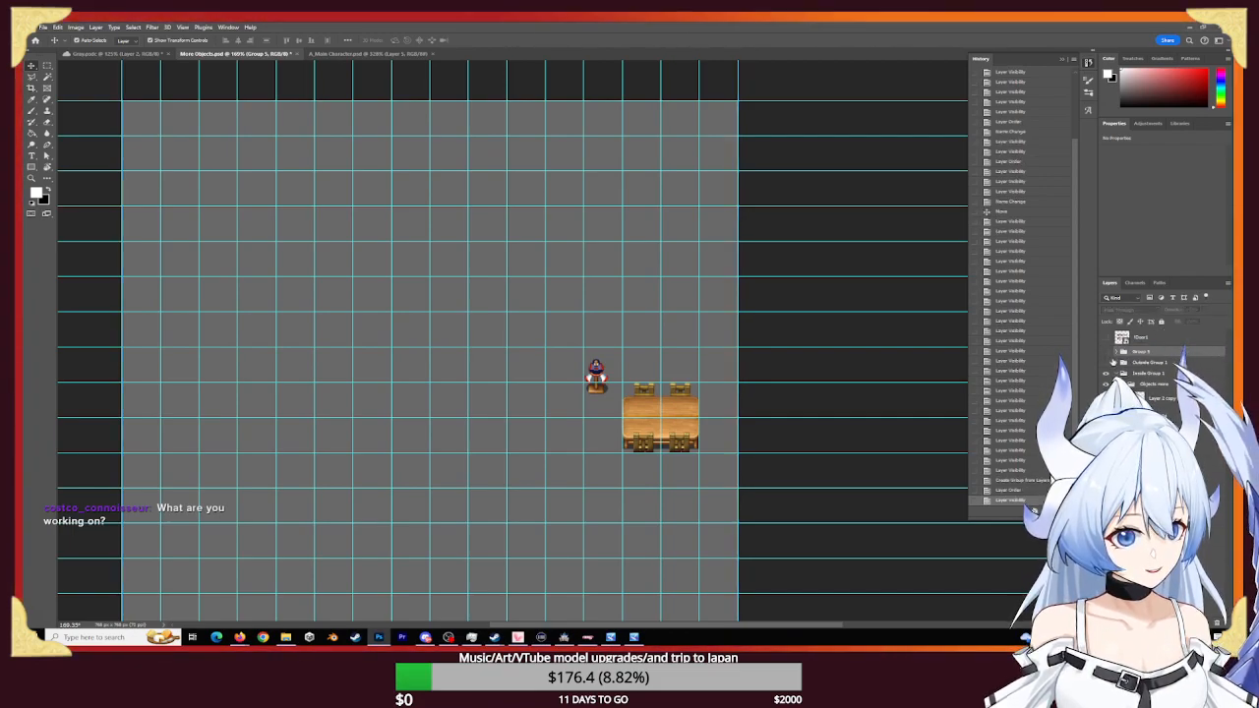
- Check the bookshelf layer and the interior furniture tileset by showing each one briefly and hiding it again
scroll(511, 340, "down", 2)
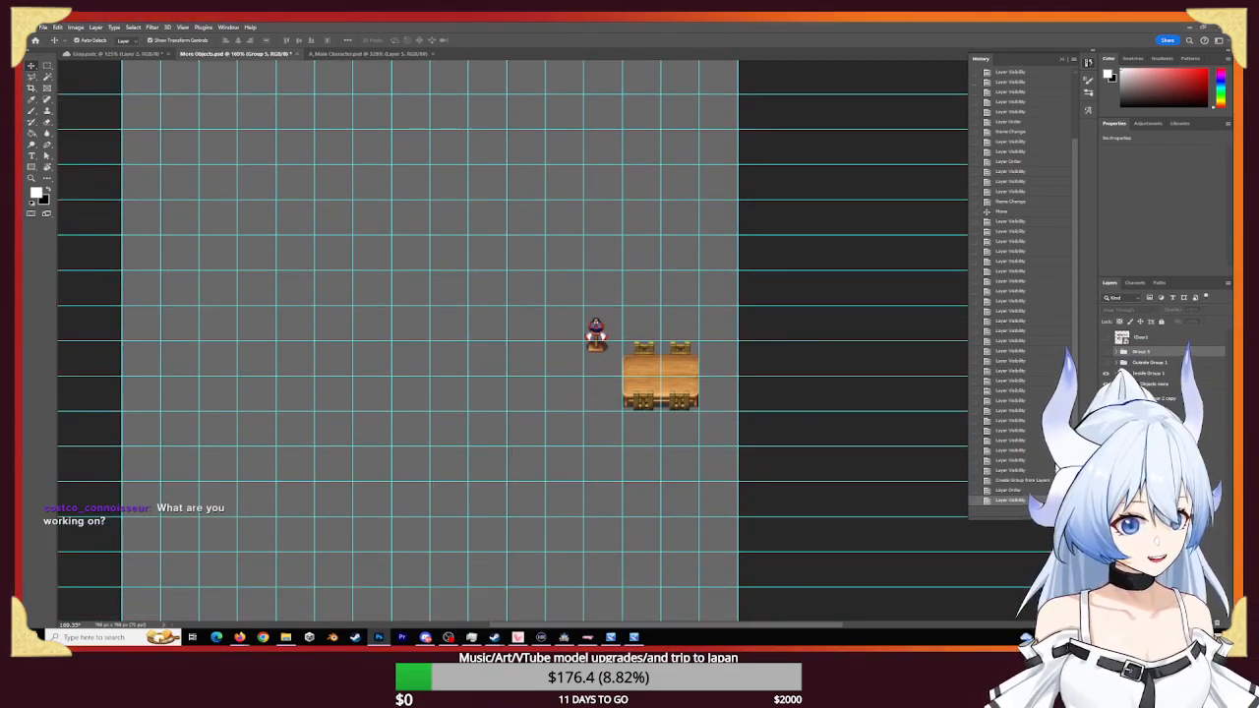
left_click(1106, 362)
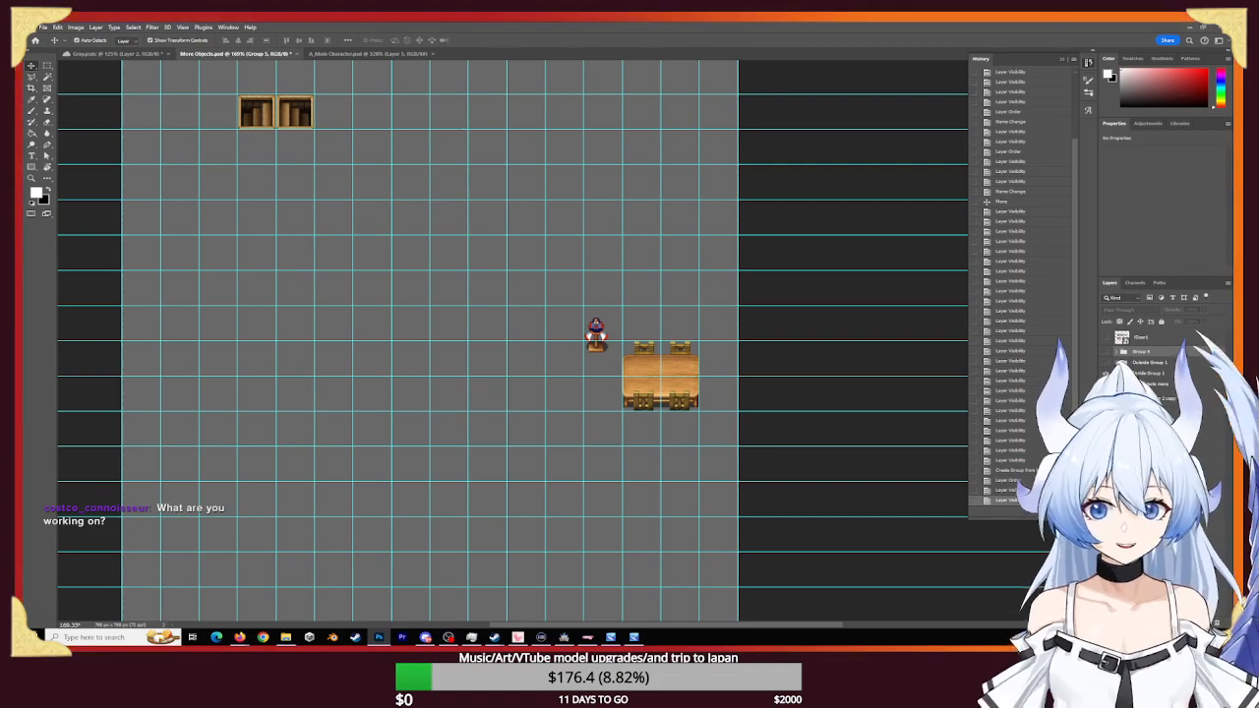
left_click(1105, 362)
left_click(1105, 373)
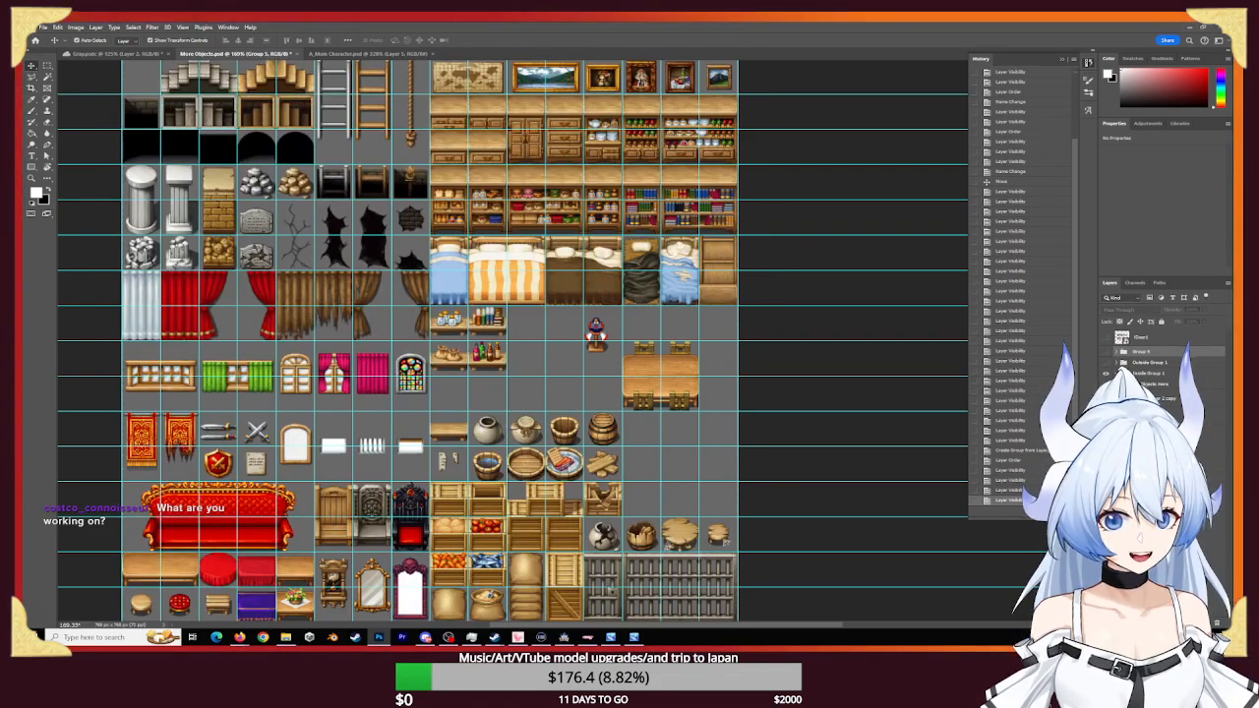
left_click(1105, 372)
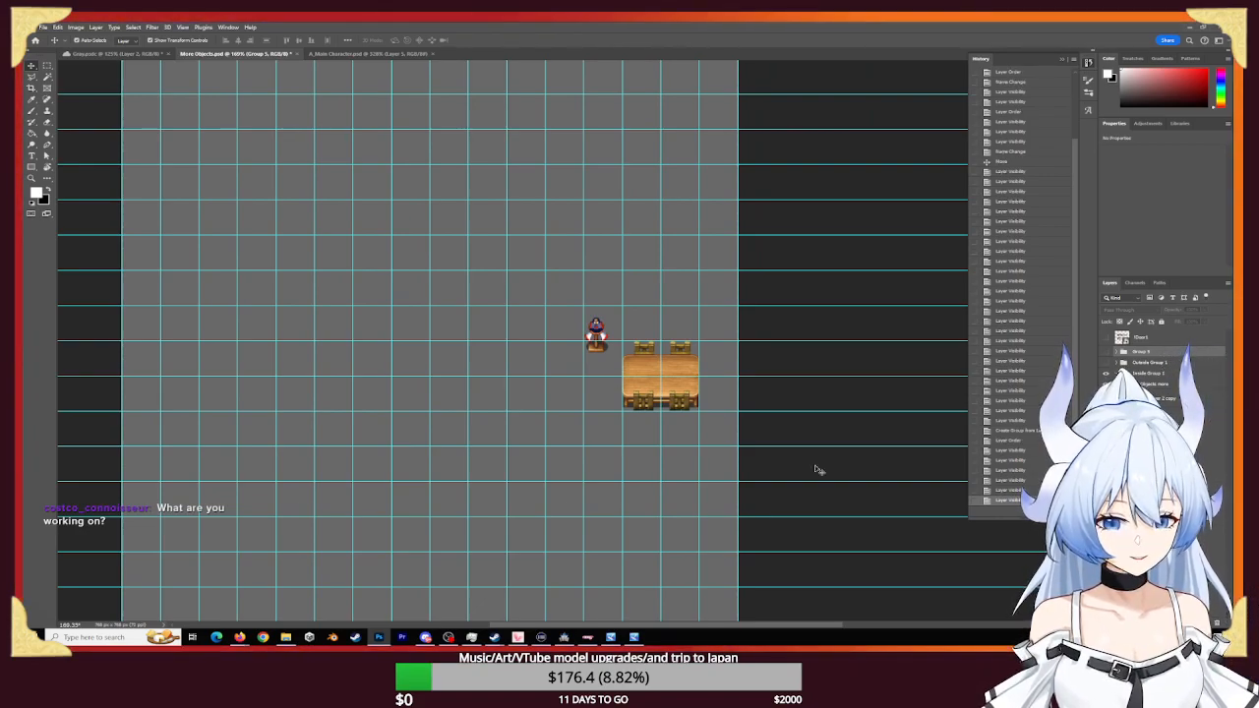
scroll(685, 471, "down", 2)
scroll(686, 471, "up", 3)
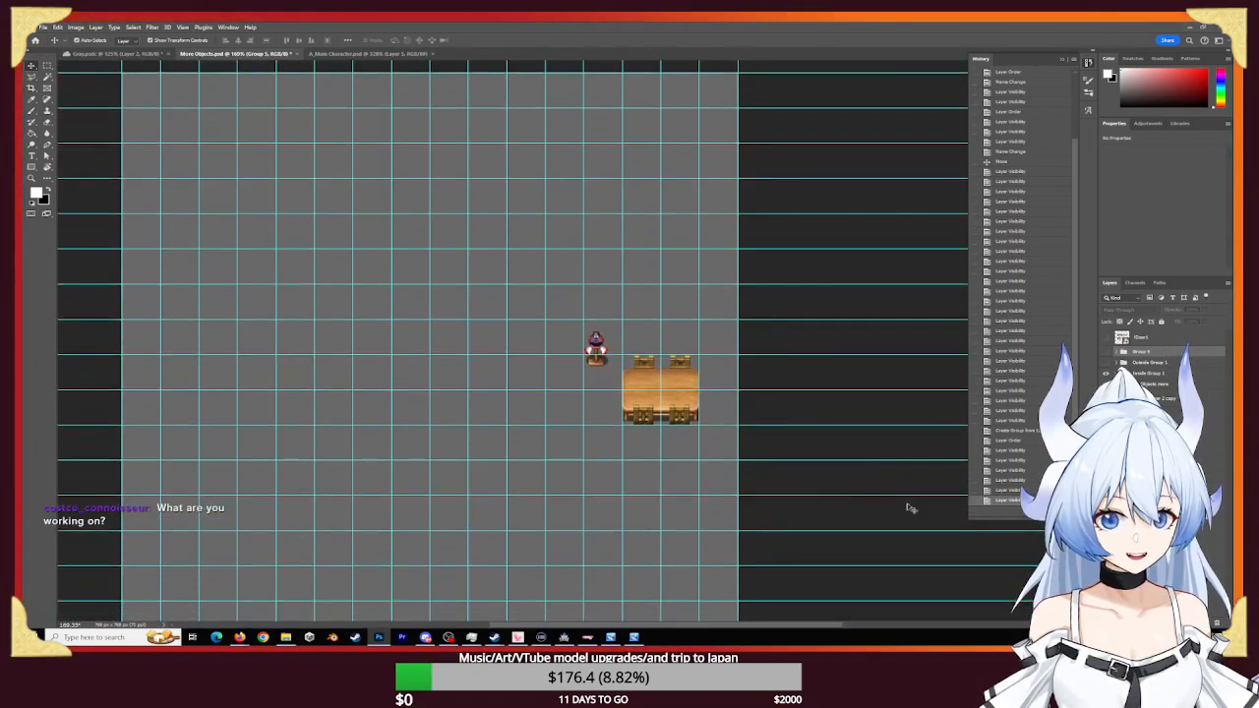
- Delete the unneeded layer next to Inside_B, and make Layer 4 copy with the brown sack visible and place it above the reference group
left_click(1195, 554)
key("Delete")
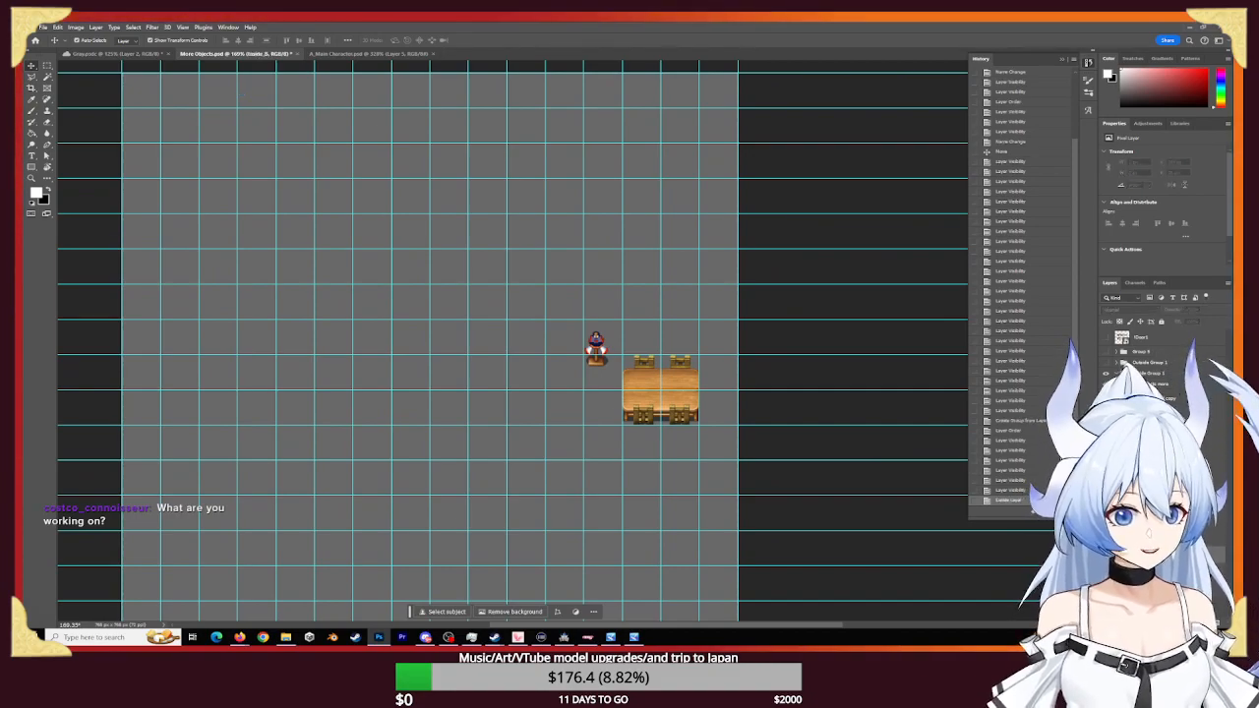
left_click(1105, 553)
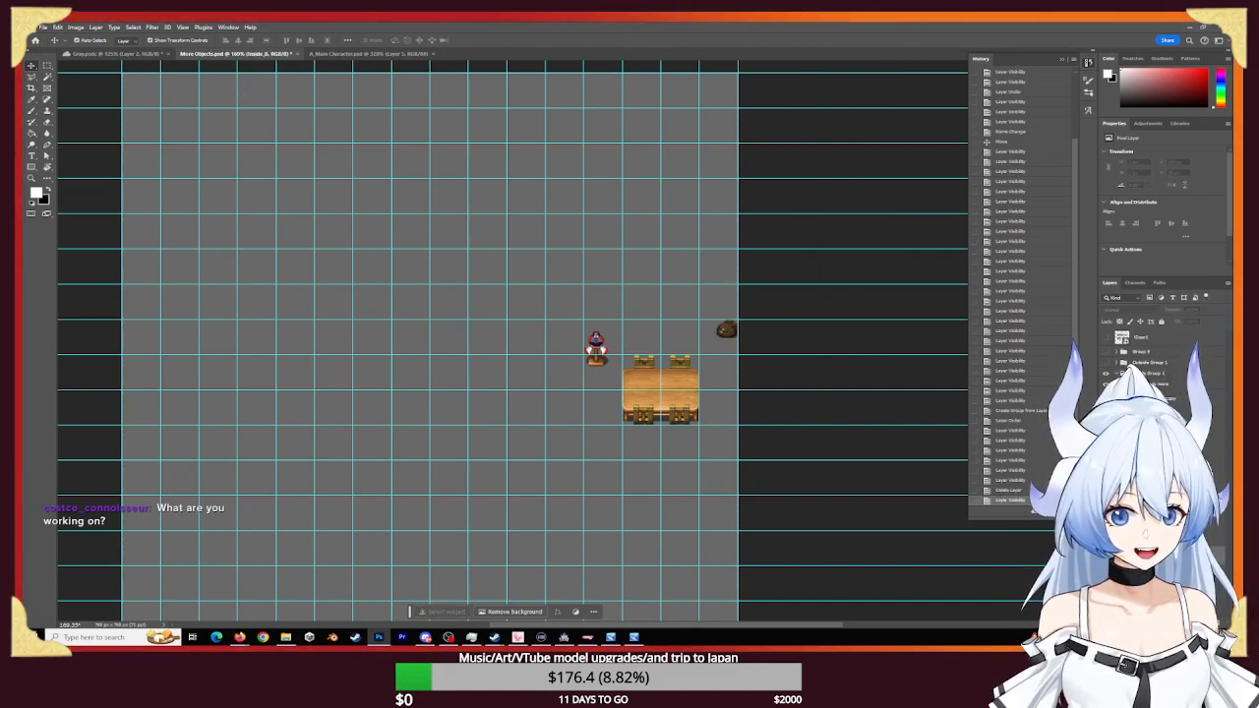
left_click(1195, 537)
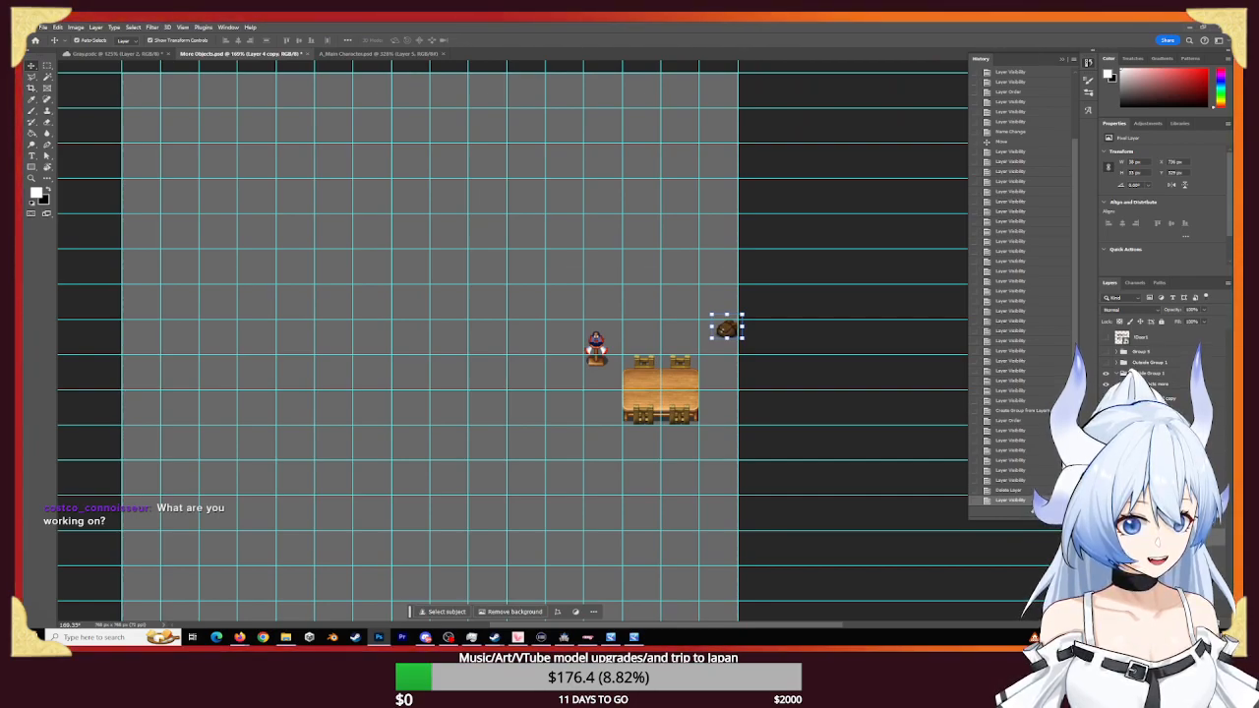
left_click_drag(1180, 425, 1156, 350)
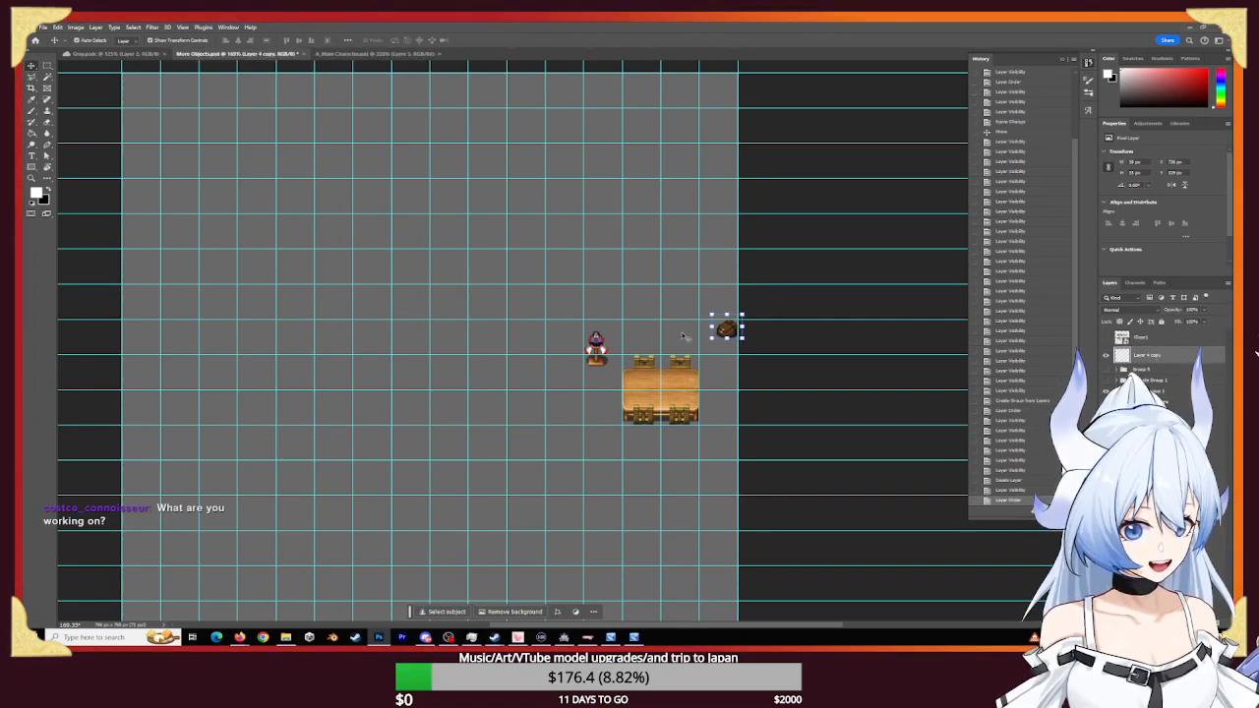
left_click(788, 387)
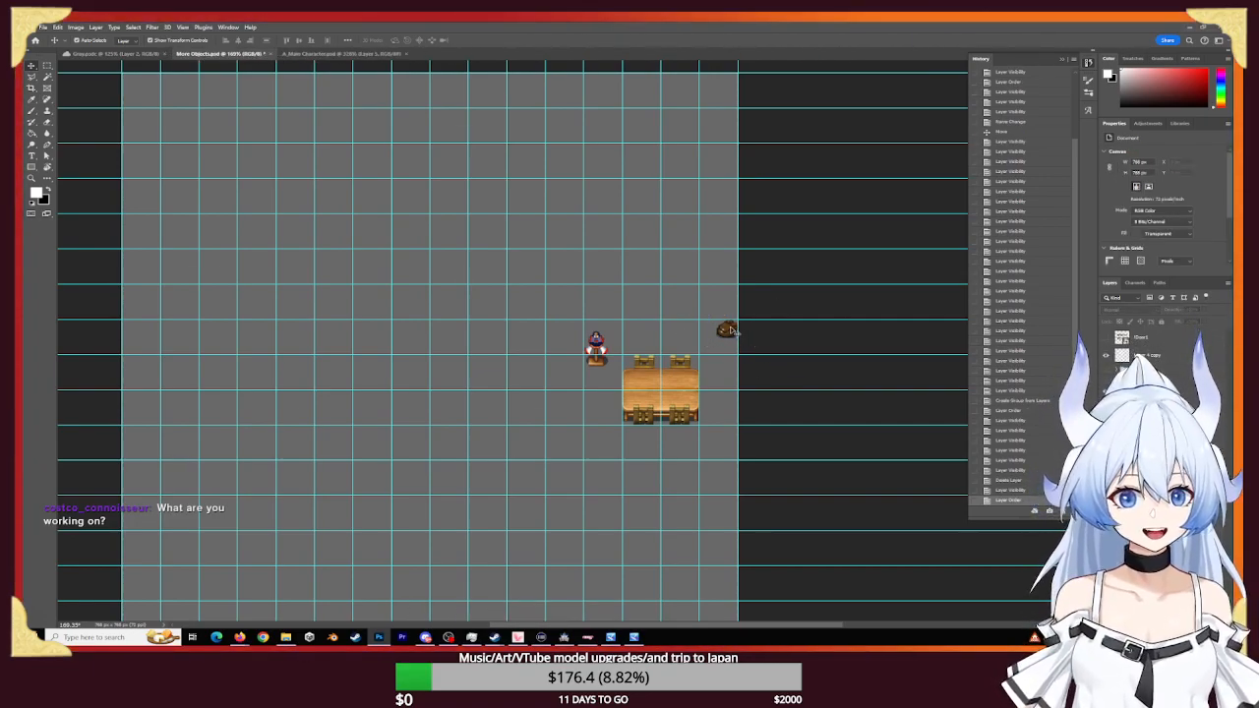
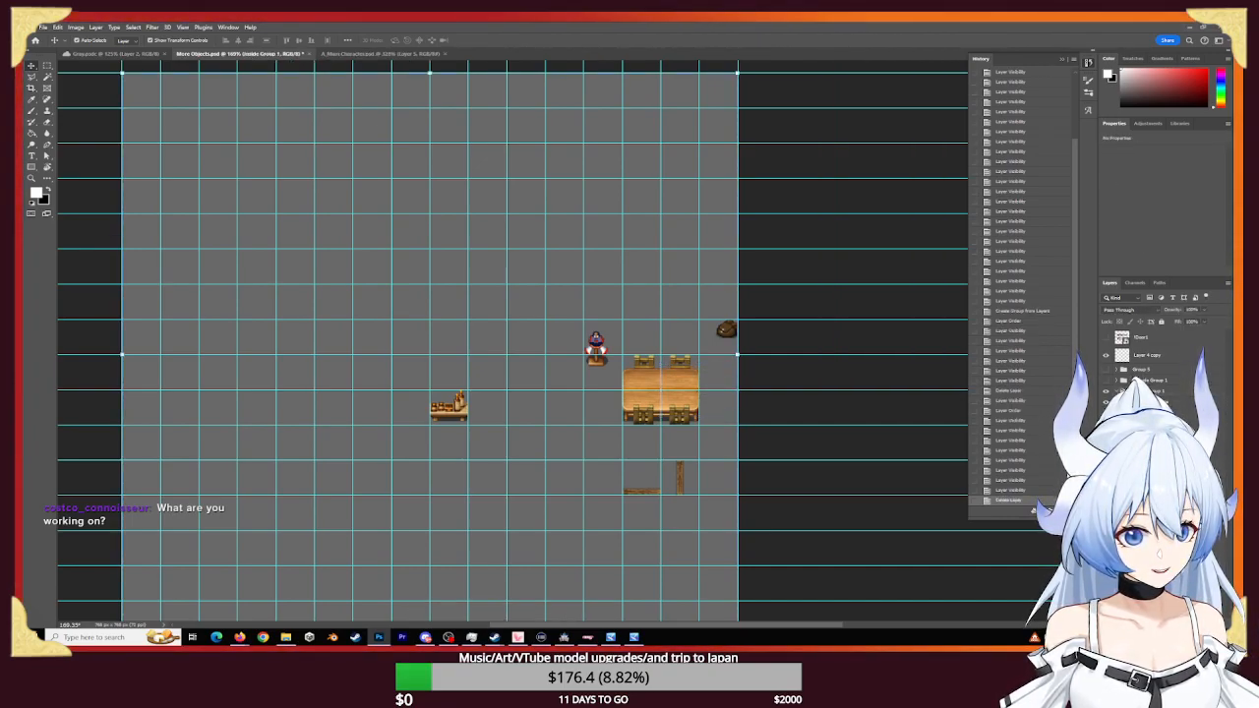
- Delete the unneeded layer from Inside Group 1 and rename the group containing the small bottle shelf as Shelves
key("Delete")
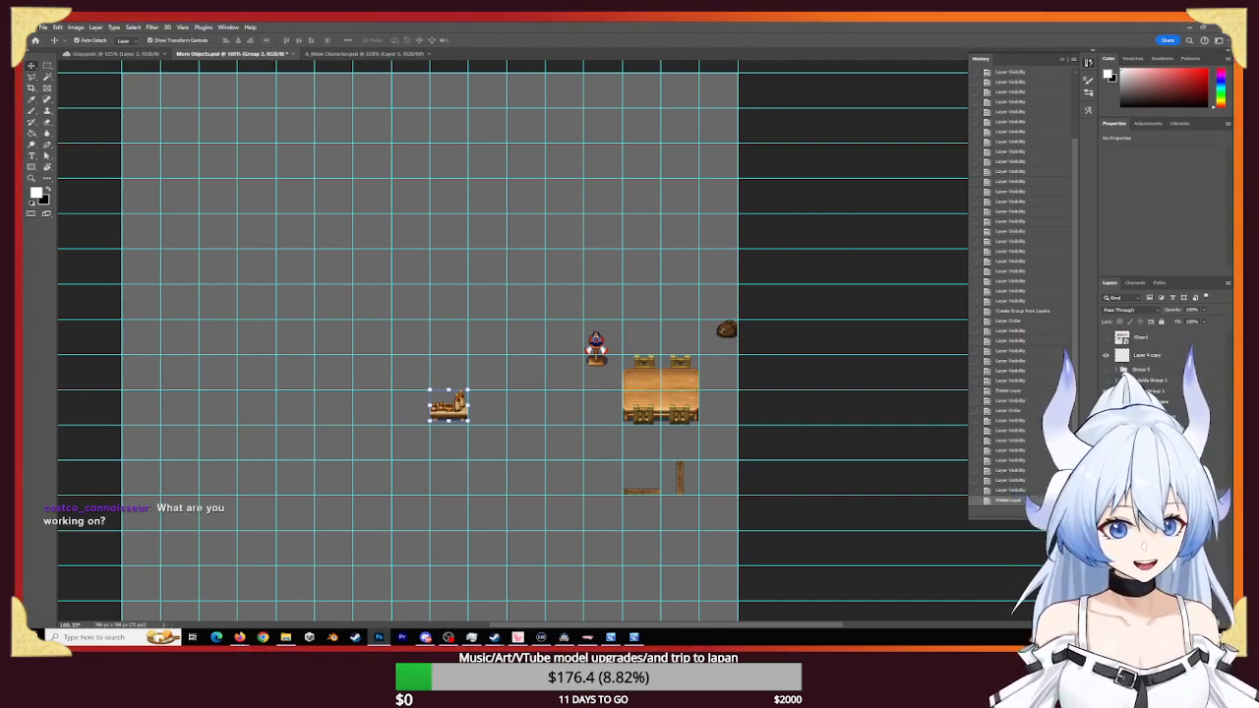
type("Shelves")
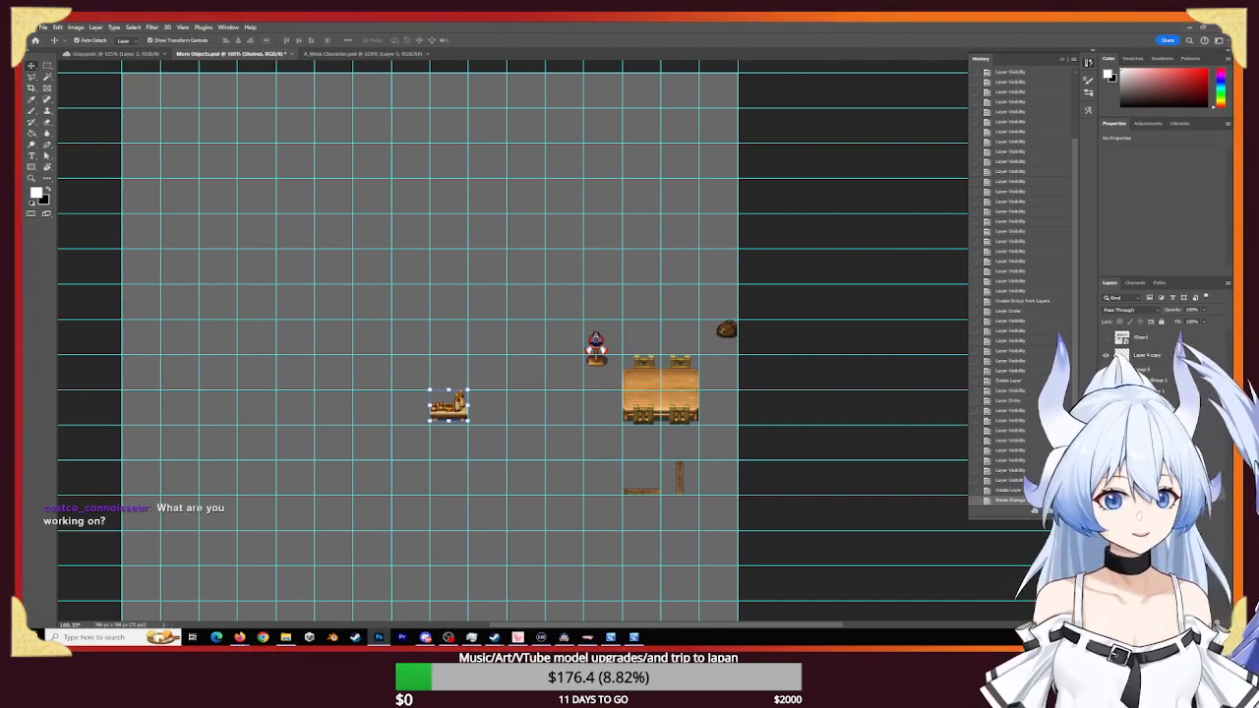
key("Return")
- Show the interior furniture tileset and check the neighbouring layers by switching their visibility off and on
left_click(1105, 391)
left_click(1105, 415)
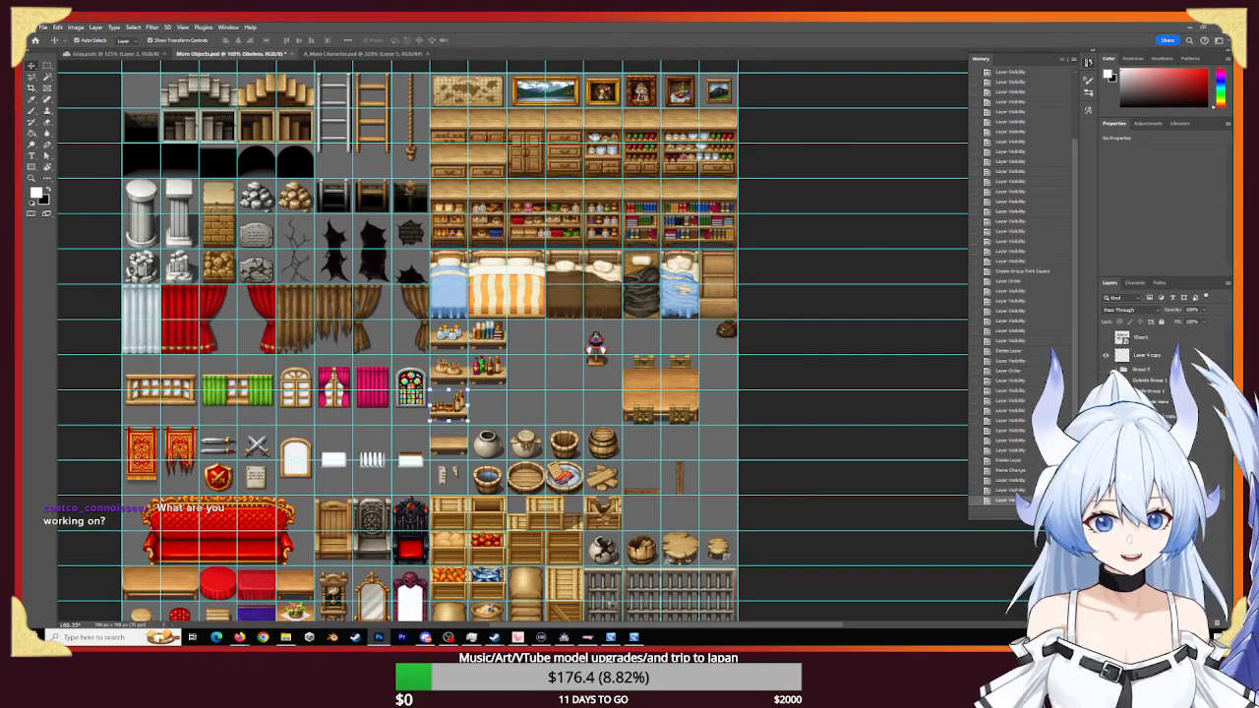
key("ctrl+comma")
key("ctrl+comma")
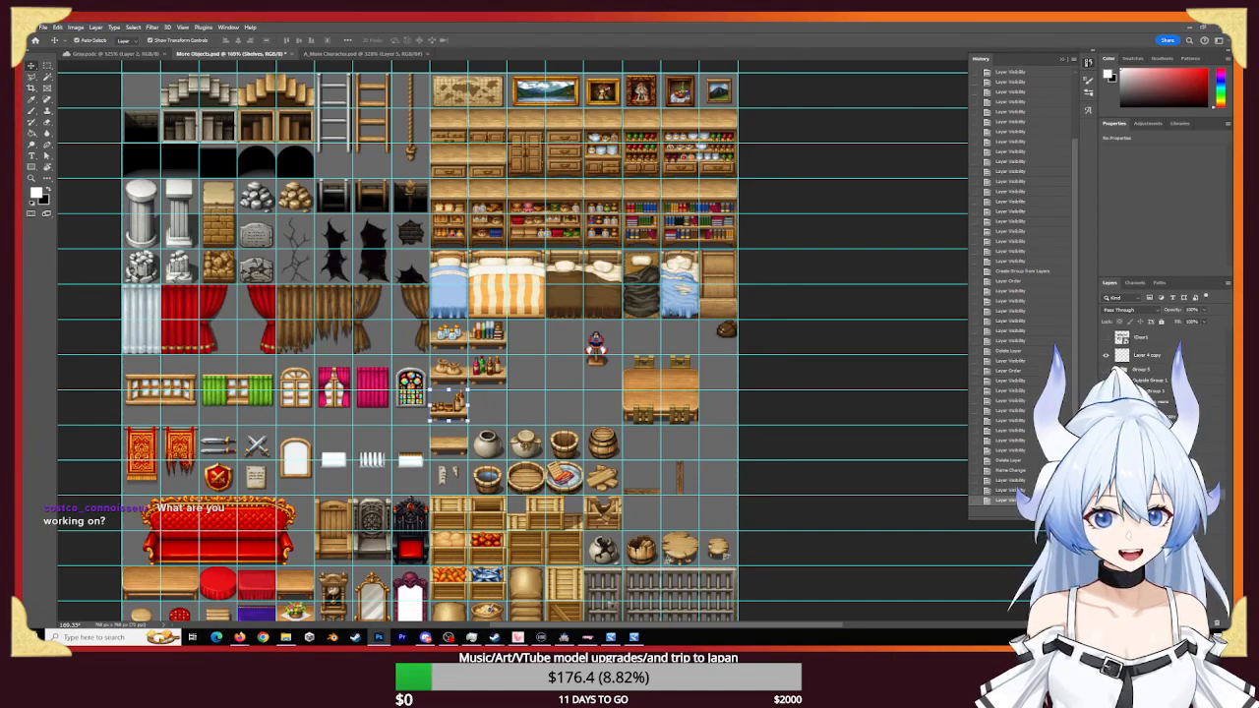
key("ctrl+comma")
key("ctrl+comma")
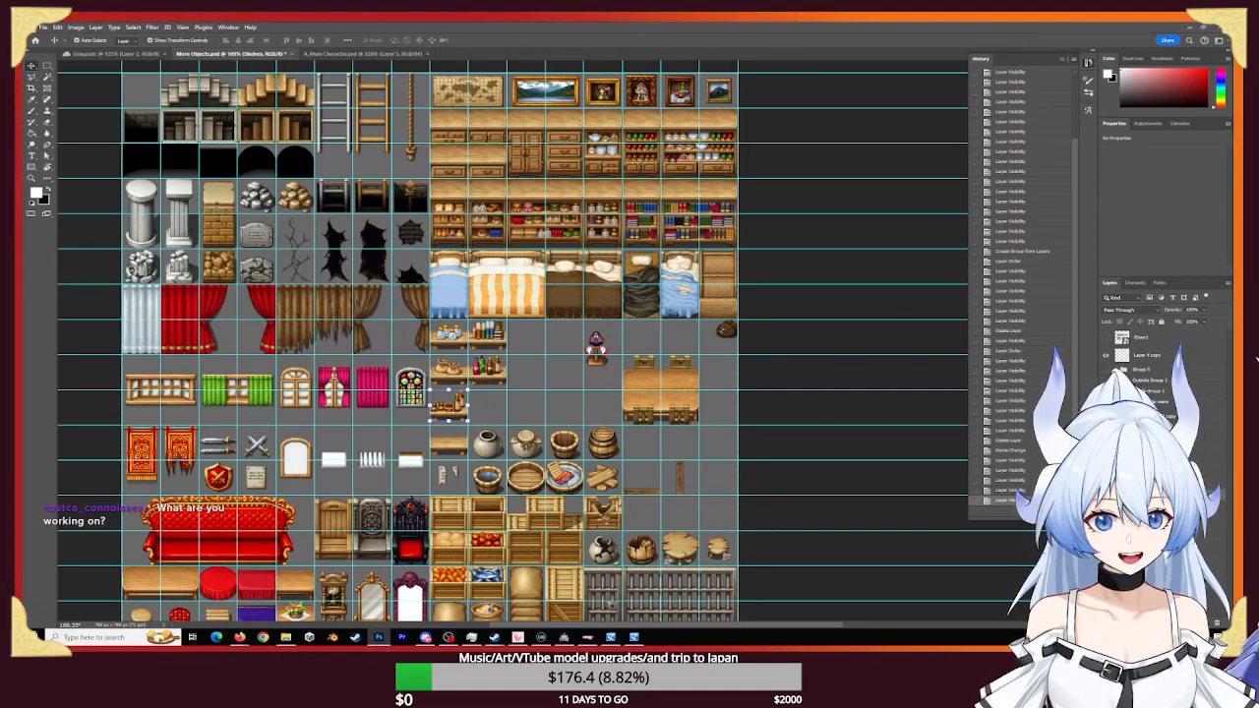
key("ctrl+comma")
key("ctrl+comma")
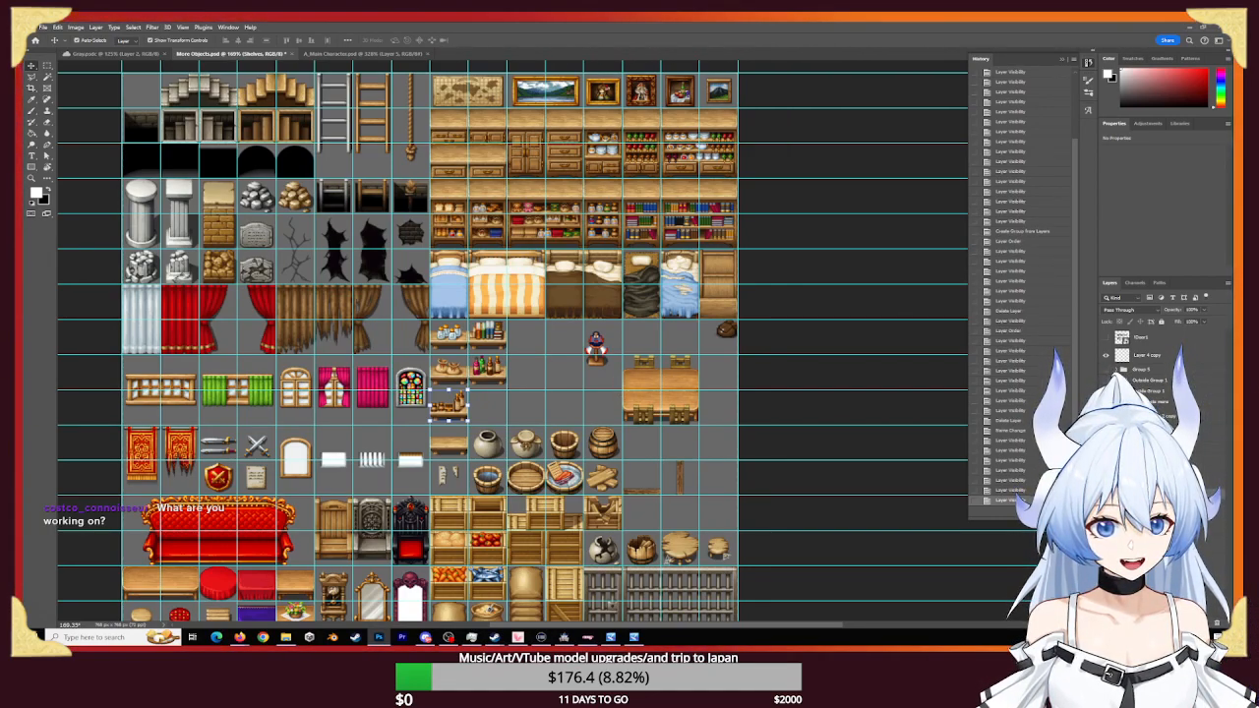
- Rename Group 4 copy, which holds the chairs around the table, as "Chairs under talbes"
left_click(1150, 447)
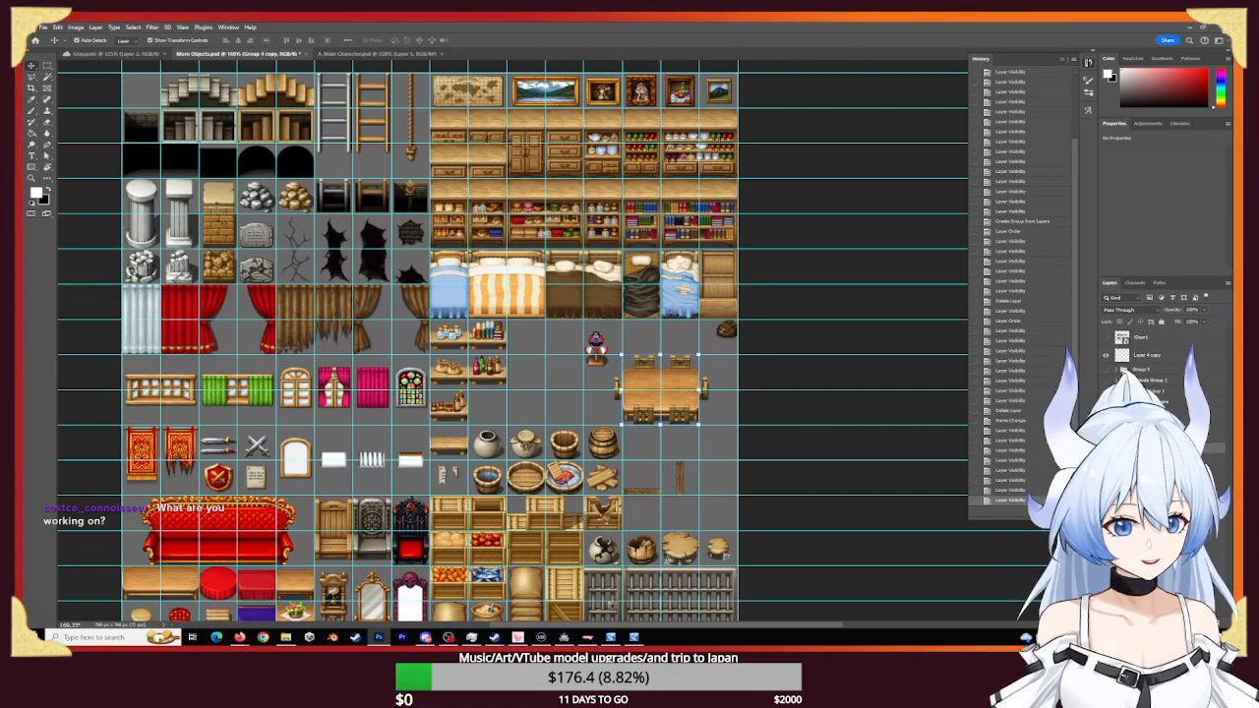
type("Chairs under talbes")
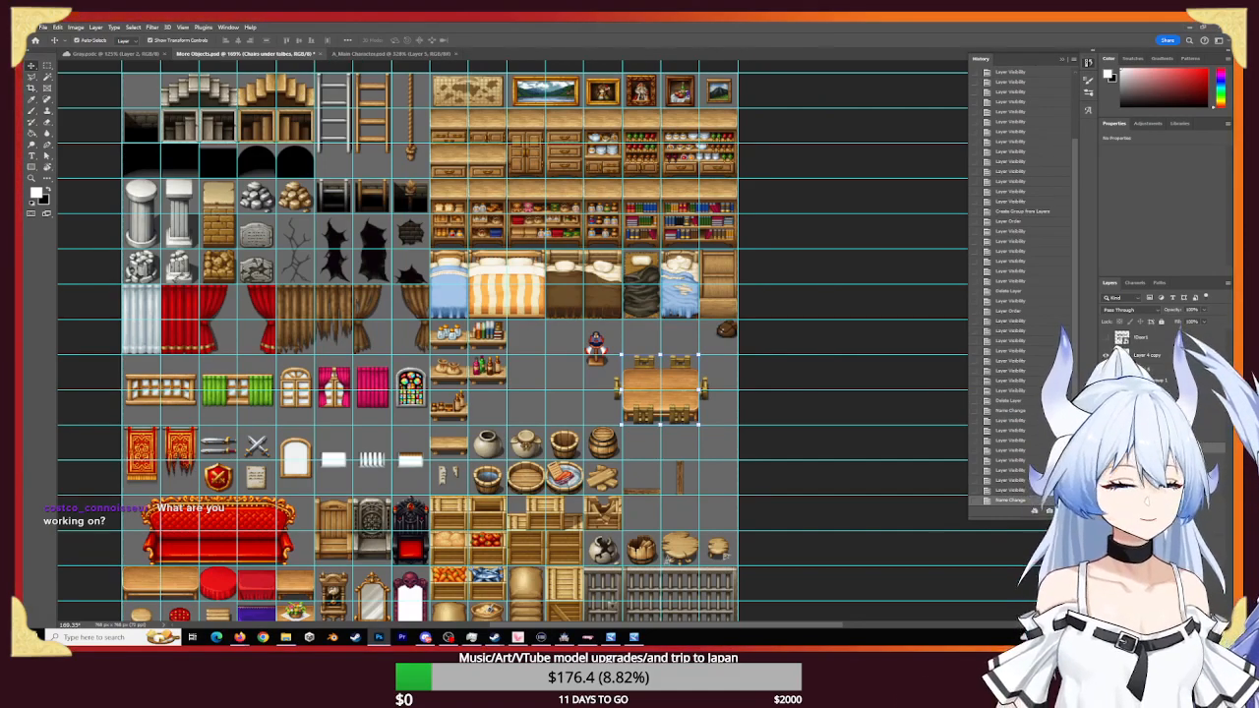
key("Return")
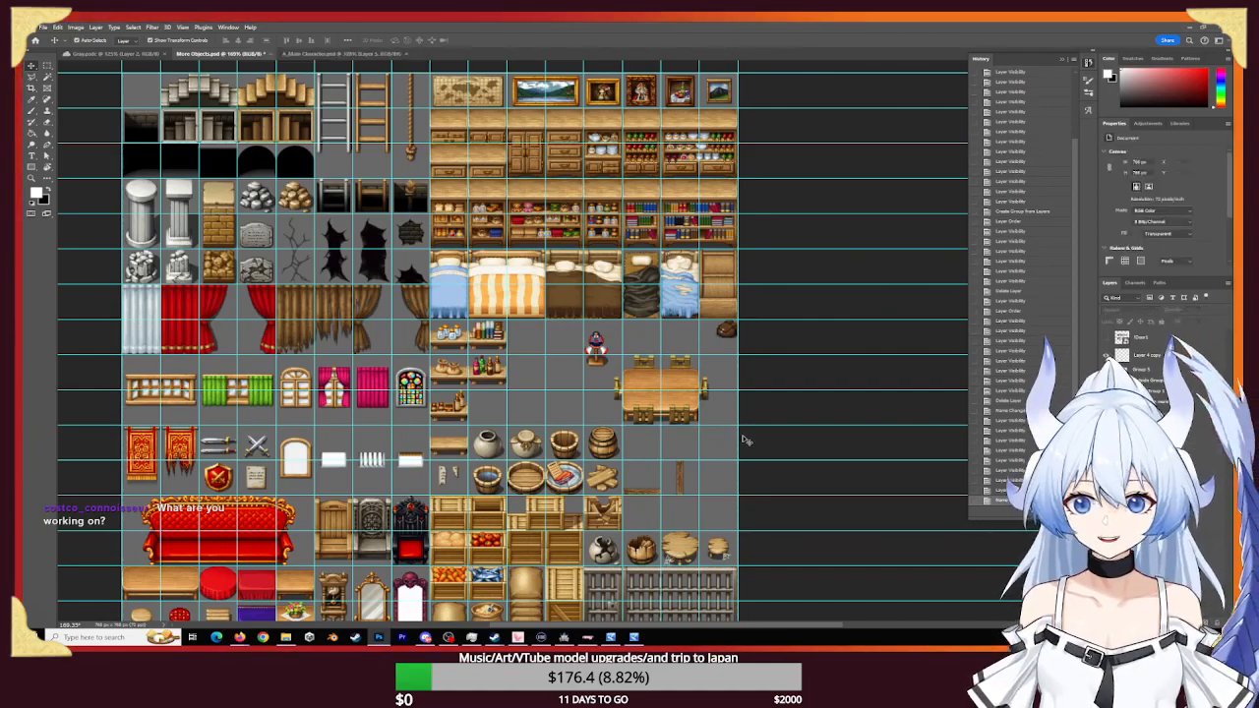
left_click(749, 385)
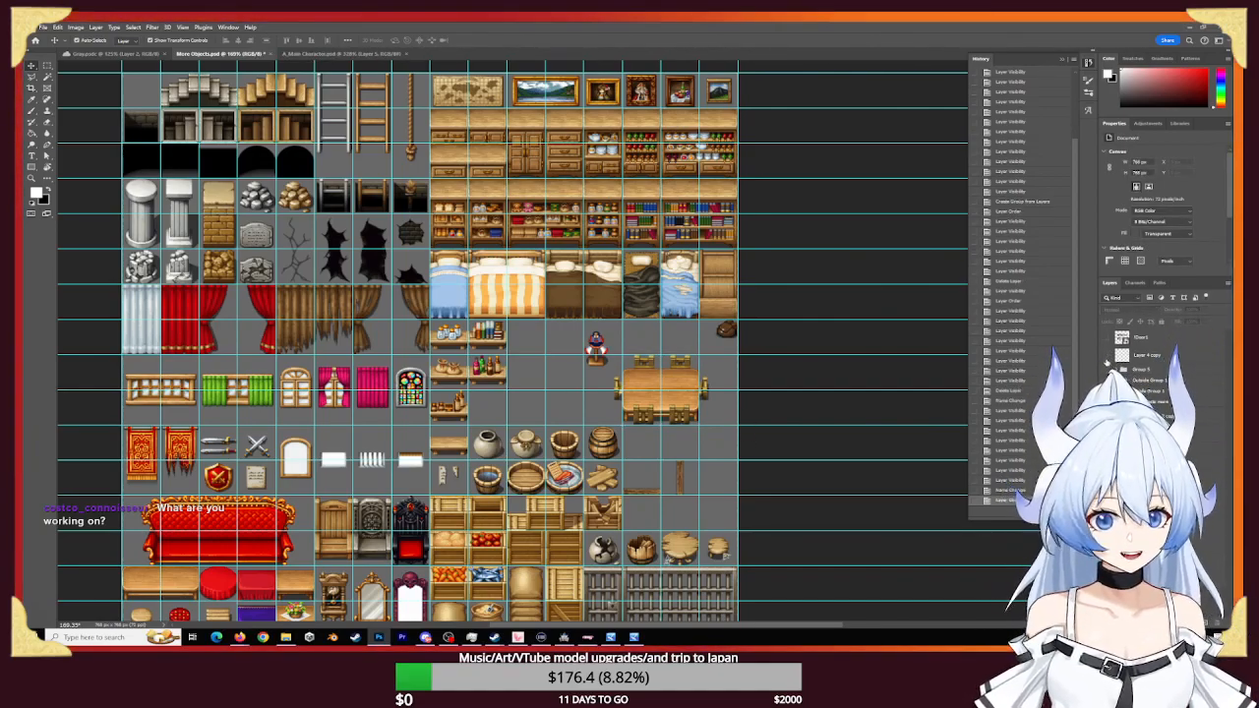
- Examine the combined interior tilesheet from the pictures and cabinets down to the railings for empty and filled tiles
left_click(715, 457)
scroll(715, 457, "up", 1)
scroll(715, 457, "up", 1)
scroll(713, 450, "down", 2)
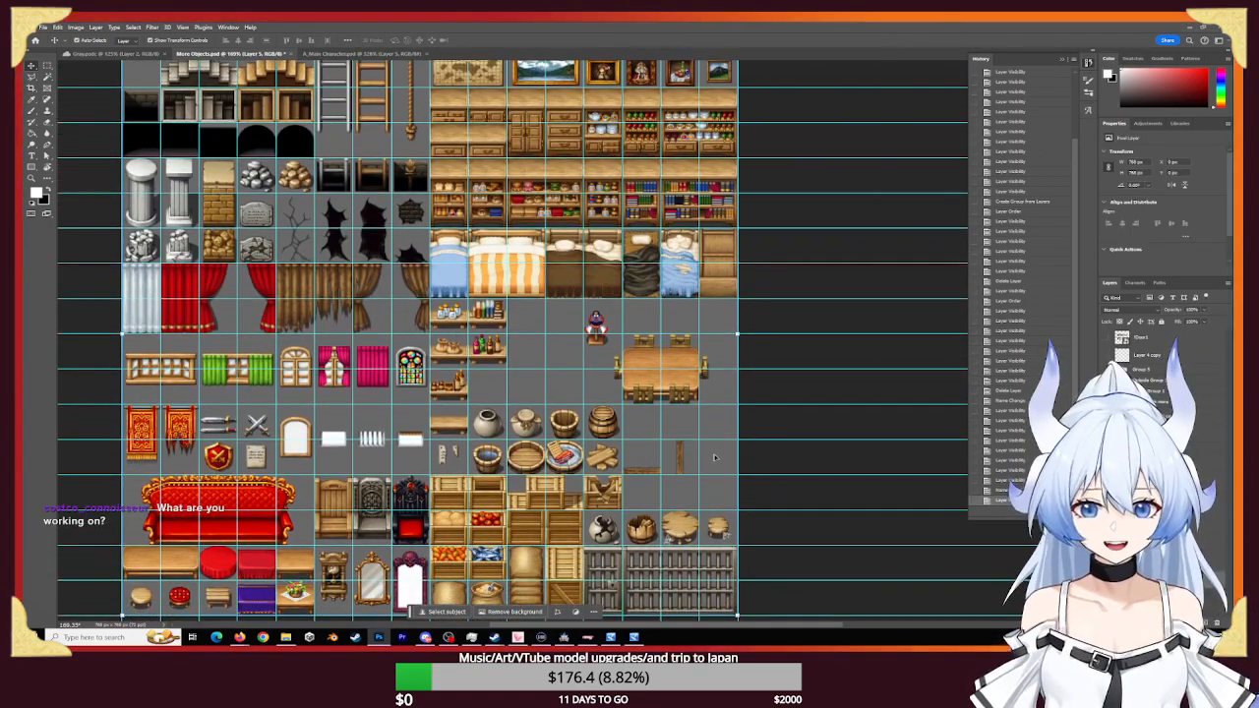
scroll(708, 440, "up", 2)
scroll(708, 440, "up", 3)
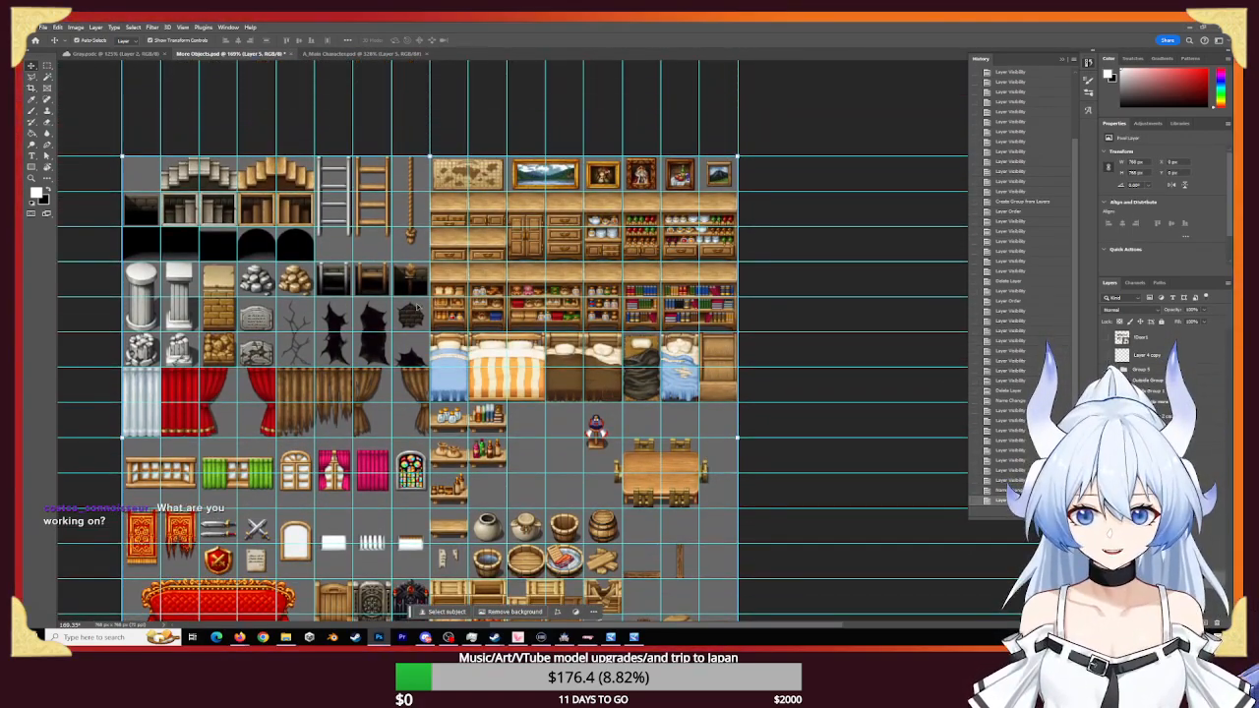
scroll(614, 503, "down", 2)
scroll(614, 504, "down", 2)
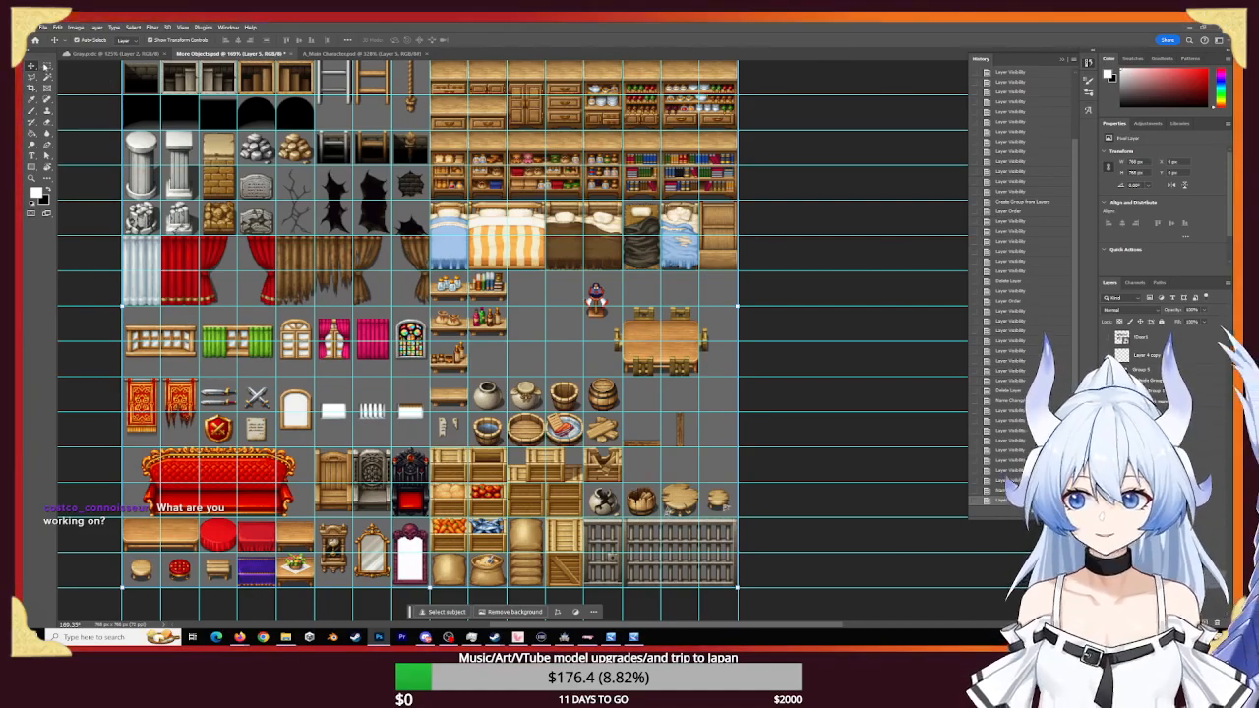
- Nudge the outfit mannequin on Layer 2 copy left to X 528 px so it lines up with the grid column
left_click(596, 297)
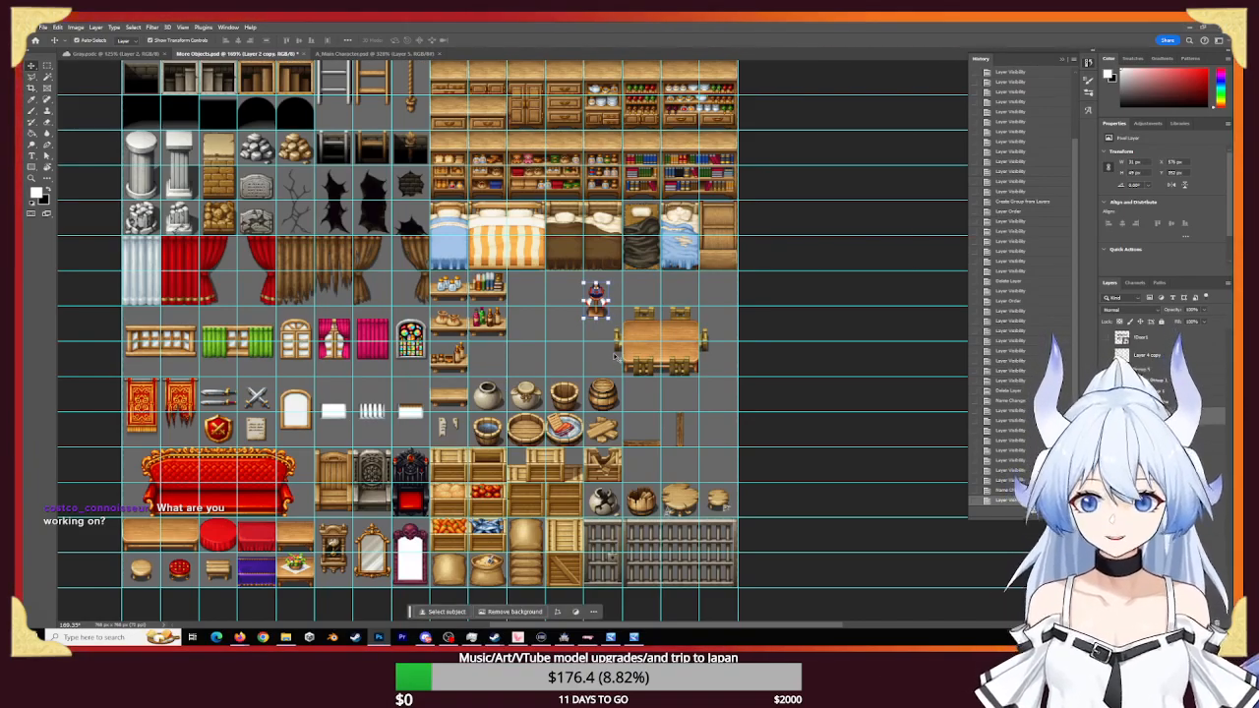
key("Left")
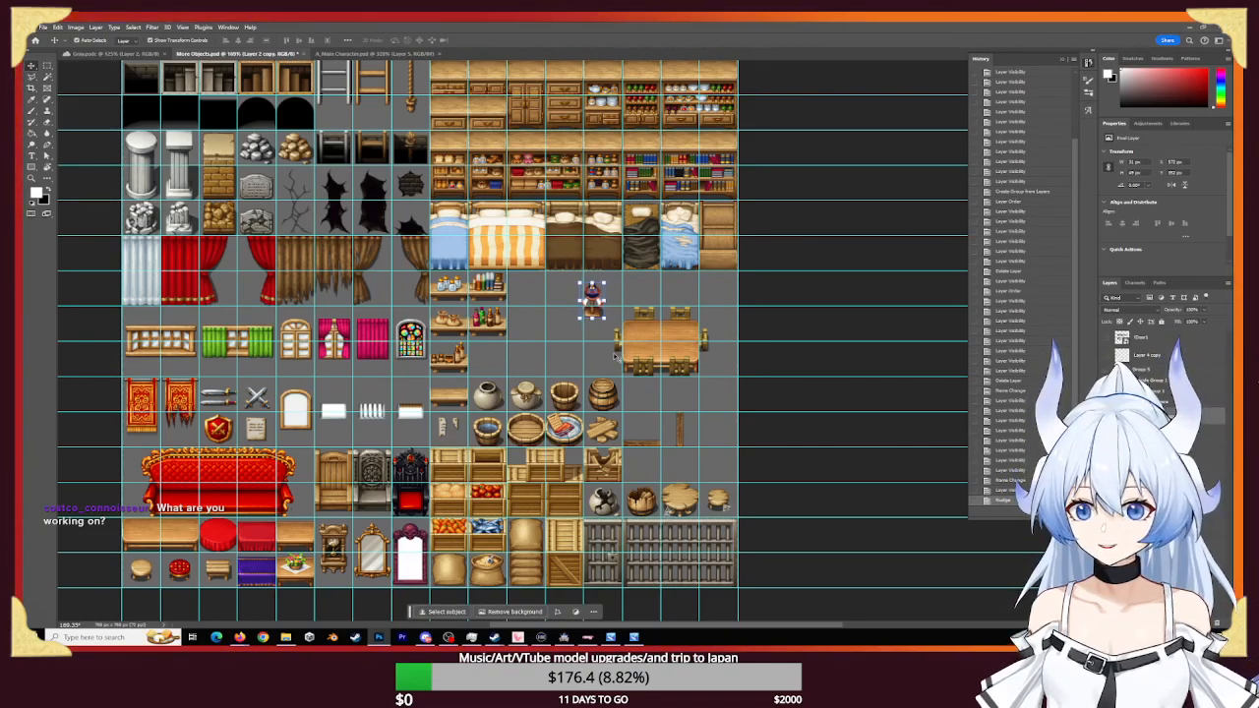
key("shift+Left")
key("shift+Left")
key("shift+Left")
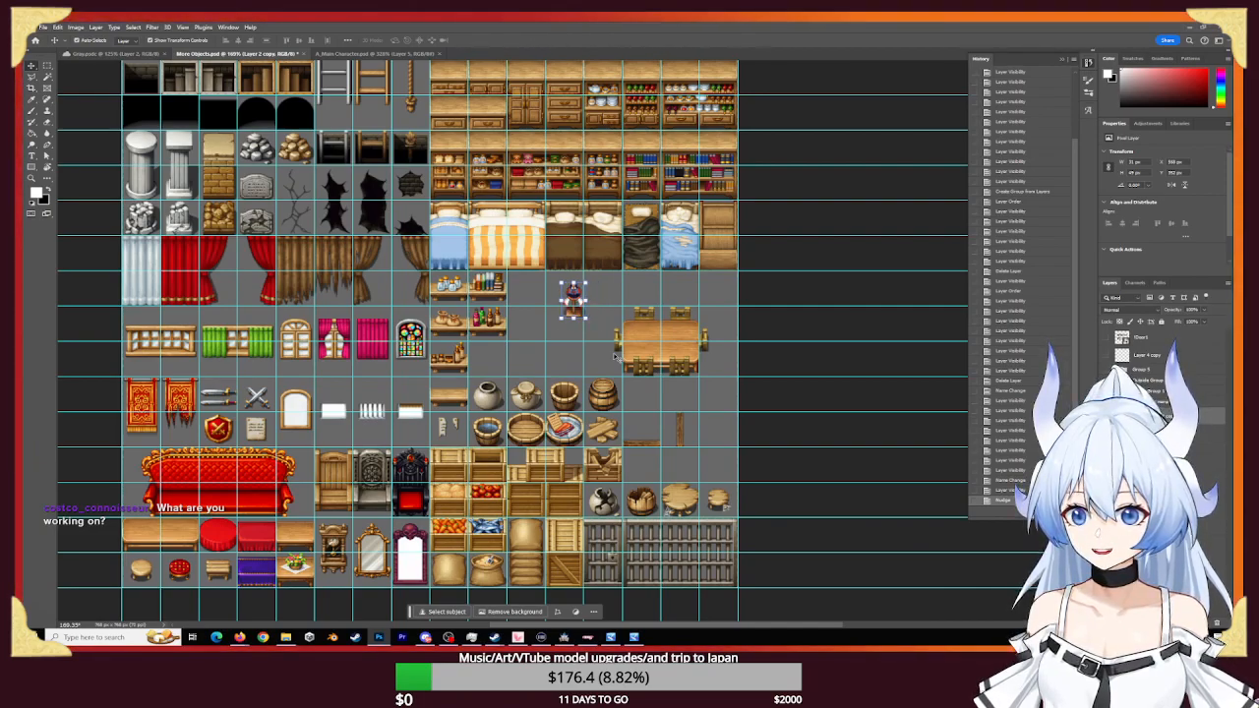
key("shift+Left")
key("shift+Left")
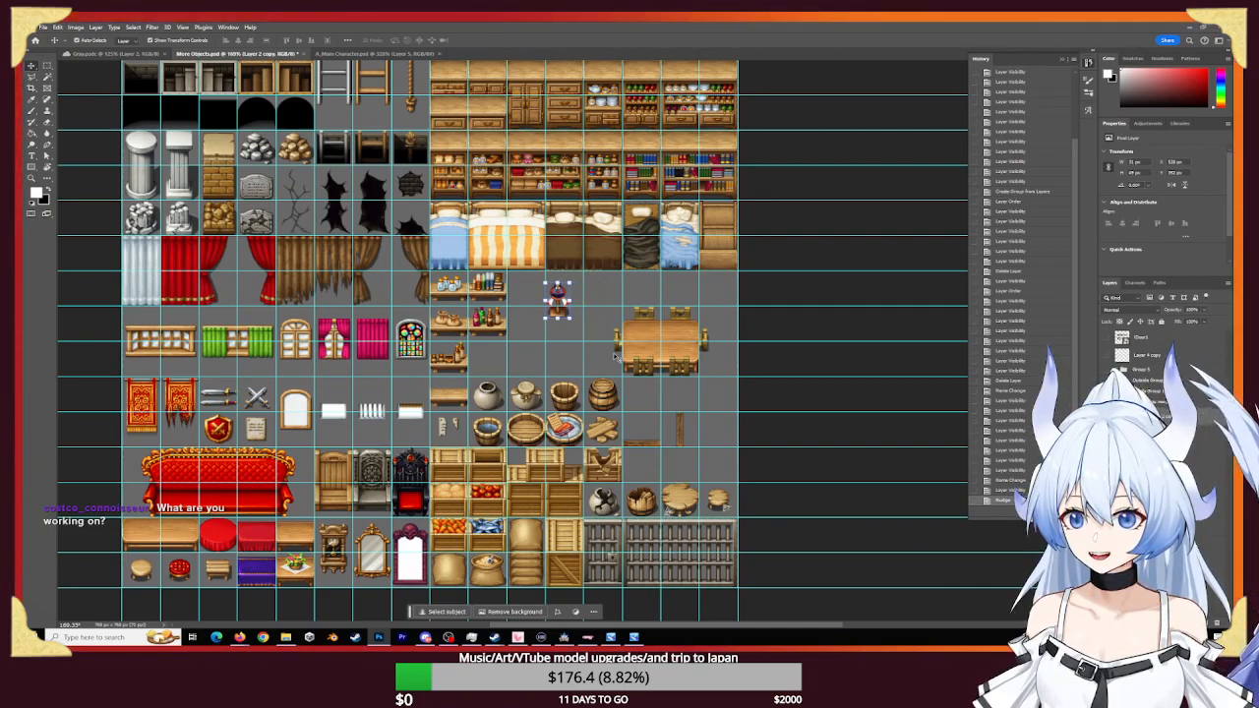
- Try to nudge the mannequin one more pixel left of the guide, and undo that nudge
left_click(613, 356)
key("z")
left_click_drag(582, 316, 660, 317)
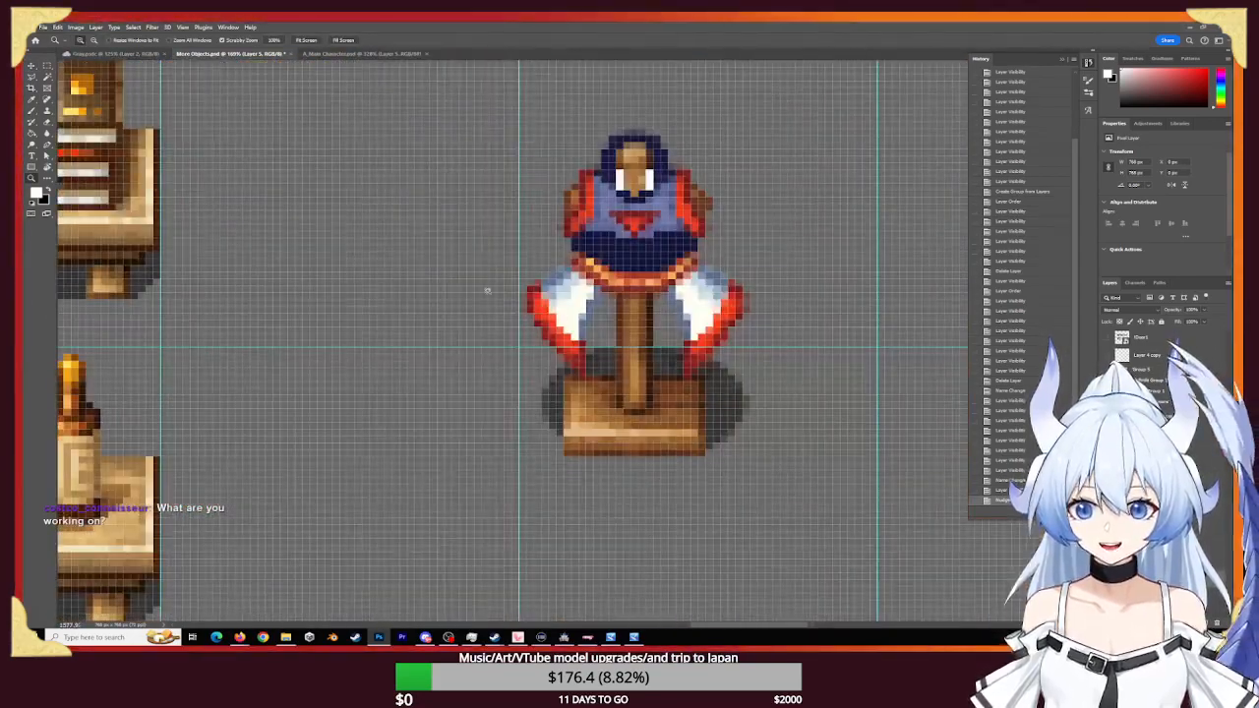
key("v")
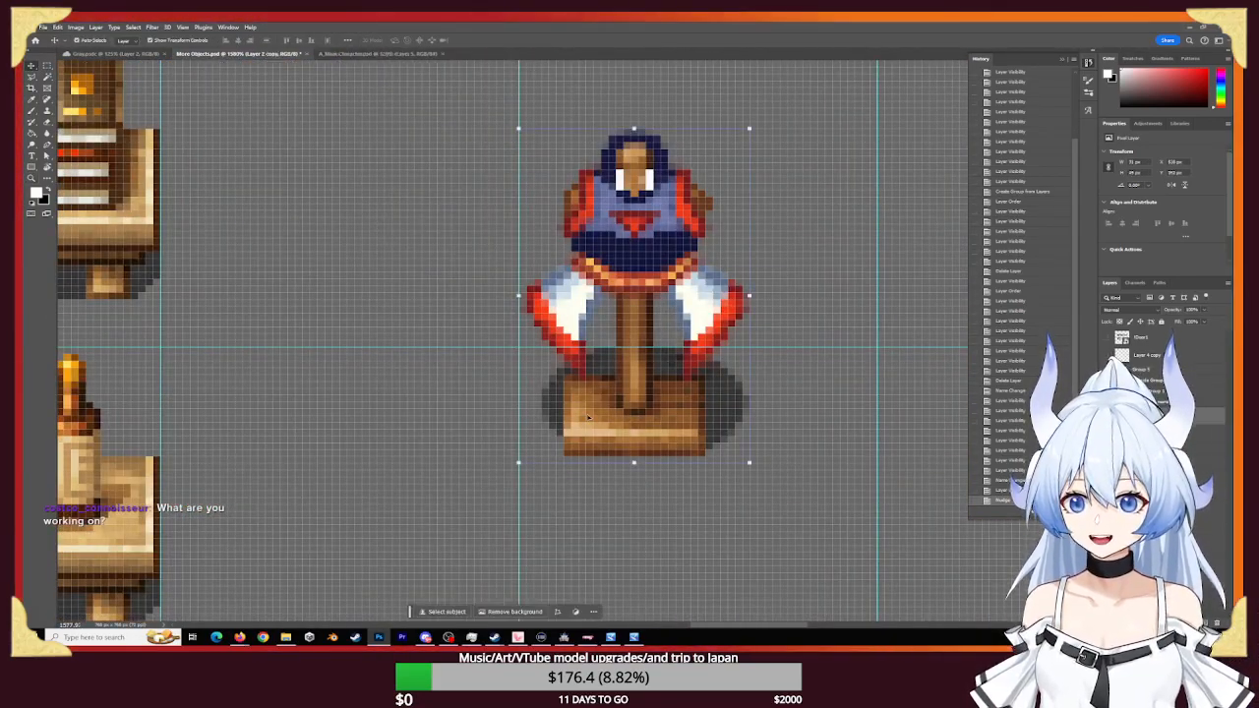
key("Left")
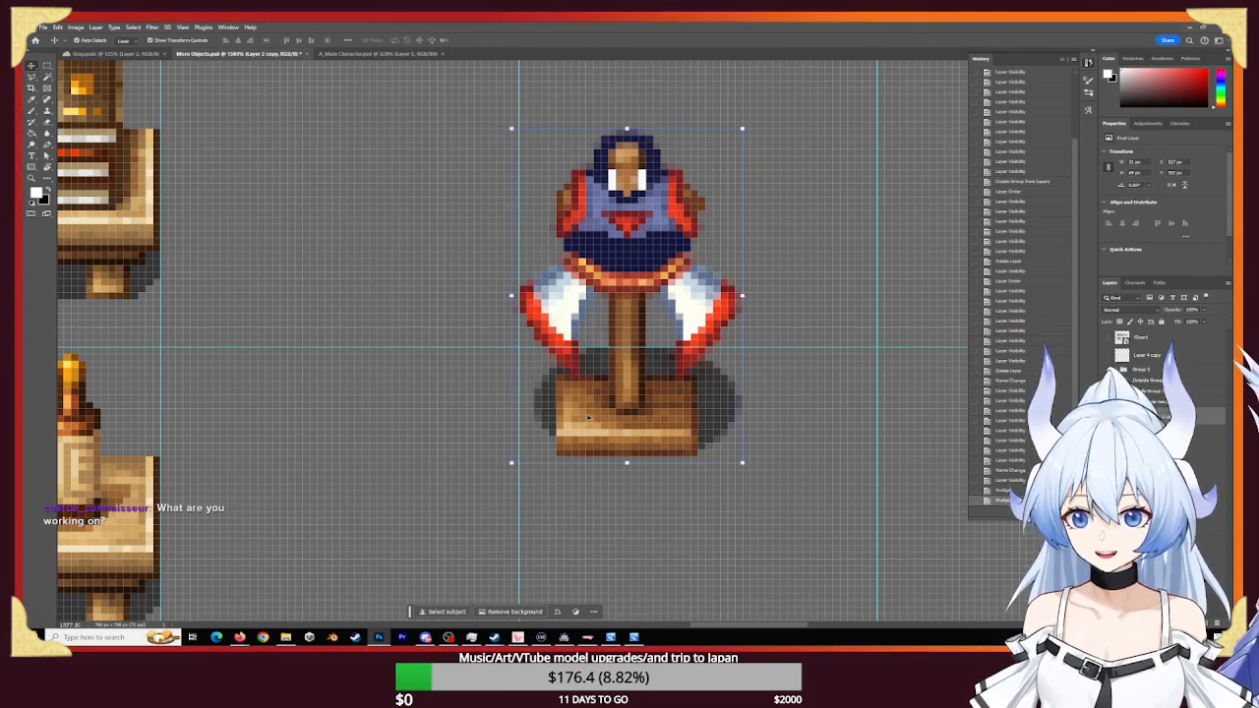
key("ctrl+z")
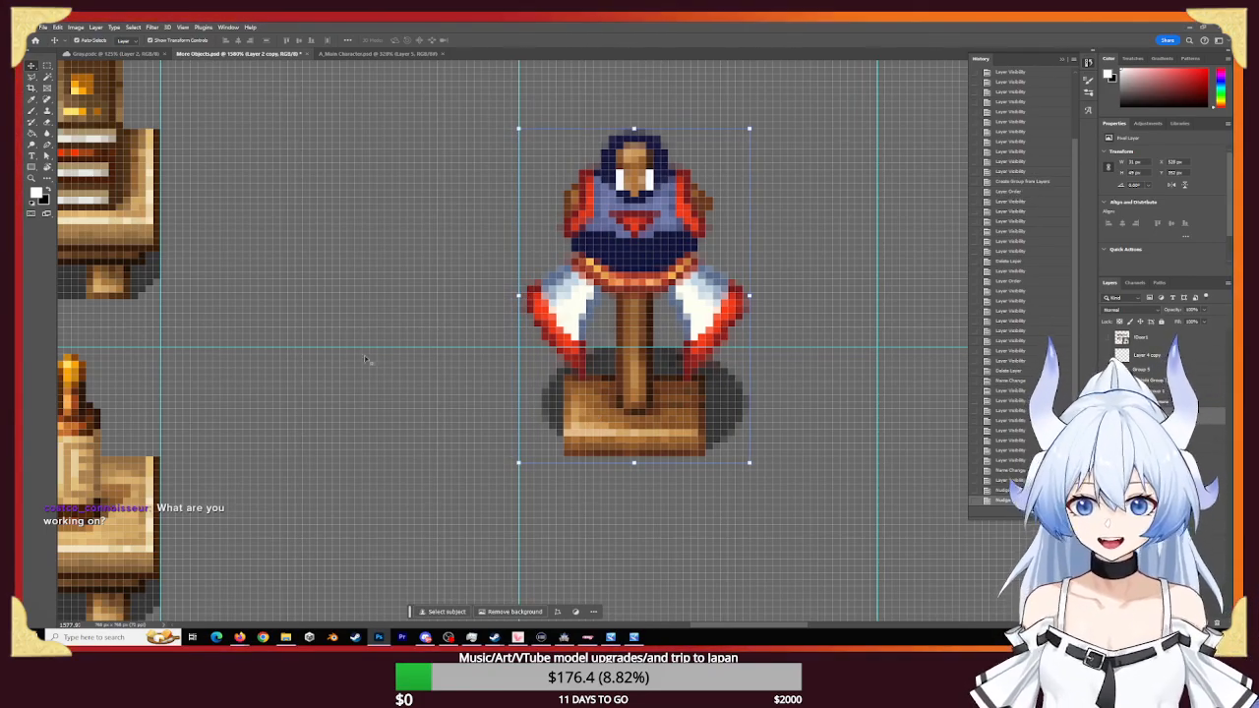
- Examine the tilesheet around the mannequin, from the beds and shelves down to the crates, sacks and cell bars
left_click(380, 365)
key("z")
left_click_drag(725, 480, 674, 473)
left_click_drag(746, 503, 636, 356)
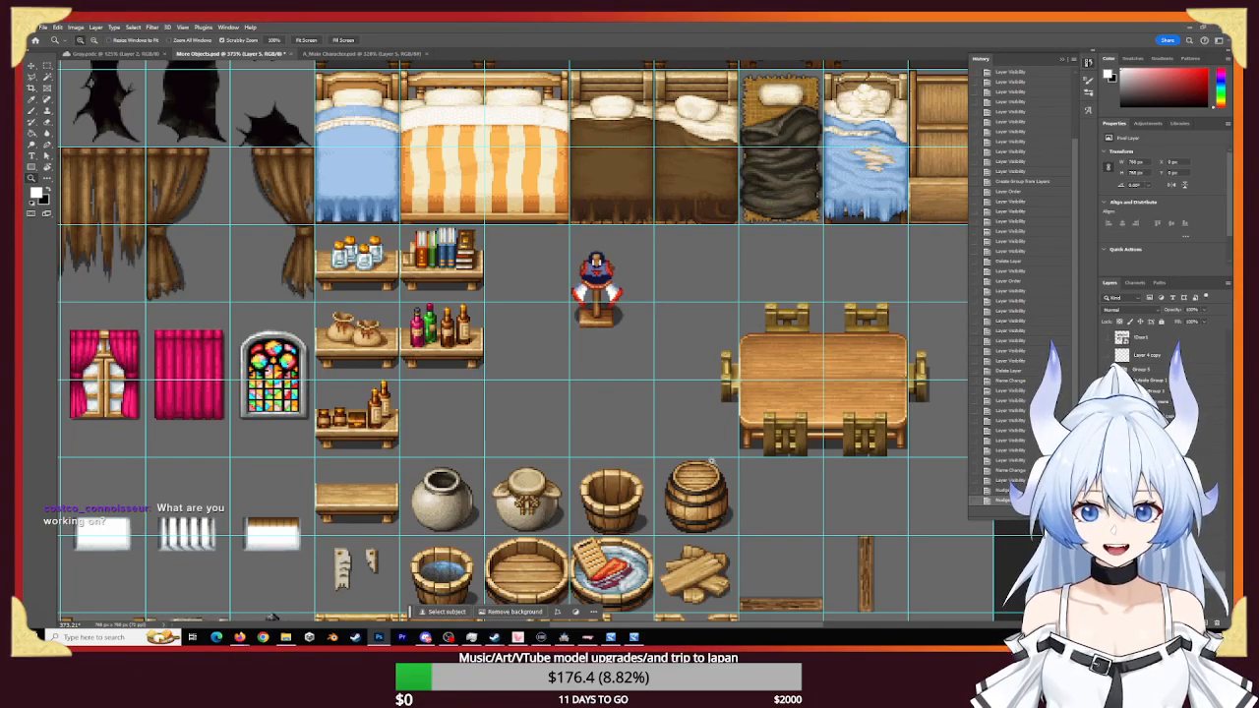
left_click_drag(809, 535, 748, 321)
left_click_drag(677, 473, 613, 244)
left_click_drag(325, 457, 182, 478)
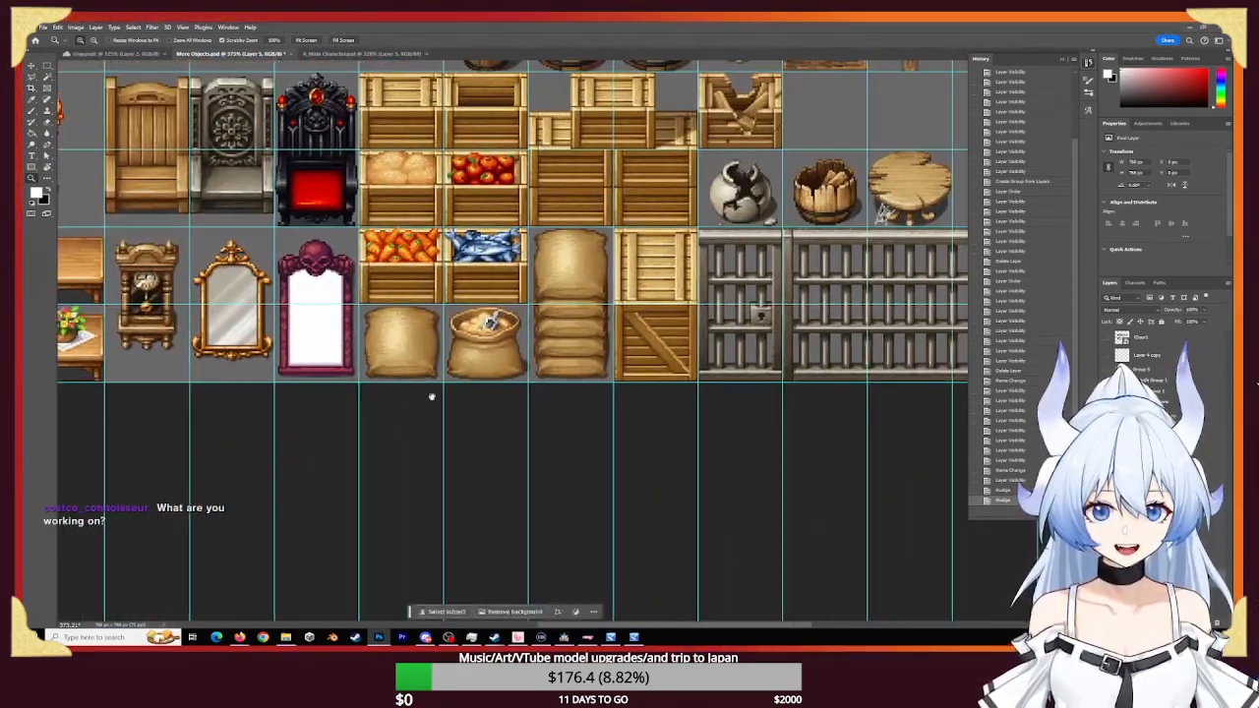
left_click_drag(707, 314, 420, 397)
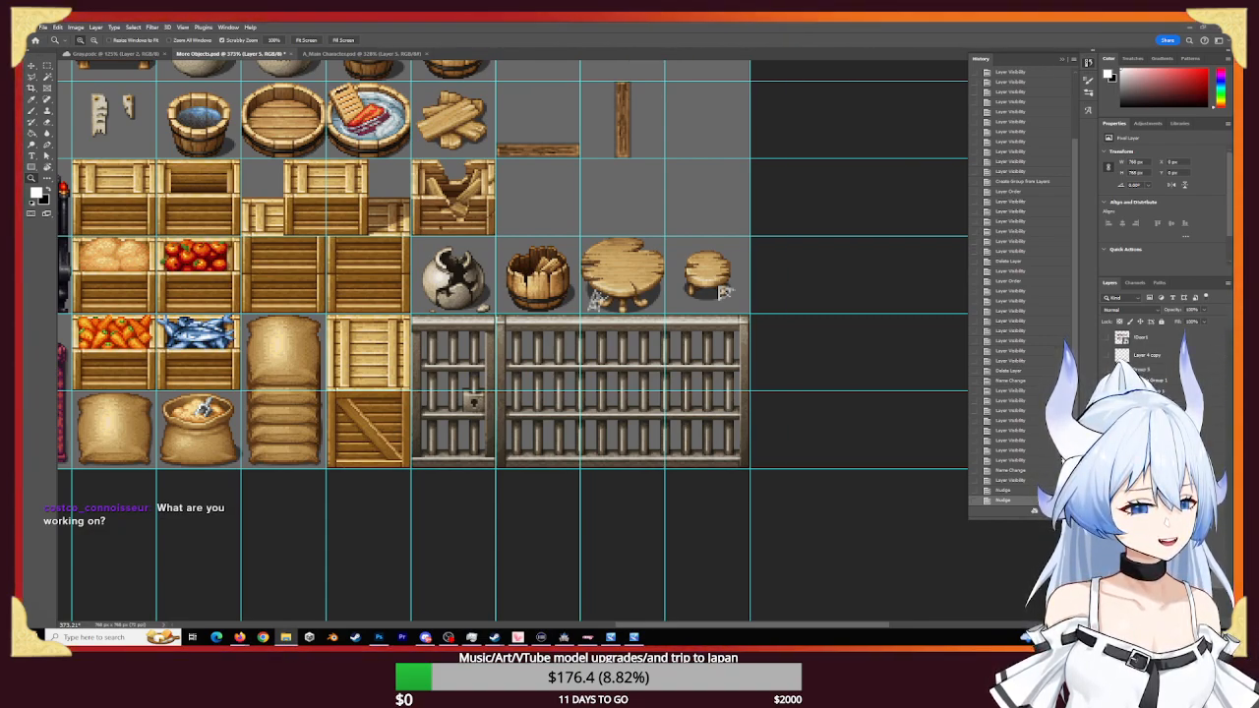
- Browse the project's tilesets folder in File Explorer from the Dungeon sheets down to the SF sheets, and return to the tilesheet
left_click_drag(813, 145, 851, 127)
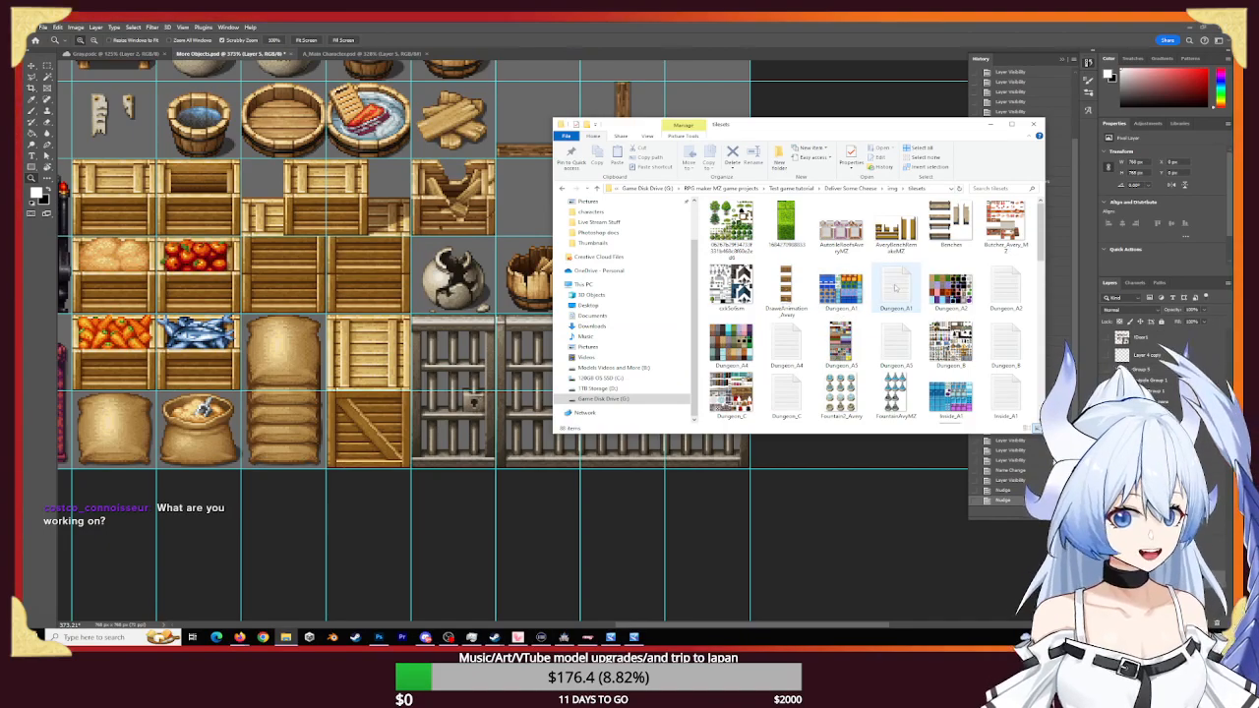
scroll(894, 295, "down", 3)
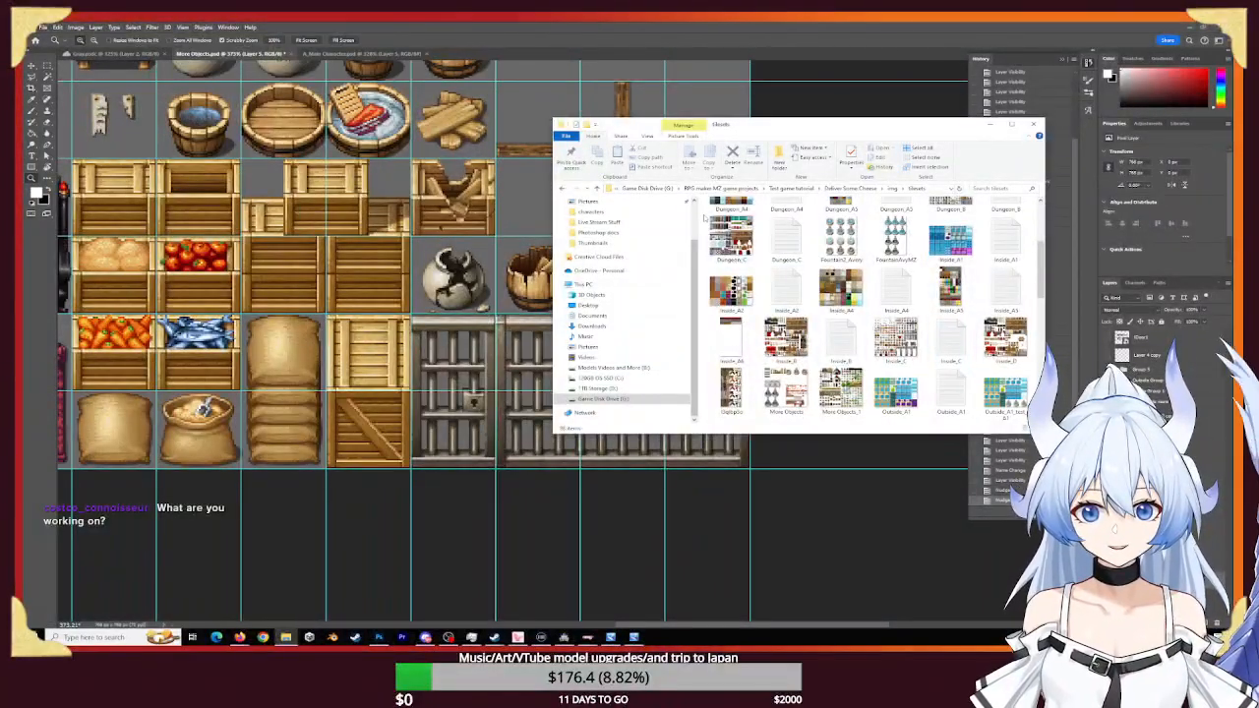
left_click_drag(699, 214, 580, 215)
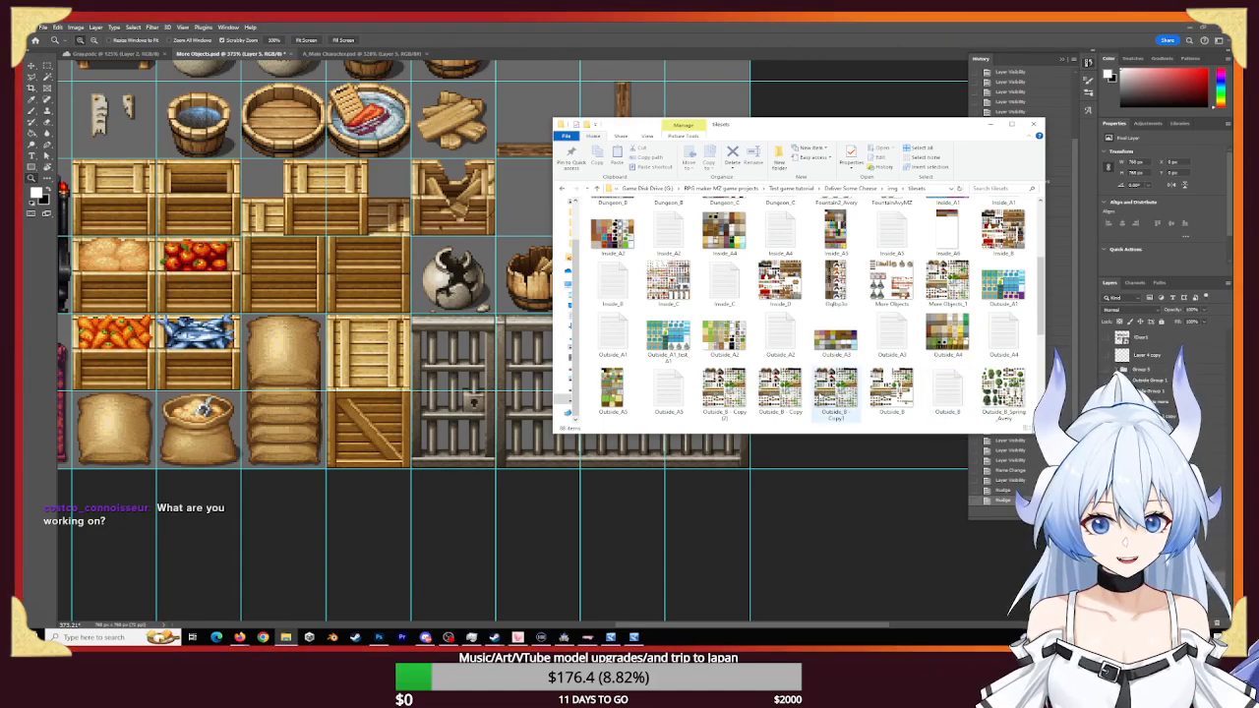
scroll(727, 404, "down", 5)
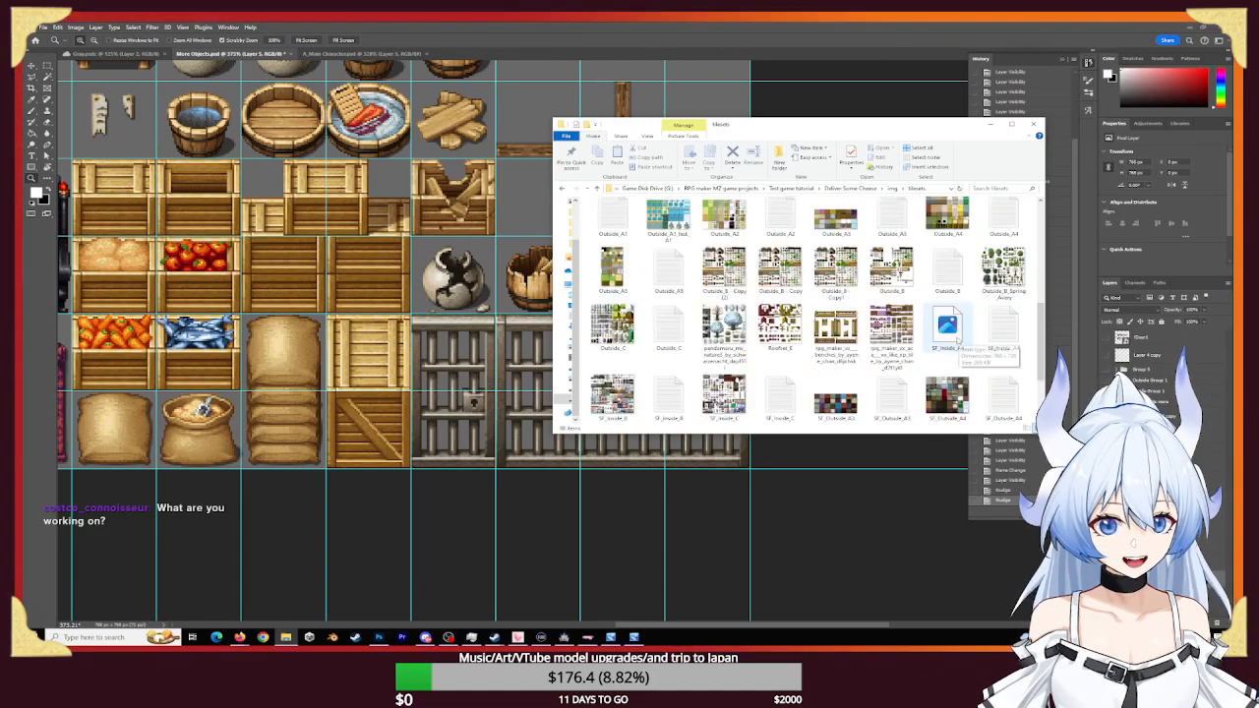
scroll(946, 356, "up", 5)
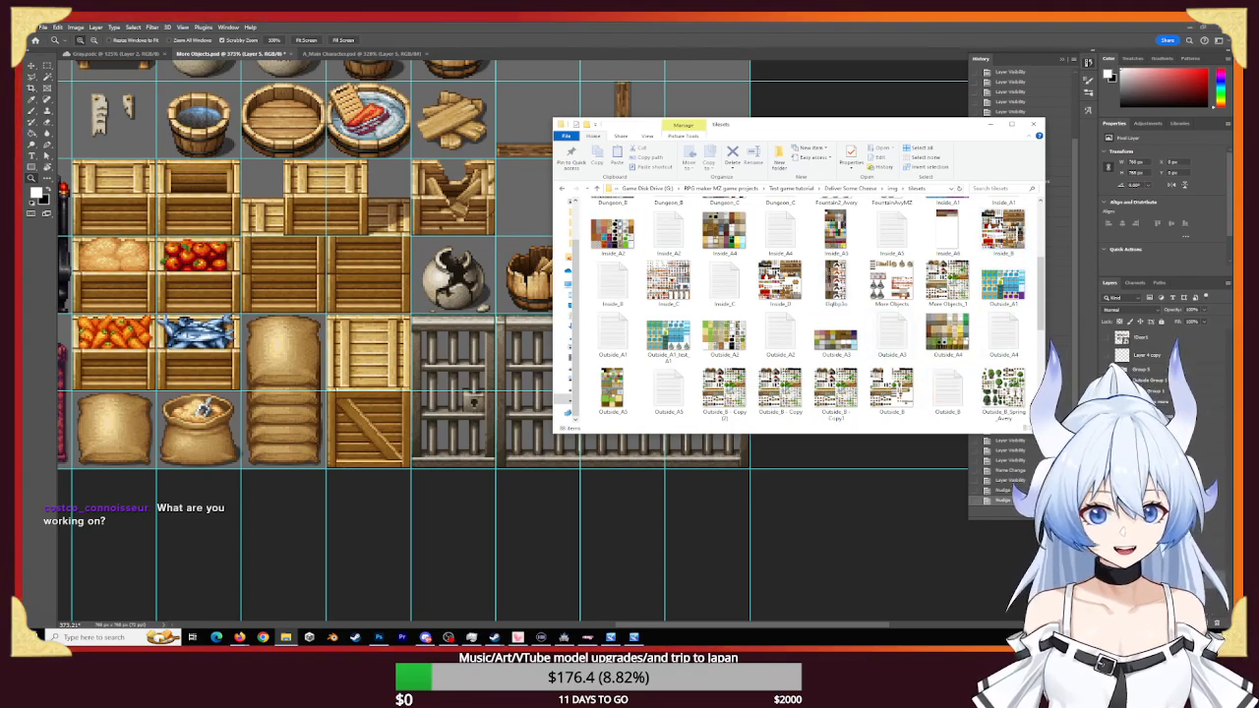
key("alt+Tab")
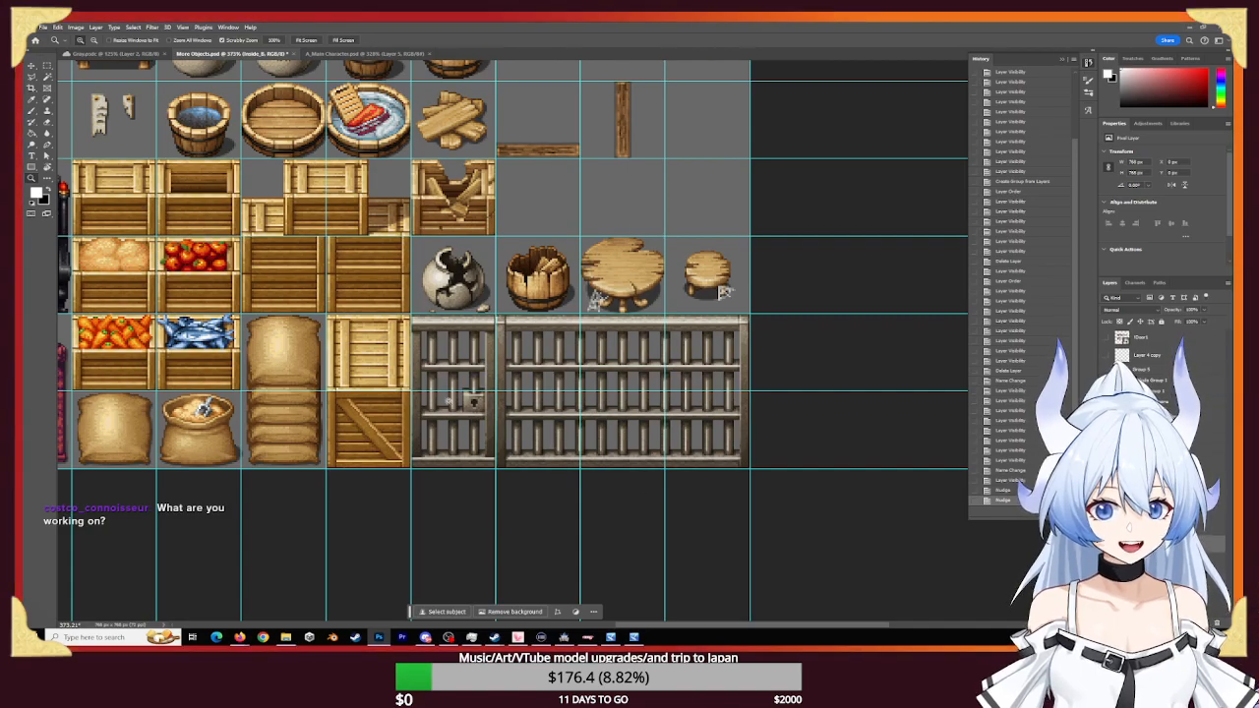
- Marquee-select the cell door and prison bars in the lower right corner of the Inside_B tilesheet
scroll(447, 396, "up", 3, "alt")
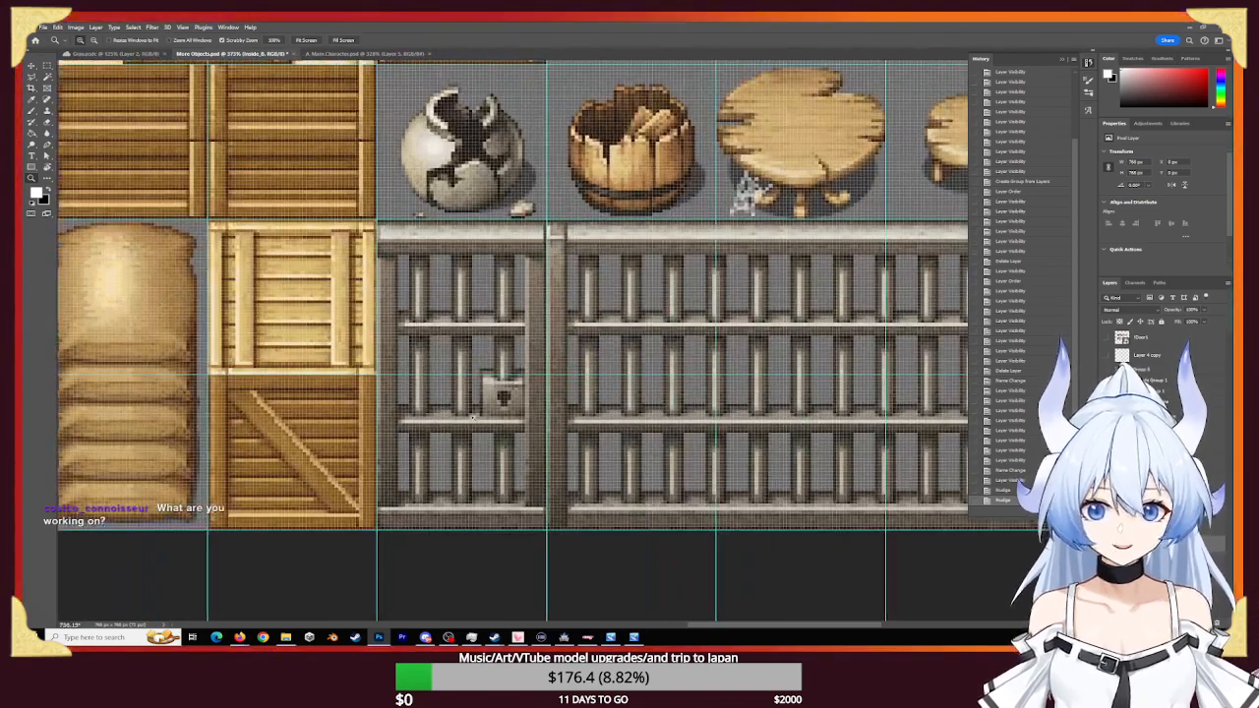
scroll(470, 416, "down", 2, "alt")
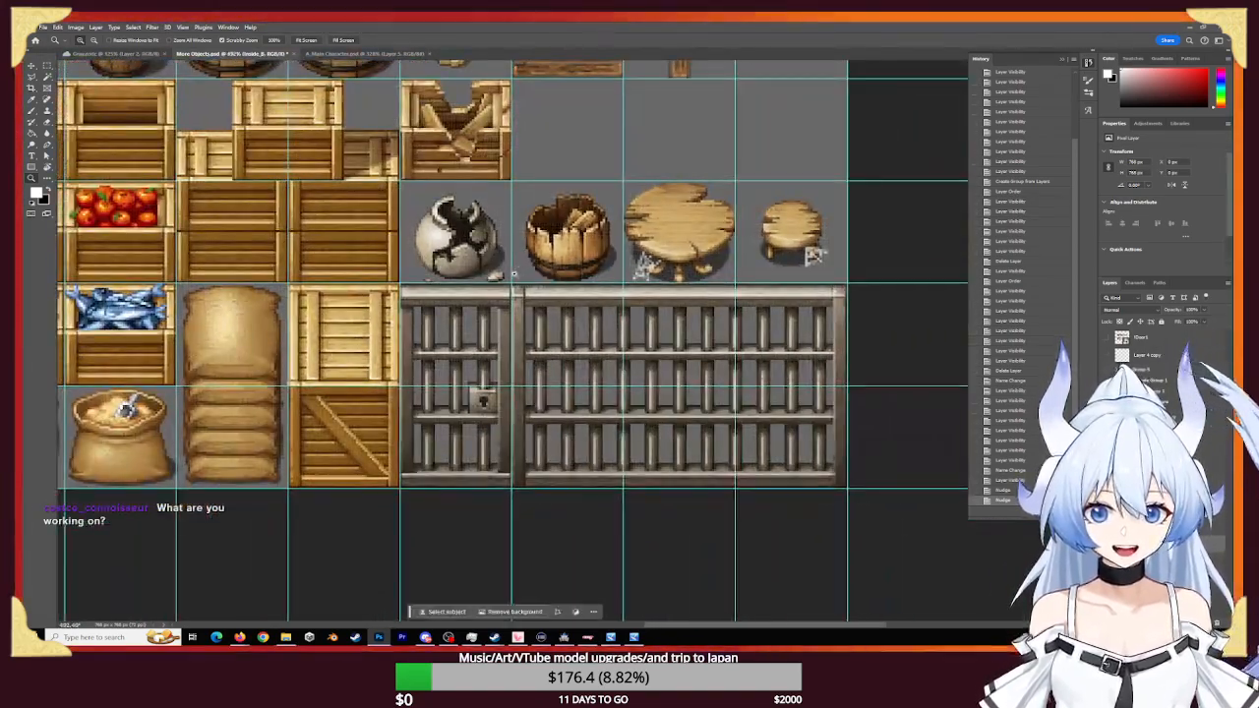
key("m")
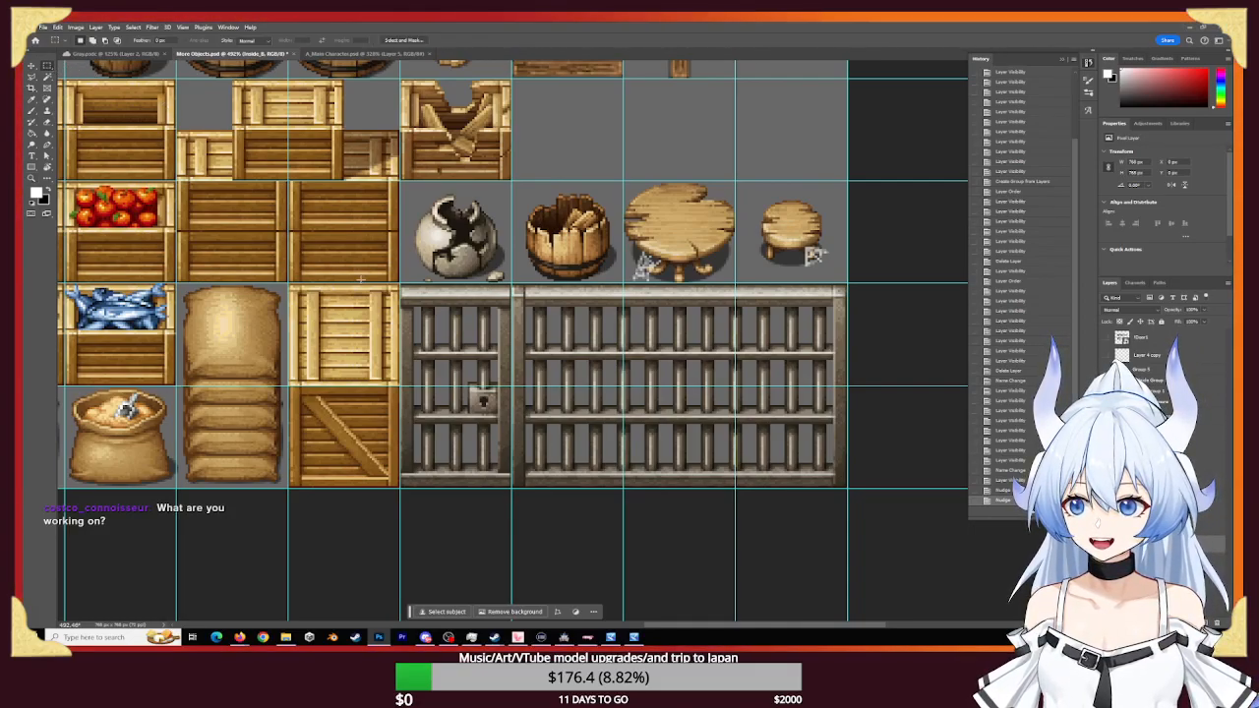
left_click_drag(402, 286, 457, 309)
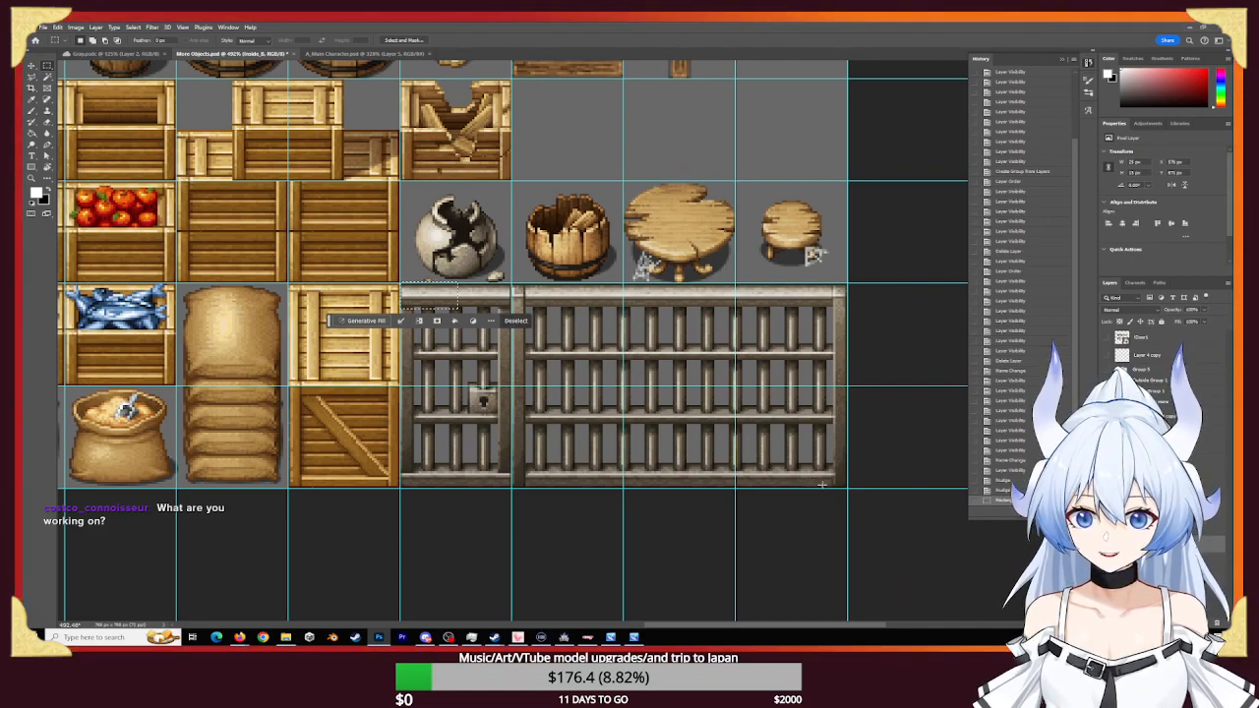
left_click_drag(844, 486, 556, 284)
- Extend the prison-bar selection upward to include the strip between the bars' upper edge and the horizontal guide
key("z")
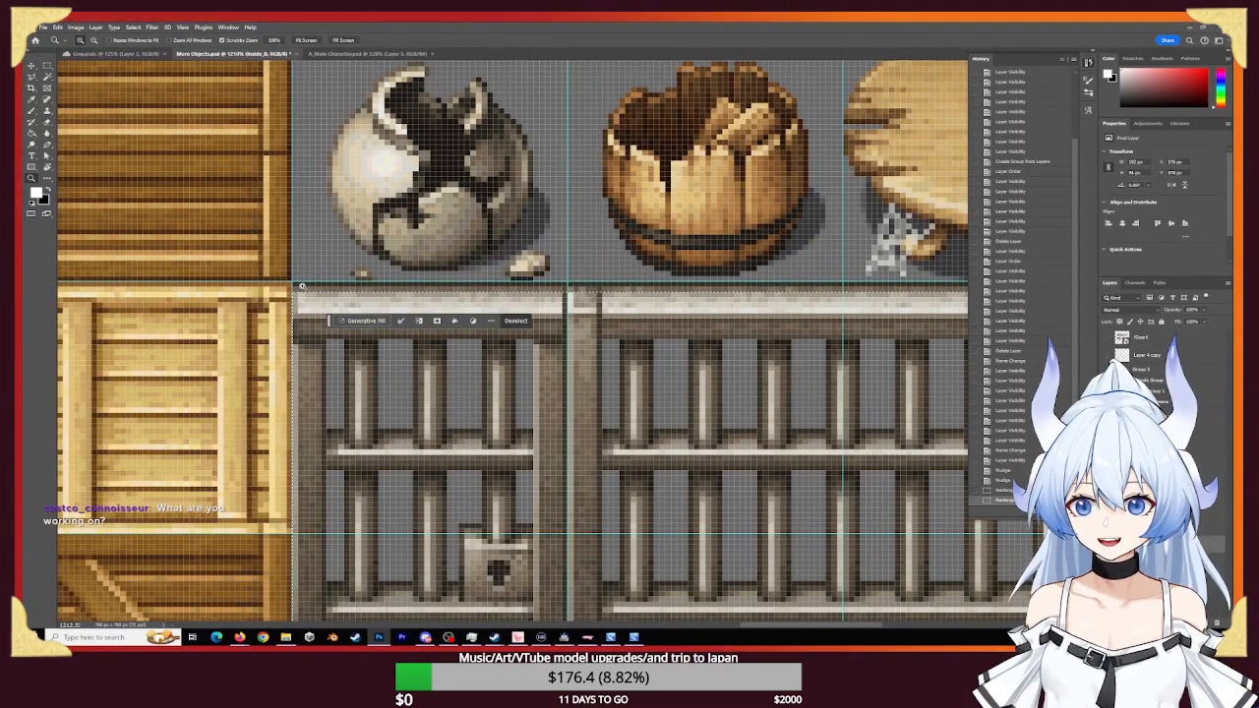
key("m")
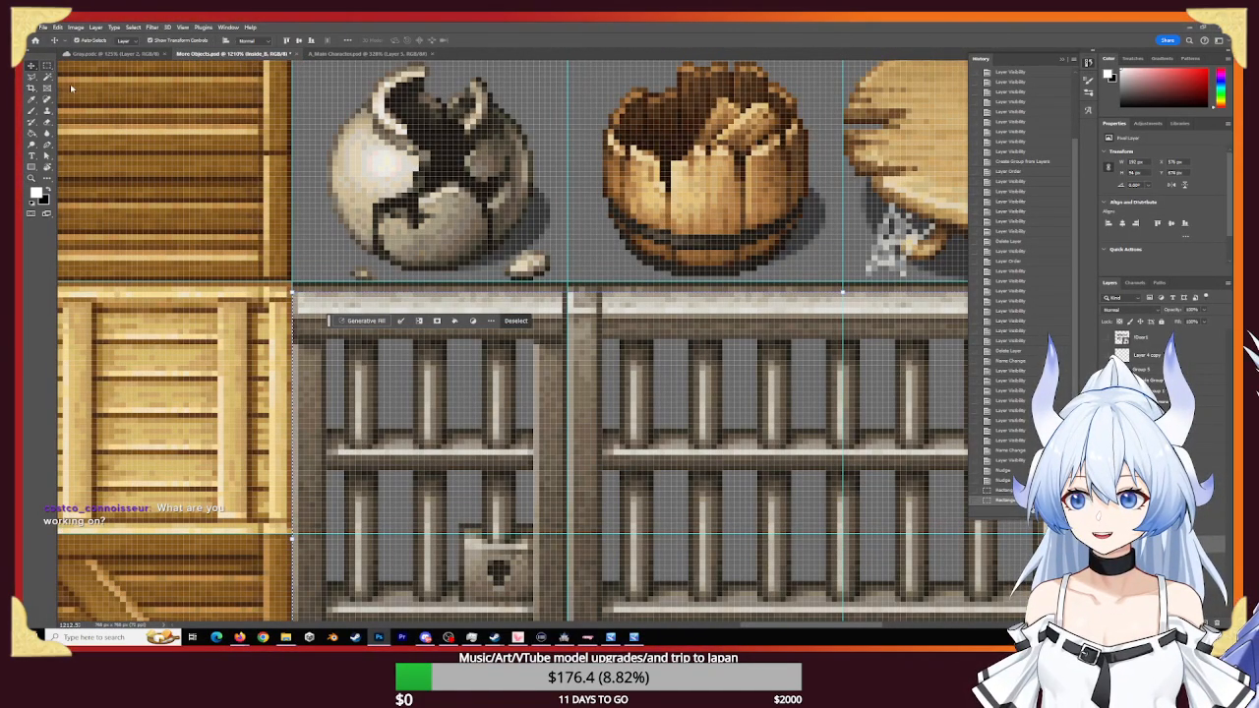
mouse_move(298, 281)
left_mouse_down()
mouse_move(378, 281)
mouse_move(312, 280)
mouse_move(357, 280)
mouse_move(323, 283)
mouse_move(379, 301)
left_mouse_up()
key("z")
key("e")
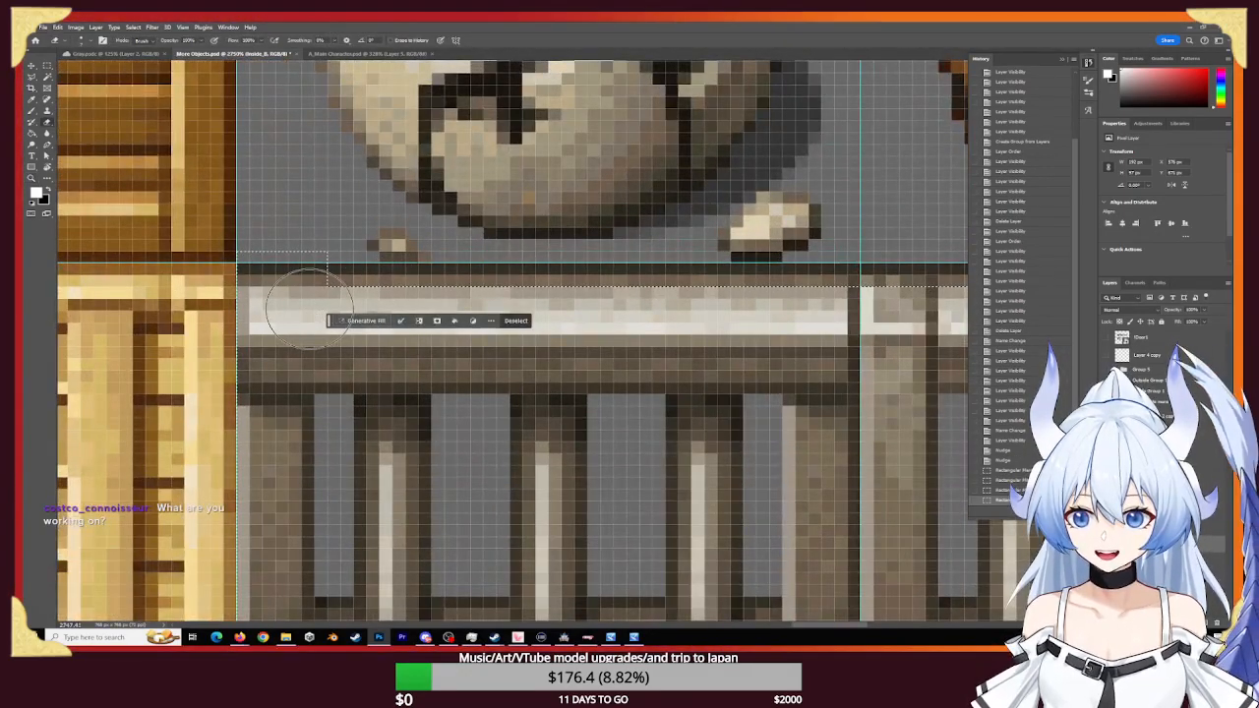
key("m")
mouse_move(329, 271)
left_mouse_down()
mouse_move(1102, 332)
mouse_move(1108, 342)
mouse_move(386, 312)
mouse_move(273, 330)
mouse_move(106, 318)
left_mouse_up()
- Subtract the thin strip above the guide from the prison-bar selection so its upper edge follows the grid line
key("z")
left_click_drag(230, 348, 958, 317)
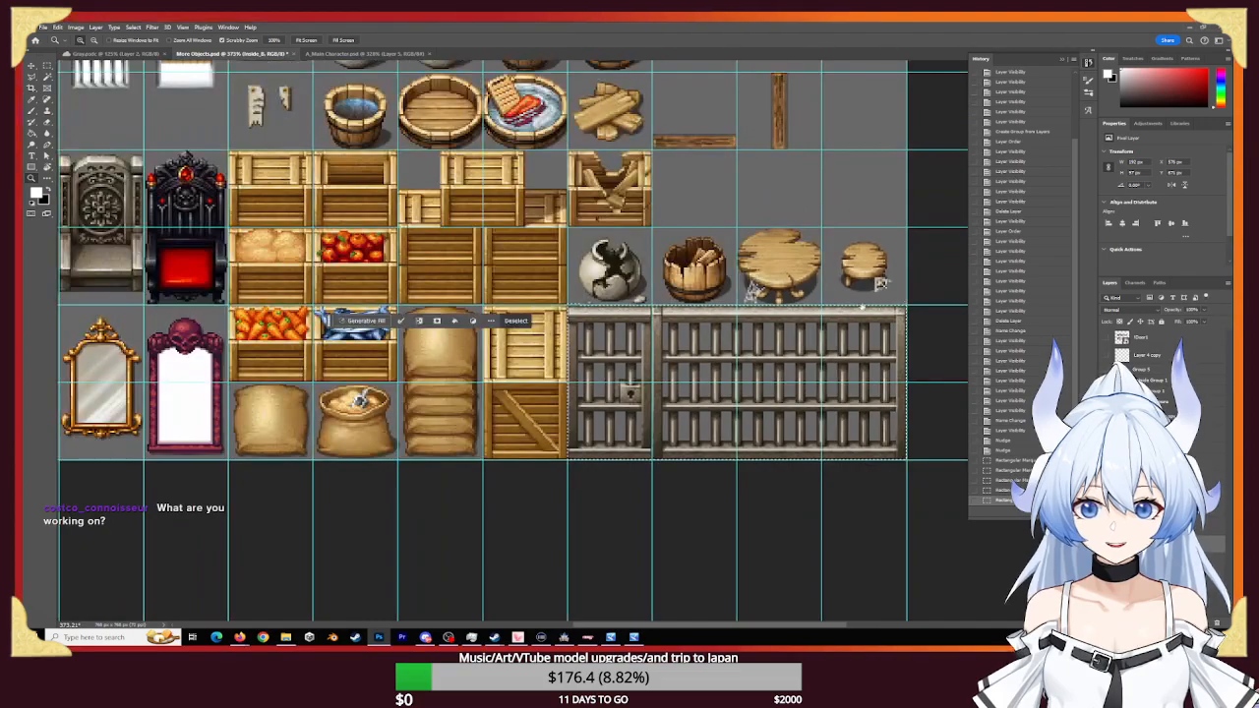
left_click_drag(567, 297, 612, 298)
key("m")
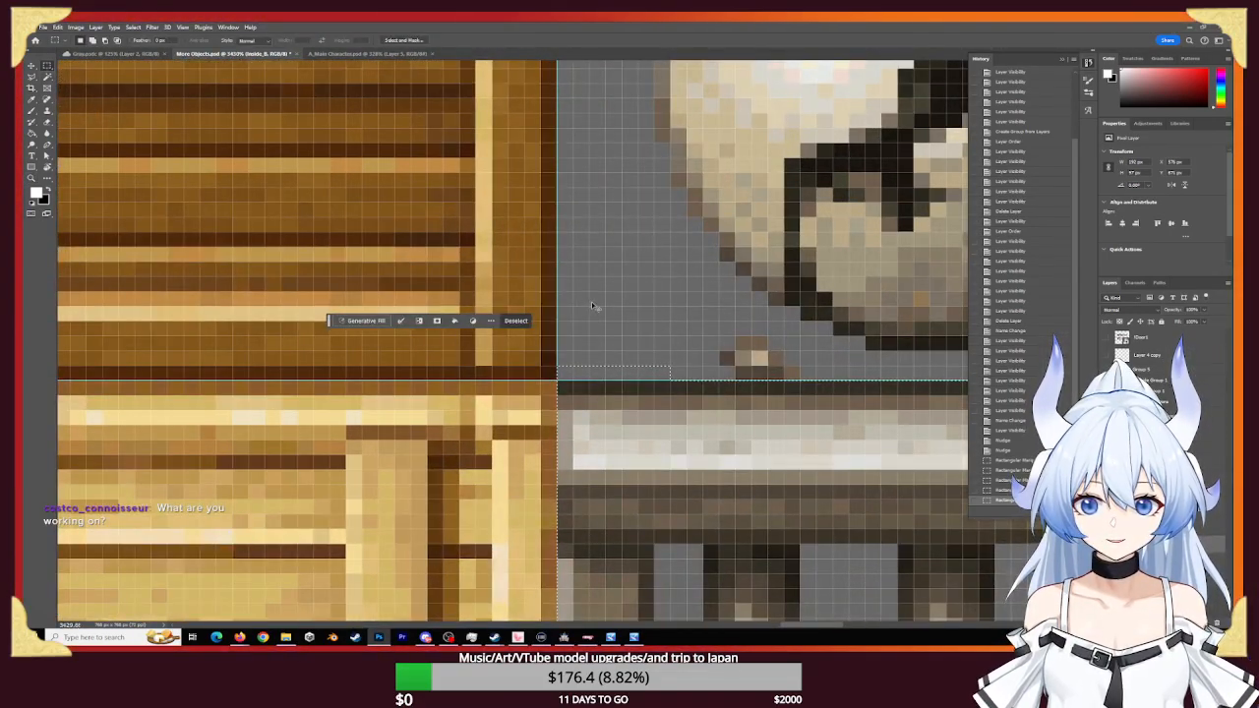
left_click_drag(678, 356, 563, 367, "alt")
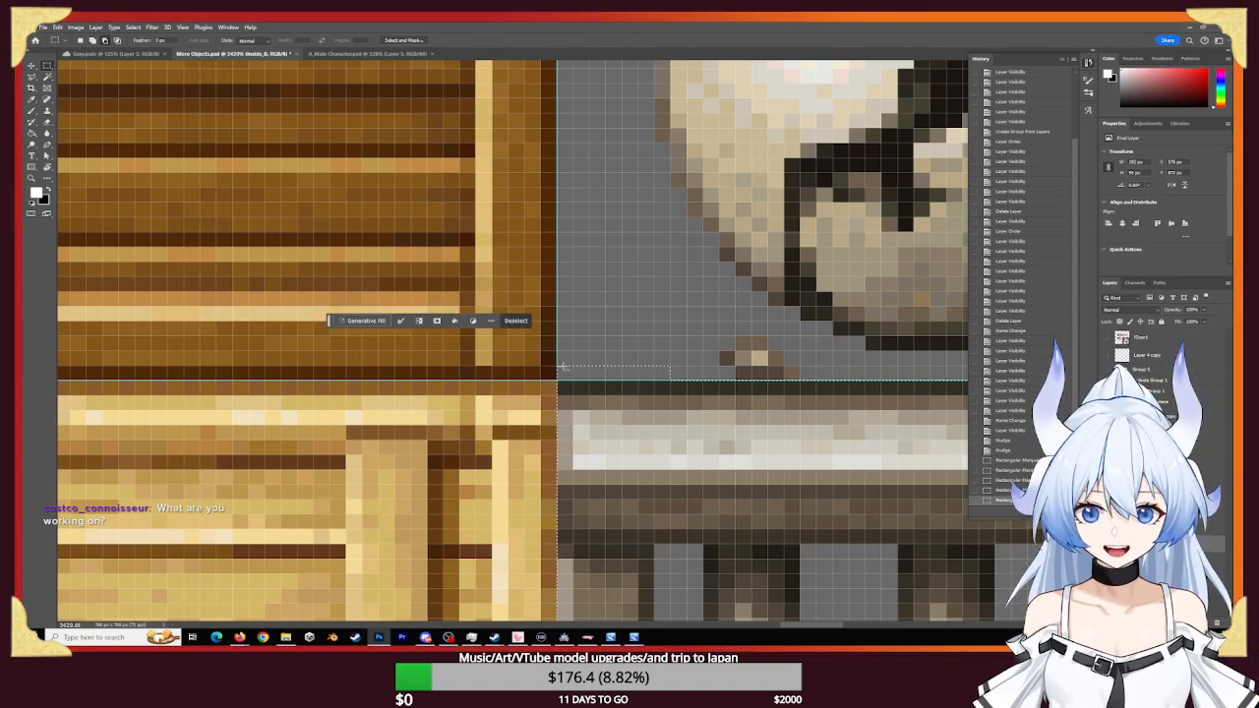
key("z")
mouse_move(725, 362)
left_mouse_down()
mouse_move(472, 423)
mouse_move(553, 440)
mouse_move(741, 363)
mouse_move(442, 393)
mouse_move(607, 327)
mouse_move(664, 324)
mouse_move(387, 291)
left_mouse_up()
key("b")
right_click_drag(497, 358, 531, 364, "alt")
mouse_move(557, 354)
left_mouse_down()
mouse_move(467, 398)
mouse_move(477, 357)
left_mouse_up()
left_click_drag(535, 409, 661, 384)
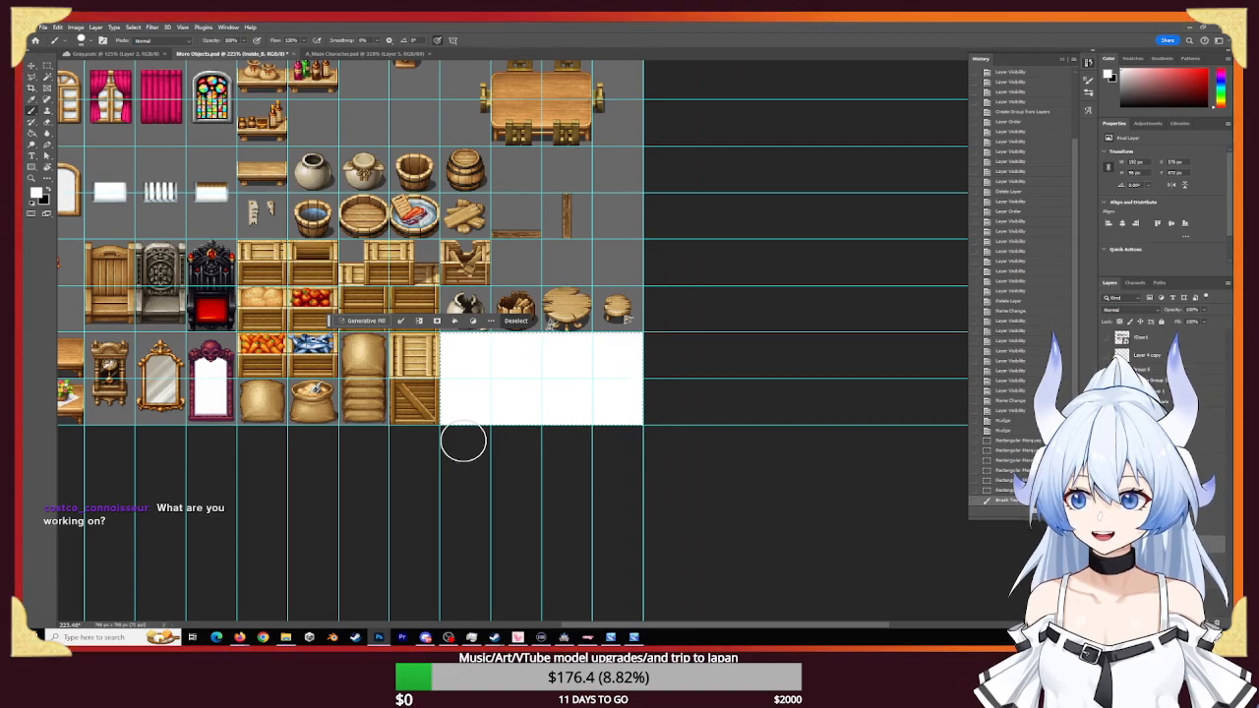
- Erase everything inside the selected four-by-two-tile prison-bar block with an enlarged eraser
key("e")
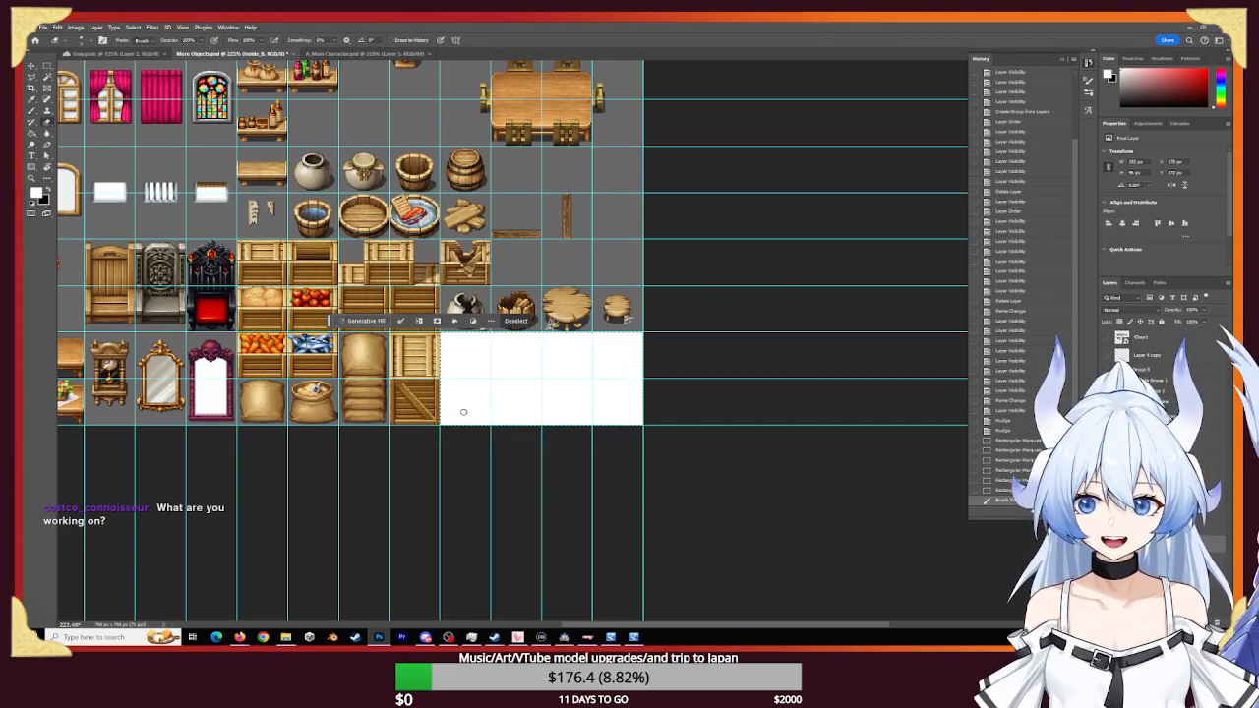
right_click_drag(379, 399, 399, 399, "alt")
mouse_move(438, 397)
left_mouse_down()
mouse_move(619, 399)
mouse_move(609, 354)
mouse_move(462, 354)
left_mouse_up()
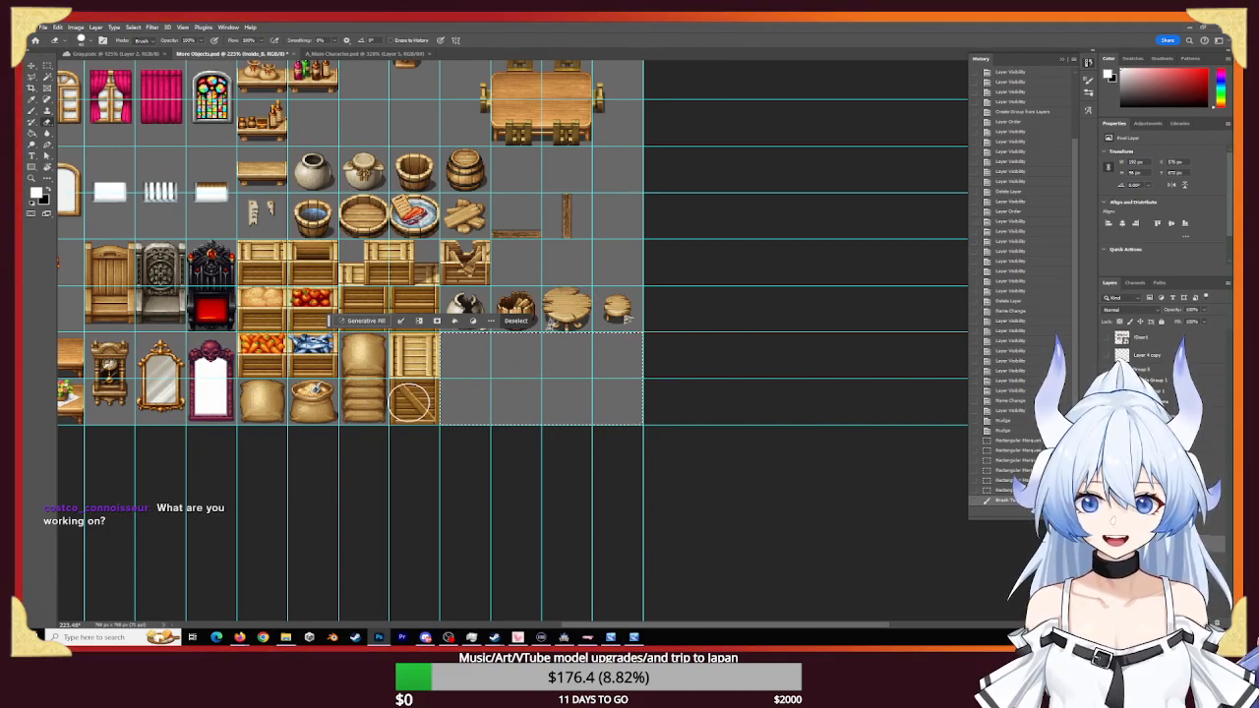
mouse_move(413, 340)
left_mouse_down()
mouse_move(679, 455)
mouse_move(423, 378)
mouse_move(672, 424)
left_mouse_up()
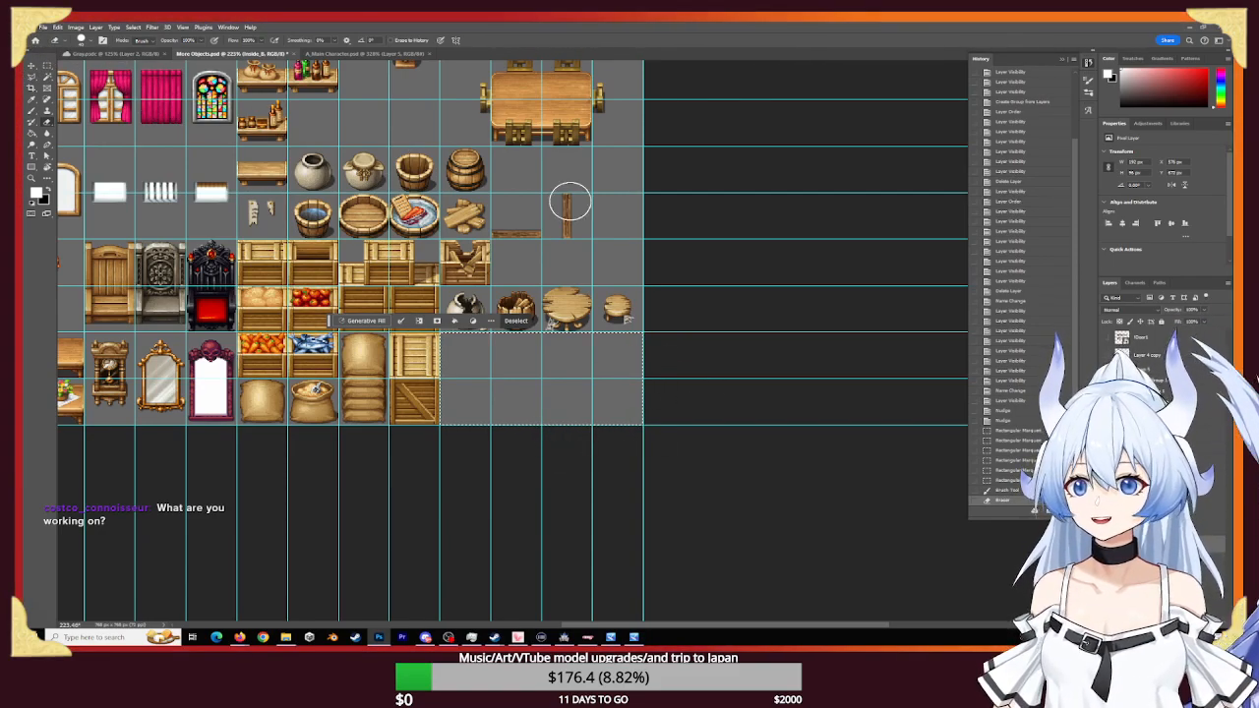
key("z")
left_click_drag(531, 264, 465, 267)
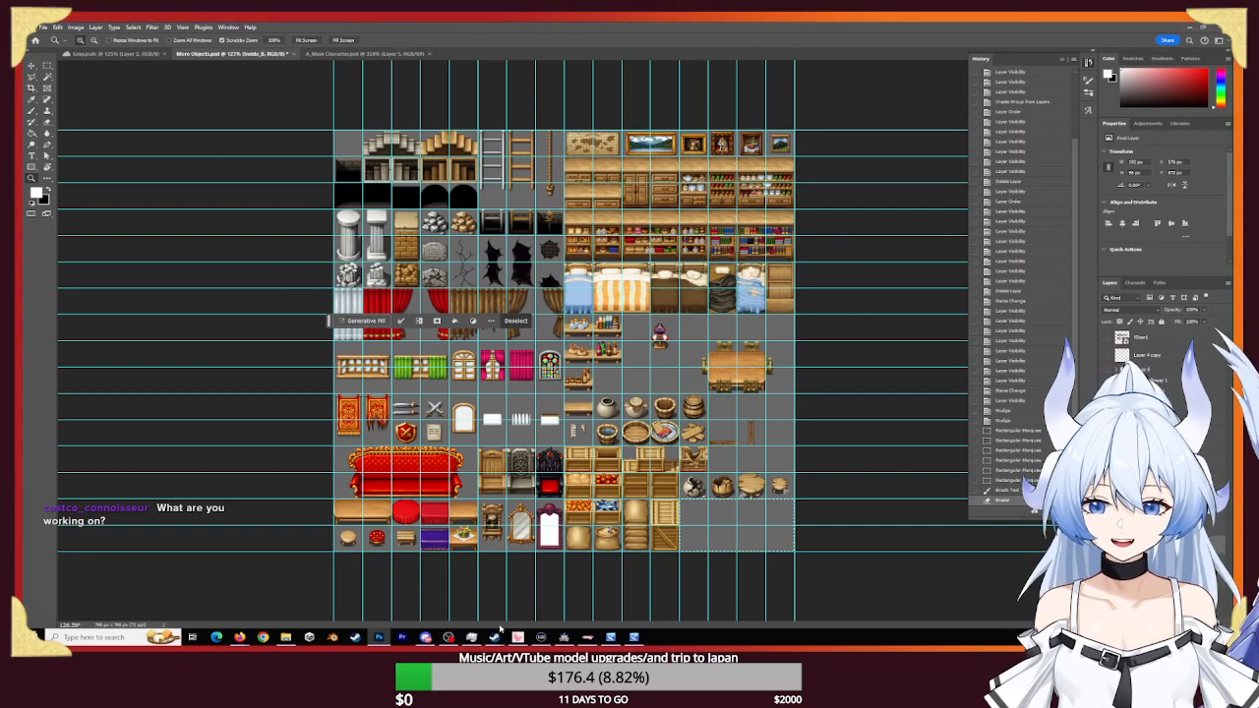
- Switch to RPG Maker MZ, compare the images assigned to the Inside and Inside_2 tilesets, and close the database without changes
left_click(563, 637)
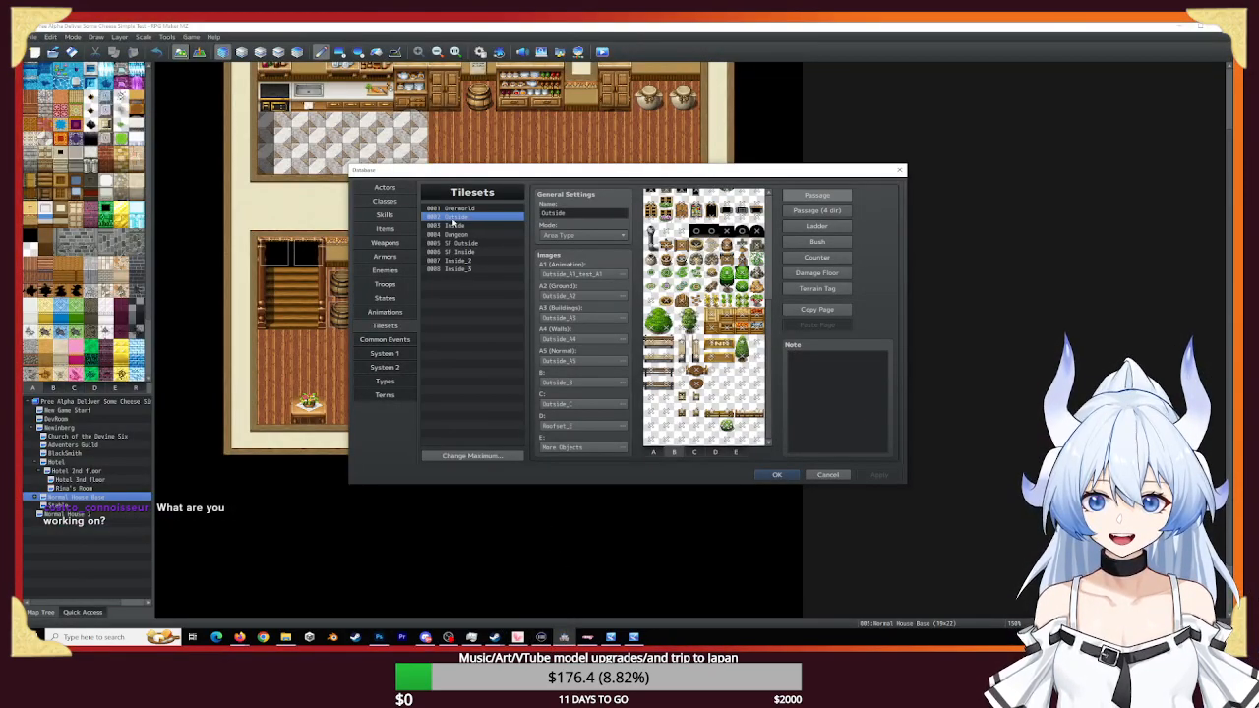
left_click(453, 225)
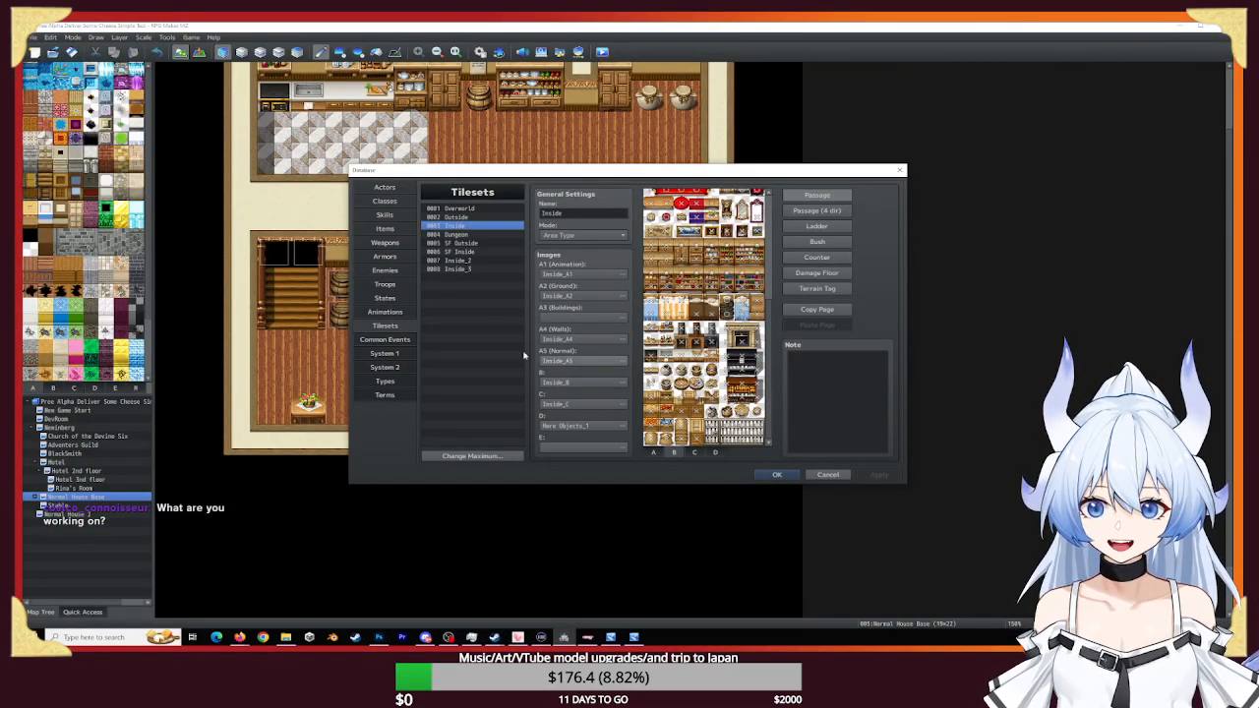
left_click(462, 260)
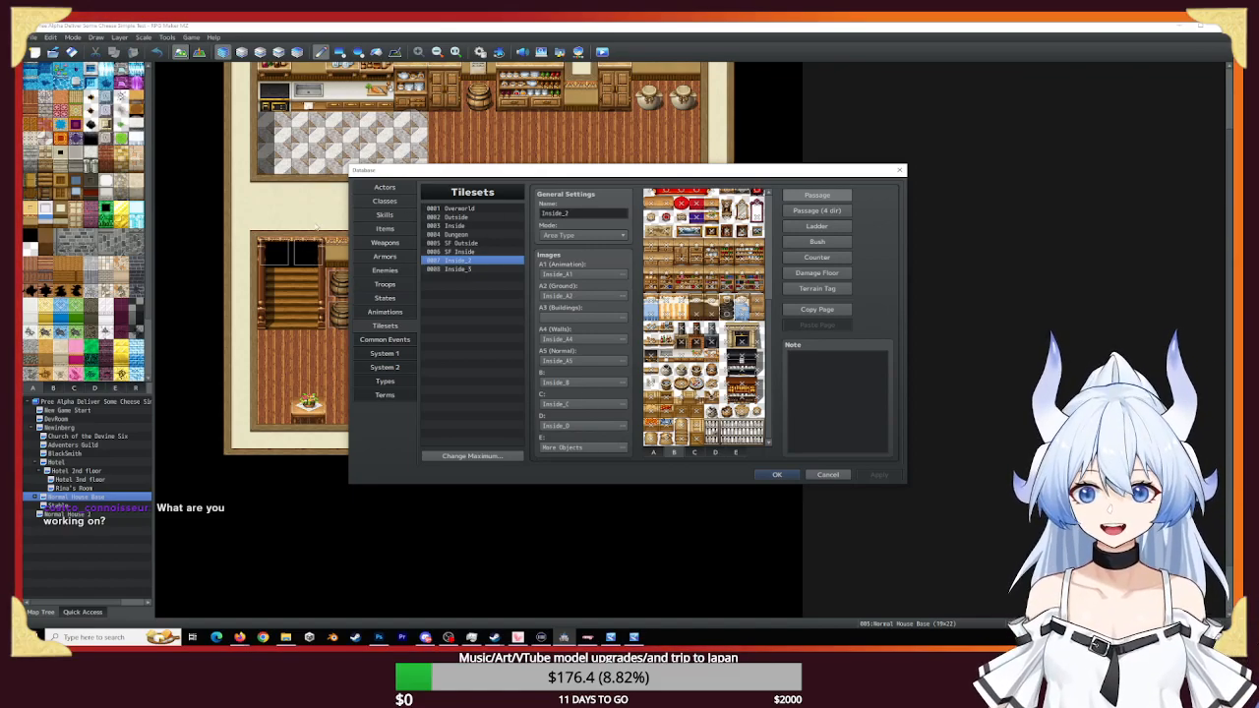
left_click(827, 476)
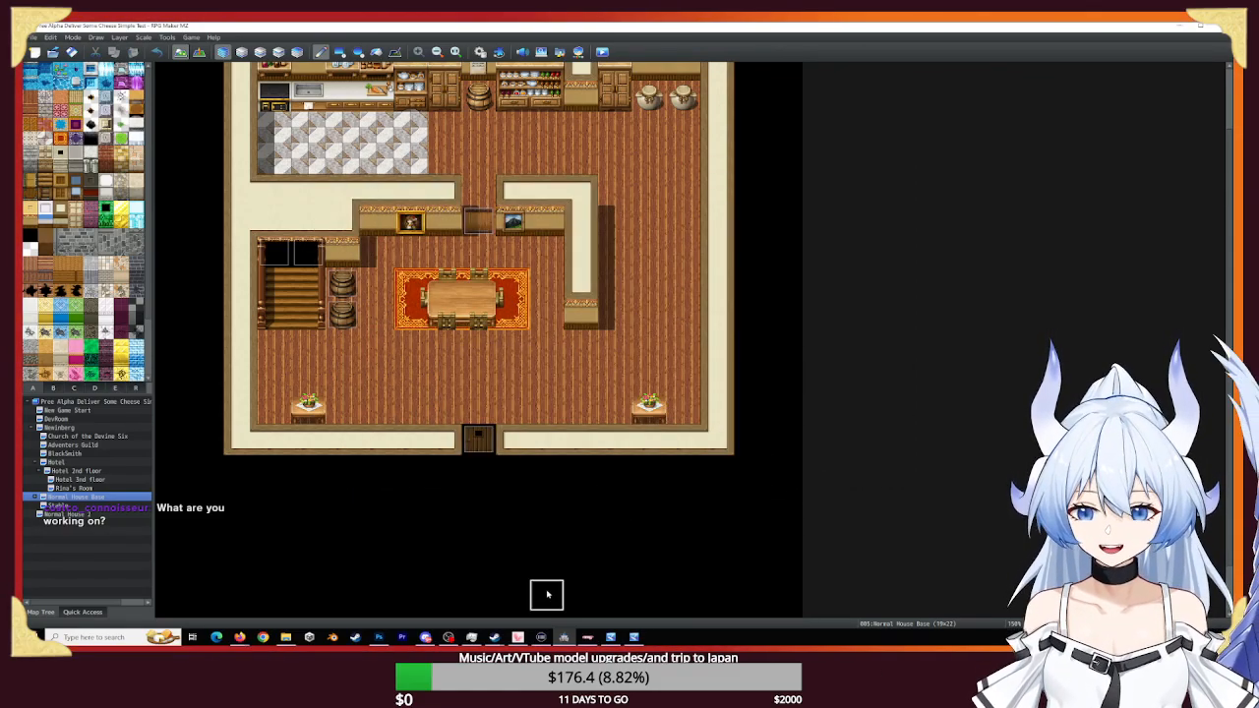
- Back in Photoshop, select the five-by-four-tile block with the red sofa, tables and stools, erase it and deselect
left_click(379, 637)
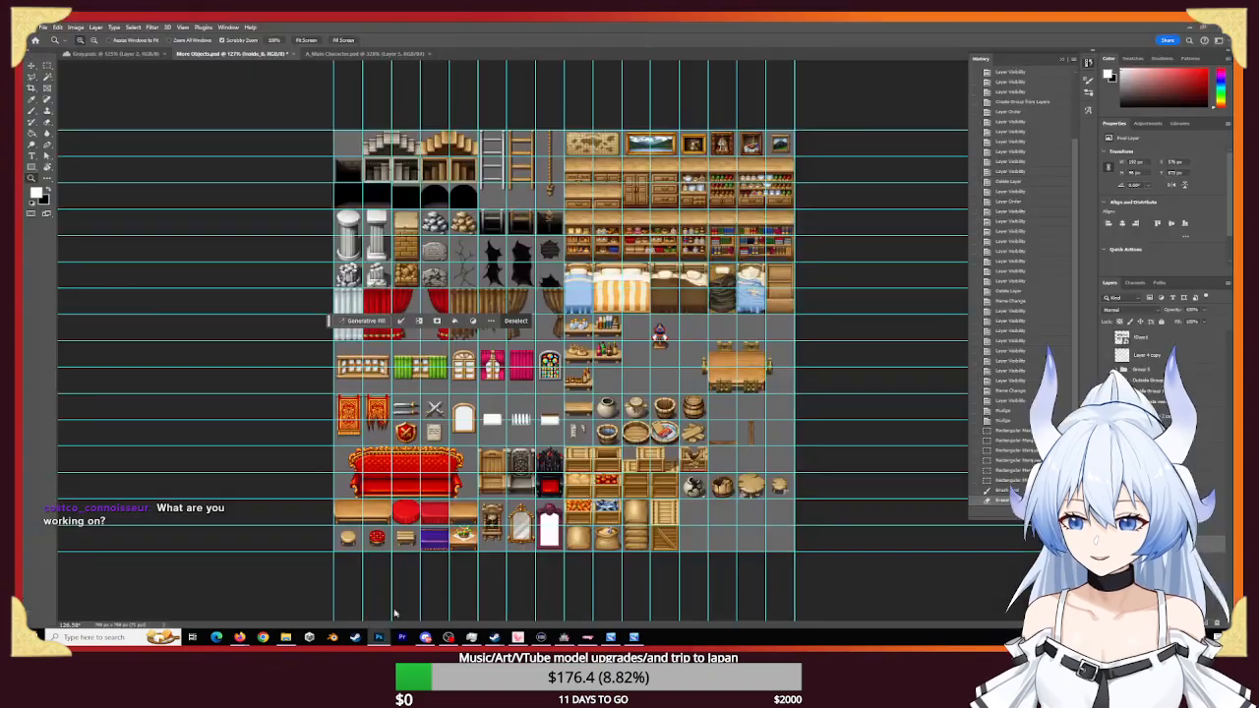
left_click_drag(378, 488, 462, 488)
left_click_drag(612, 517, 531, 406)
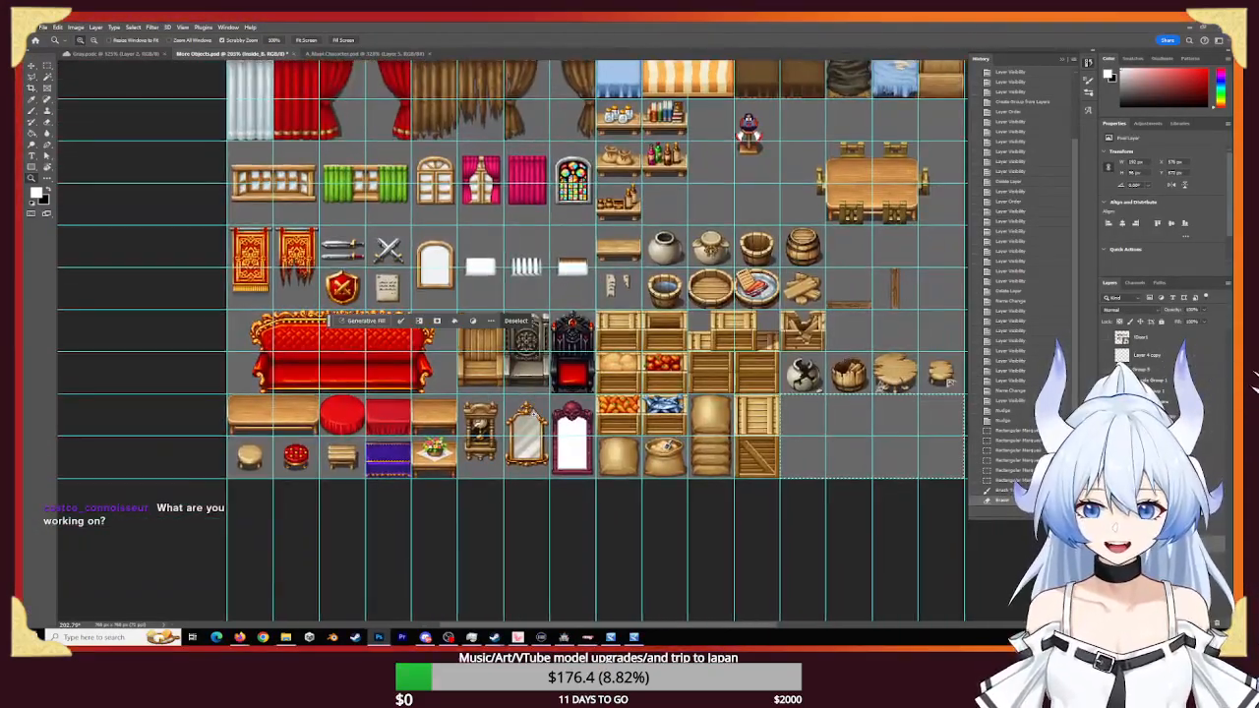
key("m")
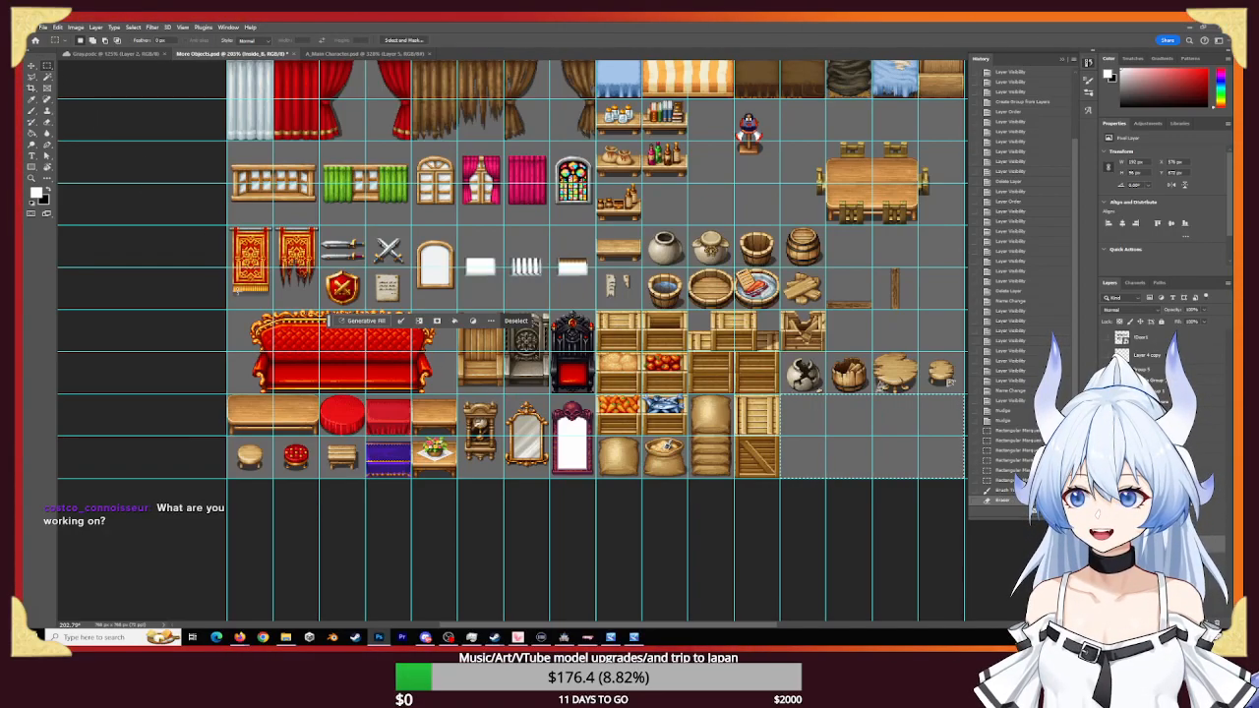
left_click_drag(228, 313, 568, 489)
mouse_move(569, 489)
left_mouse_down()
mouse_move(592, 490)
mouse_move(459, 490)
left_mouse_up()
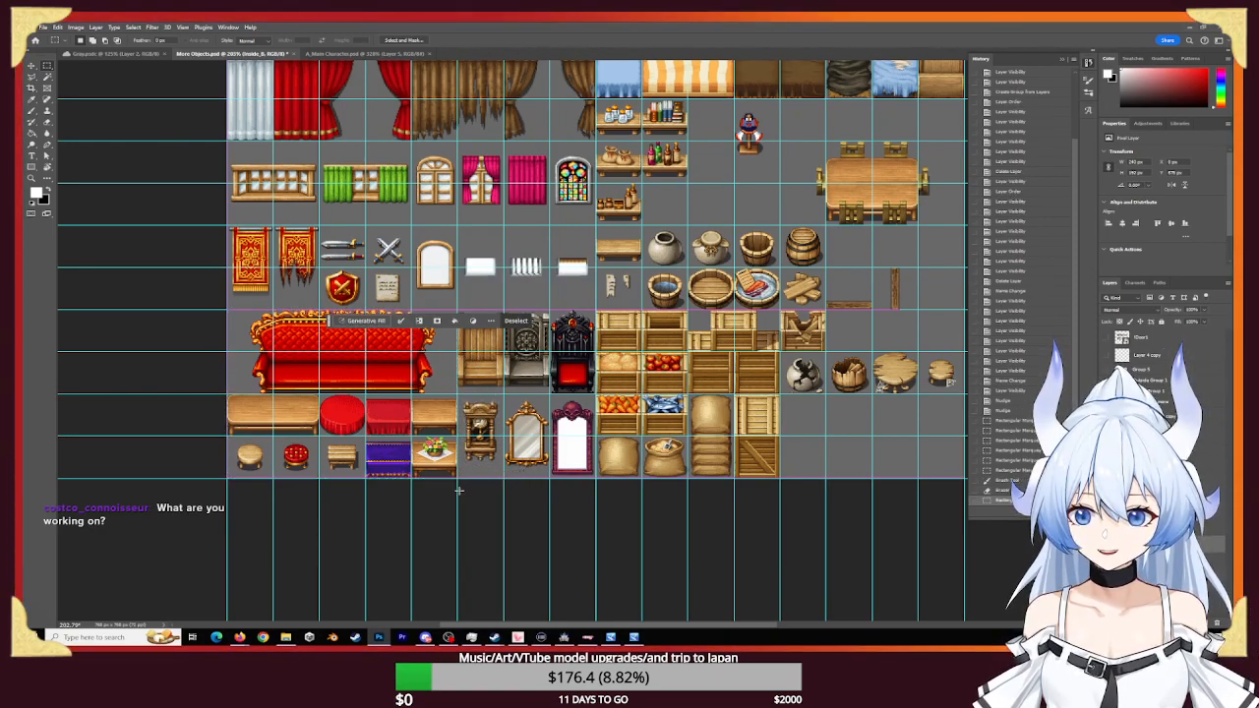
key("b")
mouse_move(422, 432)
left_mouse_down()
mouse_move(436, 427)
mouse_move(416, 494)
mouse_move(183, 518)
mouse_move(214, 531)
mouse_move(29, 448)
mouse_move(95, 402)
mouse_move(326, 334)
mouse_move(390, 297)
mouse_move(374, 374)
mouse_move(115, 109)
mouse_move(421, 285)
left_mouse_up()
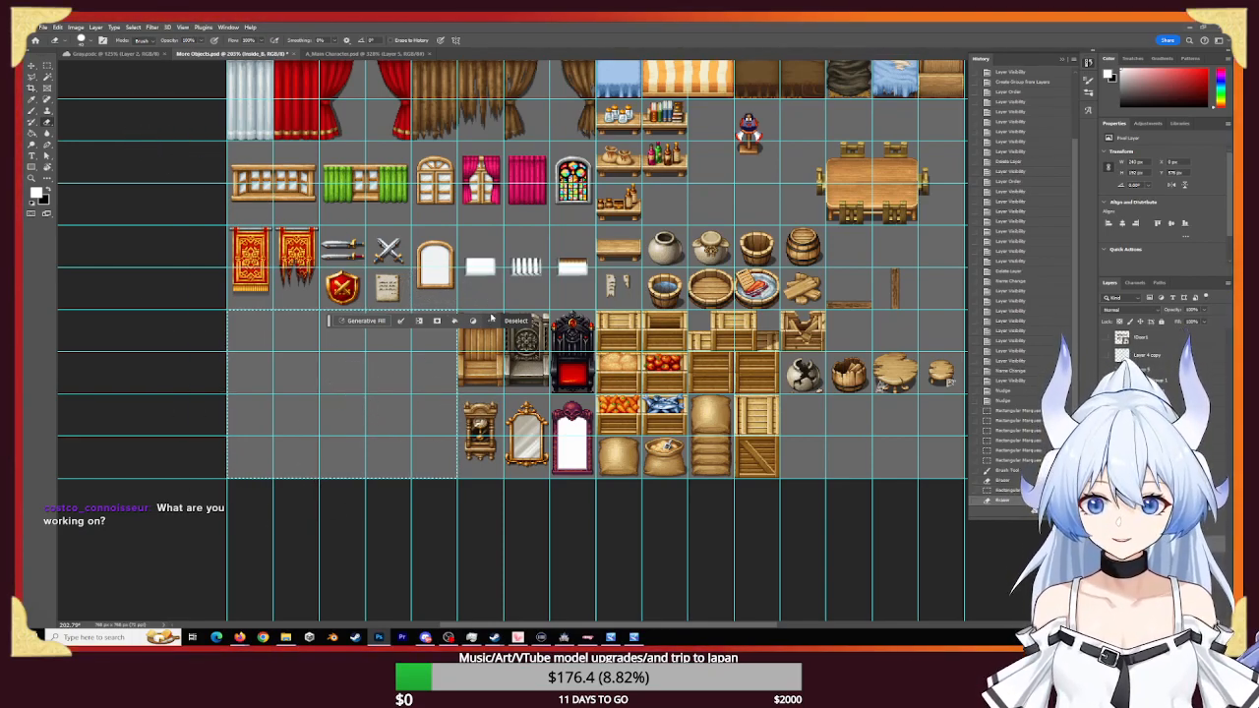
key("ctrl+d")
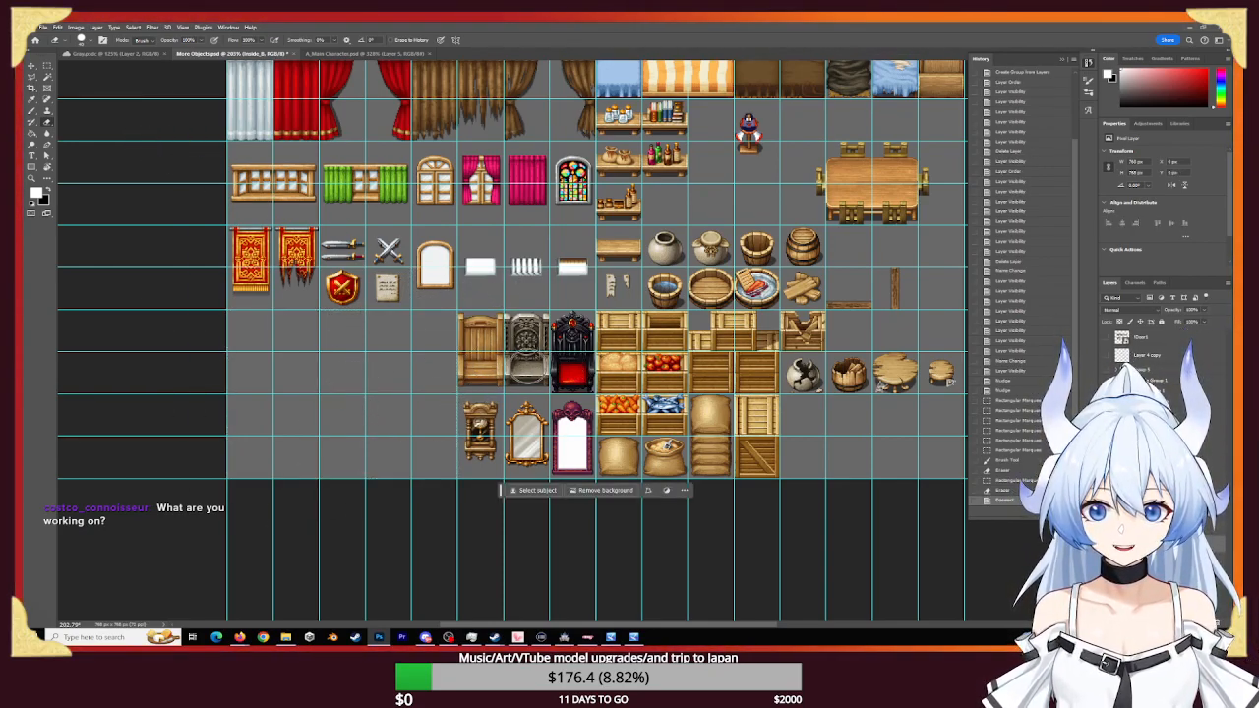
- Undo the stray erase on the chairs, then select the three-by-two-tile block with the wooden, stone and black thrones and erase it
left_click(489, 366)
key("ctrl+z")
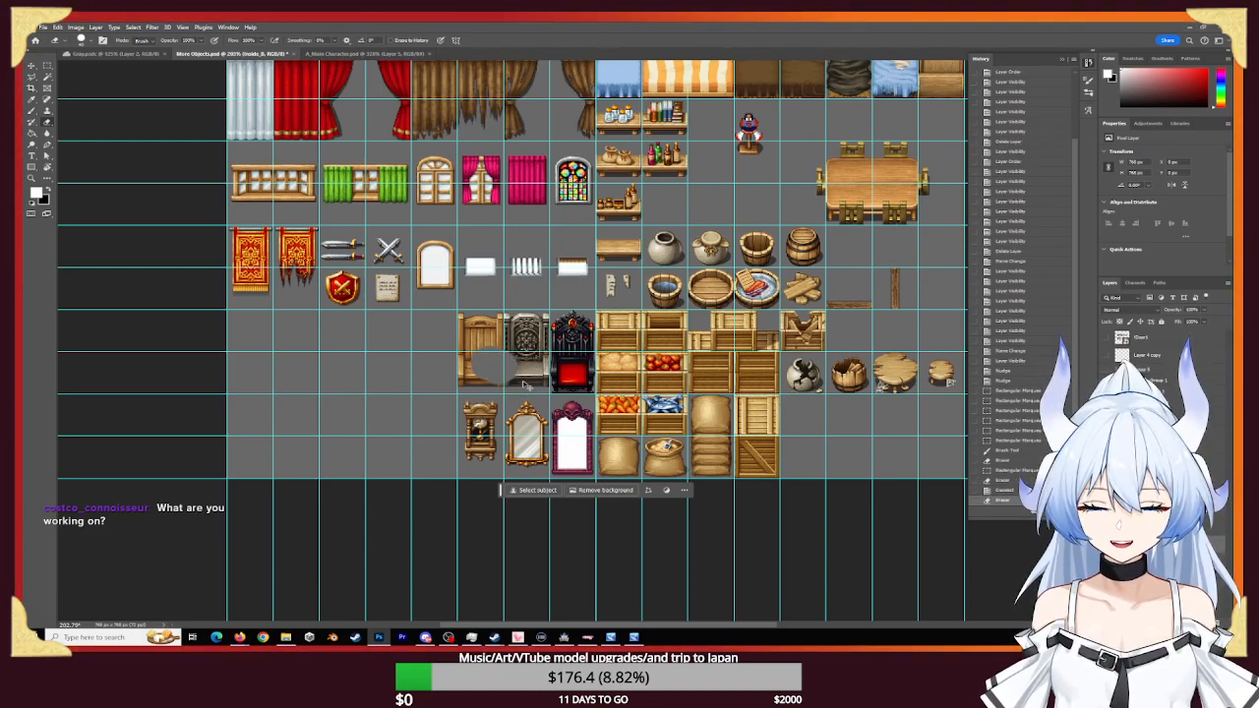
left_click(47, 67)
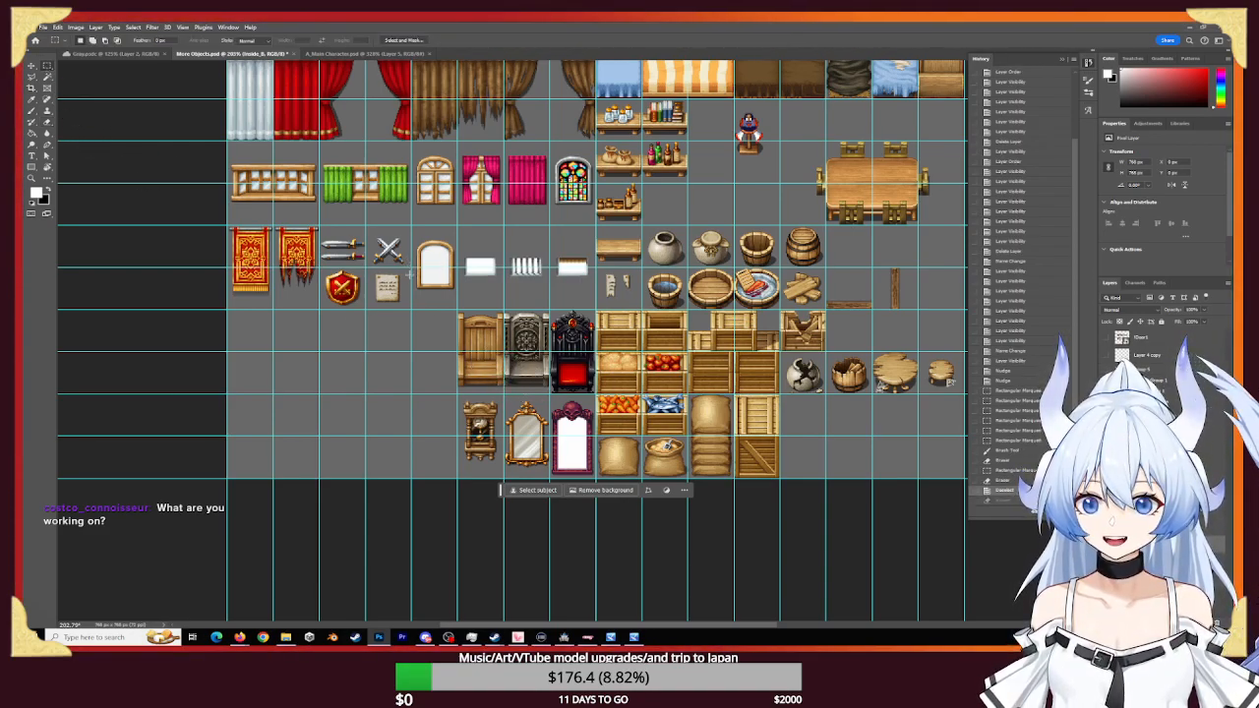
mouse_move(459, 313)
left_mouse_down()
mouse_move(504, 362)
mouse_move(521, 344)
mouse_move(601, 391)
mouse_move(590, 352)
mouse_move(538, 376)
mouse_move(580, 421)
mouse_move(508, 316)
mouse_move(443, 375)
mouse_move(501, 376)
left_mouse_up()
key("e")
left_click(31, 66)
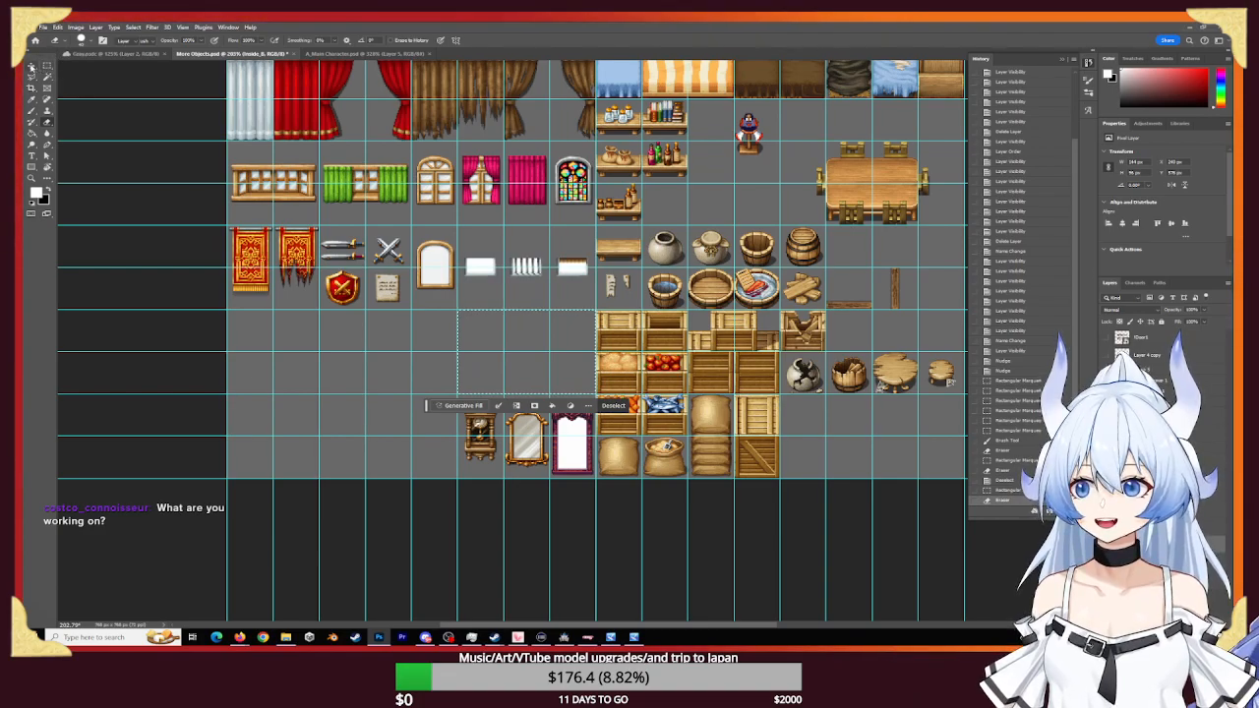
left_click(553, 507)
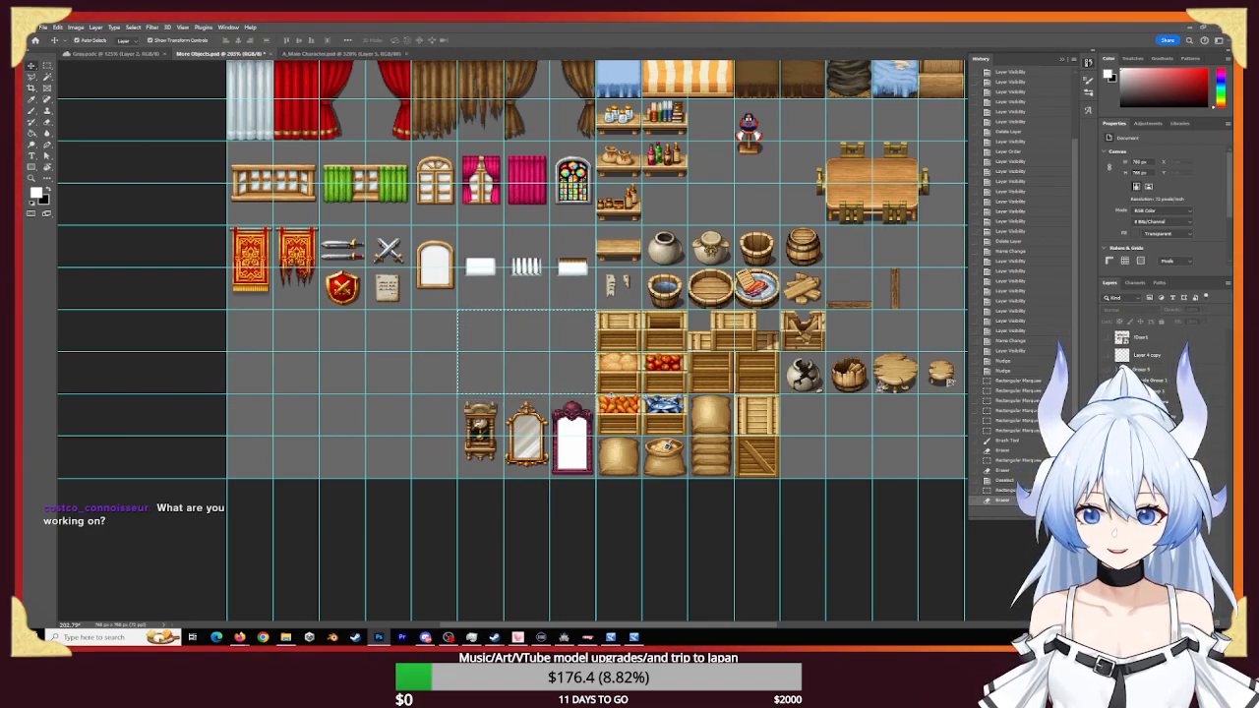
- Deselect the thrones block, select the three-by-four-tile block with the ladders, rope and their floor openings, erase it and deselect
left_click(613, 406)
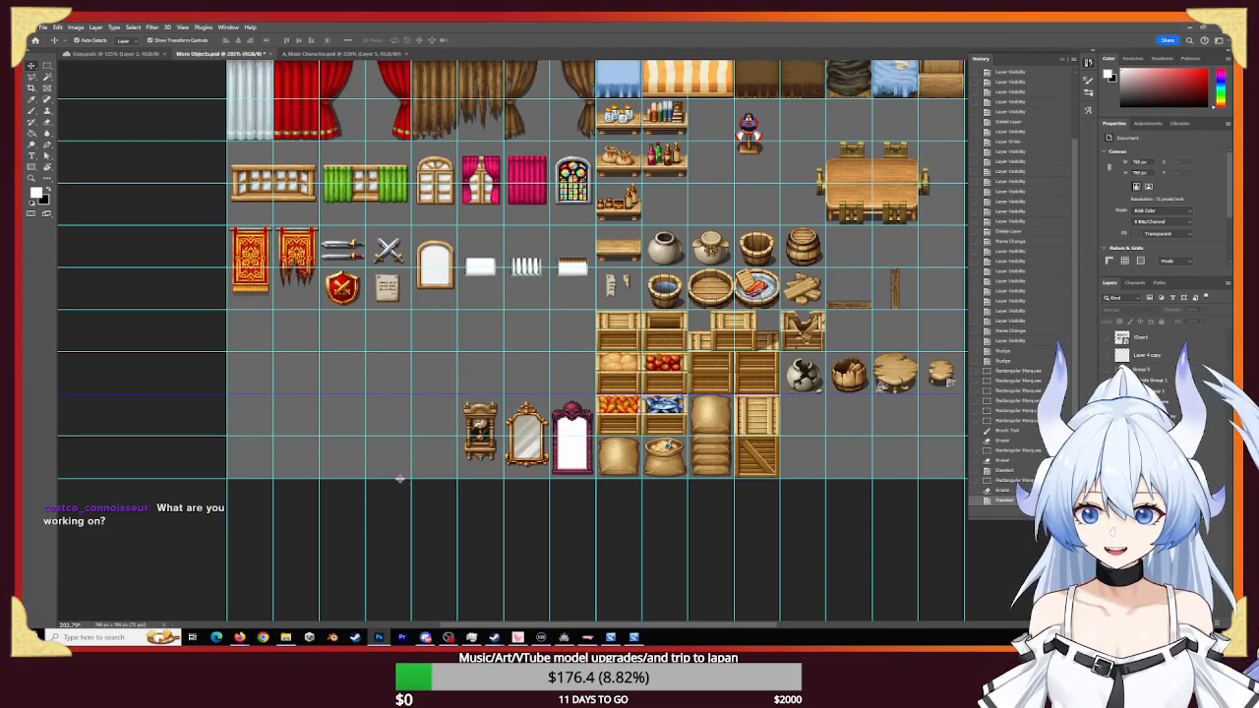
left_click_drag(757, 330, 665, 587)
left_click_drag(621, 263, 738, 392)
key("z")
left_click_drag(504, 223, 570, 251)
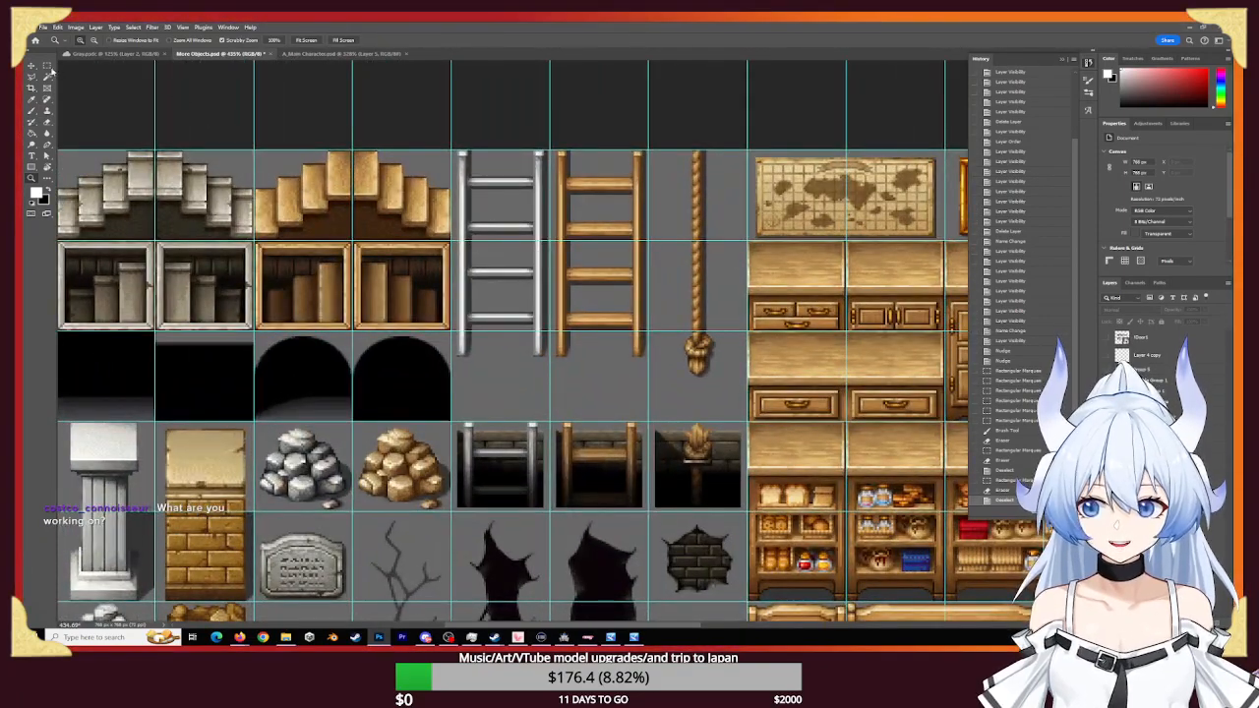
left_click_drag(455, 152, 742, 506)
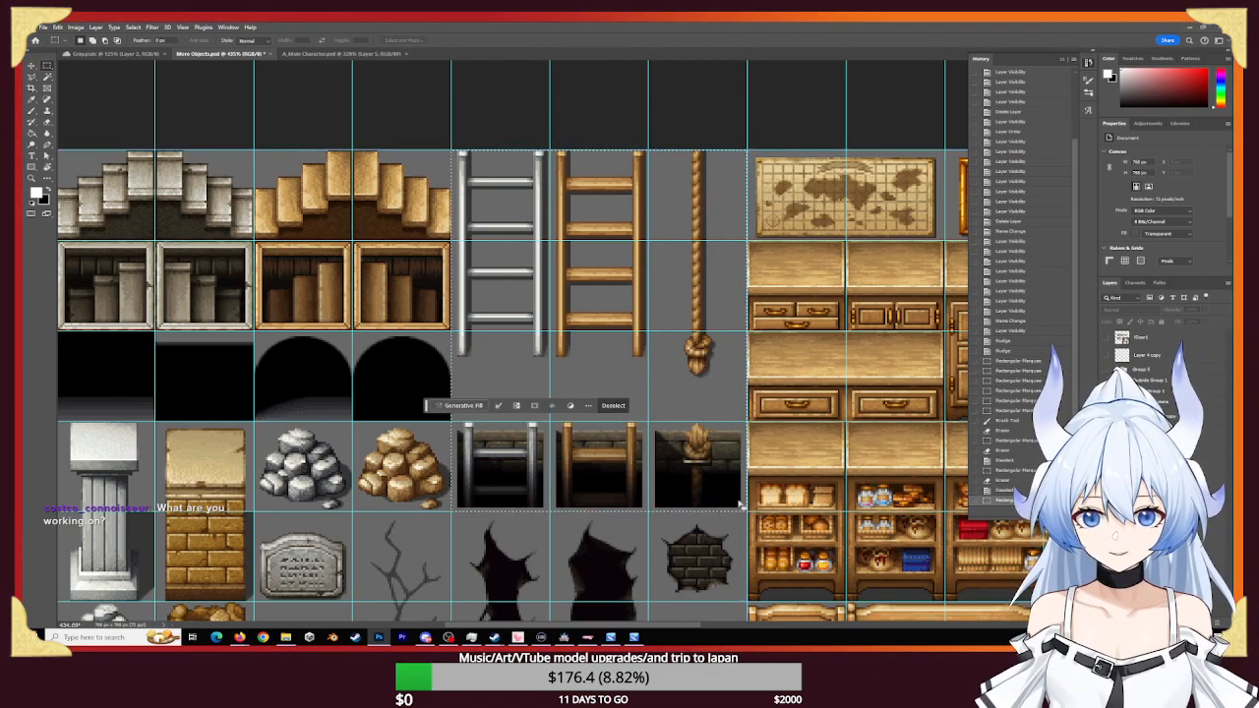
key("e")
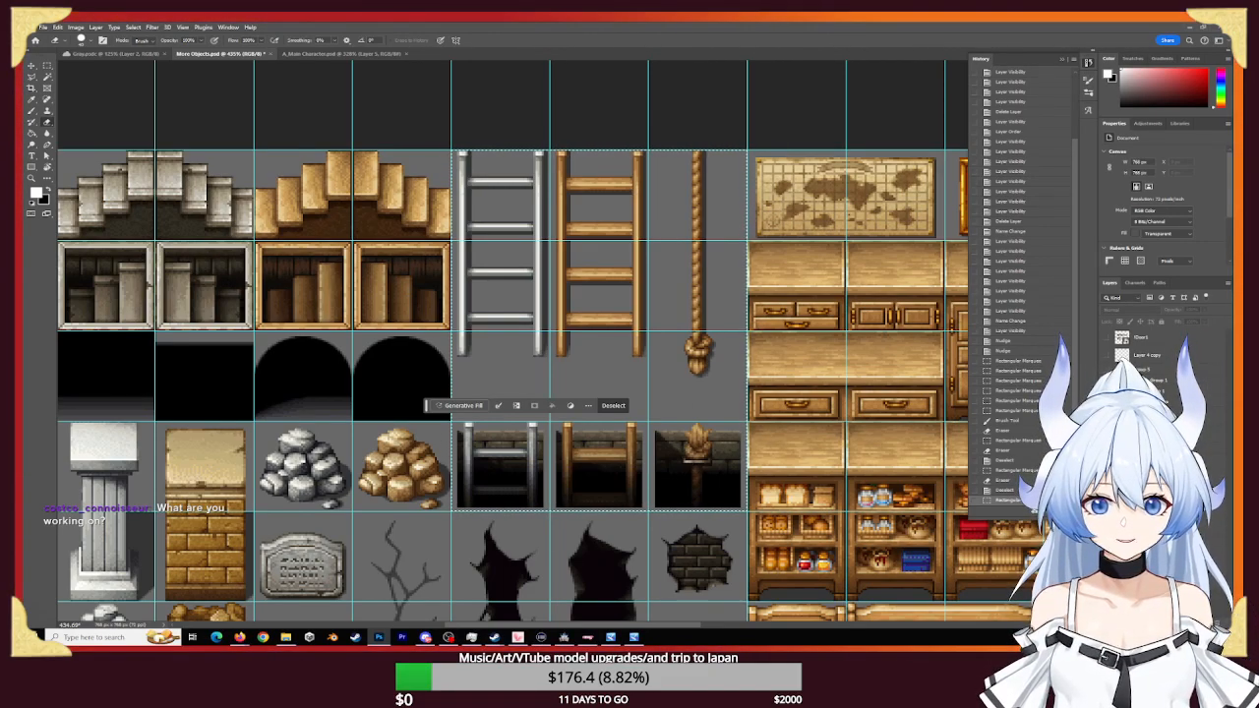
mouse_move(716, 439)
left_mouse_down()
mouse_move(713, 472)
mouse_move(719, 127)
mouse_move(701, 177)
left_mouse_up()
mouse_move(570, 566)
left_mouse_down()
mouse_move(646, 112)
mouse_move(623, 281)
mouse_move(500, 458)
mouse_move(450, 298)
mouse_move(504, 268)
mouse_move(624, 576)
left_mouse_up()
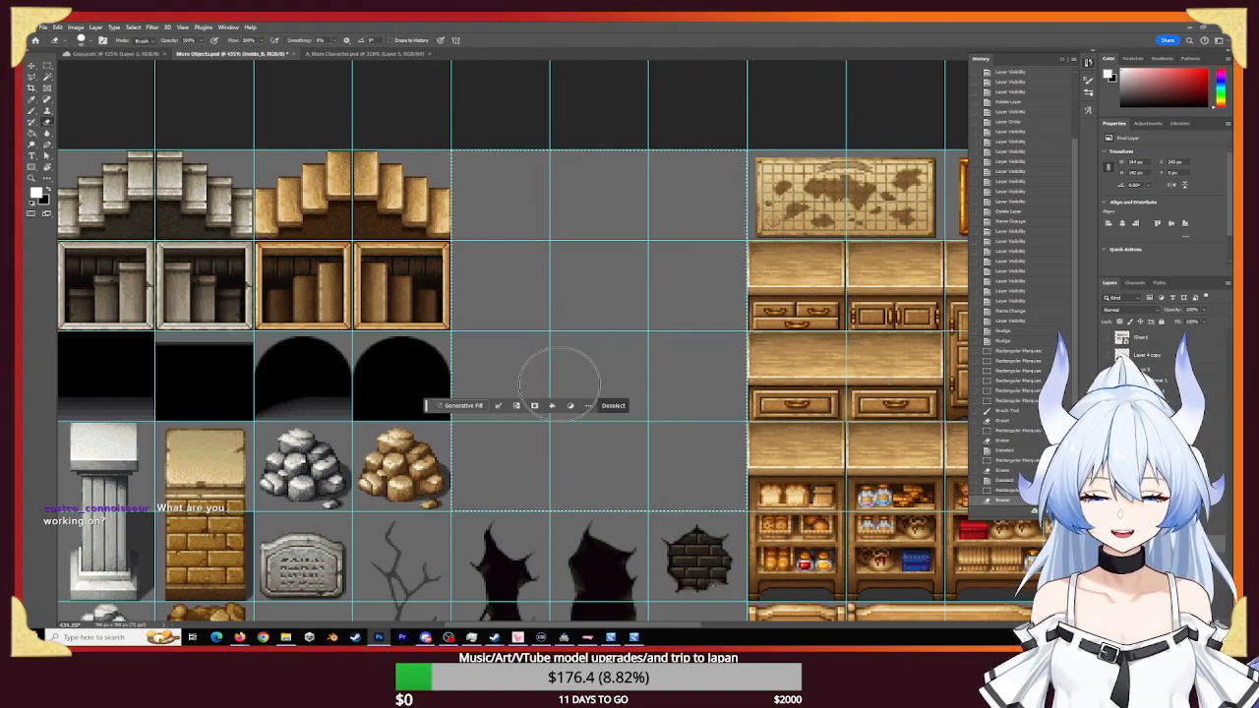
left_click(603, 404)
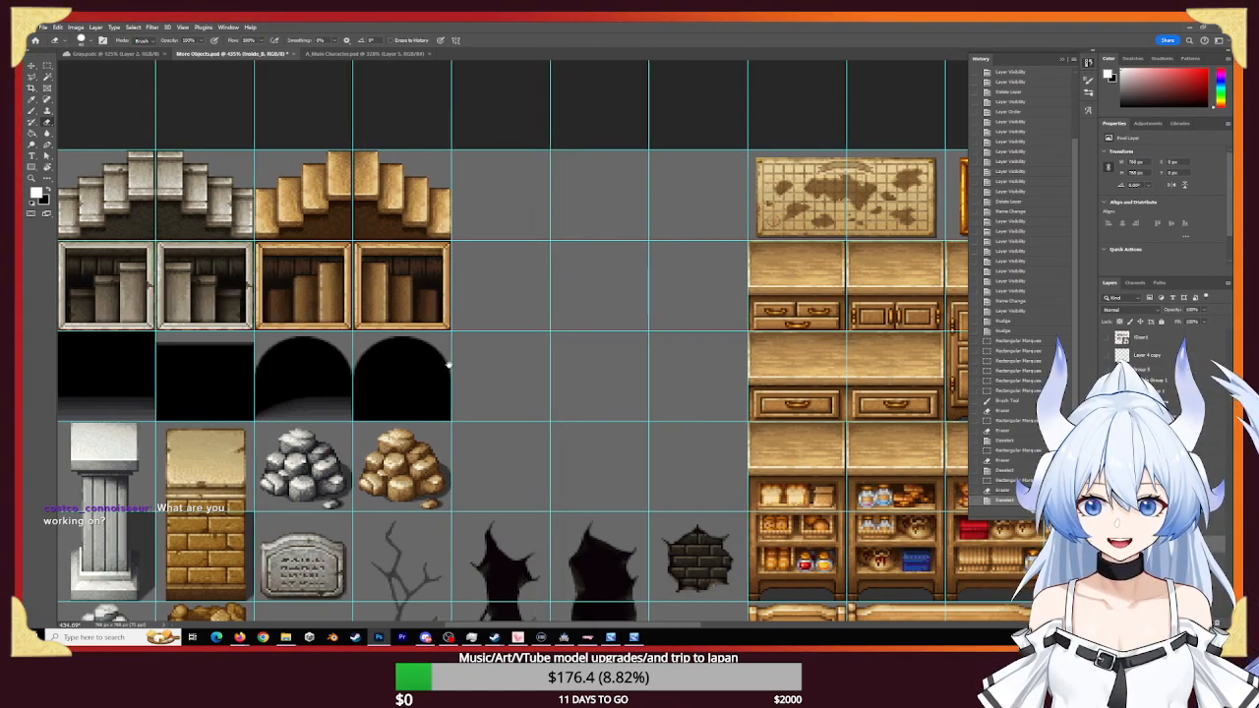
- Select the five-by-three-tile block with the grey and wooden staircases and black openings, erase it and deselect
scroll(562, 364, "left", 3, "ctrl")
scroll(563, 364, "left", 1, "ctrl")
key("m")
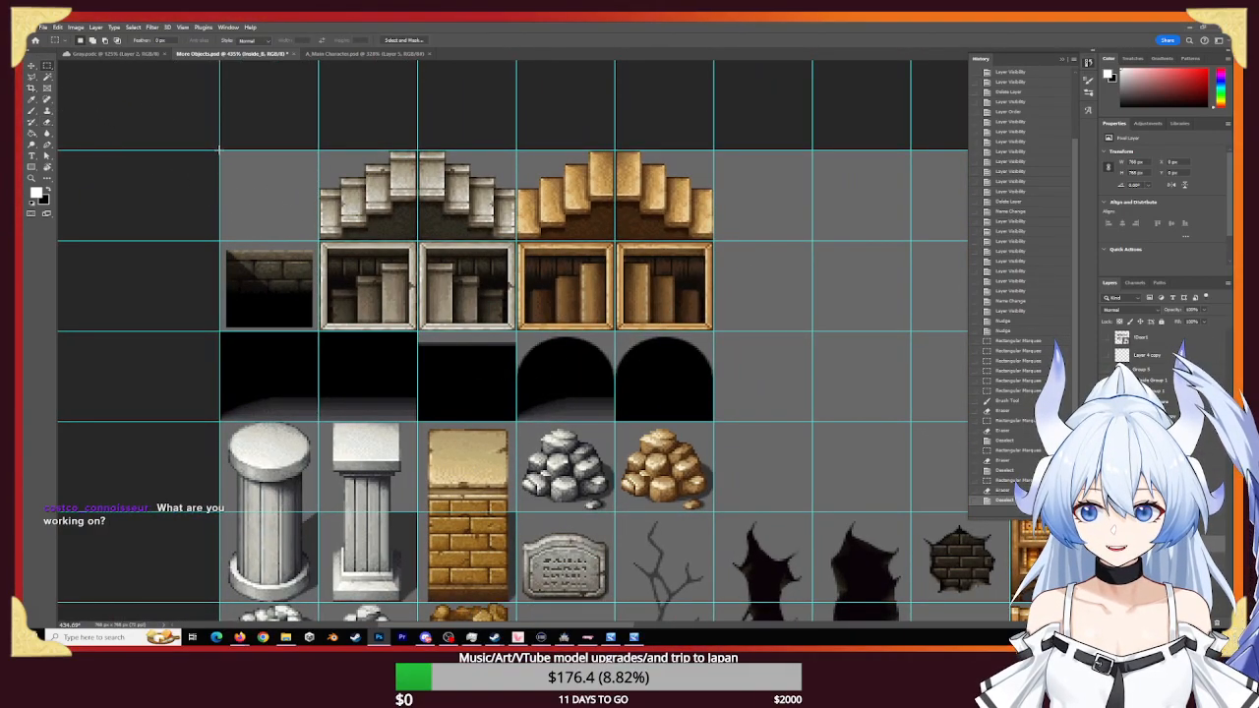
mouse_move(238, 175)
left_mouse_down()
mouse_move(620, 423)
mouse_move(713, 420)
mouse_move(465, 400)
mouse_move(740, 374)
mouse_move(118, 354)
mouse_move(745, 242)
mouse_move(90, 246)
mouse_move(762, 160)
mouse_move(68, 240)
mouse_move(649, 306)
mouse_move(629, 329)
mouse_move(536, 328)
mouse_move(631, 326)
left_mouse_up()
key("e")
key("z")
left_click_drag(364, 307, 405, 314)
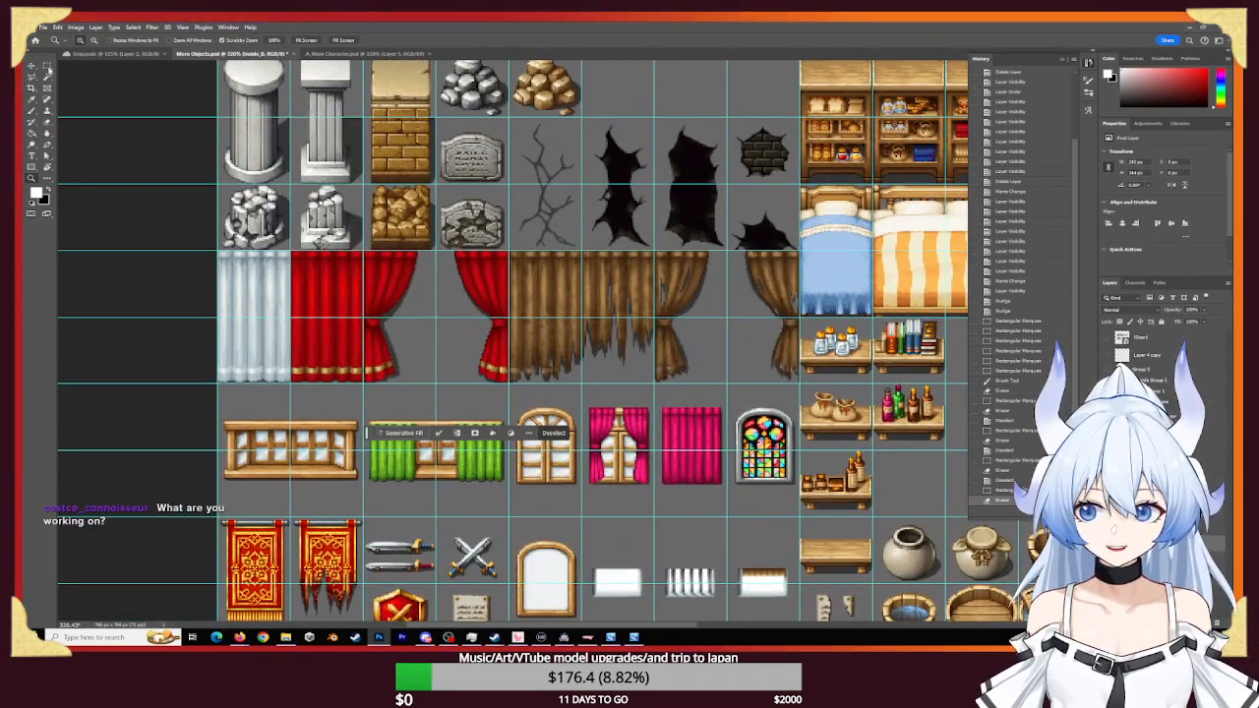
left_click(554, 433)
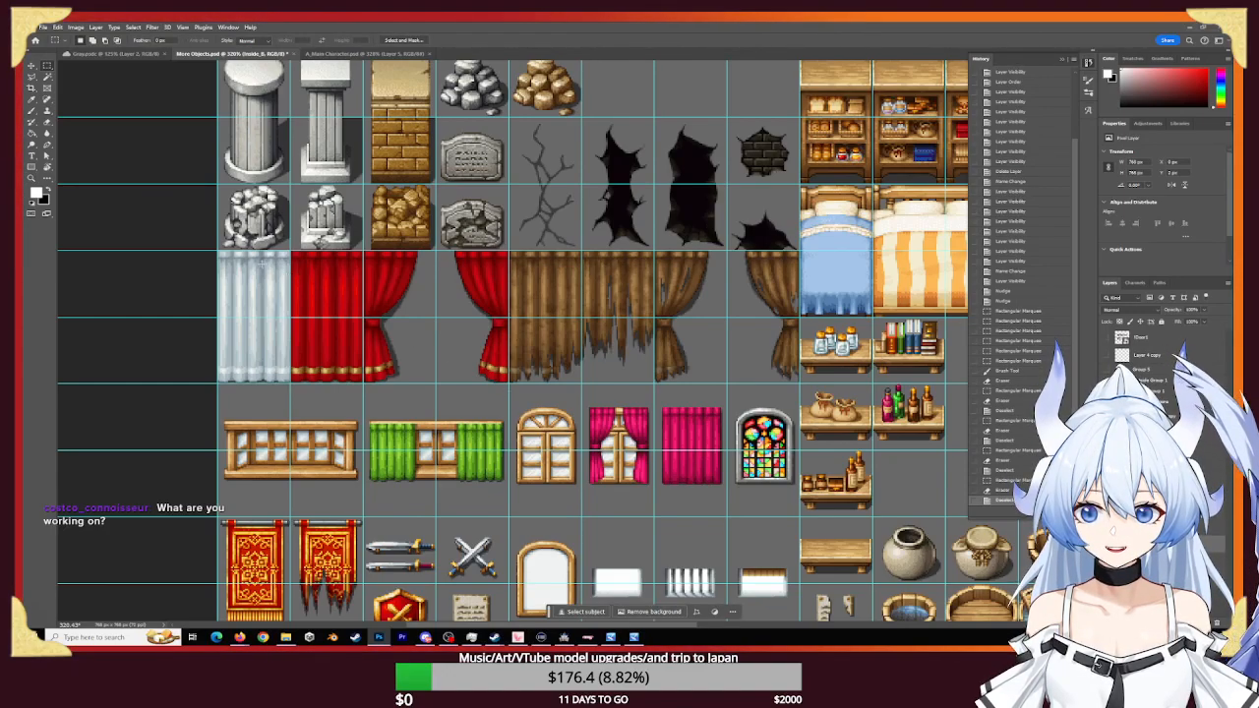
- Select the eight-by-two-tile block with the white, red and torn brown curtains, erase it and deselect
mouse_move(218, 251)
left_mouse_down()
mouse_move(632, 377)
mouse_move(800, 382)
mouse_move(708, 380)
mouse_move(717, 272)
mouse_move(332, 289)
mouse_move(202, 317)
mouse_move(324, 261)
mouse_move(399, 337)
mouse_move(203, 394)
left_mouse_up()
key("b")
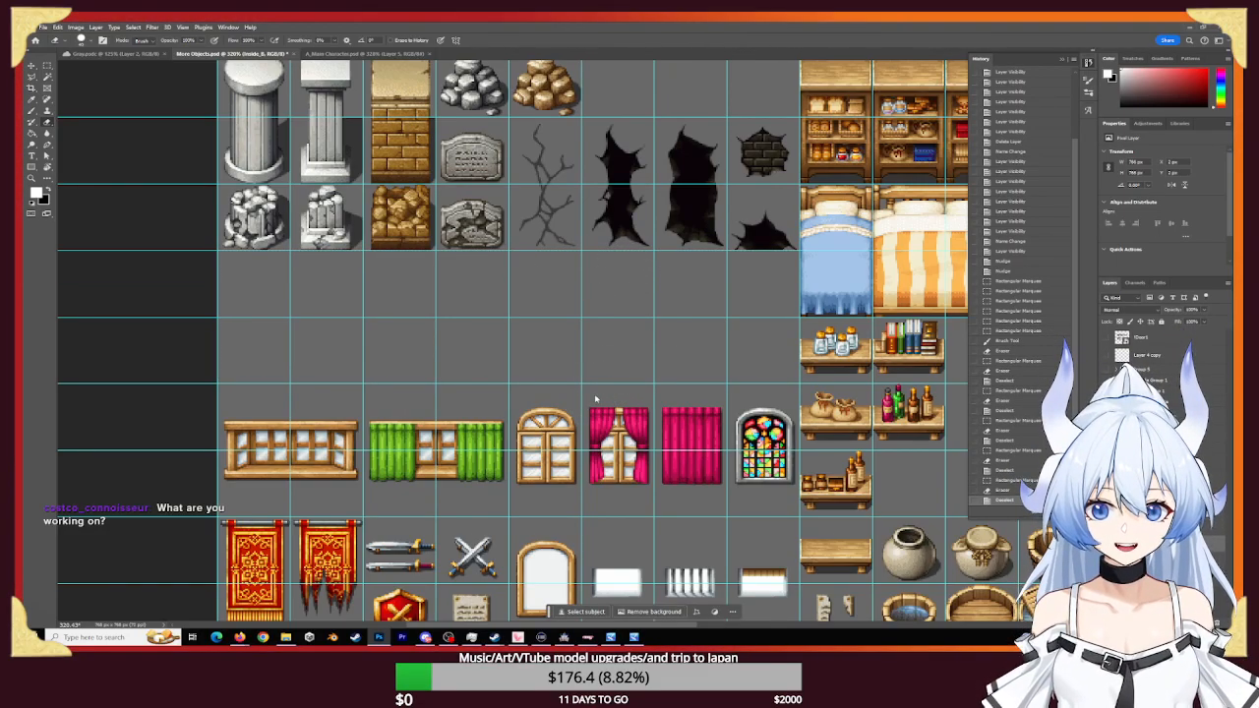
left_click(595, 394)
mouse_move(720, 307)
left_mouse_down()
mouse_move(604, 219)
mouse_move(573, 216)
mouse_move(635, 231)
mouse_move(448, 245)
mouse_move(593, 141)
mouse_move(721, 112)
left_mouse_up()
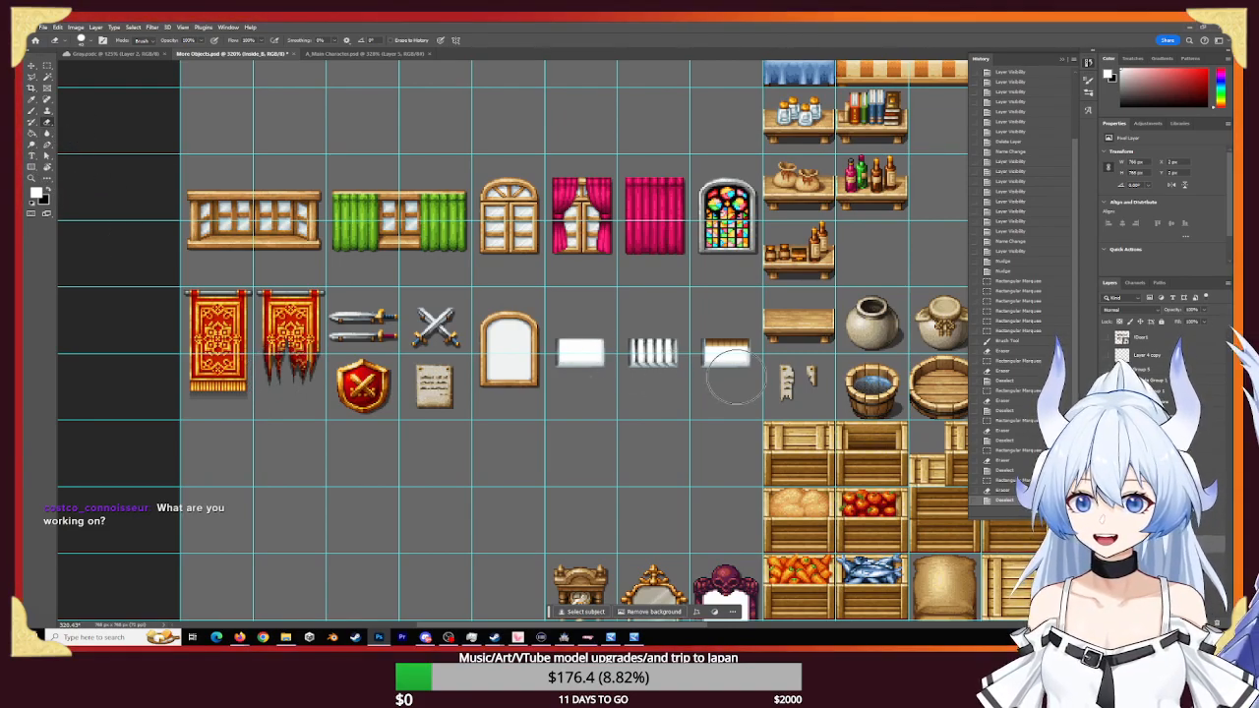
left_click_drag(738, 402, 449, 317)
left_click_drag(364, 361, 438, 507)
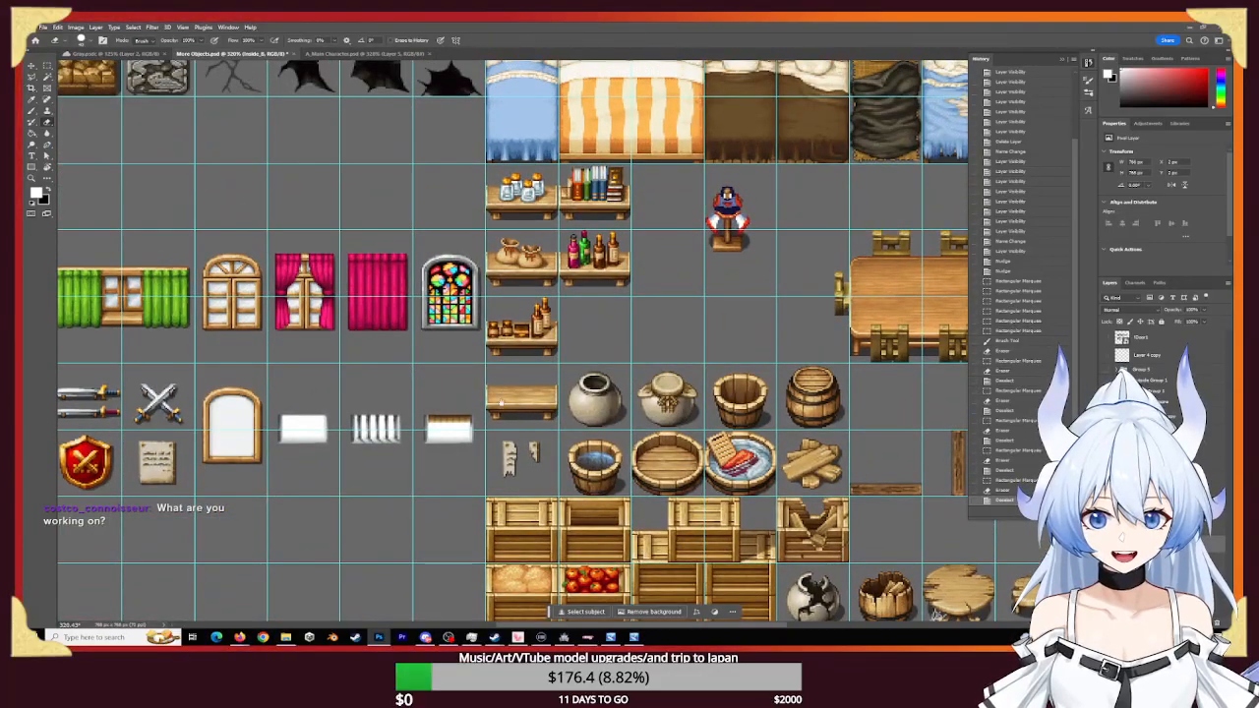
left_click_drag(327, 324, 633, 313)
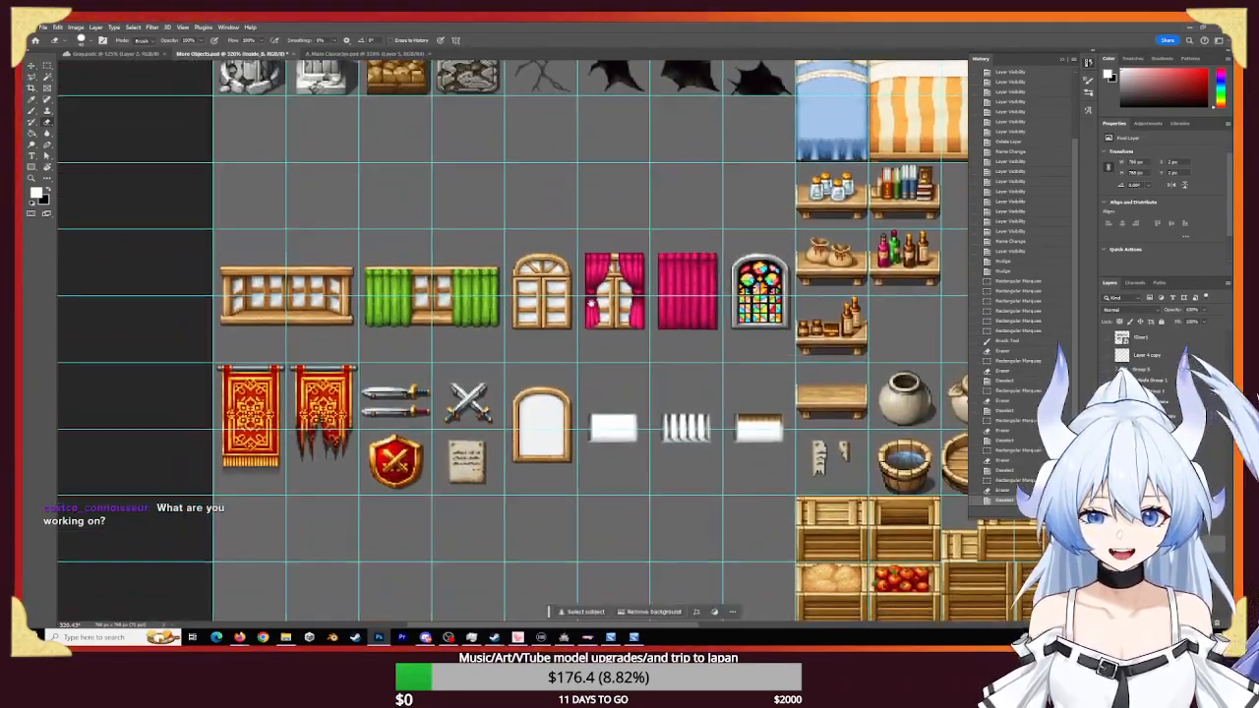
key("m")
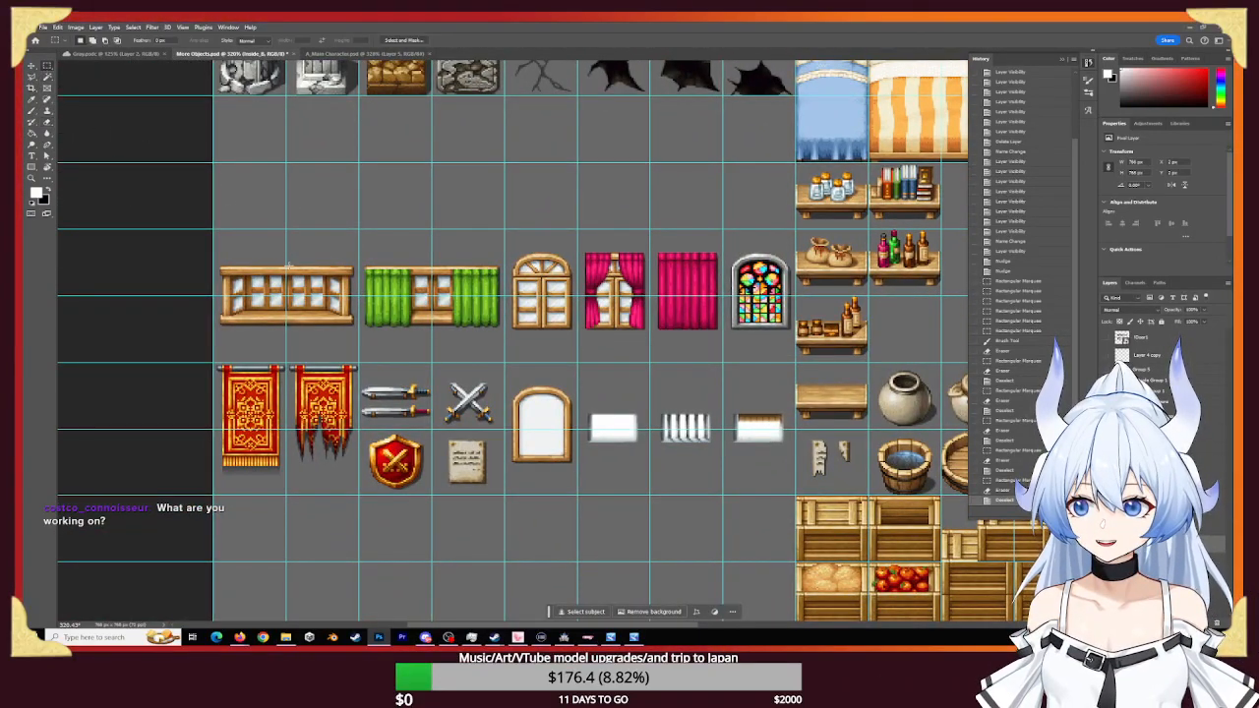
left_click_drag(214, 231, 691, 408)
left_click_drag(588, 390, 410, 247)
left_click(409, 188)
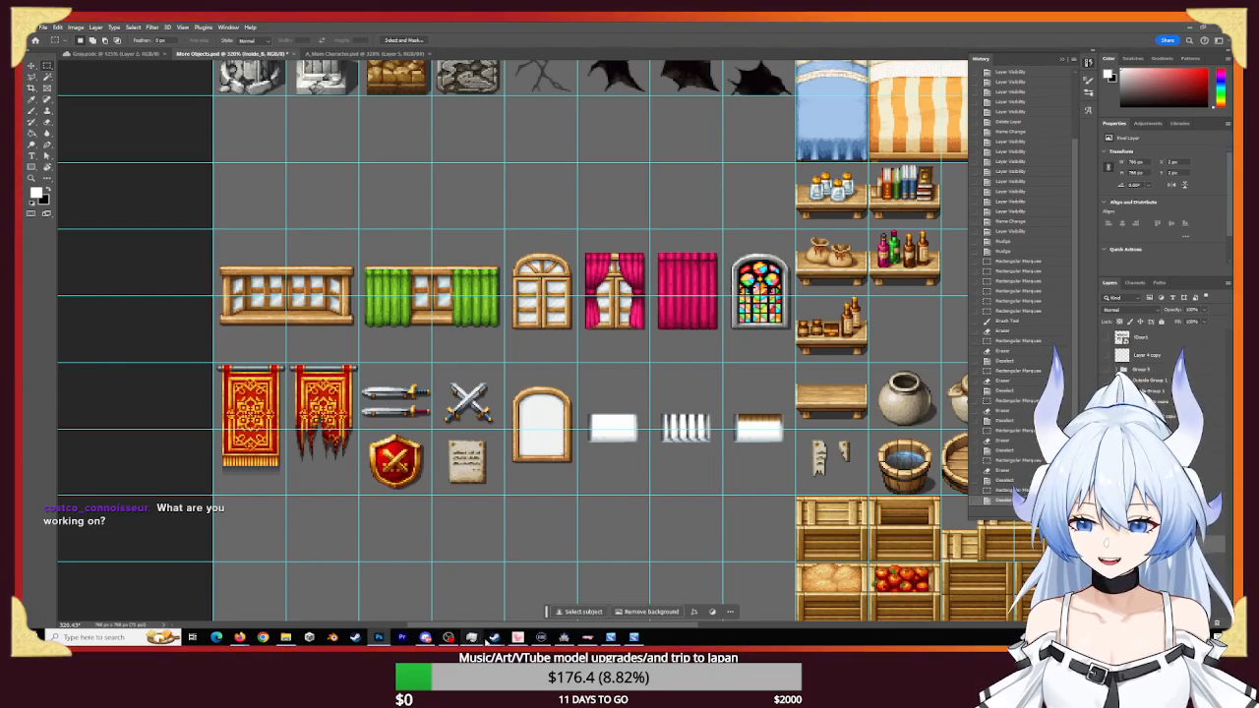
- Switch to RPG Maker MZ, open the Rina's Room map, and extend the dividing wall's top one tile down above a single wall-face tile
left_click(564, 637)
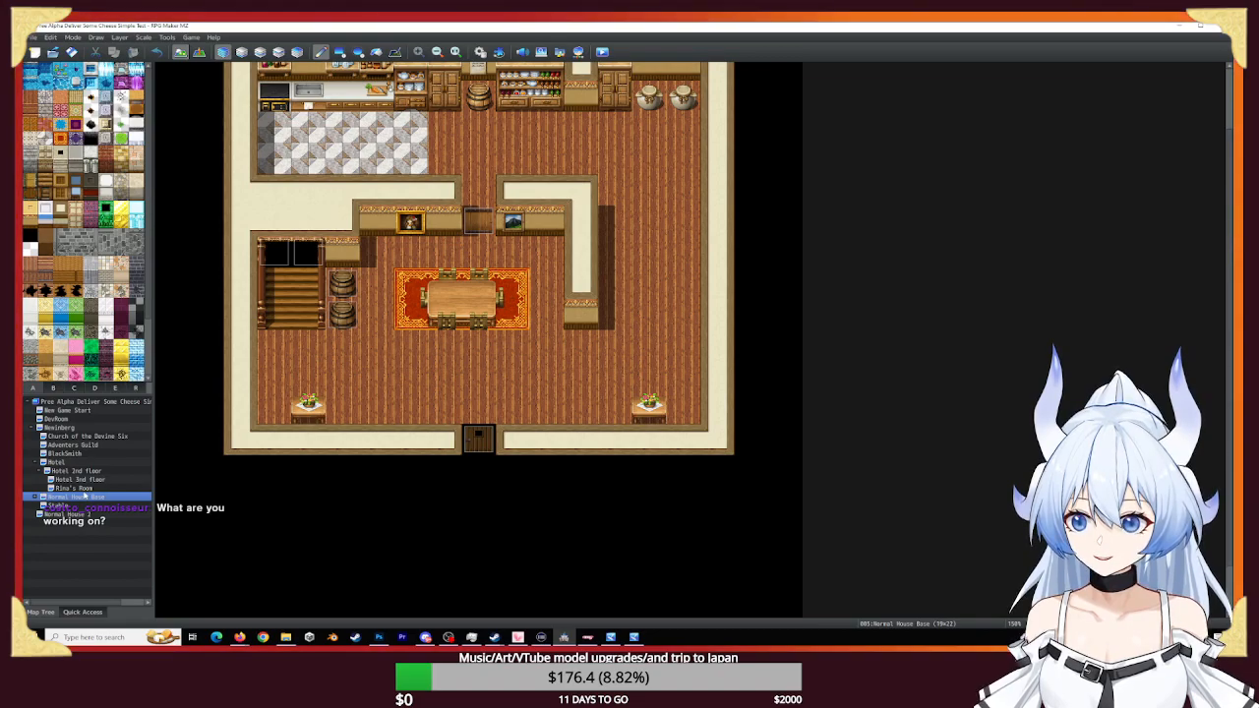
key("Up")
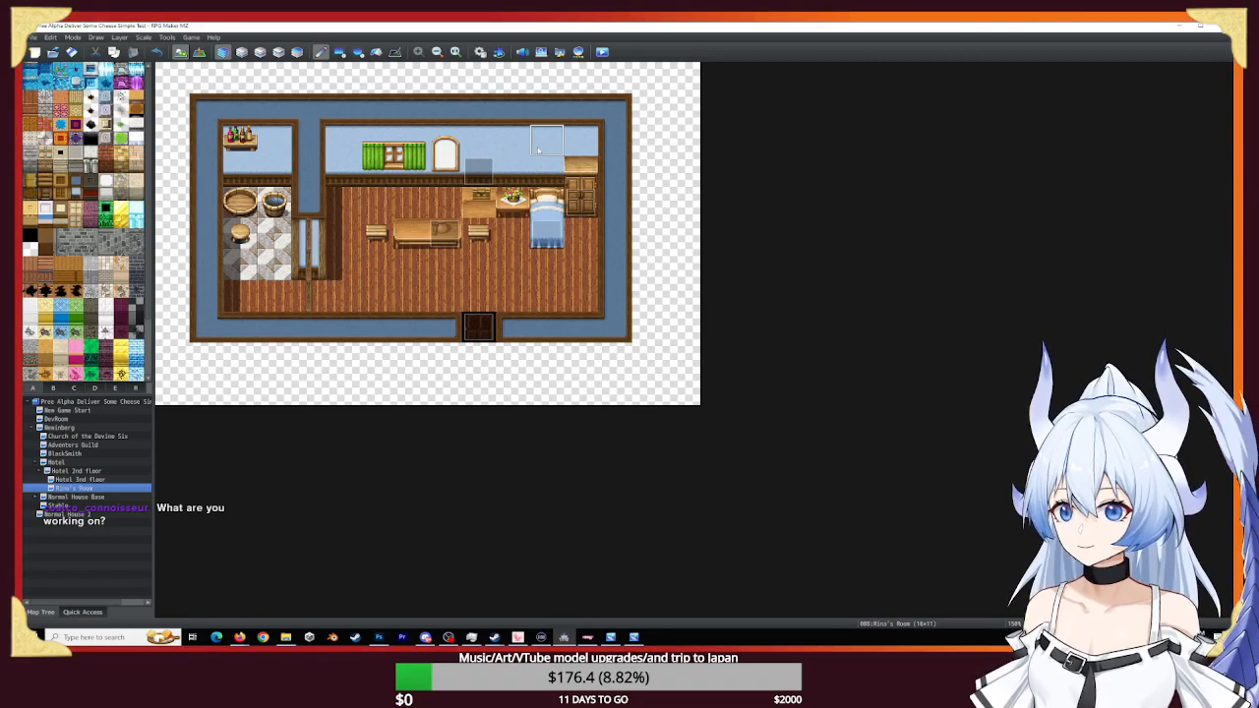
left_click(315, 228)
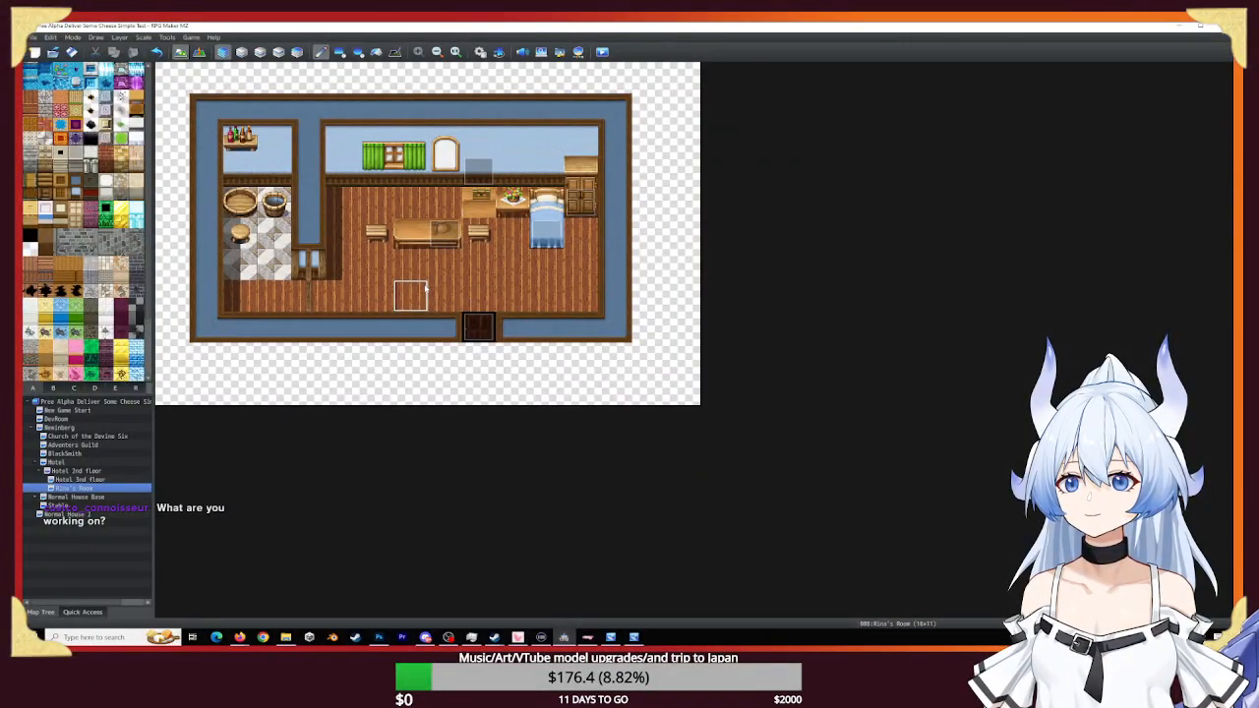
left_click(309, 263)
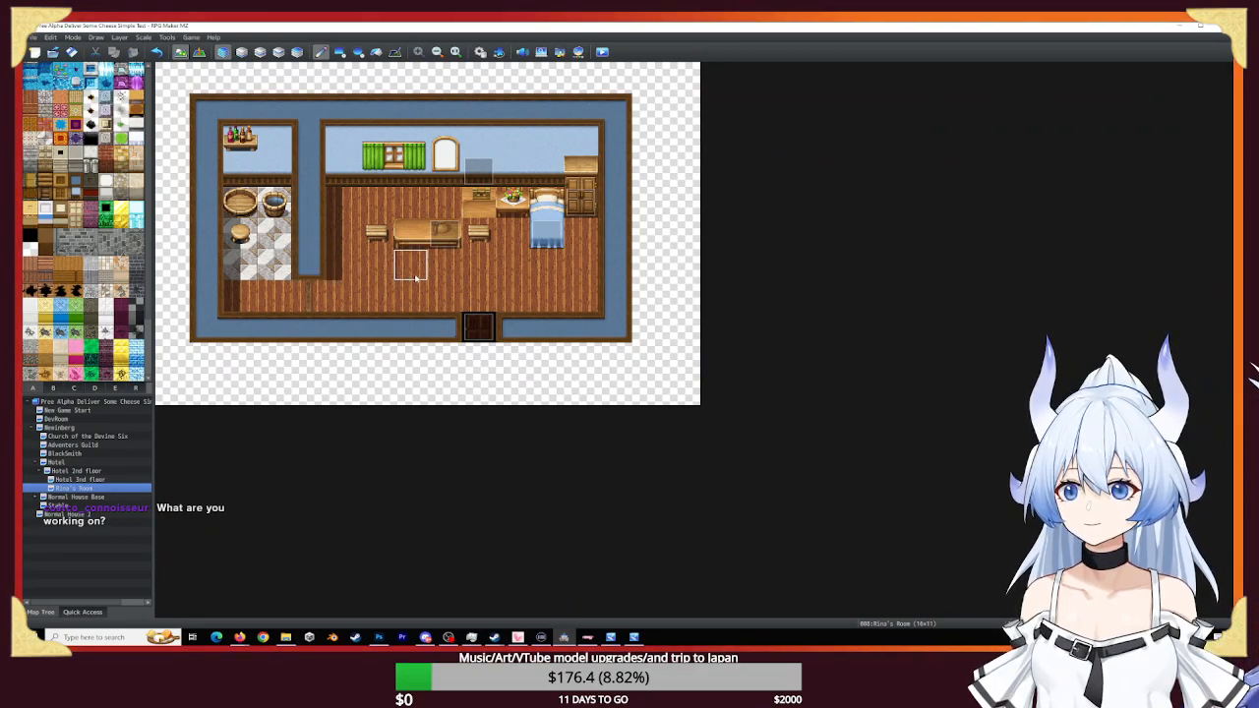
left_click(310, 263)
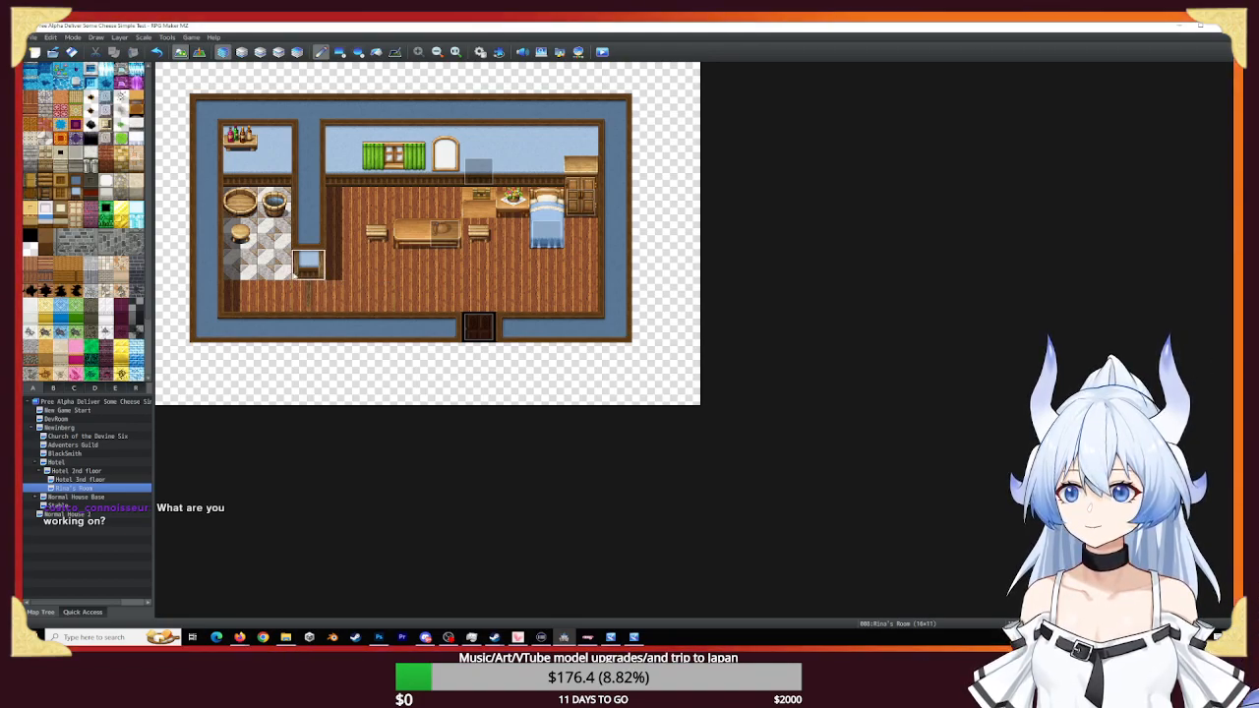
- Look through the B to E tile pages for the vertical wooden beam, and place the D page's beam on the dividing wall's end
left_click(95, 388)
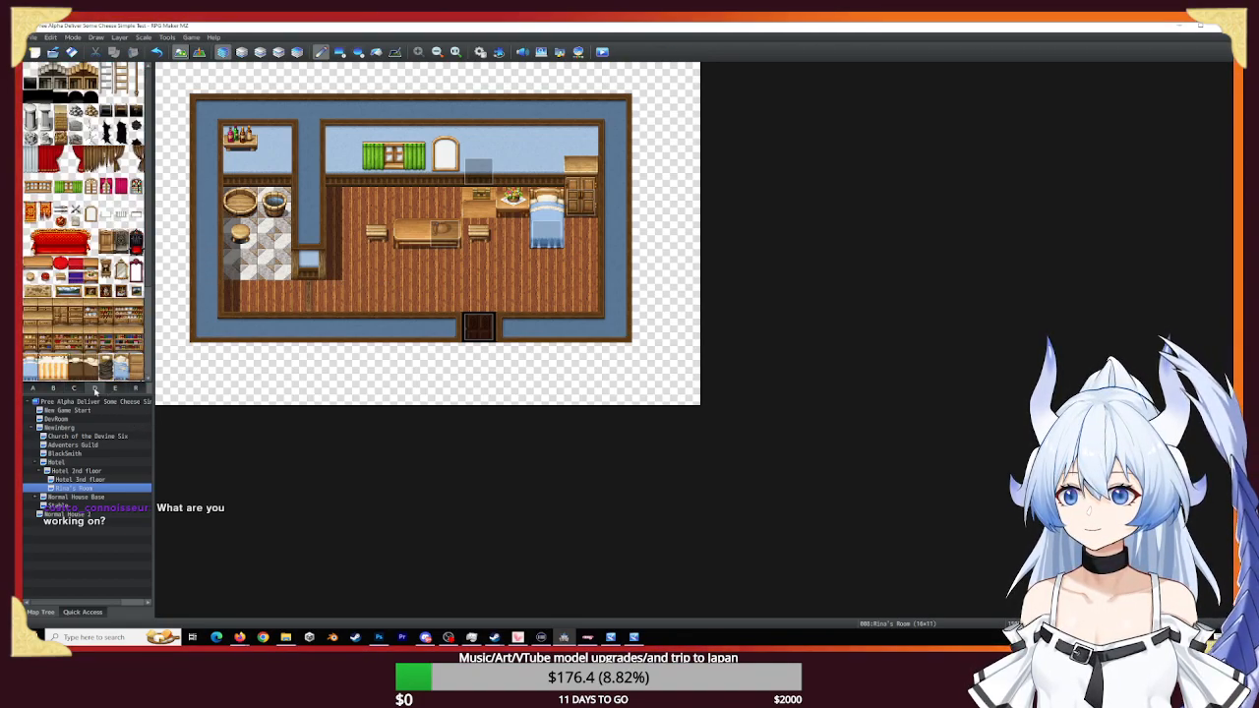
left_click(116, 388)
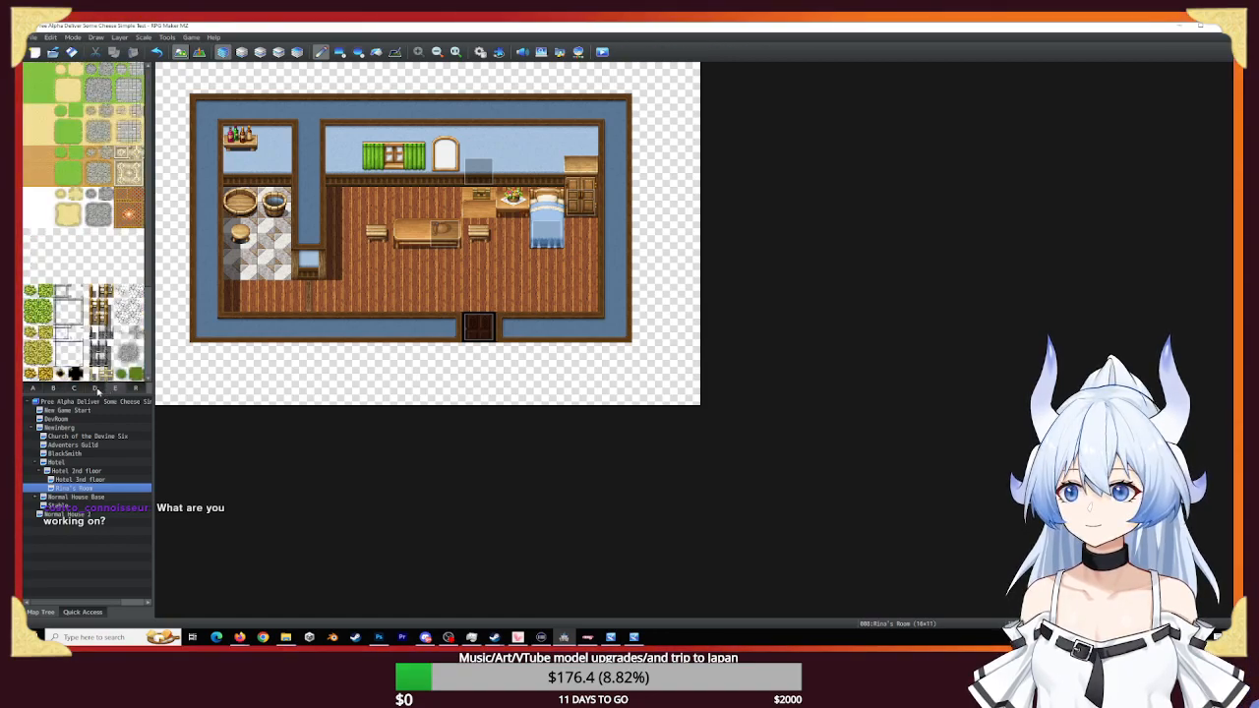
left_click(76, 389)
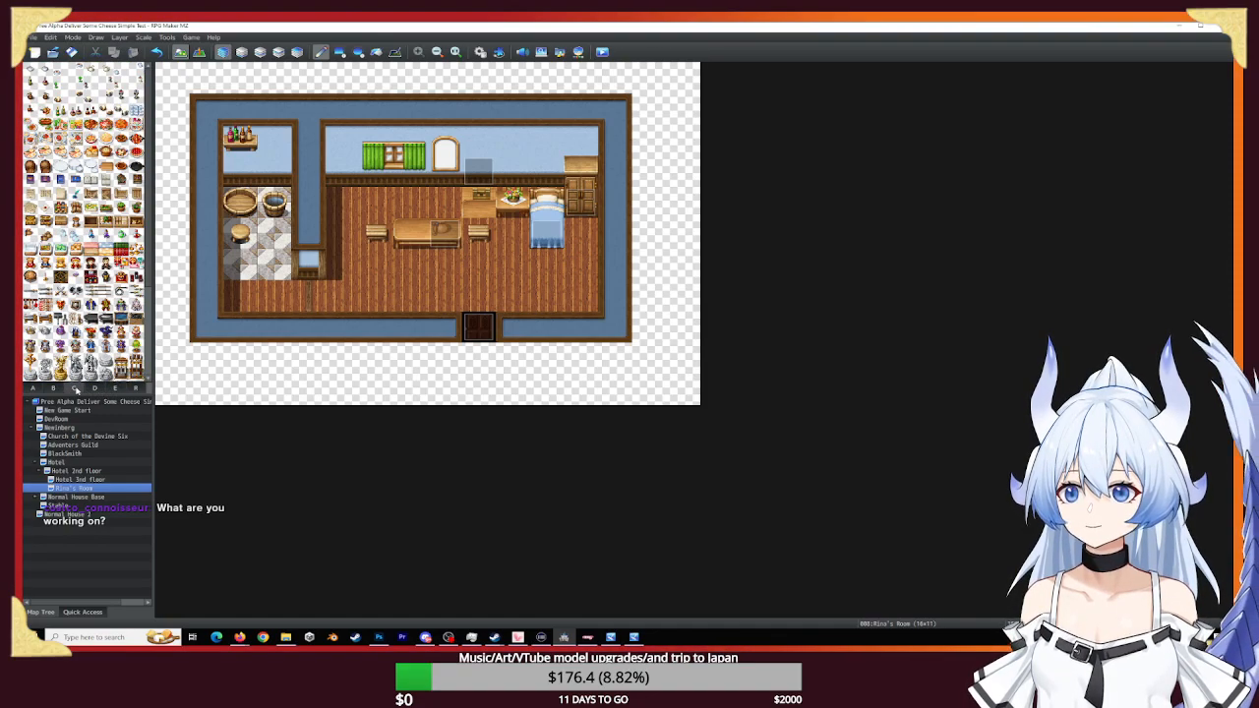
left_click(114, 388)
scroll(84, 221, "down", 2)
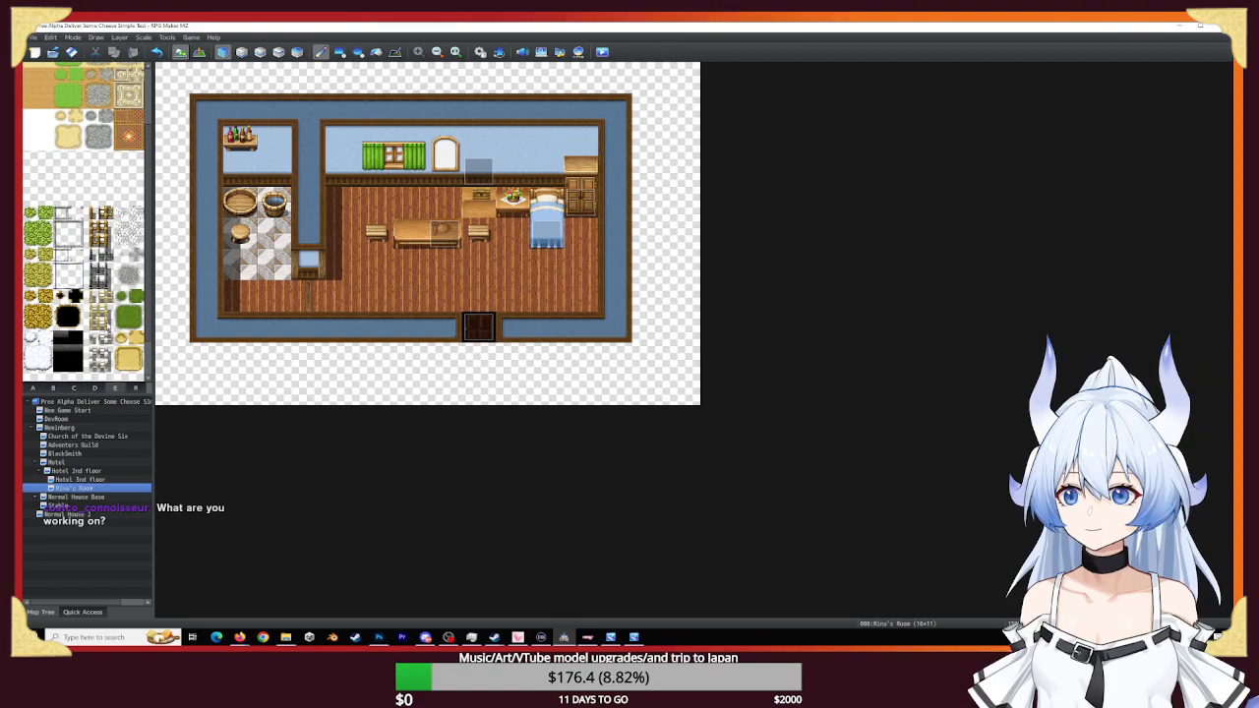
scroll(84, 222, "up", 1)
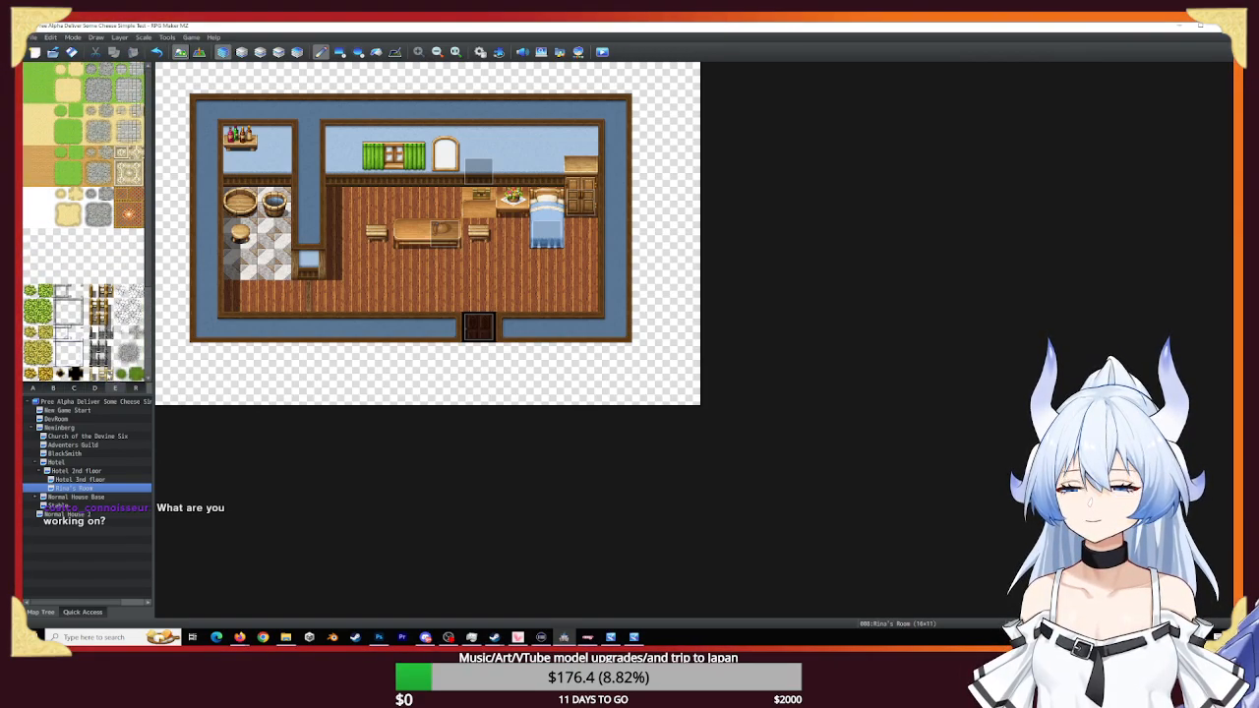
left_click(73, 388)
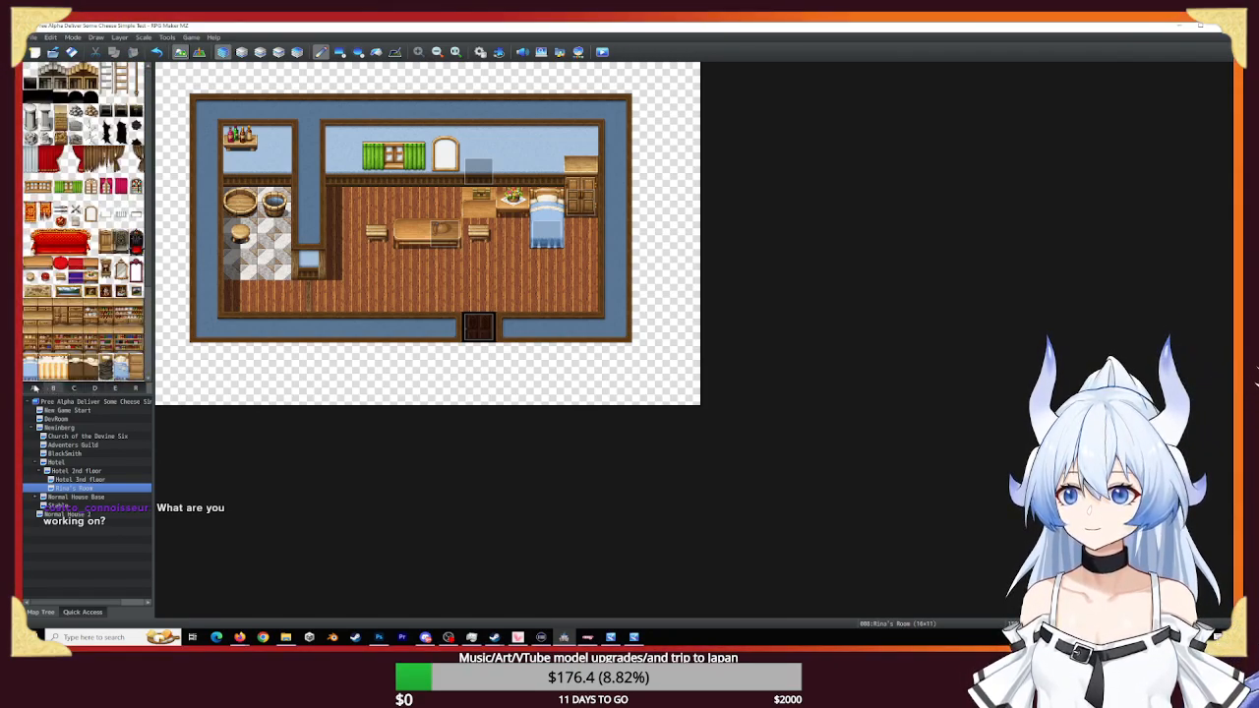
left_click(57, 387)
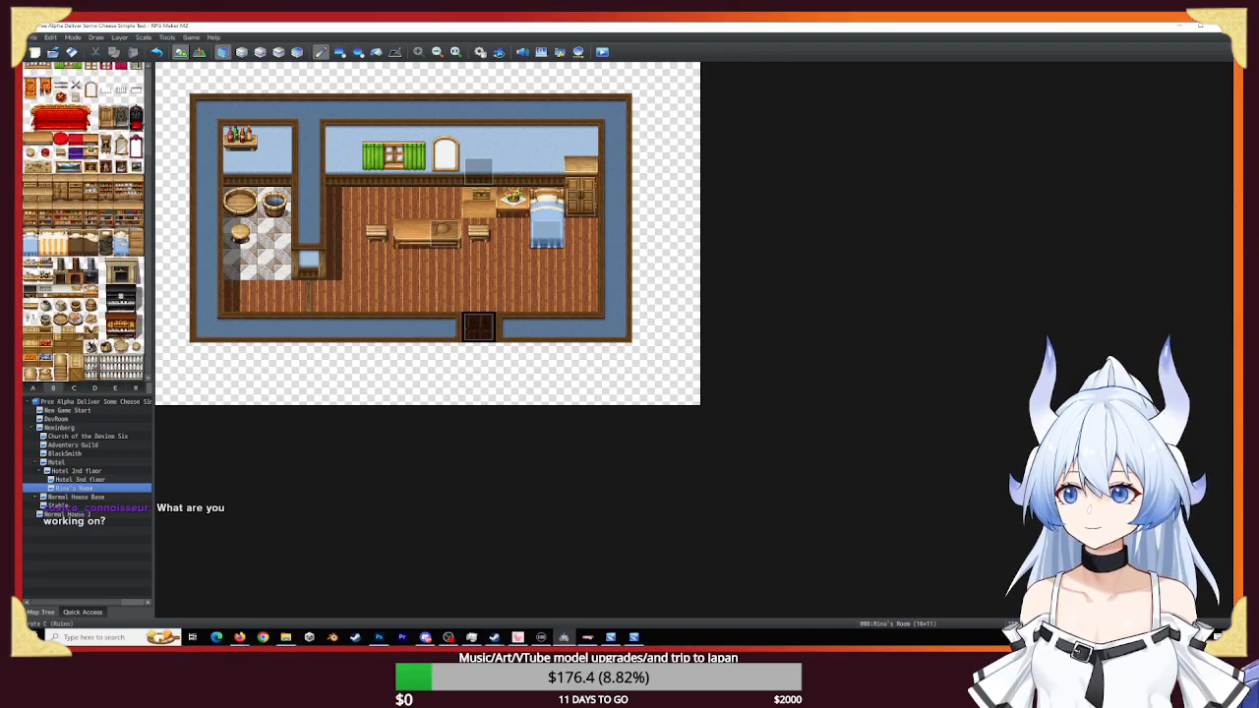
left_click(94, 388)
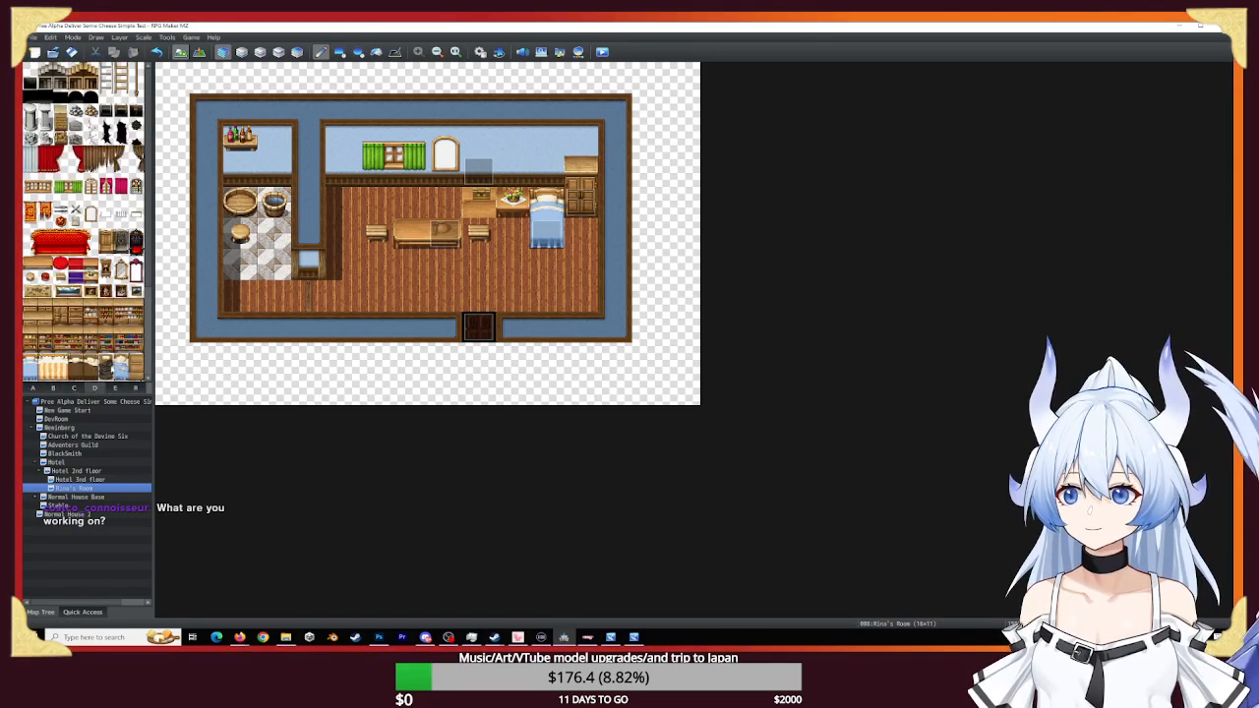
scroll(102, 306, "down", 2)
scroll(102, 305, "down", 2)
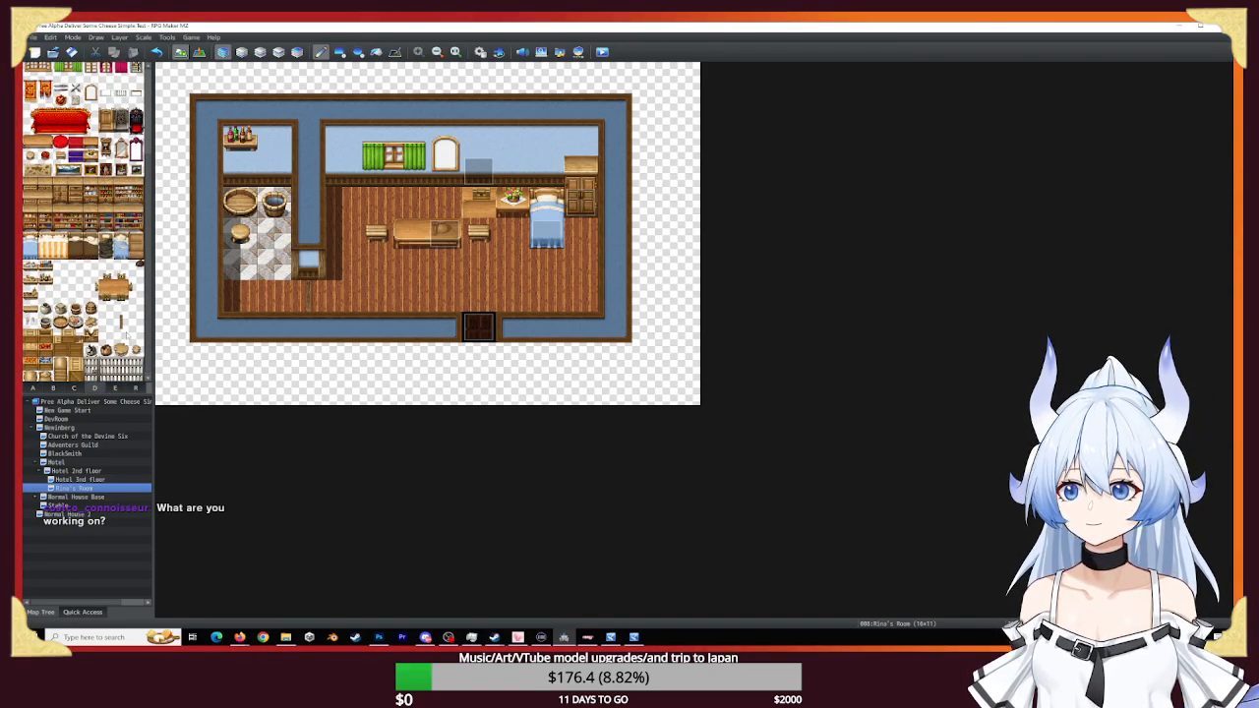
left_click(309, 264)
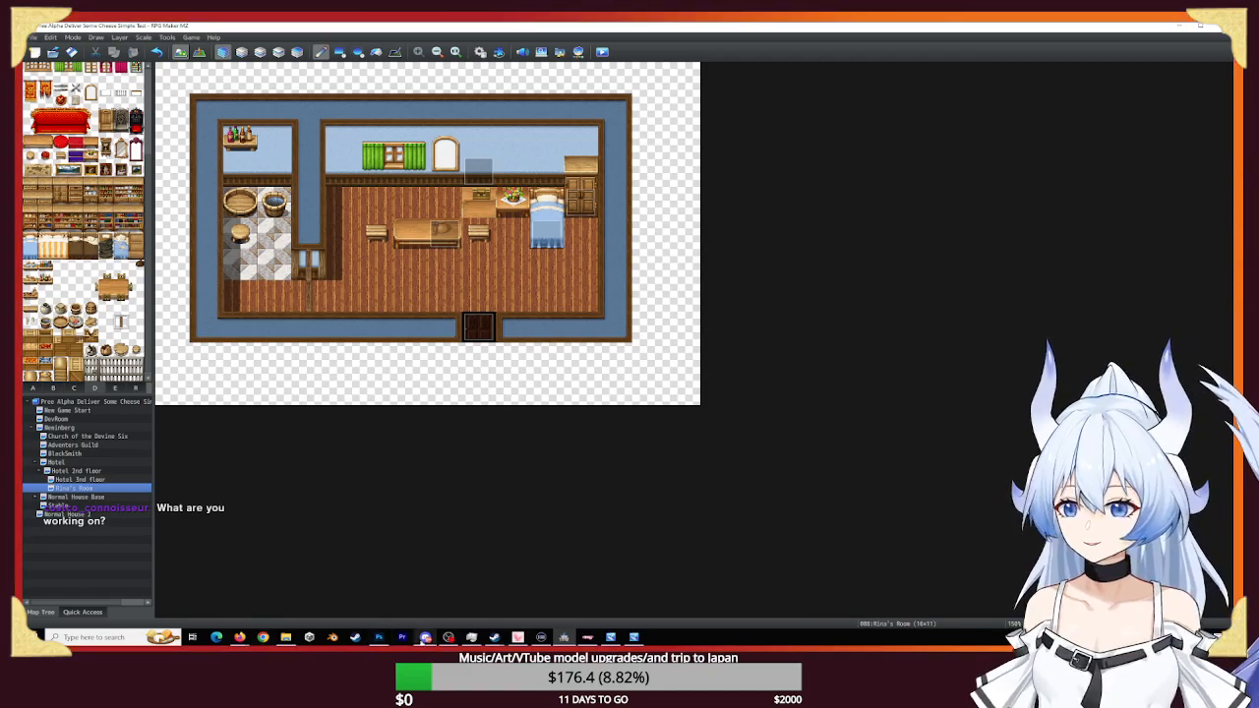
- Back in Photoshop, select the one-by-two-tile block with the stained-glass window and erase it
key("alt+Tab")
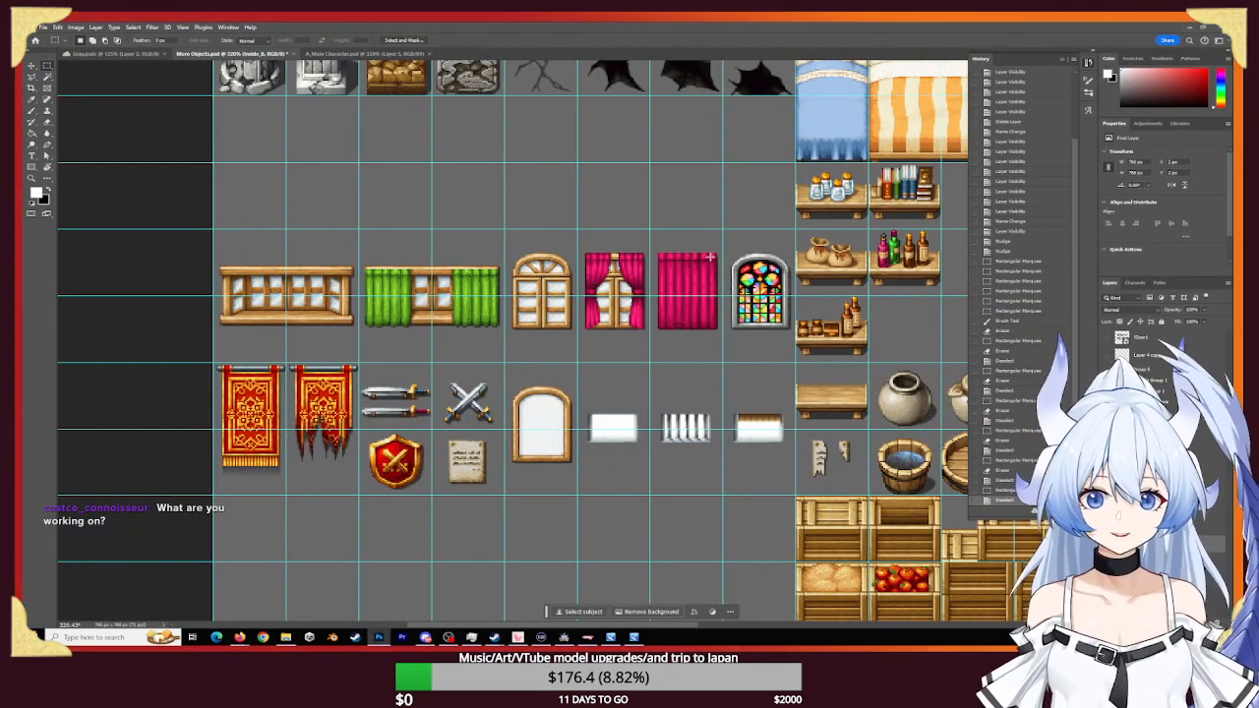
left_click_drag(725, 229, 793, 360)
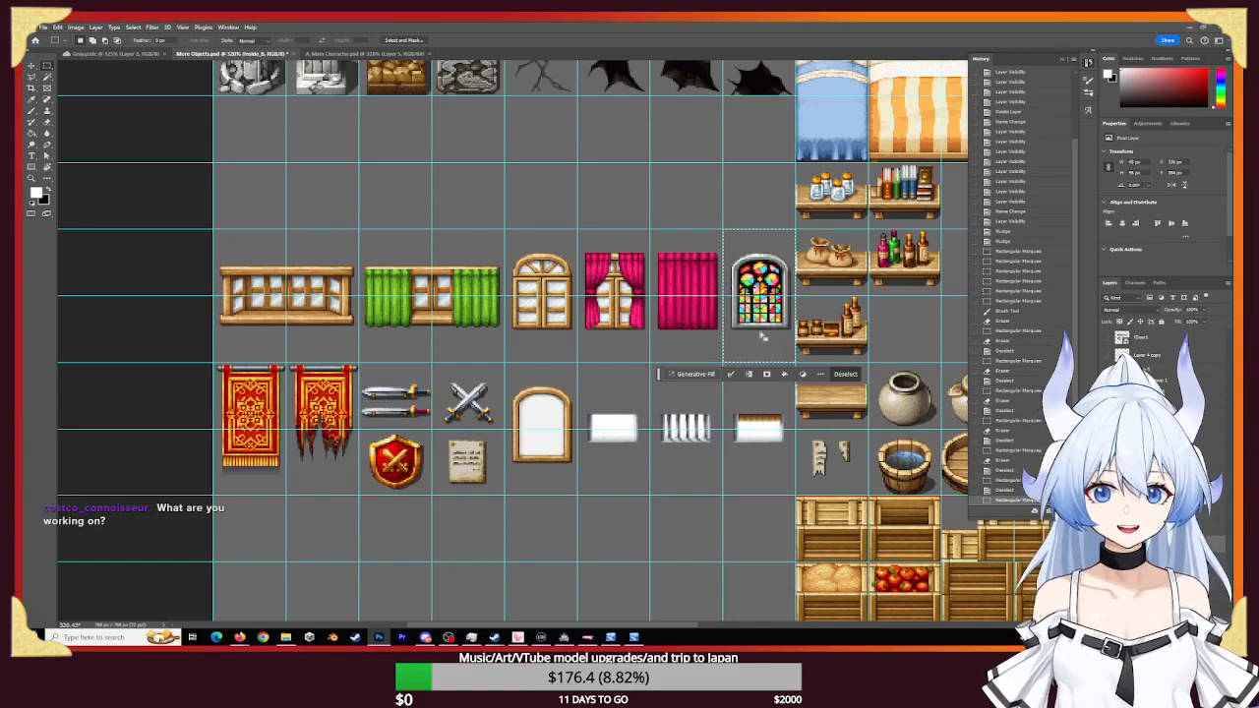
key("Delete")
key("z")
left_click_drag(739, 257, 742, 377)
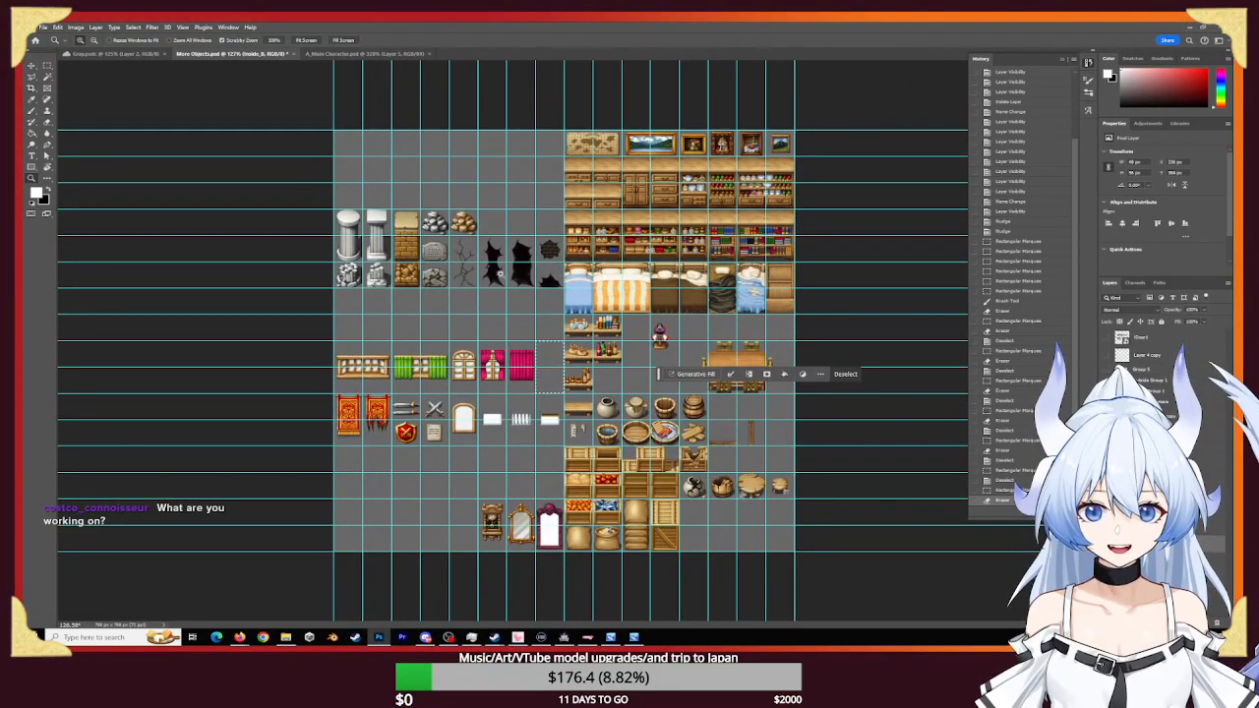
left_click_drag(501, 275, 486, 259)
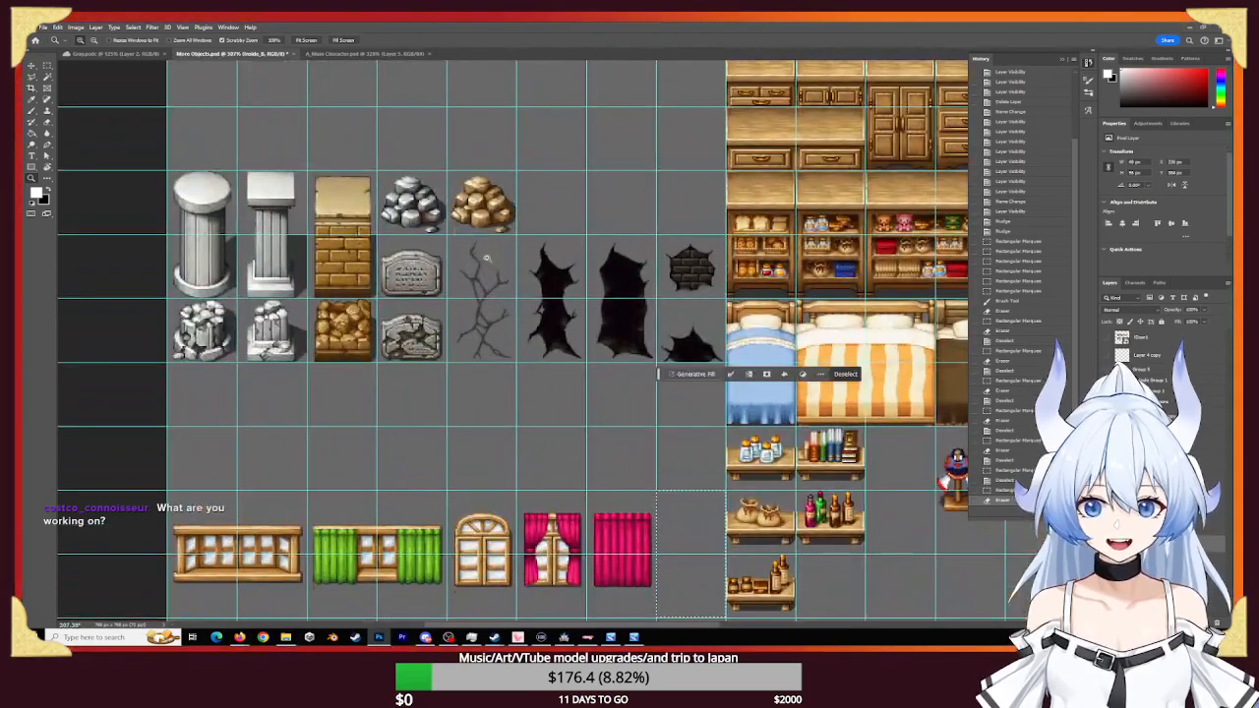
left_click(47, 66)
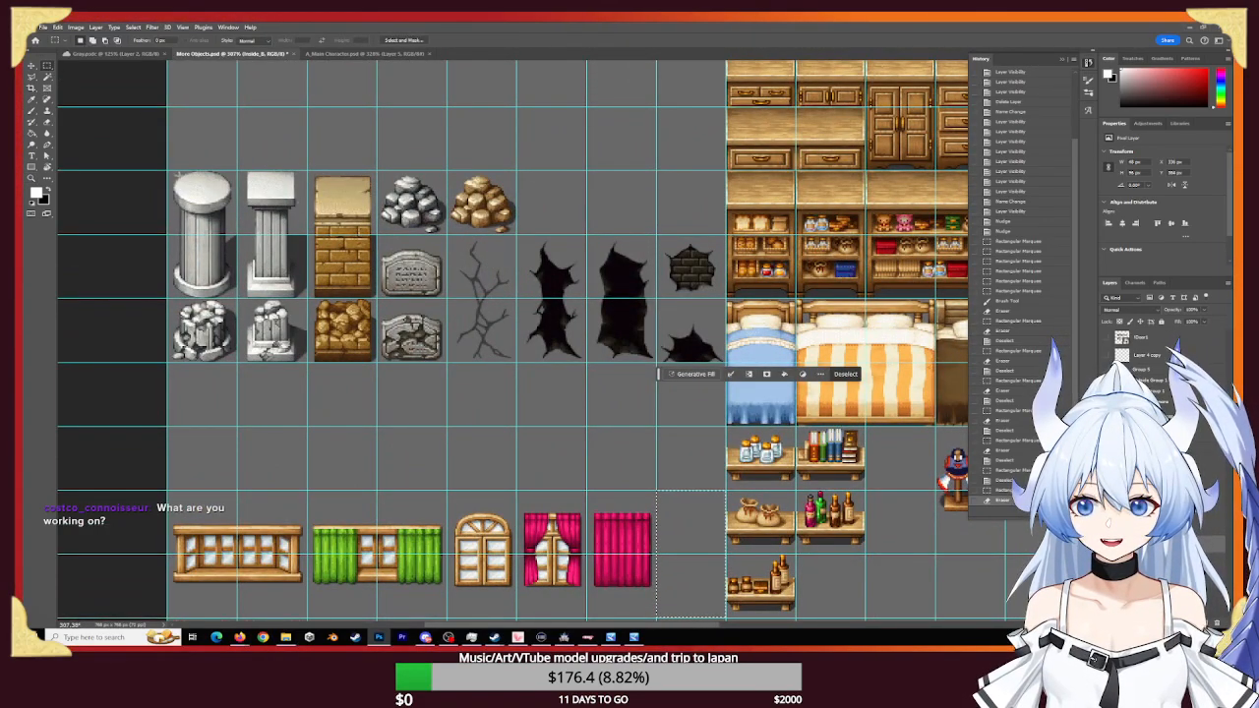
- Select the broken pillars, stonework, rubble, cracks and wall holes except the intact round pillar, erase them and deselect
left_click_drag(169, 173, 723, 362)
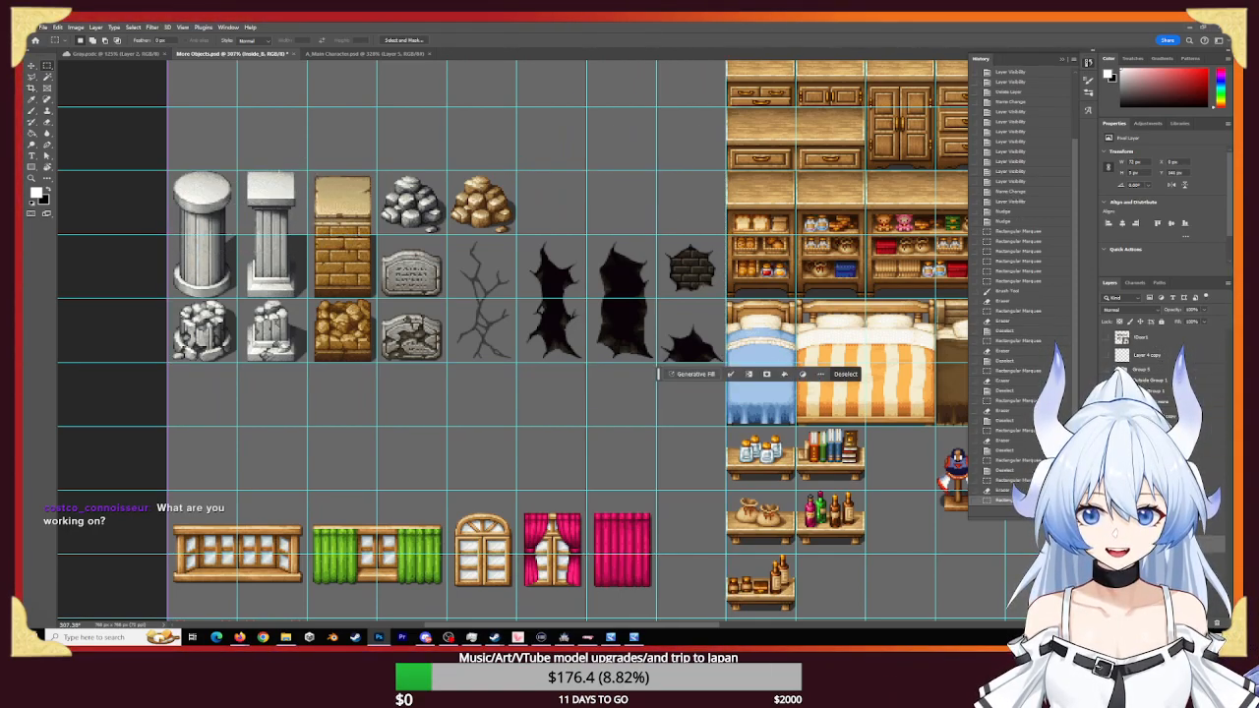
left_click_drag(168, 362, 724, 300)
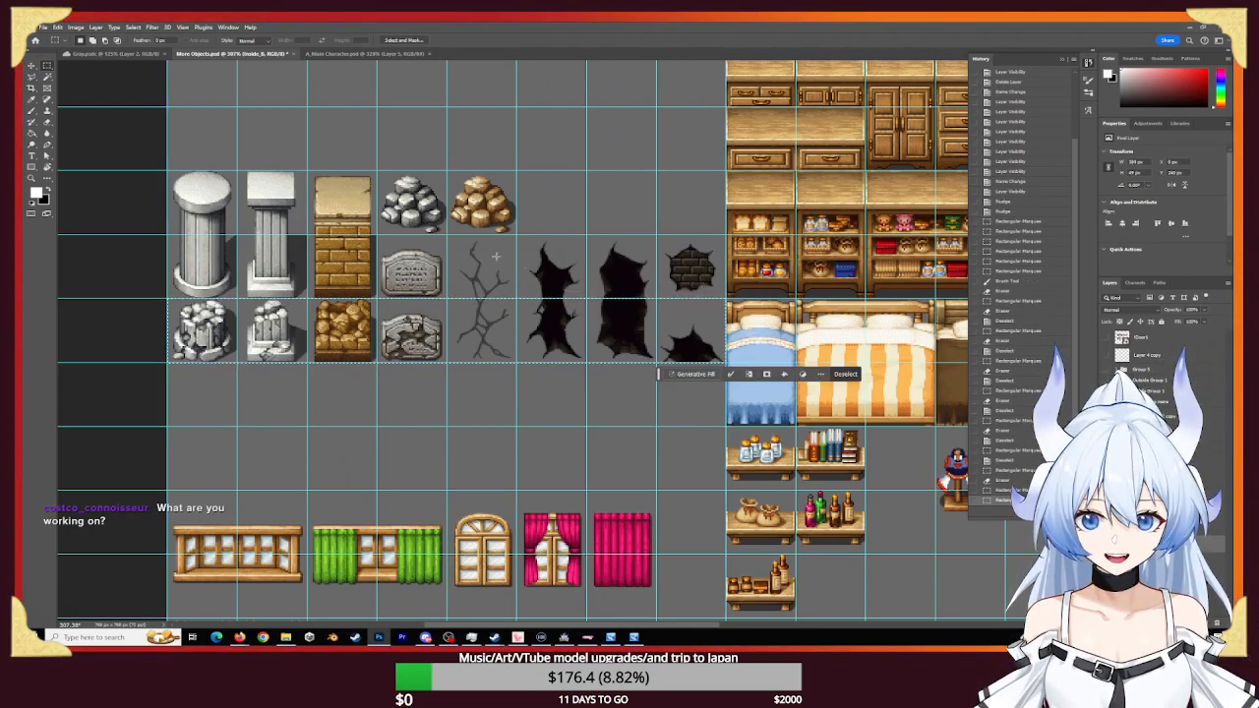
left_click_drag(236, 170, 721, 298, "shift")
key("e")
mouse_move(700, 339)
left_mouse_down()
mouse_move(679, 186)
mouse_move(683, 222)
mouse_move(622, 325)
mouse_move(570, 295)
mouse_move(364, 324)
mouse_move(197, 313)
mouse_move(482, 202)
mouse_move(270, 187)
left_mouse_up()
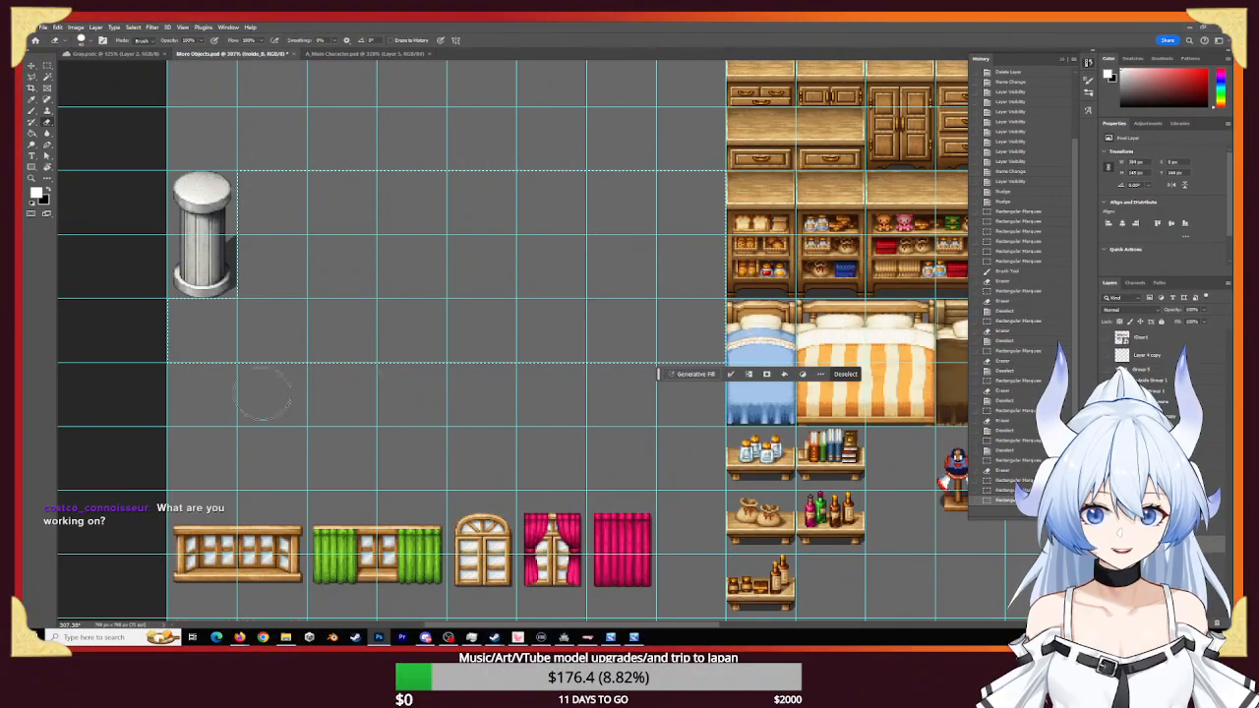
left_click(846, 373)
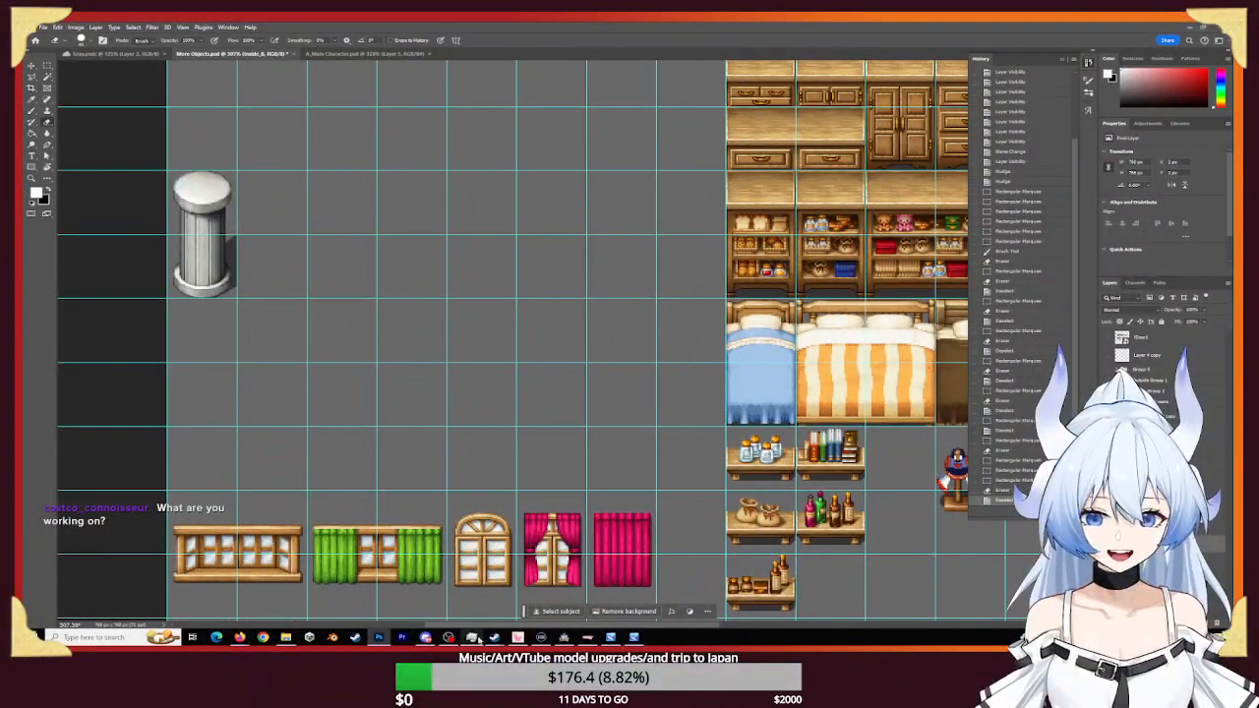
- Switch to RPG Maker MZ, open the Church of the Devine Six map and examine its pillars and furnishings
left_click(564, 637)
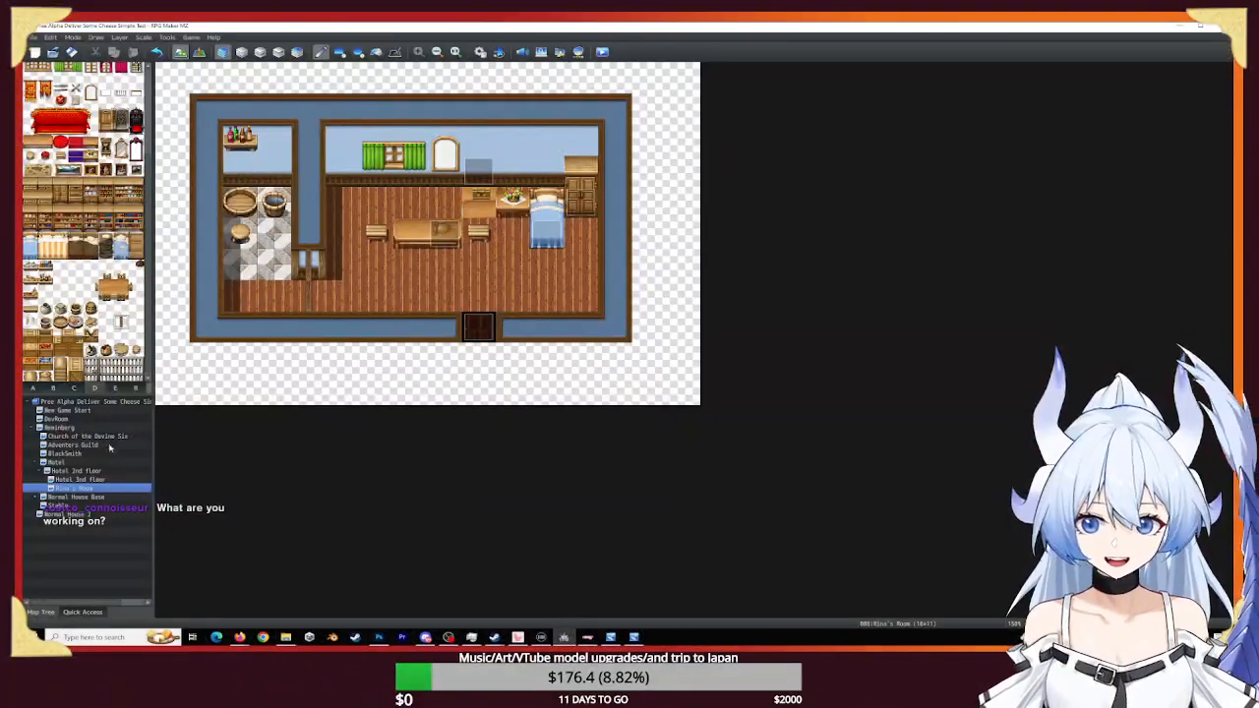
left_click(71, 436)
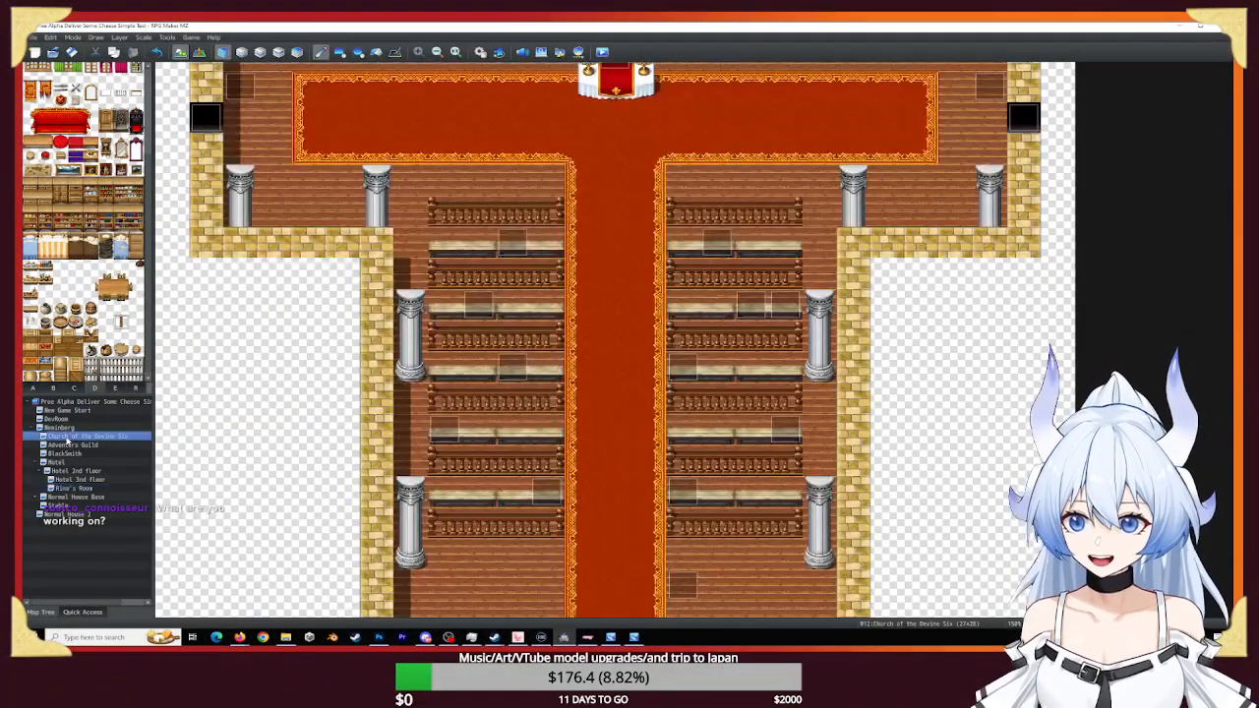
right_click(75, 437)
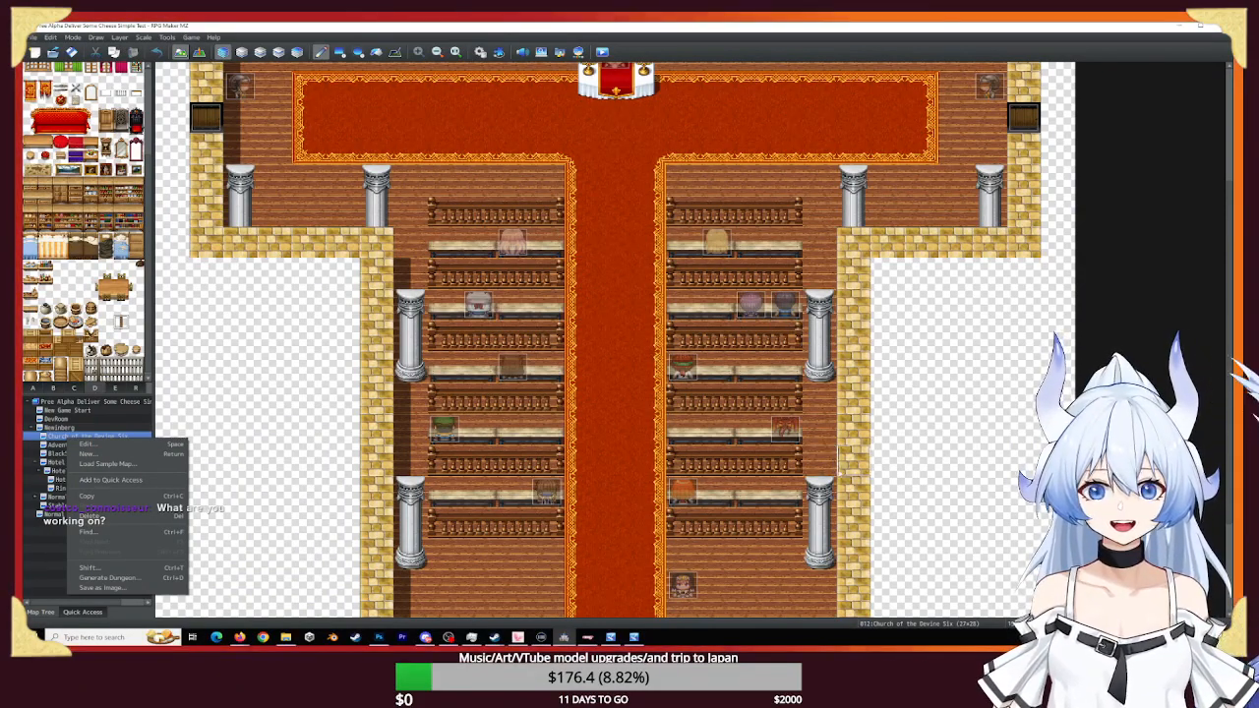
scroll(787, 136, "up", 5)
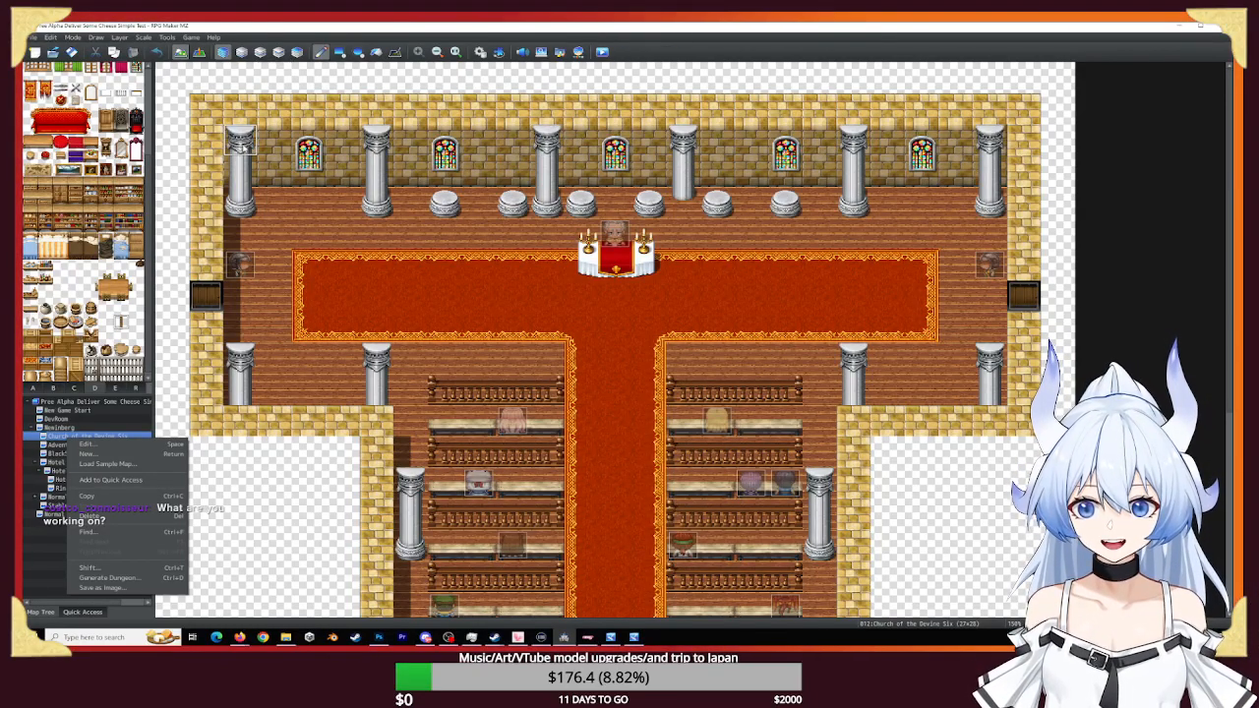
scroll(786, 413, "down", 9)
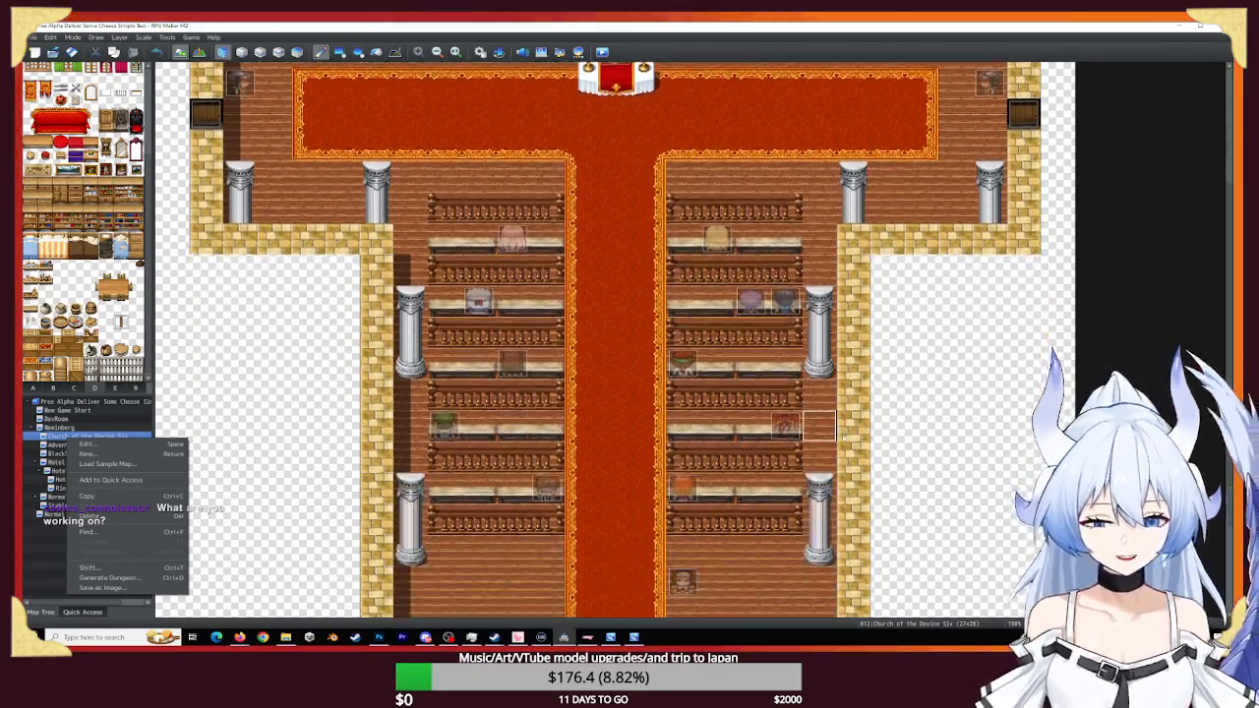
scroll(797, 423, "up", 2)
scroll(798, 423, "up", 5)
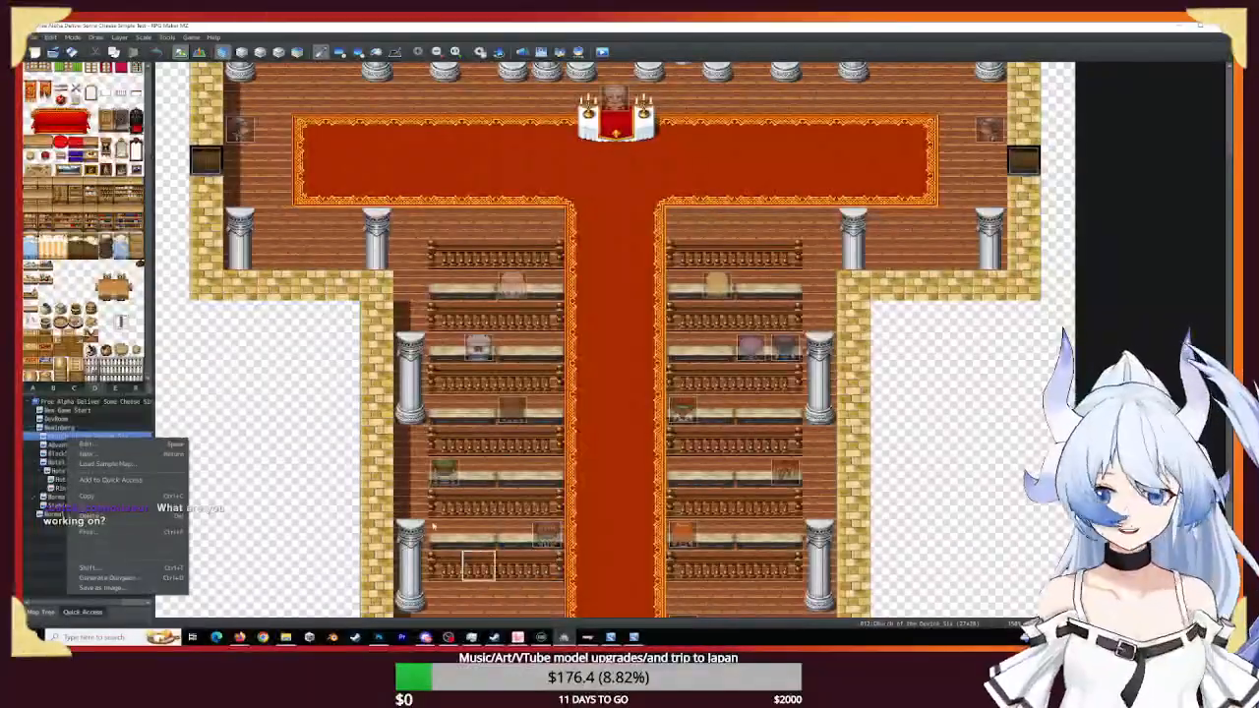
- Back in Photoshop, select the three-by-two-tile block with the bedroll, torn blue bed and empty bed frame, erase it and deselect
left_click(378, 637)
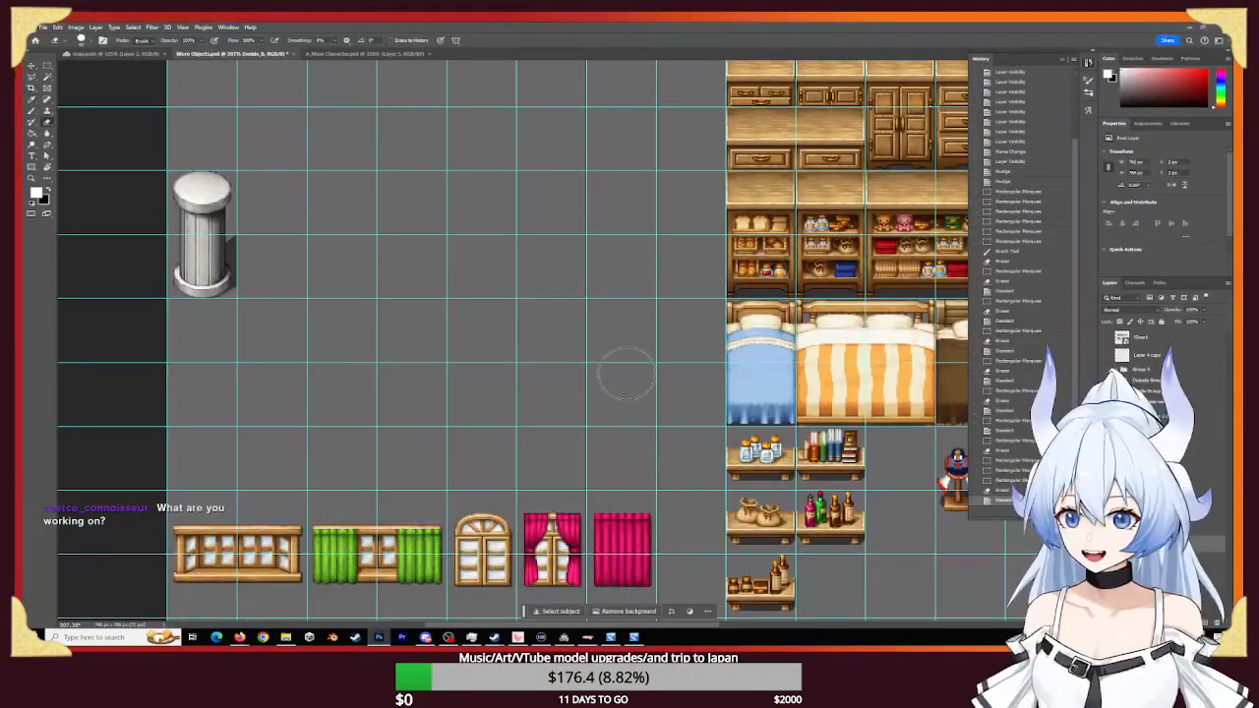
key("z")
left_click_drag(626, 356, 536, 357)
left_click_drag(730, 300, 865, 299)
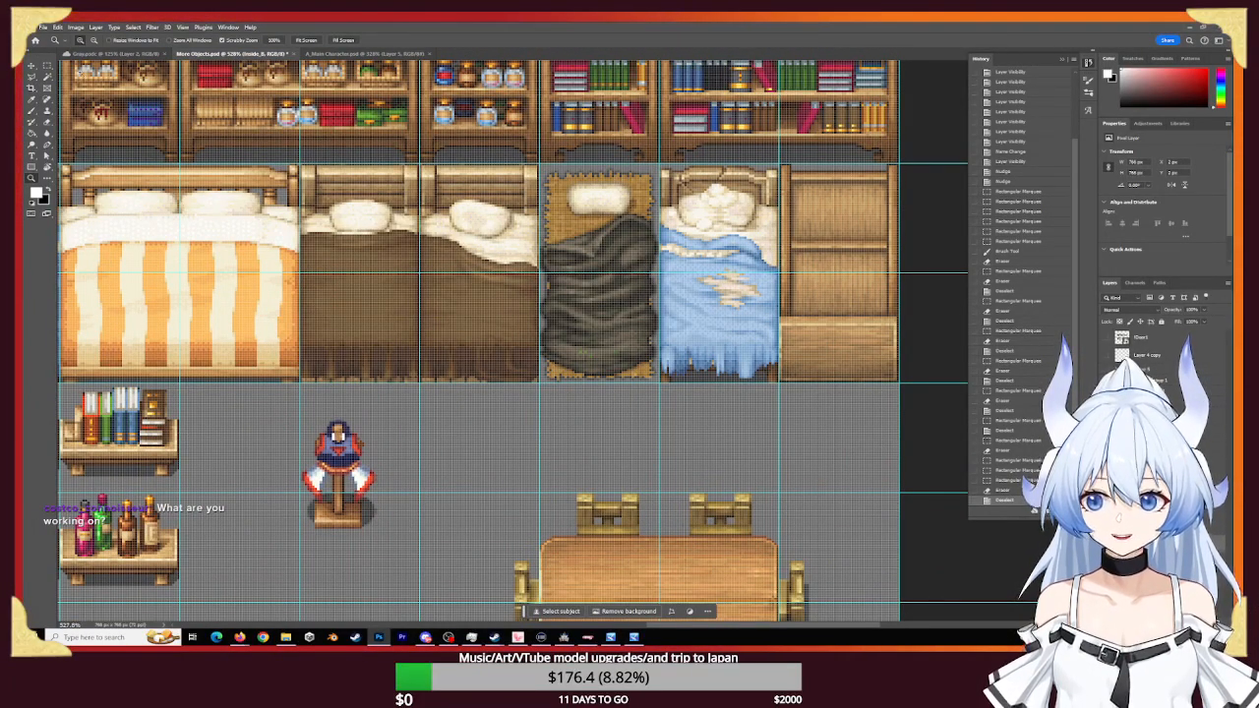
key("m")
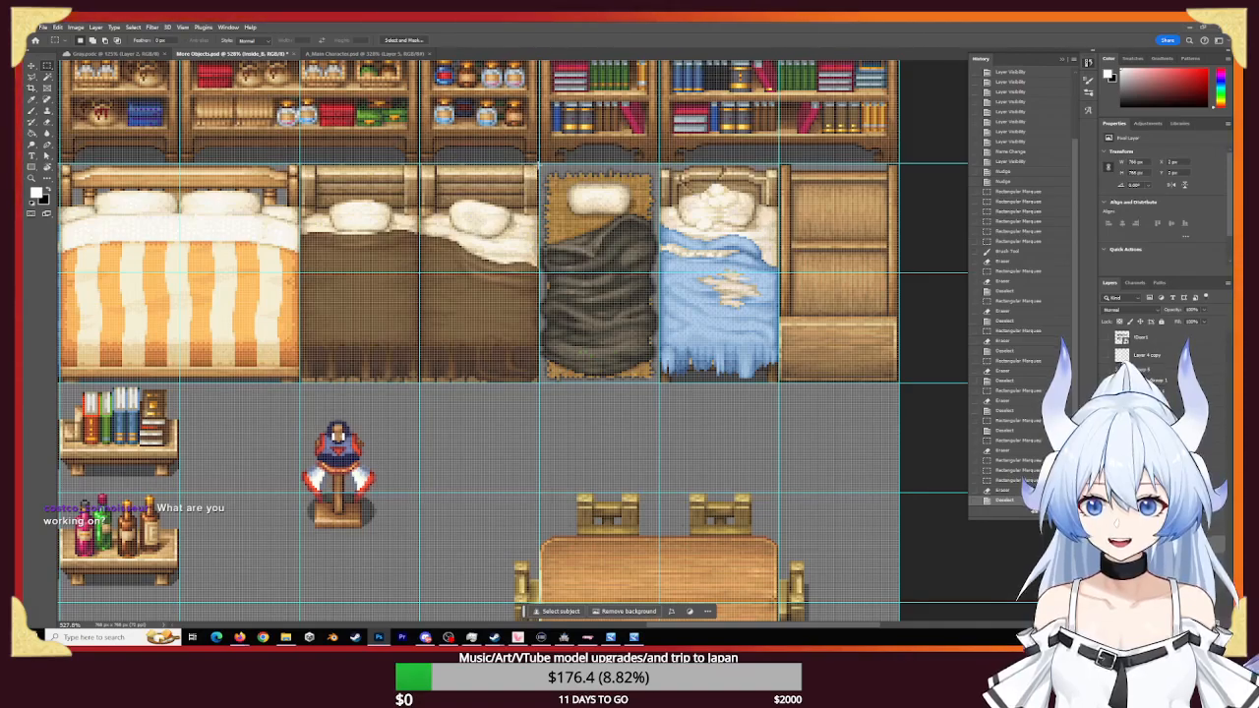
mouse_move(541, 165)
left_mouse_down()
mouse_move(613, 189)
mouse_move(801, 294)
mouse_move(885, 356)
mouse_move(898, 382)
mouse_move(854, 416)
mouse_move(708, 393)
mouse_move(690, 287)
mouse_move(696, 190)
mouse_move(590, 294)
left_mouse_up()
key("e")
key("z")
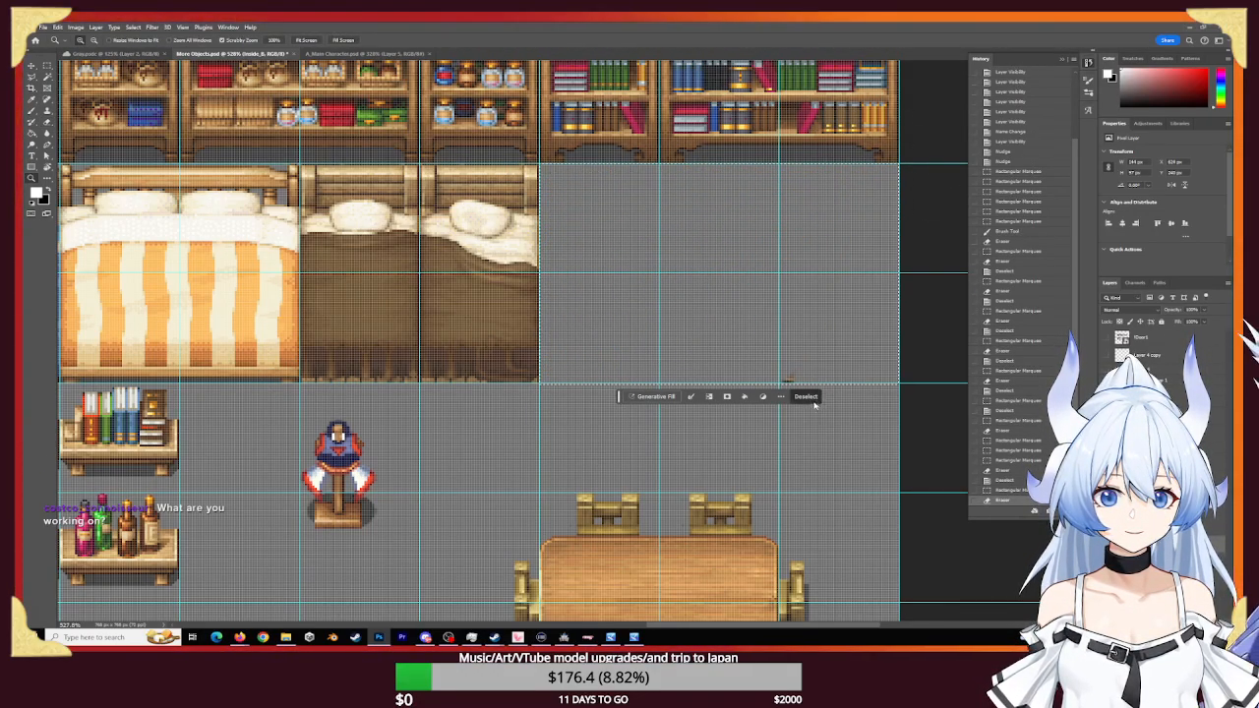
left_click(805, 396)
- Select the three-by-two-tile block with the white light patches beside the arched frame, erase it and deselect
left_click_drag(847, 346, 797, 335)
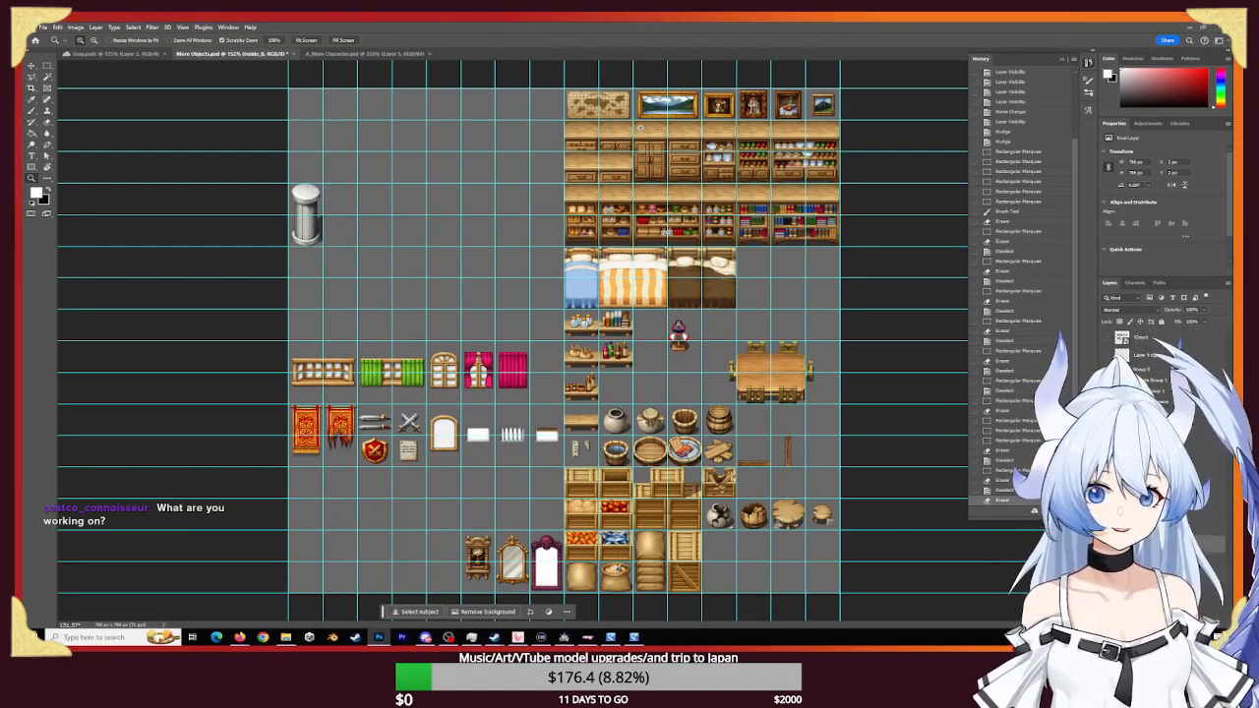
left_click_drag(481, 442, 539, 454)
key("e")
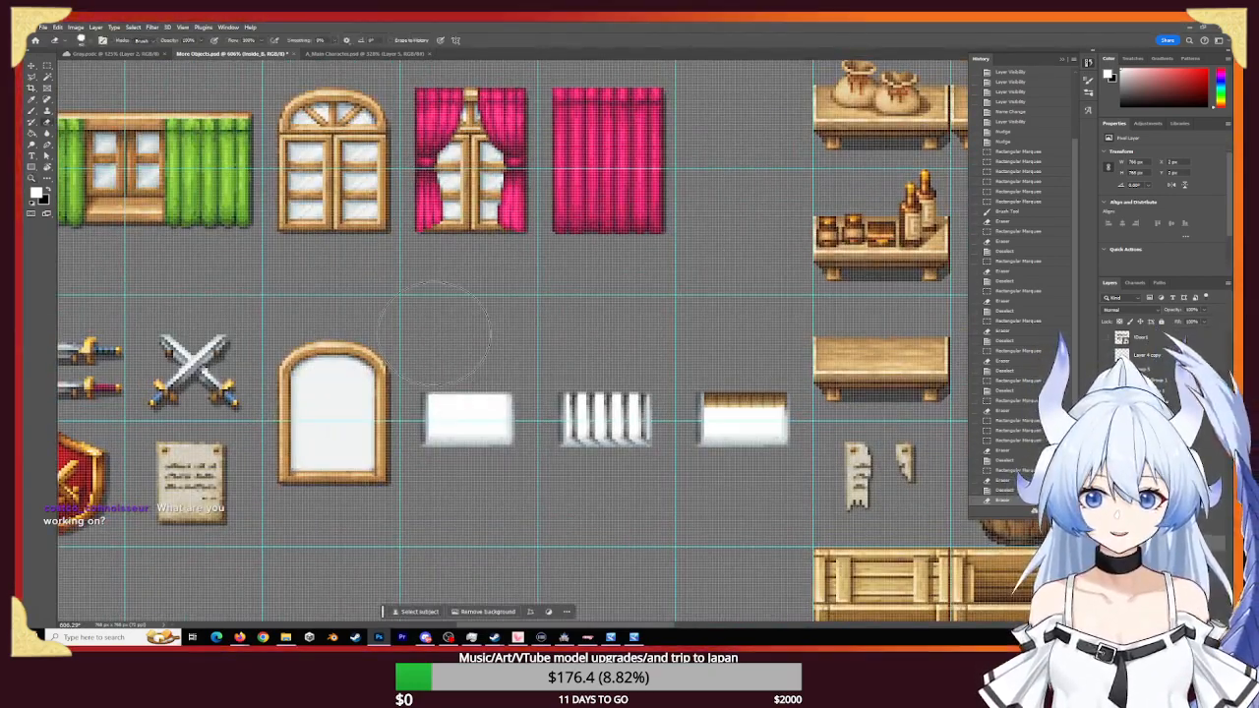
key("m")
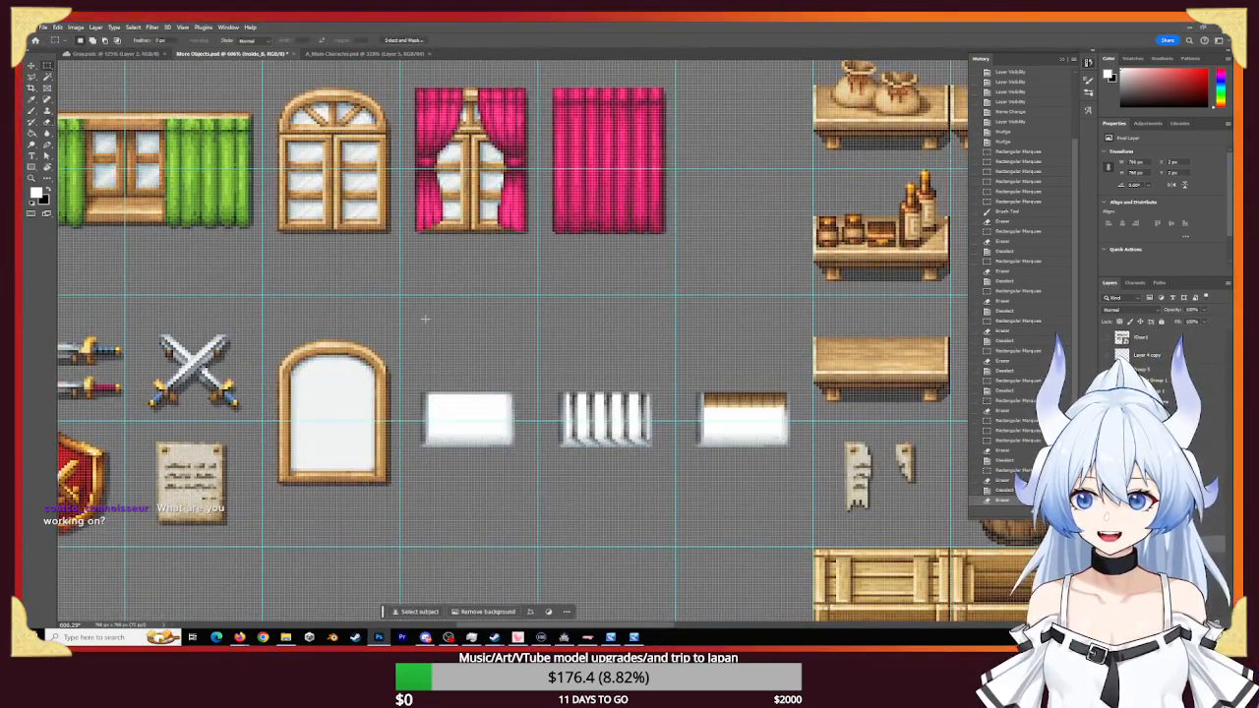
mouse_move(400, 295)
left_mouse_down()
mouse_move(513, 349)
mouse_move(727, 510)
mouse_move(813, 547)
left_mouse_up()
key("e")
mouse_move(767, 403)
left_mouse_down()
mouse_move(732, 428)
mouse_move(673, 344)
mouse_move(432, 423)
left_mouse_up()
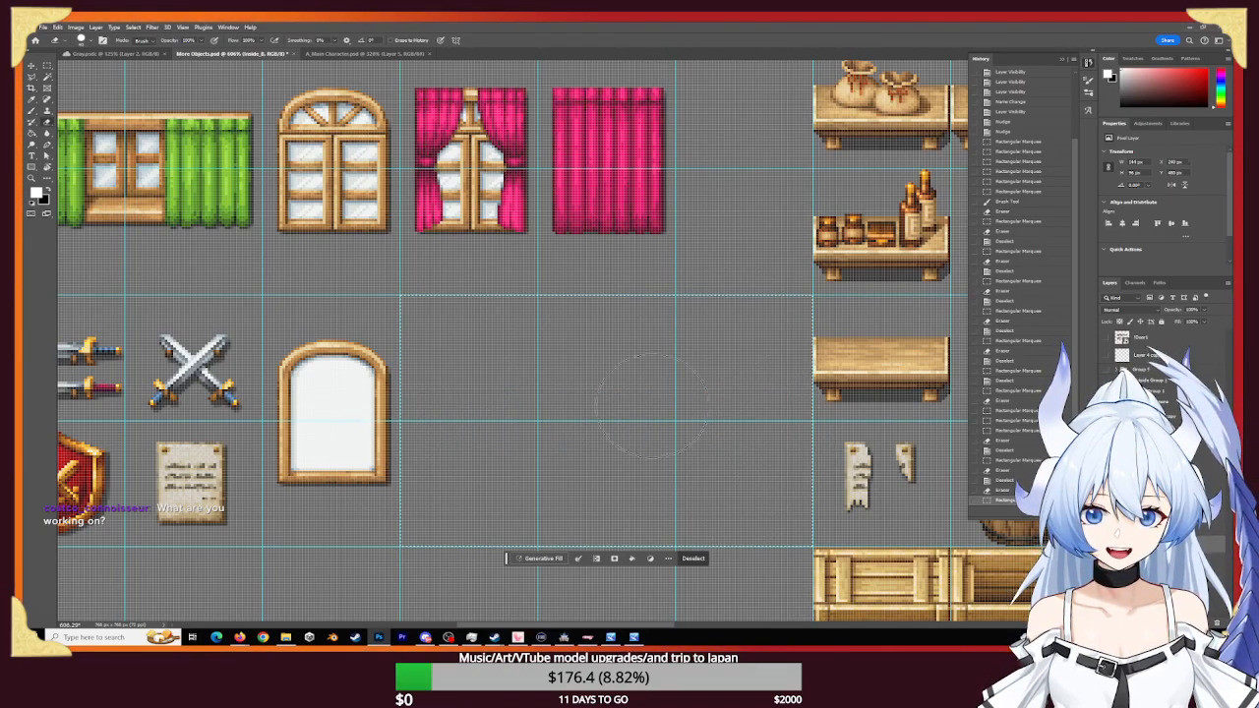
left_click(696, 562)
- Select the red banners, swords, shield and crossed swords while leaving out the paper note, erase them and deselect
left_click_drag(239, 480, 843, 465)
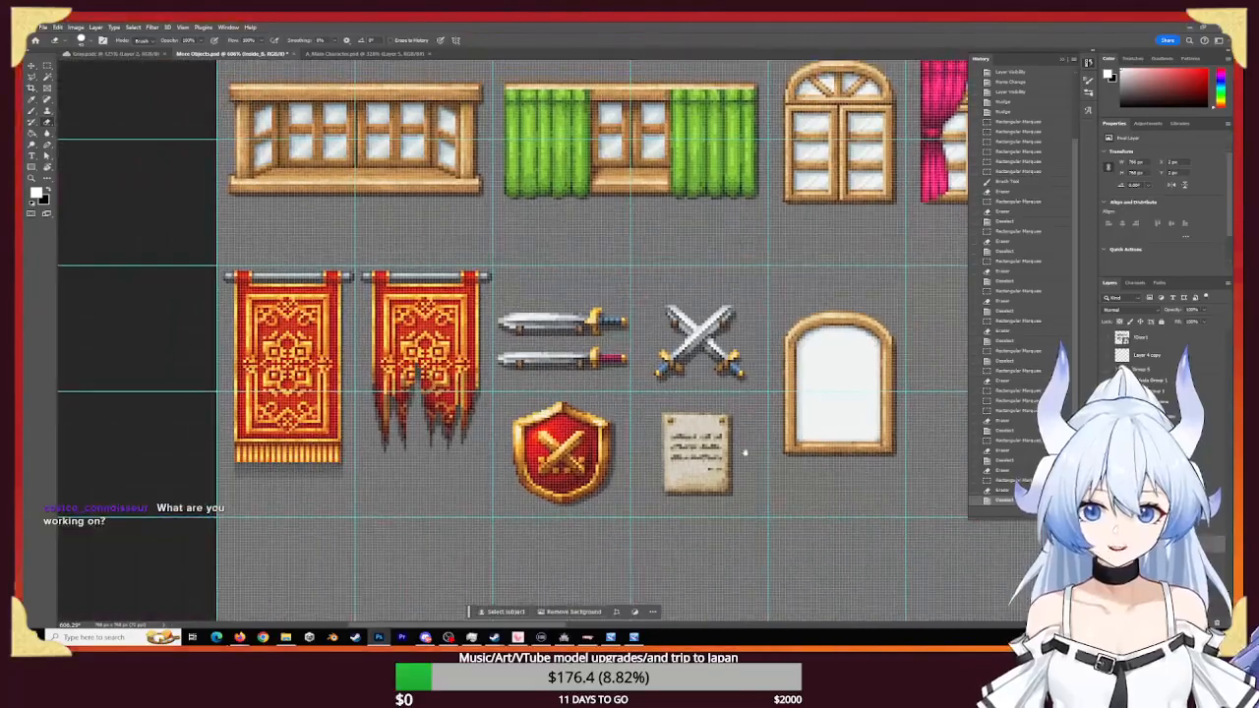
left_click(47, 66)
mouse_move(218, 265)
left_mouse_down()
mouse_move(380, 437)
mouse_move(546, 535)
left_mouse_up()
left_click_drag(600, 523, 630, 513)
mouse_move(631, 265)
left_mouse_down("shift")
mouse_move(748, 343)
mouse_move(768, 392)
left_mouse_up("shift")
key("e")
mouse_move(726, 317)
left_mouse_down()
mouse_move(570, 419)
mouse_move(590, 442)
mouse_move(587, 337)
mouse_move(452, 354)
mouse_move(193, 256)
mouse_move(278, 511)
left_mouse_up()
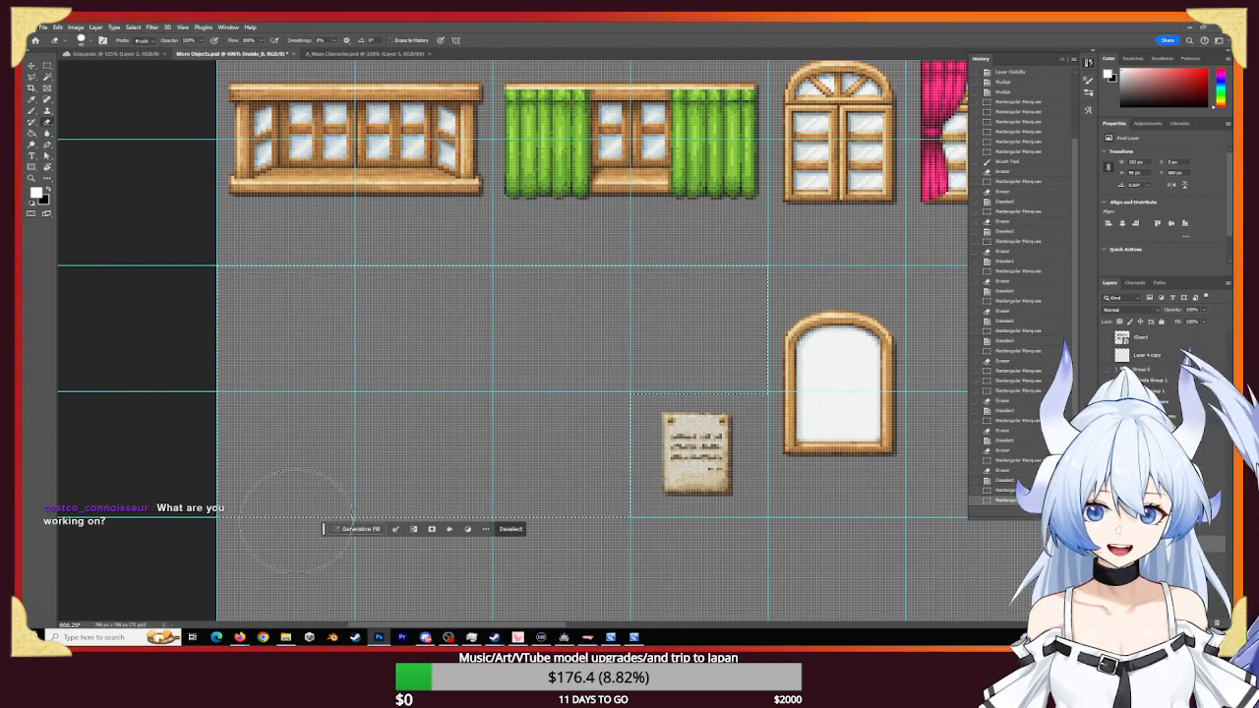
key("z")
mouse_move(564, 331)
left_mouse_down()
mouse_move(488, 326)
mouse_move(501, 330)
left_mouse_up()
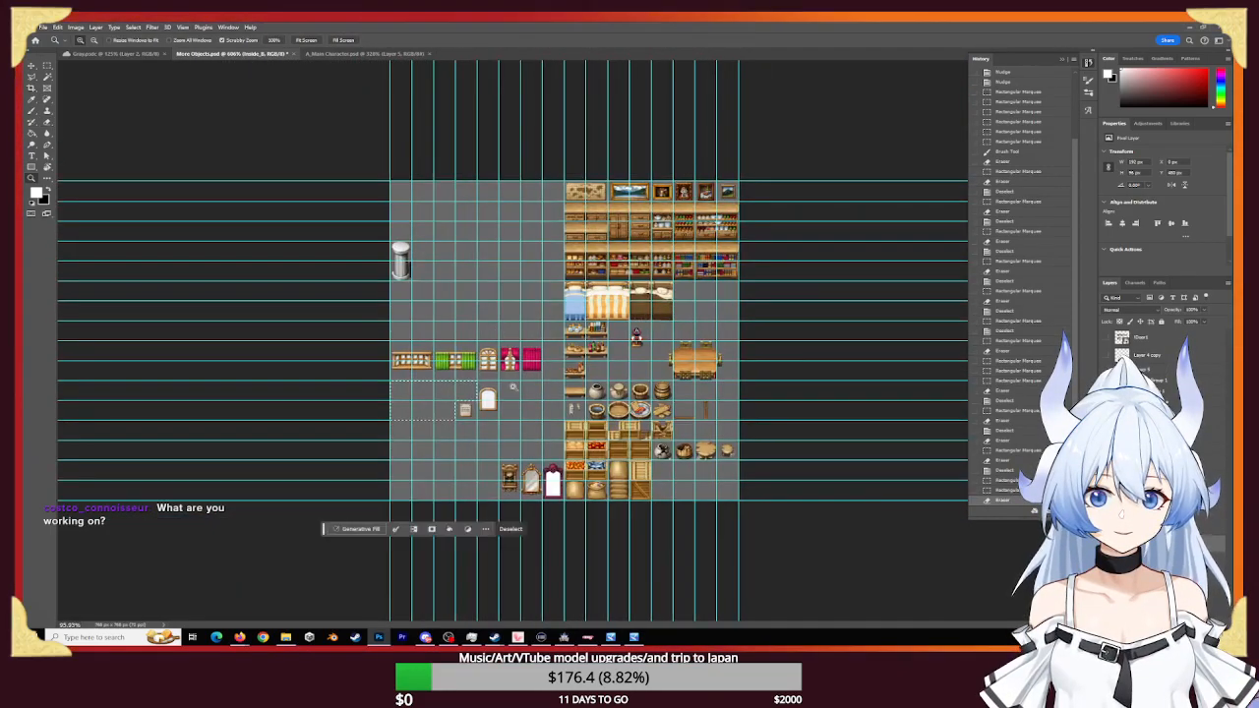
left_click(509, 528)
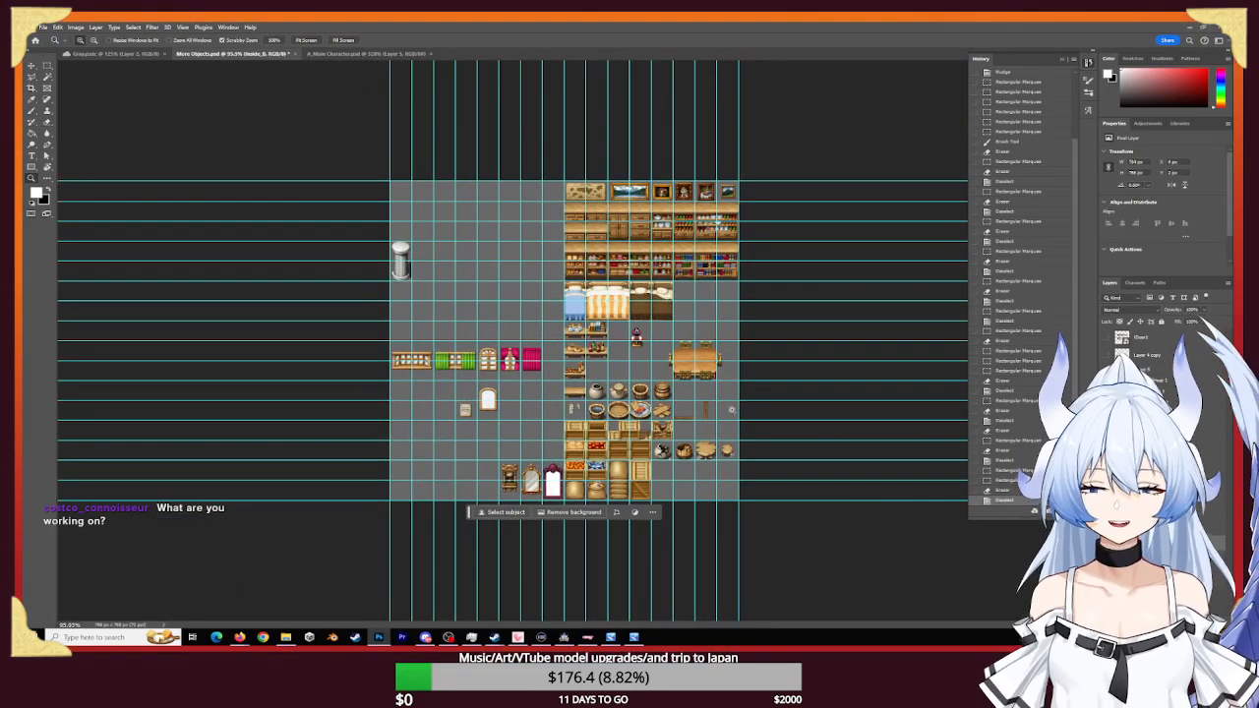
- Select the single tile holding the empty wooden shelf below the jar and bottle shelf
left_click(357, 153)
left_click(31, 68)
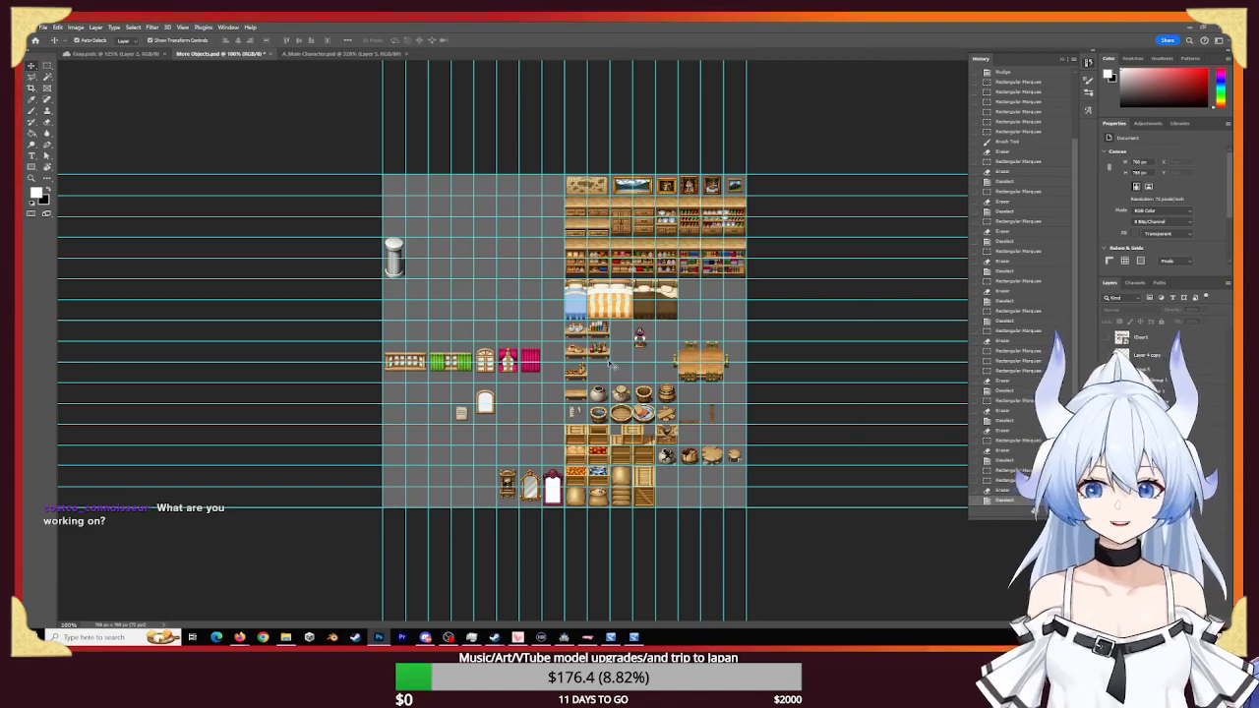
key("z")
left_click_drag(602, 360, 652, 398)
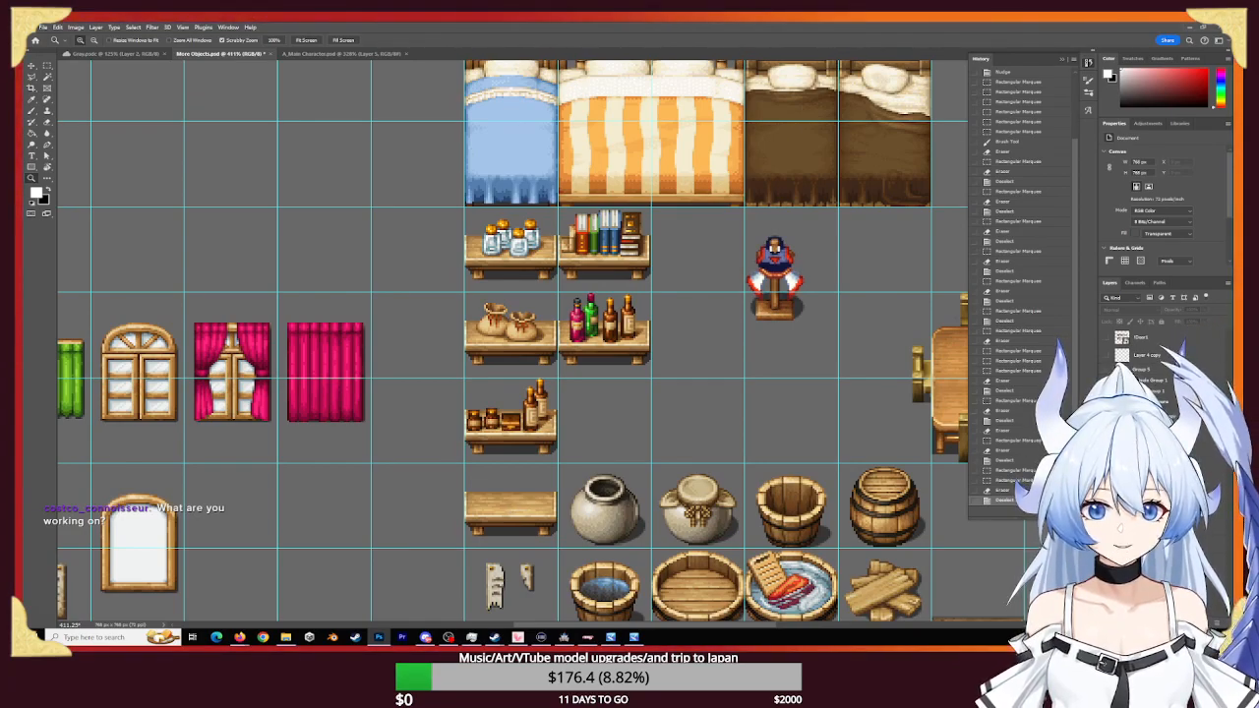
left_click(33, 66)
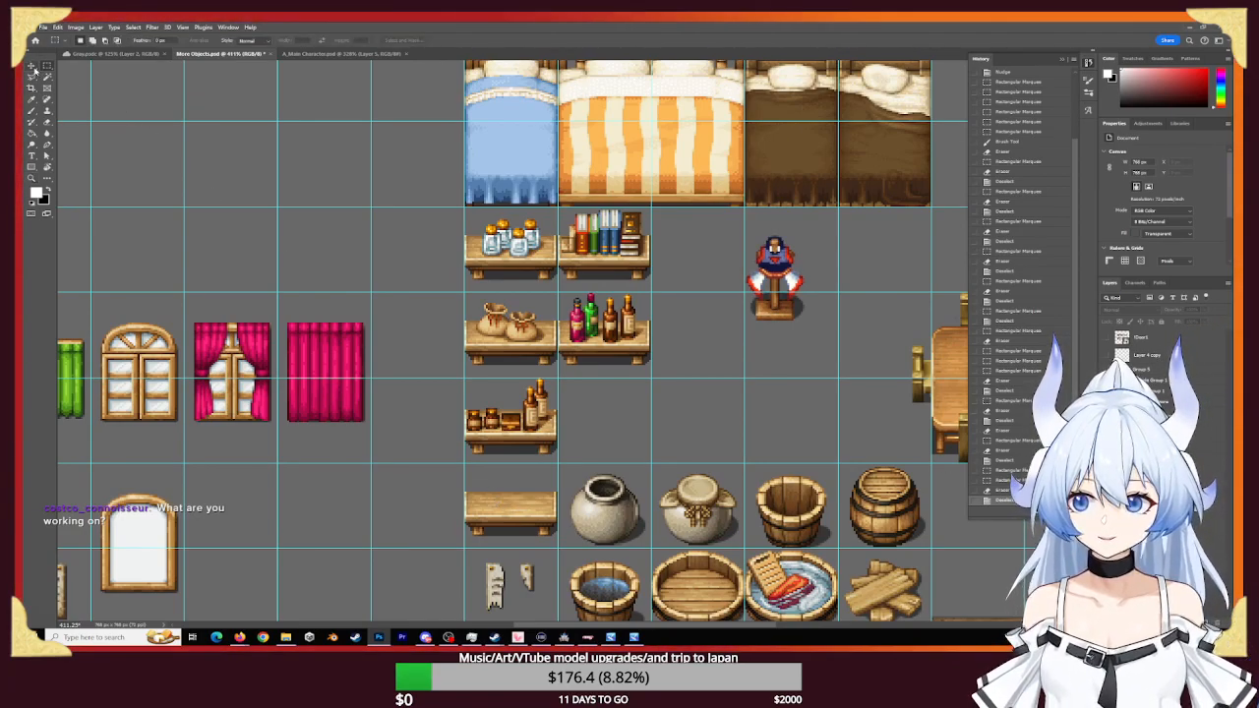
left_click_drag(470, 468, 559, 548)
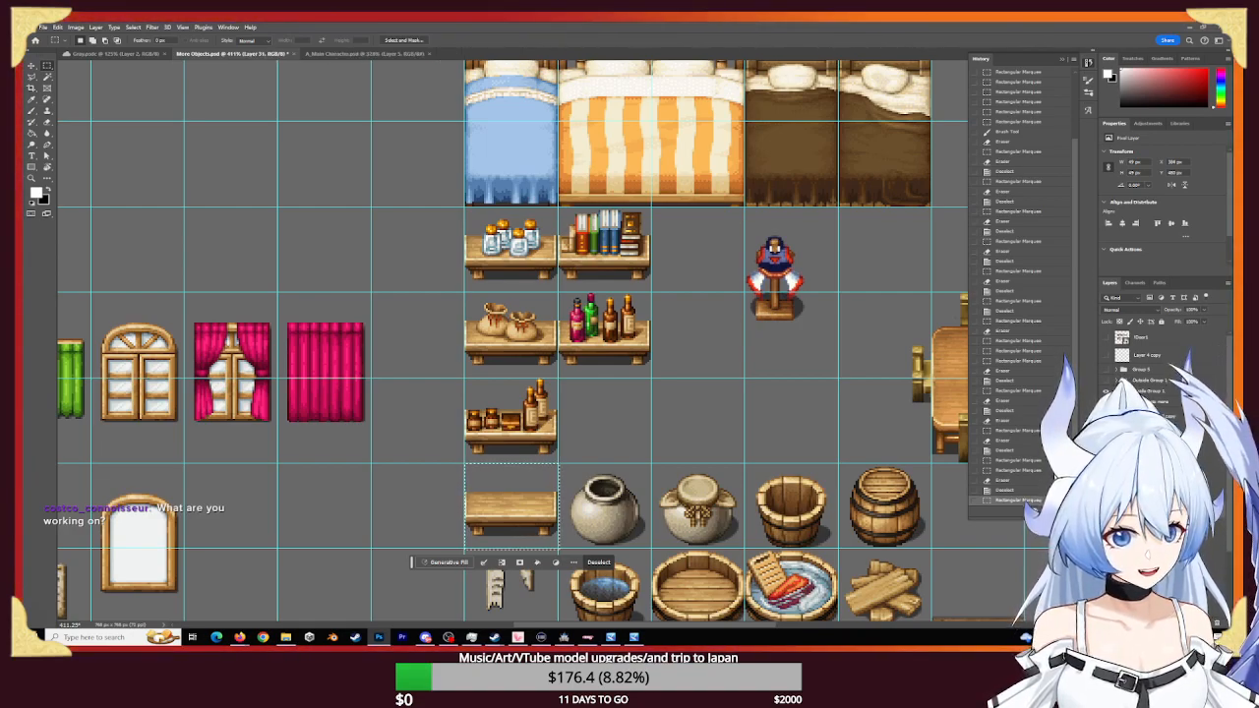
key("ctrl+comma")
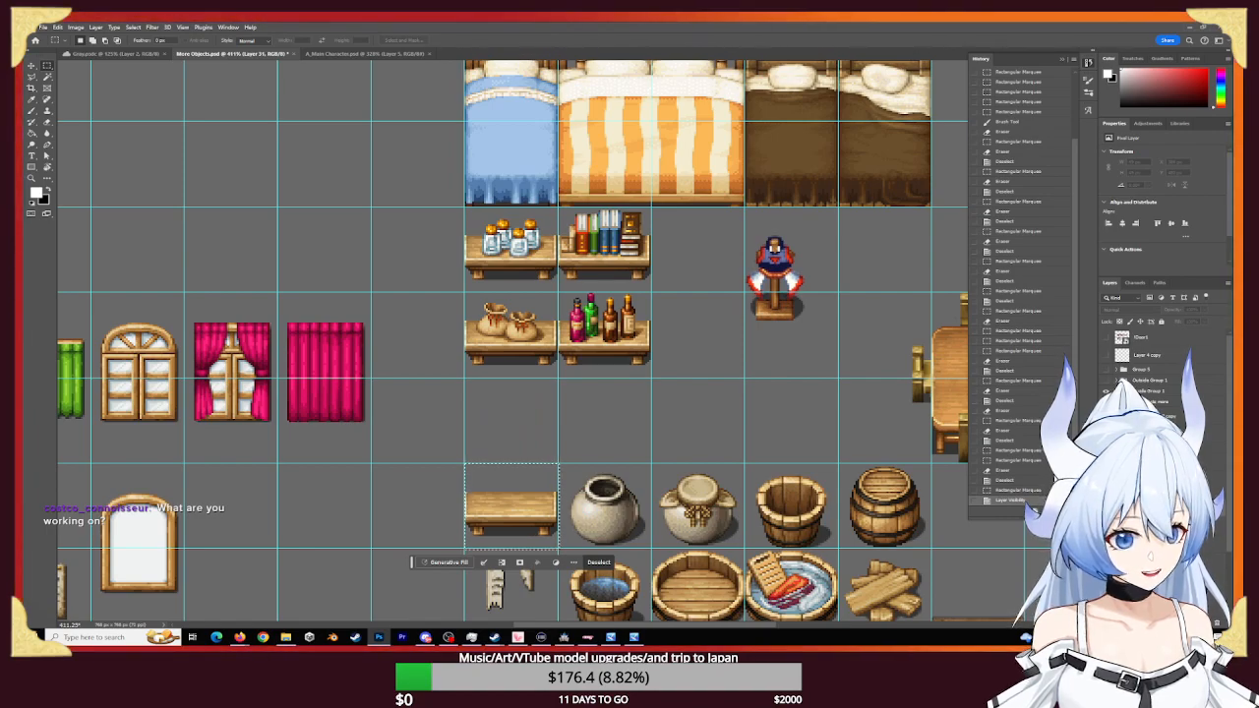
key("ctrl+comma")
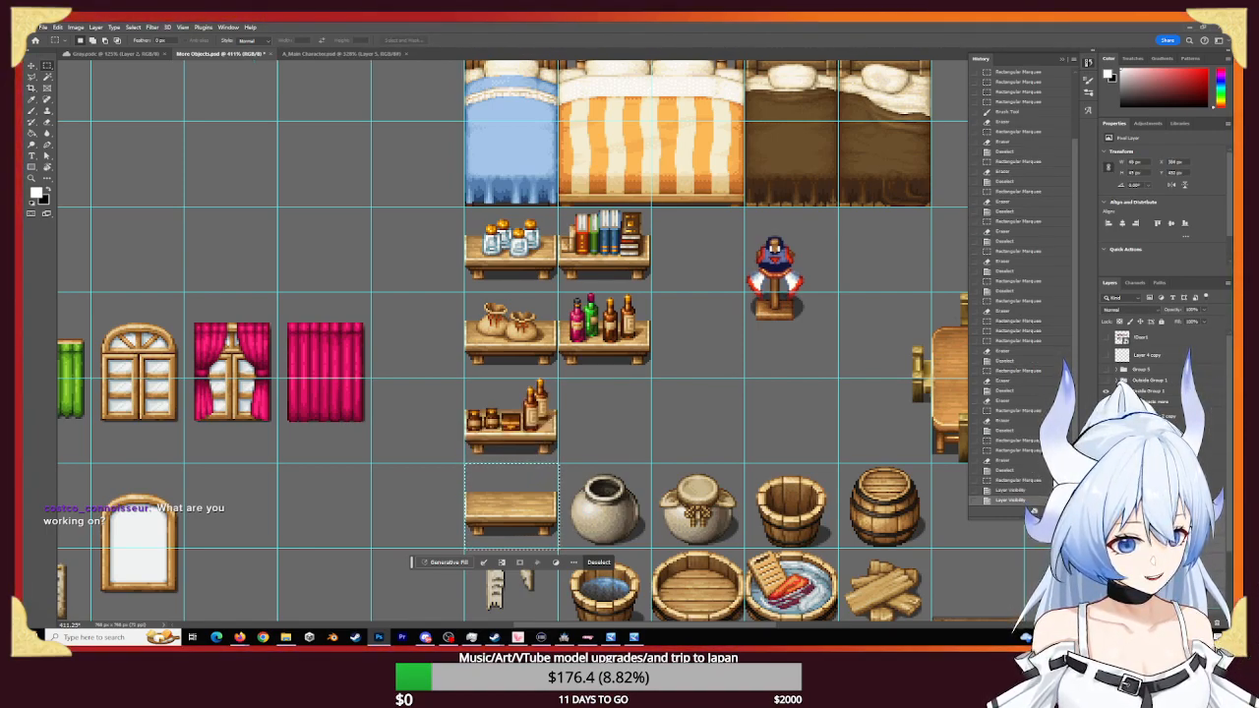
key("ctrl+g")
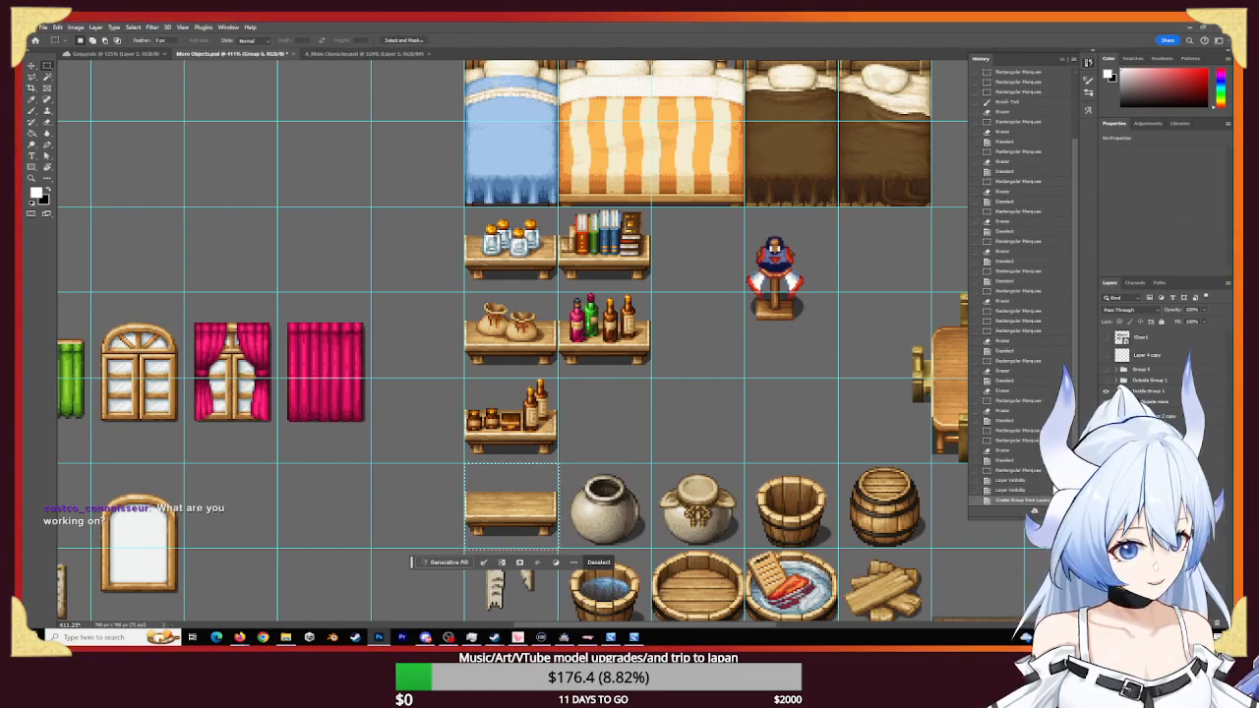
key("ctrl+g")
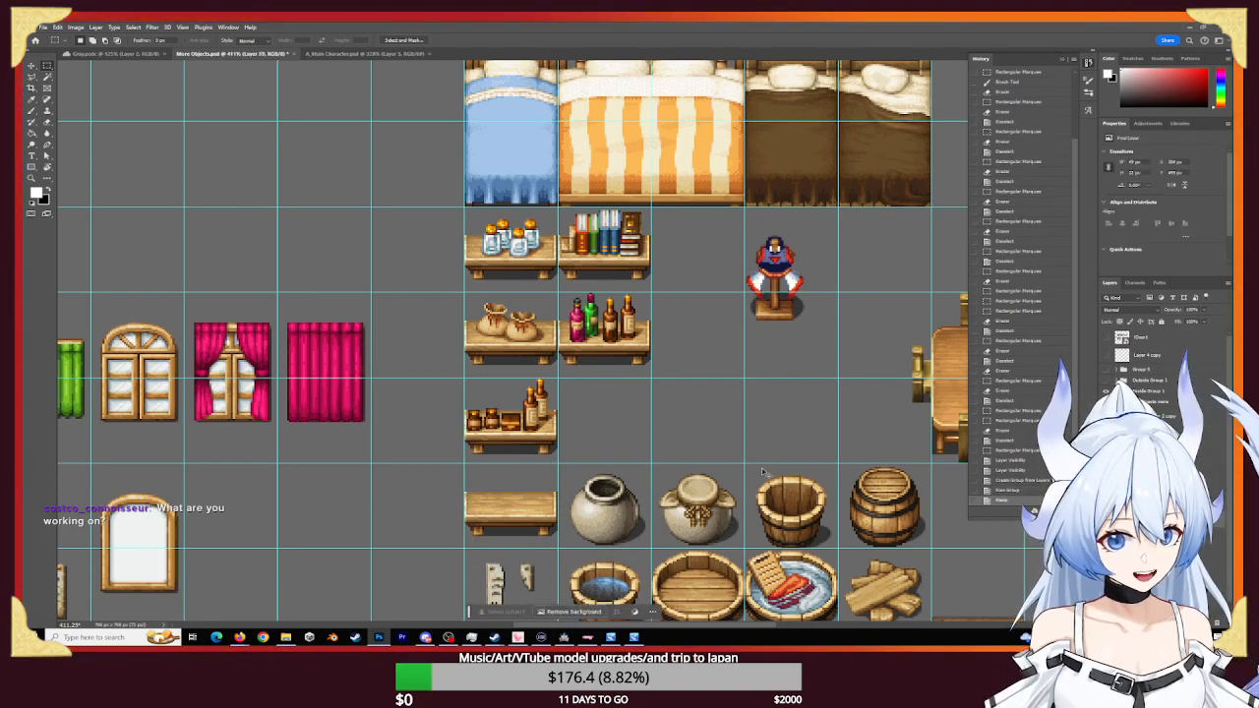
key("ctrl+v")
key("v")
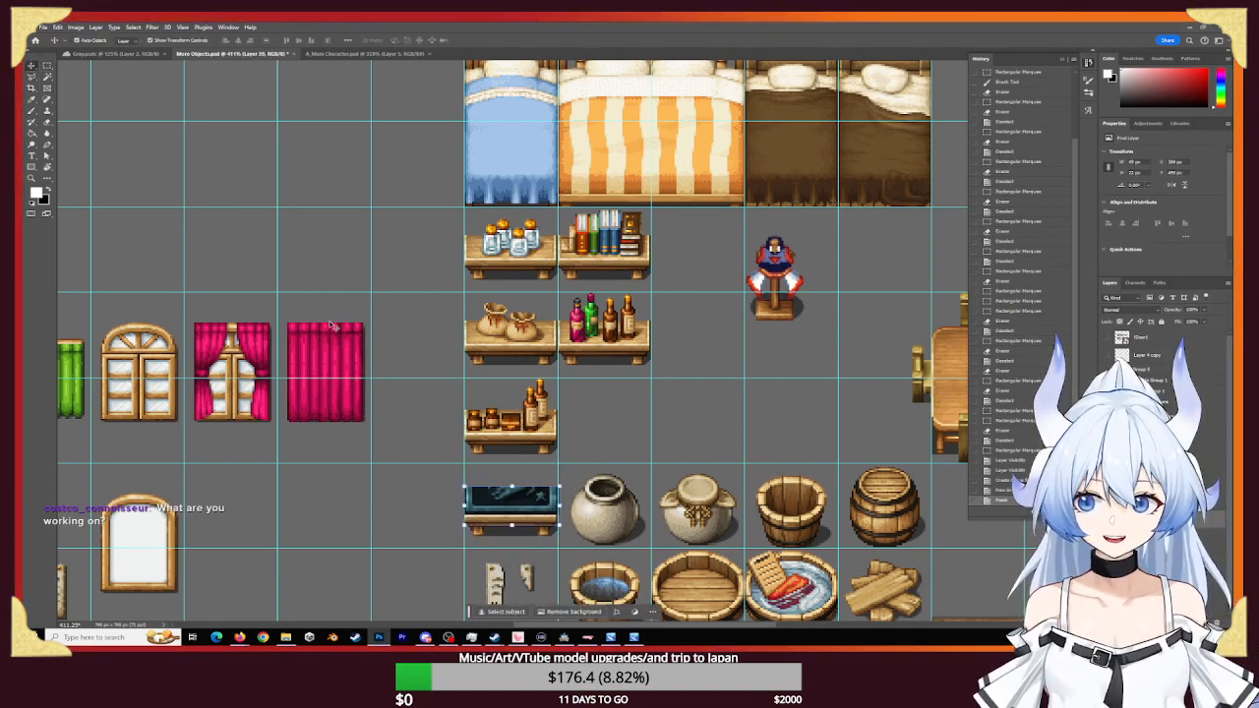
left_click_drag(519, 501, 393, 331)
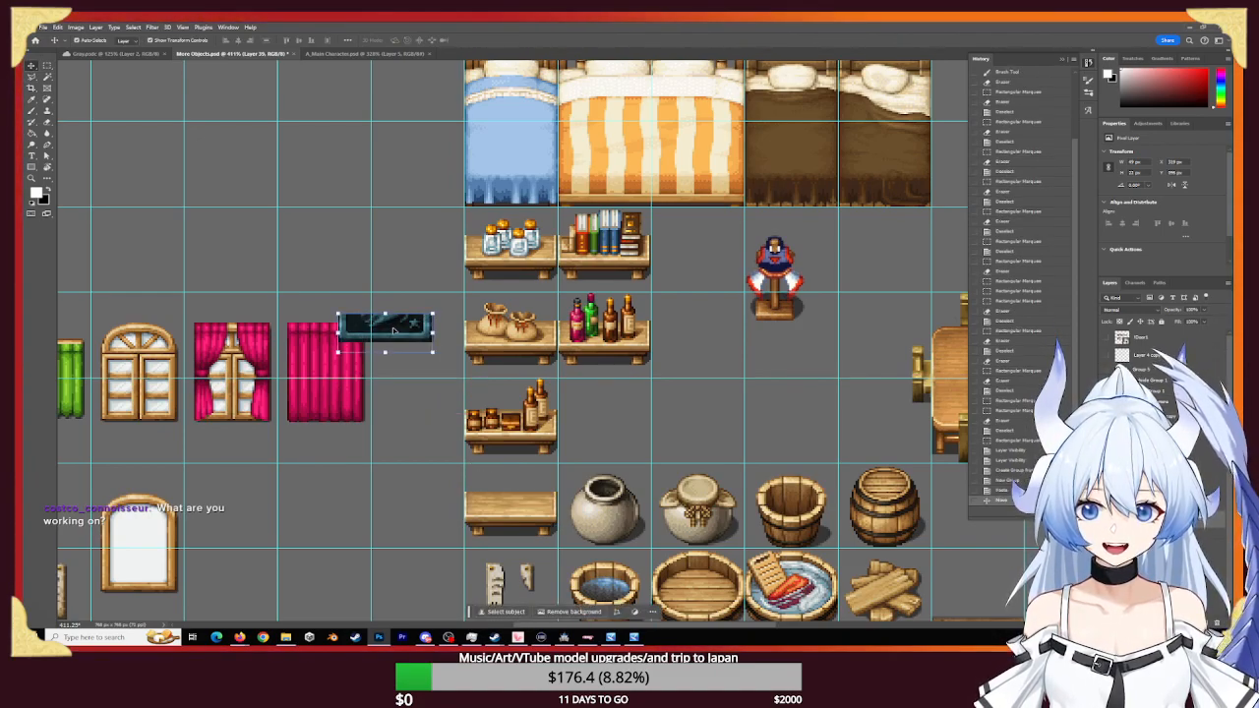
key("Delete")
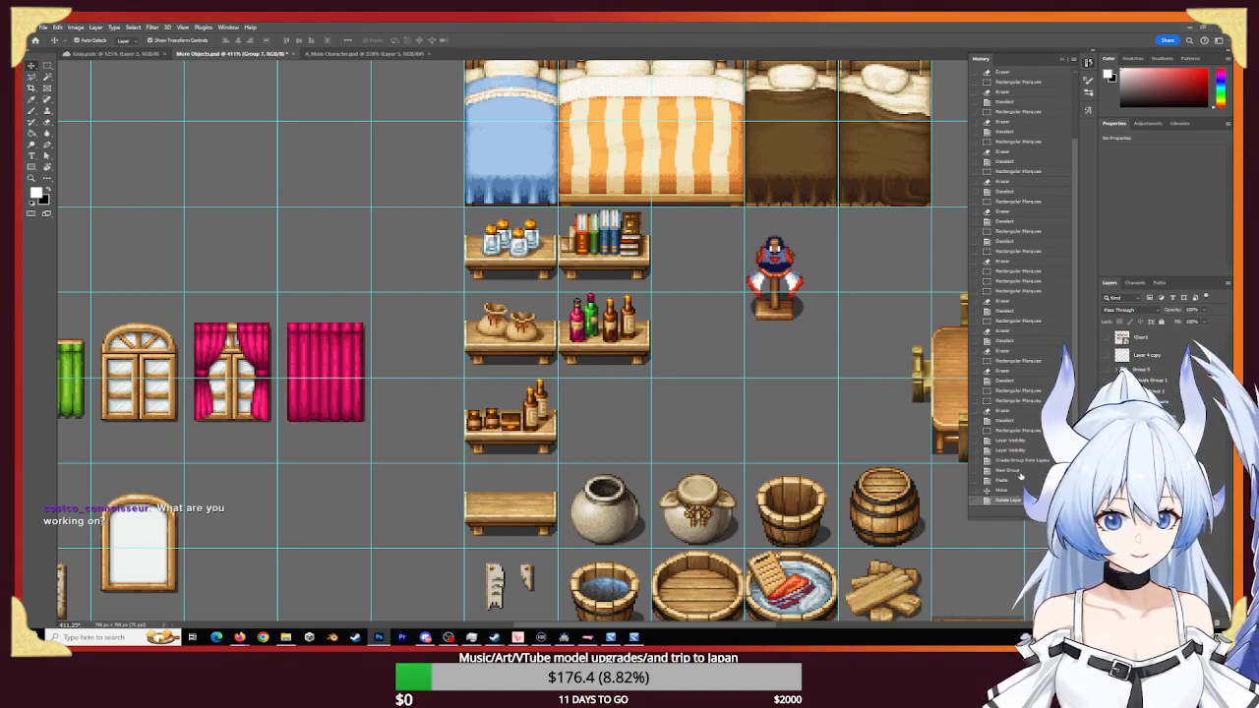
left_click(1023, 432)
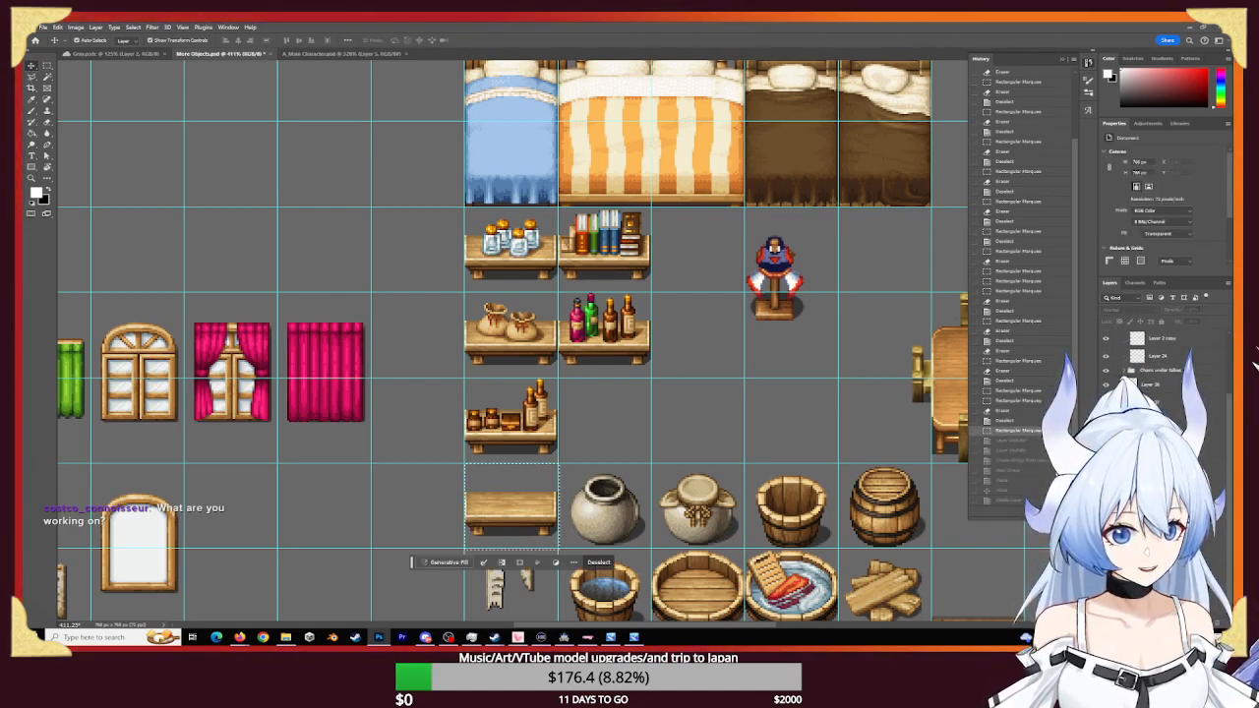
- Copy the selected empty shelf from the Inside_B layer and create a new layer group
left_click(1161, 570)
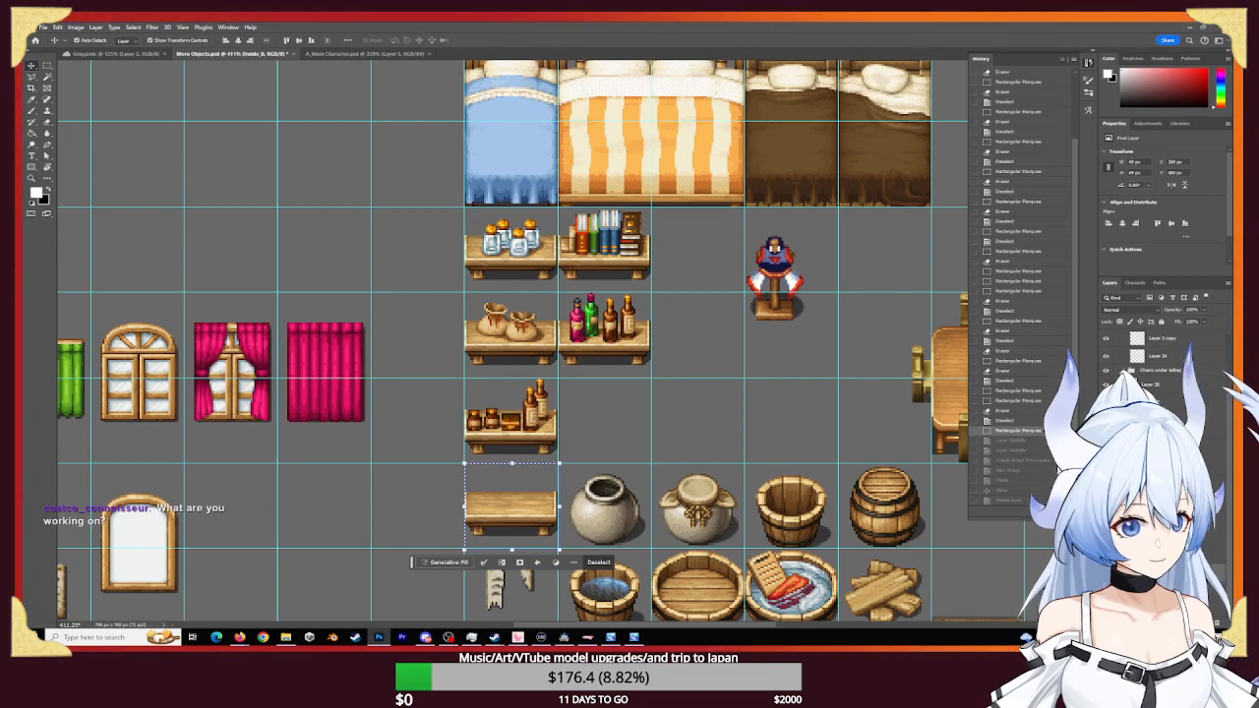
left_click(1160, 429)
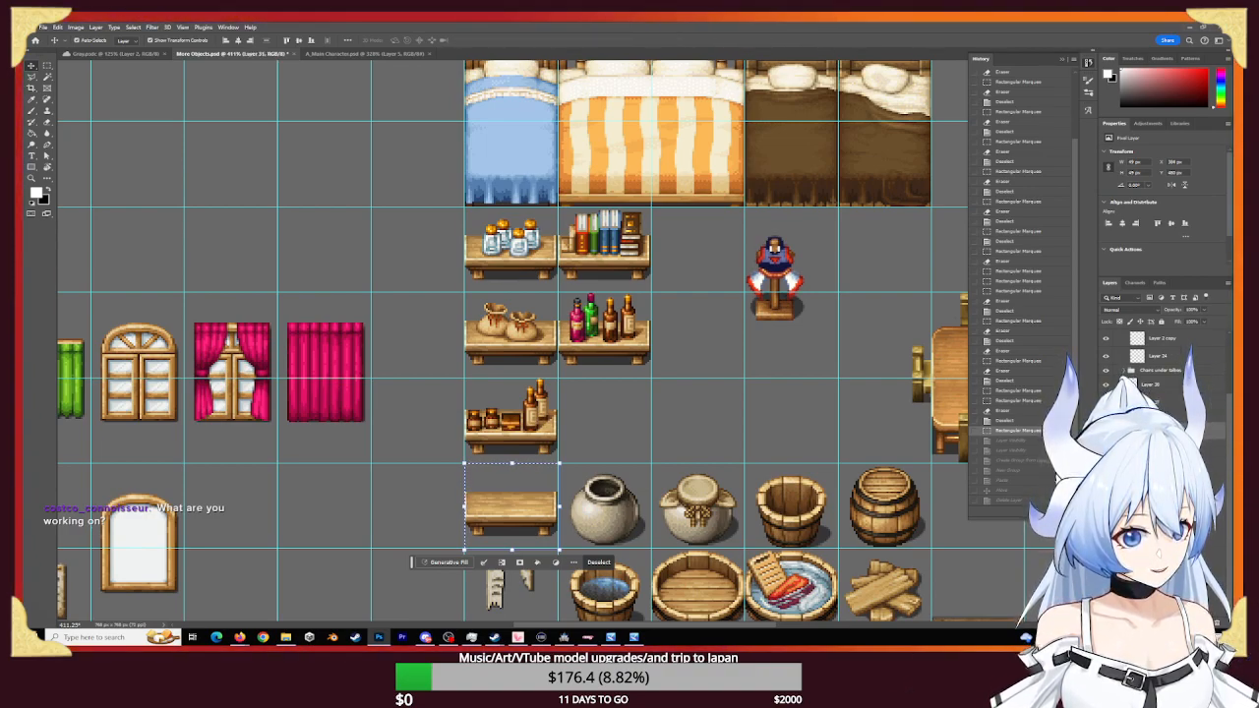
key("ctrl+g")
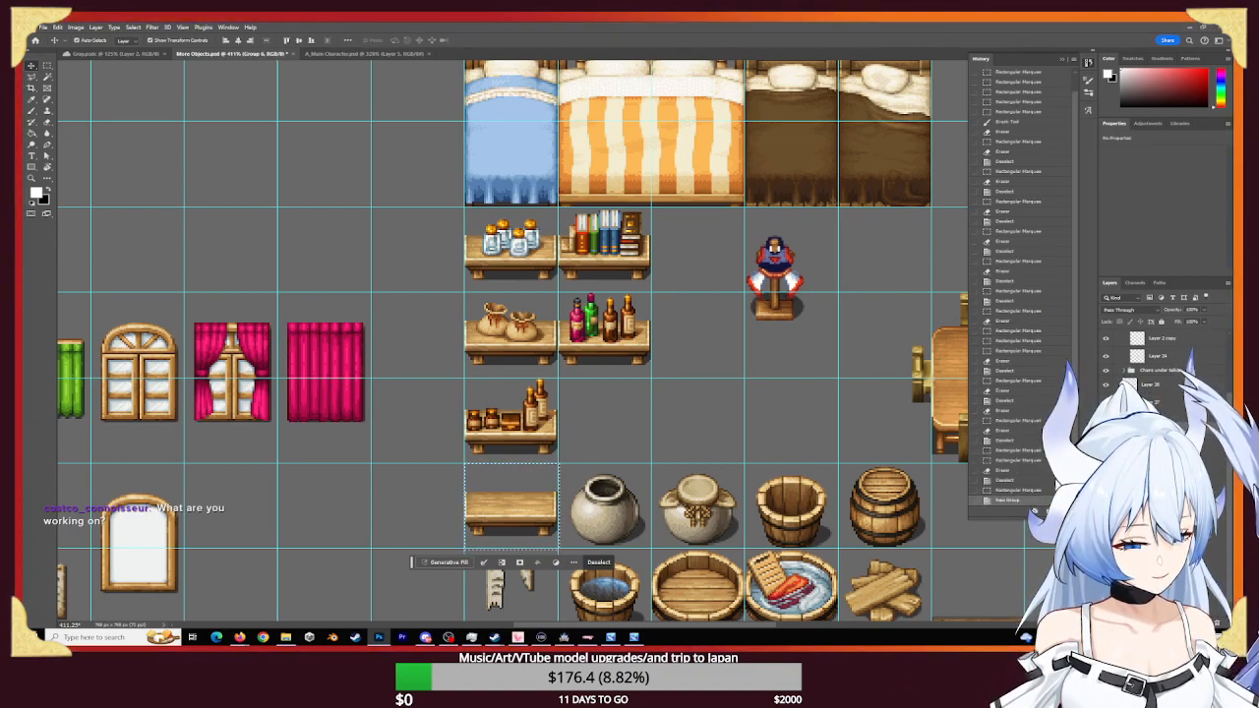
- Add a new layer named Blank shelf and paste the copied empty shelf onto it
key("ctrl+shift+n")
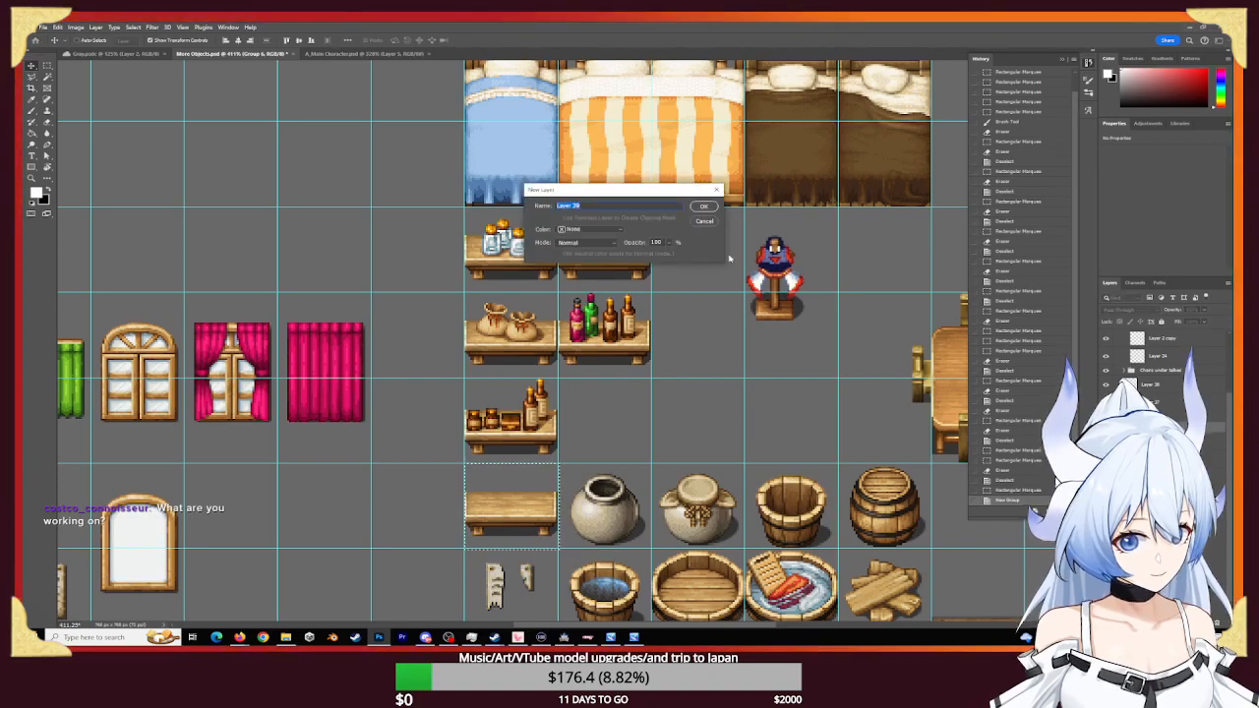
type("She")
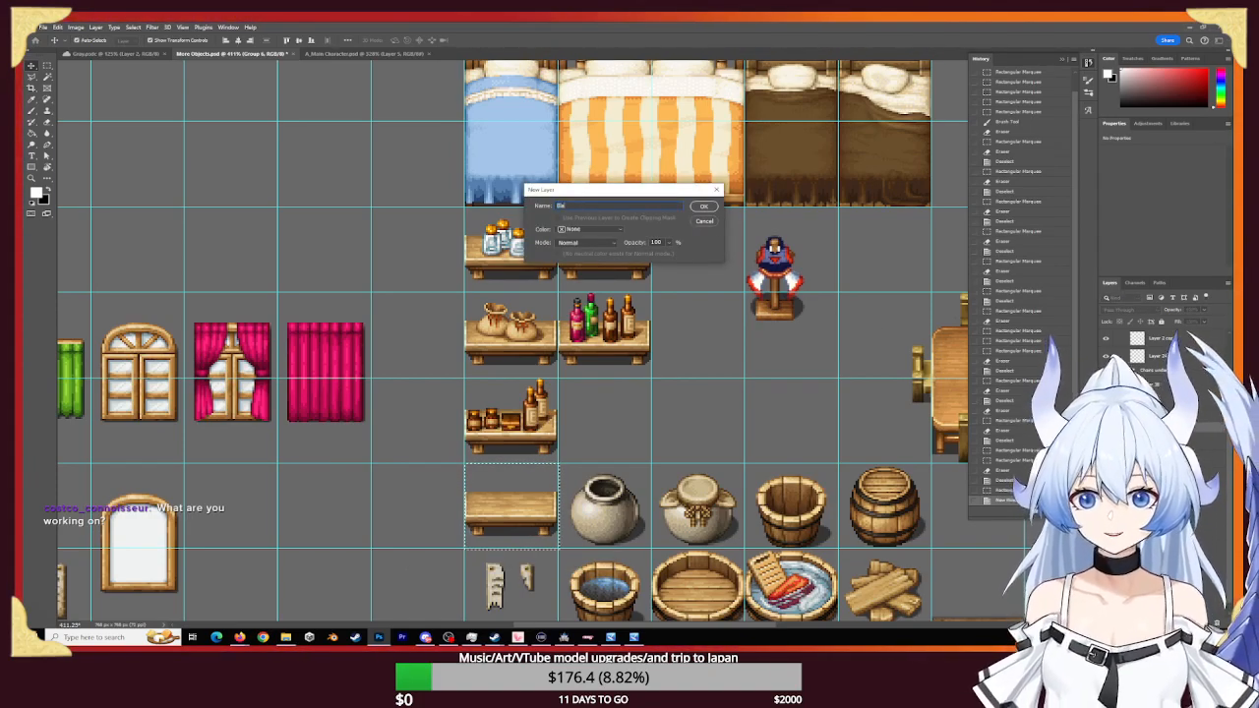
type("lf")
key("Return")
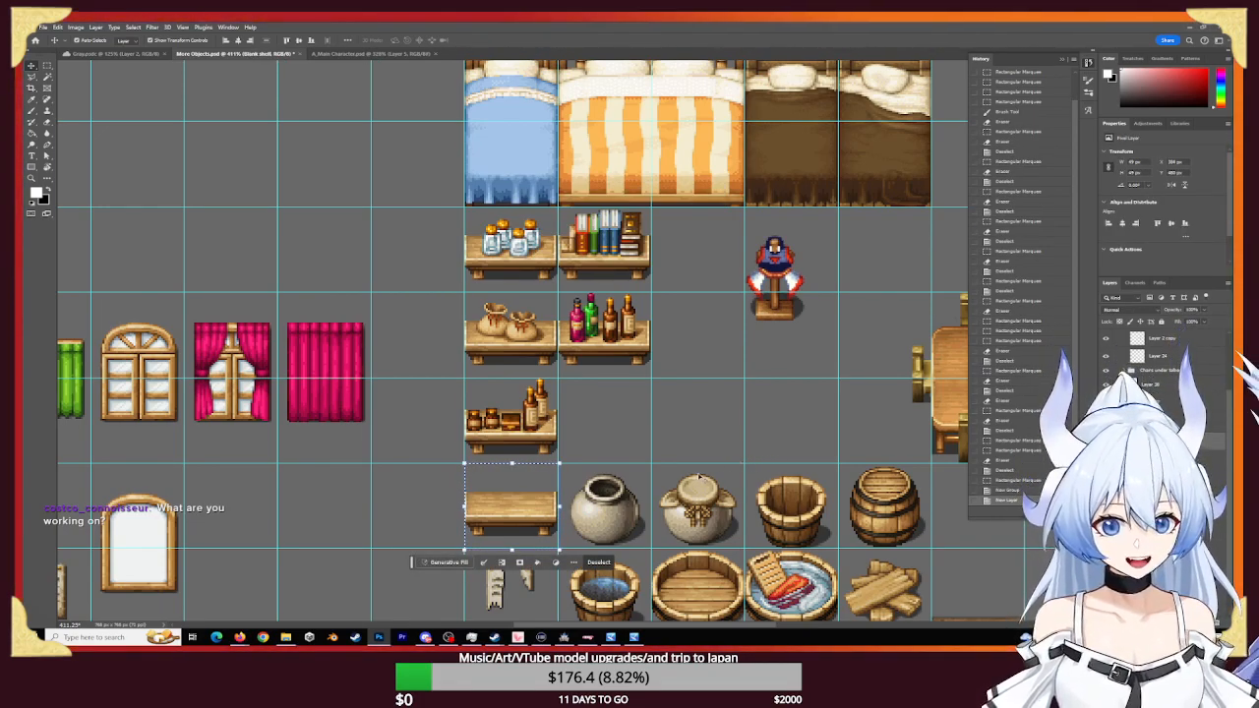
key("ctrl+v")
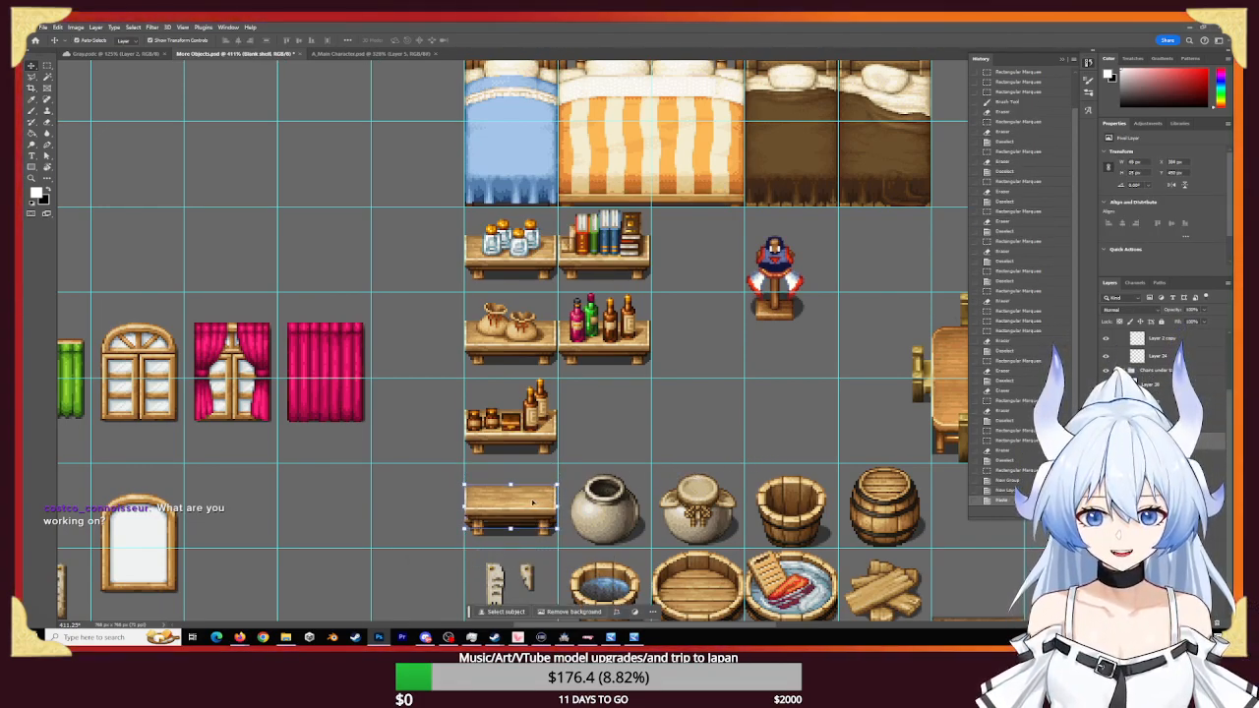
- Move the pasted empty shelf into the free tile beside the jar and bottle shelf, lining its edge up with the vertical guide
left_click_drag(532, 502, 434, 378)
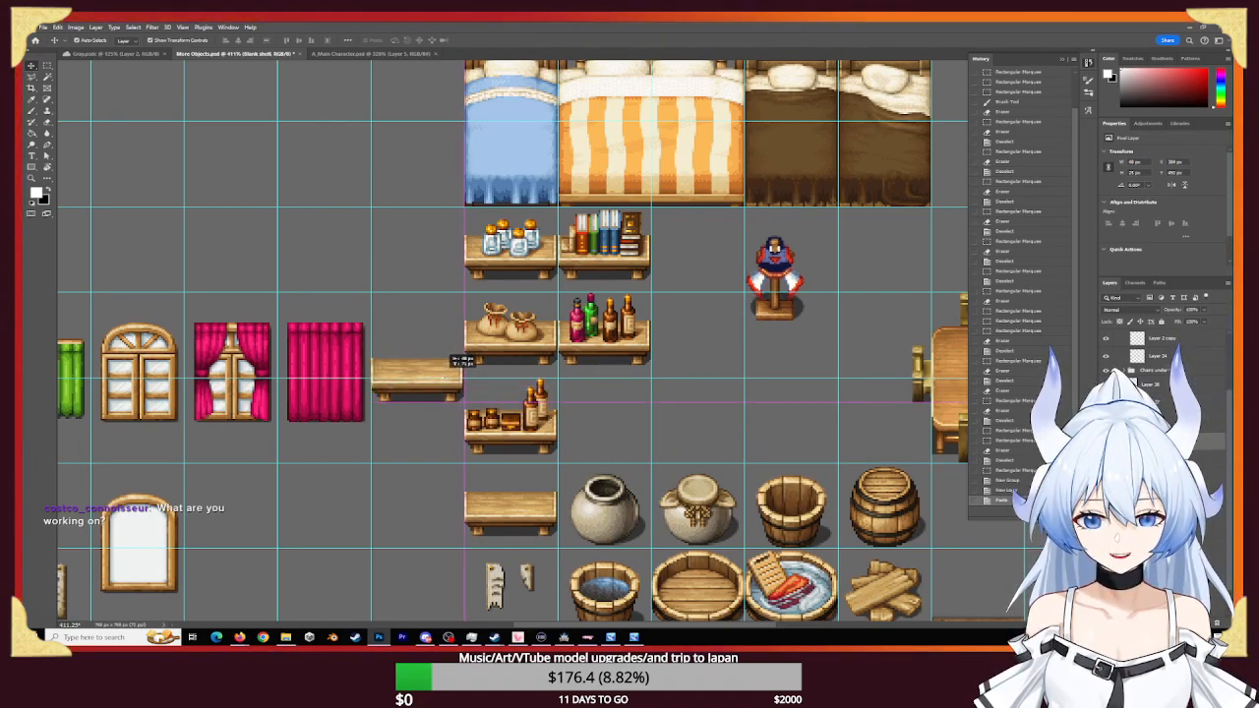
left_click_drag(434, 379, 438, 383)
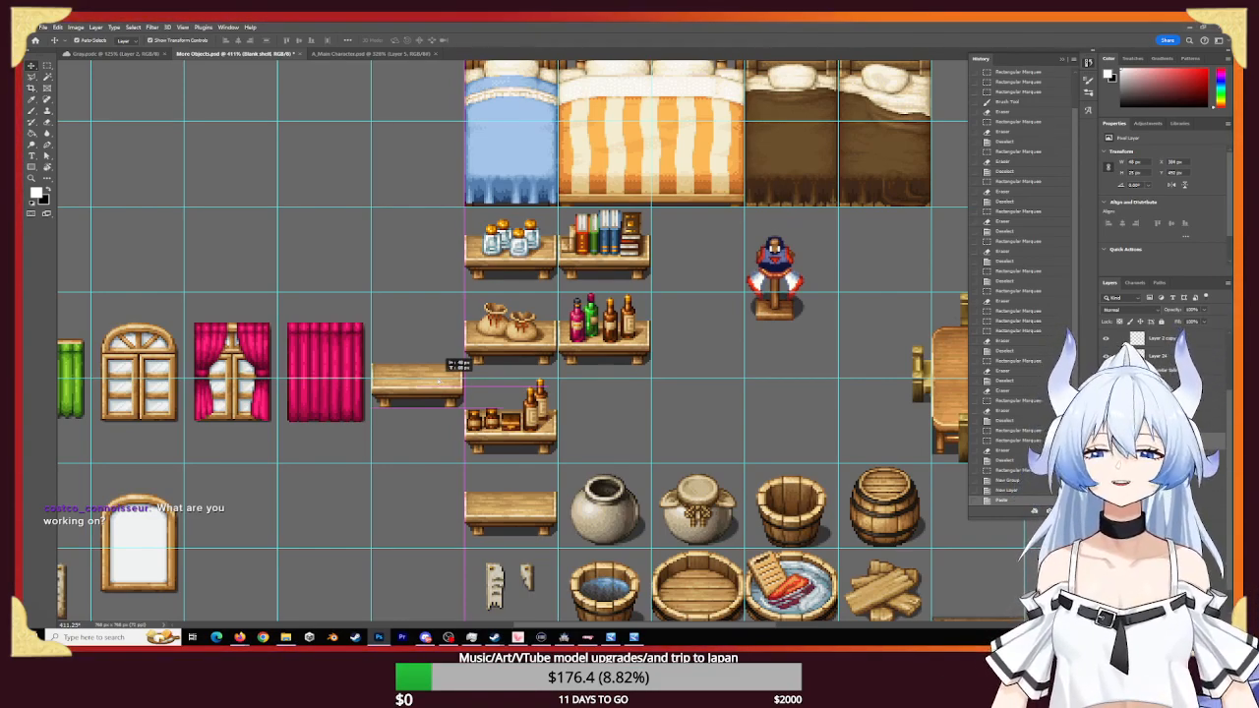
left_click_drag(439, 381, 632, 434)
left_click(709, 451)
key("z")
left_click_drag(553, 439, 620, 472)
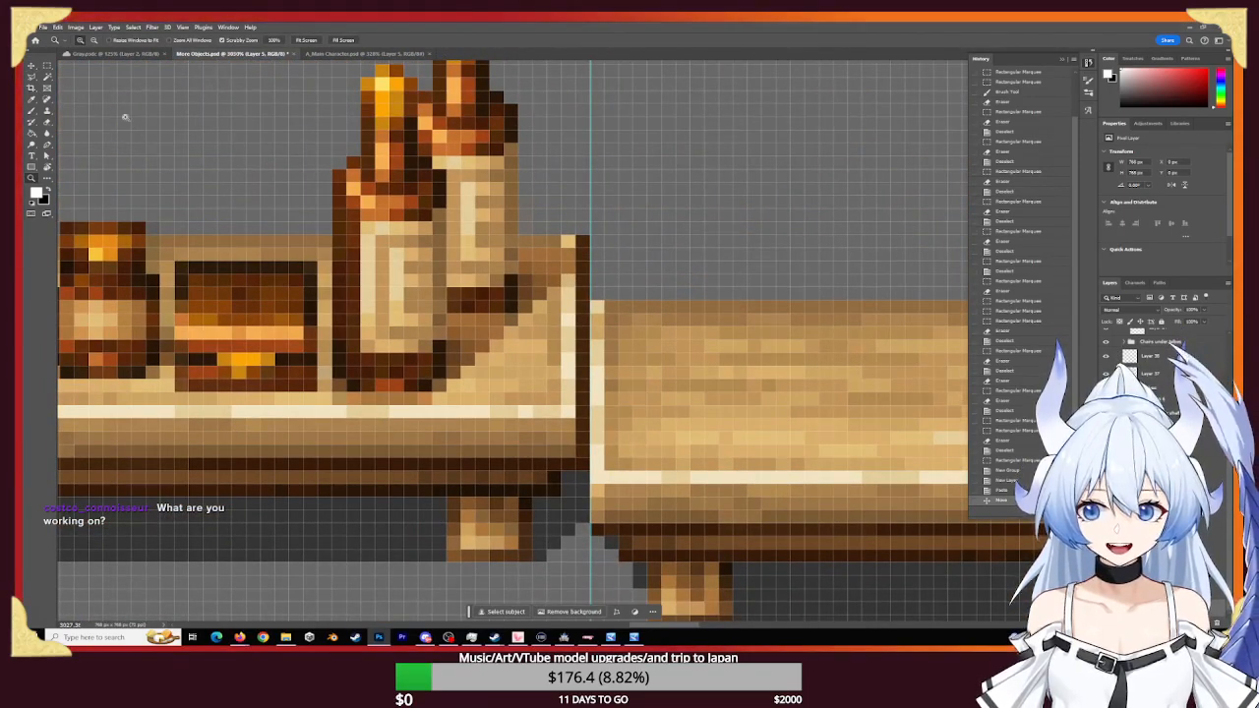
key("v")
mouse_move(688, 379)
left_mouse_down()
mouse_move(702, 382)
mouse_move(688, 380)
left_mouse_up()
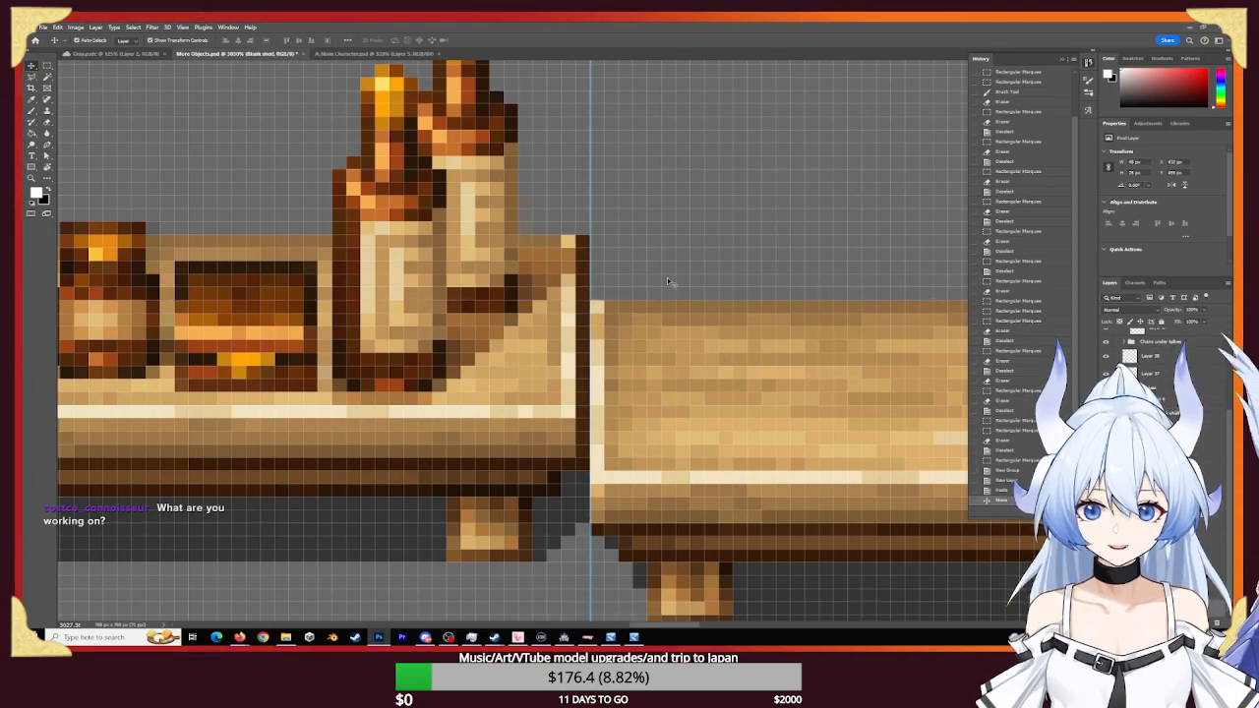
- Hide the grey background layer behind the furniture sprites and save the document
scroll(696, 292, "down", 2)
key("z")
left_click_drag(752, 291, 521, 358)
left_click_drag(641, 293, 508, 399)
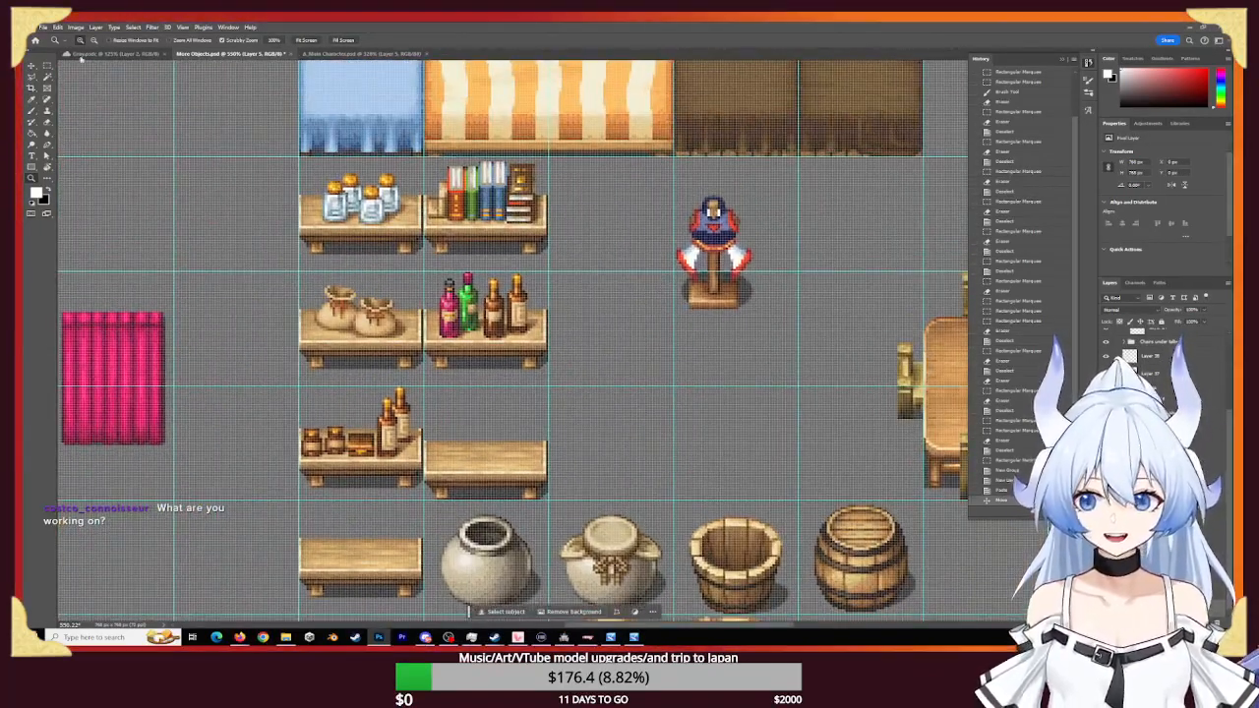
left_click(1105, 607)
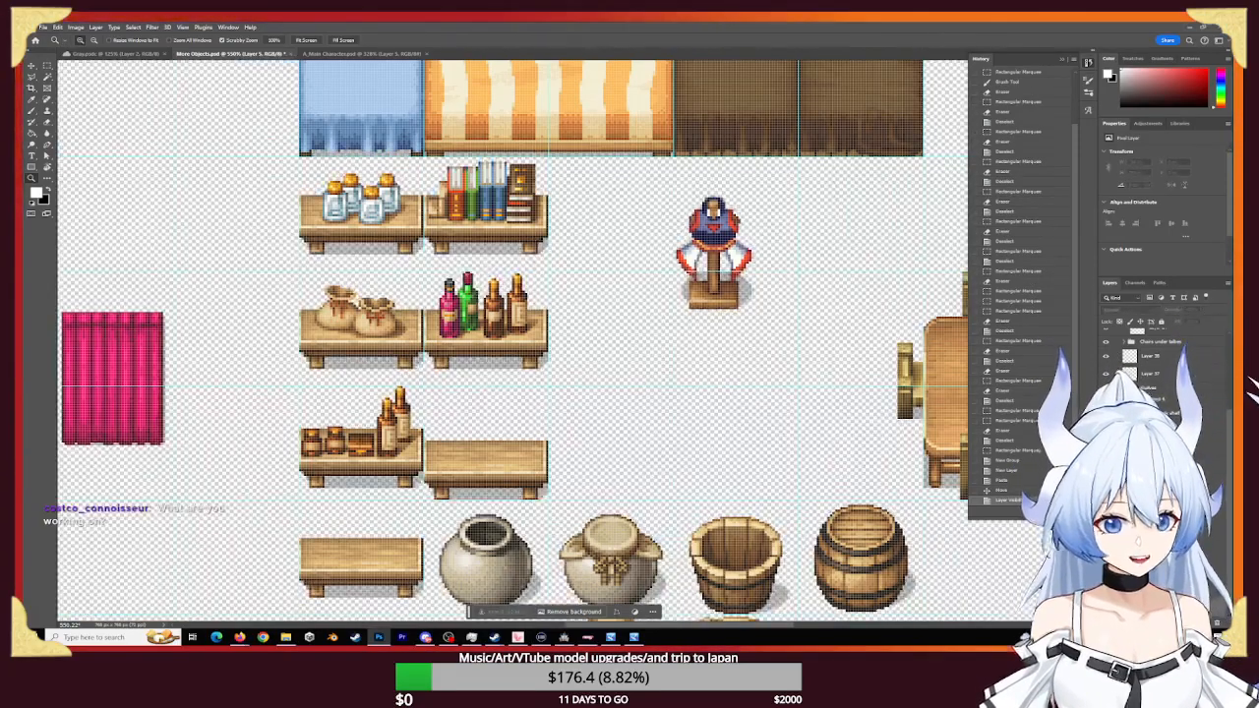
key("ctrl+0")
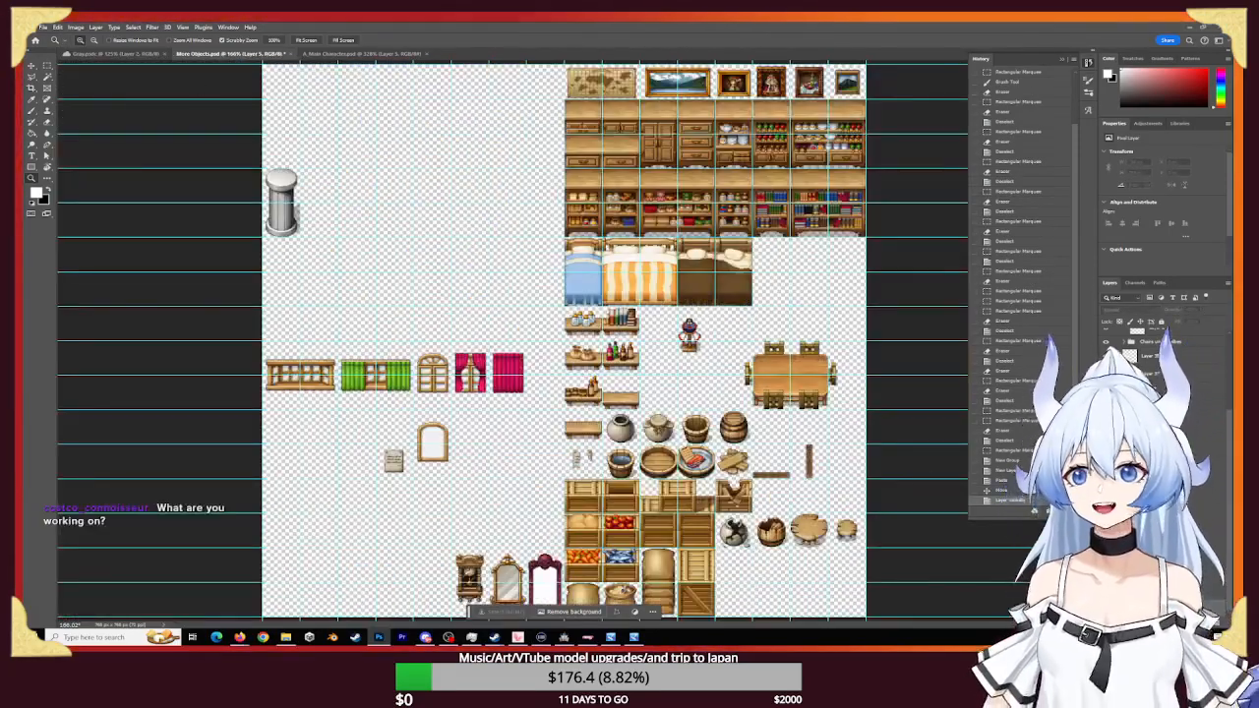
left_click(43, 26)
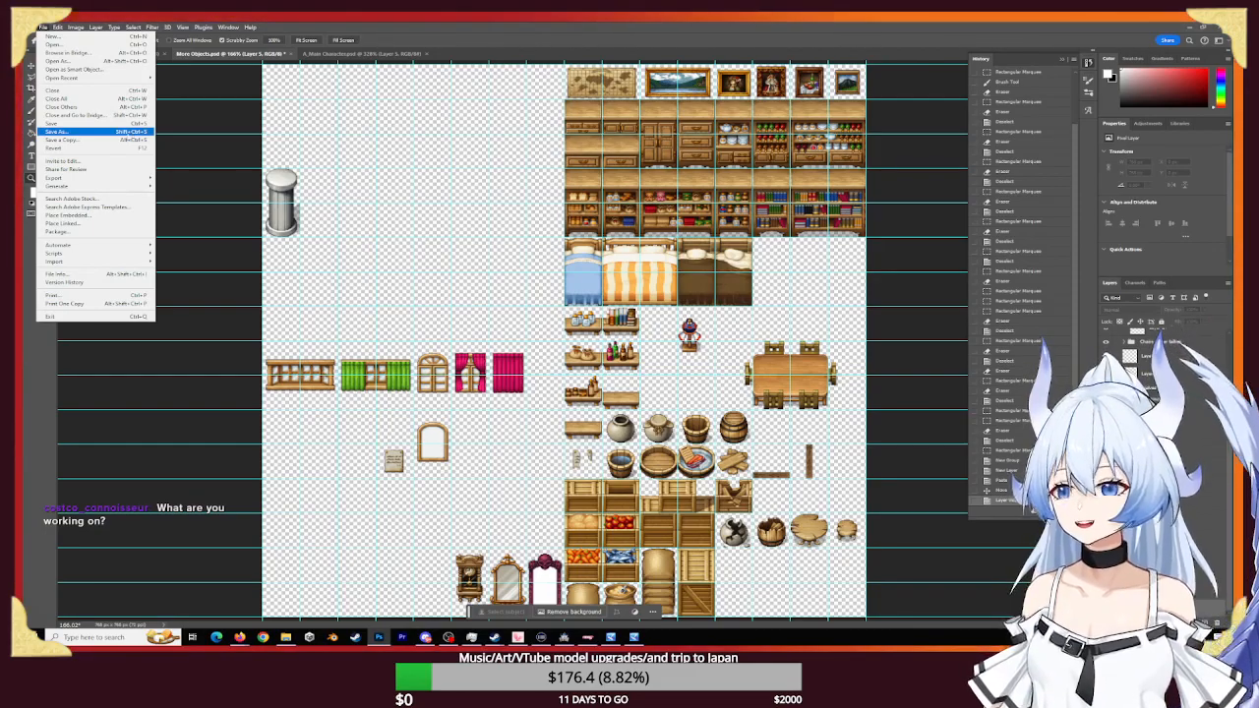
left_click(93, 123)
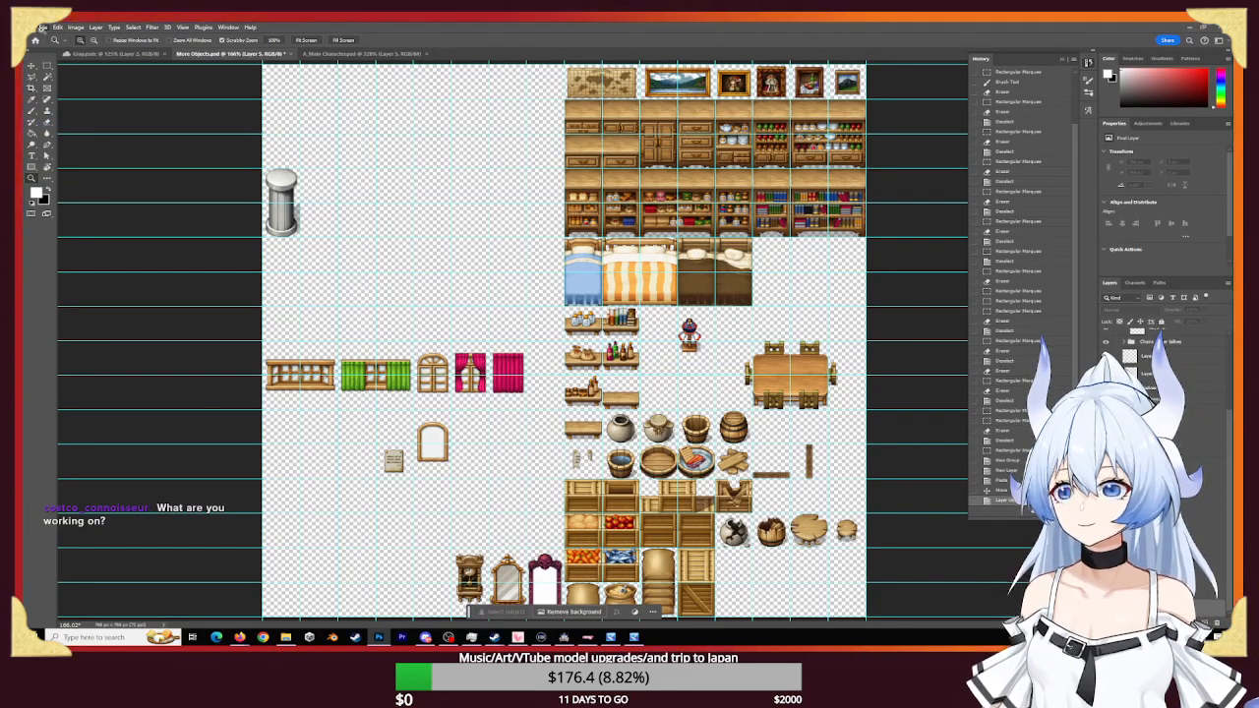
- Start exporting the furniture sprite sheet as a PNG with transparency
left_click(42, 27)
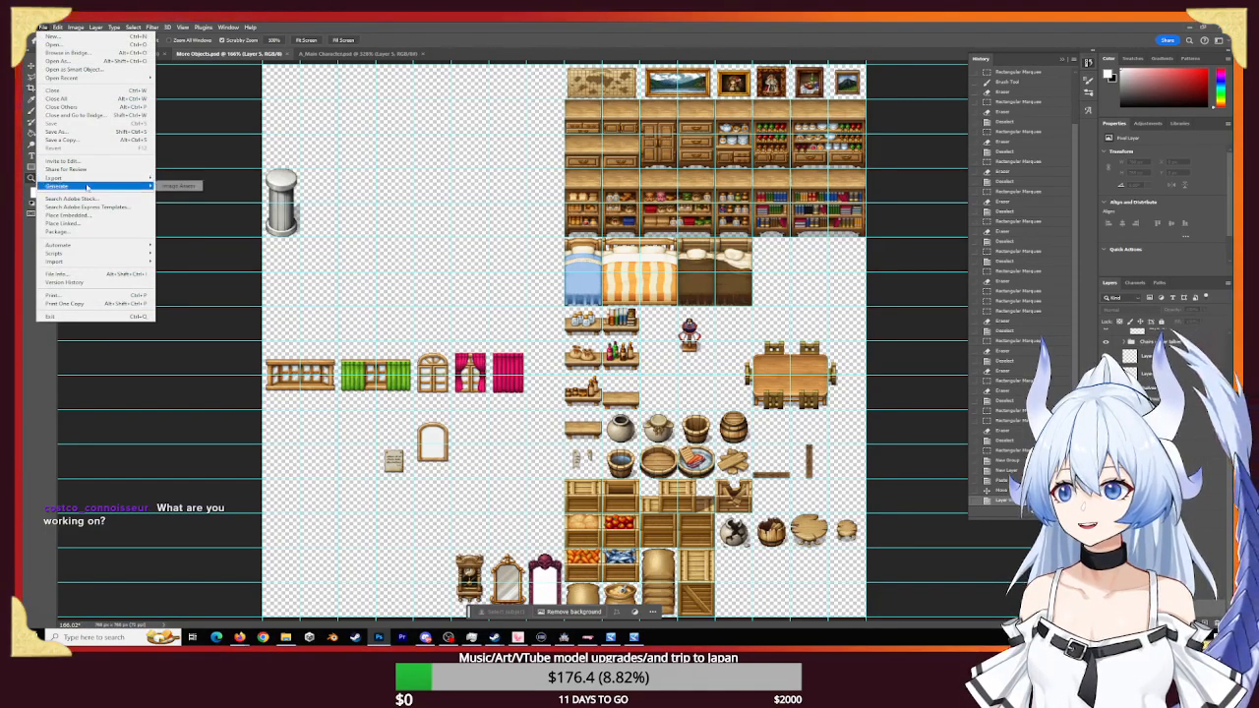
mouse_move(54, 177)
left_click(177, 186)
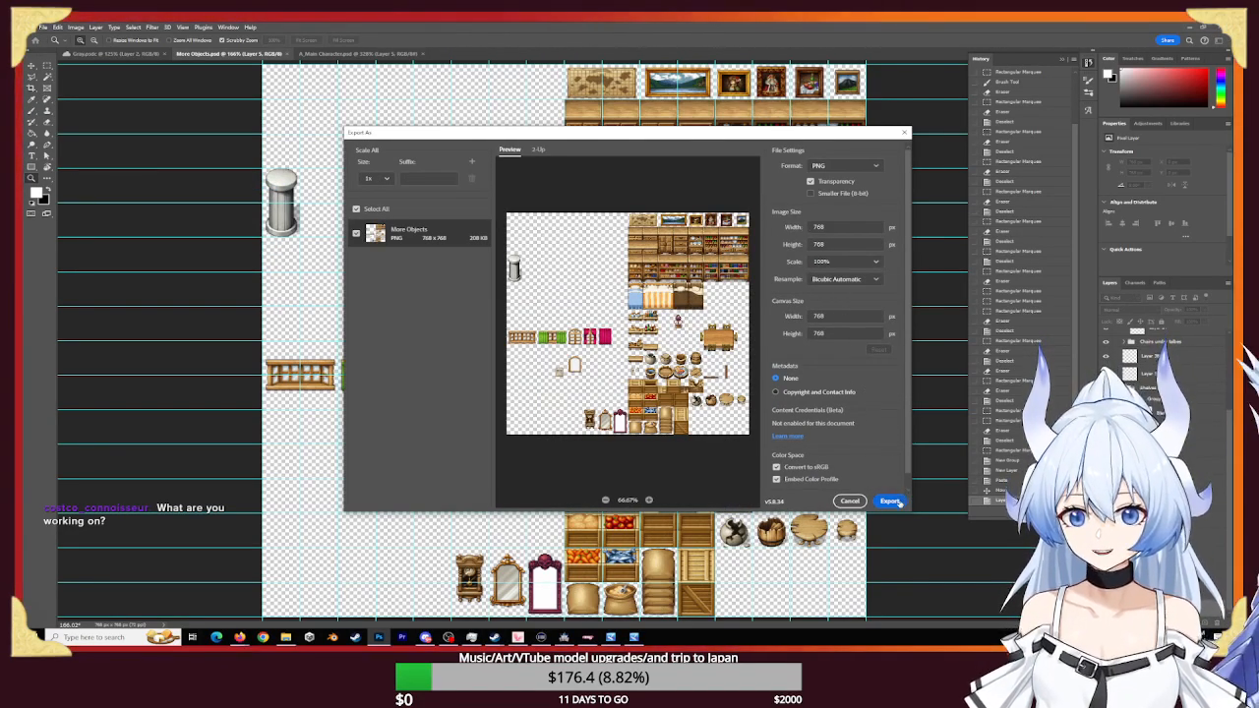
left_click(890, 502)
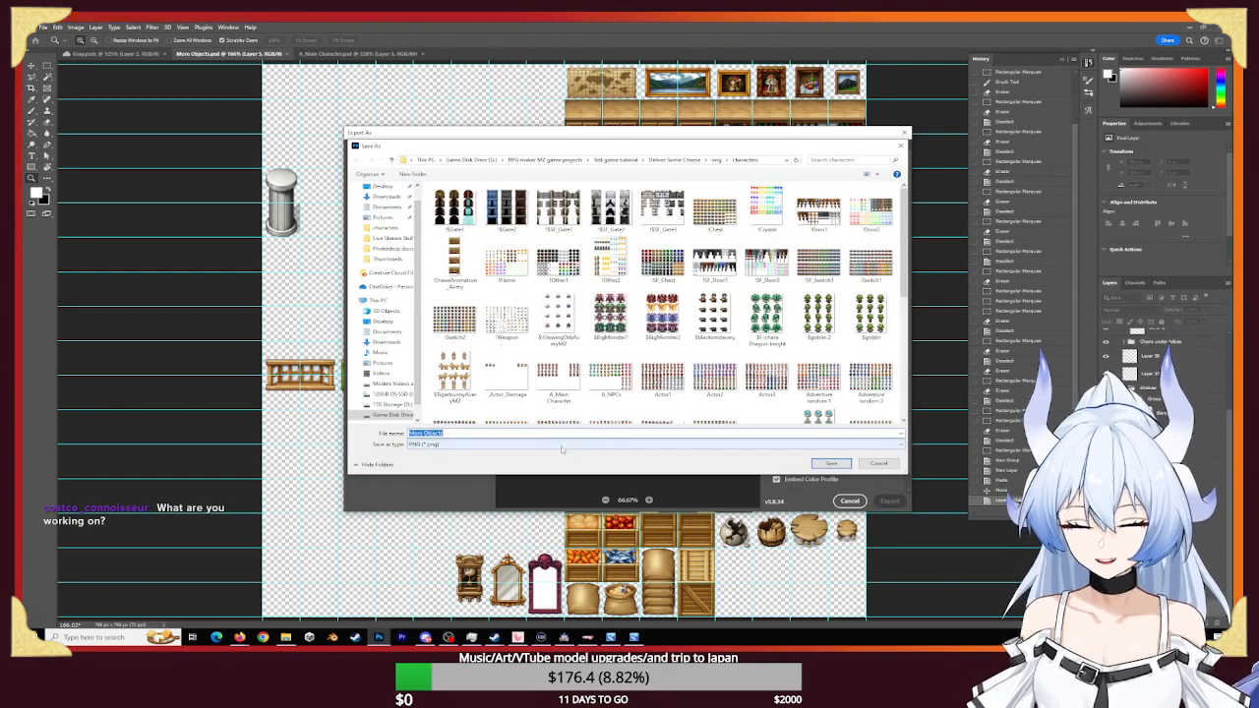
- Save the exported PNG as Inside_E_1 in the project's img/tilesets folder
type("Inside")
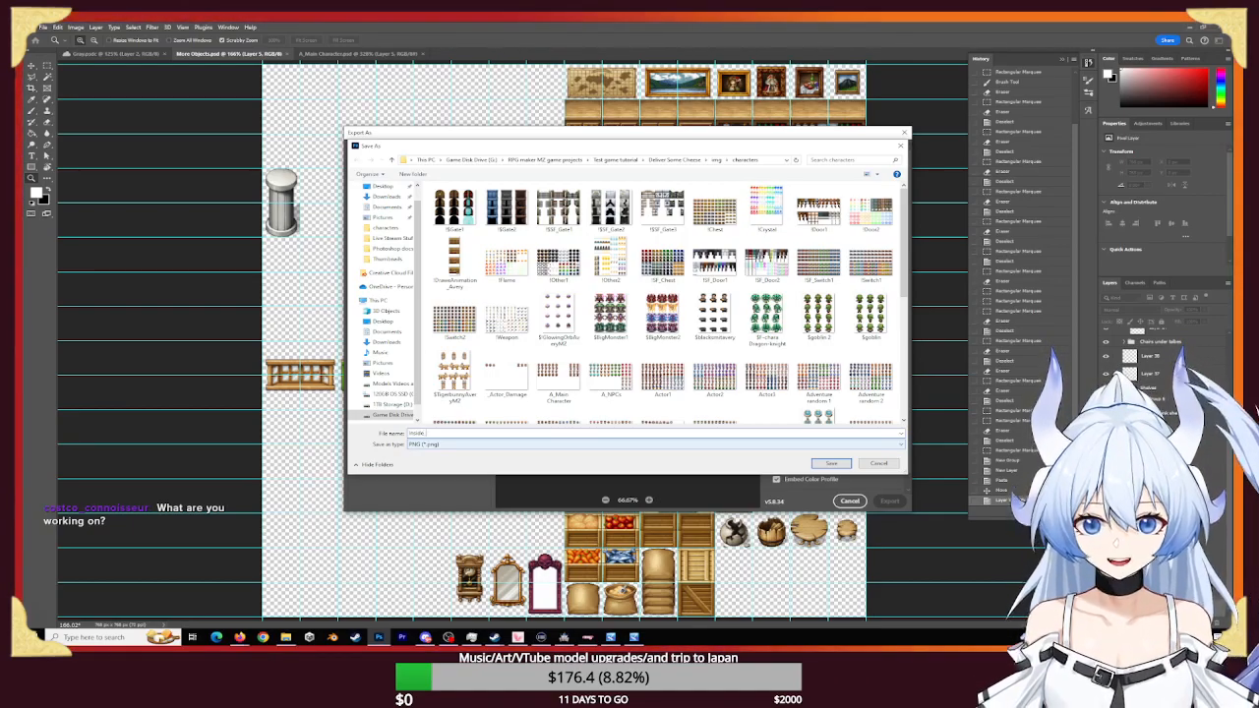
scroll(714, 340, "down", 10)
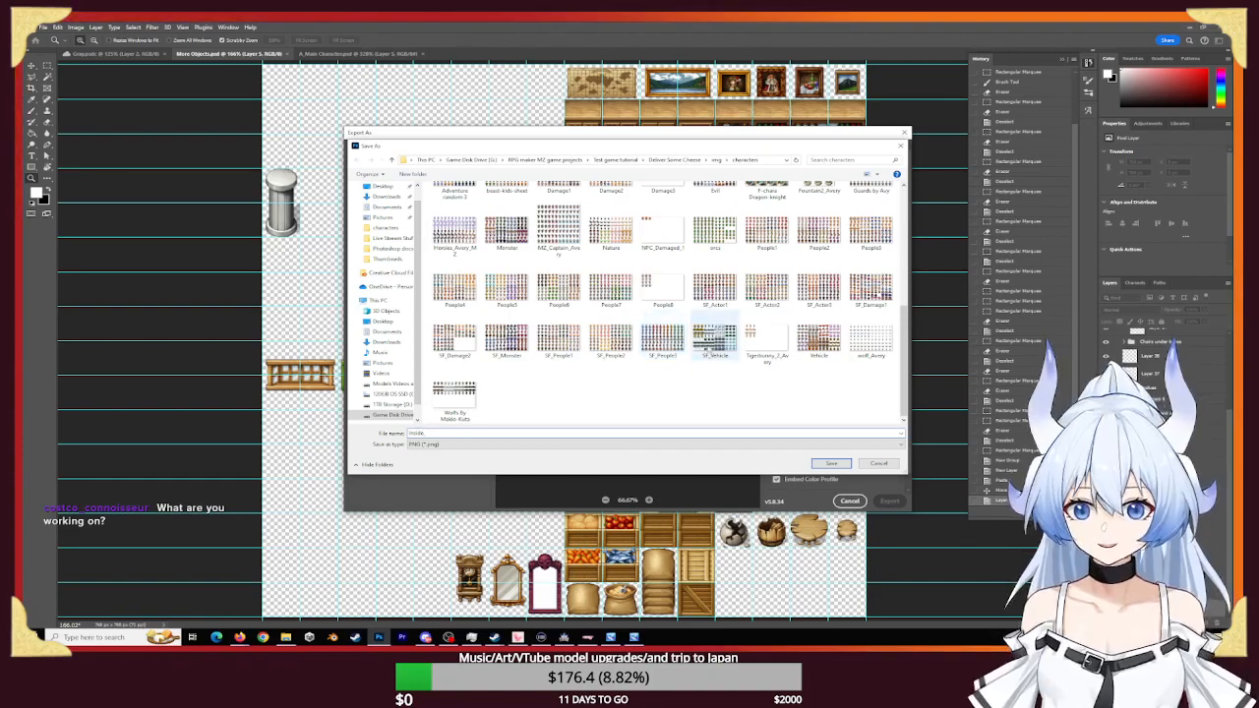
scroll(706, 346, "up", 10)
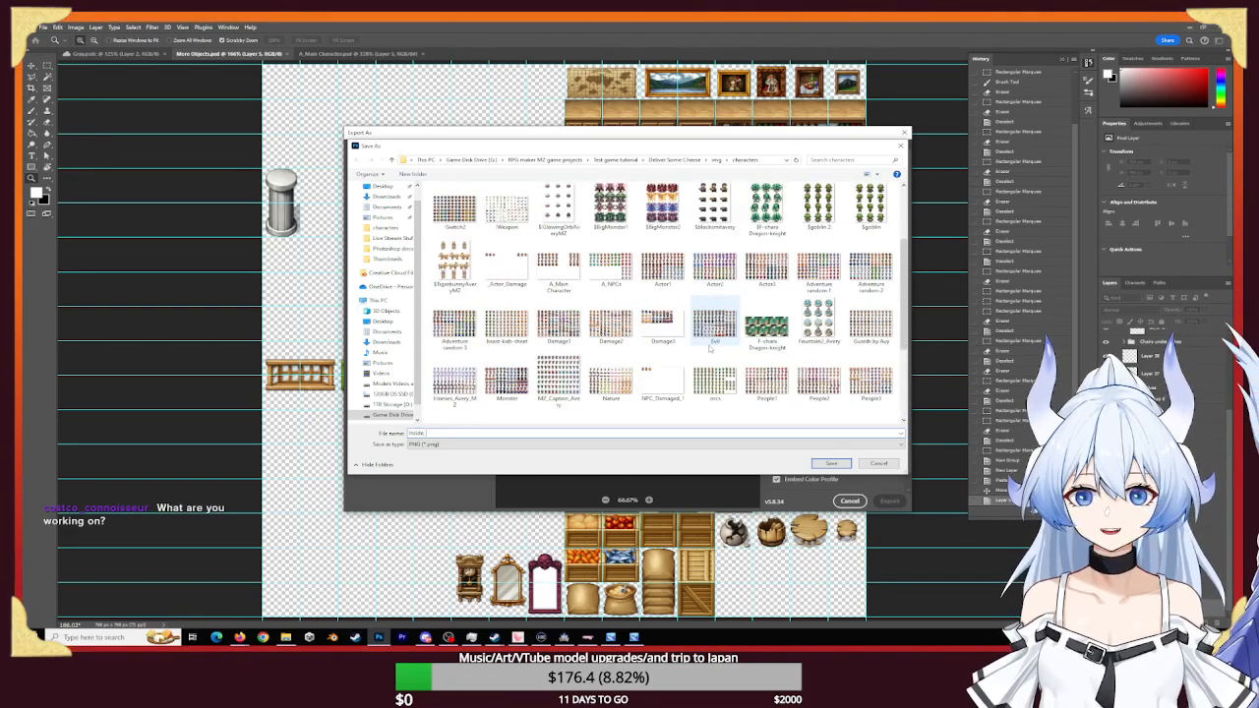
left_click(718, 161)
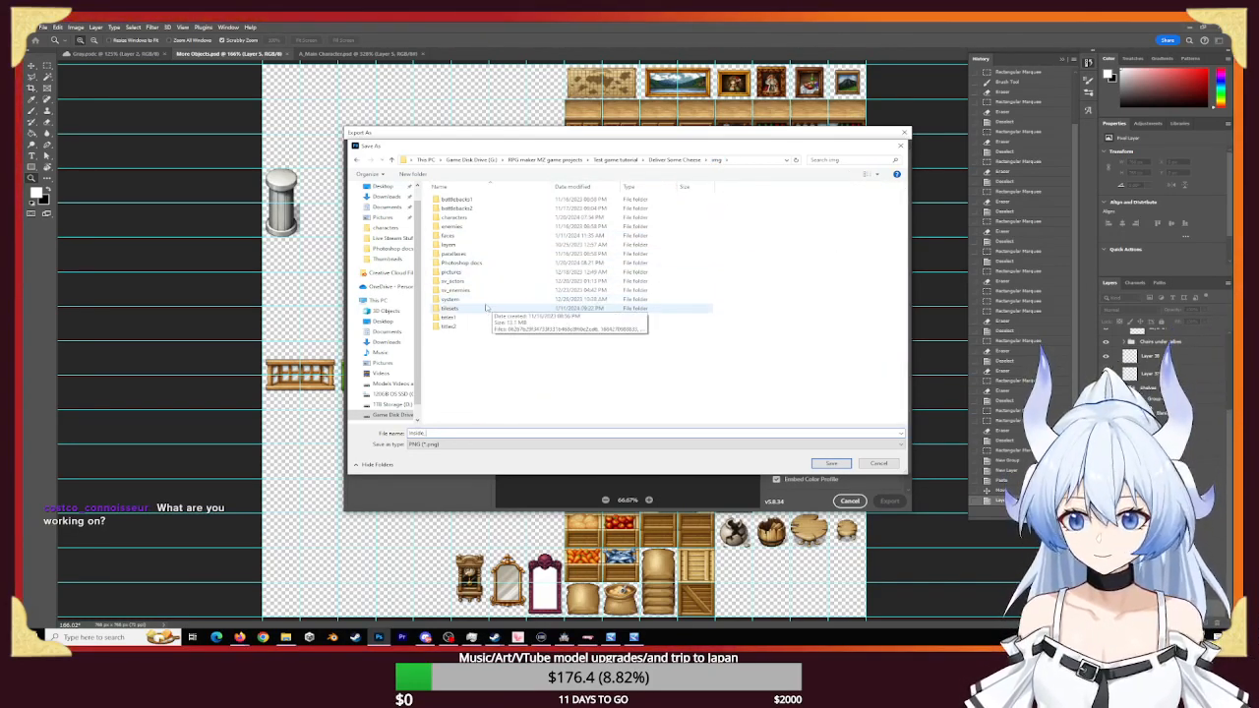
double_click(451, 308)
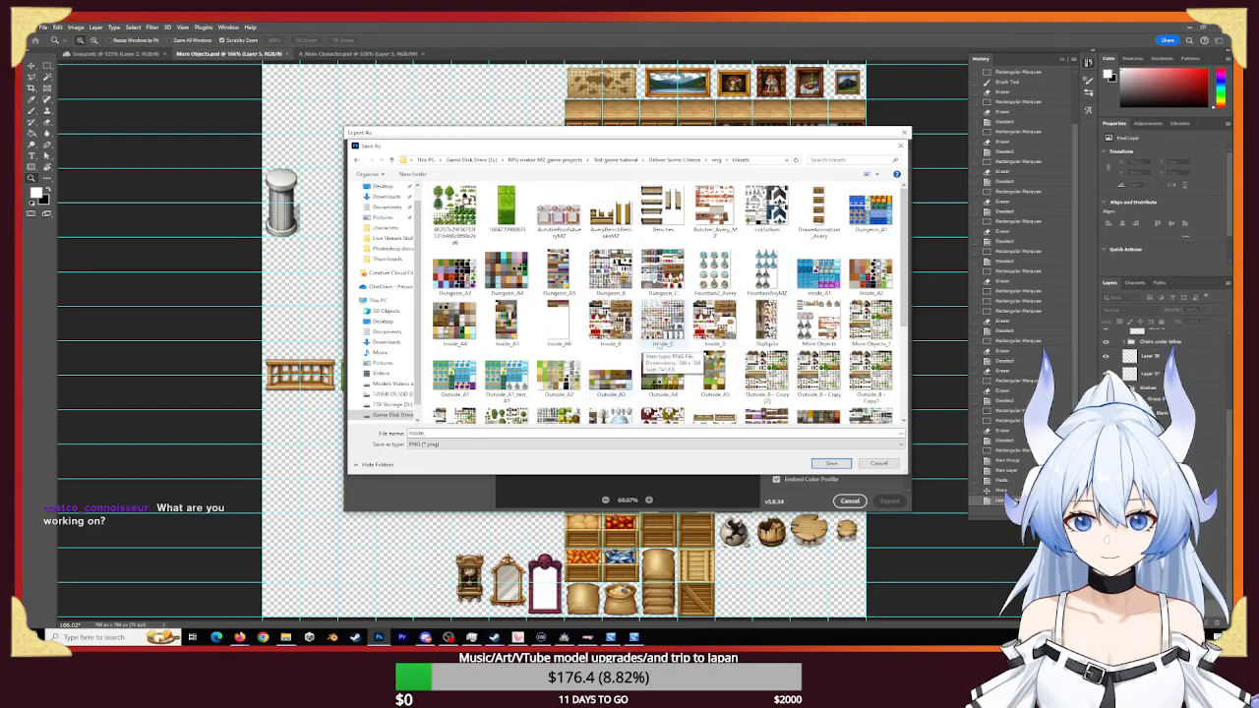
left_click(712, 324)
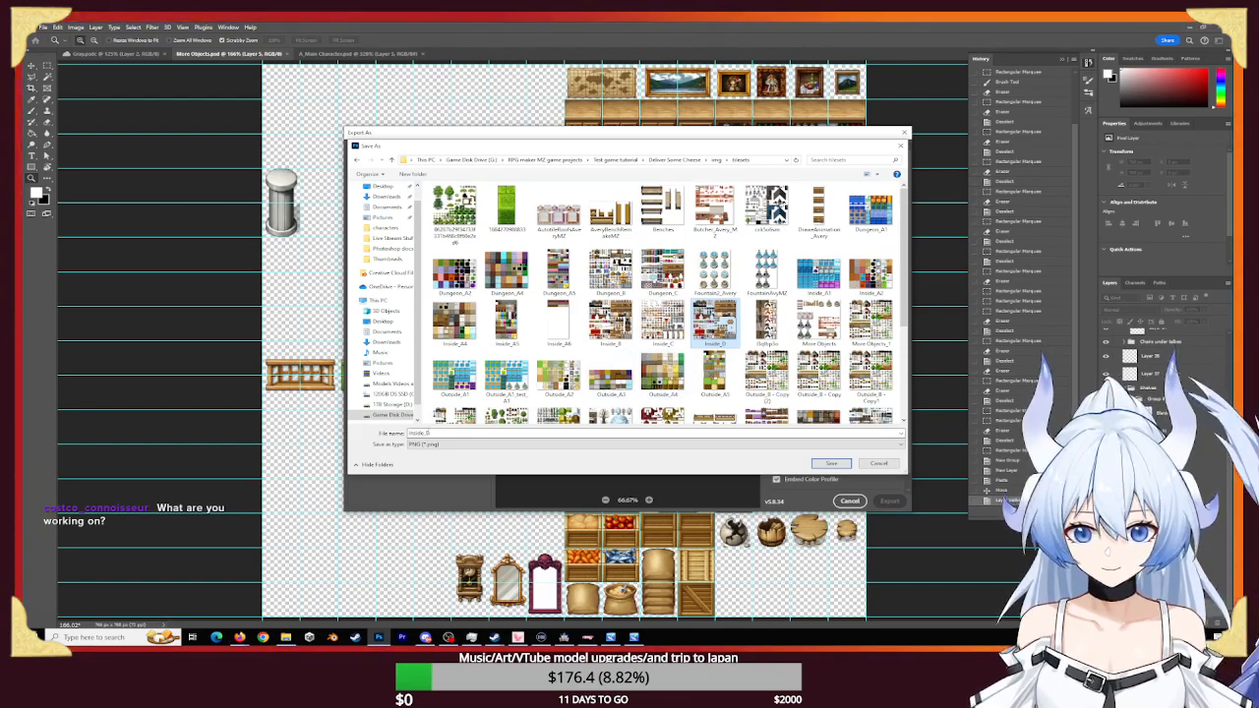
left_click(436, 432)
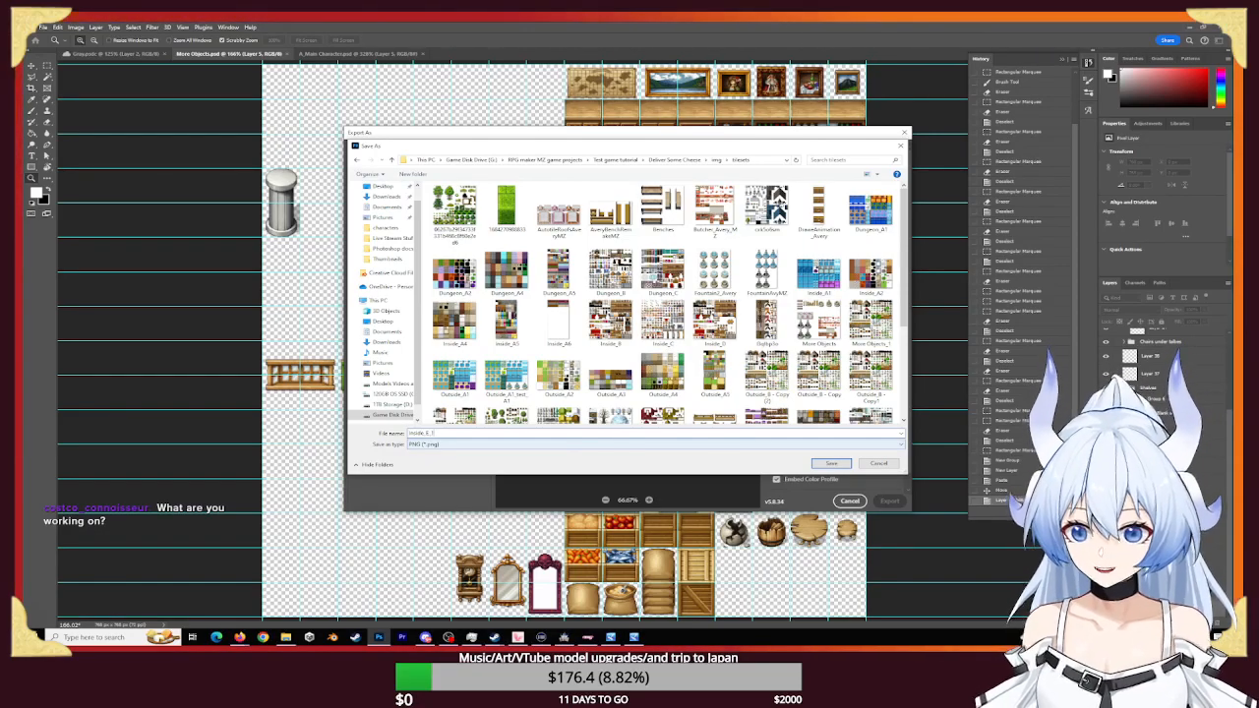
type("1")
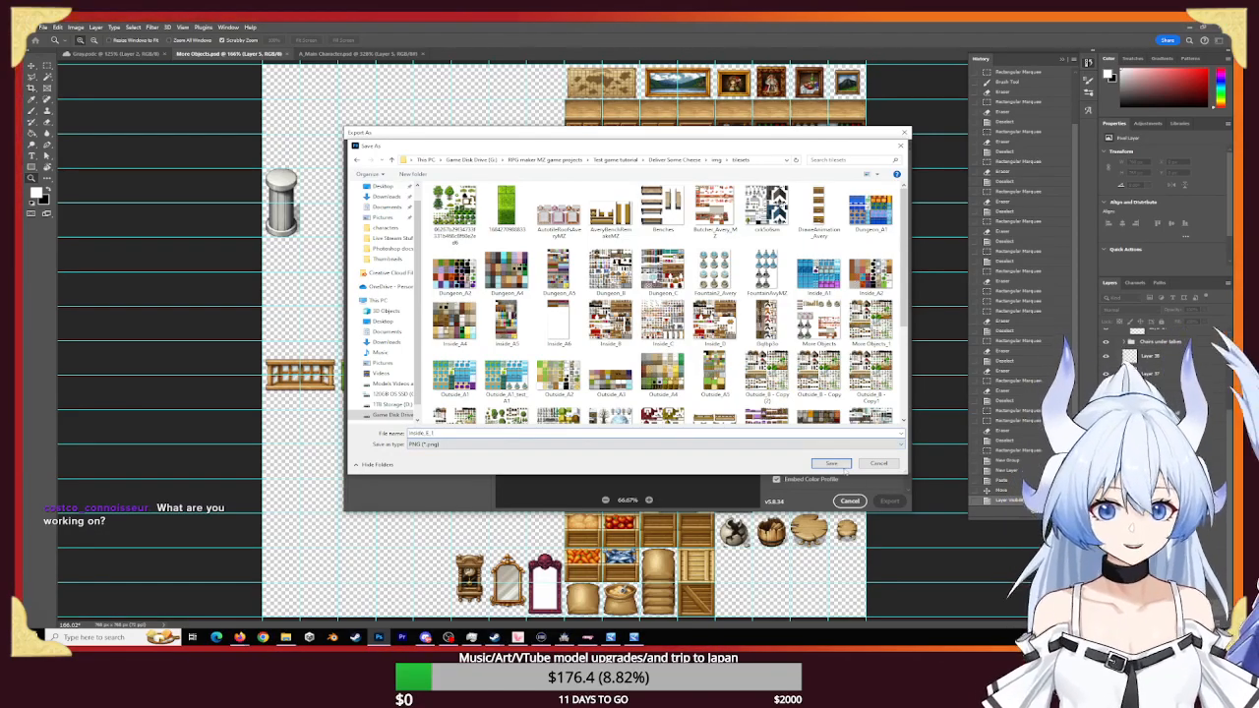
key("Return")
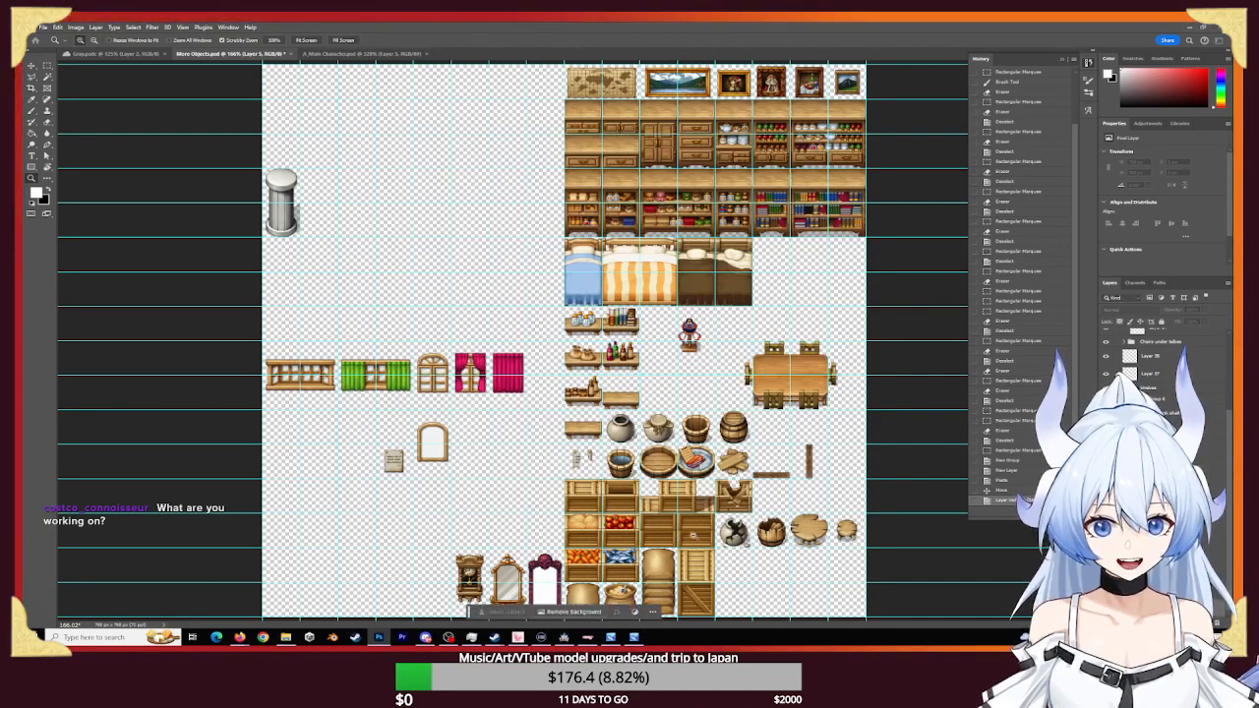
- Switch to RPG Maker MZ, open the Rina's Room map and bring up the Inside tileset in the database
left_click(564, 637)
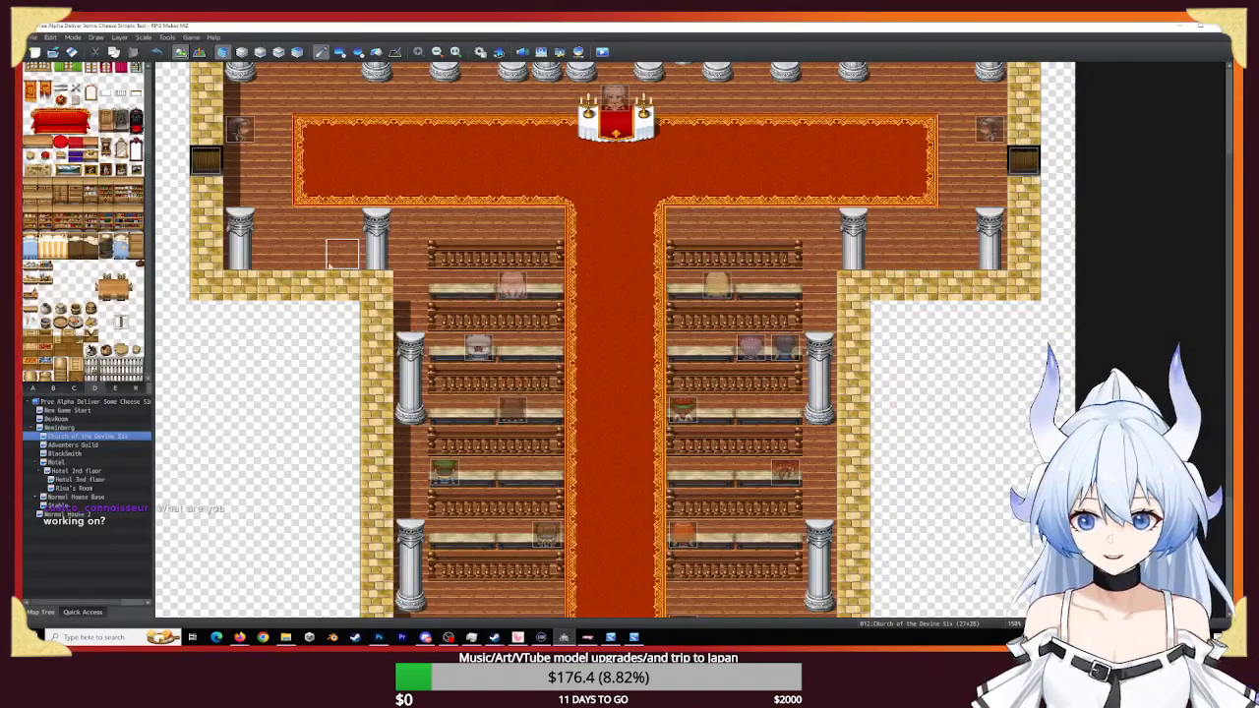
left_click(73, 488)
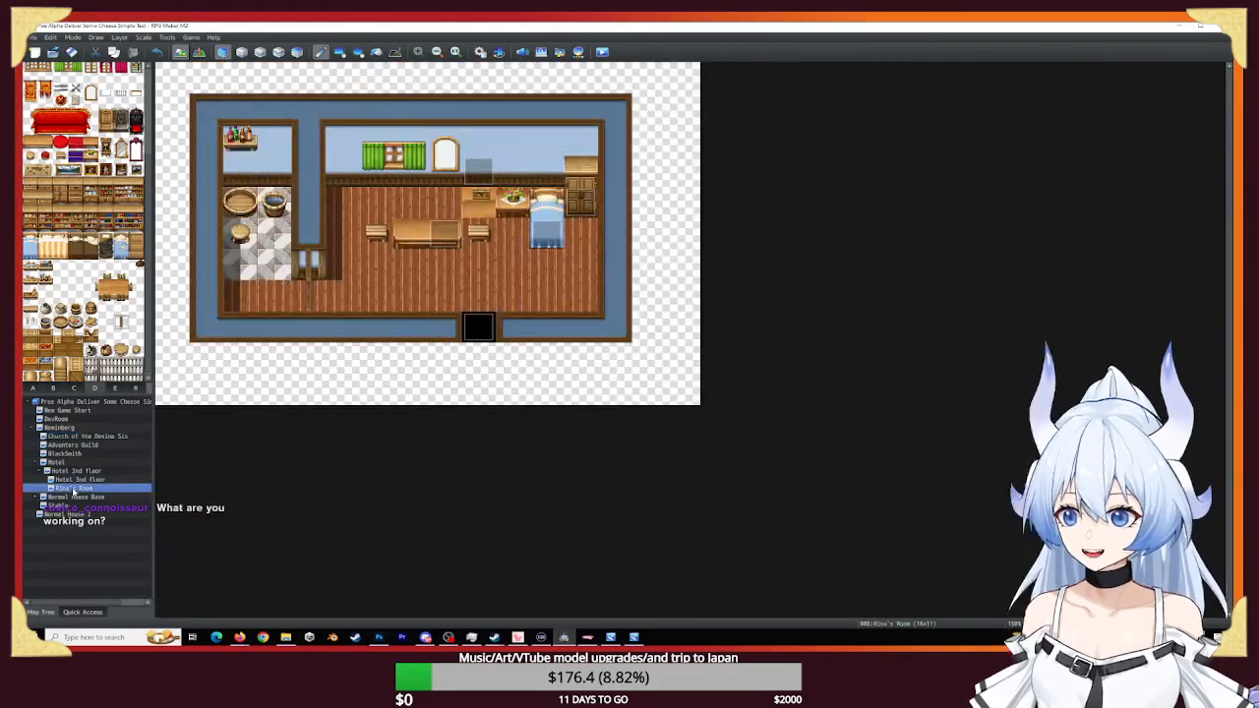
left_click(480, 52)
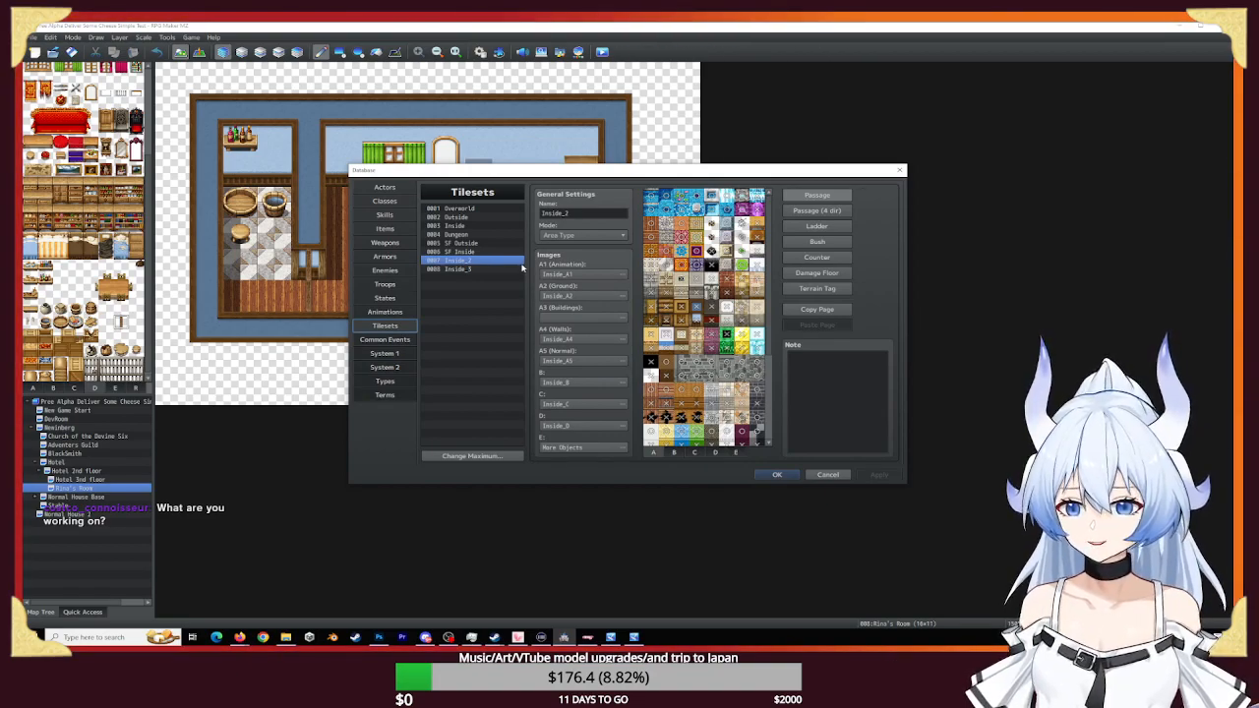
left_click(467, 226)
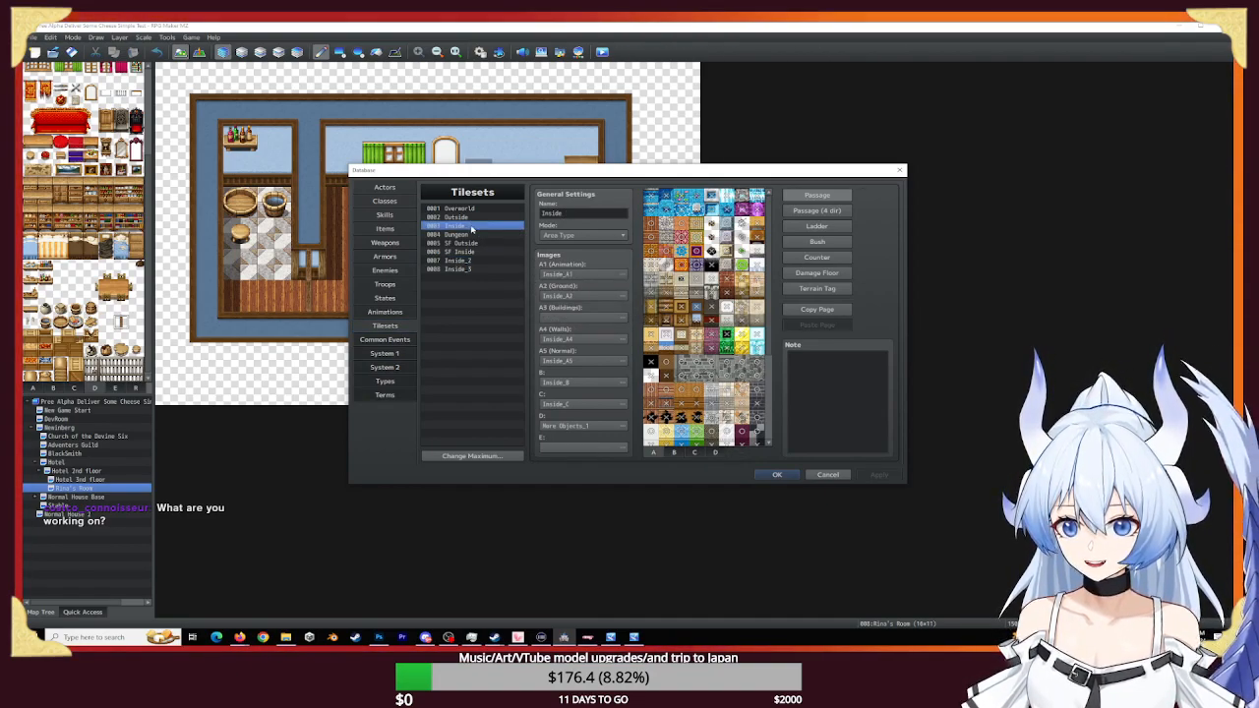
- Assign the Inside_E_1 image to slot E of the Inside tileset and accept the database changes
double_click(585, 446)
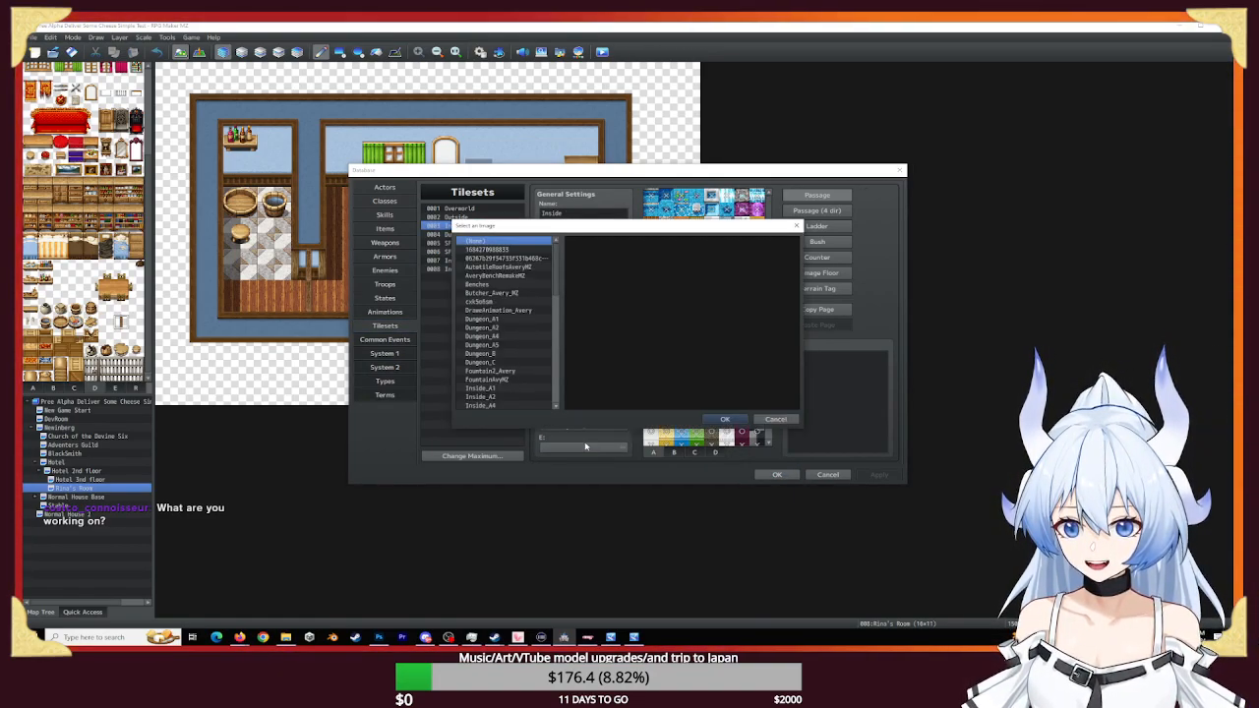
scroll(515, 352, "down", 3)
scroll(514, 352, "down", 2)
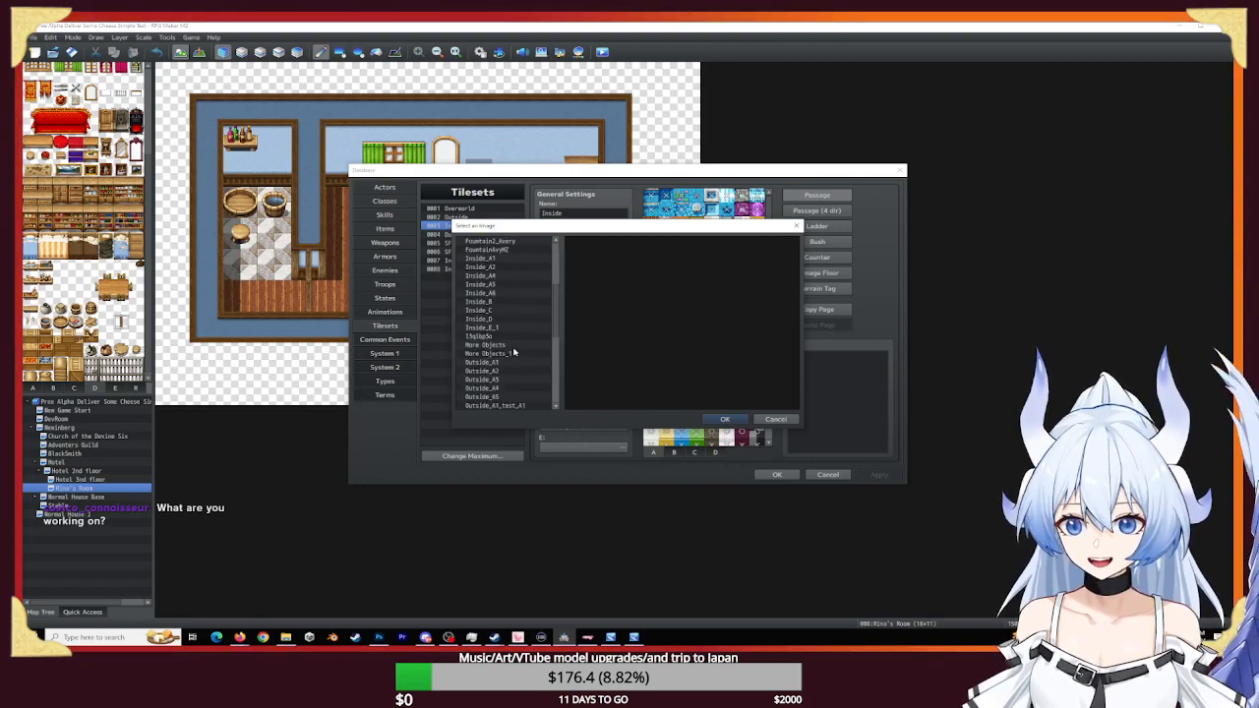
left_click(491, 319)
left_click(489, 327)
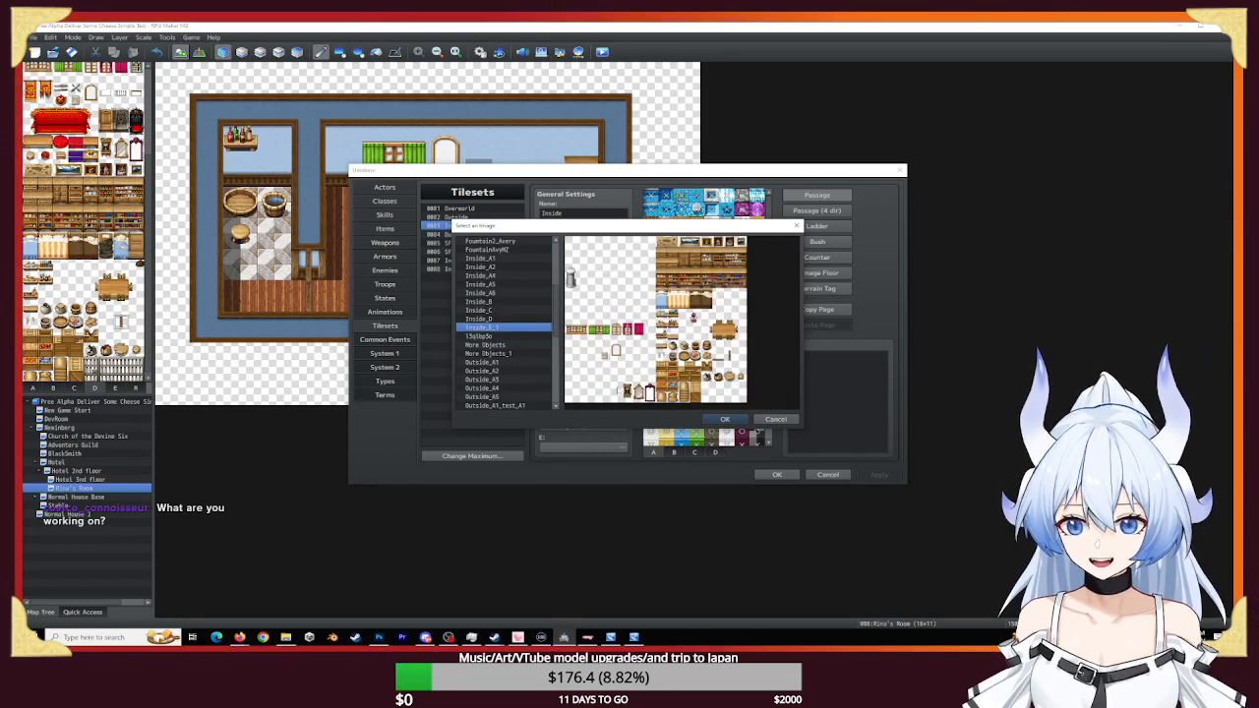
left_click(725, 419)
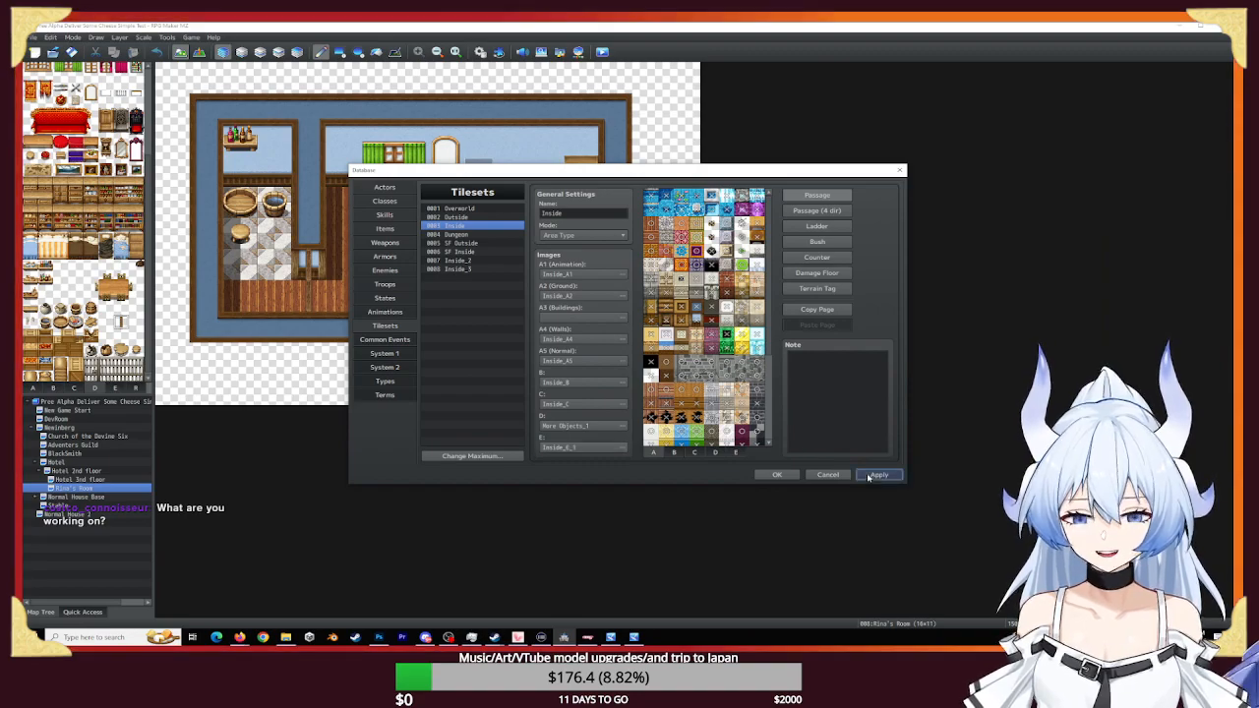
left_click(777, 473)
- Change the tileset of the Rina's Room map to 0003 Inside in its map properties
right_click(104, 488)
left_click(144, 495)
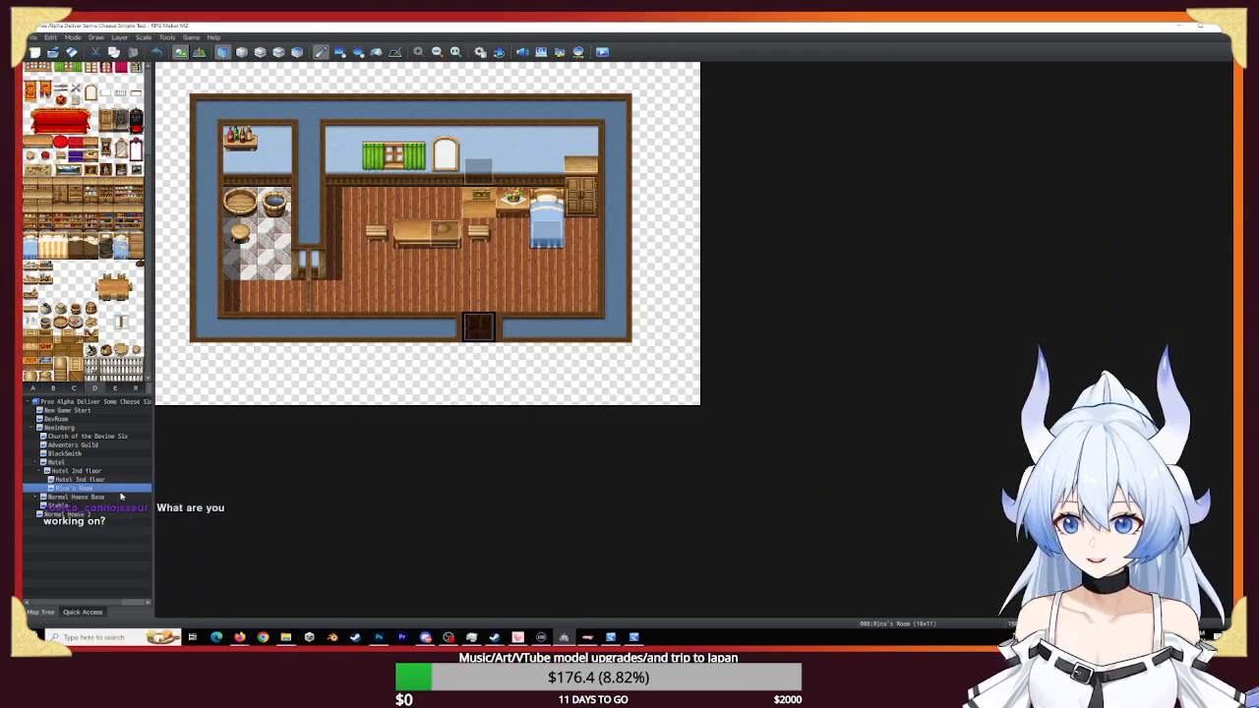
left_click(482, 250)
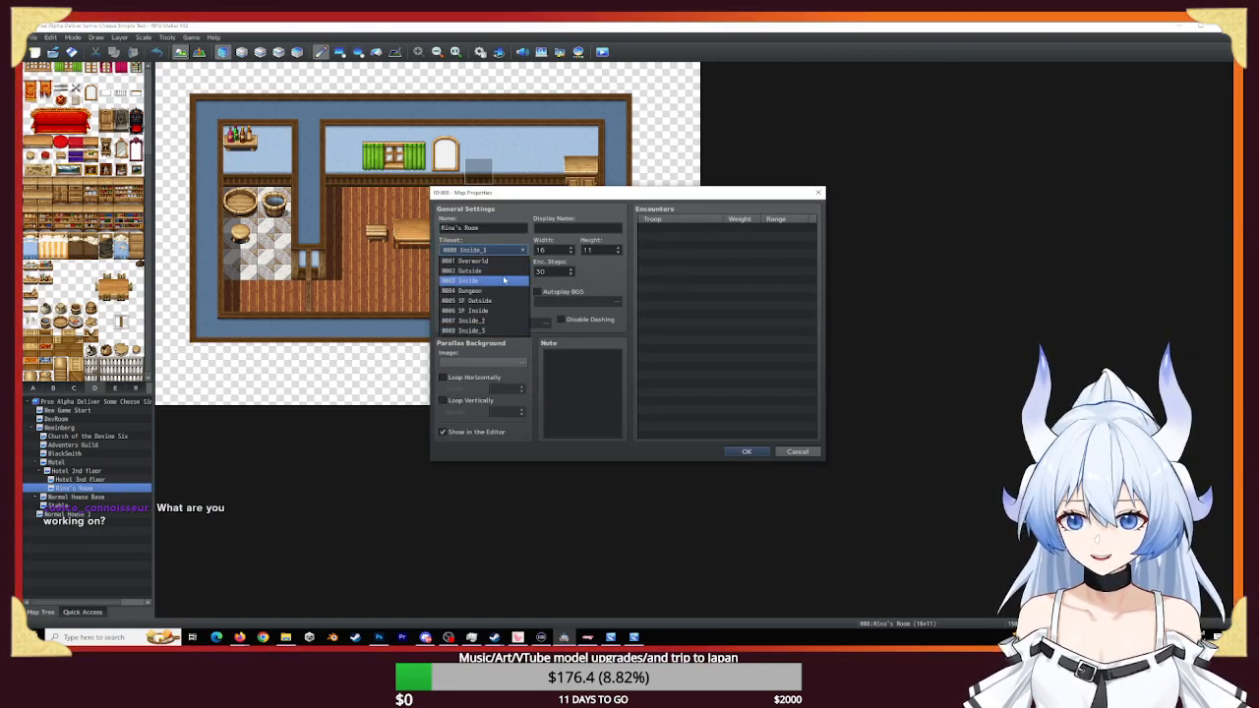
left_click(503, 280)
left_click(746, 451)
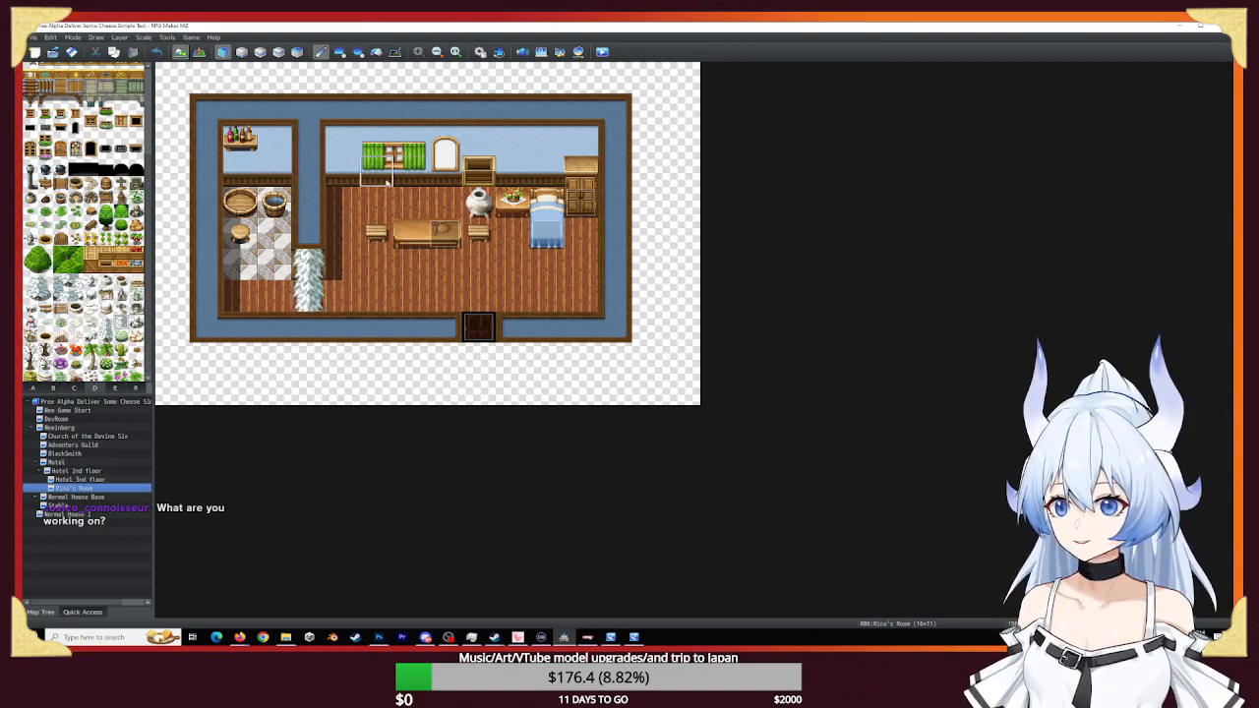
- Clear the snowy tree tiles from the bathroom doorway and the jar and crate tiles beside the bedside table
left_click(308, 264)
left_click(309, 295)
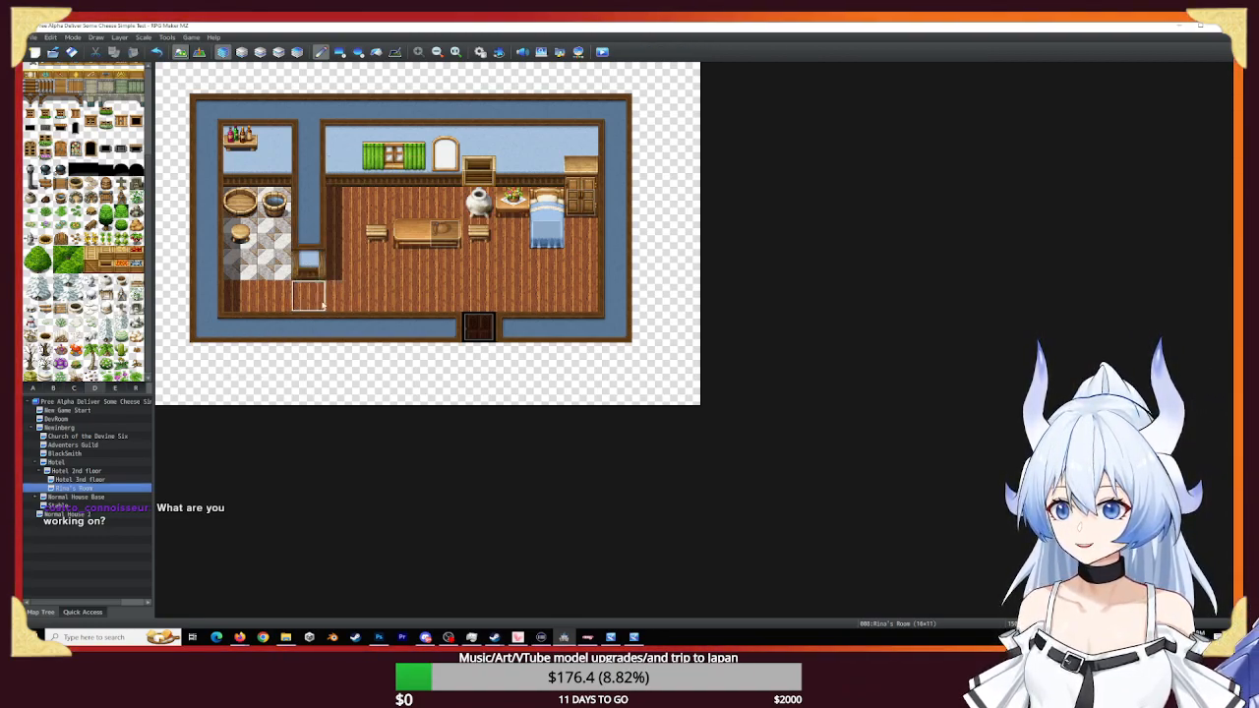
left_click(484, 209)
left_click(478, 170)
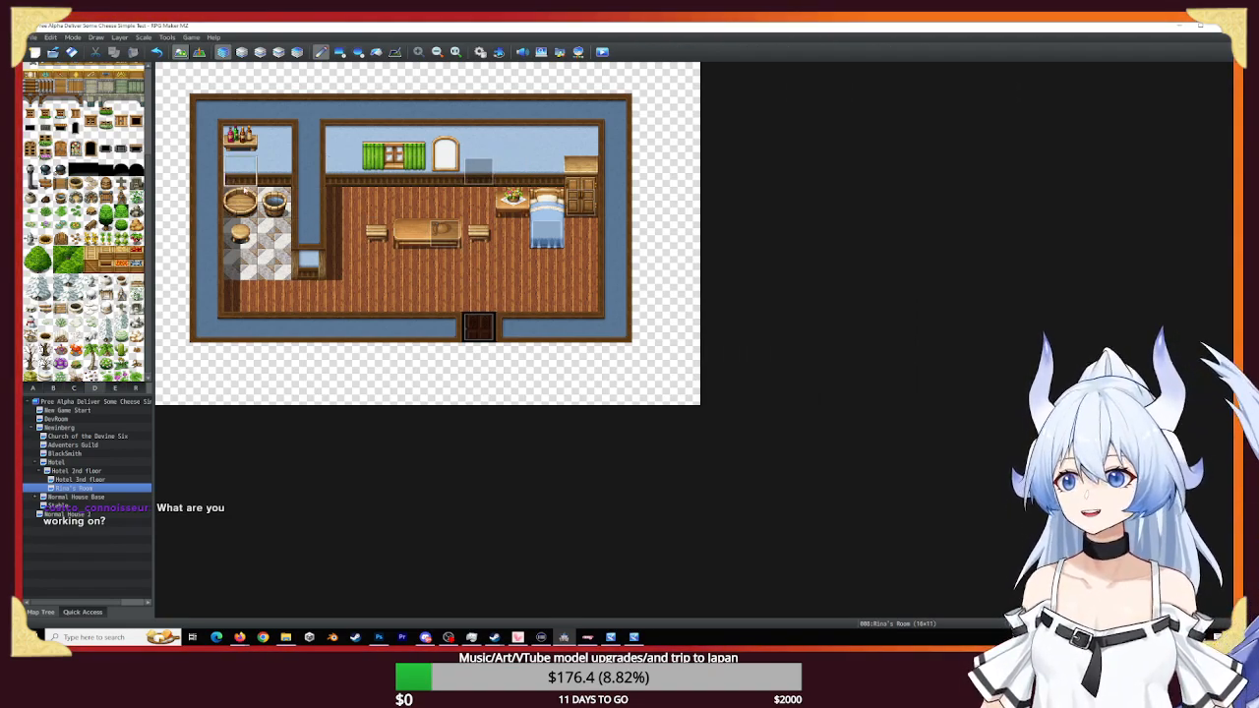
- Place the clothed mannequin from tile set E against the back wall, between the mirror and the bedside table
left_click(114, 388)
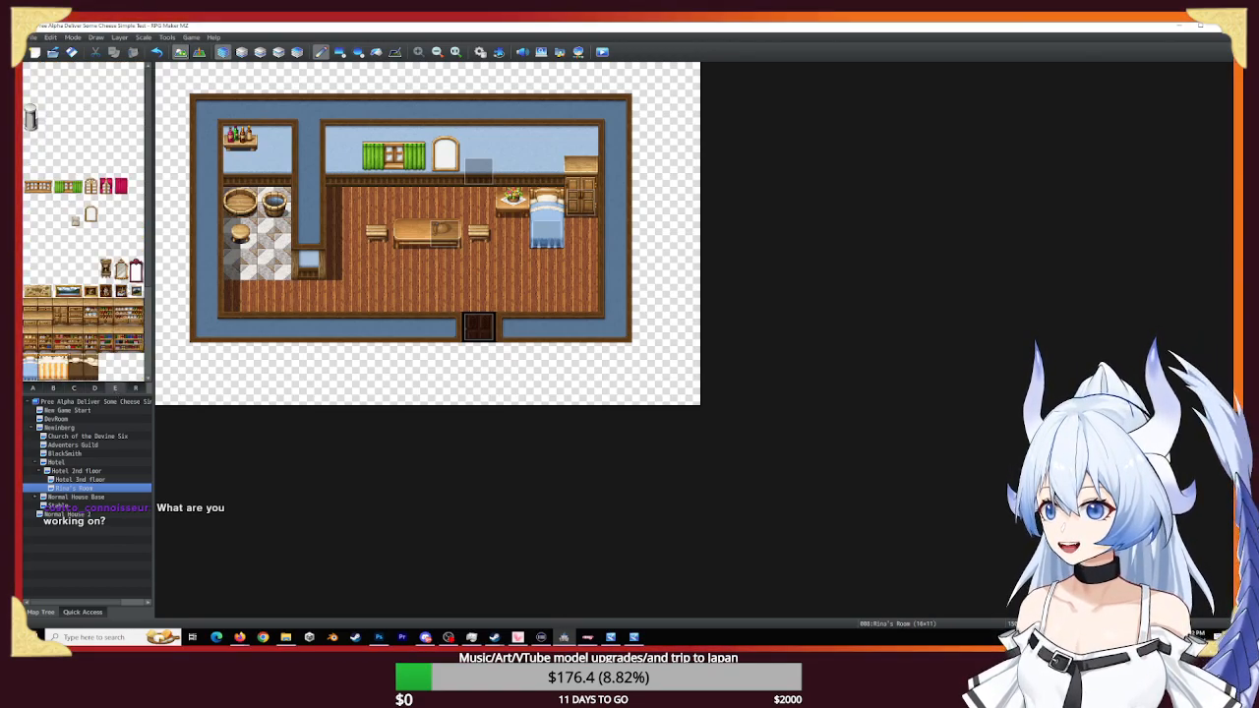
scroll(70, 286, "down", 5)
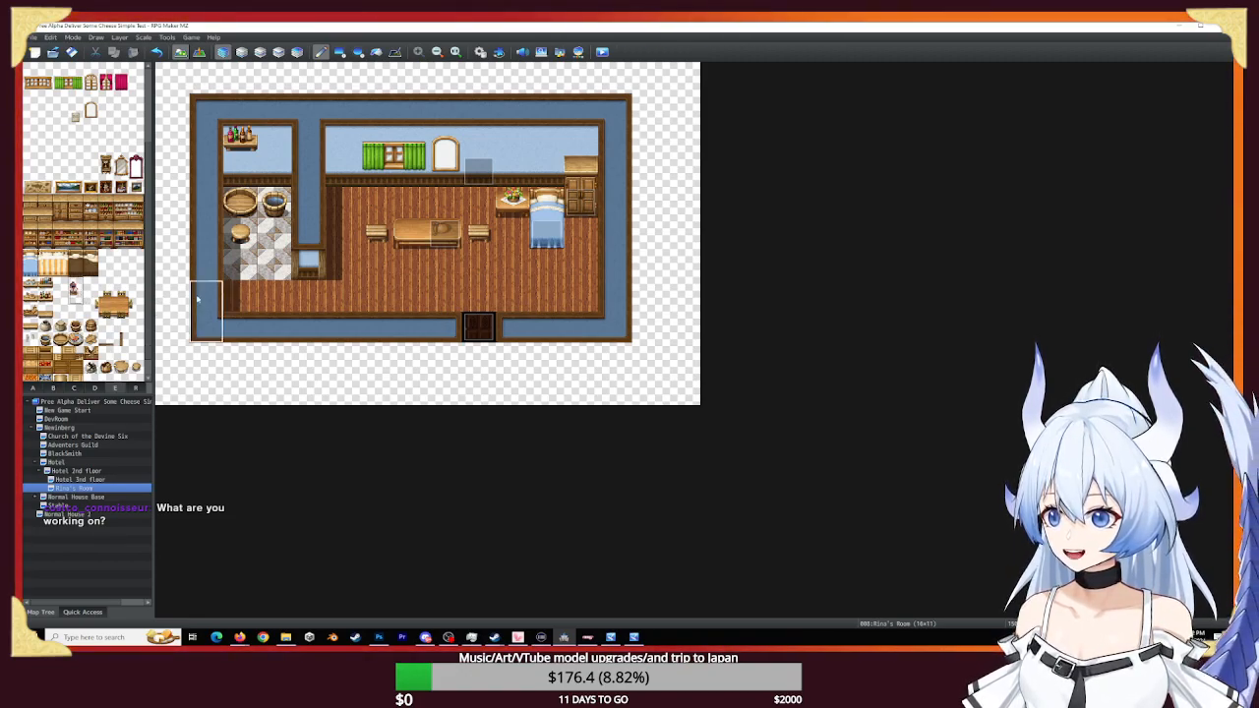
left_click(476, 182)
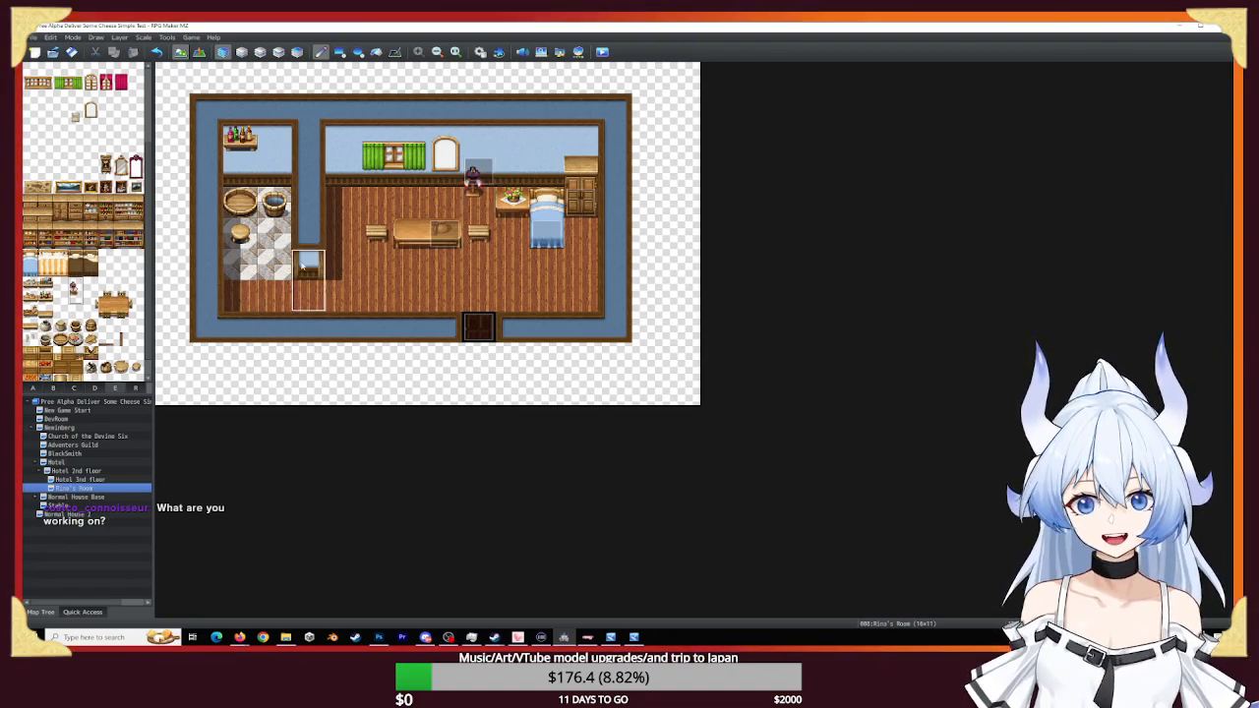
- Place the vertical wooden post tiles in the doorway opening below the bathroom's dividing wall
scroll(84, 226, "down", 1)
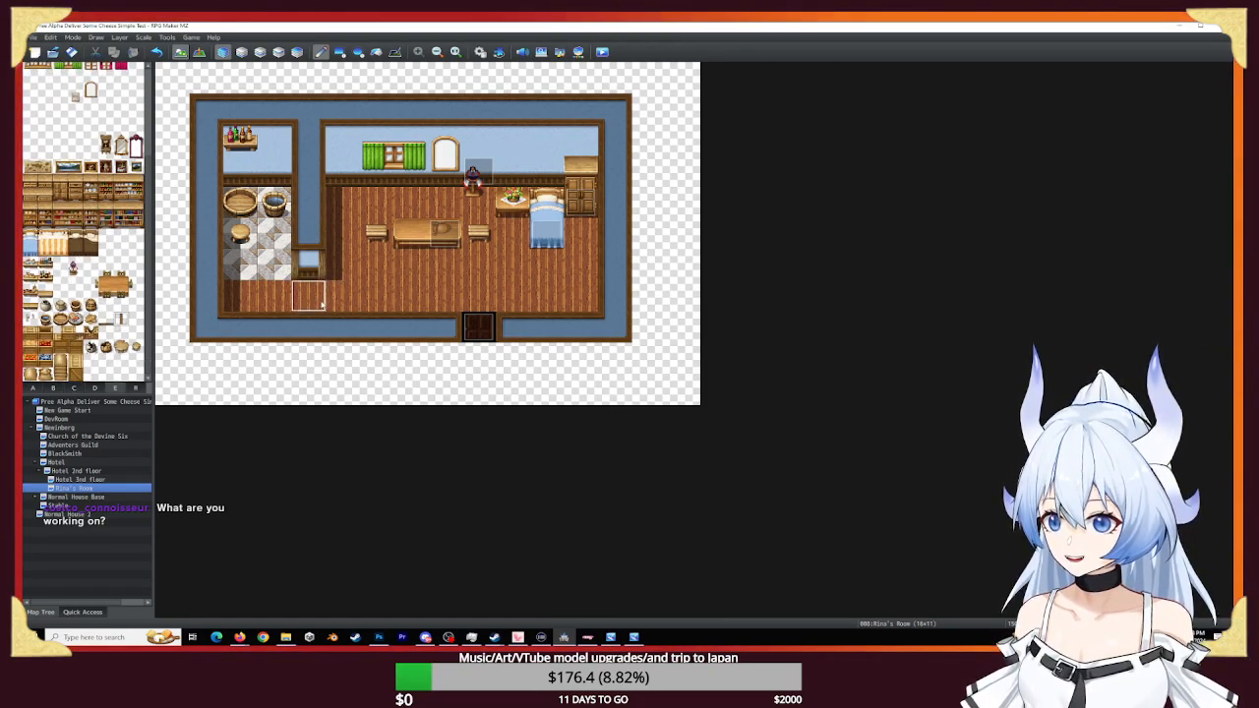
left_click(308, 263)
left_click(309, 295)
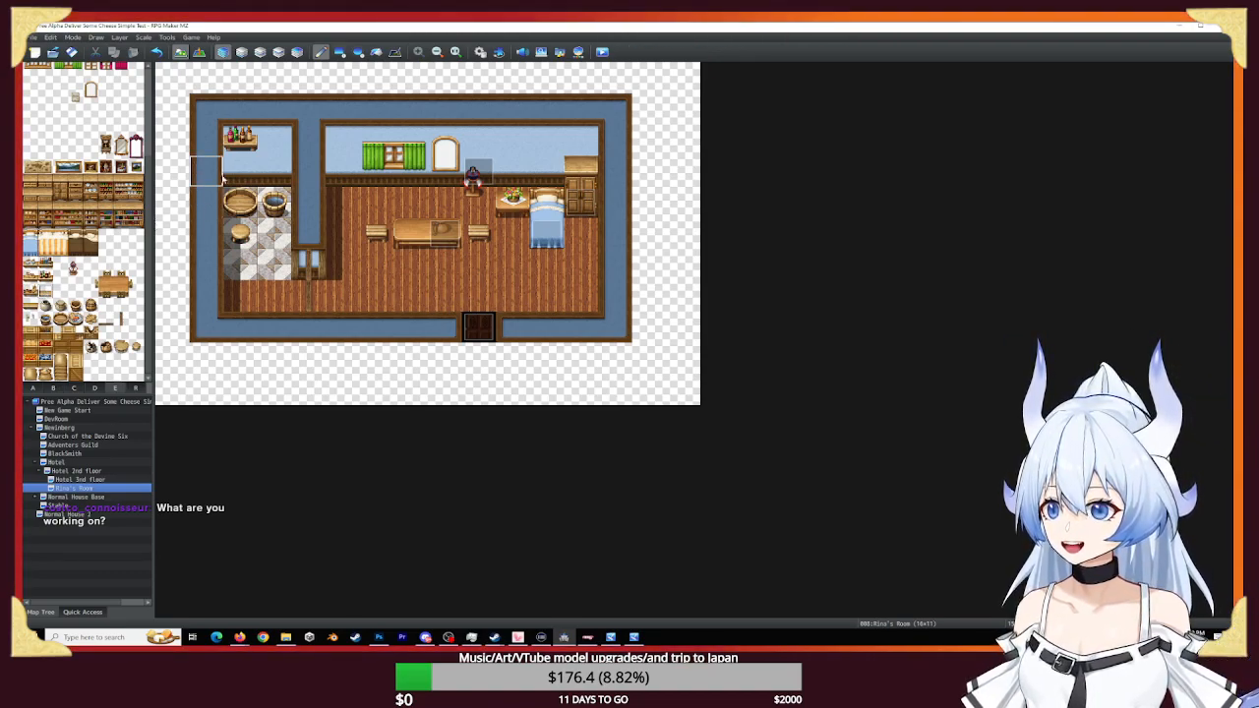
- Place the empty shelf tile on the bathroom's back wall beside the bottle shelf and undo the stray shelf tile beneath the bottles
left_click(274, 144)
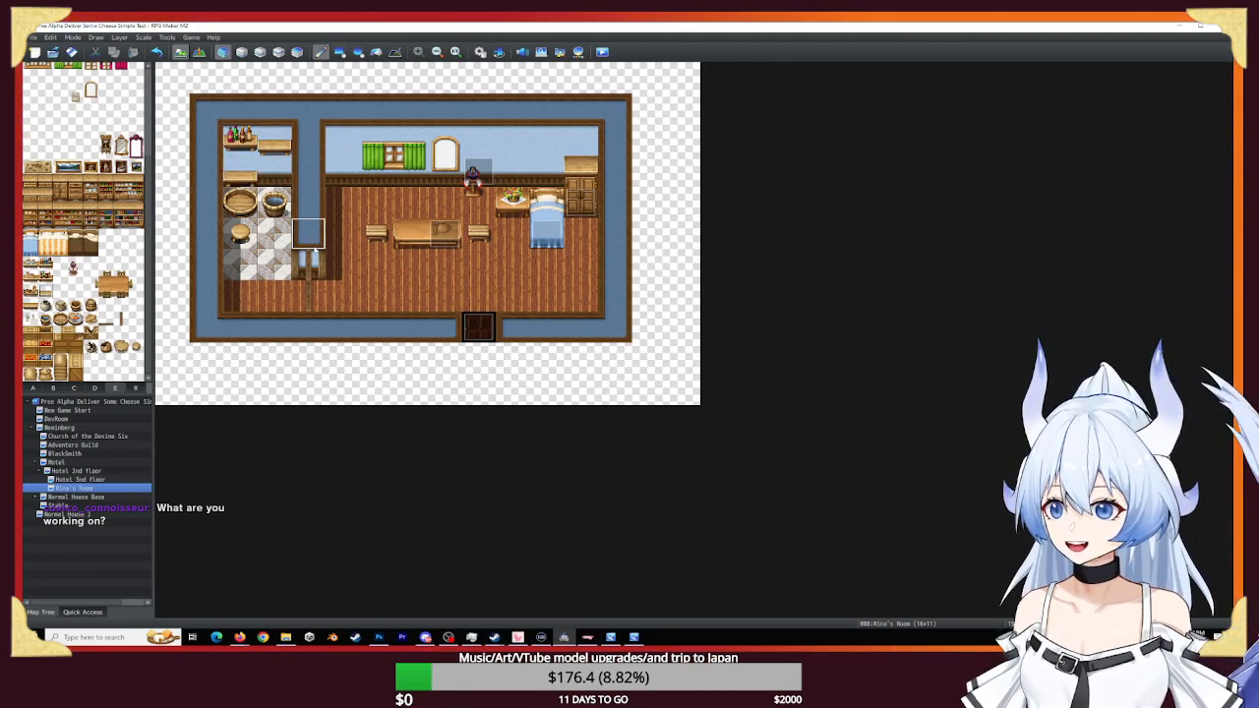
key("ctrl+z")
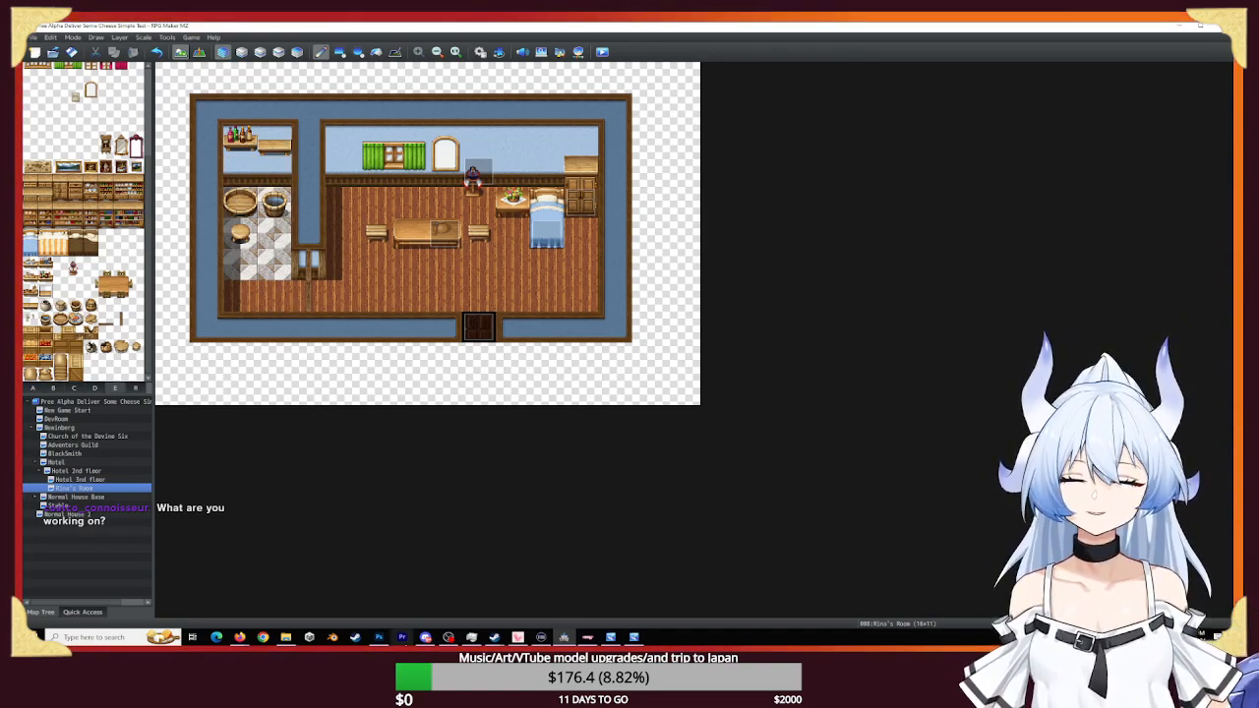
- Switch to the More Objects.psd sheet in Photoshop and activate the Move tool
left_click(378, 637)
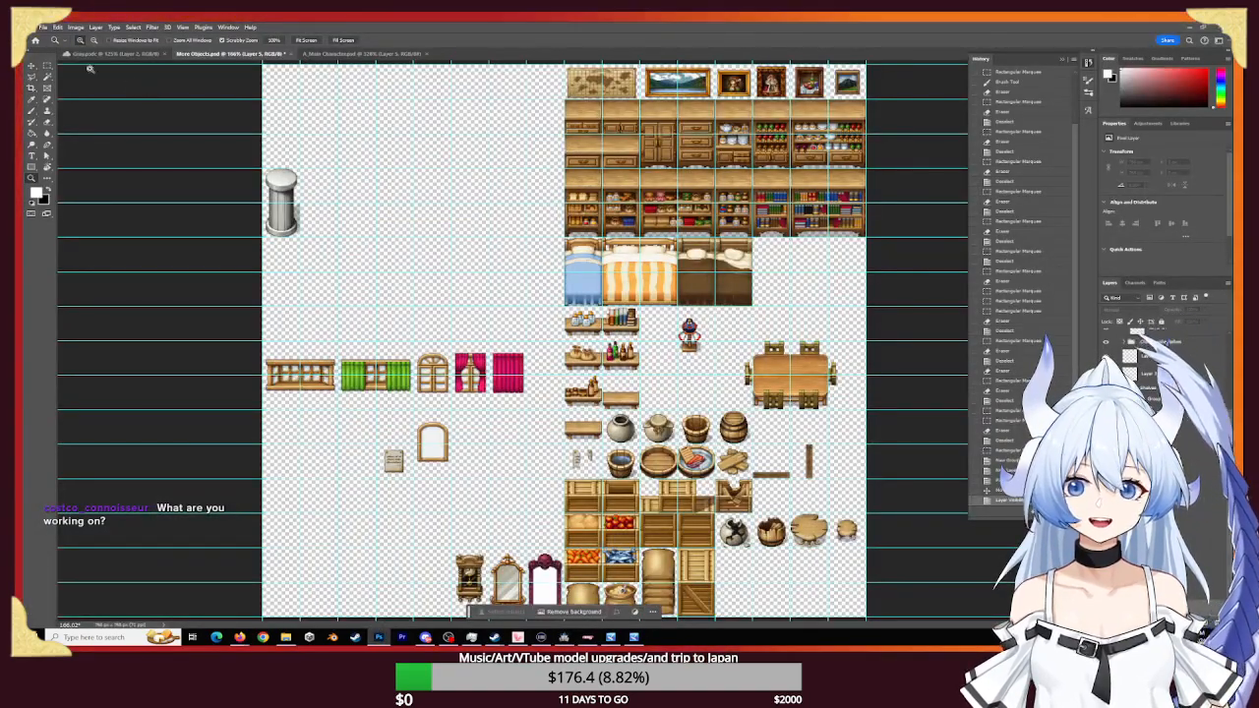
key("v")
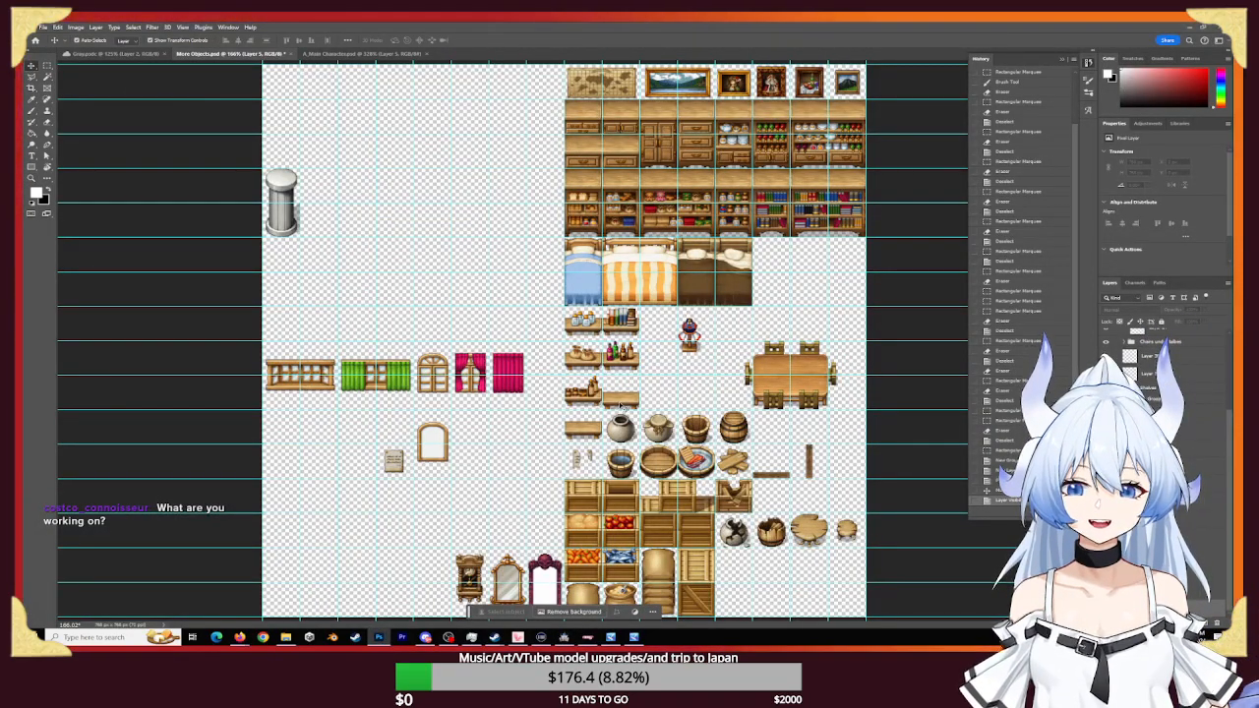
mouse_move(619, 404)
left_mouse_down()
mouse_move(553, 401)
mouse_move(554, 420)
mouse_move(548, 372)
mouse_move(607, 420)
left_mouse_up()
left_click(545, 387)
key("z")
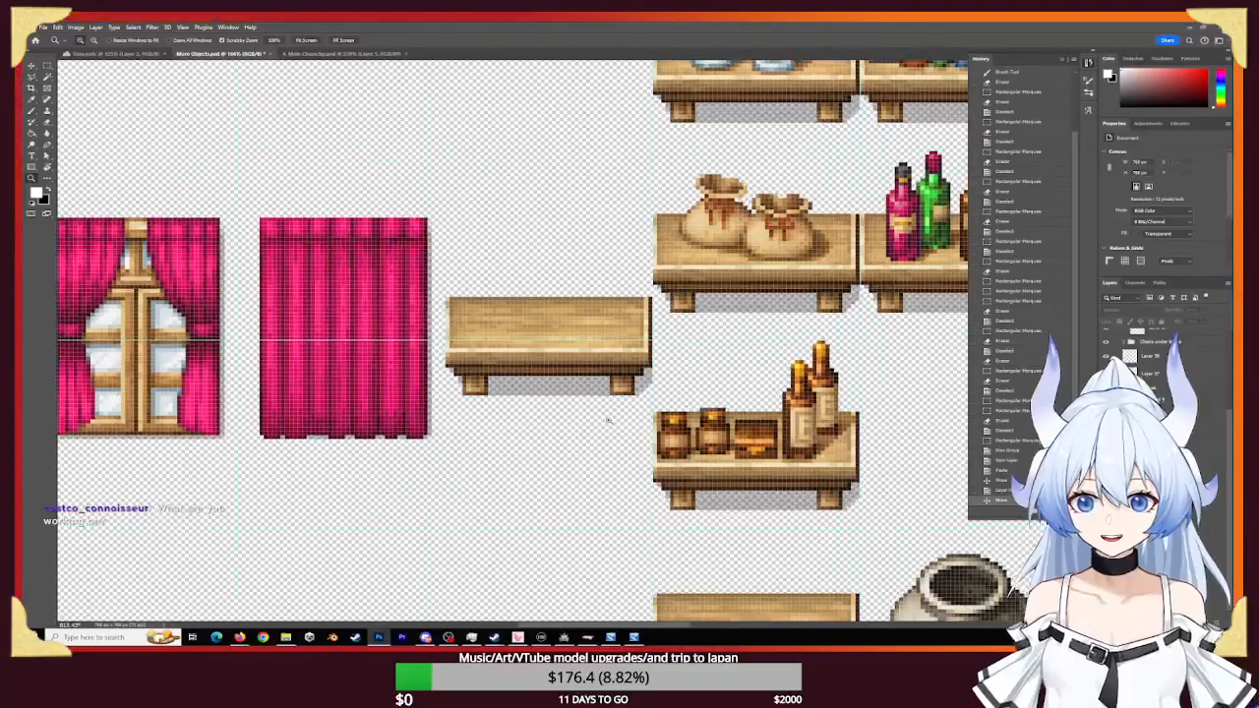
key("v")
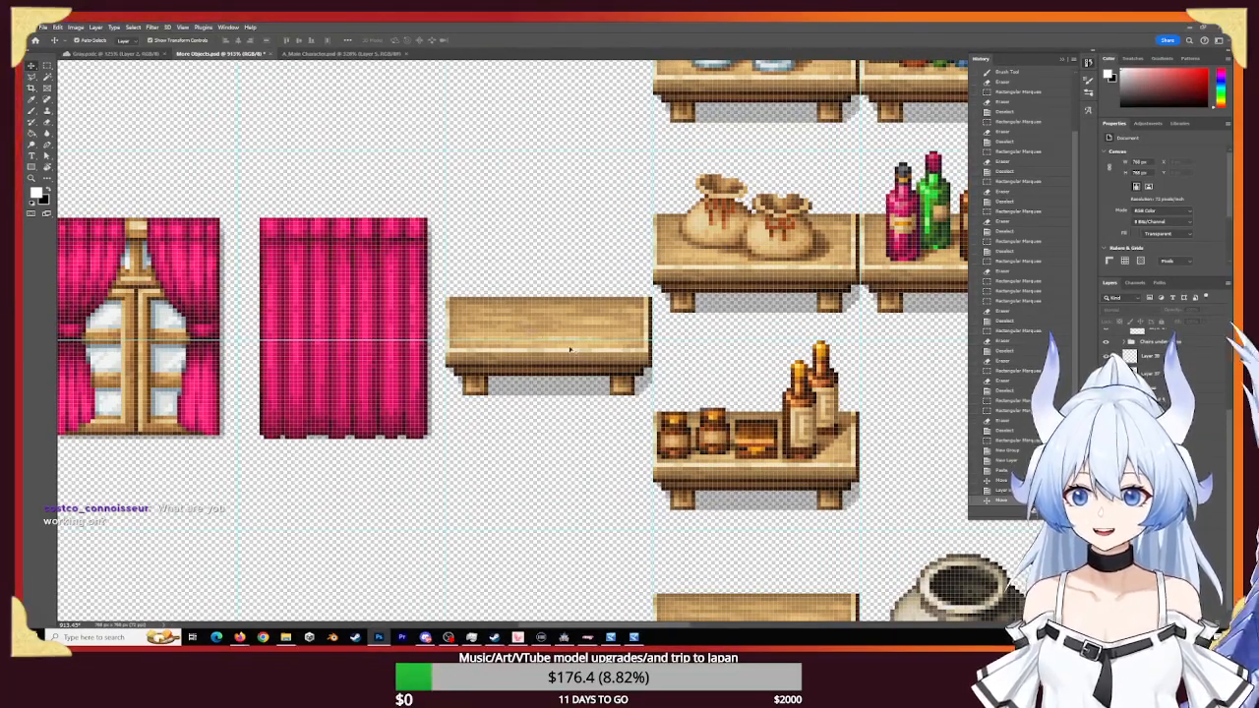
scroll(603, 359, "up", 2)
scroll(604, 360, "down", 3)
left_click(1105, 604)
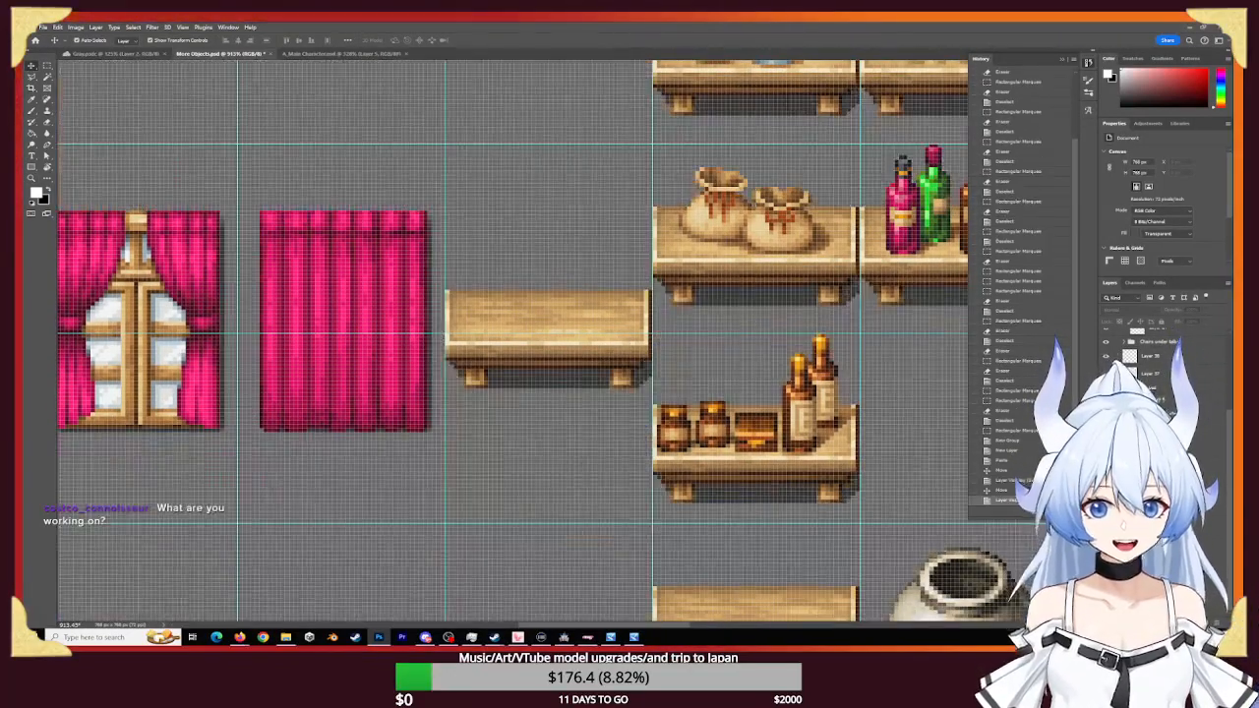
key("z")
left_click_drag(575, 329, 605, 349)
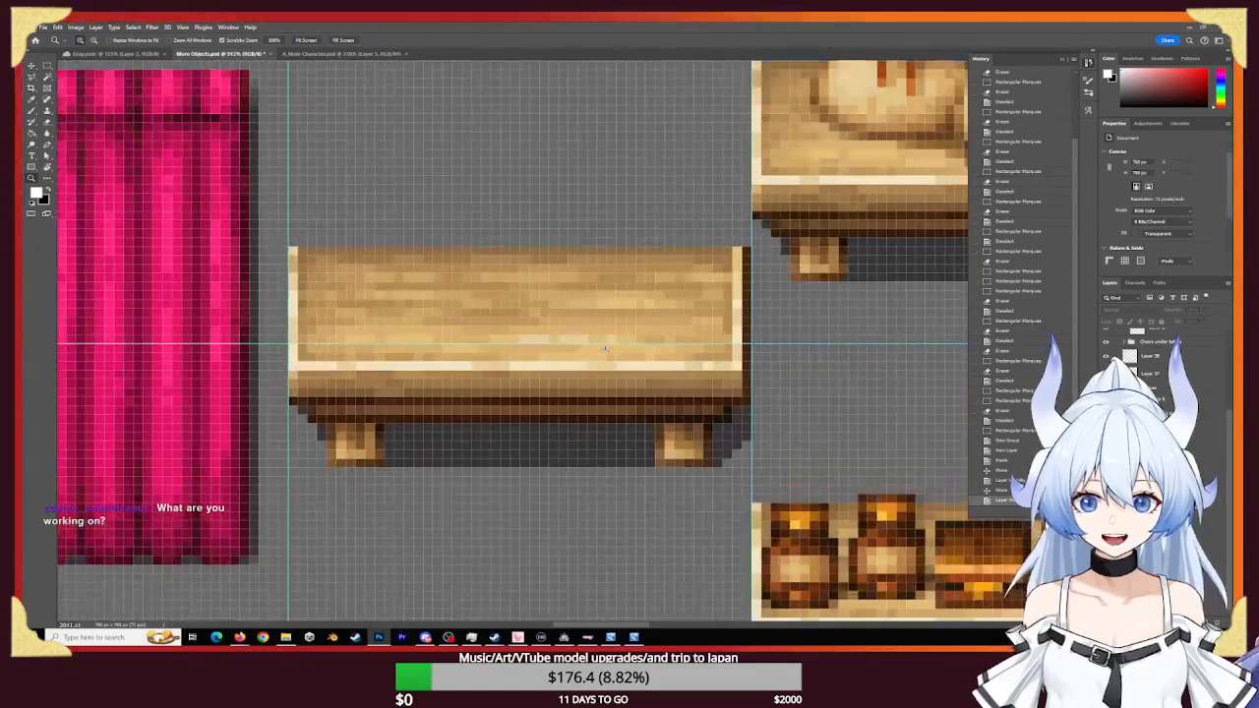
key("v")
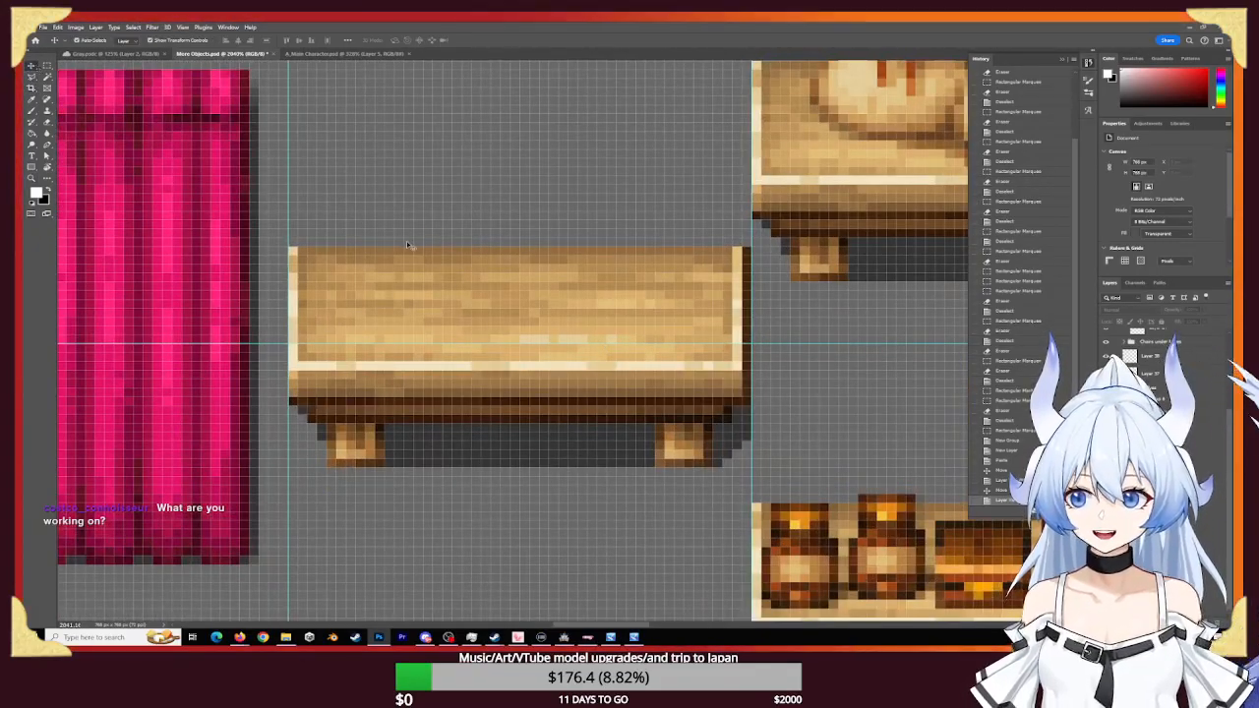
left_click(444, 266)
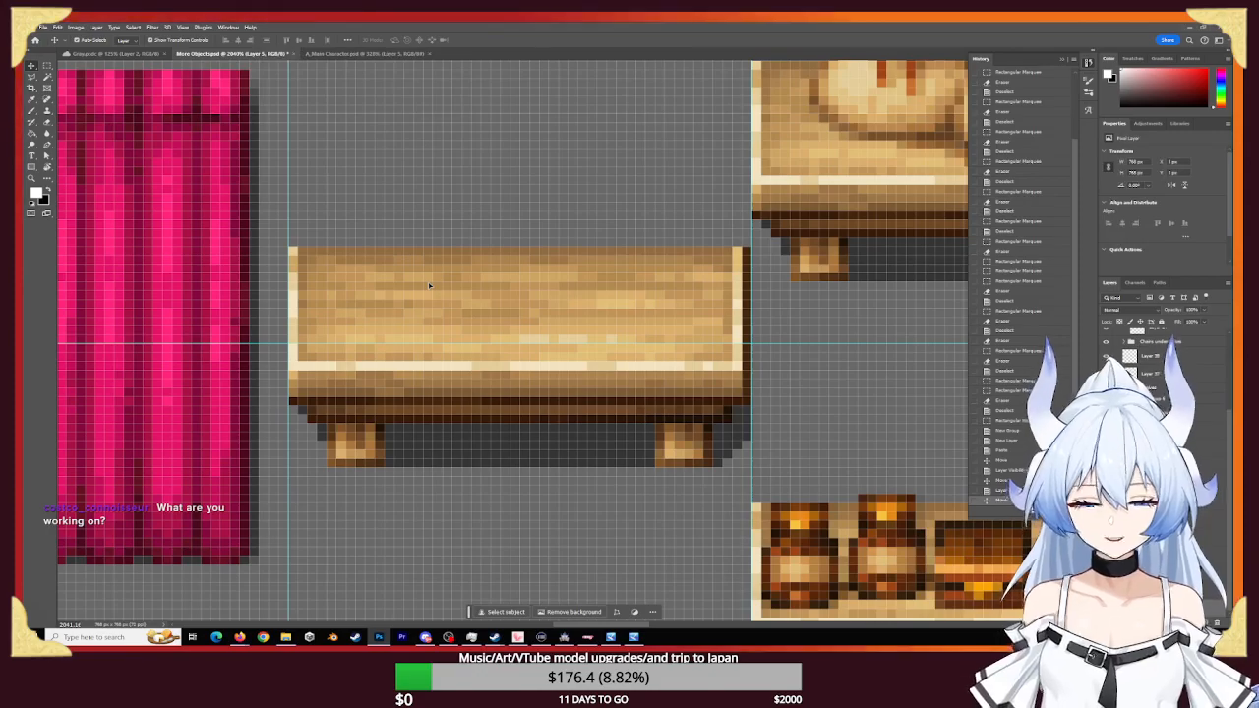
key("ctrl+z")
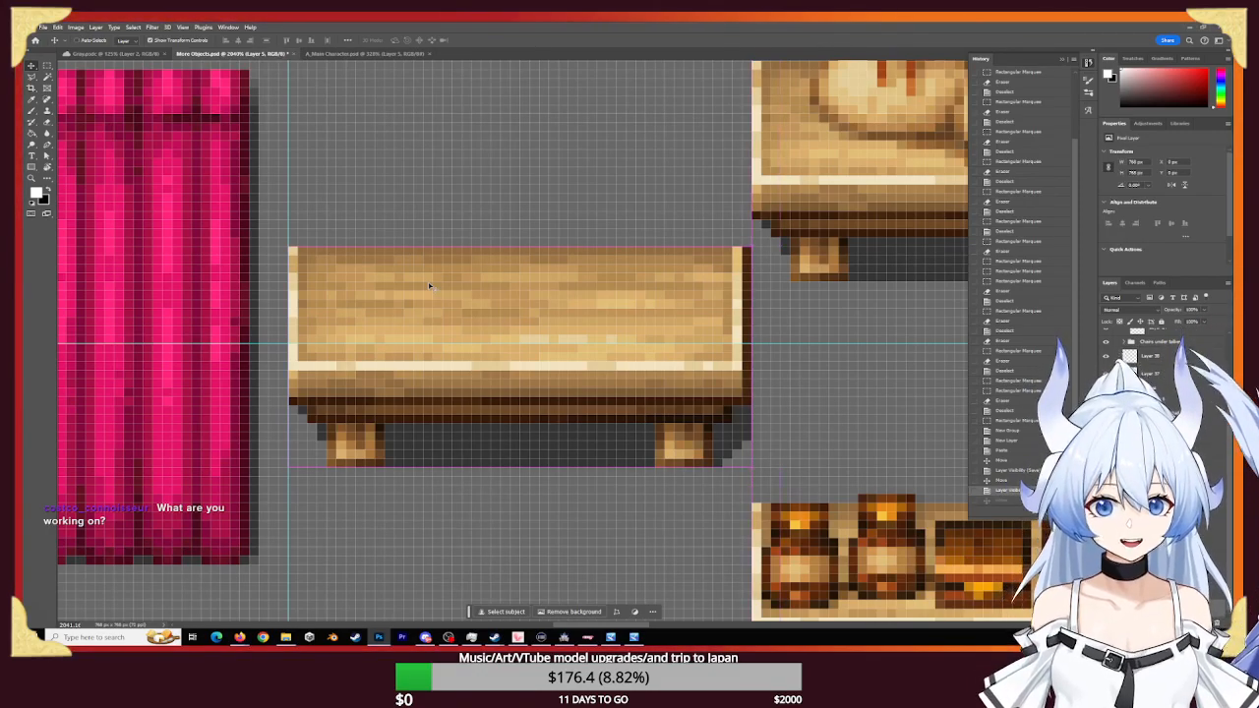
key("ctrl+z")
key("ctrl+z")
- Duplicate the blank shelf layer and move the copy one column over and slightly higher, so it straddles the grid line below the mannequin
key("z")
left_click_drag(595, 355, 492, 339)
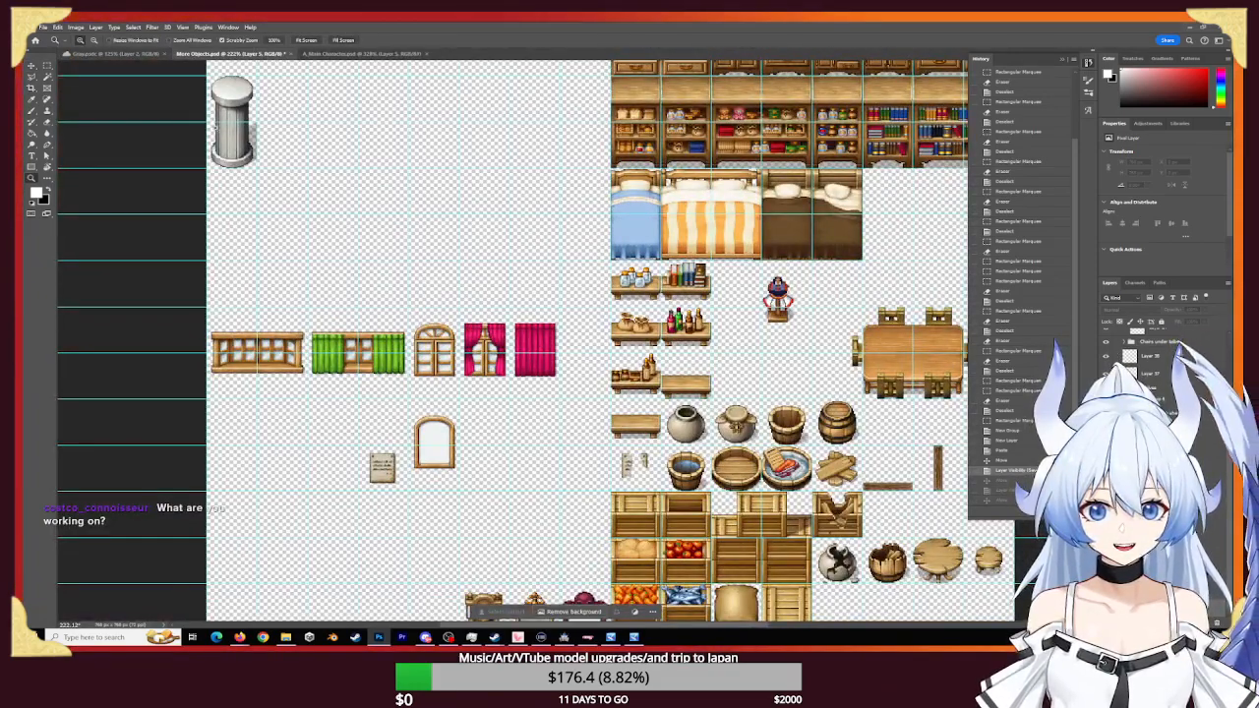
key("v")
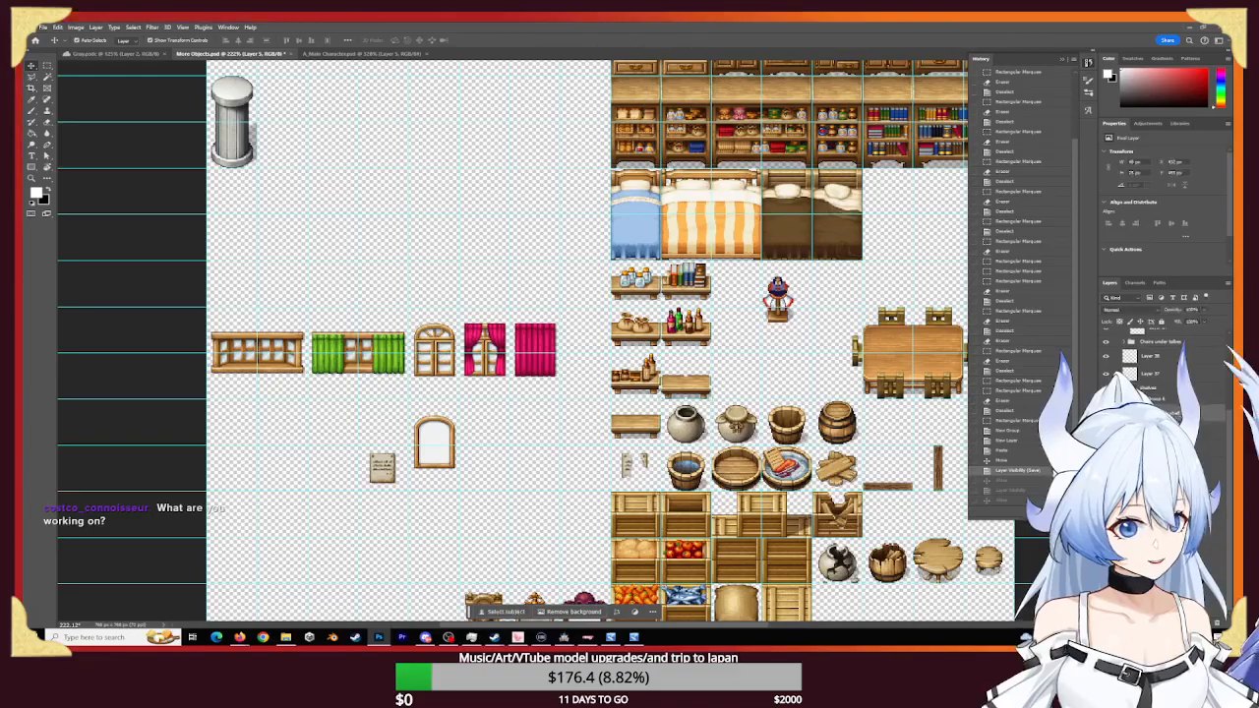
key("ctrl+j")
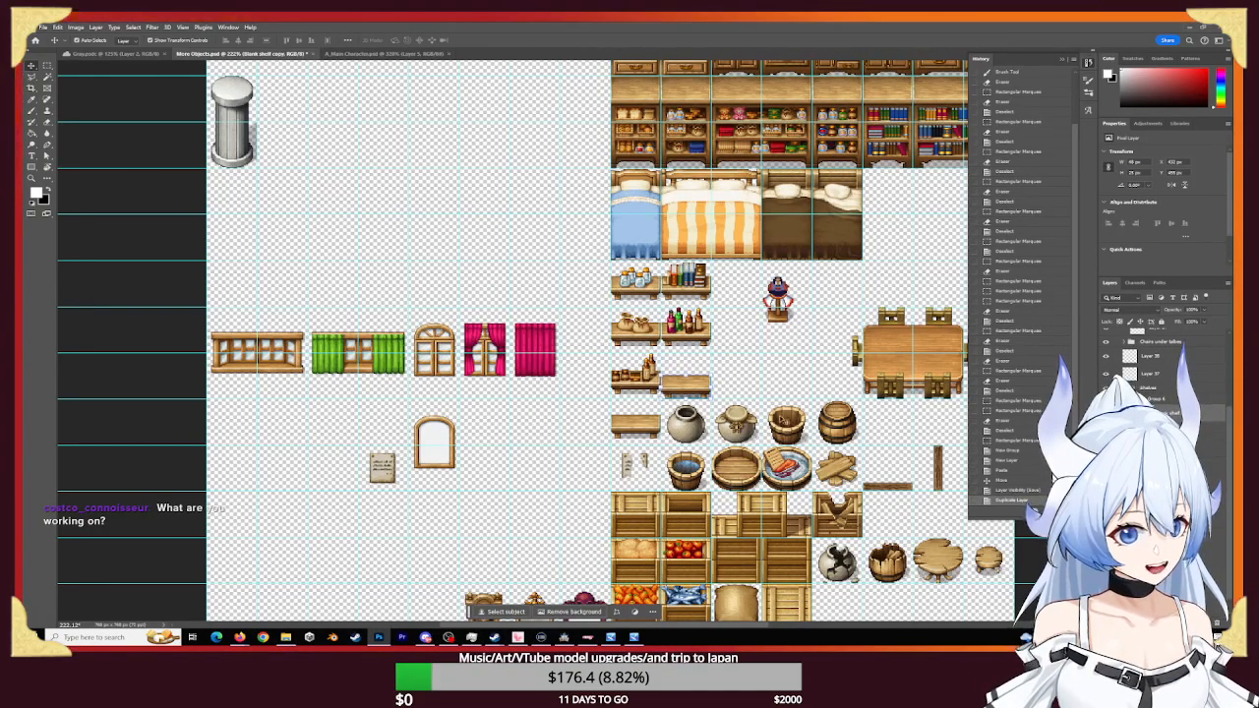
left_click_drag(685, 386, 734, 360)
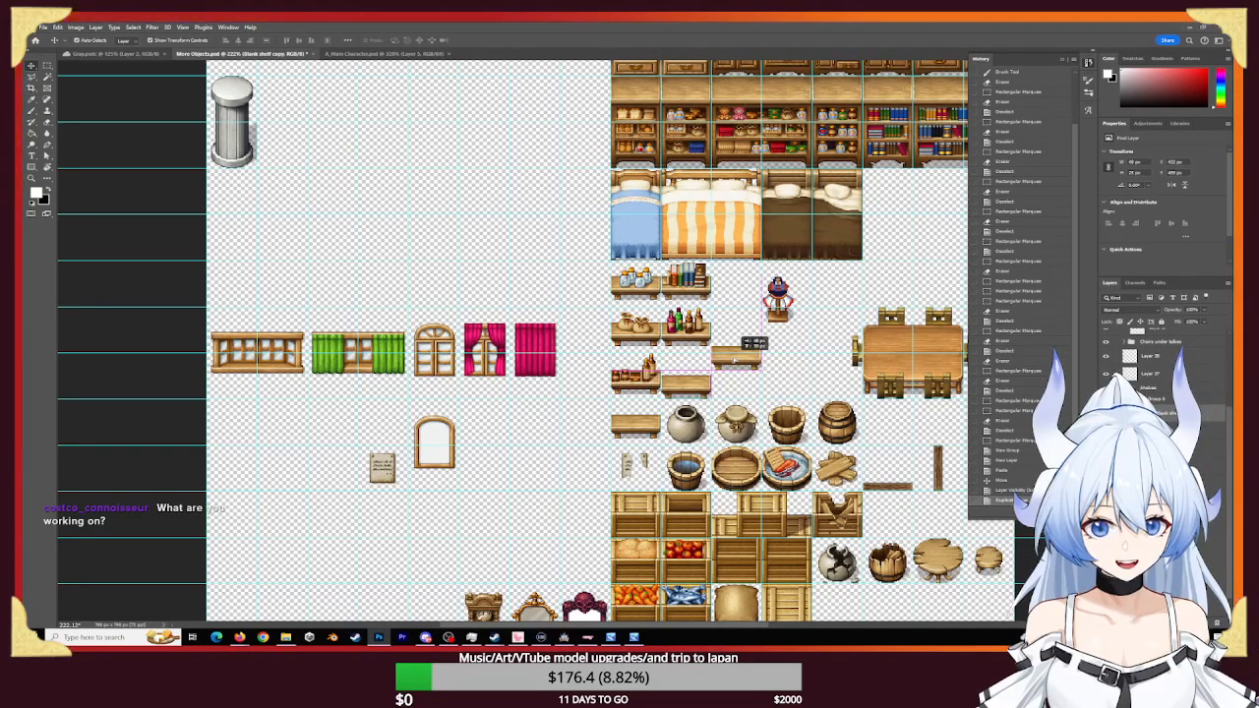
- Check the copied shelf's alignment with the tile grid by temporarily showing the grey background layer
key("z")
left_click_drag(758, 360, 822, 385)
scroll(1151, 393, "down", 1)
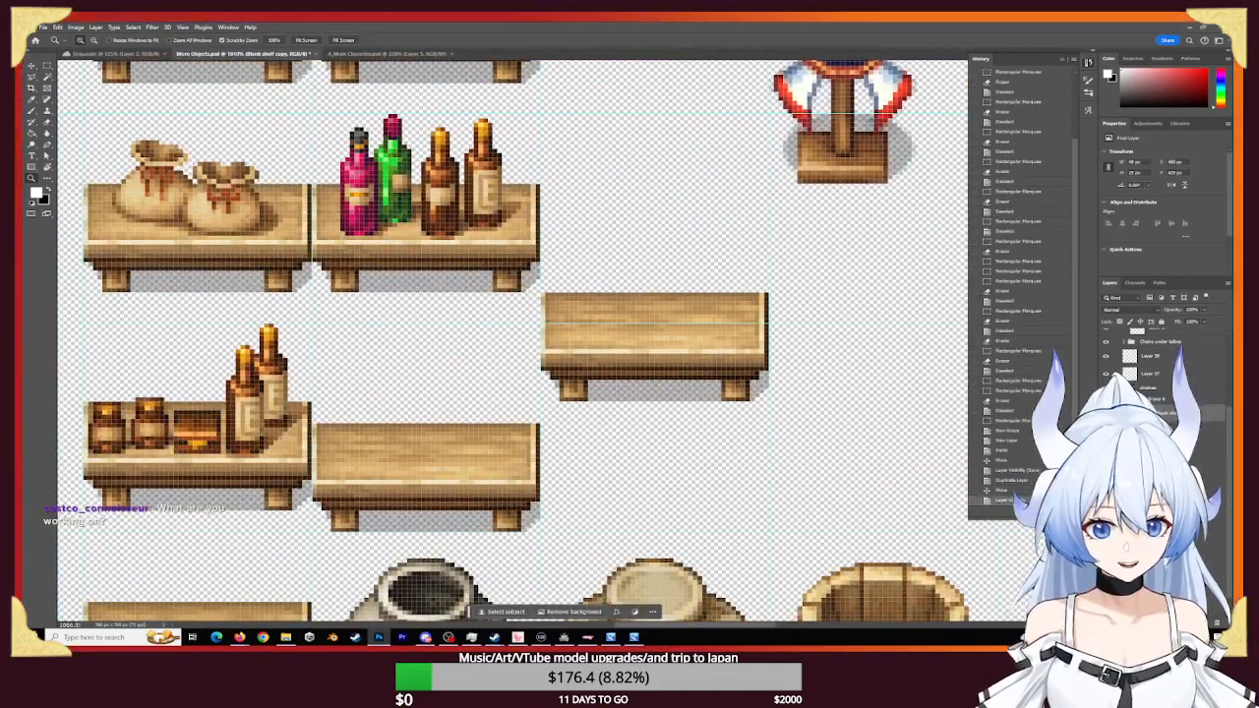
left_click(1105, 394)
left_click(1105, 394)
left_click(1106, 590)
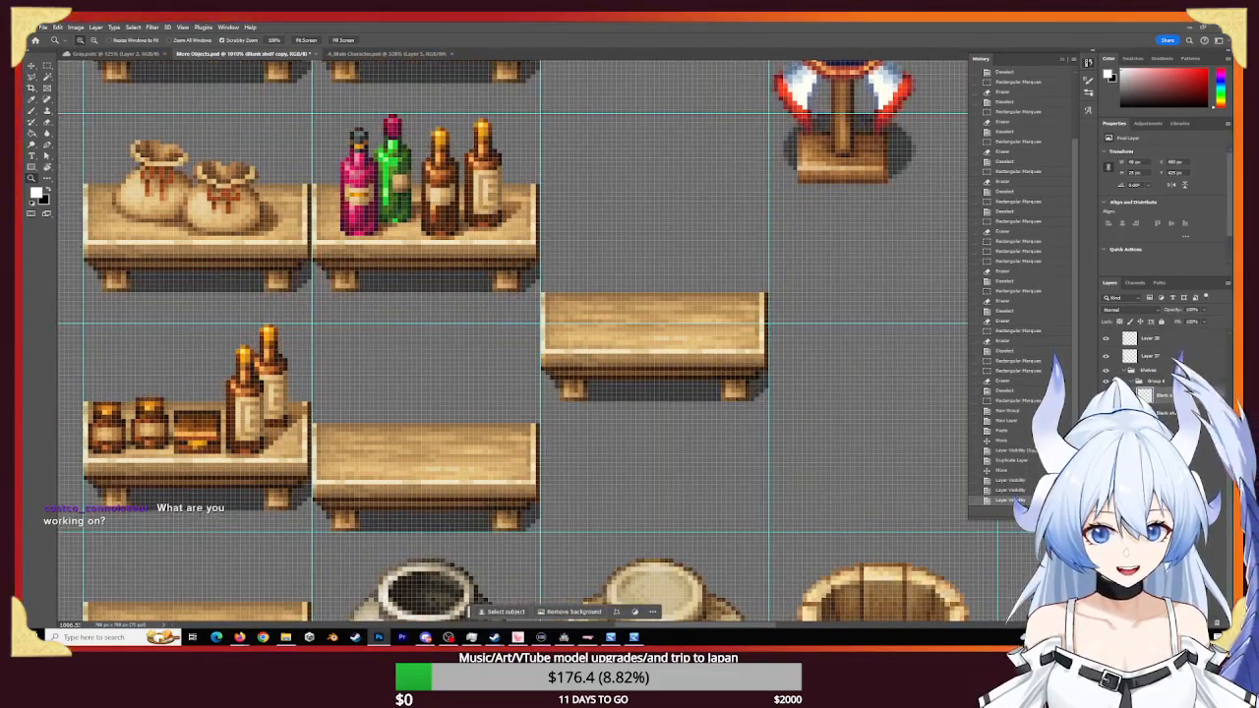
left_click(869, 482)
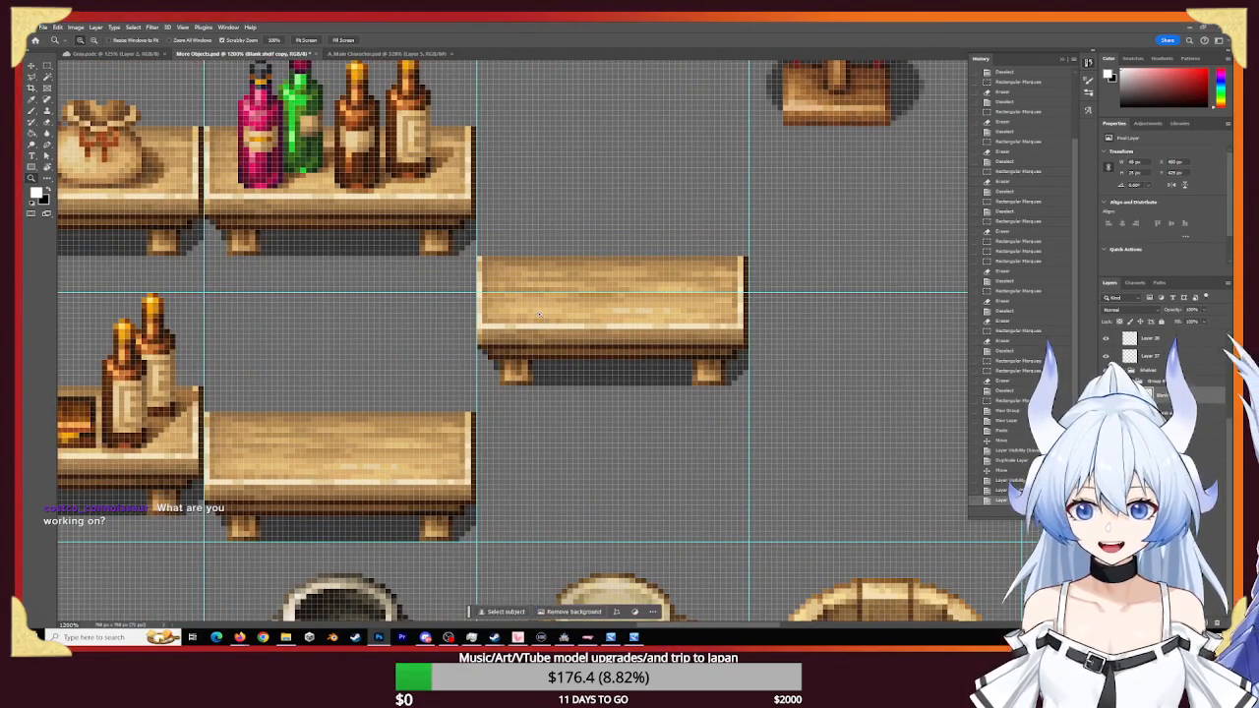
left_click(42, 27)
left_click(1106, 590)
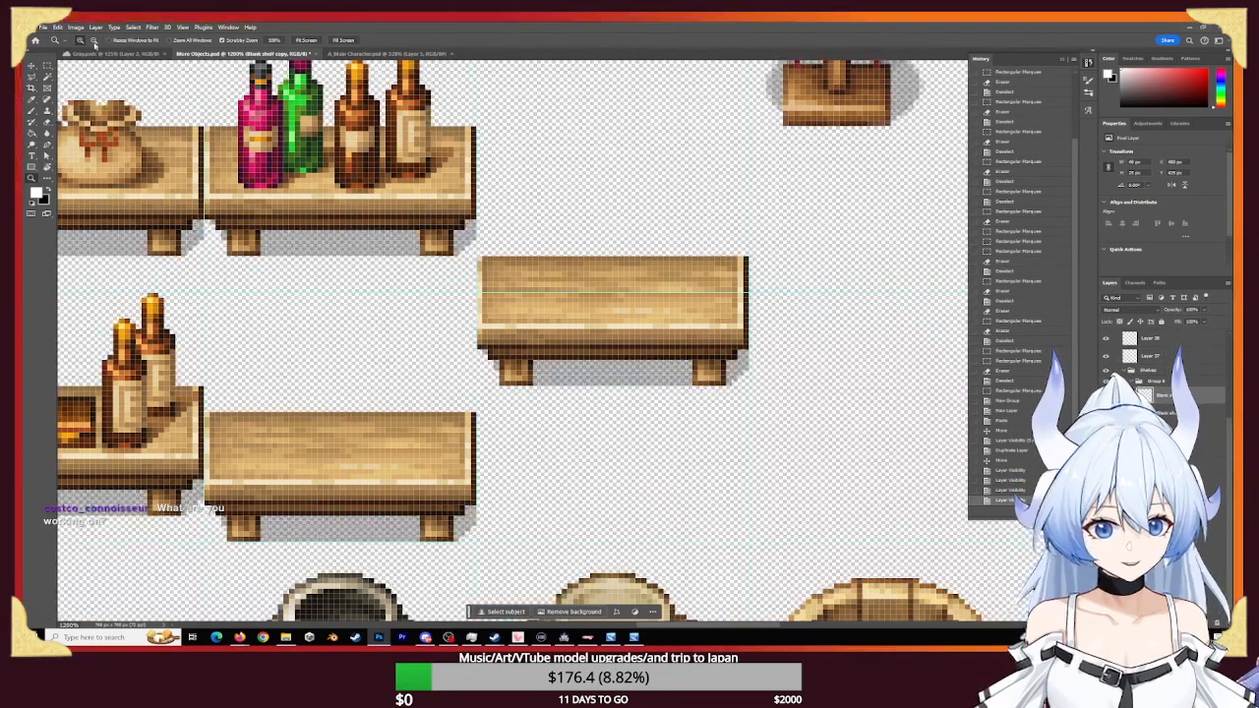
- Export the sheet as a PNG at its full size, overwriting Inside_E_1 in the project's tilesets folder
left_click(42, 26)
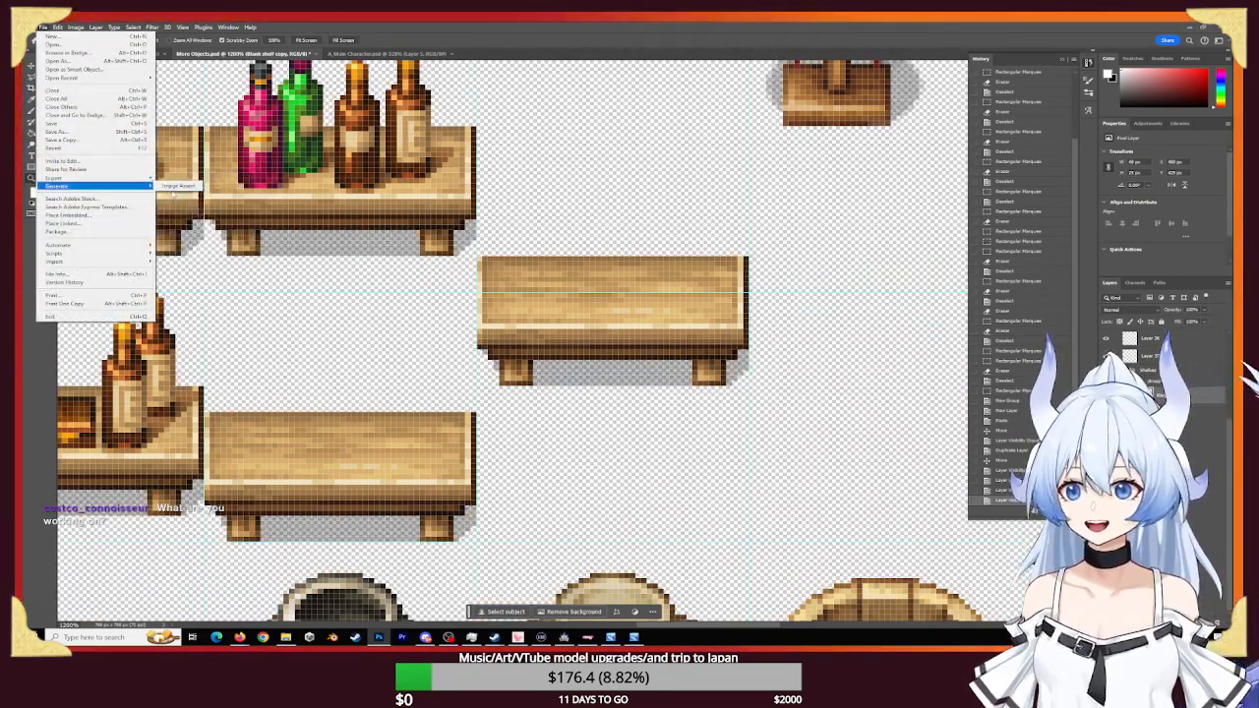
mouse_move(115, 178)
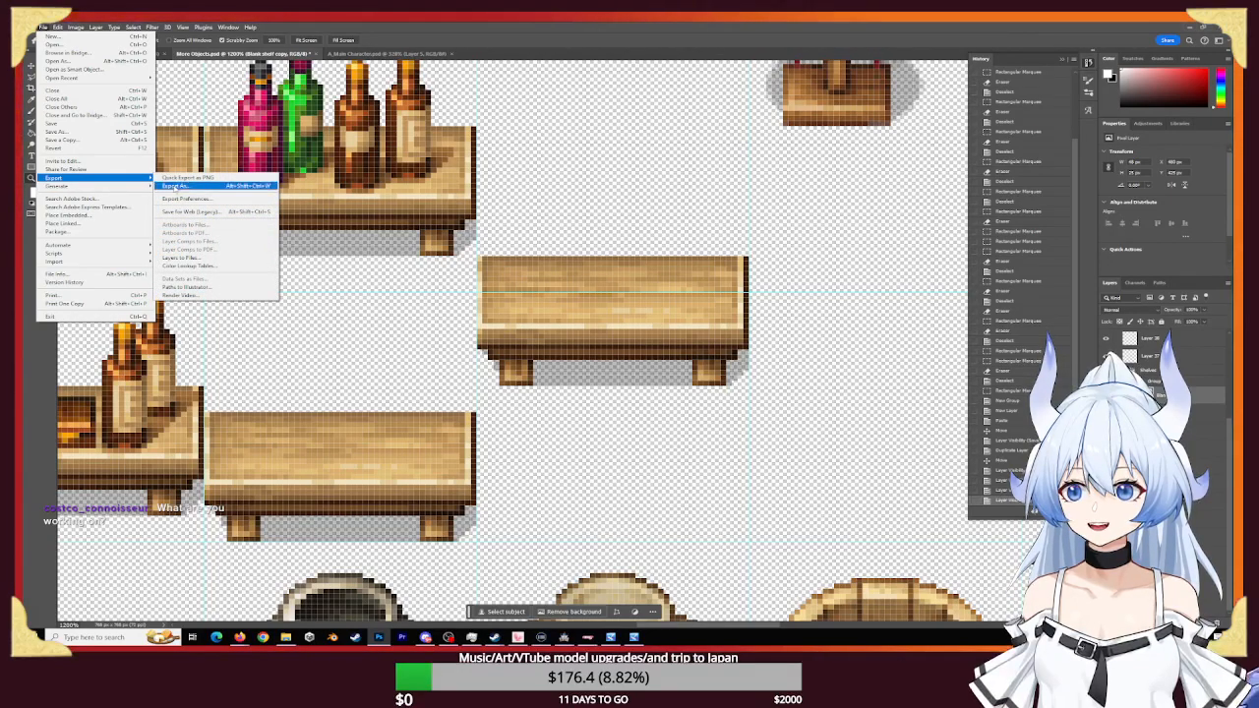
left_click(182, 185)
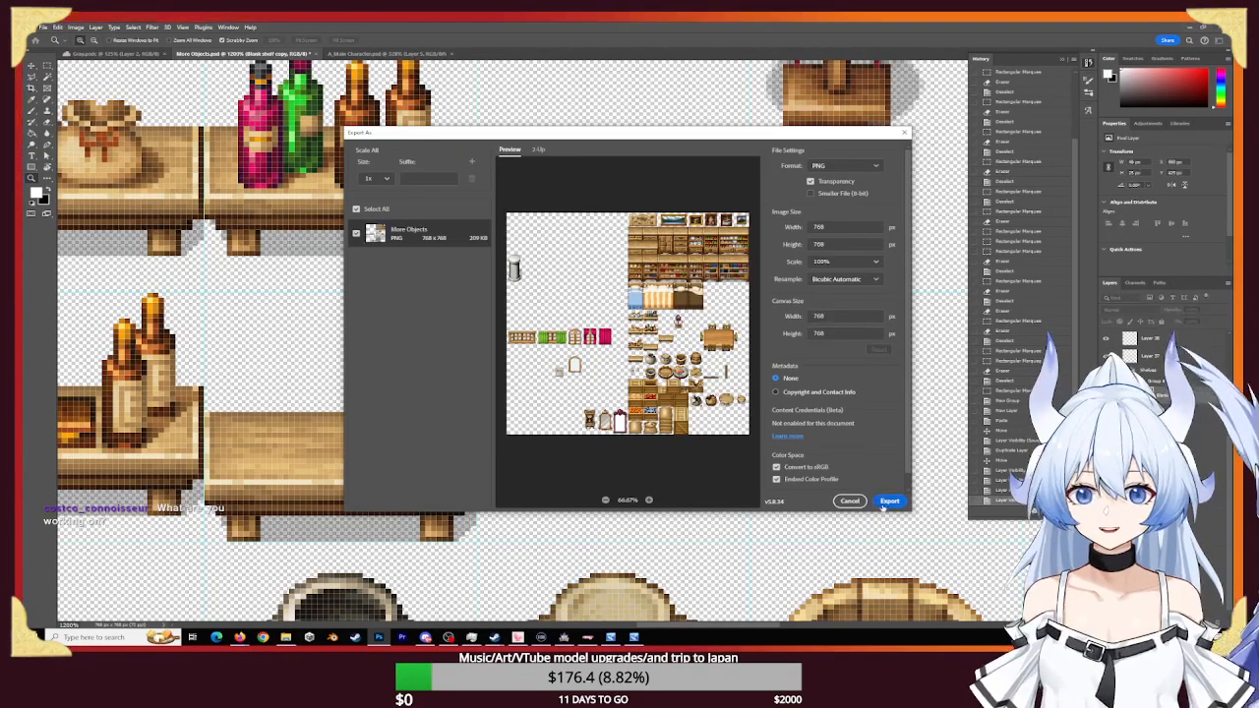
left_click(887, 502)
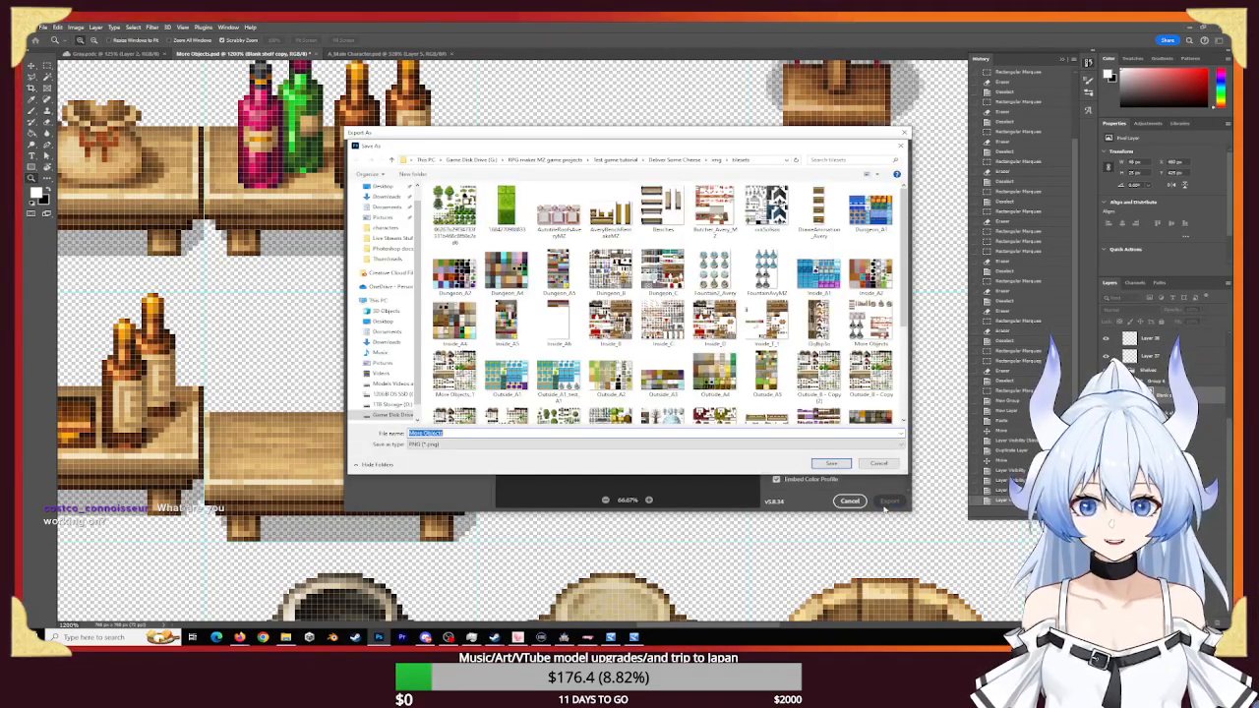
left_click(766, 325)
left_click(831, 462)
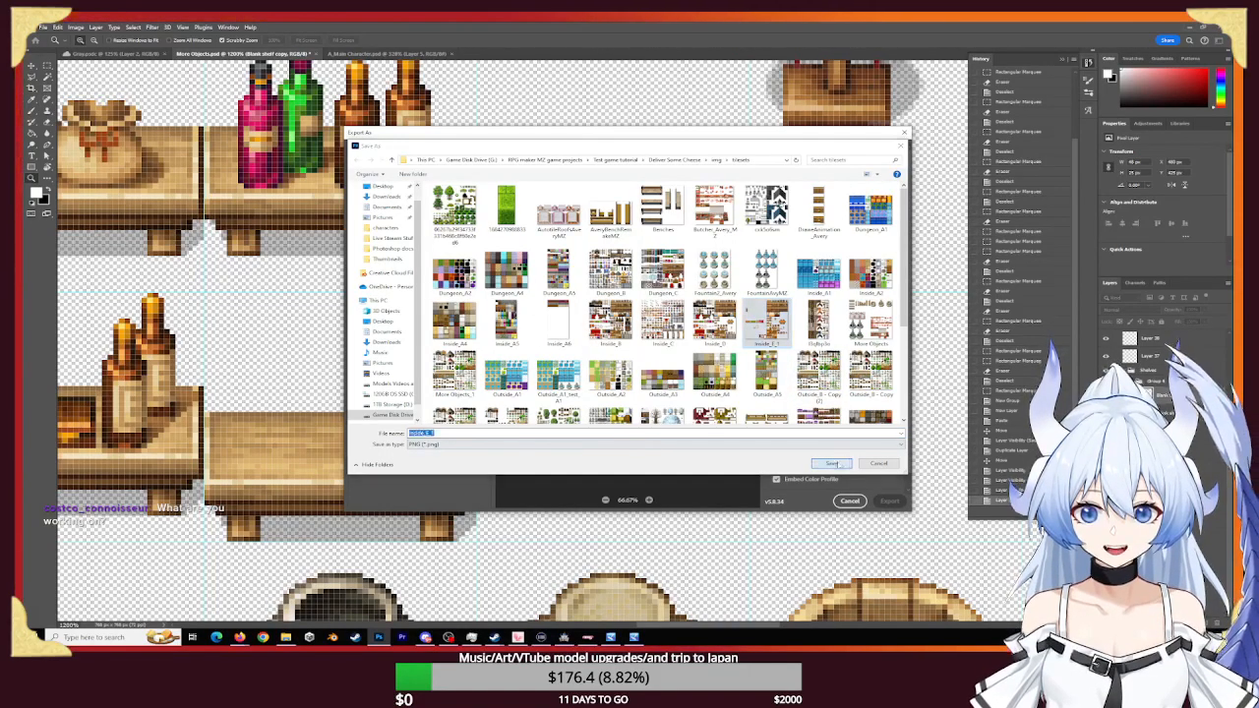
left_click(643, 330)
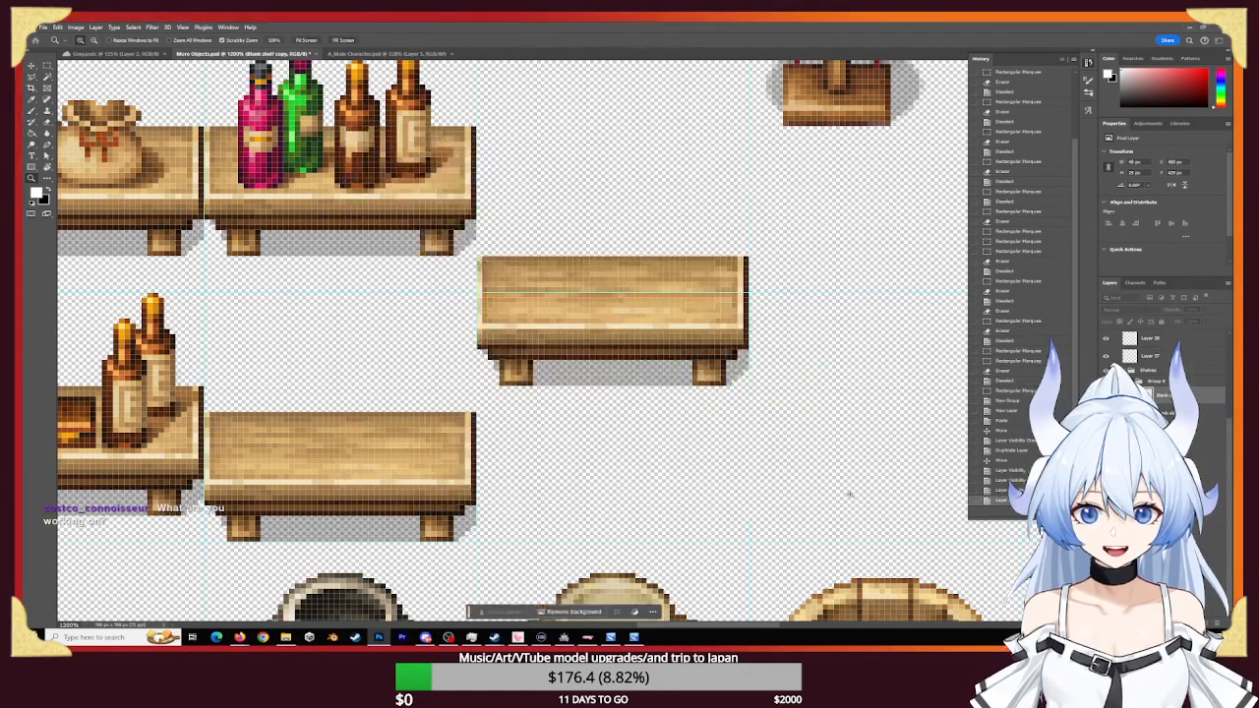
- Switch to RPG Maker MZ and reselect Inside_E_1 as the E image of the Inside tileset in the database
left_click(563, 637)
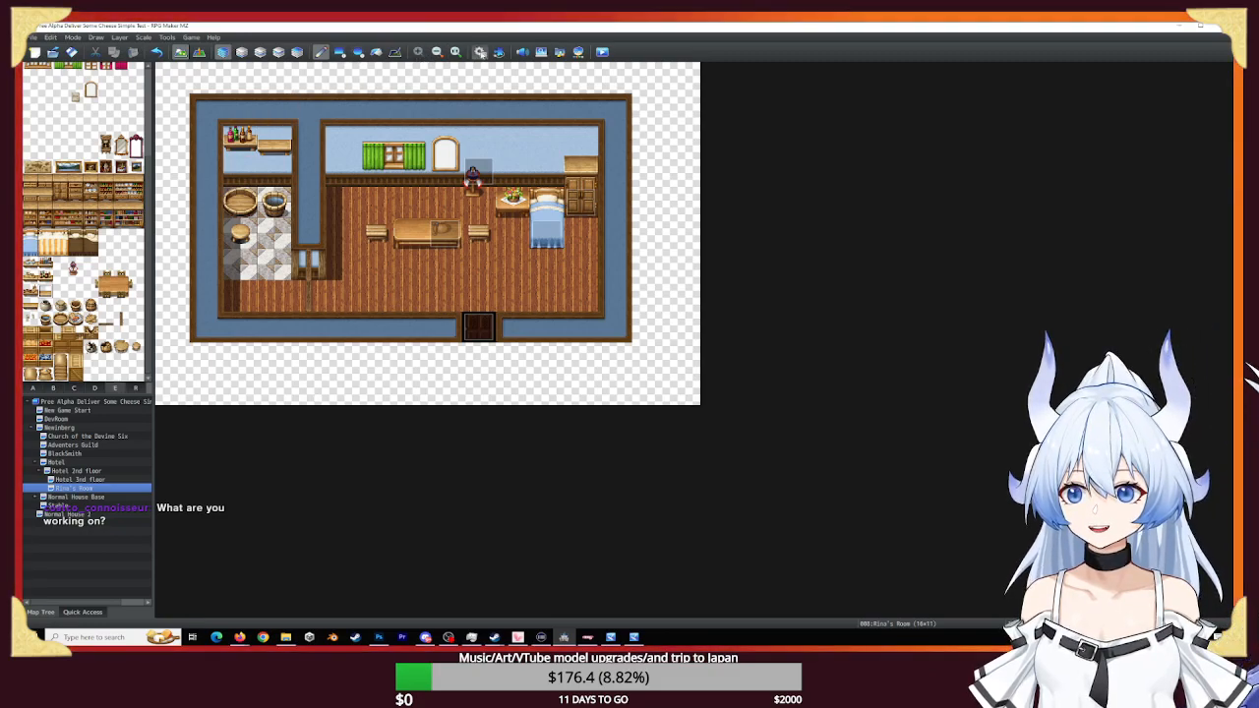
key("F9")
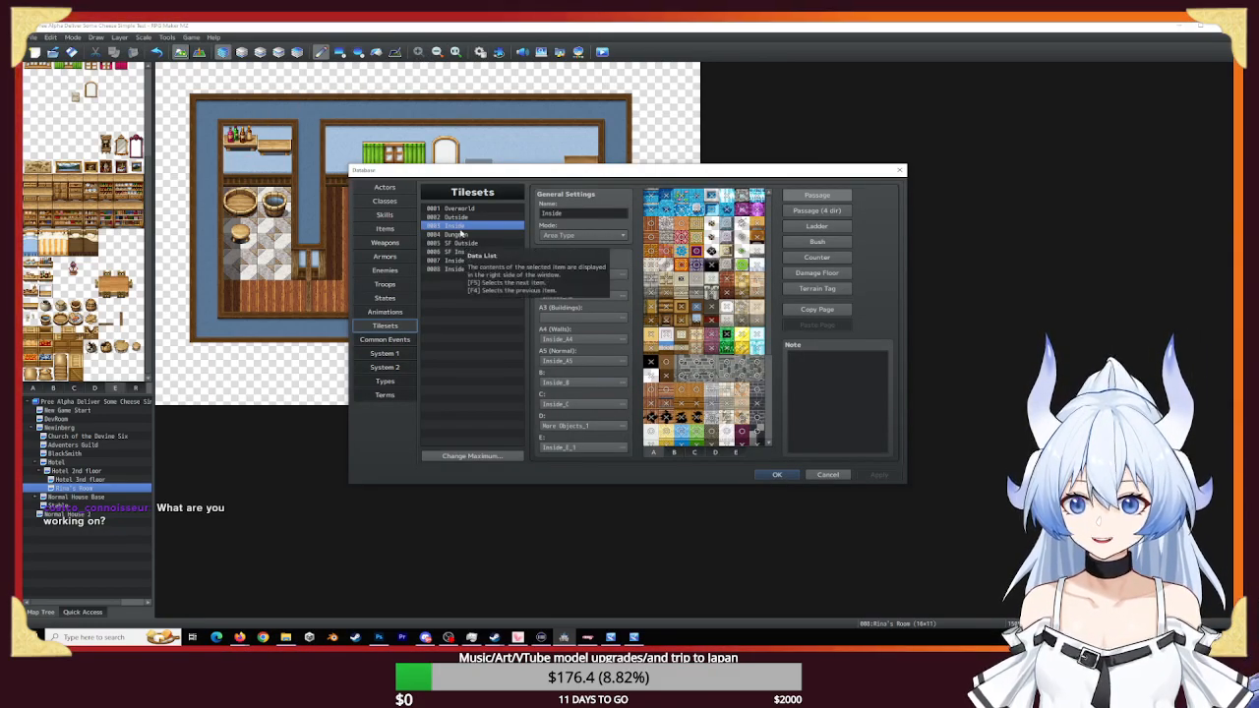
left_click(603, 450)
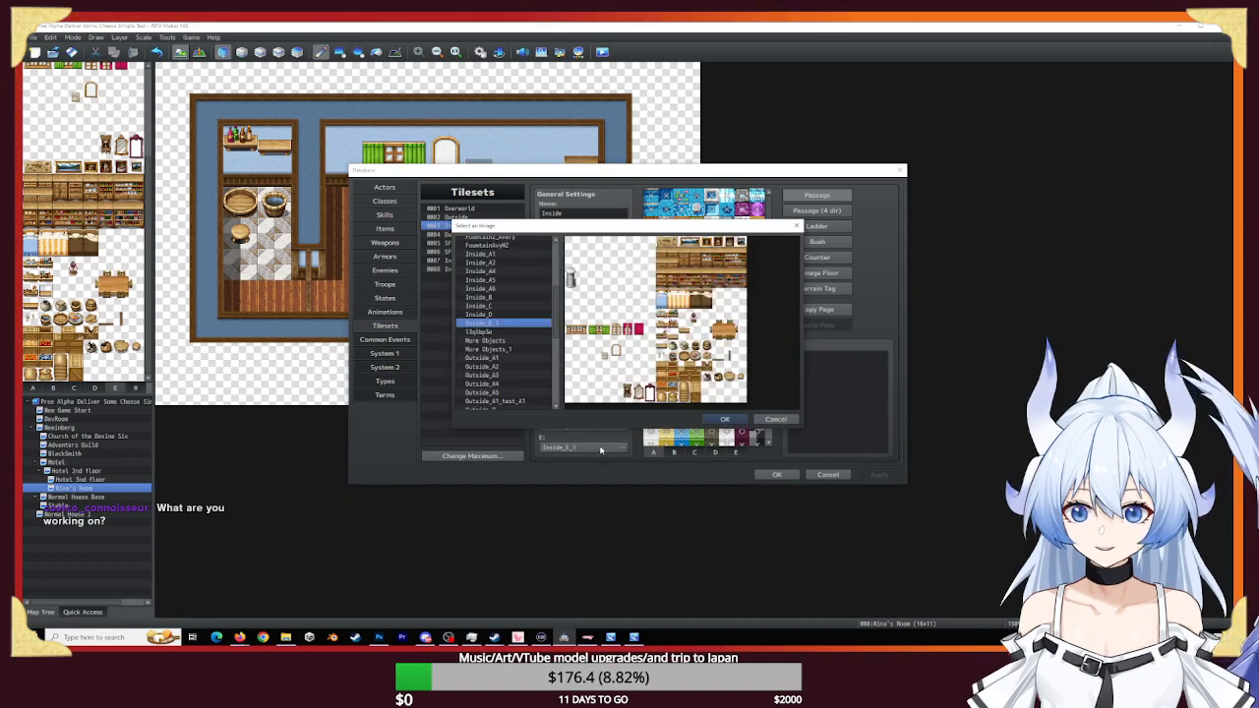
left_click(725, 419)
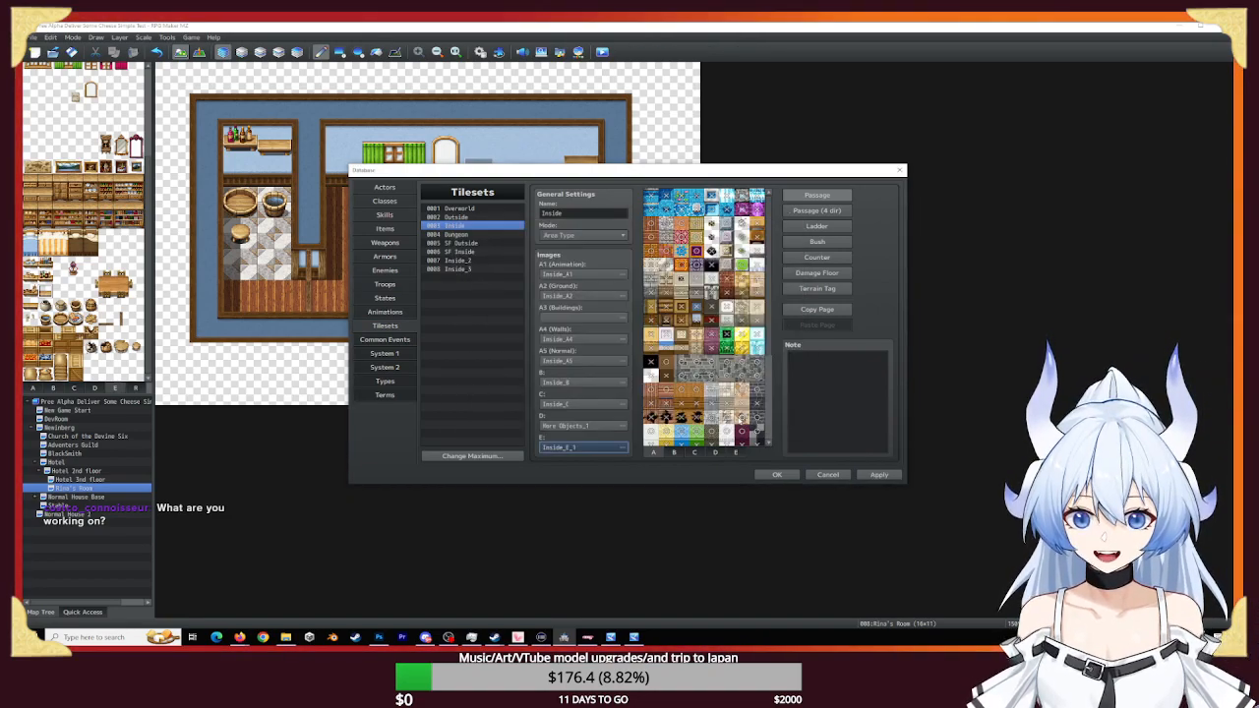
- Review the passage markings of the Inside tileset's E tiles, then apply the database changes and close the database
left_click(737, 453)
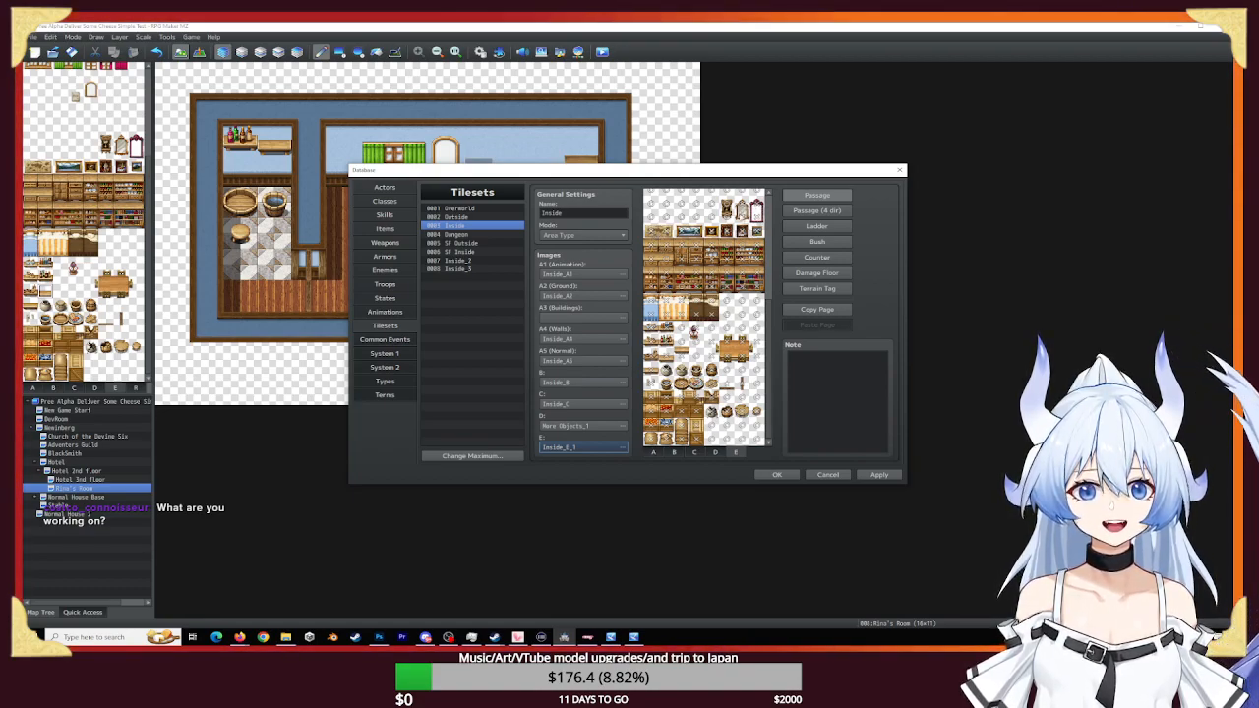
scroll(703, 314, "up", 3)
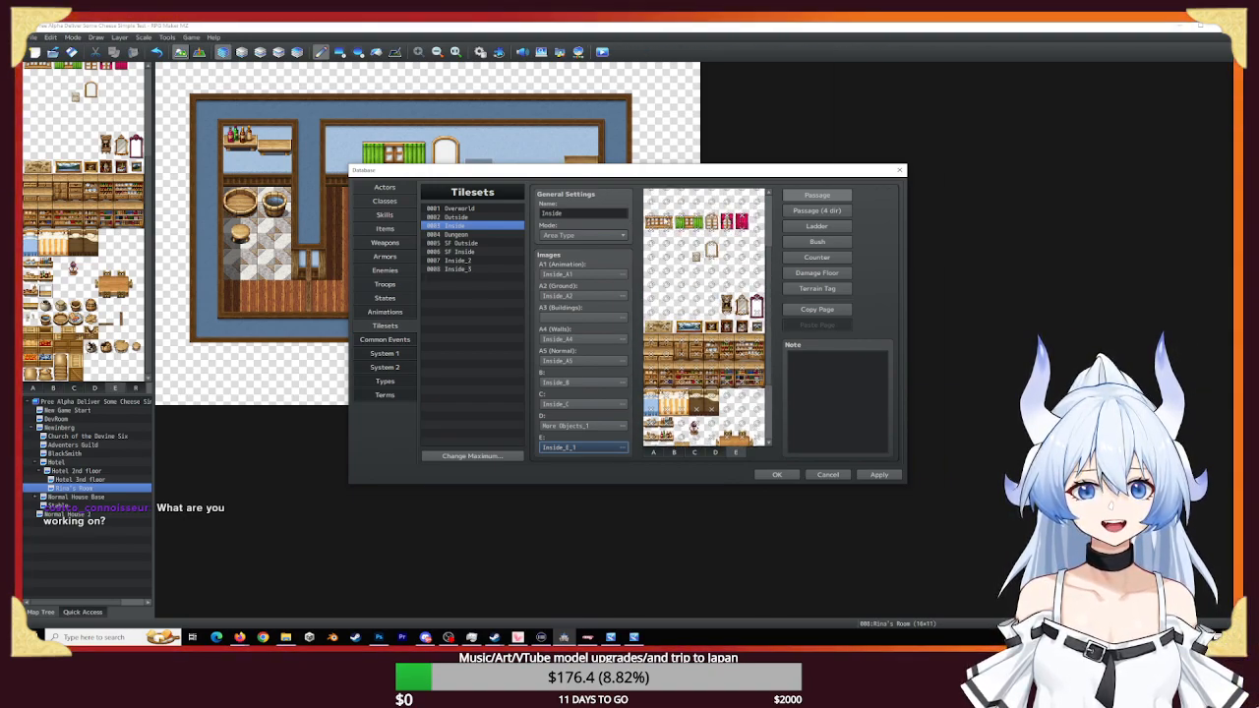
scroll(680, 233, "up", 3)
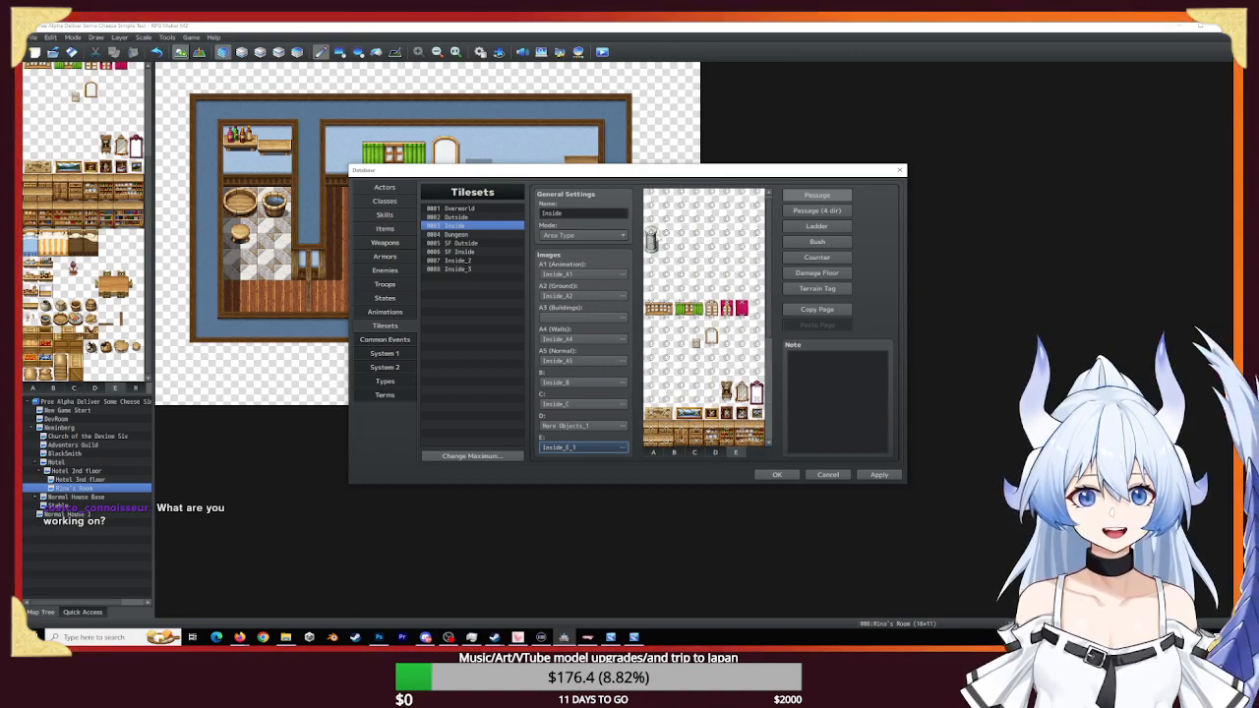
scroll(735, 292, "up", 1)
scroll(735, 292, "down", 6)
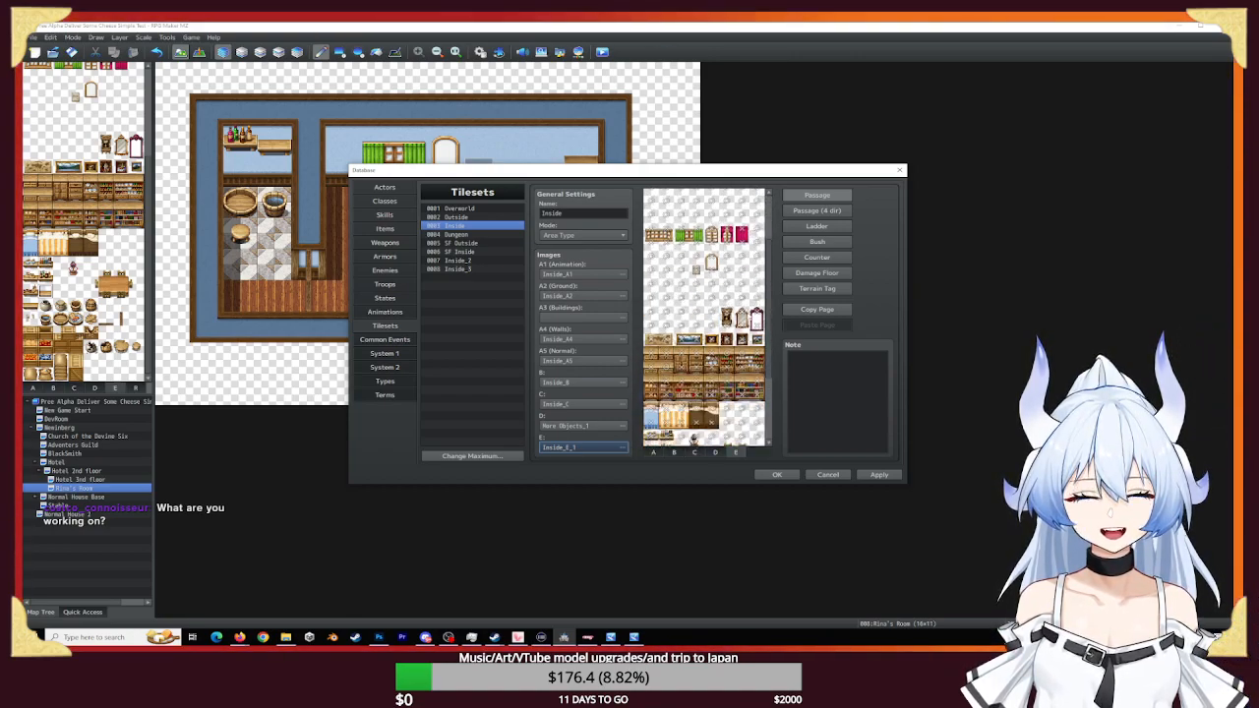
left_click(877, 476)
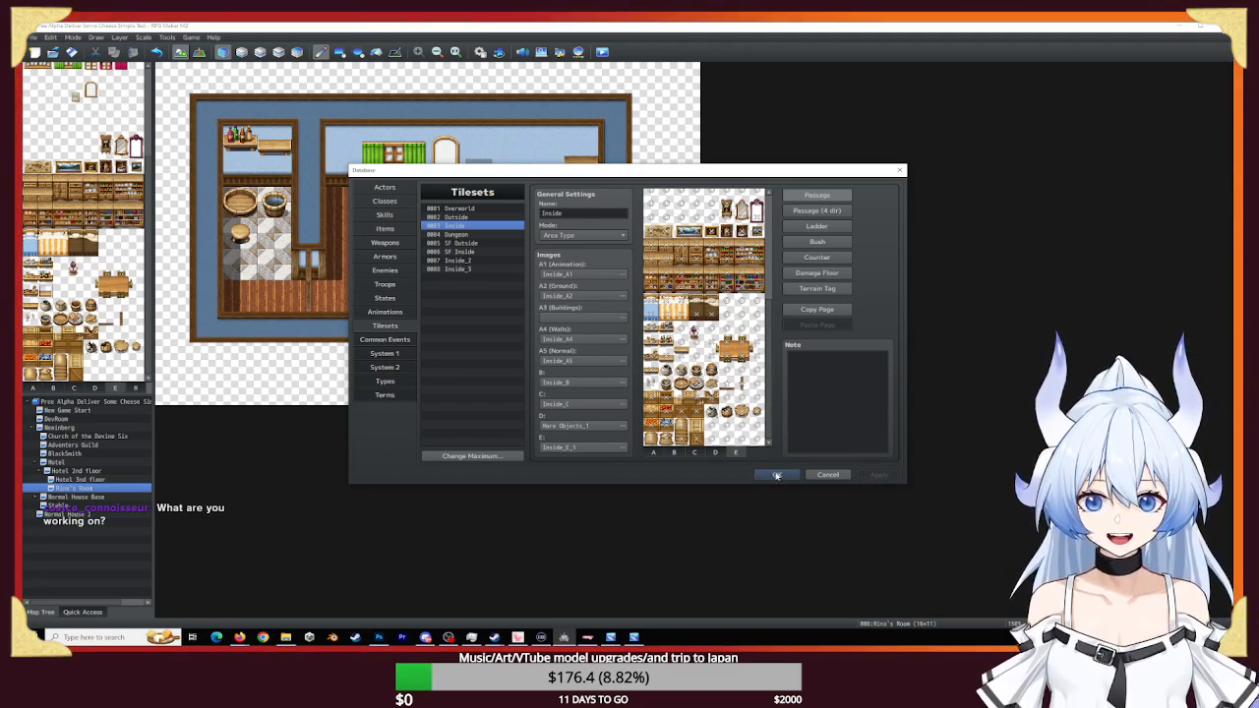
left_click(777, 476)
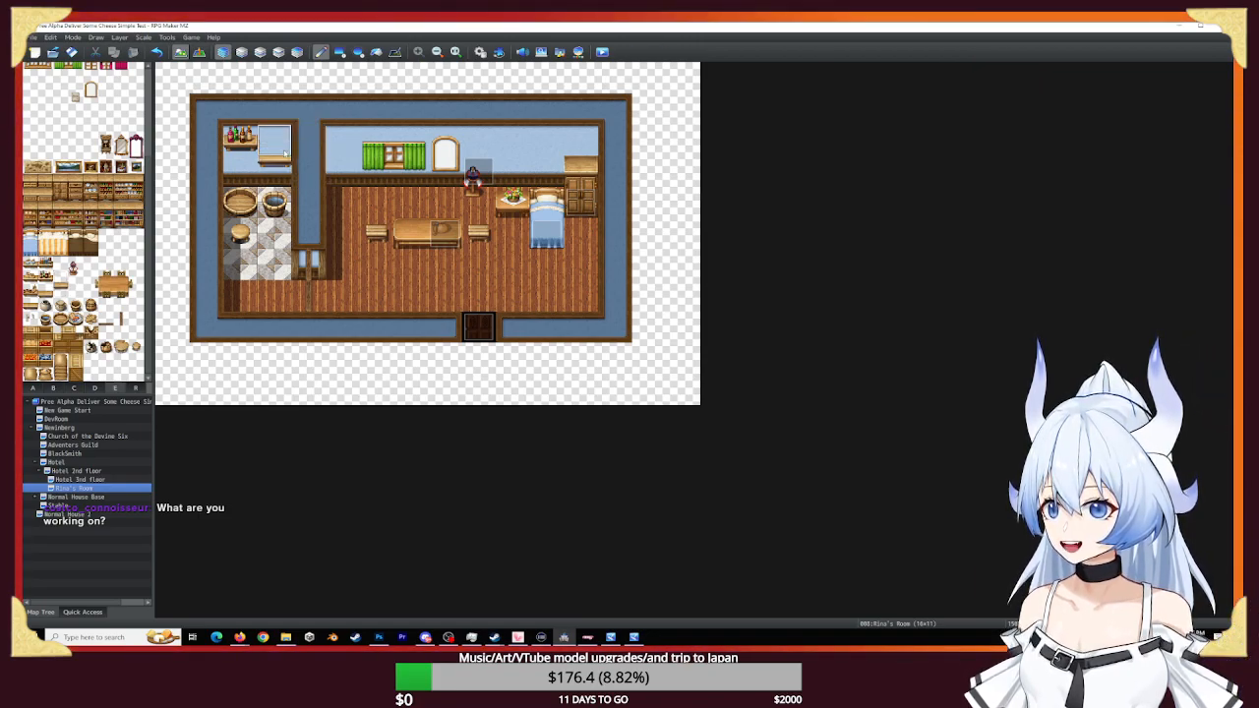
- Undo the last shelf placement and place the empty shelf tile on the lower wall row of the small tiled room
key("ctrl+z")
left_click_drag(61, 278, 61, 292)
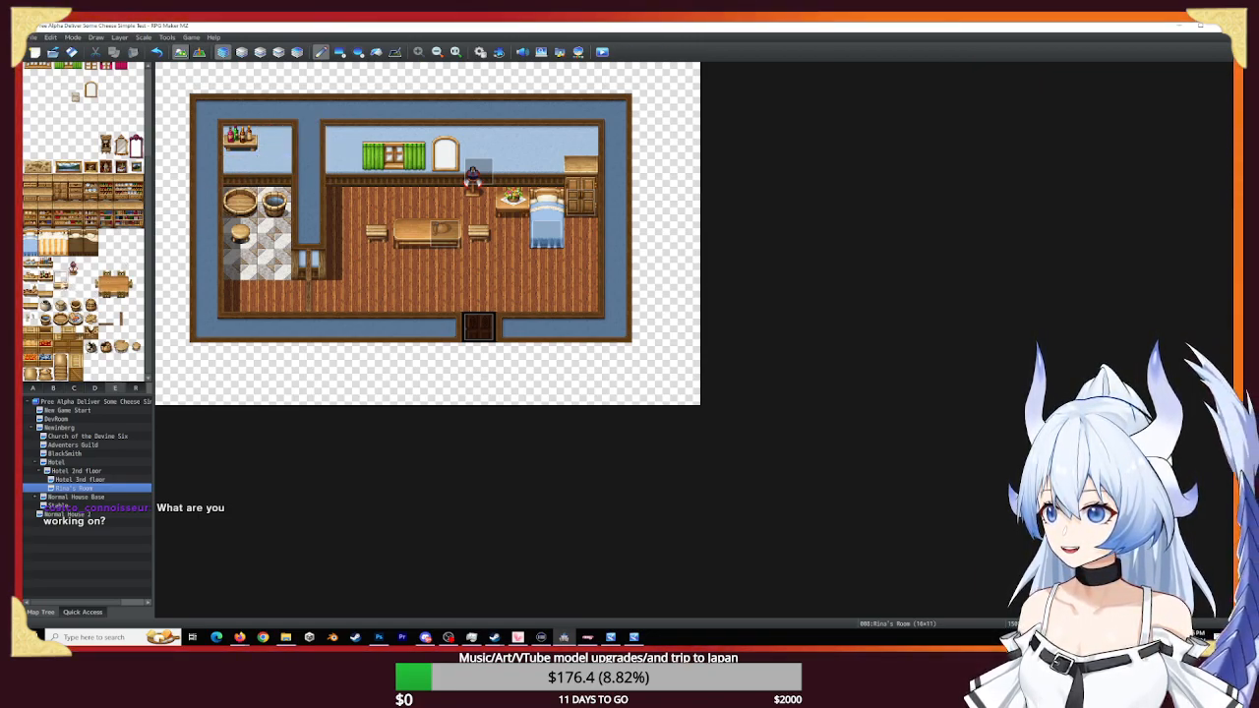
left_click(272, 158)
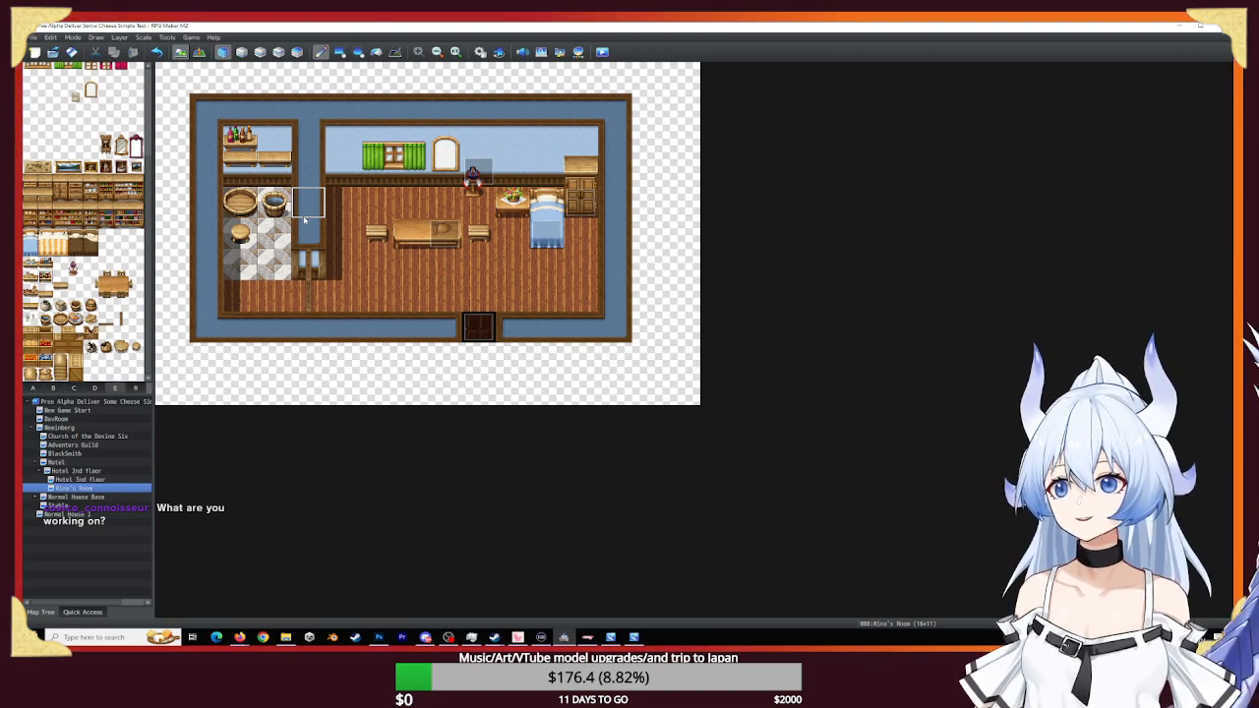
- Switch to Photoshop and nudge the copied empty shelf down by 3 pixels
left_click(379, 637)
key("v")
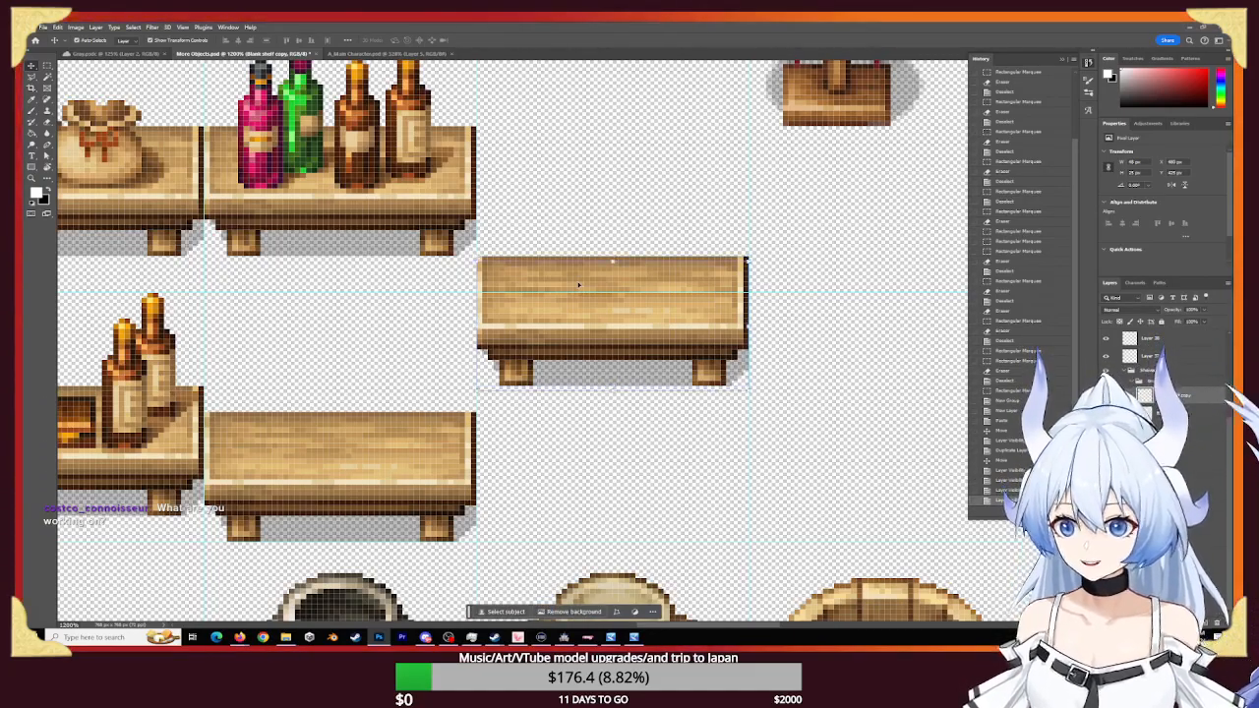
key("Down")
key("Down")
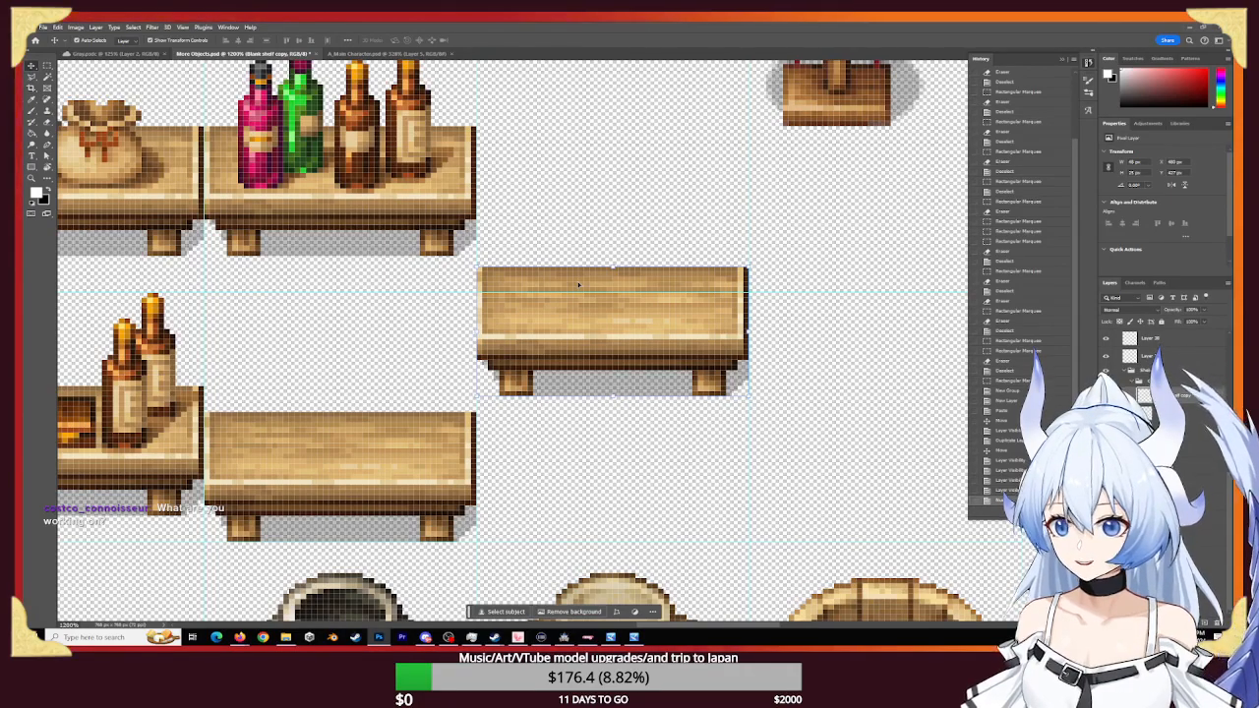
key("Down")
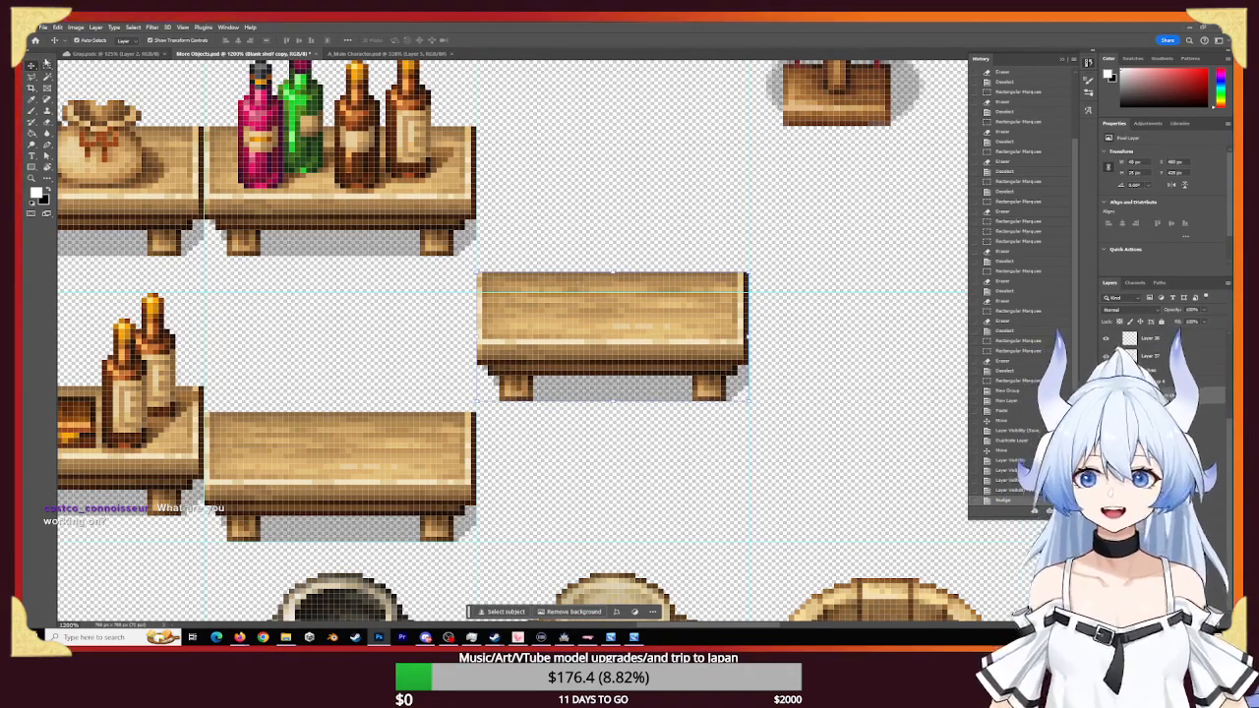
- Export the furniture sheet as a 768 × 768 px PNG, overwriting Inside_E_1 in the project's tilesets folder
left_click(42, 27)
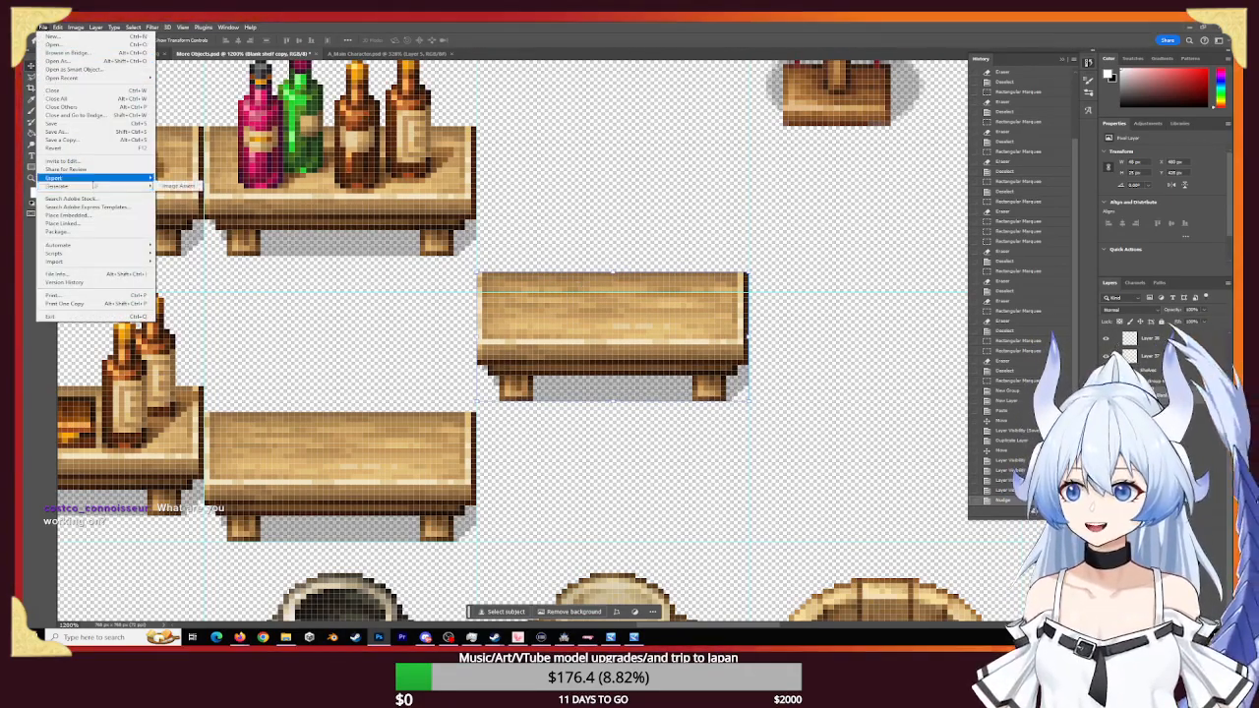
mouse_move(69, 177)
left_click(182, 185)
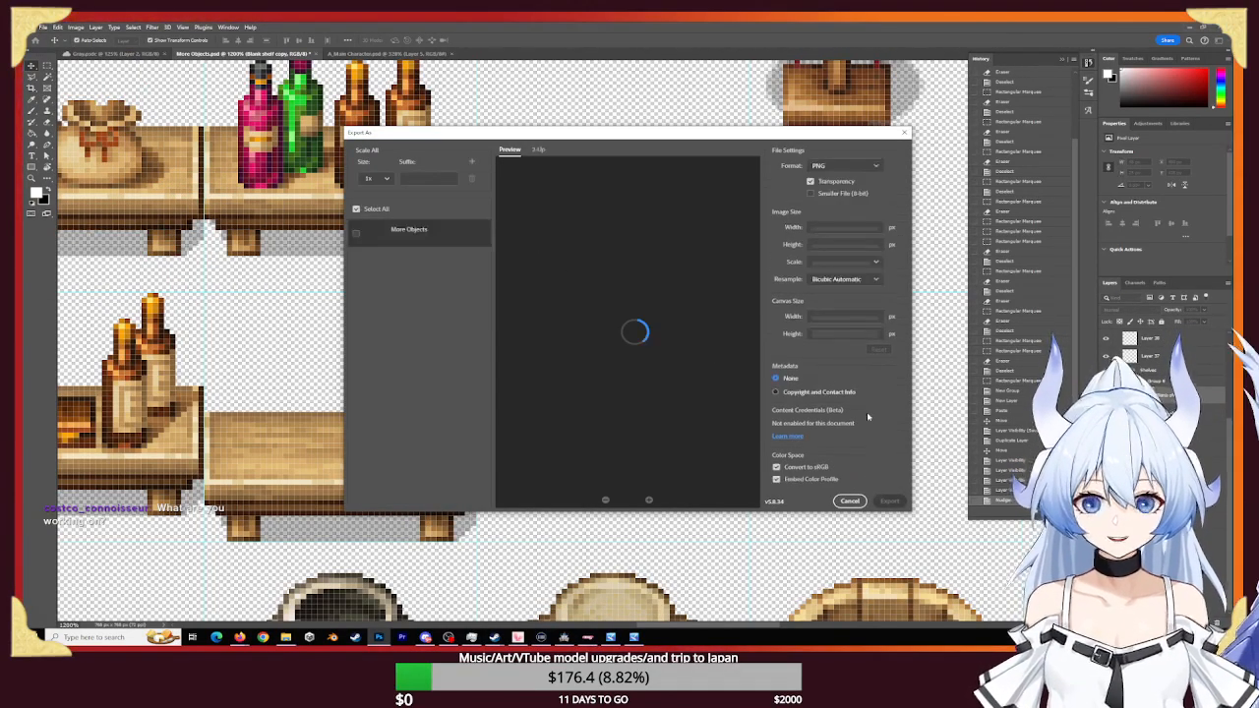
left_click(888, 500)
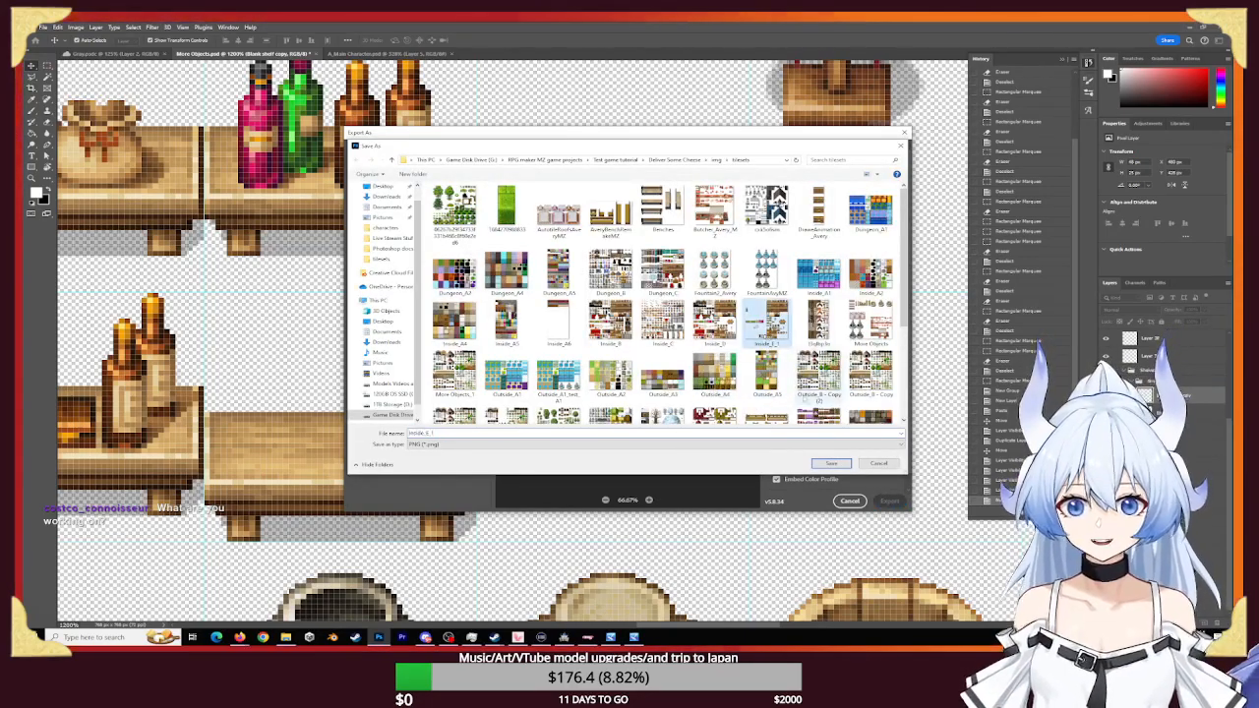
double_click(766, 320)
left_click(650, 329)
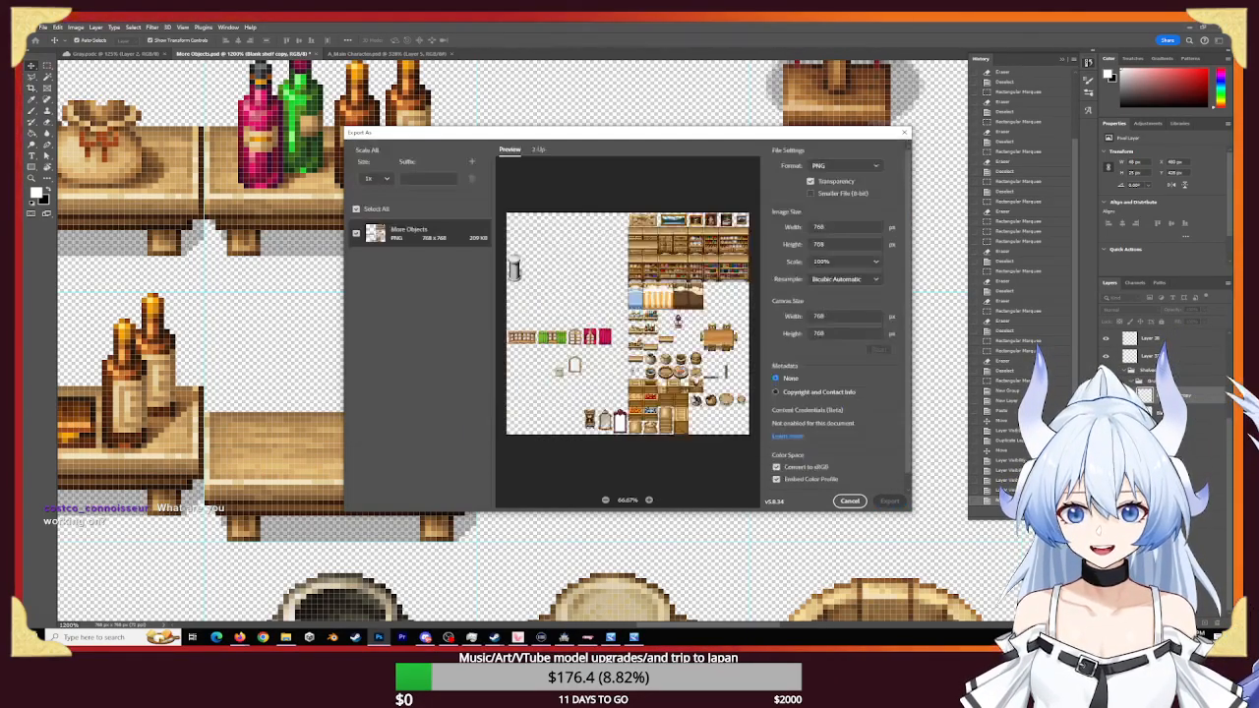
- Switch to RPG Maker MZ, reselect Inside_E_1 as the Inside tileset's E image, and apply the database changes
left_click(563, 637)
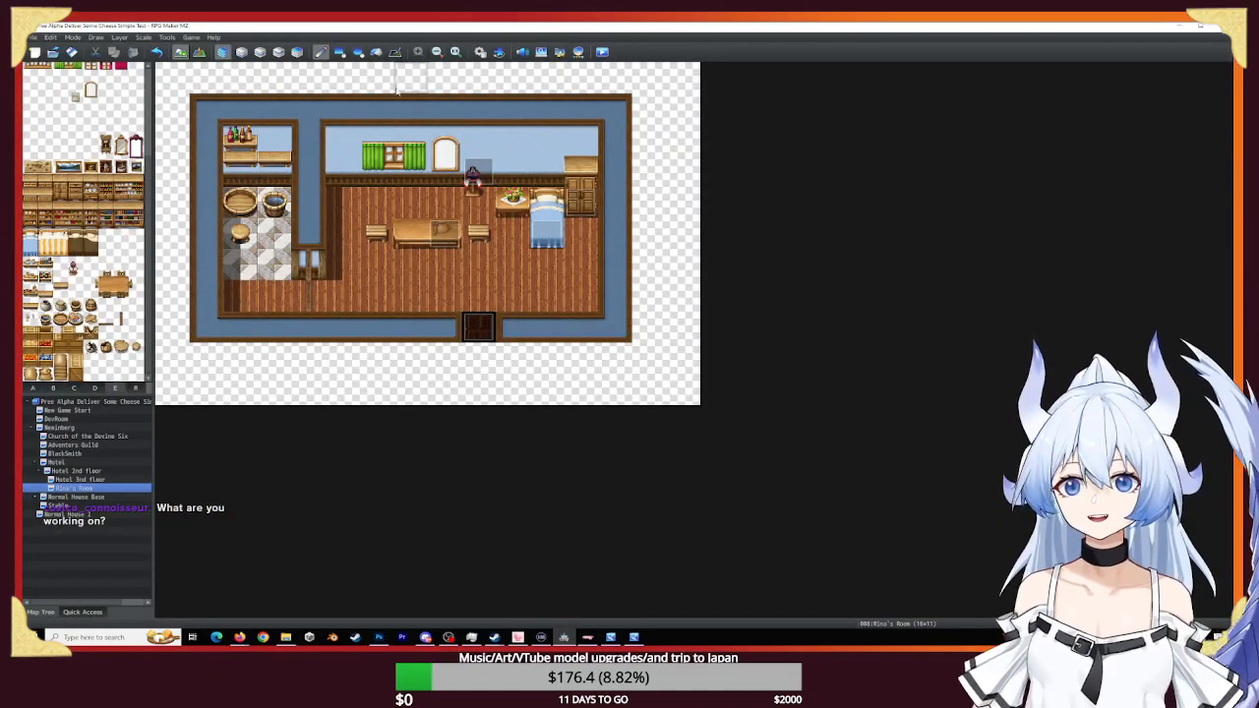
left_click(480, 51)
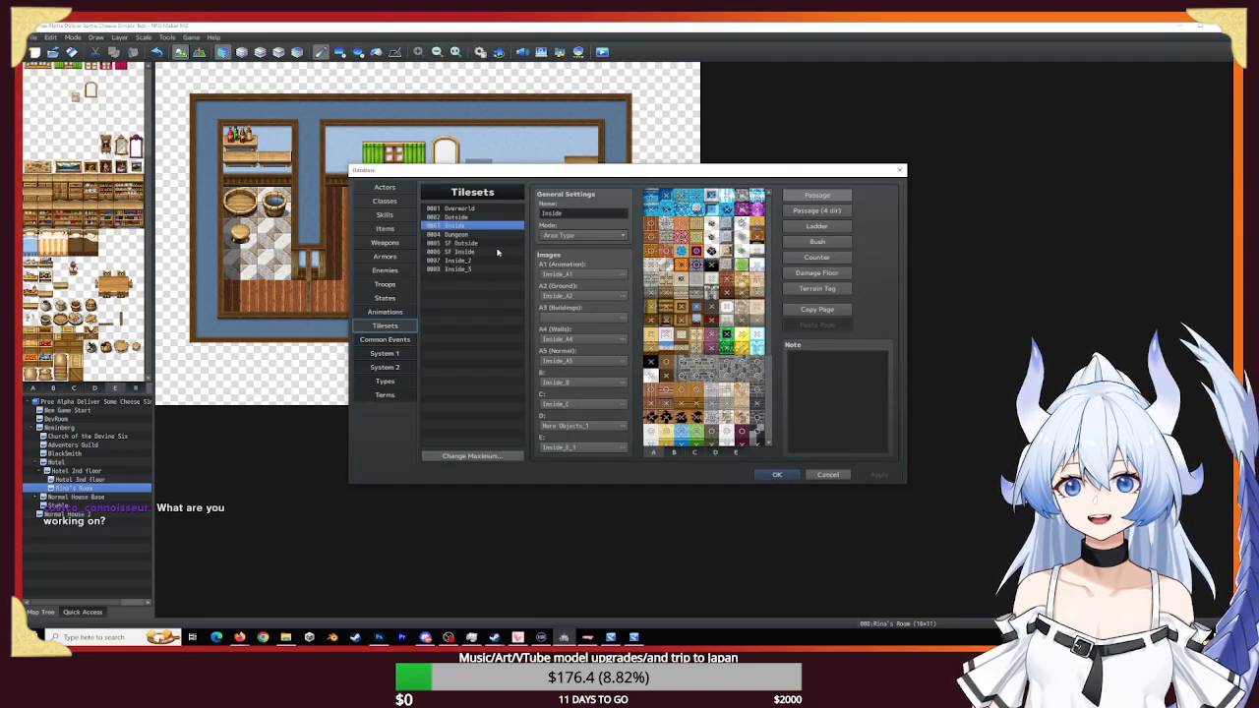
left_click(595, 446)
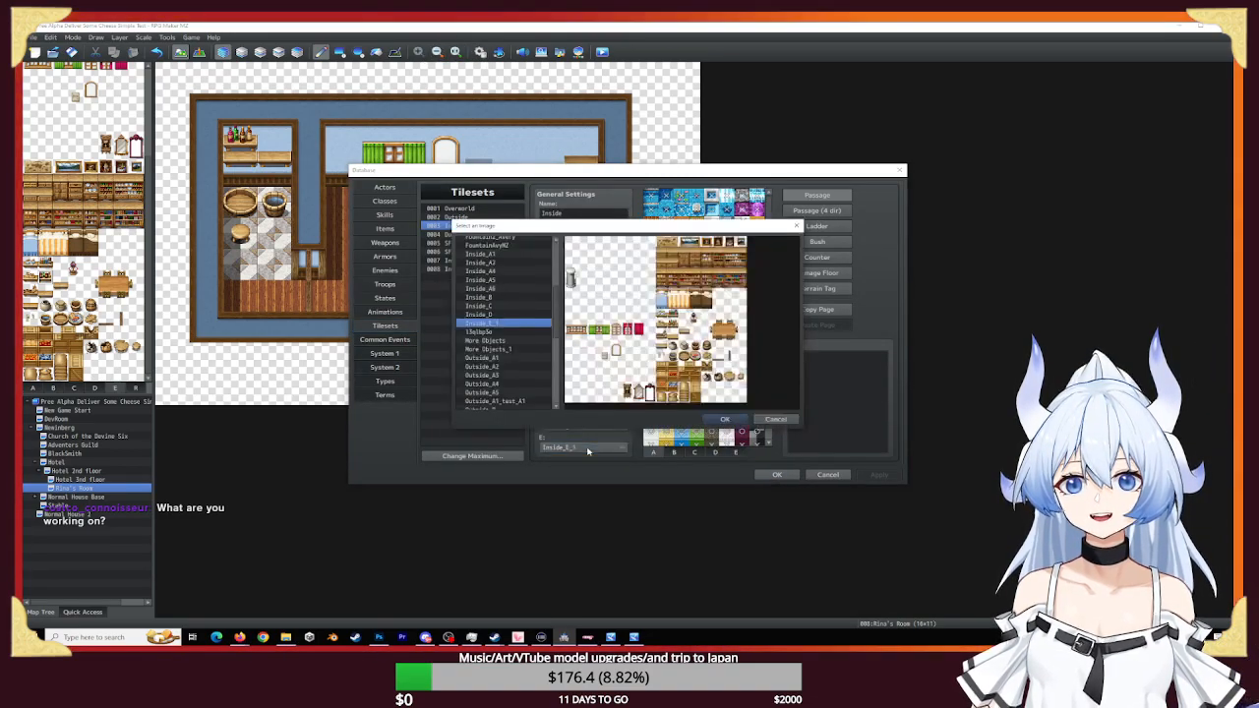
left_click(724, 419)
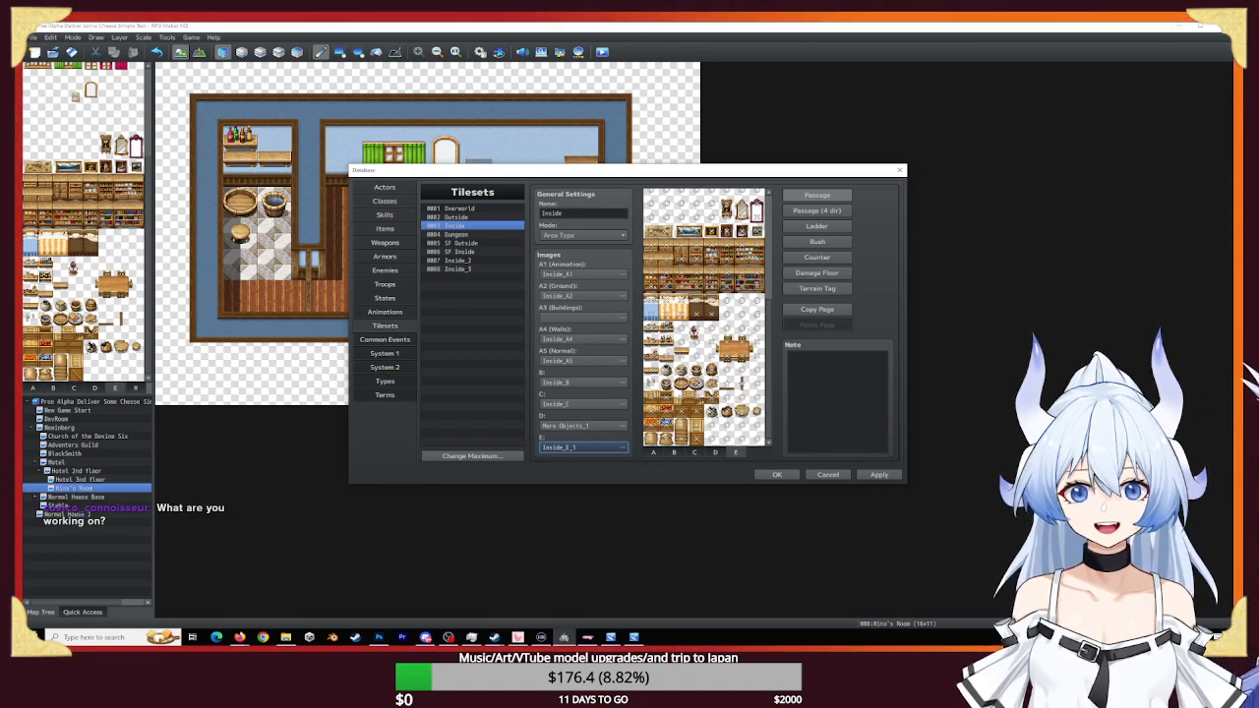
left_click(879, 475)
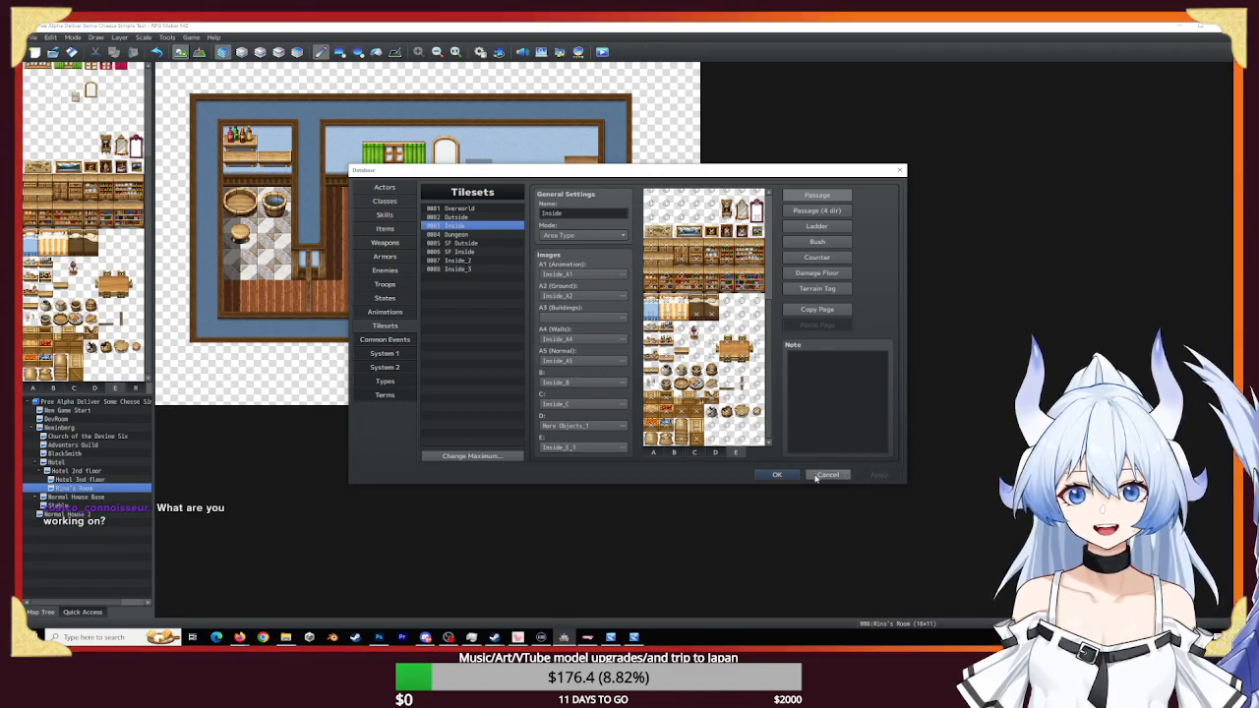
left_click(779, 474)
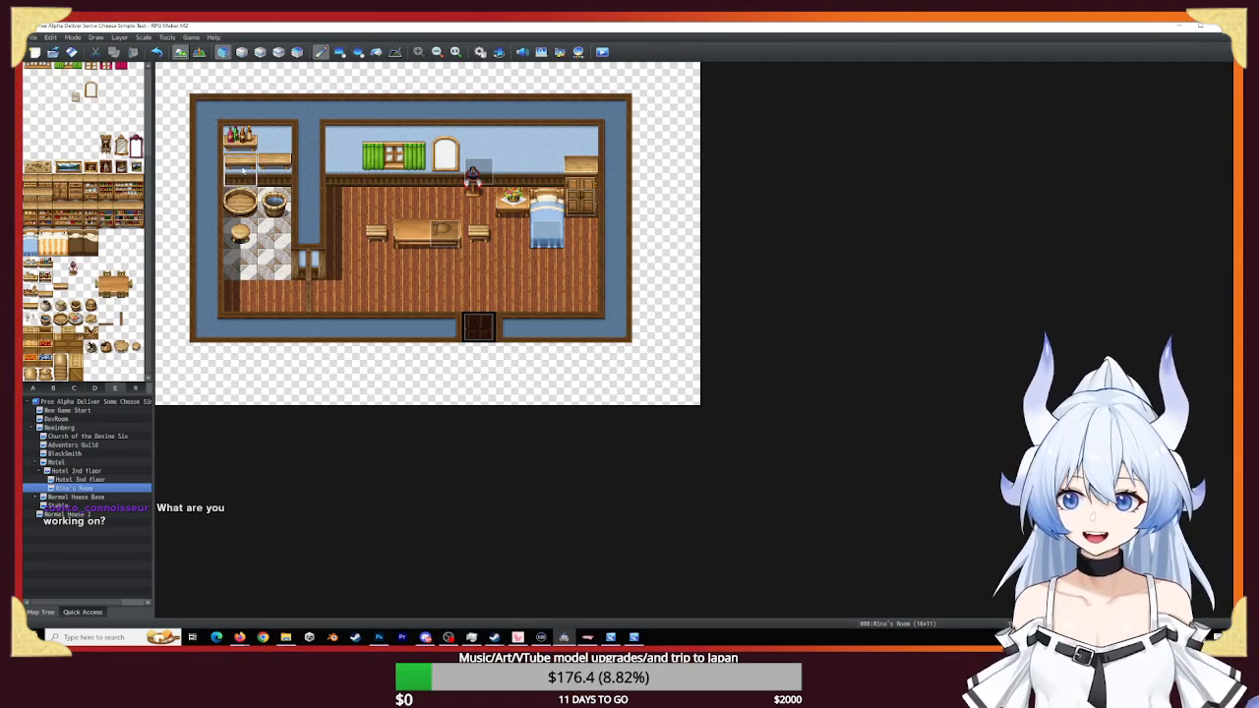
- Switch back to Photoshop and nudge the copied empty shelf down another 4 pixels so its top edge meets the horizontal guide
left_click(379, 637)
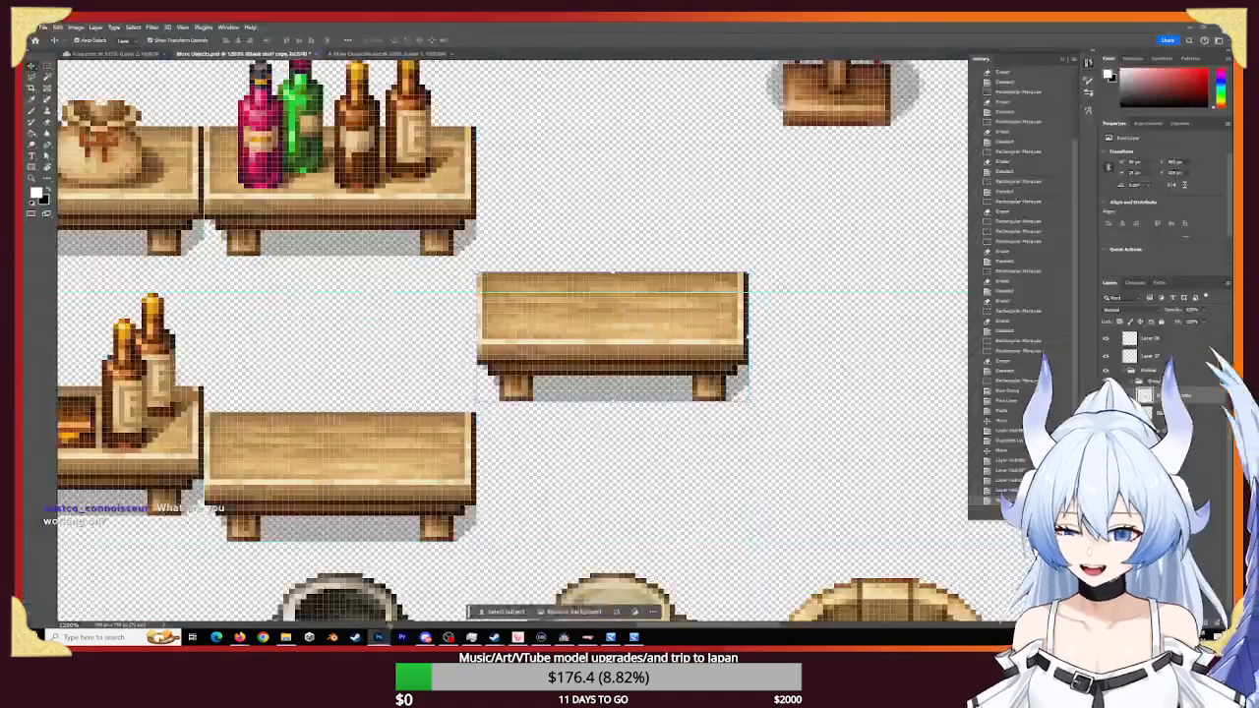
key("Down")
key("Down")
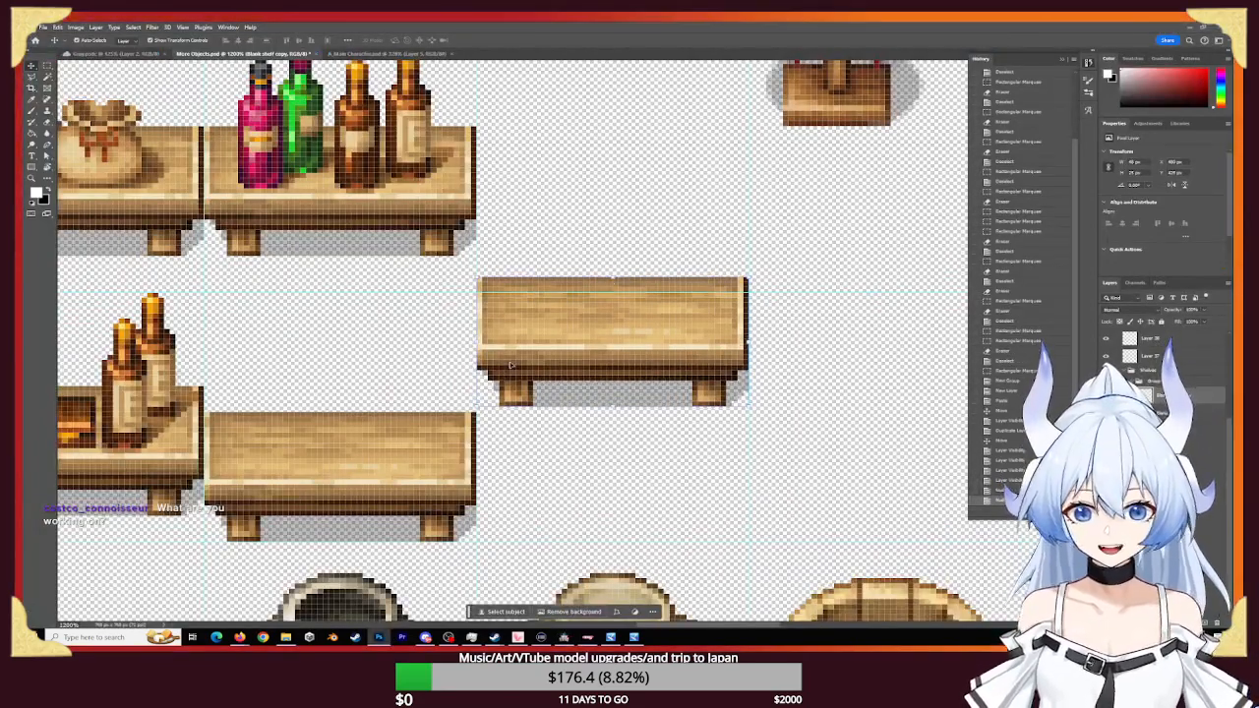
key("Down")
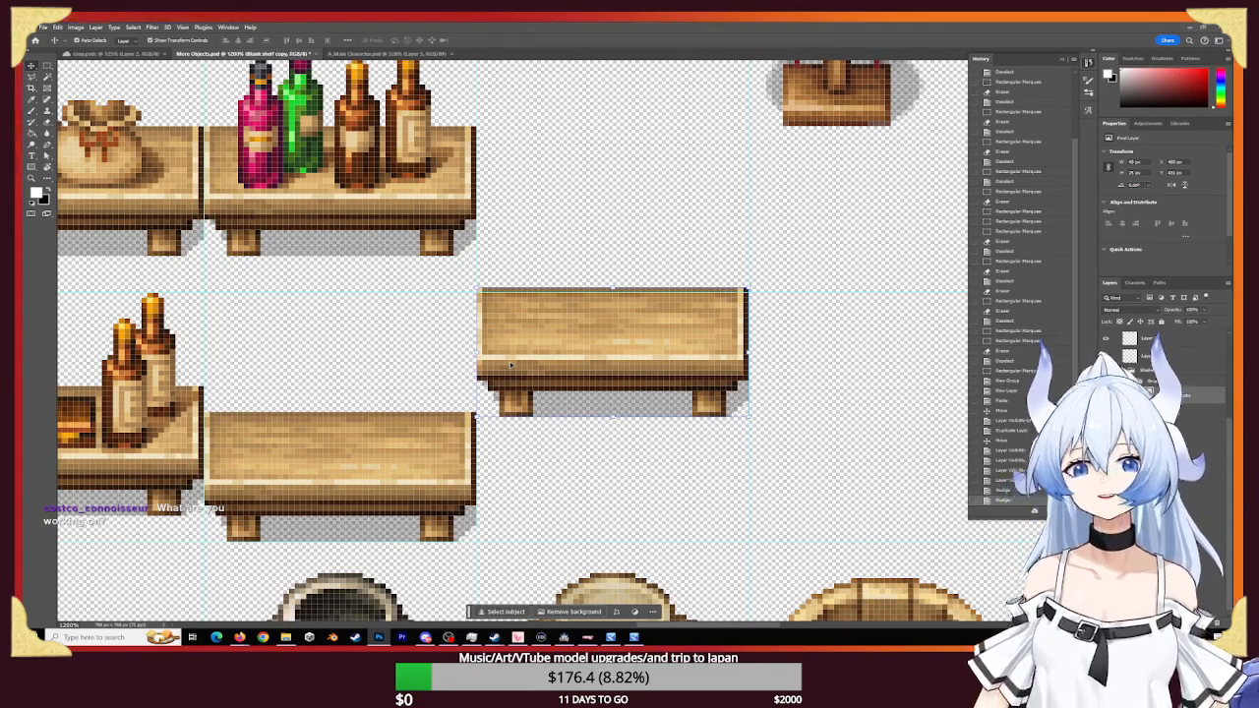
key("Down")
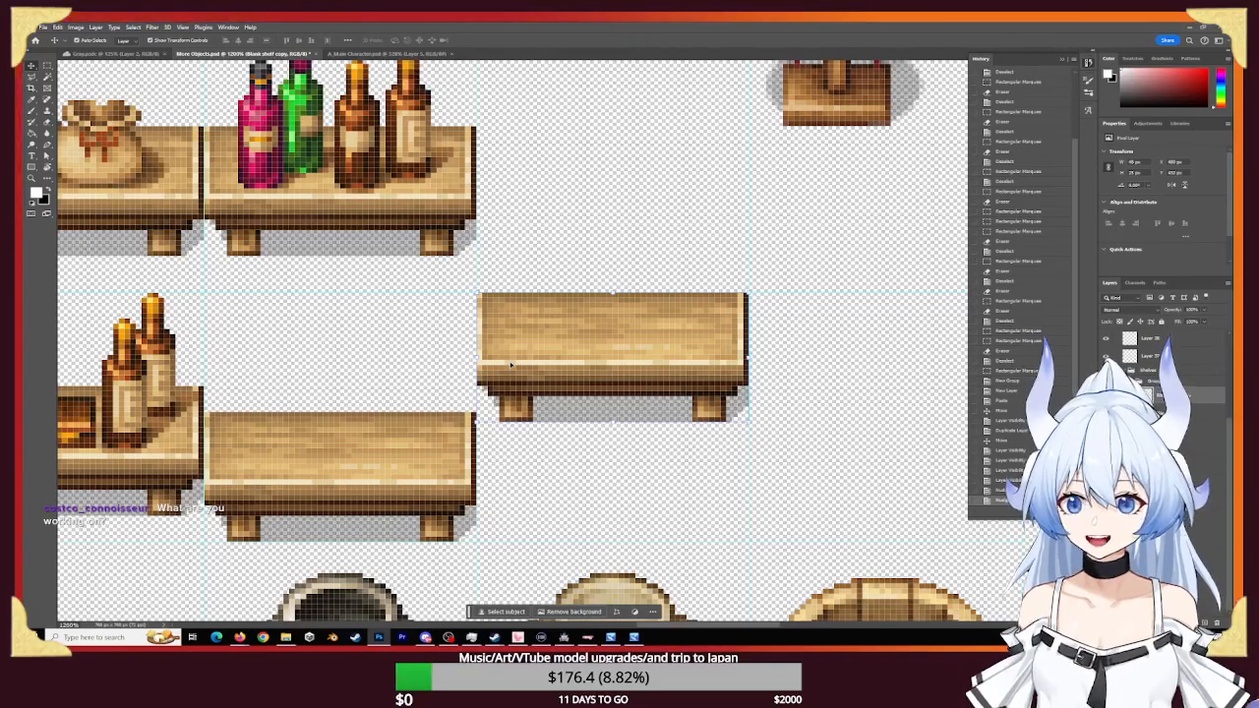
- Re-export the sheet with the lowered shelf as a PNG at 100% scale, replacing the tilesets folder's Inside_E_1 file
left_click(42, 27)
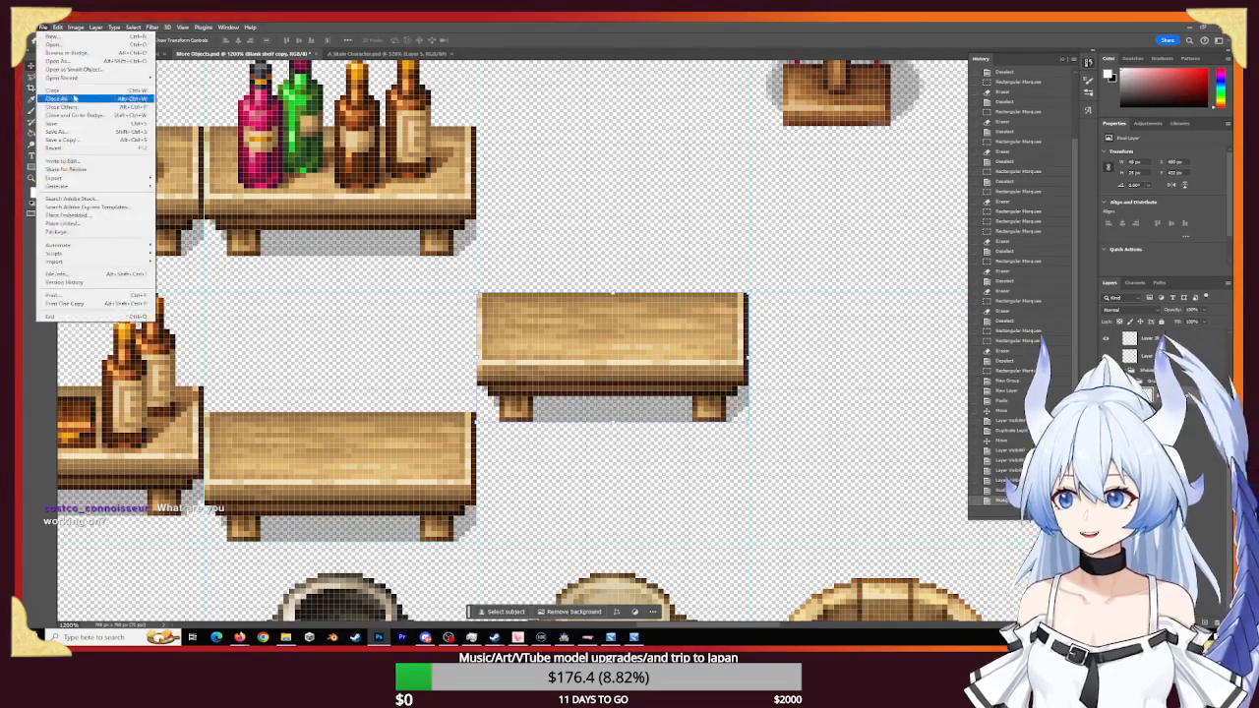
mouse_move(126, 180)
left_click(177, 185)
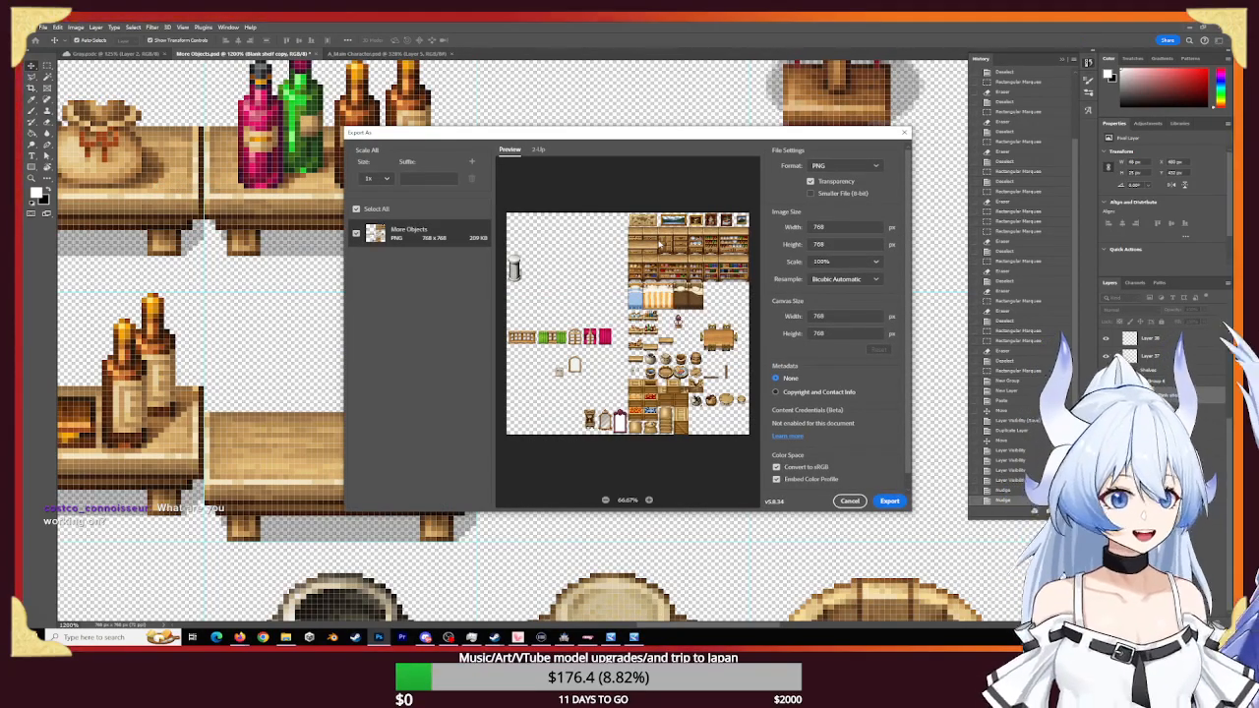
left_click(888, 501)
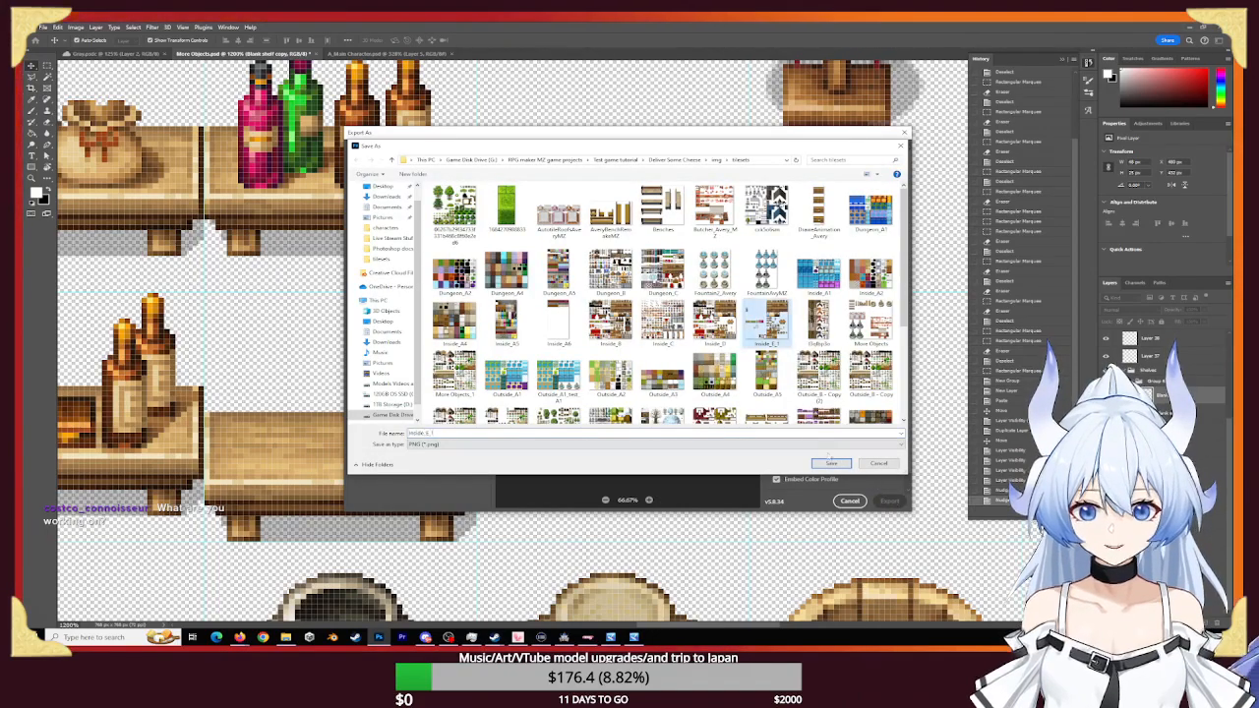
double_click(770, 320)
left_click(650, 330)
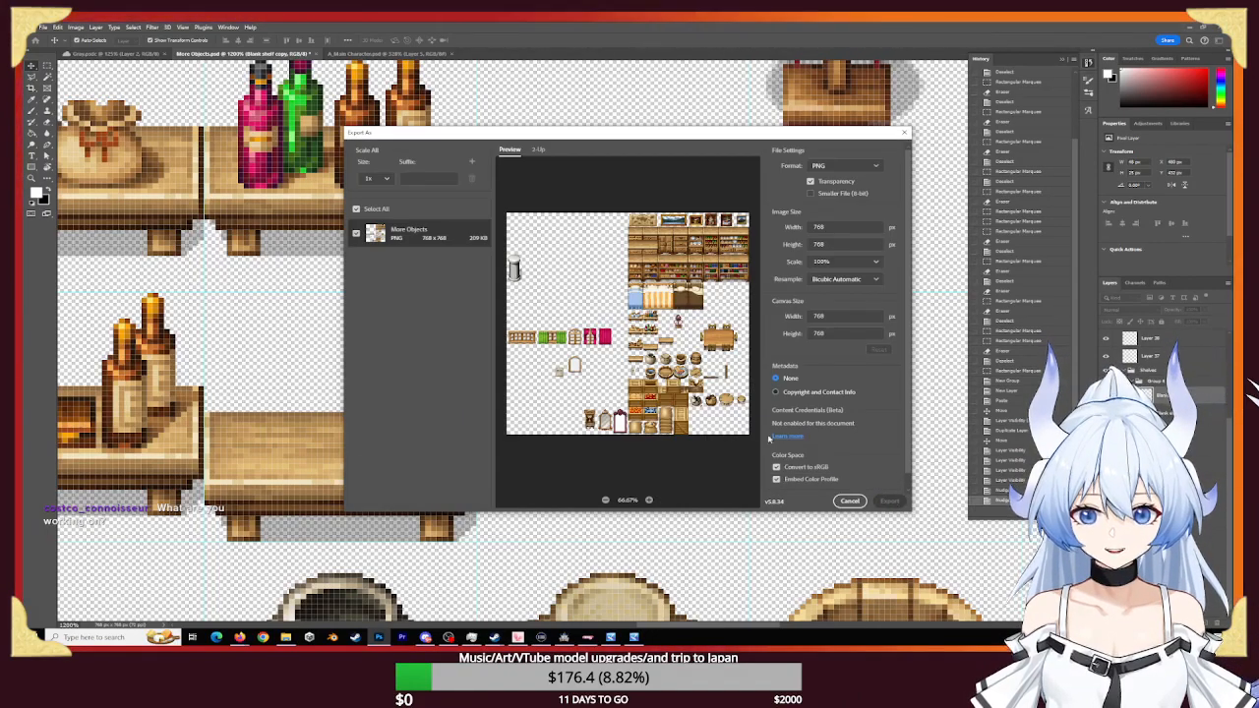
- Return to RPG Maker MZ, reload Inside_E_1 as the E image of the Inside tileset, then apply and close the database
left_click(563, 637)
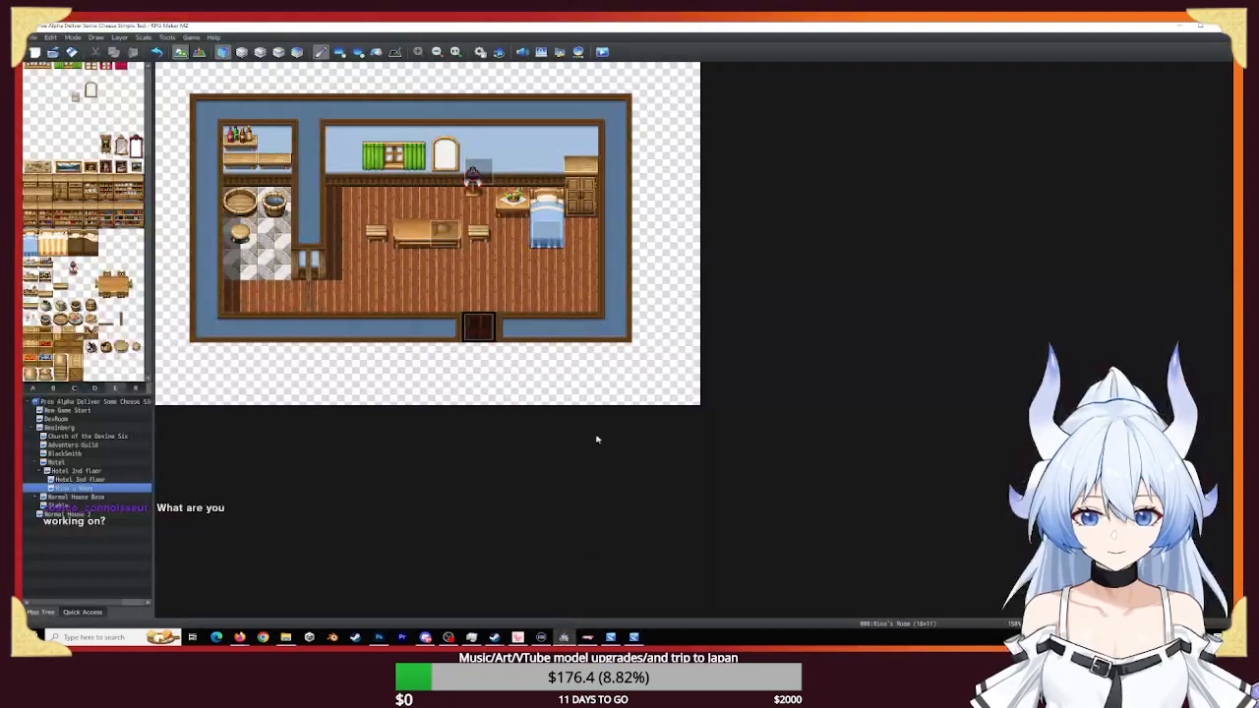
key("F9")
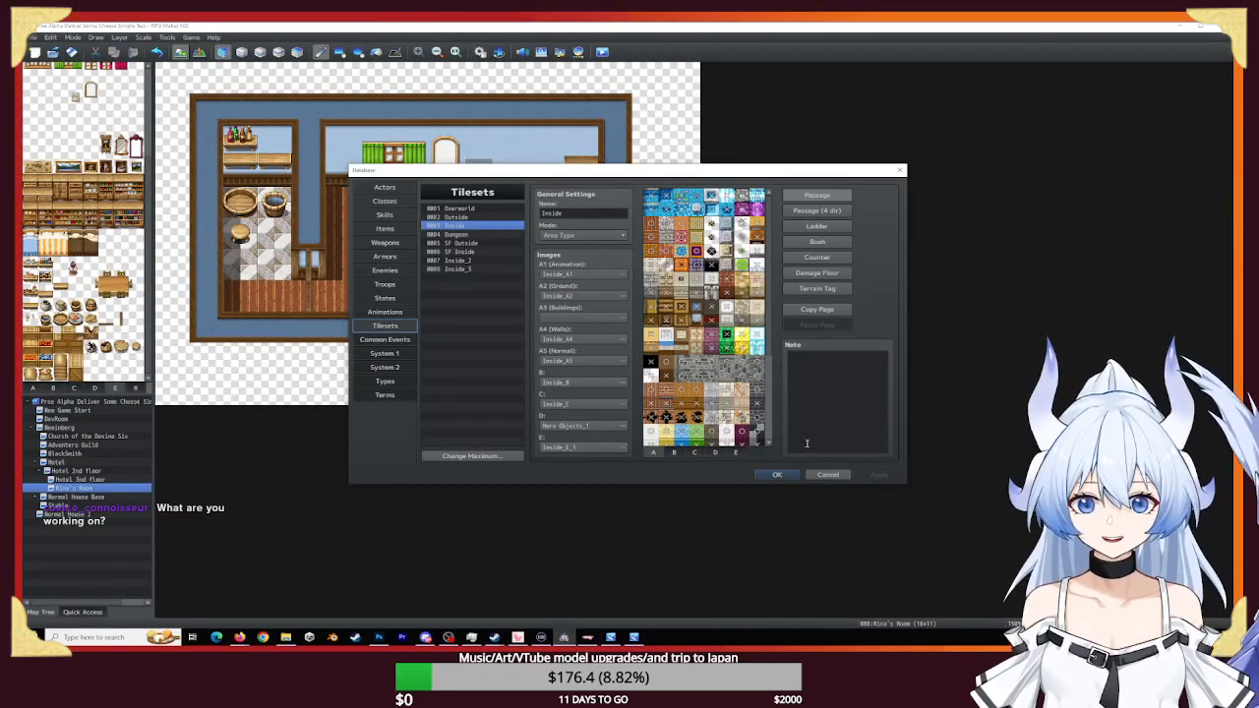
left_click(596, 449)
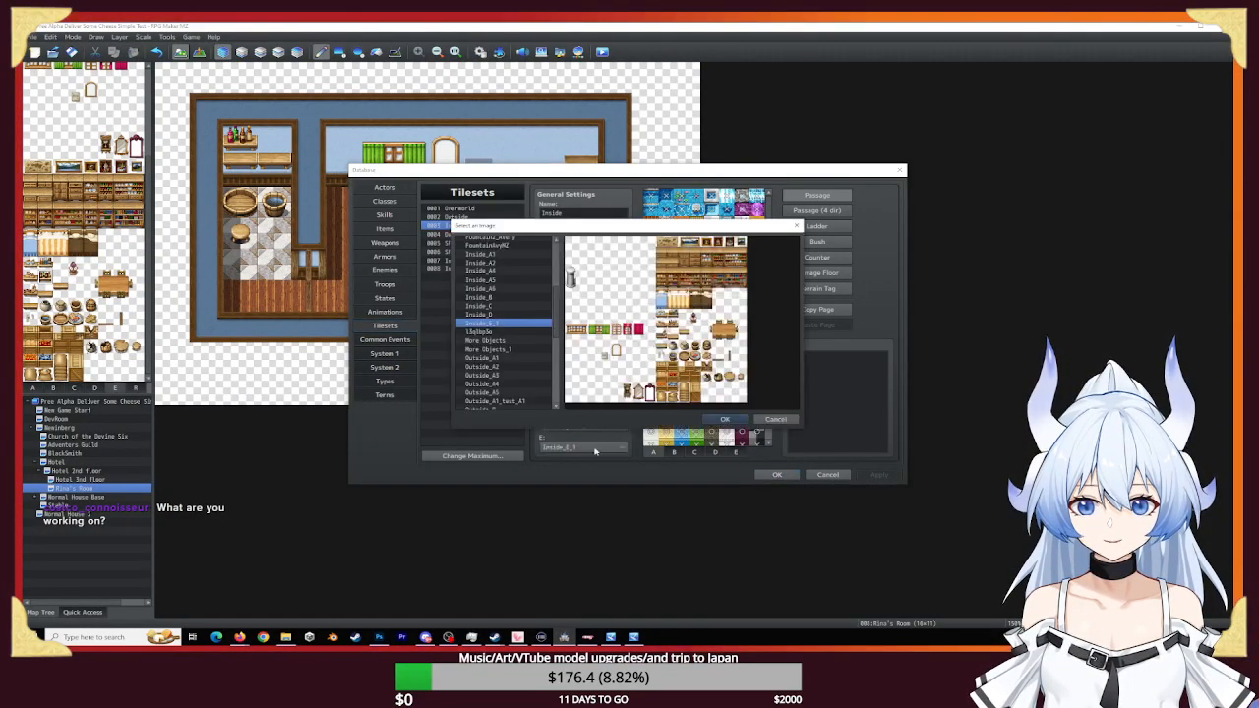
left_click(728, 420)
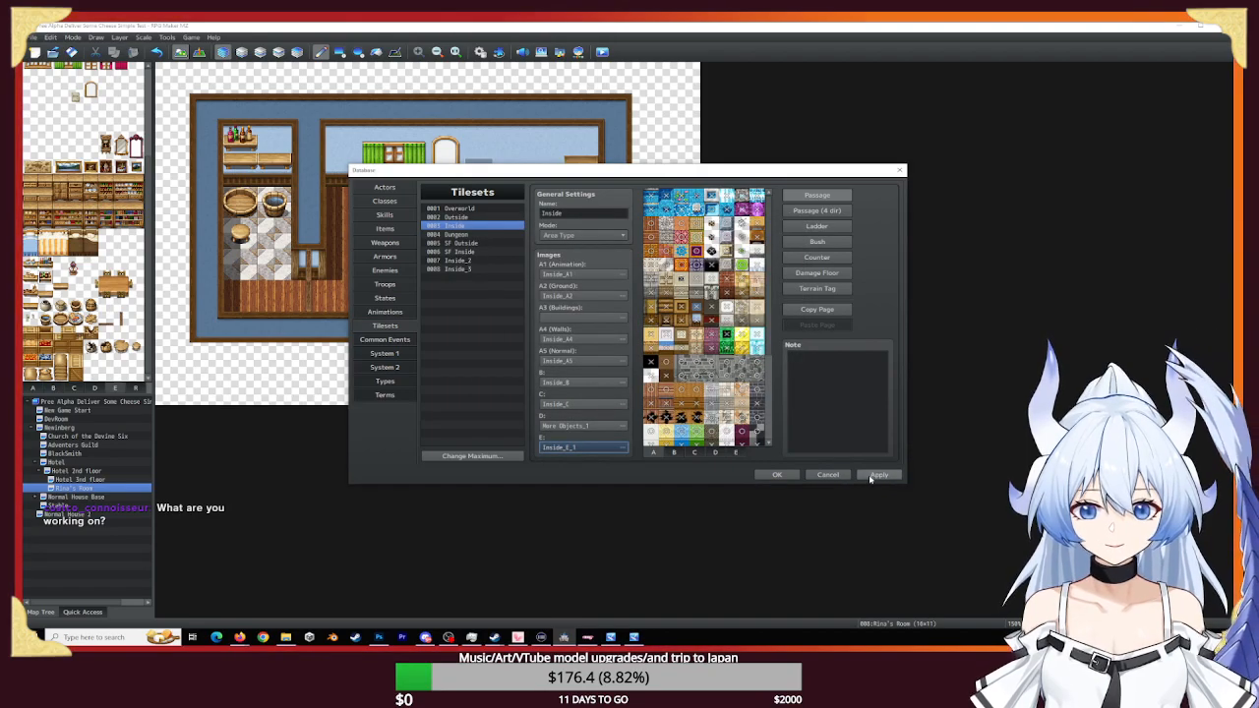
left_click(877, 477)
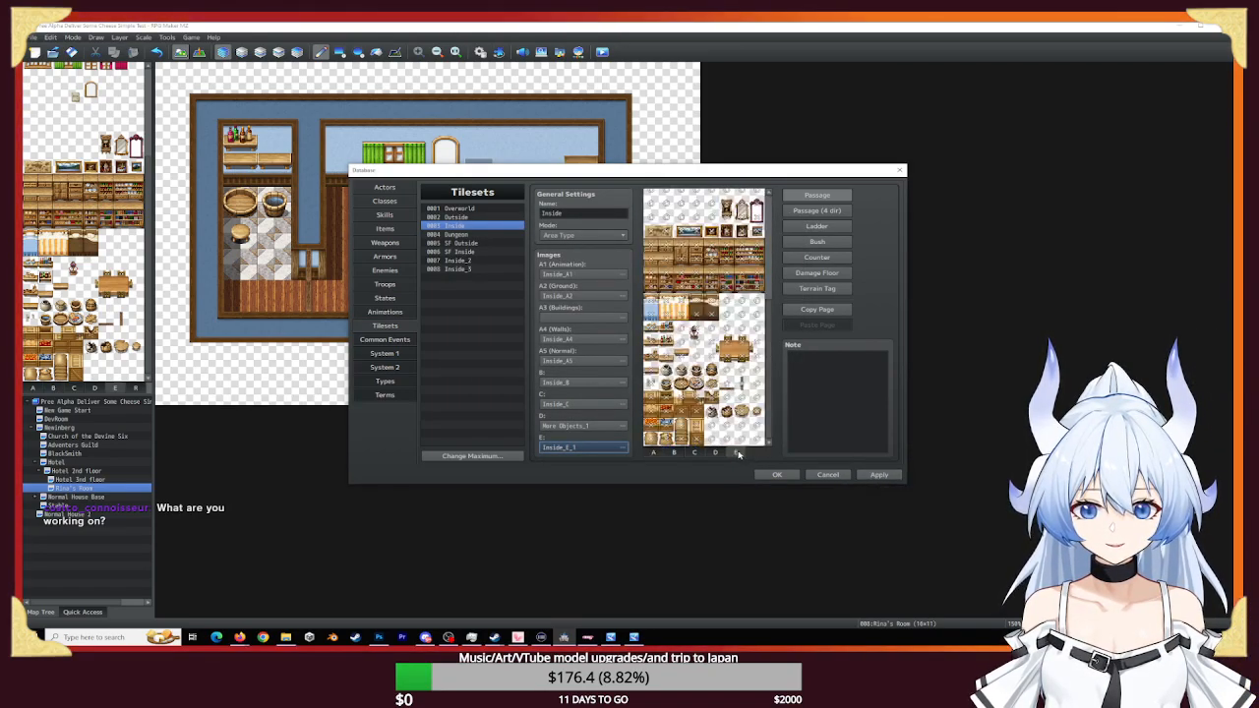
left_click(876, 473)
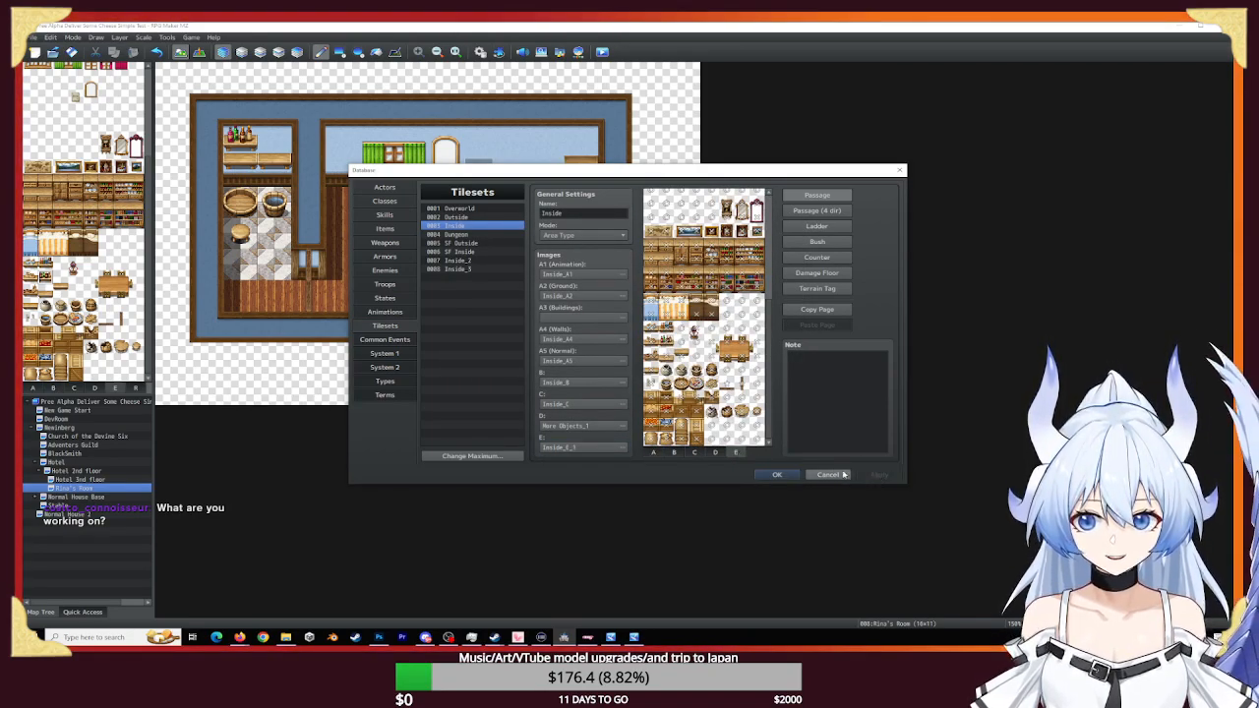
left_click(779, 475)
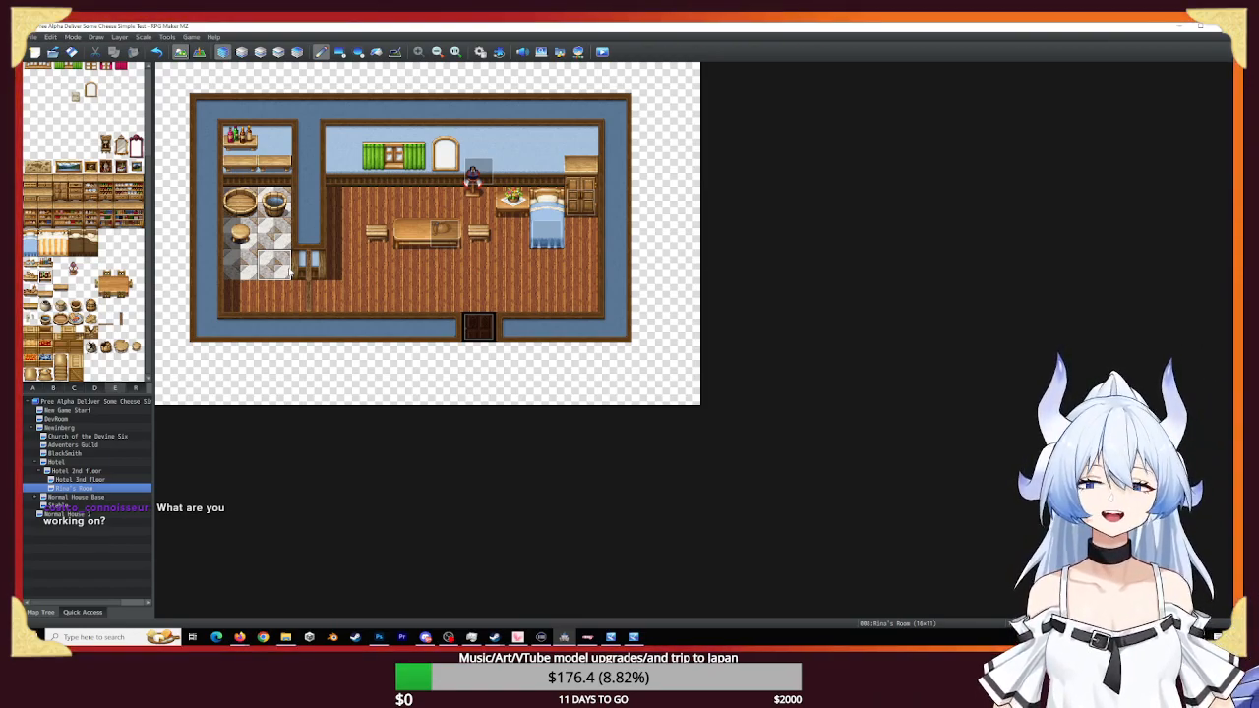
- Remove the bottle shelf from the small tiled room's wall, then try a stocked shelf beside the main room's green-curtained window and undo it
left_click(227, 144)
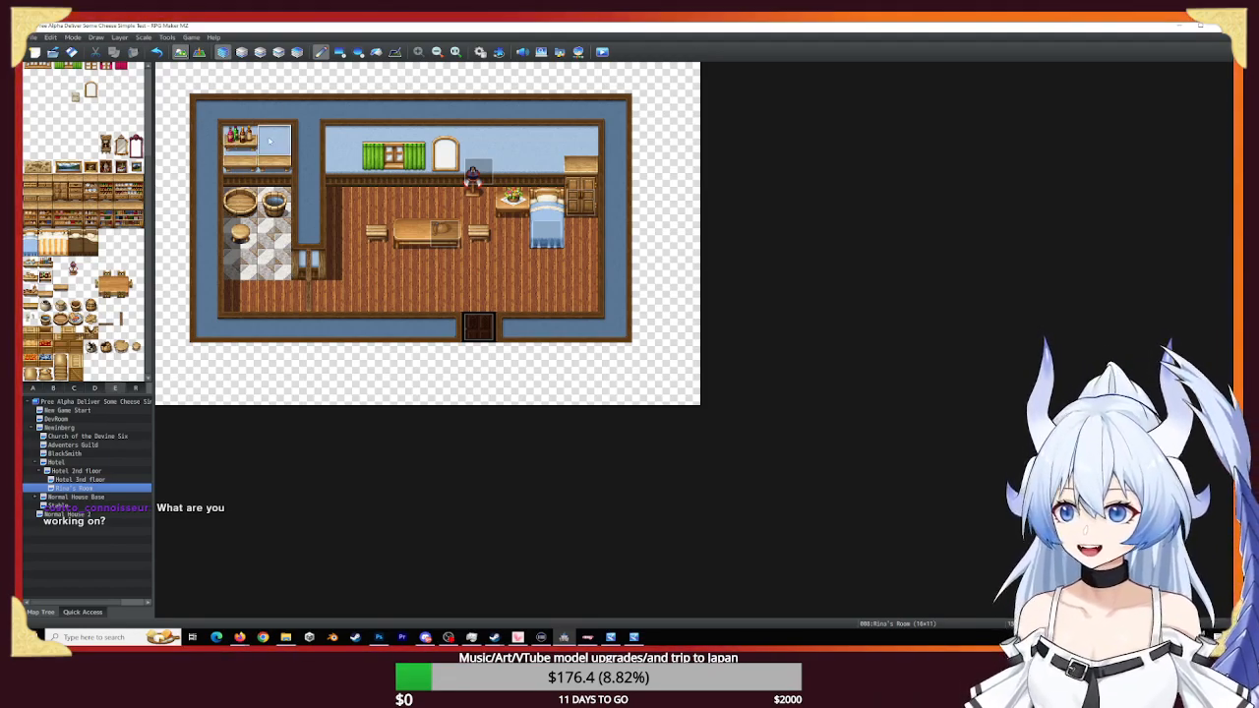
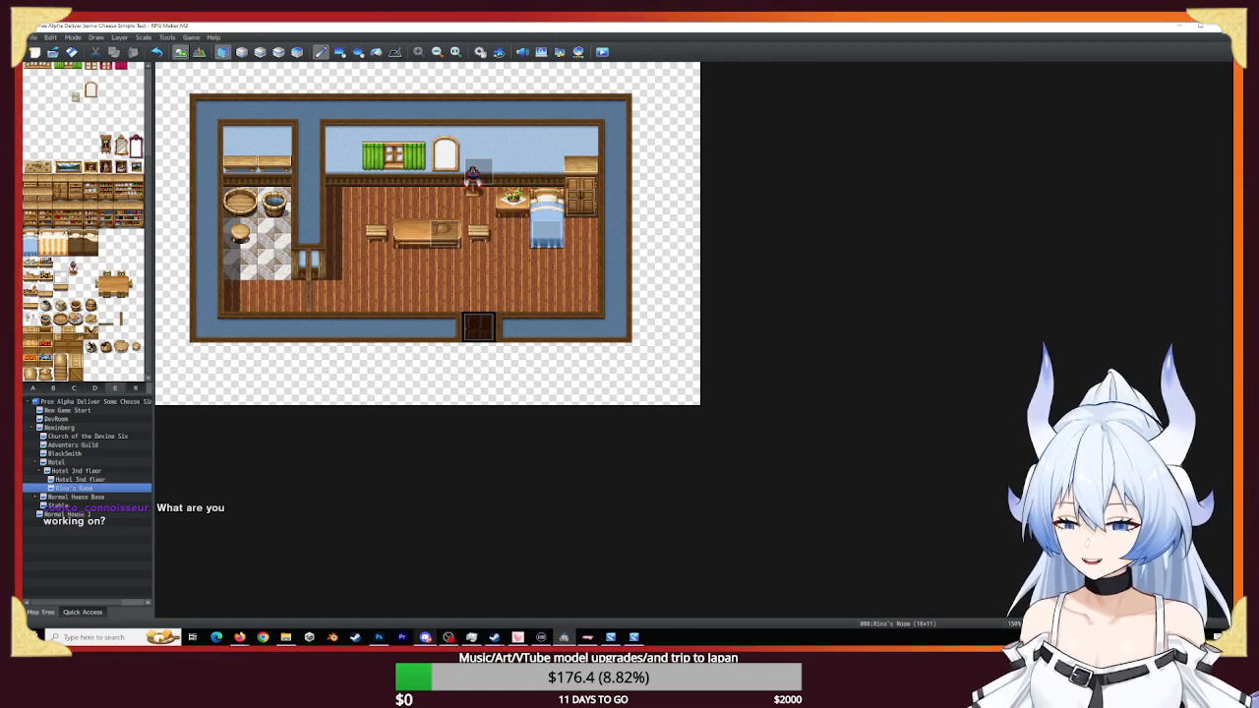
mouse_move(424, 638)
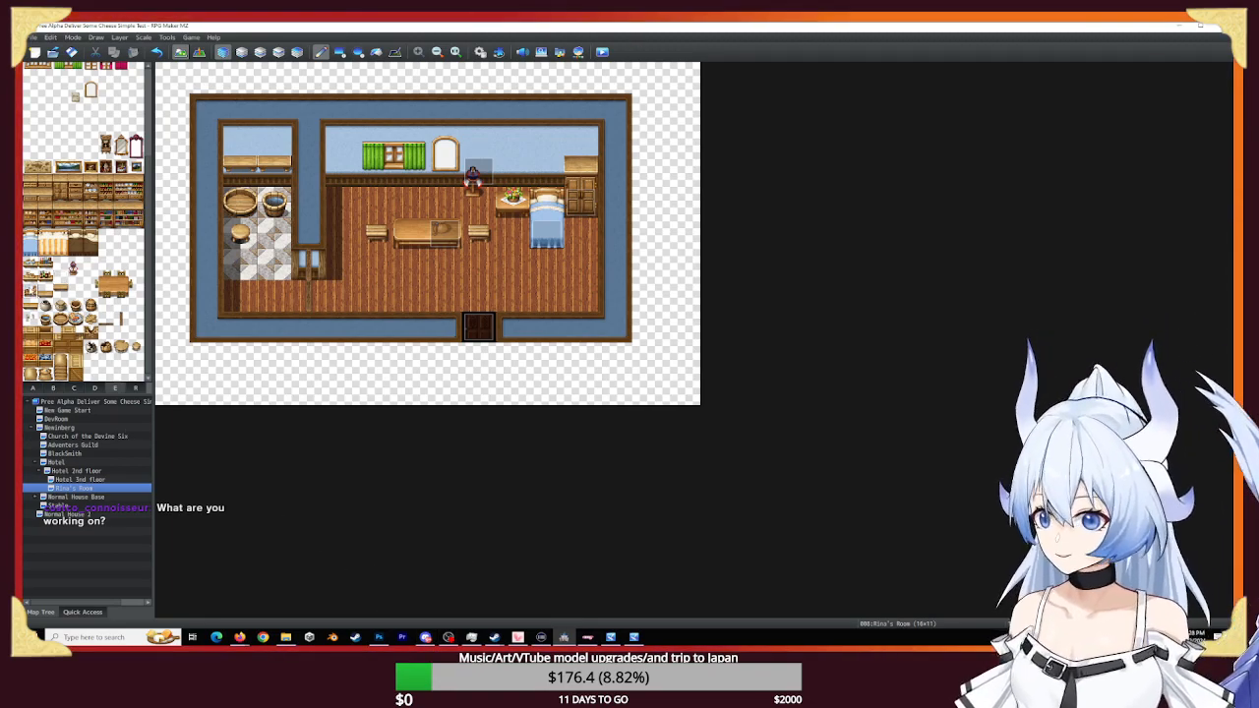
left_click(340, 141)
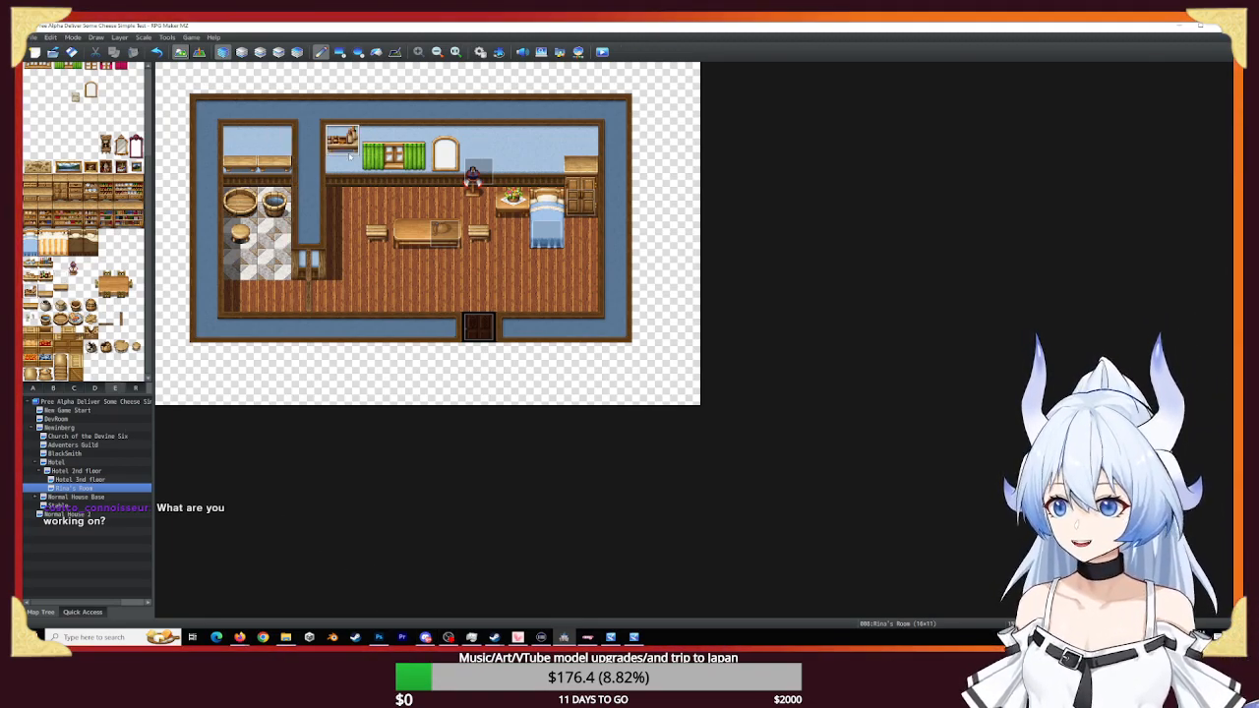
key("ctrl+z")
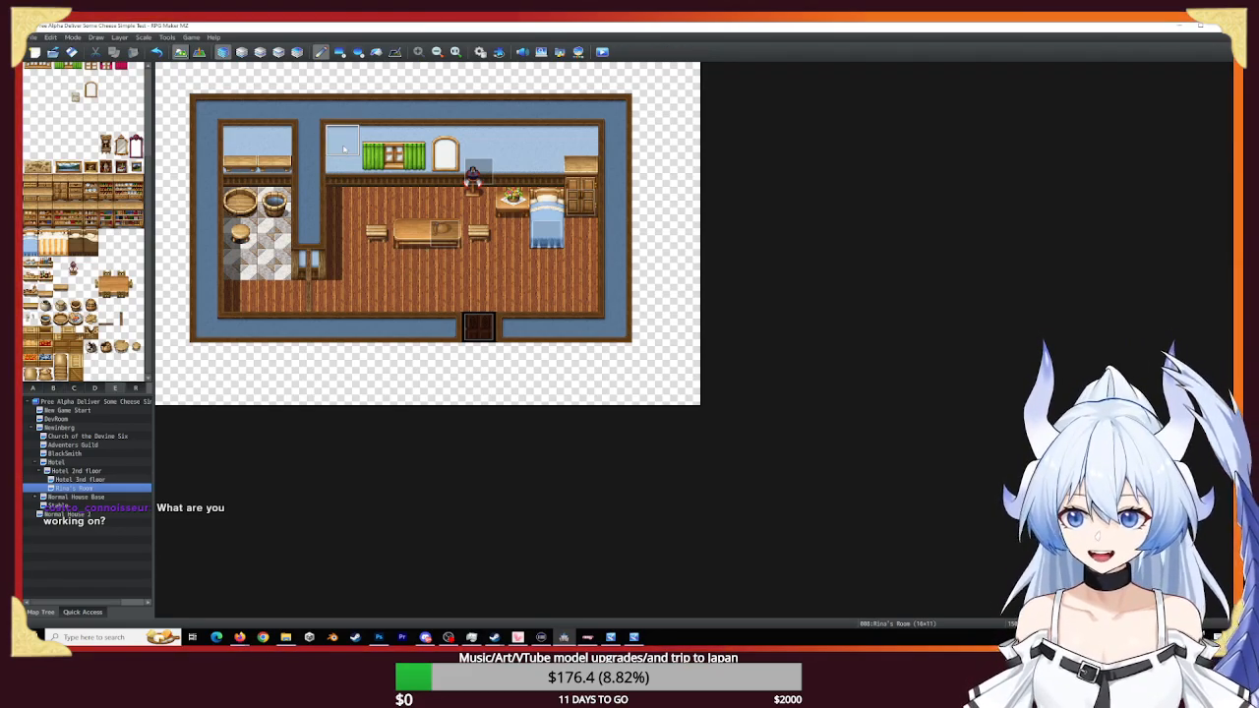
- Switch to Photoshop and look over the shelves and surrounding furniture in the object sheet
key("alt+Tab")
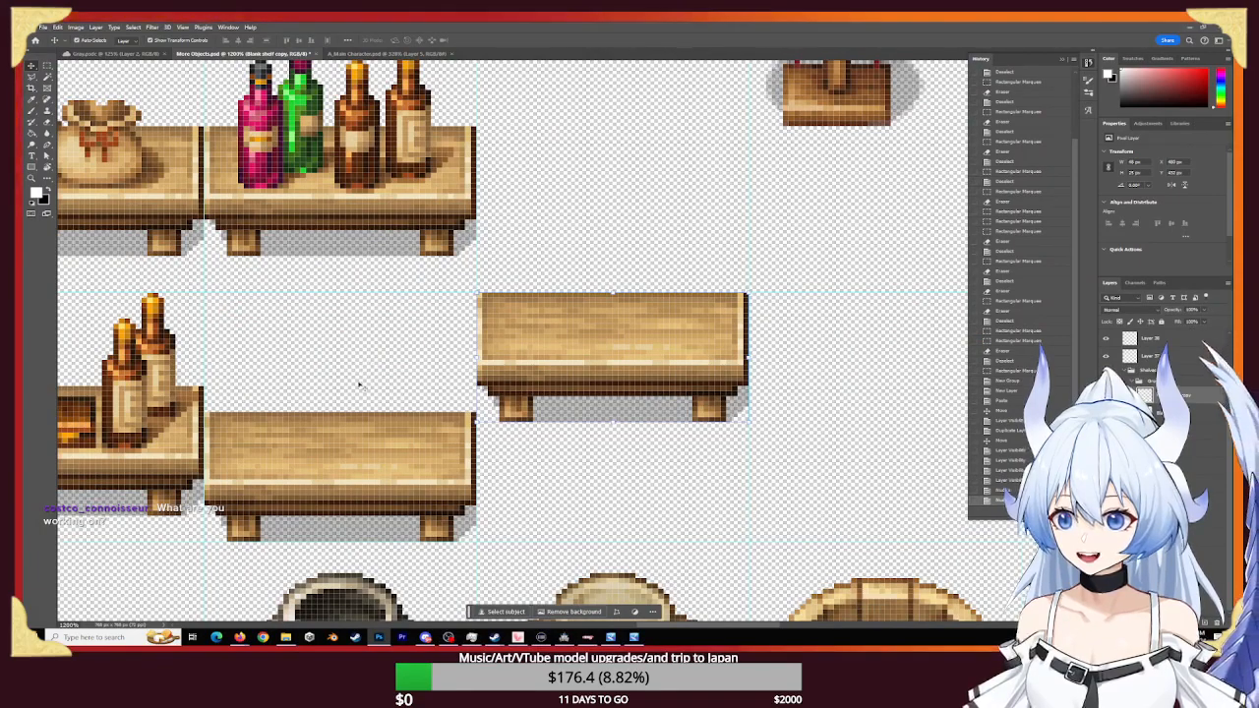
scroll(360, 384, "down", 2)
scroll(444, 389, "up", 3)
left_click_drag(394, 358, 607, 363)
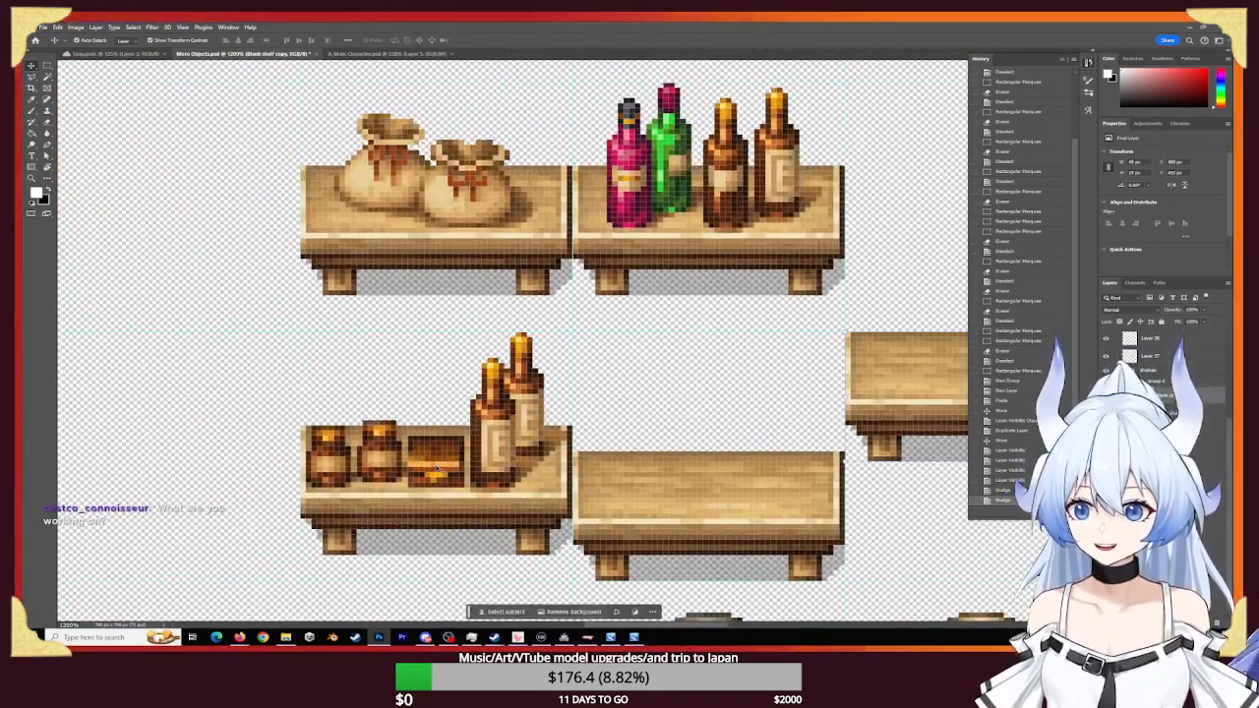
key("z")
left_click_drag(654, 336, 580, 307)
left_click_drag(759, 83, 576, 383)
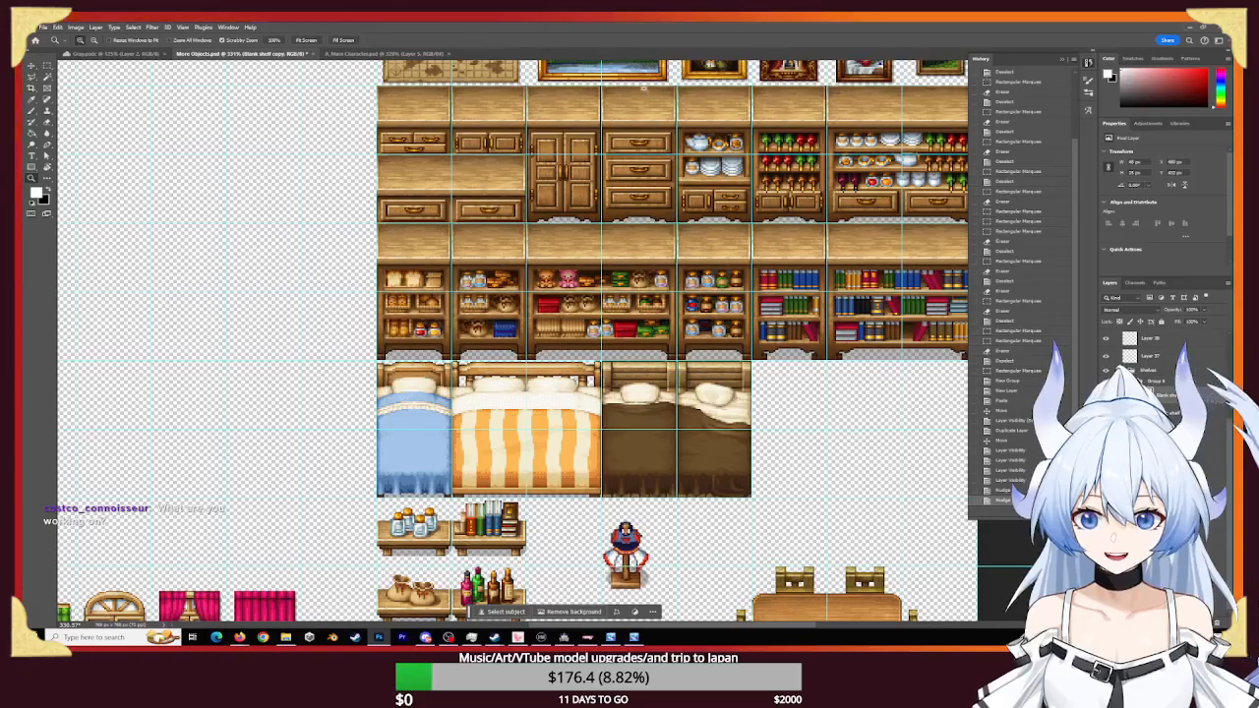
left_click_drag(793, 376, 791, 277)
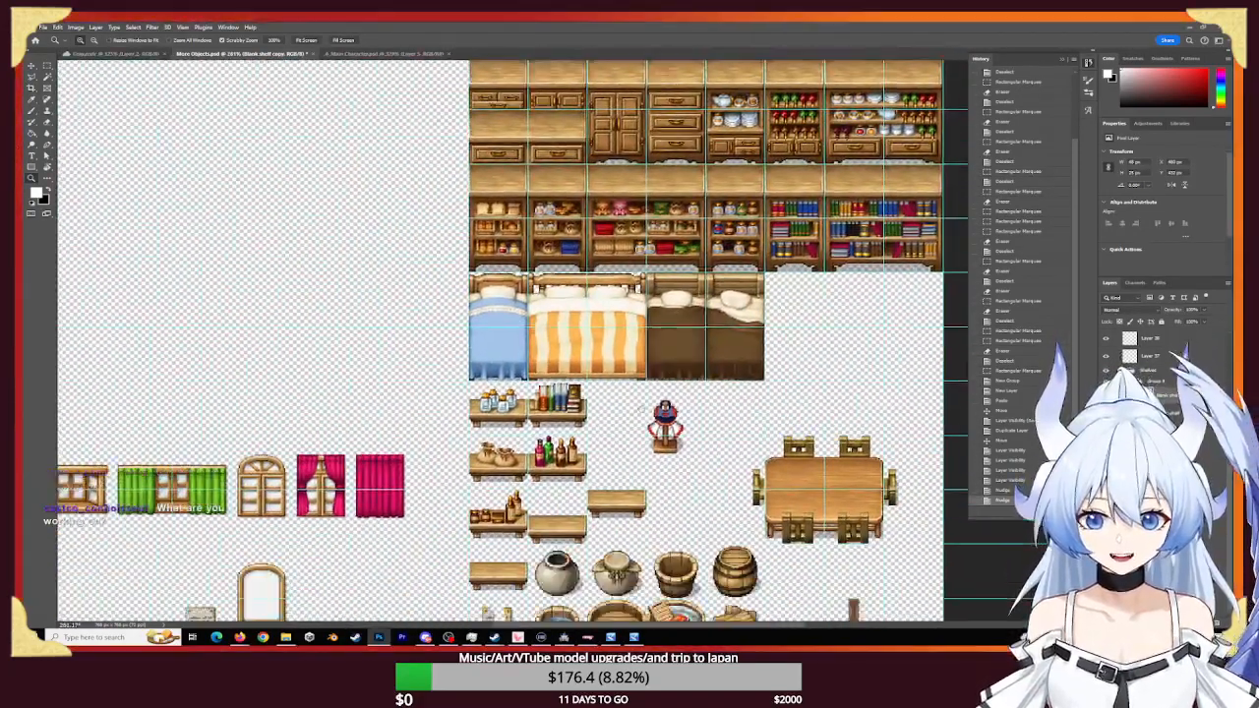
- Return to RPG Maker MZ, open the Normal House Base map and expand its sub-maps
key("alt+Tab")
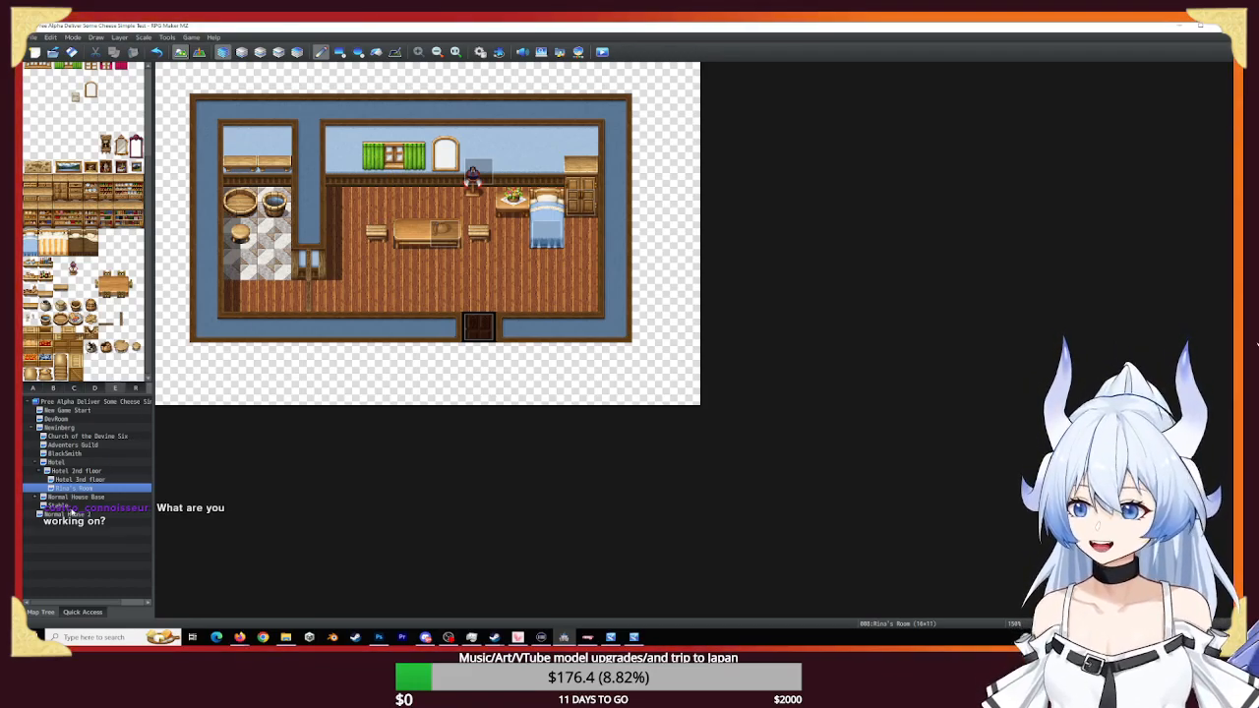
left_click(87, 497)
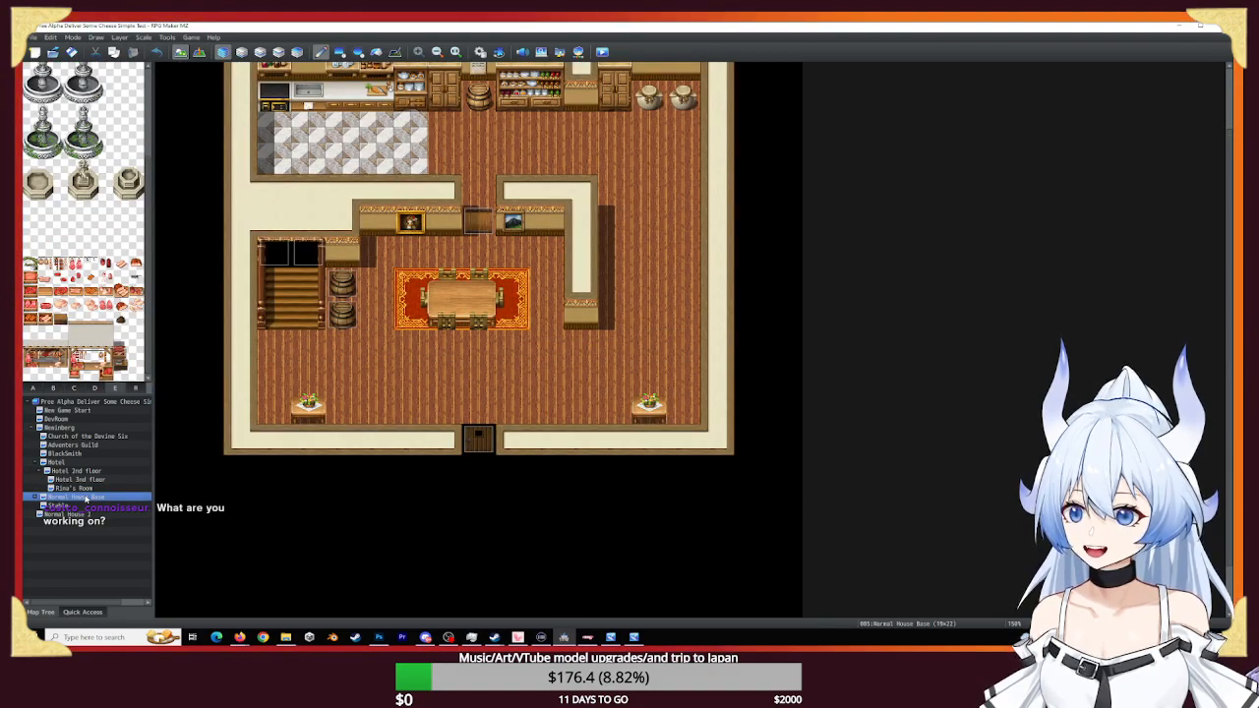
left_click(35, 498)
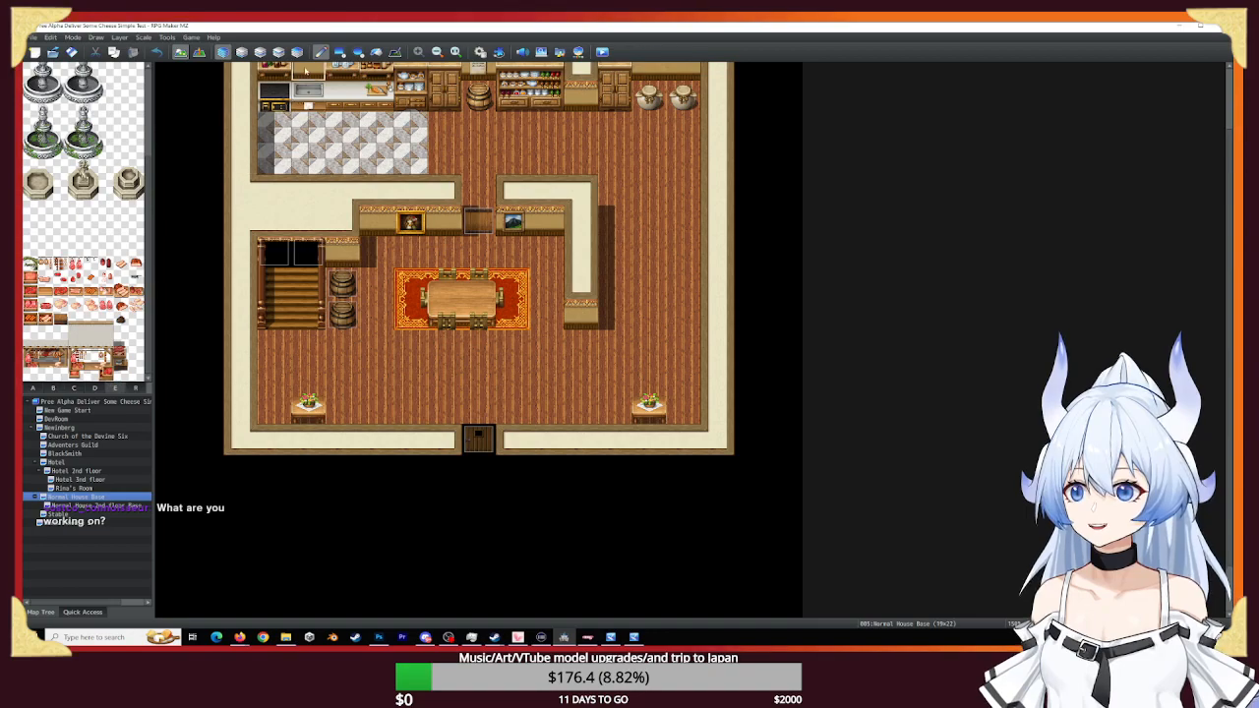
- Set the E image of the Inside_2 tileset to Inside_E_1 and close the database with the change saved
left_click(480, 51)
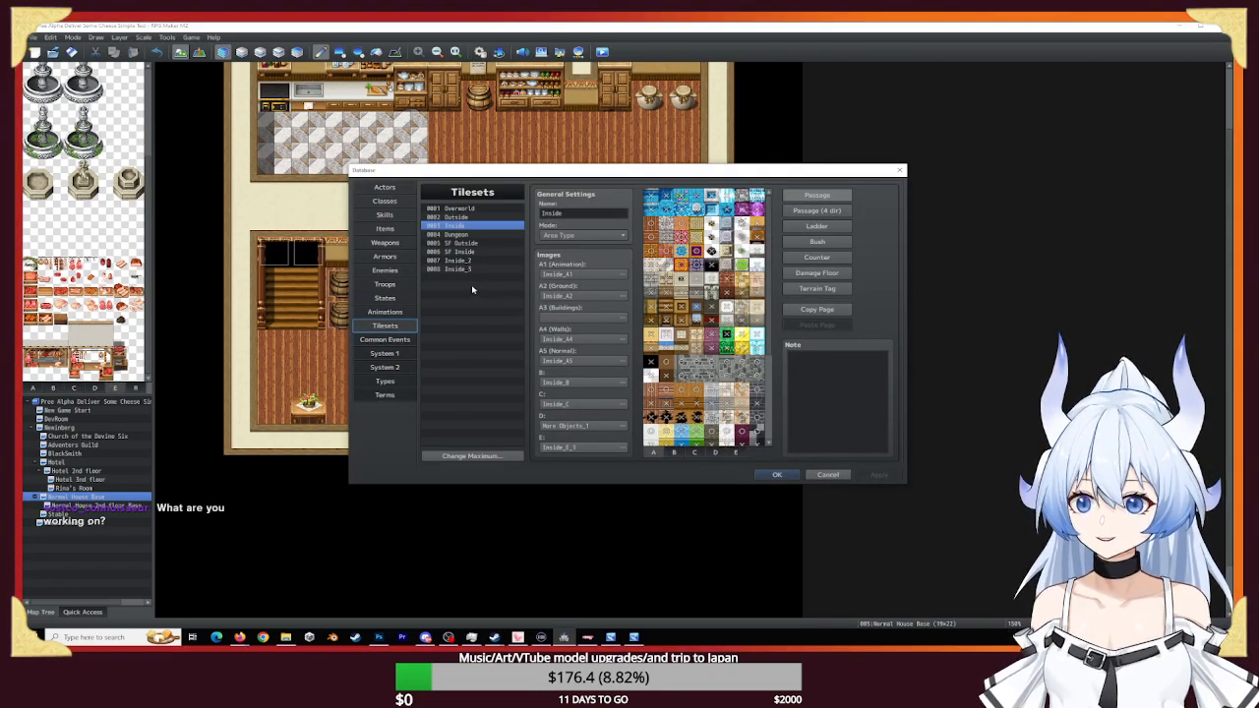
left_click(458, 268)
left_click(583, 449)
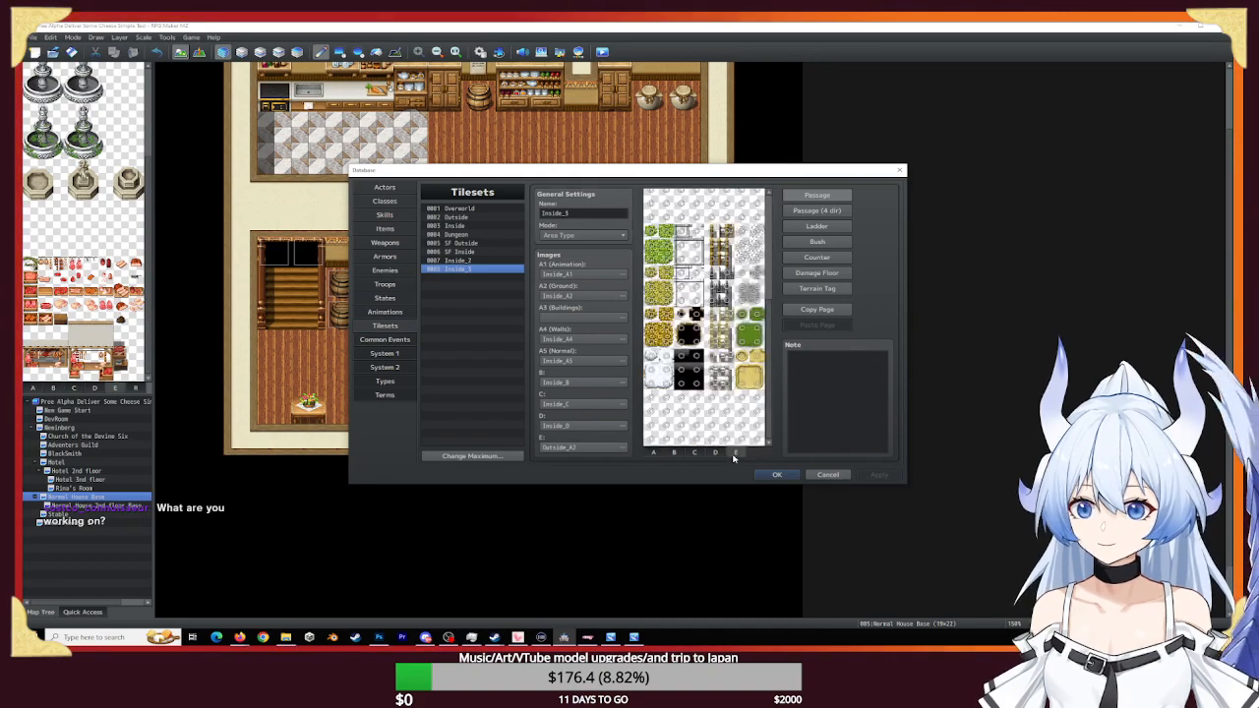
key("Up")
double_click(581, 447)
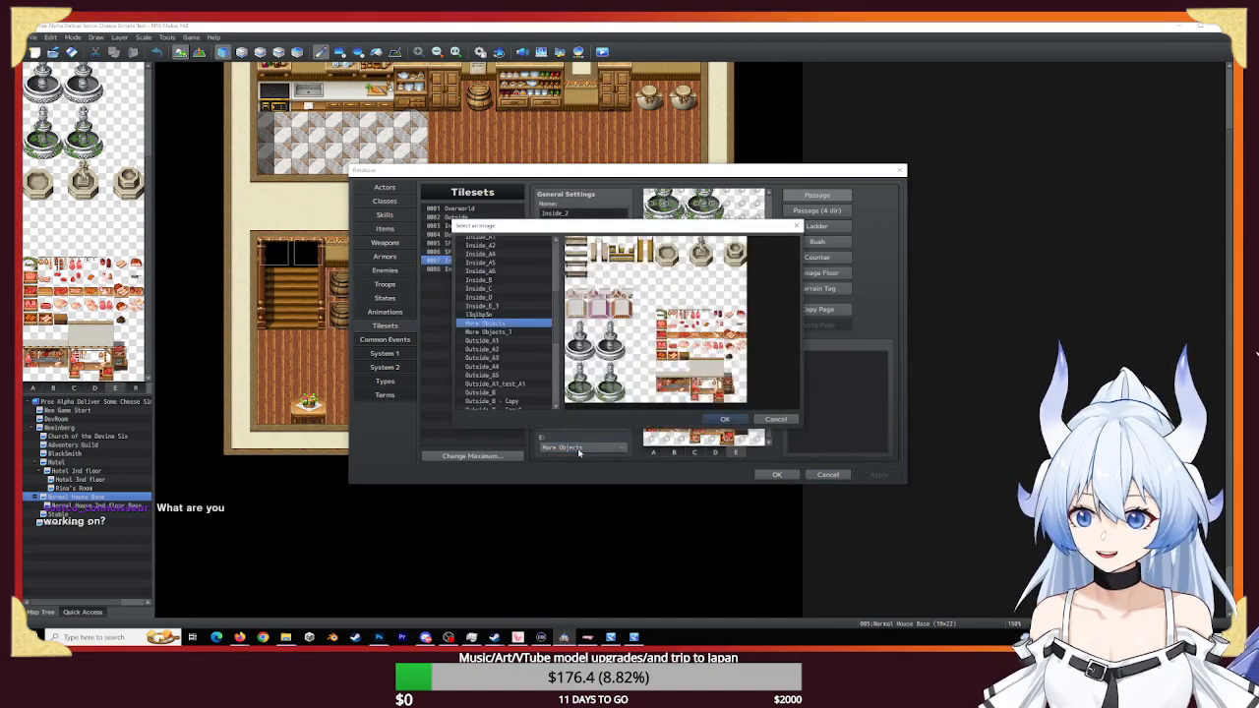
left_click(480, 305)
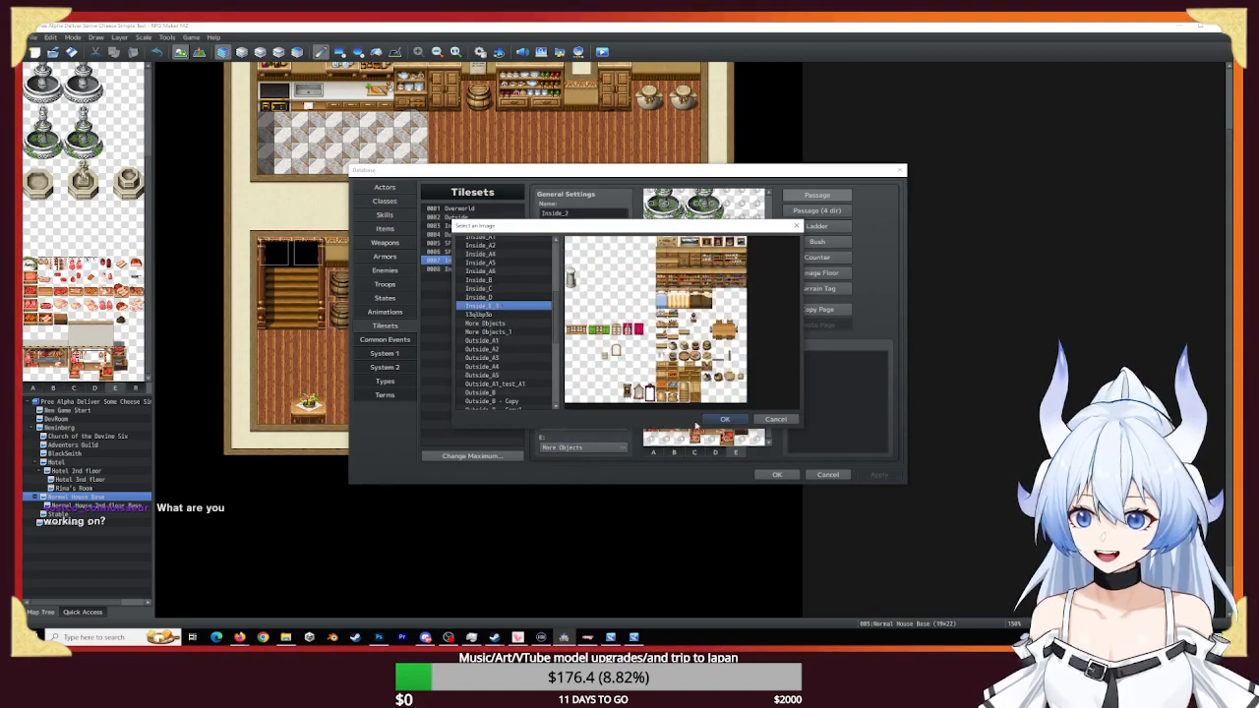
left_click(723, 419)
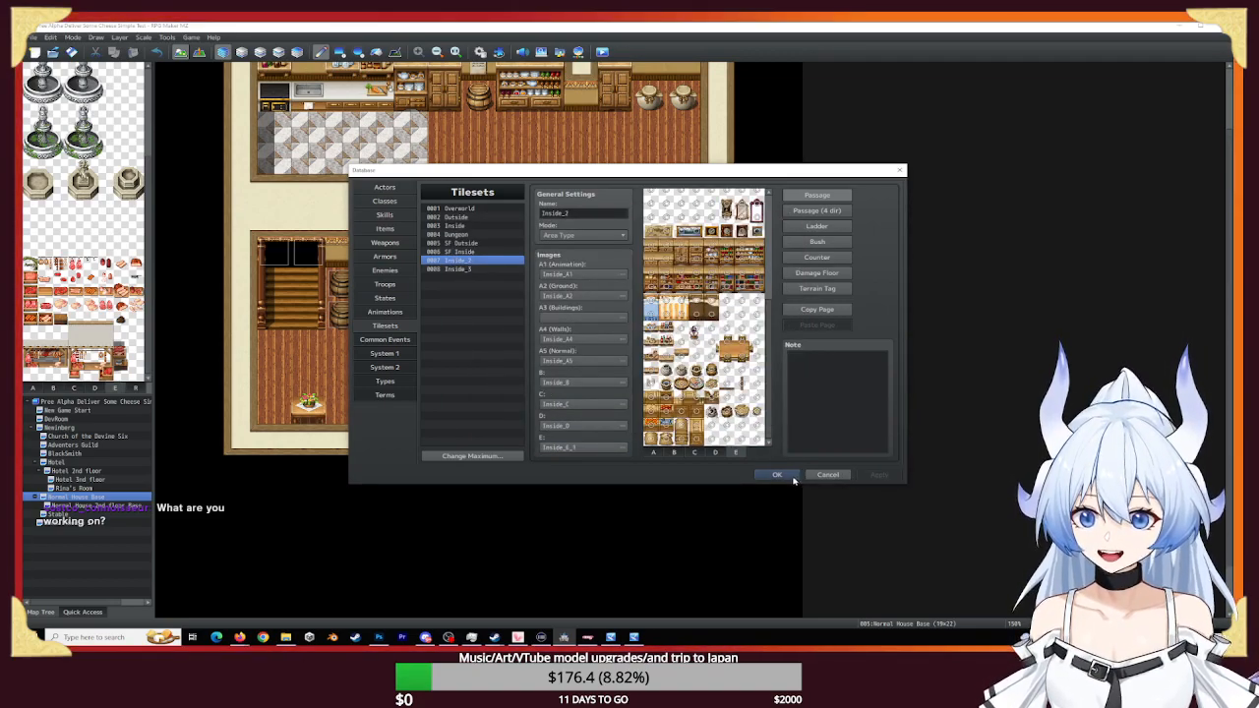
left_click(776, 475)
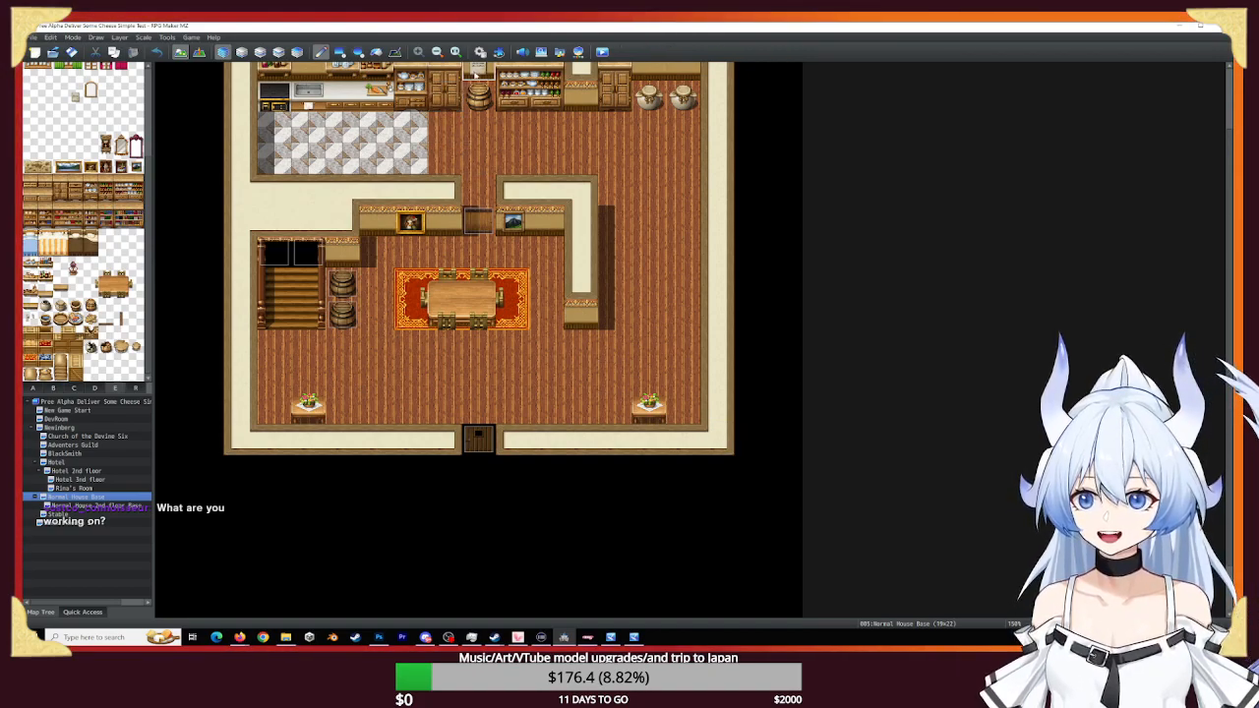
- Open the Normal House 2nd floor Base map, then playtest the game and walk through Newinberg into a yellow-roofed house
scroll(531, 183, "up", 2)
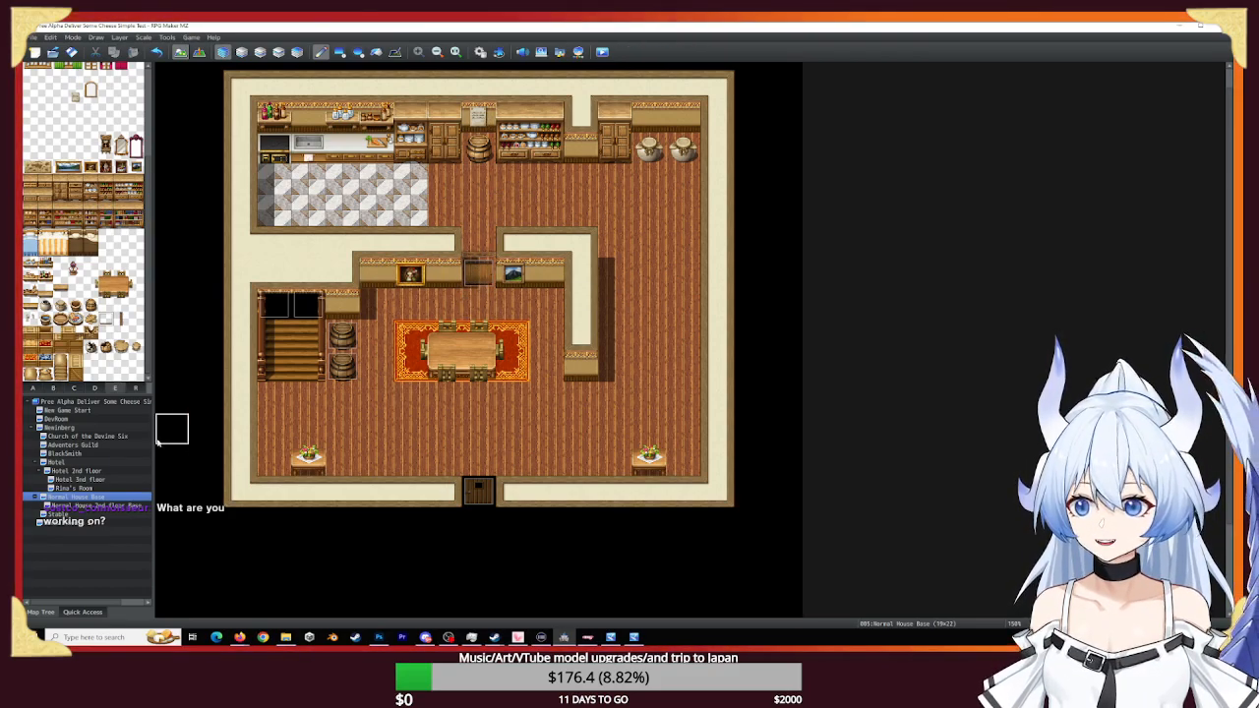
left_click(93, 506)
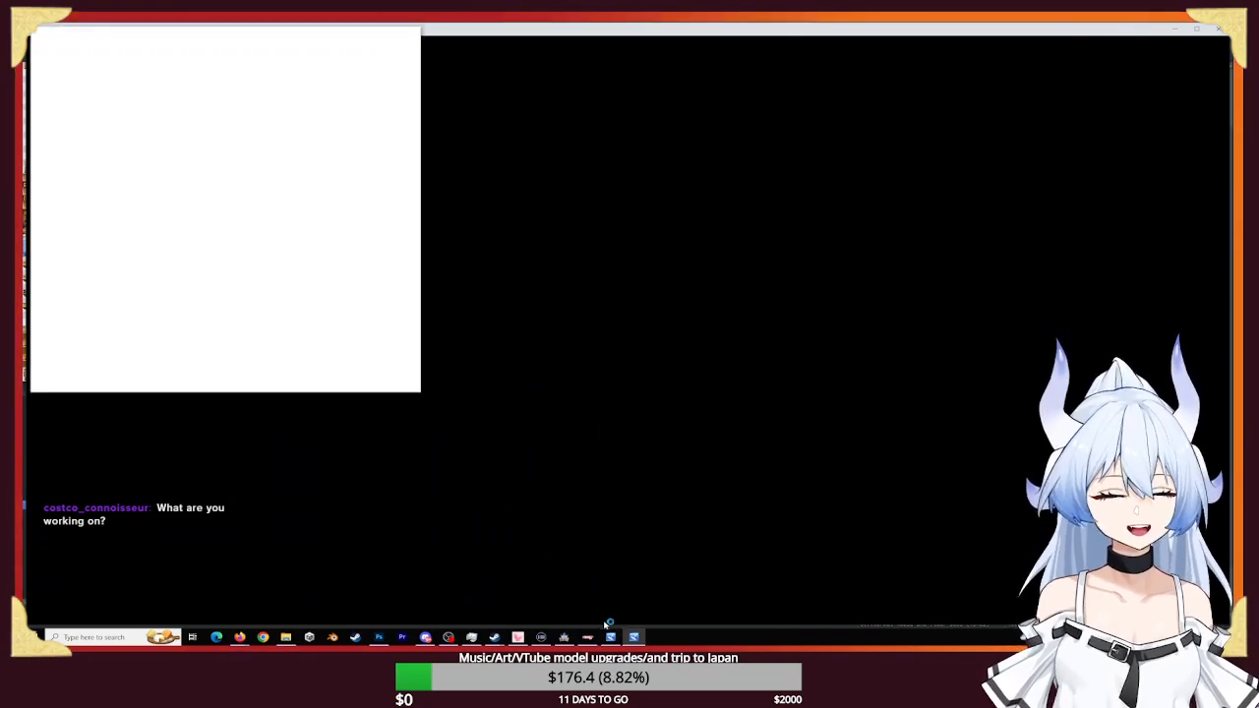
key("Return")
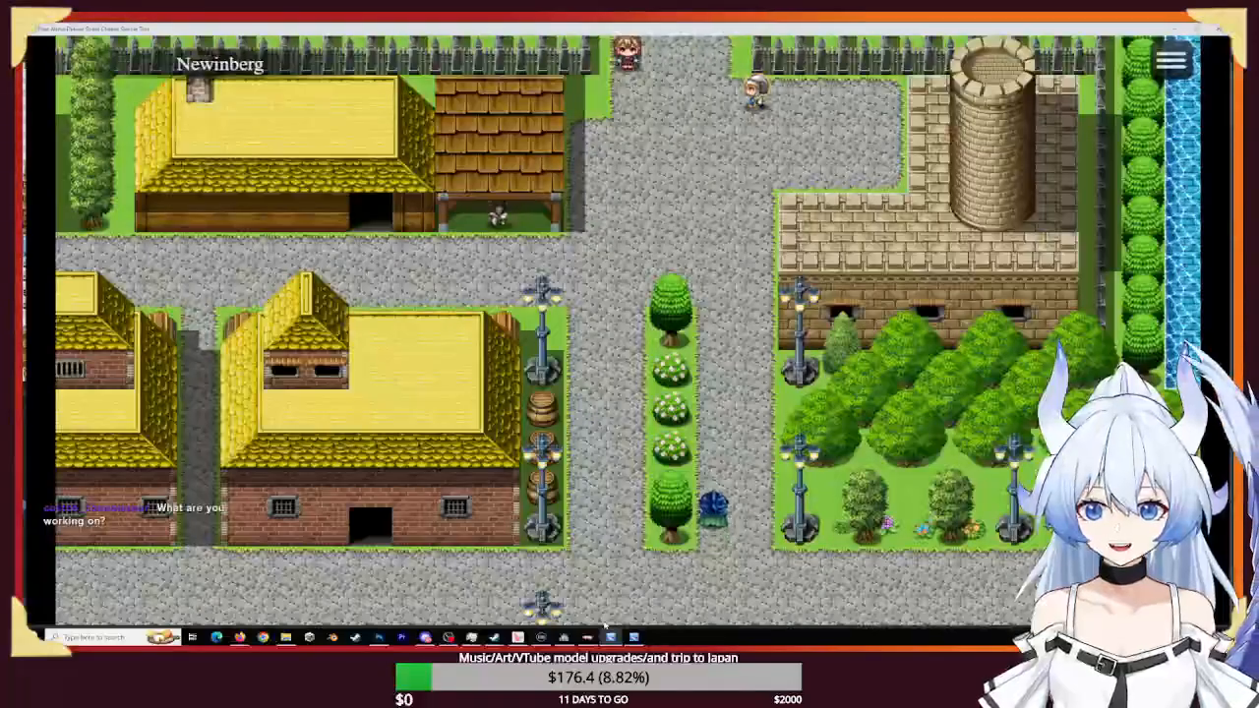
key("Down")
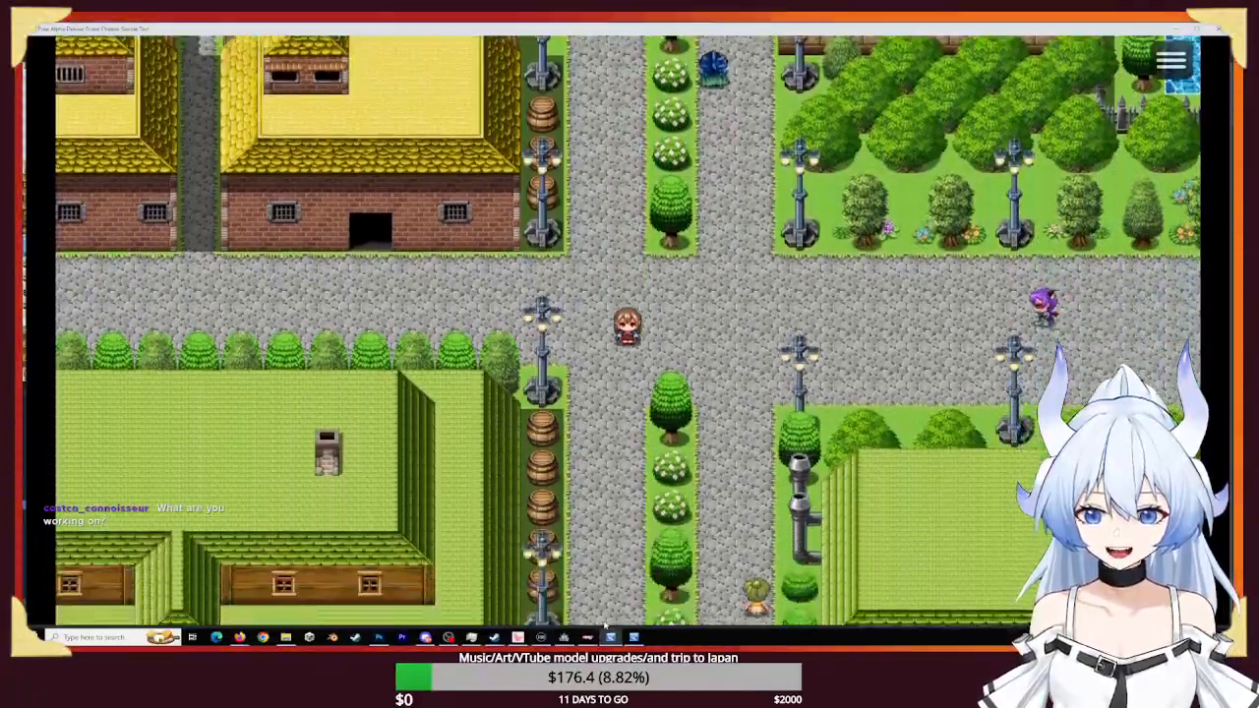
key("Down")
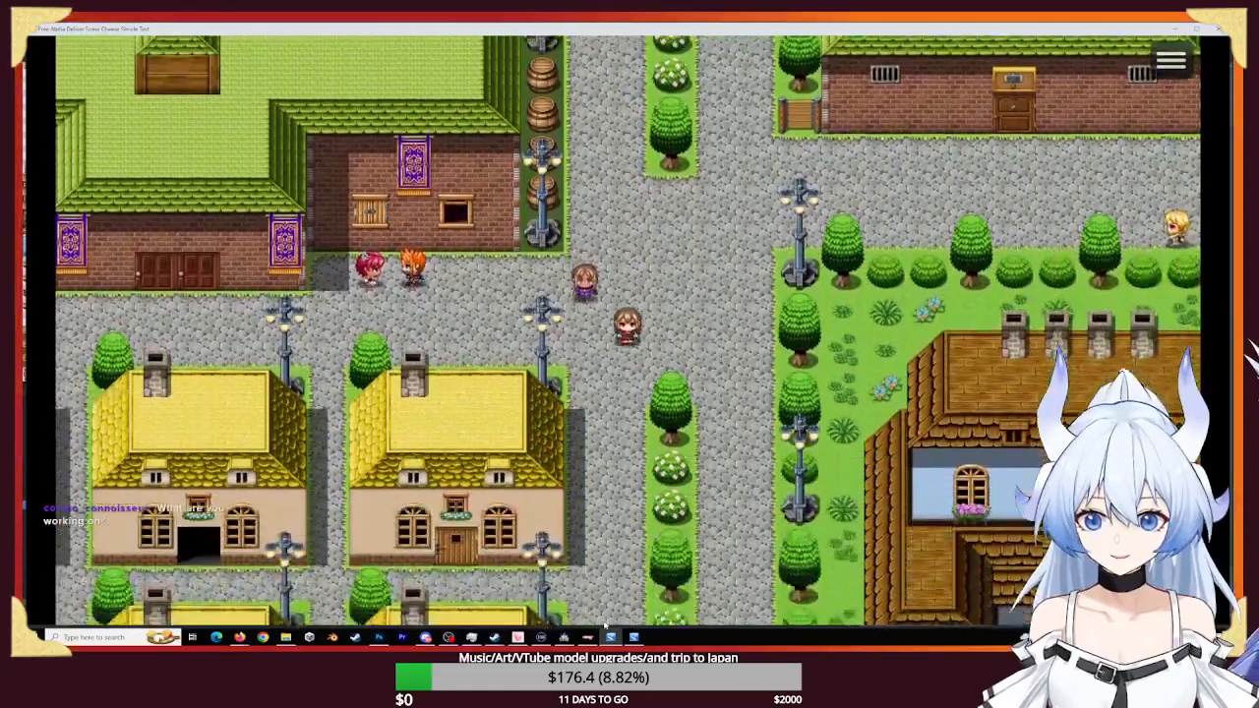
key("Down")
key("Left")
key("Up")
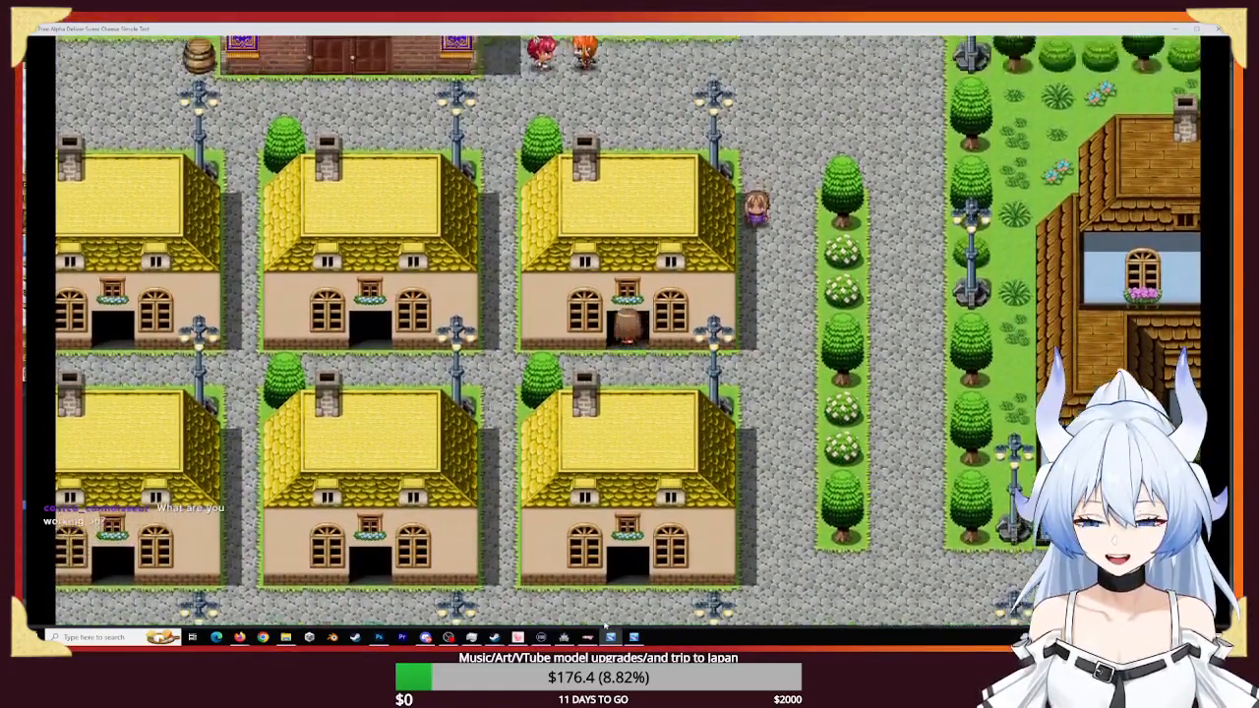
key("Up")
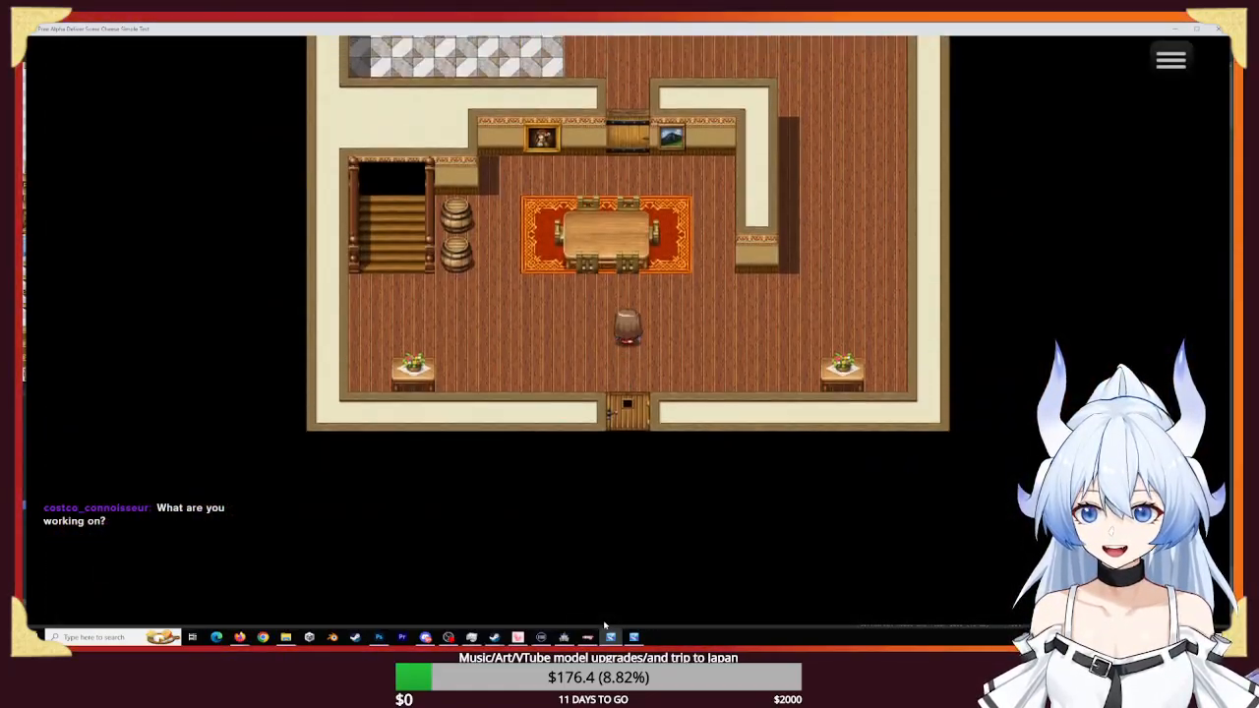
- Test the house's inner doorway by walking the character through it and back, then leave by the front door
key("Right")
key("Up")
key("Left")
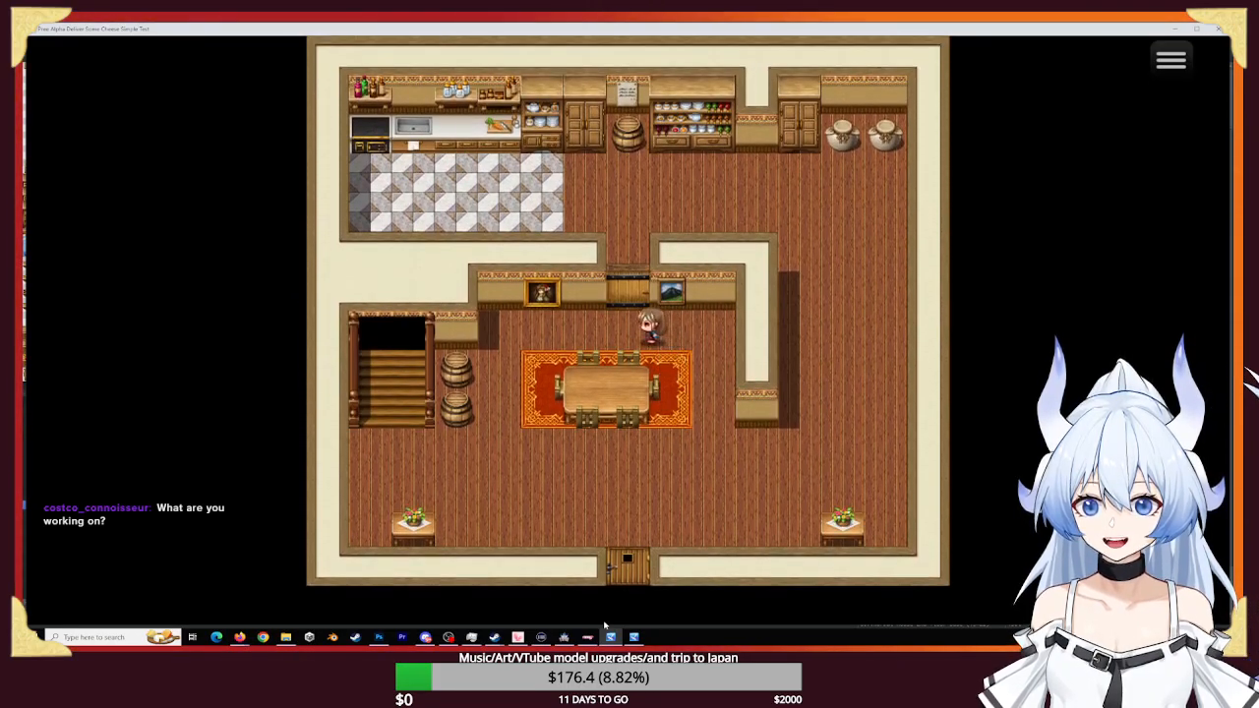
key("Up")
key("Up")
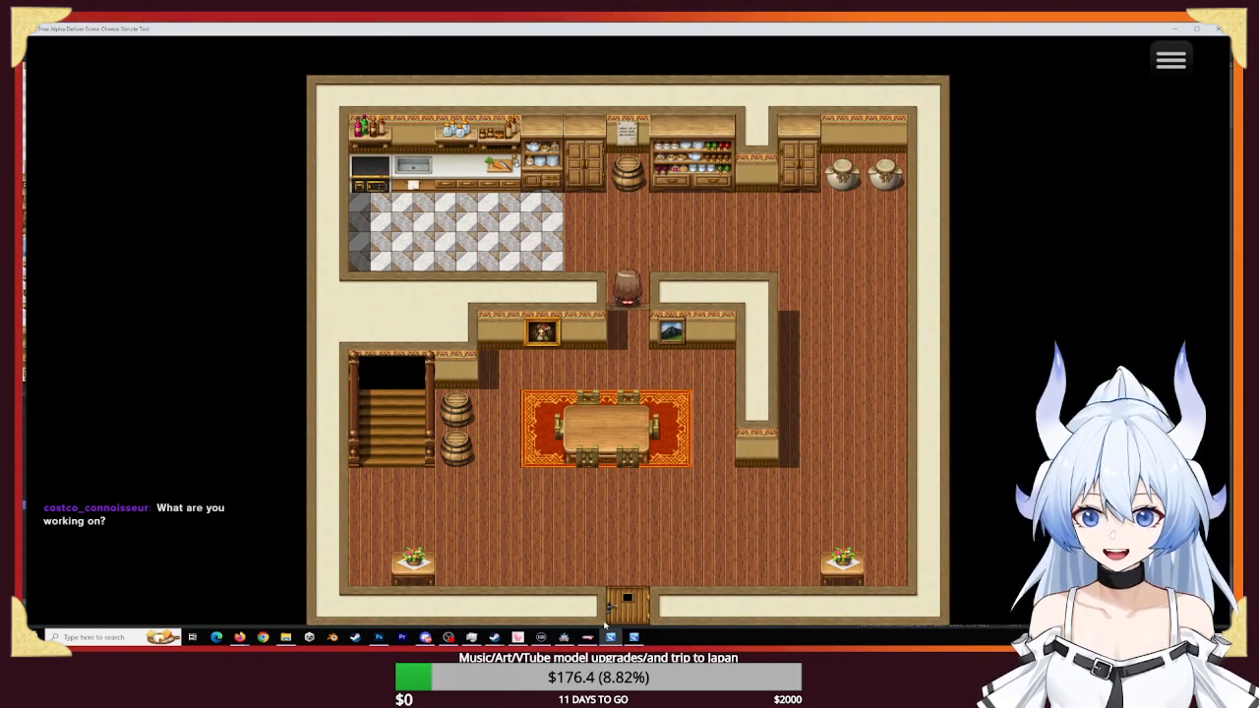
key("Down")
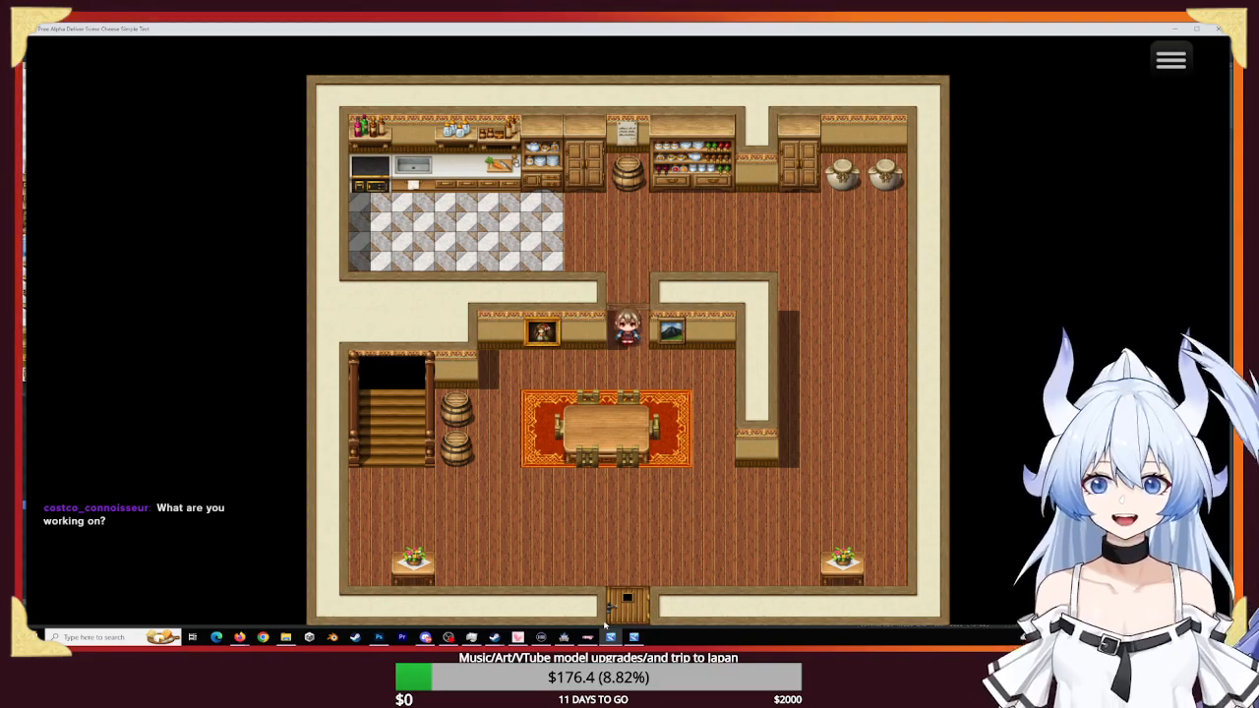
key("Down")
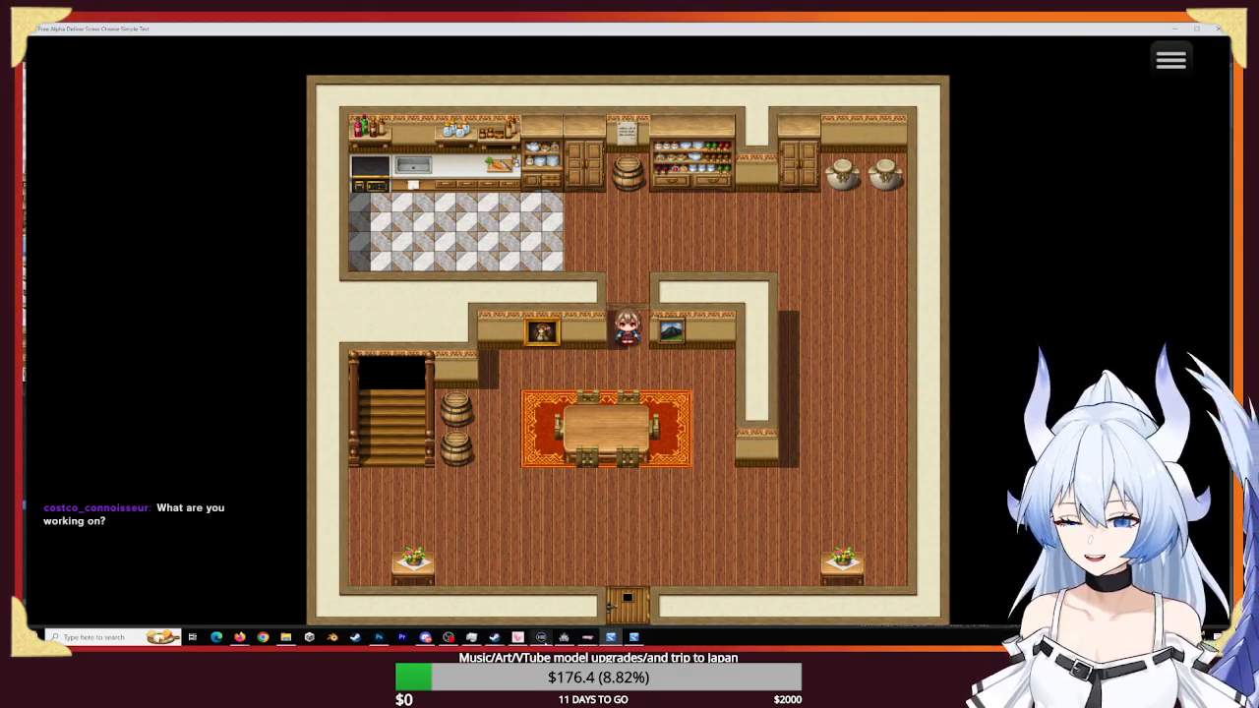
left_click(639, 584)
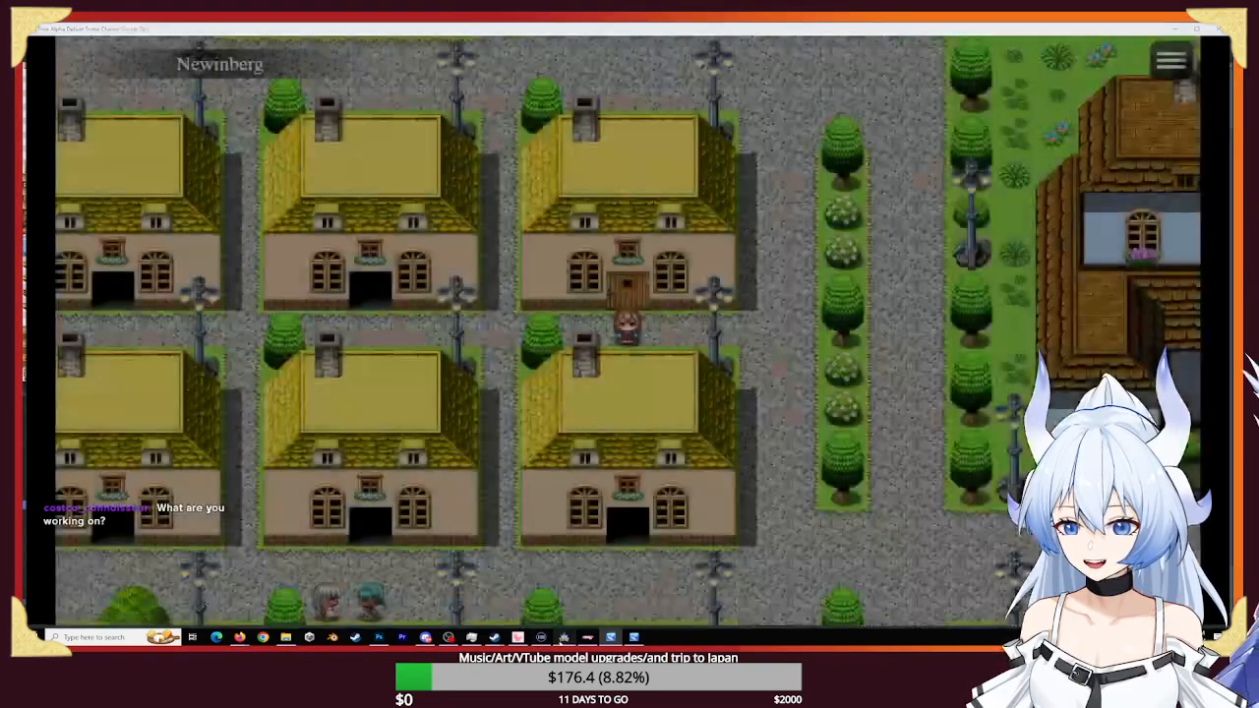
- Return to RPG Maker MZ, change the passage setting of a tile beside the barrels on Inside_2's E page, and save the database
left_click(563, 637)
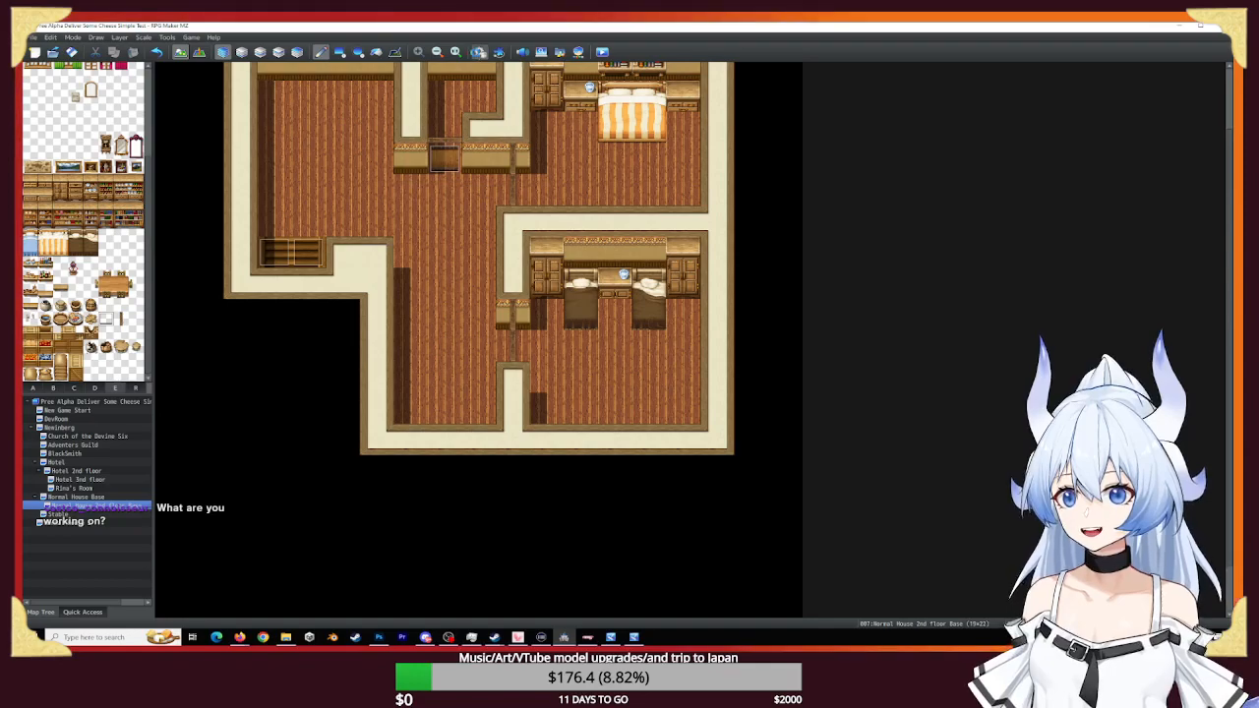
left_click(479, 52)
left_click(735, 454)
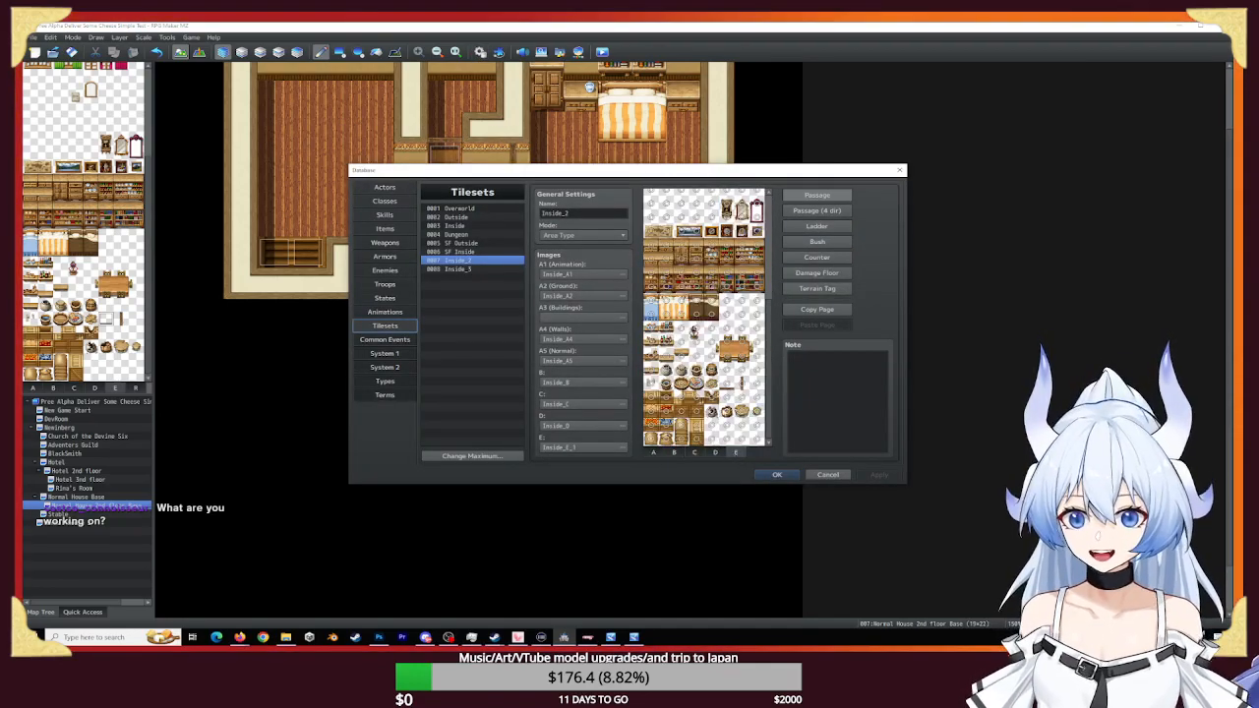
left_click(726, 386)
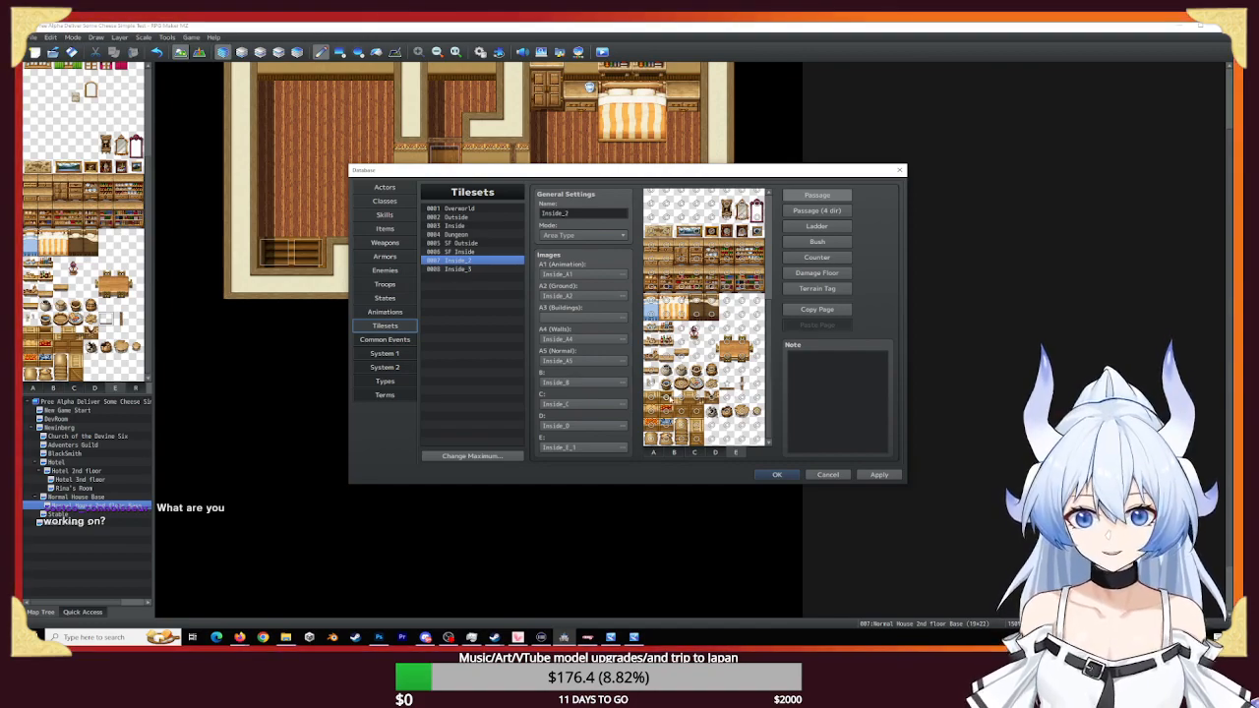
left_click(865, 475)
left_click(776, 474)
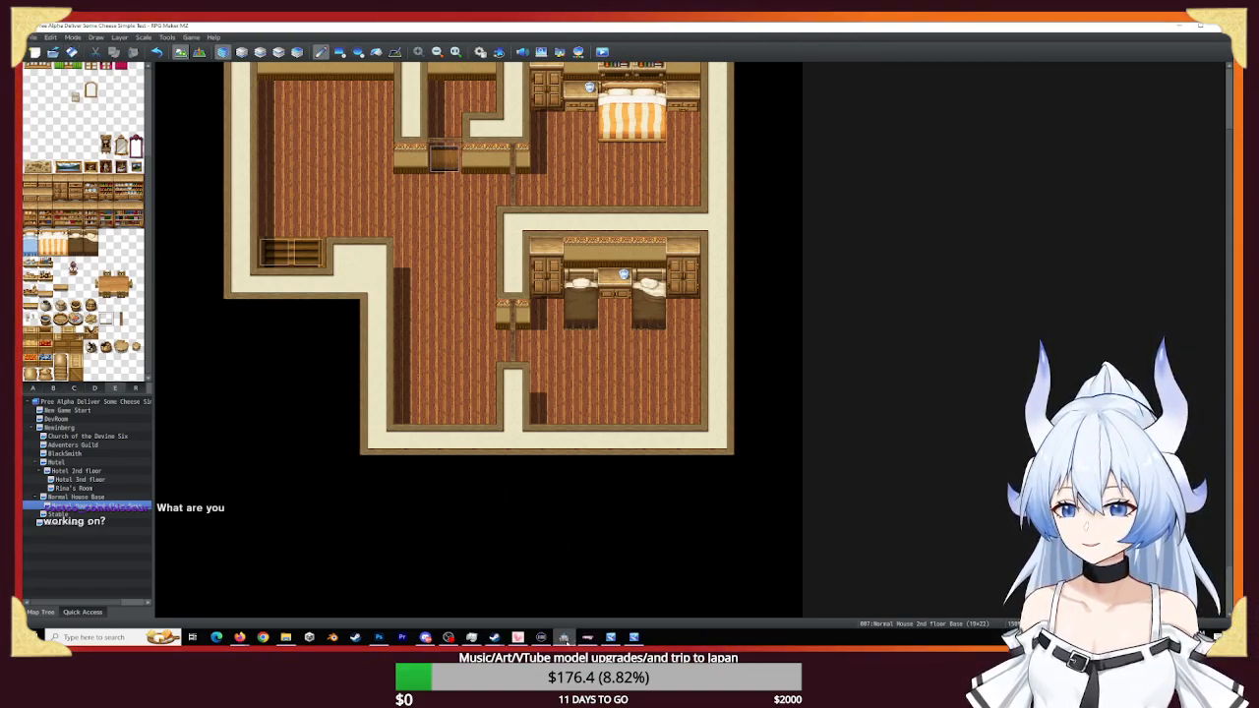
- Start a fresh playtest of the game and load the Autosave file
left_click(588, 637)
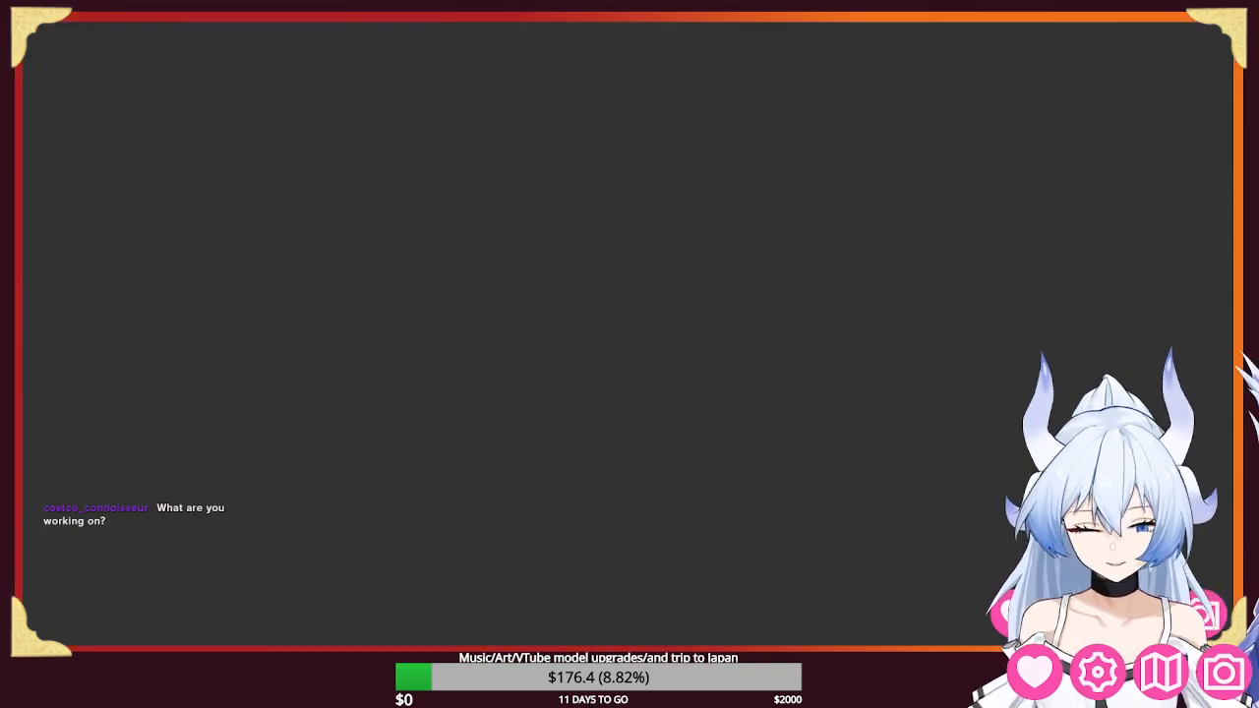
key("alt+Tab")
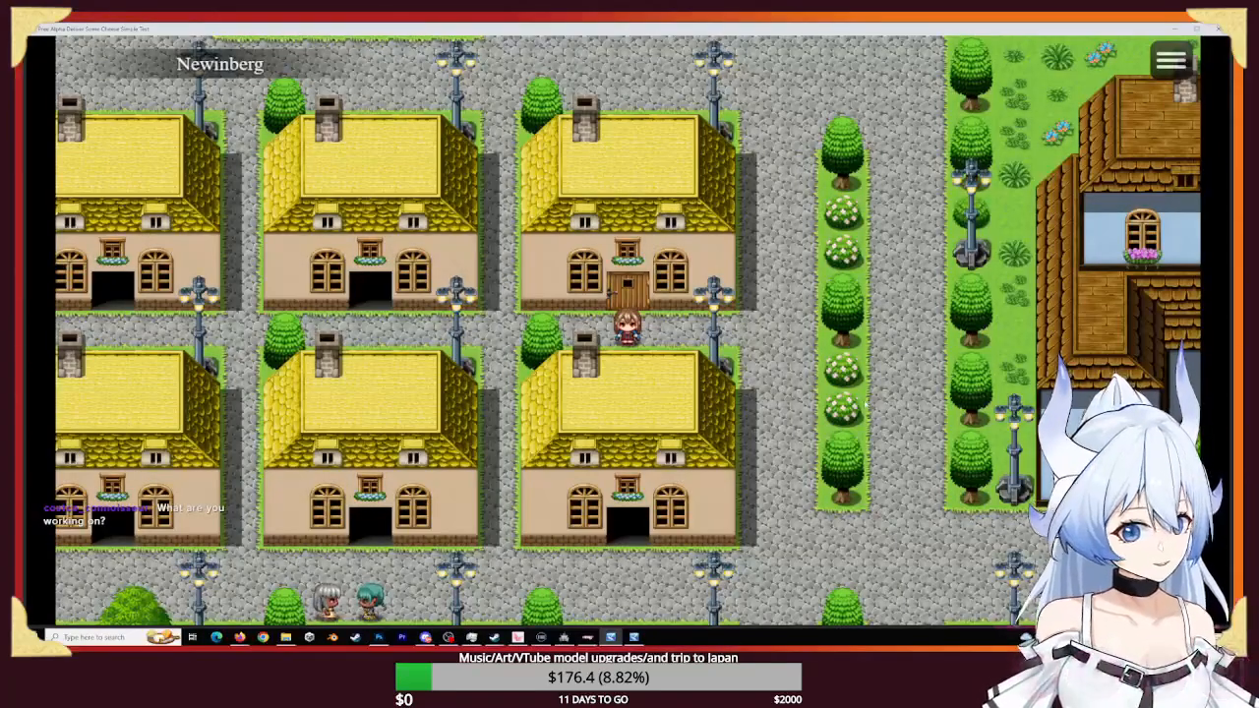
key("alt+Tab")
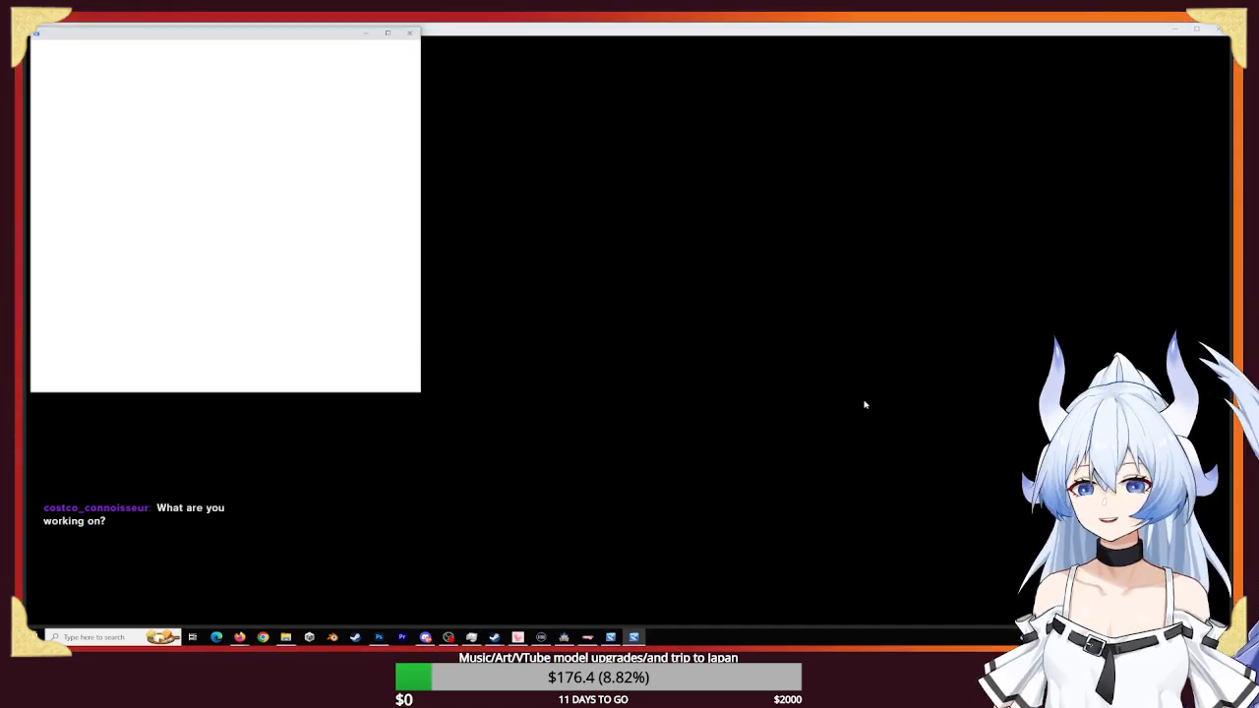
key("z")
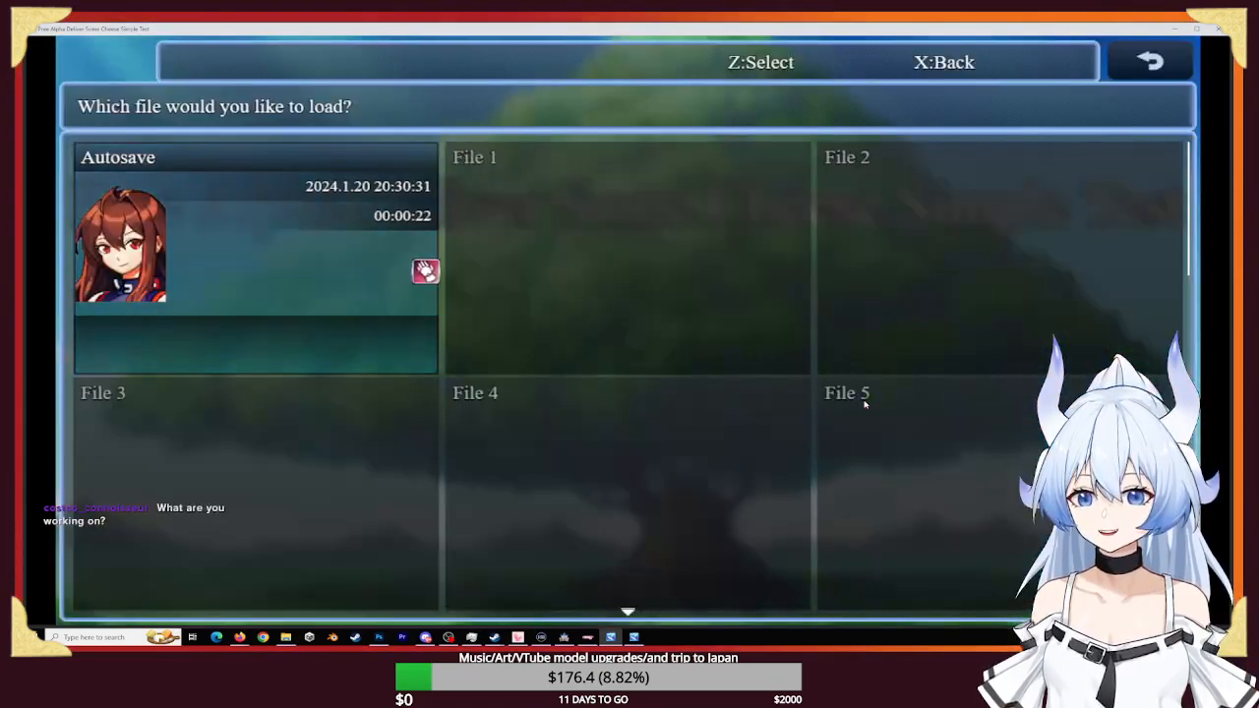
key("z")
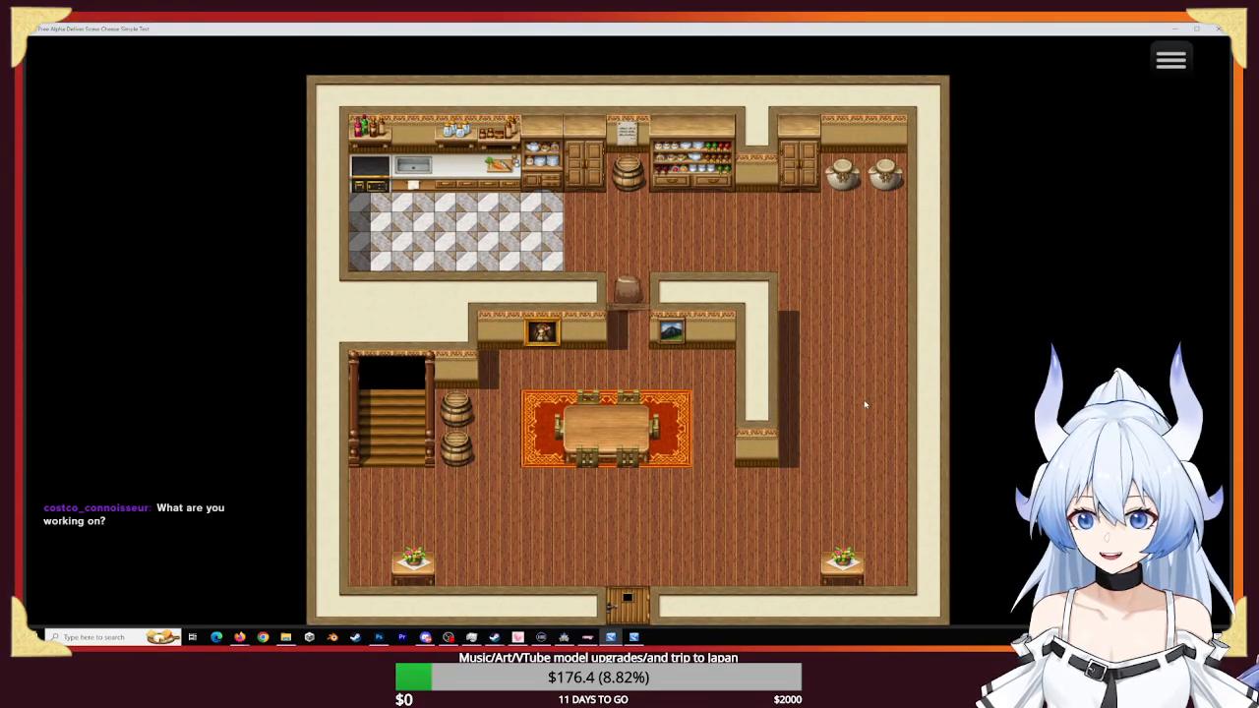
- Retest the house's inner doorway by moving the character back and forth through it
key("Down")
key("Up")
key("Down")
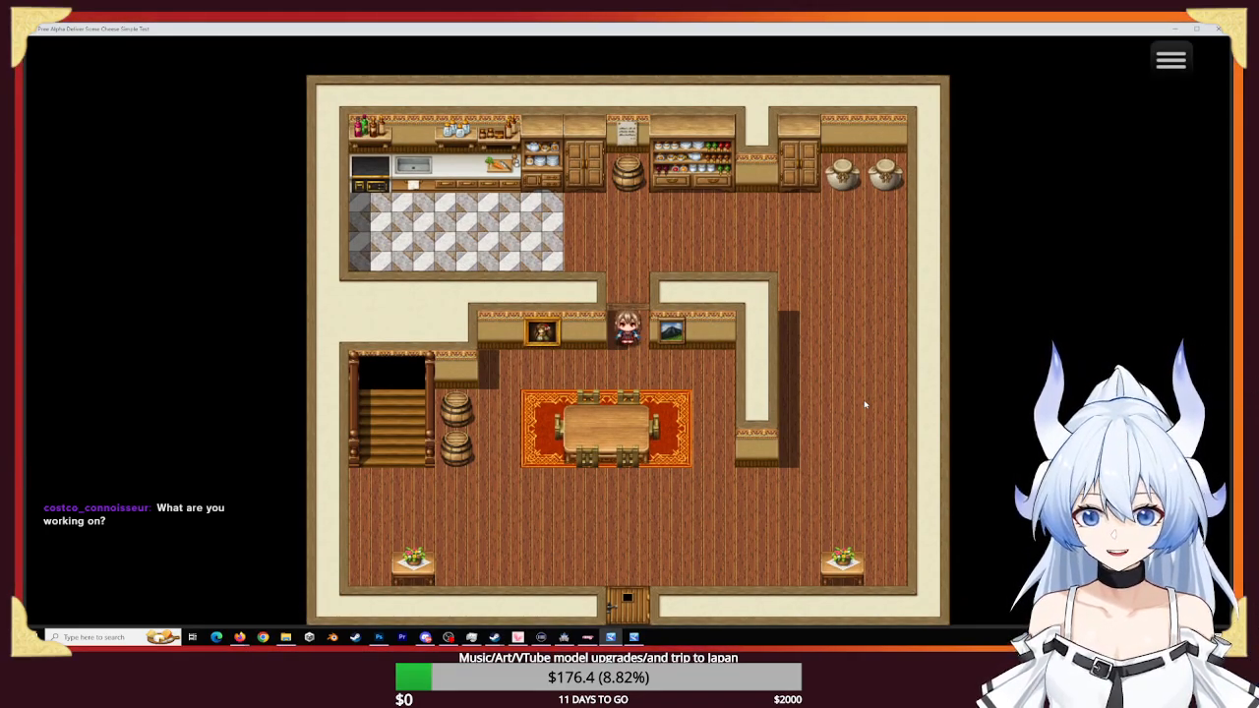
- Walk the character through the inner doorway into the kitchen area and back several times to check its passage
key("Up")
key("Up")
key("Up")
key("Down")
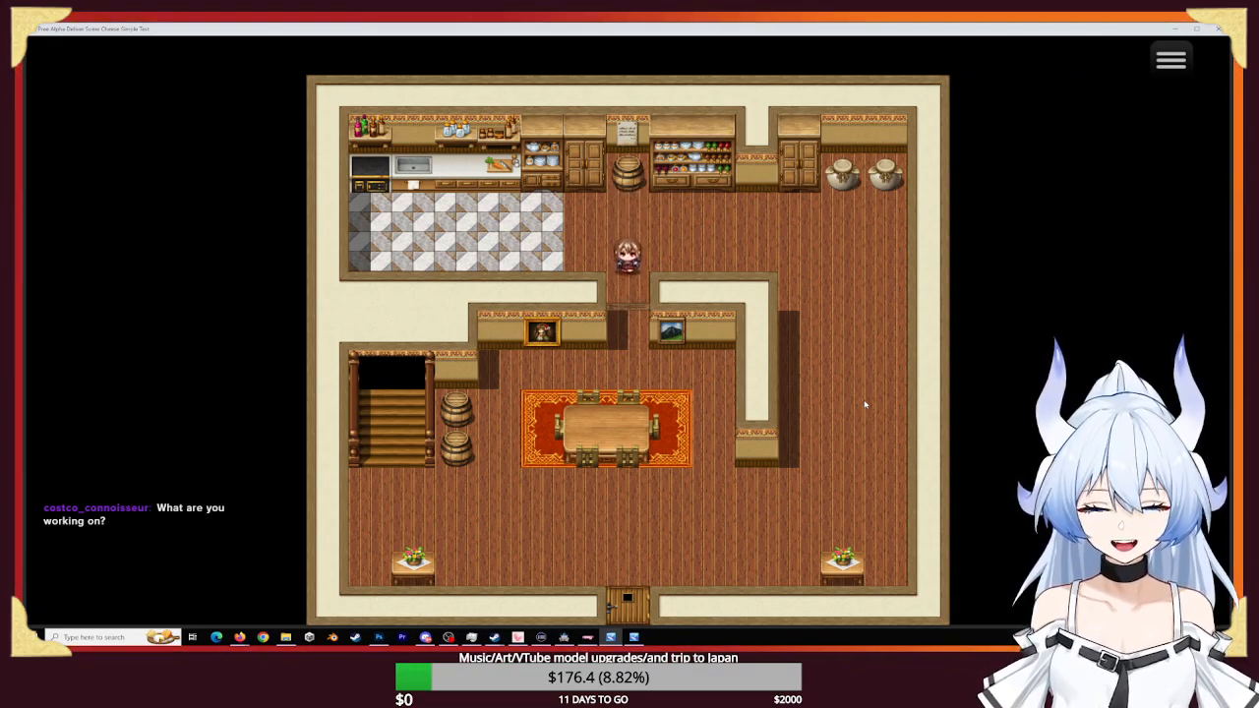
key("Down")
key("Down")
key("Down")
key("Up")
key("Up")
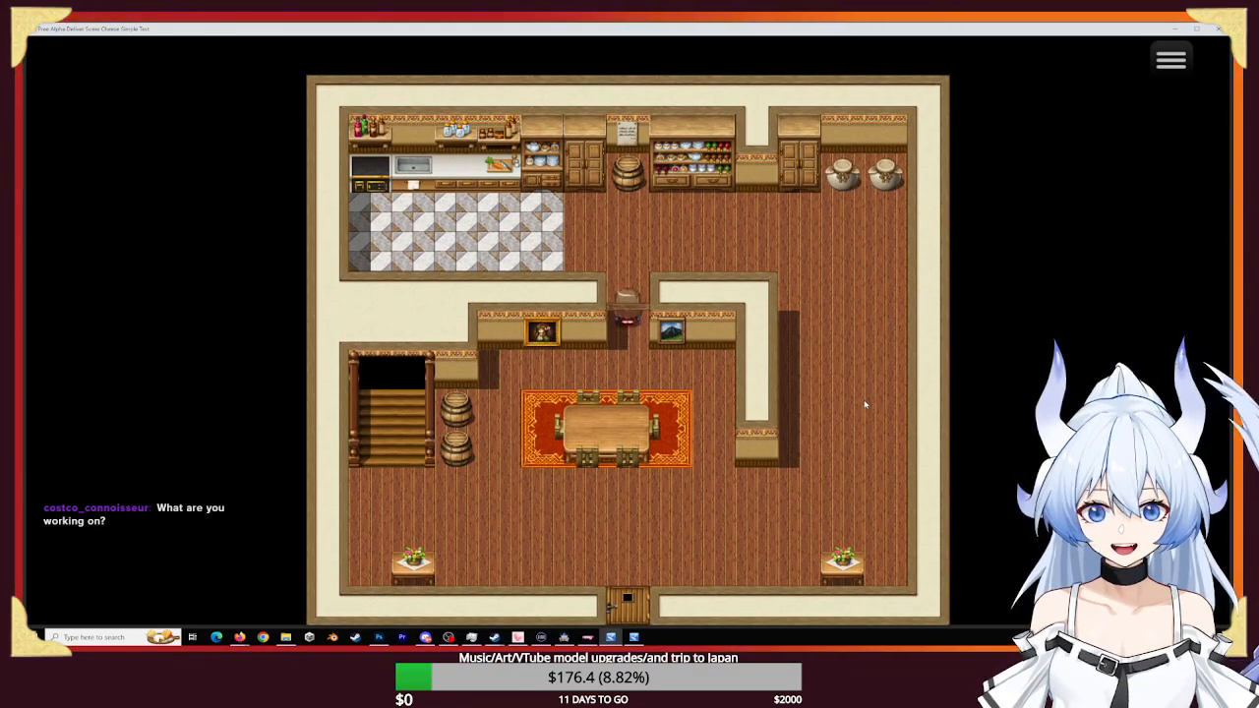
key("Up")
key("Up")
key("Up")
- Walk the character out of the doorway, around the barrels, and up the staircase to the house's second floor
key("Down")
key("Down")
key("Down")
key("Down")
key("Left")
key("Left")
key("Left")
key("Left")
key("Down")
key("Down")
key("Down")
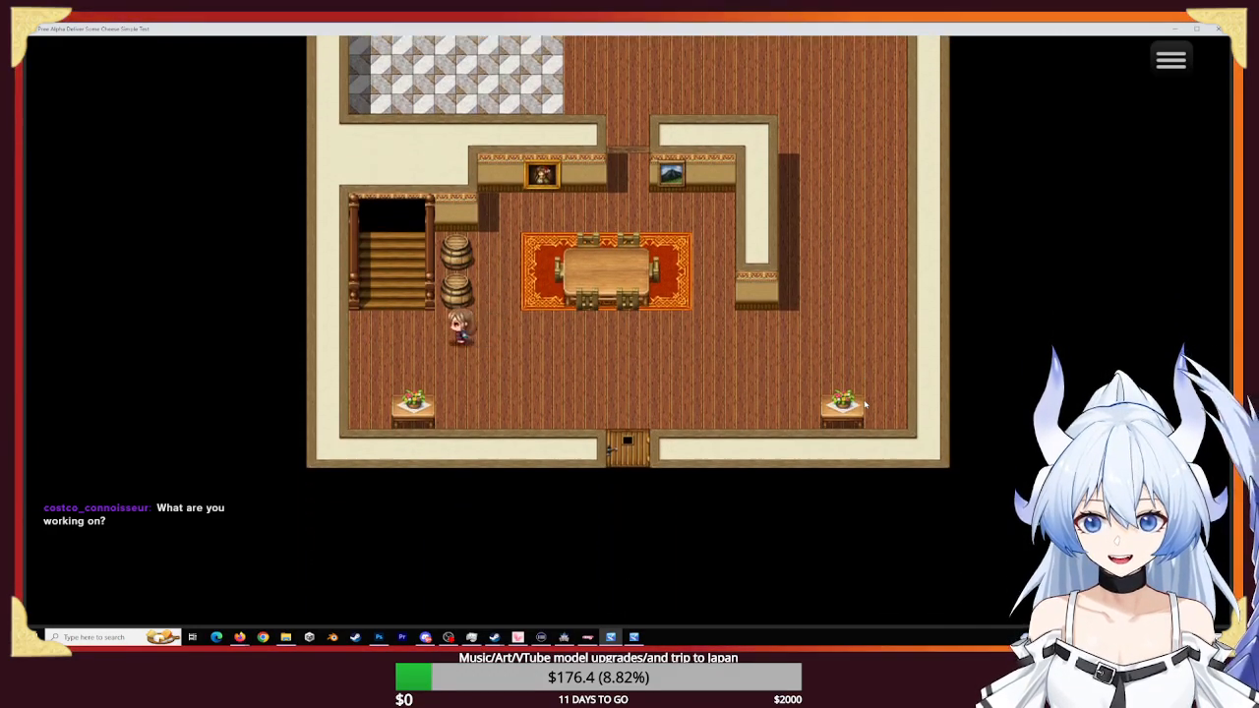
key("Left")
key("Up")
key("Up")
key("Up")
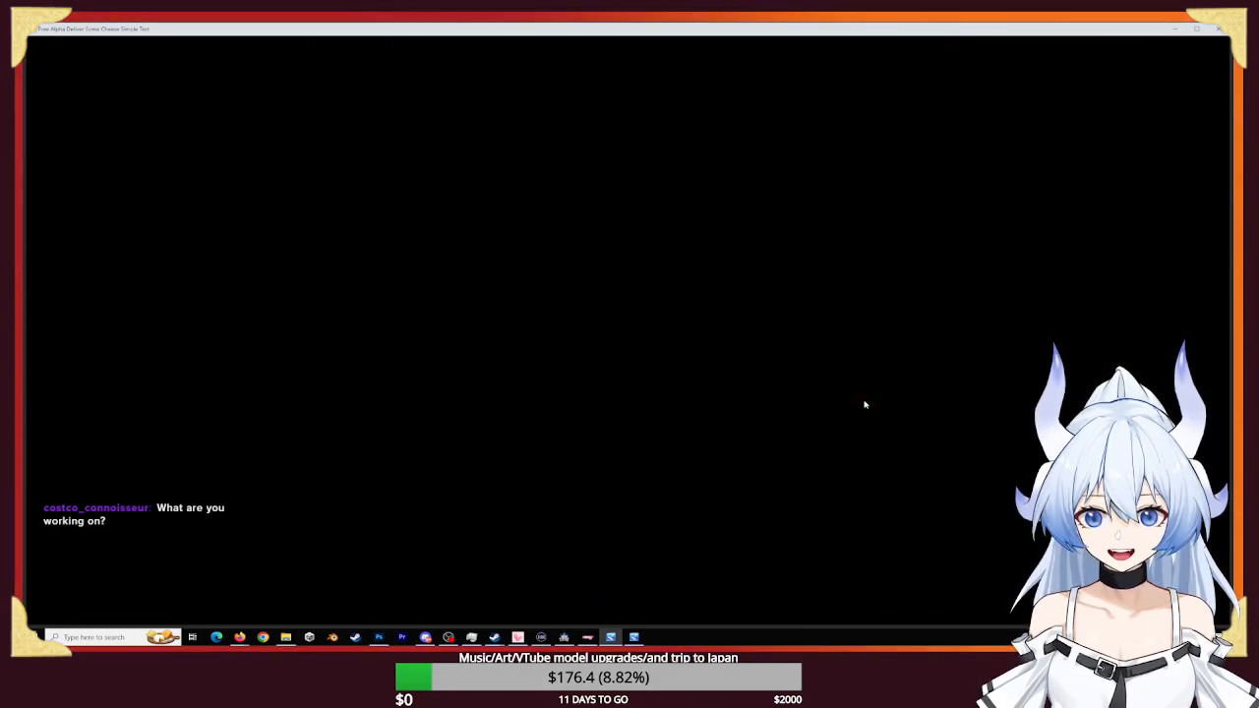
key("Up")
- Test the side doorway of the second floor's striped-bed room by moving the character into it and pushing upward
key("Right")
key("Right")
key("Right")
key("Right")
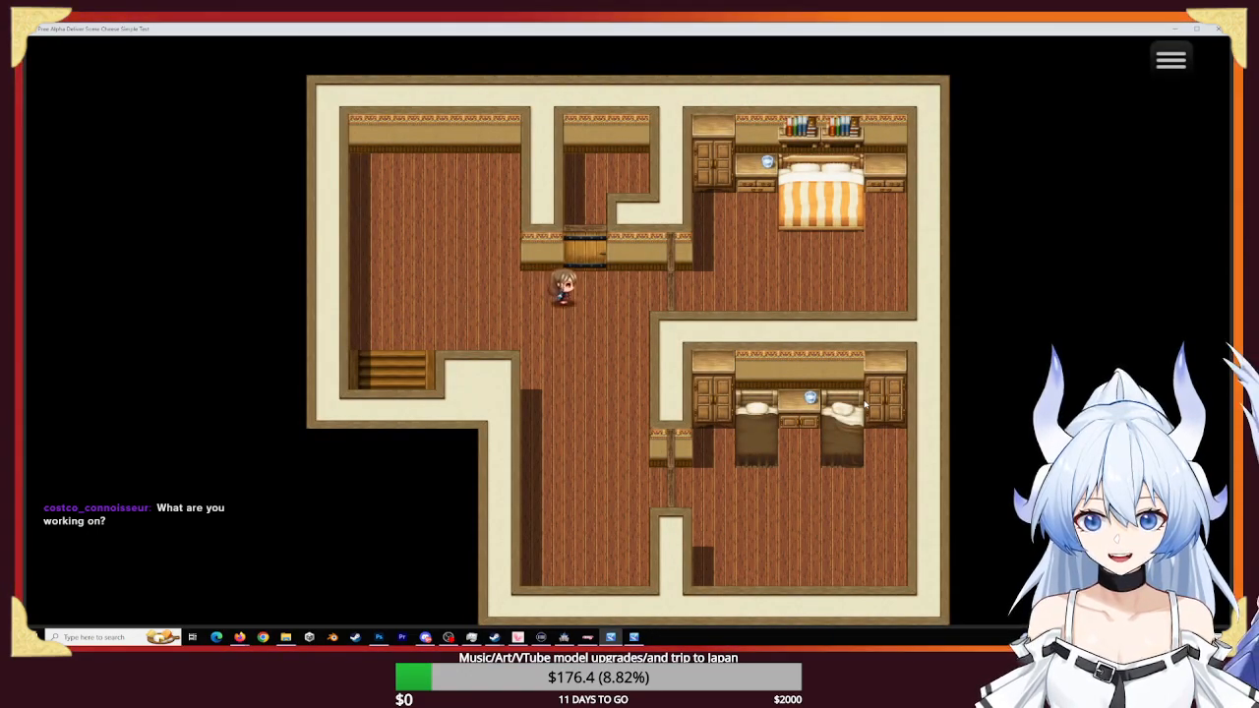
key("Right")
key("Right")
key("Right")
key("Right")
key("Left")
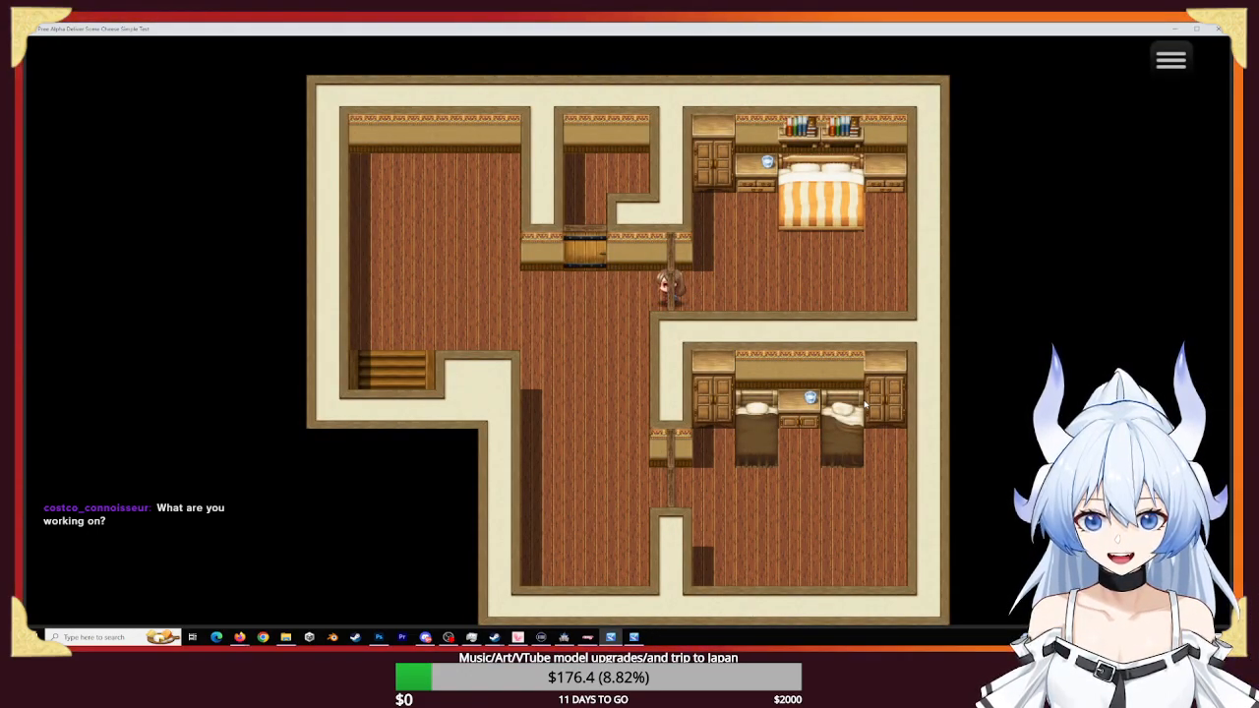
key("Up")
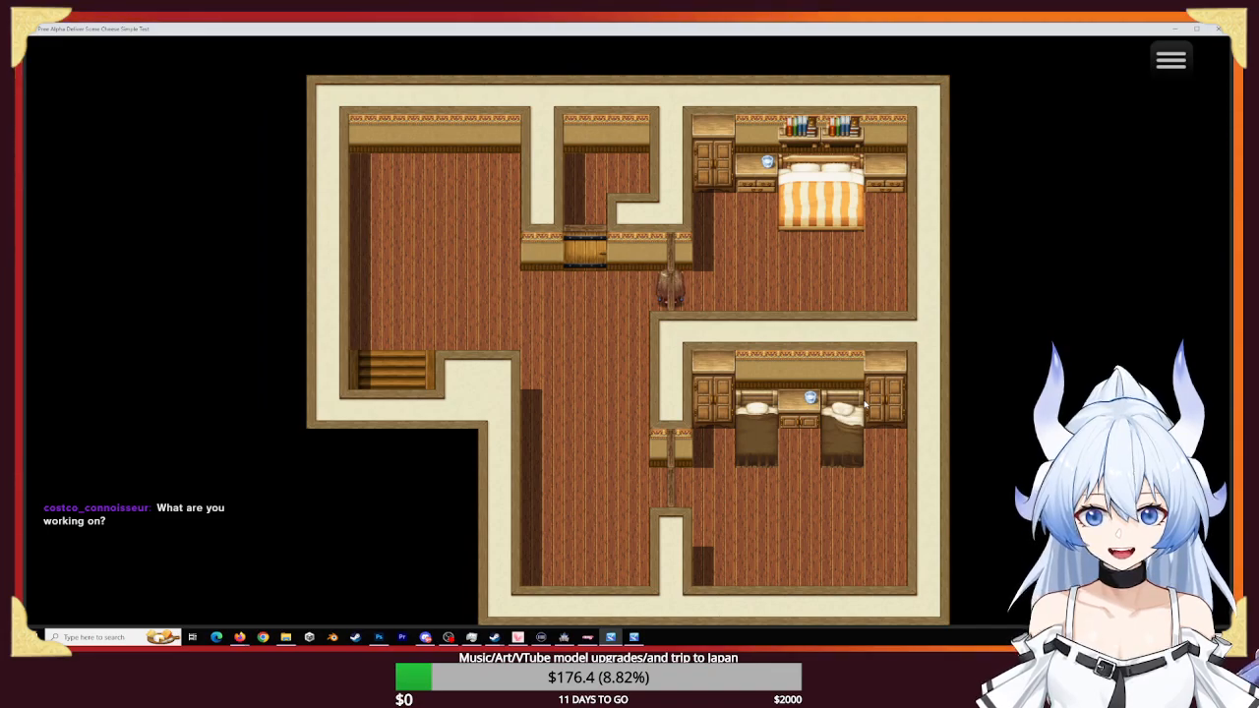
- Open the small closet's door on the second floor and walk the character inside and back out
key("Left")
key("Left")
key("Up")
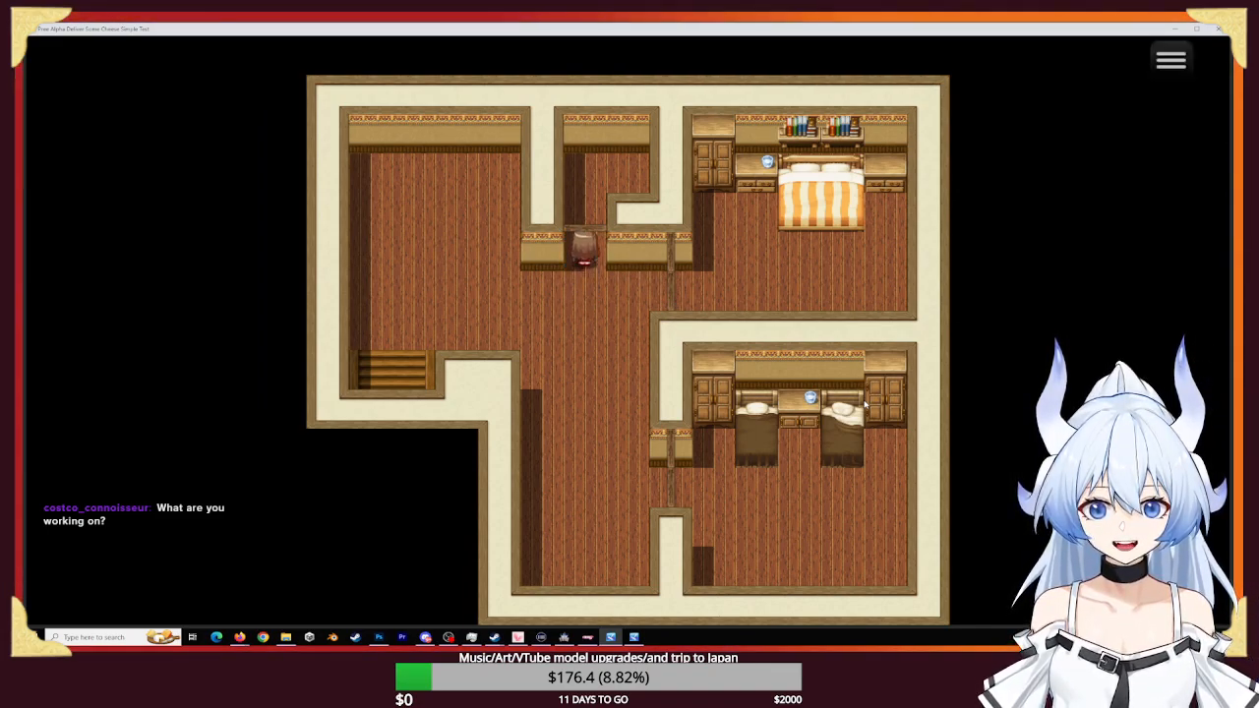
key("Up")
key("Up")
key("Right")
key("Left")
key("Down")
key("Down")
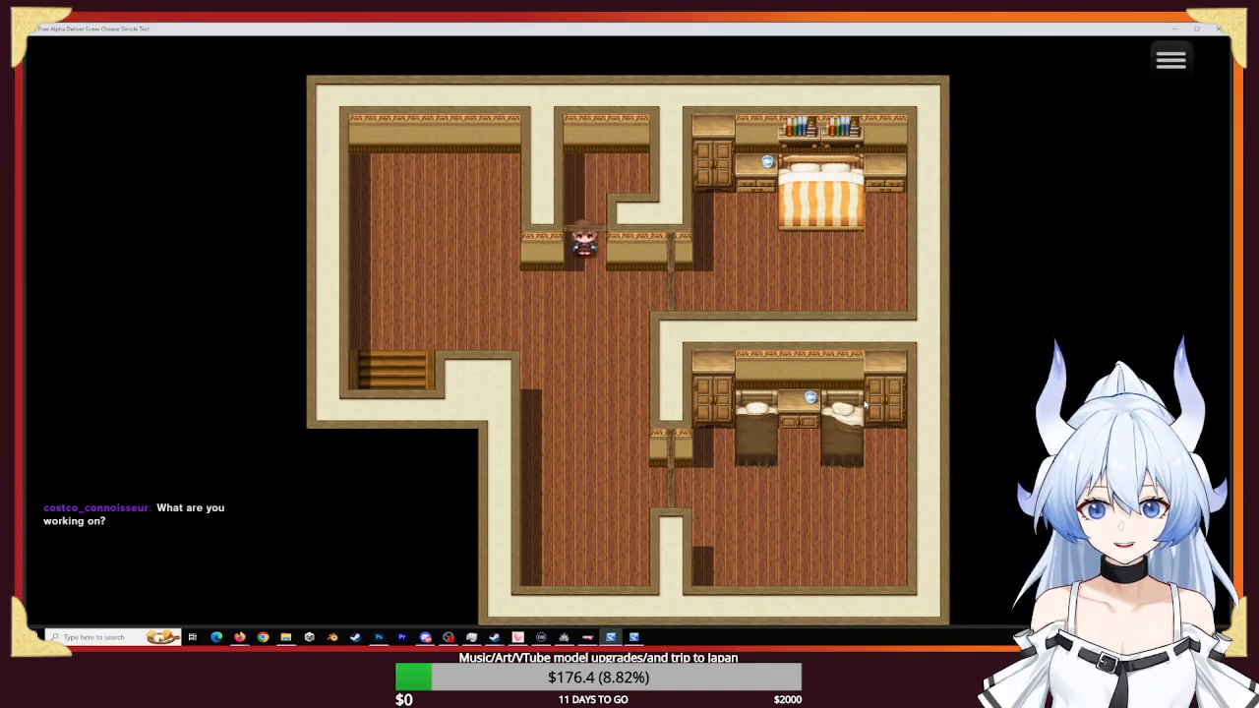
key("Down")
- Walk the character around the second-floor hallway and back toward the staircase to check movement along the walls
key("Right")
key("Right")
key("Left")
key("Left")
key("Left")
key("Down")
key("Down")
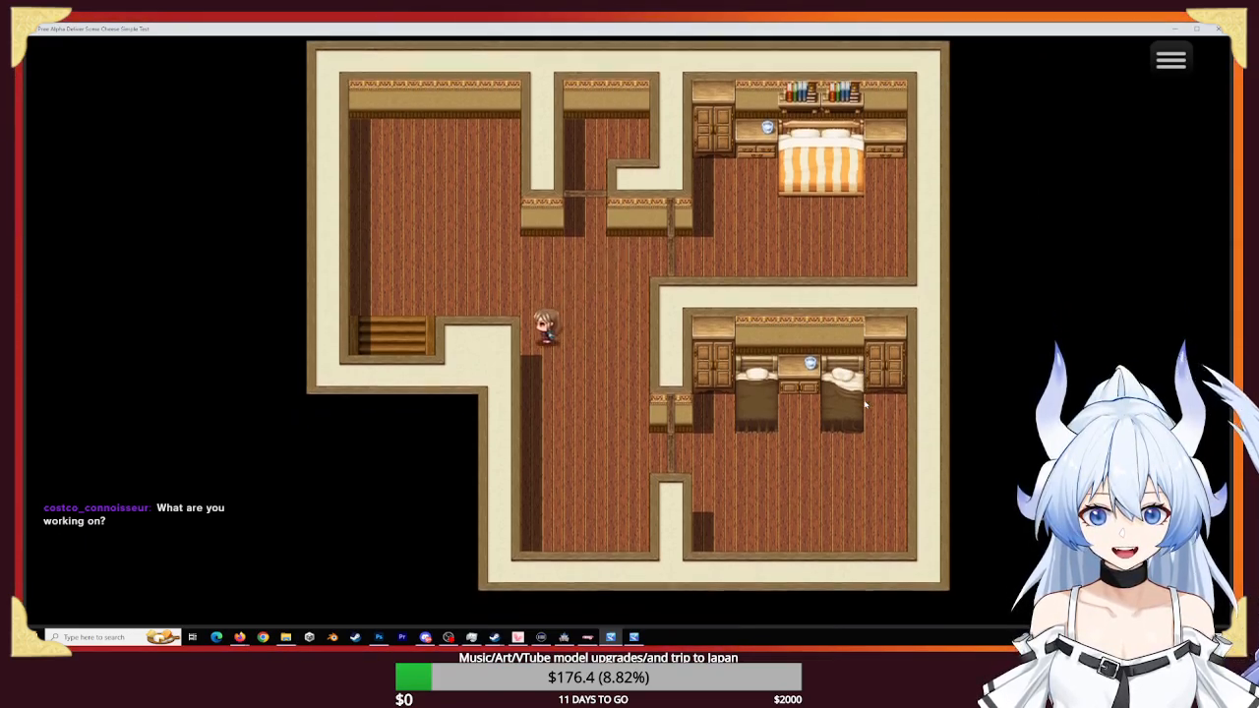
key("Up")
key("Left")
key("Left")
key("Left")
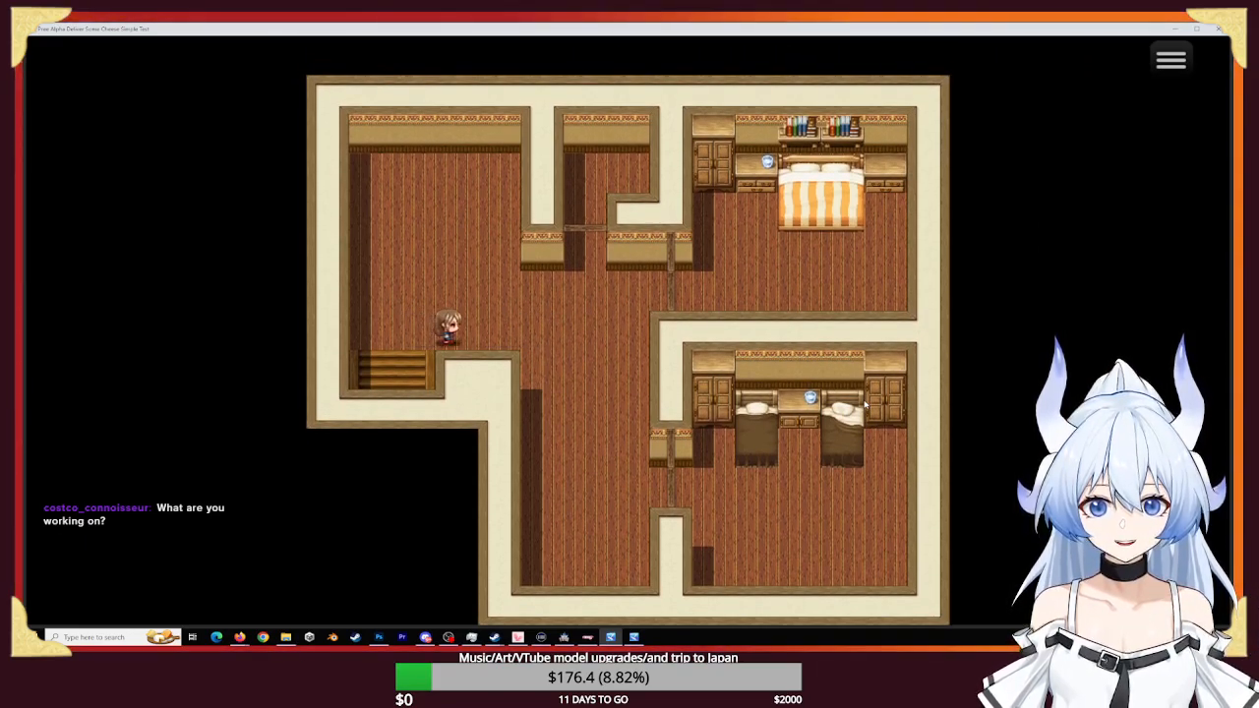
- Walk the character through the side doorway into the striped-bed room and test movement on both sides of the bed
key("Right")
key("Right")
key("Right")
key("Right")
key("Right")
key("Right")
key("Up")
key("Right")
key("Right")
key("Up")
key("Right")
key("Right")
key("Up")
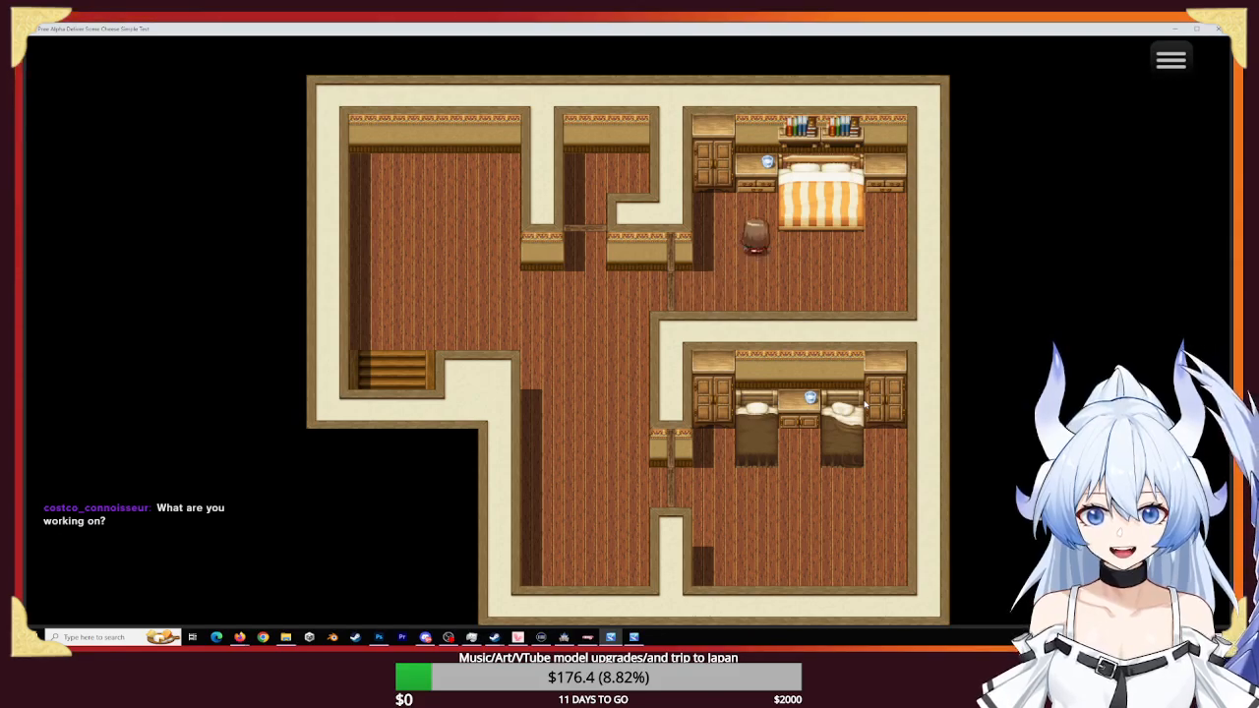
key("Down")
key("Right")
key("Right")
key("Right")
key("Up")
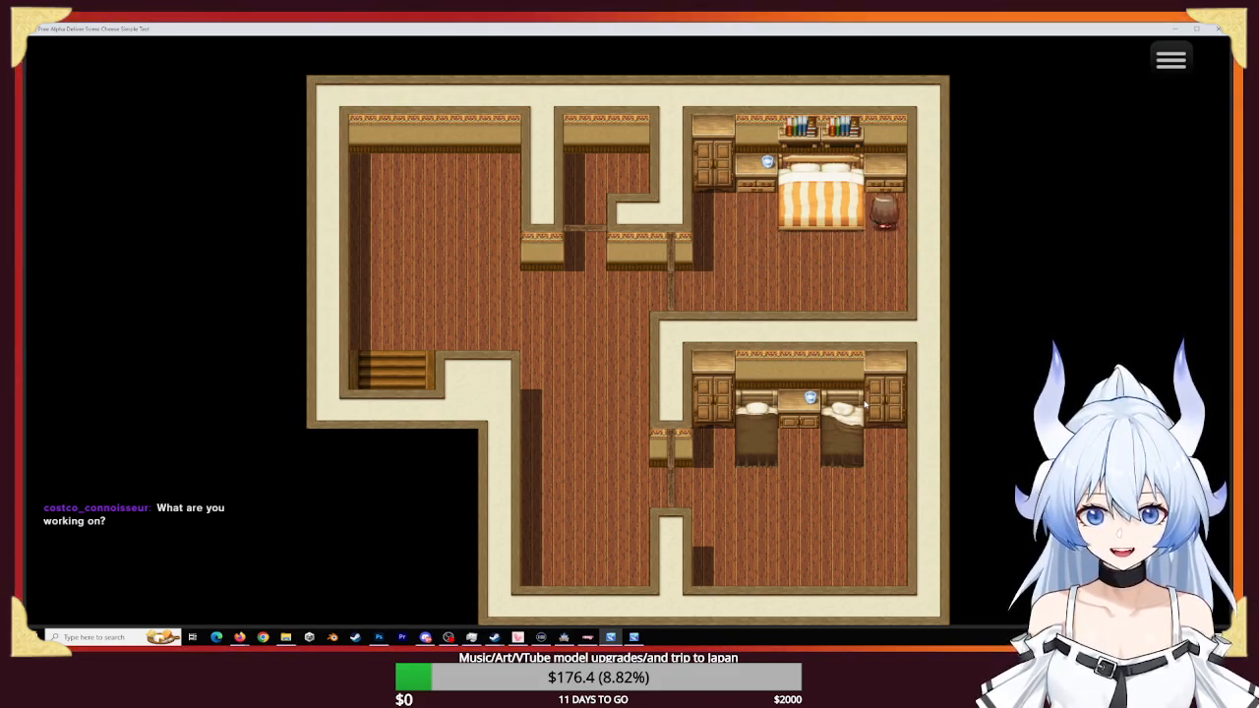
- Leave the striped-bed room through its side doorway and take the staircase down to the ground floor
key("Down")
key("Down")
key("Left")
key("Left")
key("Left")
key("Left")
key("Left")
key("Left")
key("Down")
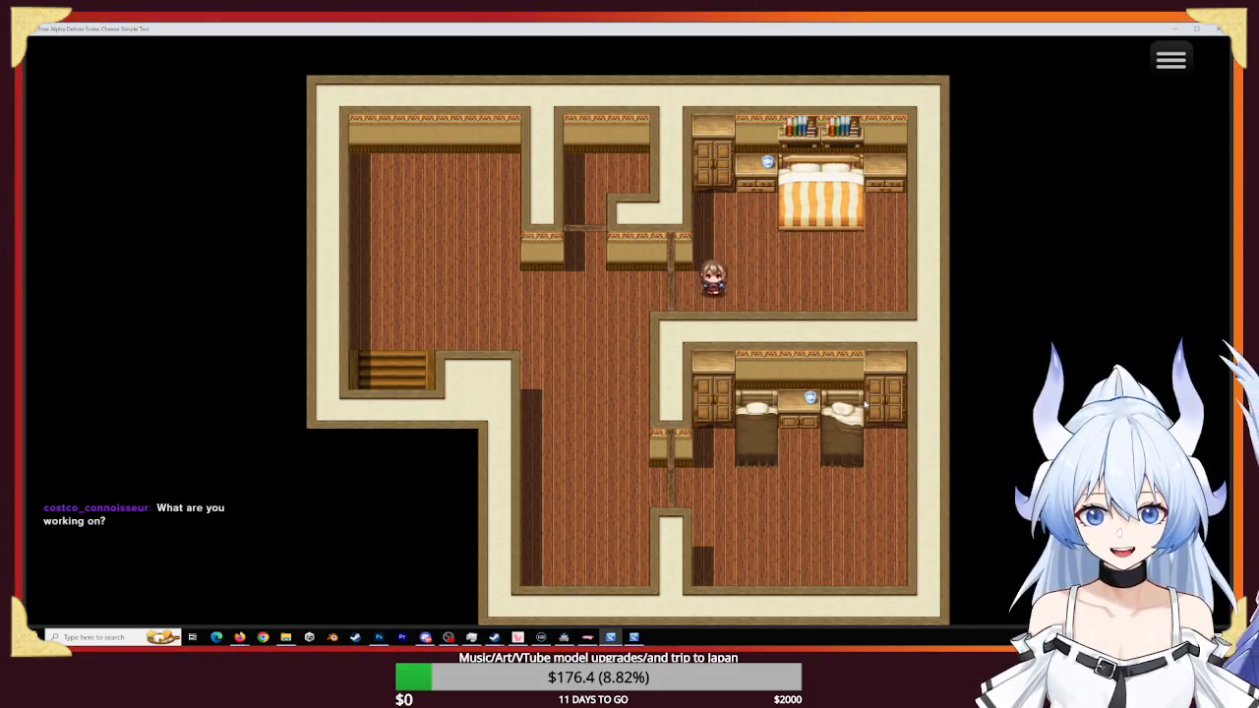
key("Left")
key("Left")
key("Left")
key("Left")
key("Left")
key("Left")
key("Left")
key("Left")
key("Left")
key("Left")
key("Left")
key("Down")
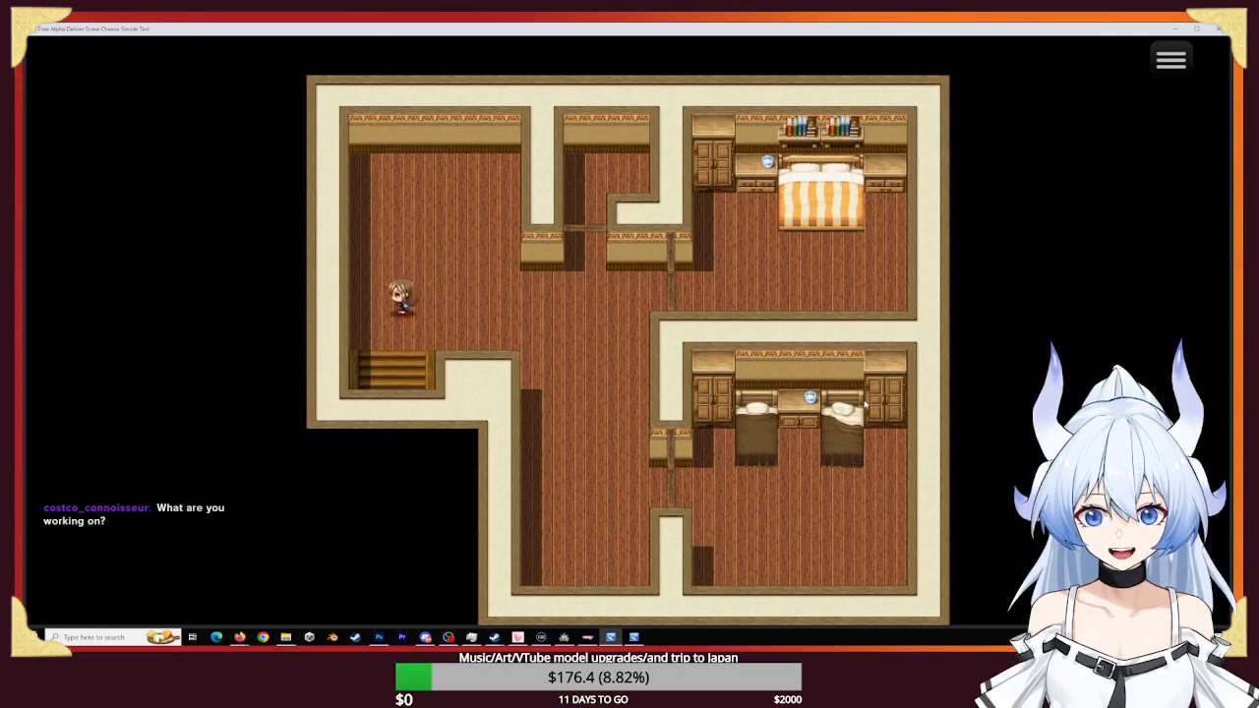
key("Down")
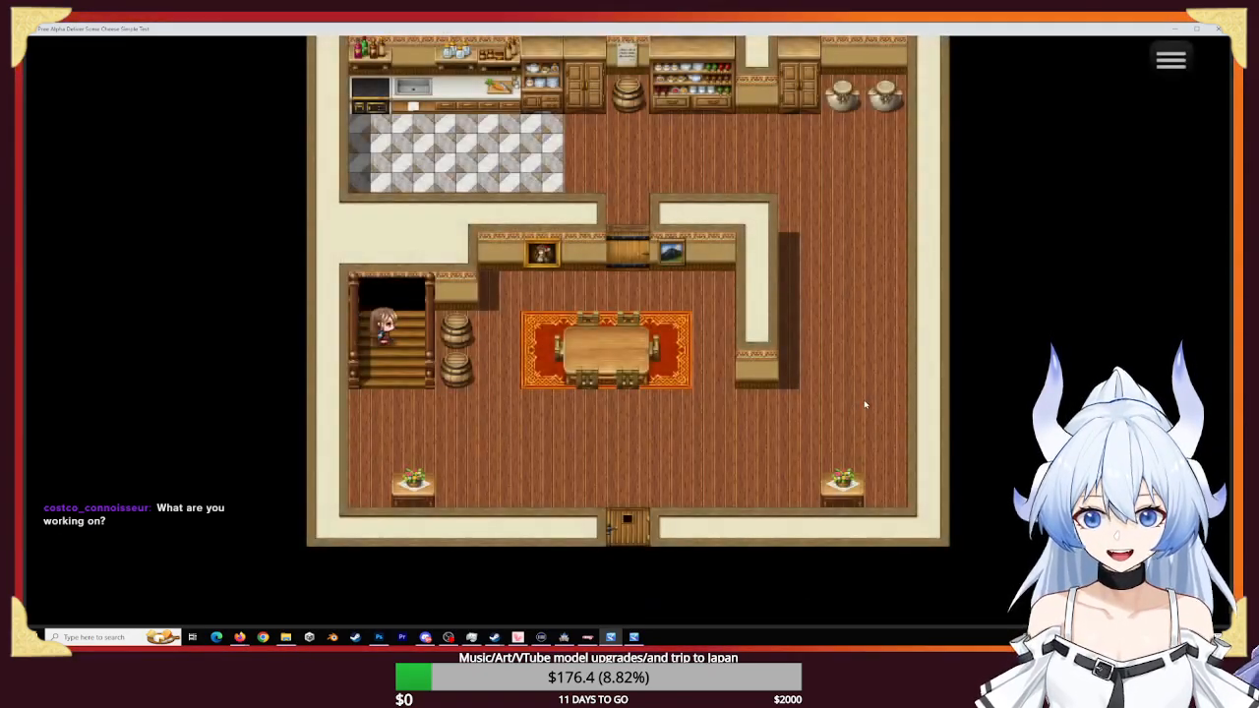
- Walk the character off the stairs, across the dining room, and out of the house's front door
key("Down")
key("Right")
key("Down")
key("Right")
key("Right")
key("Right")
key("Down")
key("Down")
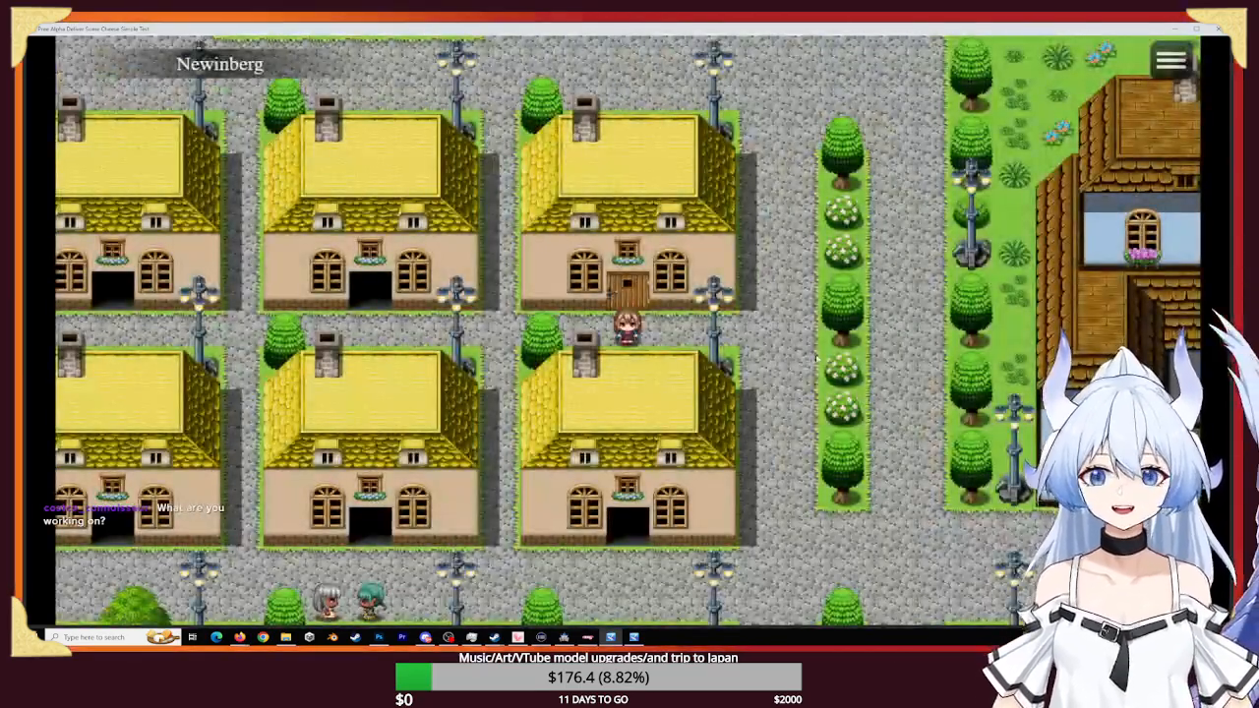
- Guide the character through the streets of Newinberg to the inn and enter by its front door
left_click(707, 368)
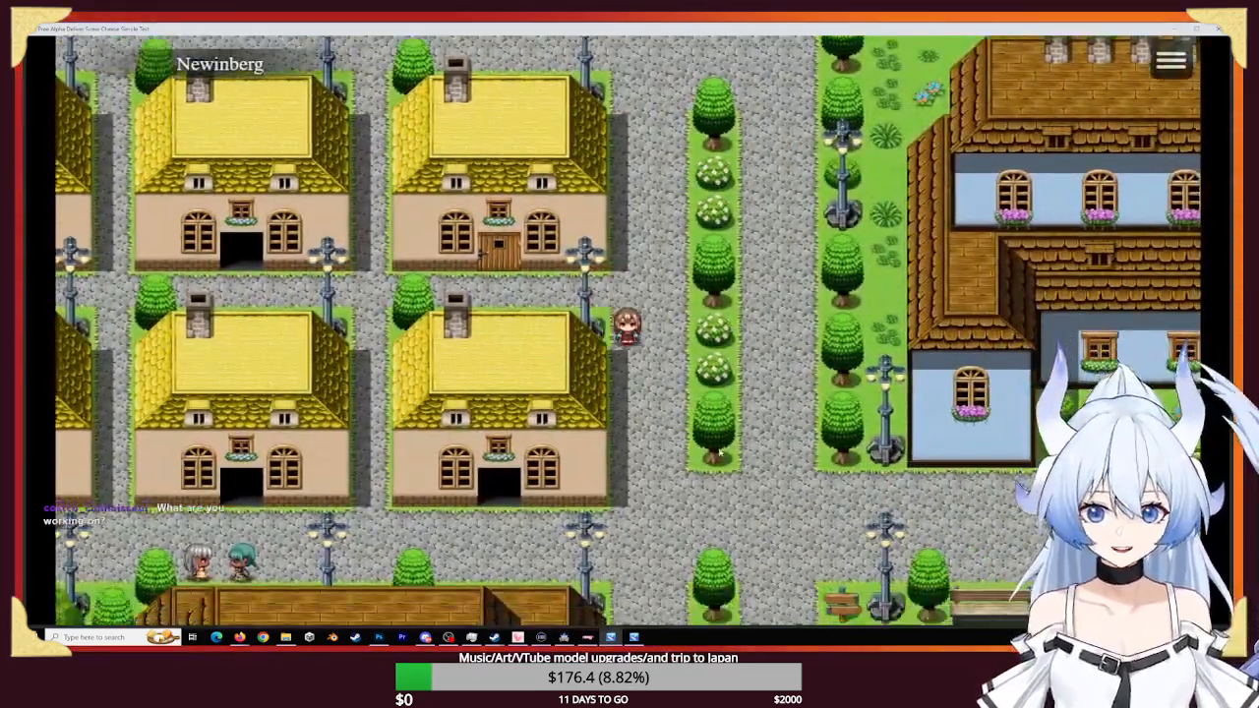
left_click(663, 520)
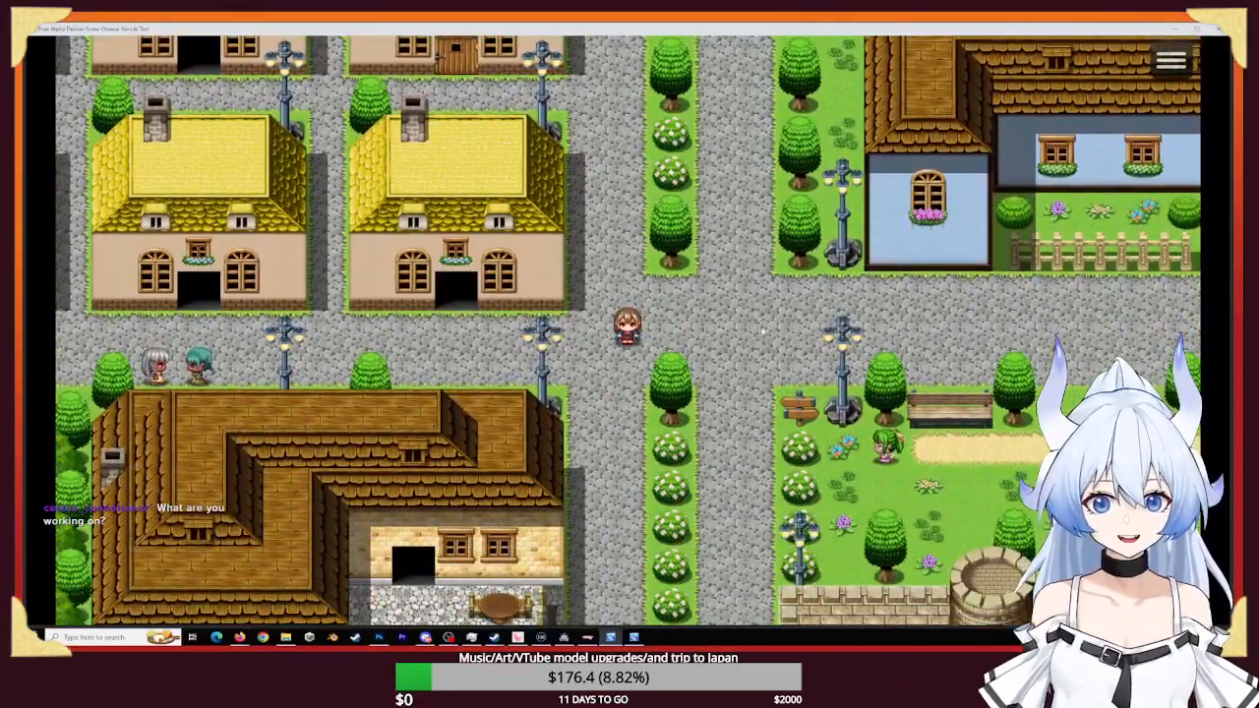
left_click(762, 331)
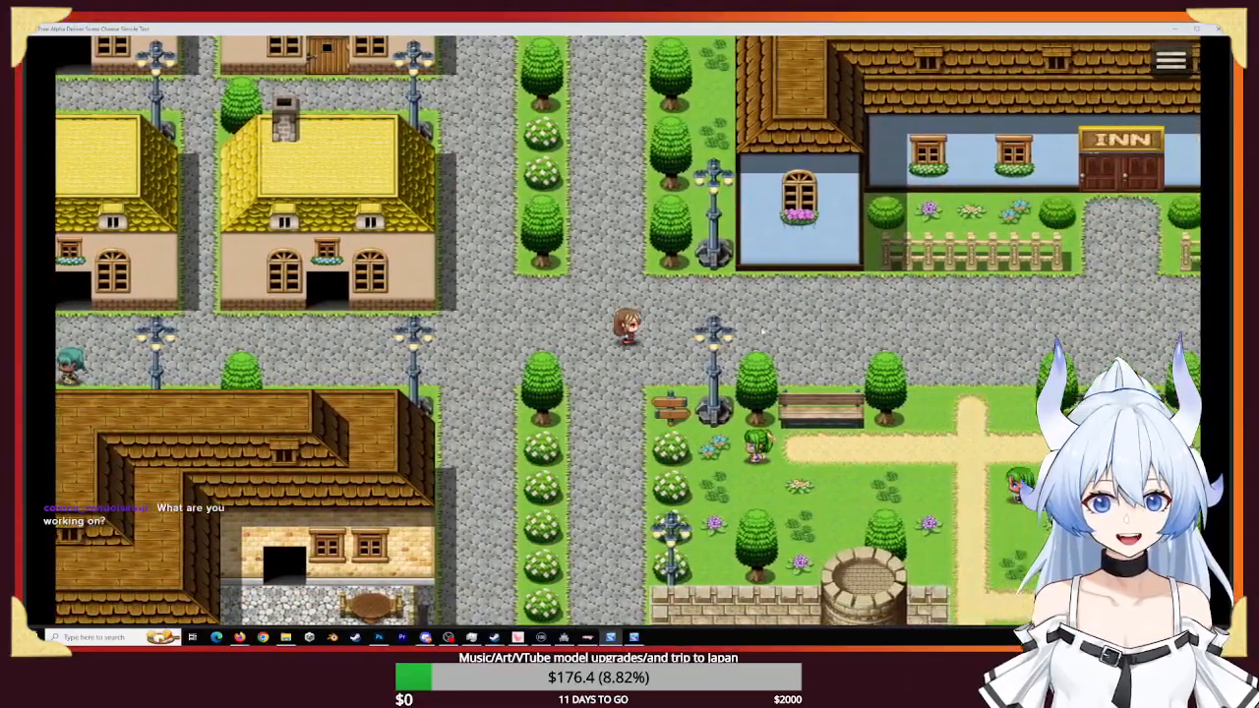
left_click(1113, 182)
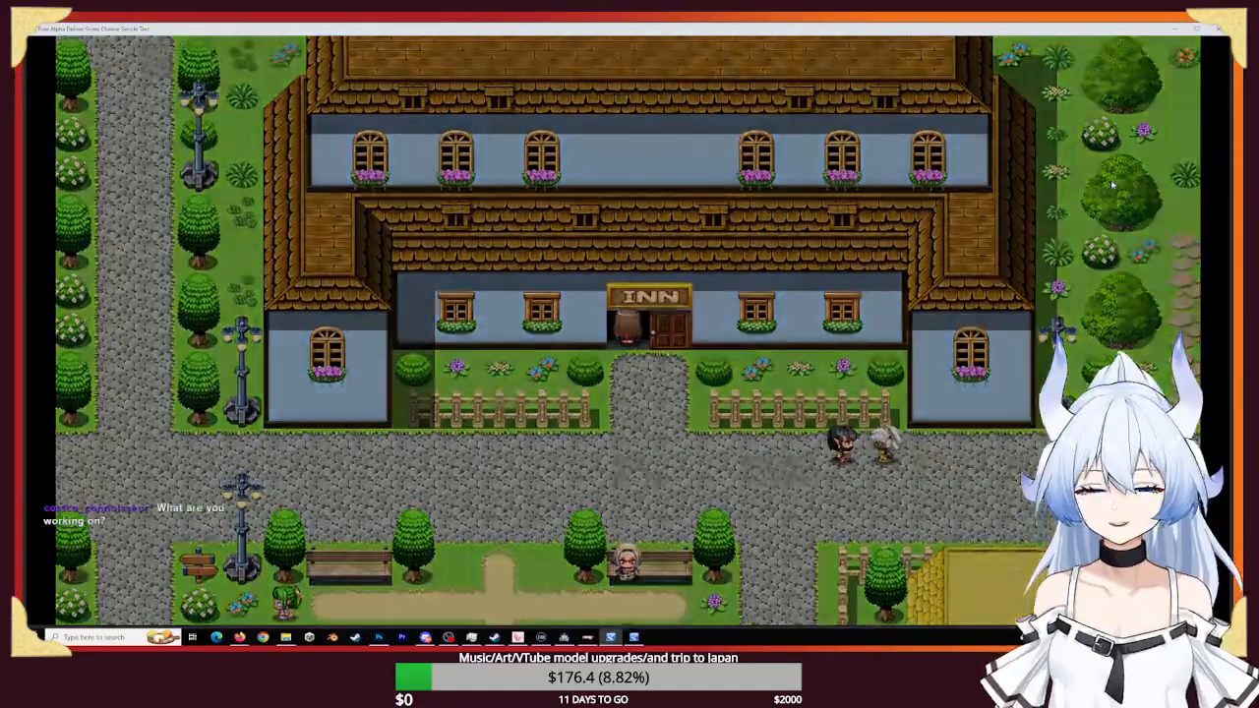
- Cross the inn's lobby to the staircase and climb to the second floor
key("Up")
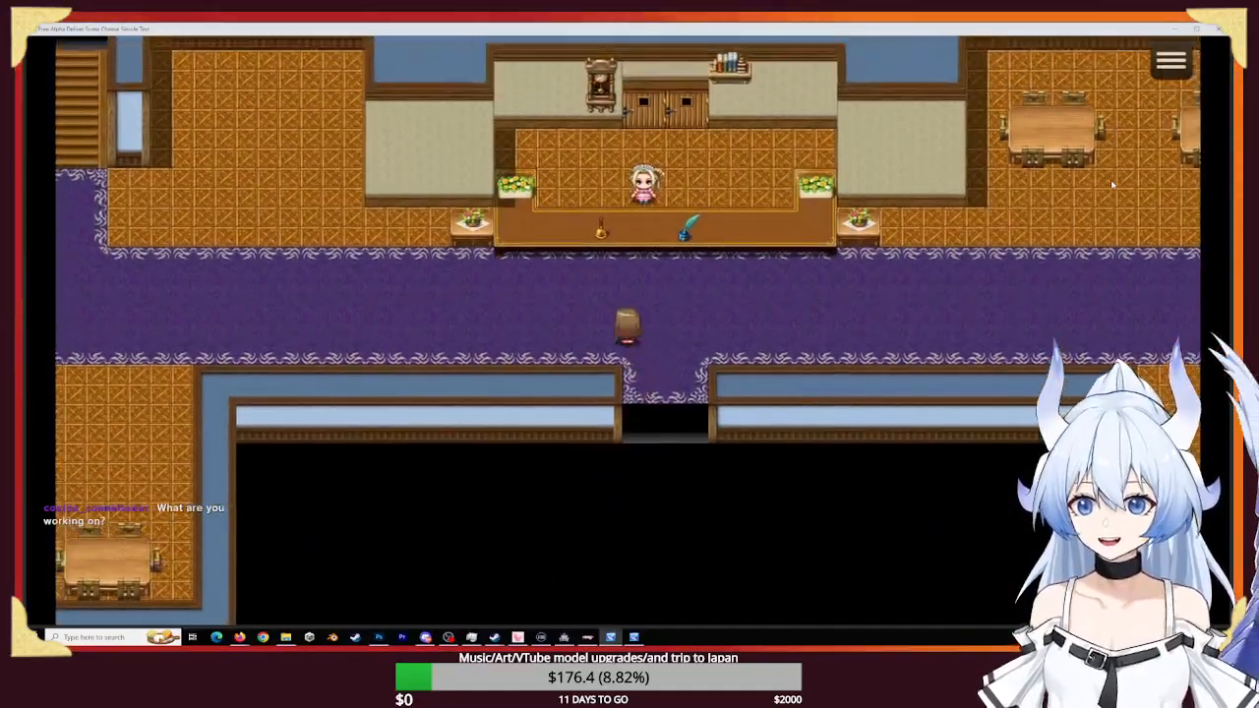
key("Left")
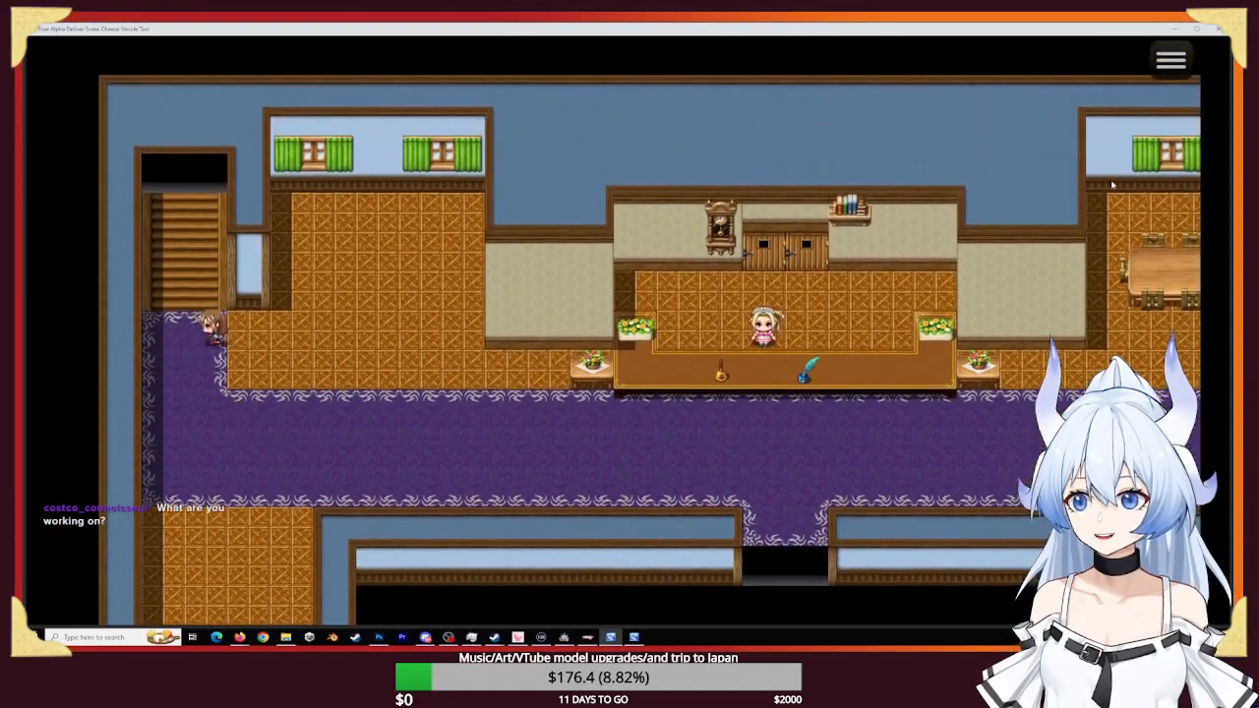
key("Up")
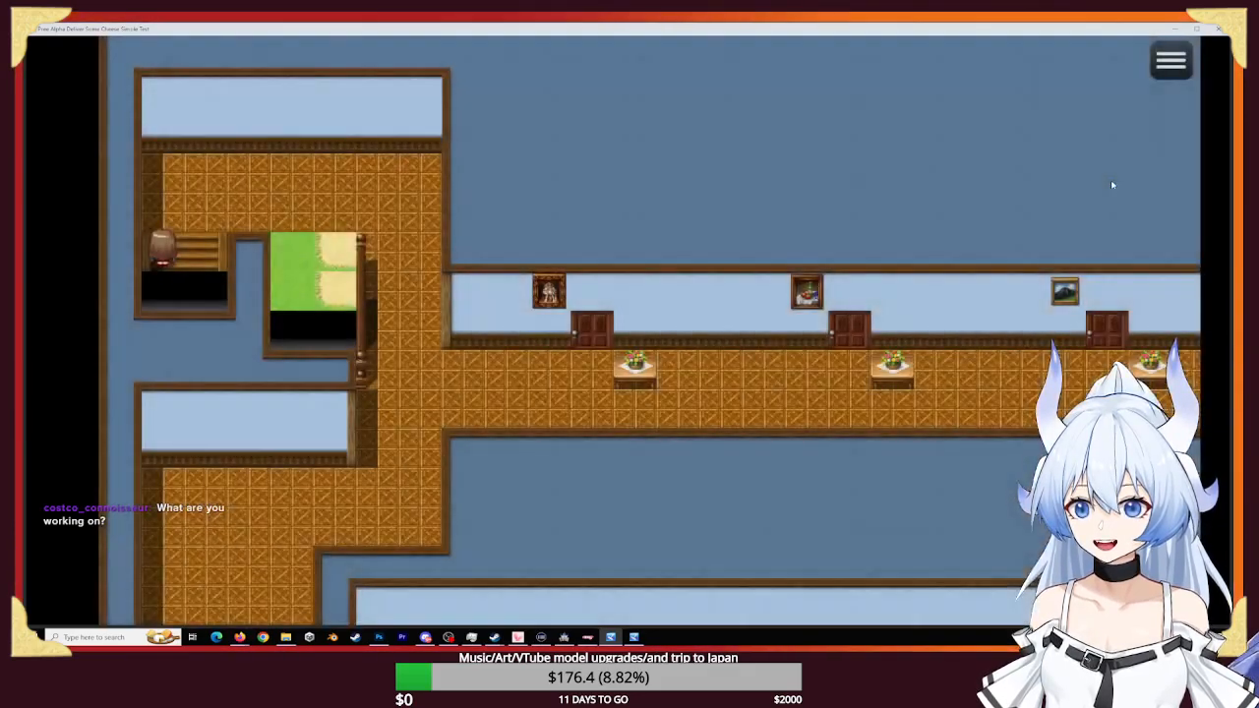
- Test the green tiles beside the inn's second-floor stair railing by walking the character onto them and back off
key("Right")
key("Up")
key("Right")
key("Right")
key("Down")
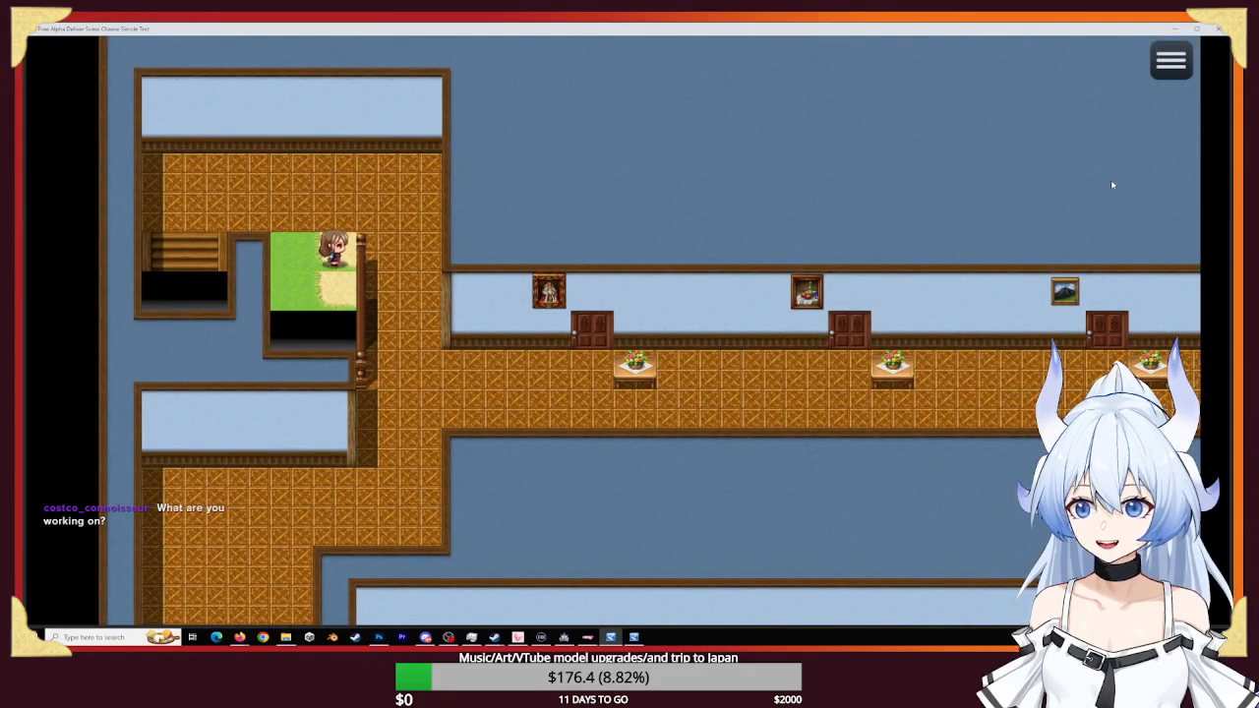
key("Down")
key("Left")
key("Up")
key("Right")
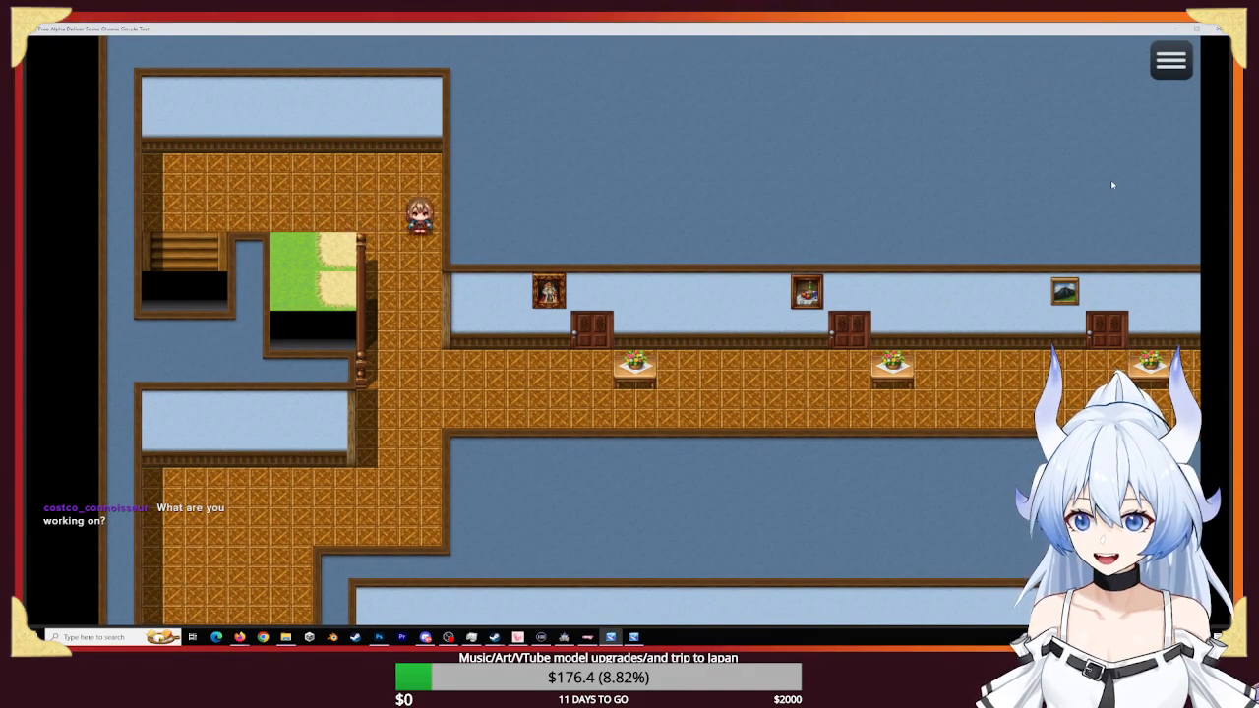
- Walk the character along the inn's second-floor corridor and enter a guest room
key("Down")
key("Right")
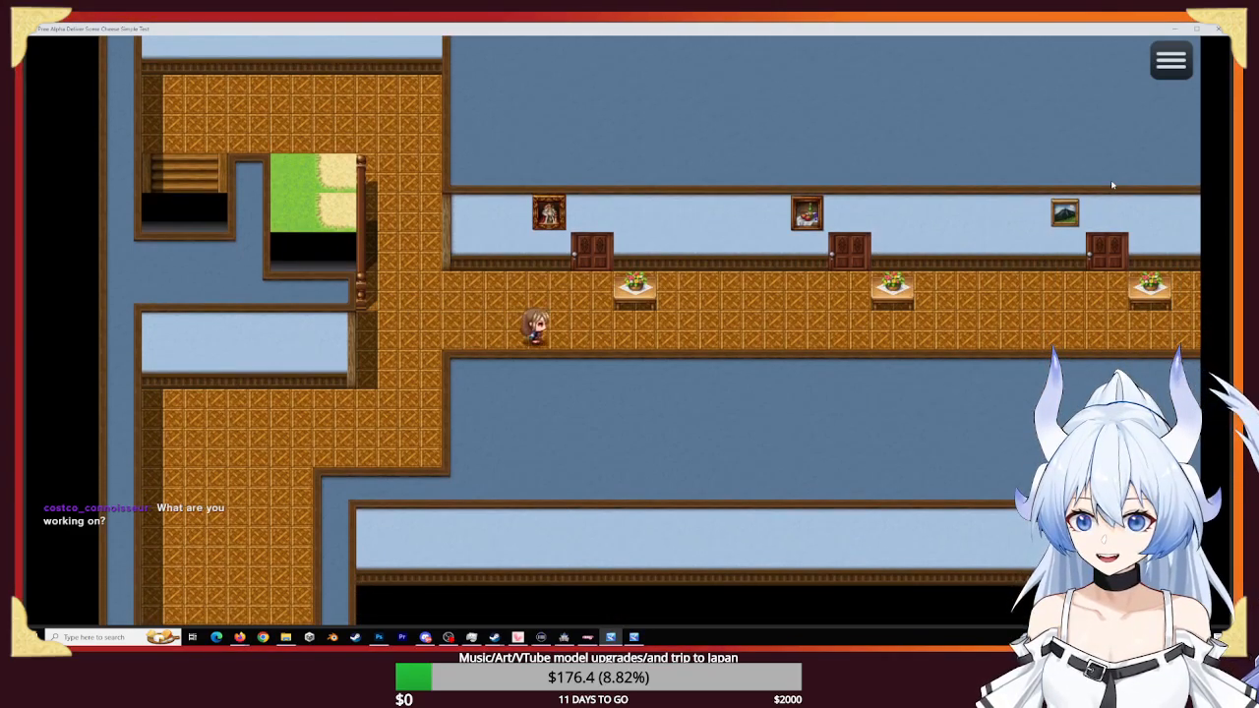
key("Right")
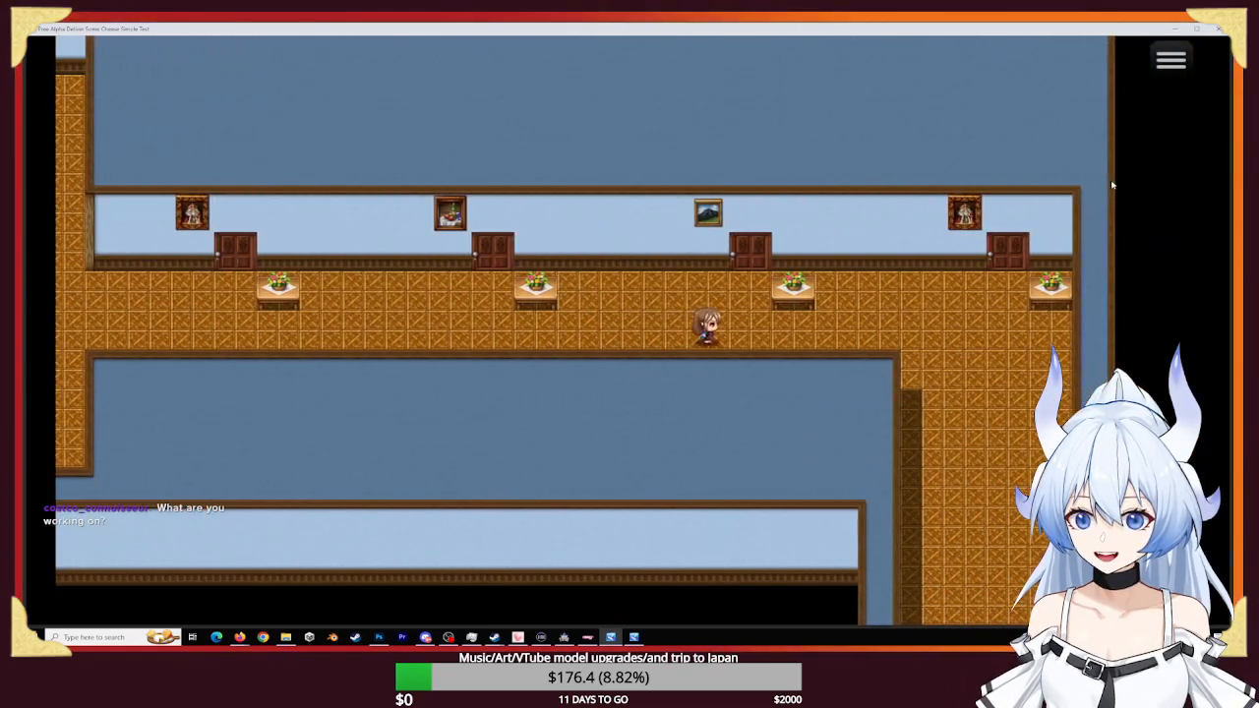
key("Up")
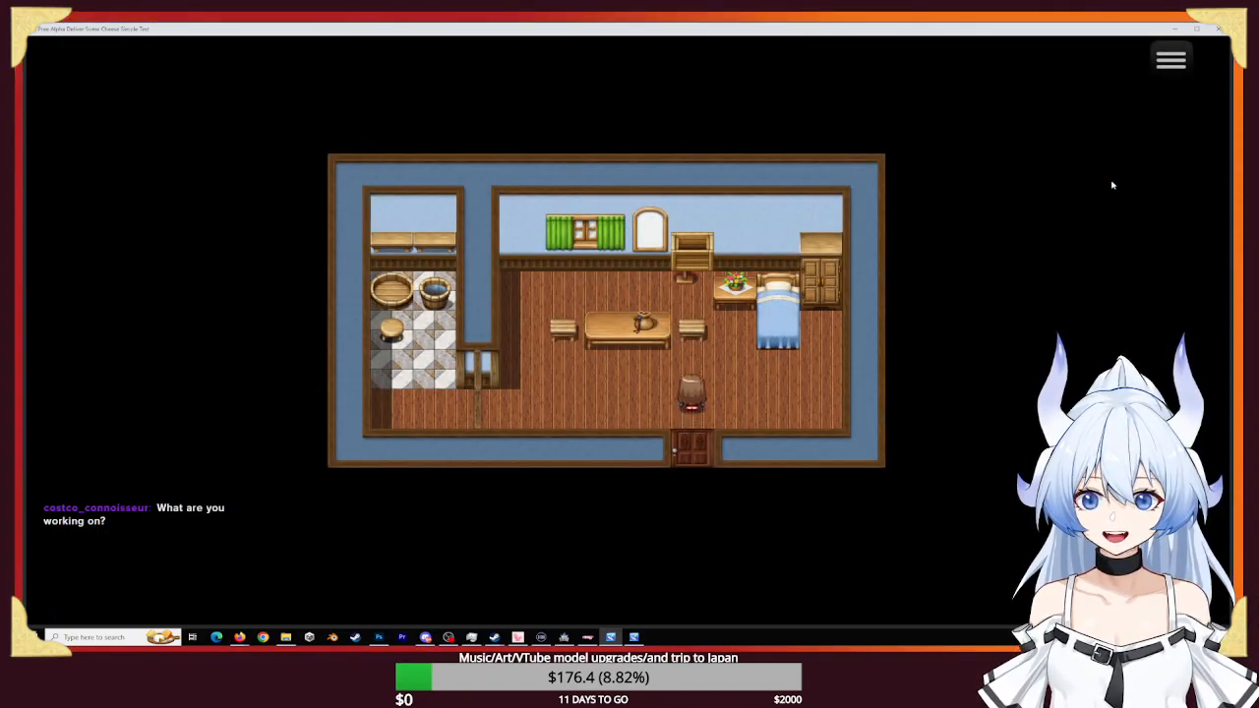
- Test movement behind the guest room's table and in front of its desk by walking the character back and forth
key("Up")
key("Left")
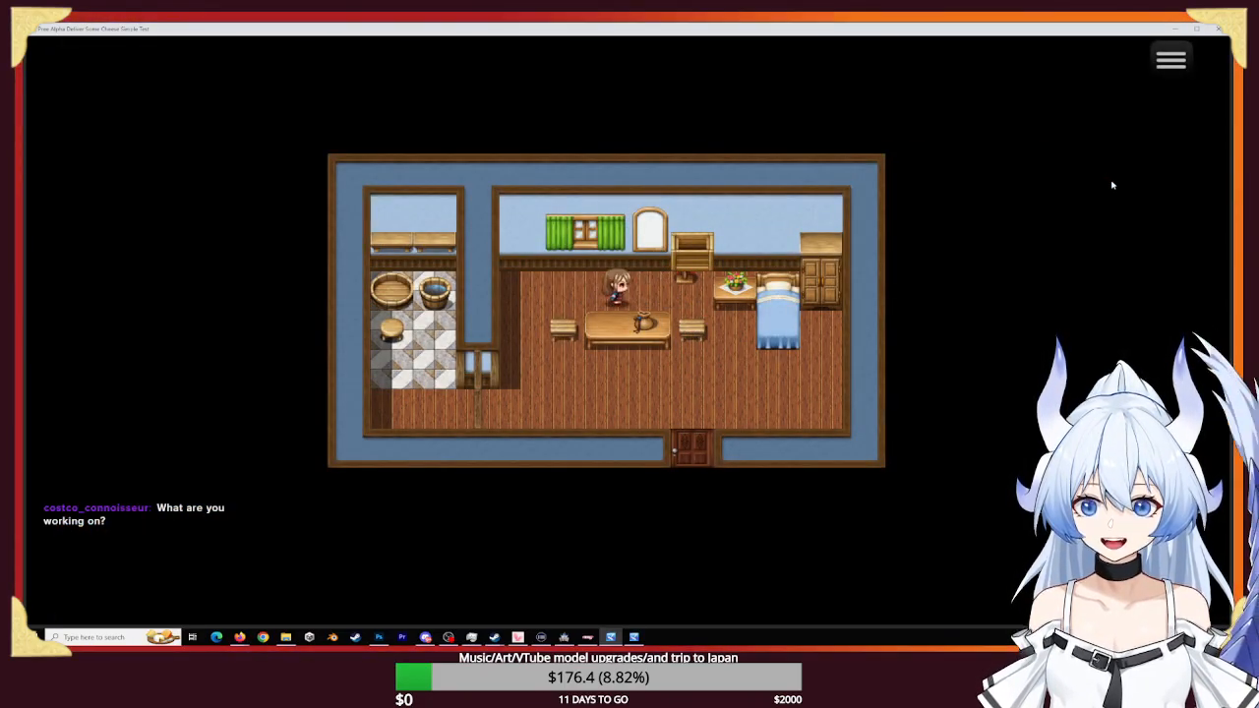
key("Right")
key("Left")
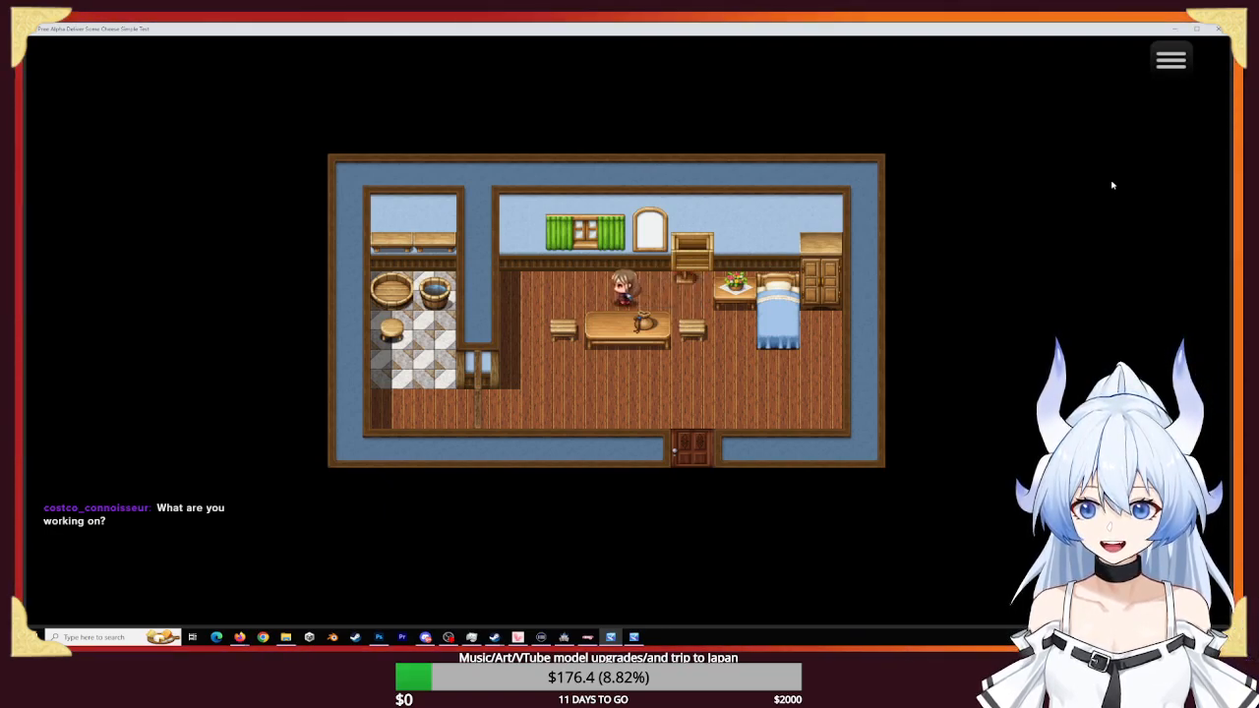
key("Right")
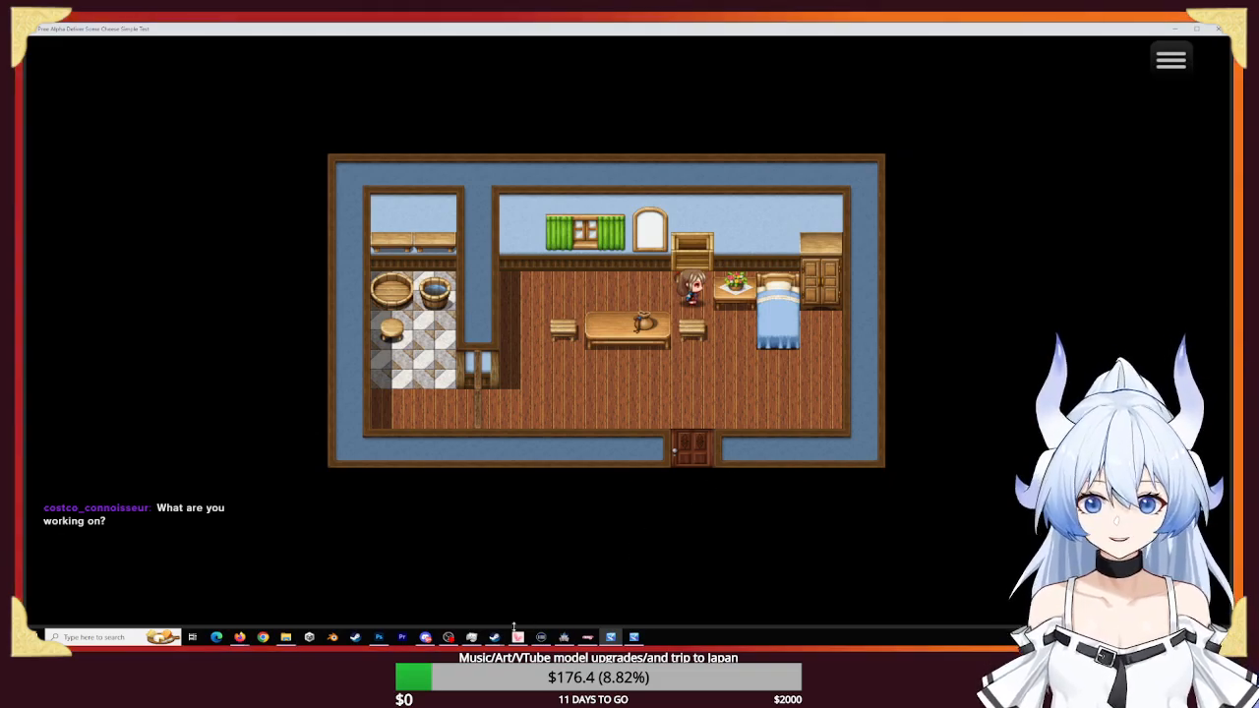
- Return to RPG Maker MZ, open the Rina's Room map, and switch to event editing
left_click(563, 638)
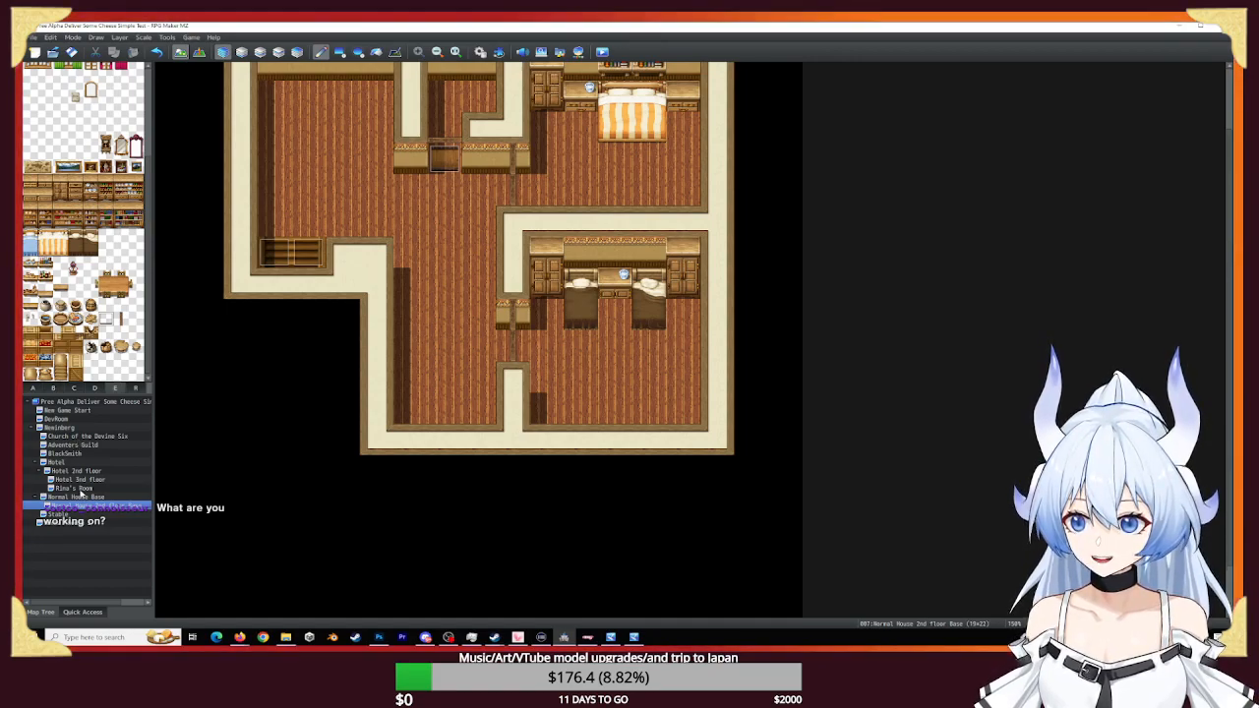
left_click(78, 489)
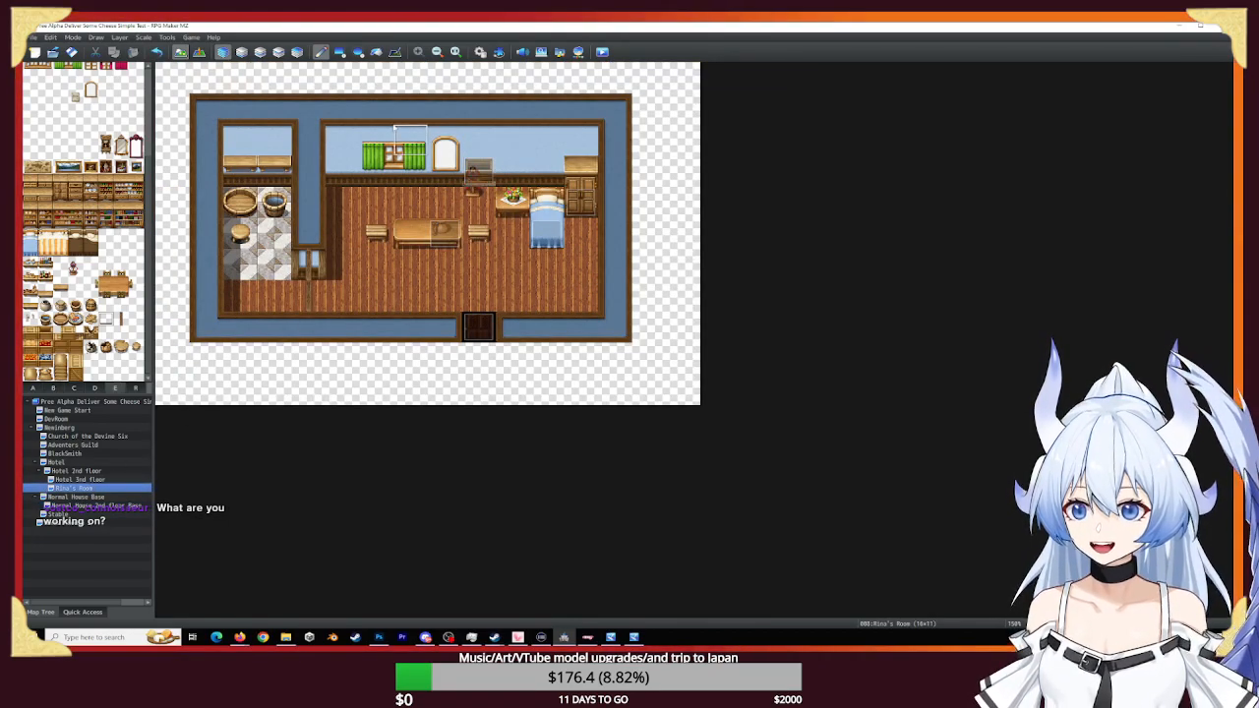
key("F6")
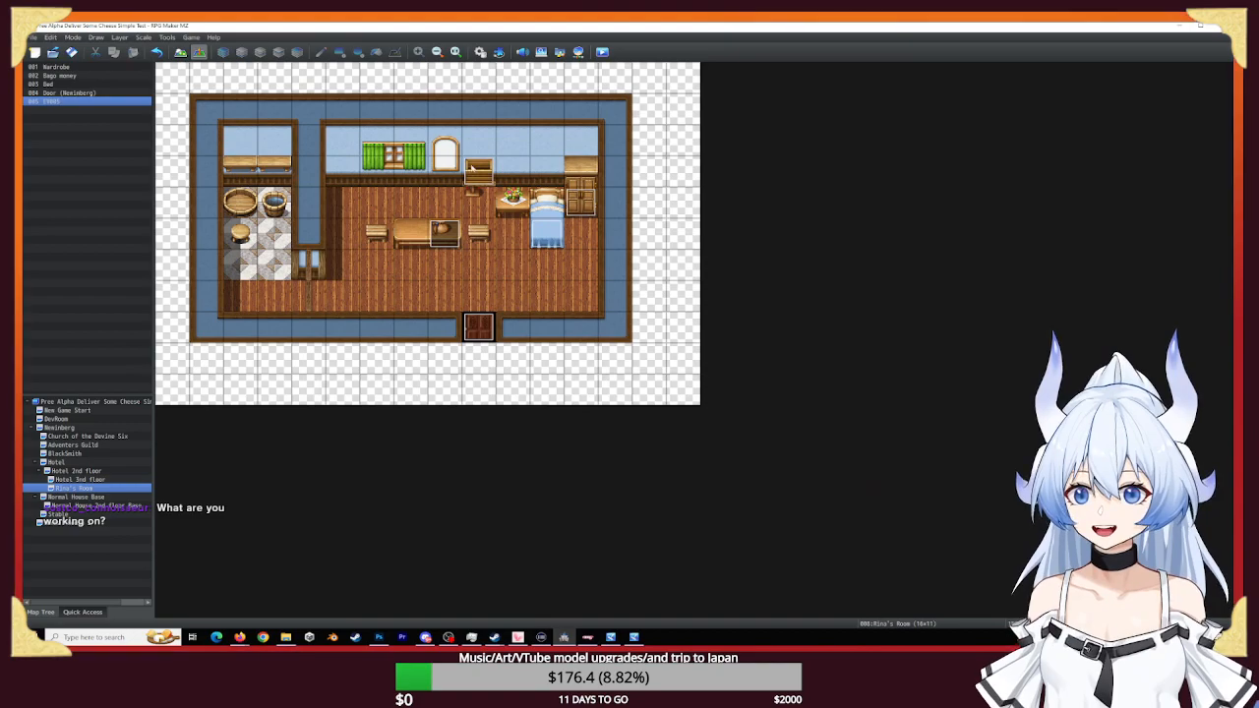
- Remove the desk image from event EV005 on the Rina's Room map by choosing an empty image
double_click(480, 175)
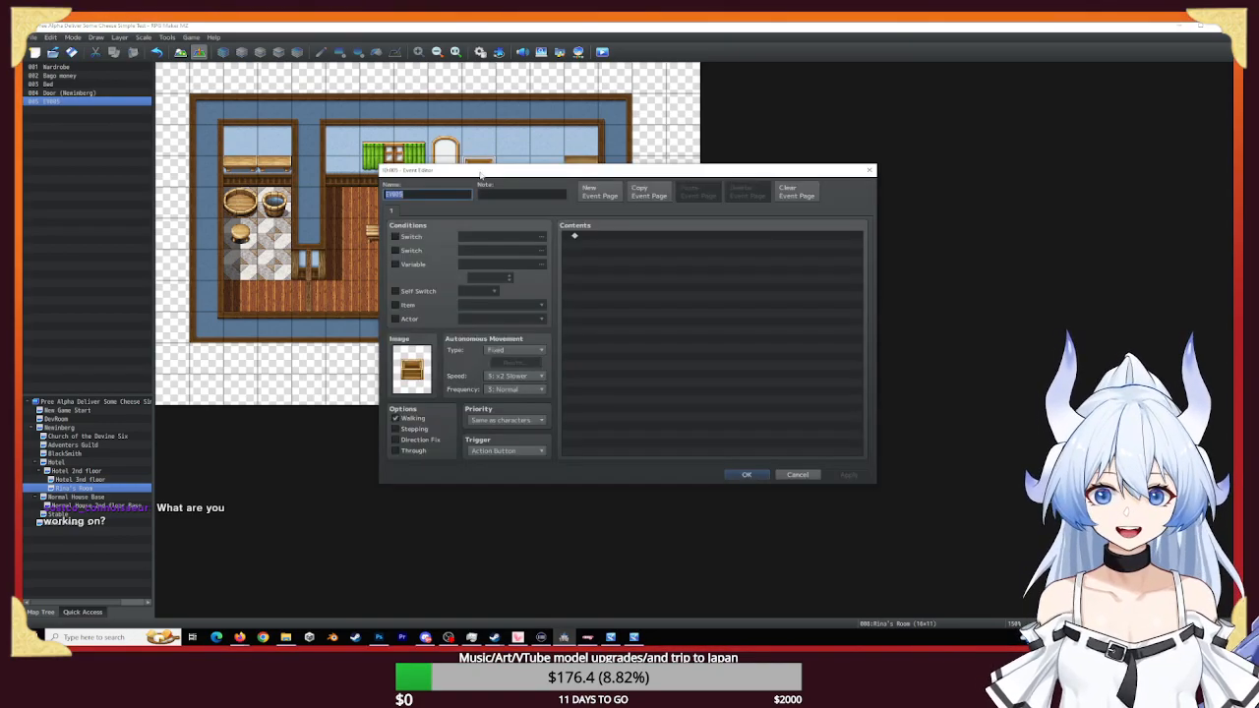
double_click(419, 382)
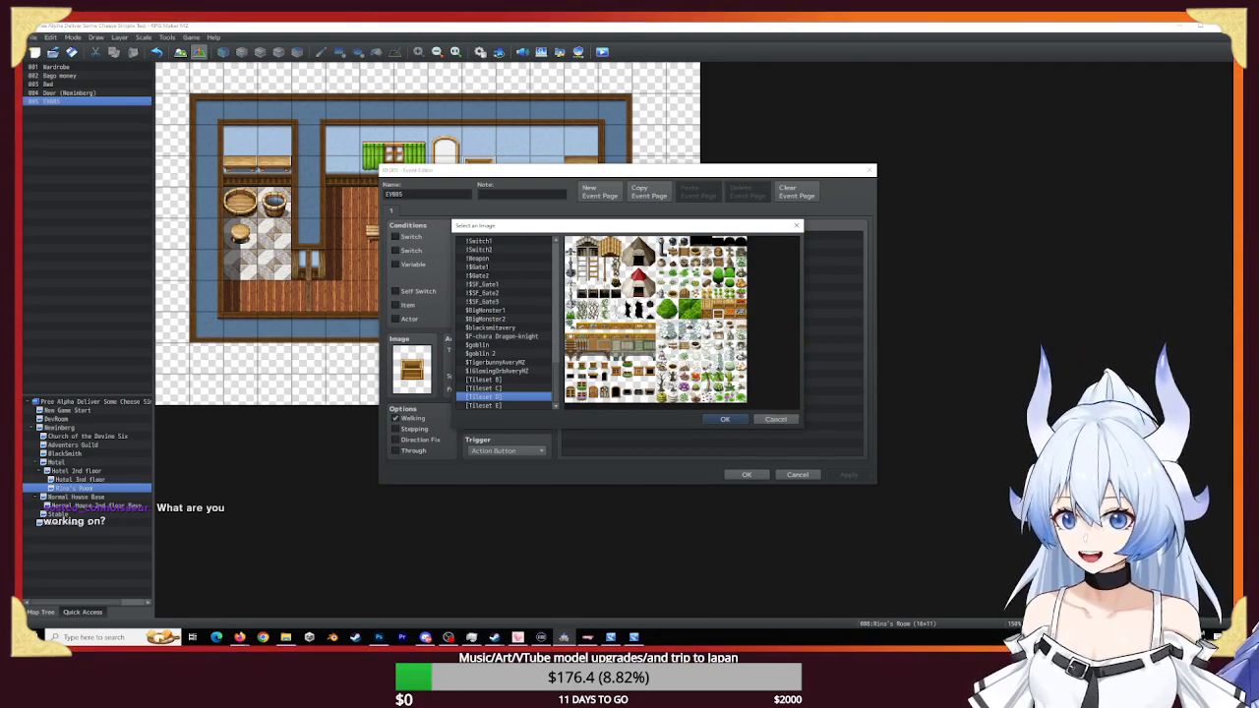
left_click(735, 420)
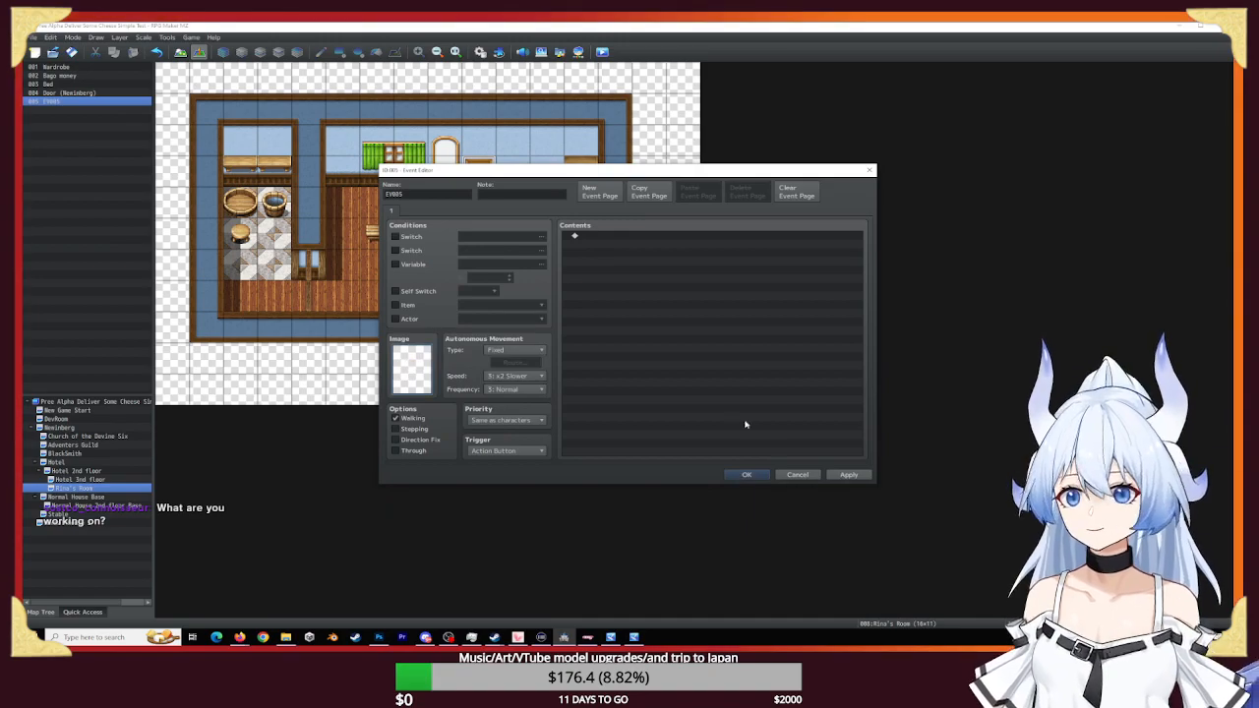
left_click(802, 475)
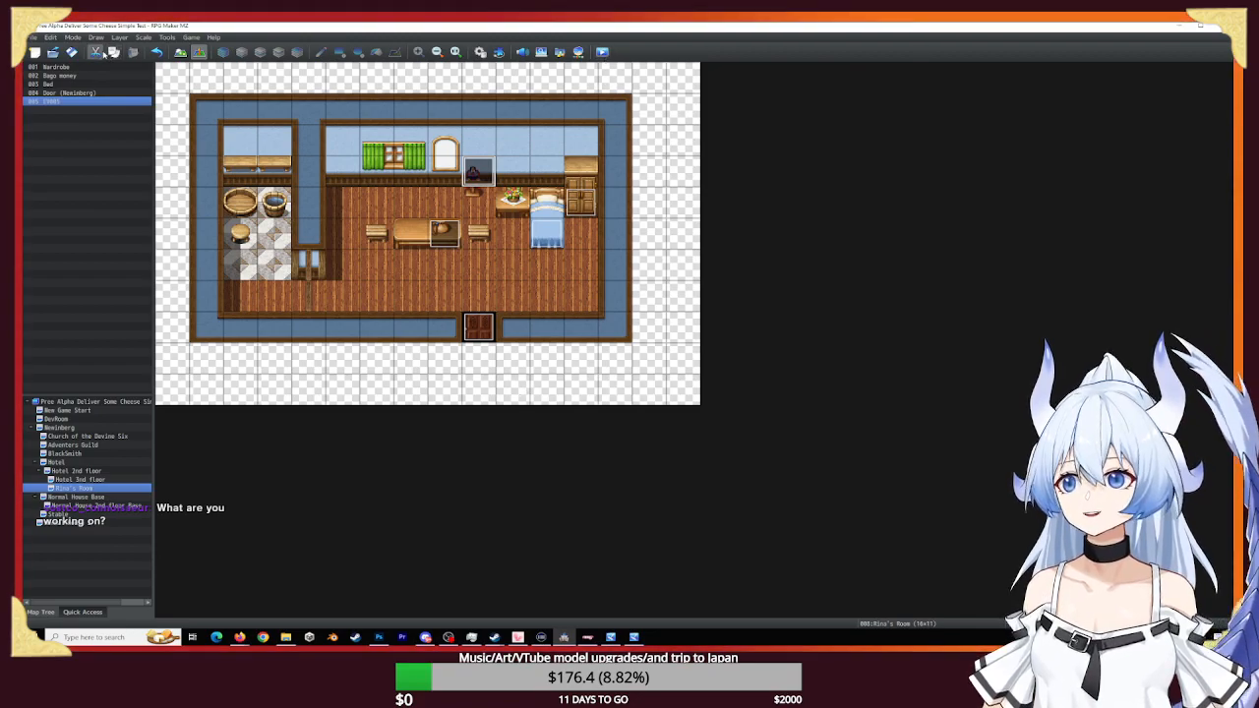
- Switch to the playtest window and test movement over the stool in front of the desk by walking the character up and down
left_click(610, 637)
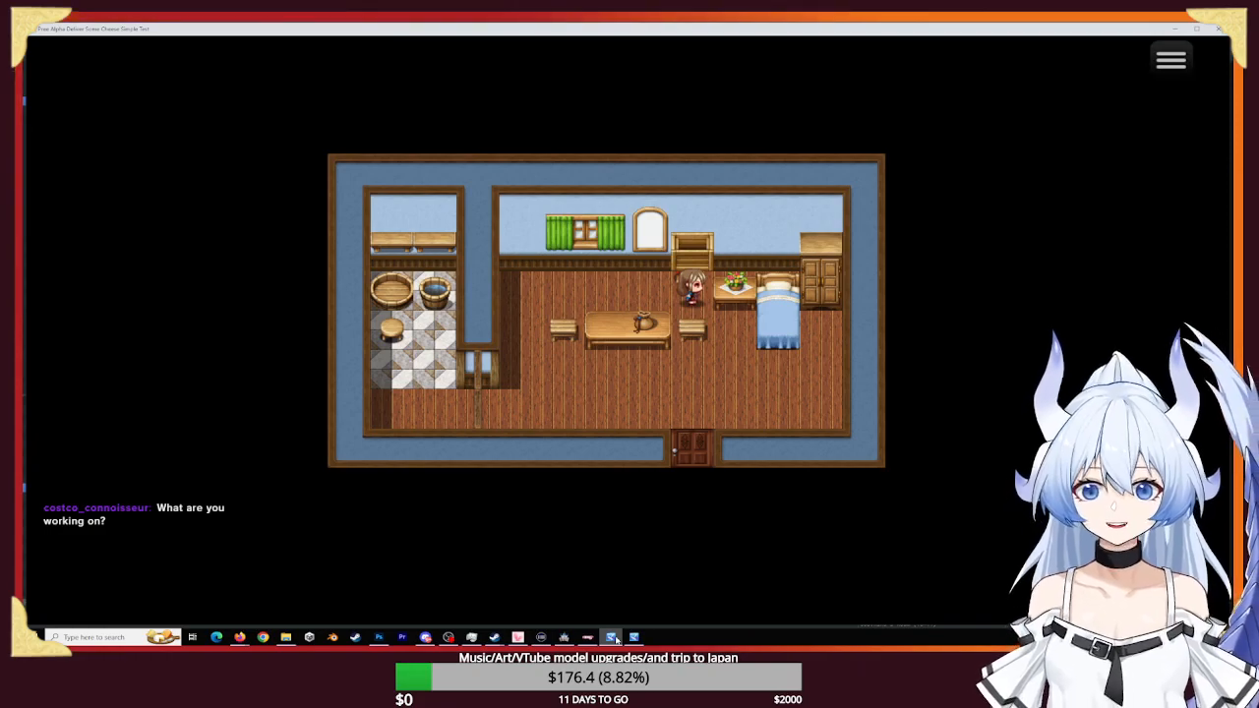
key("Down")
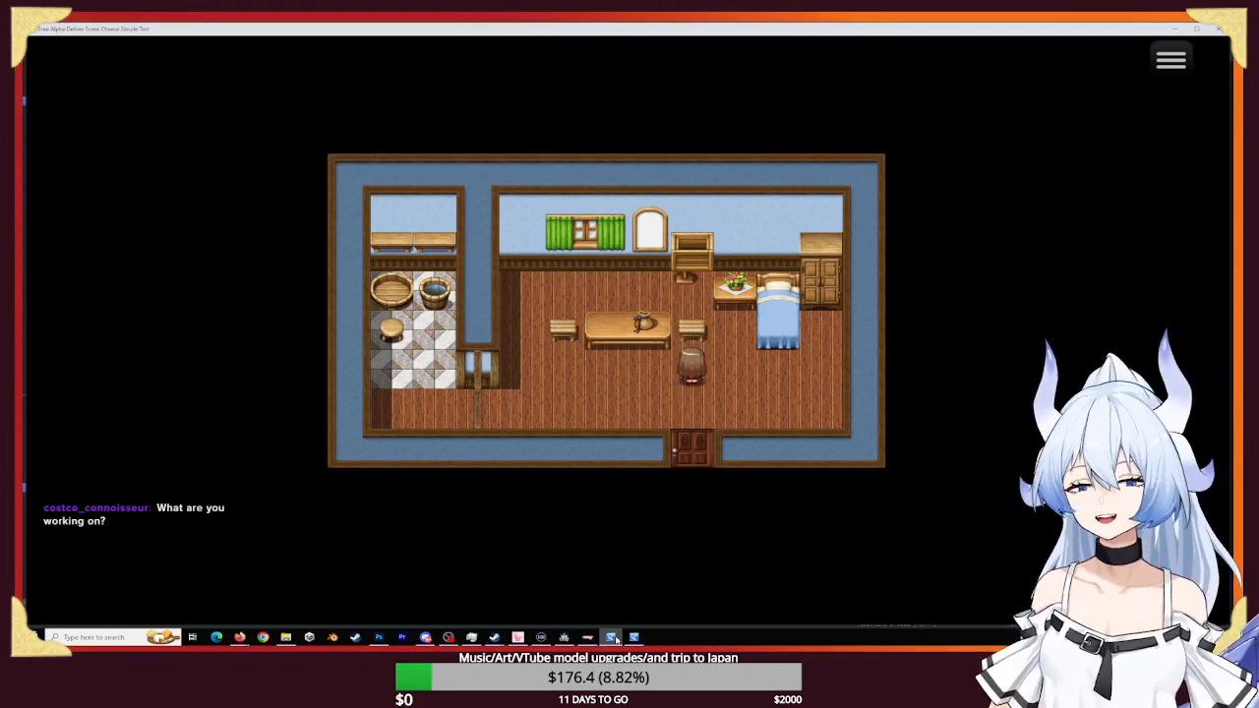
key("Up")
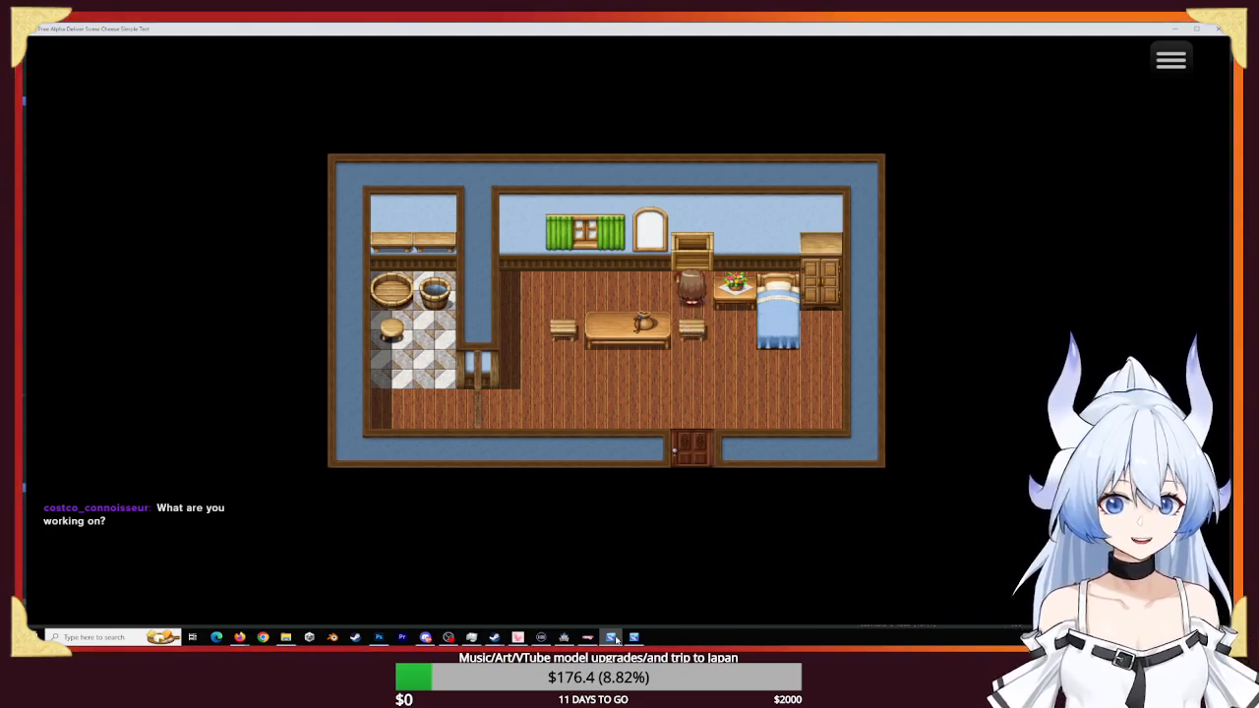
key("Down")
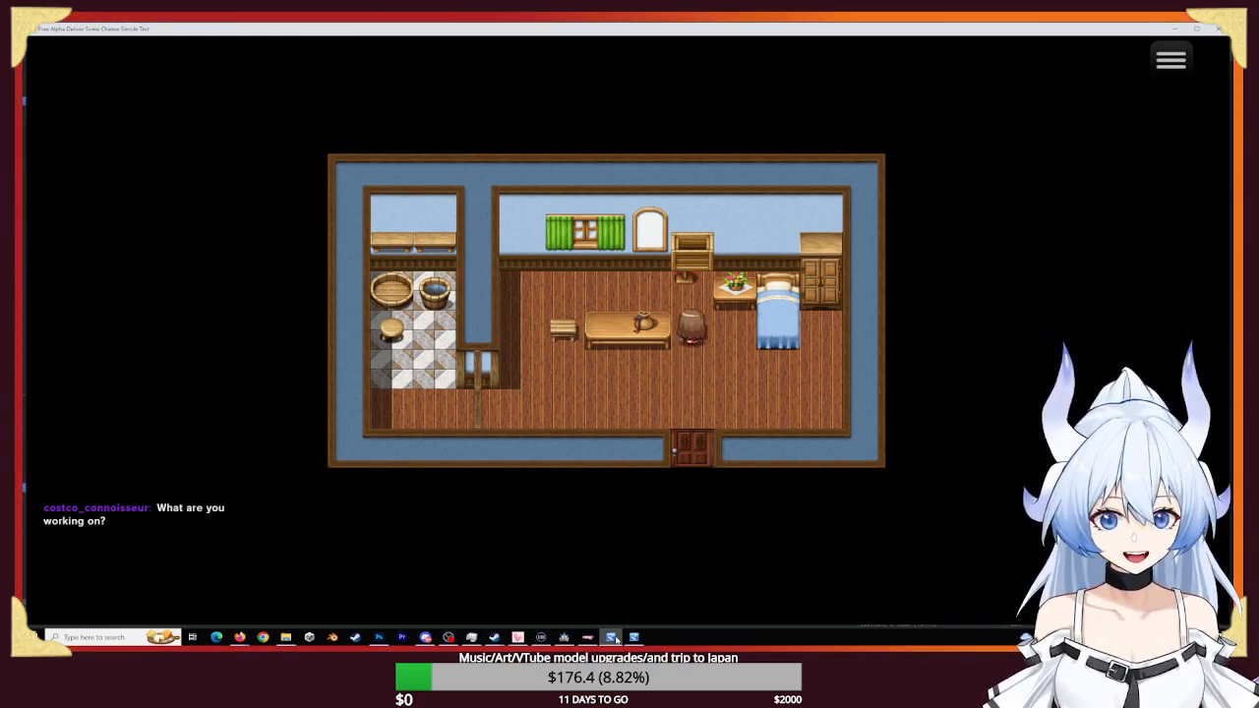
key("Up")
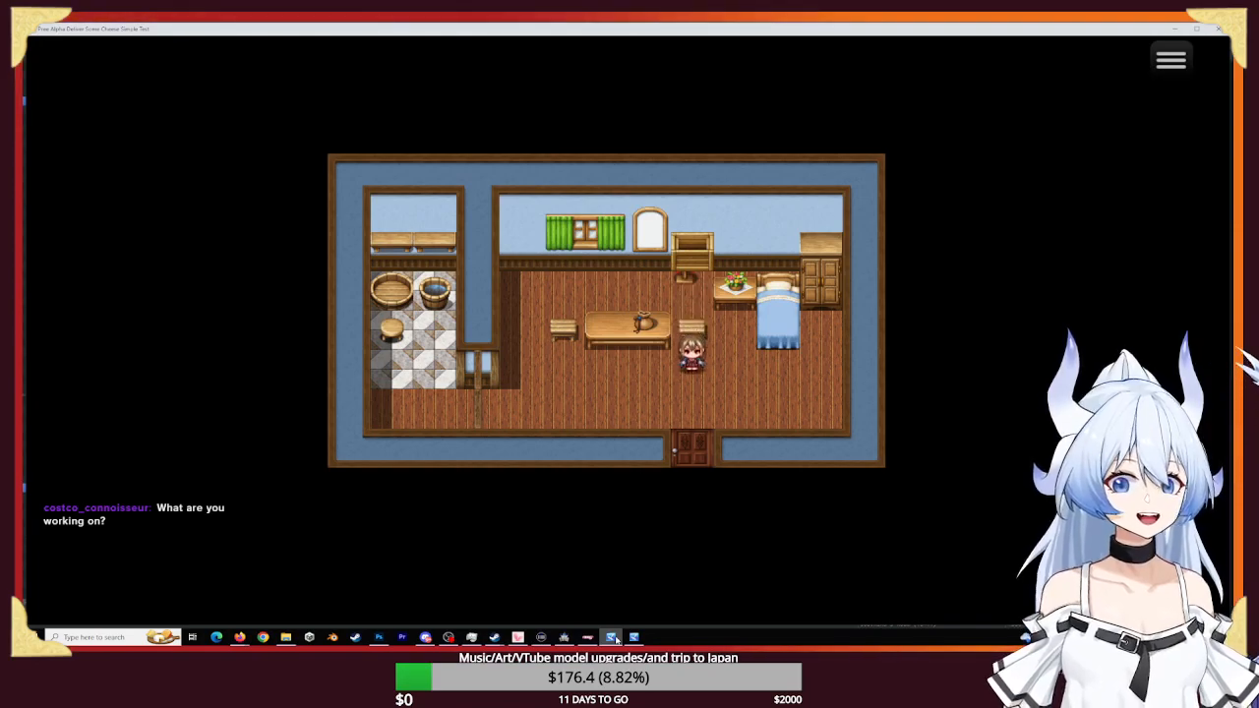
key("Down")
- Walk the character along the room's front wall past the door to the corner below the wardrobe
key("Left")
key("Right")
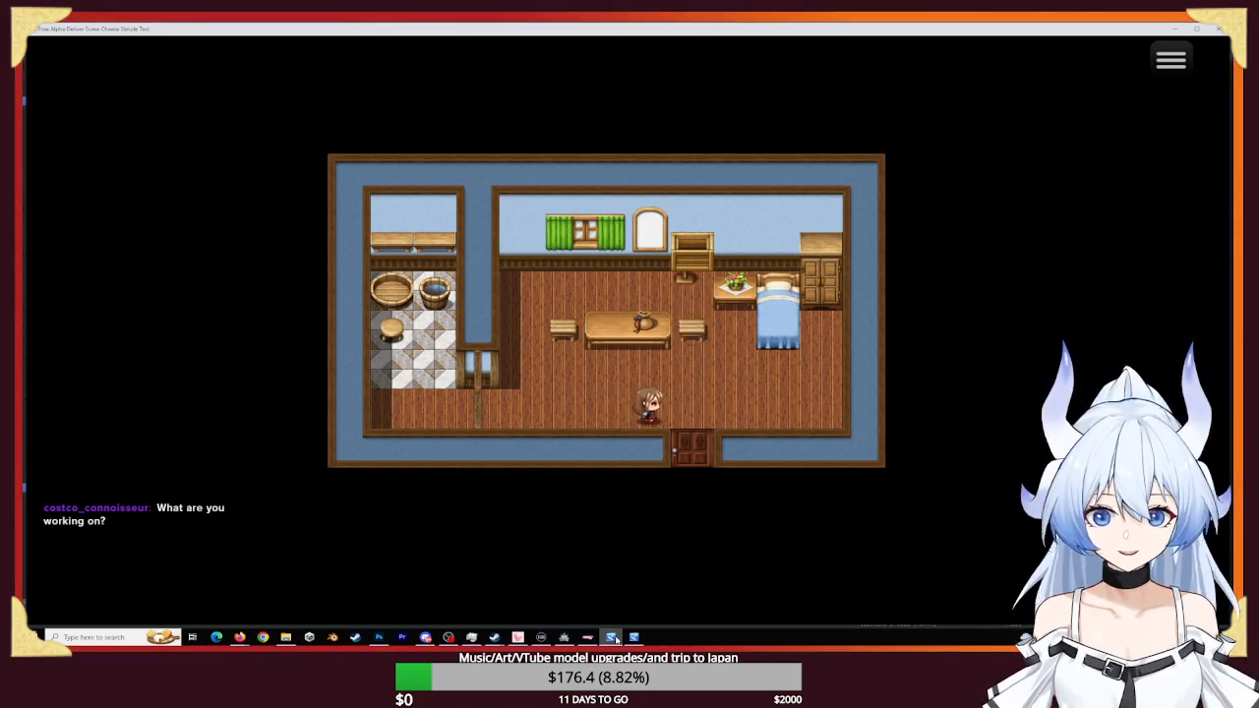
key("Right")
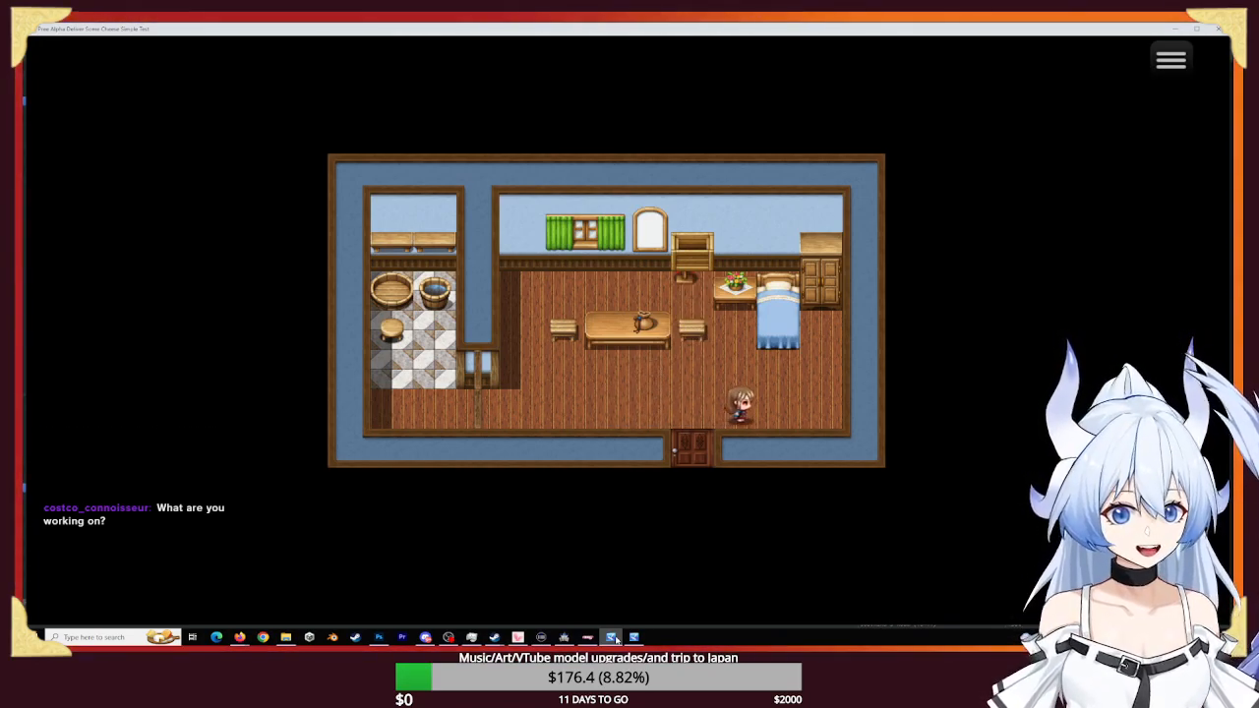
key("Right")
key("Up")
key("Down")
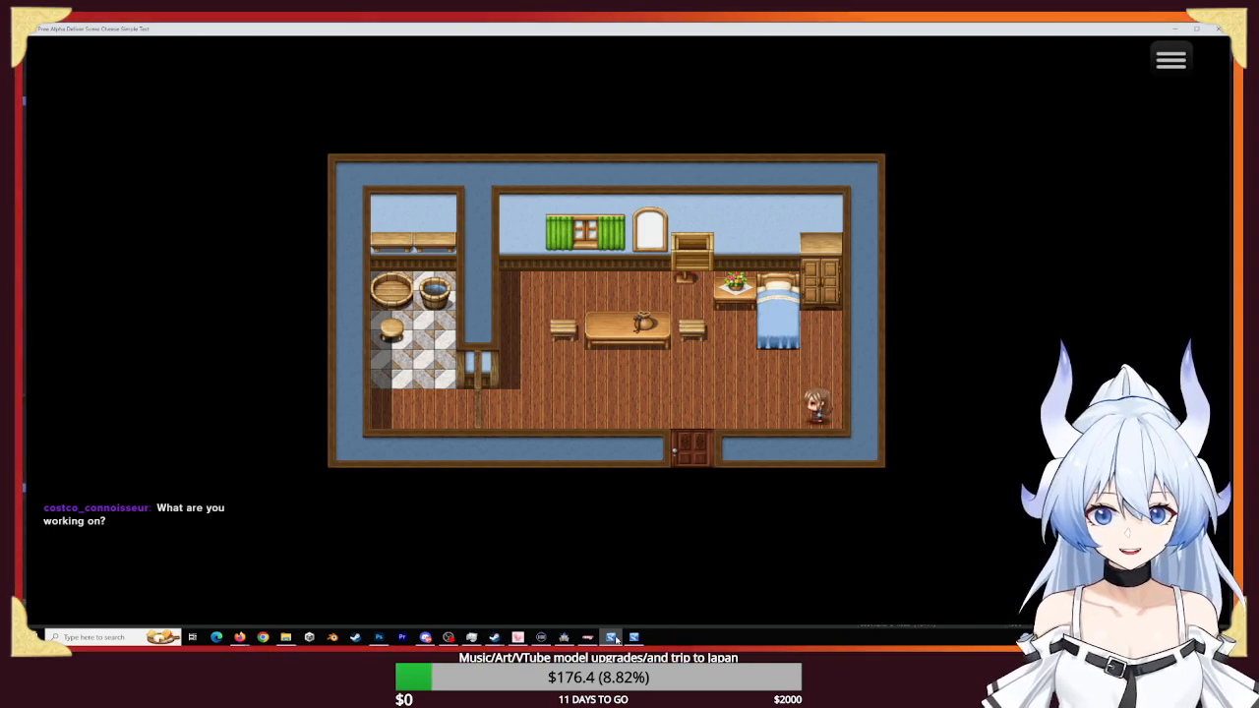
- Walk the character to the central table and collect the money bag lying on it
key("Left")
key("Up")
key("Return")
key("Return")
- Walk to the wardrobe beside the bed, examine it, and advance through Rina's dialogue about her old sword
key("Right")
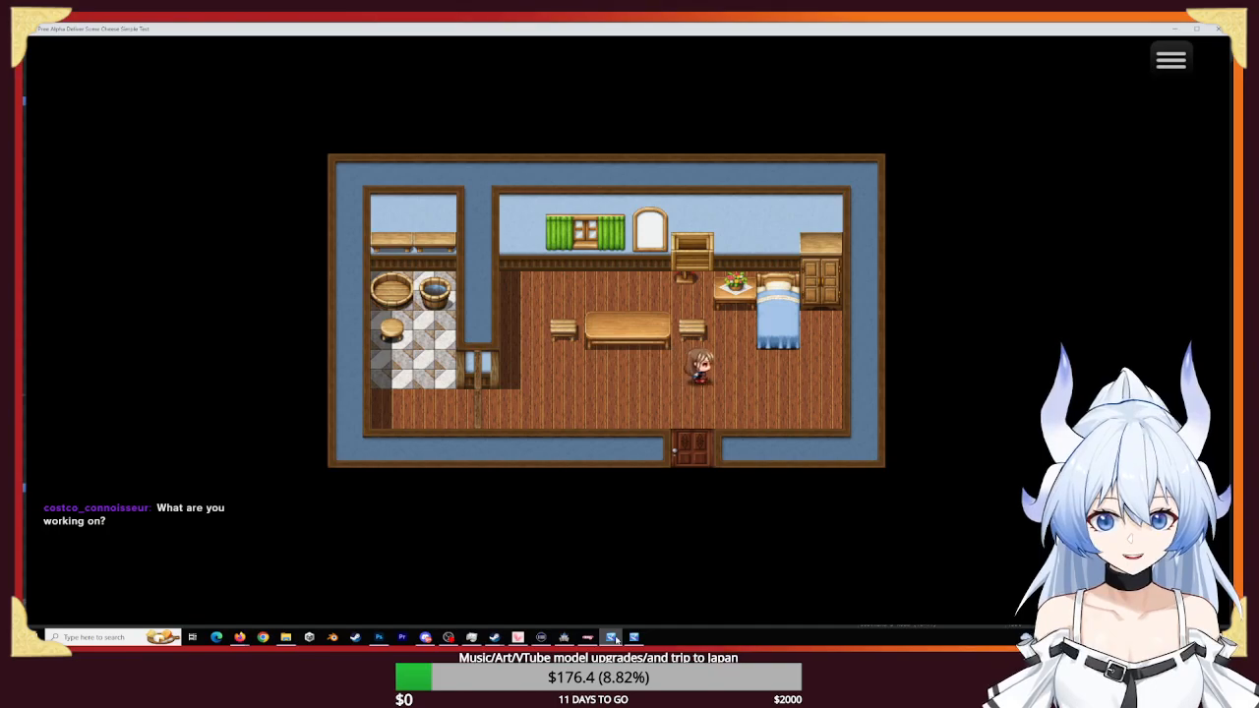
key("Right")
key("Up")
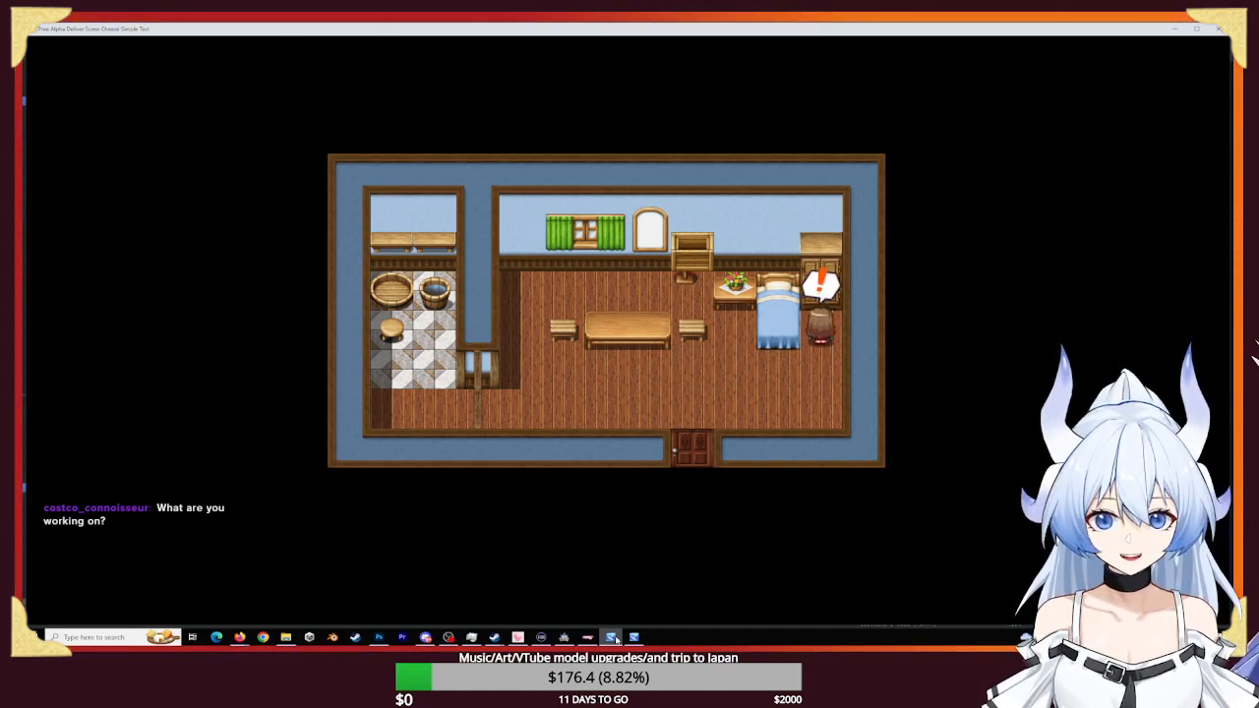
key("Return")
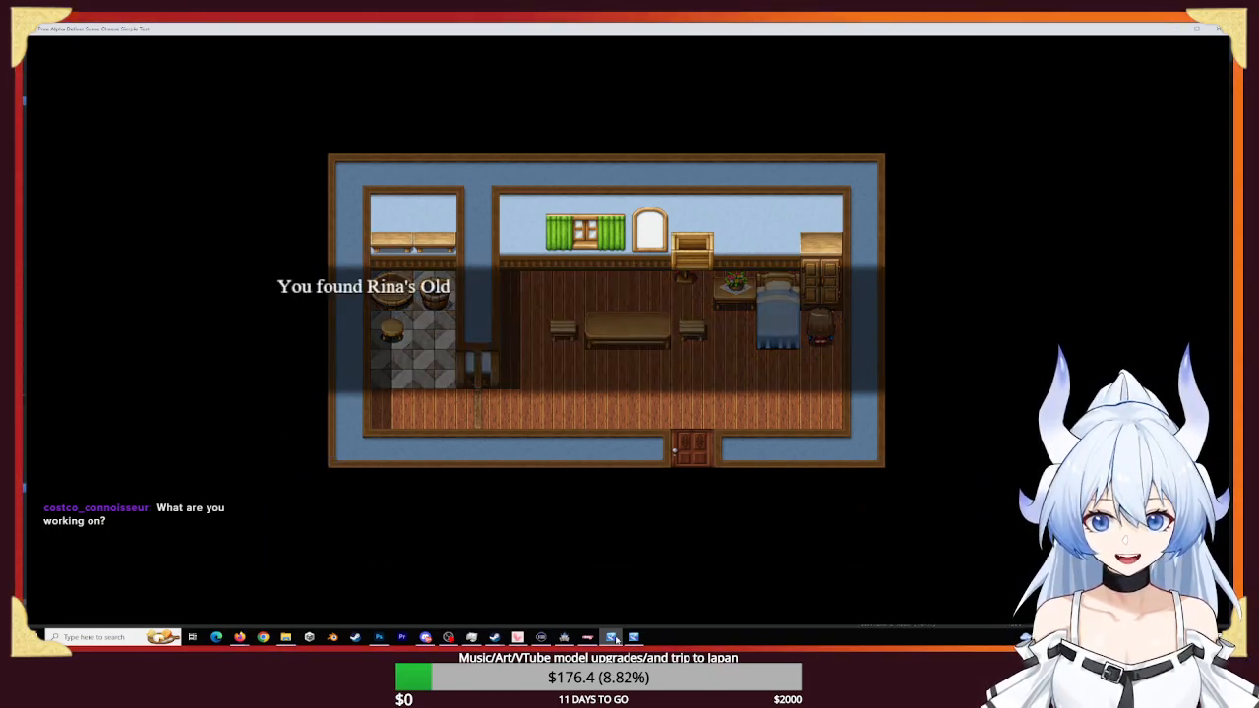
key("Return")
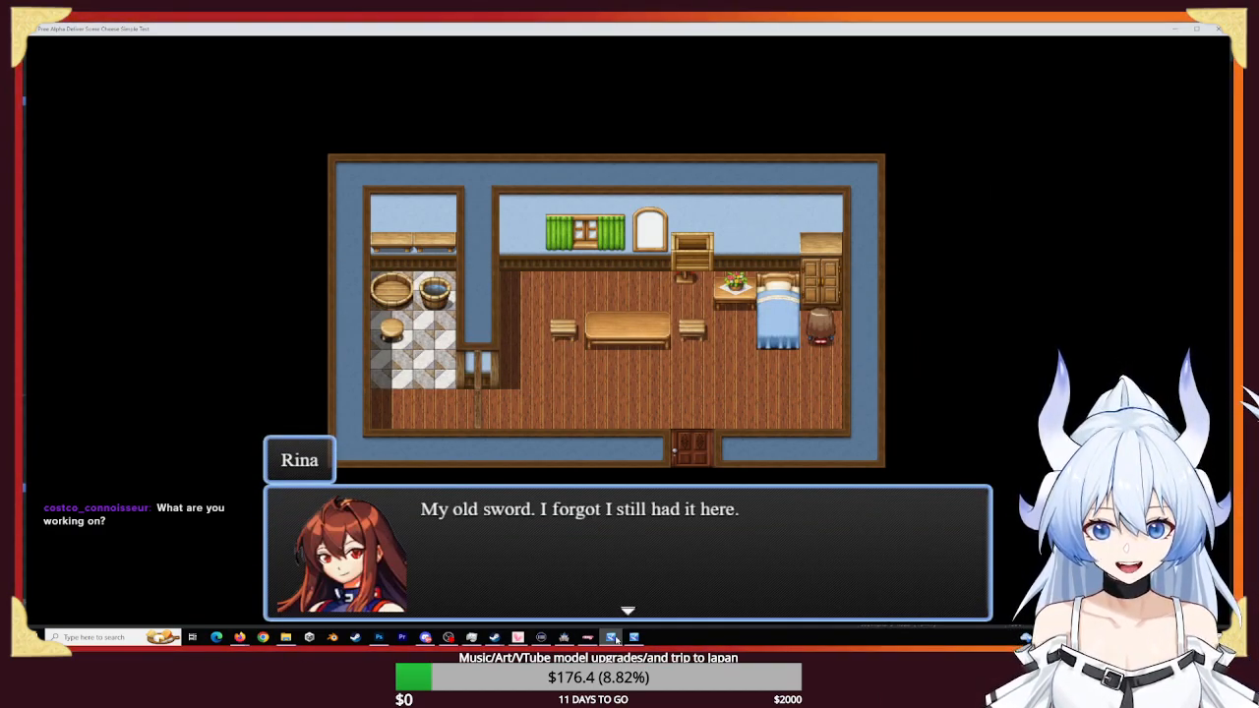
key("Return")
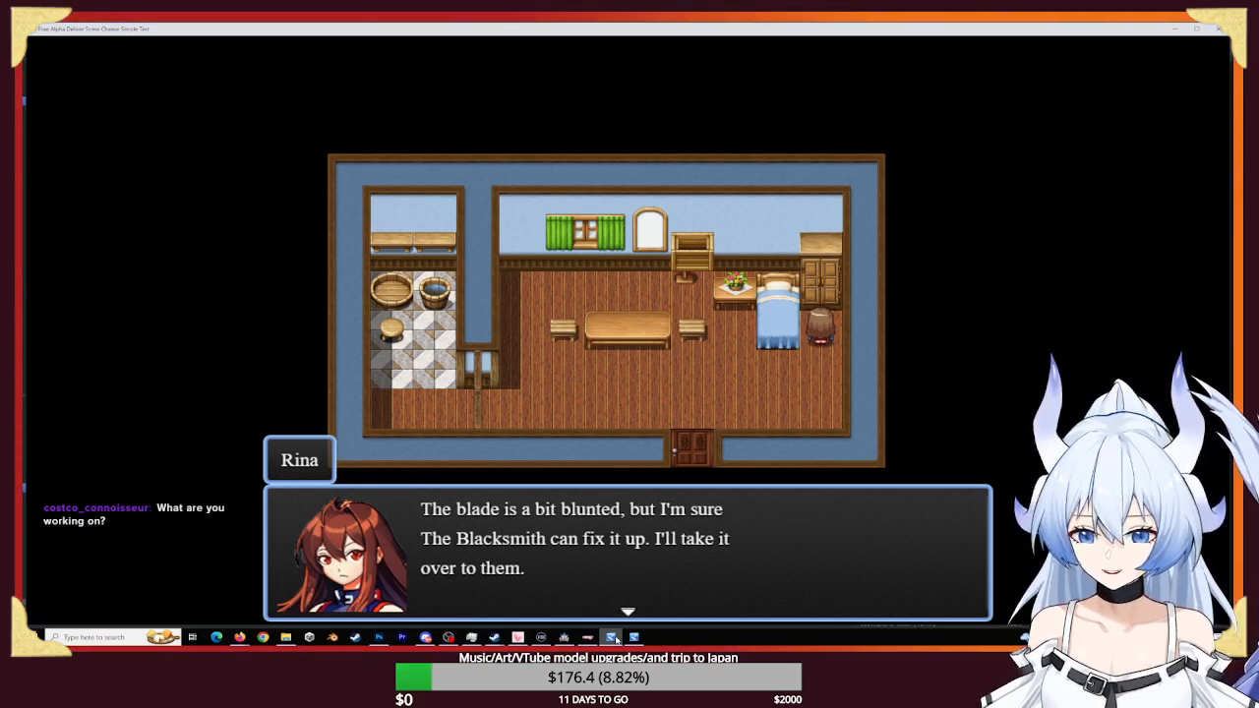
key("Return")
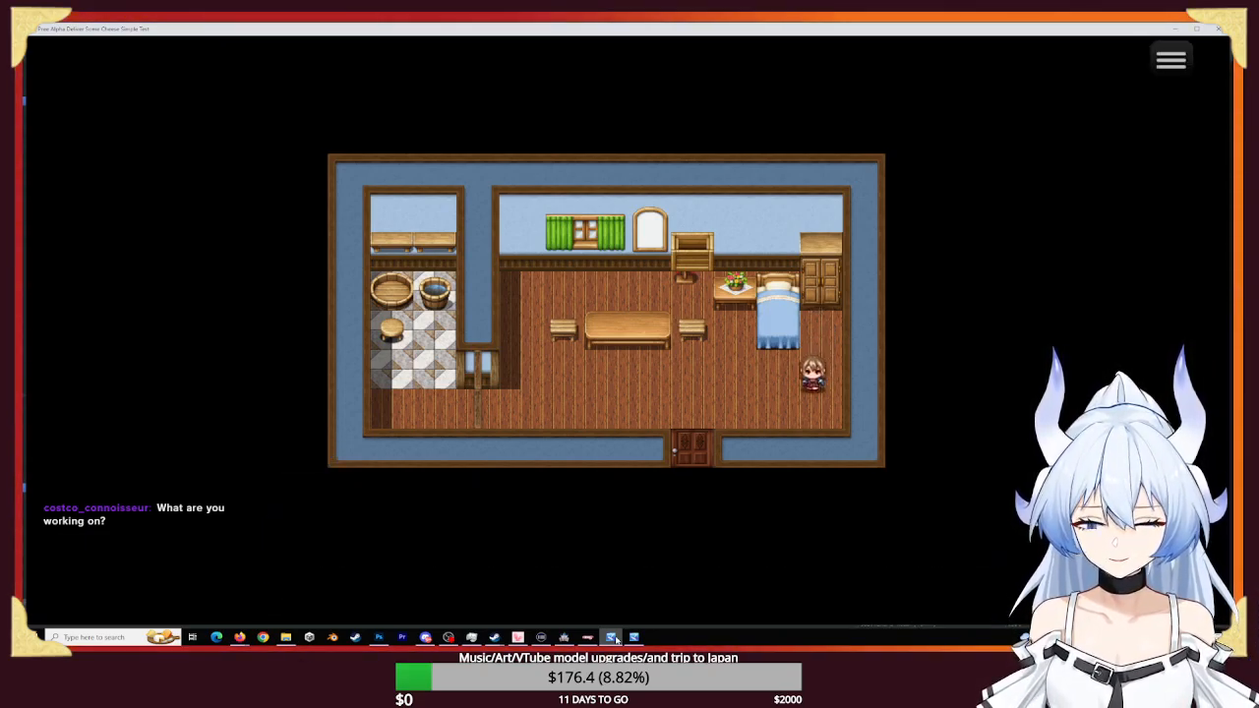
- Walk the character from the wardrobe to the tile in front of the room's door
key("Down")
key("Left")
key("Left")
key("Left")
key("Left")
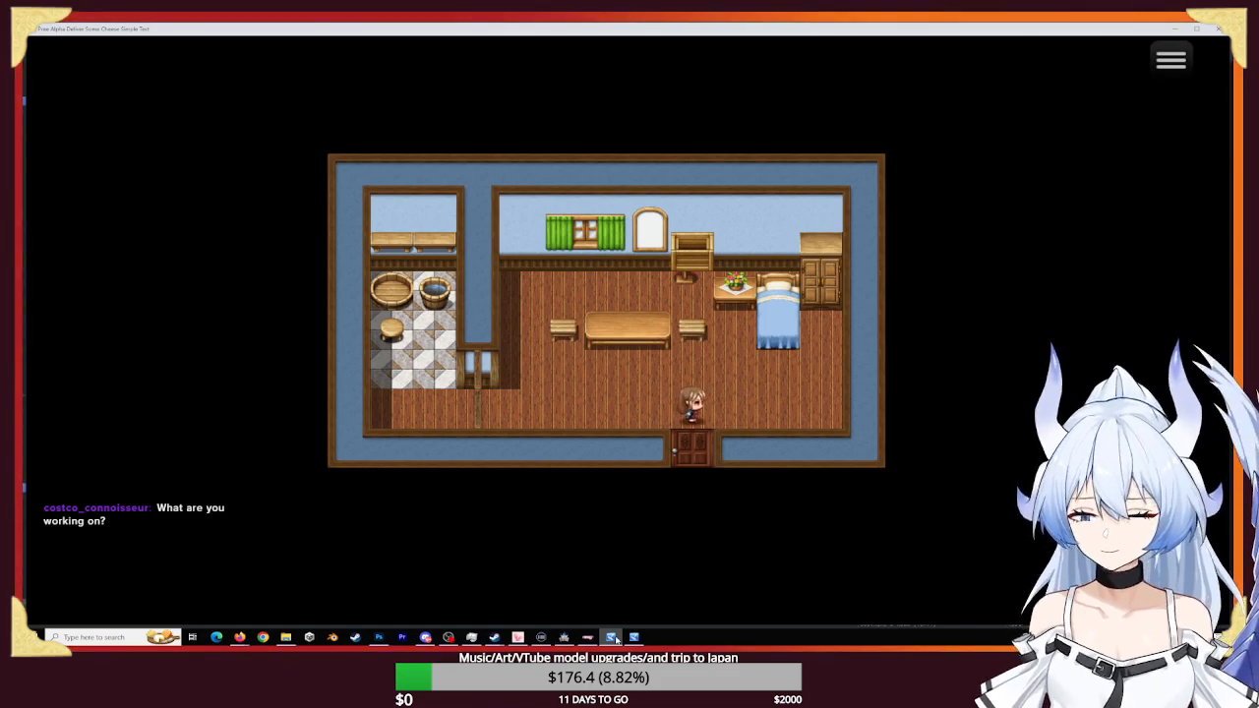
- Open Rina's equipment and compare the stat effects of the Old Rapeir and the Remove option for the weapon slot
key("Escape")
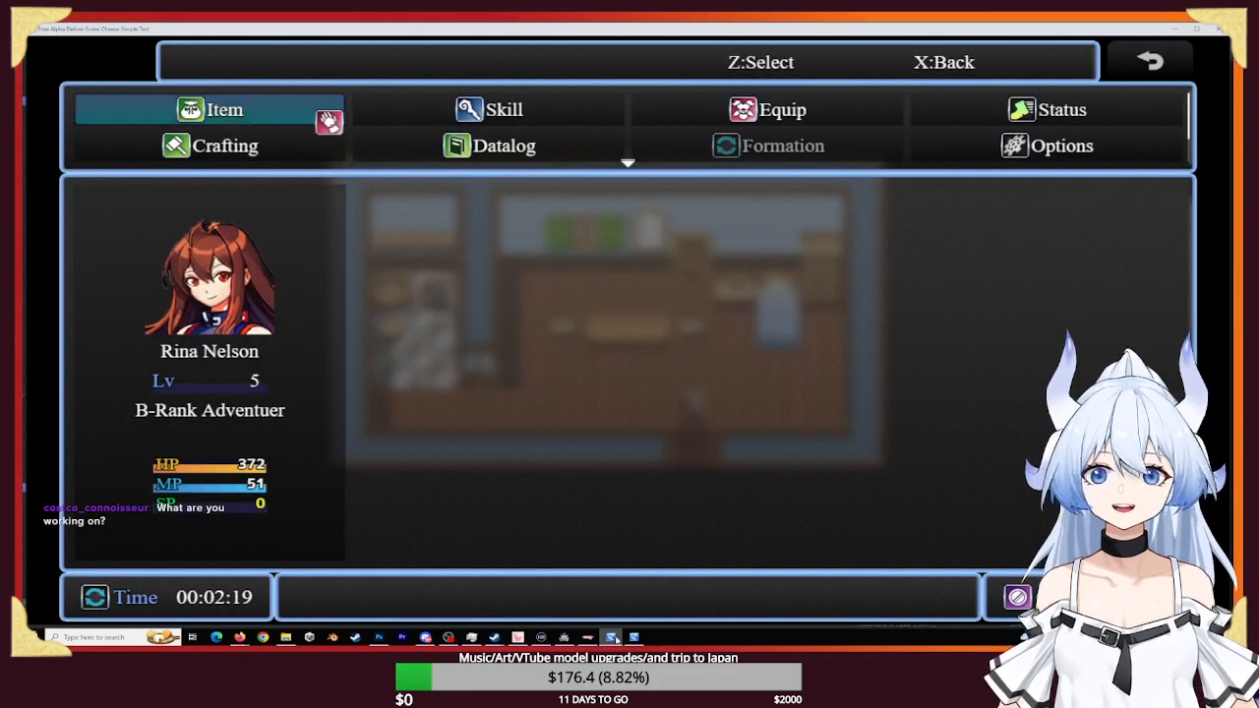
key("Right")
key("Right")
key("Return")
key("Return")
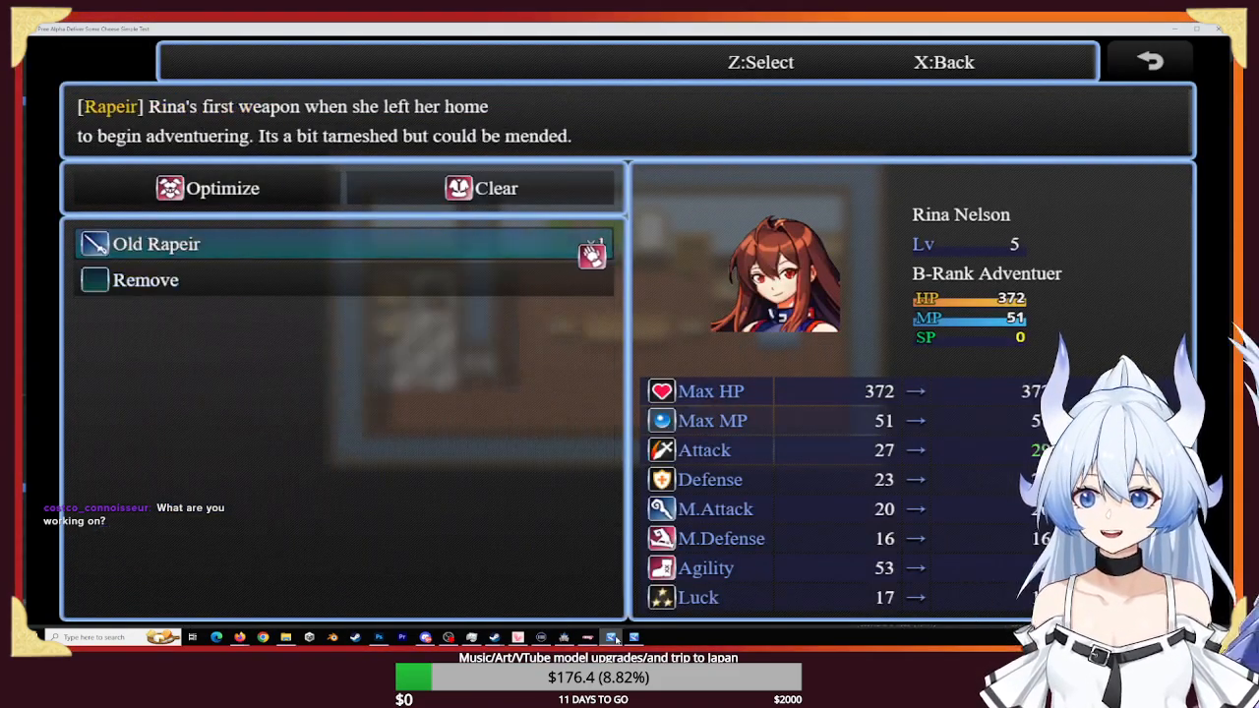
key("Down")
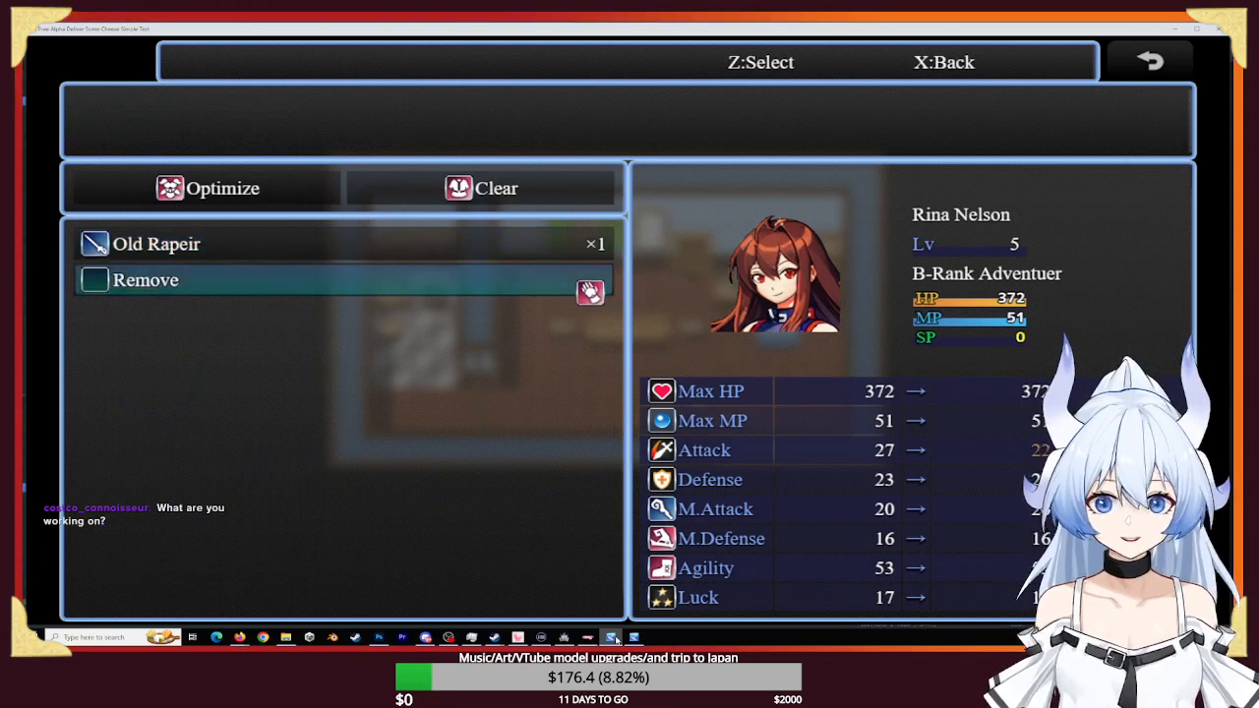
key("Escape")
key("Return")
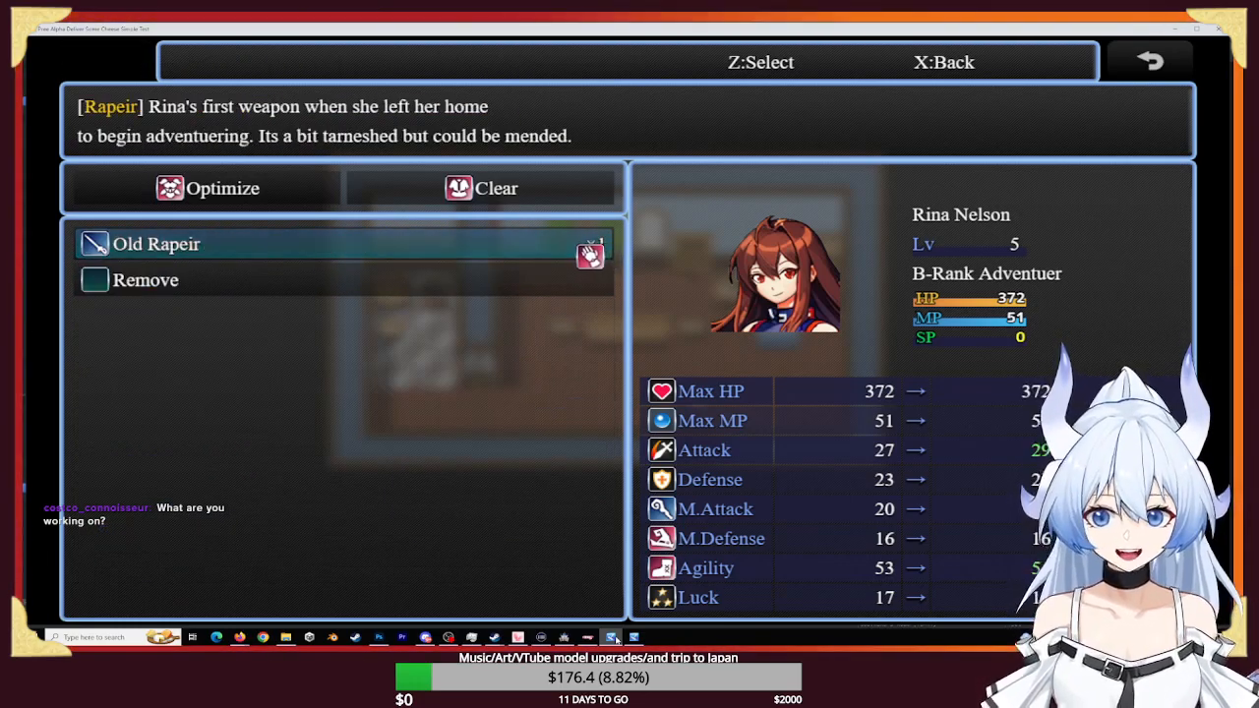
key("Down")
key("Up")
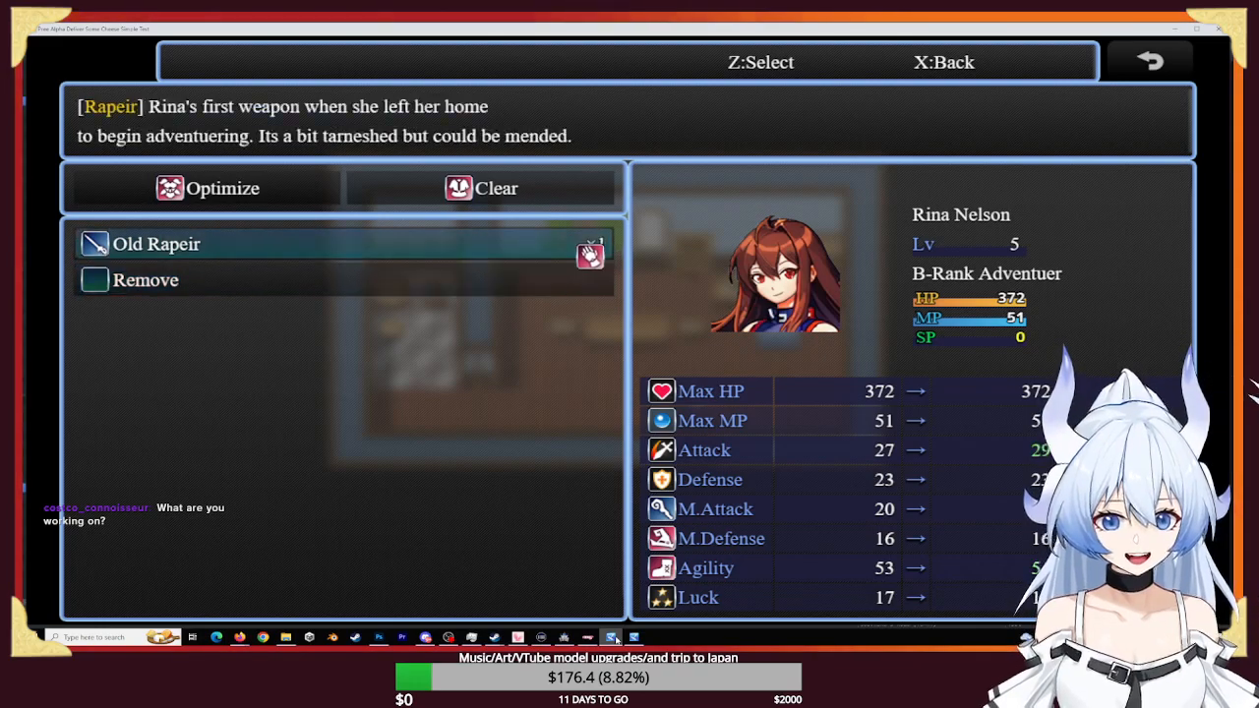
- Equip the Old Rapeir as Rina's weapon and return to the room
key("Return")
key("Down")
key("Up")
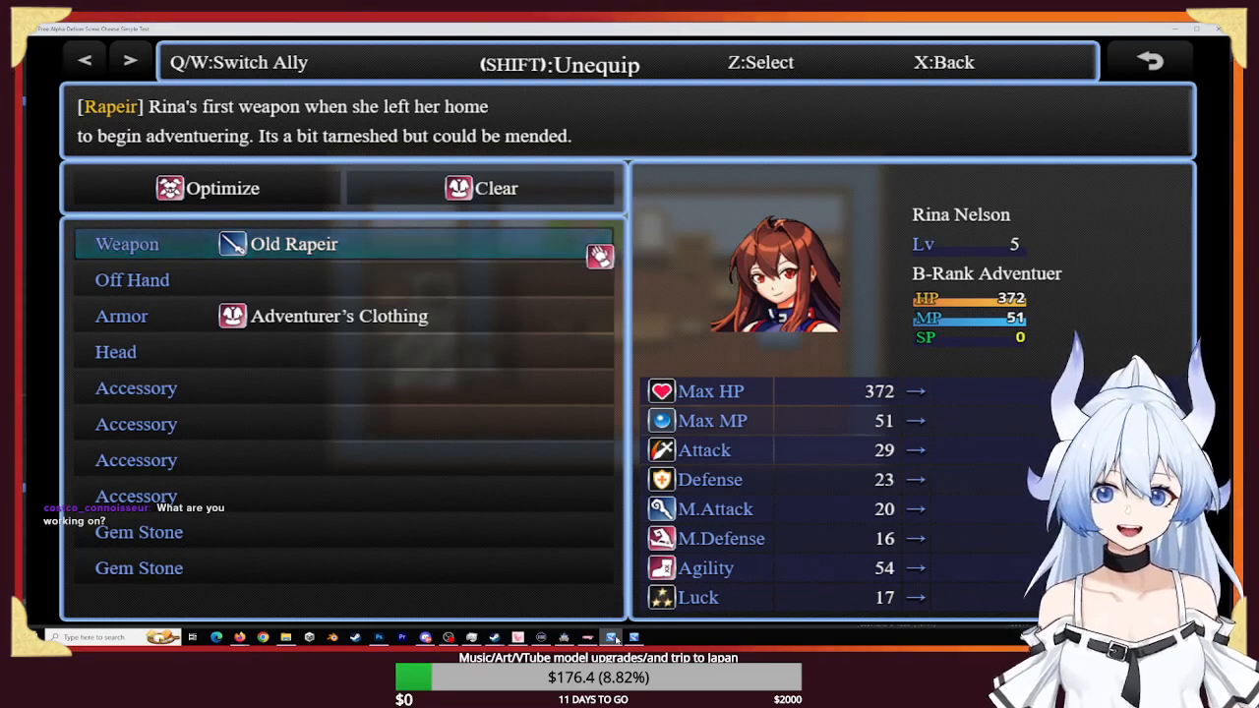
key("Down")
key("Down")
key("x")
key("x")
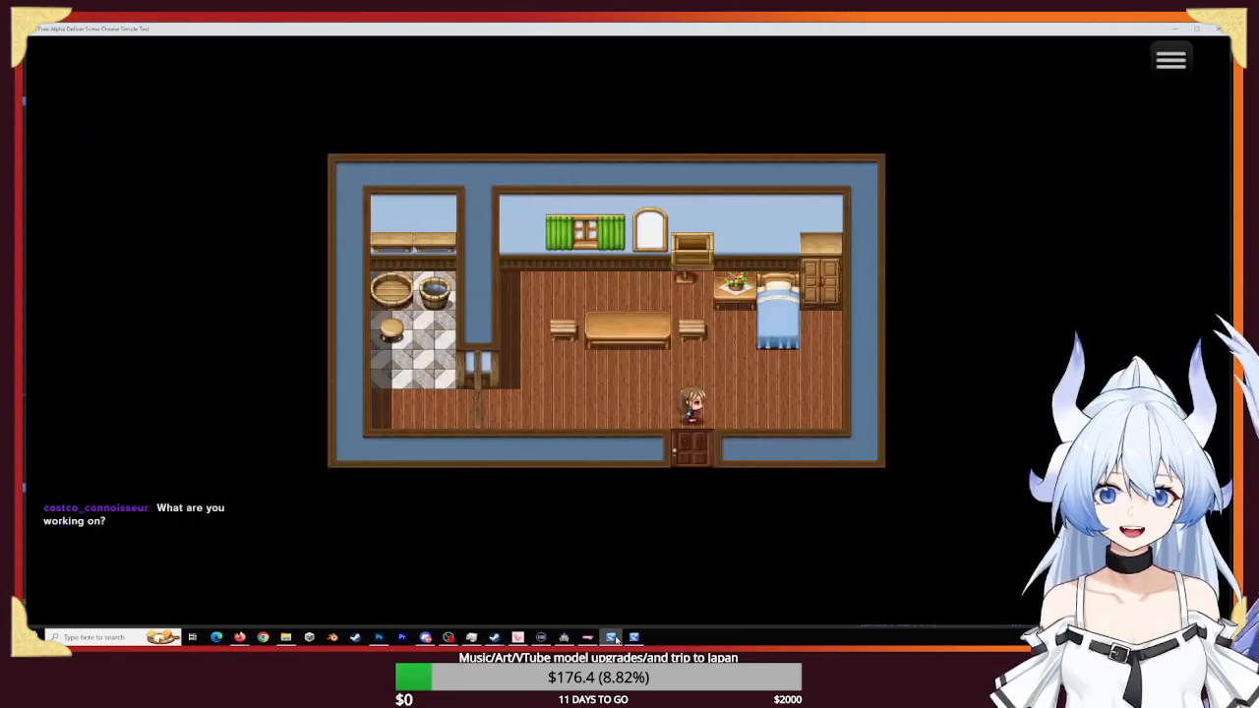
- Leave Rina's room and walk along the second-floor corridor and down the stairs to the inn's lobby
key("Down")
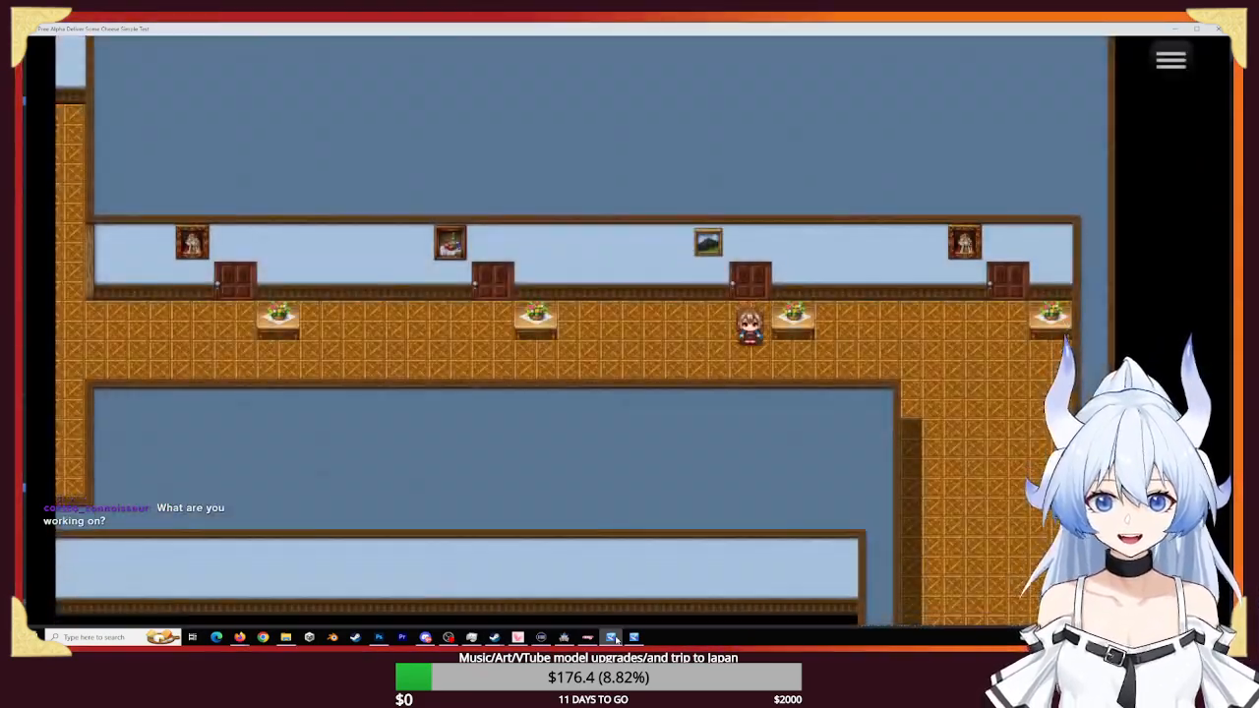
key("Left")
key("Left")
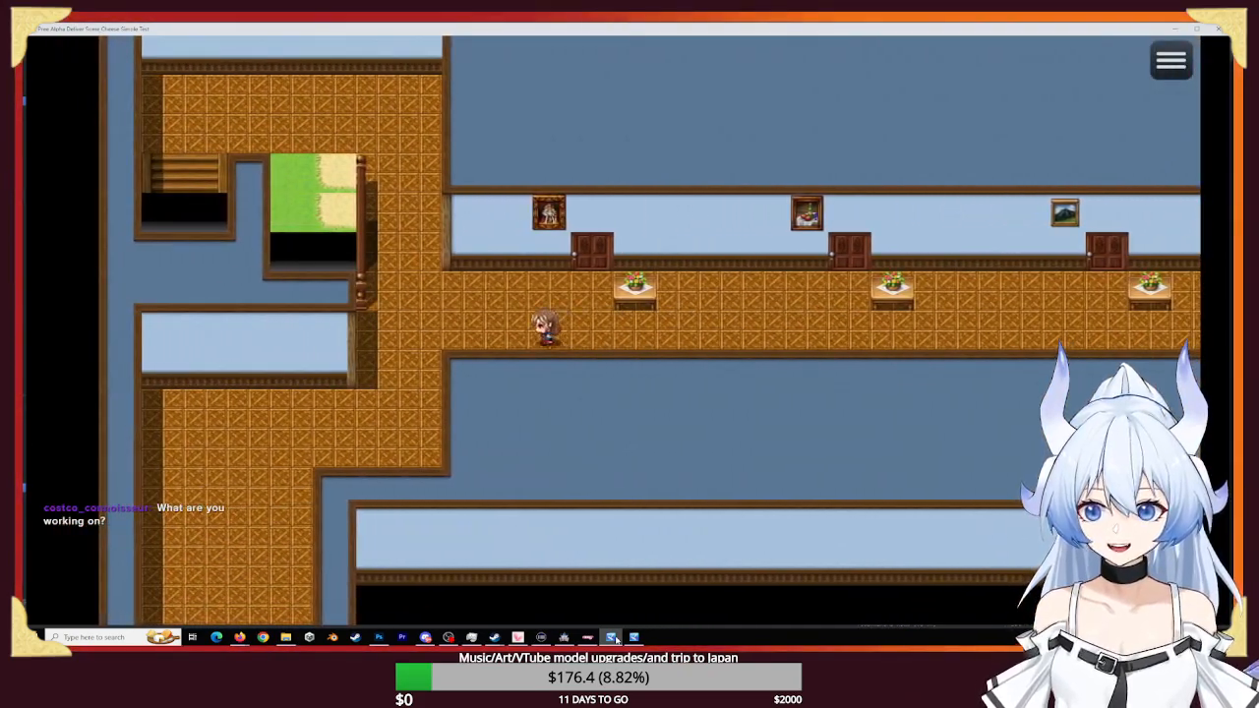
key("Up")
key("Left")
key("Down")
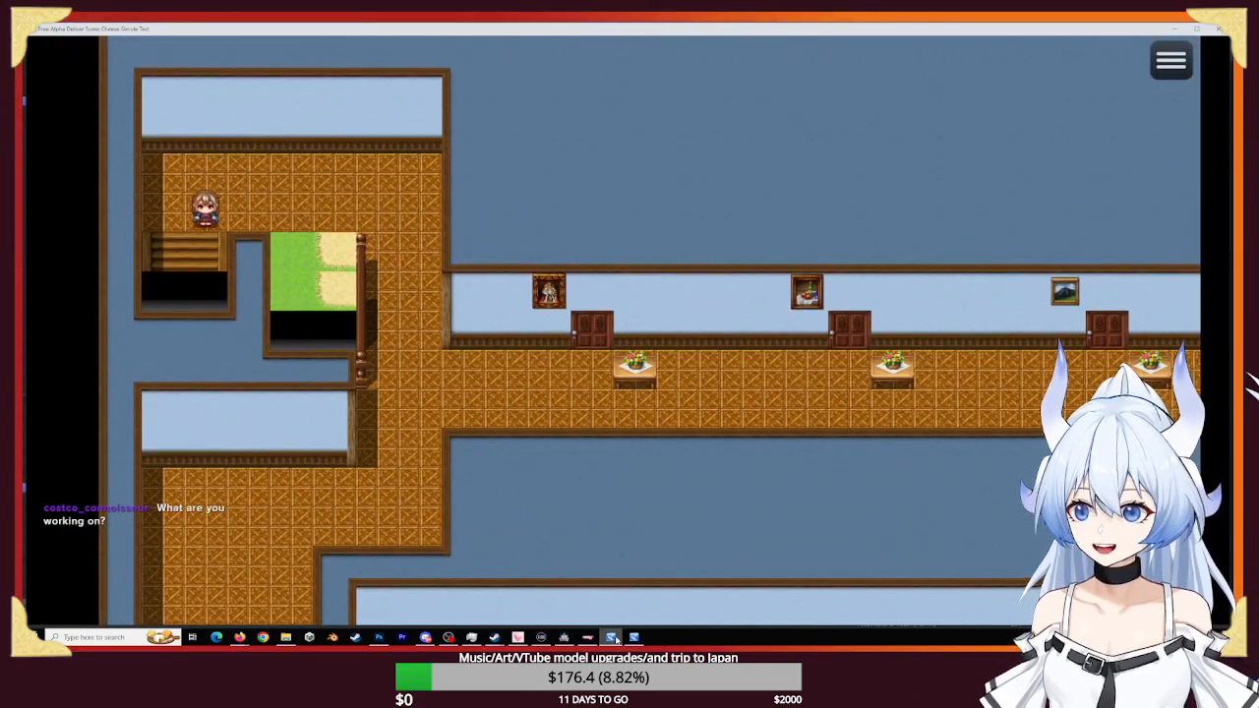
key("Down")
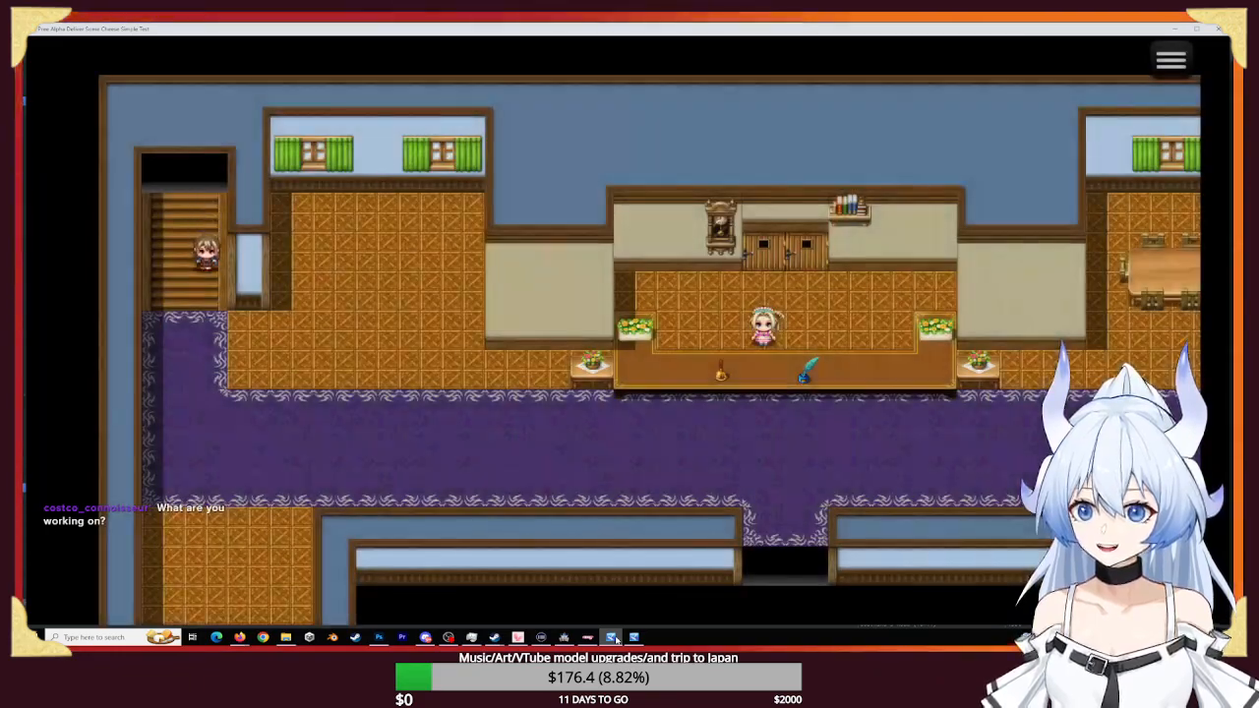
- Walk the character past the reception counter and out of the inn's front entrance into Newinberg
key("Right")
key("Right")
key("Down")
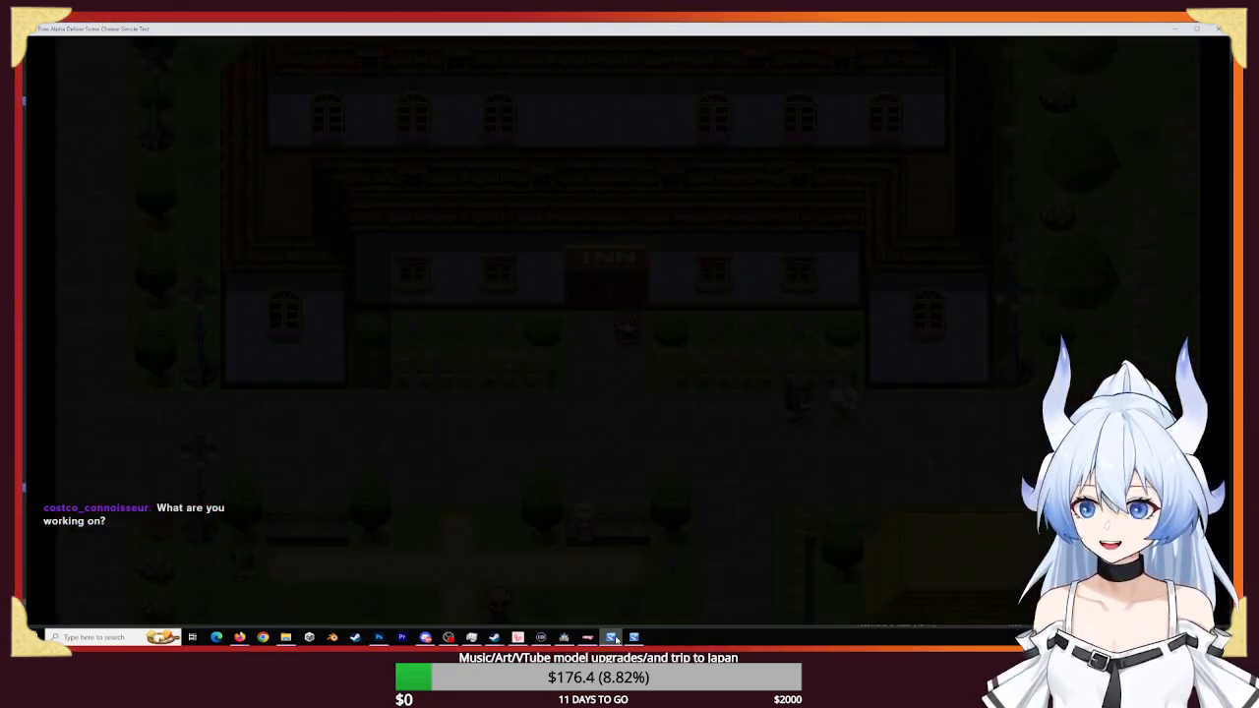
- Walk the character around the inn to the brick blacksmith building and enter the shop
key("Down")
key("Left")
key("Left")
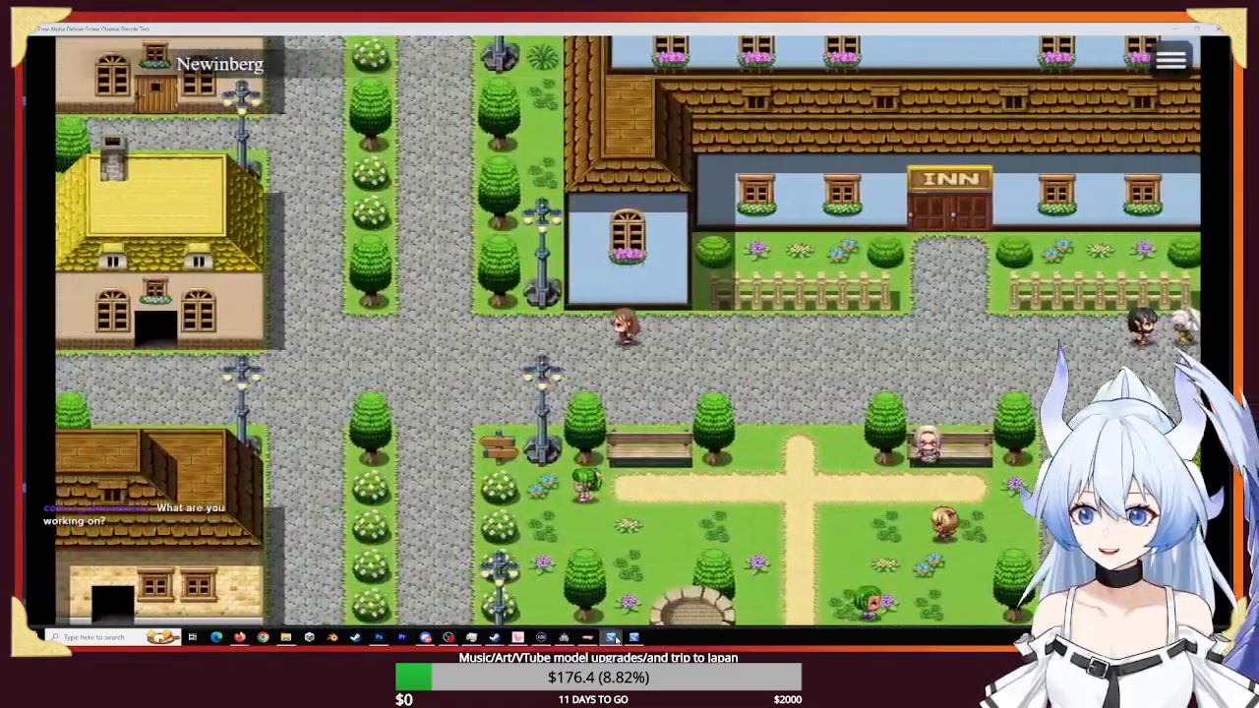
key("Up")
key("Up")
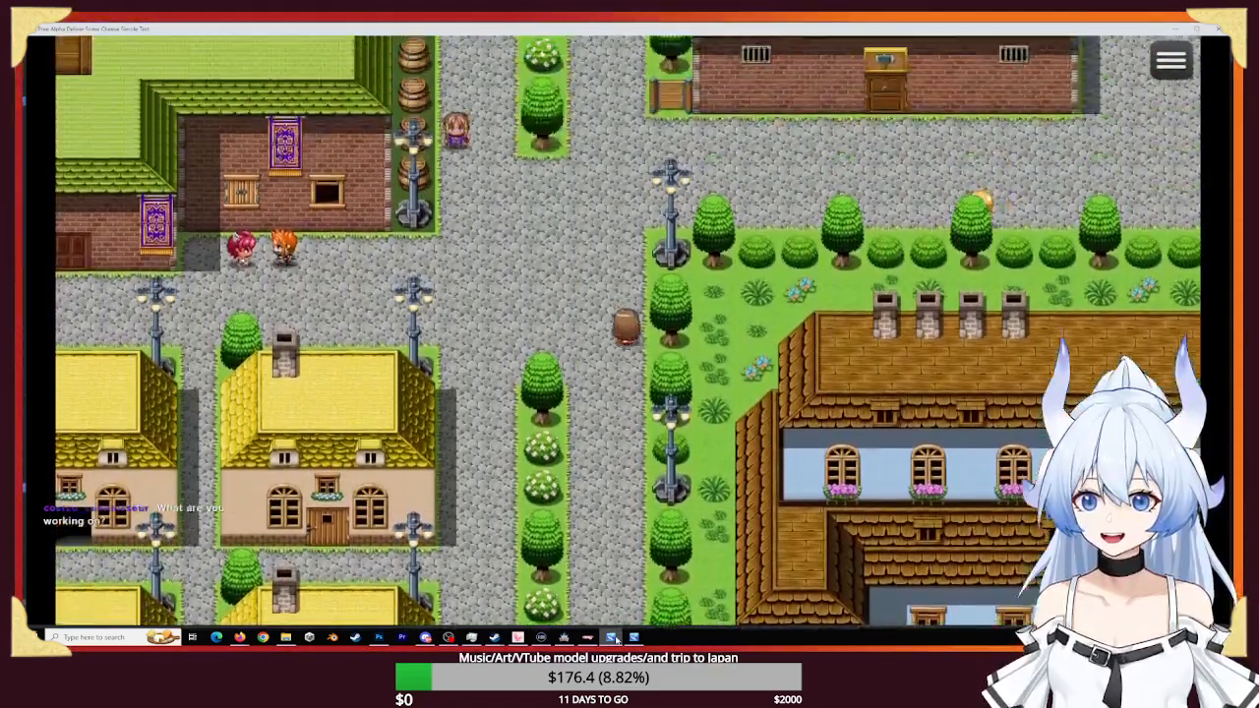
key("Right")
key("Right")
key("Up")
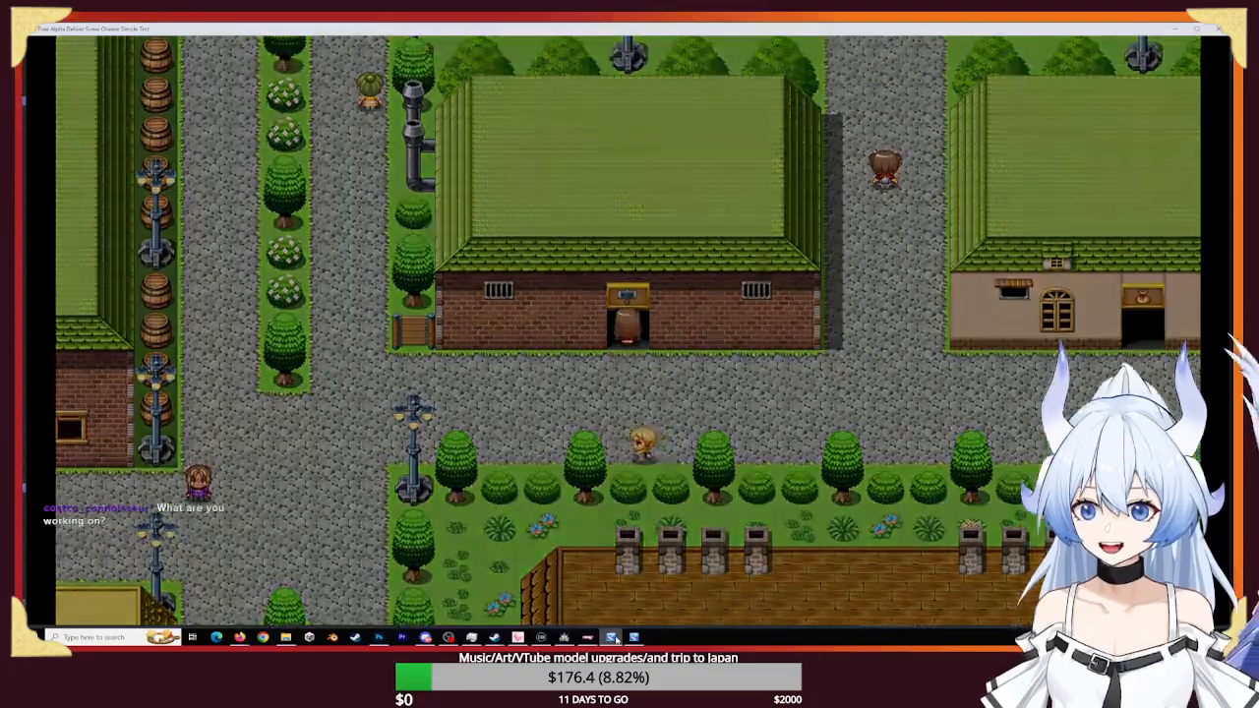
key("Up")
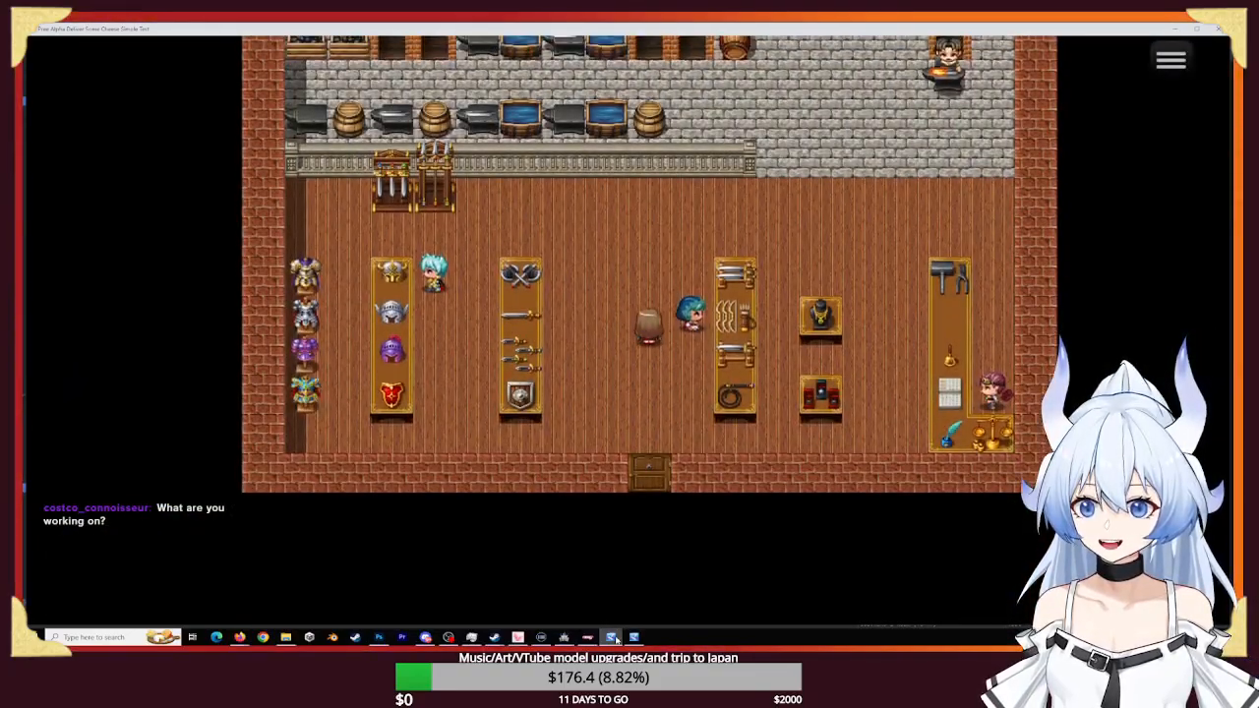
- Walk the character to the blacksmith at the forge, ask for the old sword's repair and hand it over
key("Right")
key("Right")
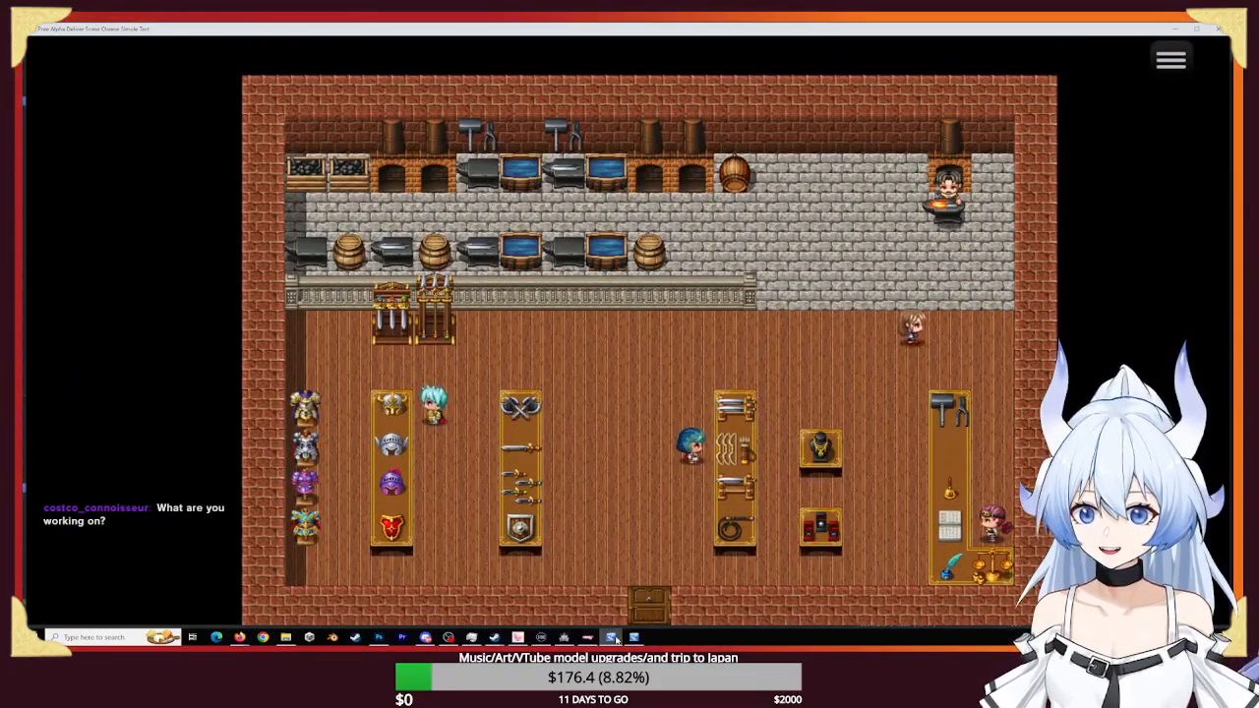
key("Up")
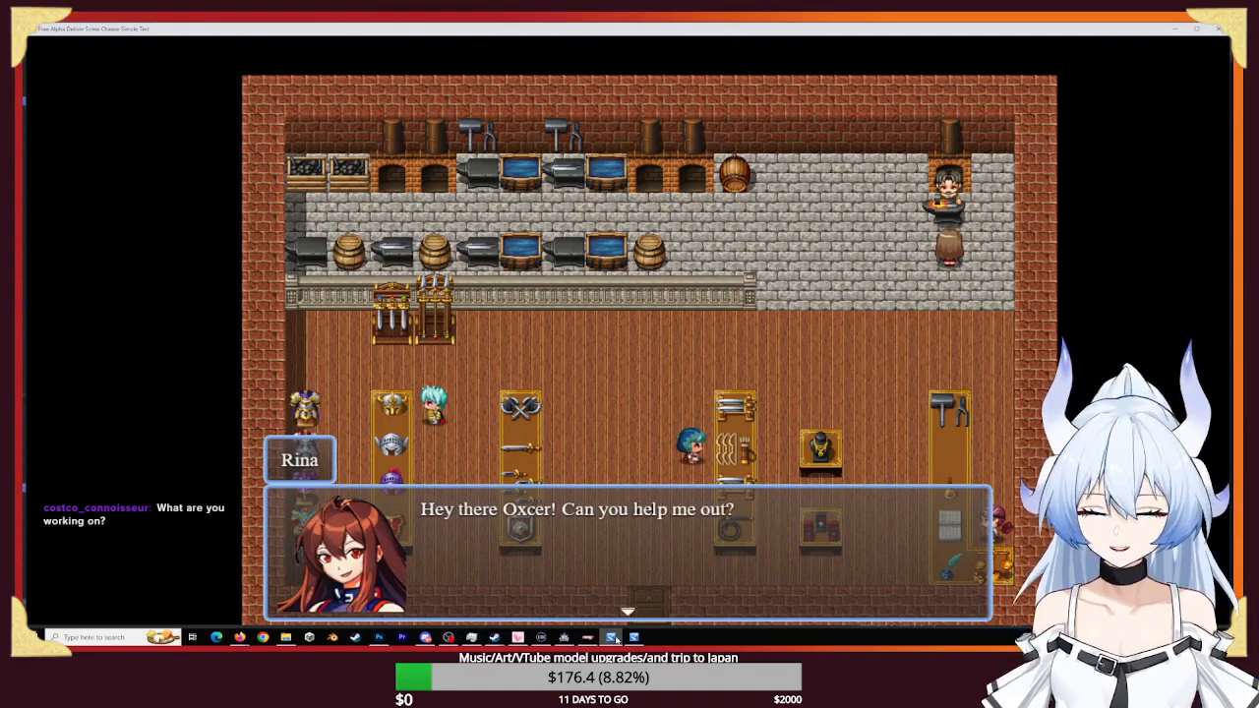
key("Return")
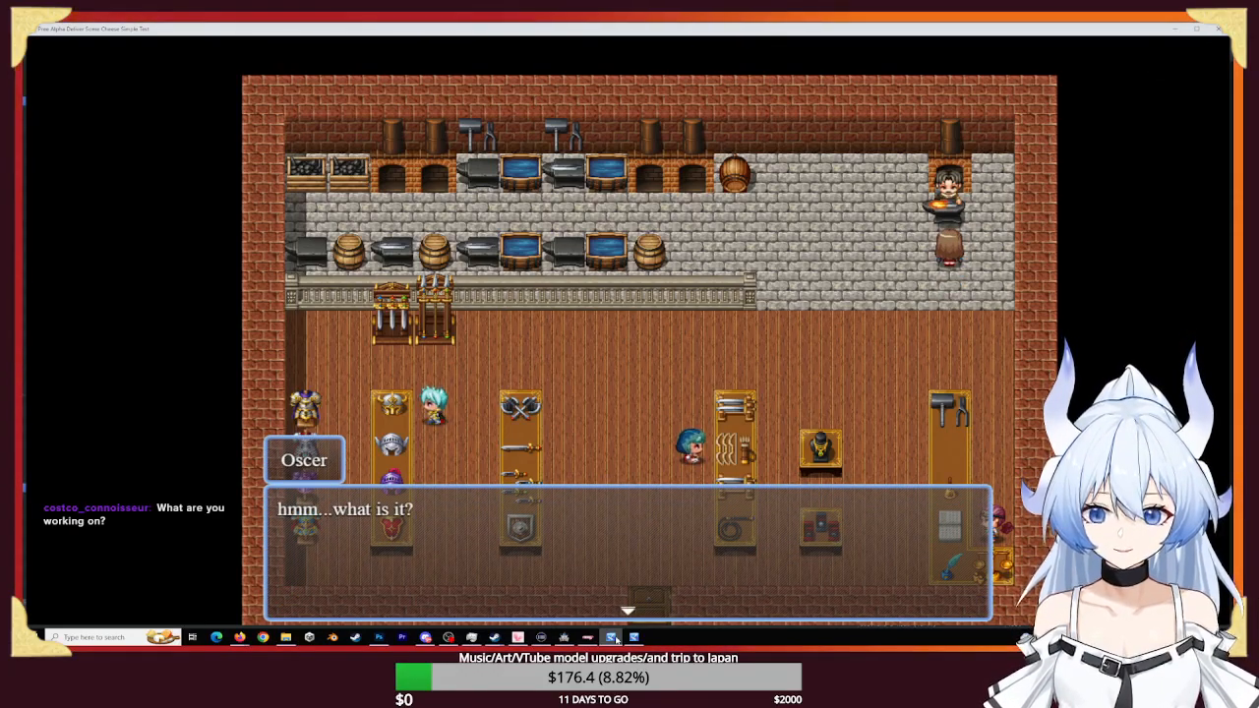
key("Return")
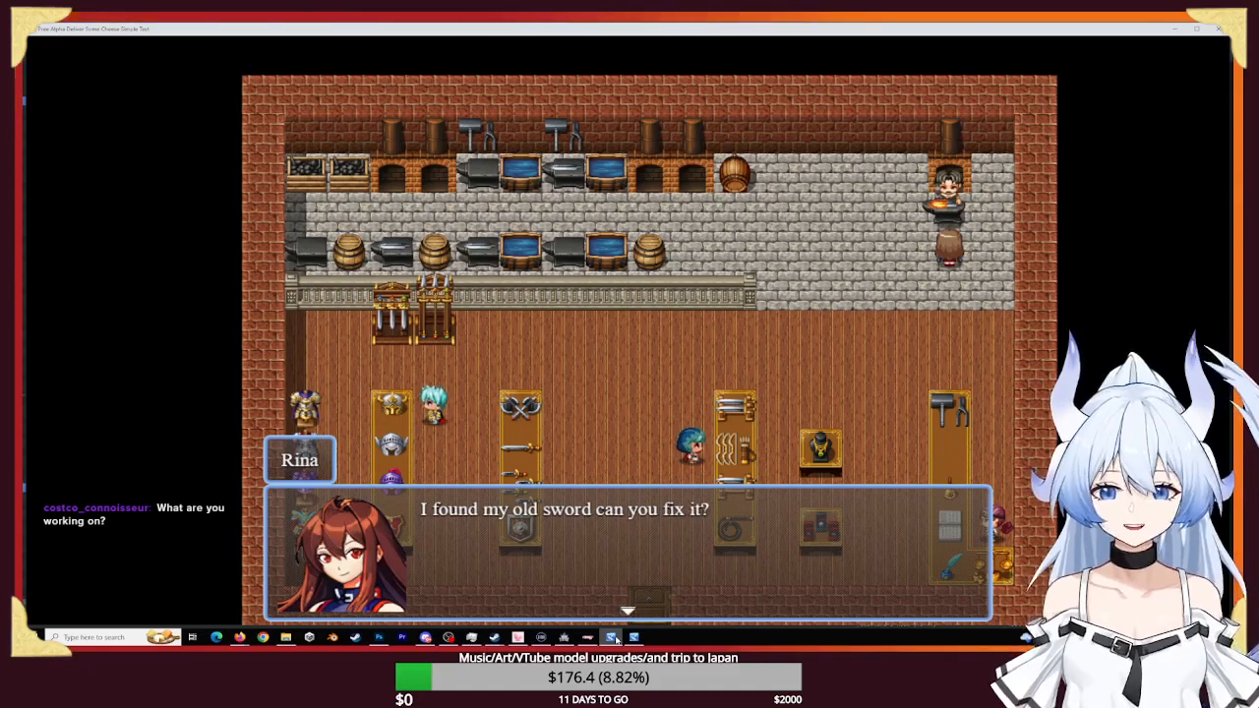
key("Return")
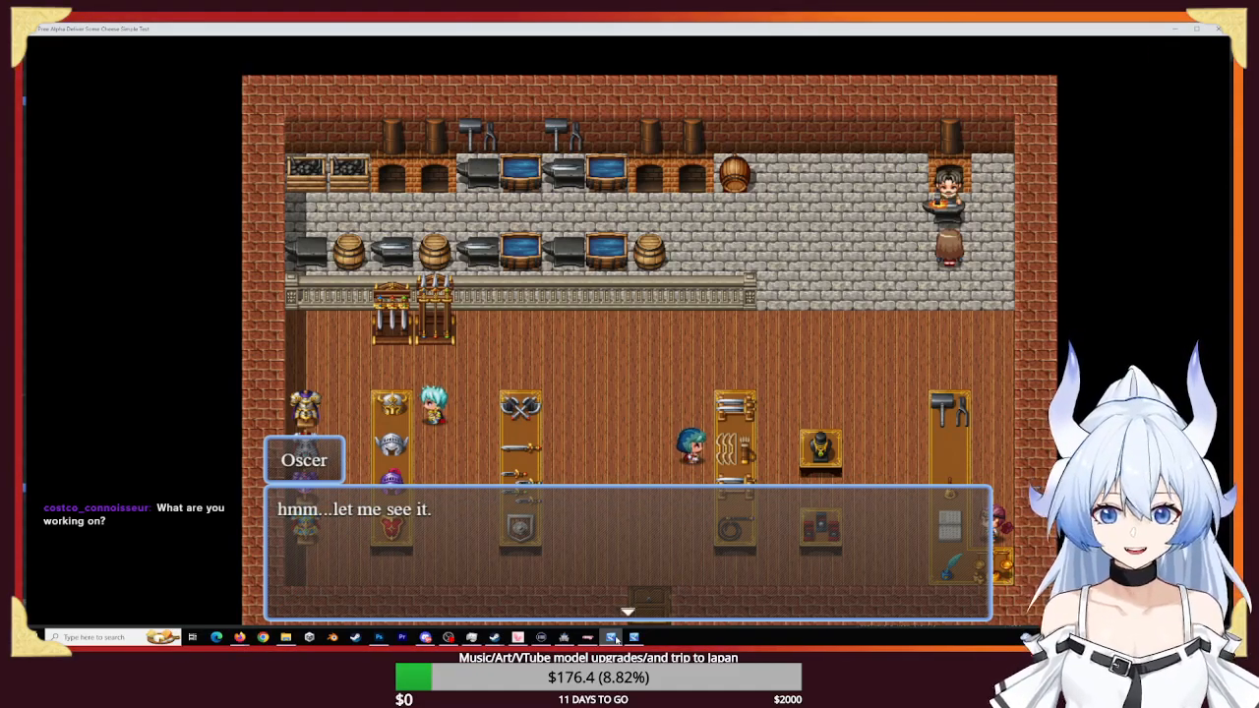
key("Return")
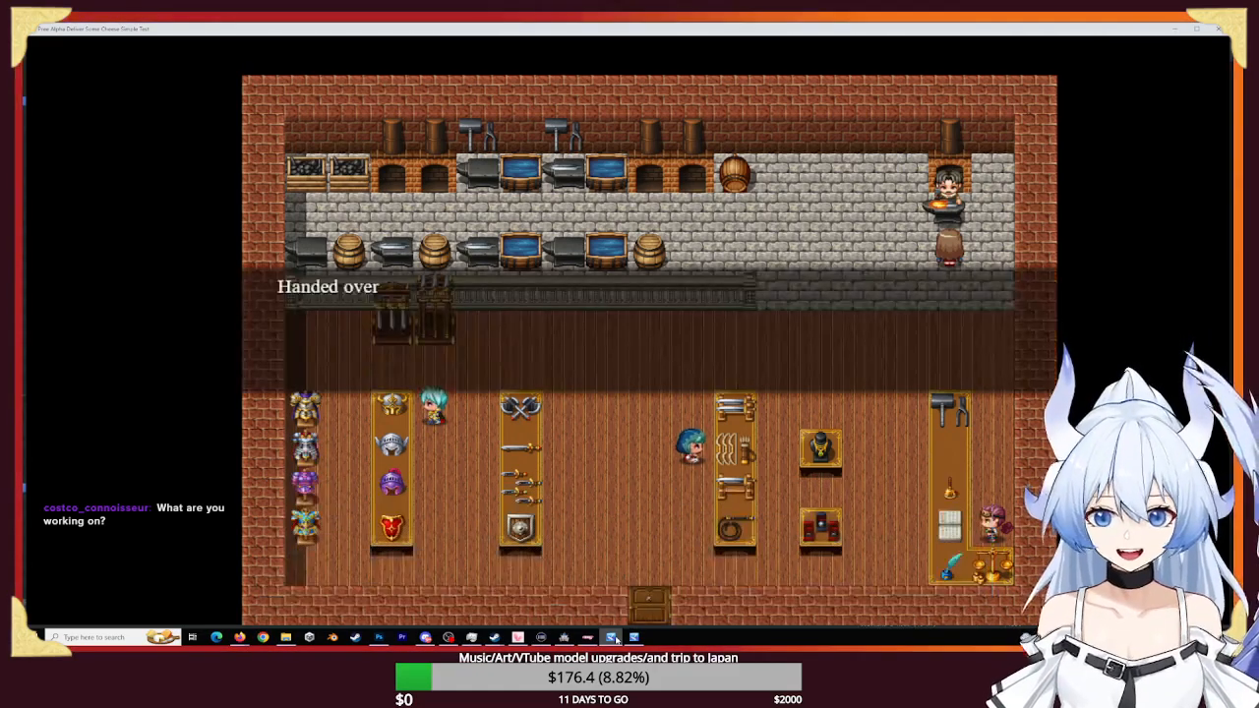
key("Return")
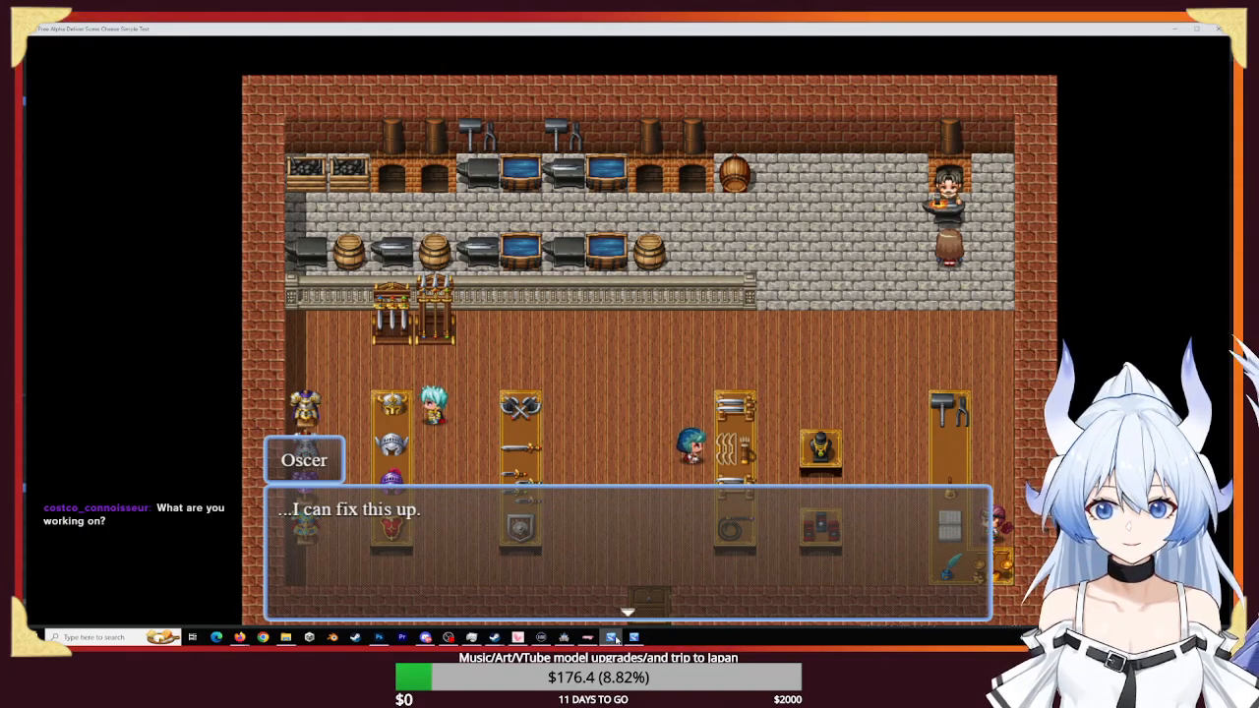
- Advance the blacksmith's repair dialogue to receive the heirloom rapier and play the first lines about the blade
key("Return")
key("Return")
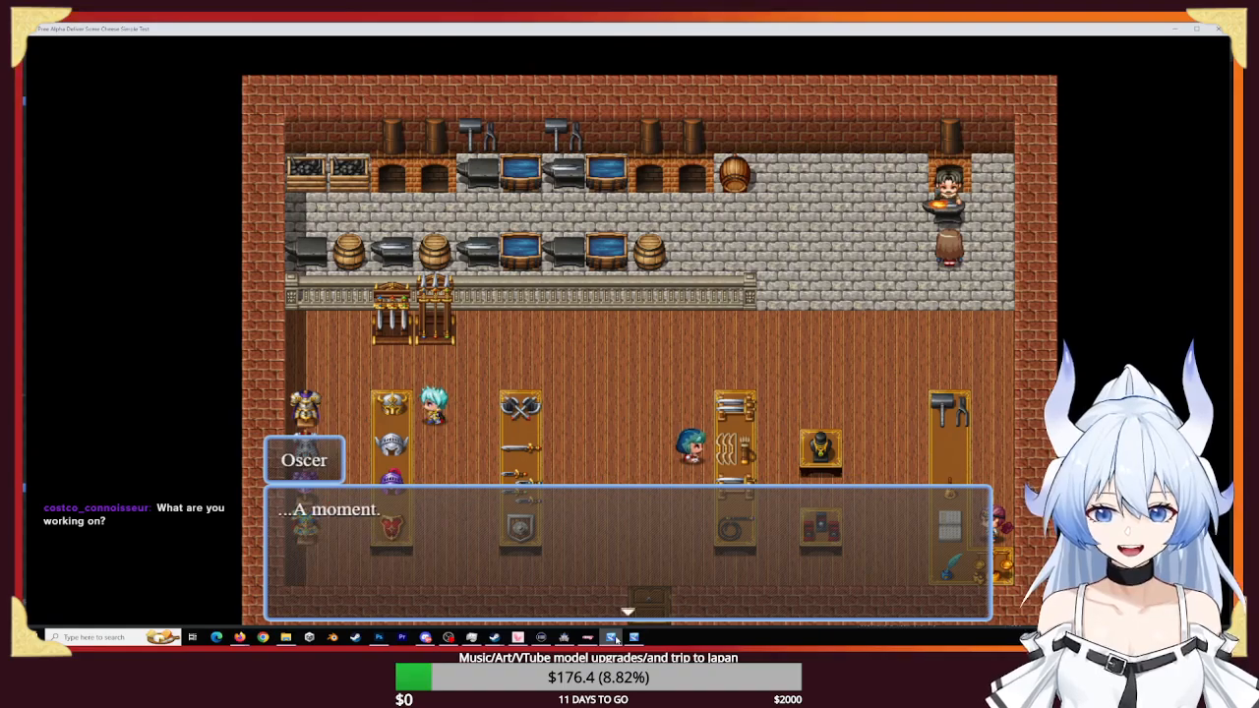
key("Return")
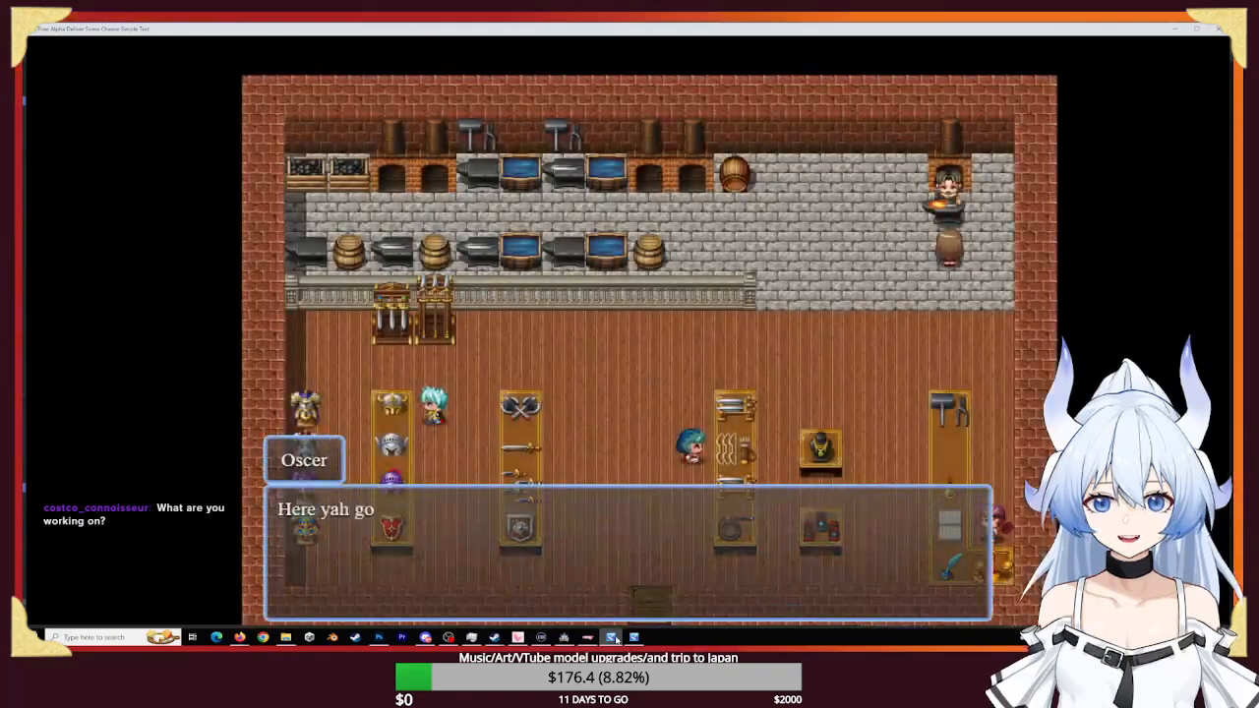
key("Return")
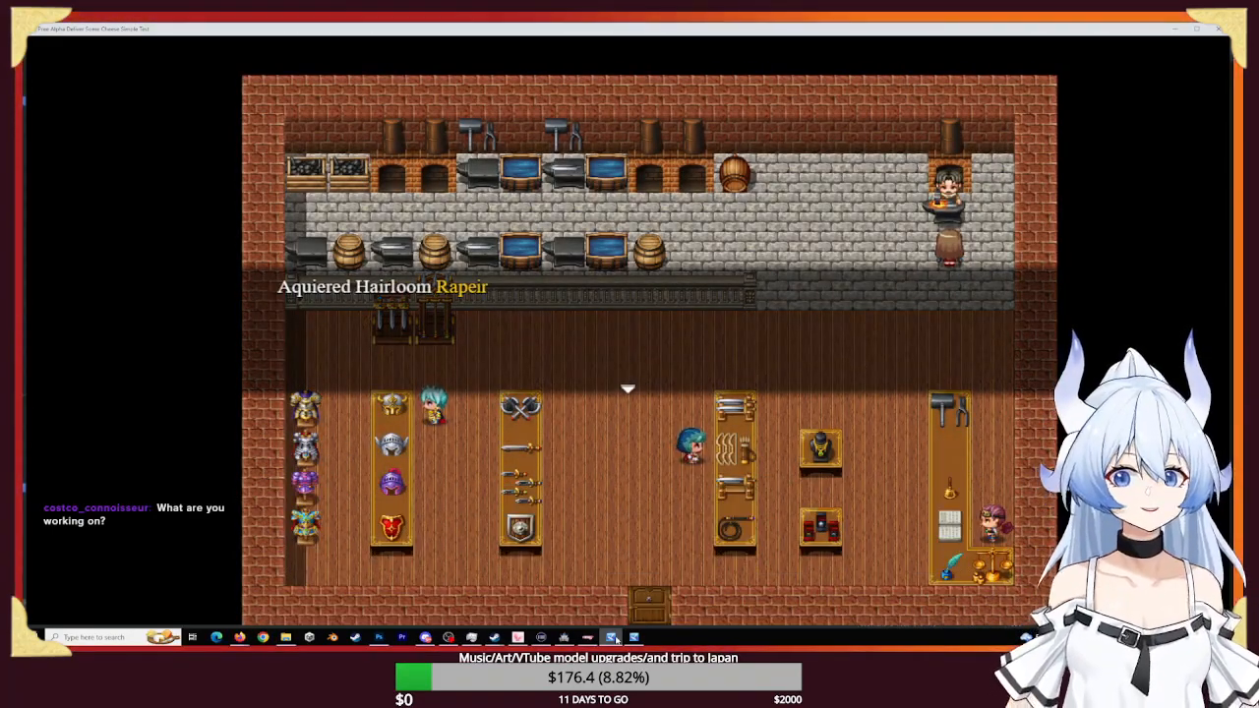
key("Return")
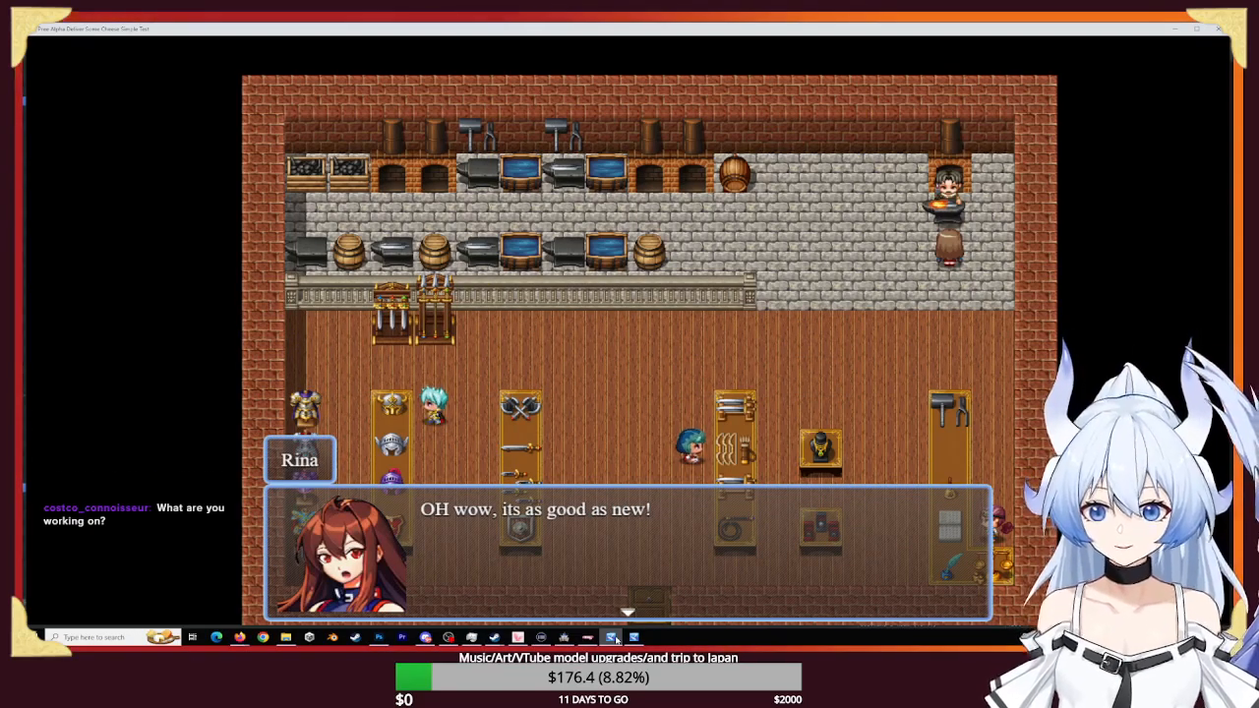
key("Return")
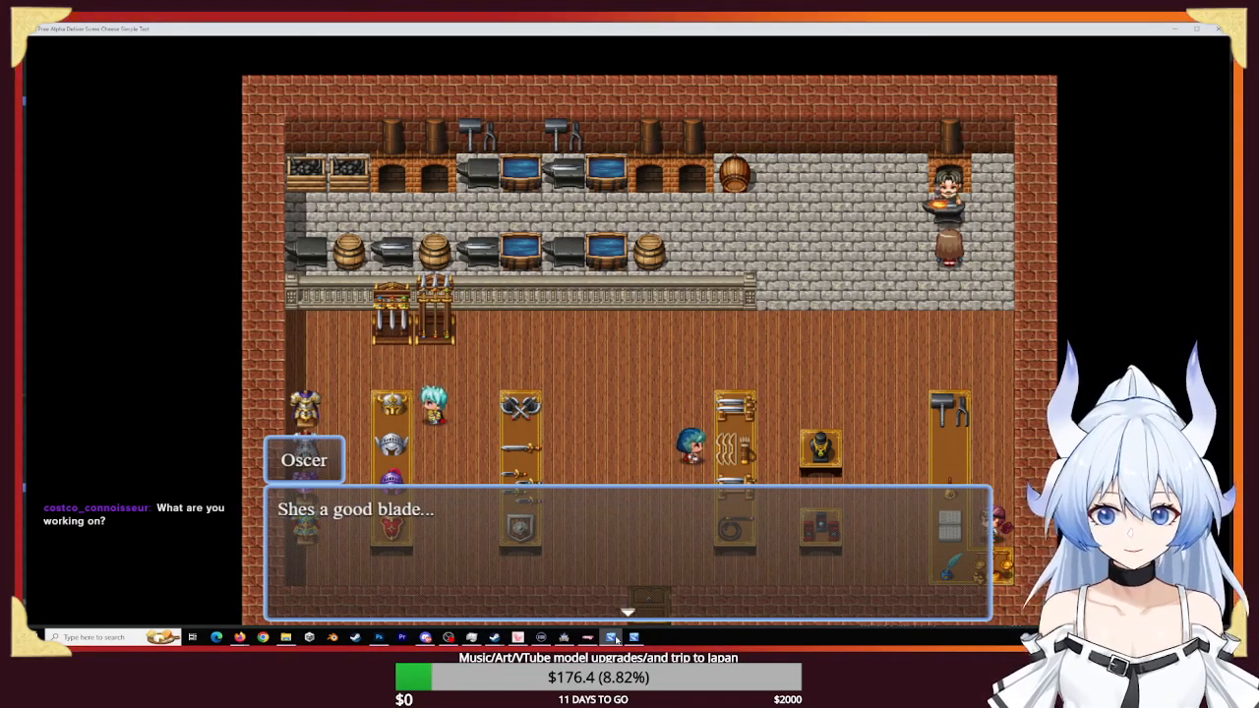
- Play through the rest of the conversation about the father's gift and walk away from the forge
key("Return")
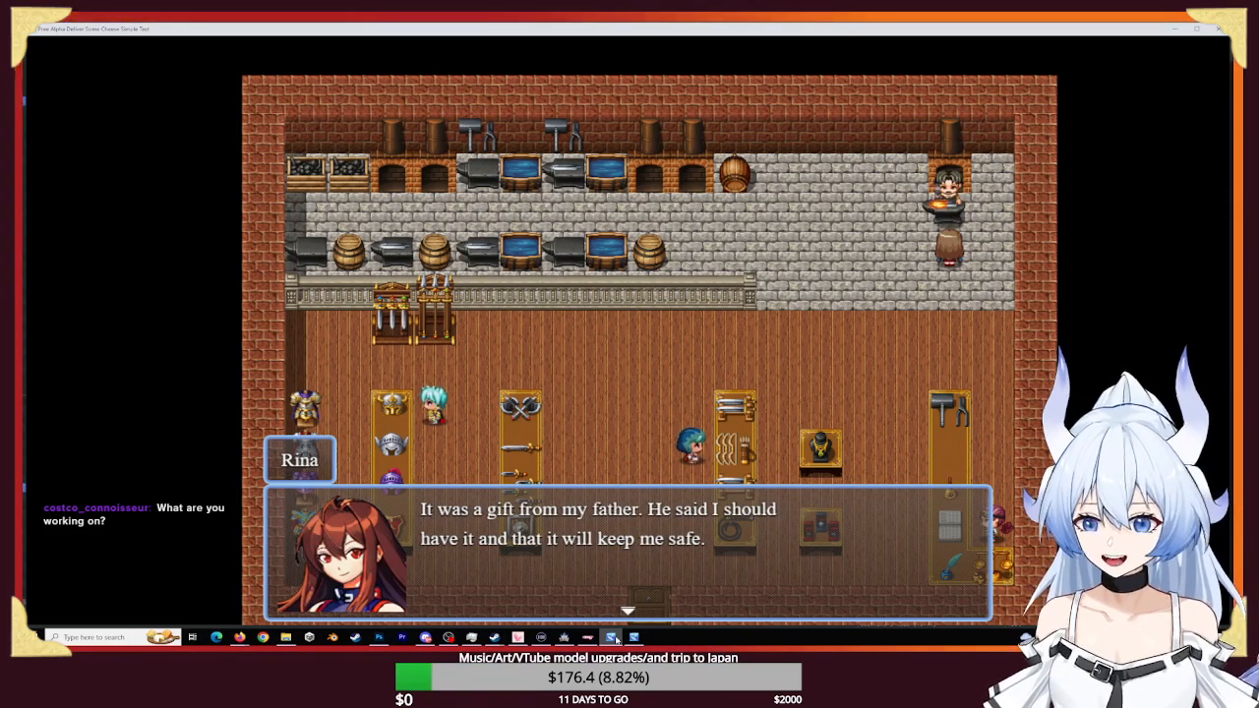
key("Return")
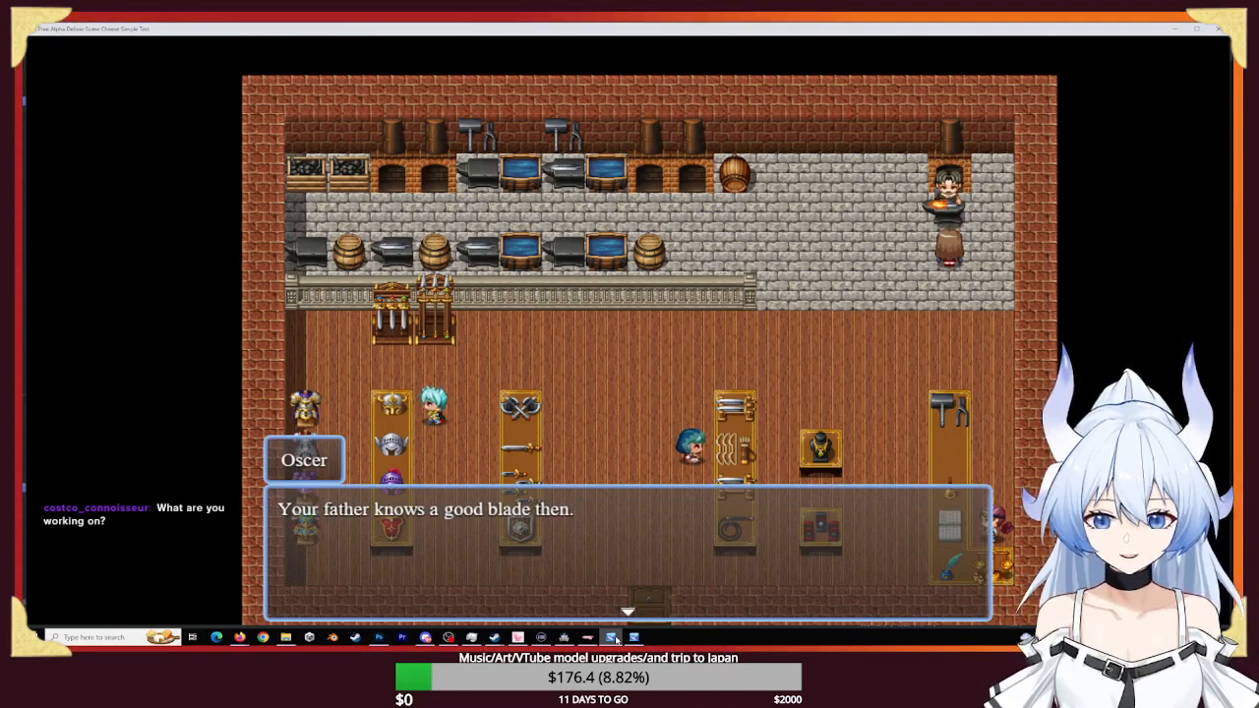
key("Return")
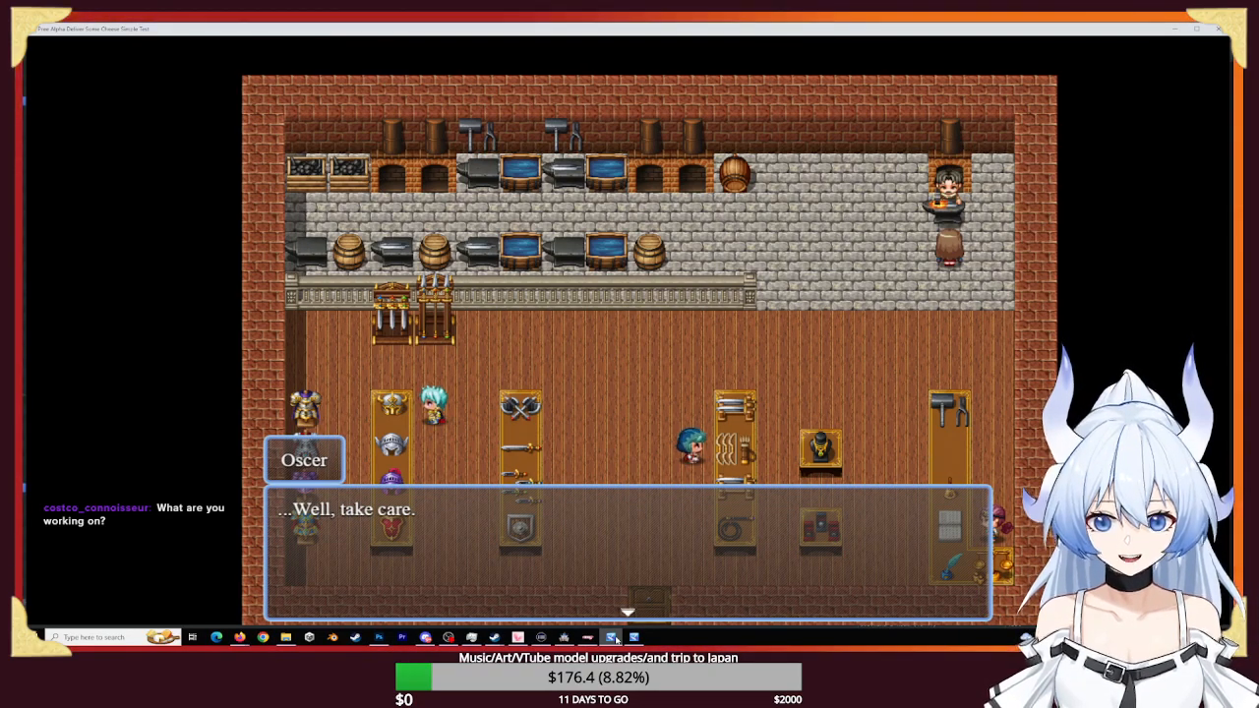
key("Return")
key("Return")
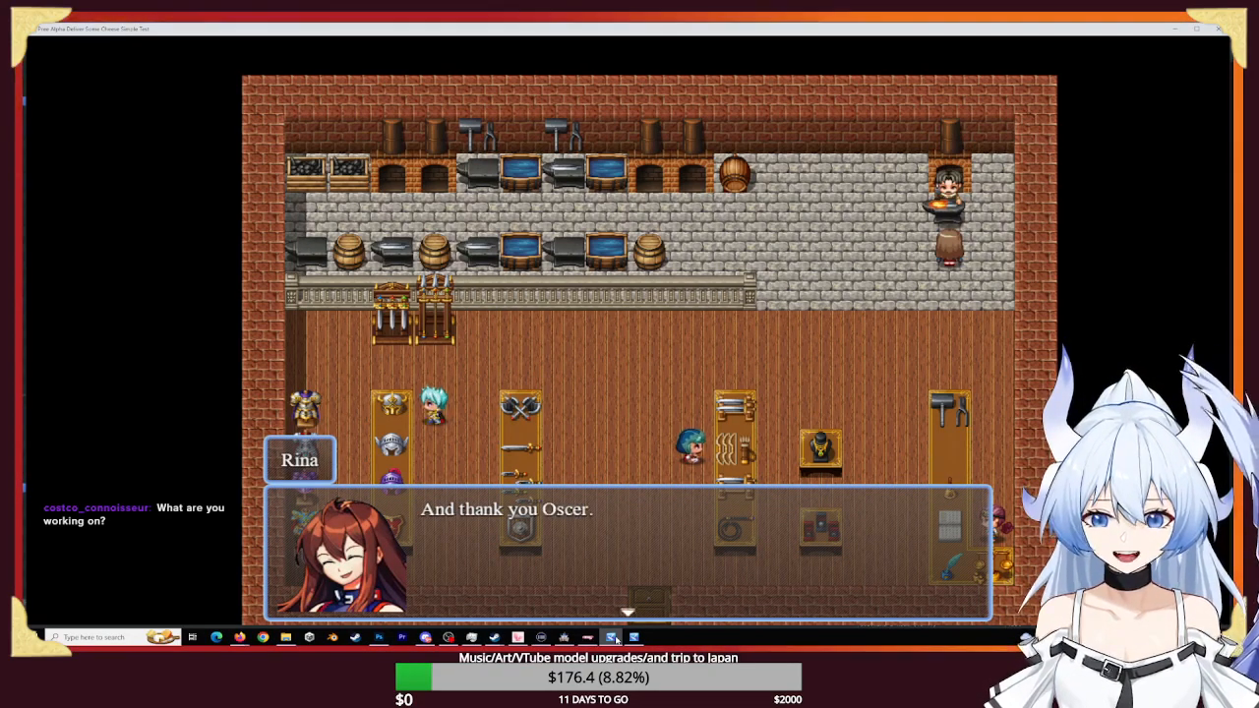
key("Return")
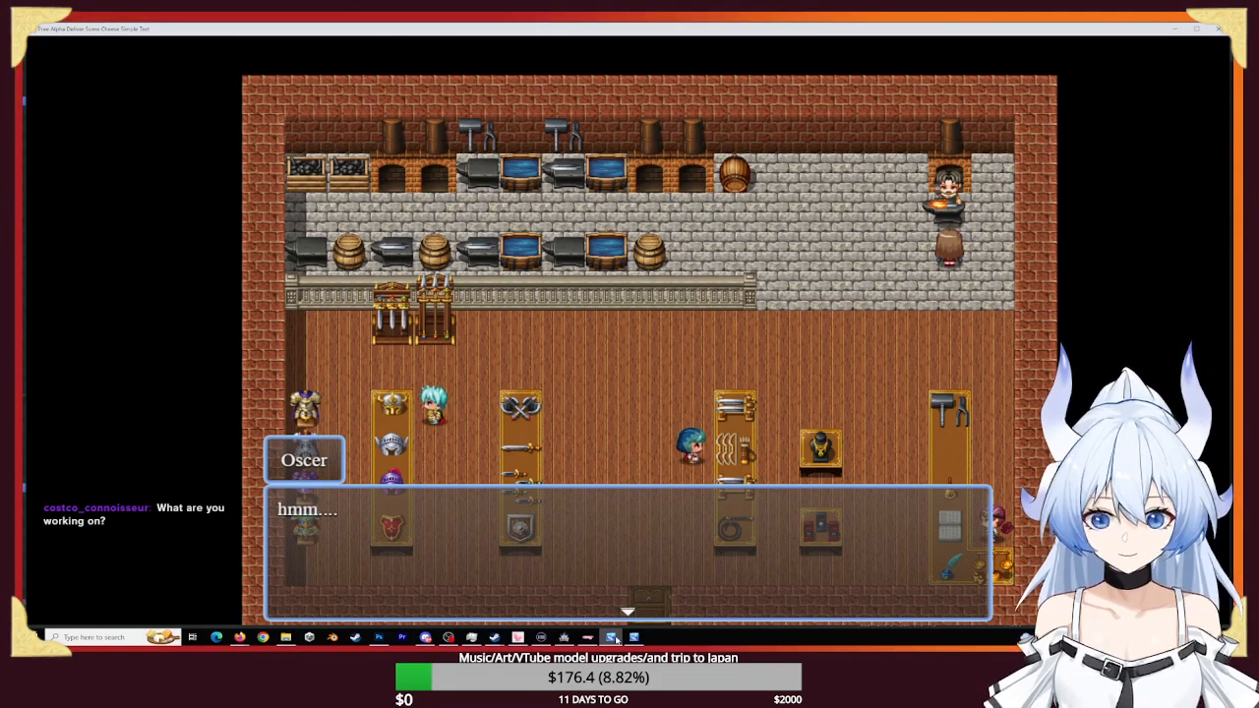
key("Return")
key("Left")
key("Left")
key("Down")
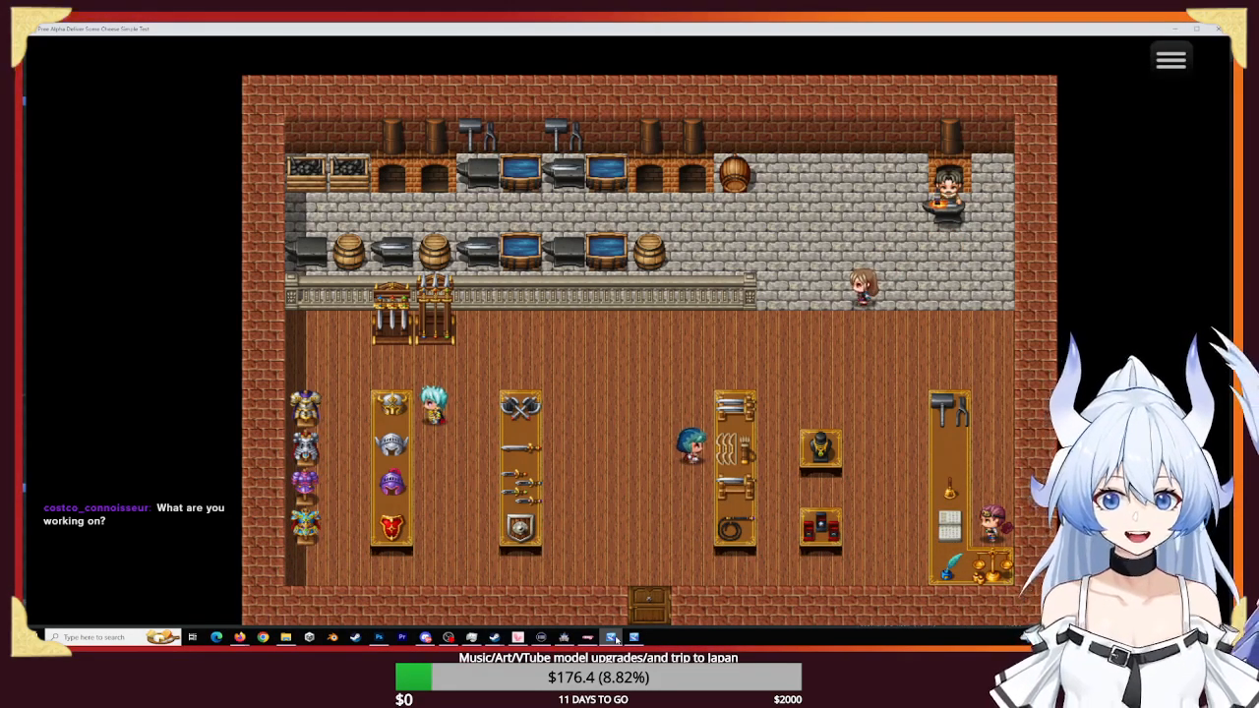
- Compare the Broken Sword with the Hearloom Rapeir, equip the Hearloom Rapeir as Rina's weapon and return to the shop
key("Escape")
key("Right")
key("Right")
key("z")
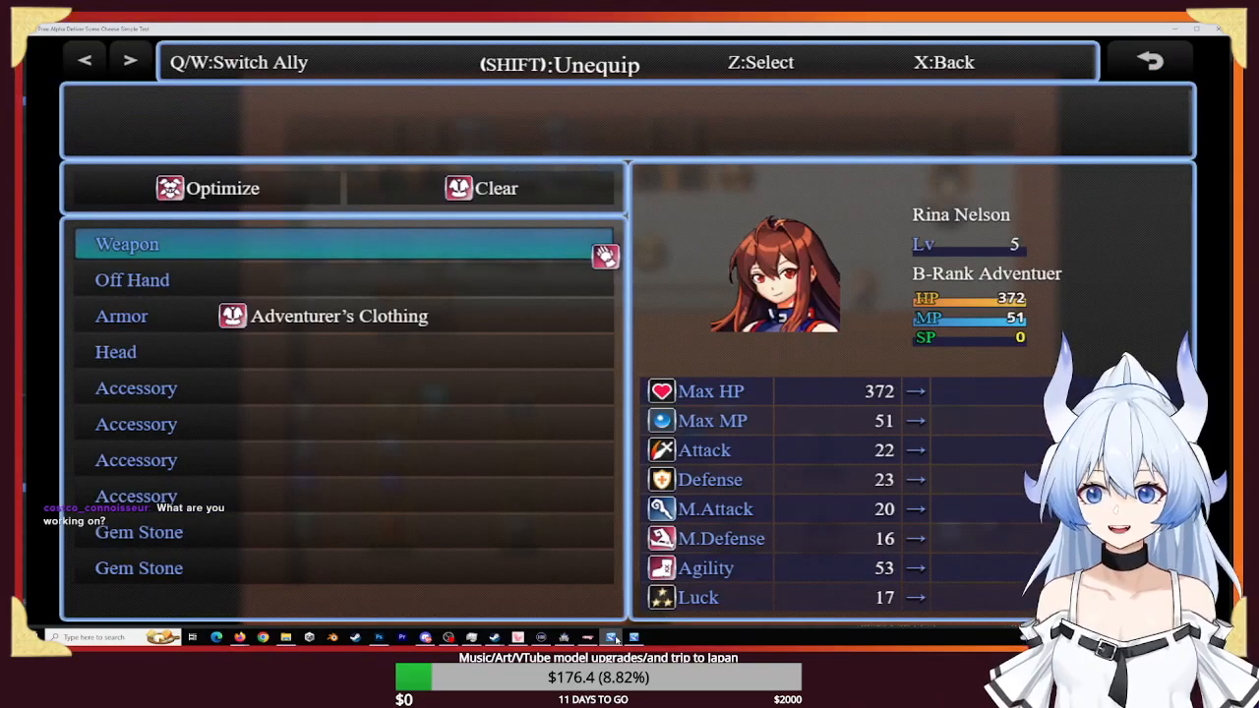
key("z")
key("Up")
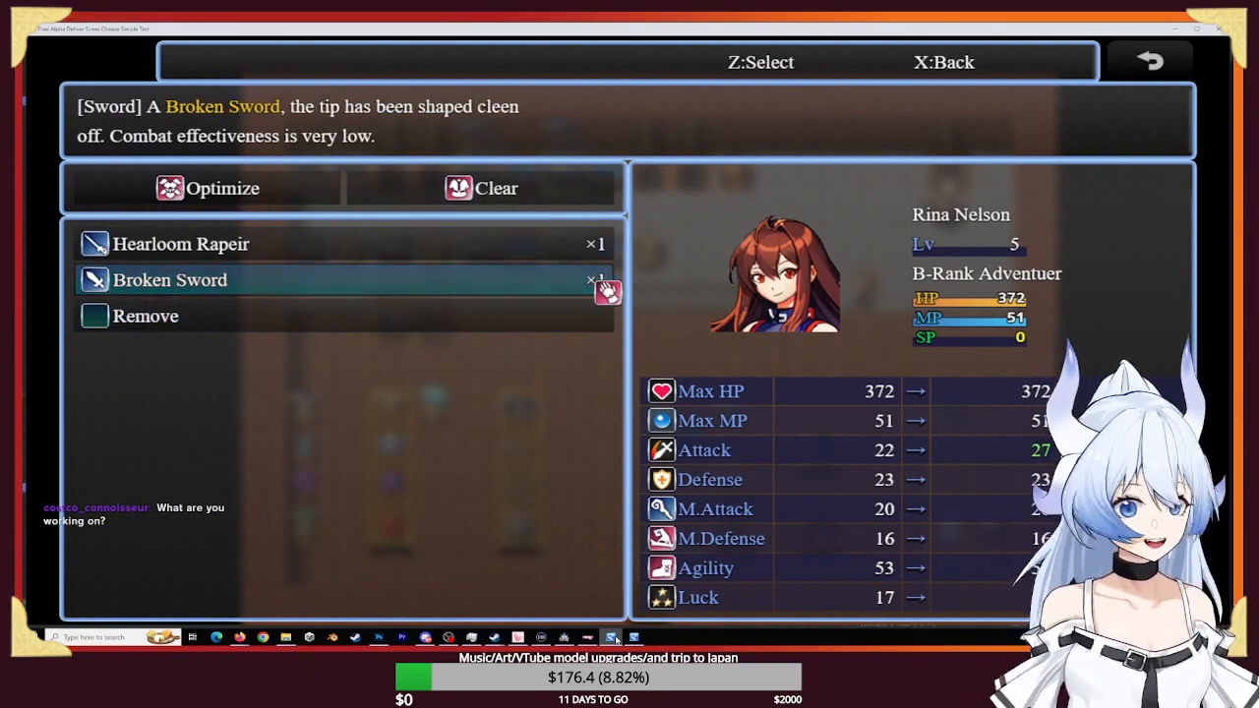
key("Up")
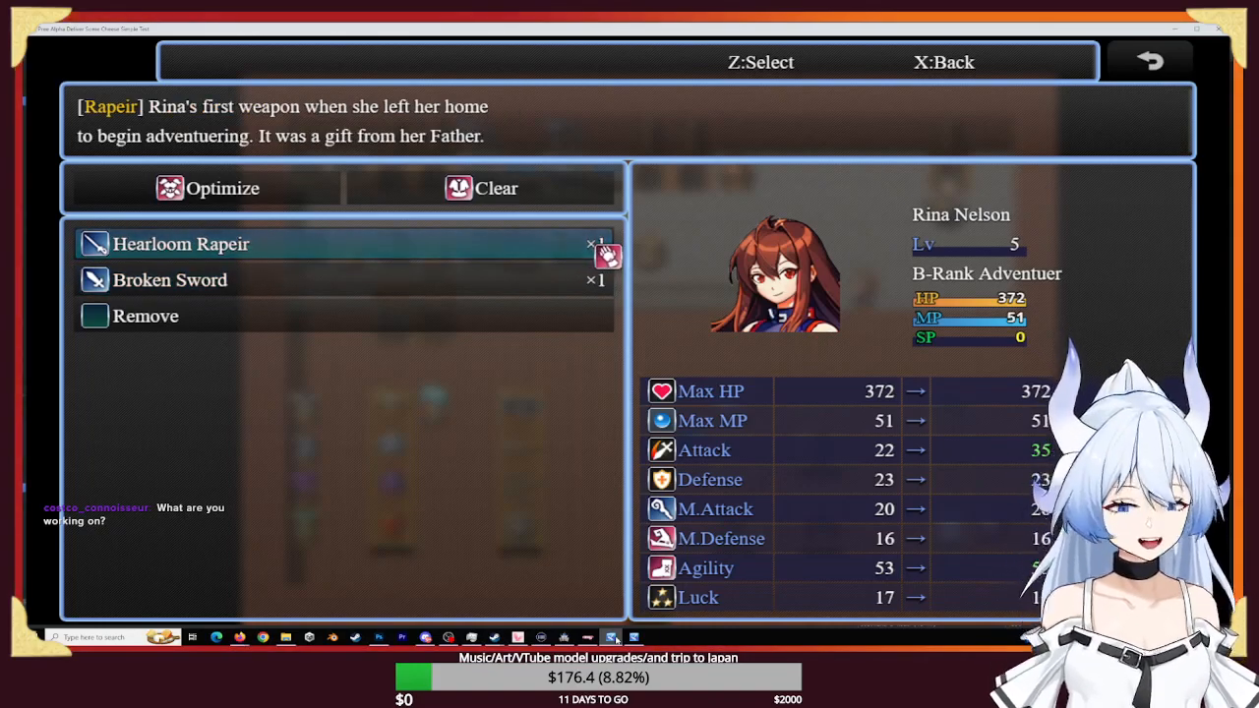
key("Down")
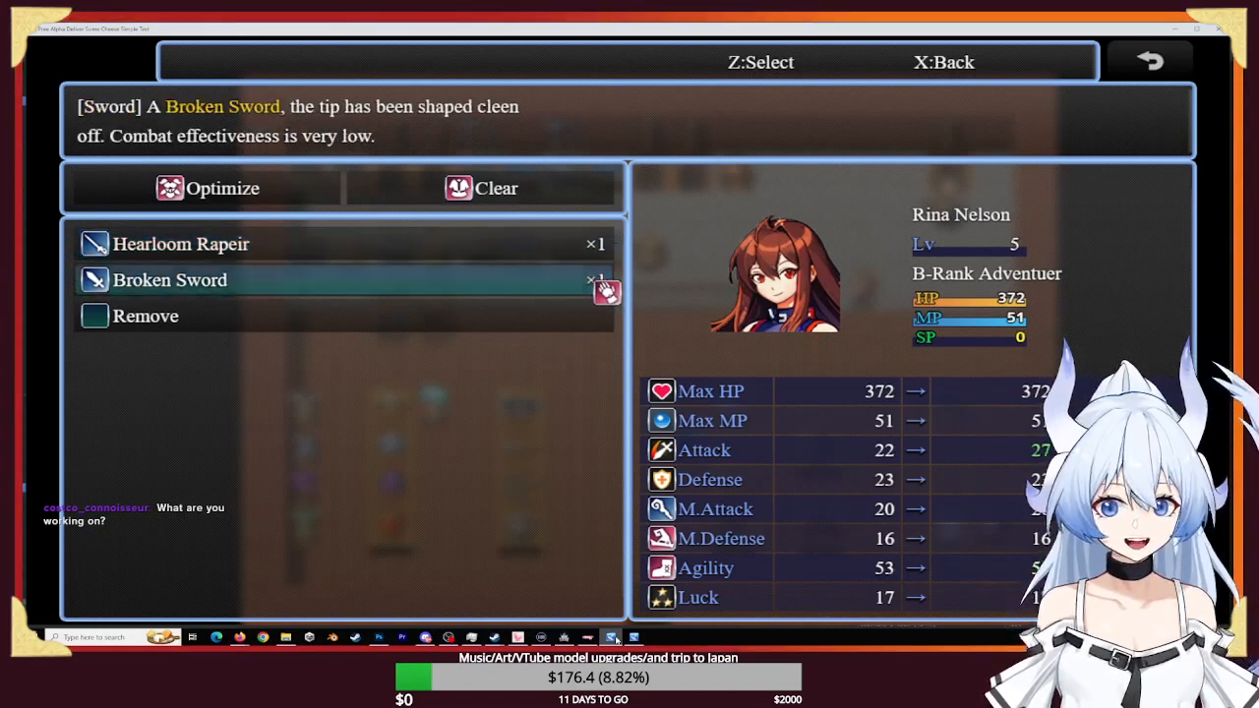
key("Up")
key("z")
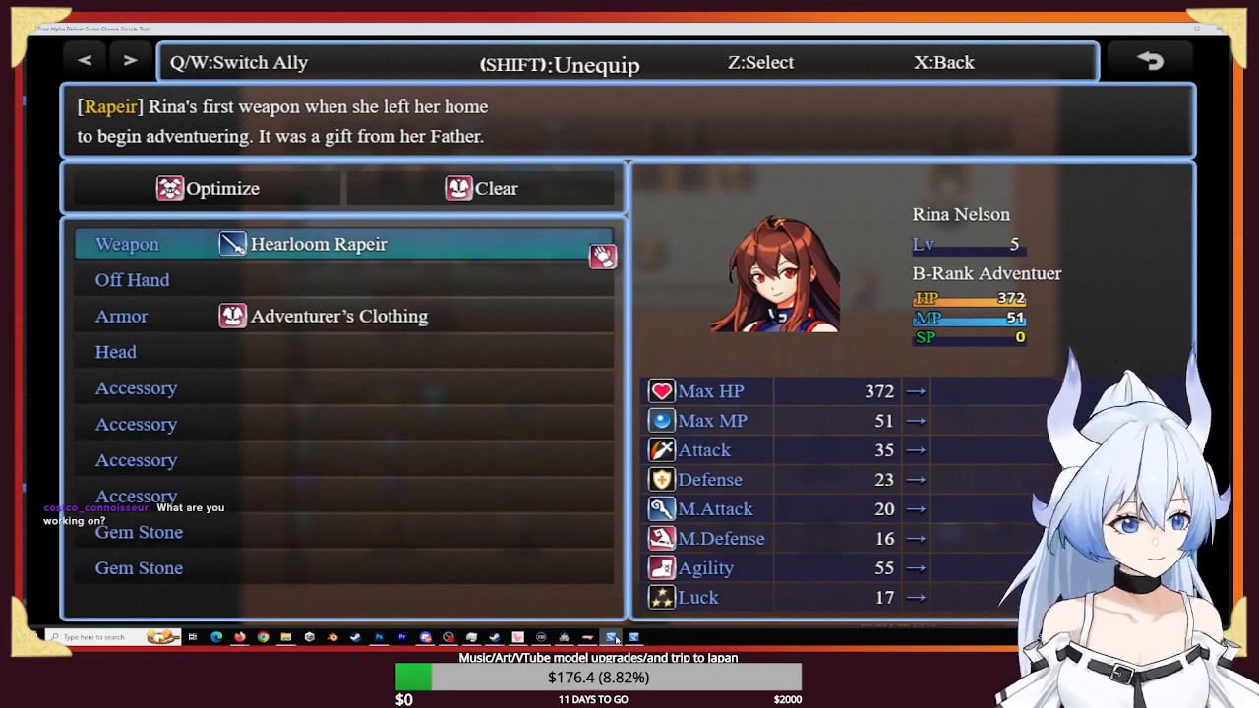
key("x")
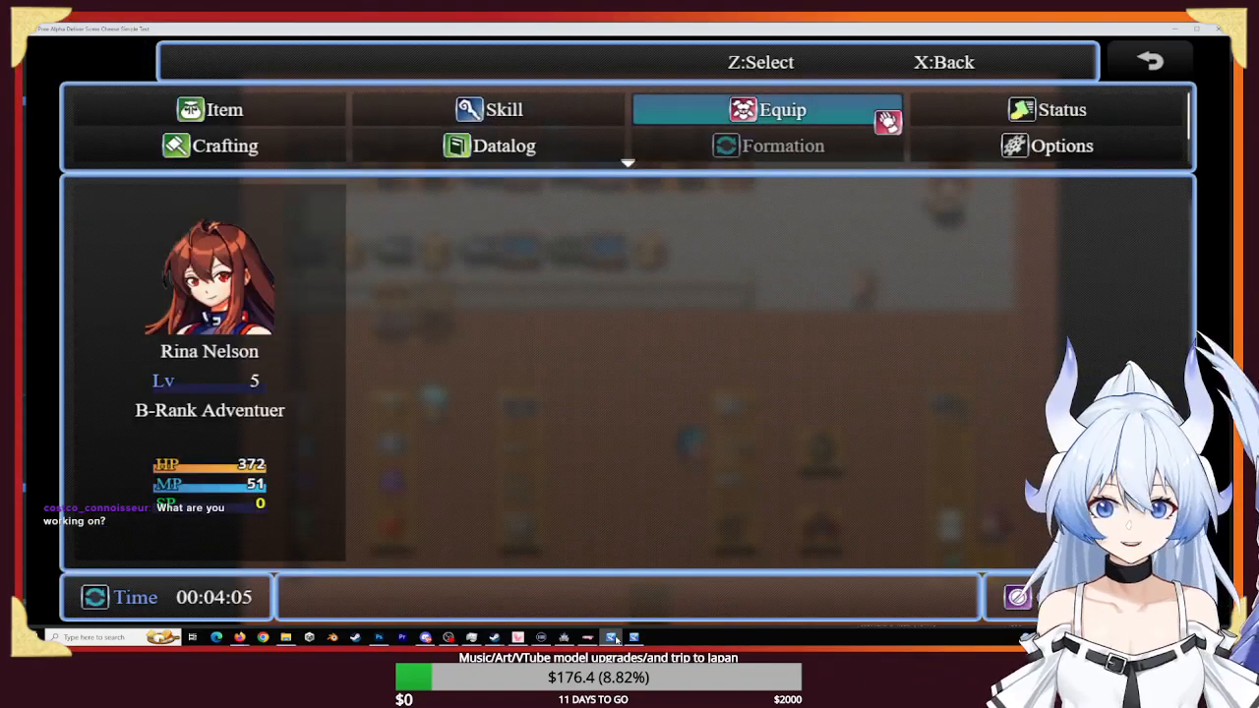
key("x")
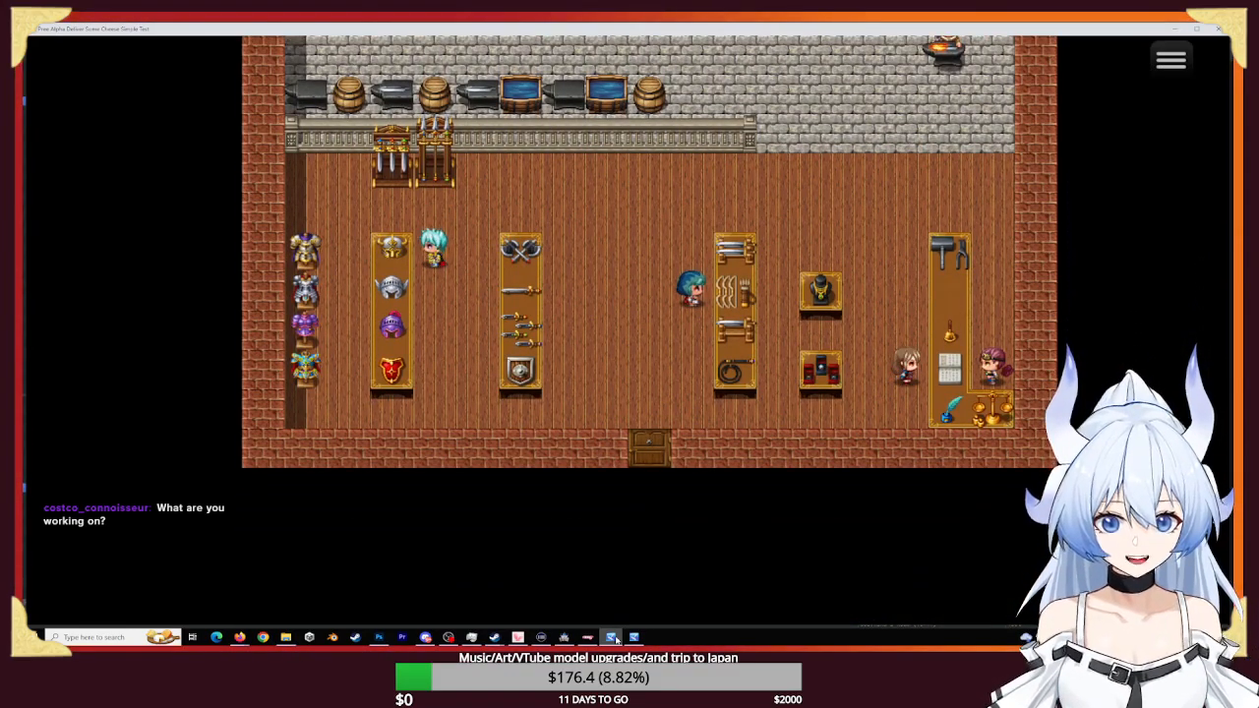
- Check the Weapons stock offered by the purple-haired shopkeeper and leave the shop screen without buying
key("Down")
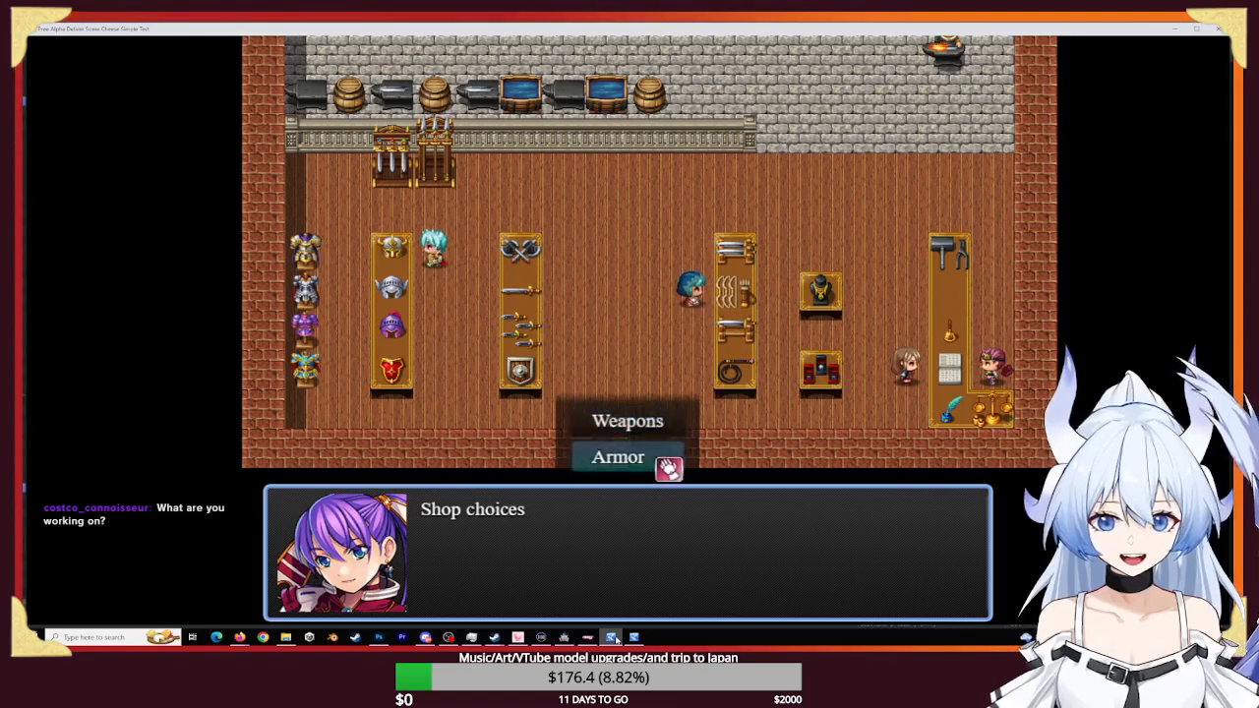
key("Up")
key("z")
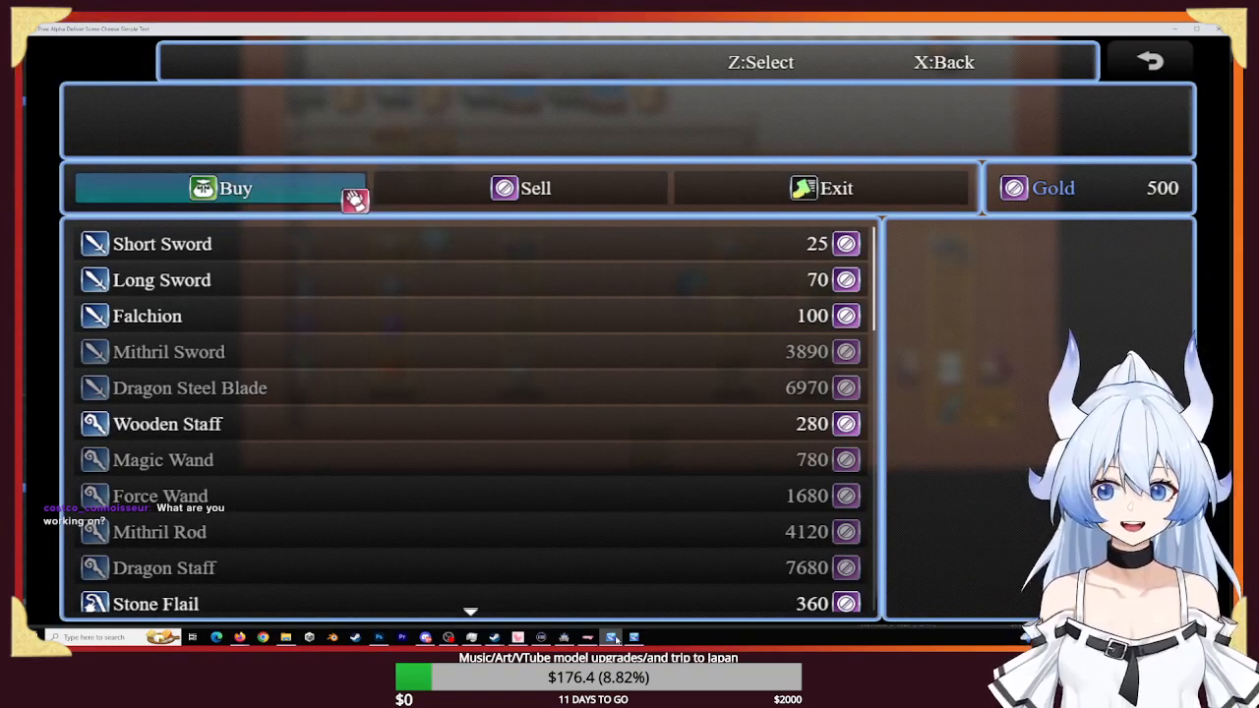
key("x")
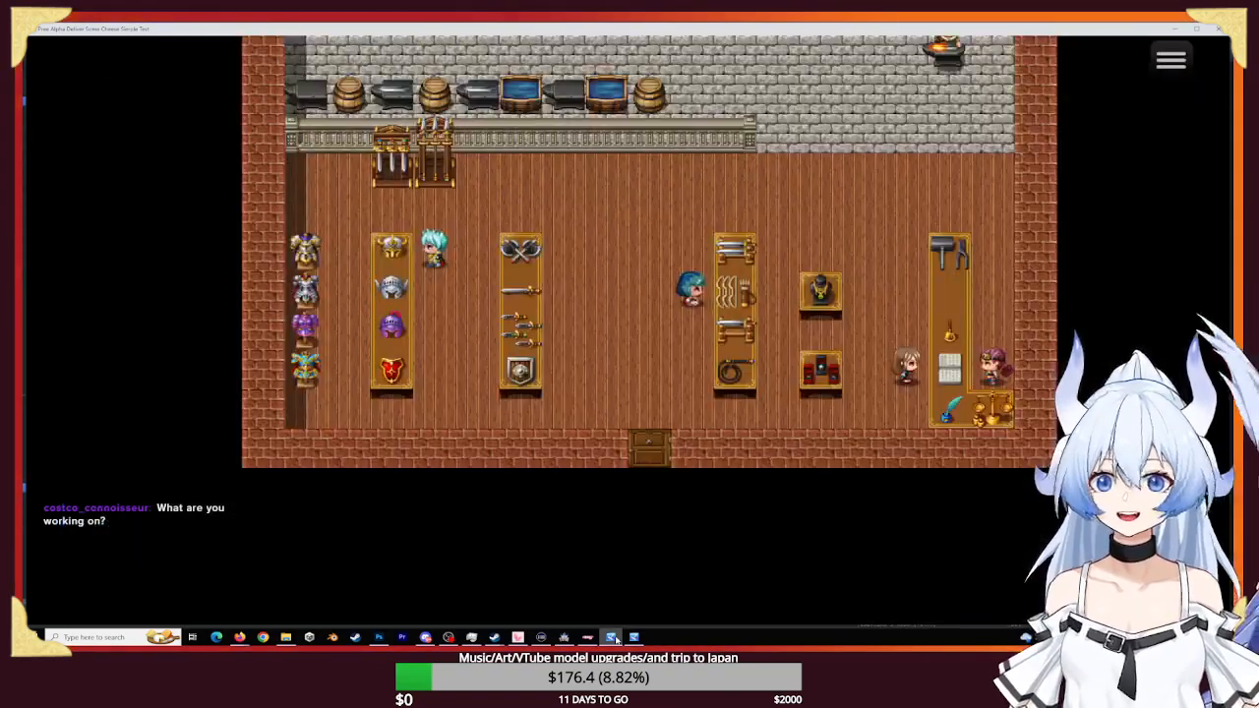
- Leave the blacksmith shop and walk through Newinberg's streets, past the yellow-roofed houses, toward the brick building with purple banners
key("Up")
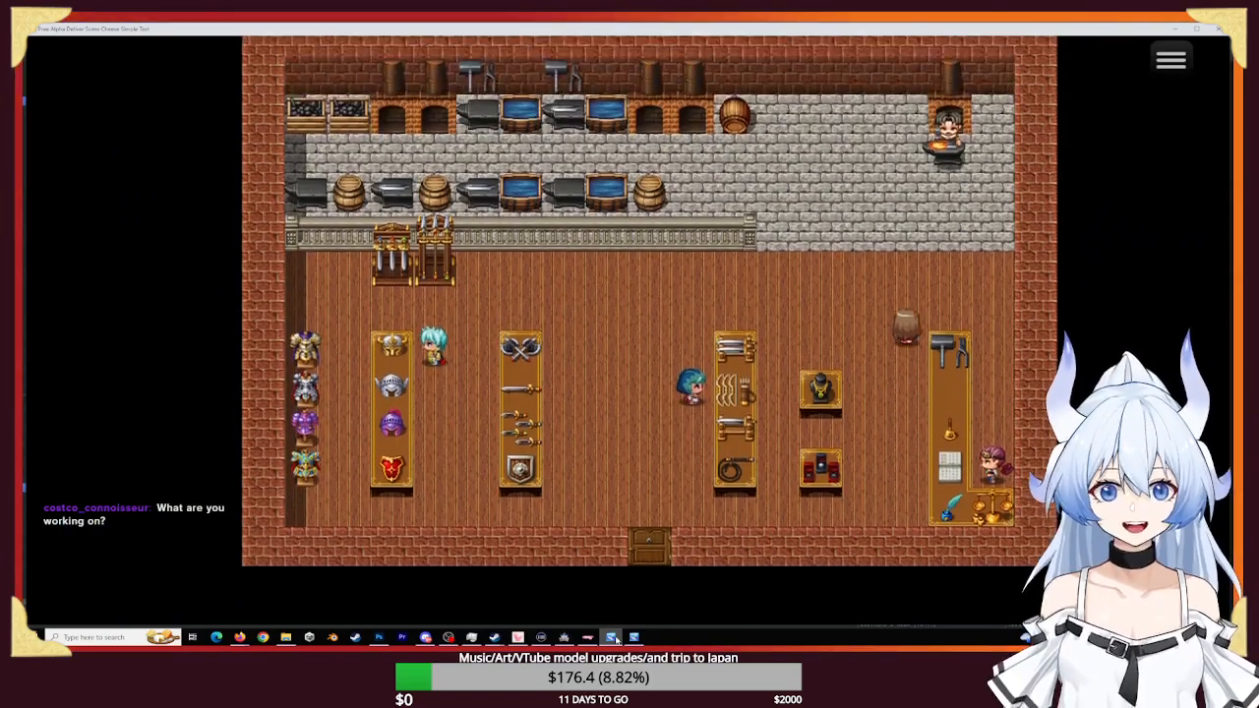
key("Down")
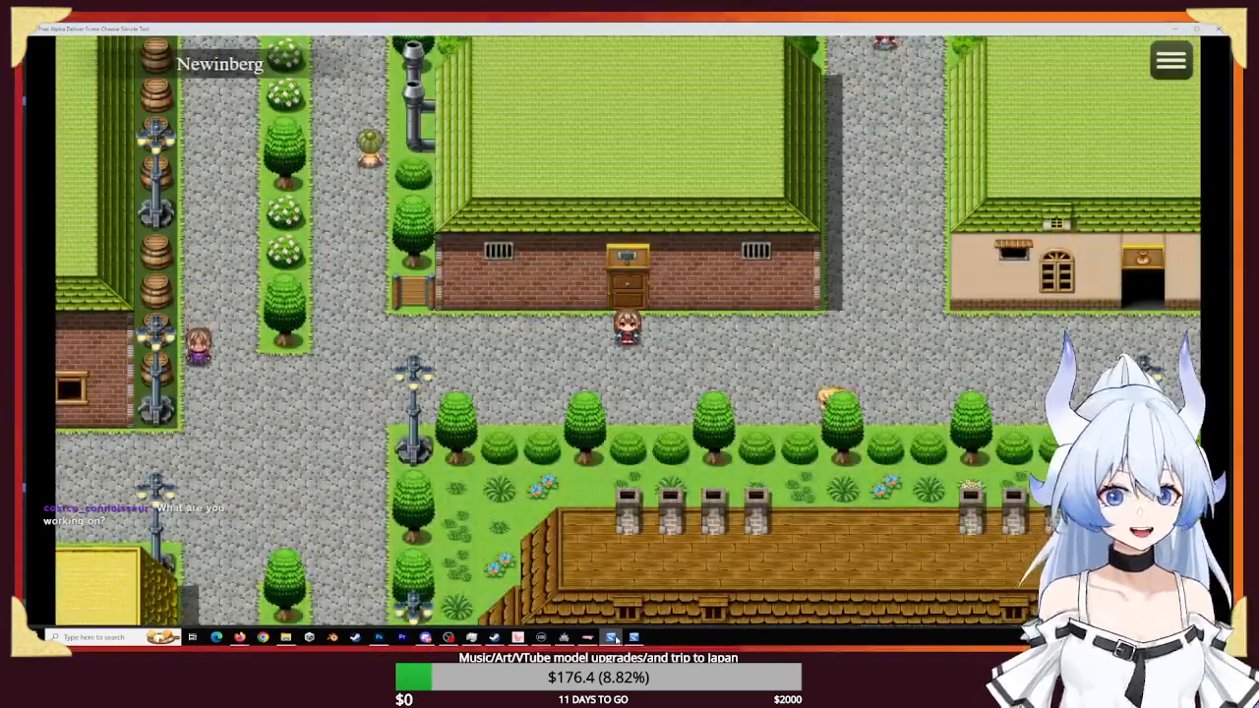
key("Left")
key("Down")
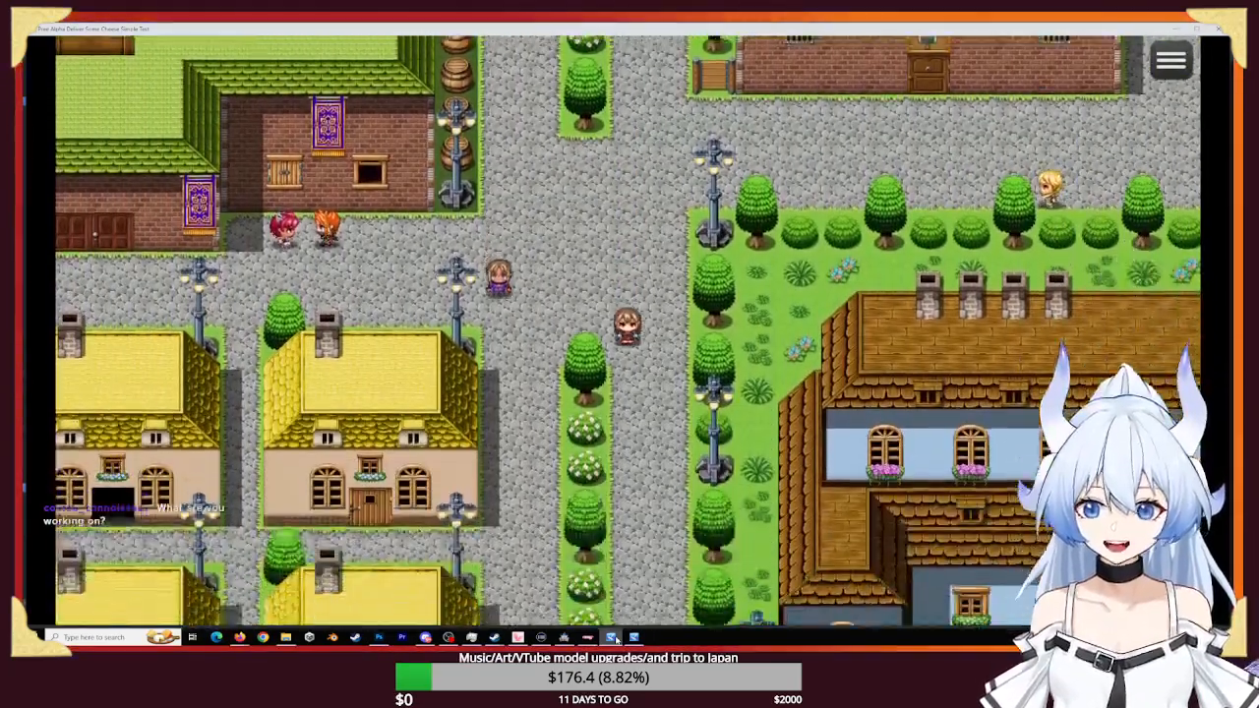
key("Down")
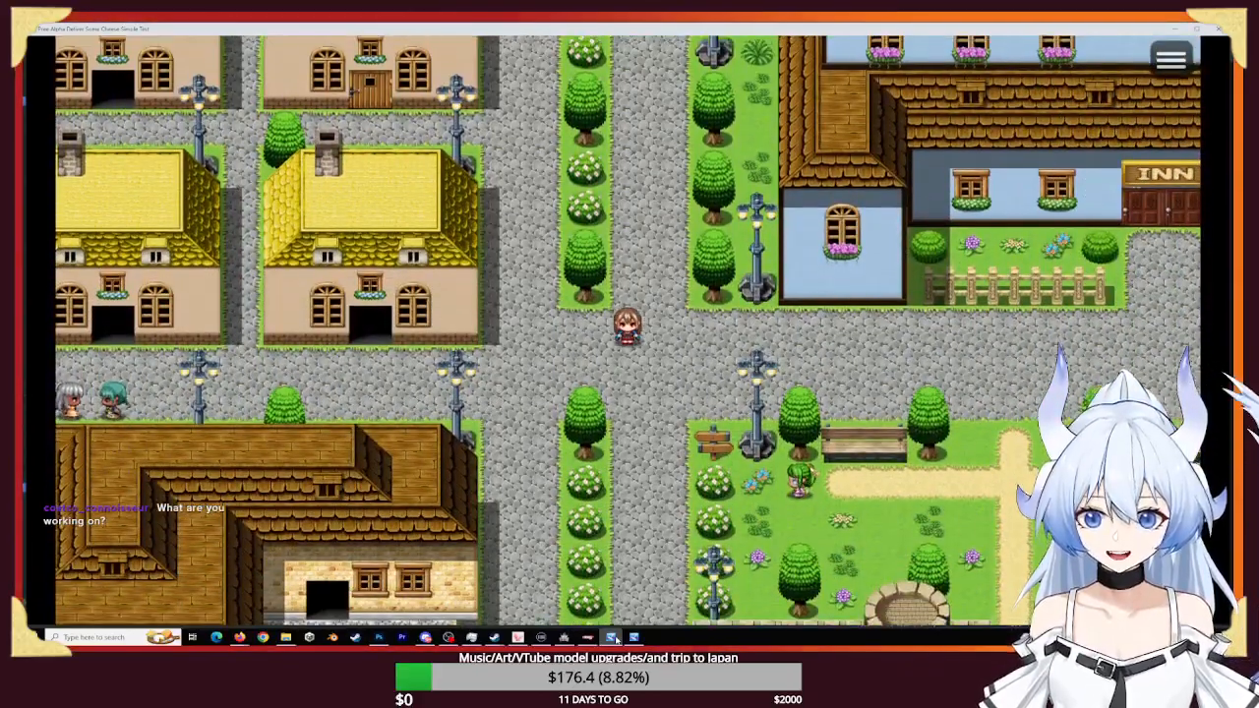
key("Left")
key("Up")
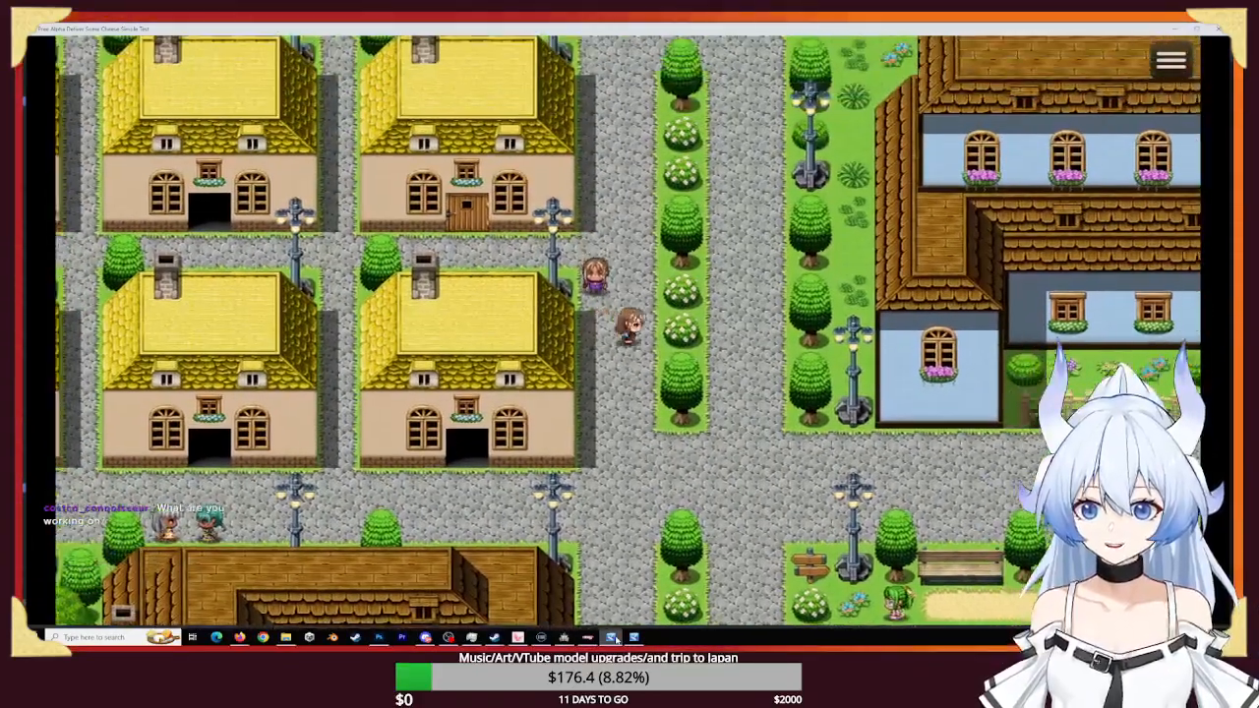
key("Up")
key("Left")
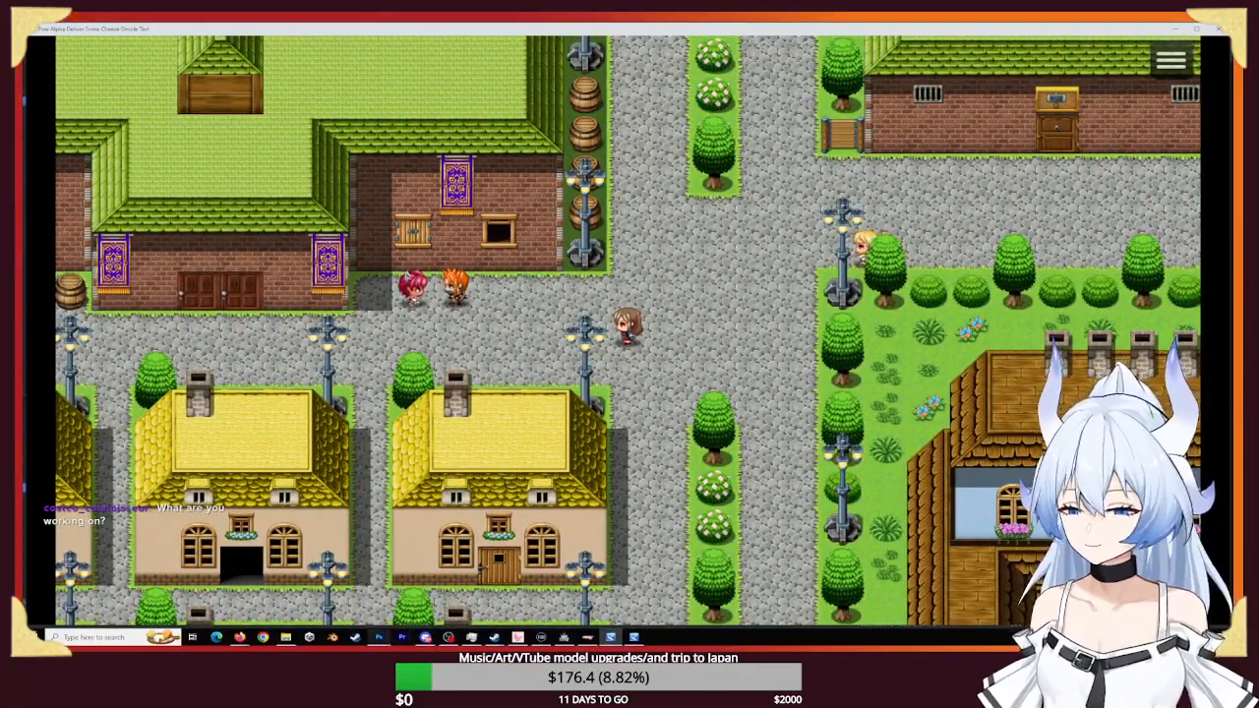
- Switch to Photoshop and bring up the handwritten weekend plan document
left_click(378, 637)
left_click(103, 54)
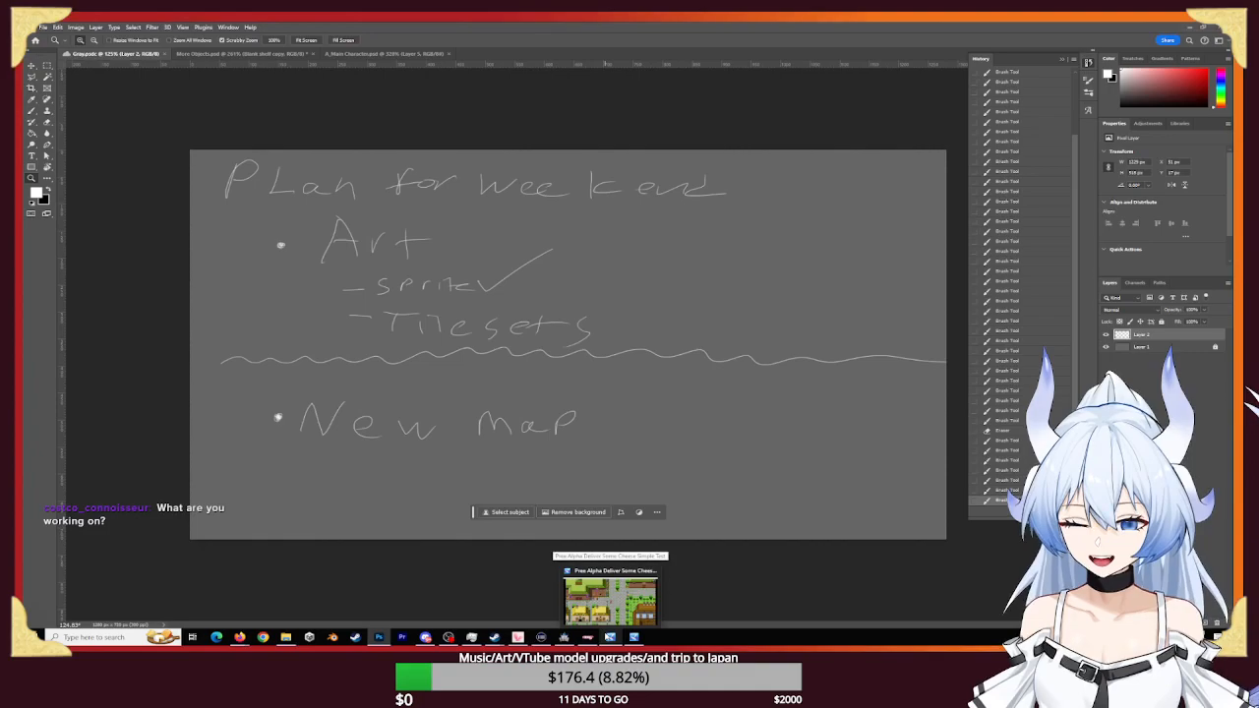
- Close the running playtest of the game and switch to the RPG Maker MZ editor
left_click(610, 637)
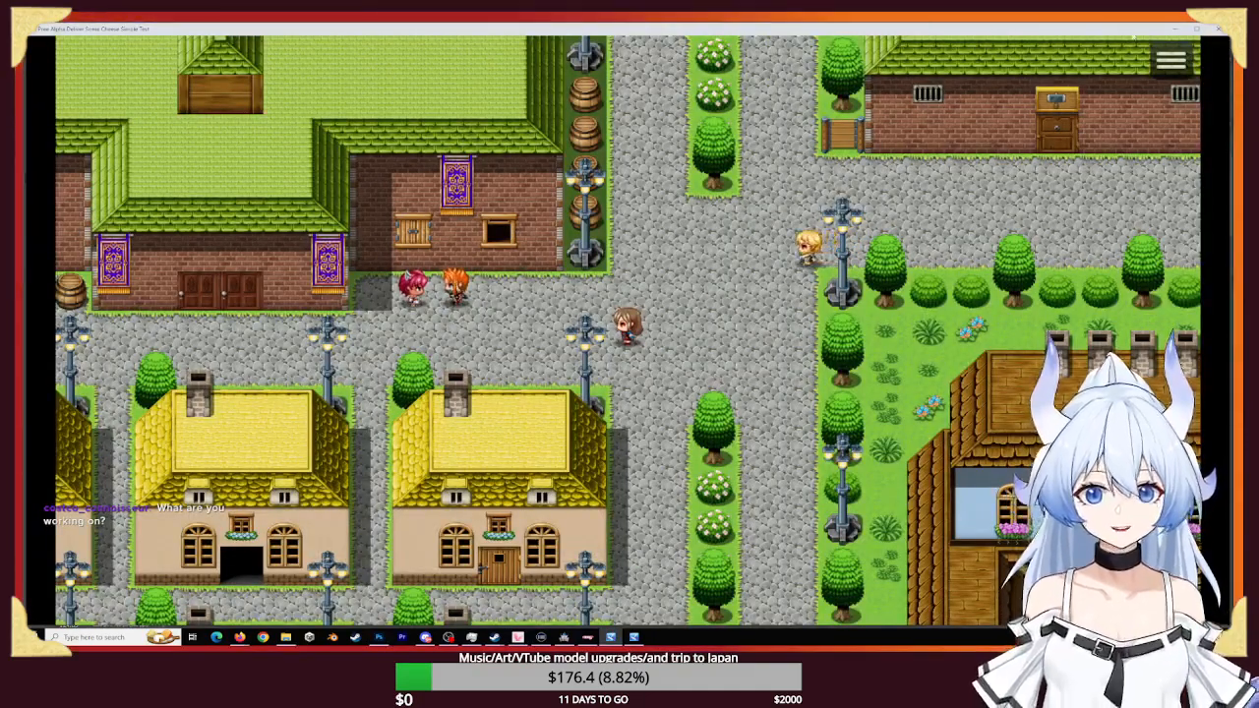
left_click(1216, 32)
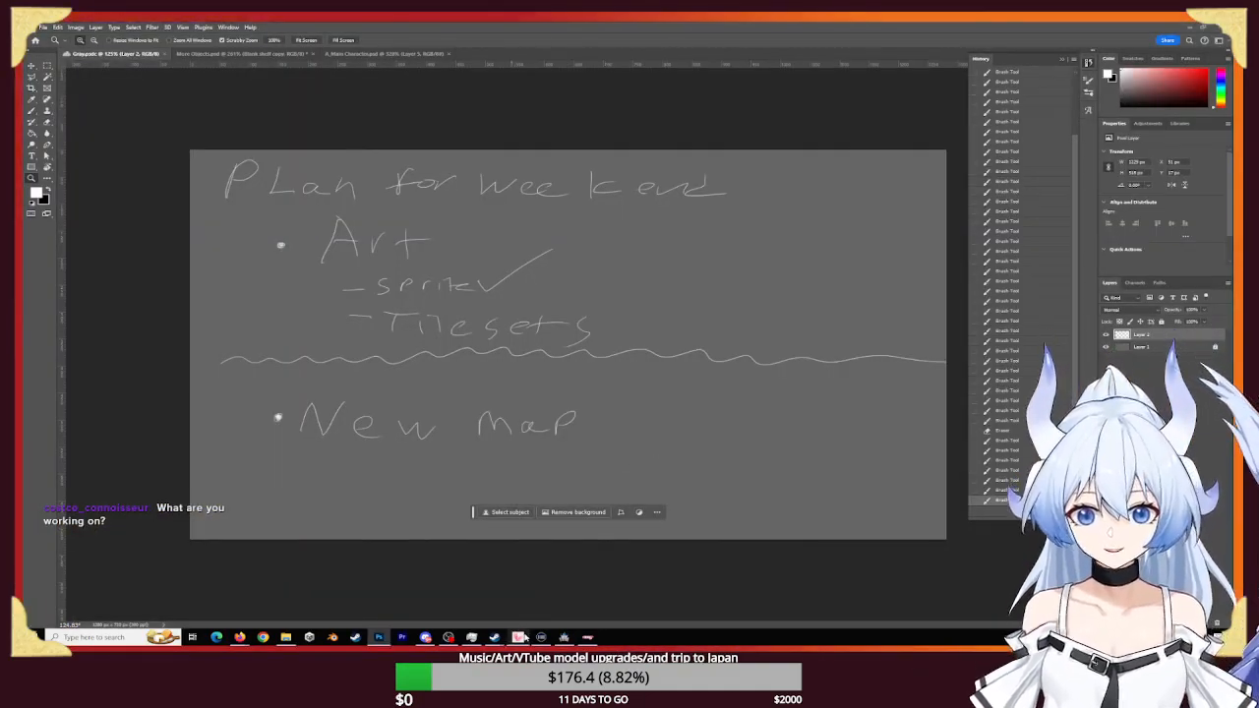
left_click(518, 637)
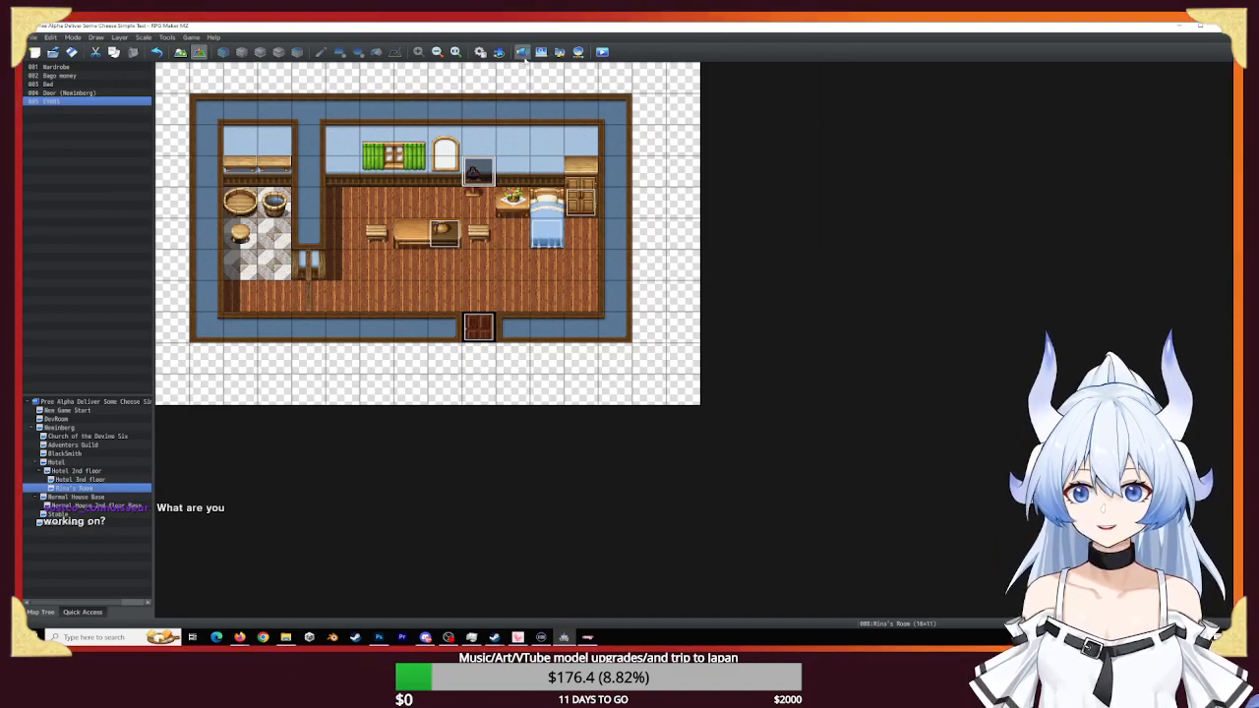
- Preview the DLC town background music in the sound test, browse the remaining BGM tracks and close the sound test
left_click(522, 53)
scroll(630, 364, "down", 3)
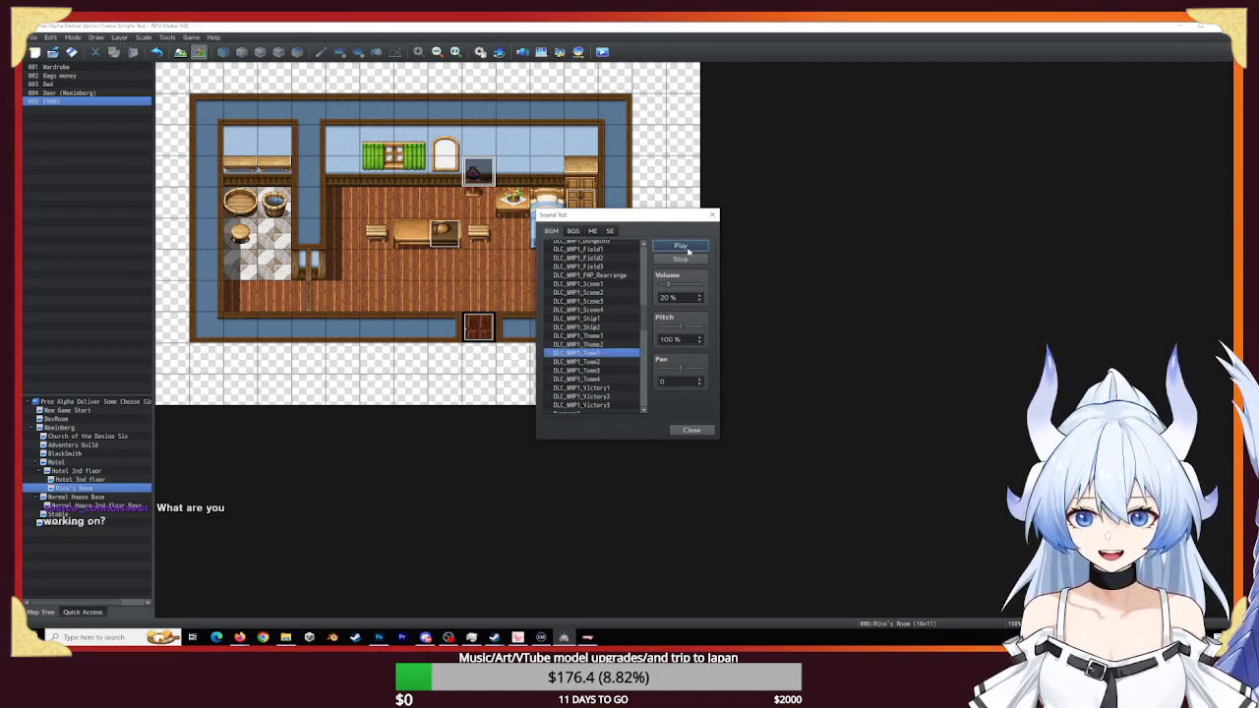
key("Down")
key("Down")
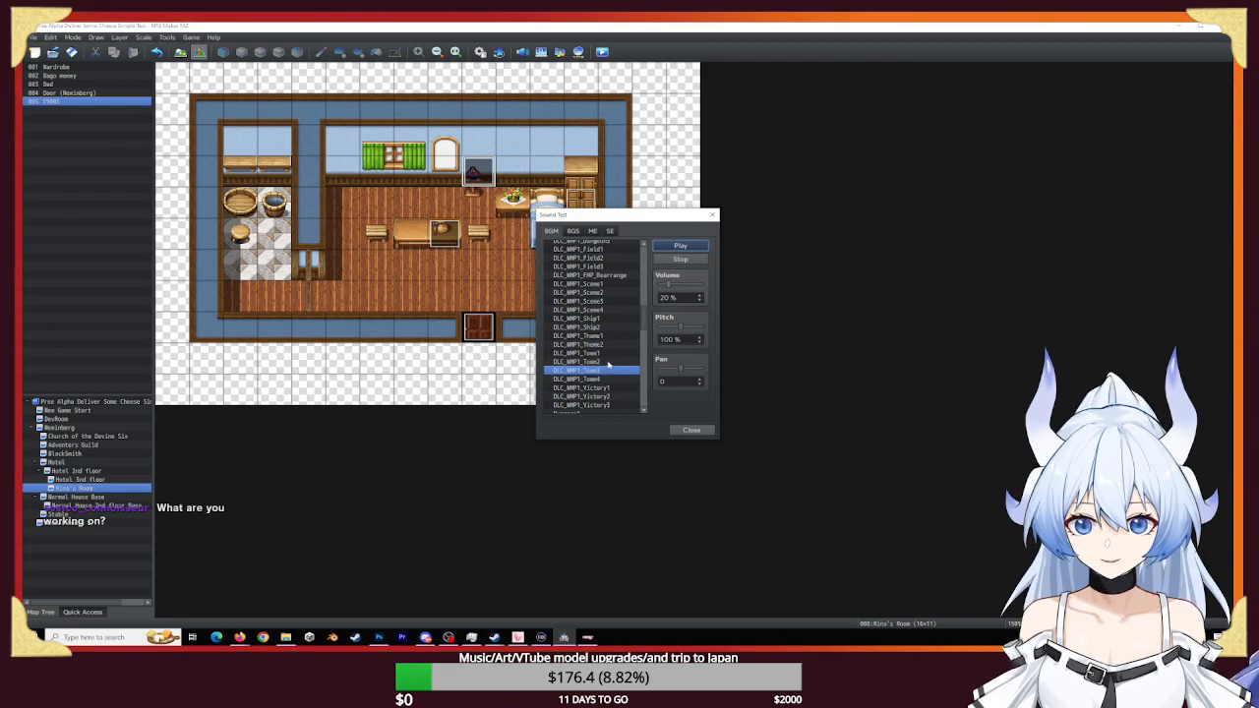
scroll(596, 376, "down", 5)
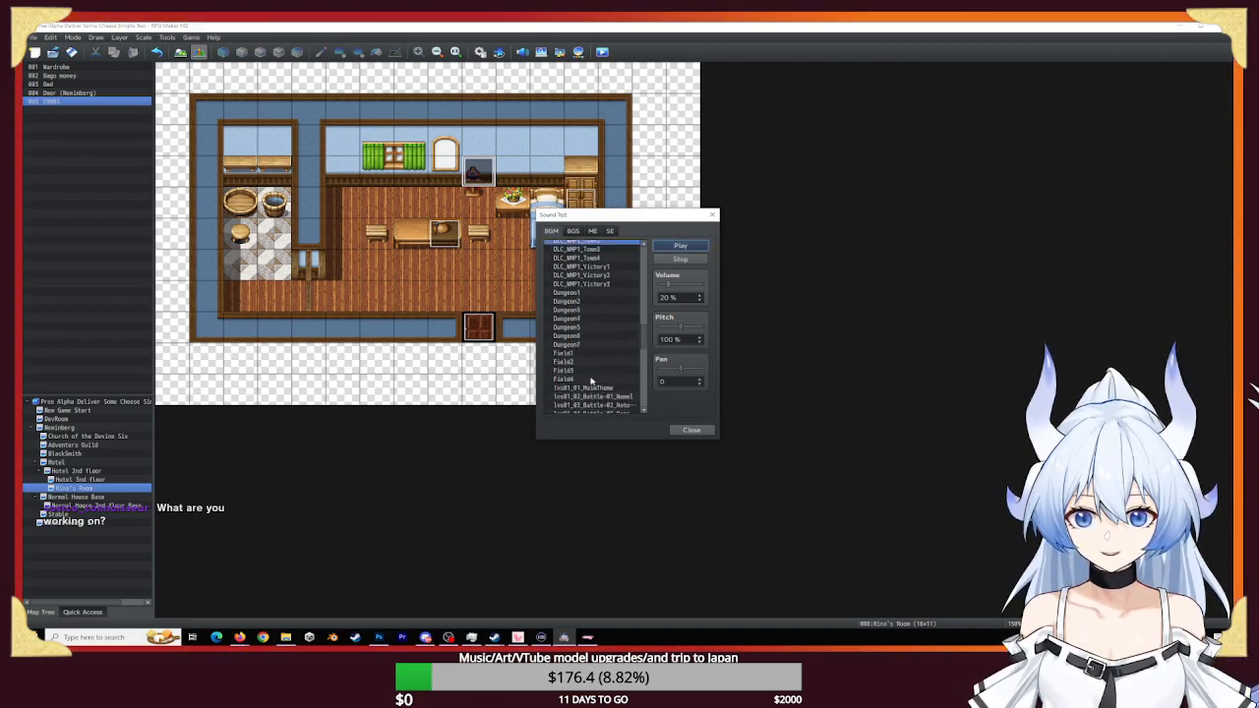
scroll(588, 374, "down", 3)
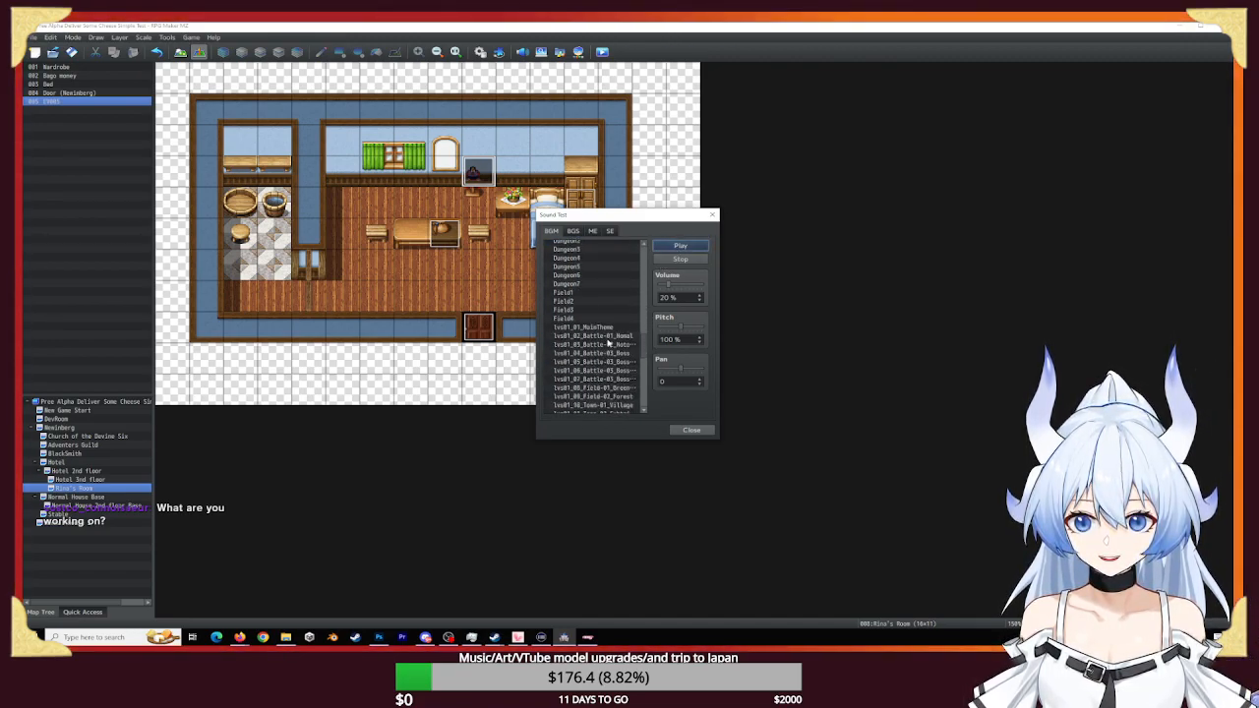
left_click(692, 430)
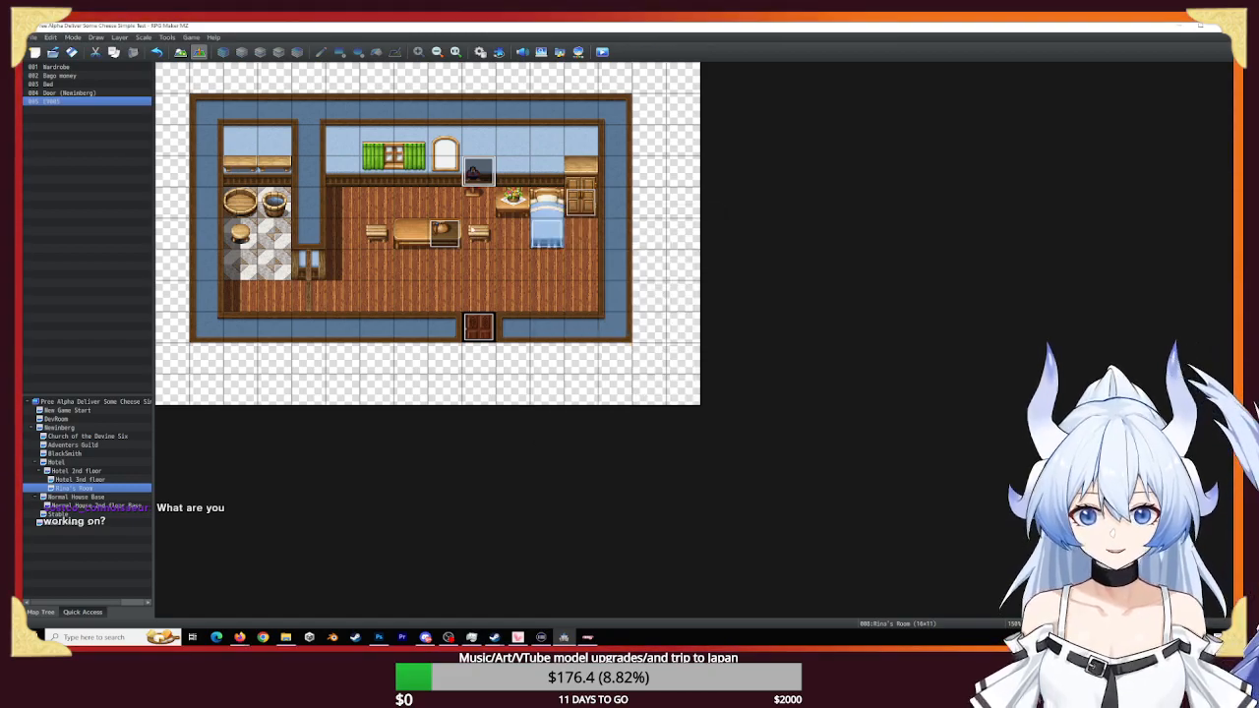
- Open the unnamed event on the back wall of Rina's Room and name it "Change outfits"
double_click(480, 171)
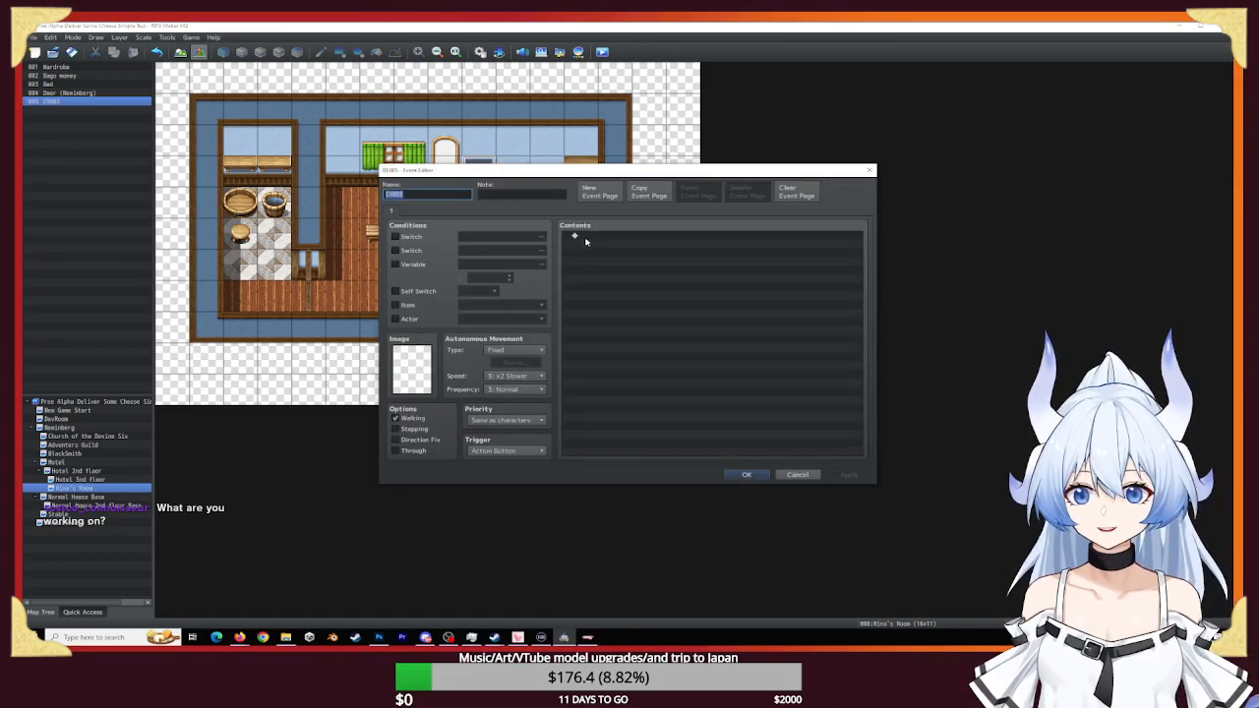
left_click(424, 195)
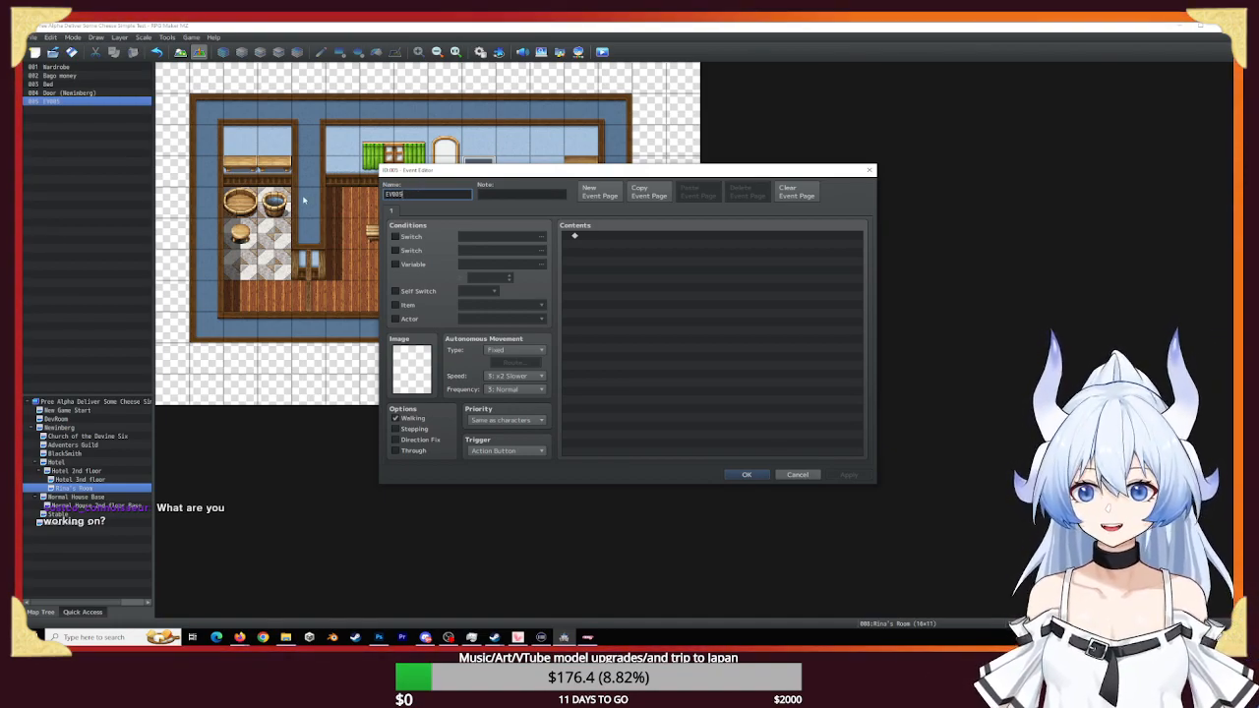
type("Change ")
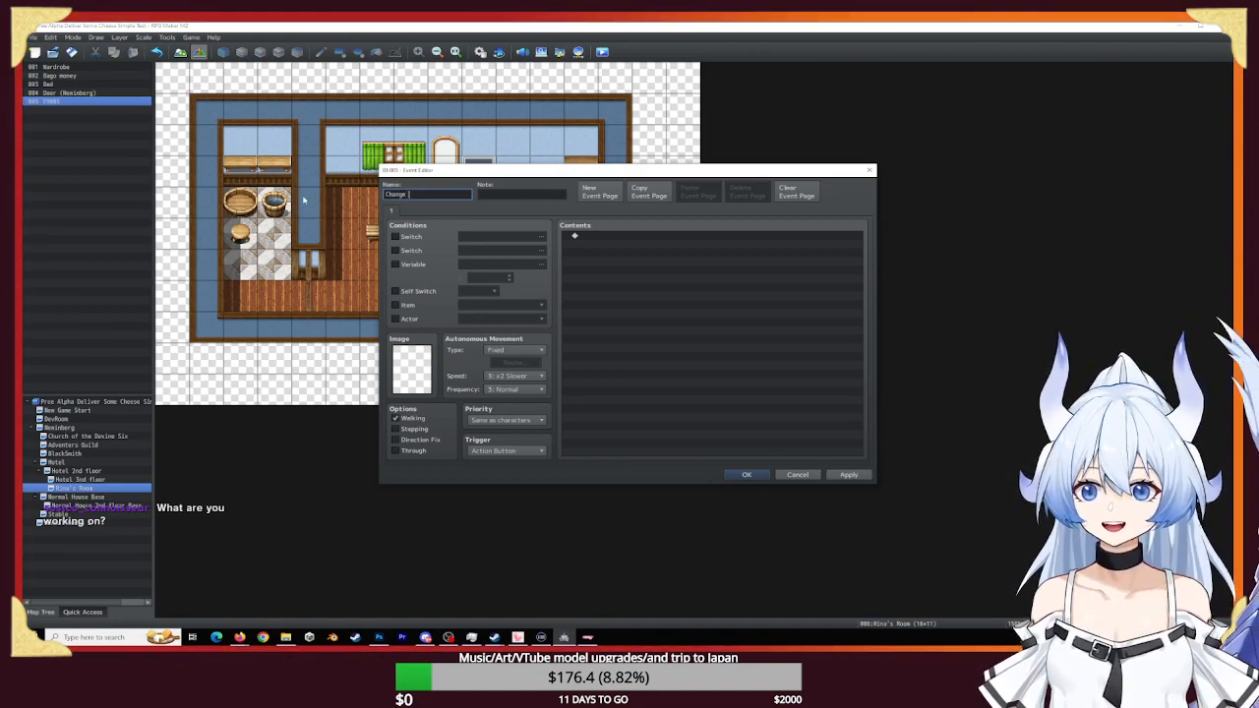
type("outfits")
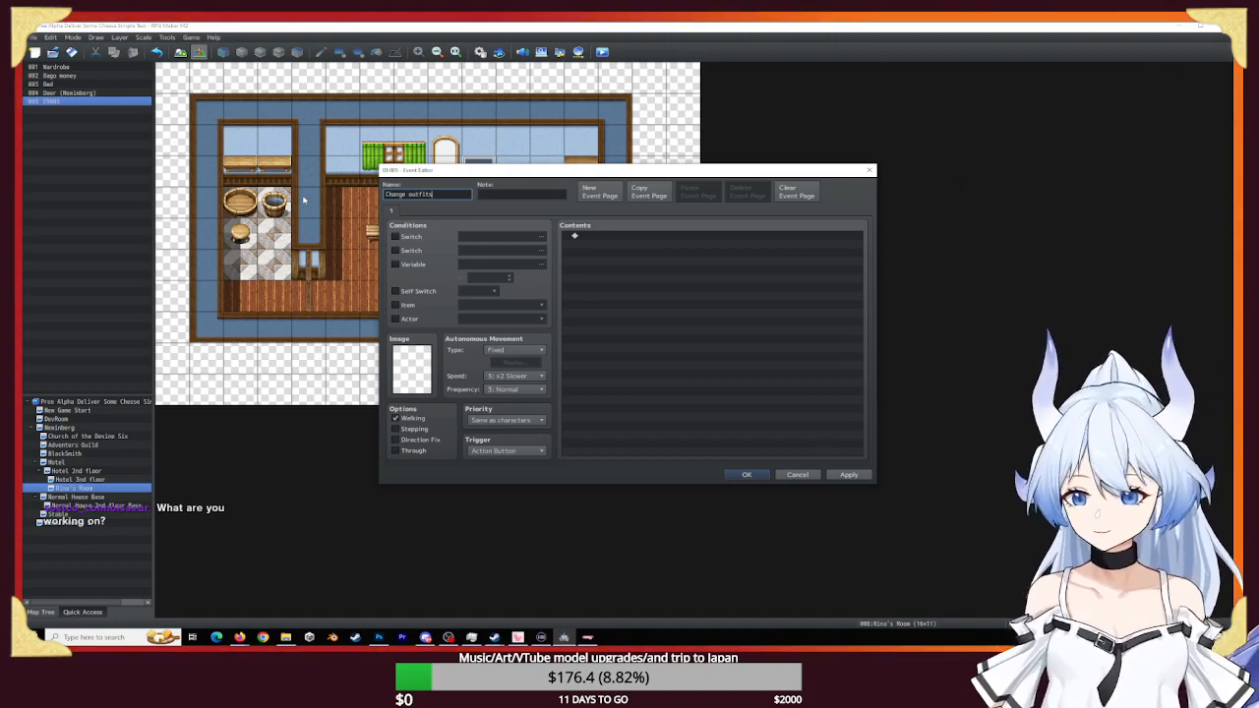
- Set the Change outfits event's image to the small dark red object tile from Tileset E
left_click(639, 318)
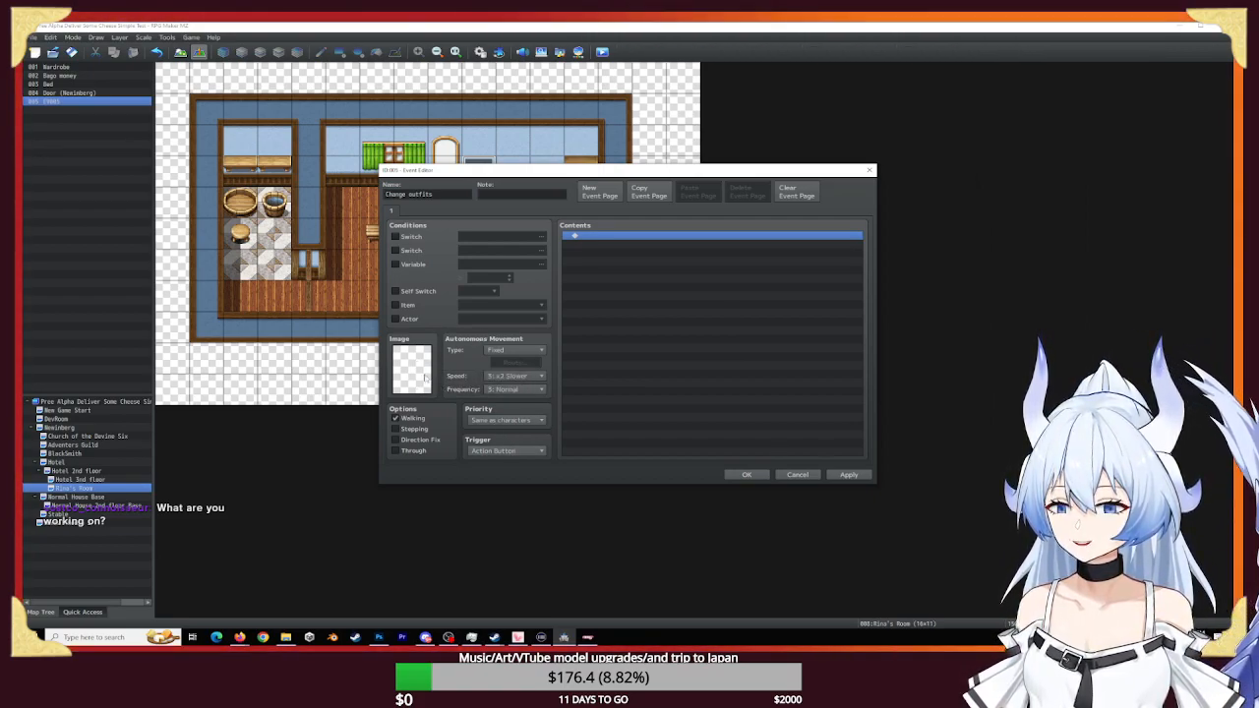
double_click(425, 375)
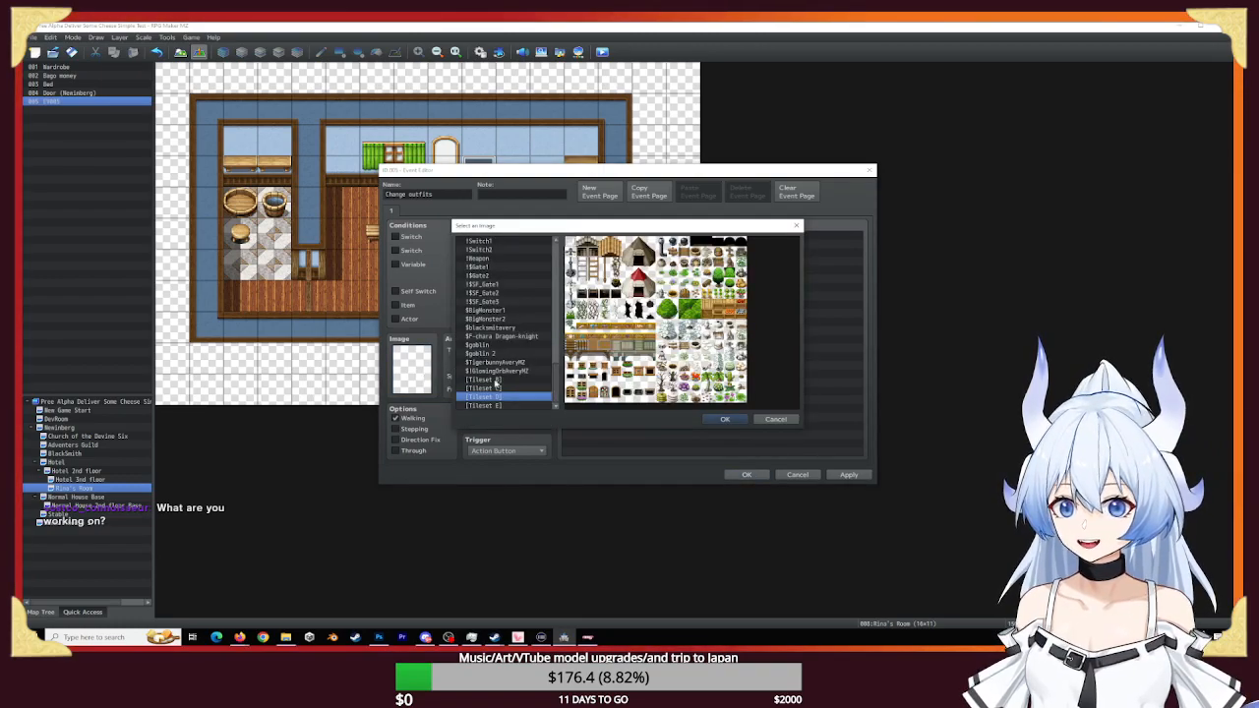
left_click(513, 405)
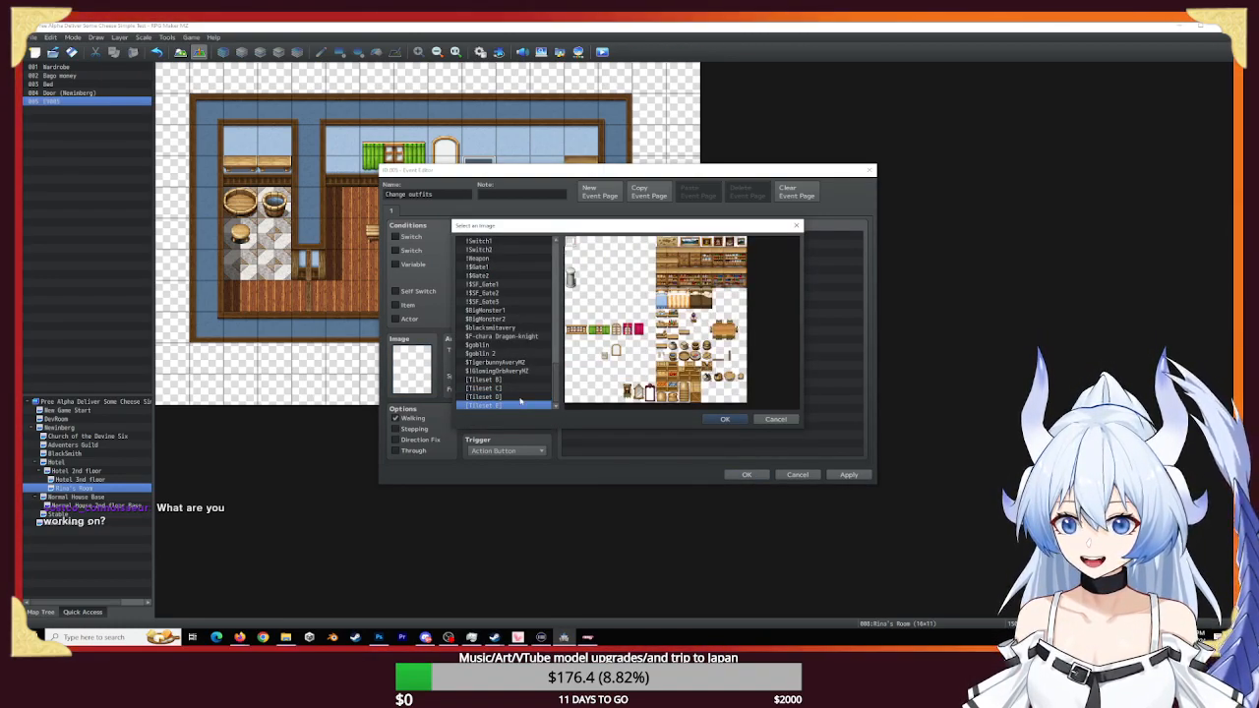
left_click(728, 420)
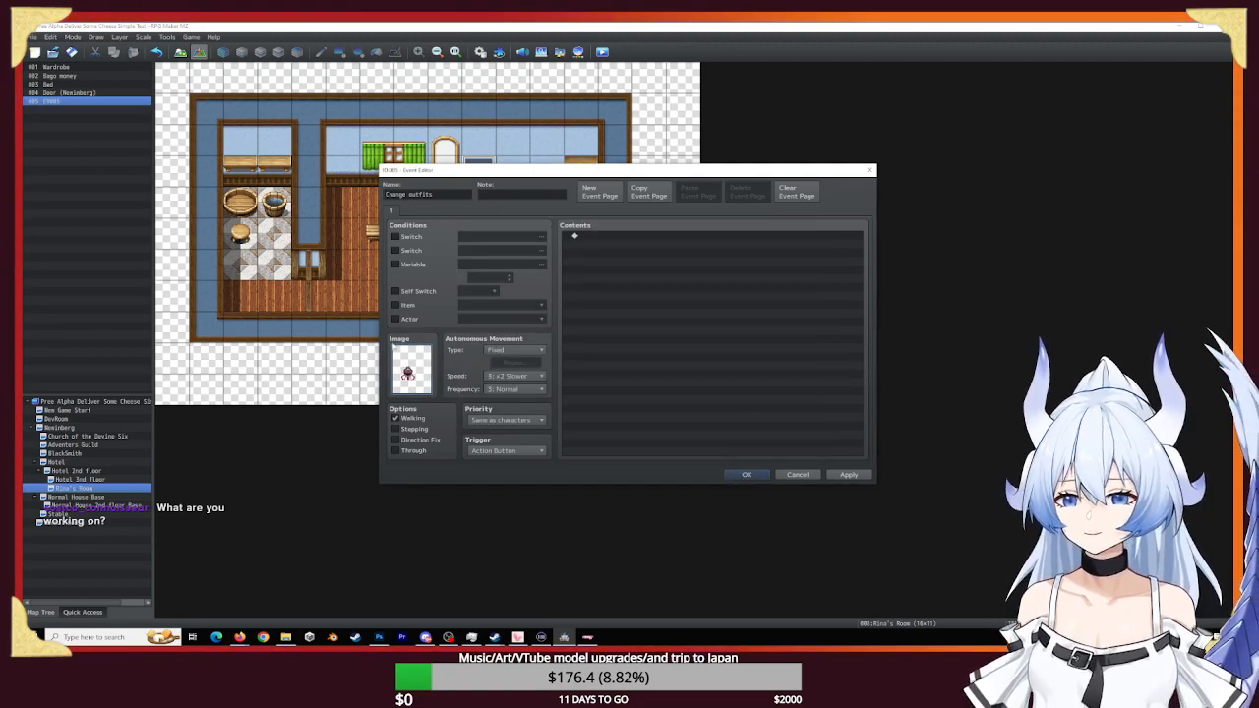
- Add a Show Text command reading "Change outfit?" to the event, with a Dim background and Middle window position
double_click(593, 240)
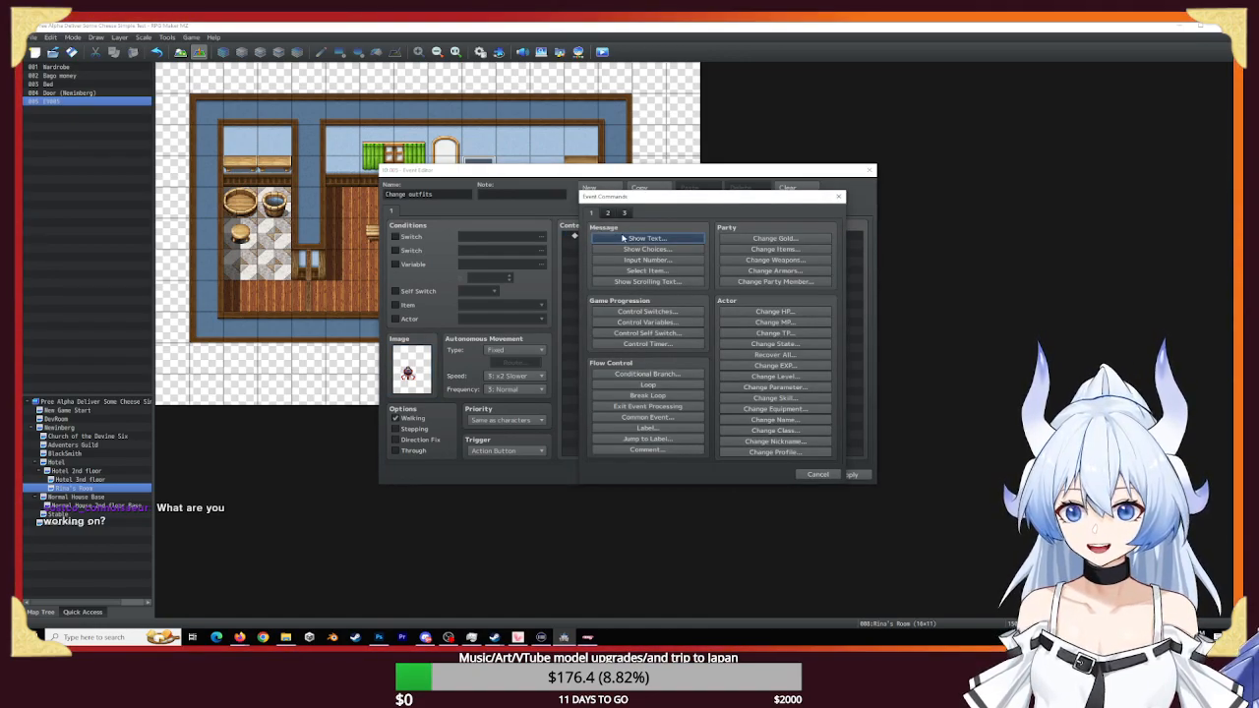
left_click(622, 238)
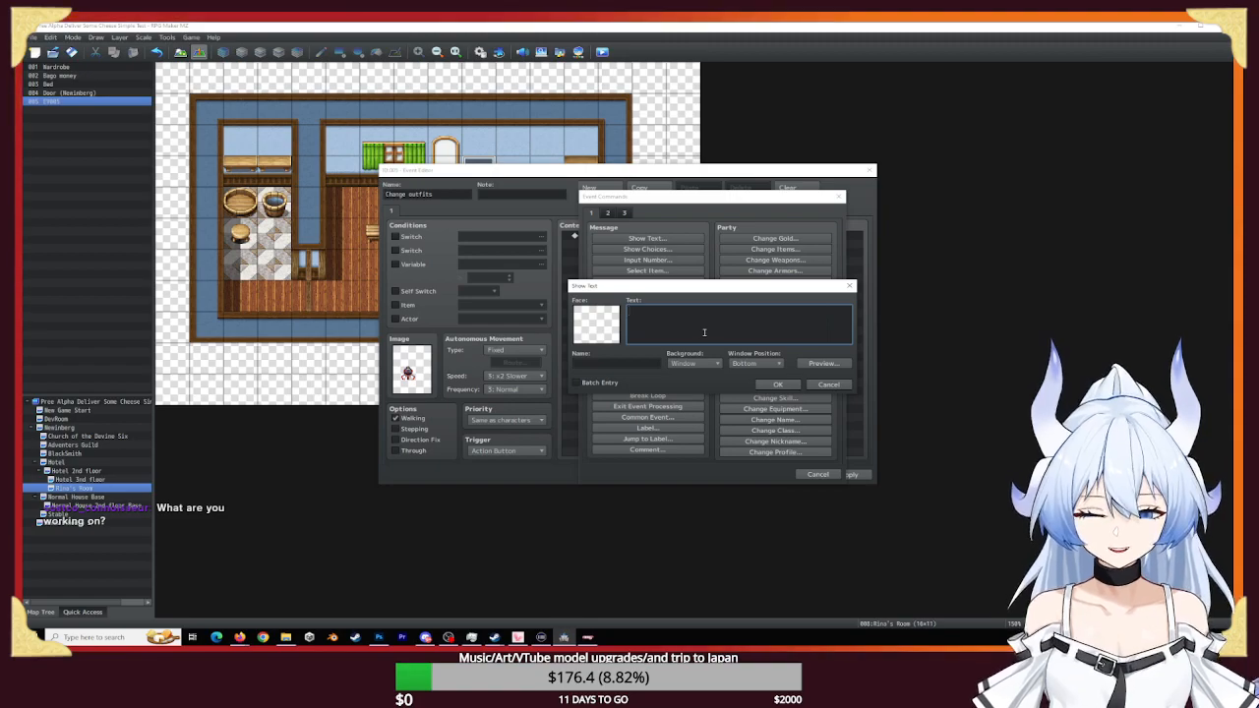
type("Change o")
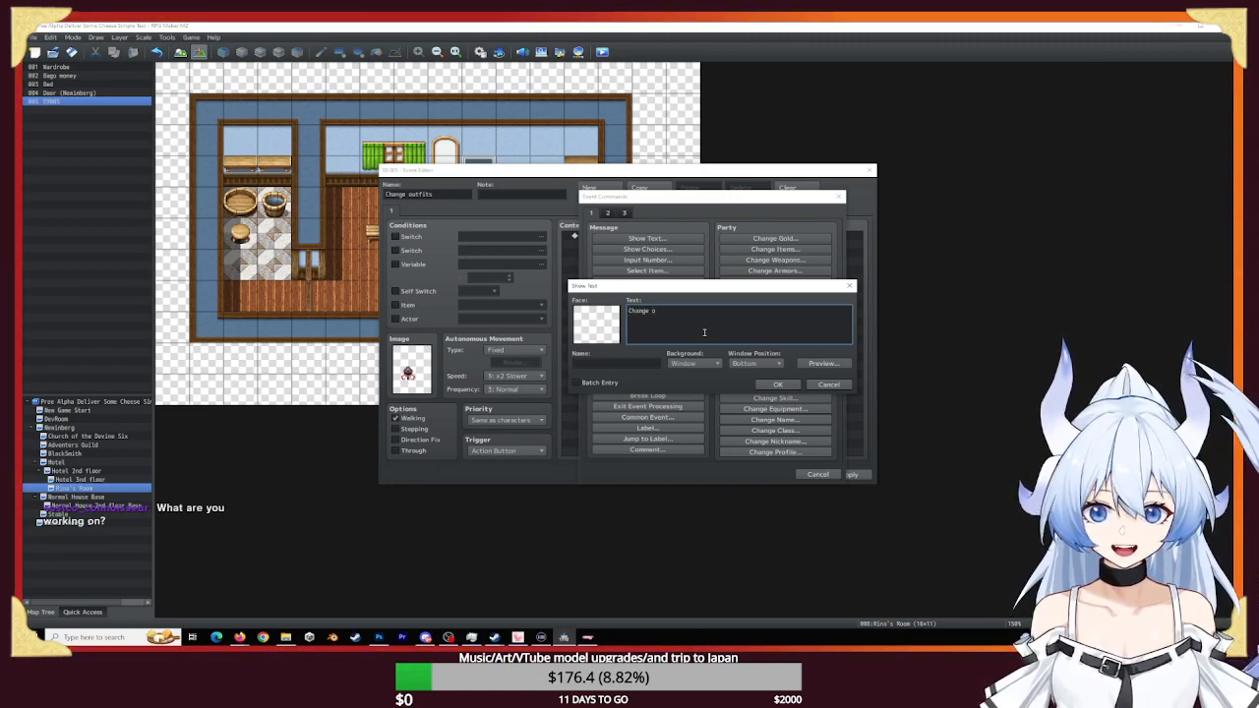
type("utfits")
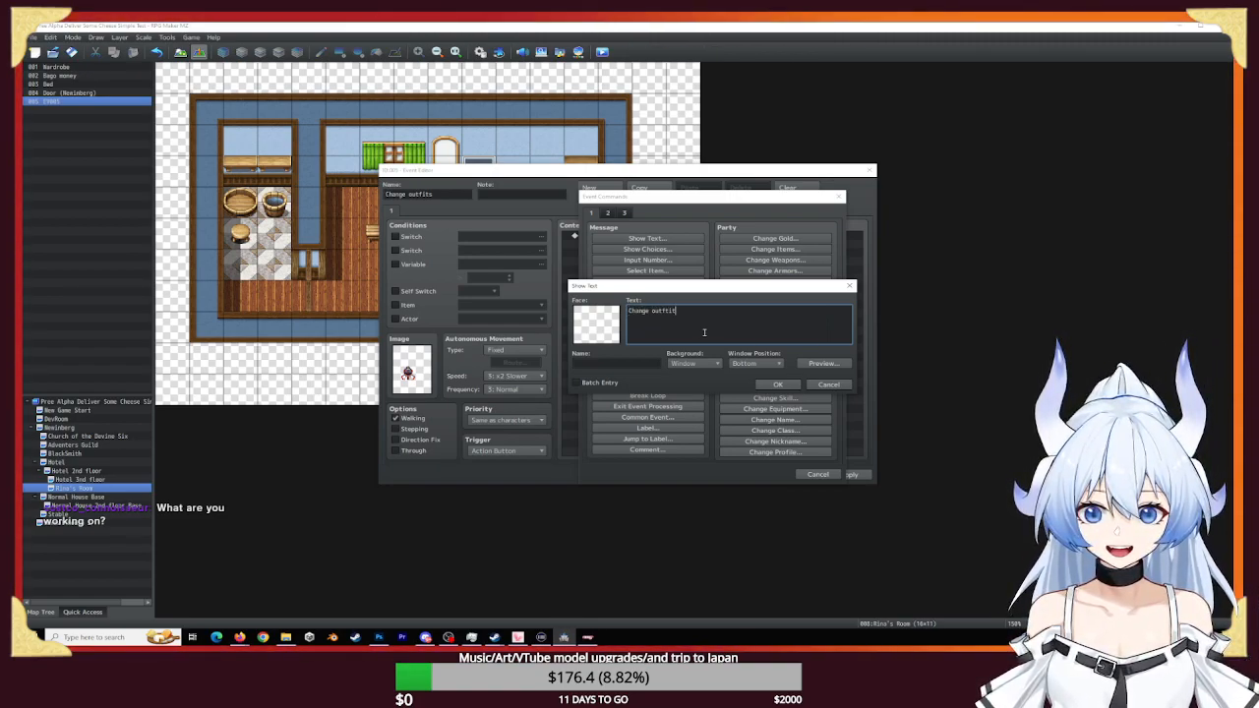
key("BackSpace")
type("?")
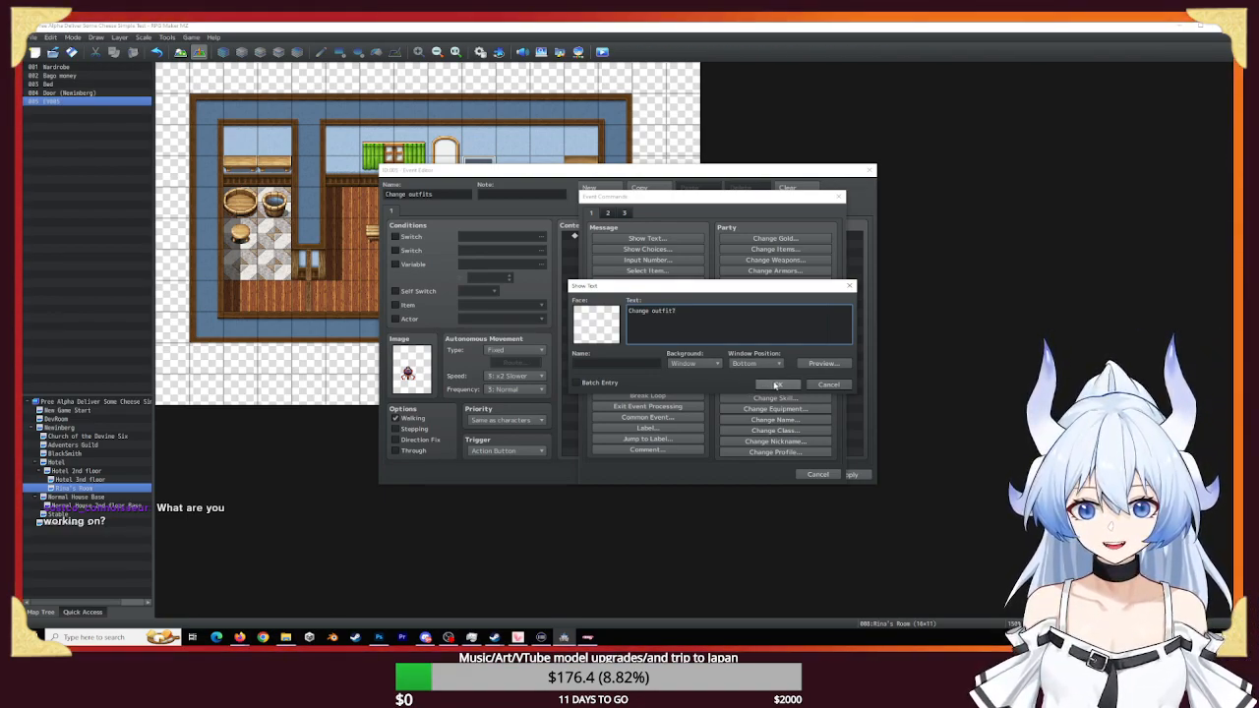
left_click(712, 364)
left_click(688, 383)
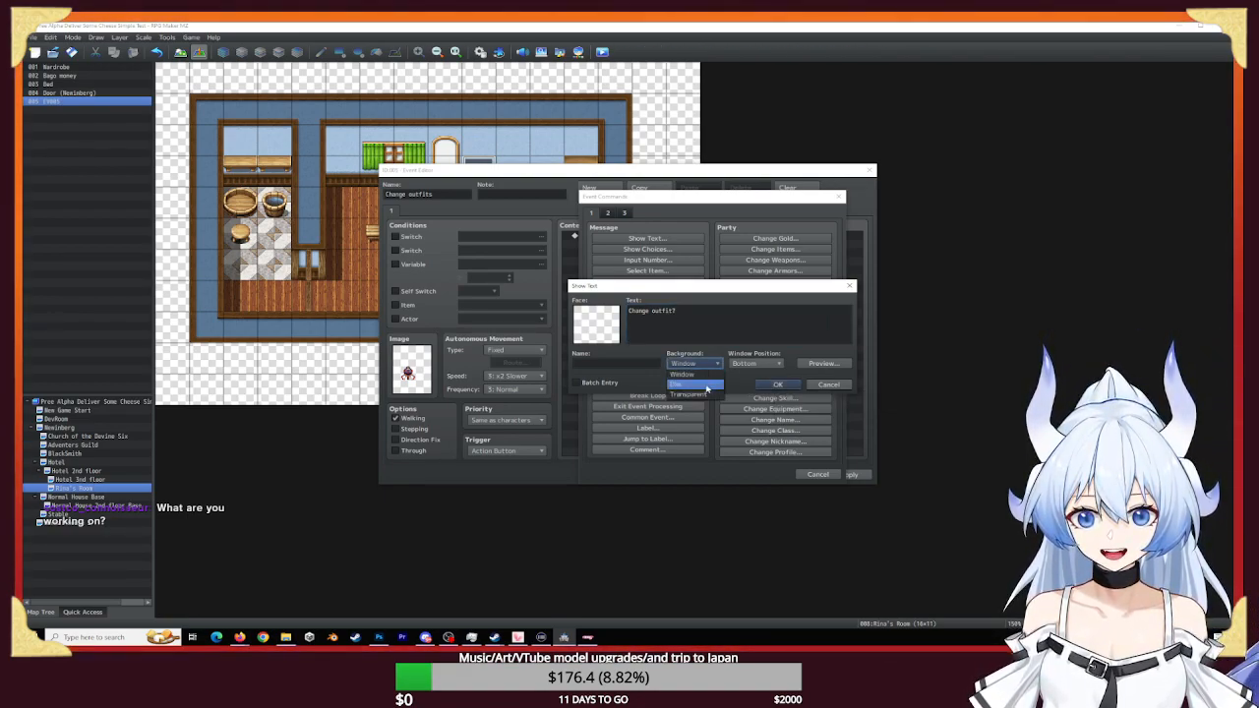
left_click(755, 363)
left_click(755, 384)
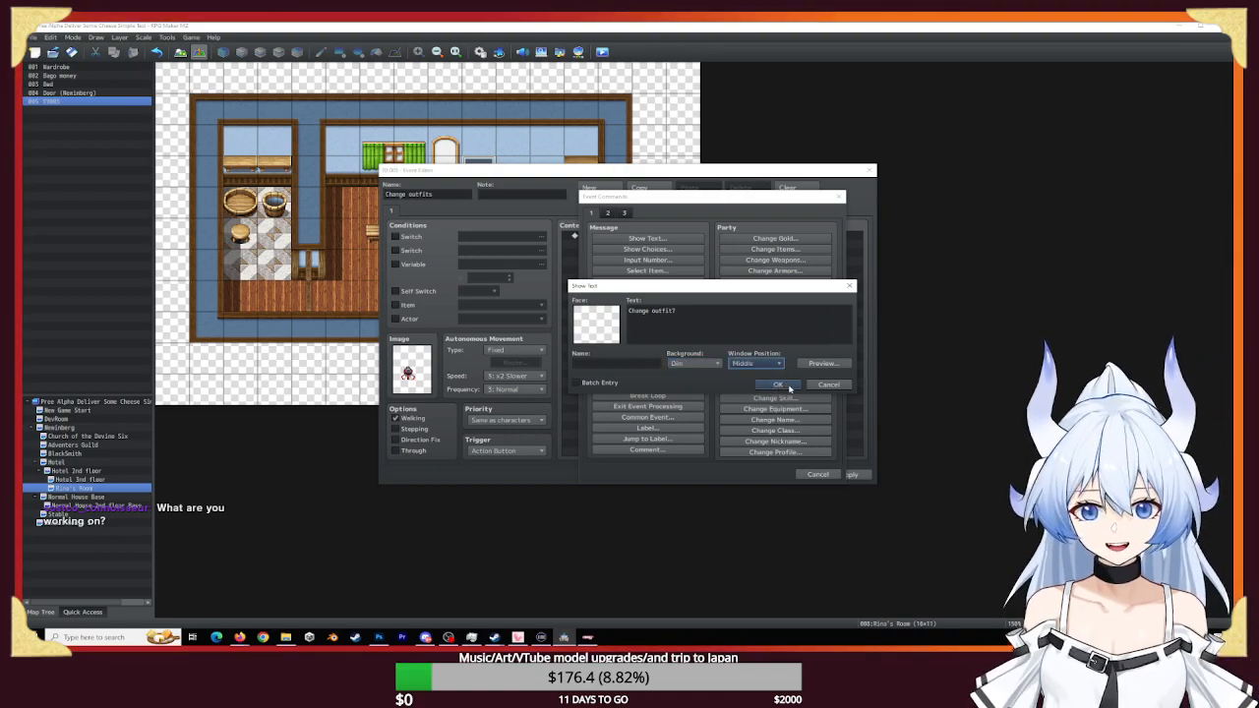
left_click(788, 384)
- Add a Show Choices command with Yes and No below the text and put a Fadeout Screen in the Yes branch
double_click(624, 252)
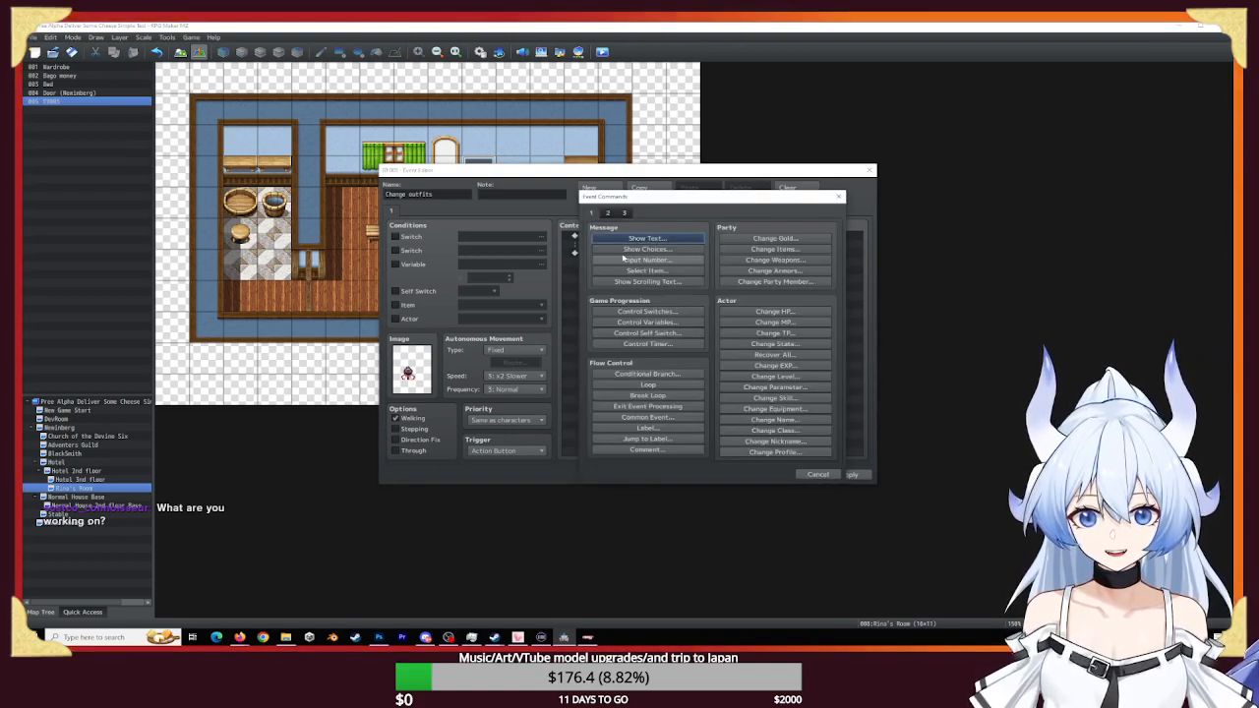
left_click(652, 250)
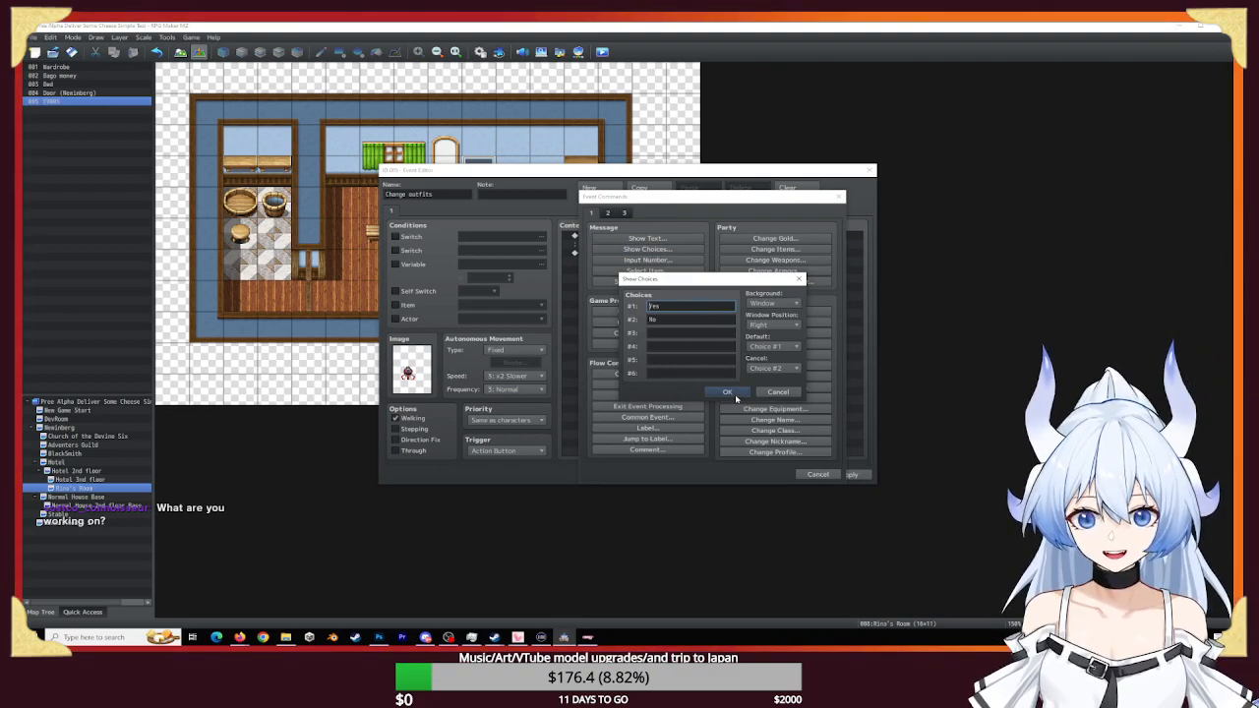
left_click(733, 397)
double_click(606, 271)
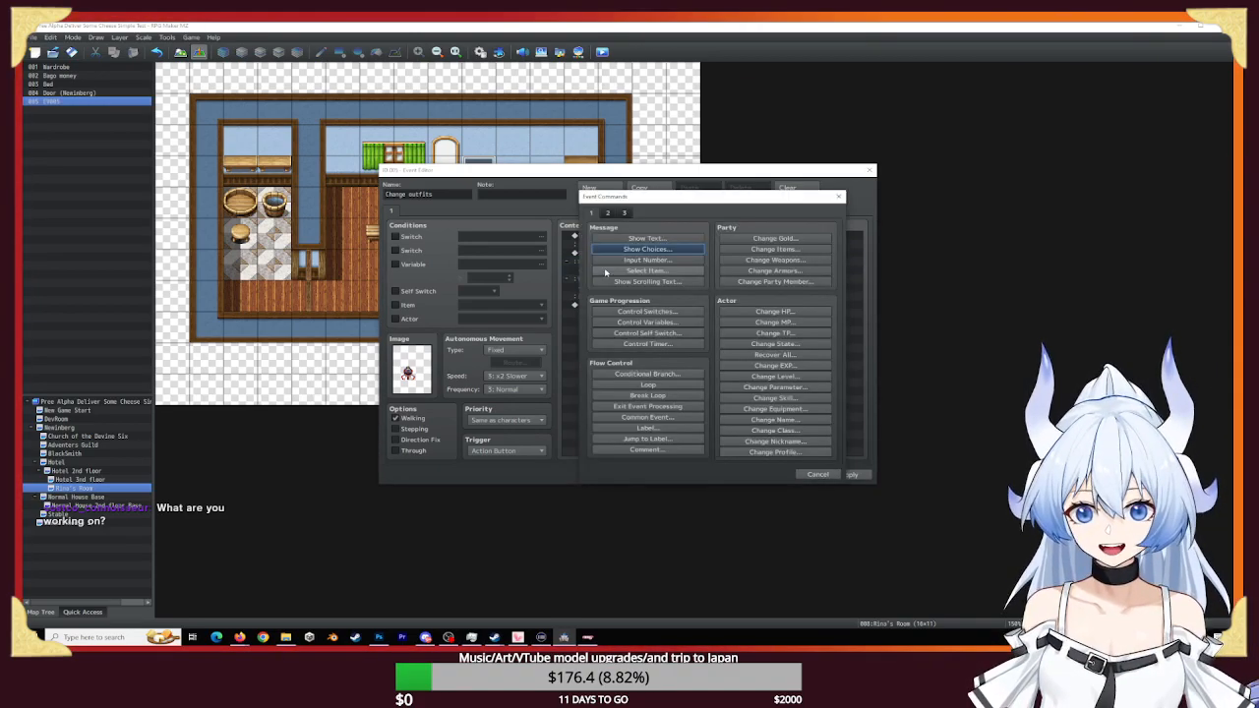
left_click(609, 213)
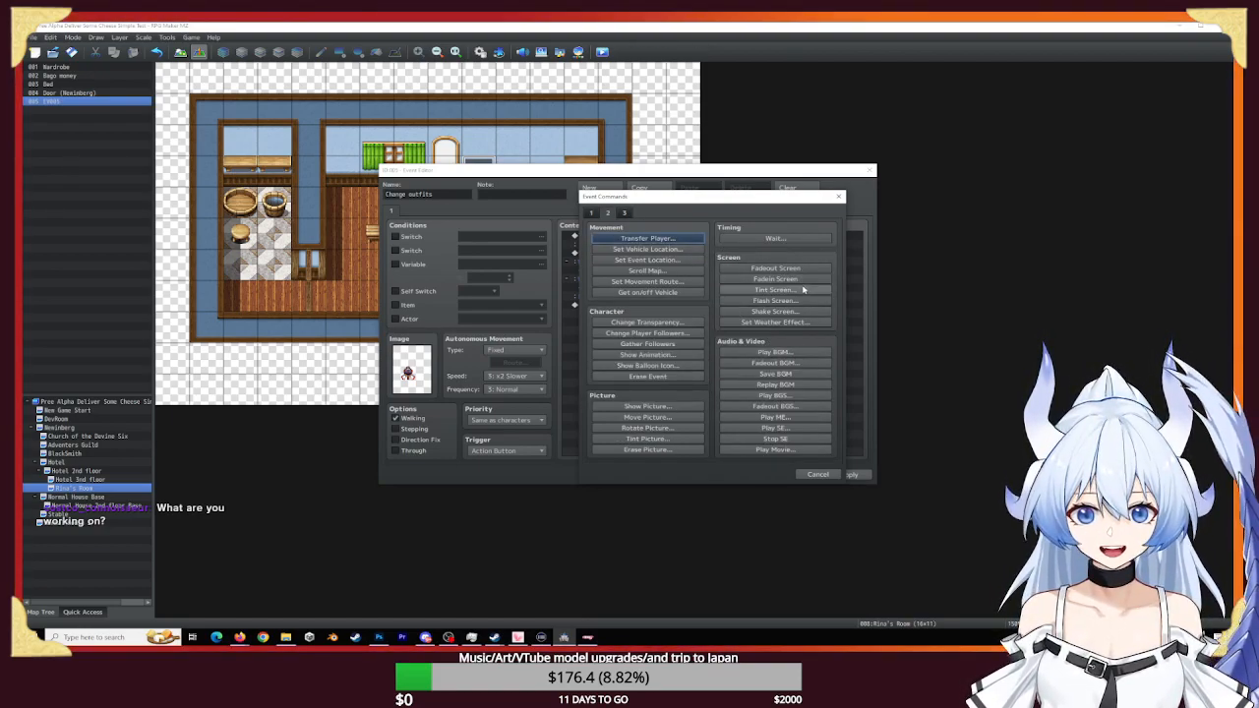
left_click(777, 269)
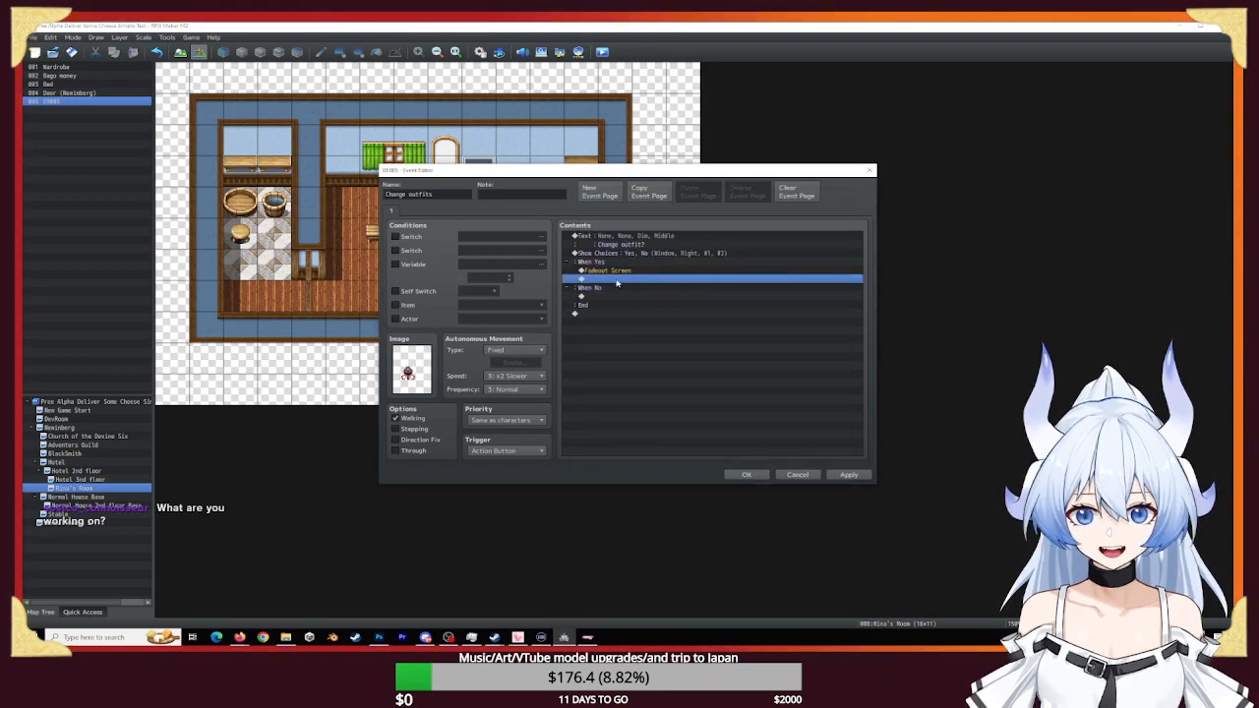
double_click(787, 275)
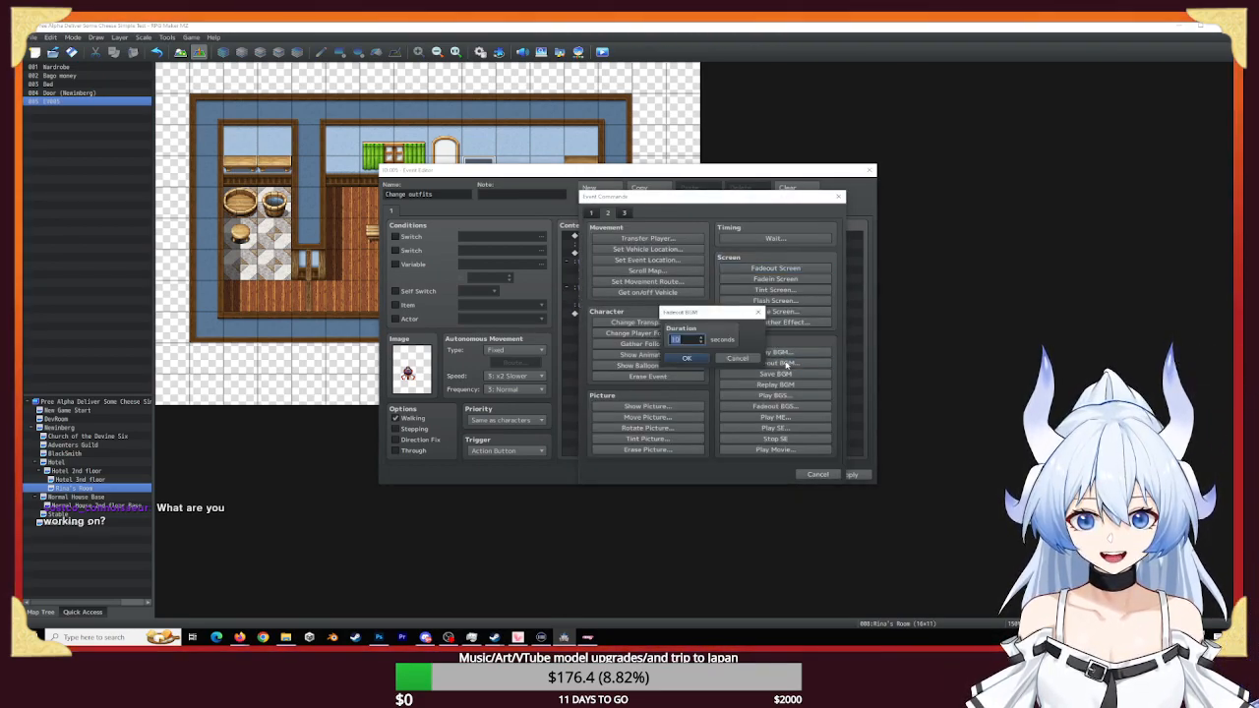
left_click(701, 343)
left_click(701, 343)
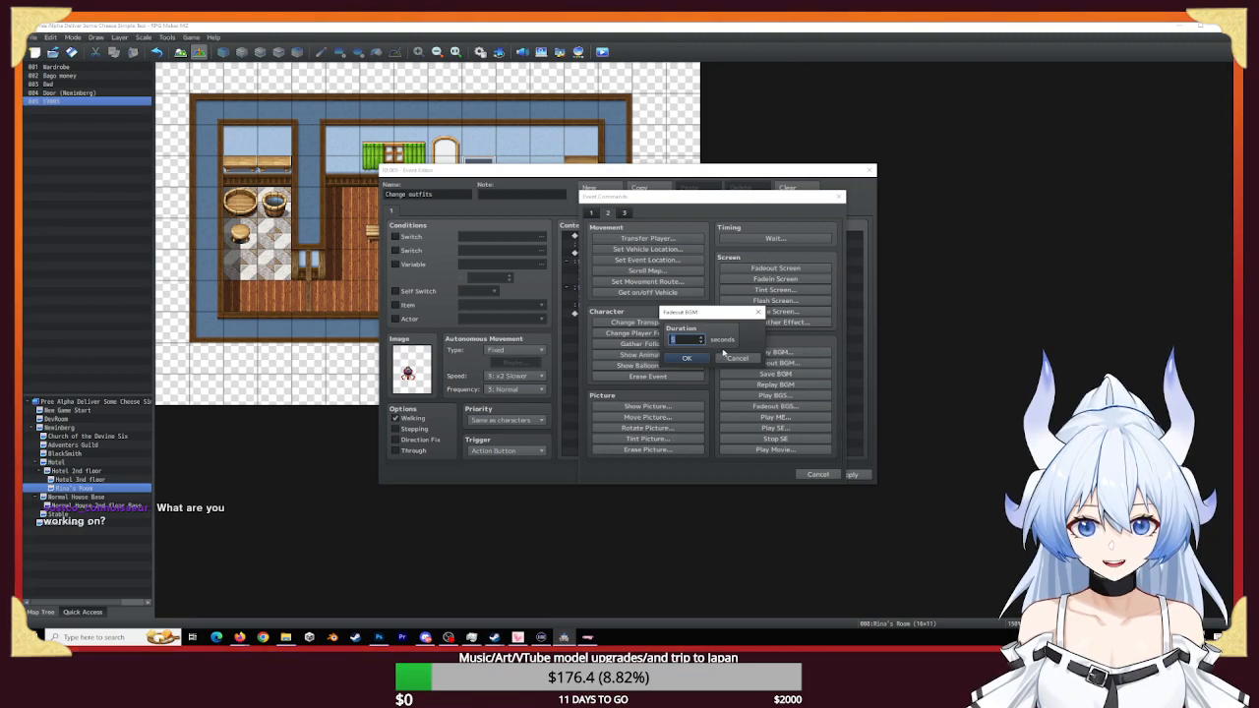
left_click(732, 359)
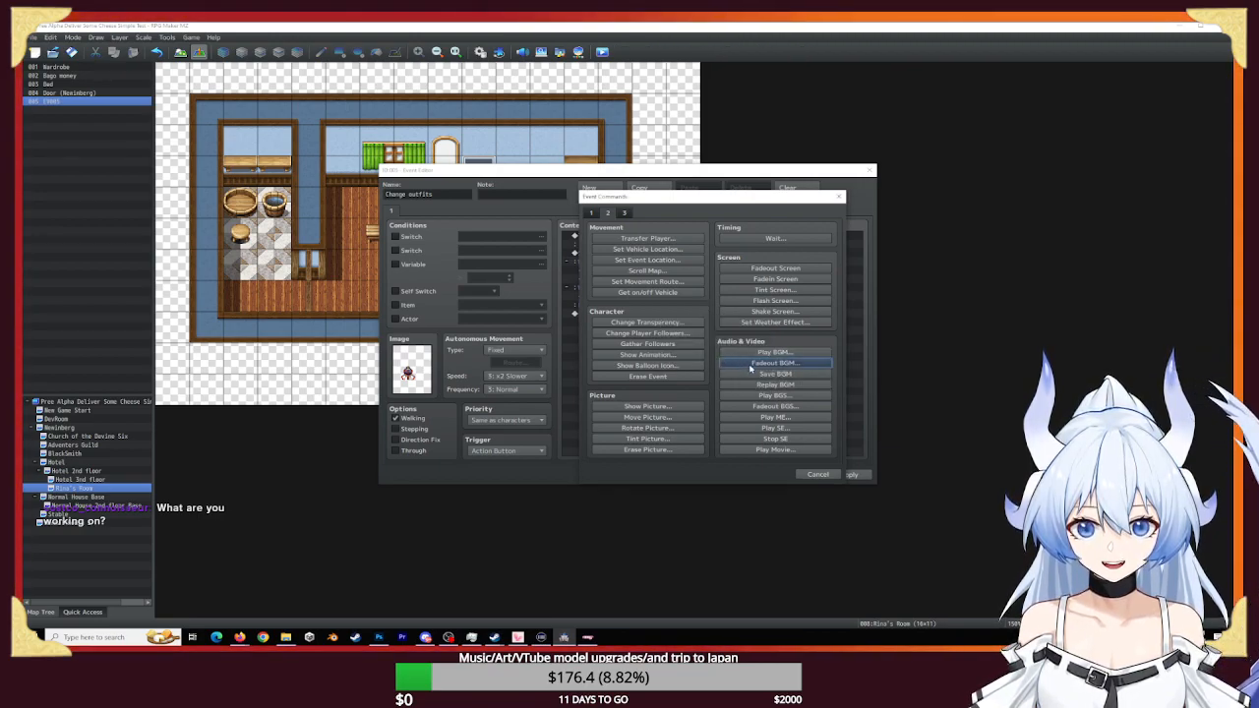
left_click(817, 474)
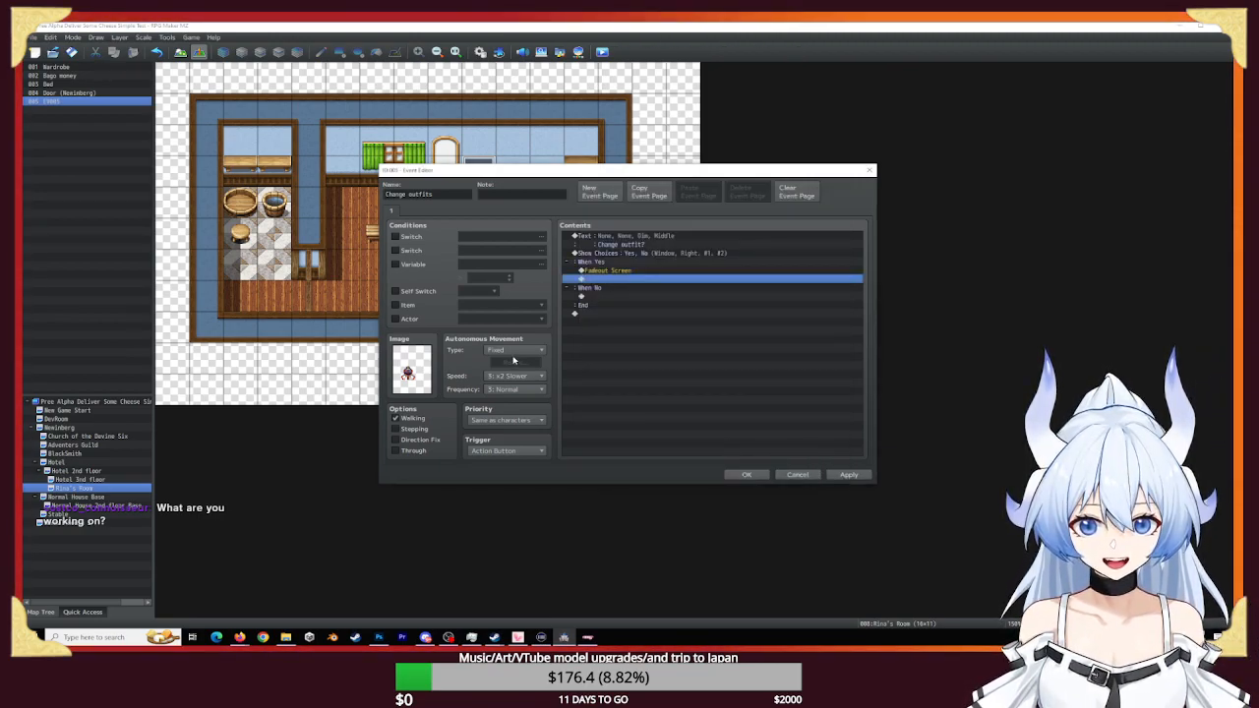
- Confirm the Change outfits event and review the overnight-stay commands in the receptionist's event on the Hotel map
left_click(761, 477)
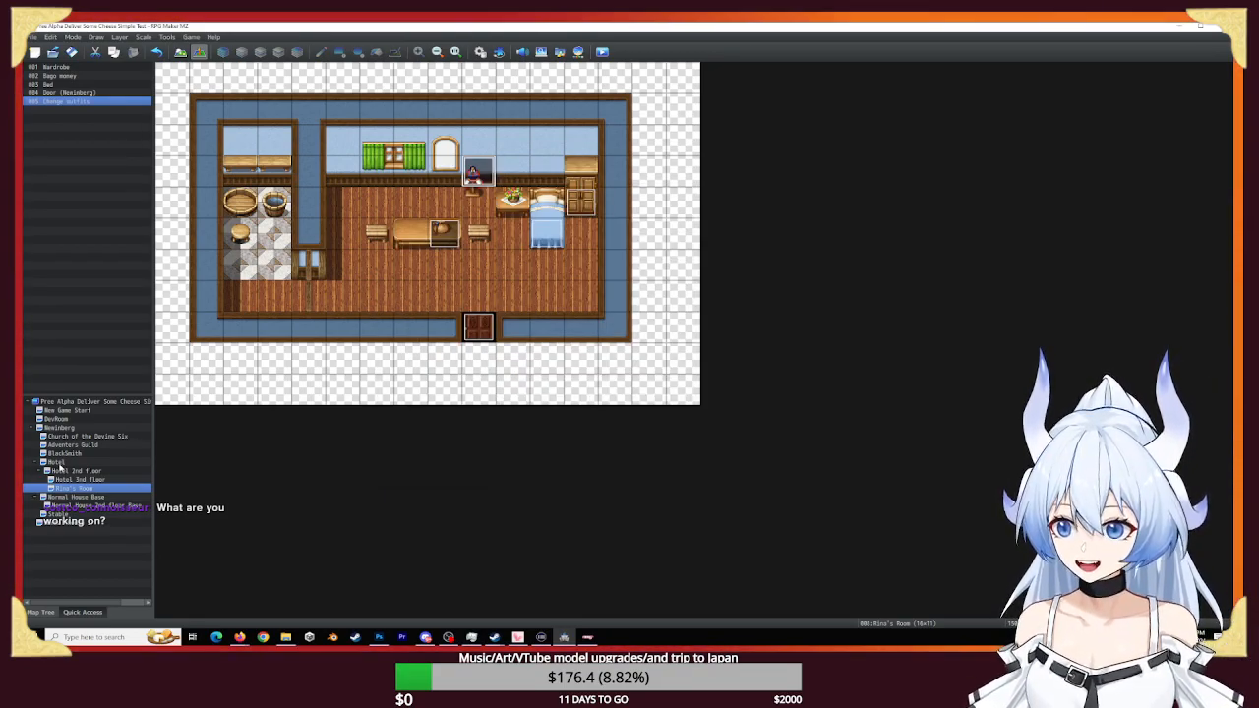
left_click(57, 462)
double_click(647, 216)
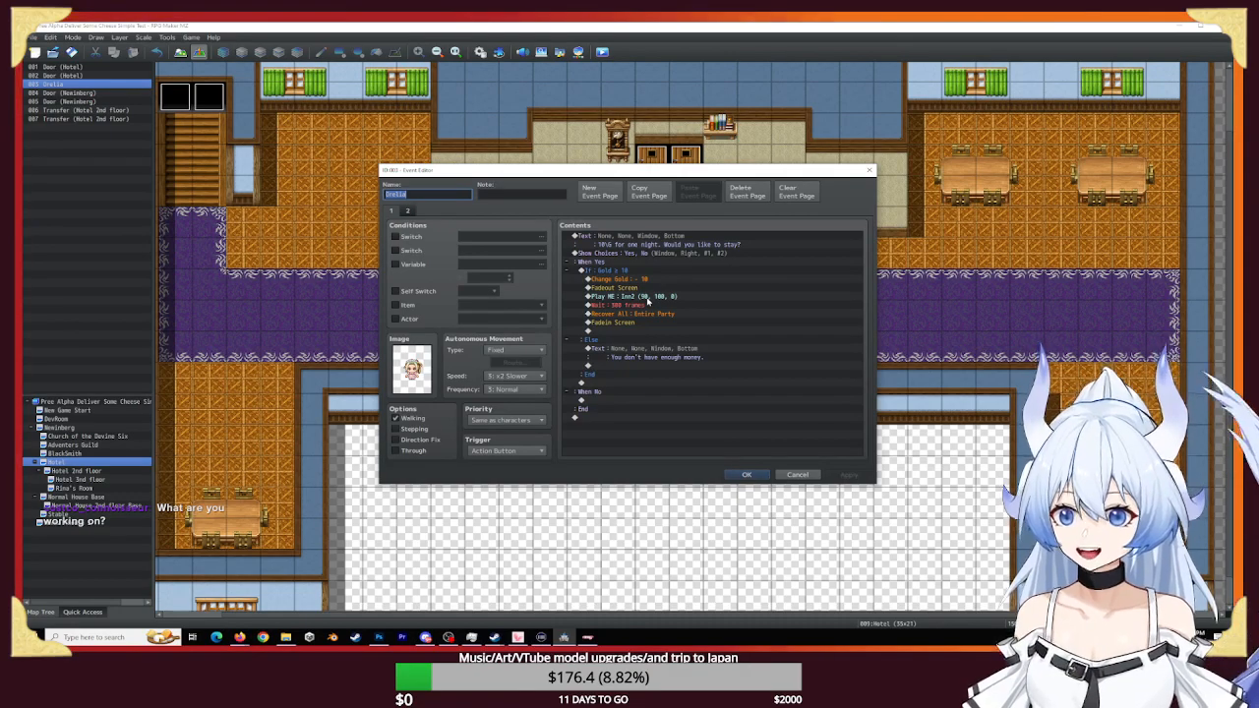
left_click(779, 473)
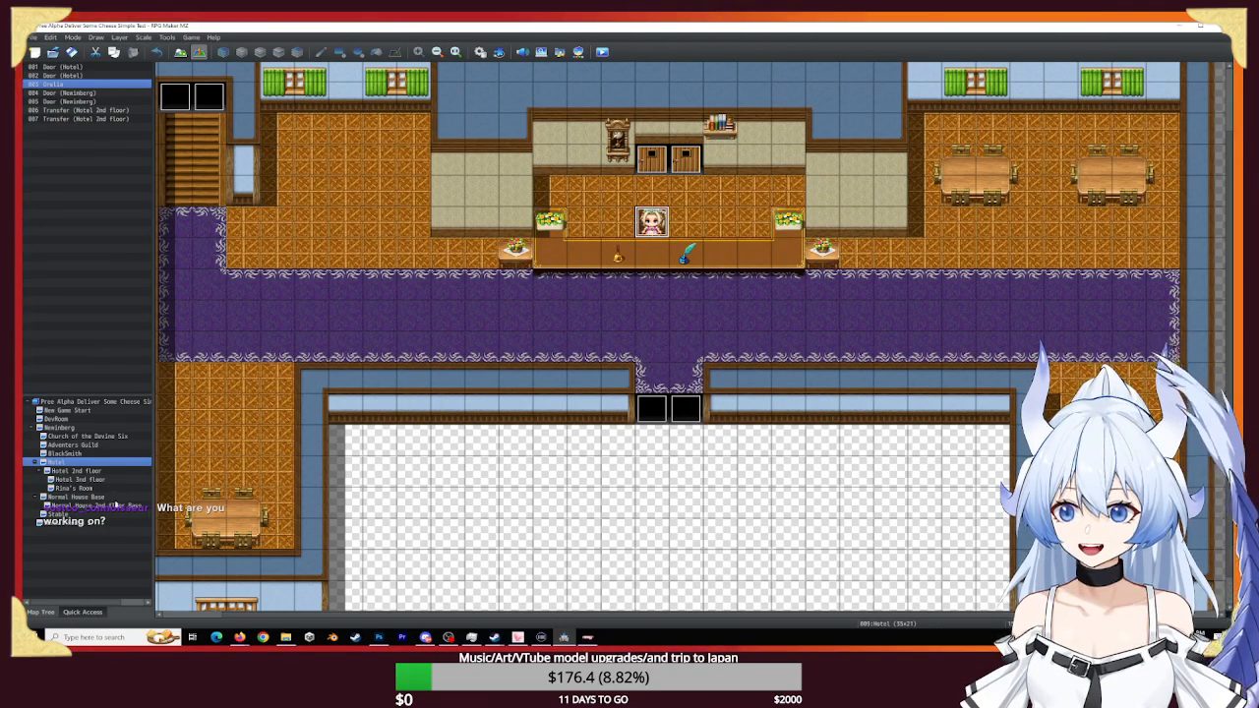
- Reopen the Change outfits event in Rina's Room to add a command after Fadeout Screen in the Yes branch
left_click(74, 487)
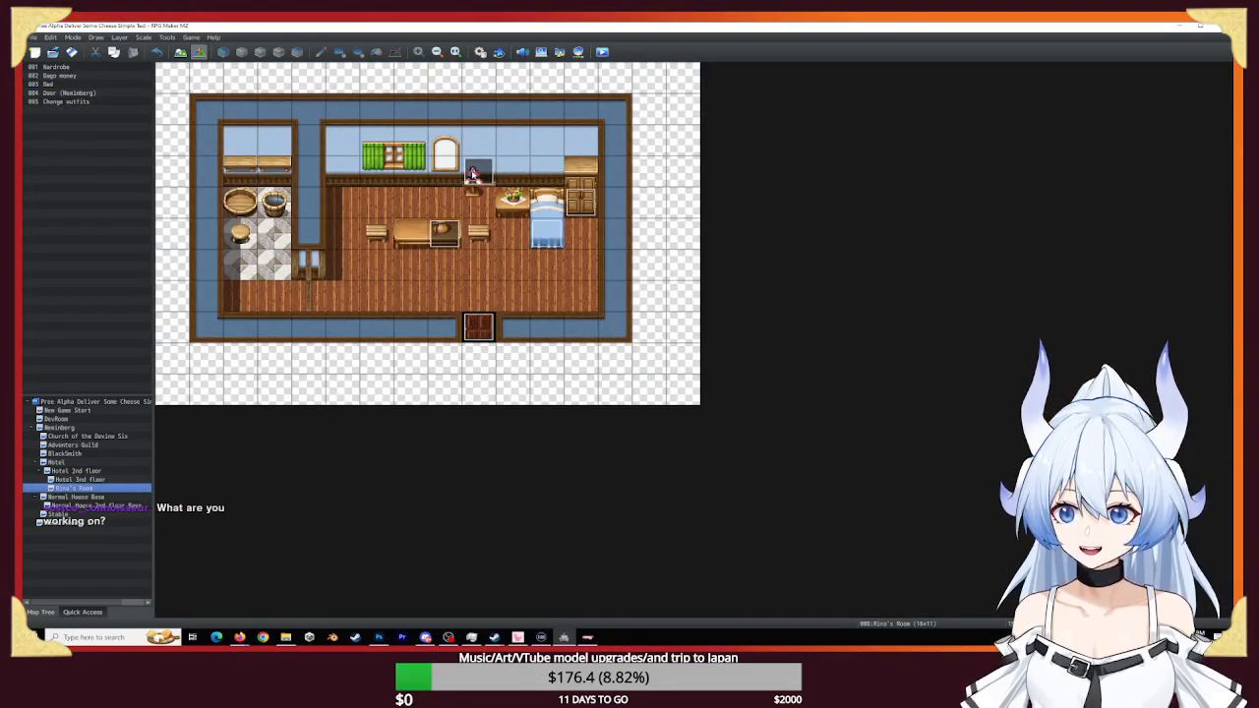
double_click(472, 173)
double_click(639, 277)
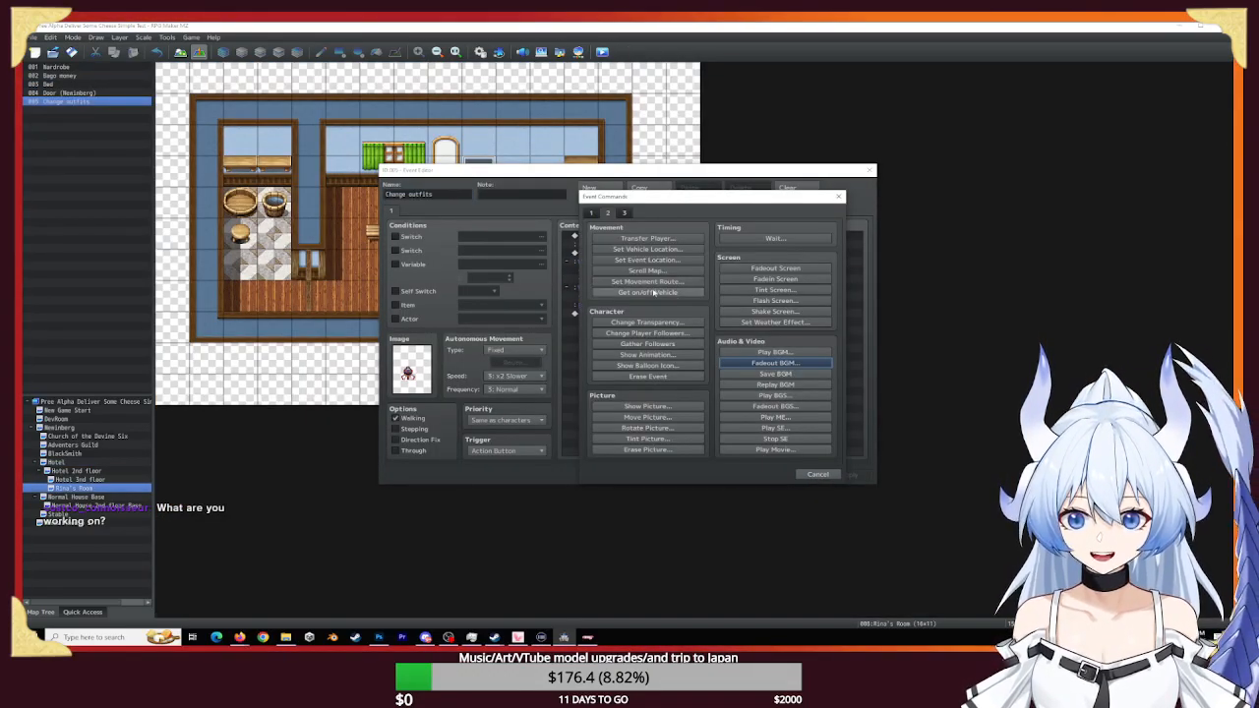
left_click(767, 239)
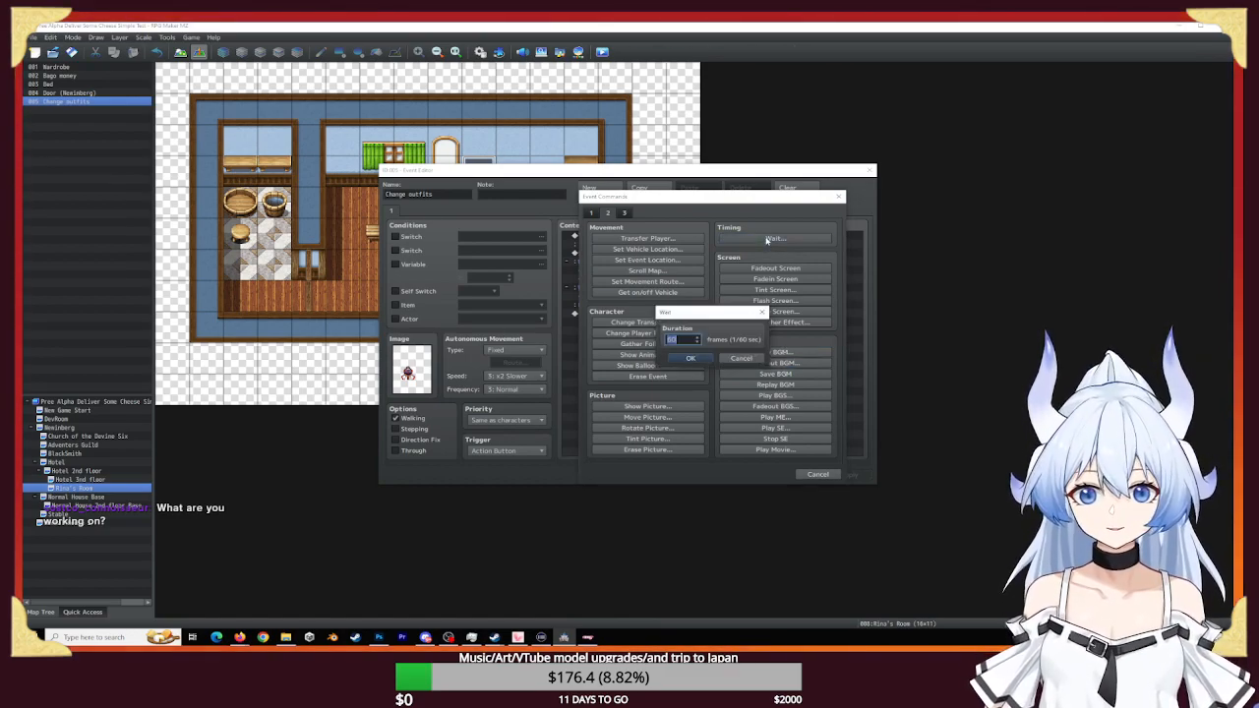
left_click(733, 357)
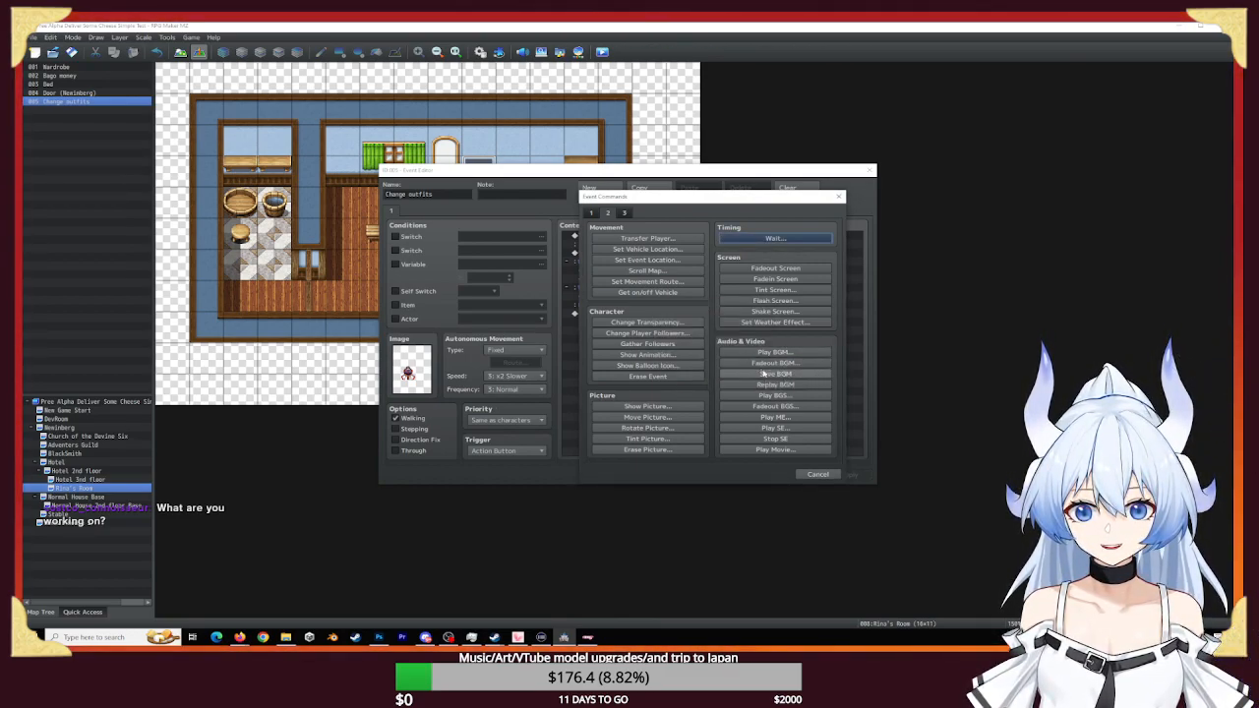
- Preview the Inn2, Inn1, Like and Fanfare1 music effects for a Play ME command
left_click(798, 417)
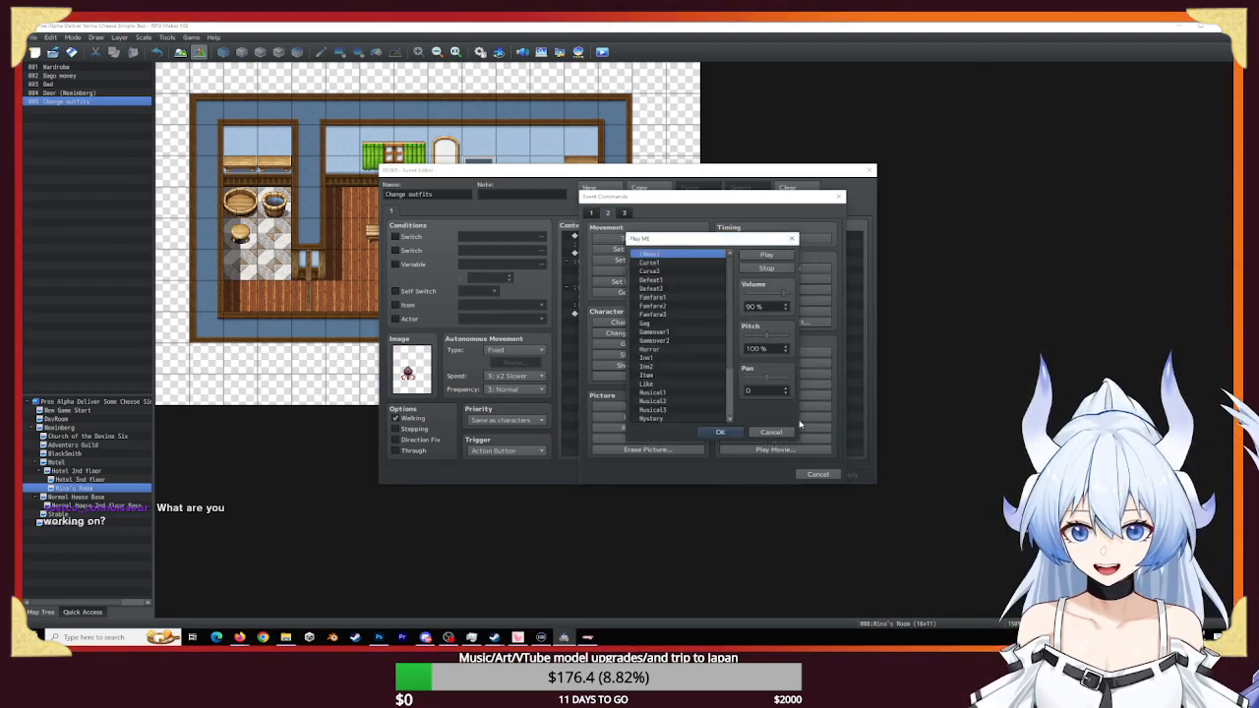
left_click(693, 366)
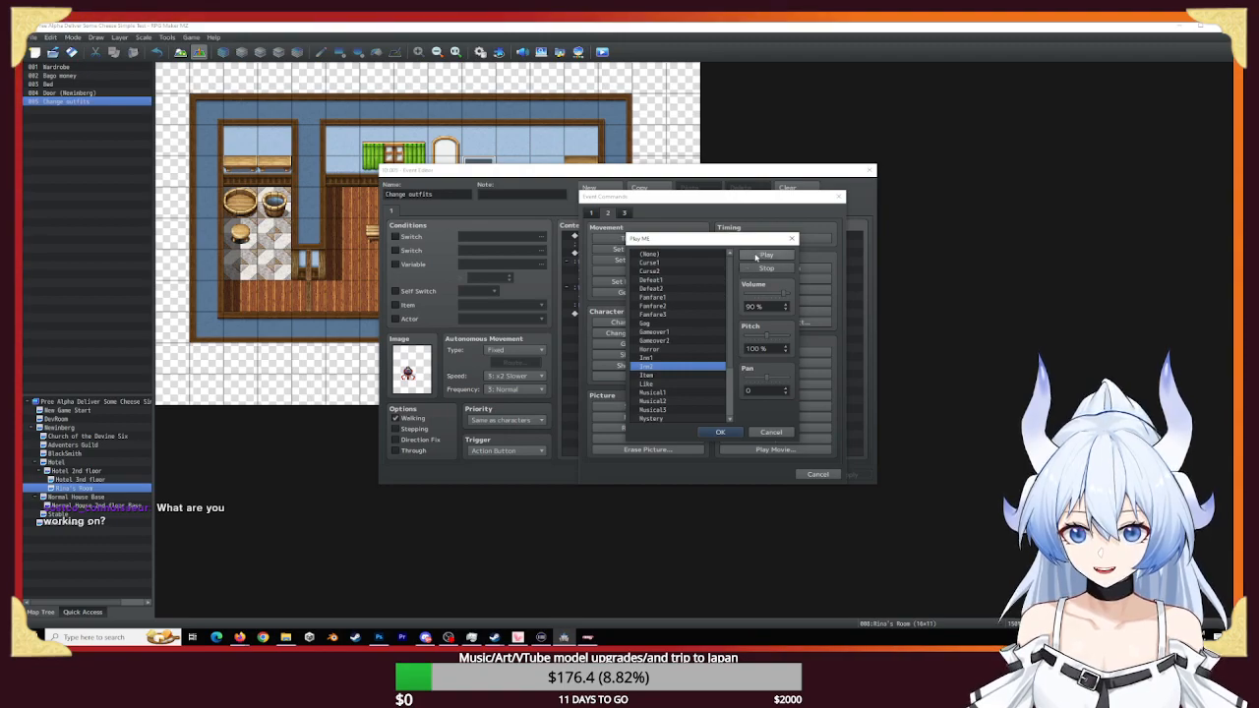
left_click(755, 257)
left_click(664, 358)
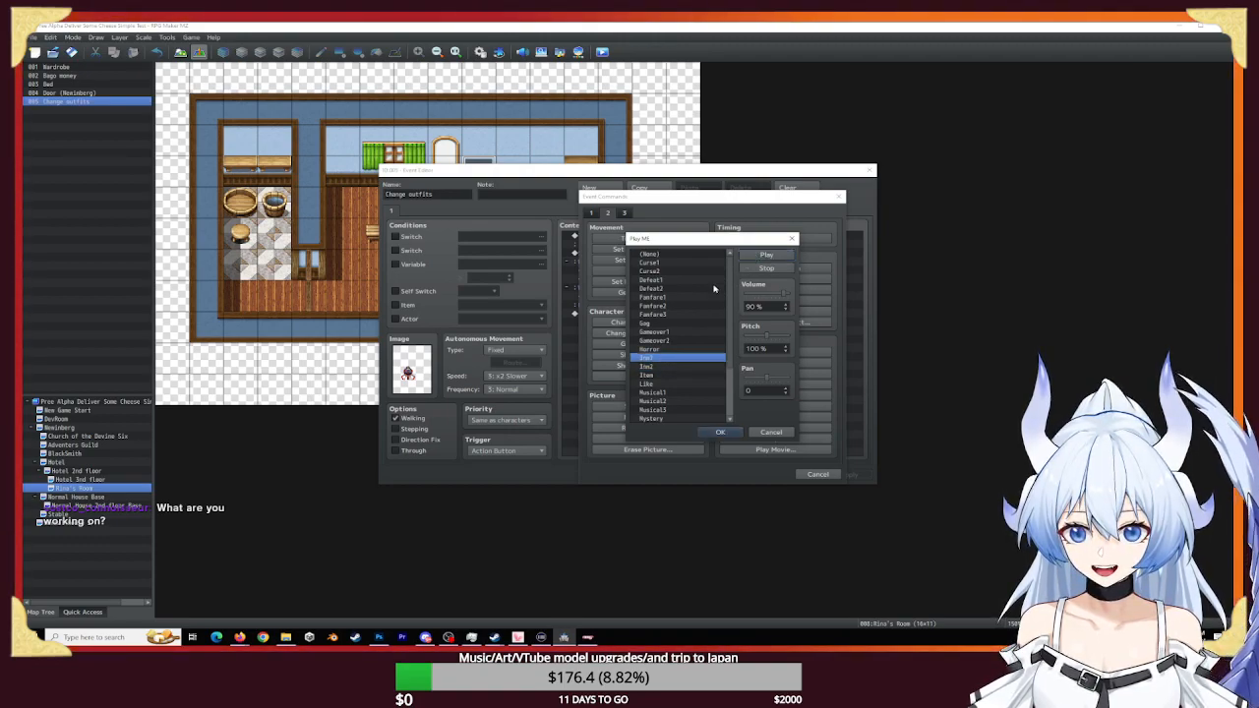
left_click(766, 255)
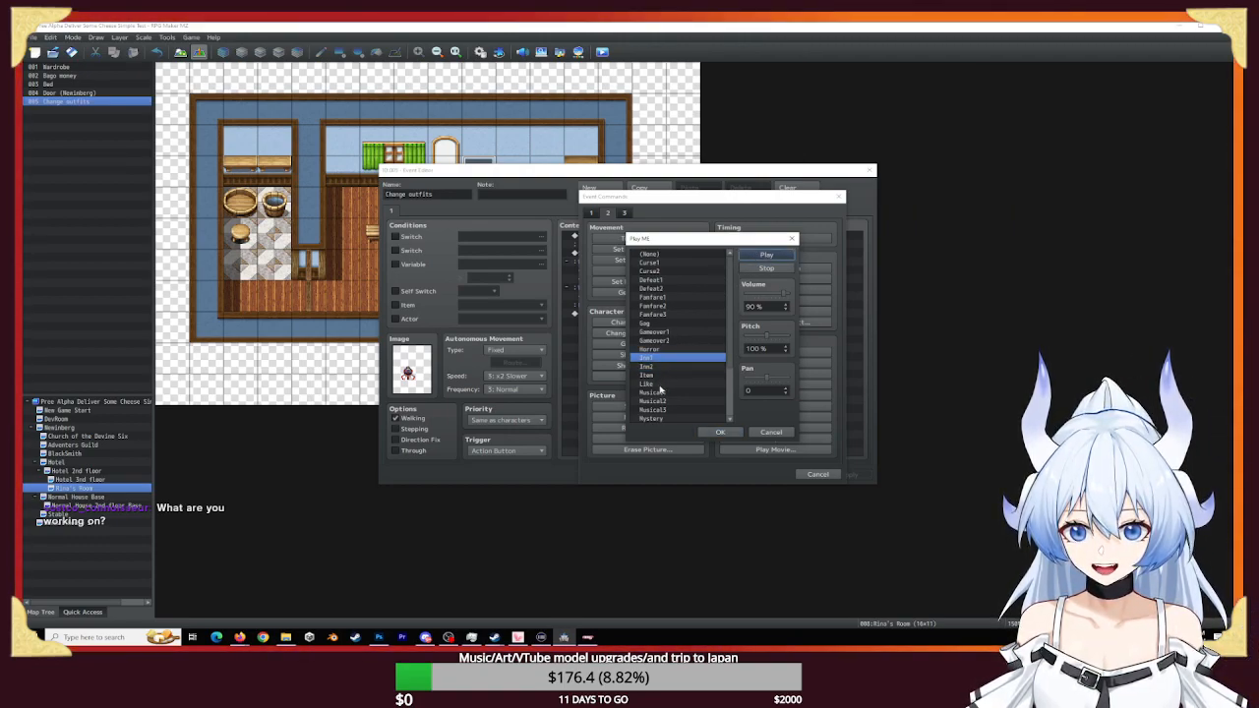
left_click(662, 385)
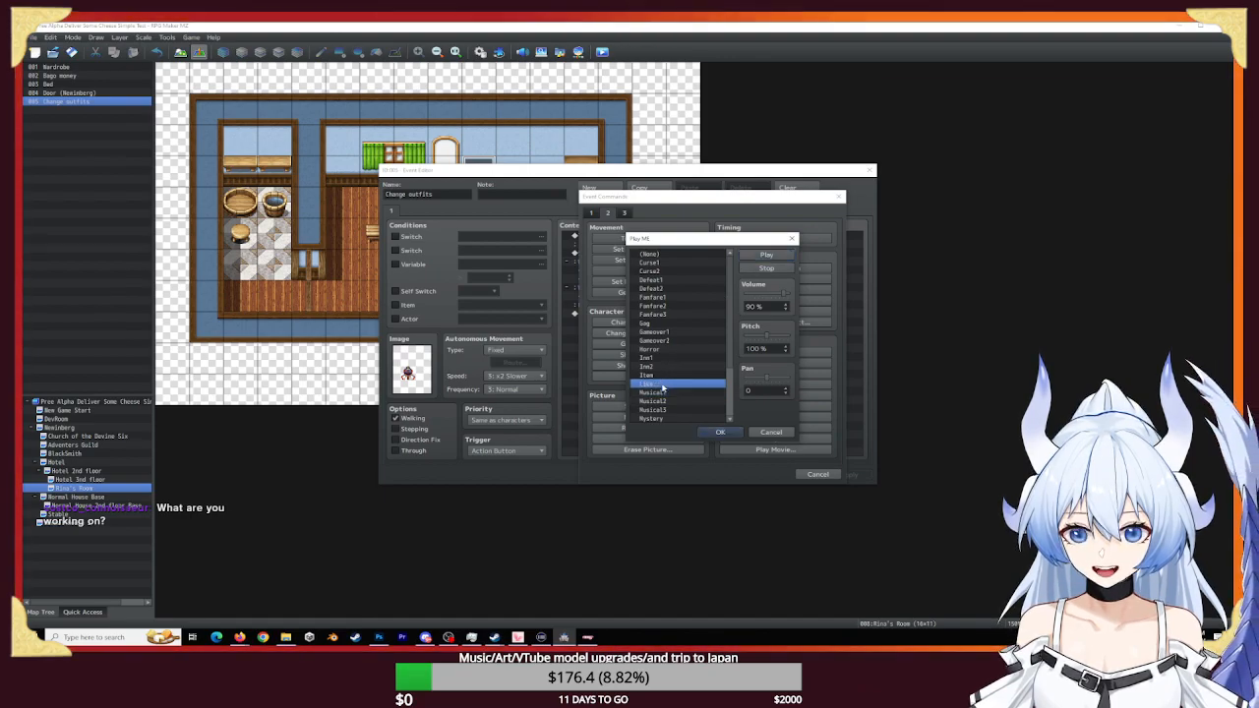
left_click(755, 256)
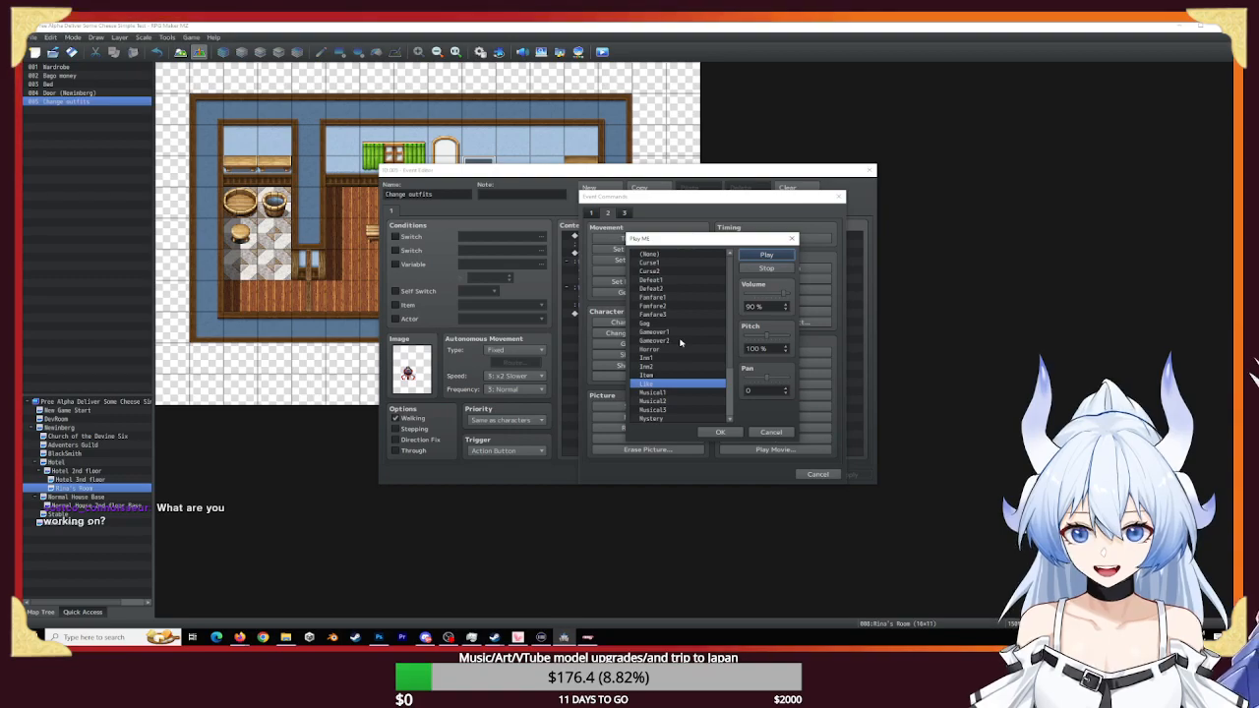
left_click(652, 297)
left_click(763, 256)
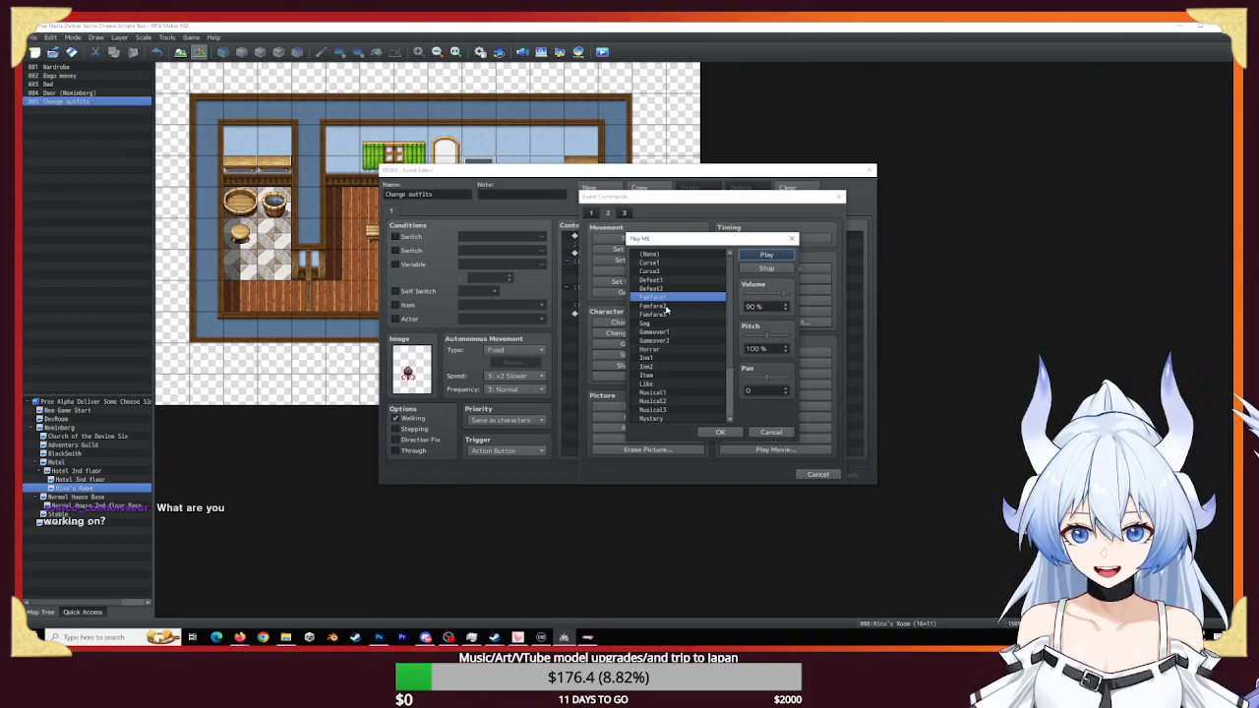
- Preview further music effects such as Mystery and Shock1, and check the Play BGM track list without adding anything
left_click(654, 306)
scroll(666, 373, "down", 2)
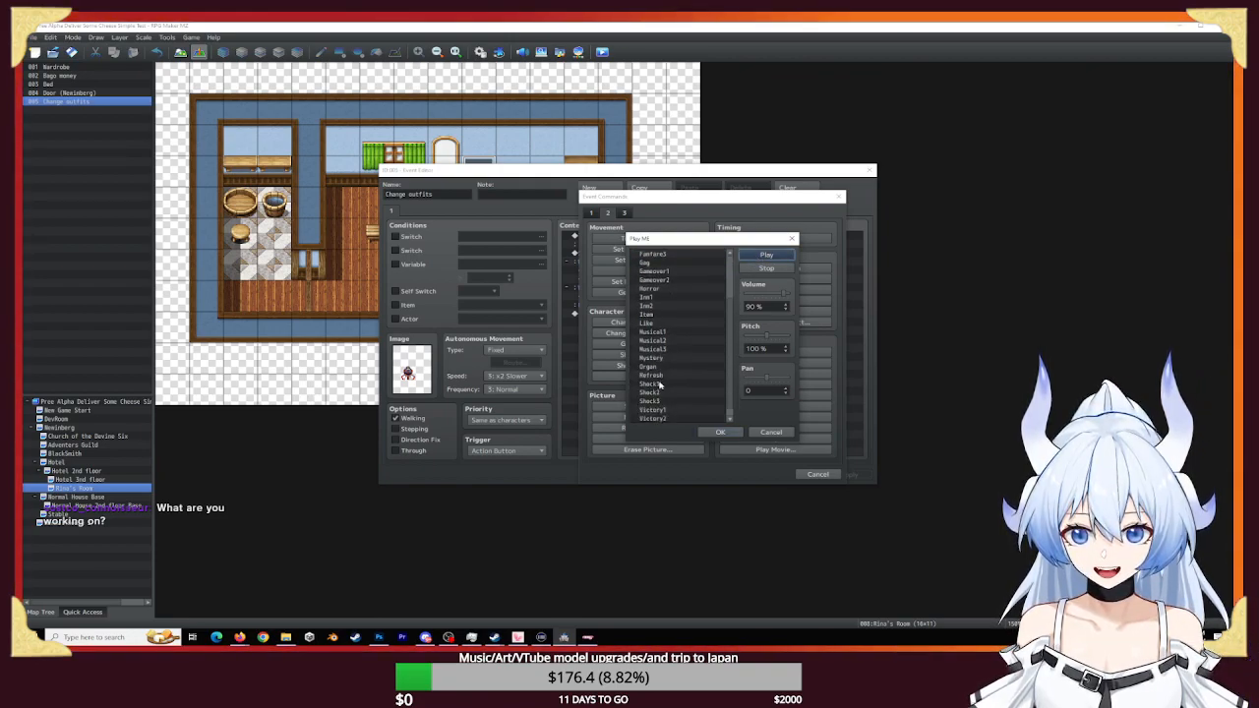
scroll(660, 384, "down", 1)
left_click(668, 357)
left_click(788, 255)
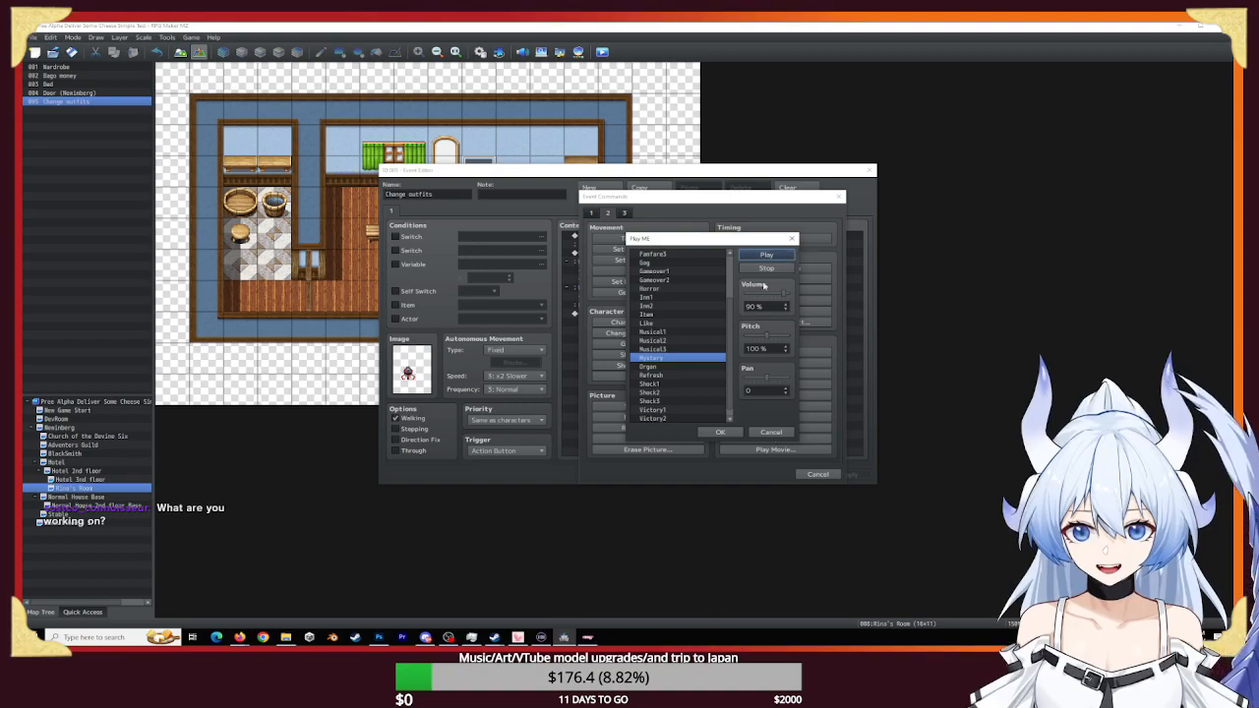
left_click(649, 366)
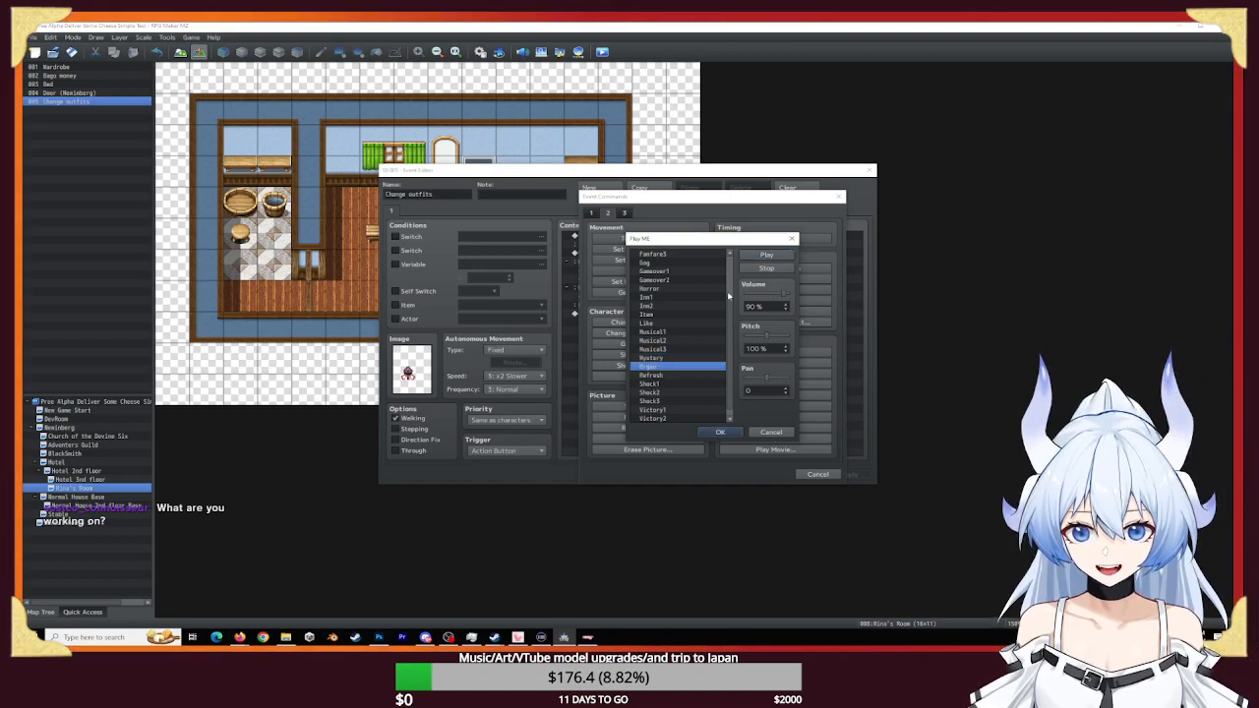
left_click(672, 384)
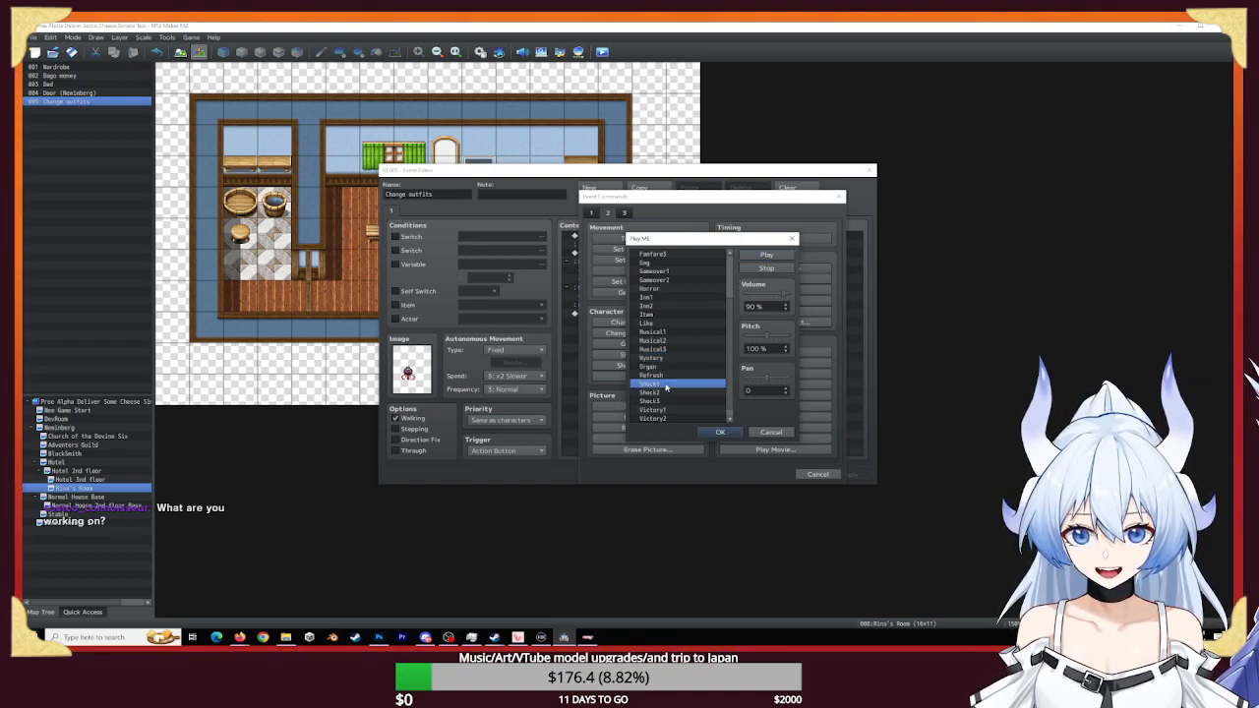
left_click(764, 256)
scroll(684, 363, "down", 1)
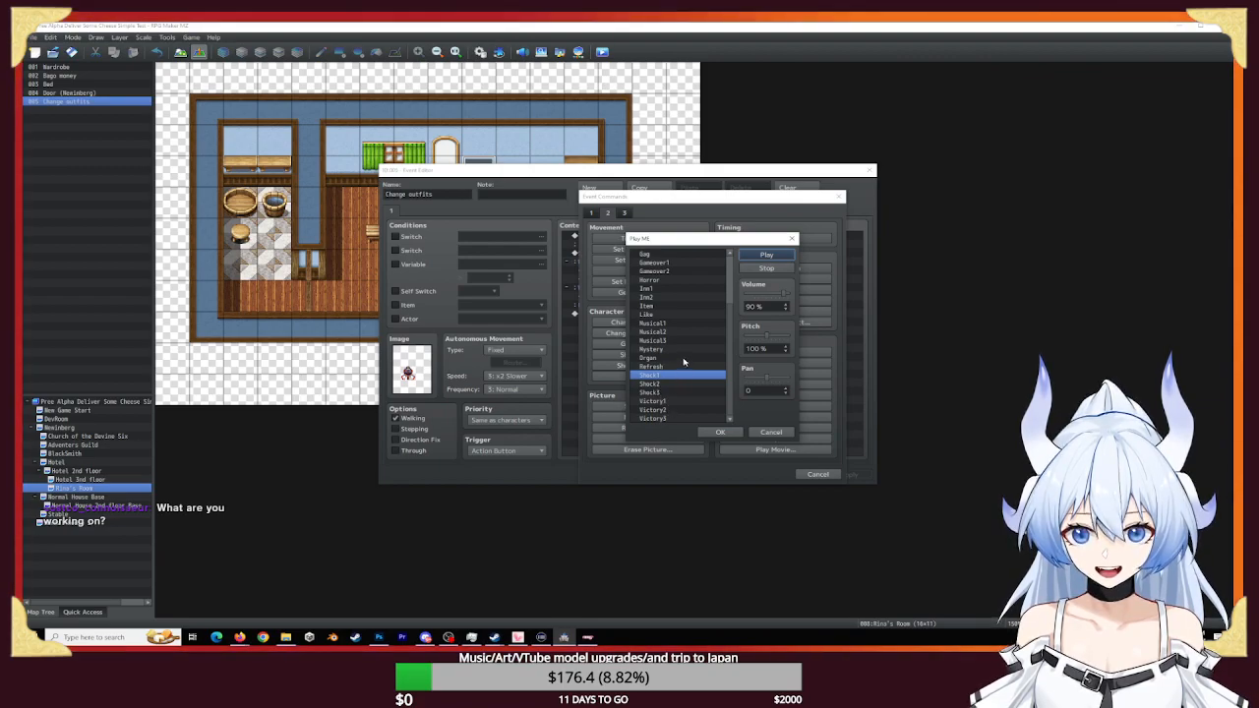
left_click(772, 432)
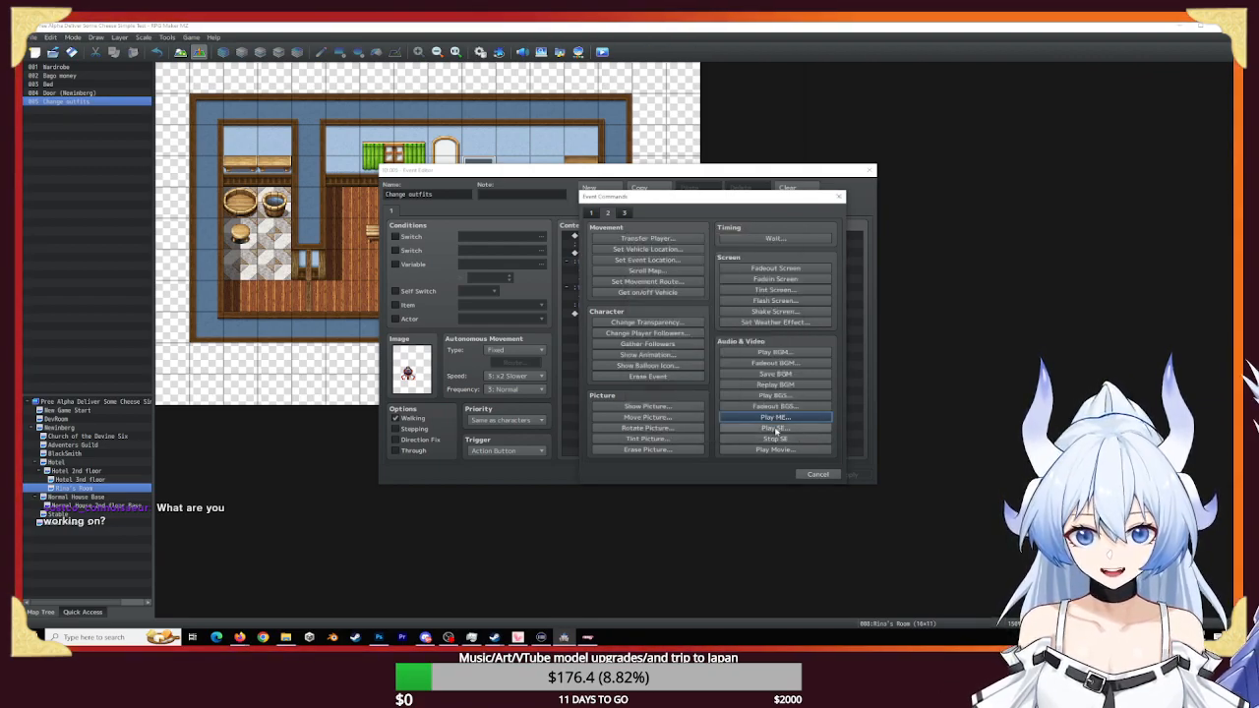
left_click(782, 352)
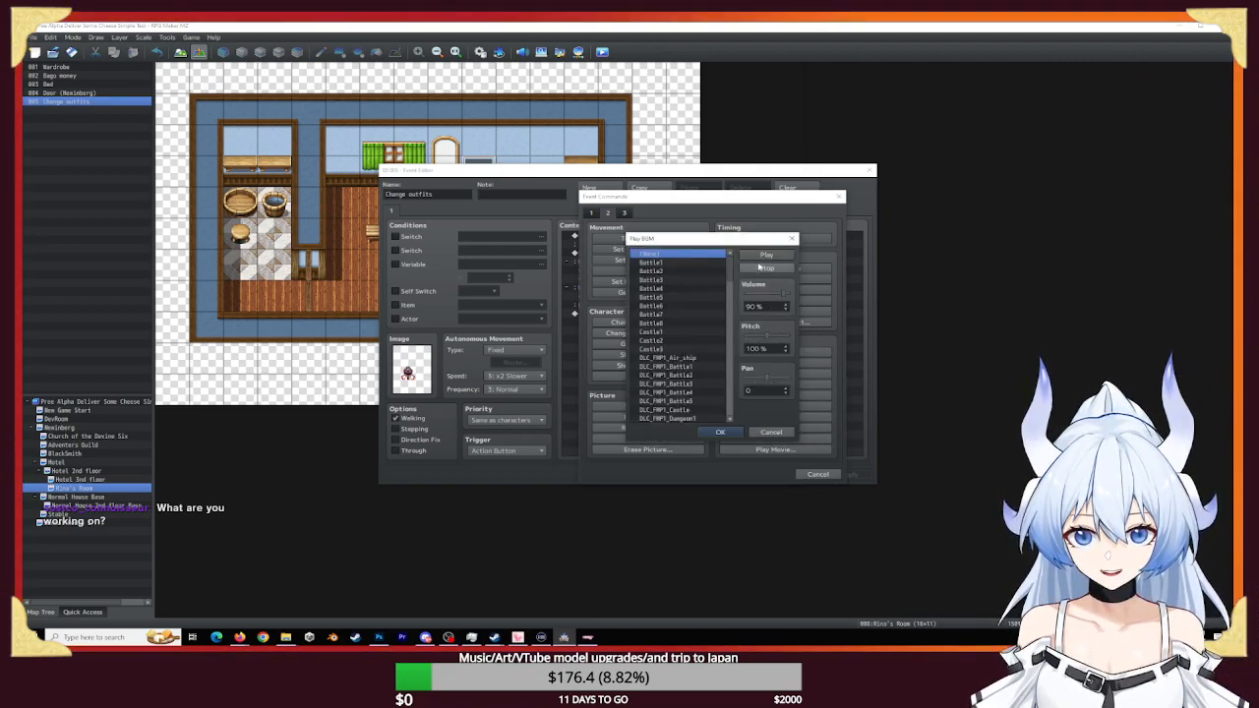
left_click(769, 432)
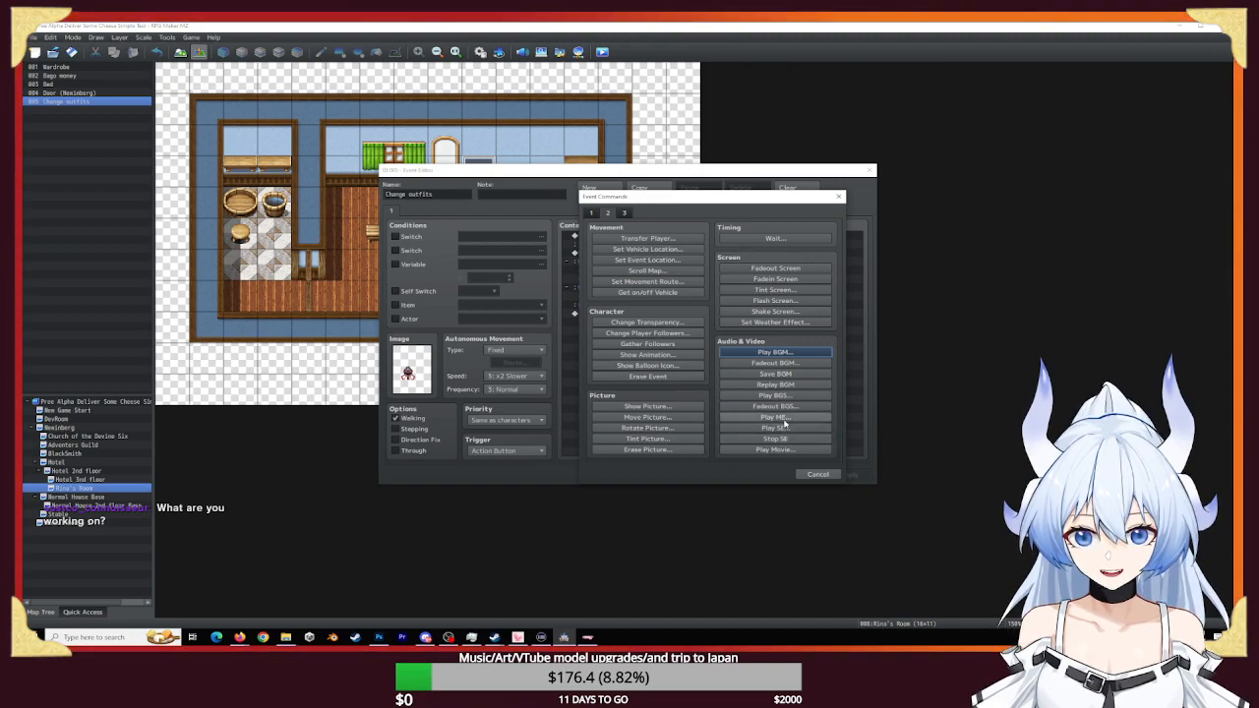
- Add a Play ME command with the Item effect after the Fadeout Screen in the Yes branch
left_click(782, 418)
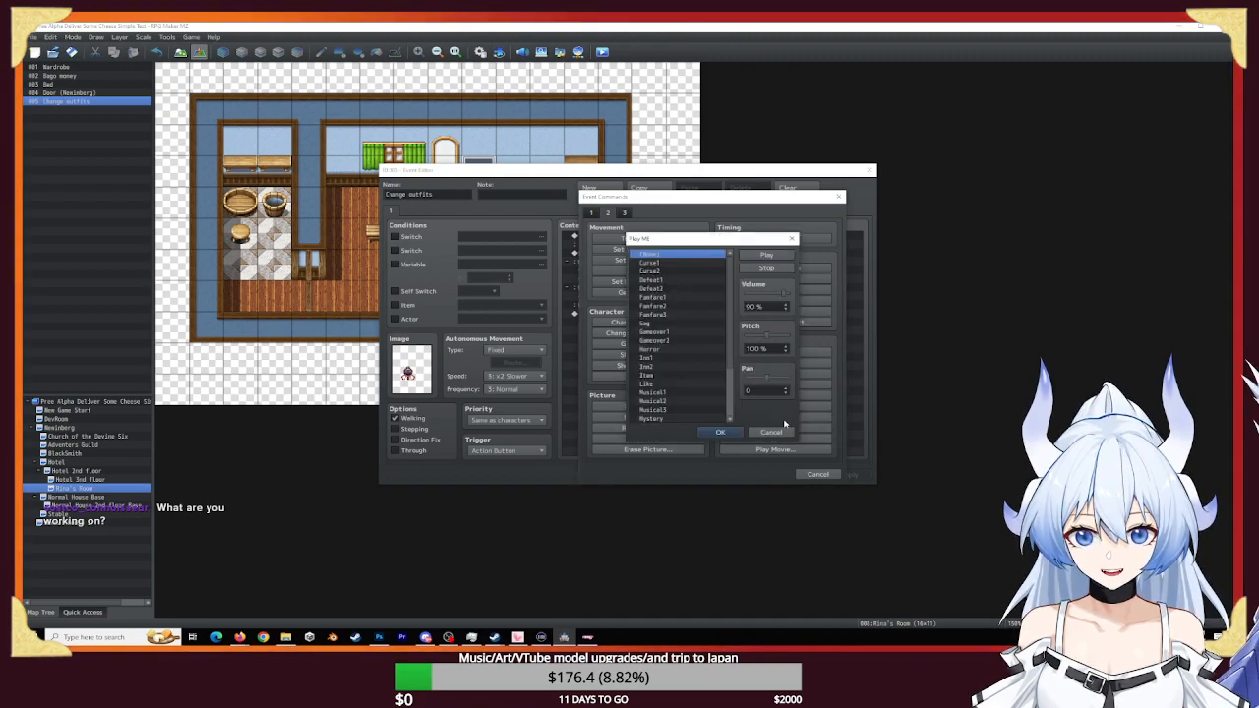
left_click(656, 374)
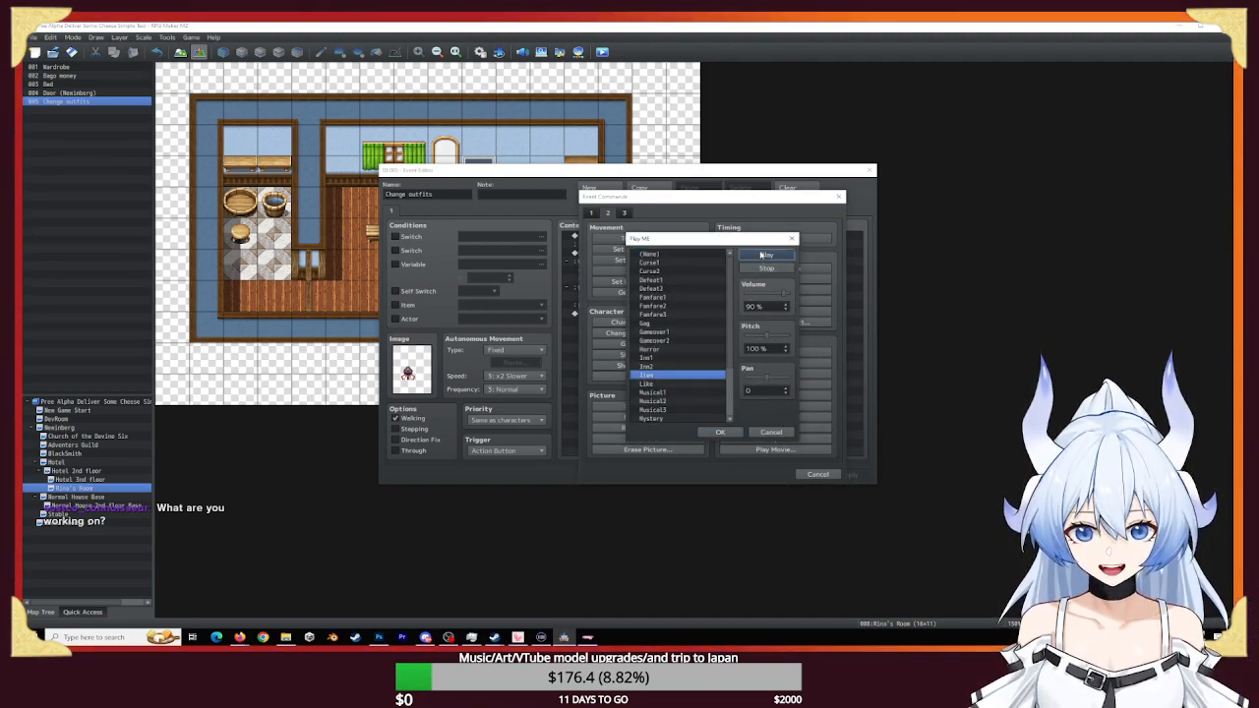
left_click(764, 254)
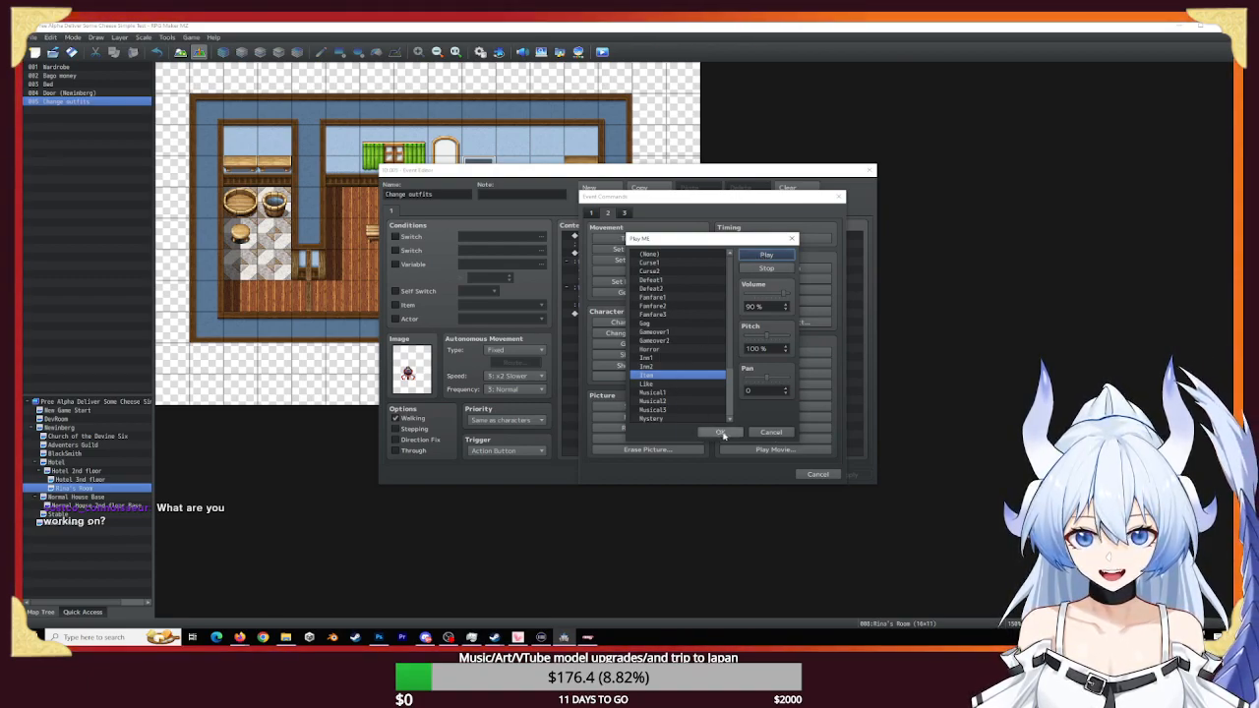
left_click(723, 432)
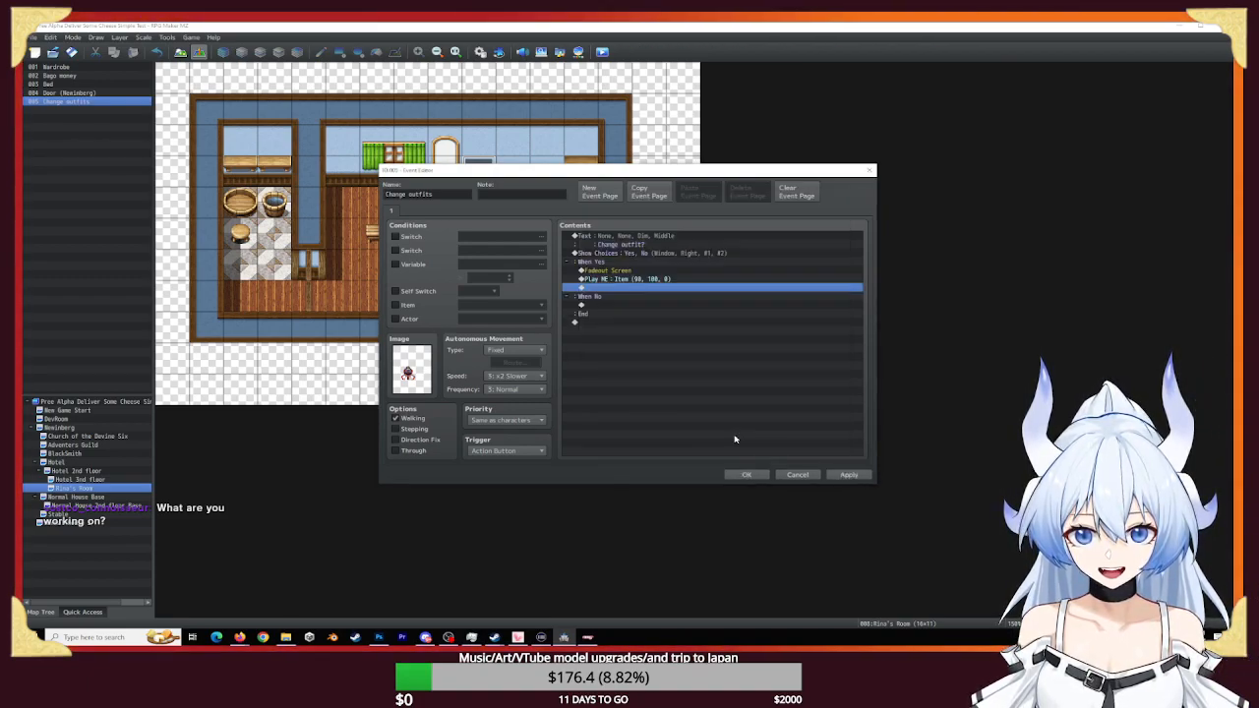
- Add a Wait command of 300 frames after the Play ME command in the Yes branch
double_click(612, 287)
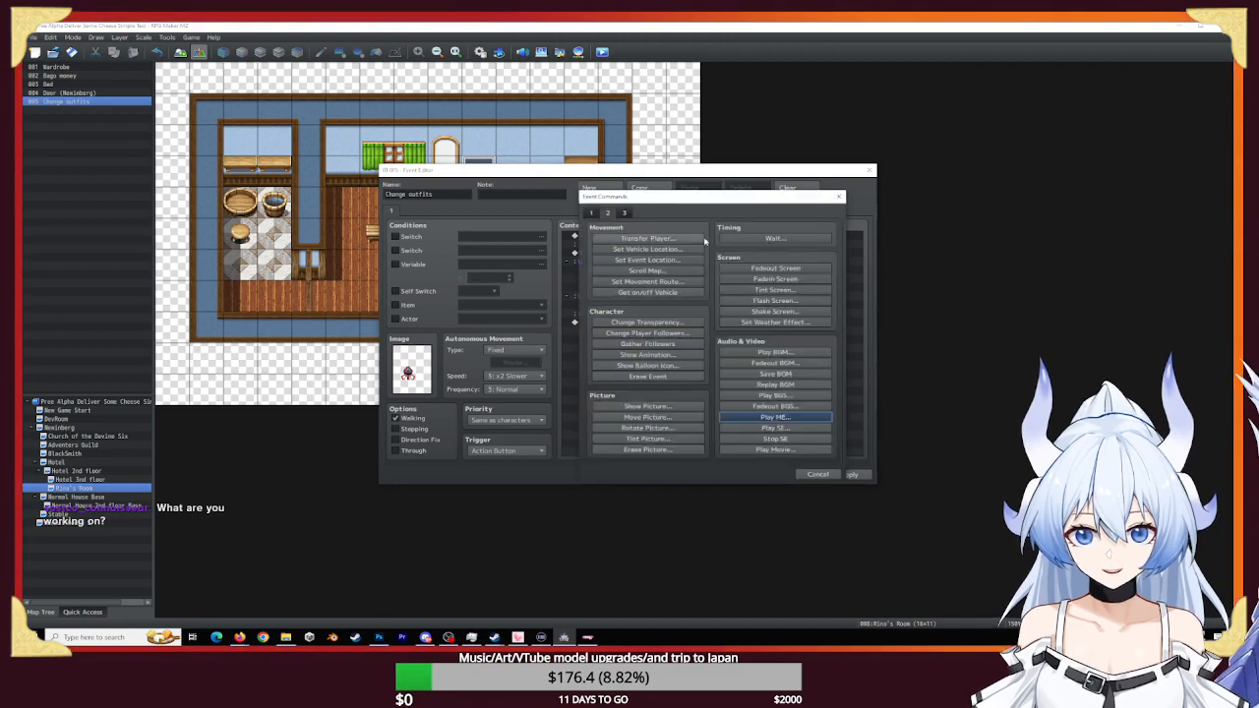
left_click(774, 238)
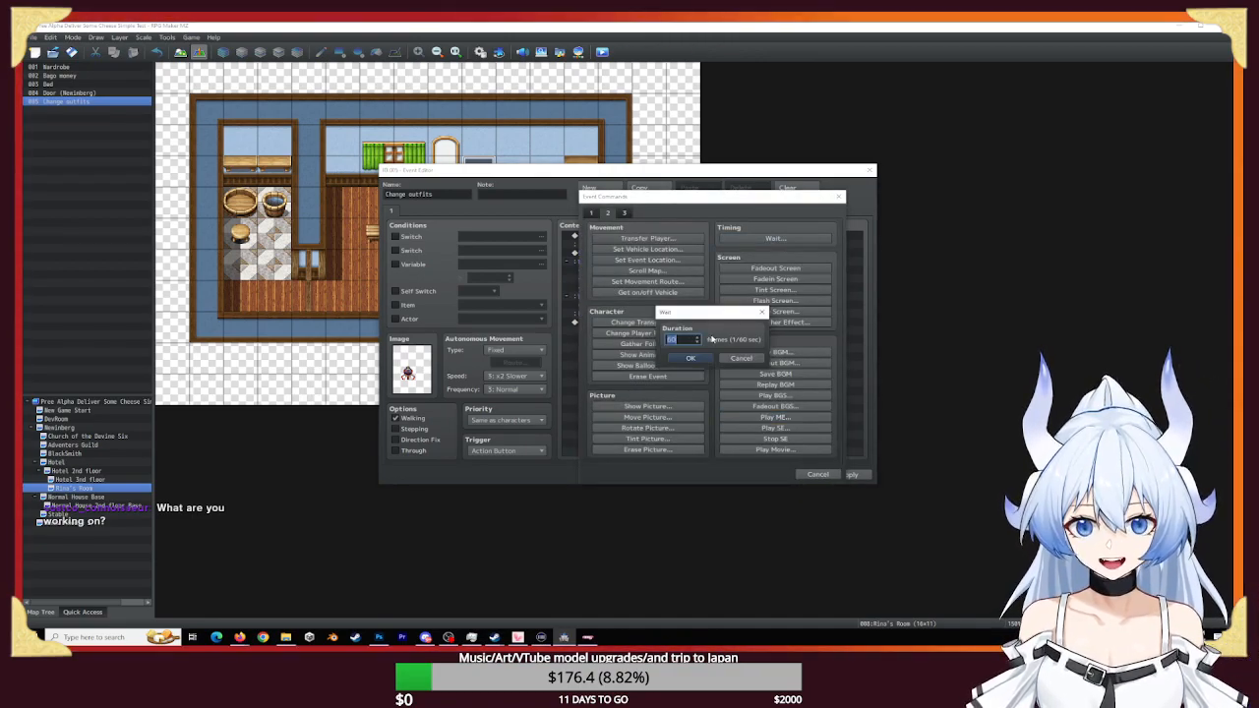
type("3")
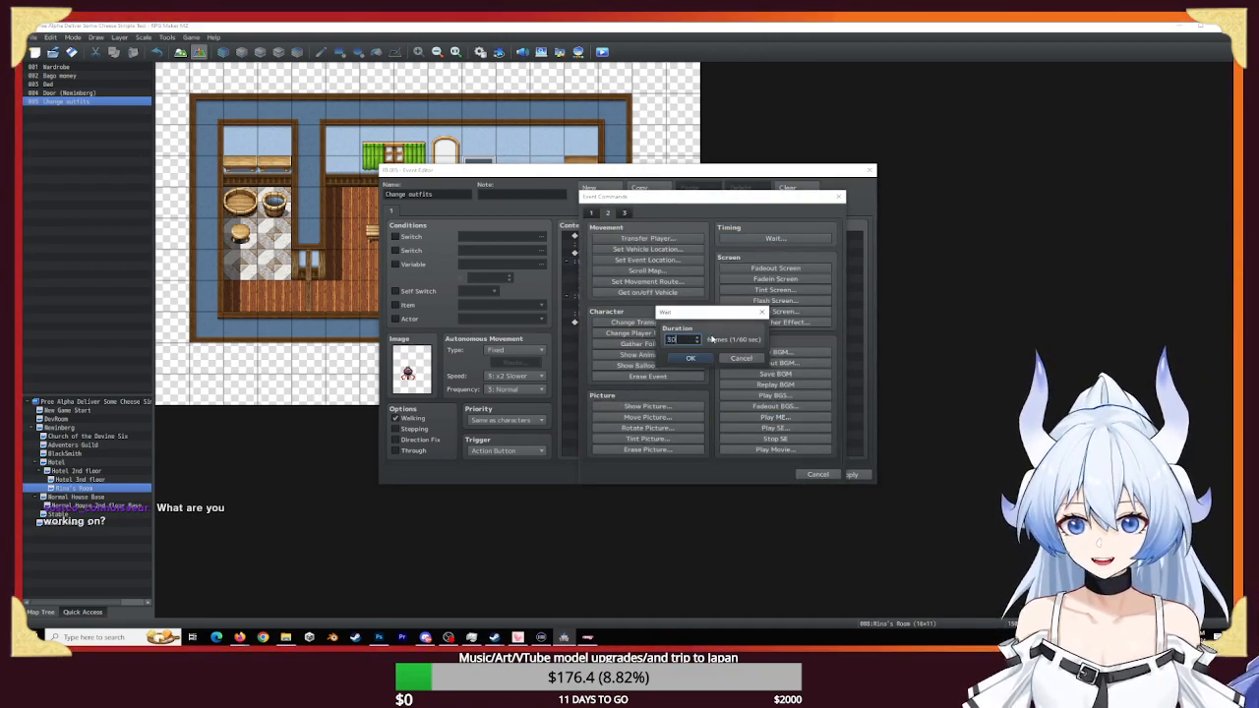
type("00")
left_click(699, 359)
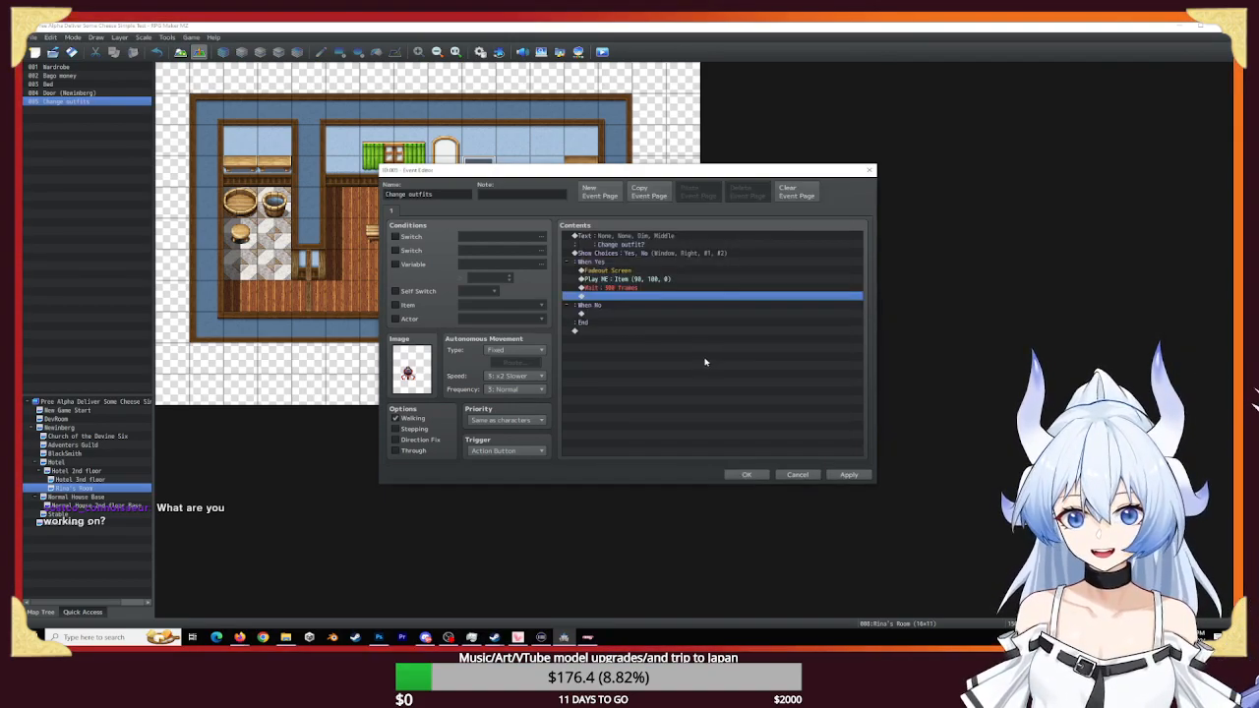
- Check the Change Profile, Change Nickname and Change State commands for an outfit change to insert before the Wait in the Yes branch
double_click(596, 297)
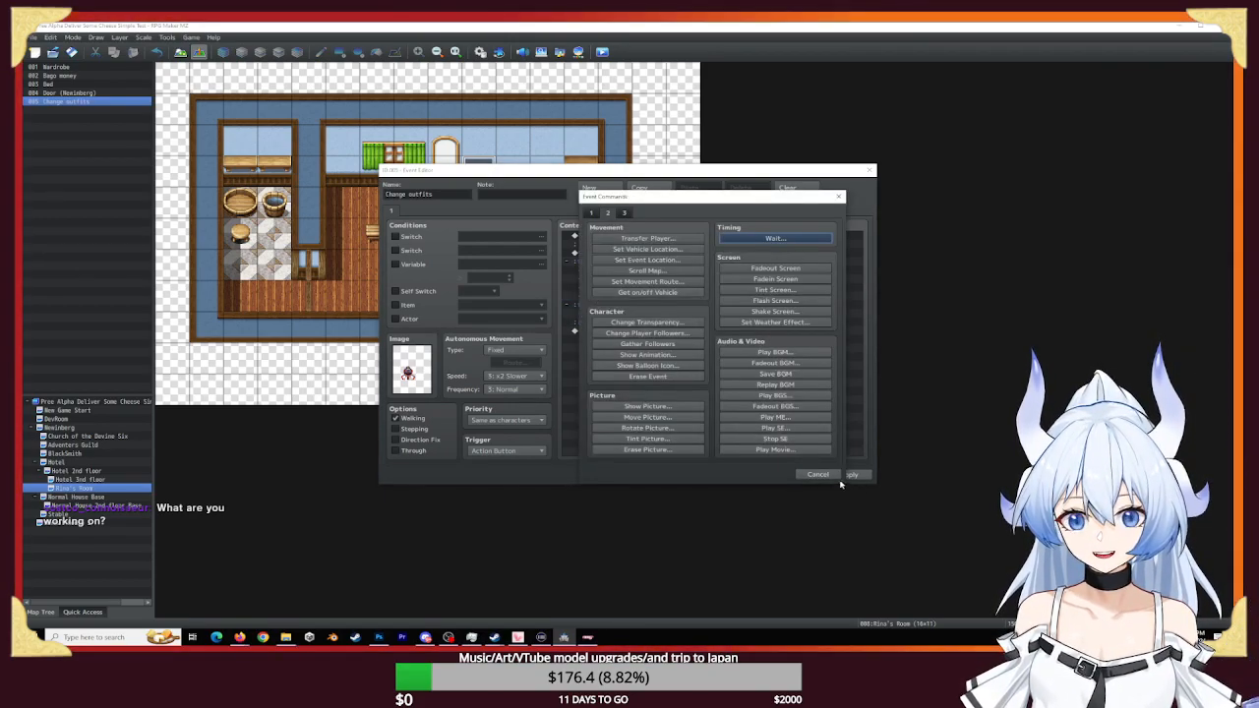
left_click(817, 474)
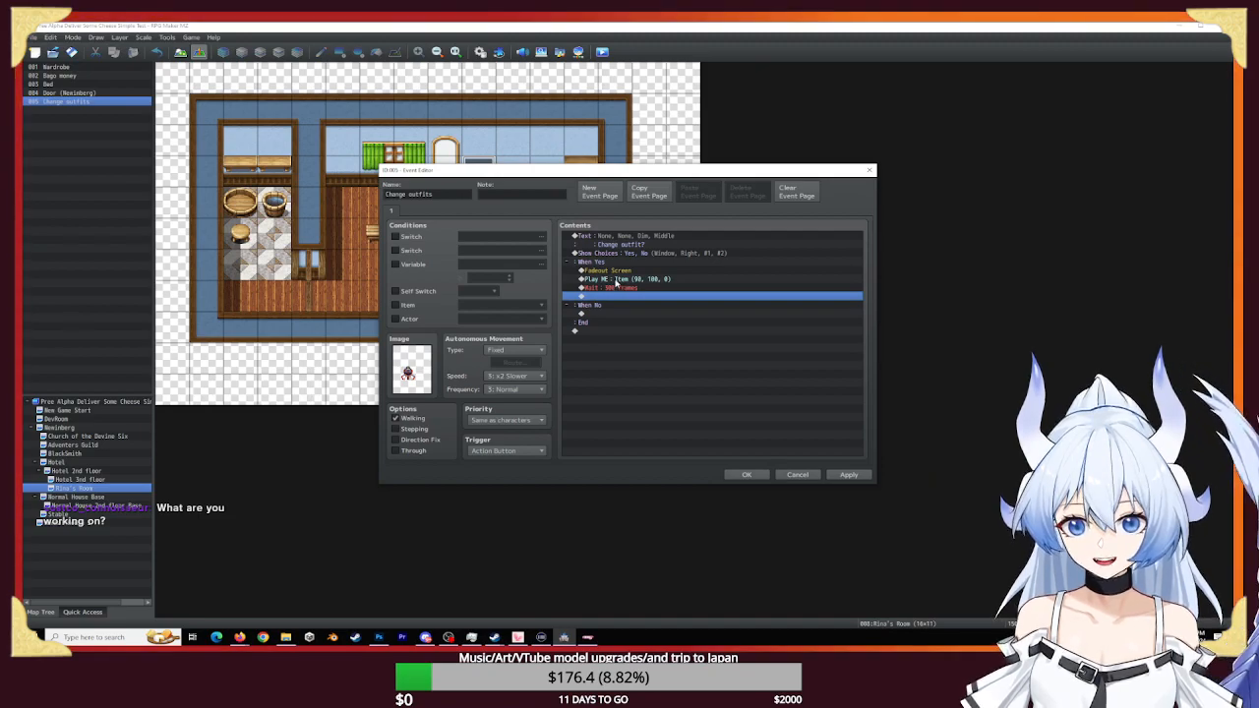
left_click(611, 288)
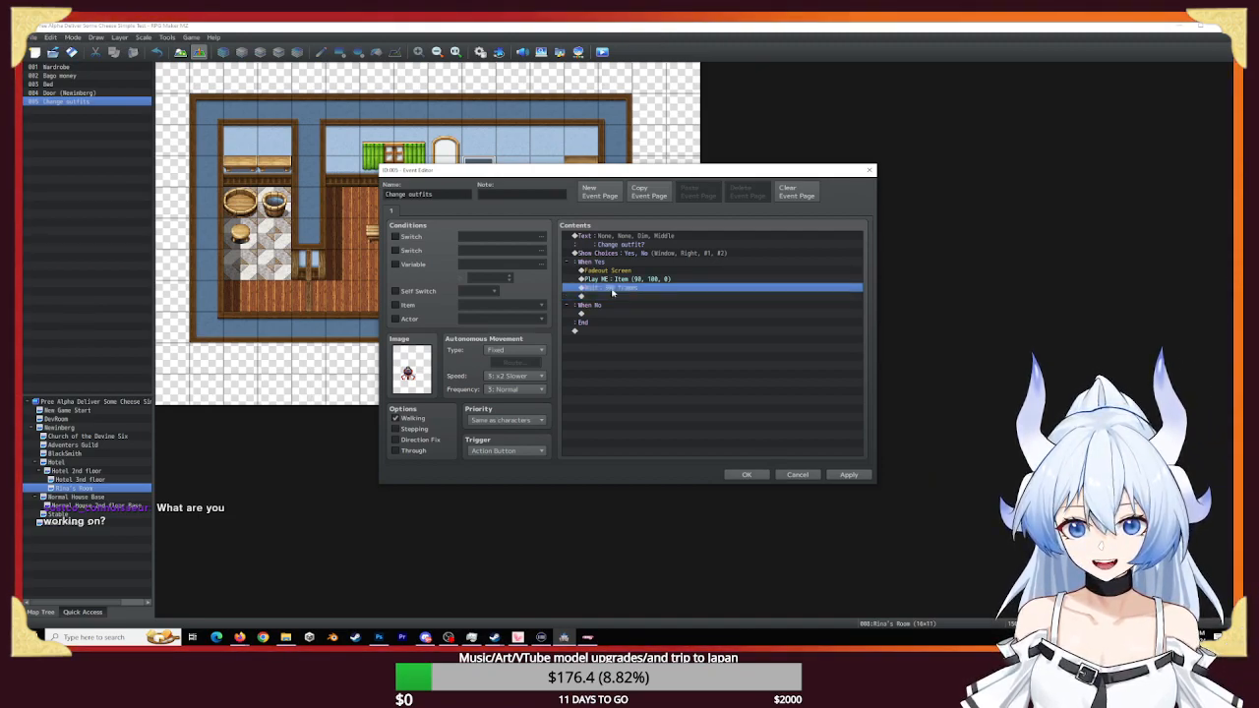
double_click(611, 294)
left_click(625, 213)
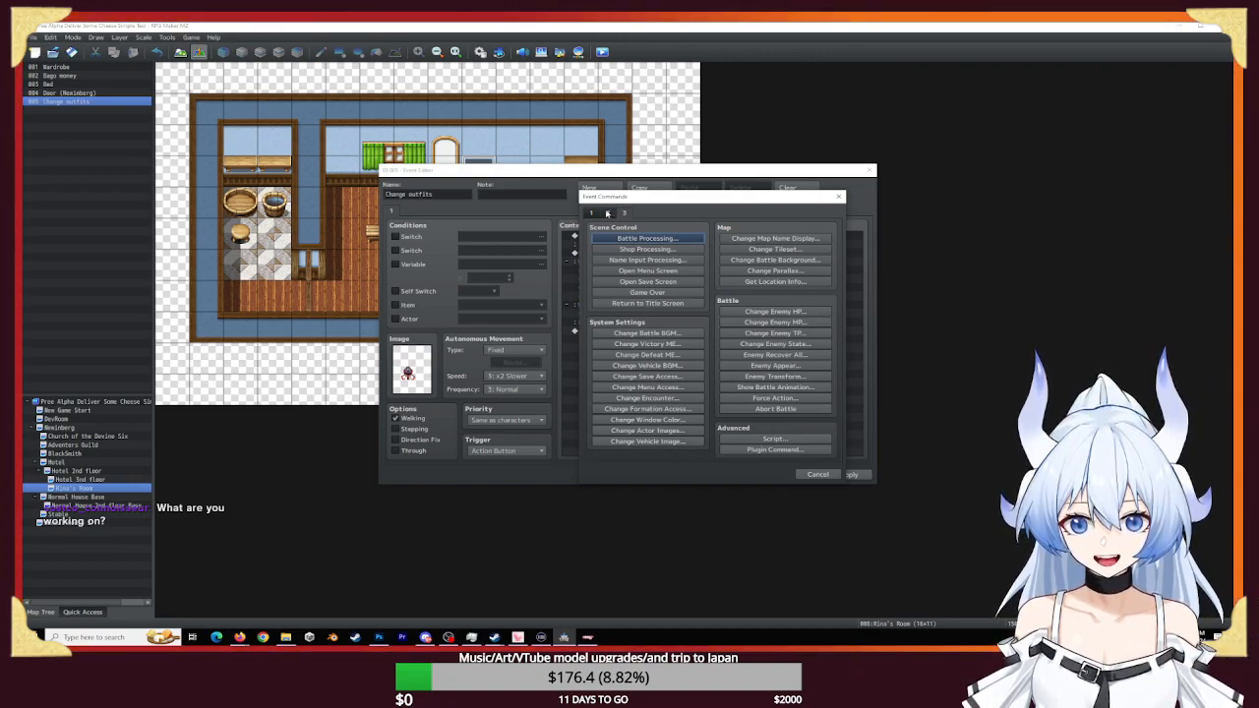
left_click(608, 212)
left_click(594, 212)
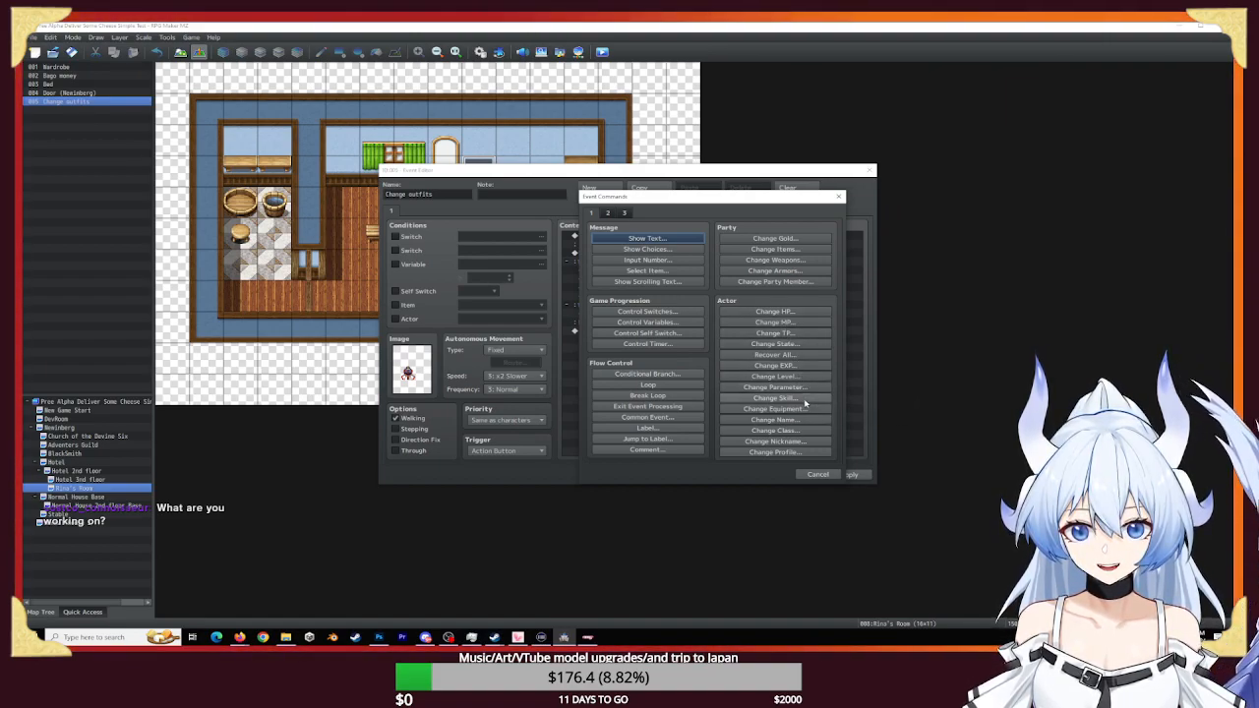
left_click(774, 452)
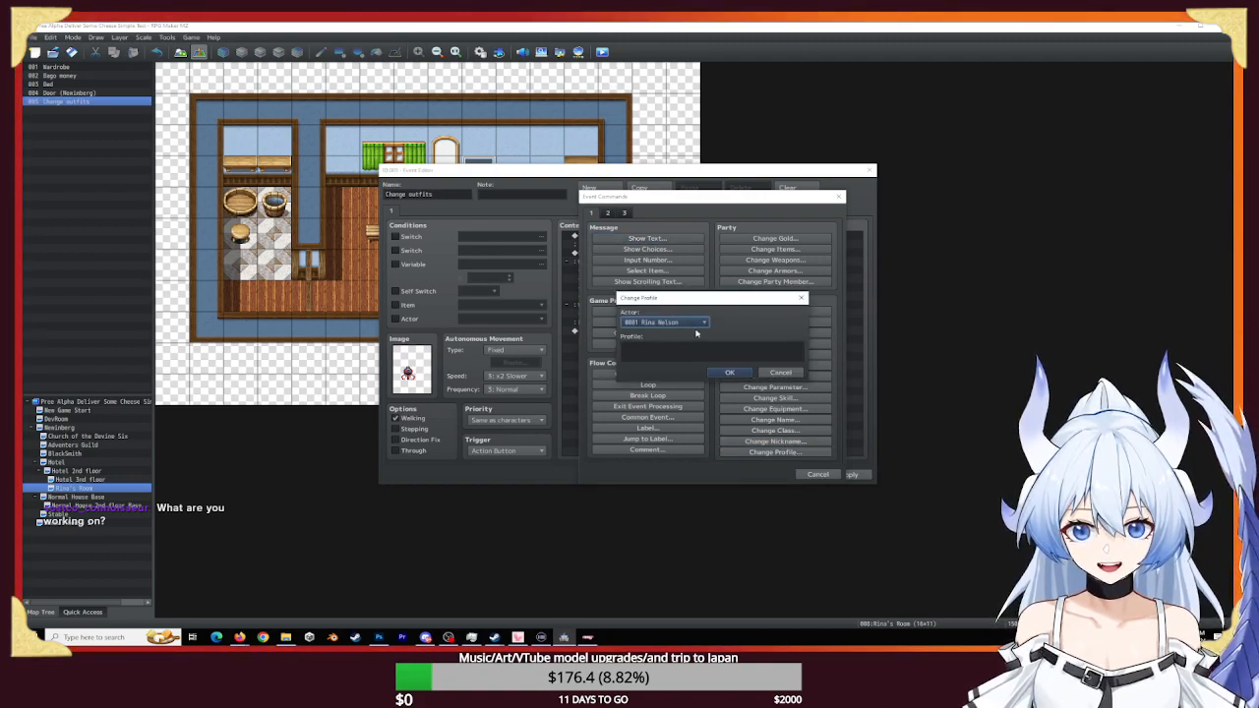
left_click(780, 372)
left_click(774, 441)
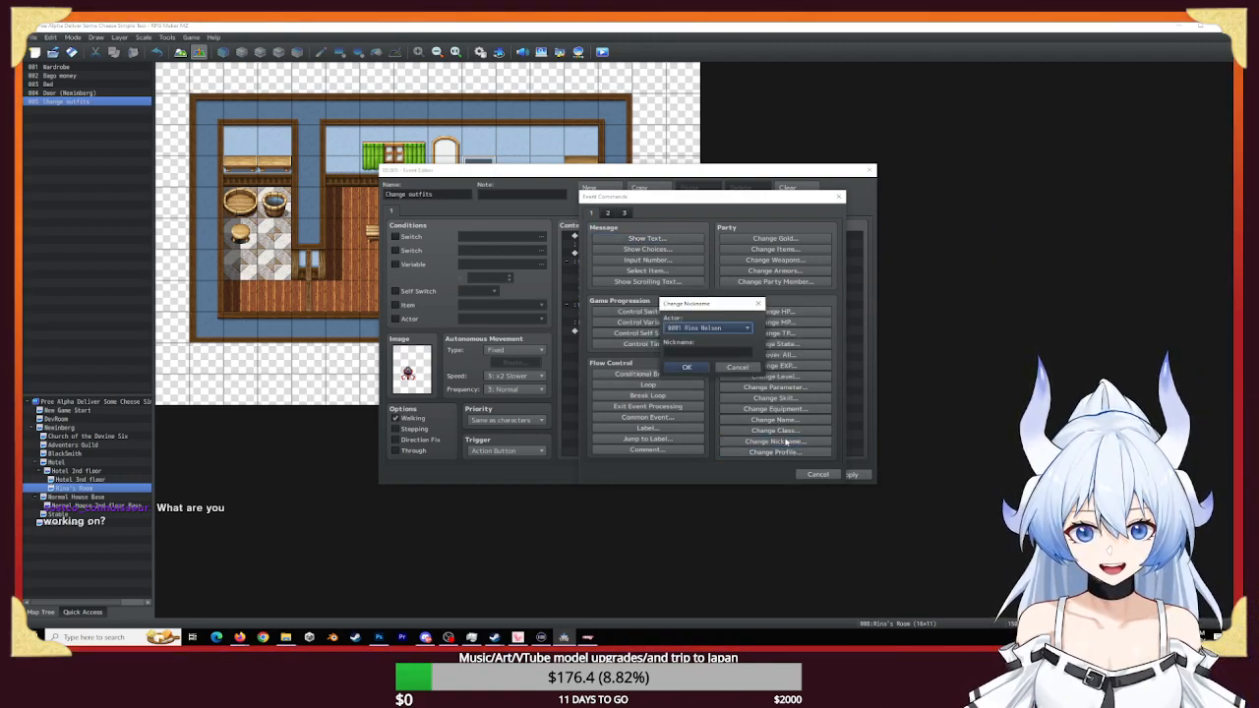
left_click(737, 367)
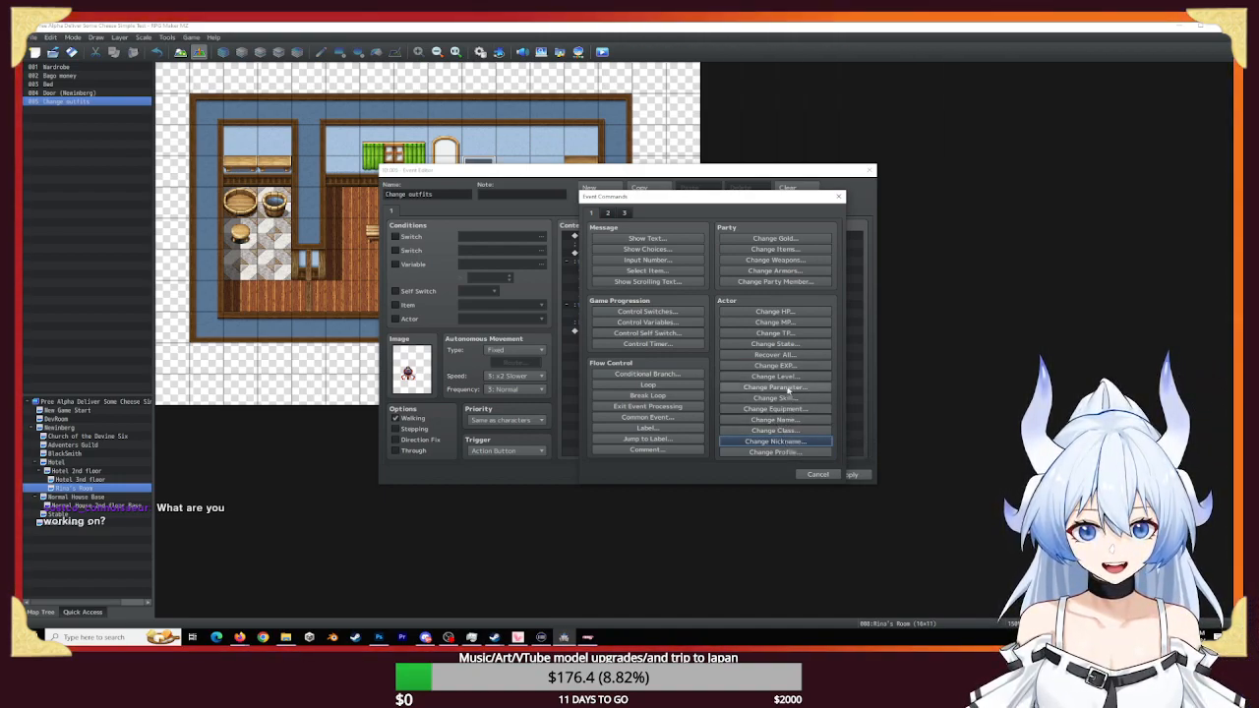
left_click(799, 344)
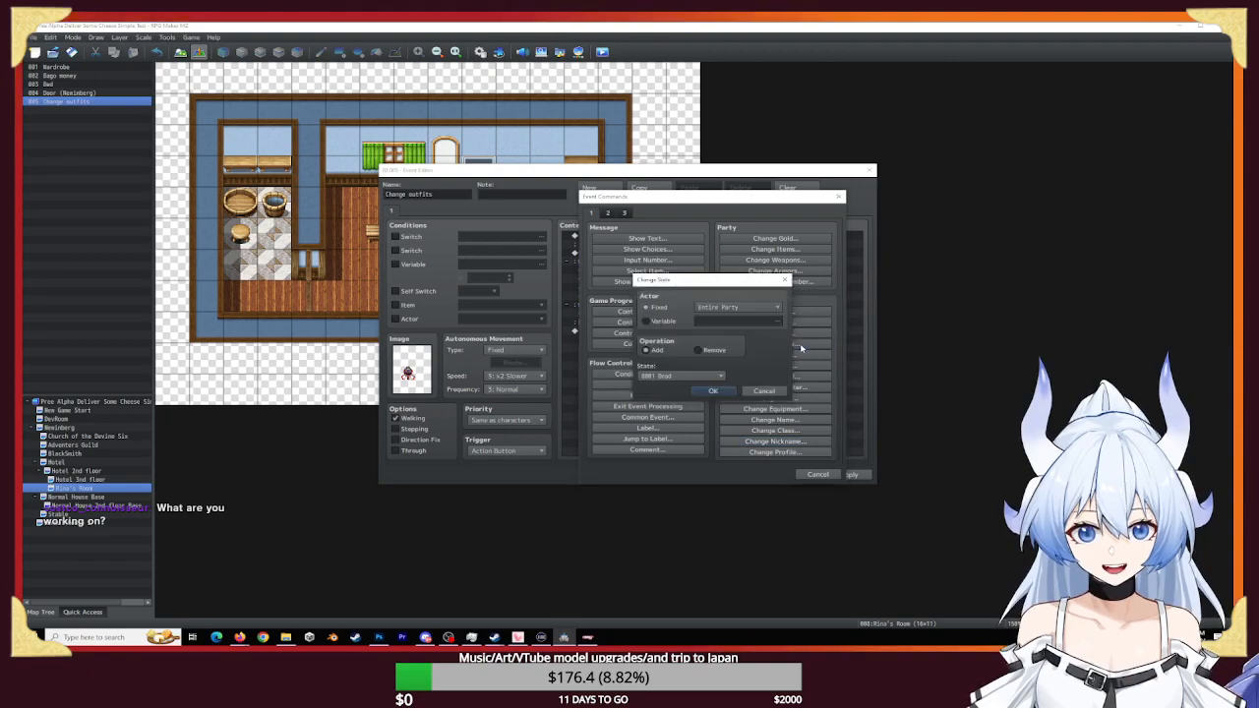
left_click(764, 390)
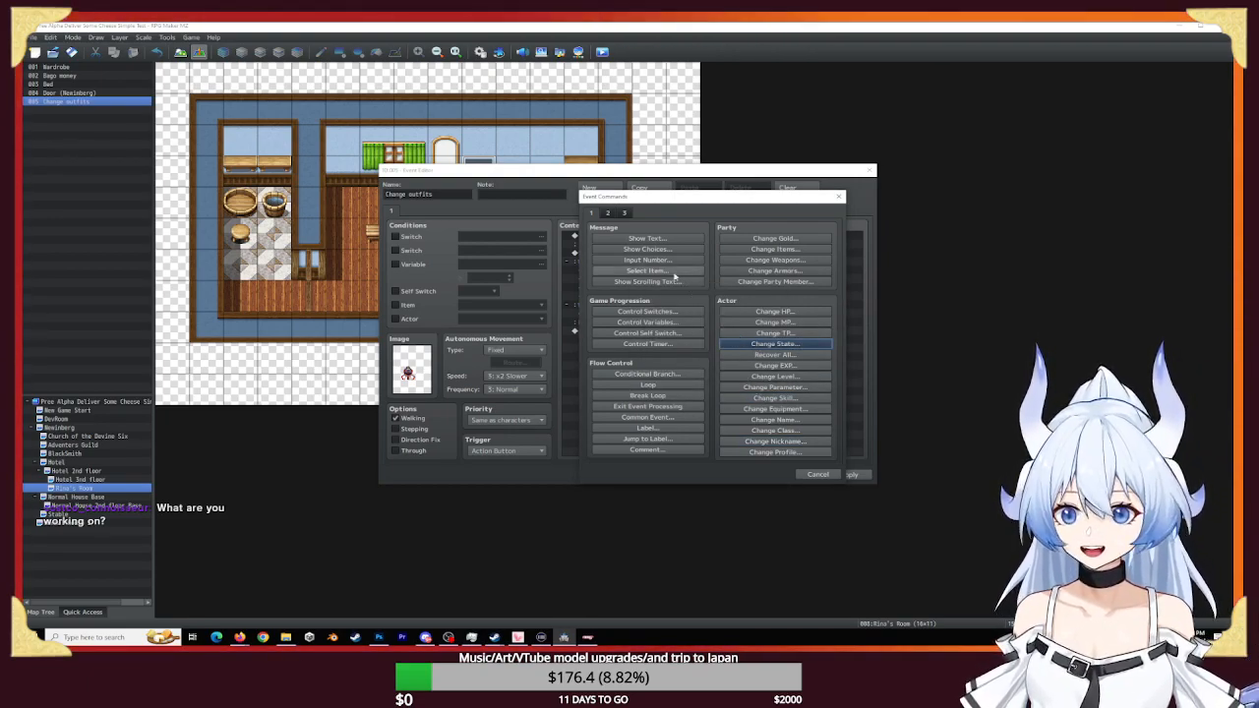
- Insert a Change Actor Images command for actor 0001 before the Wait, using the second A_Main Character sprite as the character image
left_click(624, 213)
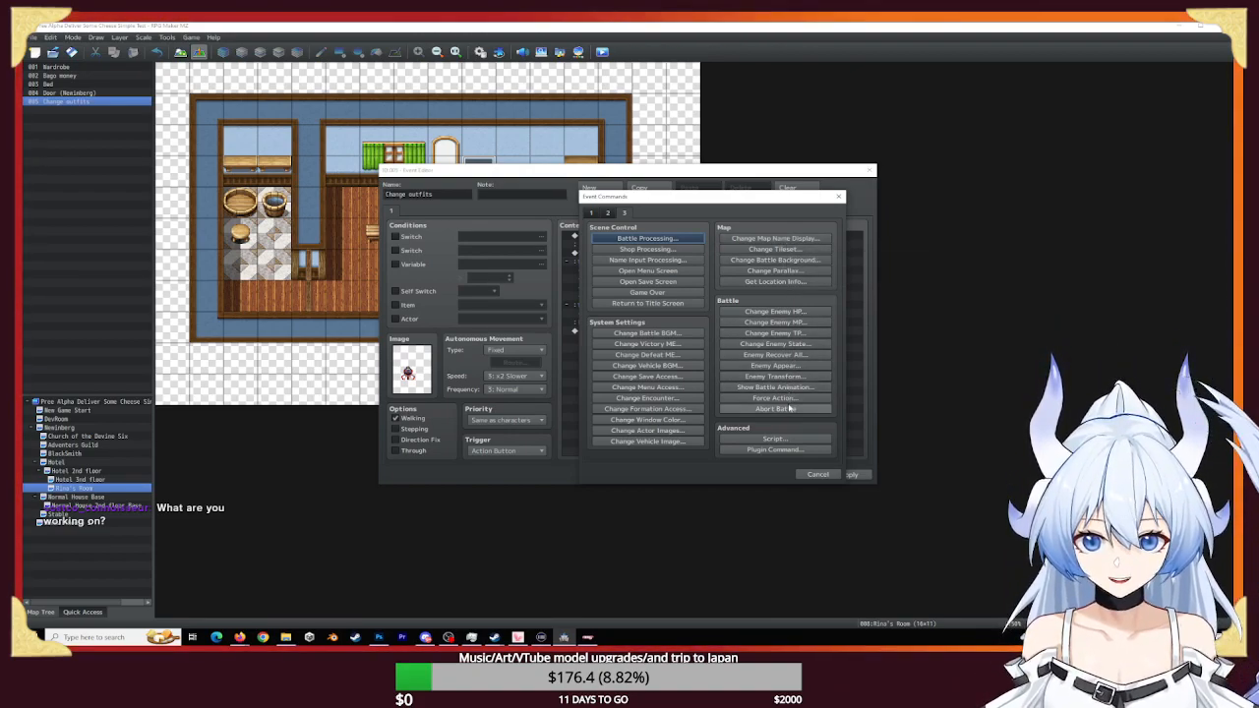
left_click(651, 430)
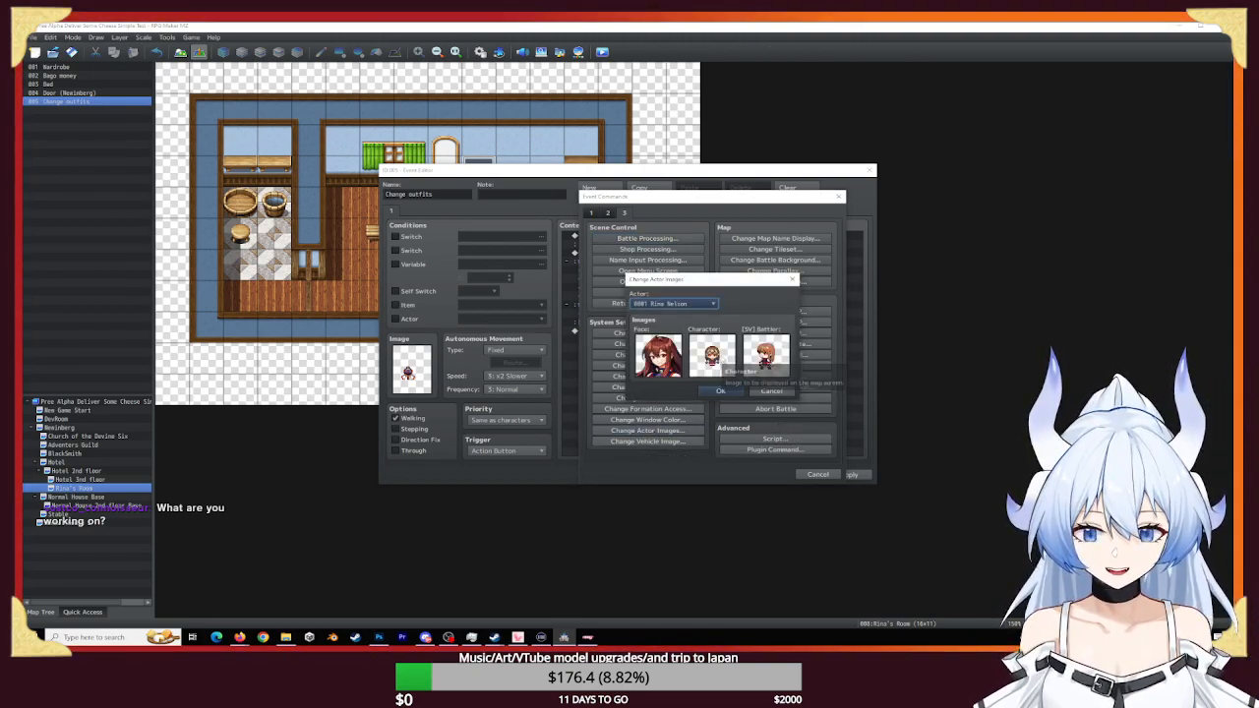
double_click(720, 355)
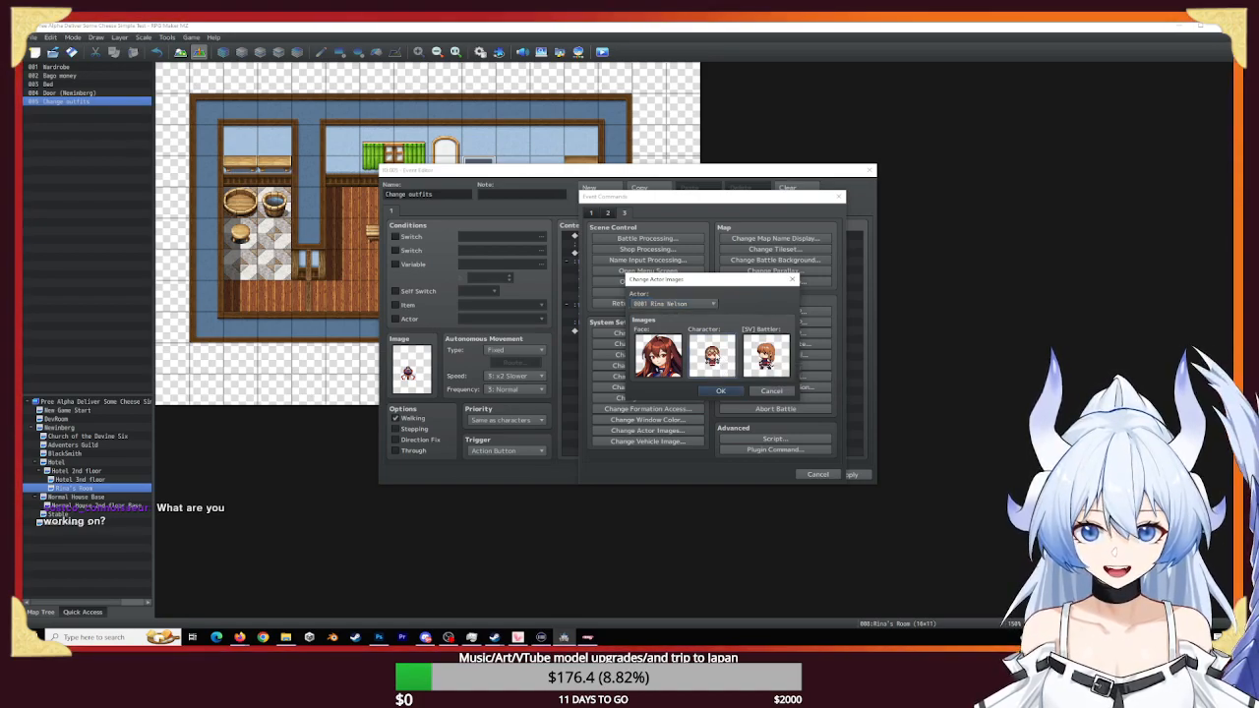
double_click(711, 355)
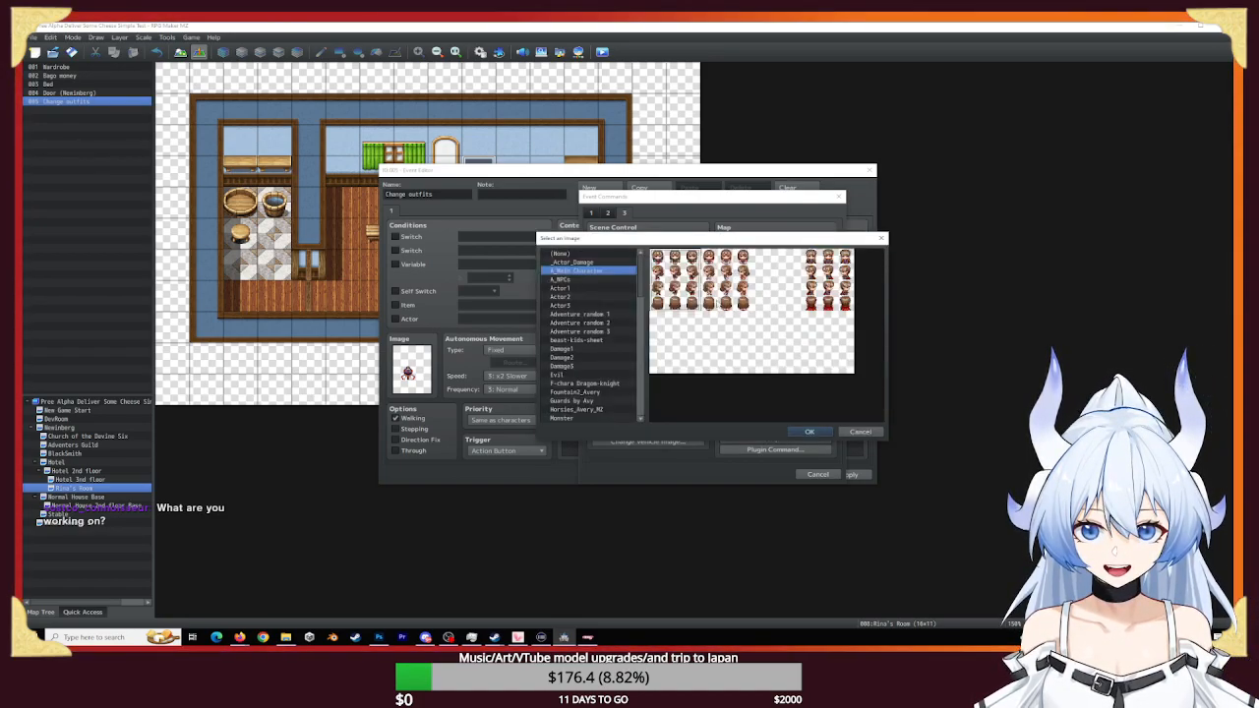
left_click(809, 430)
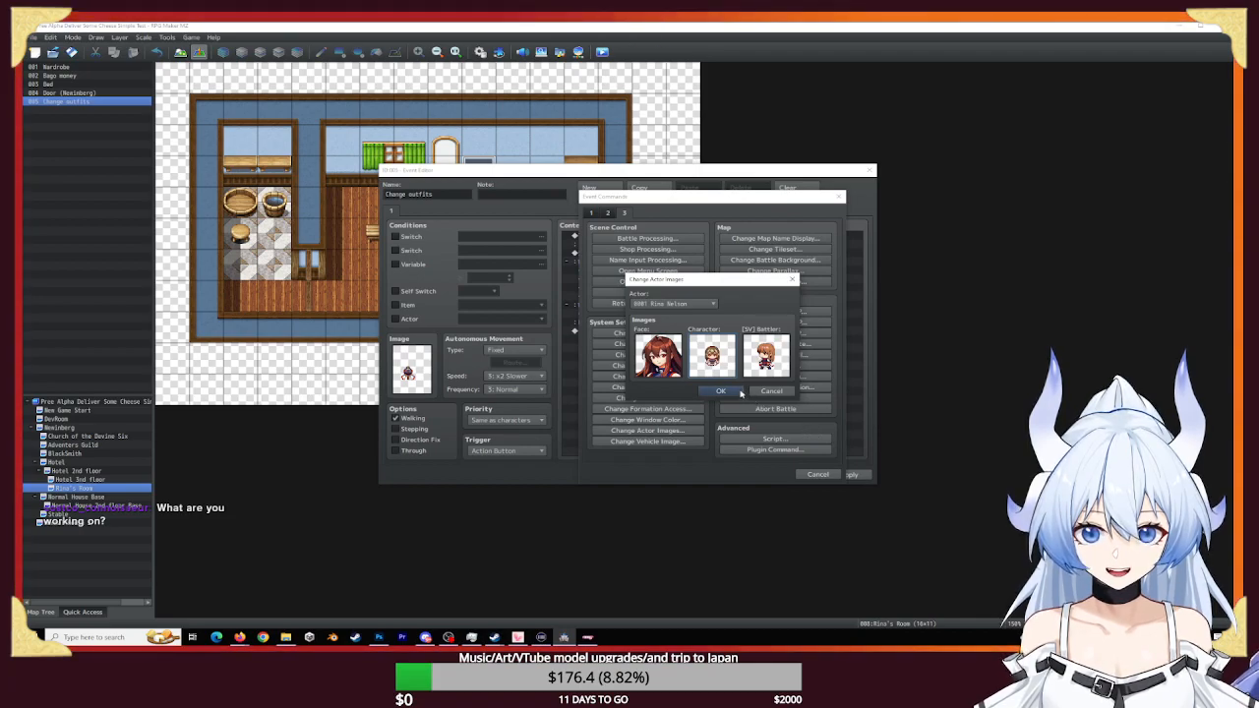
left_click(739, 393)
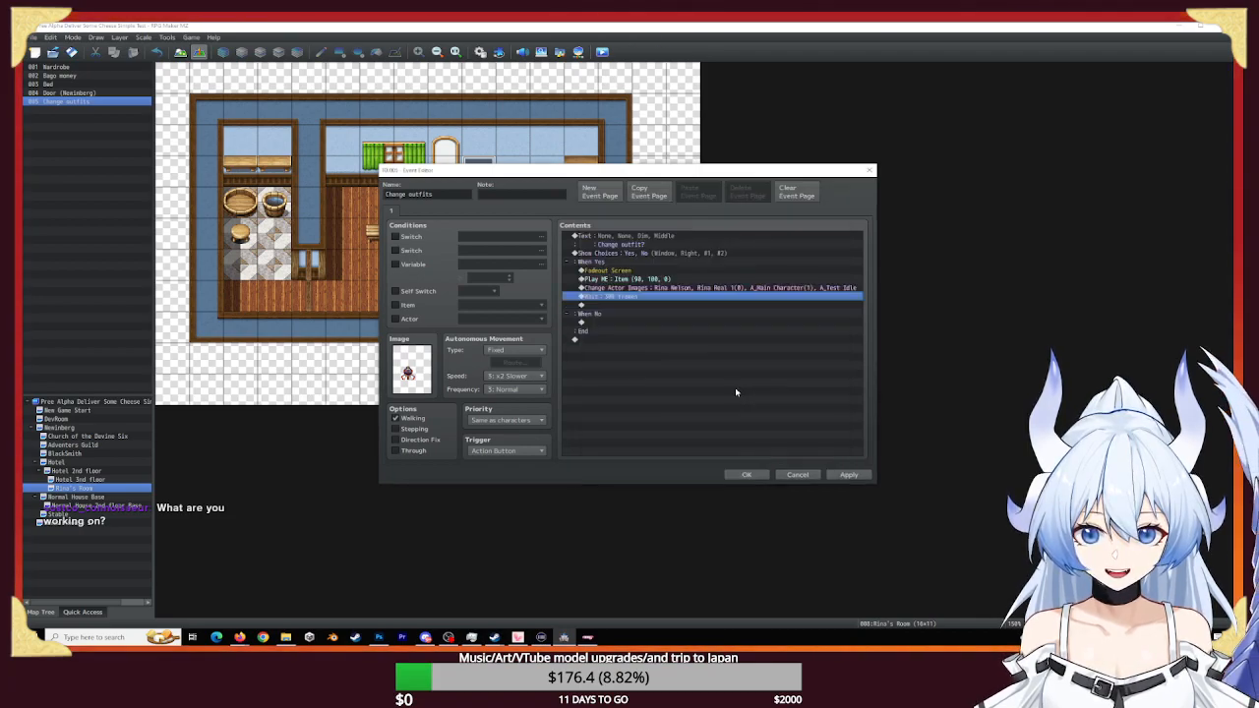
- Add a Set Movement Route command after the Wait that makes the player turn down
double_click(611, 306)
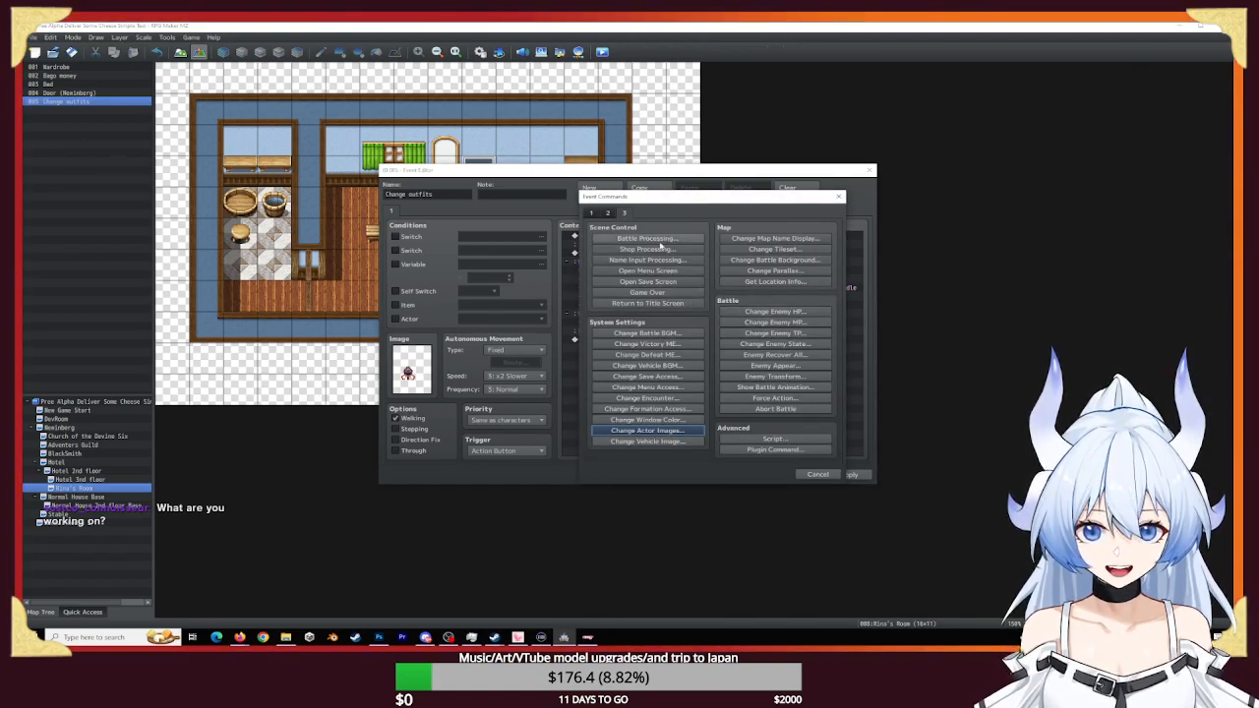
left_click(608, 212)
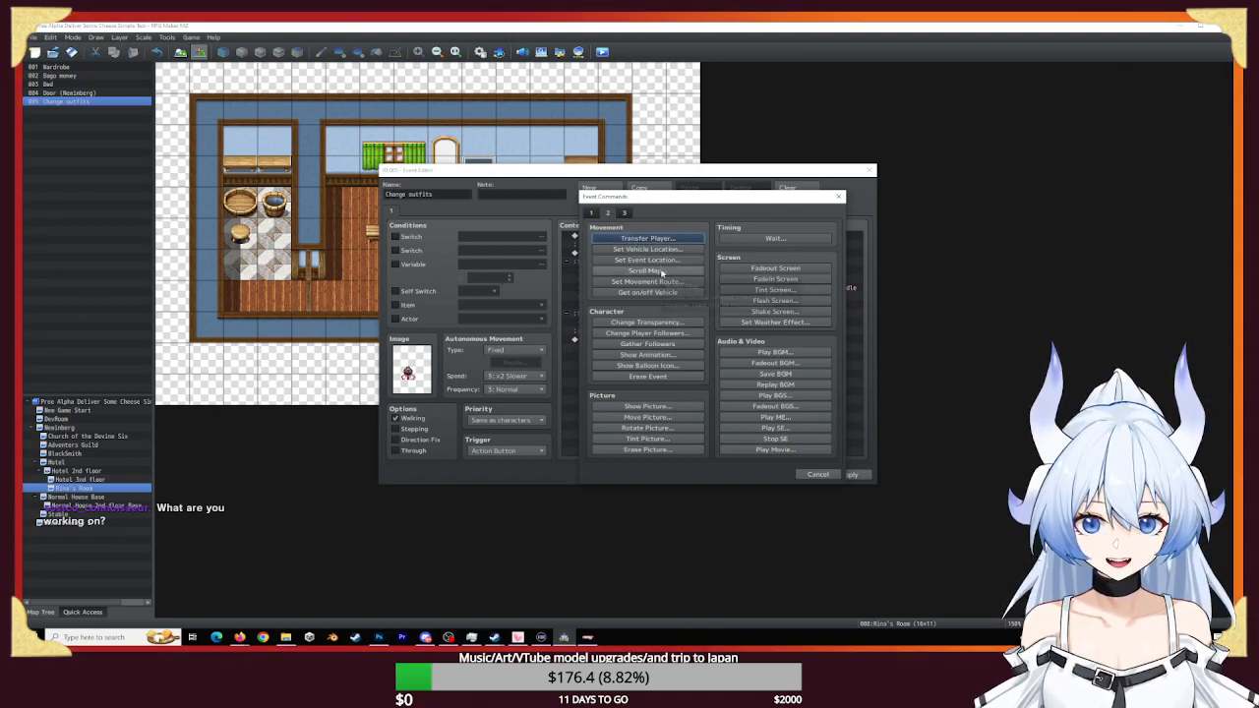
left_click(649, 281)
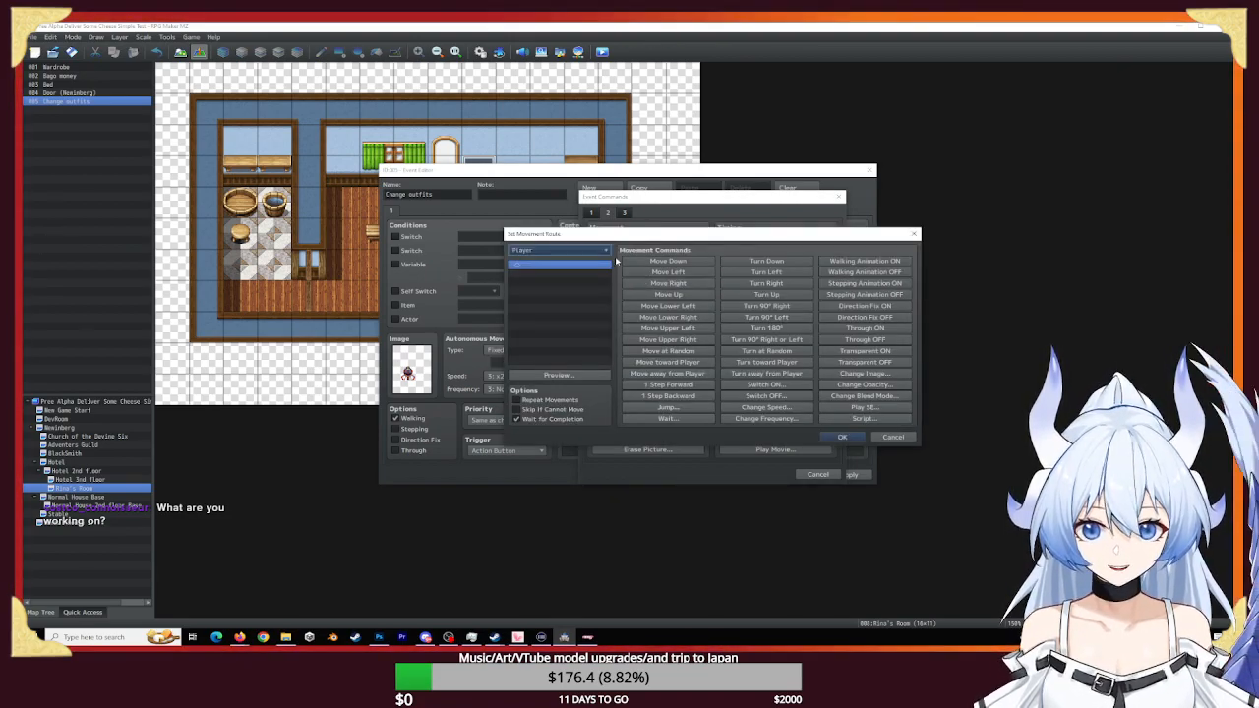
left_click(766, 261)
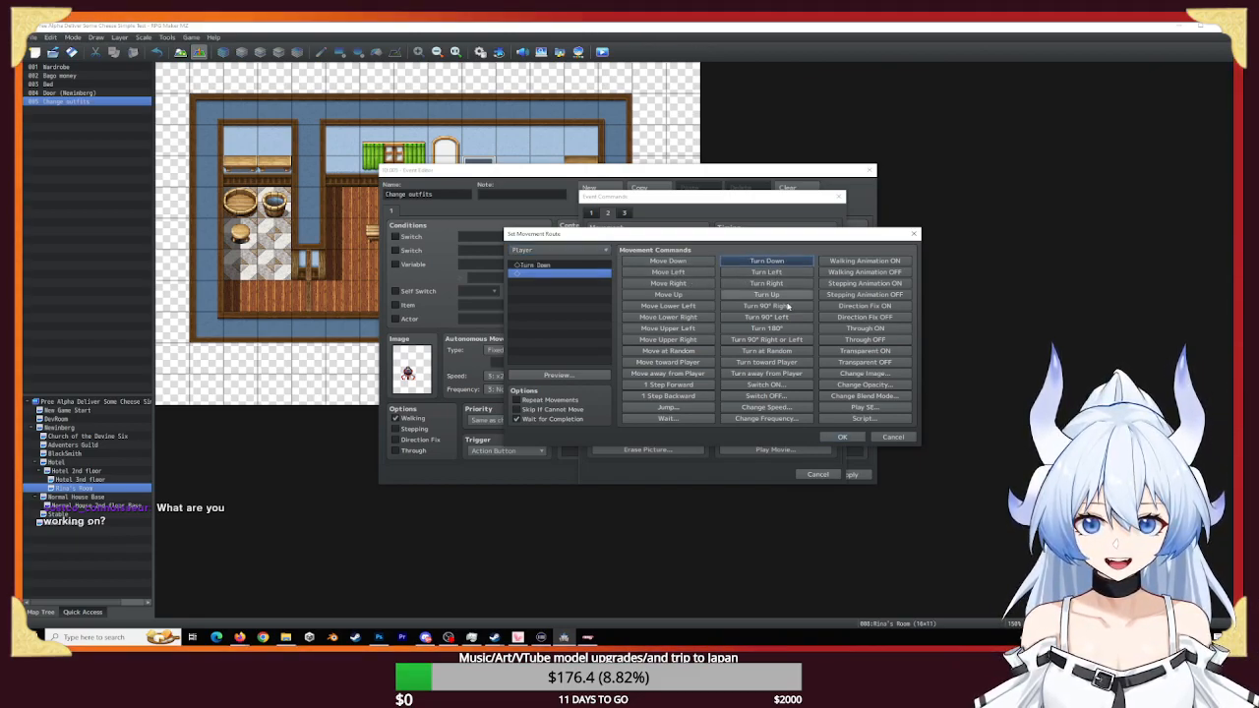
left_click(851, 437)
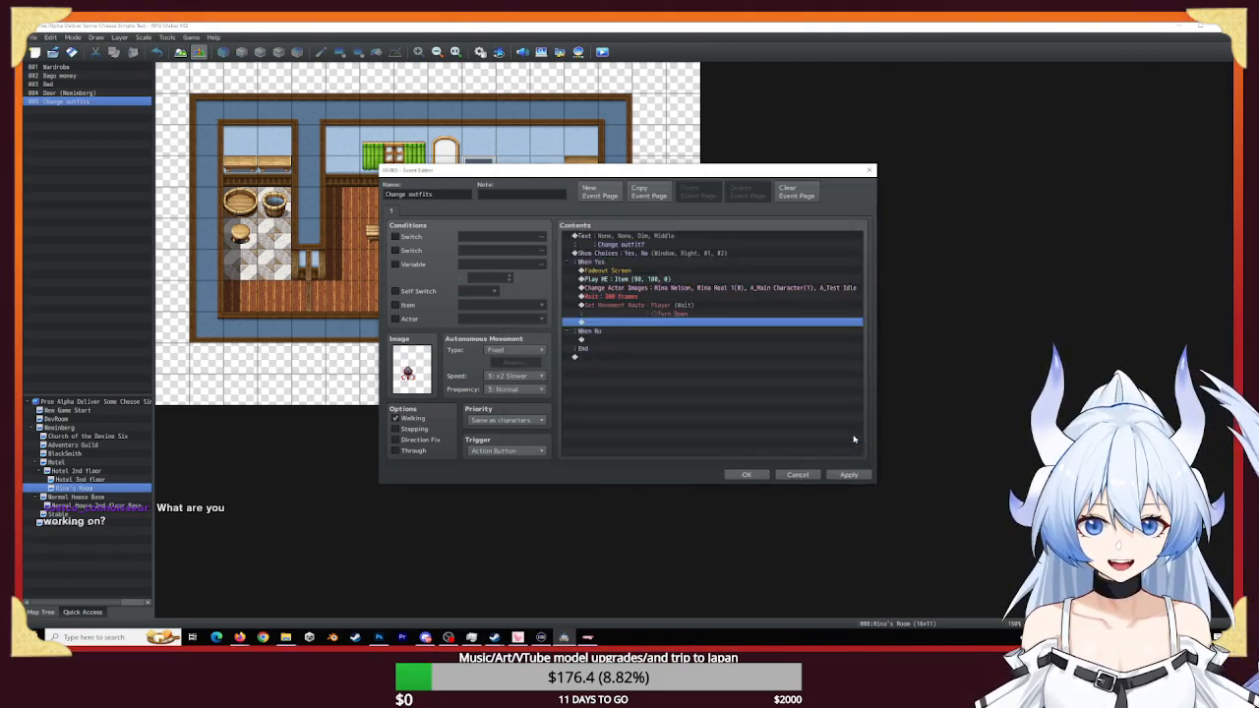
- Add a Fadein Screen command after the movement route and apply the event changes
double_click(626, 323)
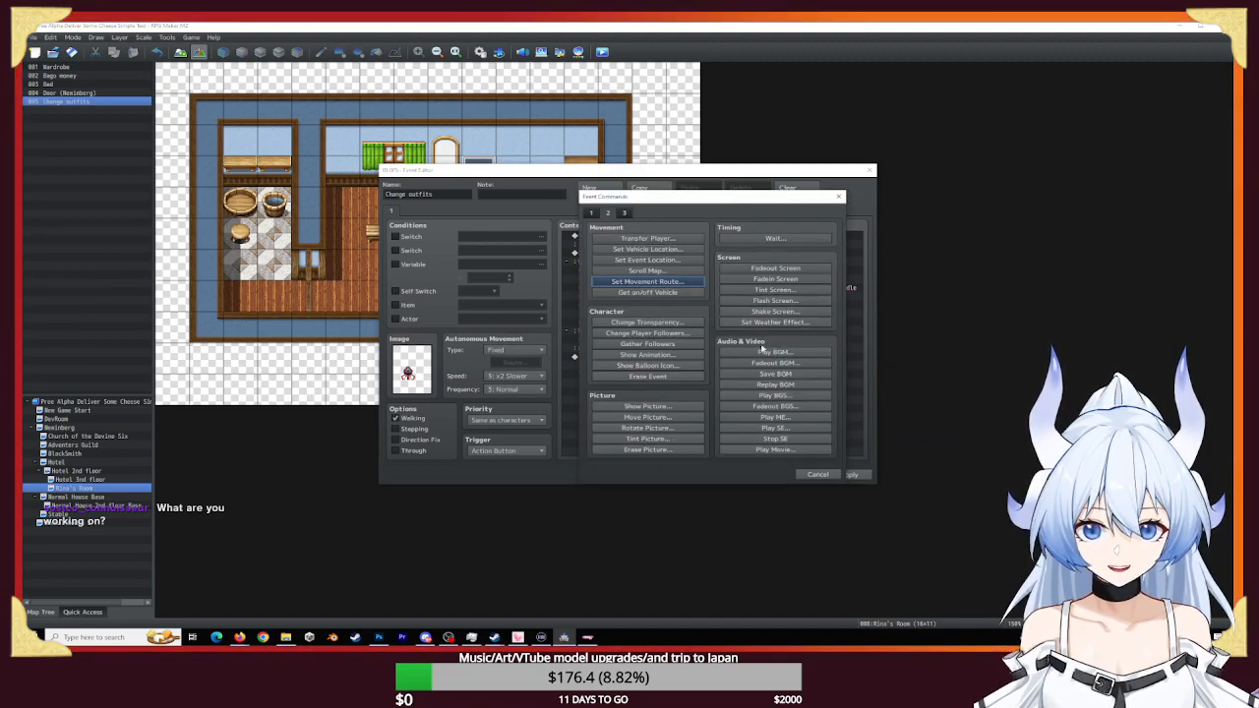
left_click(773, 279)
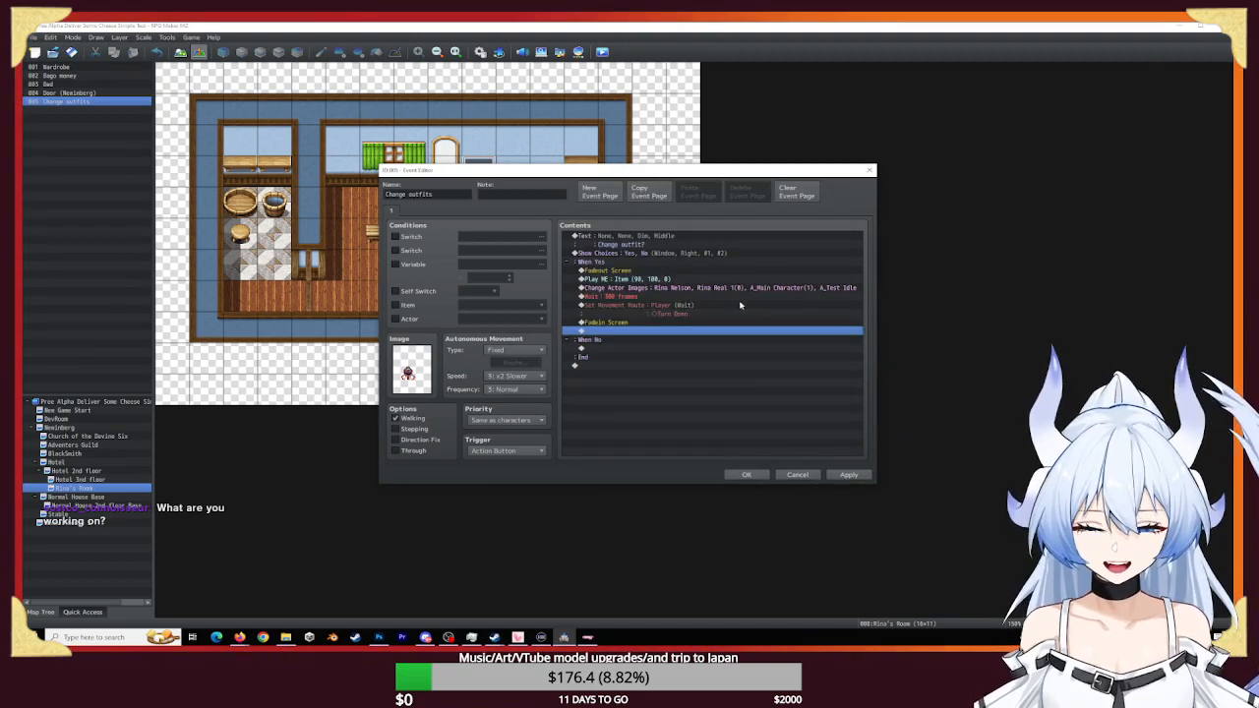
left_click(848, 474)
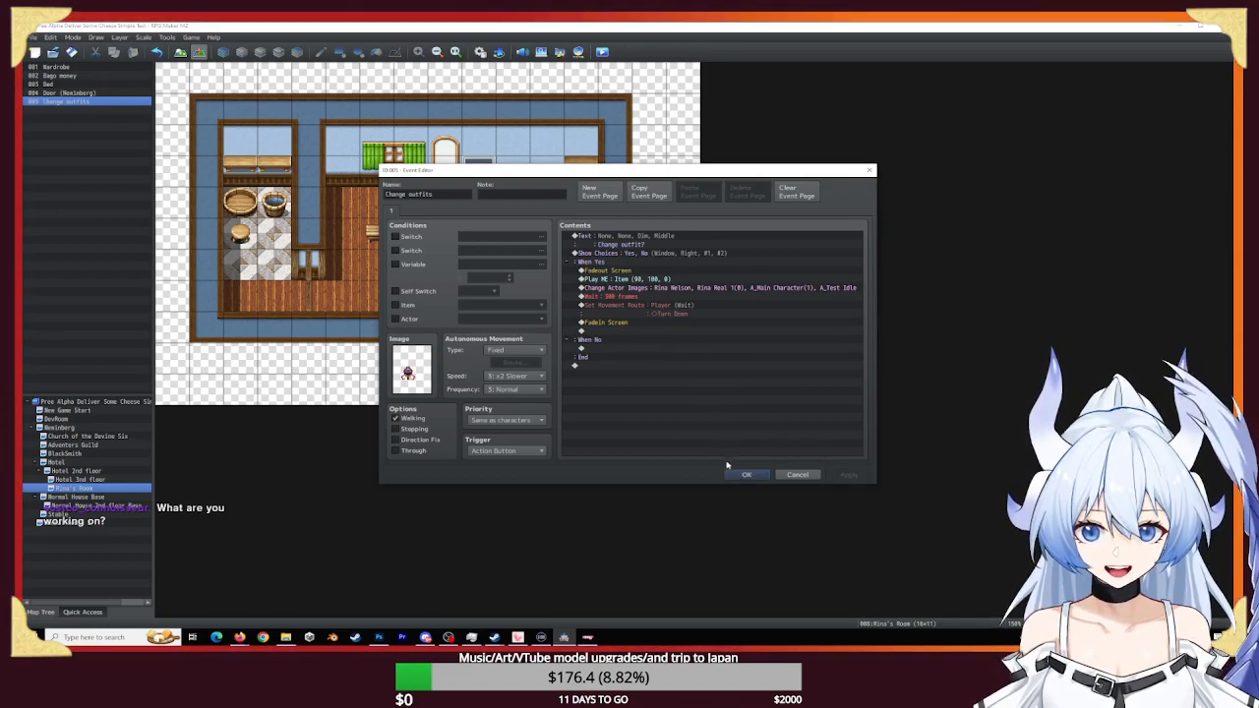
- Add a Control Self Switch command setting A to ON after the Fadein Screen in the Yes branch
double_click(612, 331)
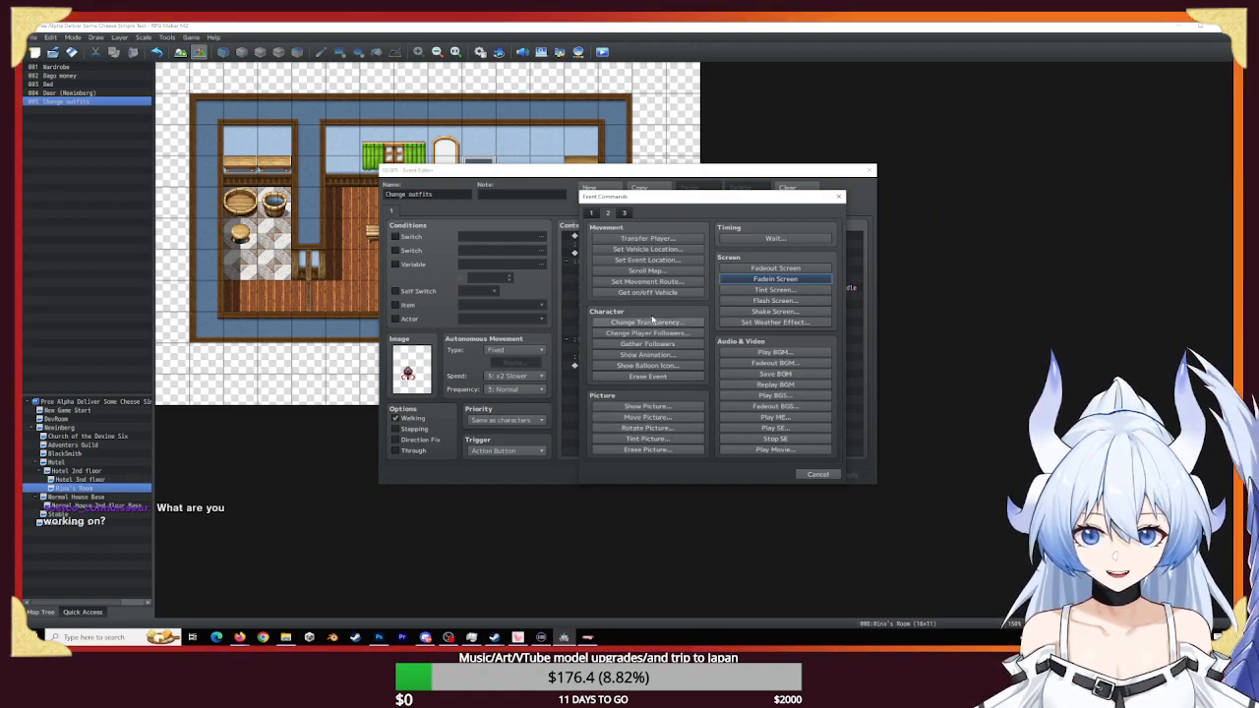
left_click(592, 213)
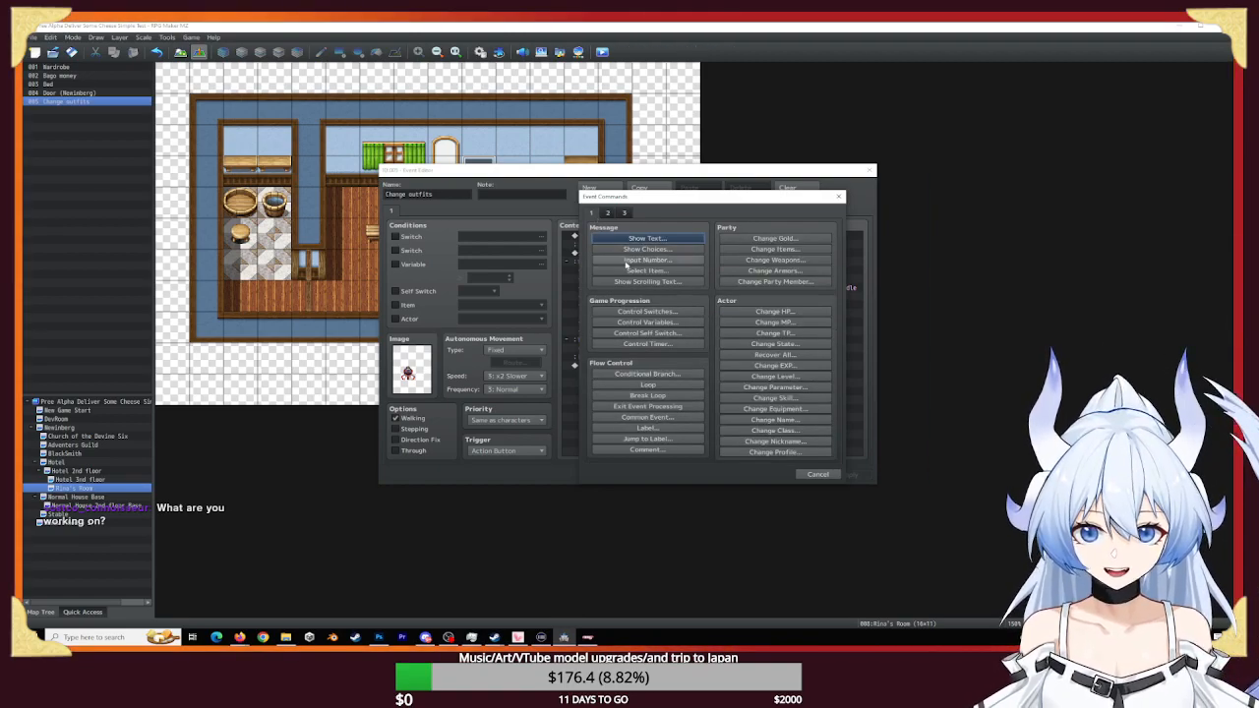
left_click(662, 334)
left_click(699, 372)
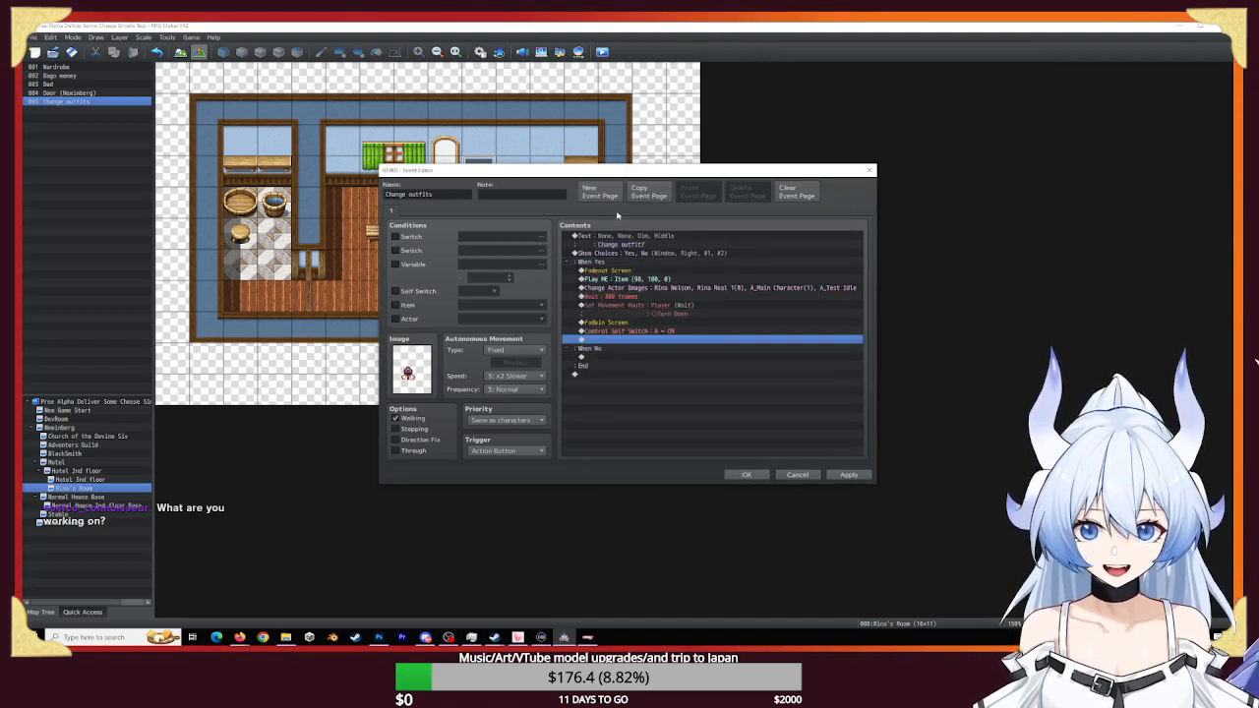
- Create a second, empty event page conditioned on Self Switch A, and save the Change outfits event
left_click(600, 190)
left_click(398, 291)
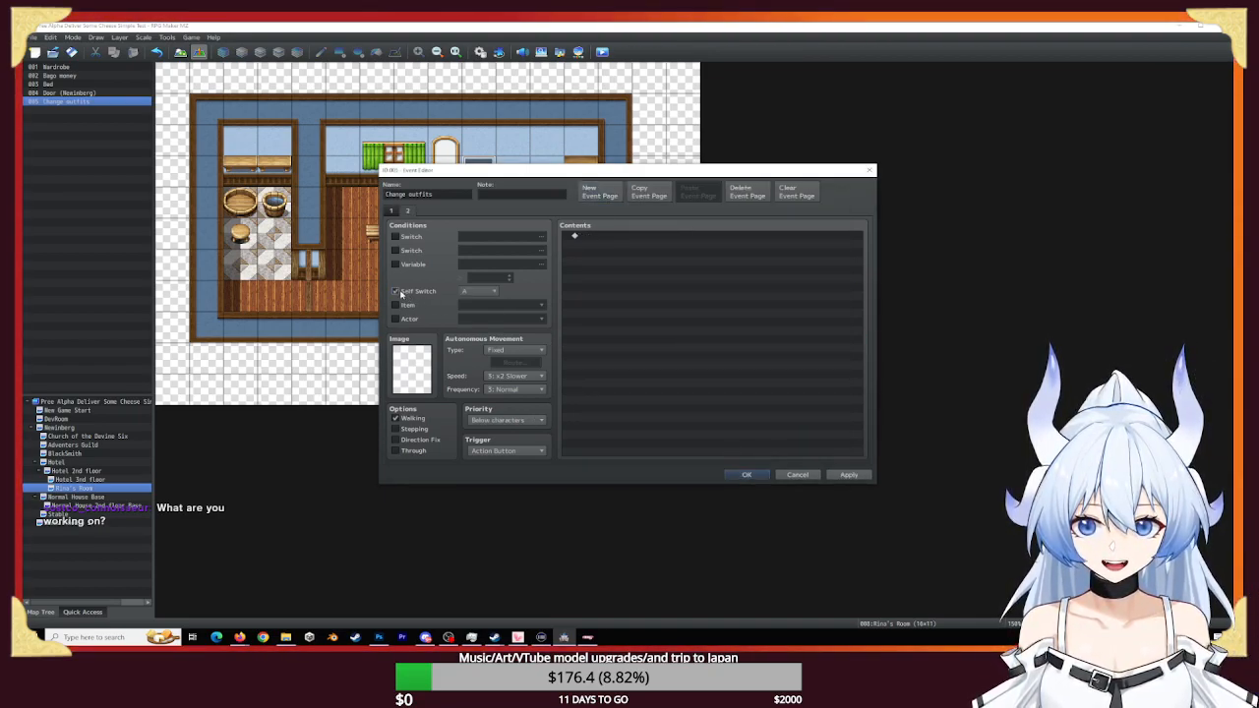
left_click(848, 475)
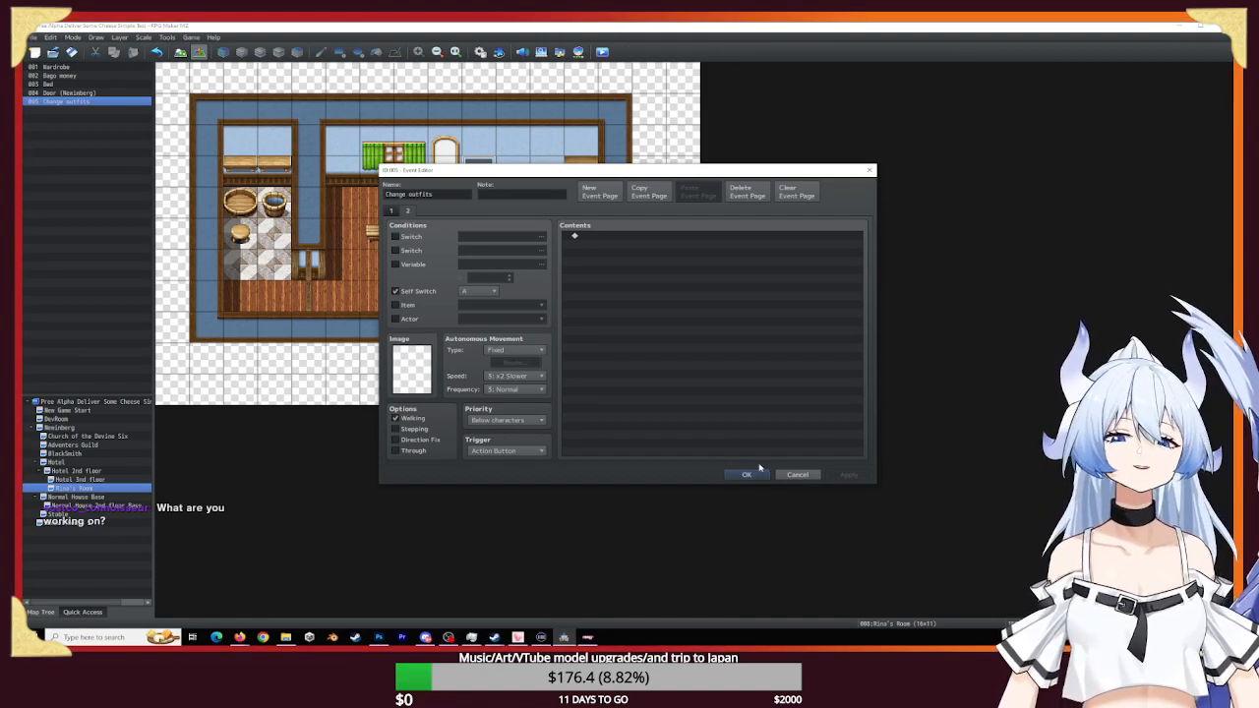
left_click(757, 472)
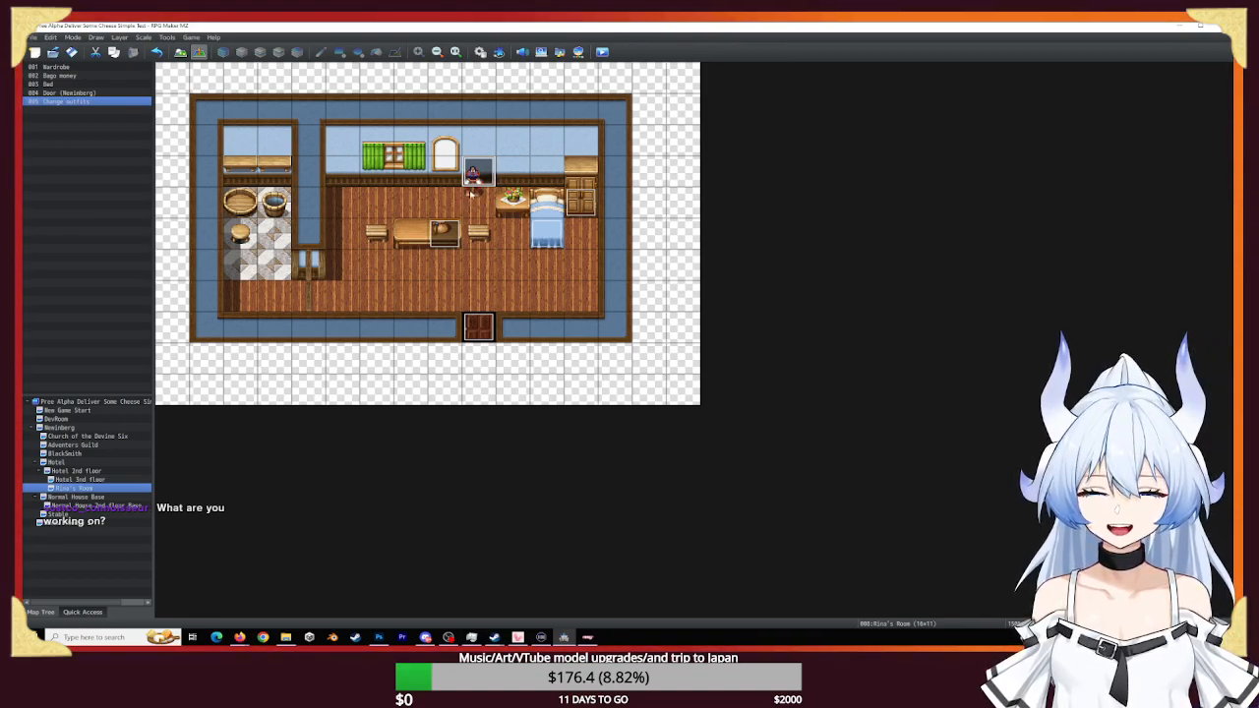
- Save the game changes, launch a playtest and start a new game
left_click(602, 52)
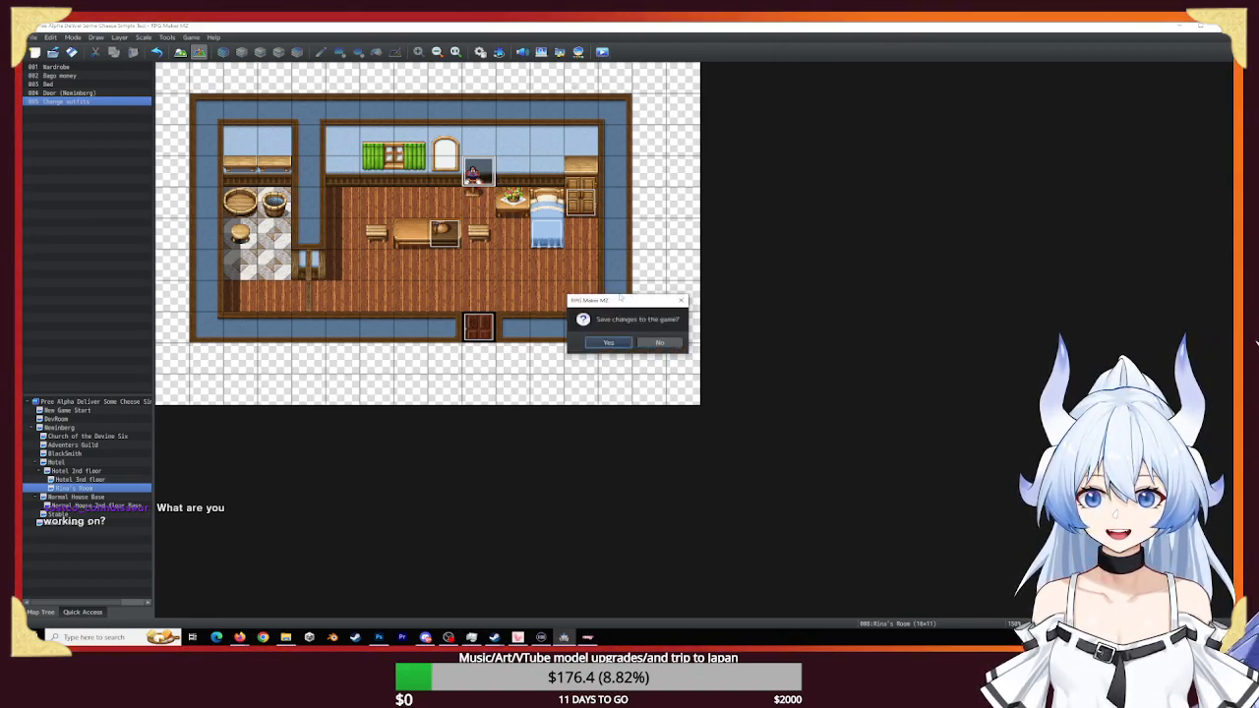
left_click(617, 340)
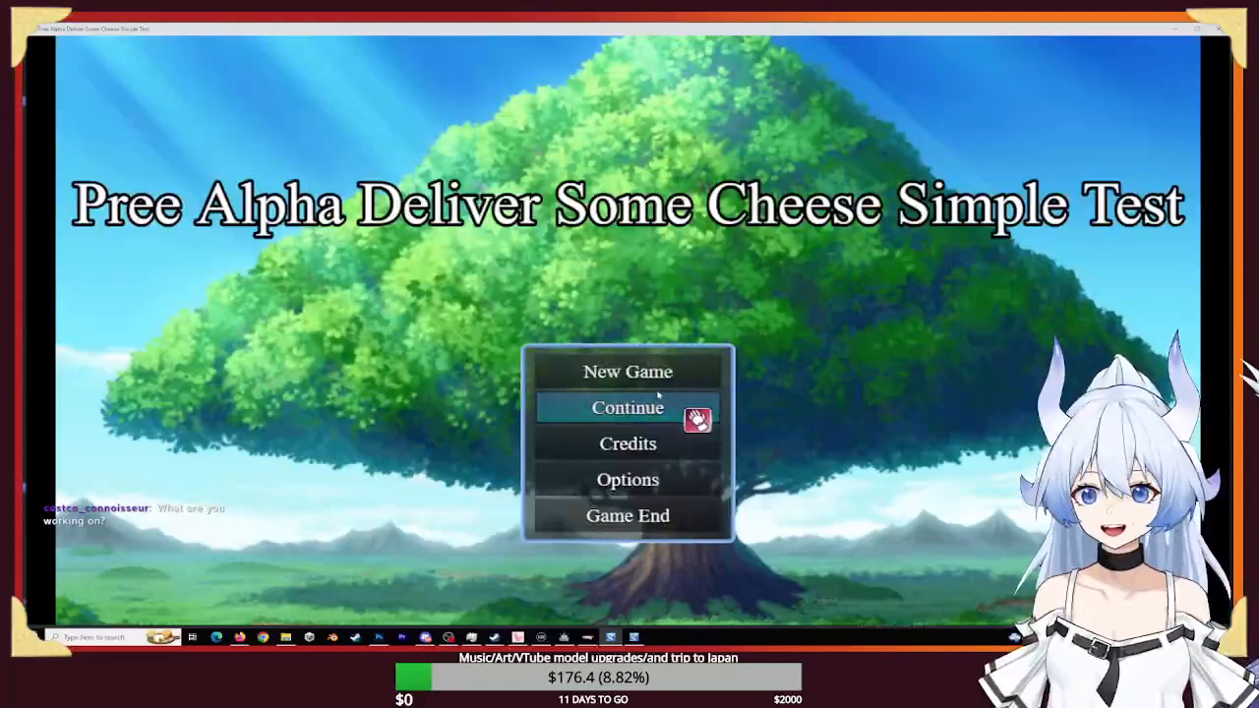
left_click(635, 373)
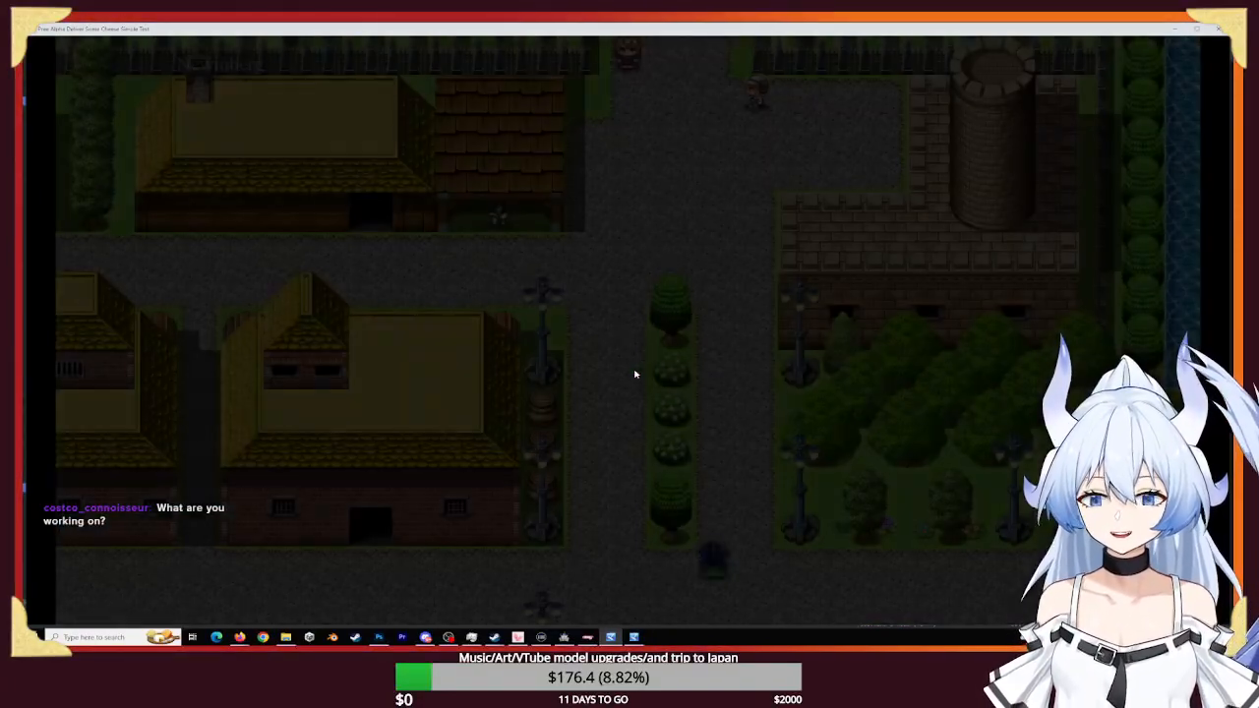
- Walk the character through Newinberg into the hotel, across the lobby and up the stairs
key("Down")
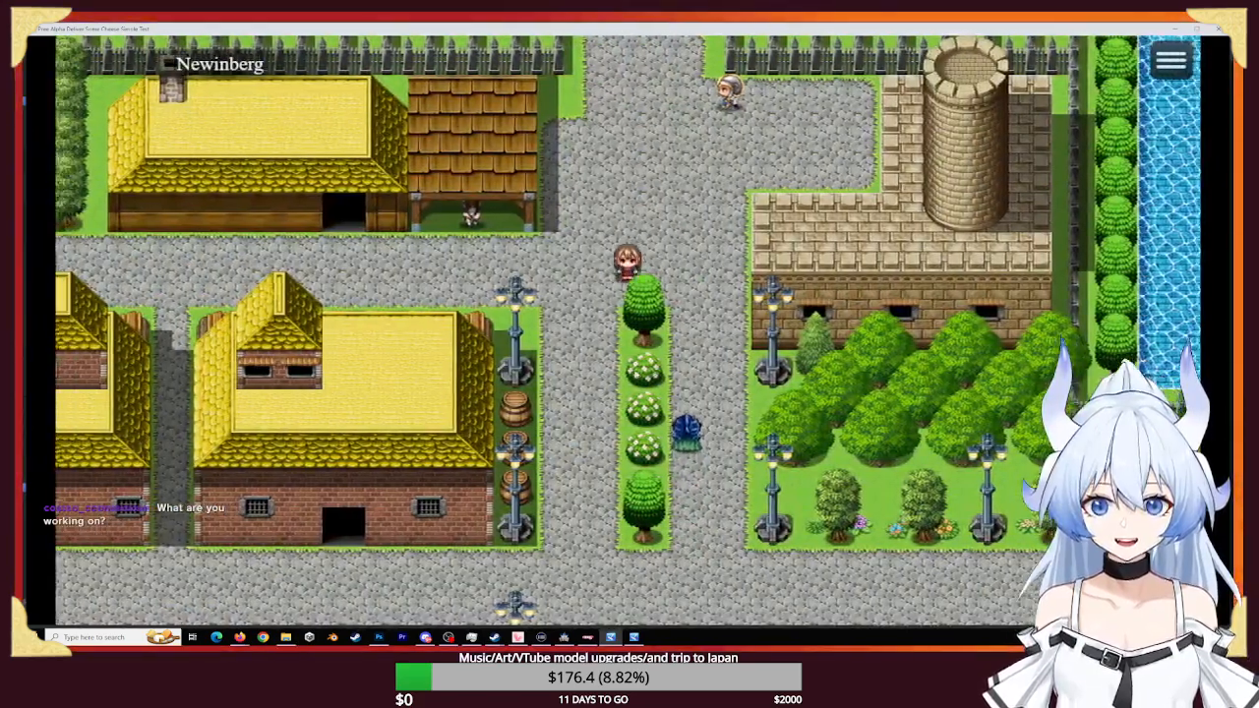
key("Down")
key("Right")
key("Down")
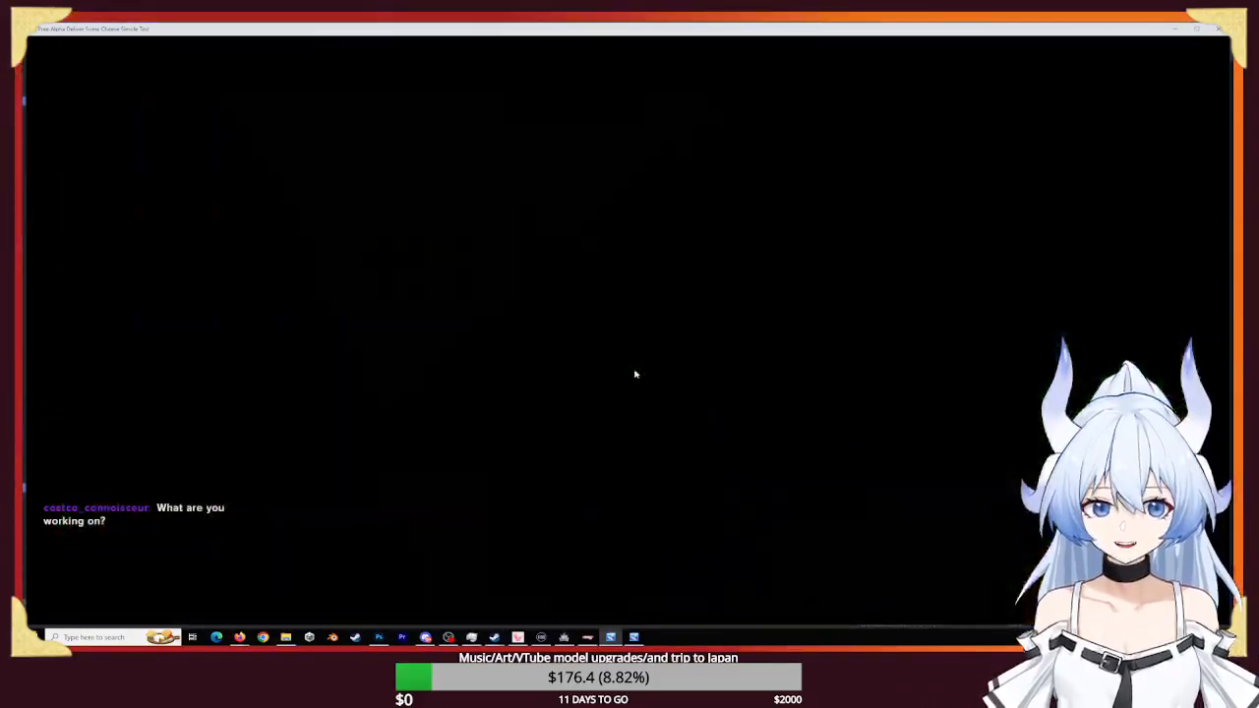
key("Left")
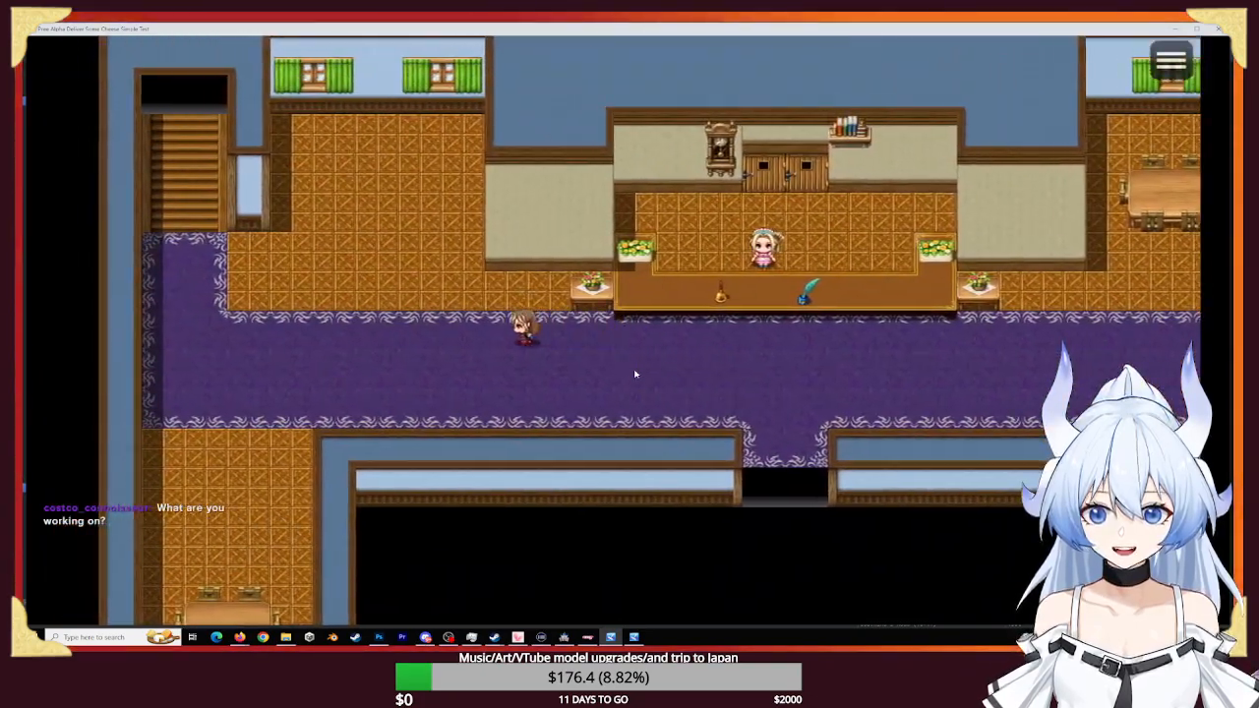
key("Left")
key("Up")
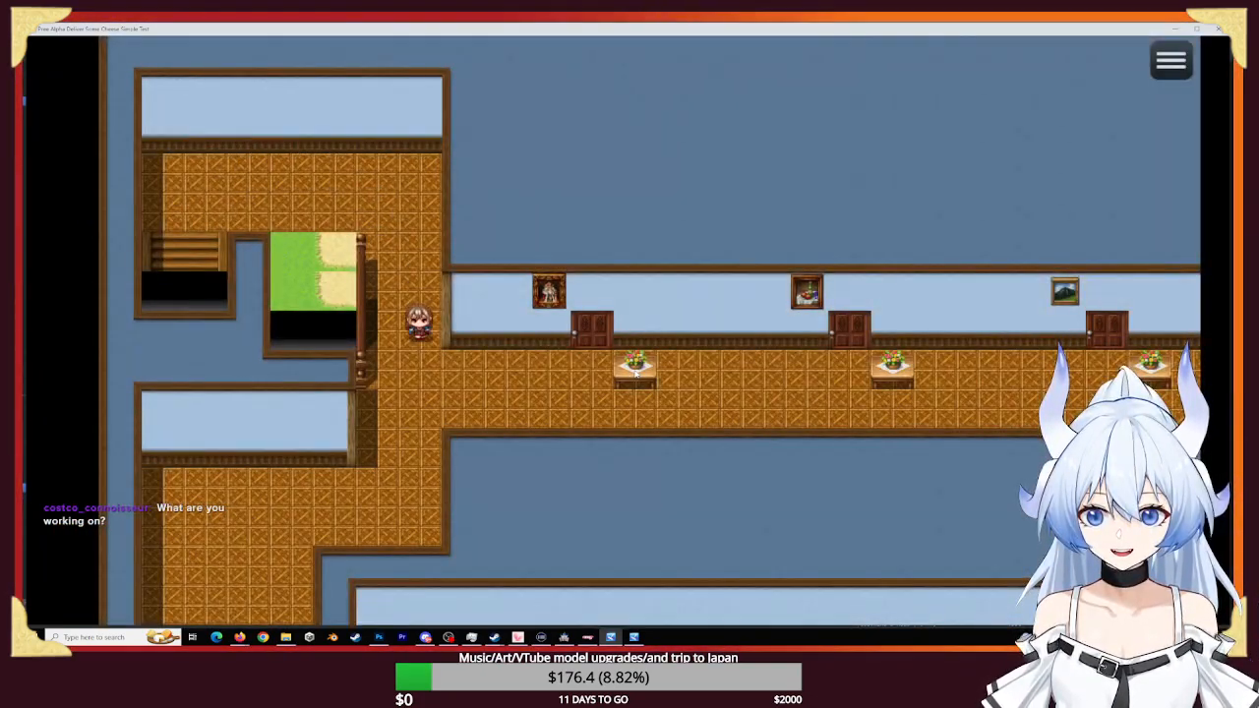
- Walk the character along the hotel's upstairs corridor and enter Rina's Room
key("Down")
key("Right")
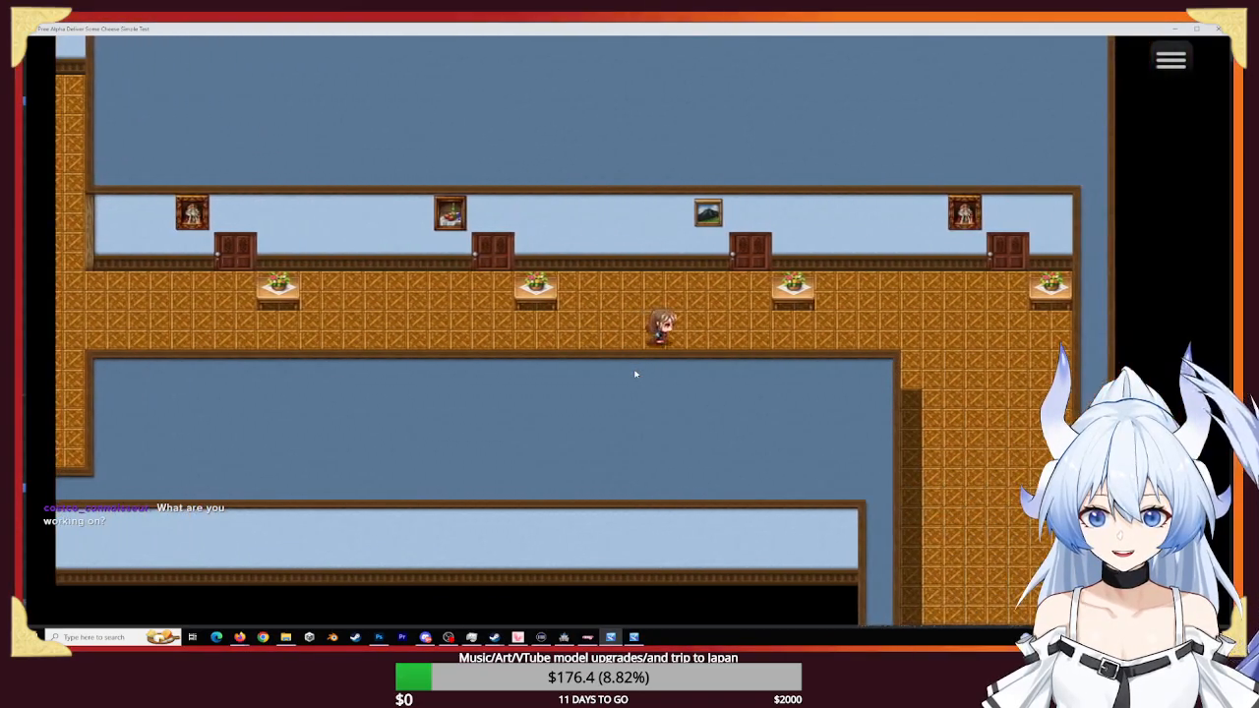
key("Right")
key("Up")
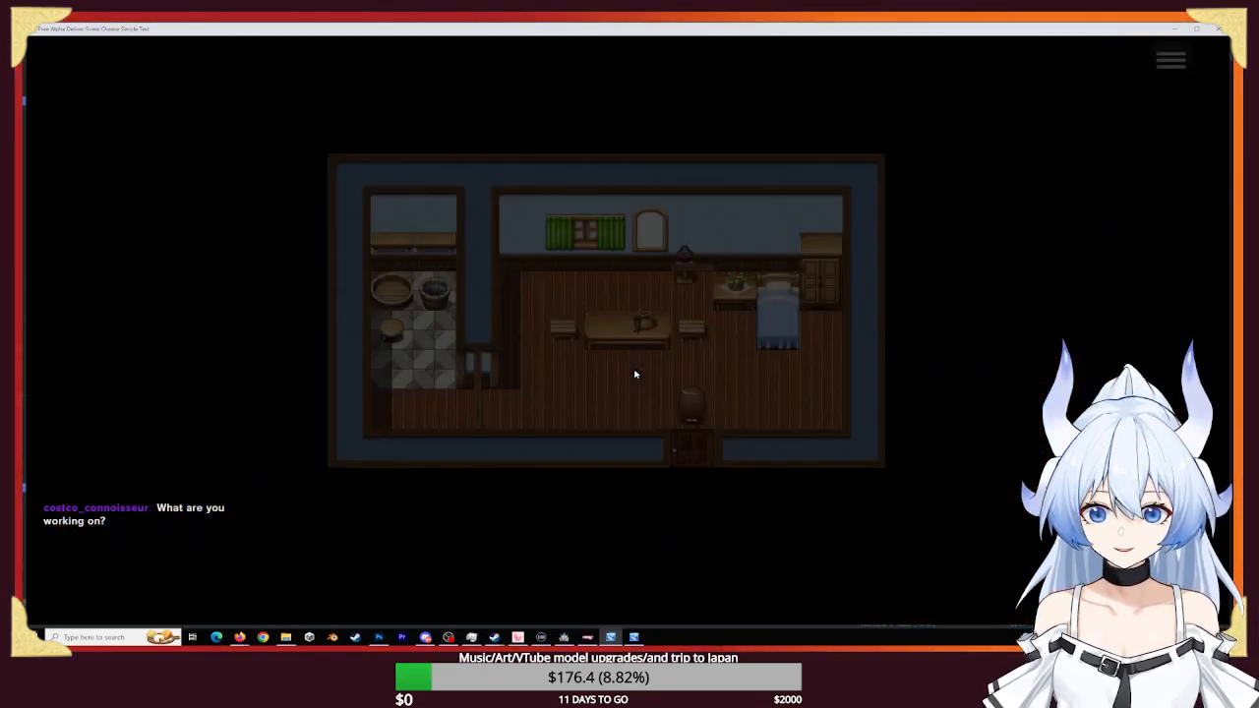
- Interact with the outfit stand against the back wall and answer Yes to the Change outfit prompt
key("Up")
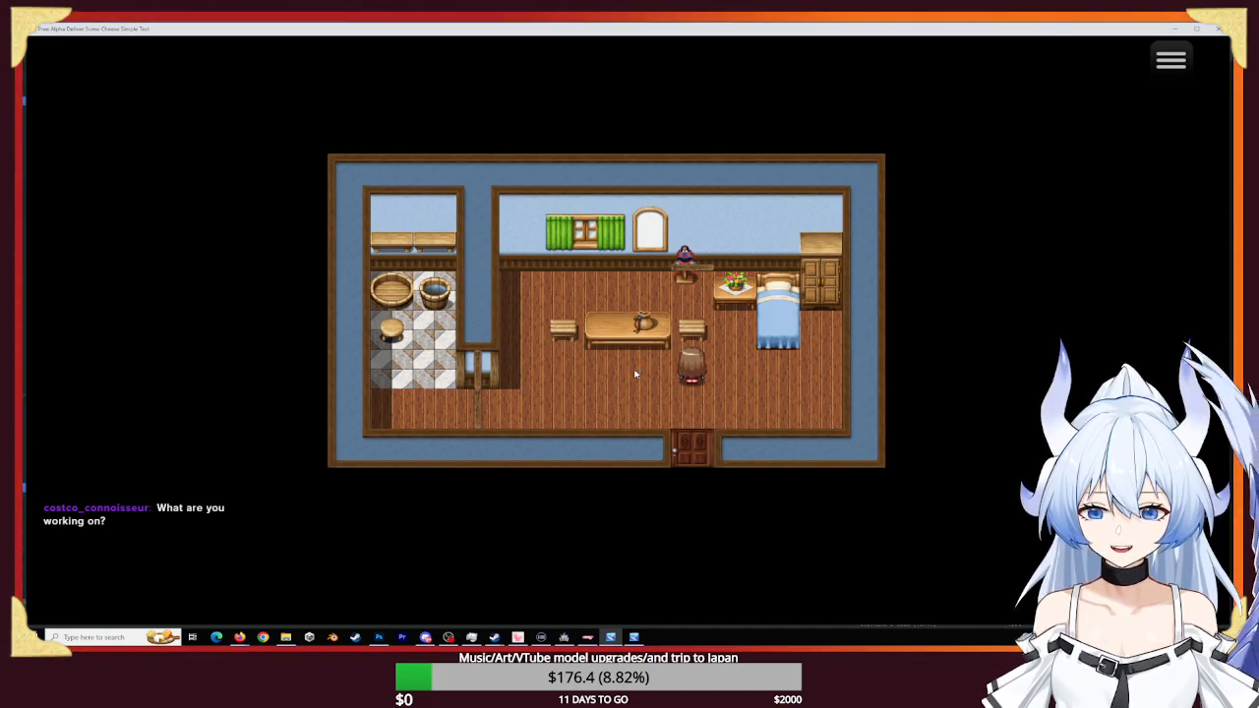
key("Up")
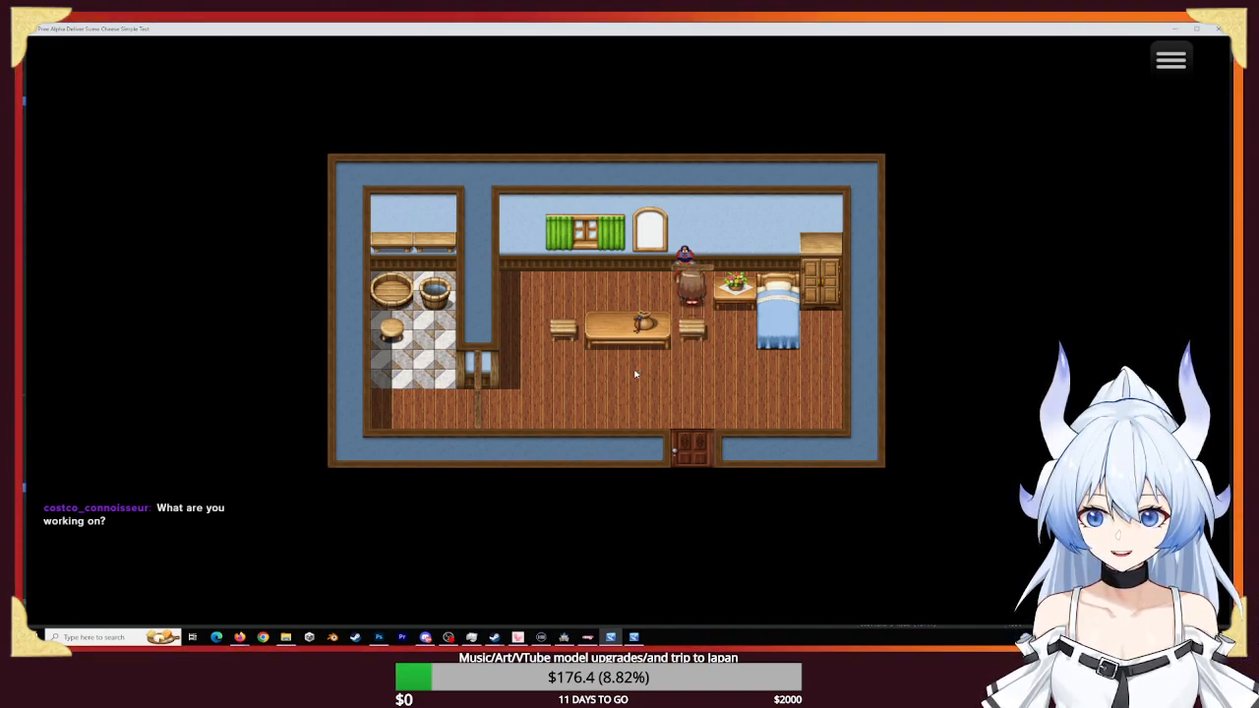
key("Down")
key("Up")
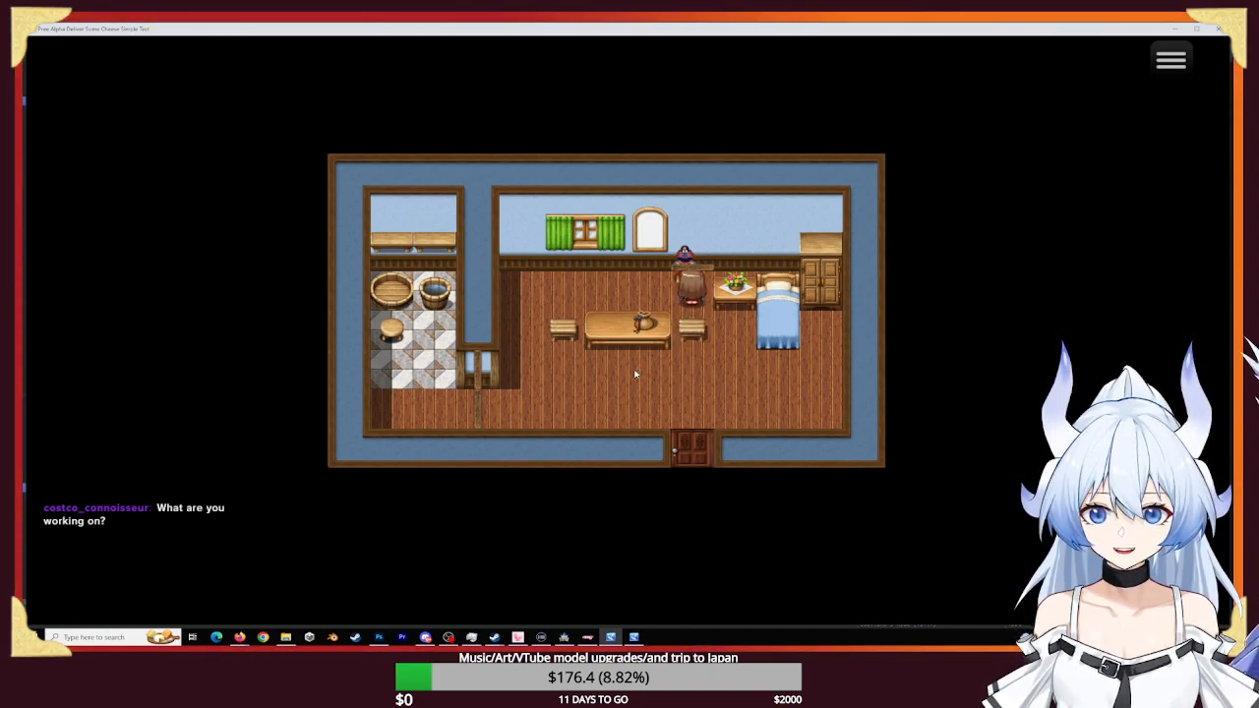
key("Return")
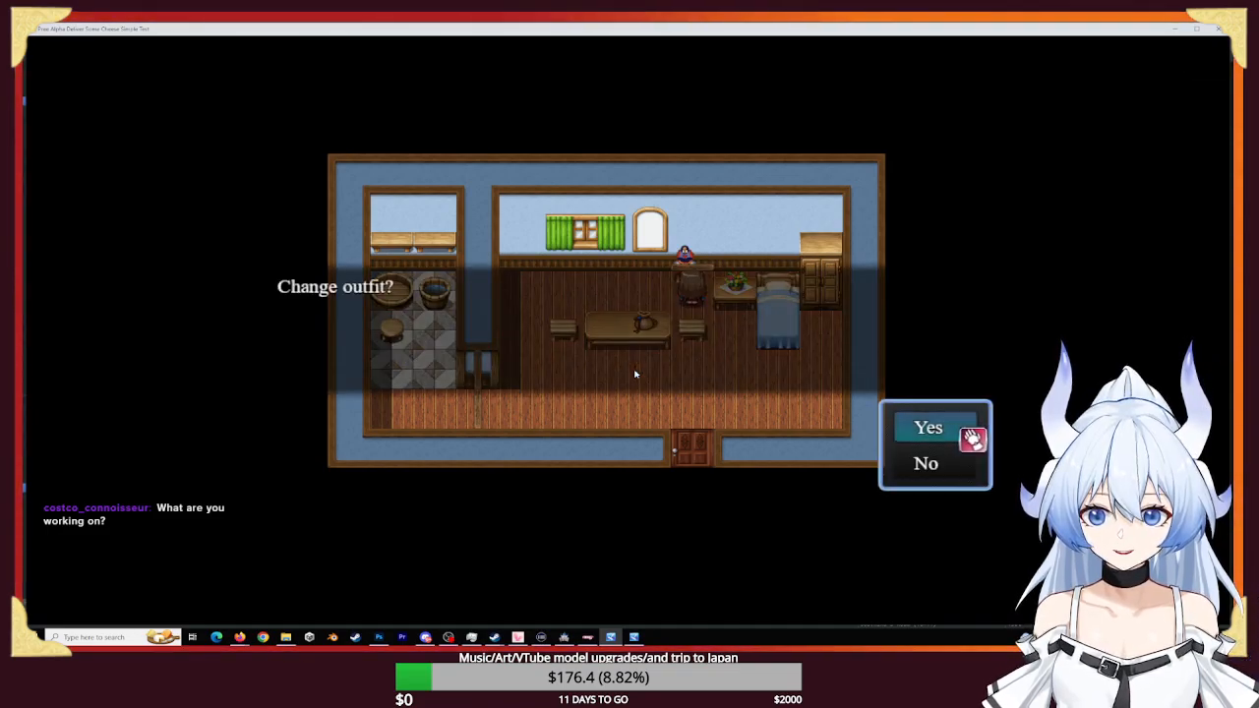
key("Return")
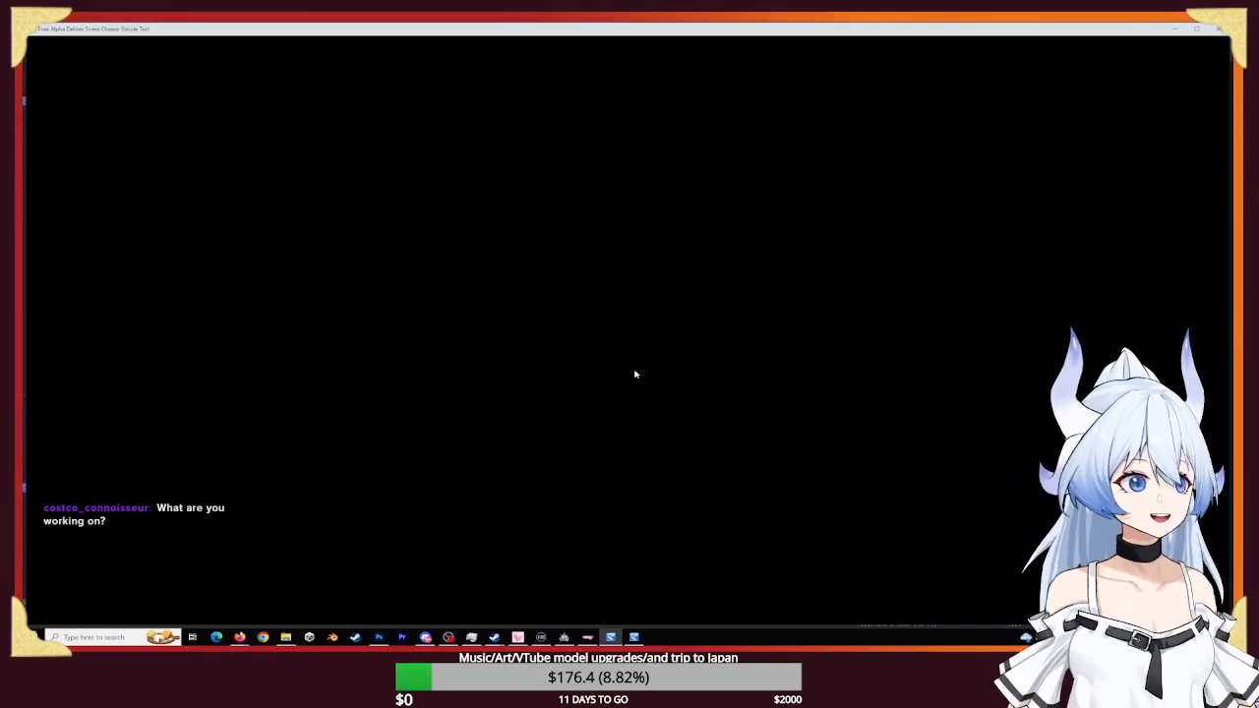
- Walk the character down and sideways through the room to inspect the changed outfit in different directions
key("Down")
key("Down")
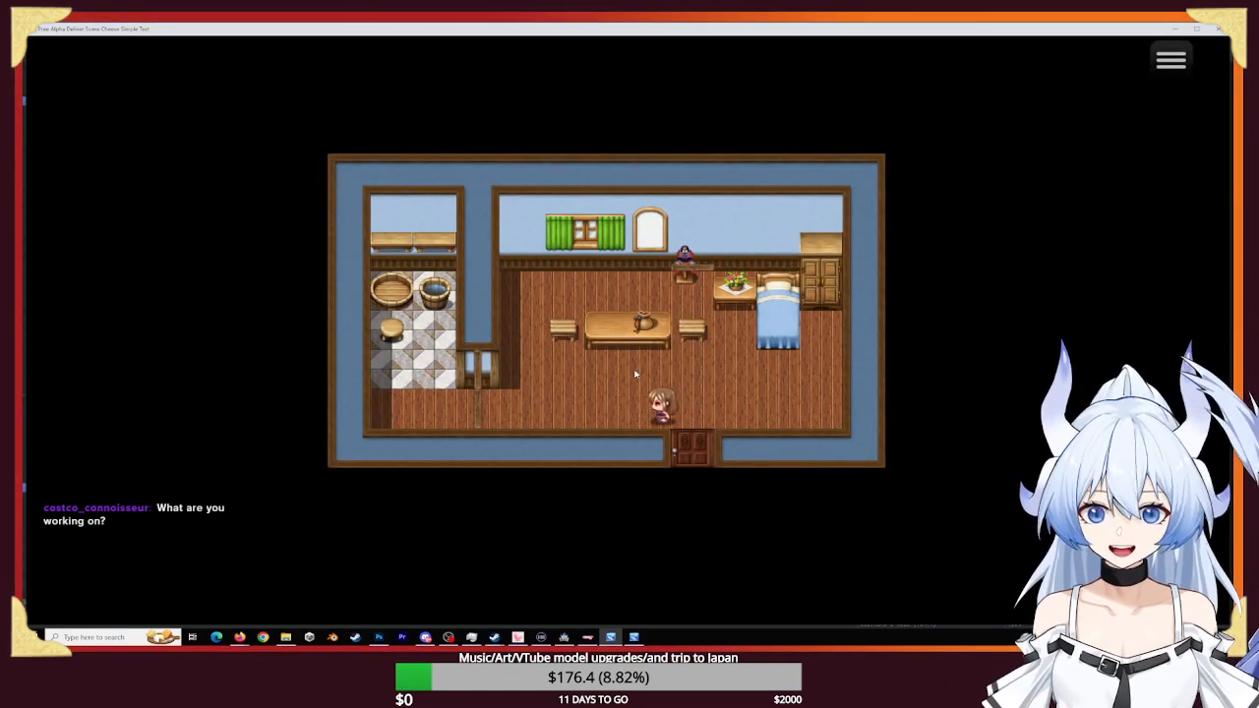
key("Left")
key("Left")
key("Right")
key("Right")
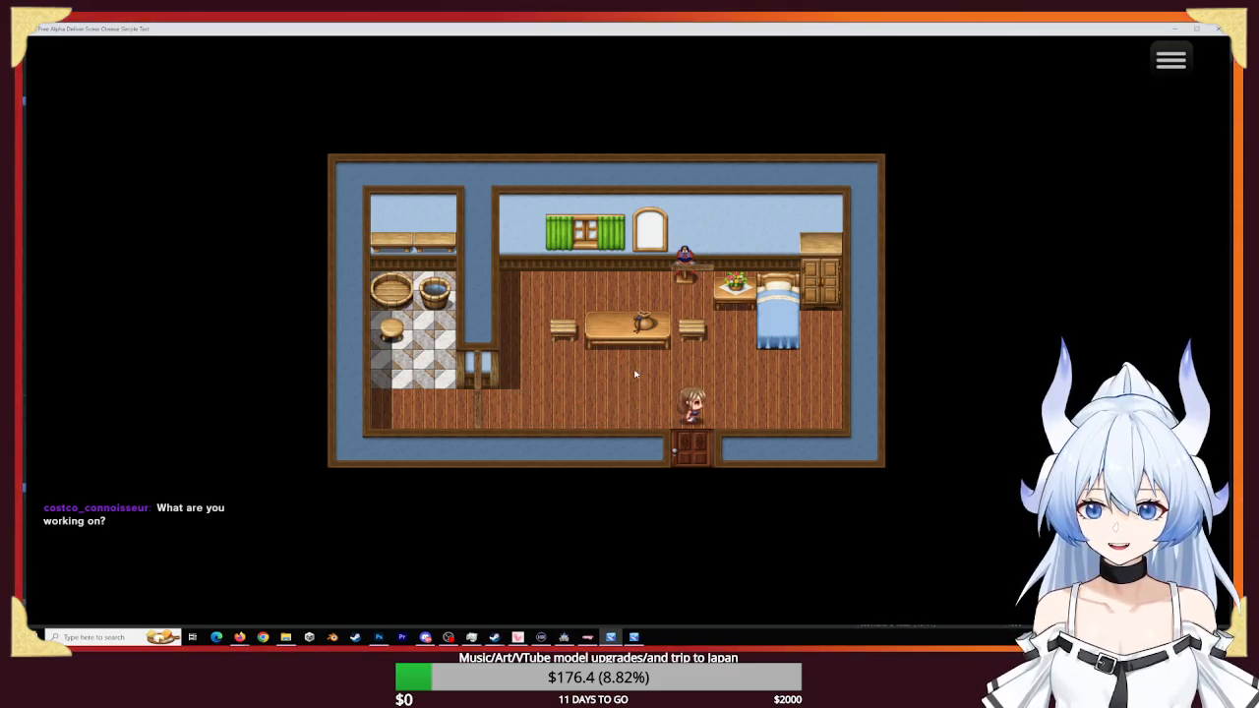
- Return the character to the outfit stand to check the event after the change, and walk away again
key("Up")
key("Up")
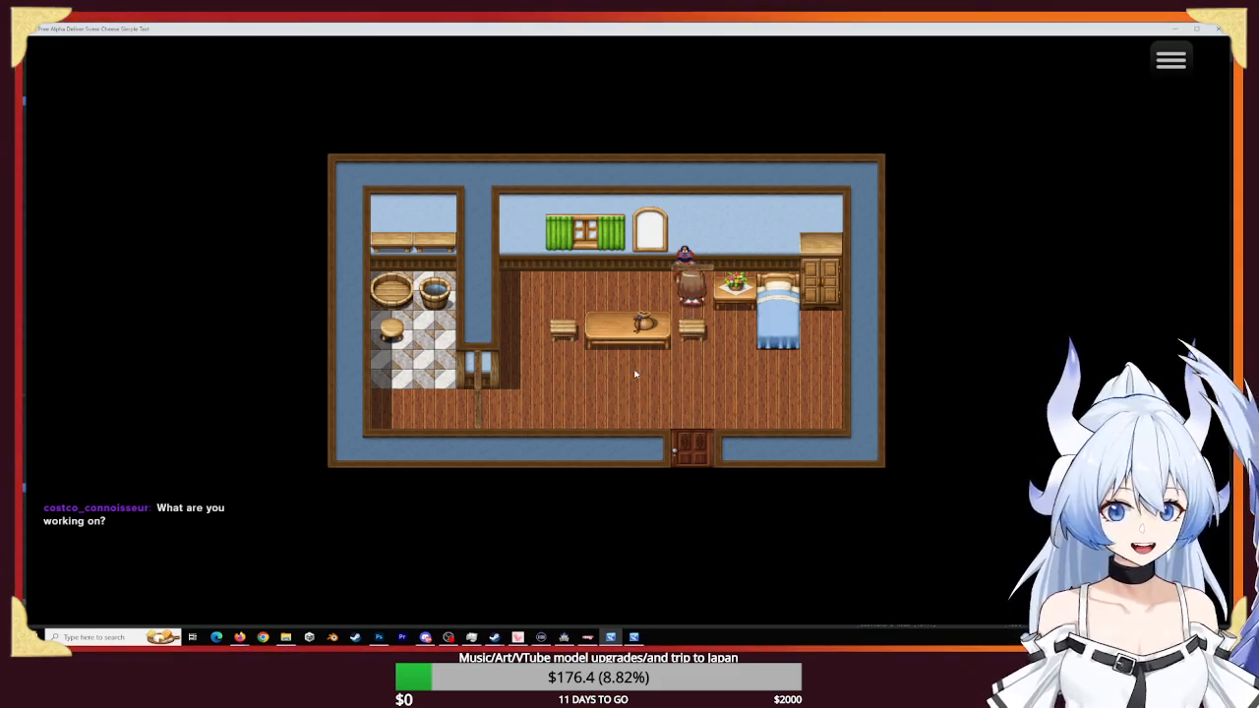
key("Down")
key("Down")
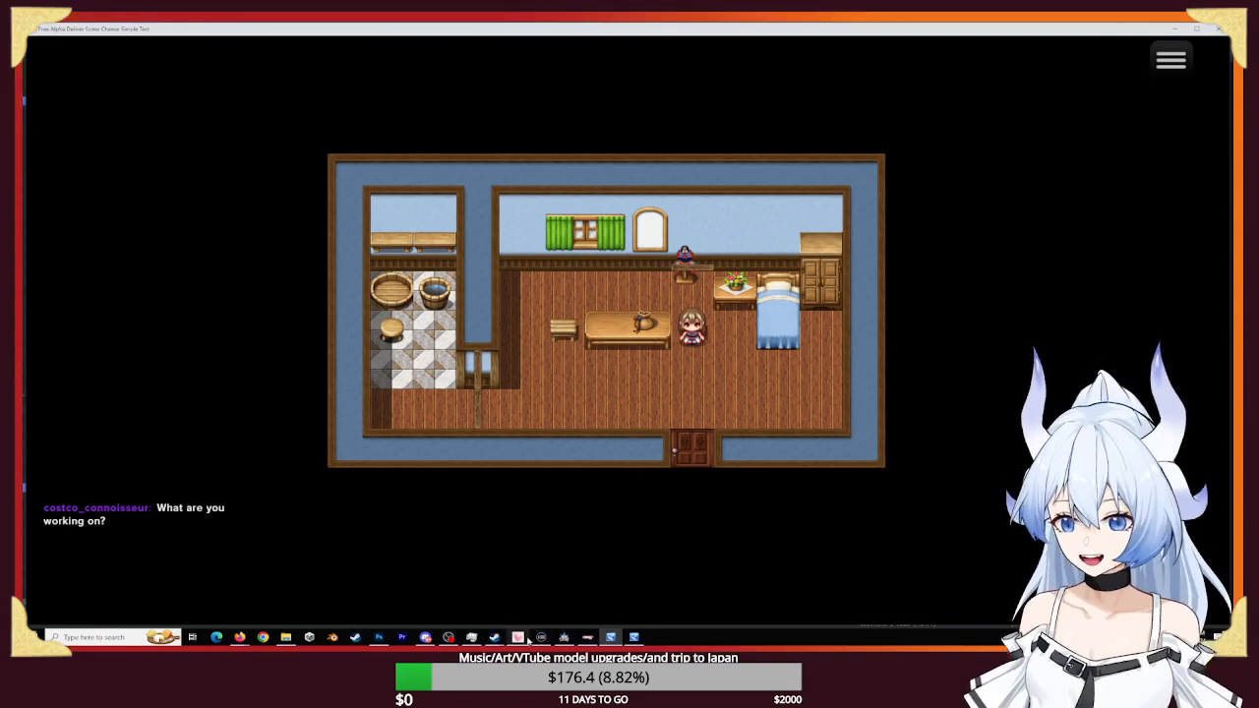
- Switch back to RPG Maker MZ and inspect Rina's Room in map mode and in event mode
left_click(563, 637)
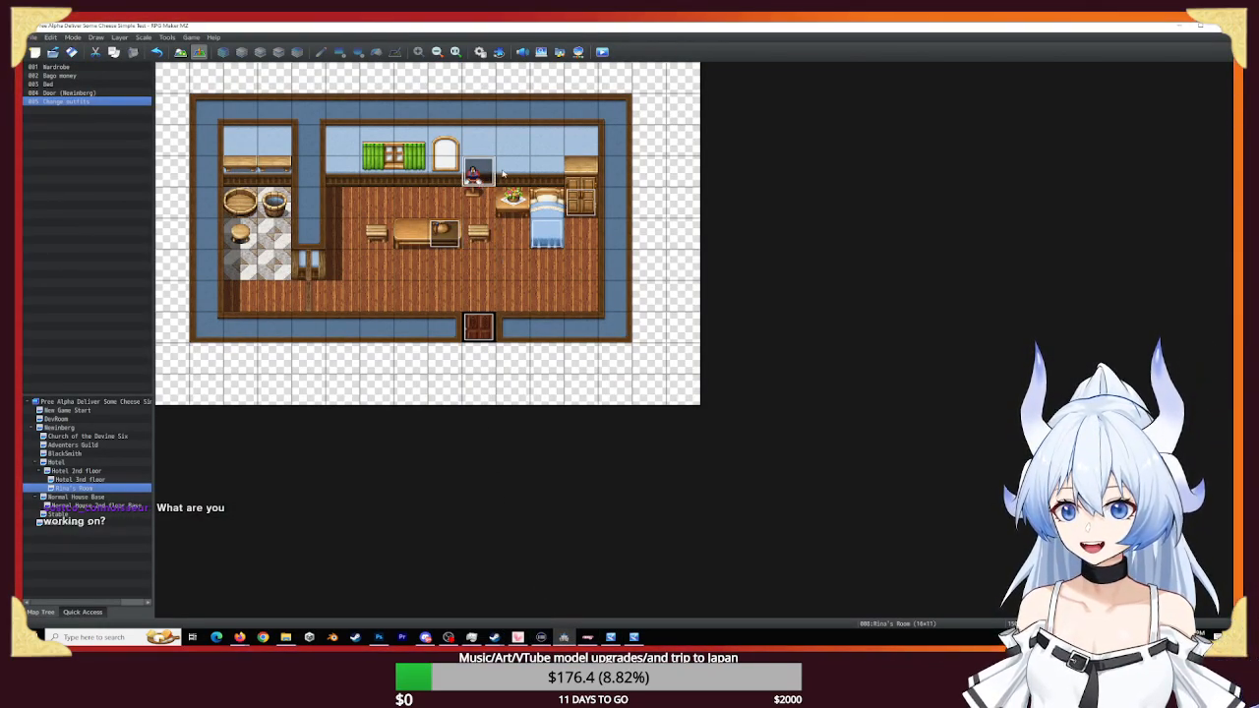
key("F5")
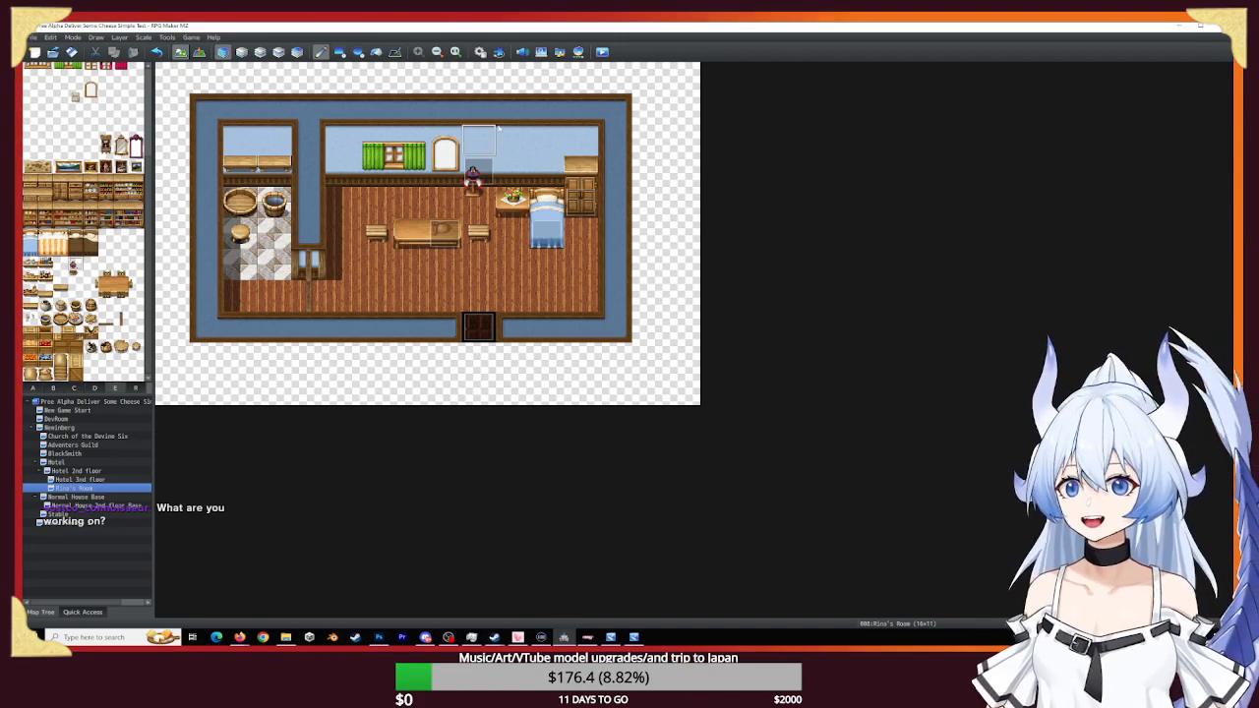
key("F6")
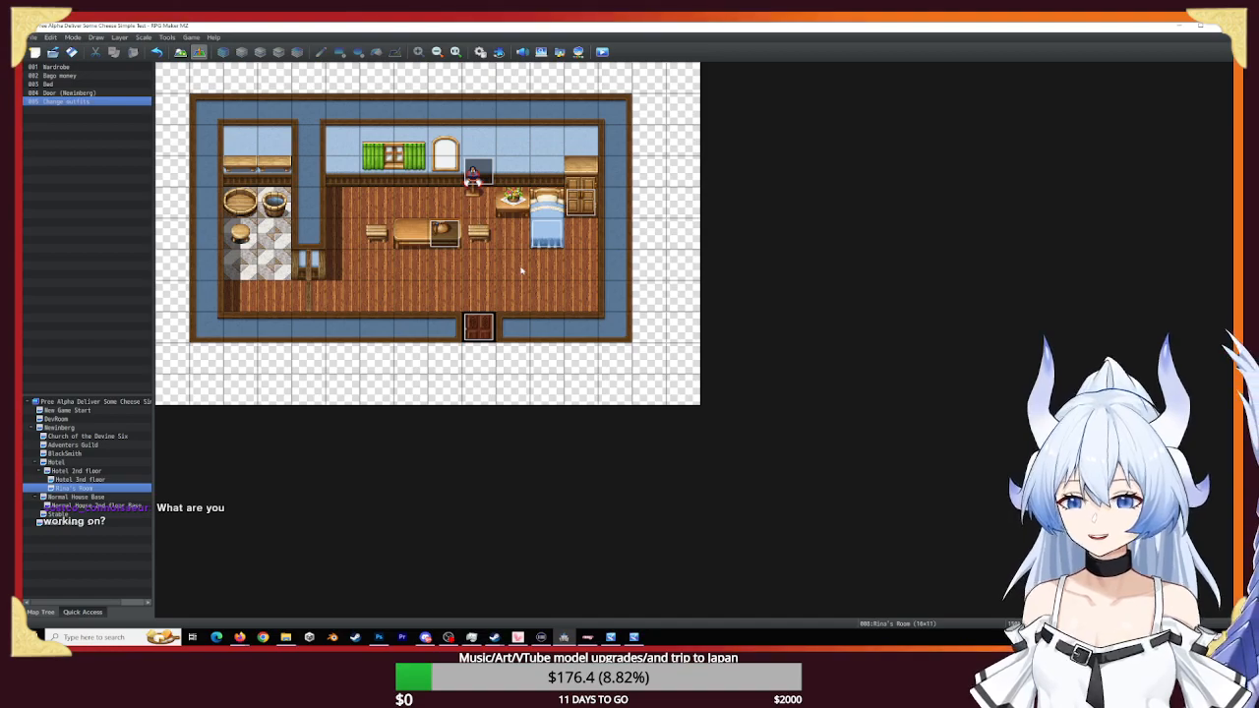
- Switch to Photoshop to review the handwritten weekend plan
left_click(378, 637)
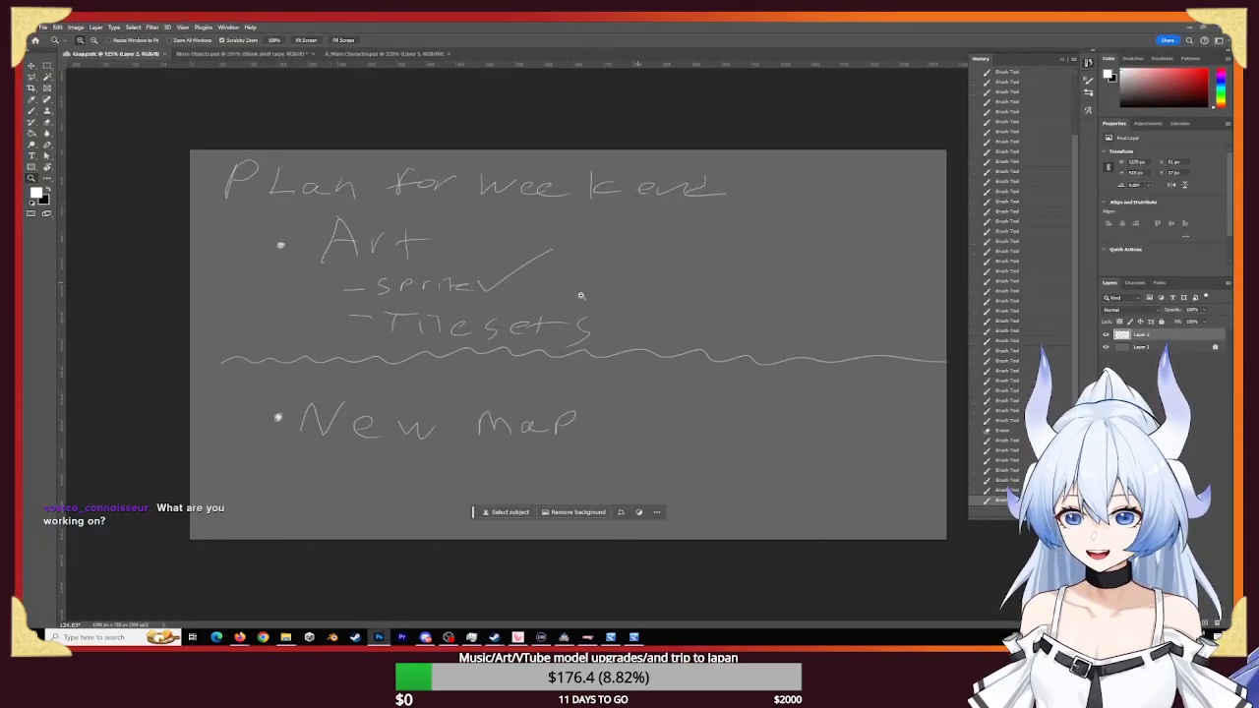